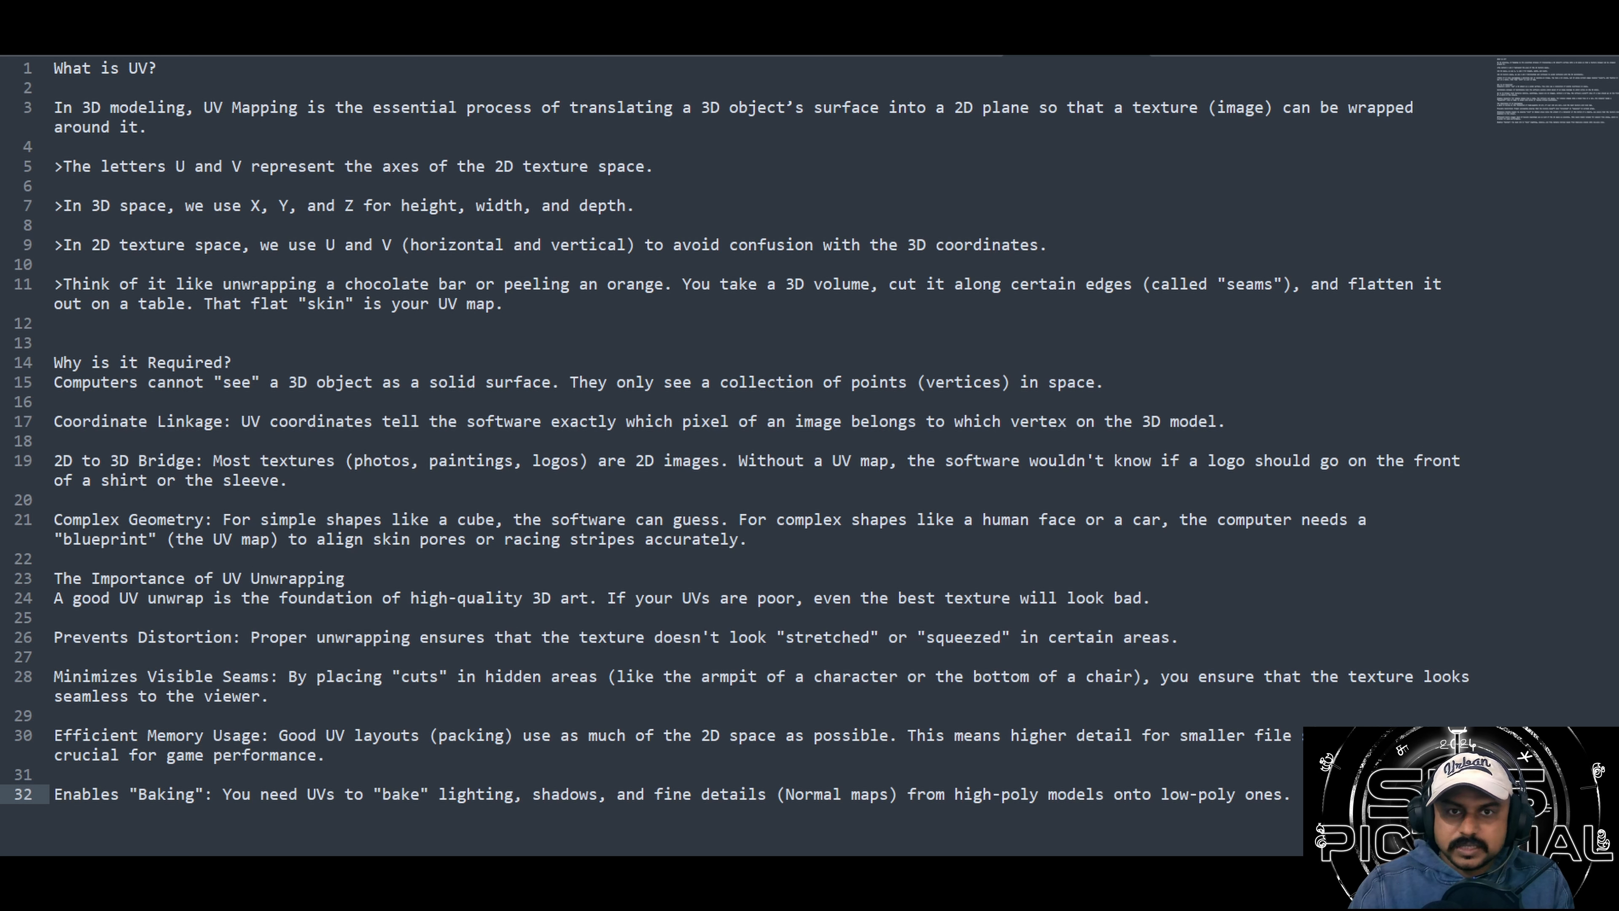
Read the "What is UV?" heading and the definition of UV Mapping in 3D modeling beneath it.
{"action": "left_click_drag", "start_coordinate": [157, 69], "coordinate": [35, 68]}
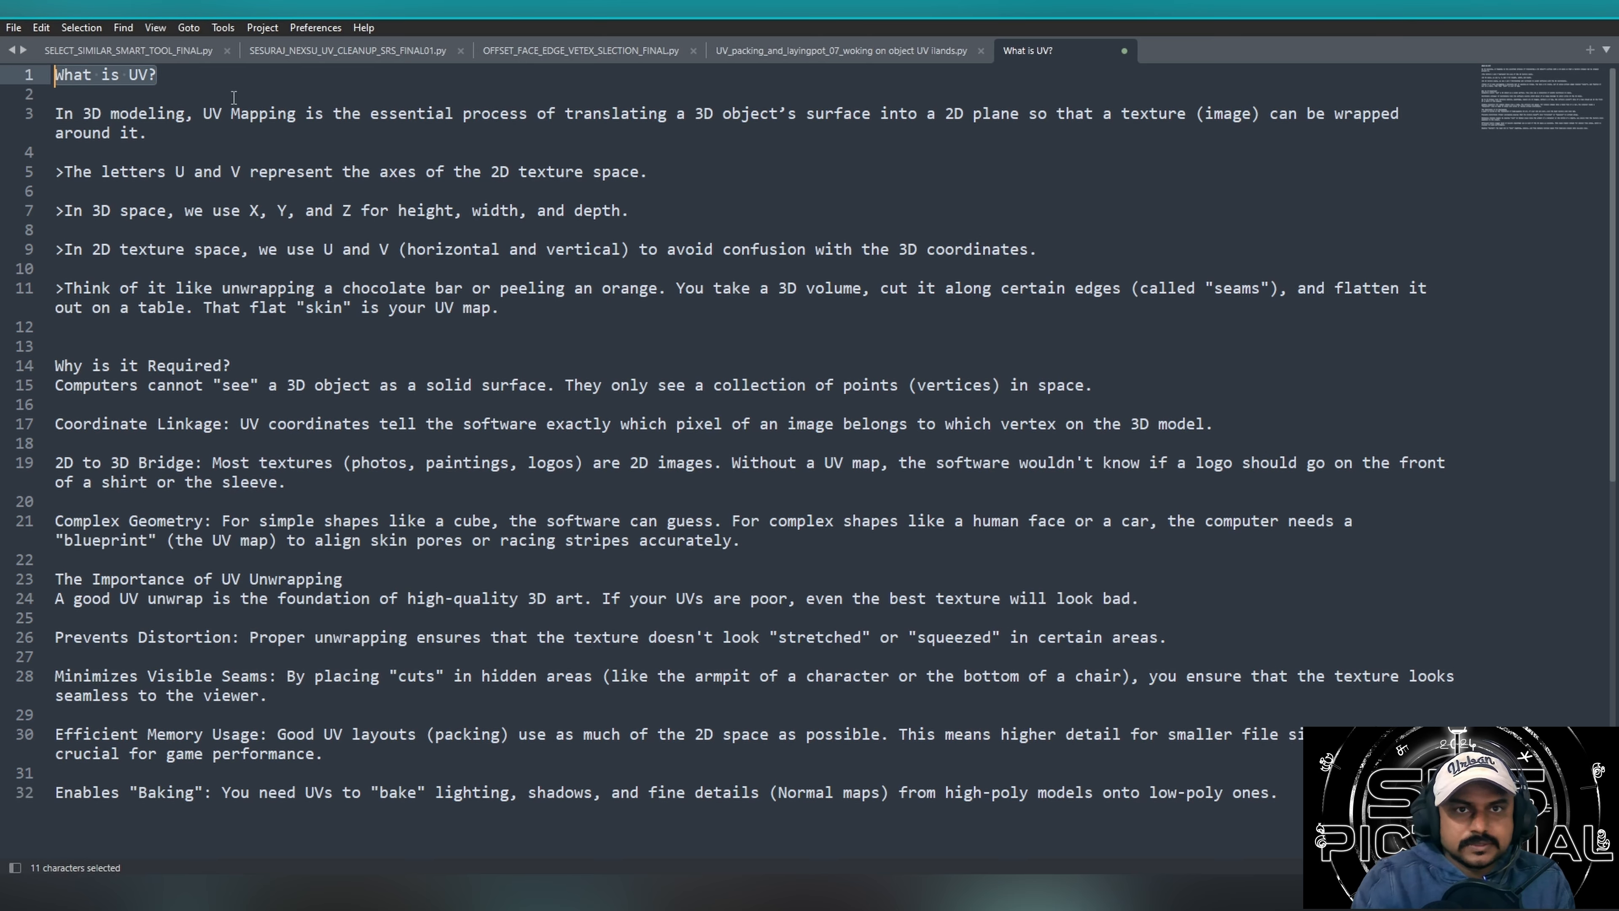
{"action": "key", "text": "Right"}
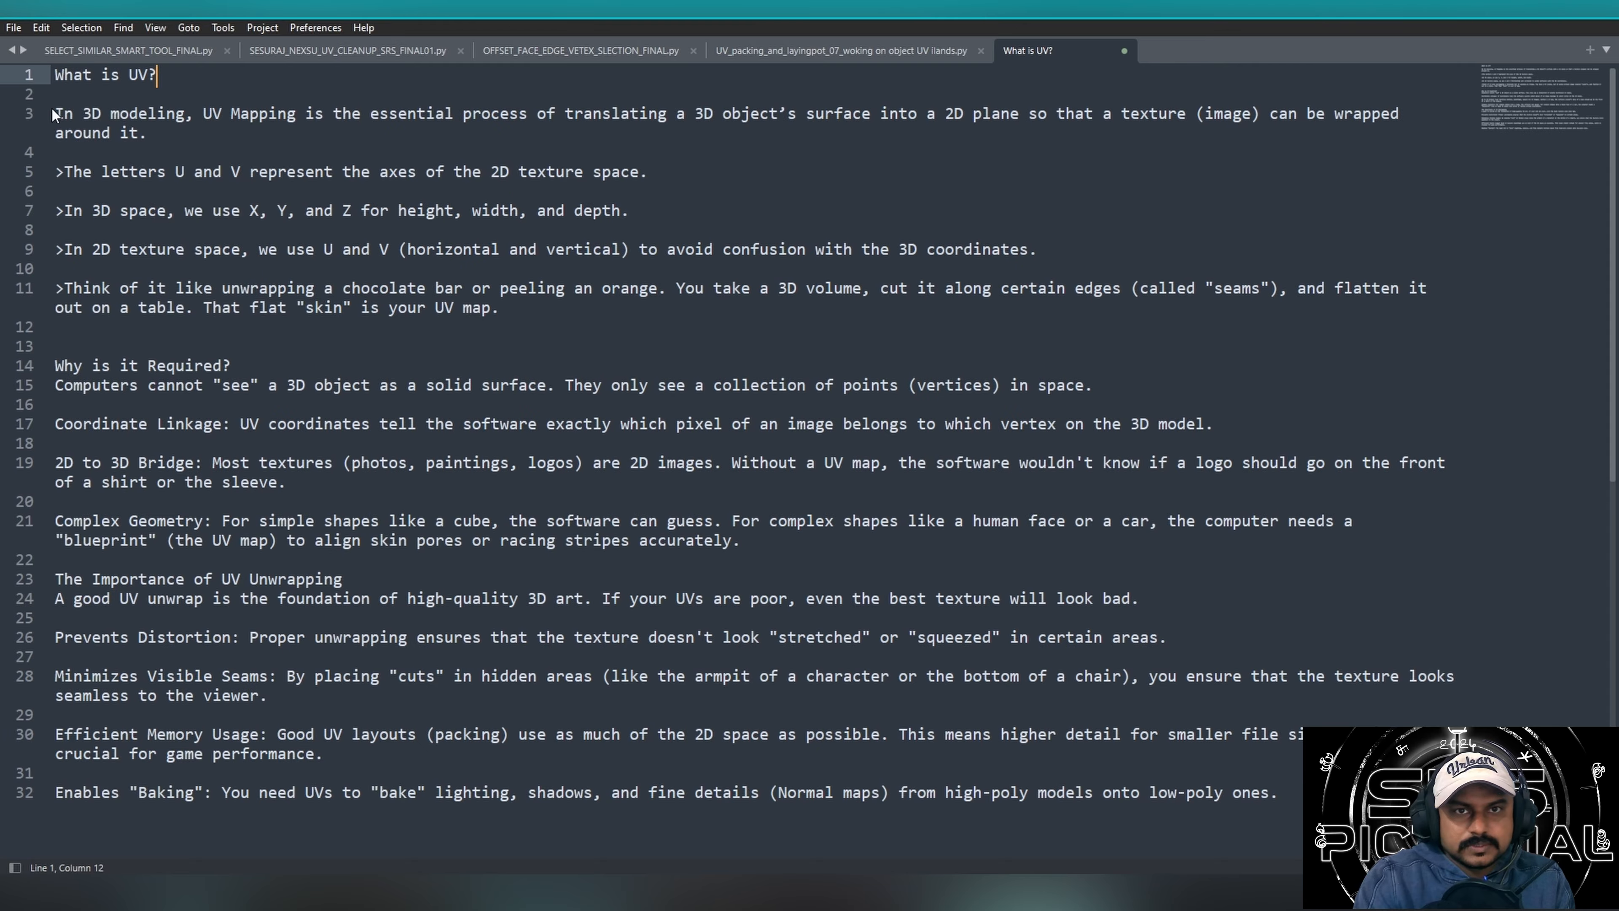
{"action": "left_click_drag", "start_coordinate": [56, 113], "coordinate": [173, 132]}
{"action": "left_click", "coordinate": [178, 122]}
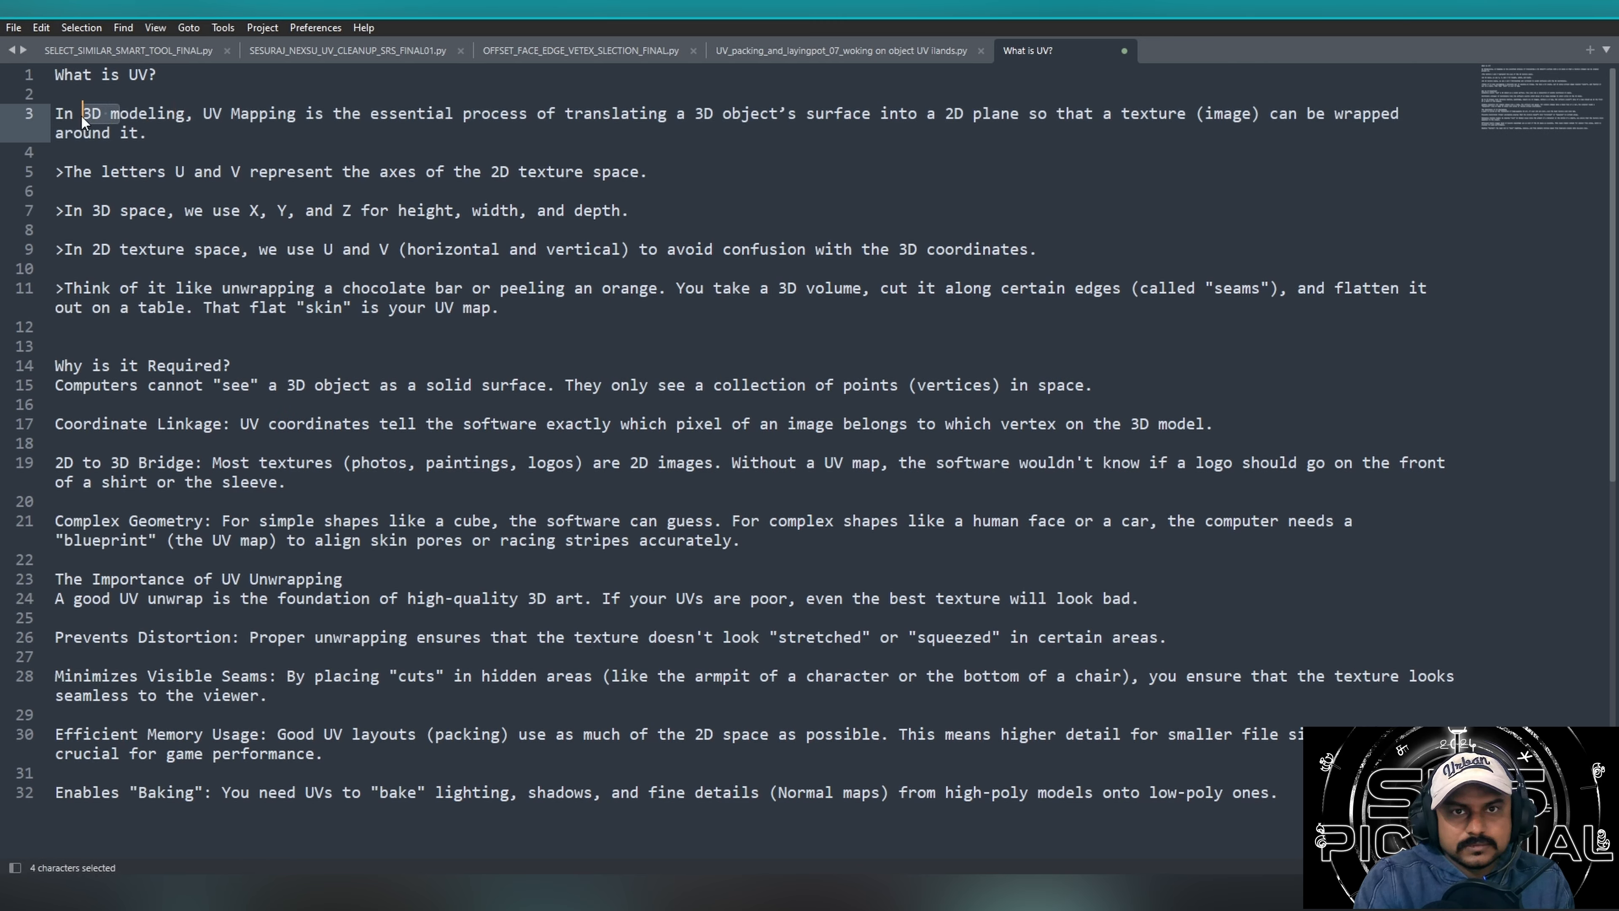
{"action": "left_click", "coordinate": [170, 119]}
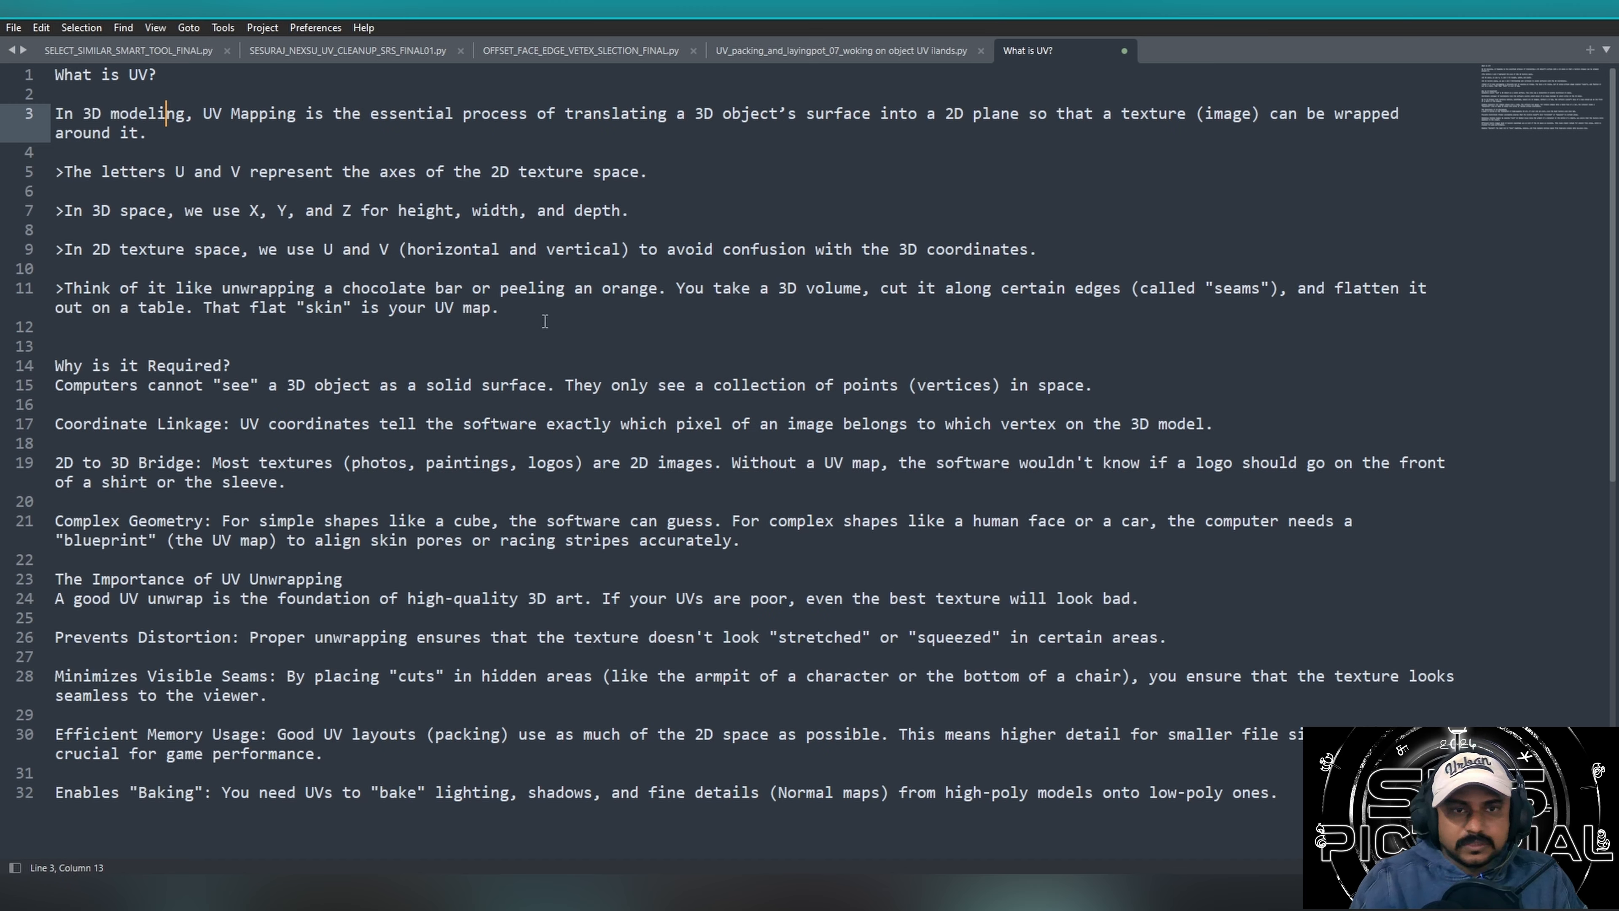
{"action": "left_click_drag", "start_coordinate": [204, 113], "coordinate": [497, 146]}
{"action": "left_click", "coordinate": [246, 115]}
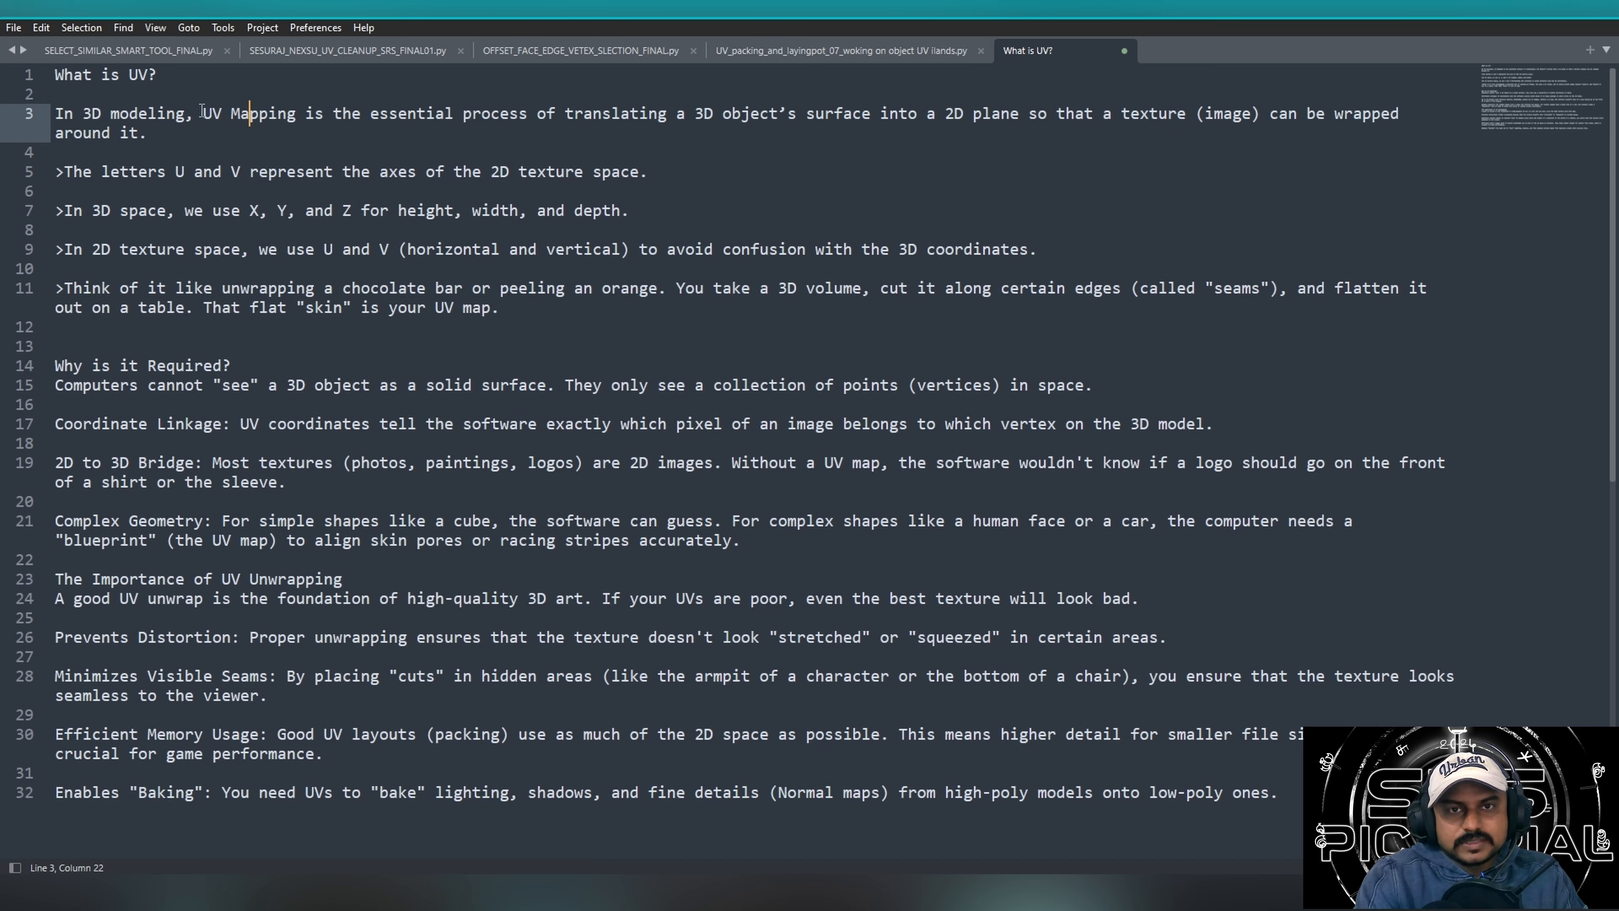
{"action": "left_click_drag", "start_coordinate": [202, 113], "coordinate": [509, 131]}
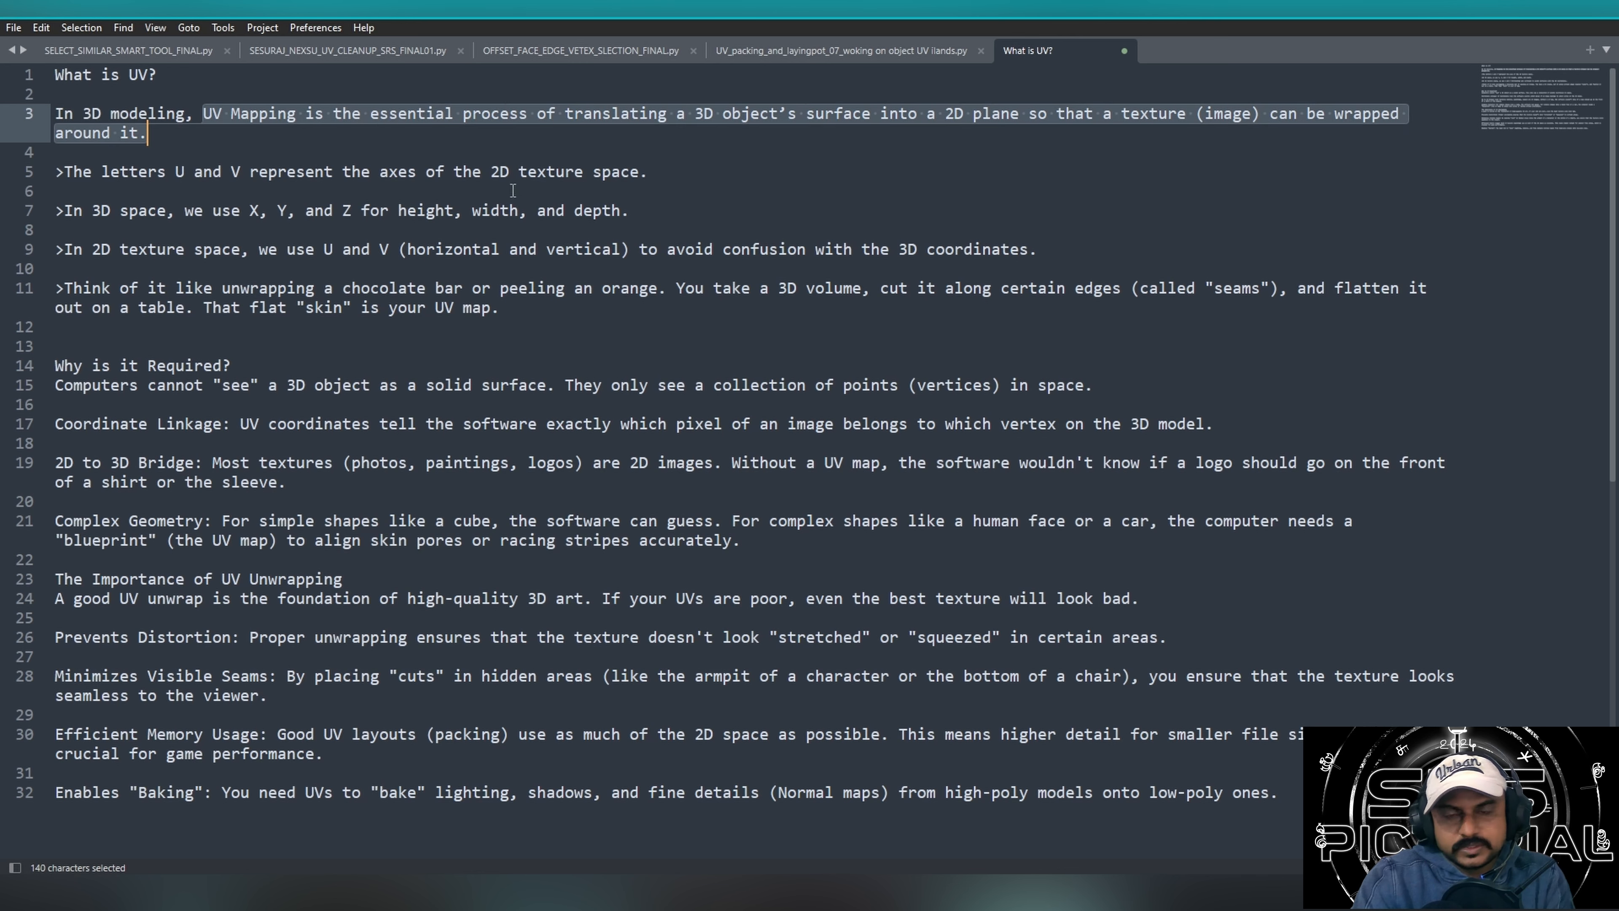
Examine the notes on the U and V texture axes and the X, Y and Z axes of 3D space.
{"action": "left_click_drag", "start_coordinate": [70, 160], "coordinate": [730, 198]}
{"action": "left_click", "coordinate": [663, 178]}
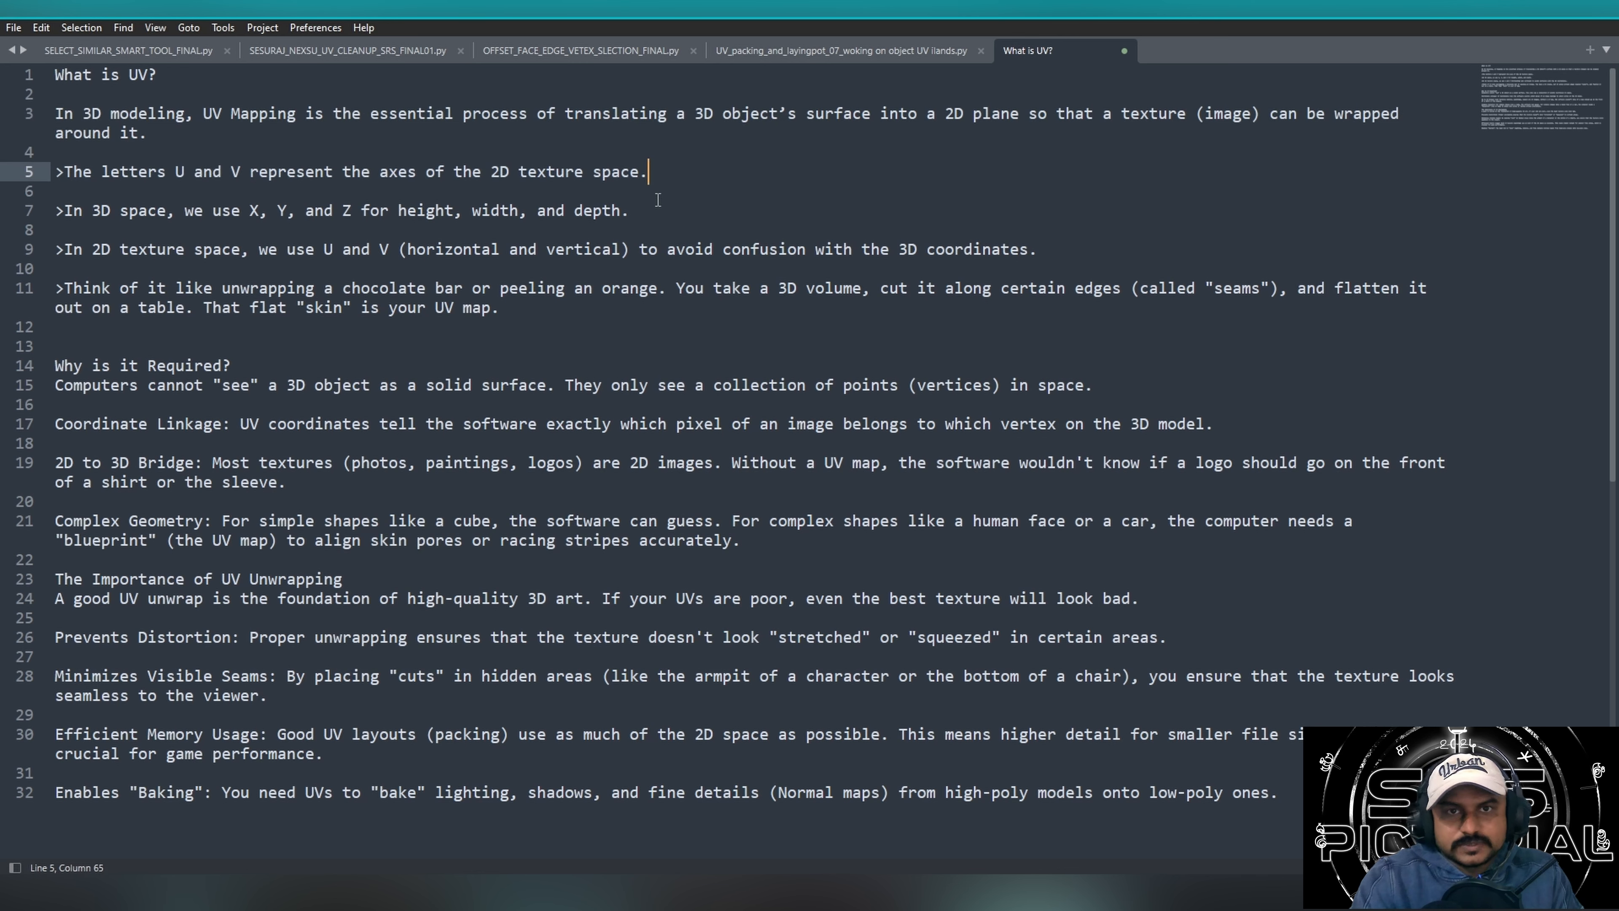
{"action": "left_click_drag", "start_coordinate": [111, 210], "coordinate": [370, 210]}
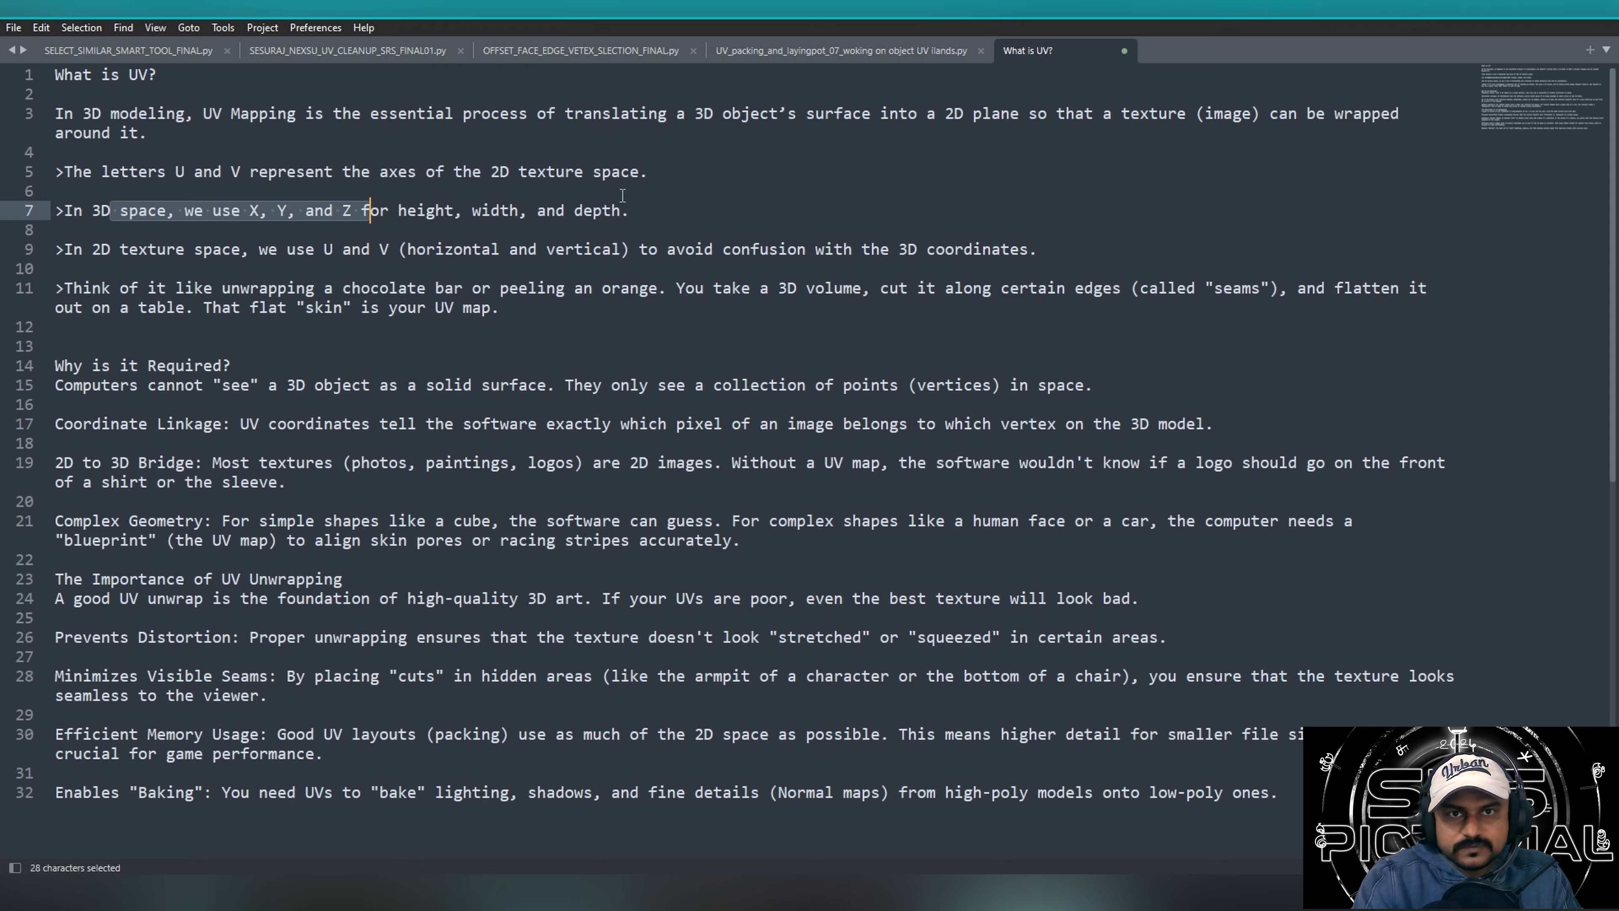
{"action": "left_click", "coordinate": [616, 209]}
{"action": "left_click_drag", "start_coordinate": [758, 189], "coordinate": [454, 211]}
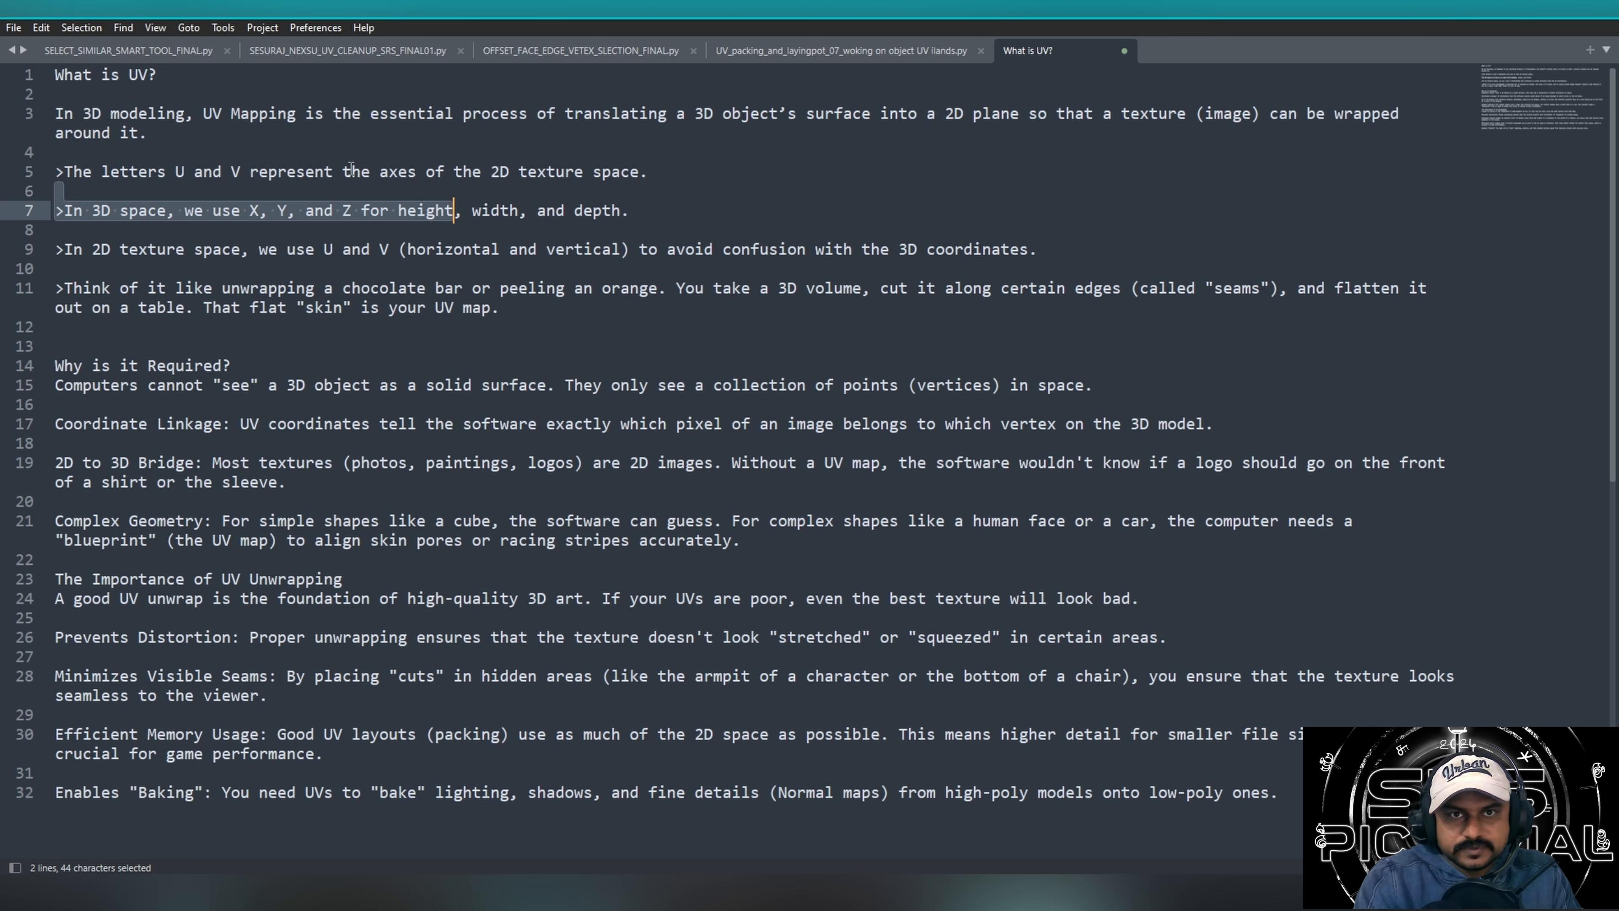
{"action": "left_click_drag", "start_coordinate": [647, 172], "coordinate": [22, 173]}
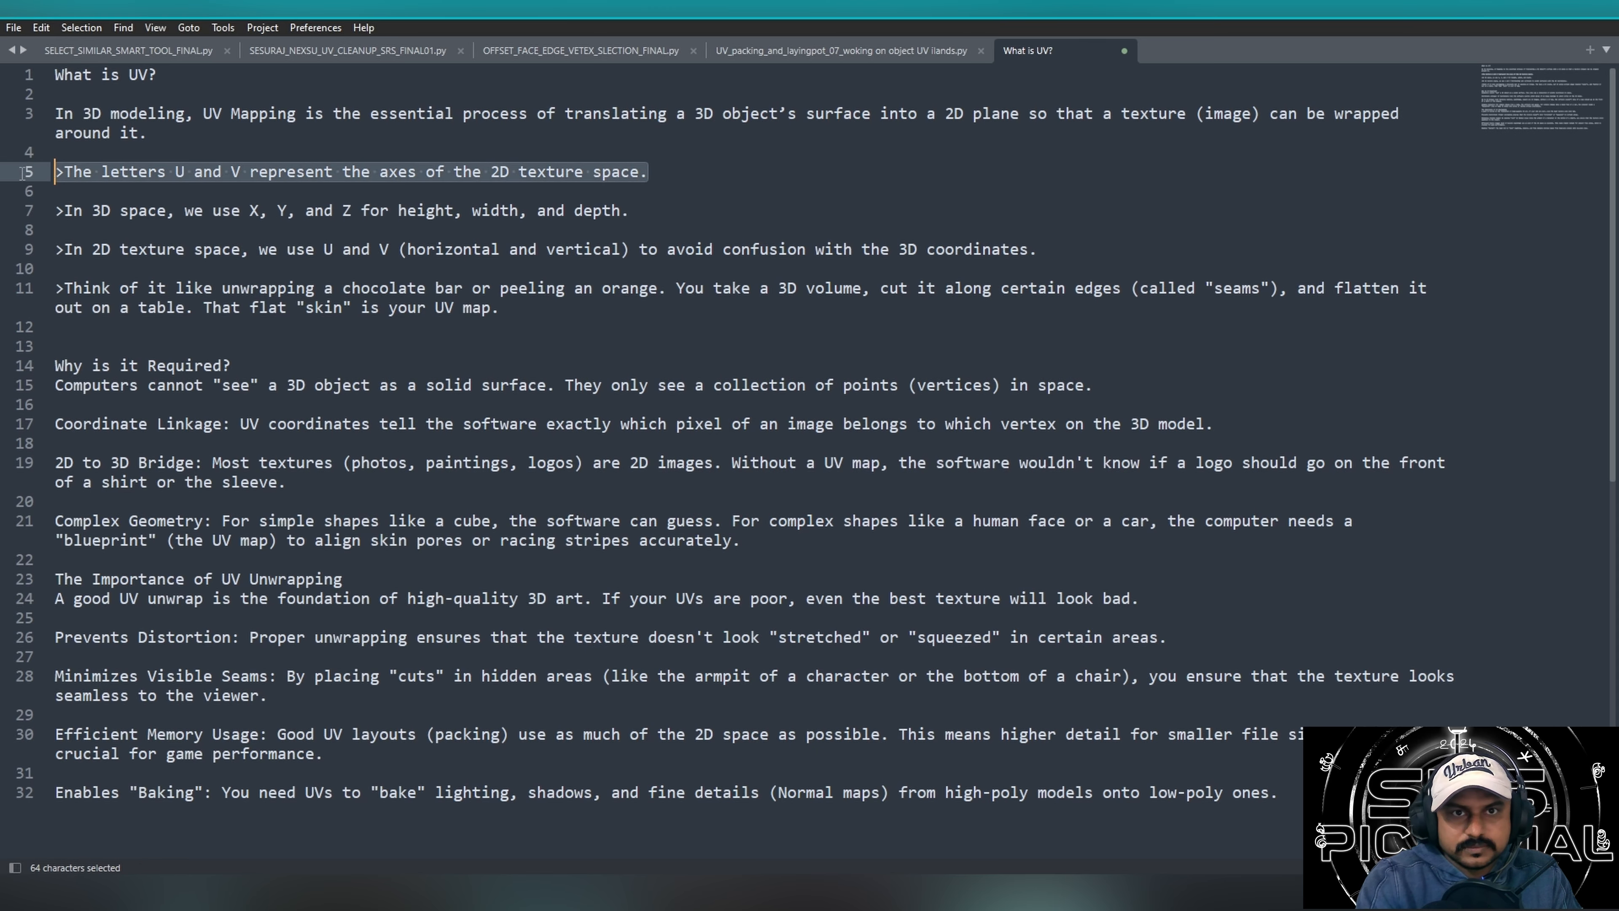
Re-read the UV Mapping definition, focusing on translating a 3D object's surface into a 2D plane so a texture can be wrapped around it.
{"action": "left_click", "coordinate": [352, 115]}
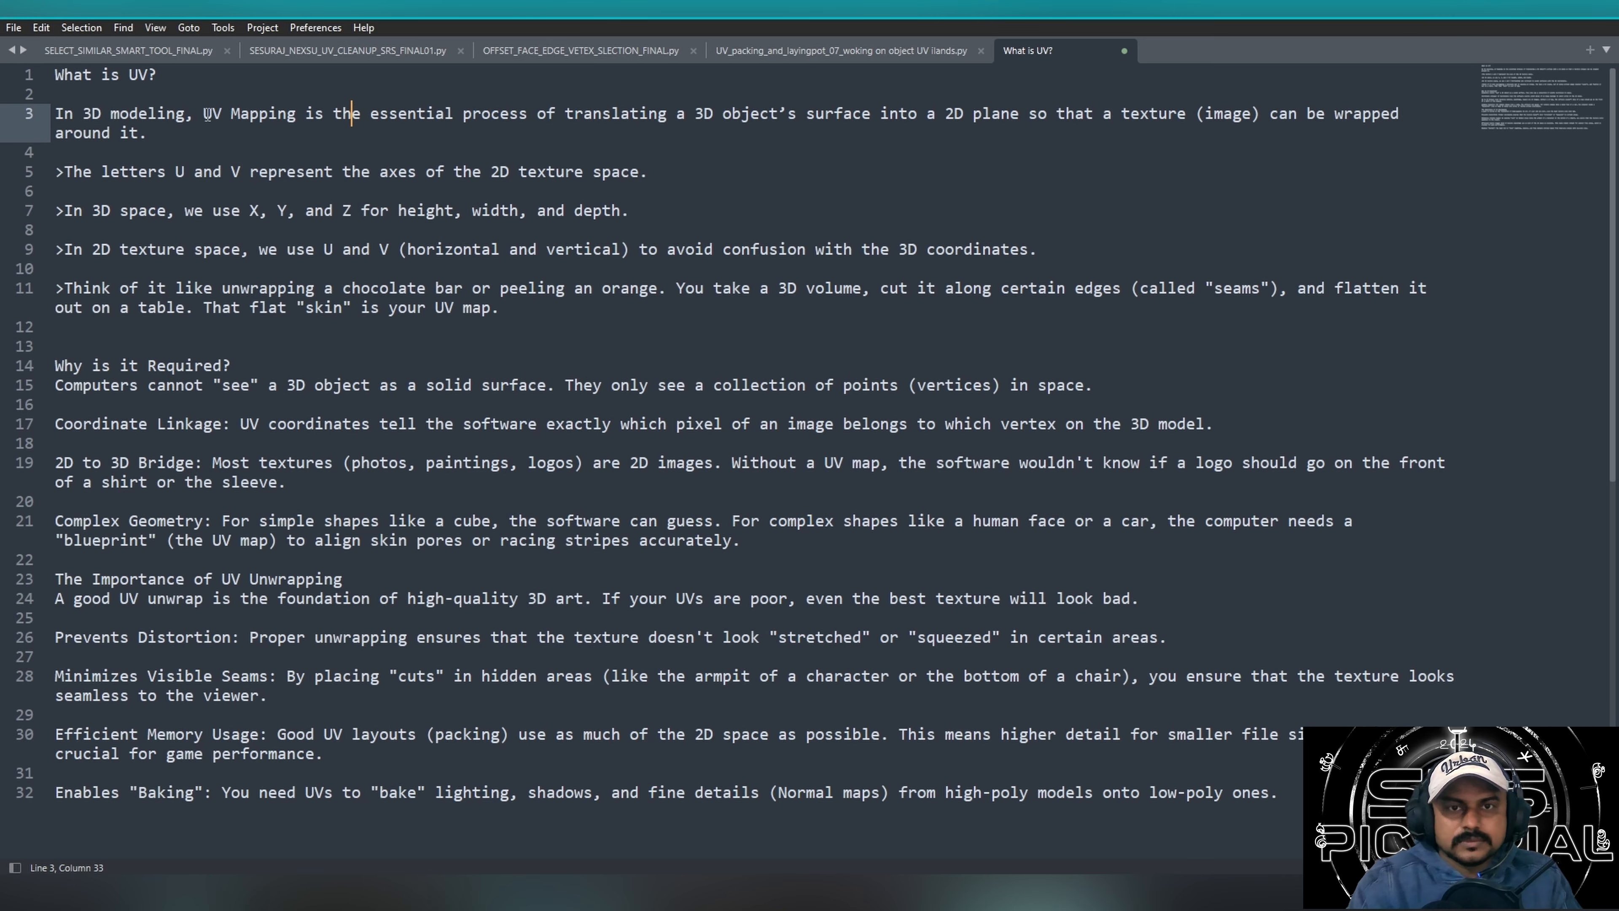
{"action": "left_click", "coordinate": [567, 115]}
{"action": "key", "text": "ctrl+Right"}
{"action": "key", "text": "ctrl+Right"}
{"action": "key", "text": "ctrl+Right"}
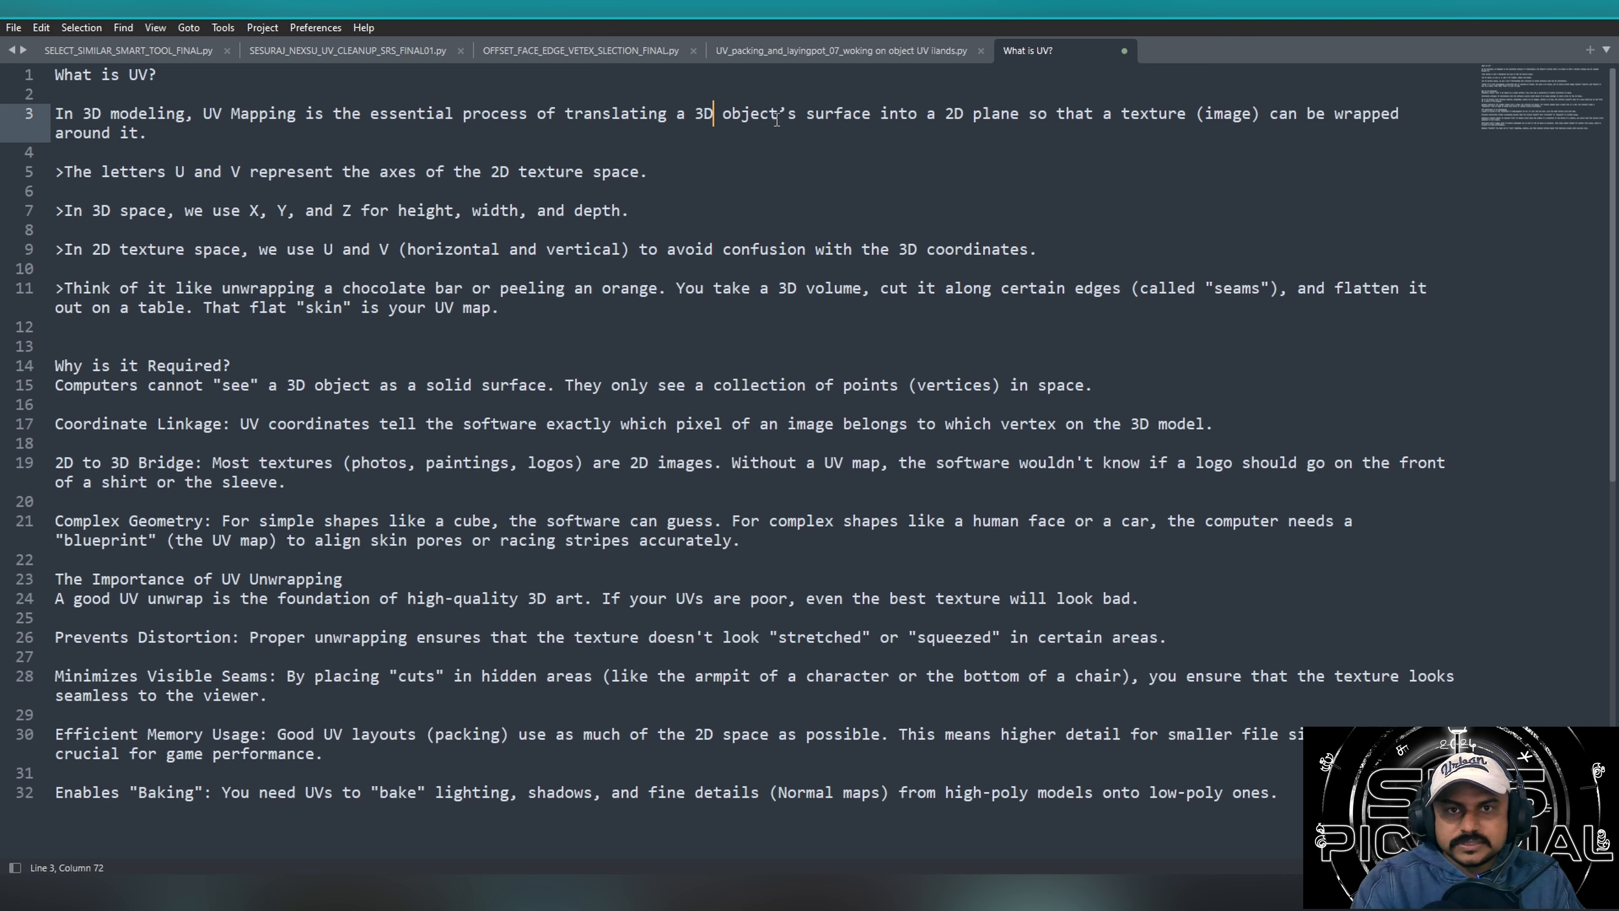
{"action": "left_click_drag", "start_coordinate": [695, 115], "coordinate": [920, 115]}
{"action": "left_click", "coordinate": [660, 188]}
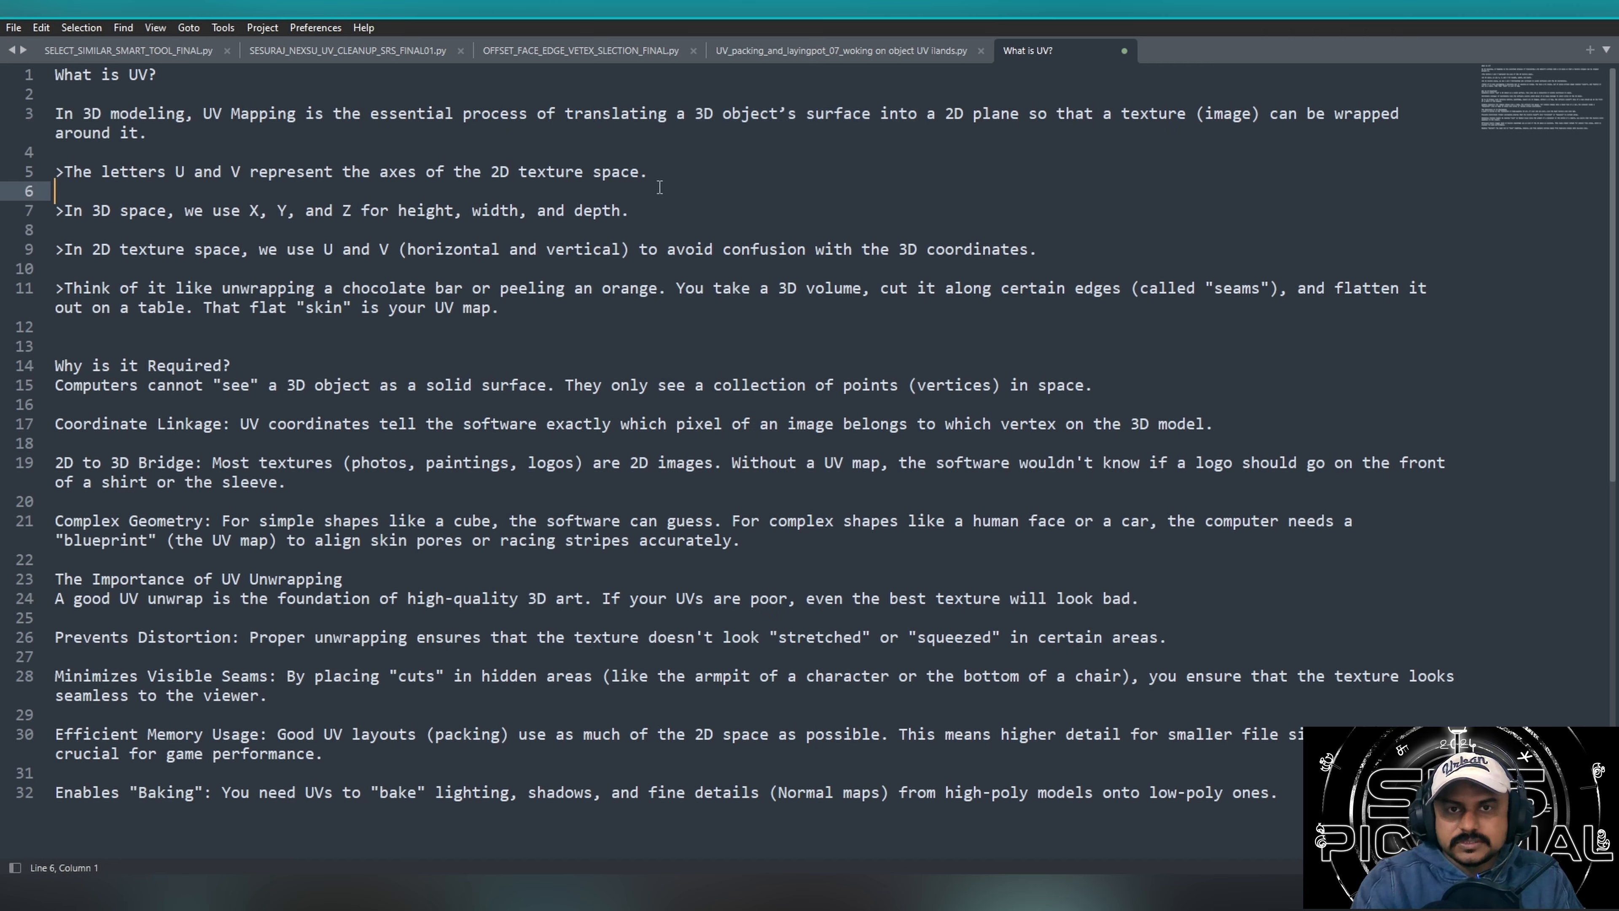
{"action": "left_click_drag", "start_coordinate": [927, 115], "coordinate": [1250, 115]}
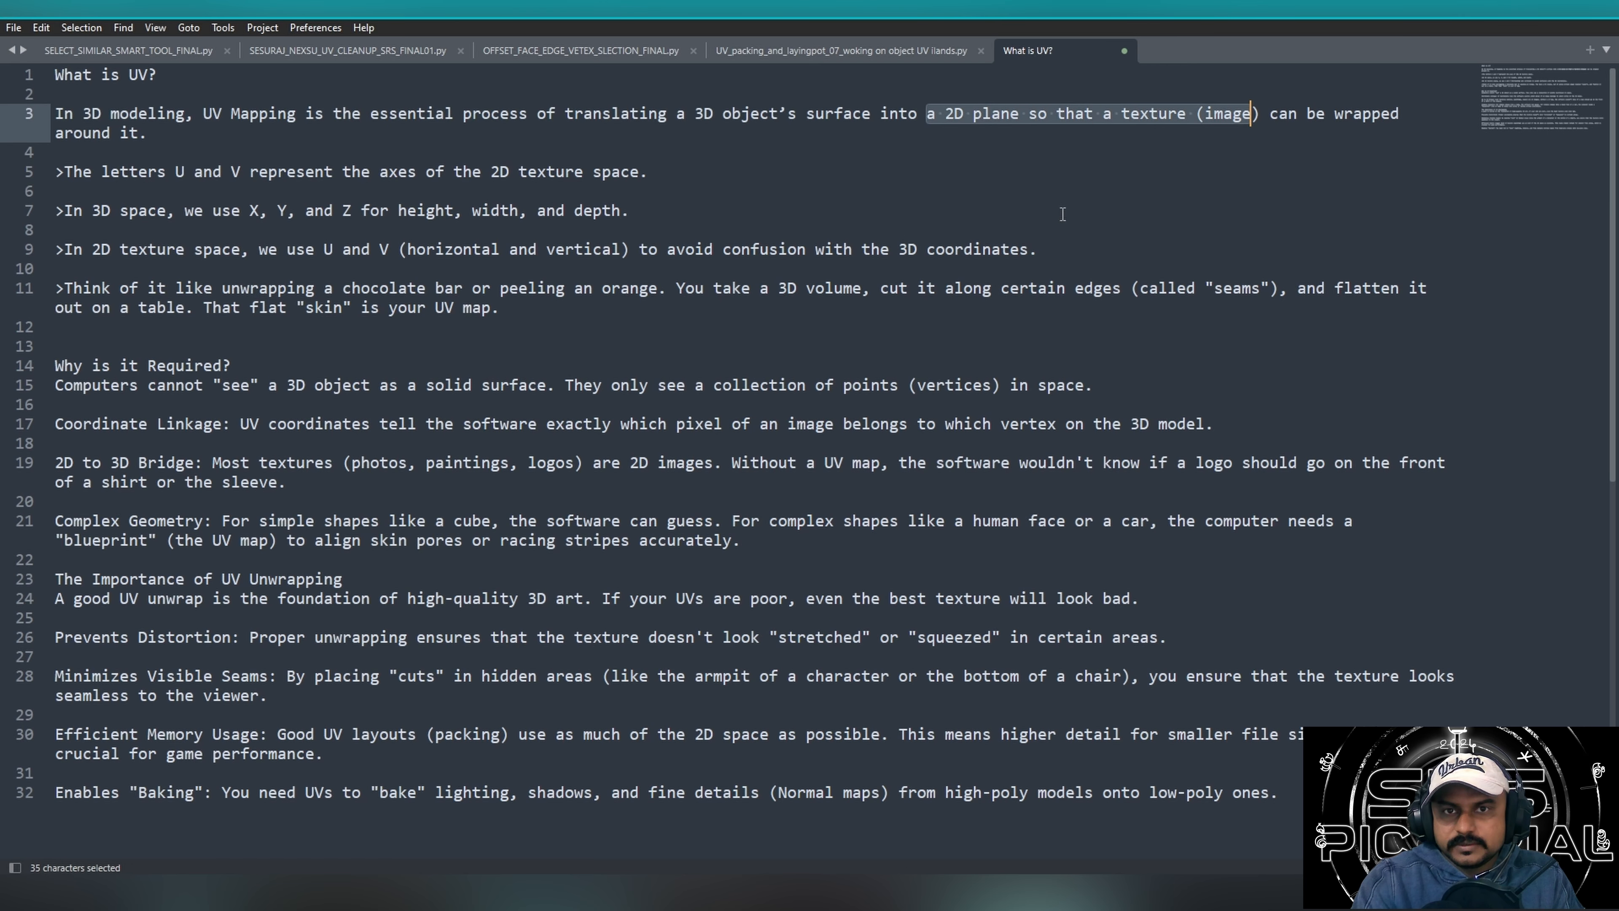
{"action": "left_click", "coordinate": [1018, 287]}
{"action": "triple_click", "coordinate": [641, 115]}
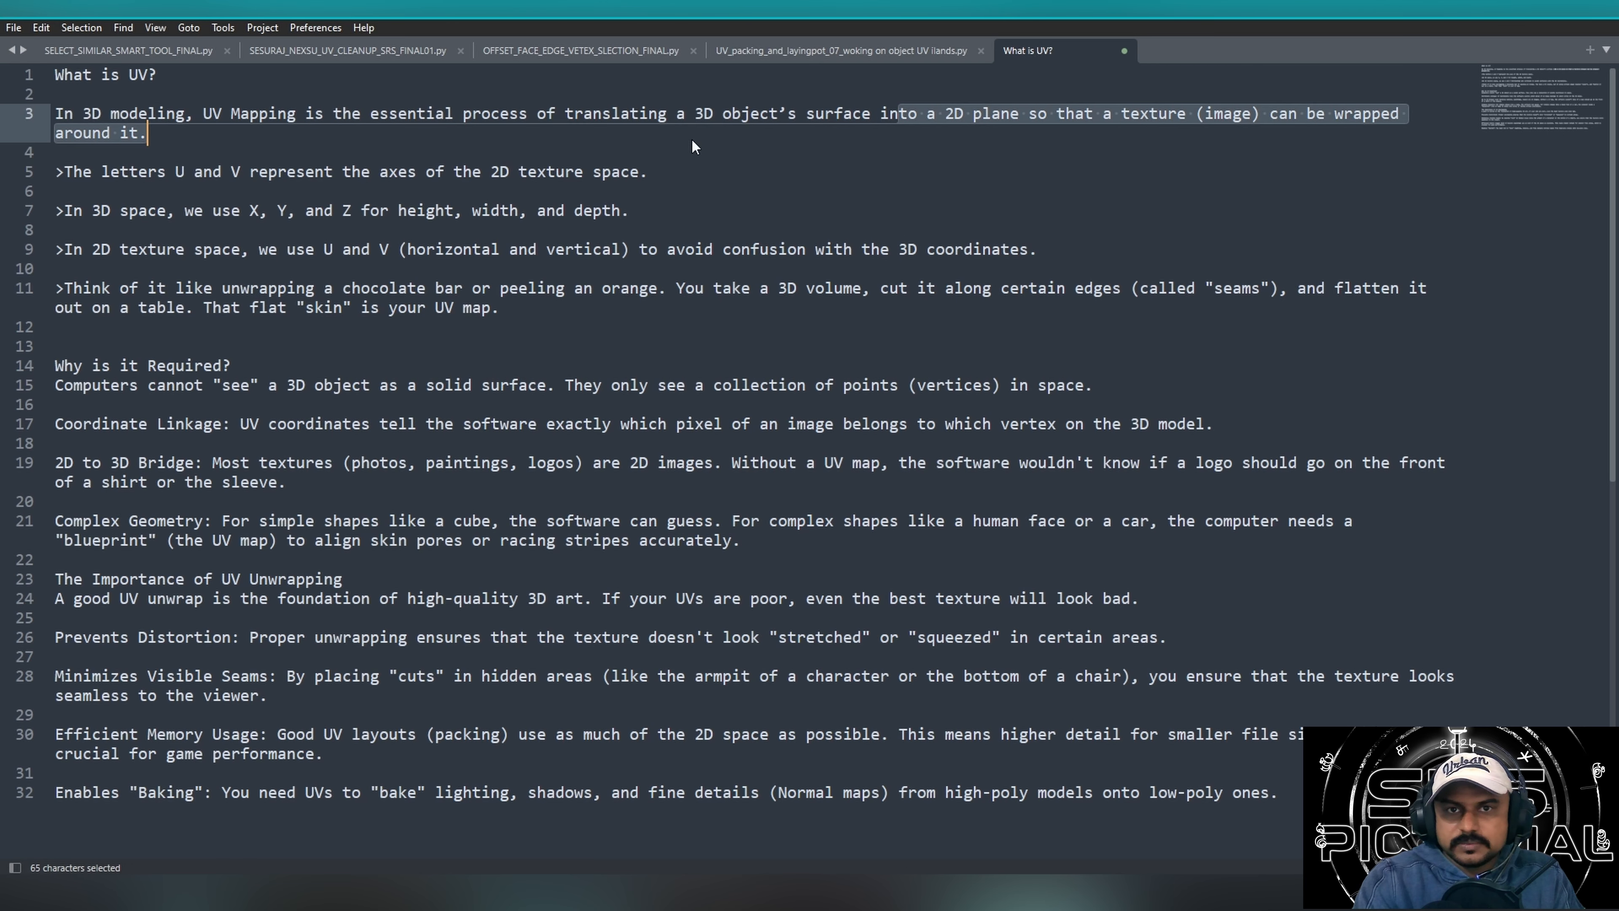
{"action": "left_click", "coordinate": [712, 115]}
{"action": "left_click_drag", "start_coordinate": [695, 115], "coordinate": [797, 115]}
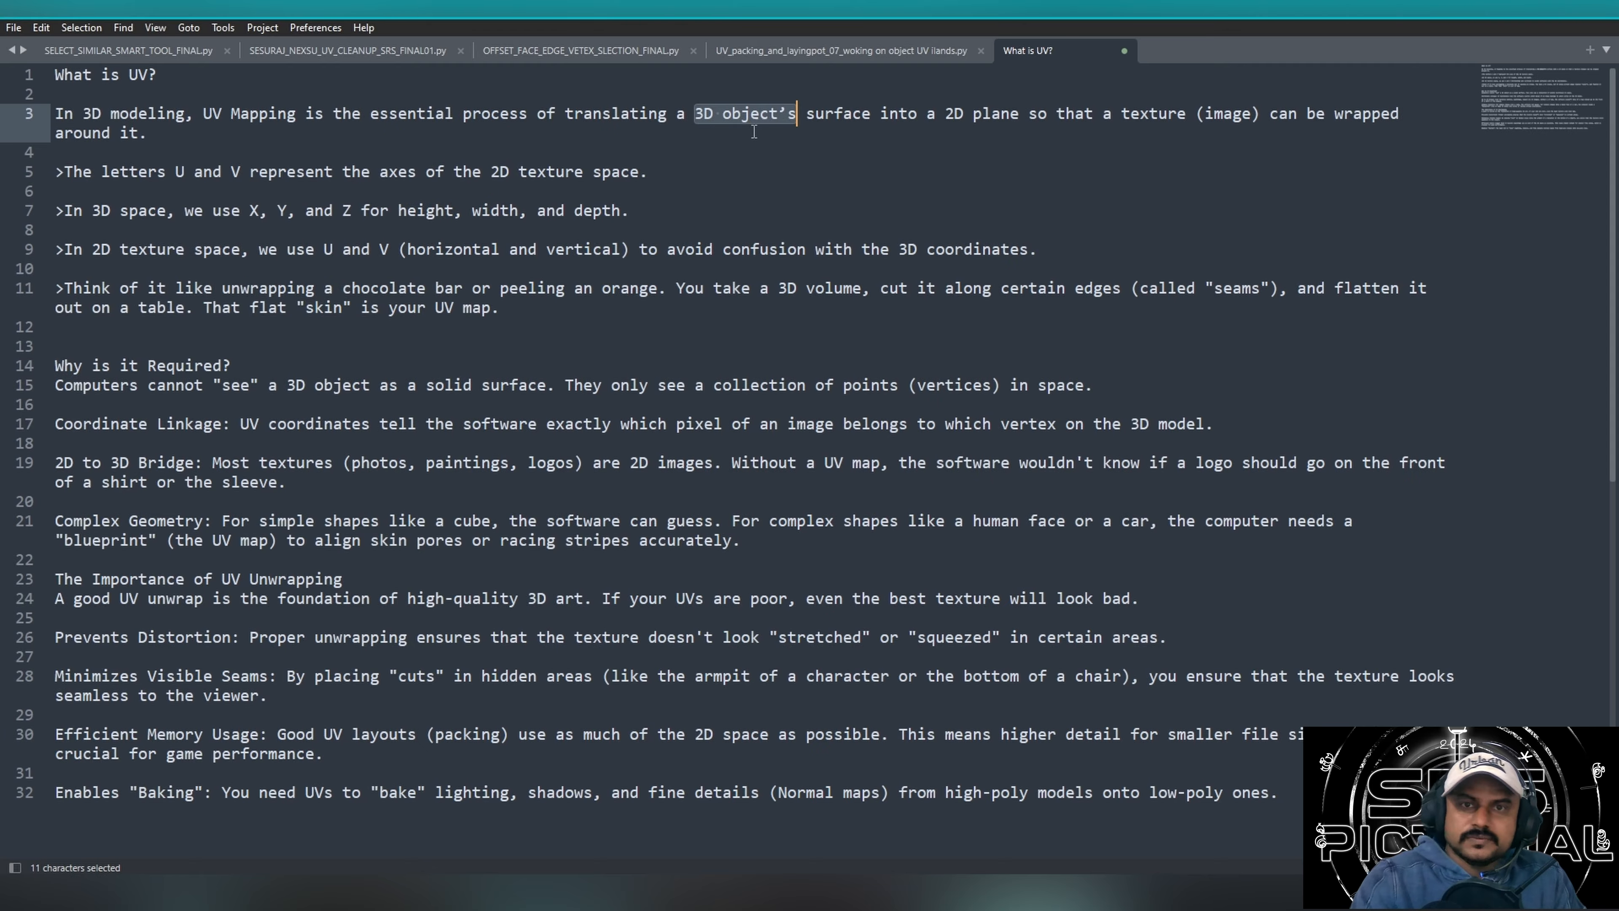
{"action": "left_click_drag", "start_coordinate": [895, 112], "coordinate": [816, 114]}
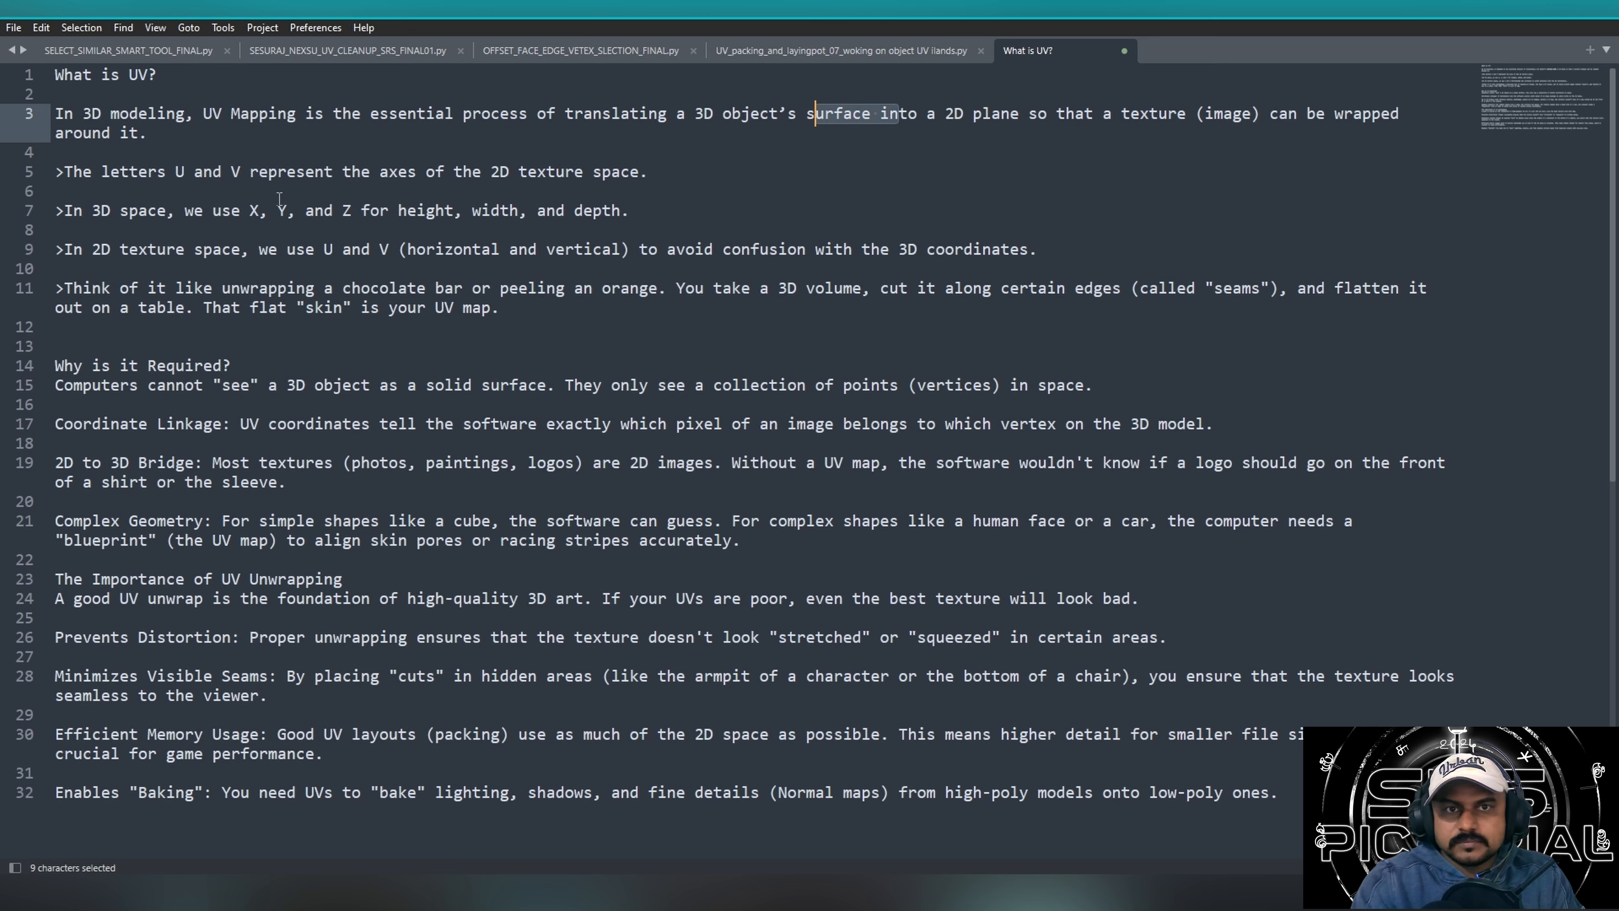
{"action": "left_click", "coordinate": [103, 186]}
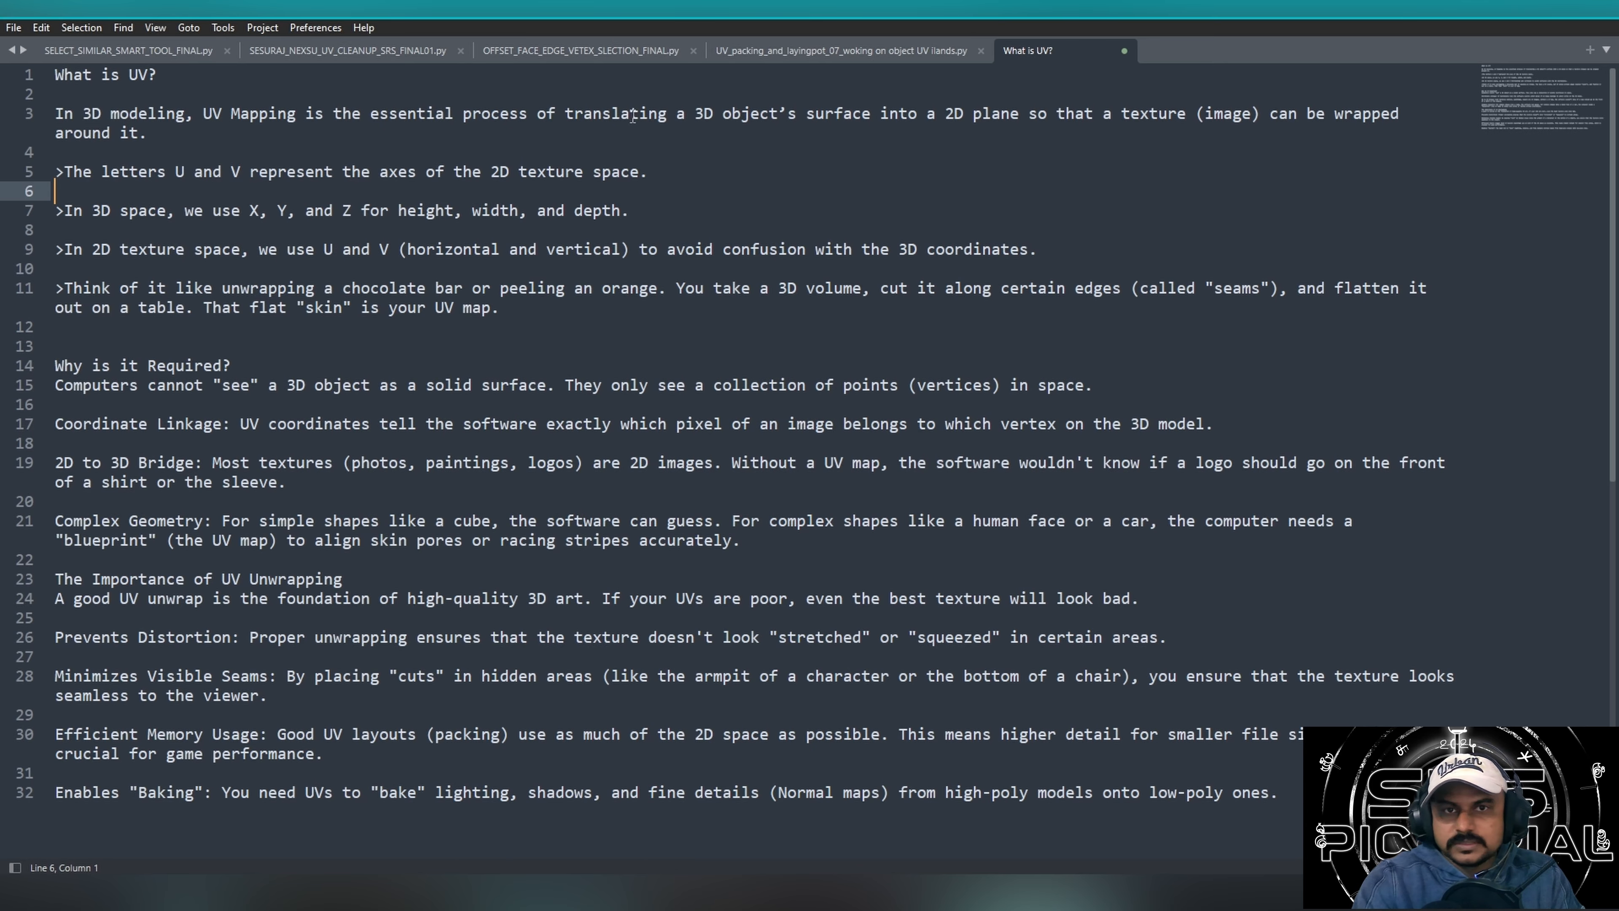
{"action": "left_click_drag", "start_coordinate": [693, 113], "coordinate": [211, 133]}
Review the note on what the letters U and V represent in 2D texture space.
{"action": "left_click", "coordinate": [240, 173]}
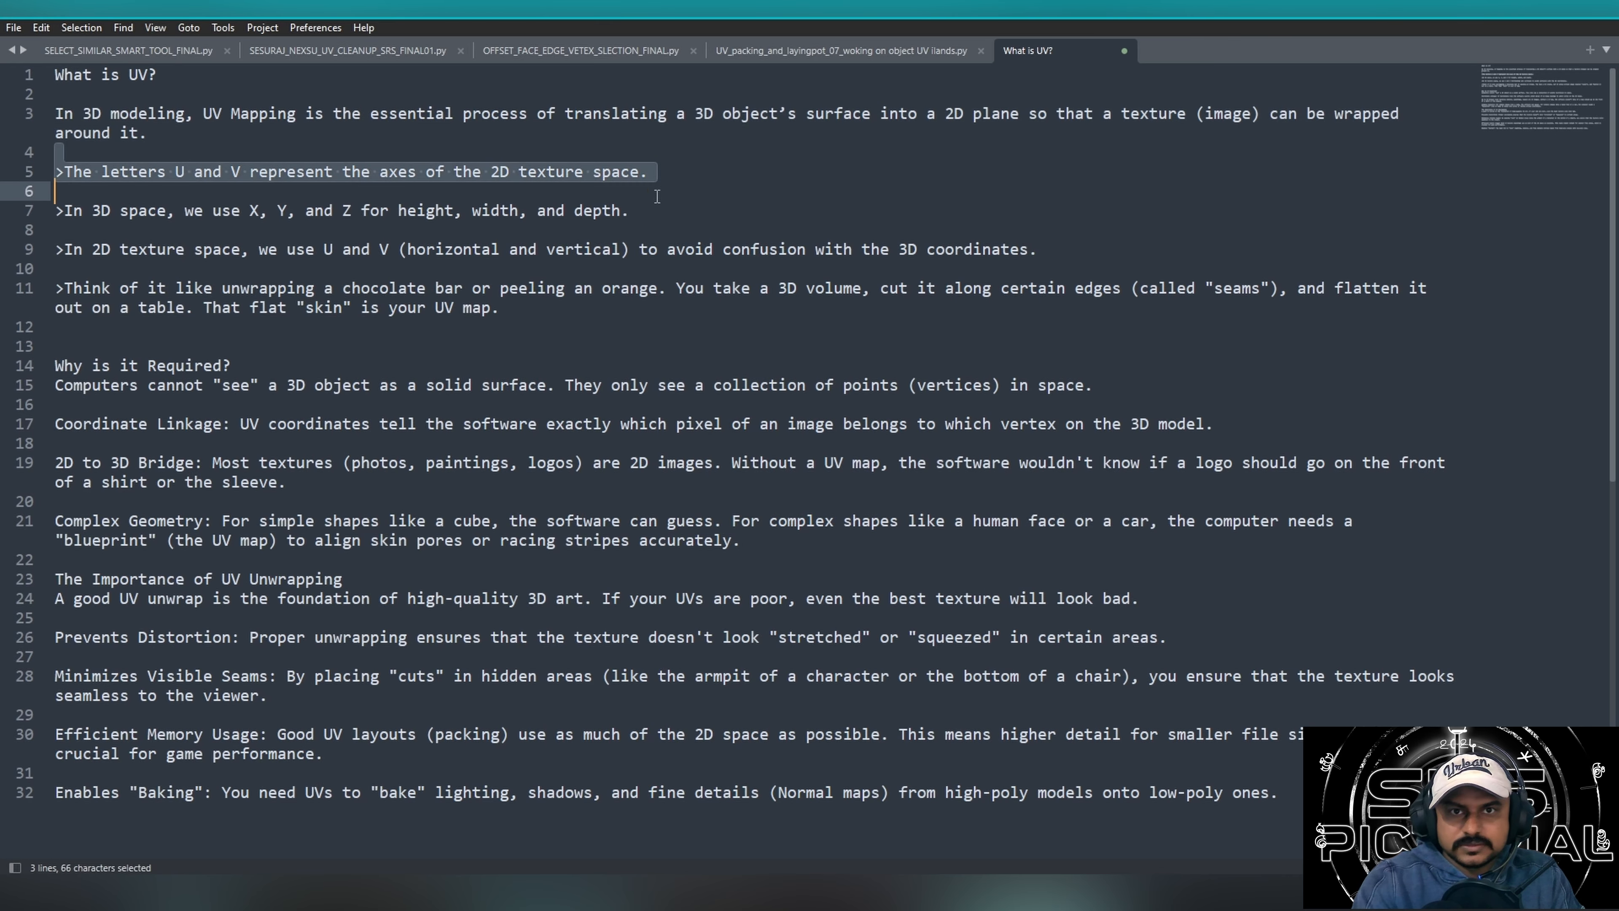
{"action": "left_click", "coordinate": [858, 237]}
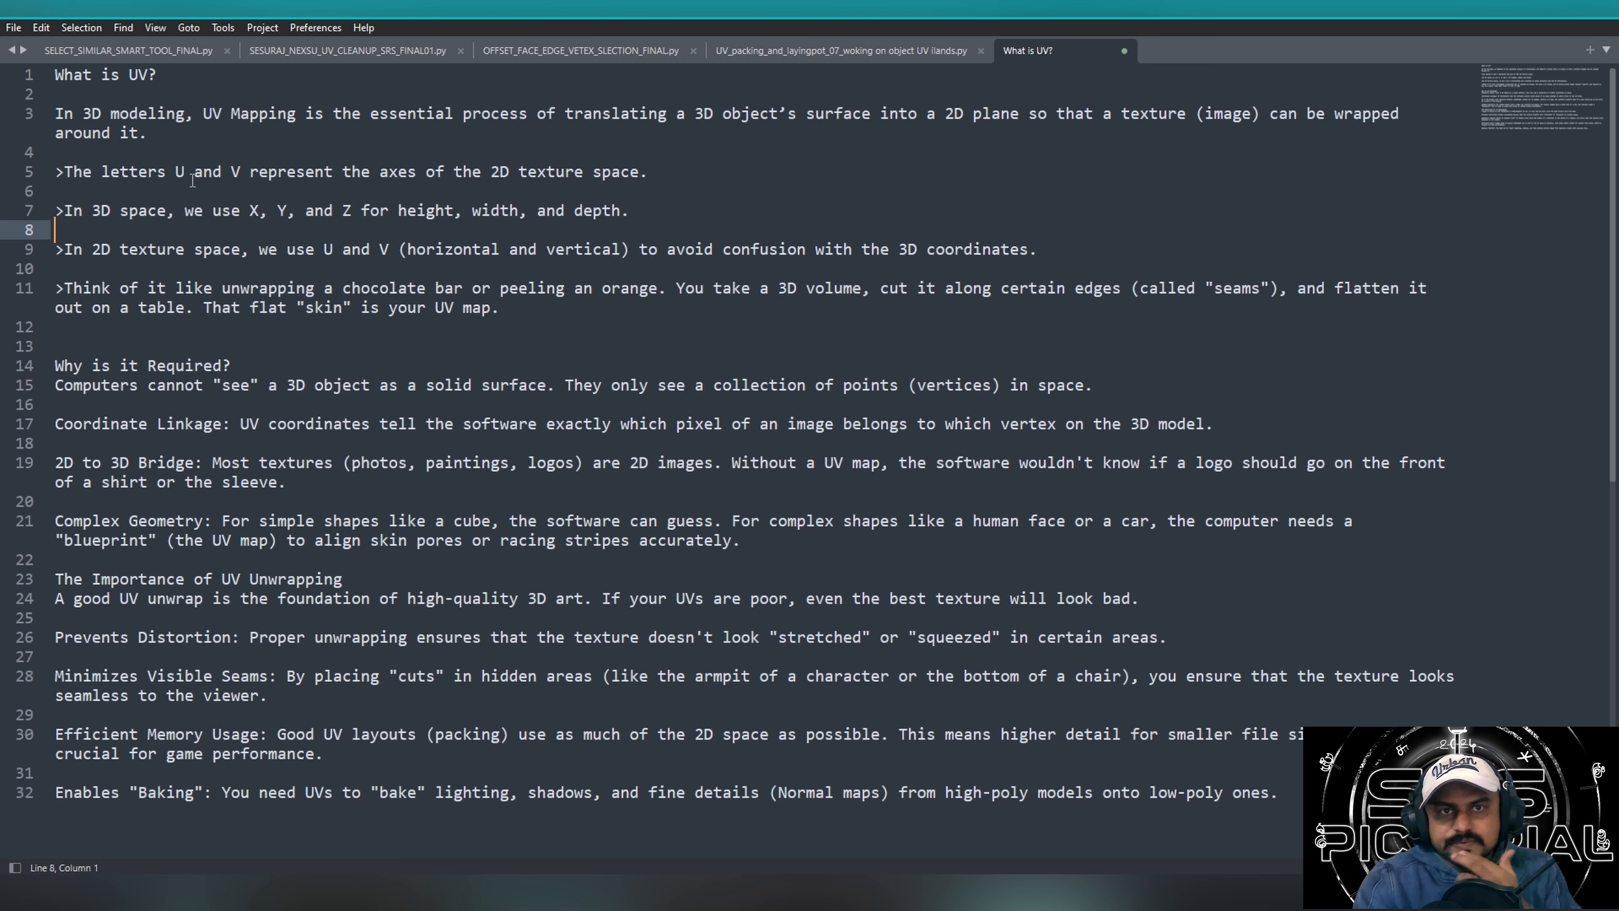
{"action": "left_click_drag", "start_coordinate": [396, 161], "coordinate": [398, 169]}
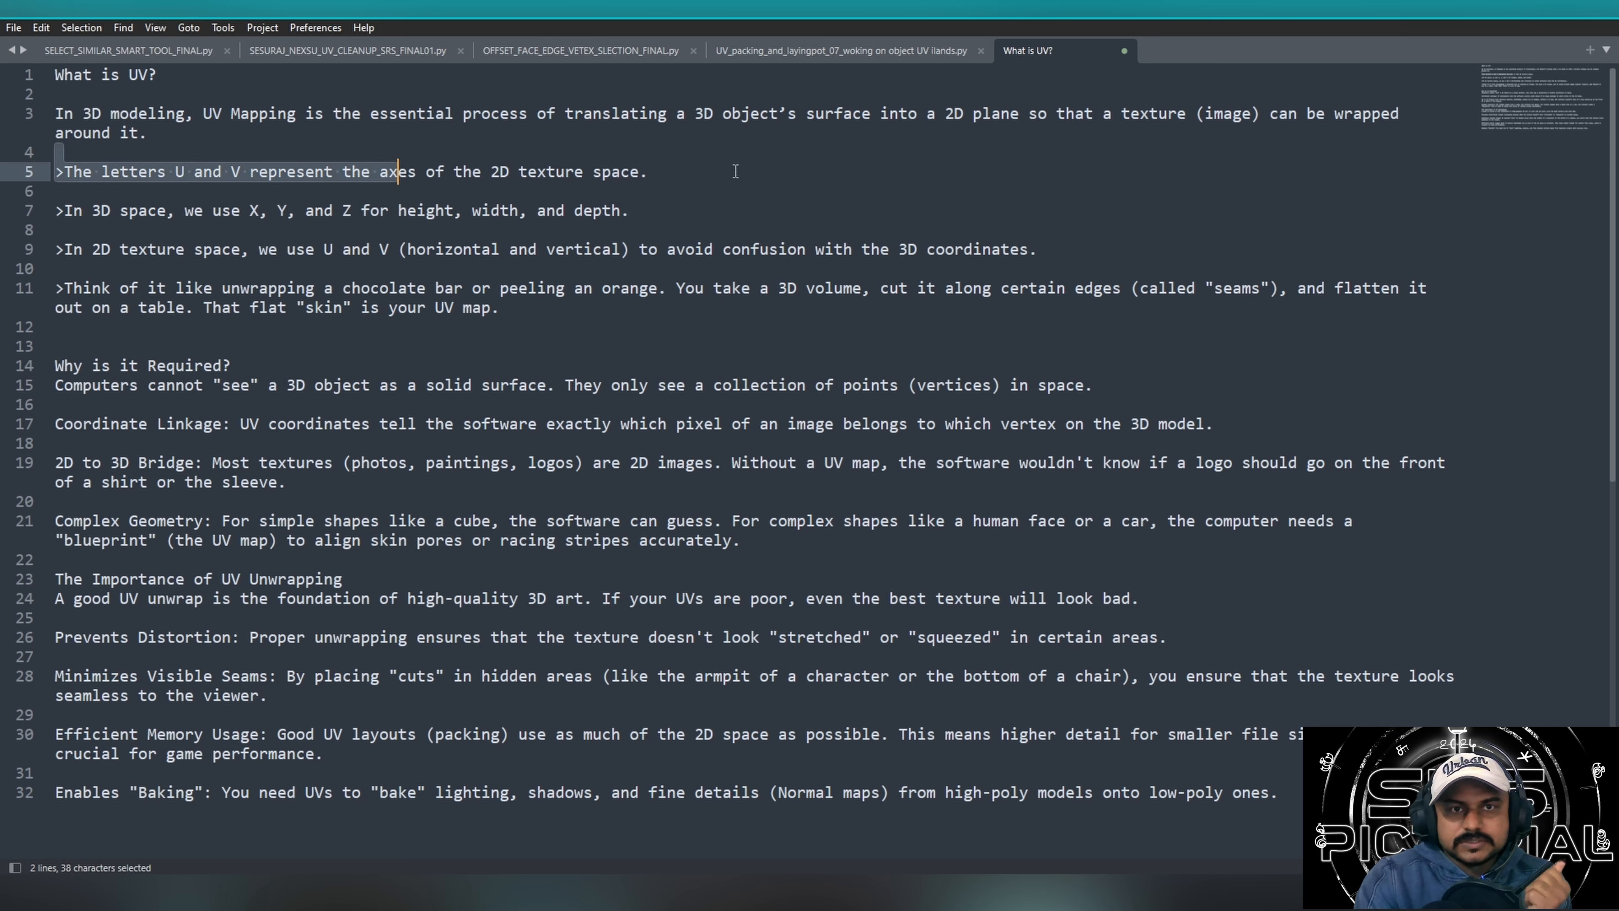
{"action": "left_click", "coordinate": [840, 175]}
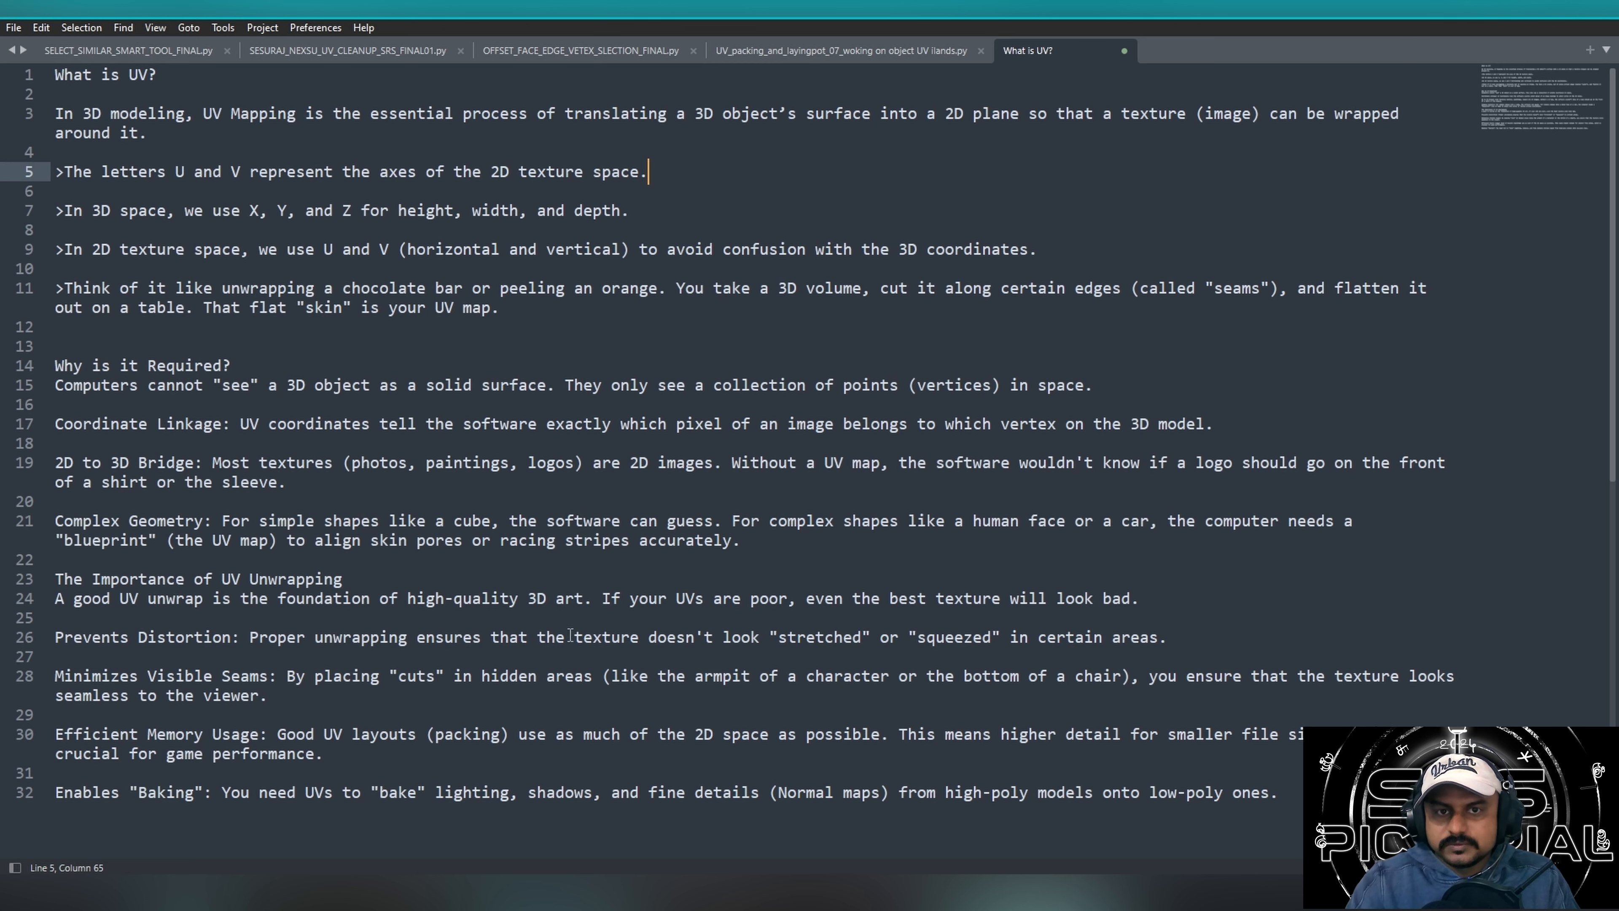
{"action": "left_click_drag", "start_coordinate": [1377, 600], "coordinate": [1483, 638]}
{"action": "left_click", "coordinate": [1370, 560]}
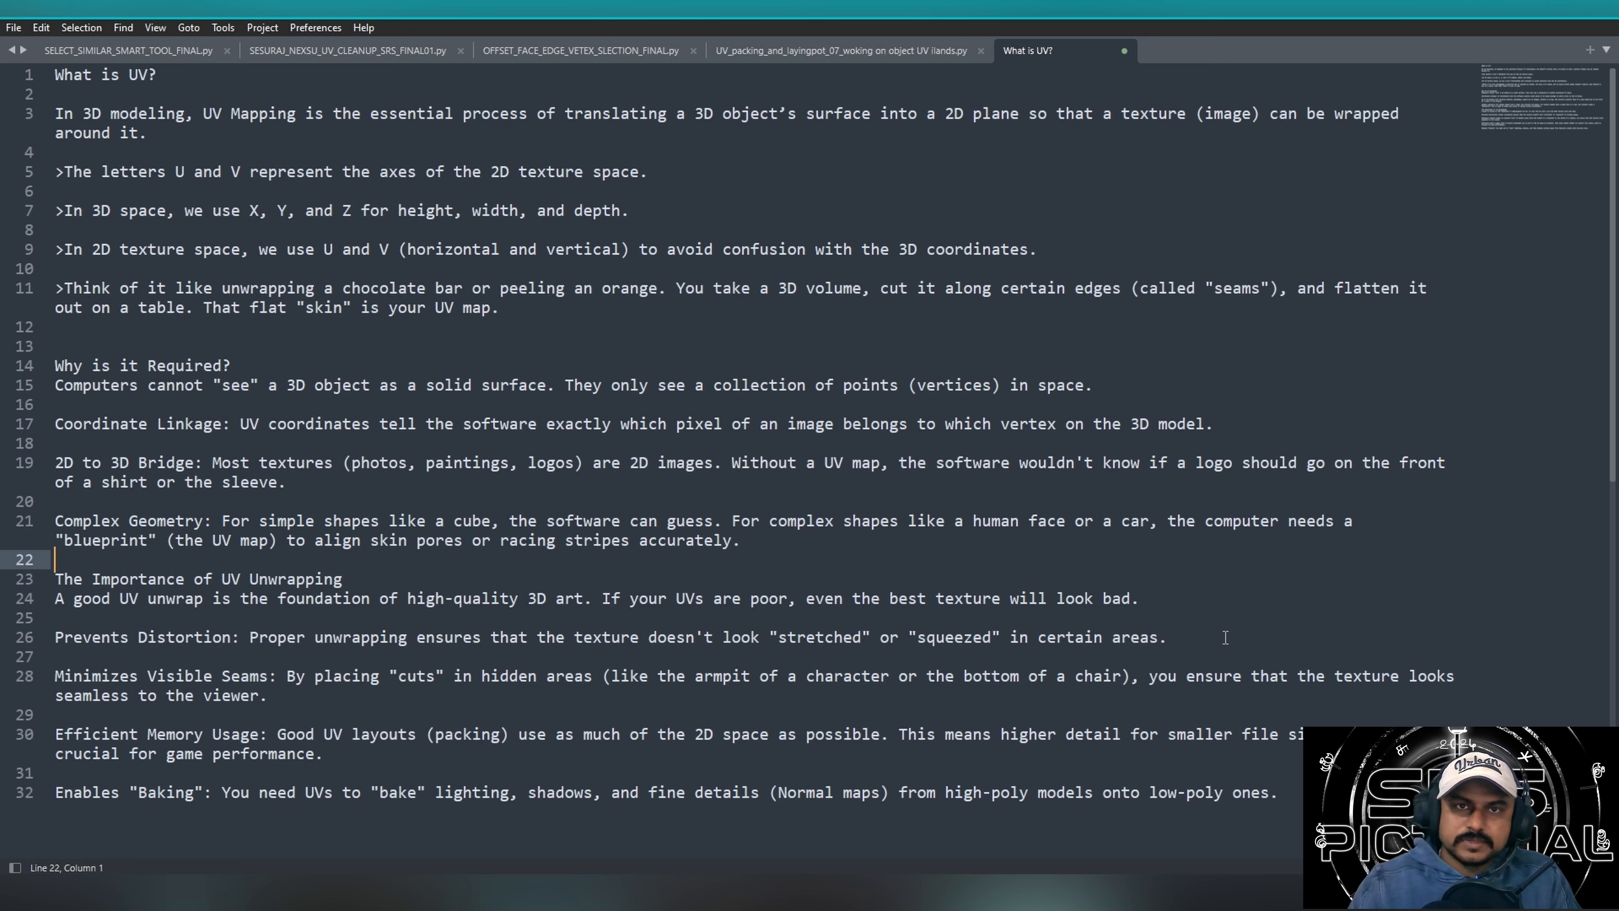
Open SELECT_SIMILAR_SMART_TOOL_FINAL.py and examine the toggle button style sheet and content widget code in the CollapsibleFrame class.
{"action": "left_click", "coordinate": [95, 52]}
{"action": "left_click_drag", "start_coordinate": [250, 190], "coordinate": [612, 831]}
{"action": "left_click", "coordinate": [1261, 485]}
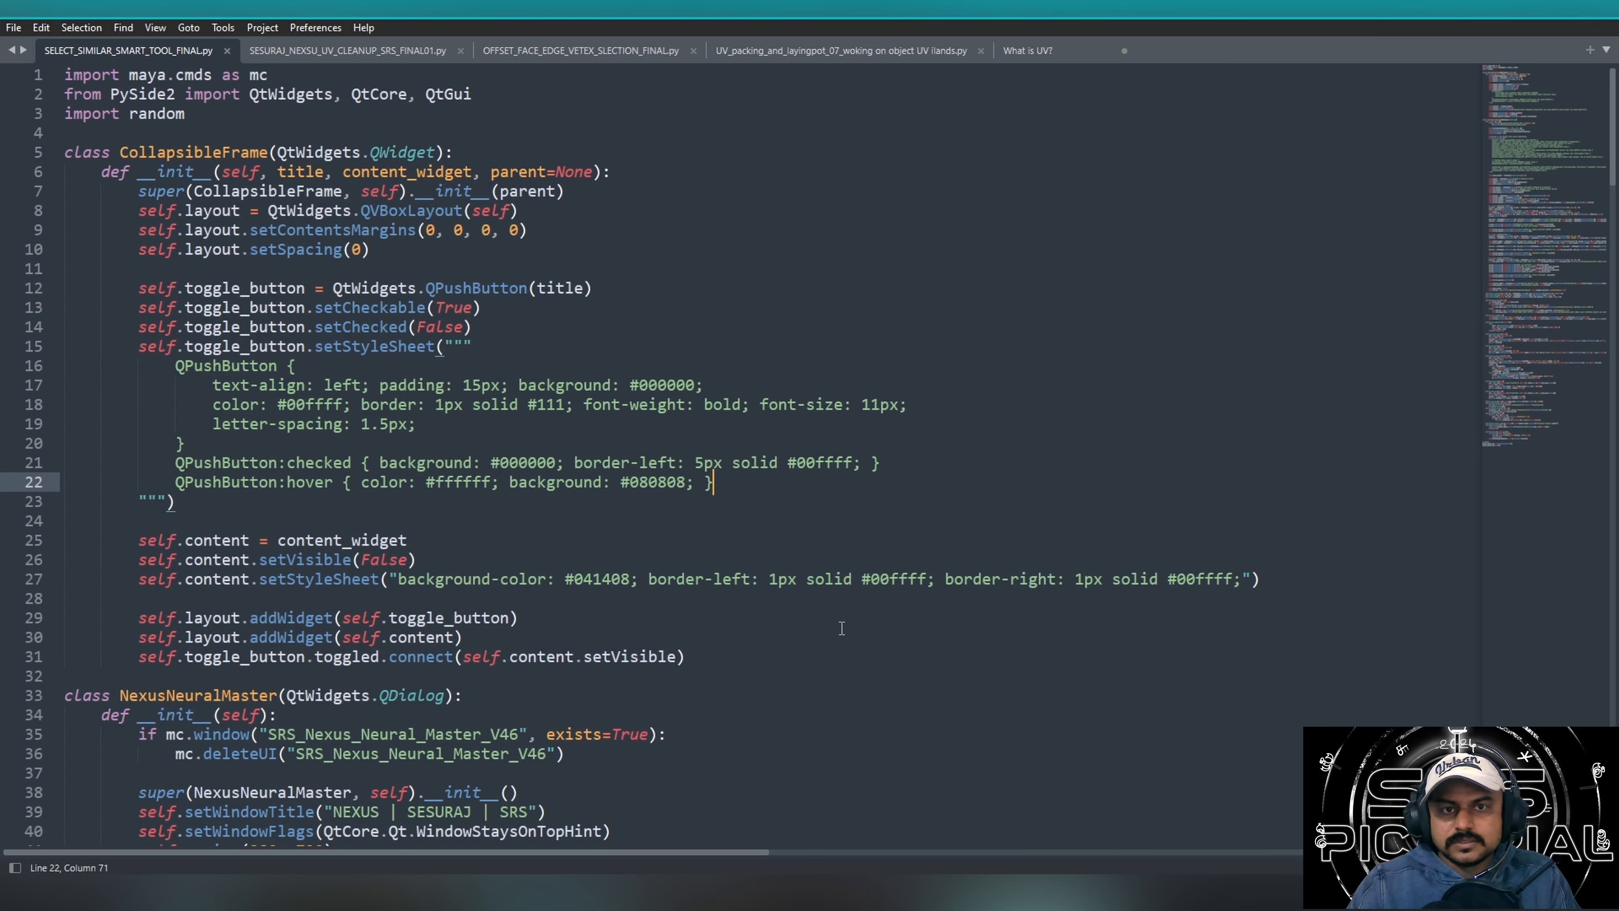
{"action": "left_click", "coordinate": [890, 594]}
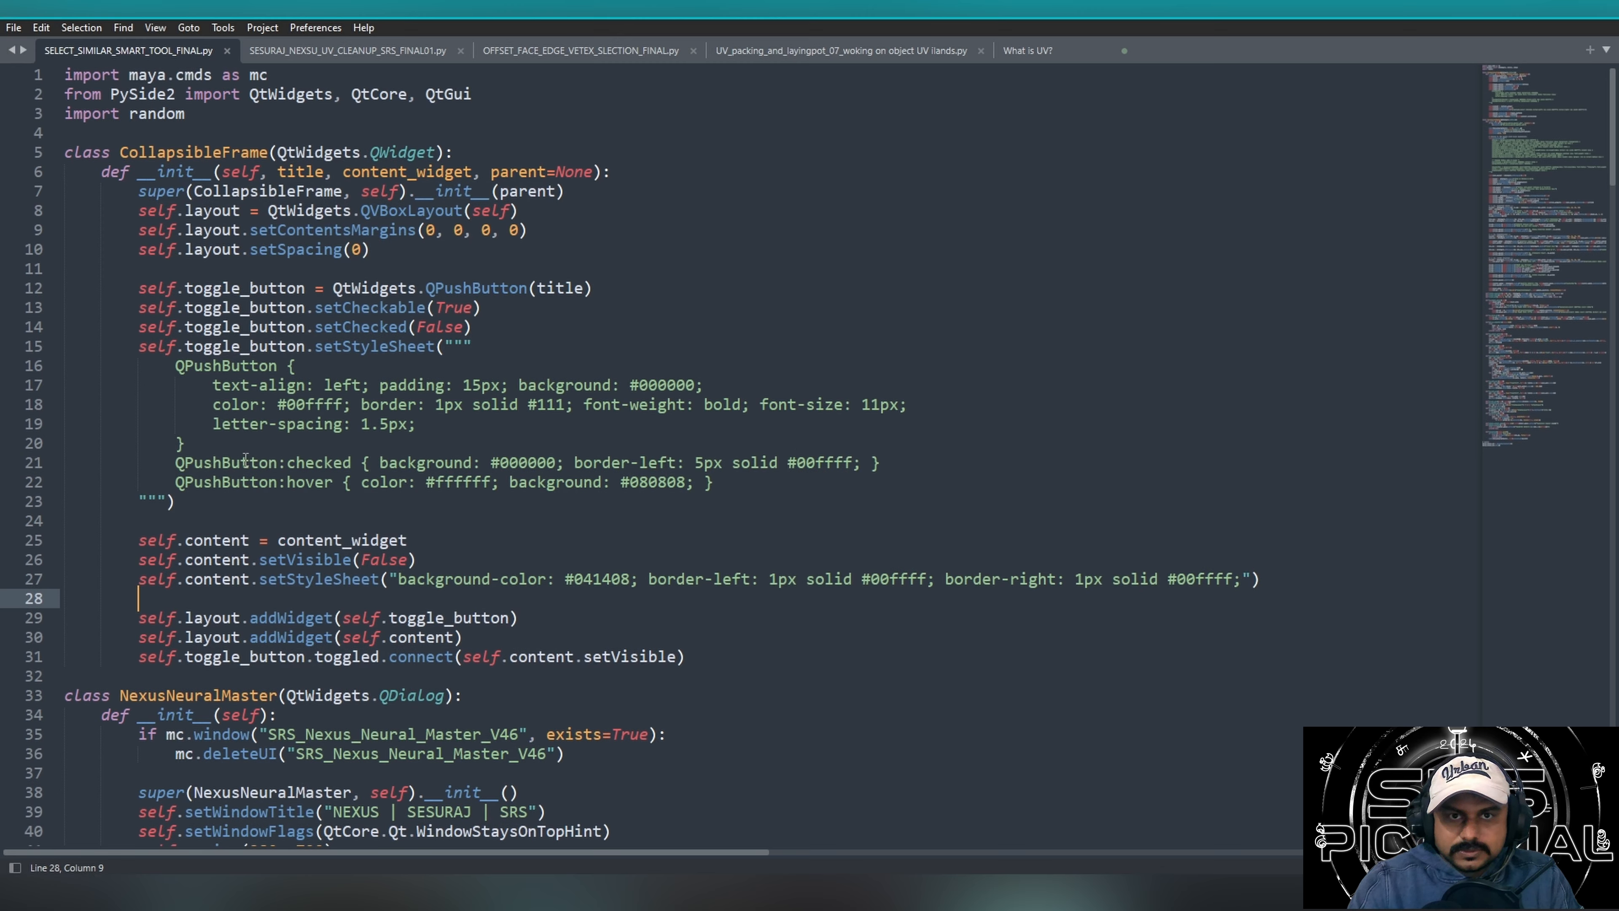
{"action": "left_click", "coordinate": [874, 524]}
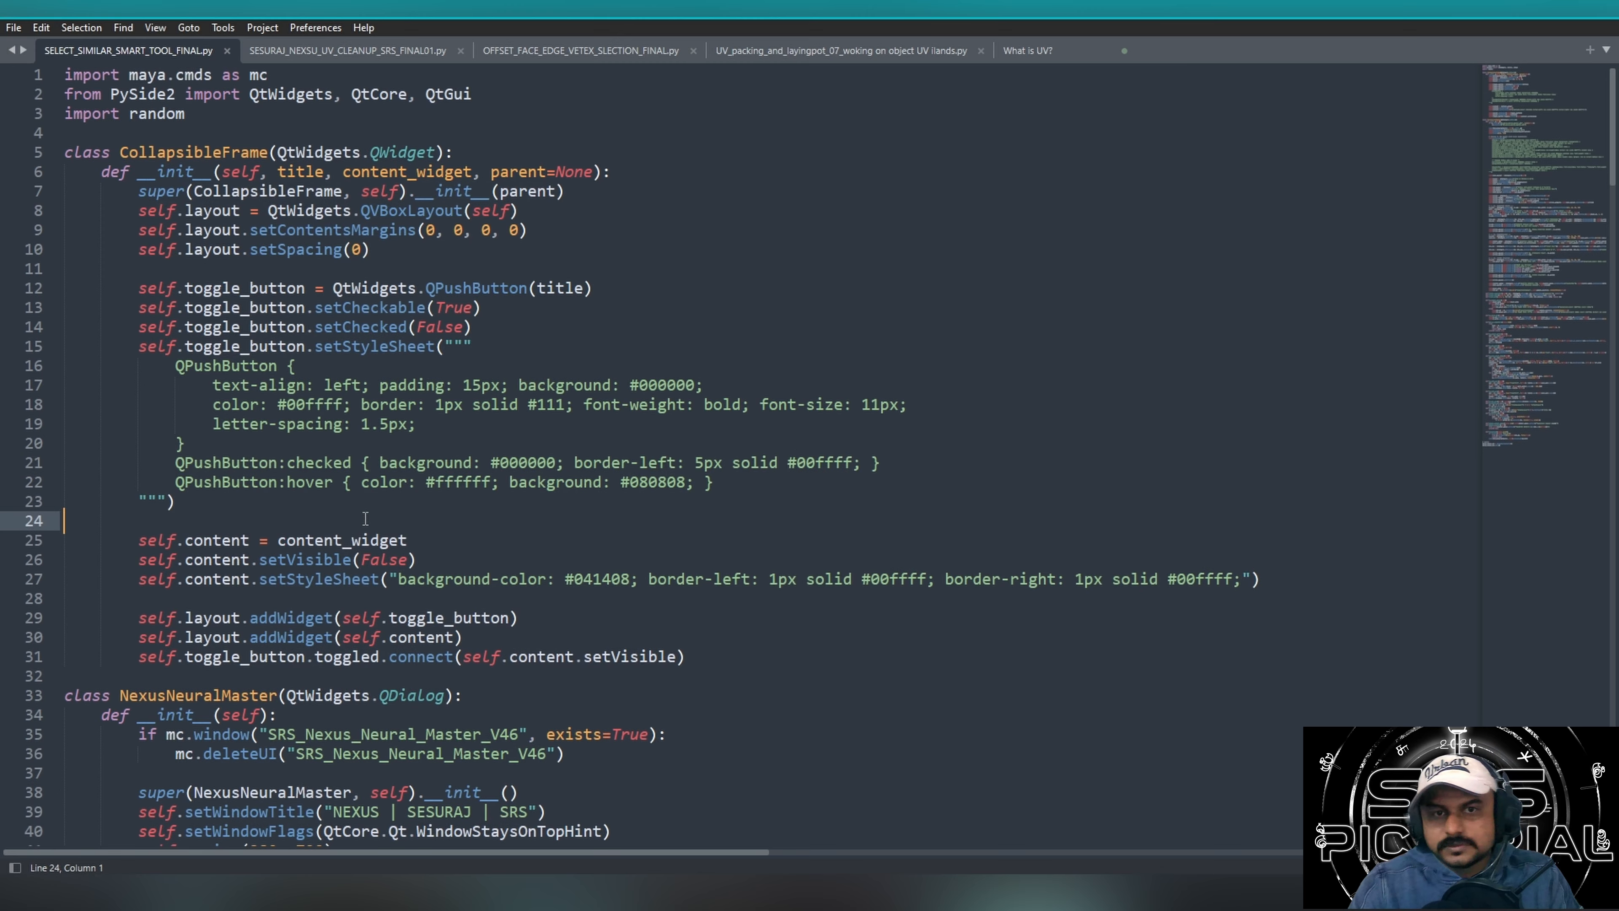
{"action": "left_click", "coordinate": [173, 504]}
{"action": "left_click_drag", "start_coordinate": [222, 482], "coordinate": [408, 483]}
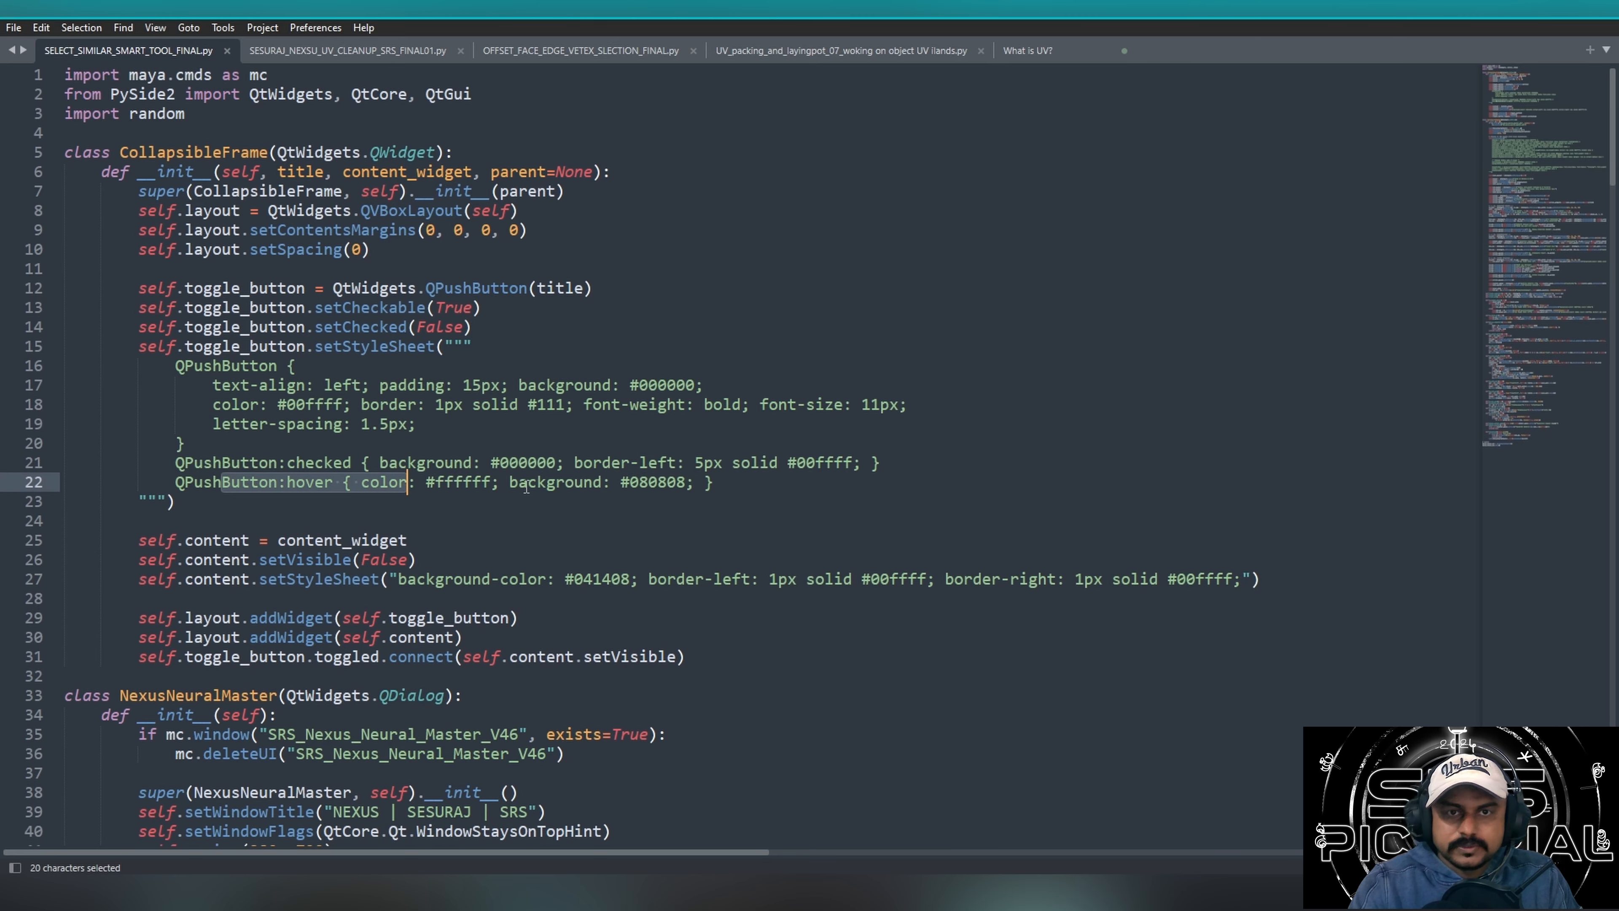
{"action": "left_click", "coordinate": [555, 486]}
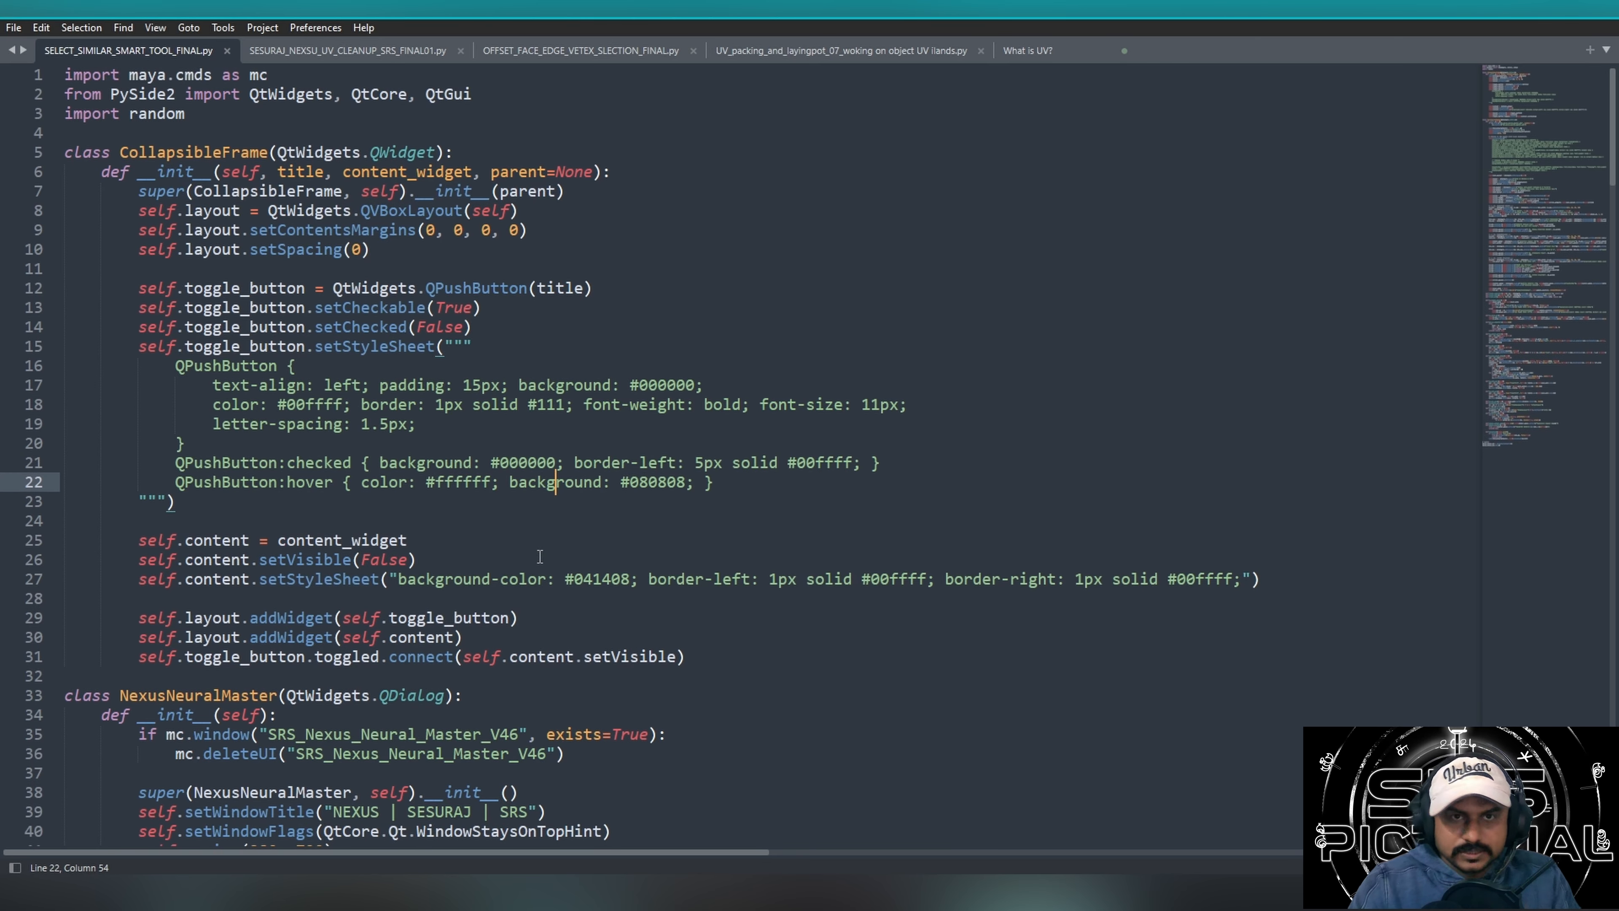
{"action": "left_click_drag", "start_coordinate": [408, 540], "coordinate": [491, 578]}
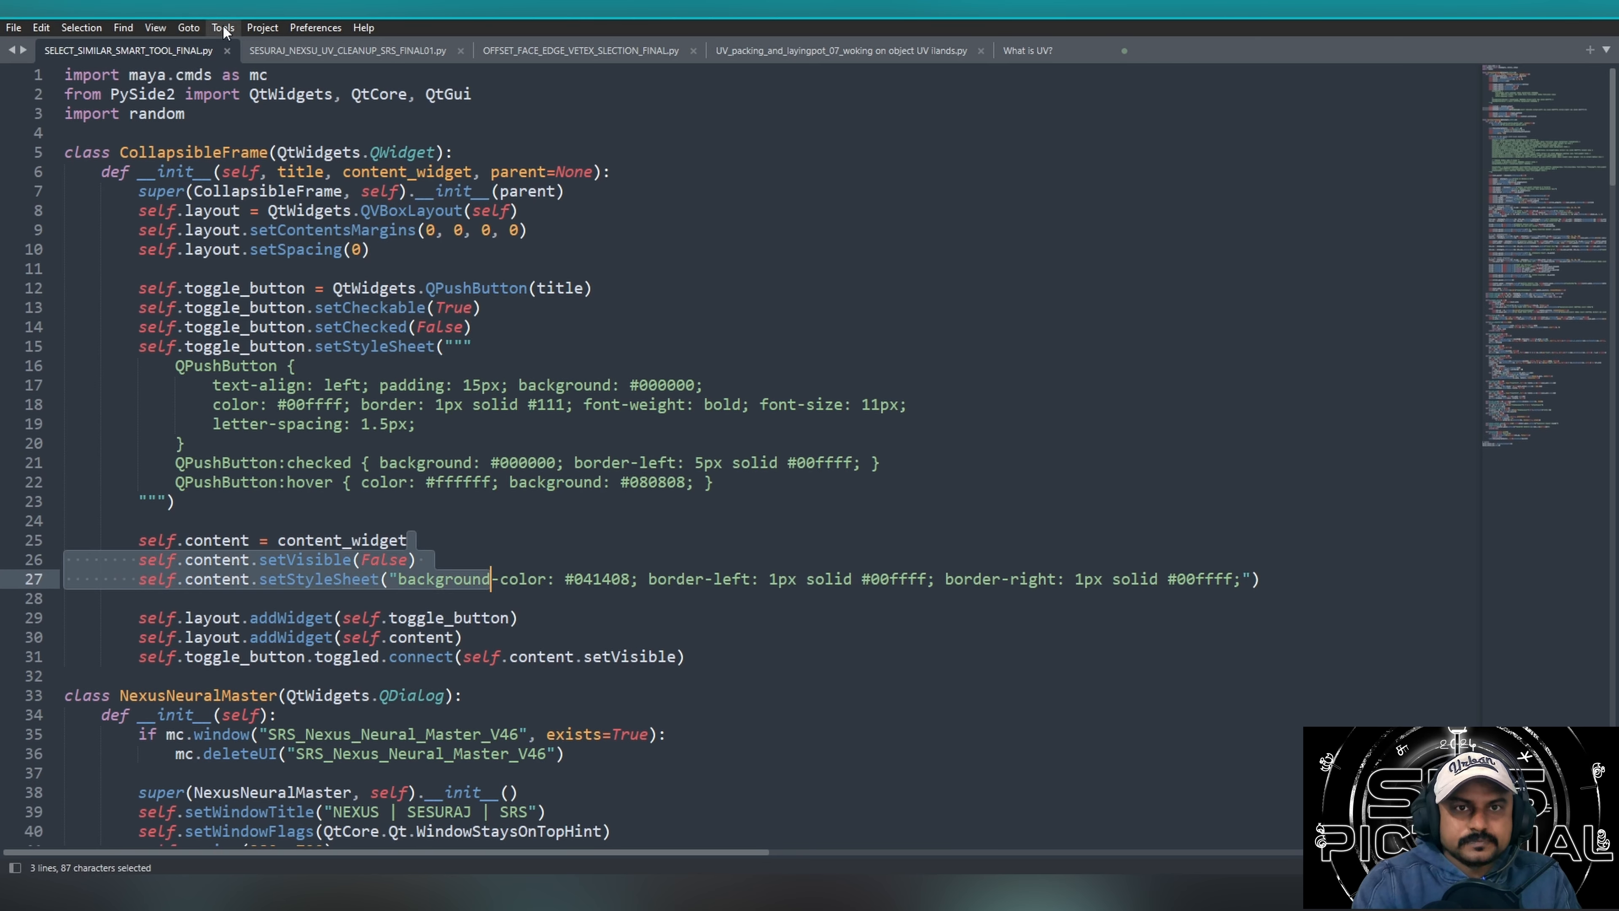
Open the UV cleanup script and examine the create_ui code of the NexusUVEngine class.
{"action": "left_click", "coordinate": [296, 53]}
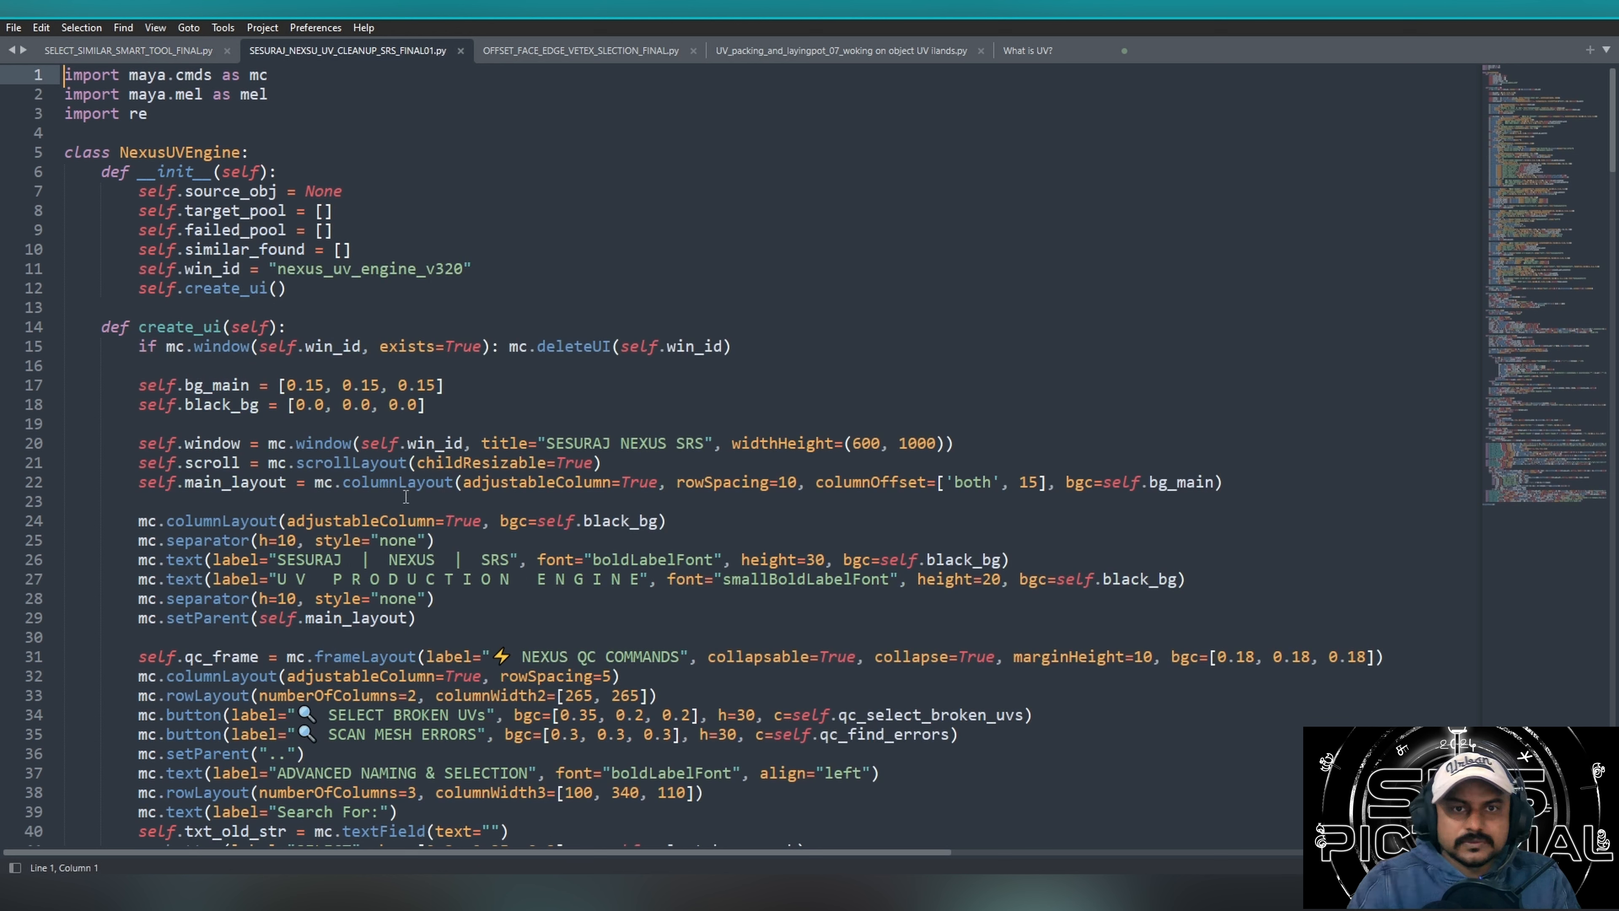
{"action": "left_click_drag", "start_coordinate": [287, 462], "coordinate": [644, 754]}
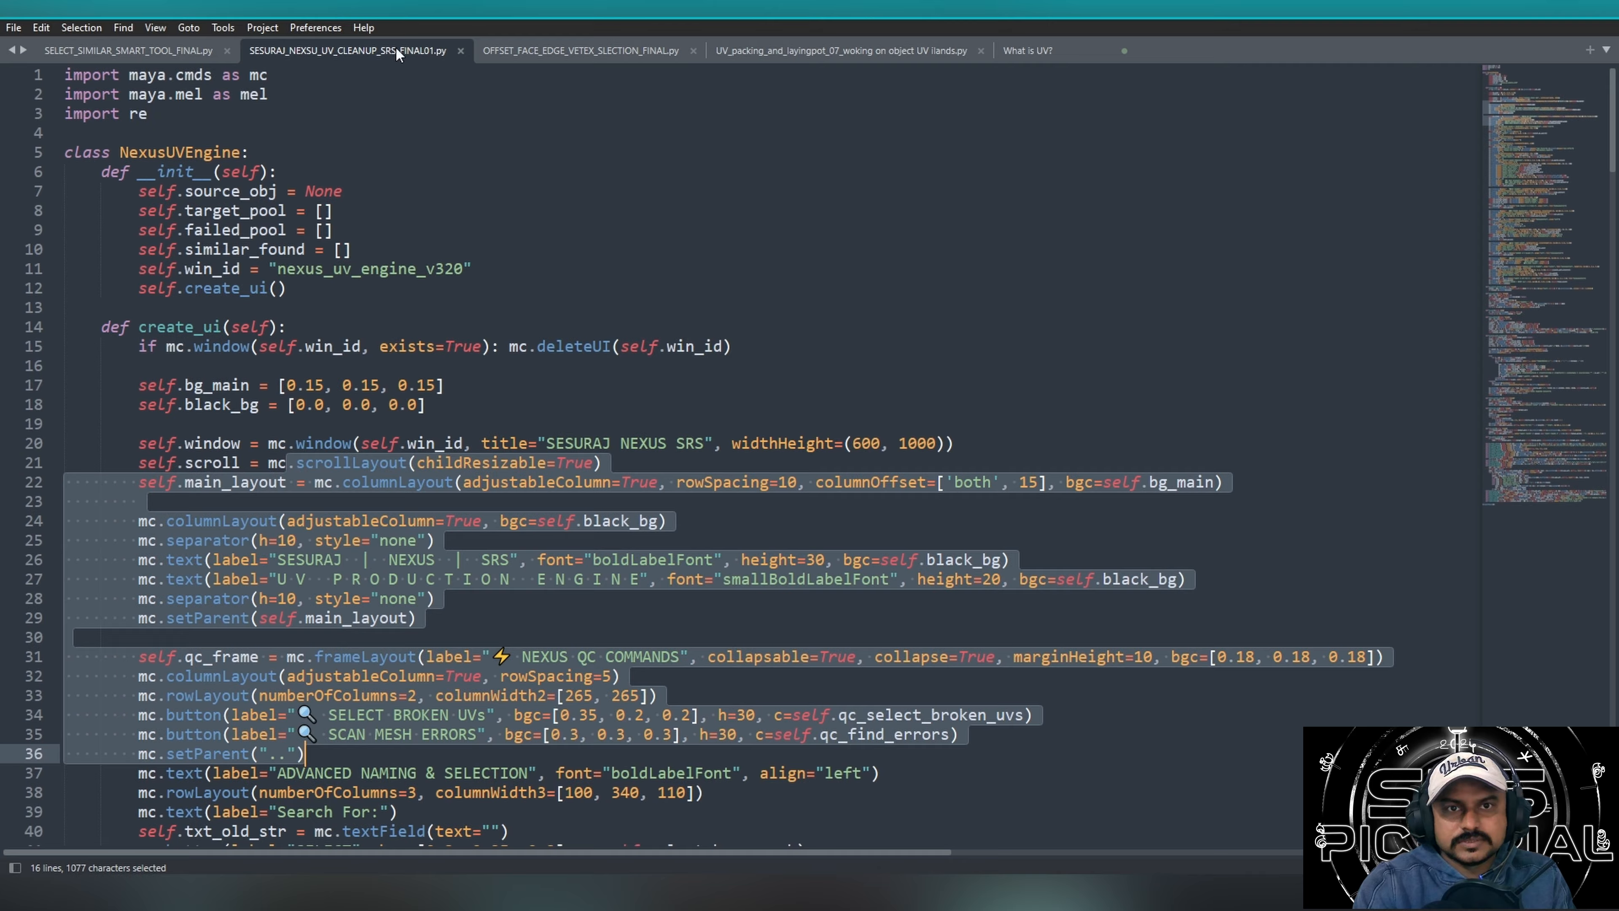
{"action": "left_click_drag", "start_coordinate": [449, 385], "coordinate": [193, 404]}
Open OFFSET_FACE_EDGE_VETEX_SLECTION_FINAL.py and highlight its documentation text from HOW IT WORKS through USE CASE.
{"action": "left_click", "coordinate": [581, 50]}
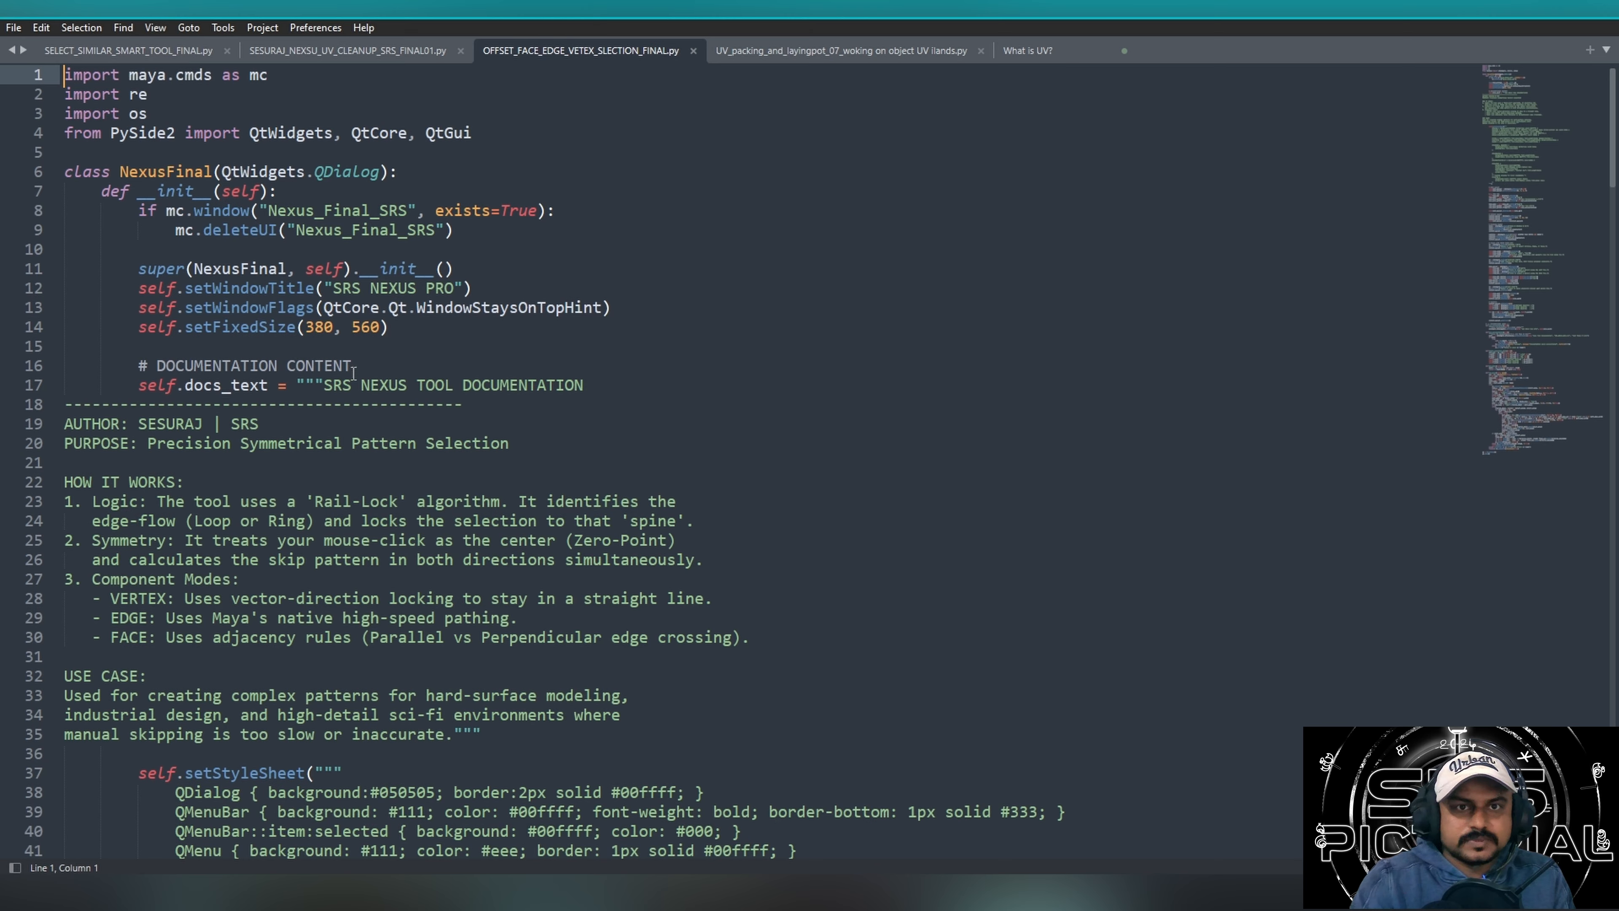
{"action": "left_click_drag", "start_coordinate": [287, 521], "coordinate": [535, 600]}
{"action": "left_click", "coordinate": [640, 657]}
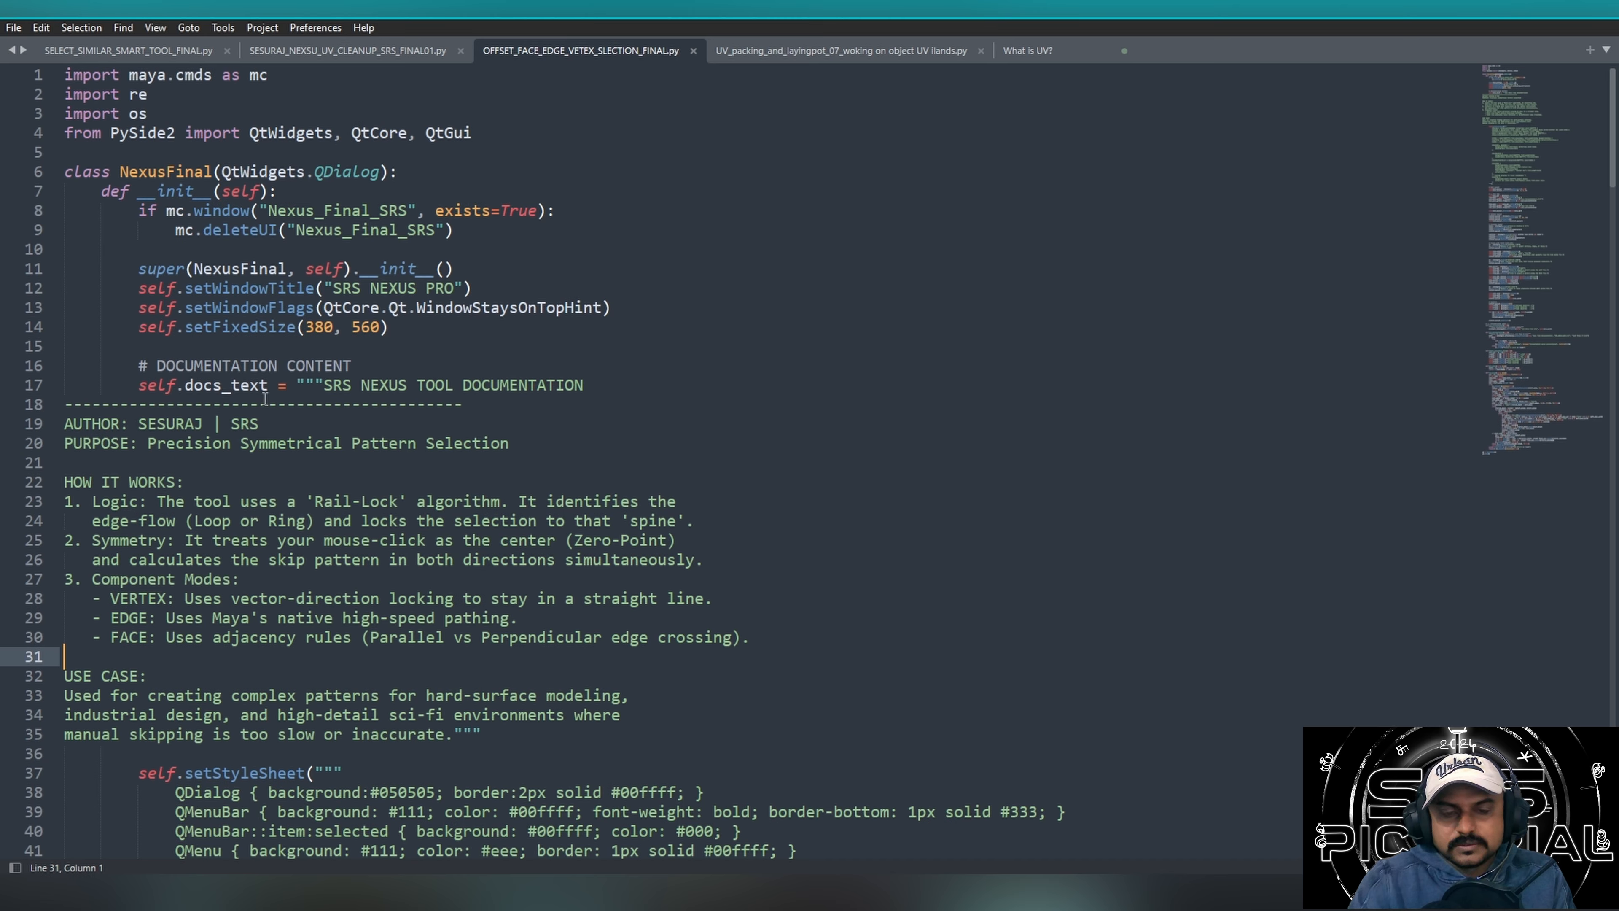
{"action": "left_click_drag", "start_coordinate": [325, 517], "coordinate": [559, 683]}
{"action": "left_click", "coordinate": [575, 697]}
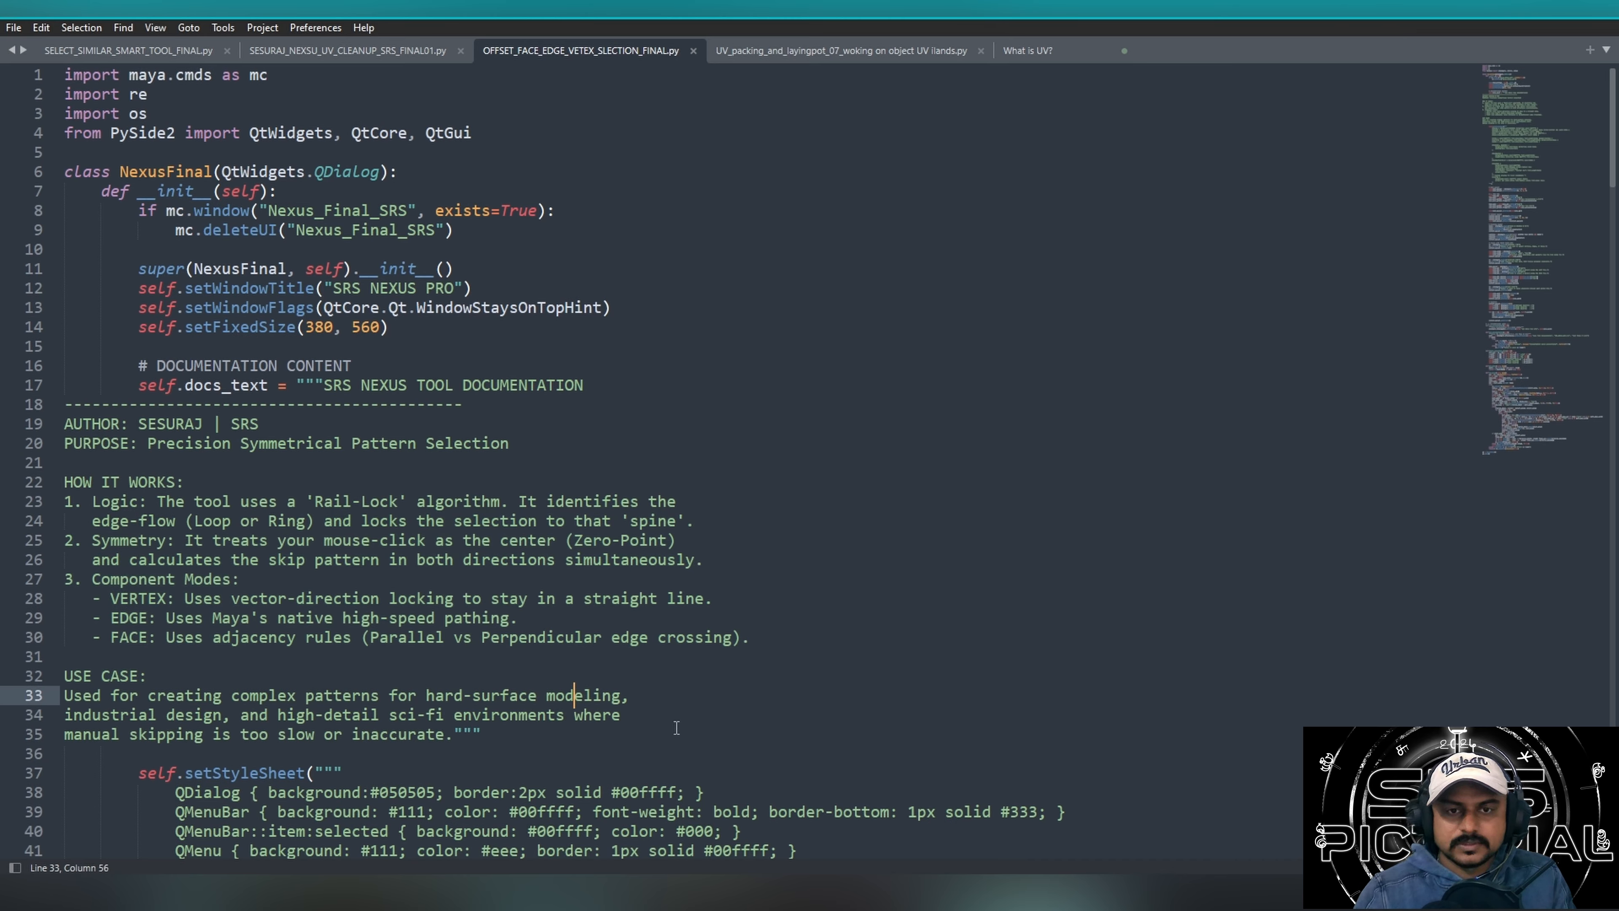
{"action": "left_click_drag", "start_coordinate": [676, 727], "coordinate": [72, 481]}
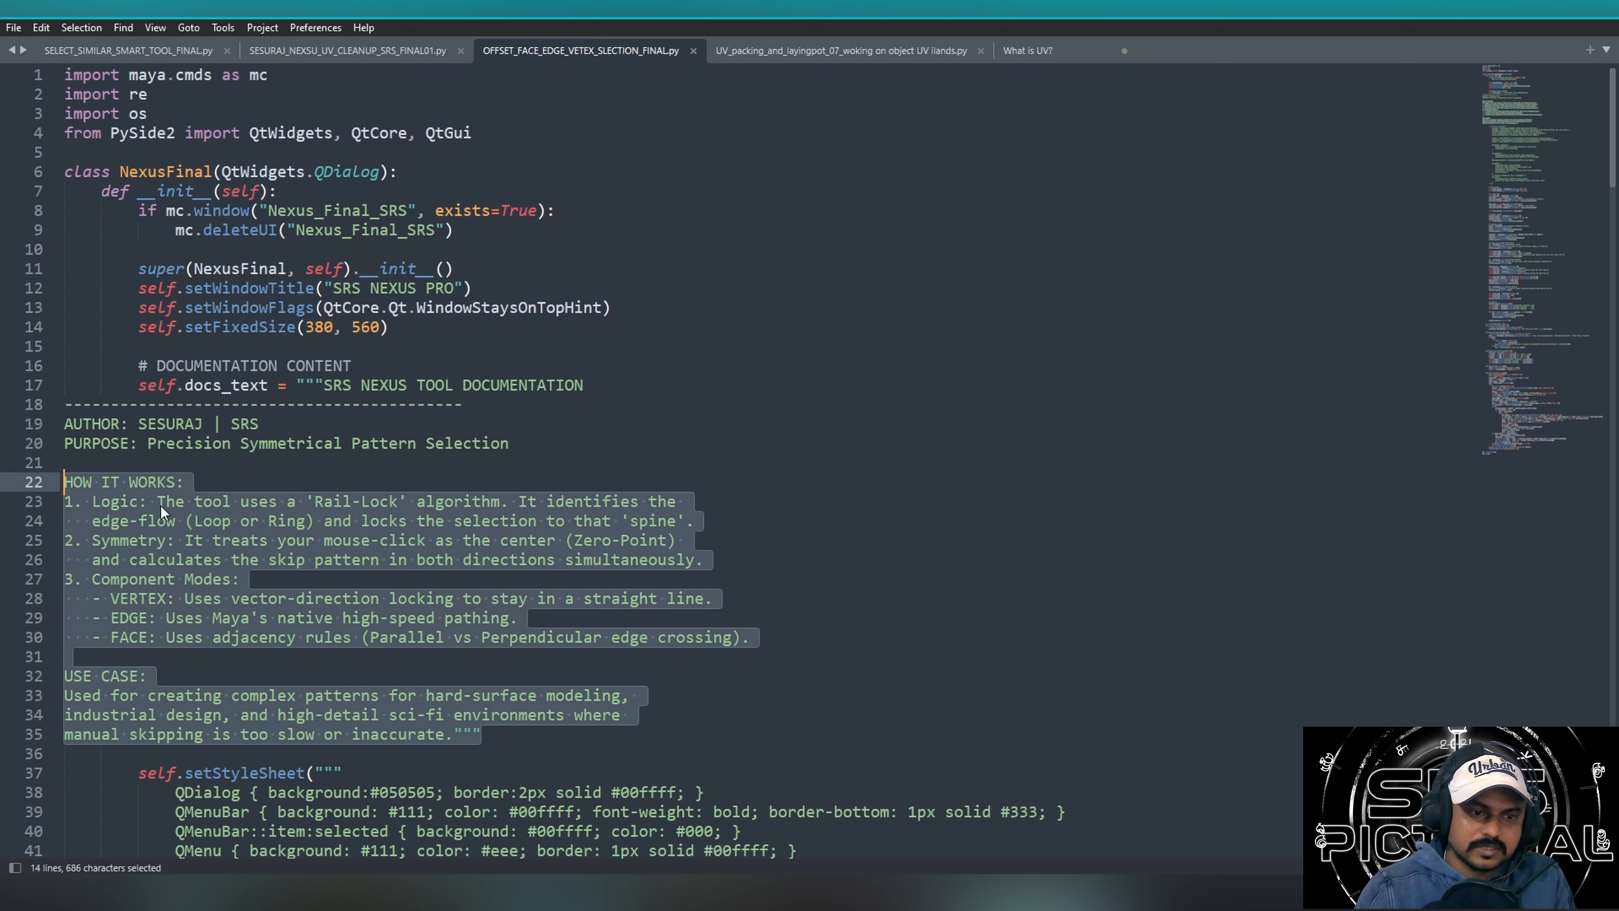
Examine the Logic, Symmetry and Component Modes notes under HOW IT WORKS in the offset selection script.
{"action": "left_click", "coordinate": [964, 477]}
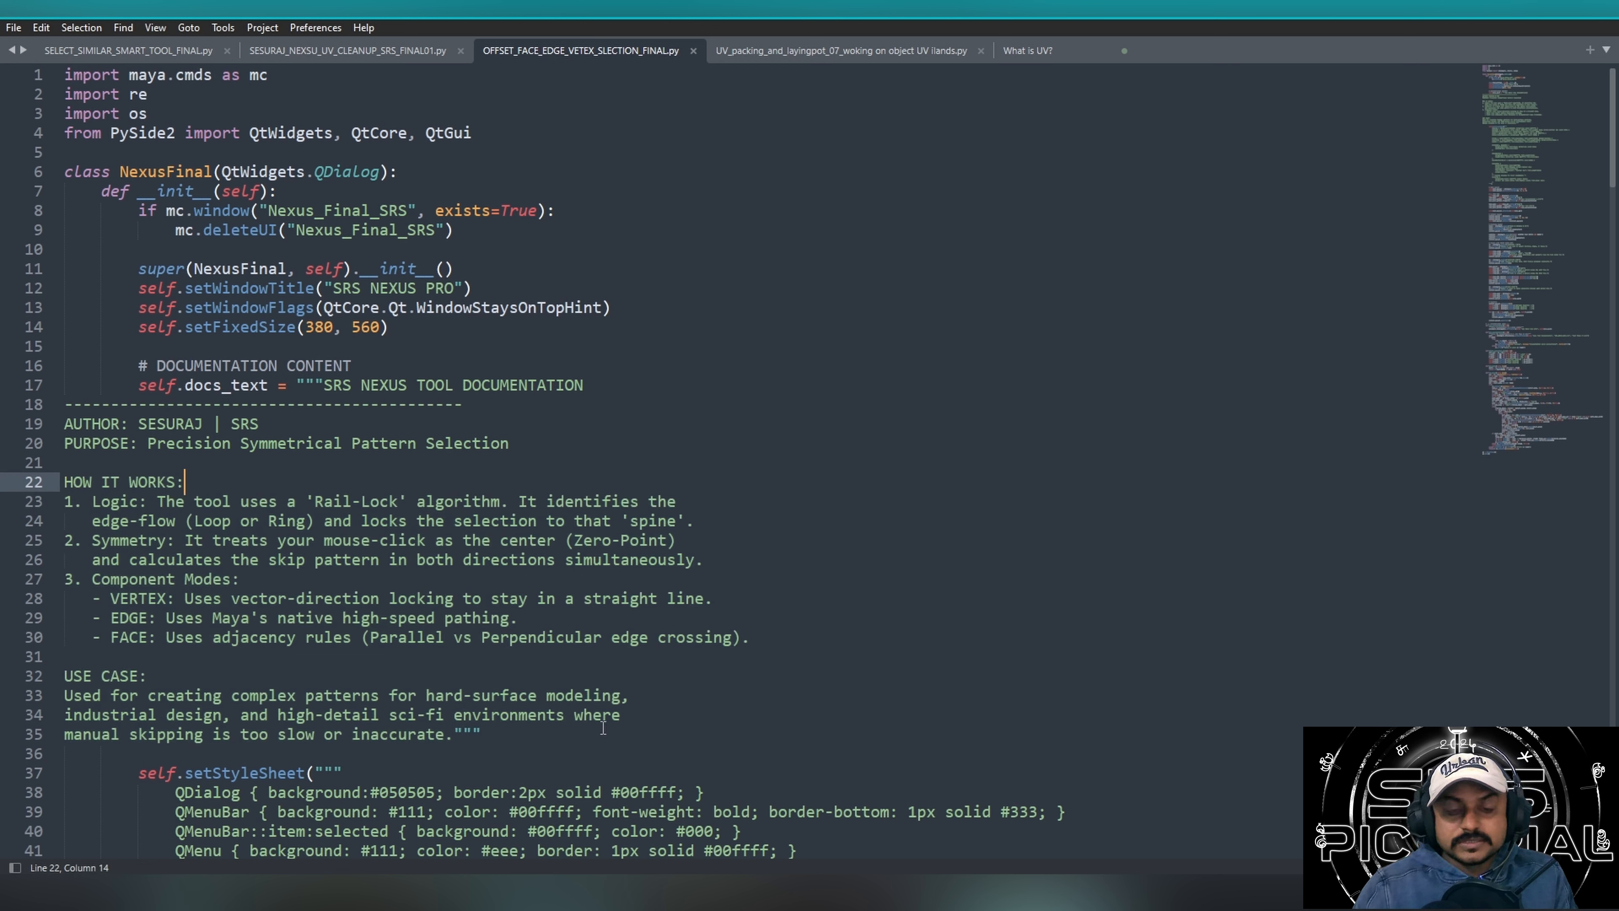
{"action": "left_click_drag", "start_coordinate": [584, 501], "coordinate": [708, 654]}
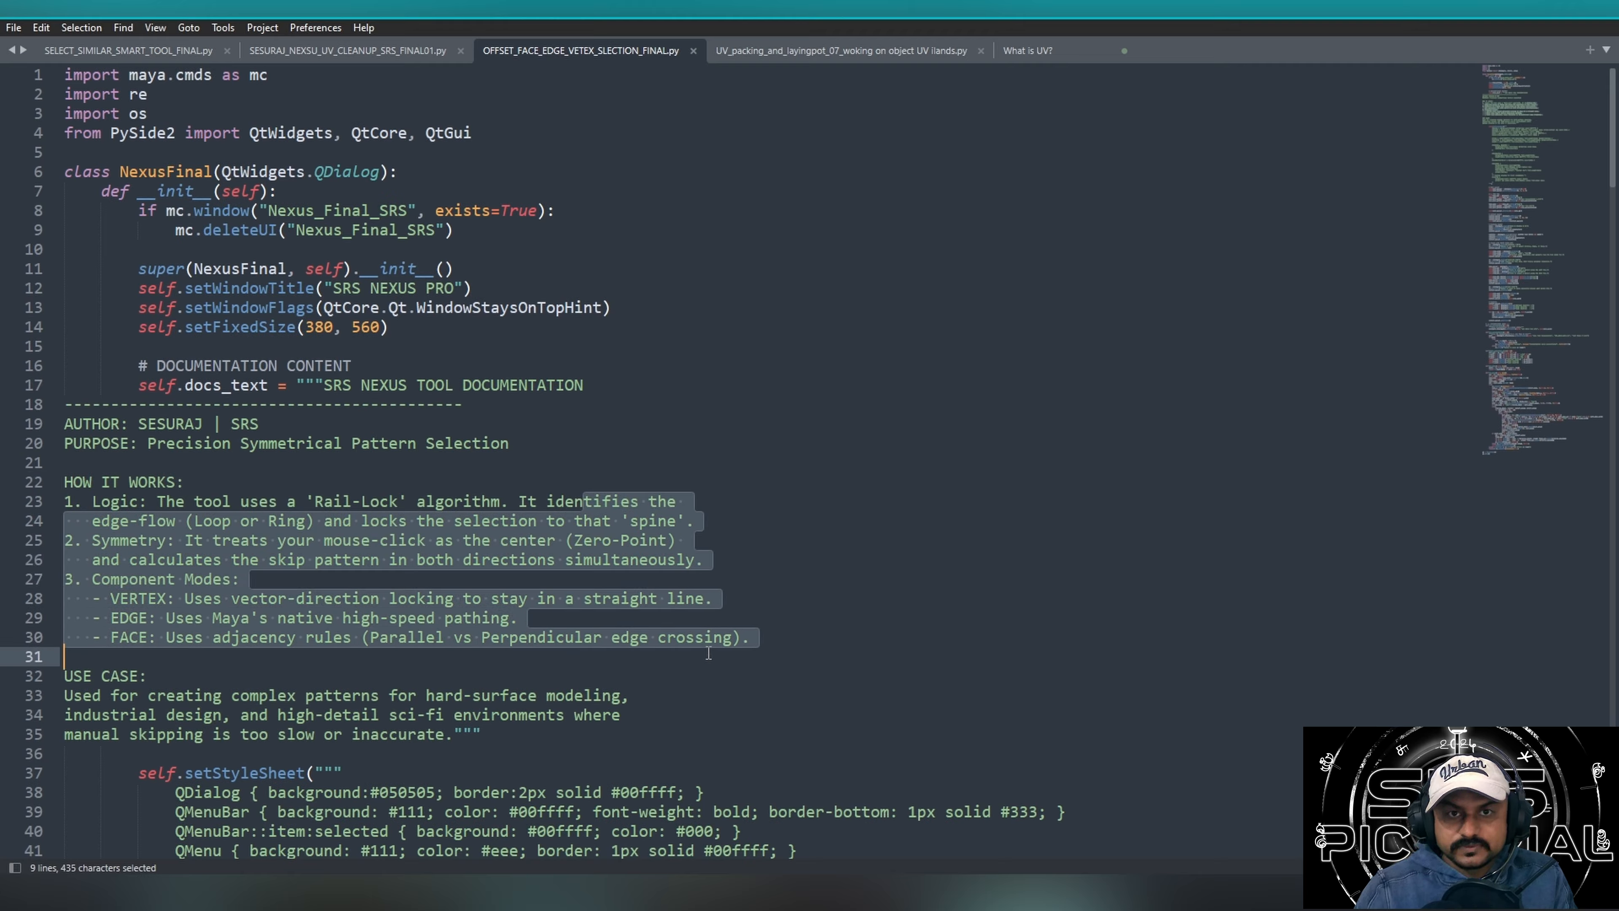
{"action": "left_click", "coordinate": [625, 578]}
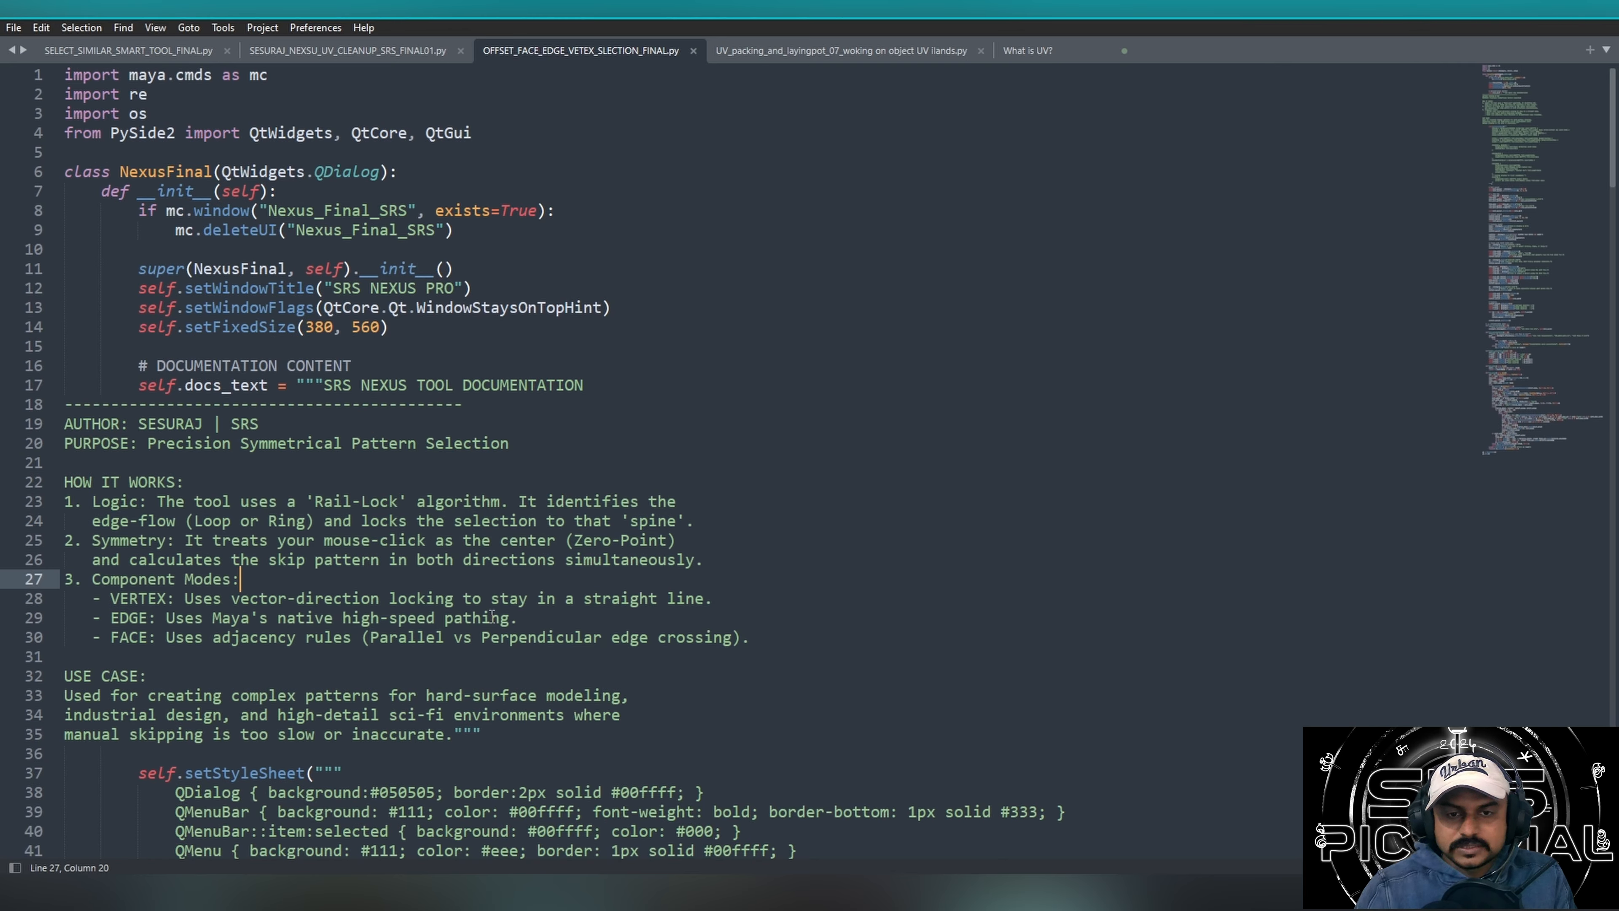
{"action": "left_click", "coordinate": [538, 618]}
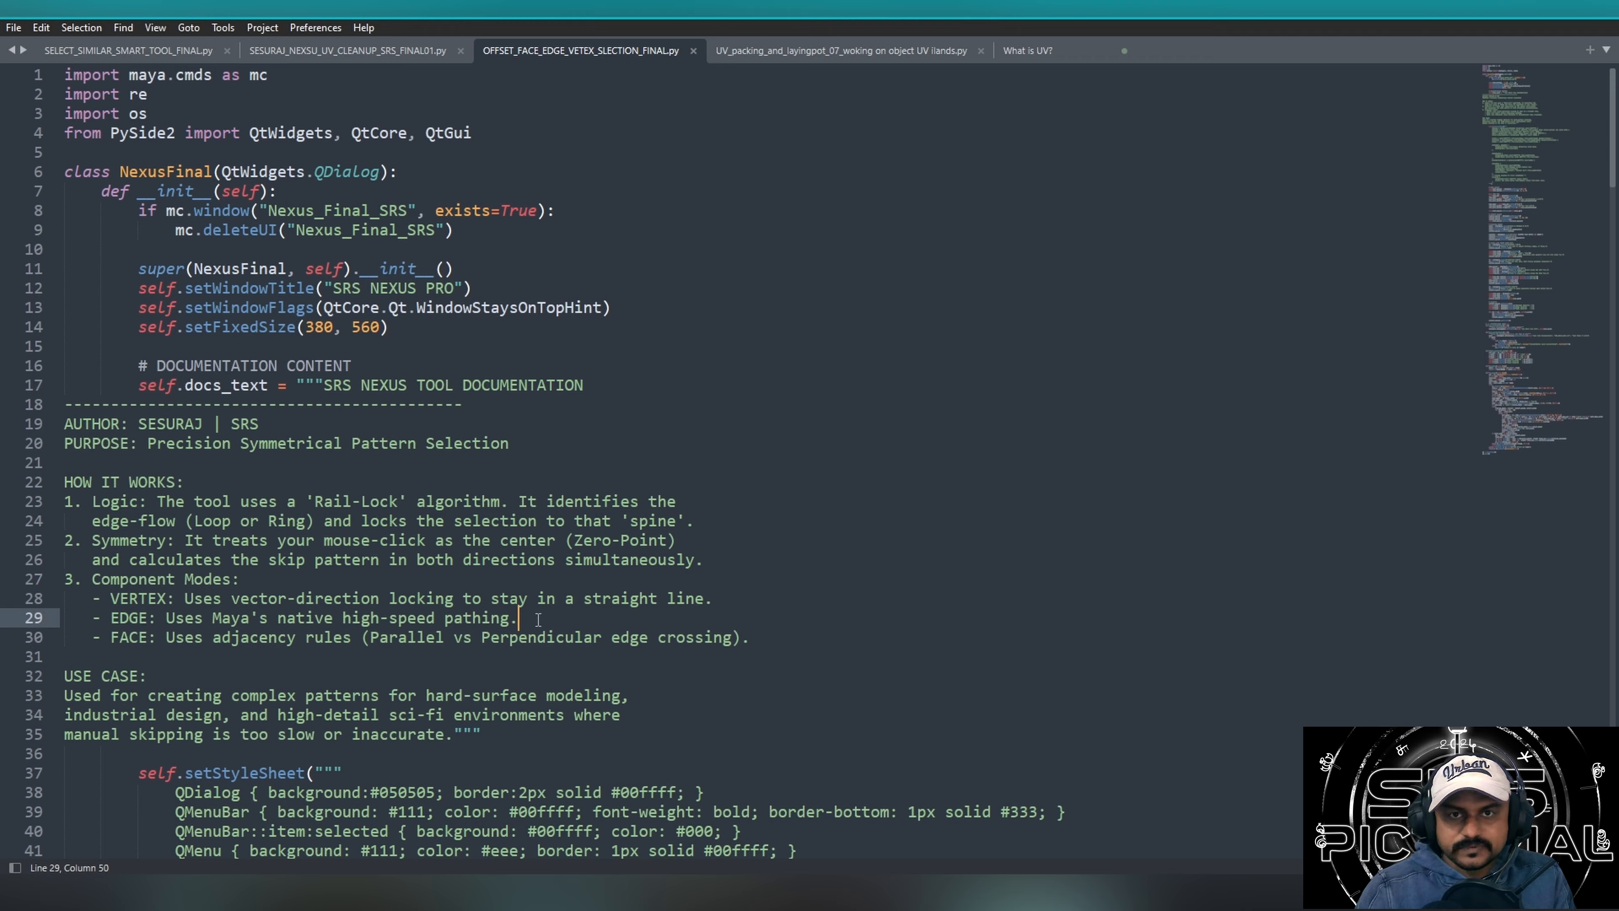
{"action": "left_click_drag", "start_coordinate": [617, 684], "coordinate": [72, 483]}
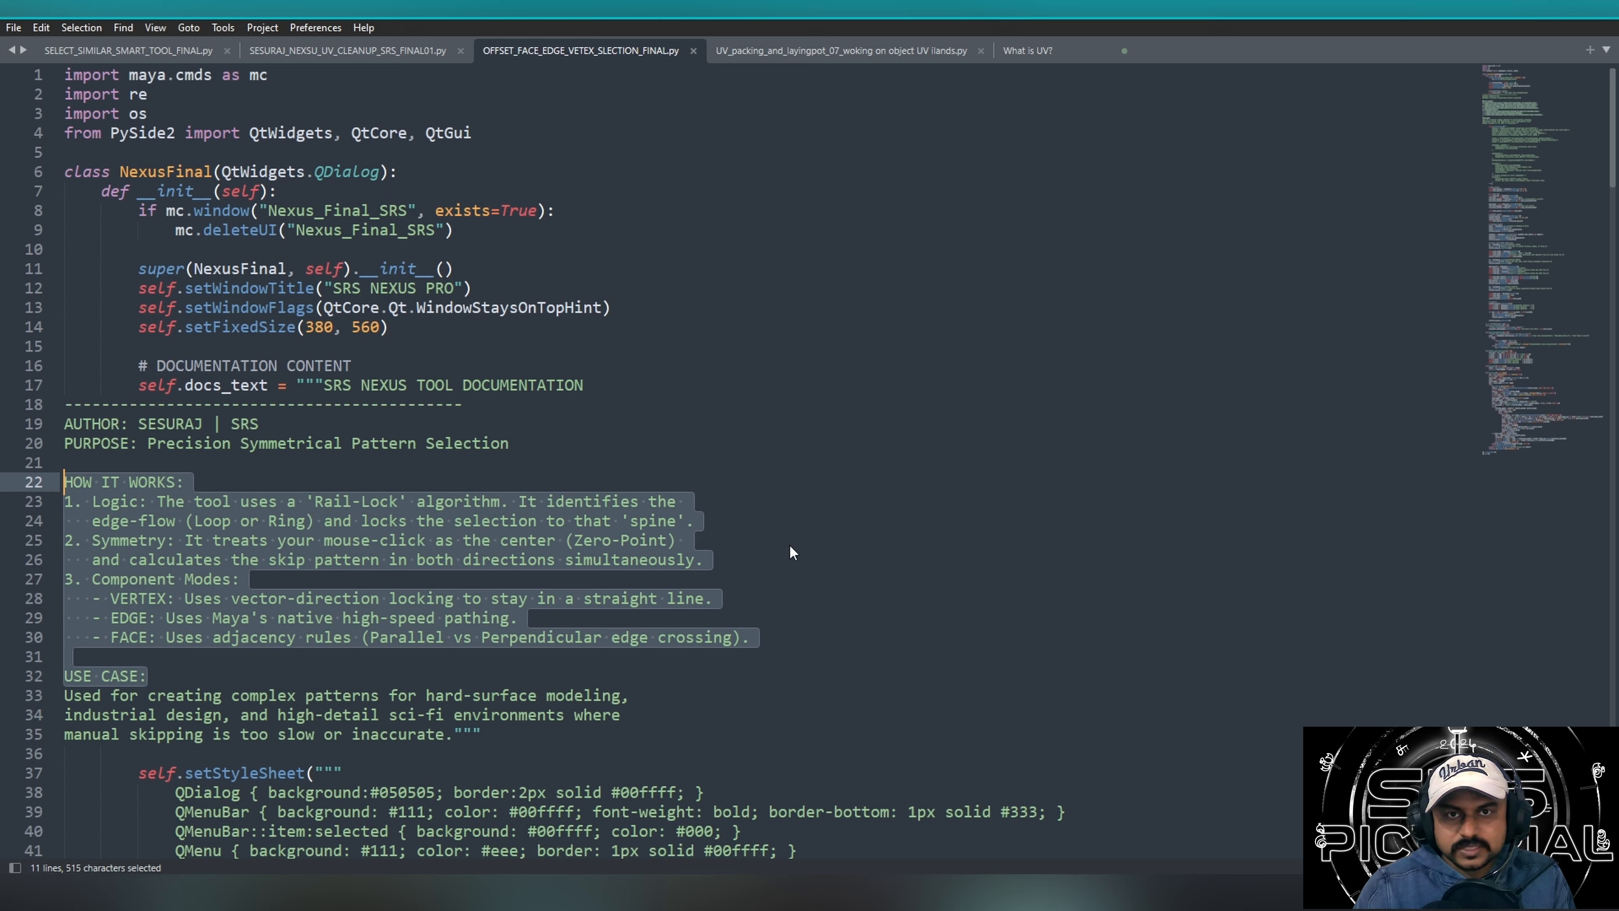
{"action": "left_click", "coordinate": [592, 600]}
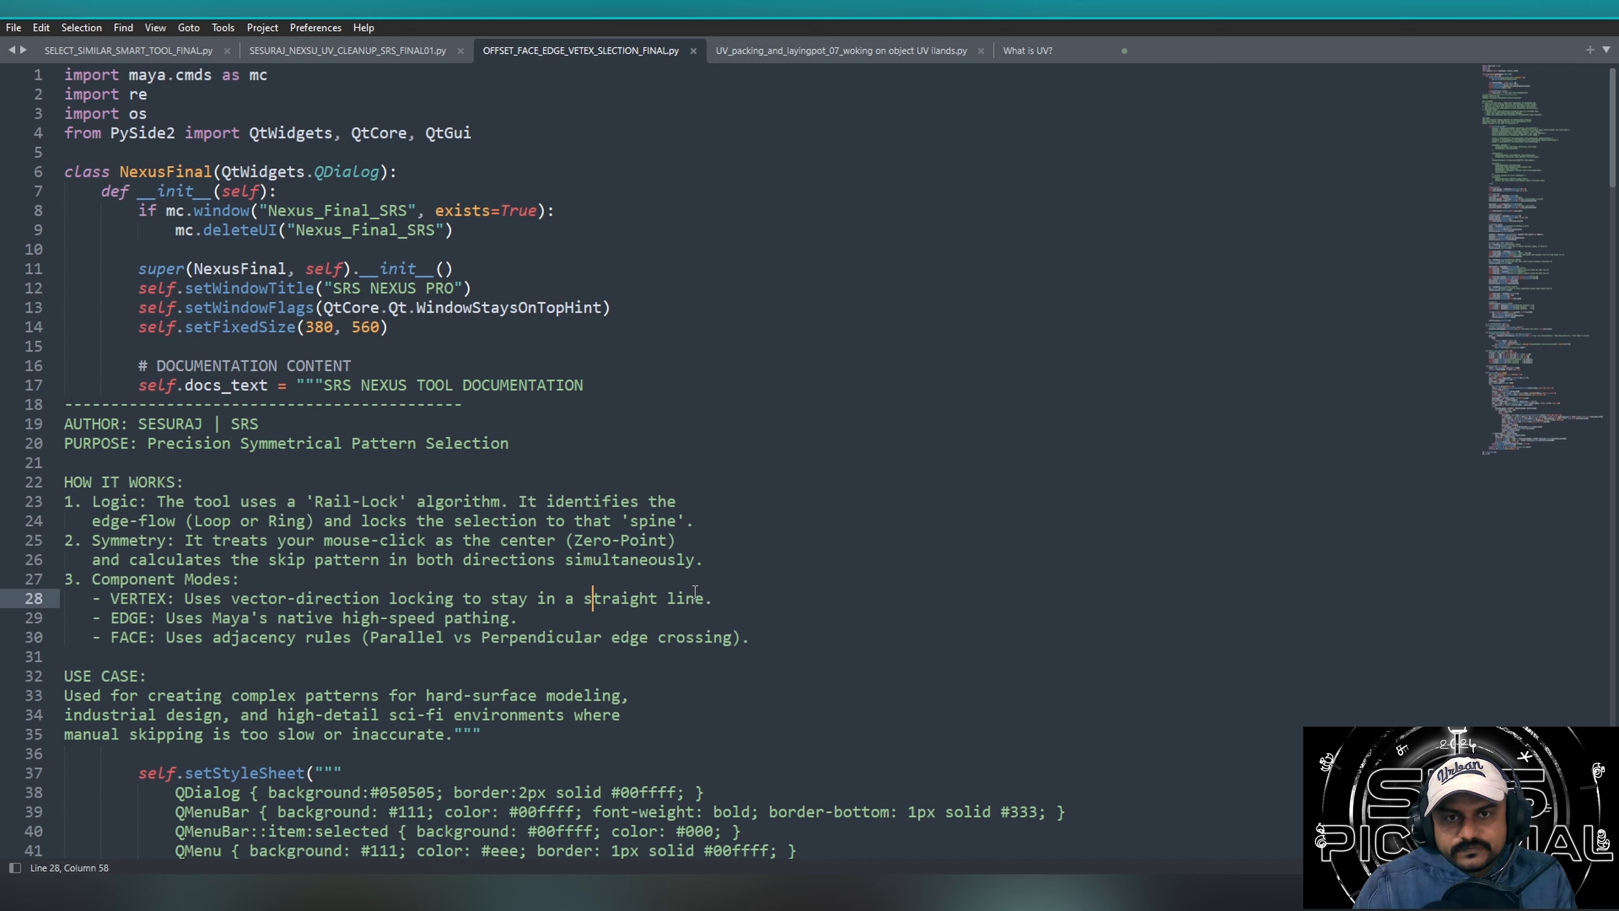
{"action": "left_click_drag", "start_coordinate": [738, 561], "coordinate": [69, 469]}
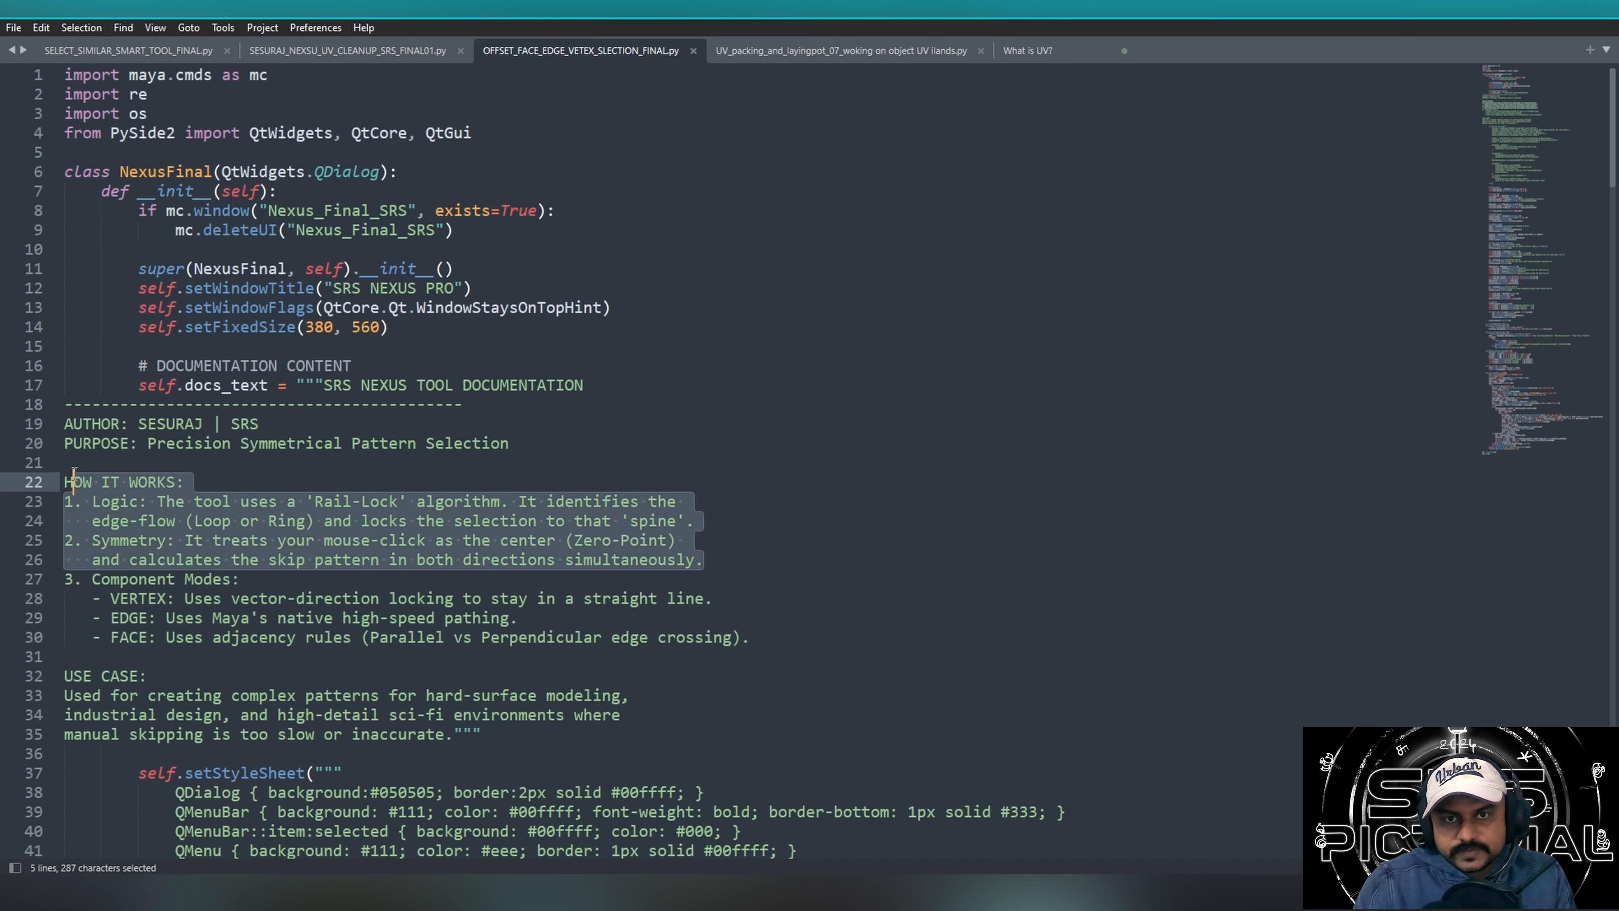
{"action": "left_click", "coordinate": [898, 527]}
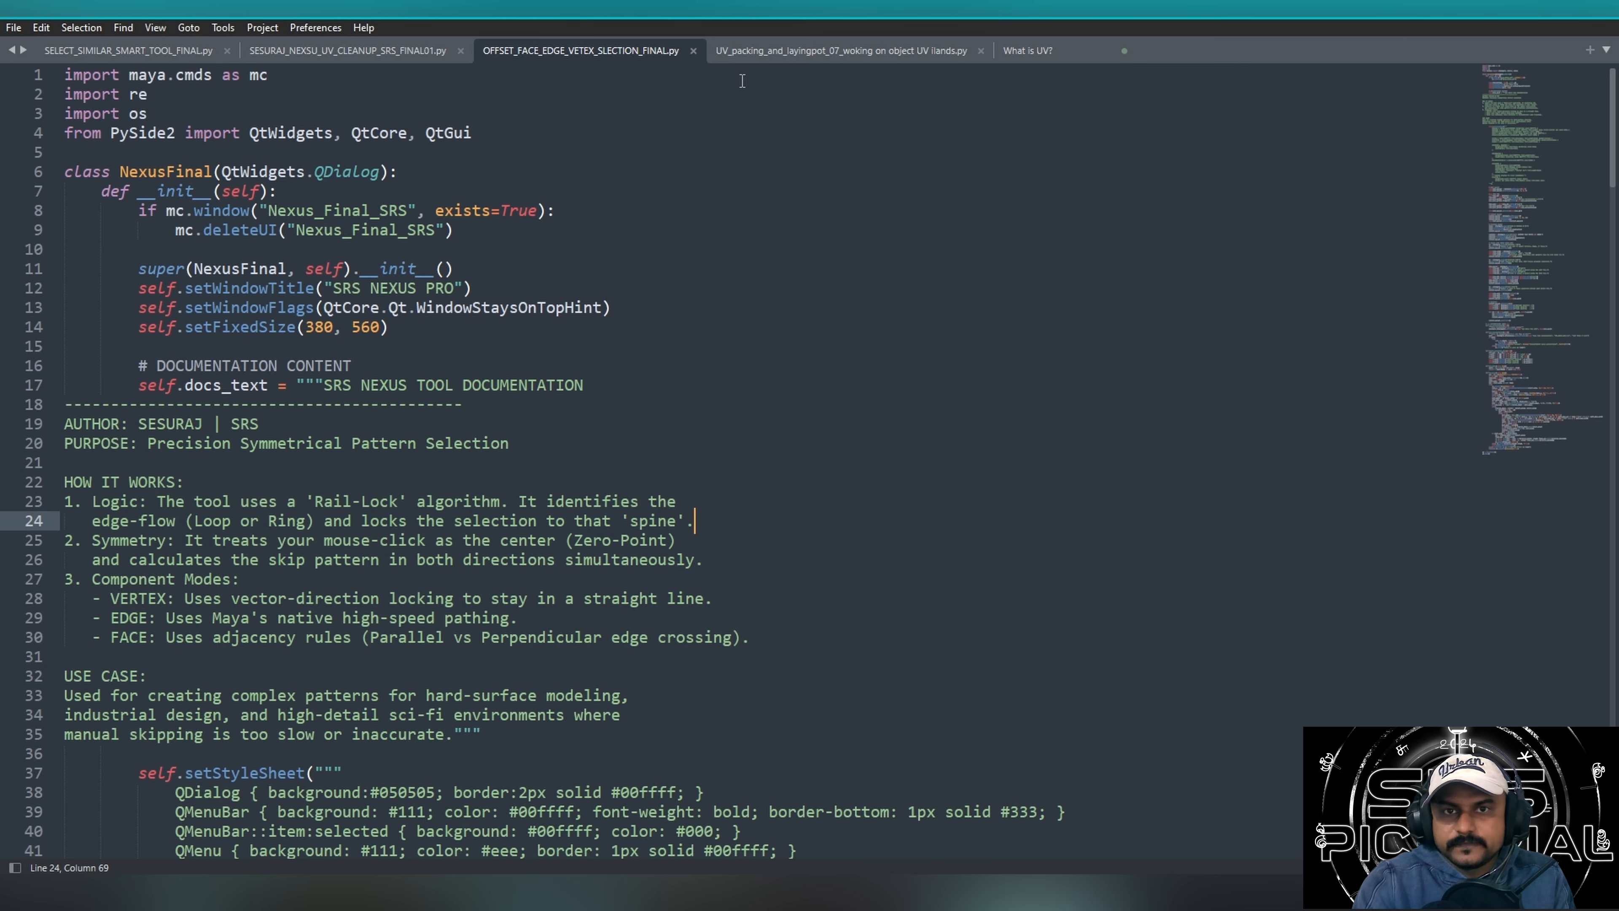
Open the UV packing script, examine its run_layout selection and mesh code, and return to the What is UV? note.
{"action": "left_click", "coordinate": [774, 53]}
{"action": "left_click_drag", "start_coordinate": [70, 406], "coordinate": [548, 585]}
{"action": "left_click", "coordinate": [490, 659]}
{"action": "left_click_drag", "start_coordinate": [368, 680], "coordinate": [77, 544]}
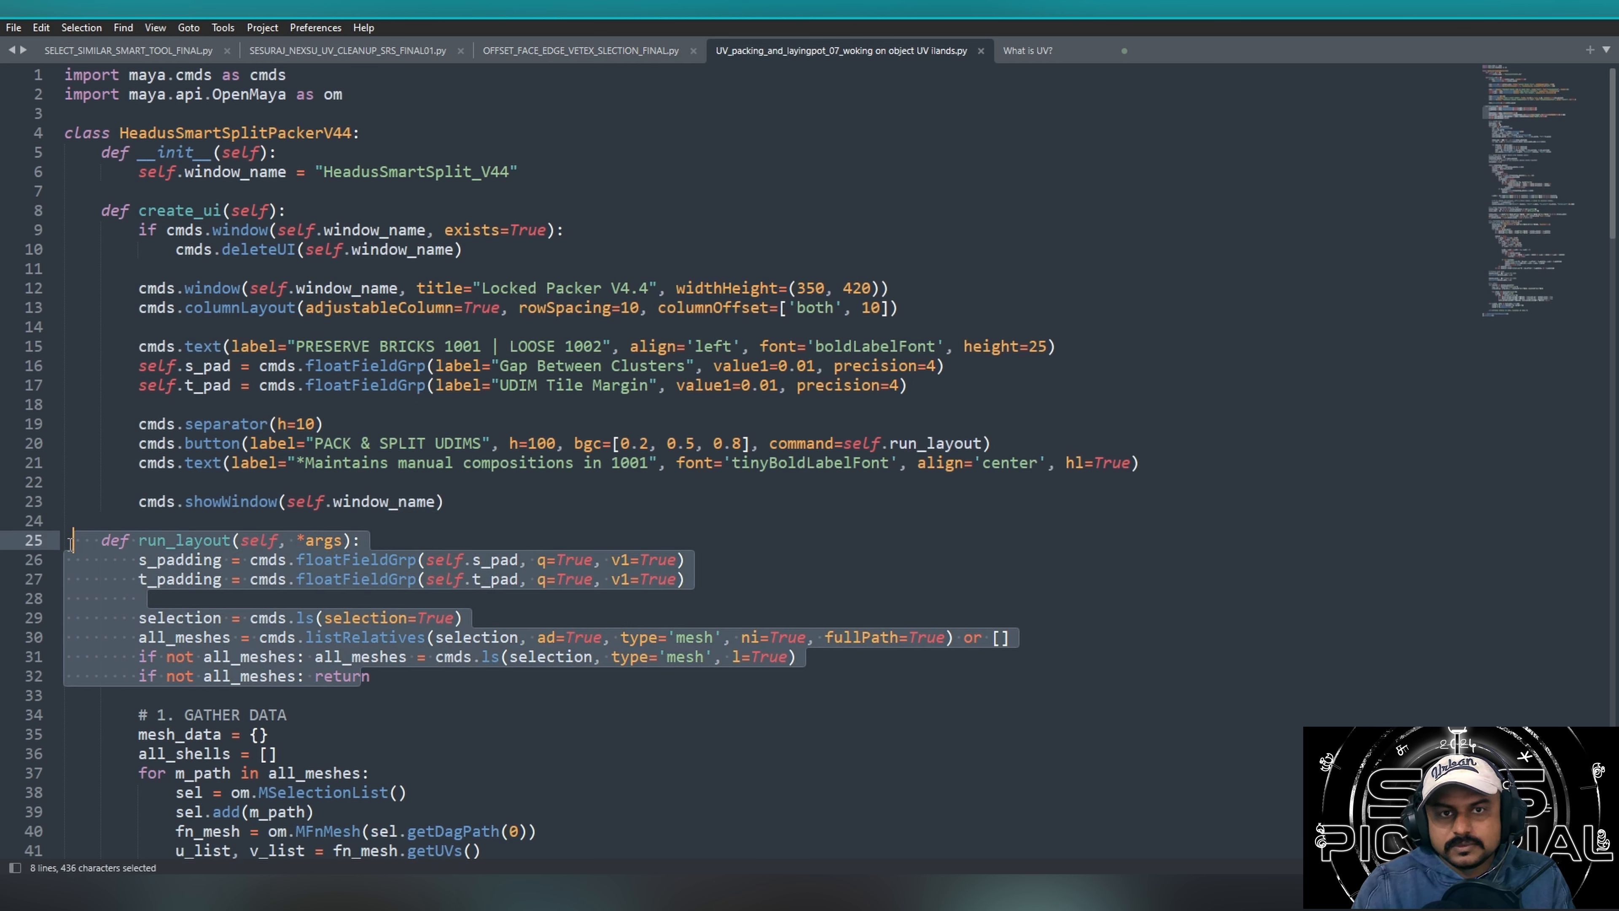
{"action": "left_click", "coordinate": [536, 671]}
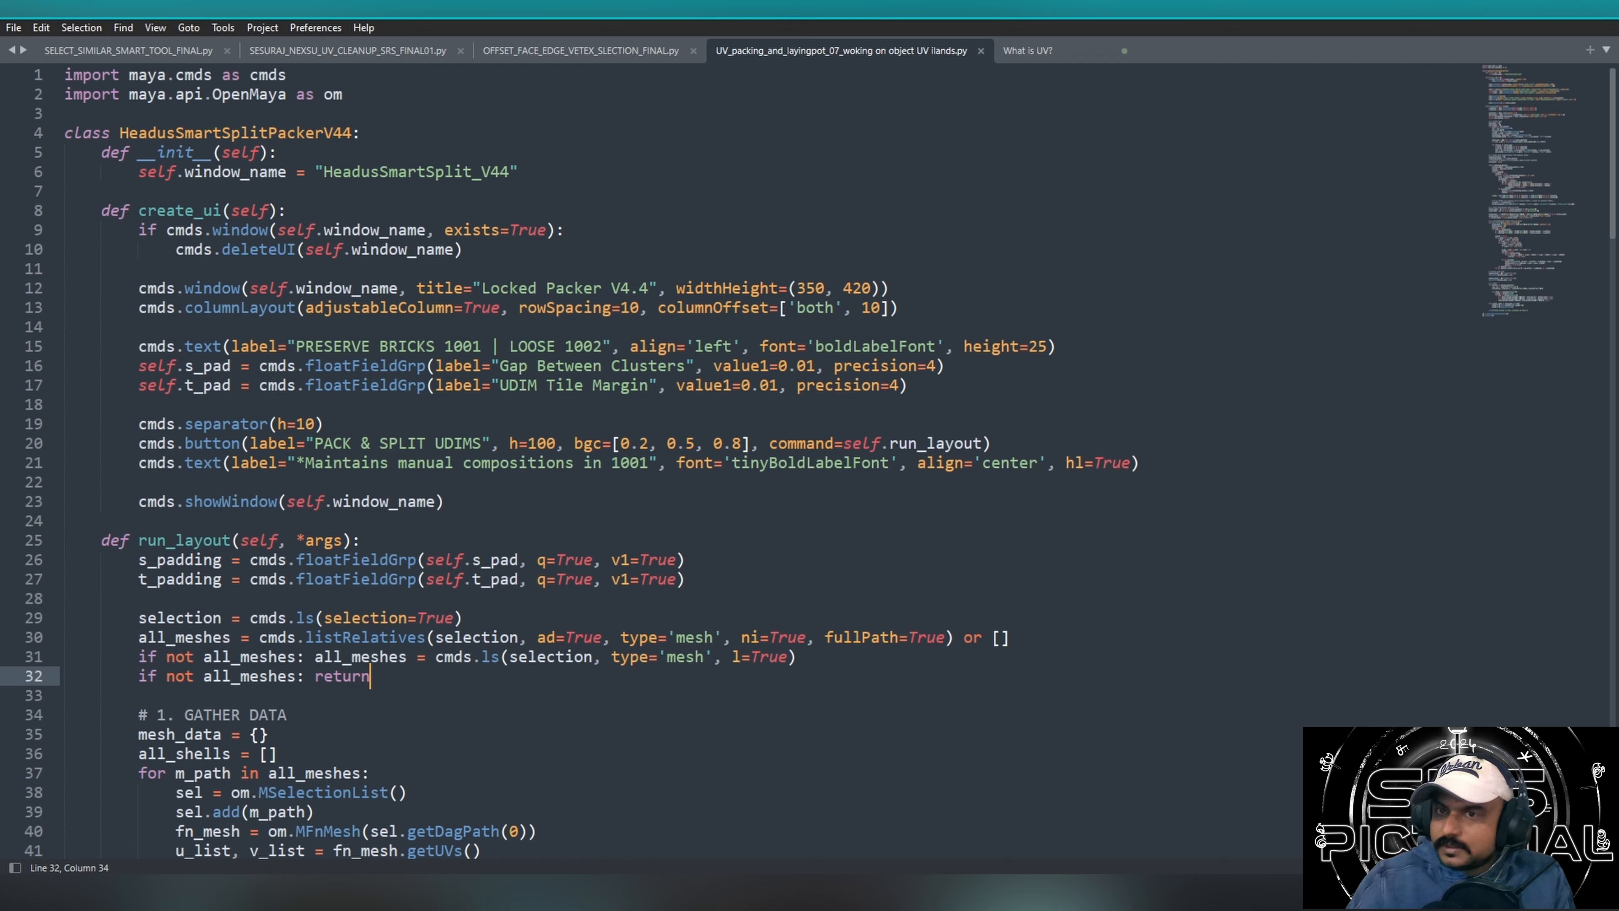
{"action": "left_click_drag", "start_coordinate": [1064, 638], "coordinate": [503, 687]}
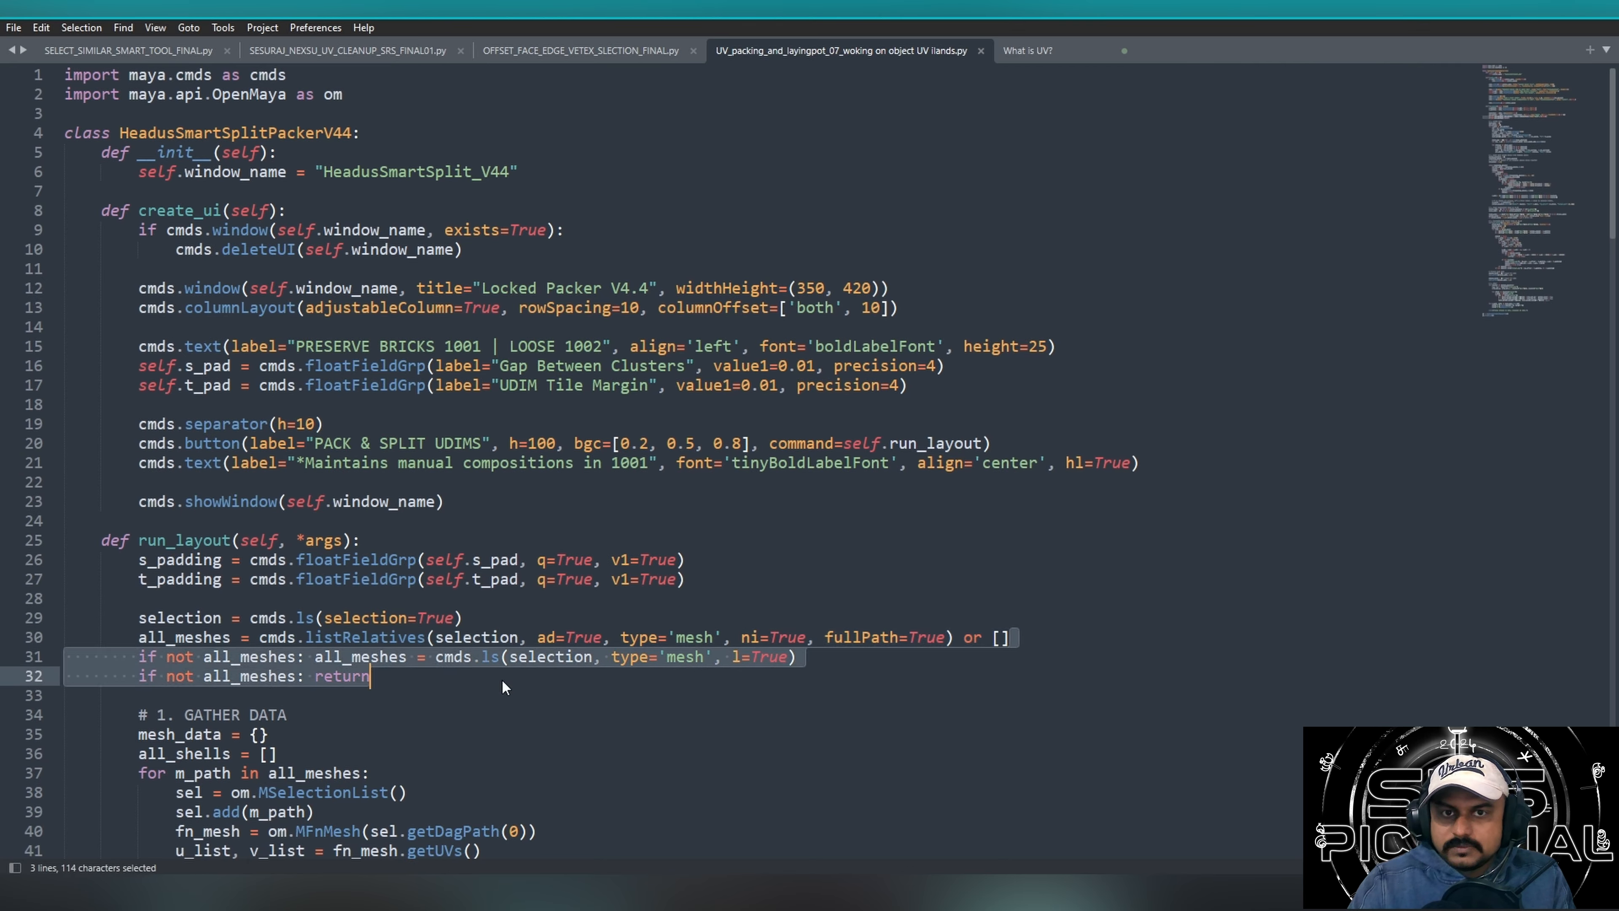
{"action": "left_click_drag", "start_coordinate": [851, 694], "coordinate": [138, 617]}
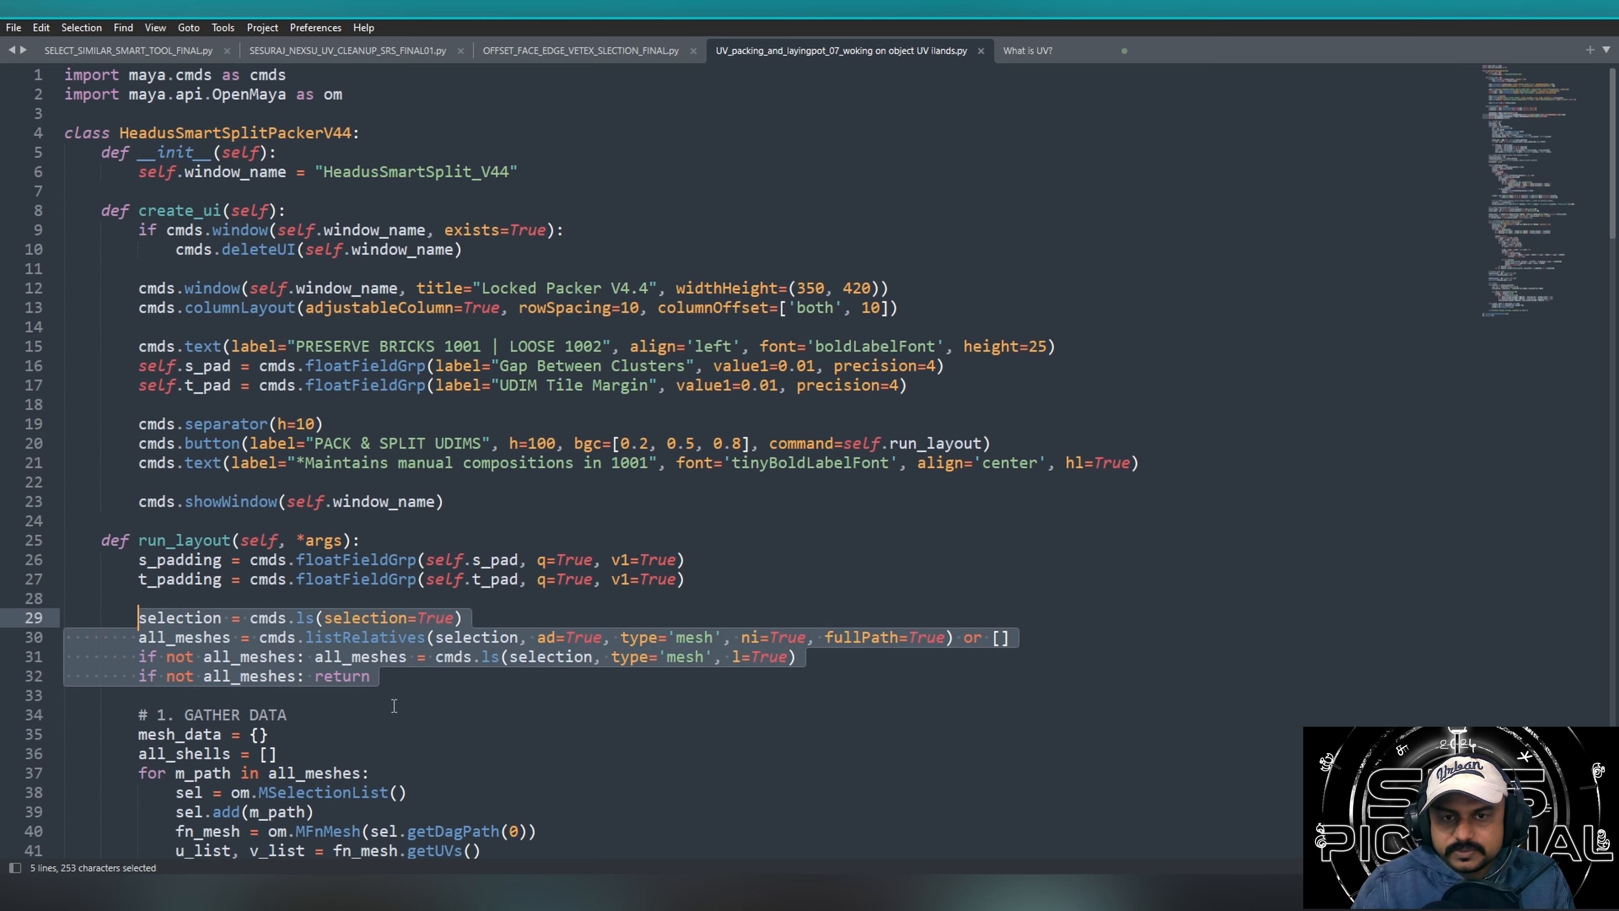
{"action": "left_click", "coordinate": [1050, 53]}
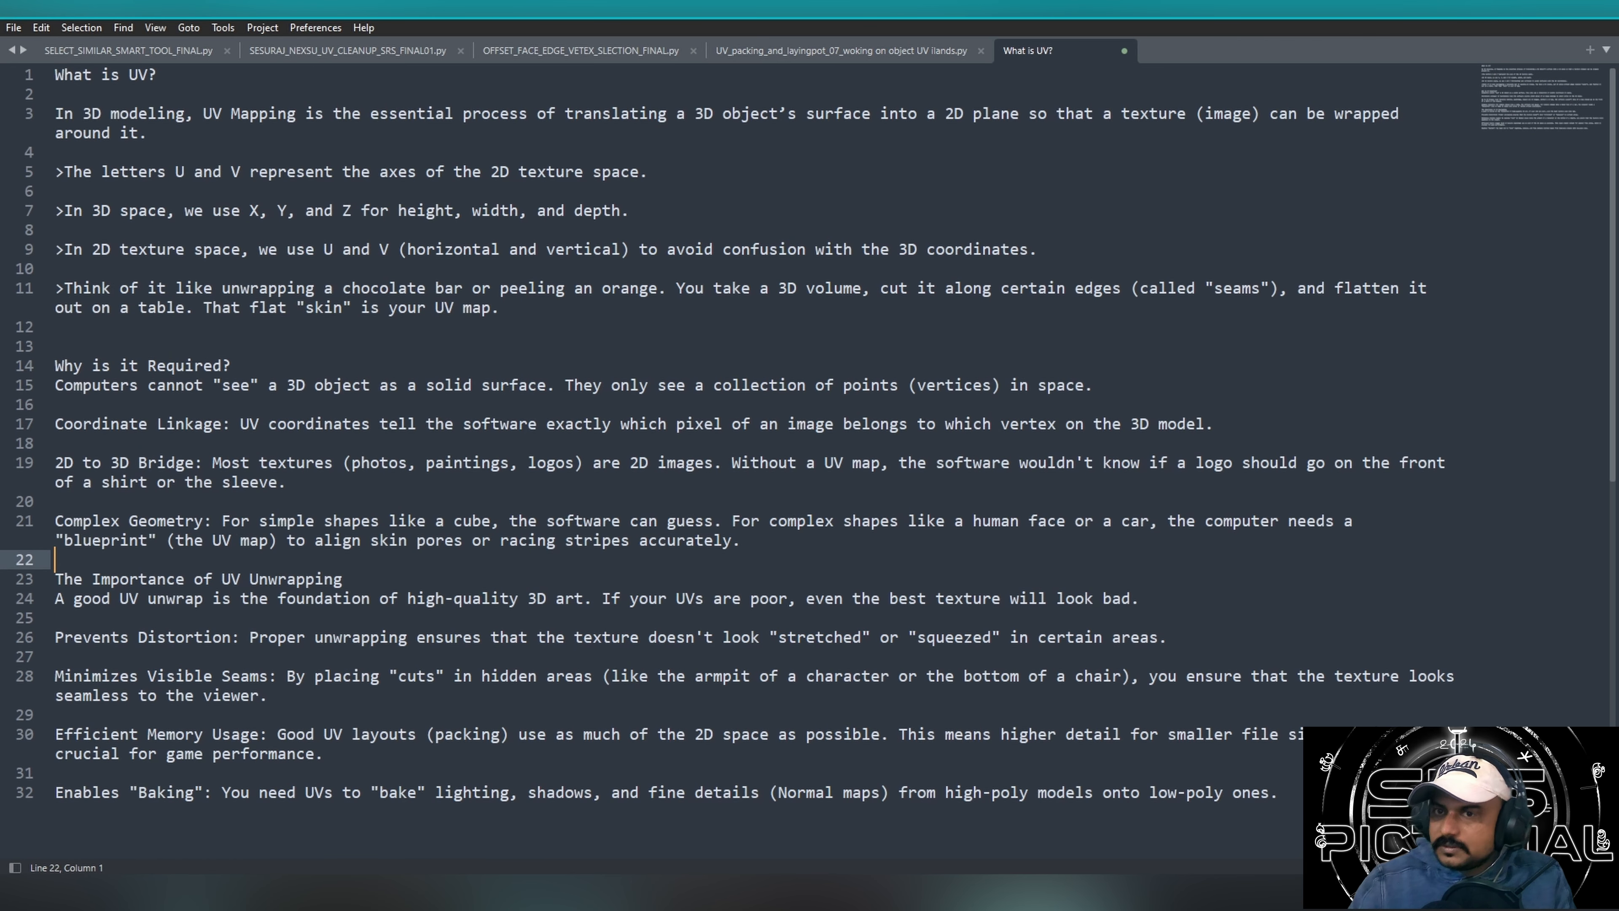
Switch to Maya, clear the selection on the steampunk machine model, and collapse the Hypershade and Outliner.
{"action": "key", "text": "alt+Tab"}
{"action": "left_click_drag", "start_coordinate": [813, 296], "coordinate": [1178, 687]}
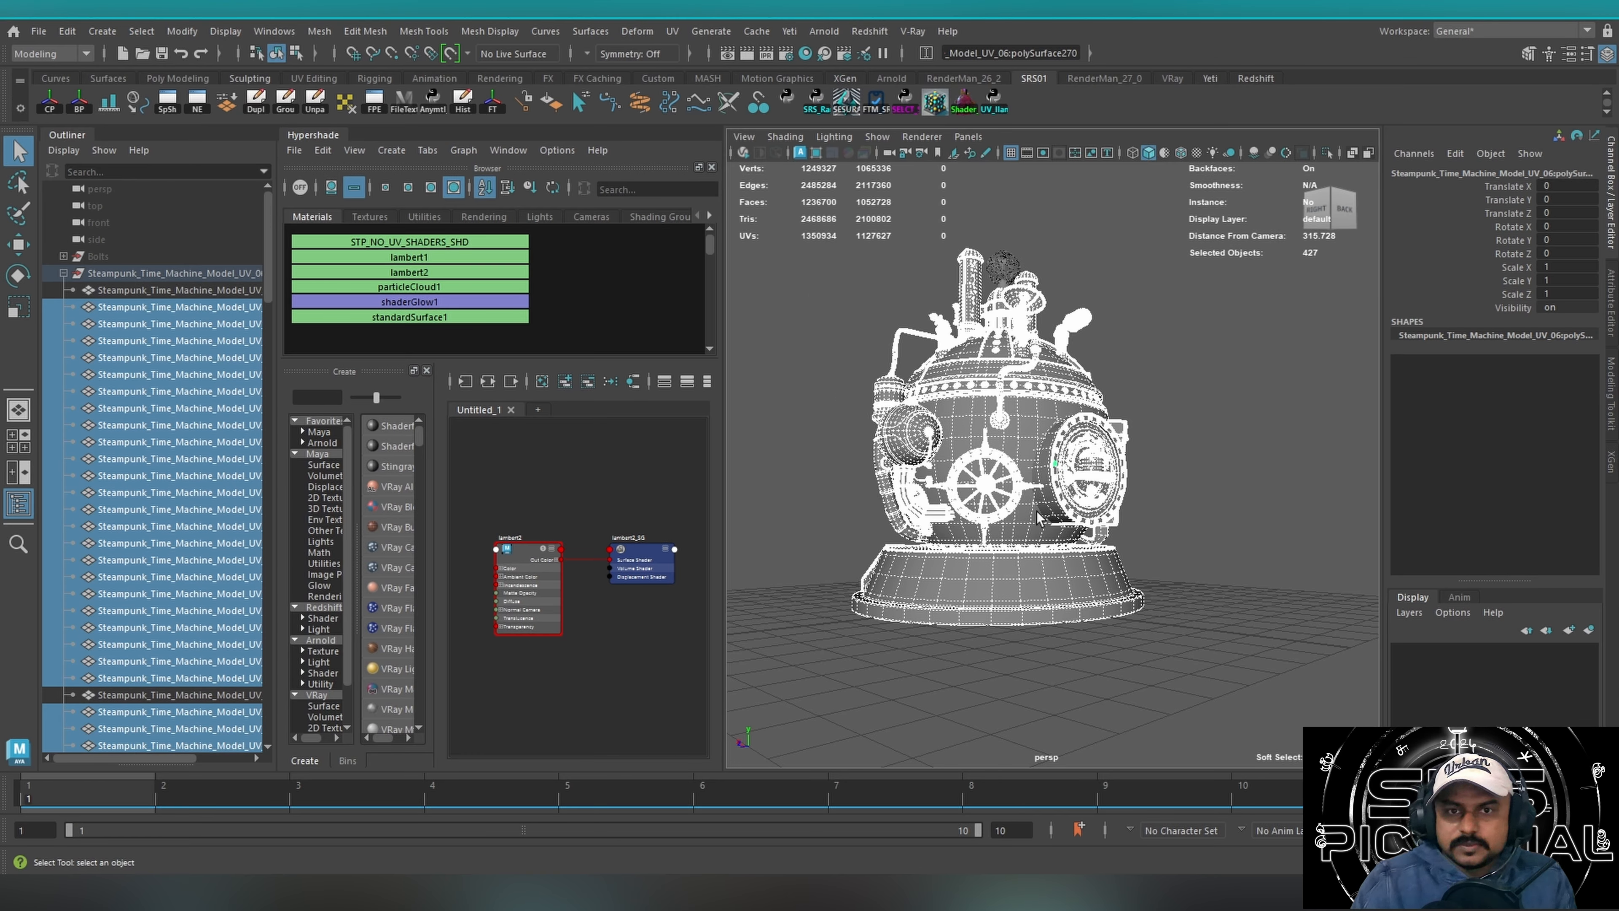
{"action": "left_click_drag", "start_coordinate": [1017, 572], "coordinate": [940, 581], "text": "alt"}
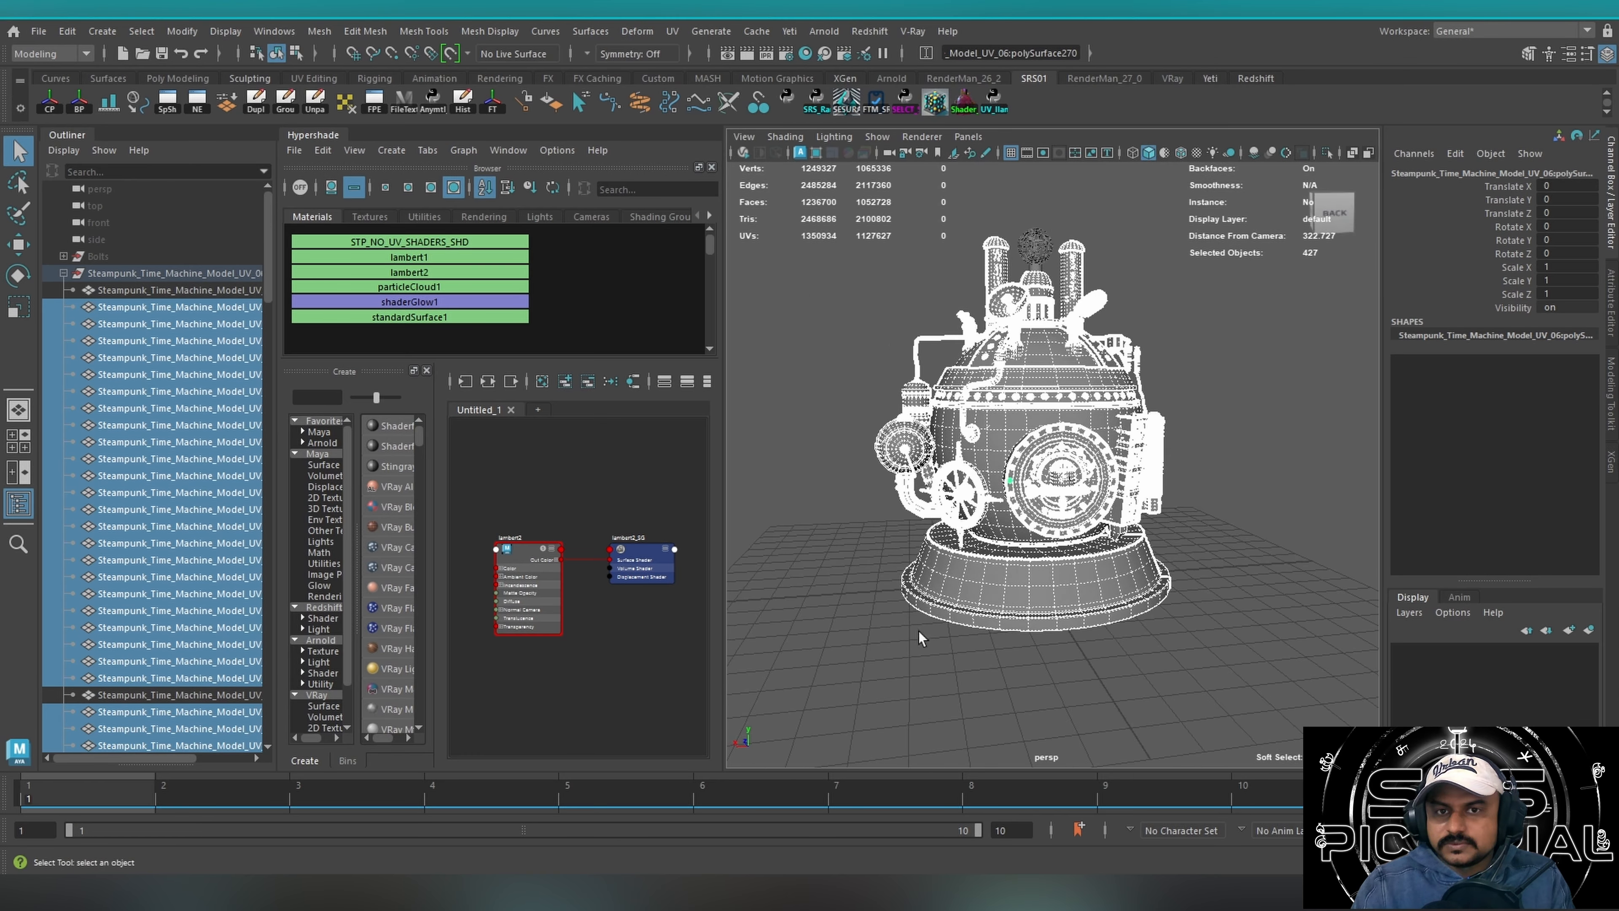
{"action": "left_click", "coordinate": [918, 639]}
{"action": "left_click_drag", "start_coordinate": [918, 640], "coordinate": [1213, 541]}
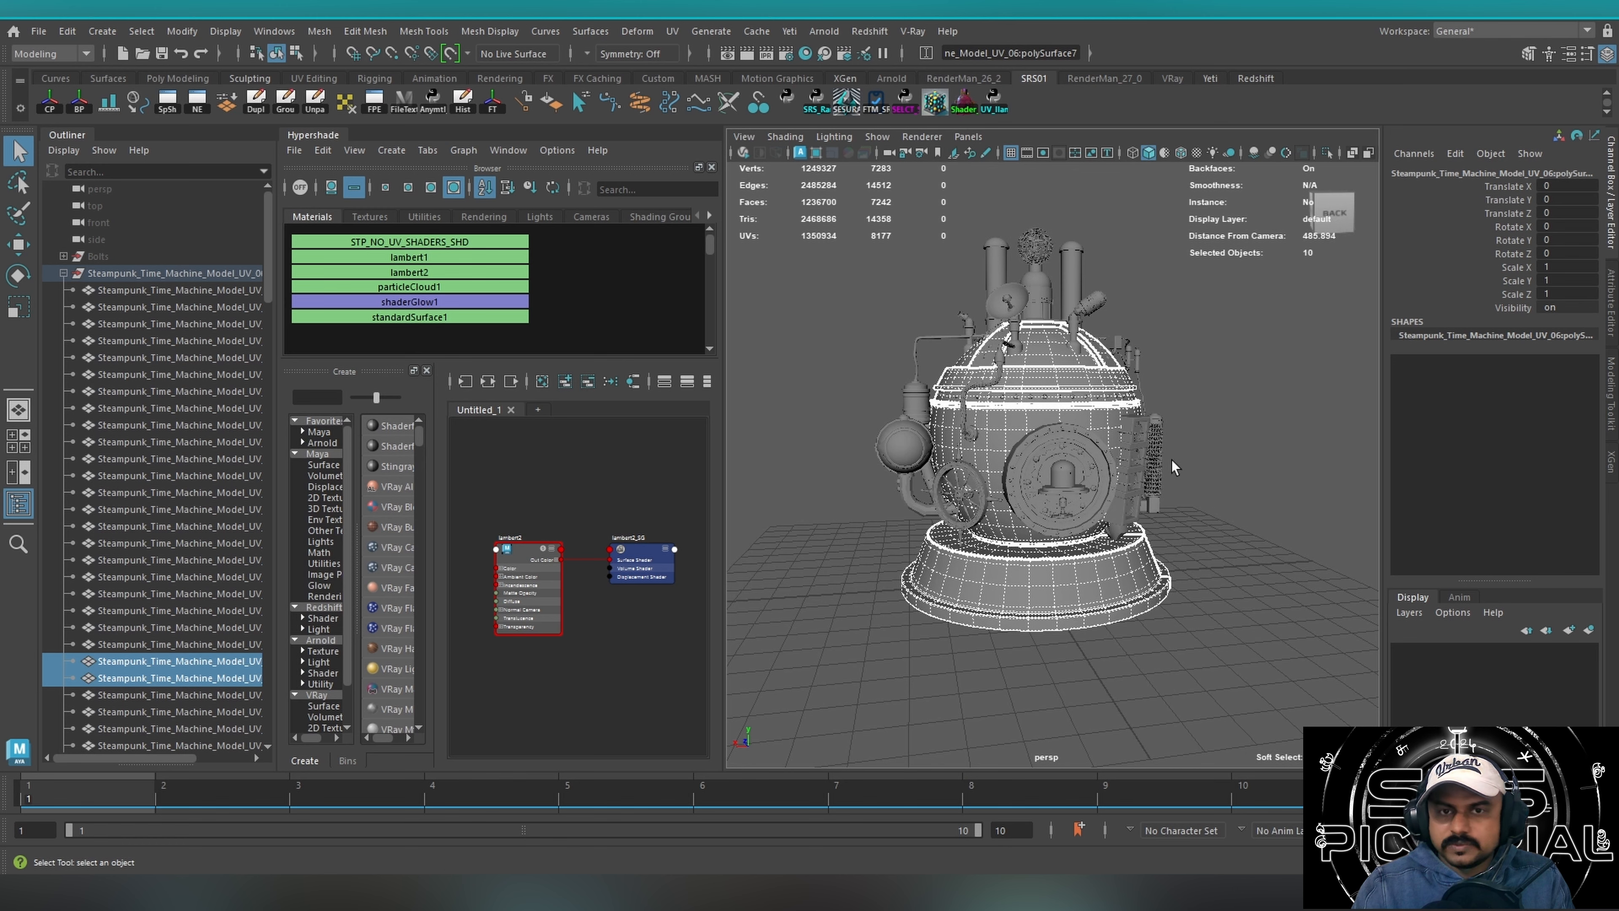
{"action": "left_click", "coordinate": [1225, 447]}
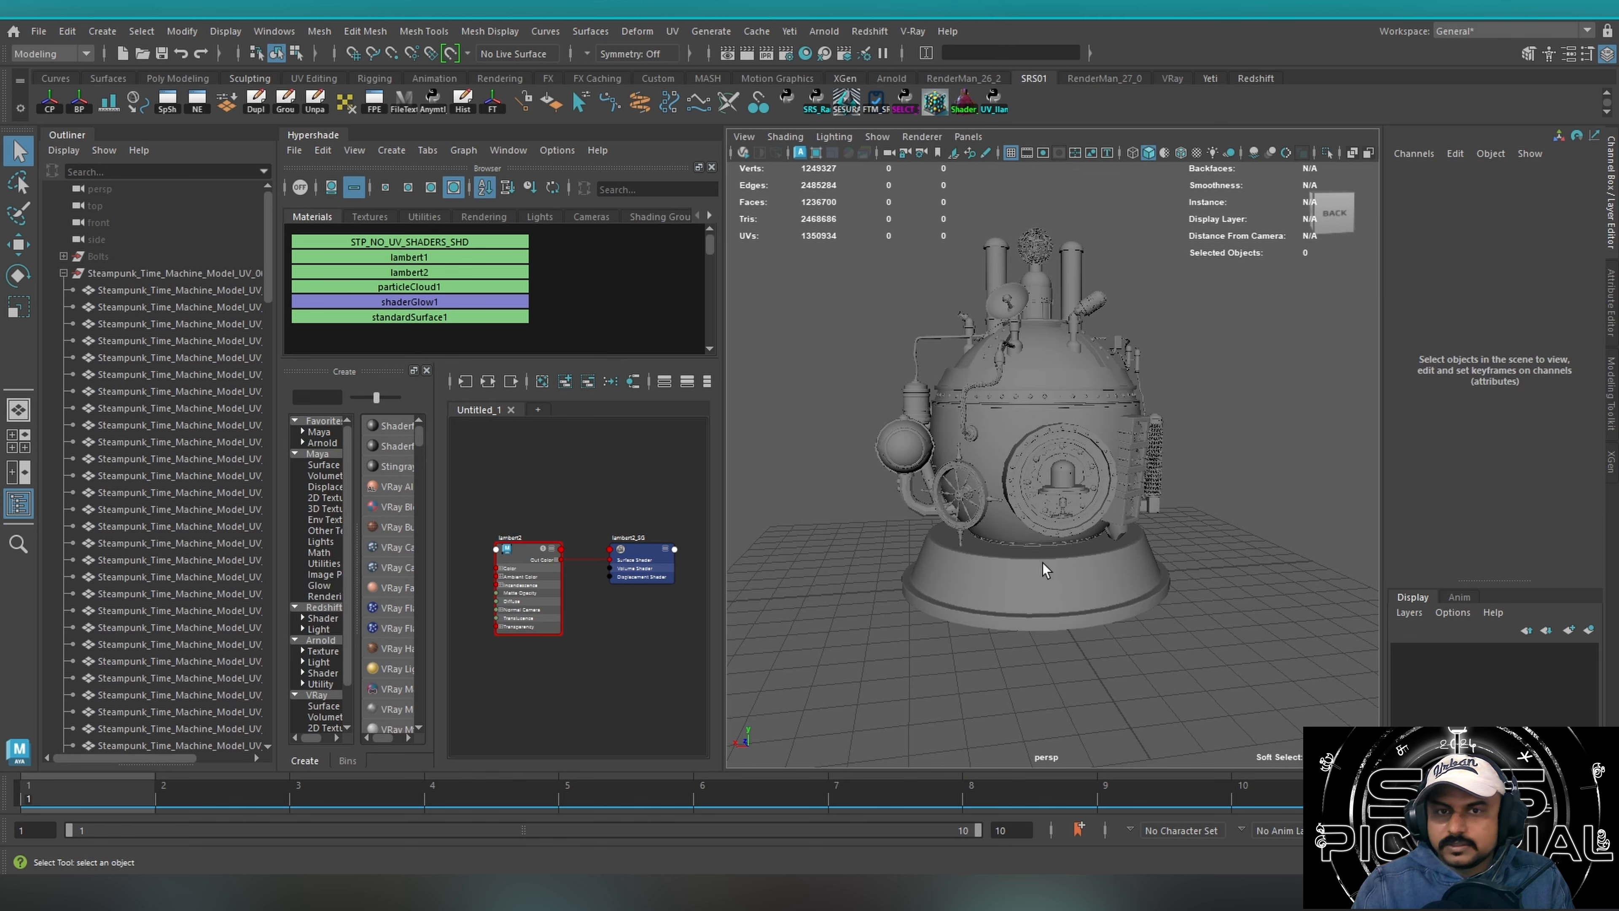
{"action": "left_click", "coordinate": [311, 137]}
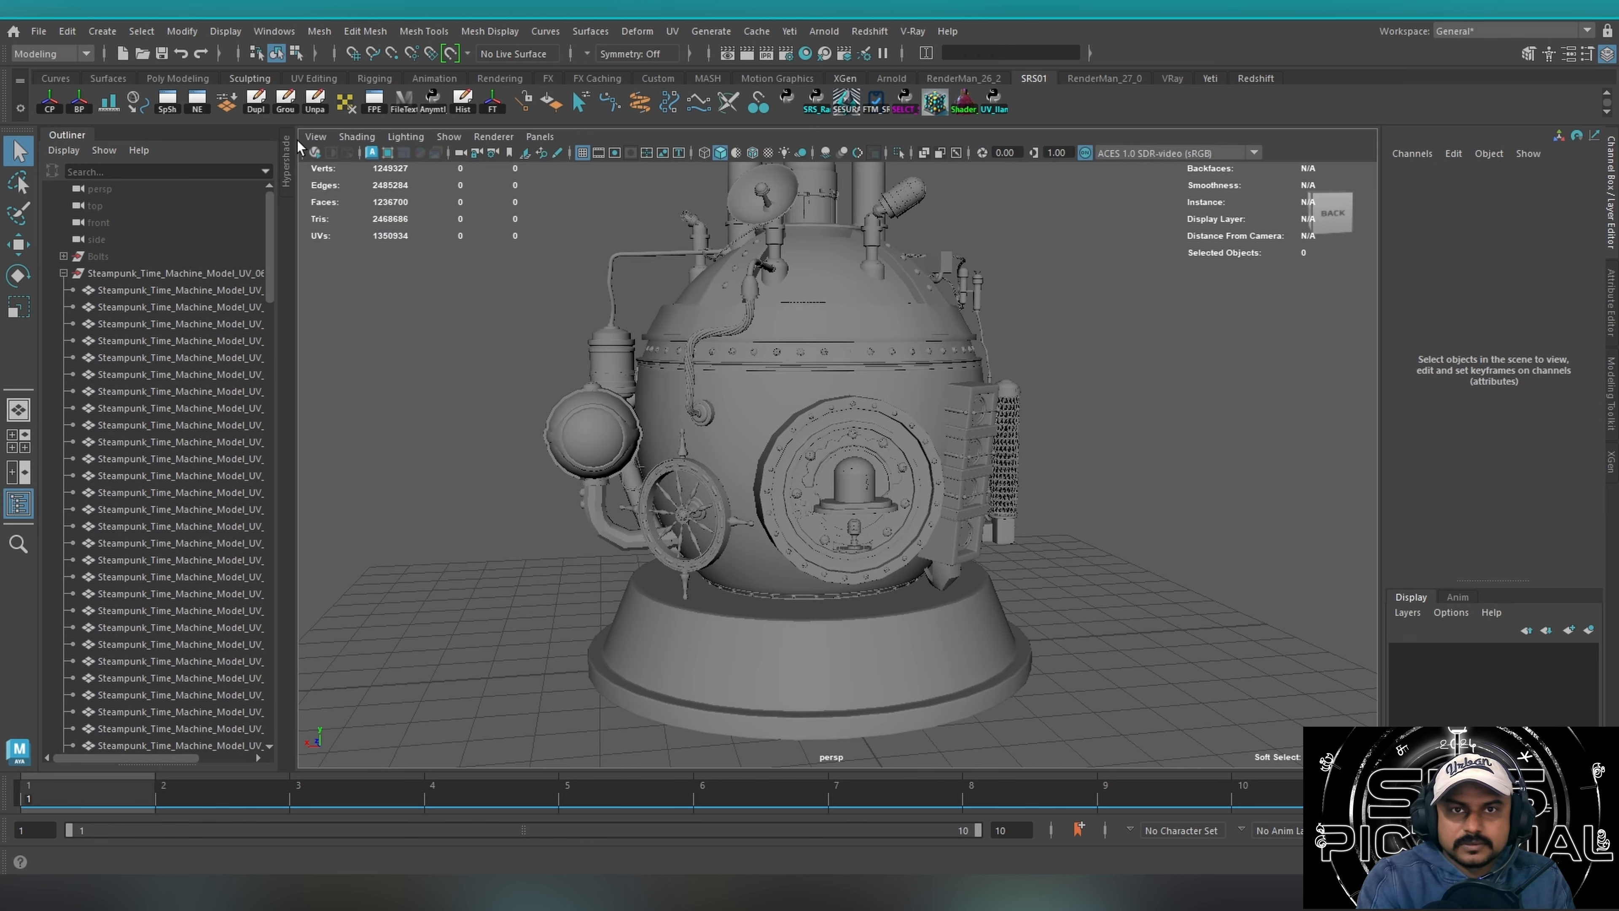
{"action": "left_click", "coordinate": [69, 135]}
Isolate the round main body with its base, inspect it, and show the whole steampunk machine again.
{"action": "left_click", "coordinate": [626, 660]}
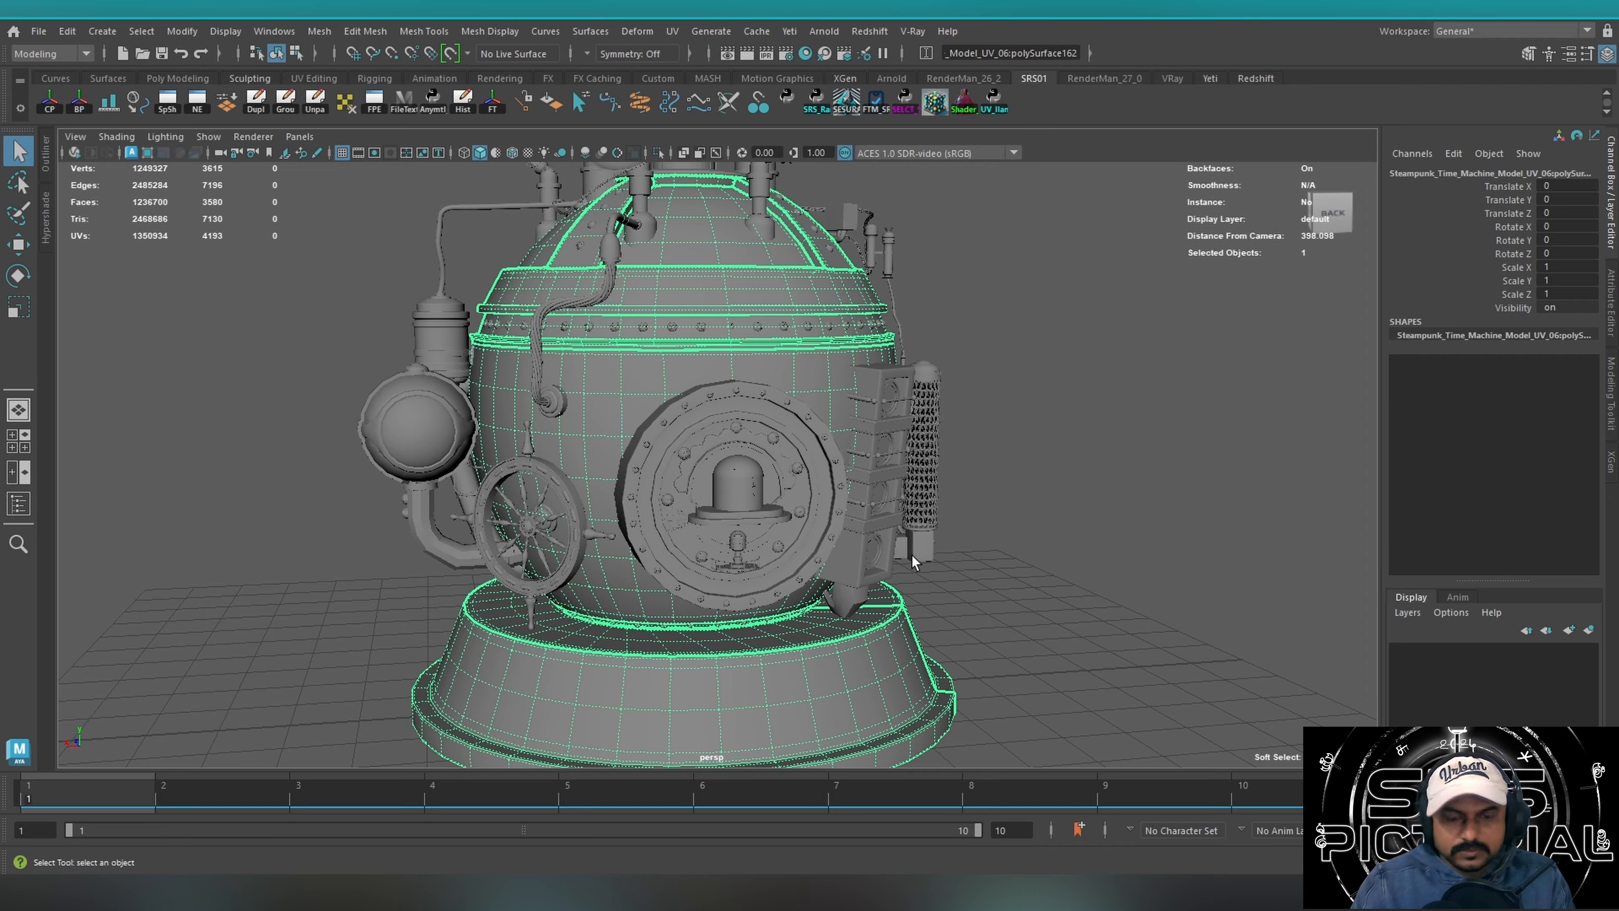
{"action": "key", "text": "ctrl+1"}
{"action": "left_click_drag", "start_coordinate": [868, 509], "coordinate": [900, 522], "text": "alt"}
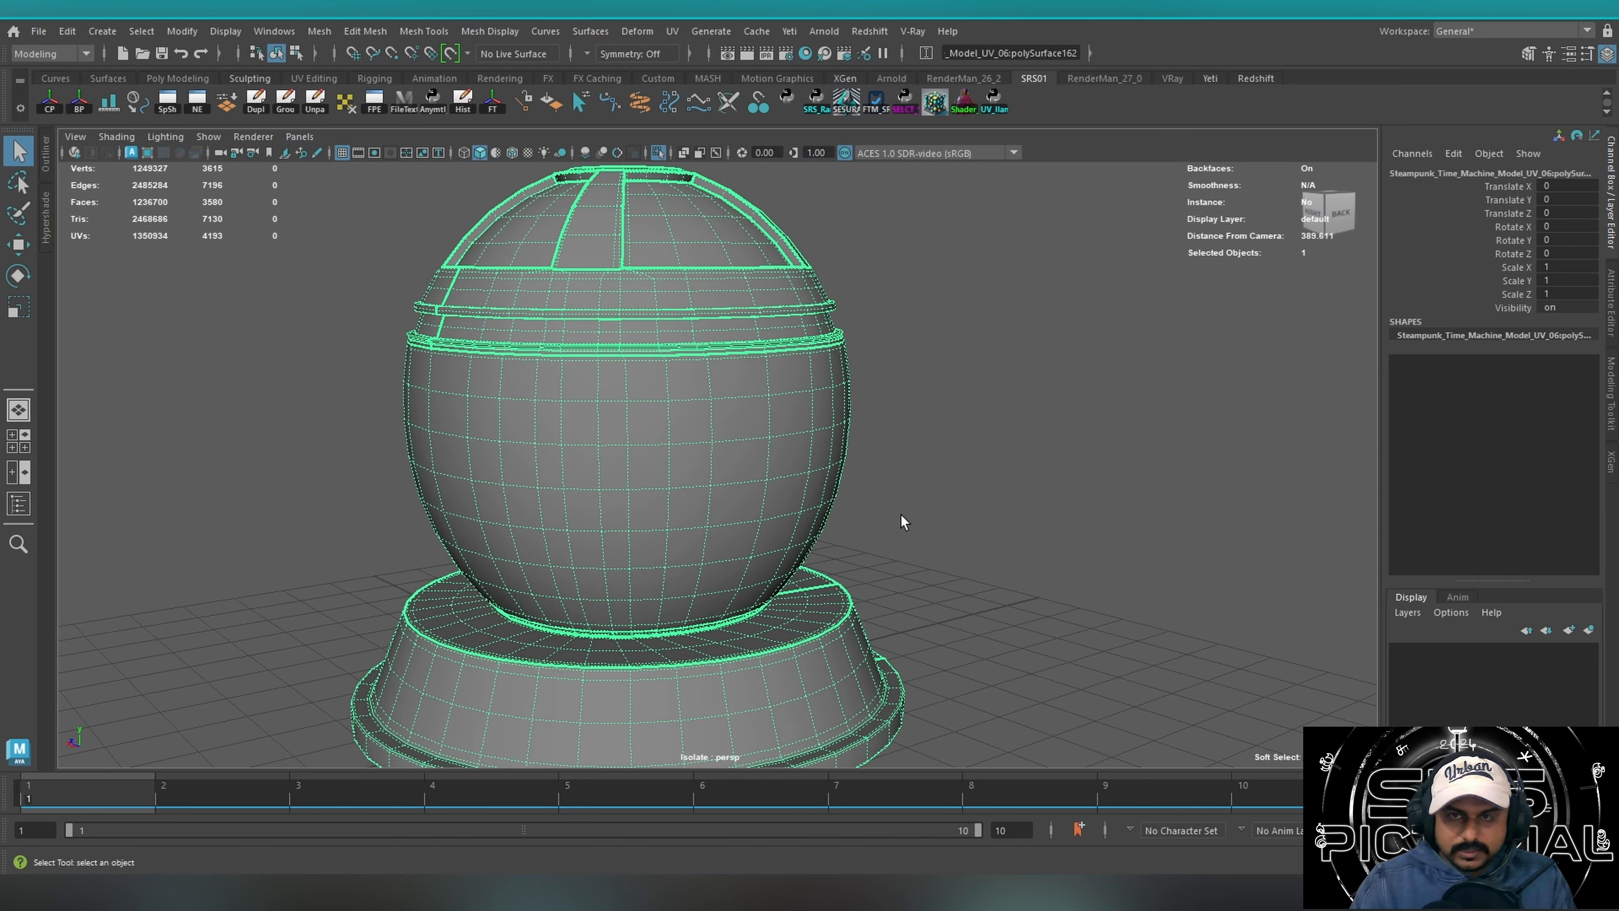
{"action": "key", "text": "ctrl+1"}
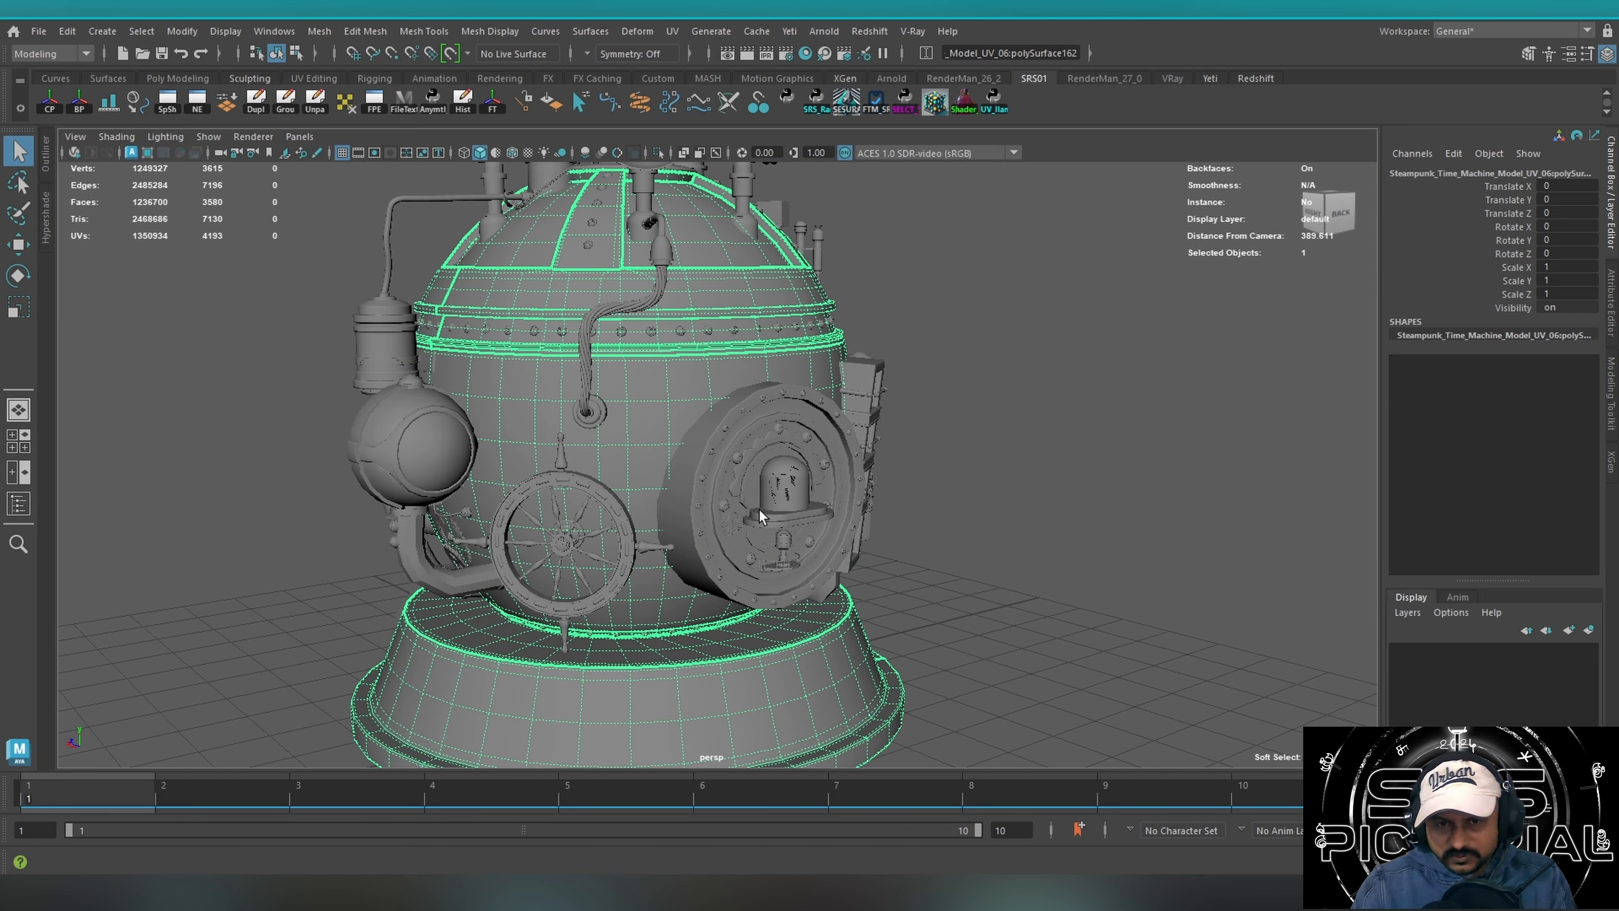
{"action": "middle_click_drag", "start_coordinate": [621, 447], "coordinate": [712, 454], "text": "alt"}
{"action": "mouse_move", "coordinate": [712, 455]}
{"action": "left_mouse_down", "text": "alt"}
{"action": "mouse_move", "coordinate": [553, 466]}
{"action": "mouse_move", "coordinate": [733, 474]}
{"action": "left_mouse_up", "text": "alt"}
{"action": "right_click_drag", "start_coordinate": [733, 474], "coordinate": [311, 466], "text": "alt"}
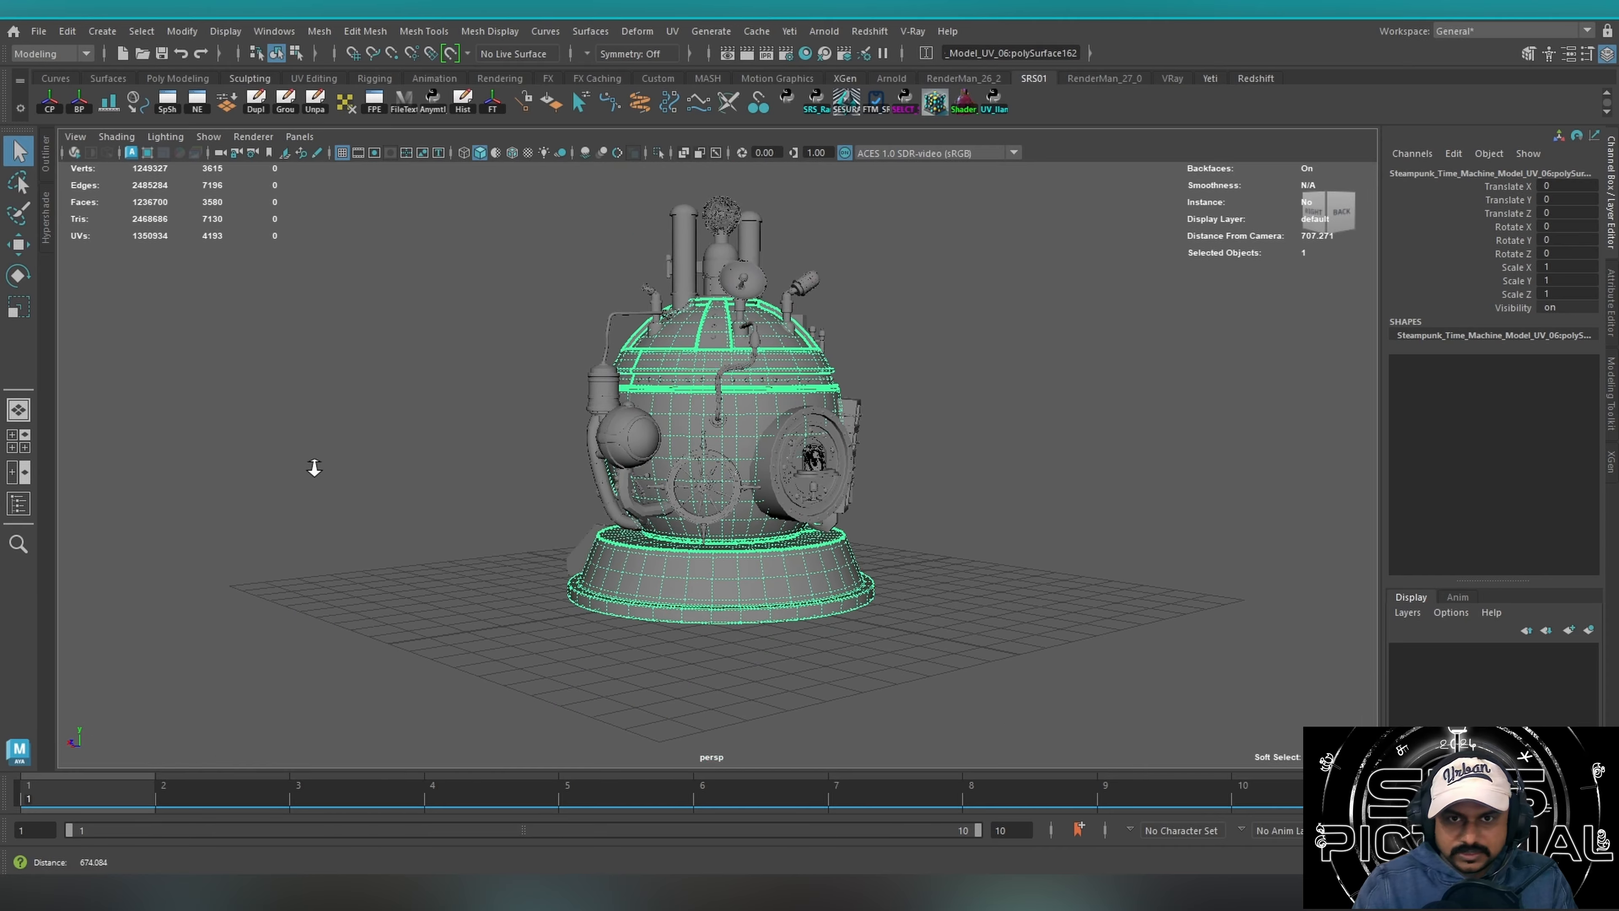
{"action": "middle_click_drag", "start_coordinate": [697, 458], "coordinate": [550, 501], "text": "alt"}
{"action": "left_click_drag", "start_coordinate": [552, 503], "coordinate": [487, 502], "text": "alt"}
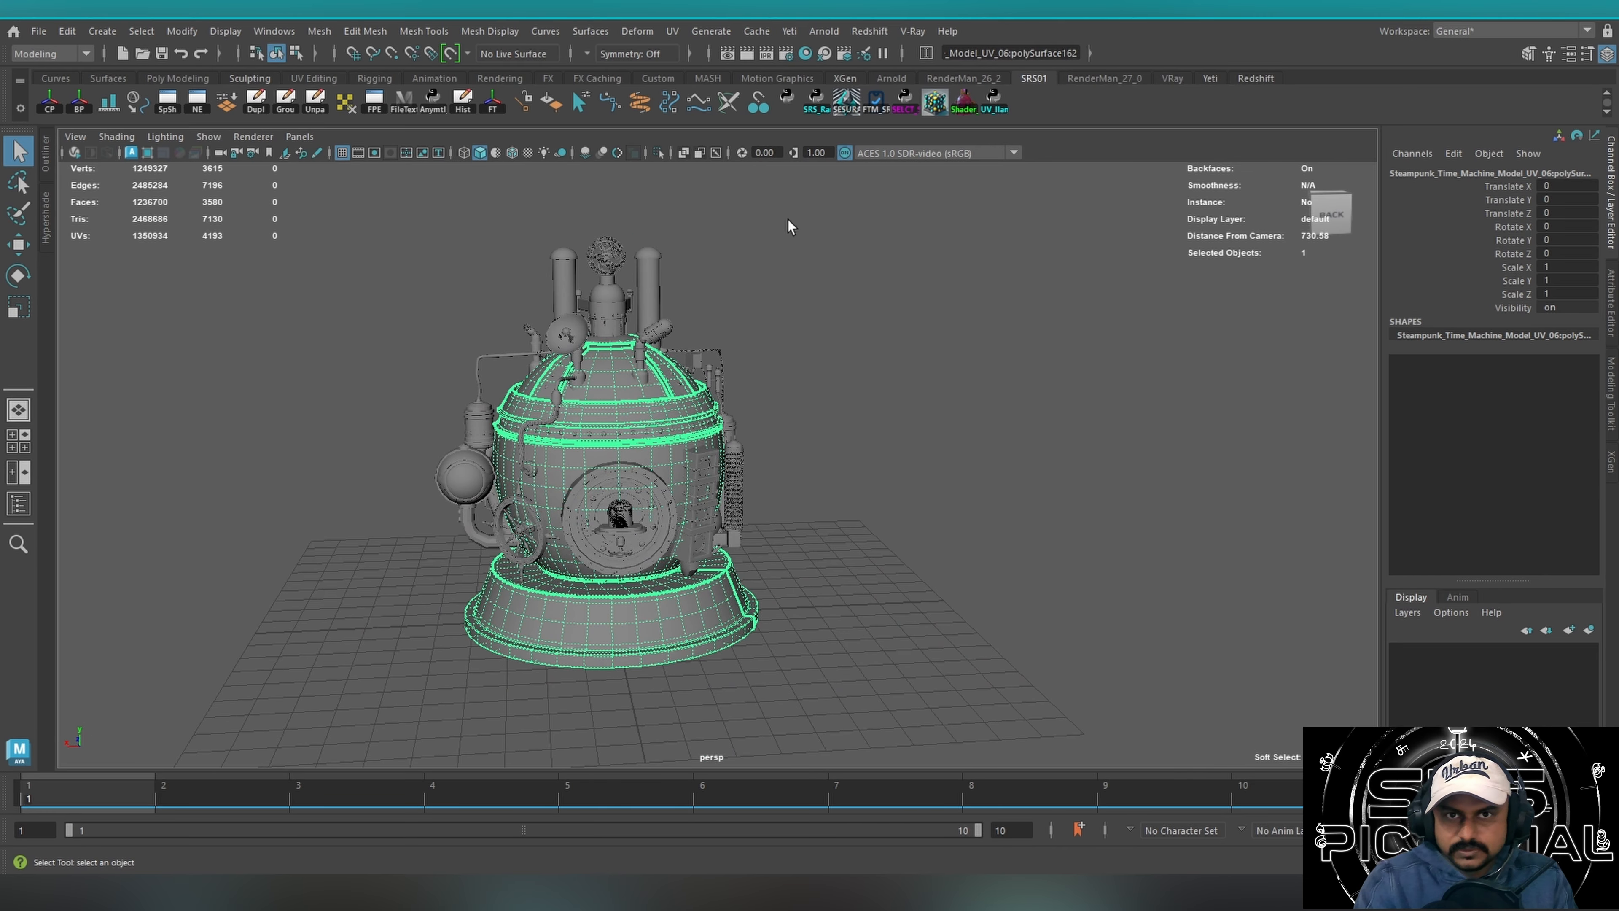
{"action": "left_click", "coordinate": [659, 152]}
{"action": "left_click", "coordinate": [659, 152]}
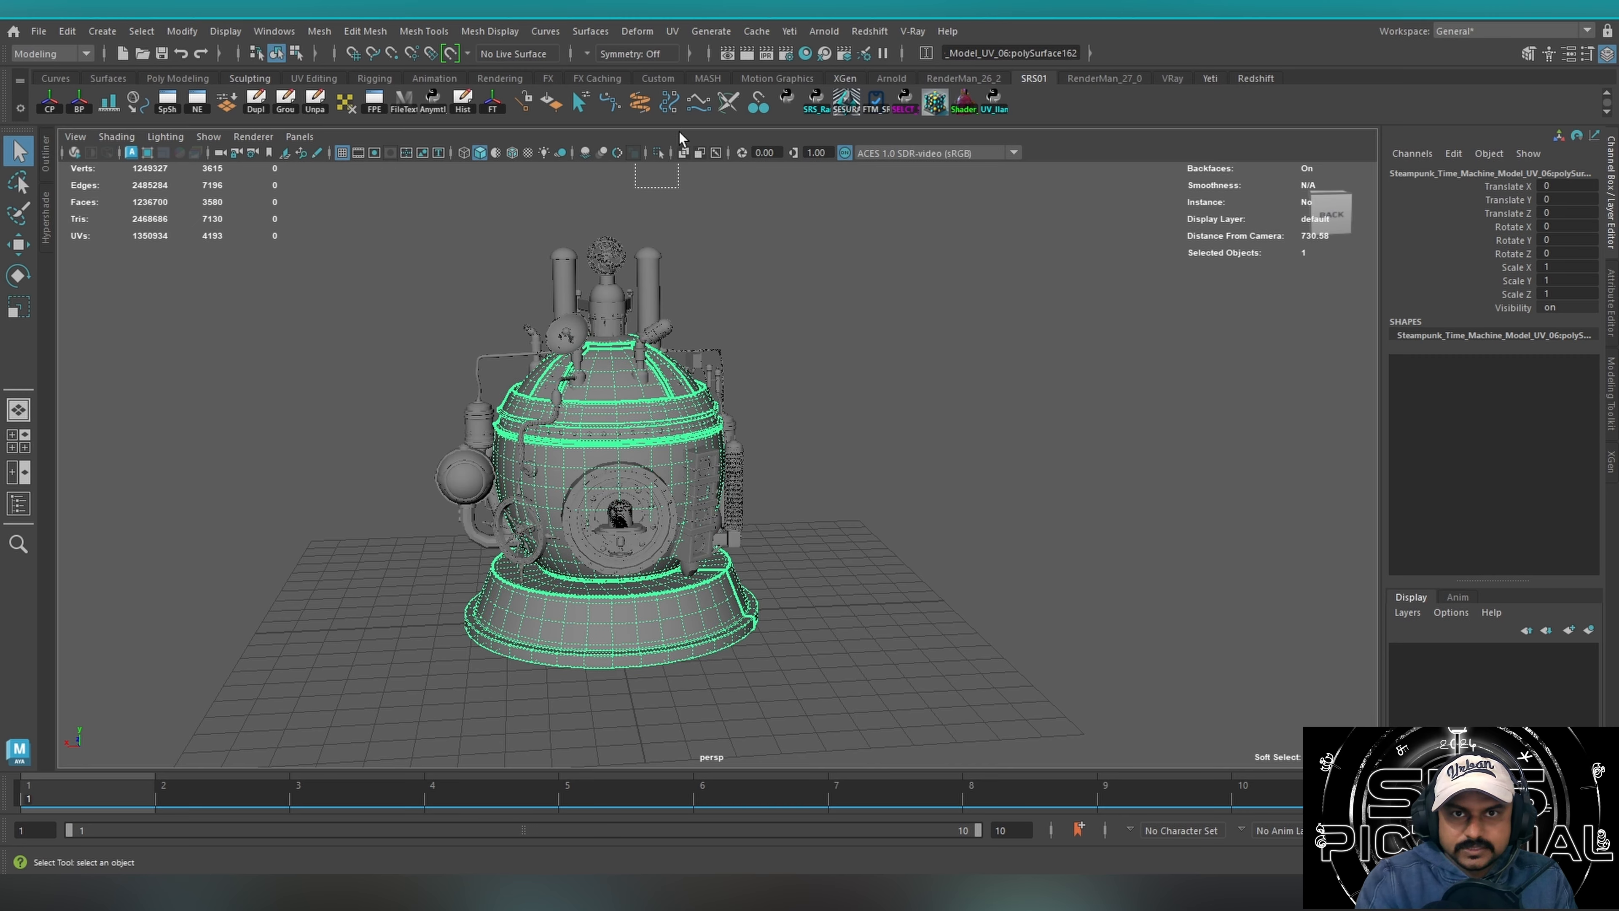
{"action": "left_click", "coordinate": [703, 263]}
Isolate the main body and base again and examine the highlighted seam edges from several sides.
{"action": "left_click_drag", "start_coordinate": [566, 512], "coordinate": [521, 623], "text": "alt"}
{"action": "left_click", "coordinate": [522, 624]}
{"action": "key", "text": "ctrl+1"}
{"action": "left_click_drag", "start_coordinate": [616, 504], "coordinate": [560, 484], "text": "alt"}
{"action": "right_click_drag", "start_coordinate": [535, 483], "coordinate": [944, 408], "text": "alt"}
{"action": "left_click_drag", "start_coordinate": [527, 499], "coordinate": [510, 386], "text": "alt"}
{"action": "right_click_drag", "start_coordinate": [510, 386], "coordinate": [965, 380], "text": "alt"}
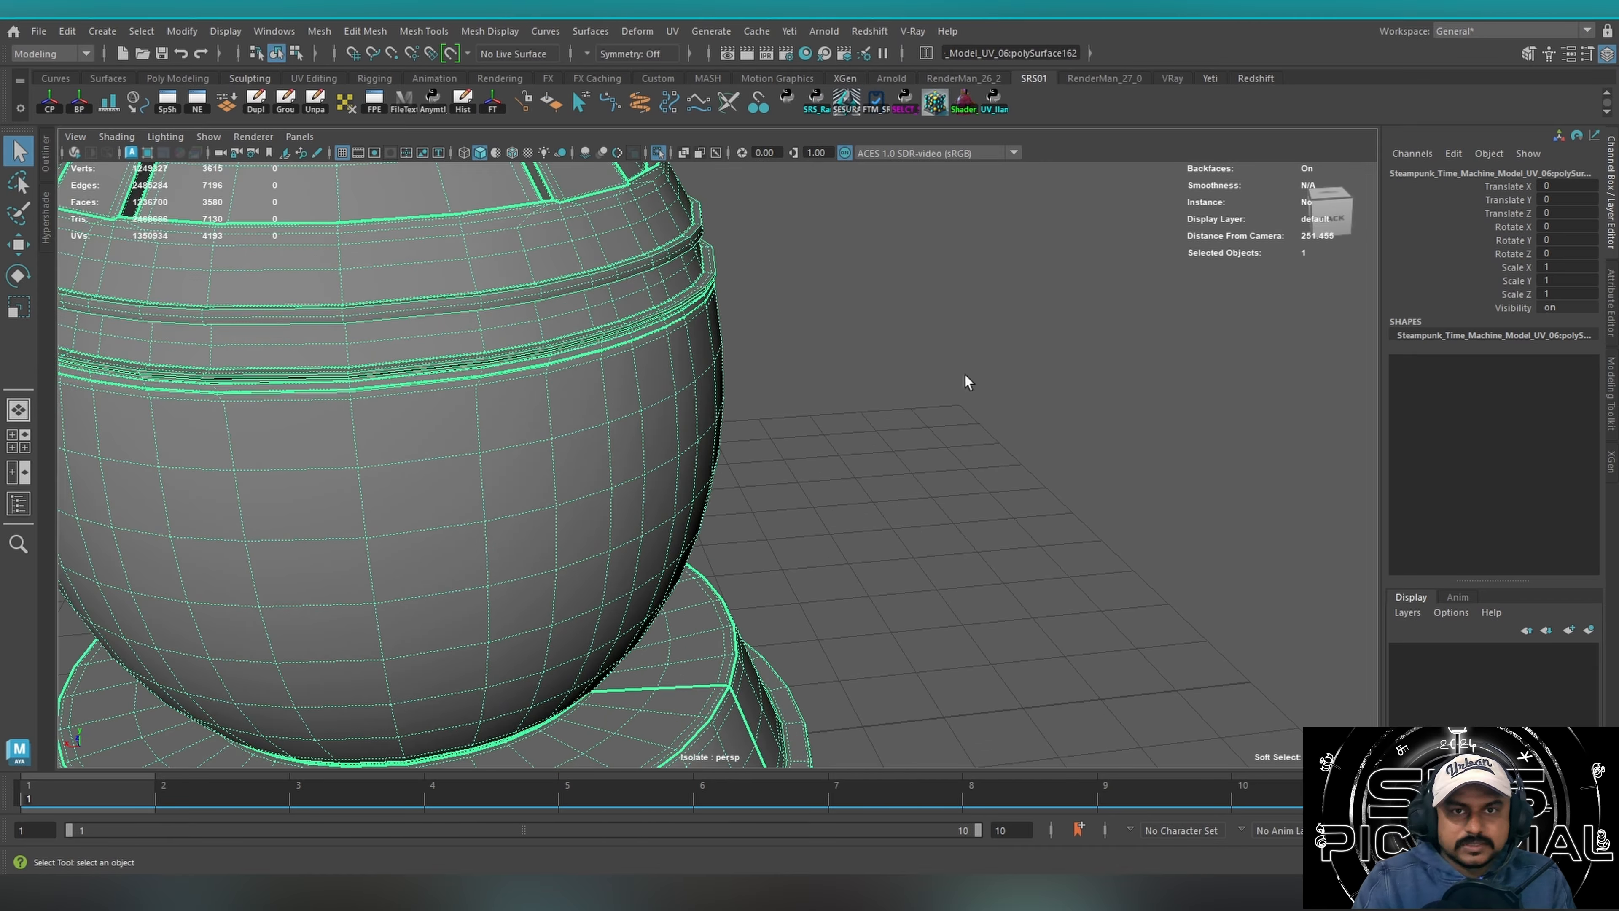
{"action": "left_click_drag", "start_coordinate": [421, 463], "coordinate": [811, 491], "text": "alt"}
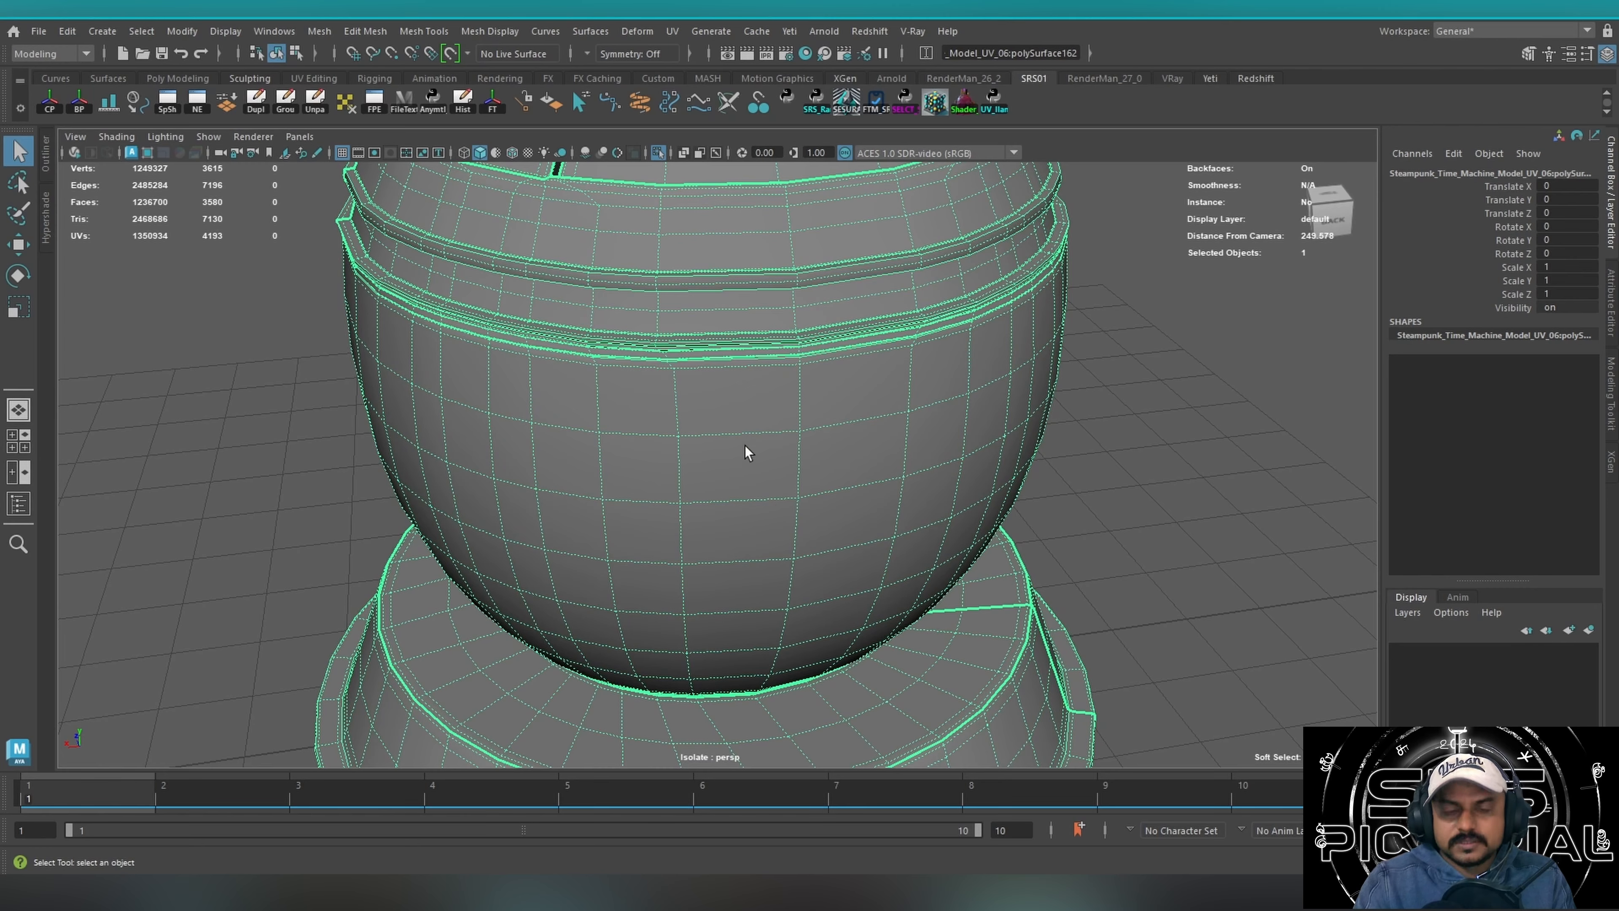
{"action": "left_click", "coordinate": [1169, 412]}
{"action": "left_click_drag", "start_coordinate": [789, 348], "coordinate": [903, 461]}
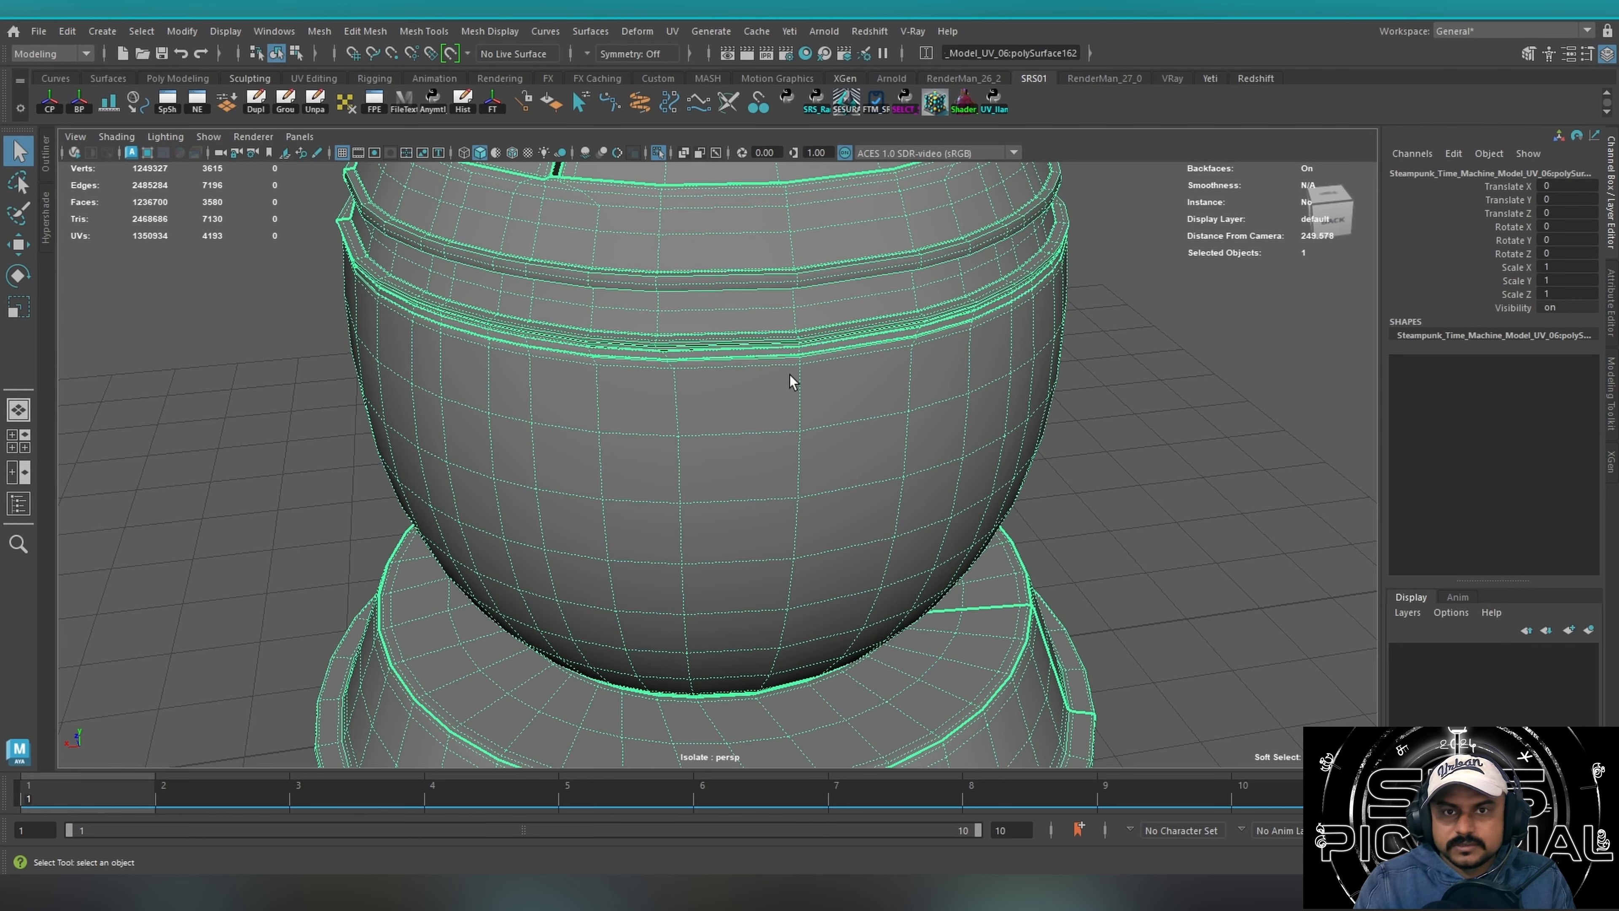
{"action": "left_click_drag", "start_coordinate": [651, 552], "coordinate": [476, 594], "text": "alt"}
{"action": "left_click_drag", "start_coordinate": [404, 518], "coordinate": [430, 578], "text": "alt"}
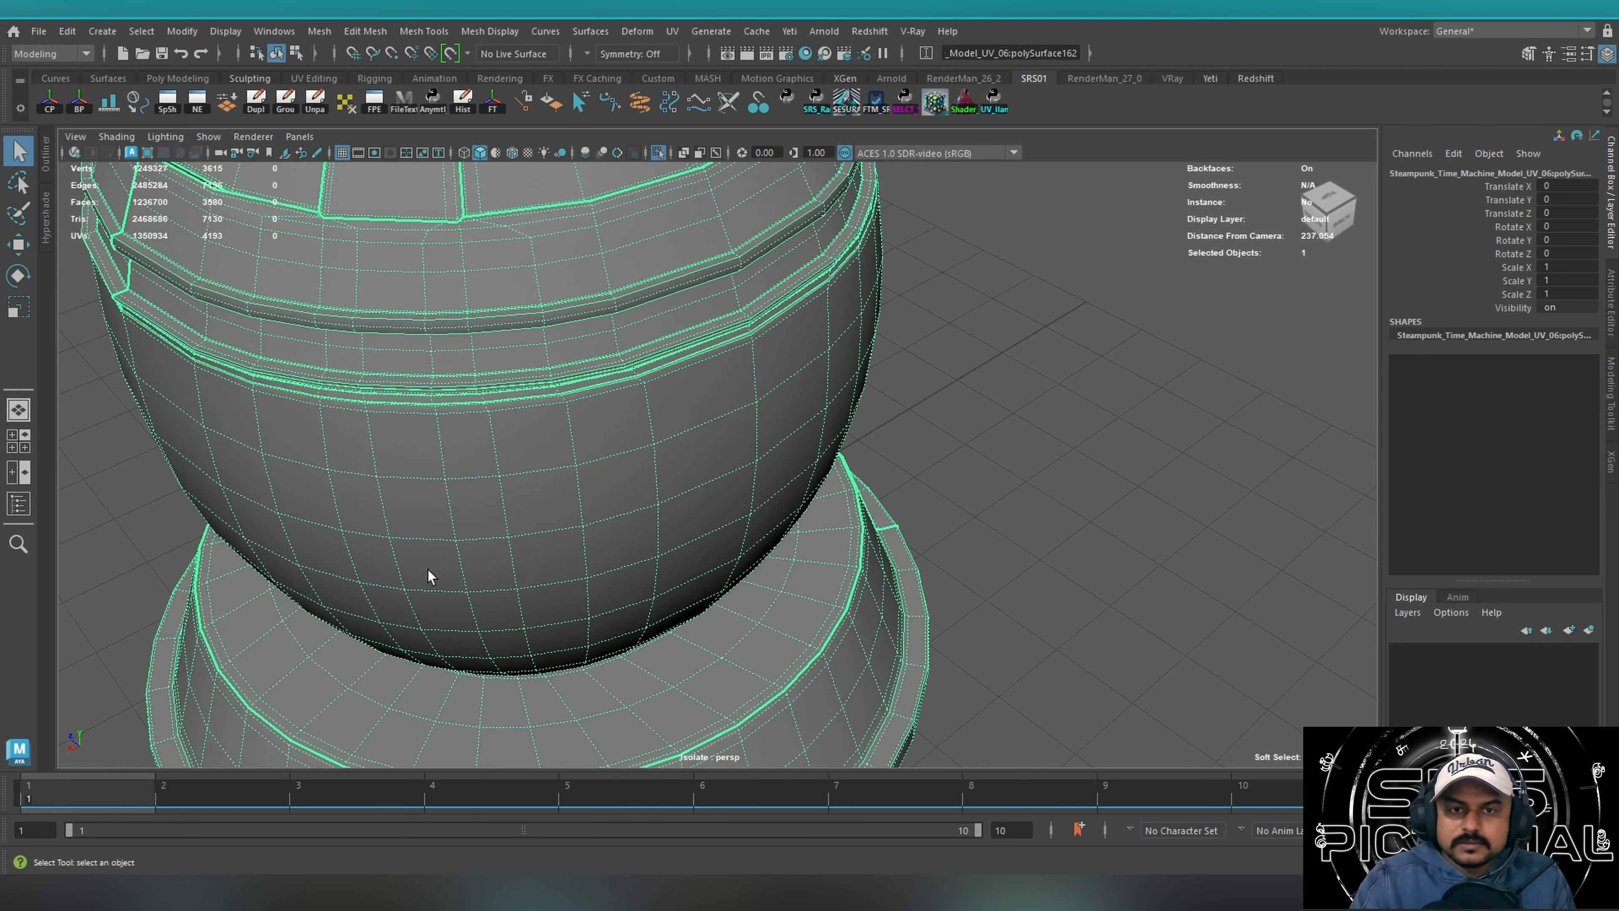
{"action": "middle_click_drag", "start_coordinate": [488, 551], "coordinate": [756, 373], "text": "alt"}
{"action": "left_click_drag", "start_coordinate": [465, 529], "coordinate": [538, 569], "text": "alt"}
{"action": "right_click_drag", "start_coordinate": [666, 545], "coordinate": [843, 514], "text": "alt"}
{"action": "middle_click_drag", "start_coordinate": [547, 543], "coordinate": [640, 431], "text": "alt"}
{"action": "left_click_drag", "start_coordinate": [526, 440], "coordinate": [739, 523]}
Clear the selection, review the polygon display options including Texture Border Edges and Edge Width, and reselect the main body.
{"action": "left_click", "coordinate": [1151, 389]}
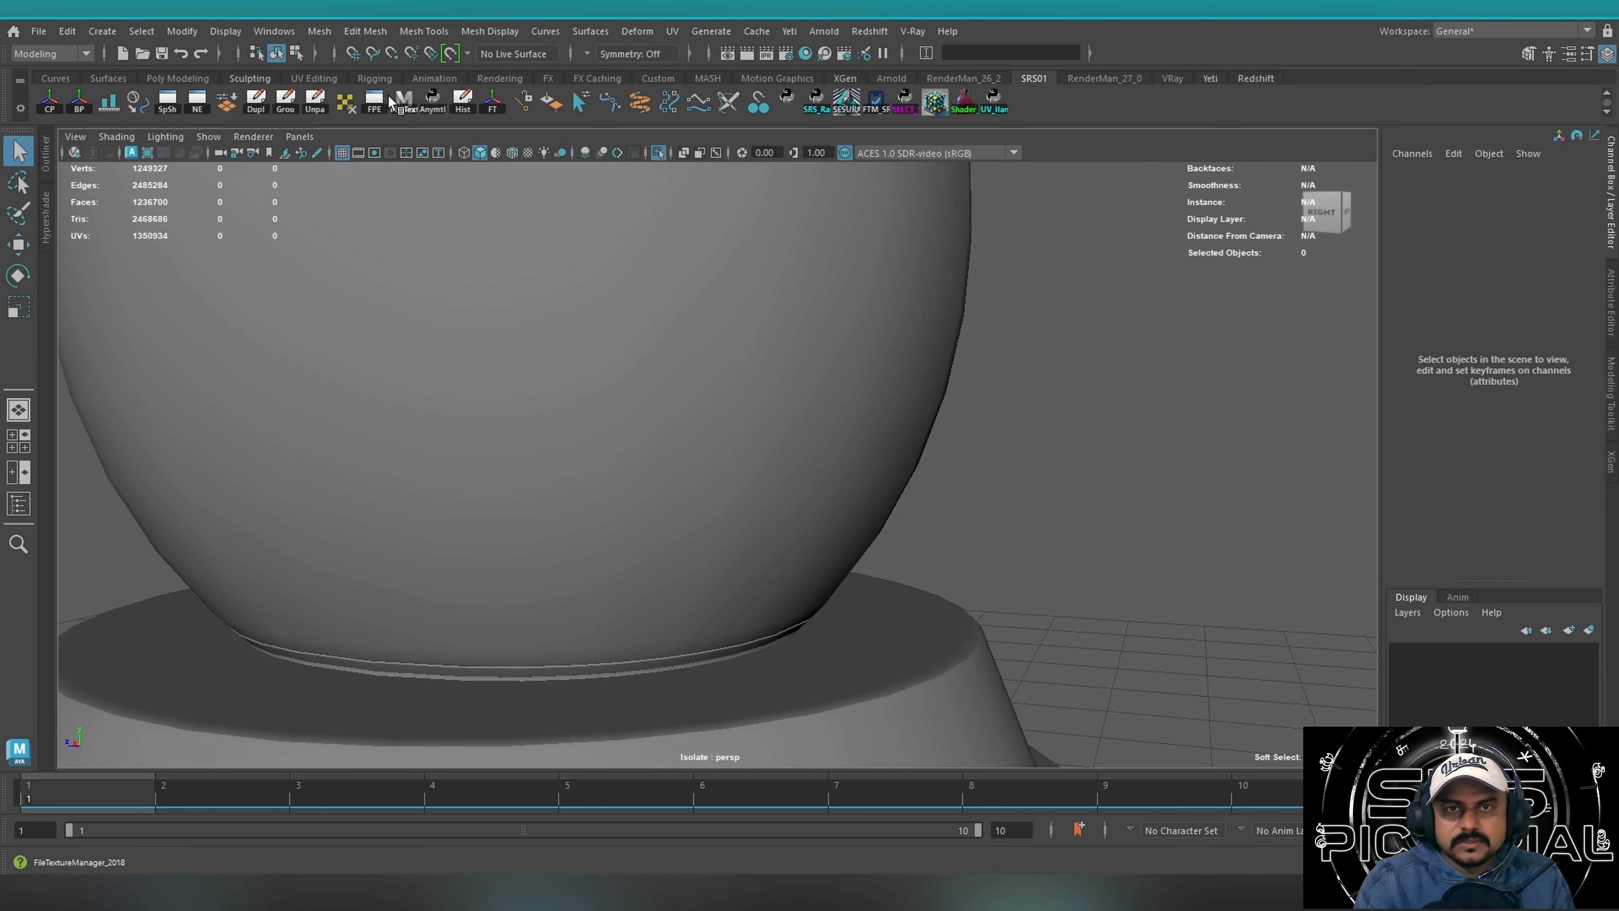
{"action": "left_click", "coordinate": [219, 32]}
{"action": "mouse_move", "coordinate": [348, 257]}
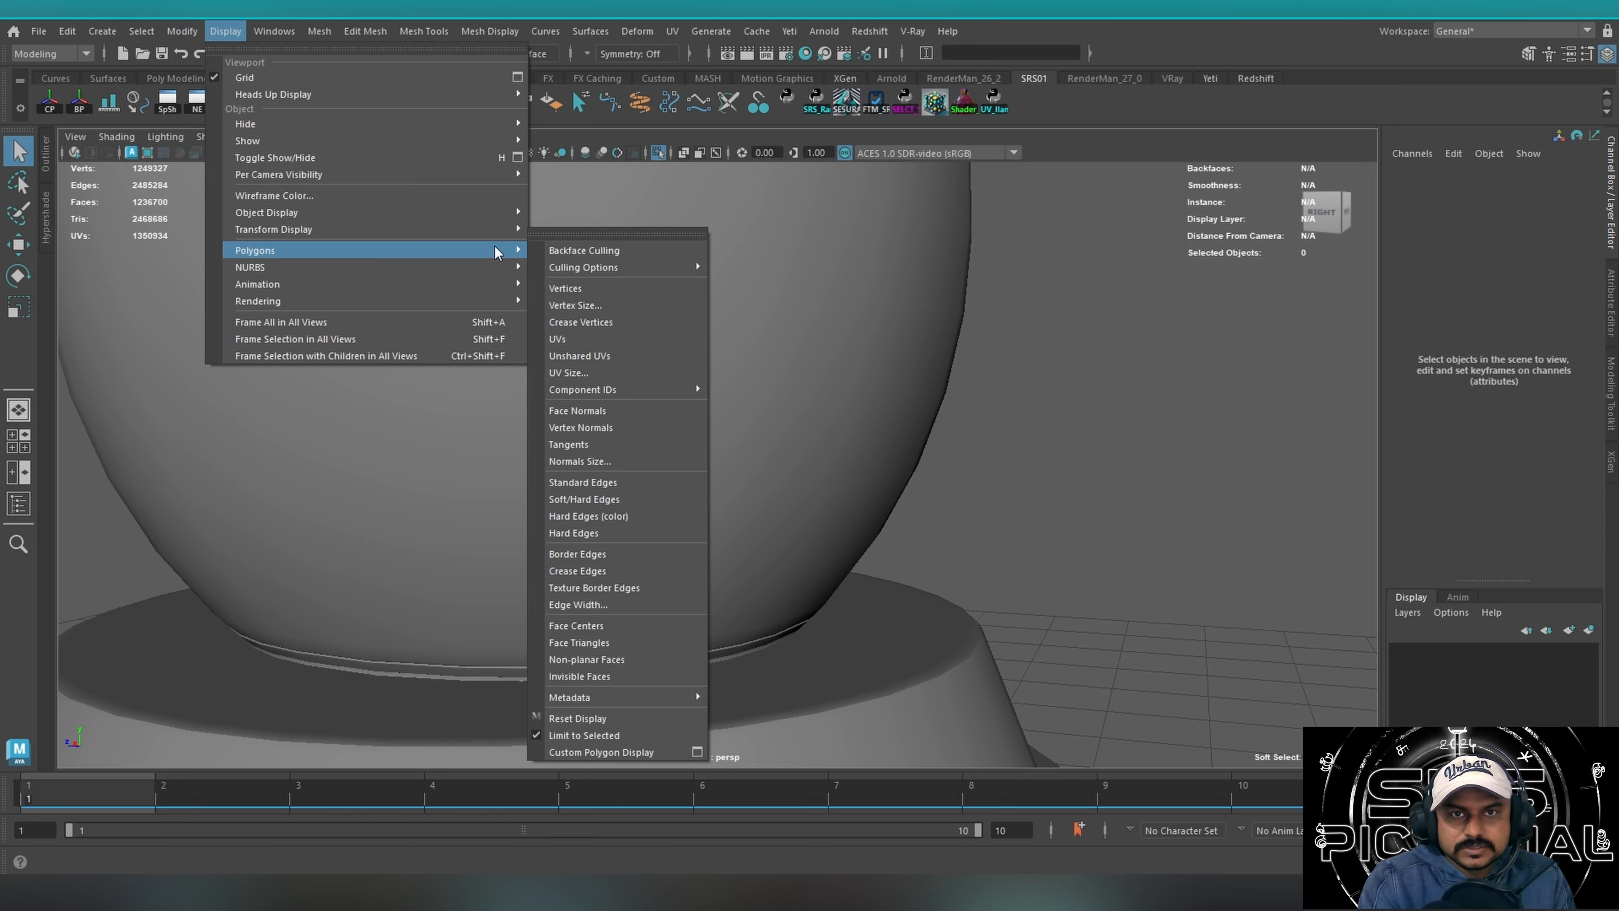
{"action": "left_click", "coordinate": [595, 233]}
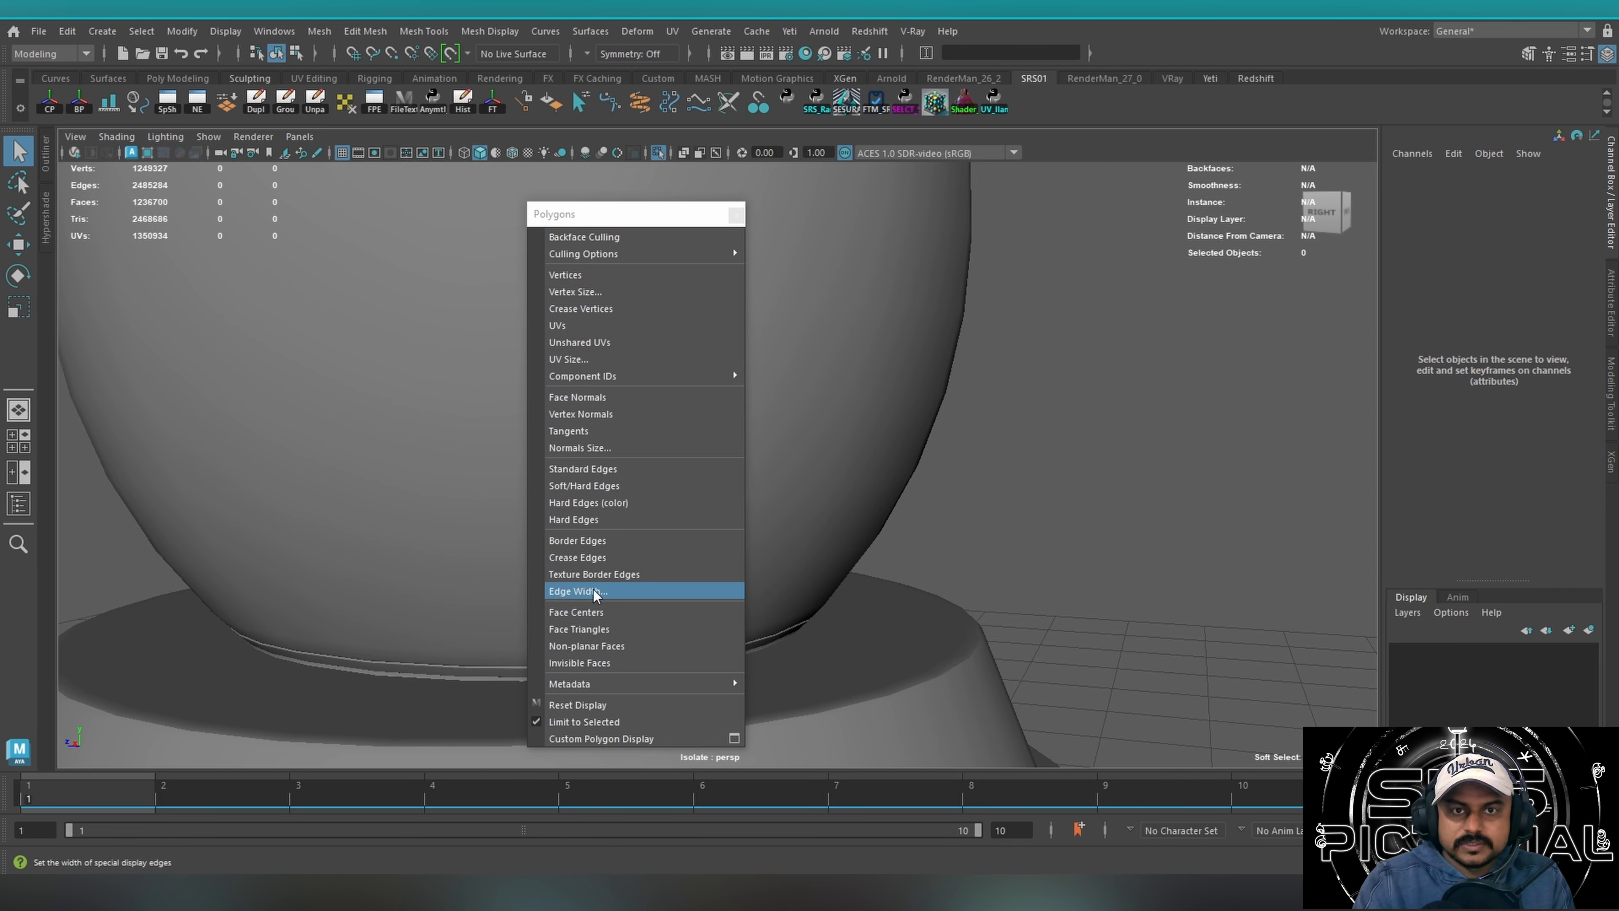
{"action": "left_click", "coordinate": [735, 214]}
{"action": "left_click", "coordinate": [410, 628]}
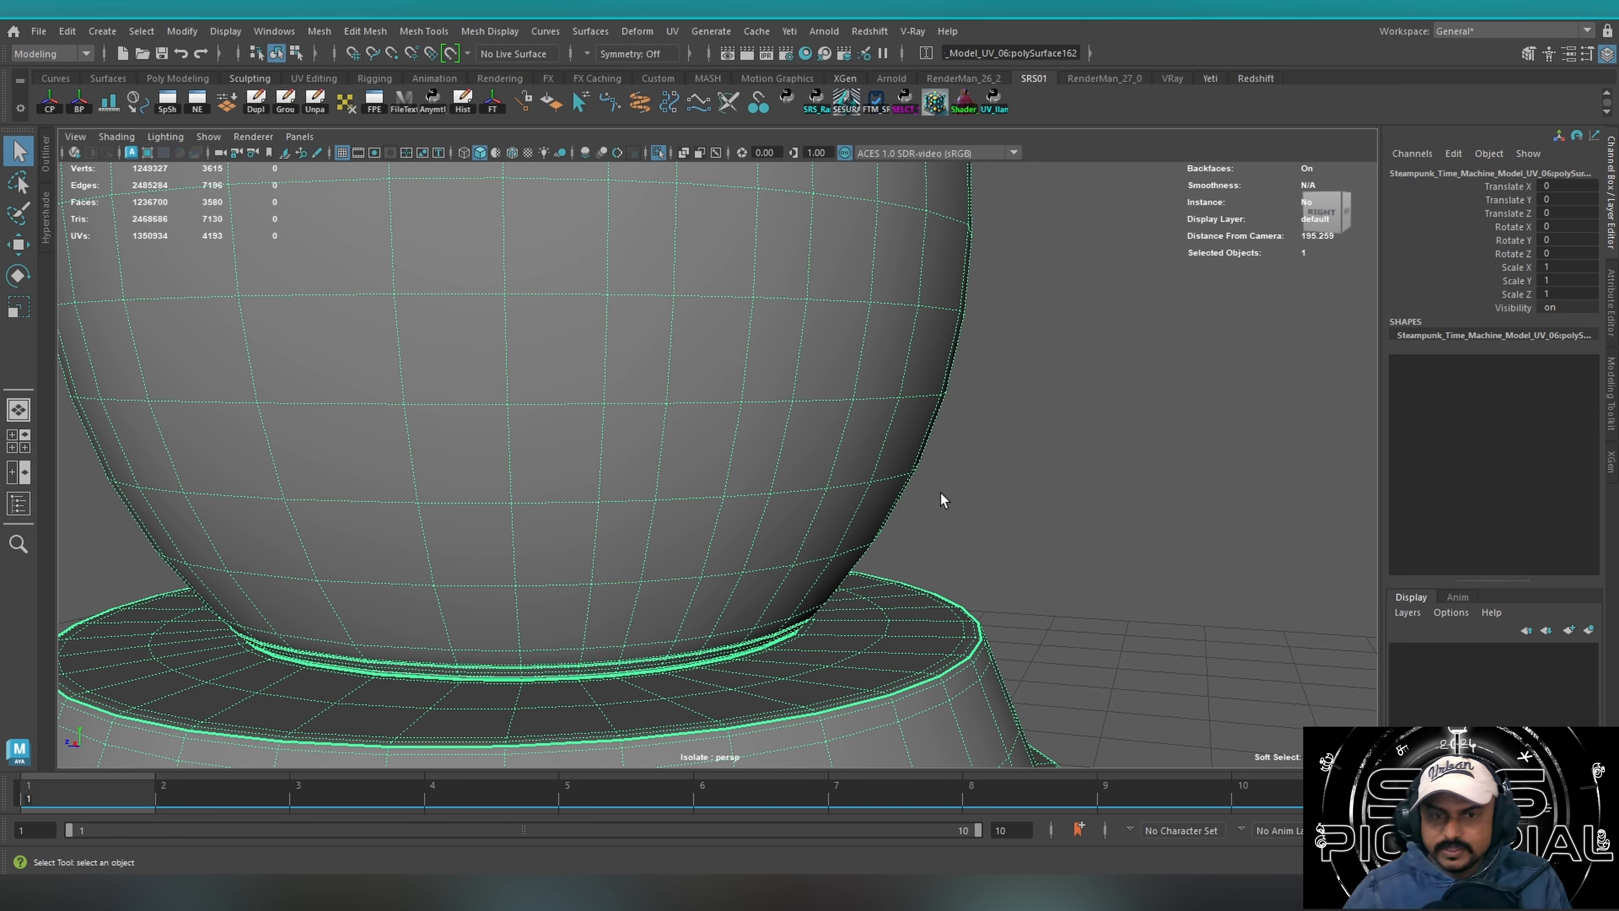
End the isolation, hide the main body on a new display layer, and select the parts around the large round door.
{"action": "right_click_drag", "start_coordinate": [969, 539], "coordinate": [463, 409], "text": "alt"}
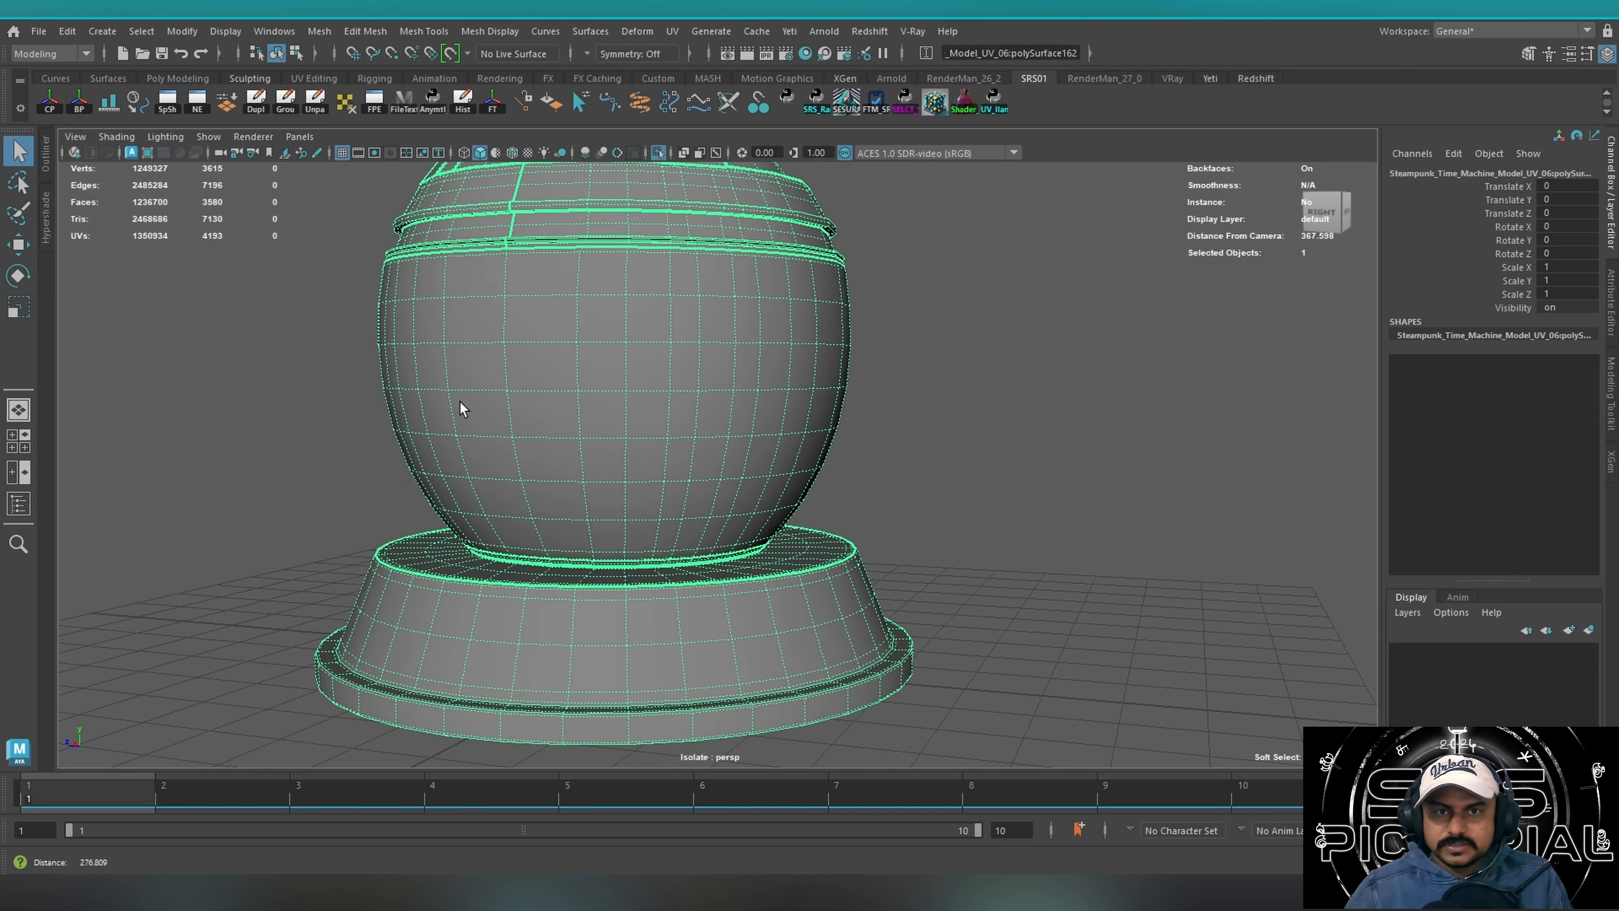
{"action": "middle_click_drag", "start_coordinate": [494, 415], "coordinate": [580, 542], "text": "alt"}
{"action": "left_click_drag", "start_coordinate": [581, 542], "coordinate": [648, 445], "text": "alt"}
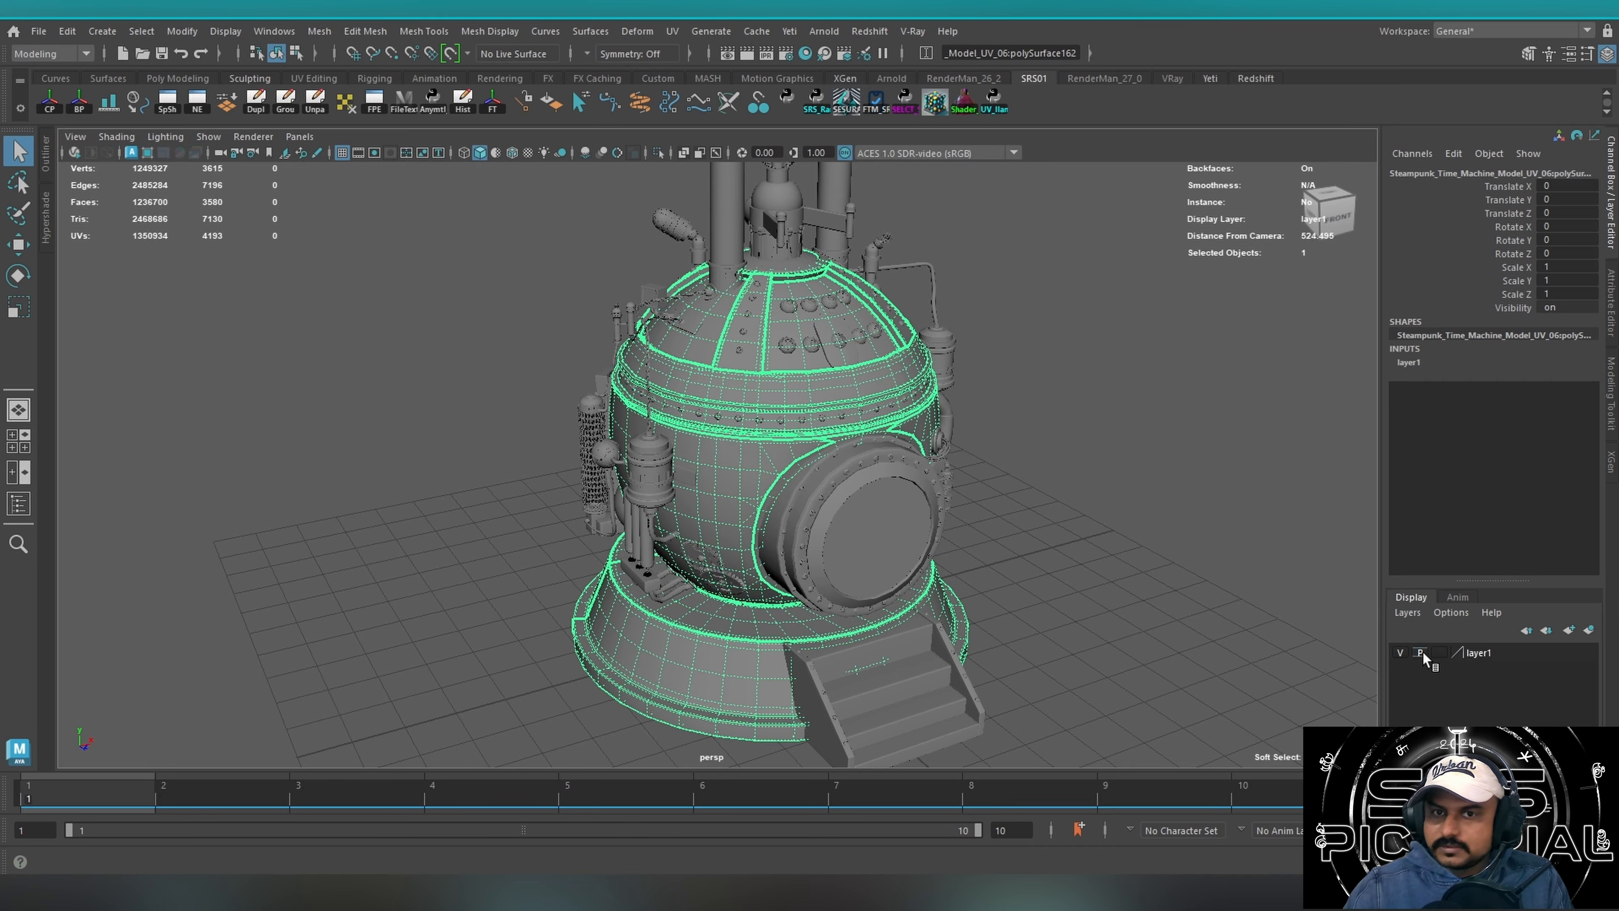
{"action": "left_click", "coordinate": [1402, 657]}
{"action": "left_click", "coordinate": [1397, 655]}
{"action": "left_click_drag", "start_coordinate": [992, 548], "coordinate": [906, 454]}
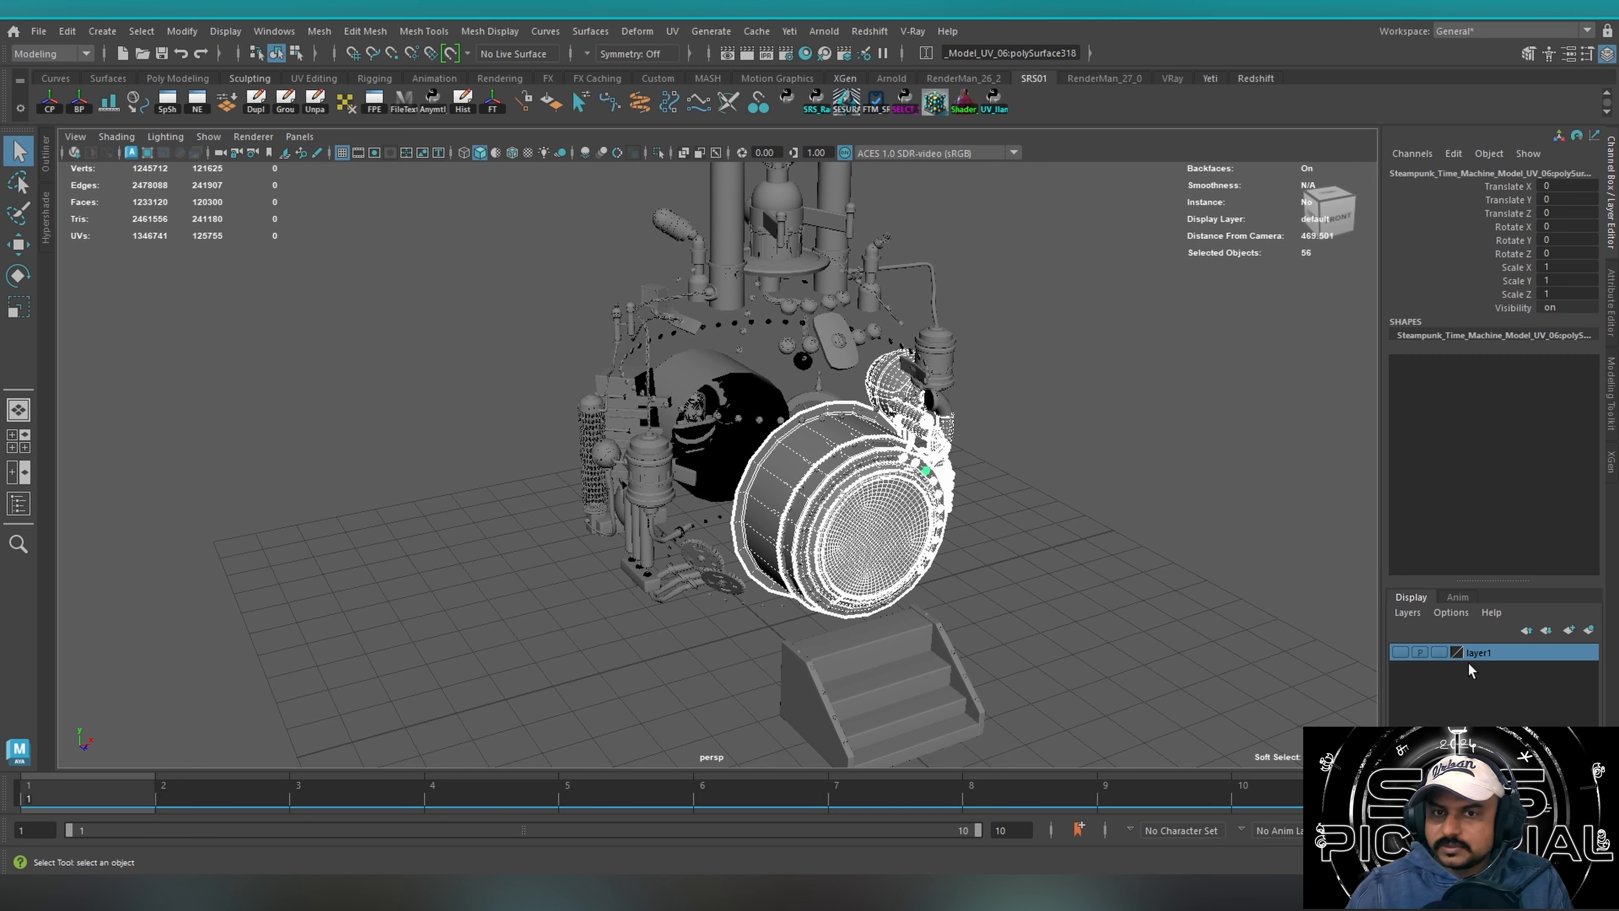
Set the display layer layer1 to Template, make it visible, and view the templated main body from several sides.
{"action": "left_click", "coordinate": [1438, 655]}
{"action": "left_click", "coordinate": [1090, 574]}
{"action": "left_click_drag", "start_coordinate": [1090, 573], "coordinate": [1131, 553], "text": "alt"}
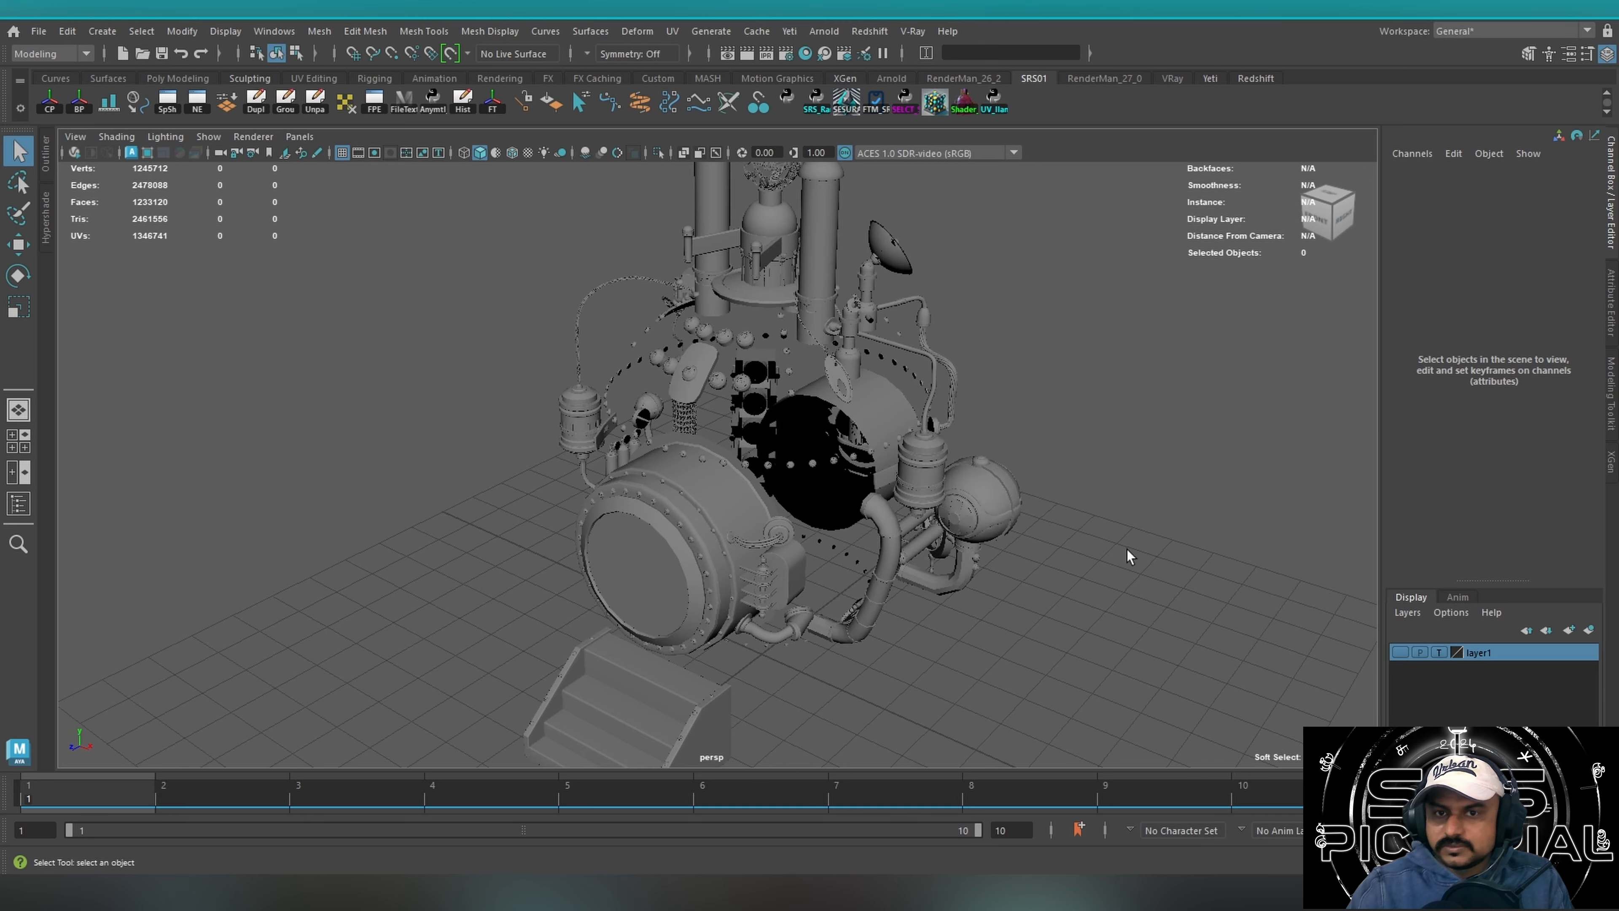
{"action": "left_click", "coordinate": [1399, 652]}
{"action": "left_click_drag", "start_coordinate": [946, 615], "coordinate": [891, 519], "text": "alt"}
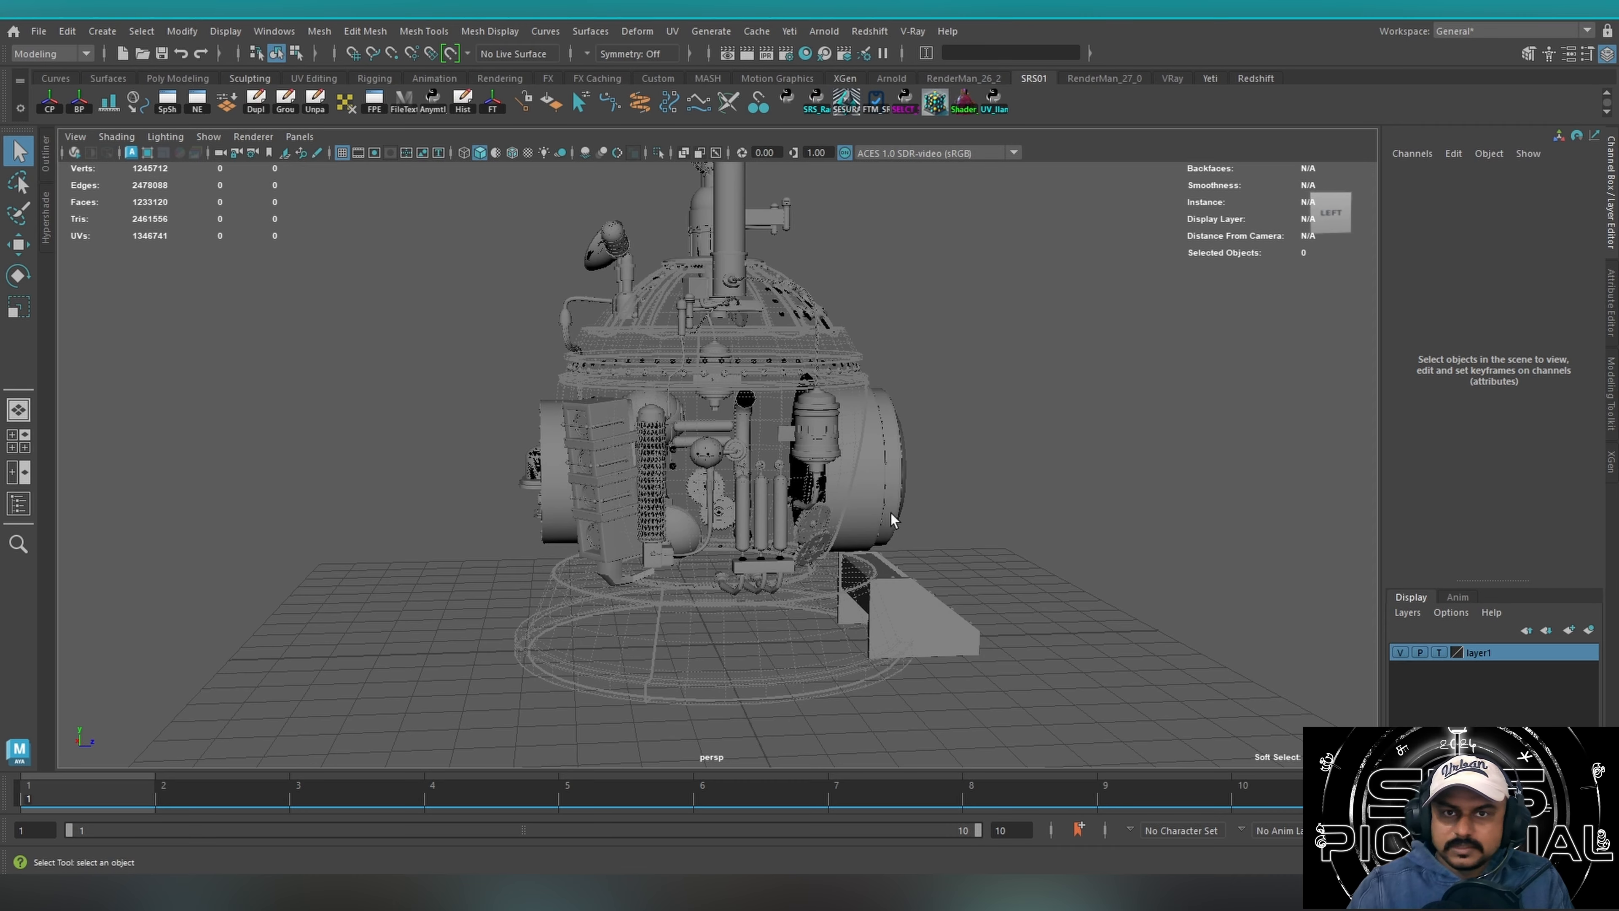
{"action": "left_click_drag", "start_coordinate": [465, 422], "coordinate": [679, 408], "text": "alt"}
{"action": "middle_click_drag", "start_coordinate": [679, 319], "coordinate": [682, 465], "text": "alt"}
Open the UV Editor, check the UV shells of the two tall chimneys one after the other, and close the editor.
{"action": "left_click", "coordinate": [674, 32]}
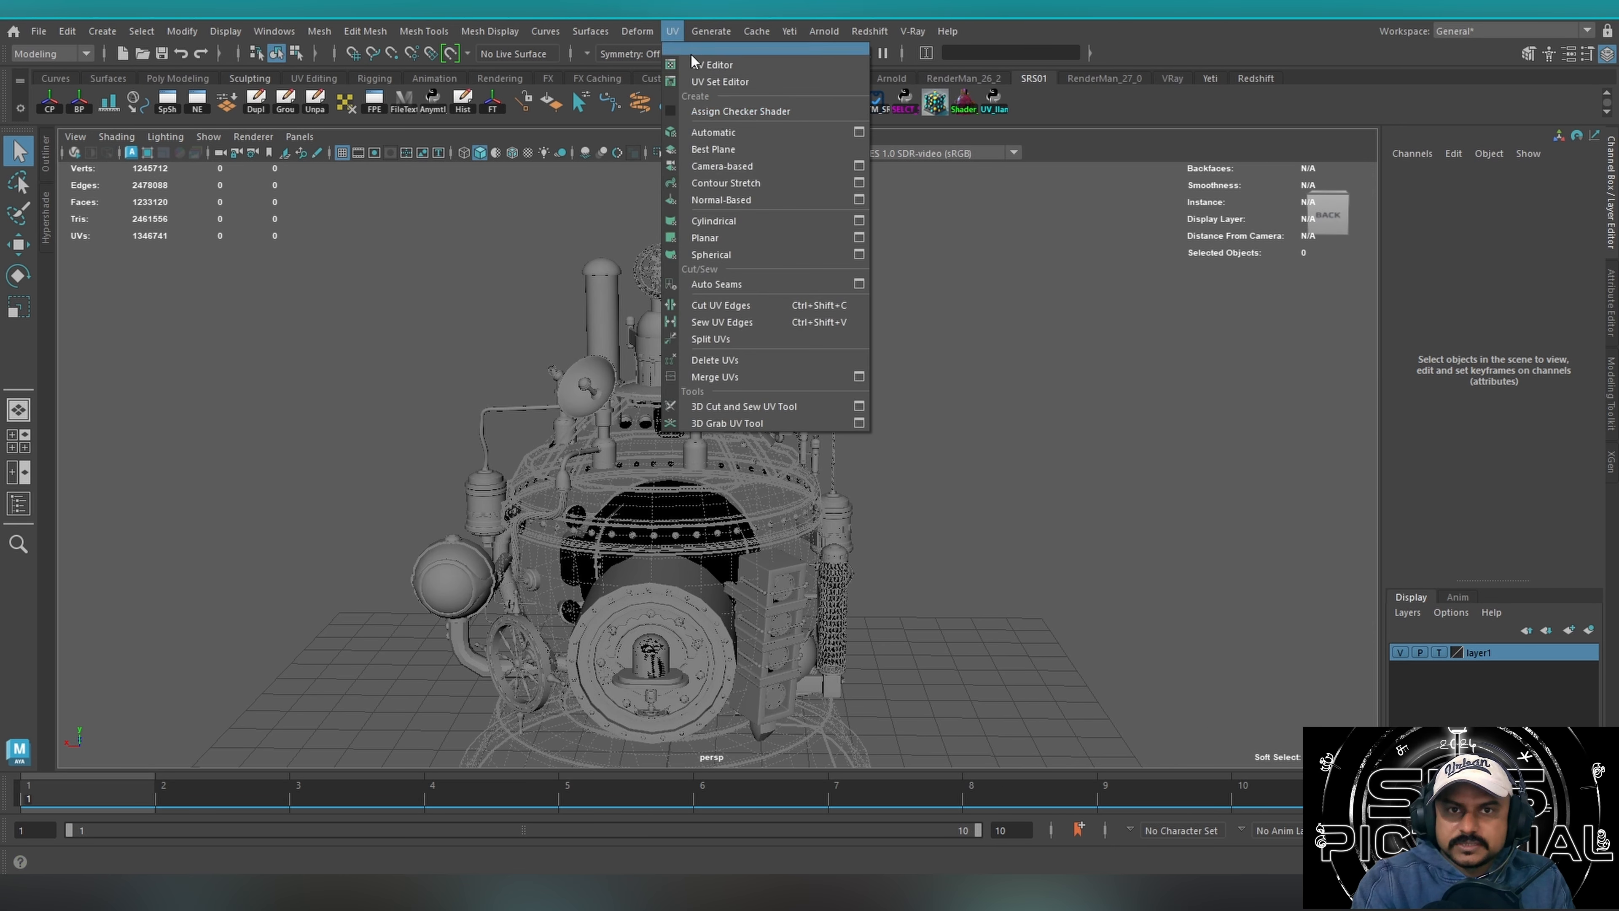
{"action": "left_click", "coordinate": [693, 62]}
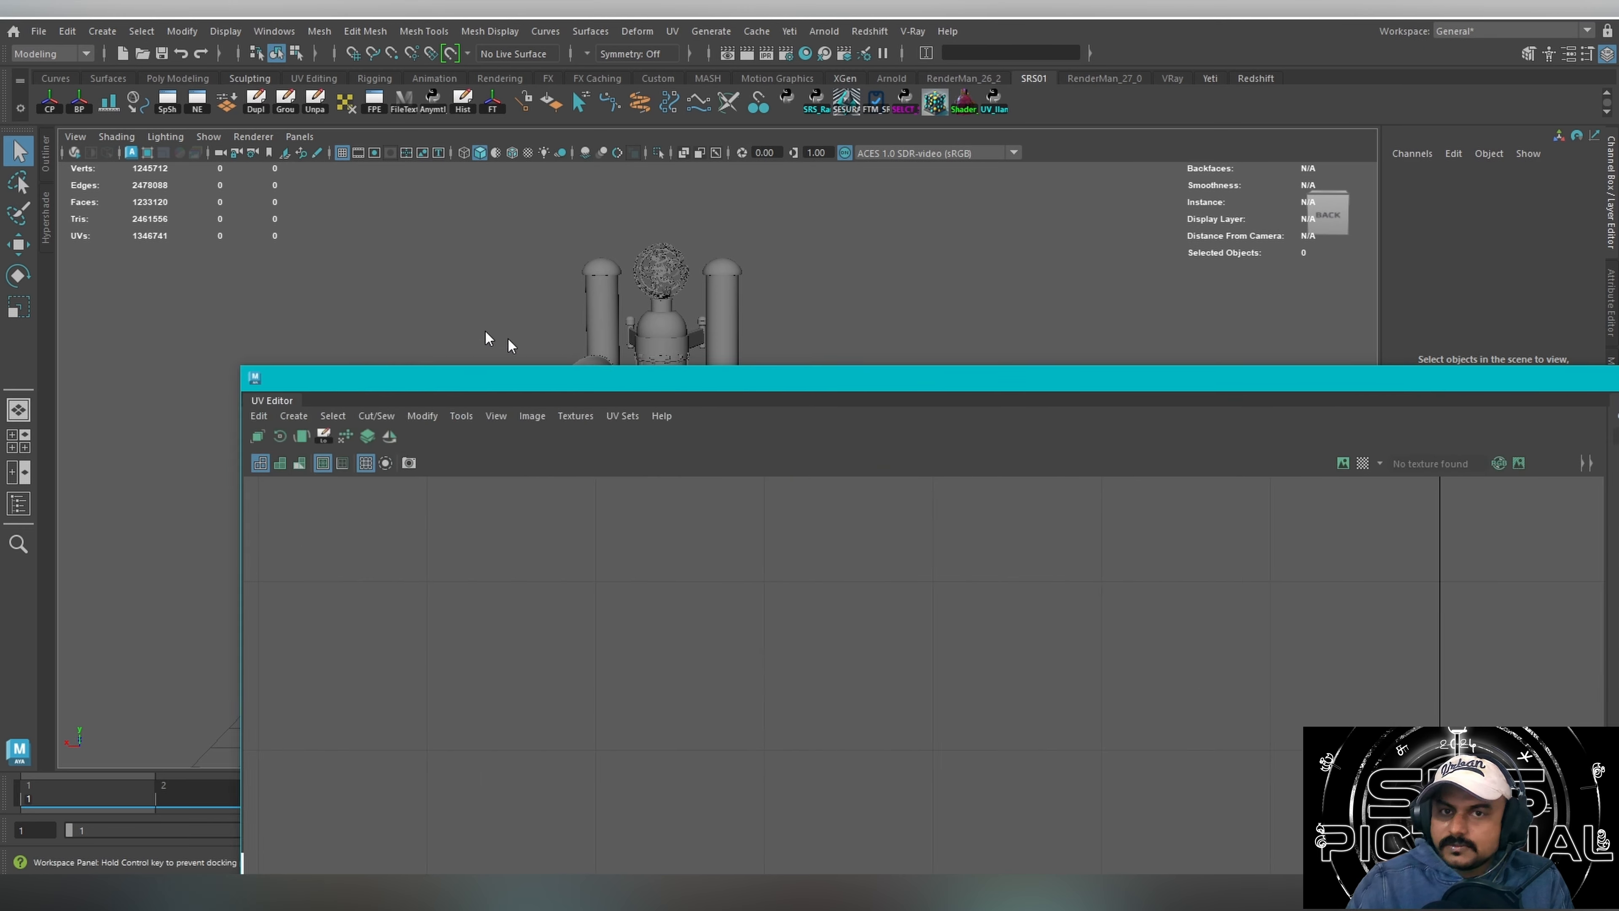
{"action": "left_click", "coordinate": [746, 273]}
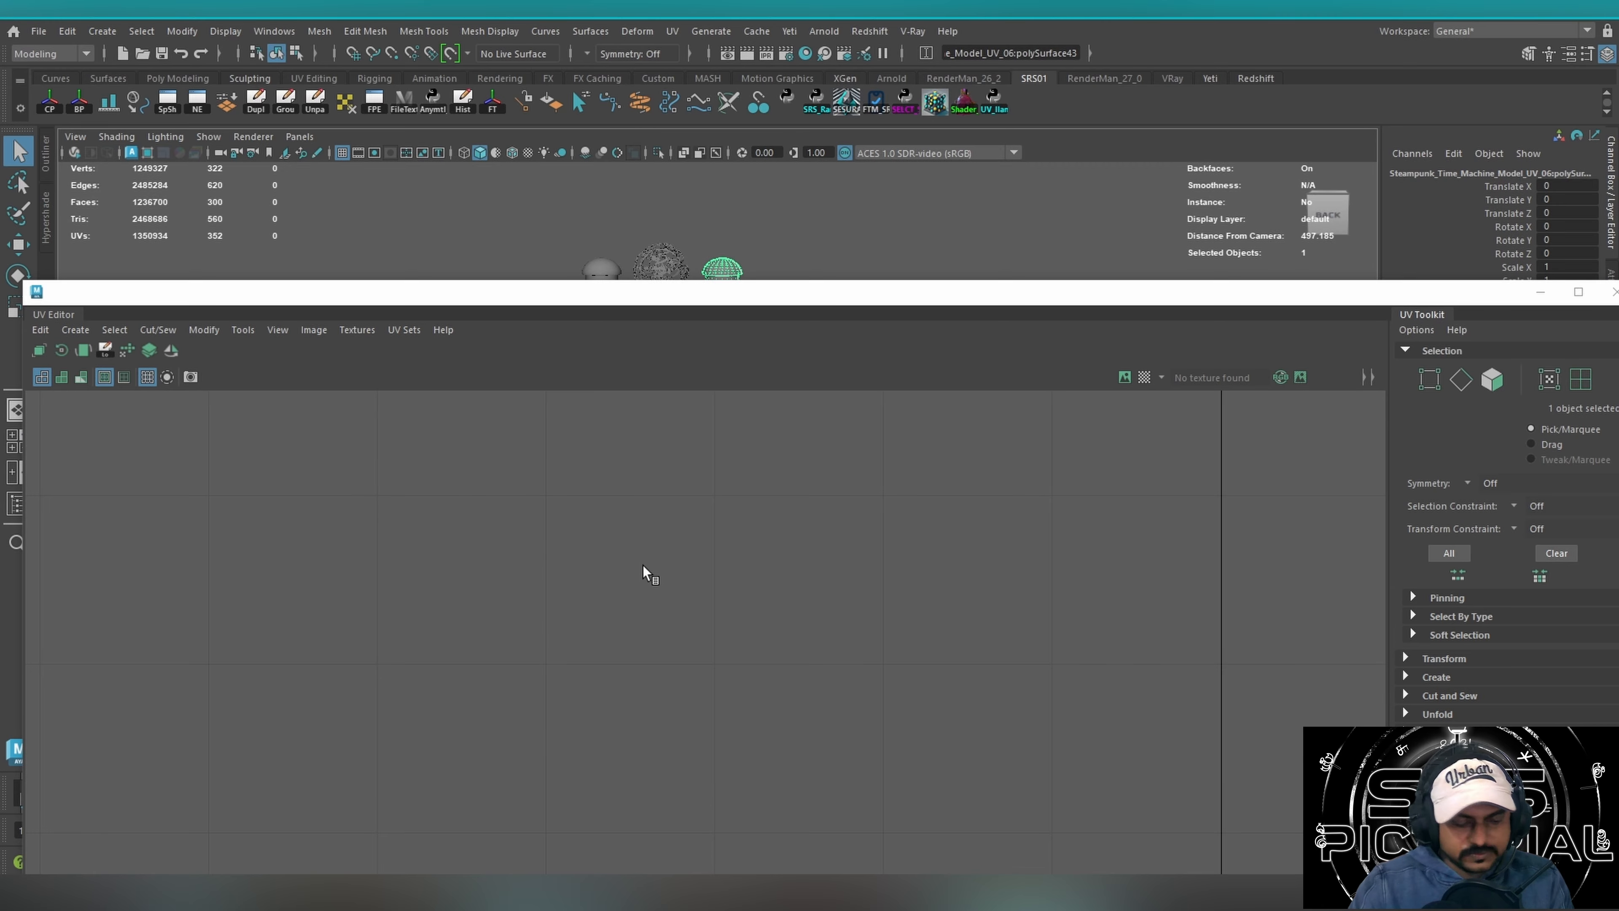
{"action": "left_click_drag", "start_coordinate": [841, 285], "coordinate": [898, 538]}
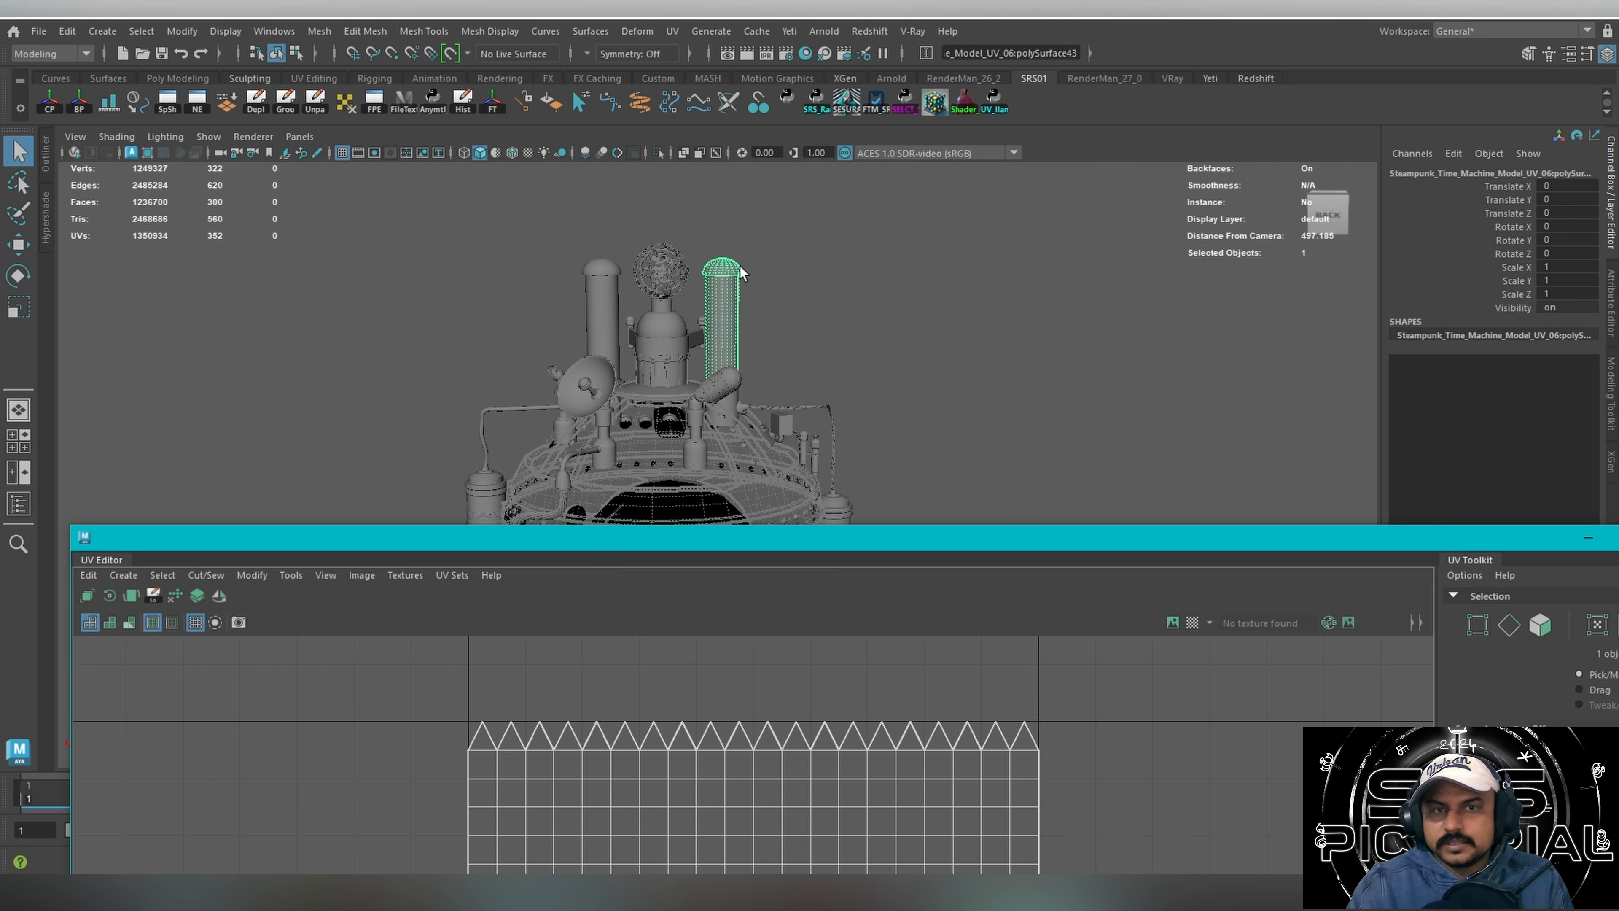
{"action": "left_click_drag", "start_coordinate": [785, 538], "coordinate": [745, 363]}
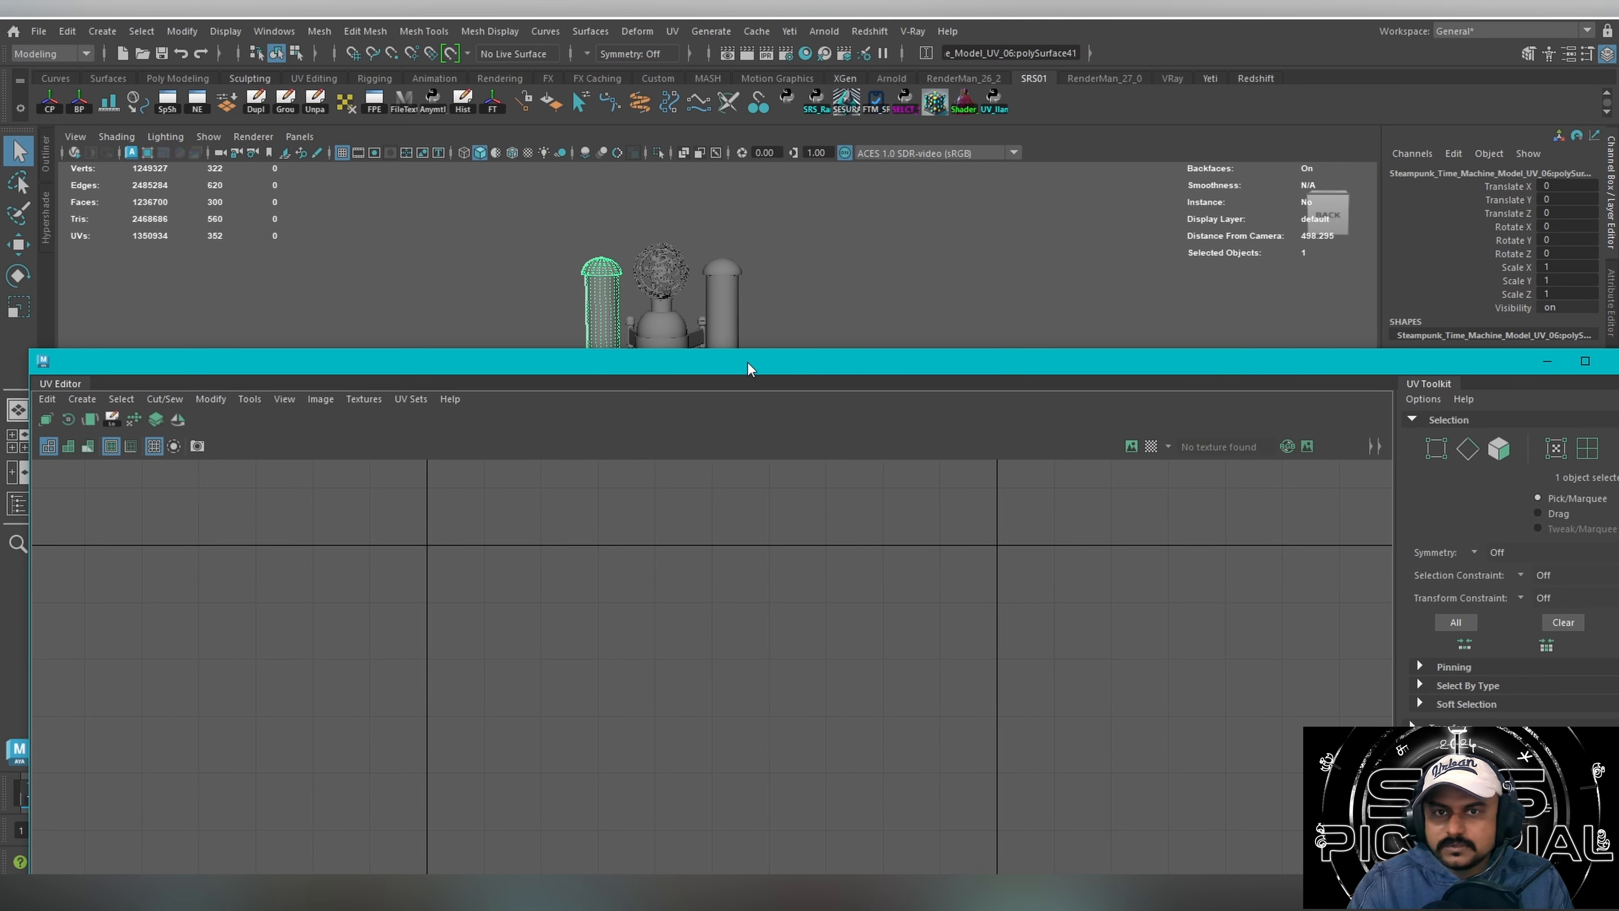
{"action": "double_click", "coordinate": [747, 362]}
{"action": "key", "text": "f"}
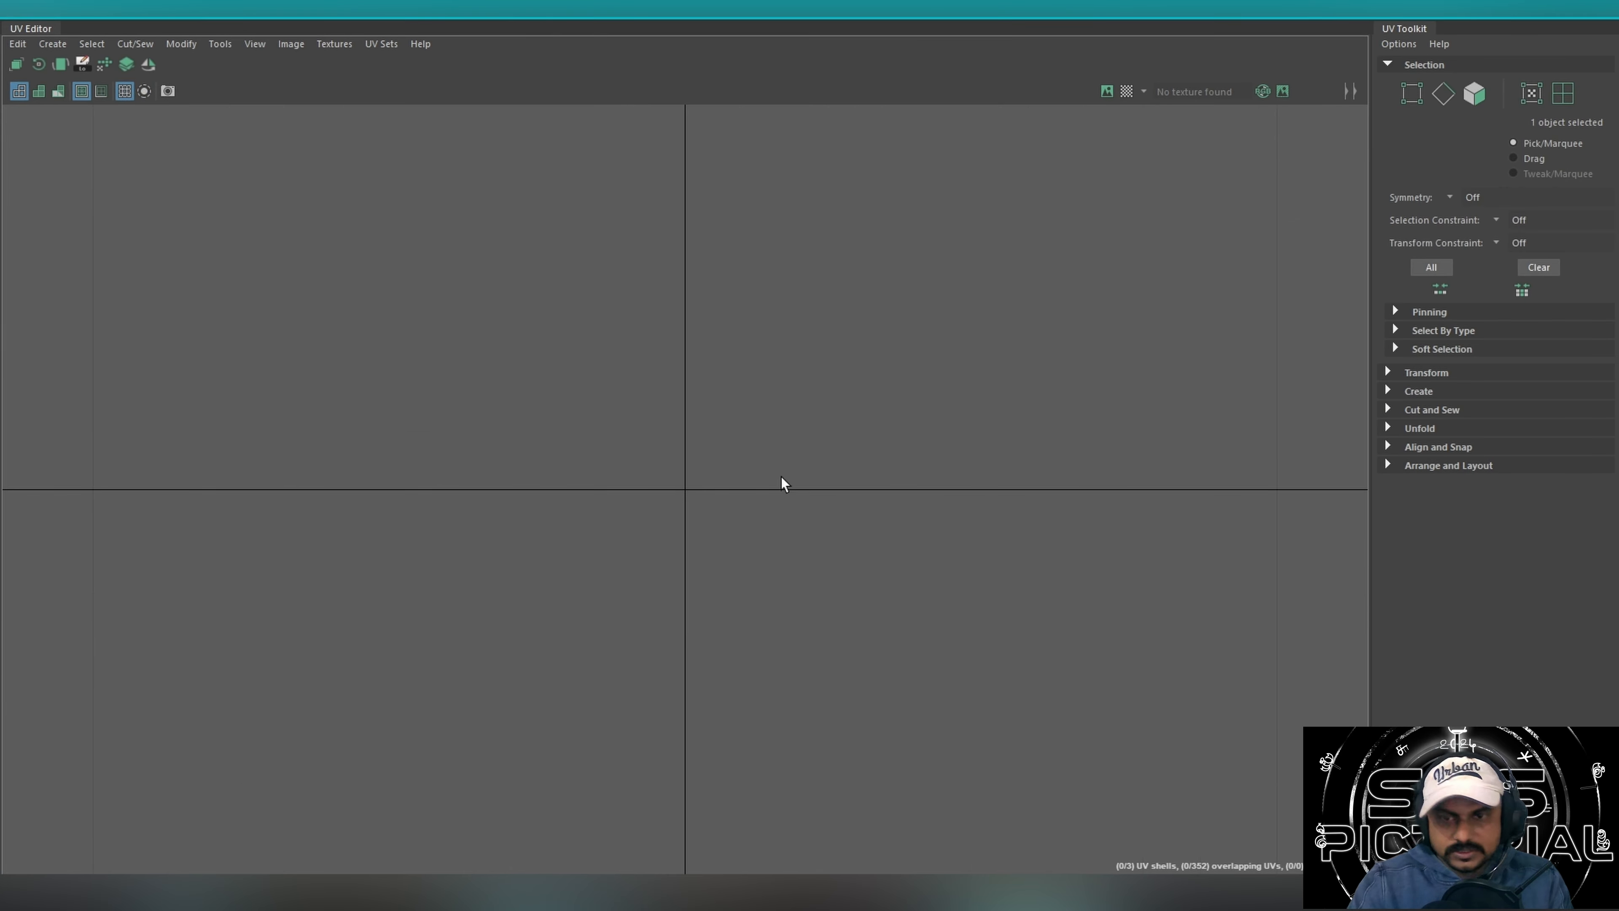
{"action": "left_click", "coordinate": [1598, 18]}
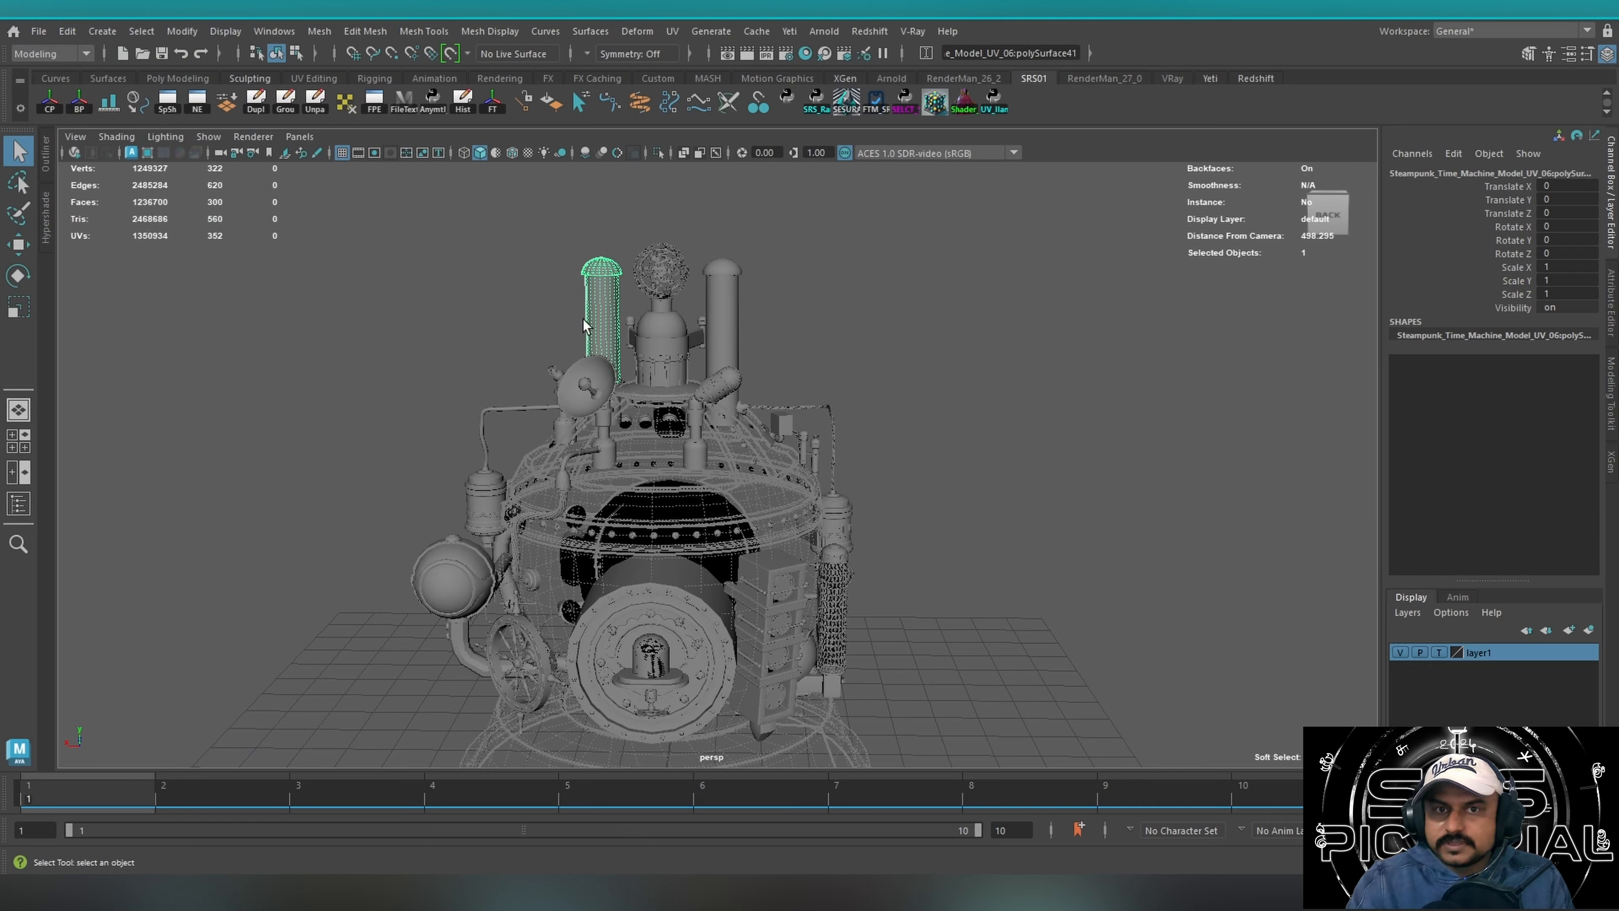
Select the tall chimneys and then the ring of the round rear opening to examine how these parts are separated.
{"action": "left_click_drag", "start_coordinate": [509, 375], "coordinate": [601, 444], "text": "alt"}
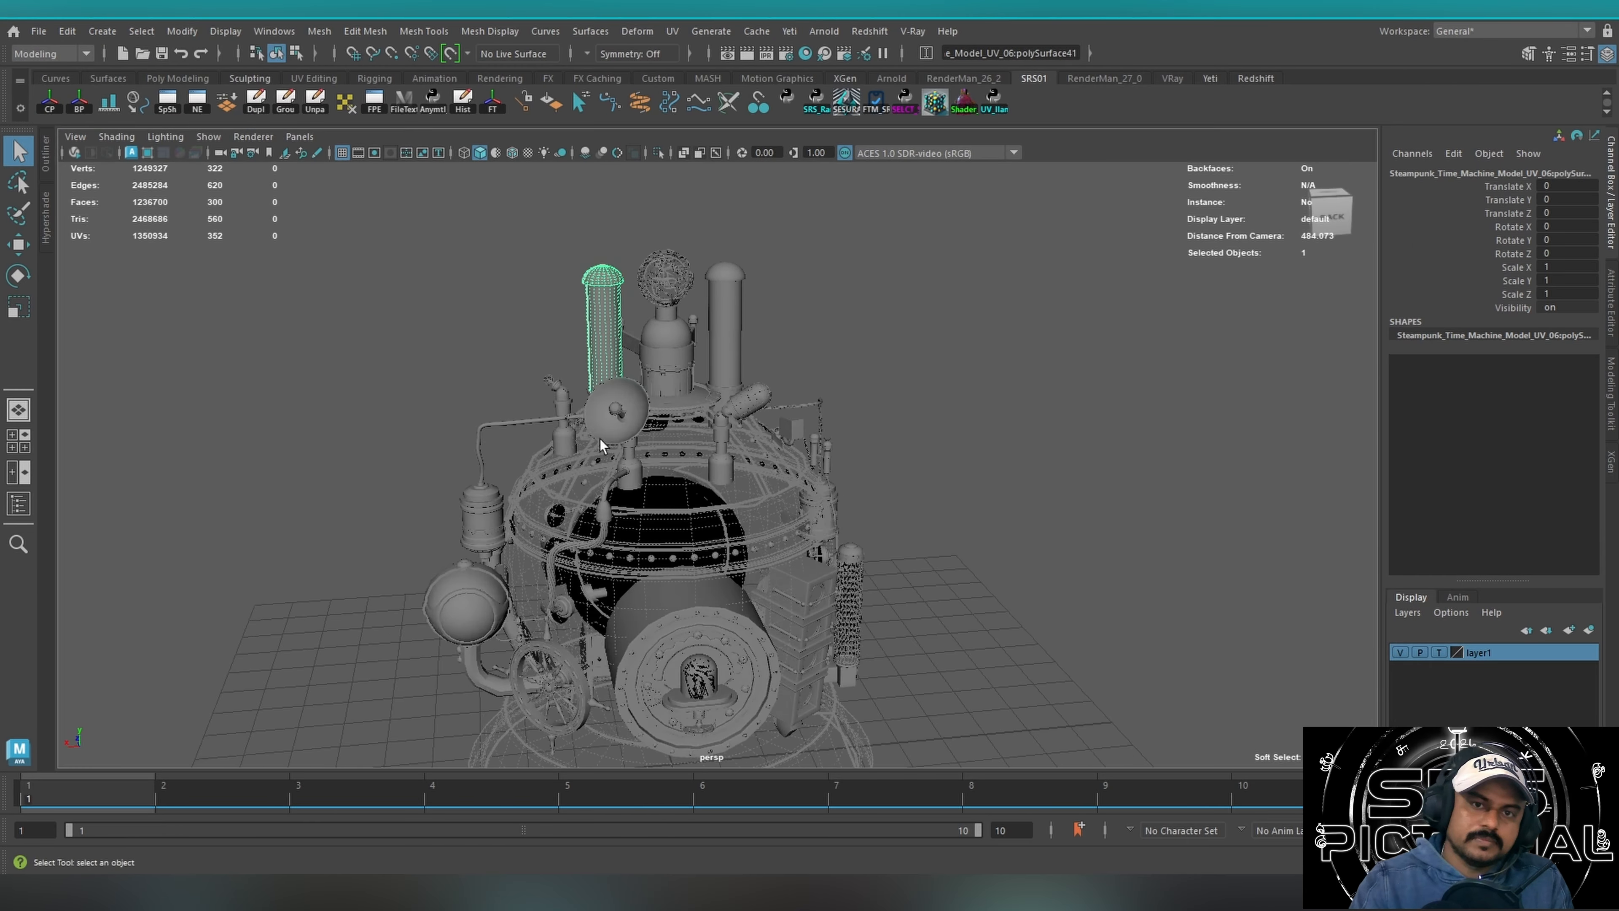
{"action": "left_click", "coordinate": [601, 288], "text": "shift"}
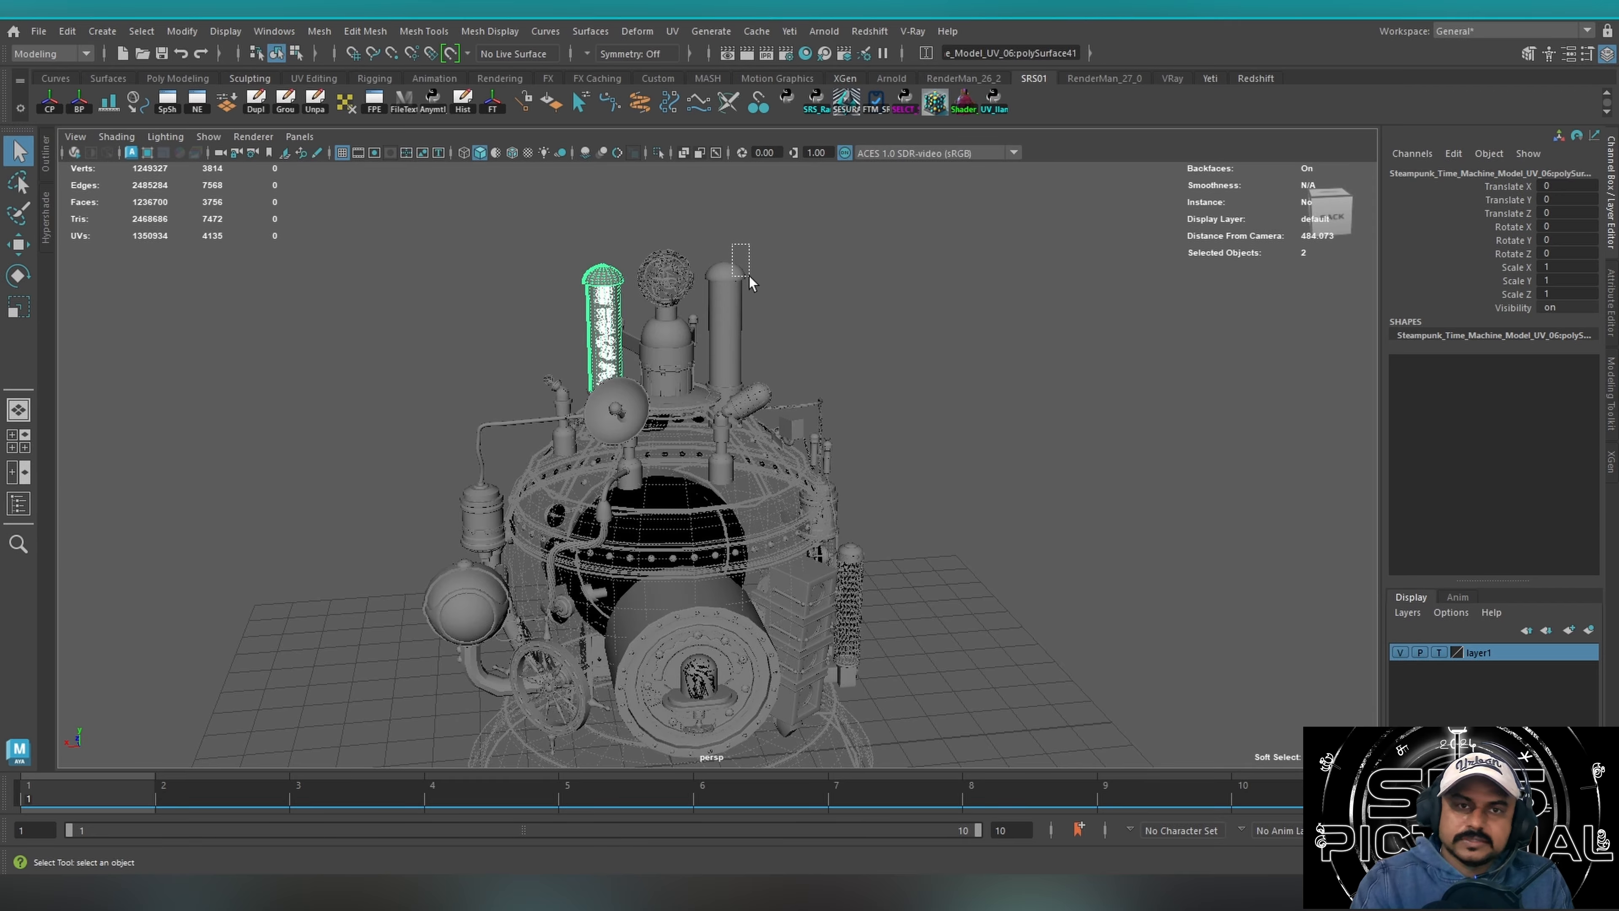
{"action": "left_click_drag", "start_coordinate": [732, 243], "coordinate": [749, 276]}
{"action": "left_click_drag", "start_coordinate": [715, 341], "coordinate": [583, 276], "text": "alt"}
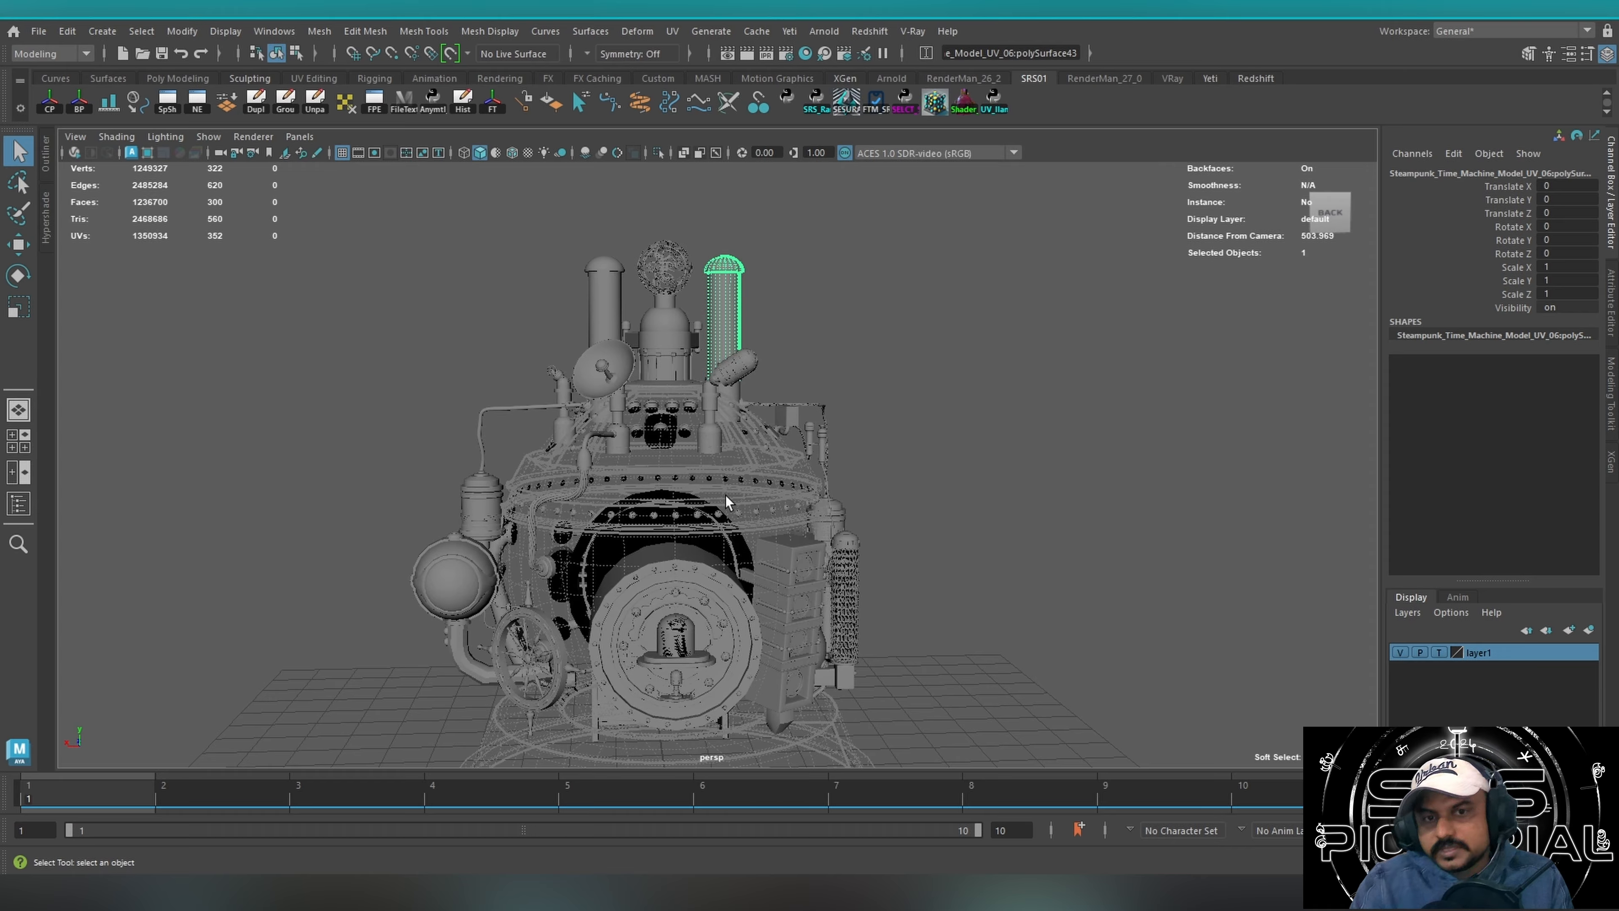
{"action": "left_click", "coordinate": [666, 519]}
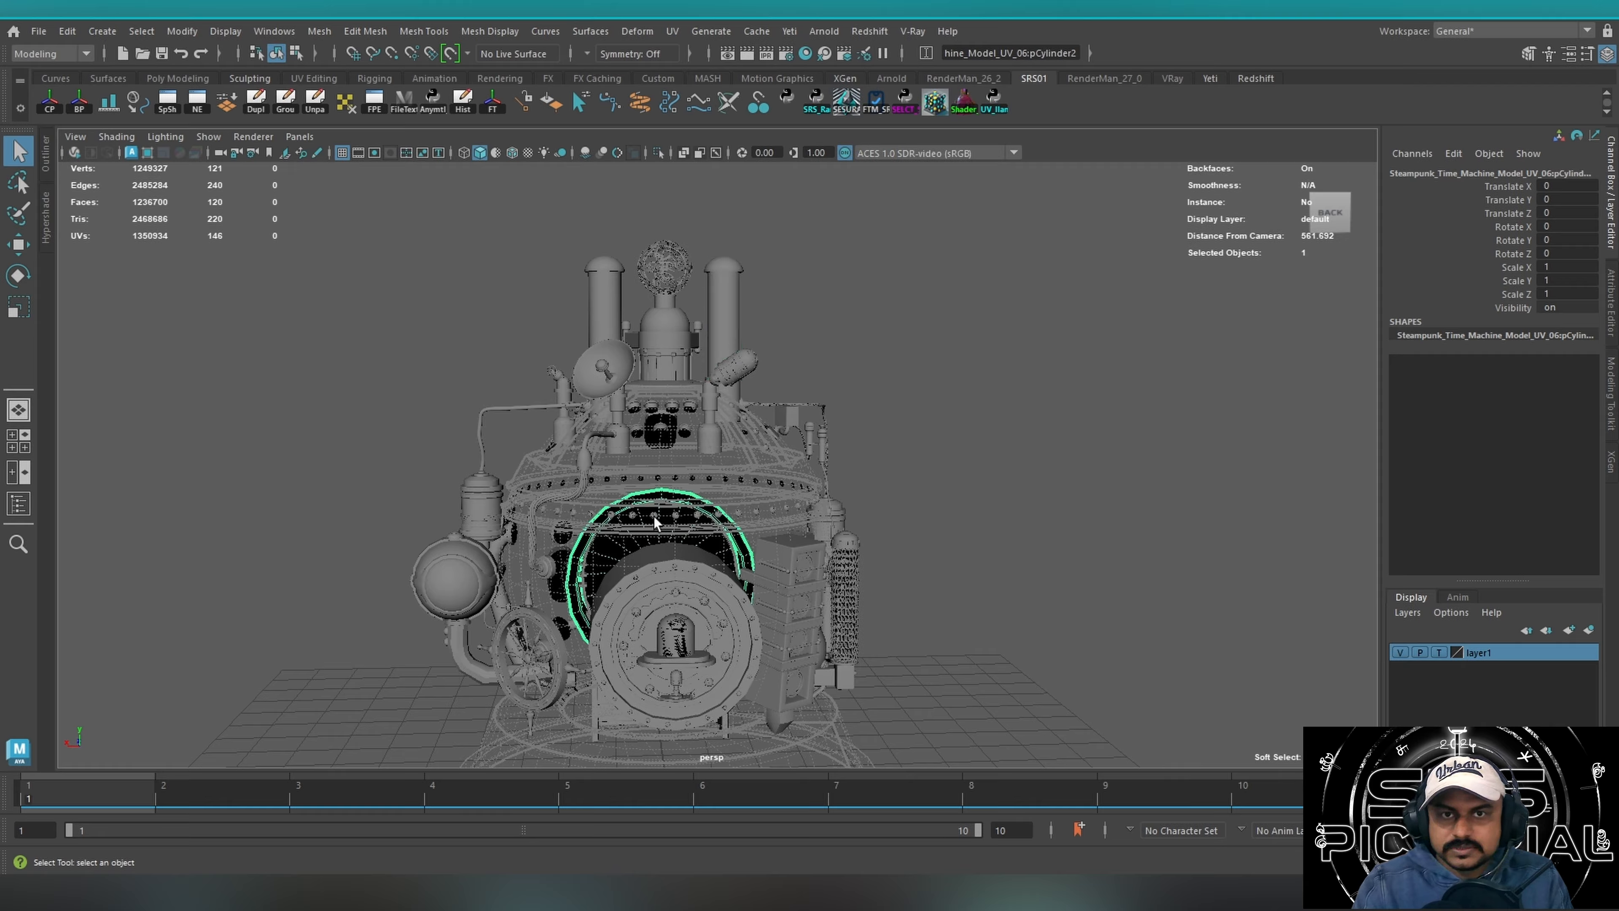
{"action": "left_click", "coordinate": [654, 515]}
{"action": "left_click_drag", "start_coordinate": [699, 529], "coordinate": [541, 535], "text": "alt"}
Frame the chain mail sleeve around the upright cylinder and examine its link pattern from several sides.
{"action": "left_click", "coordinate": [569, 614]}
{"action": "key", "text": "f"}
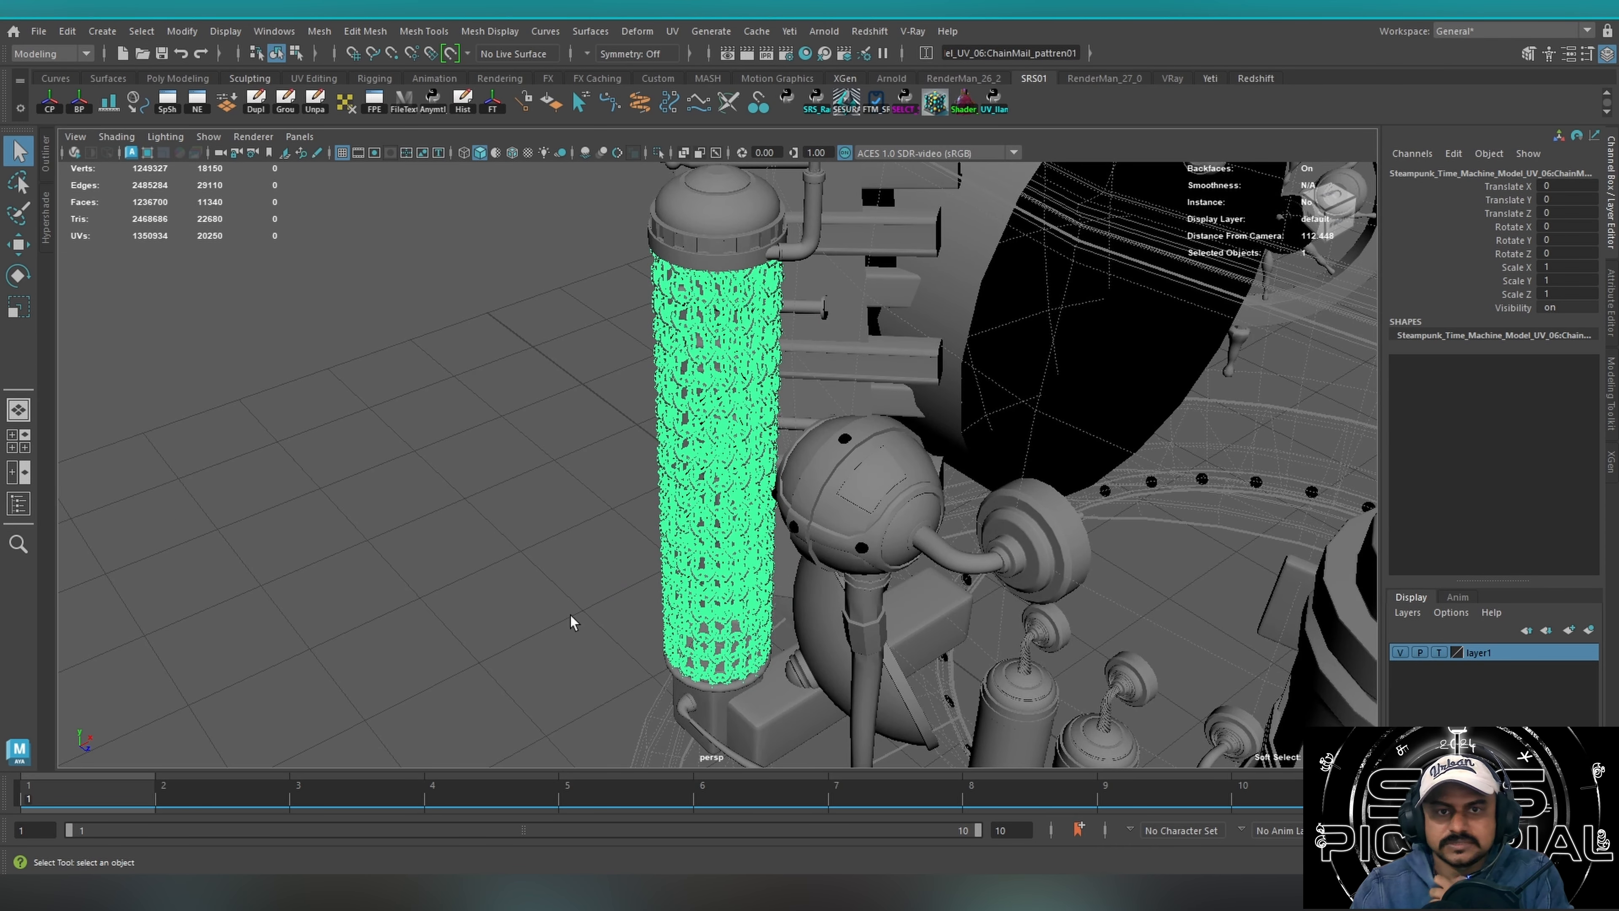
{"action": "left_click", "coordinate": [438, 568]}
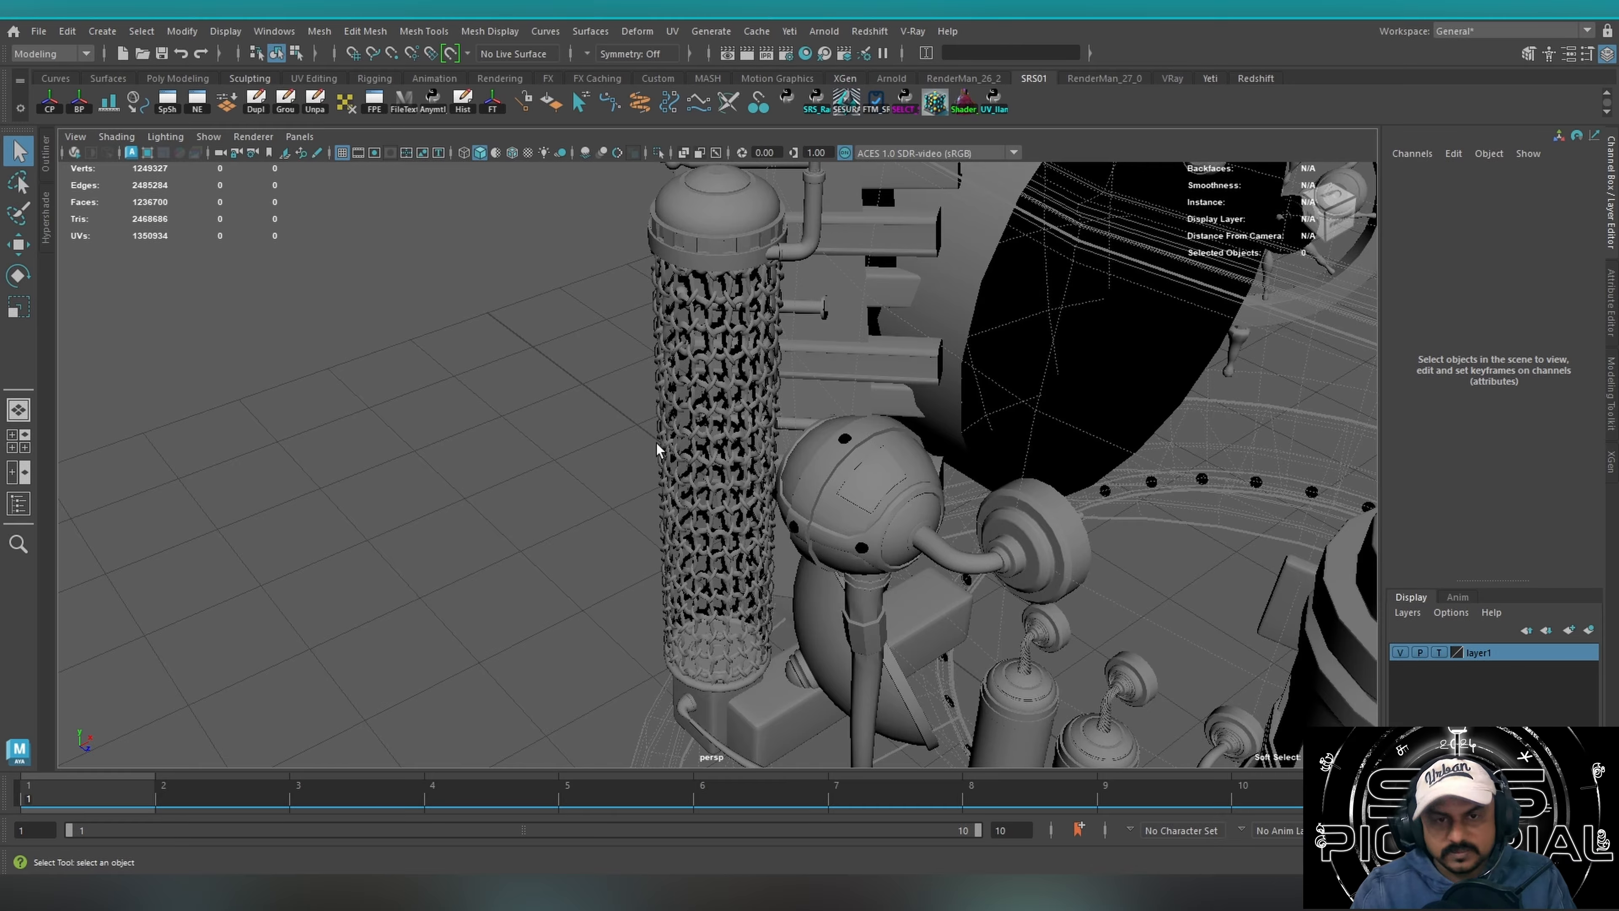
{"action": "left_click_drag", "start_coordinate": [658, 450], "coordinate": [716, 325], "text": "alt"}
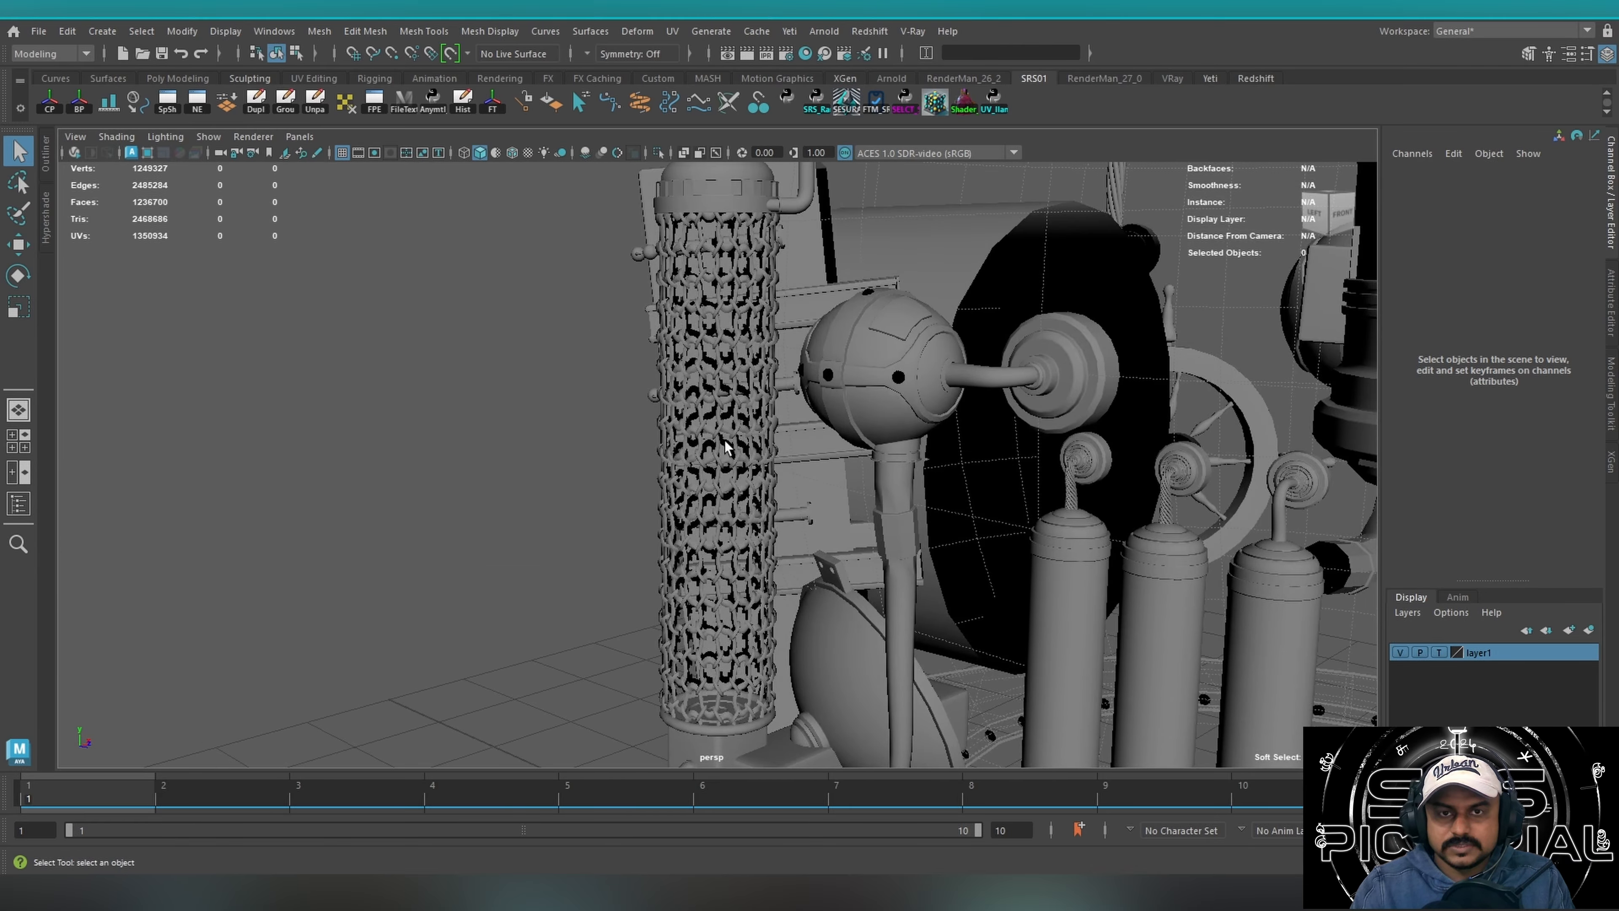
{"action": "left_click_drag", "start_coordinate": [722, 590], "coordinate": [695, 626], "text": "alt"}
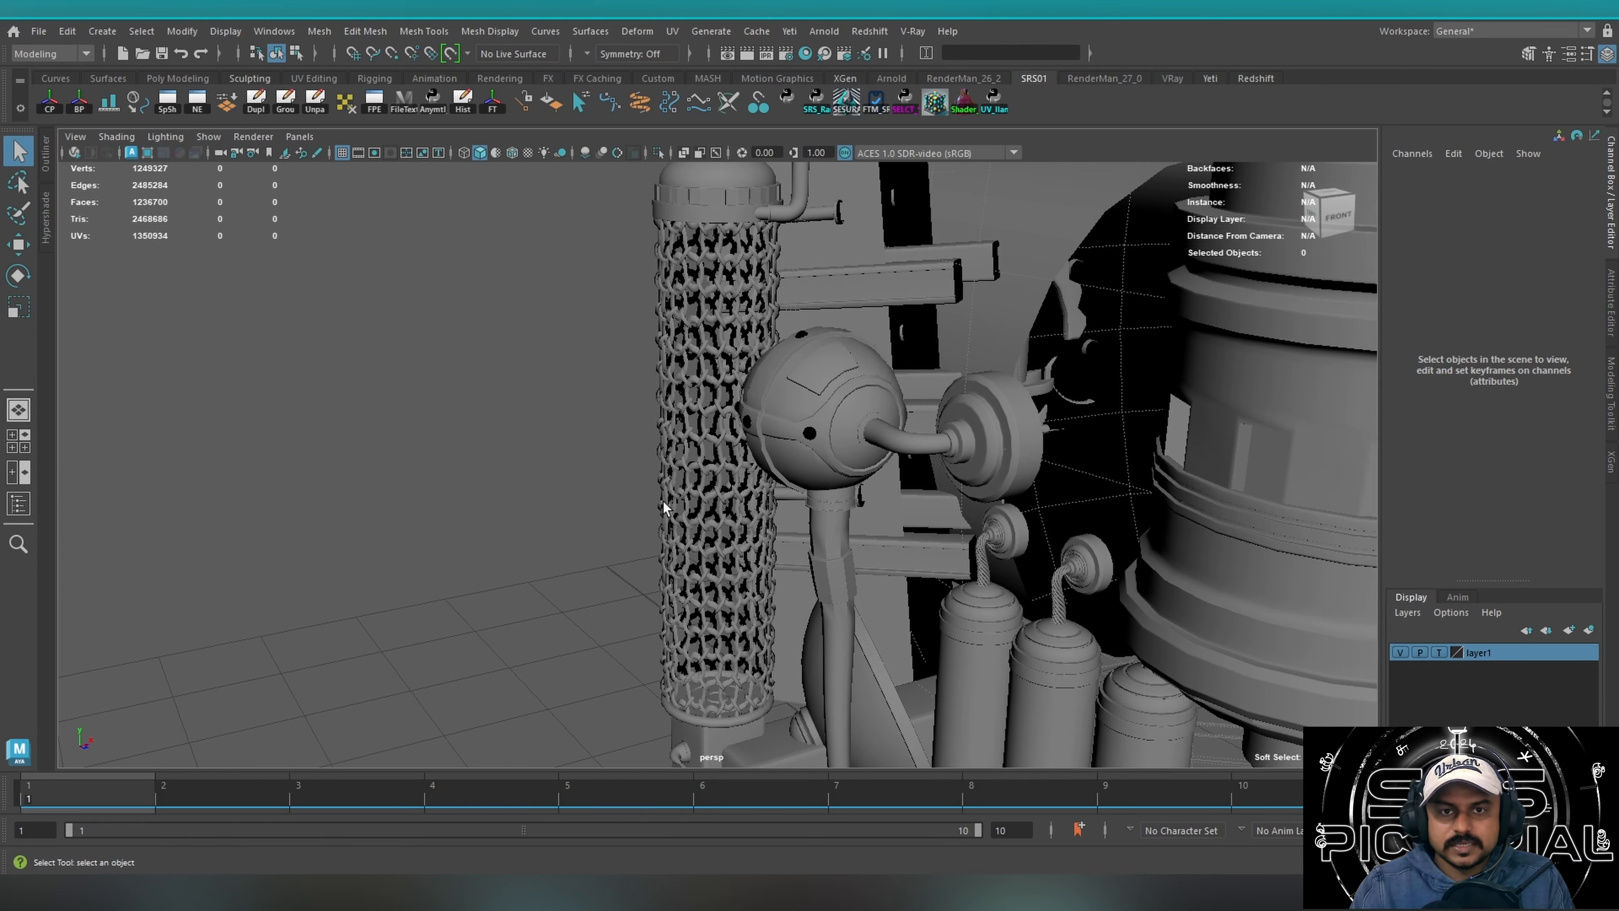
{"action": "left_click", "coordinate": [693, 628]}
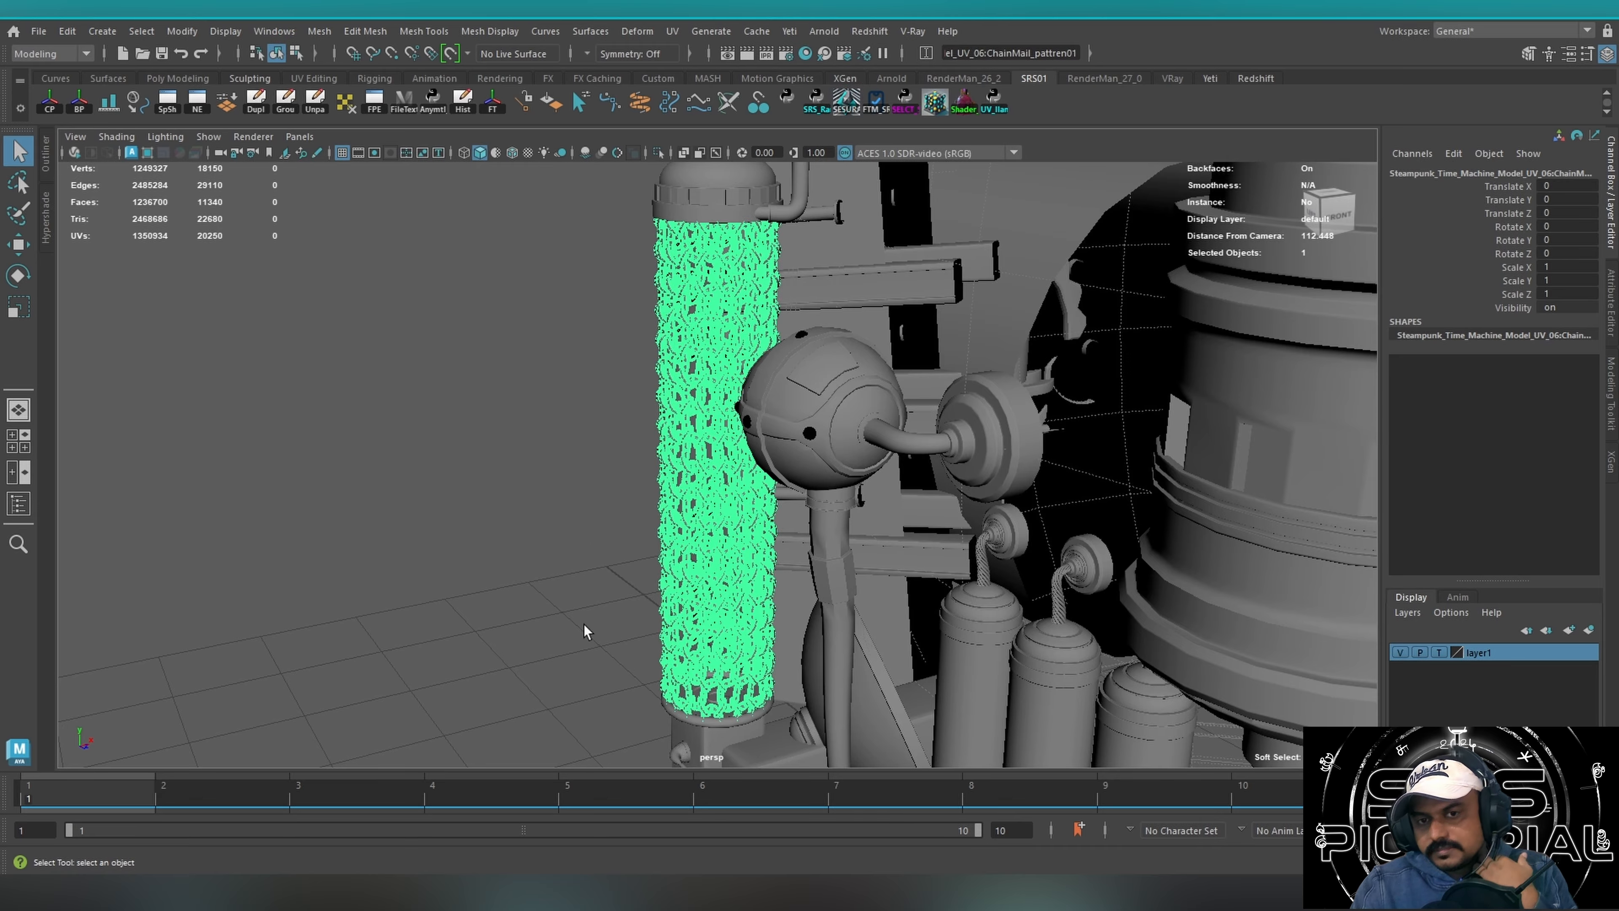
{"action": "left_click_drag", "start_coordinate": [485, 609], "coordinate": [566, 517], "text": "alt"}
{"action": "left_click", "coordinate": [538, 513]}
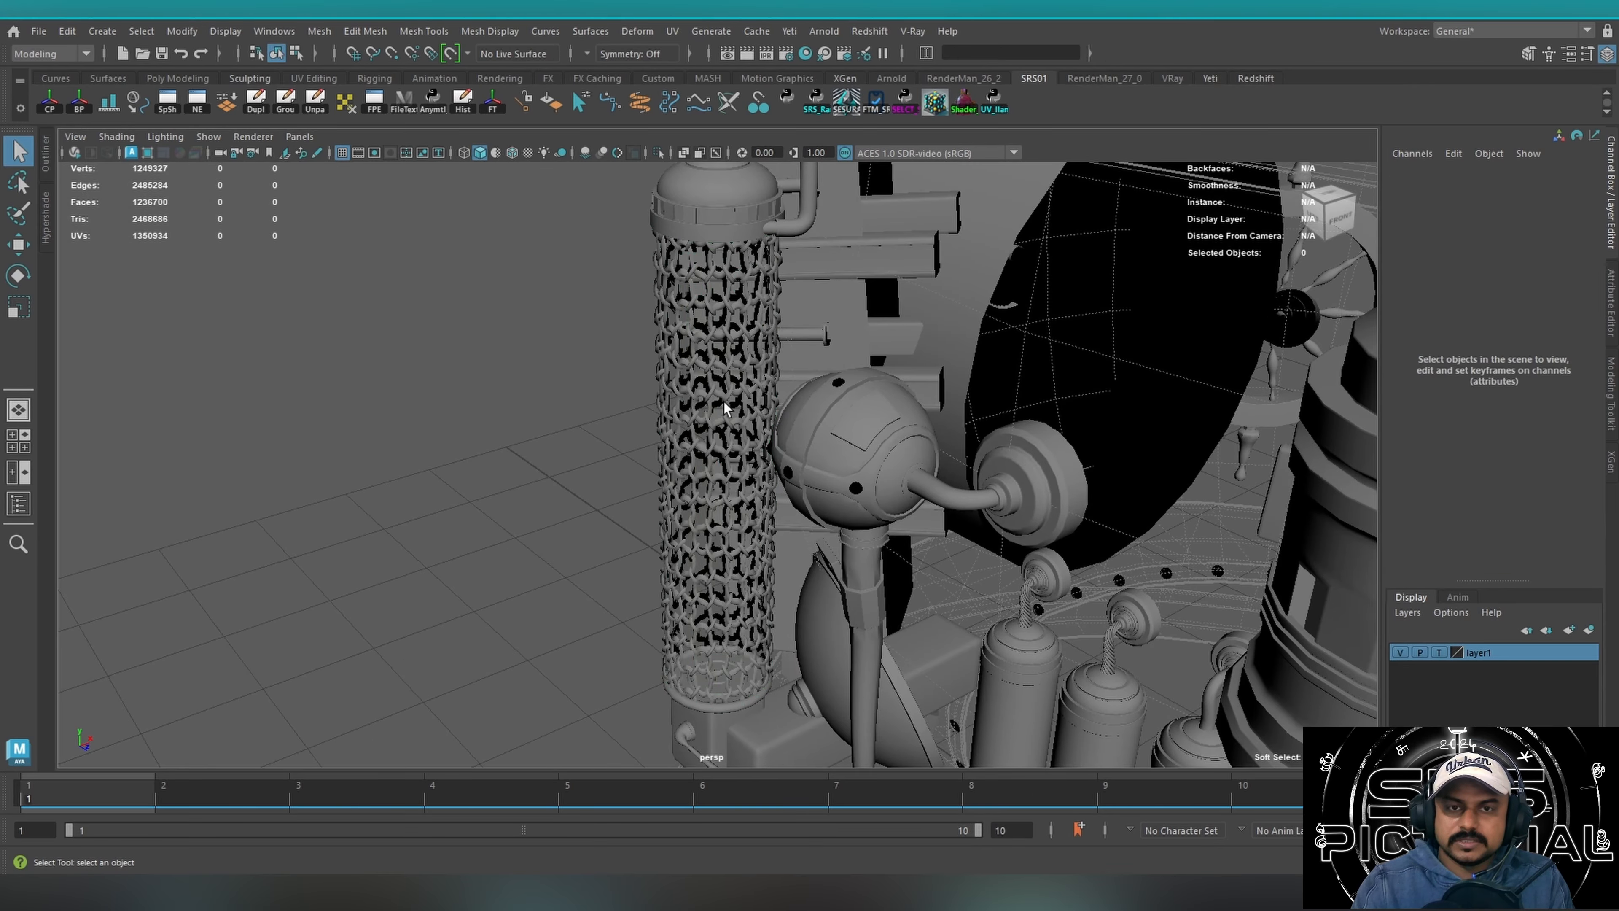
{"action": "mouse_move", "coordinate": [708, 416]}
{"action": "left_mouse_down"}
{"action": "mouse_move", "coordinate": [493, 492]}
{"action": "mouse_move", "coordinate": [412, 552]}
{"action": "left_mouse_up"}
{"action": "left_click", "coordinate": [505, 527]}
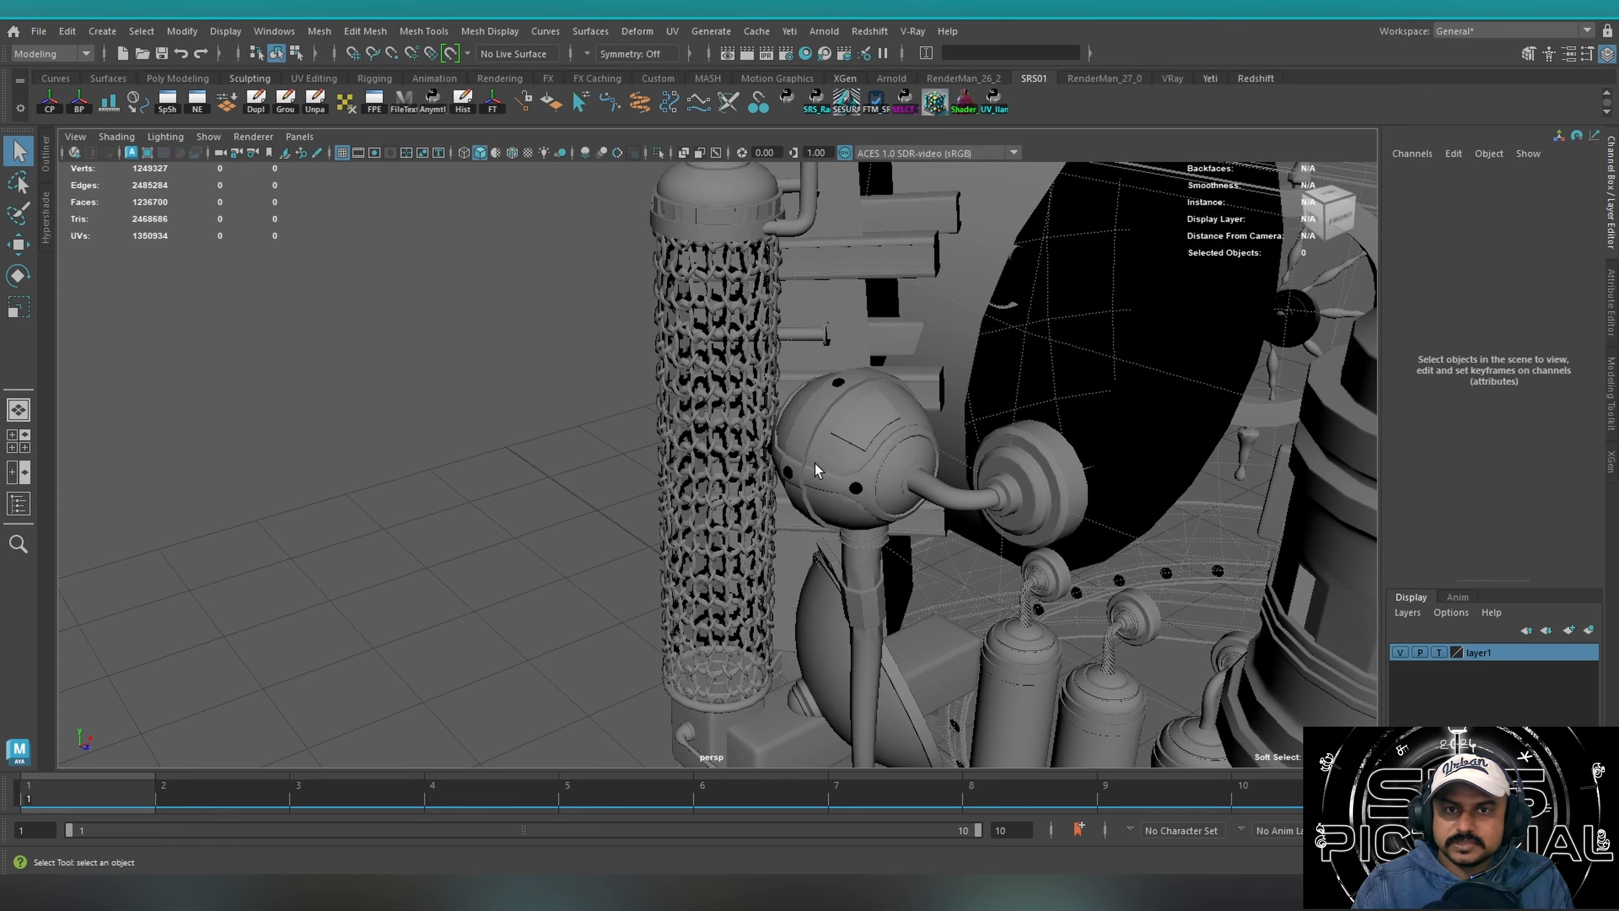
{"action": "left_click_drag", "start_coordinate": [815, 463], "coordinate": [844, 423], "text": "alt"}
Add the chain mail sleeve to the display layer layer1.
{"action": "scroll", "coordinate": [839, 396], "scroll_direction": "down", "scroll_amount": 5}
{"action": "left_click_drag", "start_coordinate": [618, 522], "coordinate": [334, 568], "text": "alt"}
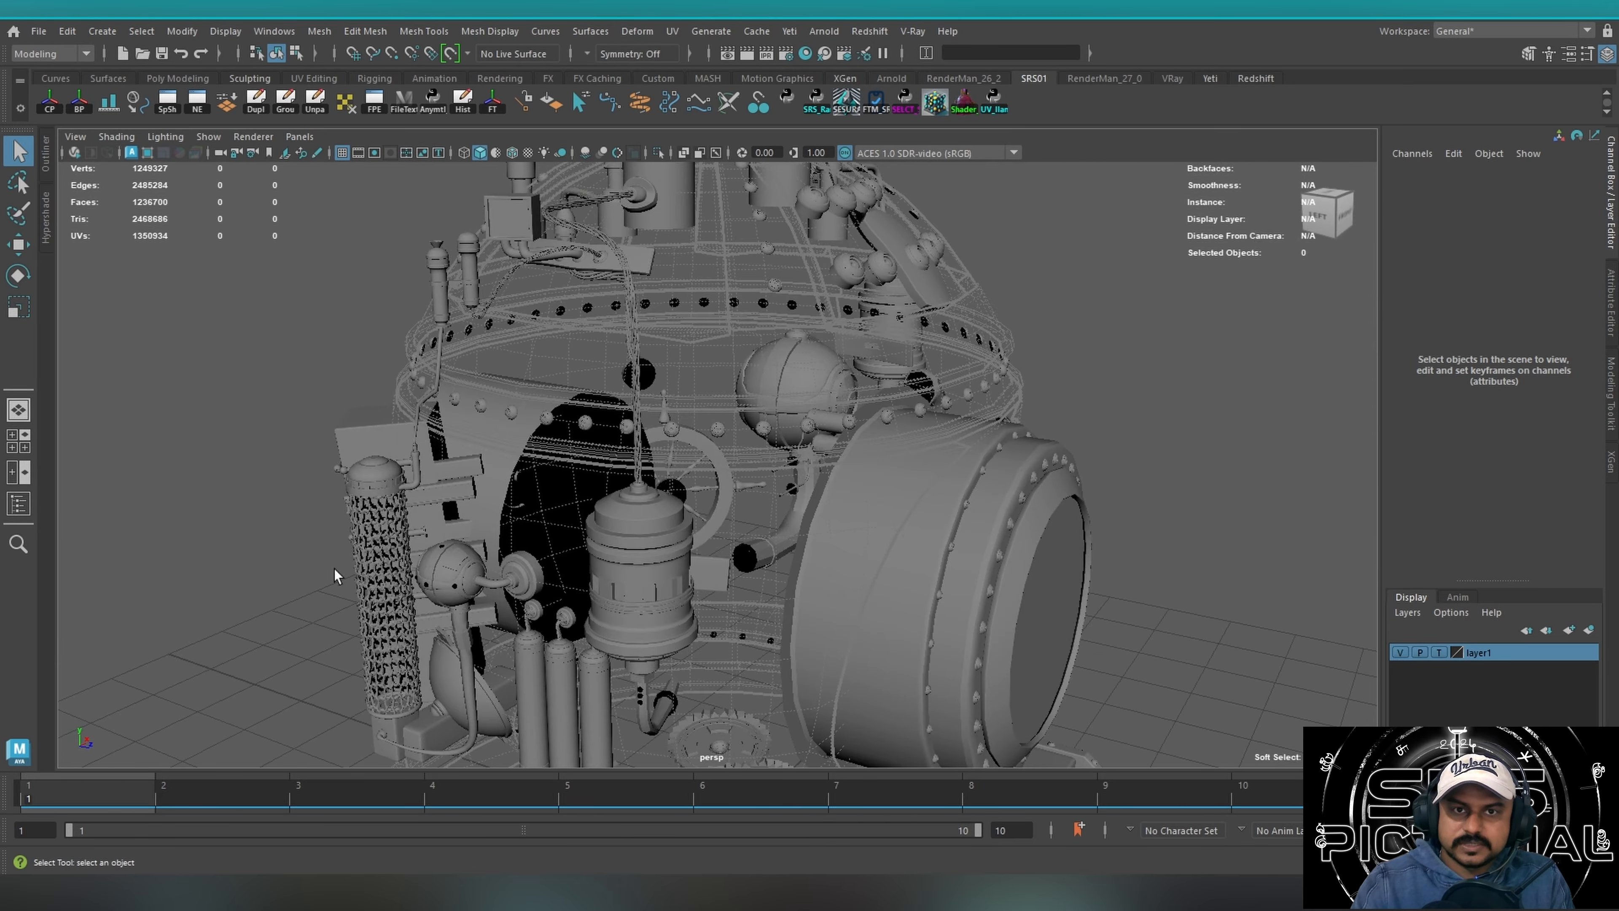
{"action": "left_click", "coordinate": [390, 566]}
{"action": "right_click", "coordinate": [1476, 650]}
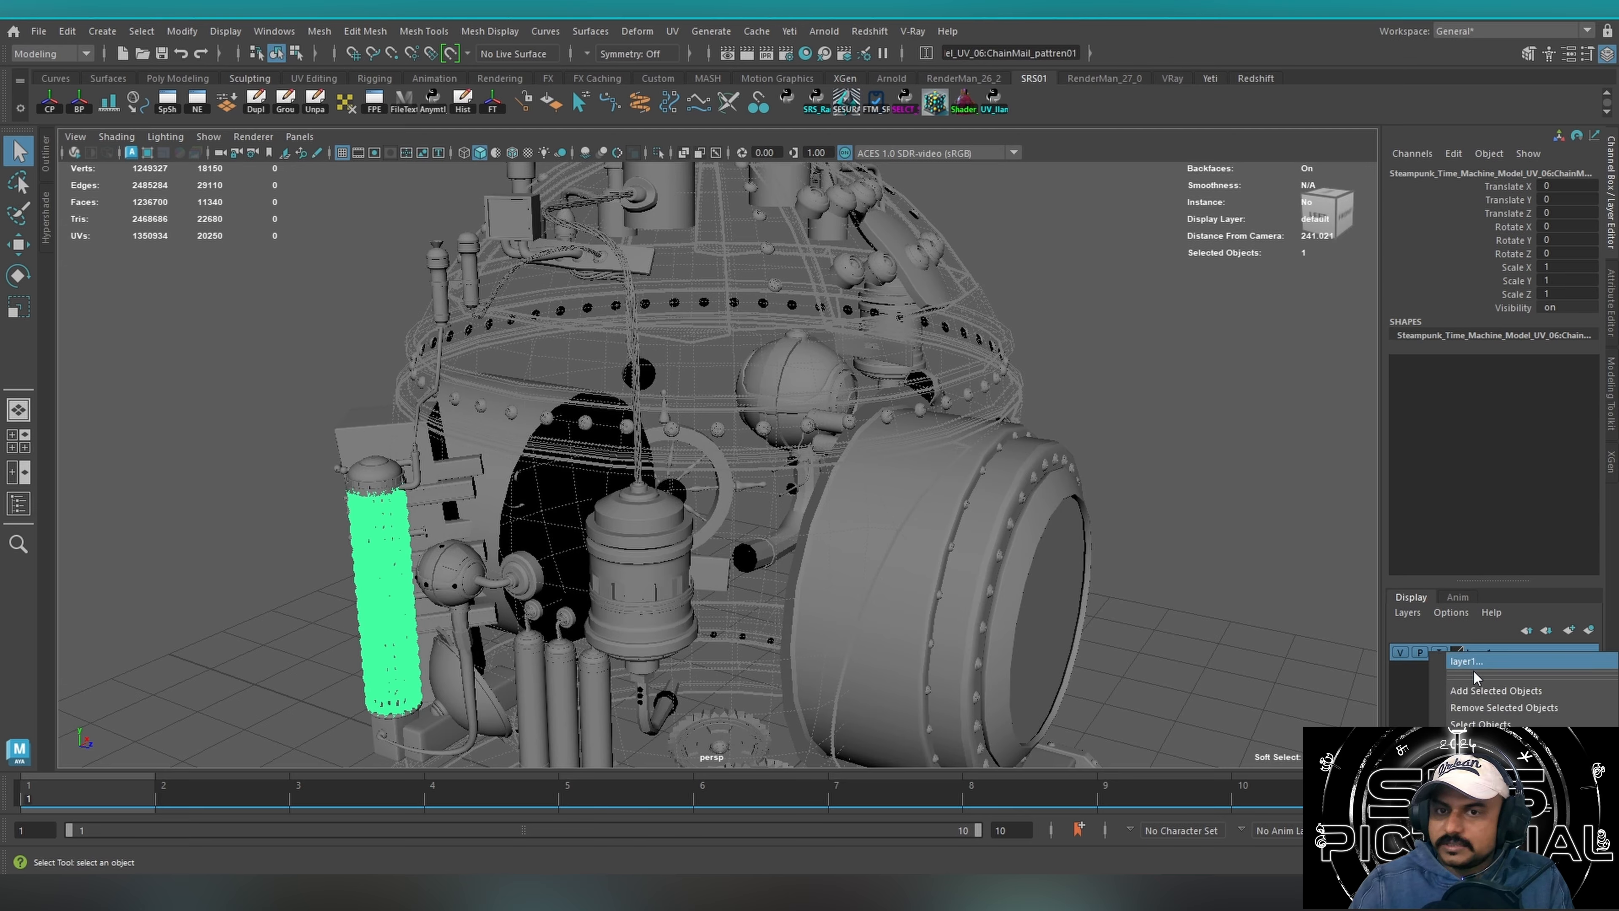
{"action": "left_click", "coordinate": [1474, 689]}
Select the outer rim ring of the large round door and examine it from below and from the side.
{"action": "left_click", "coordinate": [377, 437]}
{"action": "left_click_drag", "start_coordinate": [664, 542], "coordinate": [545, 571], "text": "alt"}
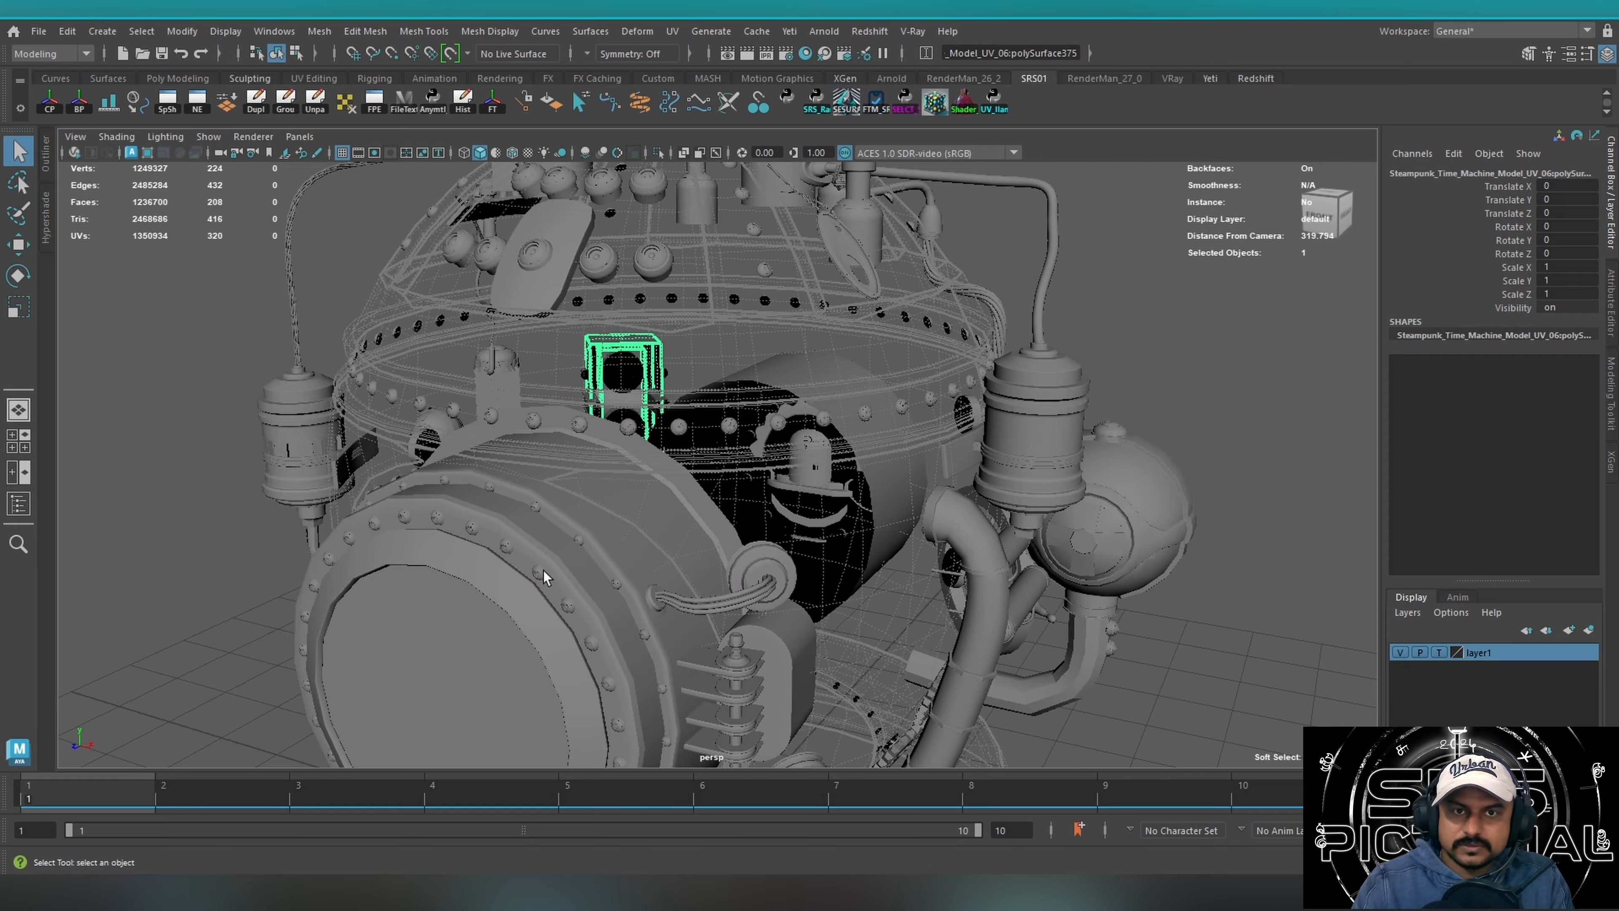
{"action": "left_click", "coordinate": [543, 571]}
{"action": "left_click", "coordinate": [605, 605]}
{"action": "left_click_drag", "start_coordinate": [676, 577], "coordinate": [835, 376], "text": "alt"}
{"action": "middle_click_drag", "start_coordinate": [542, 357], "coordinate": [689, 366], "text": "alt"}
{"action": "left_click_drag", "start_coordinate": [689, 365], "coordinate": [621, 551], "text": "alt"}
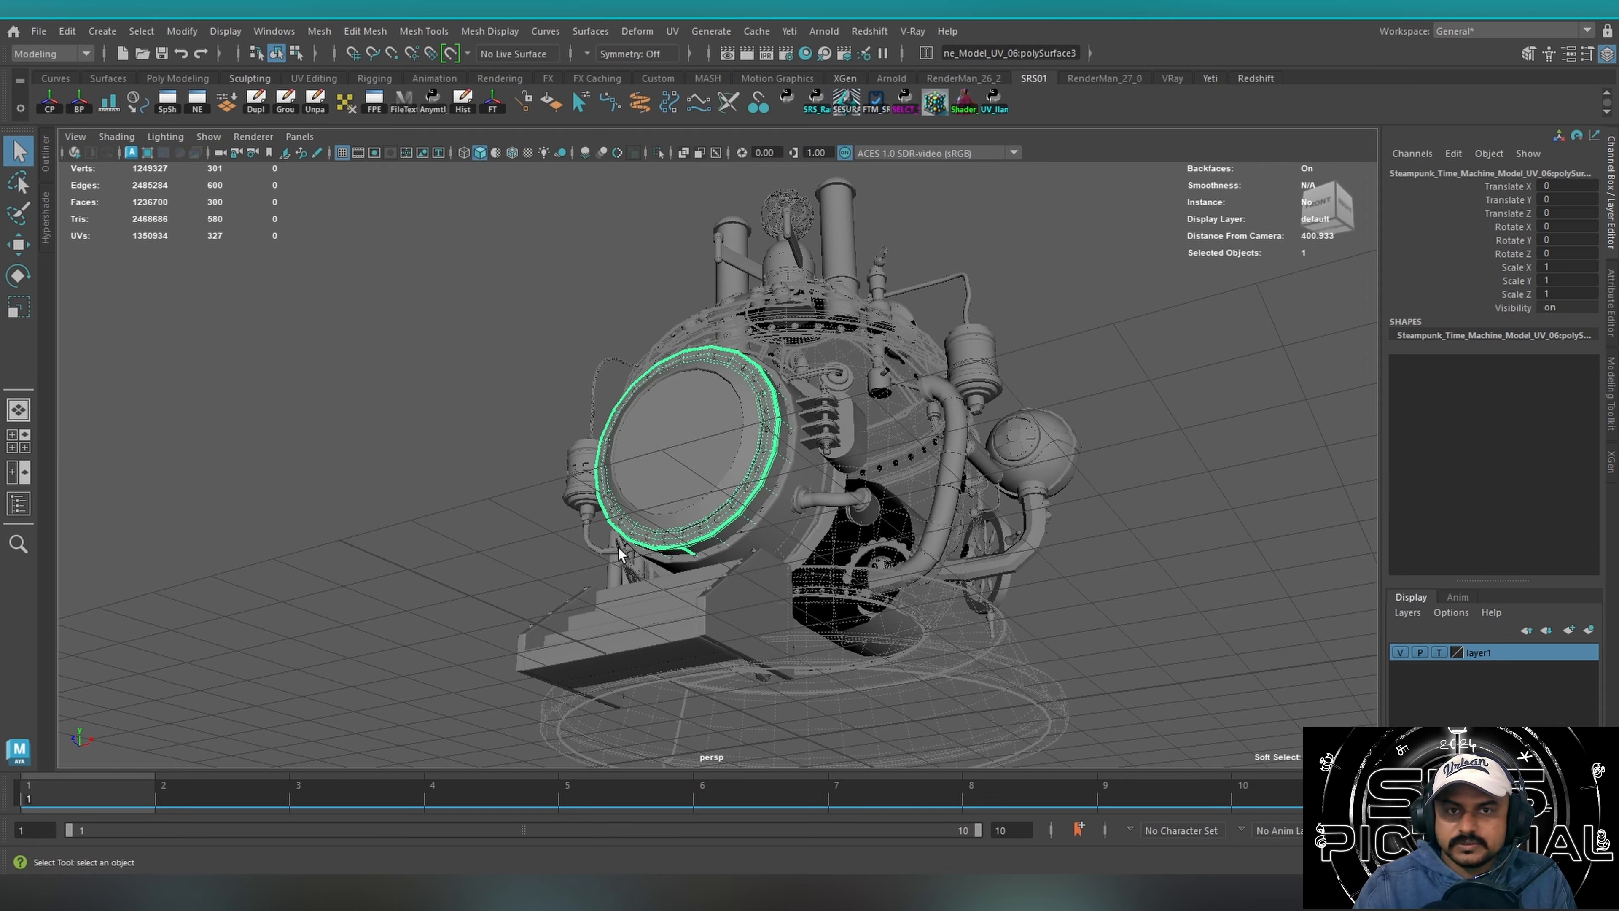
{"action": "right_click_drag", "start_coordinate": [621, 551], "coordinate": [1068, 496], "text": "alt"}
{"action": "middle_click_drag", "start_coordinate": [703, 575], "coordinate": [717, 506], "text": "alt"}
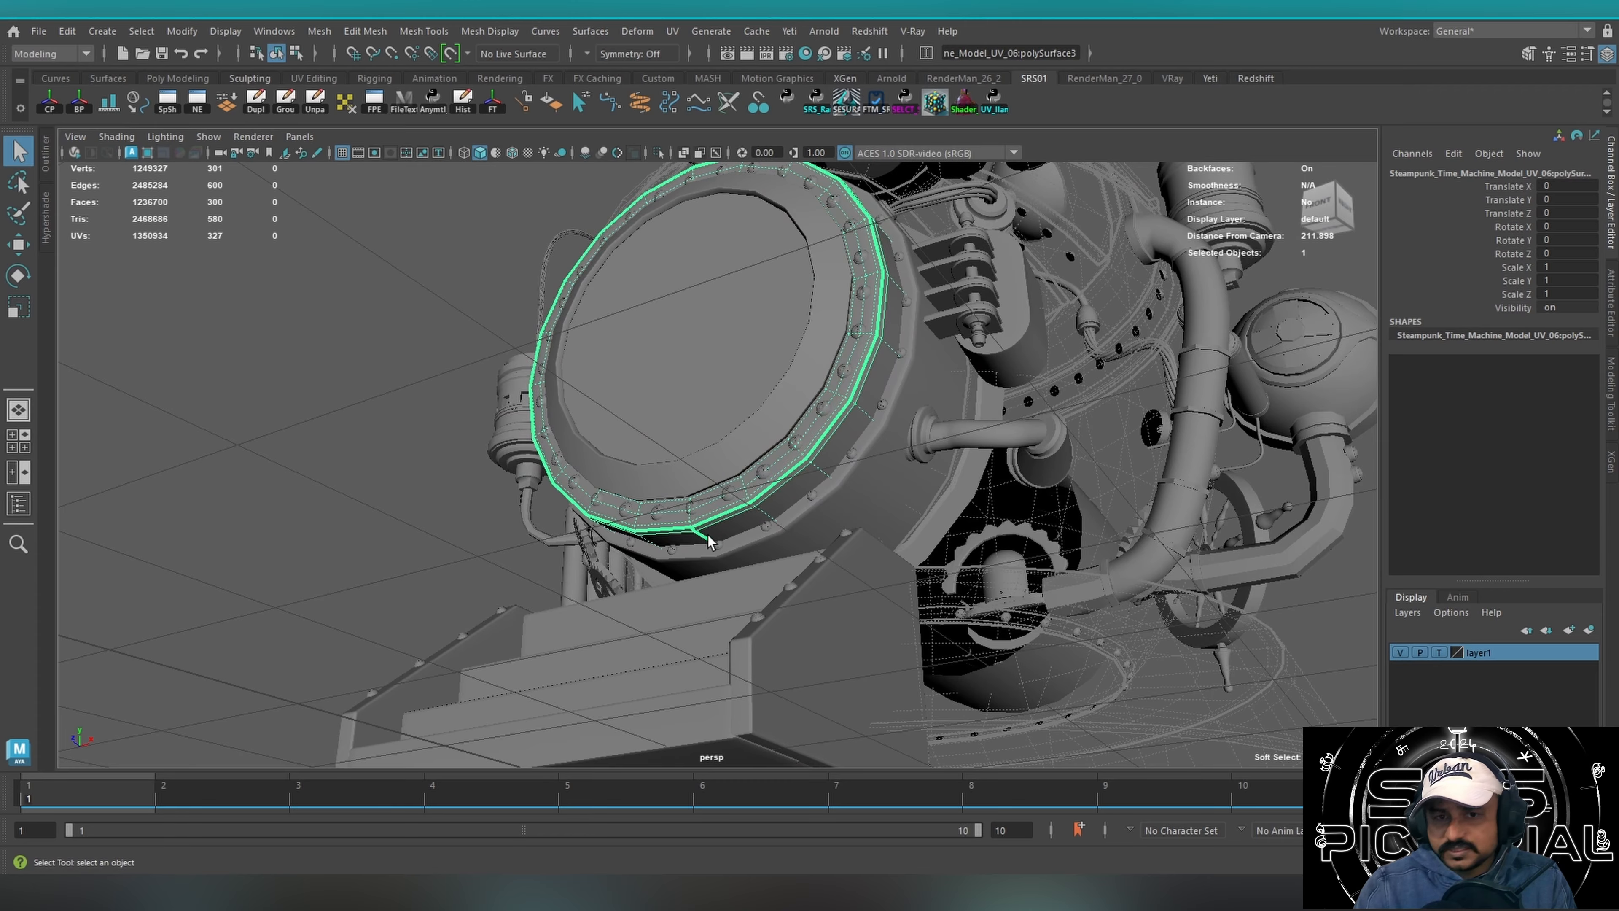
{"action": "left_click_drag", "start_coordinate": [710, 541], "coordinate": [554, 563], "text": "alt"}
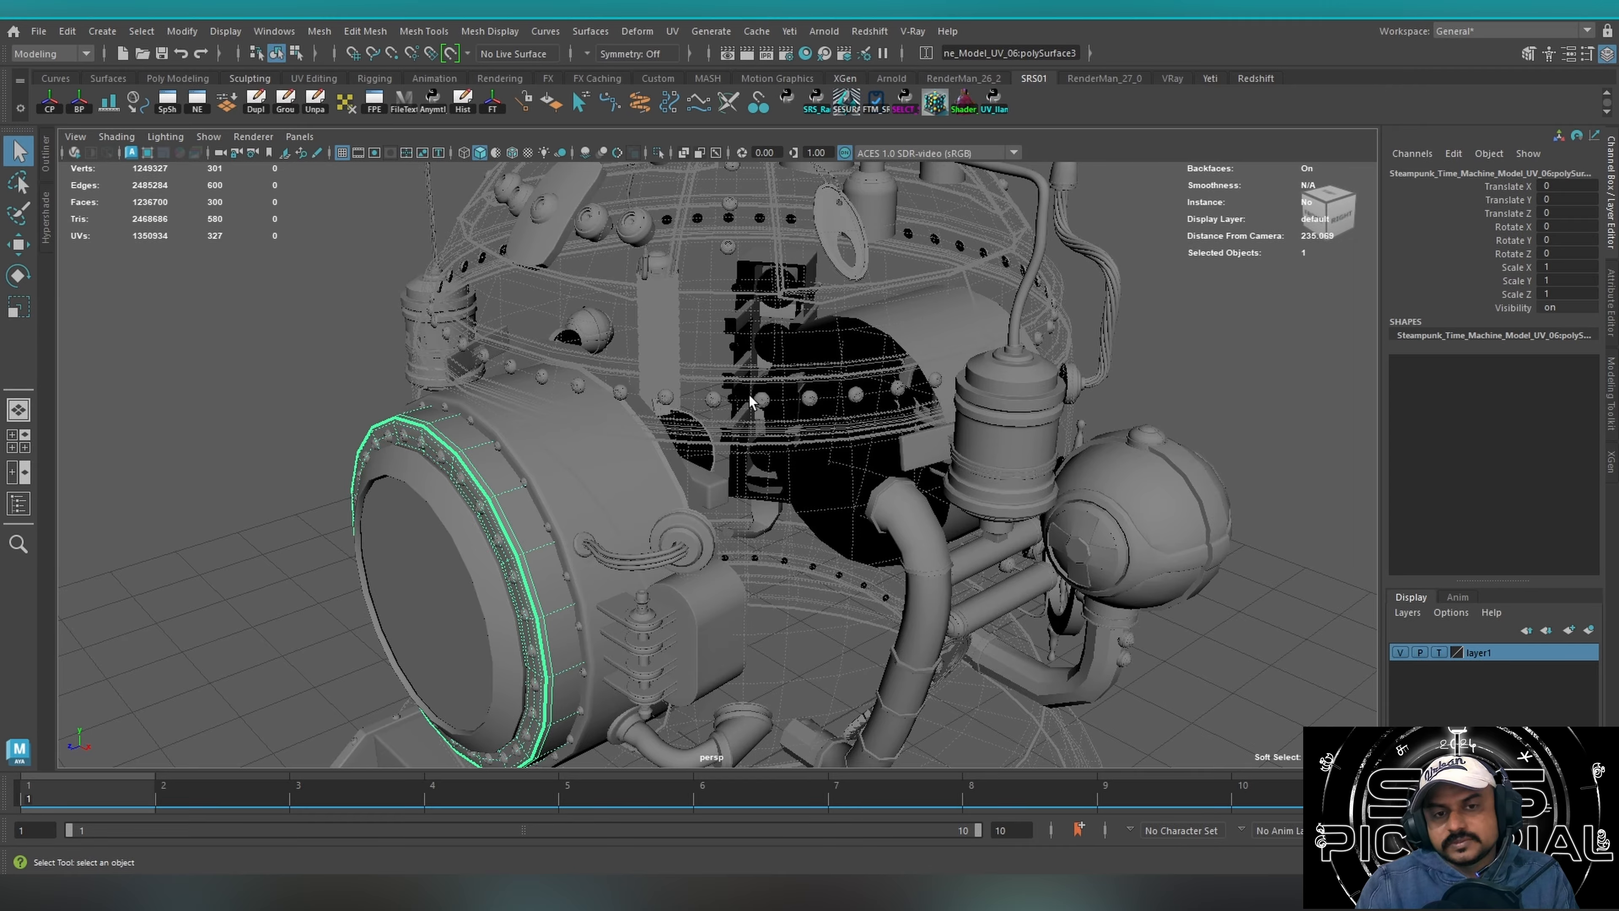
Isolate the short curved cables on the side of the round door, inspect their strands, and end the isolation.
{"action": "left_click_drag", "start_coordinate": [625, 535], "coordinate": [611, 598]}
{"action": "left_click", "coordinate": [626, 574]}
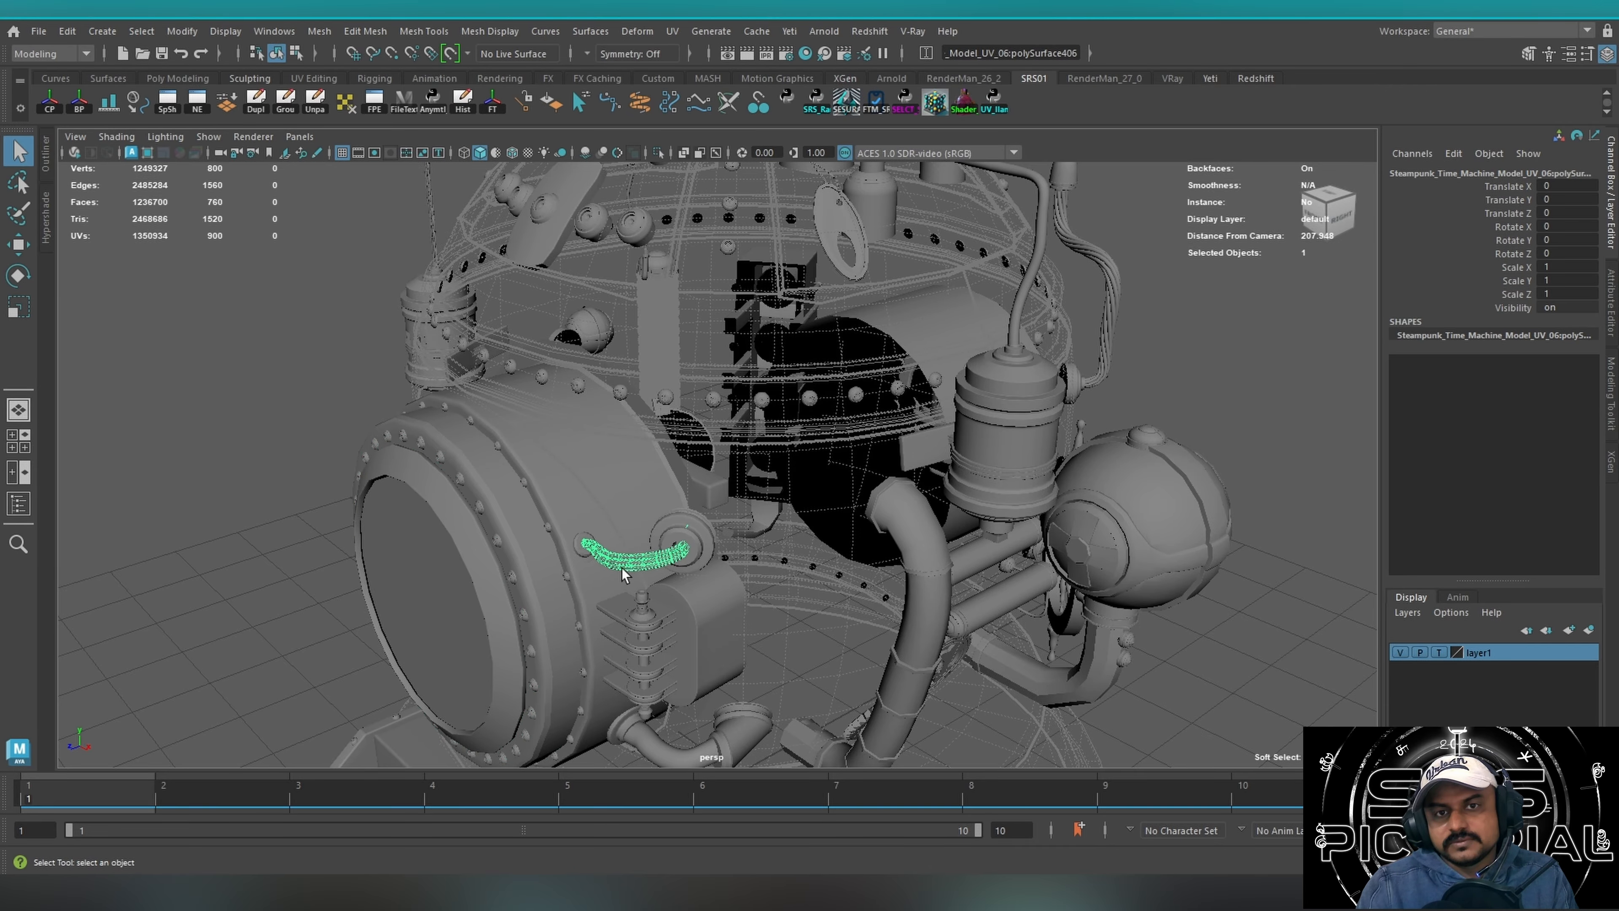
{"action": "scroll", "coordinate": [629, 570], "scroll_direction": "up", "scroll_amount": 5}
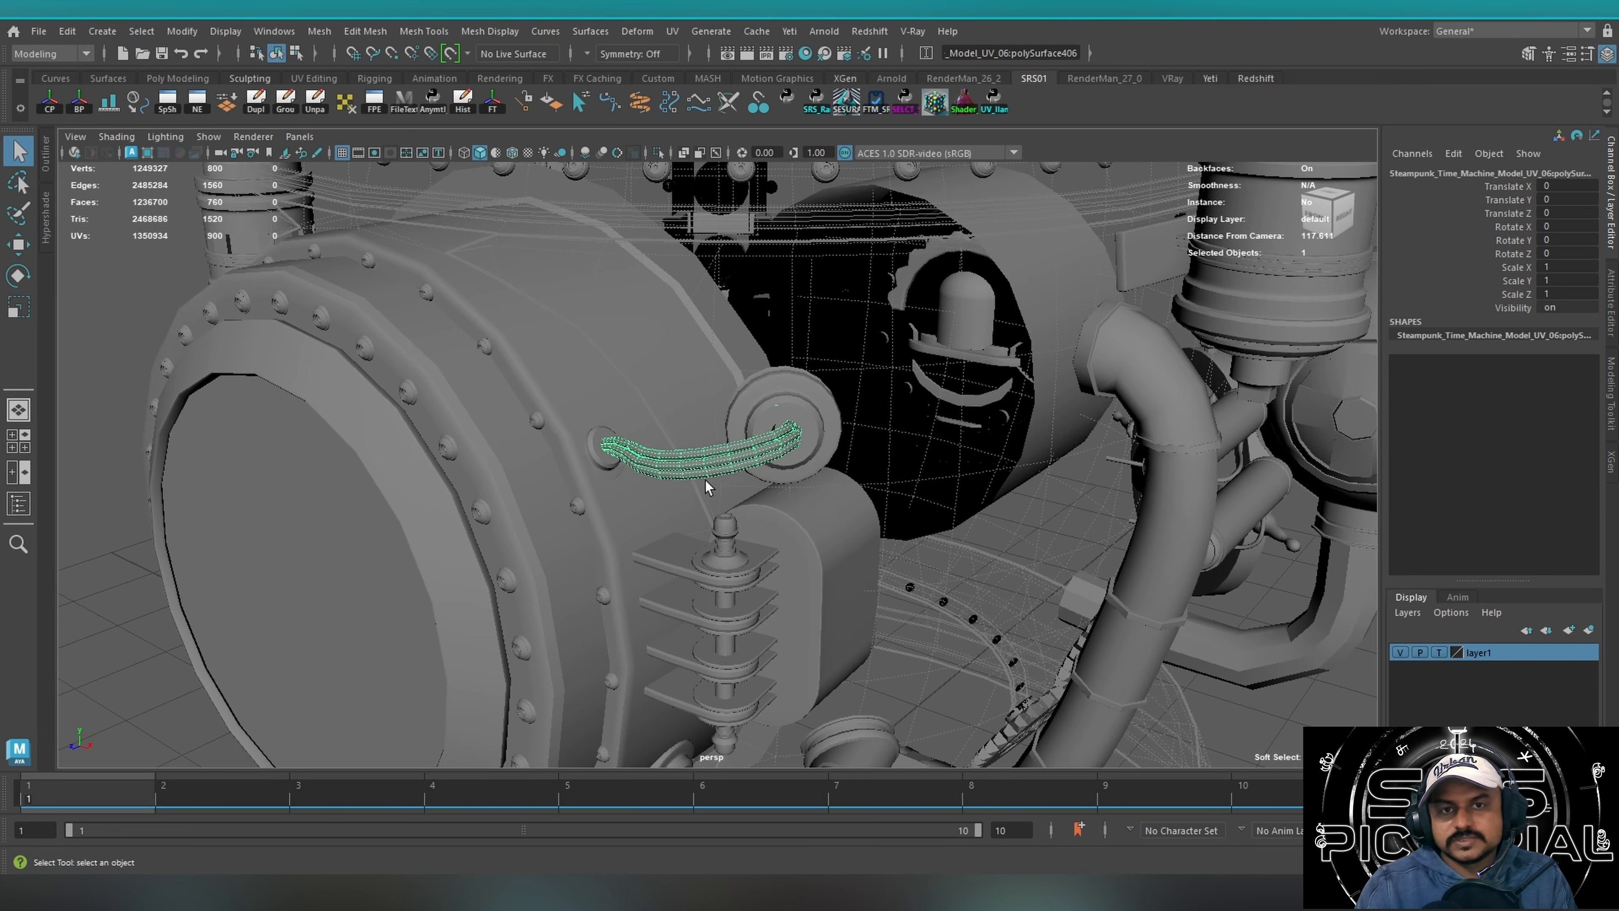
{"action": "left_click_drag", "start_coordinate": [706, 486], "coordinate": [555, 326], "text": "alt"}
{"action": "key", "text": "ctrl+1"}
{"action": "left_click_drag", "start_coordinate": [647, 441], "coordinate": [851, 442], "text": "alt"}
{"action": "key", "text": "f"}
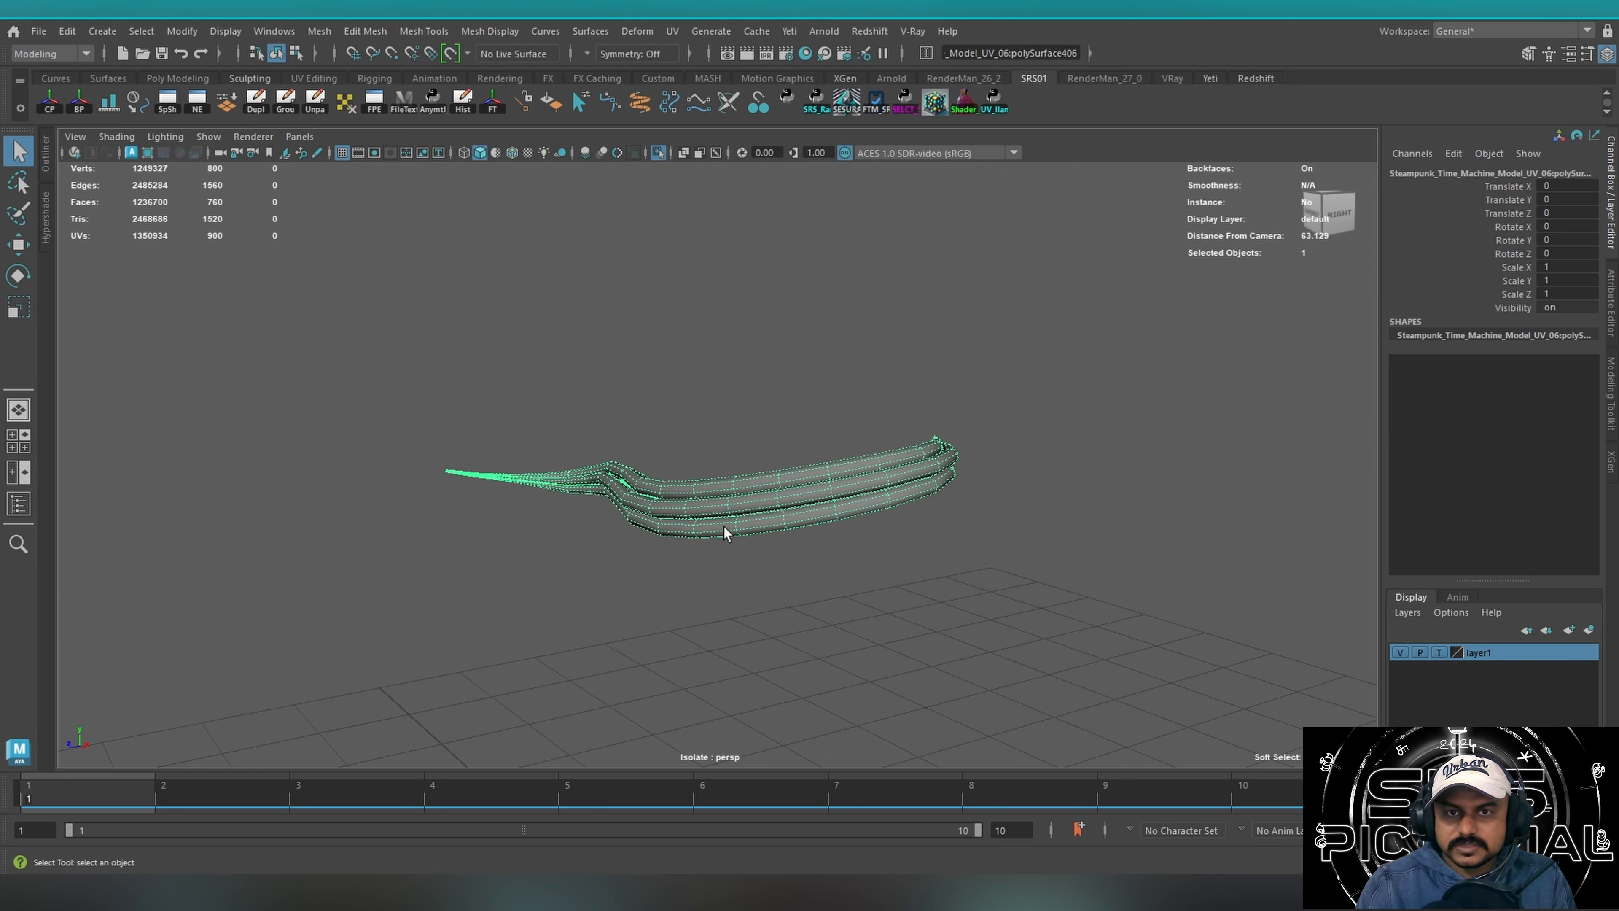
{"action": "left_click", "coordinate": [658, 152]}
Select and frame the long twisted cable that arches from the side canister to the chimney base.
{"action": "right_click_drag", "start_coordinate": [673, 336], "coordinate": [341, 443], "text": "alt"}
{"action": "left_click_drag", "start_coordinate": [340, 443], "coordinate": [661, 422], "text": "alt"}
{"action": "middle_click_drag", "start_coordinate": [662, 423], "coordinate": [956, 733], "text": "alt"}
{"action": "left_click_drag", "start_coordinate": [419, 325], "coordinate": [473, 608]}
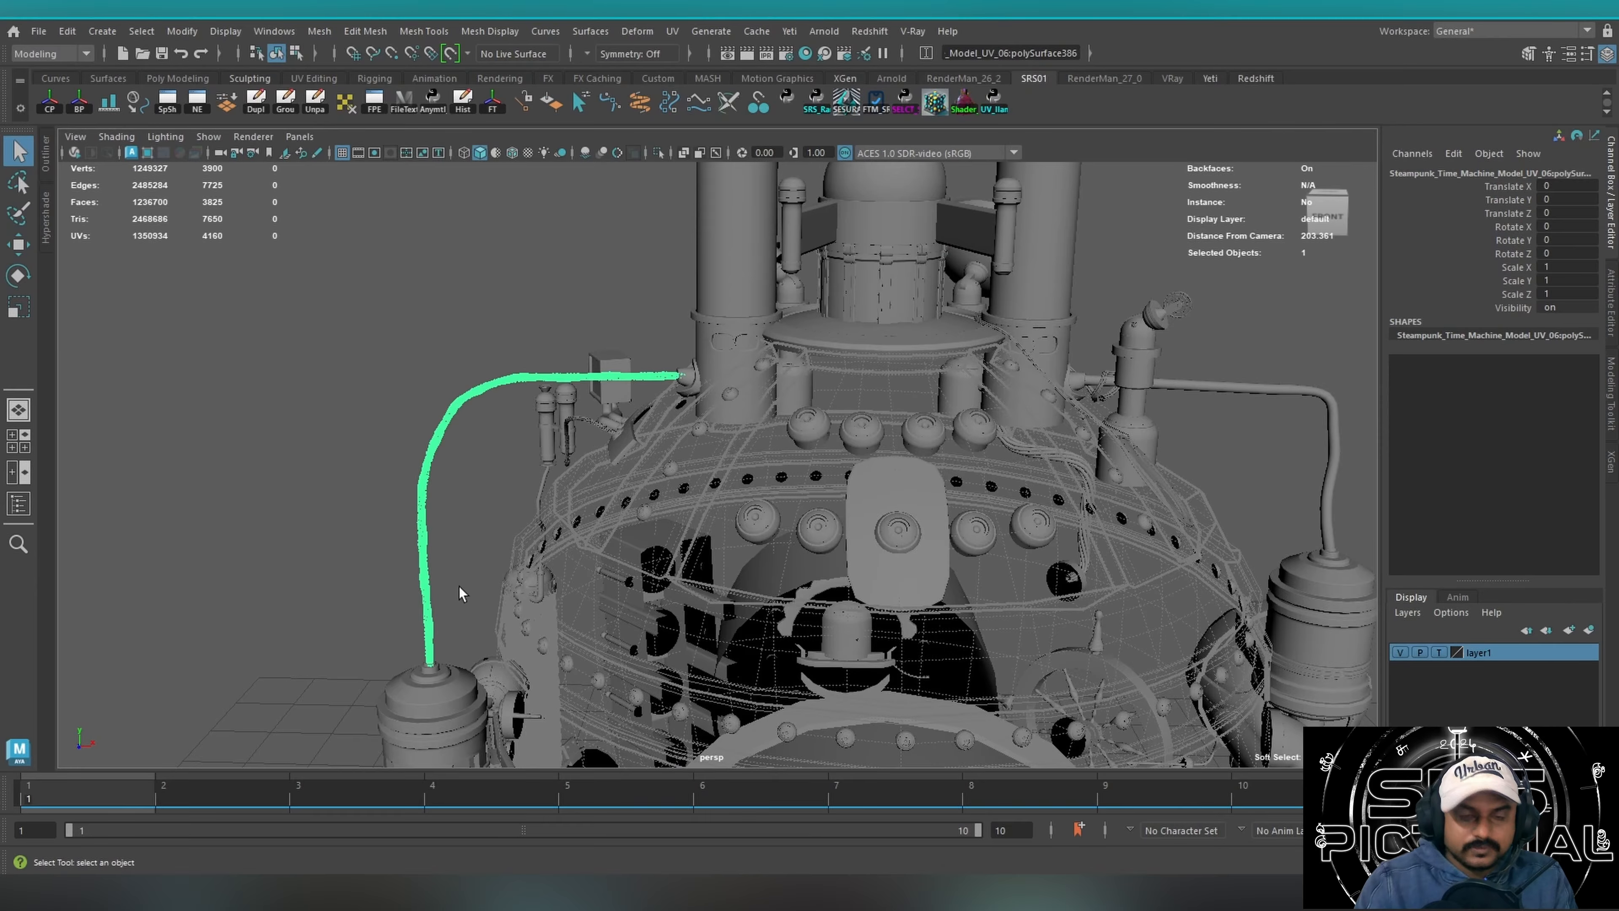
{"action": "key", "text": "f"}
{"action": "right_click_drag", "start_coordinate": [433, 351], "coordinate": [784, 348], "text": "alt"}
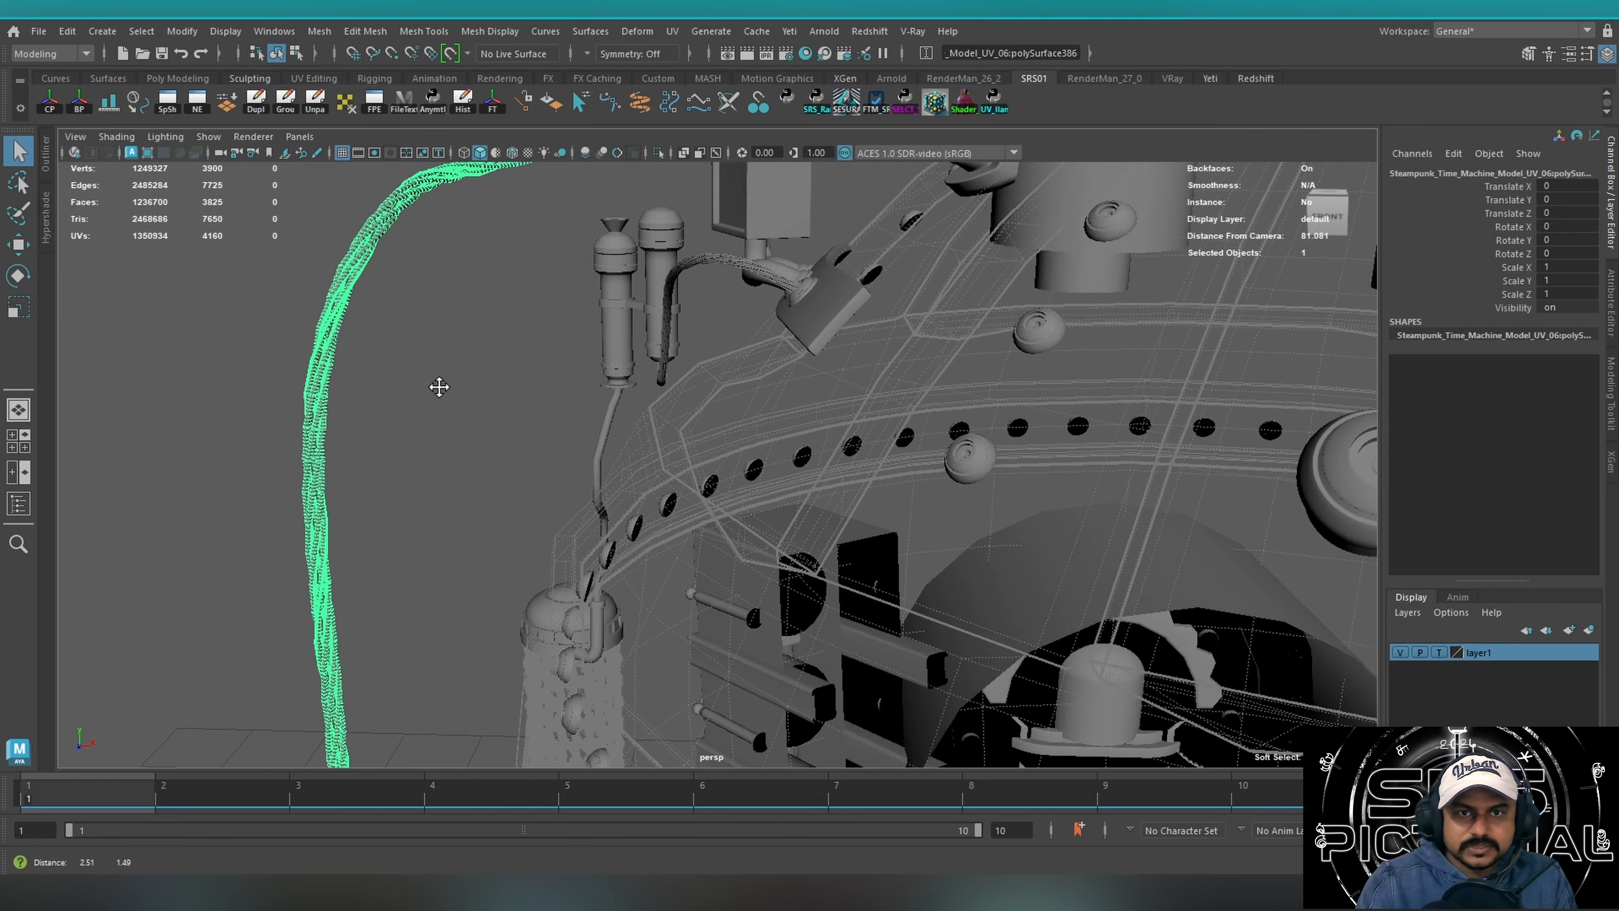
{"action": "middle_click_drag", "start_coordinate": [437, 387], "coordinate": [652, 510], "text": "alt"}
{"action": "scroll", "coordinate": [651, 510], "scroll_direction": "up", "scroll_amount": 3}
Clear the selection, reselect the arched twisted cable, and examine its intertwined strands up close.
{"action": "left_click", "coordinate": [615, 420]}
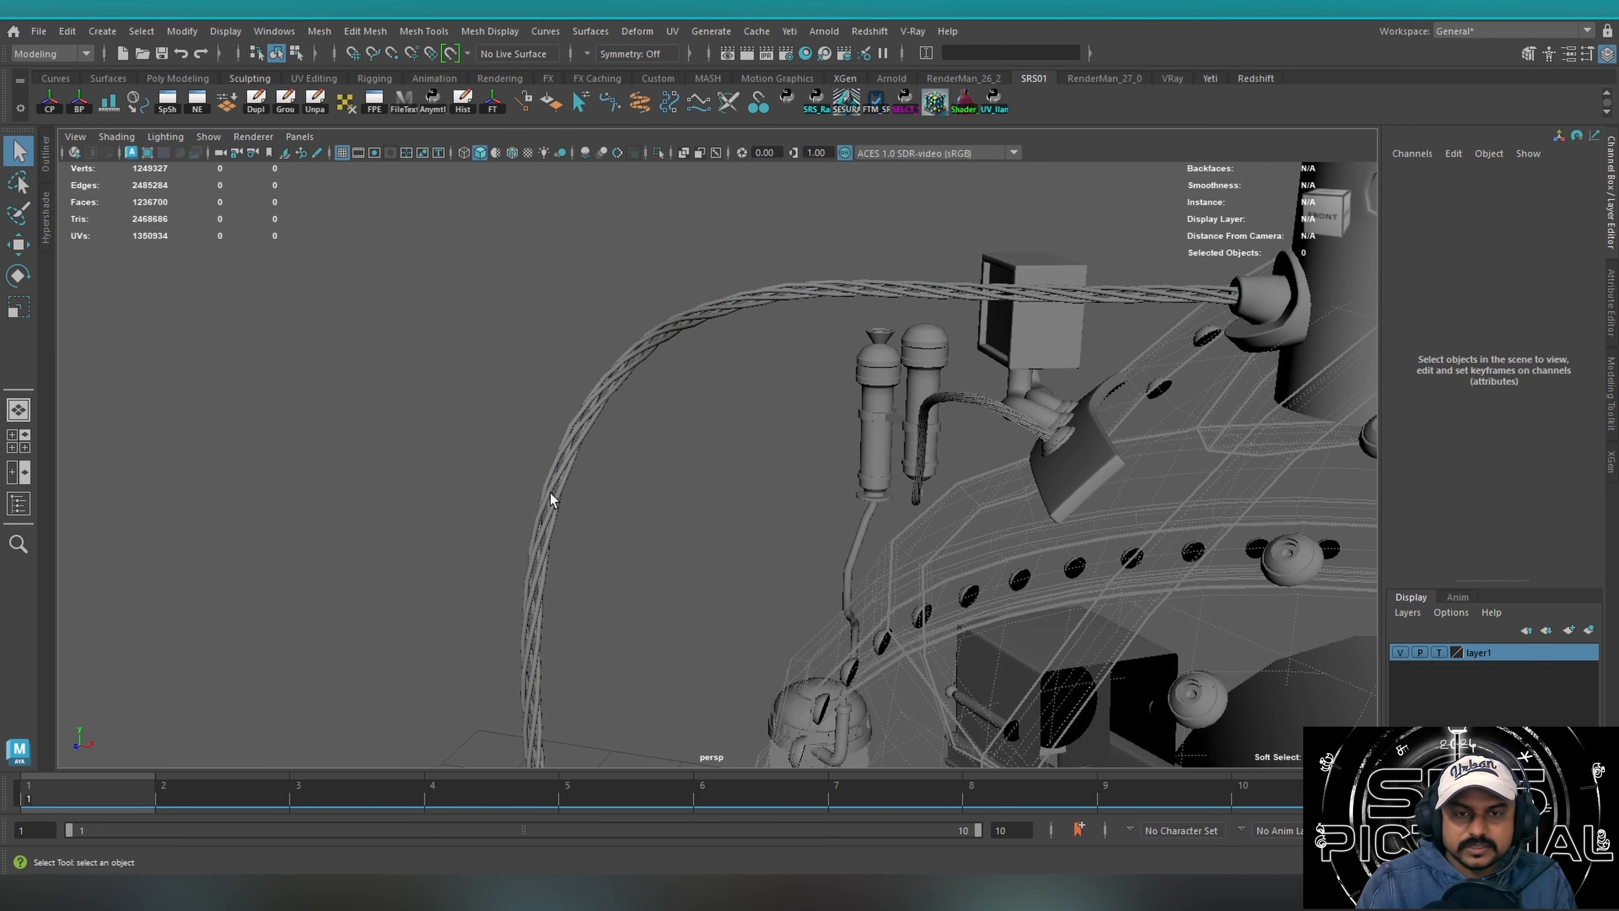
{"action": "left_click_drag", "start_coordinate": [653, 493], "coordinate": [408, 580], "text": "alt"}
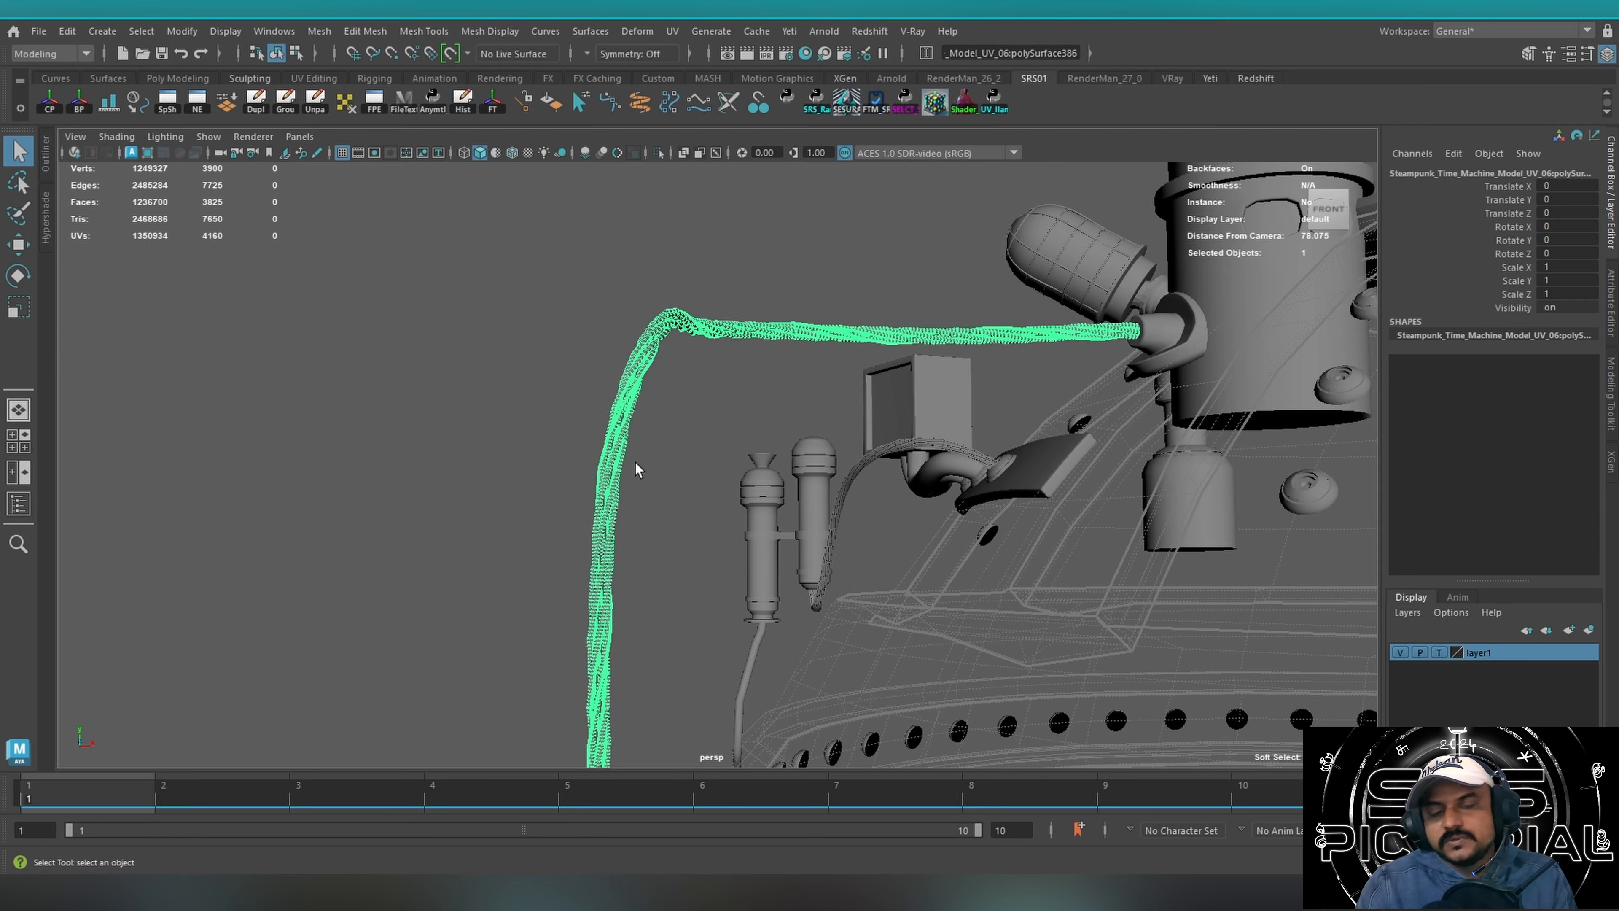
{"action": "left_click_drag", "start_coordinate": [636, 463], "coordinate": [539, 469], "text": "alt"}
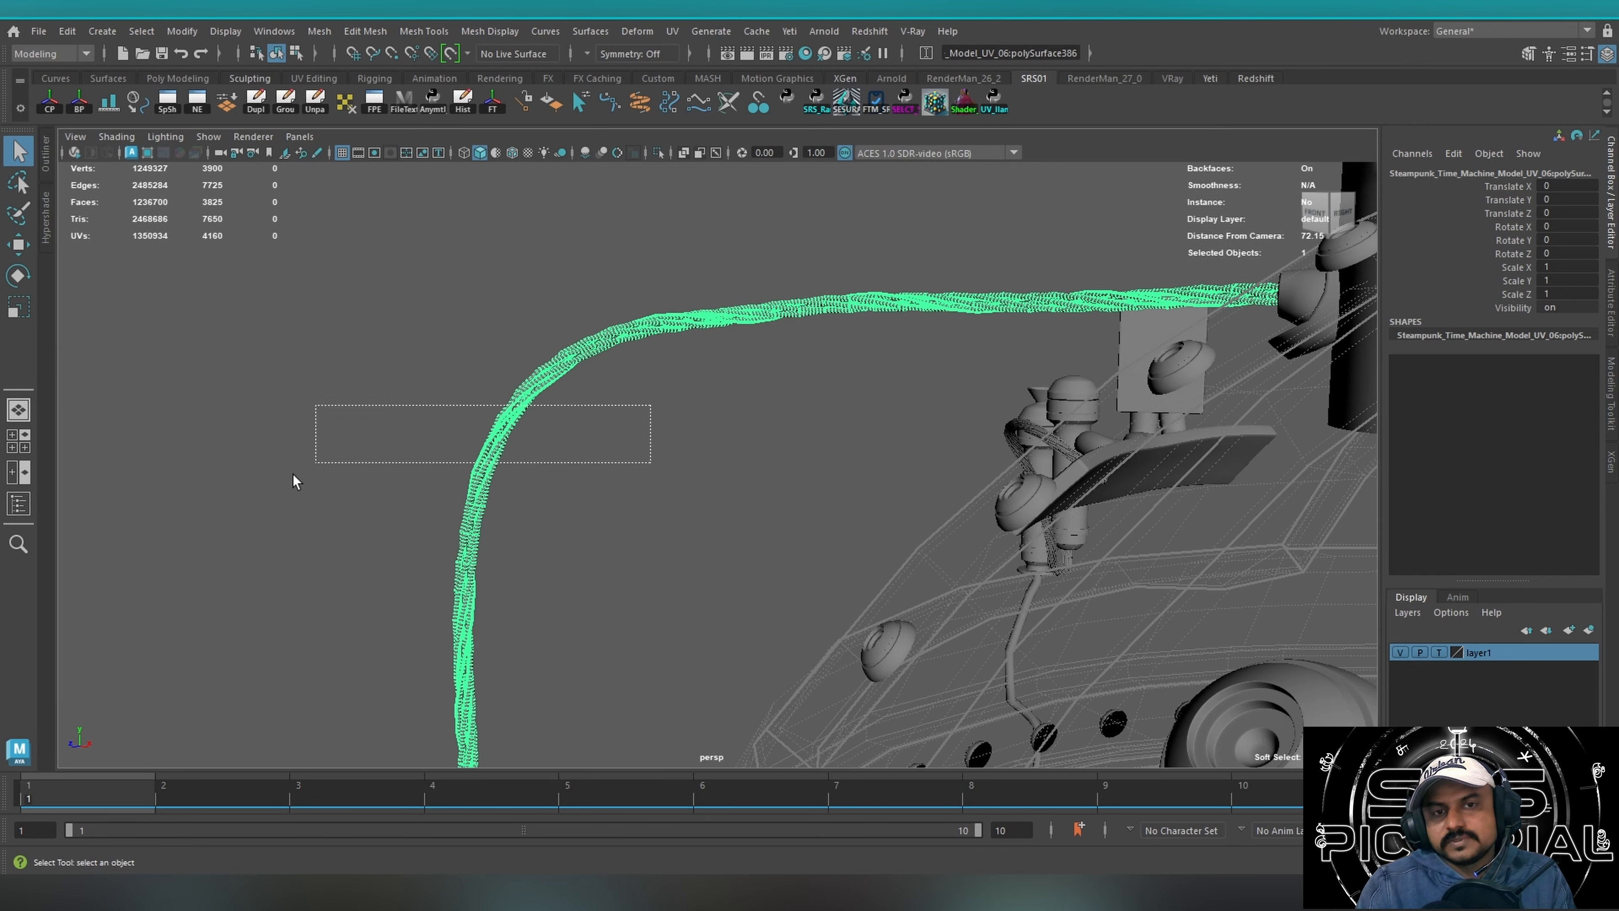
{"action": "left_click_drag", "start_coordinate": [292, 473], "coordinate": [929, 369], "text": "alt"}
{"action": "right_click_drag", "start_coordinate": [401, 405], "coordinate": [532, 428], "text": "alt"}
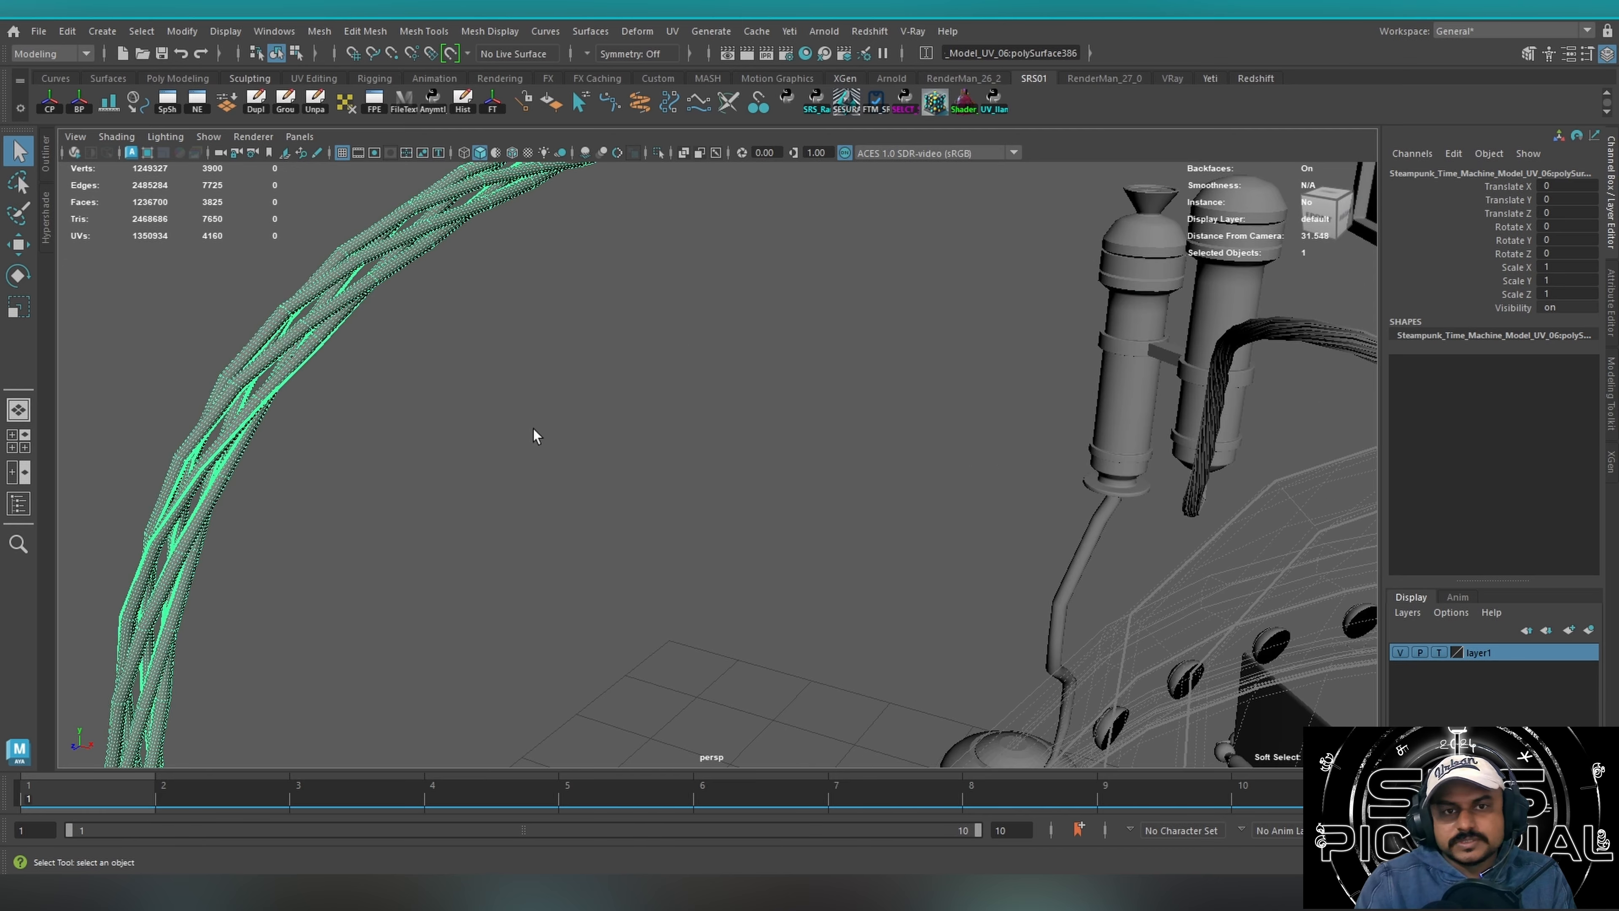
Examine the arched twisted cable up close, frame it, and compare its path around the machine from the side and front.
{"action": "middle_click_drag", "start_coordinate": [532, 428], "coordinate": [734, 499], "text": "alt"}
{"action": "left_click_drag", "start_coordinate": [734, 499], "coordinate": [627, 470], "text": "alt"}
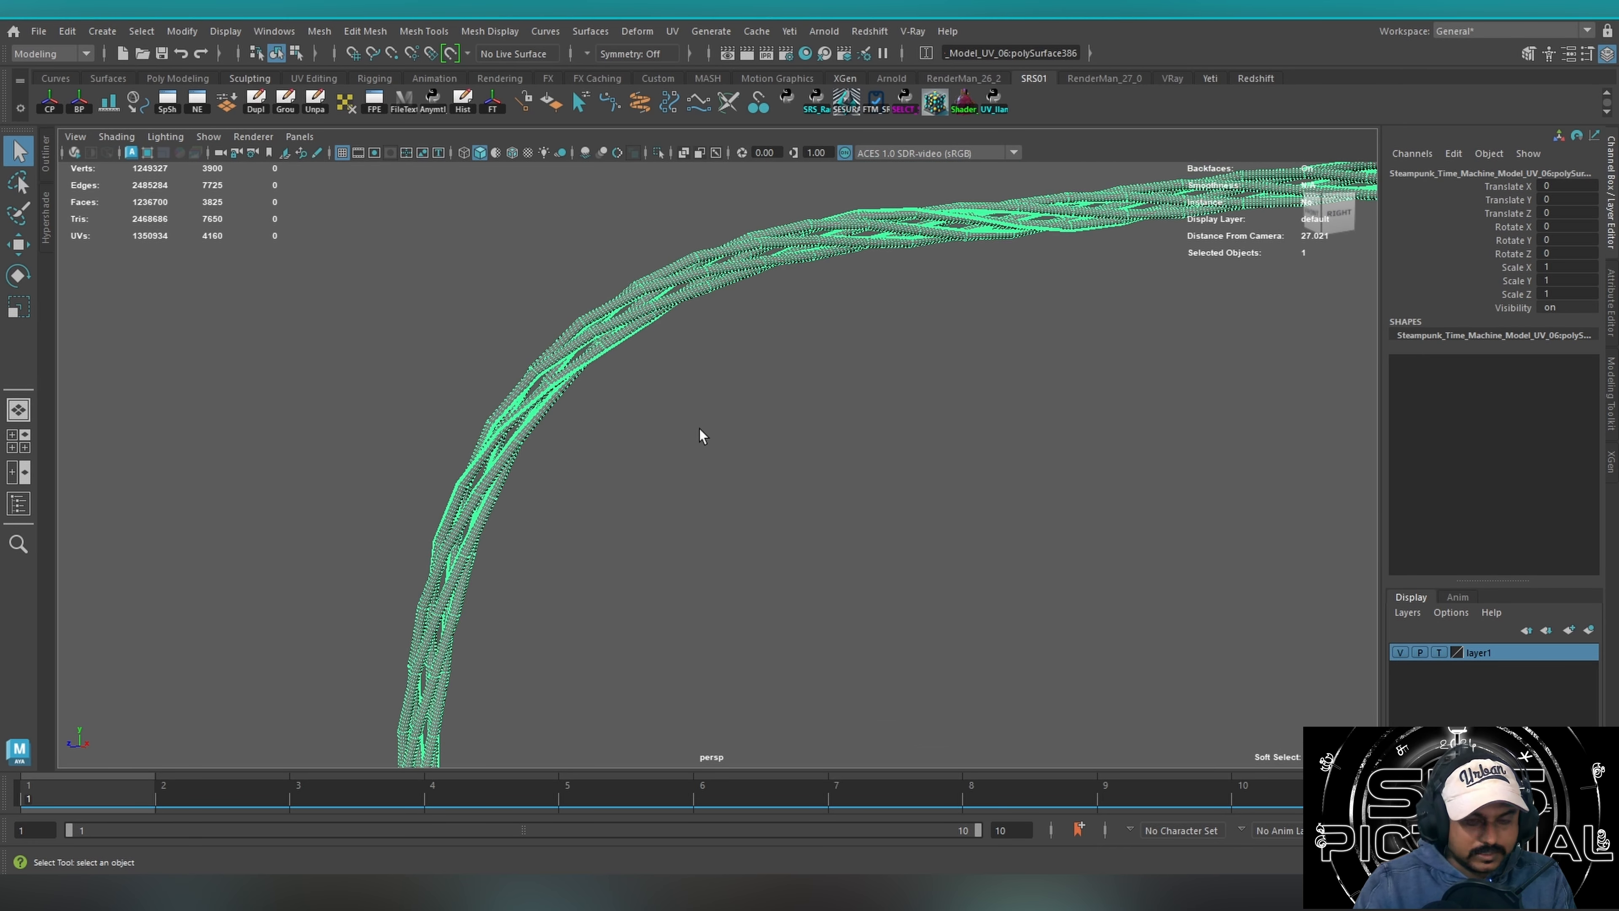
{"action": "key", "text": "f"}
{"action": "left_click_drag", "start_coordinate": [834, 409], "coordinate": [509, 420], "text": "alt"}
{"action": "right_click_drag", "start_coordinate": [509, 420], "coordinate": [472, 427], "text": "alt"}
{"action": "middle_click_drag", "start_coordinate": [638, 427], "coordinate": [517, 459], "text": "alt"}
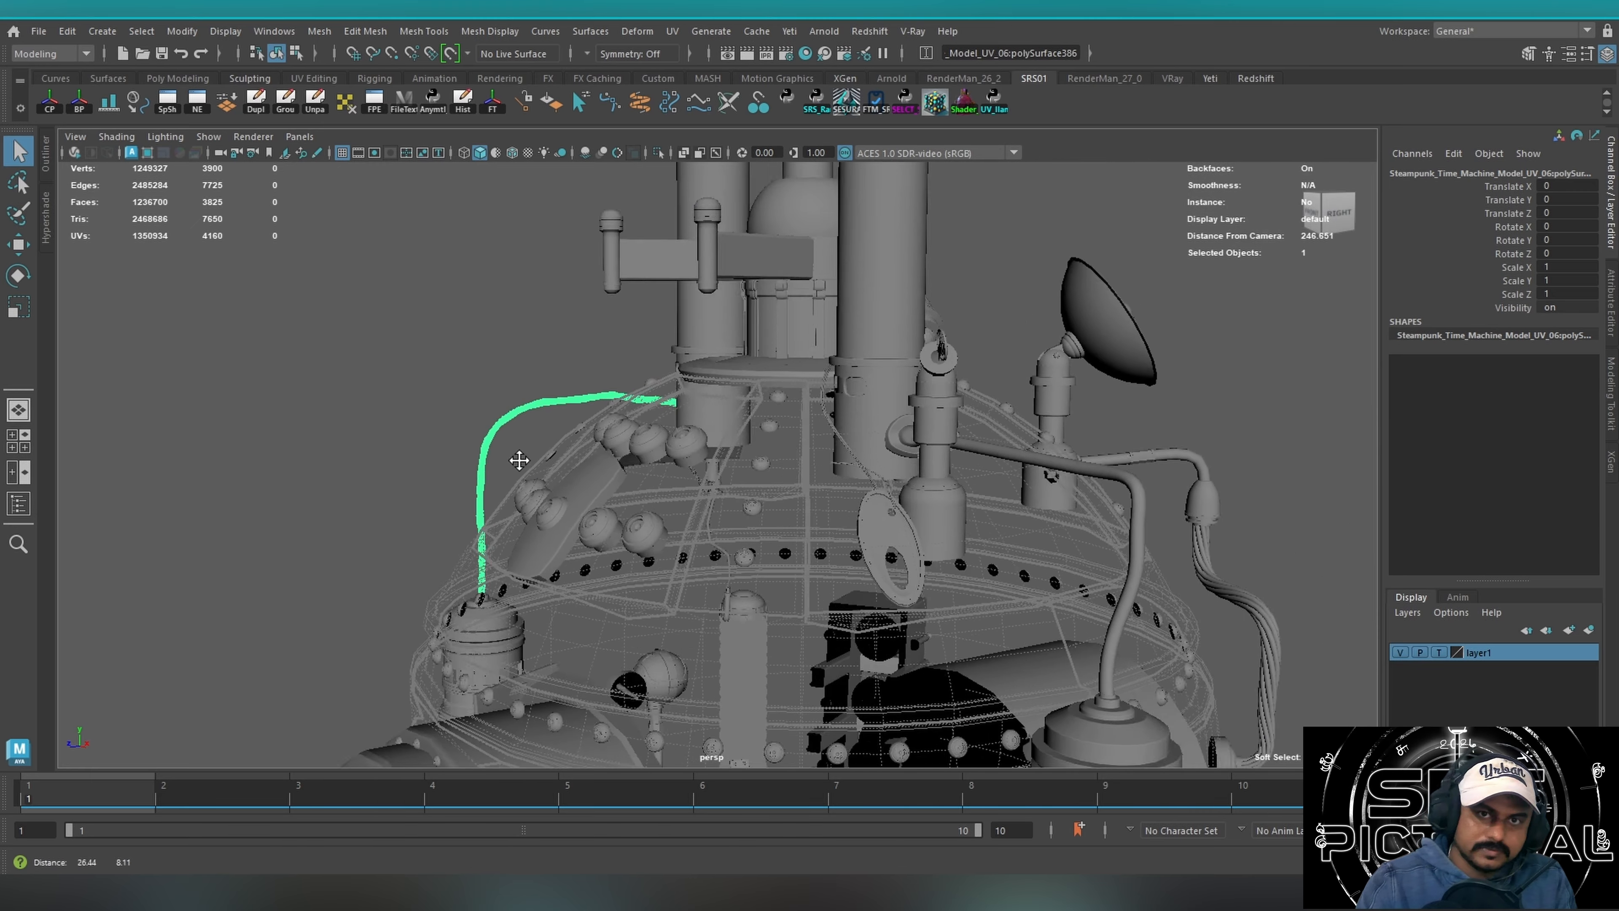
{"action": "left_click_drag", "start_coordinate": [517, 459], "coordinate": [652, 478], "text": "alt"}
{"action": "middle_click_drag", "start_coordinate": [652, 481], "coordinate": [420, 557], "text": "alt"}
{"action": "right_click_drag", "start_coordinate": [459, 529], "coordinate": [372, 488], "text": "alt"}
{"action": "left_click_drag", "start_coordinate": [372, 488], "coordinate": [541, 502], "text": "alt"}
{"action": "left_click_drag", "start_coordinate": [430, 561], "coordinate": [411, 534], "text": "alt"}
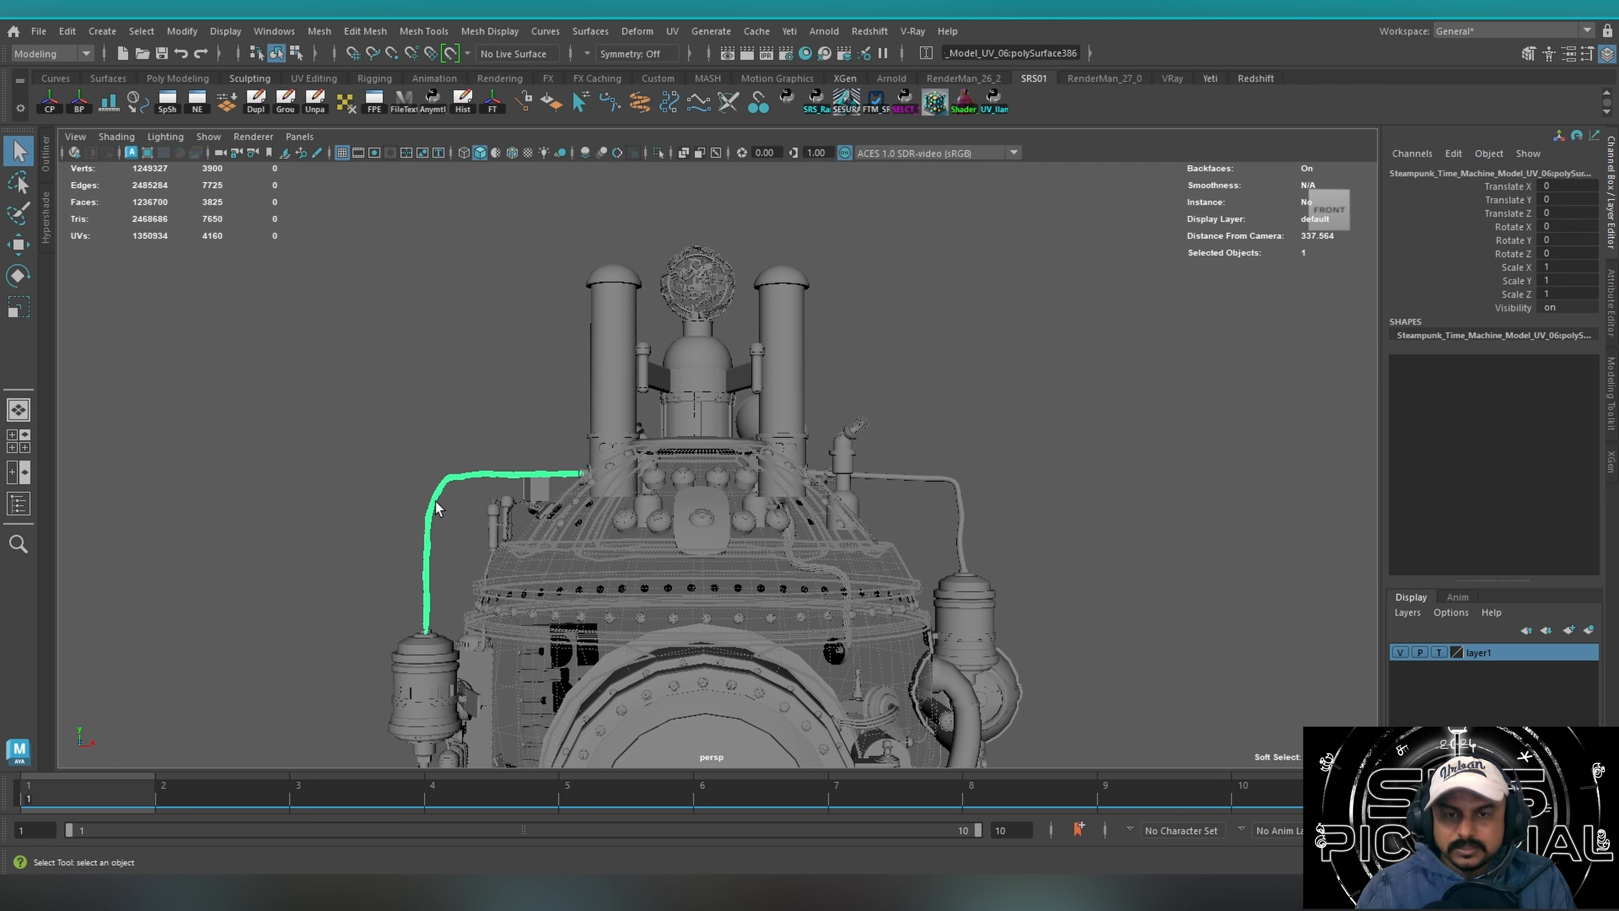
{"action": "left_click_drag", "start_coordinate": [425, 473], "coordinate": [478, 537]}
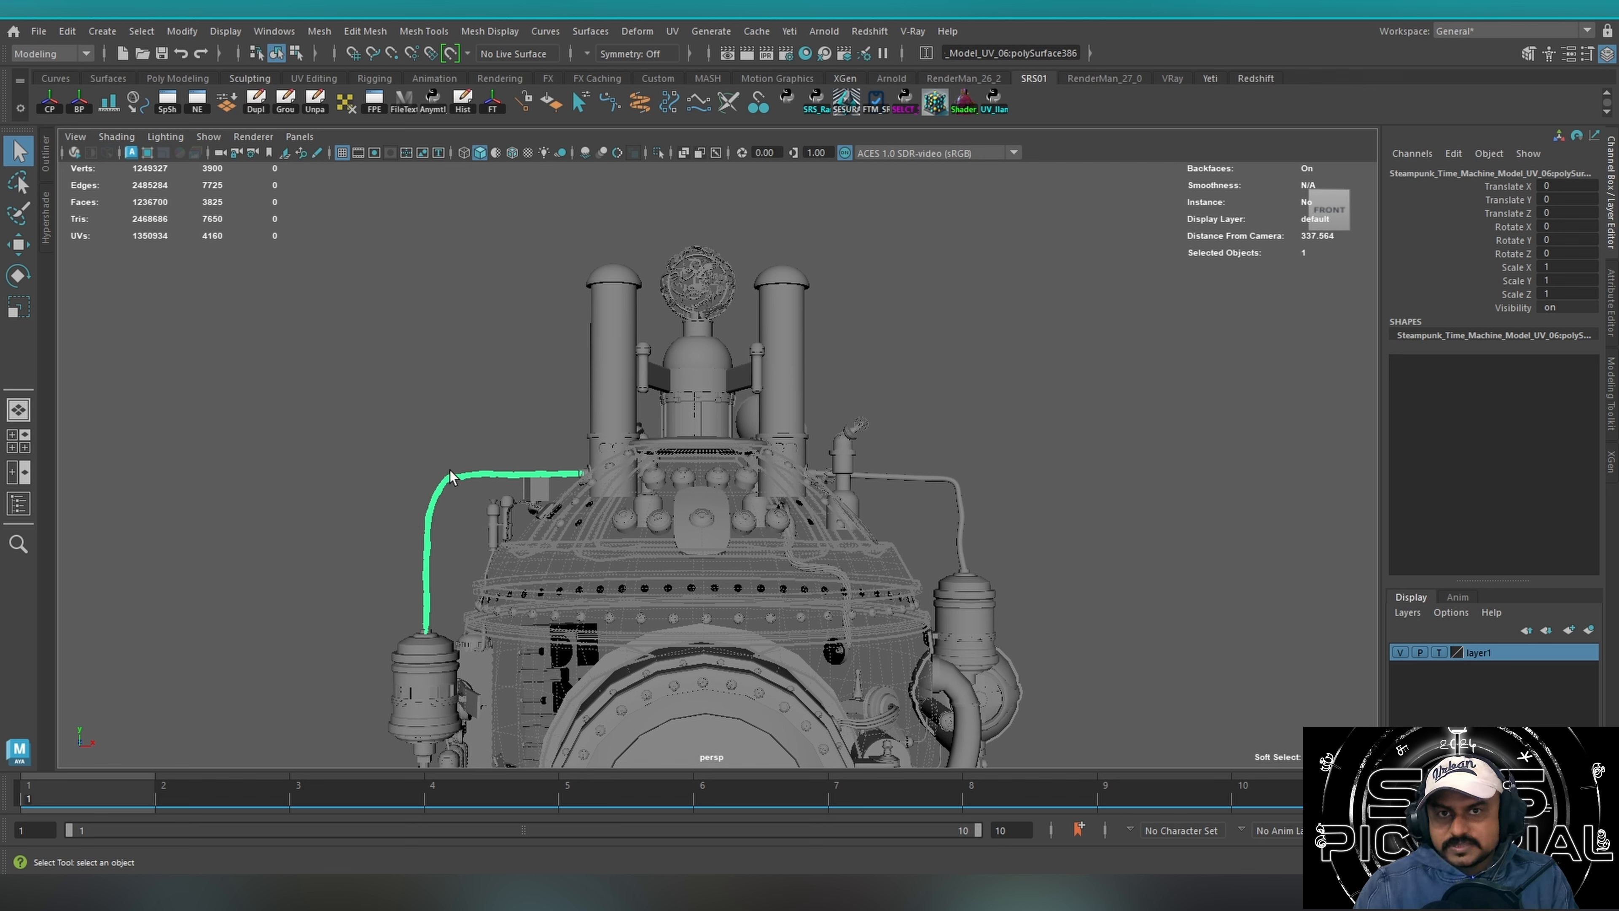
Select the tangled sphere between the two tall chimneys and examine it from several sides.
{"action": "left_click_drag", "start_coordinate": [476, 382], "coordinate": [684, 339]}
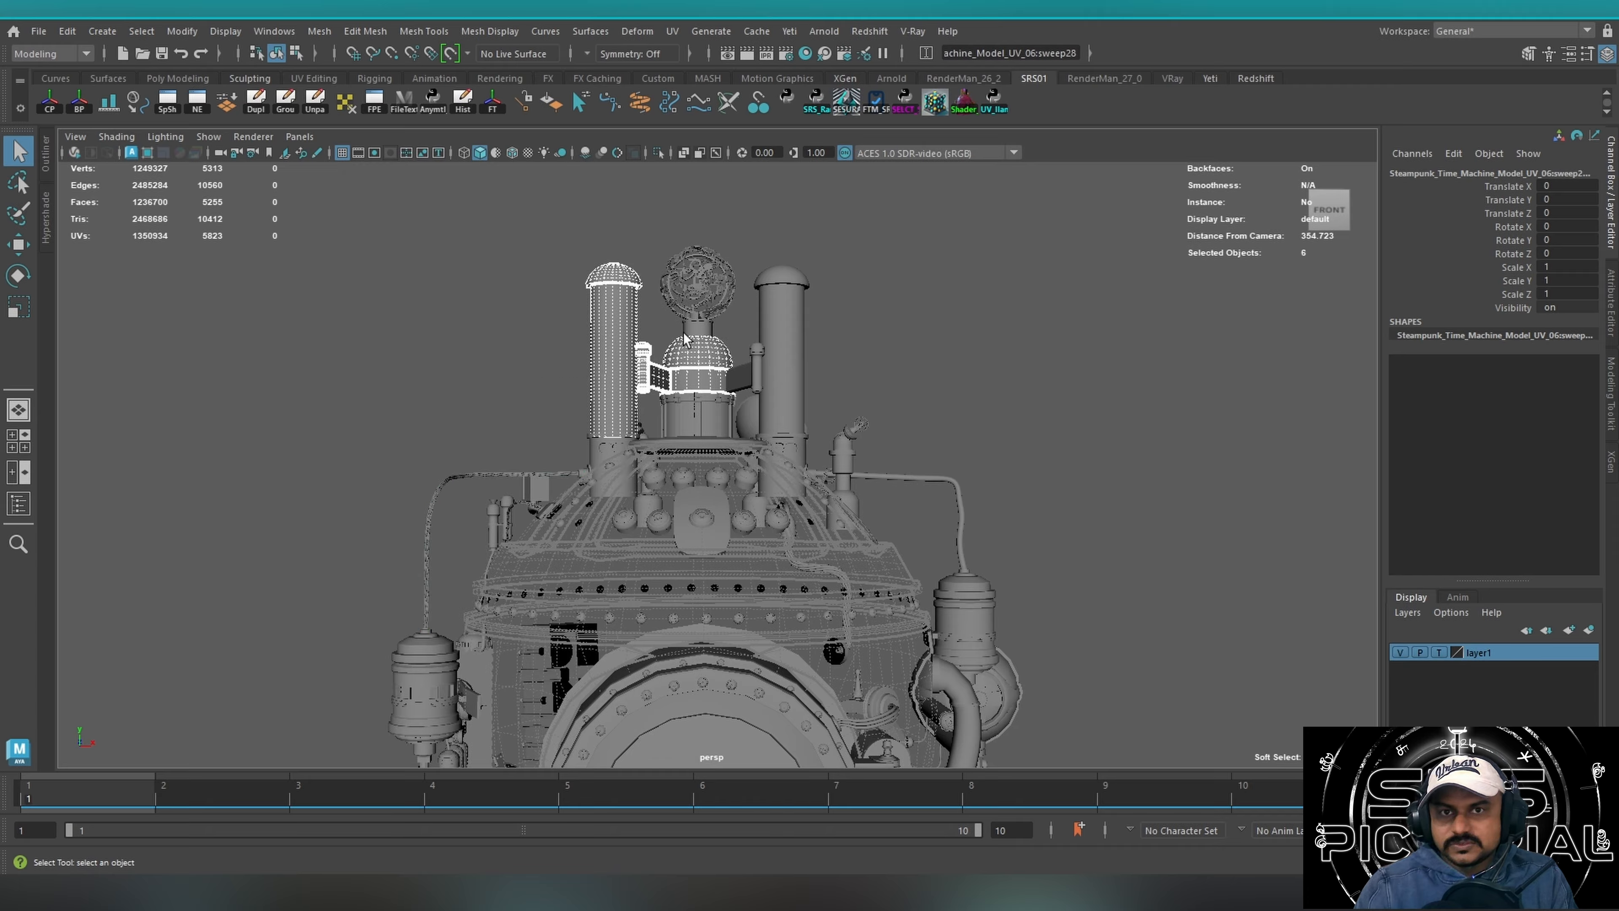
{"action": "left_click_drag", "start_coordinate": [444, 311], "coordinate": [839, 283]}
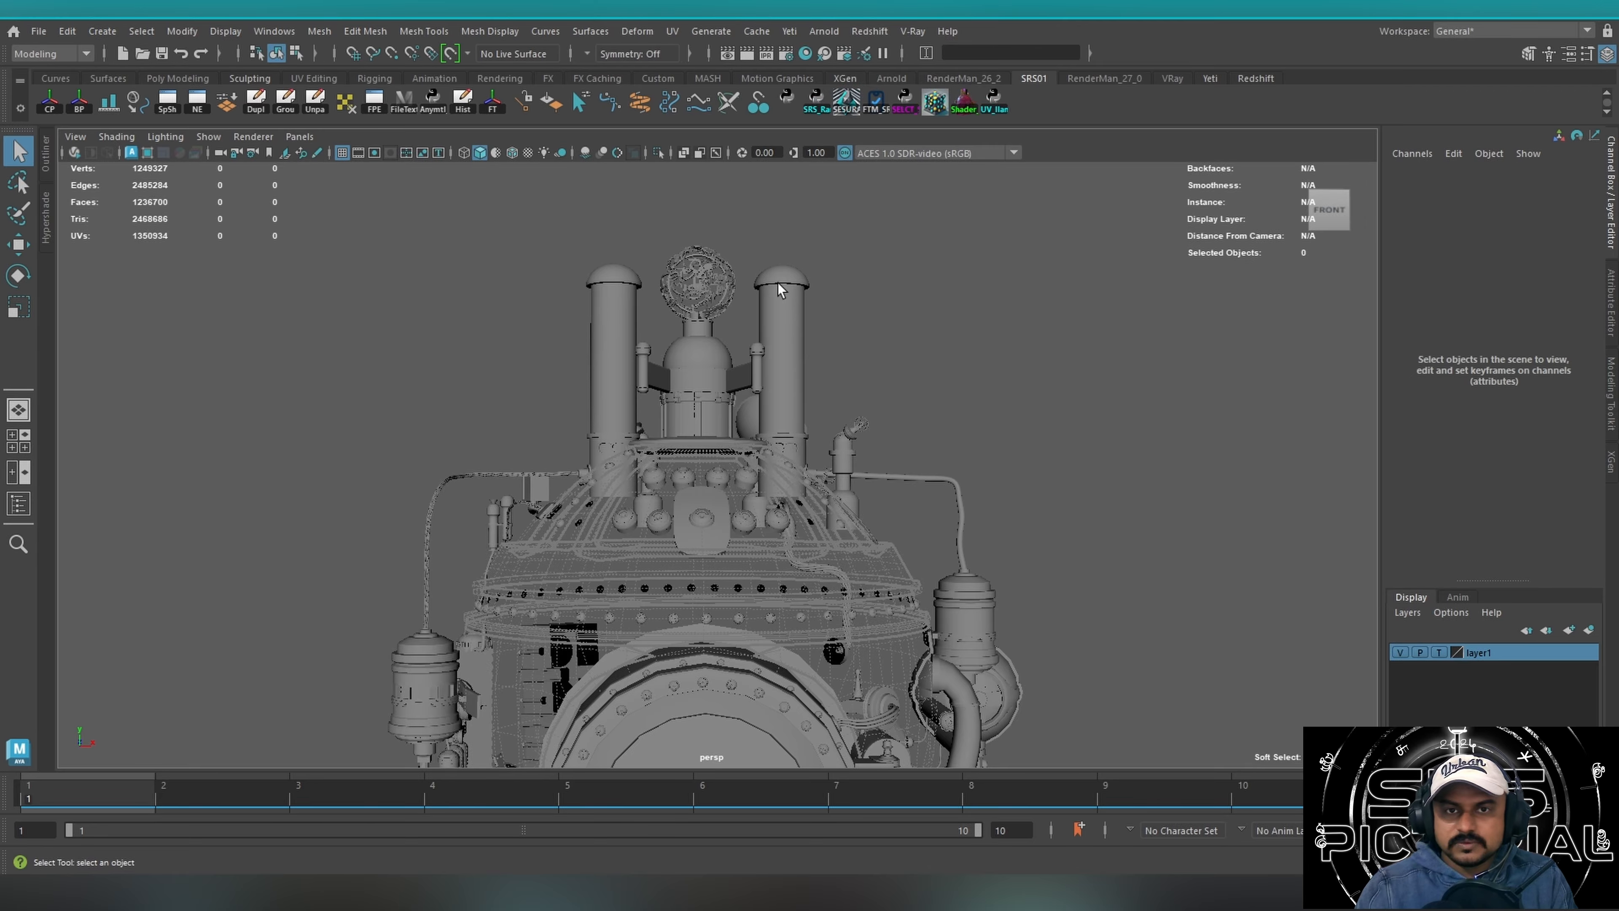
{"action": "left_click_drag", "start_coordinate": [744, 246], "coordinate": [669, 274]}
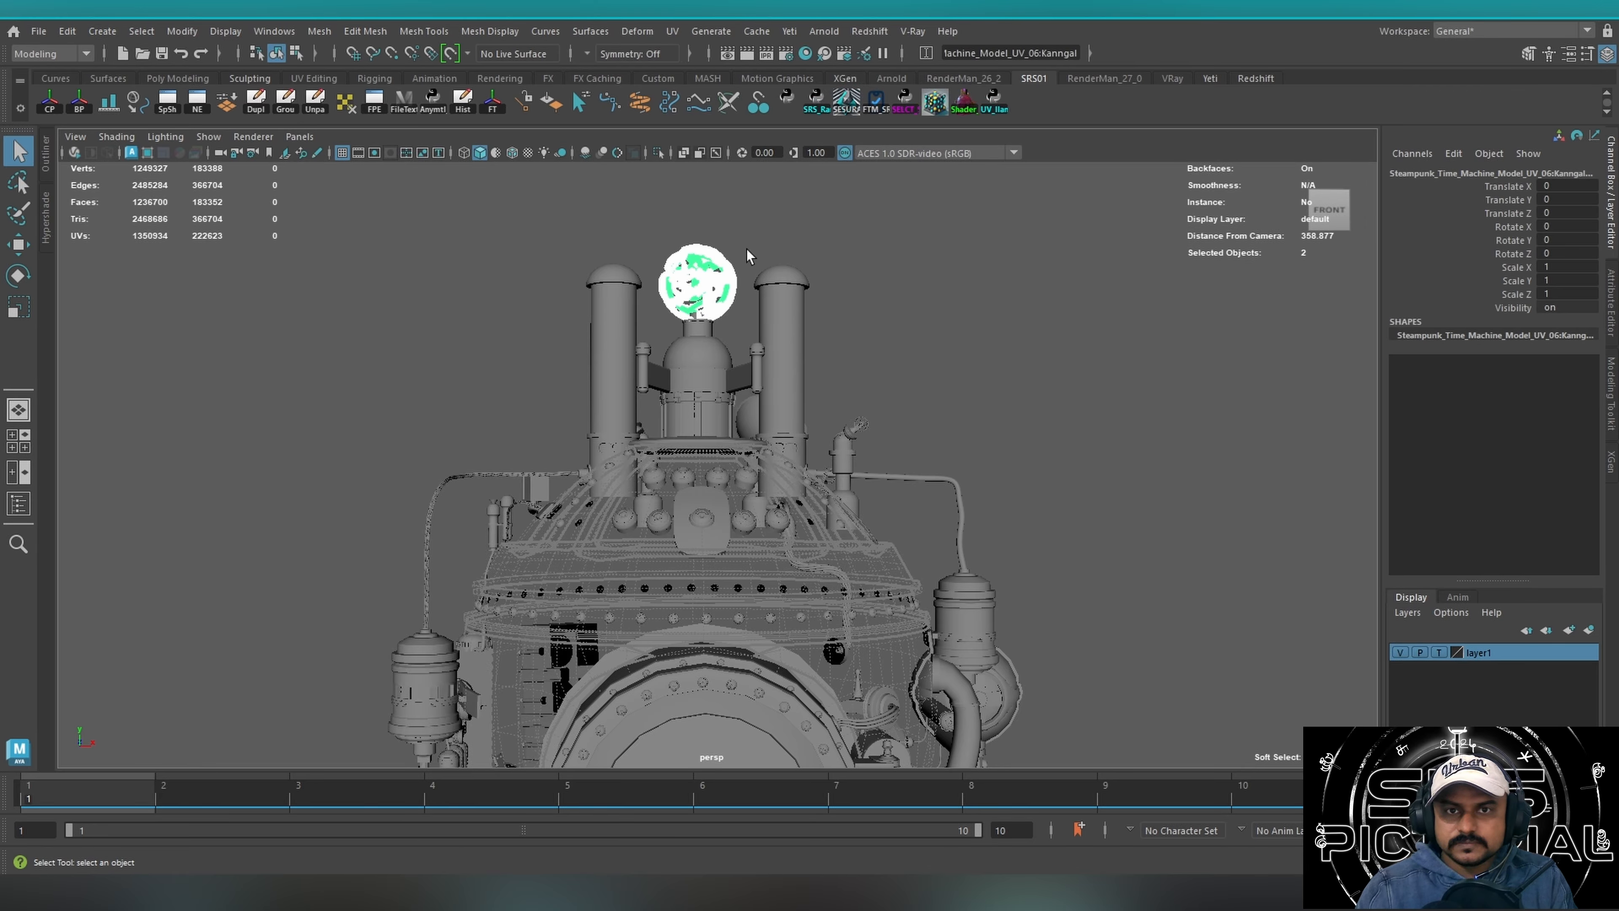
{"action": "left_click_drag", "start_coordinate": [661, 290], "coordinate": [673, 485], "text": "alt"}
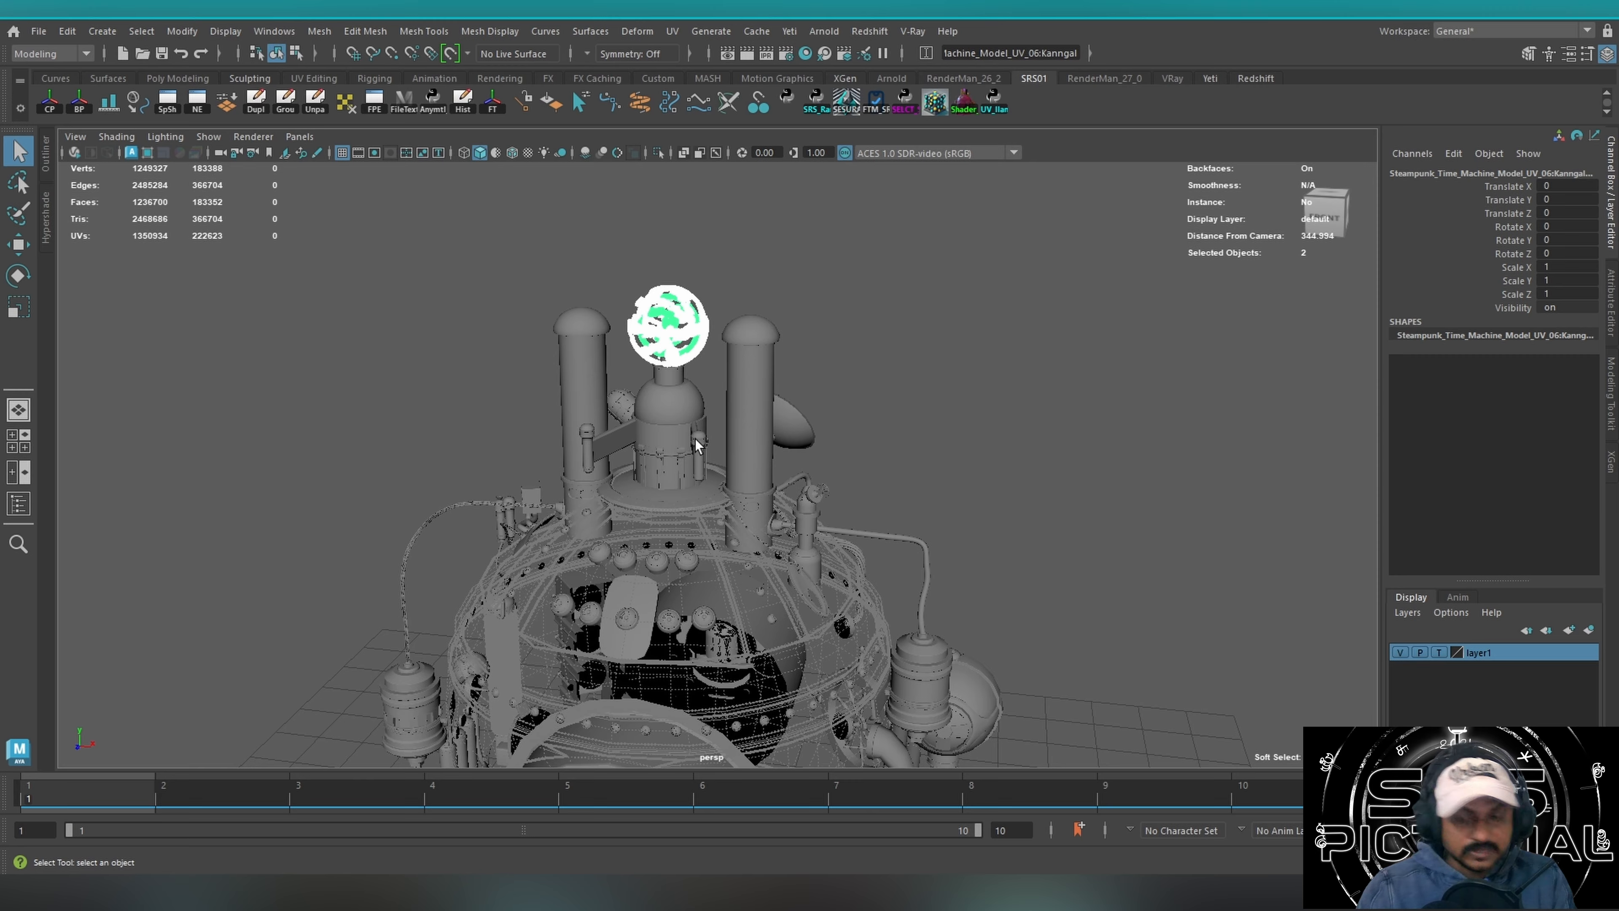
{"action": "left_click_drag", "start_coordinate": [723, 420], "coordinate": [920, 399], "text": "alt"}
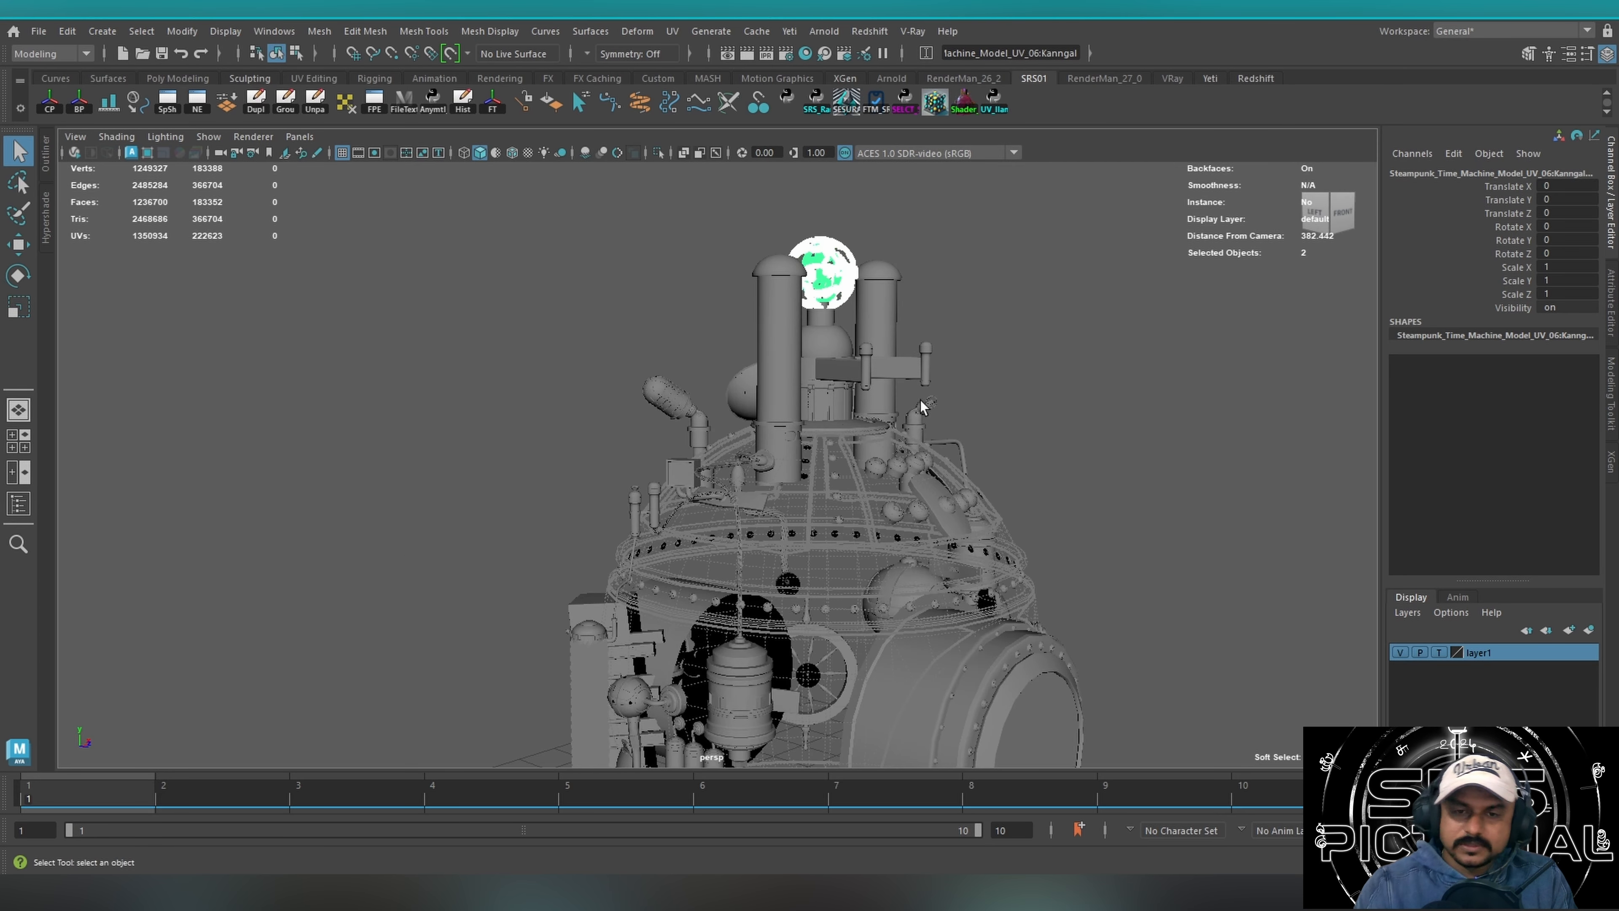
{"action": "middle_click_drag", "start_coordinate": [920, 400], "coordinate": [717, 499], "text": "alt"}
{"action": "left_click_drag", "start_coordinate": [717, 499], "coordinate": [553, 472], "text": "alt"}
{"action": "right_click_drag", "start_coordinate": [553, 472], "coordinate": [939, 423], "text": "alt"}
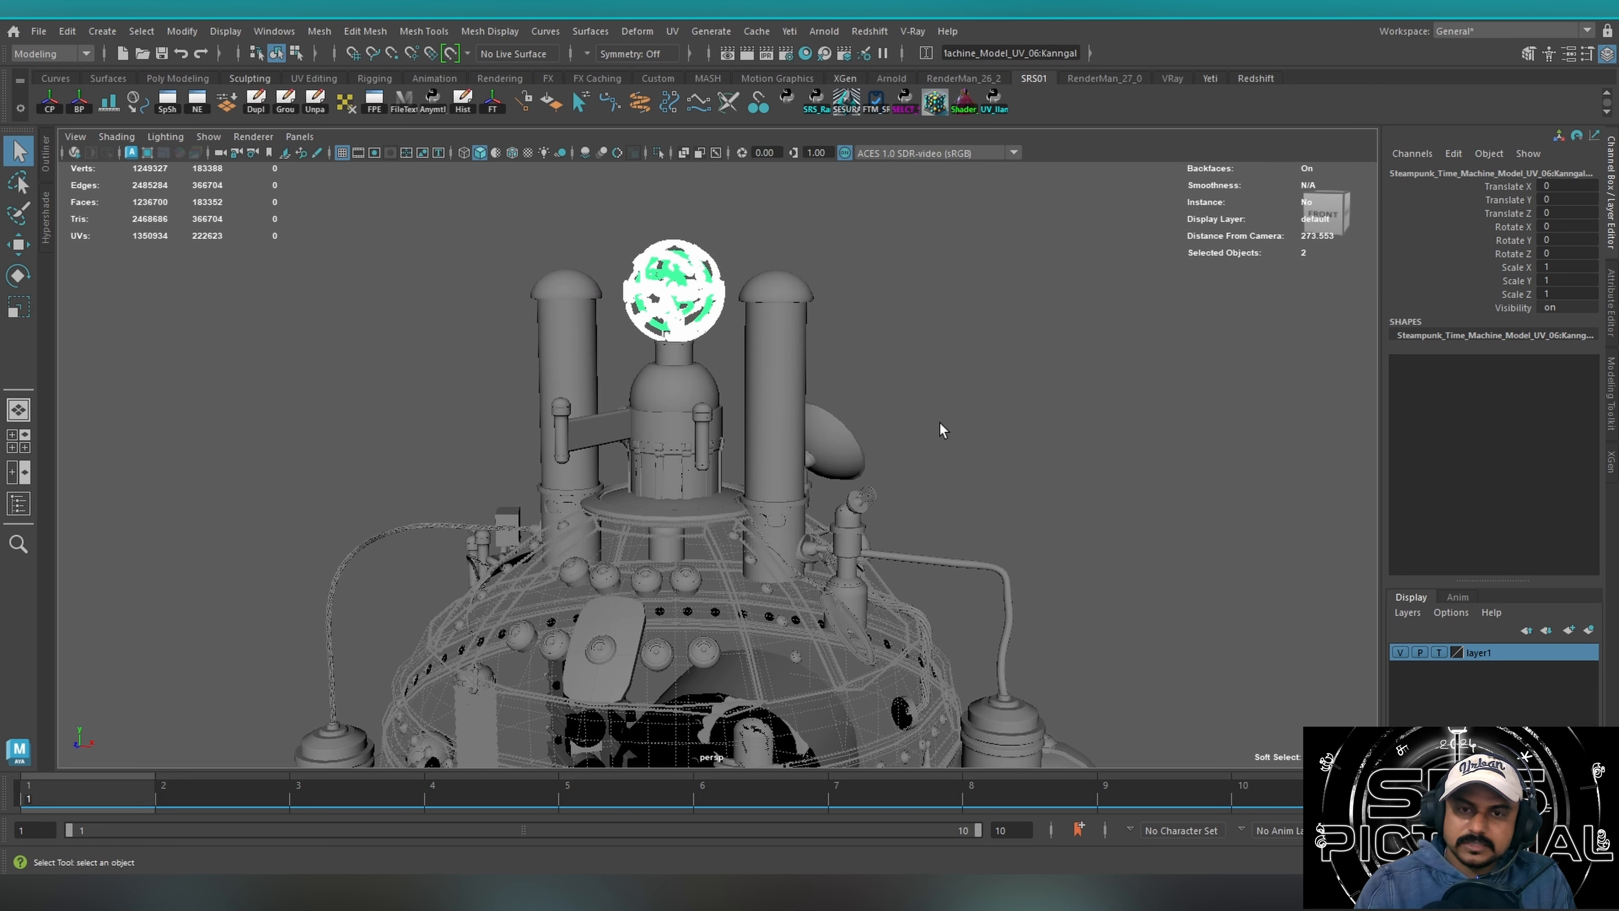
Select the dish behind the chimneys and examine it in relation to the whole machine.
{"action": "left_click", "coordinate": [935, 390]}
{"action": "left_click", "coordinate": [832, 439]}
{"action": "left_click_drag", "start_coordinate": [840, 444], "coordinate": [817, 473], "text": "alt"}
{"action": "left_click_drag", "start_coordinate": [932, 485], "coordinate": [542, 515], "text": "alt"}
{"action": "mouse_move", "coordinate": [710, 464]}
{"action": "left_mouse_down", "text": "alt"}
{"action": "mouse_move", "coordinate": [714, 424]}
{"action": "mouse_move", "coordinate": [743, 418]}
{"action": "left_mouse_up", "text": "alt"}
{"action": "middle_click_drag", "start_coordinate": [596, 502], "coordinate": [783, 379], "text": "alt"}
{"action": "right_click_drag", "start_coordinate": [762, 390], "coordinate": [495, 458], "text": "alt"}
{"action": "middle_click_drag", "start_coordinate": [724, 484], "coordinate": [610, 464], "text": "alt"}
{"action": "left_click_drag", "start_coordinate": [687, 517], "coordinate": [767, 502], "text": "alt"}
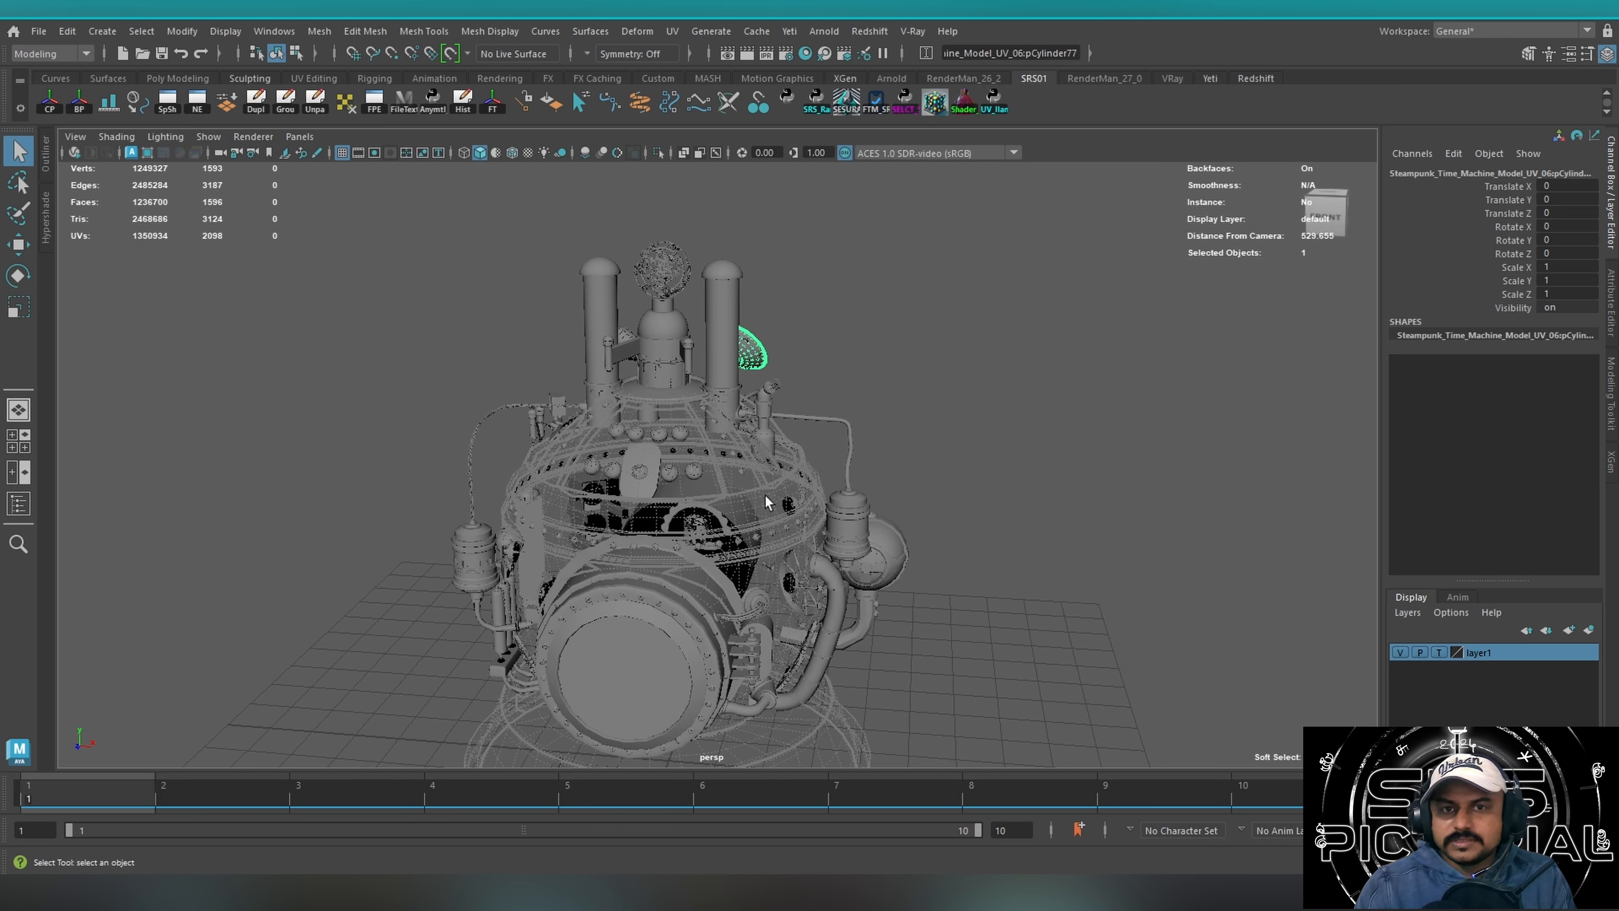
Select the machine's upper parts, then empty display layer layer1 and delete it.
{"action": "left_click_drag", "start_coordinate": [837, 296], "coordinate": [513, 565]}
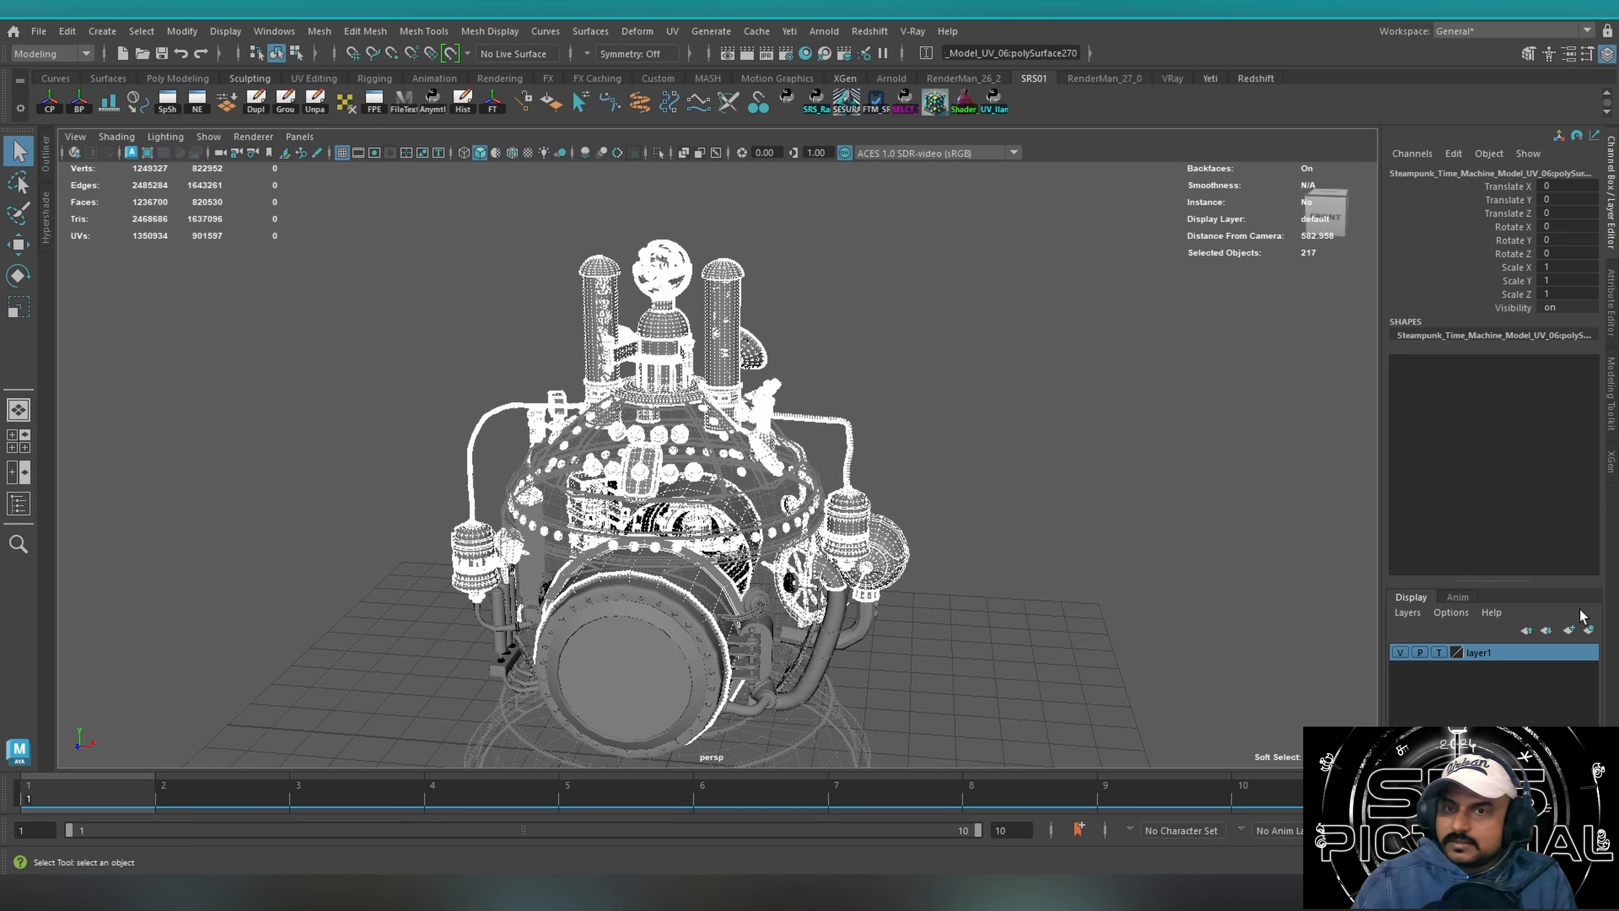
{"action": "right_click", "coordinate": [1495, 653]}
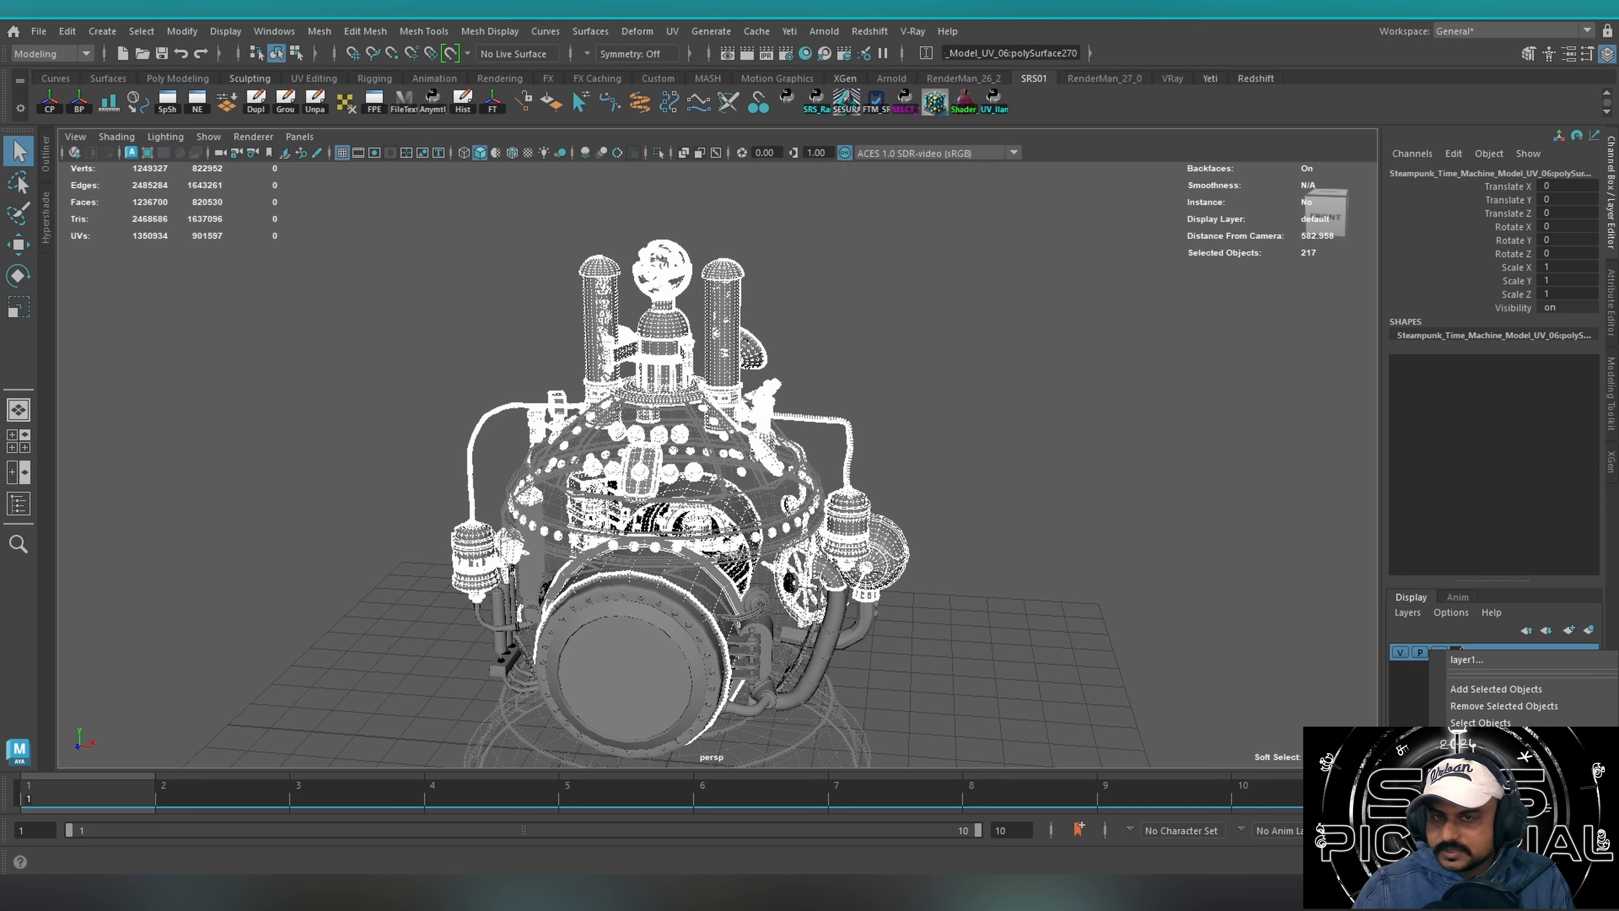
{"action": "left_click", "coordinate": [1477, 740]}
{"action": "right_click", "coordinate": [1480, 651]}
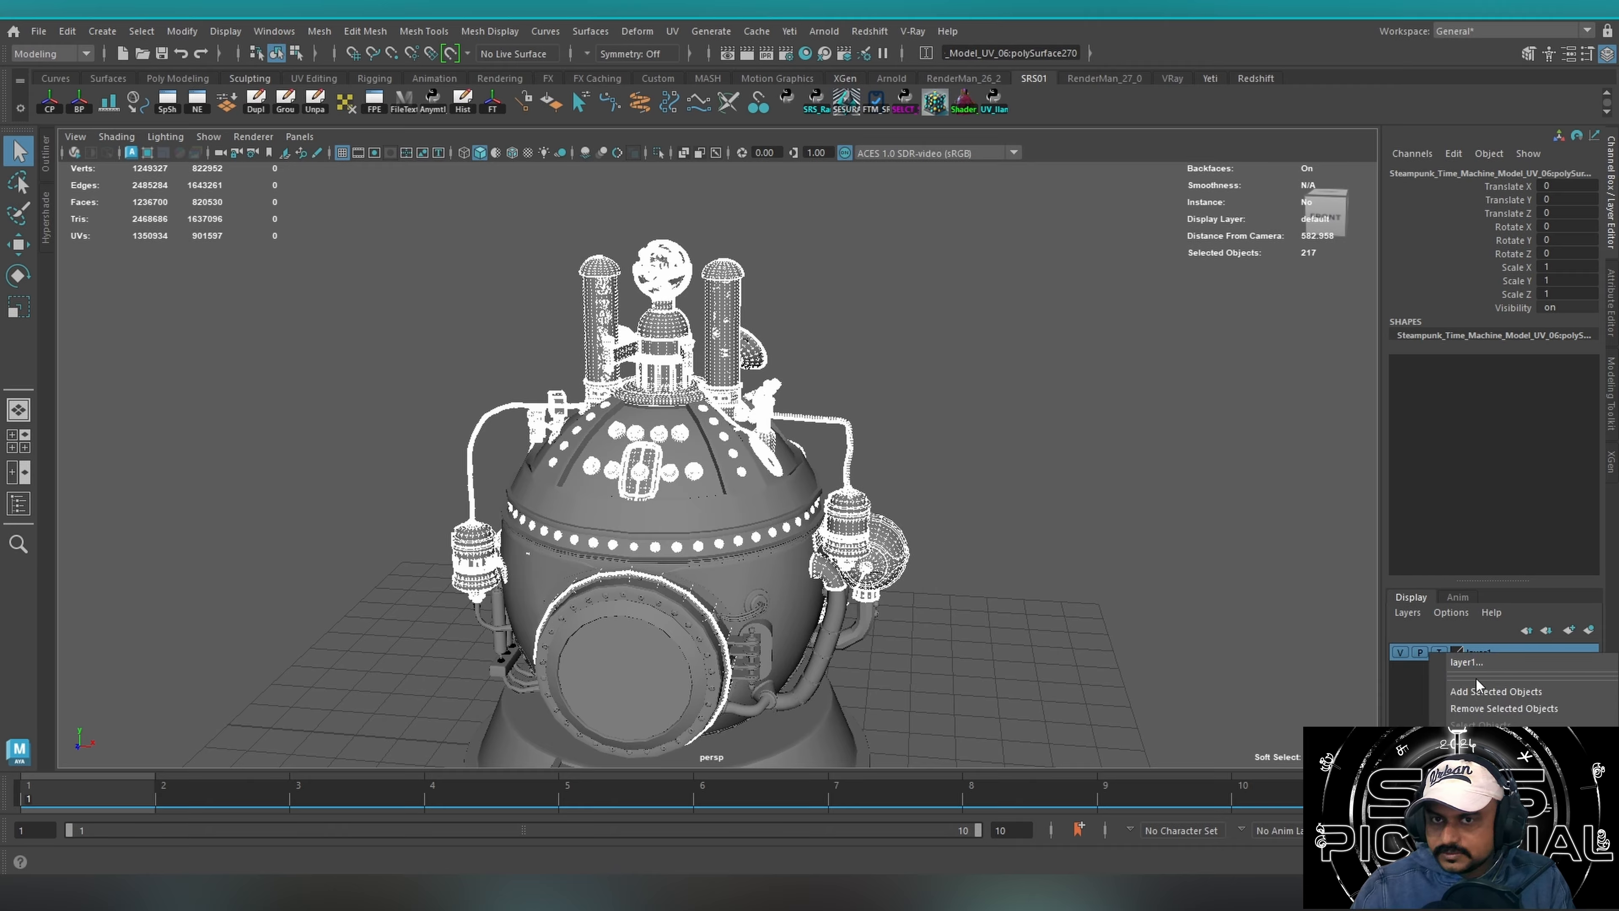
{"action": "left_click", "coordinate": [1474, 759]}
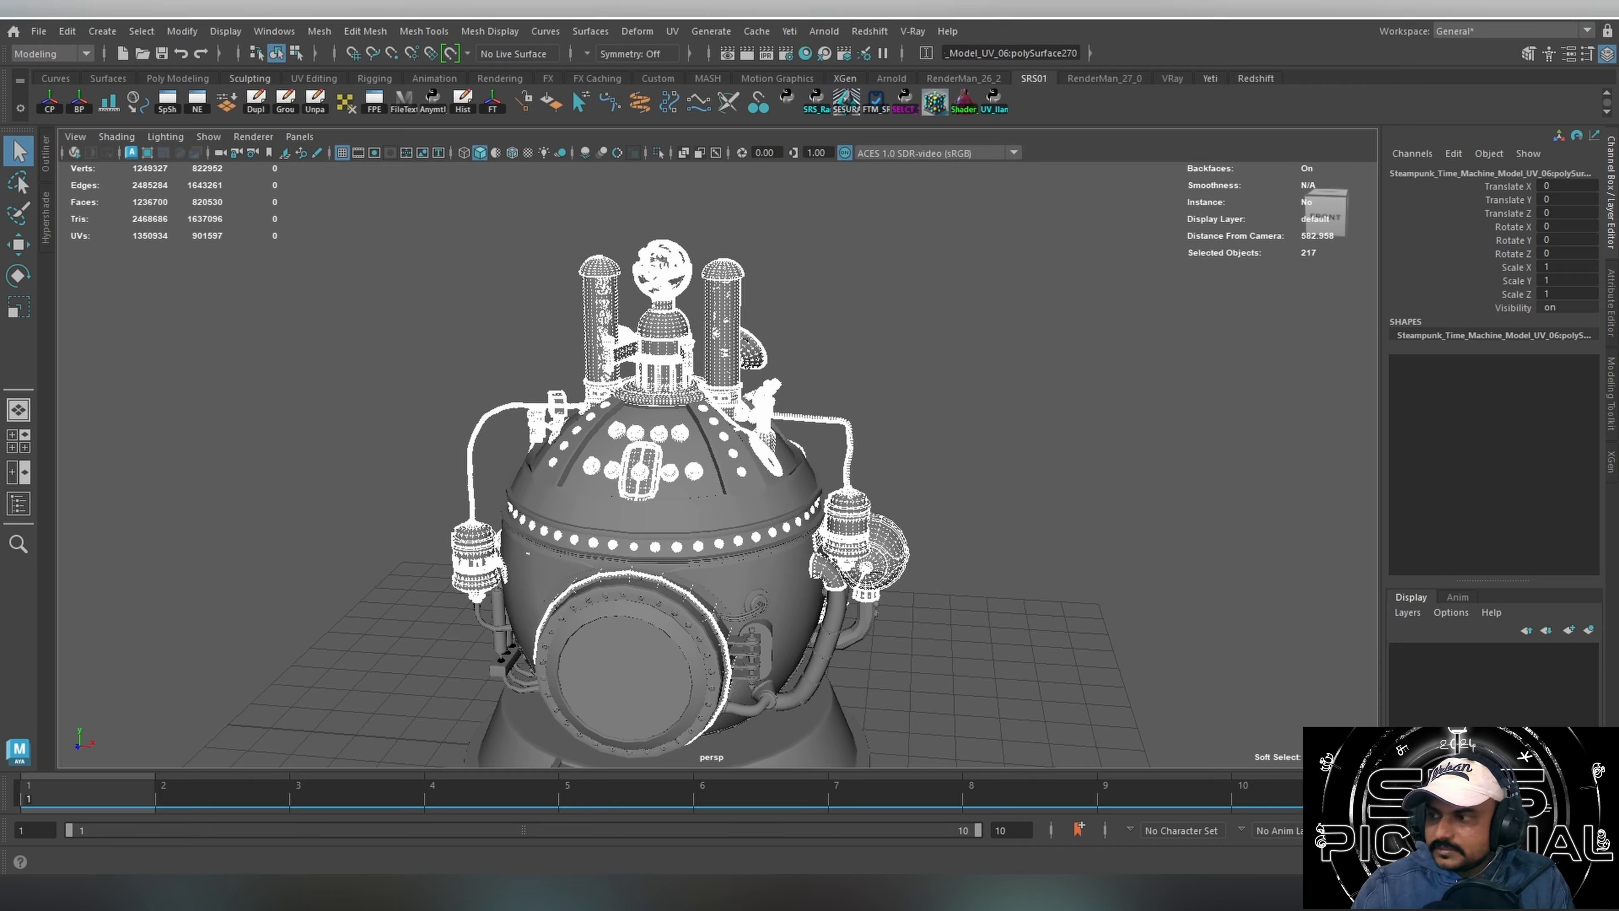
Select the entire time machine model, including the stairs, and open a widened Outliner listing its parts.
{"action": "left_click_drag", "start_coordinate": [999, 368], "coordinate": [472, 601]}
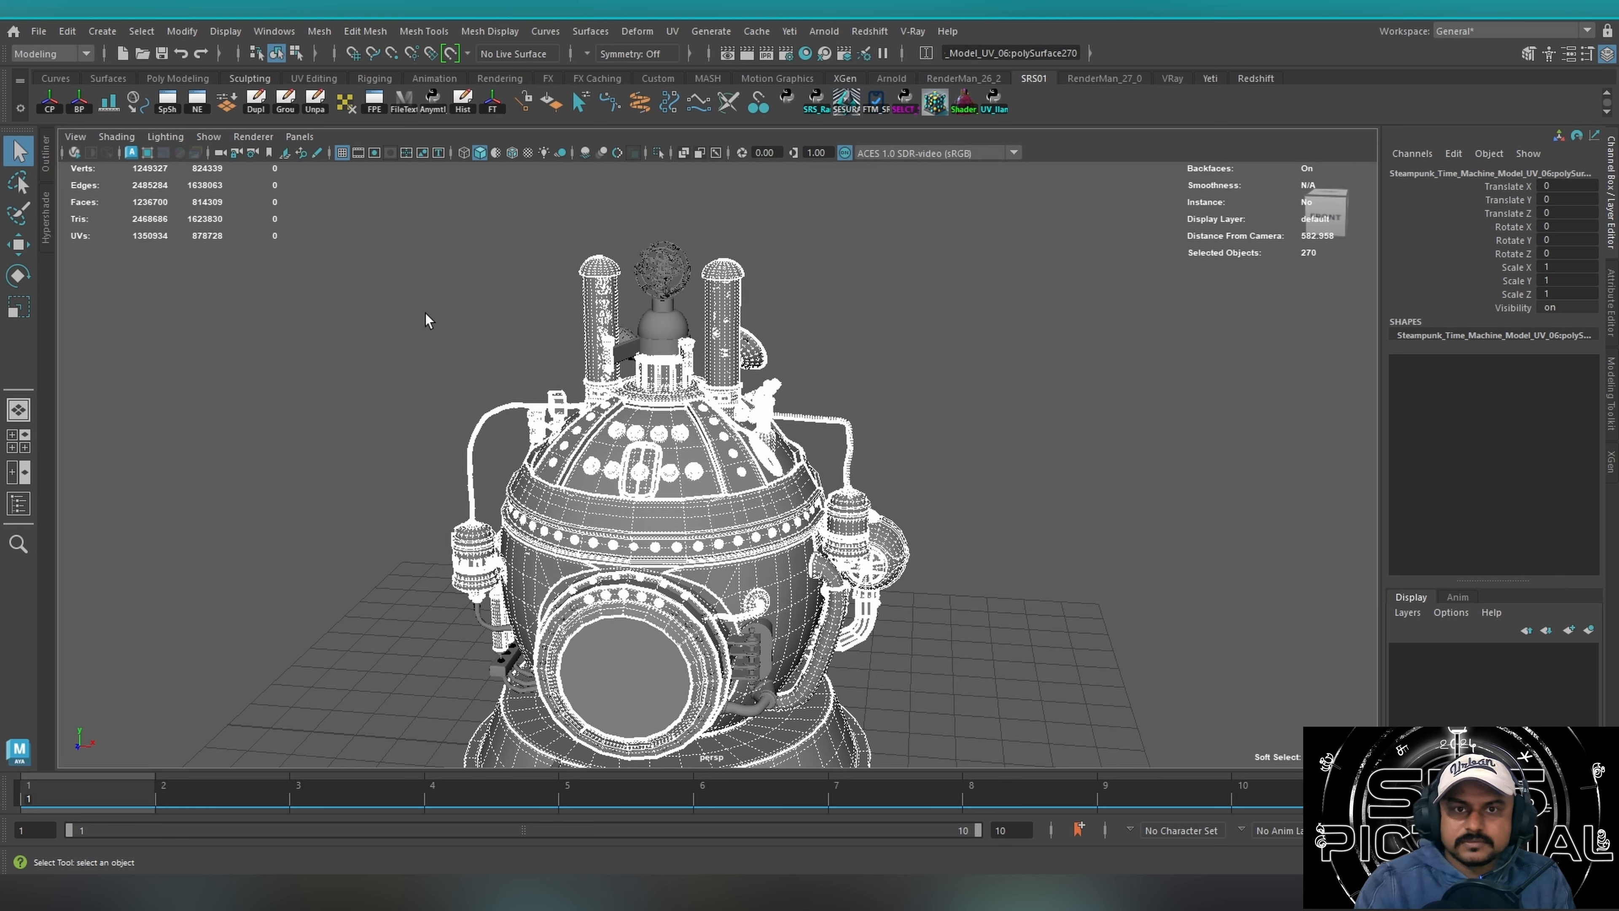
{"action": "scroll", "coordinate": [517, 488], "scroll_direction": "down", "scroll_amount": 5}
{"action": "left_click_drag", "start_coordinate": [543, 445], "coordinate": [484, 440], "text": "alt"}
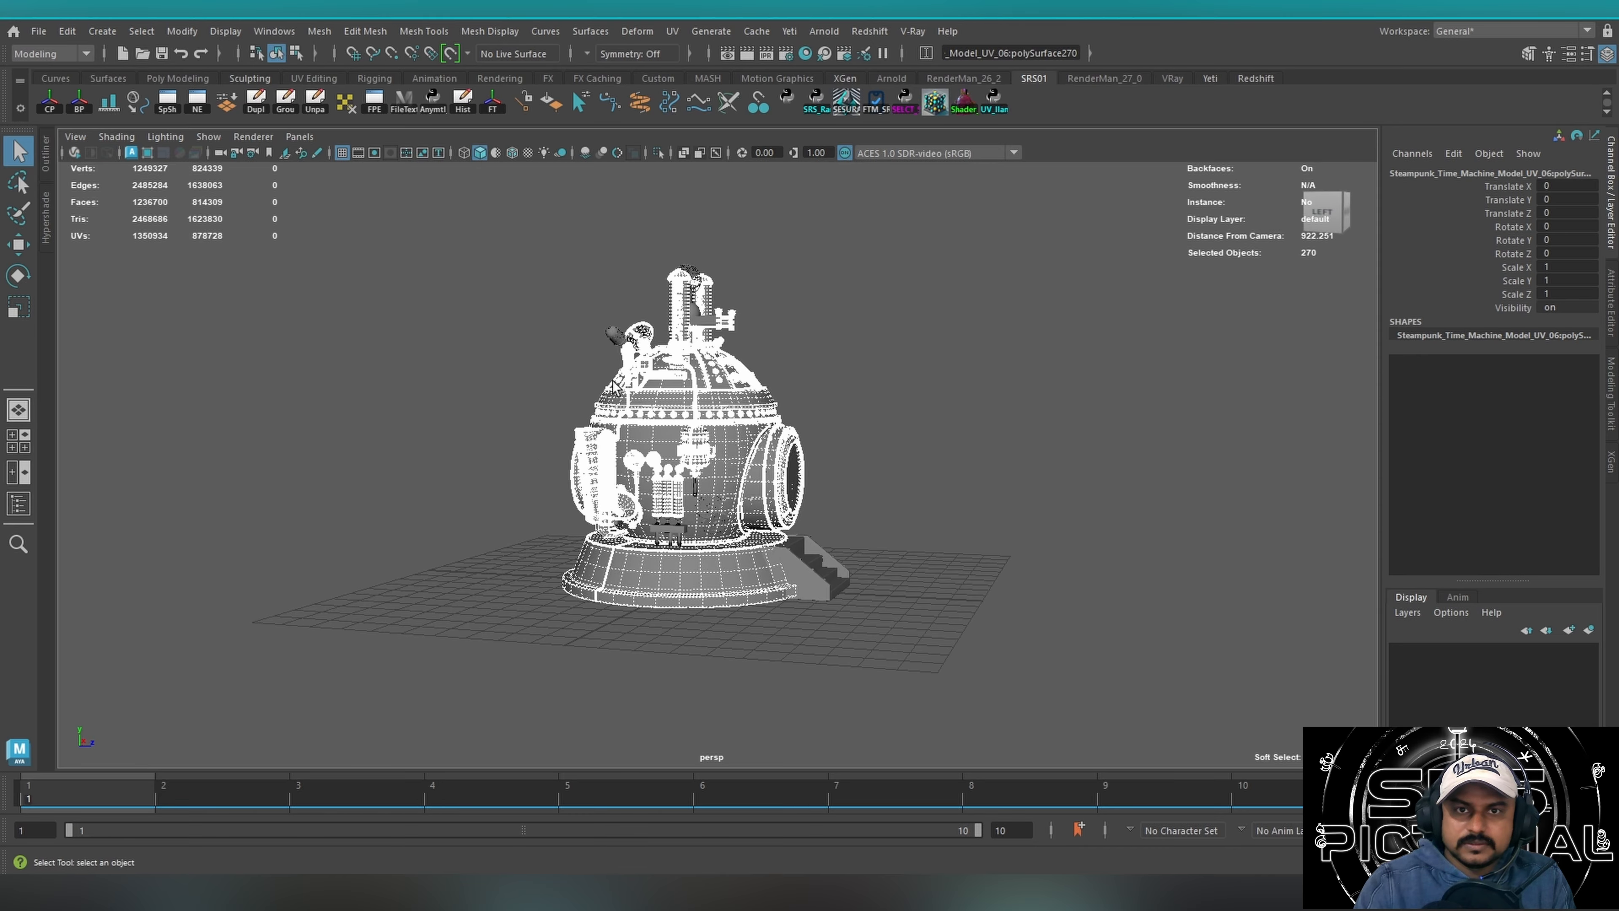
{"action": "left_click_drag", "start_coordinate": [455, 254], "coordinate": [1067, 749]}
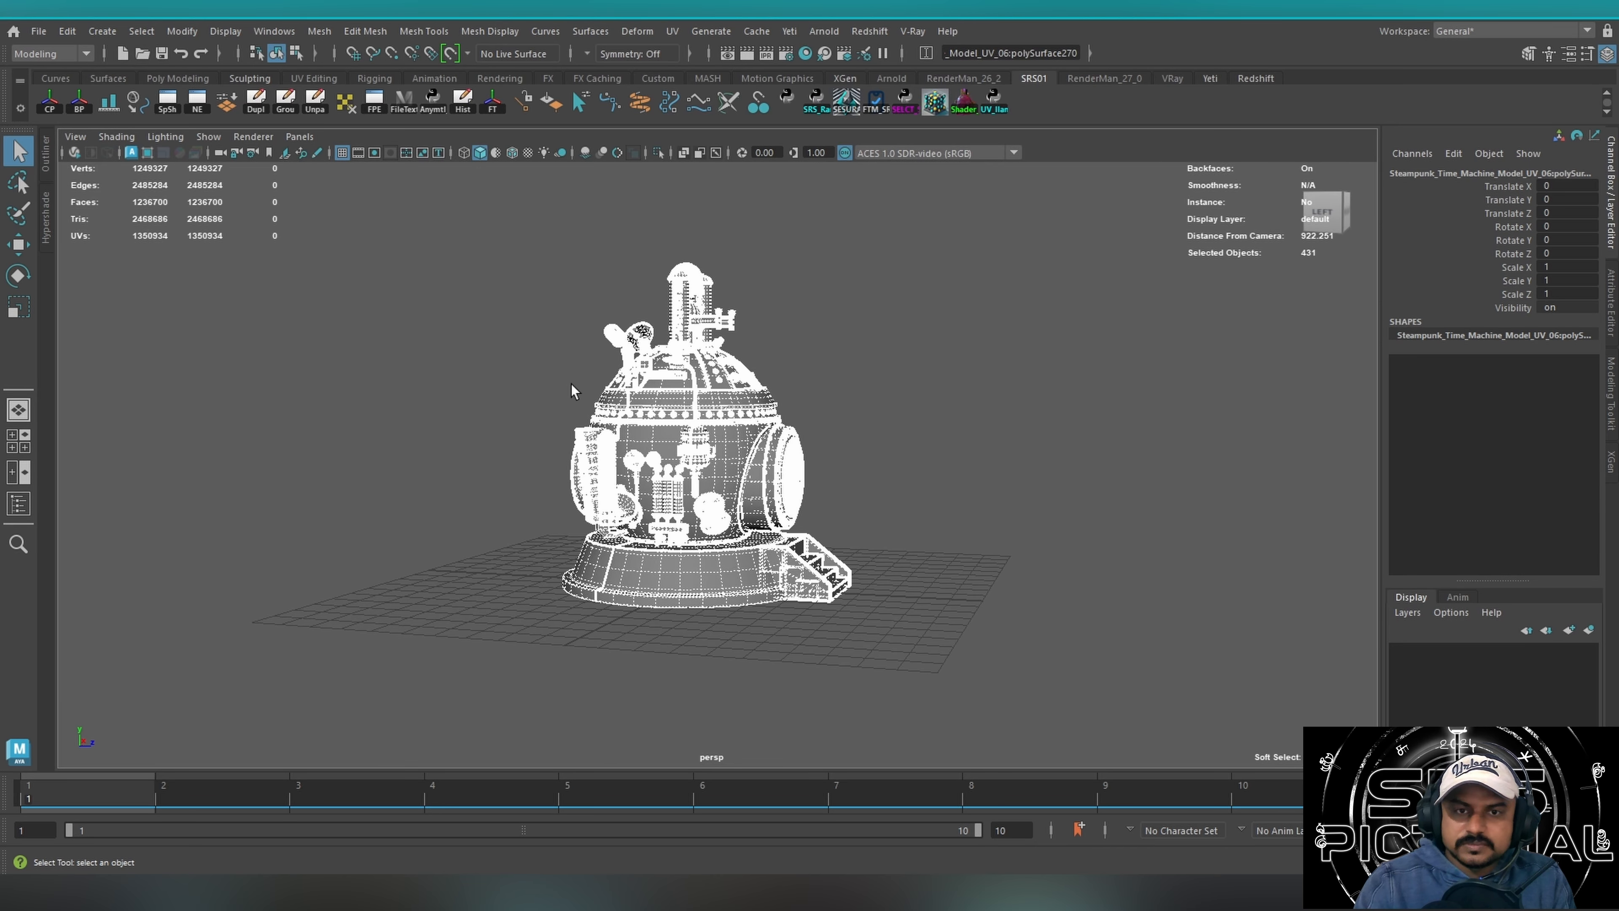
{"action": "left_click_drag", "start_coordinate": [572, 391], "coordinate": [446, 408], "text": "alt"}
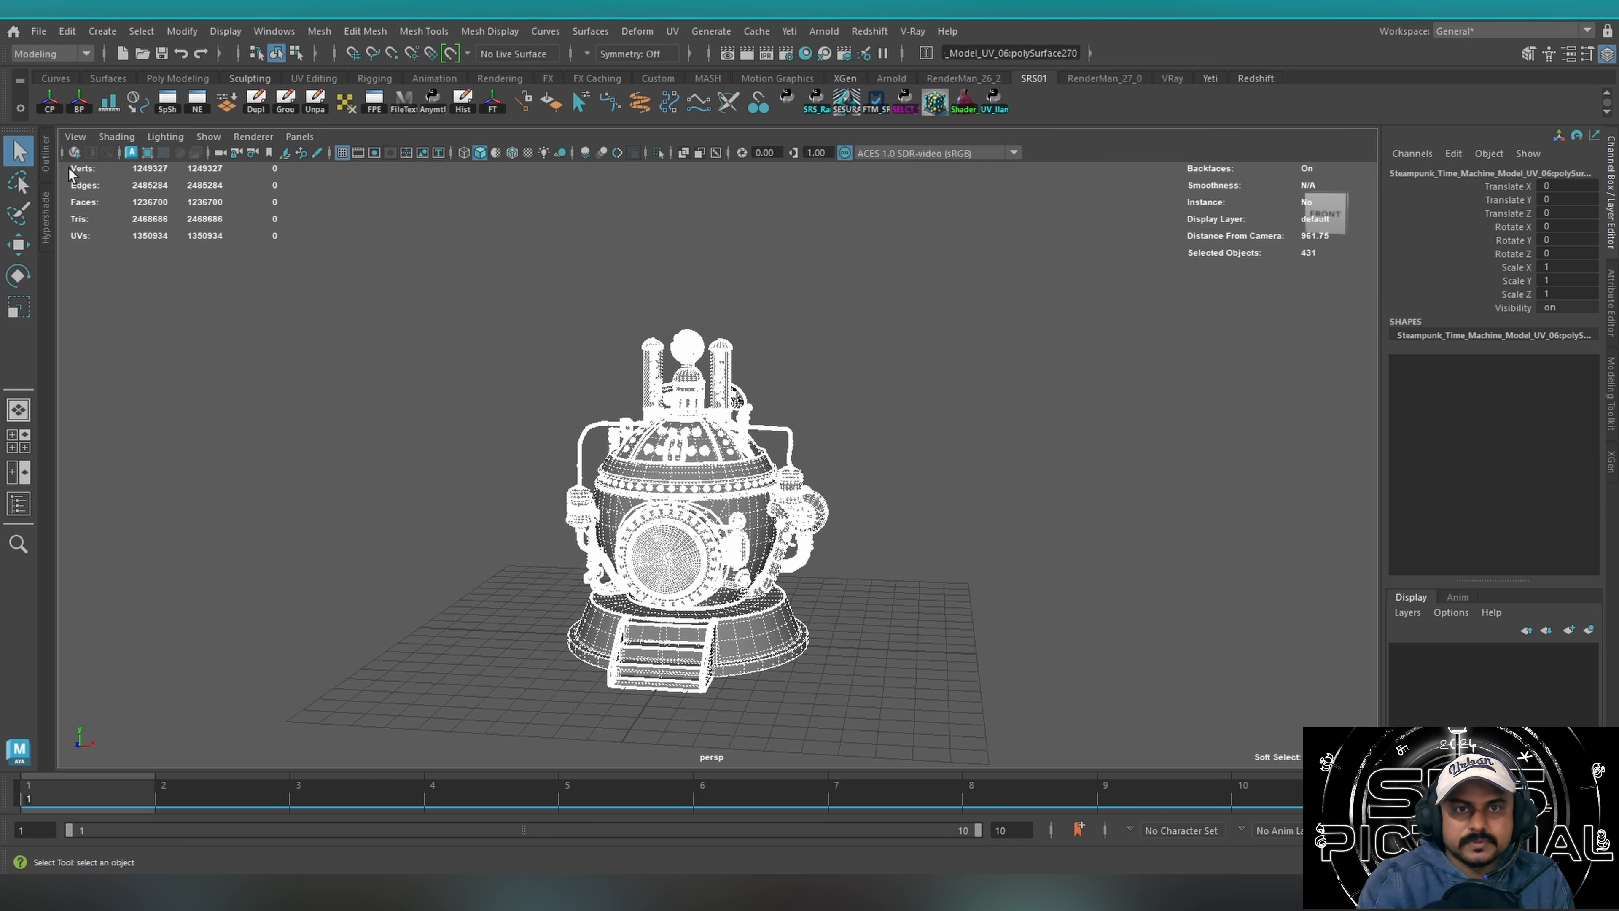
{"action": "left_click", "coordinate": [50, 167]}
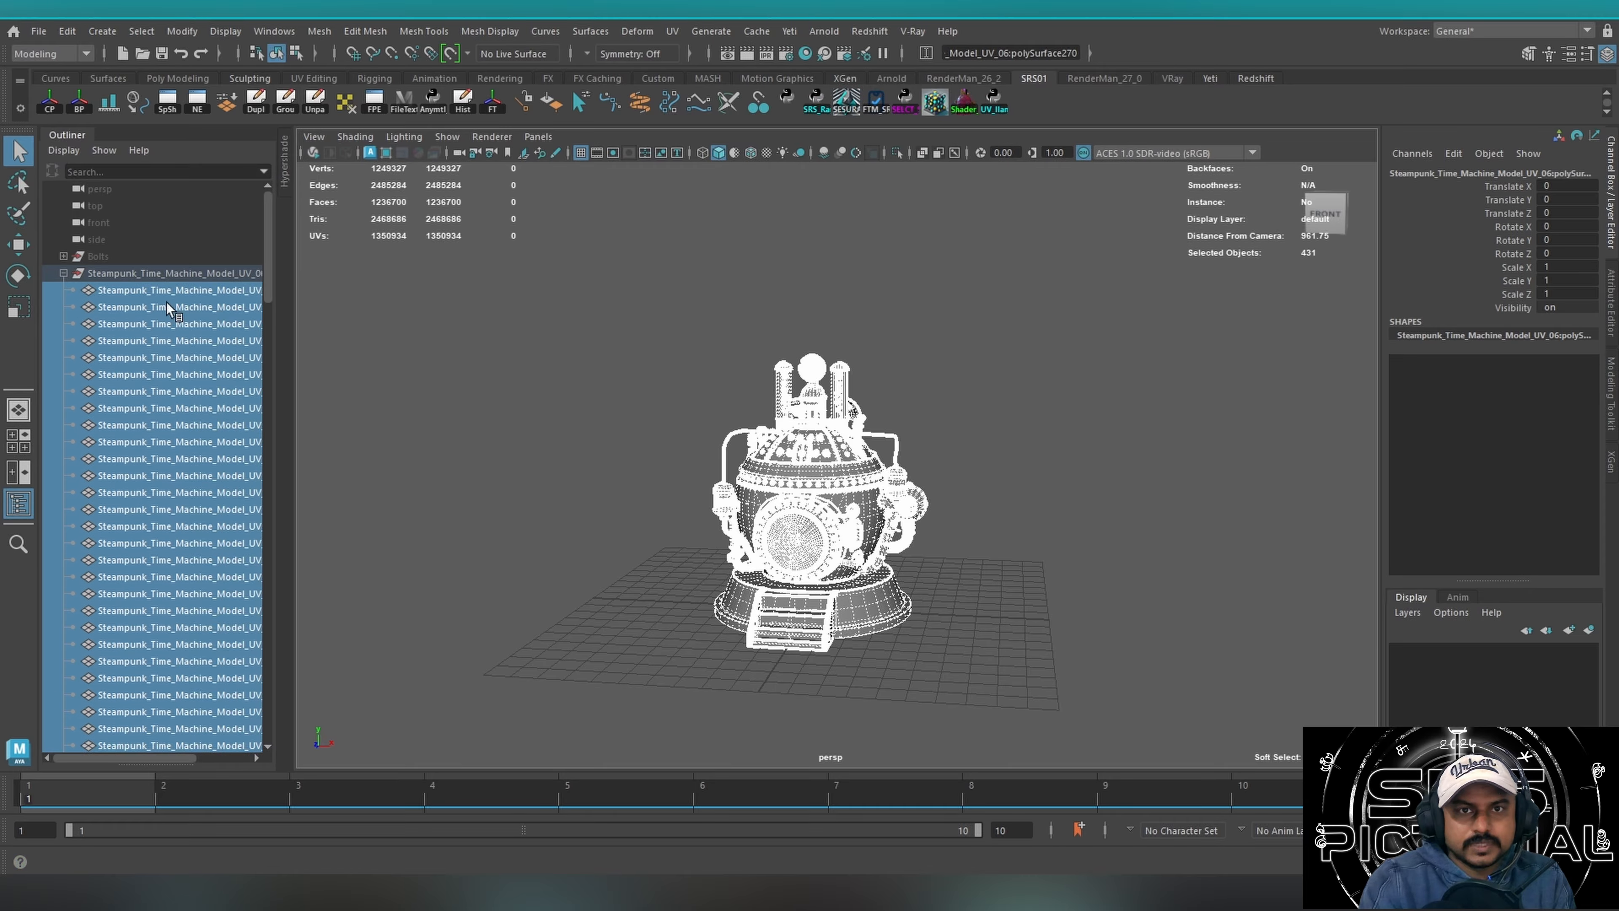
{"action": "left_click_drag", "start_coordinate": [274, 309], "coordinate": [426, 309]}
Clear the selection, select one rivet on the band around the body, and examine it from several angles.
{"action": "left_click_drag", "start_coordinate": [1097, 421], "coordinate": [995, 414], "text": "alt"}
{"action": "right_click_drag", "start_coordinate": [994, 414], "coordinate": [1269, 396], "text": "alt"}
{"action": "left_click_drag", "start_coordinate": [893, 414], "coordinate": [1007, 434], "text": "alt"}
{"action": "right_click_drag", "start_coordinate": [1007, 434], "coordinate": [1141, 459], "text": "alt"}
{"action": "middle_click_drag", "start_coordinate": [715, 460], "coordinate": [845, 443], "text": "alt"}
{"action": "left_click_drag", "start_coordinate": [844, 443], "coordinate": [724, 443], "text": "alt"}
{"action": "middle_click_drag", "start_coordinate": [724, 444], "coordinate": [780, 432], "text": "alt"}
{"action": "left_click", "coordinate": [580, 420]}
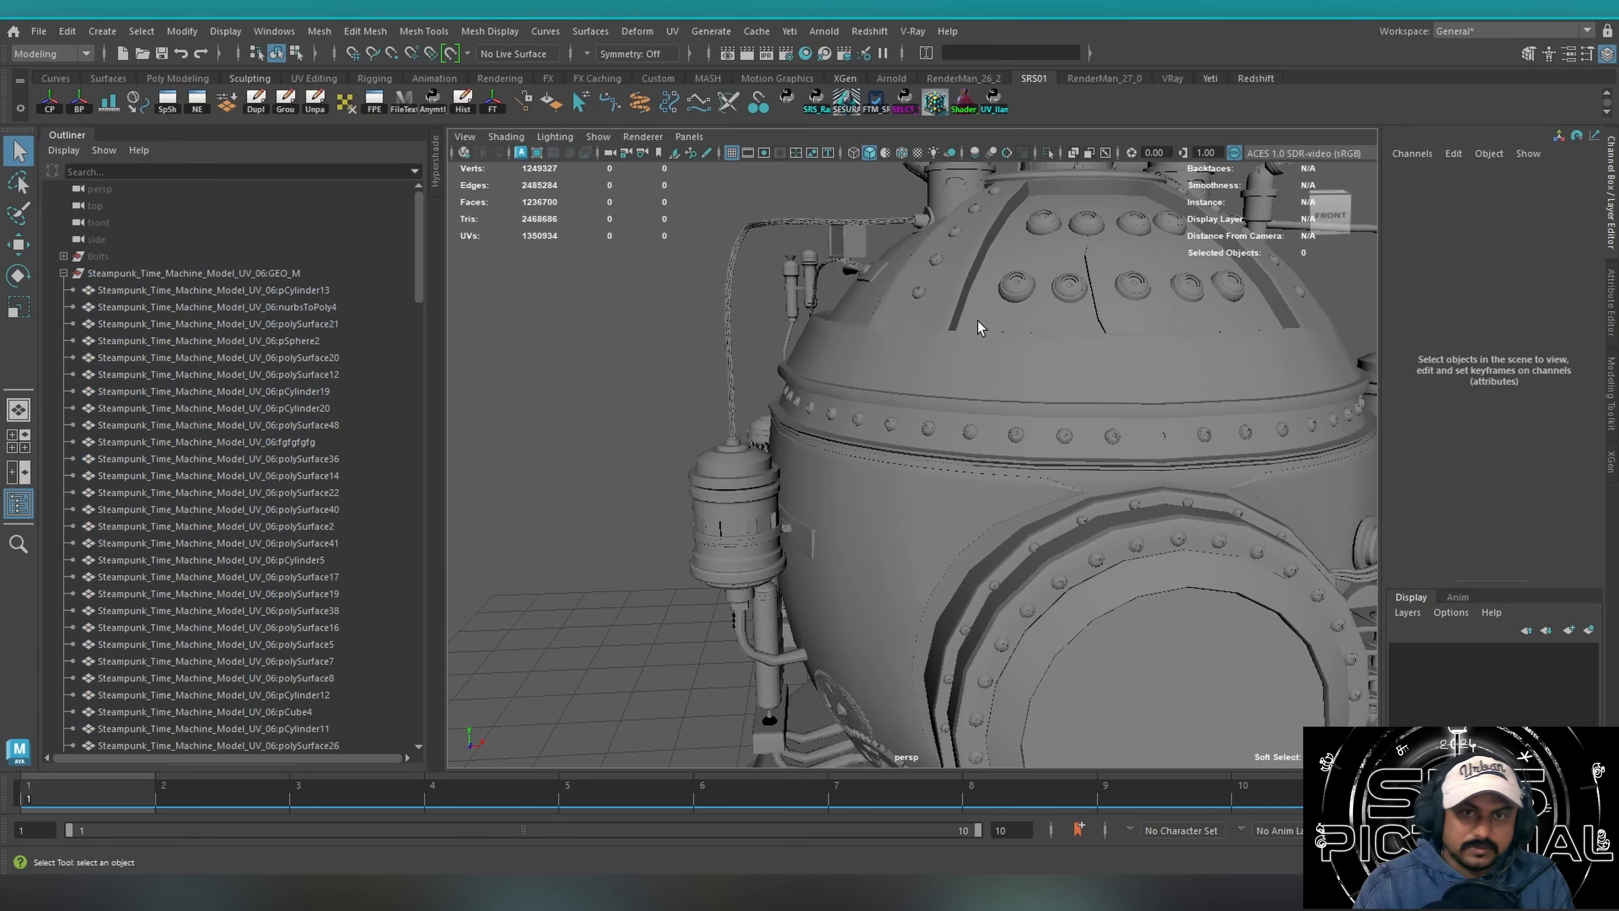
{"action": "left_click", "coordinate": [891, 425]}
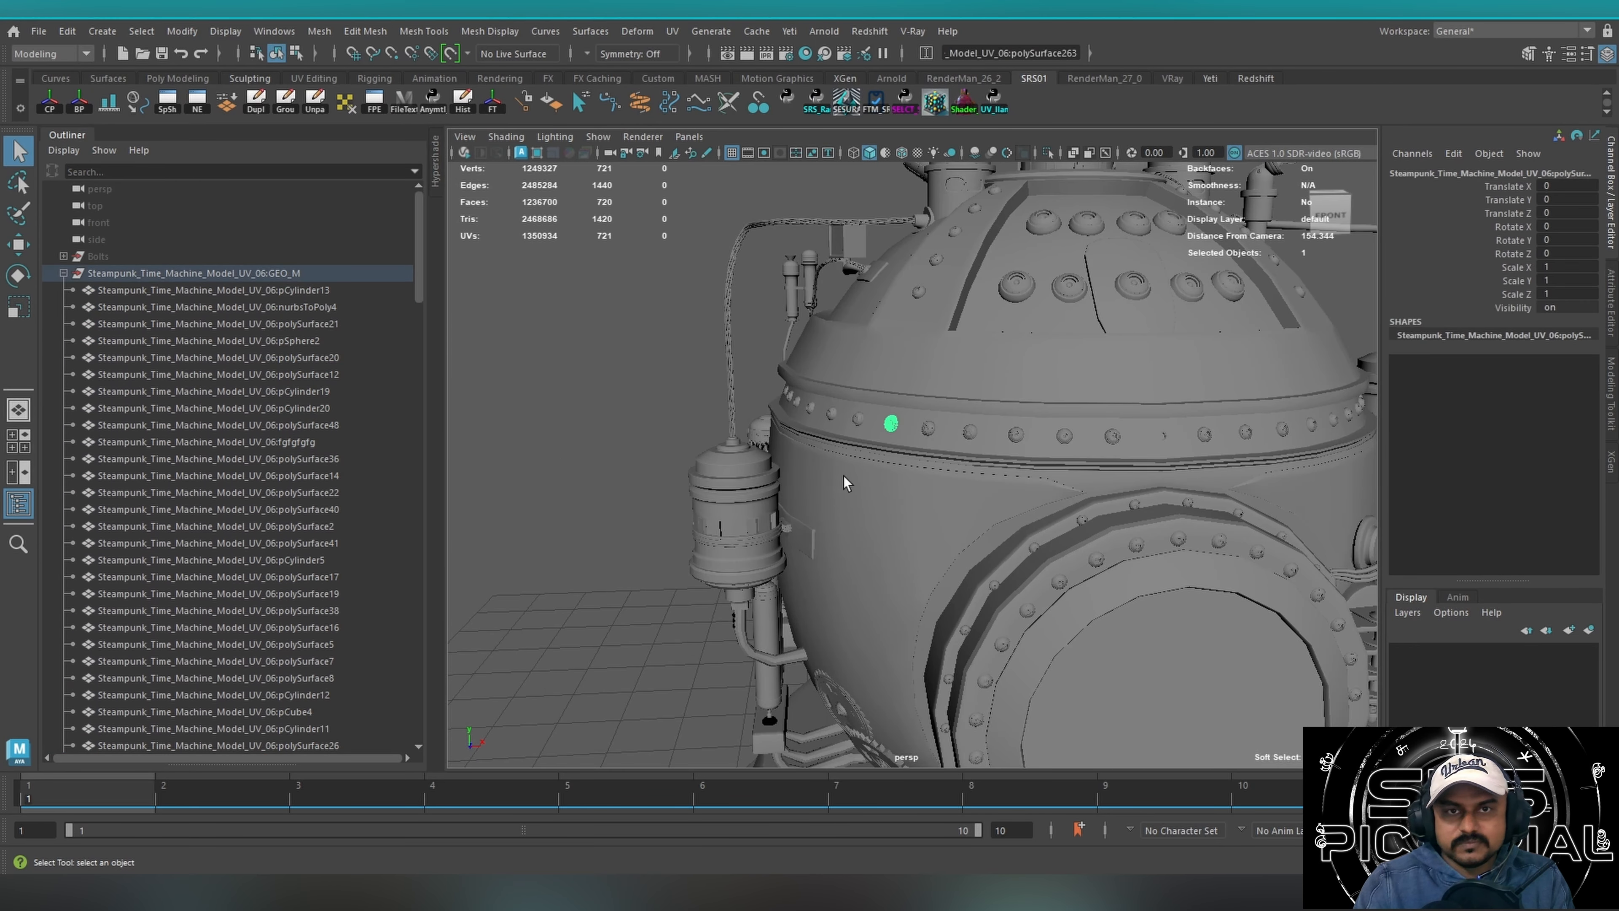
{"action": "right_click_drag", "start_coordinate": [902, 438], "coordinate": [589, 416], "text": "alt"}
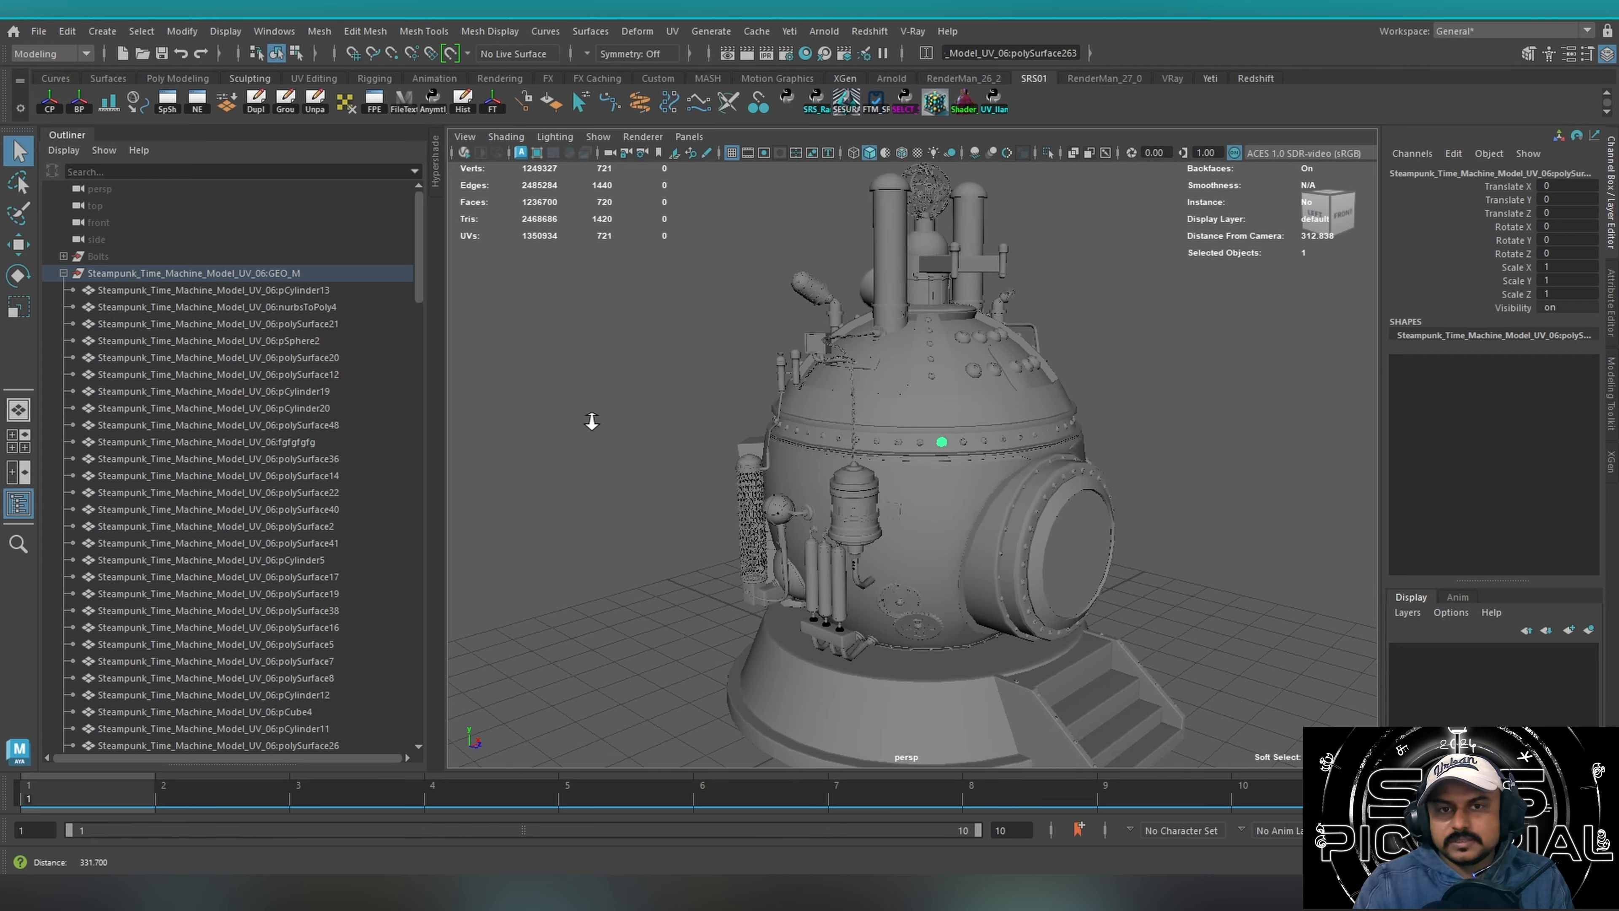
{"action": "left_click_drag", "start_coordinate": [589, 416], "coordinate": [788, 458], "text": "alt"}
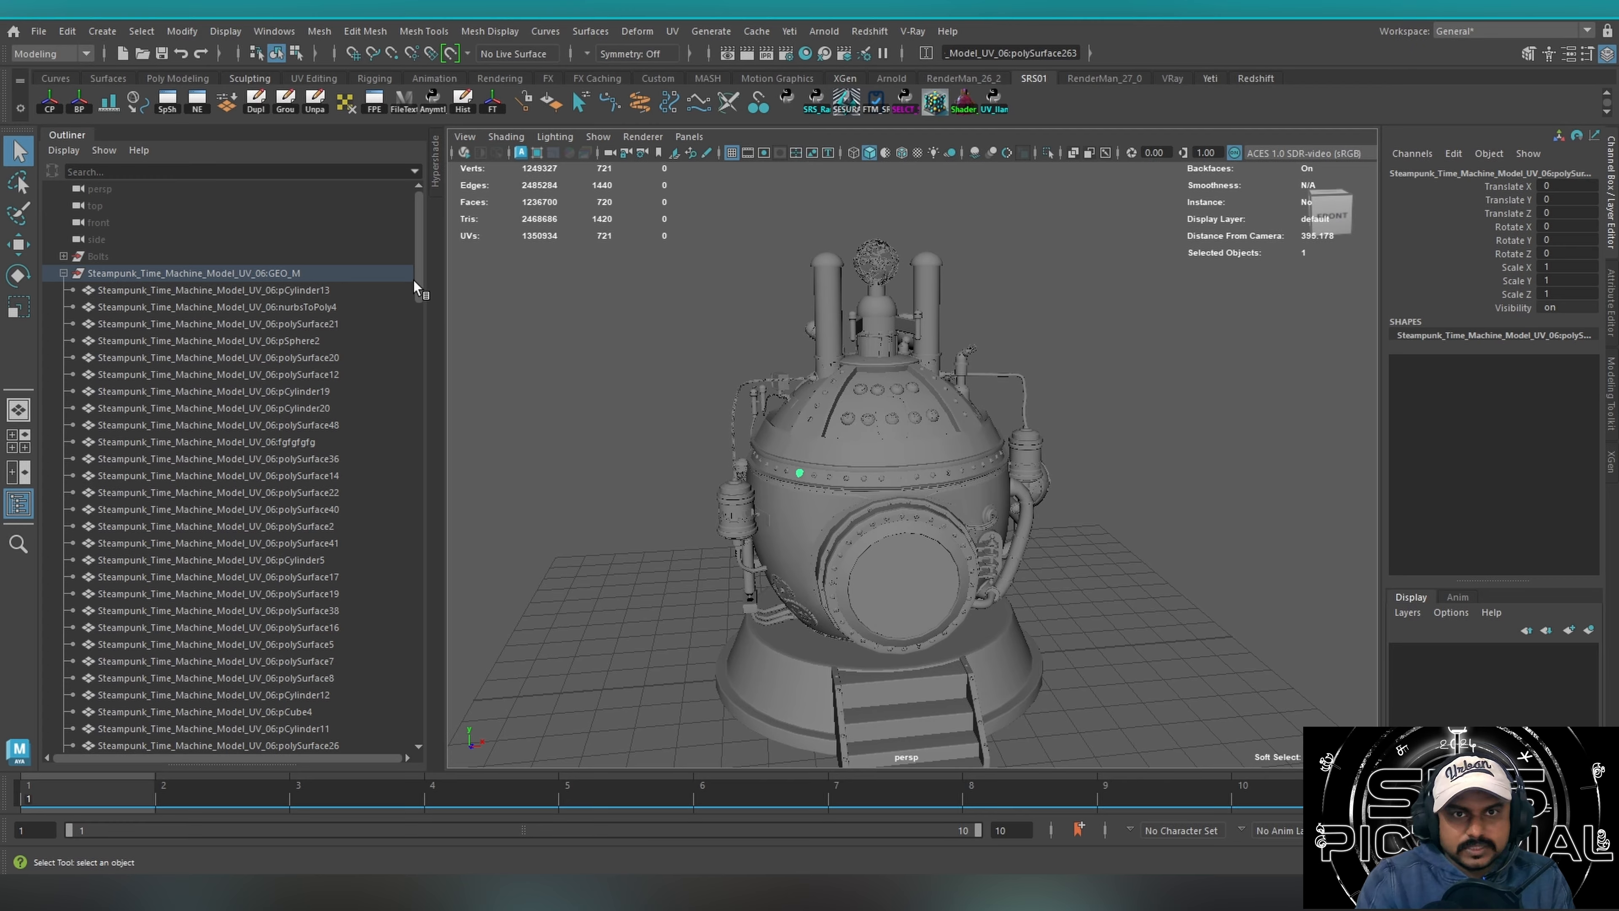
Select another rivet on the band above the round door and reveal it in the Outliner.
{"action": "left_click_drag", "start_coordinate": [412, 288], "coordinate": [404, 421]}
{"action": "left_click", "coordinate": [660, 475]}
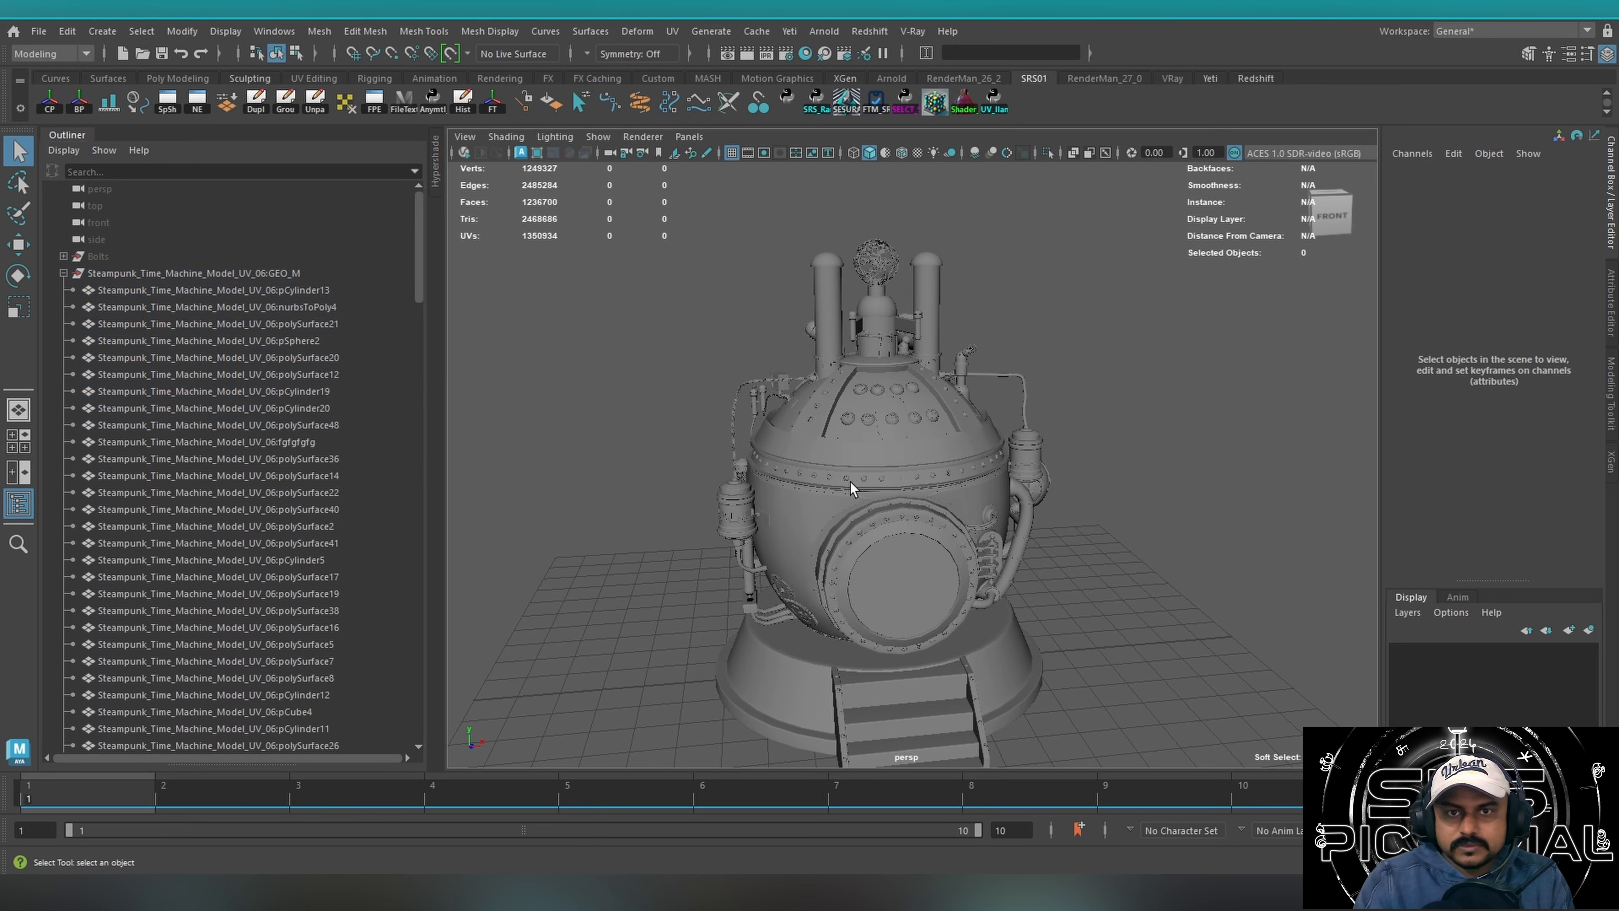
{"action": "left_click", "coordinate": [845, 479]}
{"action": "key", "text": "f"}
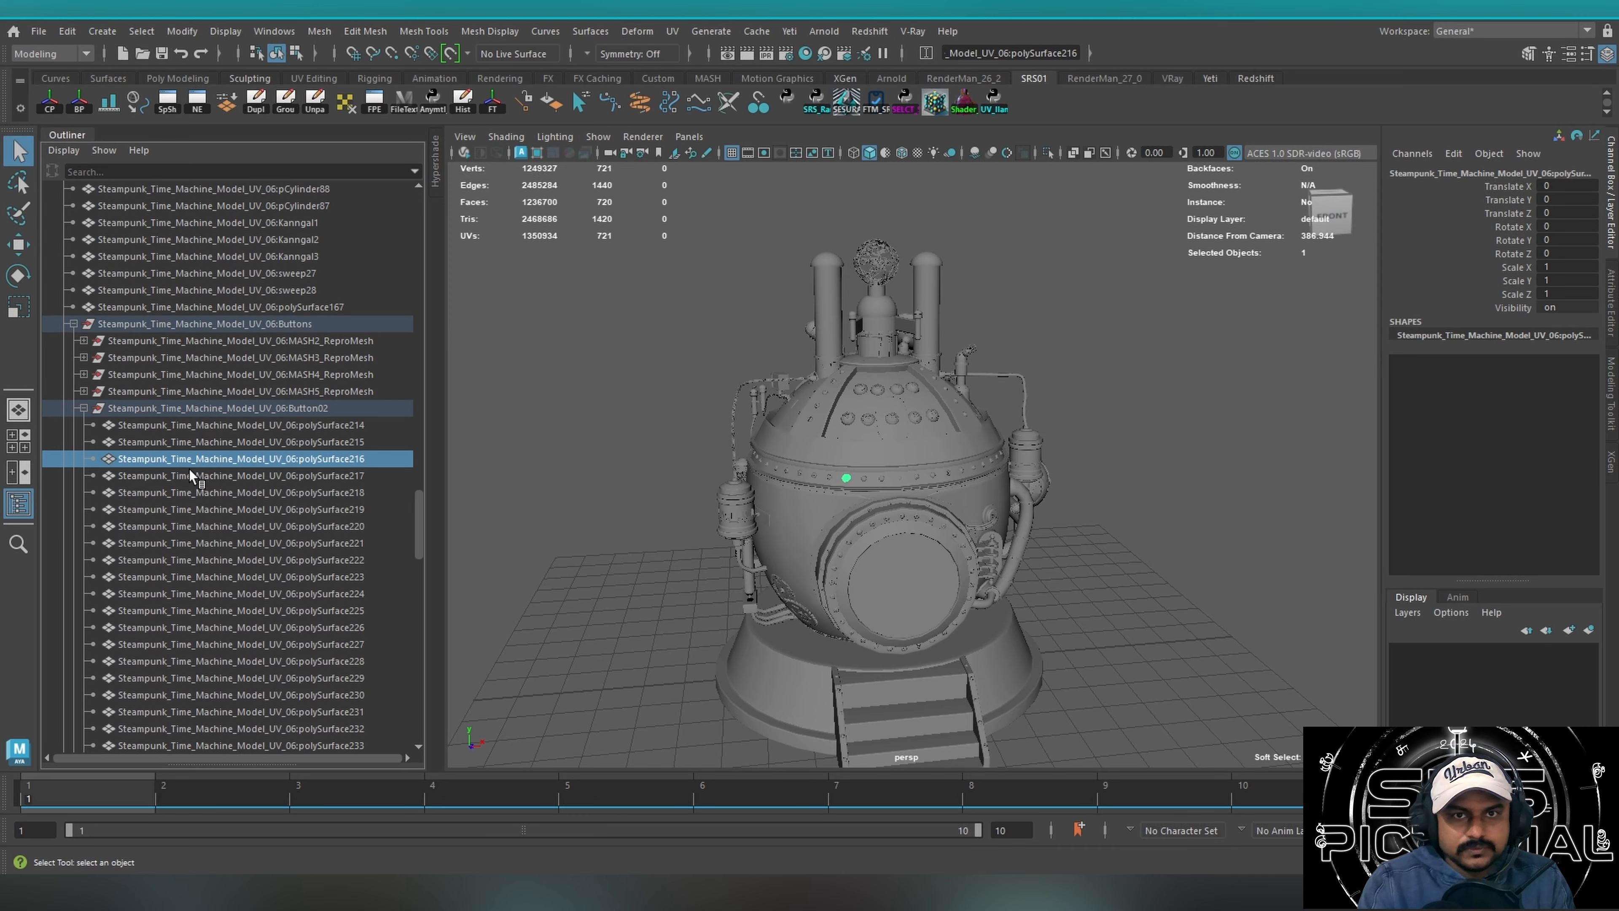
Switch the input line to Select by name, keeping the band rivet selected.
{"action": "left_click", "coordinate": [925, 53]}
{"action": "left_click", "coordinate": [997, 123]}
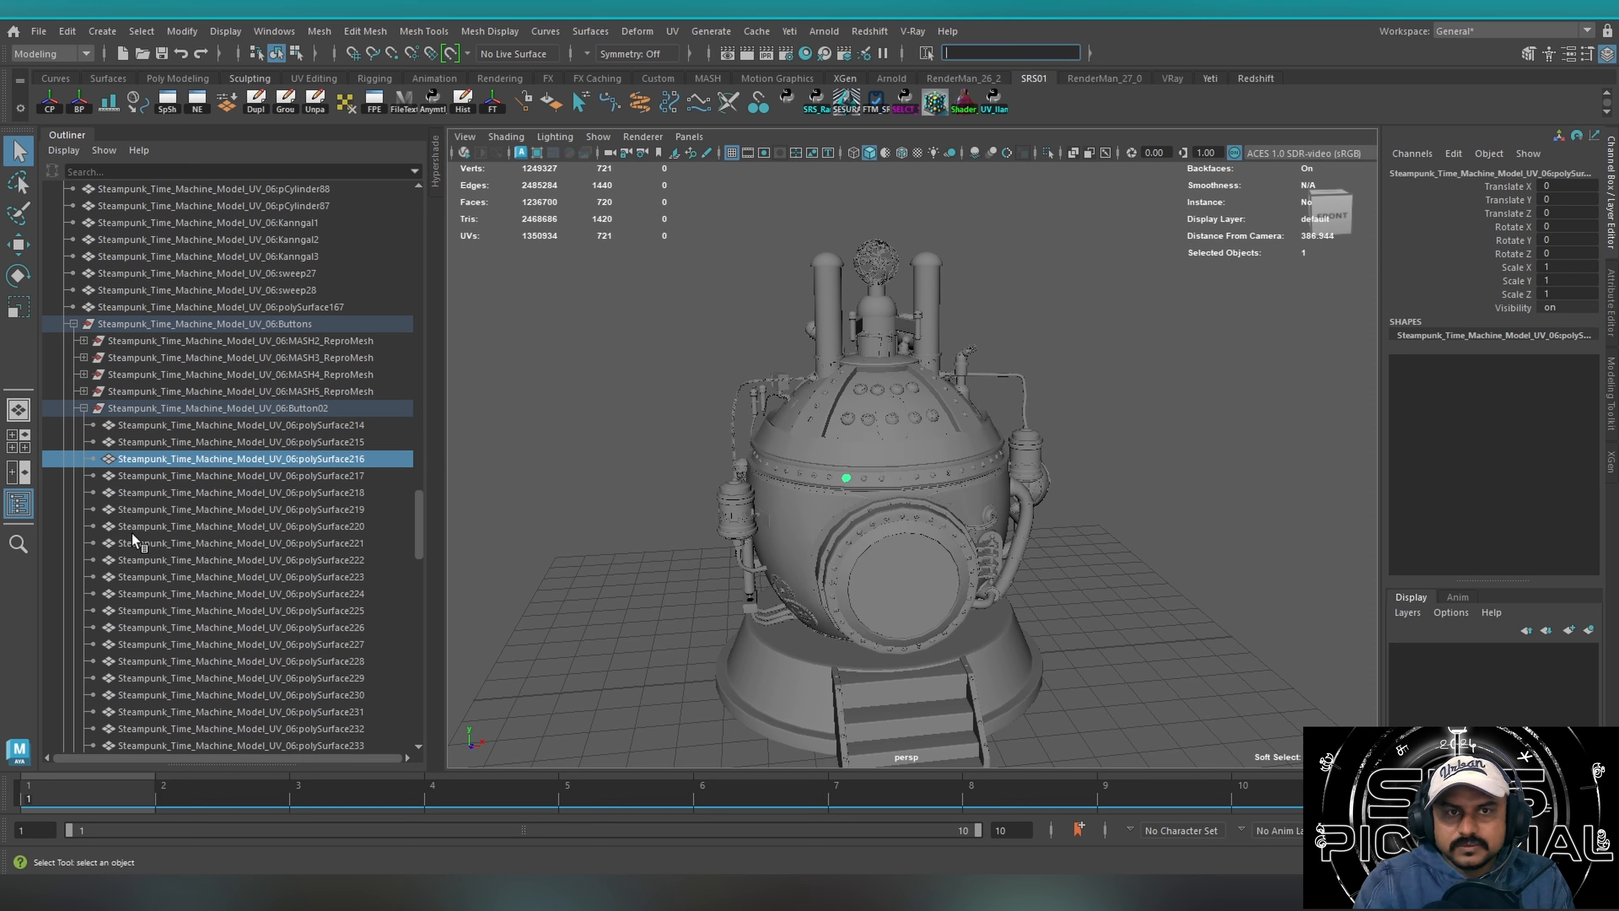
{"action": "left_click", "coordinate": [185, 476]}
{"action": "key", "text": "Up"}
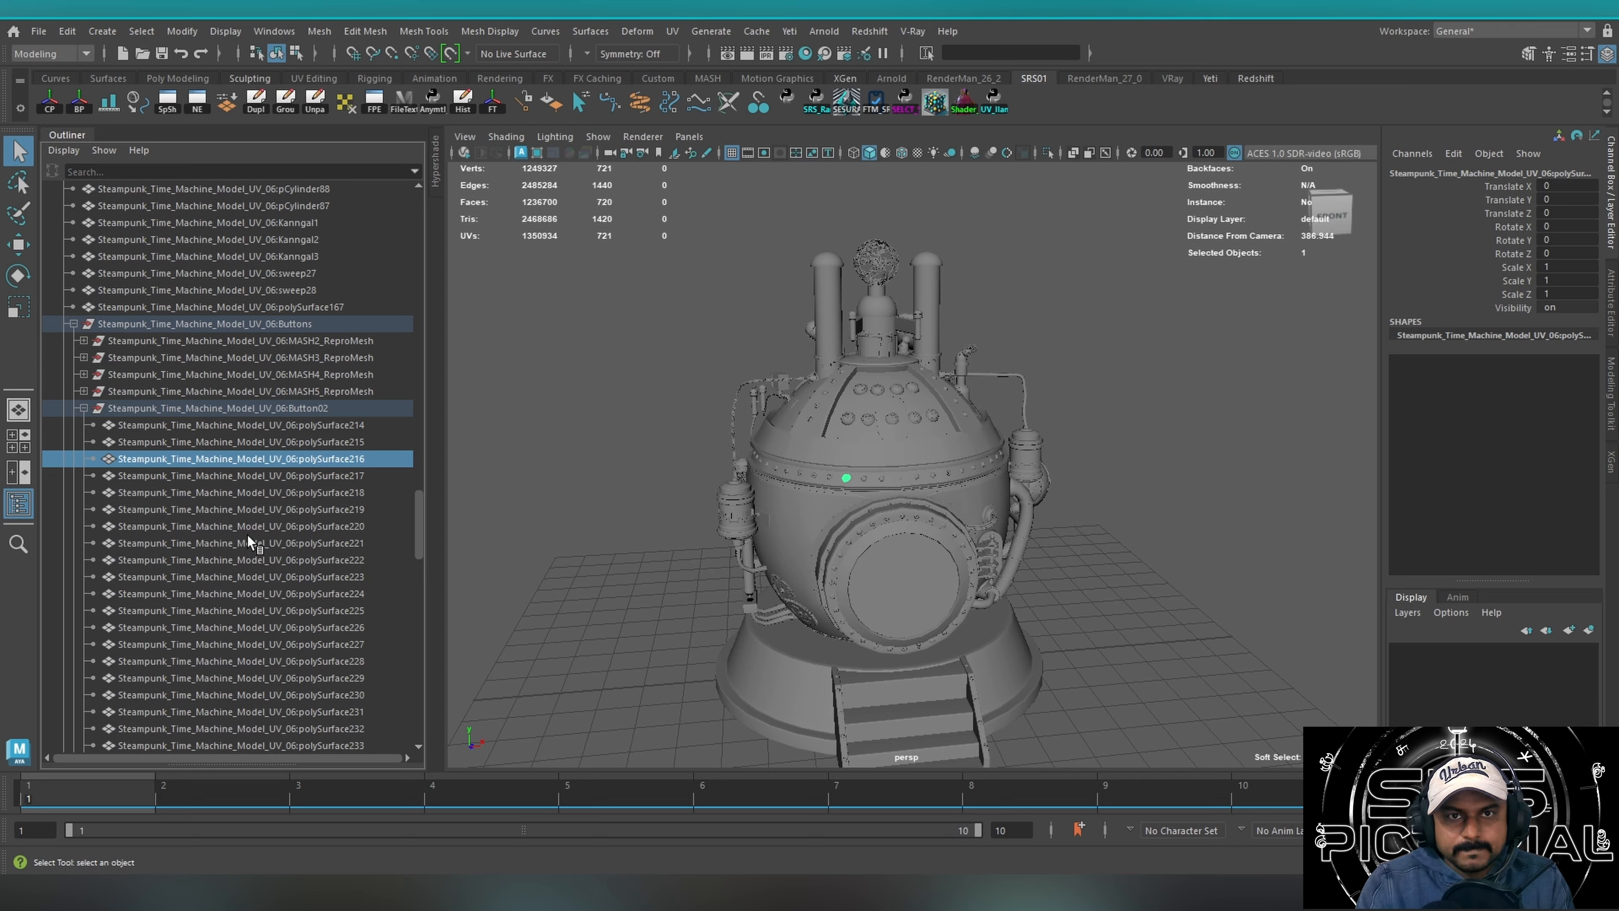
Search the scene by name for sweep*, taking the base word from the sweep28 object, and keep Select by name active.
{"action": "double_click", "coordinate": [277, 290]}
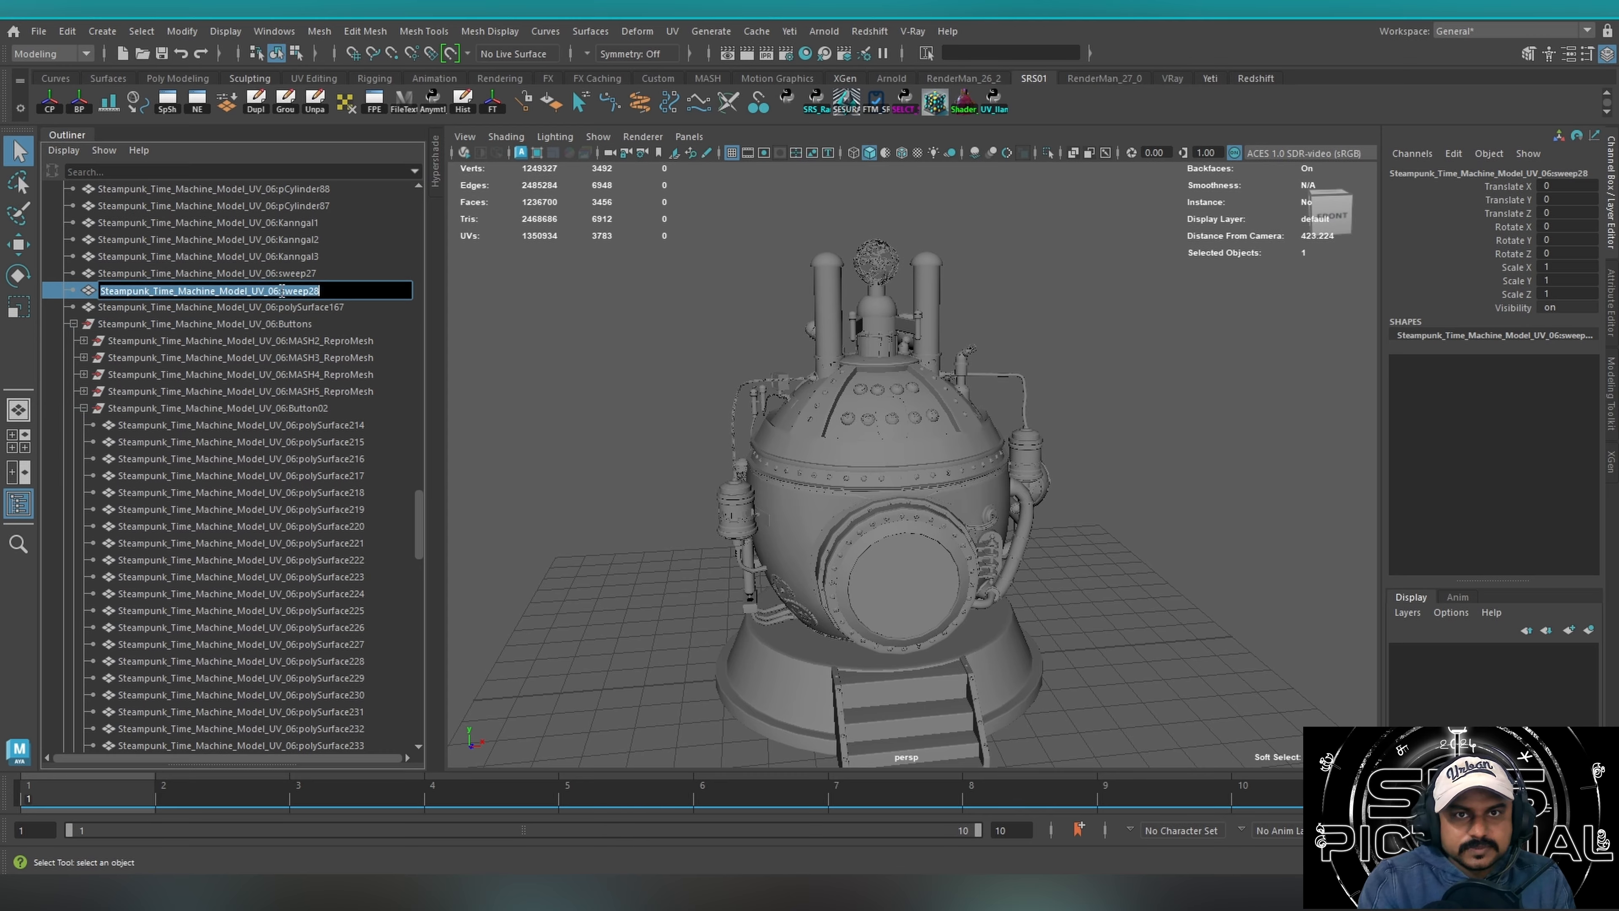
{"action": "left_click", "coordinate": [286, 292]}
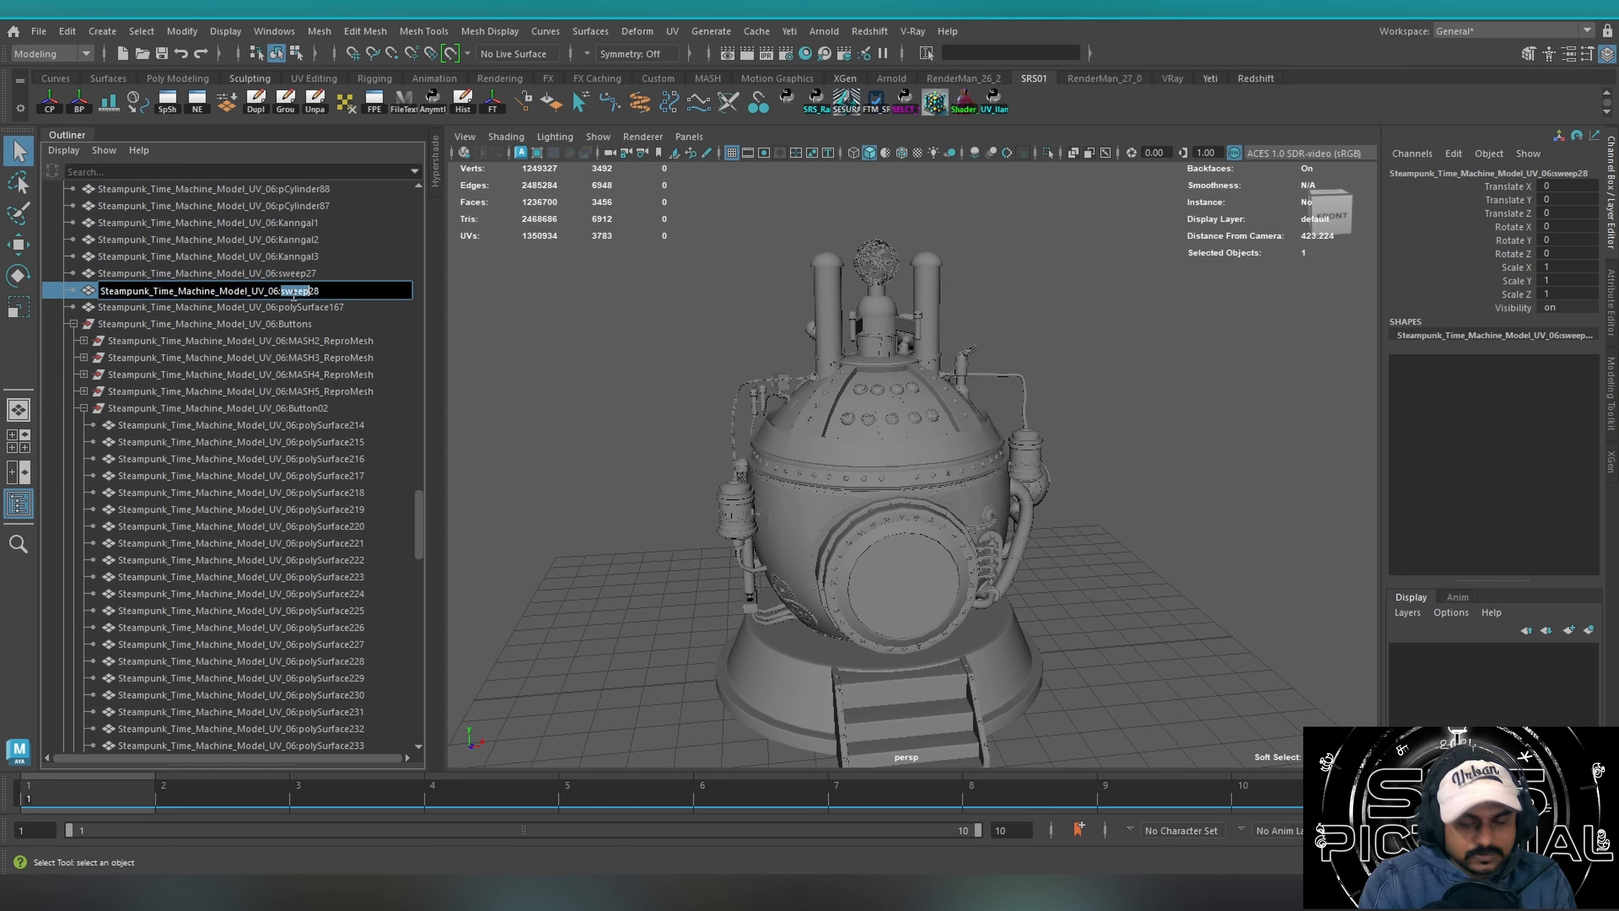
{"action": "left_click", "coordinate": [977, 52]}
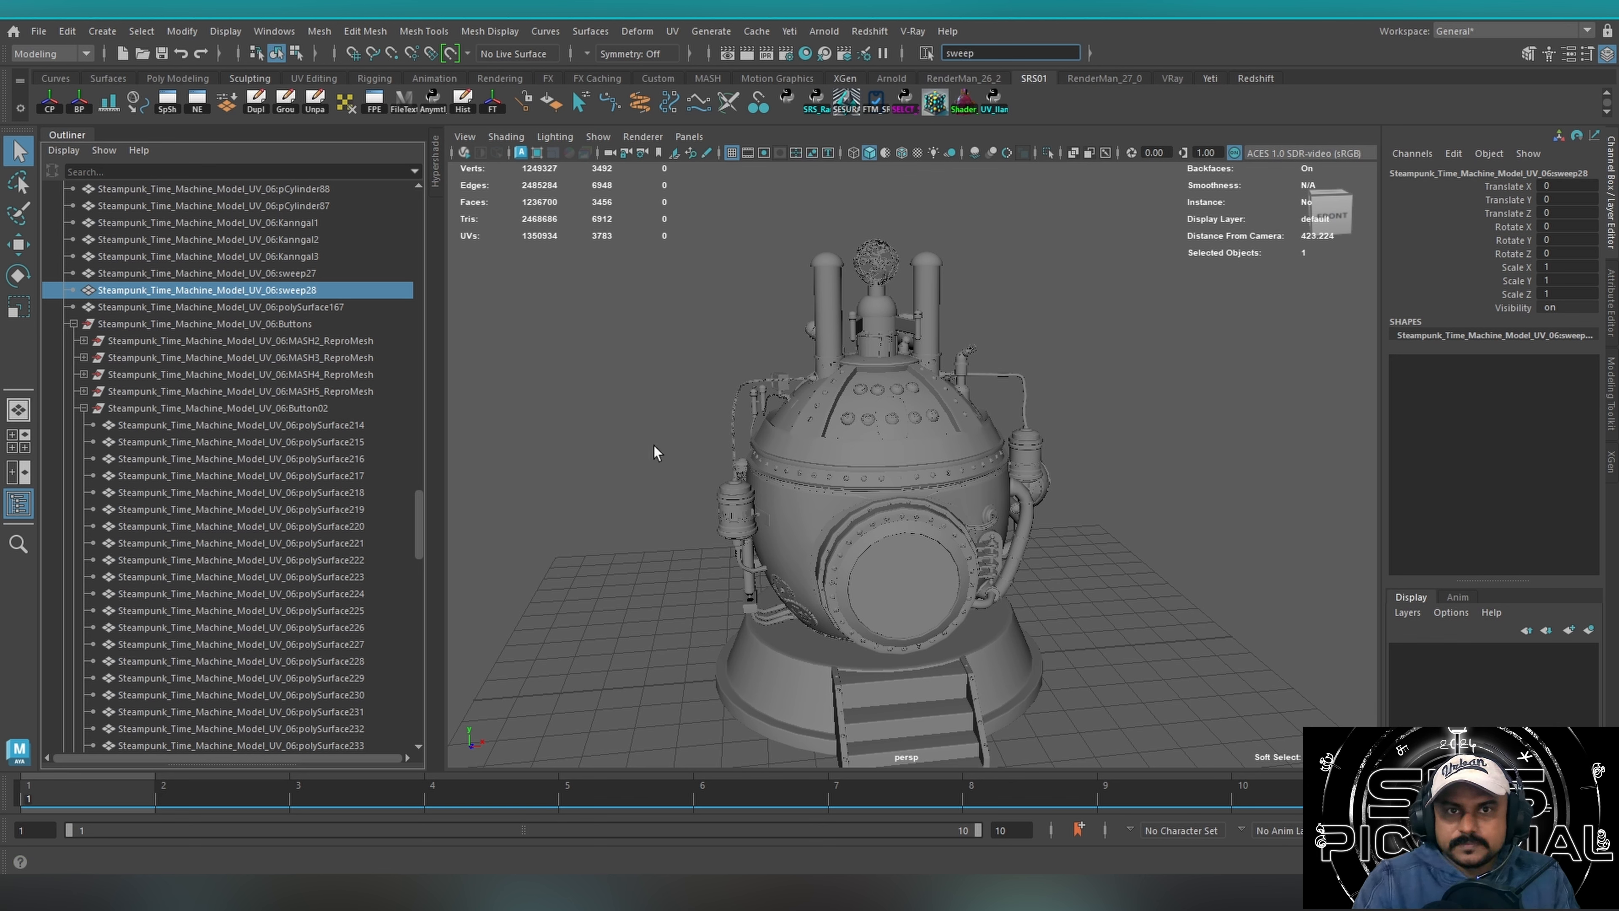
{"action": "type", "text": "sweep"}
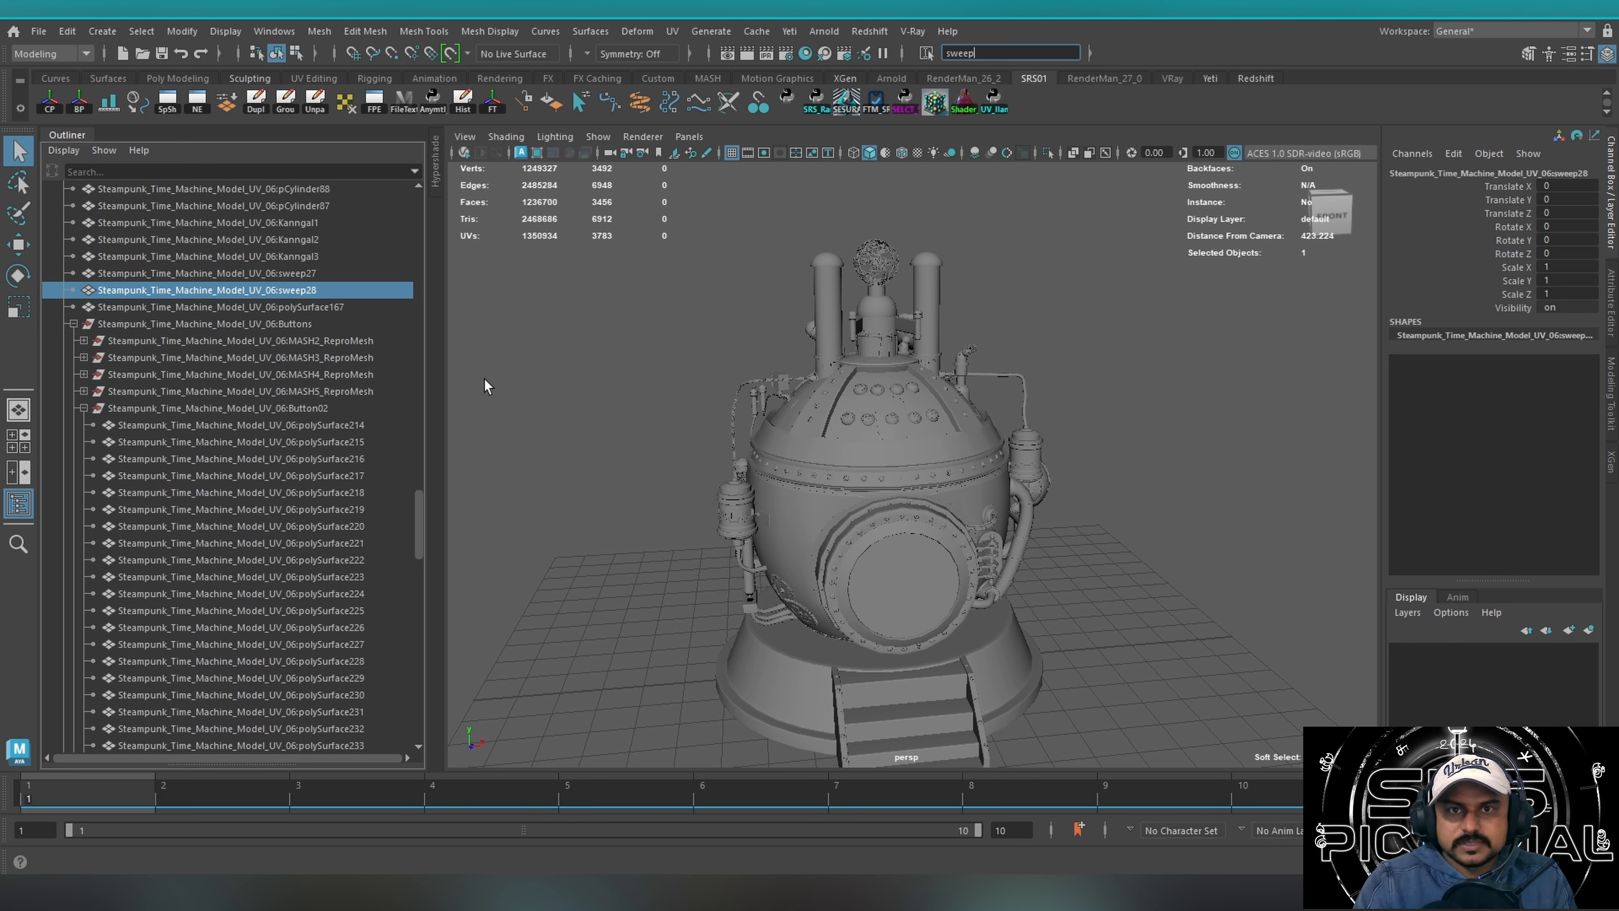
{"action": "type", "text": "*"}
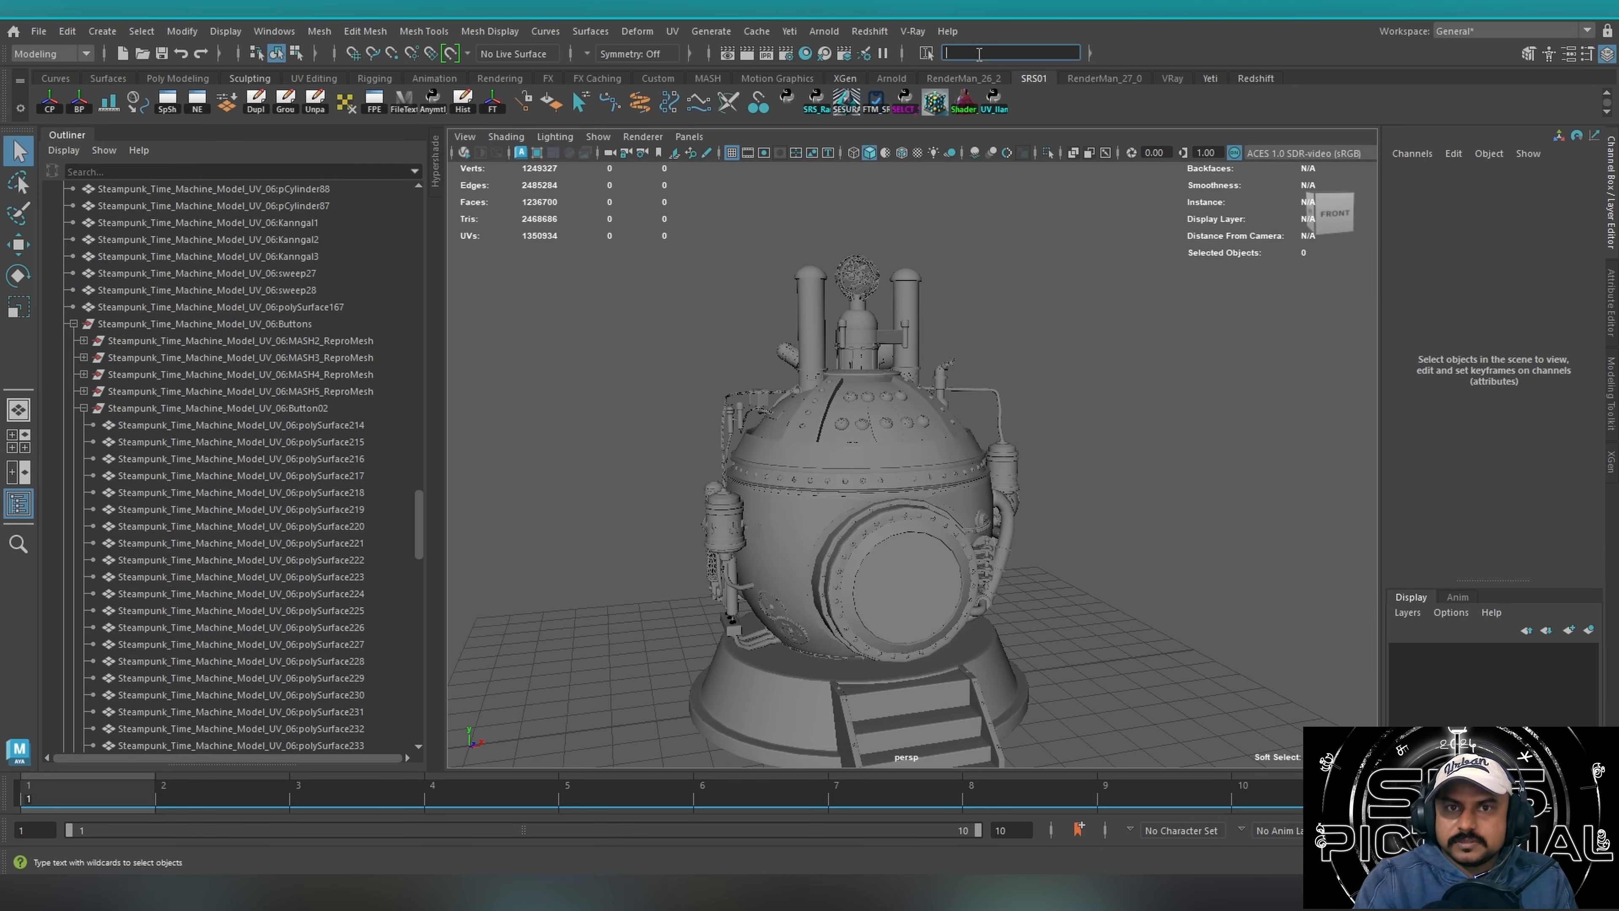
{"action": "left_click", "coordinate": [932, 57]}
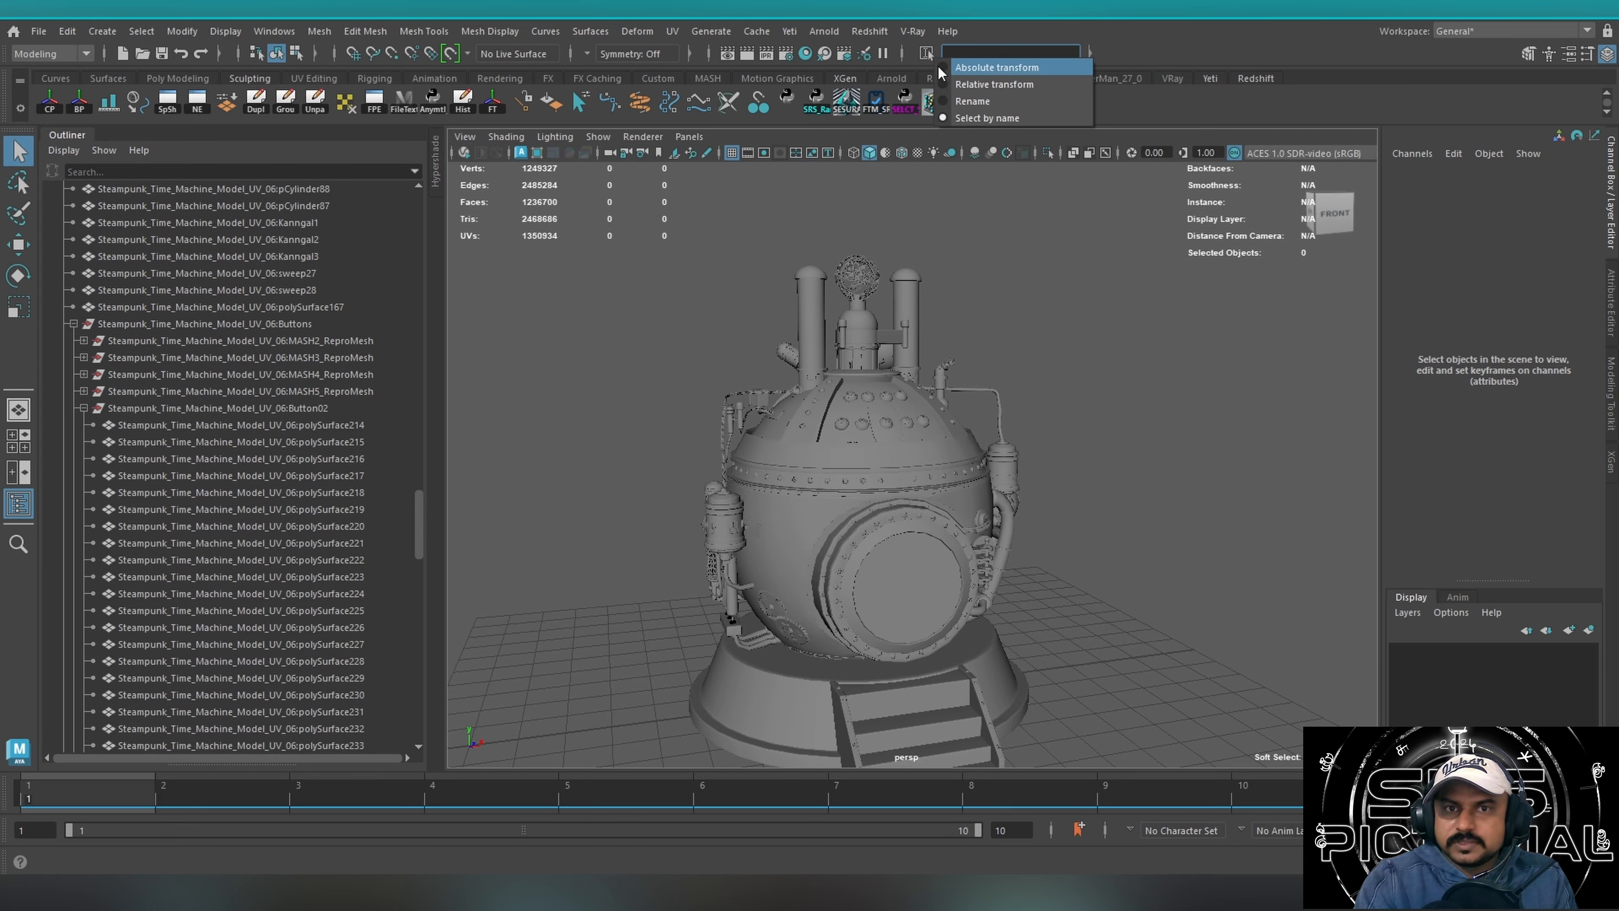
{"action": "left_click", "coordinate": [1005, 118]}
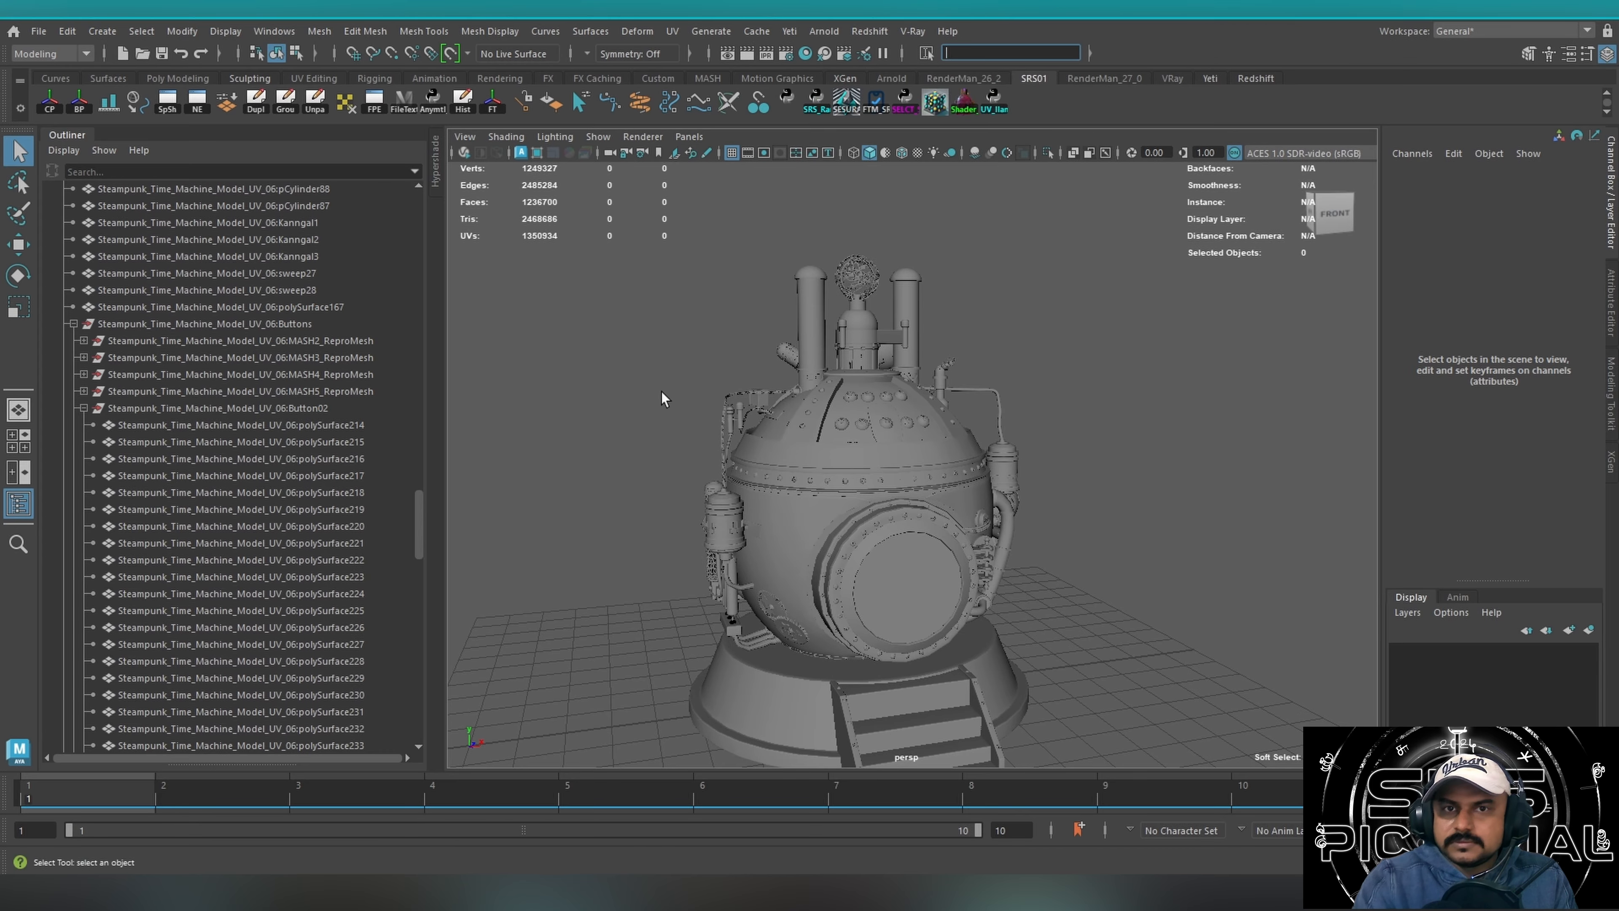
Select one rivet on the band around the body and examine it and its neighbours up close.
{"action": "left_click_drag", "start_coordinate": [705, 426], "coordinate": [684, 423], "text": "alt"}
{"action": "left_click_drag", "start_coordinate": [1021, 465], "coordinate": [897, 482], "text": "alt"}
{"action": "scroll", "coordinate": [731, 478], "scroll_direction": "up", "scroll_amount": 5}
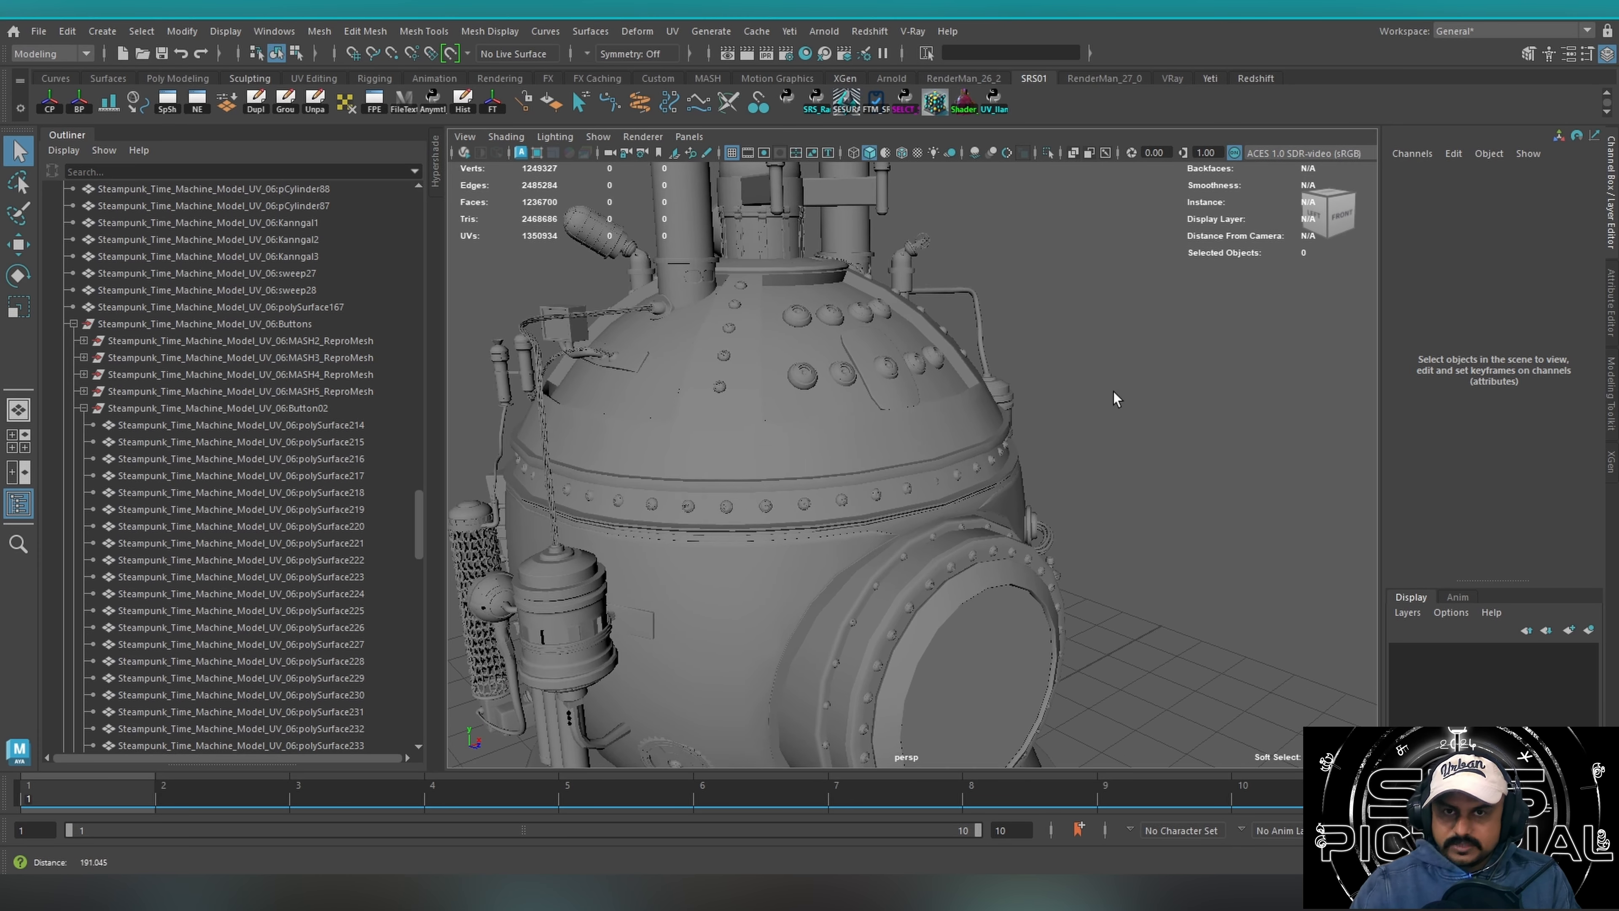
{"action": "left_click", "coordinate": [883, 459]}
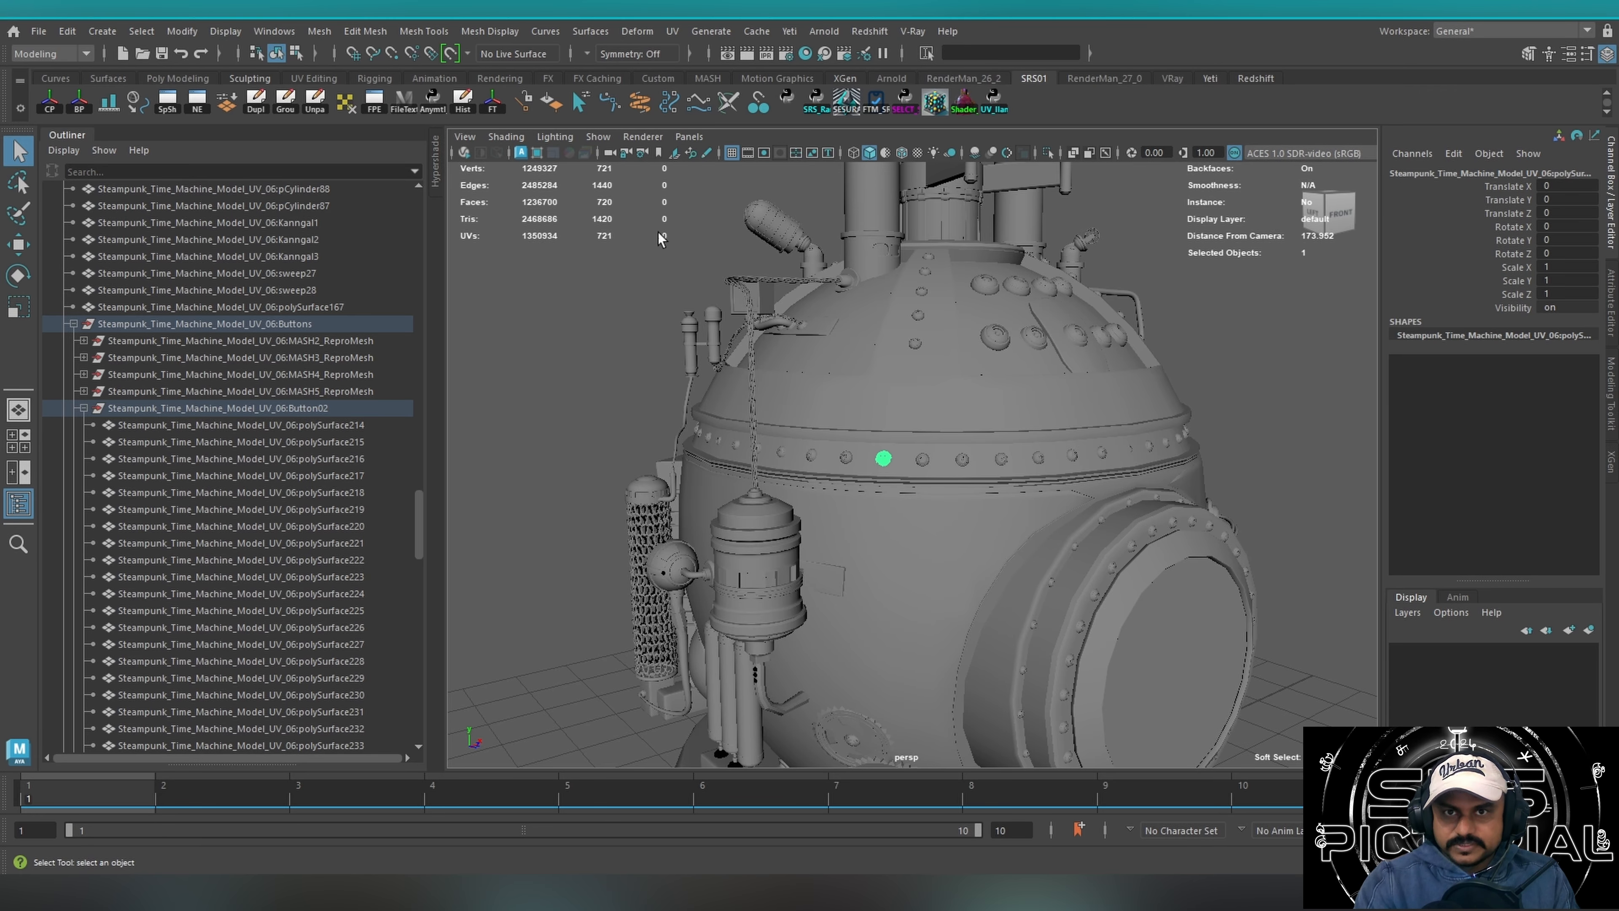
{"action": "right_click_drag", "start_coordinate": [789, 433], "coordinate": [1294, 376], "text": "alt"}
{"action": "left_click_drag", "start_coordinate": [893, 392], "coordinate": [690, 452], "text": "alt"}
{"action": "mouse_move", "coordinate": [829, 428]}
{"action": "left_mouse_down", "text": "alt"}
{"action": "mouse_move", "coordinate": [872, 412]}
{"action": "mouse_move", "coordinate": [849, 447]}
{"action": "left_mouse_up", "text": "alt"}
{"action": "right_click_drag", "start_coordinate": [849, 448], "coordinate": [1110, 390], "text": "alt"}
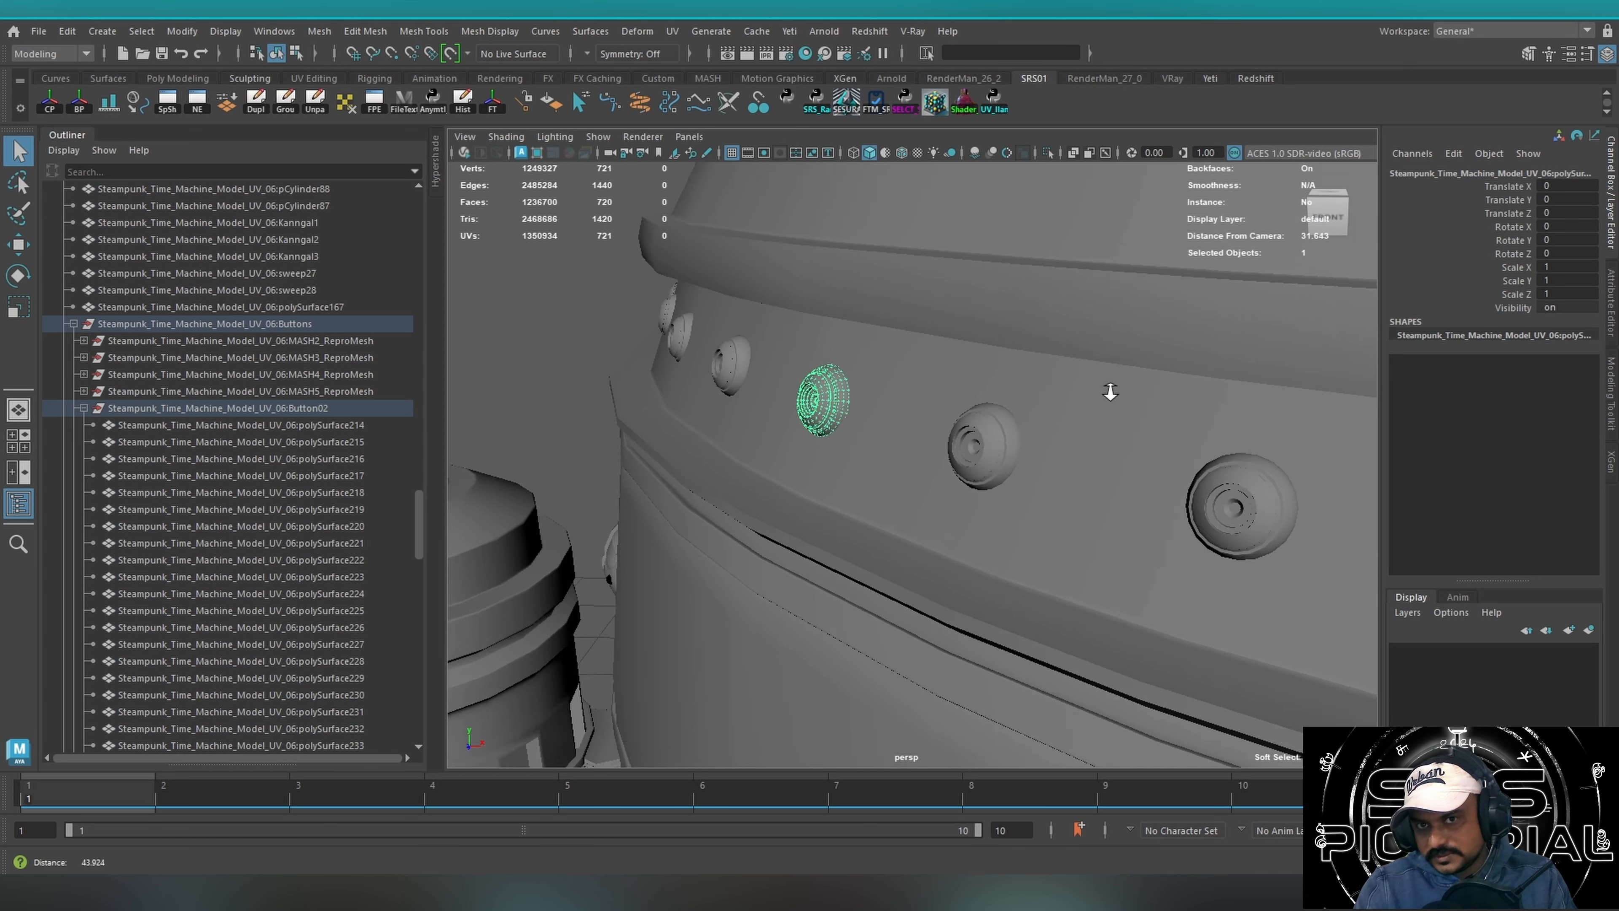
{"action": "left_click_drag", "start_coordinate": [854, 440], "coordinate": [834, 499], "text": "alt"}
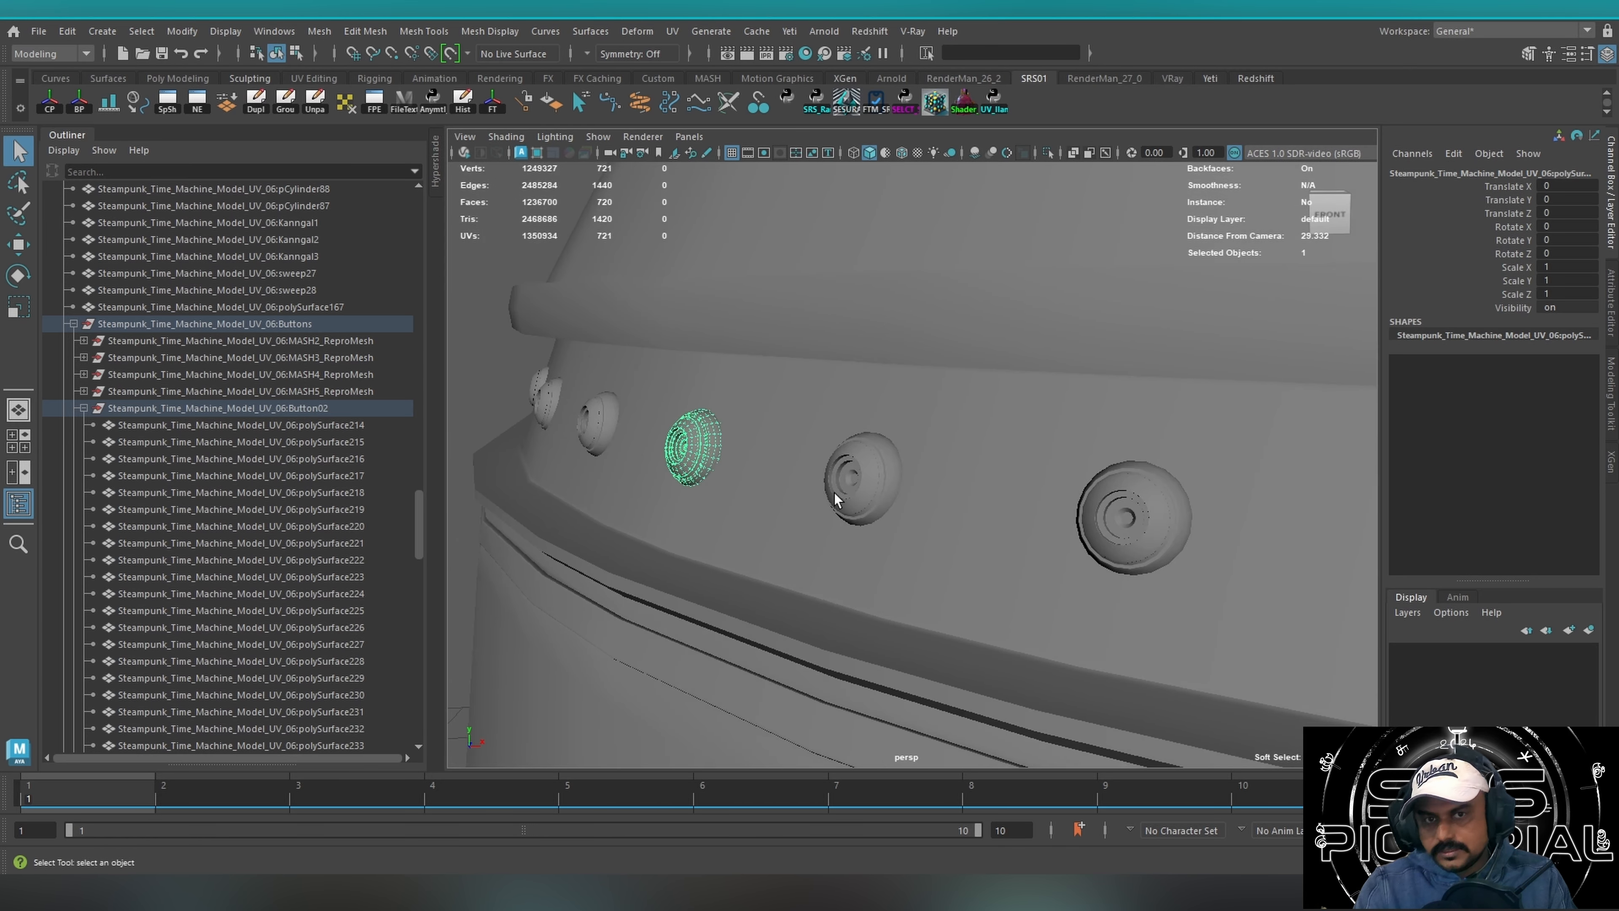
Scale one neighbouring band rivet uniformly to about 2.964 and undo the scaling.
{"action": "left_click", "coordinate": [848, 503]}
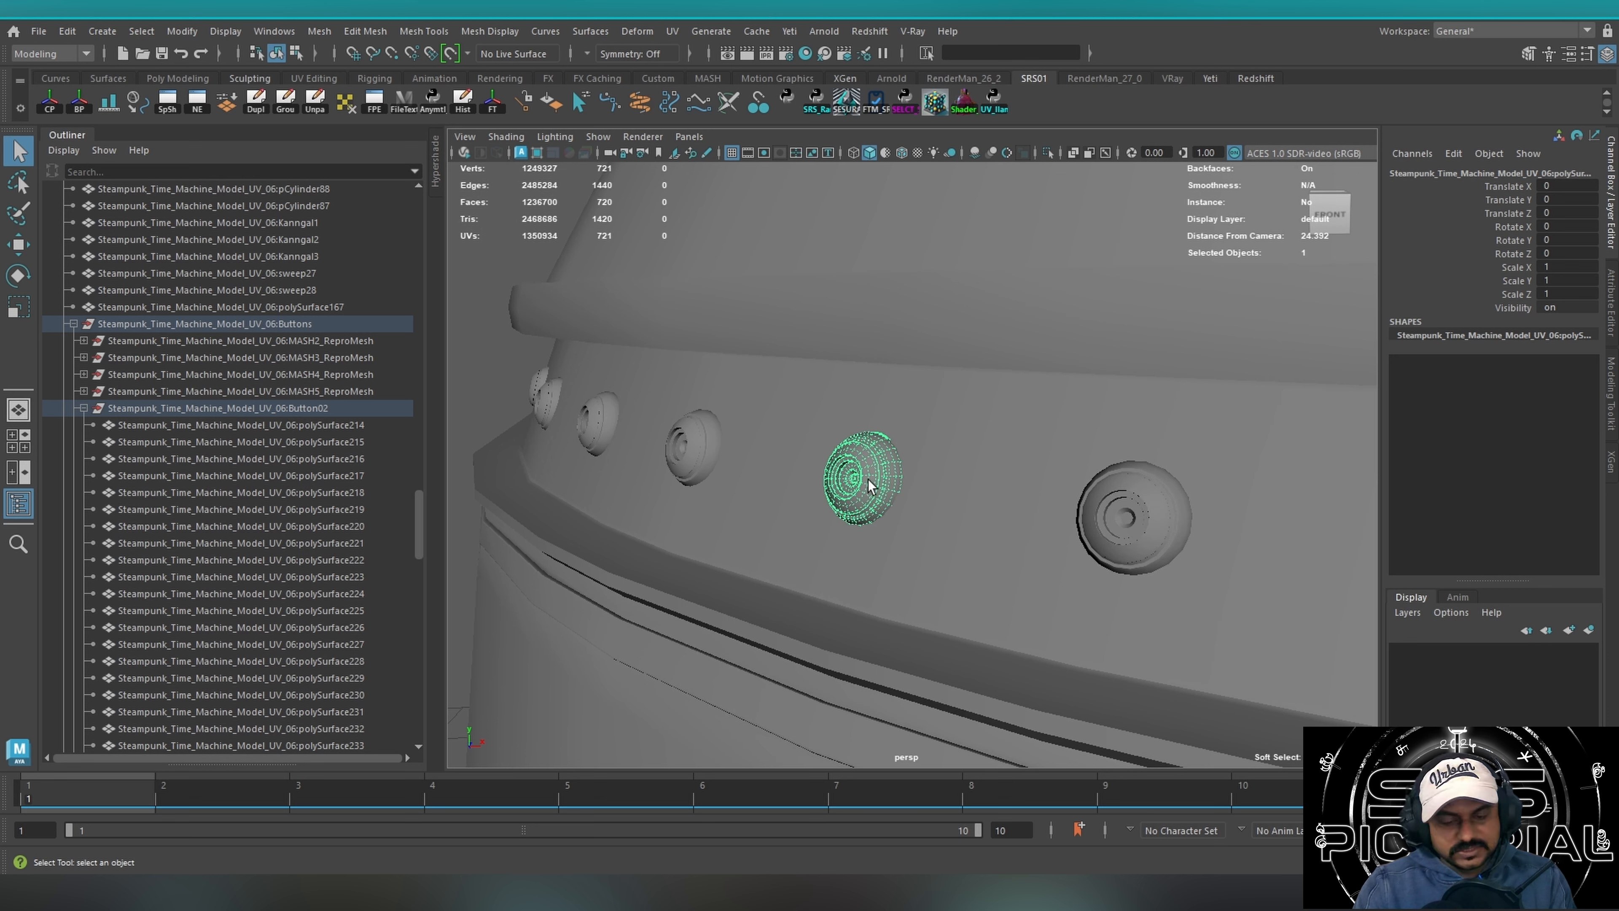
{"action": "key", "text": "r"}
{"action": "left_click_drag", "start_coordinate": [863, 478], "coordinate": [1011, 484]}
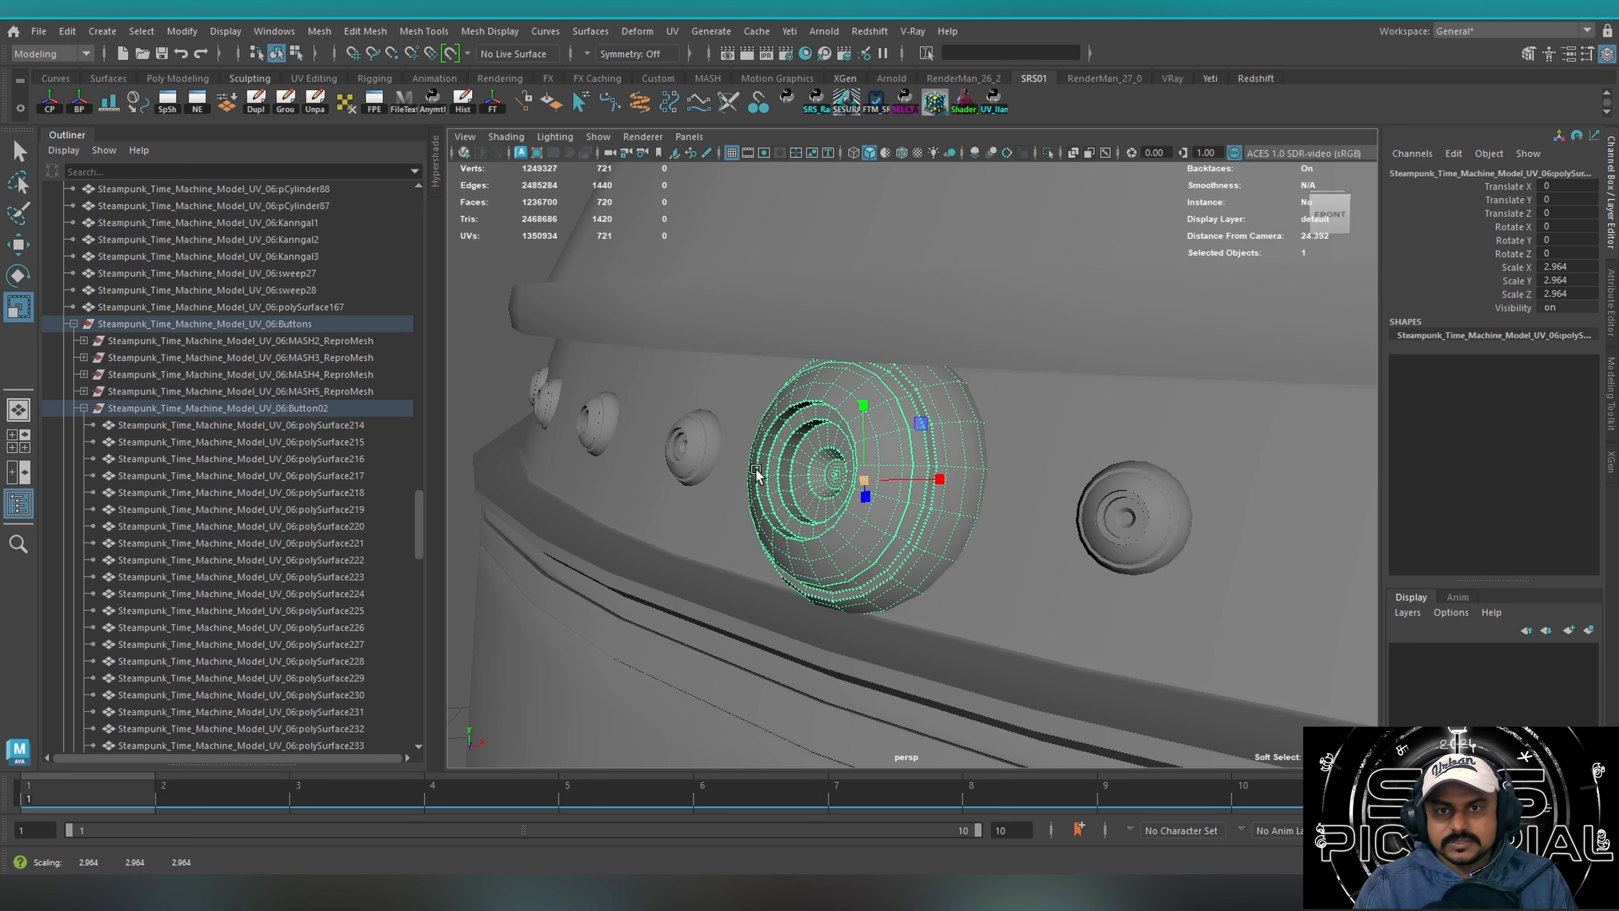
{"action": "key", "text": "q"}
{"action": "left_click_drag", "start_coordinate": [775, 469], "coordinate": [830, 458], "text": "alt"}
{"action": "key", "text": "ctrl+z"}
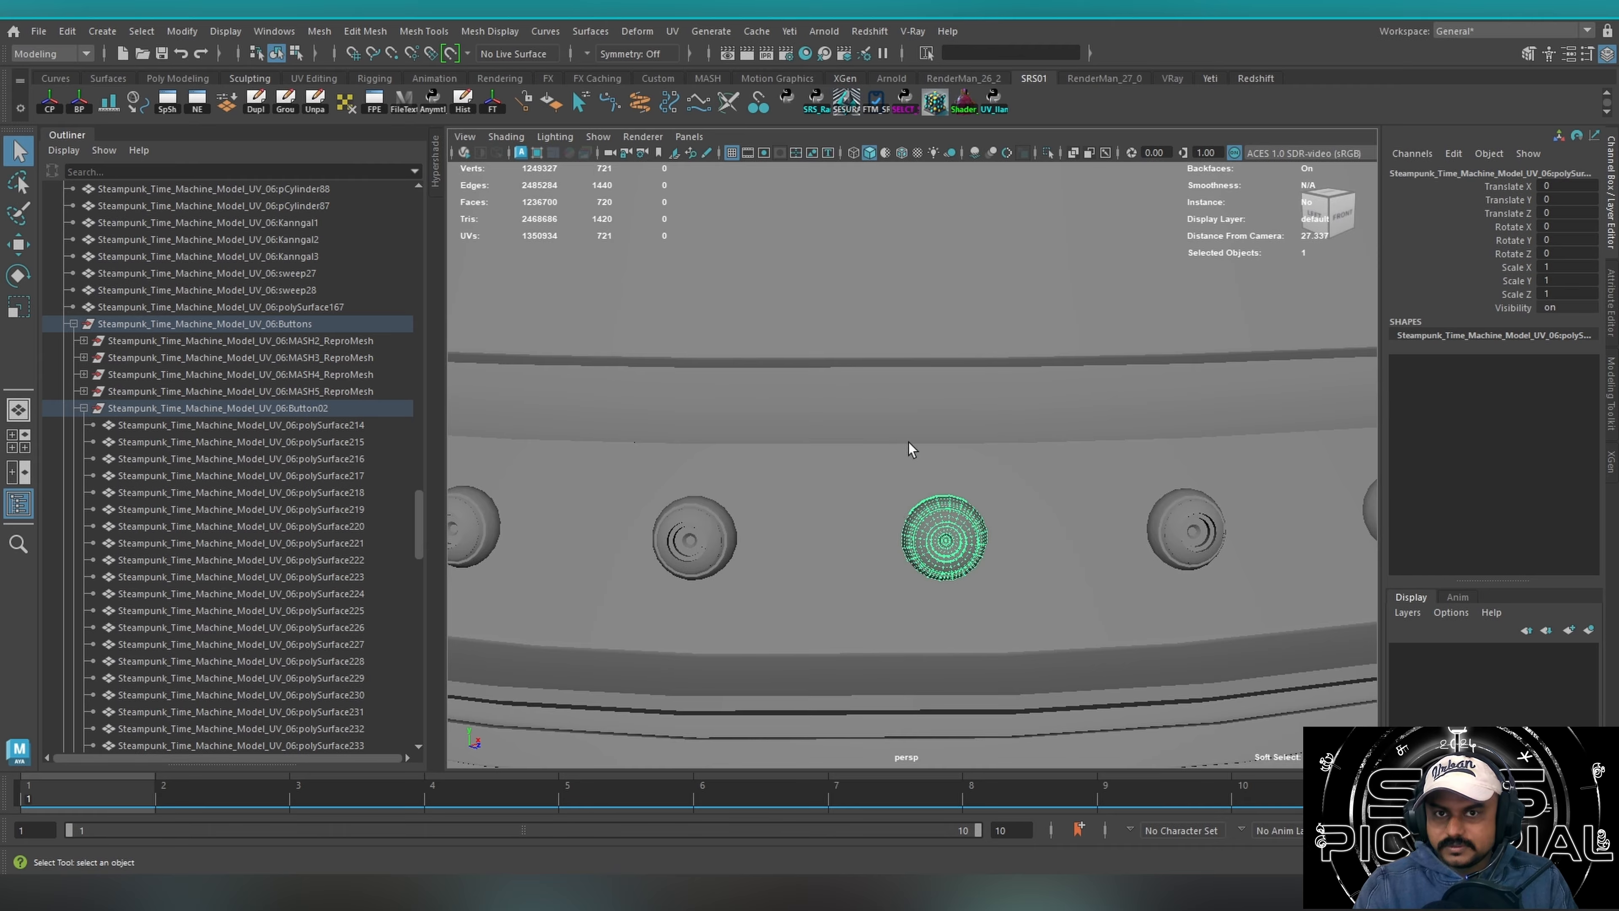
Select adjacent band rivets one at a time to compare them, and clear the selection over the whole upper body.
{"action": "left_click_drag", "start_coordinate": [916, 524], "coordinate": [785, 473], "text": "alt"}
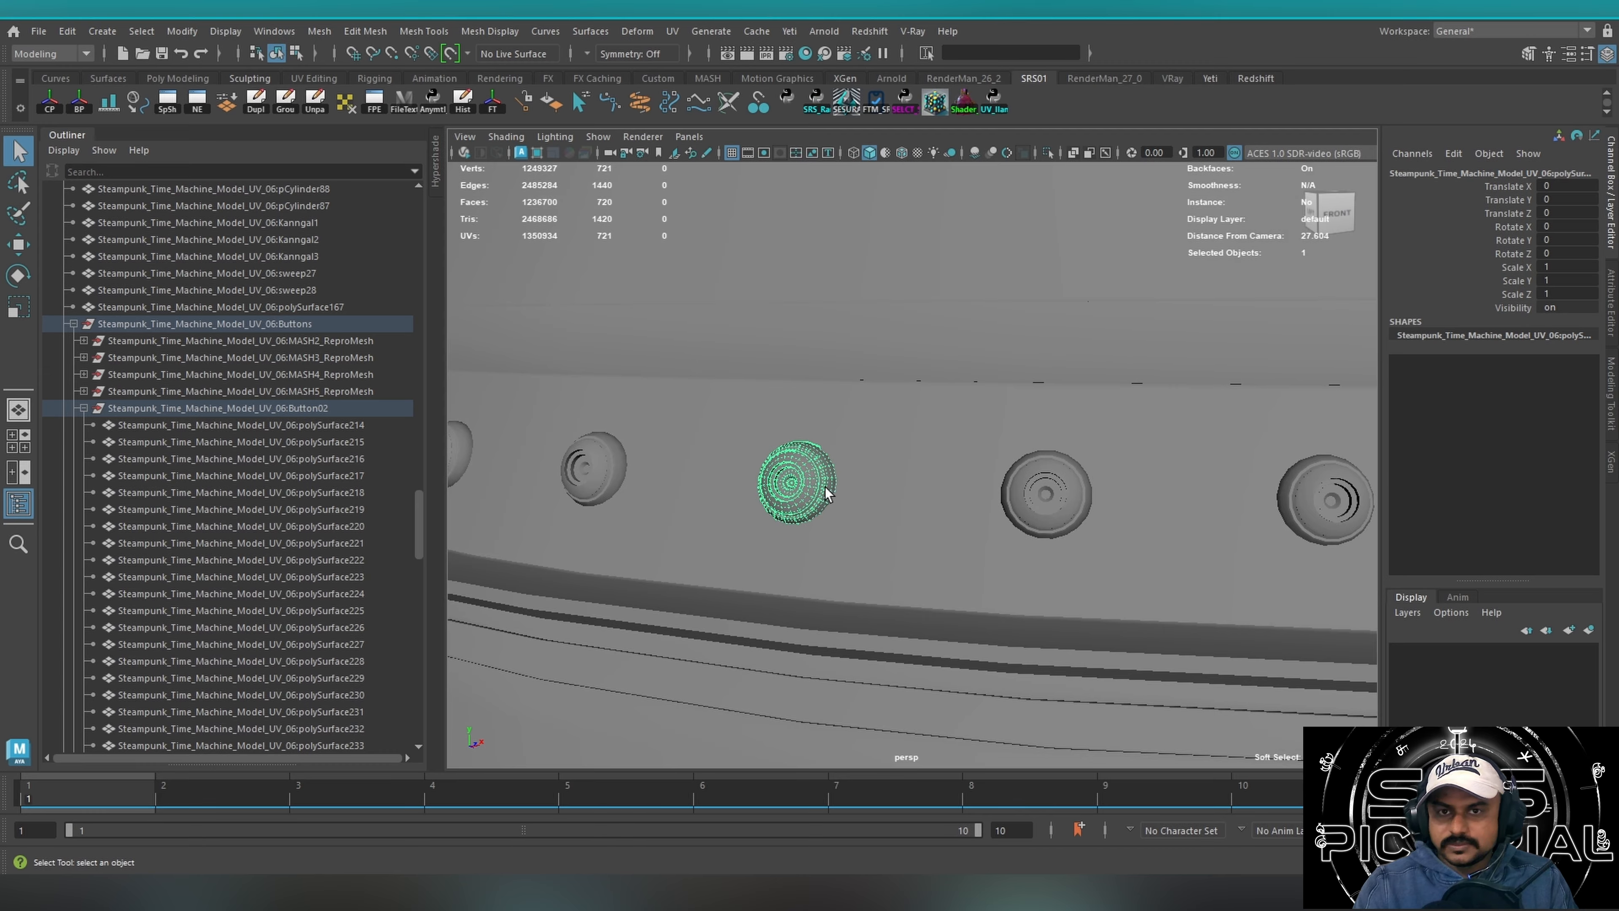
{"action": "left_click", "coordinate": [604, 475]}
{"action": "left_click", "coordinate": [803, 502]}
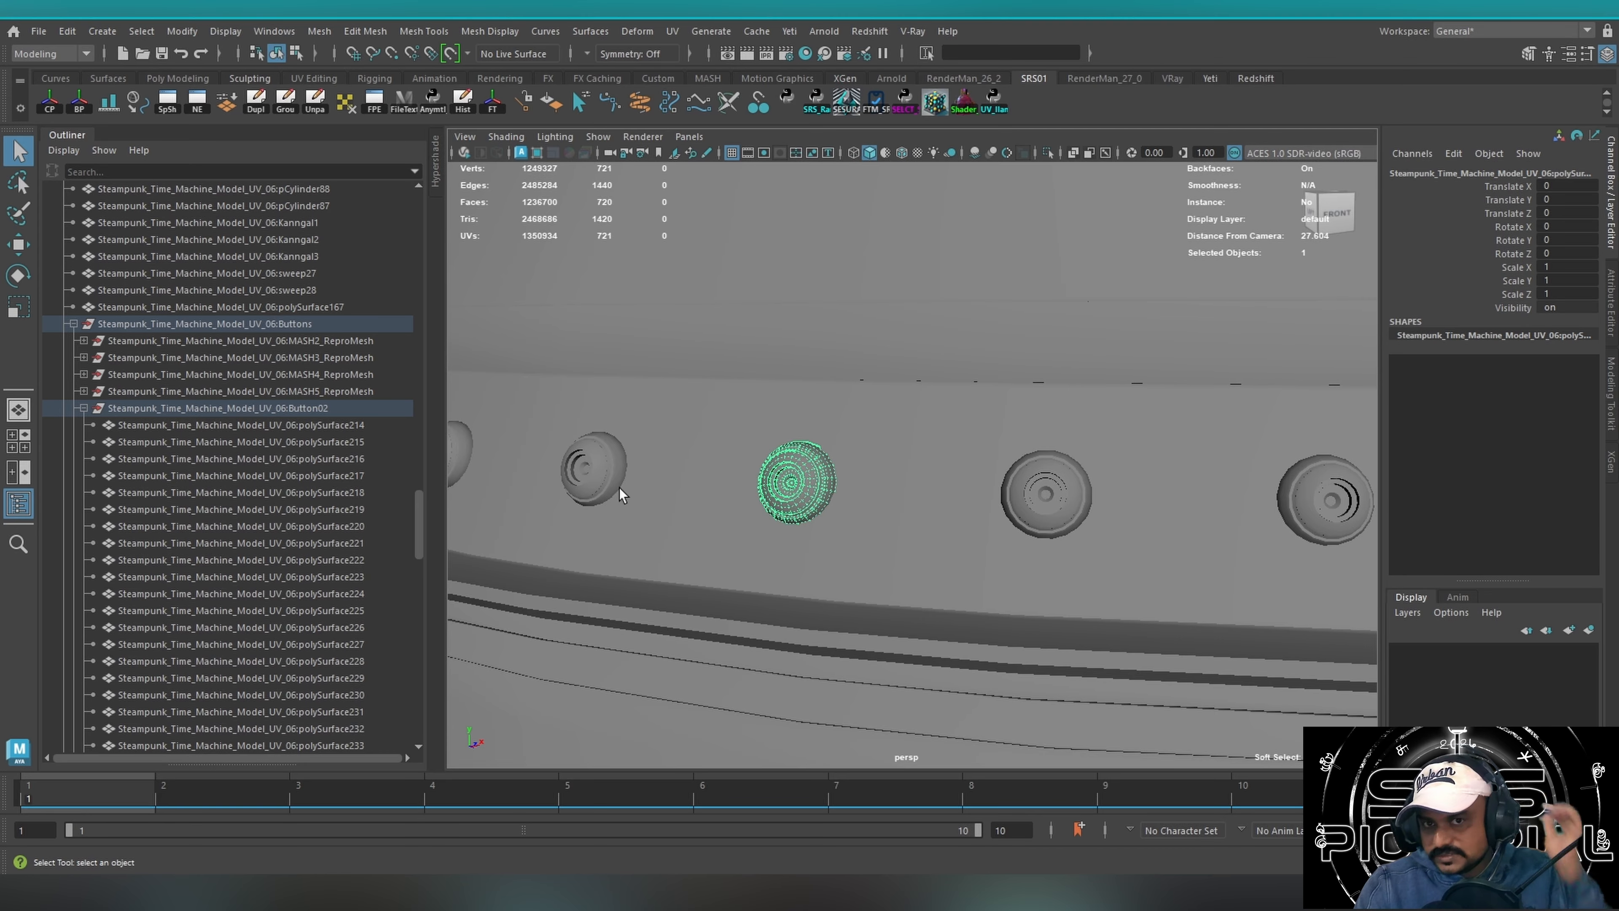
{"action": "left_click", "coordinate": [593, 476]}
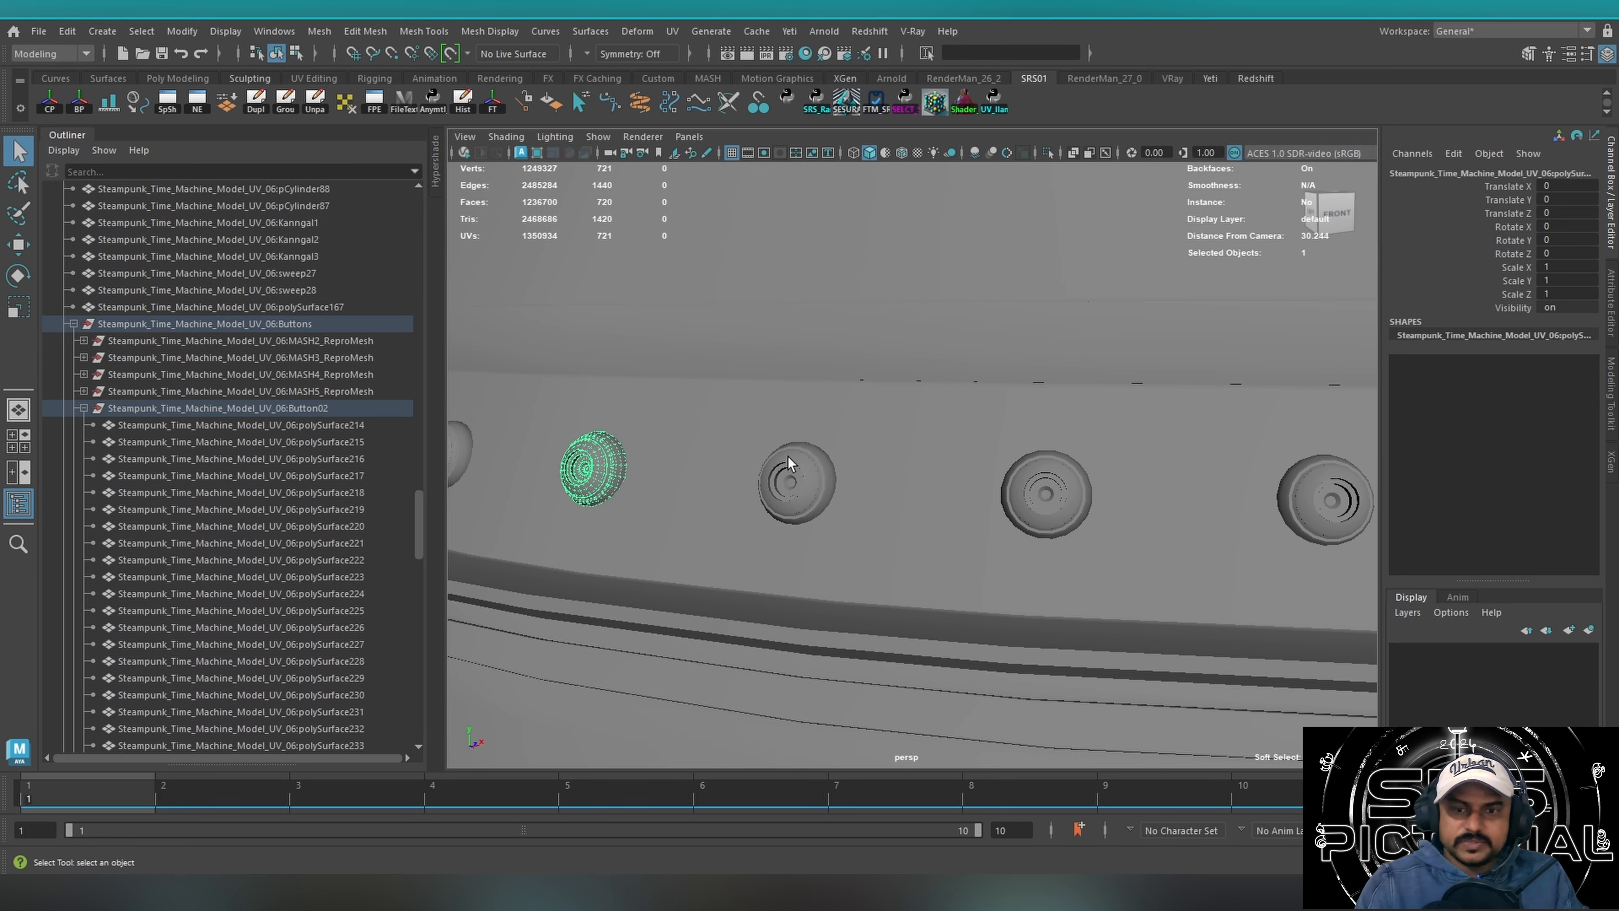
{"action": "right_click_drag", "start_coordinate": [984, 440], "coordinate": [762, 391], "text": "alt"}
{"action": "left_click_drag", "start_coordinate": [762, 391], "coordinate": [1069, 419], "text": "alt"}
{"action": "middle_click_drag", "start_coordinate": [1069, 419], "coordinate": [985, 492], "text": "alt"}
{"action": "right_click_drag", "start_coordinate": [984, 498], "coordinate": [839, 460], "text": "alt"}
{"action": "mouse_move", "coordinate": [839, 460]}
{"action": "left_mouse_down", "text": "alt"}
{"action": "mouse_move", "coordinate": [777, 452]}
{"action": "mouse_move", "coordinate": [828, 447]}
{"action": "left_mouse_up", "text": "alt"}
{"action": "left_click_drag", "start_coordinate": [629, 318], "coordinate": [713, 437]}
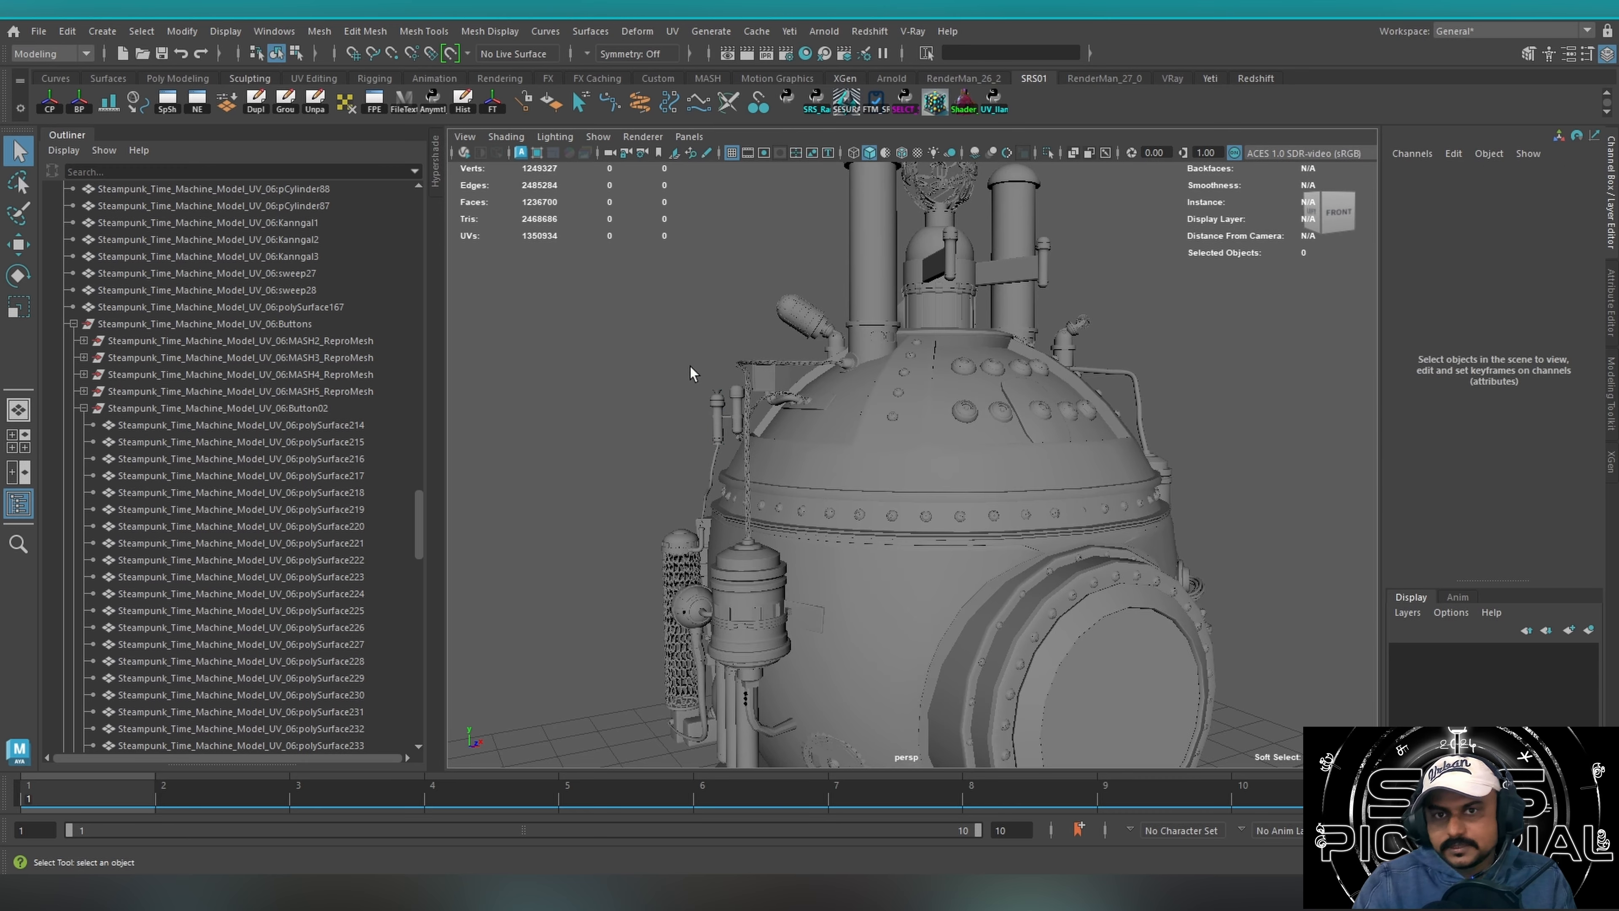
Area-select the chimney, central tower and emblem parts on top of the machine, and clear the selection.
{"action": "left_click_drag", "start_coordinate": [702, 293], "coordinate": [821, 316]}
{"action": "left_click", "coordinate": [607, 382]}
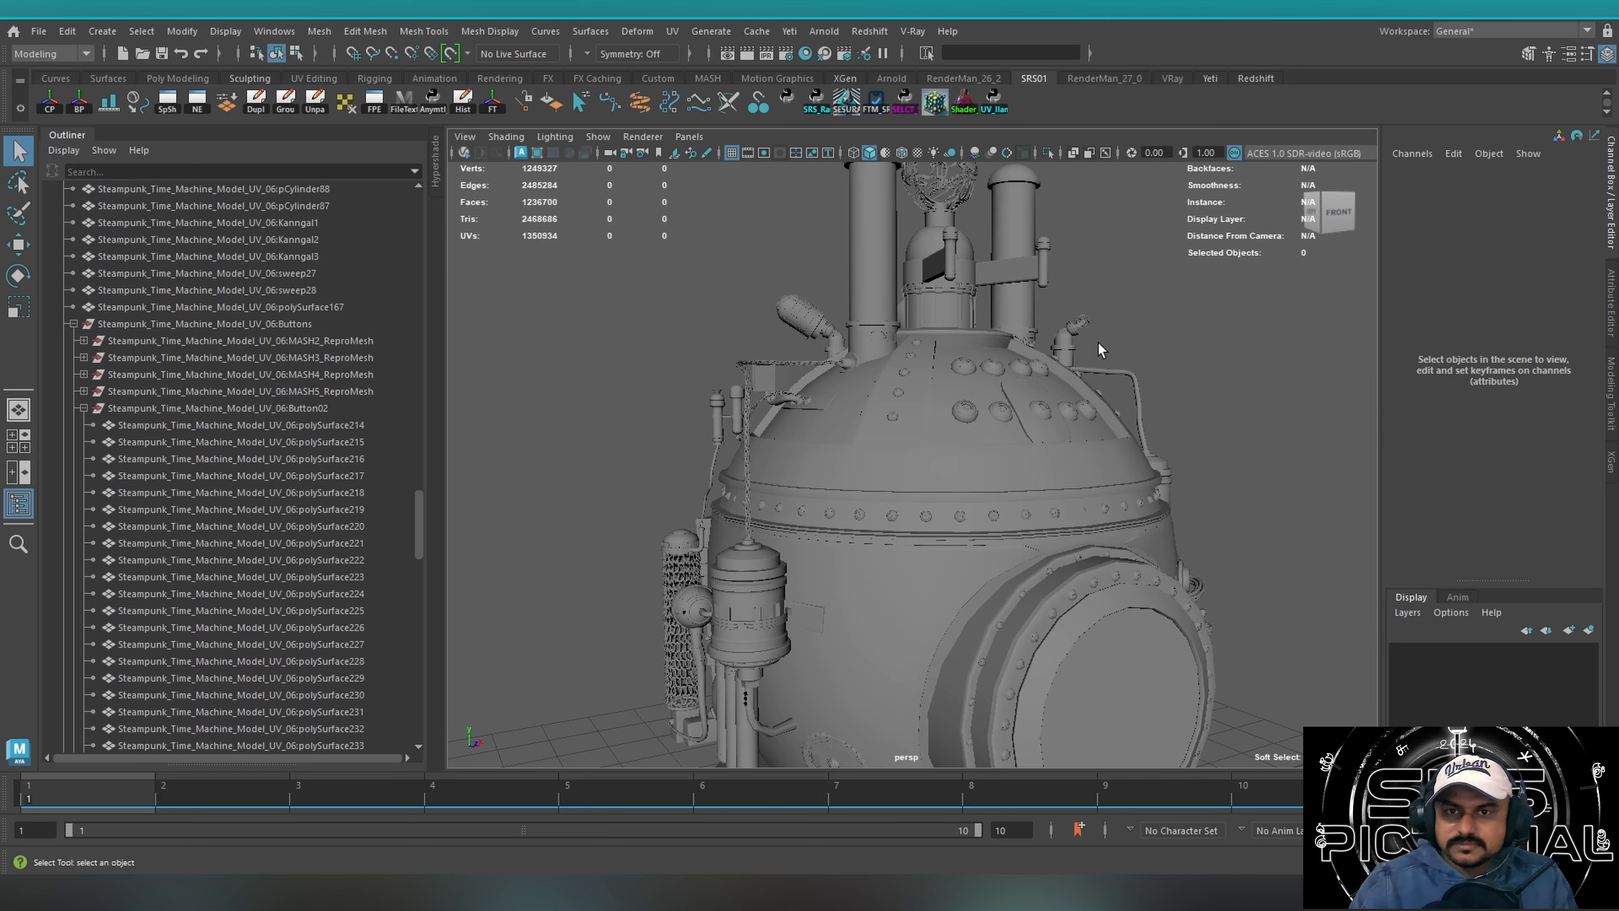
{"action": "mouse_move", "coordinate": [1083, 357]}
{"action": "left_mouse_down", "text": "alt"}
{"action": "mouse_move", "coordinate": [837, 427]}
{"action": "mouse_move", "coordinate": [860, 447]}
{"action": "mouse_move", "coordinate": [895, 418]}
{"action": "mouse_move", "coordinate": [972, 435]}
{"action": "mouse_move", "coordinate": [874, 413]}
{"action": "left_mouse_up", "text": "alt"}
{"action": "left_click_drag", "start_coordinate": [1178, 350], "coordinate": [978, 383]}
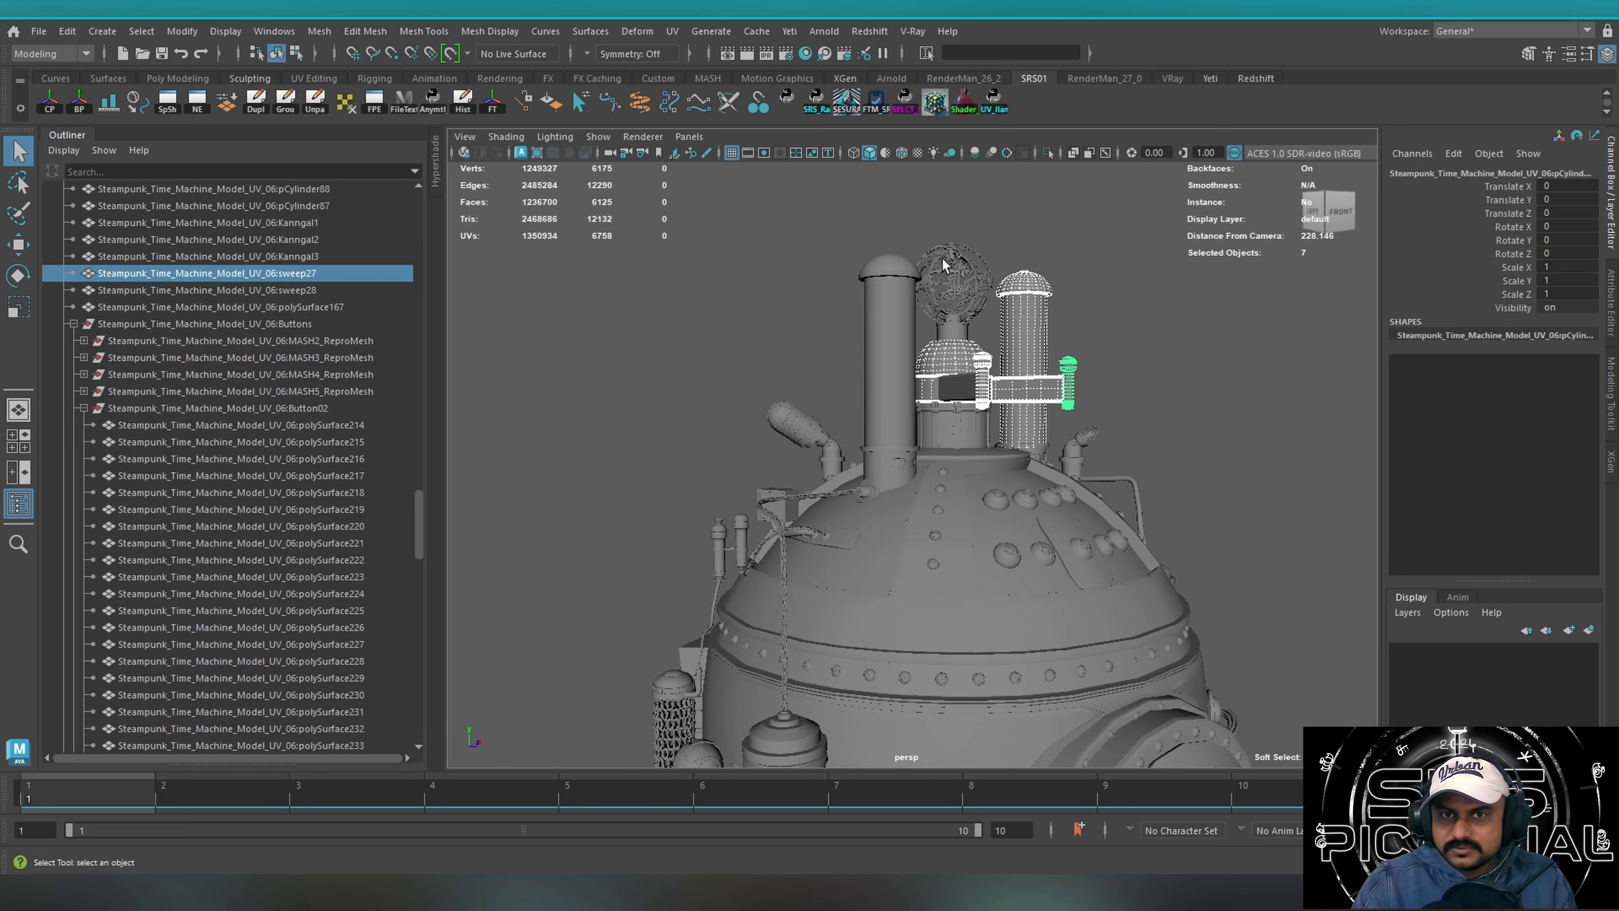
{"action": "left_click_drag", "start_coordinate": [853, 245], "coordinate": [1162, 295]}
{"action": "left_click", "coordinate": [1083, 332]}
{"action": "left_click_drag", "start_coordinate": [823, 209], "coordinate": [1136, 330]}
{"action": "left_click", "coordinate": [1144, 418]}
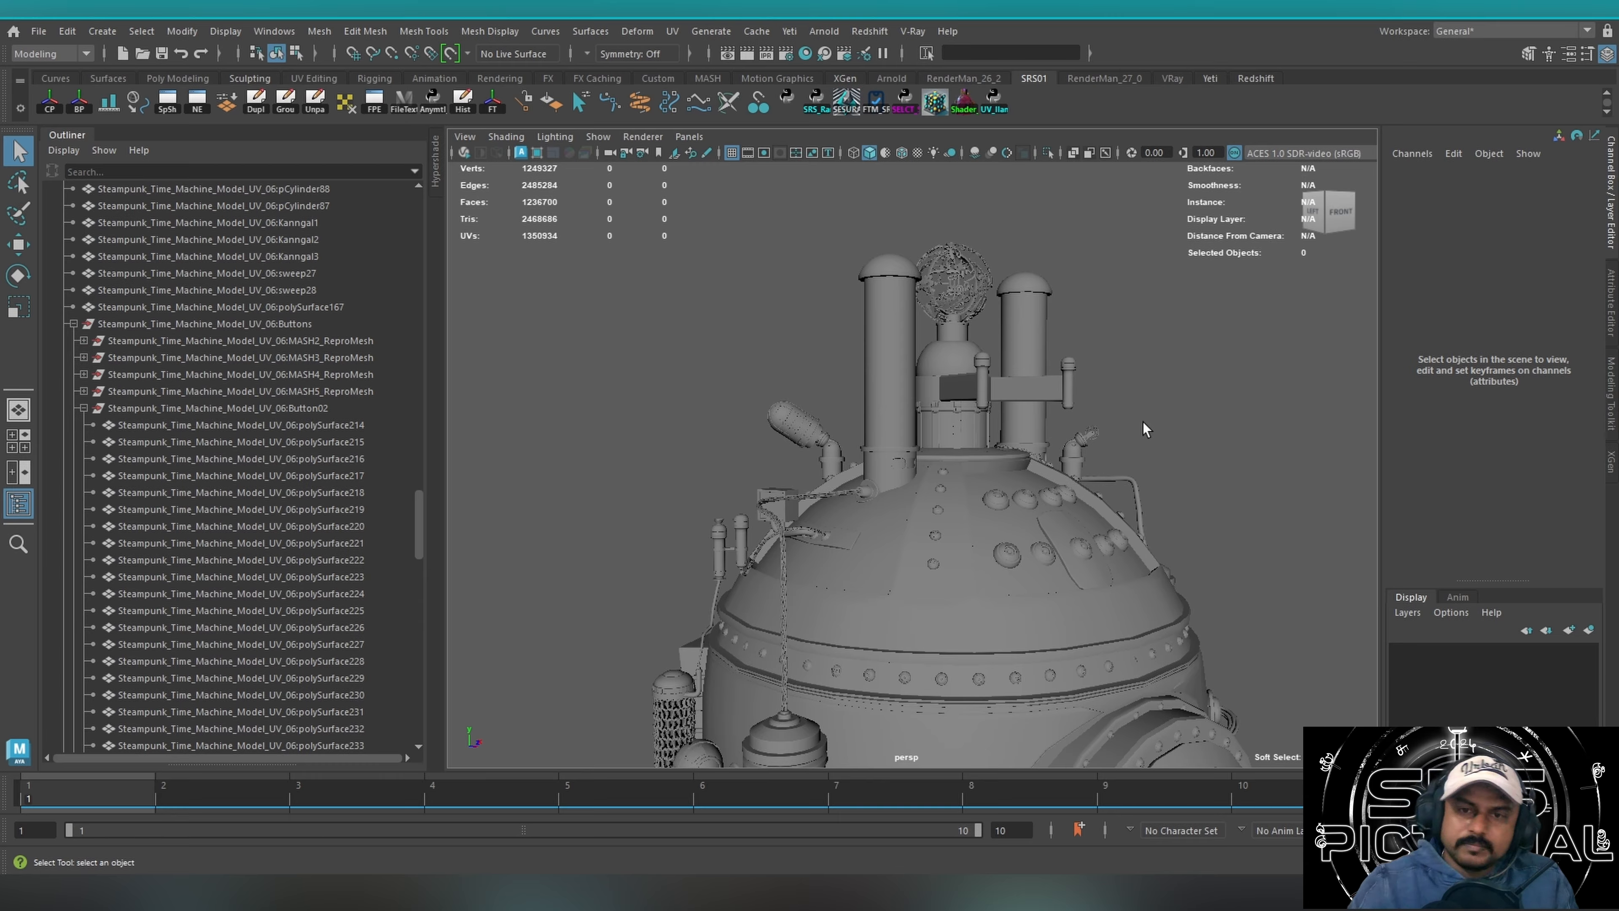
Examine the machine's top from several sides and select the parts of the round emblem above the central tower.
{"action": "left_click_drag", "start_coordinate": [1150, 426], "coordinate": [825, 428], "text": "alt"}
{"action": "right_click_drag", "start_coordinate": [824, 428], "coordinate": [1164, 375], "text": "alt"}
{"action": "left_click_drag", "start_coordinate": [860, 458], "coordinate": [1029, 465], "text": "alt"}
{"action": "middle_click_drag", "start_coordinate": [1029, 466], "coordinate": [924, 559], "text": "alt"}
{"action": "left_click_drag", "start_coordinate": [925, 559], "coordinate": [818, 536], "text": "alt"}
{"action": "left_click_drag", "start_coordinate": [945, 238], "coordinate": [808, 388]}
{"action": "left_click", "coordinate": [1108, 254]}
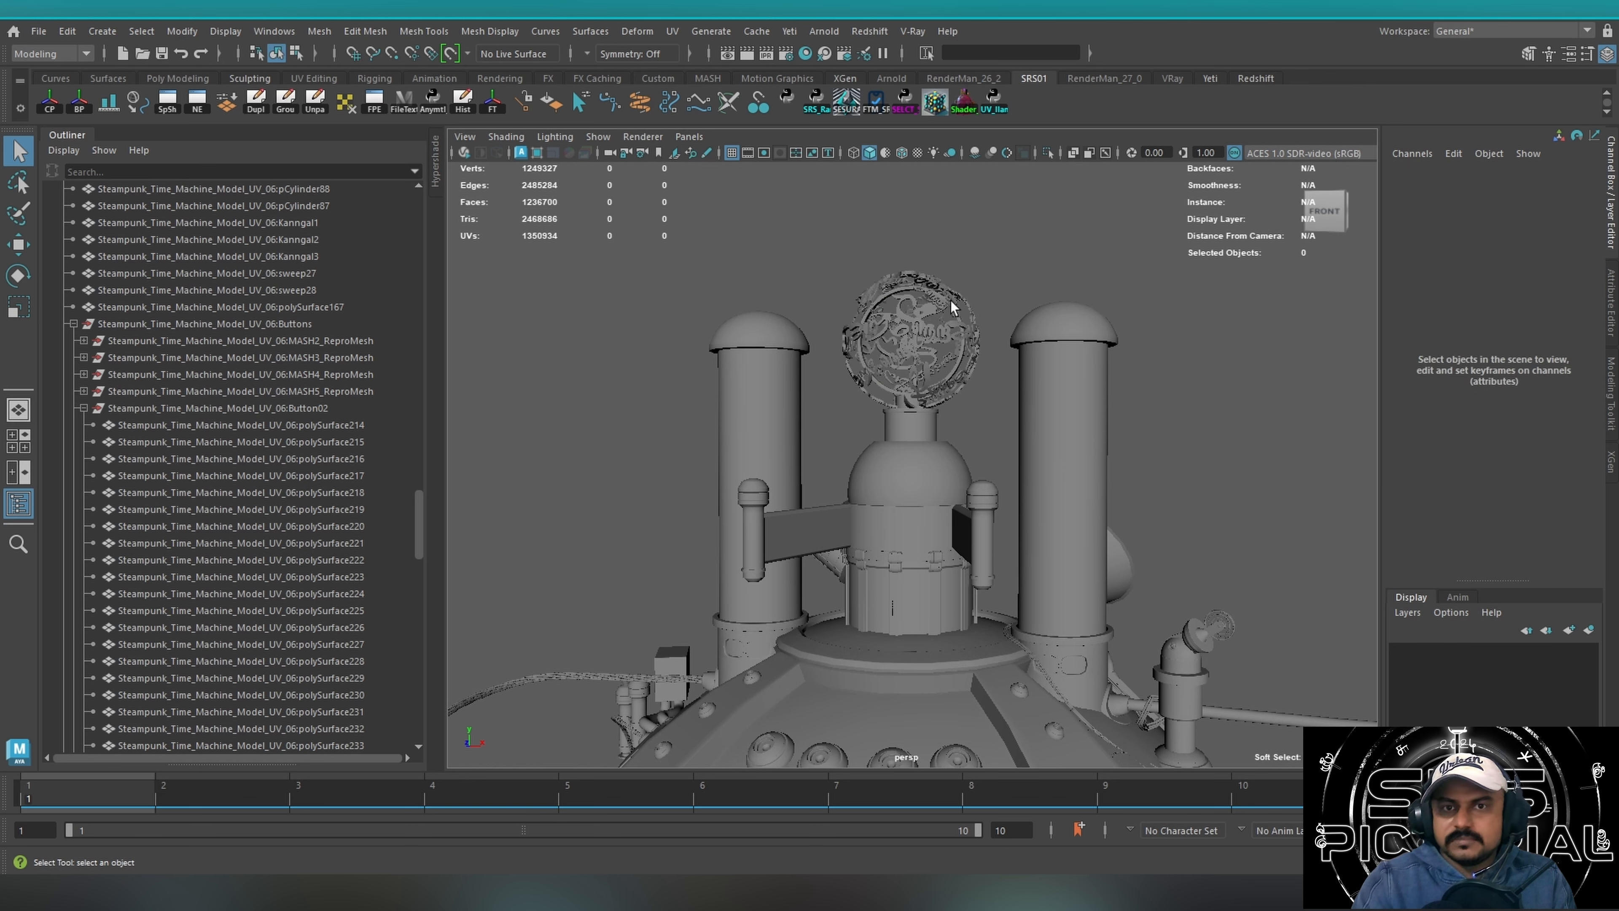
{"action": "left_click_drag", "start_coordinate": [824, 274], "coordinate": [995, 275]}
{"action": "left_click_drag", "start_coordinate": [813, 262], "coordinate": [942, 324]}
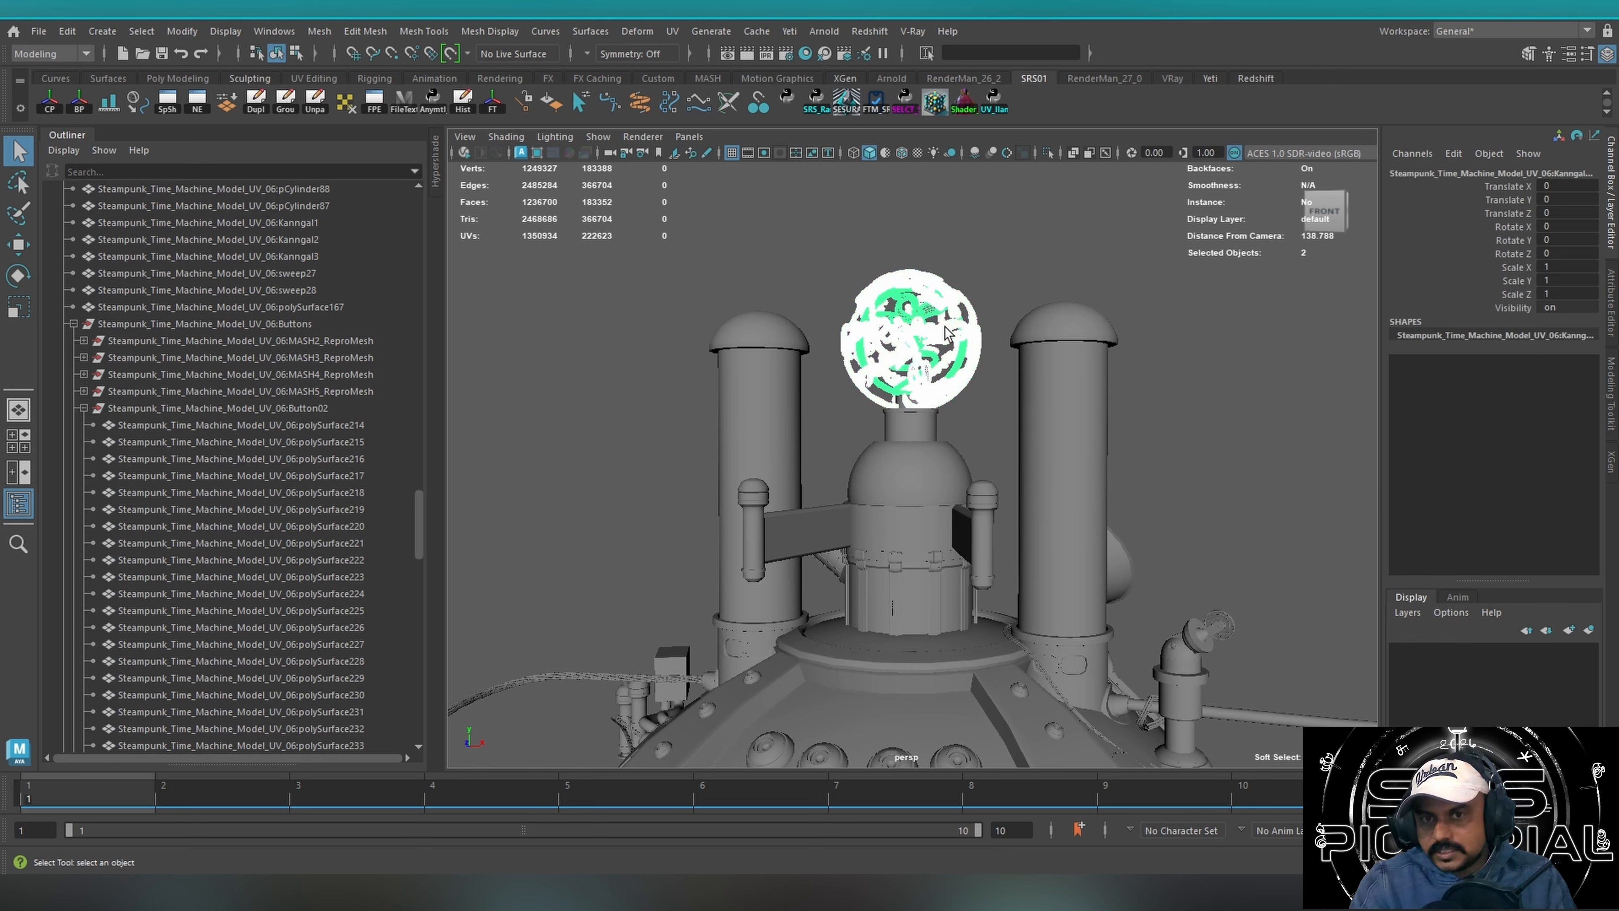
Reselect the emblem parts, area-select the emblem together with both chimneys and the tower dome, and clear the selection.
{"action": "left_click_drag", "start_coordinate": [984, 536], "coordinate": [1017, 474], "text": "alt"}
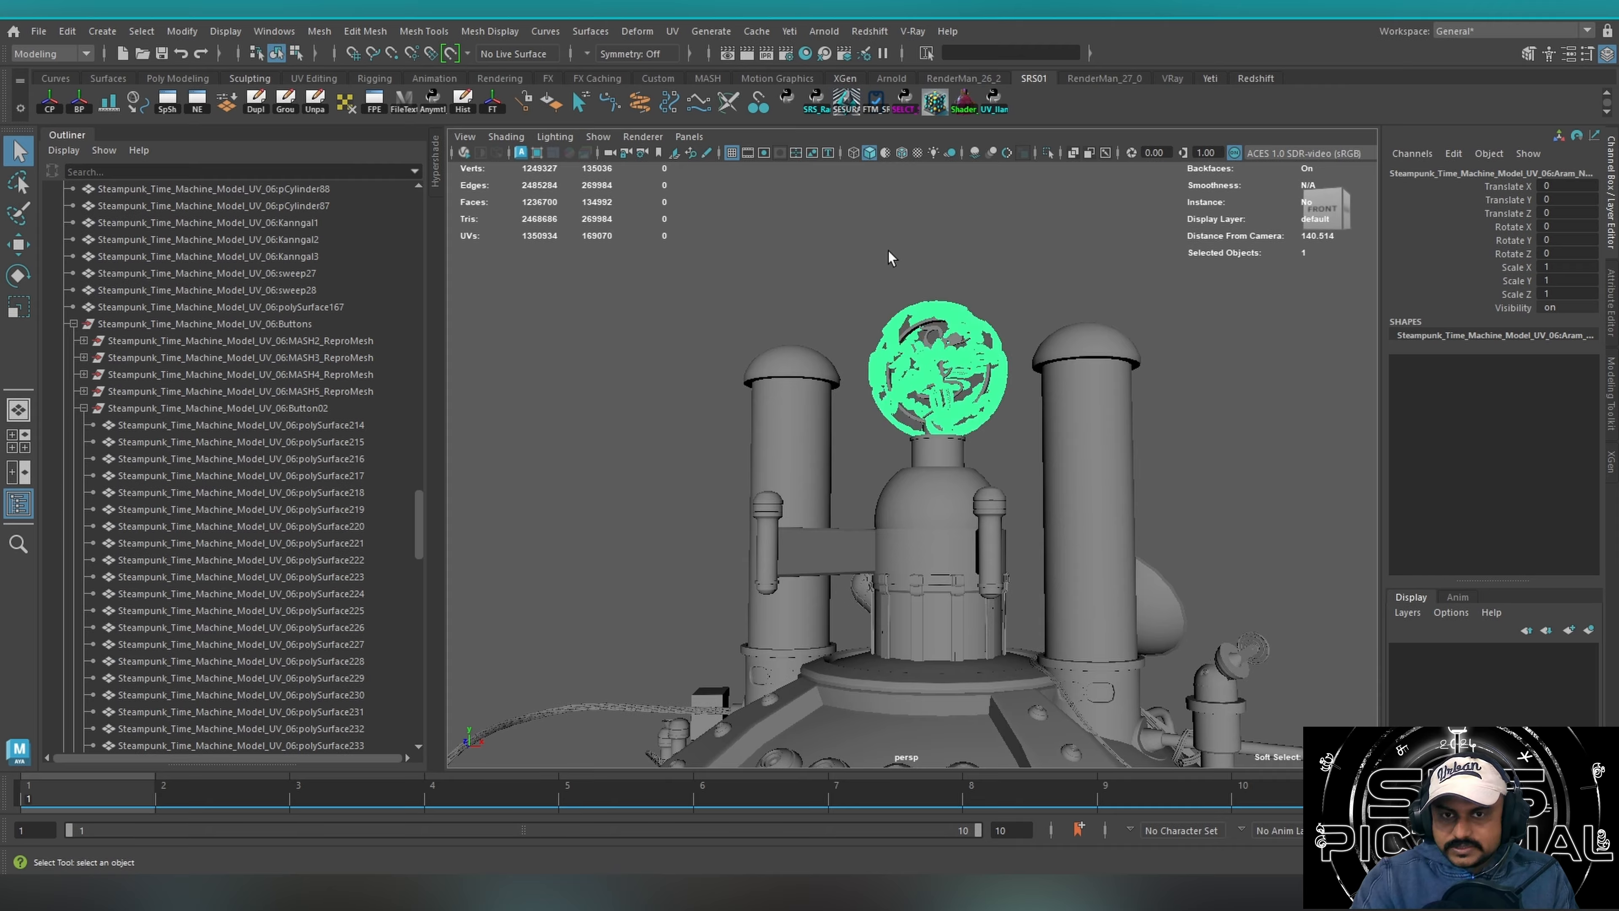
{"action": "left_click_drag", "start_coordinate": [1002, 432], "coordinate": [925, 425], "text": "alt"}
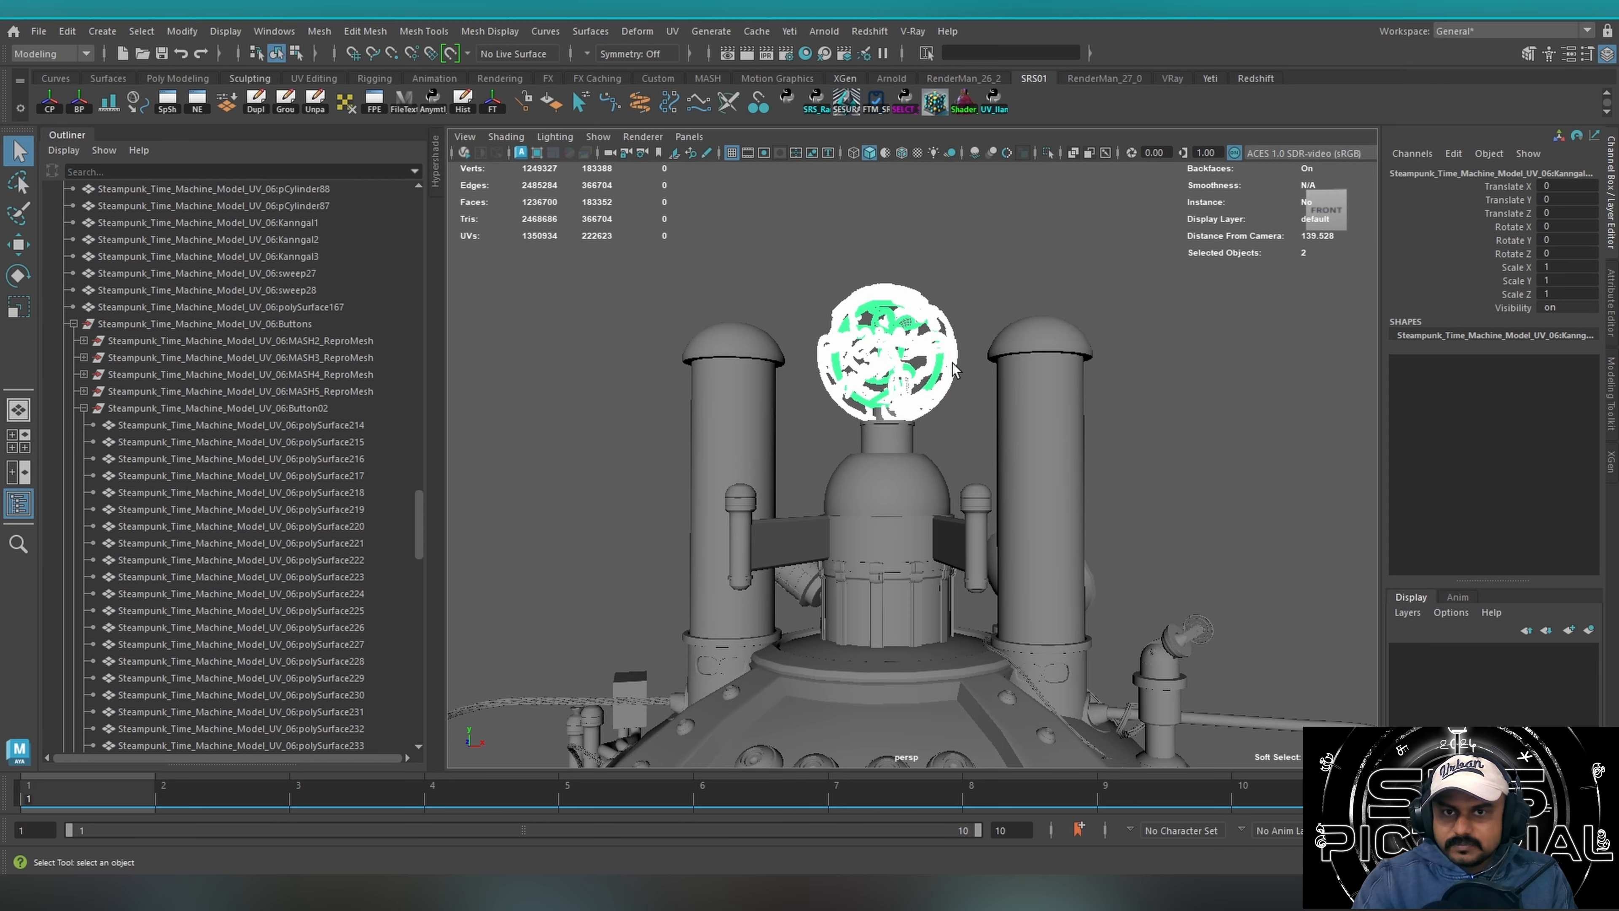
{"action": "left_click_drag", "start_coordinate": [953, 364], "coordinate": [974, 361], "text": "alt"}
{"action": "left_click", "coordinate": [912, 251]}
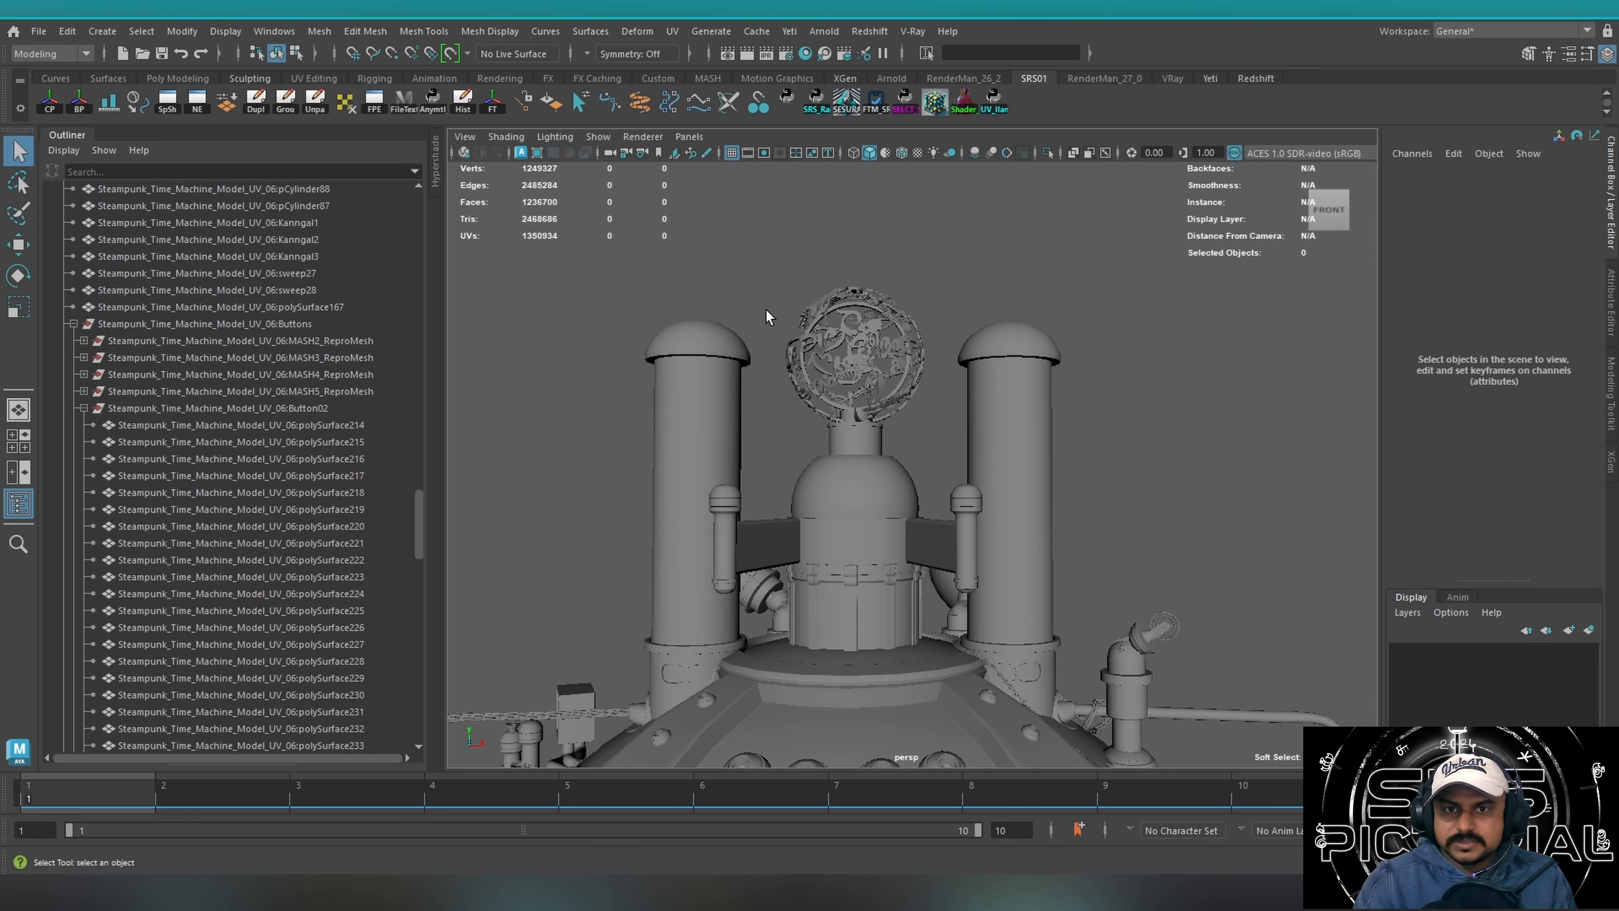
{"action": "left_click_drag", "start_coordinate": [1032, 264], "coordinate": [710, 486]}
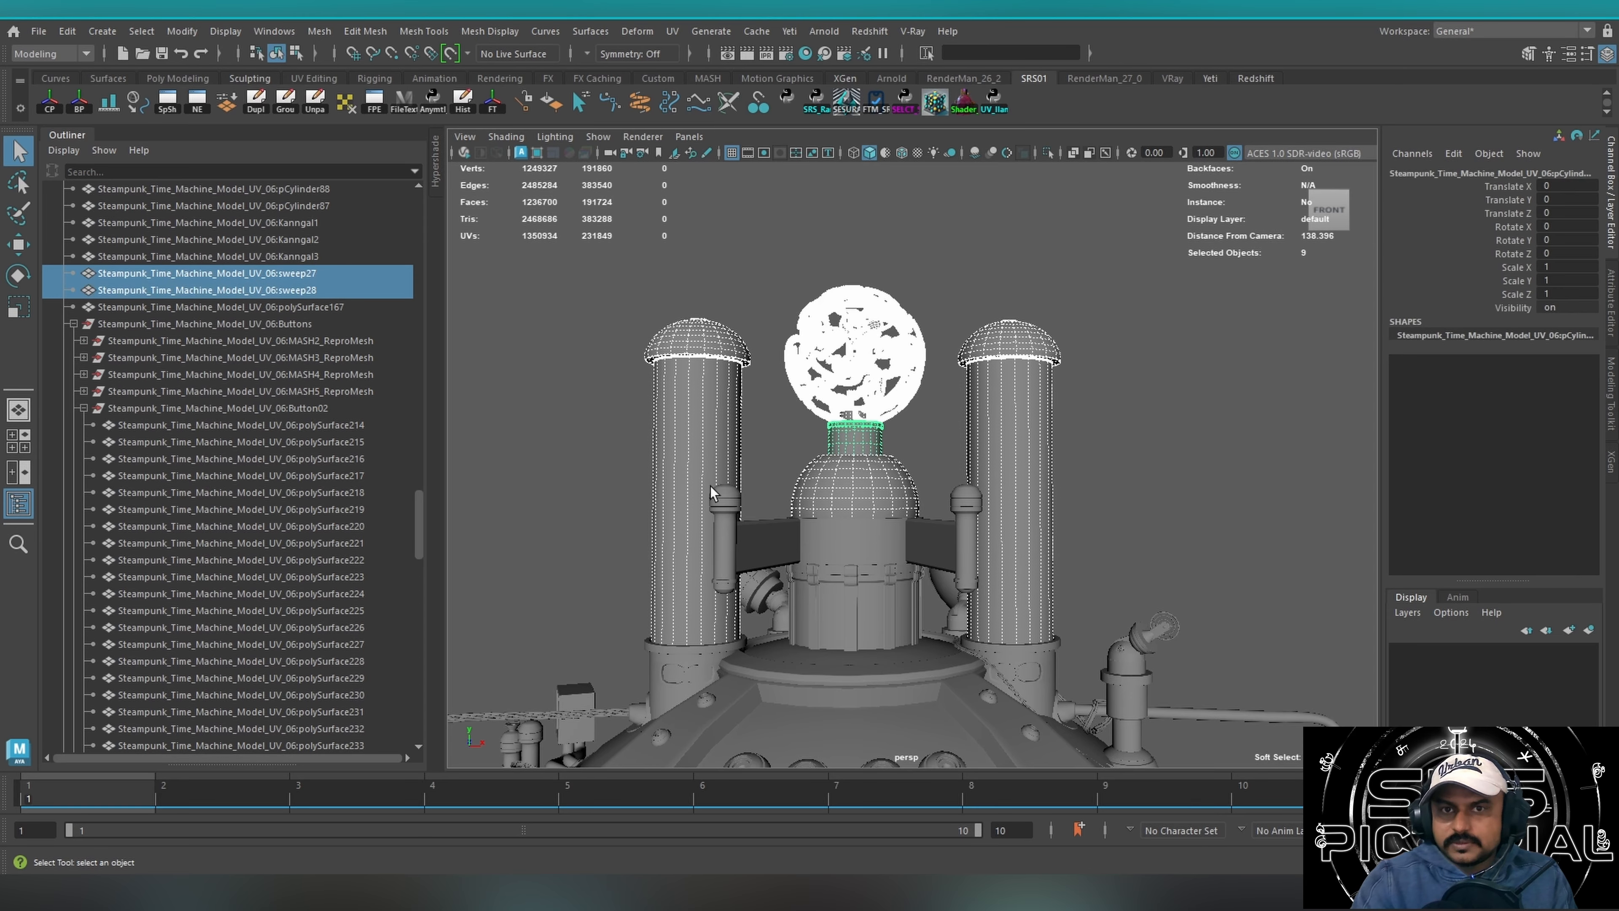
{"action": "left_click", "coordinate": [1092, 413]}
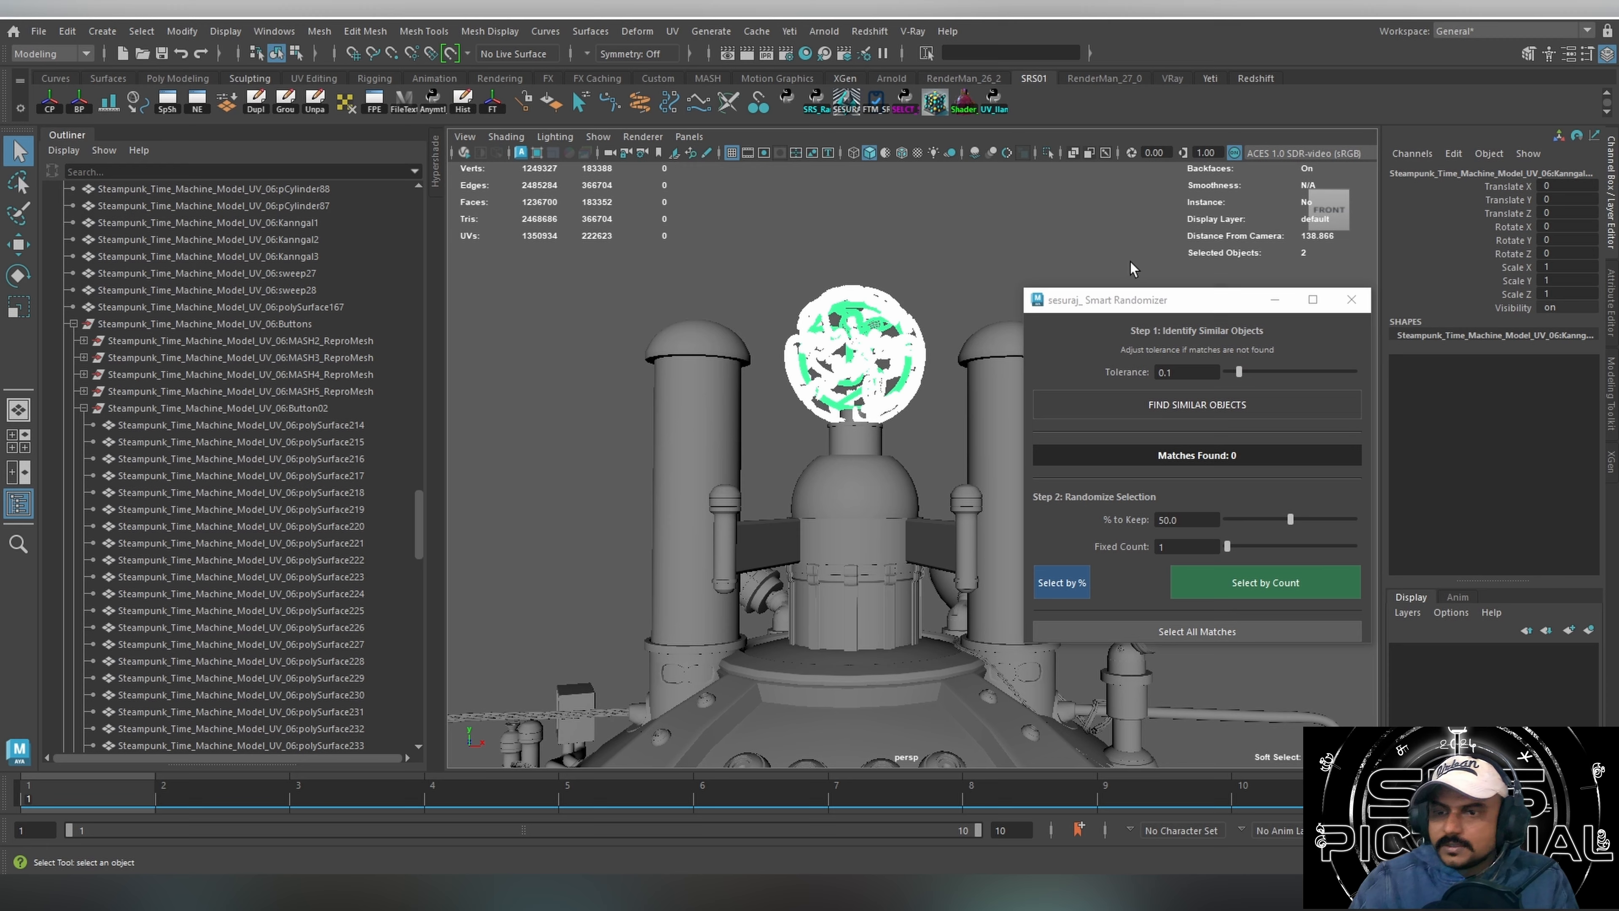
{"action": "left_click", "coordinate": [1132, 267]}
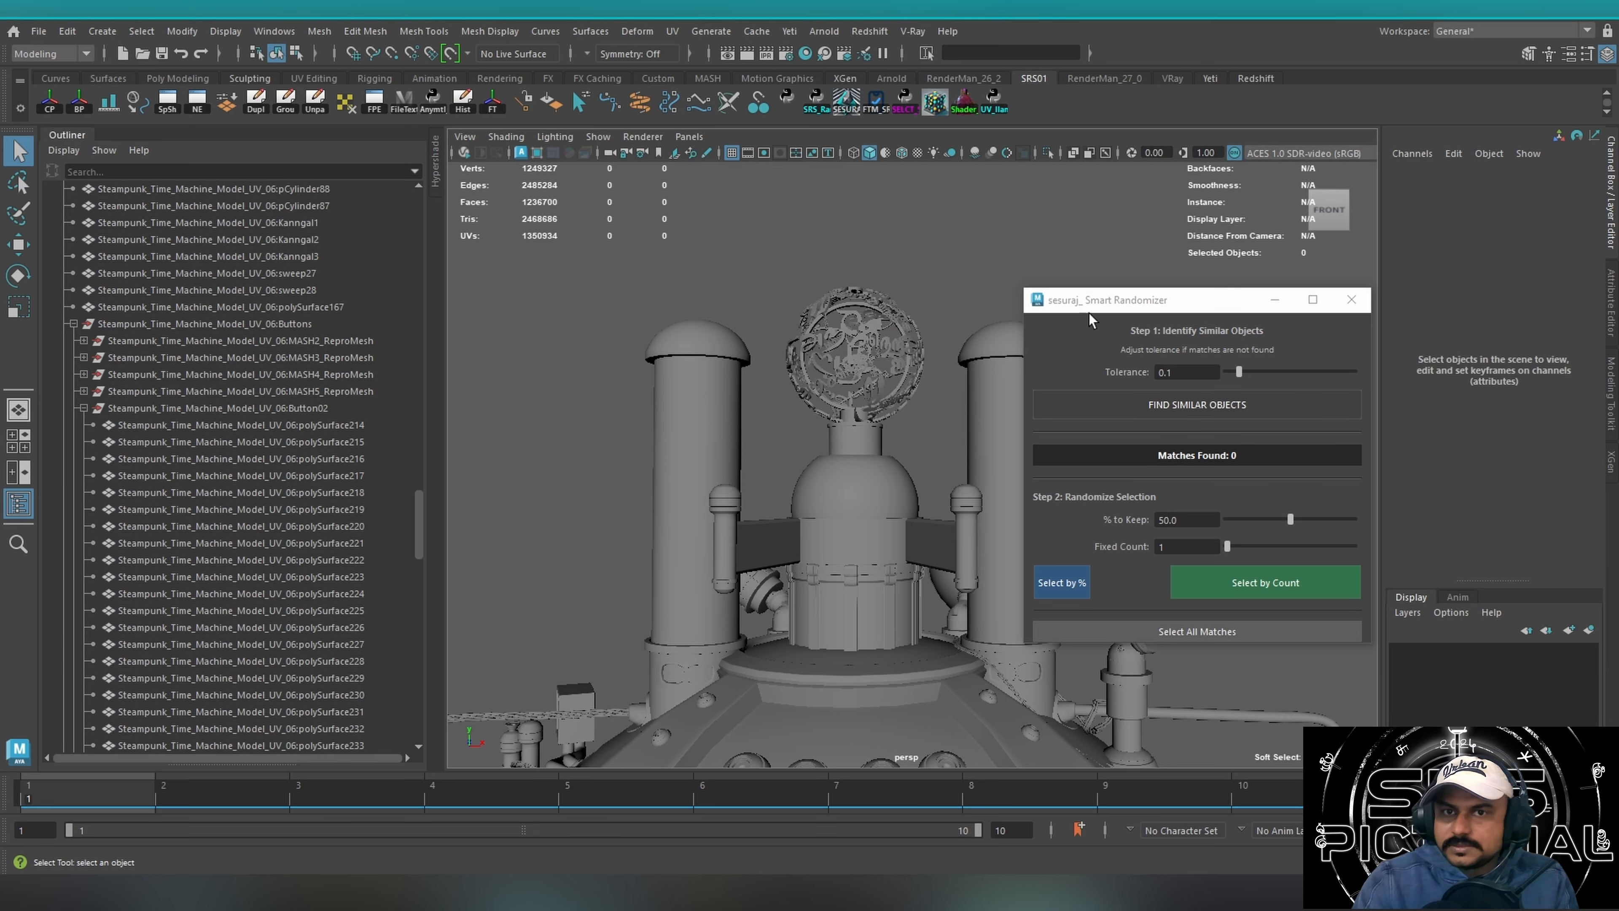
{"action": "left_click_drag", "start_coordinate": [1090, 305], "coordinate": [831, 354]}
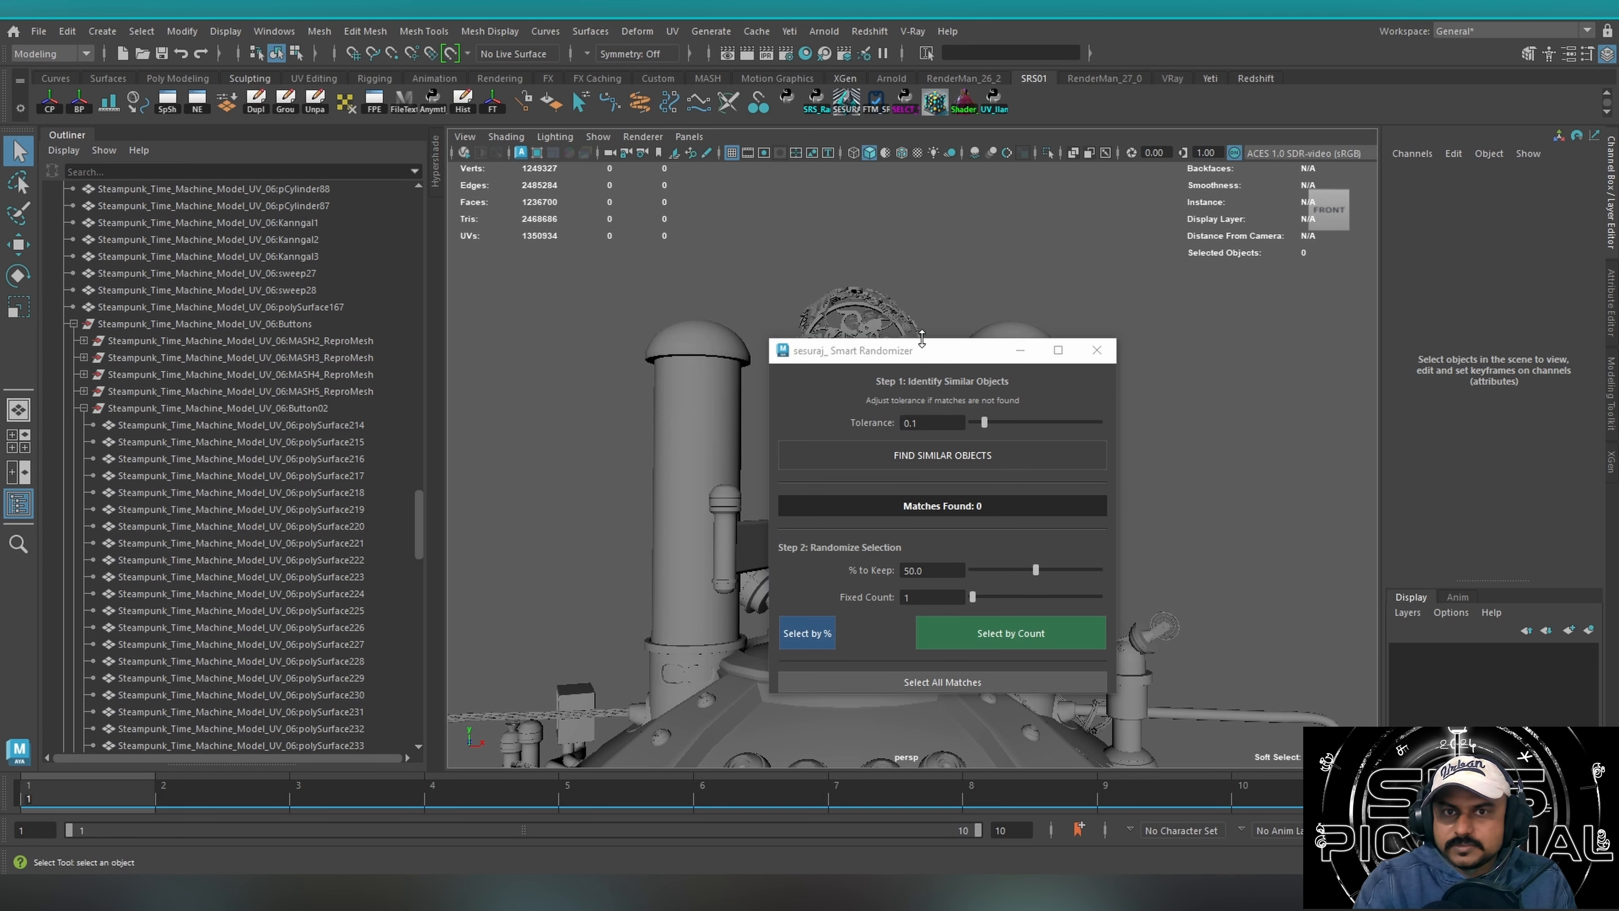
{"action": "left_click", "coordinate": [1096, 350]}
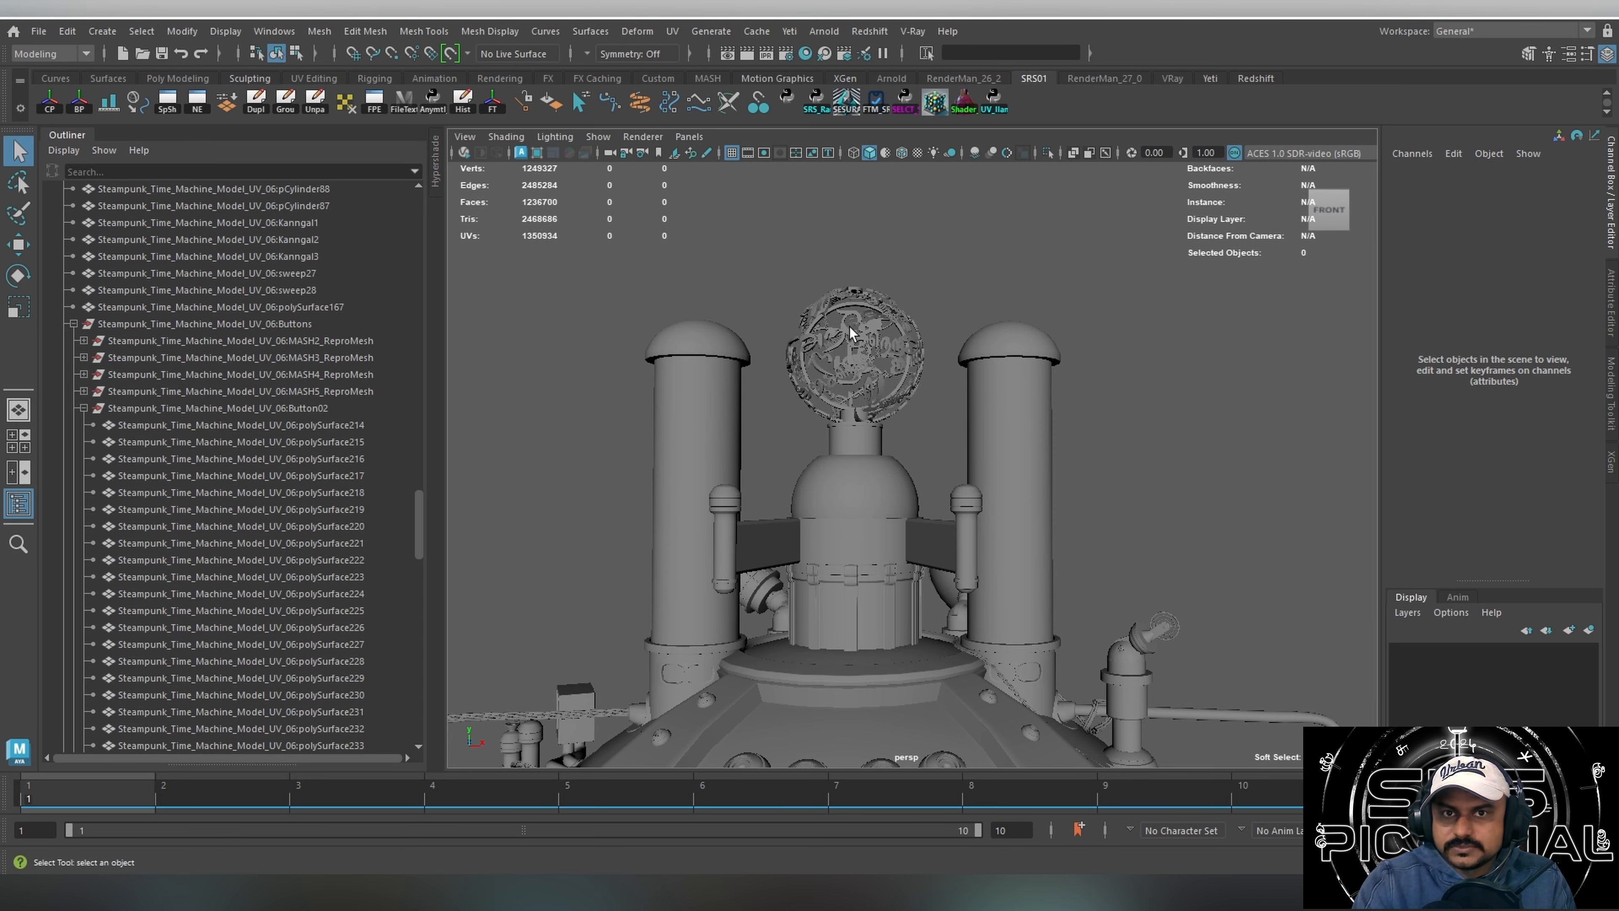
Select the round emblem and launch the Smart Randomizer script with it as the base mesh.
{"action": "left_click", "coordinate": [840, 292]}
{"action": "left_click", "coordinate": [846, 100]}
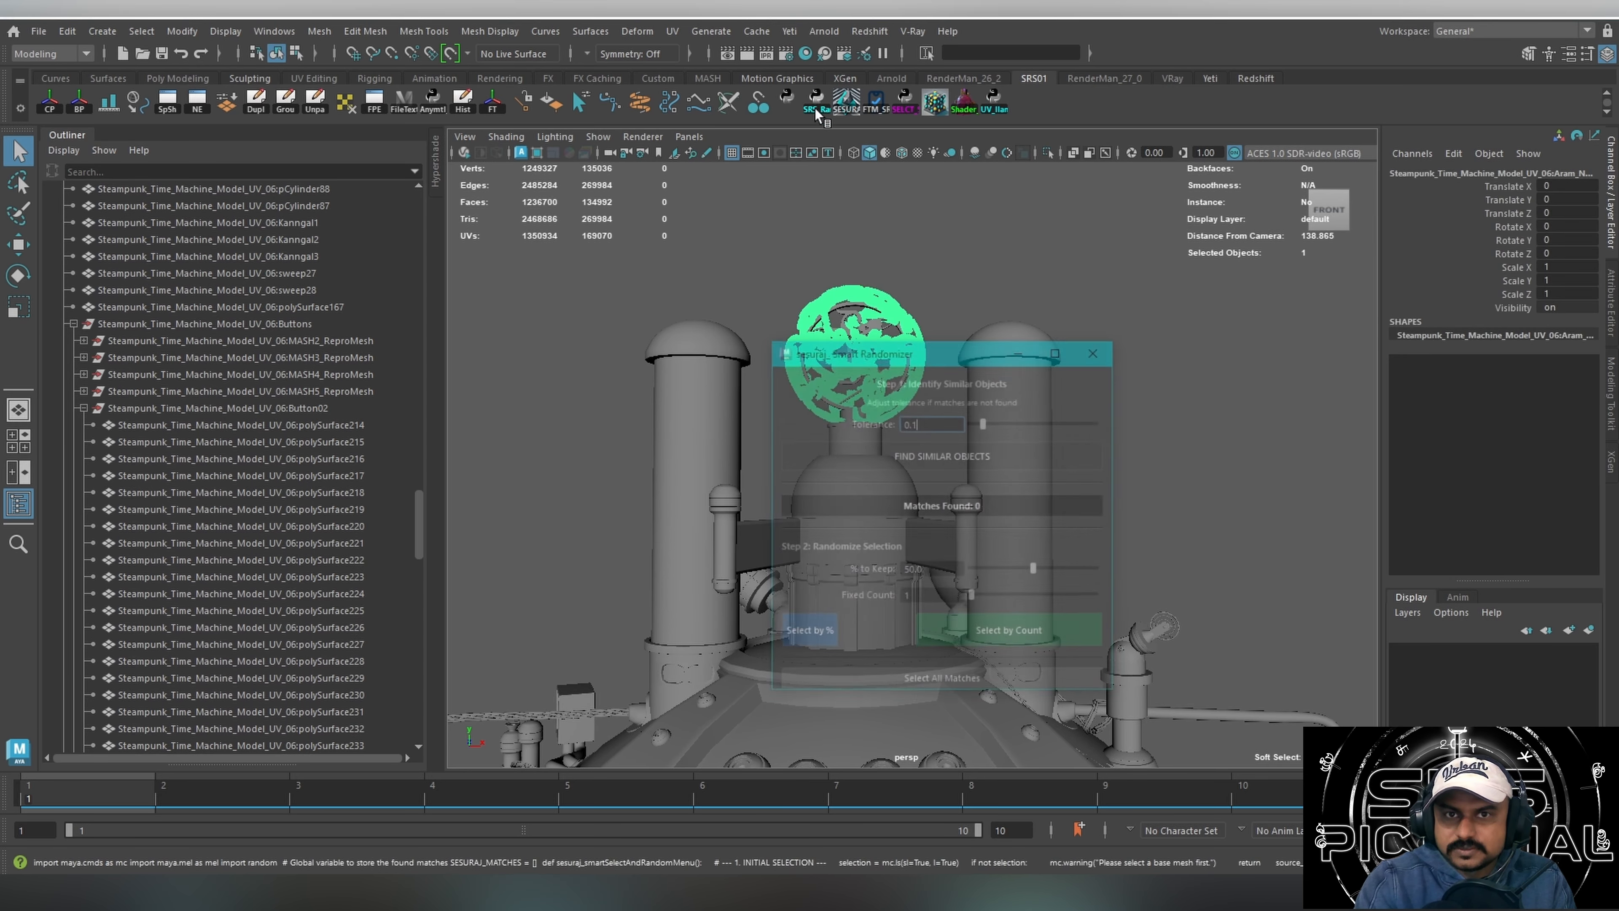
{"action": "left_click_drag", "start_coordinate": [946, 348], "coordinate": [1075, 240]}
Select the single rivet beside the chimney base and find similar objects with a tolerance of 0.1.
{"action": "left_click", "coordinate": [729, 700]}
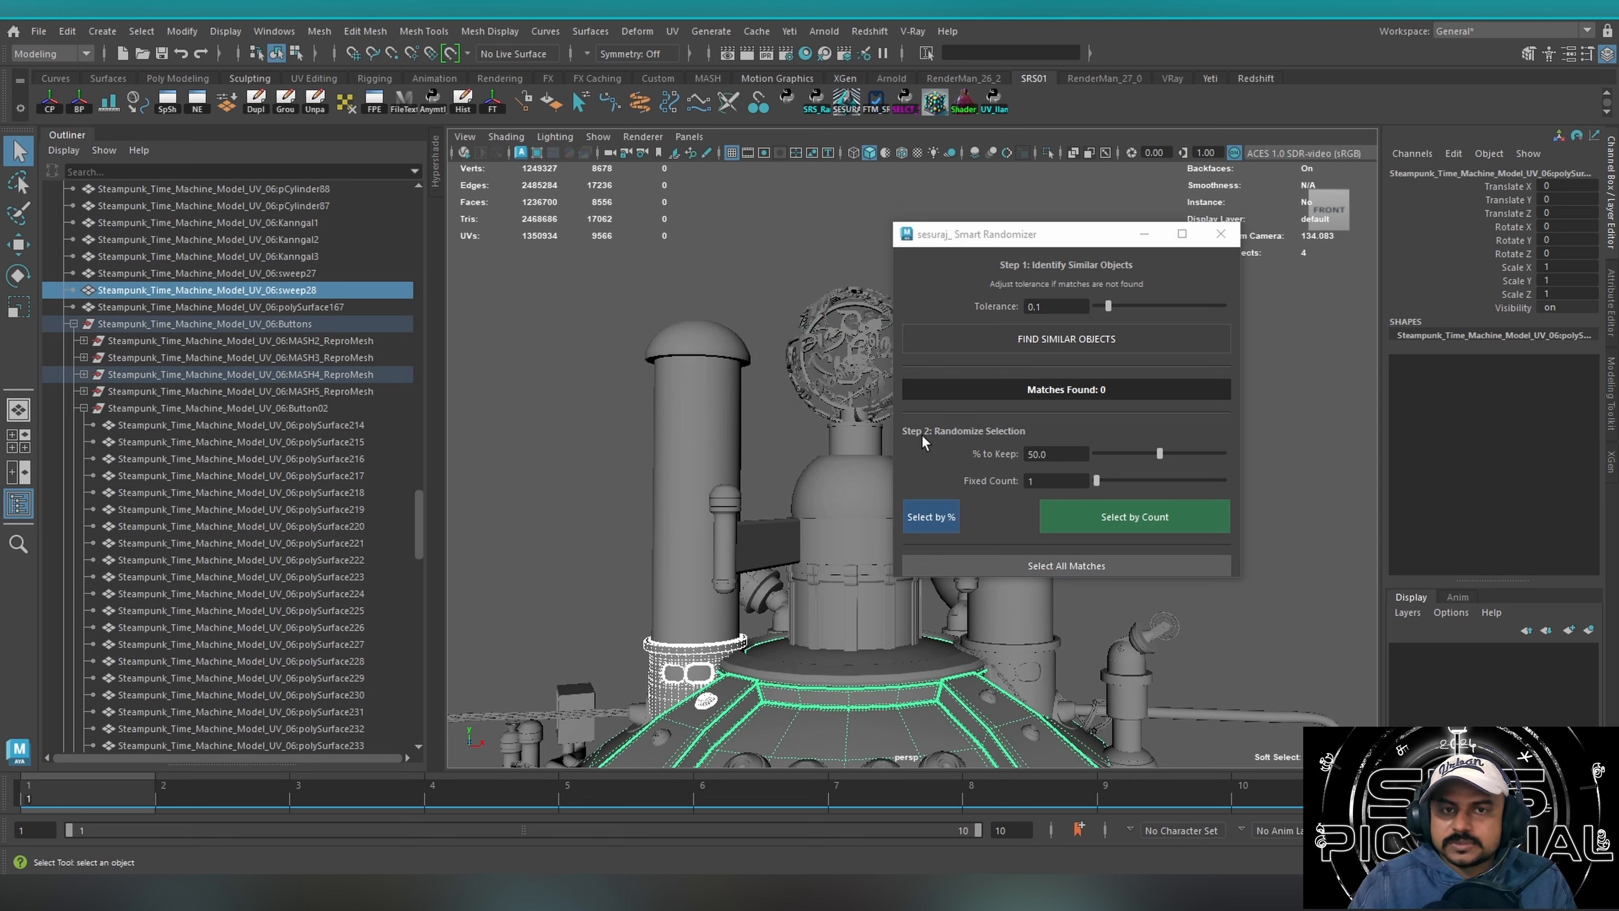
{"action": "left_click", "coordinate": [705, 699]}
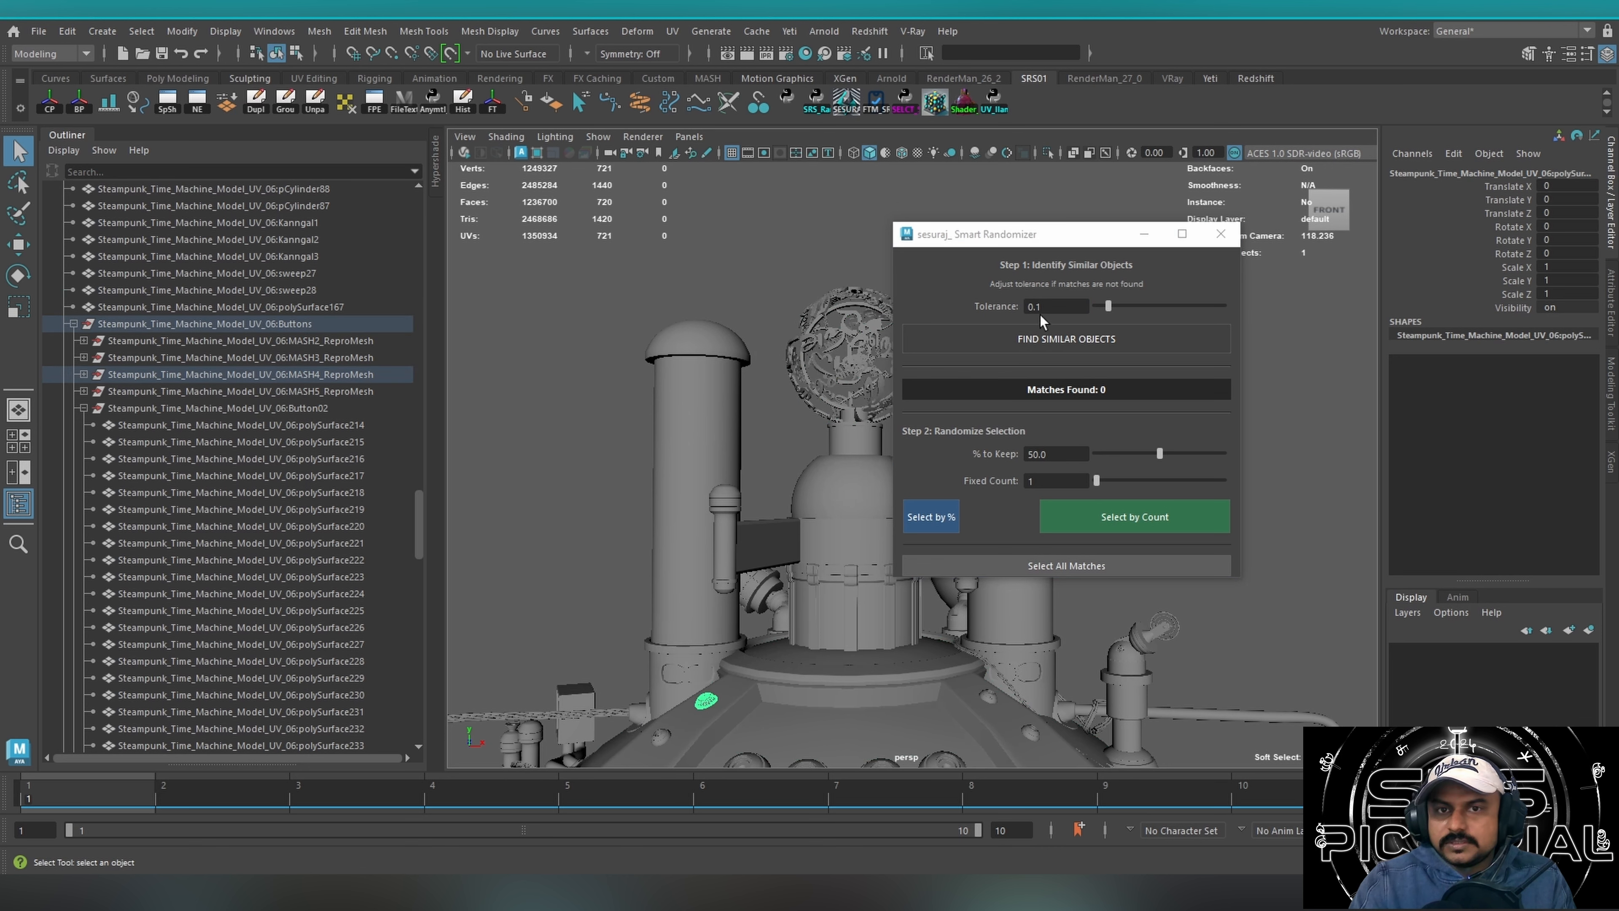
{"action": "left_click", "coordinate": [1061, 339]}
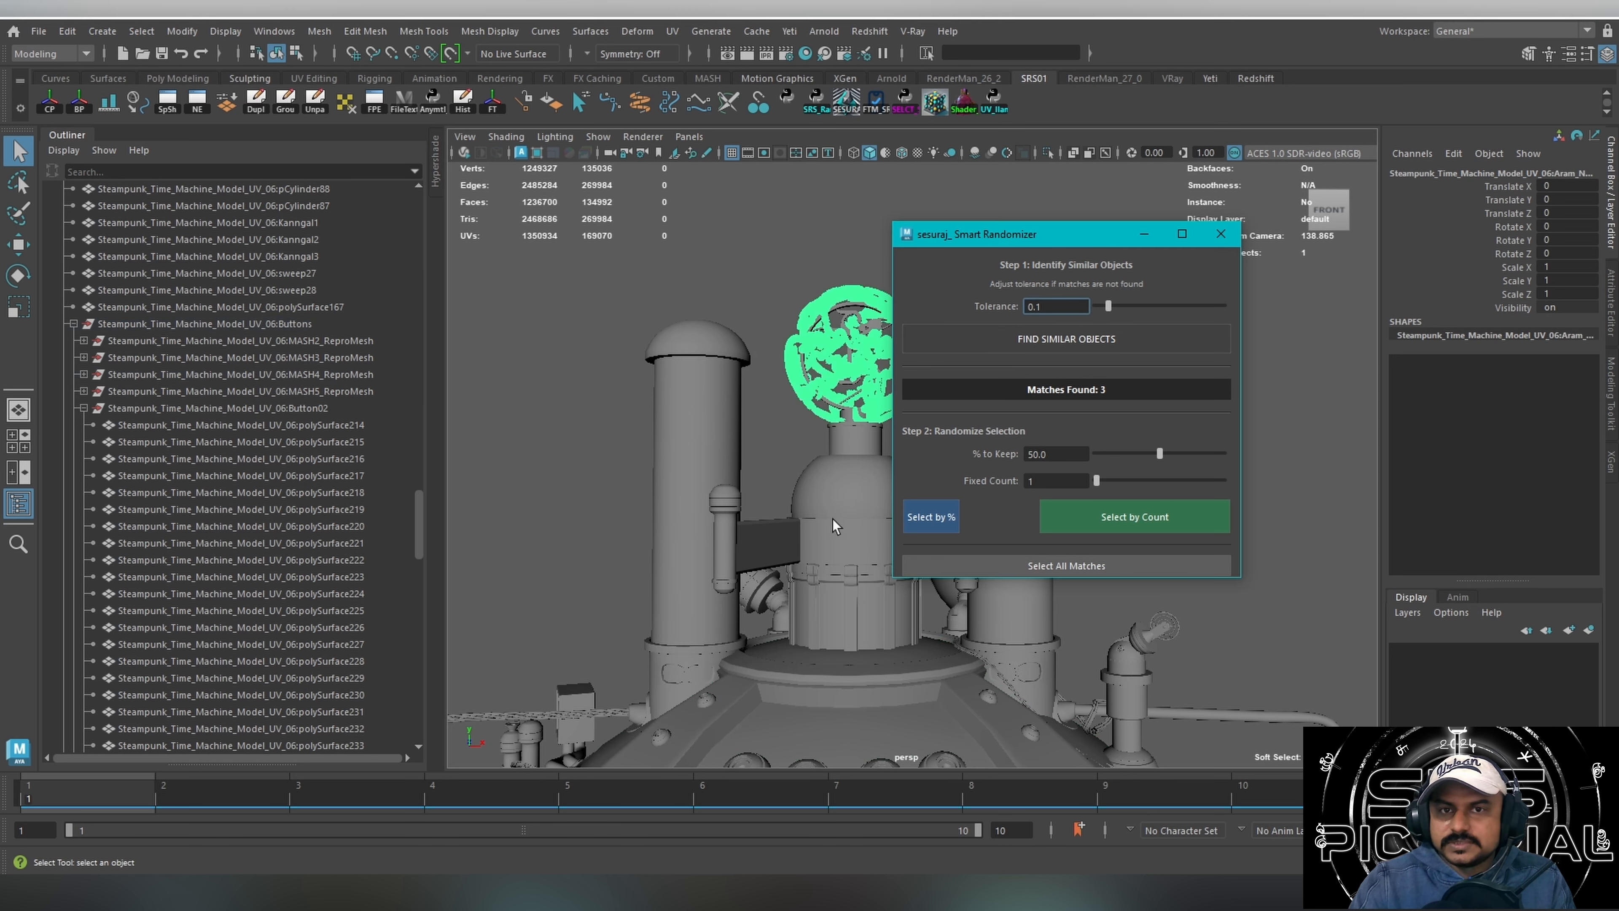
Close the Smart Randomizer, clear the emblem selection, and launch the NEXUS similar-selection script.
{"action": "left_click_drag", "start_coordinate": [971, 234], "coordinate": [1205, 285]}
{"action": "scroll", "coordinate": [770, 408], "scroll_direction": "down", "scroll_amount": 5}
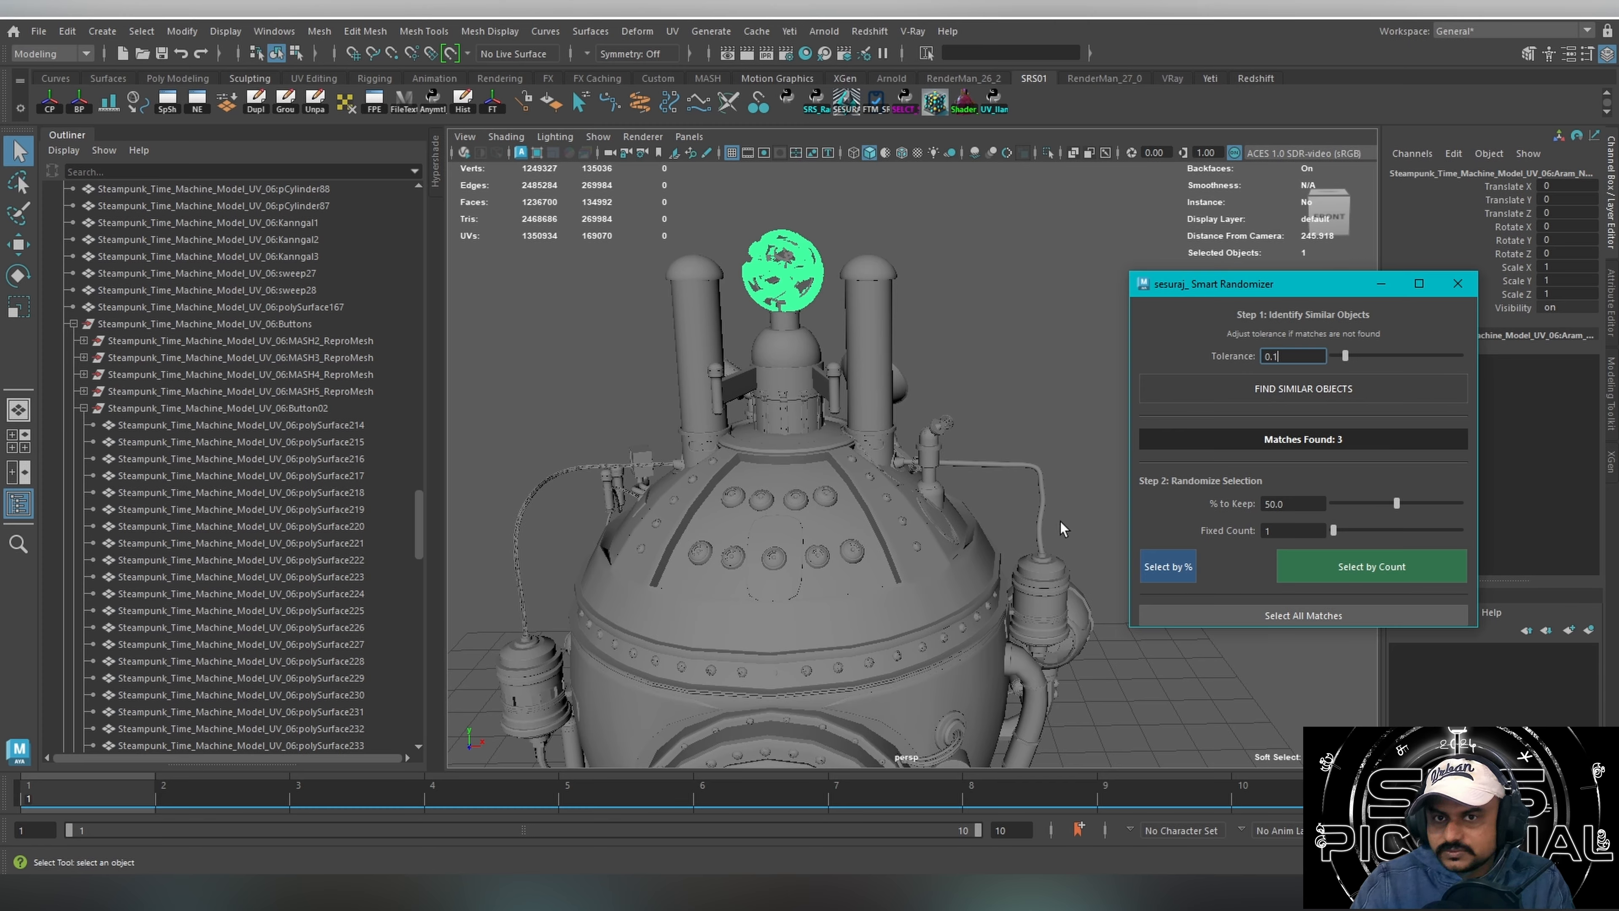
{"action": "left_click", "coordinate": [1457, 283]}
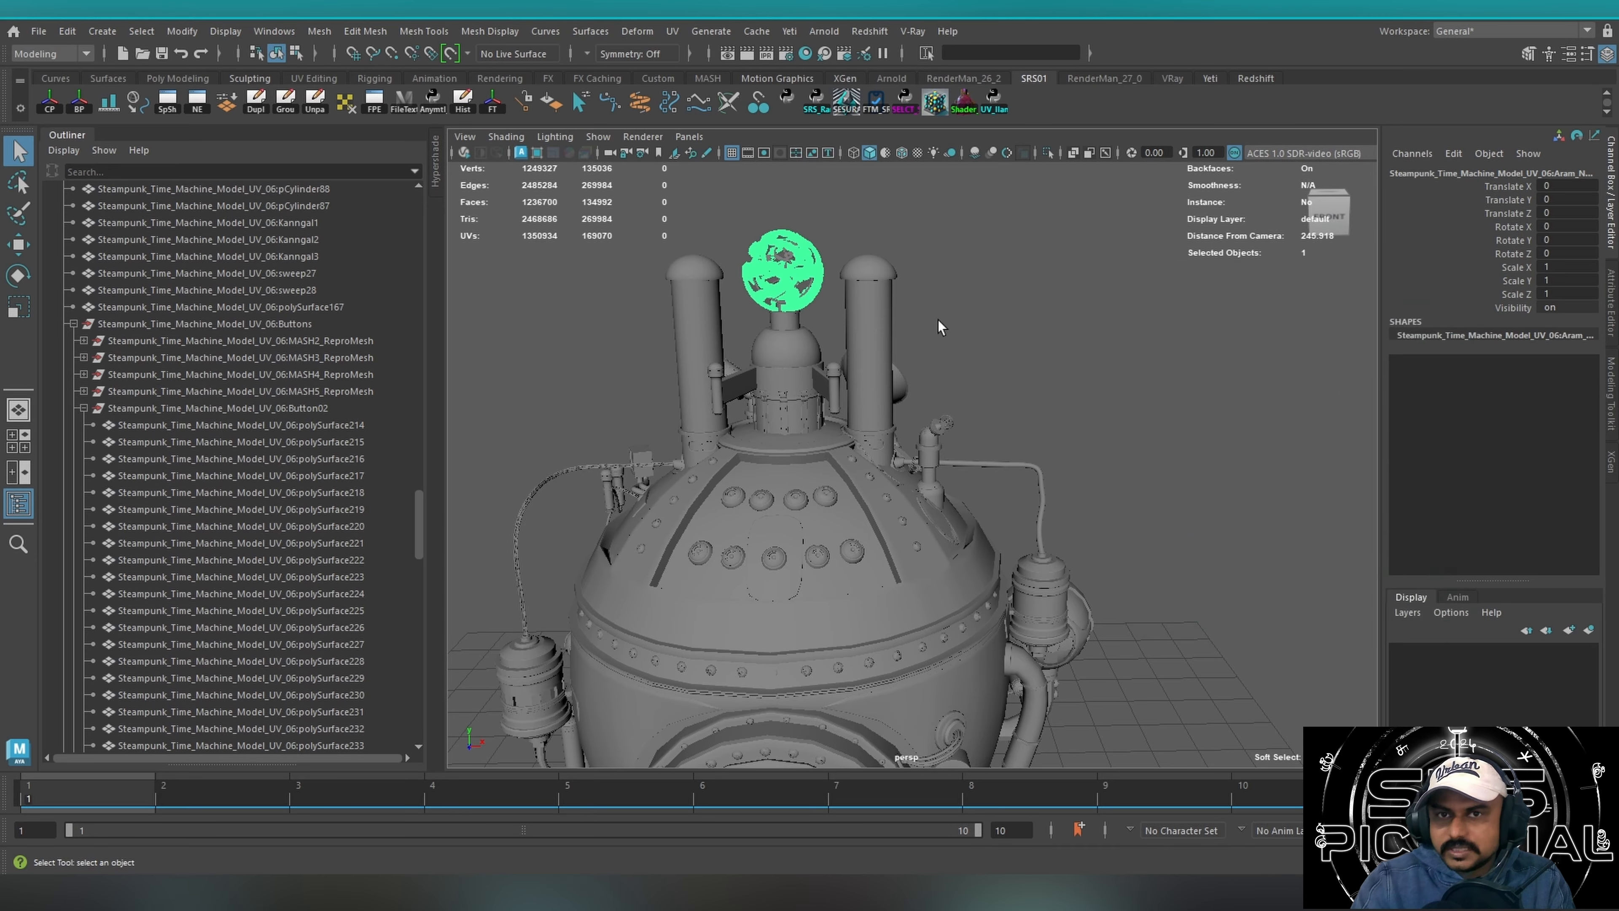
{"action": "left_click", "coordinate": [940, 327]}
{"action": "left_click", "coordinate": [846, 101]}
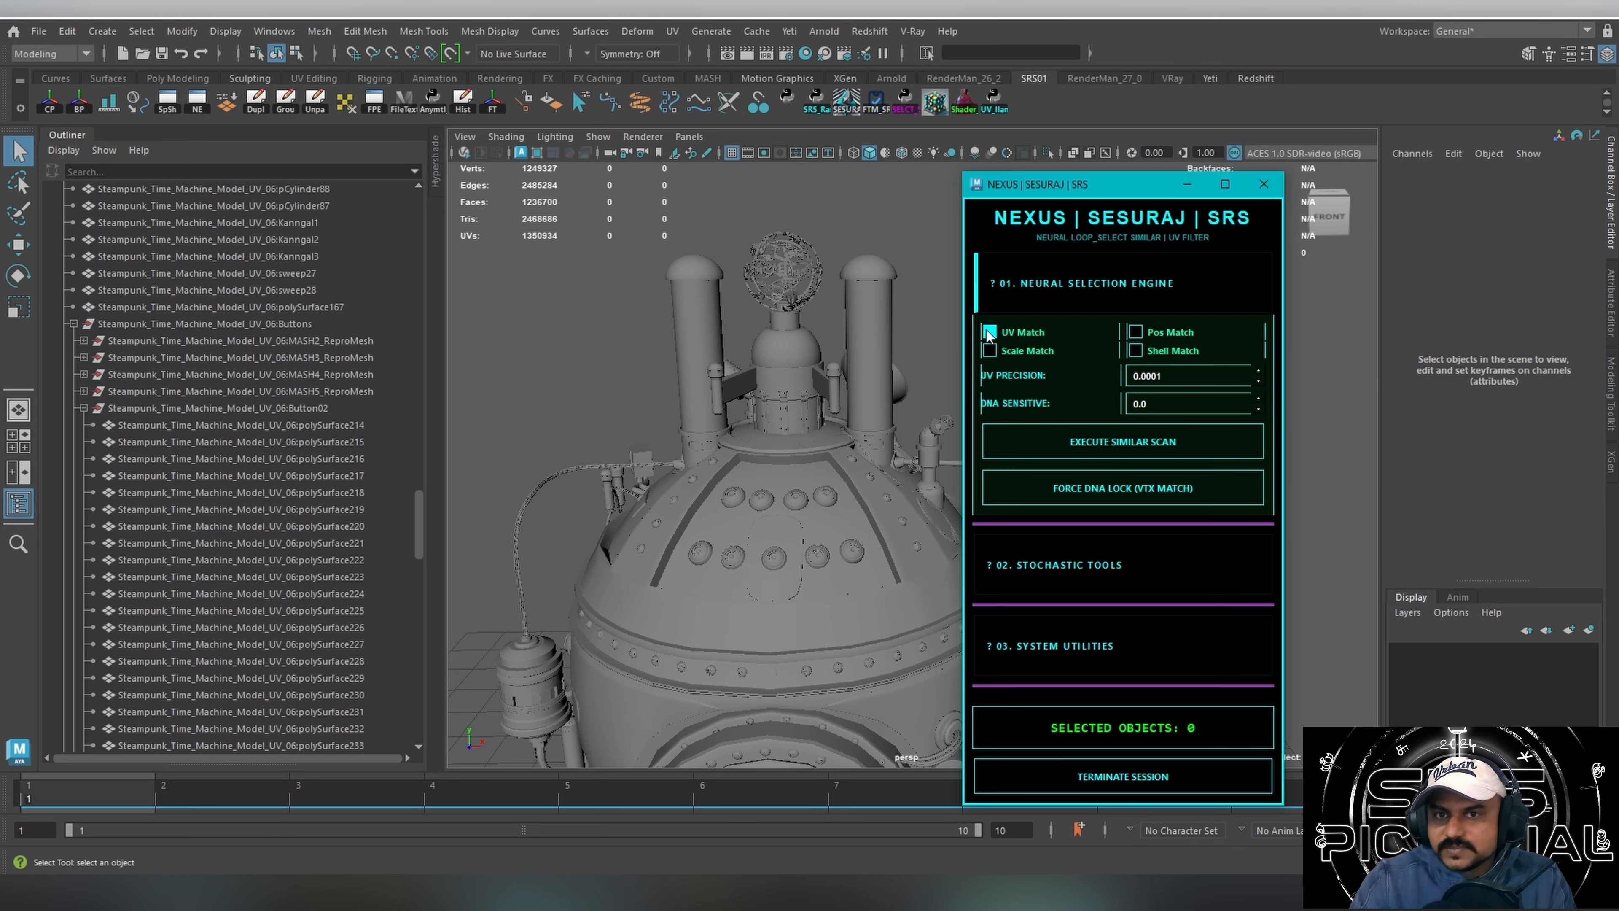
Turn off UV Match, select a round button on the front of the dome, and execute the similar scan.
{"action": "left_click", "coordinate": [989, 331]}
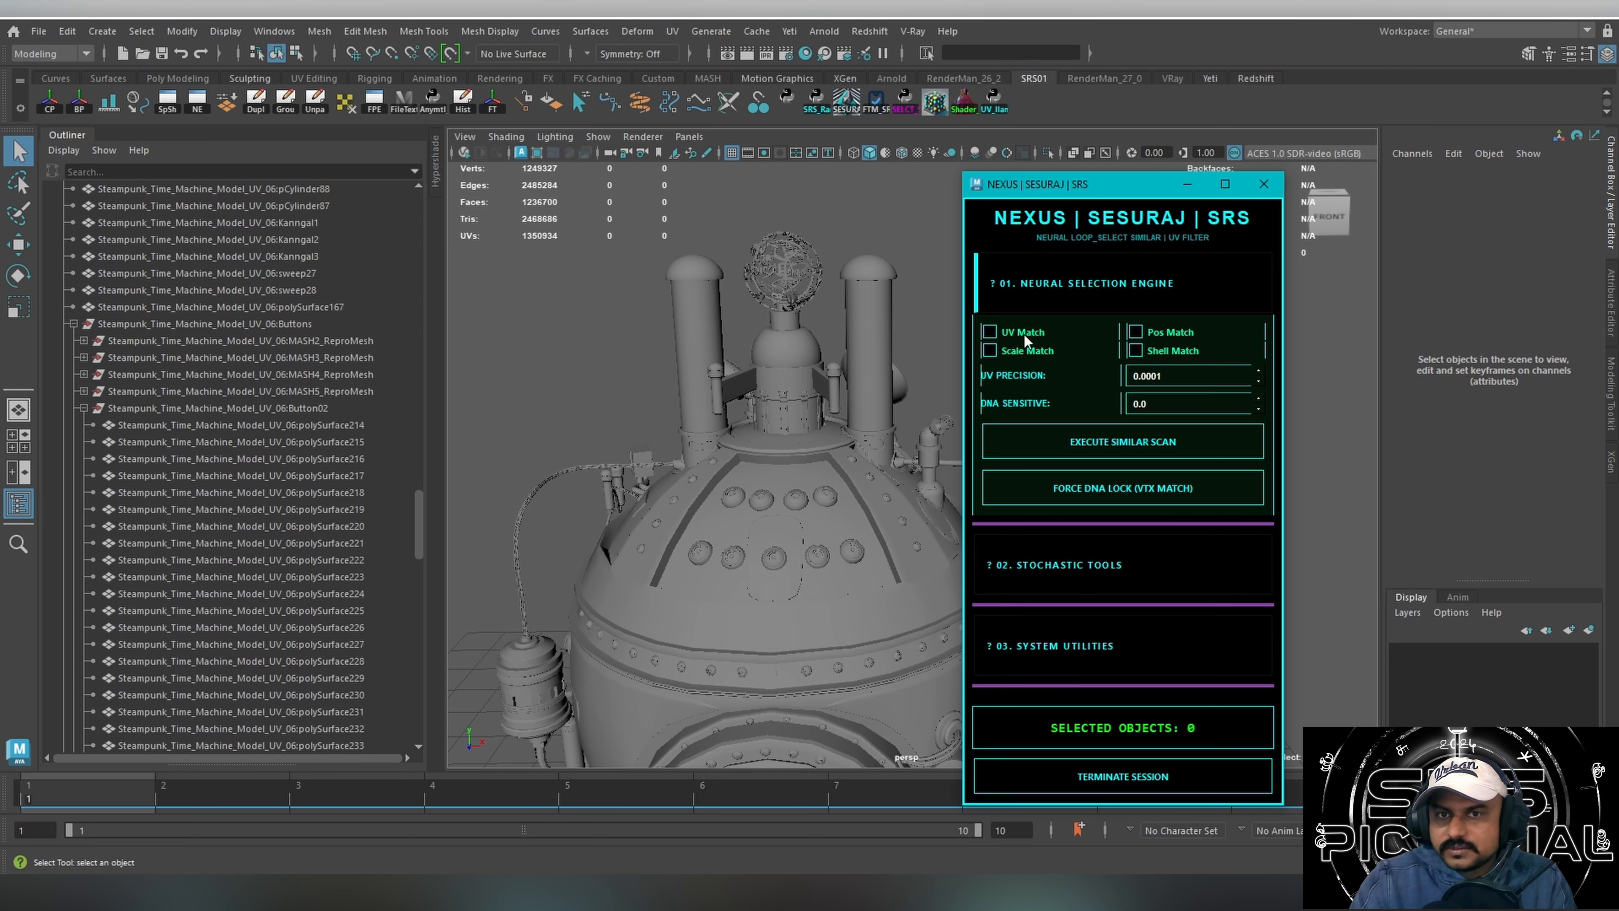
{"action": "left_click", "coordinate": [733, 558]}
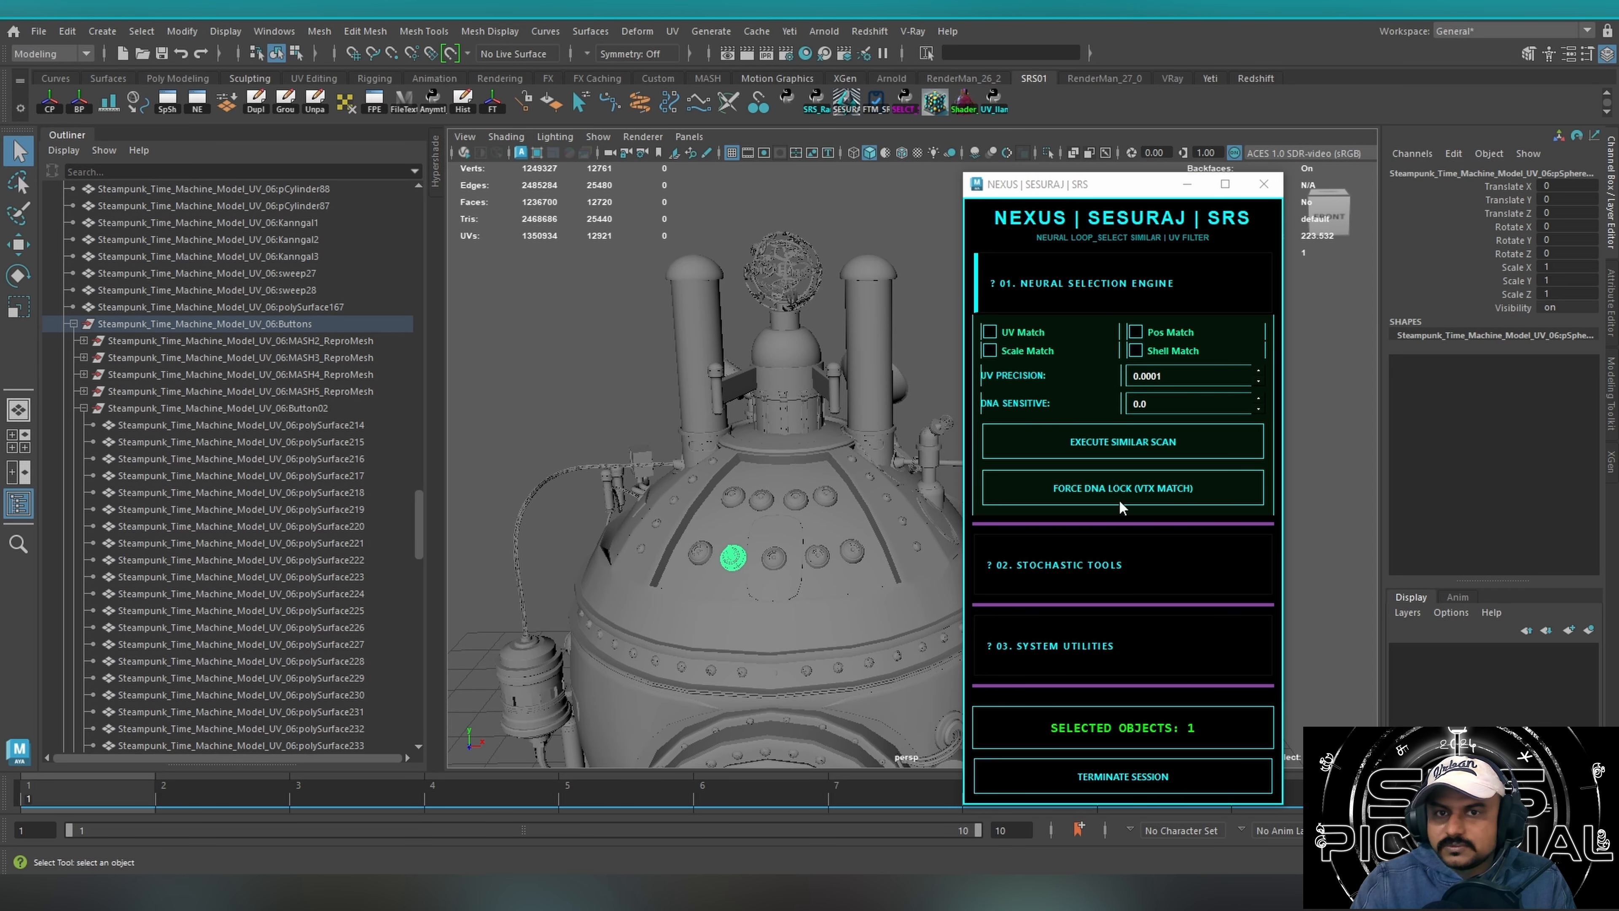
{"action": "left_click", "coordinate": [1158, 444]}
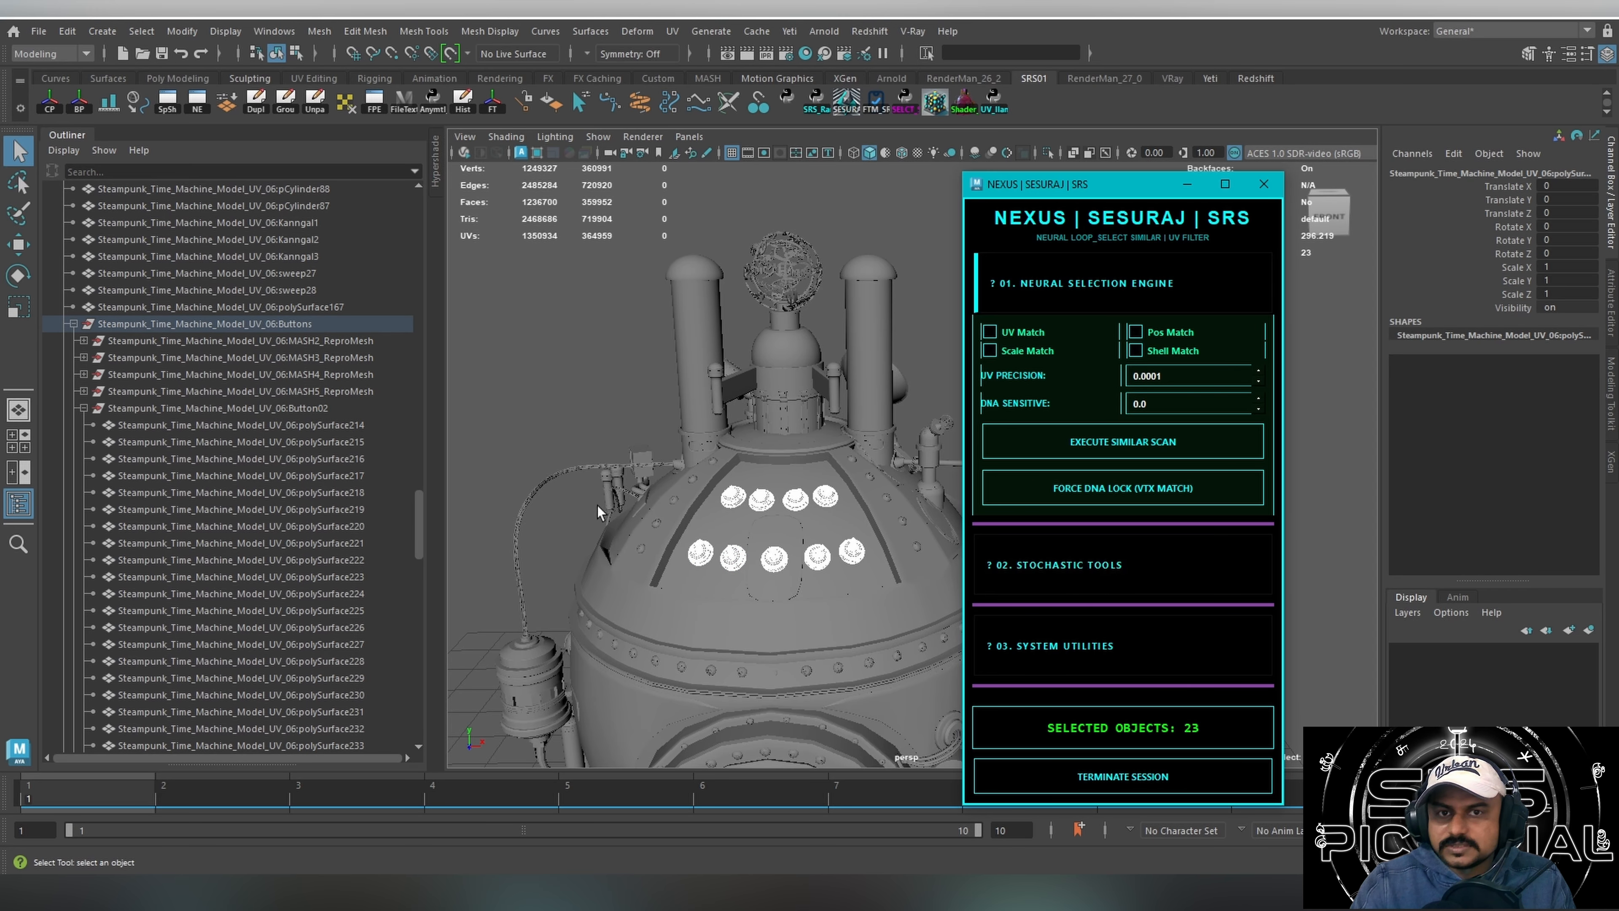
{"action": "left_click_drag", "start_coordinate": [598, 505], "coordinate": [861, 459], "text": "alt"}
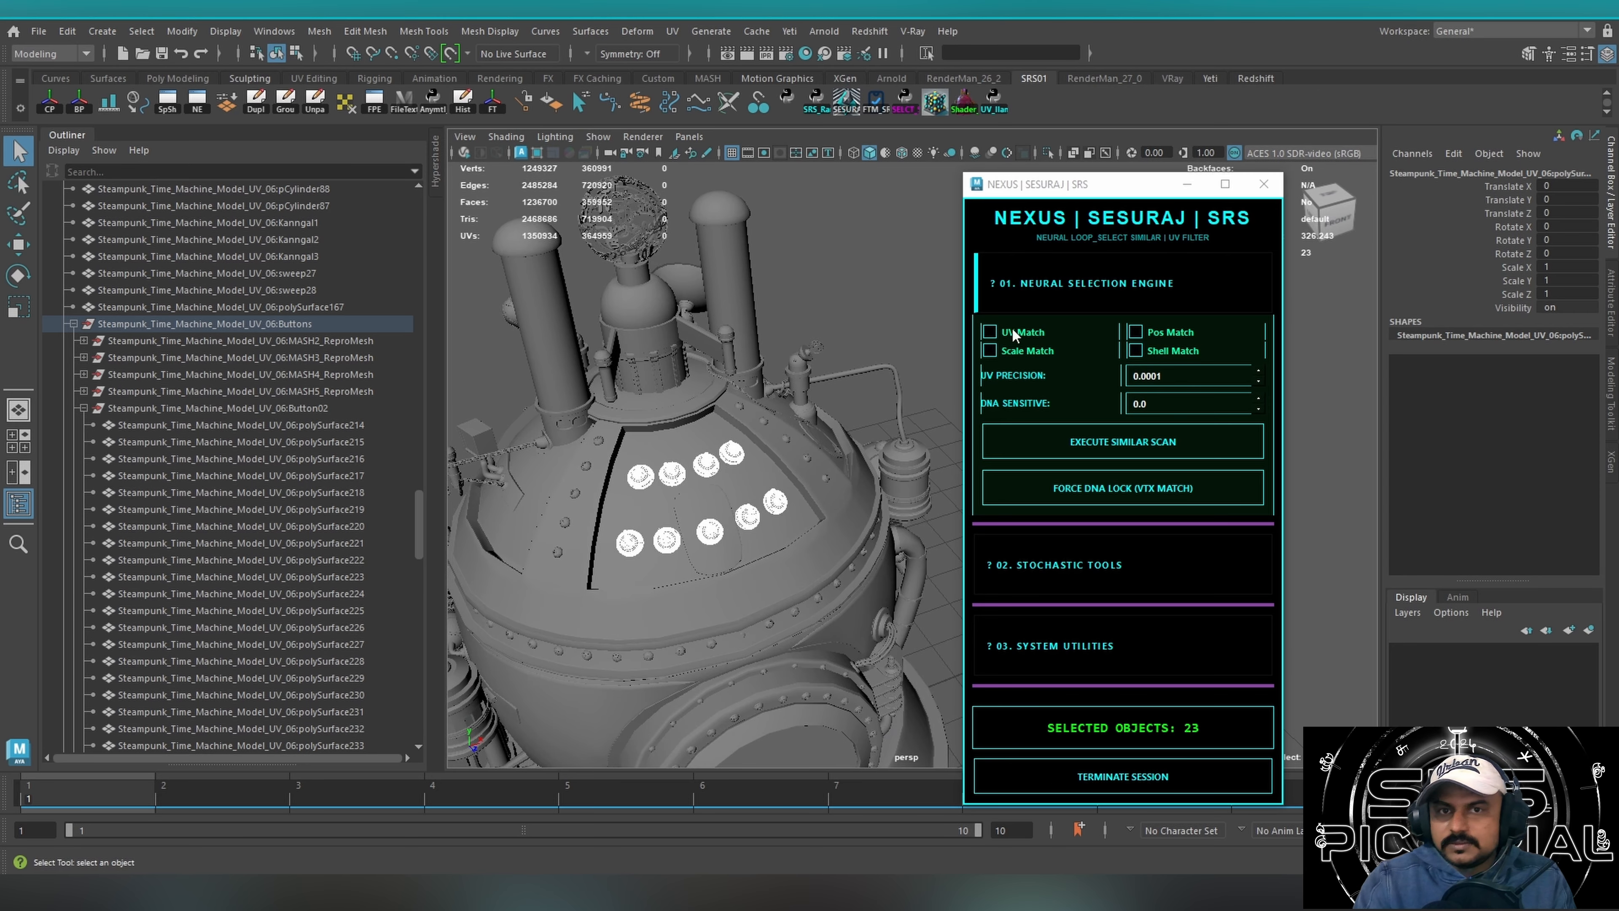
{"action": "left_click_drag", "start_coordinate": [690, 478], "coordinate": [766, 448], "text": "alt"}
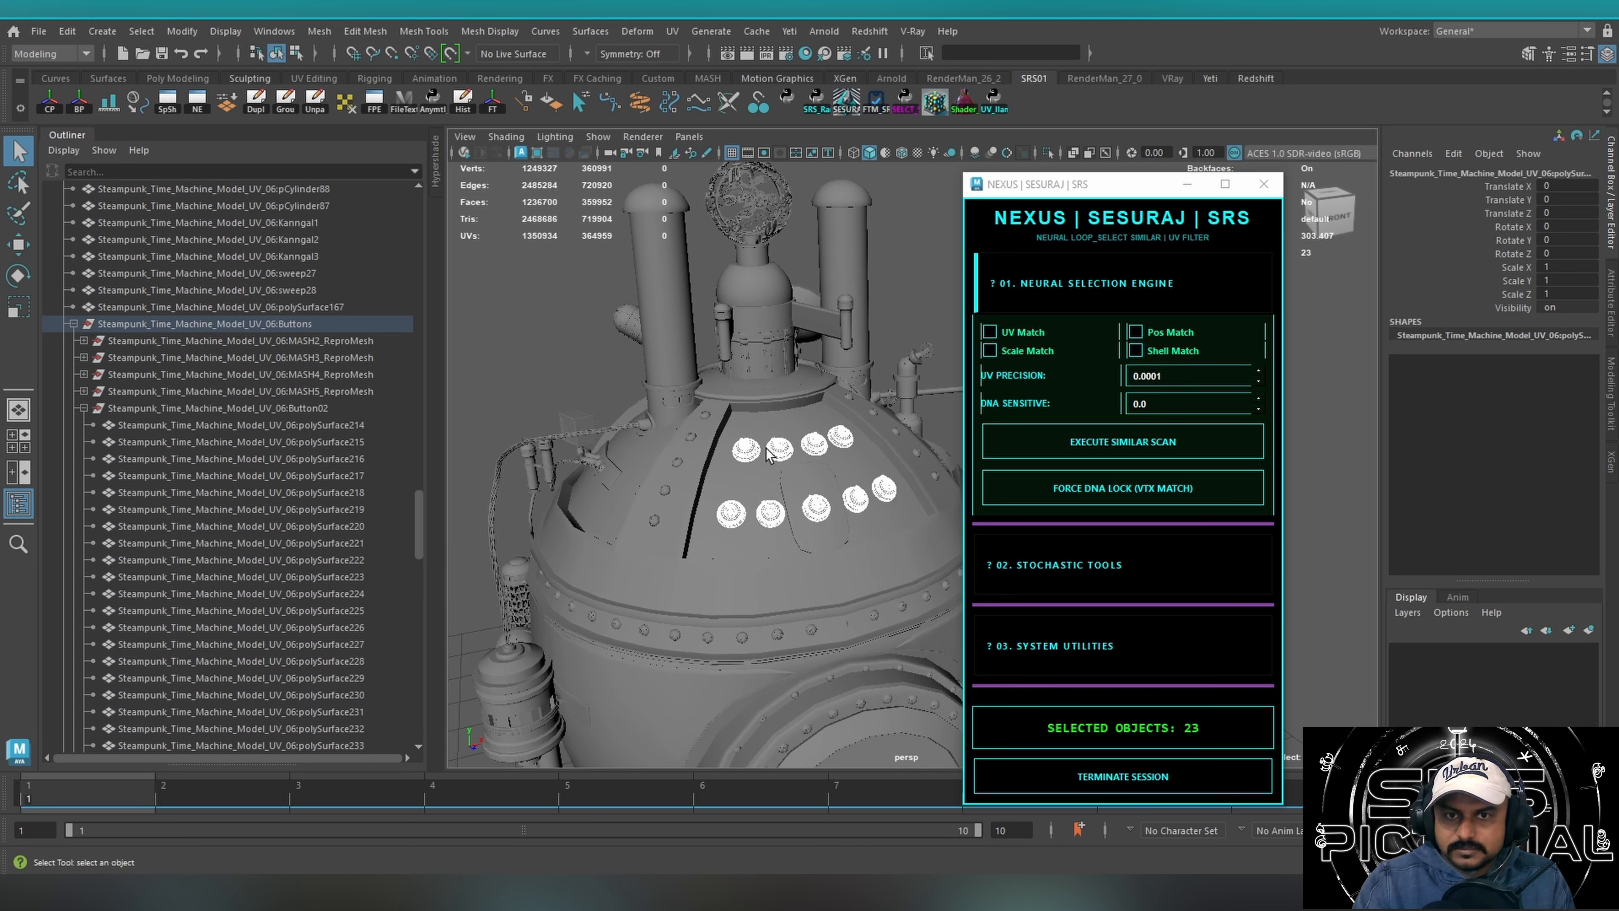
Enable UV Match, inspect the selected buttons' shells in the UV Editor, and switch the matching option to Scale Match.
{"action": "left_click", "coordinate": [993, 333]}
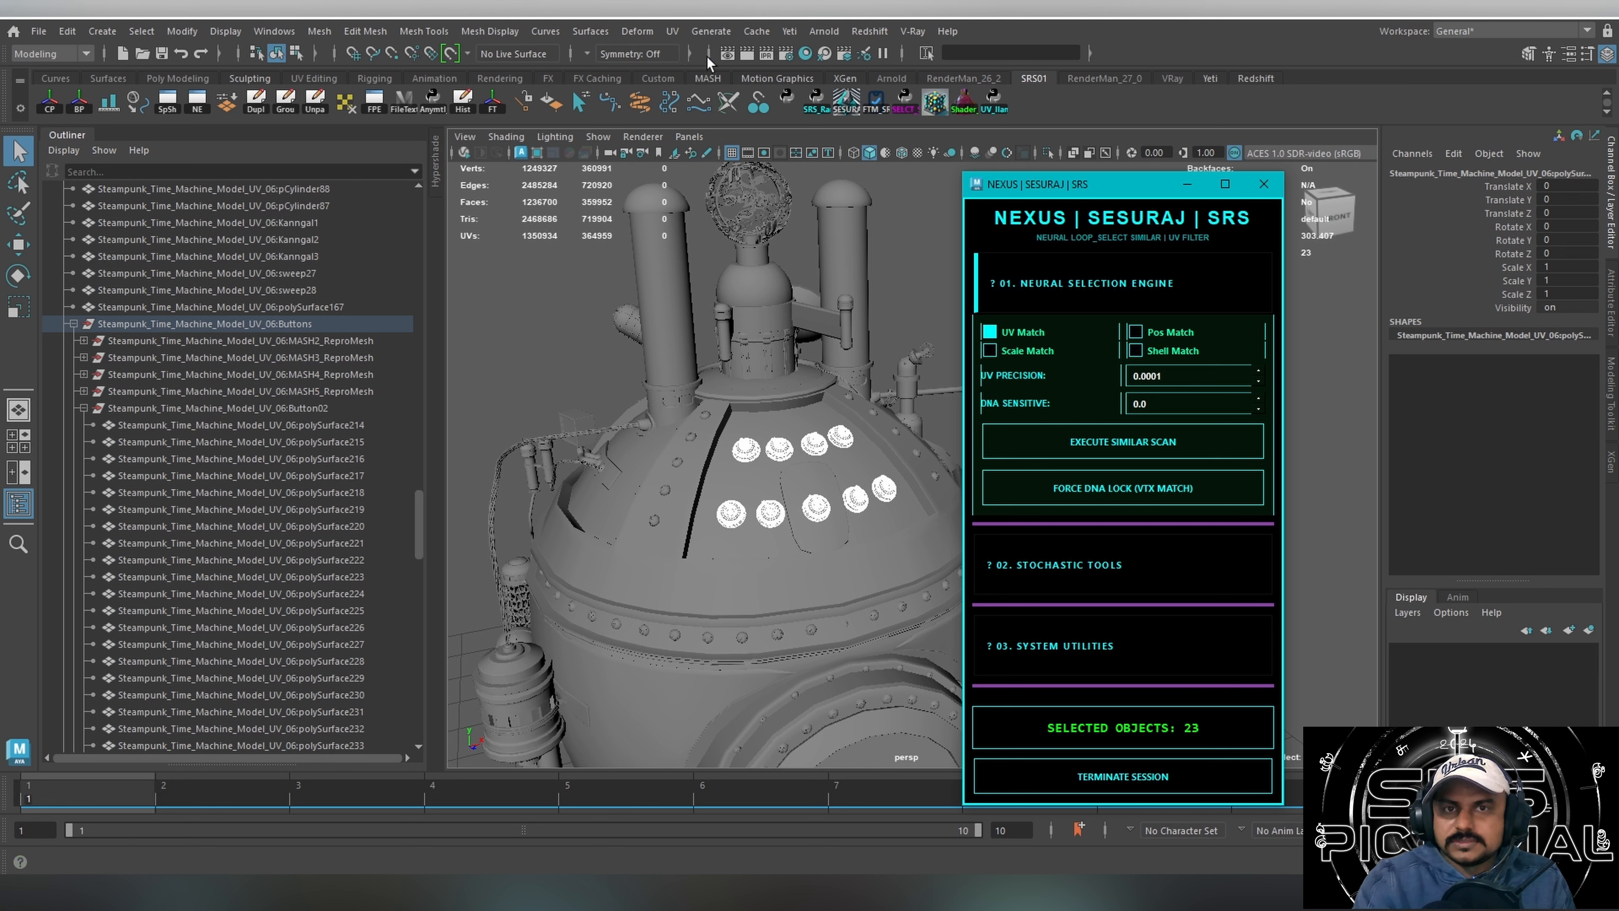
{"action": "left_click", "coordinate": [666, 32]}
{"action": "left_click", "coordinate": [721, 64]}
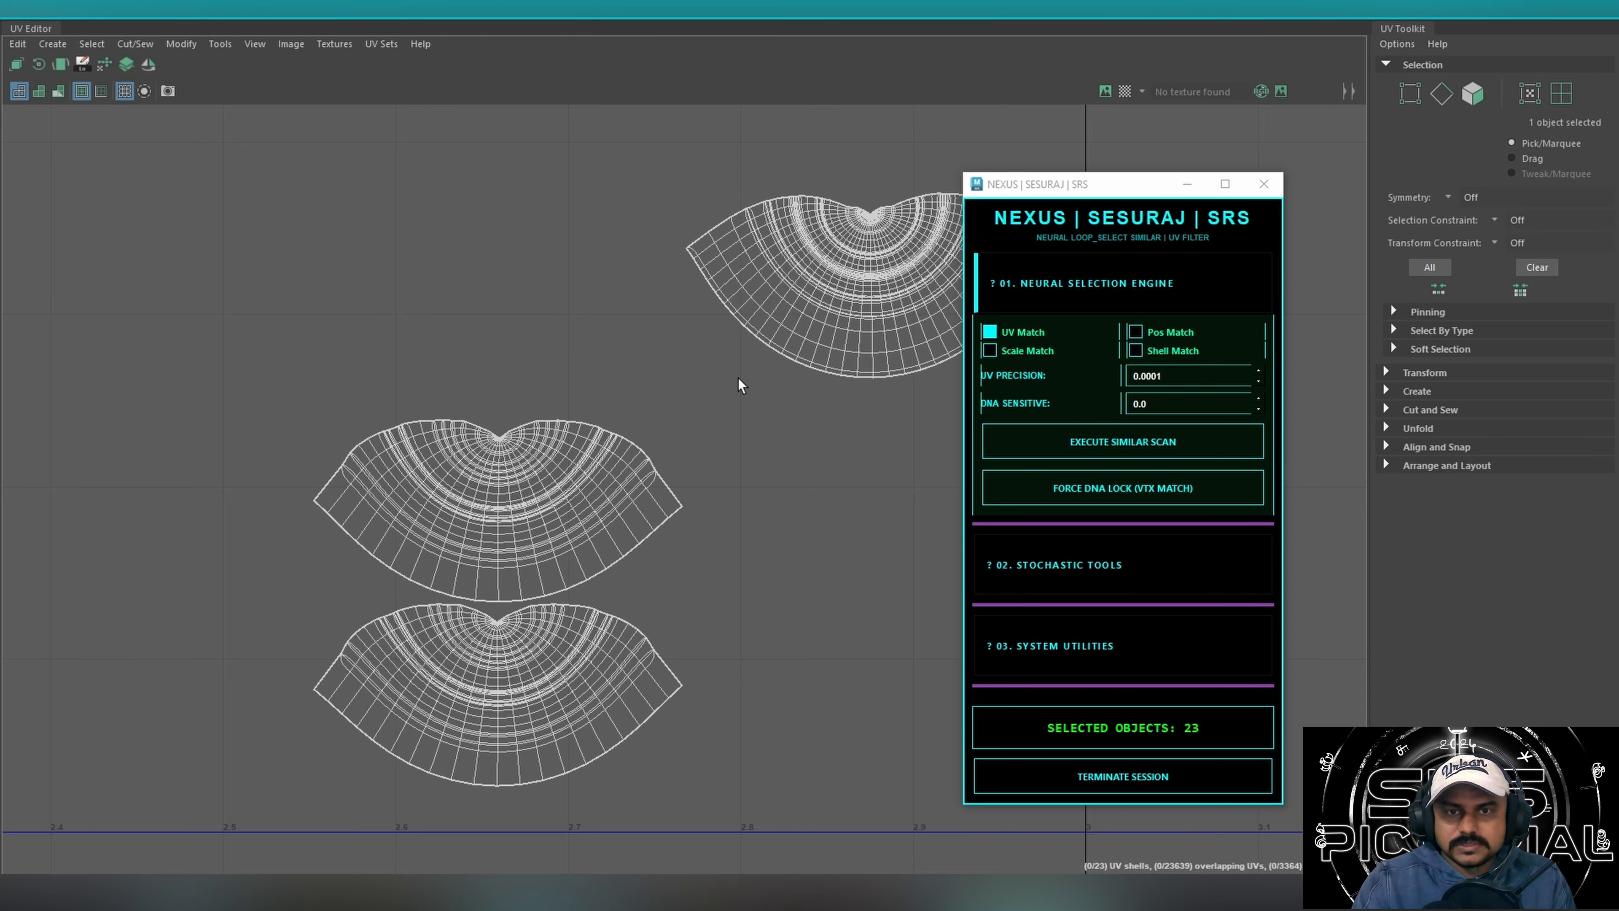
{"action": "middle_click_drag", "start_coordinate": [739, 385], "coordinate": [532, 389], "text": "alt"}
{"action": "left_click", "coordinate": [1030, 336]}
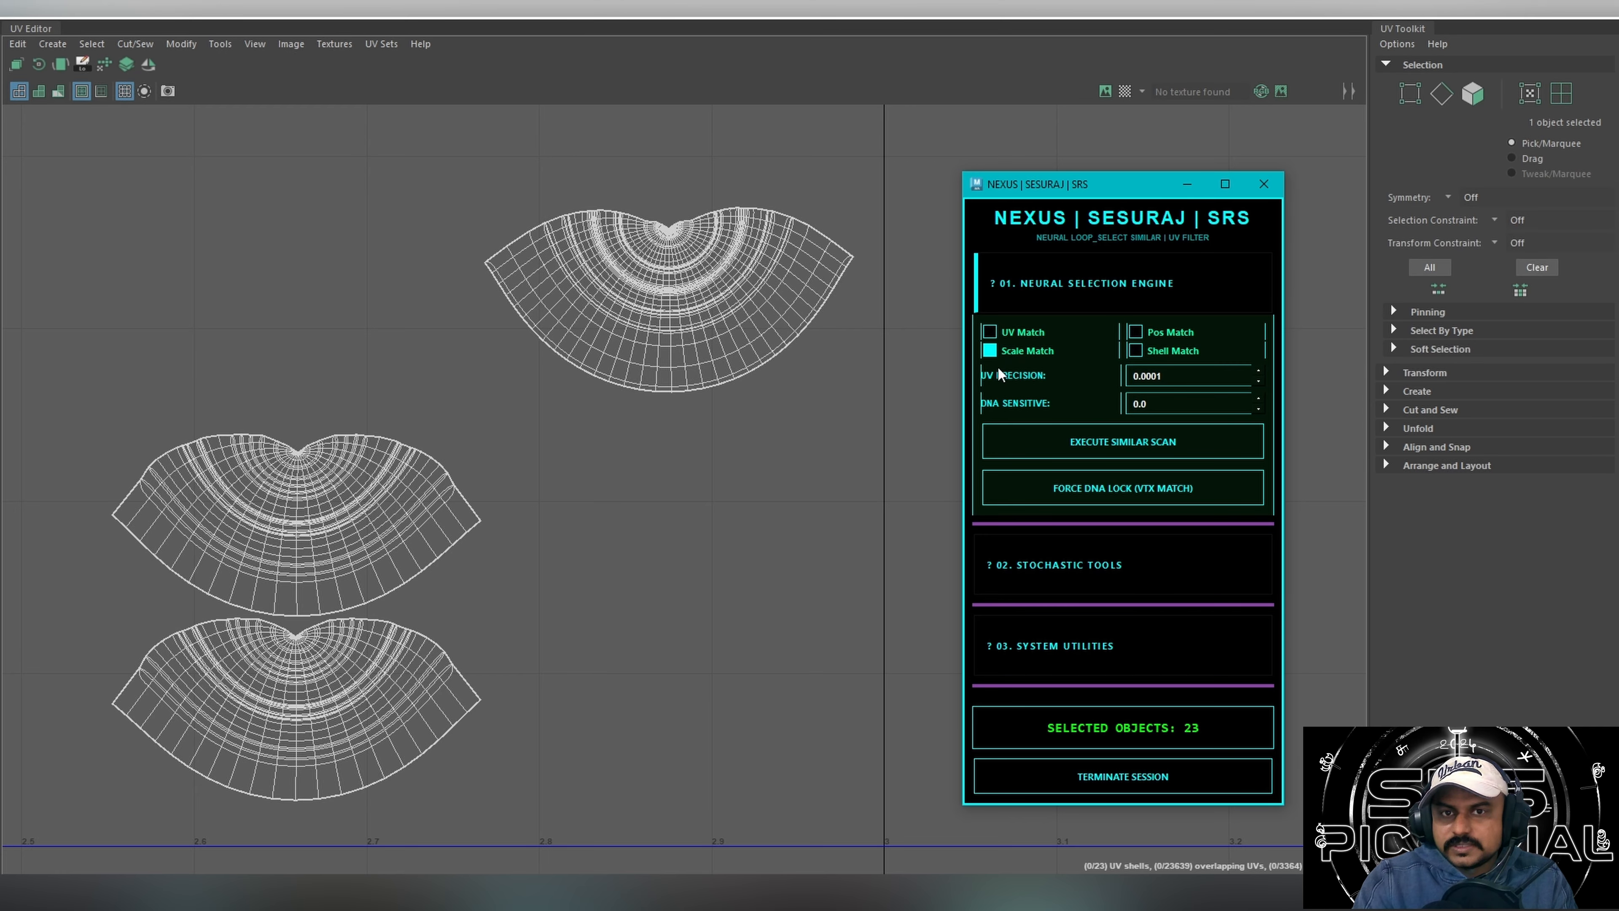
{"action": "left_click", "coordinate": [1531, 13]}
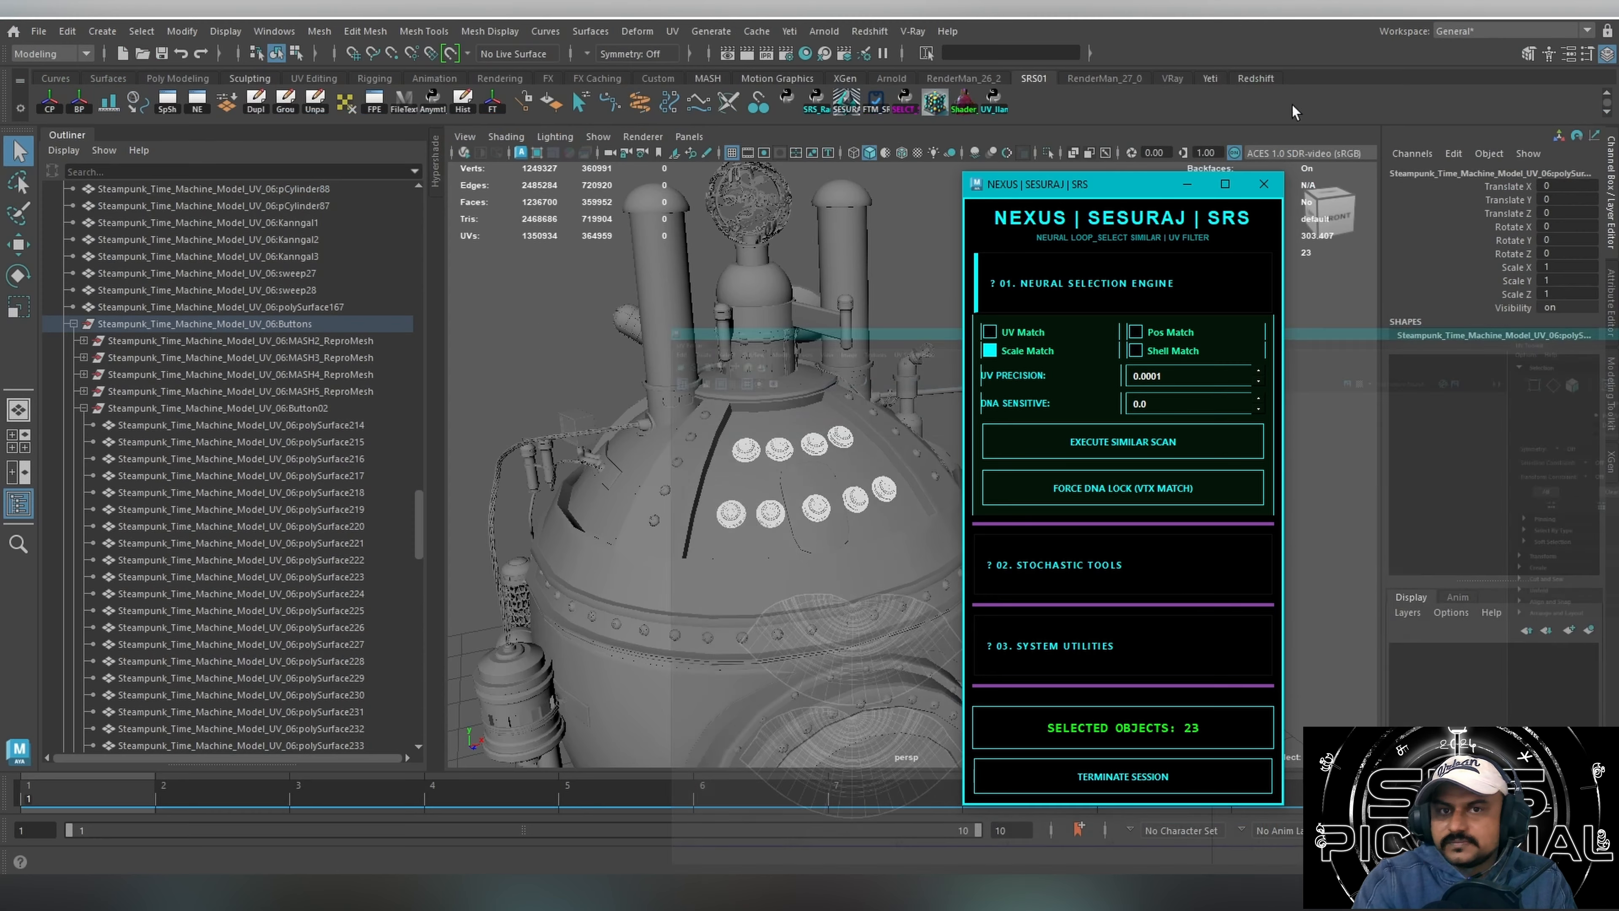
Scale one rivet on the dome up to about 8.563 and move it out beside the chimney.
{"action": "left_click", "coordinate": [651, 520]}
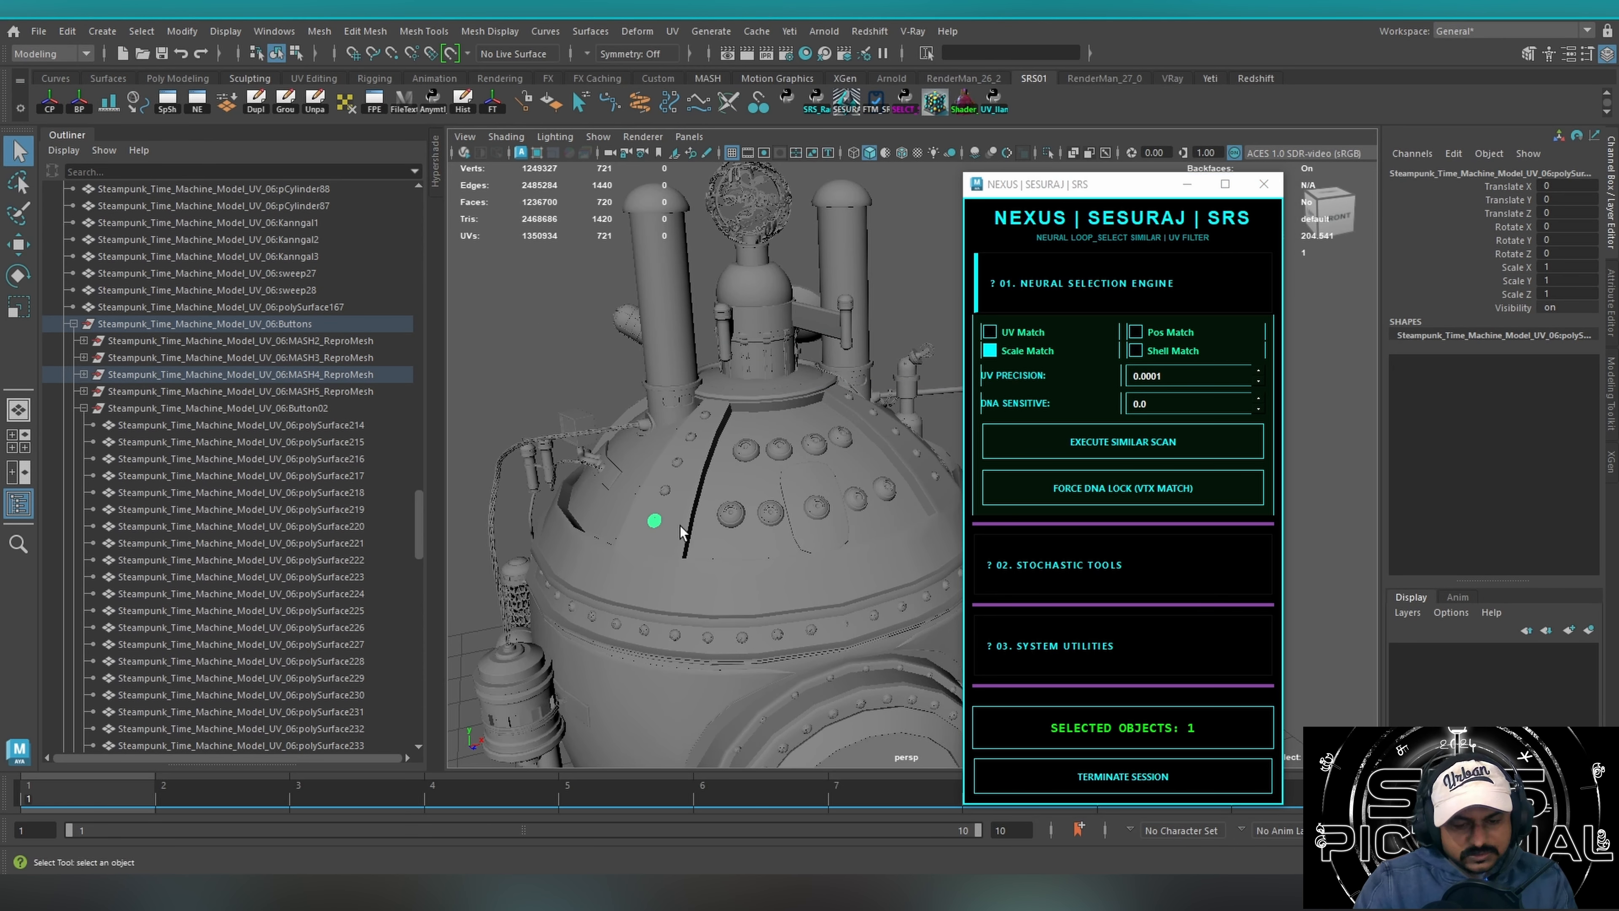
{"action": "key", "text": "r"}
{"action": "left_click_drag", "start_coordinate": [655, 521], "coordinate": [532, 439]}
{"action": "key", "text": "w"}
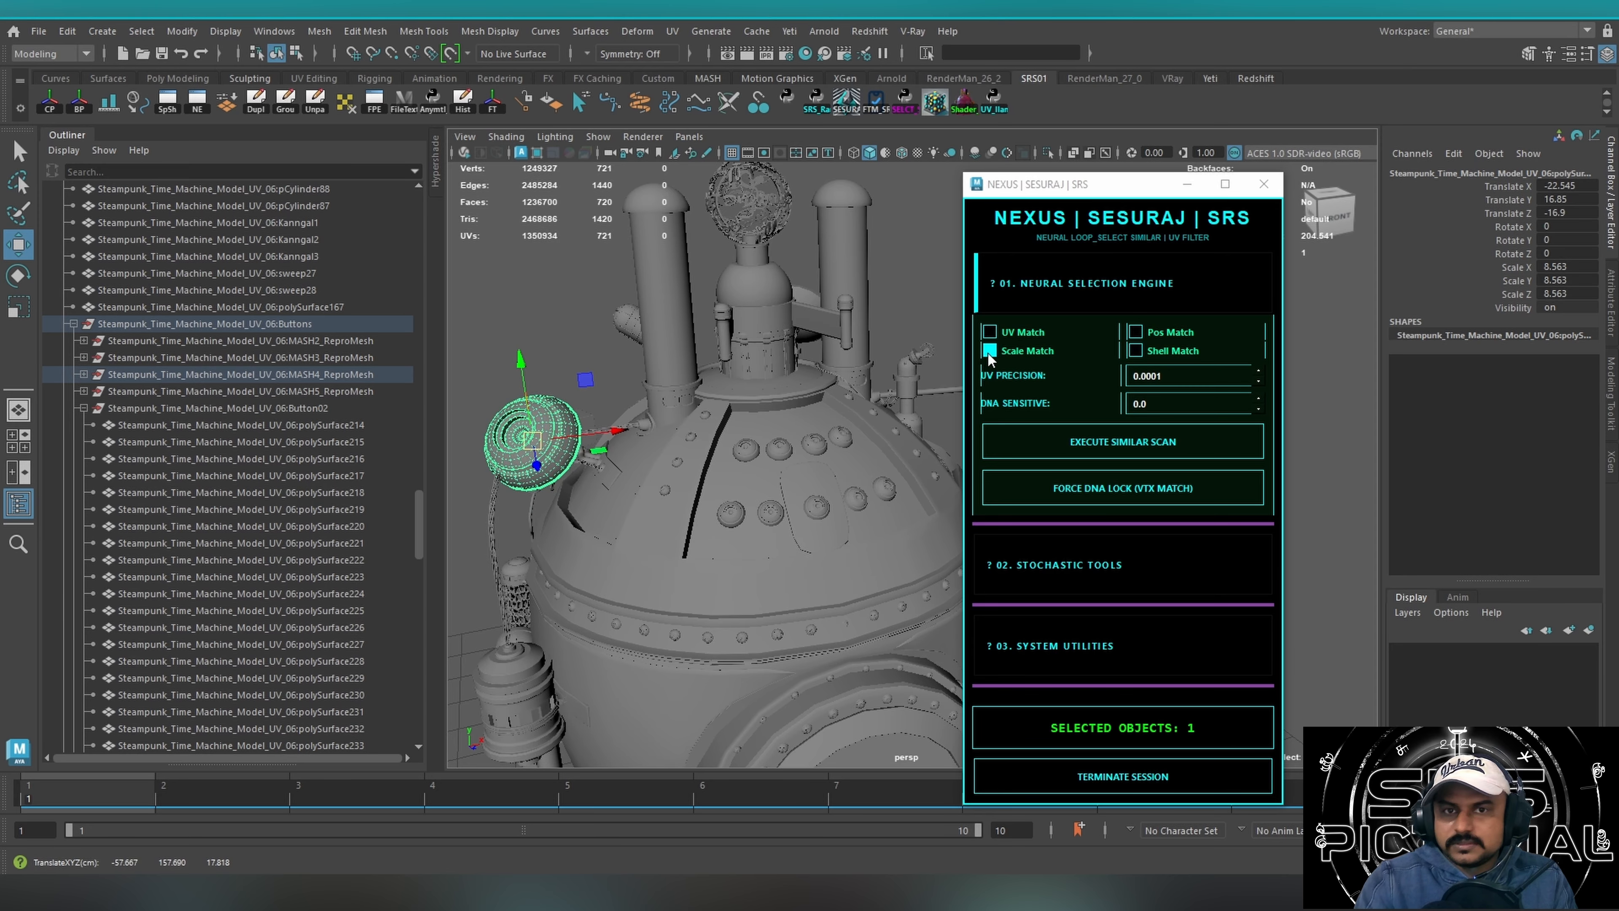
Select another small dome rivet, scan for similar objects using Scale Match and Shell Match, and expand the Stochastic Tools section.
{"action": "left_click", "coordinate": [668, 493]}
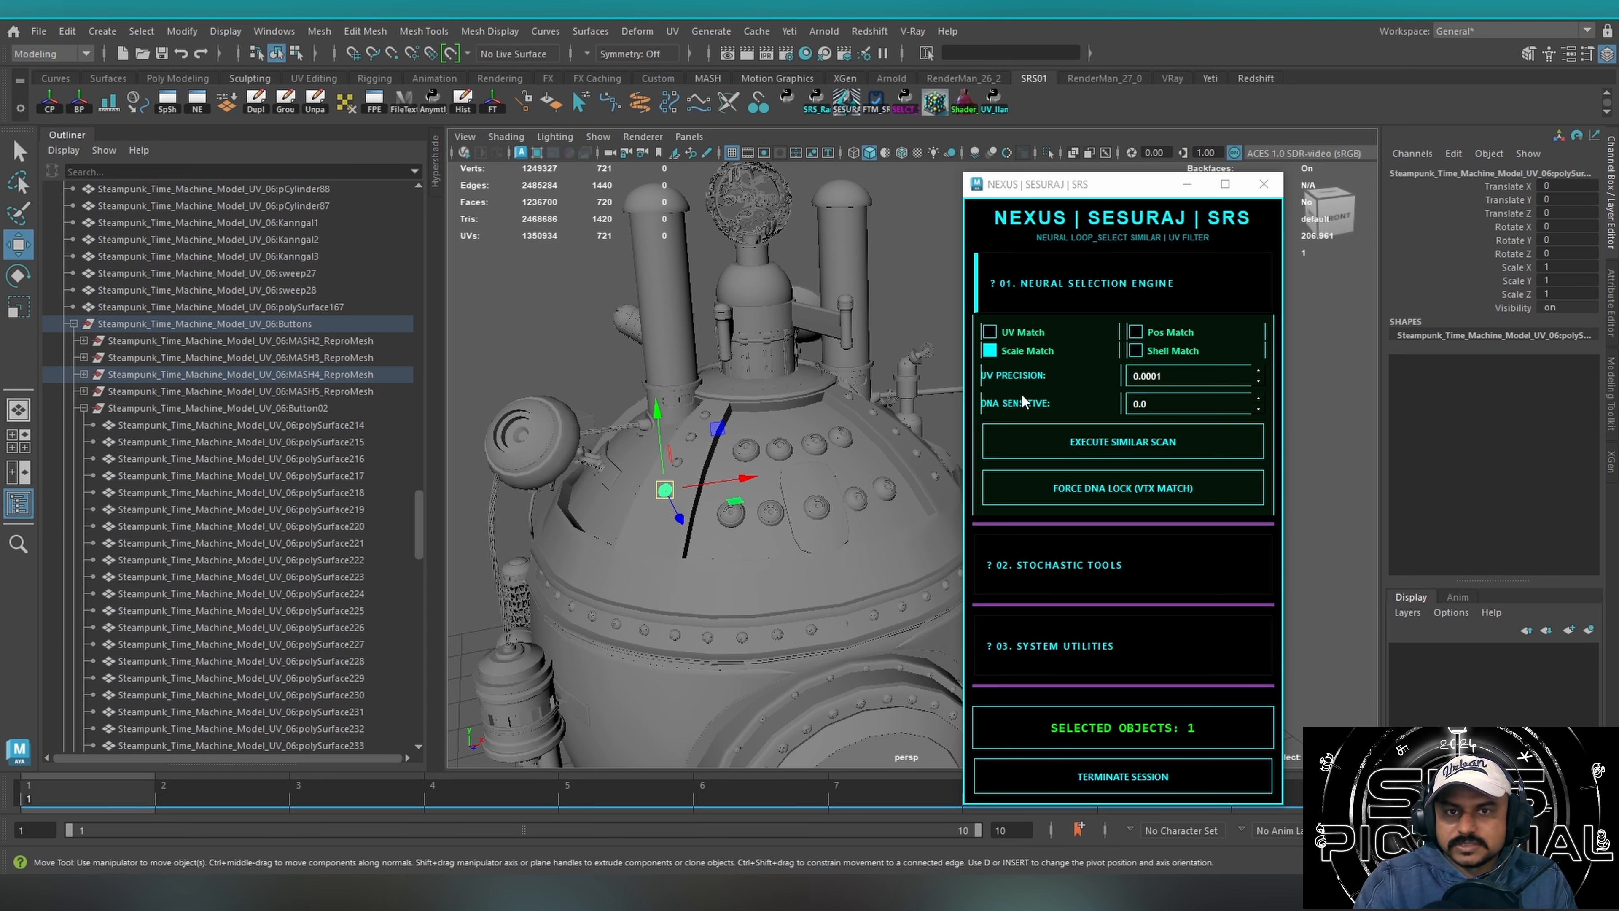
{"action": "left_click", "coordinate": [1050, 440]}
{"action": "left_click_drag", "start_coordinate": [652, 520], "coordinate": [746, 493], "text": "alt"}
{"action": "left_click", "coordinate": [1135, 350]}
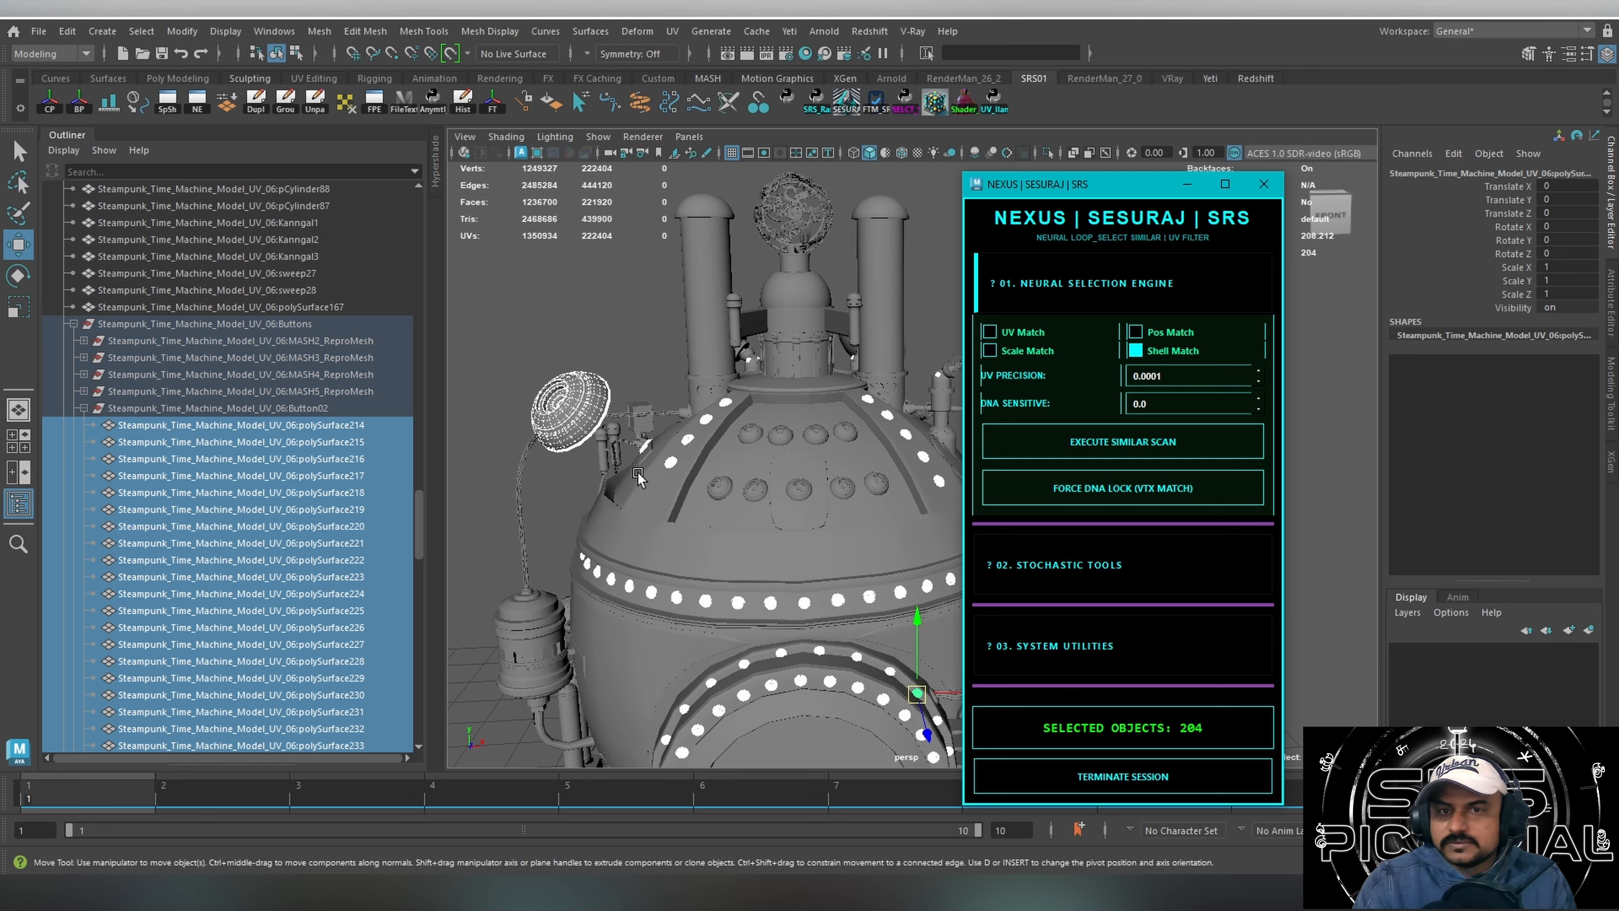
{"action": "left_click_drag", "start_coordinate": [641, 478], "coordinate": [693, 479], "text": "alt"}
{"action": "left_click", "coordinate": [1055, 565]}
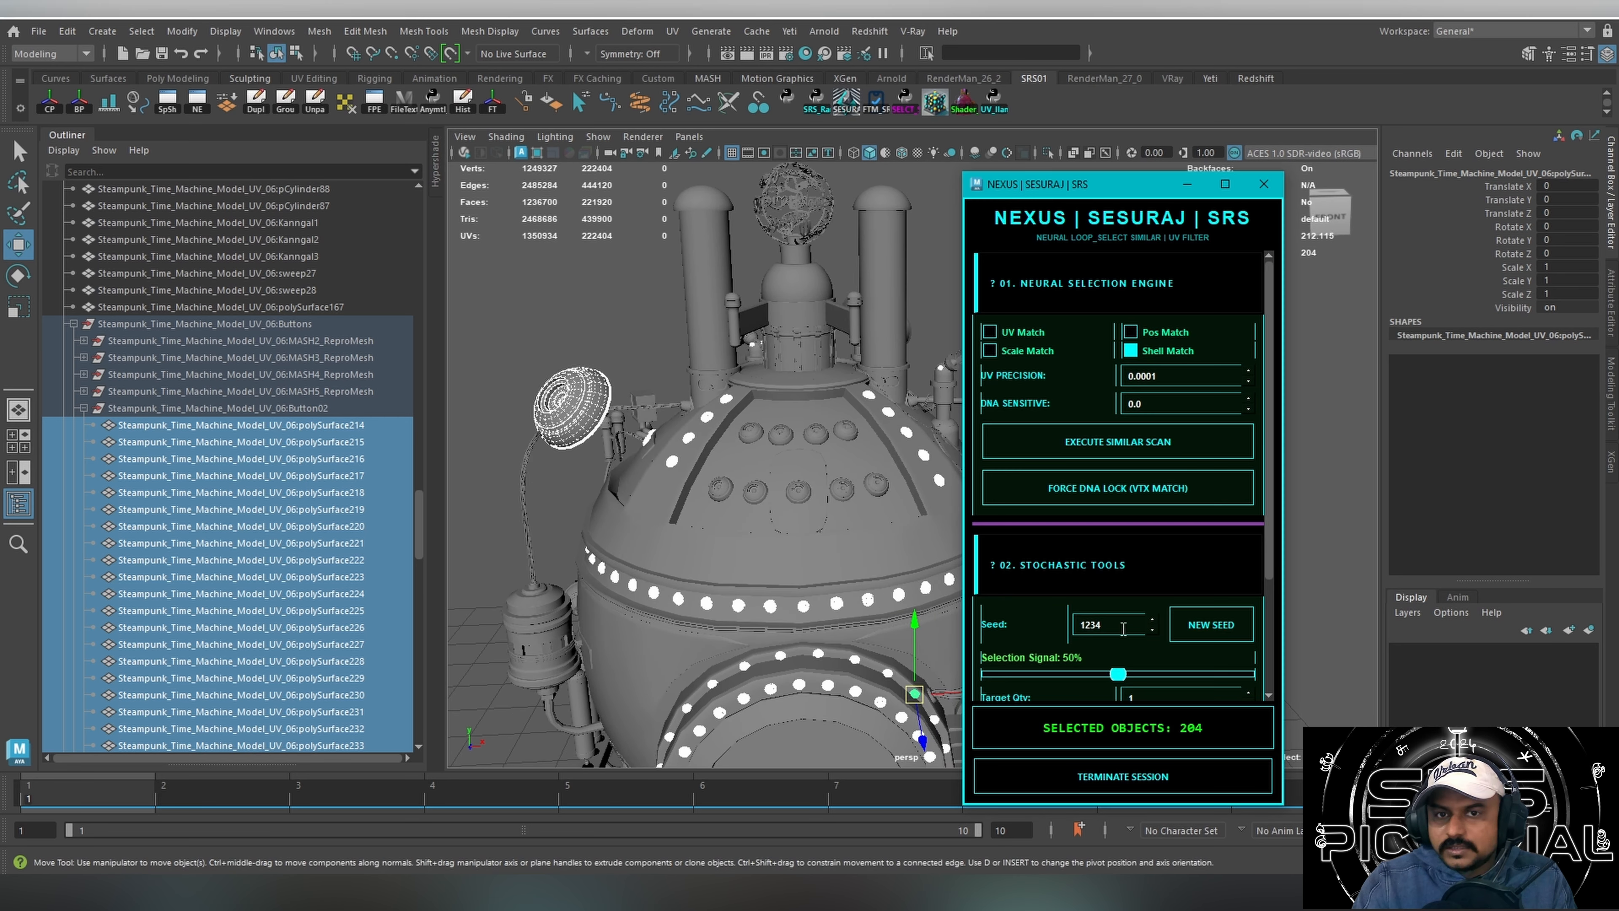
Select the enlarged rivet, switch to Scale Match, run Force DNA Lock (VTX Match), and inspect the matched rivets around the machine.
{"action": "left_click", "coordinate": [659, 434]}
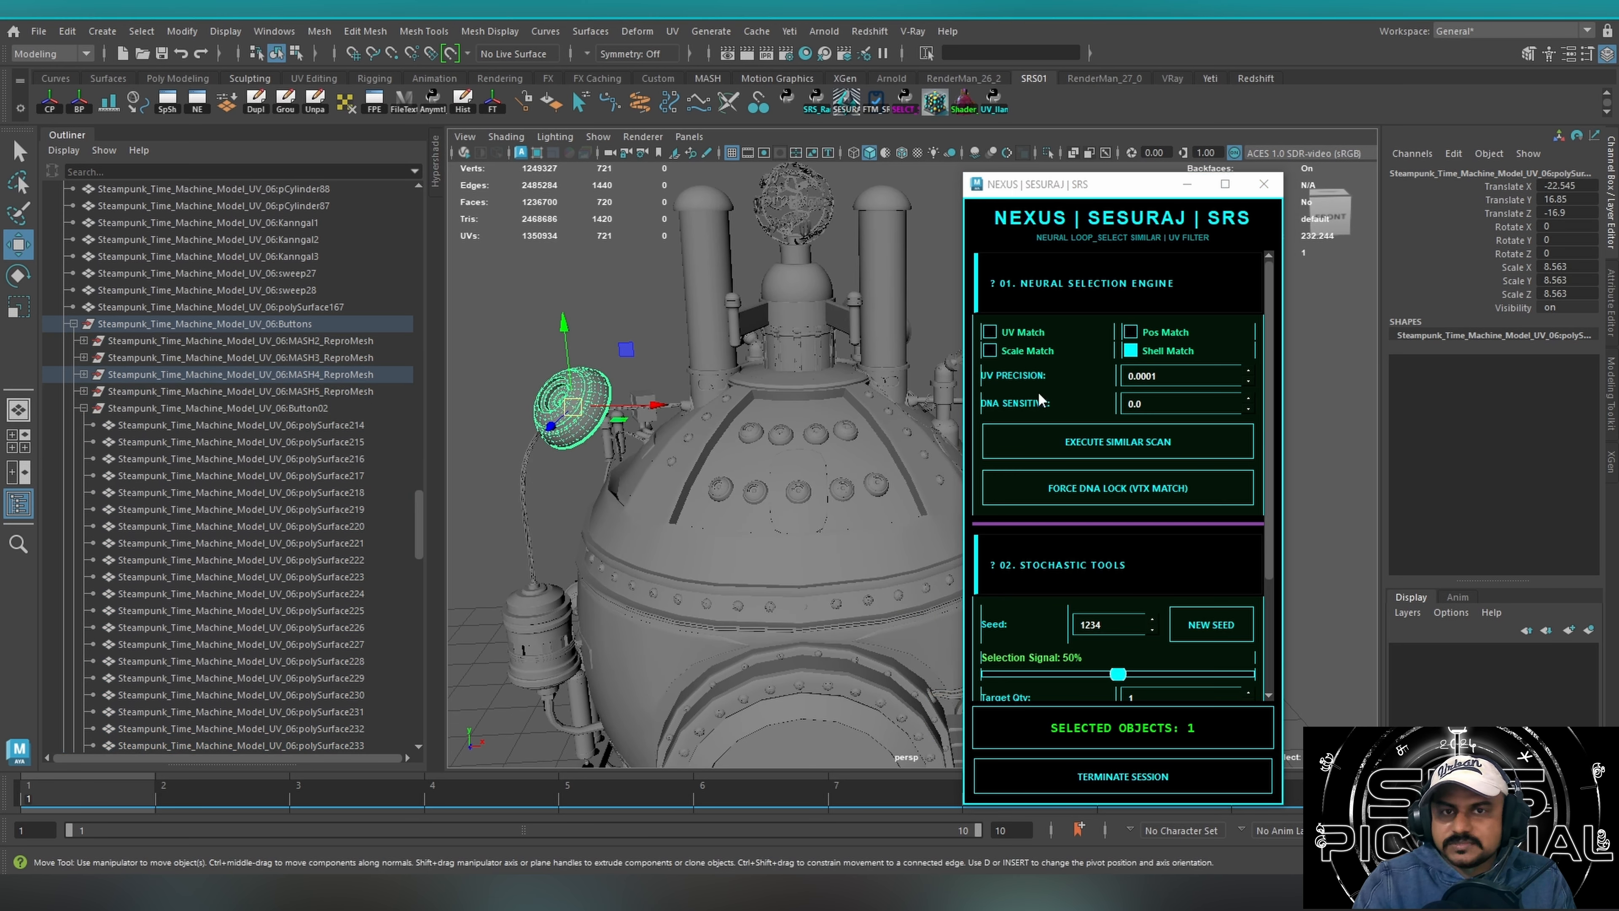
{"action": "left_click", "coordinate": [1006, 351]}
{"action": "left_click", "coordinate": [1110, 490]}
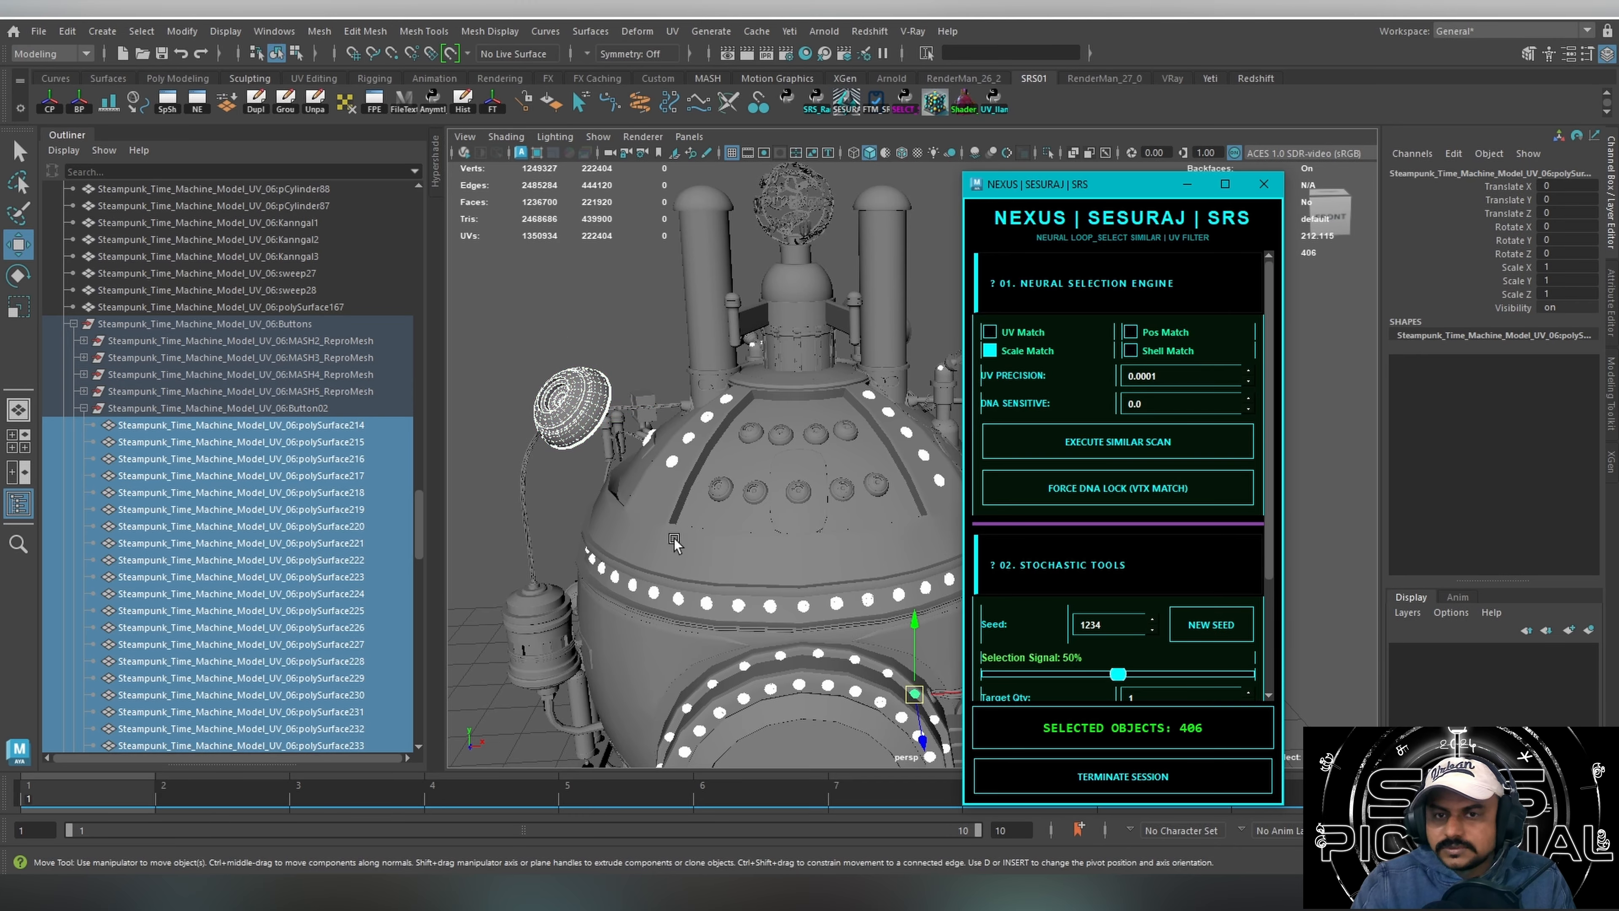
{"action": "scroll", "coordinate": [1256, 542], "scroll_direction": "down", "scroll_amount": 3}
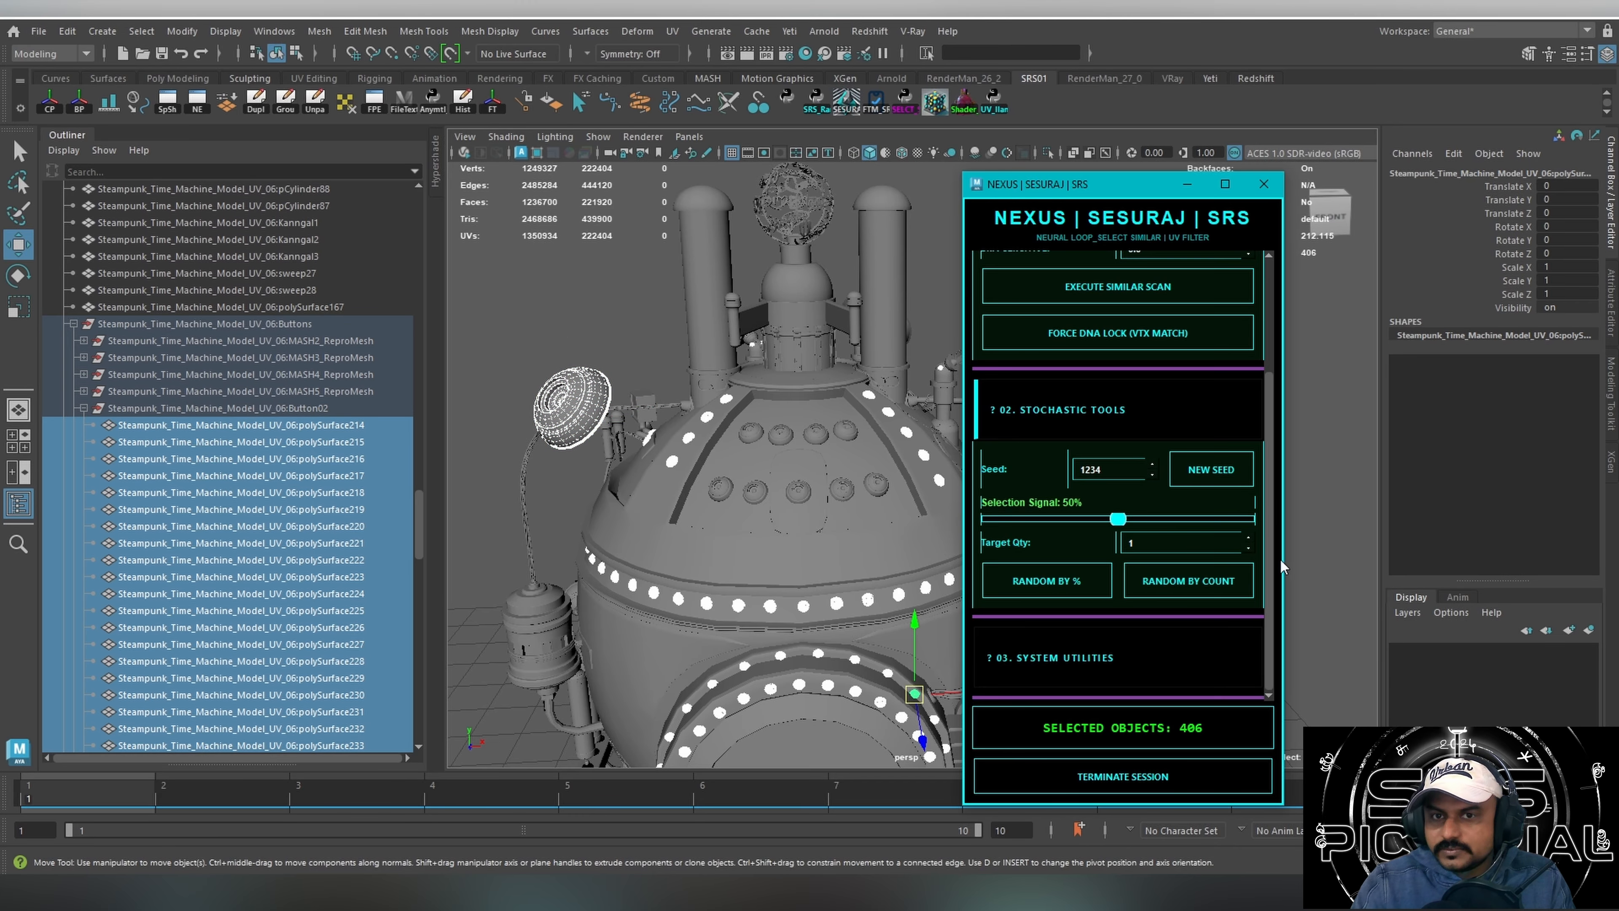
{"action": "middle_click_drag", "start_coordinate": [706, 434], "coordinate": [663, 281], "text": "alt"}
{"action": "left_click_drag", "start_coordinate": [691, 376], "coordinate": [729, 409], "text": "alt"}
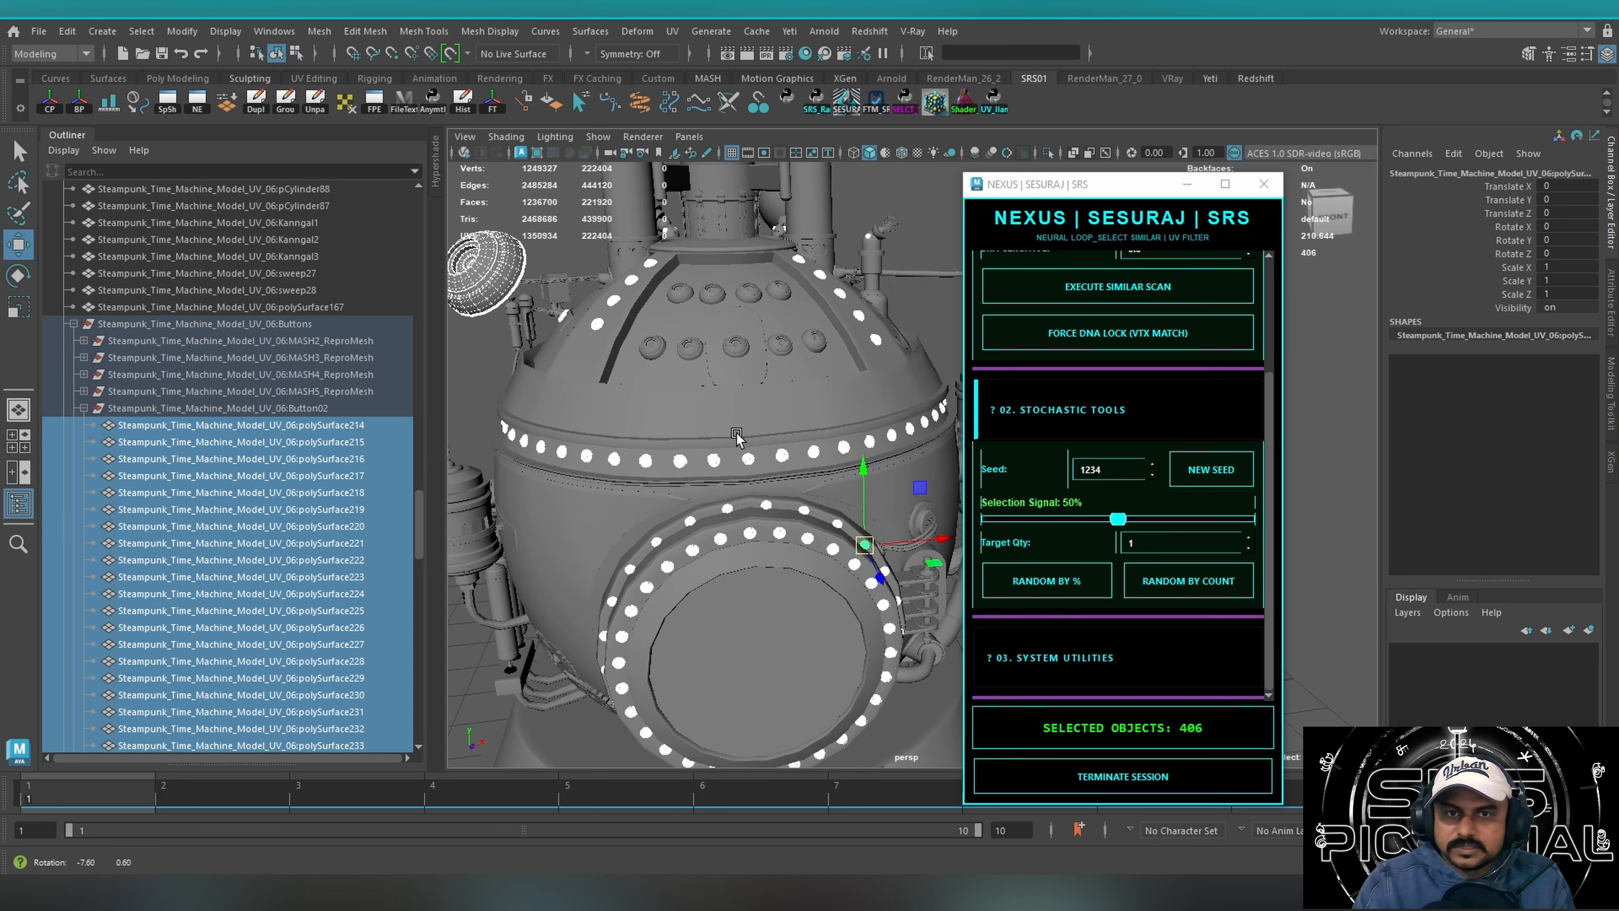
{"action": "middle_click_drag", "start_coordinate": [729, 409], "coordinate": [794, 468], "text": "alt"}
{"action": "mouse_move", "coordinate": [792, 455]}
{"action": "left_mouse_down", "text": "alt"}
{"action": "mouse_move", "coordinate": [809, 454]}
{"action": "mouse_move", "coordinate": [792, 455]}
{"action": "left_mouse_up", "text": "alt"}
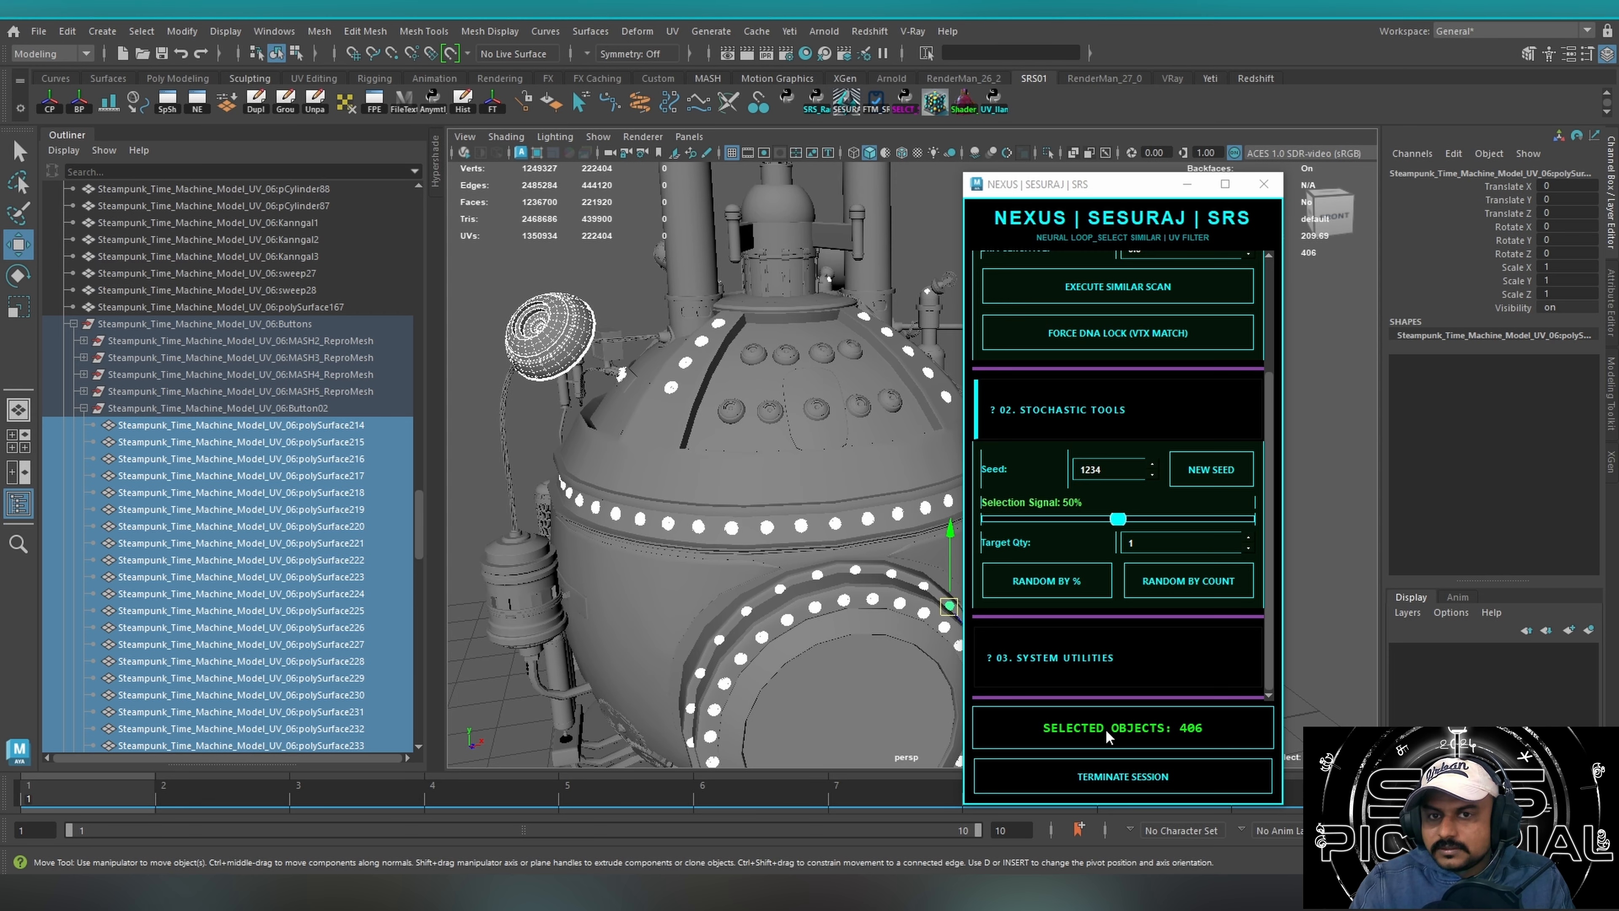
{"action": "left_click", "coordinate": [1217, 575]}
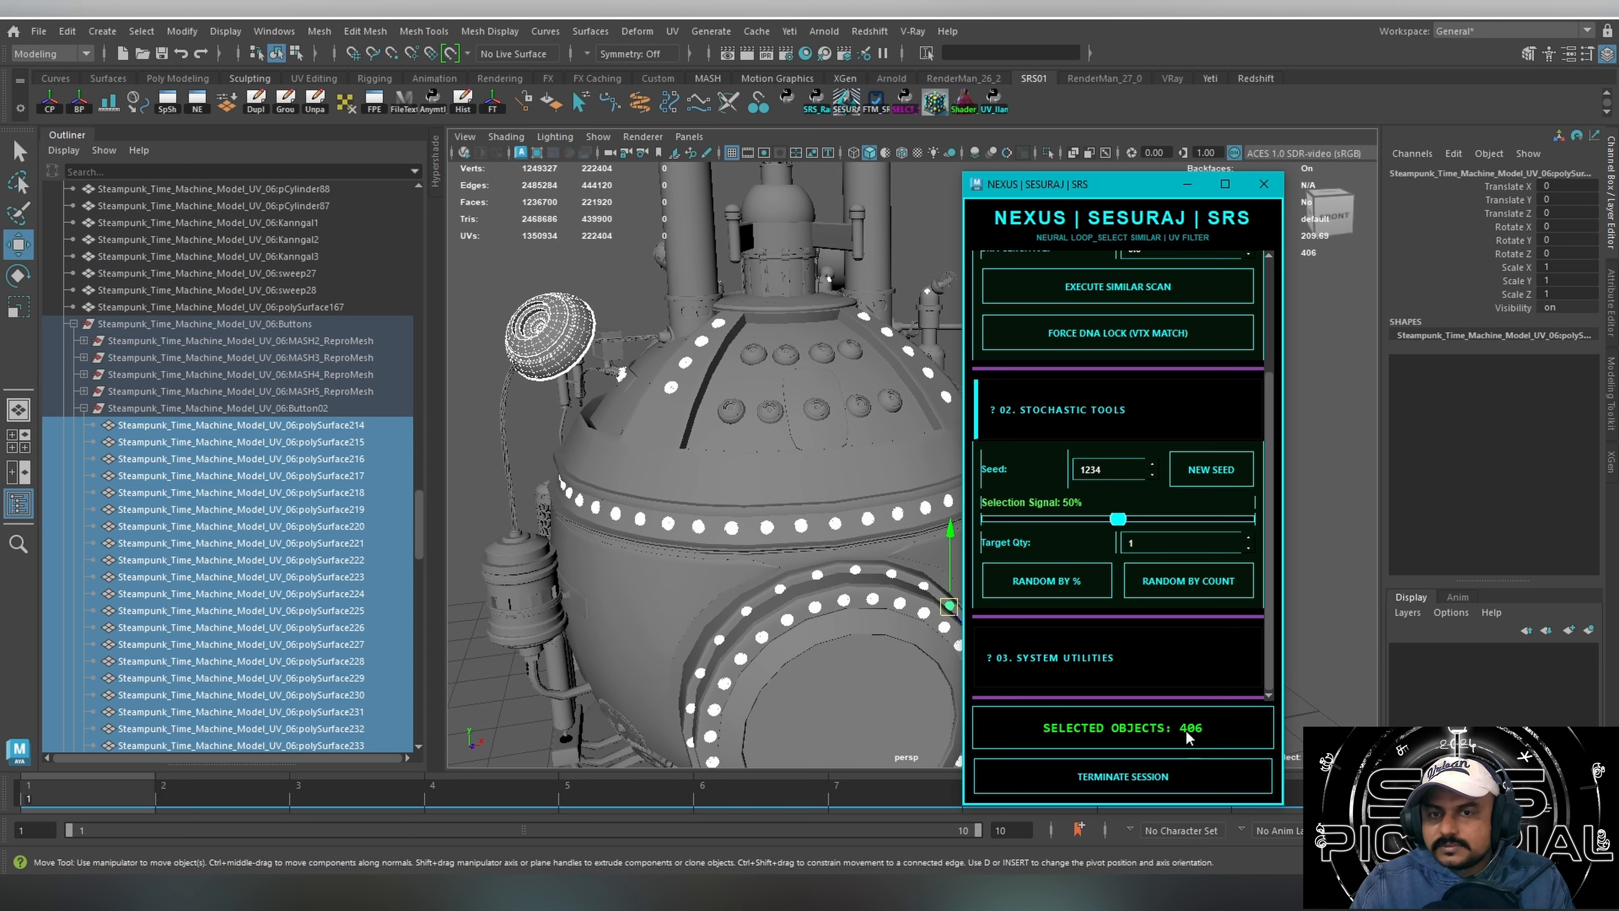
Clear the rivet selection and select the machine's main body, keeping the script window clear of the model.
{"action": "left_click_drag", "start_coordinate": [1072, 186], "coordinate": [746, 331]}
{"action": "left_click_drag", "start_coordinate": [1140, 275], "coordinate": [1351, 247]}
{"action": "left_click_drag", "start_coordinate": [752, 330], "coordinate": [898, 151]}
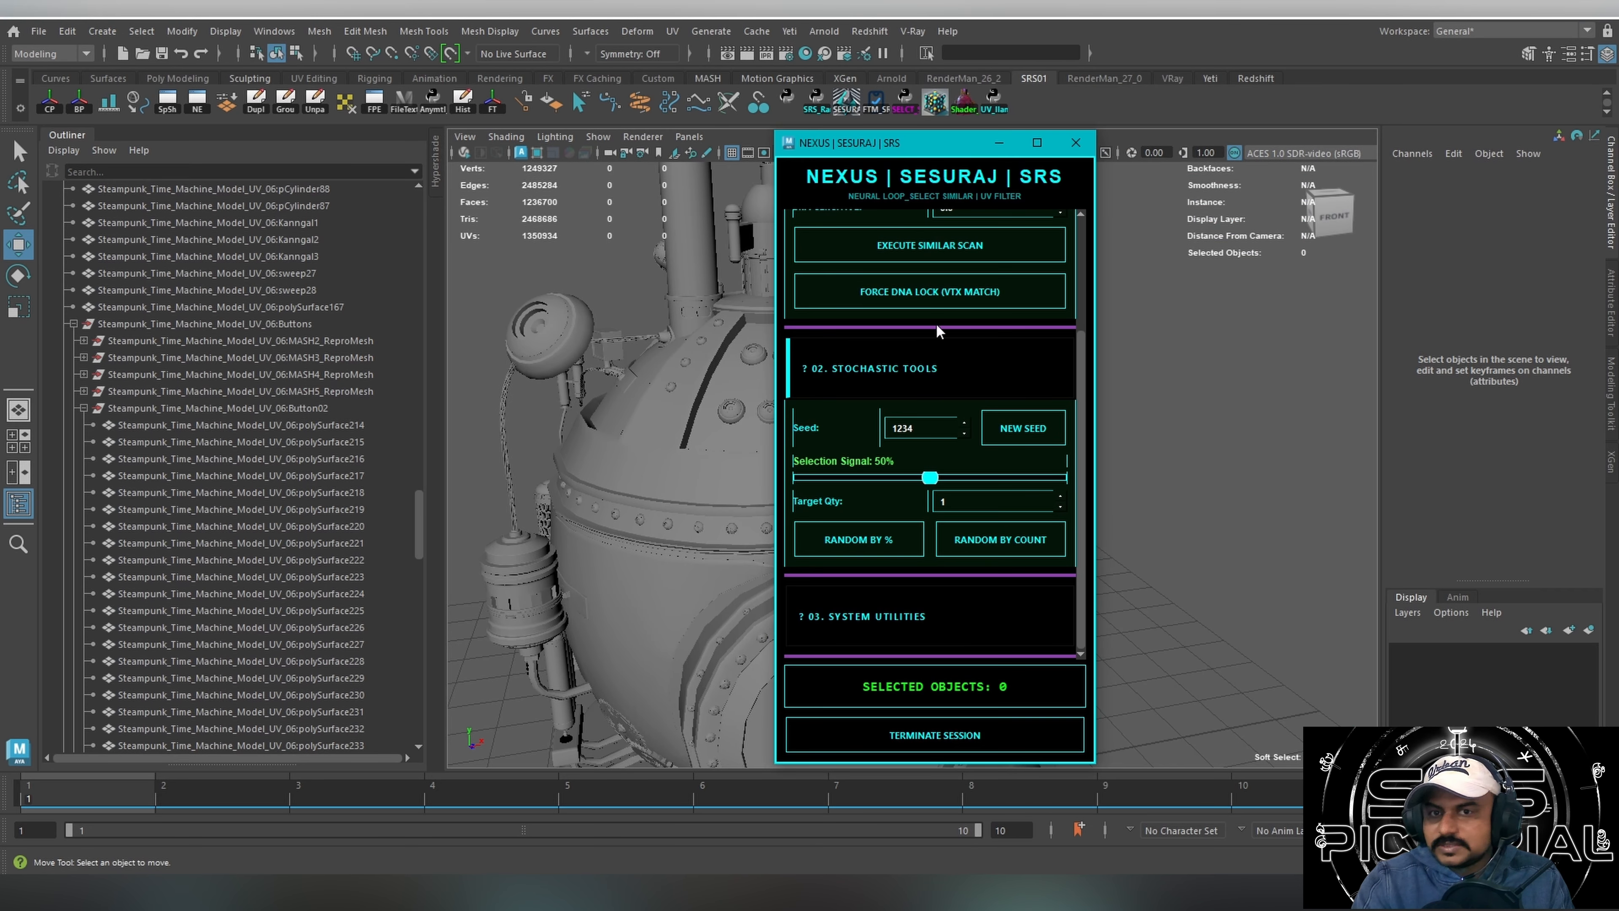
{"action": "left_click", "coordinate": [1230, 764]}
{"action": "left_click", "coordinate": [638, 548]}
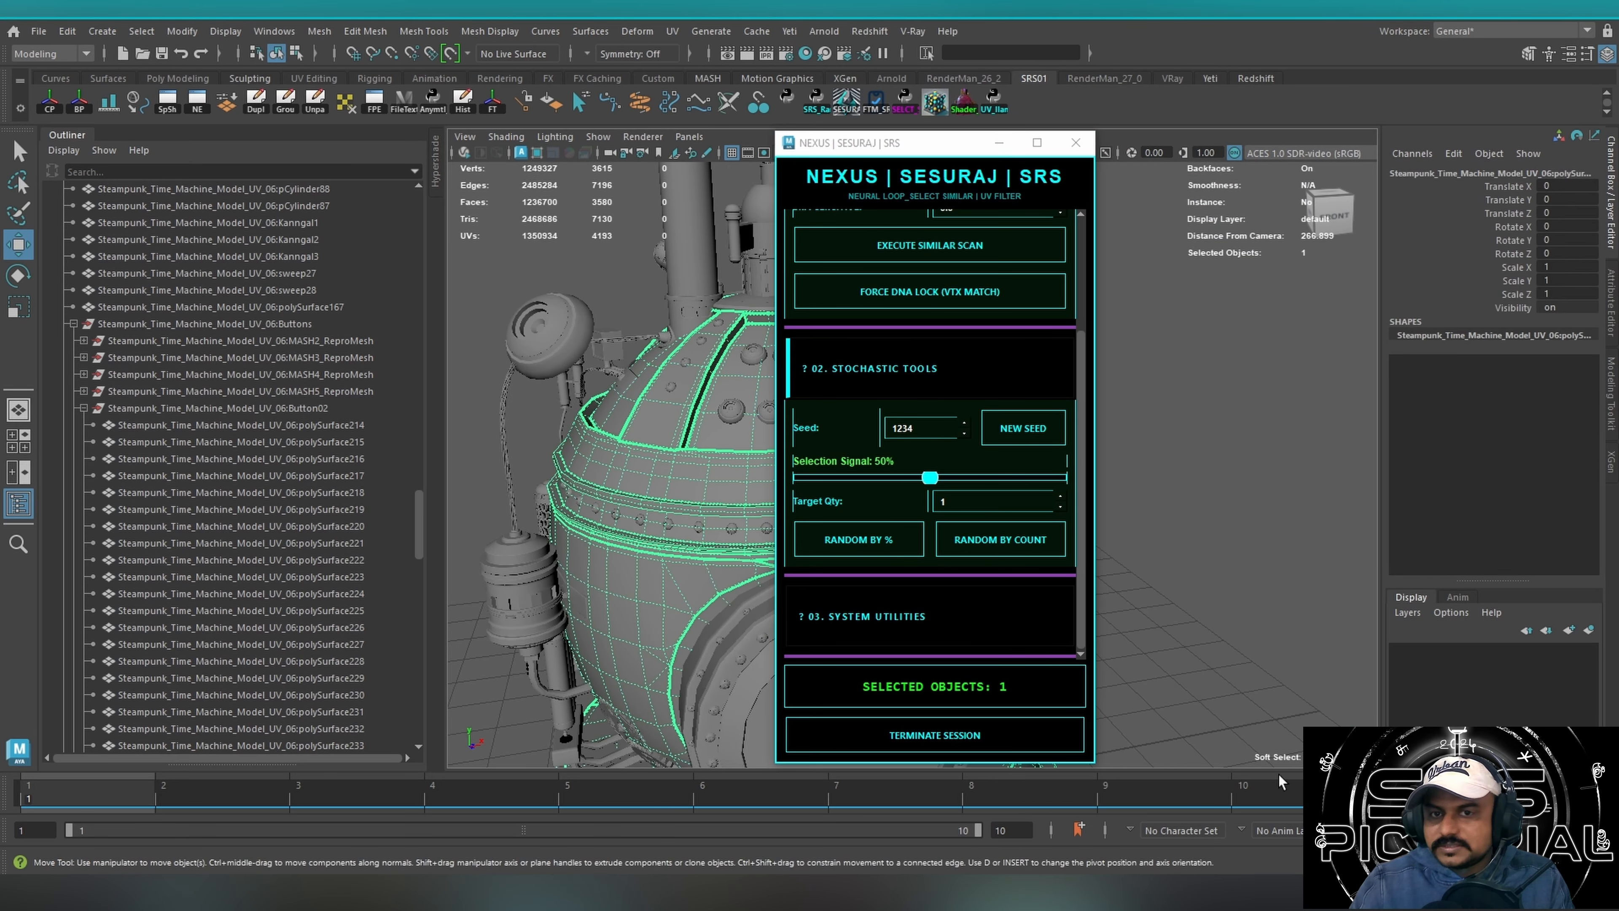
{"action": "left_click_drag", "start_coordinate": [893, 171], "coordinate": [1113, 181]}
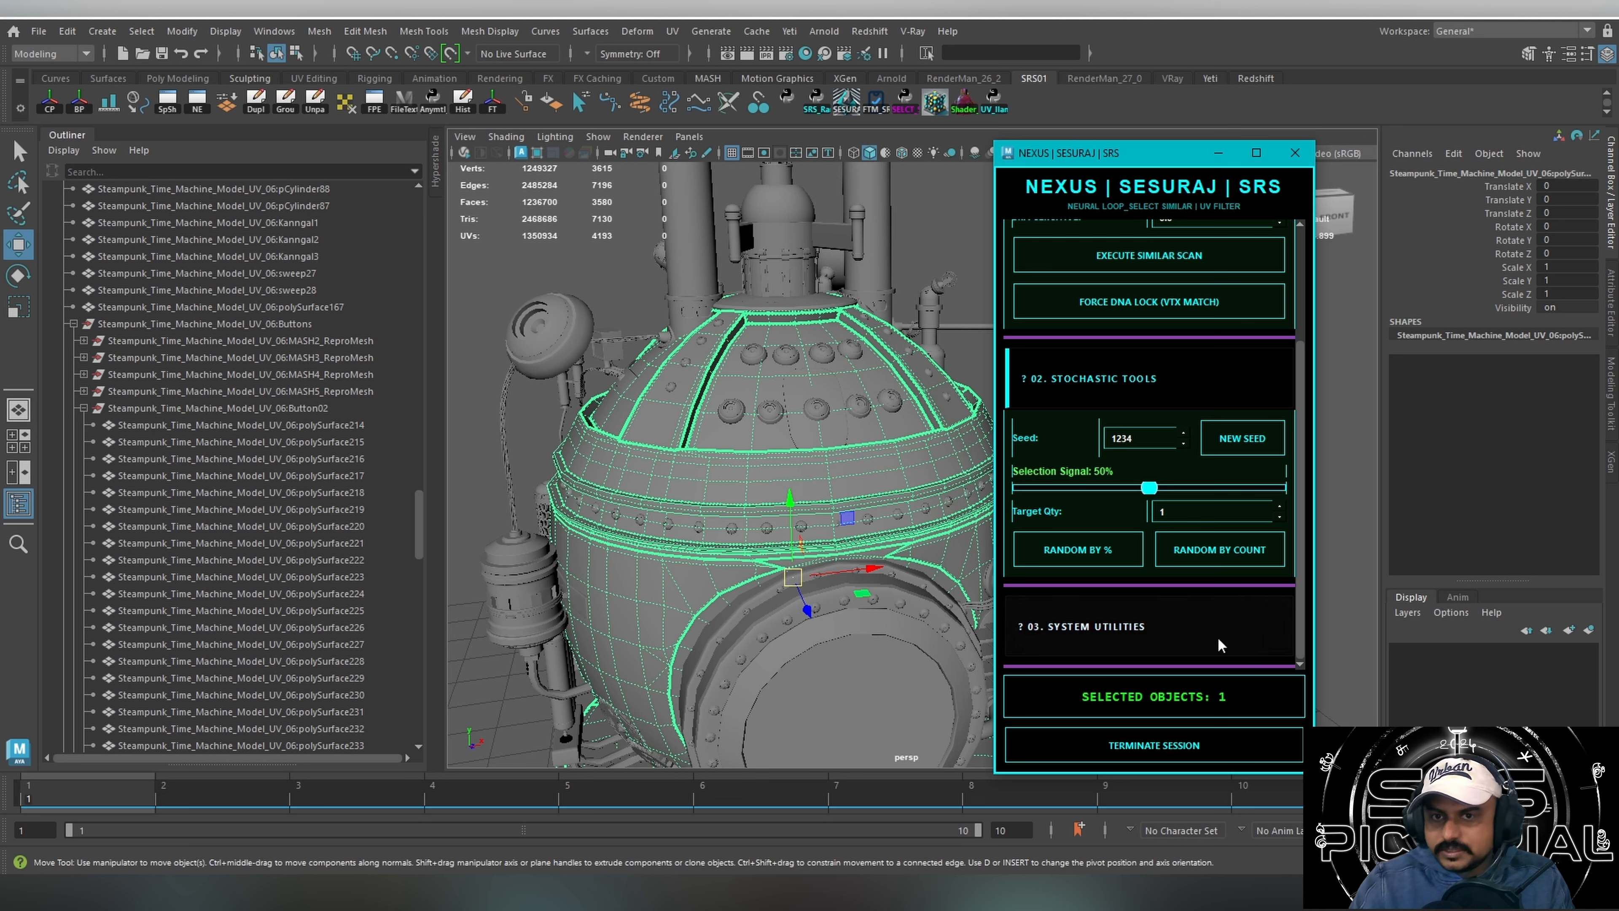
Review the selection and stochastic options of the script and expand its System Utilities section.
{"action": "left_click_drag", "start_coordinate": [705, 467], "coordinate": [668, 411], "text": "alt"}
{"action": "left_click_drag", "start_coordinate": [1303, 395], "coordinate": [1306, 267]}
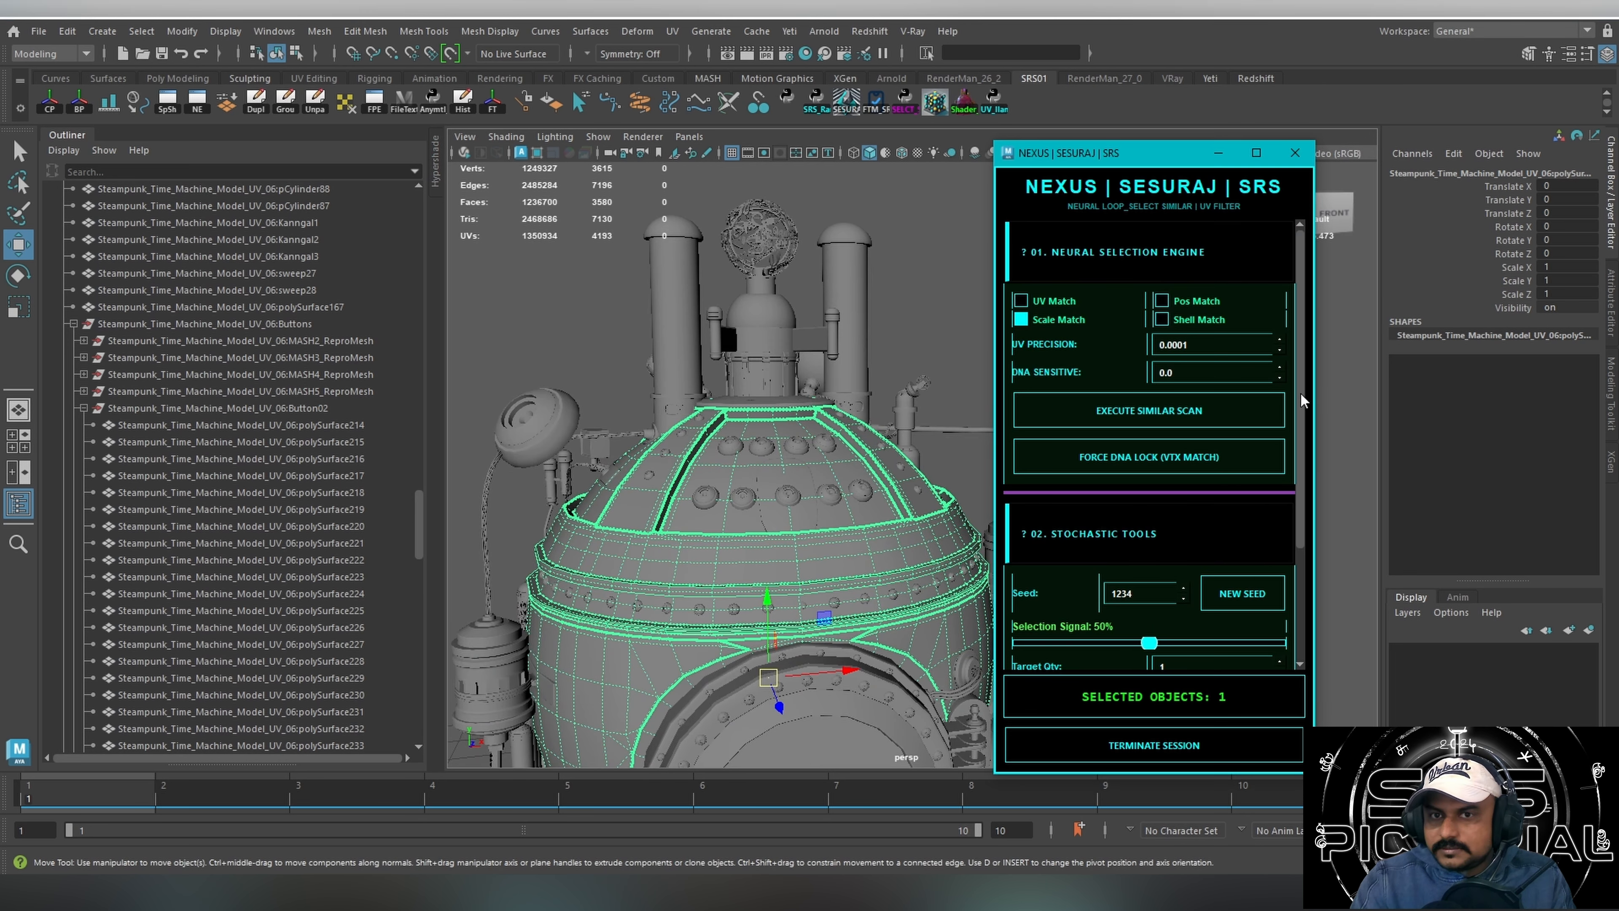
{"action": "left_click_drag", "start_coordinate": [1300, 393], "coordinate": [1315, 548]}
{"action": "left_click", "coordinate": [1110, 628]}
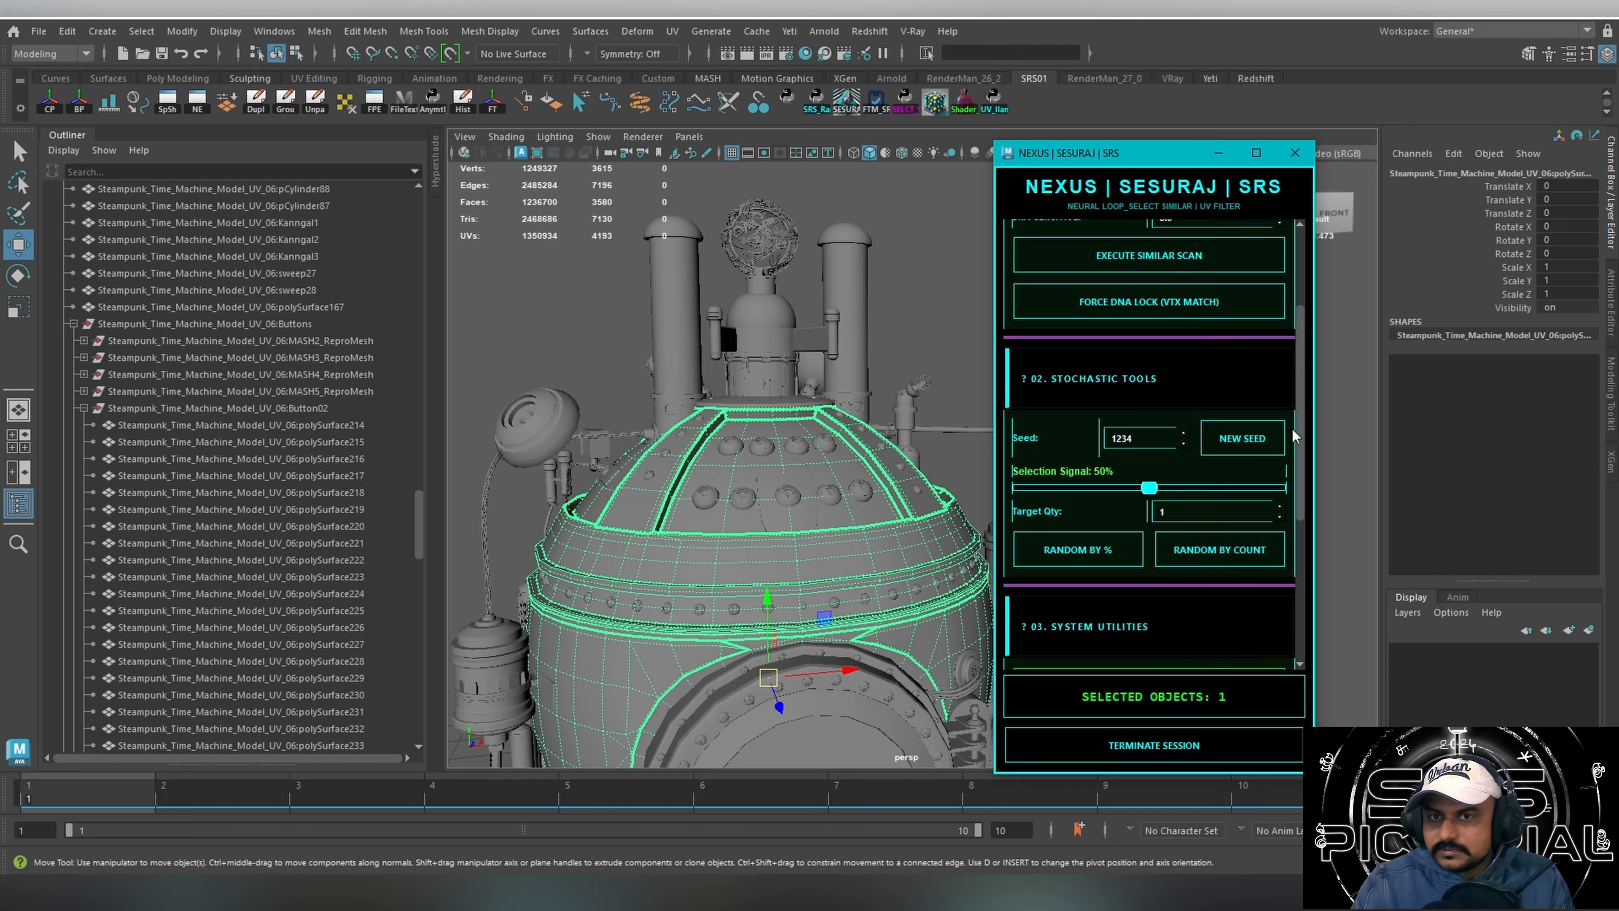
{"action": "scroll", "coordinate": [1307, 536], "scroll_direction": "down", "scroll_amount": 5}
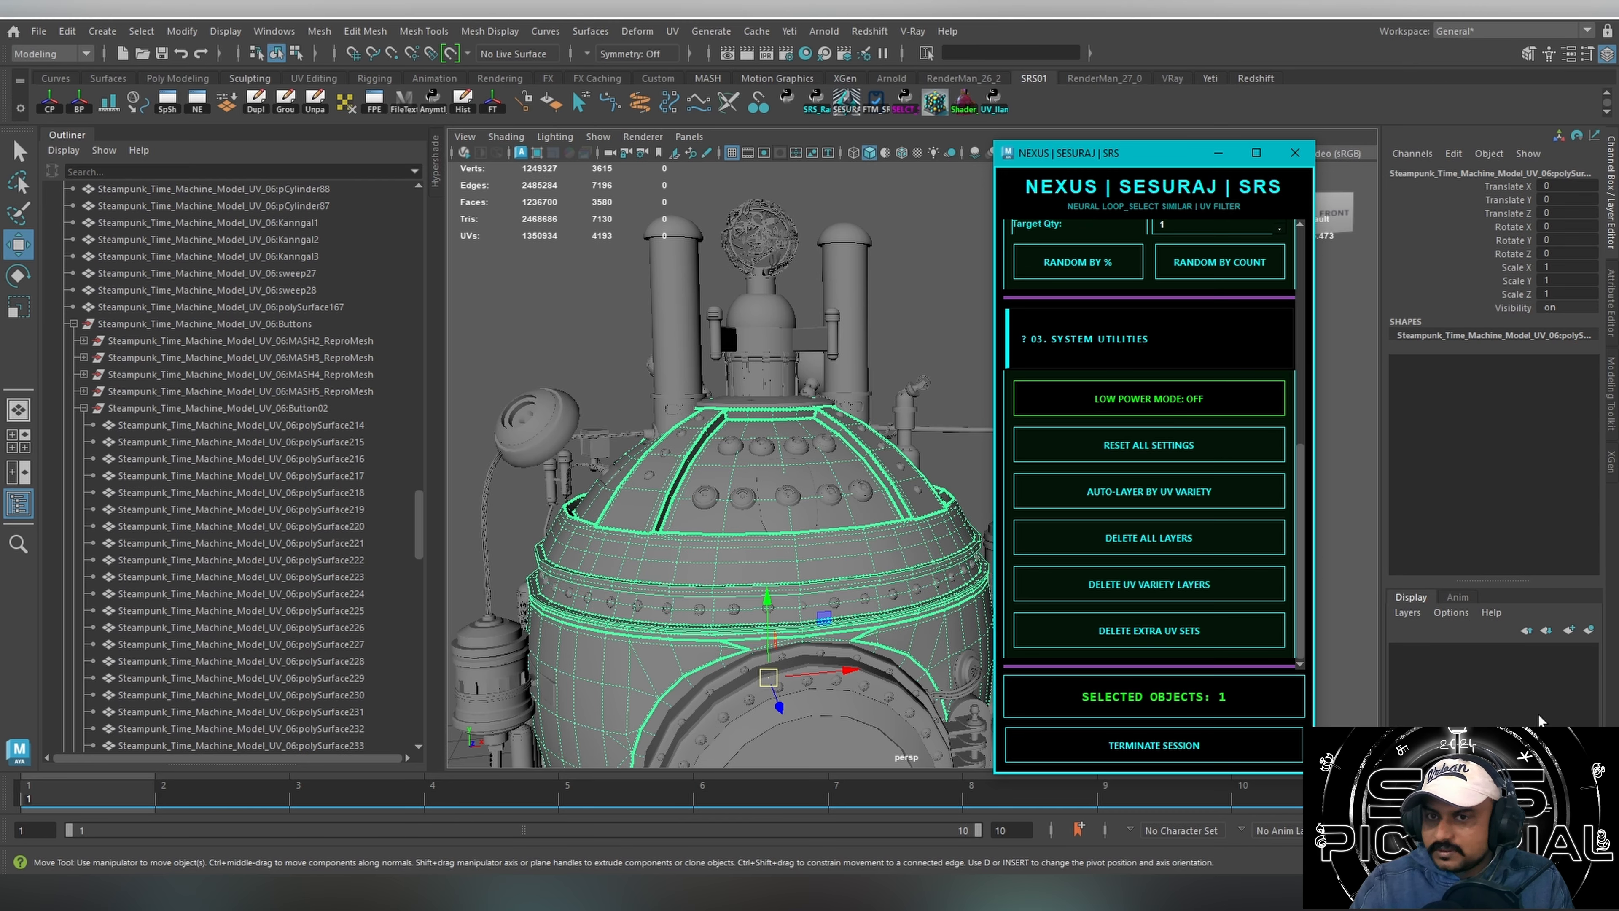
{"action": "left_click", "coordinate": [1438, 670]}
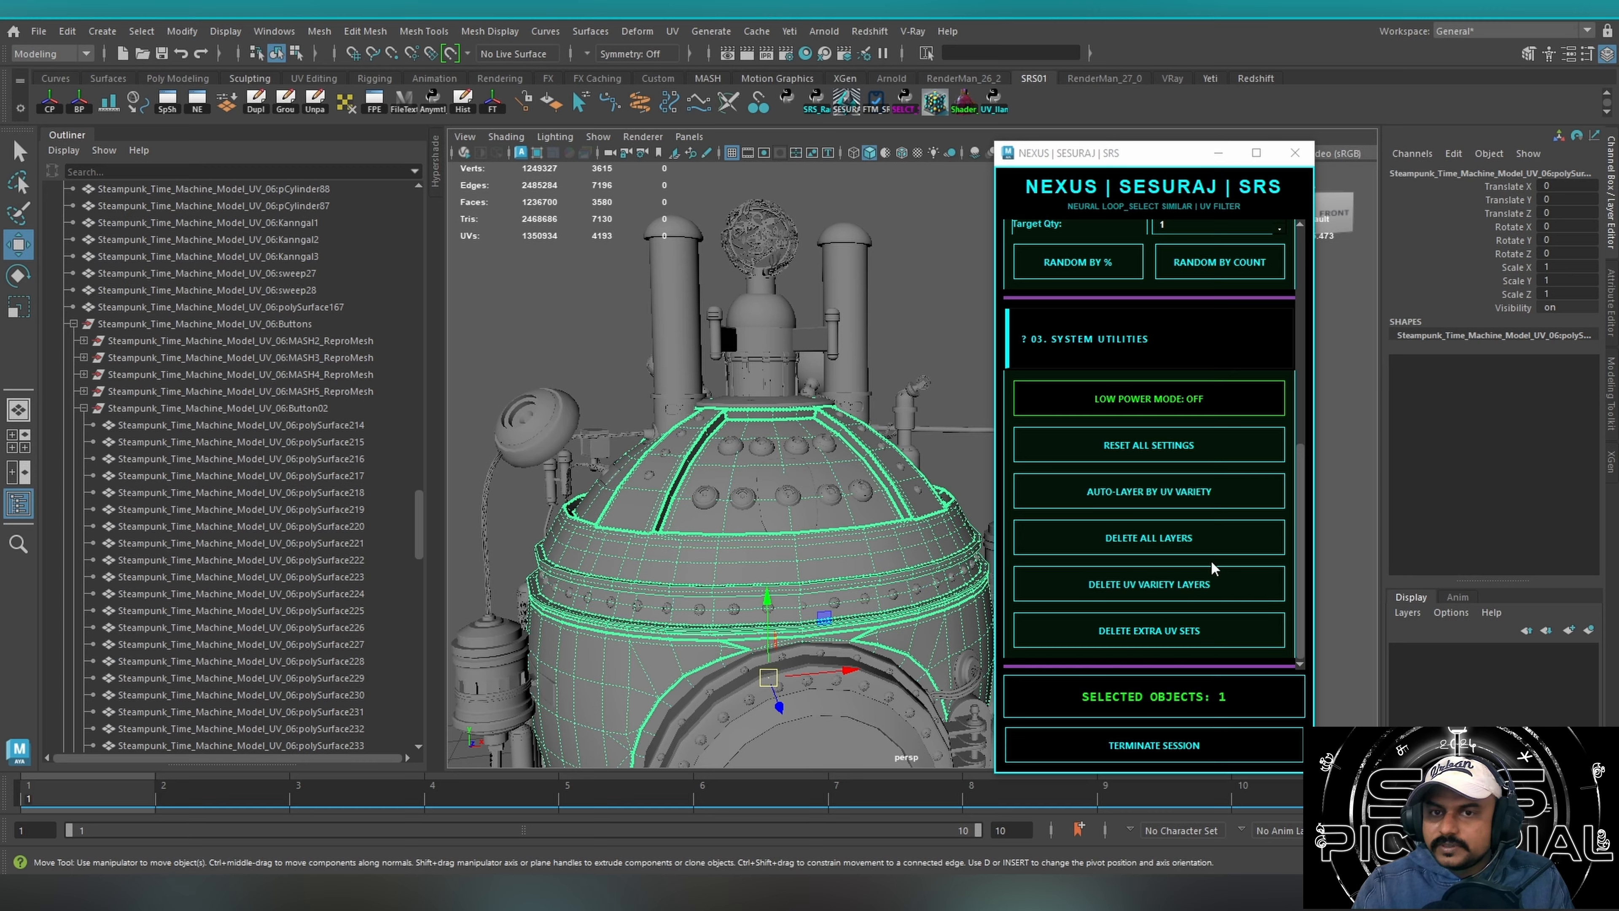
Select a round dome button, run Auto-Layer by UV Variety, and toggle the new display layer's visibility off and on.
{"action": "left_click_drag", "start_coordinate": [704, 427], "coordinate": [716, 490], "text": "alt"}
{"action": "left_click", "coordinate": [729, 490]}
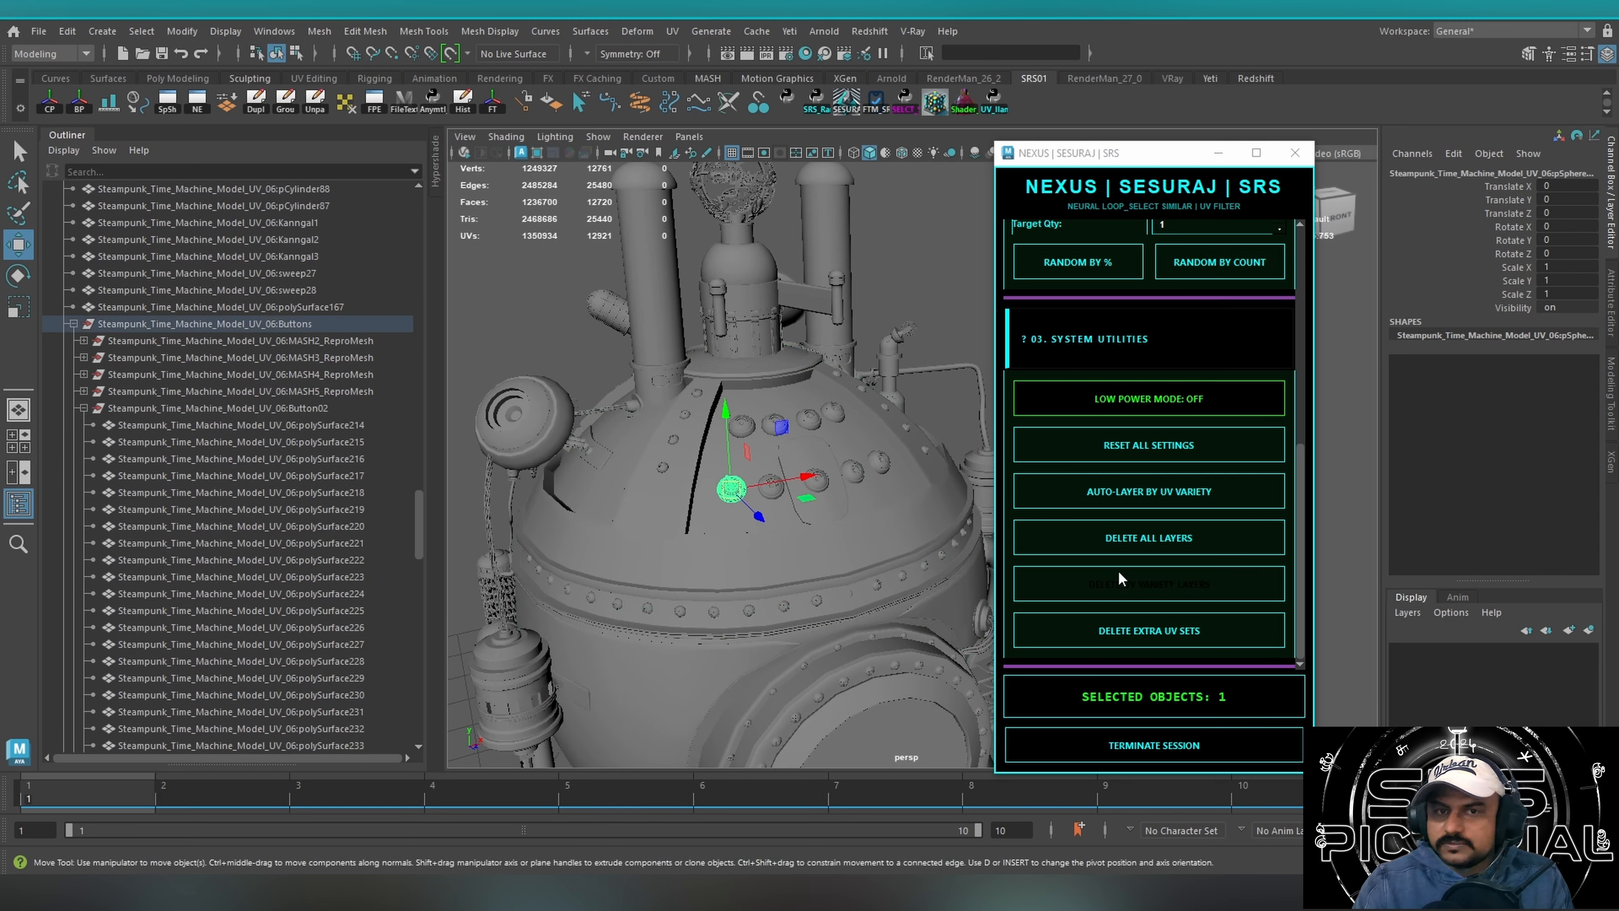
{"action": "left_click", "coordinate": [1149, 494]}
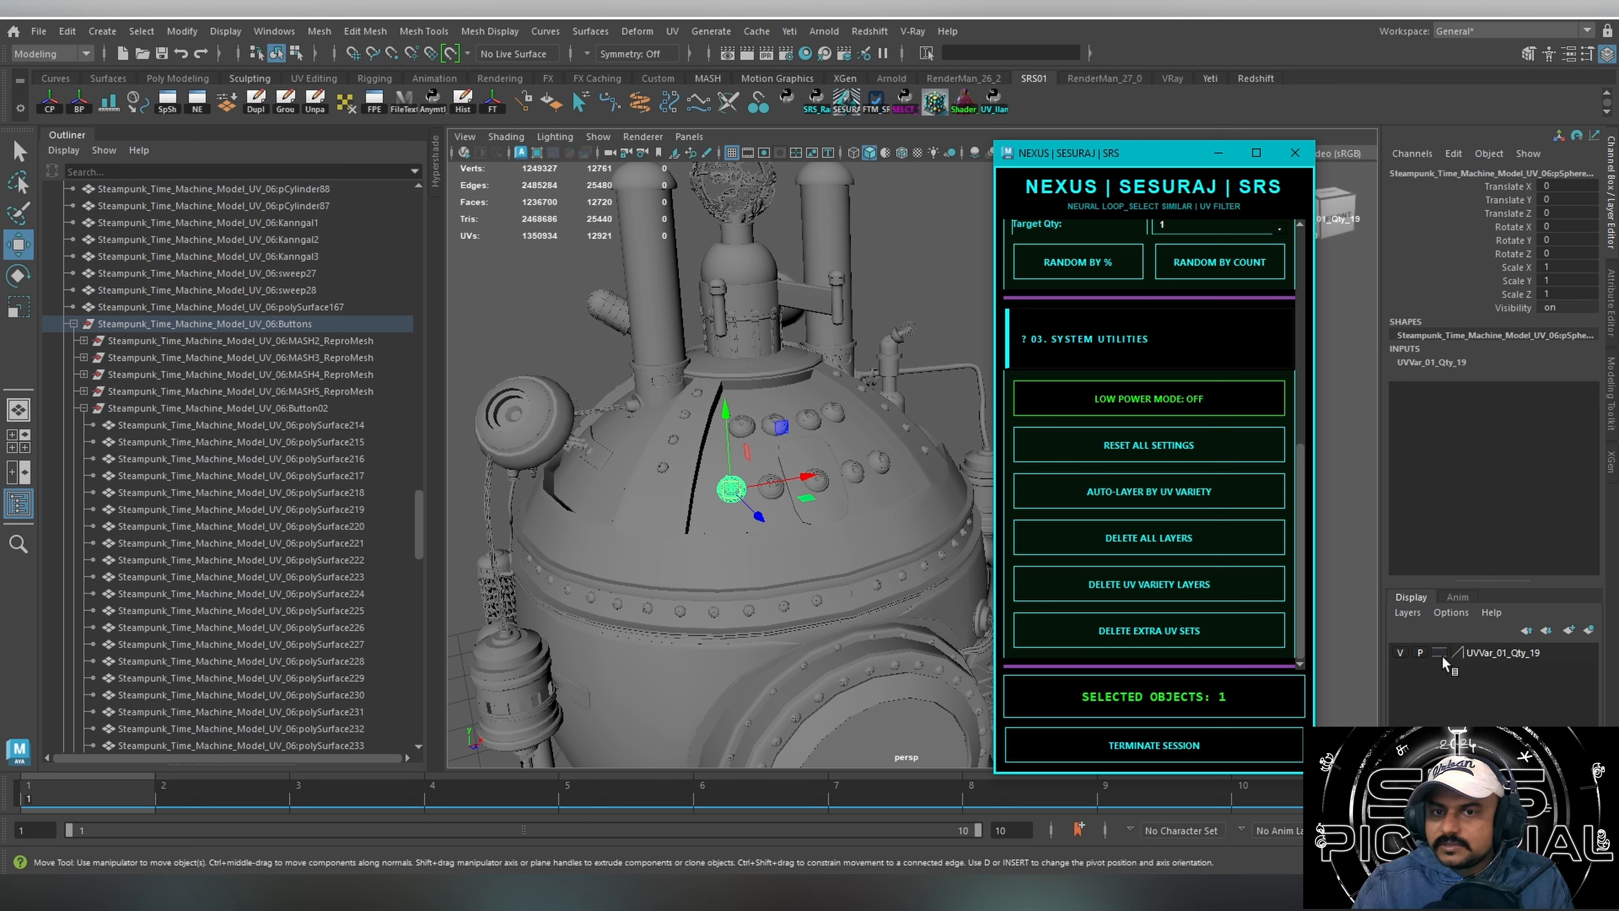
{"action": "left_click", "coordinate": [1402, 654]}
{"action": "left_click", "coordinate": [1401, 654]}
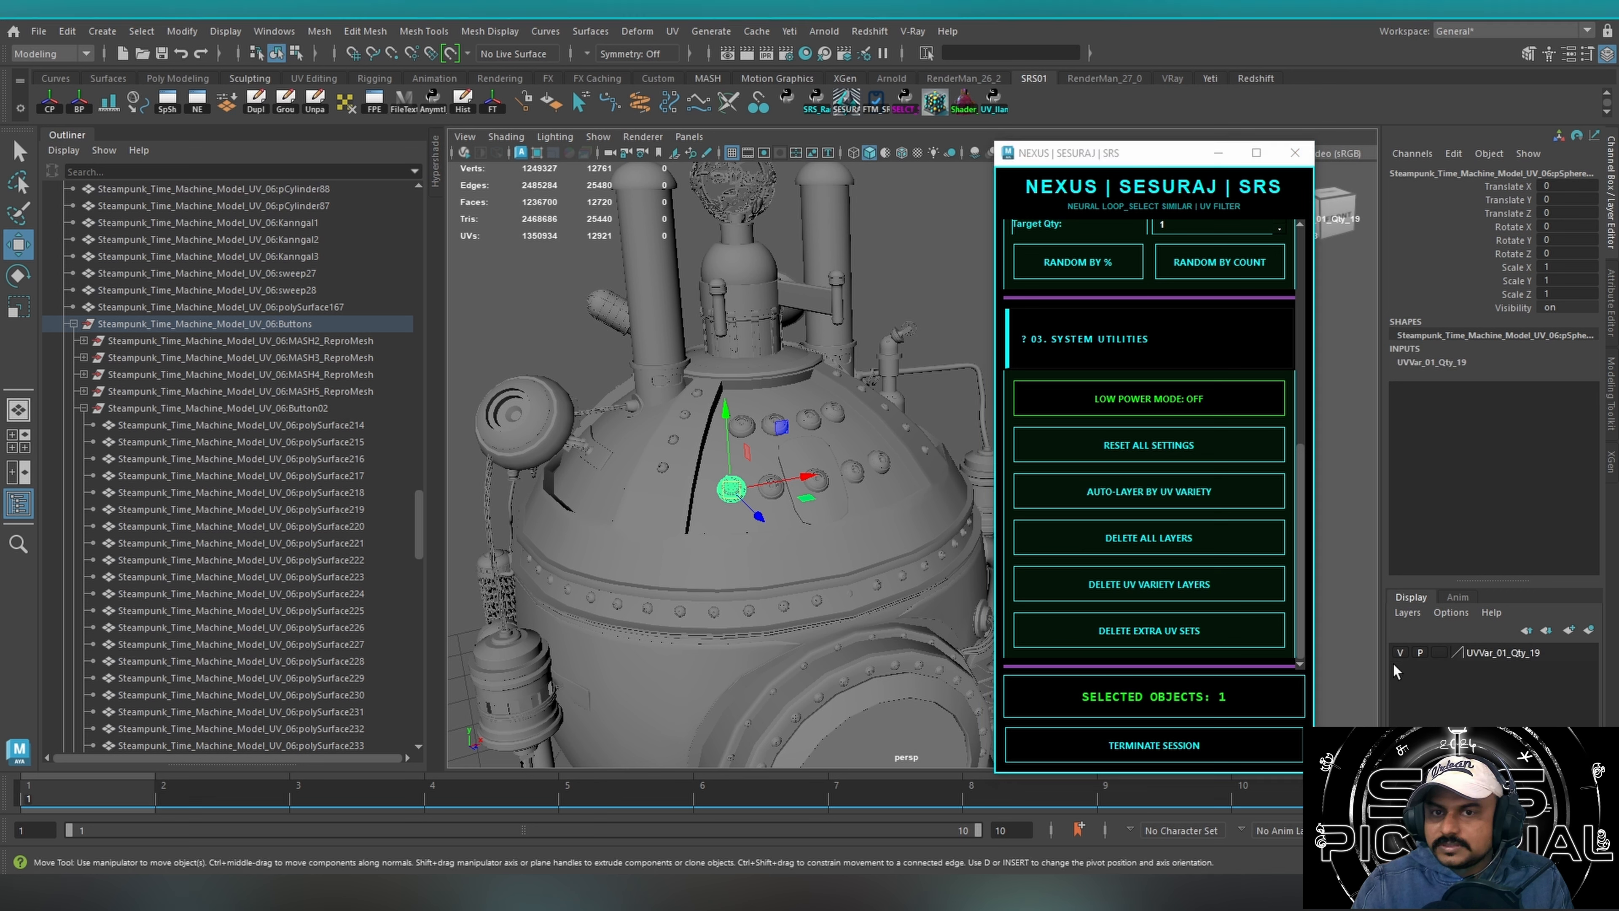
Select a dome rivet, run Auto-Layer by UV Variety again, highlight the topmost layer, and hide the dome buttons' layer.
{"action": "left_click", "coordinate": [662, 468]}
{"action": "left_click", "coordinate": [1157, 494]}
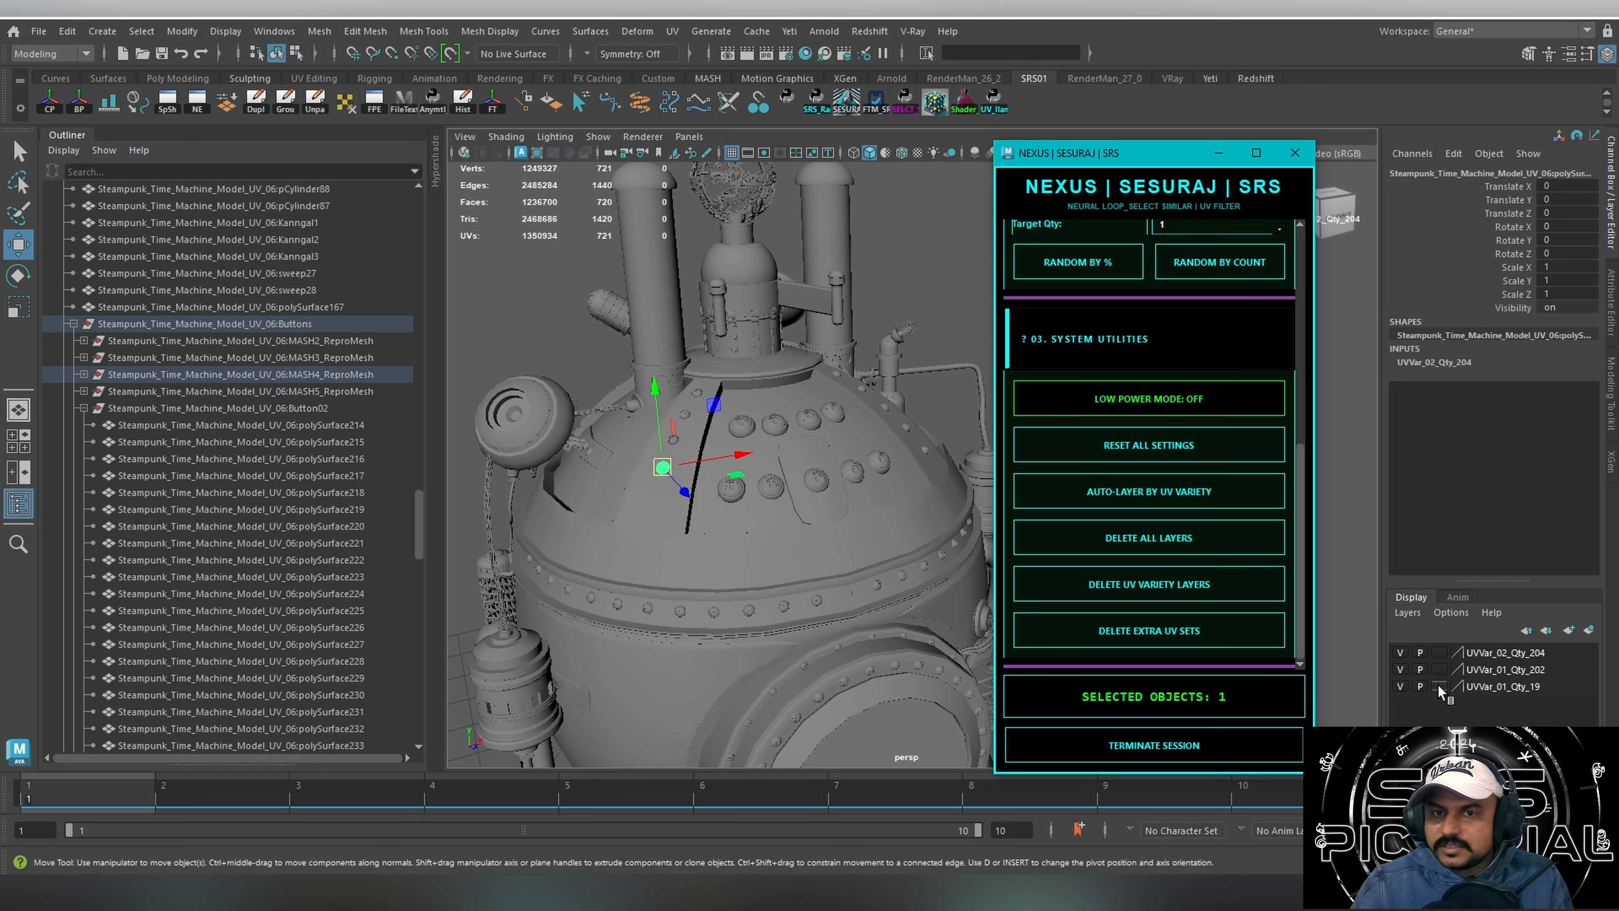
{"action": "left_click", "coordinate": [1486, 652]}
{"action": "left_click", "coordinate": [1400, 687]}
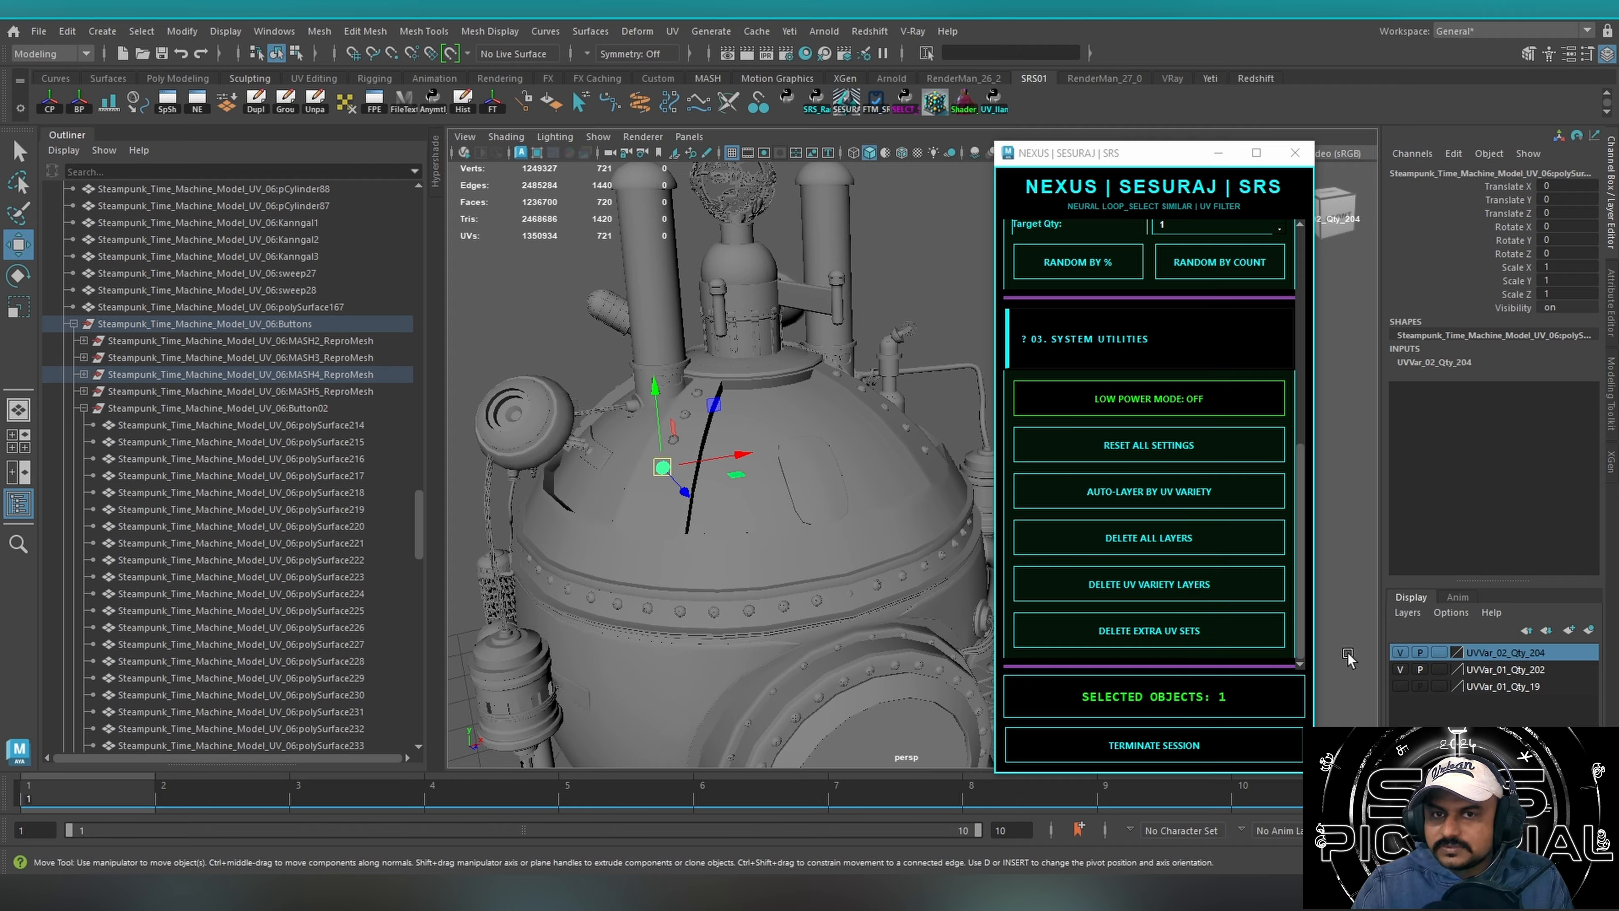
Delete the UV variety layers and the extra UV sets with the script's System Utilities.
{"action": "left_click", "coordinate": [1490, 670]}
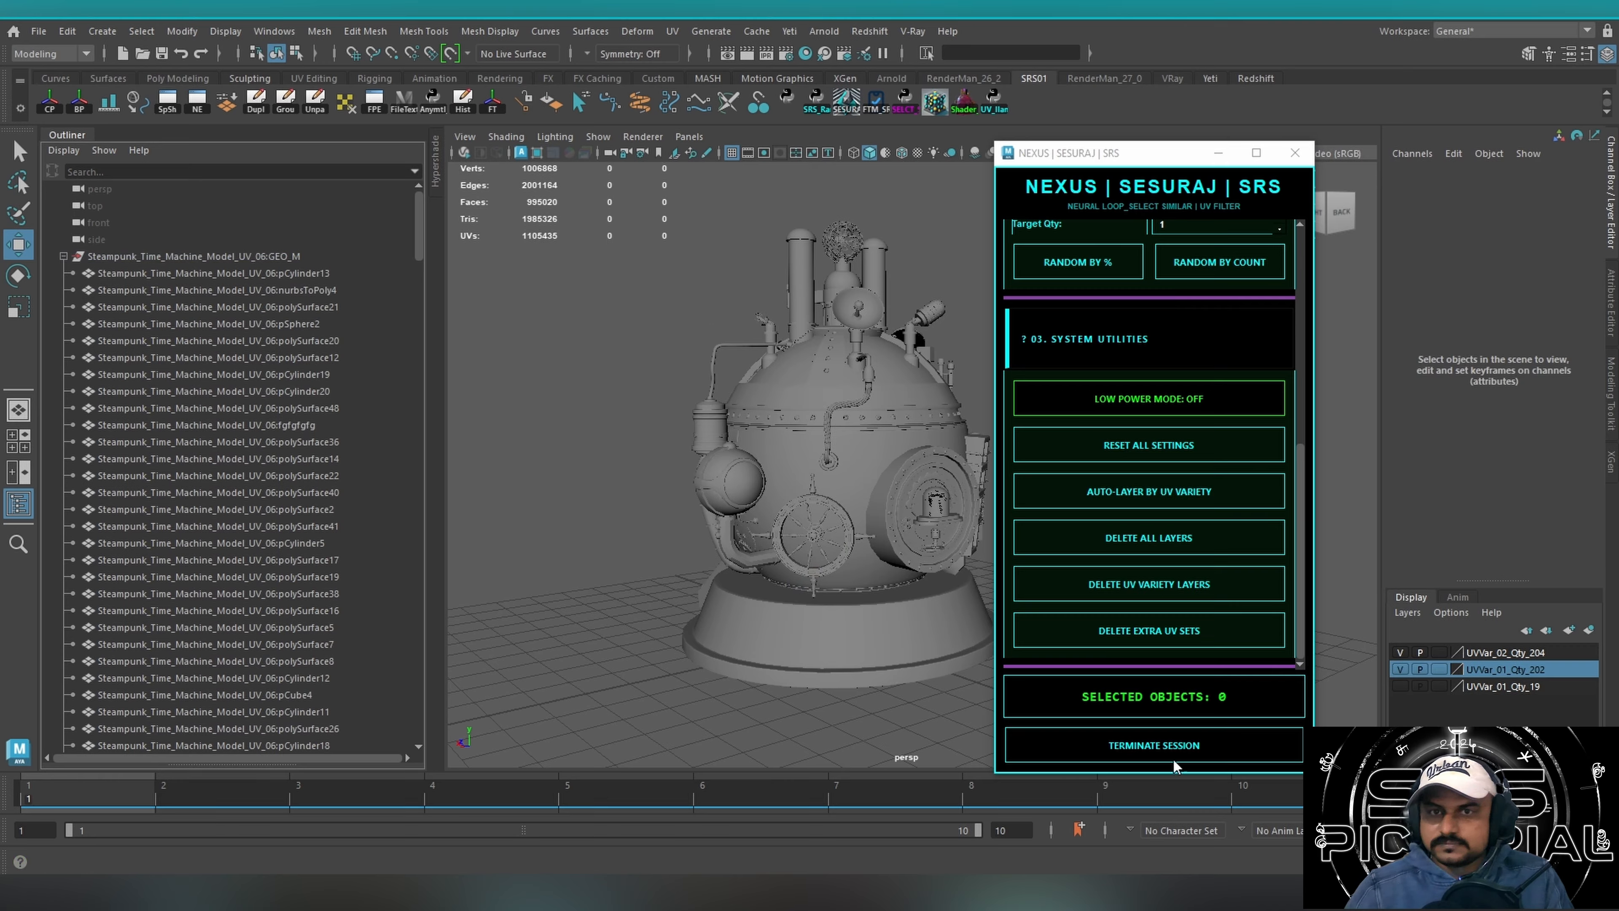
{"action": "left_click", "coordinate": [1123, 592]}
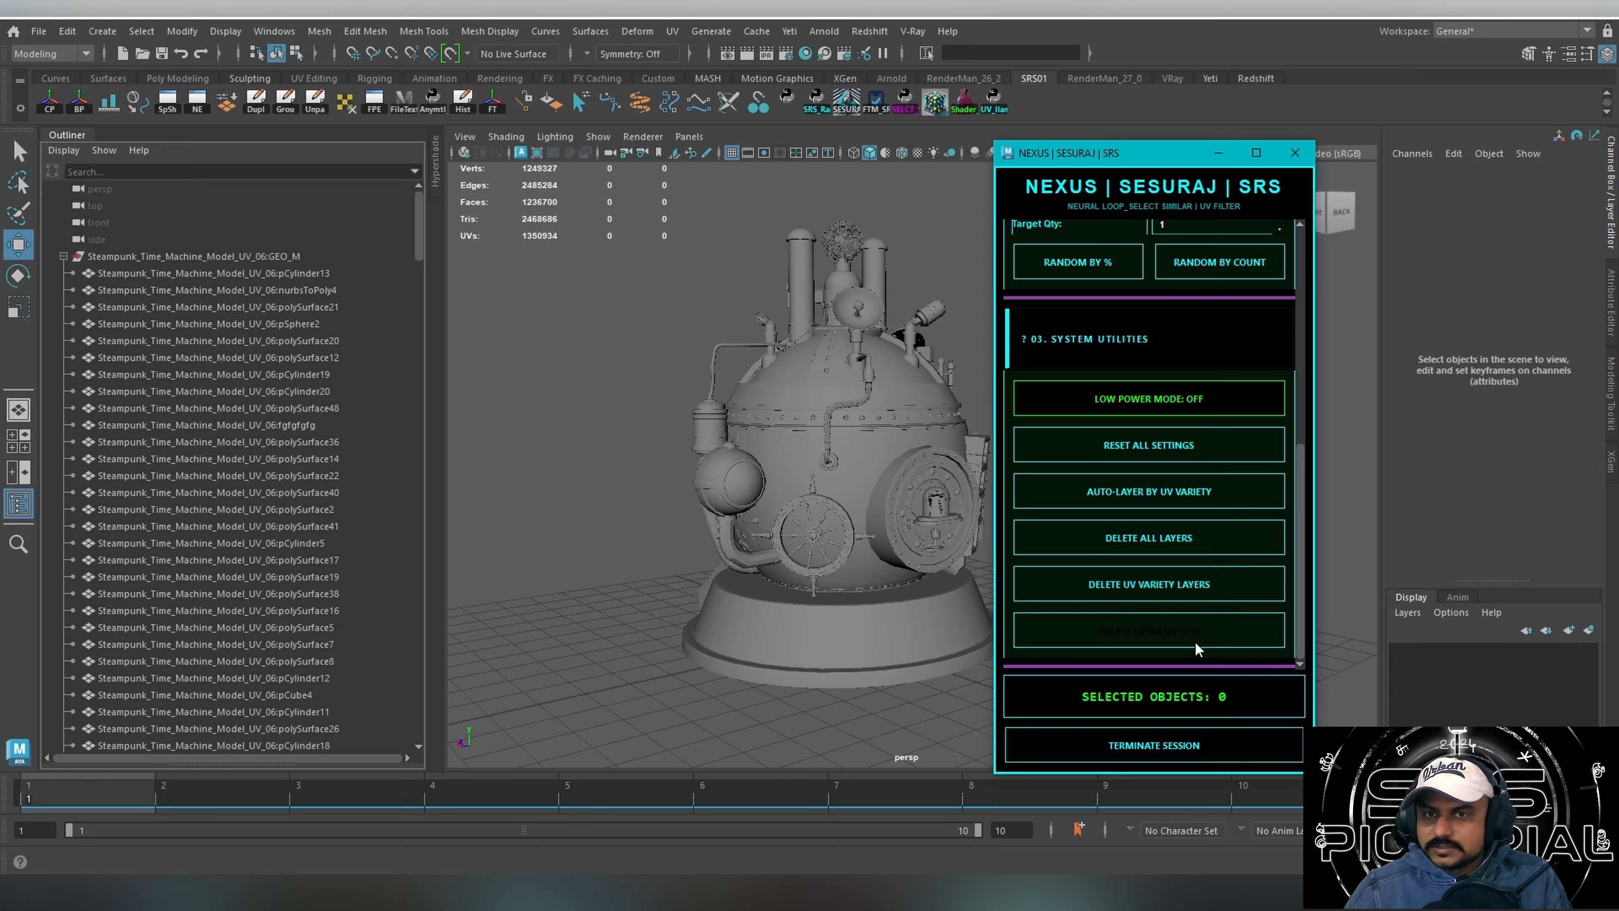
Select a single rivet on the machine's upper belt and run Auto-Layer by UV Variety.
{"action": "left_click", "coordinate": [806, 420]}
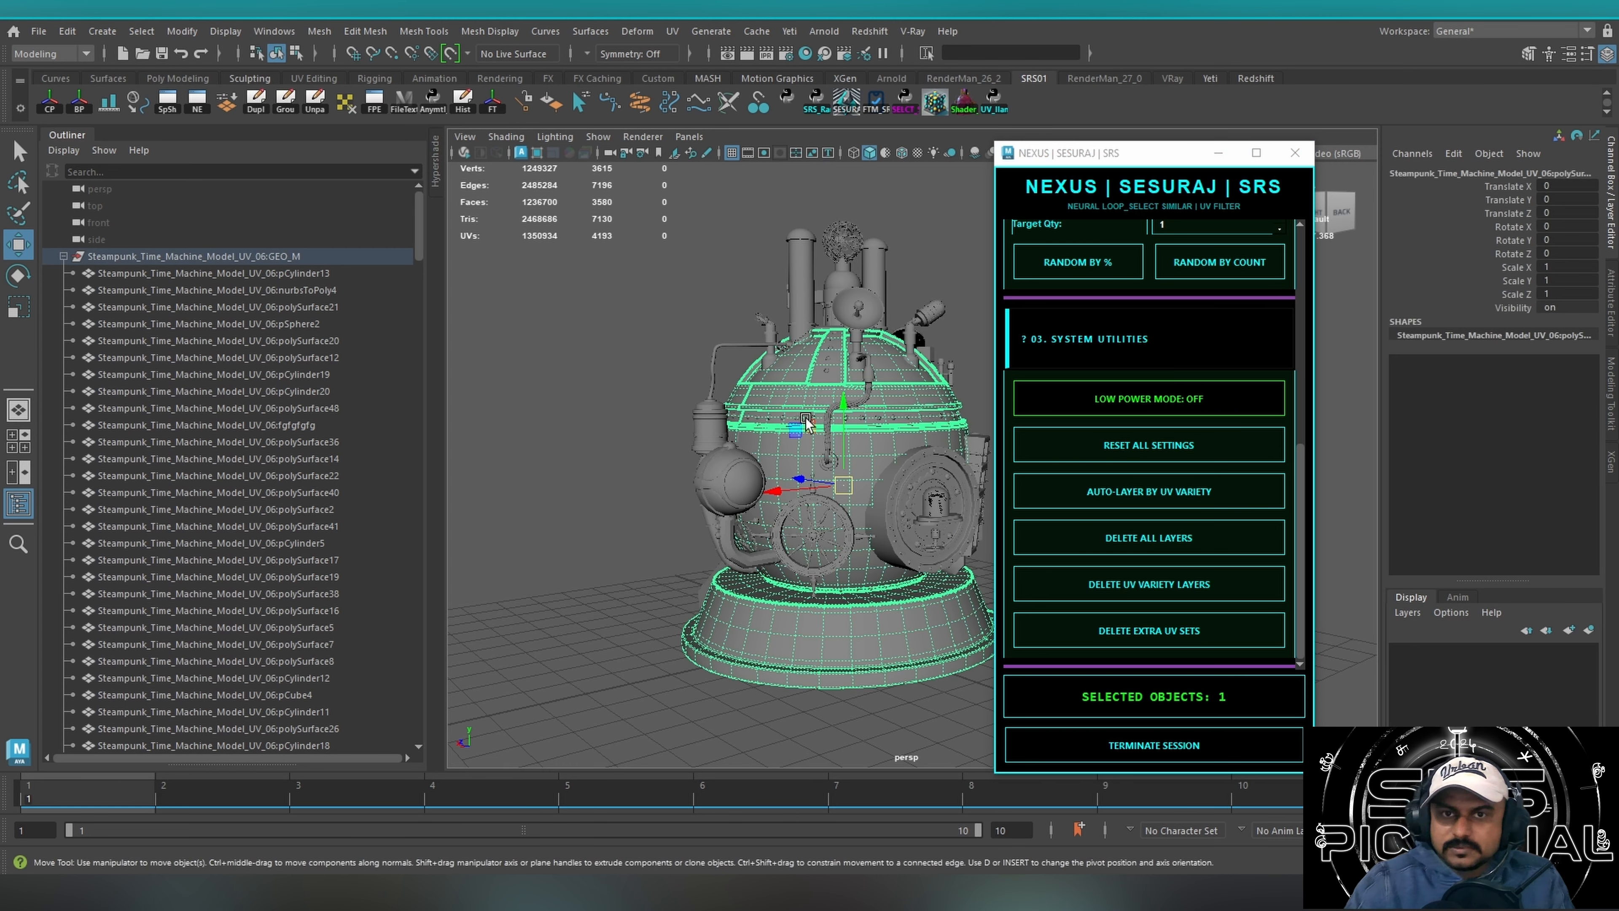
{"action": "left_click", "coordinate": [587, 483]}
{"action": "left_click", "coordinate": [829, 400]}
{"action": "left_click", "coordinate": [1143, 493]}
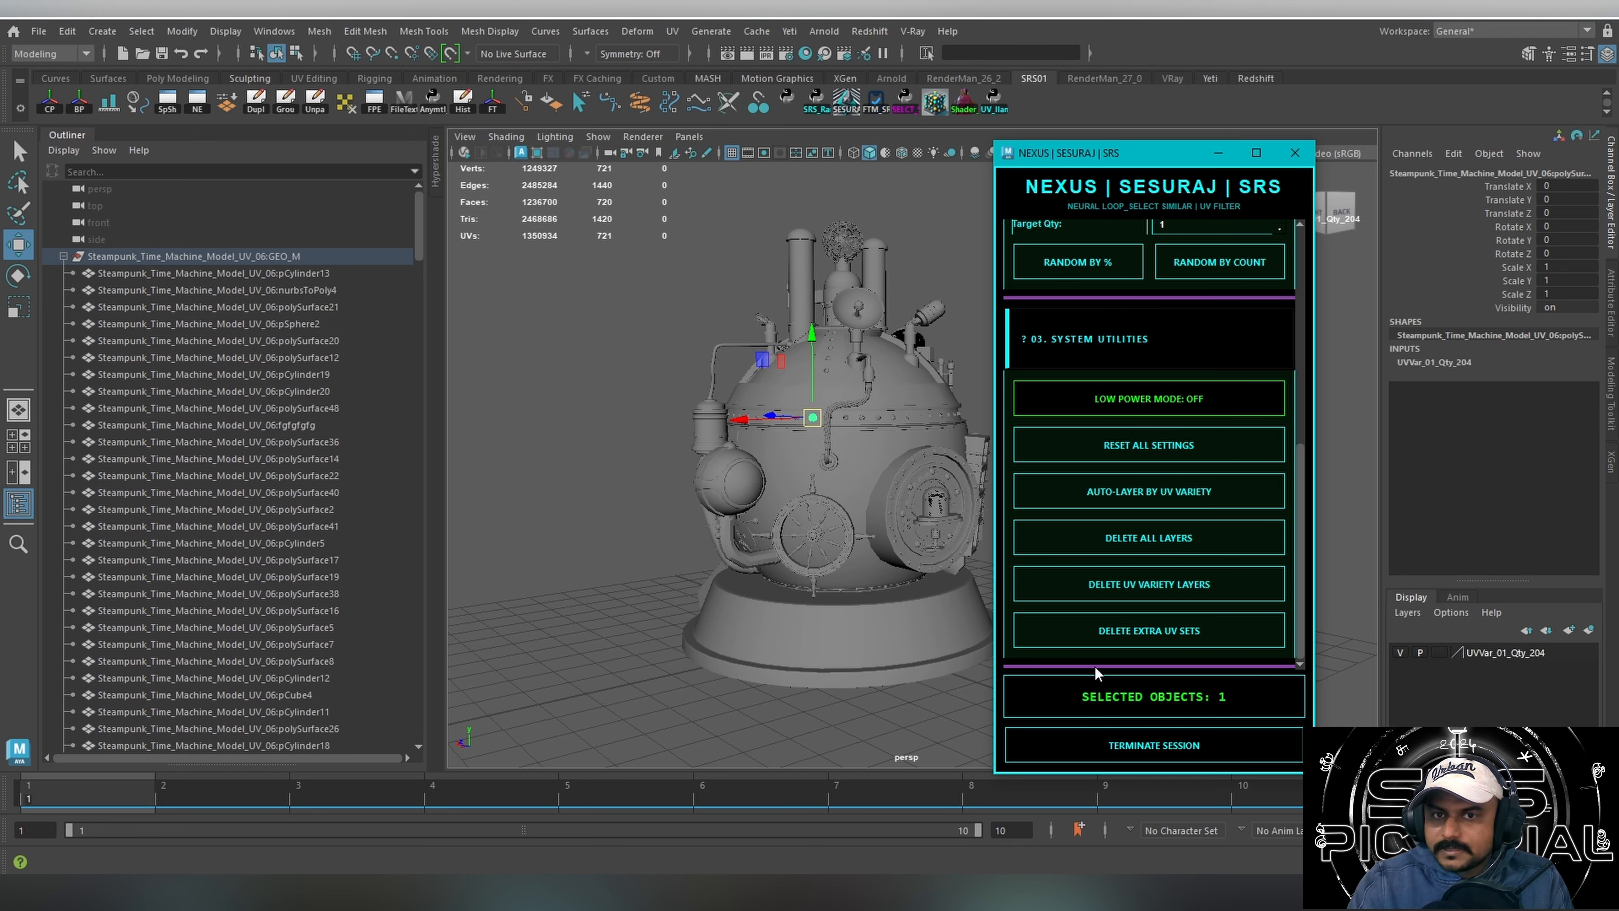
Inspect the rivets around the machine and examine the selected rivet's UV layout in the UV Editor, closing the editor when done.
{"action": "left_click_drag", "start_coordinate": [688, 553], "coordinate": [853, 513], "text": "alt"}
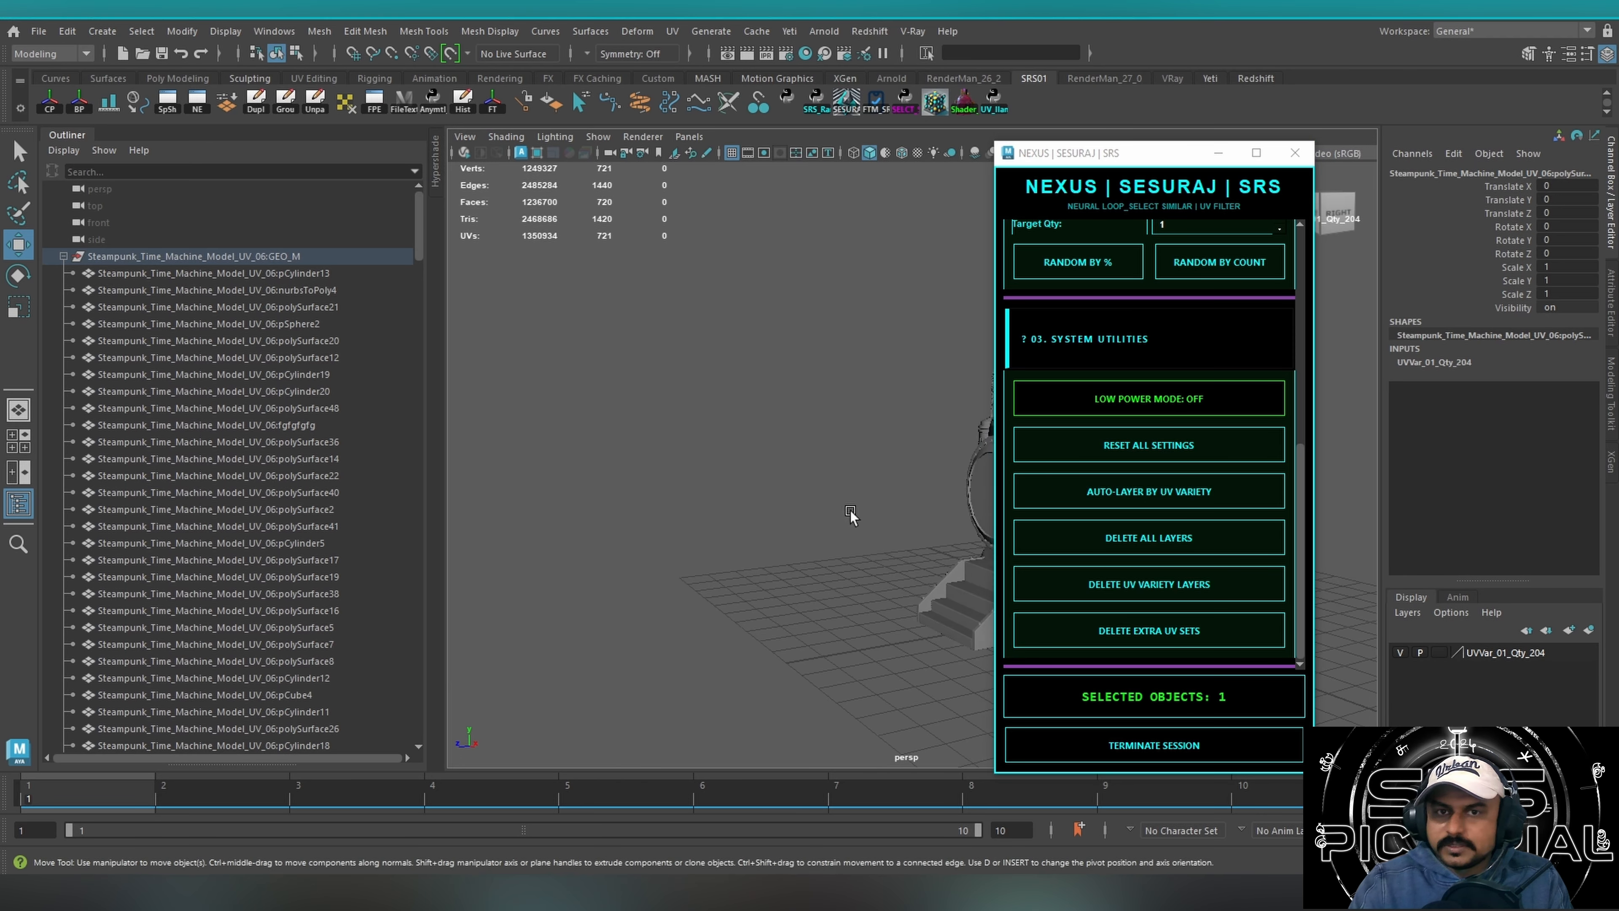
{"action": "middle_click_drag", "start_coordinate": [853, 513], "coordinate": [655, 513], "text": "alt"}
{"action": "left_click_drag", "start_coordinate": [655, 513], "coordinate": [749, 521], "text": "alt"}
{"action": "middle_click_drag", "start_coordinate": [749, 521], "coordinate": [632, 504], "text": "alt"}
{"action": "right_click_drag", "start_coordinate": [632, 504], "coordinate": [806, 491], "text": "alt"}
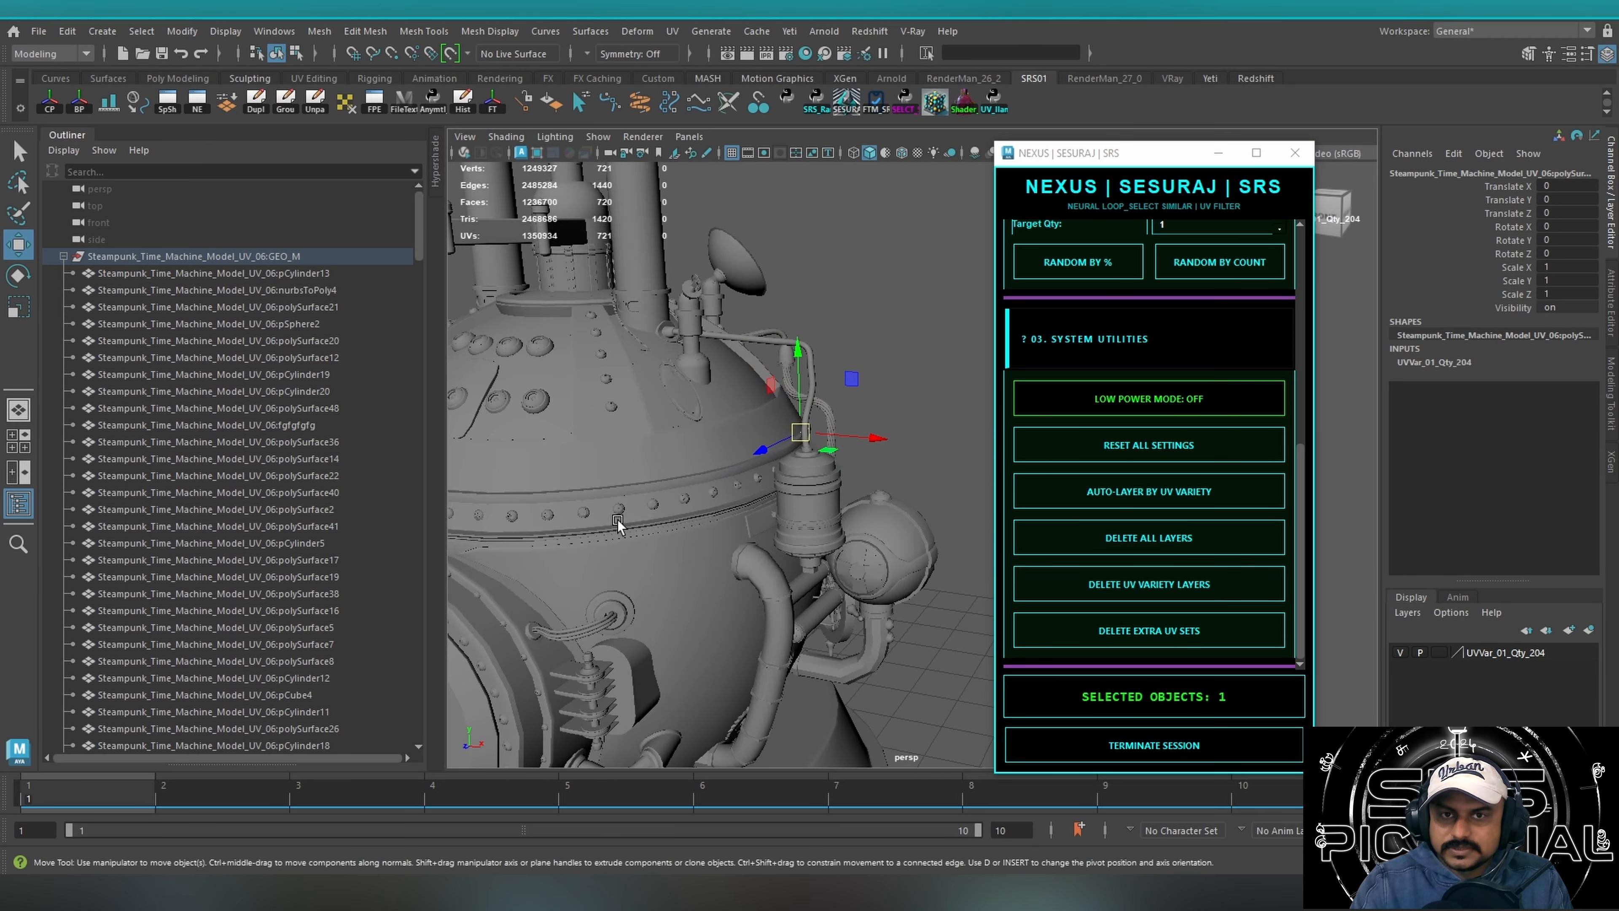
{"action": "middle_click_drag", "start_coordinate": [618, 520], "coordinate": [816, 450], "text": "alt"}
{"action": "left_click_drag", "start_coordinate": [816, 449], "coordinate": [801, 390], "text": "alt"}
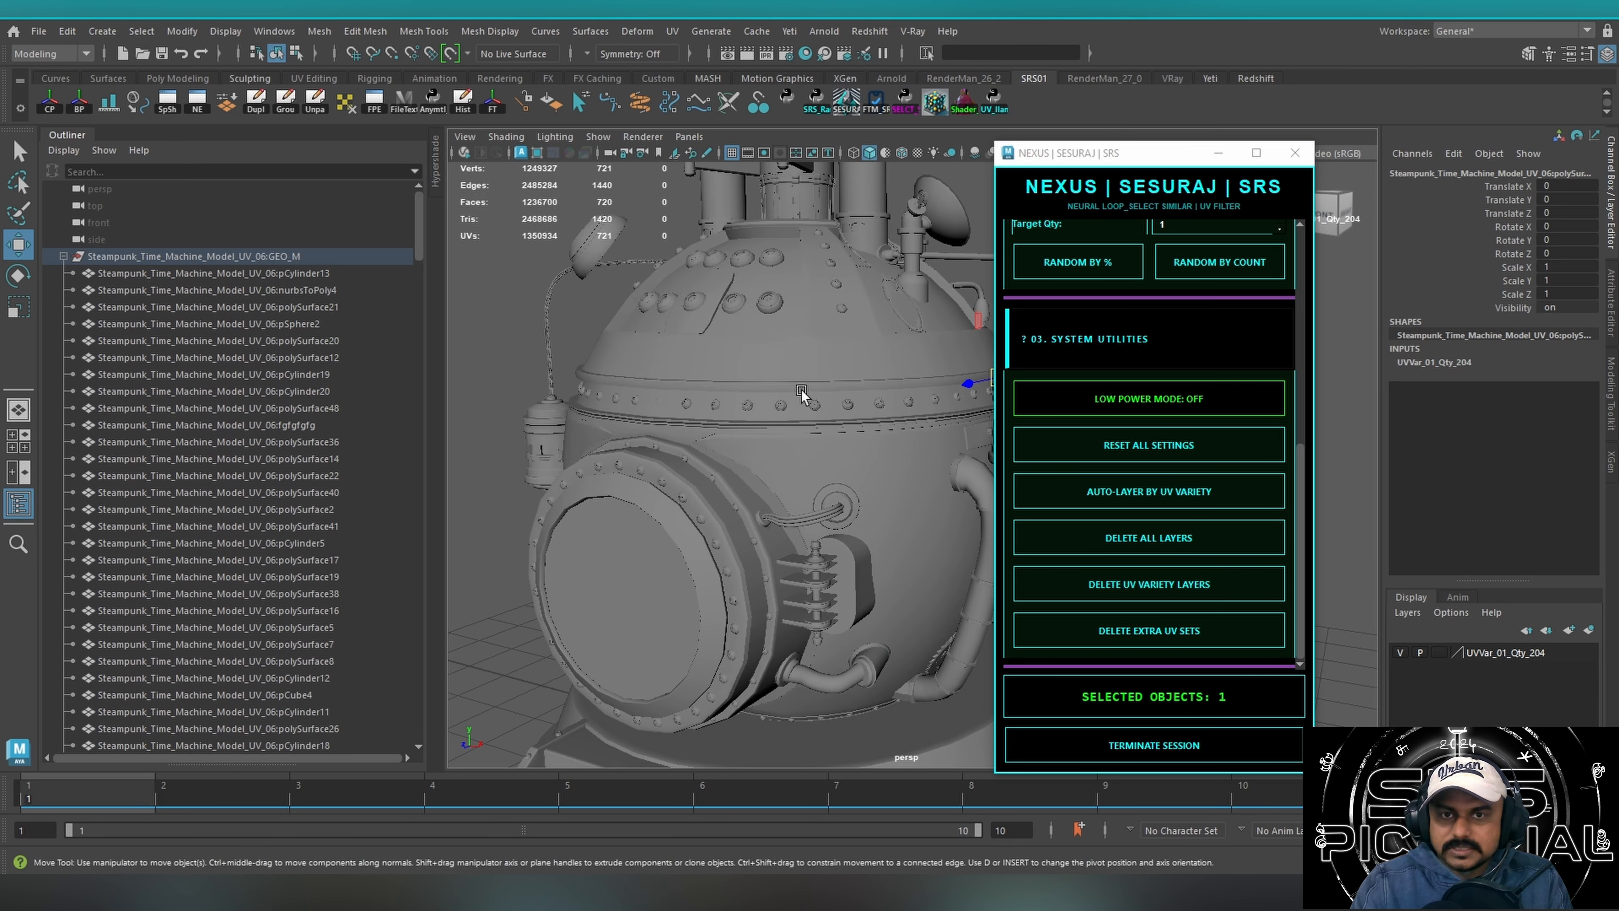
{"action": "left_click", "coordinate": [672, 30]}
{"action": "left_click", "coordinate": [703, 68]}
{"action": "left_click", "coordinate": [591, 581]}
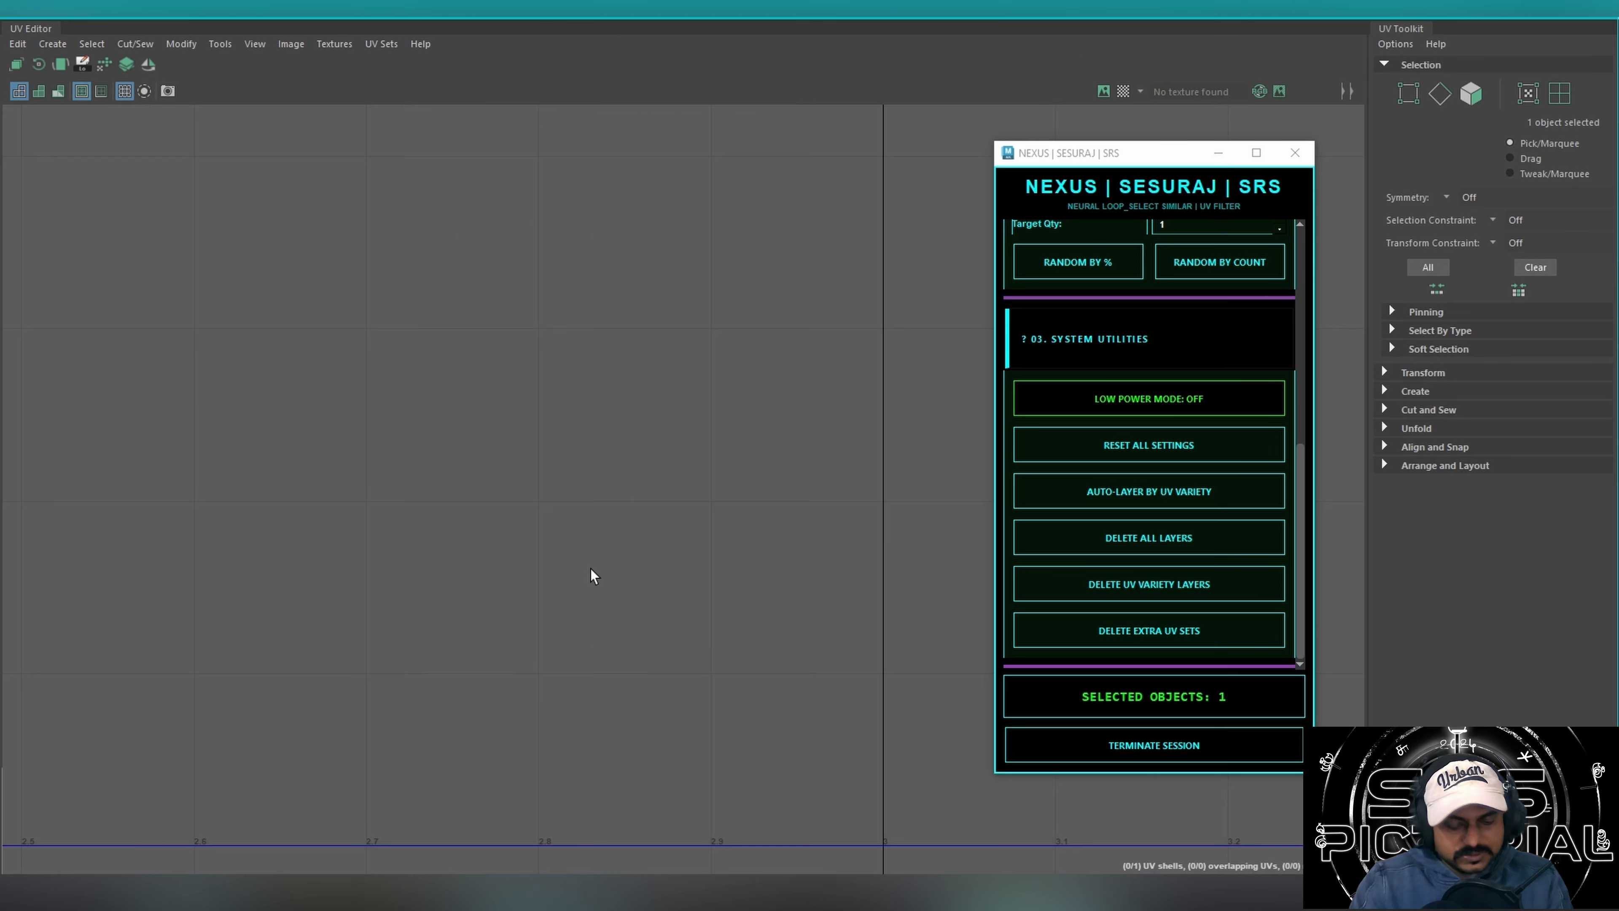
{"action": "key", "text": "f"}
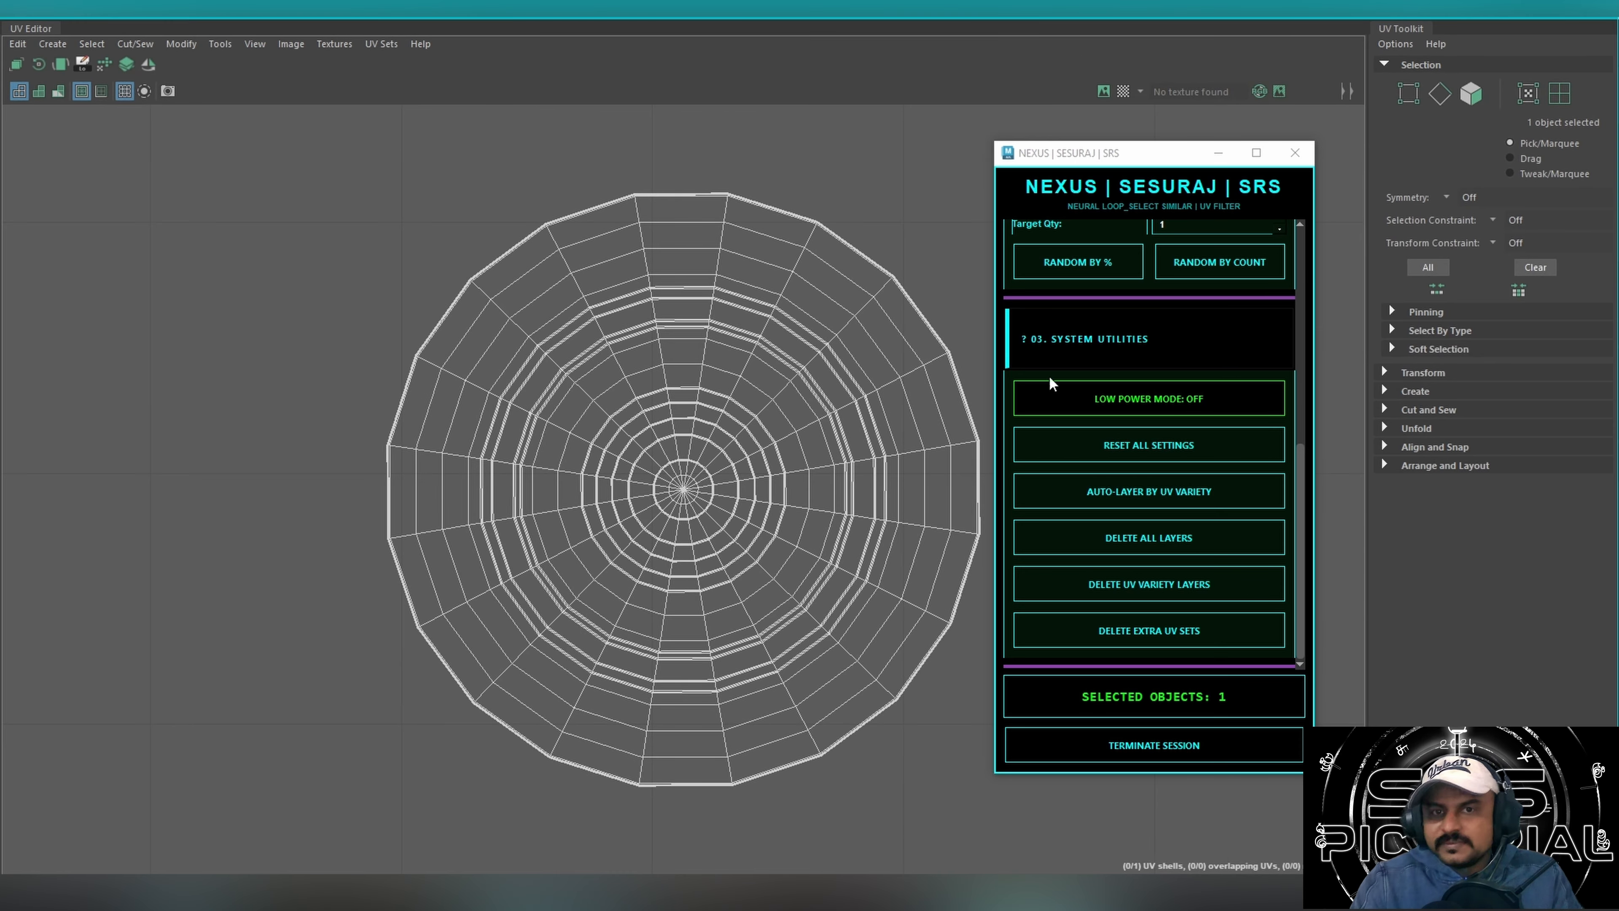
{"action": "left_click", "coordinate": [1553, 6]}
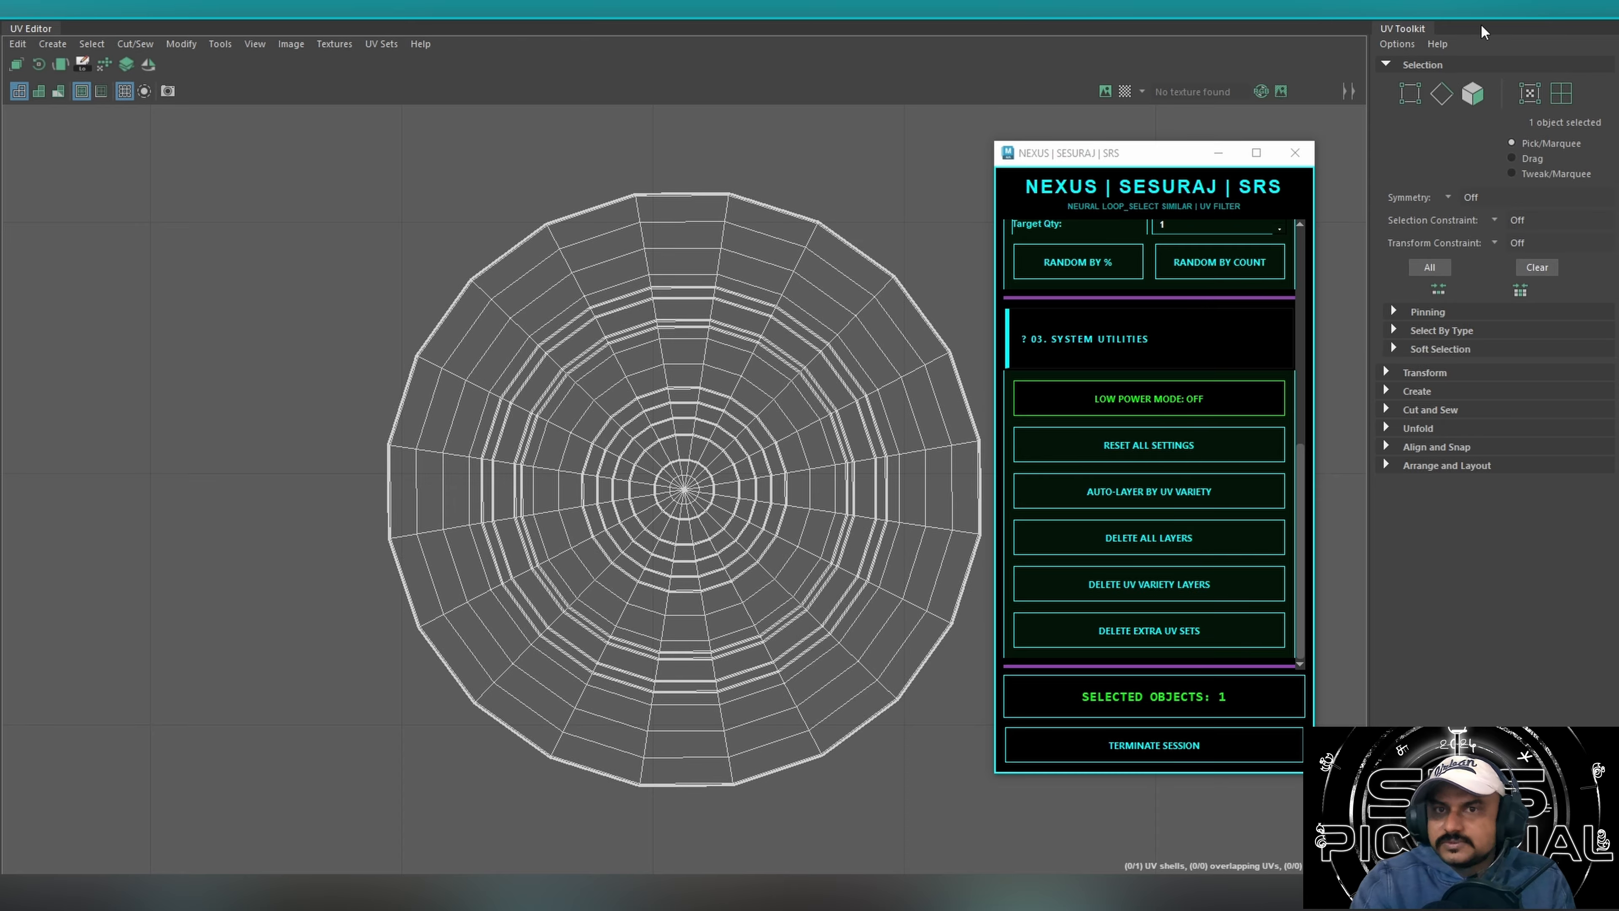
{"action": "left_click", "coordinate": [1521, 9]}
Select a rivet on the belt above the round hatch and execute a similar scan to select its matches.
{"action": "left_click_drag", "start_coordinate": [691, 413], "coordinate": [496, 475], "text": "alt"}
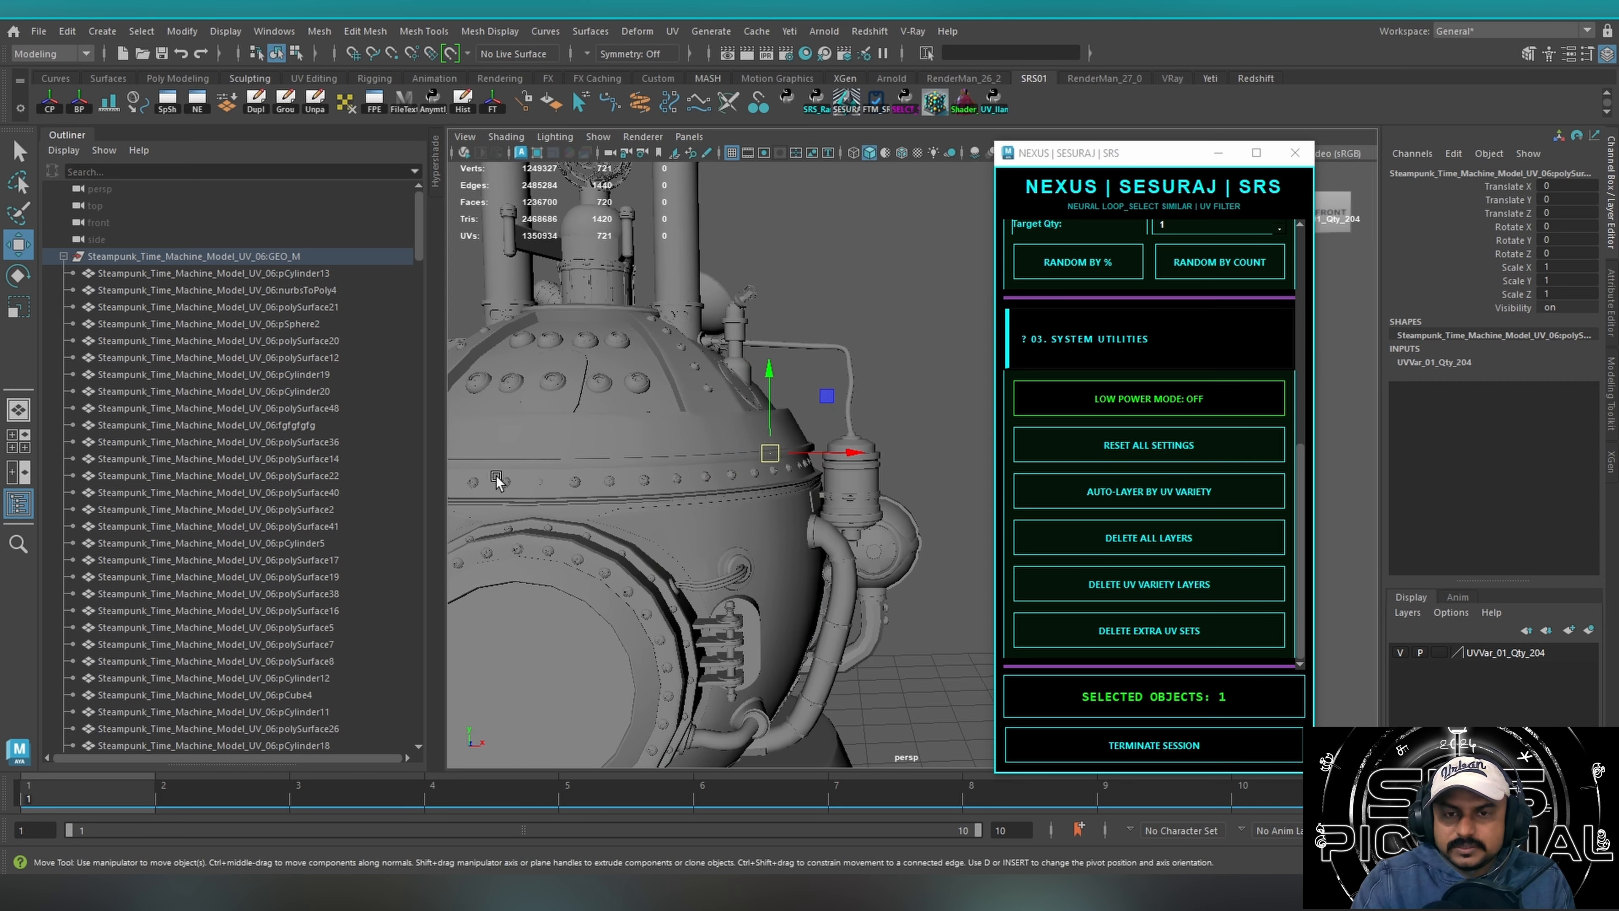
{"action": "left_click_drag", "start_coordinate": [663, 443], "coordinate": [606, 473], "text": "alt"}
{"action": "middle_click_drag", "start_coordinate": [606, 473], "coordinate": [734, 430], "text": "alt"}
{"action": "left_click_drag", "start_coordinate": [711, 448], "coordinate": [686, 458], "text": "alt"}
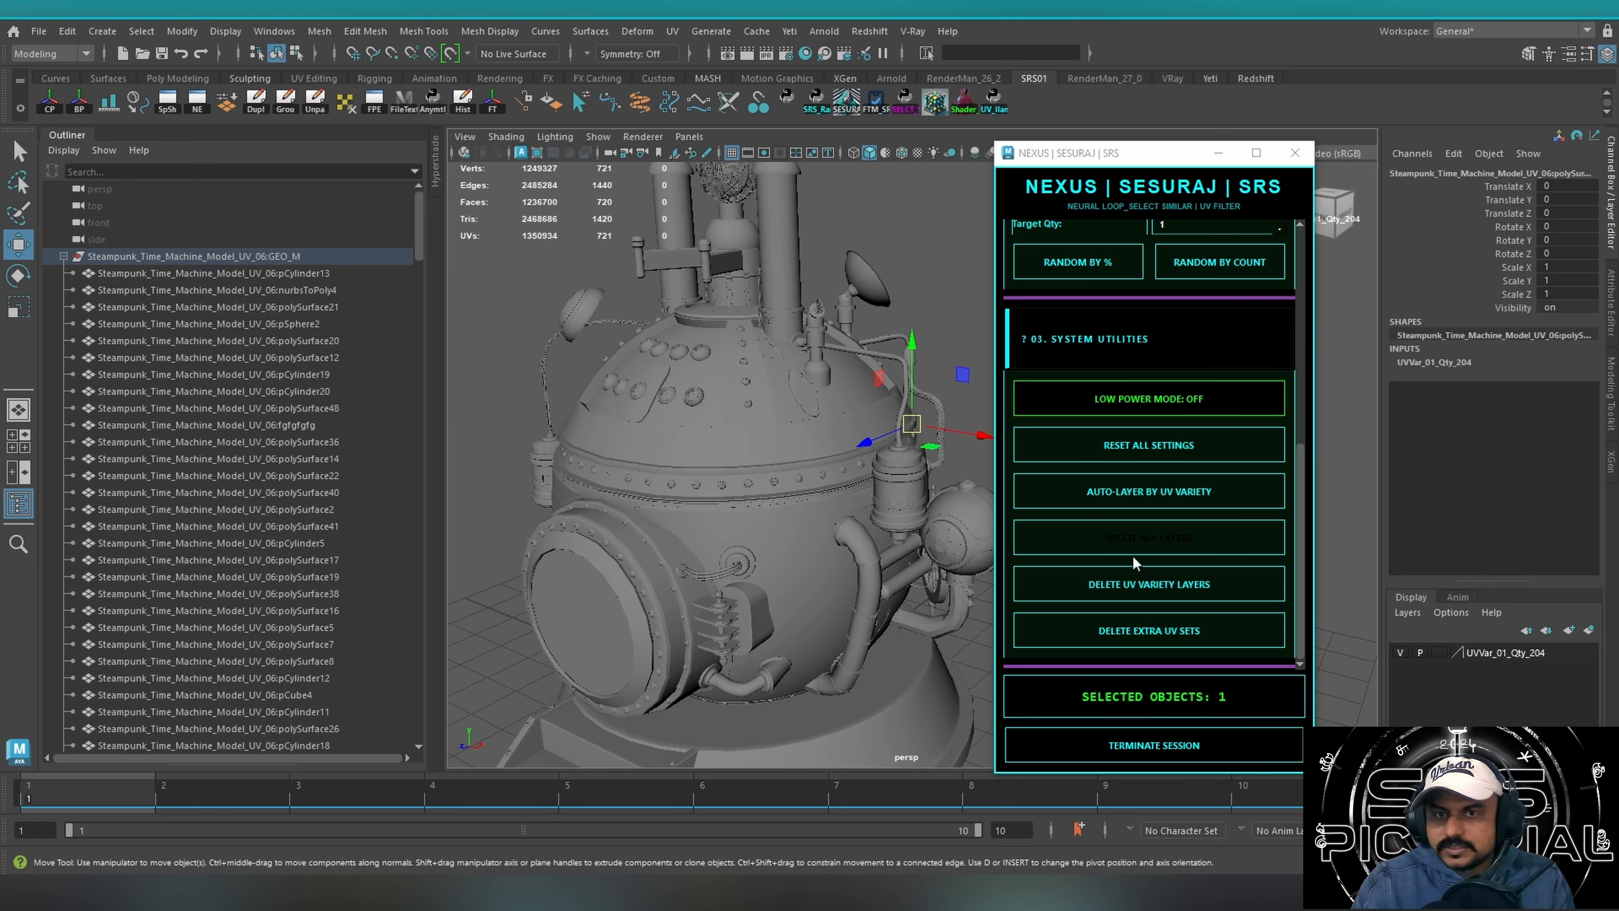
{"action": "left_click", "coordinate": [1256, 321]}
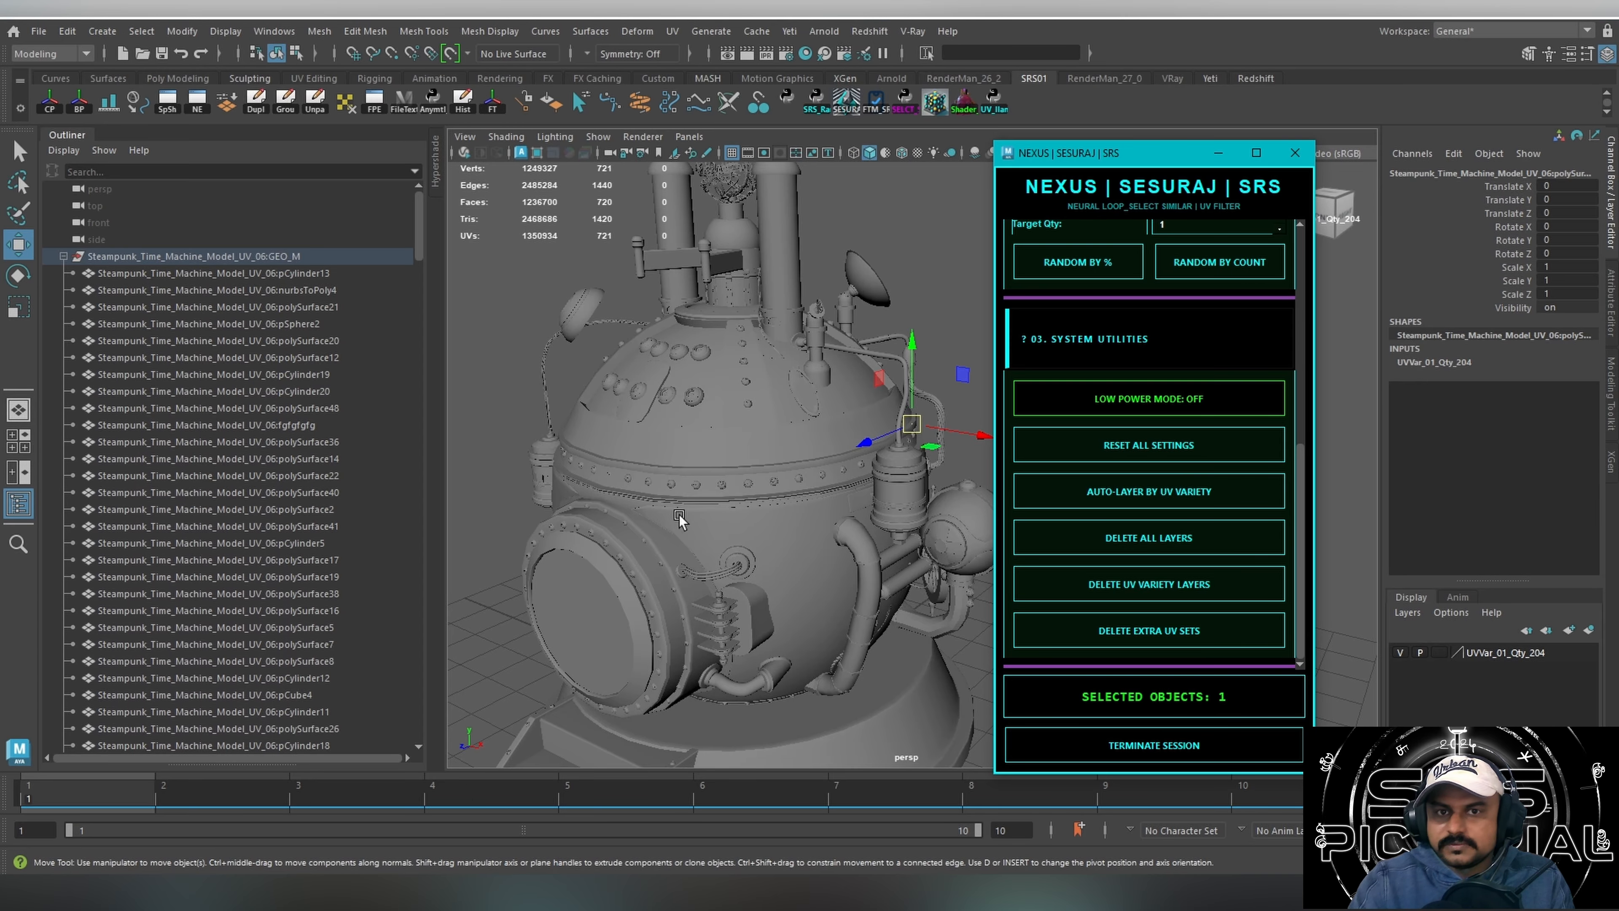
{"action": "left_click", "coordinate": [697, 489]}
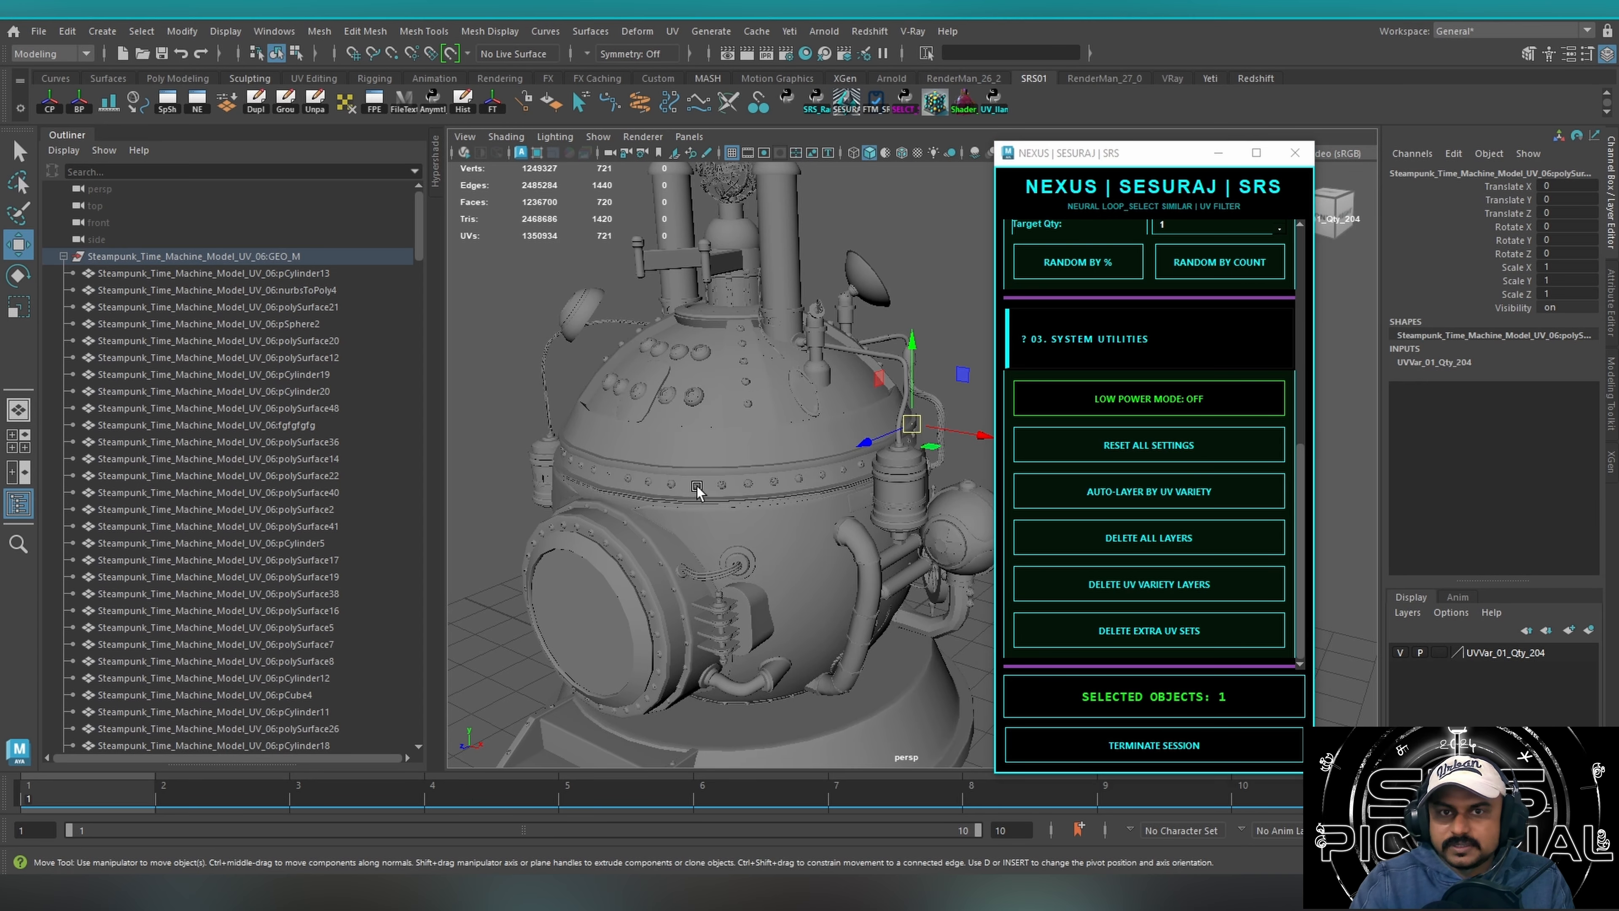
{"action": "left_click", "coordinate": [1297, 426]}
{"action": "left_click", "coordinate": [1250, 418]}
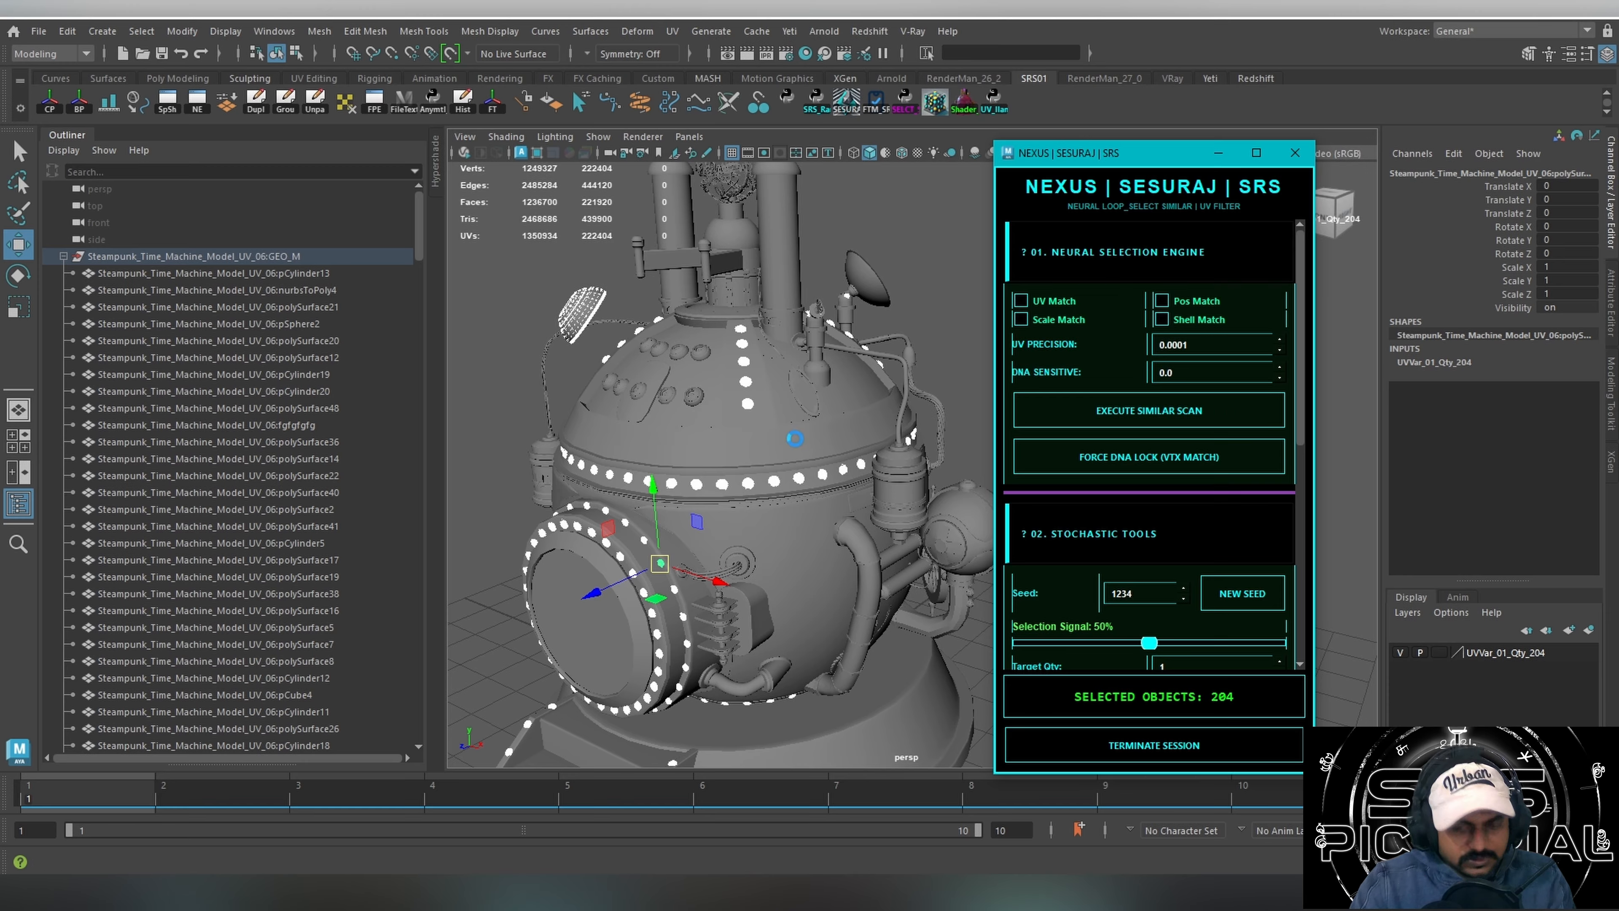
Isolate the matching rivets in the viewport and bring up the script's Stochastic Tools.
{"action": "key", "text": "ctrl+1"}
{"action": "left_click_drag", "start_coordinate": [792, 427], "coordinate": [796, 413], "text": "alt"}
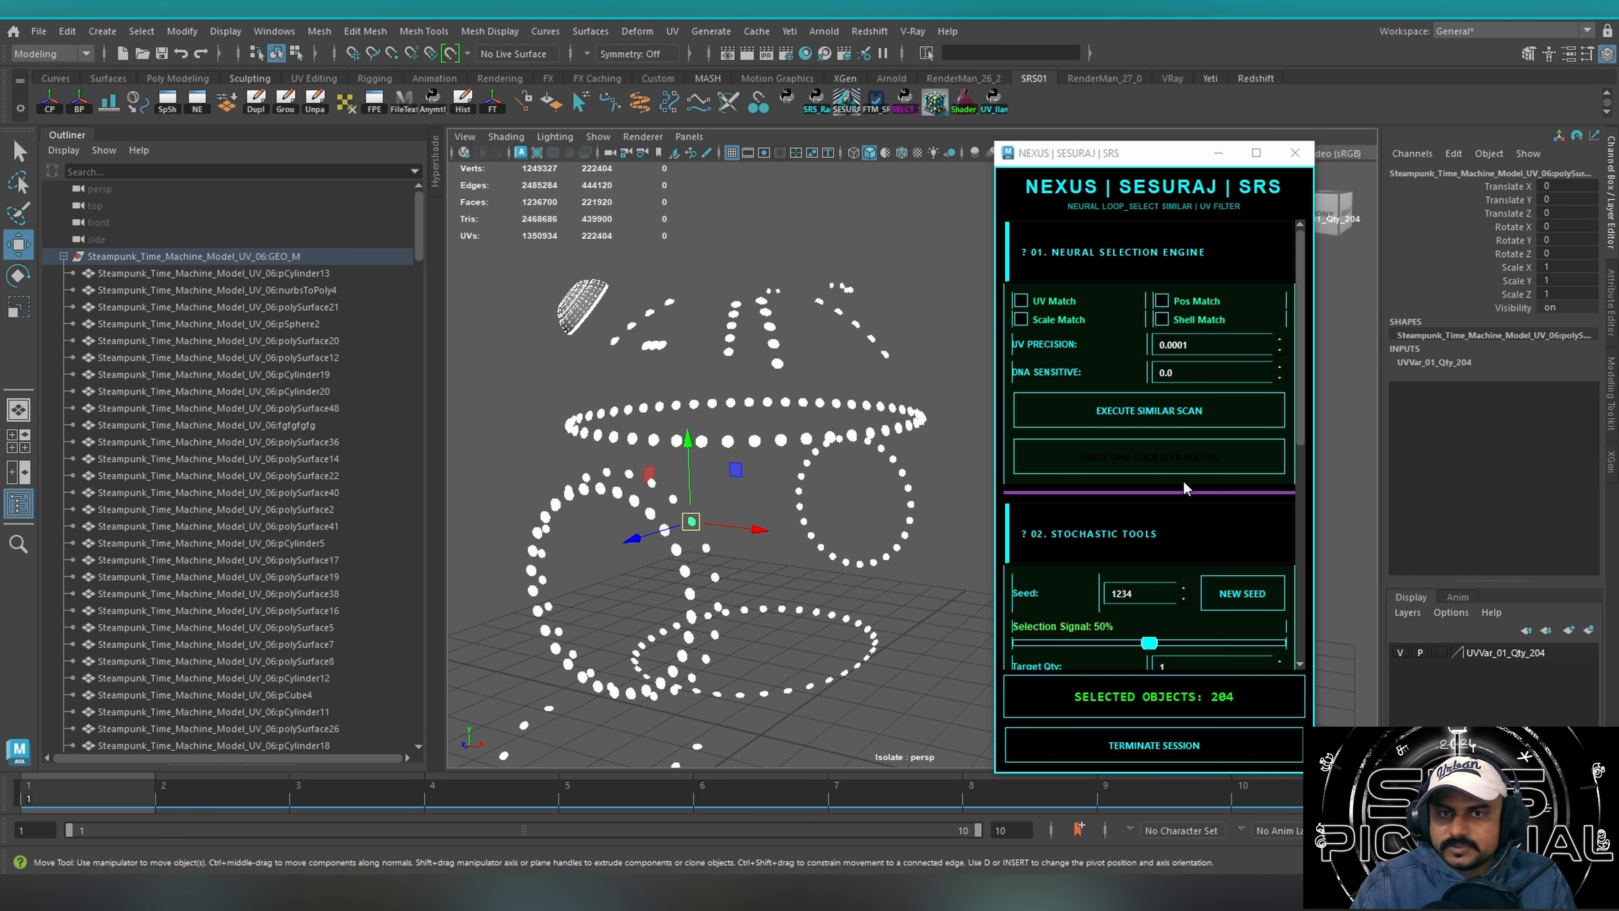
{"action": "scroll", "coordinate": [1301, 496], "scroll_direction": "down", "scroll_amount": 5}
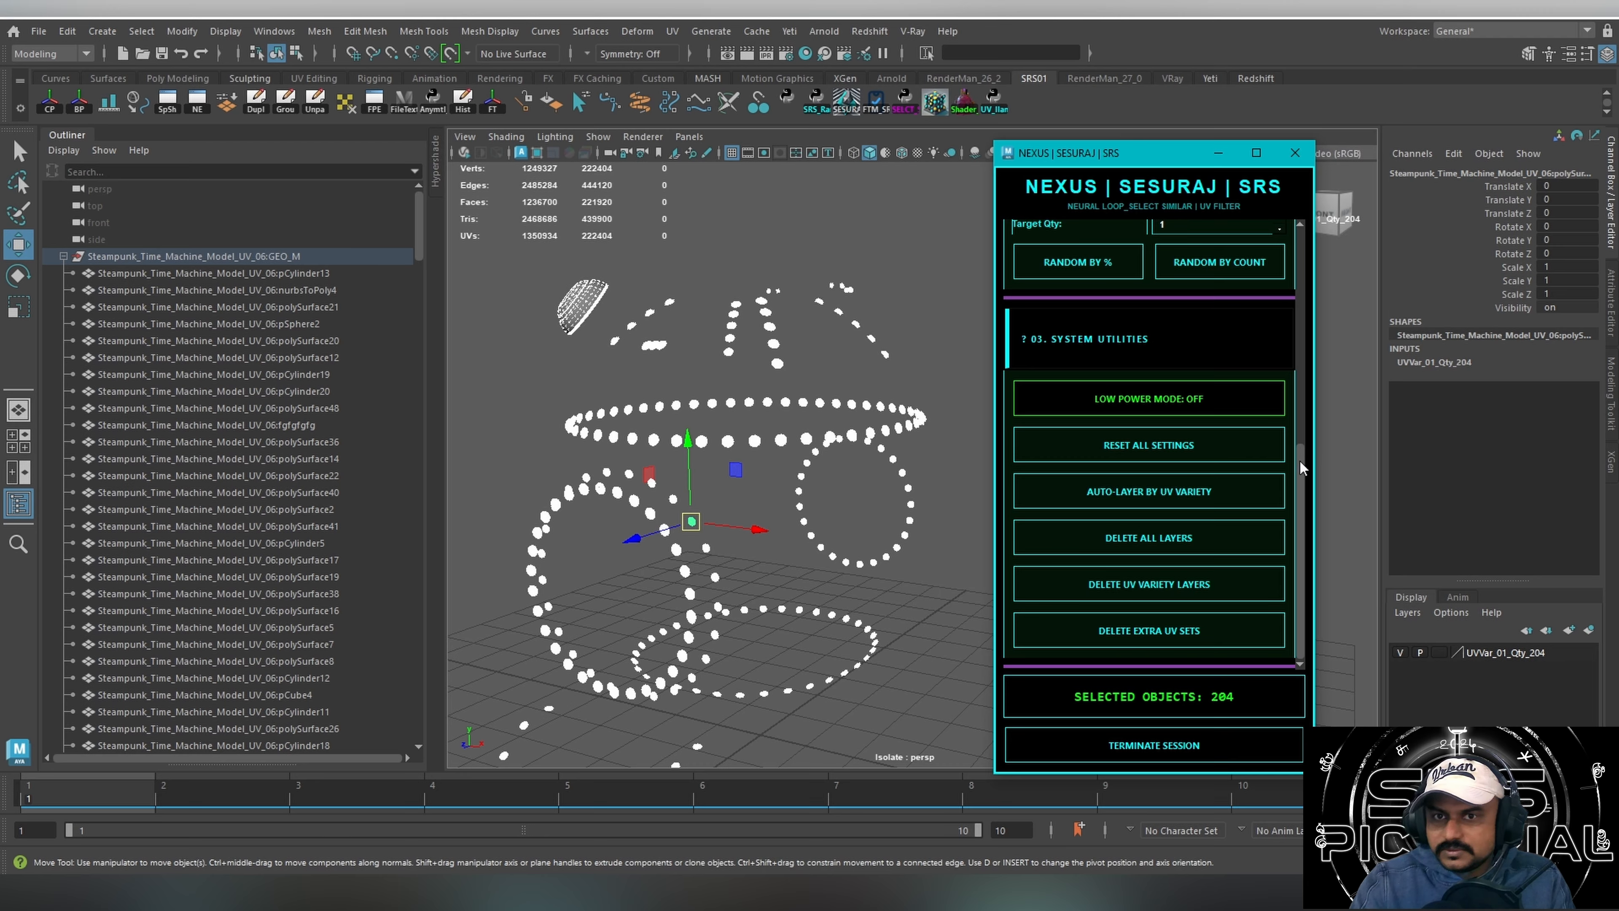
{"action": "left_click_drag", "start_coordinate": [1300, 462], "coordinate": [1313, 330]}
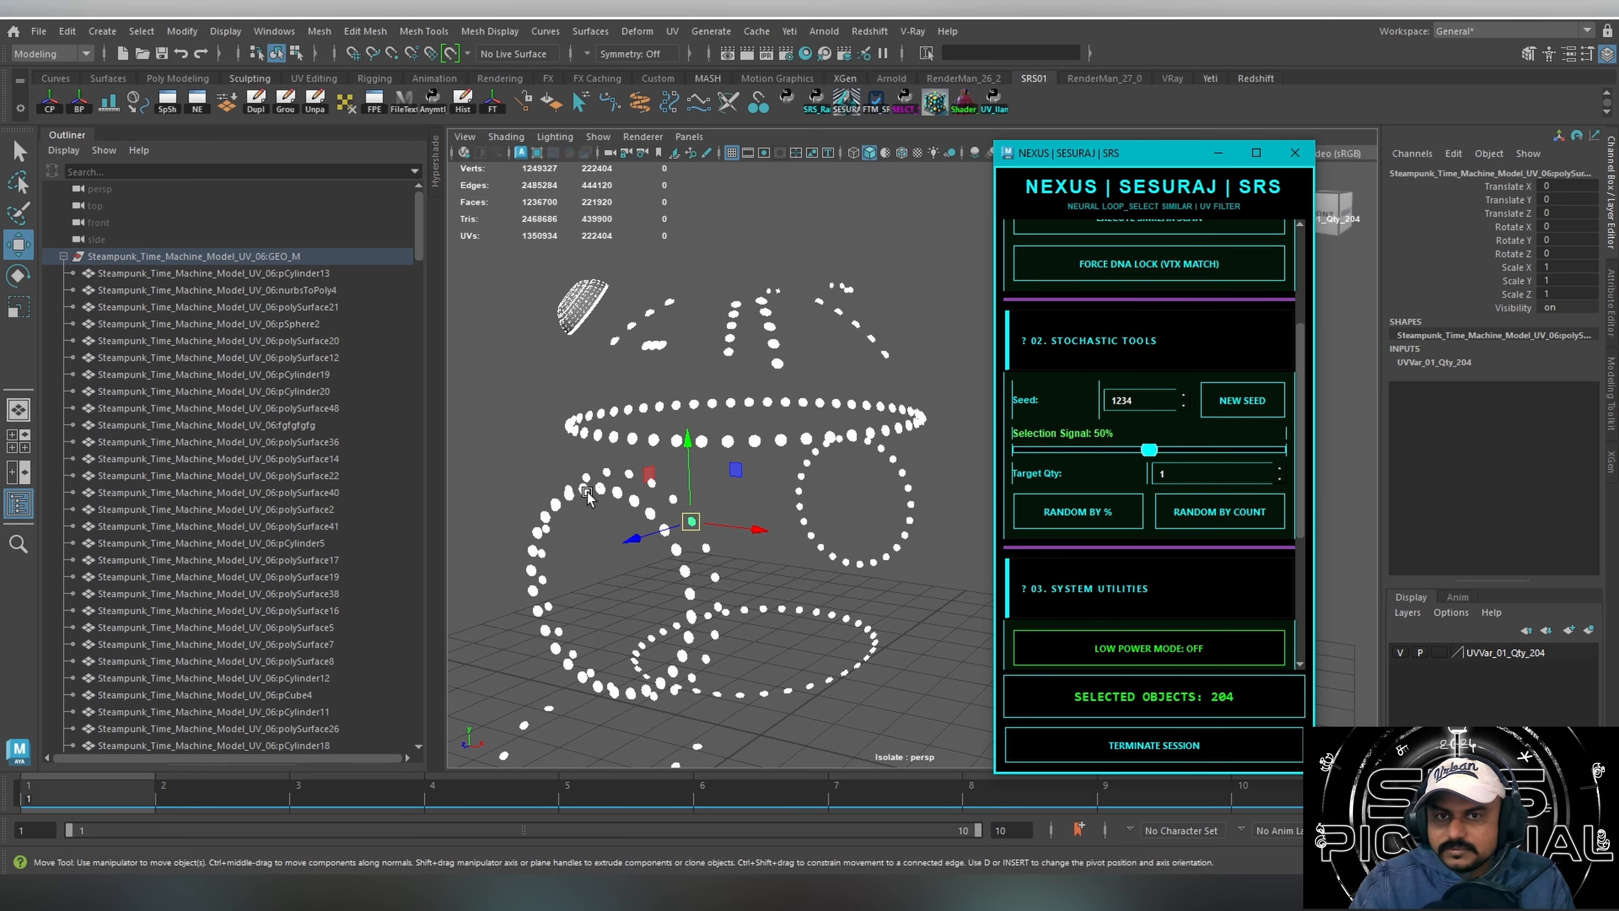
{"action": "left_click_drag", "start_coordinate": [771, 446], "coordinate": [511, 551], "text": "alt"}
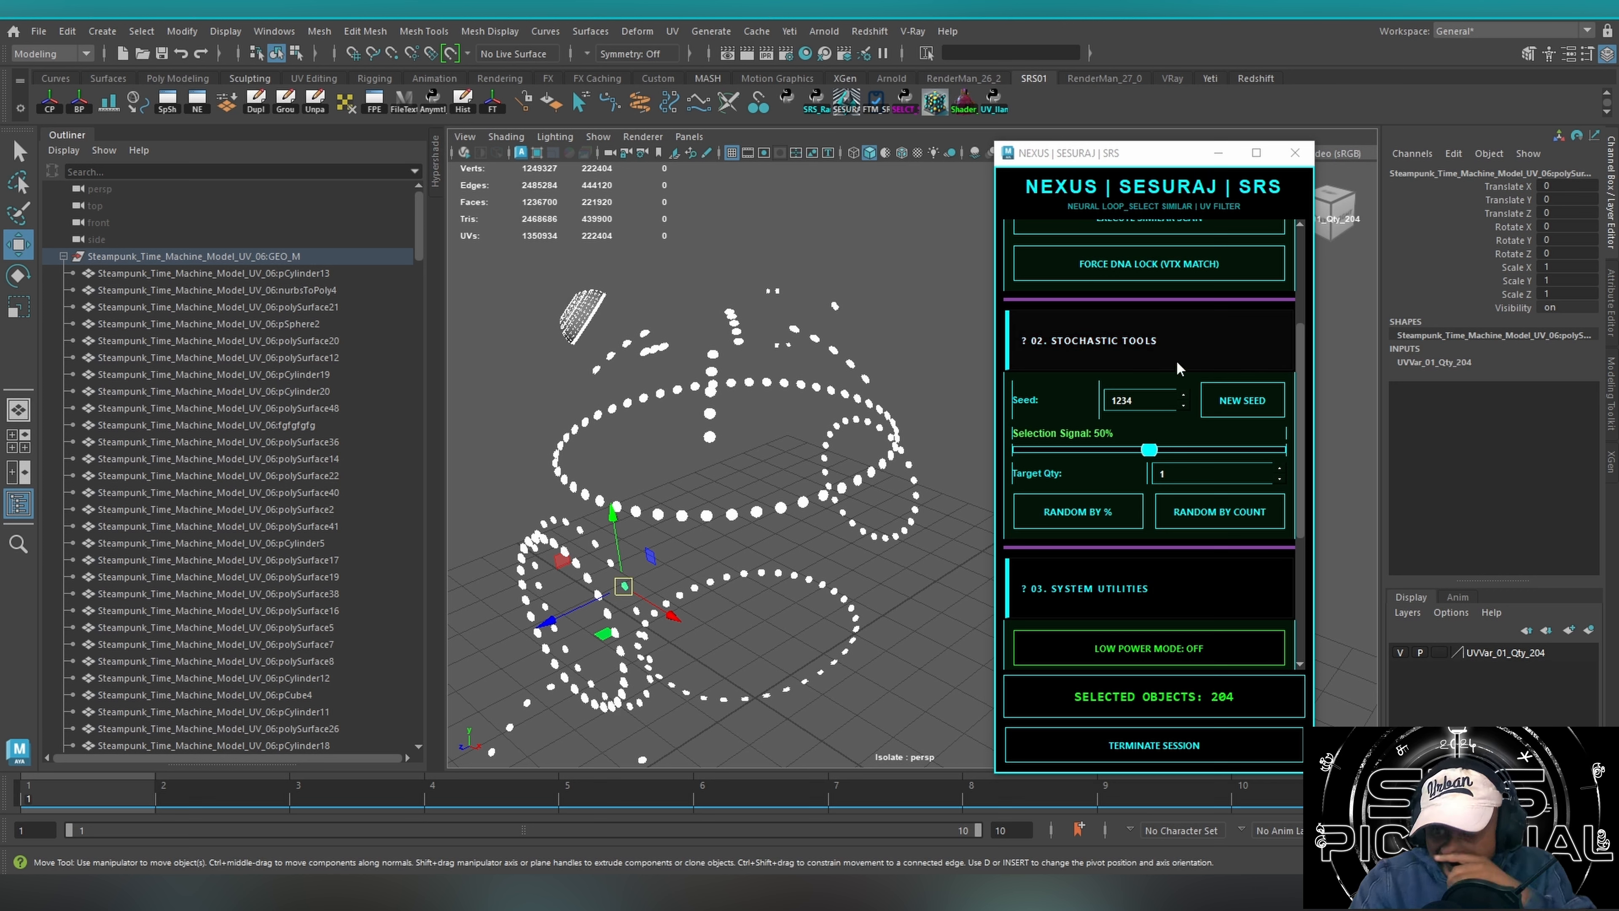
Randomly select 50% of the isolated rivets, assign them to a new display layer and hide it.
{"action": "left_click", "coordinate": [1074, 518]}
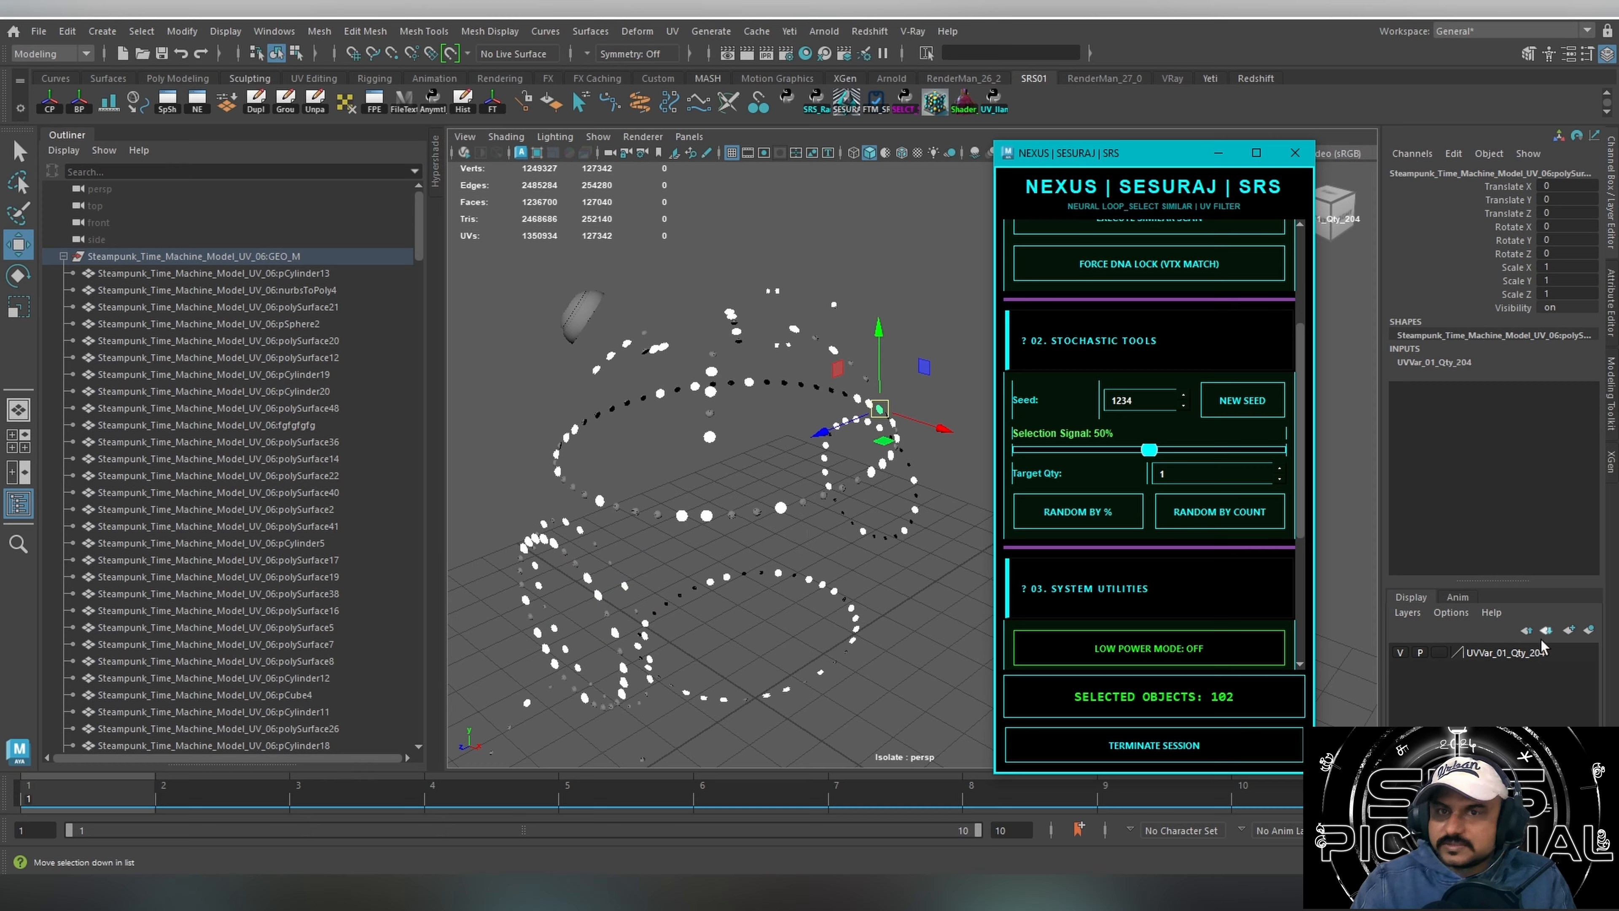
{"action": "left_click", "coordinate": [1587, 630]}
{"action": "left_click", "coordinate": [1397, 654]}
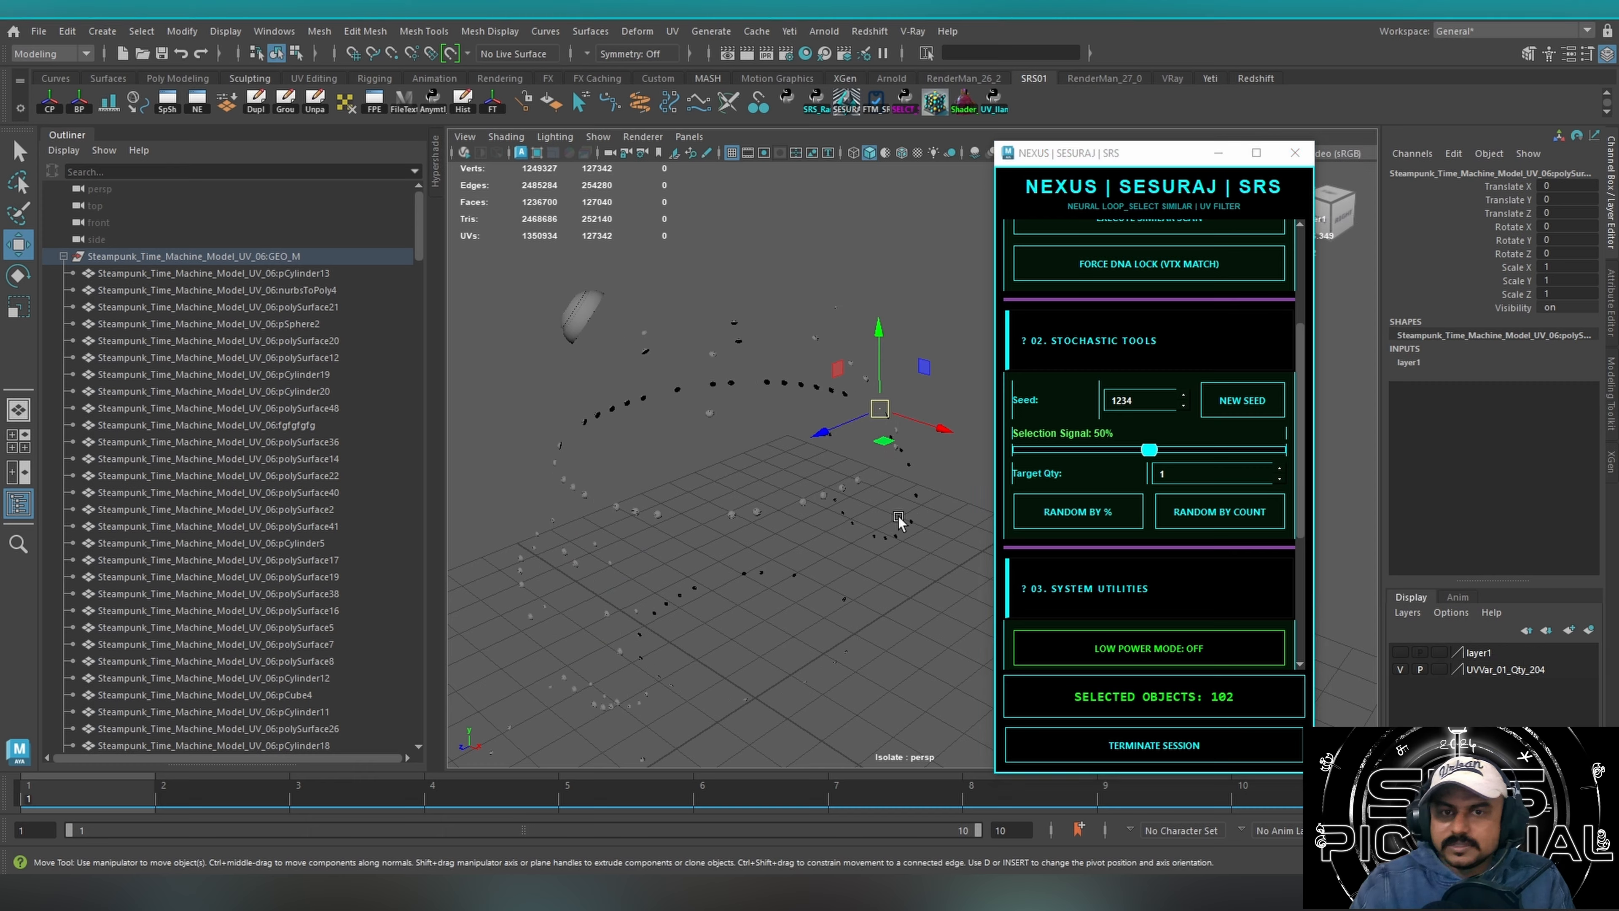
Select the remaining rivets, randomly pick 24% of them with a new seed, and move the pick to a second hidden layer.
{"action": "right_click_drag", "start_coordinate": [856, 512], "coordinate": [620, 463], "text": "alt"}
{"action": "left_click_drag", "start_coordinate": [549, 294], "coordinate": [1063, 640]}
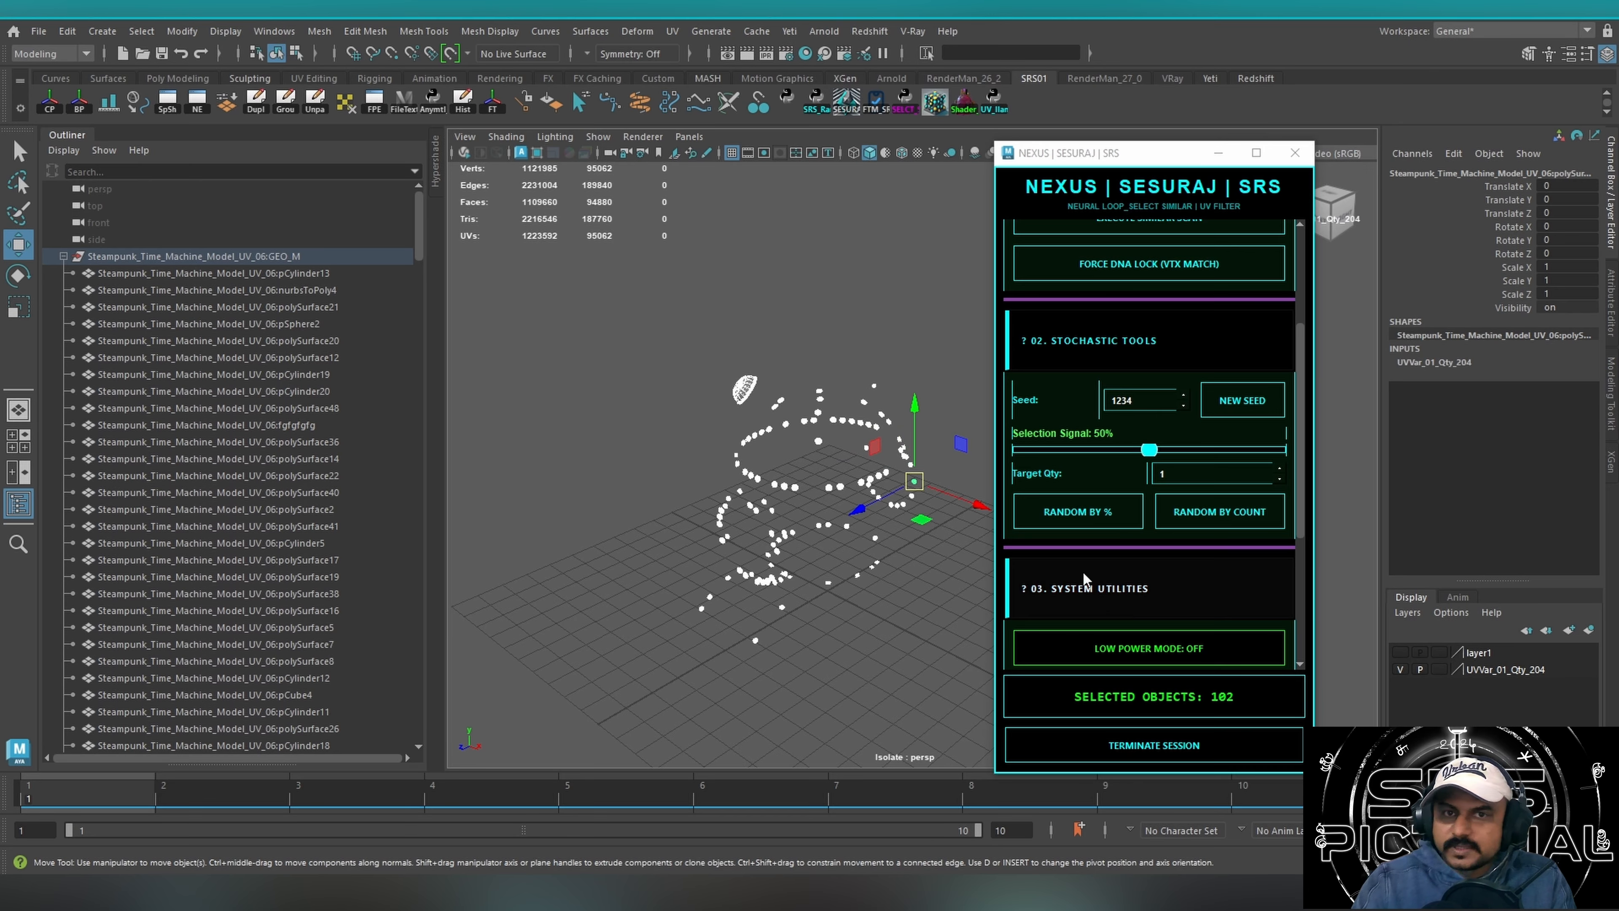
{"action": "left_click", "coordinate": [1237, 410]}
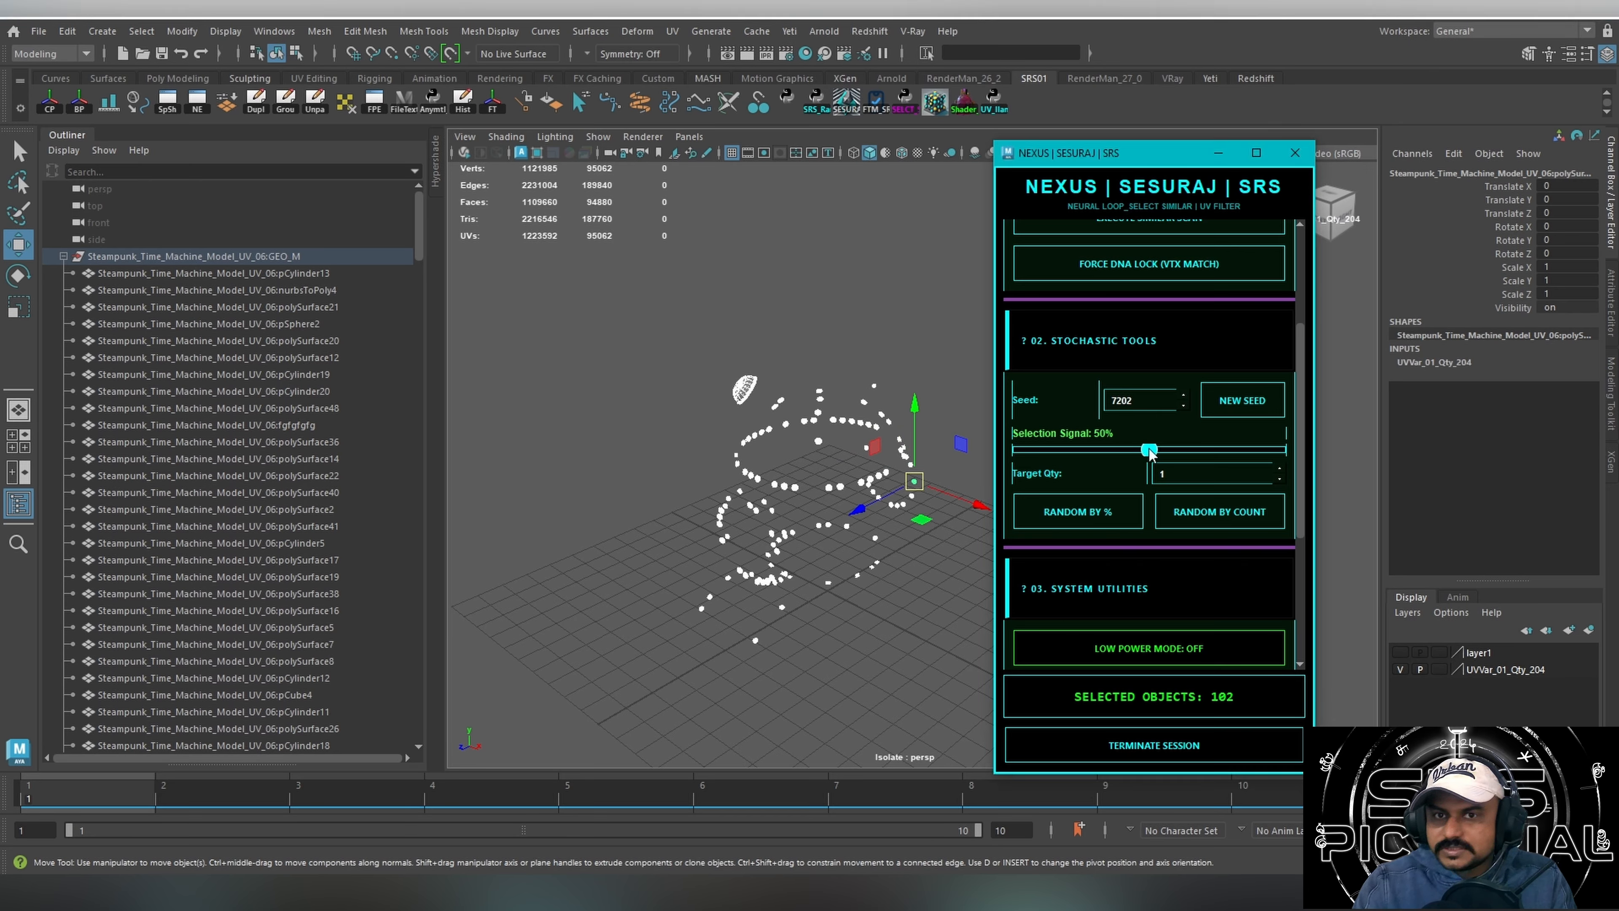
{"action": "left_click_drag", "start_coordinate": [1140, 454], "coordinate": [1082, 453]}
{"action": "left_click", "coordinate": [1077, 512]}
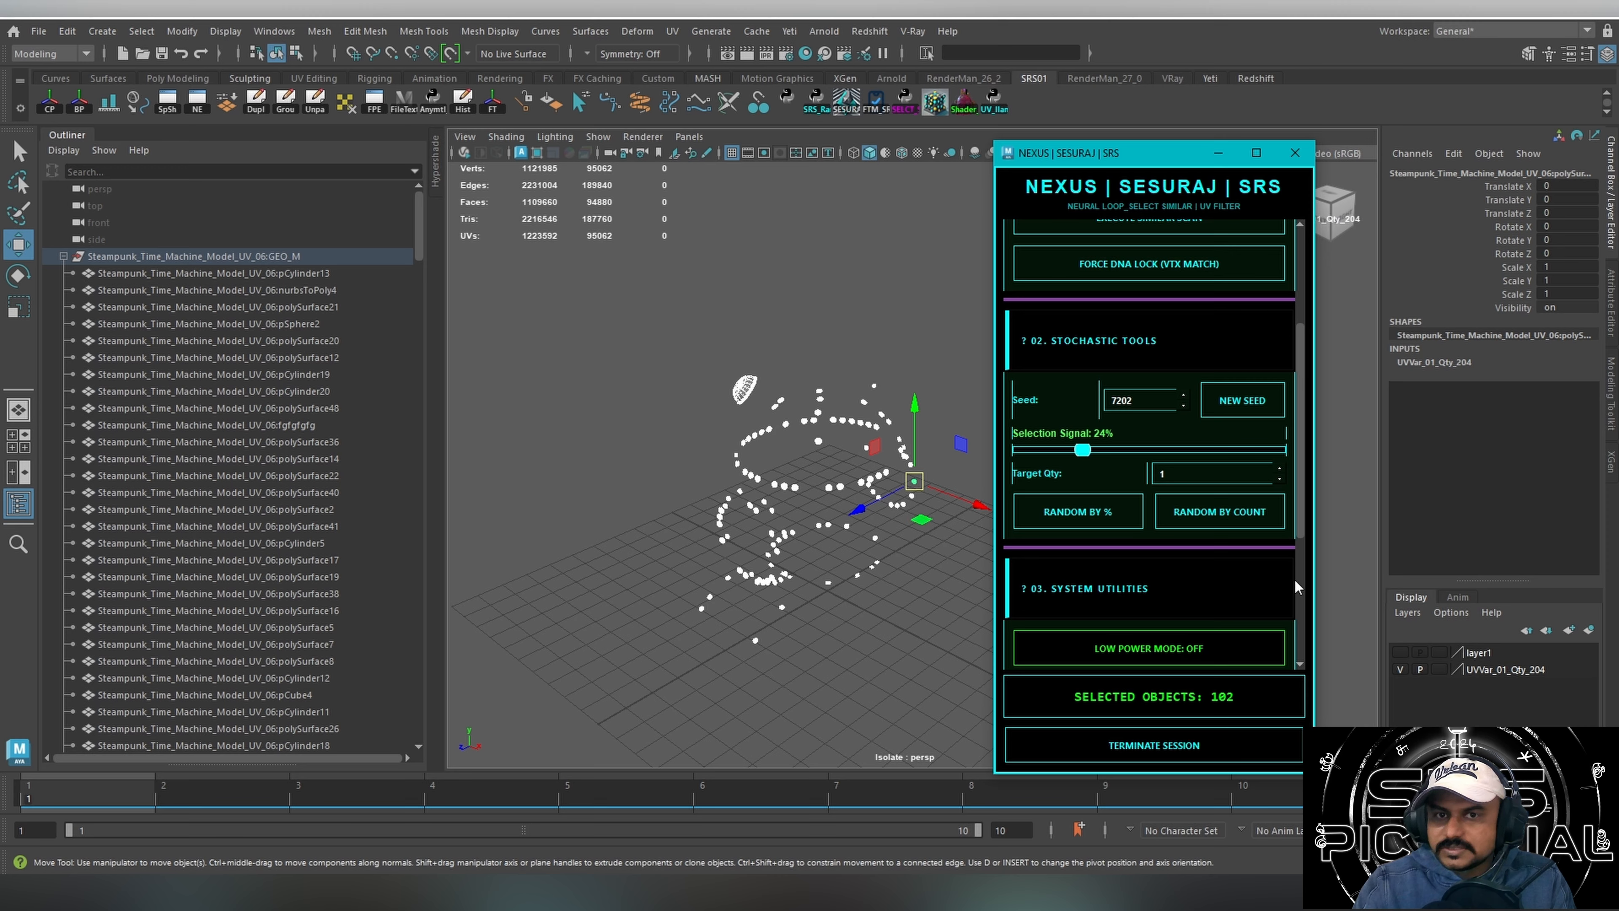
{"action": "left_click", "coordinate": [1589, 629]}
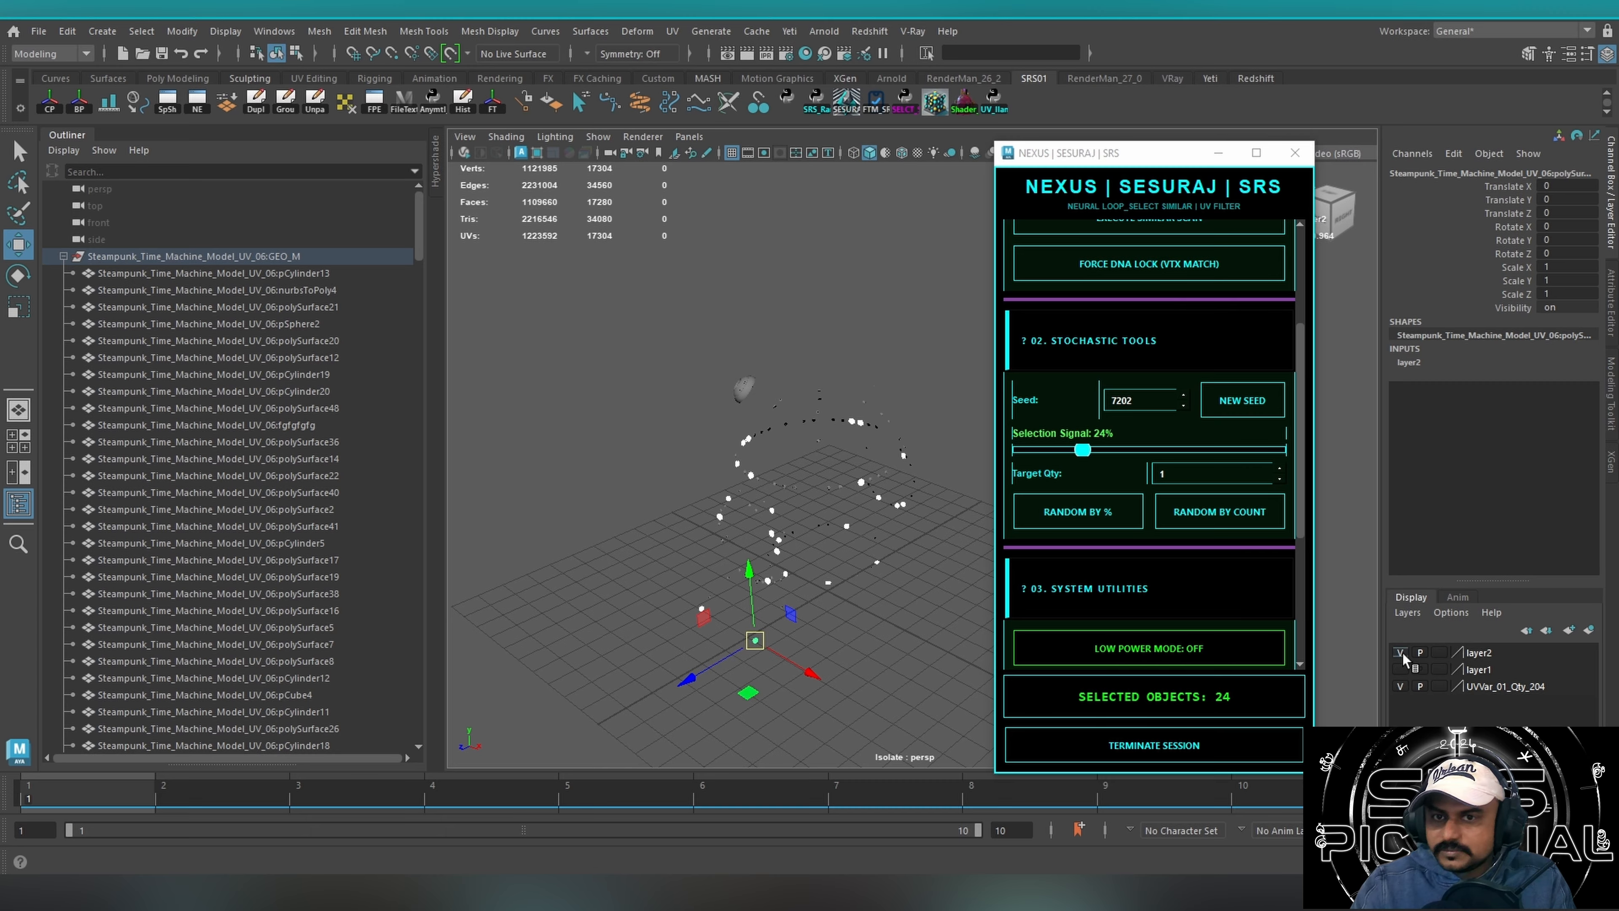
{"action": "left_click", "coordinate": [1400, 652]}
Select the remaining rivets, narrow them with Random by % at a 19% signal, and move the pick to a third hidden layer.
{"action": "left_click_drag", "start_coordinate": [569, 278], "coordinate": [979, 655]}
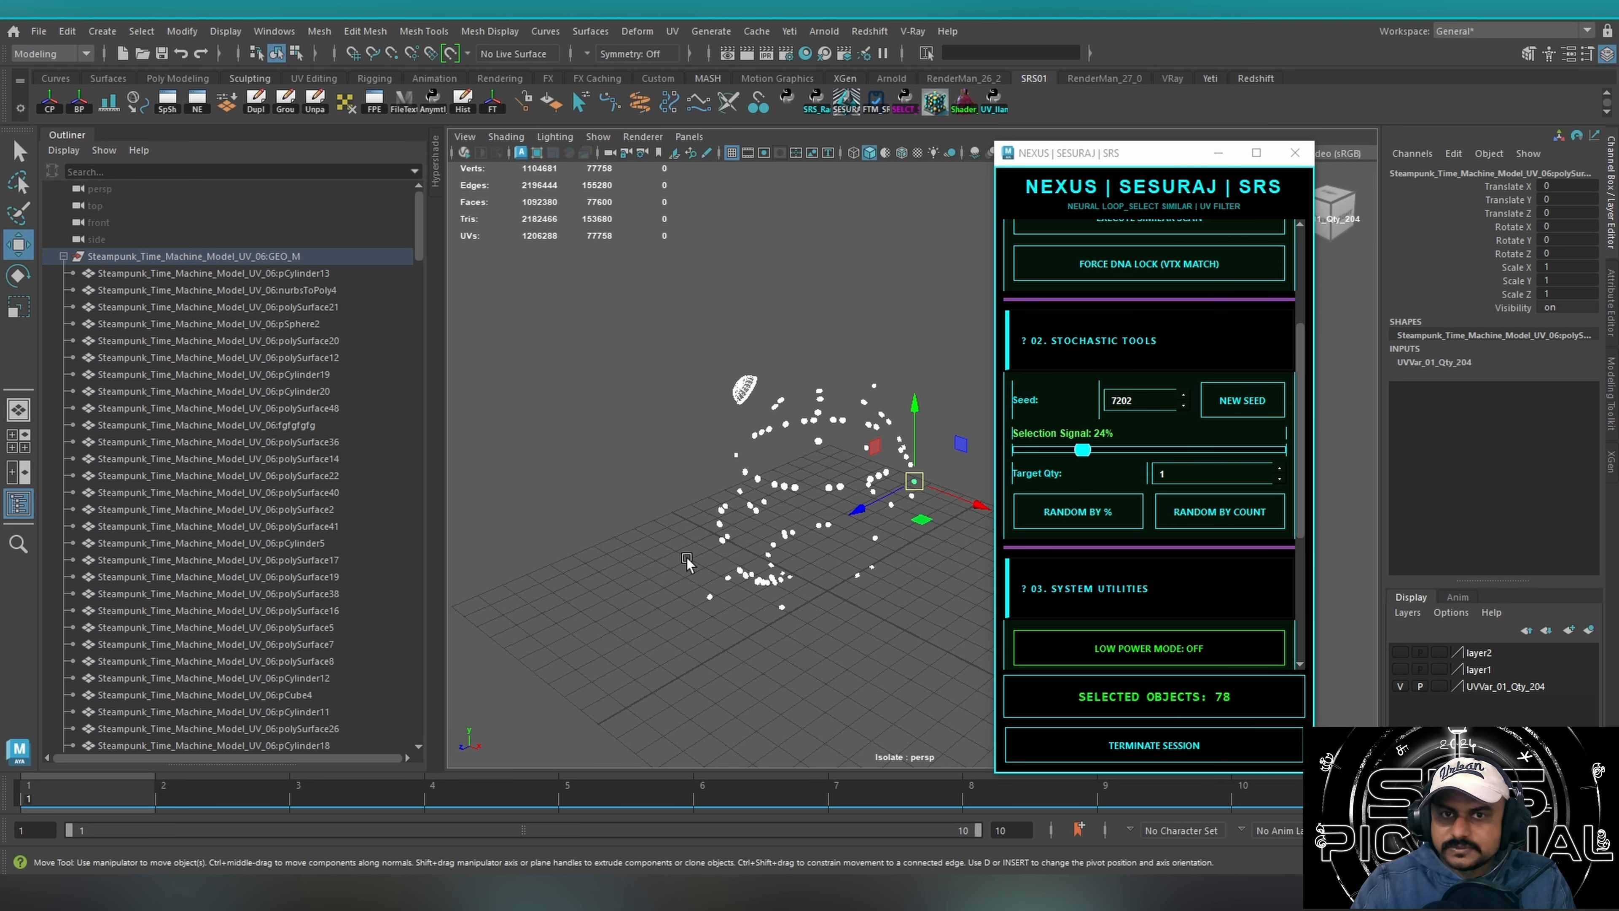
{"action": "left_click_drag", "start_coordinate": [687, 561], "coordinate": [888, 467], "text": "alt"}
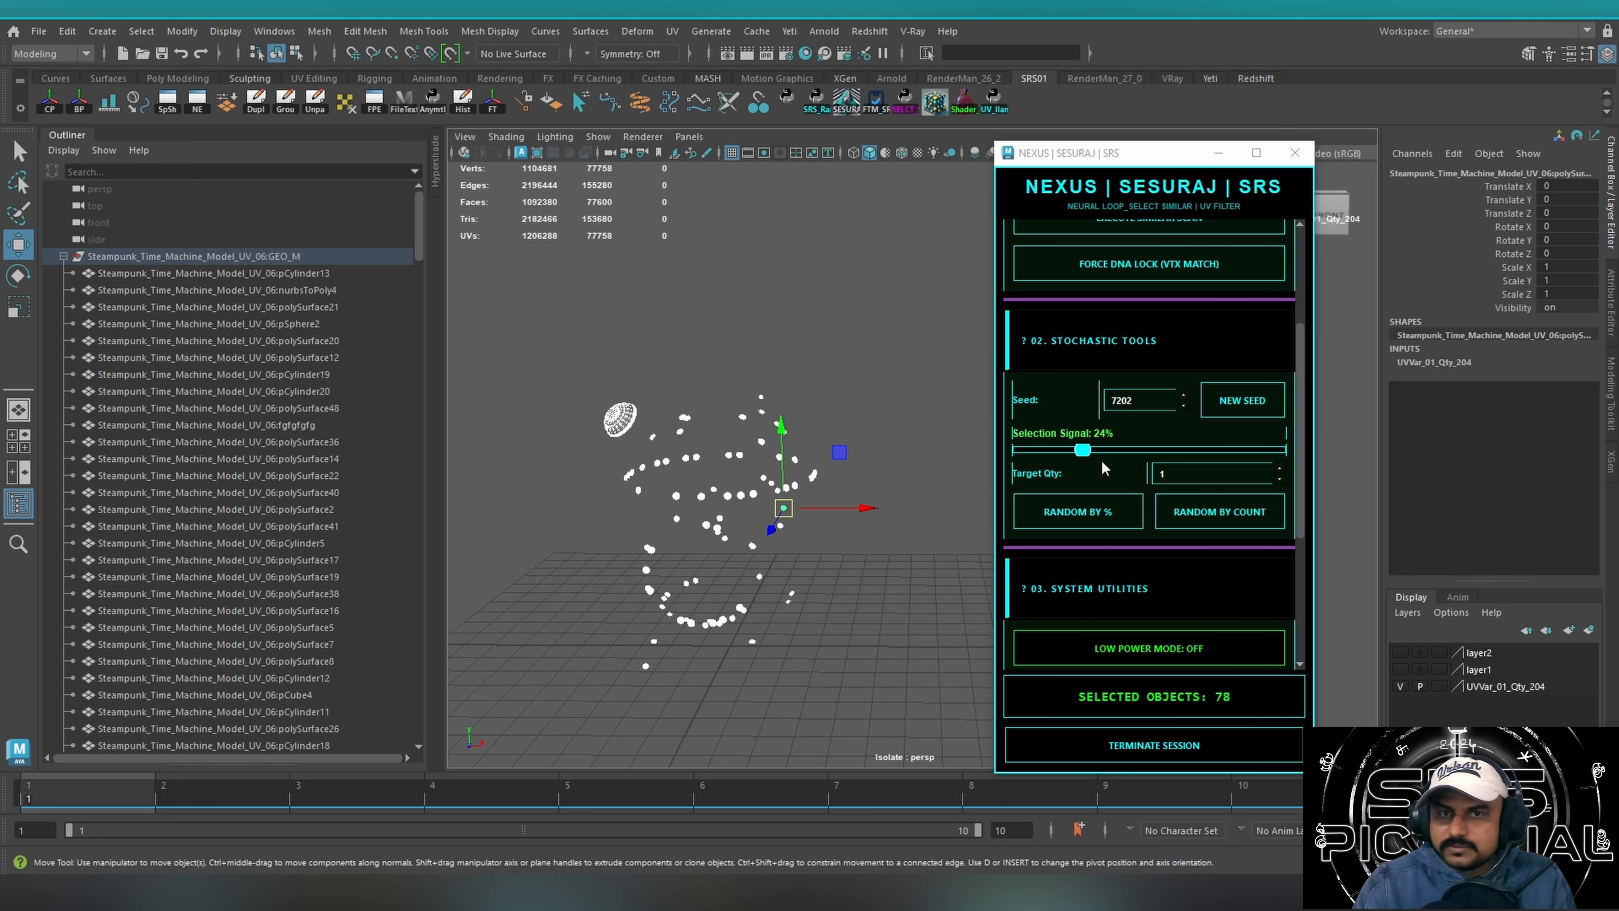
{"action": "mouse_move", "coordinate": [1083, 449]}
{"action": "left_mouse_down"}
{"action": "mouse_move", "coordinate": [1209, 449]}
{"action": "mouse_move", "coordinate": [1070, 450]}
{"action": "left_mouse_up"}
{"action": "left_click", "coordinate": [1077, 511]}
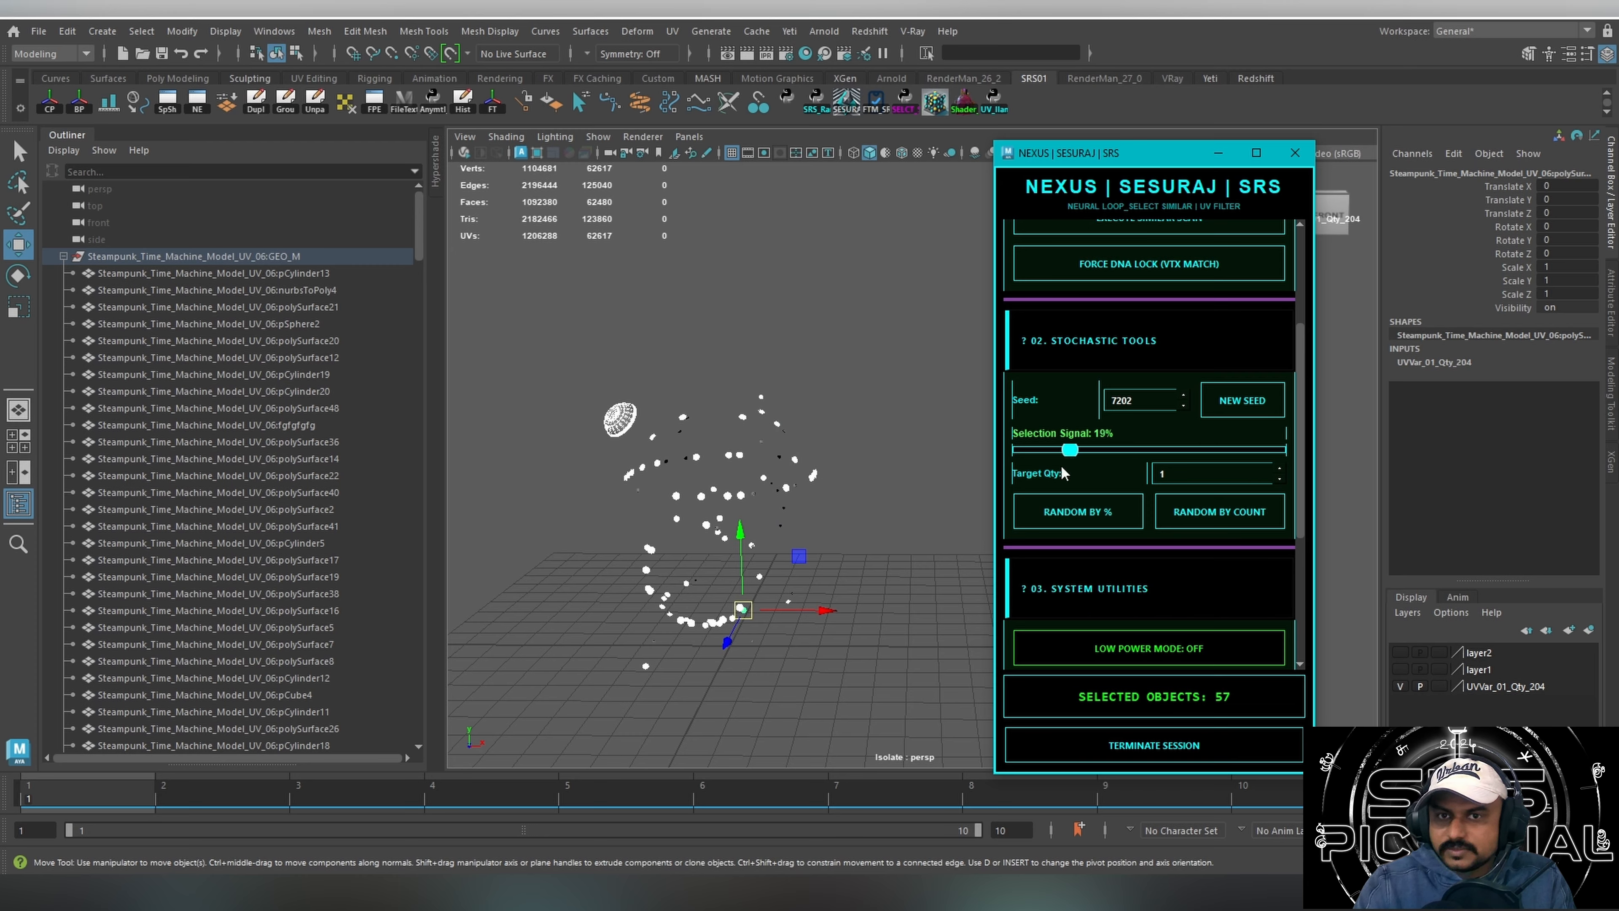
{"action": "left_click", "coordinate": [1103, 524]}
{"action": "left_click", "coordinate": [1588, 630]}
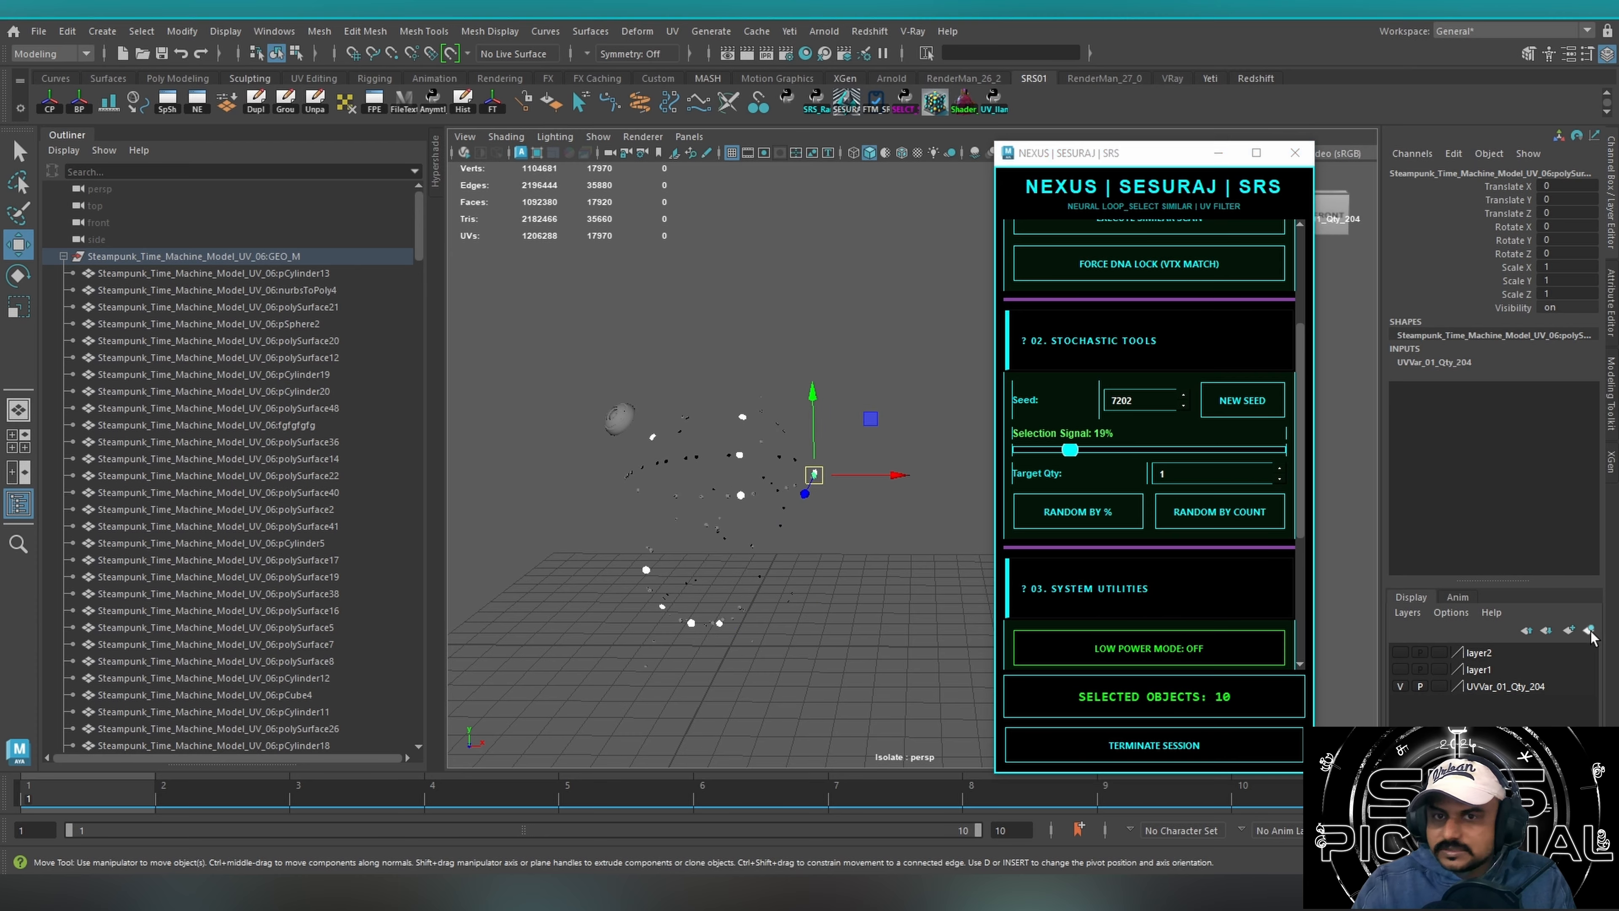
Select the rivets still visible, set the selection signal to 97% with a new seed, and run Random by %.
{"action": "left_click_drag", "start_coordinate": [492, 346], "coordinate": [979, 695]}
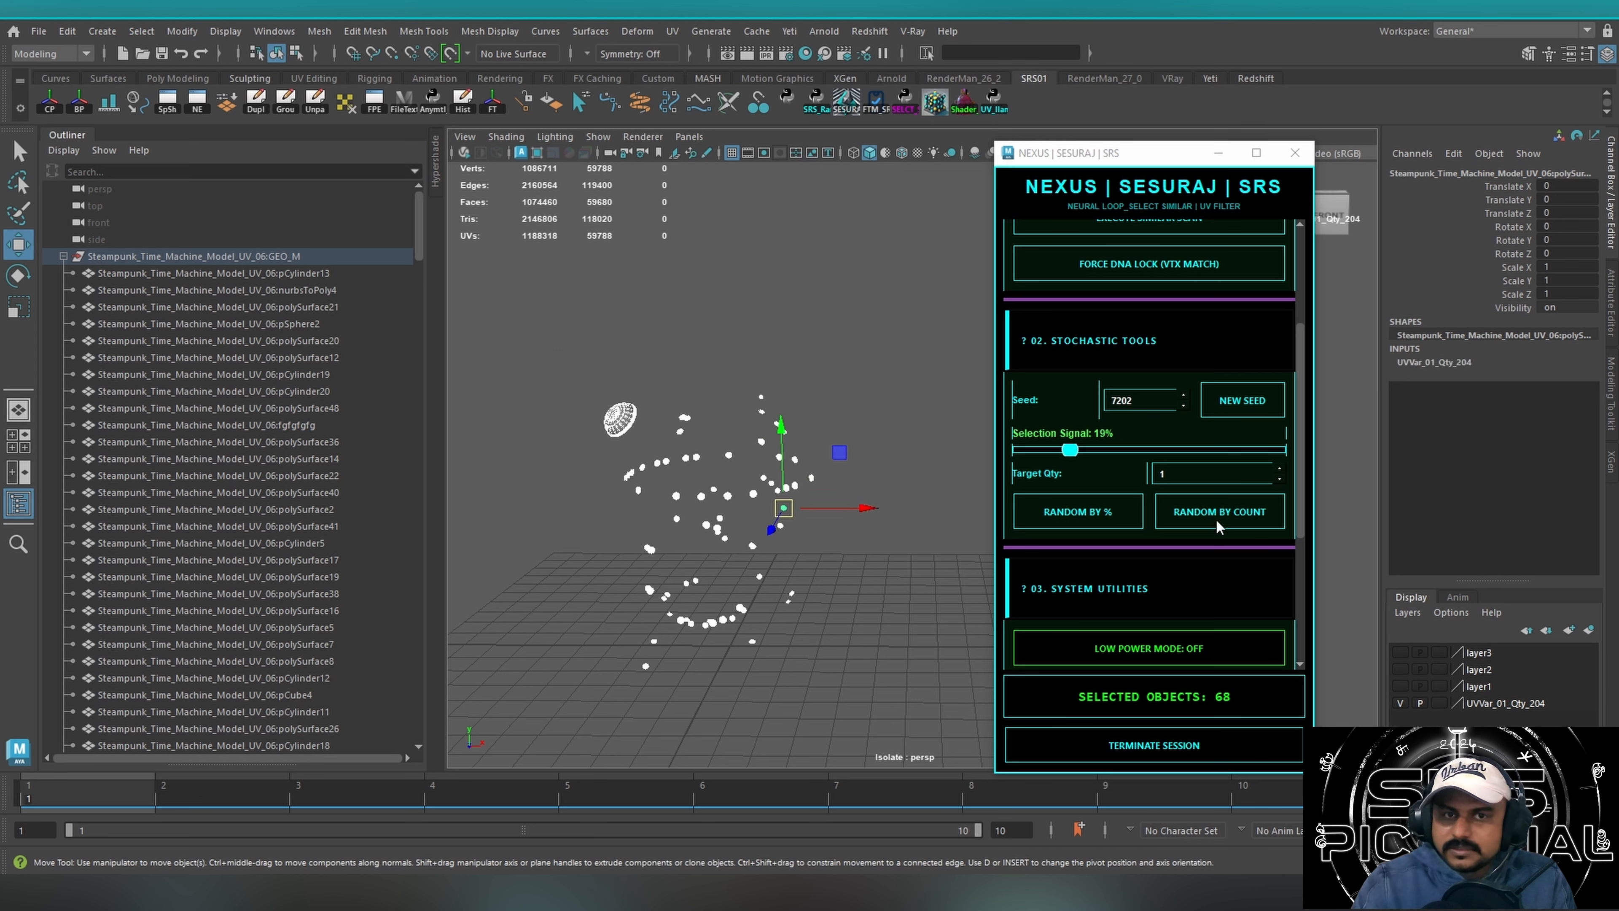
{"action": "left_click_drag", "start_coordinate": [1069, 449], "coordinate": [1267, 450]}
{"action": "left_click", "coordinate": [1225, 412]}
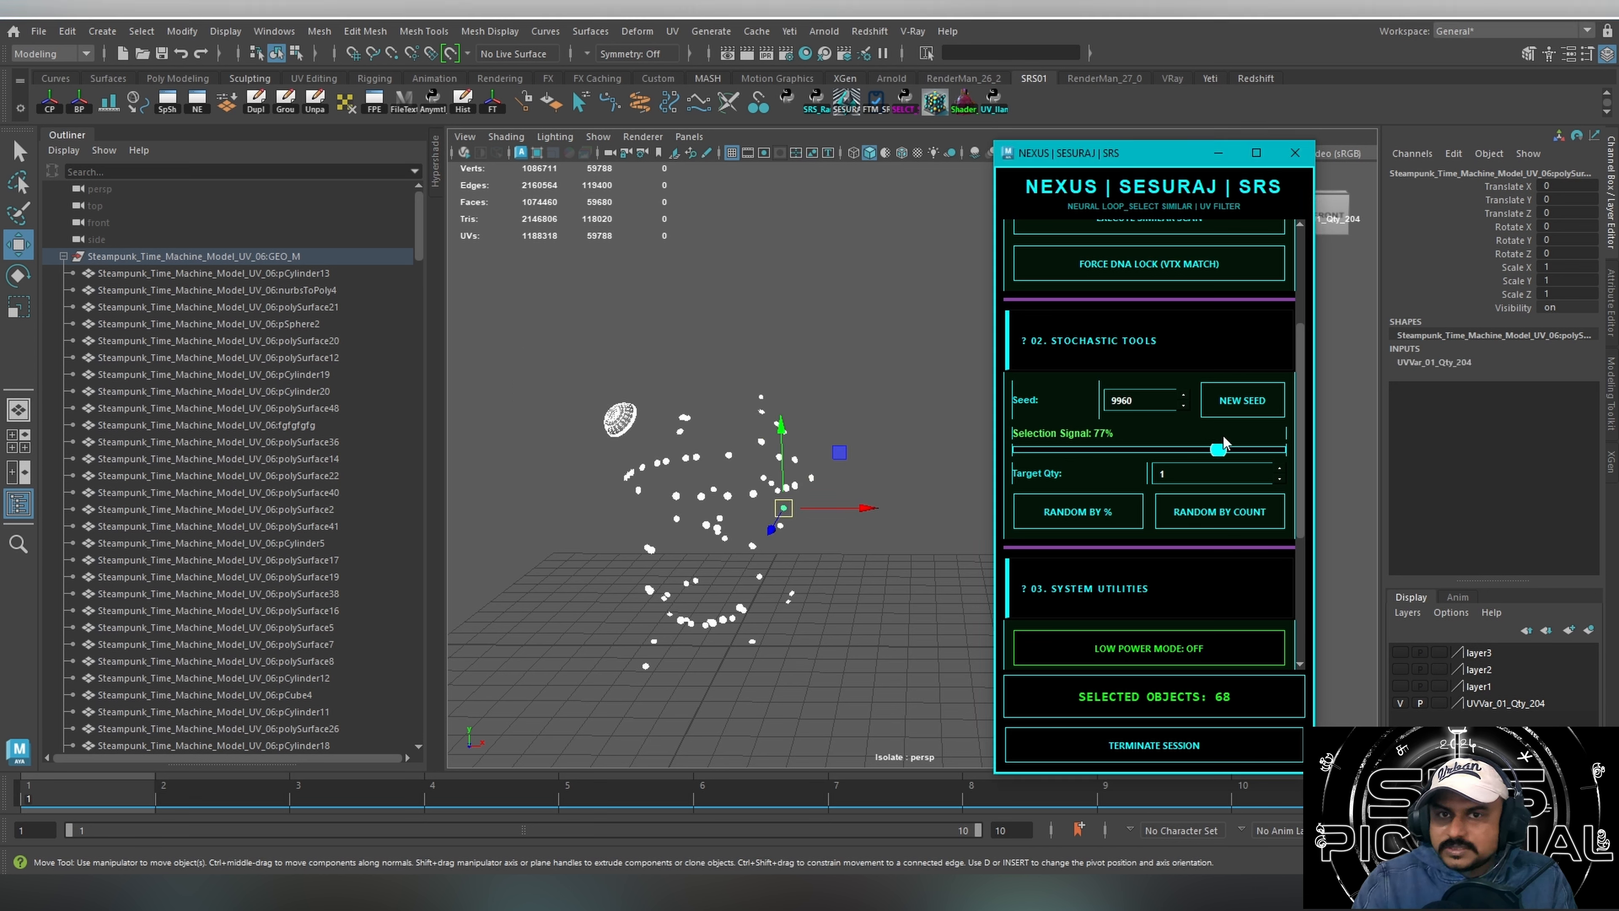
{"action": "left_click", "coordinate": [1090, 518]}
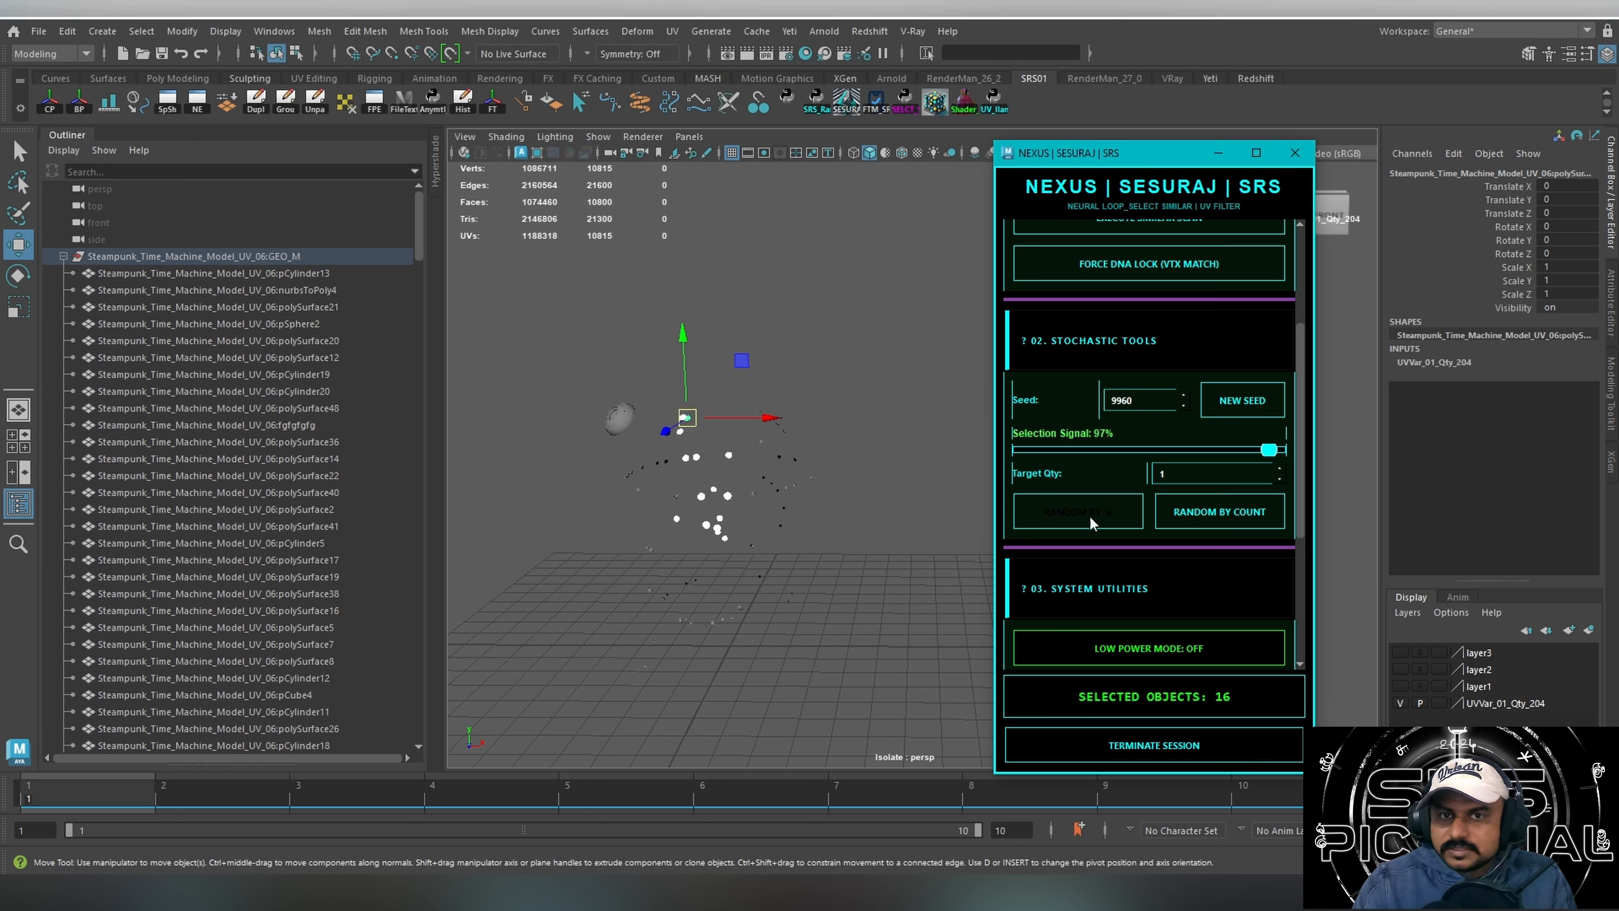
{"action": "left_click_drag", "start_coordinate": [720, 524], "coordinate": [661, 477], "text": "alt"}
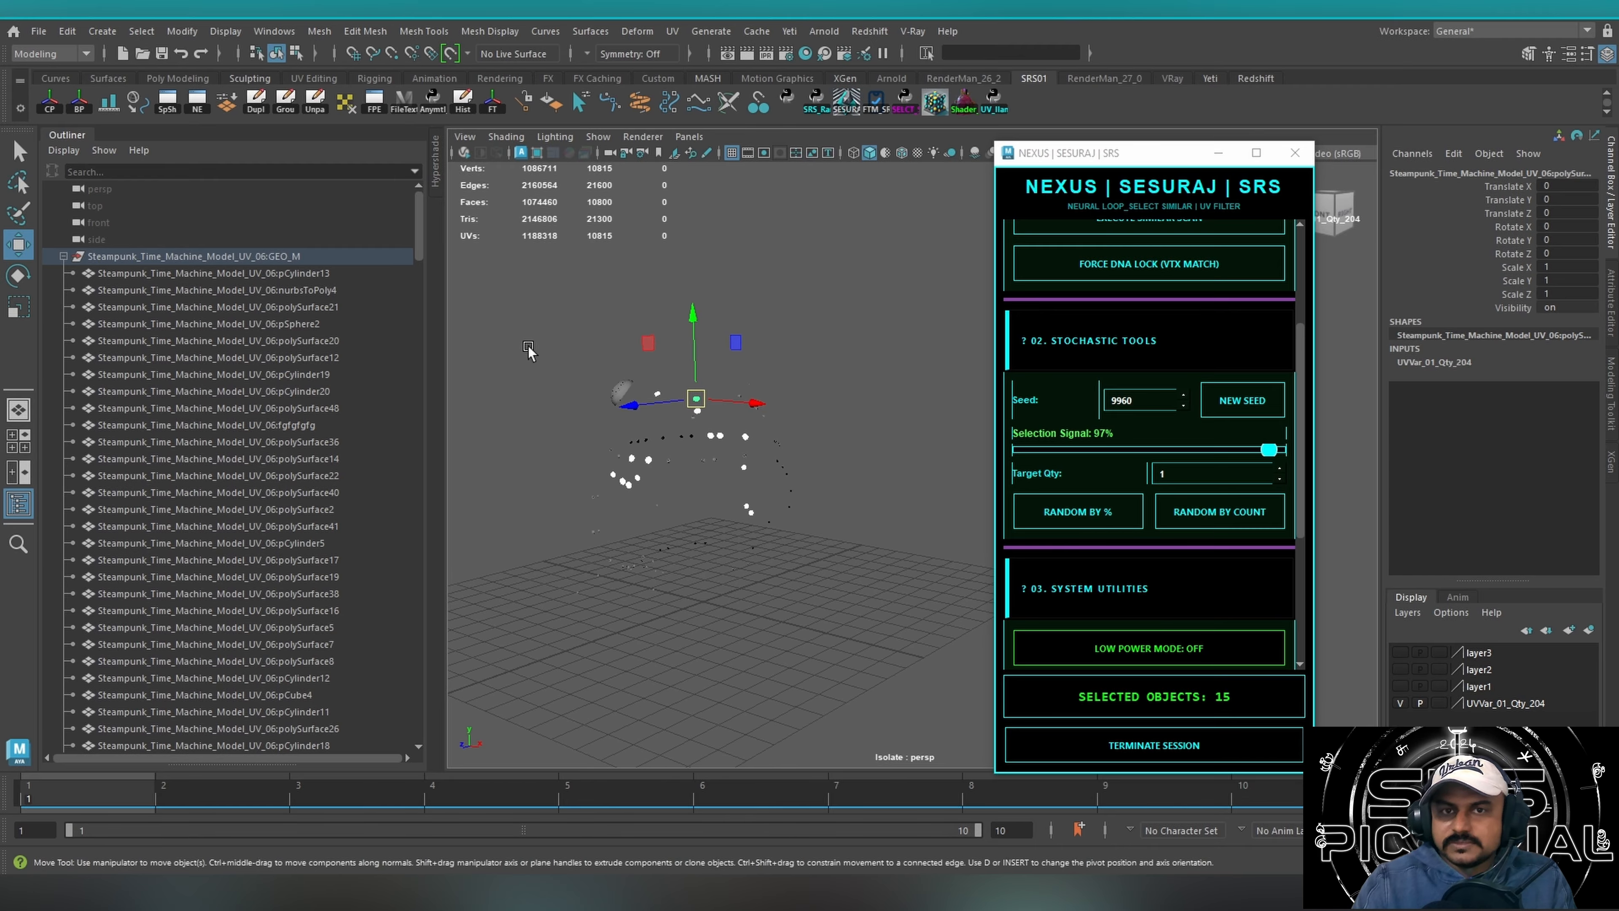
Reselect all the visible rivets and bring up the script's Neural Selection Engine options.
{"action": "left_click_drag", "start_coordinate": [518, 313], "coordinate": [998, 669]}
{"action": "left_click_drag", "start_coordinate": [1299, 473], "coordinate": [1294, 372]}
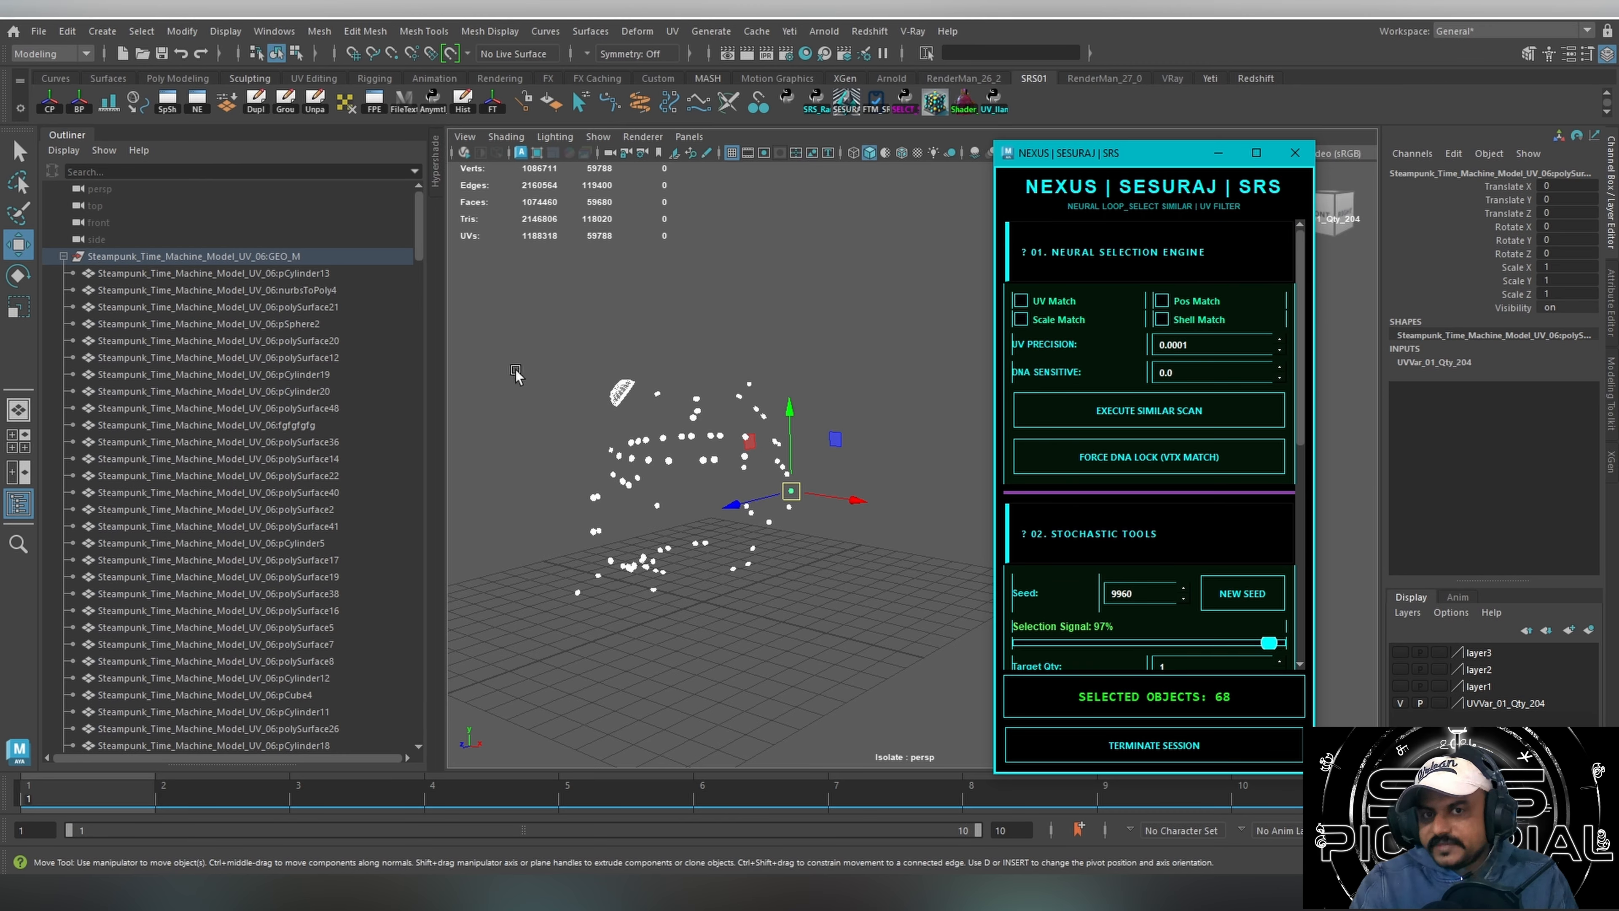
{"action": "left_click_drag", "start_coordinate": [499, 304], "coordinate": [914, 671]}
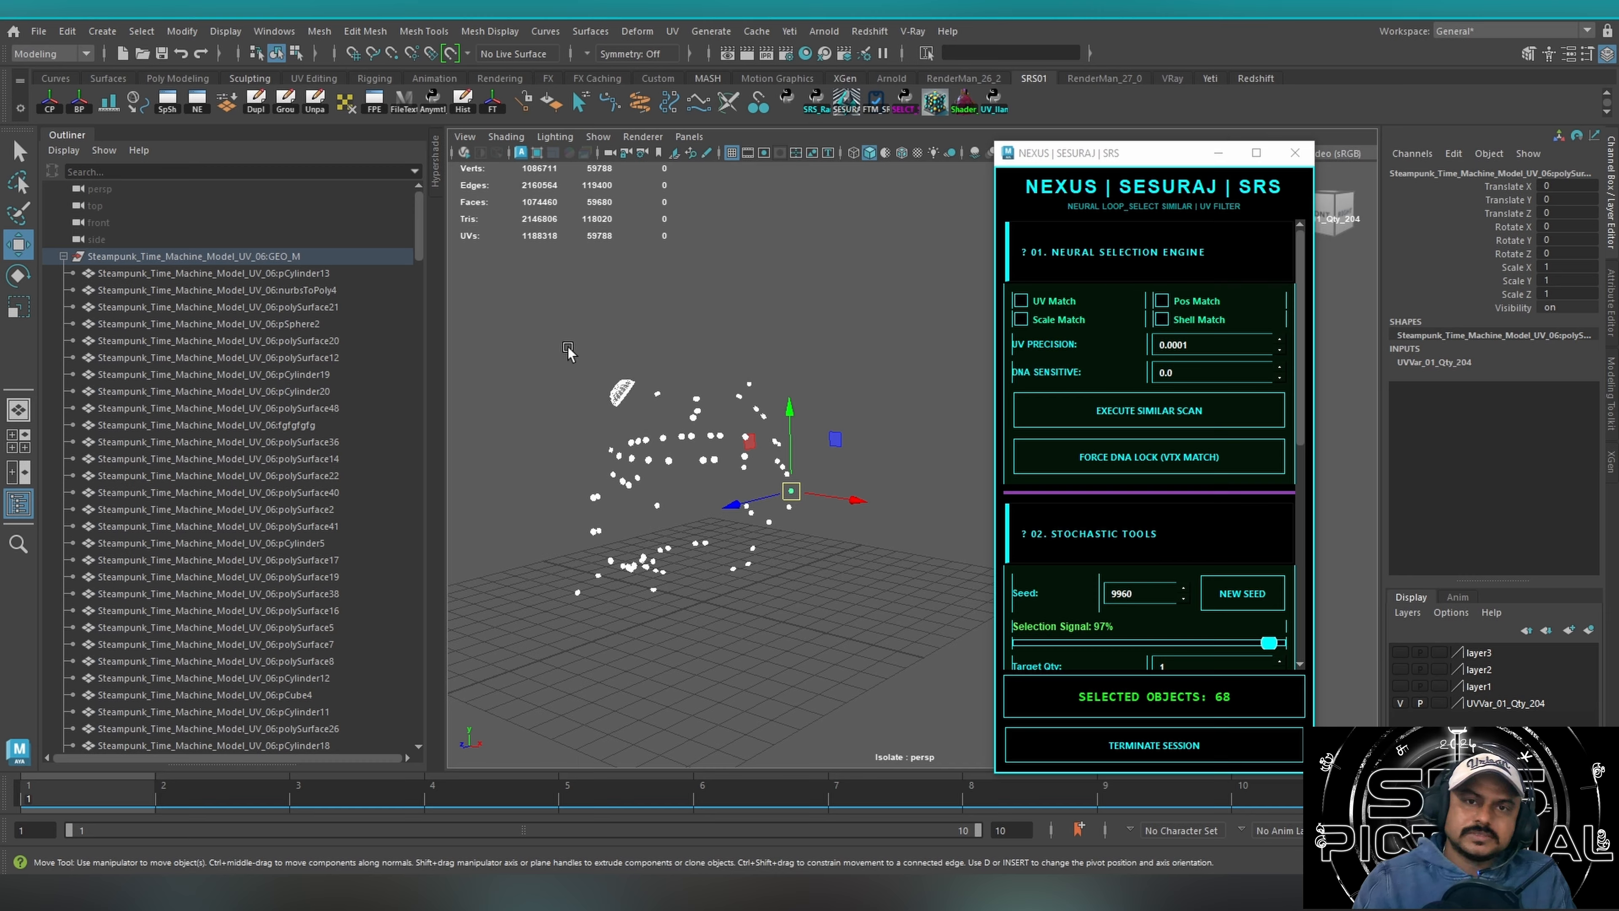
Relaunch the NEXUS selection script with nothing selected, delete all display layers through its System Utilities, and close it.
{"action": "left_click_drag", "start_coordinate": [528, 319], "coordinate": [920, 642]}
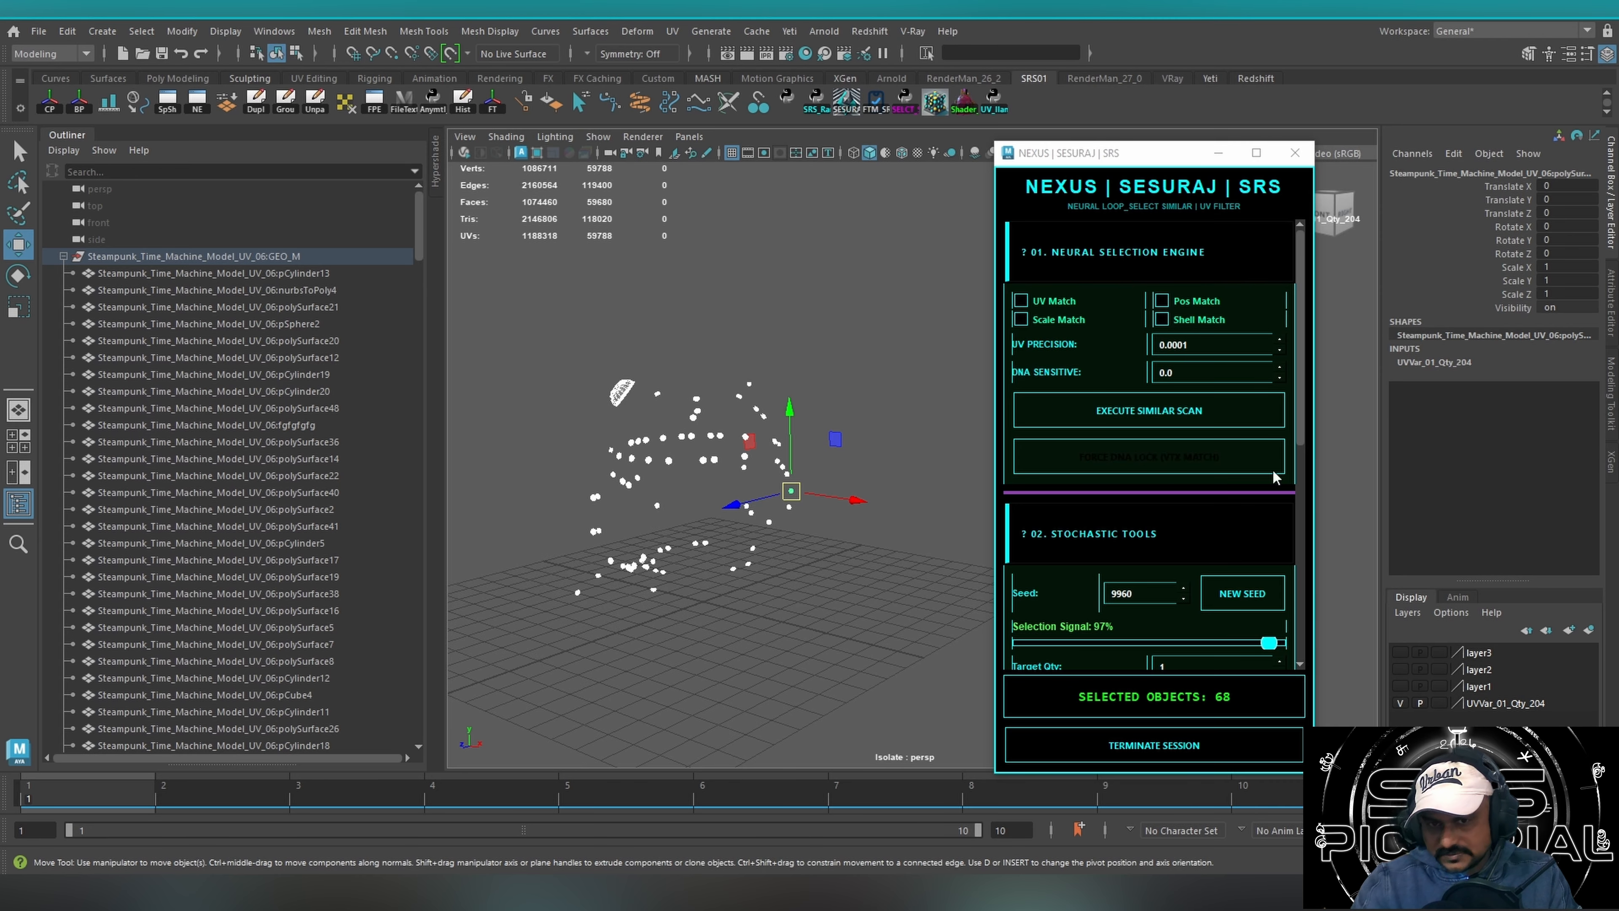
{"action": "left_click", "coordinate": [1294, 153]}
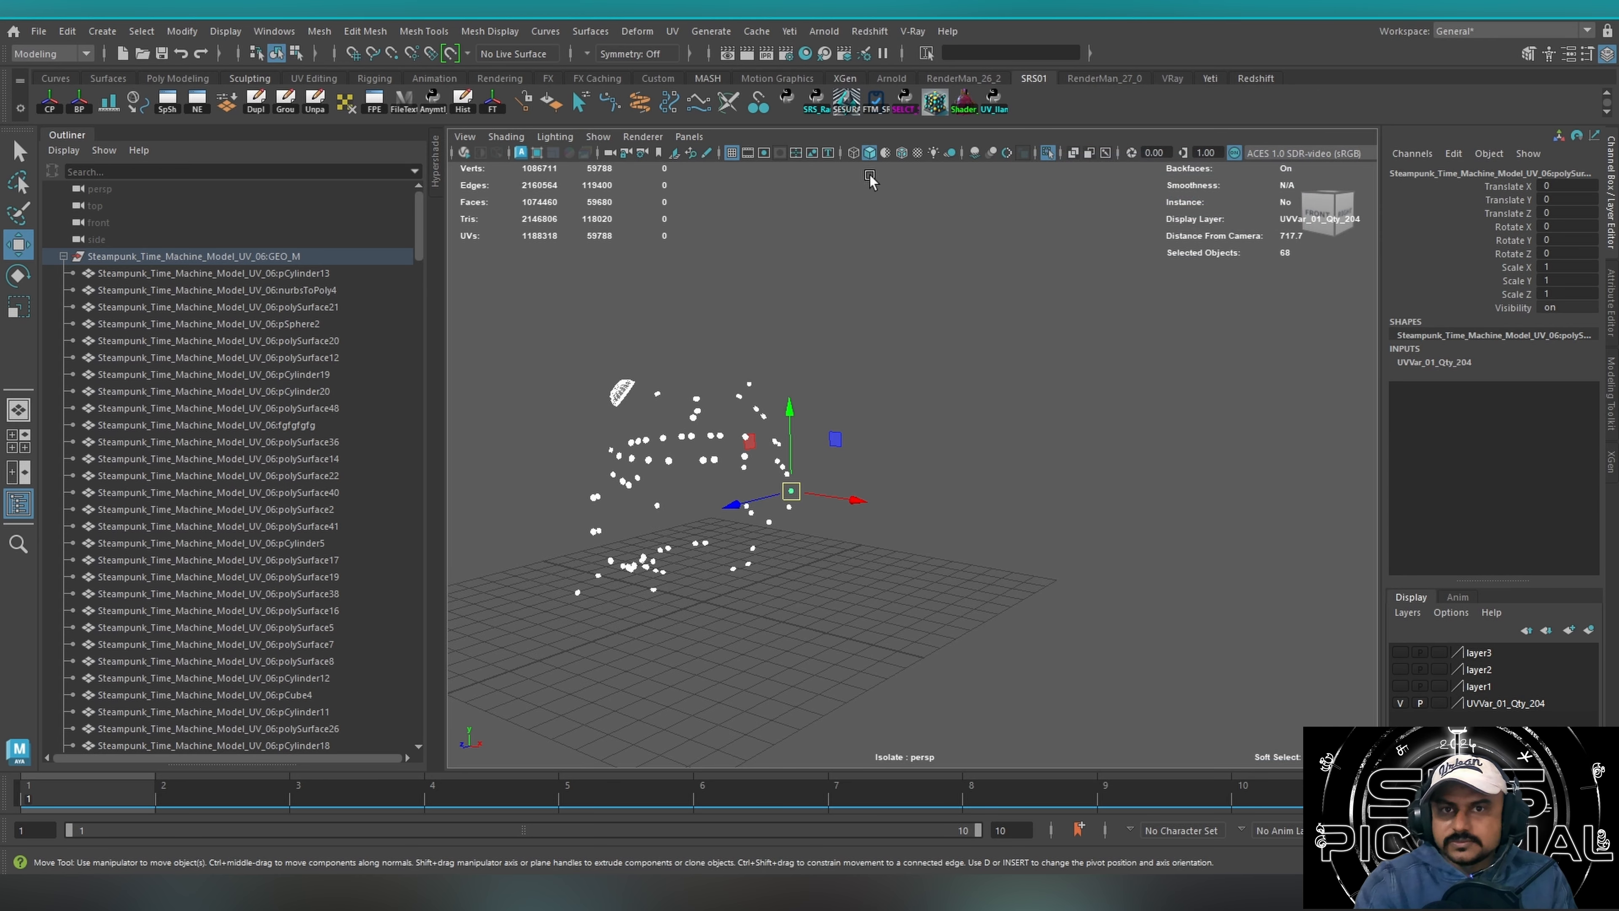
{"action": "left_click", "coordinate": [839, 202]}
{"action": "left_click", "coordinate": [936, 105]}
{"action": "left_click", "coordinate": [760, 383]}
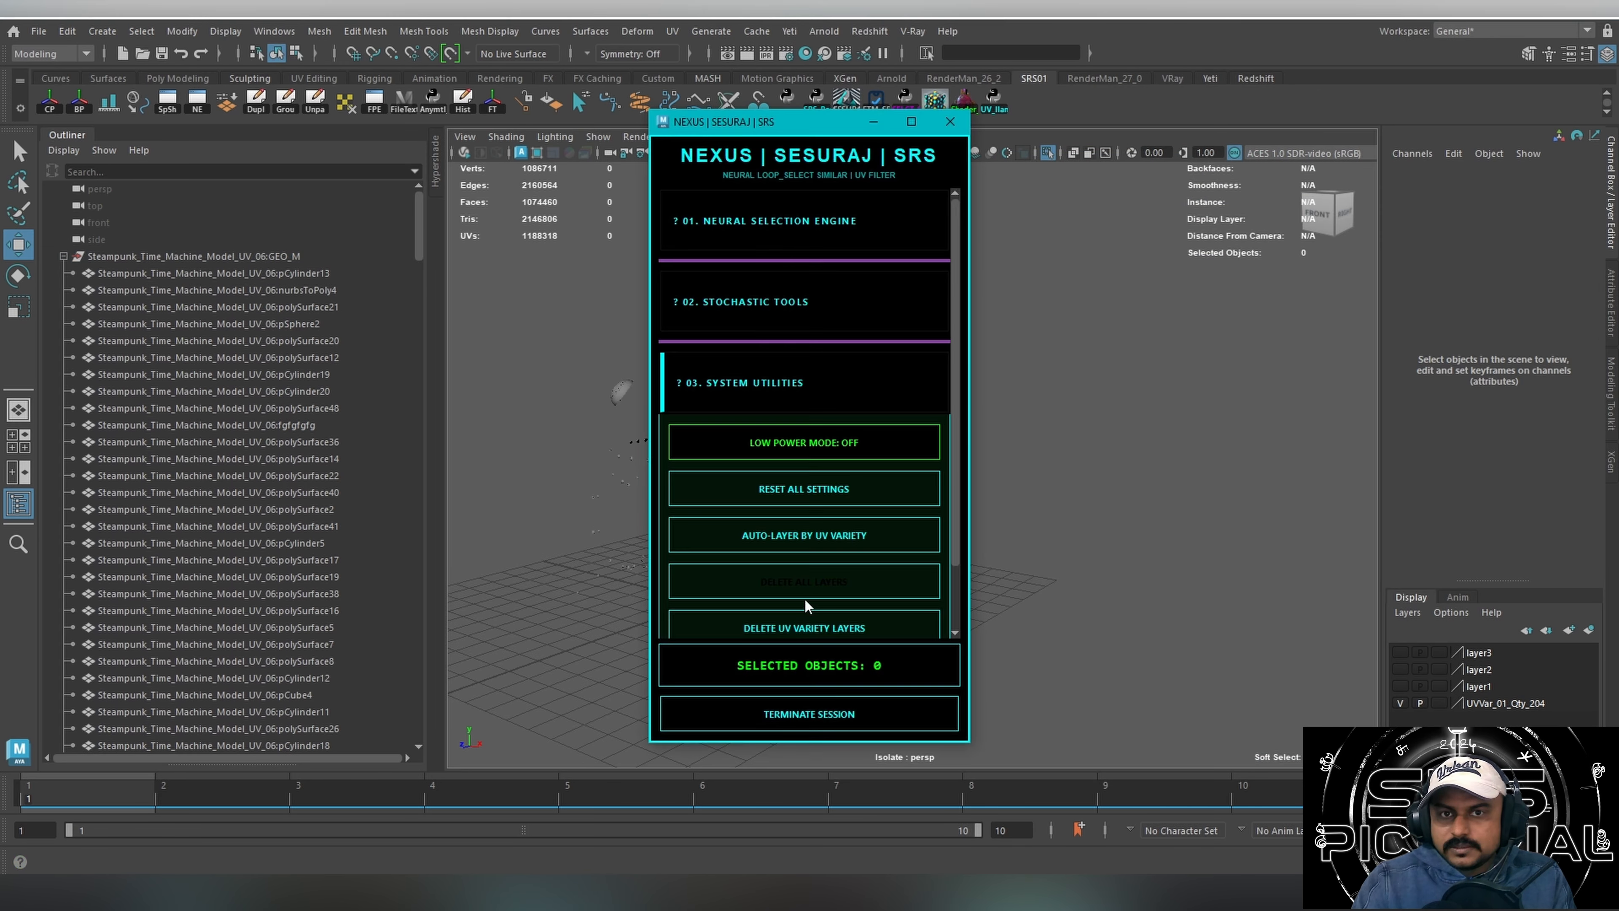
{"action": "left_click", "coordinate": [804, 584]}
{"action": "left_click_drag", "start_coordinate": [859, 121], "coordinate": [1278, 171]}
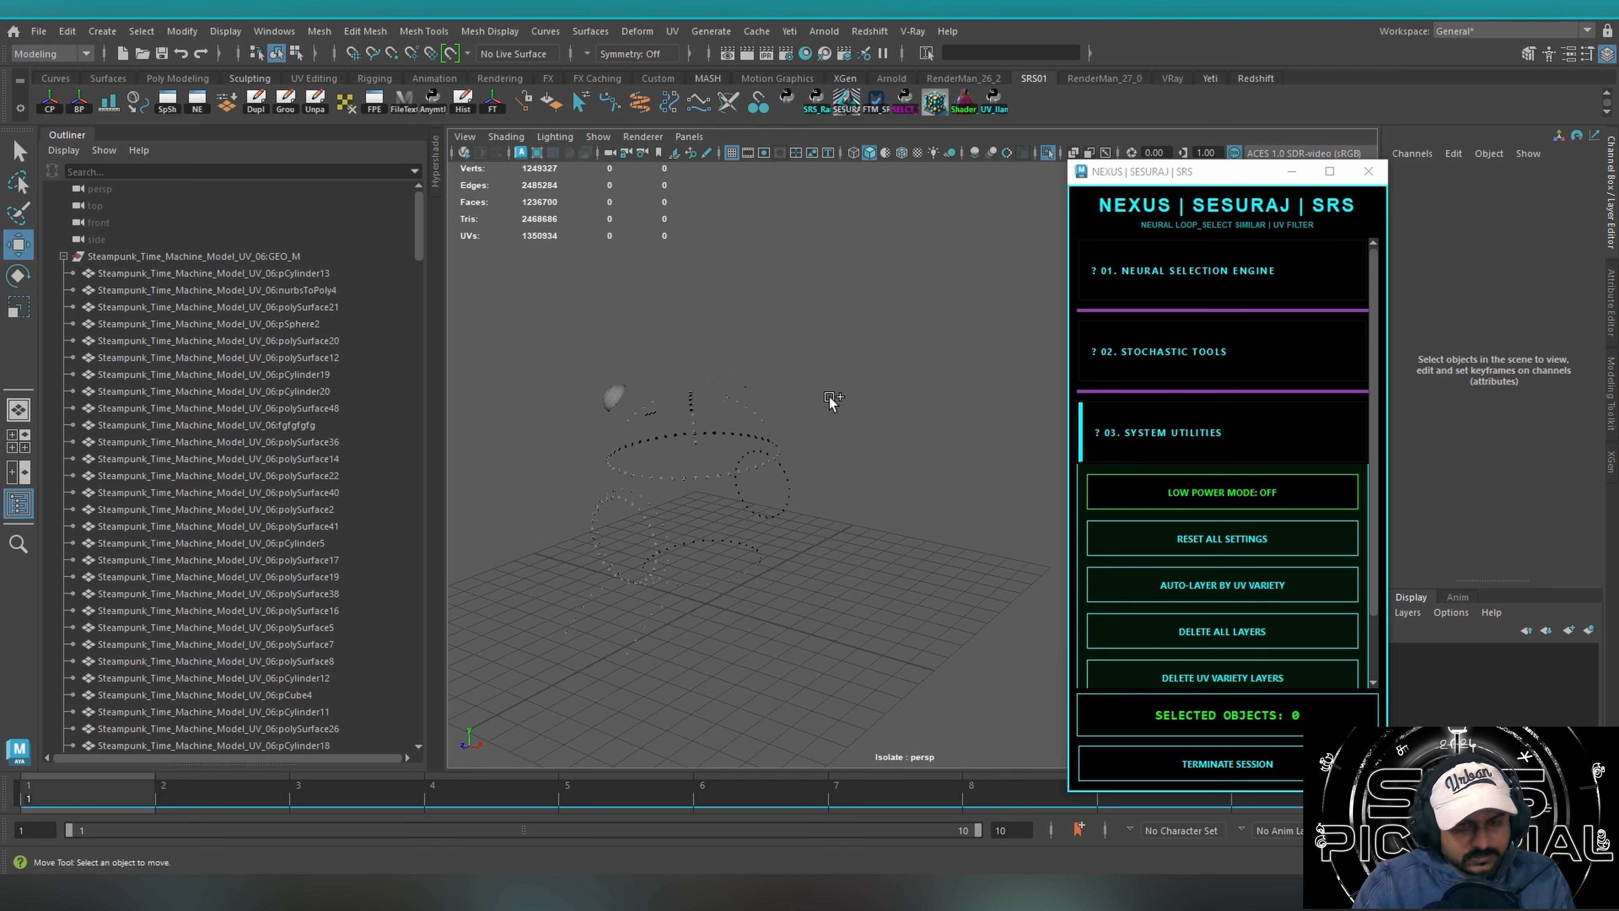
{"action": "left_click", "coordinate": [1368, 171]}
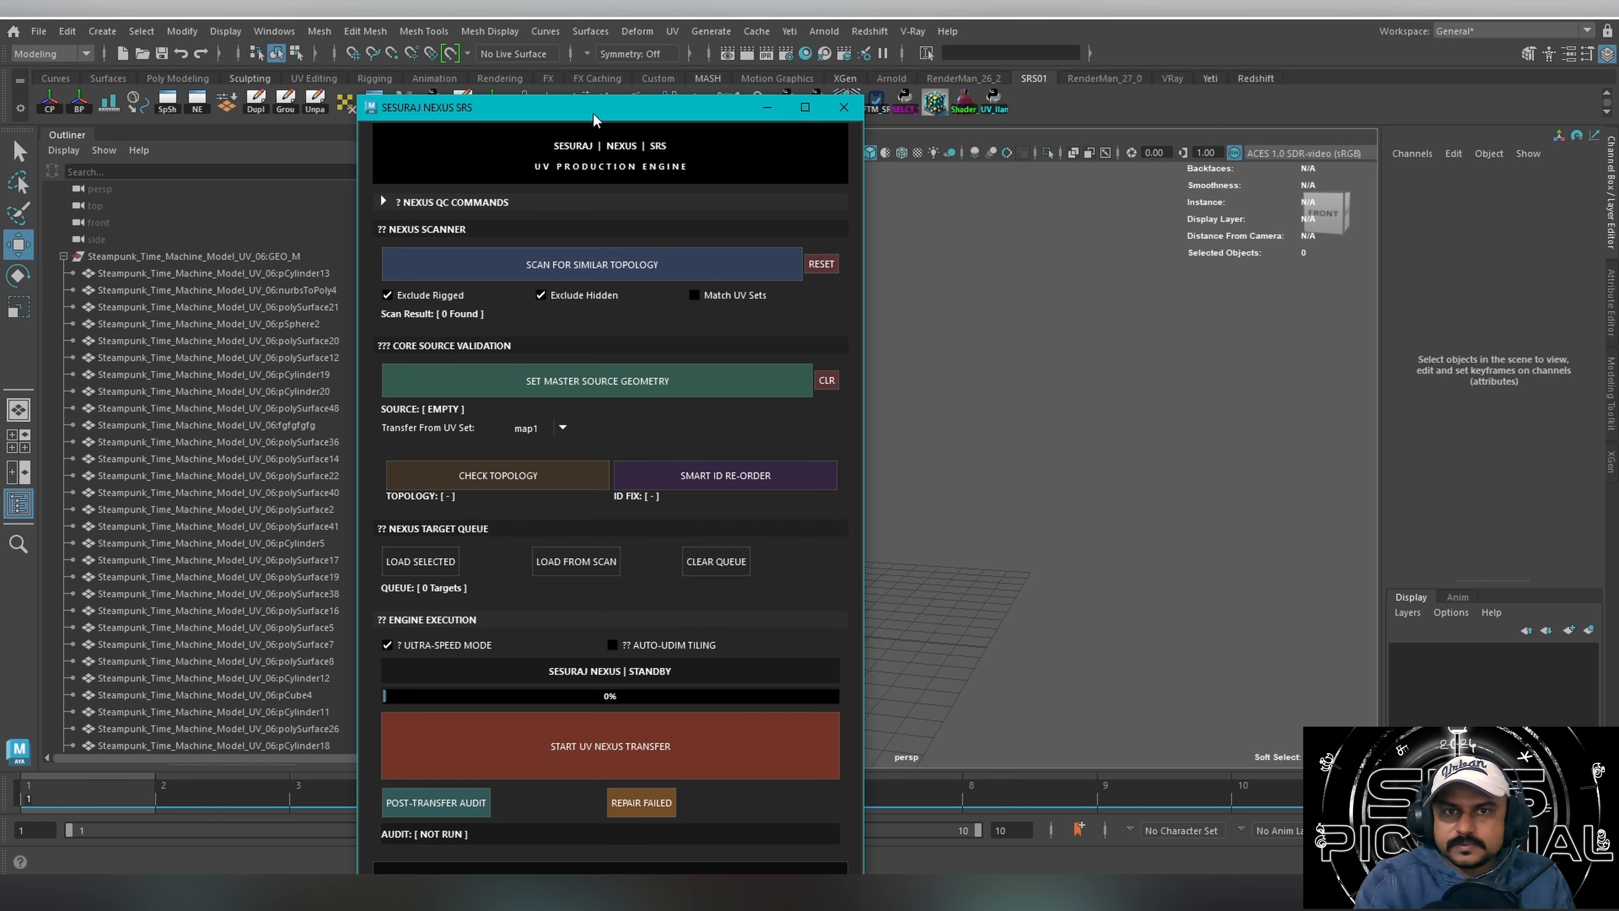
Select the large round cap mounted beside the machine's dome and bring up the UV Editor for it.
{"action": "left_click_drag", "start_coordinate": [593, 118], "coordinate": [1151, 92]}
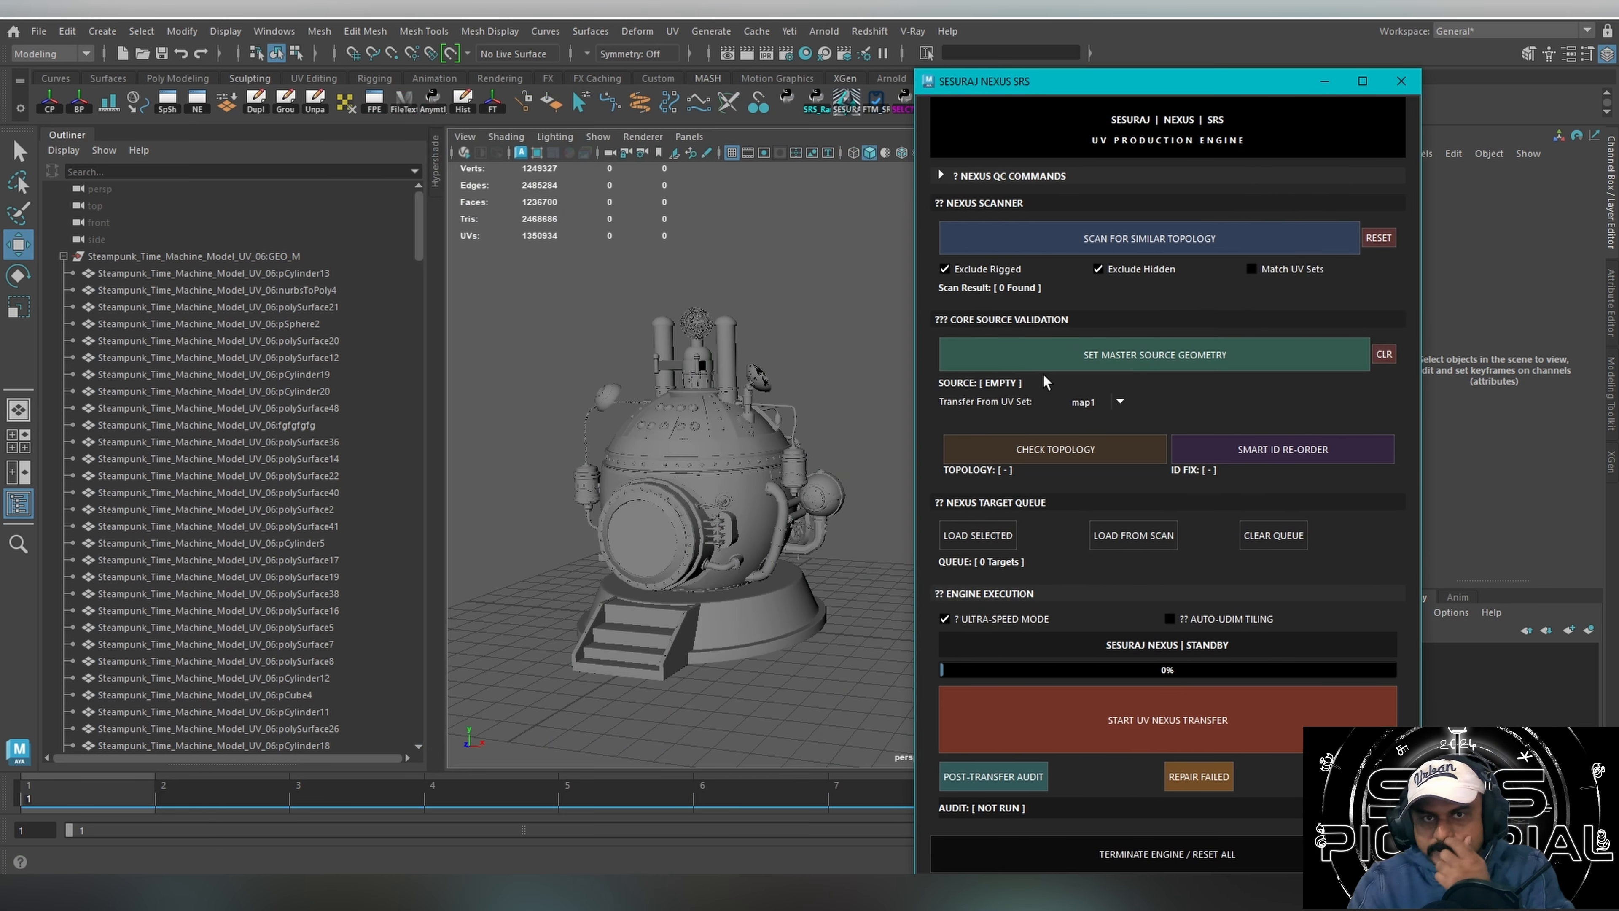
{"action": "left_click", "coordinate": [605, 400]}
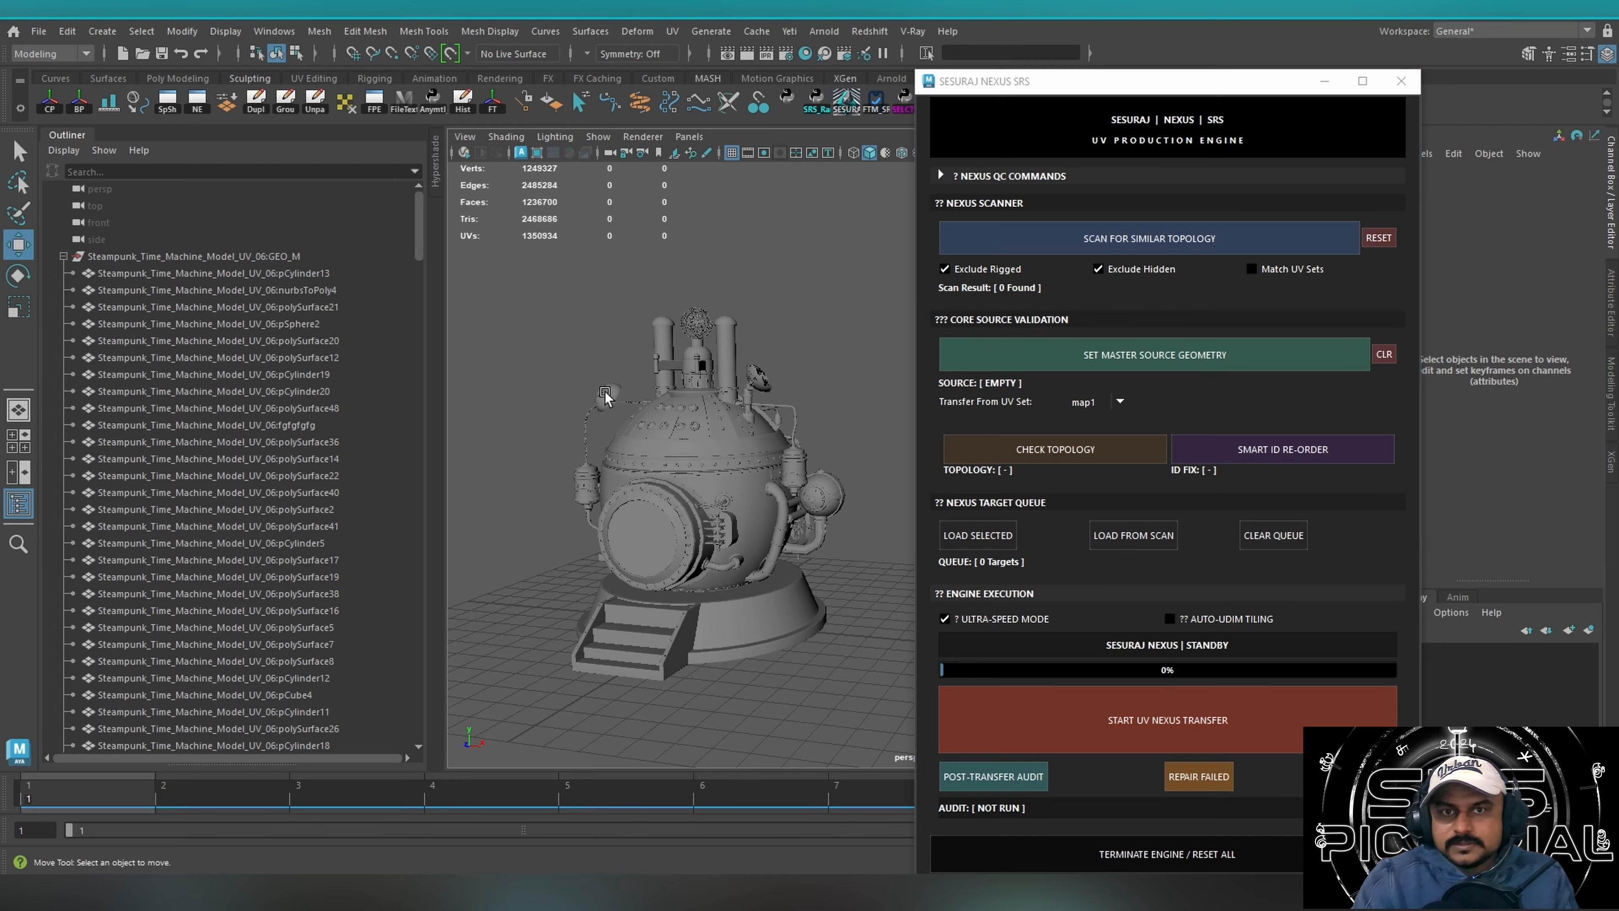
{"action": "key", "text": "f"}
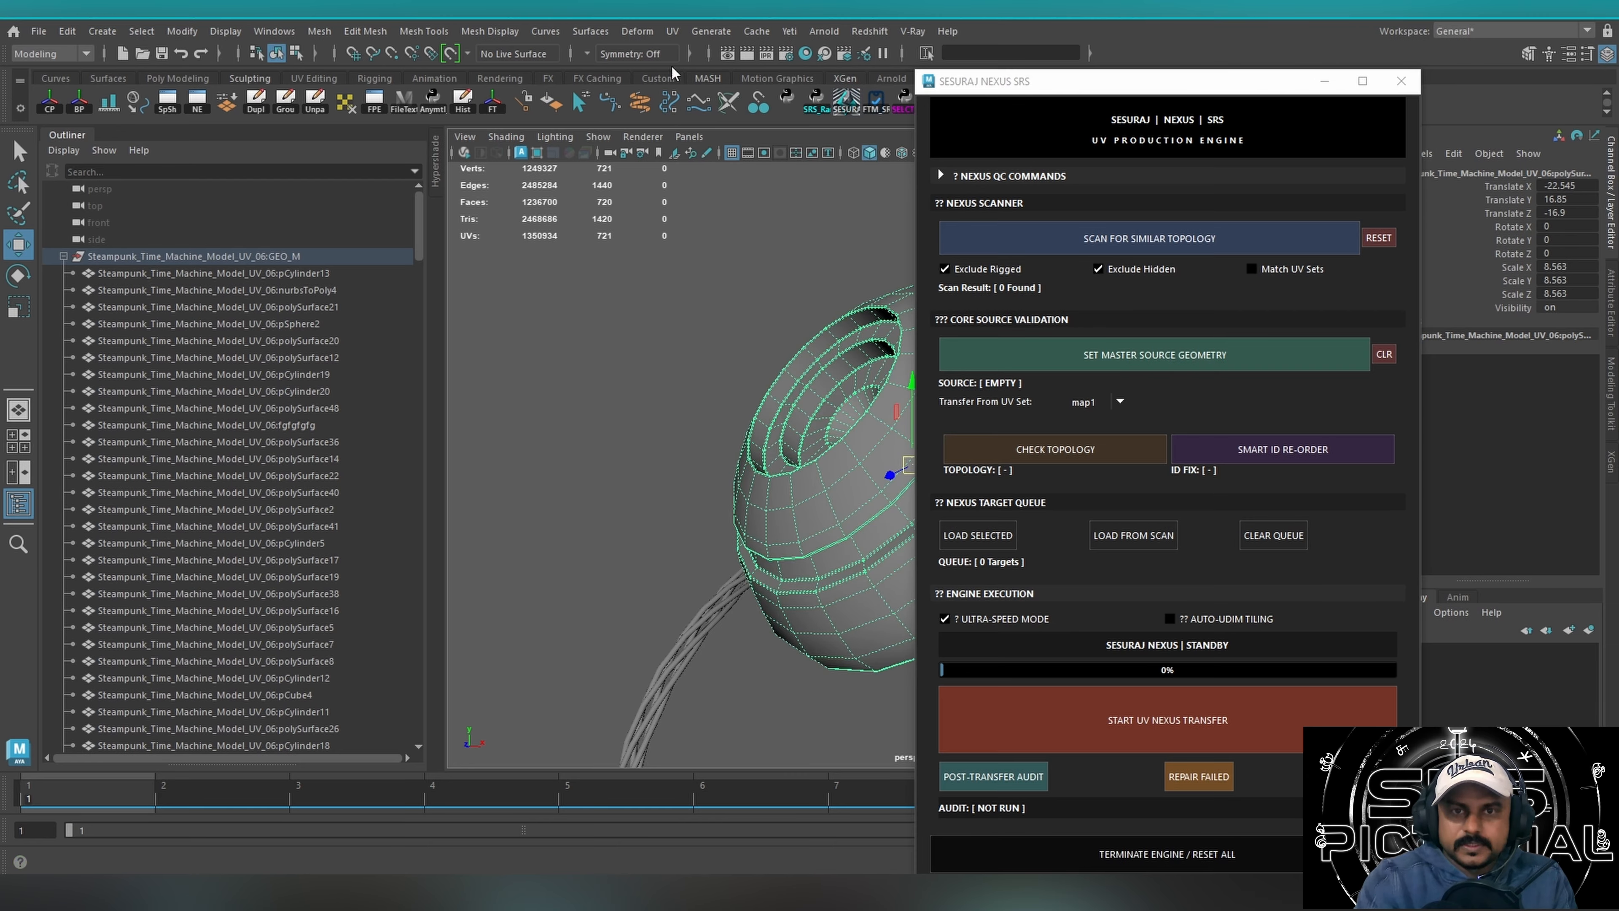
{"action": "left_click", "coordinate": [671, 31]}
{"action": "left_click", "coordinate": [712, 64]}
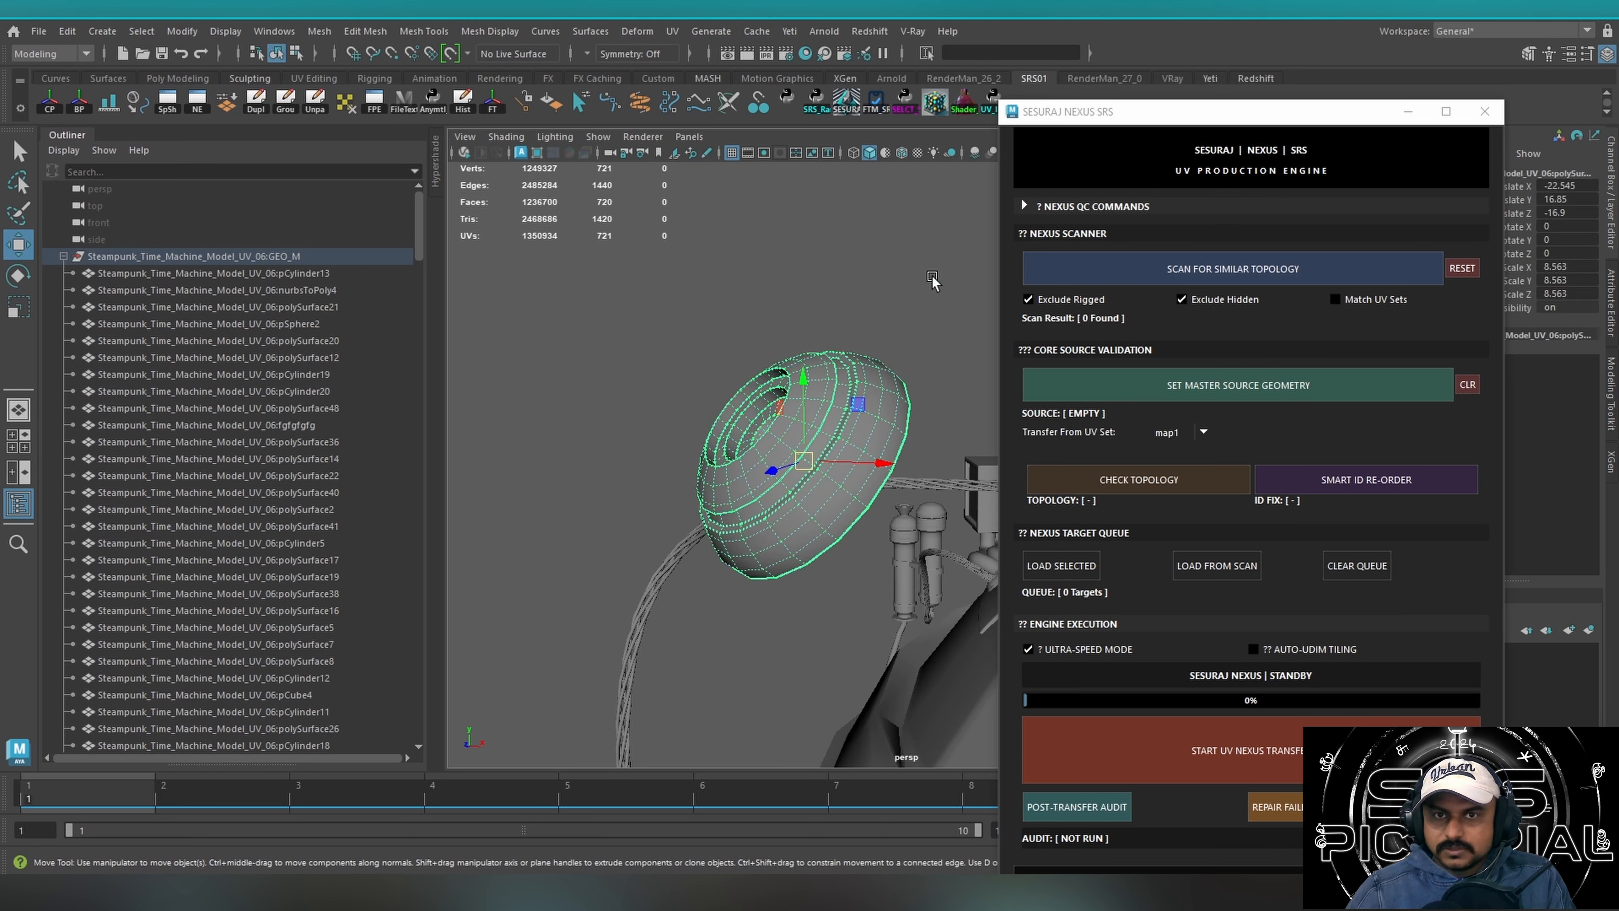
{"action": "key", "text": "q"}
{"action": "scroll", "coordinate": [855, 369], "scroll_direction": "down", "scroll_amount": 5}
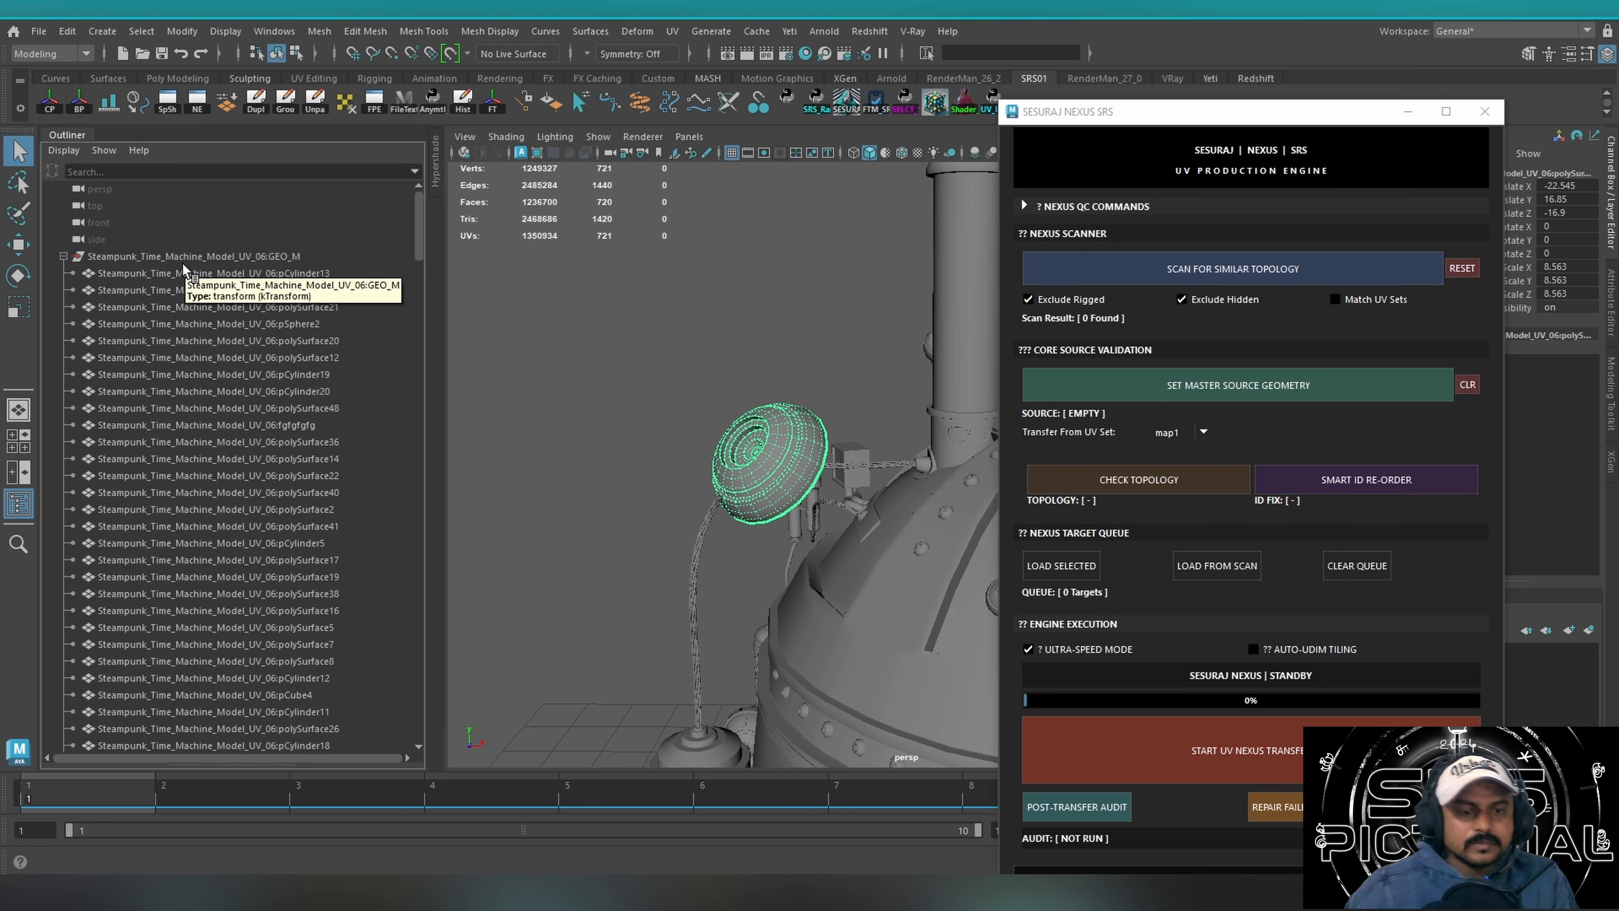
Rename the selected polySurface333 cap in the Outliner to Source_01.
{"action": "left_click_drag", "start_coordinate": [421, 216], "coordinate": [455, 763]}
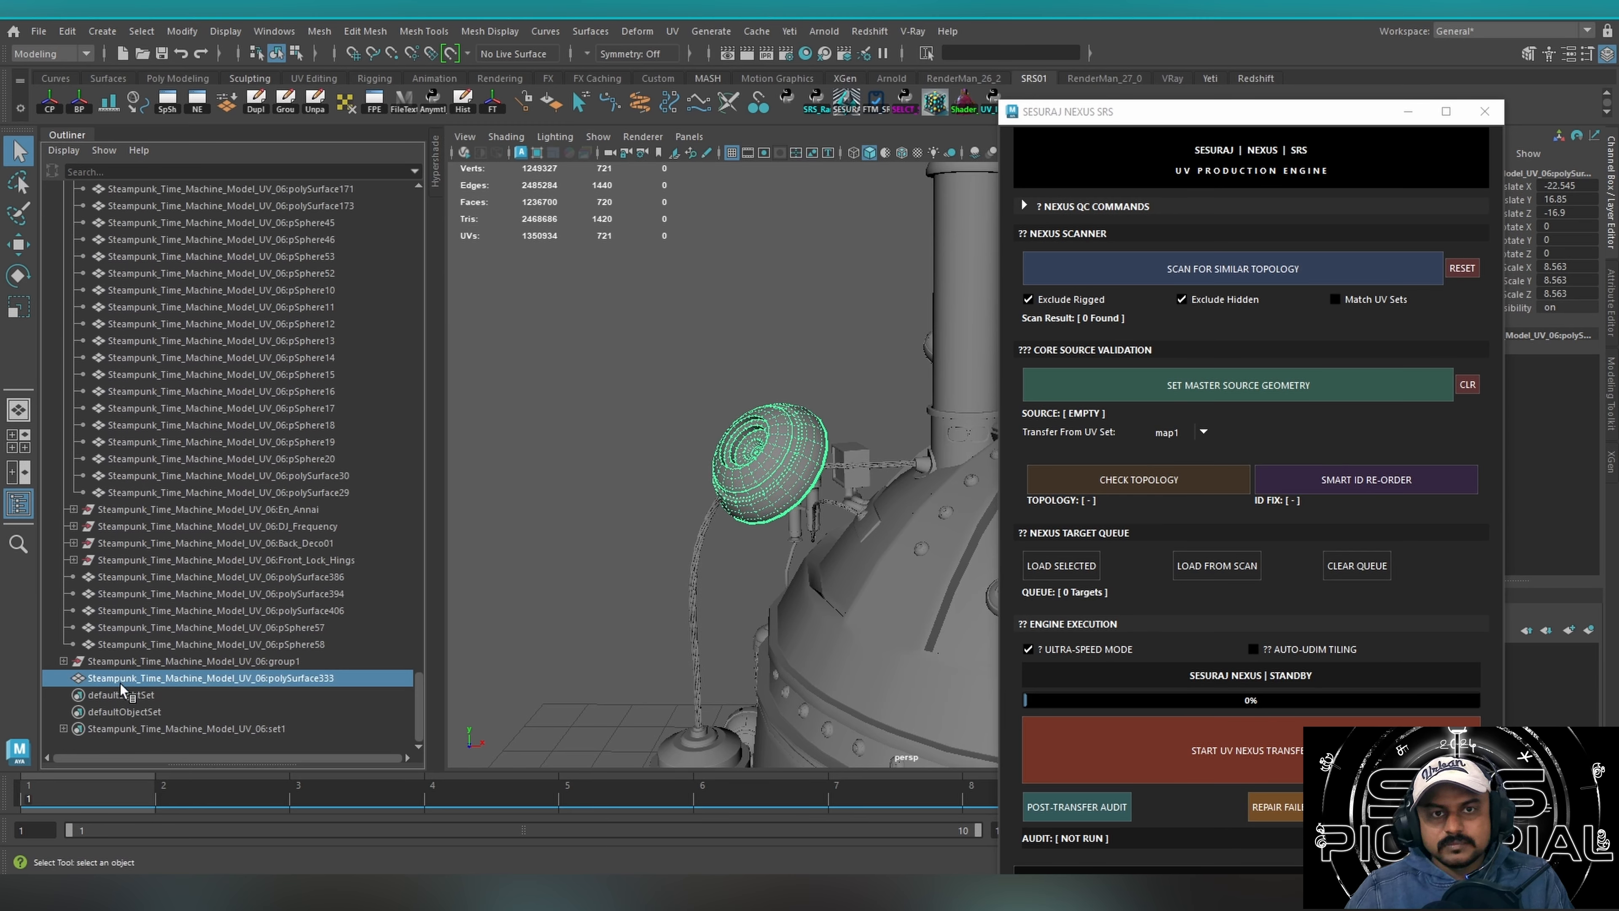
{"action": "double_click", "coordinate": [339, 678]}
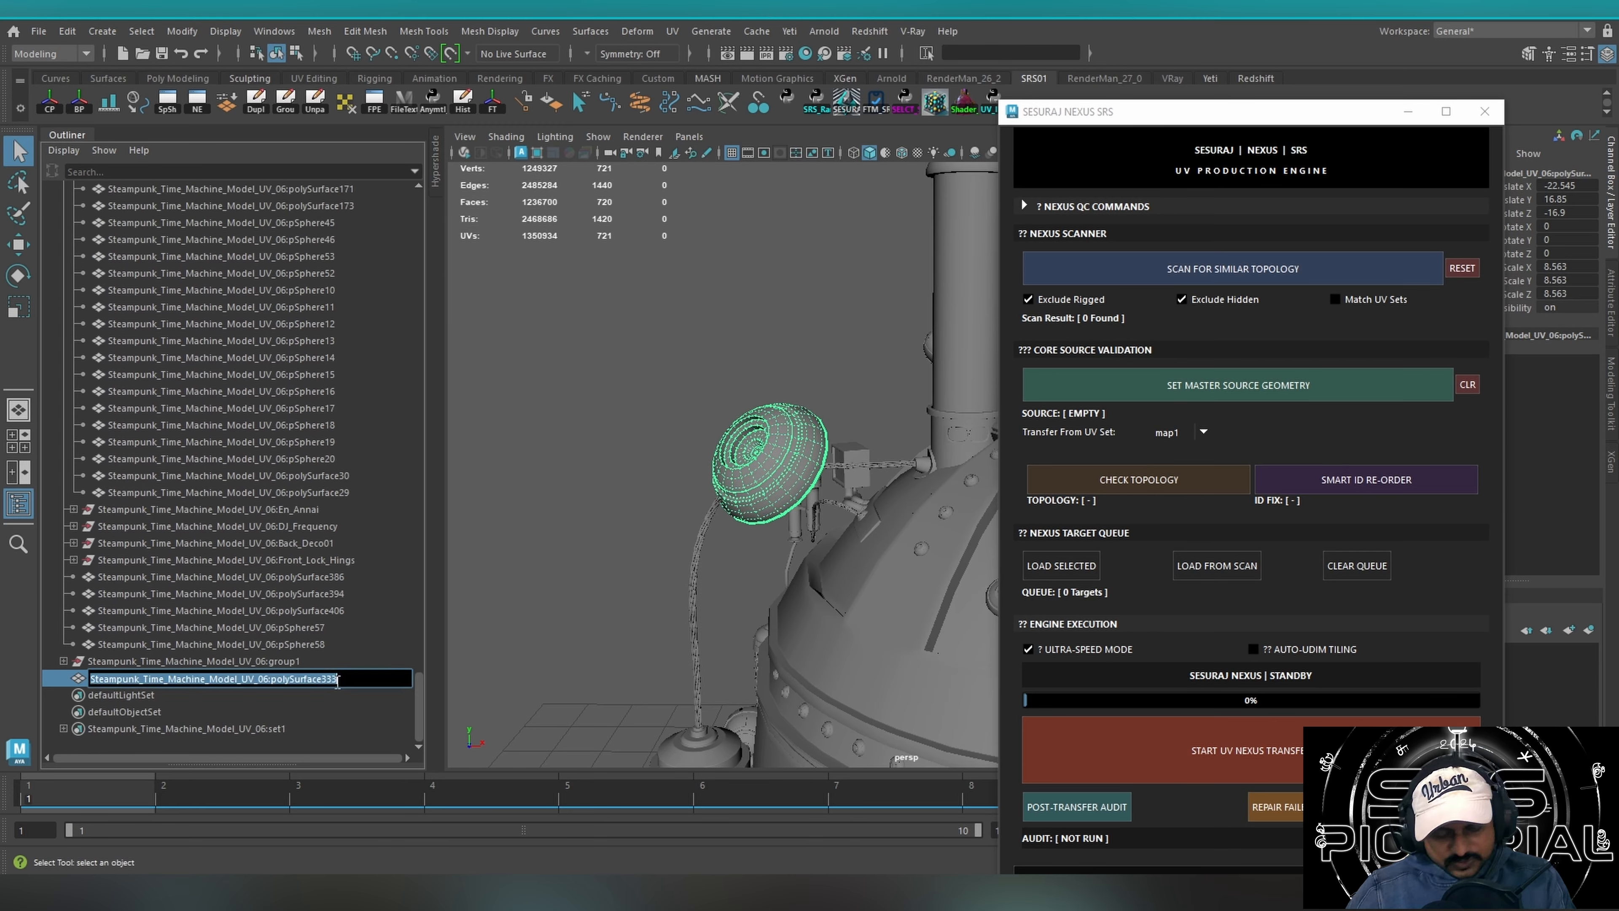
{"action": "type", "text": "Source_01"}
{"action": "key", "text": "Return"}
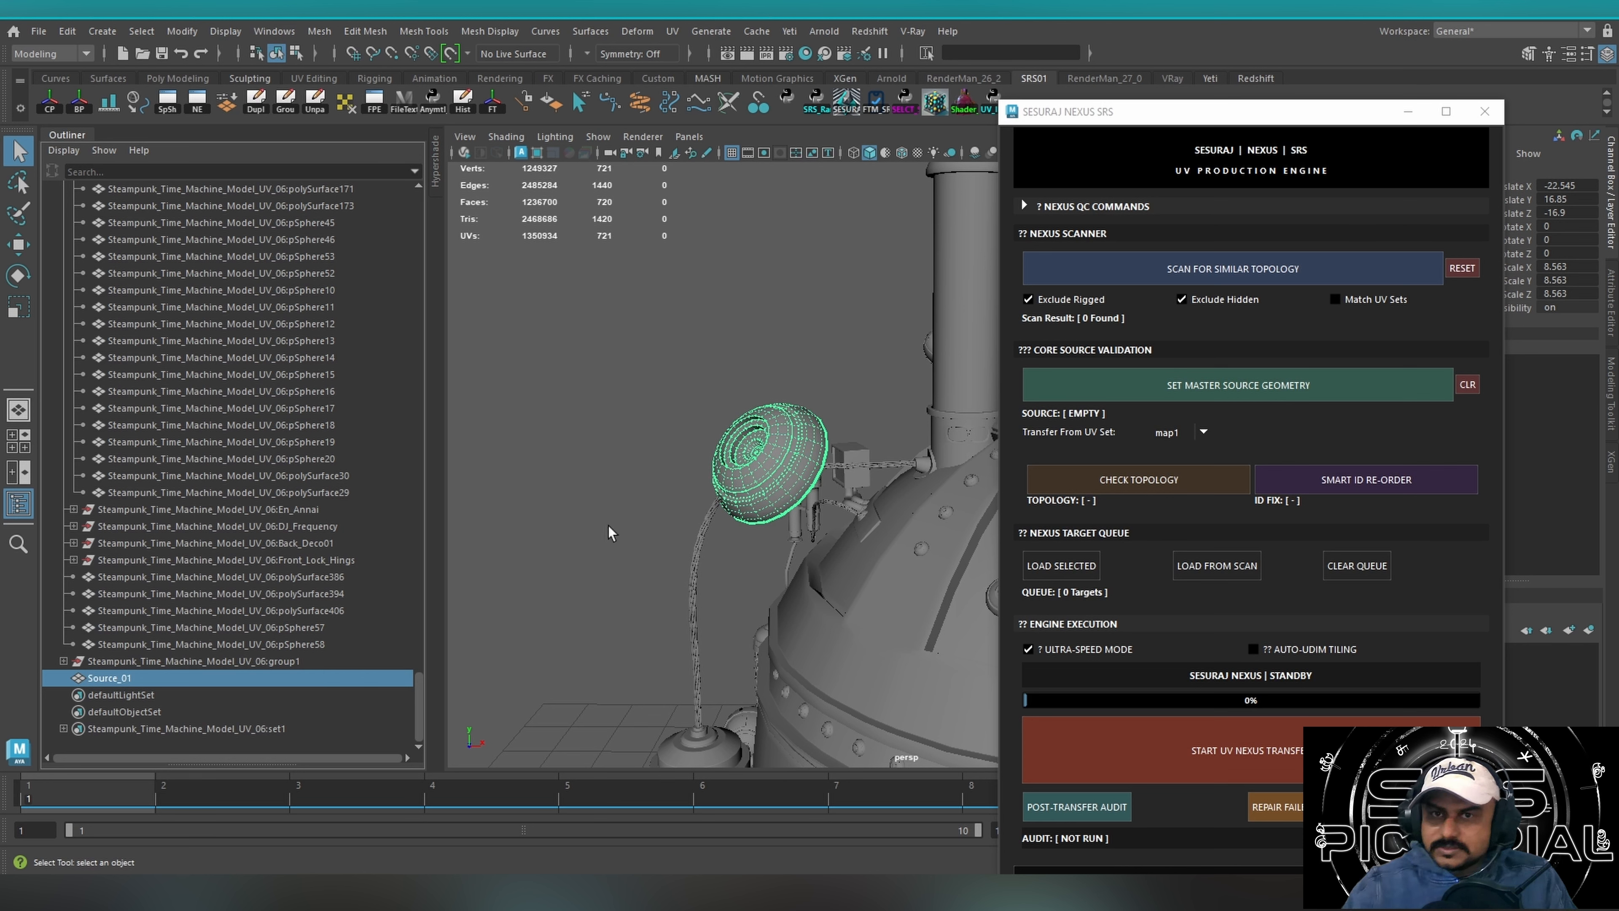
Scan the scene for objects with topology similar to Source_01 and isolate the matches in the viewport.
{"action": "middle_click_drag", "start_coordinate": [810, 372], "coordinate": [618, 376], "text": "alt"}
{"action": "left_click_drag", "start_coordinate": [618, 376], "coordinate": [693, 408], "text": "alt"}
{"action": "middle_click_drag", "start_coordinate": [694, 415], "coordinate": [765, 401], "text": "alt"}
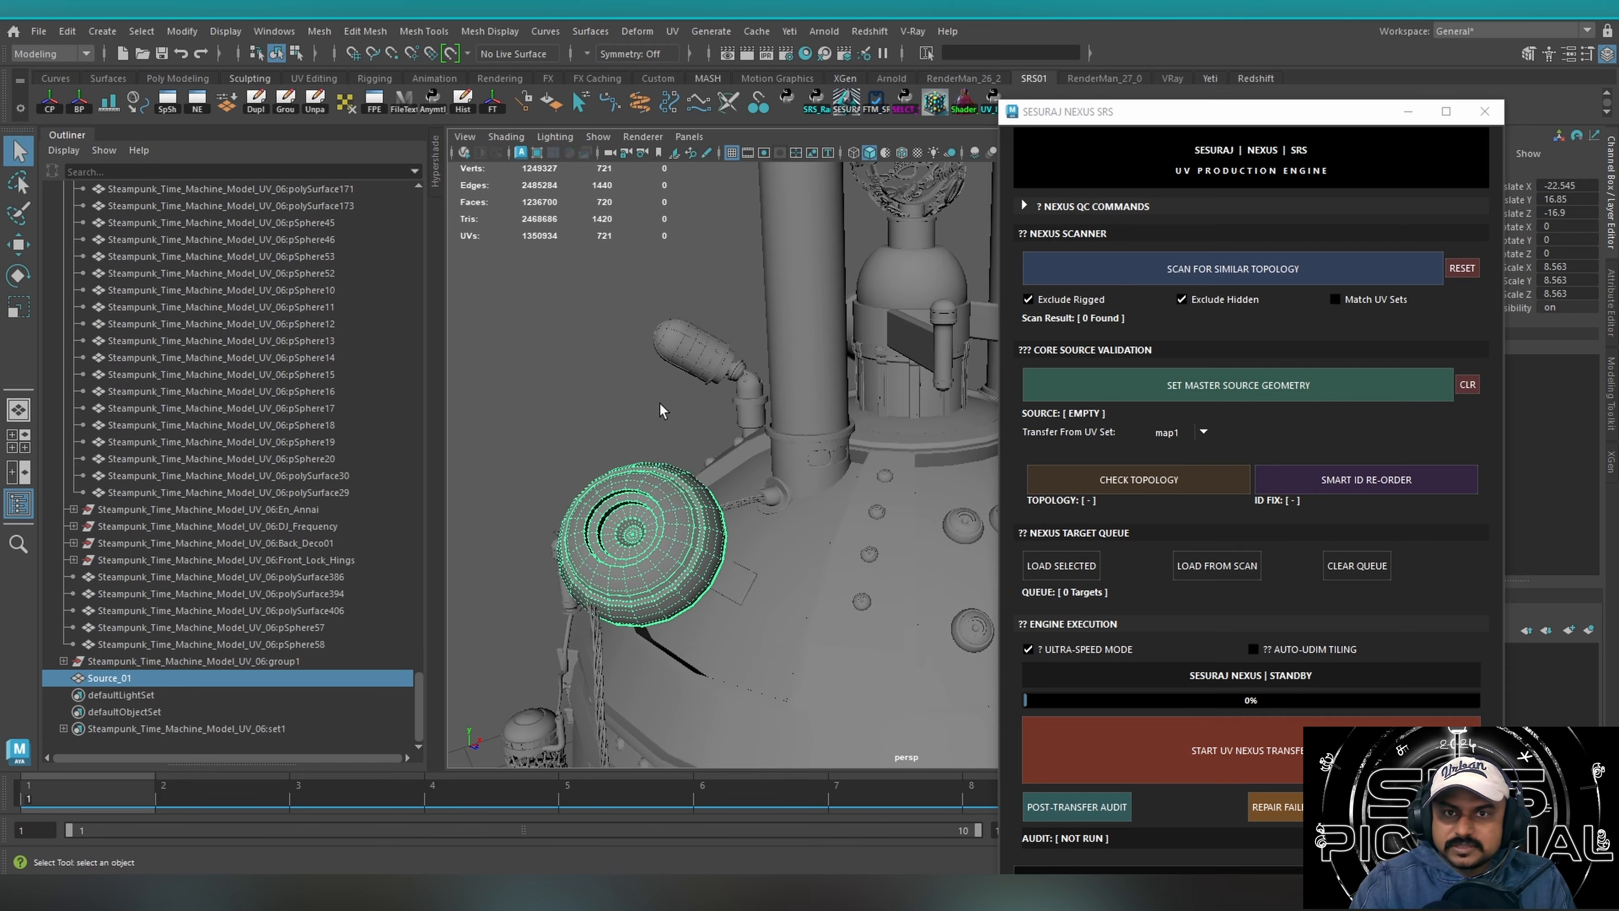
{"action": "left_click_drag", "start_coordinate": [661, 410], "coordinate": [648, 382], "text": "alt"}
{"action": "left_click", "coordinate": [1292, 271]}
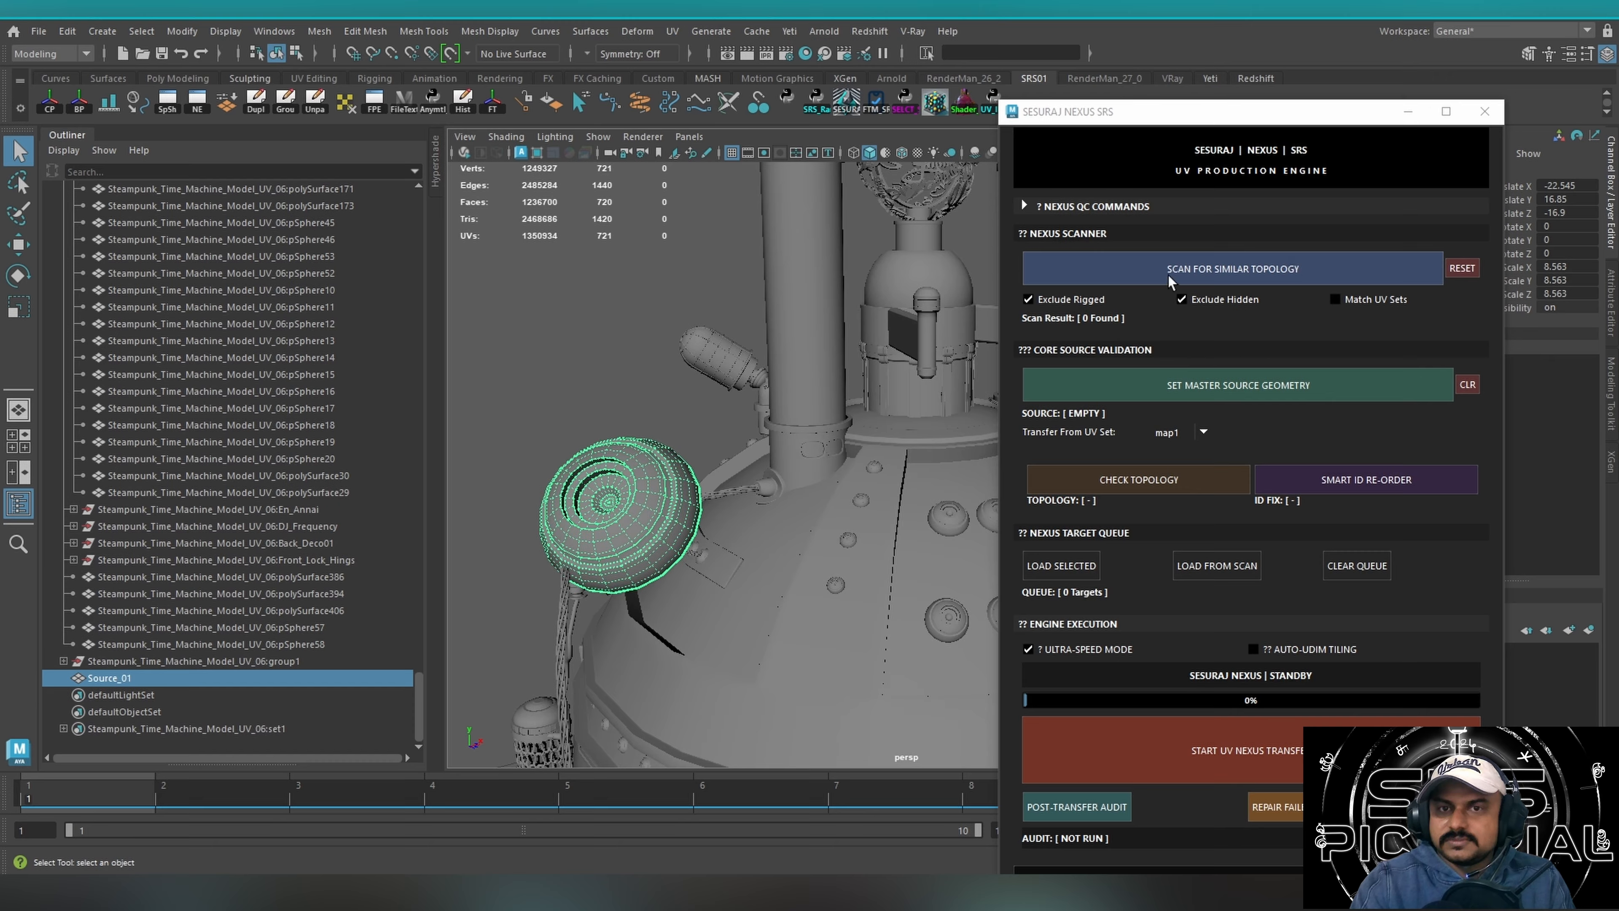
{"action": "left_click_drag", "start_coordinate": [683, 441], "coordinate": [552, 361], "text": "alt"}
{"action": "scroll", "coordinate": [819, 396], "scroll_direction": "down", "scroll_amount": 6}
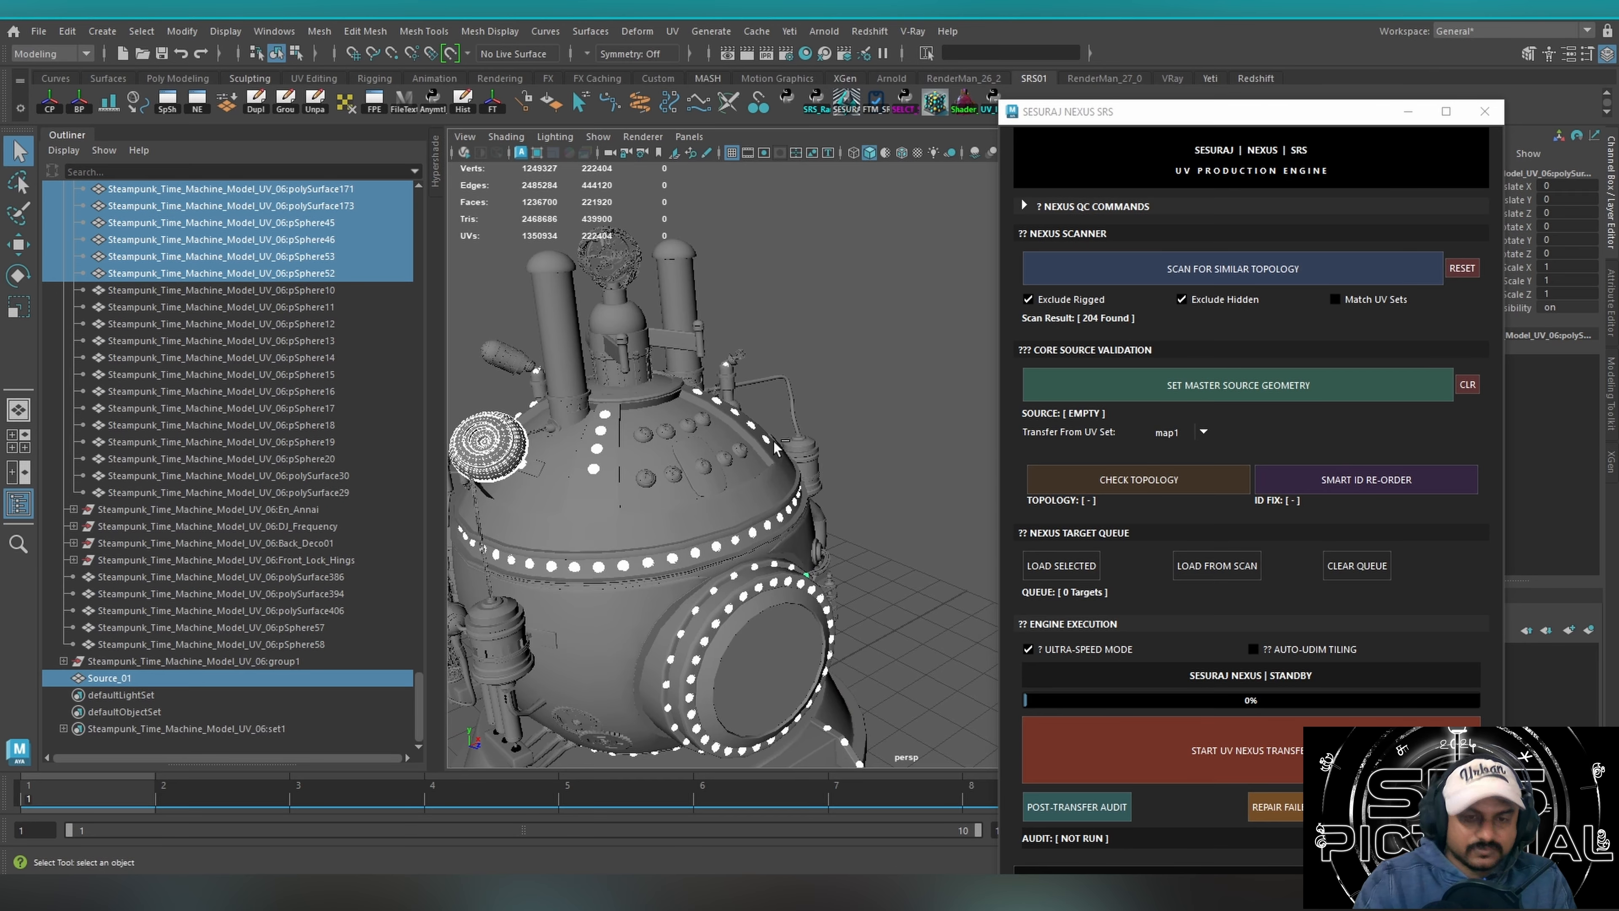
{"action": "key", "text": "ctrl+1"}
{"action": "left_click_drag", "start_coordinate": [744, 450], "coordinate": [659, 408], "text": "alt"}
Select the Source_01 cap and set it as the master source geometry for the UV transfer.
{"action": "left_click", "coordinate": [668, 440]}
{"action": "left_click_drag", "start_coordinate": [694, 565], "coordinate": [676, 530], "text": "alt"}
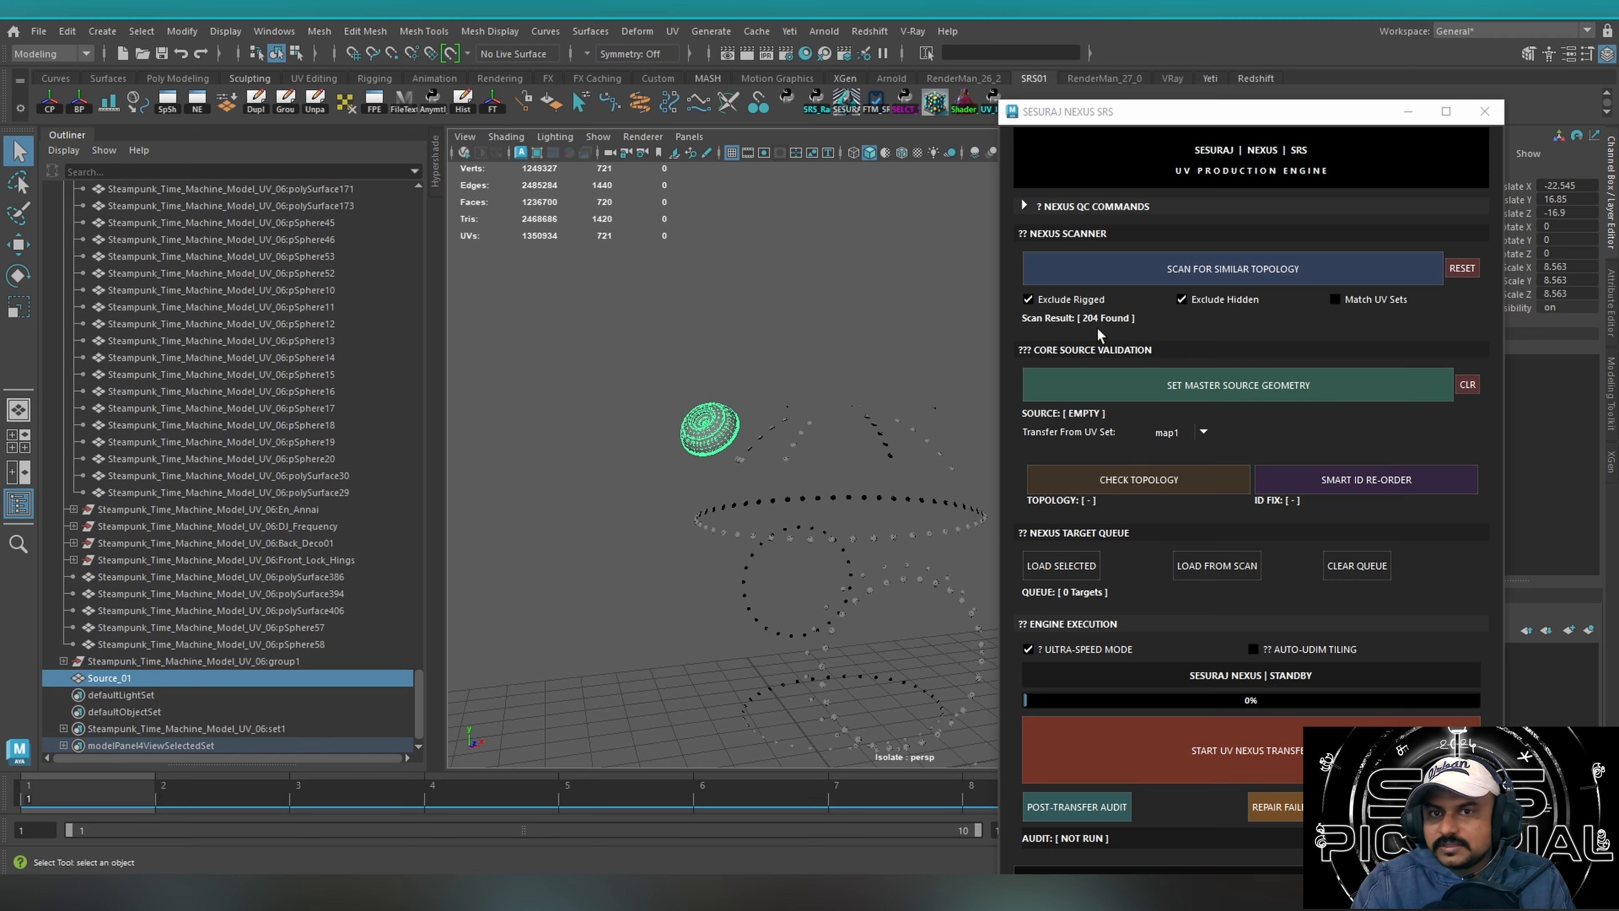
{"action": "left_click_drag", "start_coordinate": [729, 445], "coordinate": [545, 447], "text": "alt"}
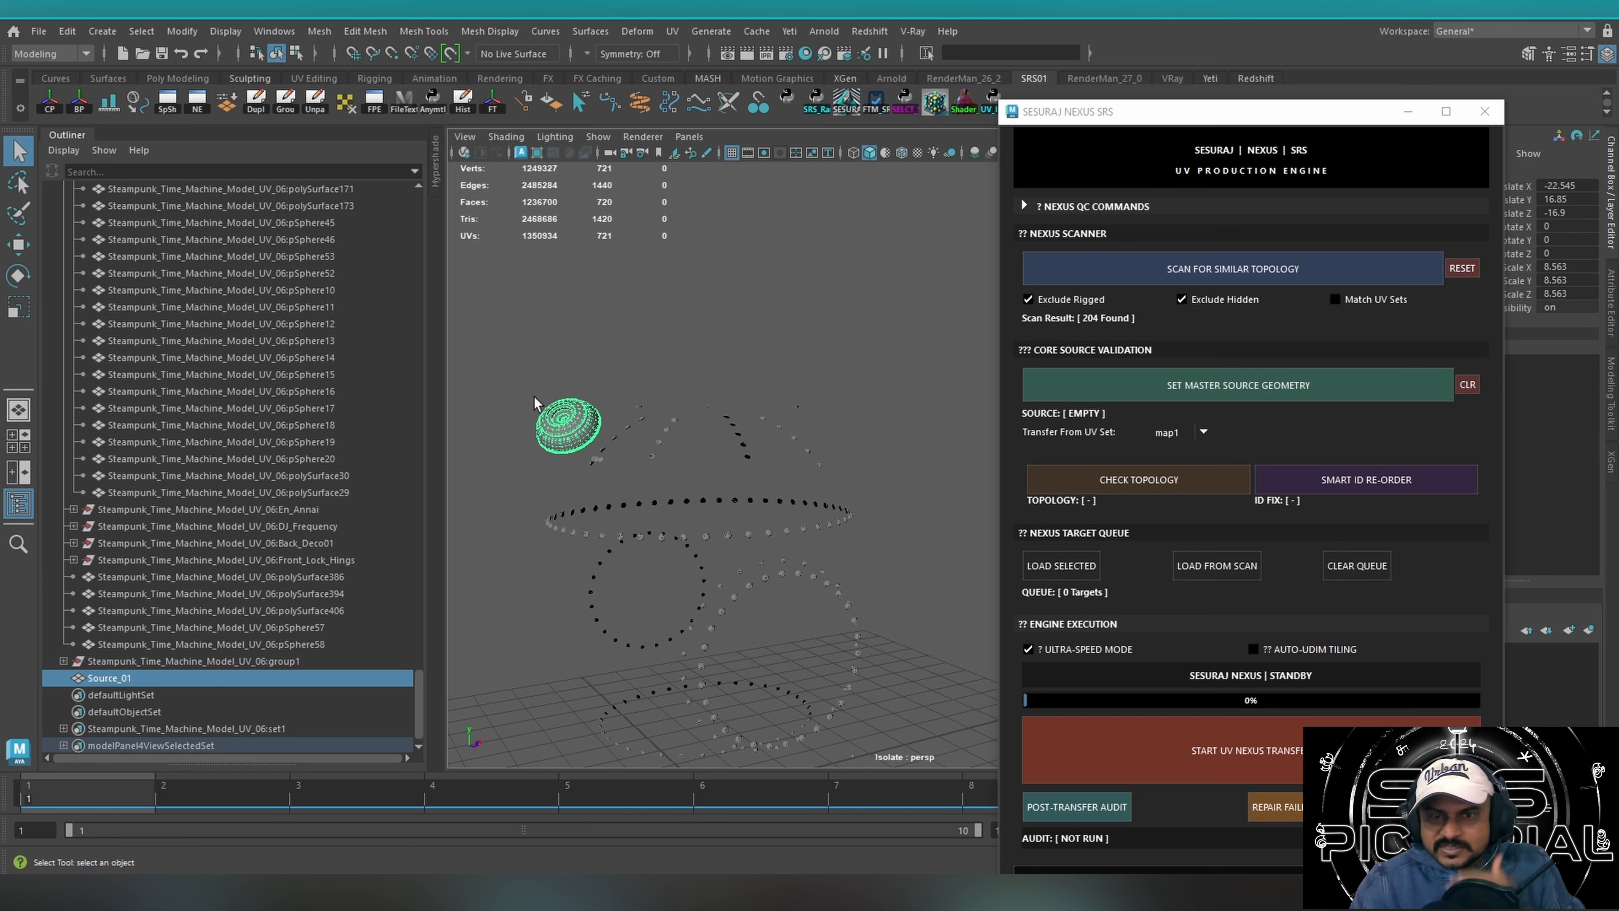
{"action": "left_click", "coordinate": [671, 31]}
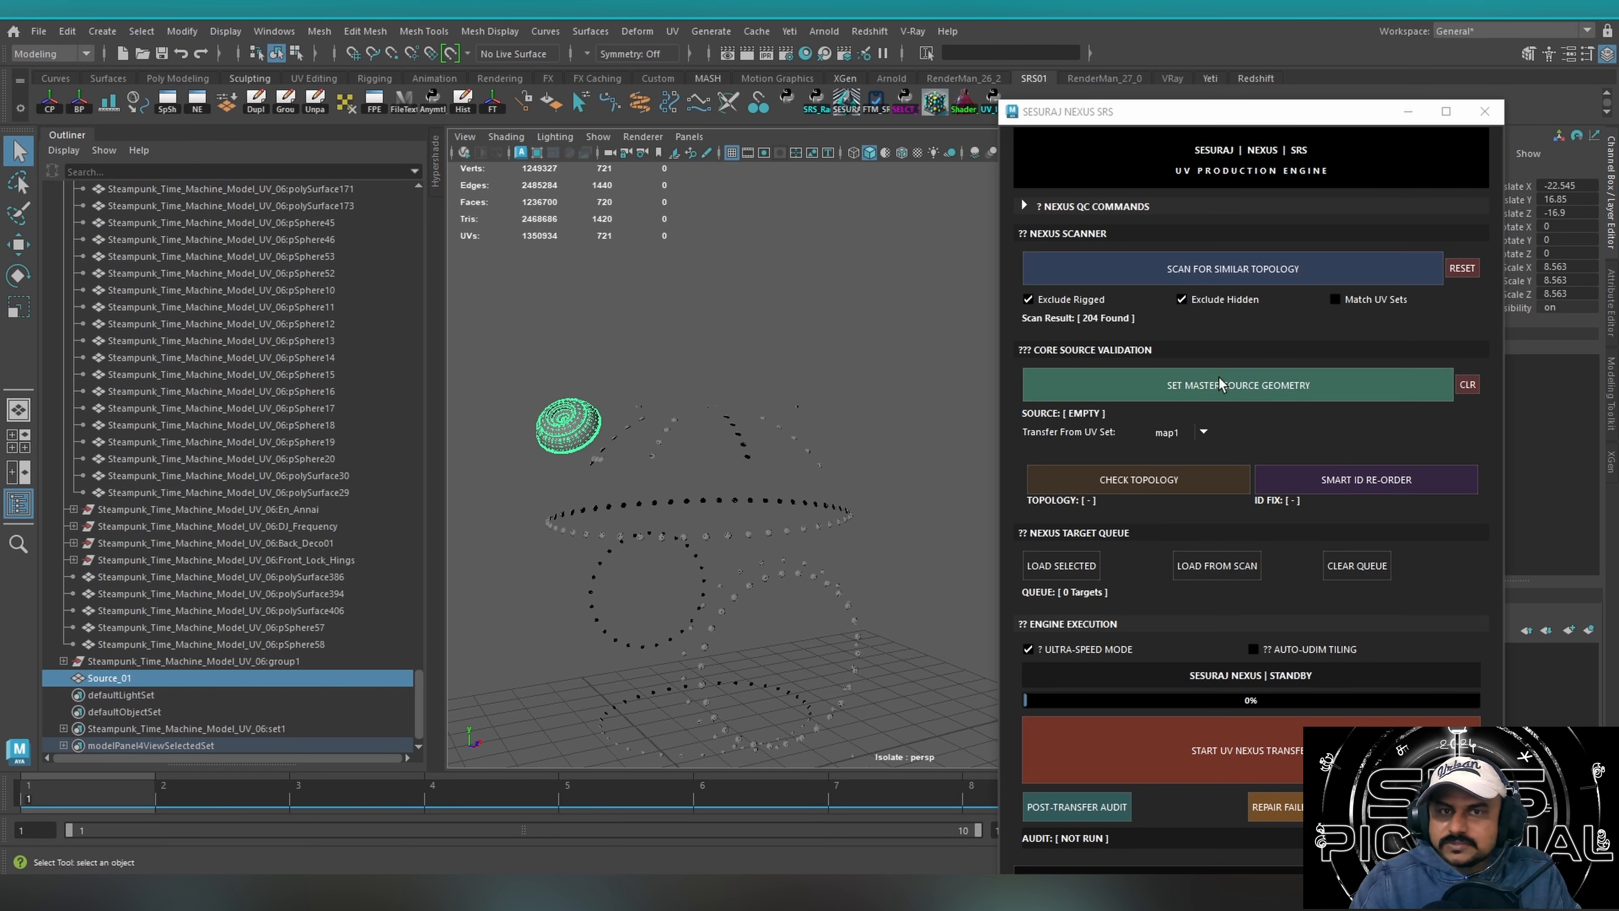
{"action": "left_click", "coordinate": [1209, 394]}
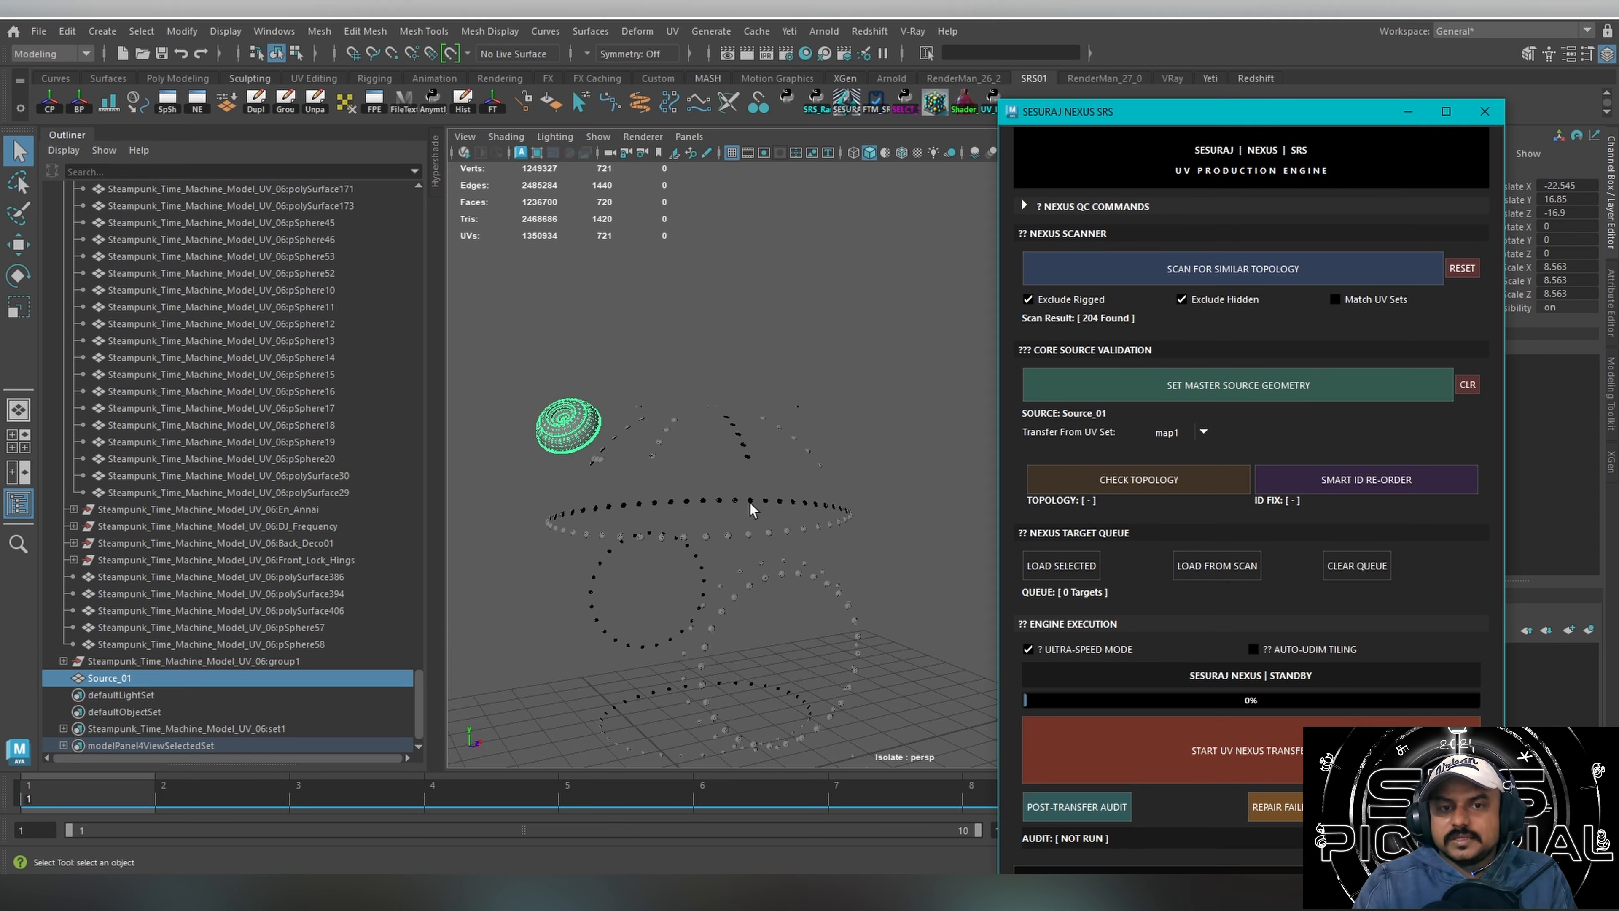
Select the upper rivets and the cap, clear the selection, and run Smart ID Re-Order.
{"action": "left_click_drag", "start_coordinate": [750, 508], "coordinate": [618, 467], "text": "alt"}
{"action": "middle_click_drag", "start_coordinate": [617, 467], "coordinate": [745, 427], "text": "alt"}
{"action": "left_click_drag", "start_coordinate": [745, 427], "coordinate": [746, 432], "text": "alt"}
{"action": "left_click_drag", "start_coordinate": [710, 428], "coordinate": [793, 454], "text": "alt"}
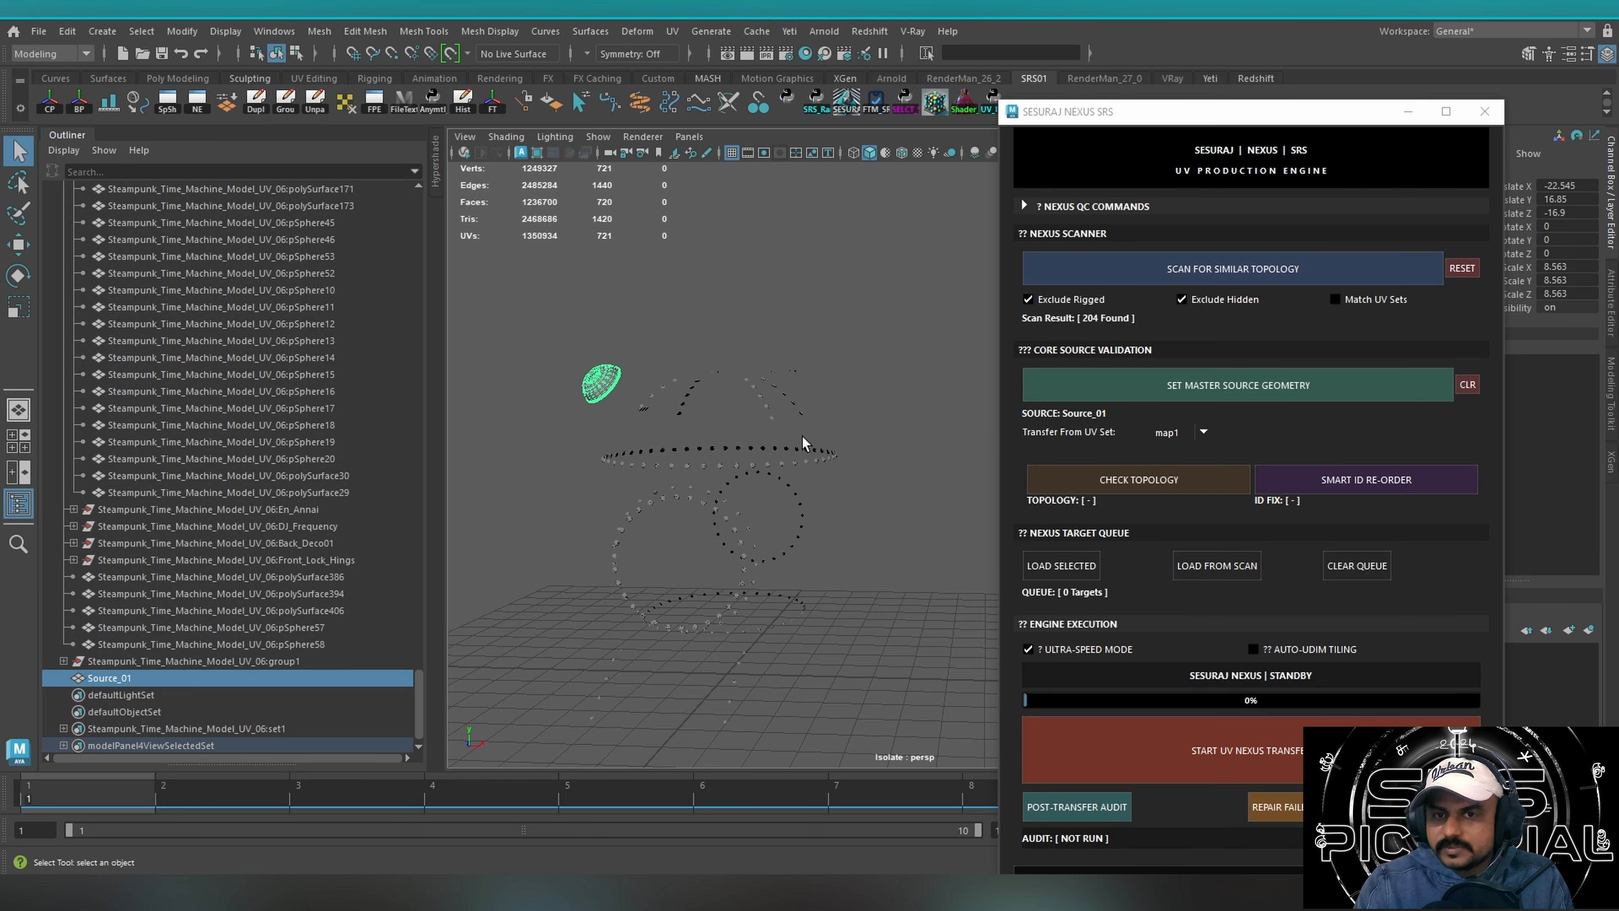
{"action": "left_click_drag", "start_coordinate": [514, 312], "coordinate": [830, 499]}
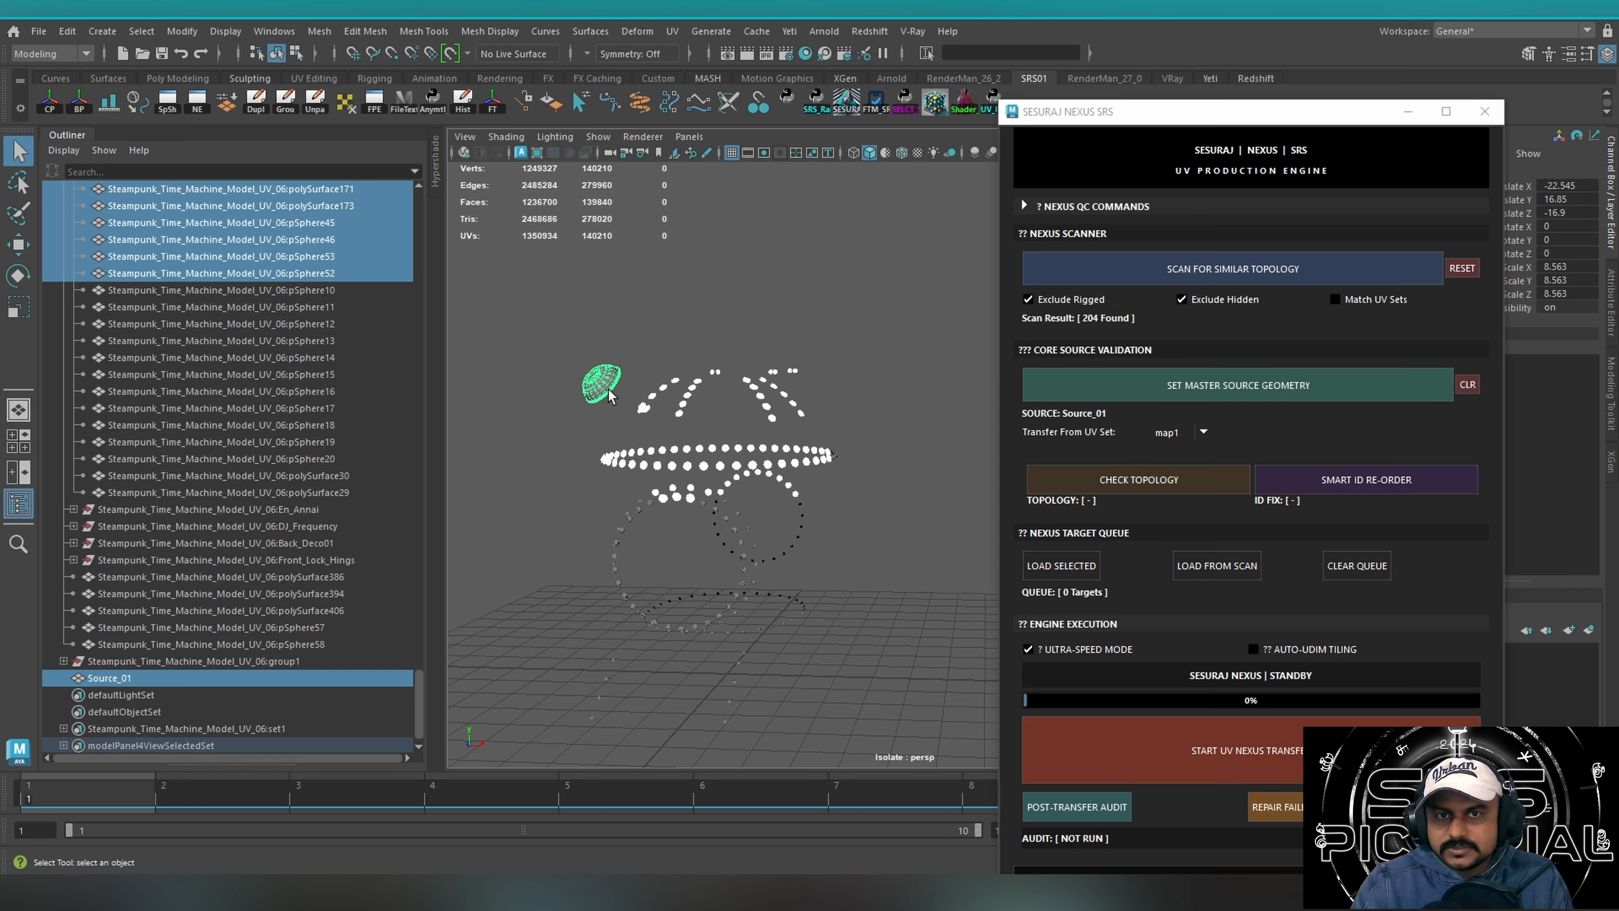
{"action": "left_click", "coordinate": [592, 381]}
{"action": "left_click", "coordinate": [726, 310]}
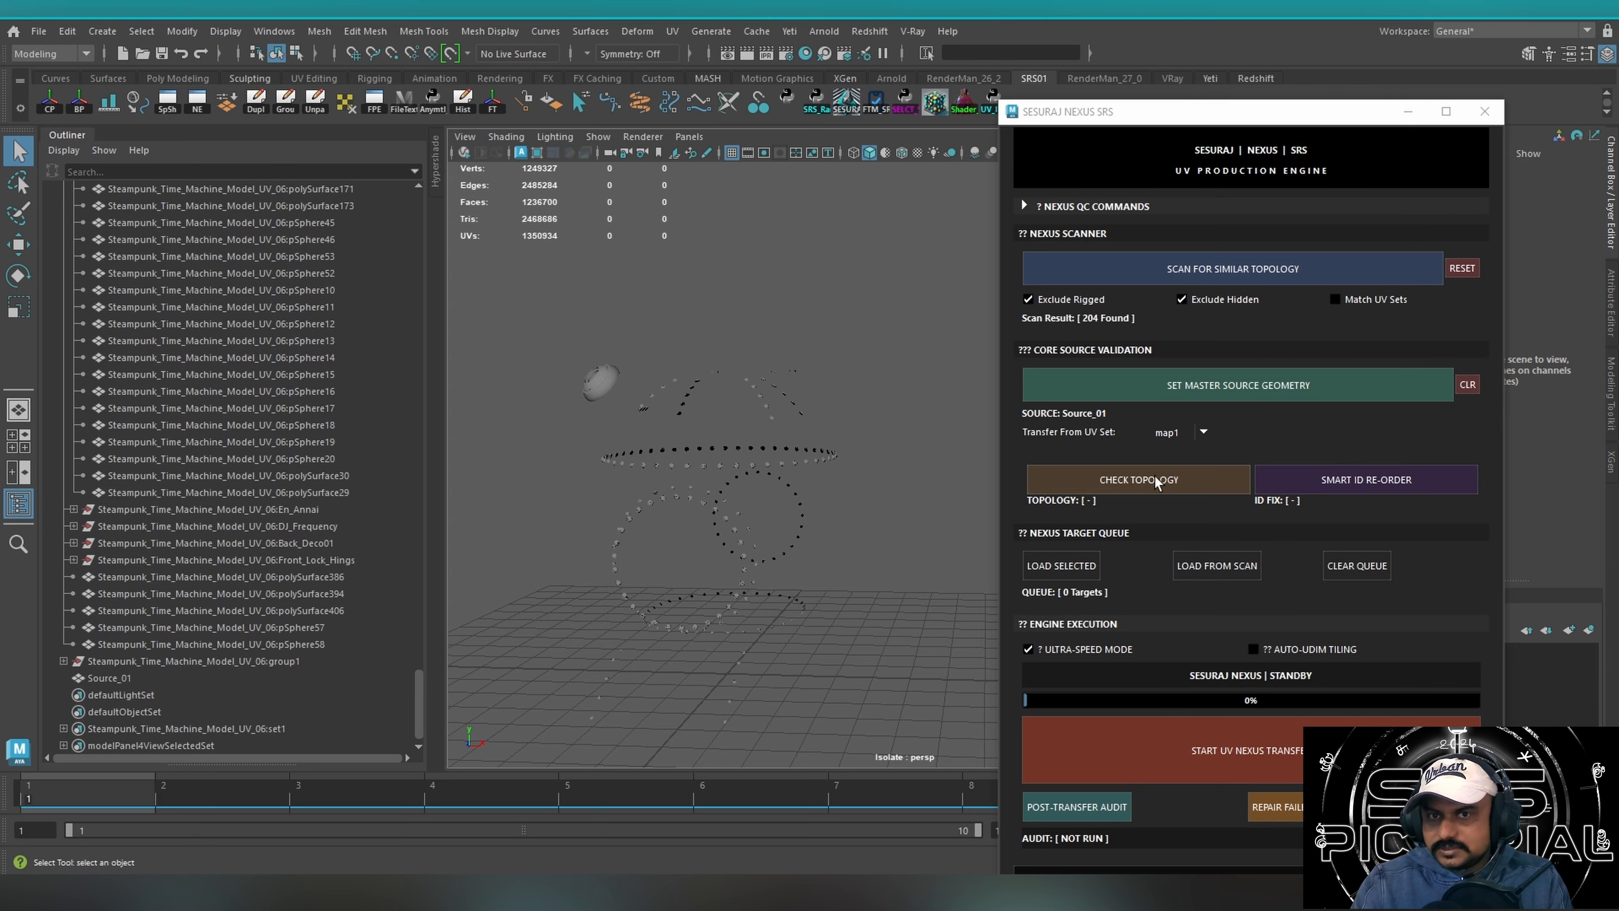
{"action": "left_click", "coordinate": [1326, 488]}
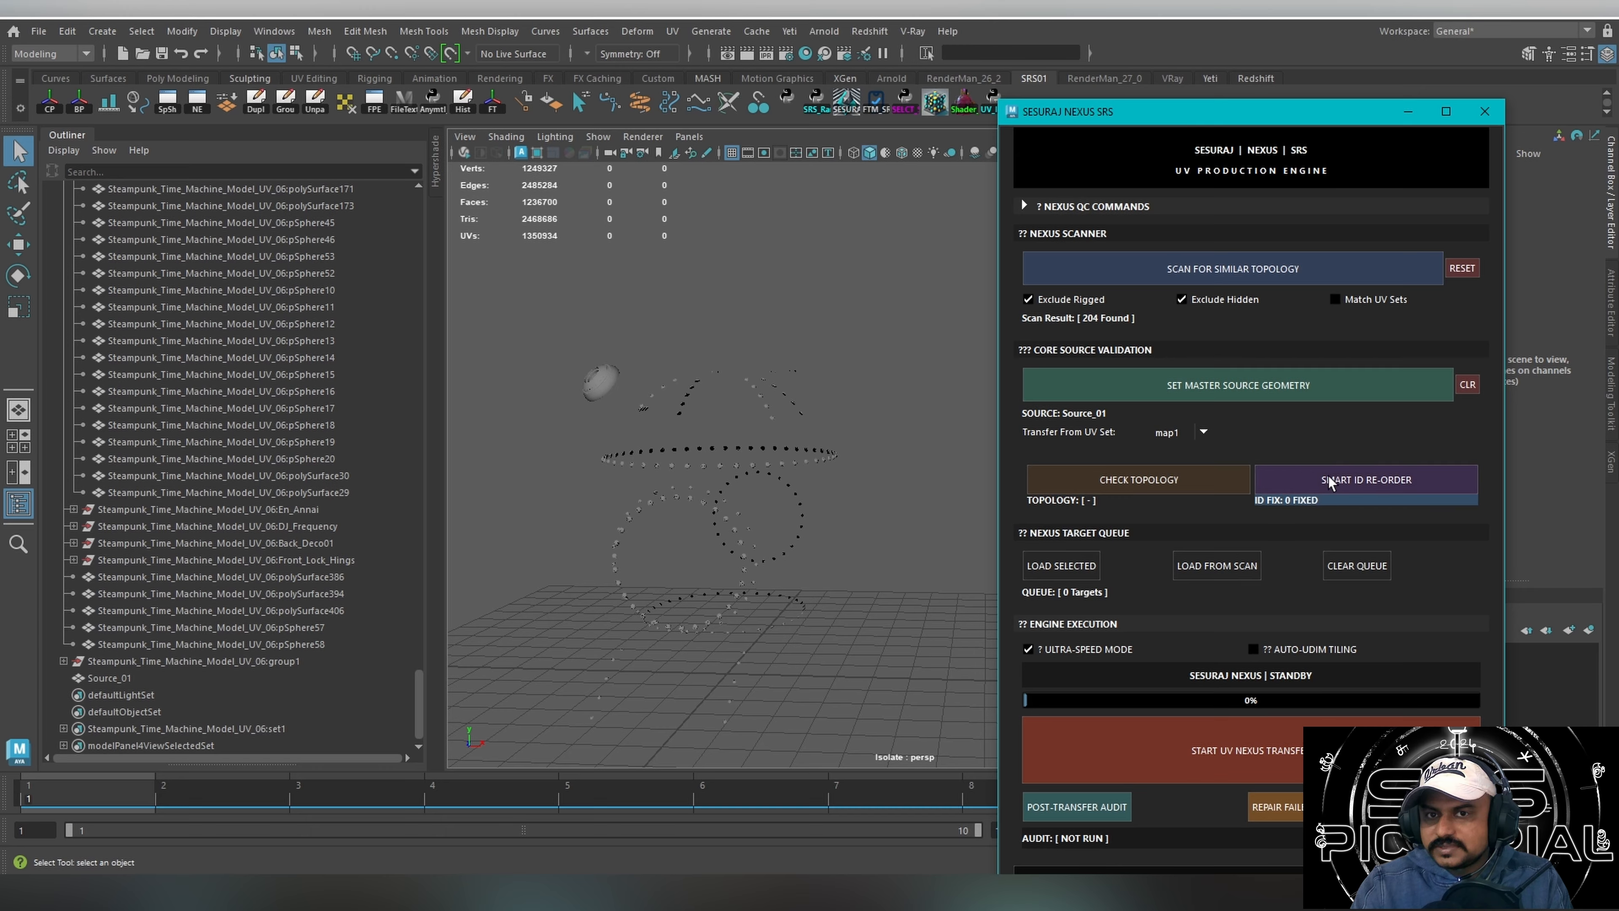
Compare Source_01 with the small rivet cluster beside it by selecting each in turn, ending on Source_01.
{"action": "left_click_drag", "start_coordinate": [512, 355], "coordinate": [616, 449]}
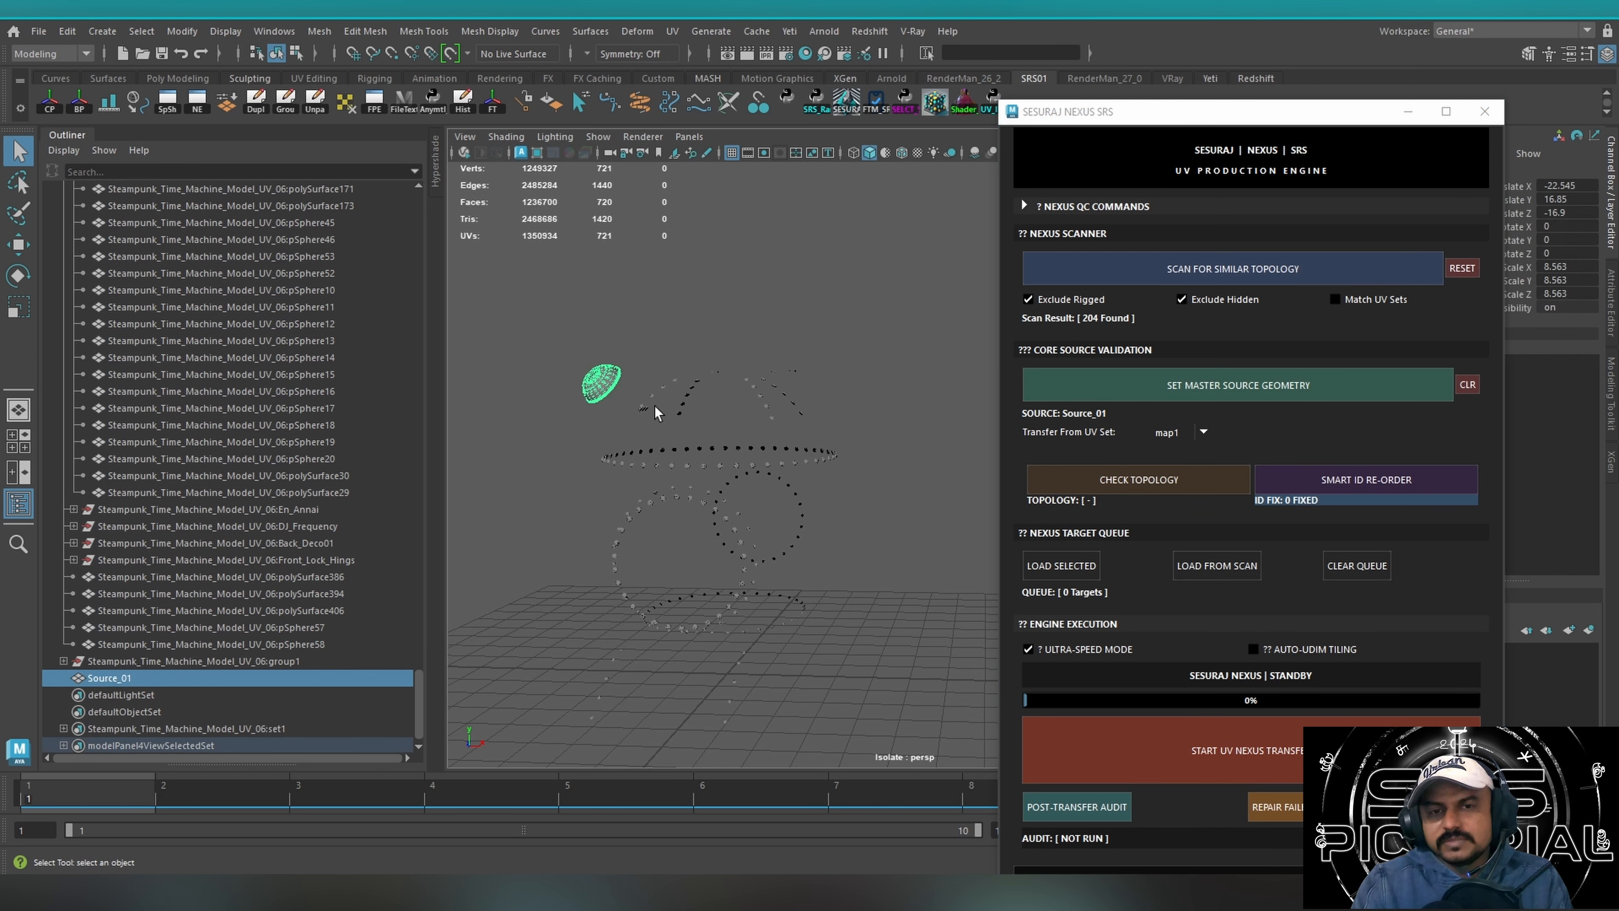
{"action": "left_click", "coordinate": [640, 409]}
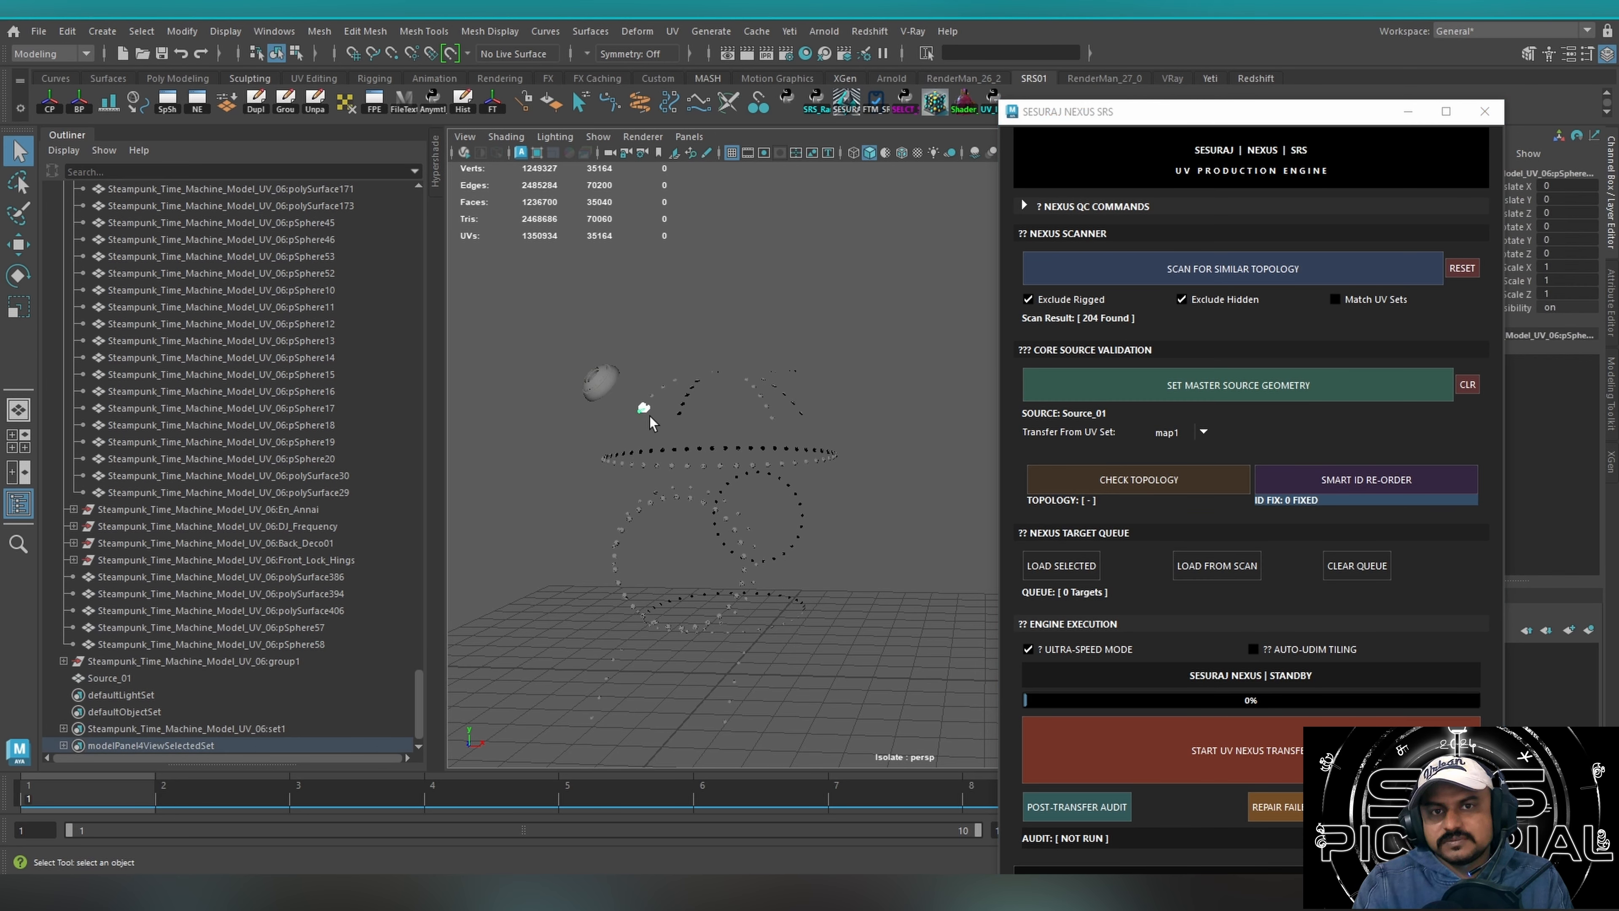
{"action": "left_click", "coordinate": [610, 390]}
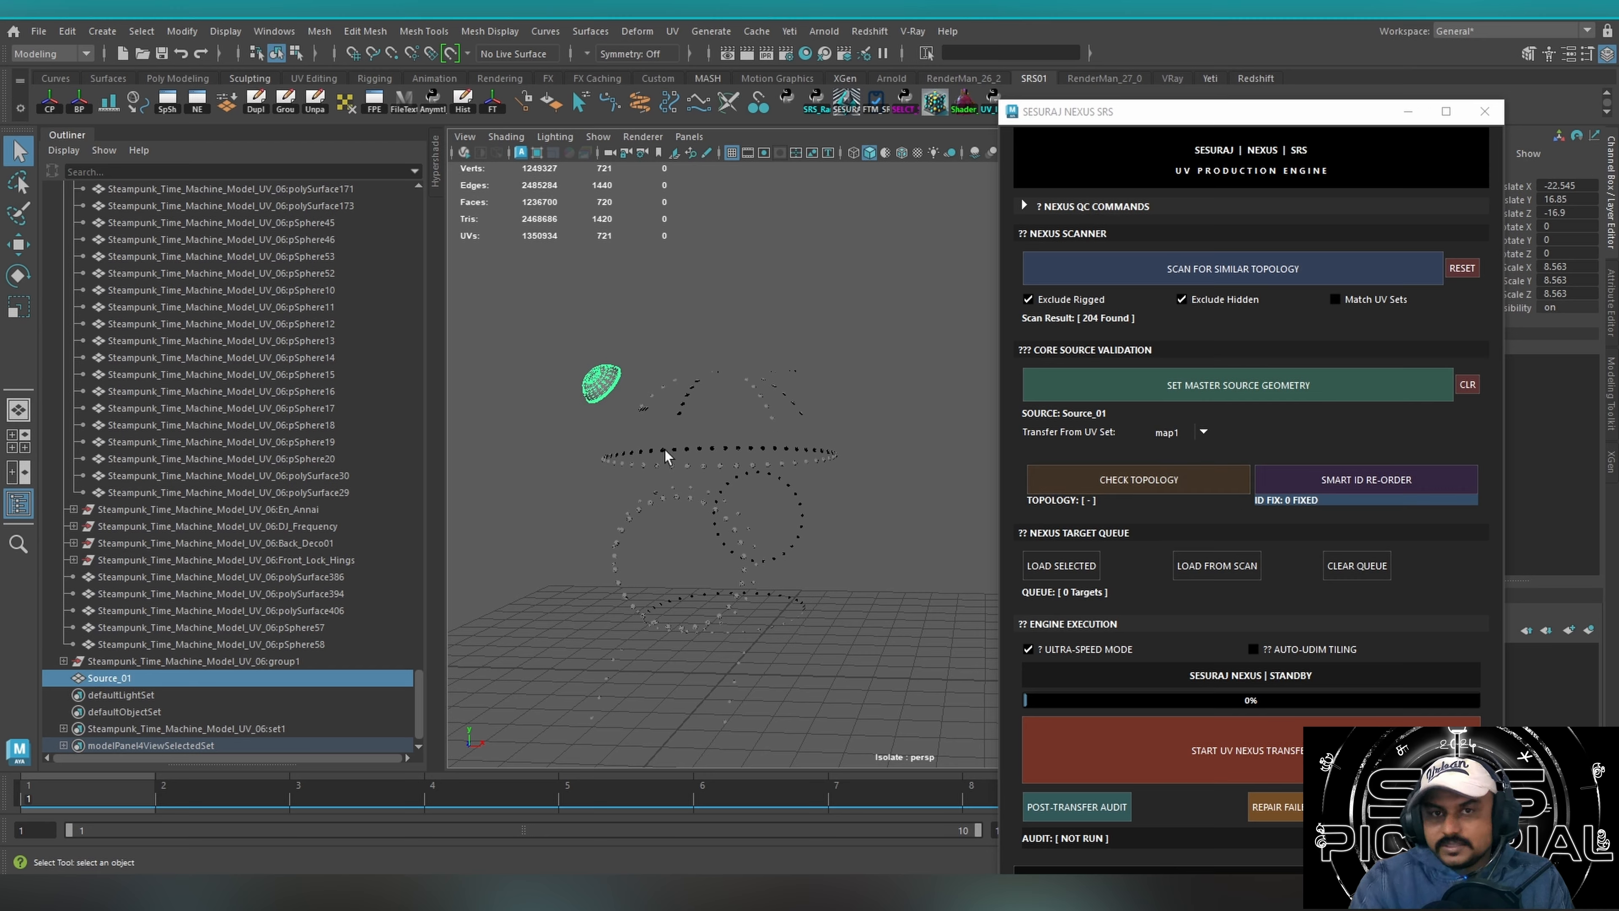
{"action": "left_click_drag", "start_coordinate": [559, 340], "coordinate": [688, 404]}
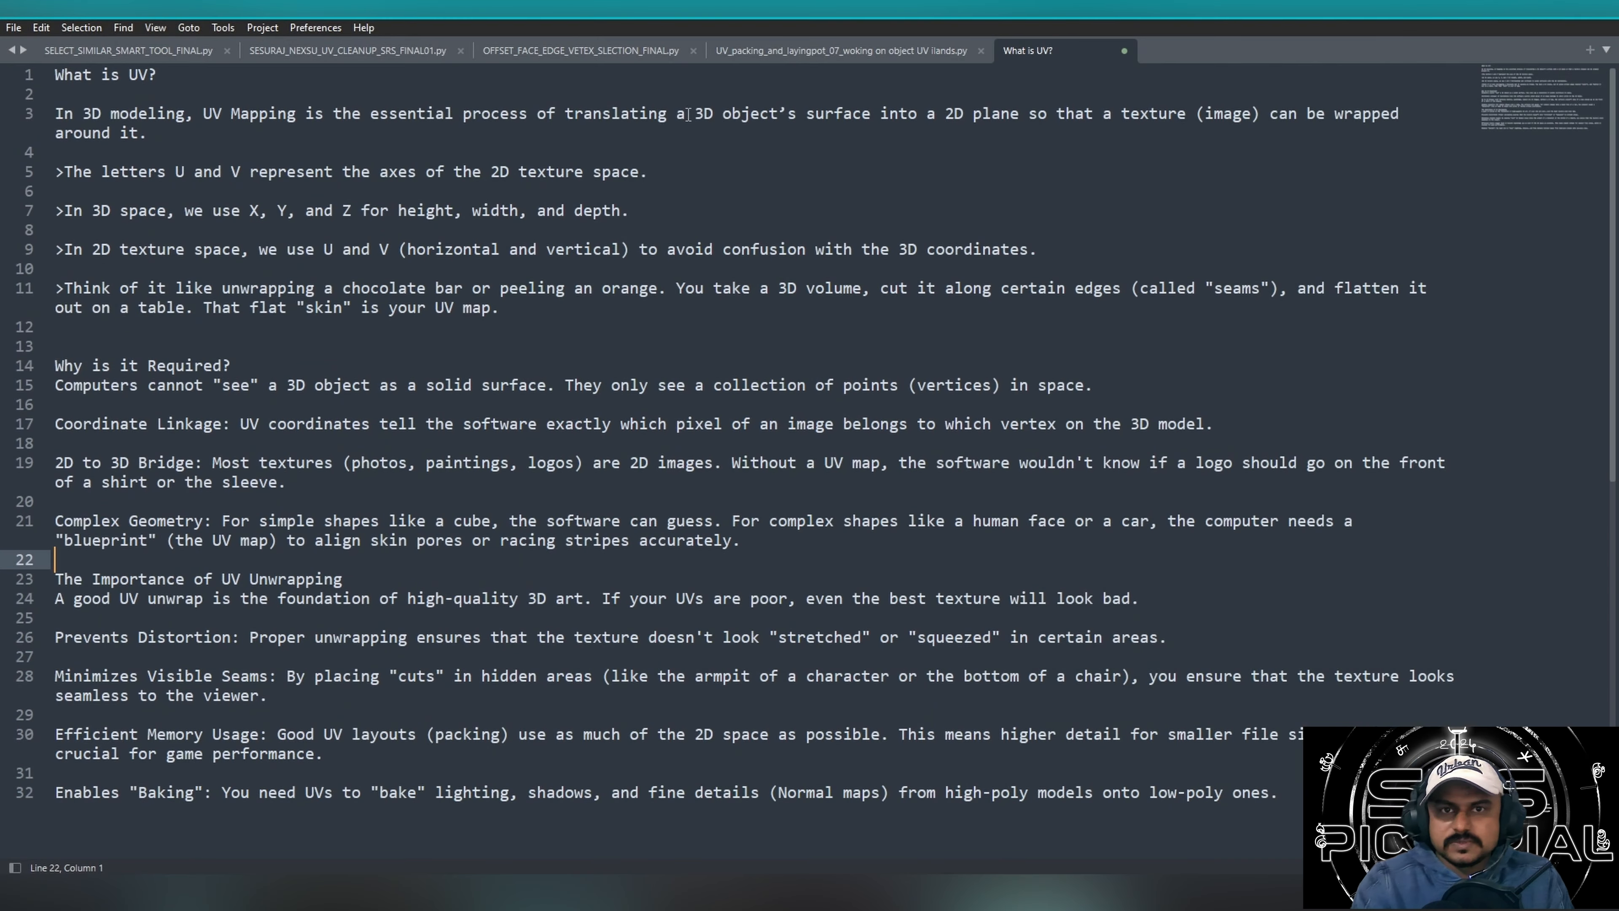
Switch to the code editor, view the SESURAJ_NEXSU_UV_CLEANUP_SRS_FINAL01.py script, and return to Maya.
{"action": "left_click", "coordinate": [311, 51]}
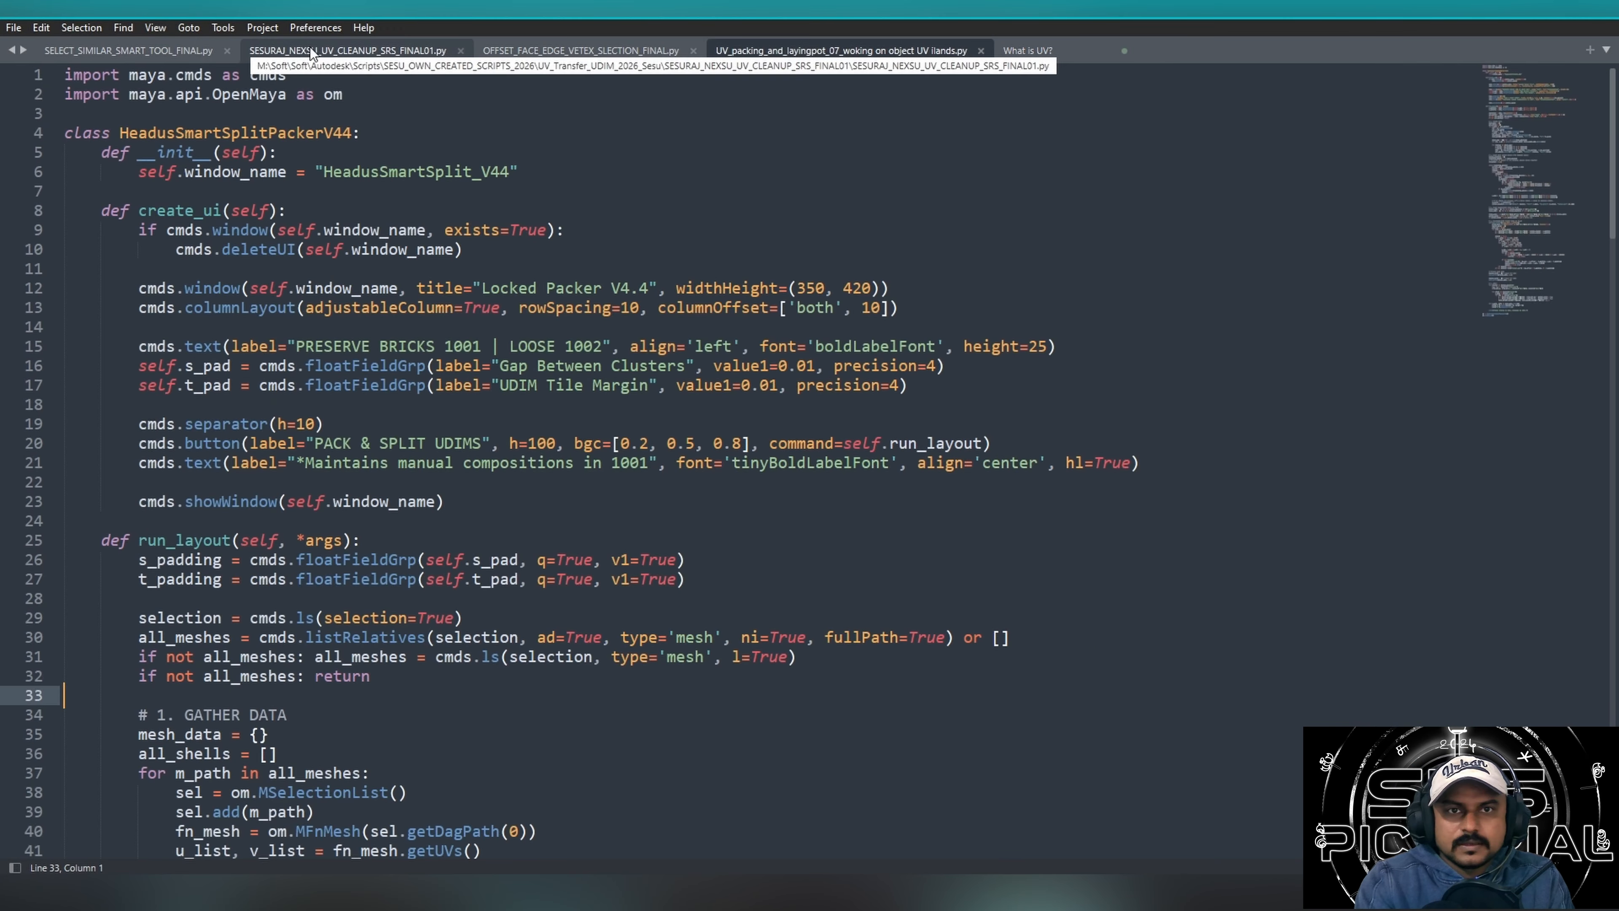
{"action": "left_click", "coordinate": [344, 51]}
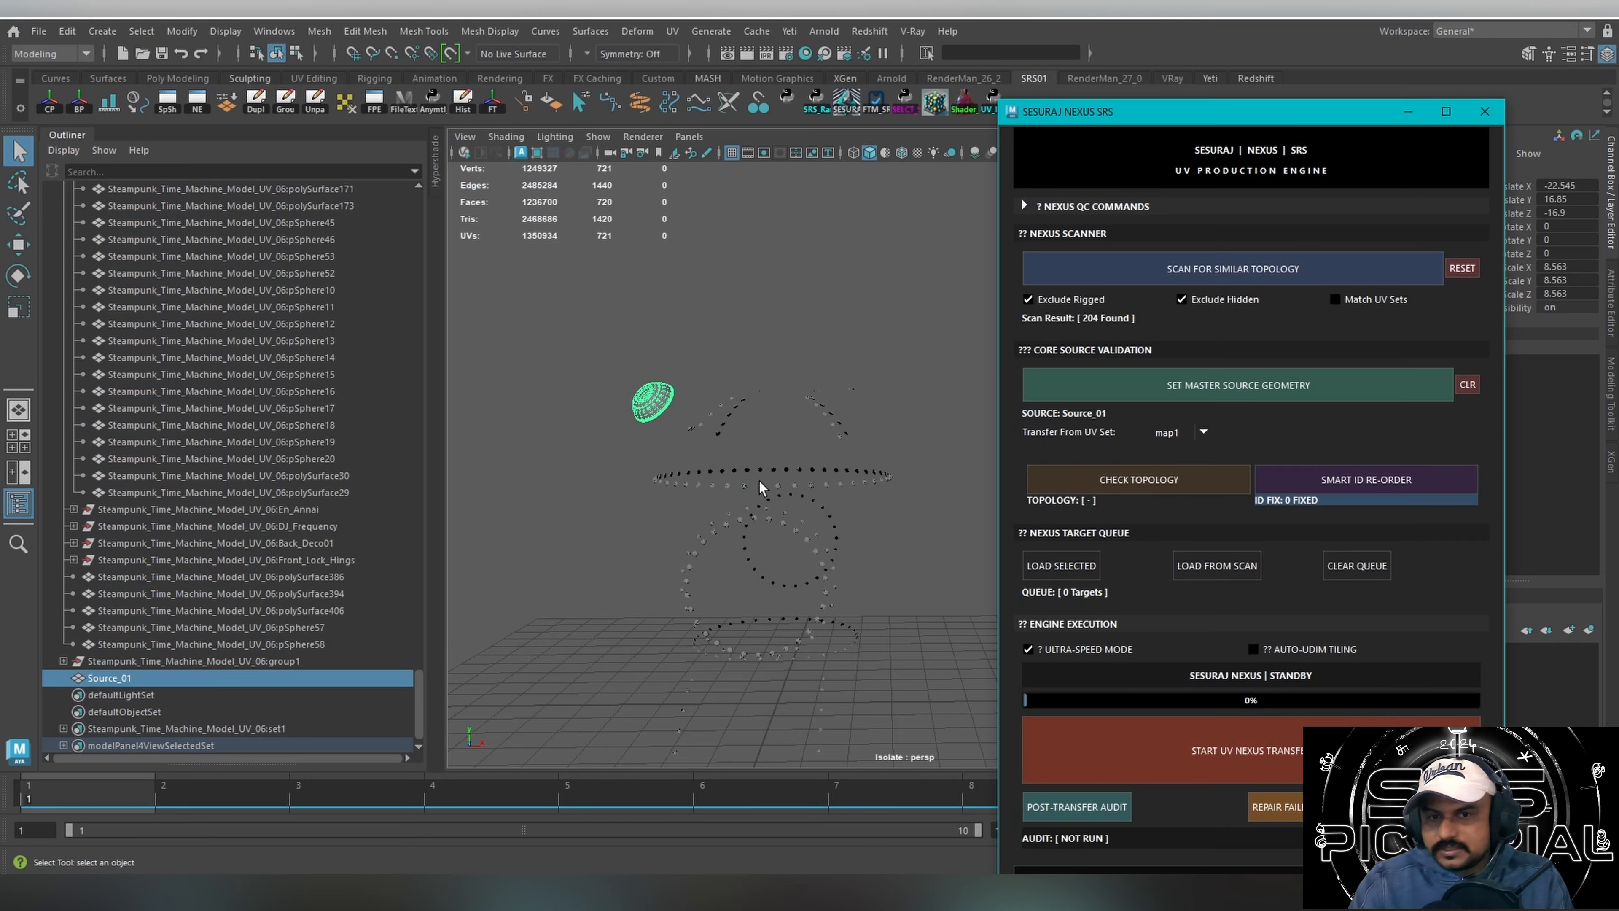
{"action": "left_click_drag", "start_coordinate": [638, 382], "coordinate": [732, 391], "text": "alt"}
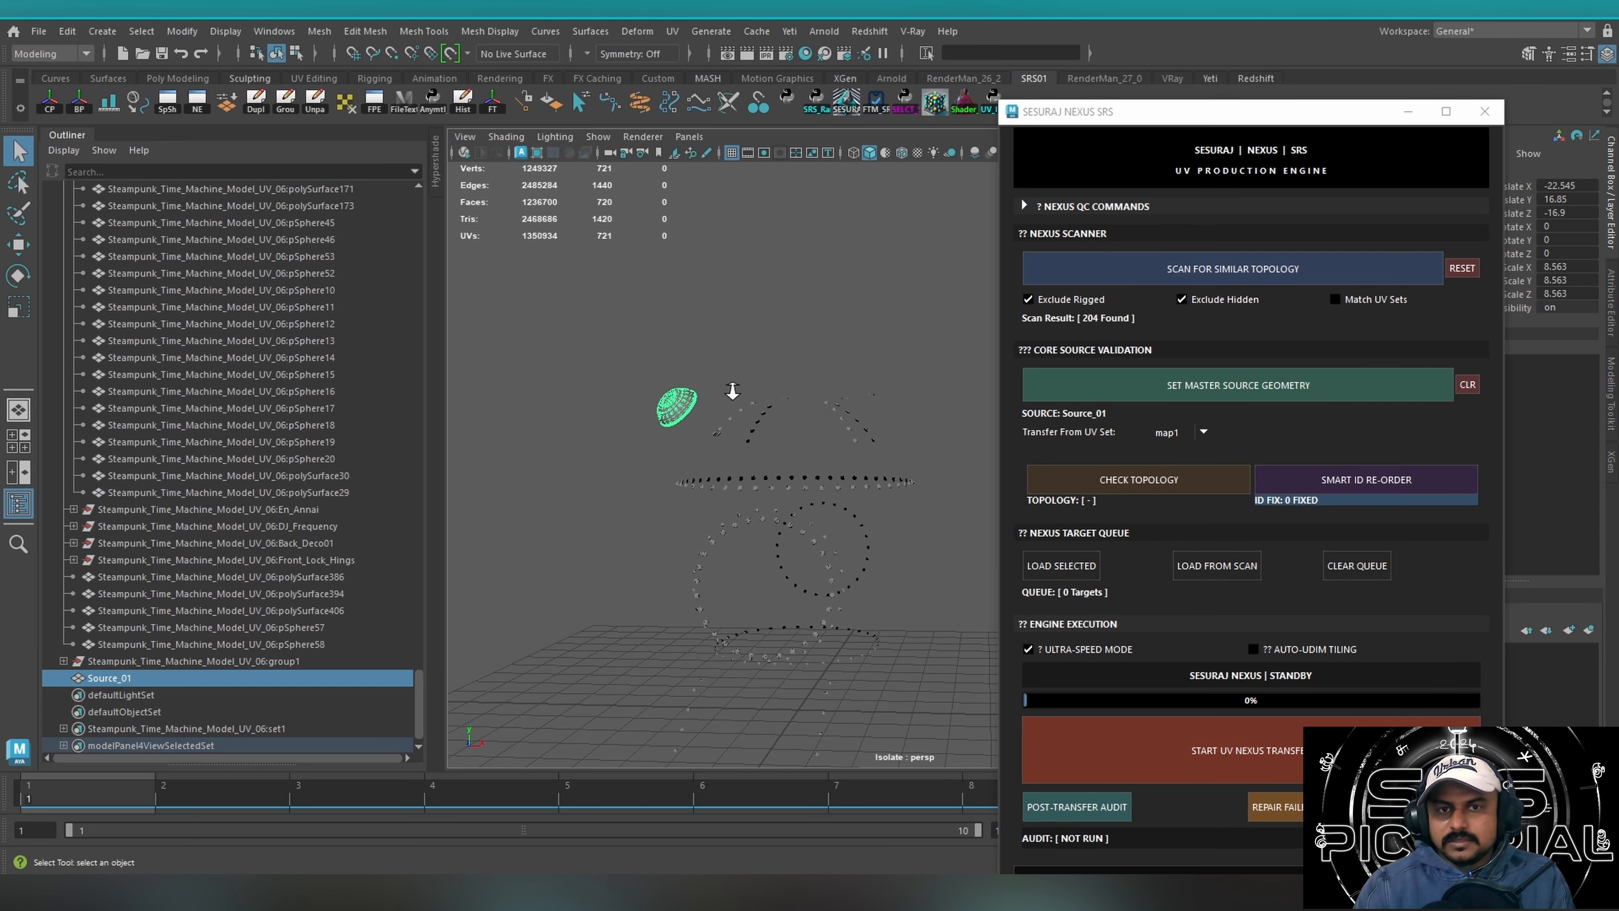
{"action": "right_click_drag", "start_coordinate": [733, 390], "coordinate": [878, 378], "text": "alt"}
{"action": "mouse_move", "coordinate": [642, 414]}
{"action": "left_mouse_down", "text": "alt"}
{"action": "mouse_move", "coordinate": [651, 428]}
{"action": "mouse_move", "coordinate": [631, 401]}
{"action": "left_mouse_up", "text": "alt"}
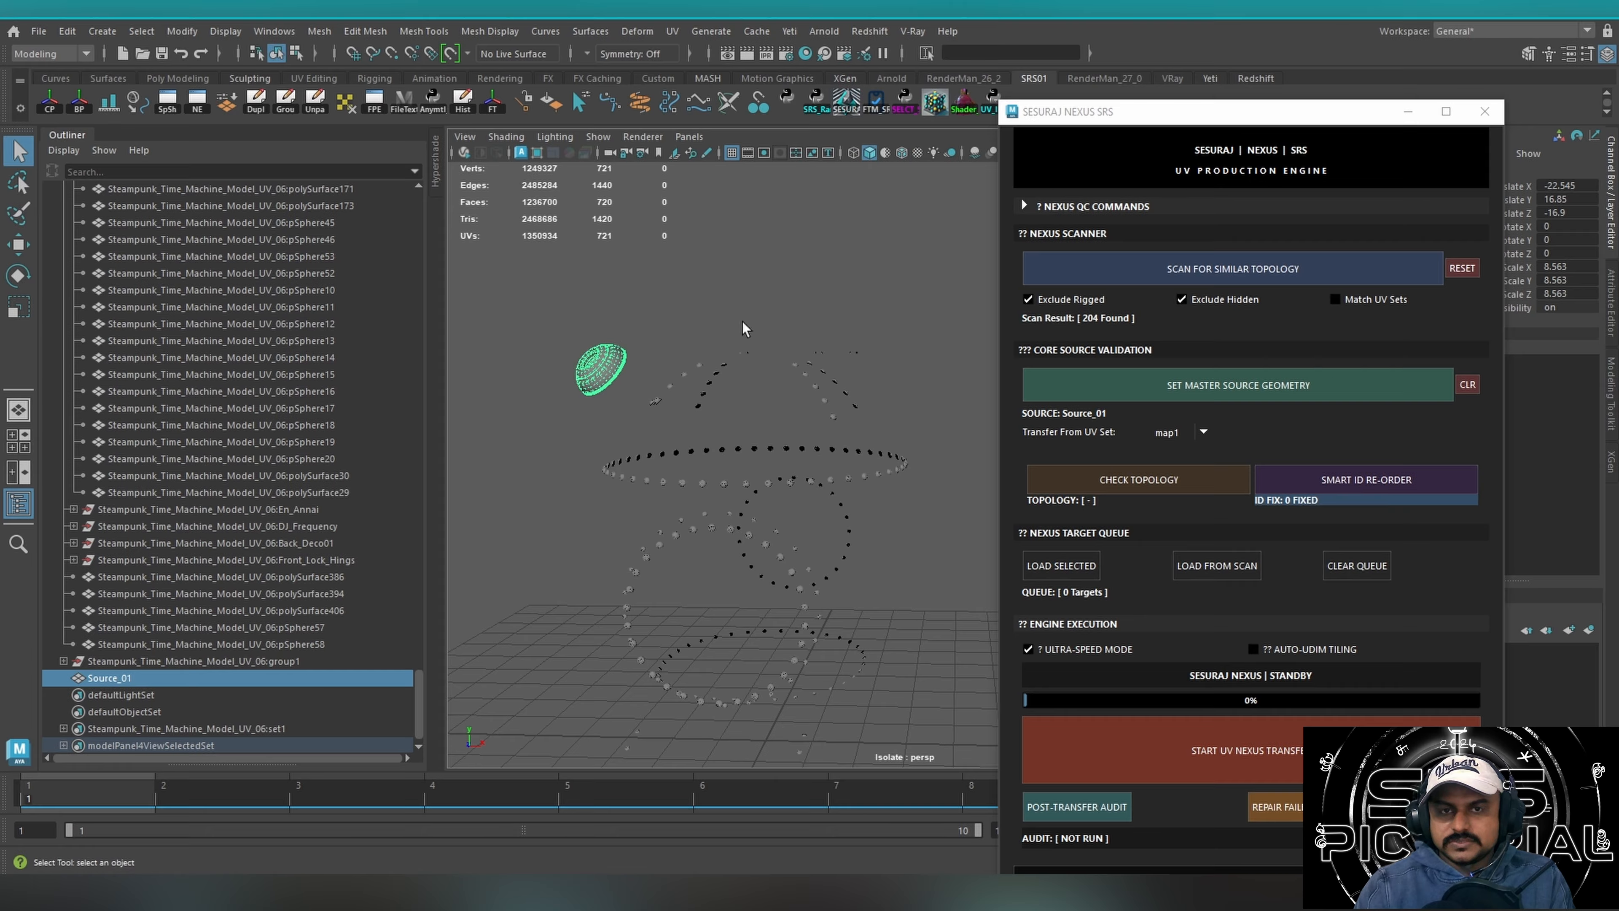
Compare the source cap with a short row of upper rivets and its lowest rivet, and reselect Source_01.
{"action": "left_click_drag", "start_coordinate": [726, 315], "coordinate": [669, 401]}
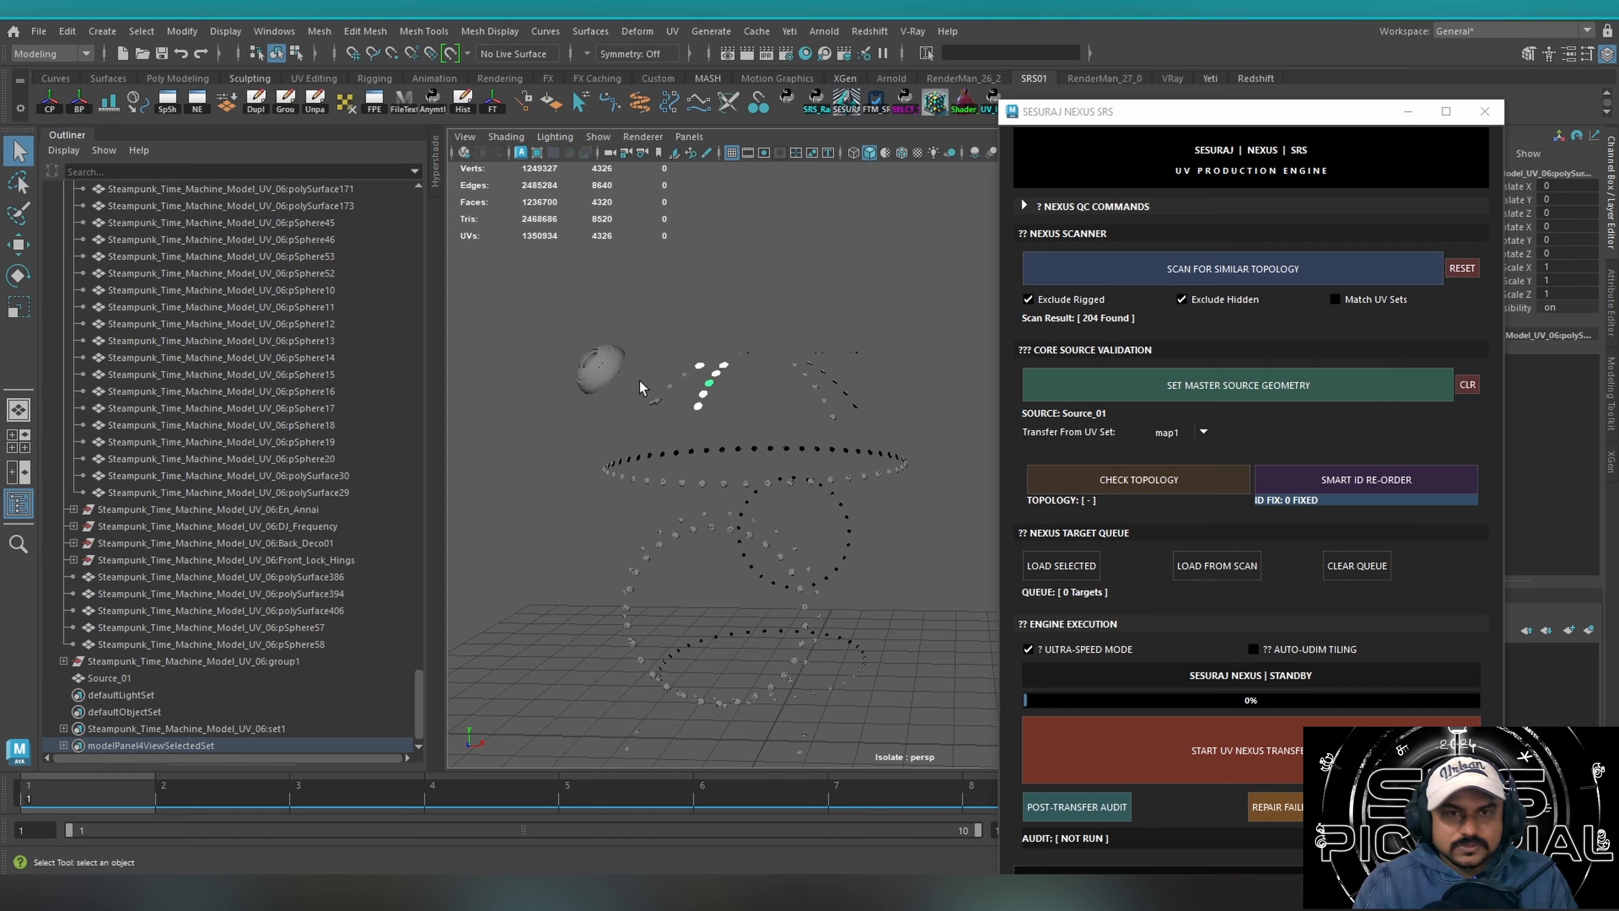
{"action": "left_click", "coordinate": [615, 367]}
{"action": "left_click", "coordinate": [698, 406]}
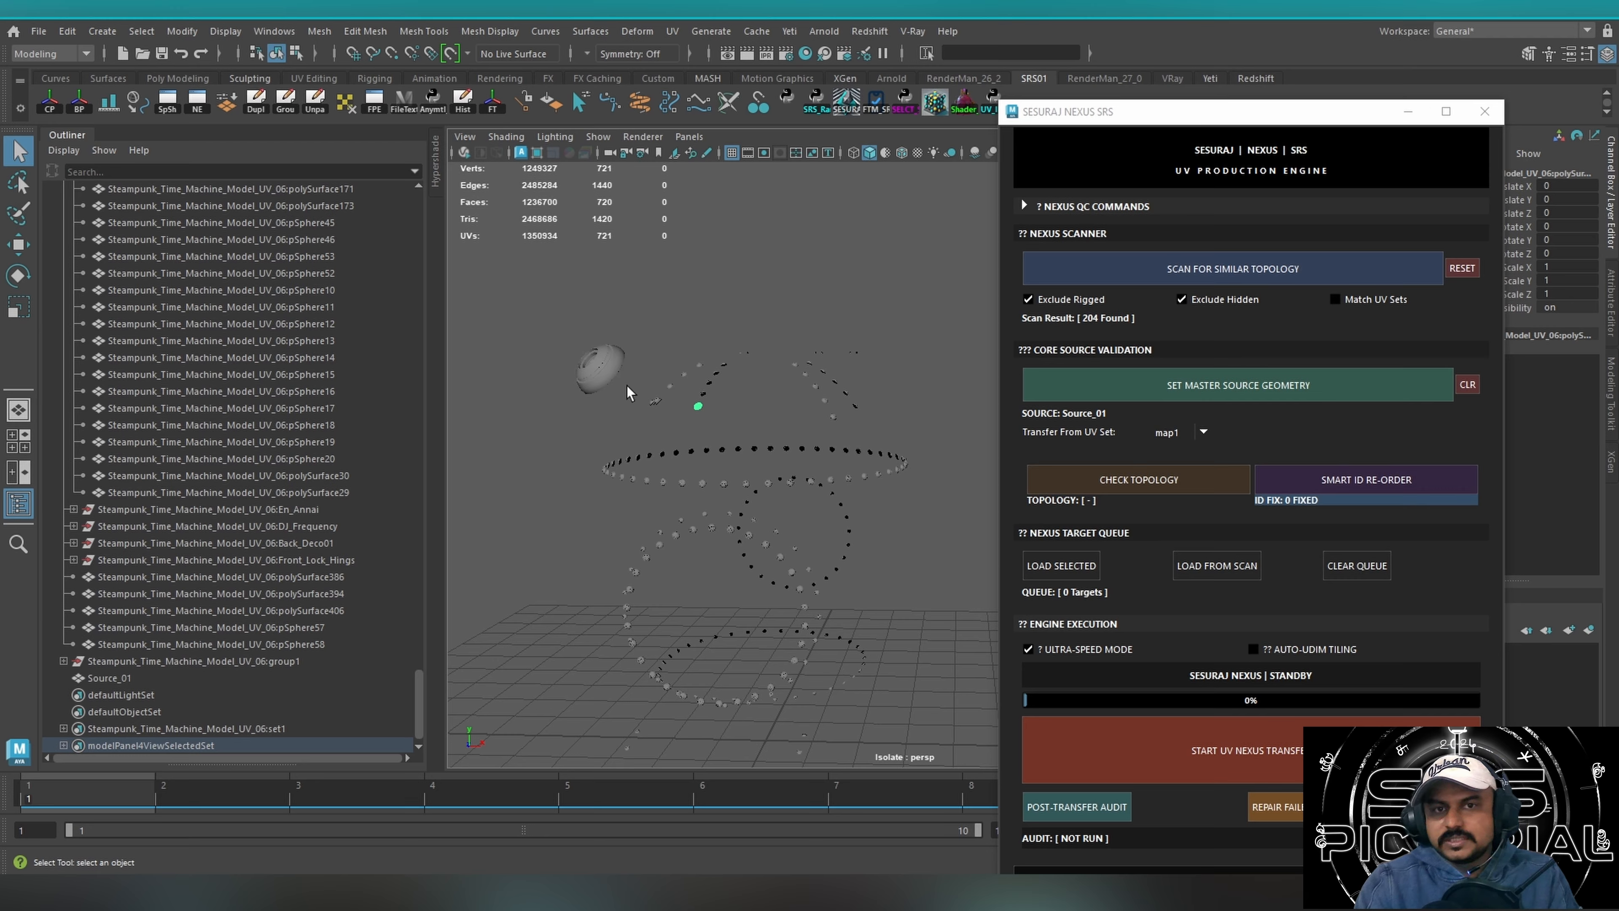
{"action": "left_click_drag", "start_coordinate": [543, 429], "coordinate": [617, 349]}
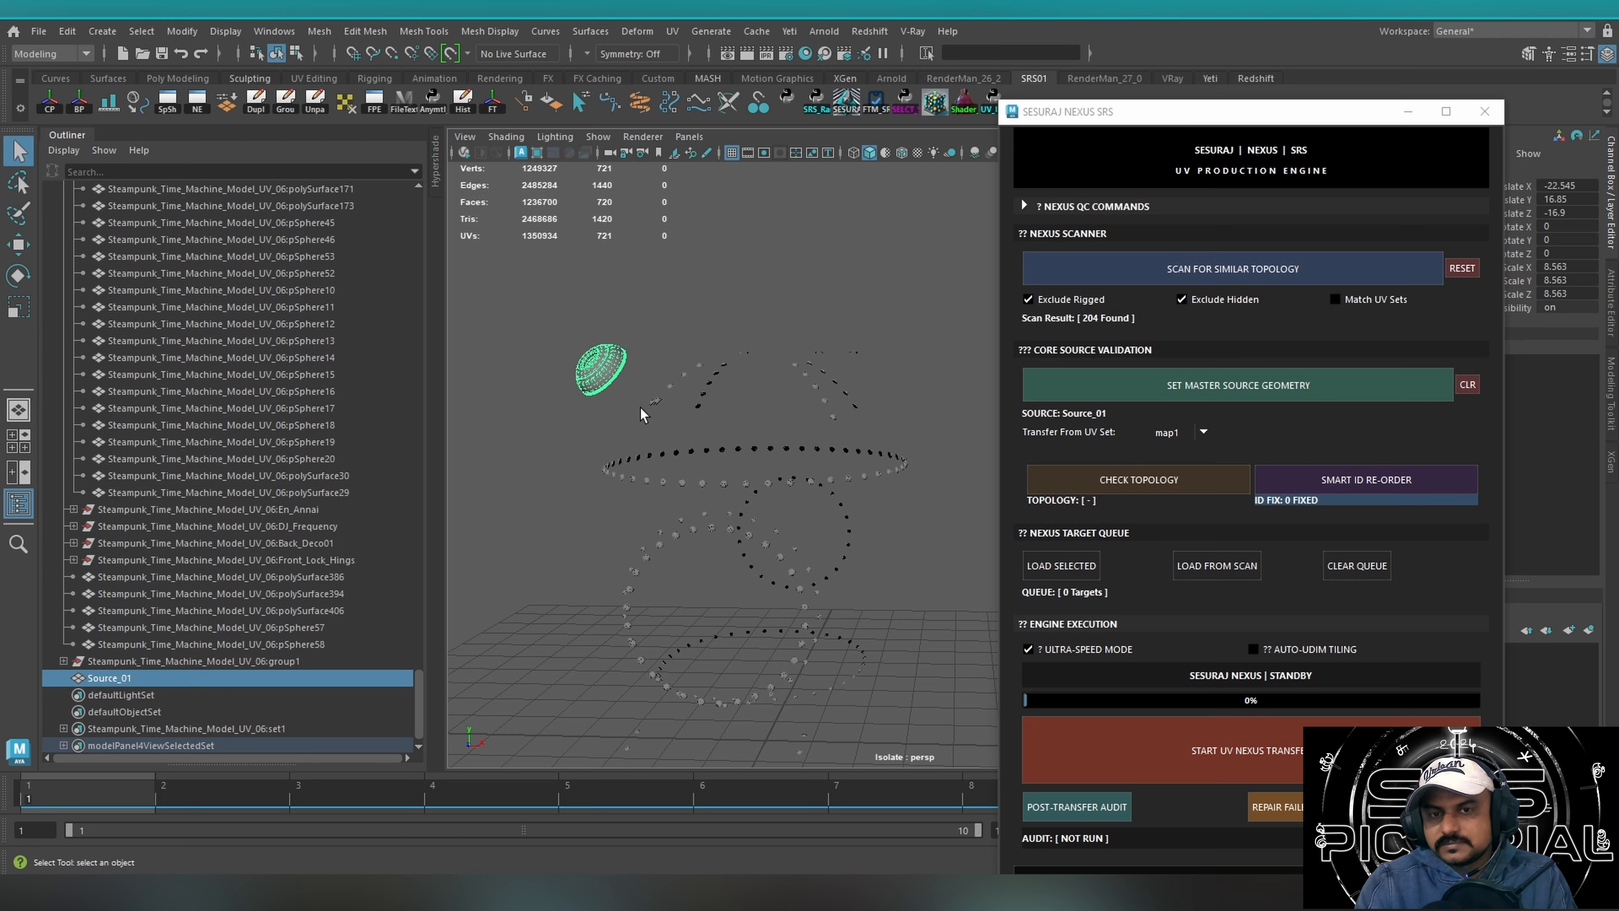
Clear the selection of Source_01 and try to load the NEXUS target queue from the current selection.
{"action": "left_click", "coordinate": [1181, 299]}
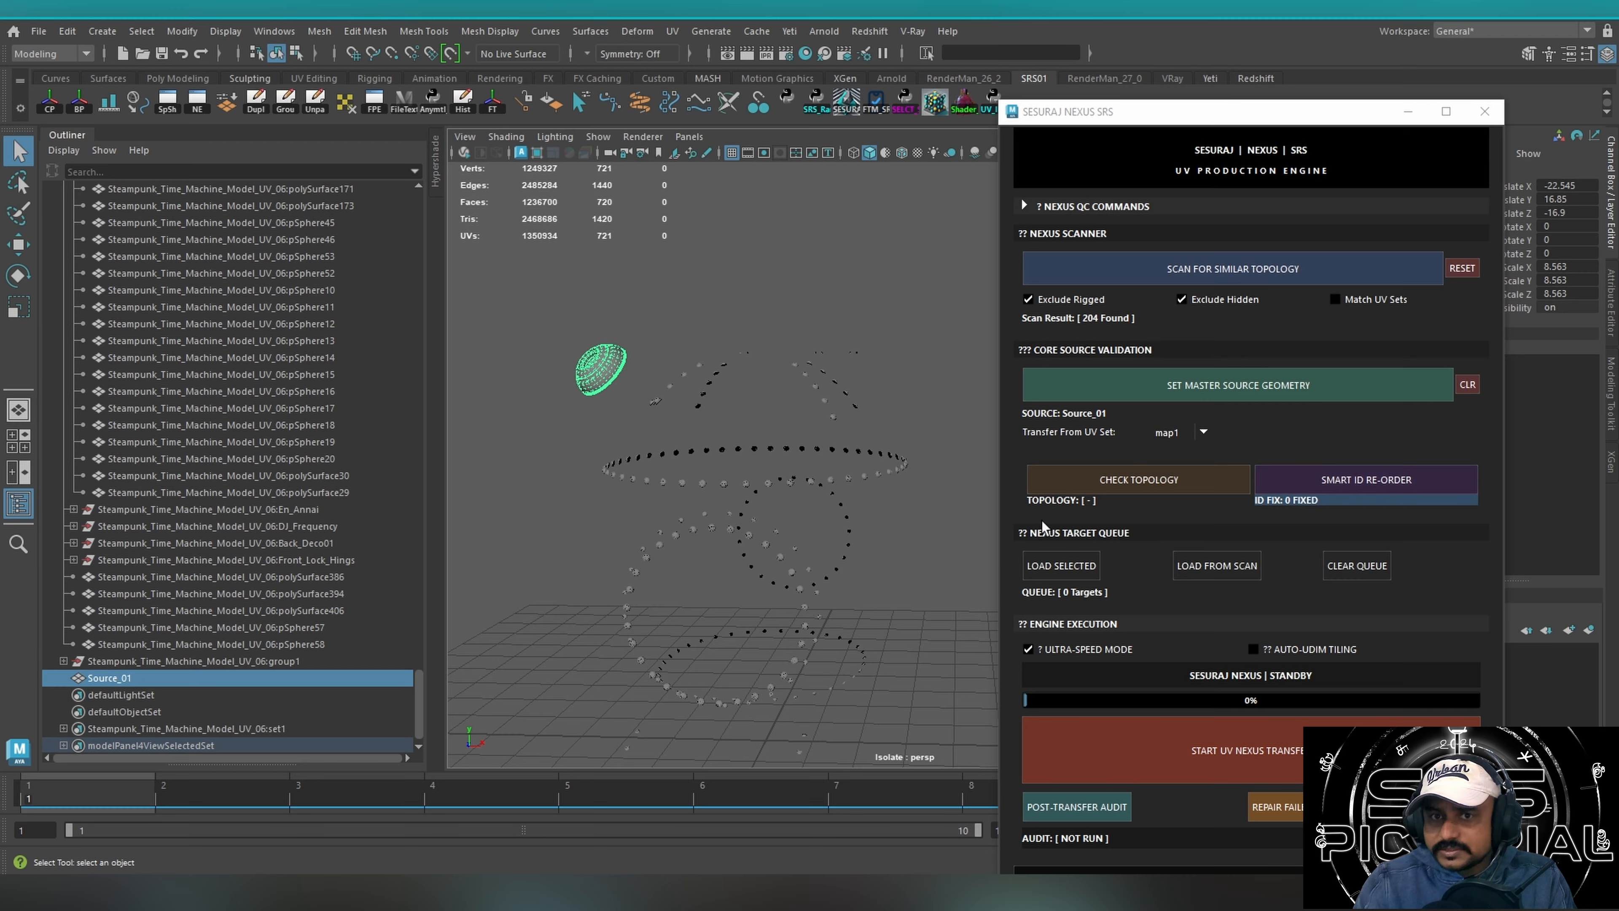
{"action": "left_click", "coordinate": [722, 340]}
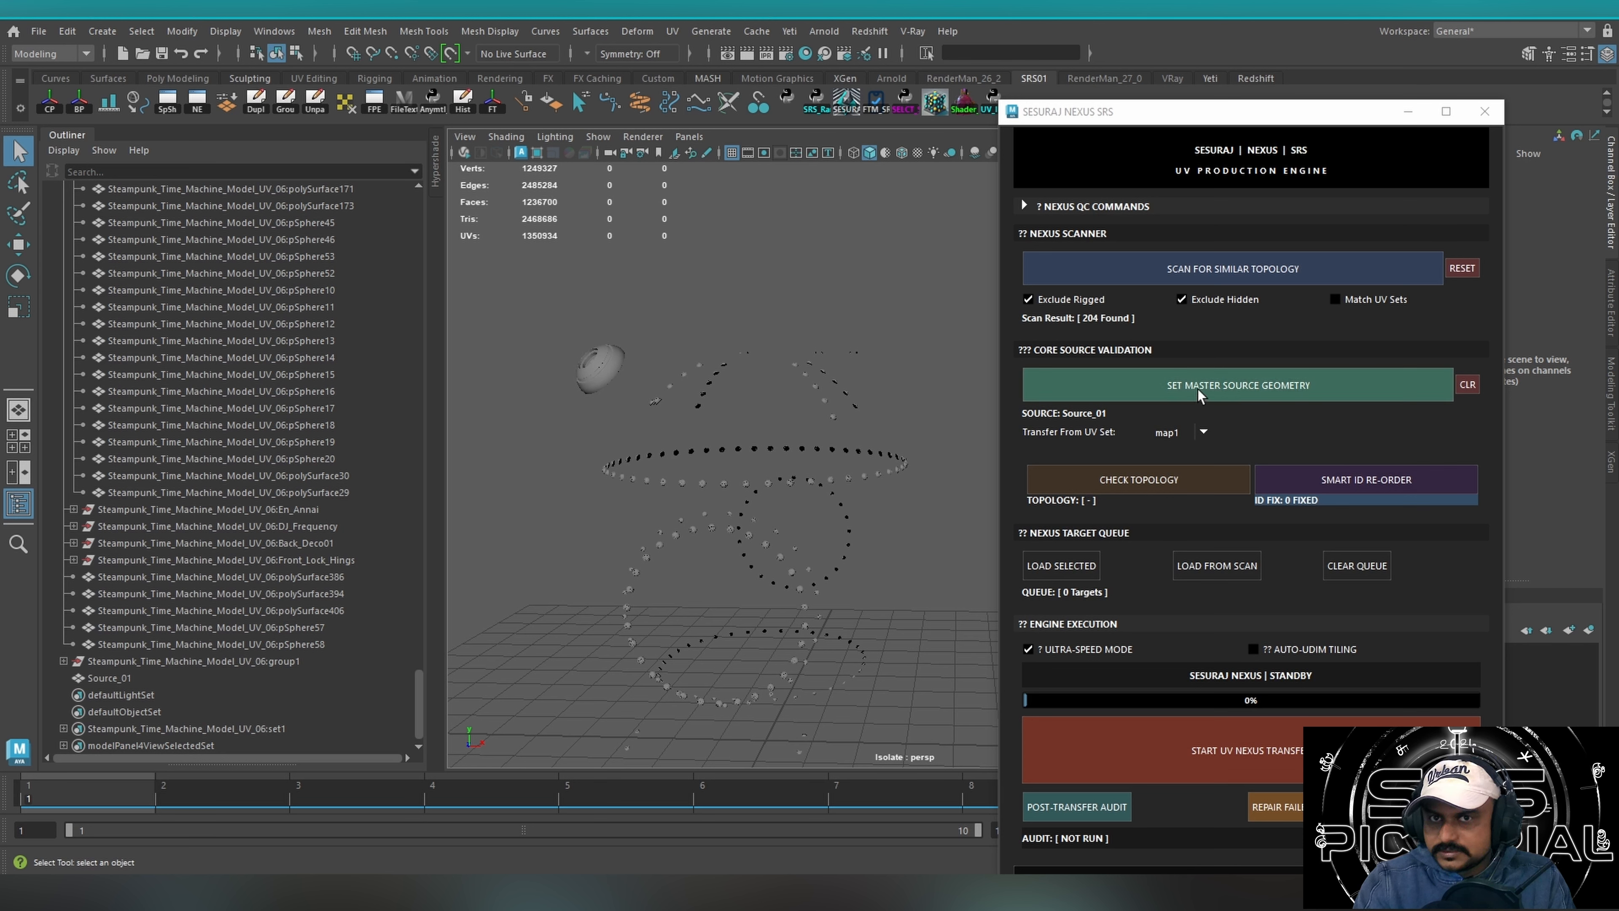
{"action": "left_click", "coordinate": [1070, 570]}
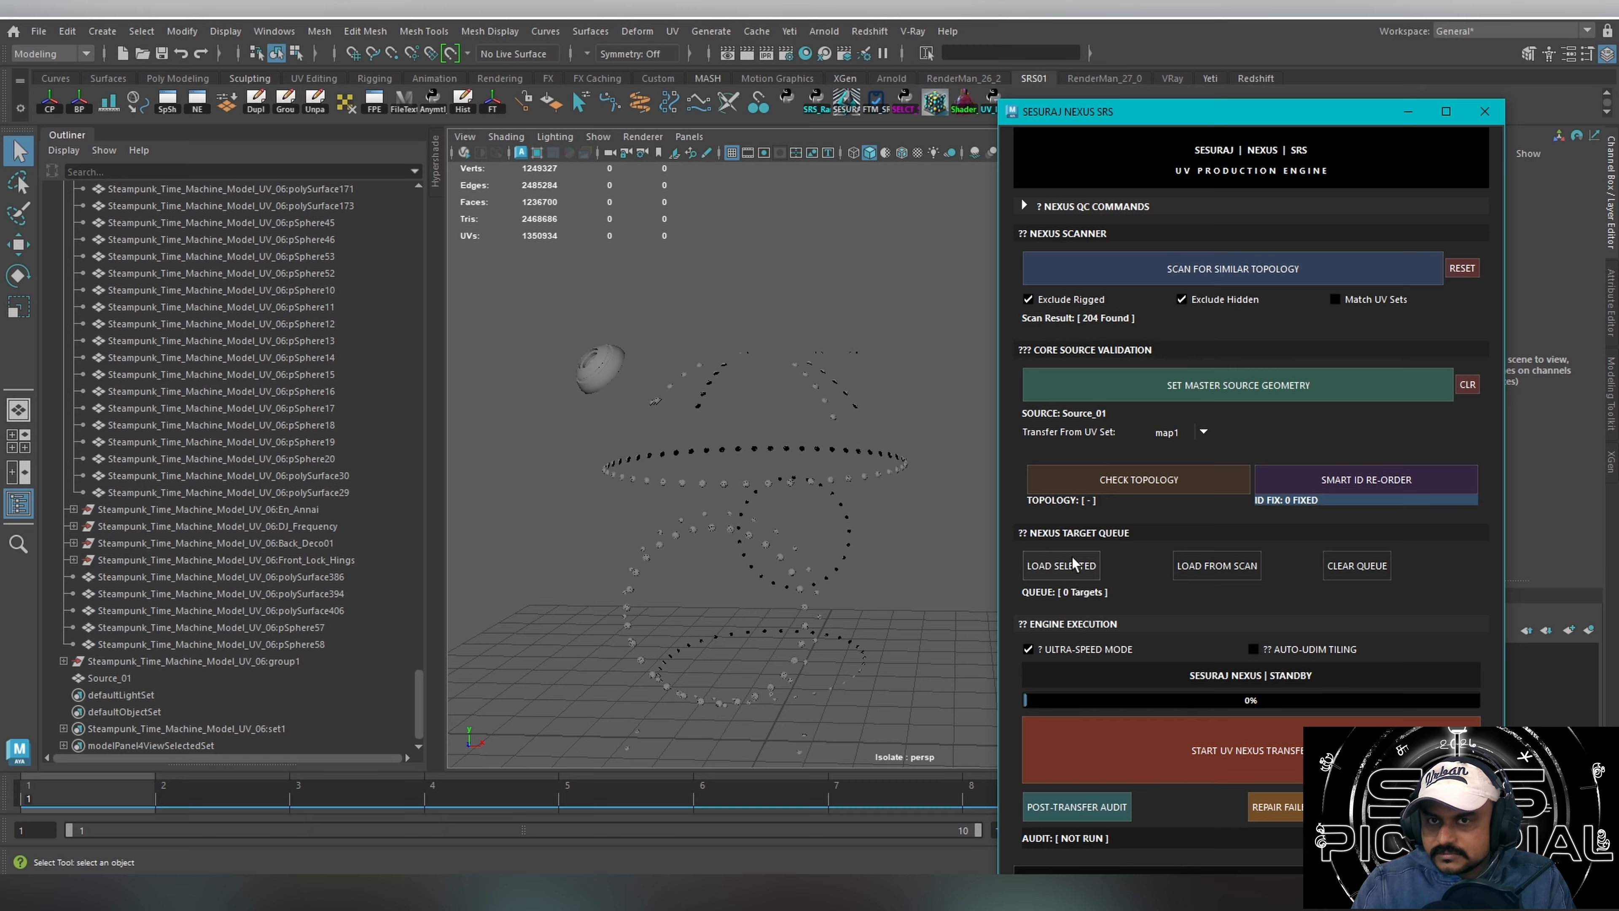
Select all the isolated rivets together with the source cap, clear the selection, and load the target queue from the scan results.
{"action": "left_click", "coordinate": [851, 501]}
{"action": "right_click_drag", "start_coordinate": [850, 500], "coordinate": [652, 299], "text": "alt"}
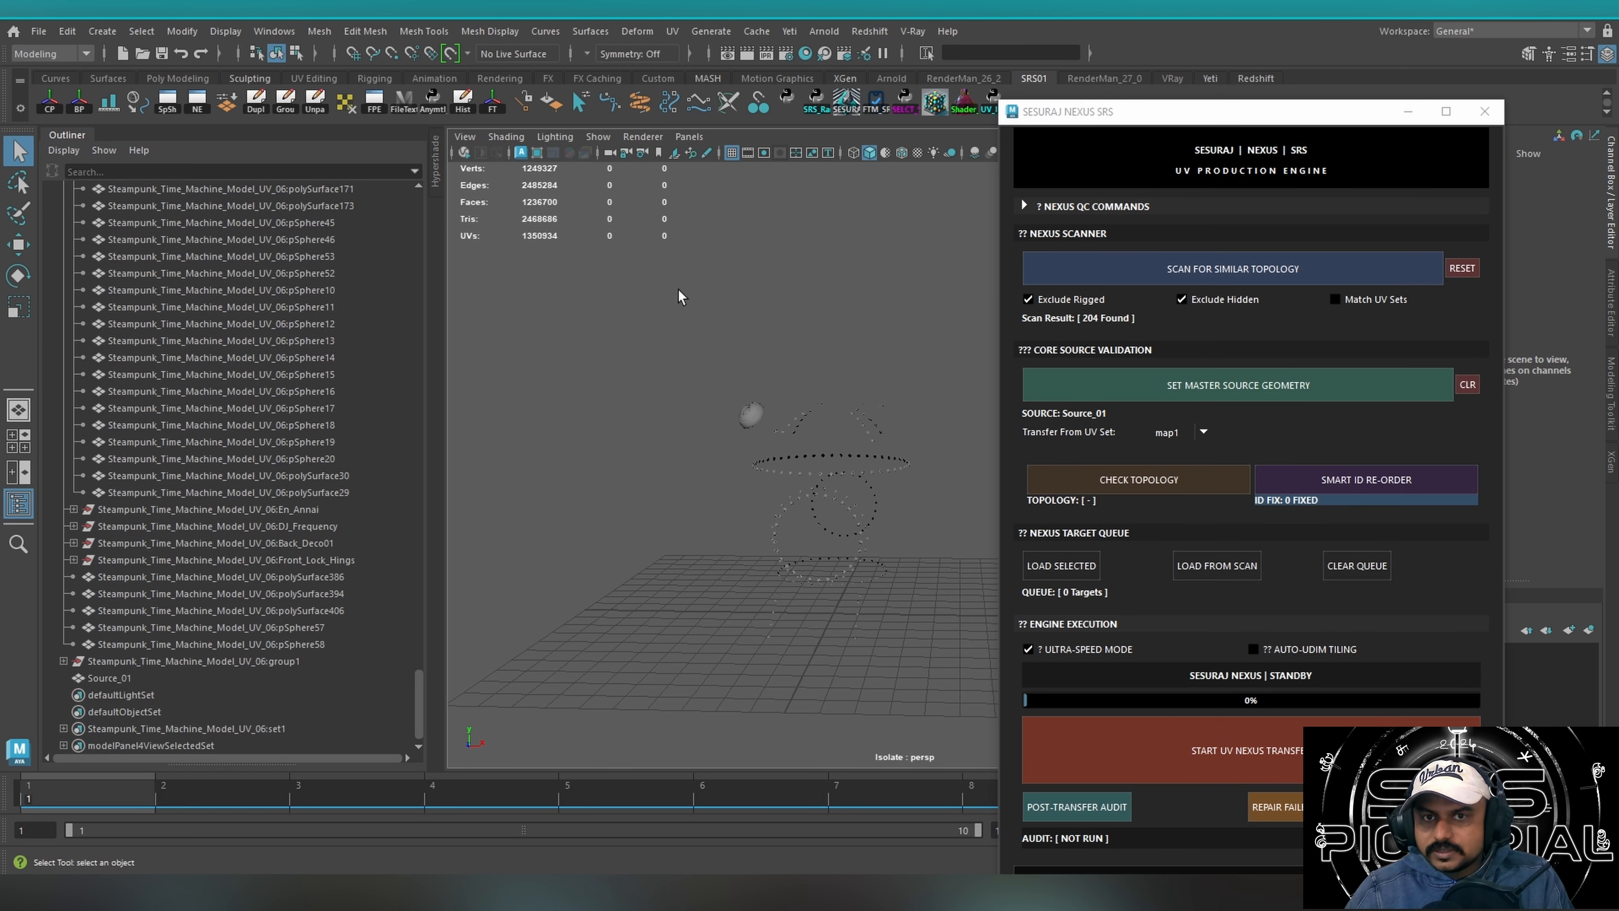
{"action": "left_click_drag", "start_coordinate": [699, 357], "coordinate": [913, 671]}
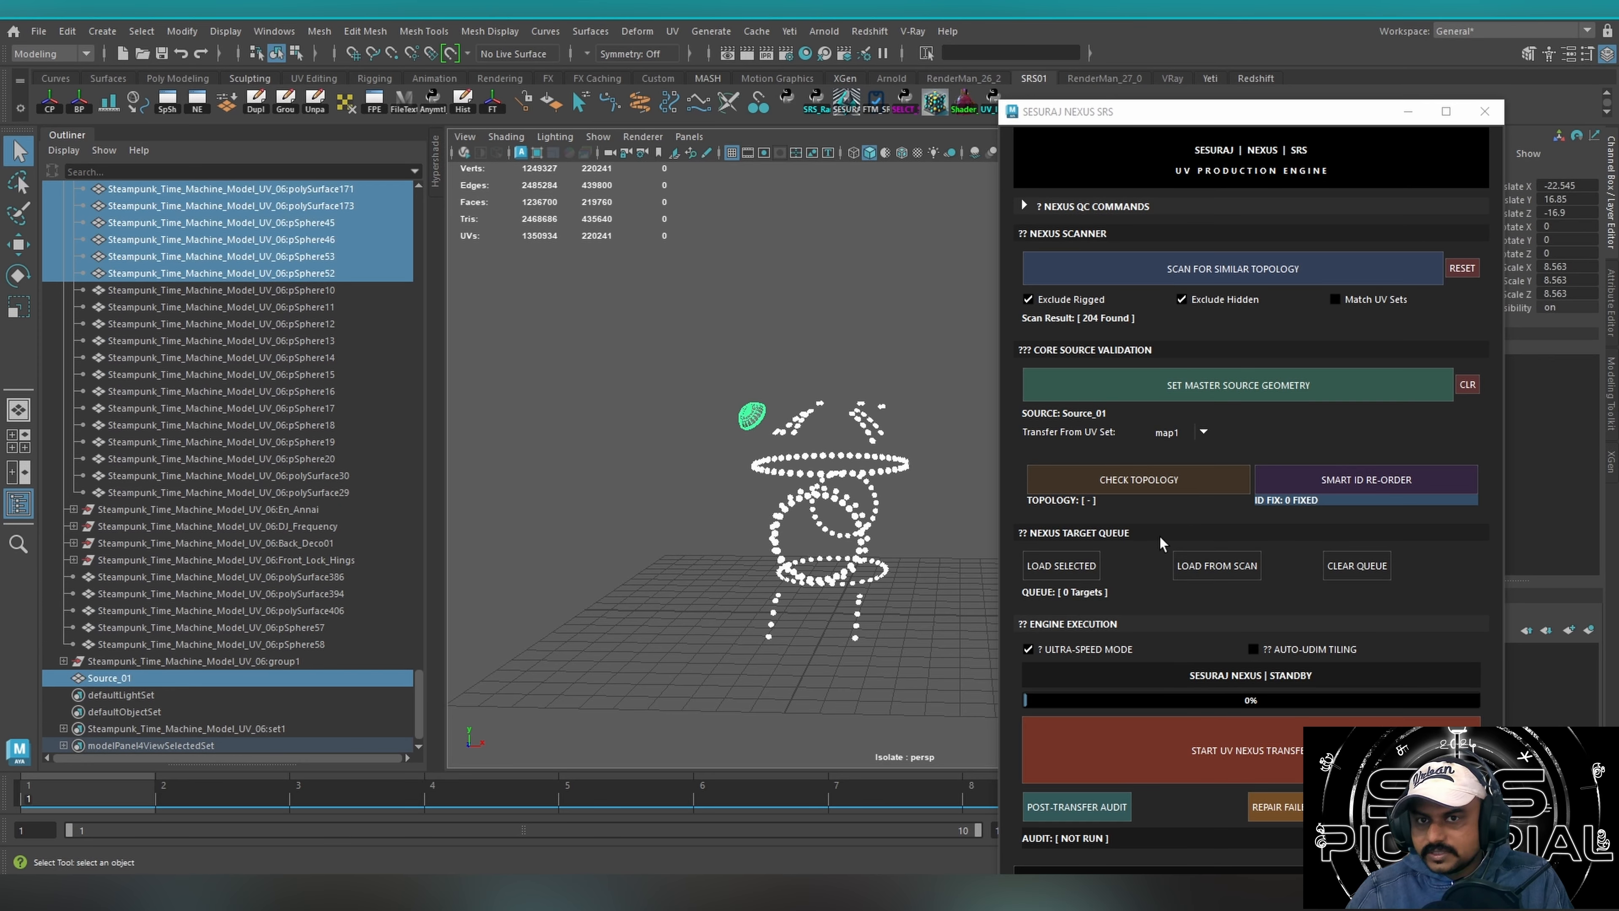
{"action": "left_click", "coordinate": [695, 309]}
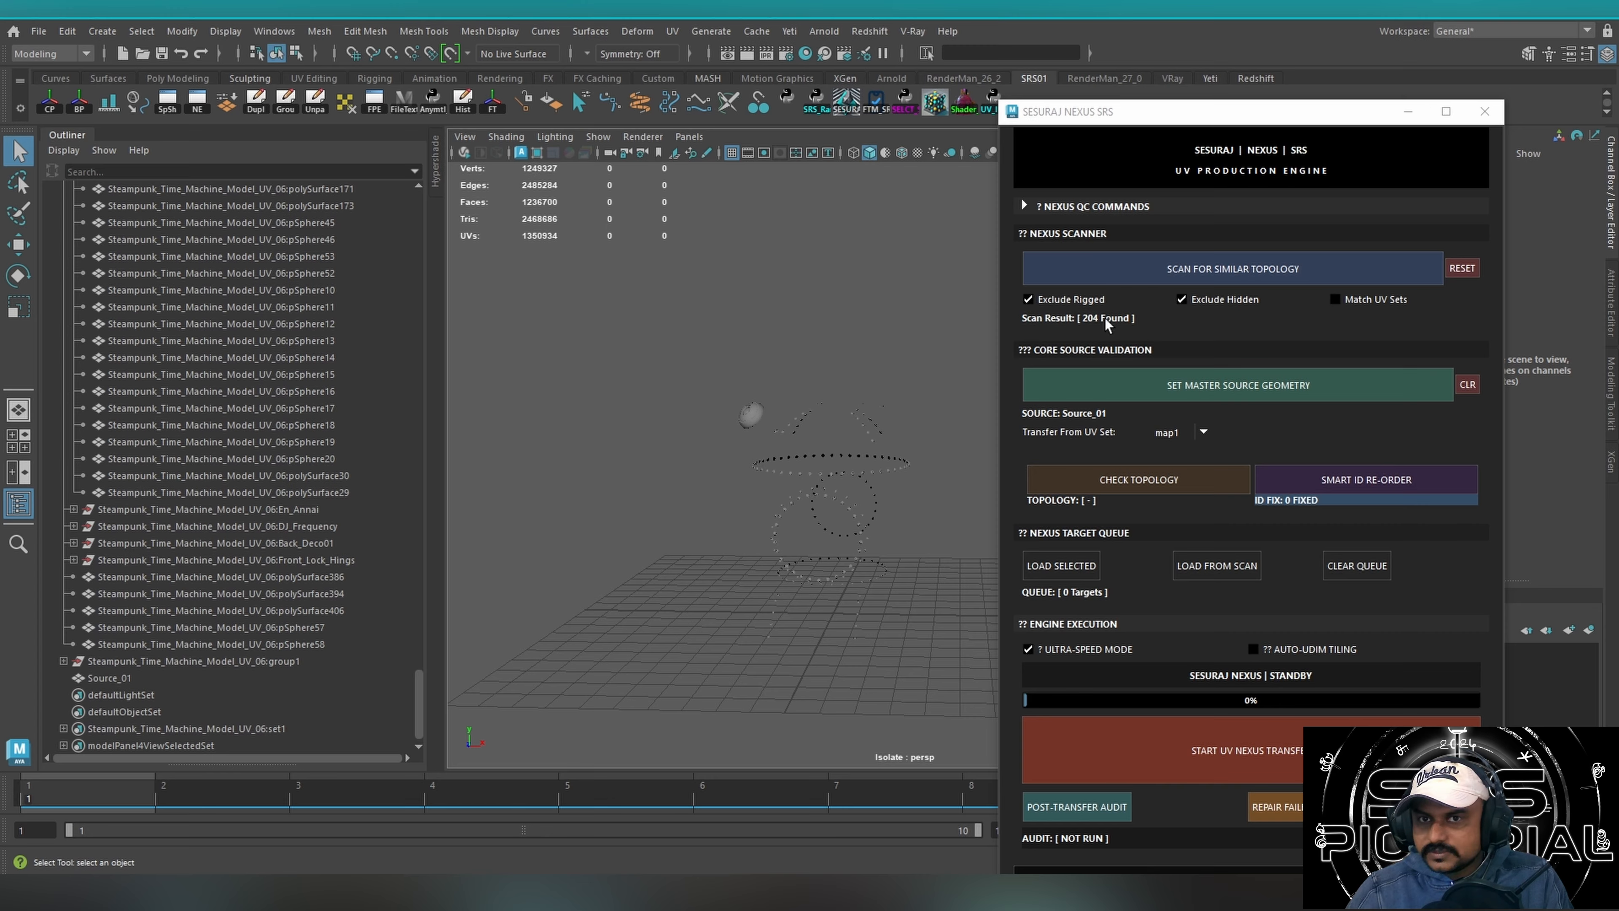
{"action": "left_click", "coordinate": [1202, 565]}
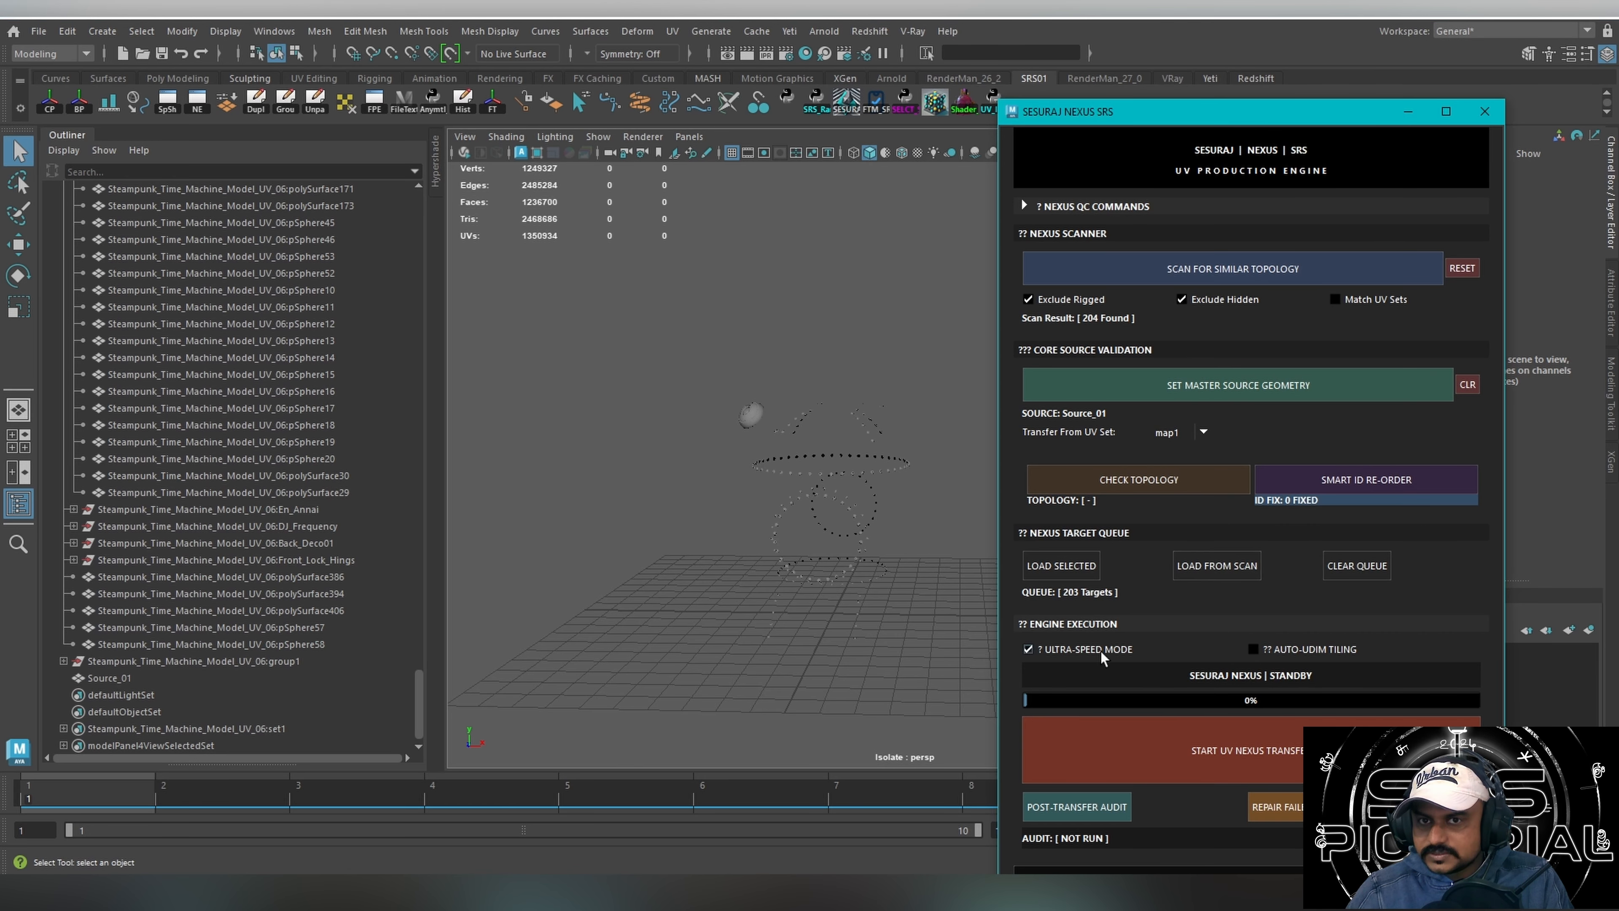
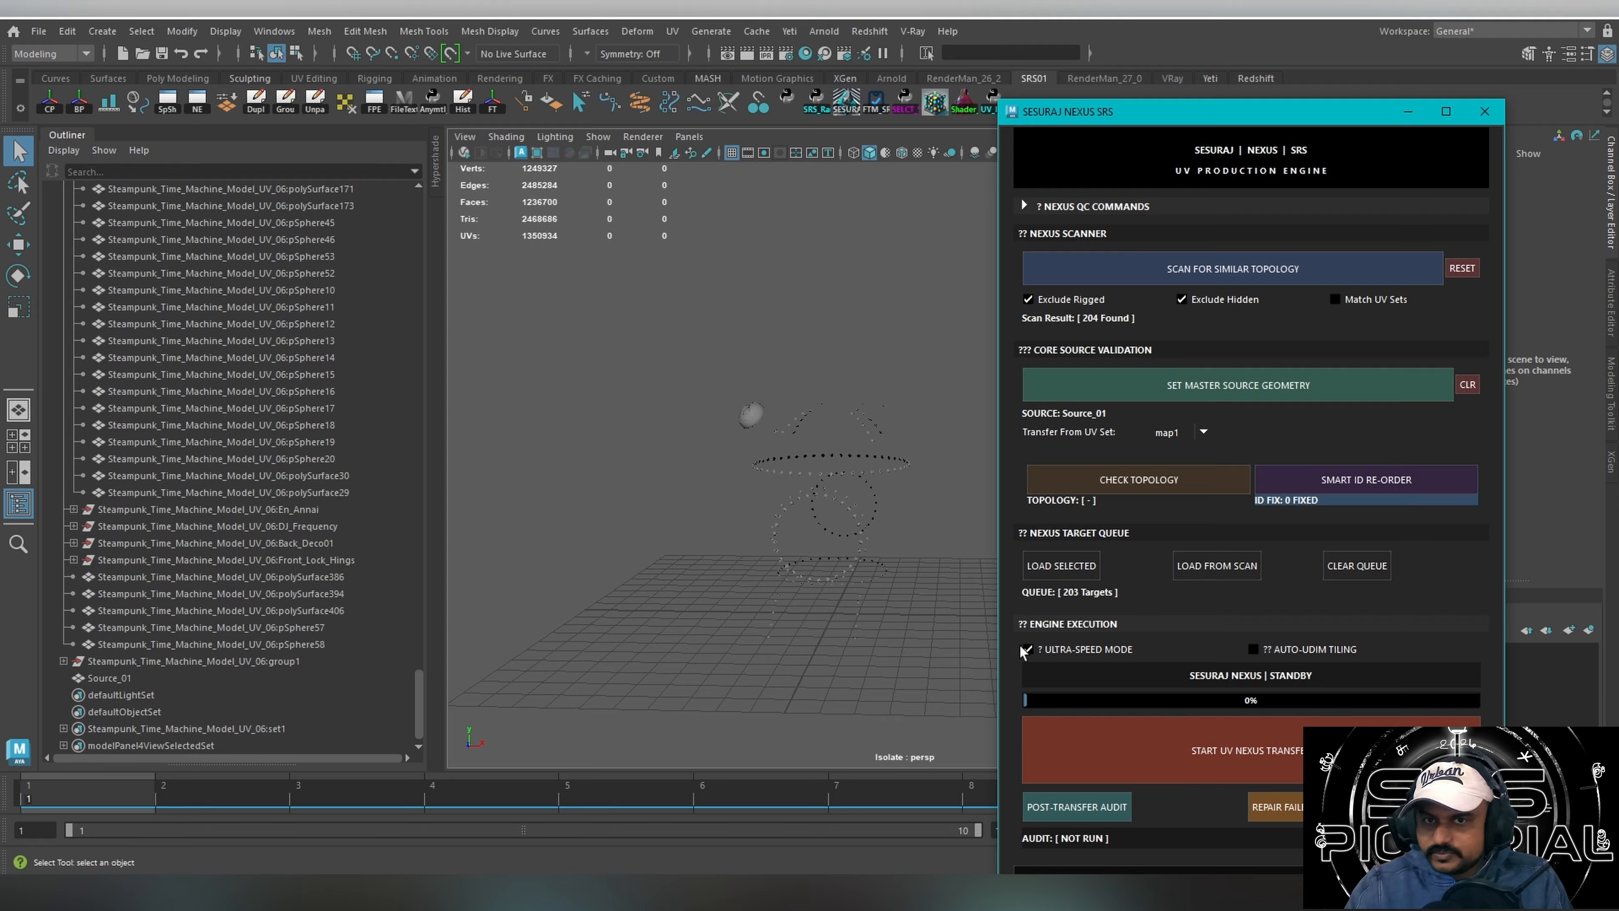
Run the NEXUS UV transfer from Source_01 to the queued rivets in ultra-speed mode.
{"action": "mouse_move", "coordinate": [811, 583]}
{"action": "left_mouse_down", "text": "alt"}
{"action": "mouse_move", "coordinate": [726, 575]}
{"action": "mouse_move", "coordinate": [809, 571]}
{"action": "left_mouse_up", "text": "alt"}
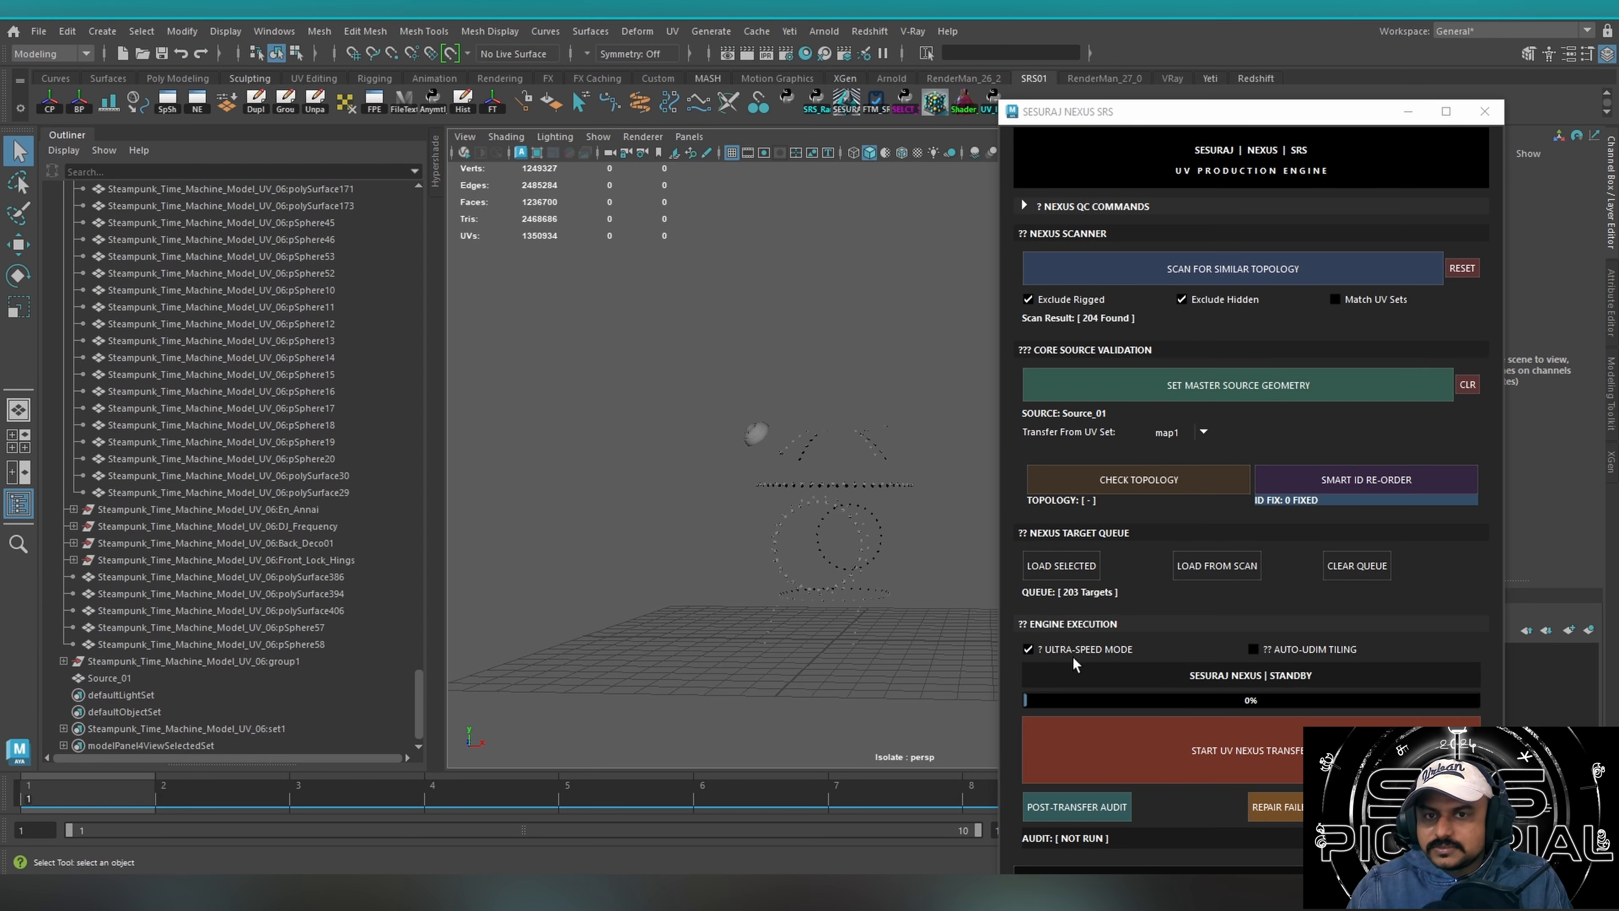
{"action": "left_click_drag", "start_coordinate": [656, 656], "coordinate": [904, 290]}
{"action": "left_click", "coordinate": [780, 406]}
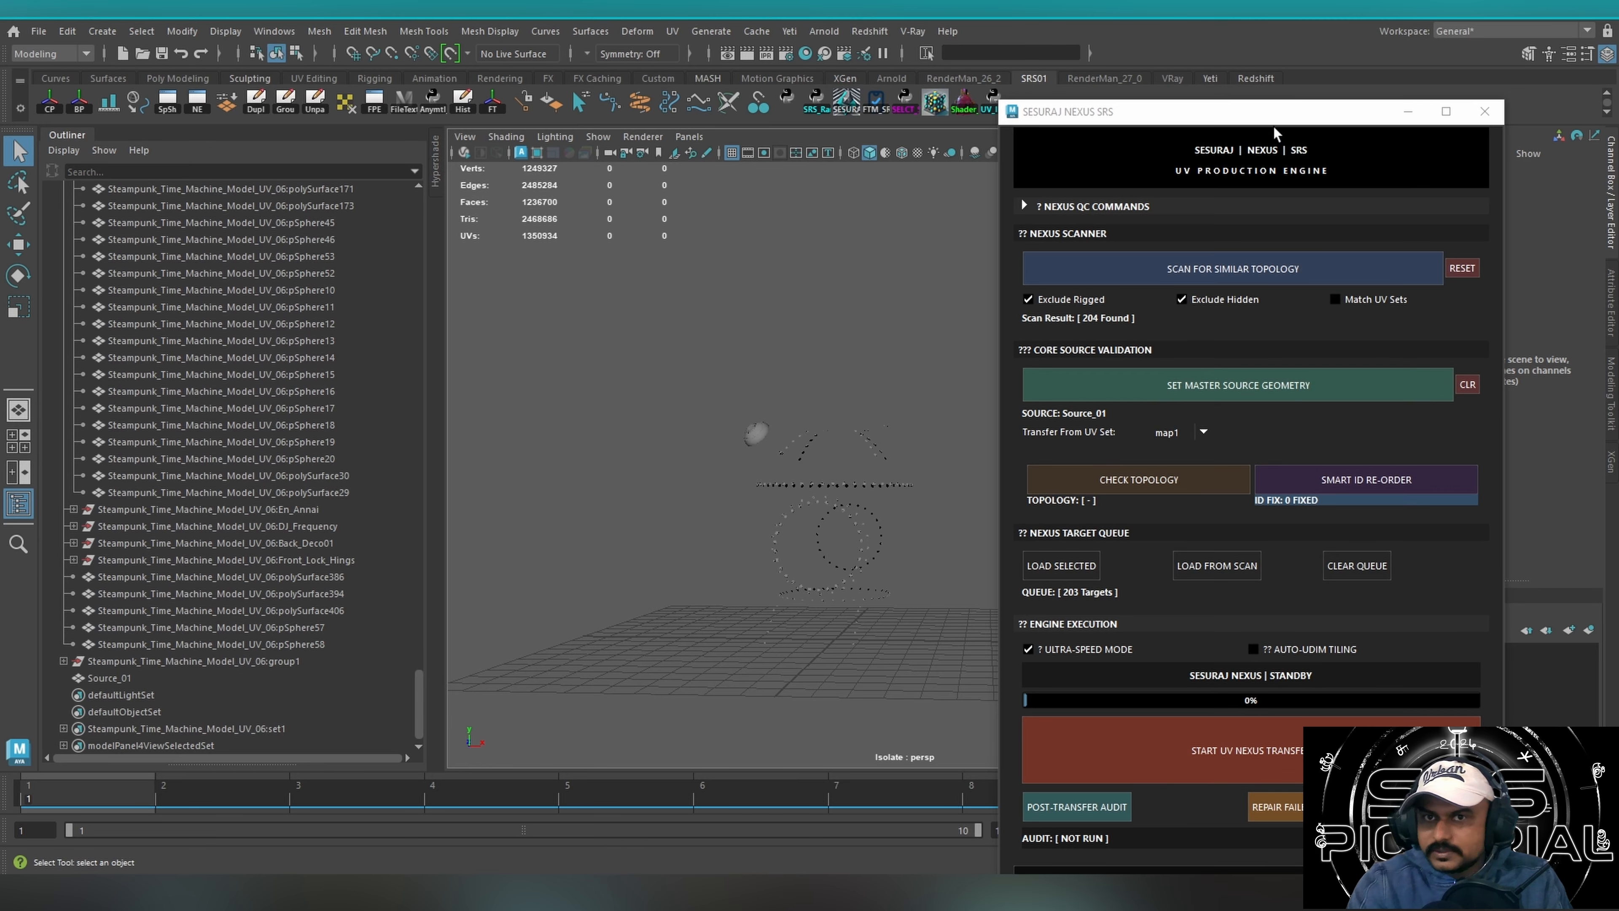
{"action": "left_click_drag", "start_coordinate": [1272, 119], "coordinate": [1193, 63]}
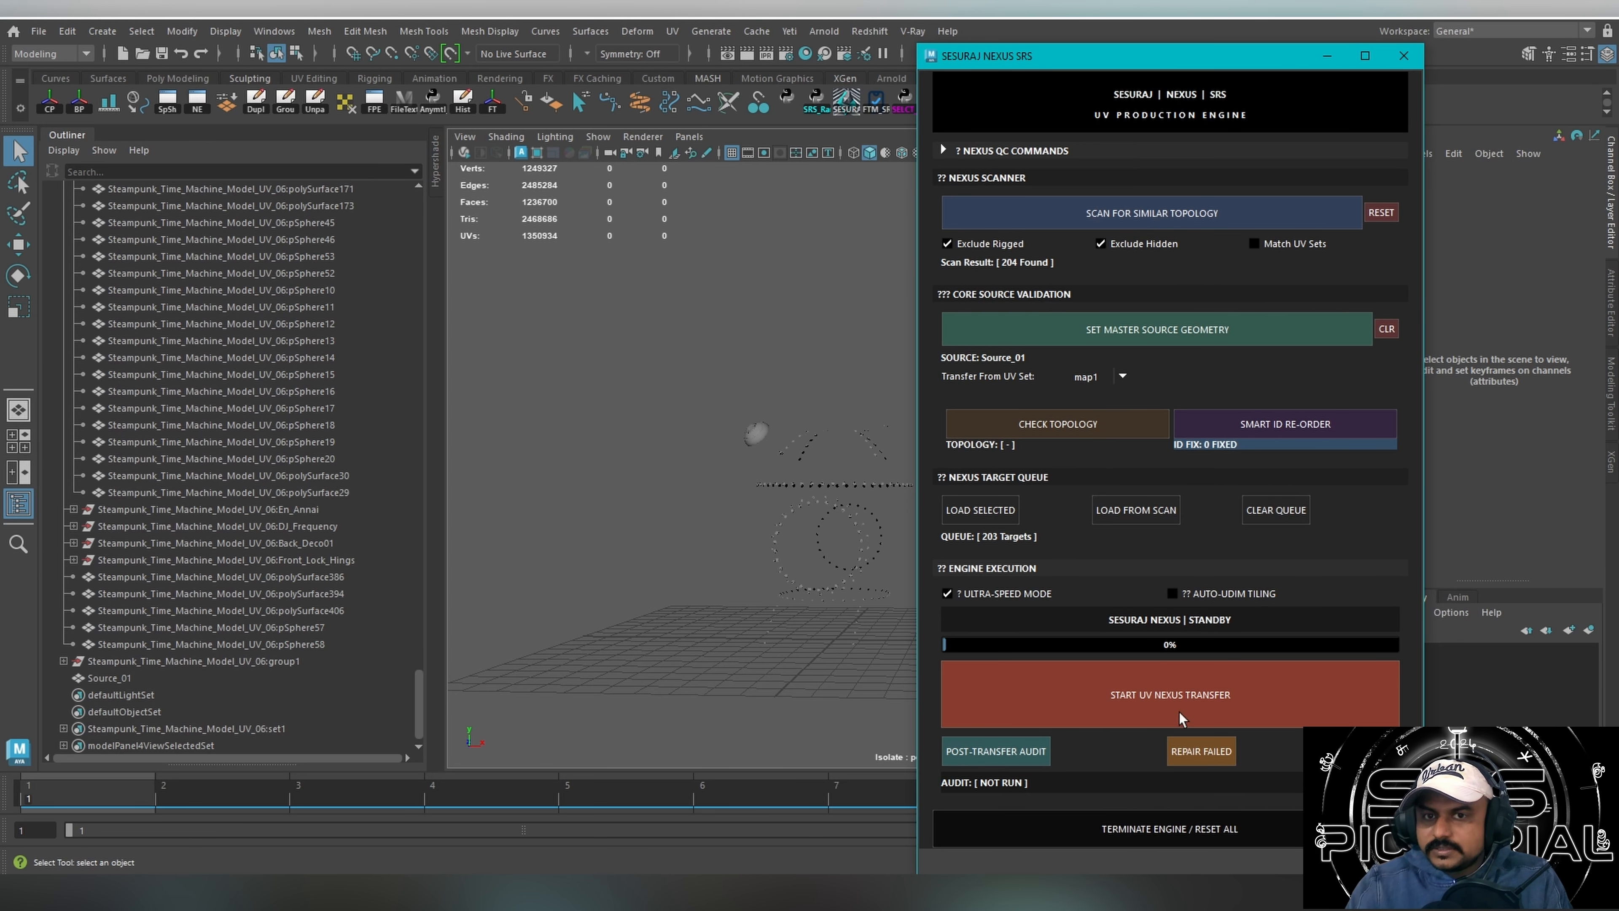
{"action": "left_click", "coordinate": [1148, 701]}
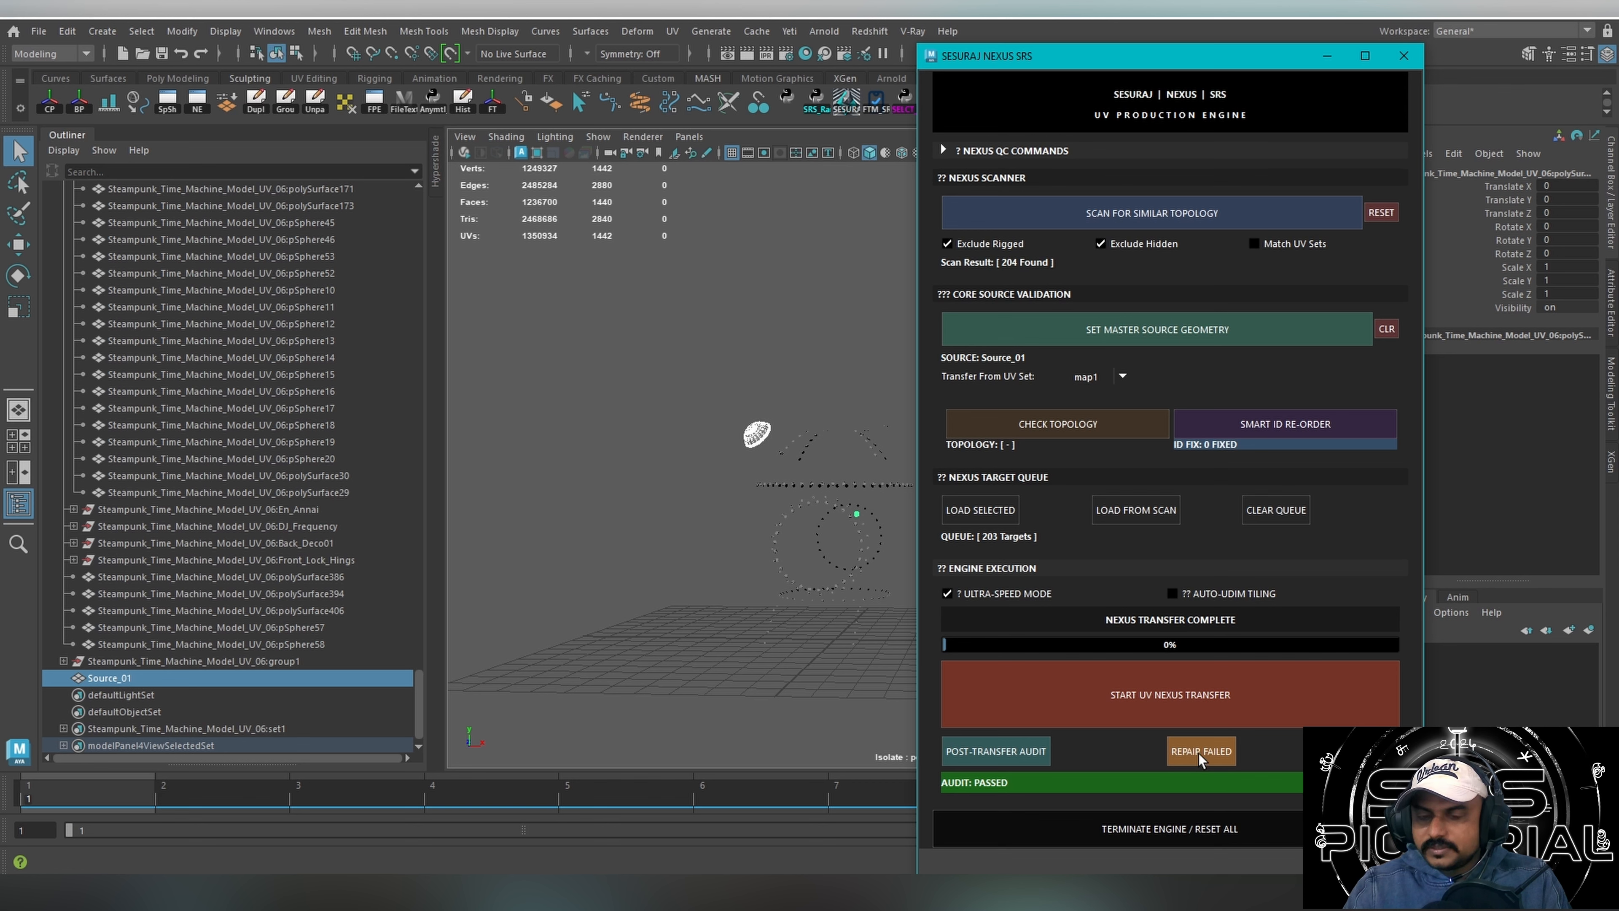
{"action": "left_click_drag", "start_coordinate": [1109, 93], "coordinate": [1126, 63]}
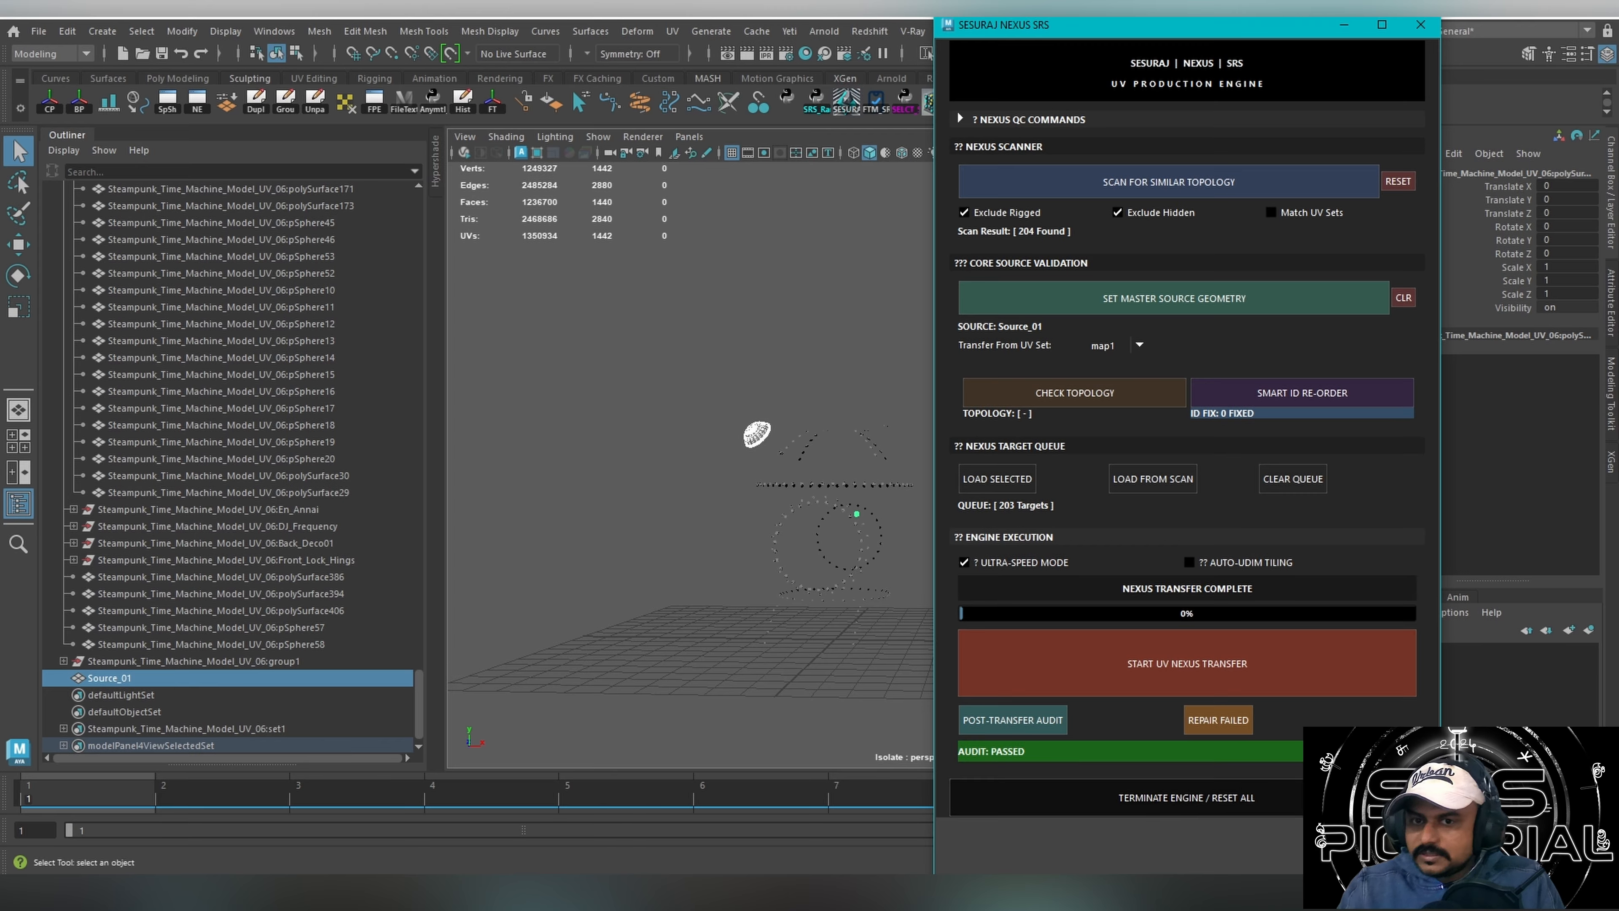
Select all the rivets, examine their stacked UV shells in the UV Editor in shaded and wireframe display, and close the editor.
{"action": "middle_click_drag", "start_coordinate": [781, 599], "coordinate": [580, 539], "text": "alt"}
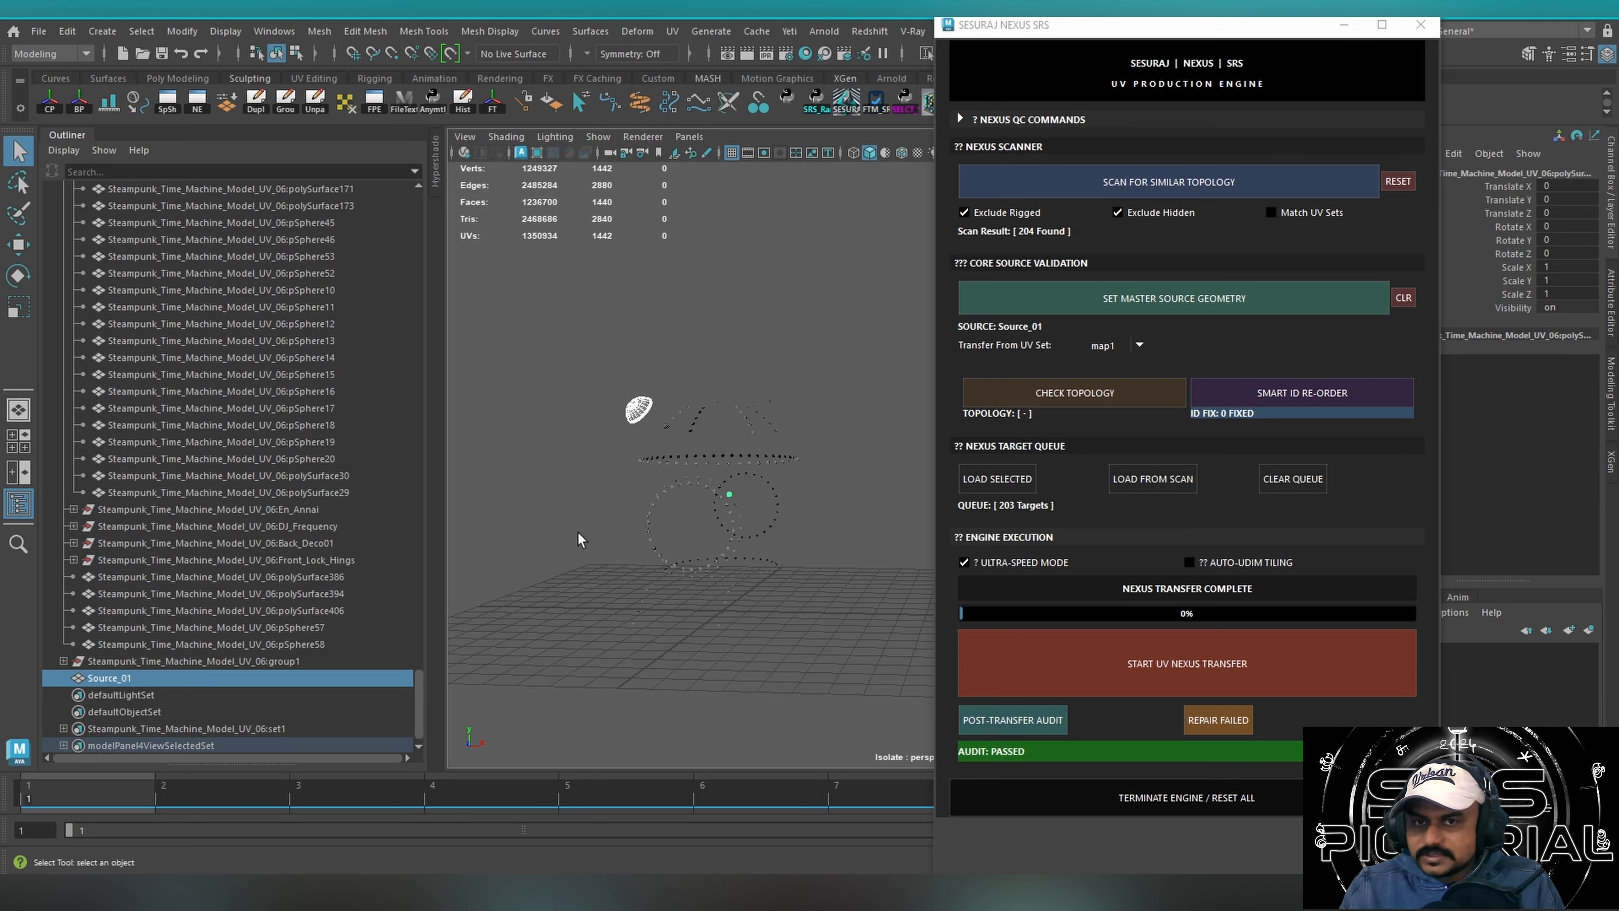
{"action": "left_click_drag", "start_coordinate": [515, 291], "coordinate": [866, 645]}
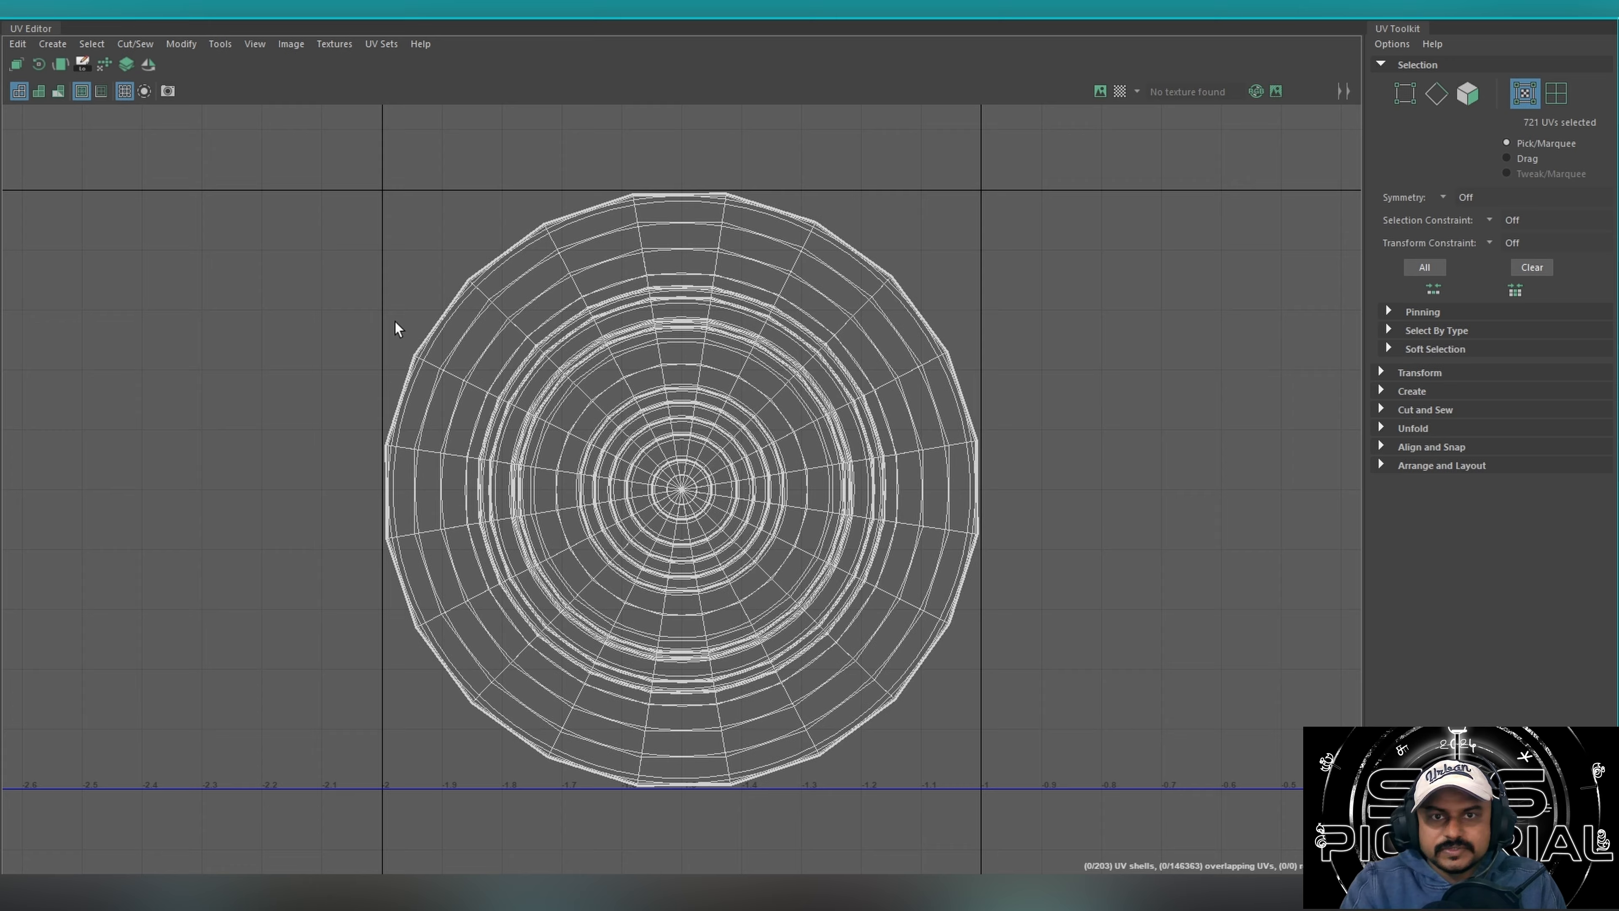
{"action": "scroll", "coordinate": [708, 466], "scroll_direction": "up", "scroll_amount": 5}
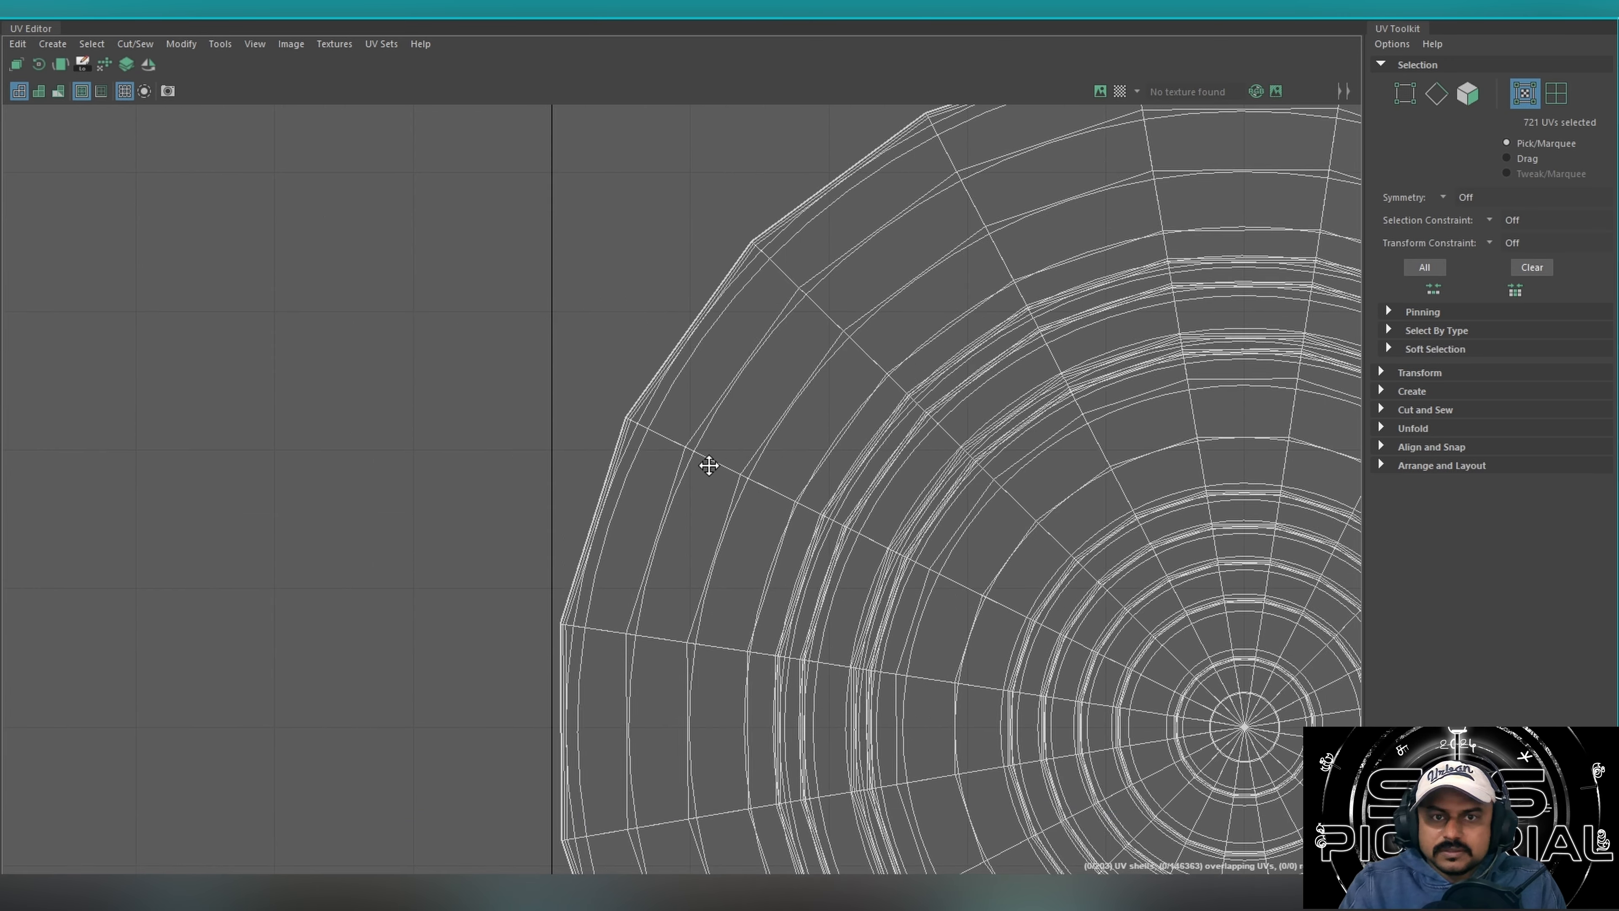
{"action": "key", "text": "f"}
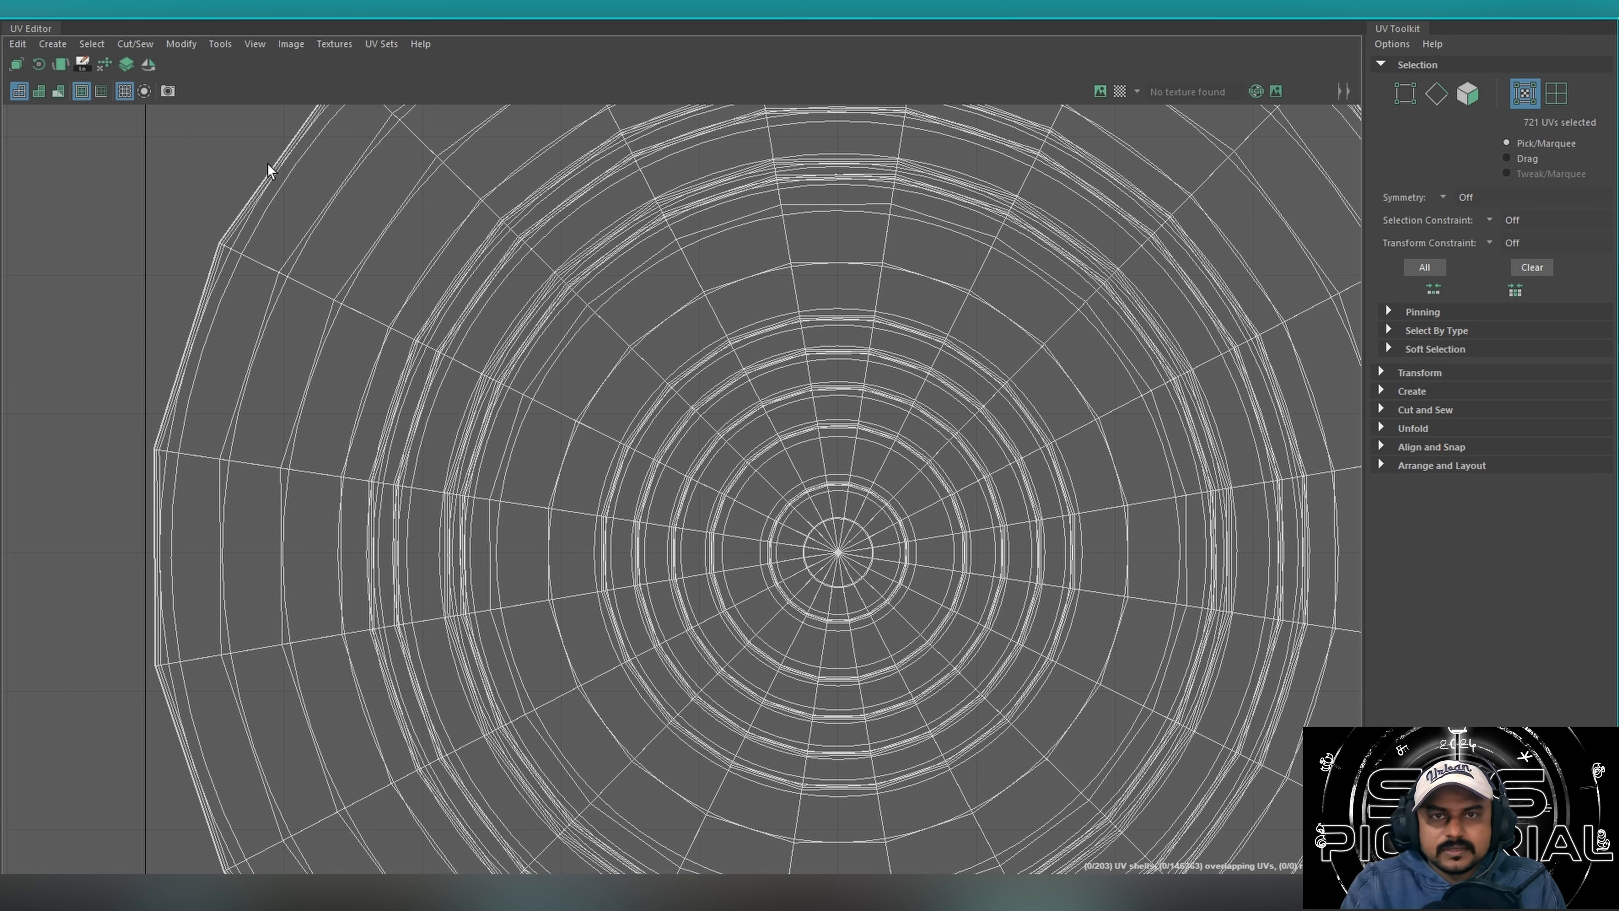
{"action": "left_click", "coordinate": [38, 92]}
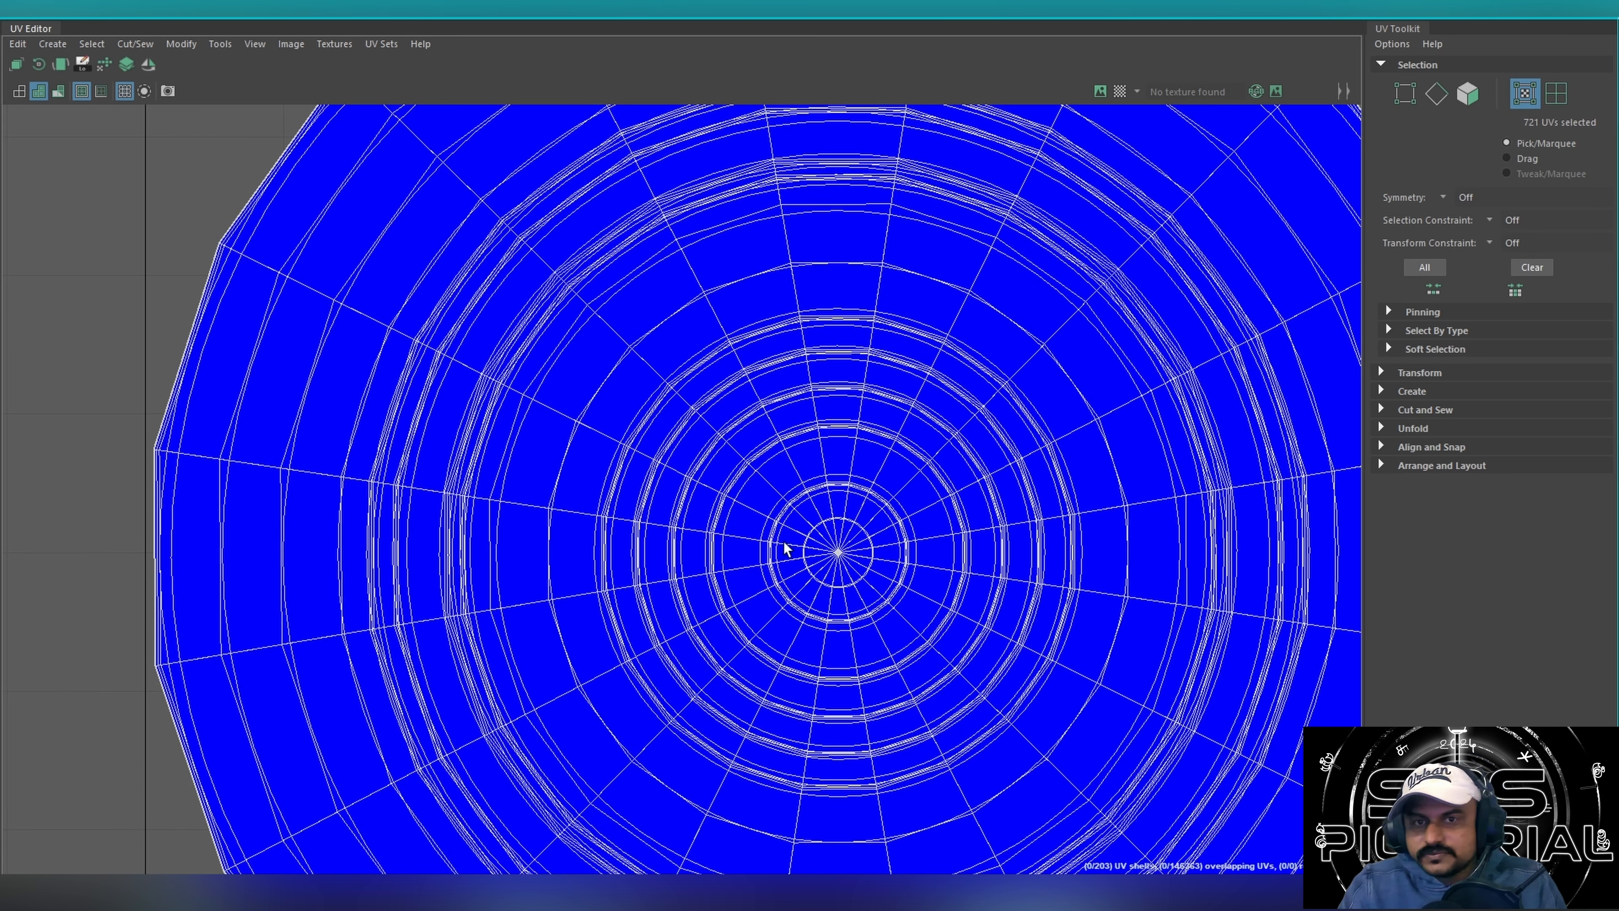
{"action": "scroll", "coordinate": [682, 567], "scroll_direction": "up", "scroll_amount": 3}
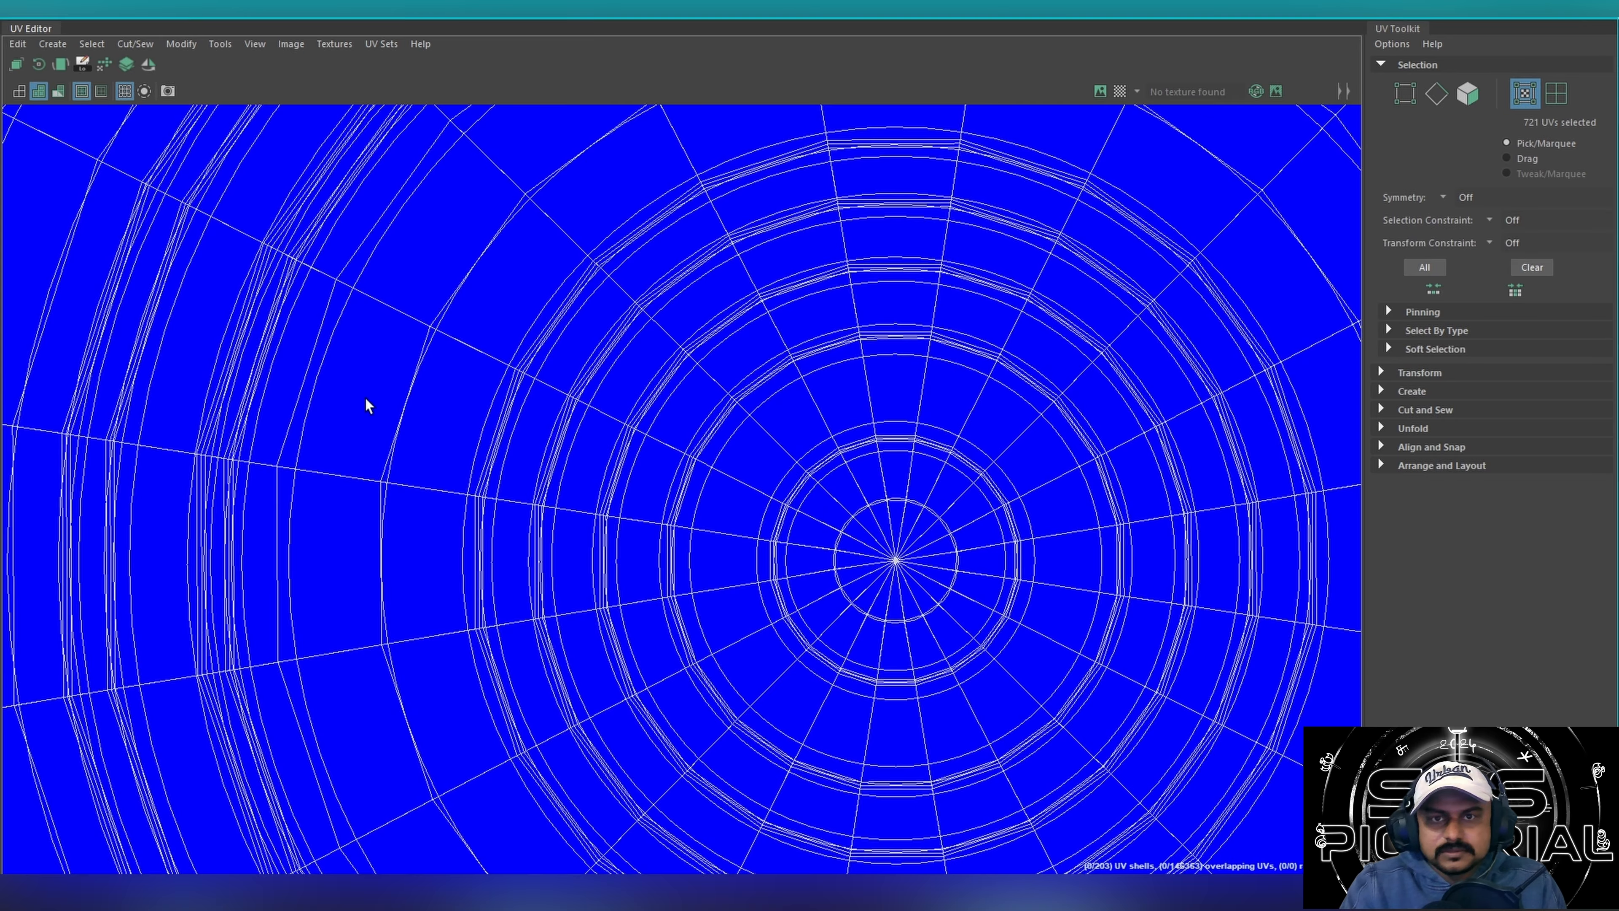
{"action": "left_click", "coordinate": [19, 91]}
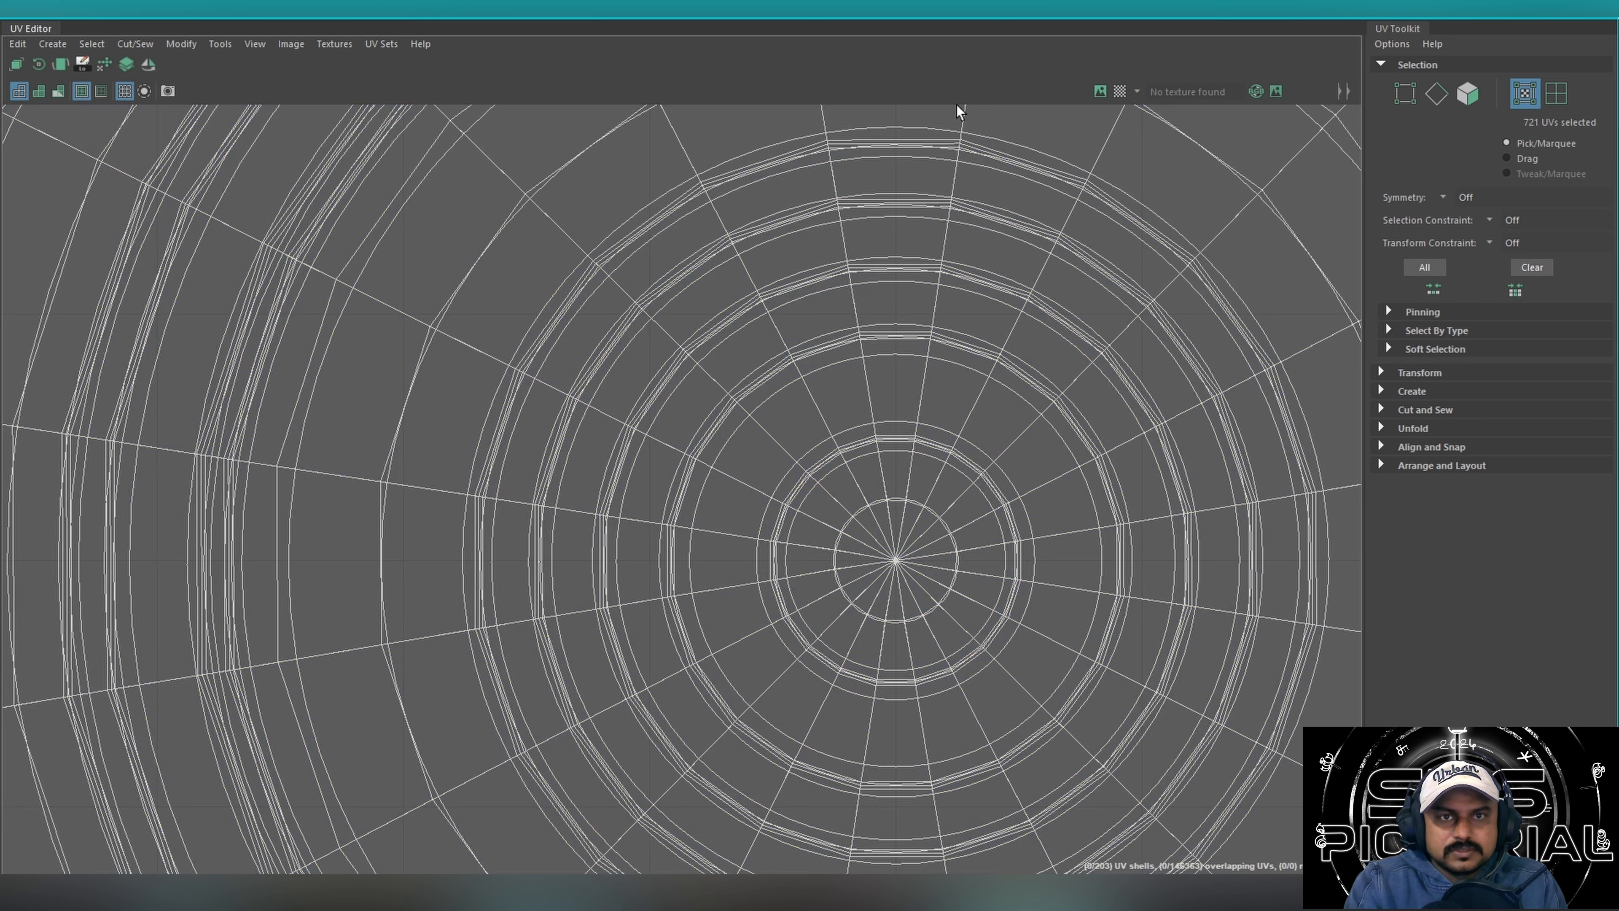
{"action": "left_click", "coordinate": [1599, 14]}
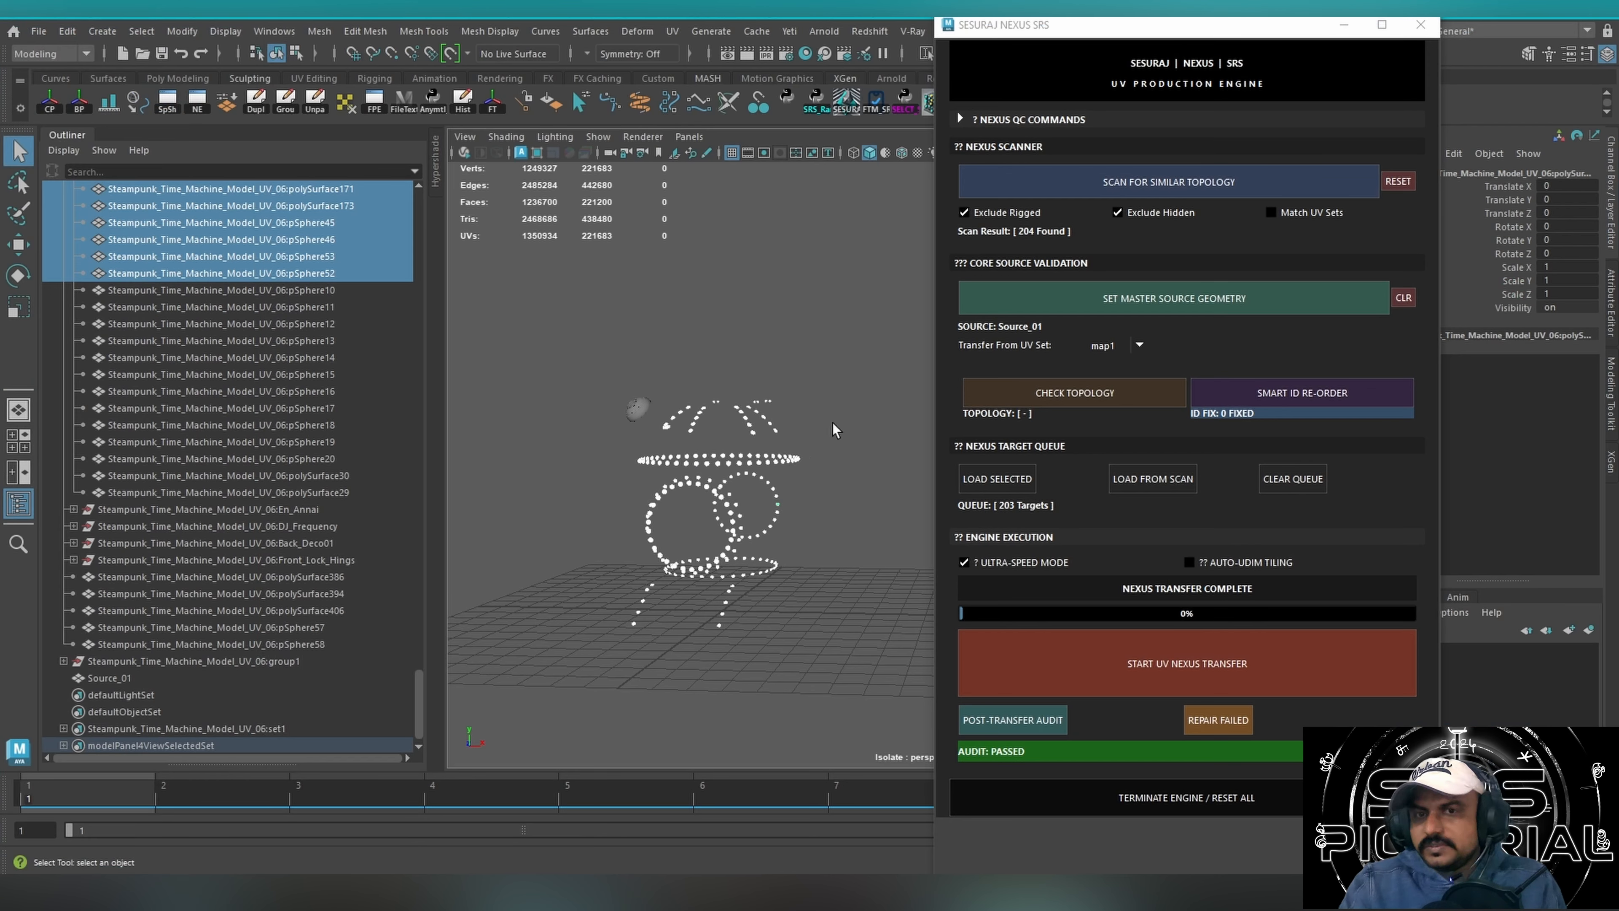
Select all the rivets with the source cap, clear the selection, and exit isolation to show the whole time machine.
{"action": "left_click_drag", "start_coordinate": [834, 421], "coordinate": [769, 400], "text": "alt"}
{"action": "left_click_drag", "start_coordinate": [567, 323], "coordinate": [854, 701]}
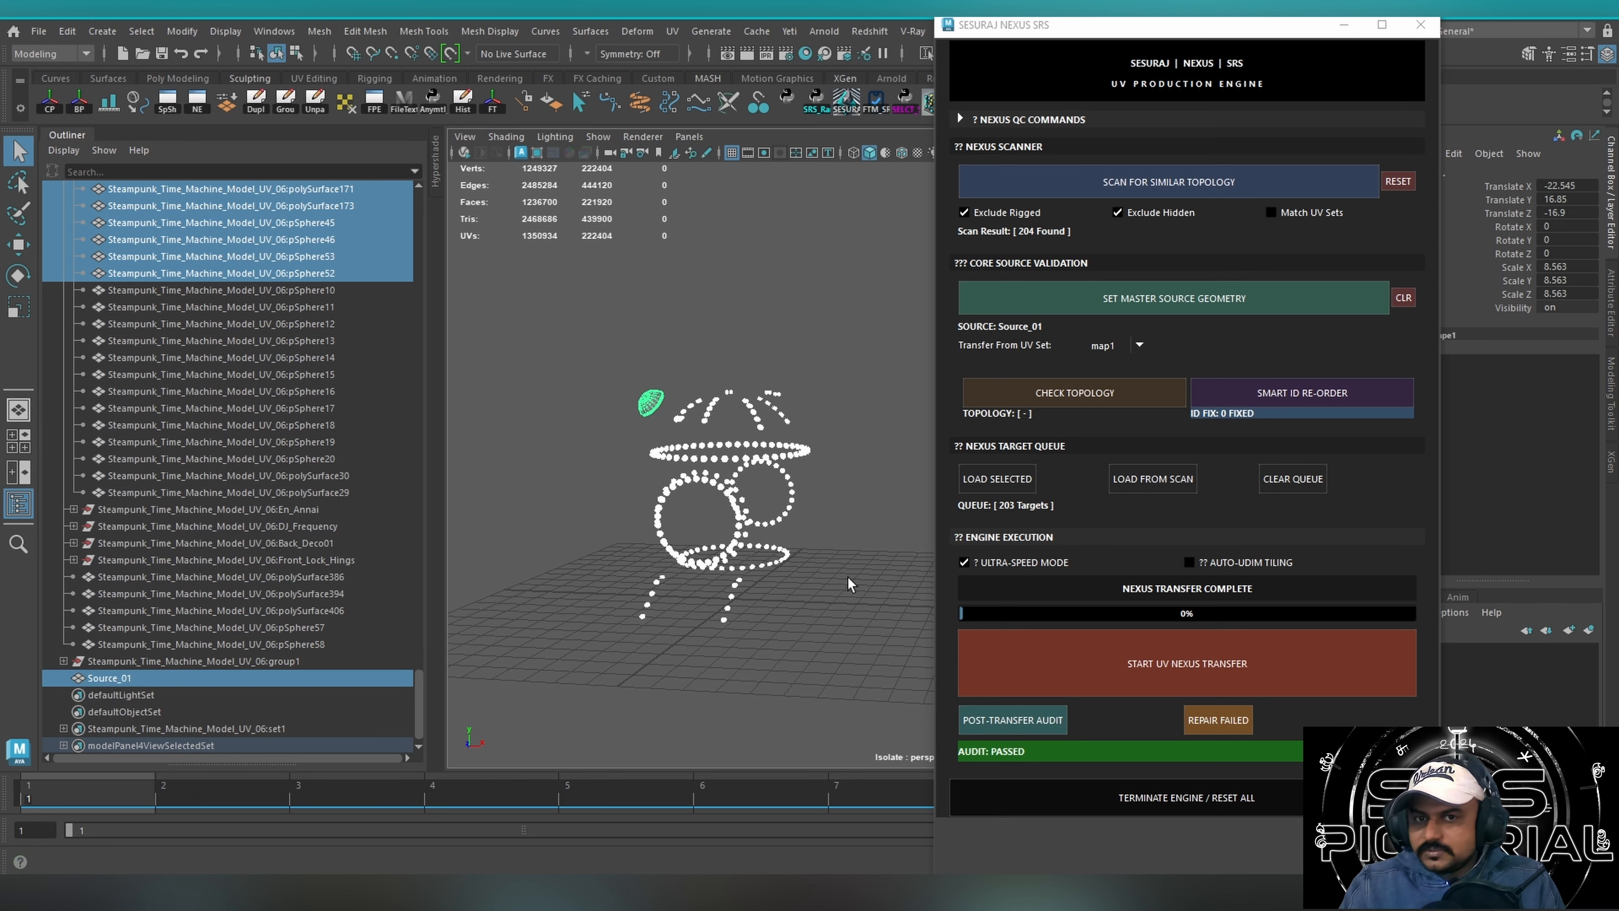
{"action": "left_click", "coordinate": [785, 285]}
{"action": "key", "text": "ctrl+1"}
{"action": "left_click_drag", "start_coordinate": [790, 286], "coordinate": [841, 354], "text": "alt"}
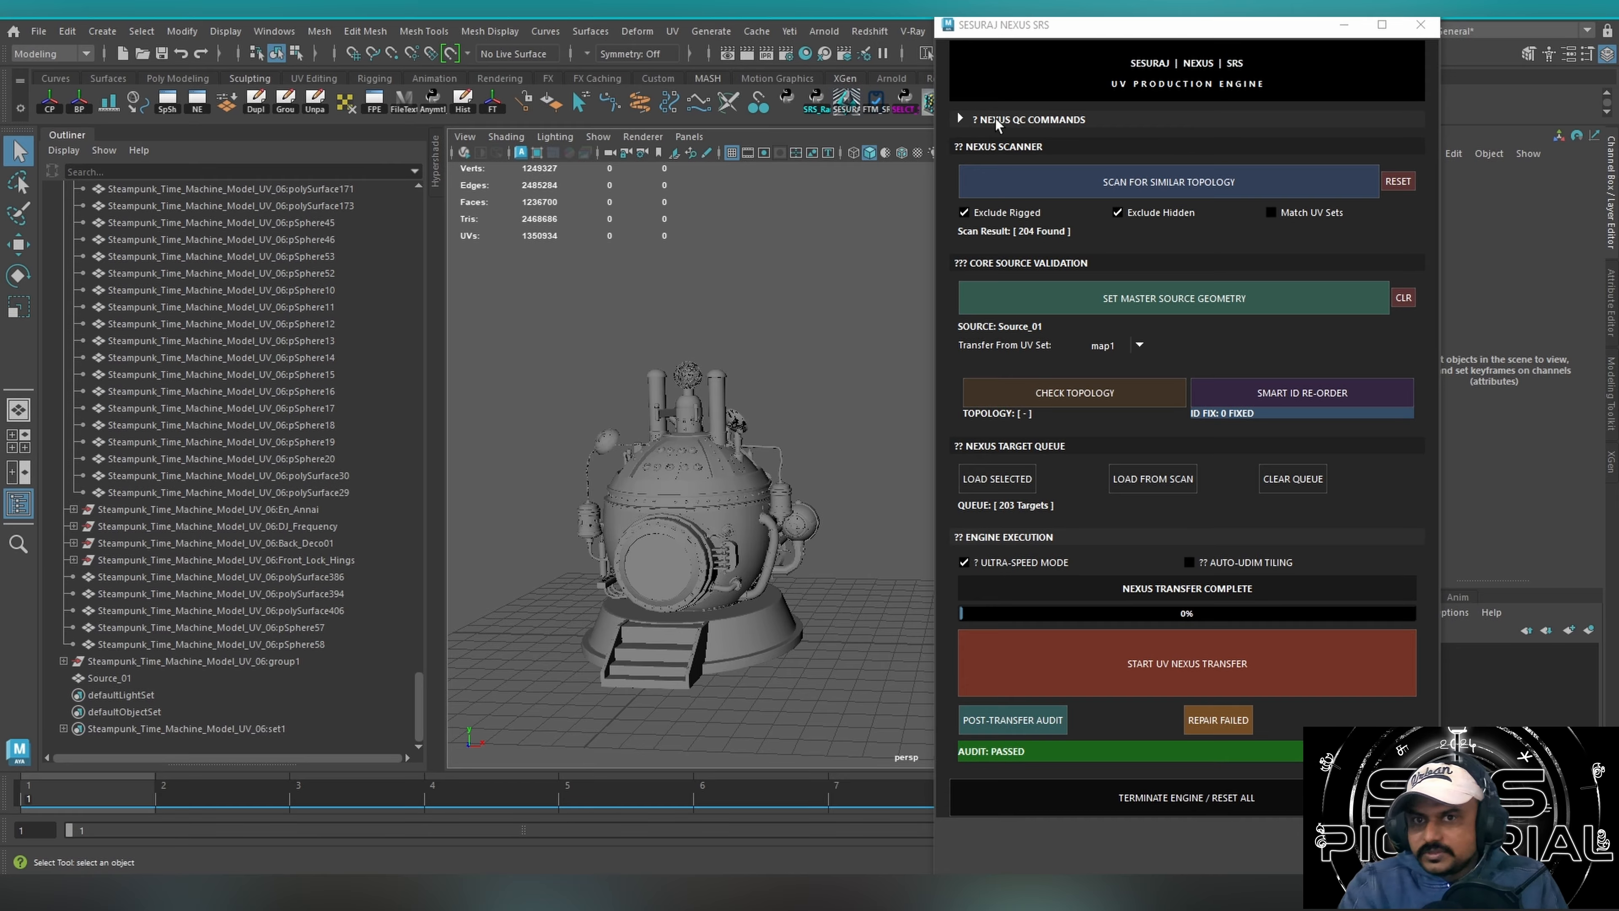
Expand the NEXUS QC commands and review the available naming modes, keeping Search and Replace.
{"action": "left_click", "coordinate": [964, 118]}
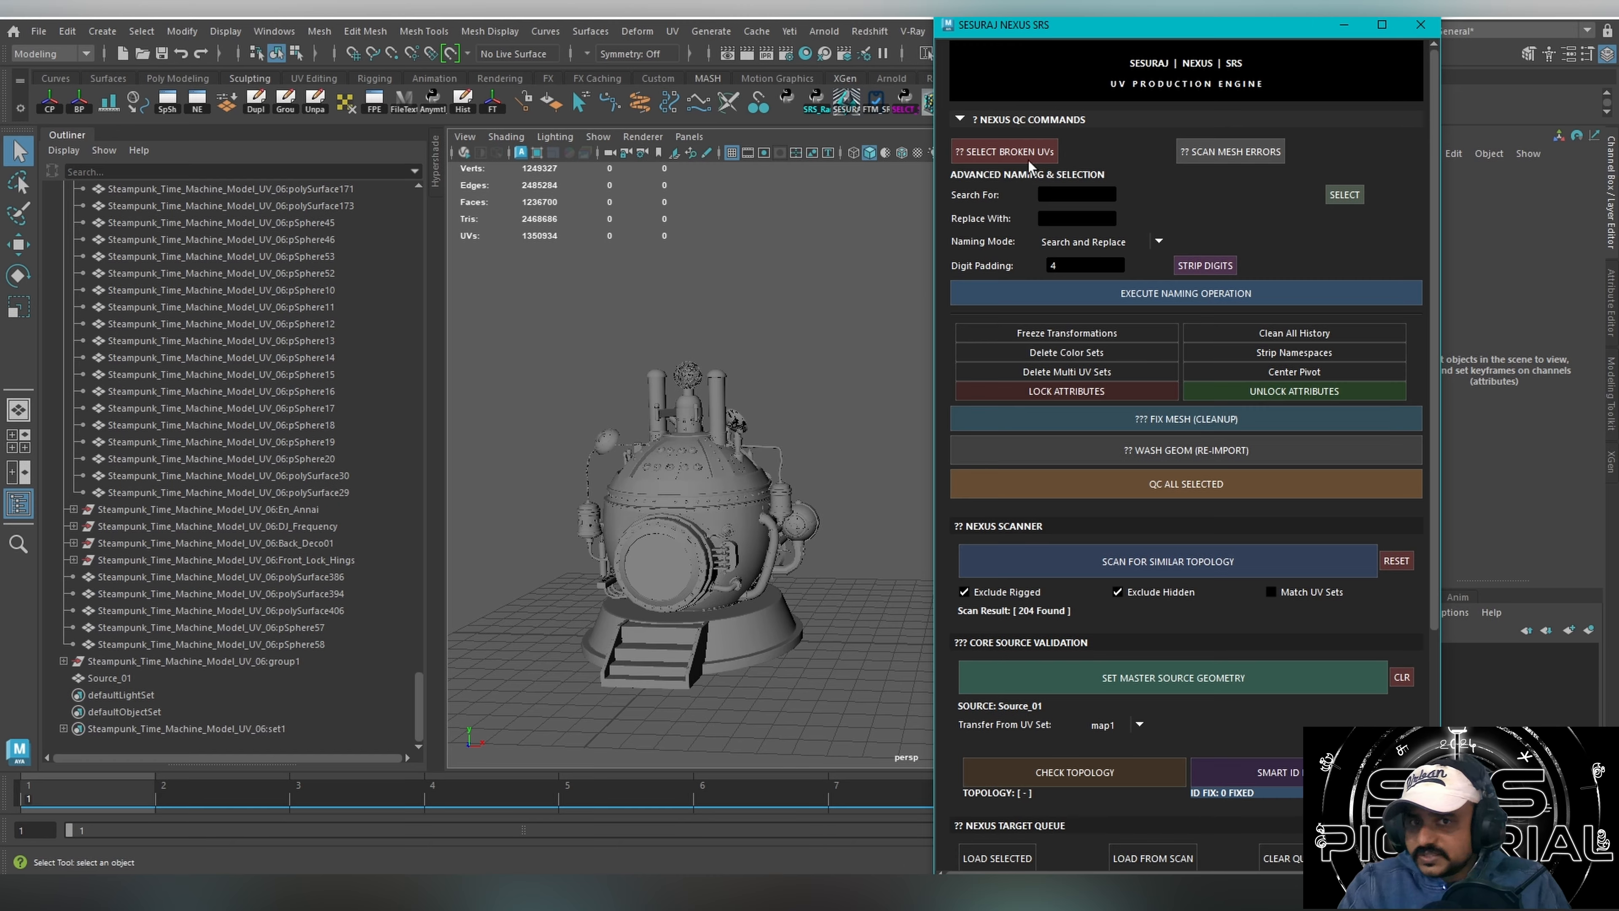
{"action": "left_click", "coordinate": [1045, 195]}
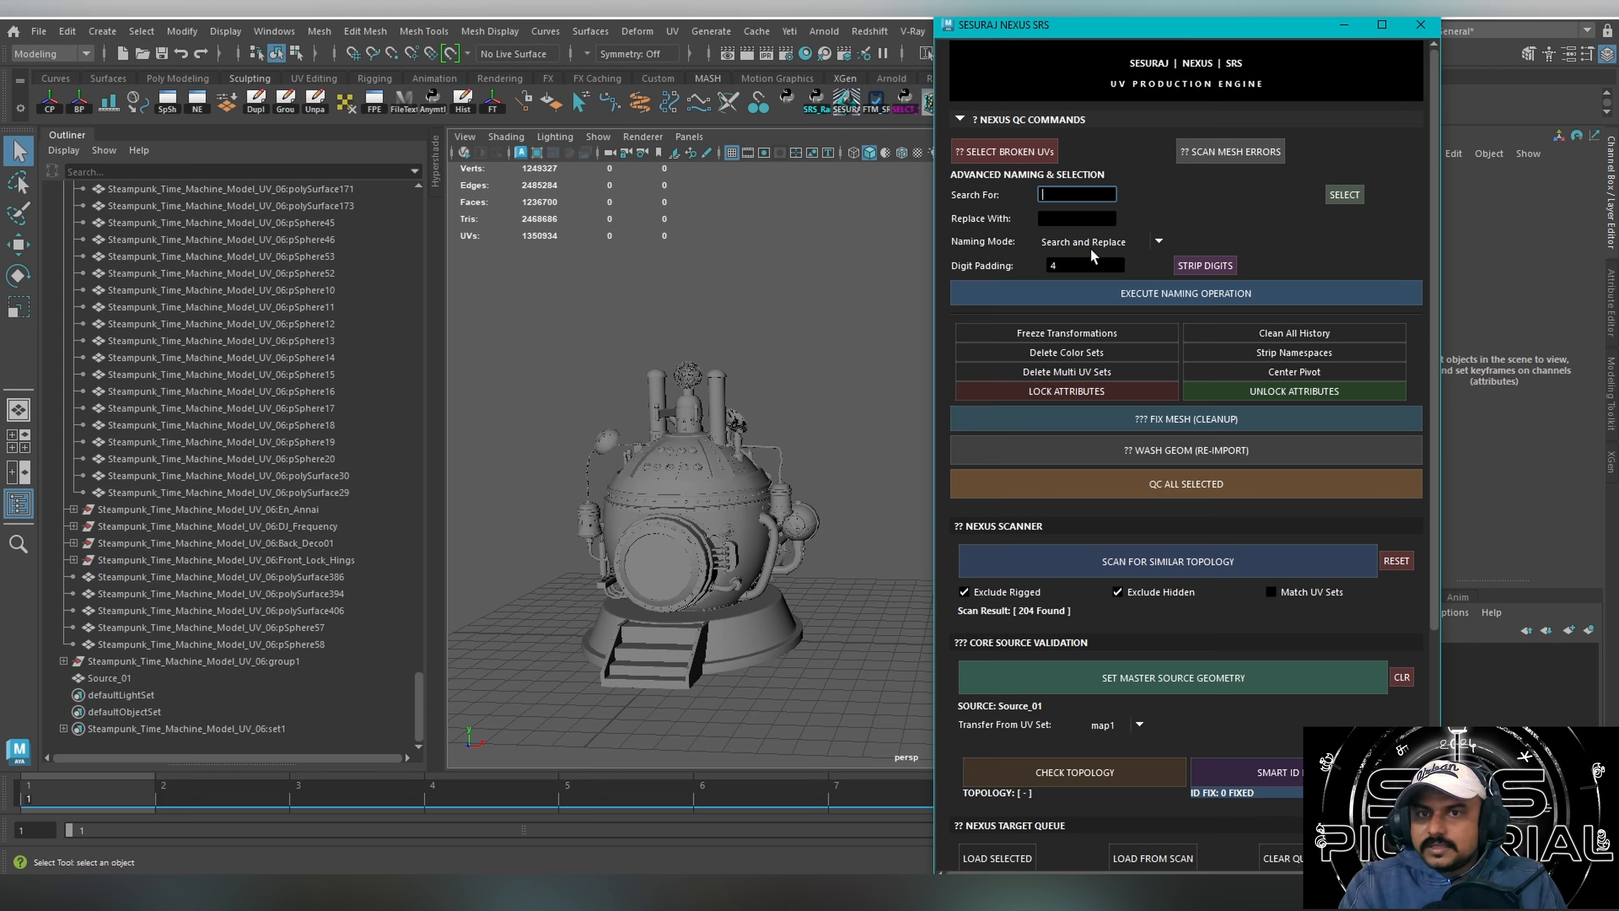
{"action": "left_click", "coordinate": [1113, 244]}
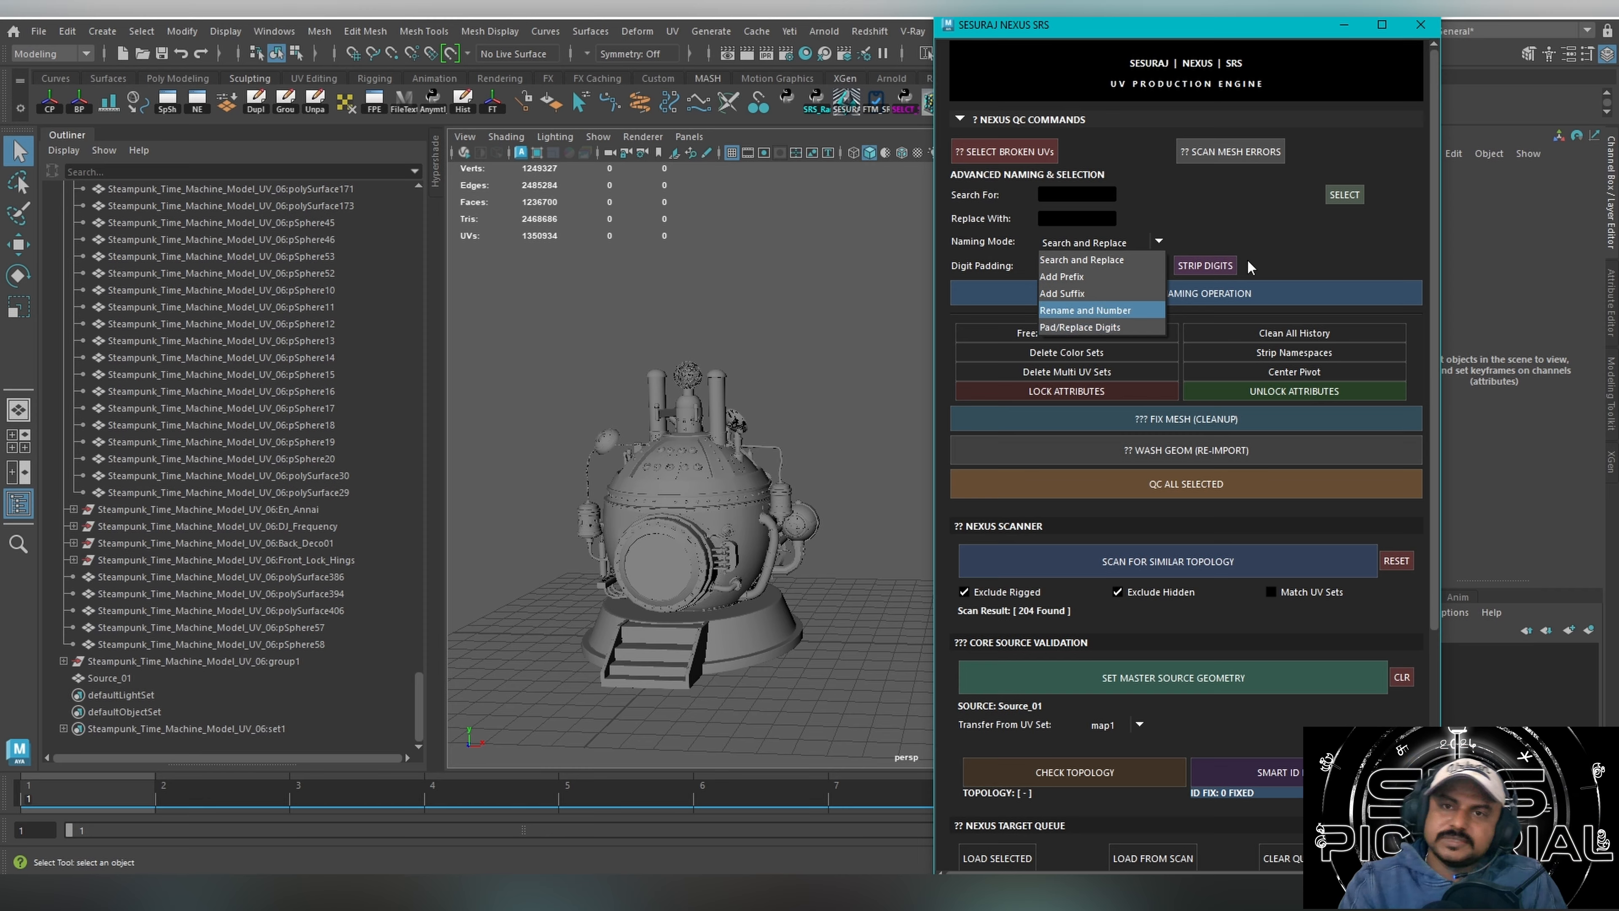
{"action": "left_click", "coordinate": [1216, 234]}
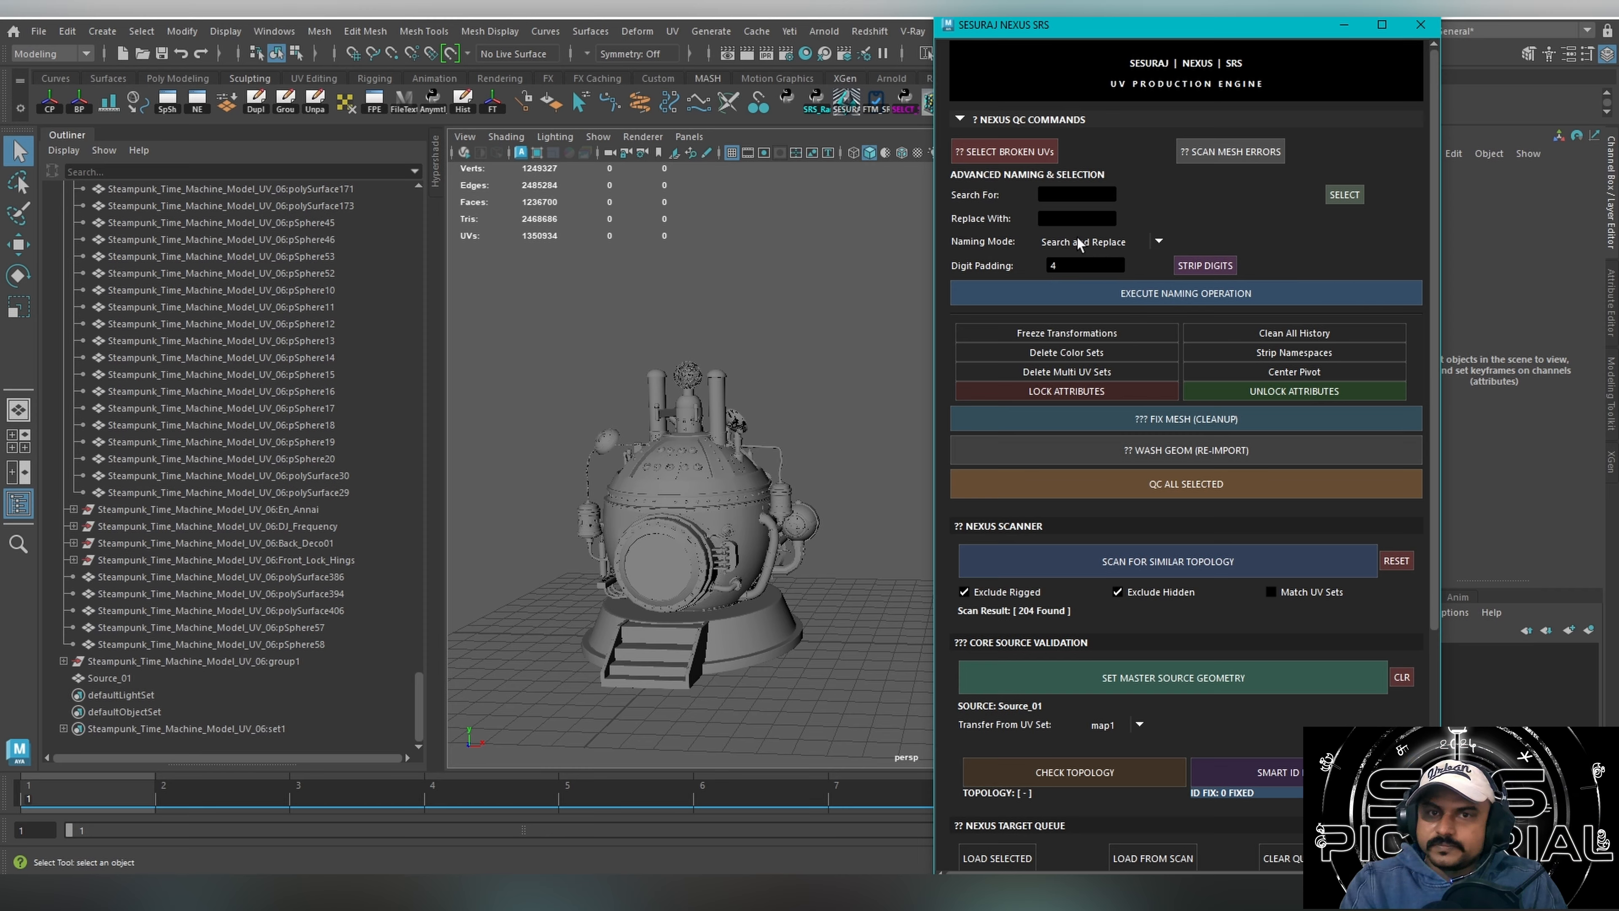
Select every object with an empty name search, and narrow the selection to objects whose names contain Model_UV.
{"action": "left_click", "coordinate": [1077, 196]}
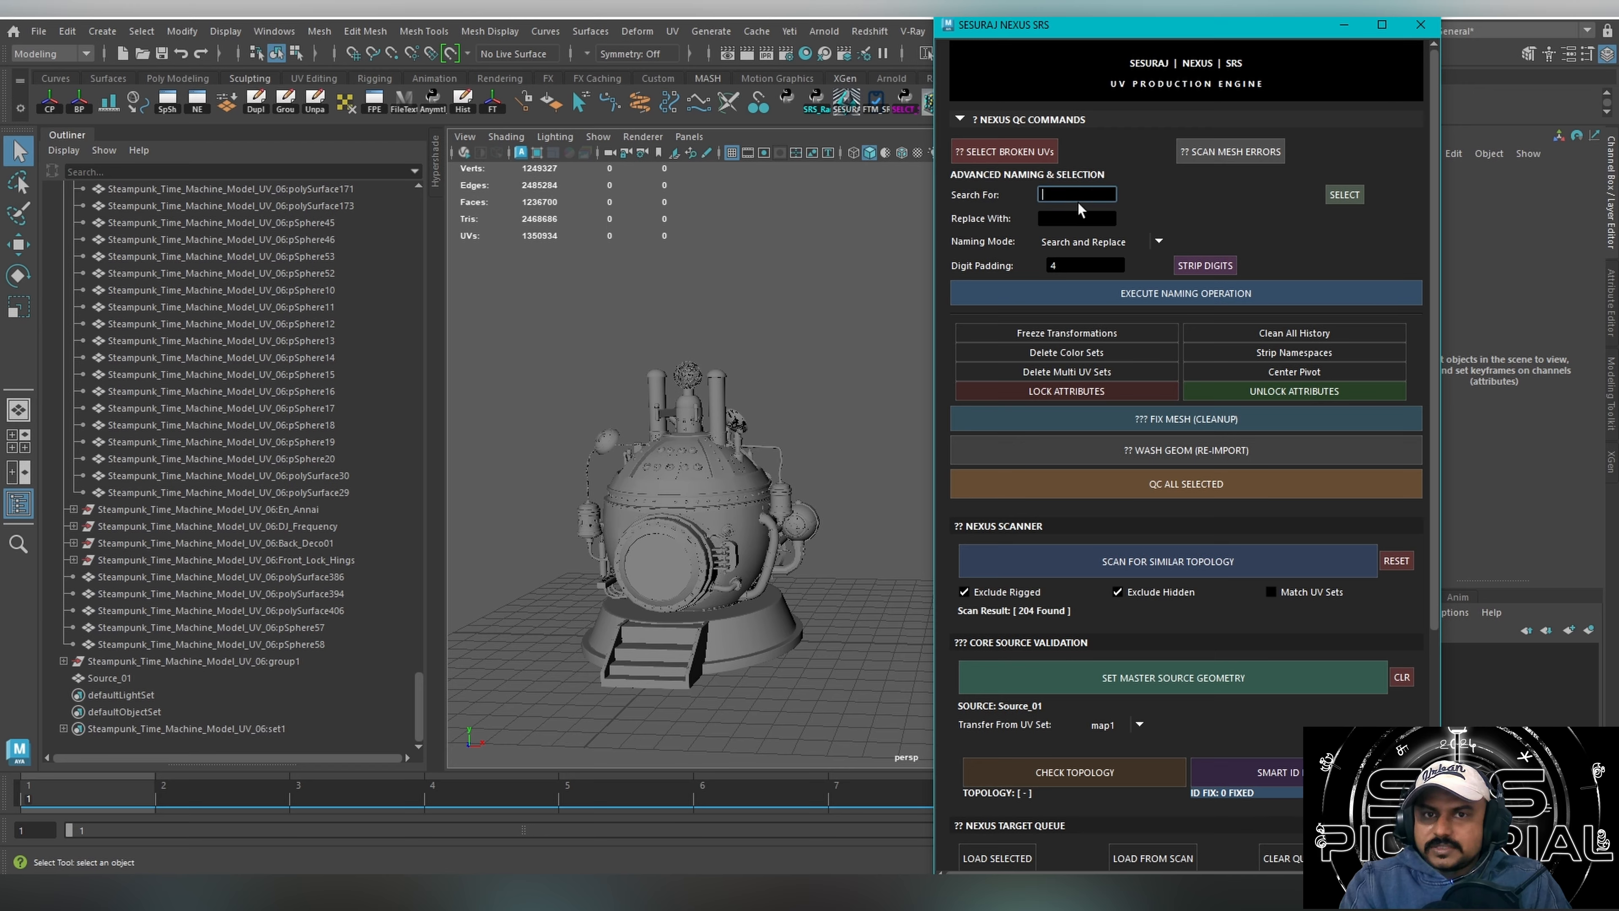
{"action": "left_click", "coordinate": [1342, 194]}
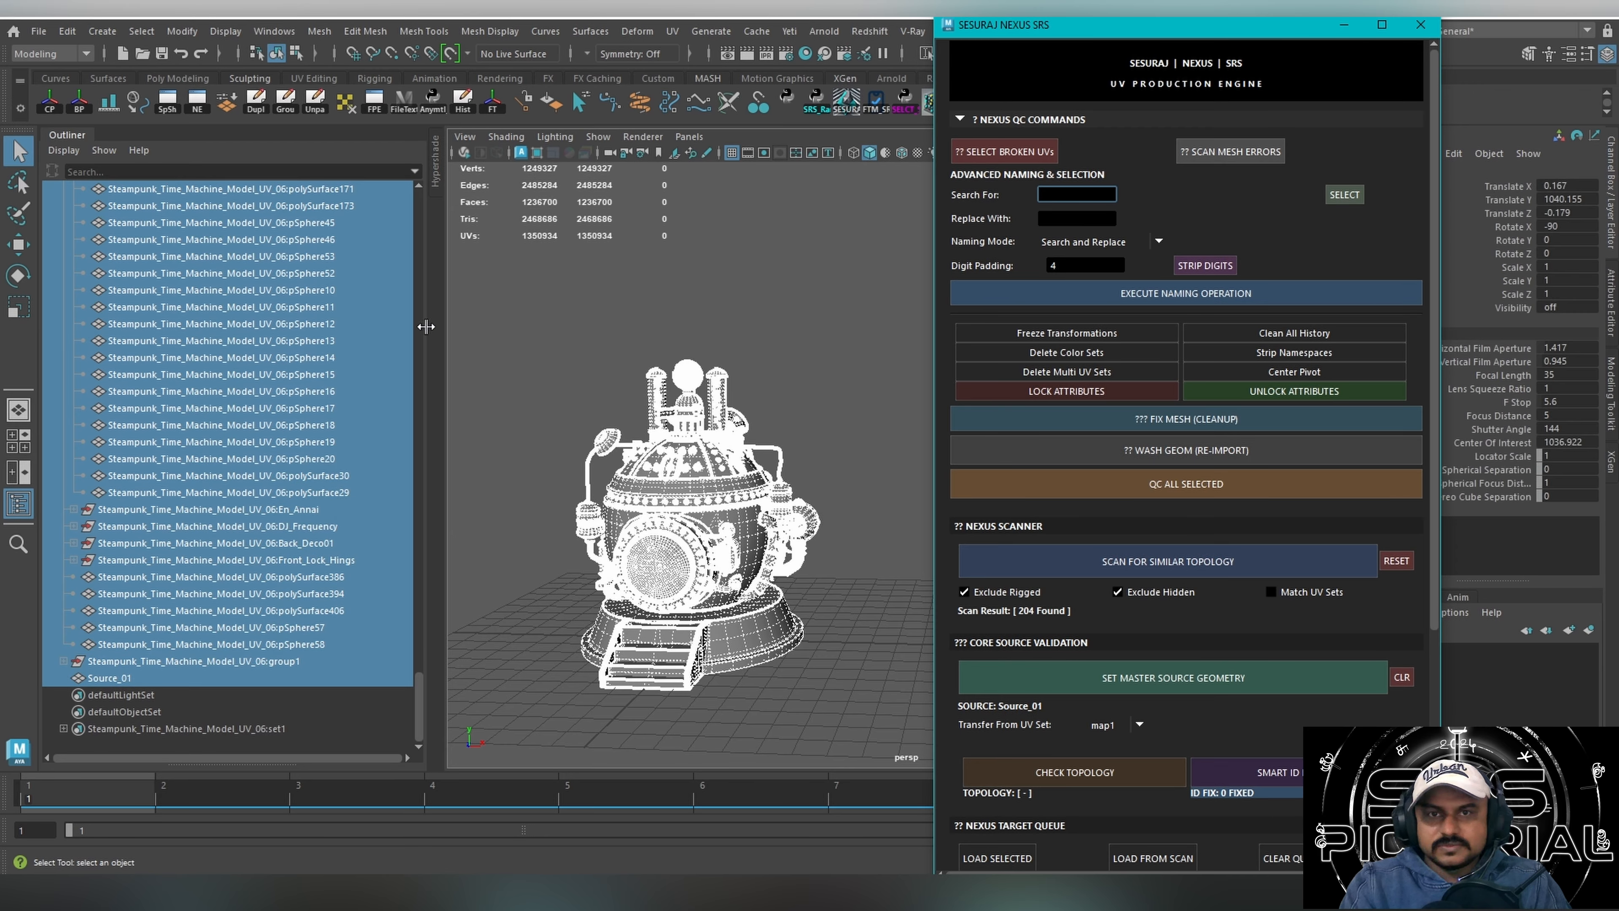
{"action": "left_click", "coordinate": [286, 461]}
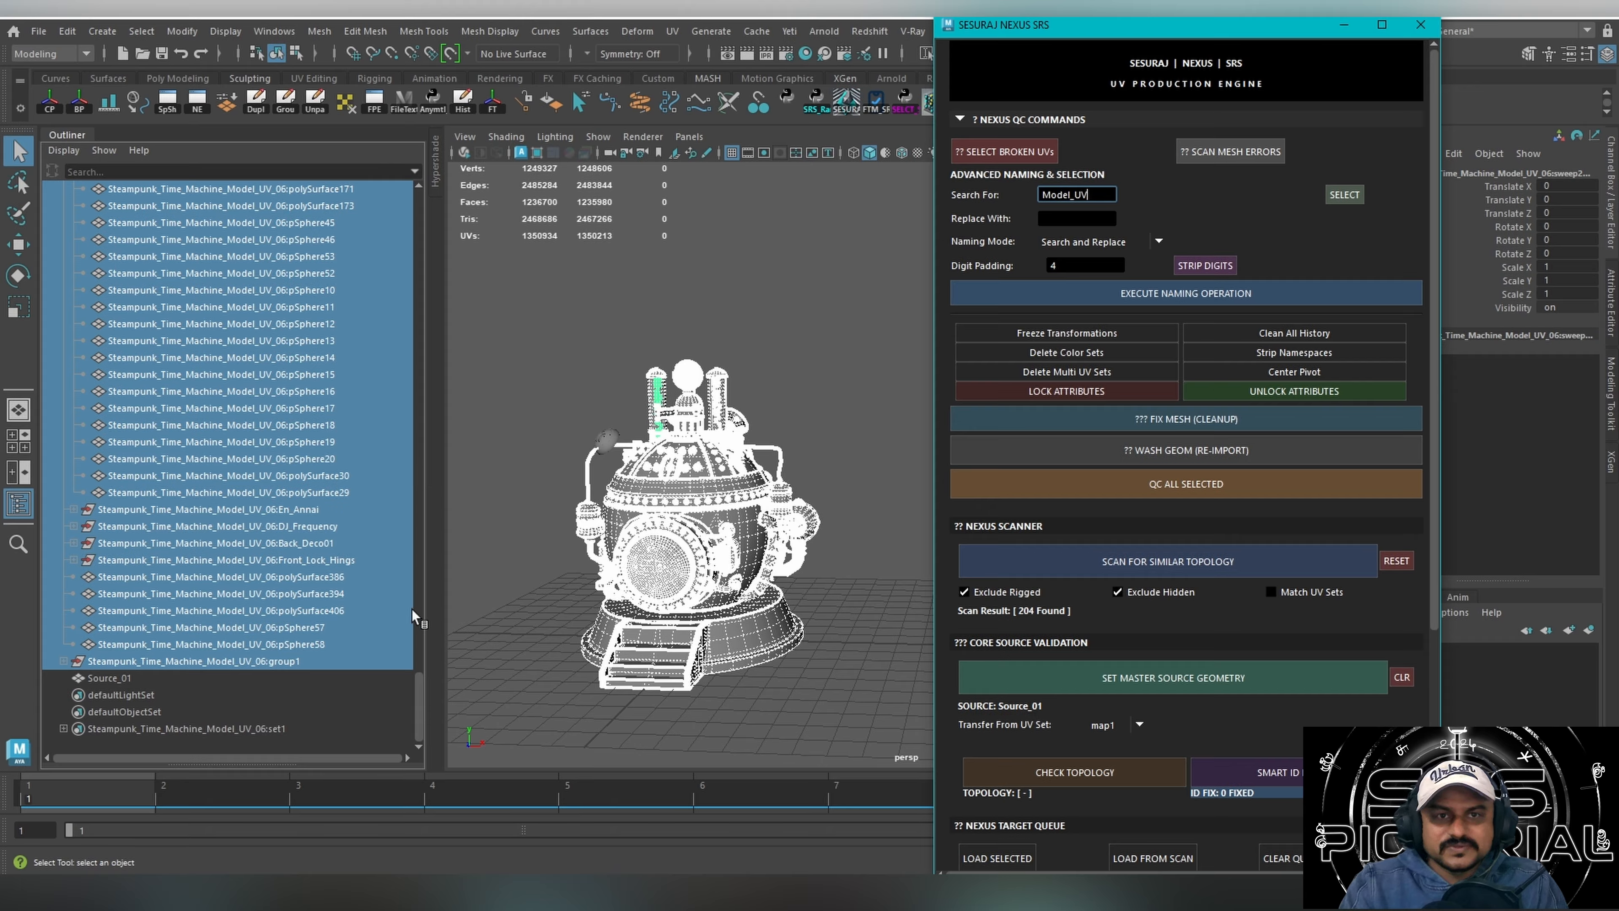
{"action": "left_click_drag", "start_coordinate": [419, 708], "coordinate": [479, 207]}
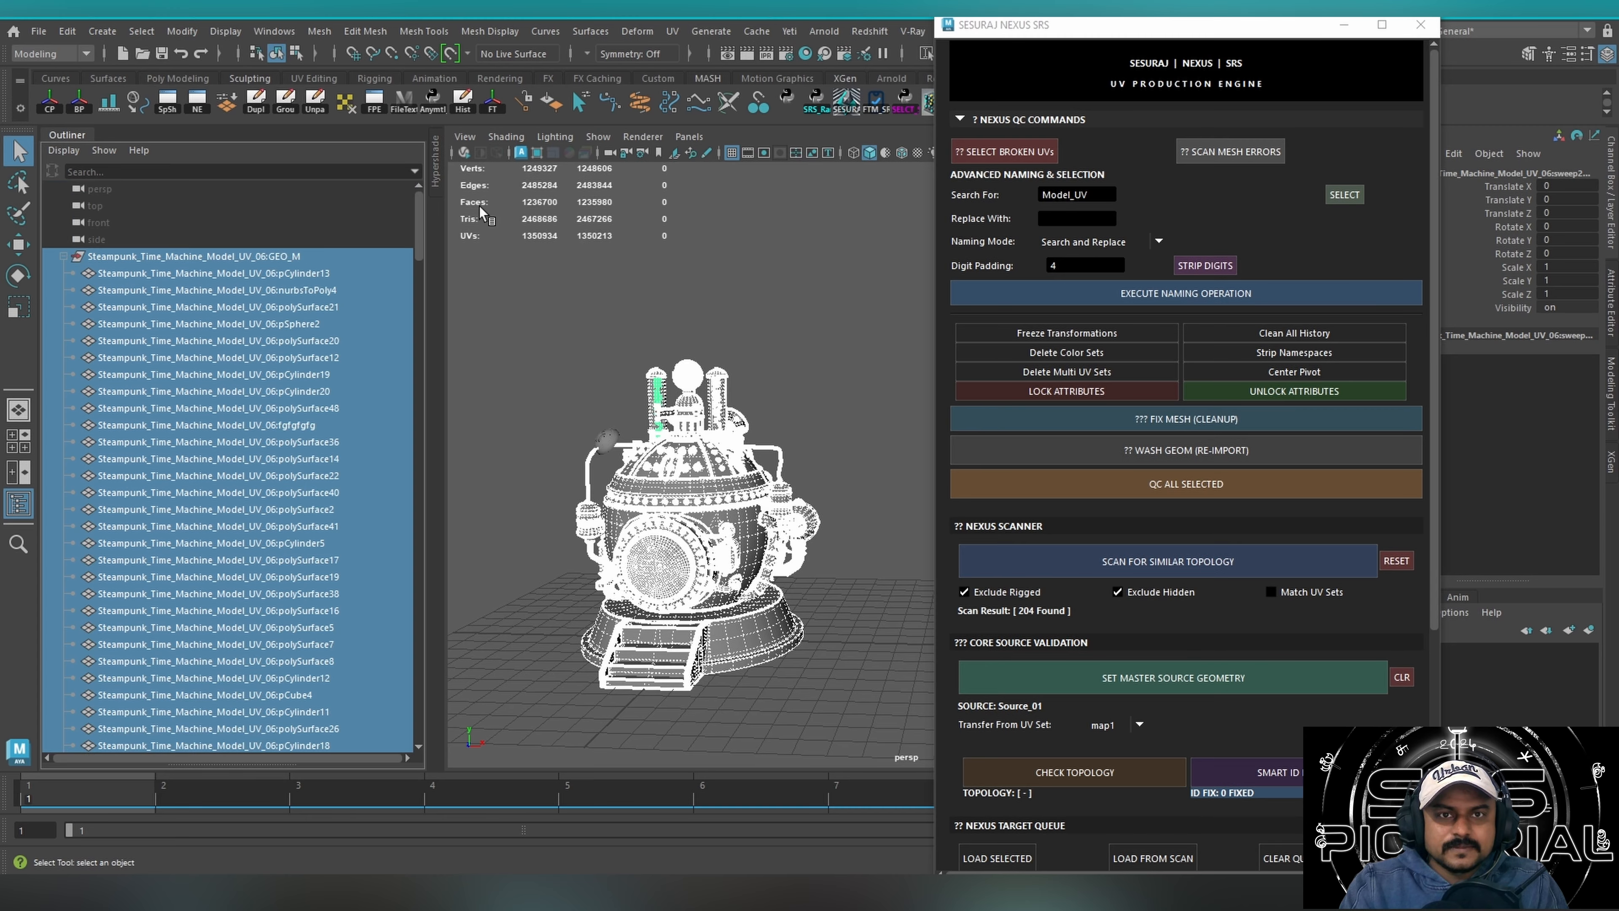
Run the Search and Replace naming operation from Model_UV to Model_UV01 on the selected objects and try to freeze their transformations.
{"action": "left_click", "coordinate": [1062, 219]}
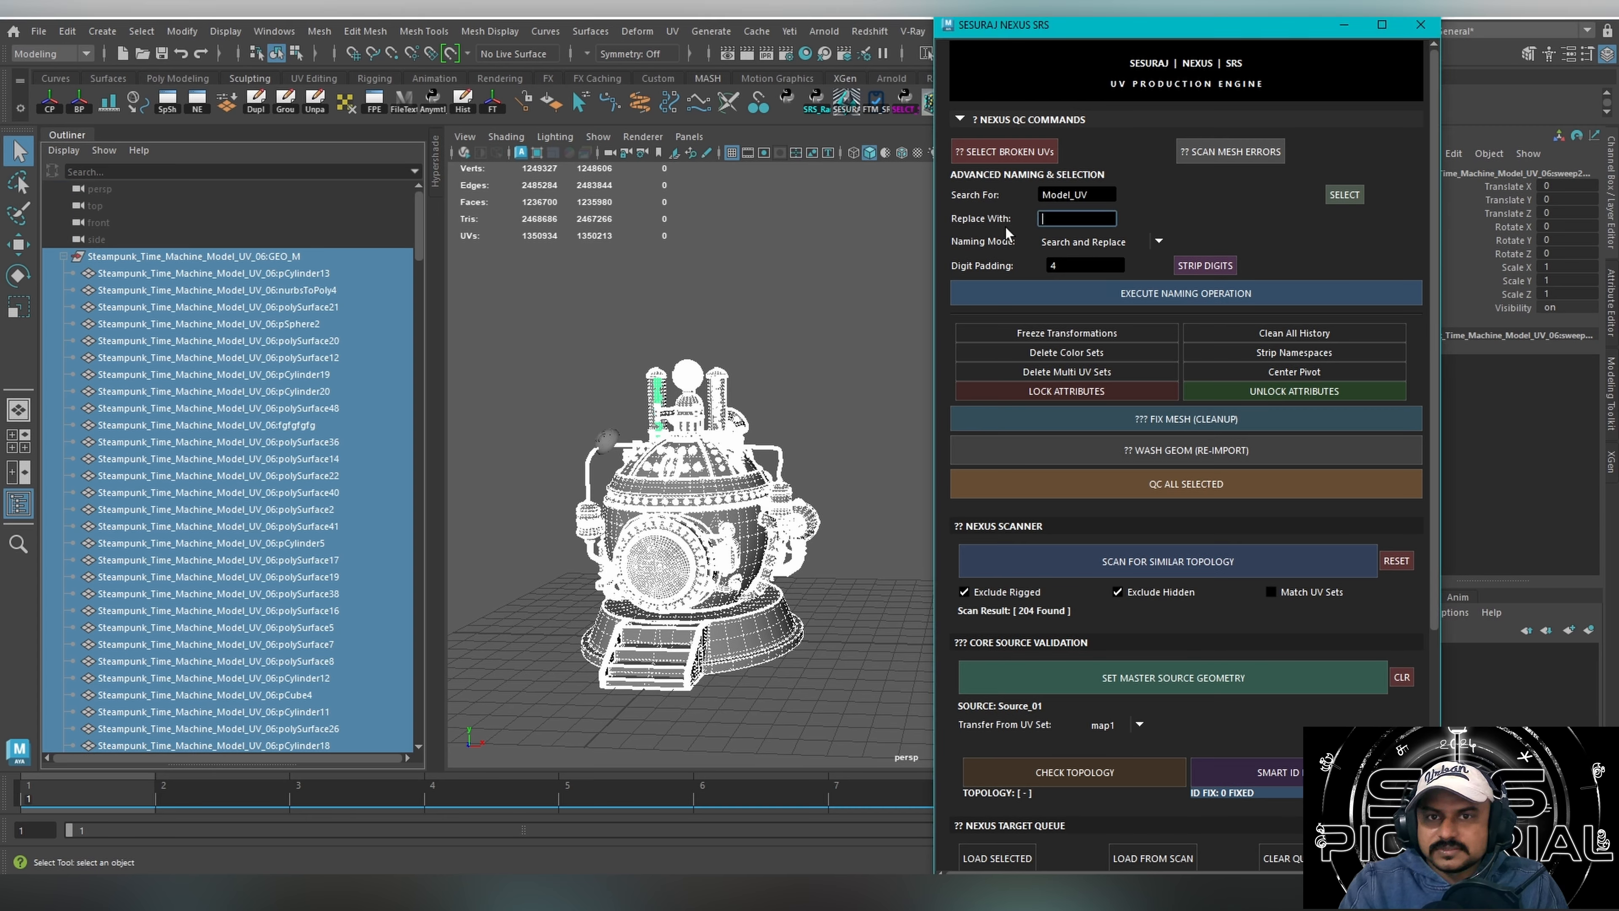
{"action": "type", "text": "Model_UV"}
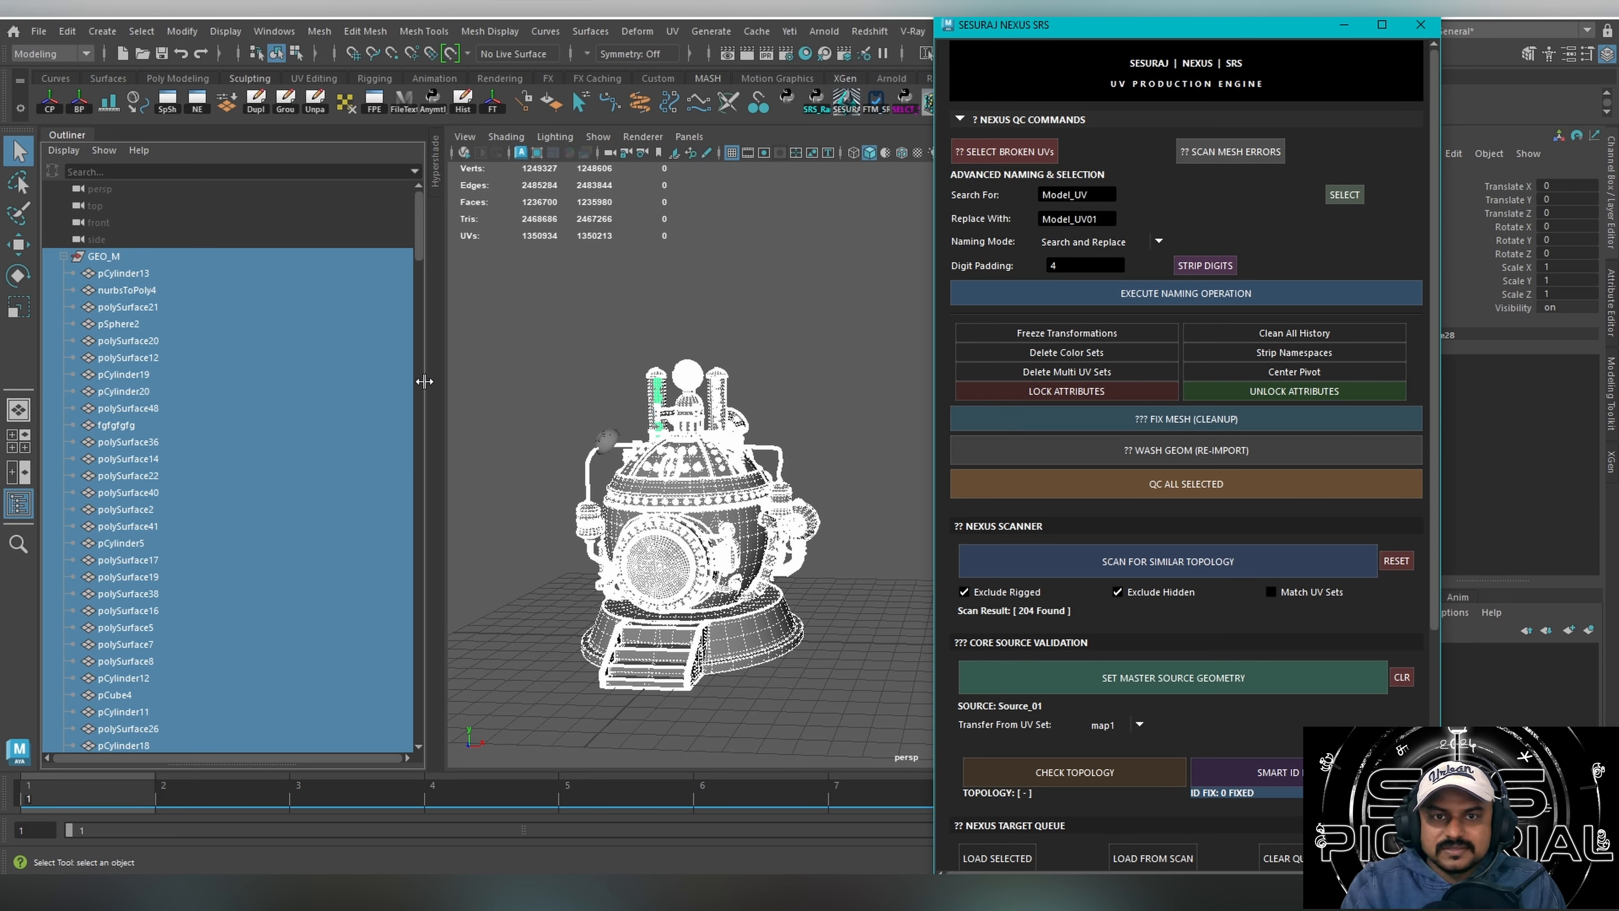
{"action": "left_click_drag", "start_coordinate": [421, 248], "coordinate": [422, 631]}
{"action": "left_click", "coordinate": [1138, 333]}
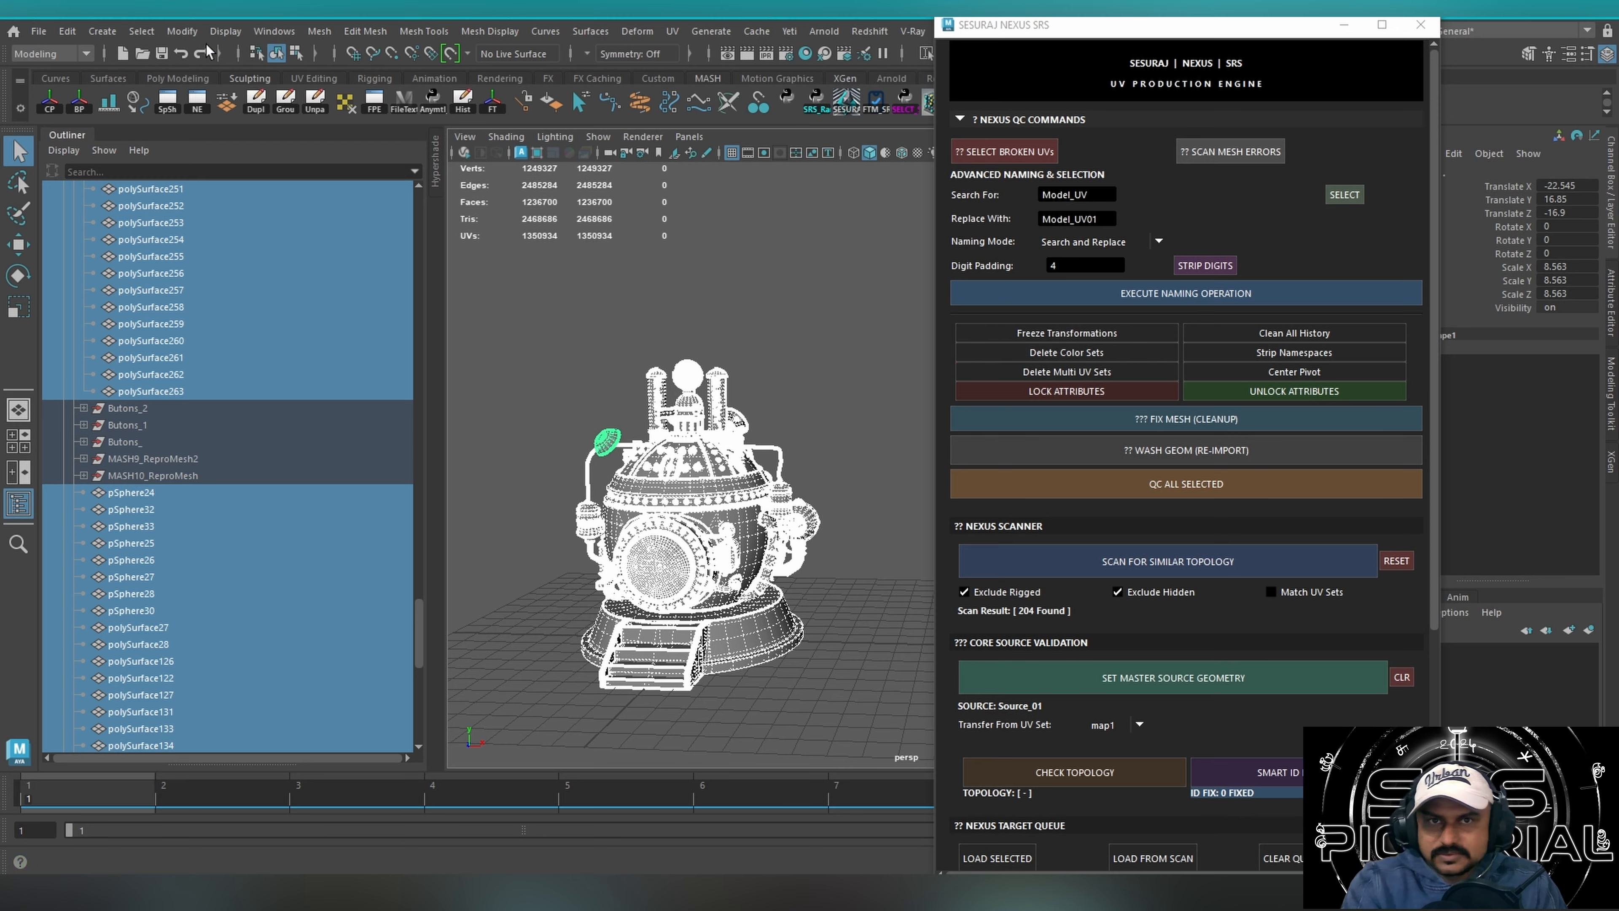
Open the Namespace Editor and run the NEXUS QC on all selected objects.
{"action": "left_click", "coordinate": [274, 31]}
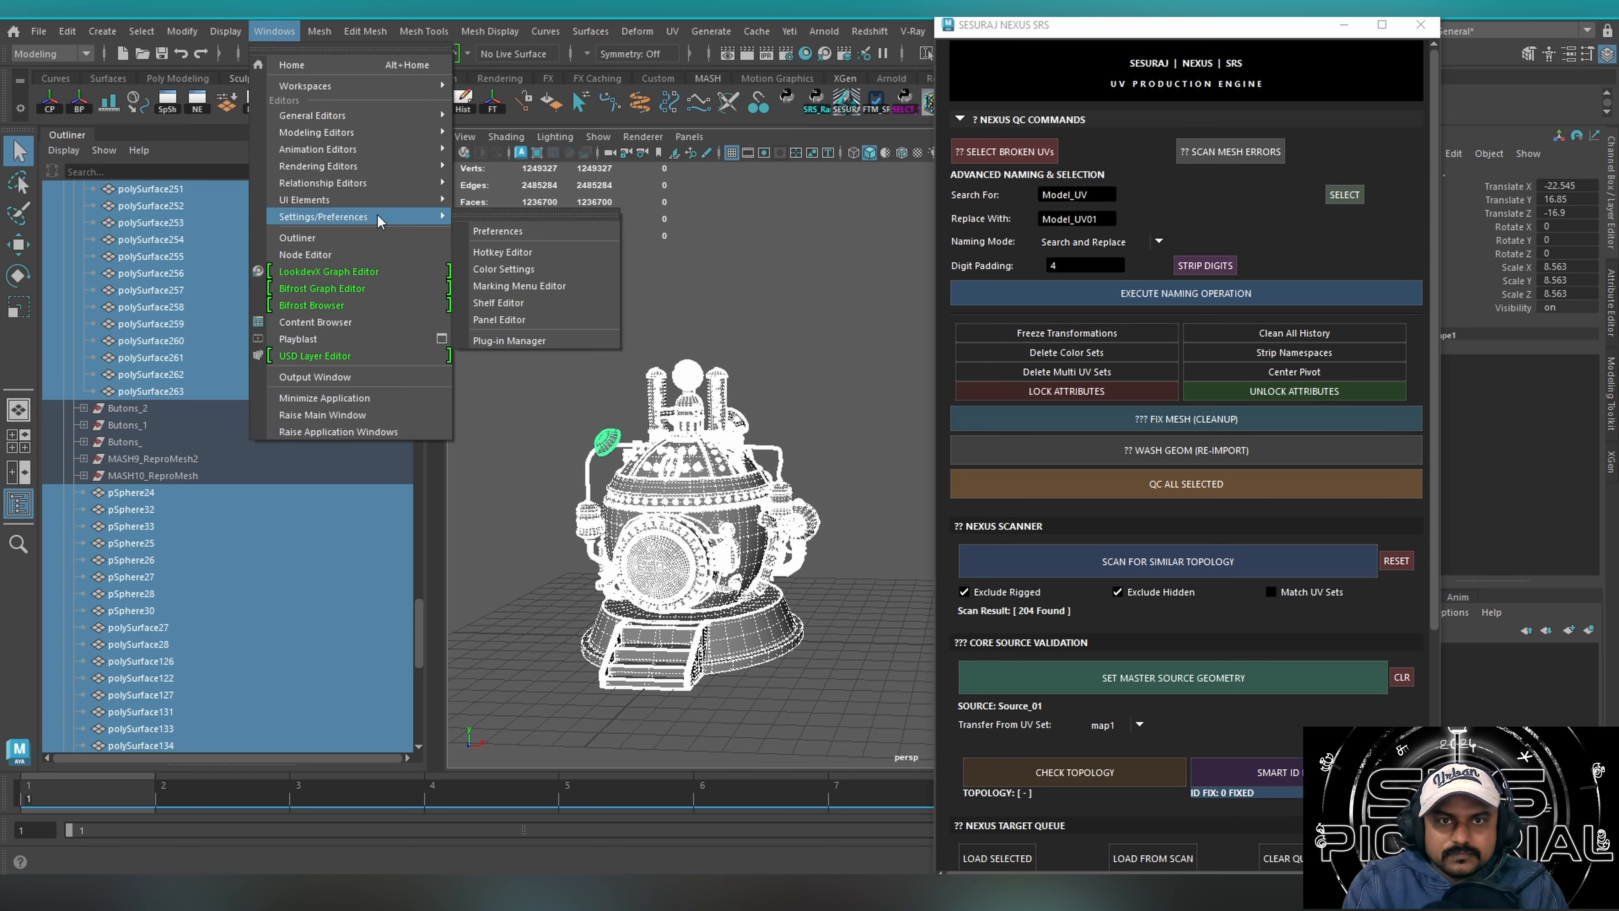
{"action": "mouse_move", "coordinate": [369, 202]}
{"action": "mouse_move", "coordinate": [357, 116]}
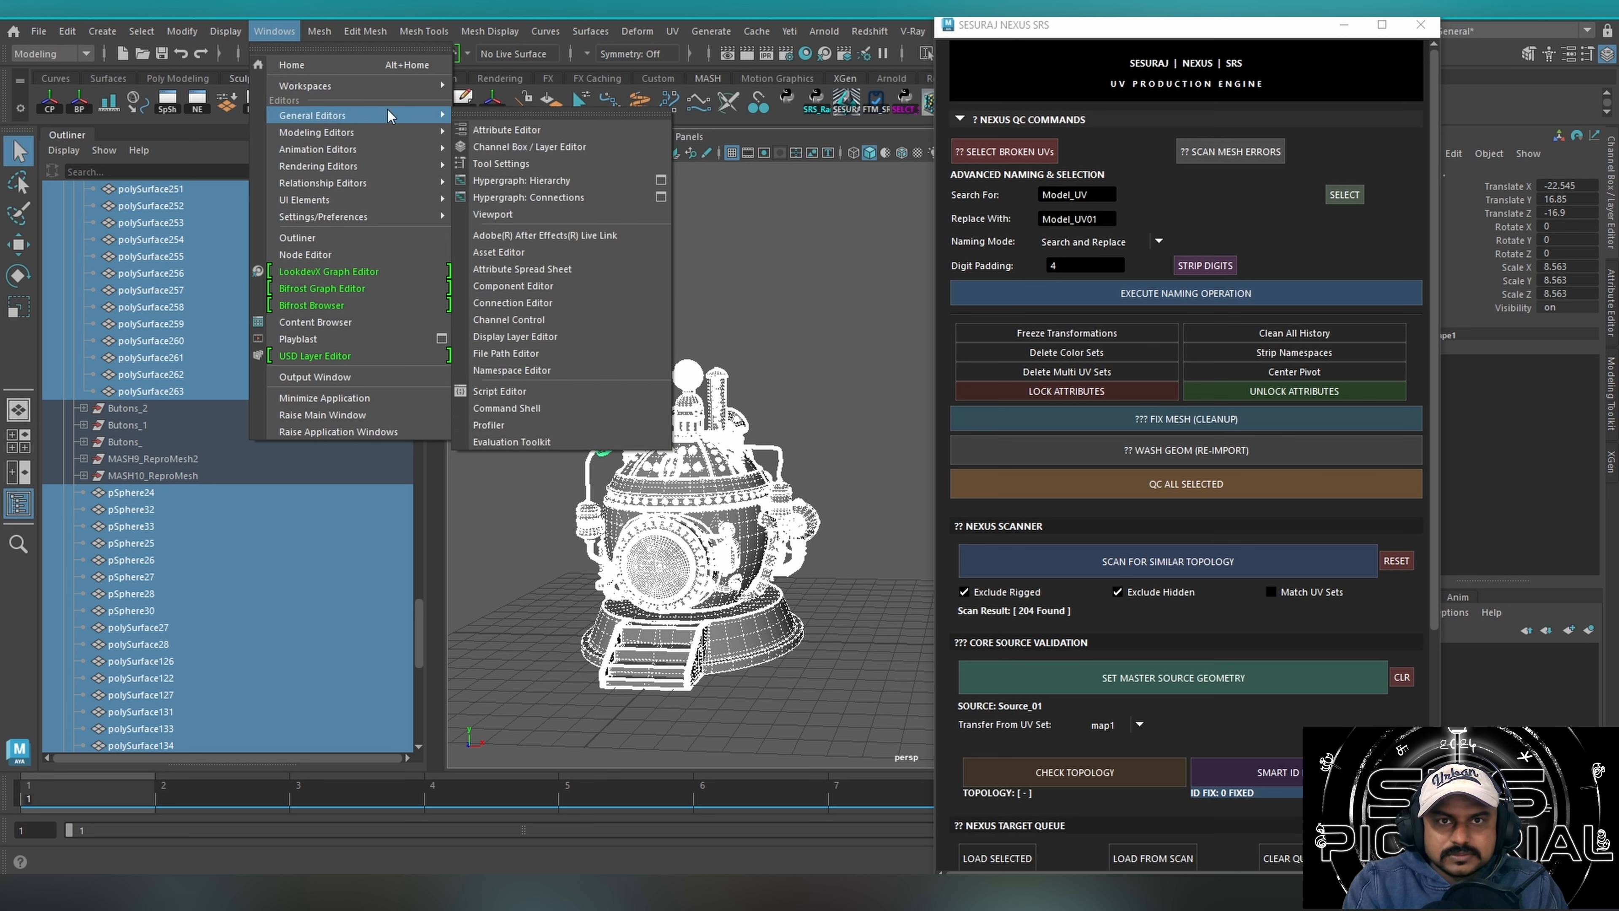
{"action": "left_click", "coordinate": [528, 358]}
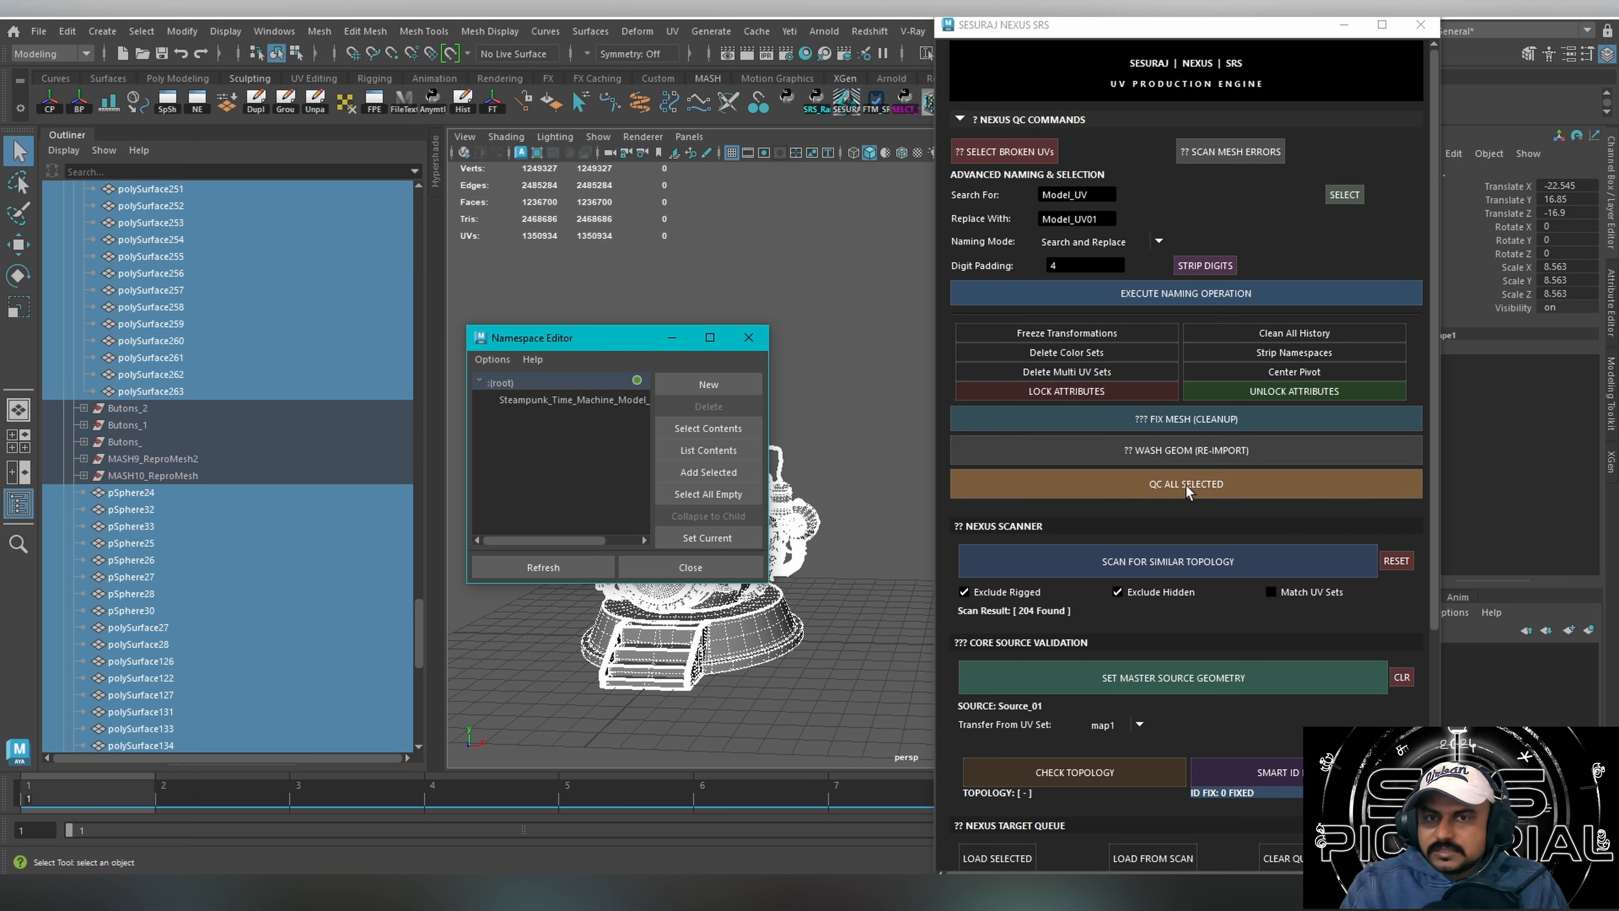
{"action": "left_click", "coordinate": [1185, 485]}
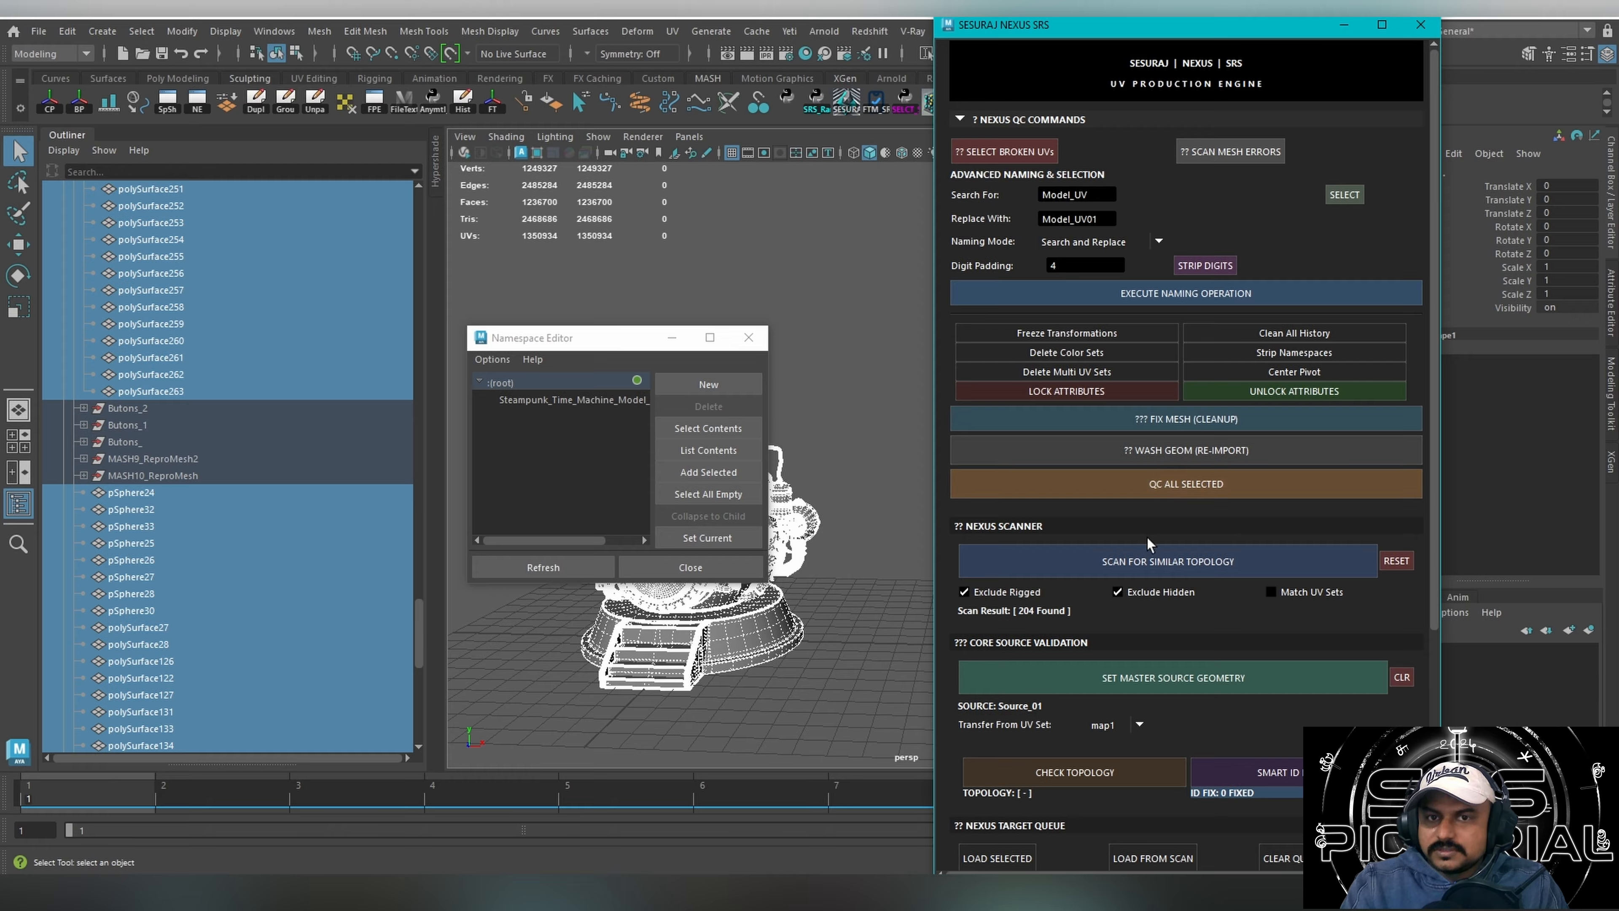
Try to delete the time machine model's namespace in the Namespace Editor, and close the editor.
{"action": "left_click", "coordinate": [538, 402]}
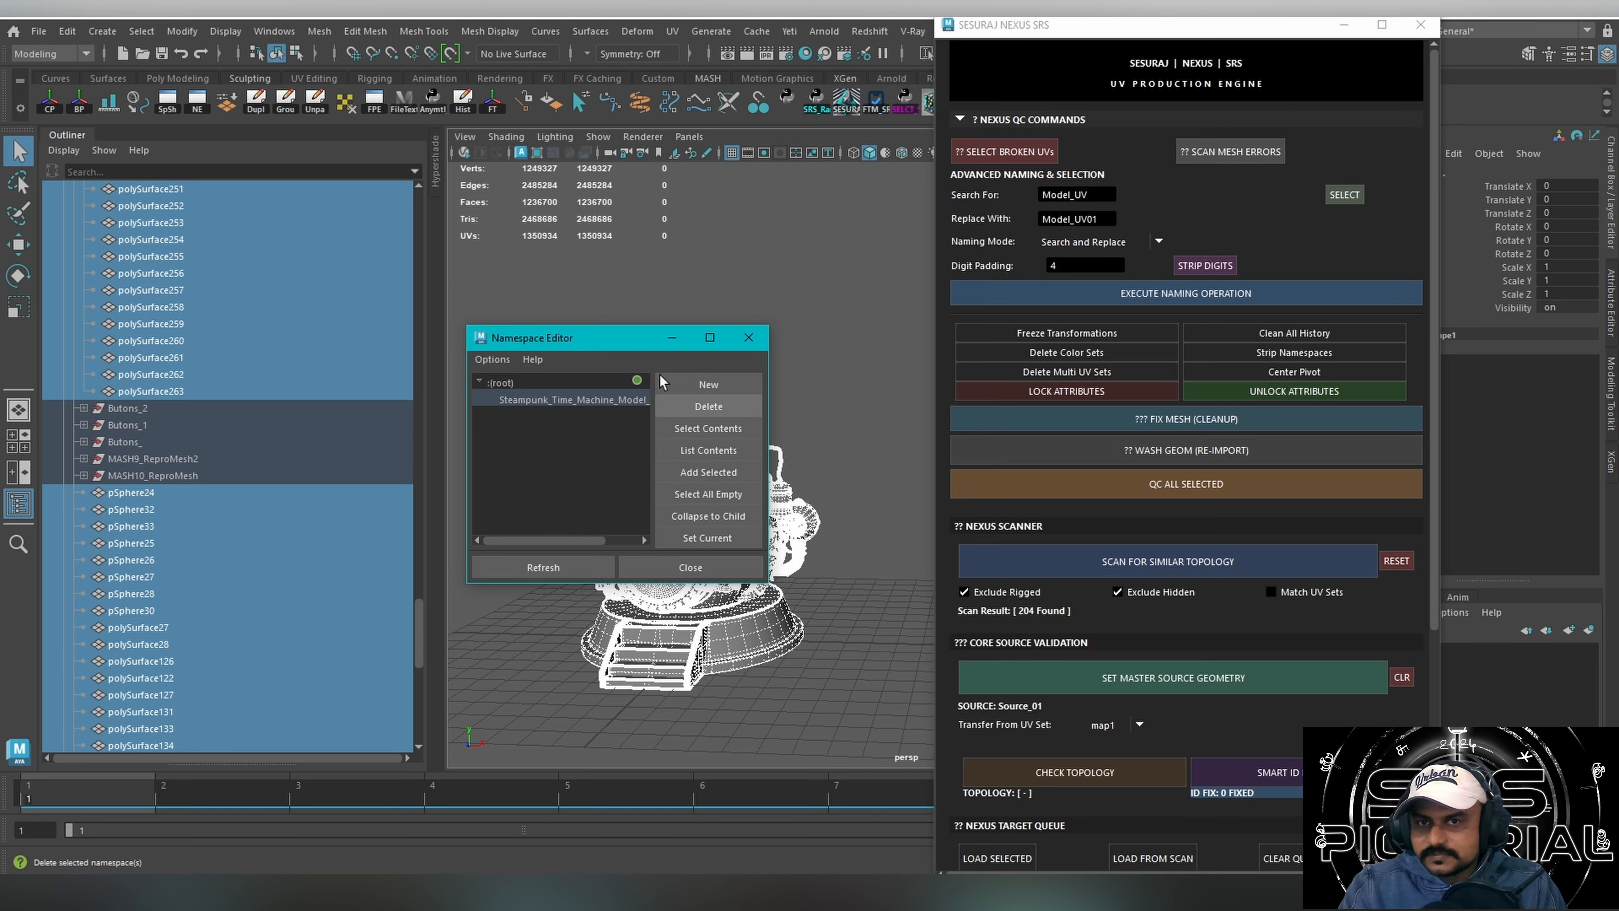
{"action": "left_click", "coordinate": [709, 411]}
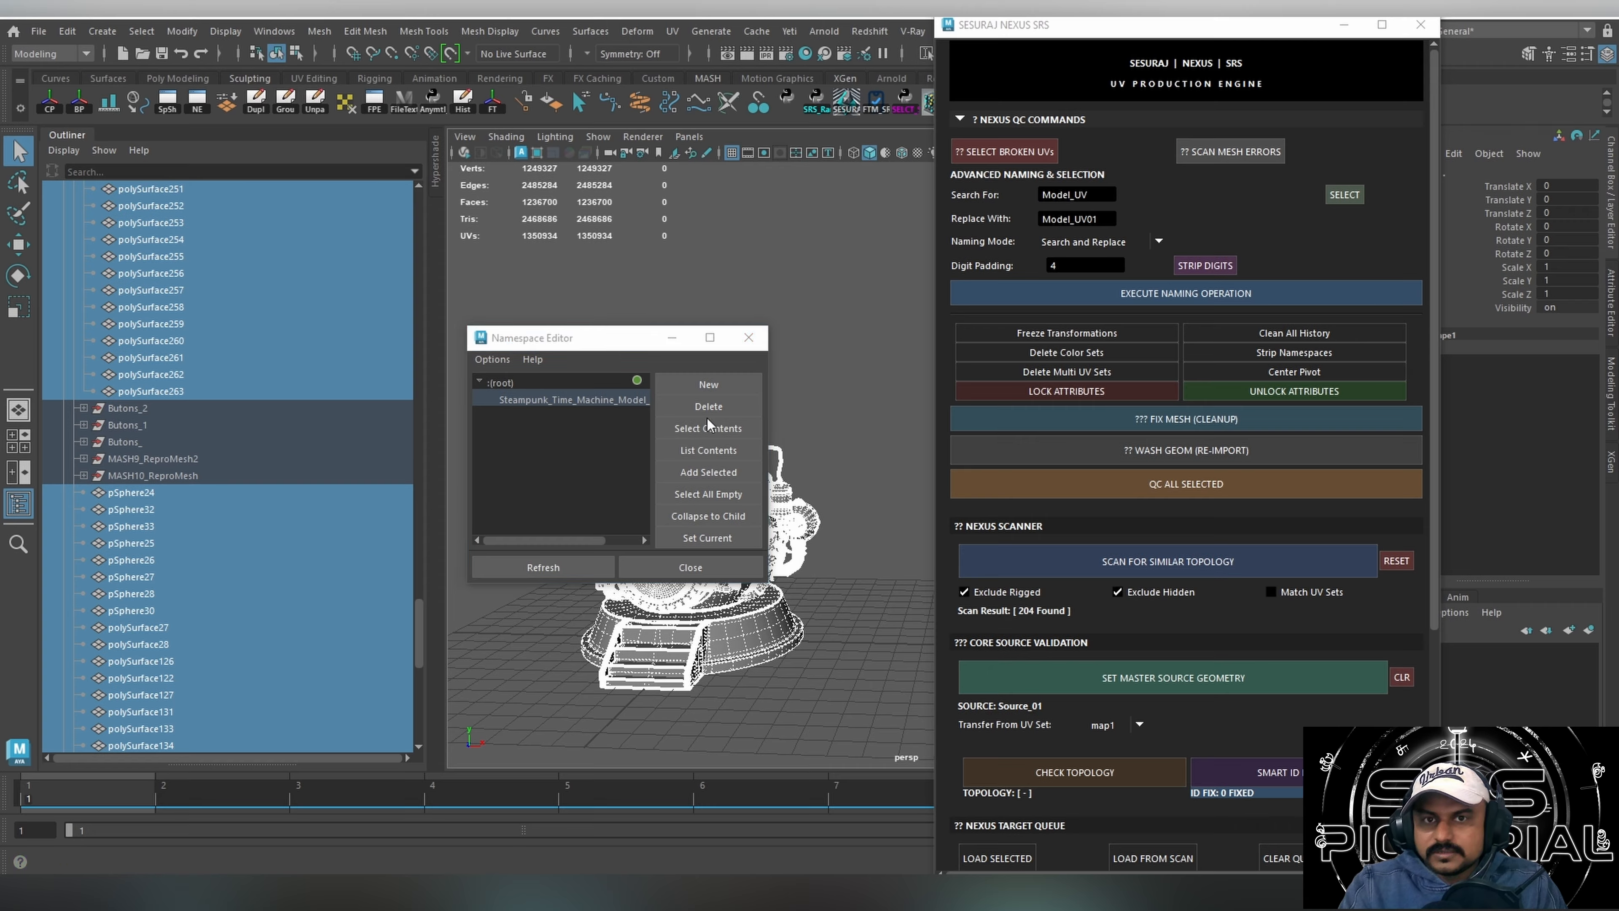
{"action": "left_click", "coordinate": [724, 453]}
{"action": "left_click", "coordinate": [737, 335]}
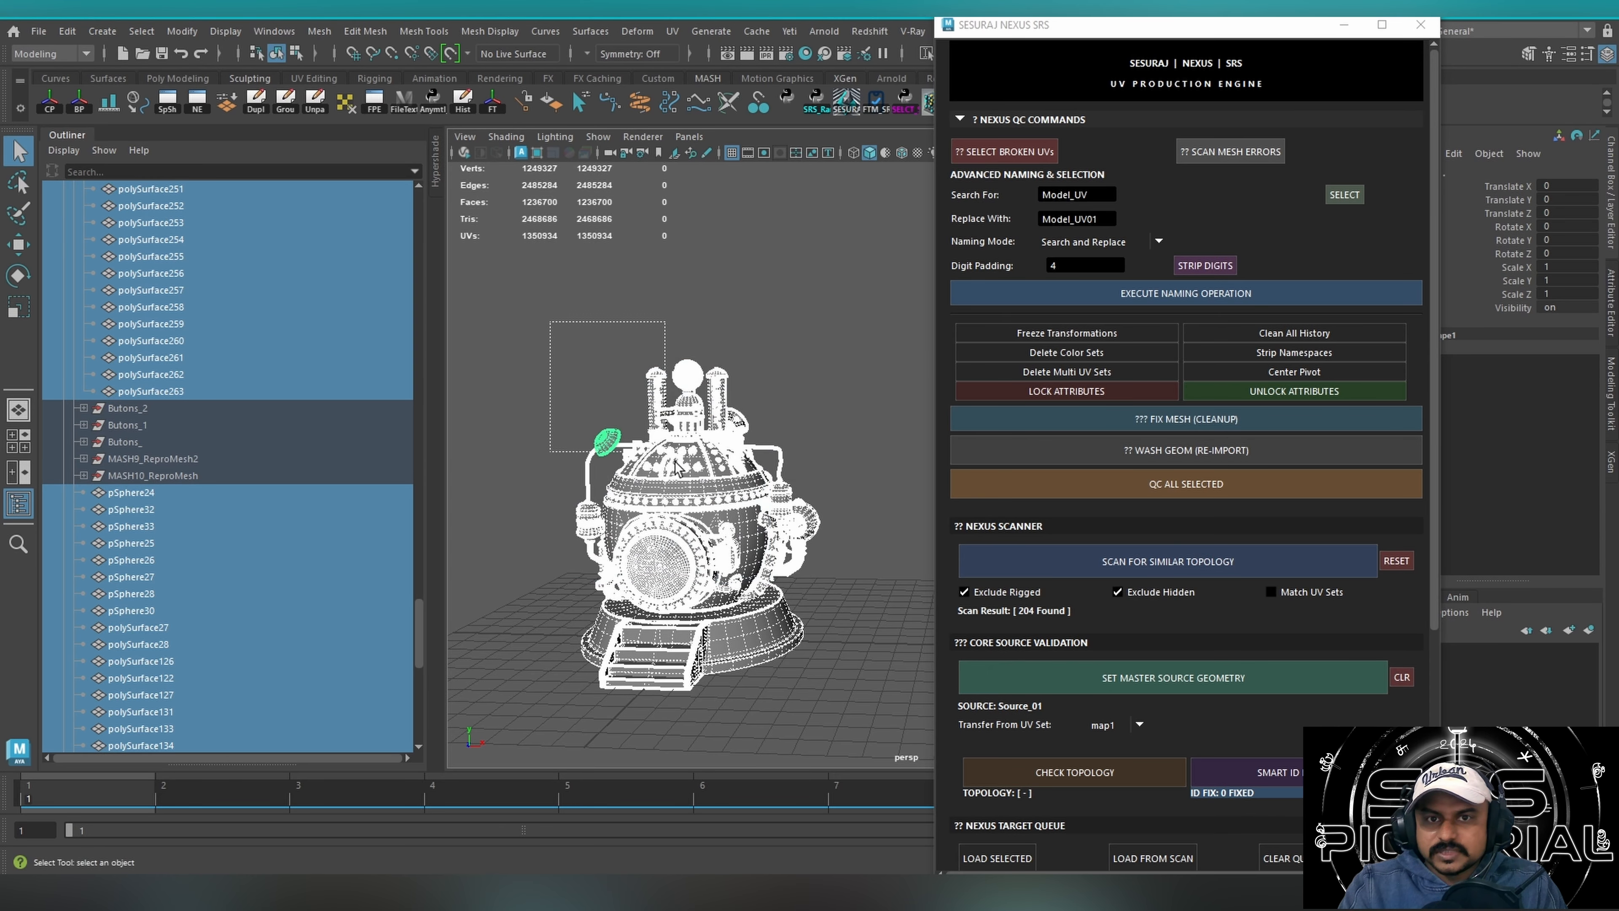
Select only the source cap, freeze its transformations, and open the digit padding value for editing.
{"action": "left_click", "coordinate": [1157, 357]}
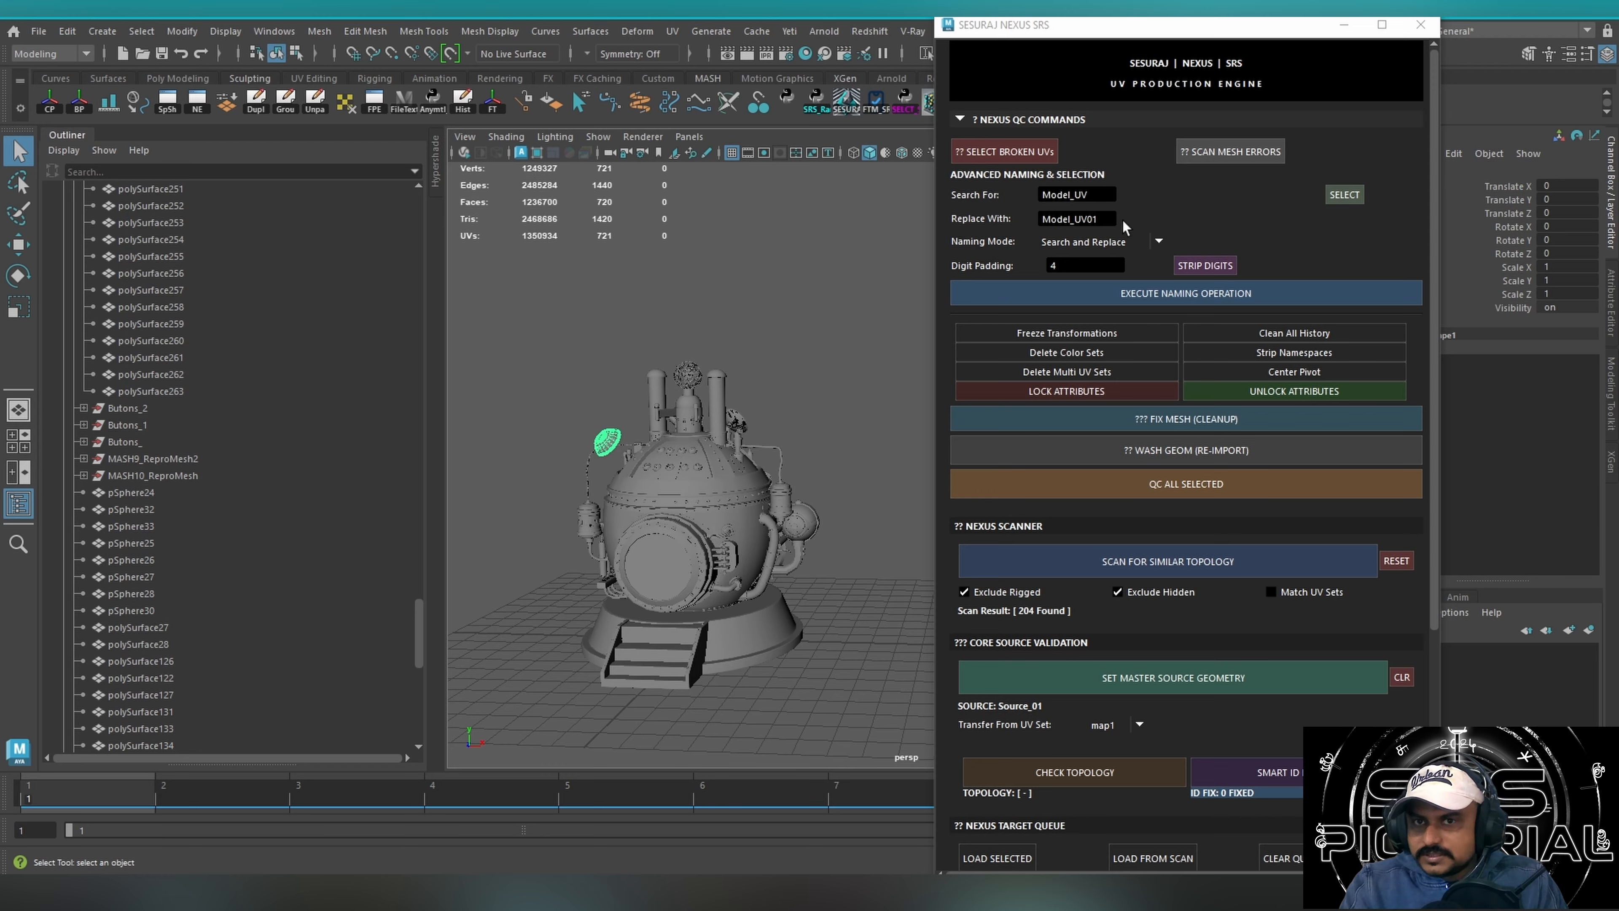
{"action": "left_click", "coordinate": [1058, 266]}
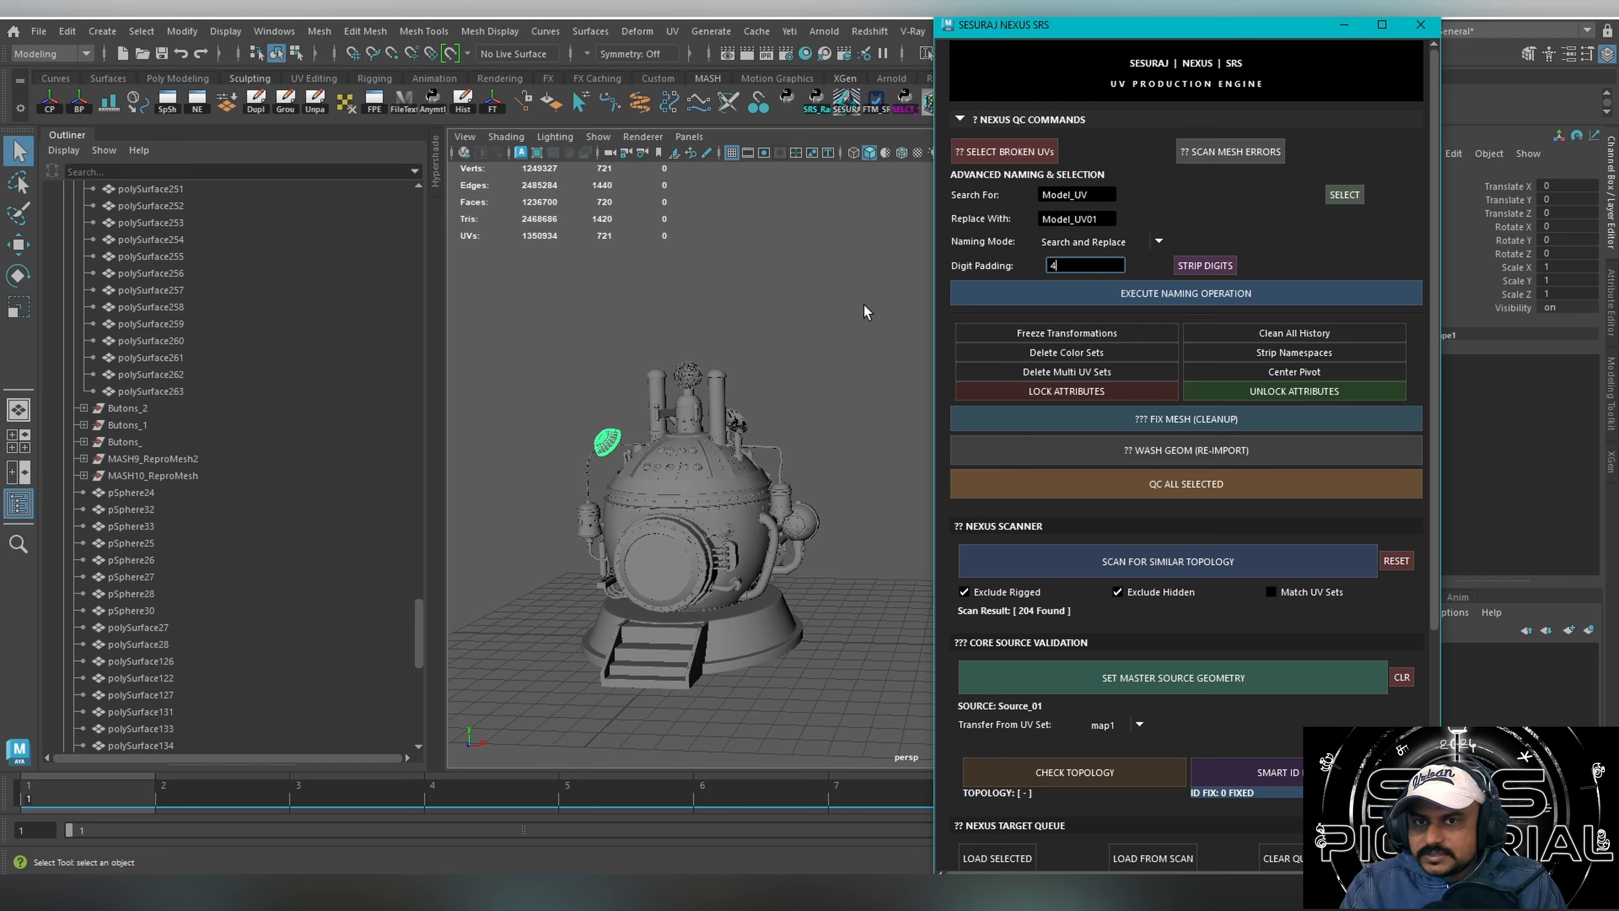
Reselect the source cap beside the dome, inspect it up close, and run the Fix Mesh cleanup on it.
{"action": "left_click", "coordinate": [895, 344]}
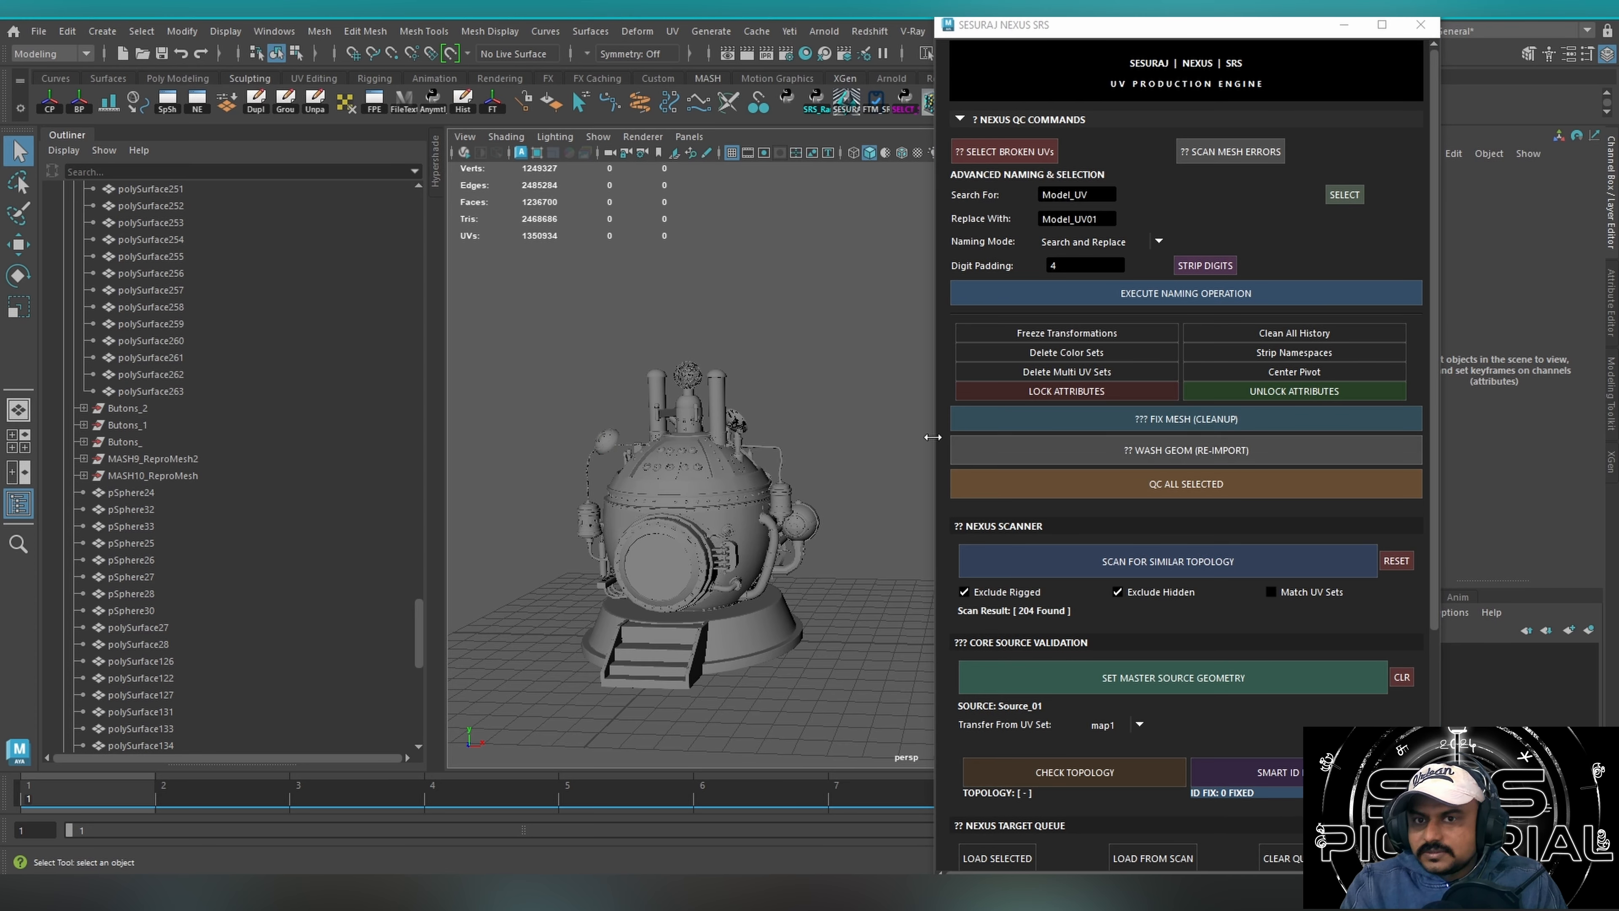
{"action": "left_click", "coordinate": [606, 446]}
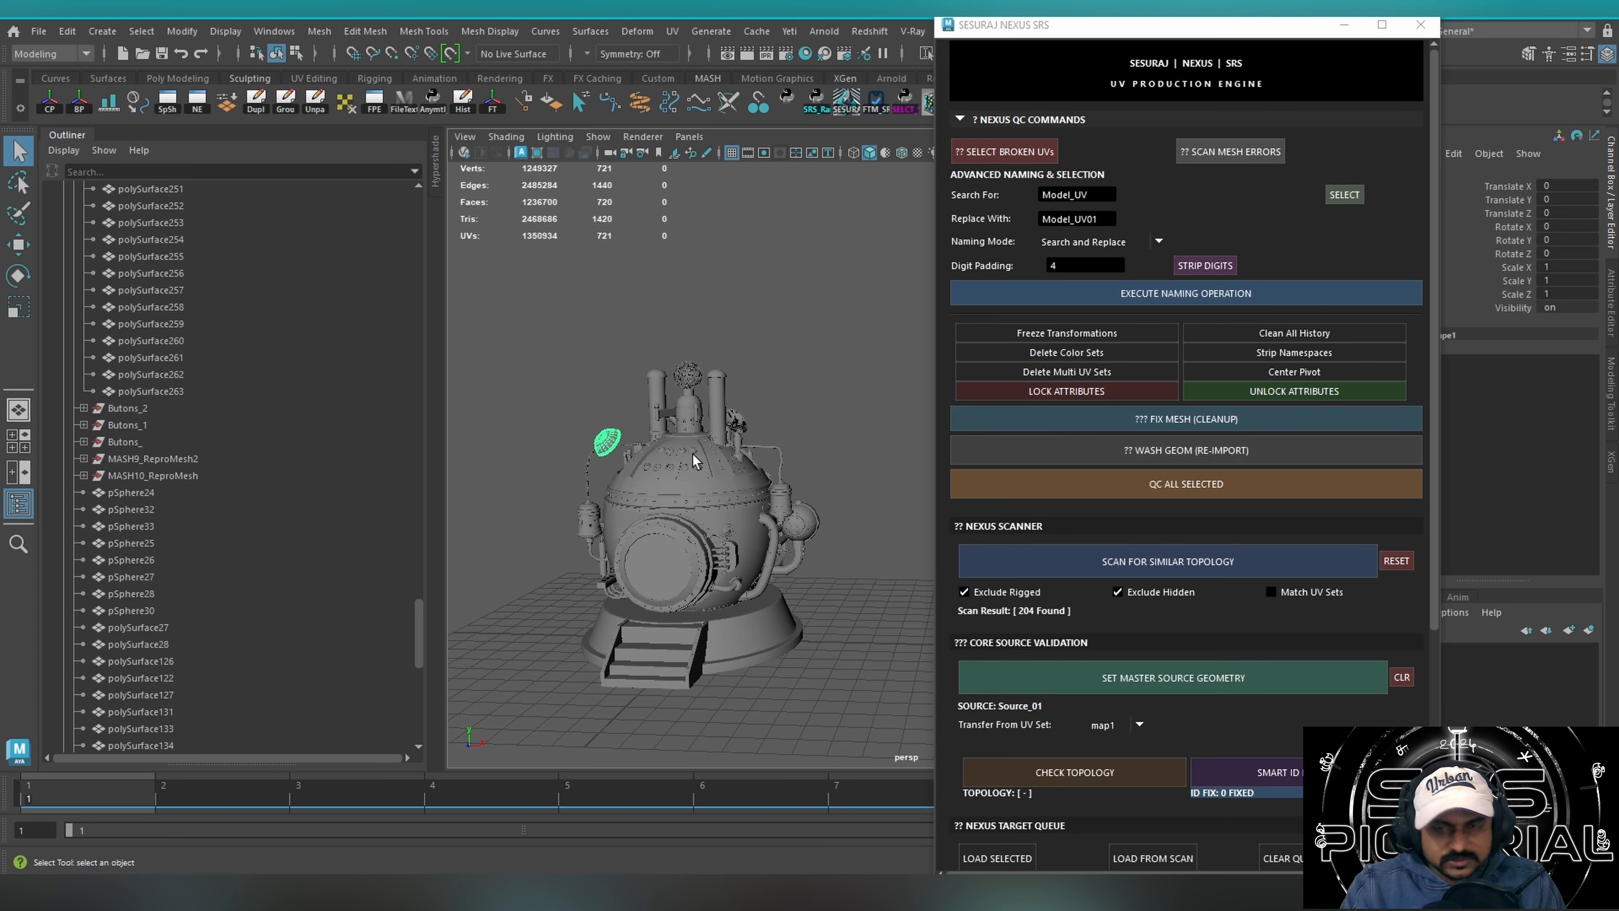
{"action": "key", "text": "f"}
{"action": "left_click_drag", "start_coordinate": [811, 410], "coordinate": [676, 444], "text": "alt"}
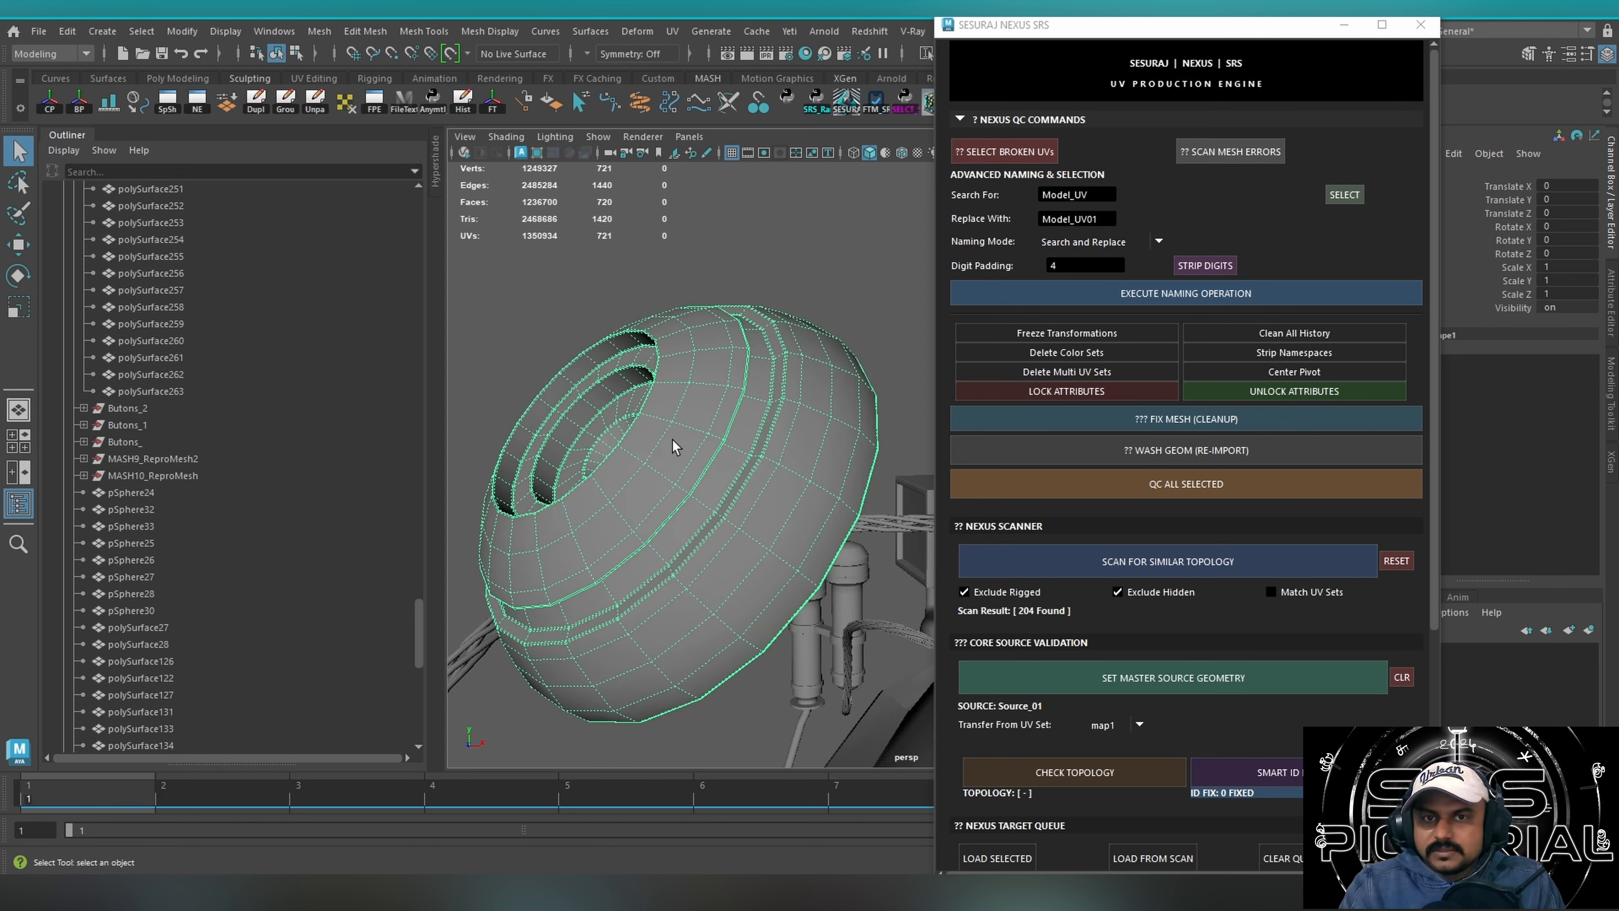
{"action": "right_click_drag", "start_coordinate": [675, 444], "coordinate": [596, 423], "text": "alt"}
{"action": "left_click_drag", "start_coordinate": [596, 423], "coordinate": [675, 411], "text": "alt"}
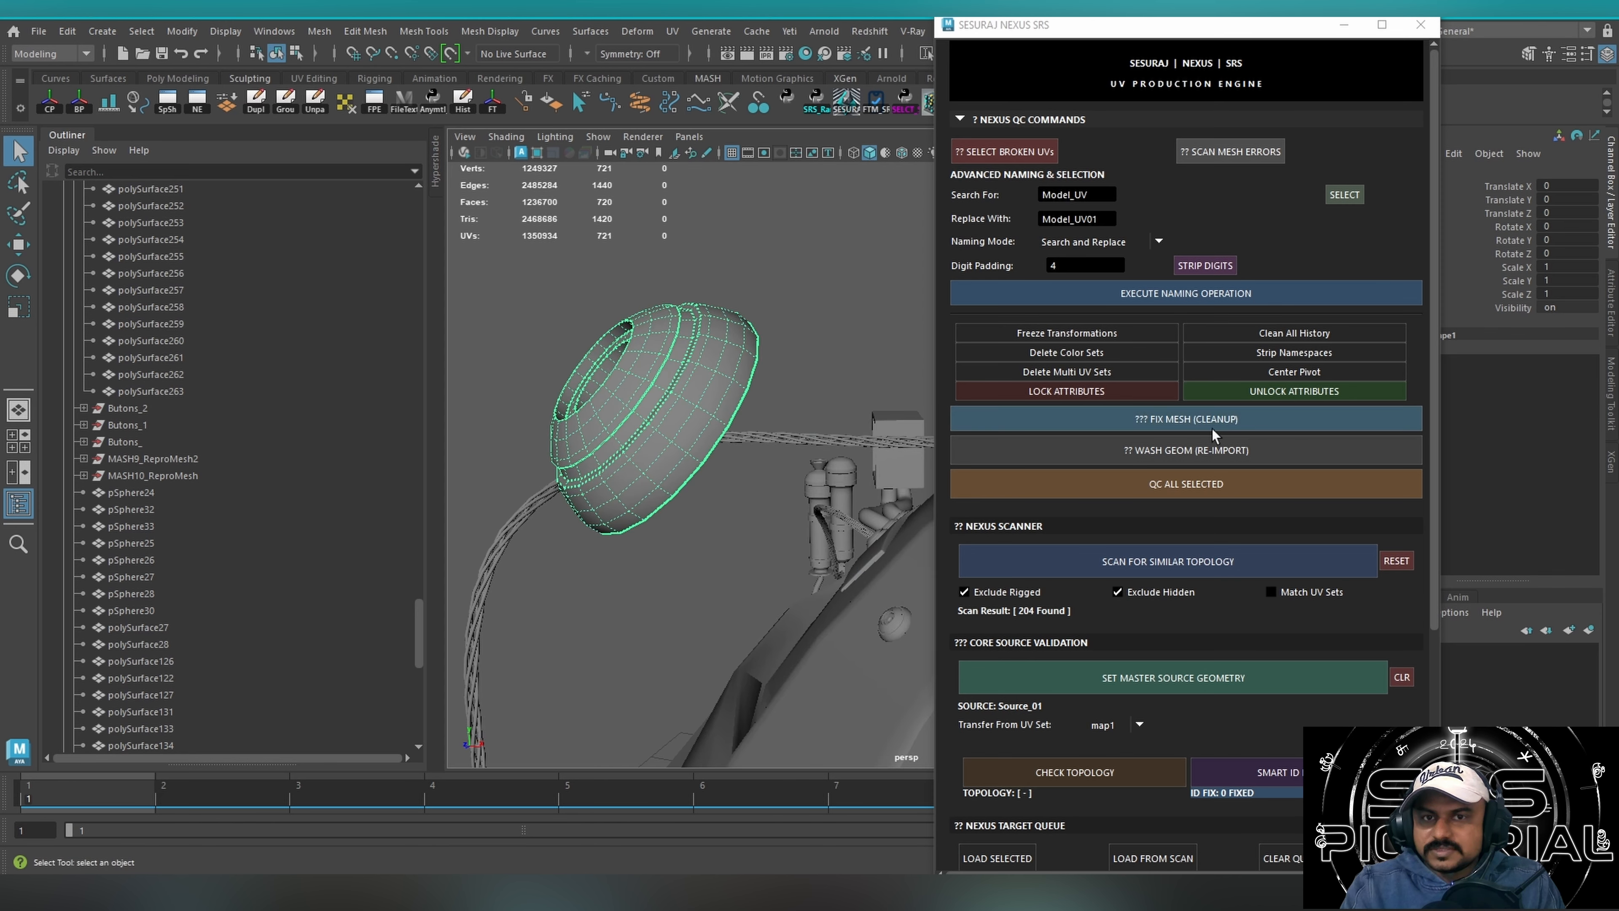
{"action": "left_click", "coordinate": [853, 404]}
{"action": "left_click", "coordinate": [705, 344]}
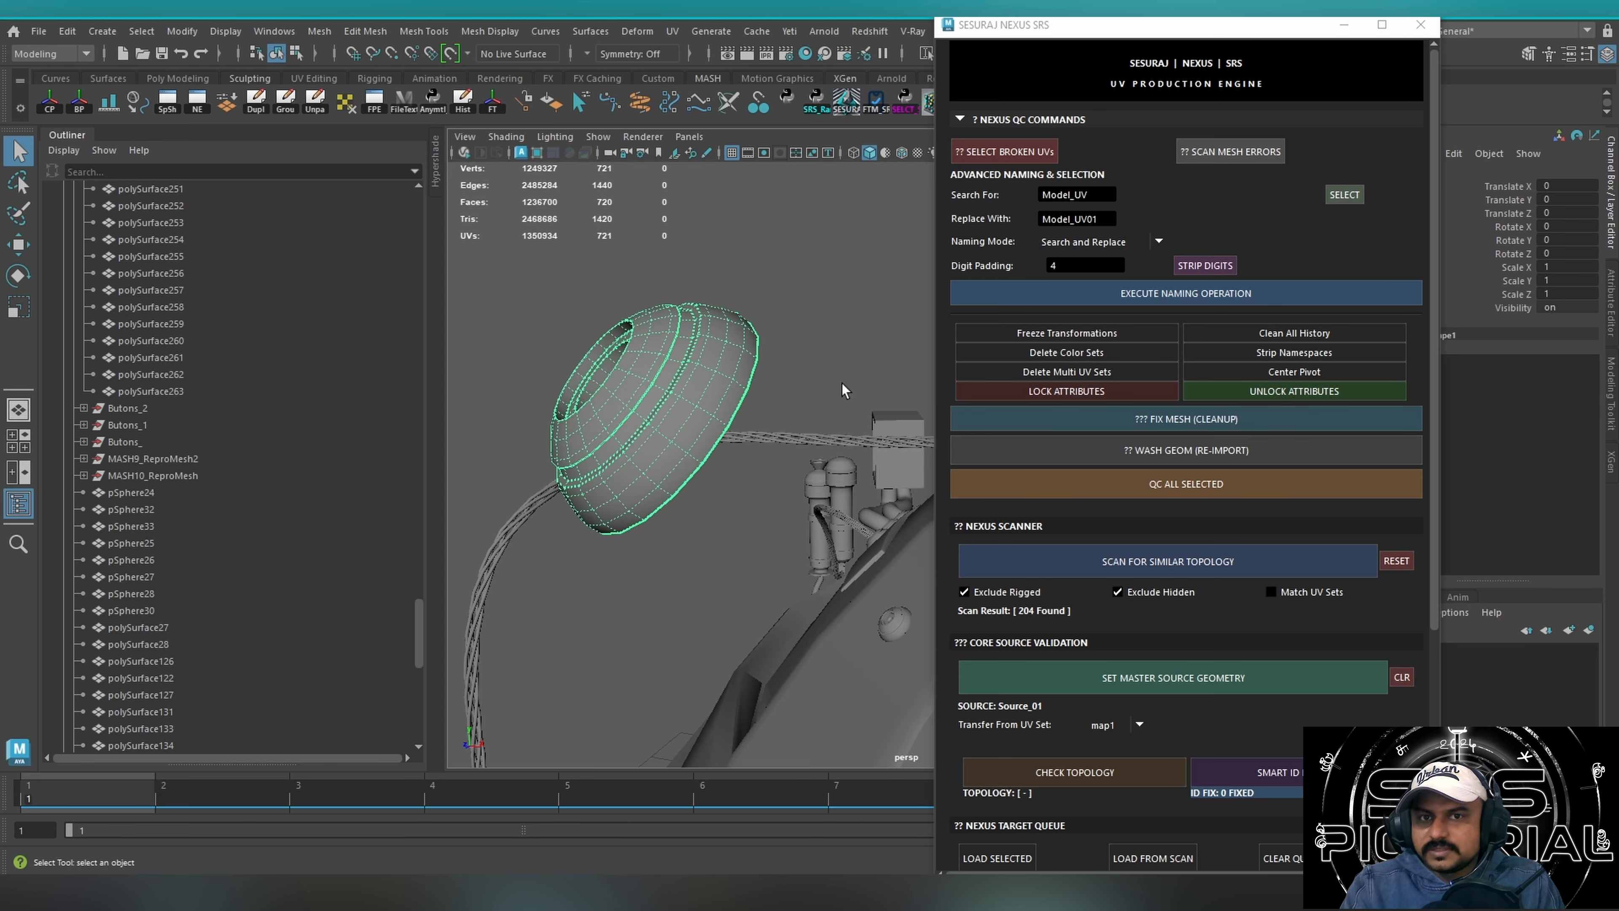
{"action": "left_click_drag", "start_coordinate": [815, 416], "coordinate": [899, 451], "text": "alt"}
{"action": "right_click_drag", "start_coordinate": [826, 451], "coordinate": [722, 423], "text": "alt"}
{"action": "left_click_drag", "start_coordinate": [723, 423], "coordinate": [695, 391], "text": "alt"}
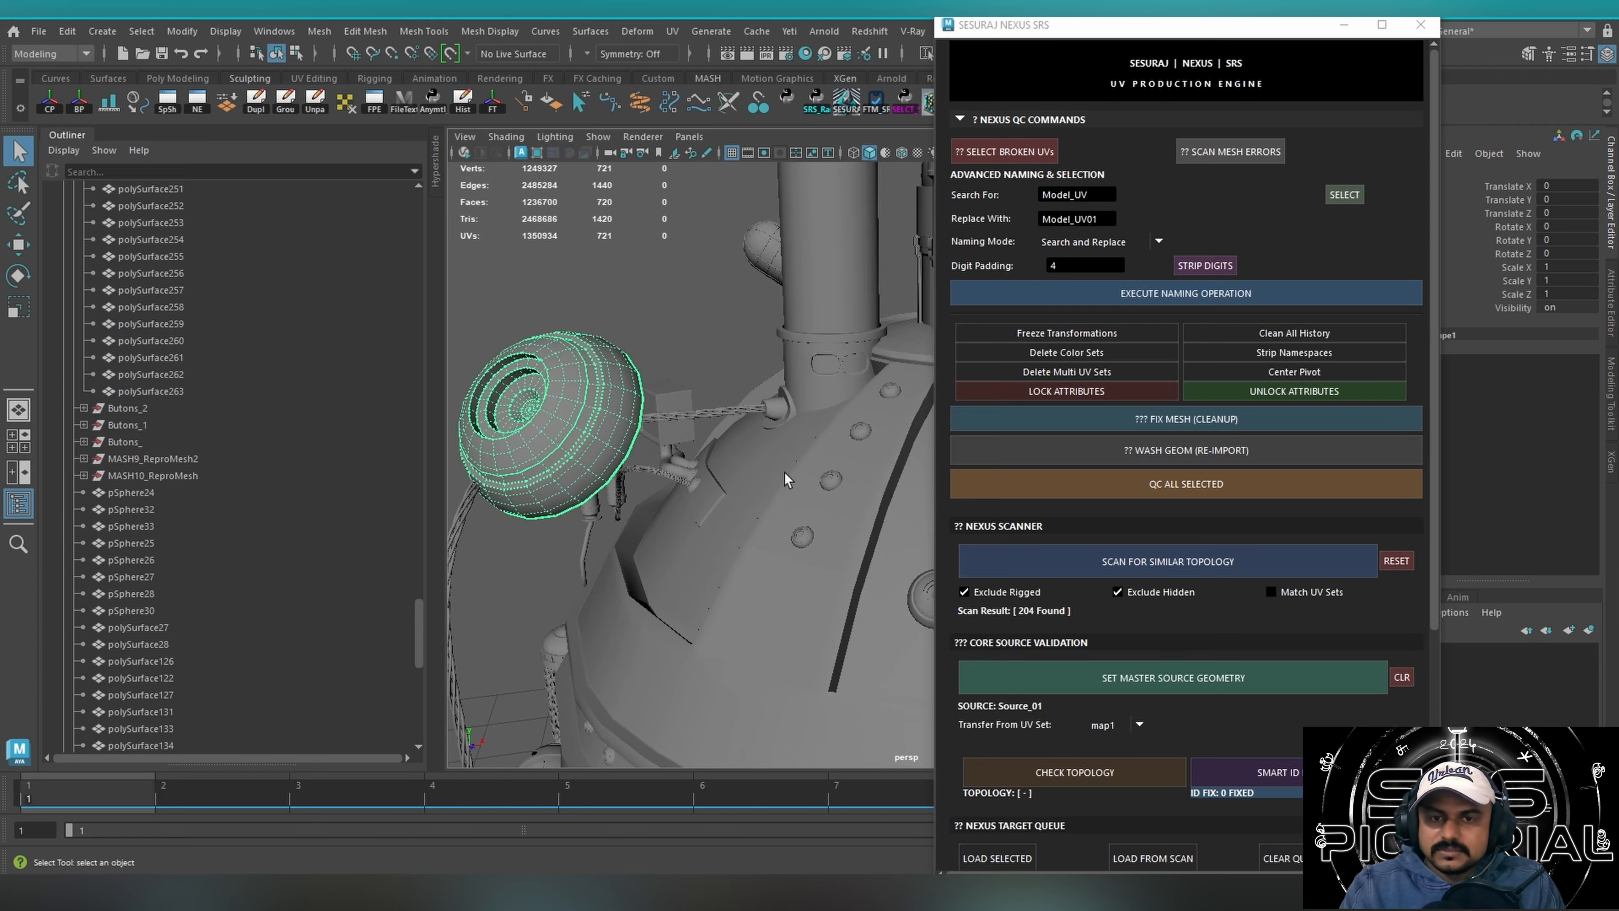
{"action": "left_click_drag", "start_coordinate": [786, 473], "coordinate": [772, 471], "text": "alt"}
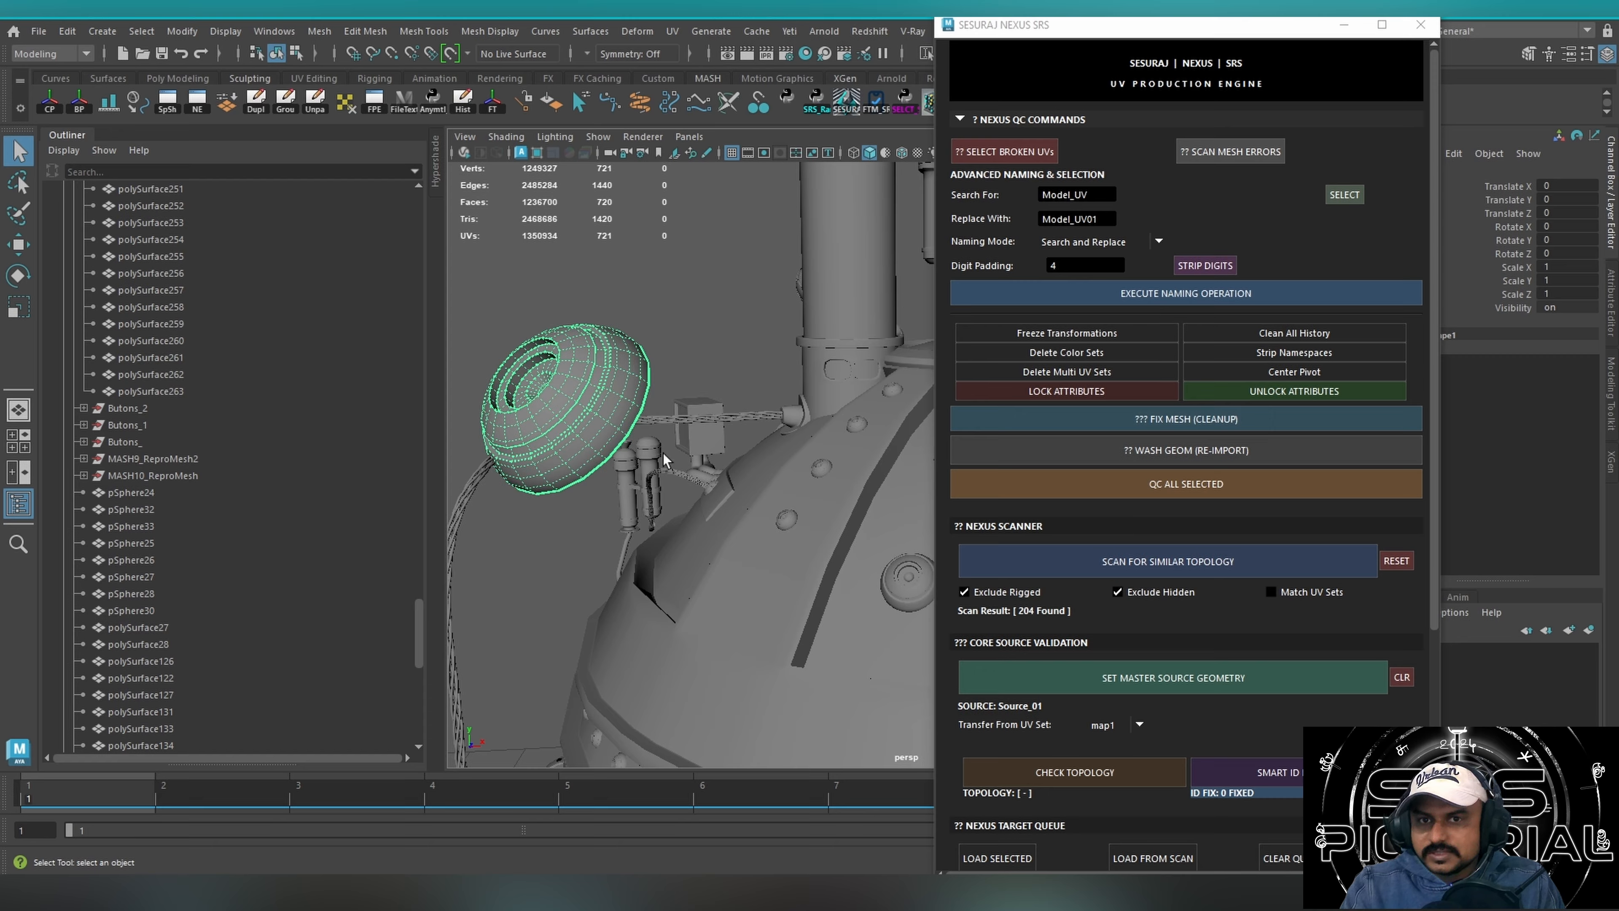
{"action": "left_click", "coordinate": [1178, 423]}
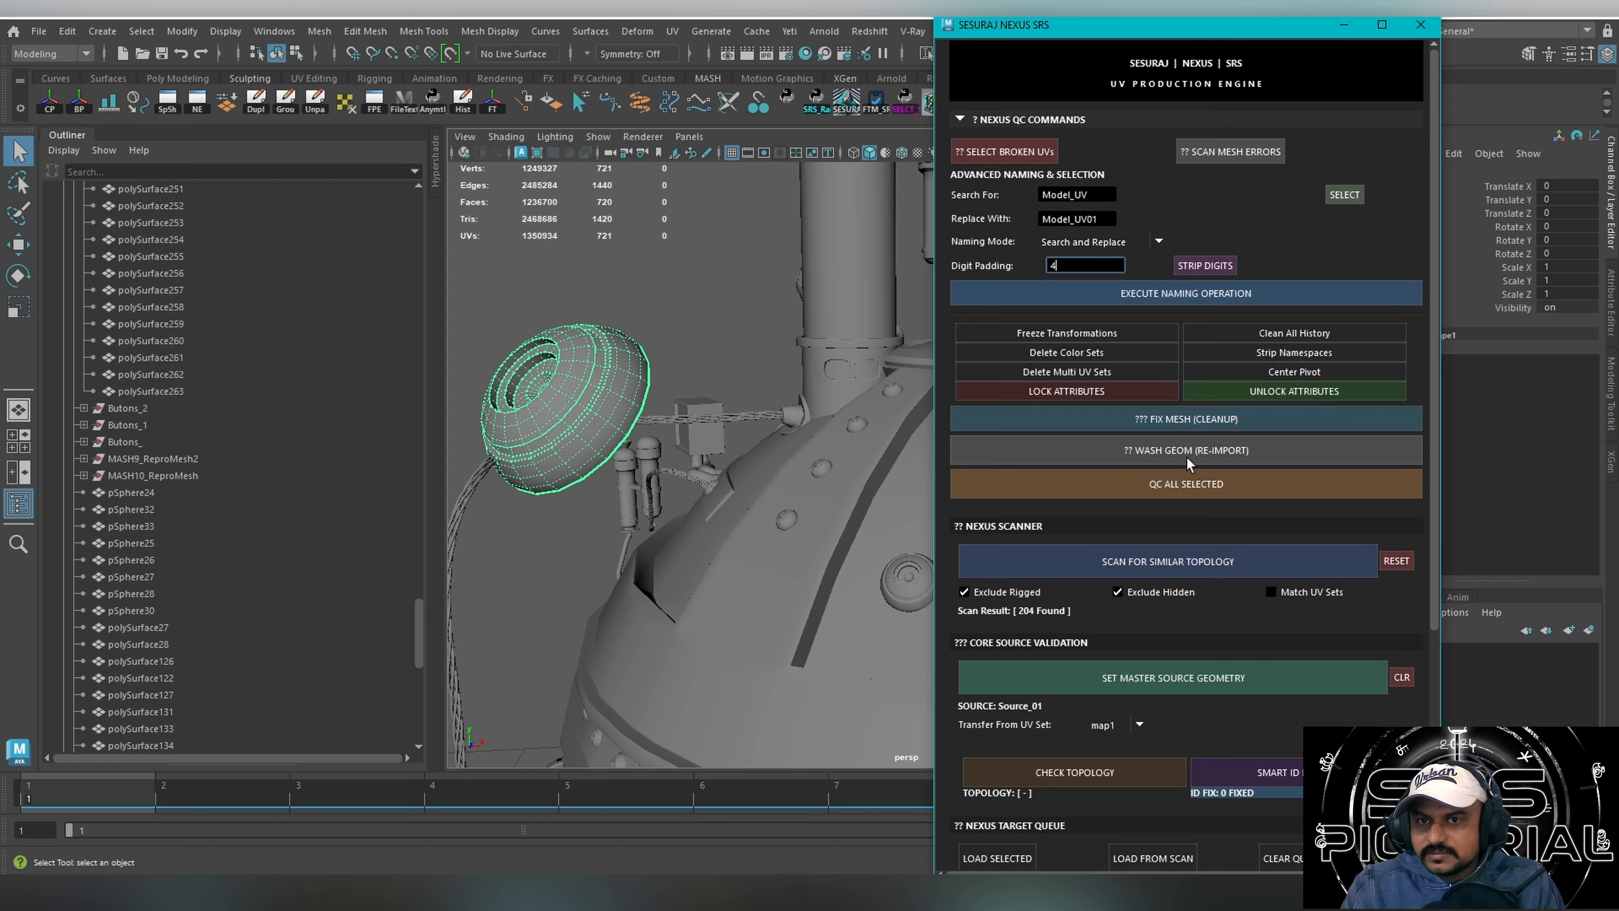
Undo the deselection of the source cap and inspect it together with the whole dome.
{"action": "left_click", "coordinate": [743, 313]}
{"action": "key", "text": "ctrl+z"}
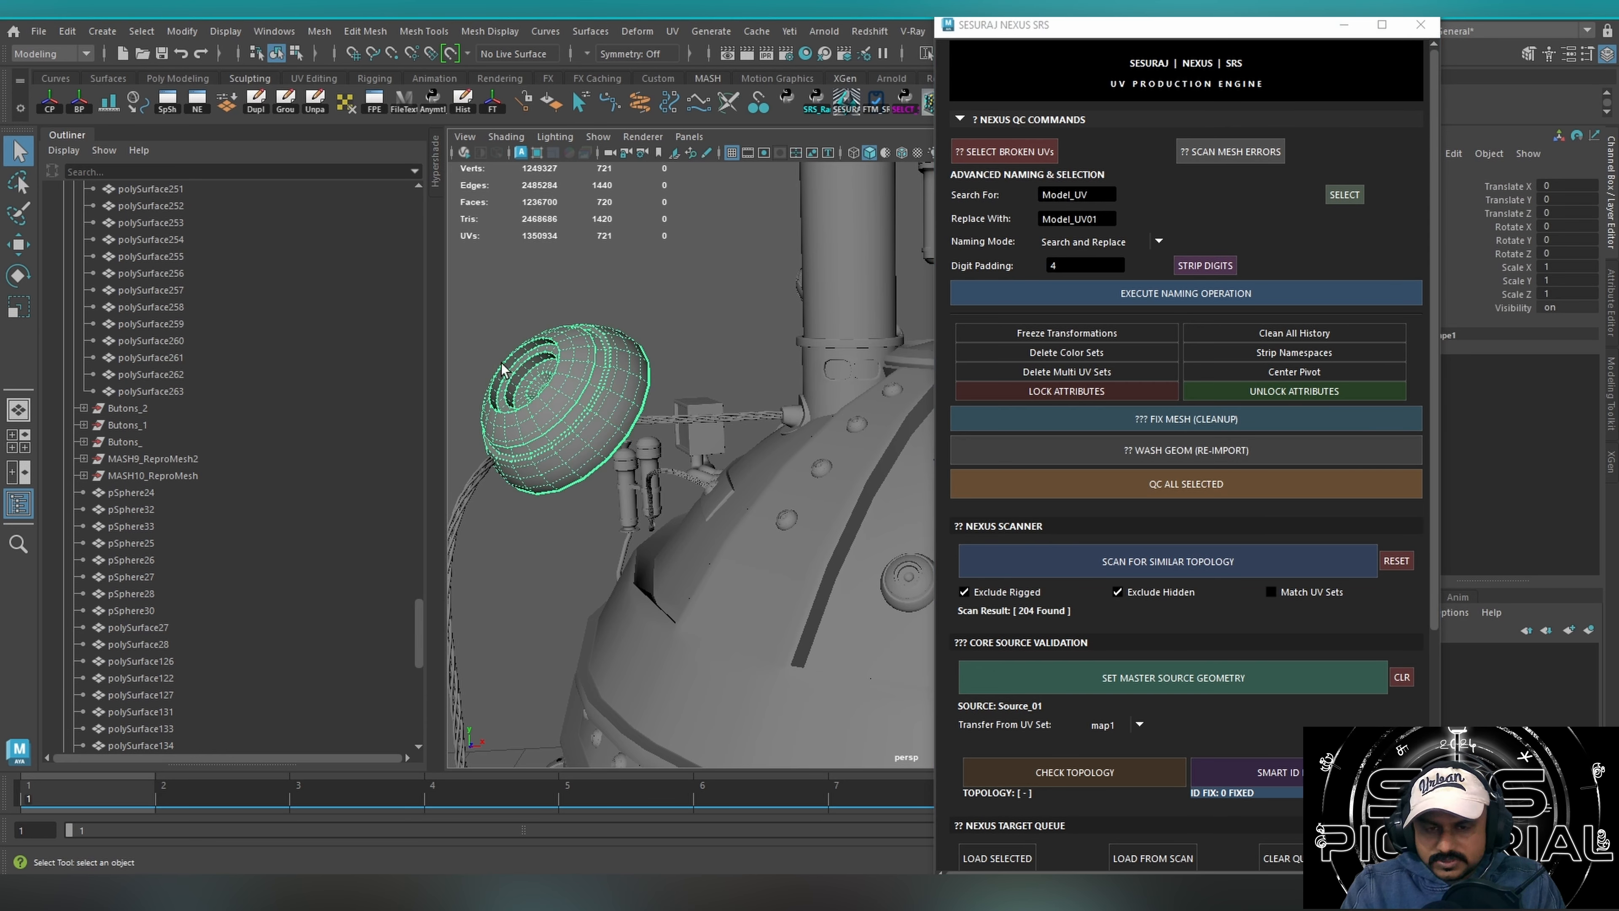
{"action": "left_click_drag", "start_coordinate": [693, 359], "coordinate": [625, 384], "text": "alt"}
{"action": "scroll", "coordinate": [755, 355], "scroll_direction": "up", "scroll_amount": 3}
{"action": "scroll", "coordinate": [625, 383], "scroll_direction": "down", "scroll_amount": 5}
{"action": "middle_click_drag", "start_coordinate": [823, 385], "coordinate": [664, 356], "text": "alt"}
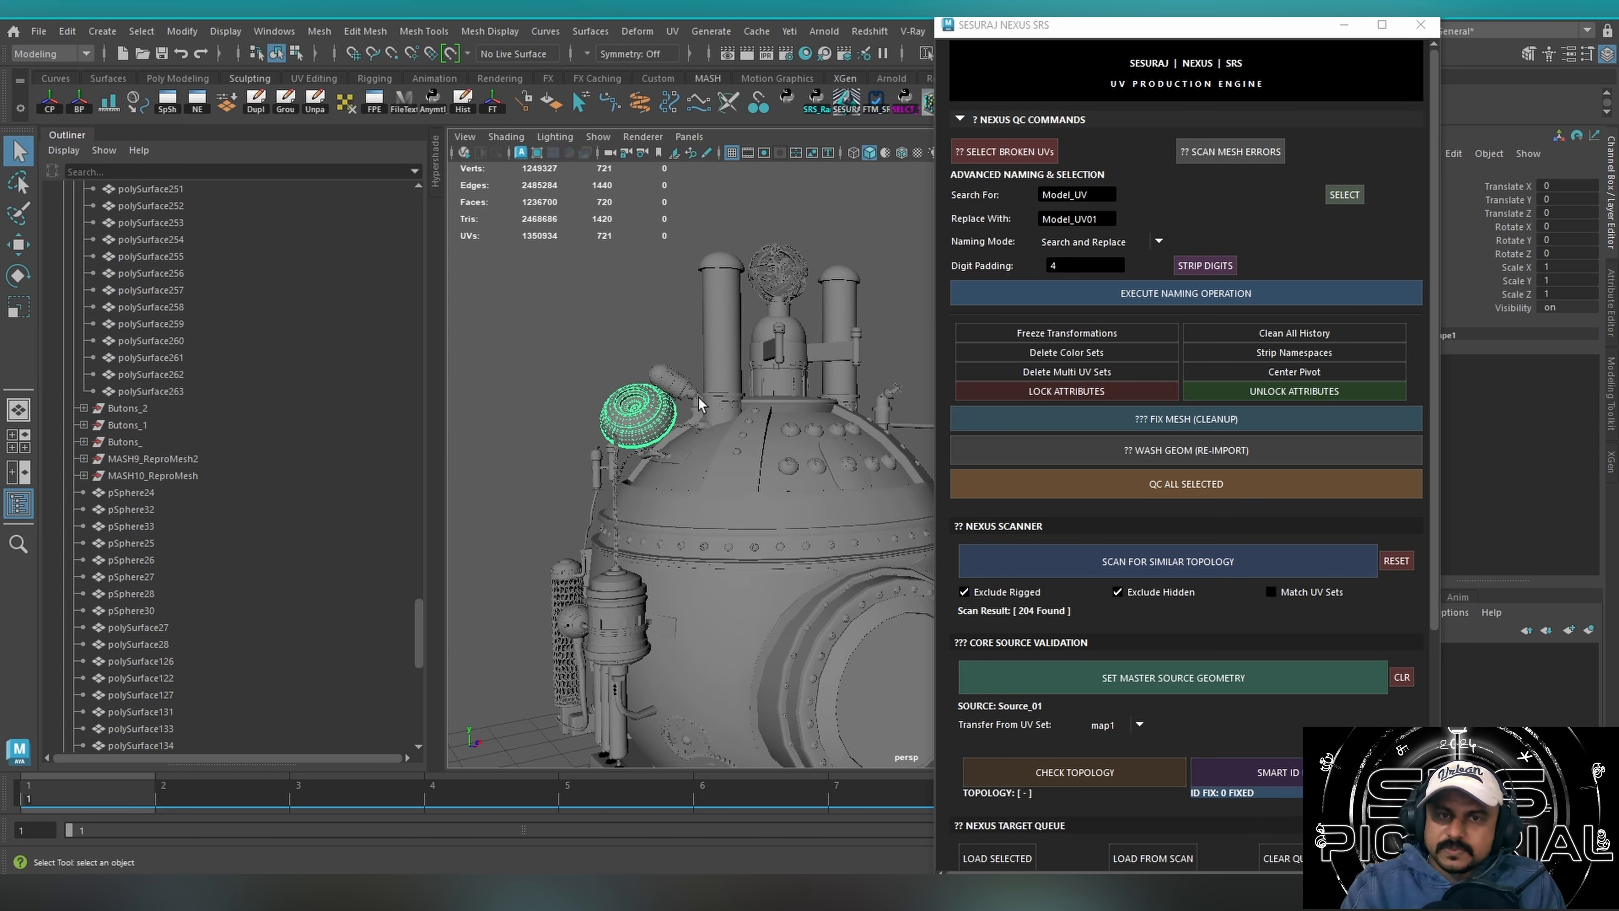
Collapse and re-expand the NEXUS QC commands to review the remaining tool sections, and close the NEXUS tool.
{"action": "left_click", "coordinate": [976, 121]}
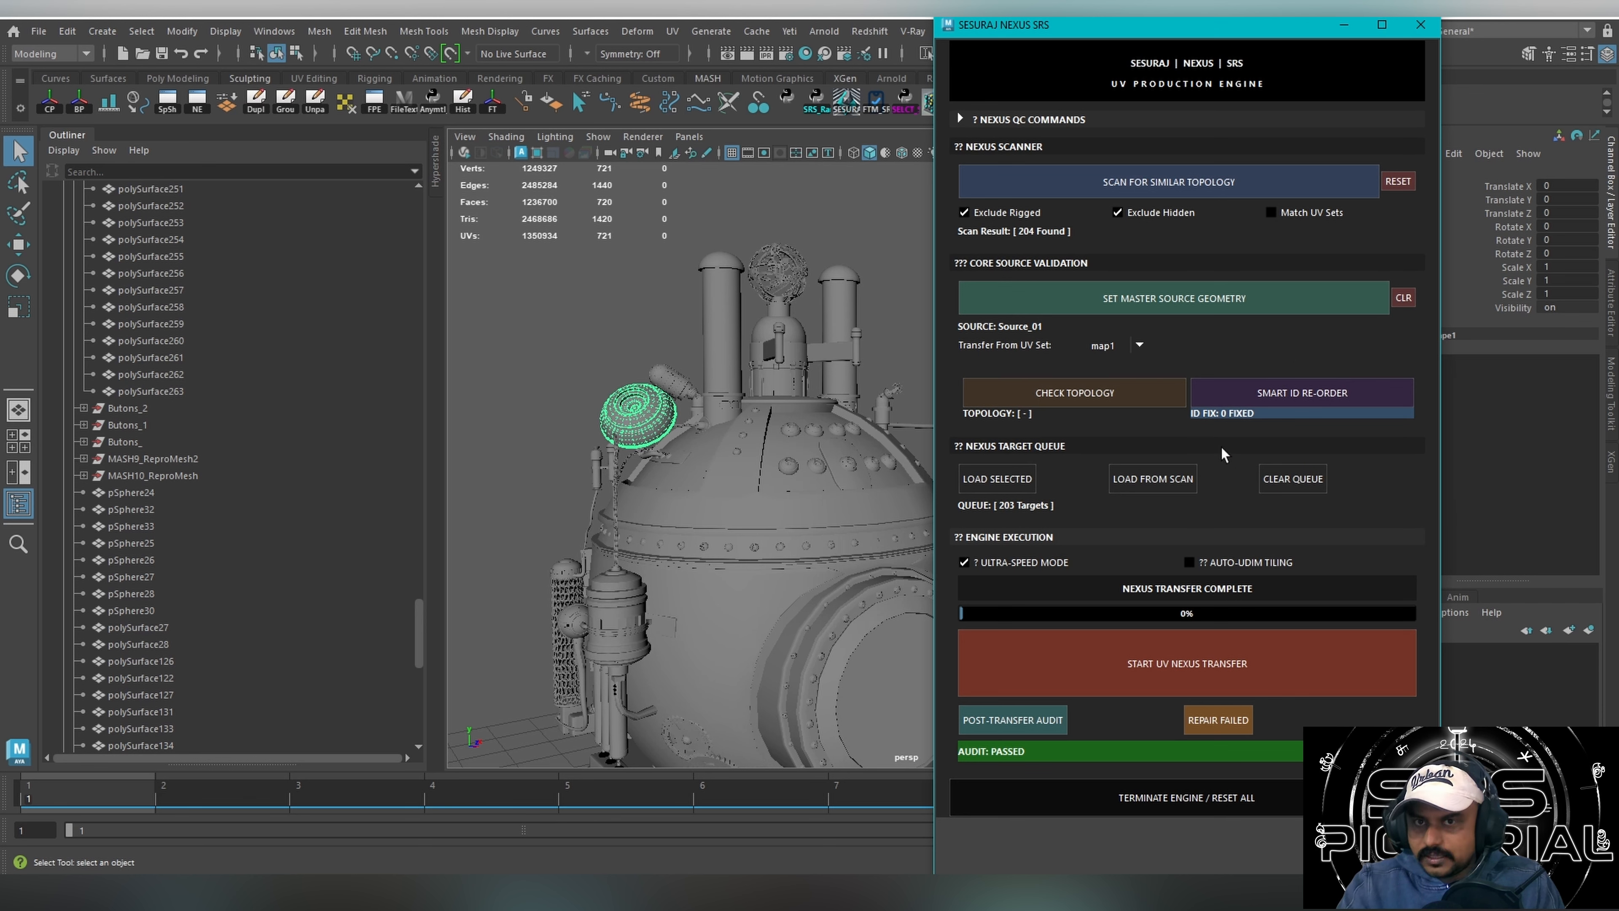
{"action": "left_click", "coordinate": [1020, 121]}
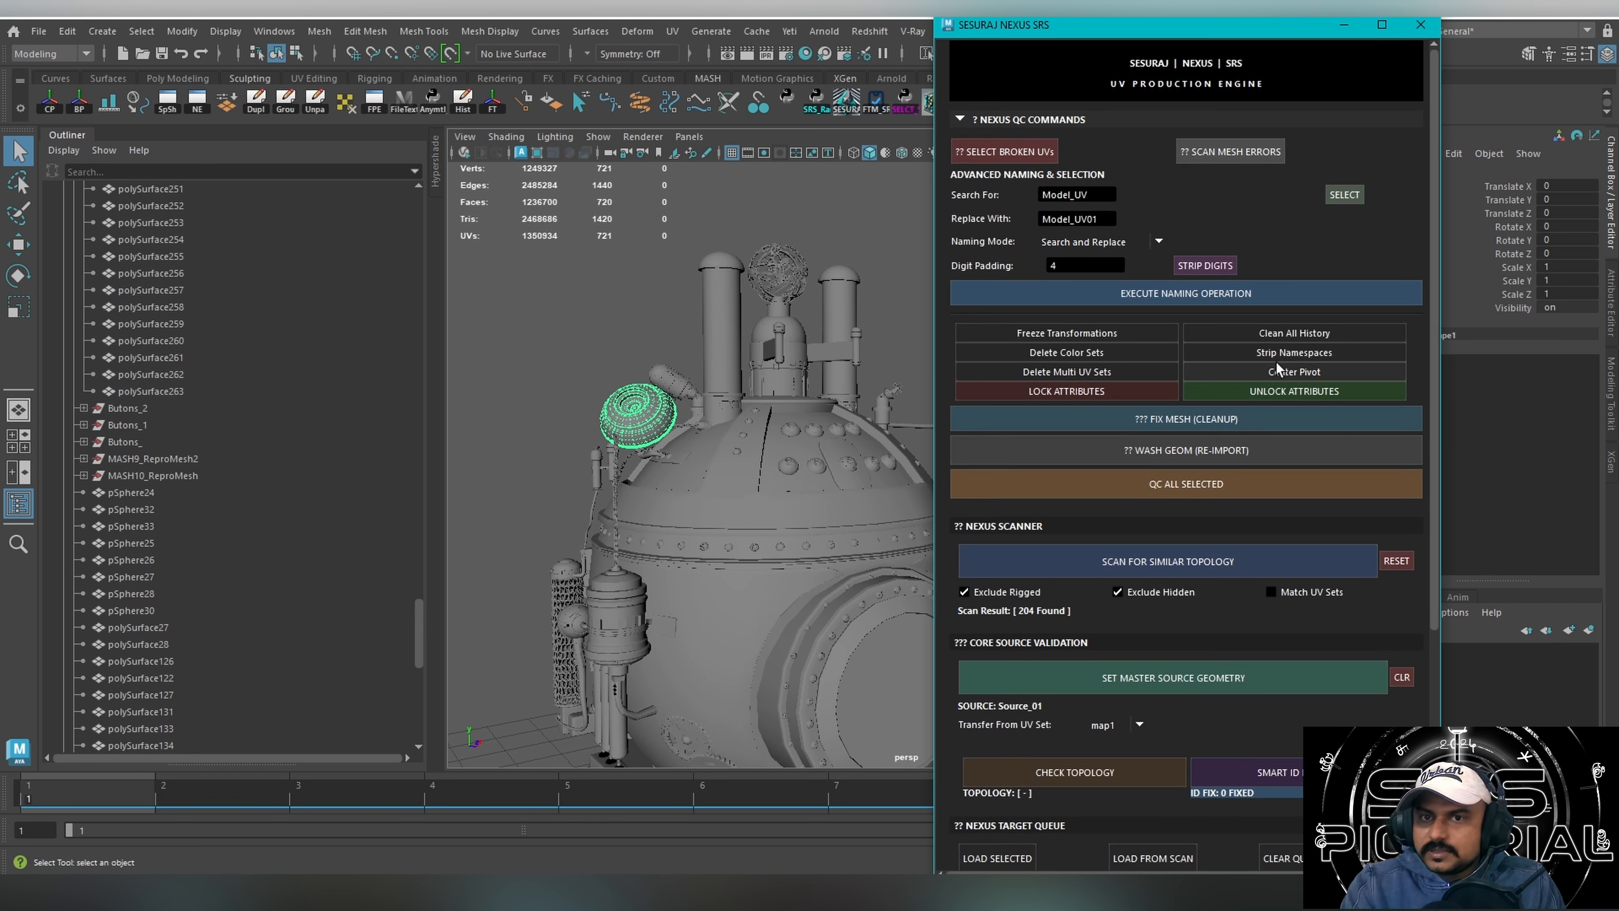
{"action": "left_click", "coordinate": [1420, 24]}
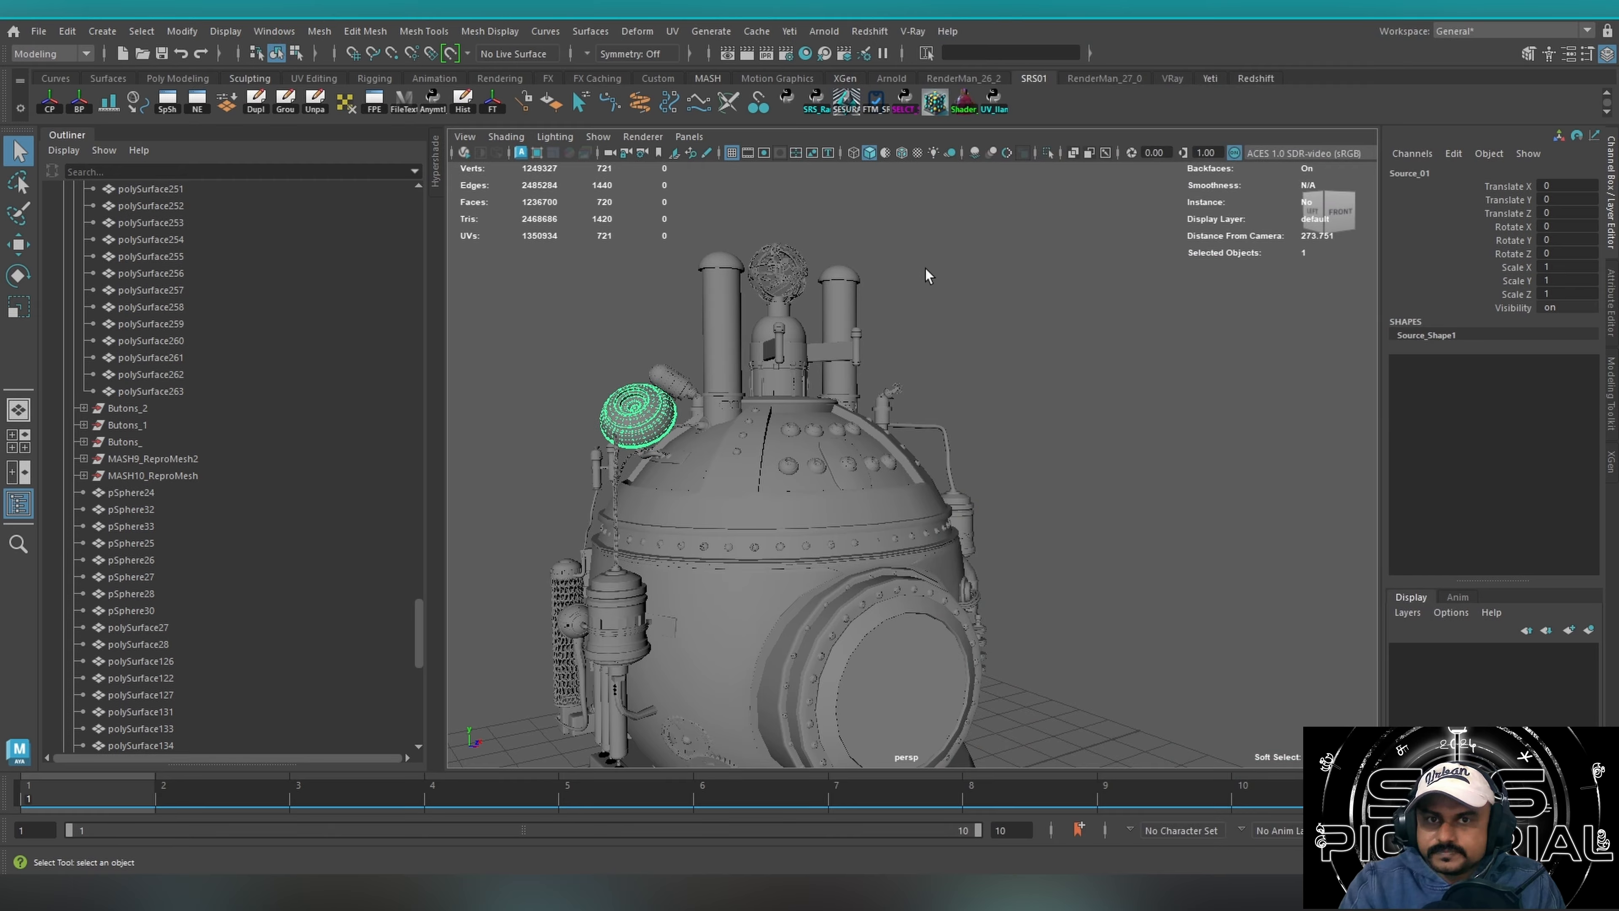
Open the FTM v12.4 Neutral Pipeline Master tool, view its sections maximized, and restore the window to its smaller size.
{"action": "left_click_drag", "start_coordinate": [927, 268], "coordinate": [941, 310], "text": "alt"}
{"action": "left_click", "coordinate": [892, 189]}
{"action": "left_click", "coordinate": [875, 101]}
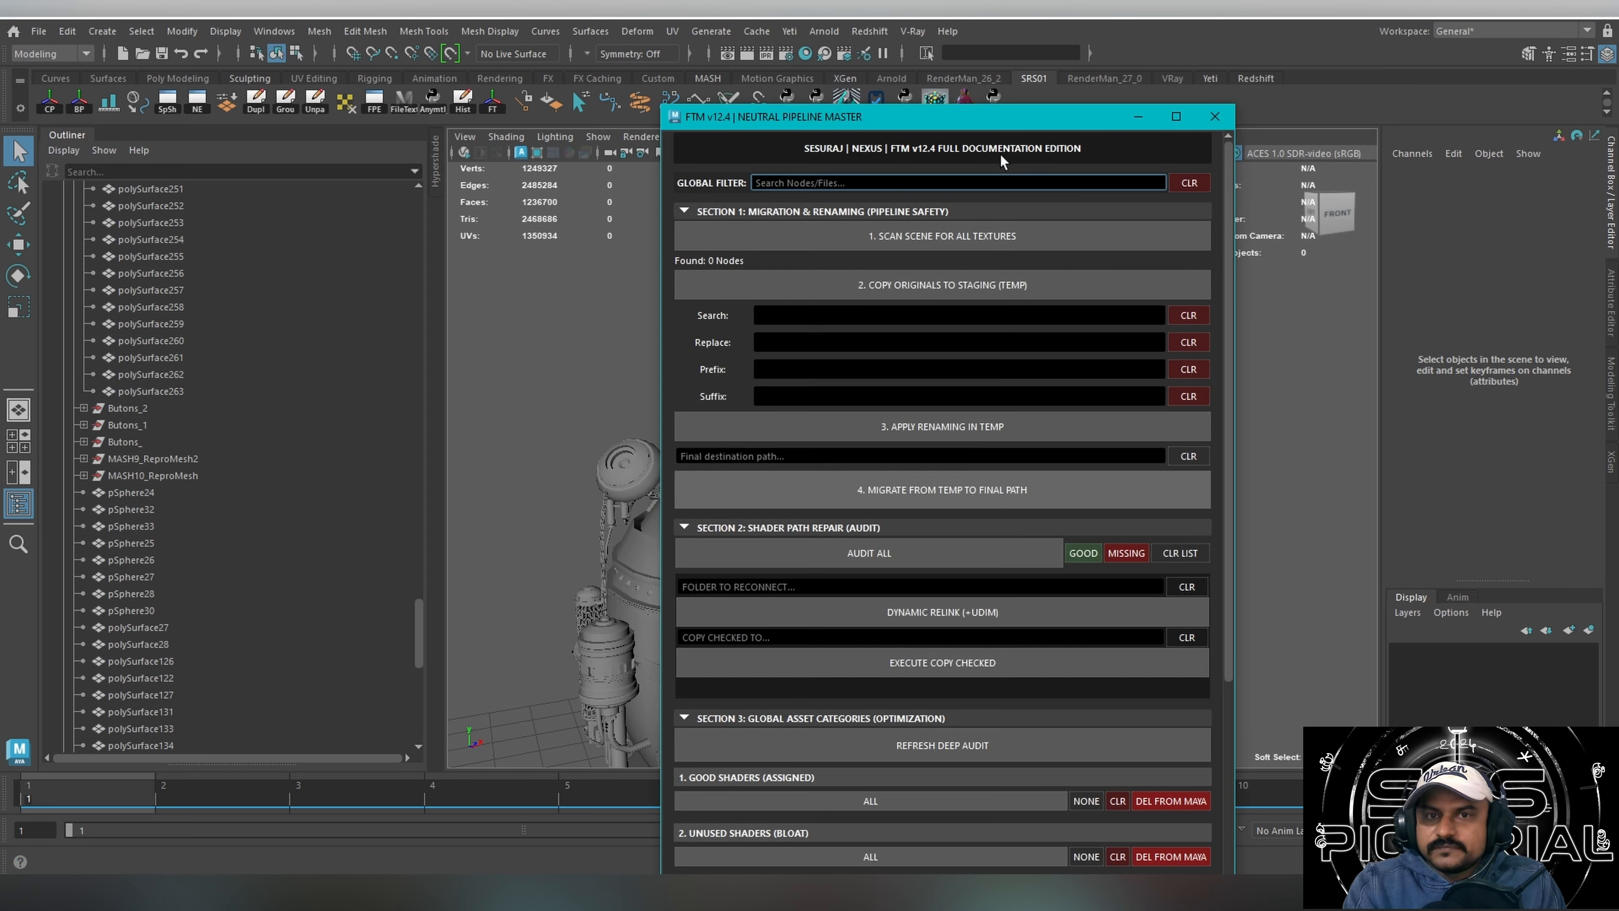
{"action": "left_click_drag", "start_coordinate": [951, 123], "coordinate": [979, 110]}
{"action": "left_click", "coordinate": [1195, 107]}
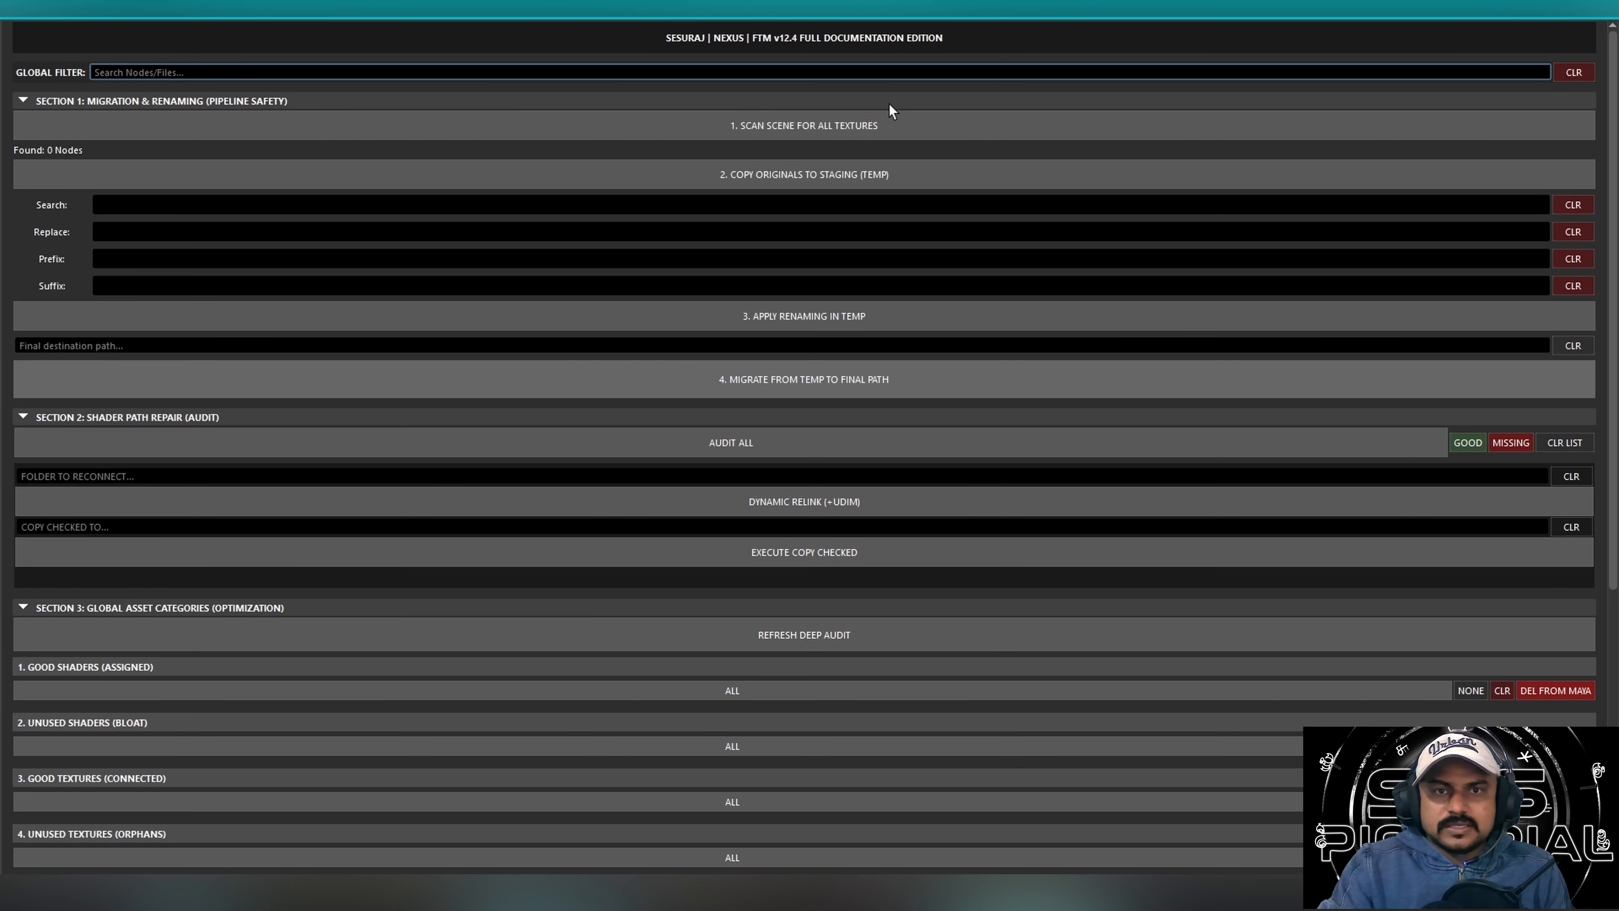
{"action": "left_click", "coordinate": [1140, 310]}
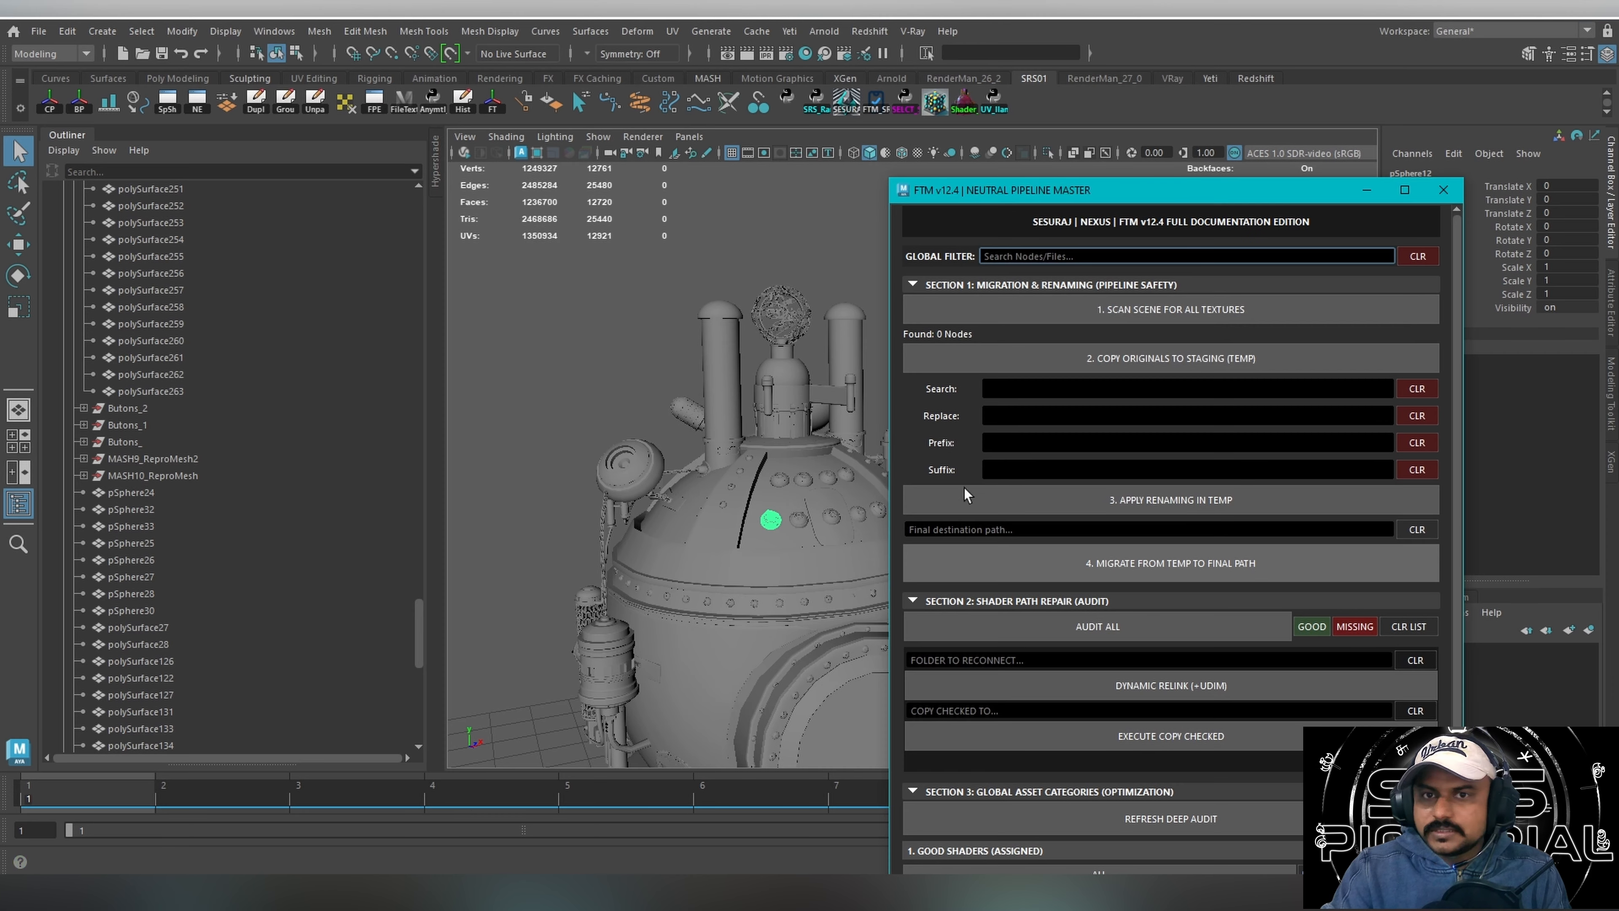
Select a tall chimney pipe, place the FTM window beside the model, and review the Section 1 search and prefix fields.
{"action": "left_click", "coordinate": [718, 434]}
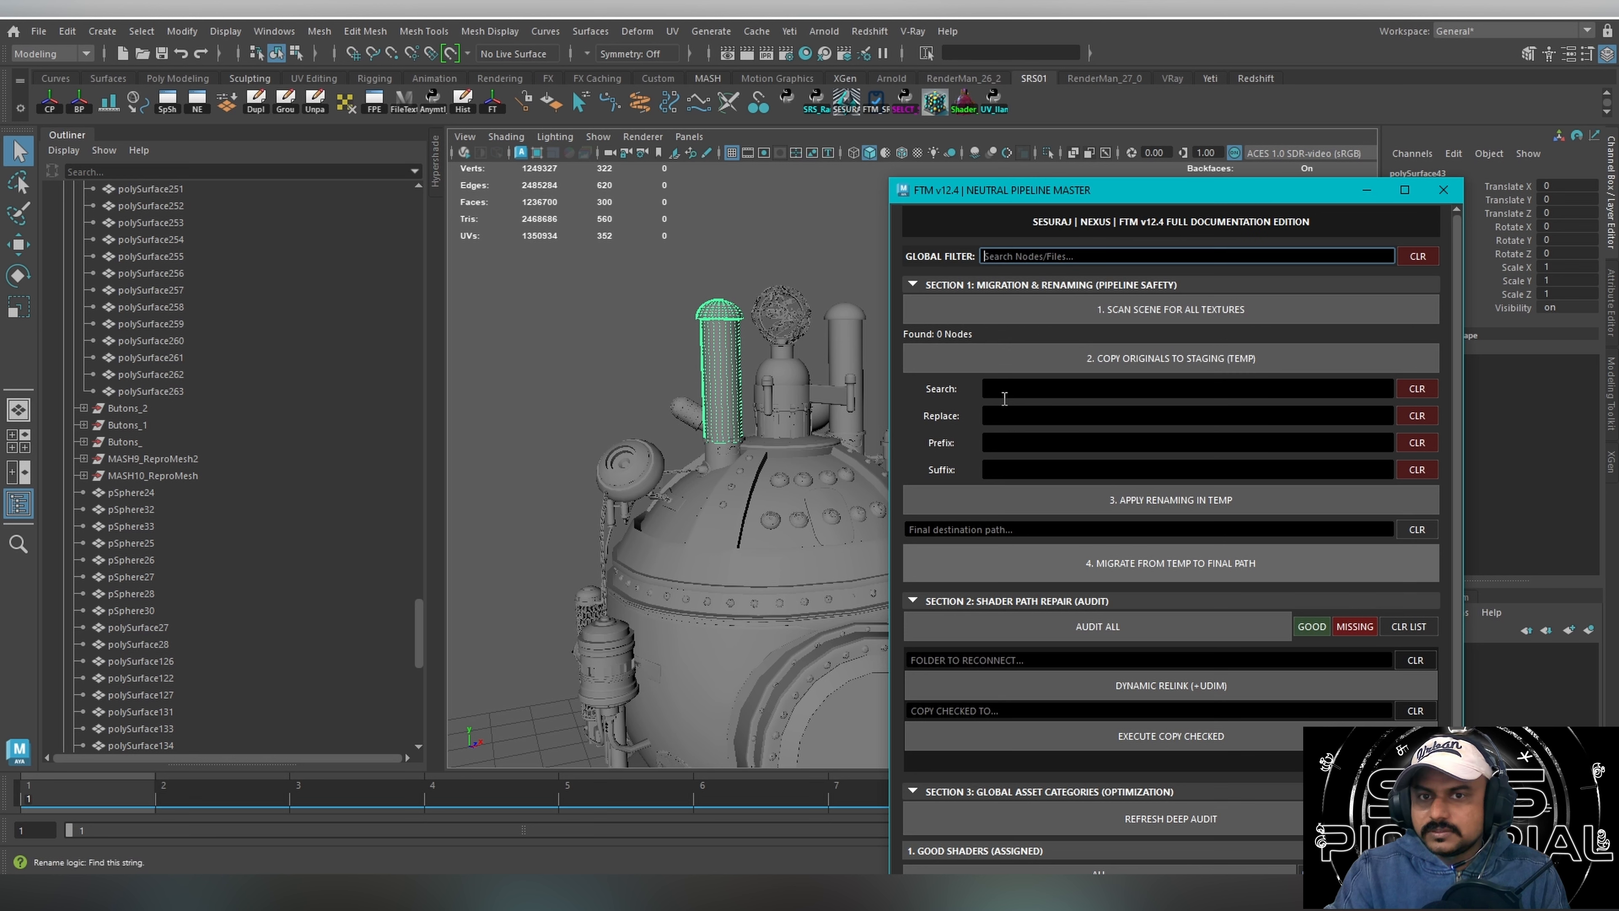
{"action": "left_click", "coordinate": [1094, 397]}
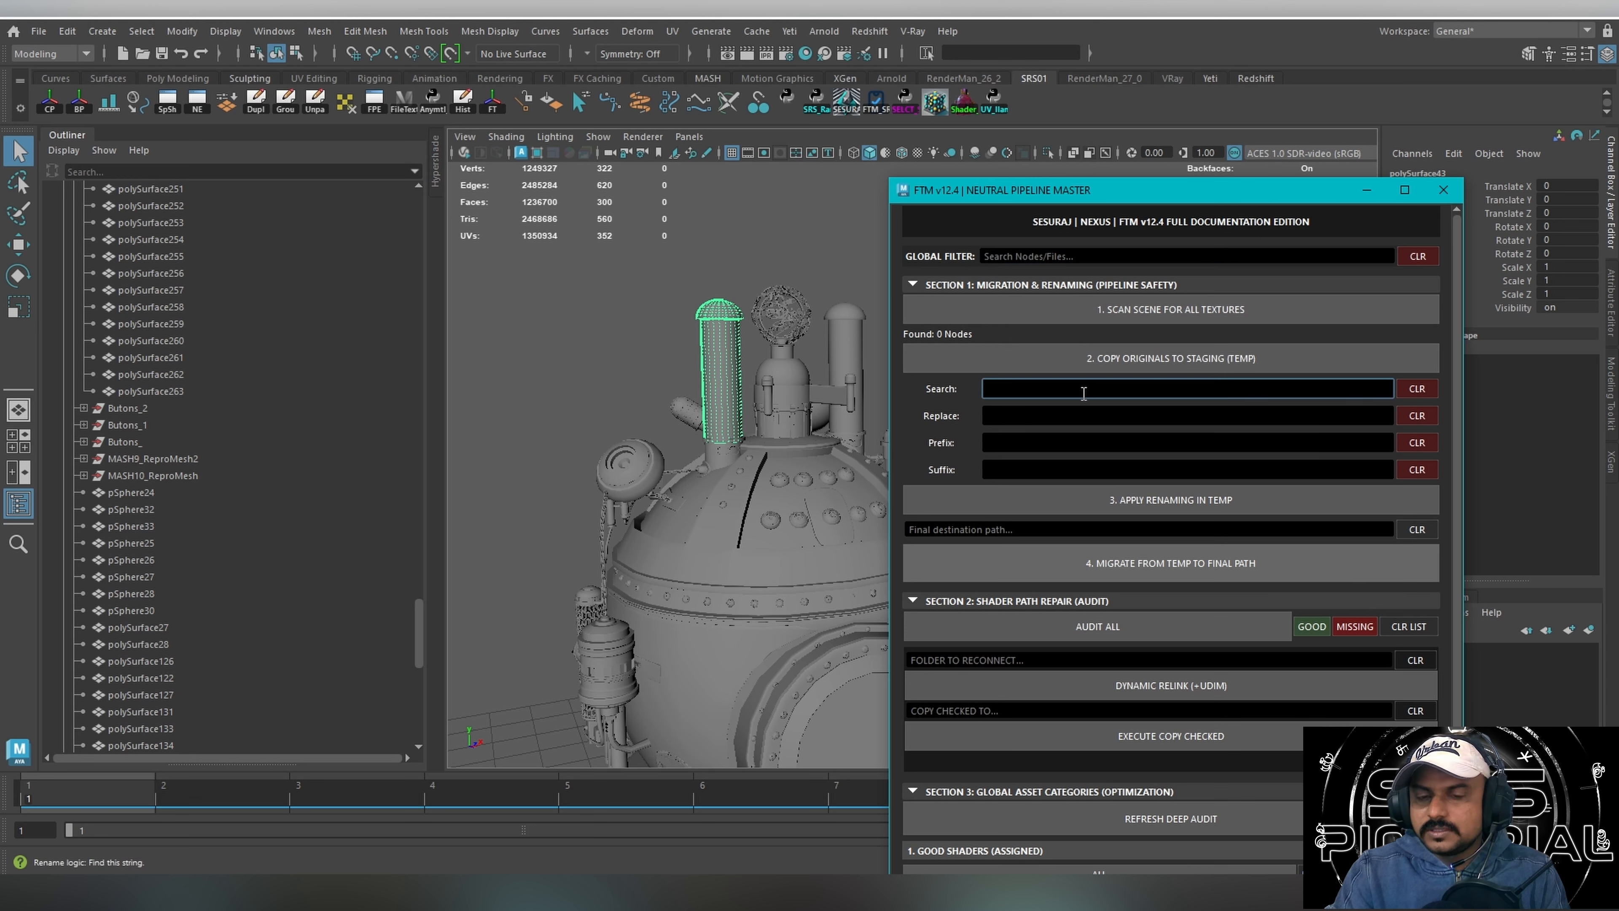
{"action": "left_click_drag", "start_coordinate": [1087, 194], "coordinate": [1232, 162]}
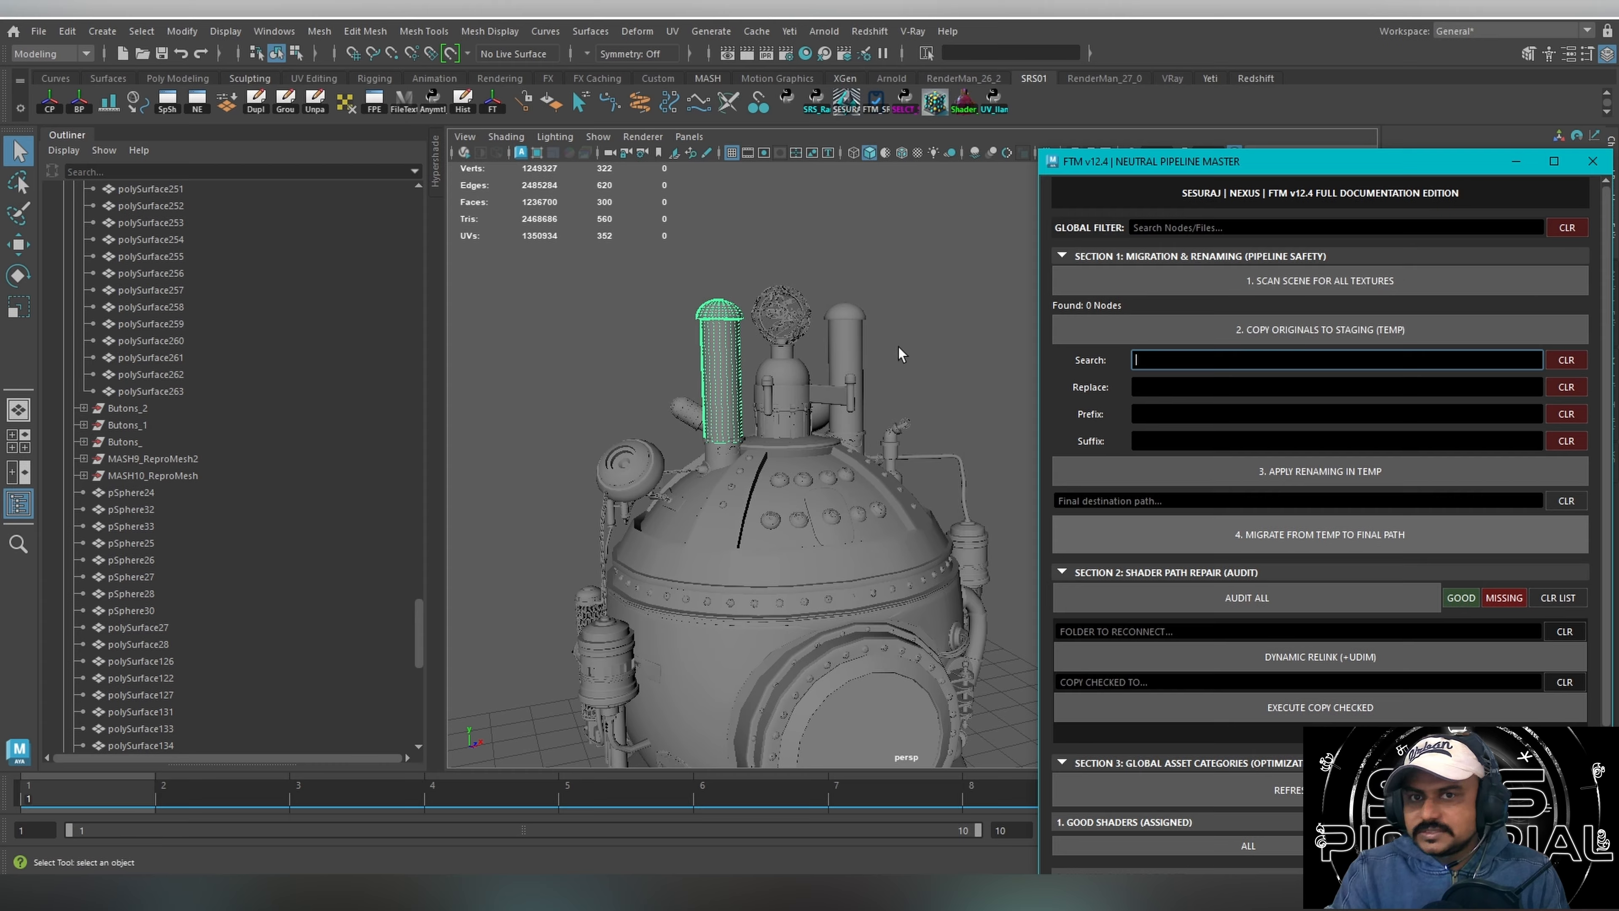
{"action": "left_click_drag", "start_coordinate": [898, 347], "coordinate": [831, 419], "text": "alt"}
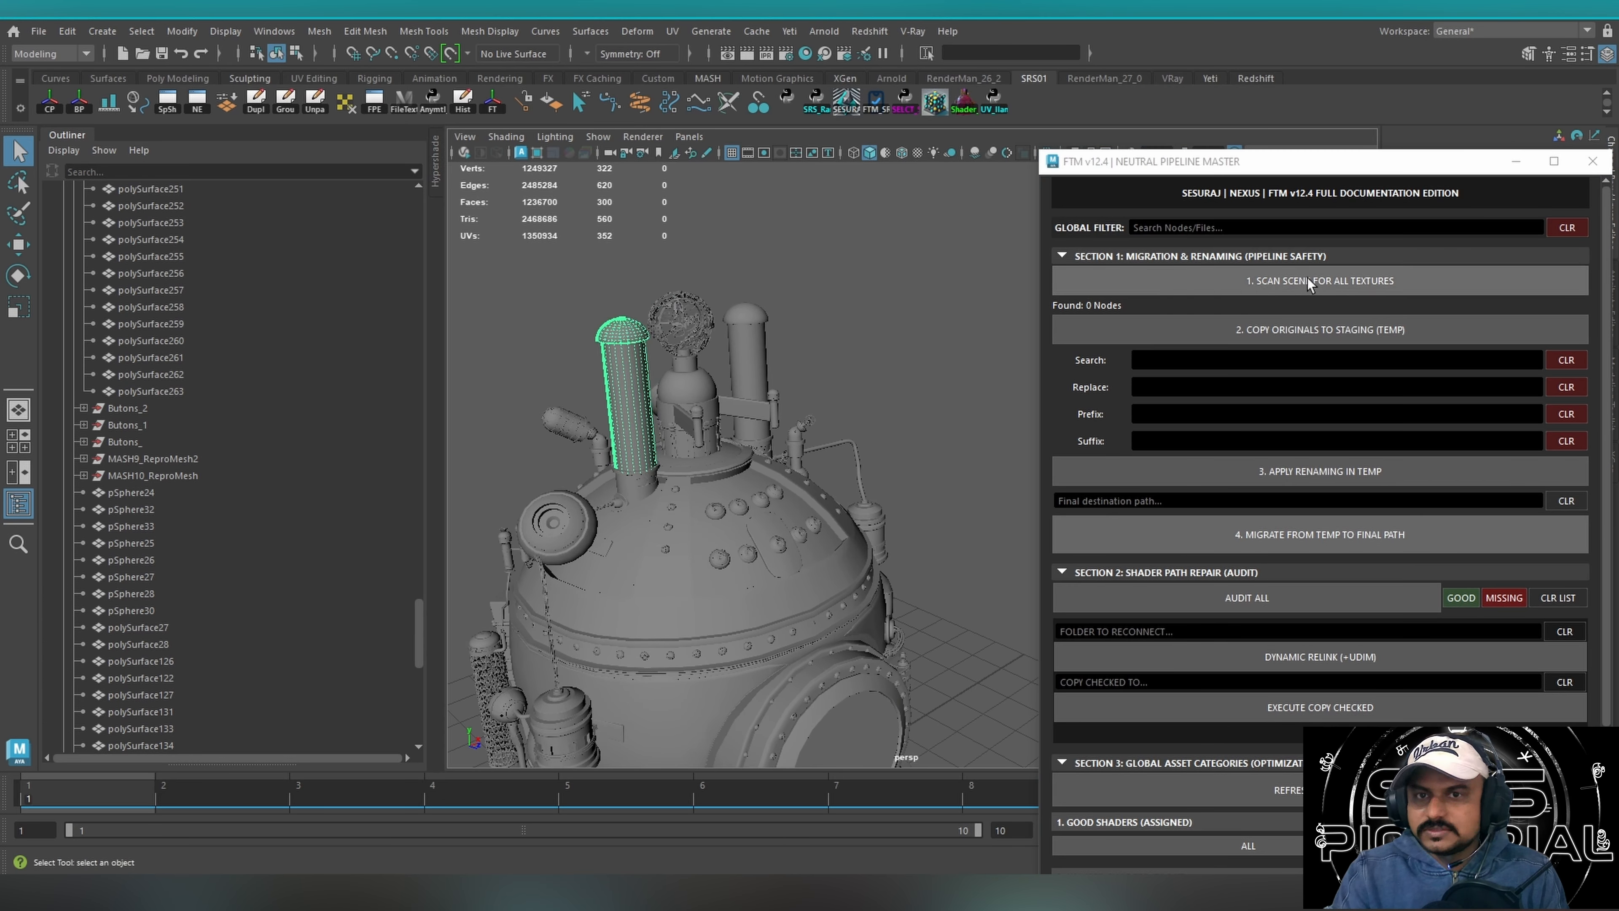
{"action": "left_click_drag", "start_coordinate": [632, 366], "coordinate": [733, 367], "text": "alt"}
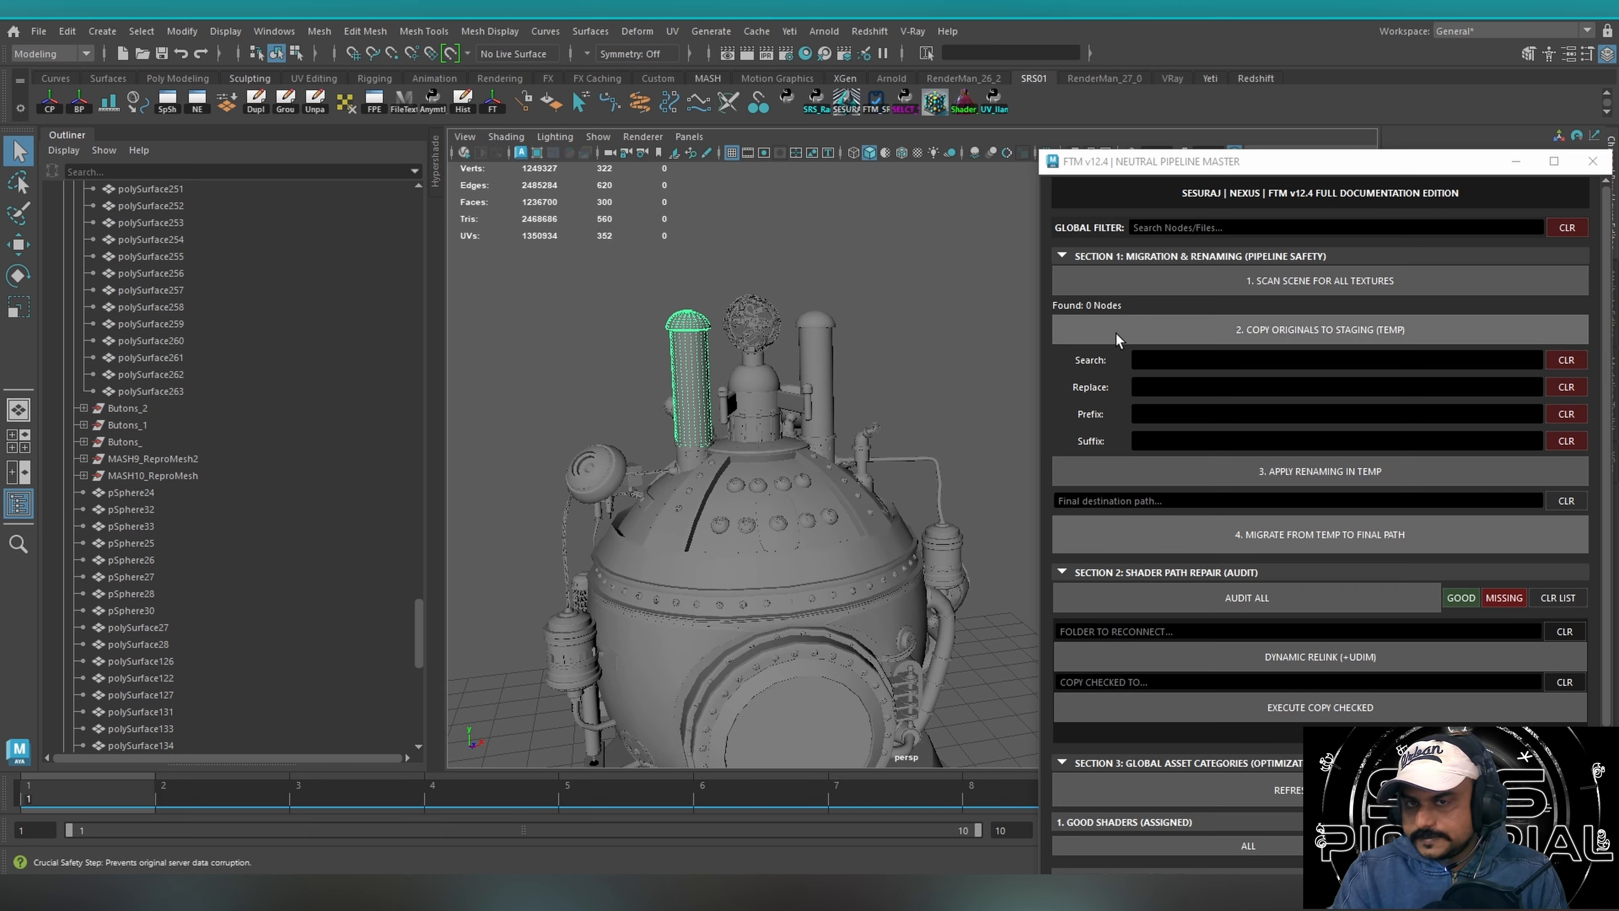
{"action": "left_click", "coordinate": [1162, 367]}
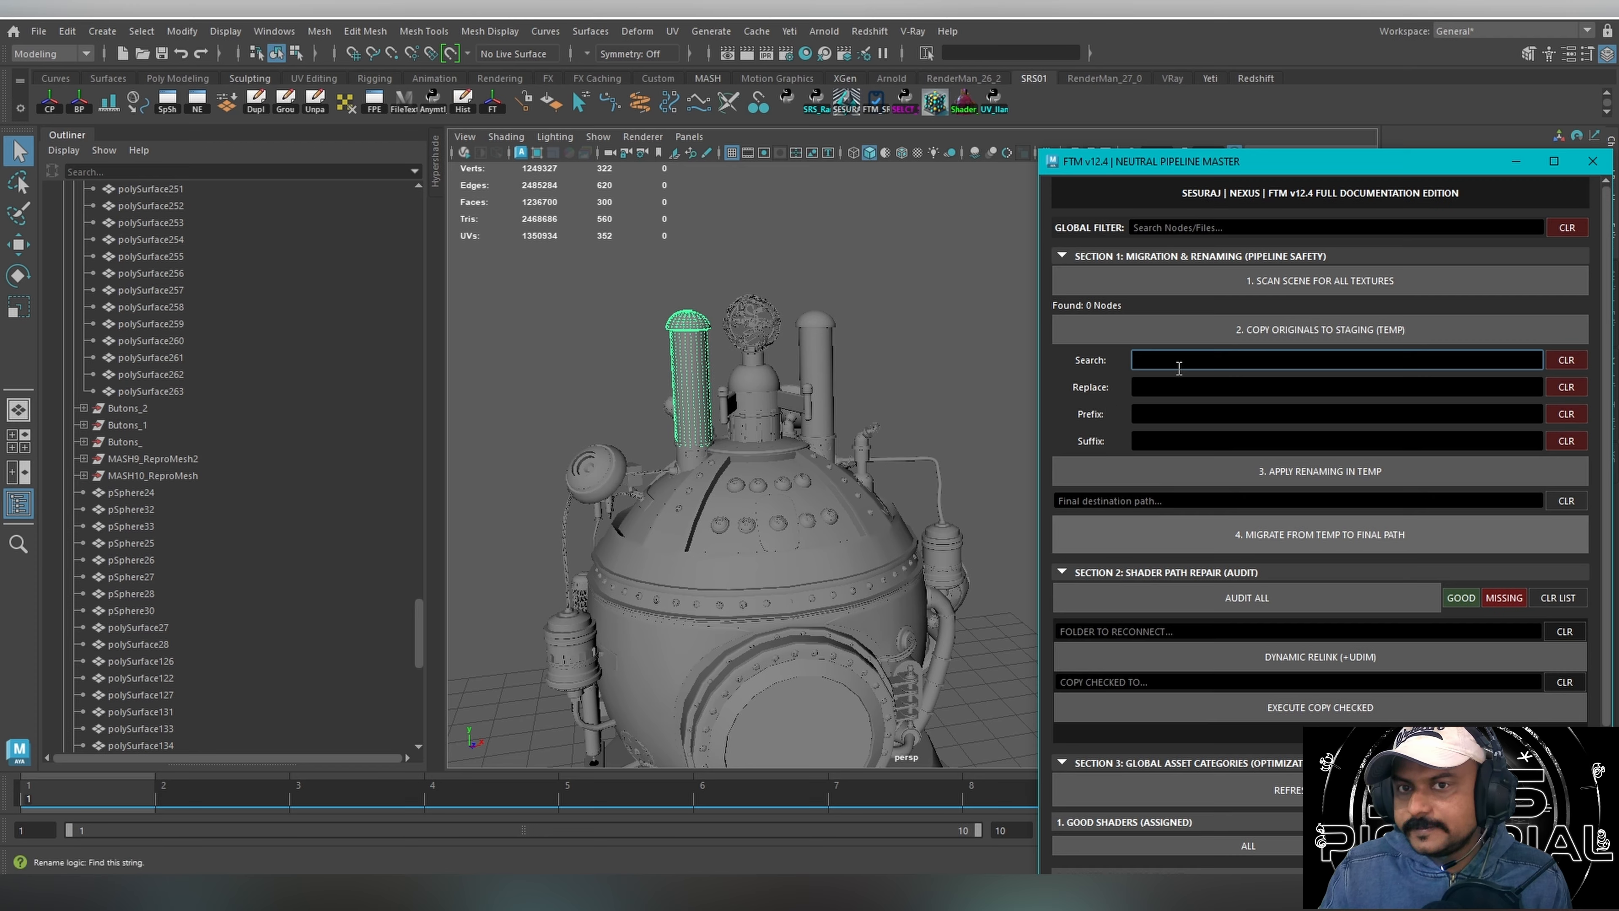
{"action": "left_click", "coordinate": [1141, 416]}
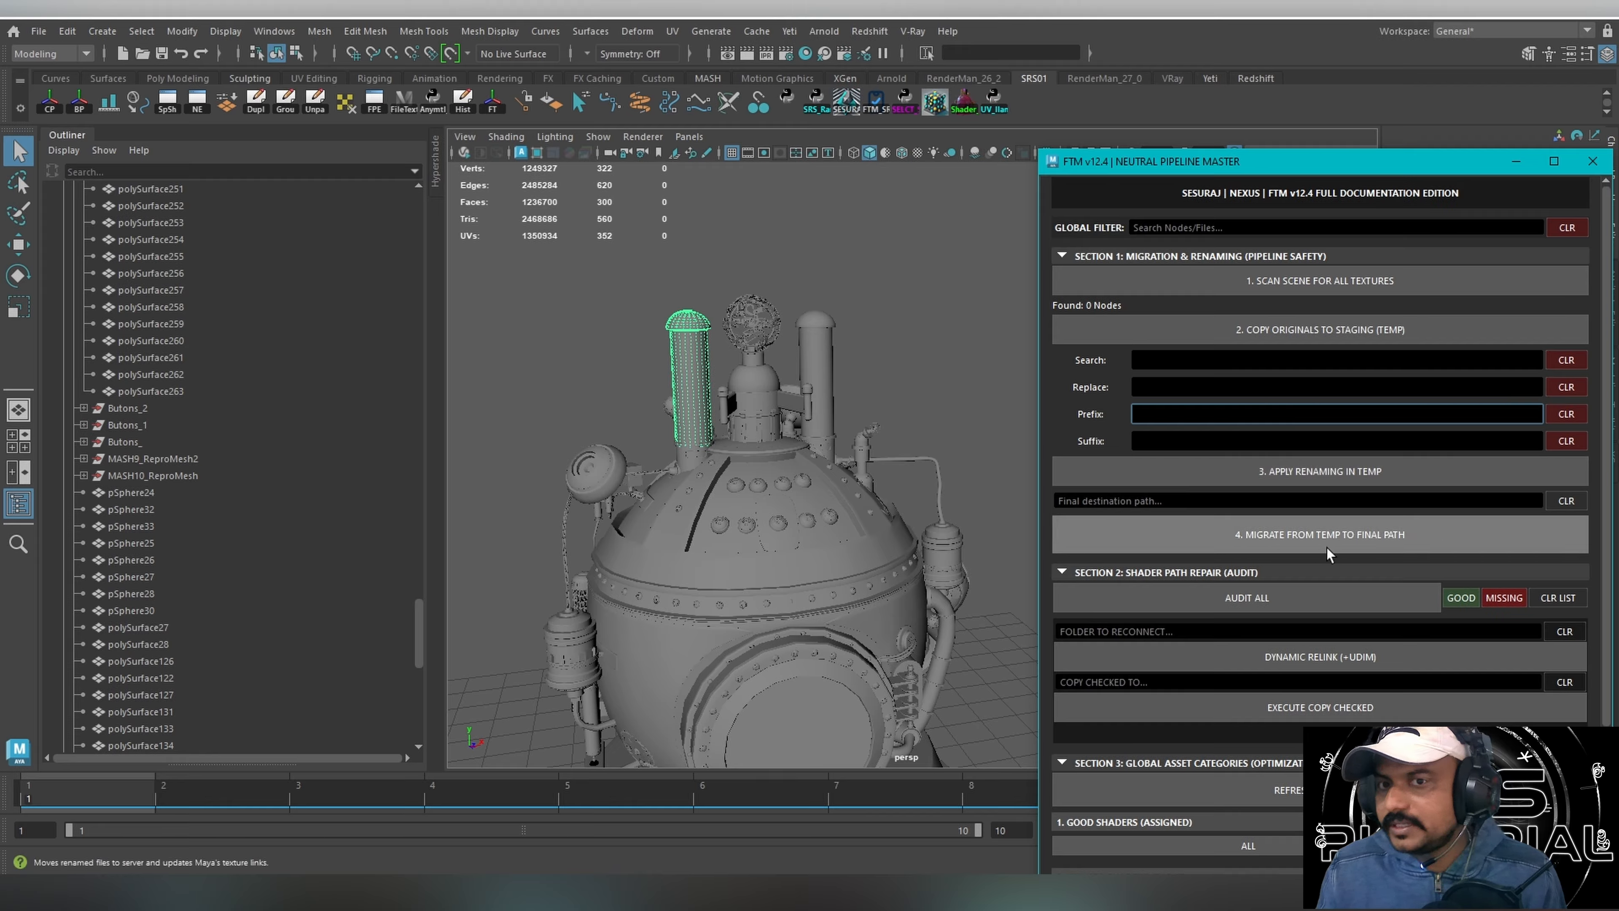
Clear the object selection and run Audit All in the shader path repair section.
{"action": "left_click_drag", "start_coordinate": [583, 258], "coordinate": [1014, 564]}
{"action": "left_click", "coordinate": [893, 370]}
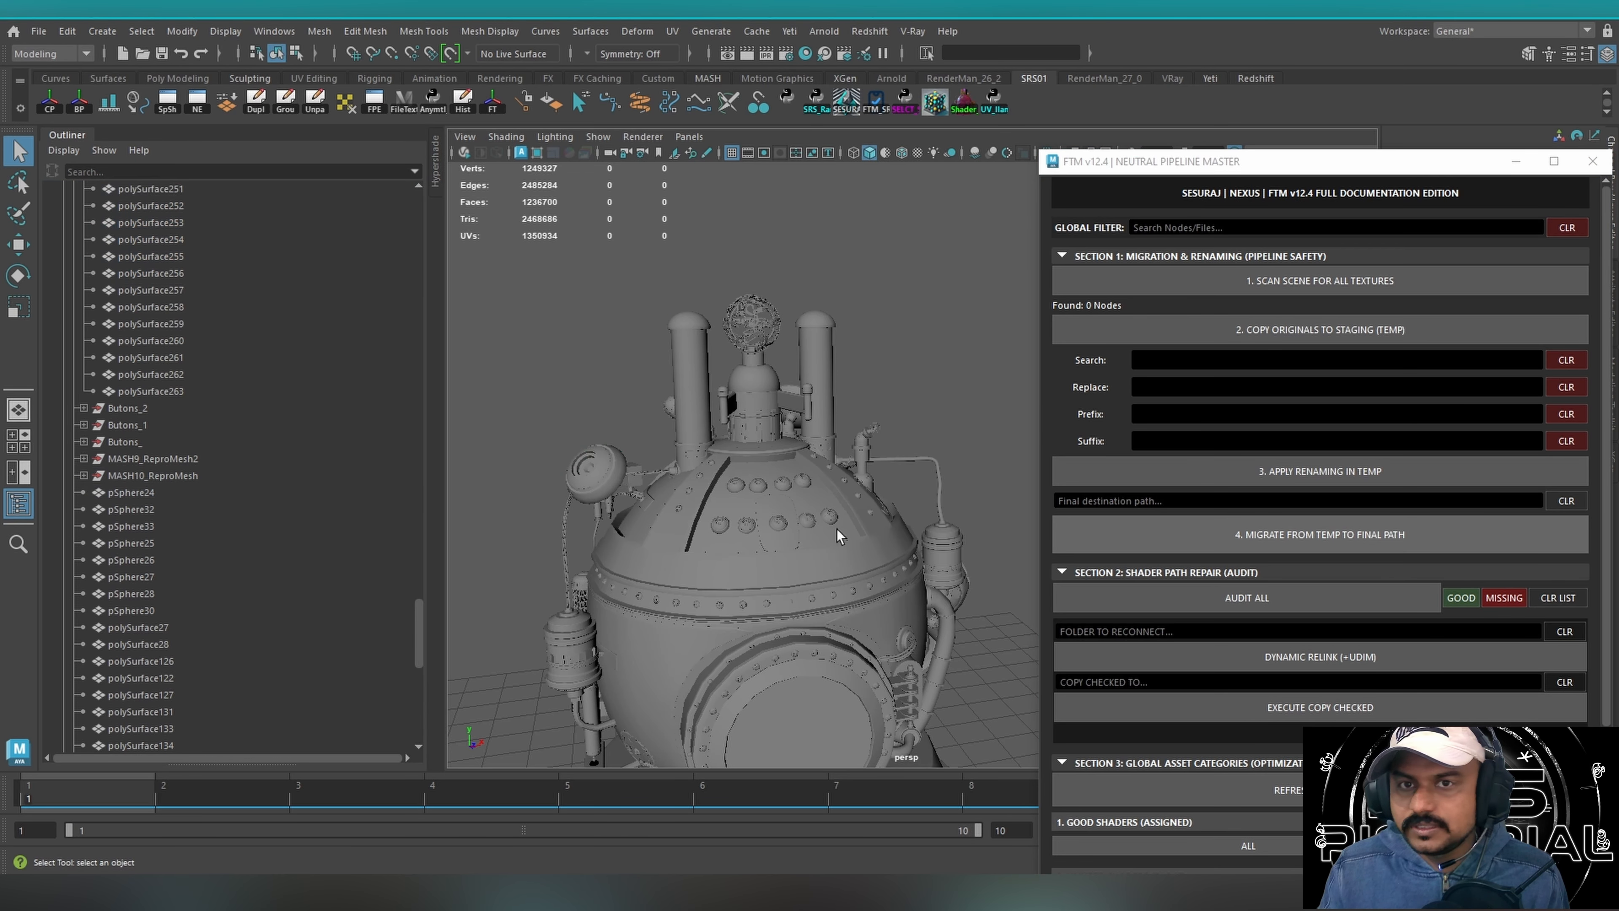
{"action": "left_click_drag", "start_coordinate": [864, 527], "coordinate": [750, 535], "text": "alt"}
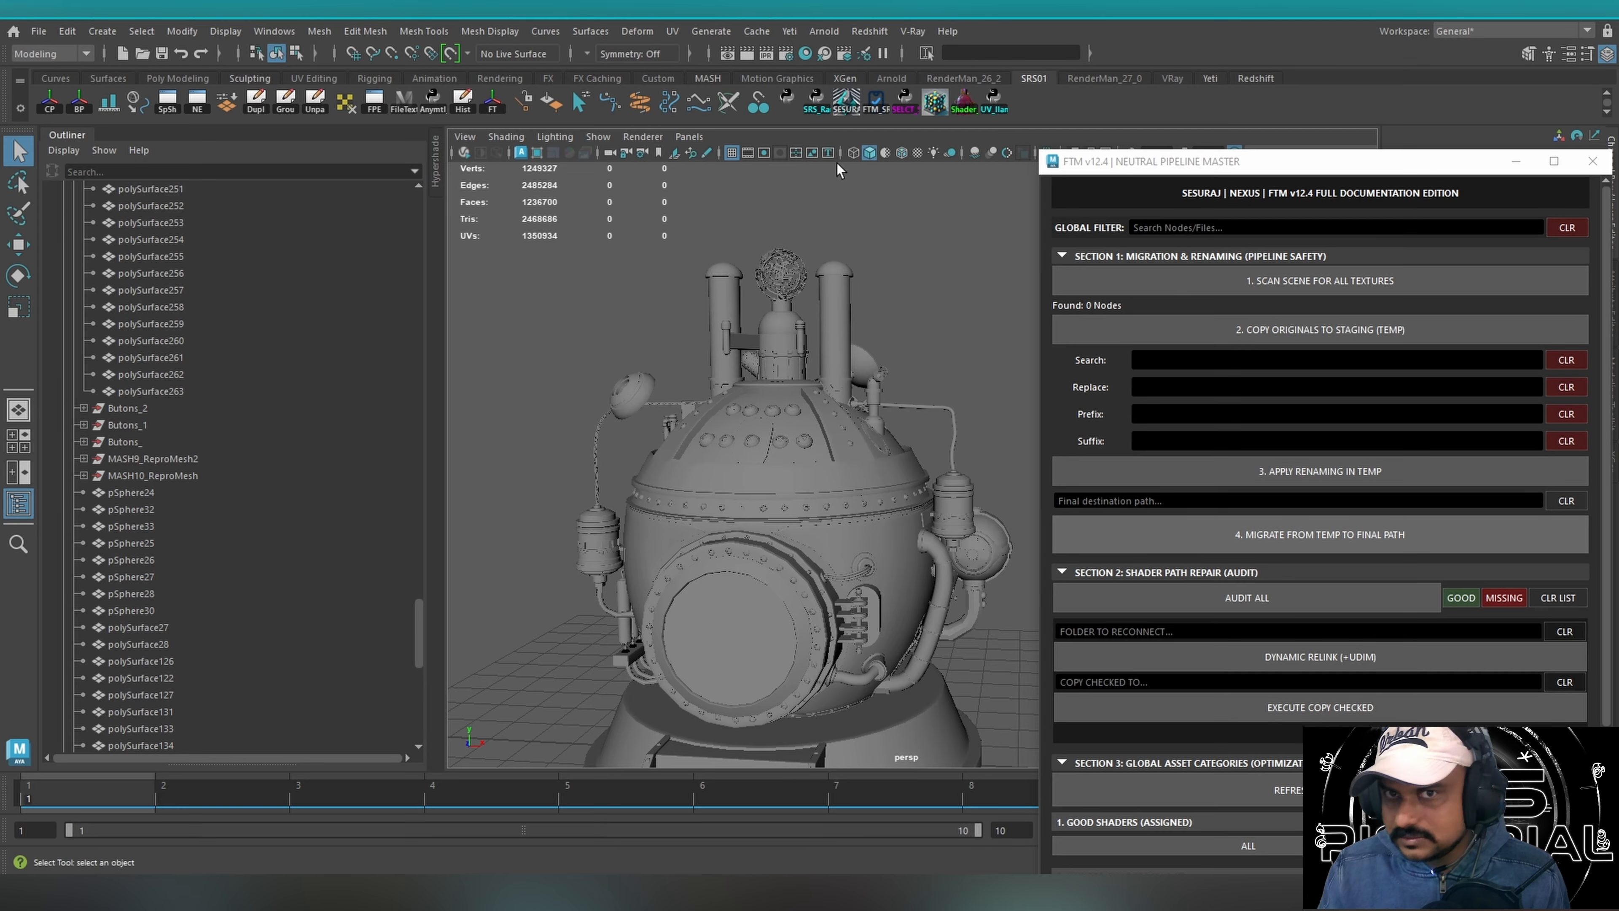
{"action": "left_click", "coordinate": [1235, 600]}
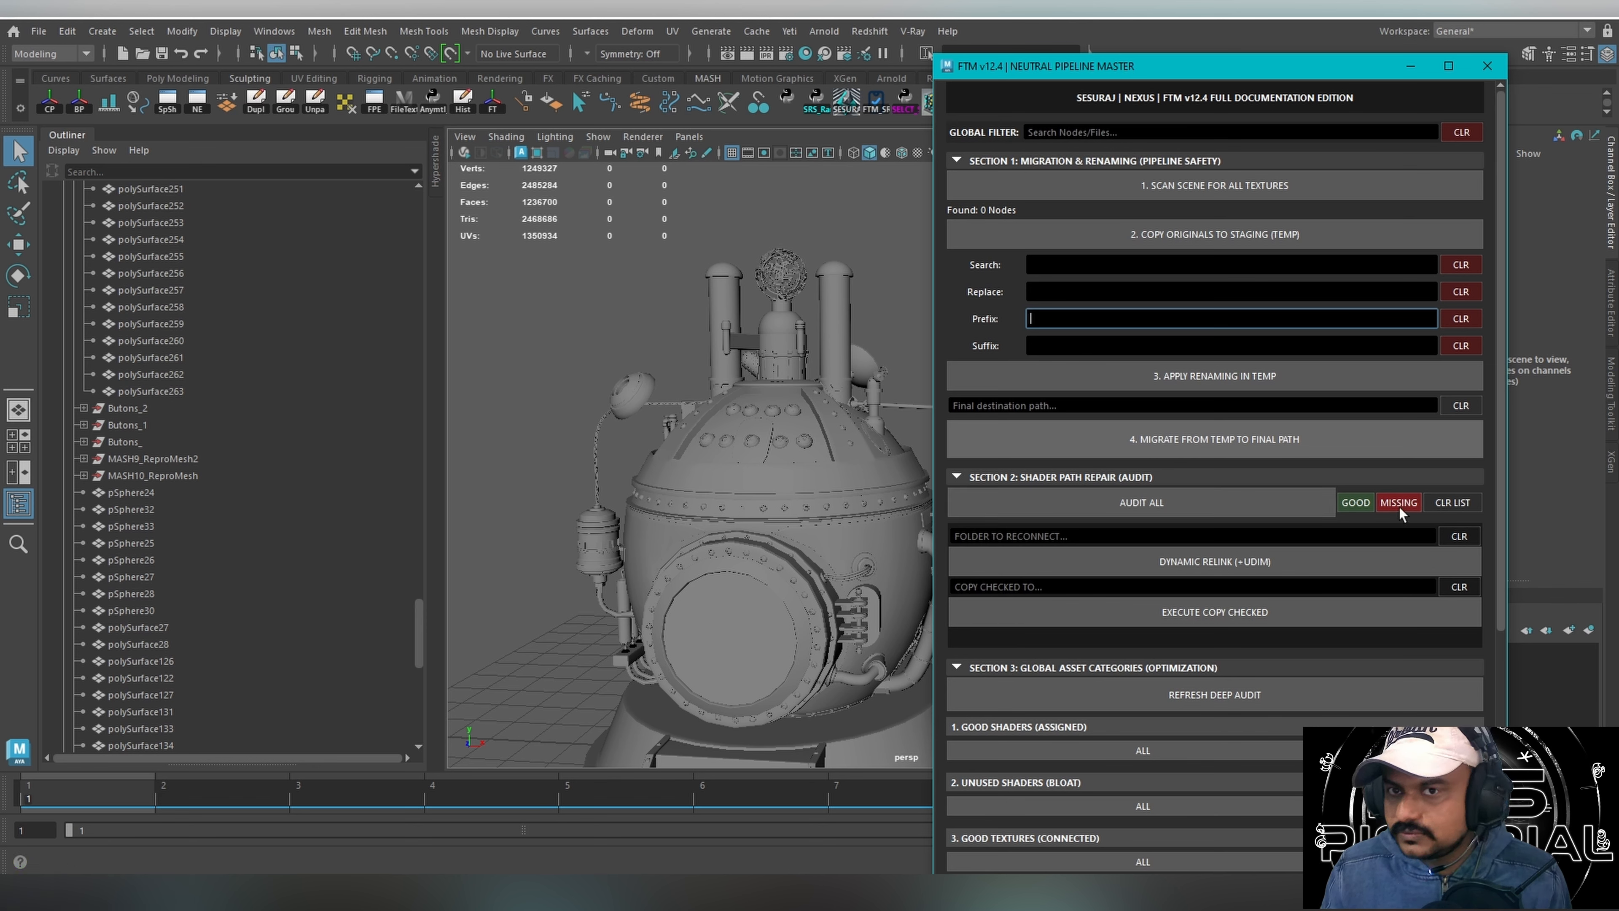
Examine the time machine model from several angles alongside the FTM shader audit and global asset category sections.
{"action": "left_click_drag", "start_coordinate": [698, 505], "coordinate": [663, 459], "text": "alt"}
{"action": "left_click", "coordinate": [1486, 513]}
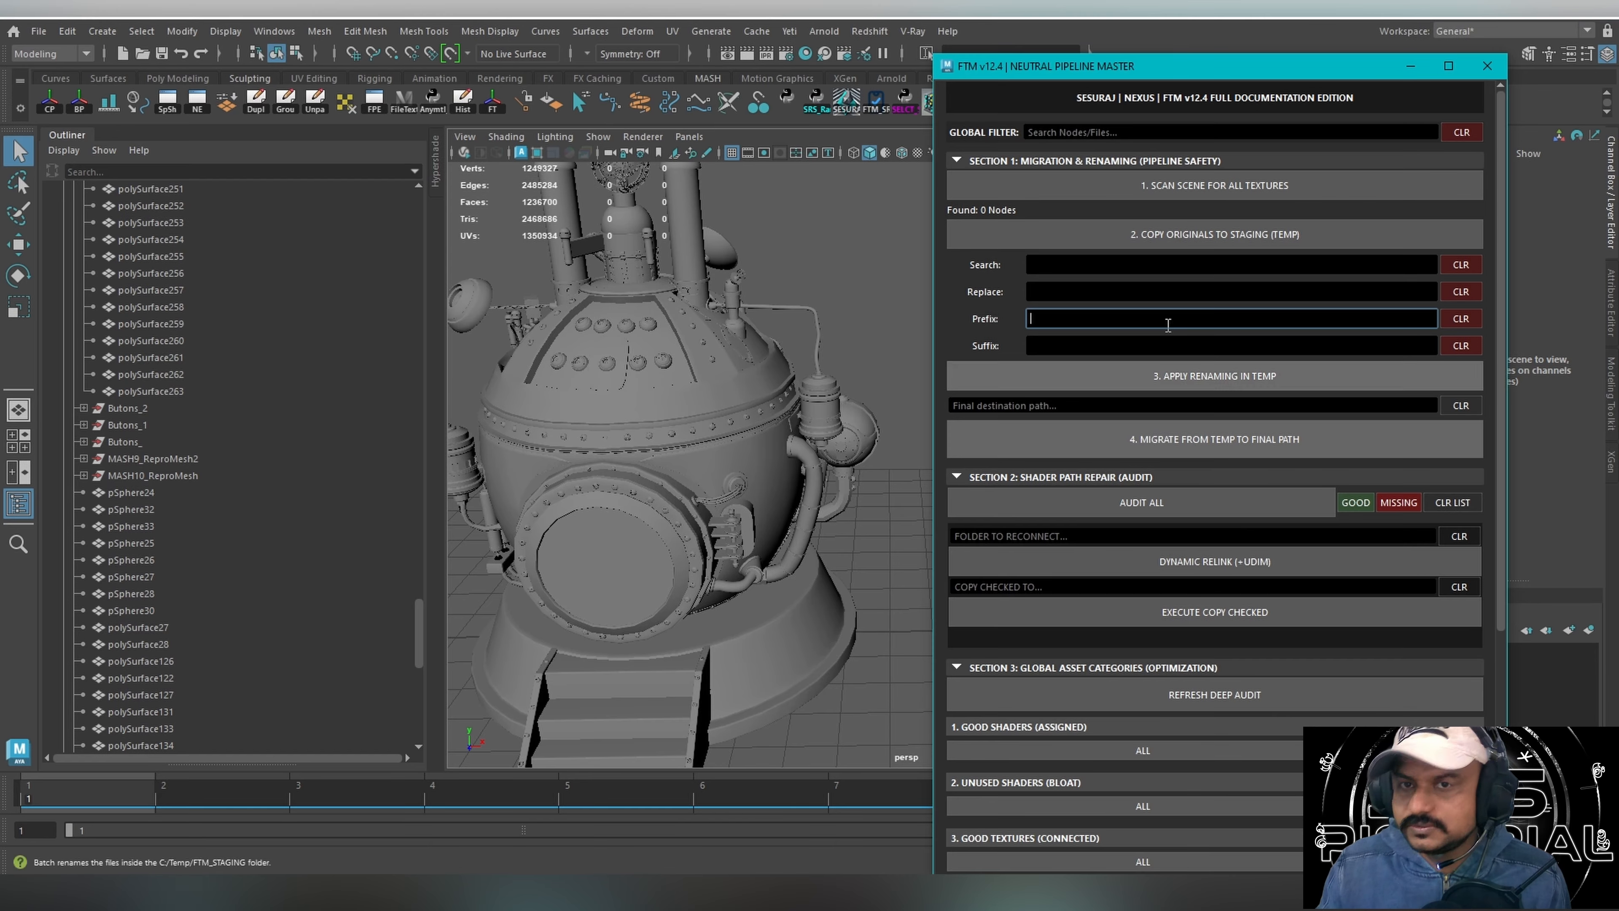
{"action": "left_click_drag", "start_coordinate": [1096, 72], "coordinate": [1050, 23]}
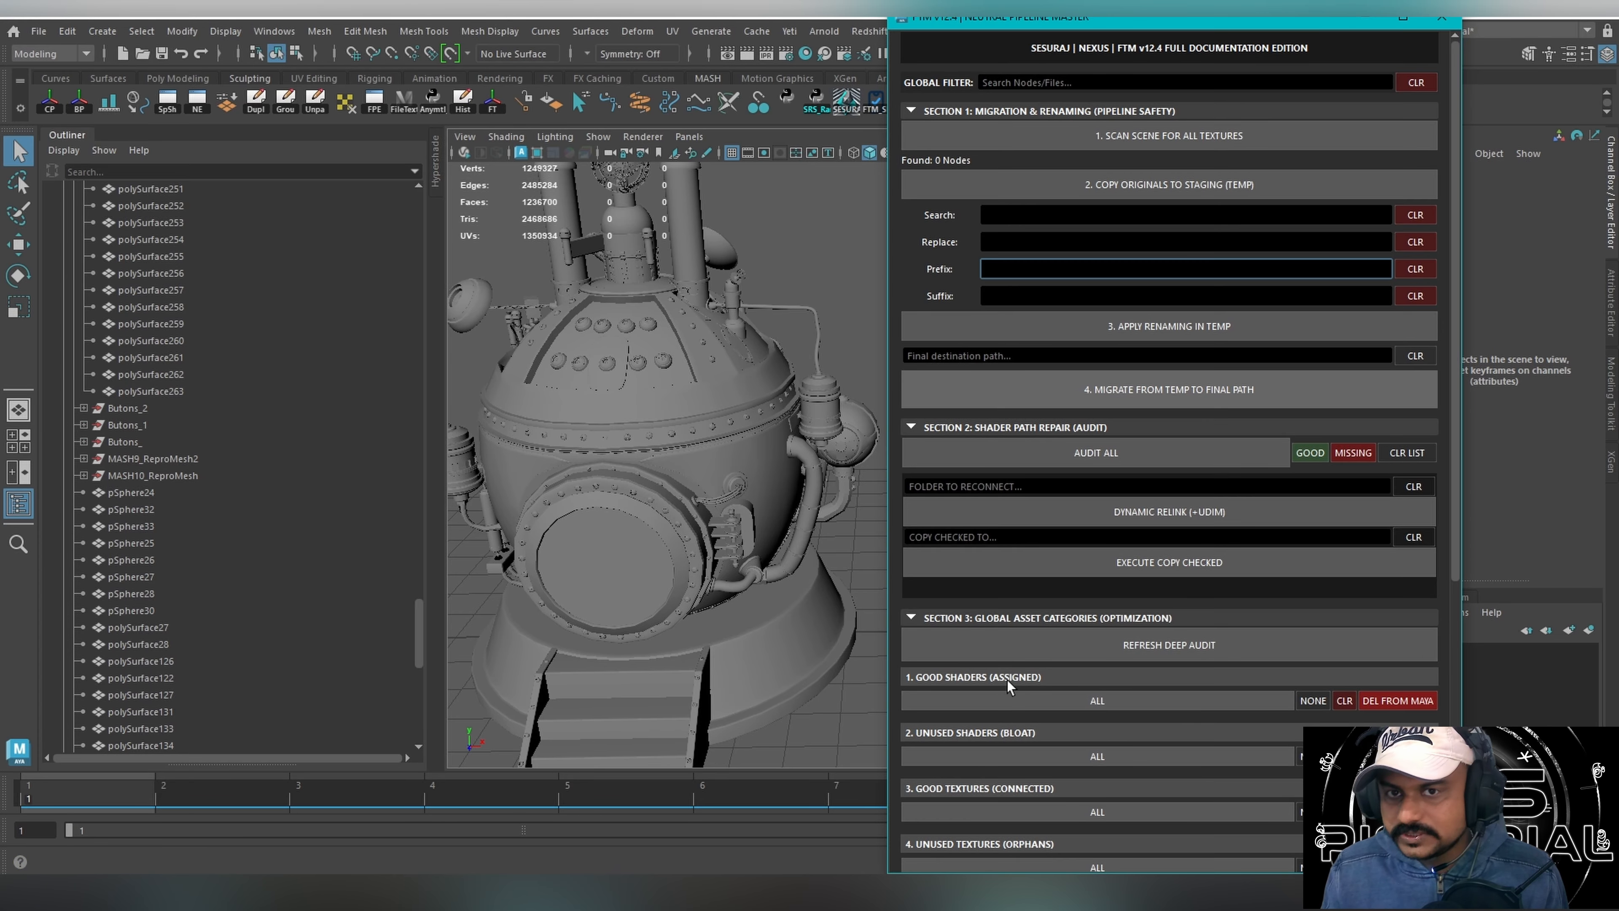
{"action": "scroll", "coordinate": [718, 531], "scroll_direction": "down", "scroll_amount": 5}
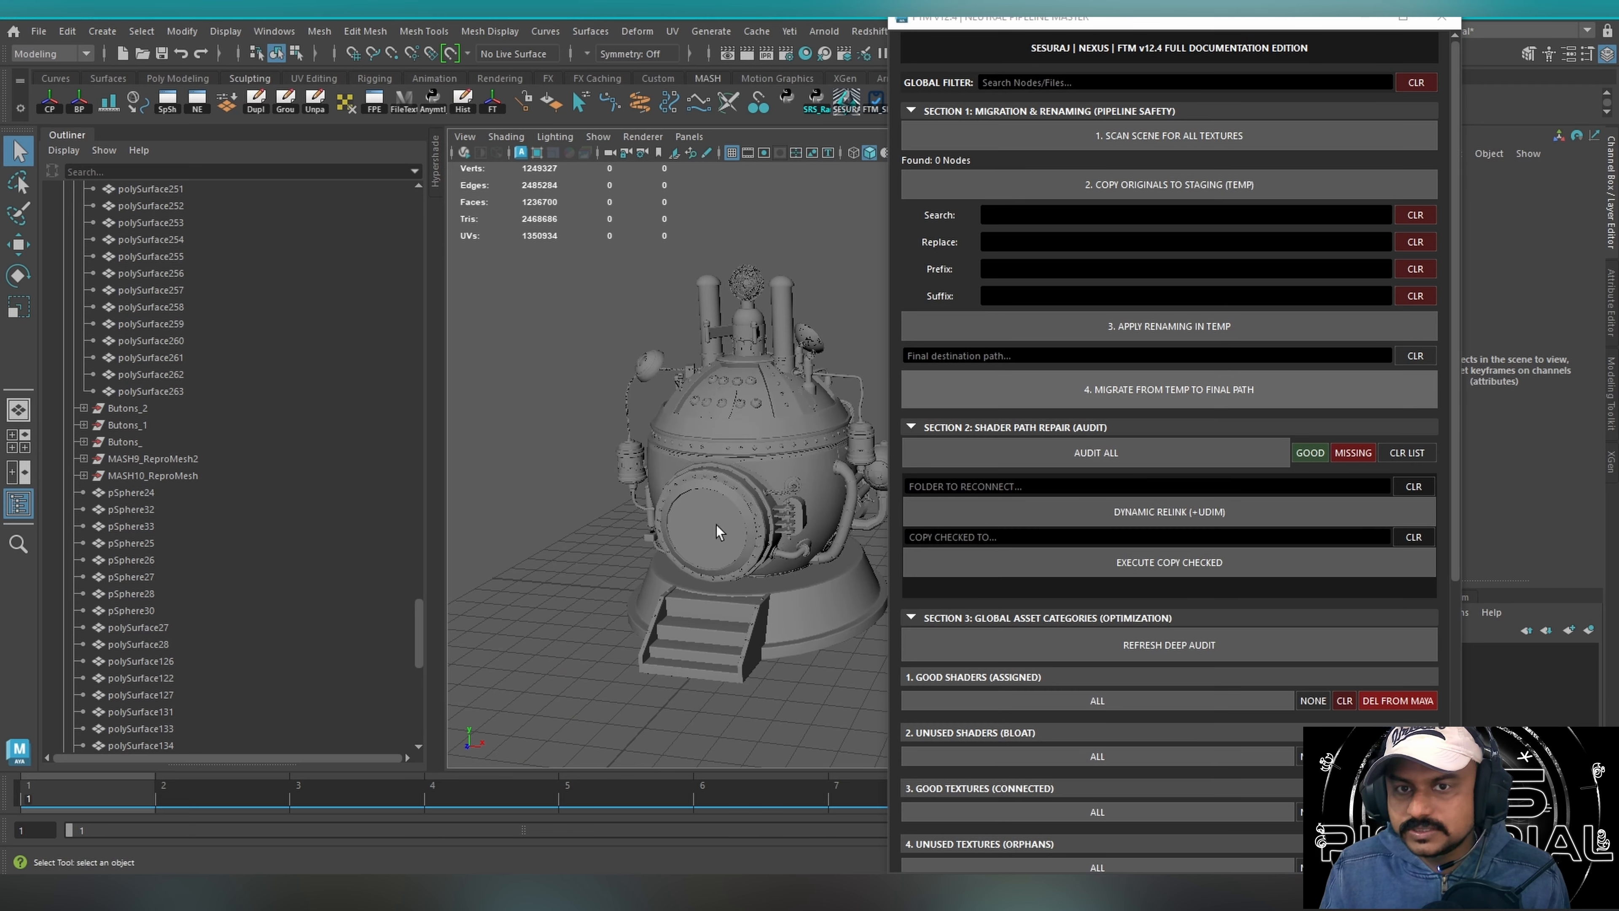
{"action": "scroll", "coordinate": [718, 531], "scroll_direction": "up", "scroll_amount": 5}
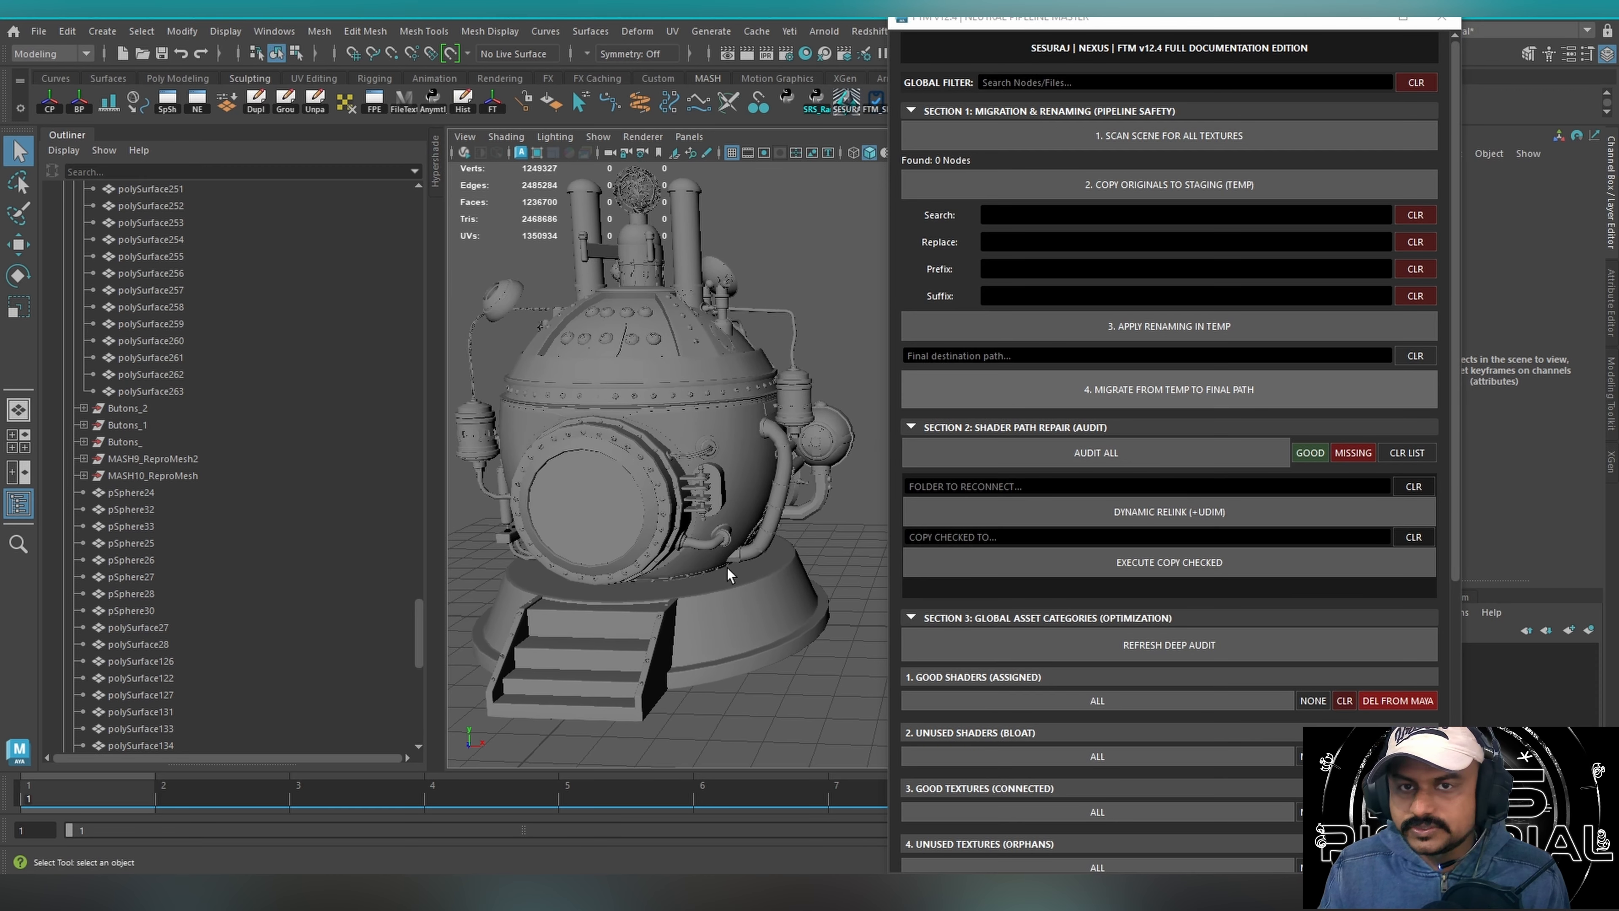
{"action": "scroll", "coordinate": [729, 574], "scroll_direction": "down", "scroll_amount": 3}
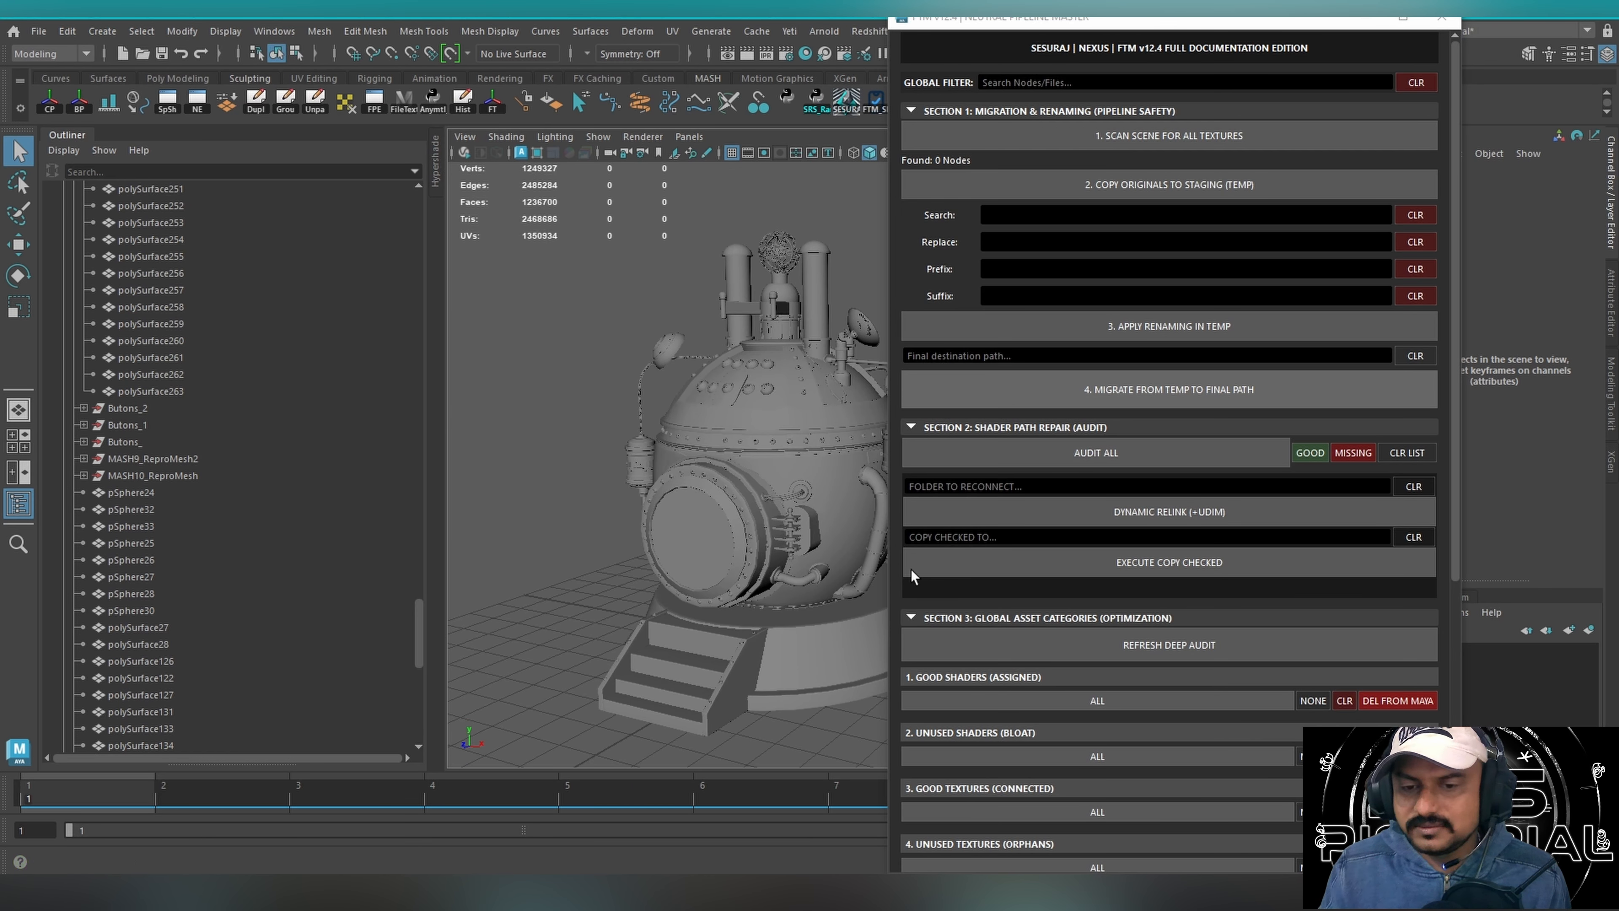
{"action": "left_click_drag", "start_coordinate": [678, 622], "coordinate": [635, 552], "text": "alt"}
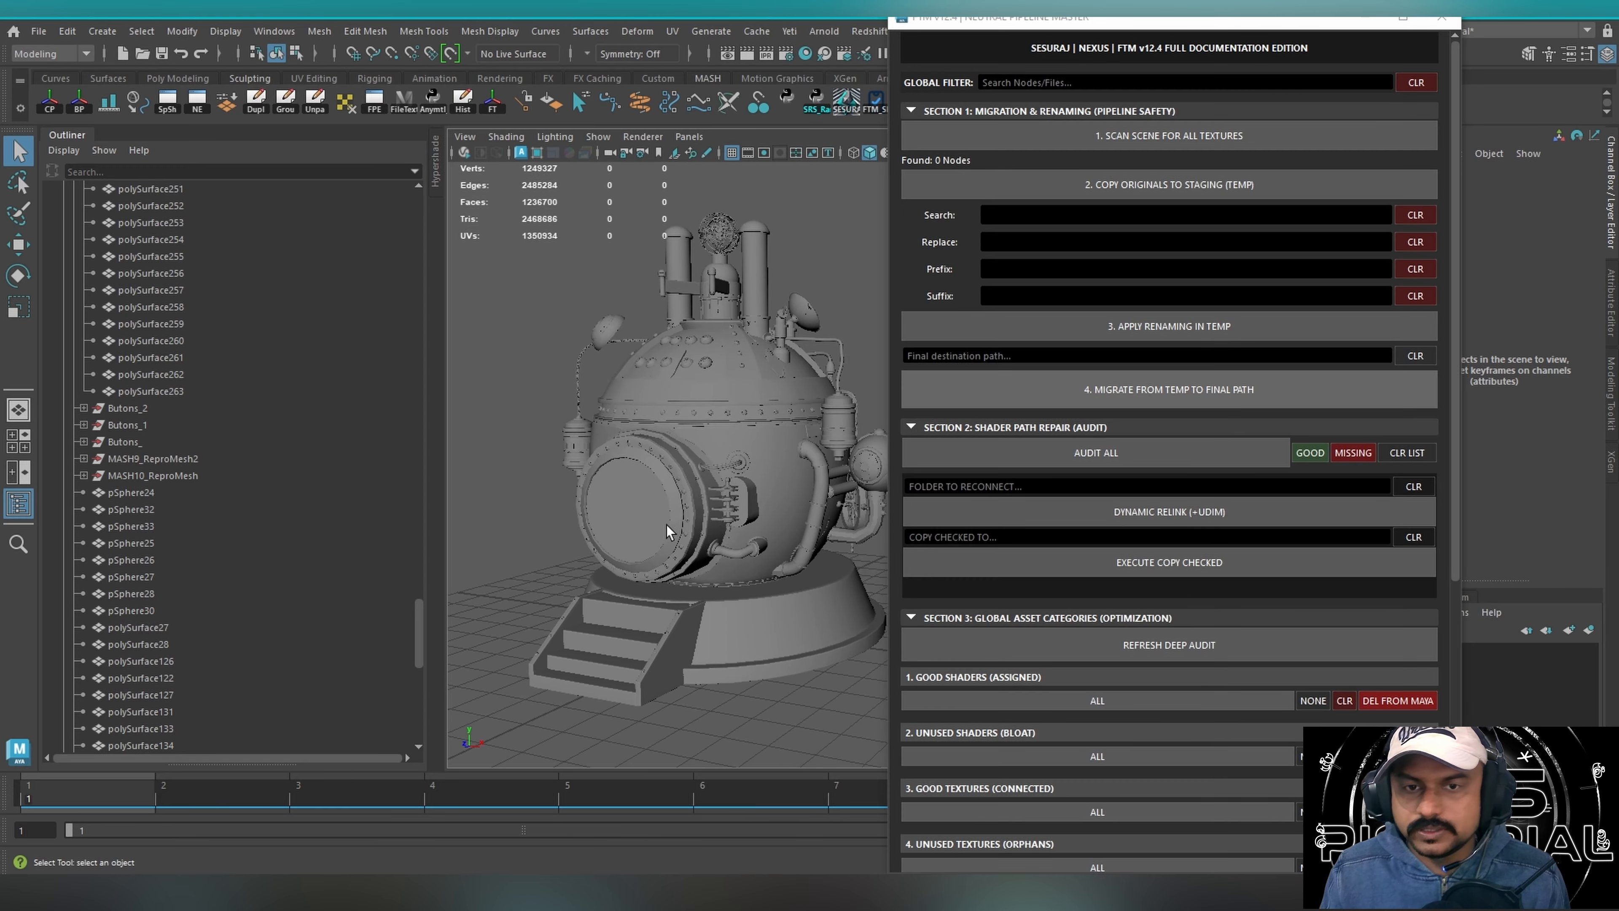
{"action": "left_click_drag", "start_coordinate": [629, 519], "coordinate": [610, 512], "text": "alt"}
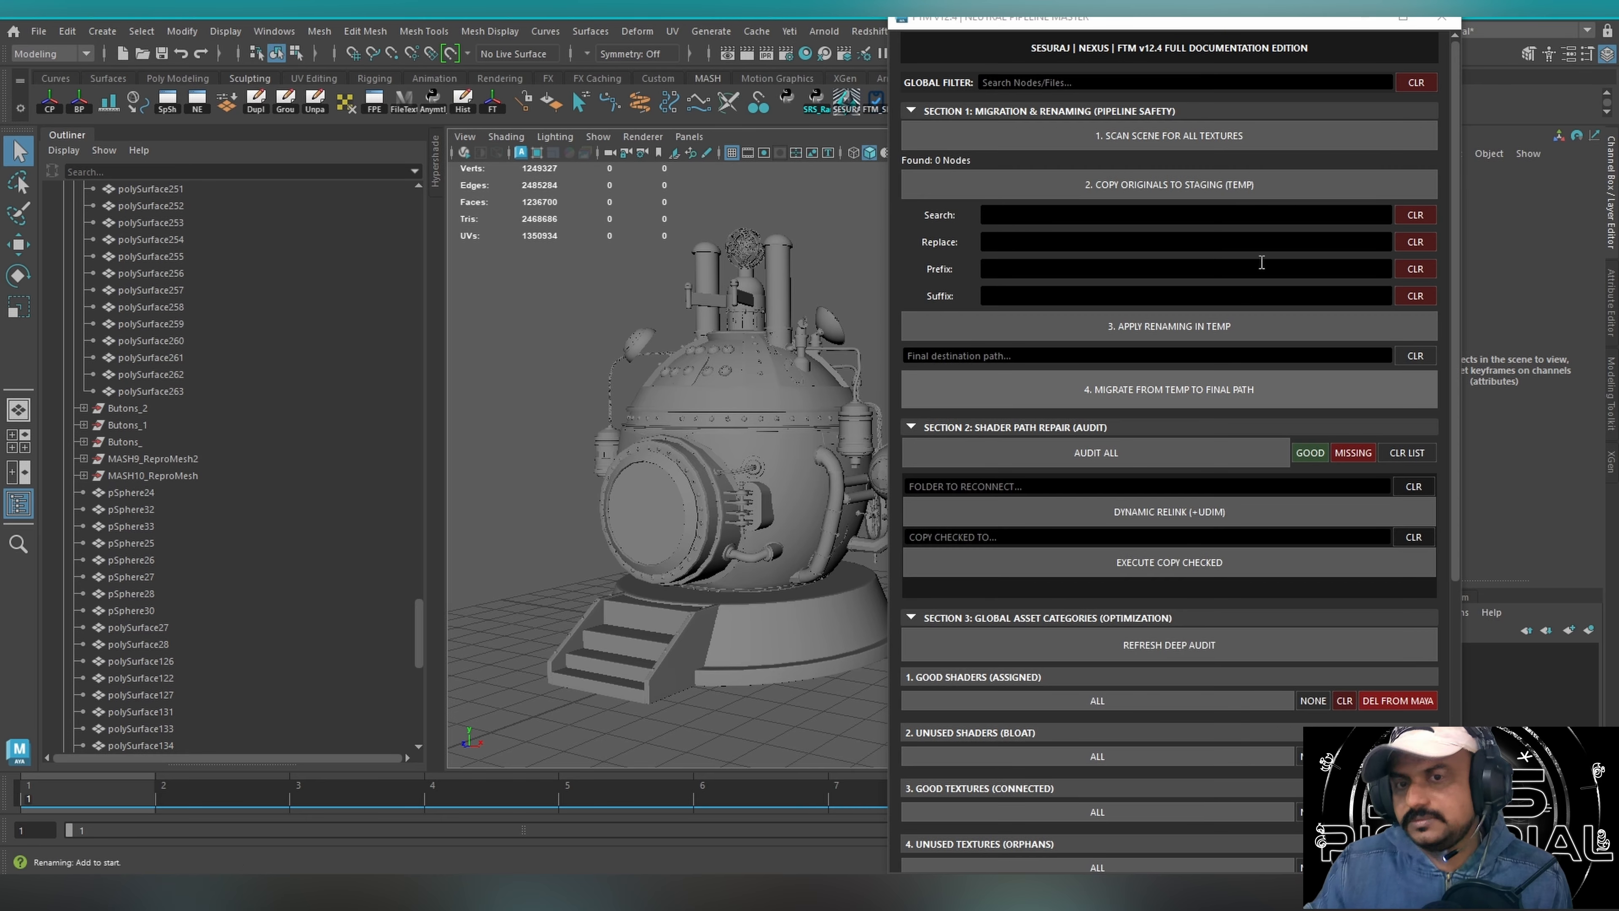
Review the Section 4 batch conversion formats and the Section 5 directory scrutiny options in the FTM tool.
{"action": "left_click_drag", "start_coordinate": [1214, 29], "coordinate": [1241, 86]}
{"action": "scroll", "coordinate": [1210, 446], "scroll_direction": "down", "scroll_amount": 10}
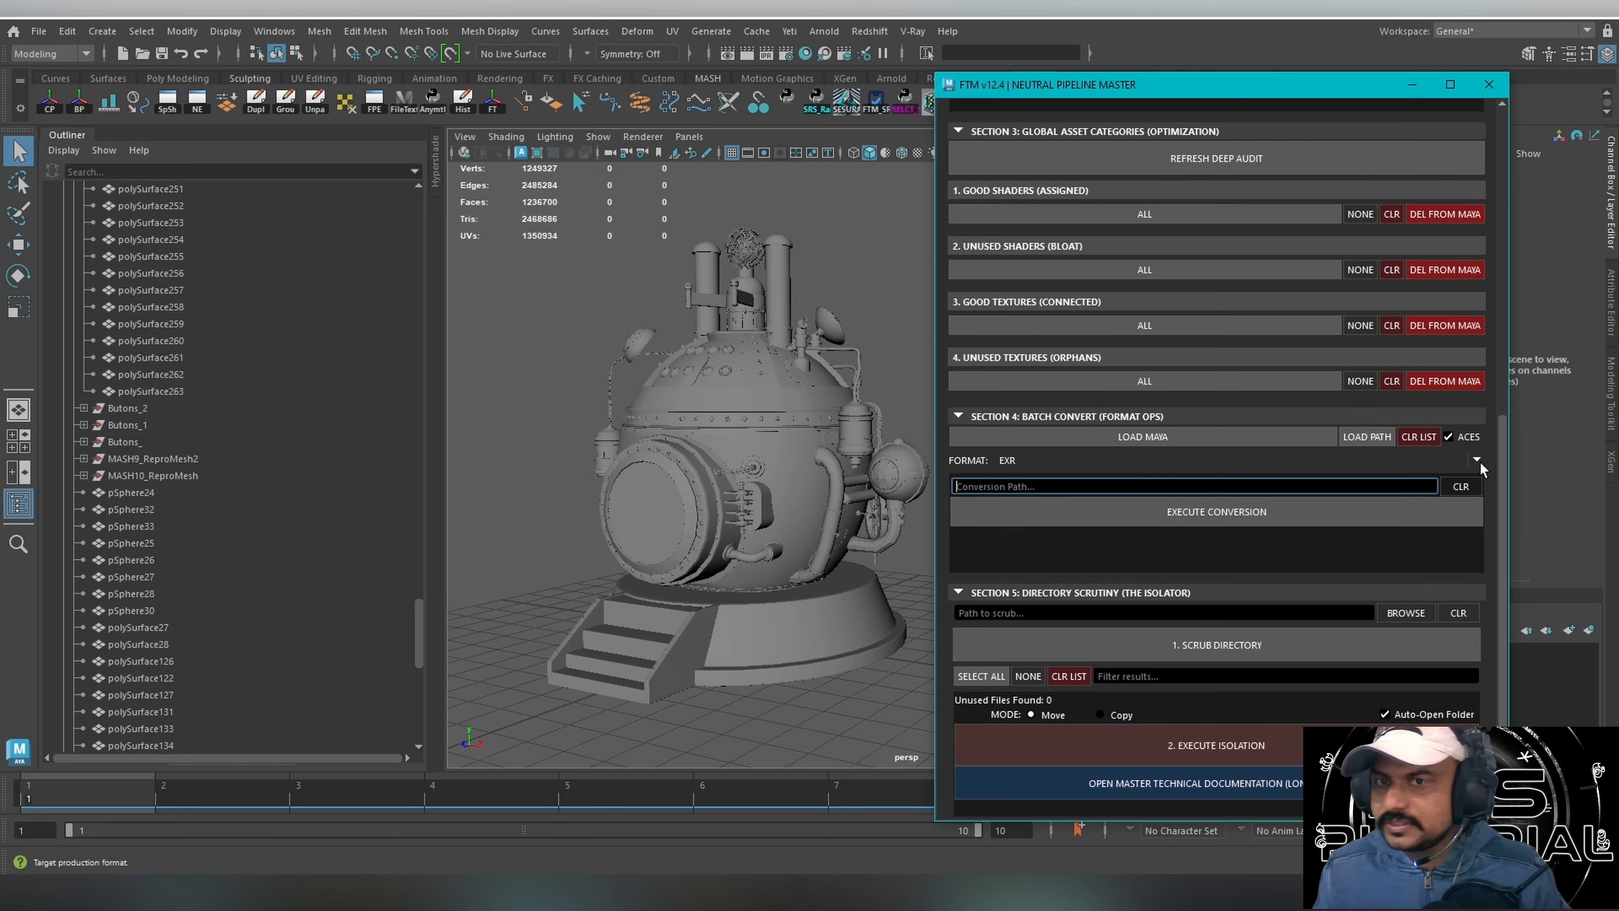
{"action": "left_click", "coordinate": [1059, 461]}
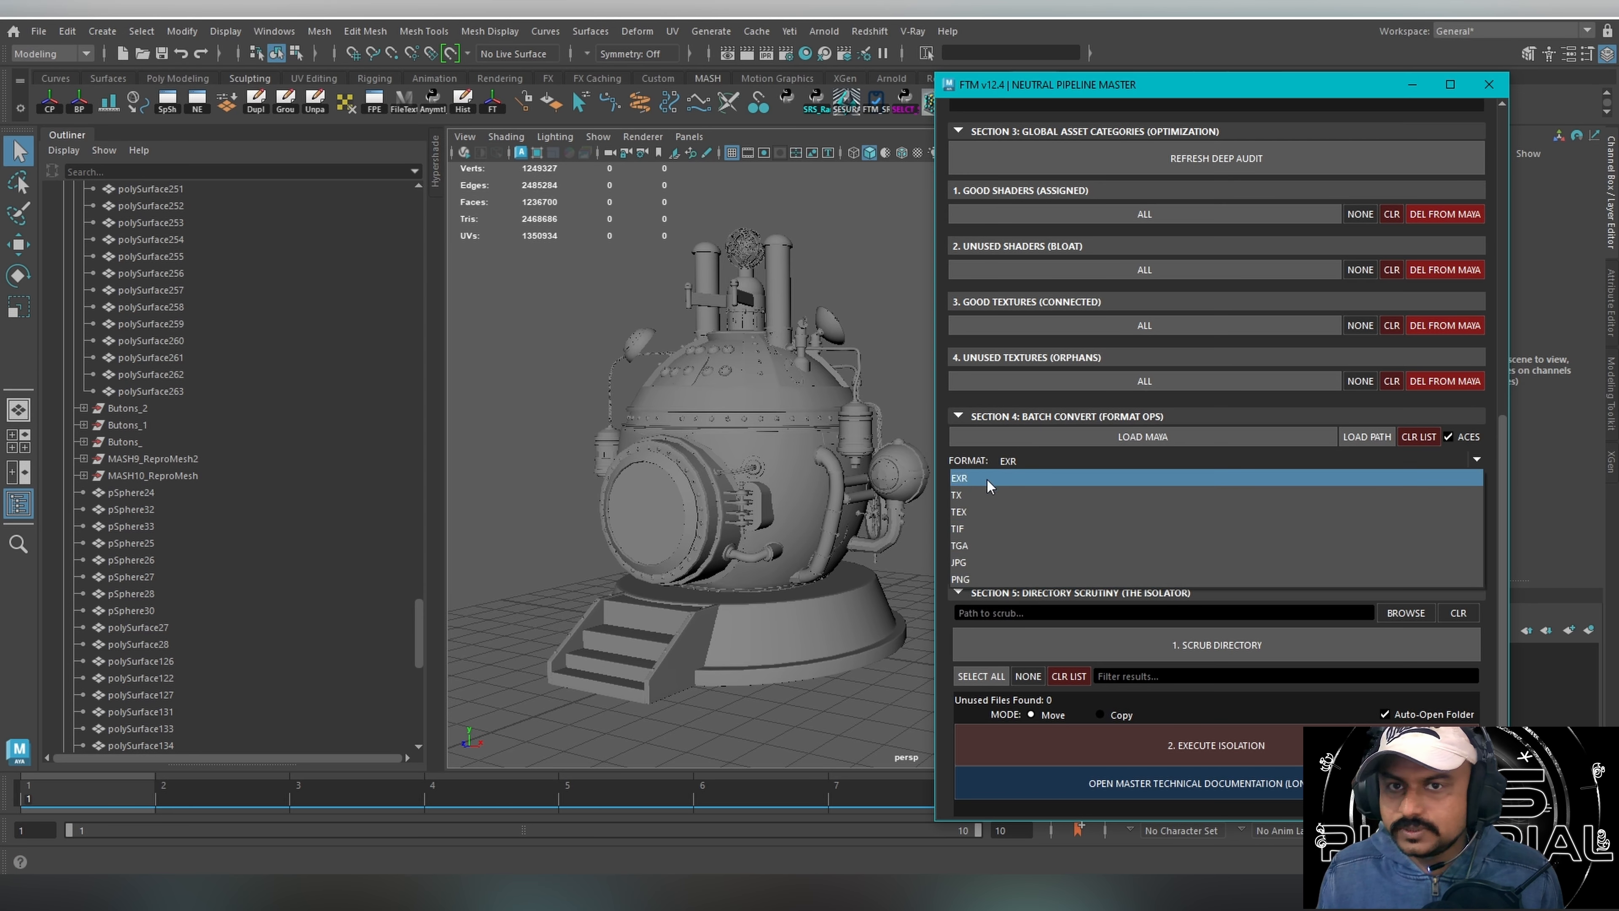
{"action": "left_click", "coordinate": [962, 678]}
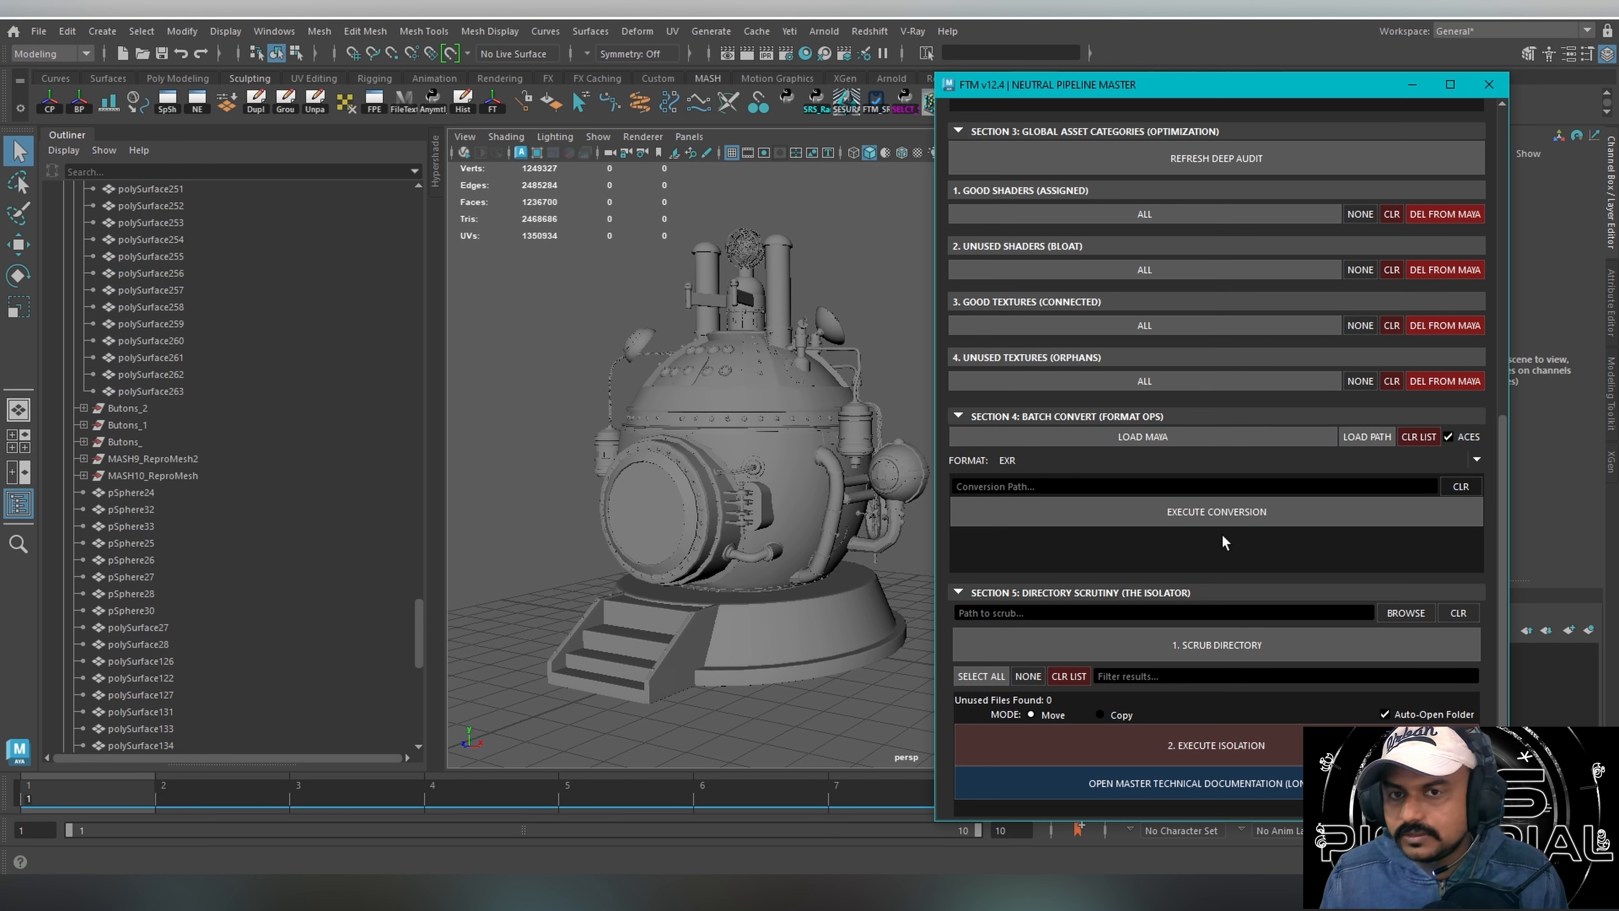
{"action": "mouse_move", "coordinate": [1501, 458]}
{"action": "left_mouse_down"}
{"action": "mouse_move", "coordinate": [1507, 369]}
{"action": "mouse_move", "coordinate": [1503, 458]}
{"action": "left_mouse_up"}
{"action": "left_click", "coordinate": [1152, 613]}
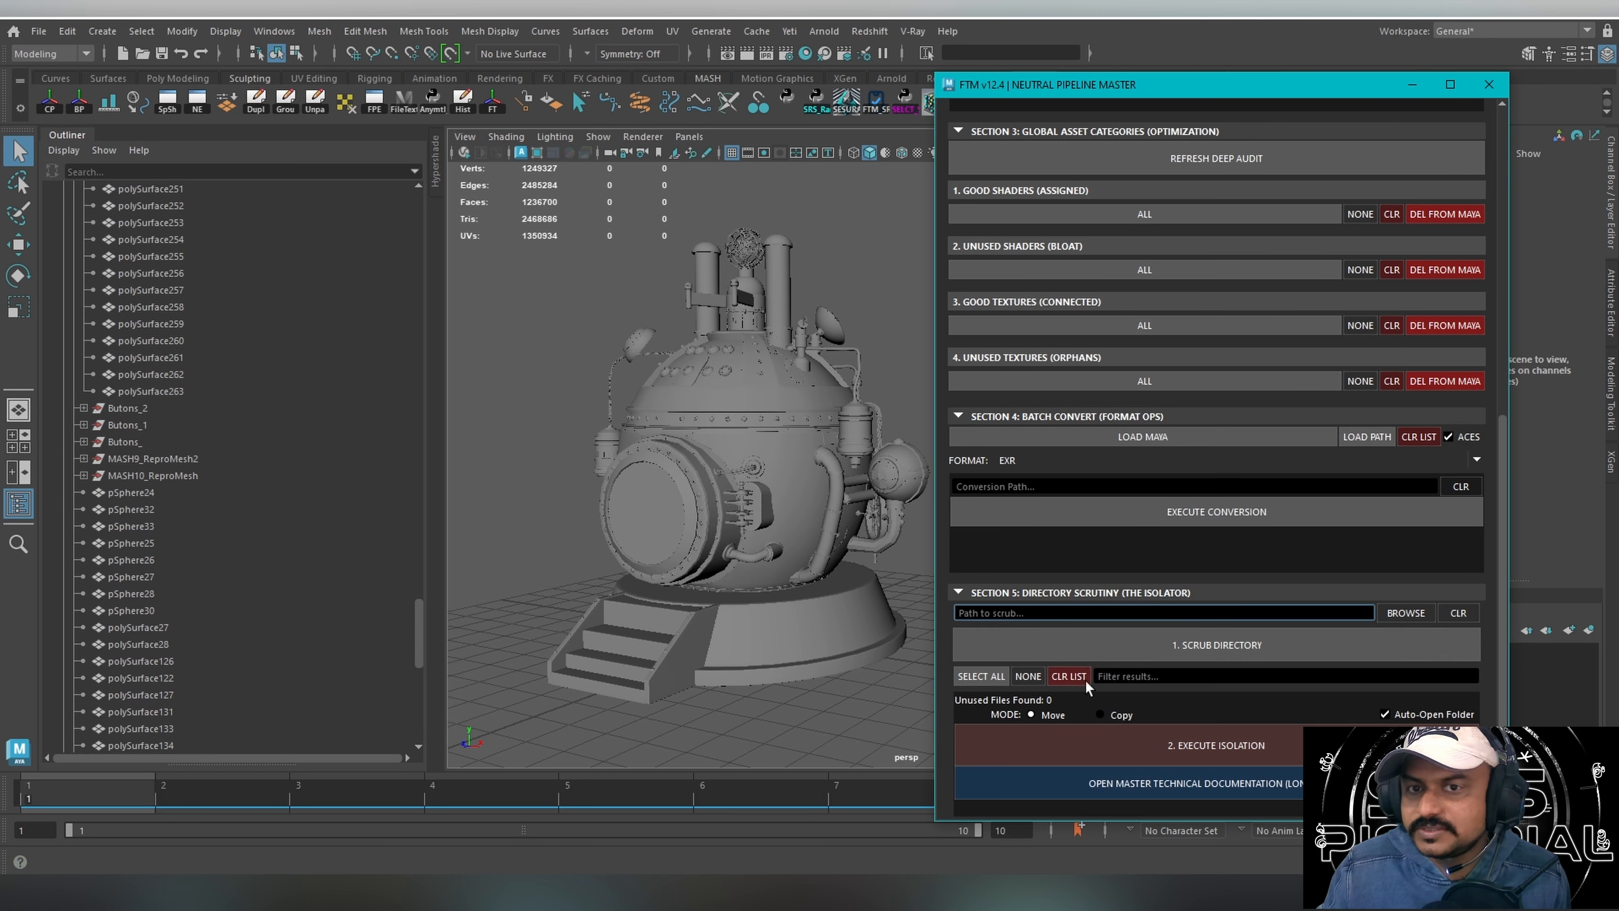
Close the FTM tool, open the SESURAJ NEXUS SRS shader tool, and place it beside the time machine model.
{"action": "left_click", "coordinate": [1489, 84]}
{"action": "left_click", "coordinate": [964, 101]}
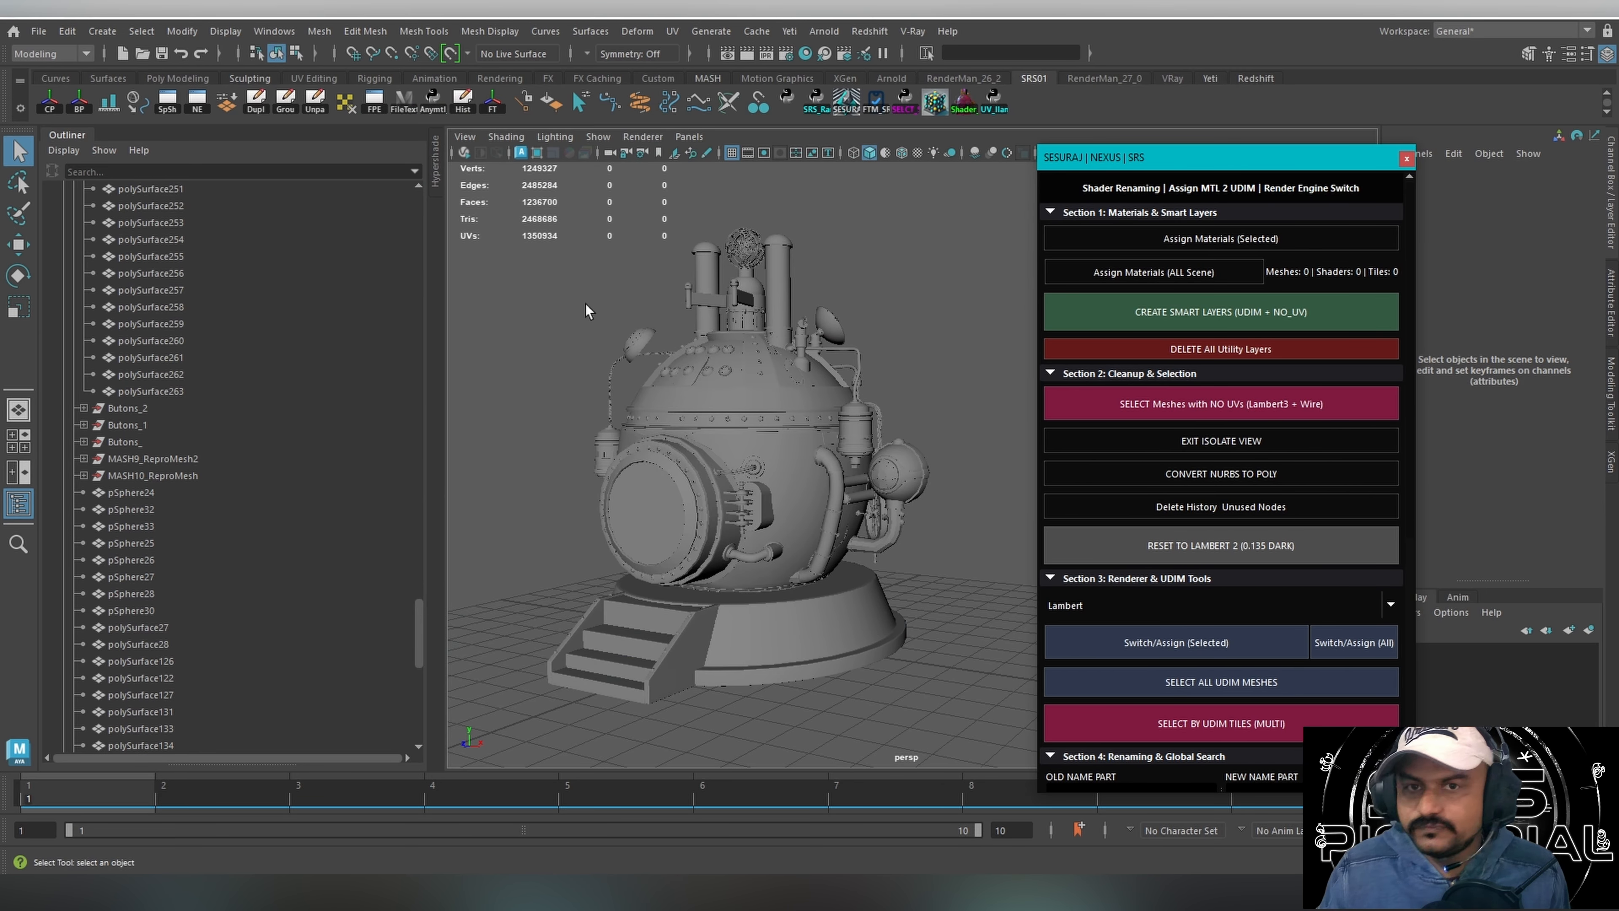
{"action": "left_click_drag", "start_coordinate": [583, 309], "coordinate": [893, 582]}
{"action": "left_click_drag", "start_coordinate": [892, 415], "coordinate": [917, 462], "text": "alt"}
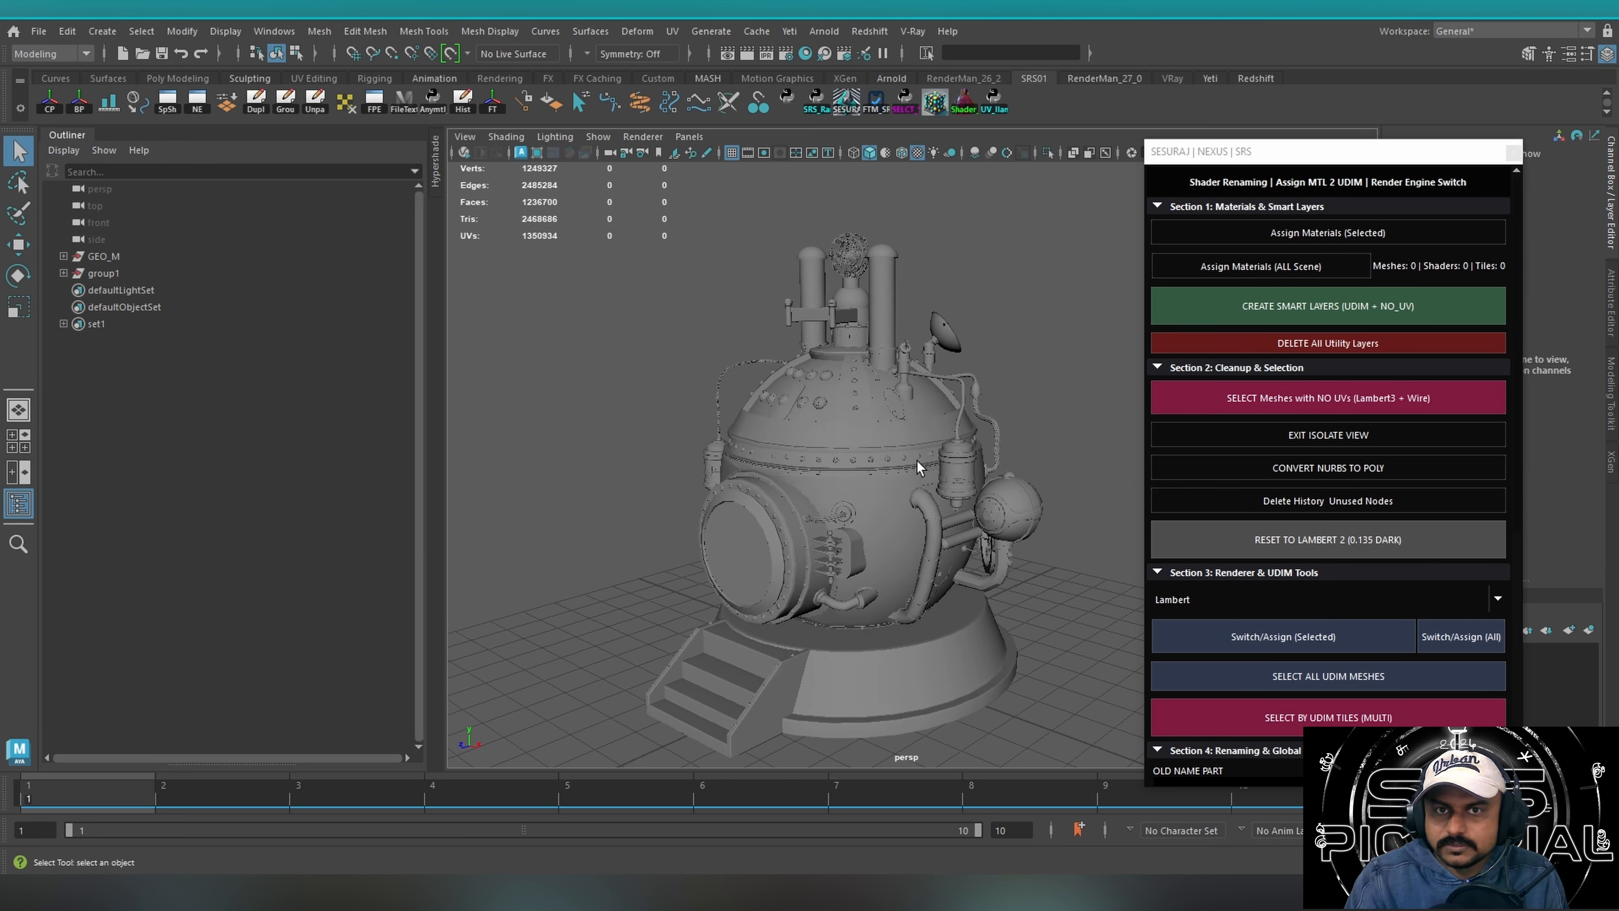
{"action": "right_click_drag", "start_coordinate": [917, 462], "coordinate": [727, 438], "text": "alt"}
{"action": "middle_click_drag", "start_coordinate": [727, 438], "coordinate": [656, 476], "text": "alt"}
Select the entire time machine model and open the UV Editor.
{"action": "left_click_drag", "start_coordinate": [567, 299], "coordinate": [945, 597]}
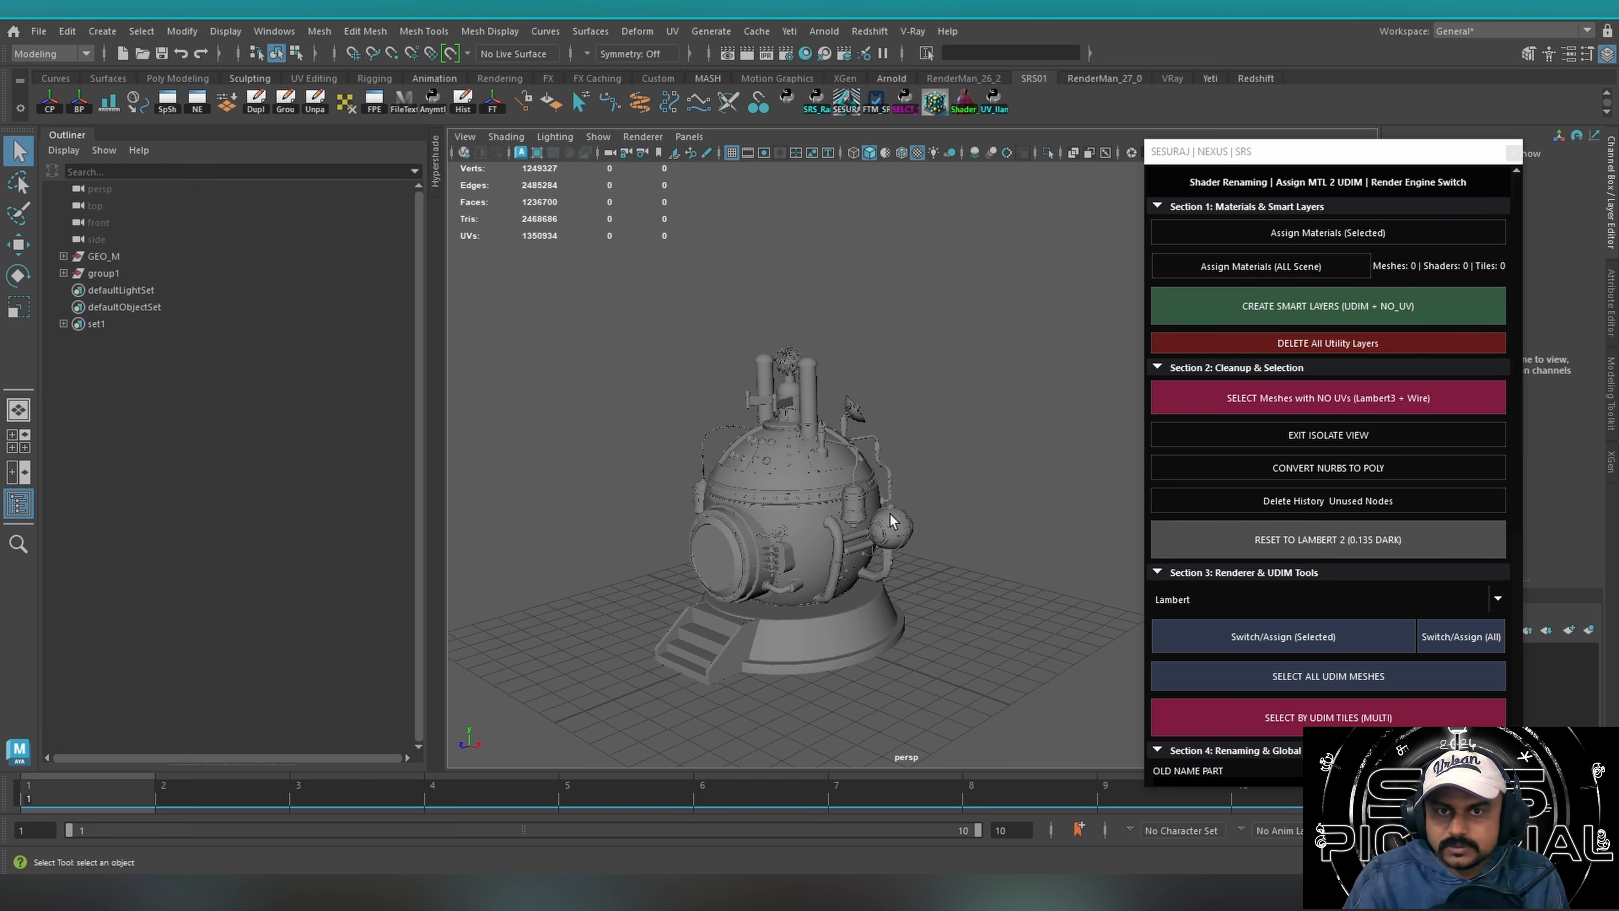
{"action": "left_click", "coordinate": [671, 31]}
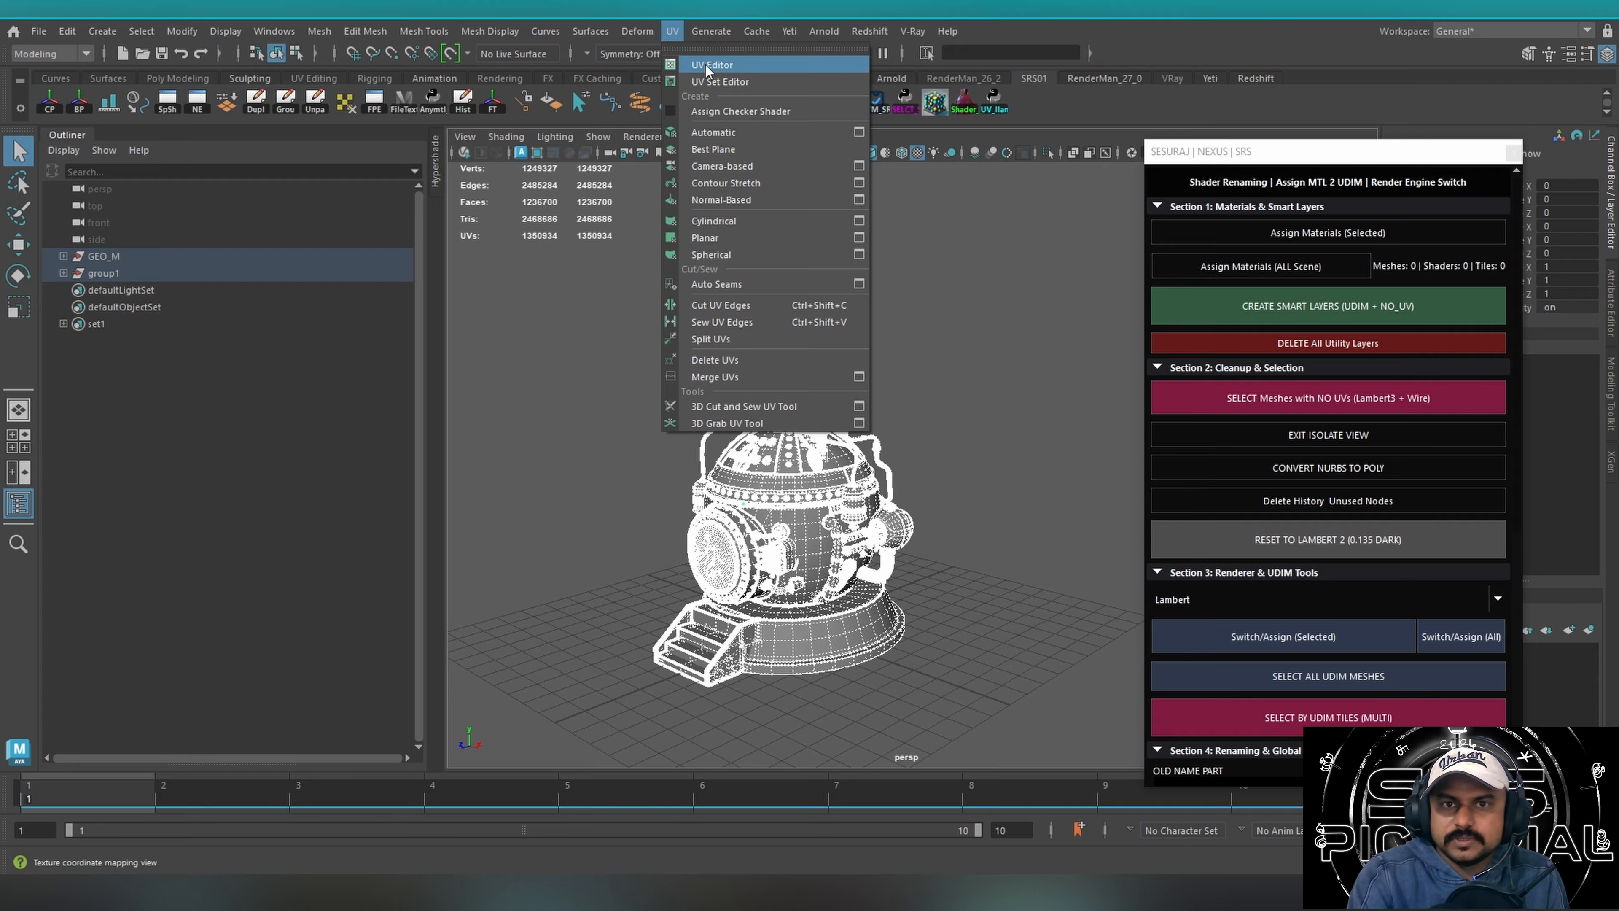
{"action": "left_click", "coordinate": [688, 66]}
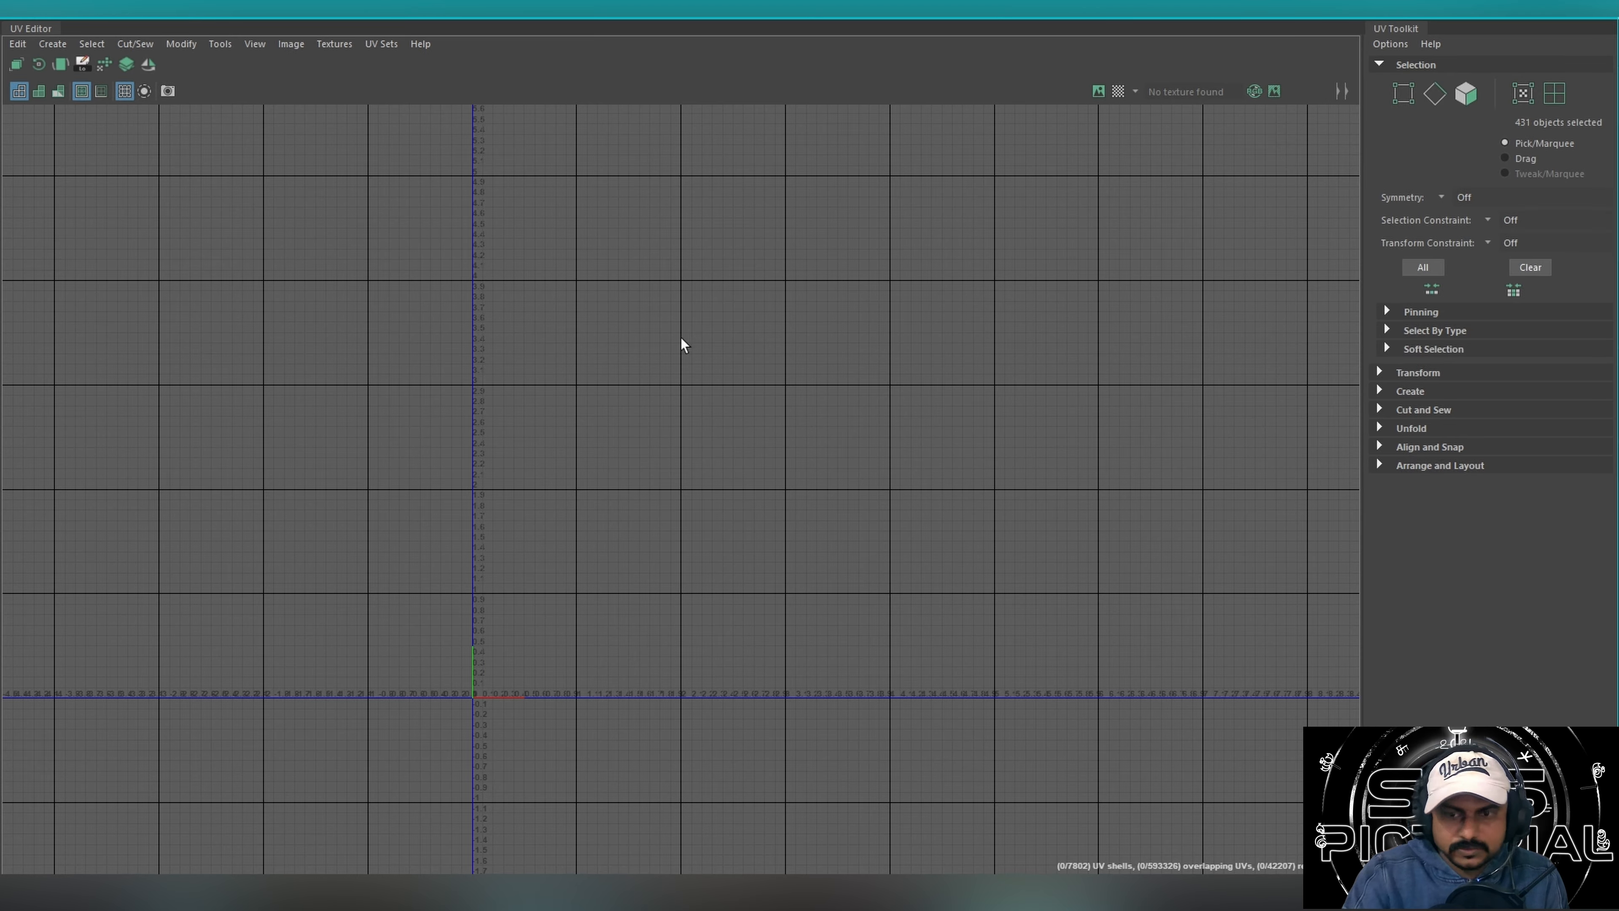
Examine the stacked UV shells and the row of laid-out UDIM tiles, and close the UV Editor.
{"action": "middle_click_drag", "start_coordinate": [472, 558], "coordinate": [701, 596], "text": "alt"}
{"action": "right_click_drag", "start_coordinate": [472, 407], "coordinate": [947, 351], "text": "alt"}
{"action": "right_click_drag", "start_coordinate": [337, 419], "coordinate": [1190, 354], "text": "alt"}
{"action": "middle_click_drag", "start_coordinate": [792, 519], "coordinate": [561, 401], "text": "alt"}
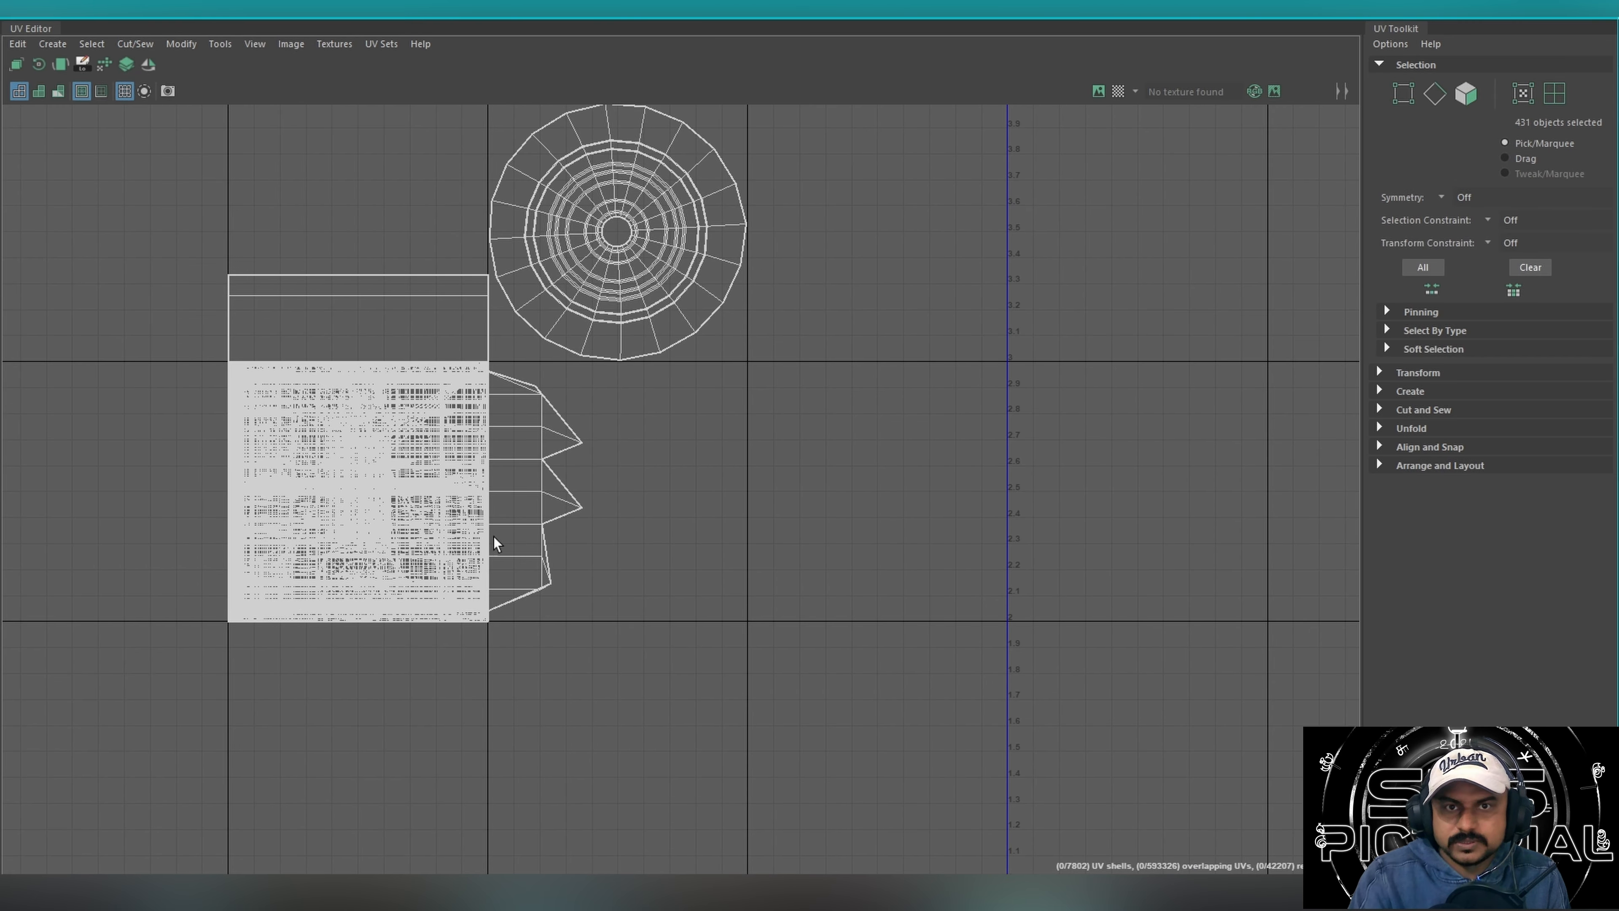
{"action": "left_click_drag", "start_coordinate": [521, 522], "coordinate": [433, 673]}
{"action": "left_click_drag", "start_coordinate": [650, 253], "coordinate": [1017, 183]}
{"action": "left_click_drag", "start_coordinate": [905, 216], "coordinate": [300, 568]}
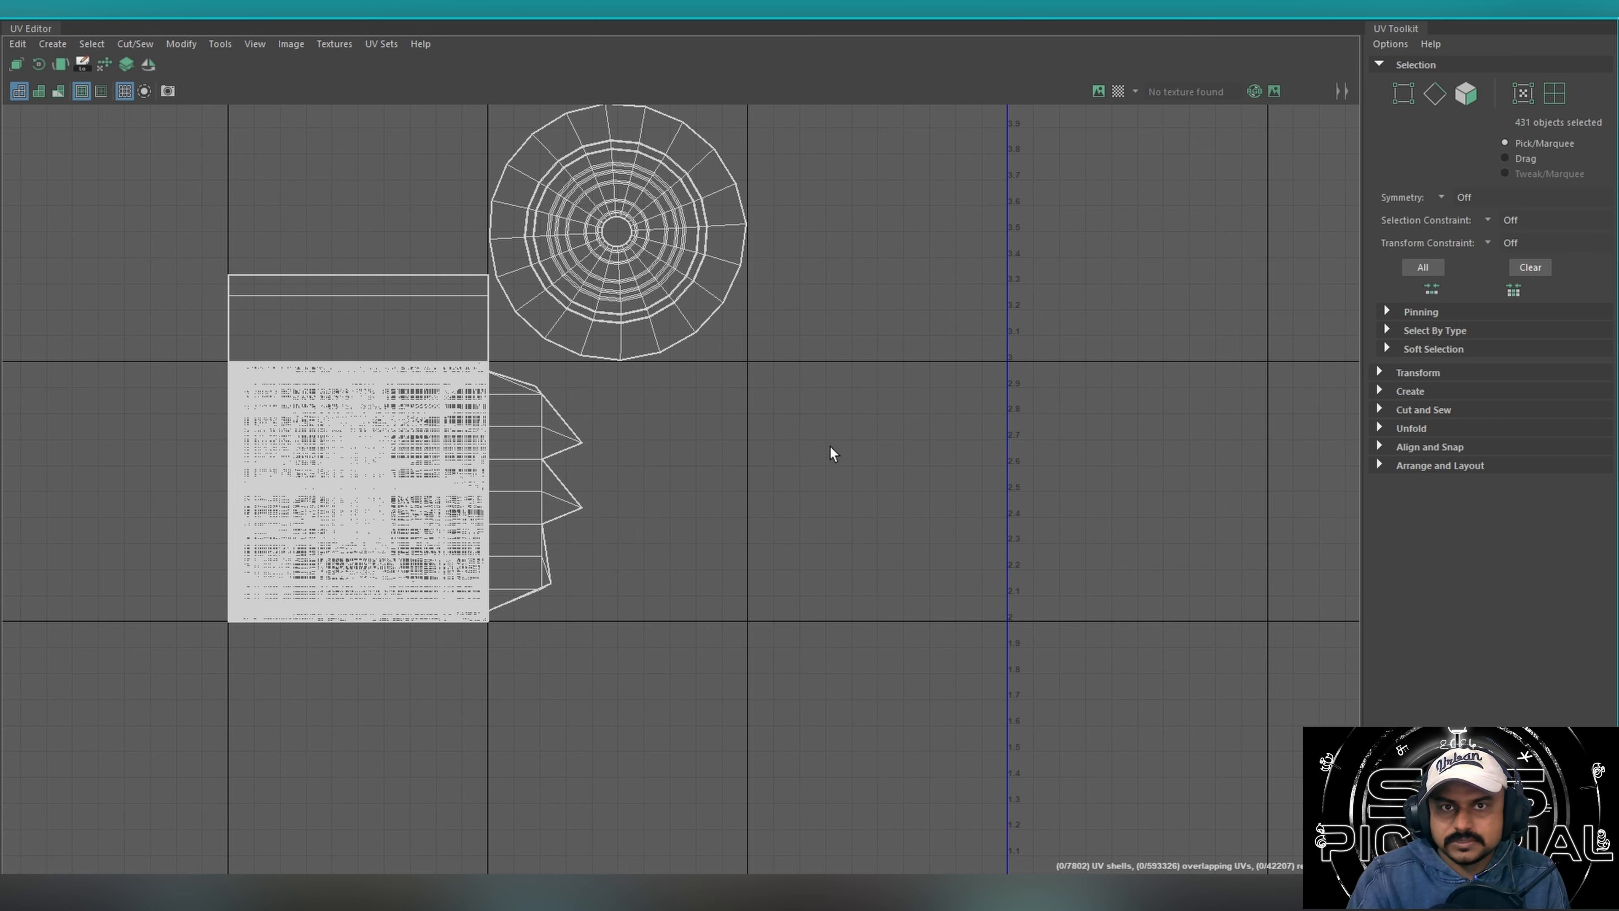
{"action": "scroll", "coordinate": [832, 440], "scroll_direction": "down", "scroll_amount": 5}
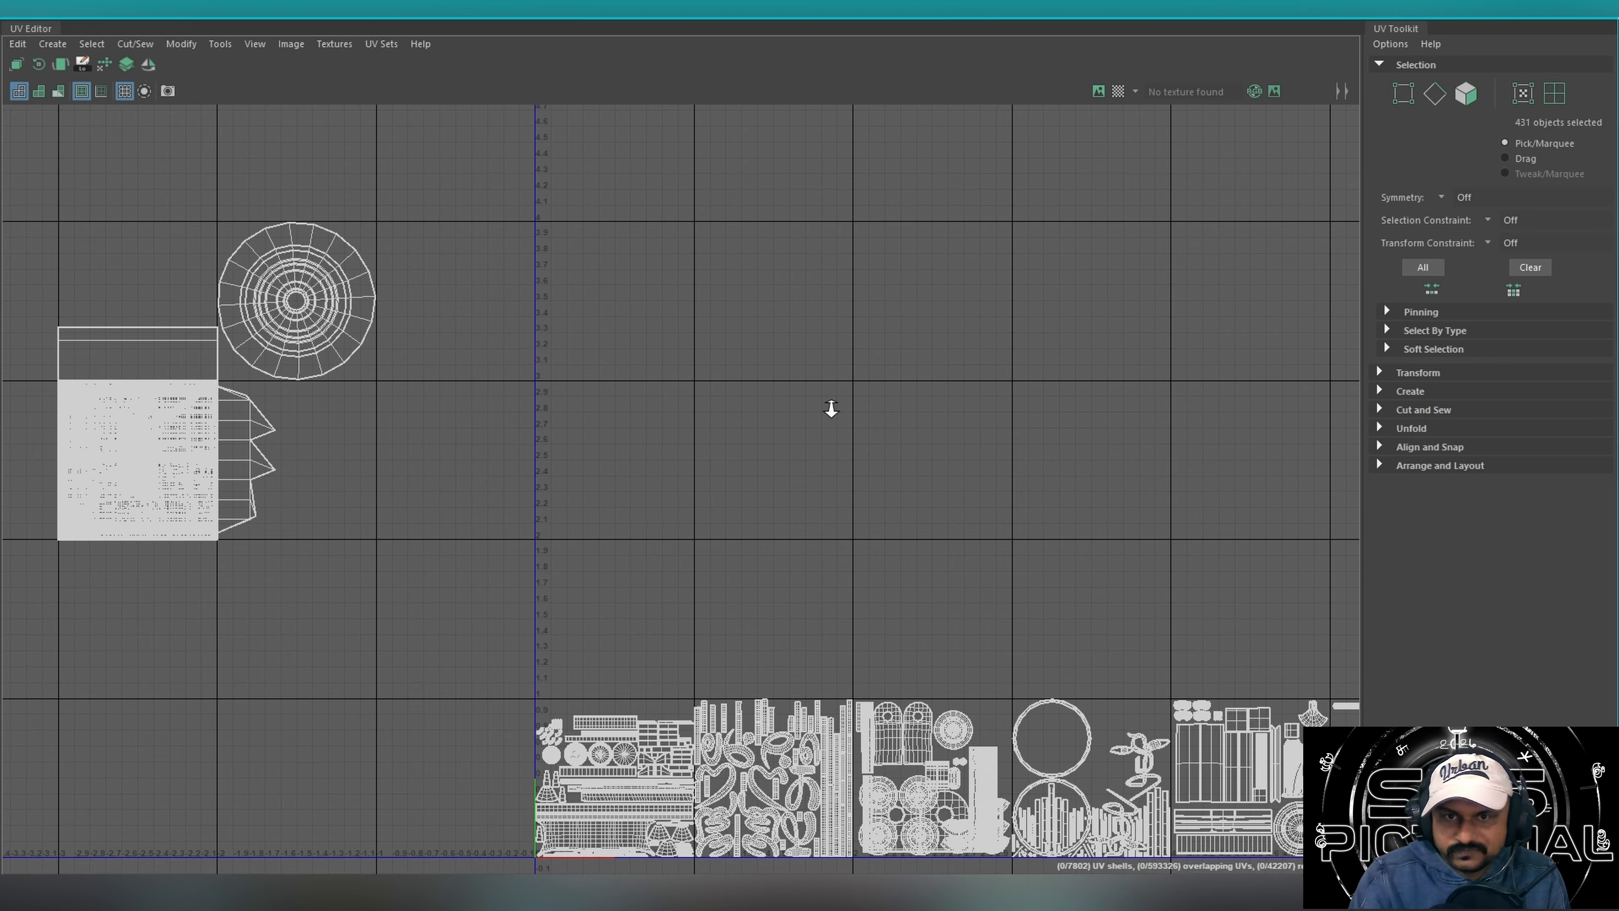
{"action": "right_click_drag", "start_coordinate": [831, 408], "coordinate": [267, 411], "text": "alt"}
{"action": "middle_click_drag", "start_coordinate": [1013, 404], "coordinate": [571, 406], "text": "alt"}
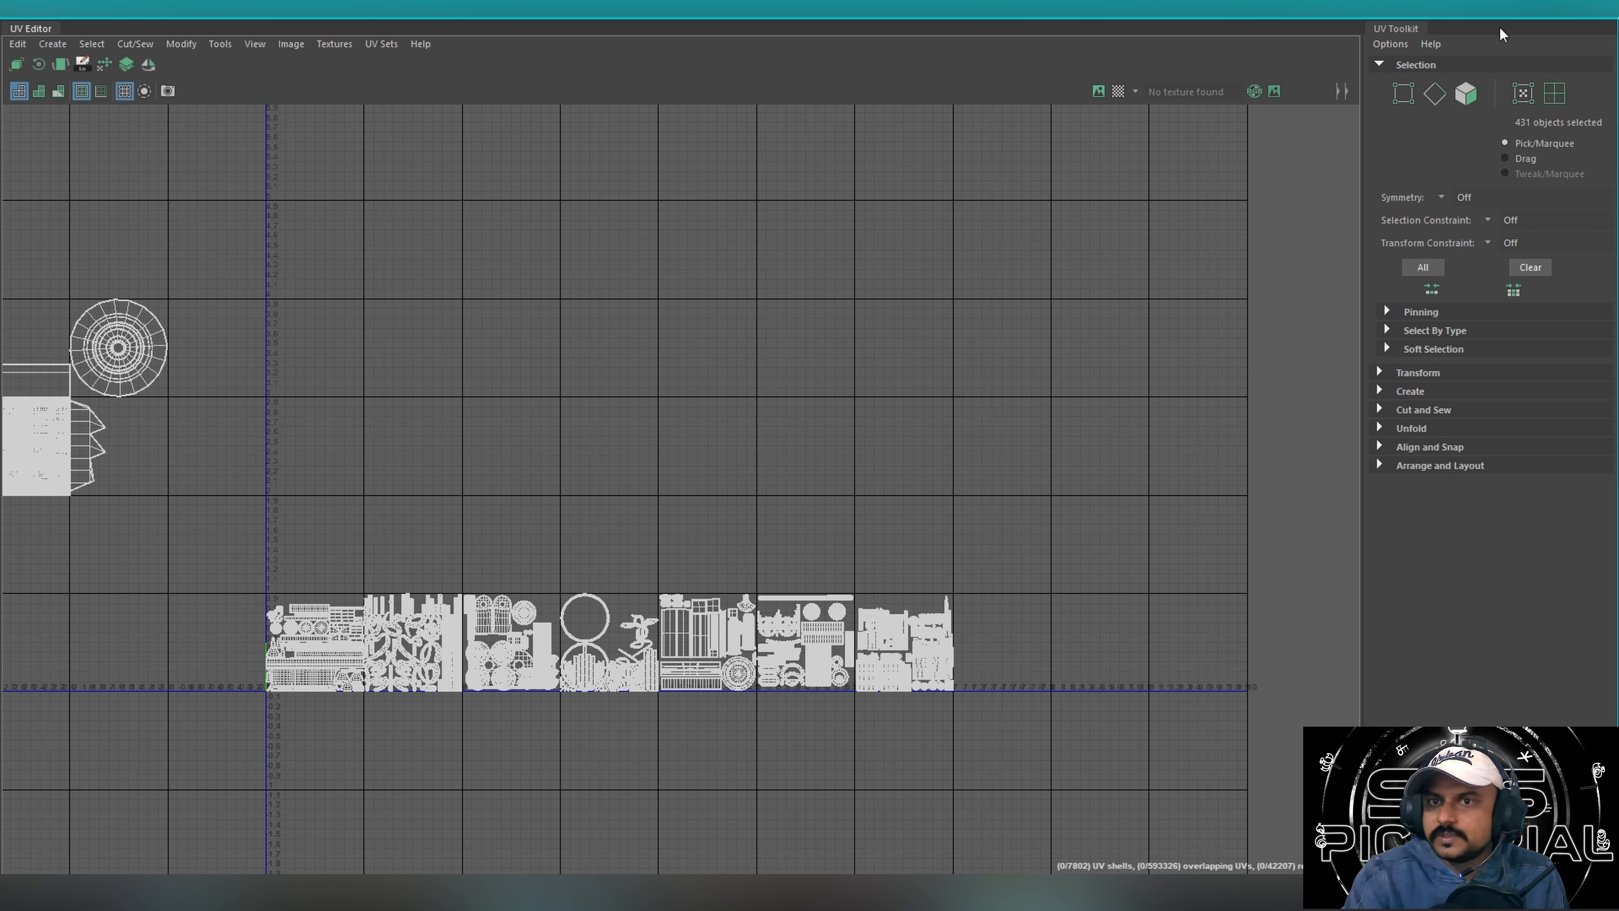
{"action": "left_click", "coordinate": [1601, 9]}
Open the Hypershade with the whole model selected and enlarge the lambert2 node in the graph.
{"action": "mouse_move", "coordinate": [967, 373]}
{"action": "left_mouse_down", "text": "alt"}
{"action": "mouse_move", "coordinate": [974, 397]}
{"action": "mouse_move", "coordinate": [956, 374]}
{"action": "left_mouse_up", "text": "alt"}
{"action": "mouse_move", "coordinate": [985, 269]}
{"action": "left_mouse_down"}
{"action": "mouse_move", "coordinate": [735, 580]}
{"action": "mouse_move", "coordinate": [690, 725]}
{"action": "left_mouse_up"}
{"action": "left_click", "coordinate": [803, 53]}
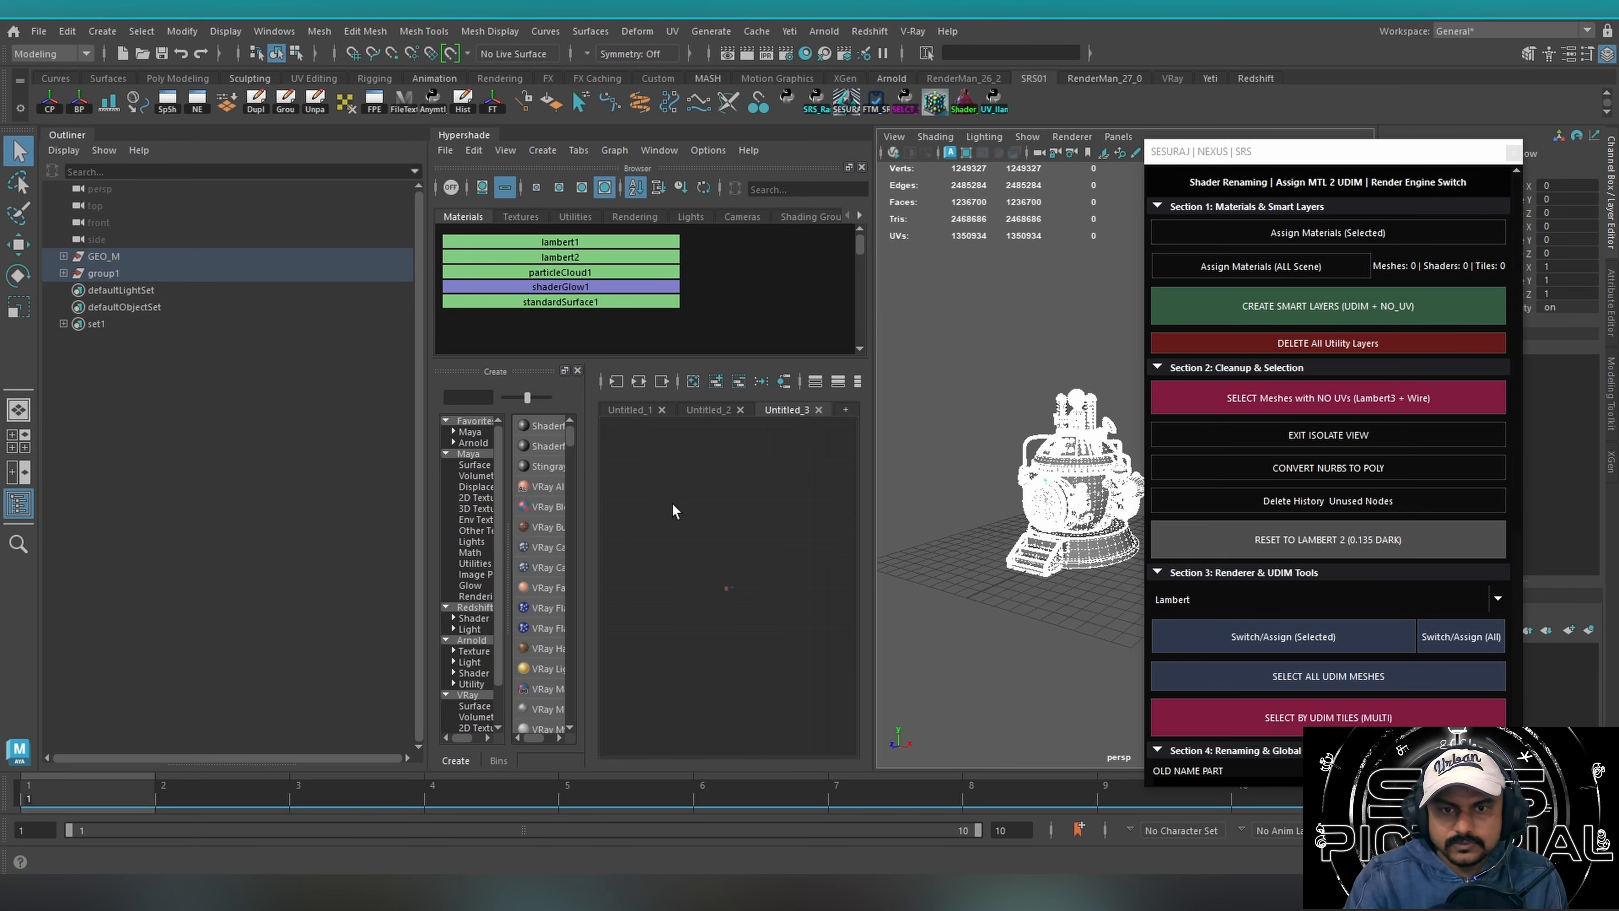
{"action": "key", "text": "a"}
{"action": "right_click_drag", "start_coordinate": [727, 479], "coordinate": [824, 482], "text": "alt"}
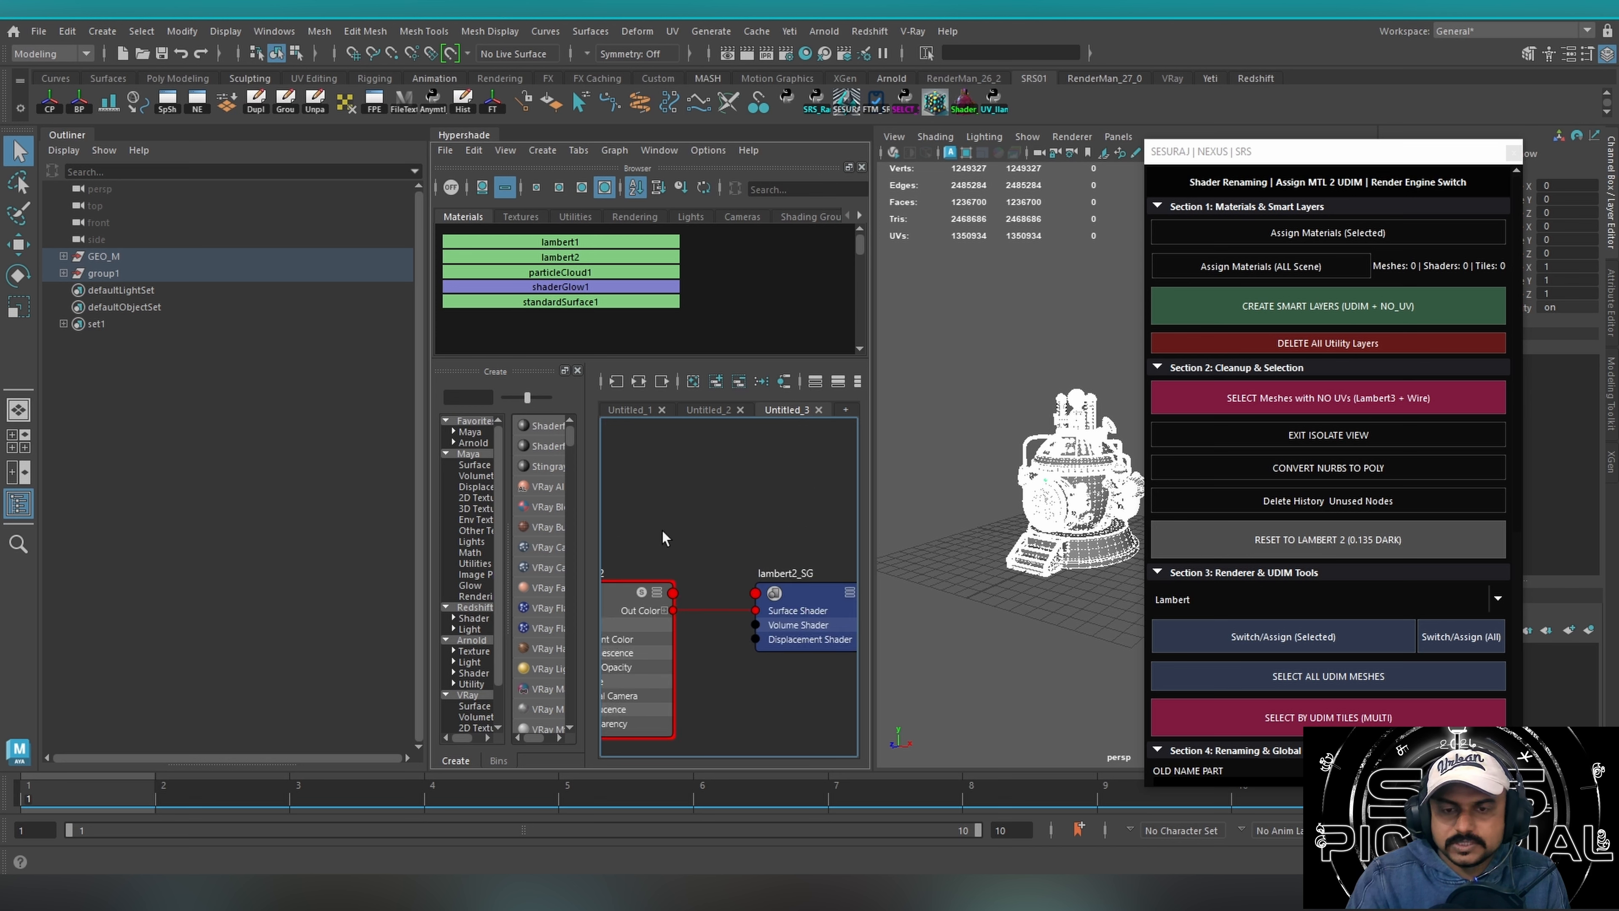
{"action": "middle_click_drag", "start_coordinate": [662, 538], "coordinate": [765, 508], "text": "alt"}
{"action": "right_click_drag", "start_coordinate": [705, 538], "coordinate": [856, 514], "text": "alt"}
{"action": "middle_click_drag", "start_coordinate": [747, 517], "coordinate": [668, 519], "text": "alt"}
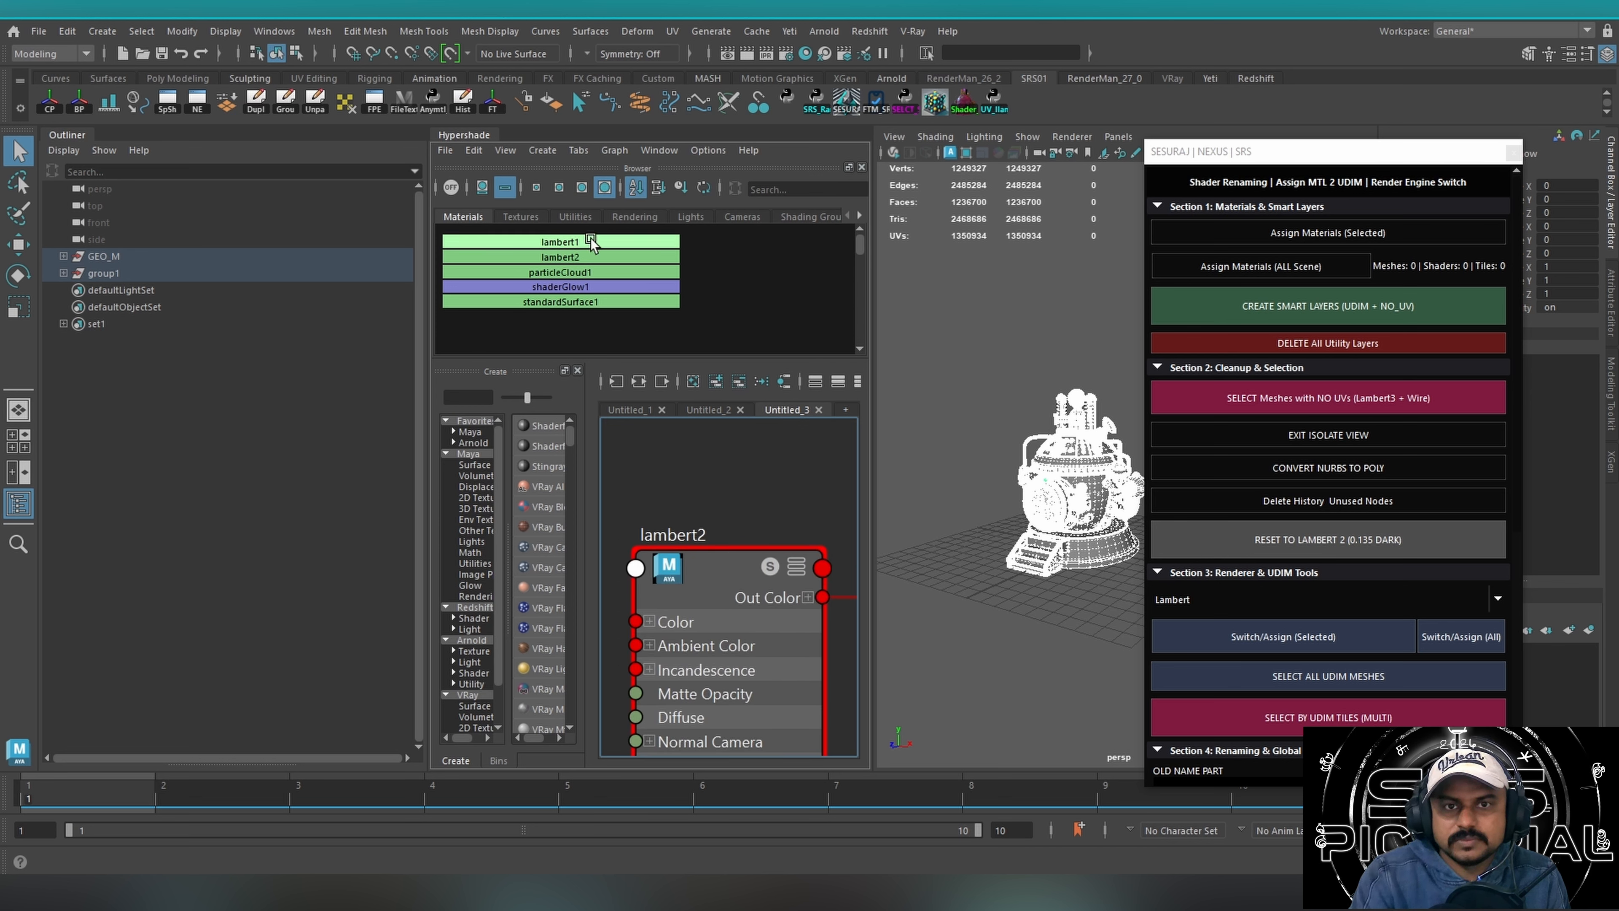
Reselect the whole model, run Reset to Lambert 2 (0.135 Dark), and reposition the SRS window.
{"action": "left_click_drag", "start_coordinate": [701, 481], "coordinate": [789, 734]}
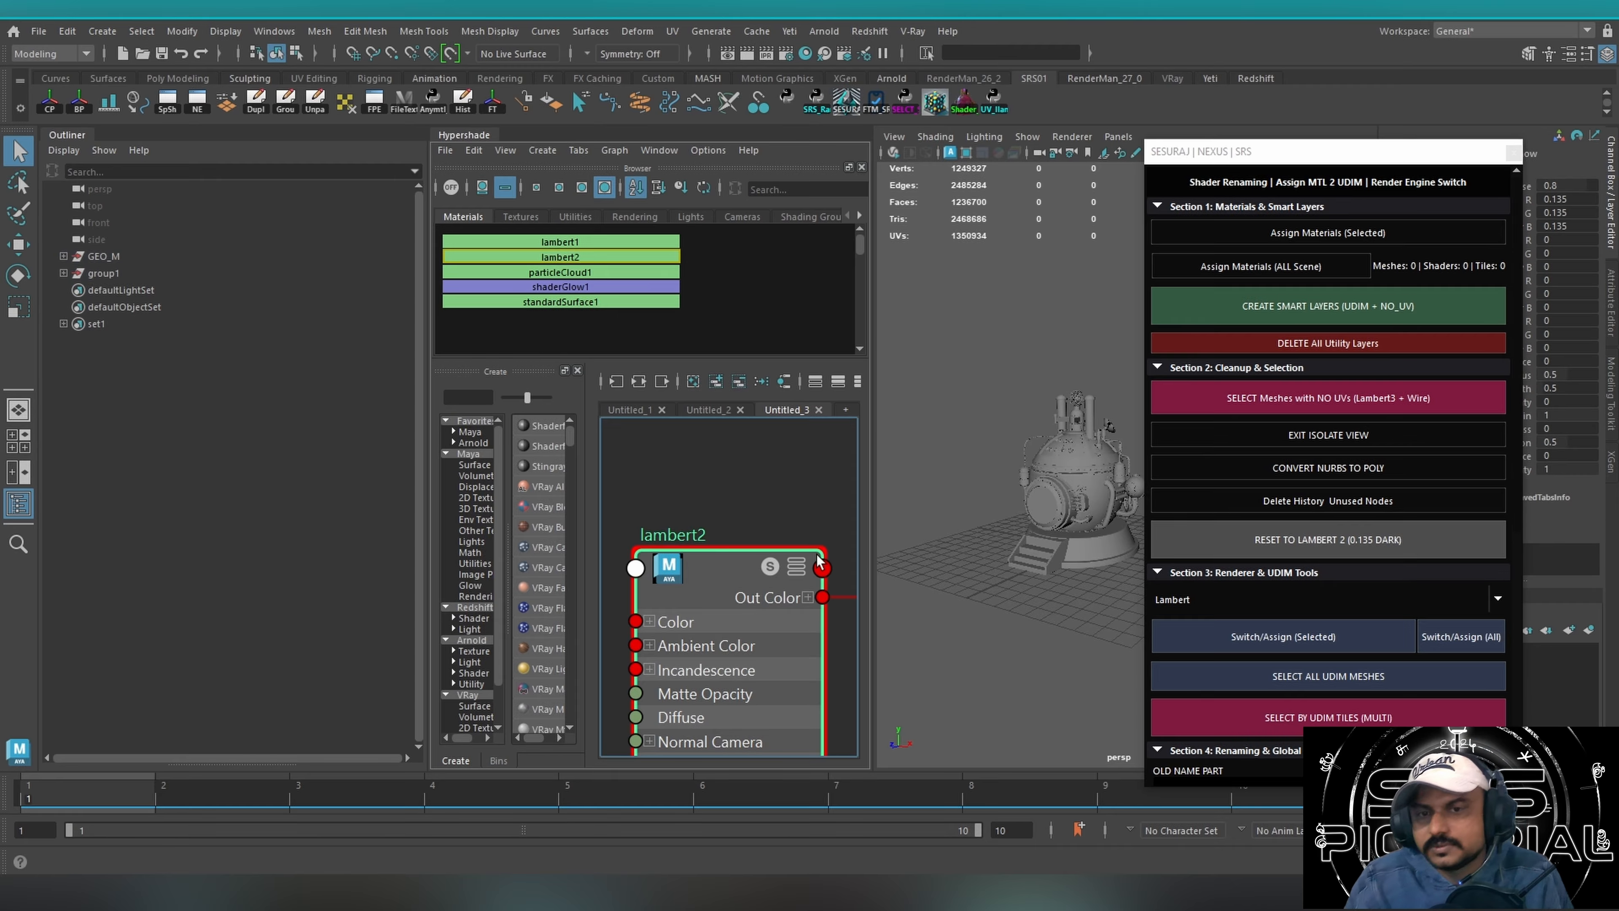
{"action": "left_click_drag", "start_coordinate": [958, 325], "coordinate": [1182, 699]}
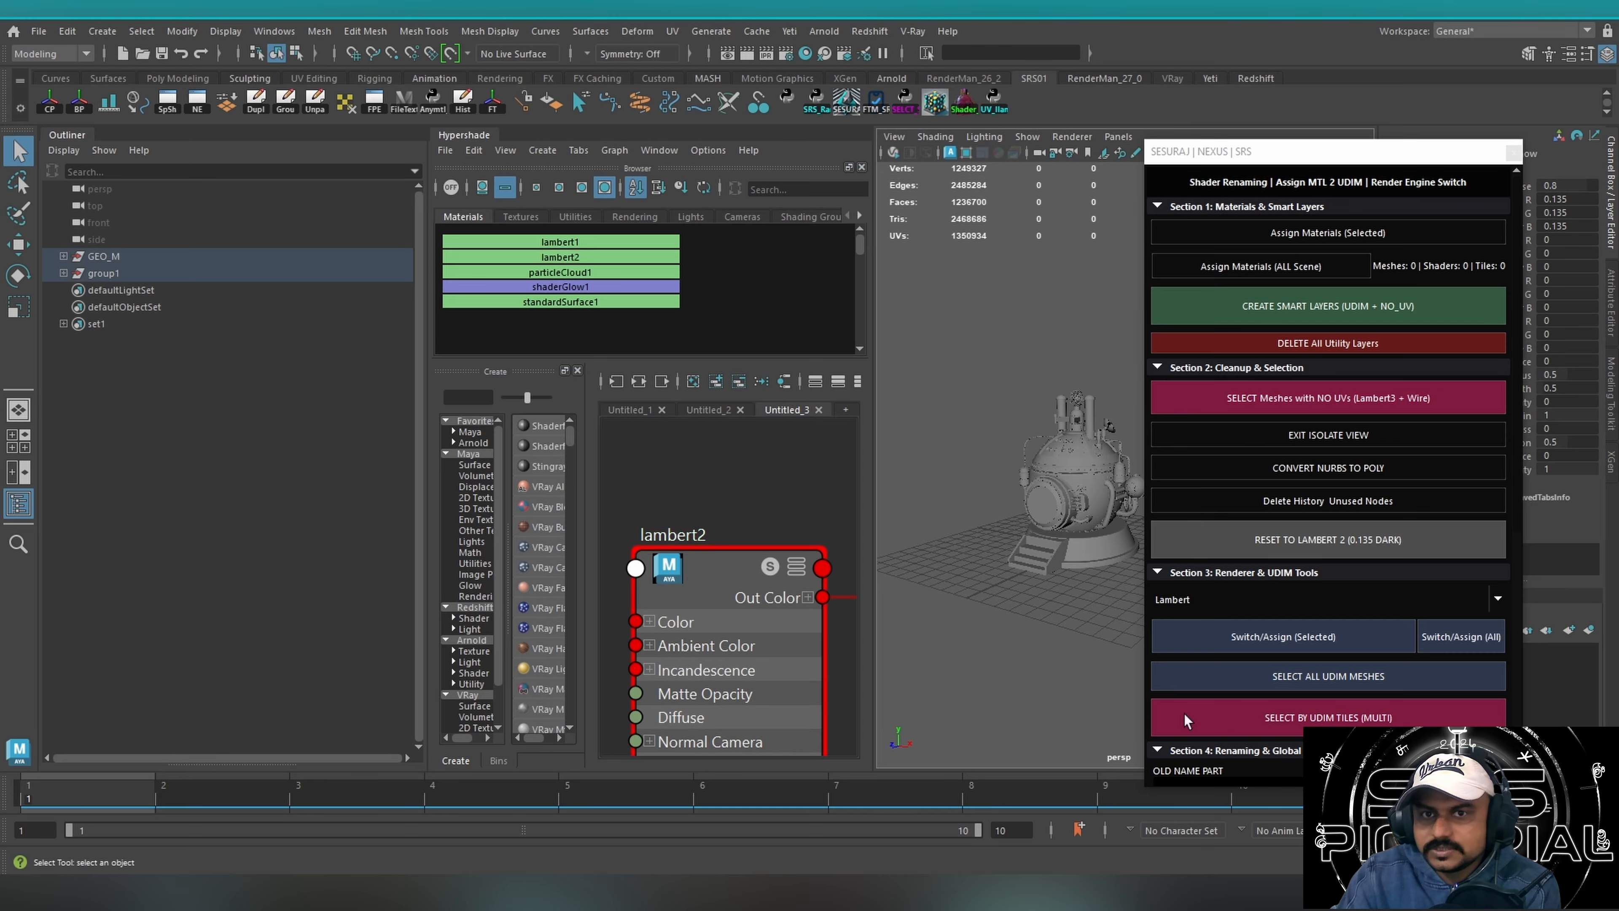
{"action": "left_click", "coordinate": [1211, 540]}
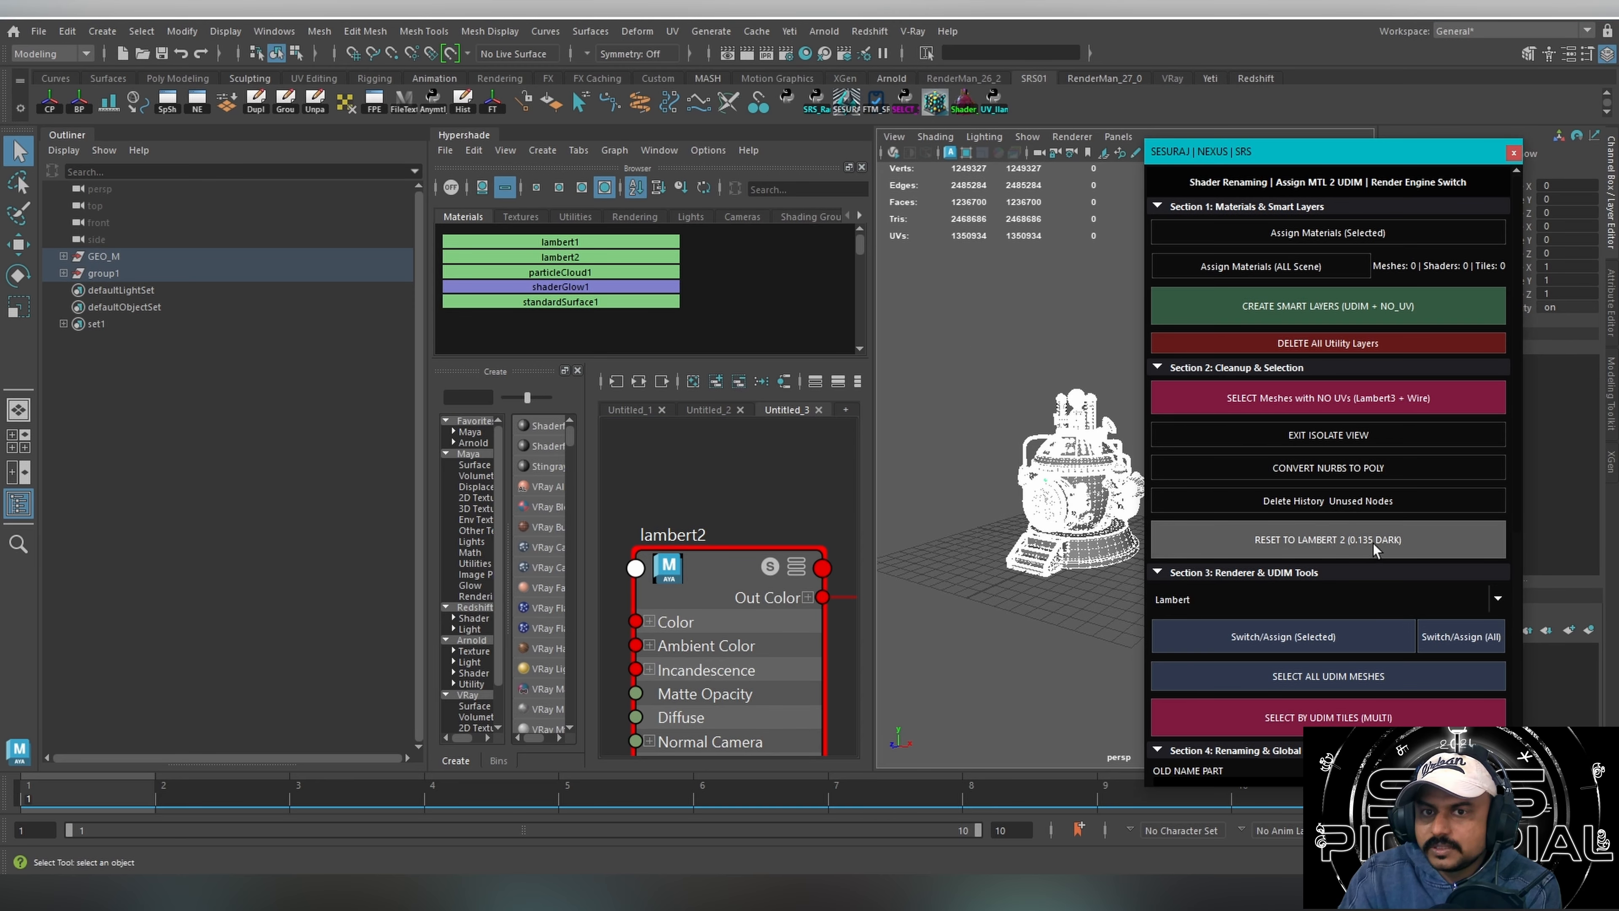
{"action": "left_click_drag", "start_coordinate": [1338, 159], "coordinate": [1196, 477]}
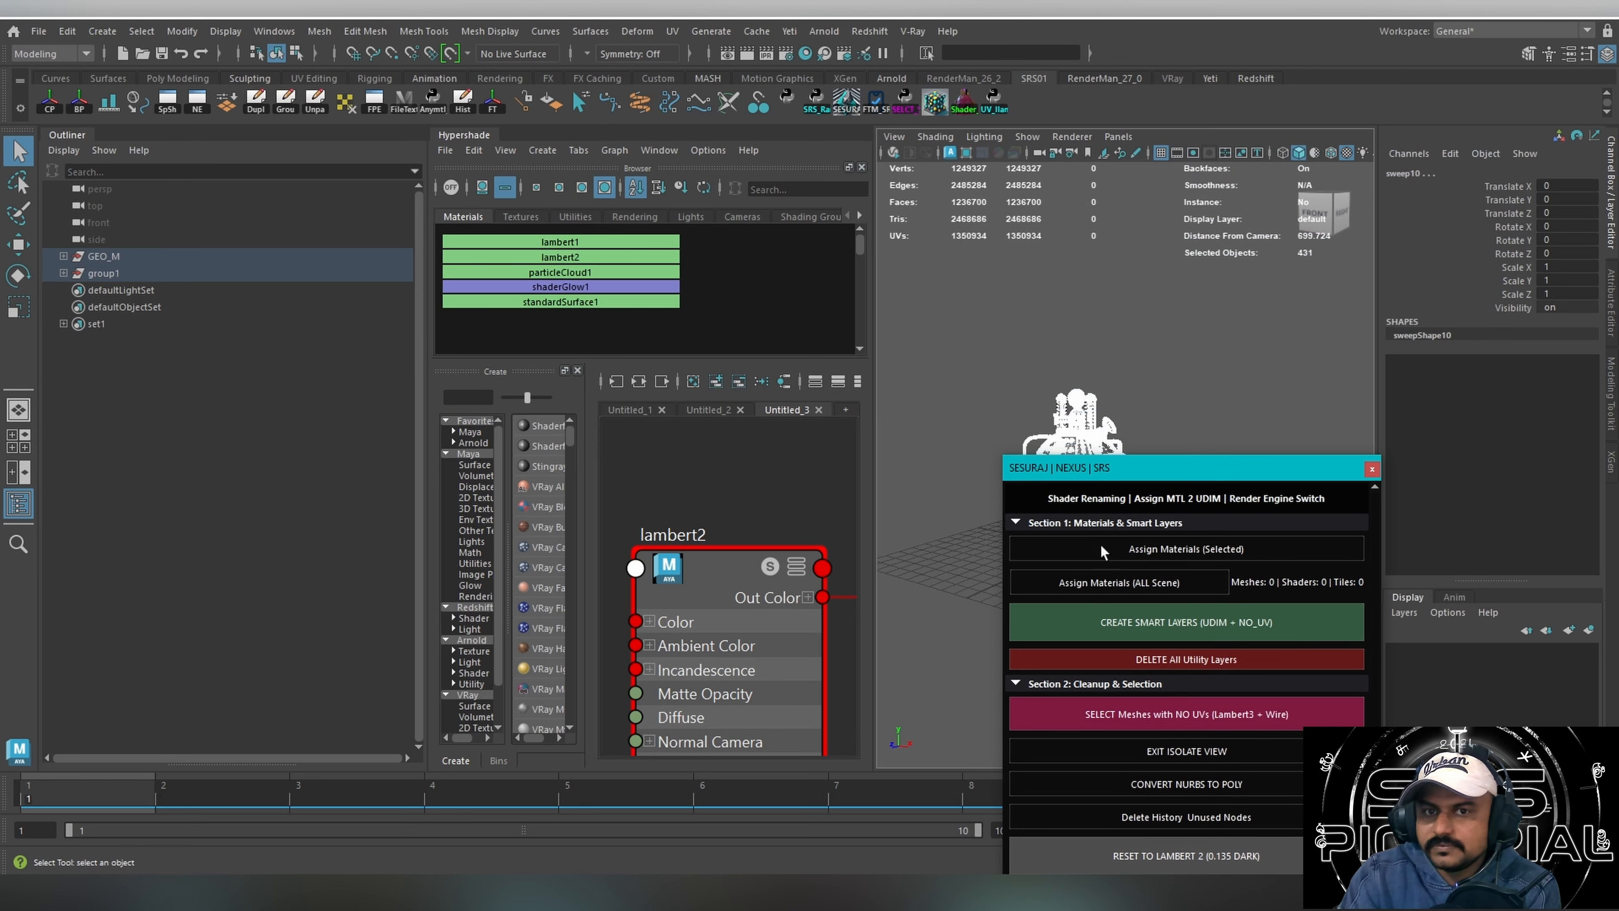
Show the lambert2 attributes, check the colour's HSV values, and return the SRS window beside the viewport.
{"action": "left_click", "coordinate": [1187, 366]}
{"action": "key", "text": "ctrl+a"}
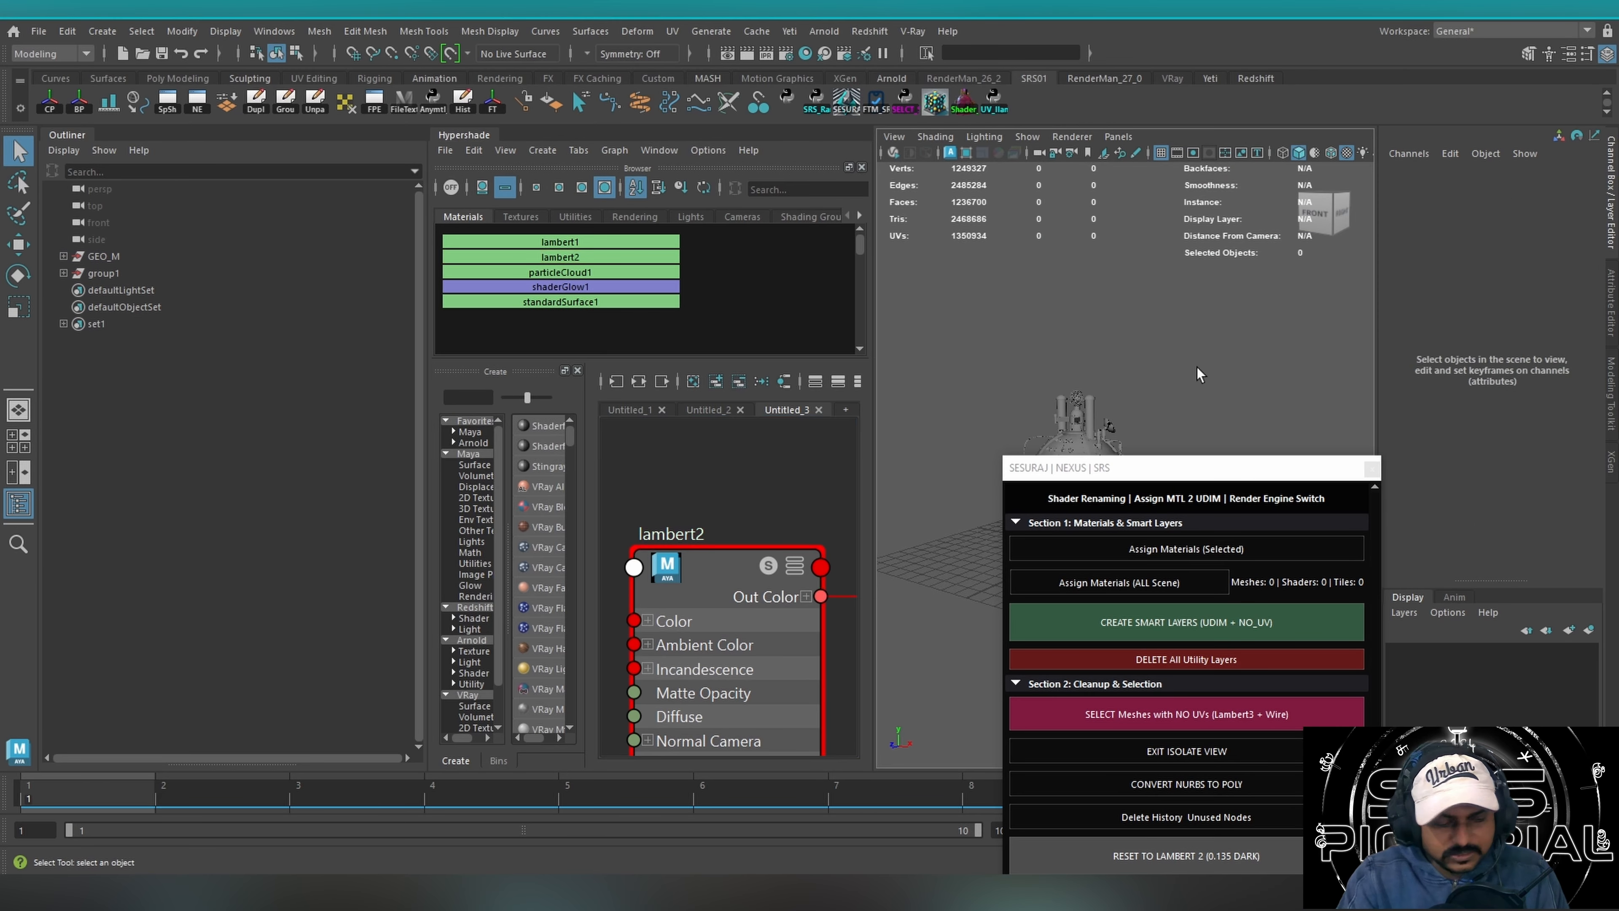
{"action": "left_click", "coordinate": [730, 582]}
{"action": "left_click", "coordinate": [1251, 365]}
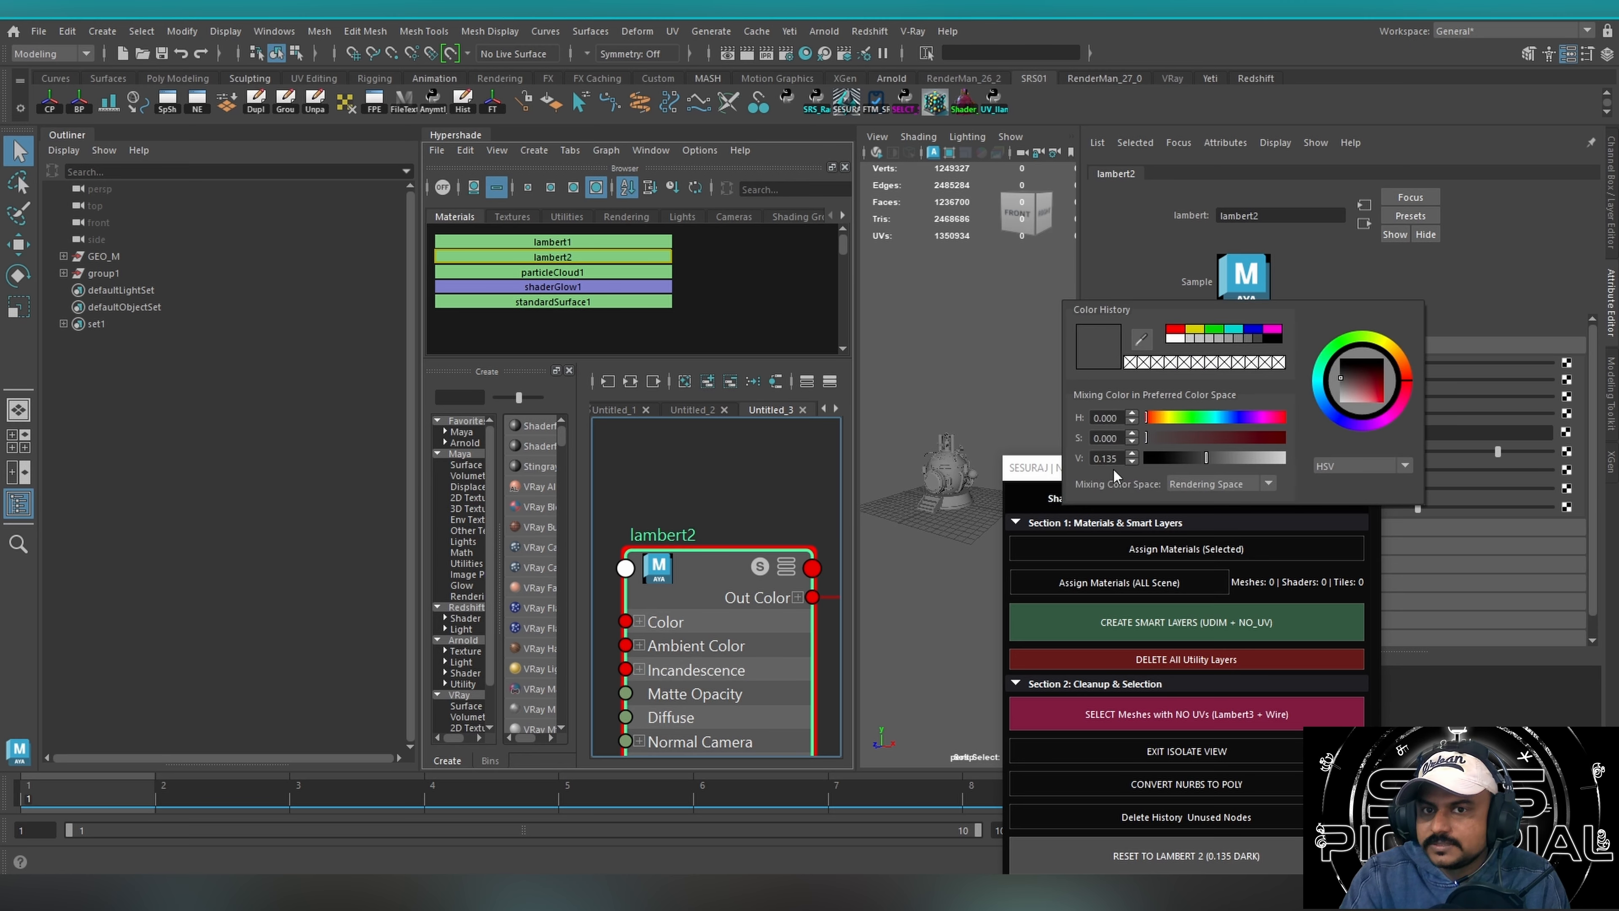
{"action": "left_click_drag", "start_coordinate": [1287, 469], "coordinate": [1388, 176]}
{"action": "left_click", "coordinate": [1248, 363]}
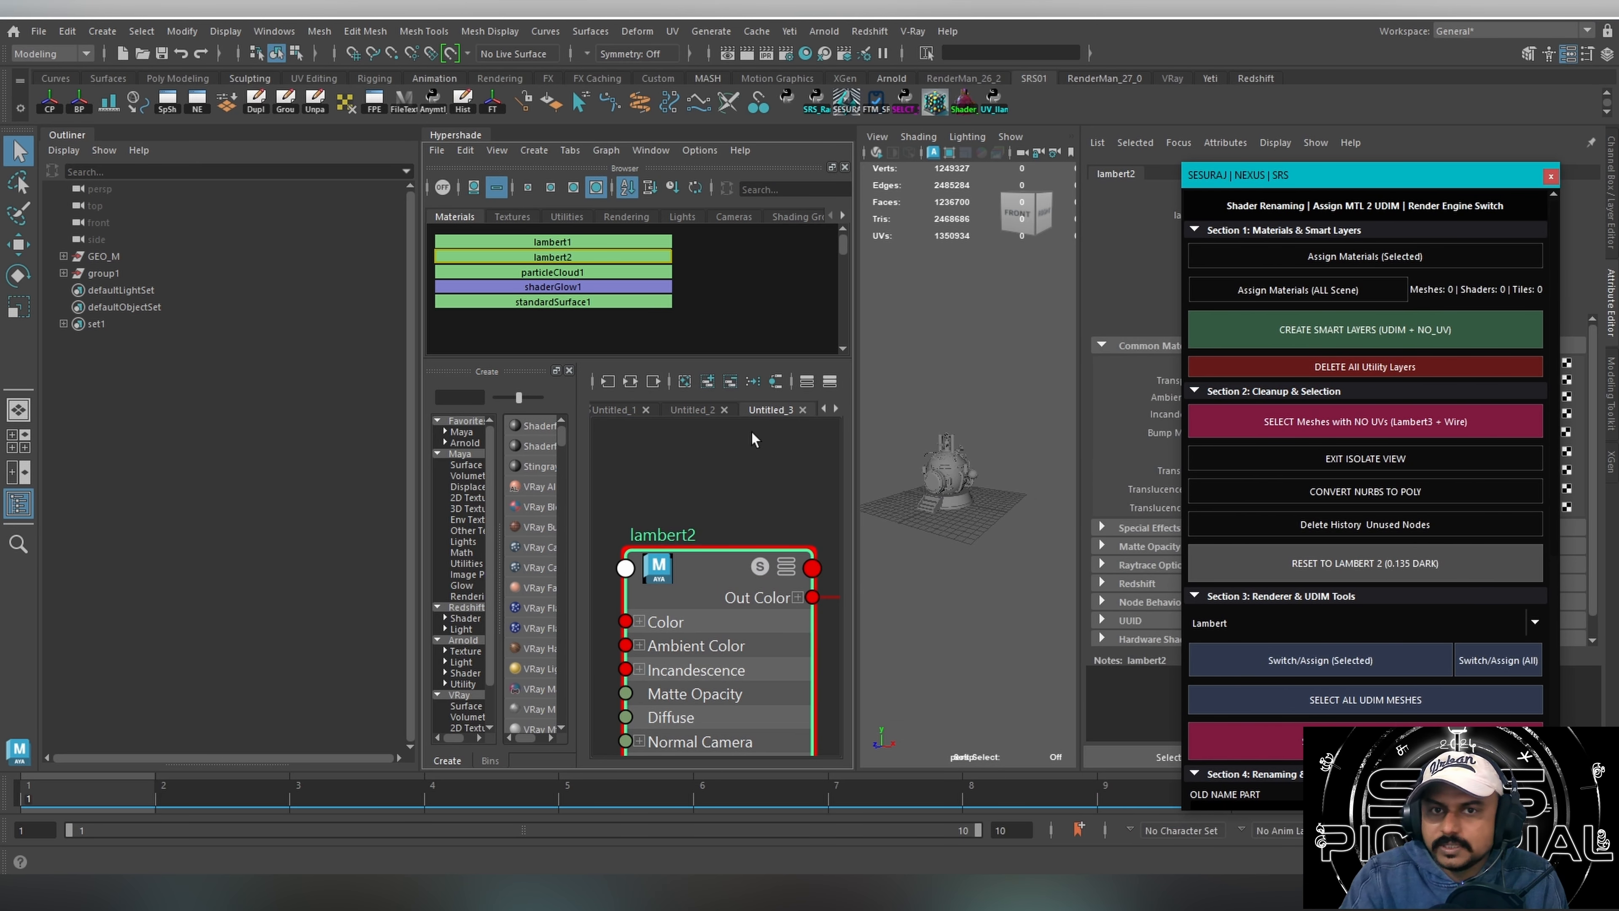
Collapse the Outliner to widen the viewport and select all meshes of the time machine.
{"action": "left_click", "coordinate": [66, 137]}
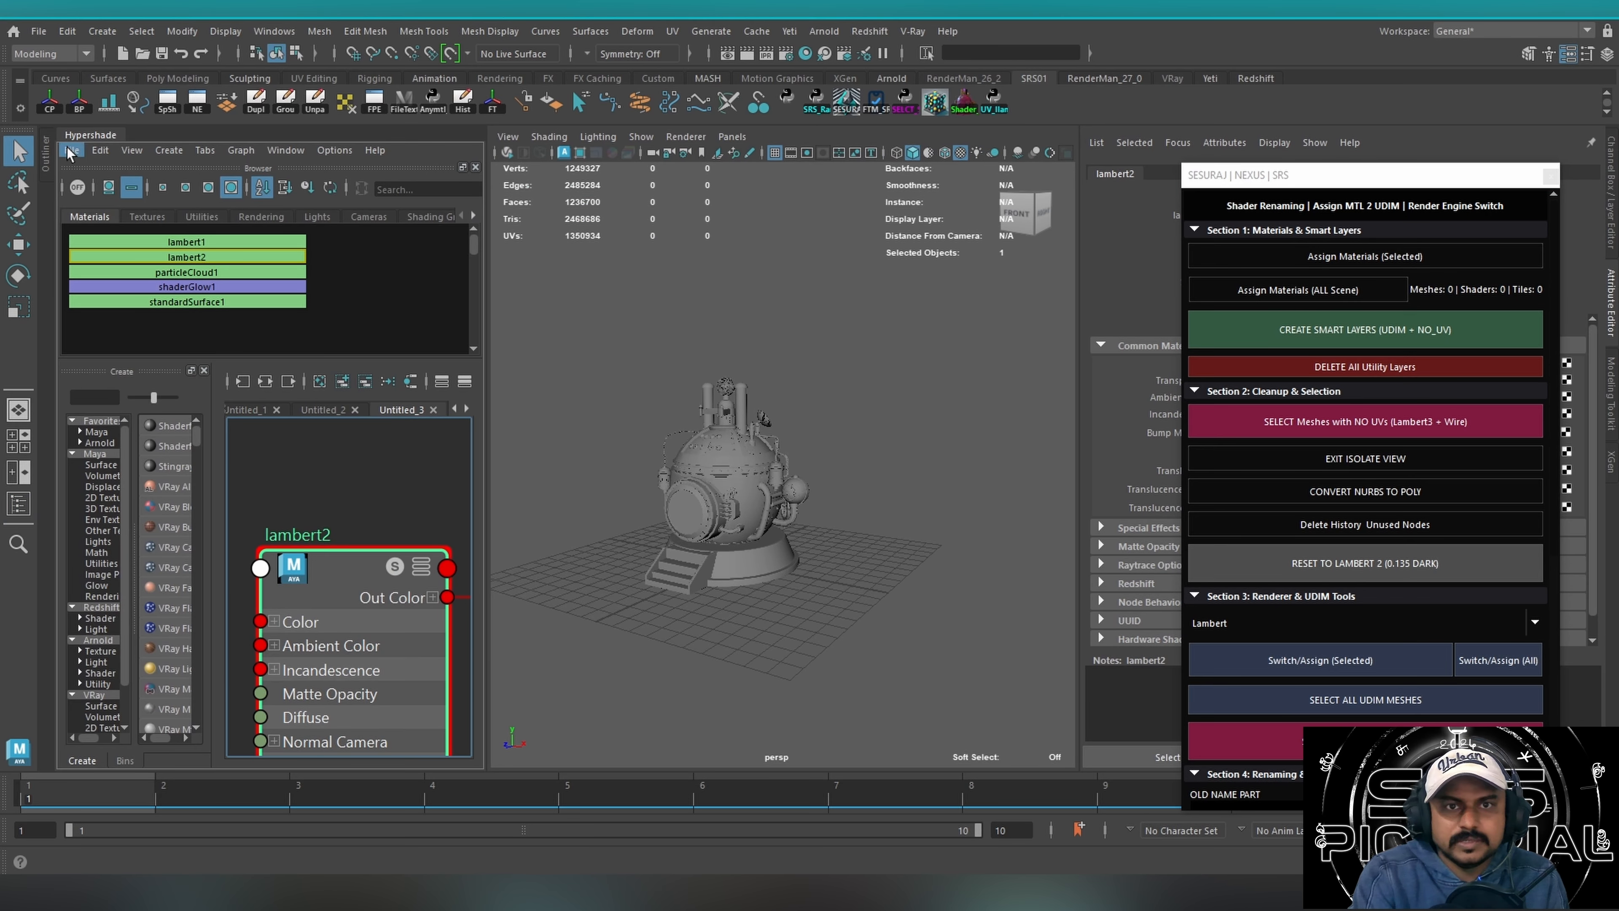
{"action": "left_click_drag", "start_coordinate": [549, 287], "coordinate": [938, 697]}
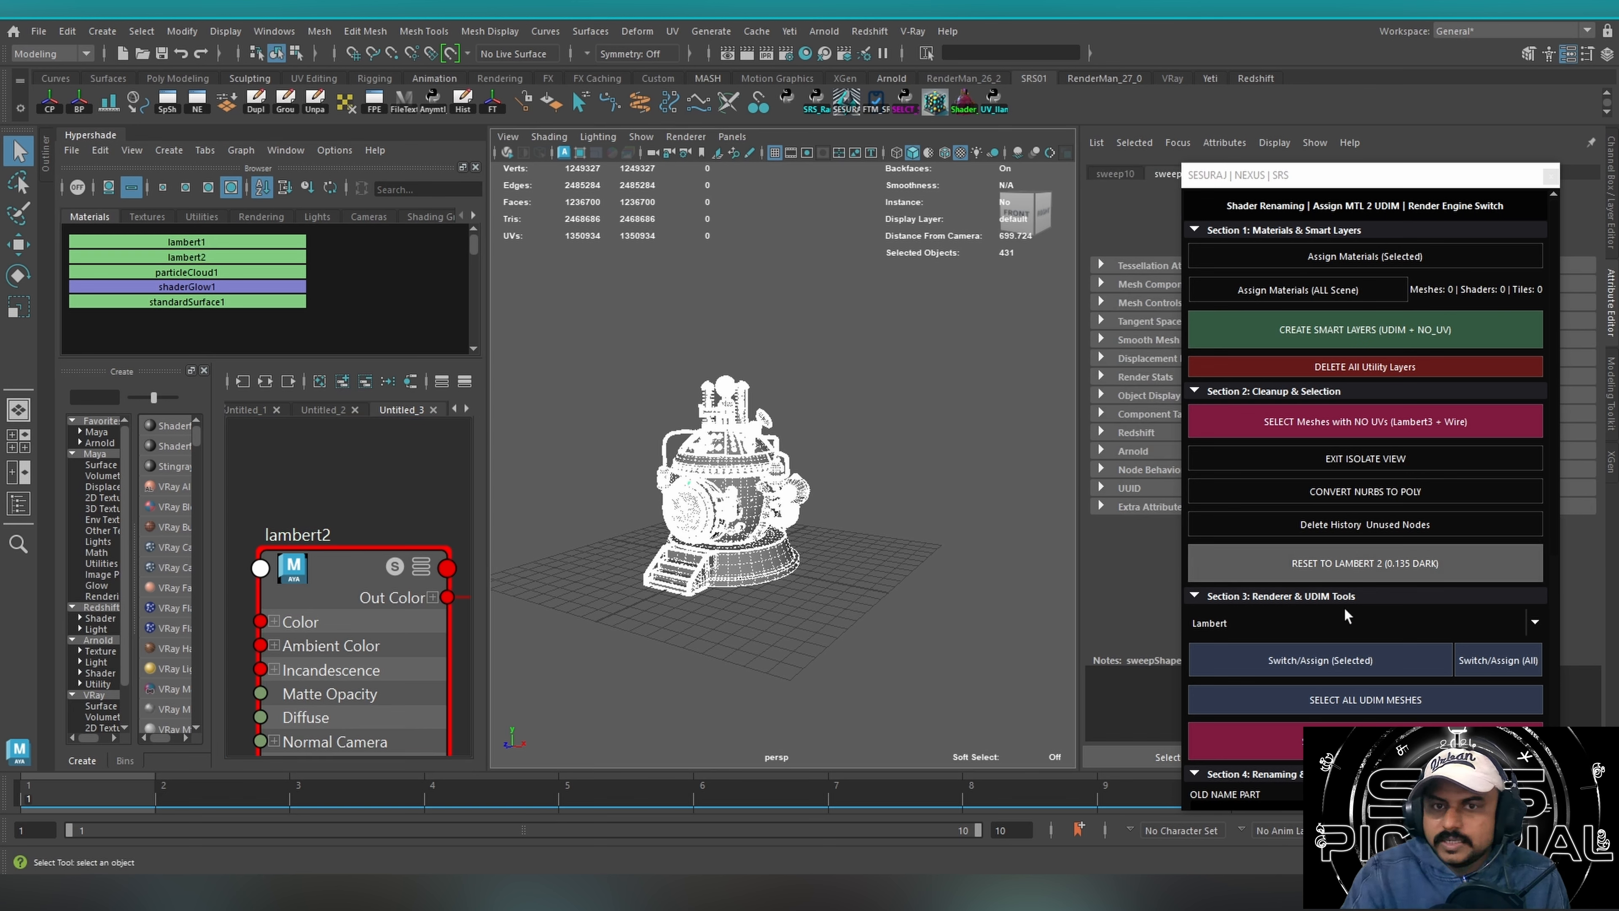
{"action": "left_click_drag", "start_coordinate": [786, 572], "coordinate": [819, 433], "text": "alt"}
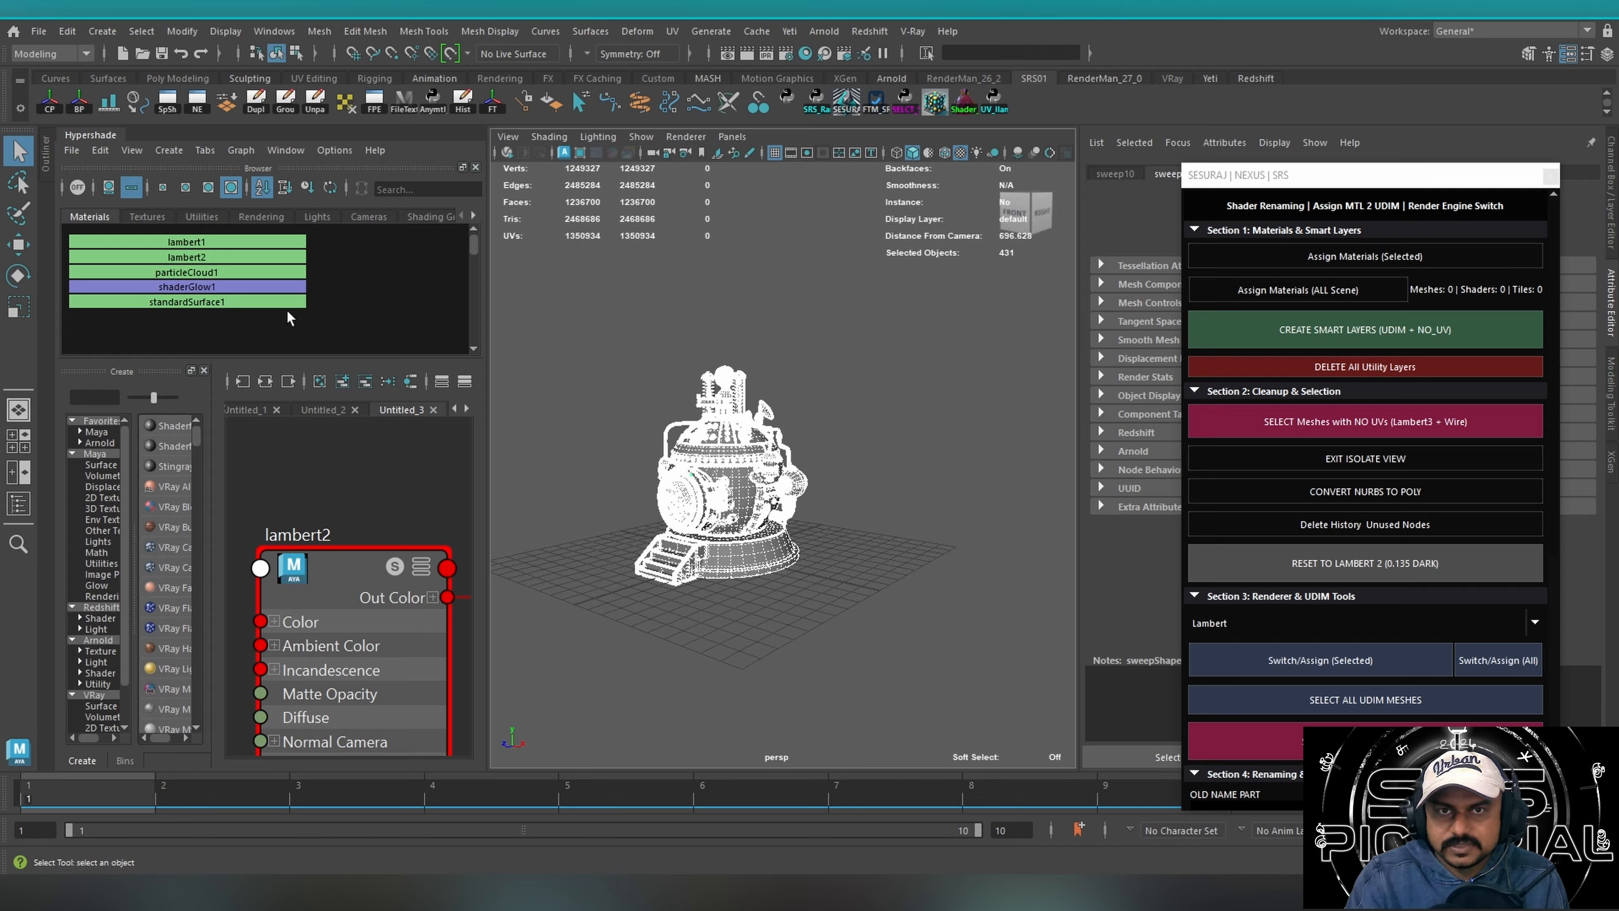
{"action": "left_click", "coordinate": [927, 407]}
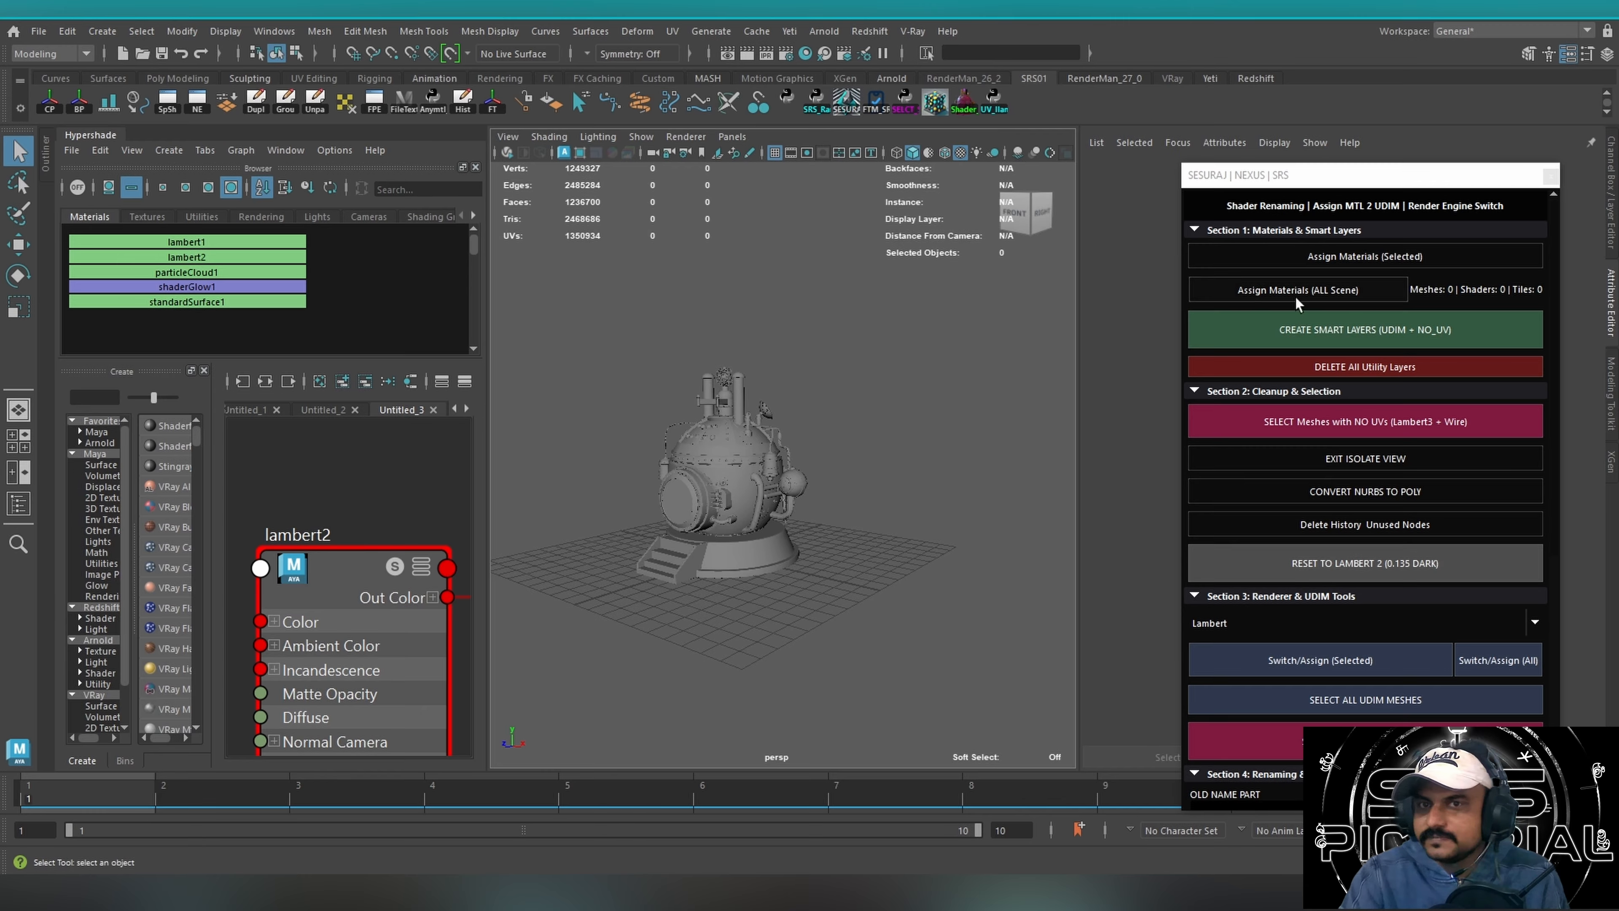
{"action": "left_click_drag", "start_coordinate": [604, 346], "coordinate": [1043, 692], "text": "alt"}
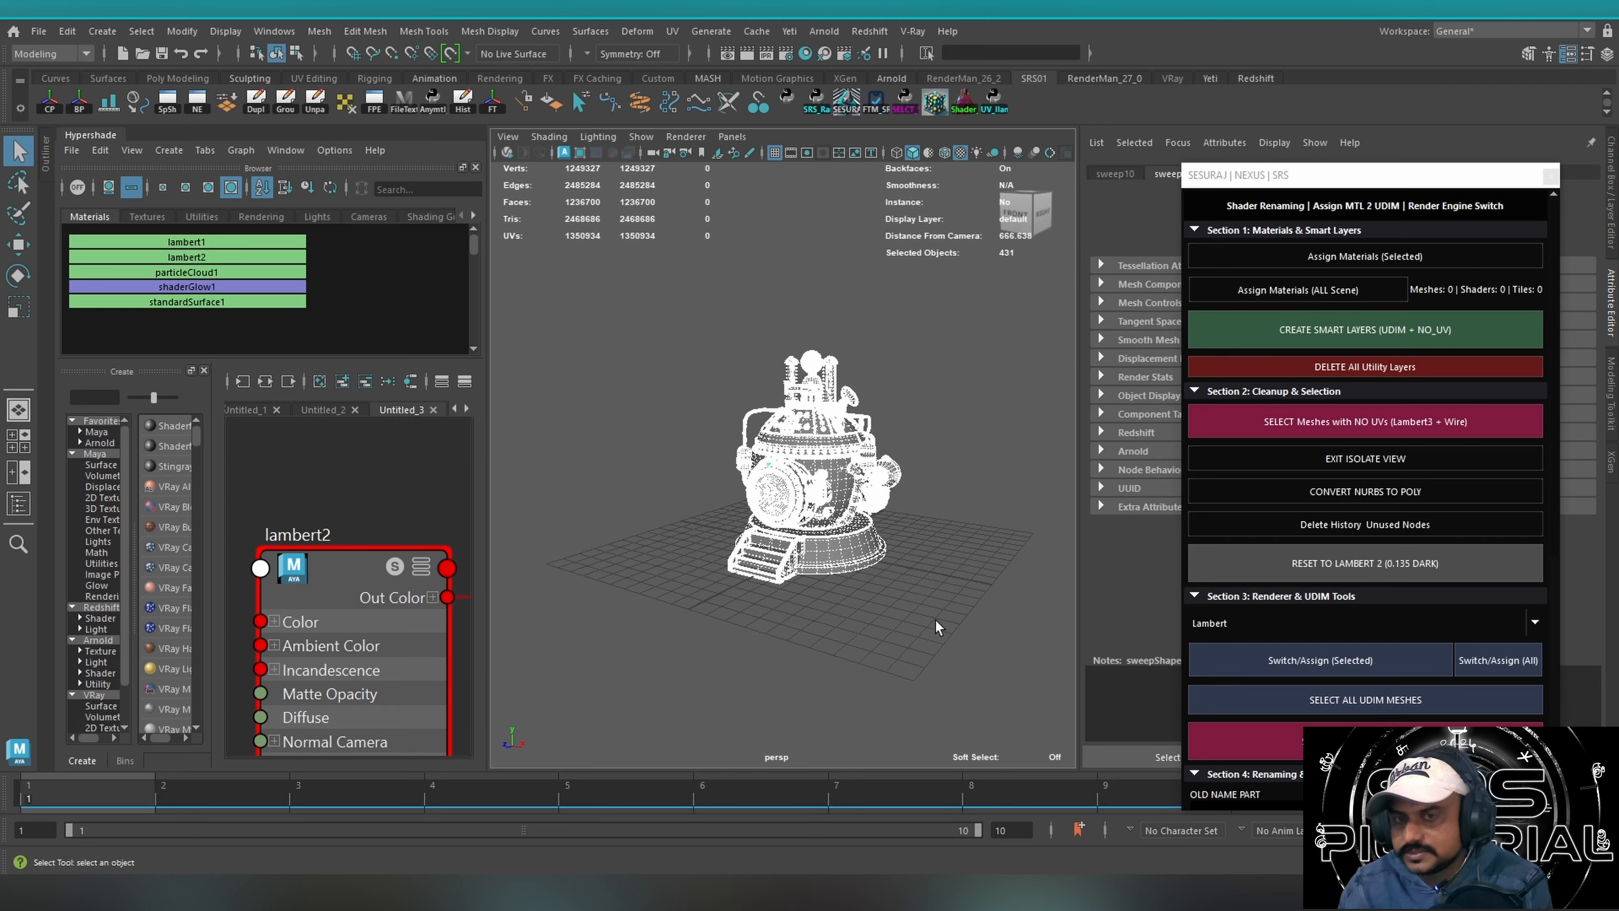
{"action": "left_click", "coordinate": [910, 623]}
{"action": "left_click_drag", "start_coordinate": [700, 363], "coordinate": [867, 561]}
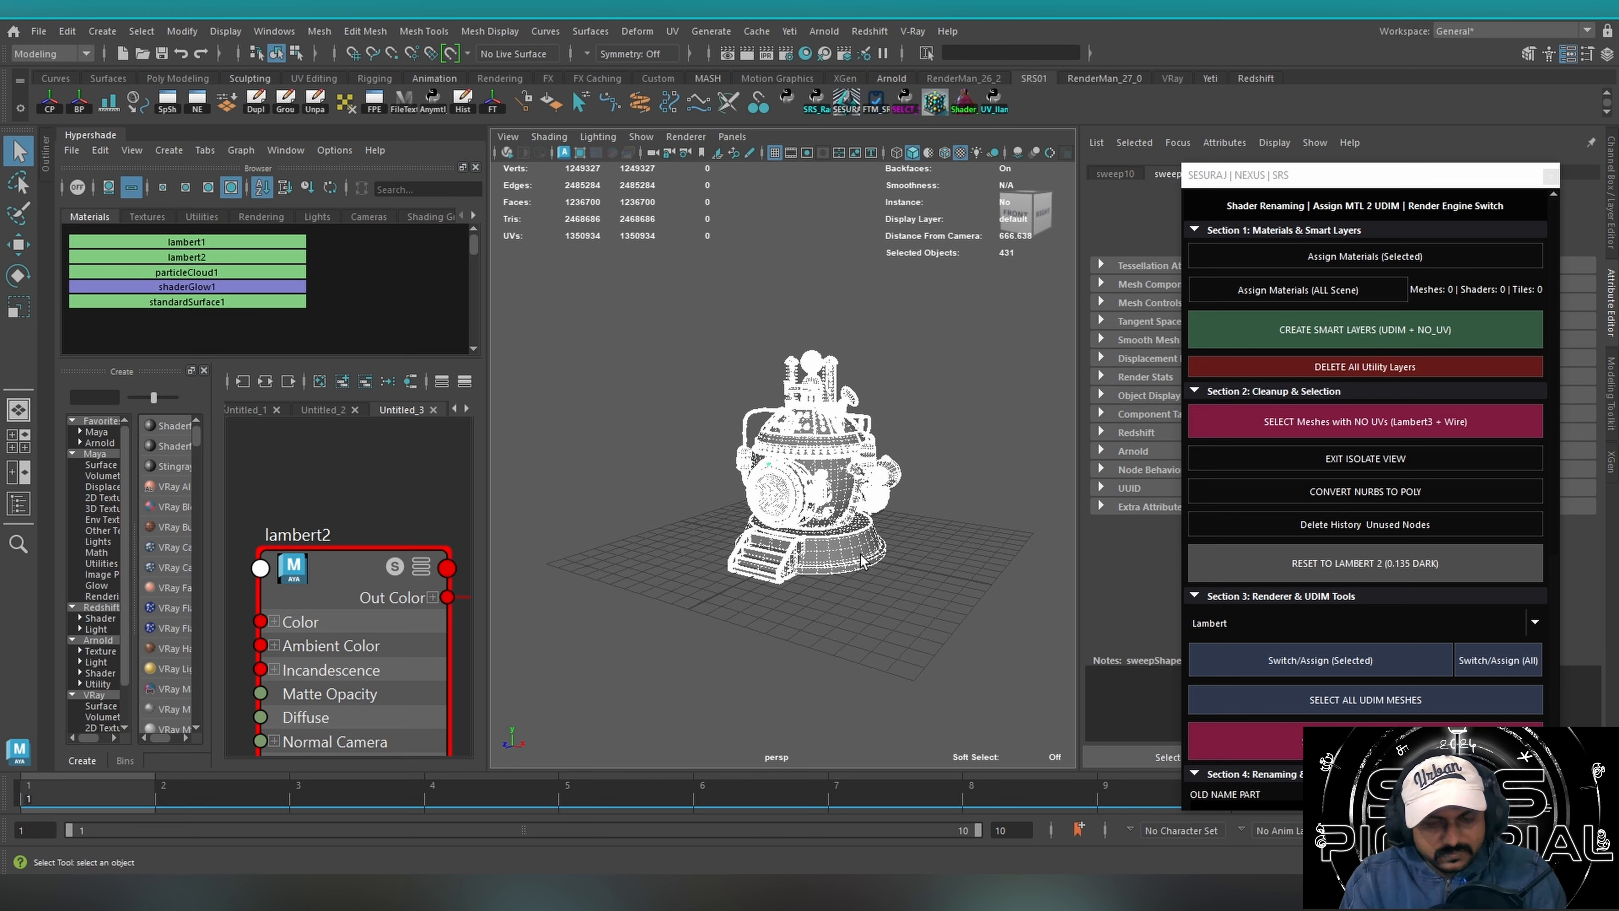
Inspect the domed main body and round base as a single selected mesh, and clear the selection.
{"action": "scroll", "coordinate": [870, 542], "scroll_direction": "up", "scroll_amount": 3}
{"action": "left_click_drag", "start_coordinate": [843, 573], "coordinate": [837, 652], "text": "alt"}
{"action": "left_click", "coordinate": [837, 652]}
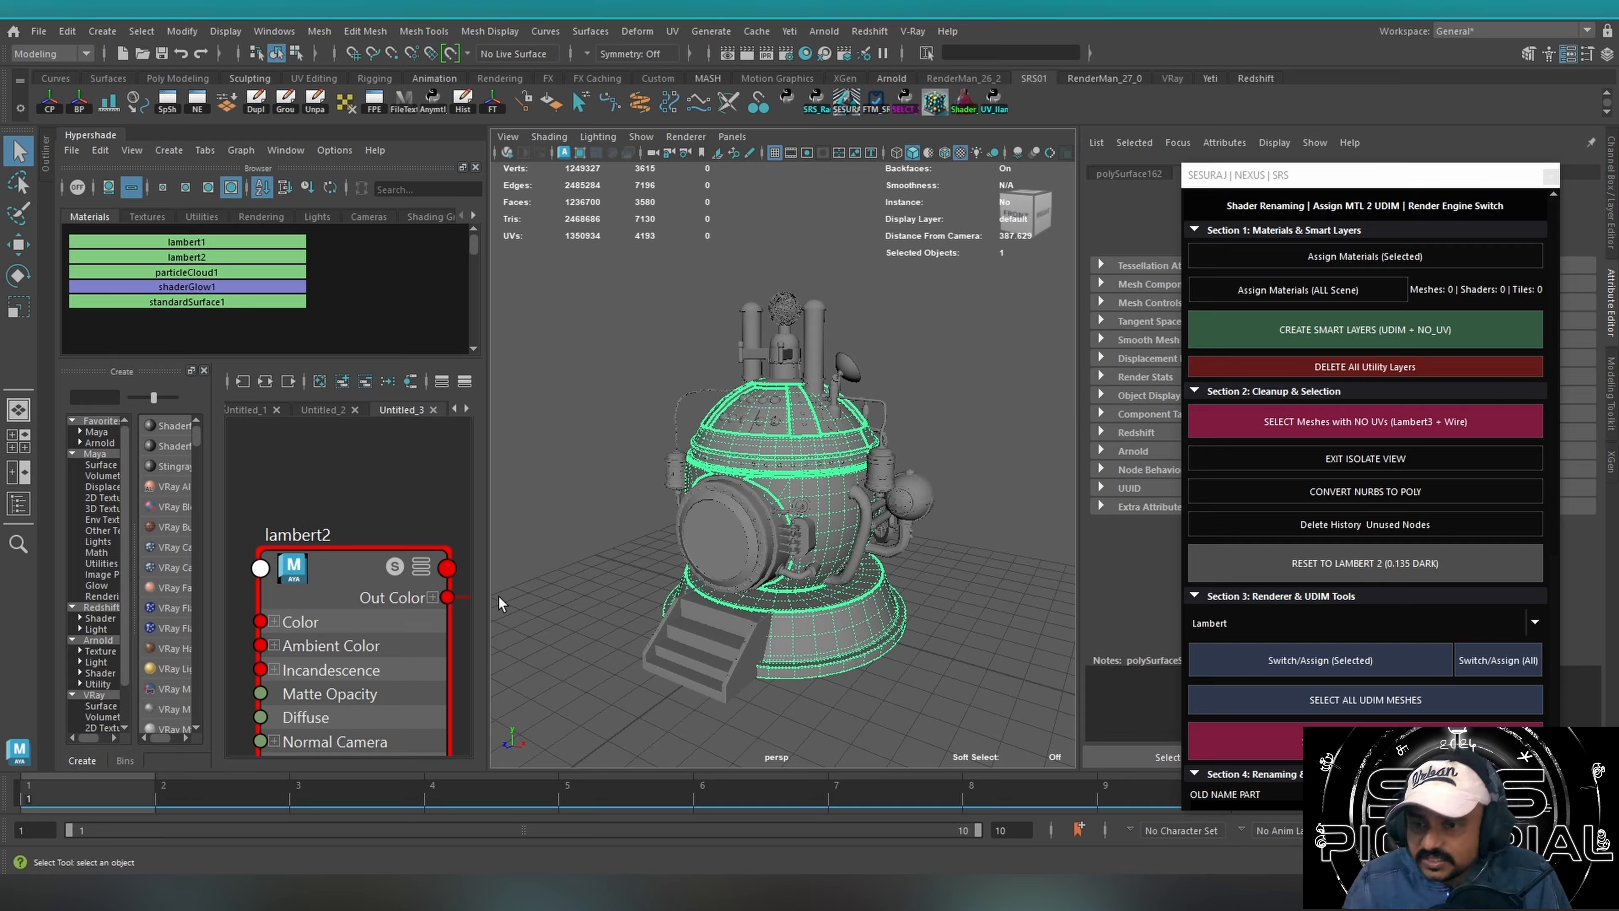
{"action": "left_click_drag", "start_coordinate": [839, 514], "coordinate": [896, 468], "text": "alt"}
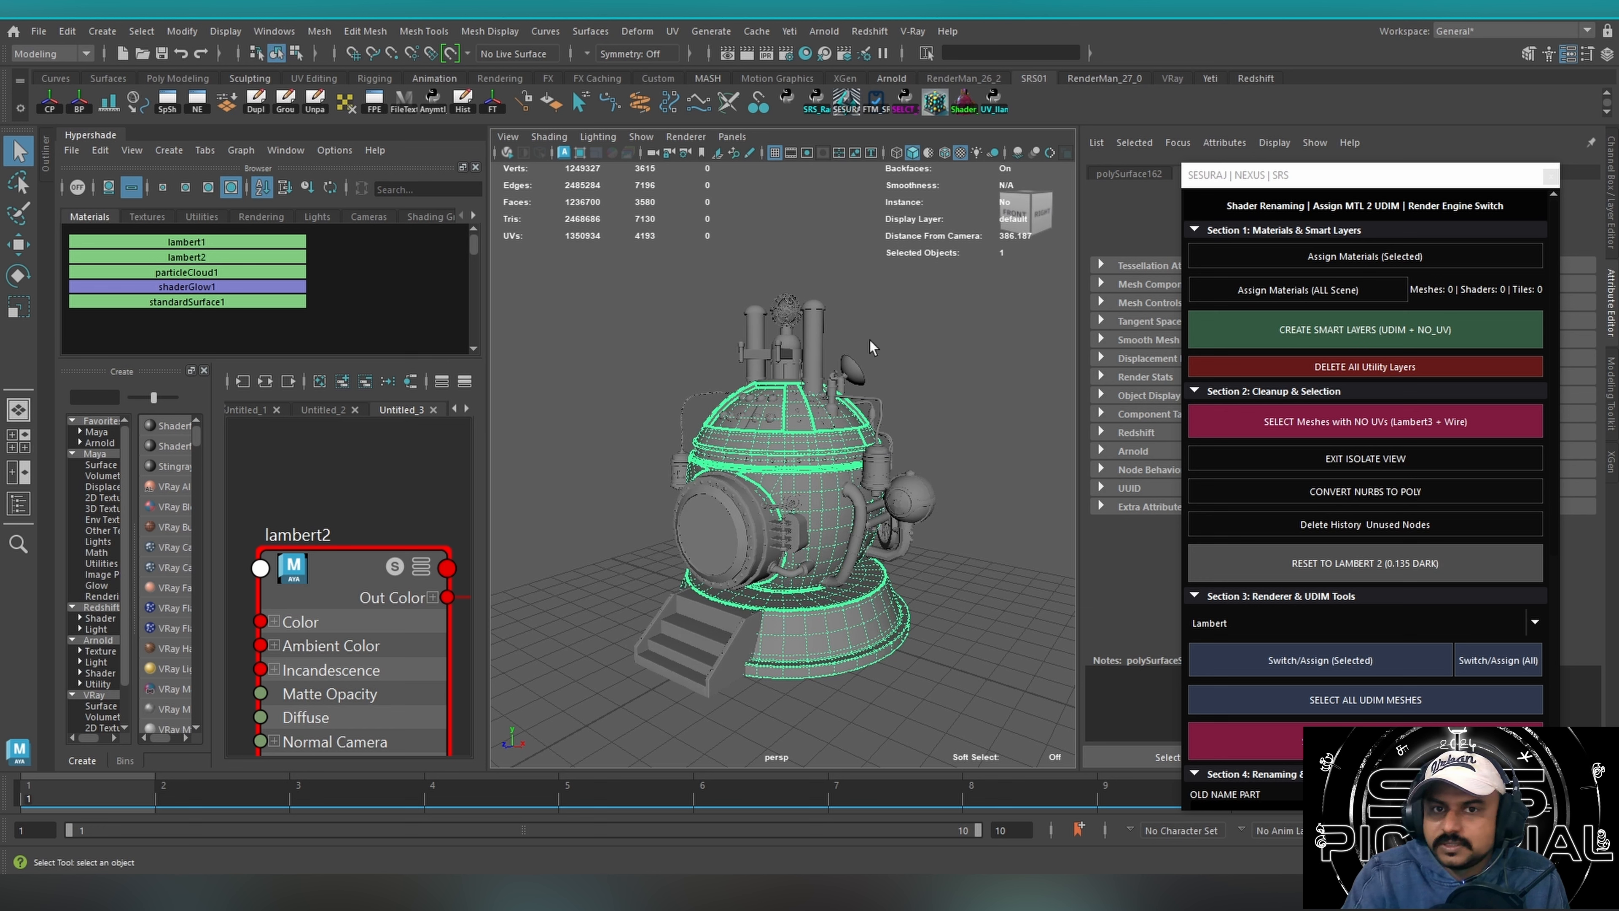
{"action": "left_click", "coordinate": [893, 348]}
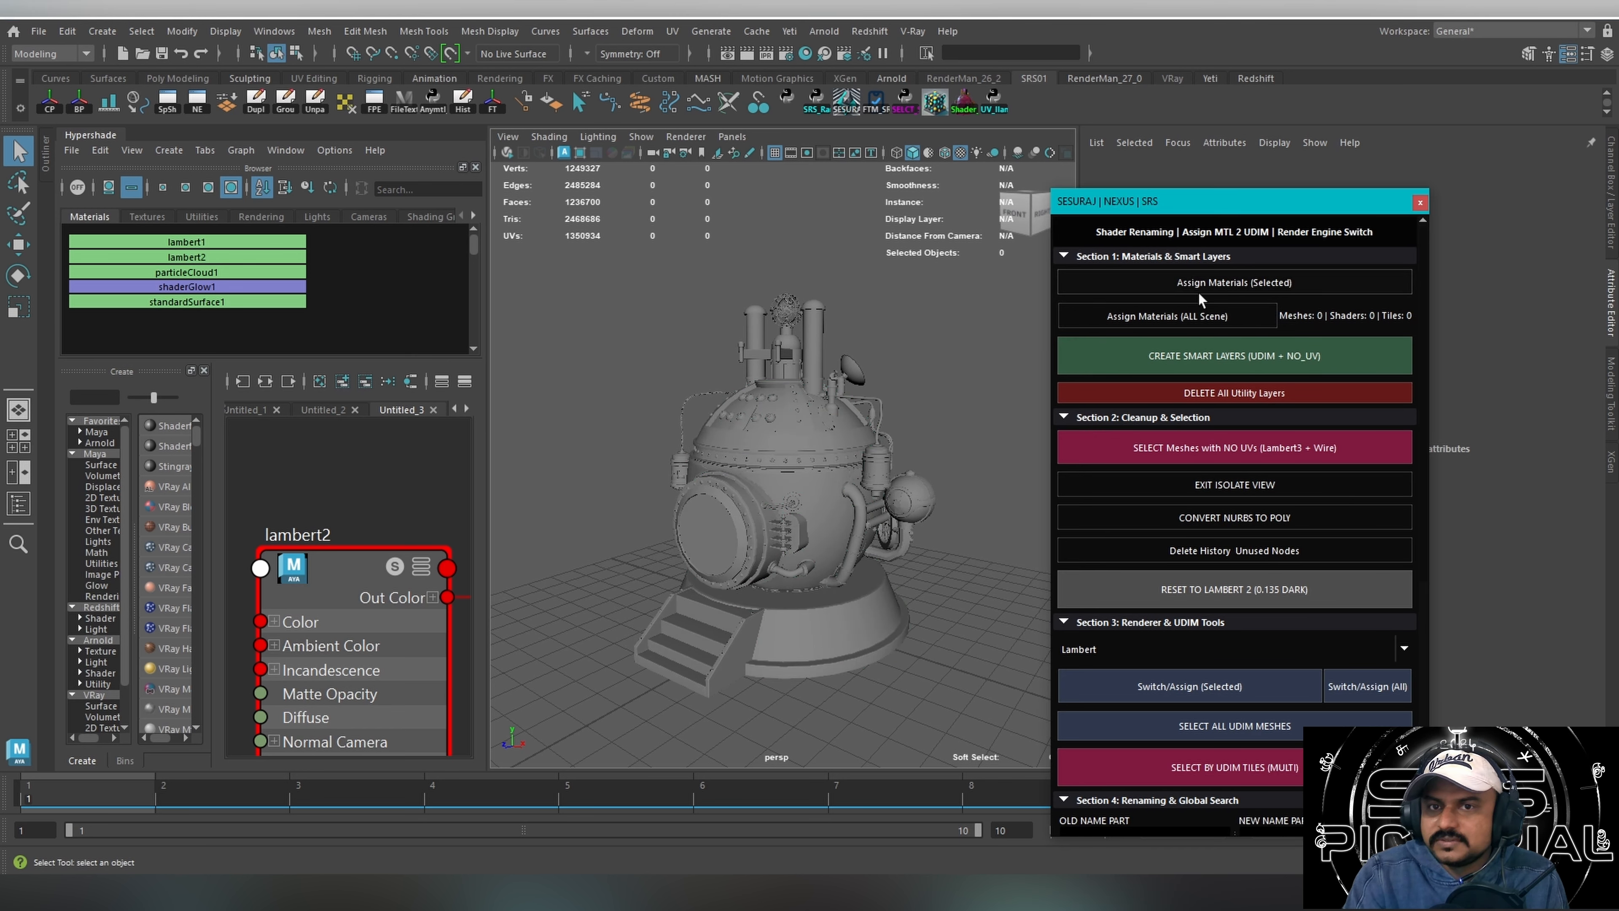
Select the chimneys and other top parts, clear that selection, and run Create Smart Layers (UDIM + NO_UV).
{"action": "left_click_drag", "start_coordinate": [639, 272], "coordinate": [922, 424]}
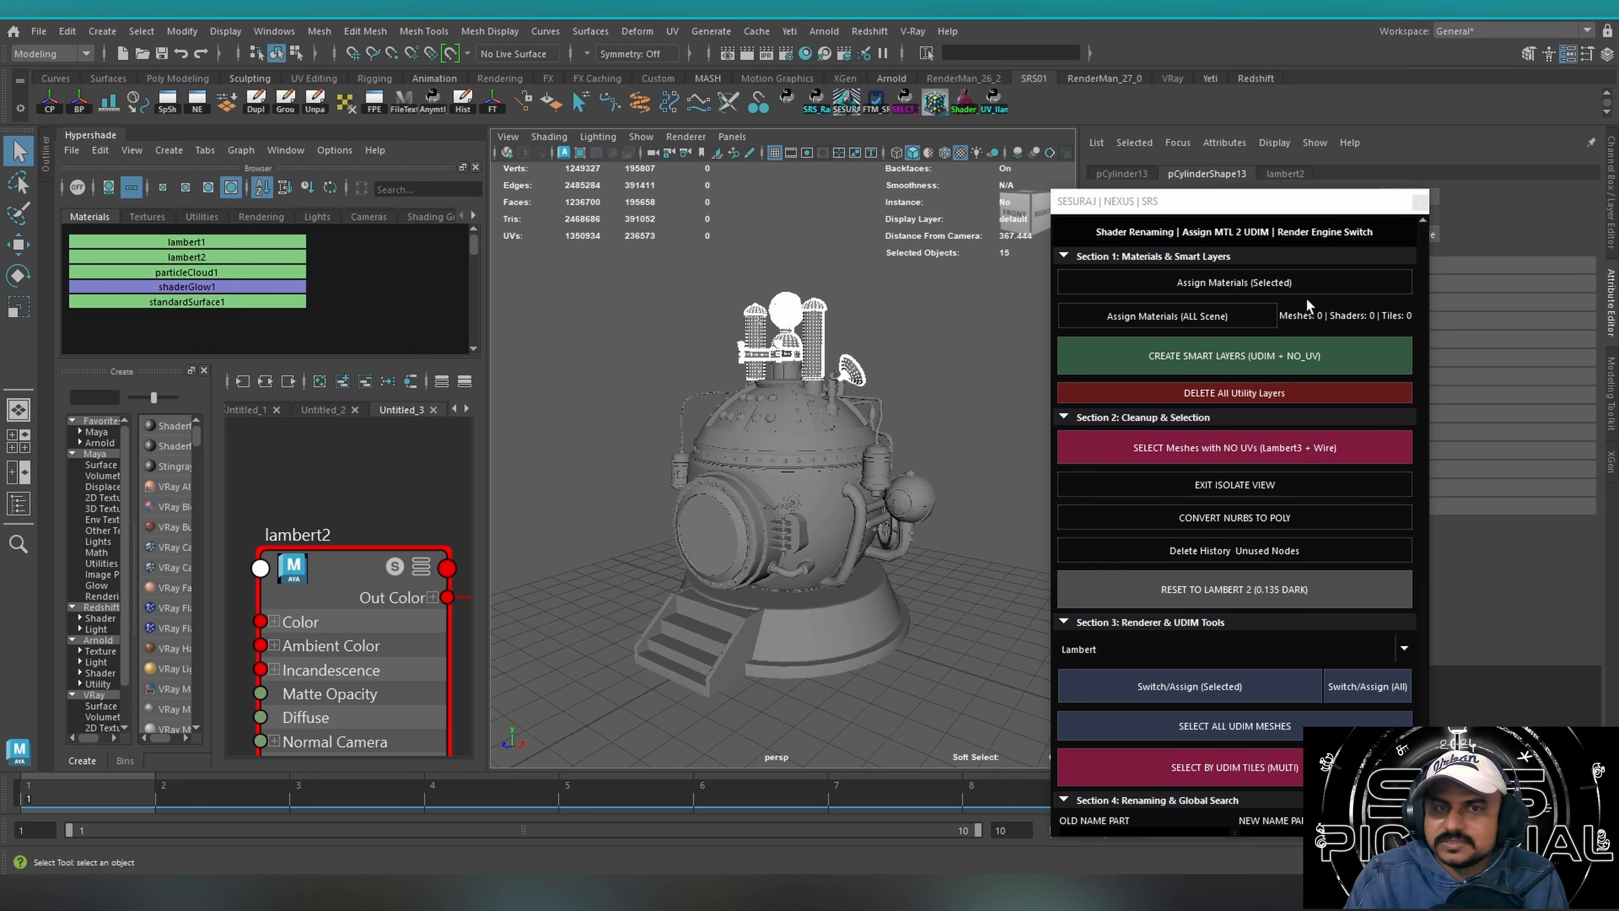
{"action": "left_click", "coordinate": [883, 284]}
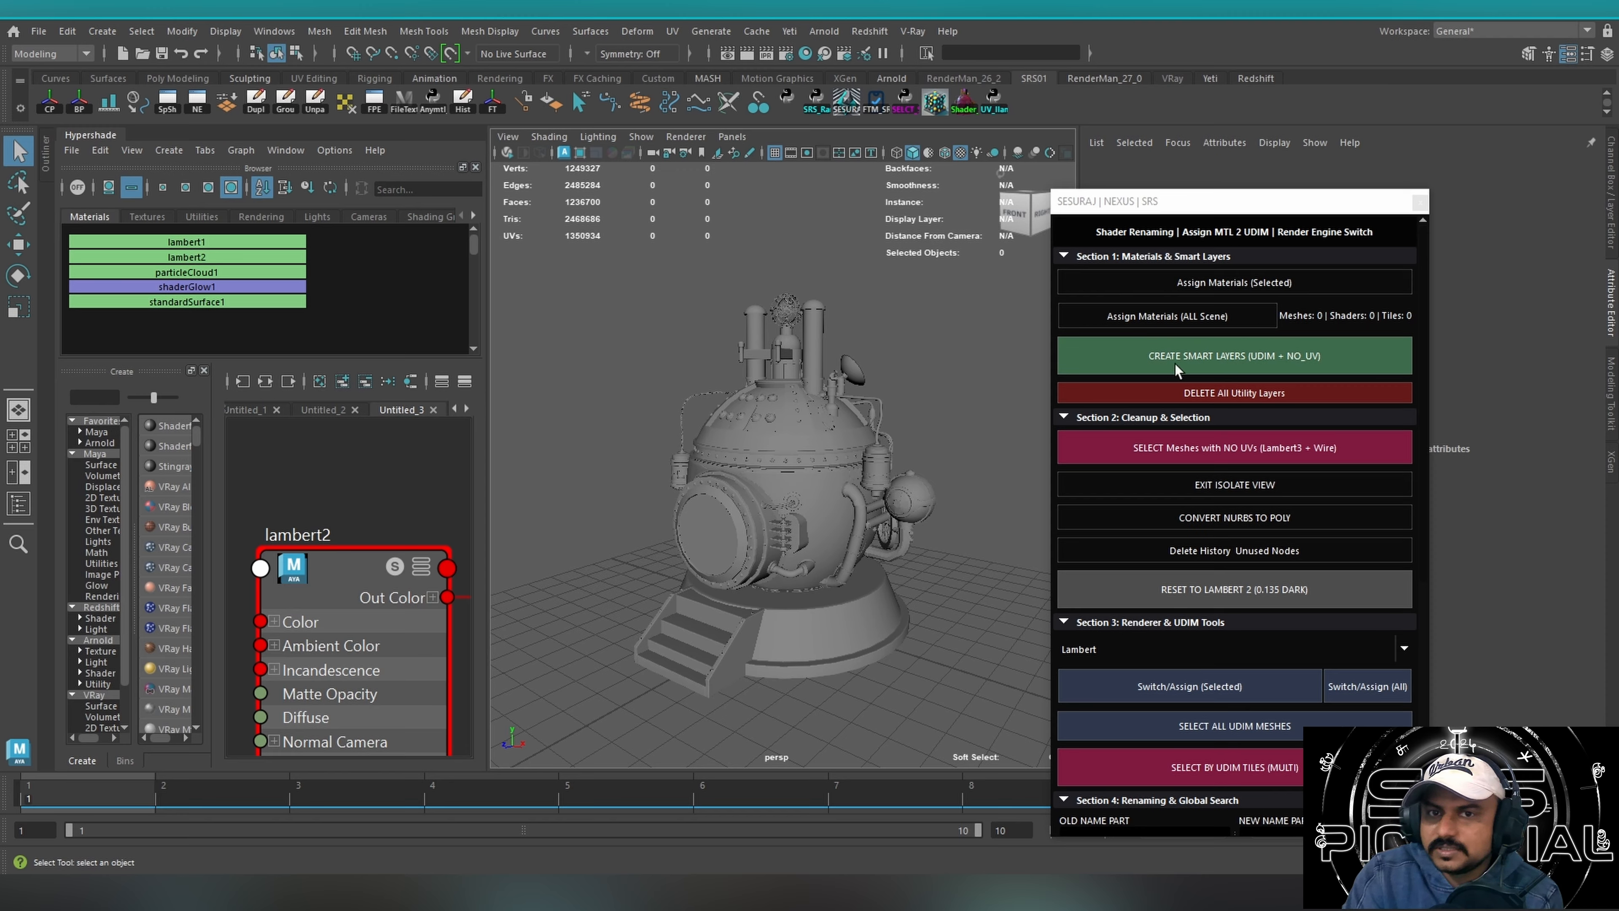
{"action": "left_click", "coordinate": [1228, 364]}
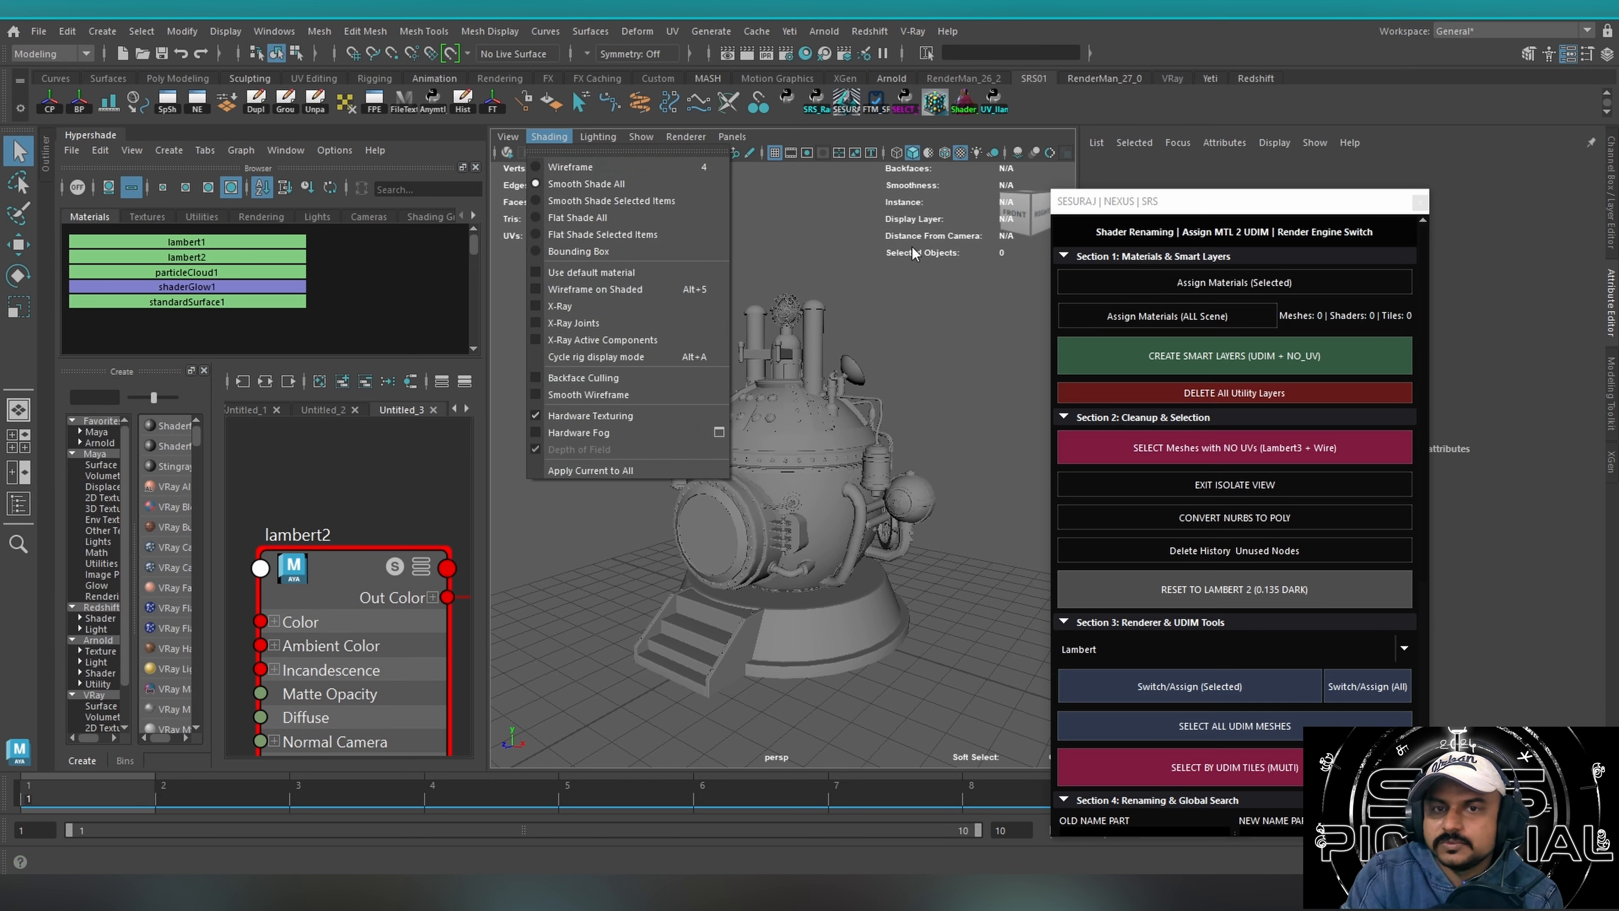
Clear the selection, run Assign Materials (ALL Scene), and zoom in on the recoloured chimneys.
{"action": "left_click", "coordinate": [912, 268]}
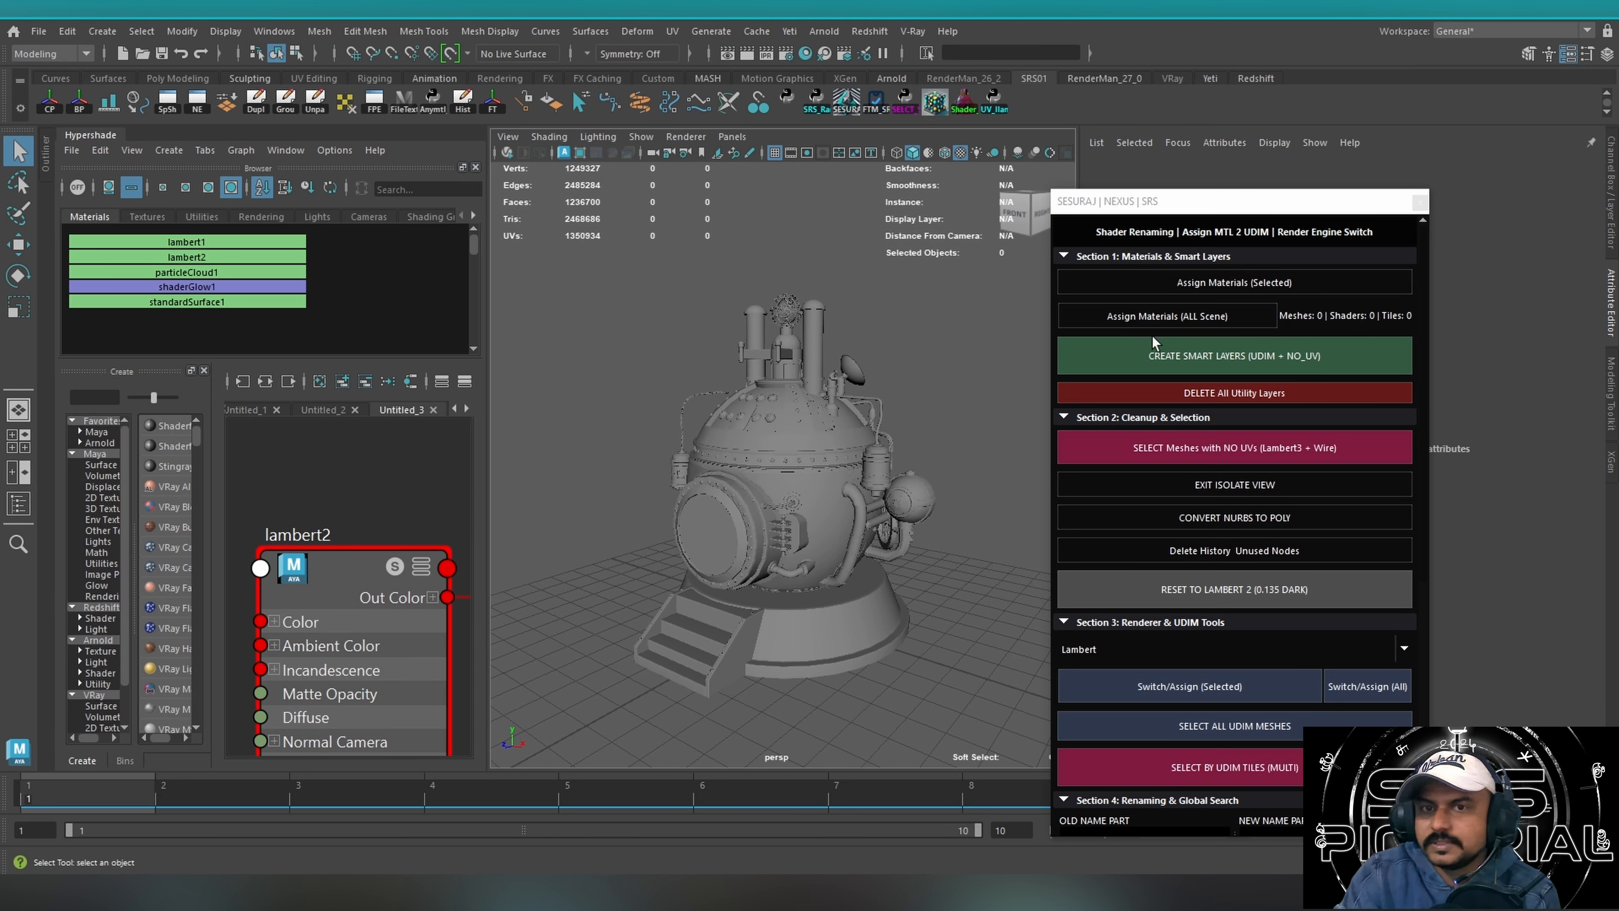
{"action": "left_click", "coordinate": [1161, 317]}
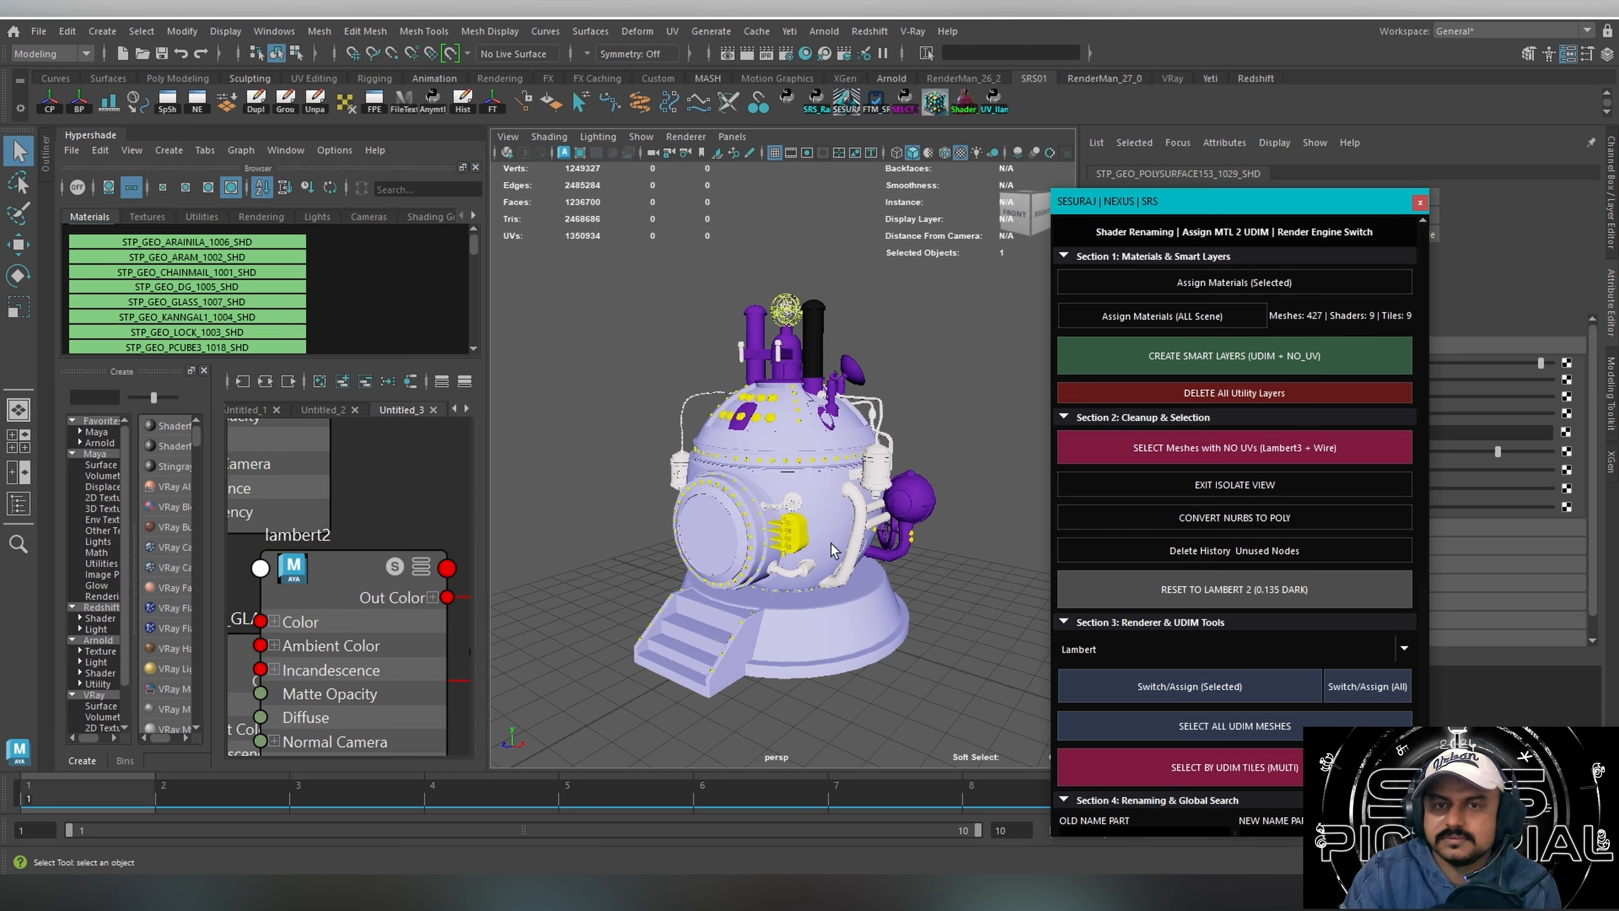
{"action": "left_click_drag", "start_coordinate": [947, 483], "coordinate": [753, 462], "text": "alt"}
{"action": "right_click_drag", "start_coordinate": [752, 463], "coordinate": [825, 452], "text": "alt"}
{"action": "left_click_drag", "start_coordinate": [824, 452], "coordinate": [854, 437], "text": "alt"}
{"action": "middle_click_drag", "start_coordinate": [855, 437], "coordinate": [828, 511], "text": "alt"}
{"action": "right_click_drag", "start_coordinate": [644, 440], "coordinate": [713, 424], "text": "alt"}
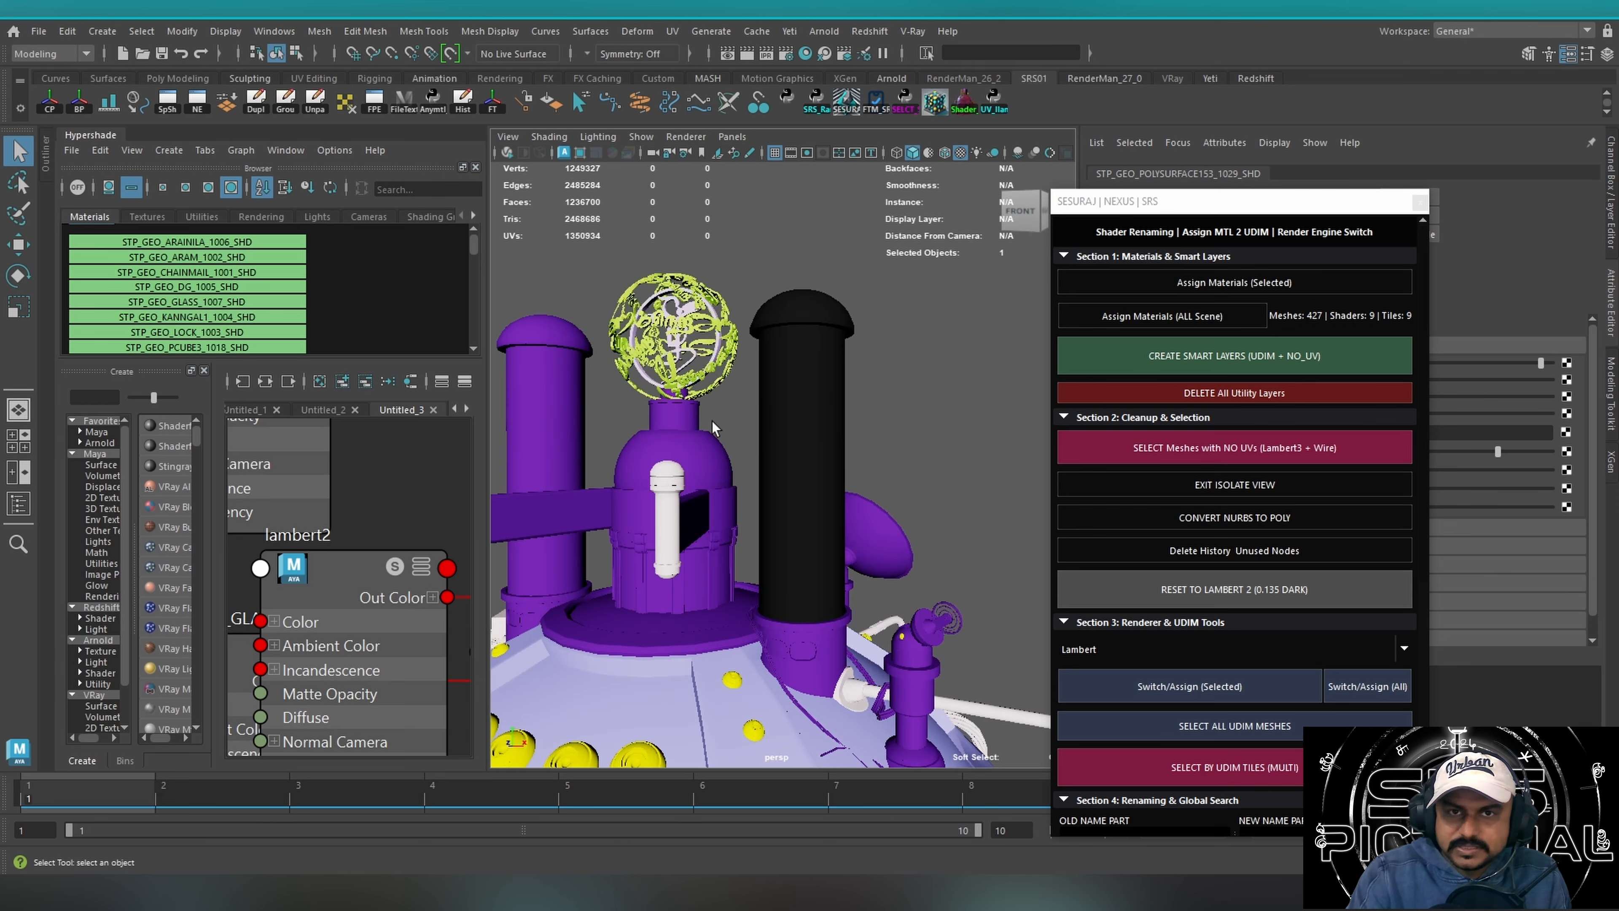
Select the black chimney and its domed cap, and view them against the rest of the time machine.
{"action": "left_click", "coordinate": [819, 317]}
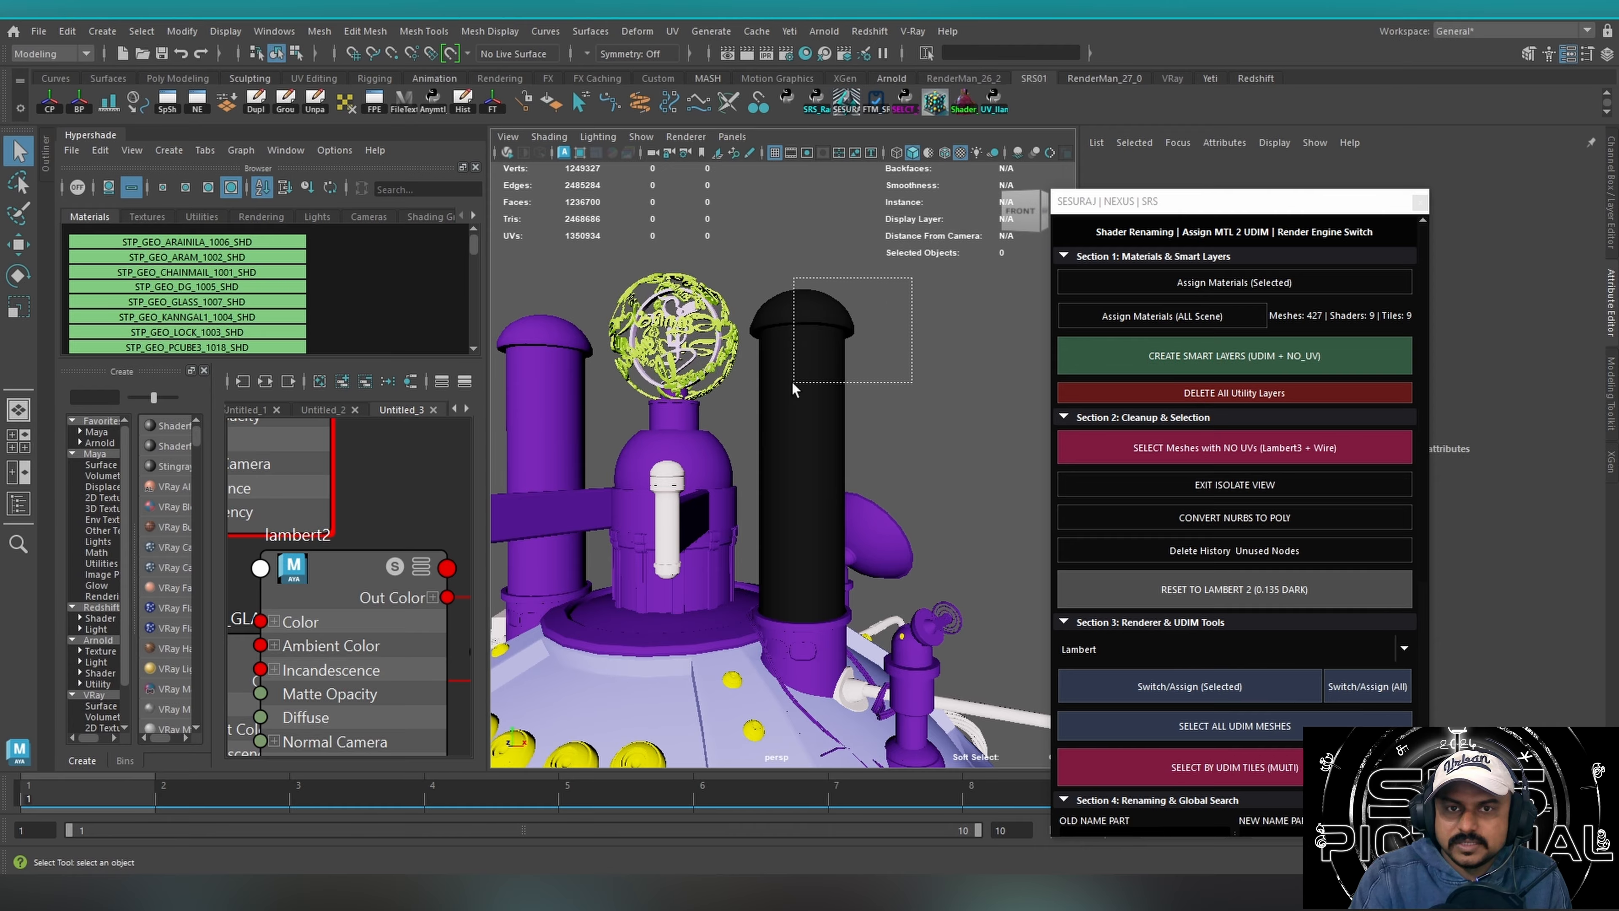
{"action": "left_click_drag", "start_coordinate": [822, 359], "coordinate": [906, 387], "text": "alt"}
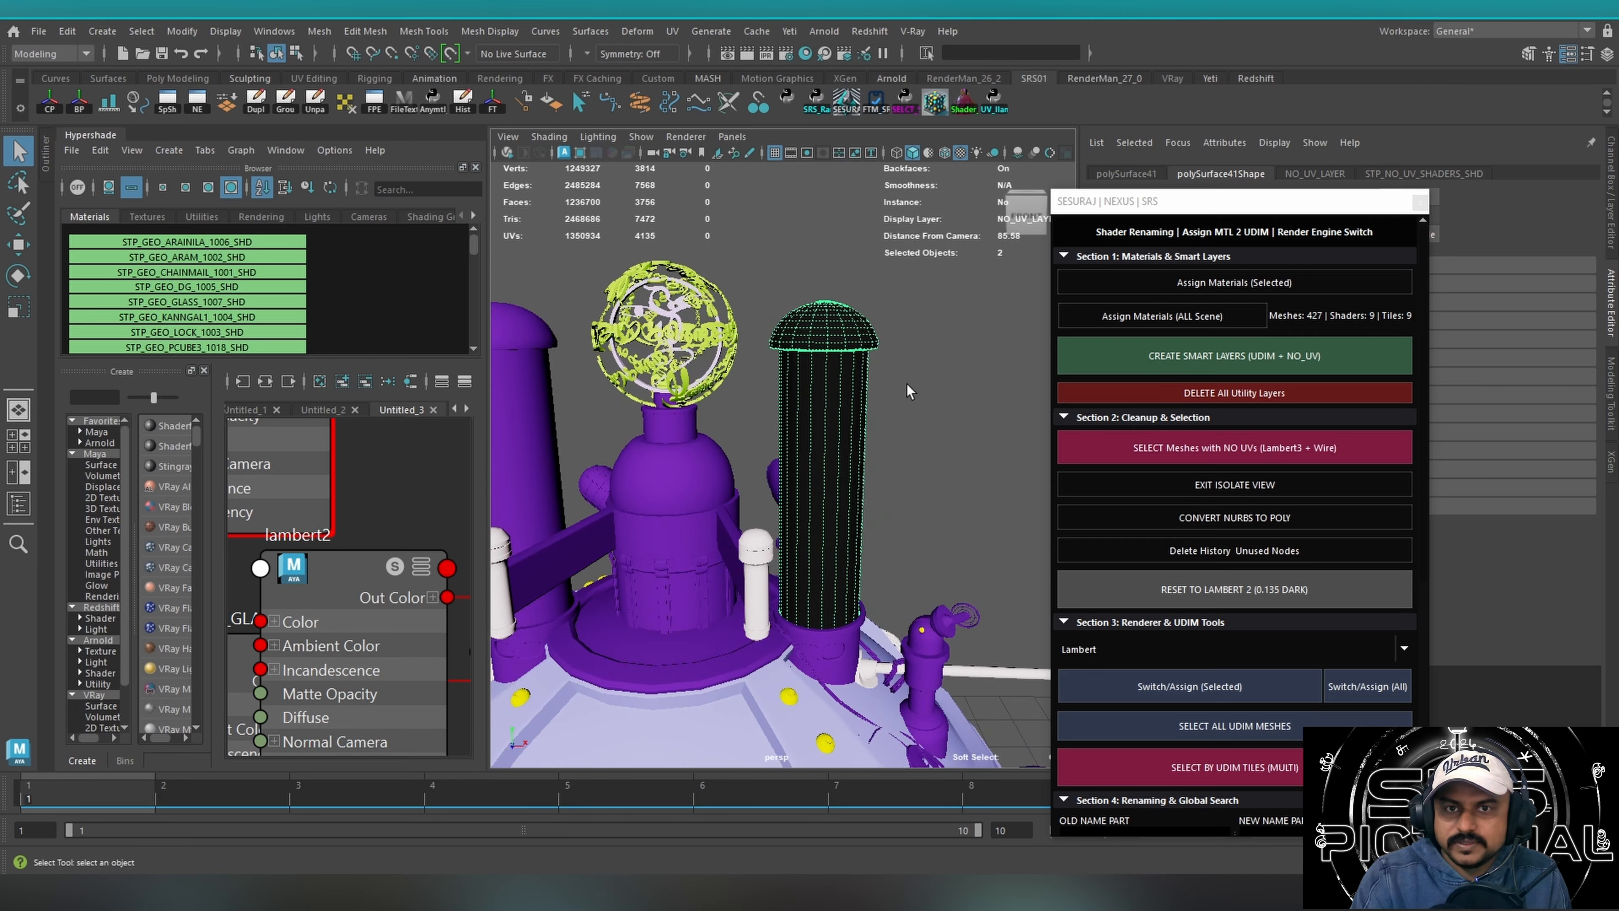
{"action": "right_click_drag", "start_coordinate": [906, 387], "coordinate": [742, 430], "text": "alt"}
{"action": "scroll", "coordinate": [743, 437], "scroll_direction": "down", "scroll_amount": 10}
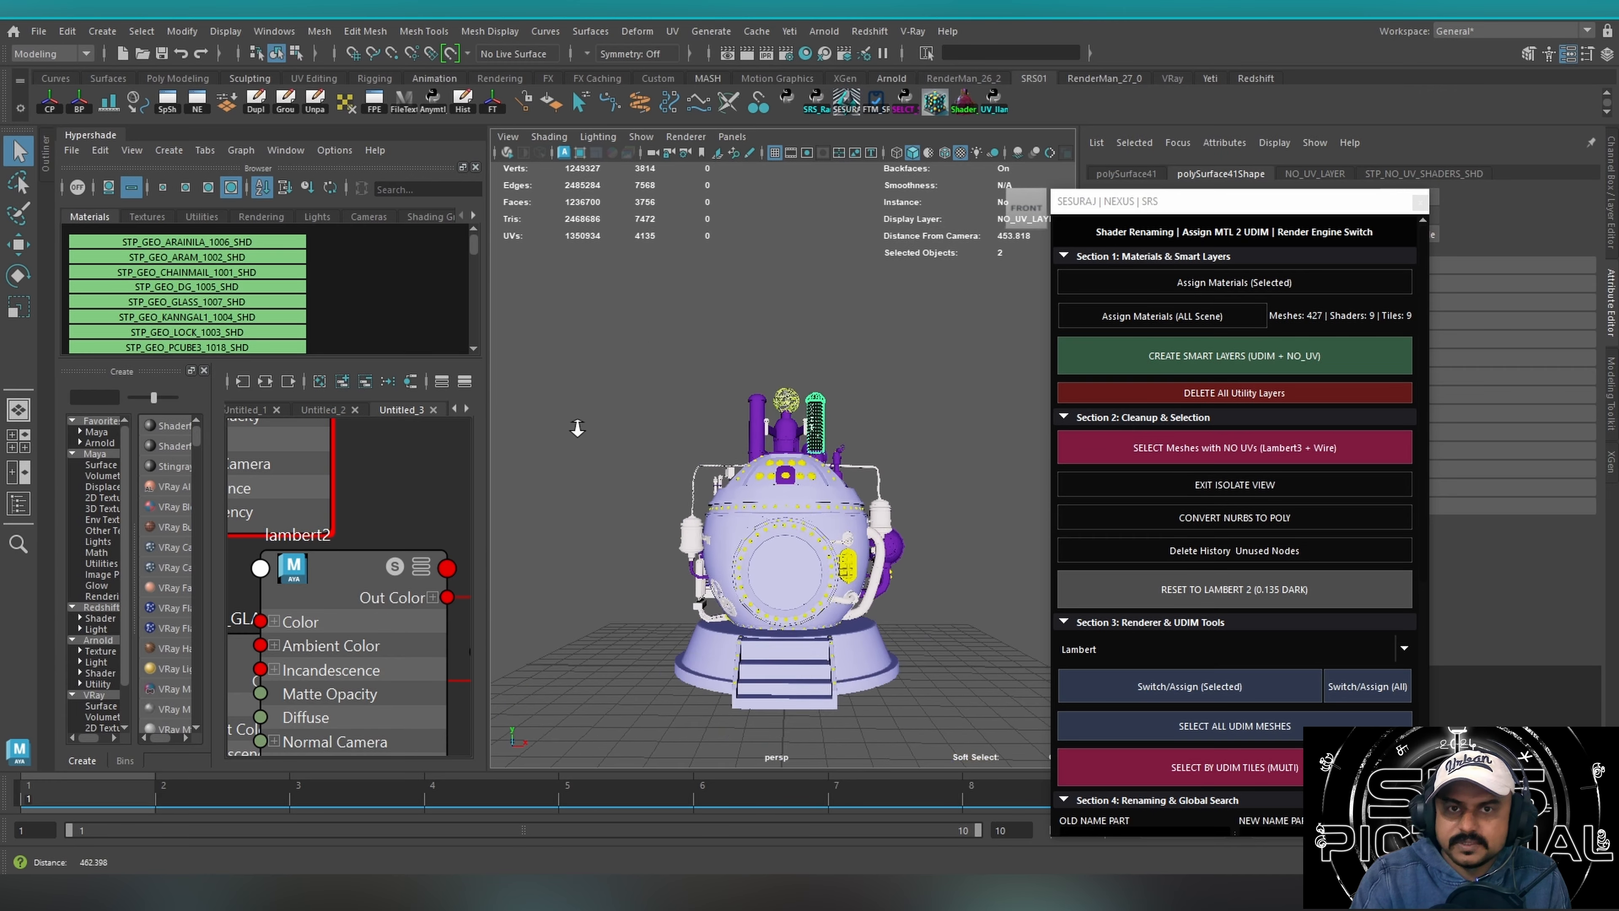
{"action": "left_click_drag", "start_coordinate": [745, 442], "coordinate": [921, 476], "text": "alt"}
{"action": "right_click_drag", "start_coordinate": [921, 475], "coordinate": [1065, 405], "text": "alt"}
{"action": "left_click_drag", "start_coordinate": [1066, 405], "coordinate": [1020, 478], "text": "alt"}
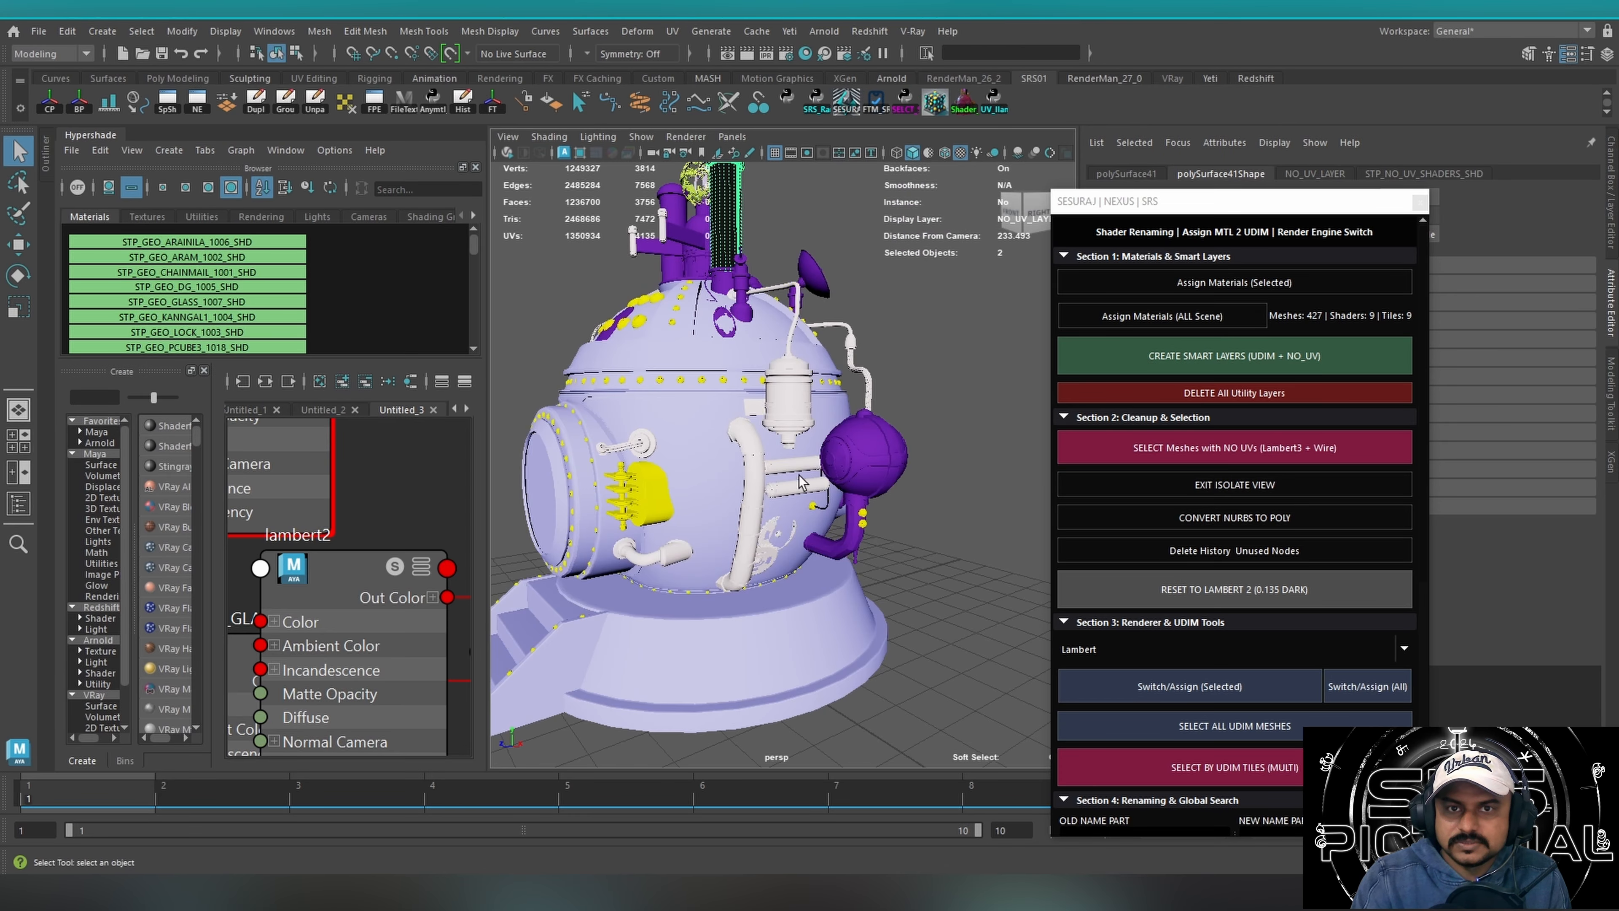
{"action": "scroll", "coordinate": [706, 449], "scroll_direction": "down", "scroll_amount": 4}
{"action": "left_click_drag", "start_coordinate": [706, 448], "coordinate": [848, 470], "text": "alt"}
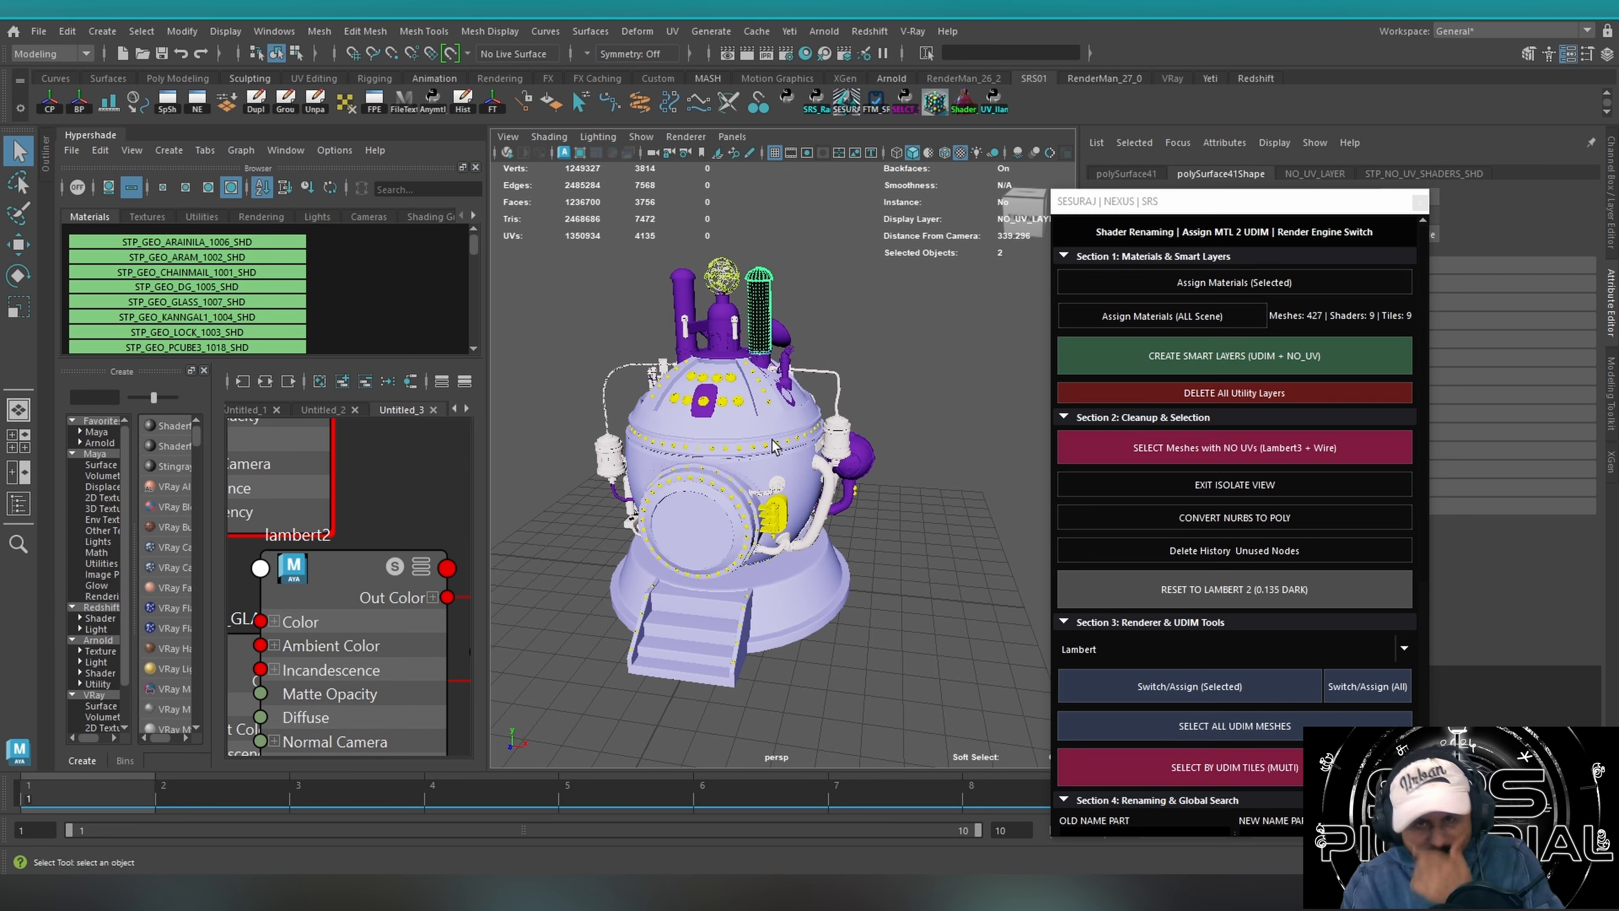
Move the SRS window over the Hypershade and examine the shader colours on the body, pipes and chimneys.
{"action": "left_click_drag", "start_coordinate": [1218, 234], "coordinate": [255, 203]}
{"action": "left_click_drag", "start_coordinate": [728, 458], "coordinate": [836, 443], "text": "alt"}
{"action": "right_click_drag", "start_coordinate": [835, 443], "coordinate": [1034, 387], "text": "alt"}
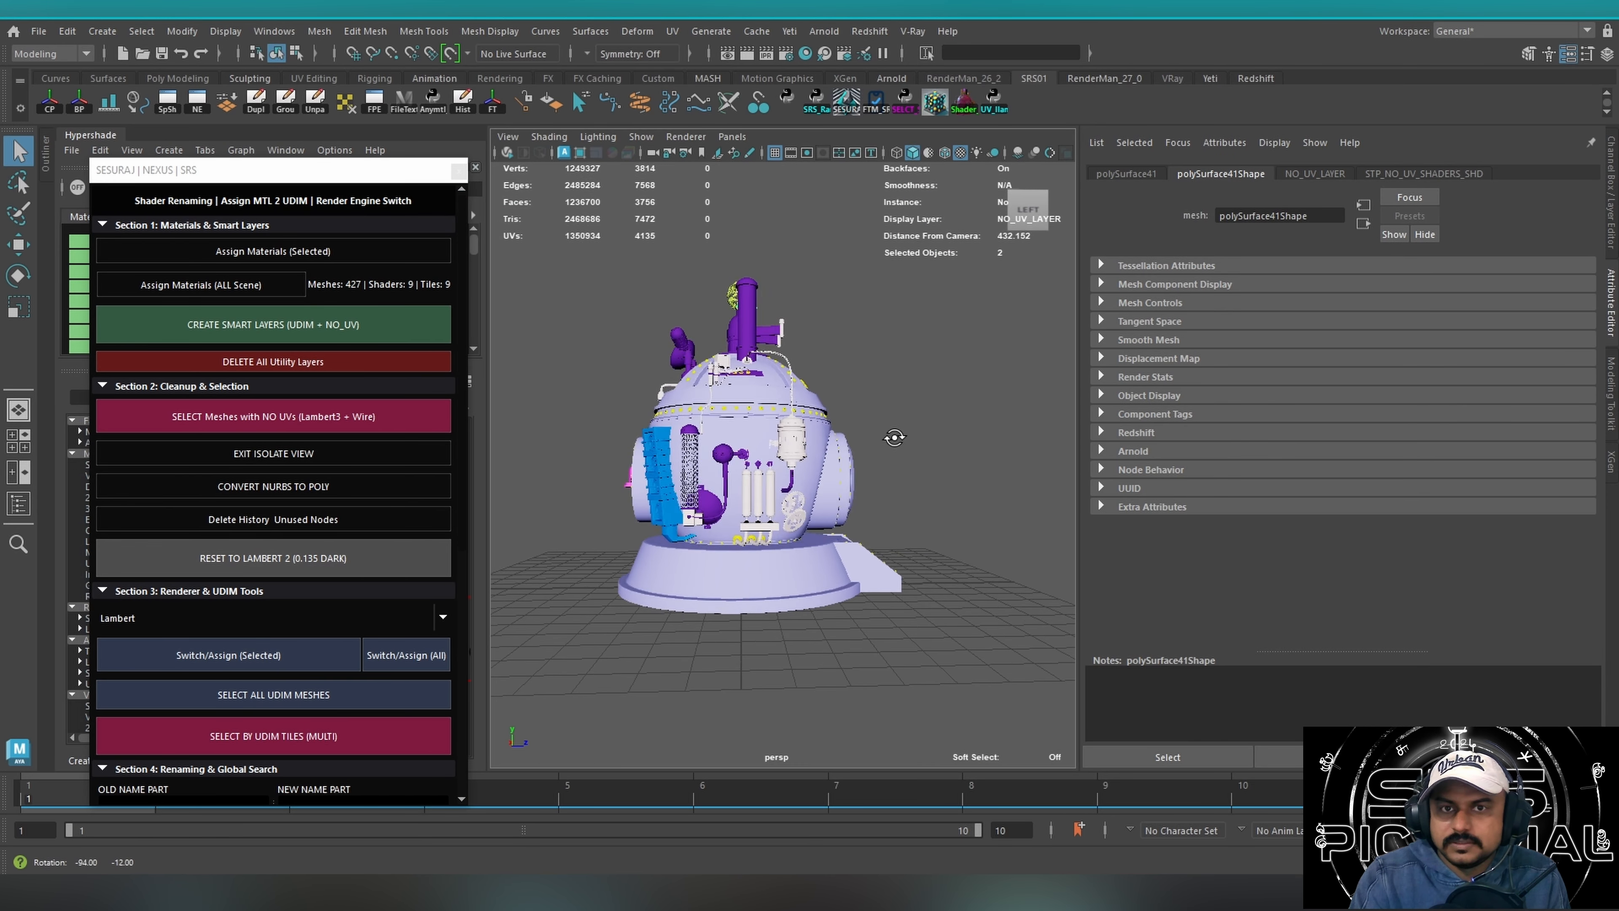
{"action": "left_click_drag", "start_coordinate": [890, 439], "coordinate": [829, 429], "text": "alt"}
{"action": "mouse_move", "coordinate": [785, 433]}
{"action": "right_mouse_down", "text": "alt"}
{"action": "mouse_move", "coordinate": [923, 427]}
{"action": "mouse_move", "coordinate": [777, 434]}
{"action": "right_mouse_up", "text": "alt"}
{"action": "mouse_move", "coordinate": [245, 179]}
{"action": "left_mouse_down"}
{"action": "mouse_move", "coordinate": [677, 216]}
{"action": "mouse_move", "coordinate": [252, 167]}
{"action": "left_mouse_up"}
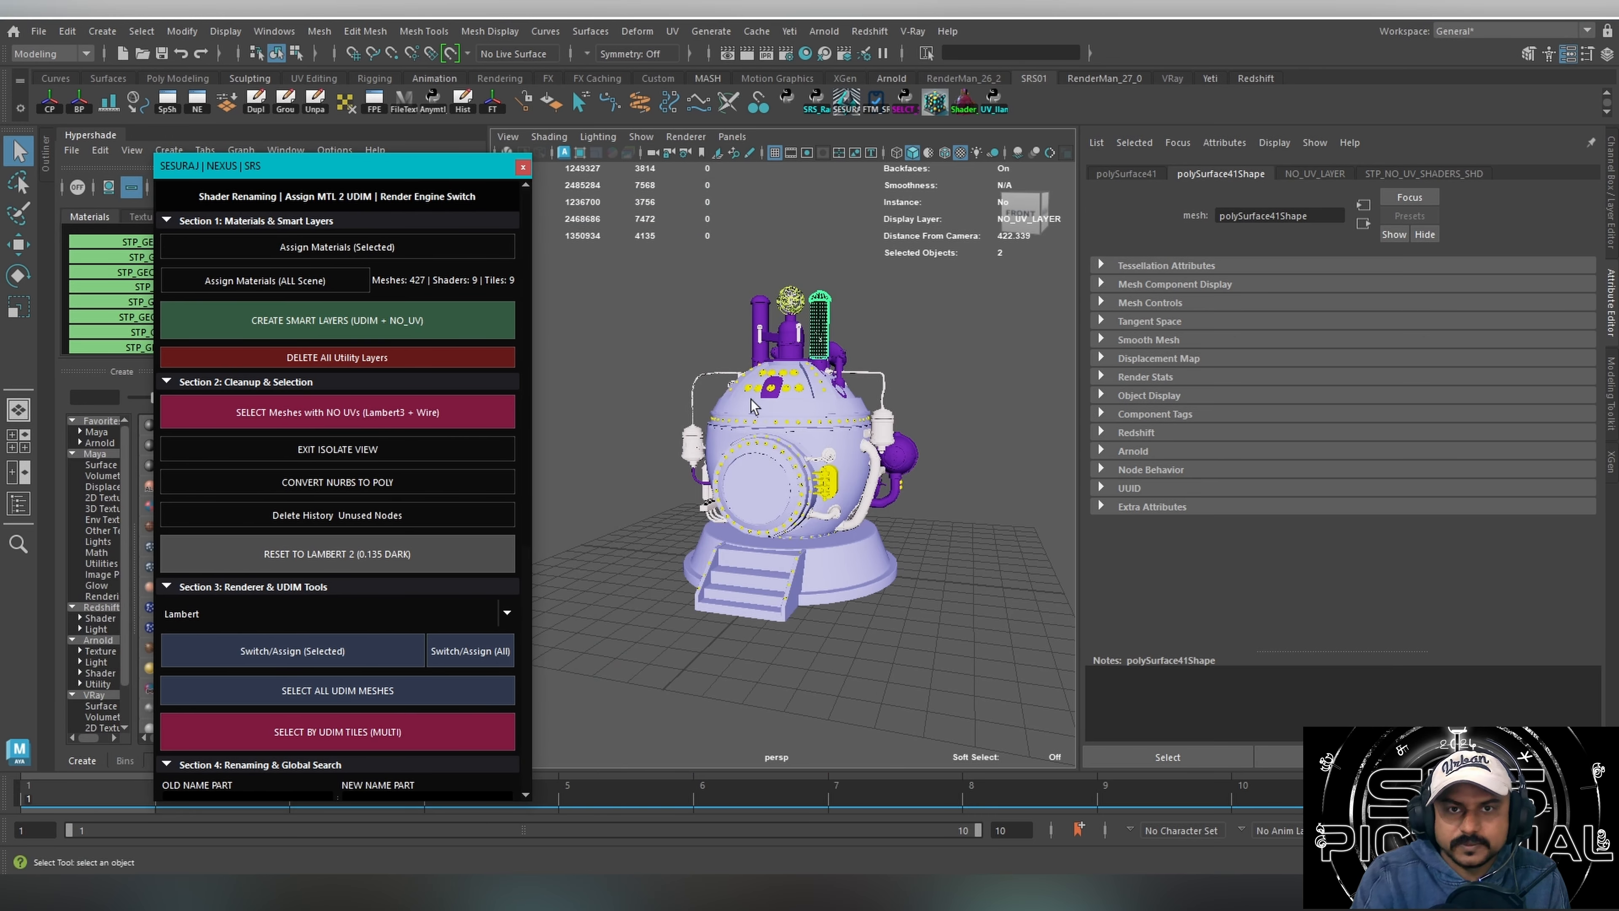
{"action": "left_click_drag", "start_coordinate": [750, 399], "coordinate": [696, 422], "text": "alt"}
{"action": "right_click_drag", "start_coordinate": [701, 423], "coordinate": [769, 418], "text": "alt"}
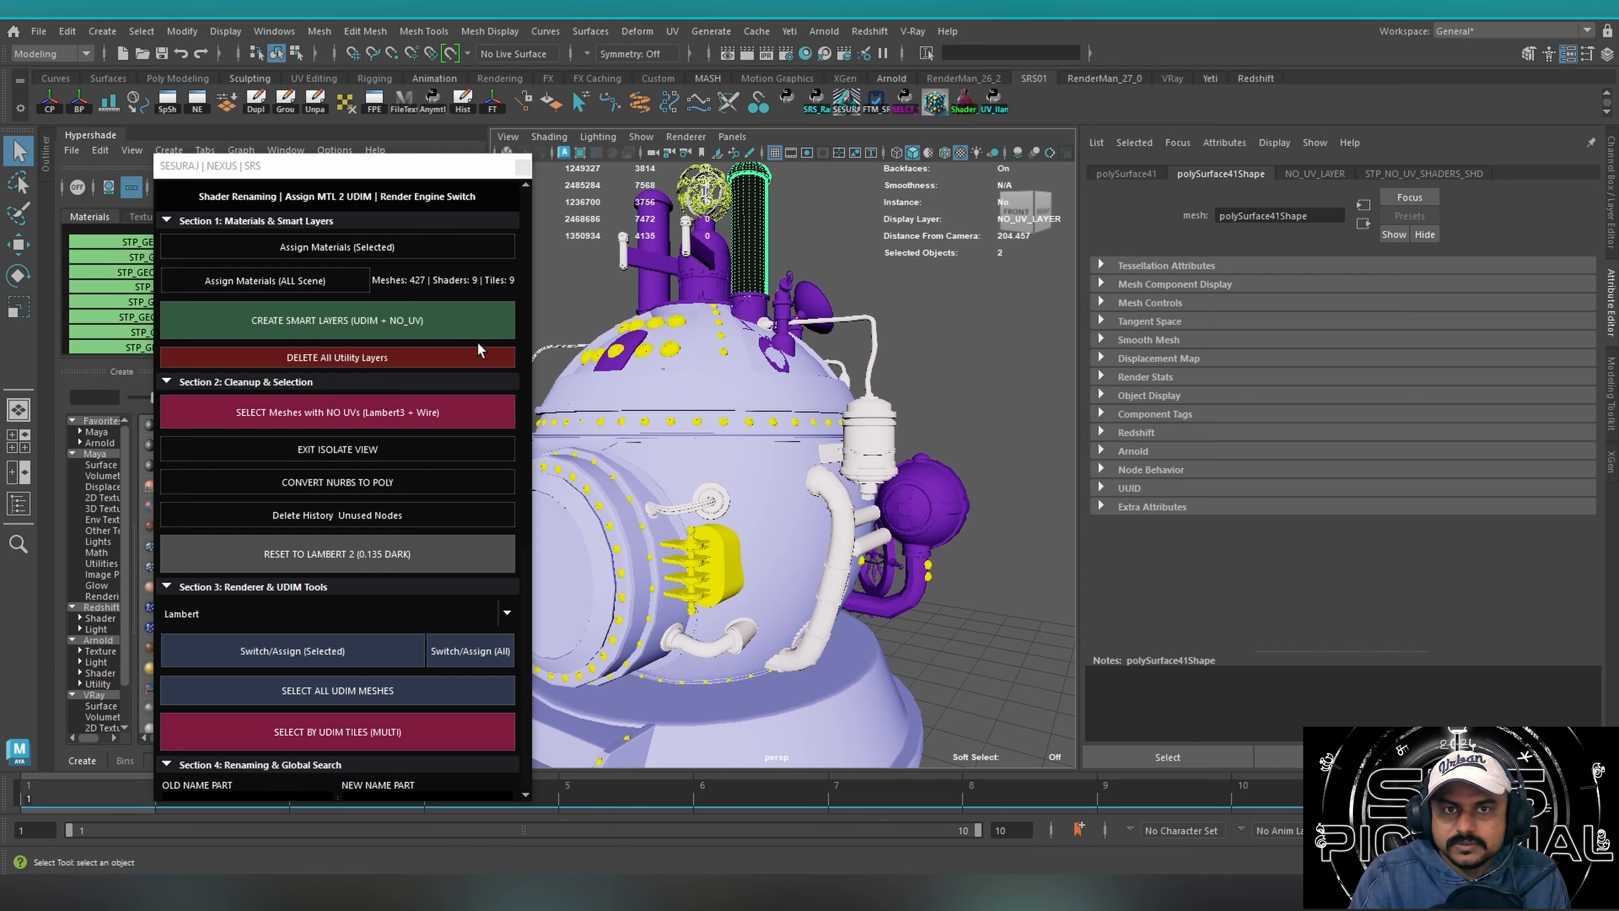
{"action": "right_click_drag", "start_coordinate": [869, 415], "coordinate": [733, 417], "text": "alt"}
{"action": "left_click_drag", "start_coordinate": [708, 414], "coordinate": [730, 419], "text": "alt"}
{"action": "middle_click_drag", "start_coordinate": [730, 419], "coordinate": [792, 434], "text": "alt"}
{"action": "left_click_drag", "start_coordinate": [643, 403], "coordinate": [636, 394], "text": "alt"}
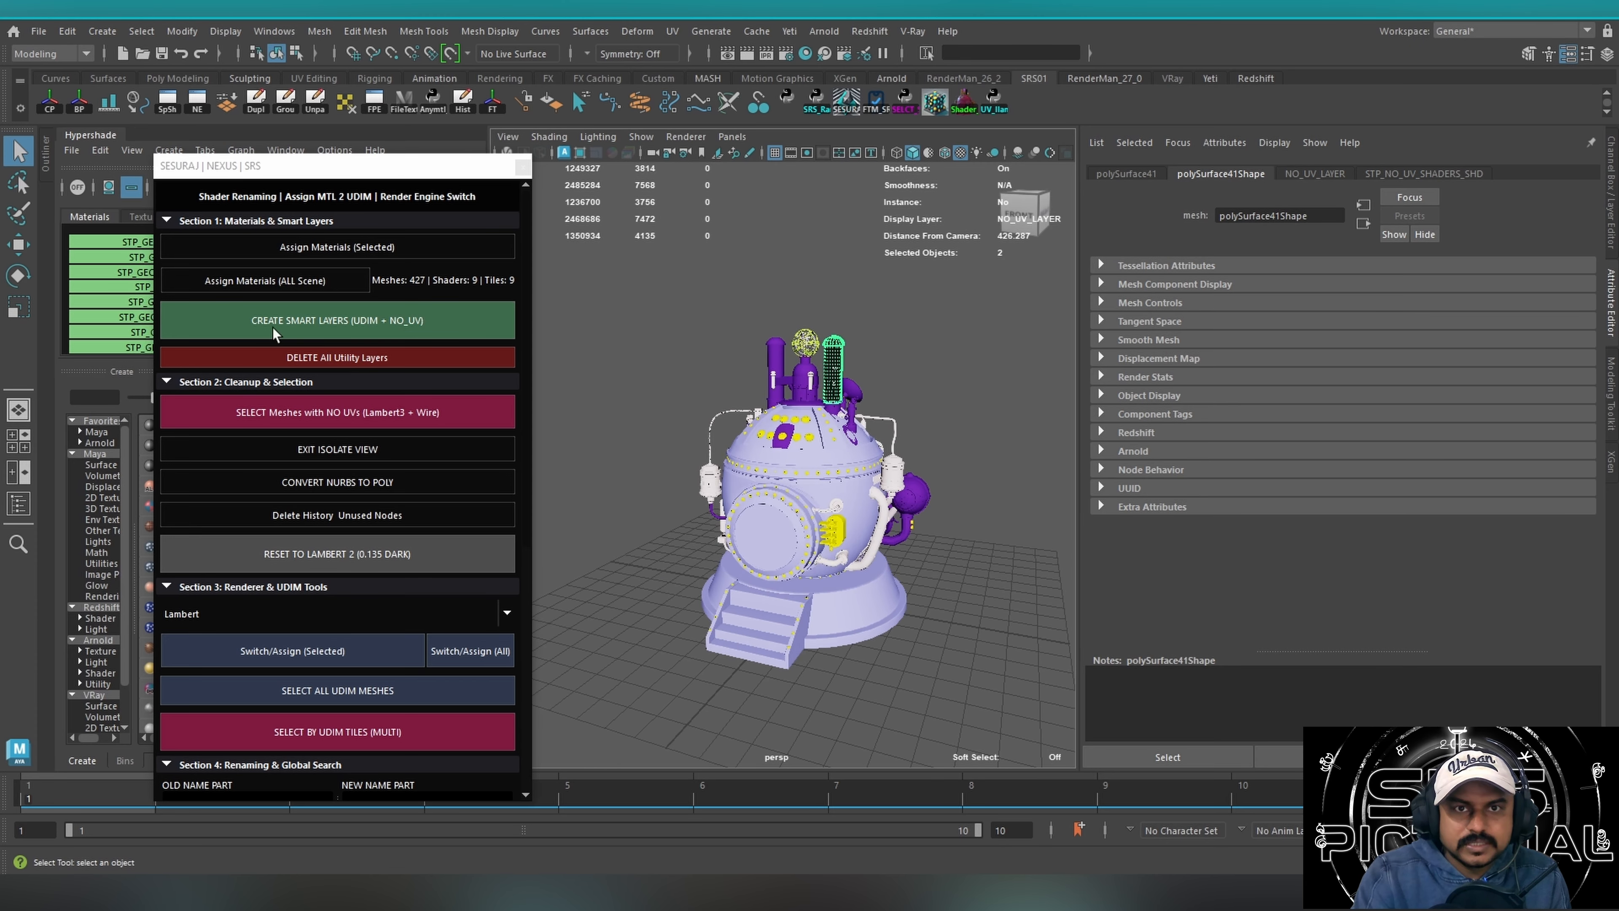
Create the UDIM and NO_UV smart layers, delete all utility layers, and create the smart layers again.
{"action": "left_click", "coordinate": [332, 326]}
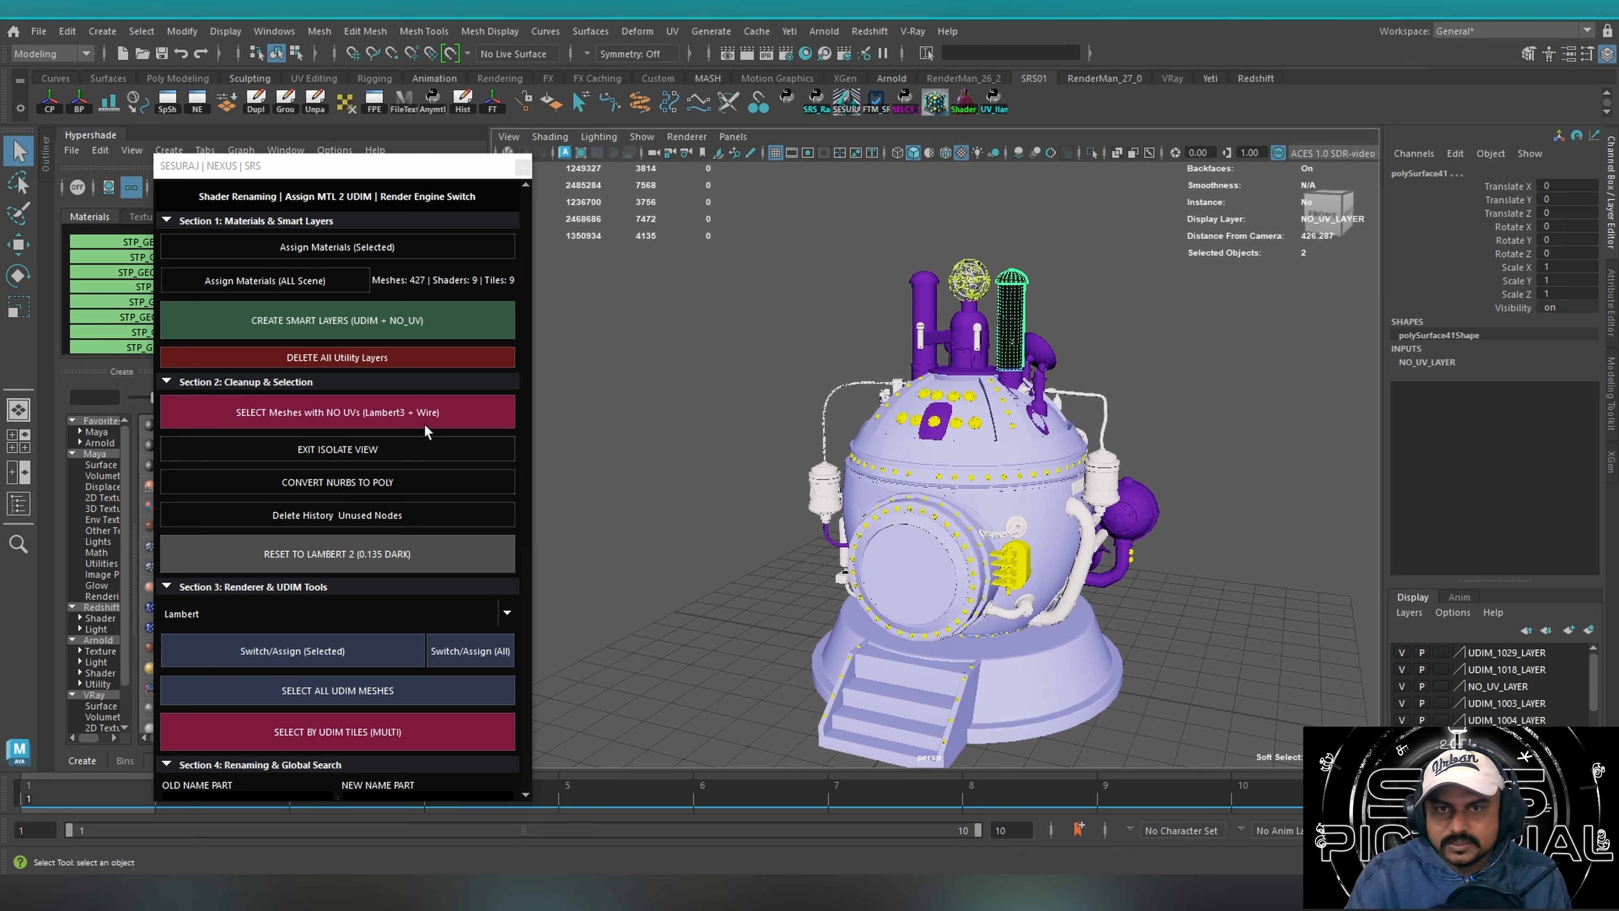
{"action": "left_click", "coordinate": [319, 358]}
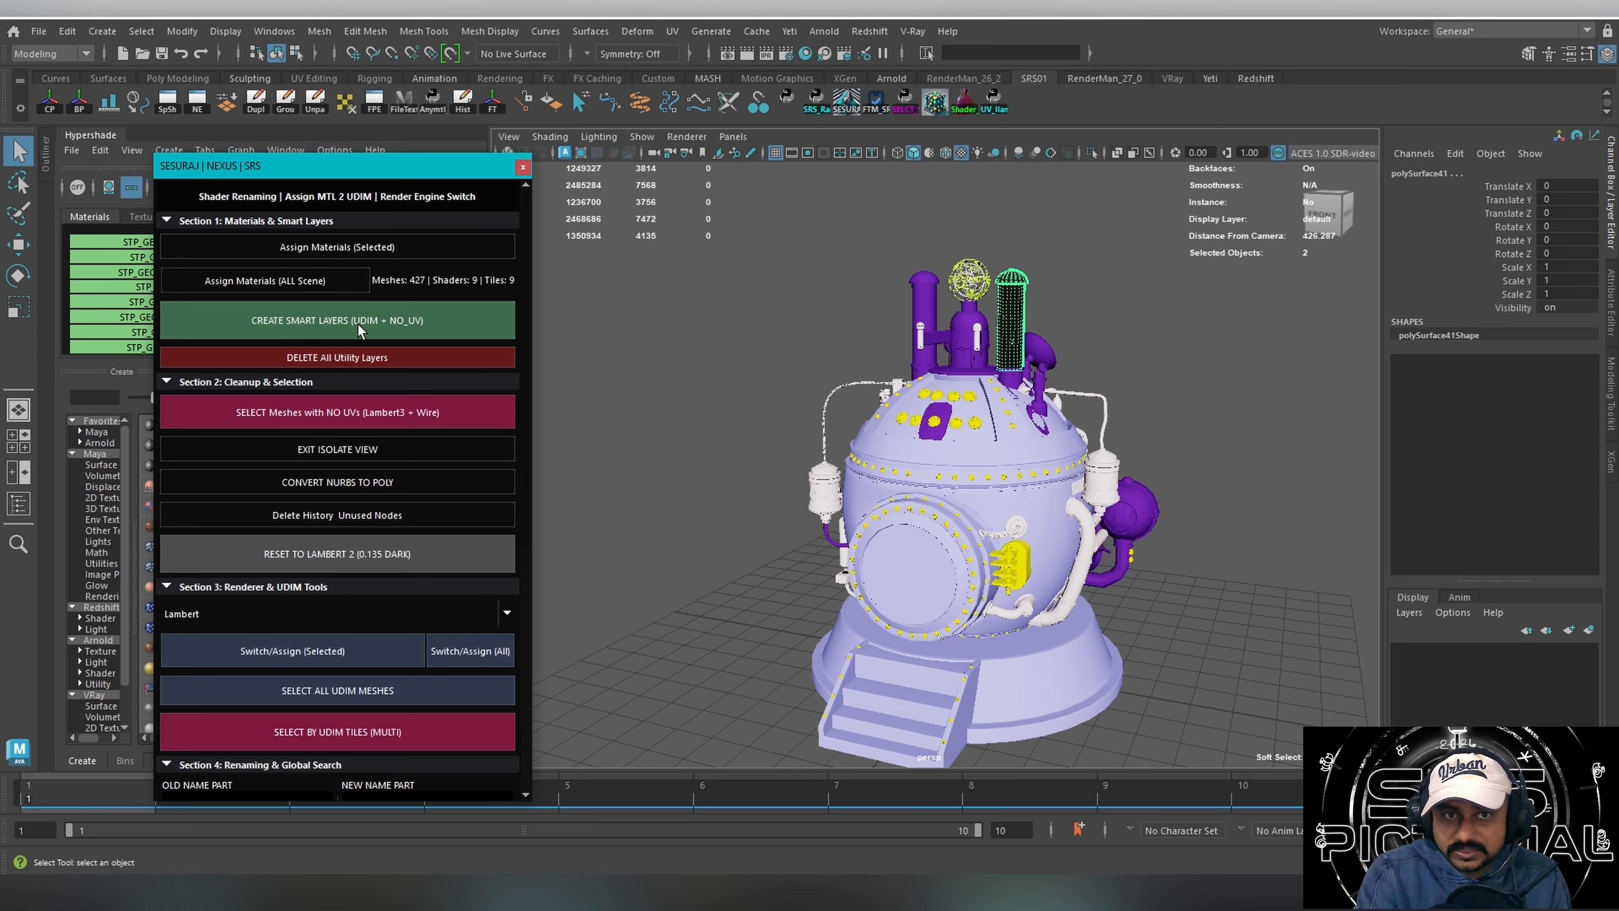
{"action": "left_click", "coordinate": [328, 324]}
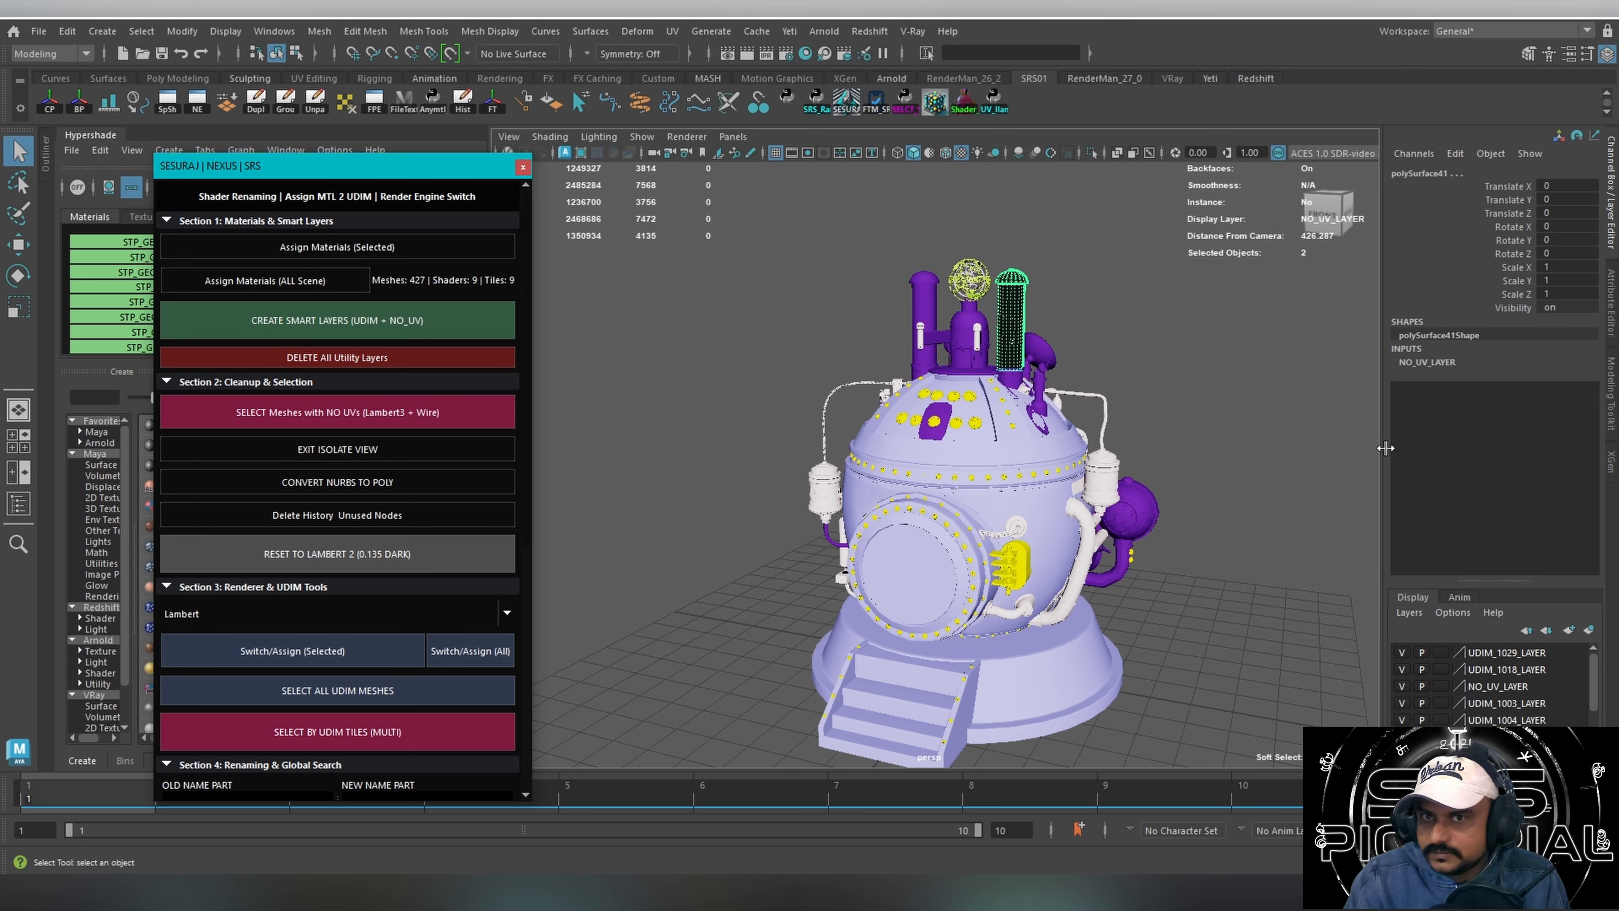
Enlarge the display layer list in both directions, and delete and recreate the smart layers.
{"action": "left_click_drag", "start_coordinate": [1377, 450], "coordinate": [1238, 431]}
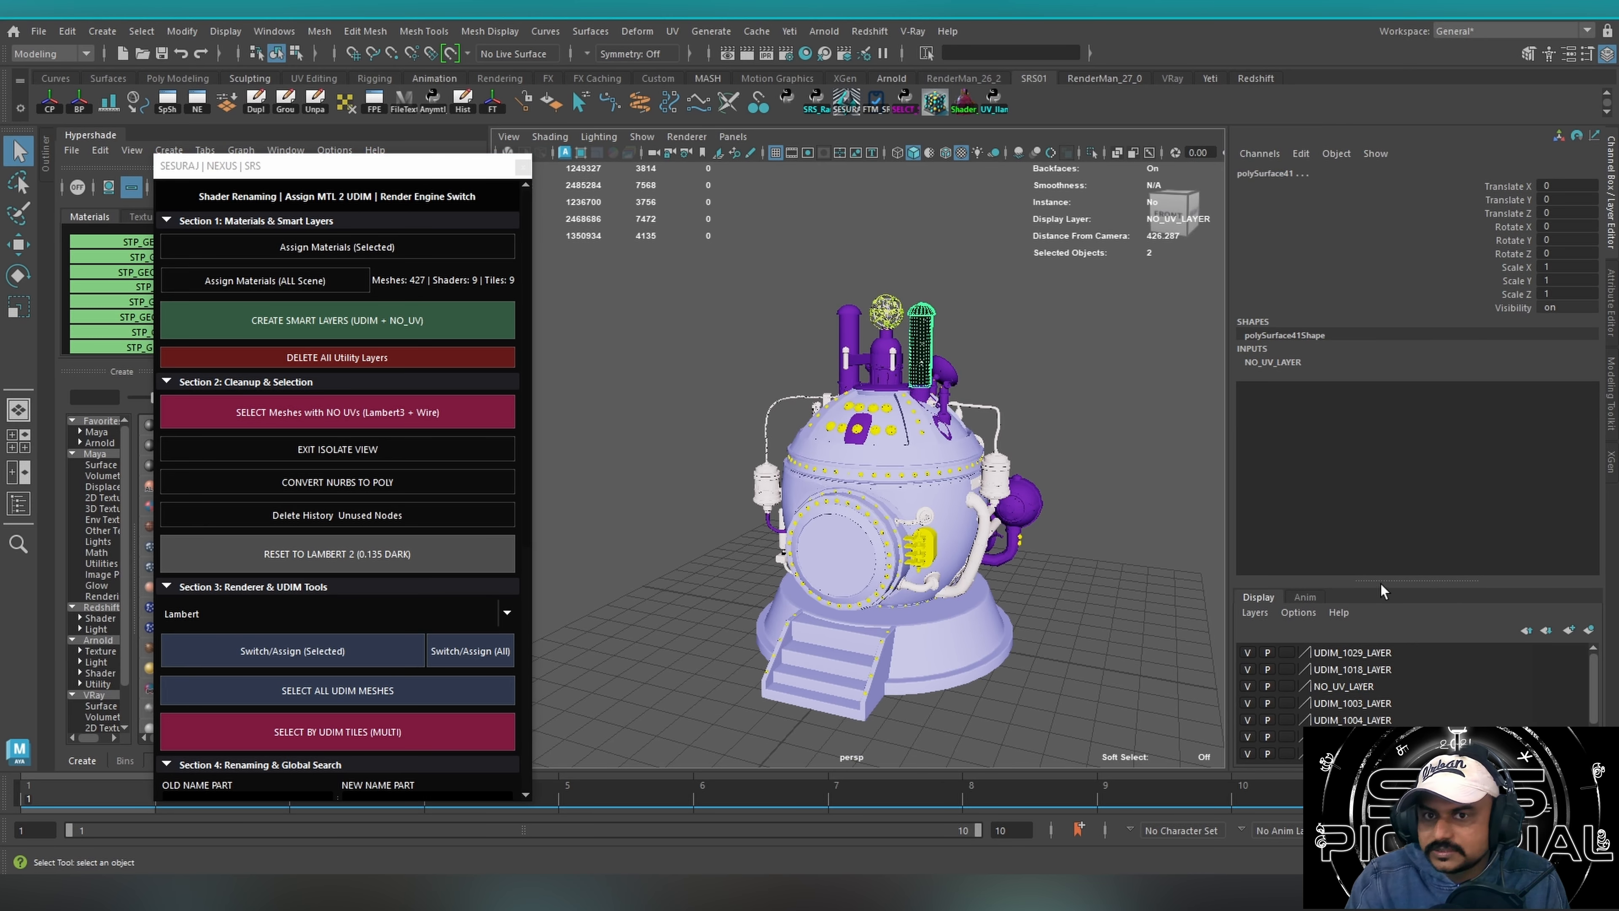
{"action": "left_click_drag", "start_coordinate": [1381, 579], "coordinate": [1382, 410]}
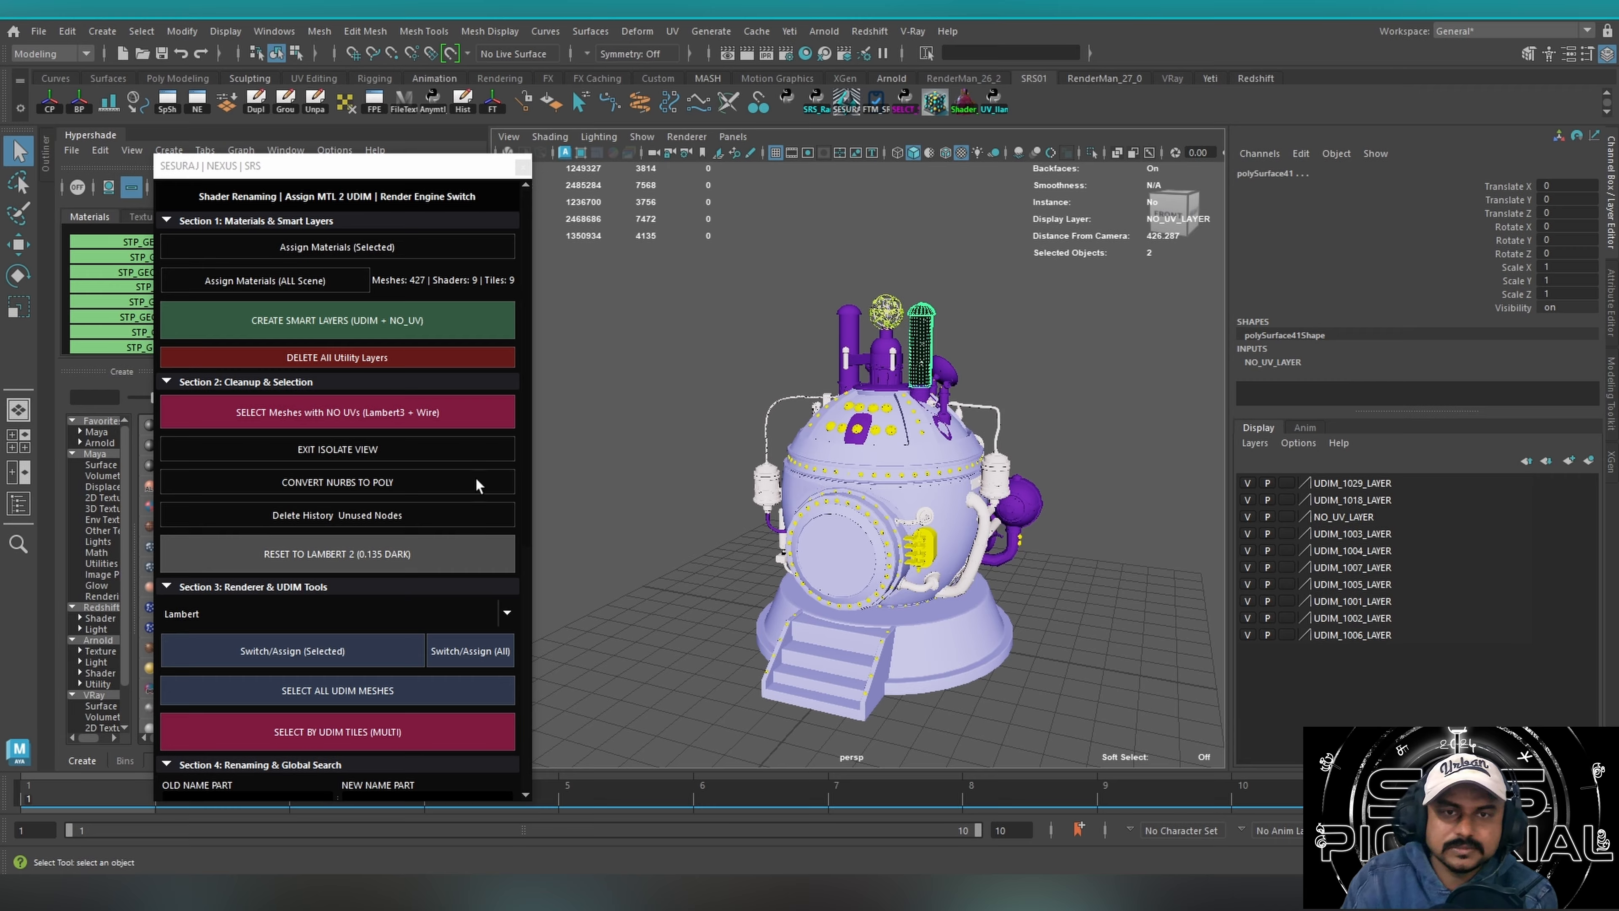
{"action": "left_click", "coordinate": [411, 358]}
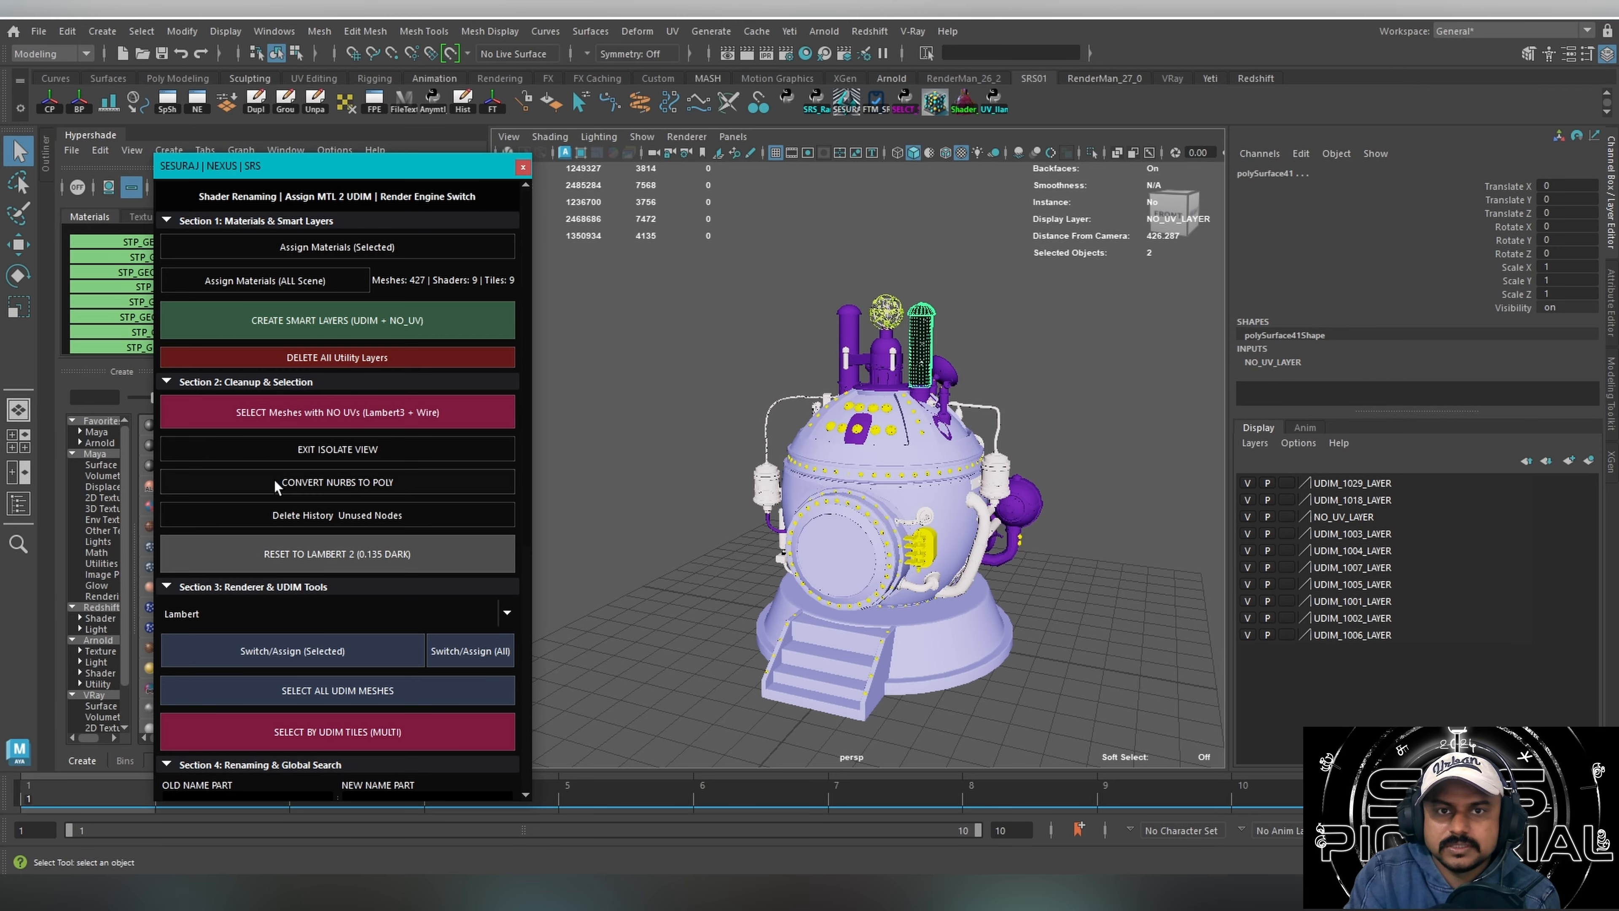
{"action": "left_click", "coordinate": [361, 332]}
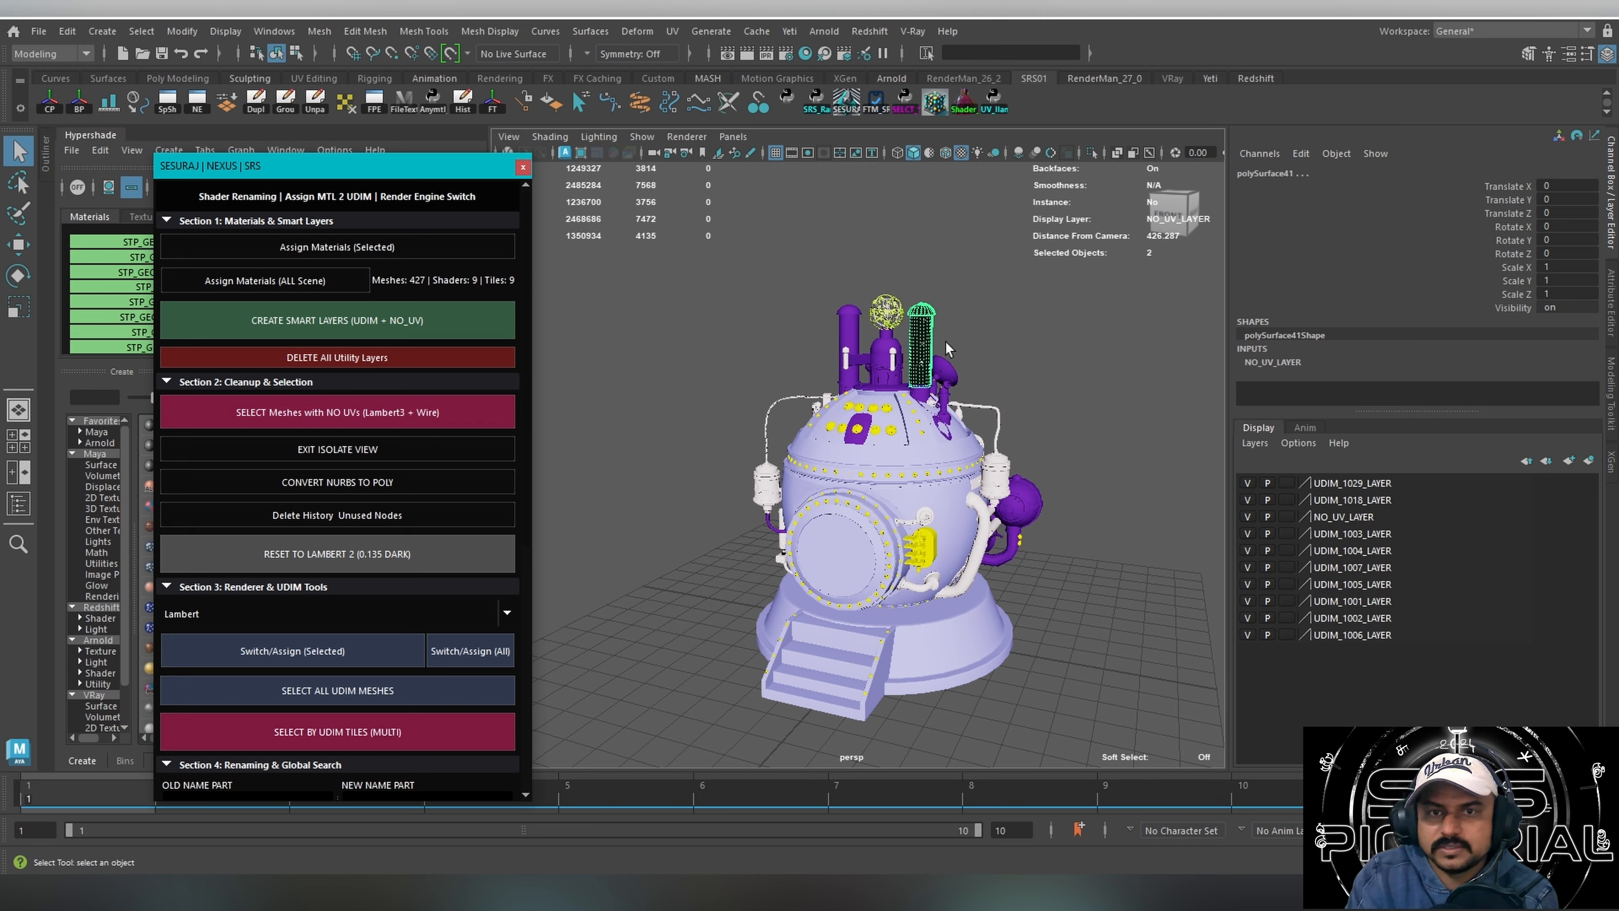
Add the selected chimney and cap meshes to NO_UV_LAYER.
{"action": "left_click", "coordinate": [1354, 515]}
{"action": "right_click", "coordinate": [1358, 518]}
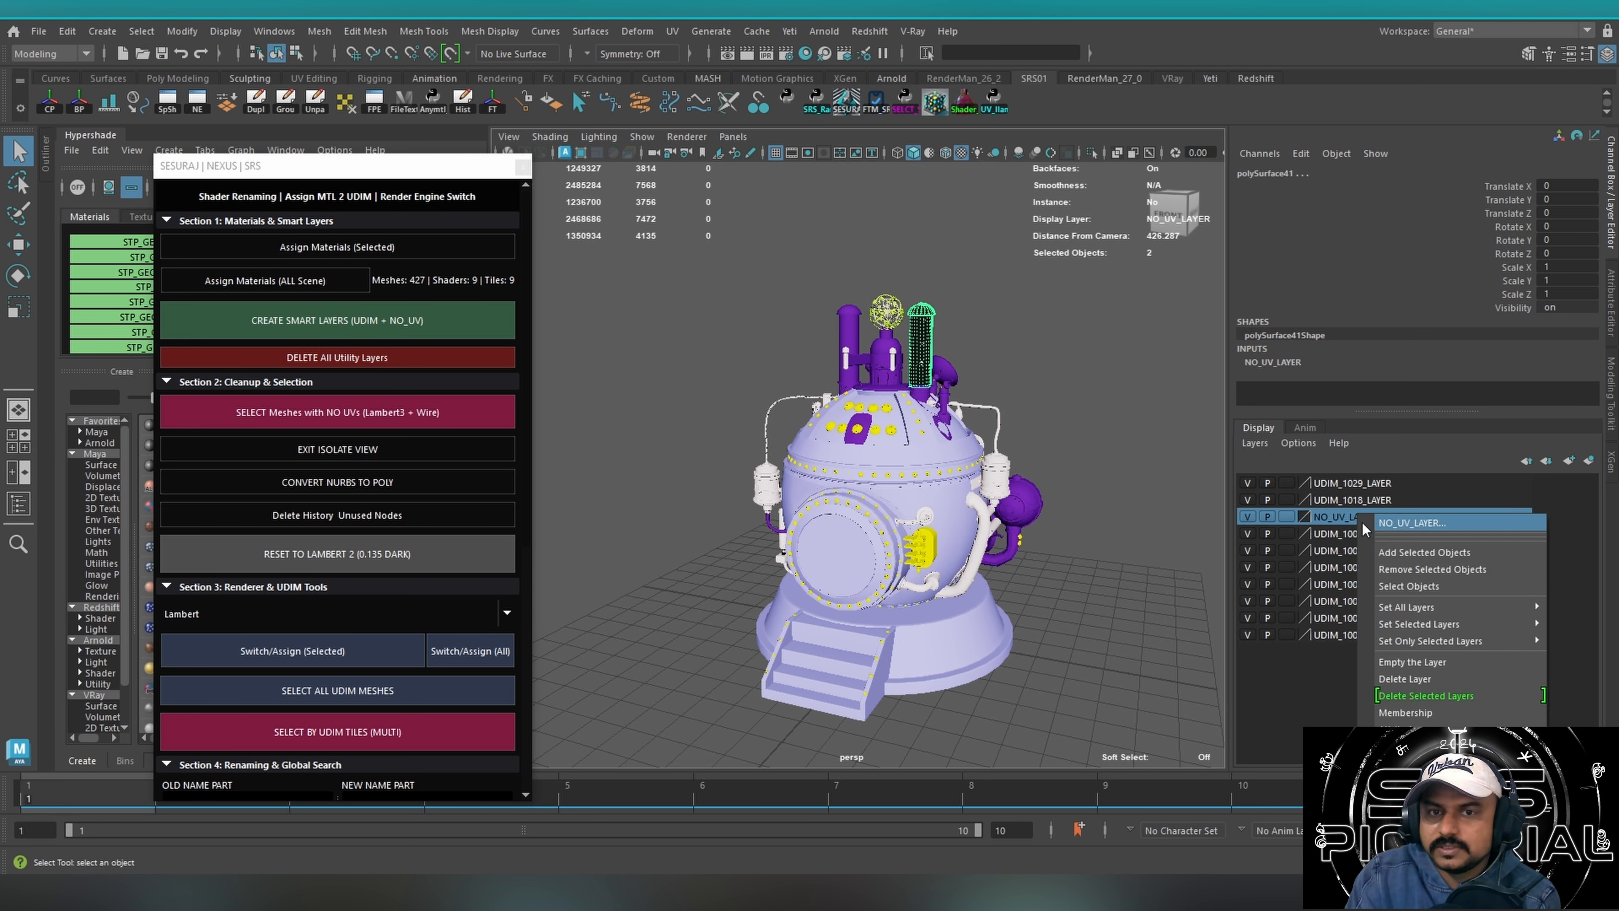
{"action": "left_click", "coordinate": [1428, 552]}
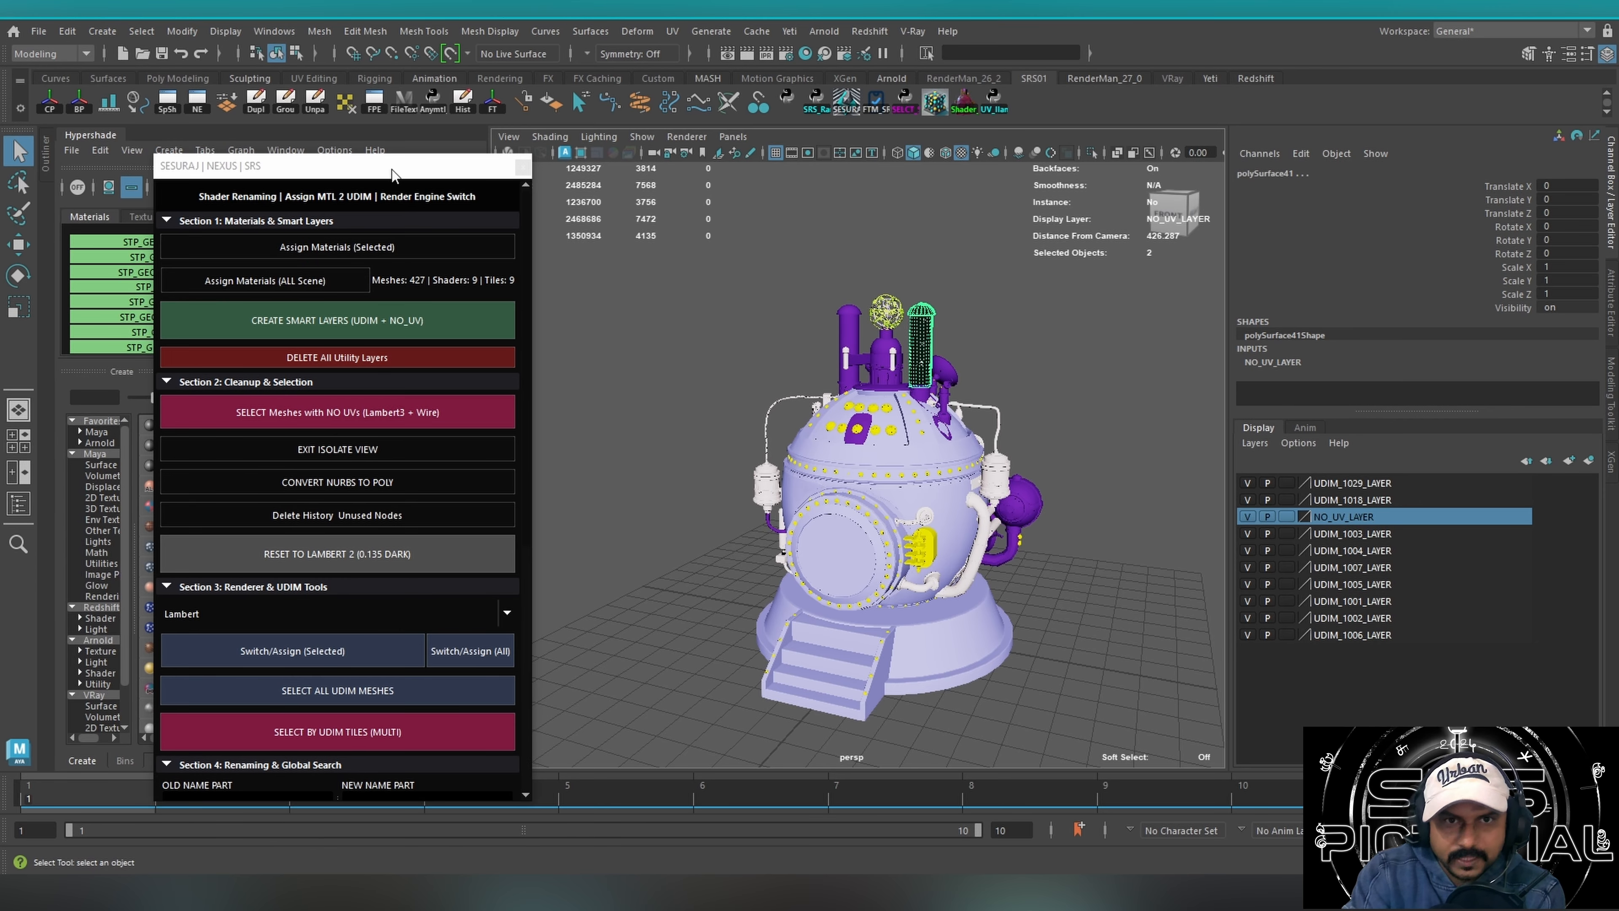
Delete all utility layers and run SELECT Meshes with NO UVs (Lambert3 + Wire).
{"action": "left_click_drag", "start_coordinate": [392, 172], "coordinate": [464, 183]}
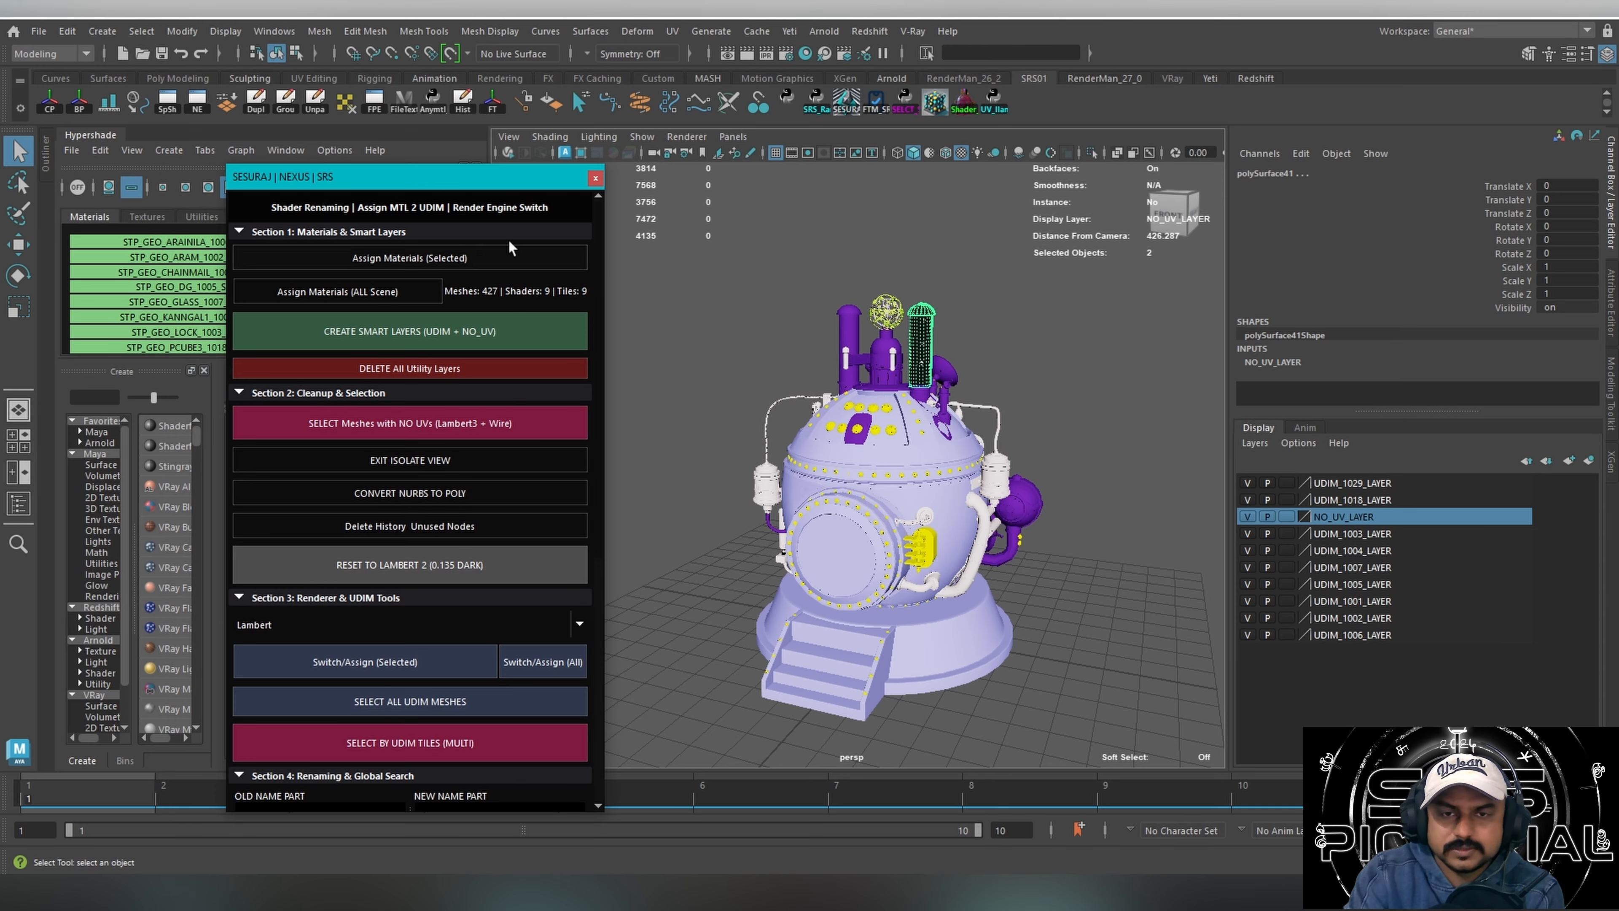
{"action": "left_click", "coordinate": [427, 369]}
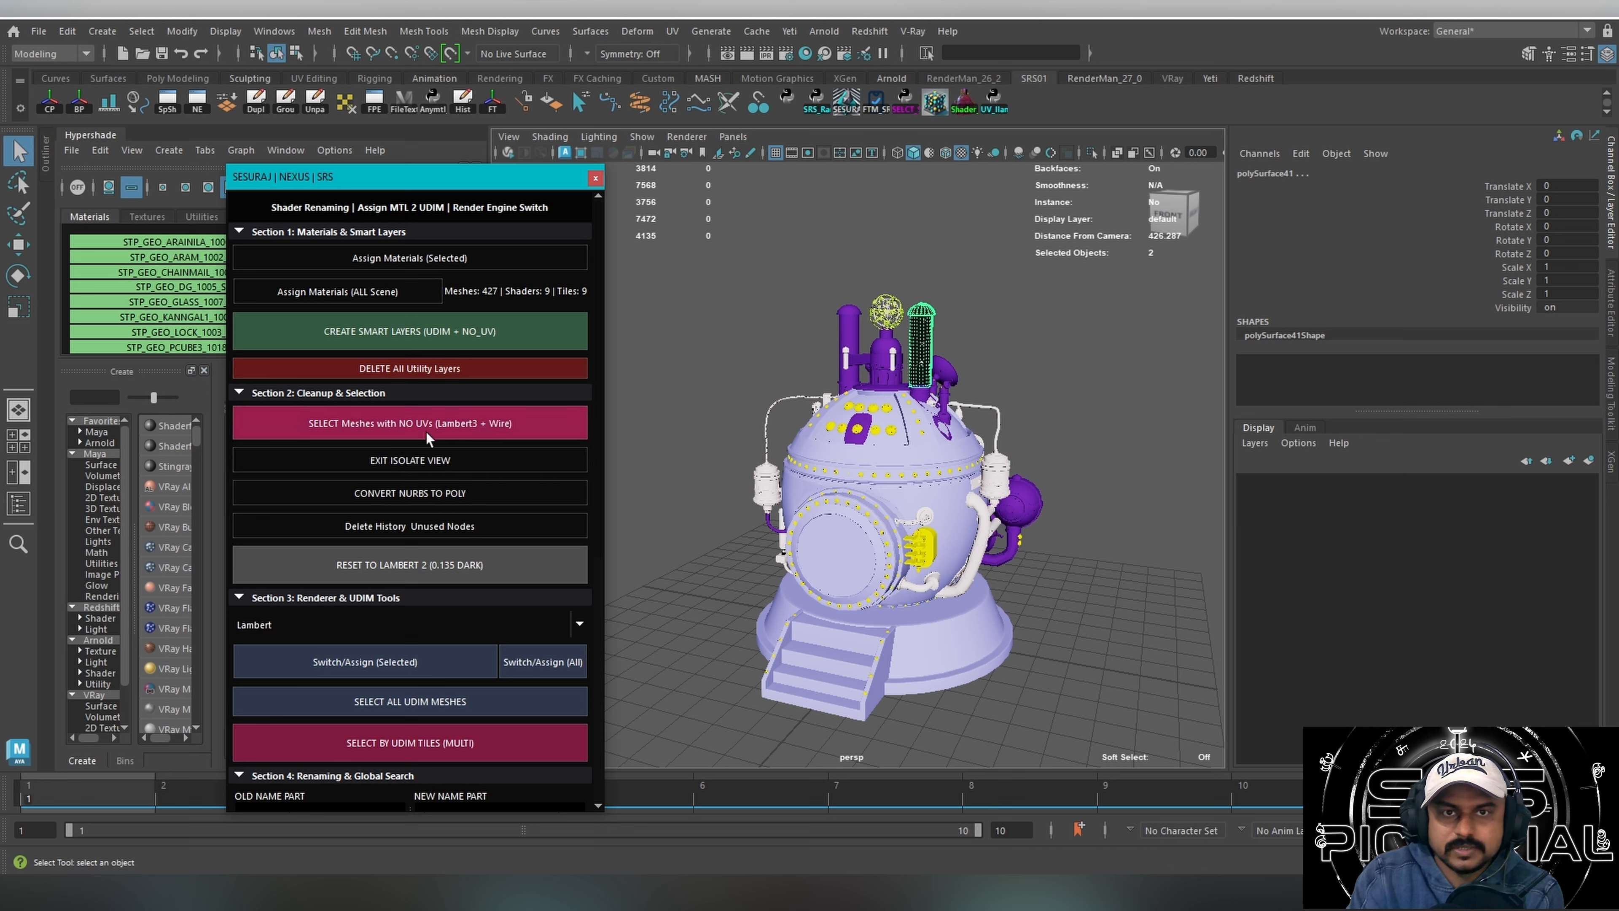
{"action": "left_click", "coordinate": [402, 425]}
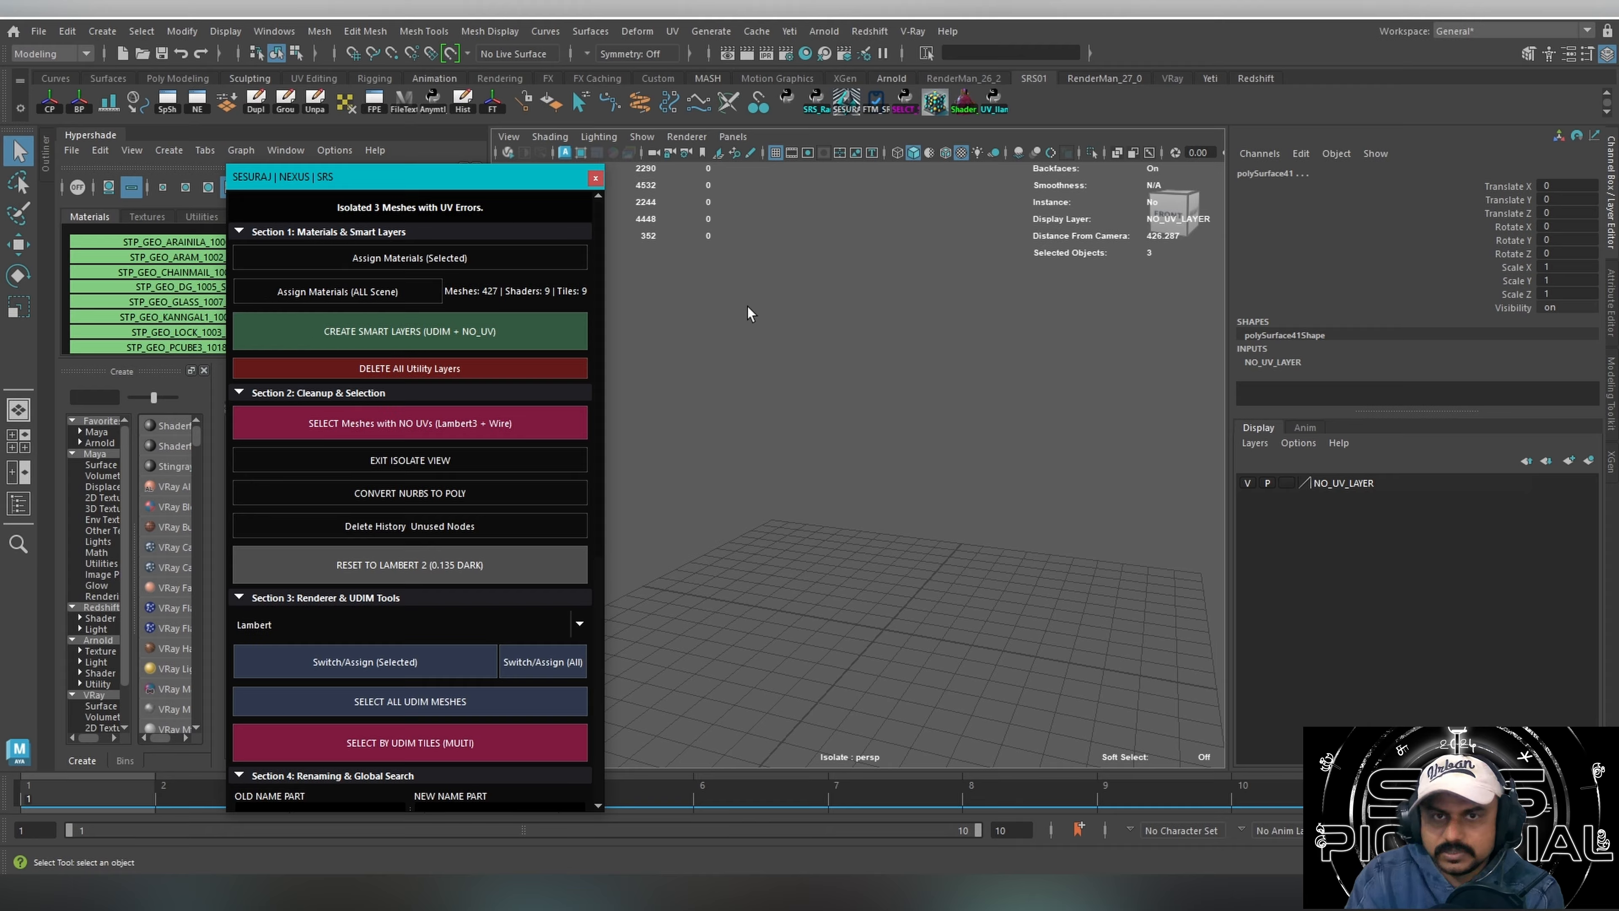
Select the objects in NO_UV_LAYER and isolate them in the viewport in place of the current isolate view.
{"action": "right_click", "coordinate": [1341, 486]}
{"action": "mouse_move", "coordinate": [1378, 579]}
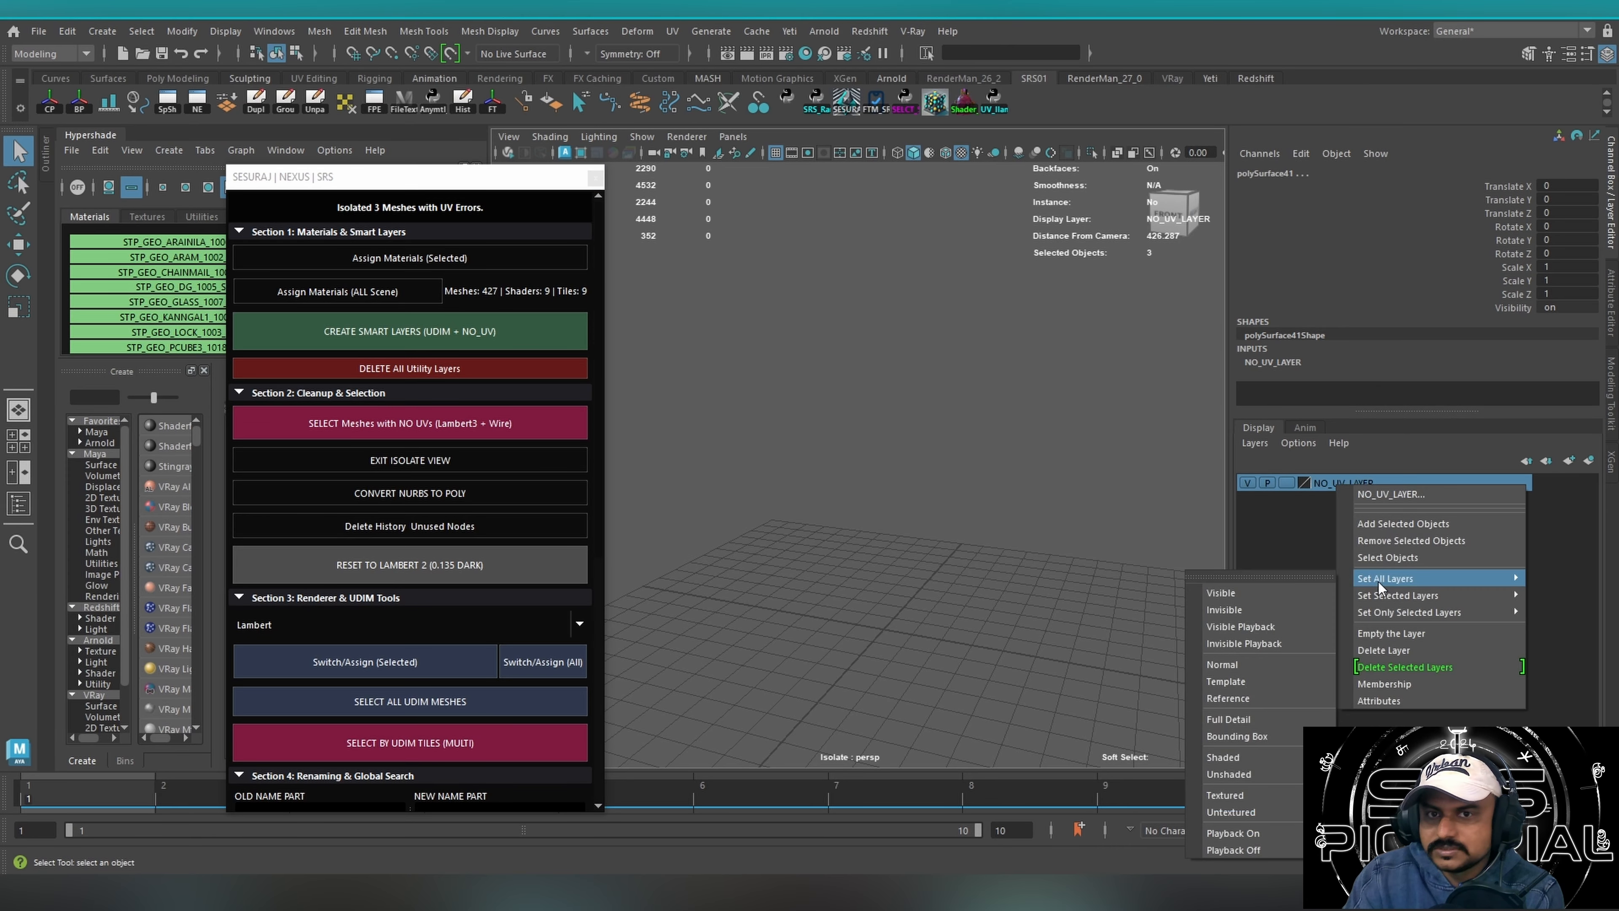
{"action": "left_click", "coordinate": [1382, 557]}
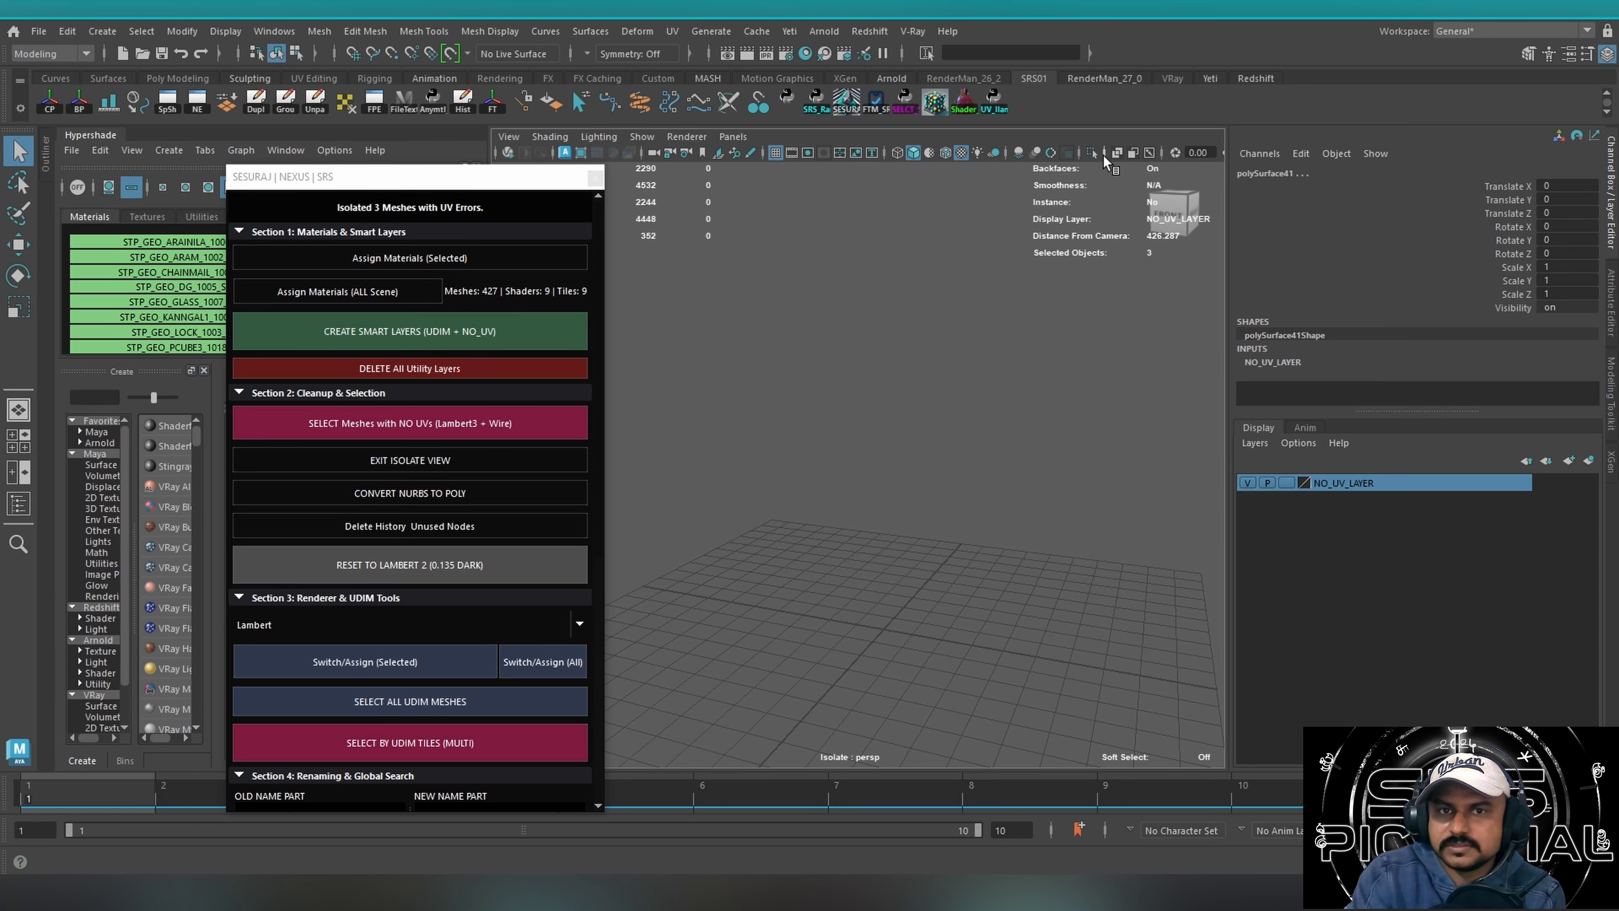
{"action": "left_click", "coordinate": [400, 461]}
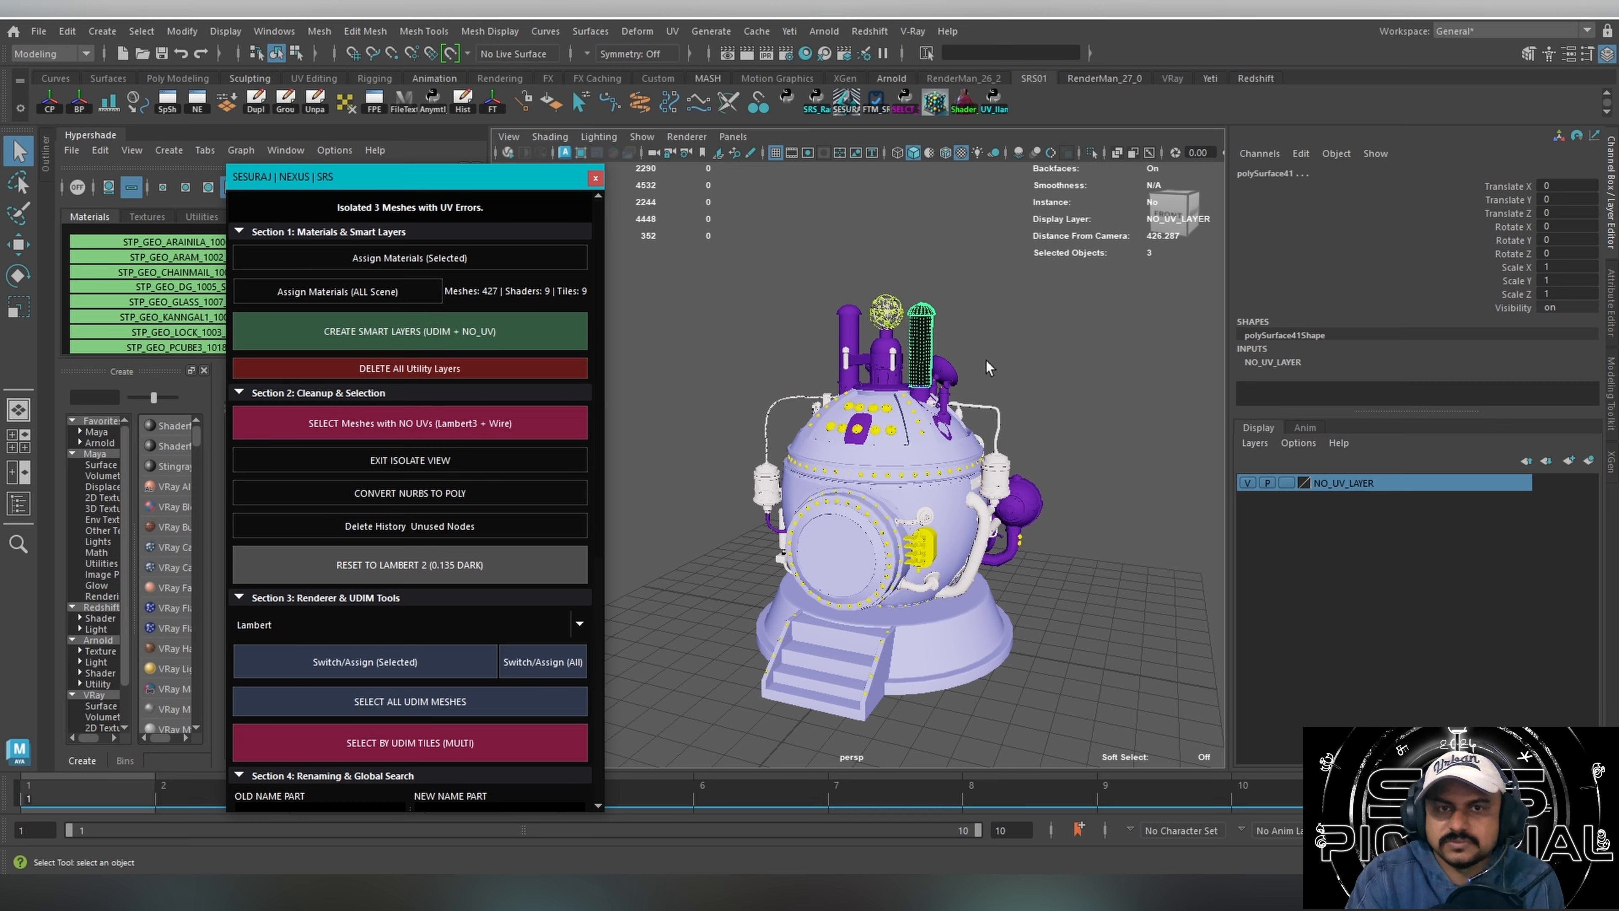
{"action": "left_click", "coordinate": [1090, 152]}
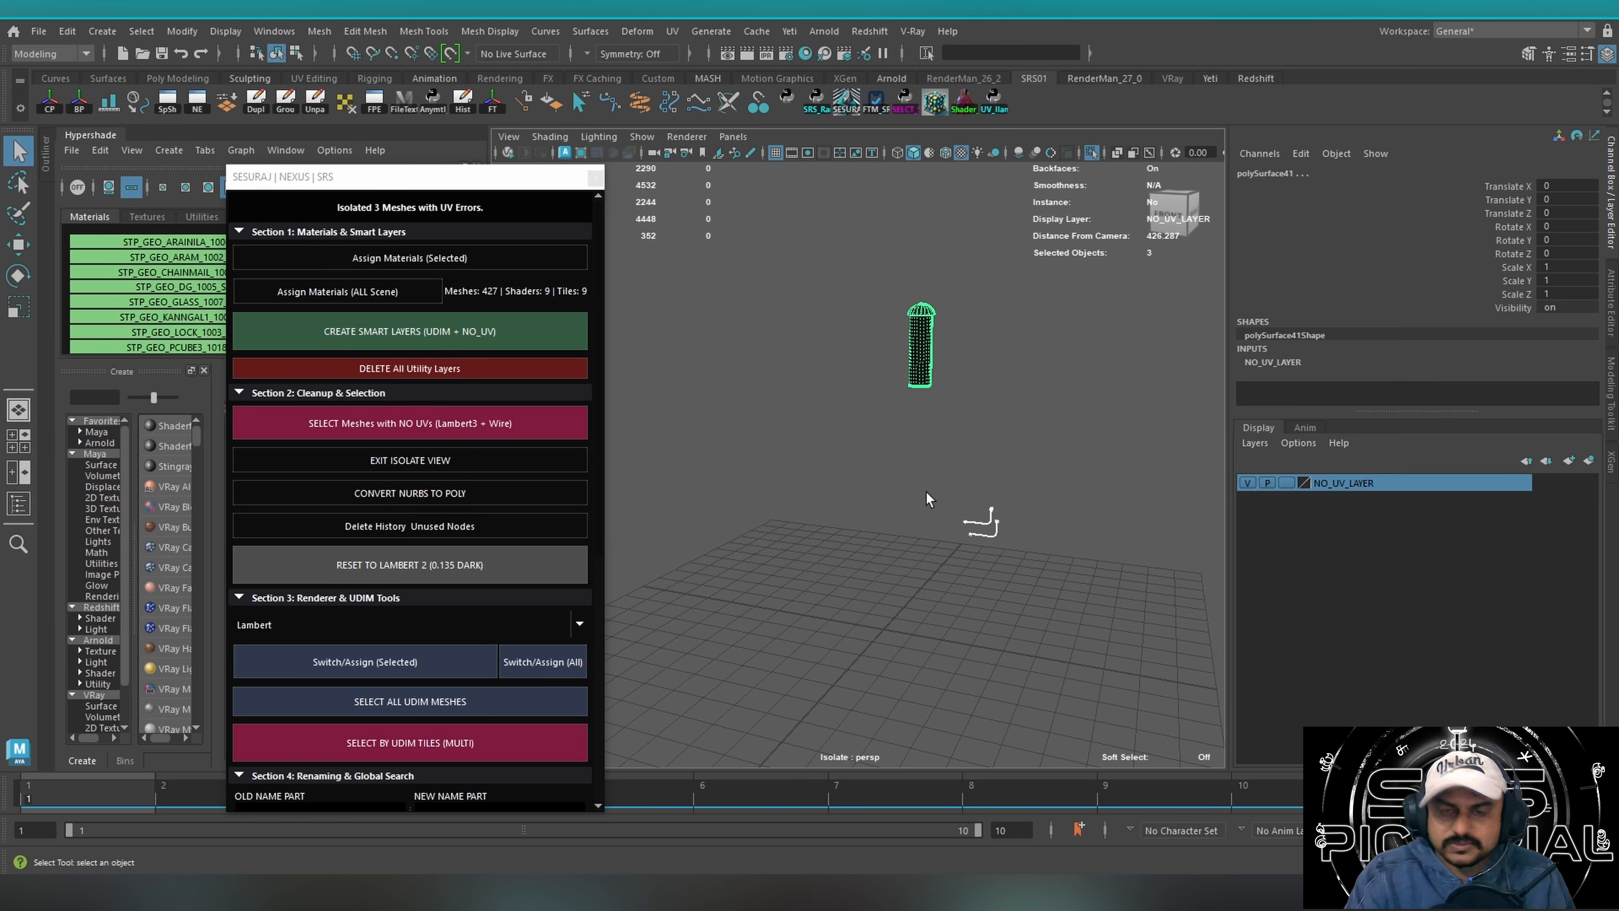
Inspect the isolated chimney, cap and pipe meshes, selecting one alone and then all of them.
{"action": "key", "text": "f"}
{"action": "scroll", "coordinate": [955, 514], "scroll_direction": "down", "scroll_amount": 4}
{"action": "left_click_drag", "start_coordinate": [955, 514], "coordinate": [900, 470], "text": "alt"}
{"action": "middle_click_drag", "start_coordinate": [900, 470], "coordinate": [854, 457], "text": "alt"}
{"action": "left_click_drag", "start_coordinate": [815, 426], "coordinate": [1033, 327], "text": "alt"}
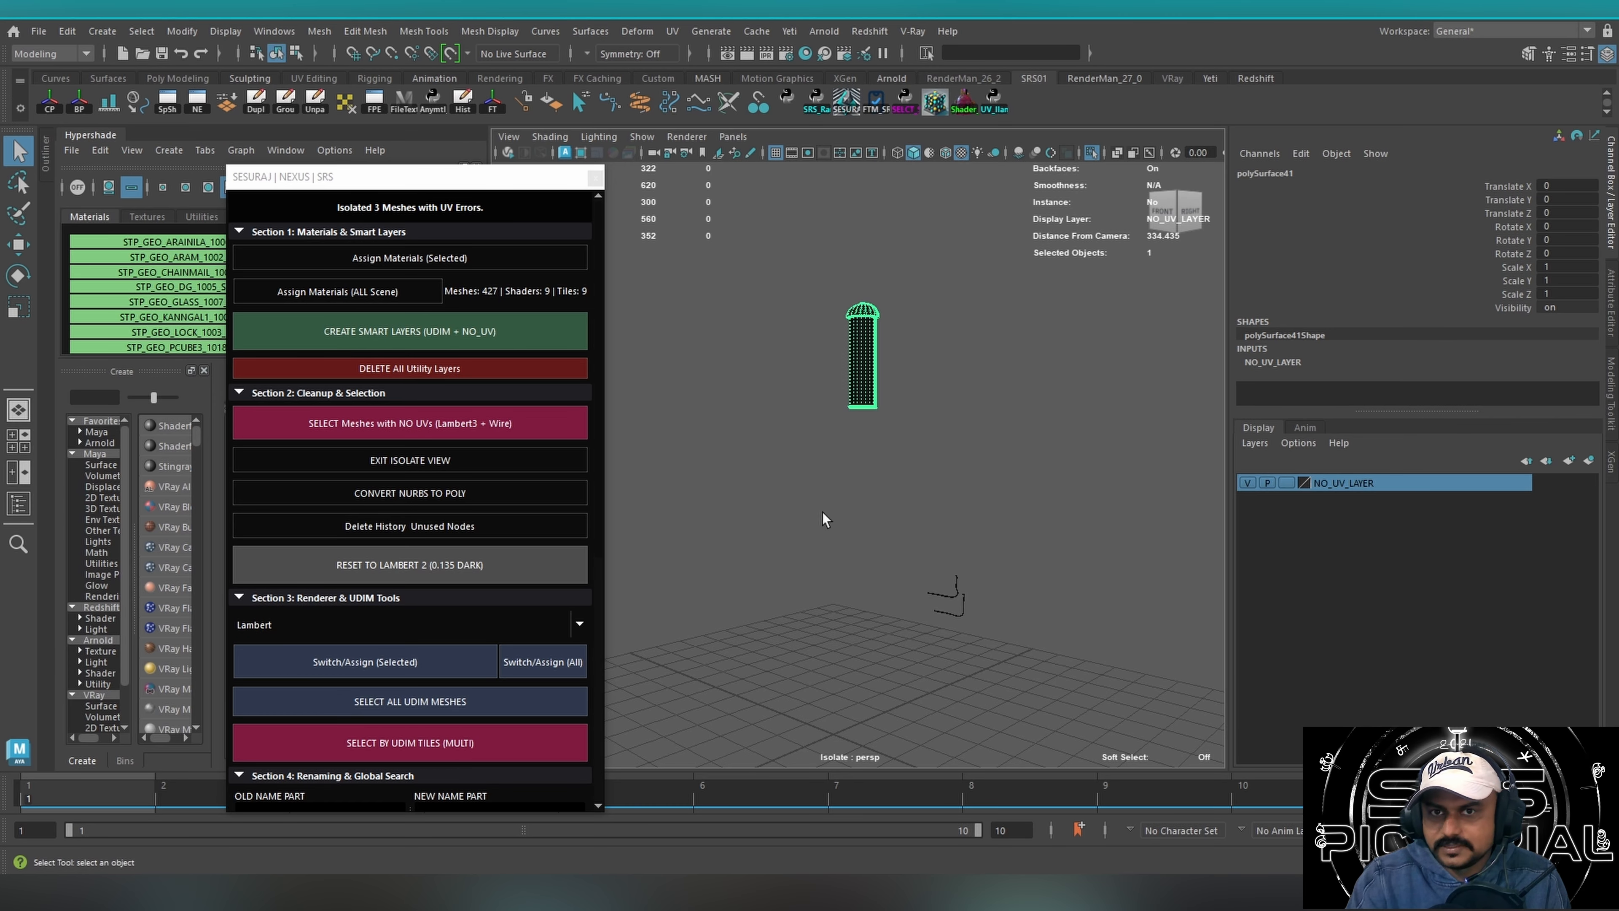
{"action": "left_click_drag", "start_coordinate": [823, 513], "coordinate": [1131, 721]}
{"action": "left_click_drag", "start_coordinate": [757, 266], "coordinate": [1135, 721]}
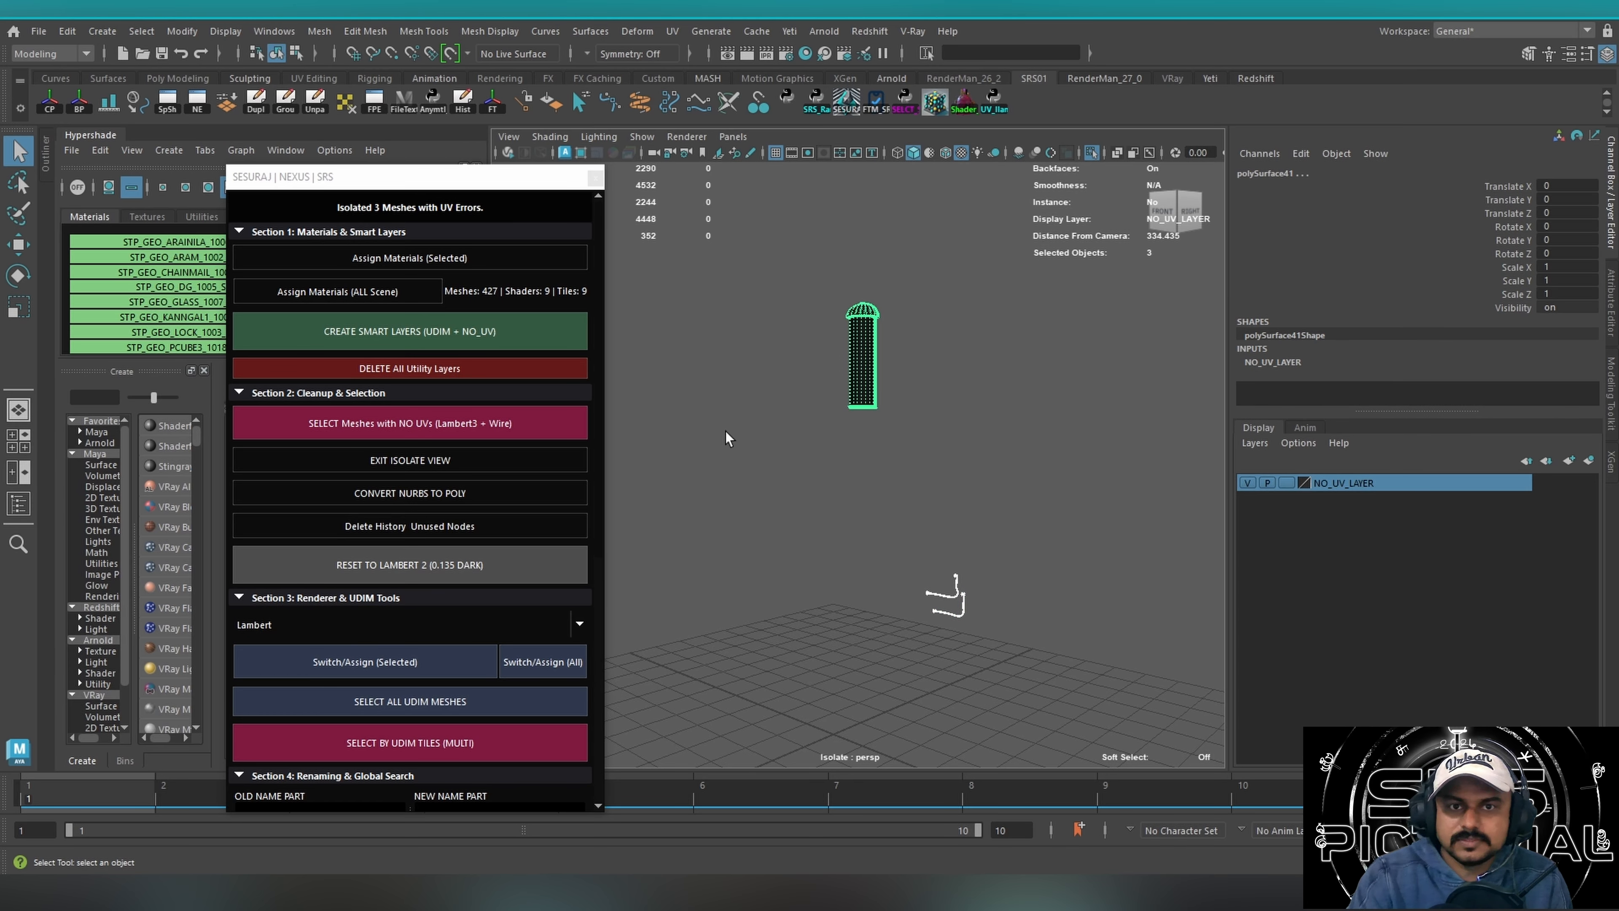
Delete all utility layers and exit the isolate view to show the whole time machine.
{"action": "left_click", "coordinate": [395, 369]}
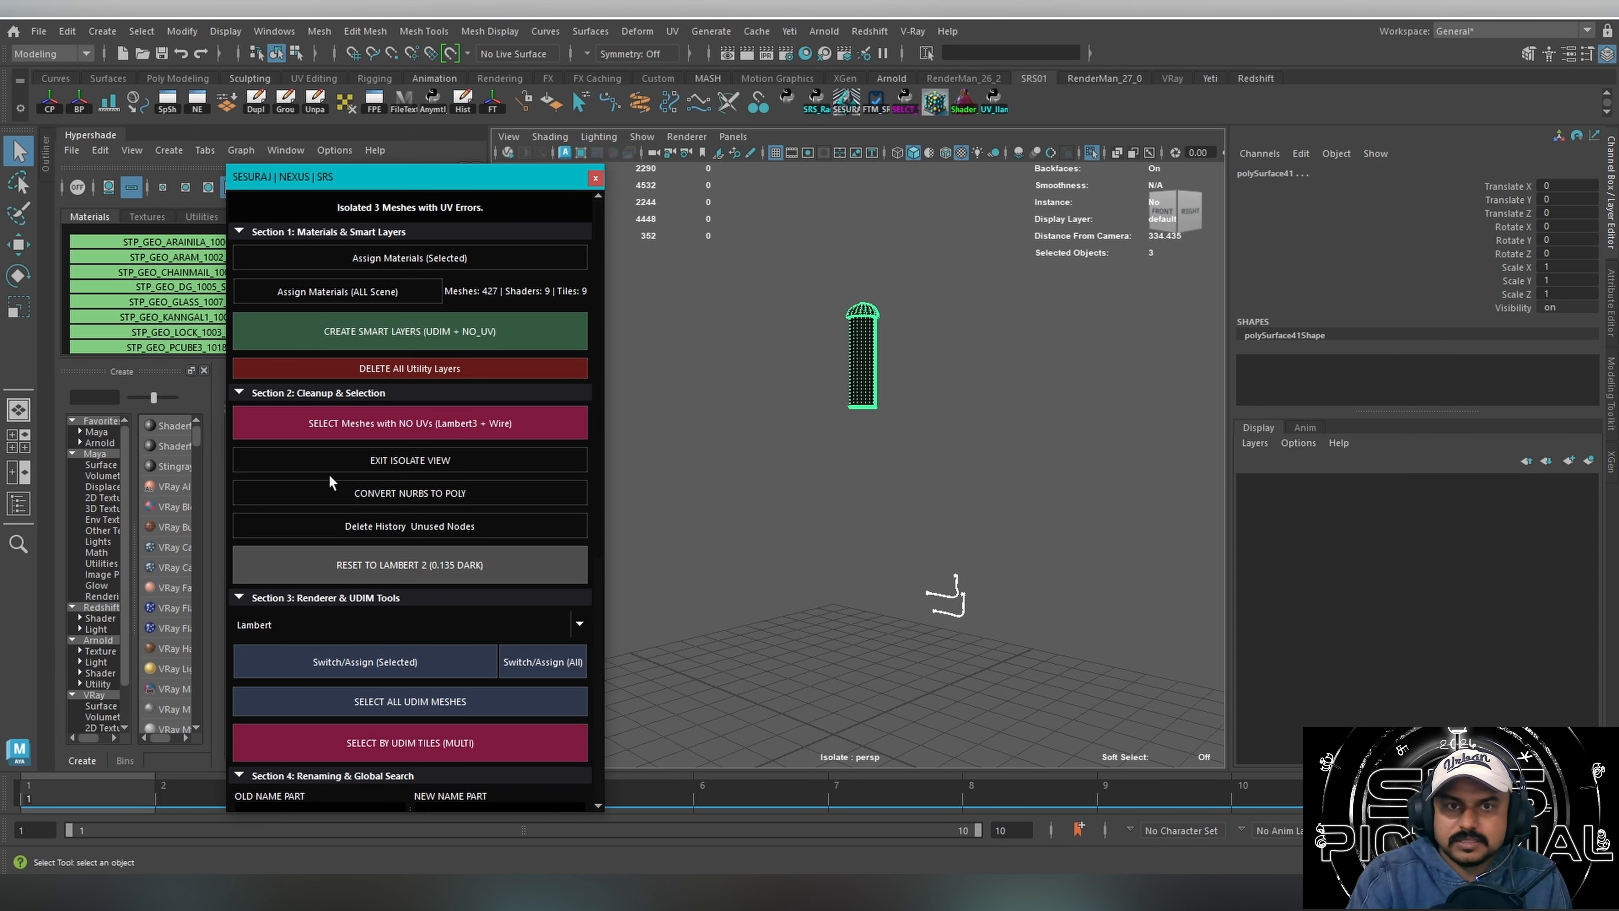
{"action": "left_click", "coordinate": [380, 462]}
{"action": "scroll", "coordinate": [729, 380], "scroll_direction": "down", "scroll_amount": 5}
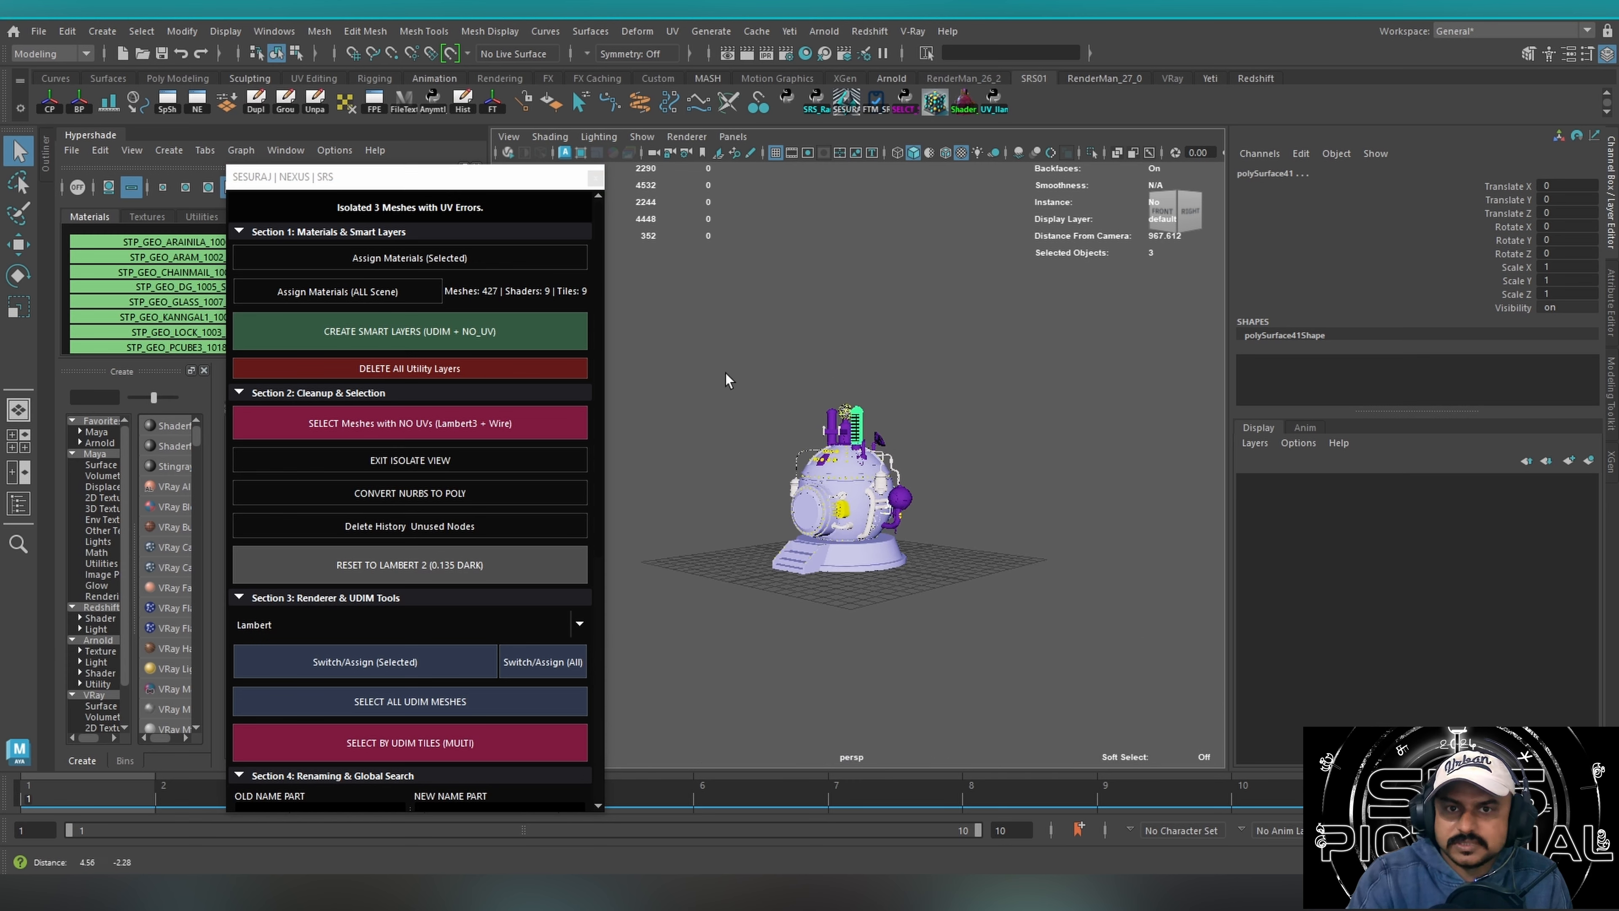
Select all meshes of the time machine and open the UV Editor.
{"action": "left_click_drag", "start_coordinate": [701, 344], "coordinate": [1050, 643]}
{"action": "left_click", "coordinate": [672, 31]}
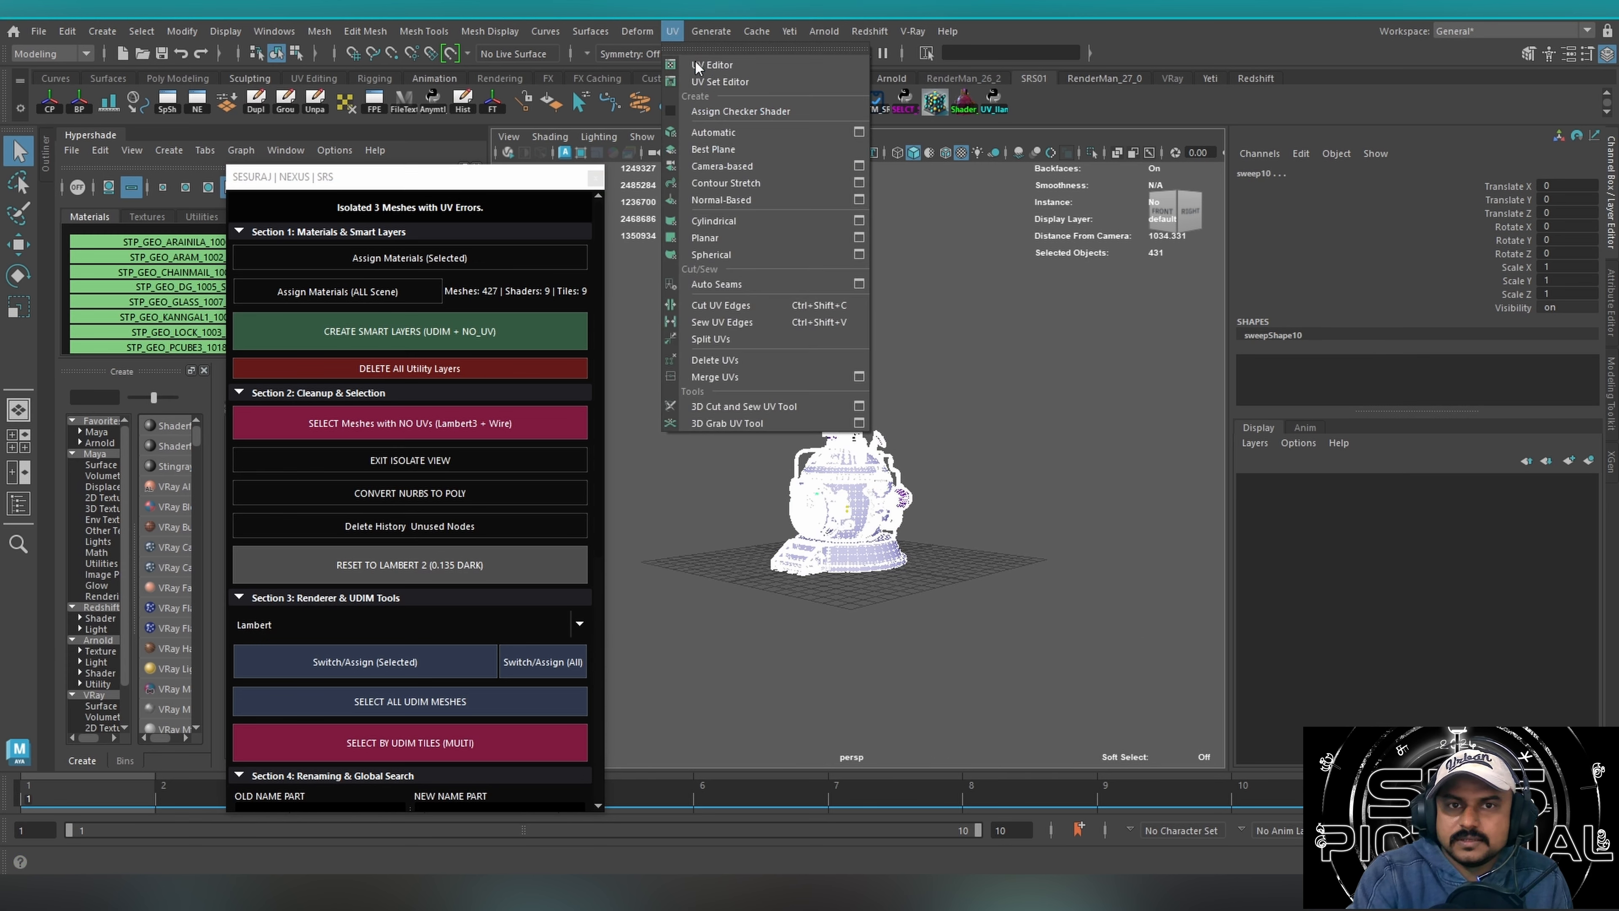
{"action": "left_click", "coordinate": [698, 65]}
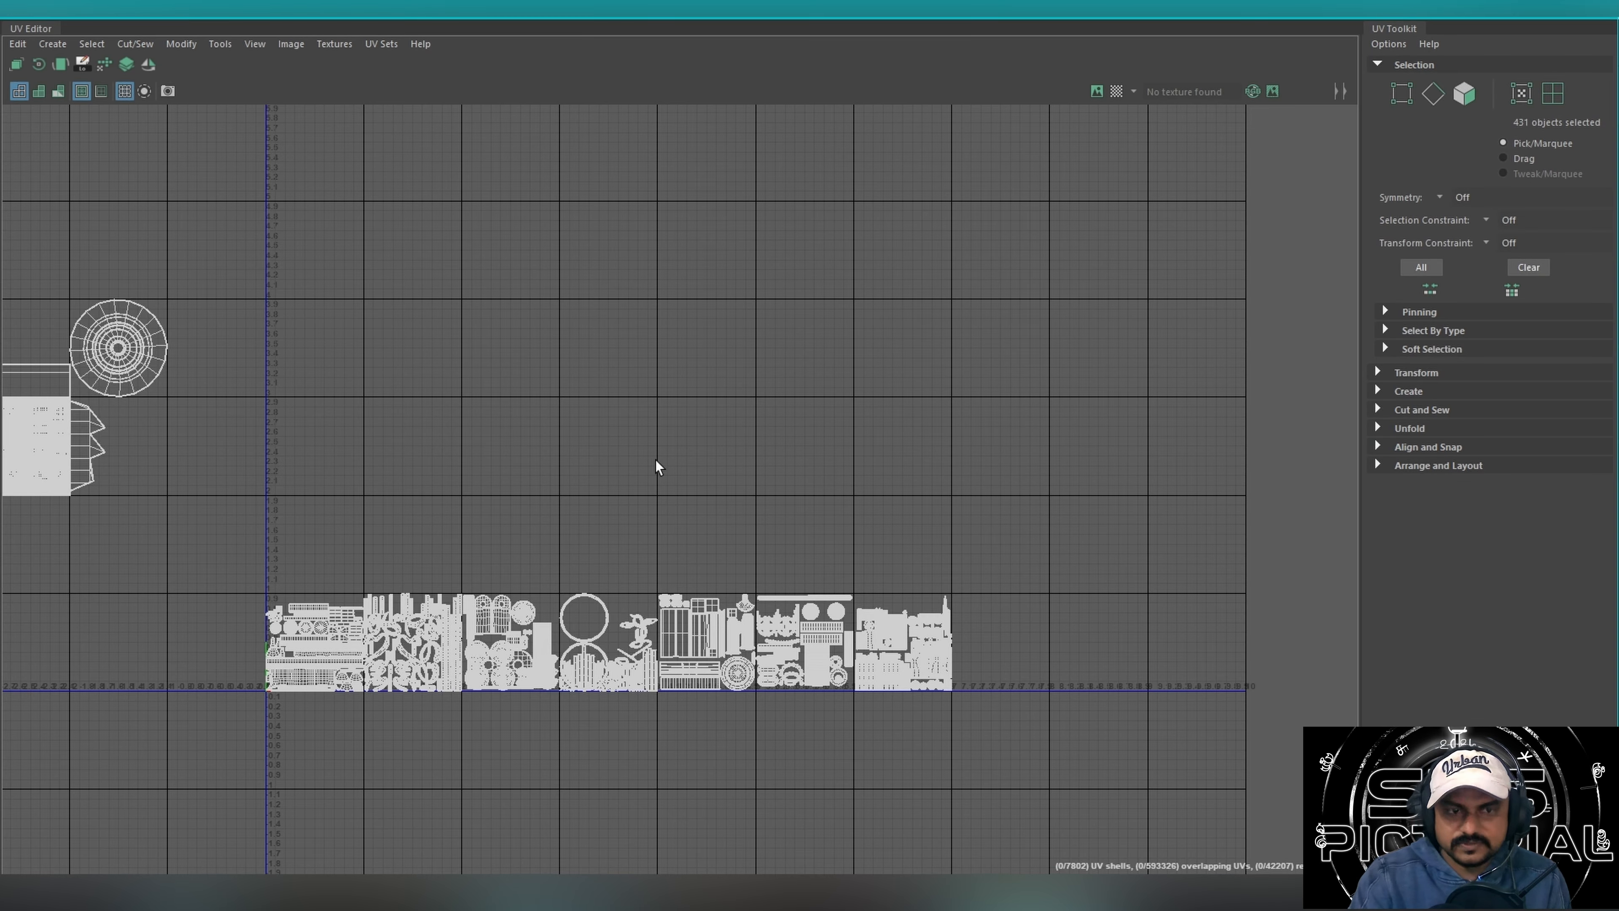
Examine the UV shells placed outside the row of UDIM tiles.
{"action": "key", "text": "f"}
{"action": "middle_click_drag", "start_coordinate": [423, 425], "coordinate": [489, 377], "text": "alt"}
{"action": "left_click_drag", "start_coordinate": [373, 179], "coordinate": [131, 502]}
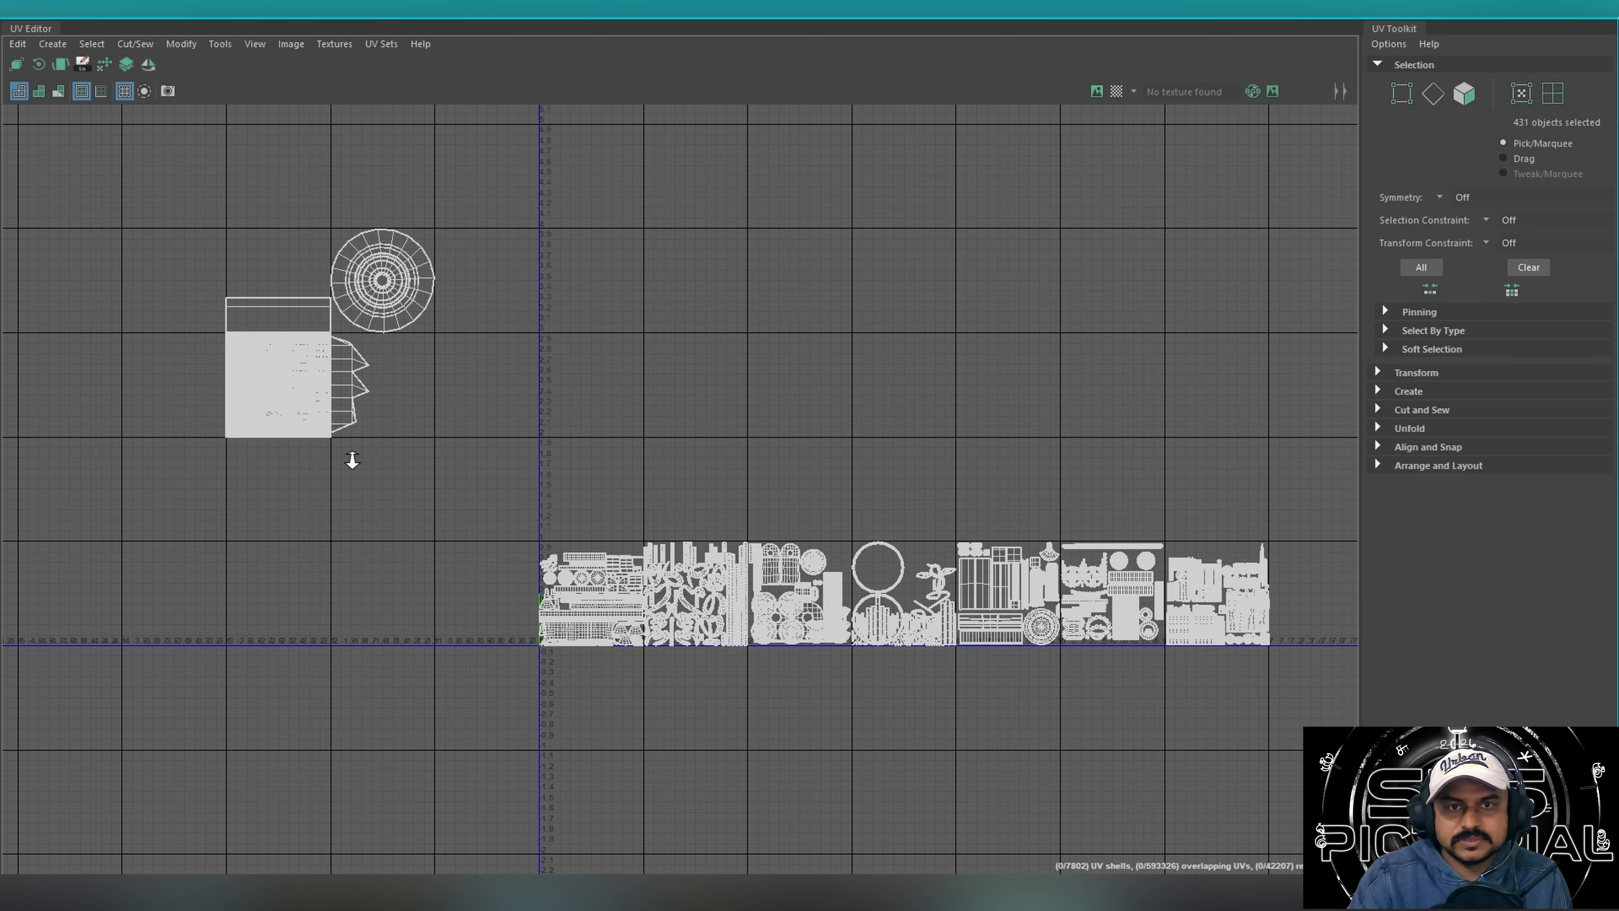
Examine the UV shells along the row of UDIM tiles and close the UV Editor.
{"action": "right_click_drag", "start_coordinate": [352, 460], "coordinate": [198, 471], "text": "alt"}
{"action": "middle_click_drag", "start_coordinate": [643, 446], "coordinate": [287, 417], "text": "alt"}
{"action": "right_click_drag", "start_coordinate": [376, 427], "coordinate": [892, 394], "text": "alt"}
{"action": "middle_click_drag", "start_coordinate": [580, 437], "coordinate": [711, 403], "text": "alt"}
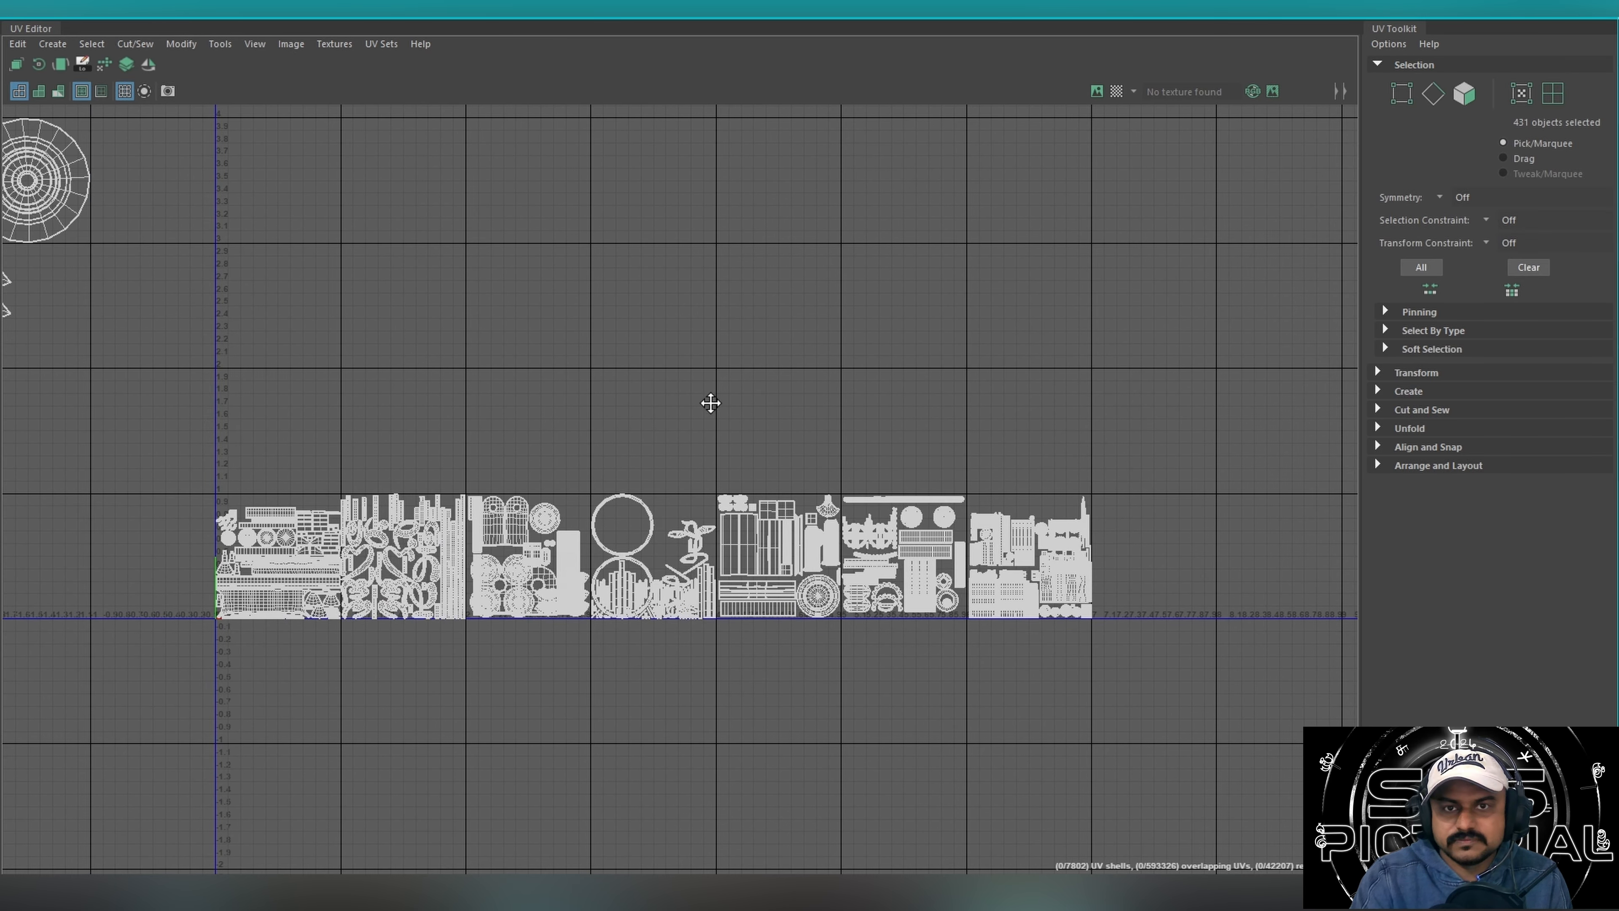
{"action": "right_click_drag", "start_coordinate": [648, 416], "coordinate": [969, 380], "text": "alt"}
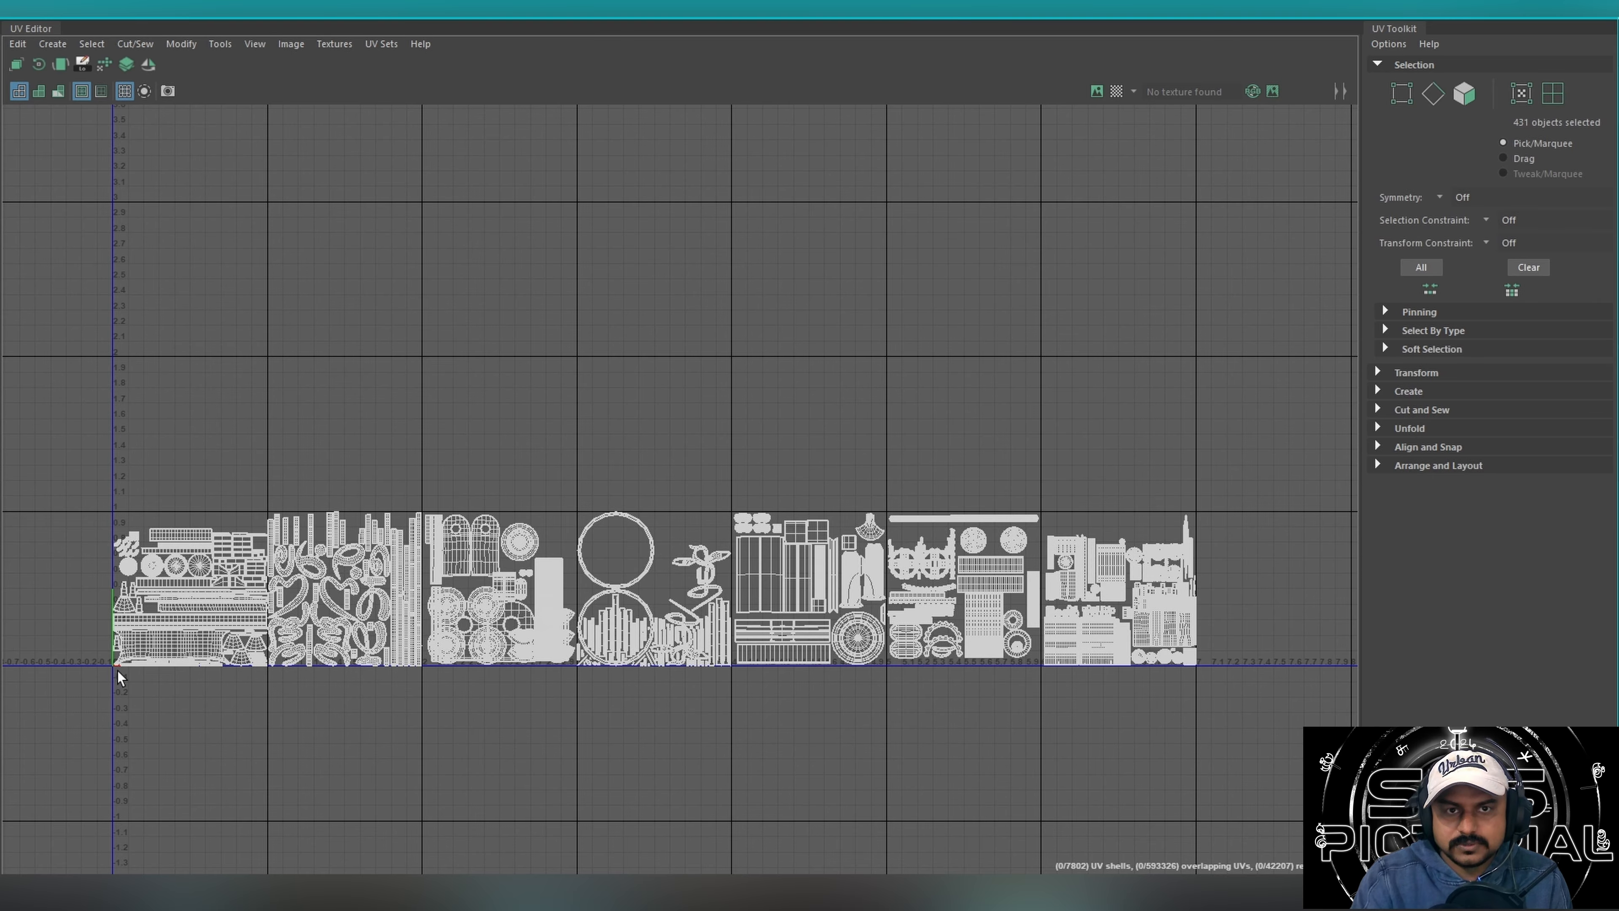
{"action": "middle_click_drag", "start_coordinate": [120, 677], "coordinate": [351, 551], "text": "alt"}
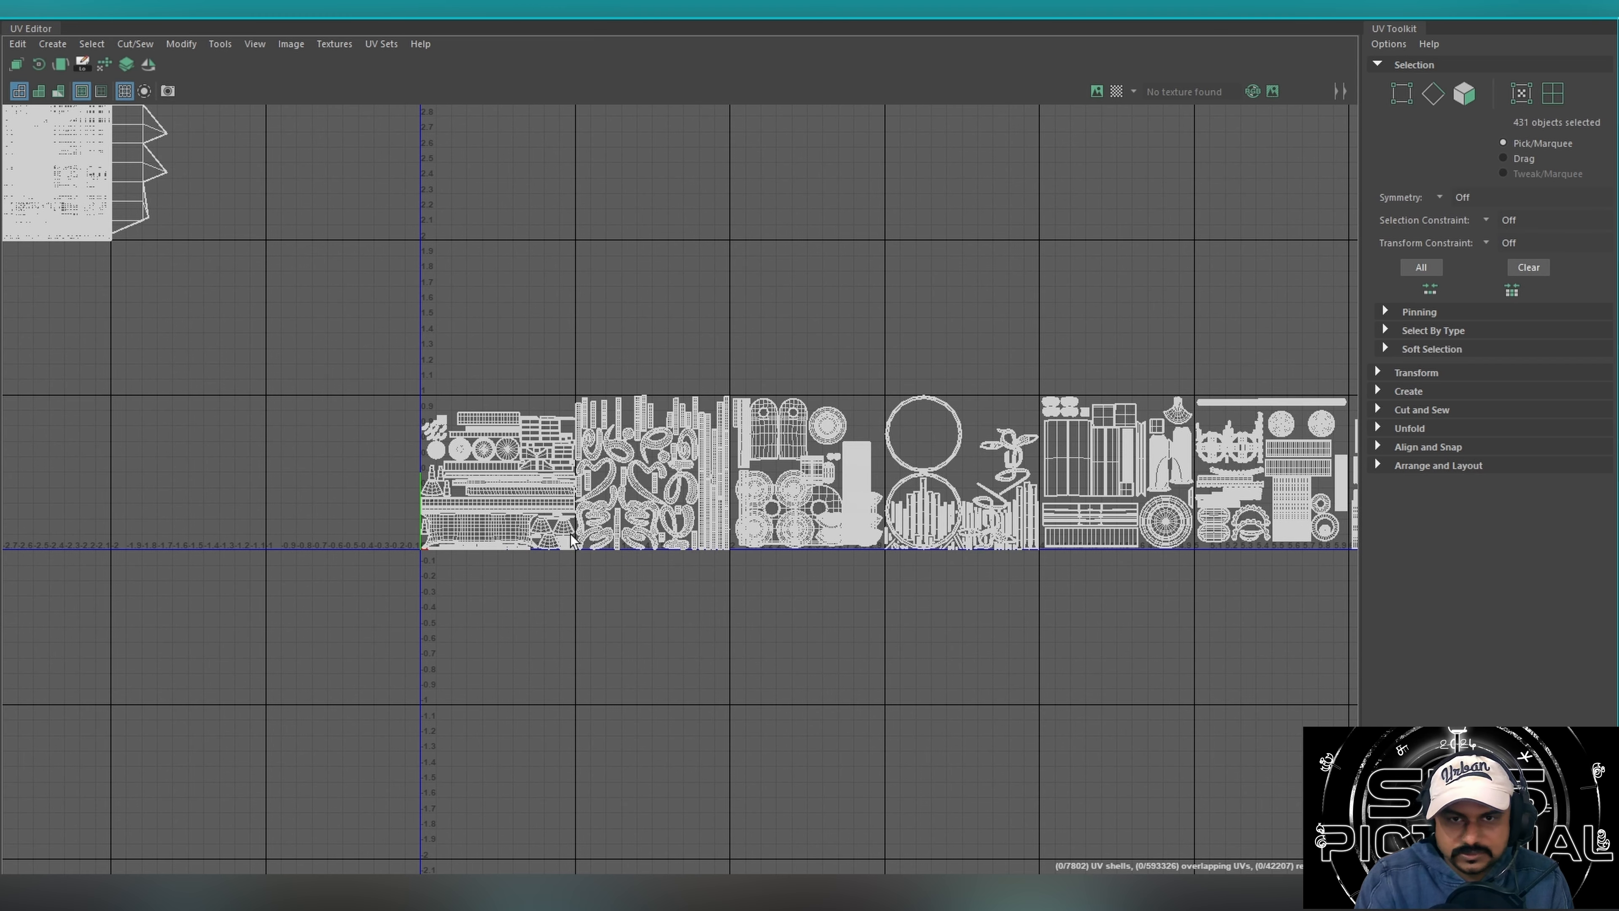
{"action": "left_click", "coordinate": [1600, 22]}
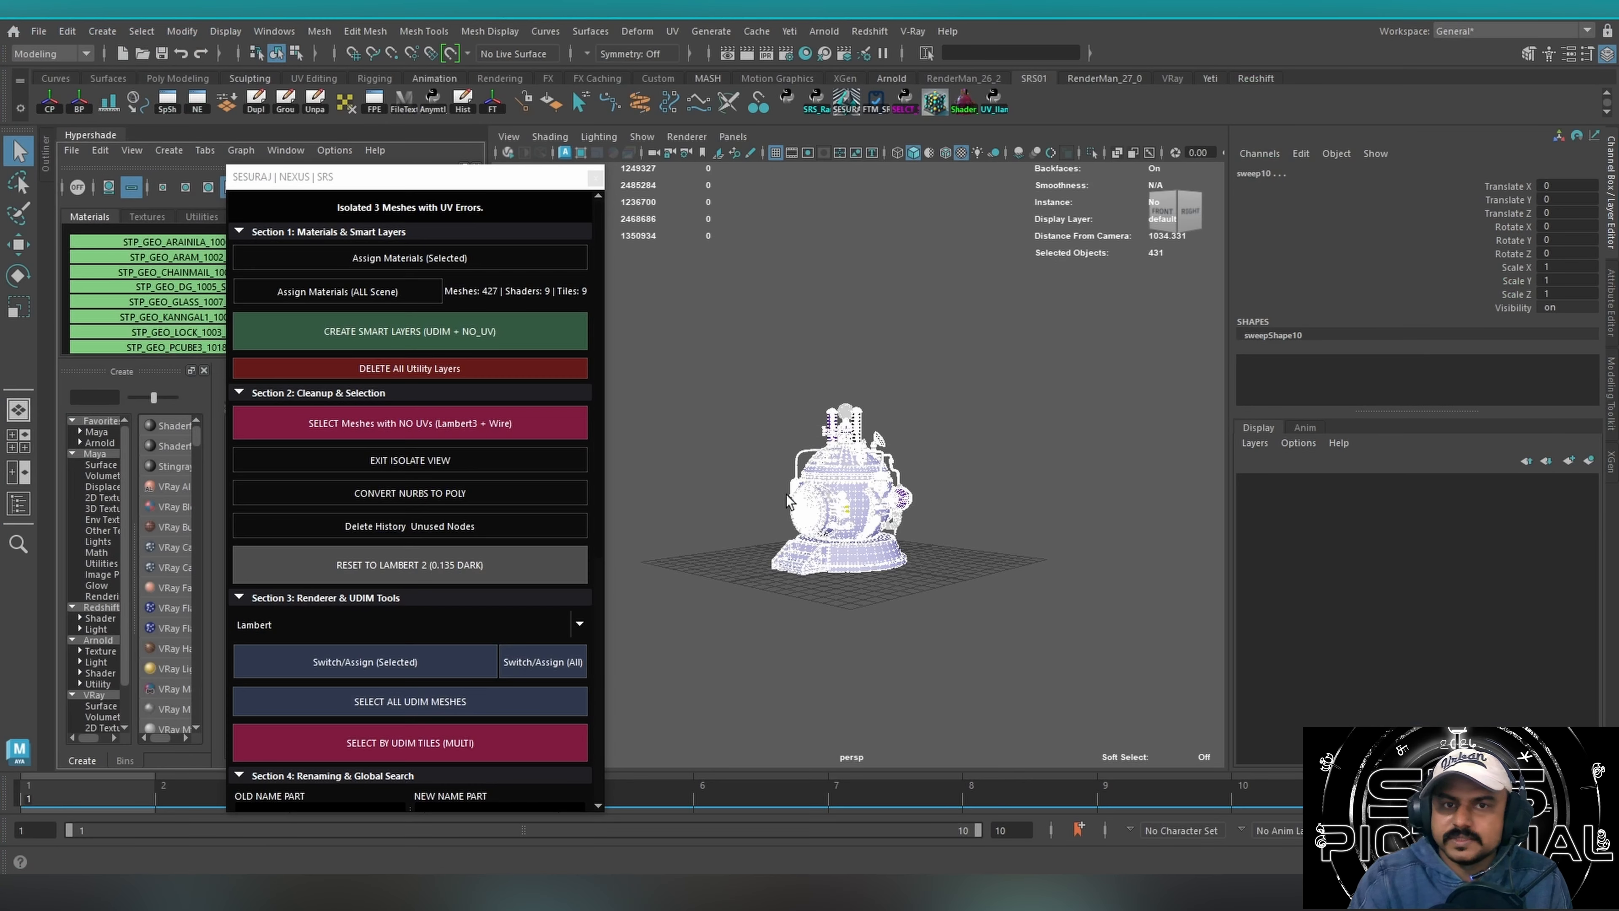
Select all meshes of the time machine and reset their material to Lambert 2 (0.135 dark).
{"action": "left_click_drag", "start_coordinate": [704, 363], "coordinate": [1024, 680]}
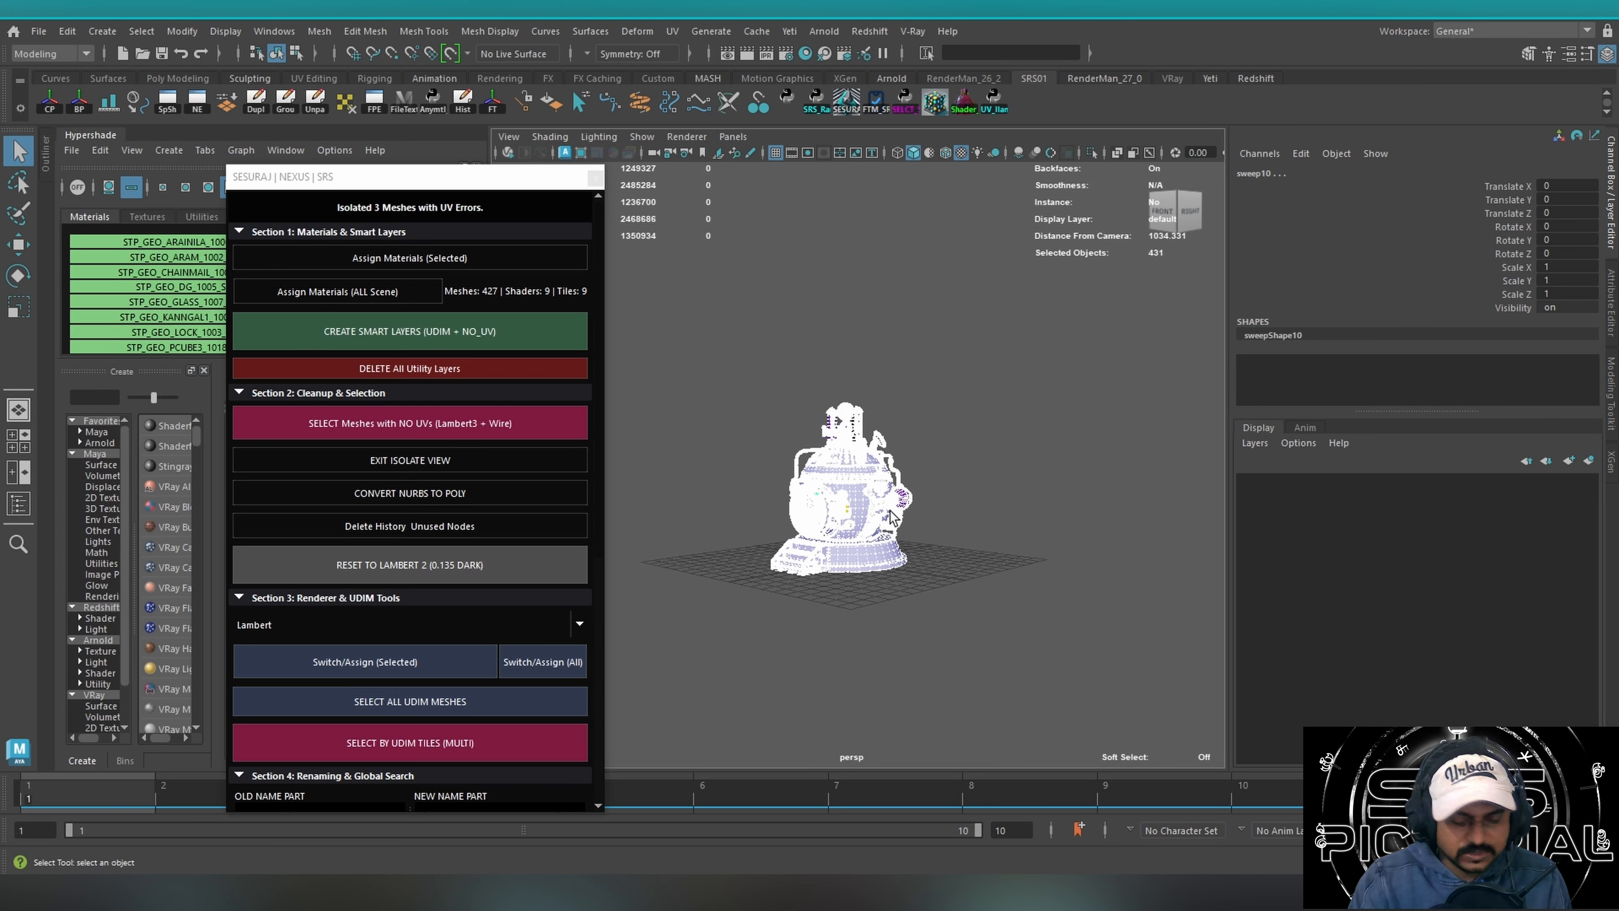
{"action": "key", "text": "f"}
{"action": "left_click_drag", "start_coordinate": [805, 516], "coordinate": [740, 447], "text": "alt"}
{"action": "left_click", "coordinate": [727, 535]}
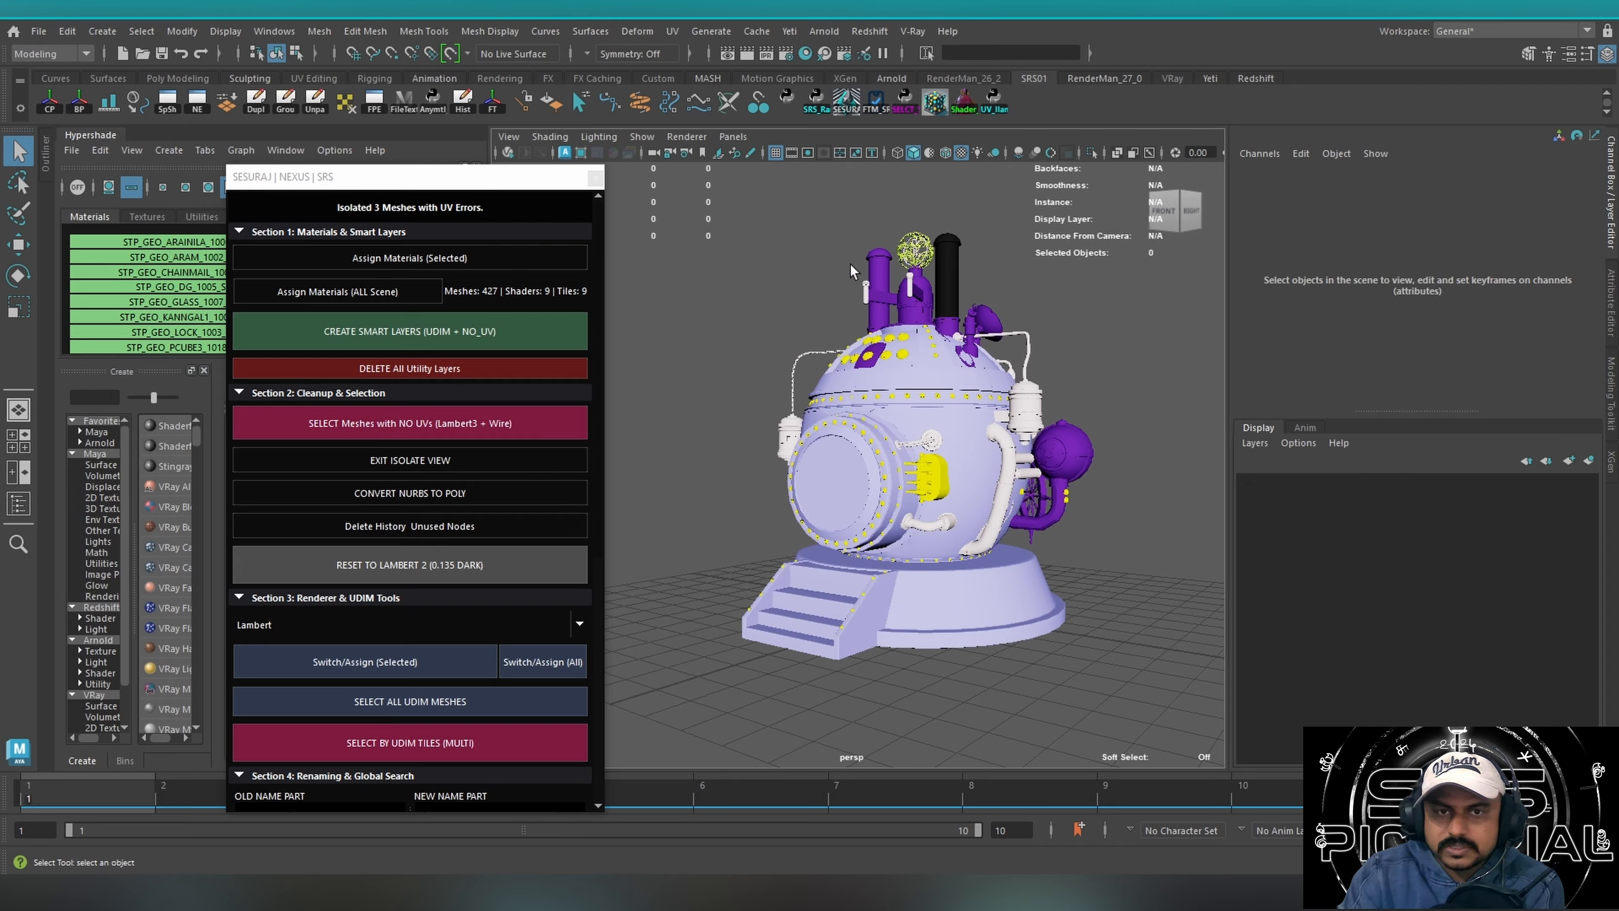
{"action": "left_click_drag", "start_coordinate": [820, 246], "coordinate": [1081, 644]}
{"action": "left_click_drag", "start_coordinate": [701, 235], "coordinate": [1137, 769]}
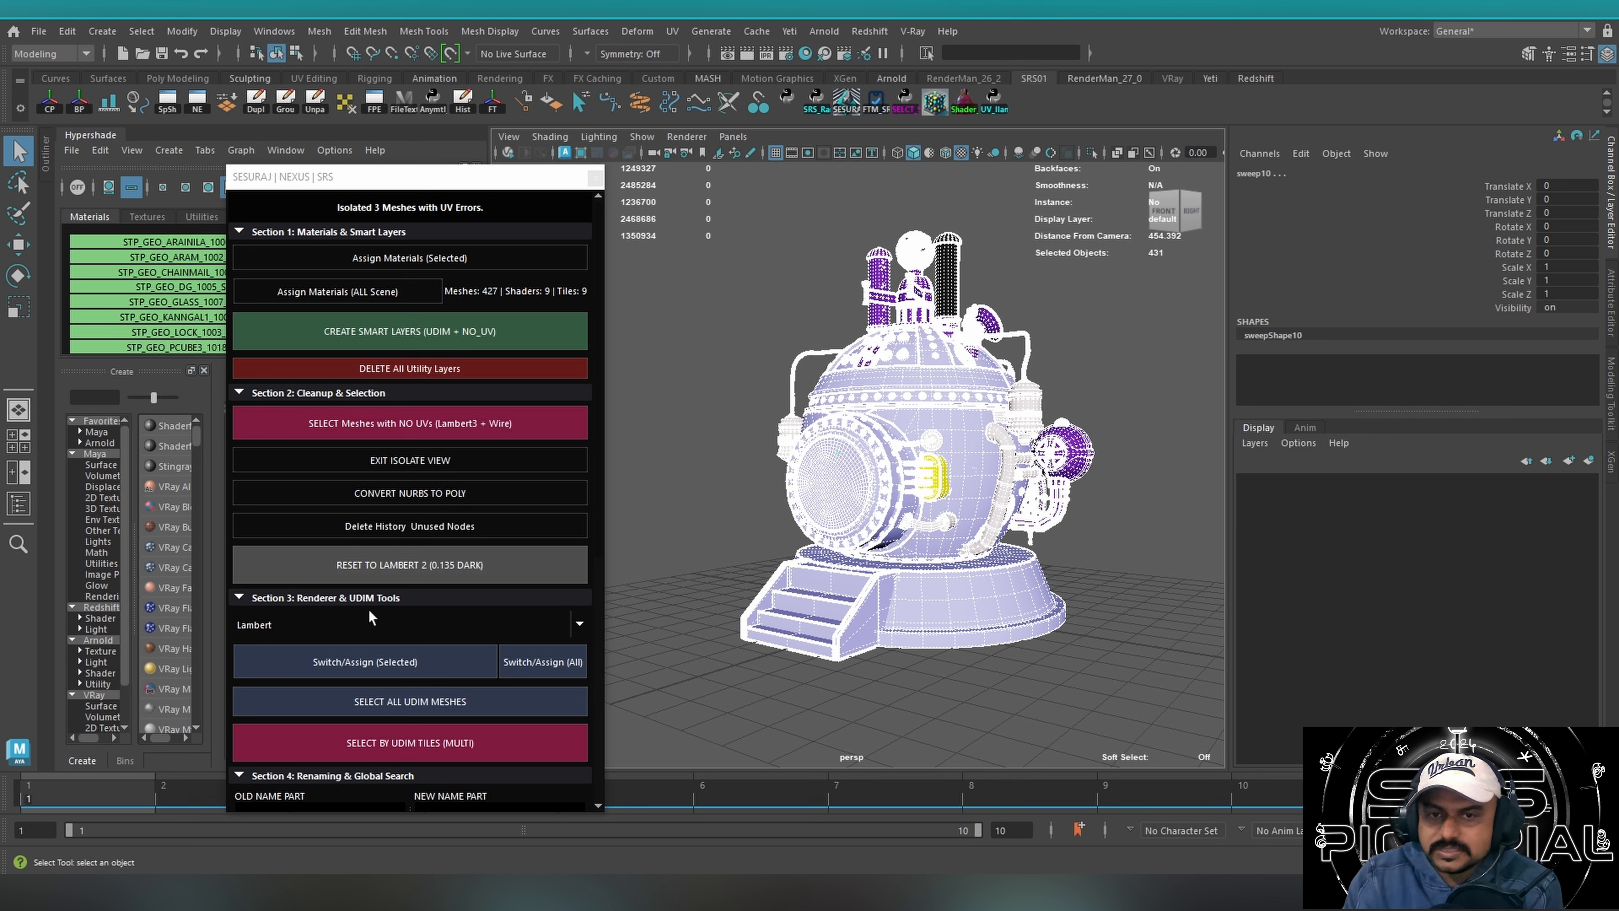
{"action": "left_click", "coordinate": [403, 570]}
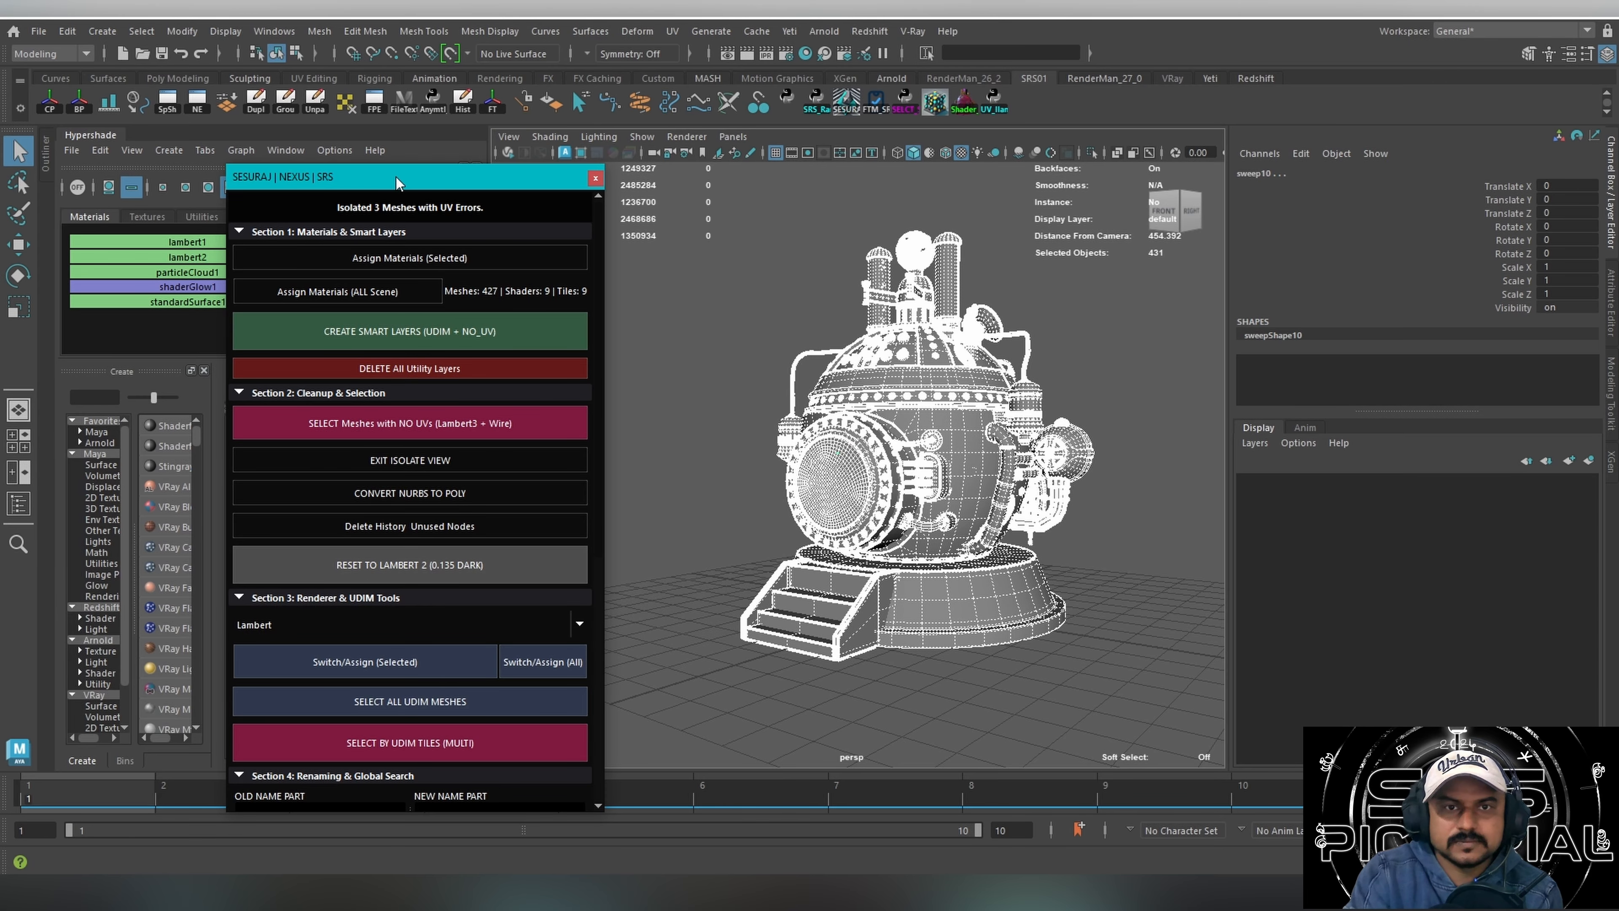
Create smart layers with UDIM materials and a no-UV layer, and check them by selecting single parts and all meshes.
{"action": "left_click_drag", "start_coordinate": [396, 183], "coordinate": [492, 179]}
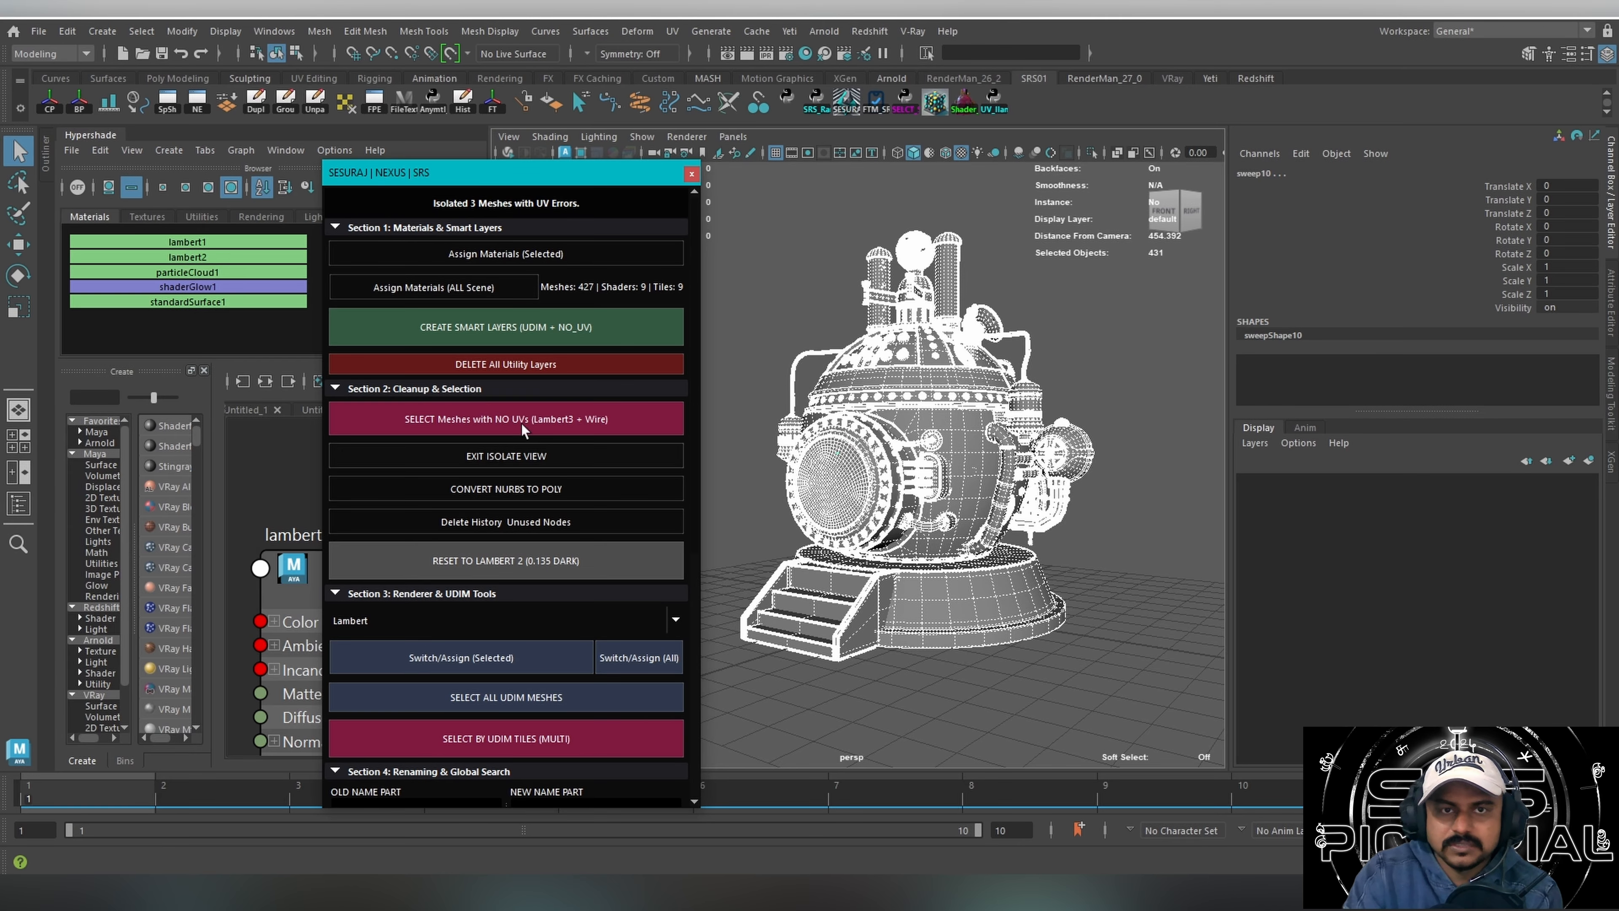
{"action": "left_click", "coordinate": [508, 345]}
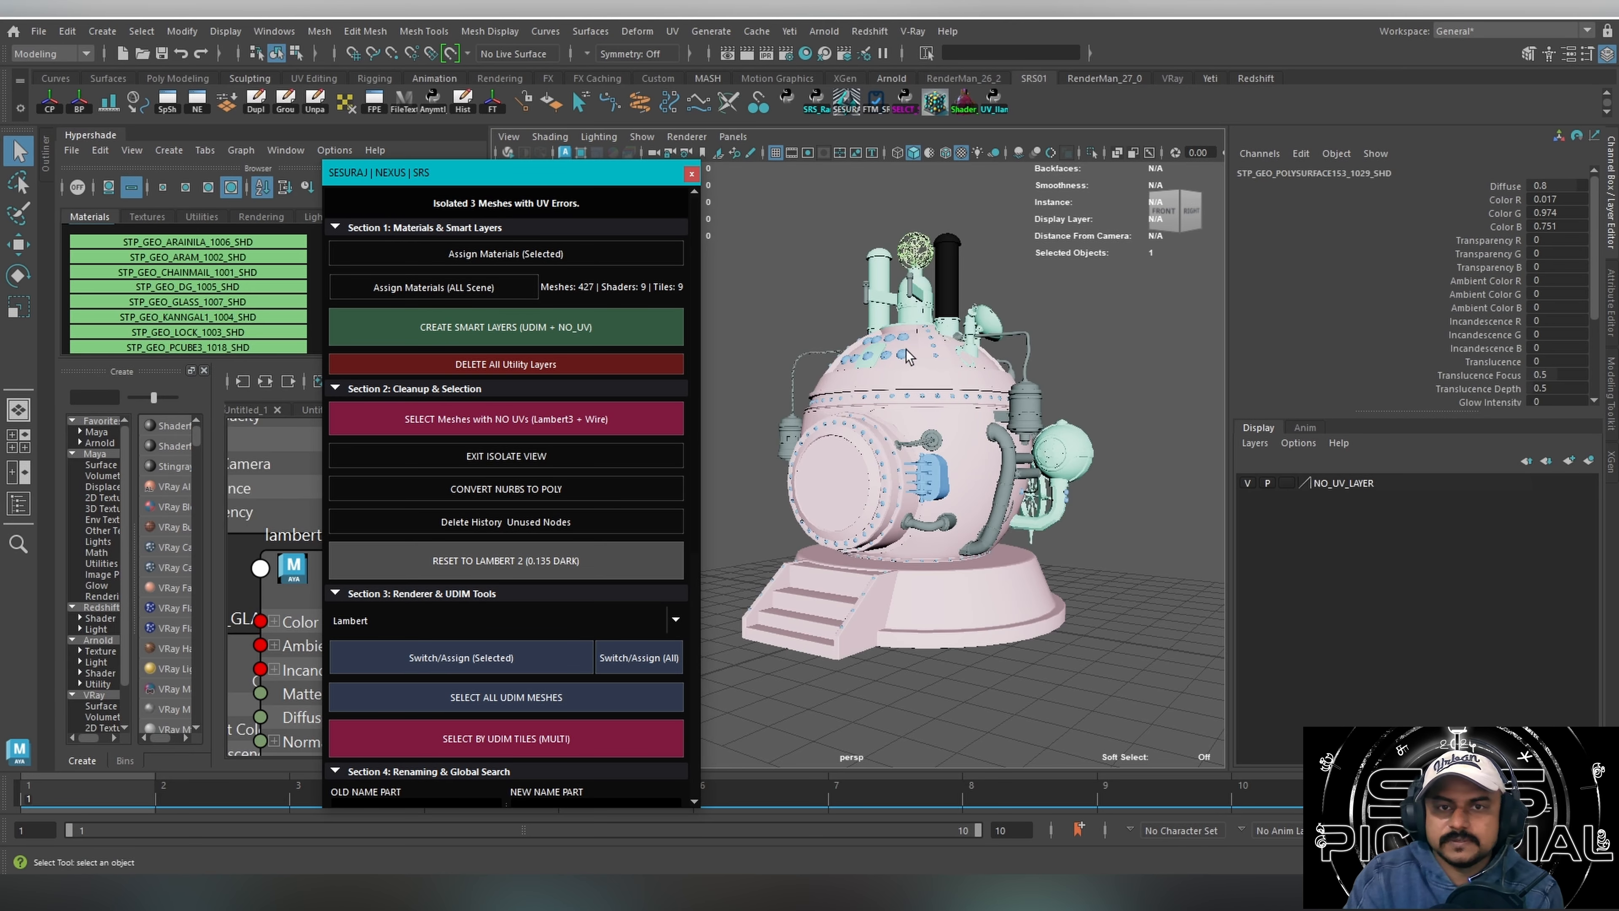
{"action": "left_click", "coordinate": [867, 705]}
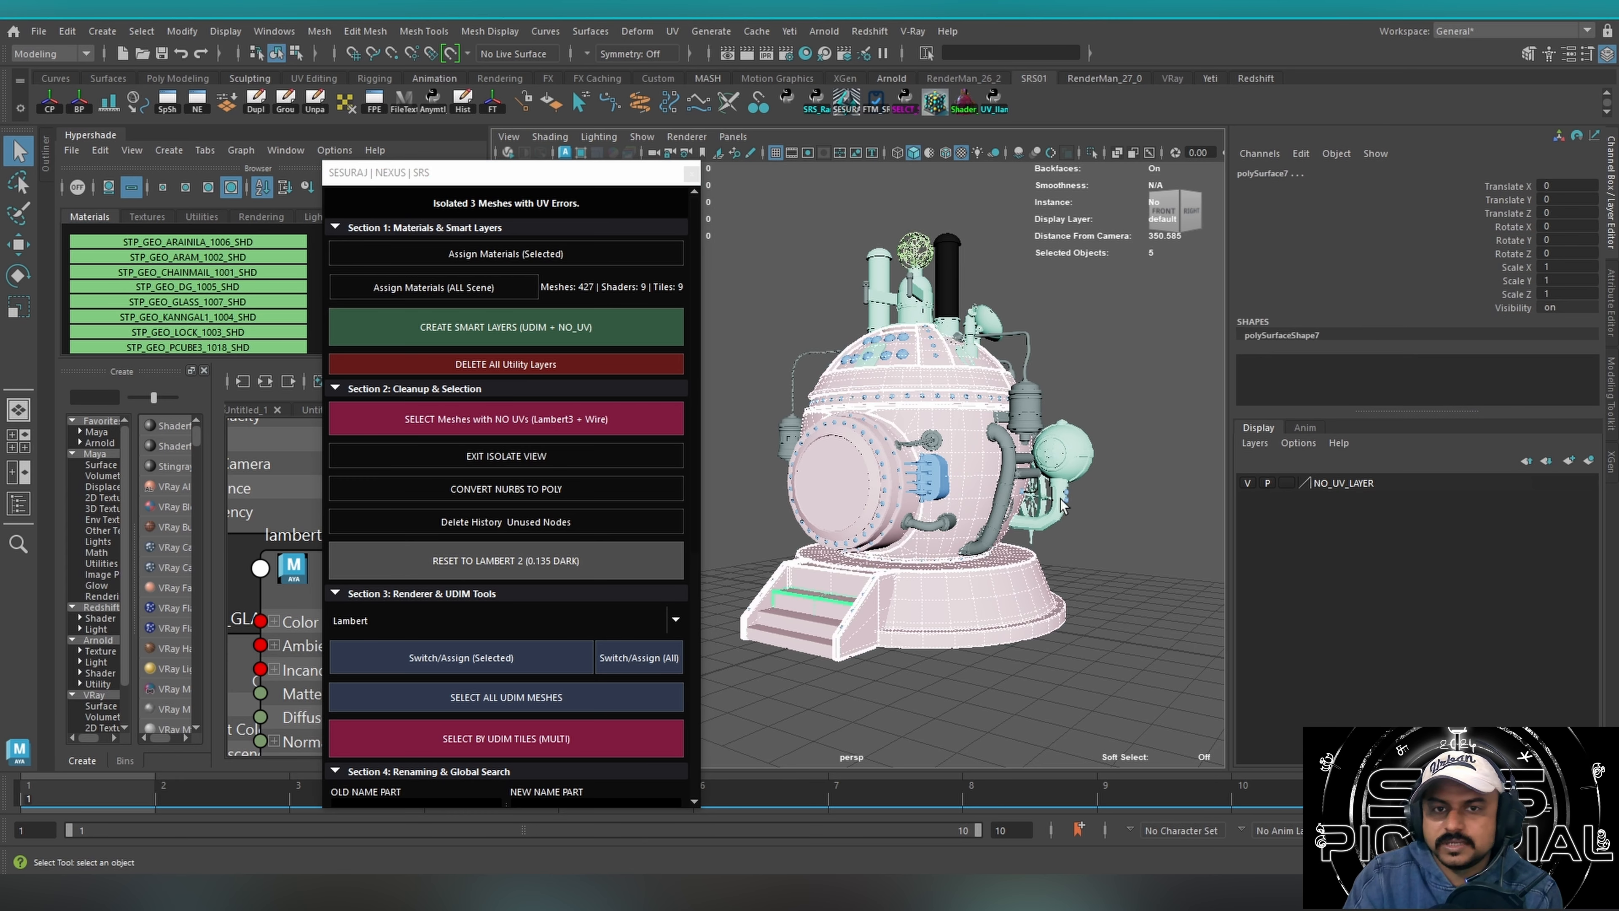
{"action": "left_click", "coordinate": [891, 396]}
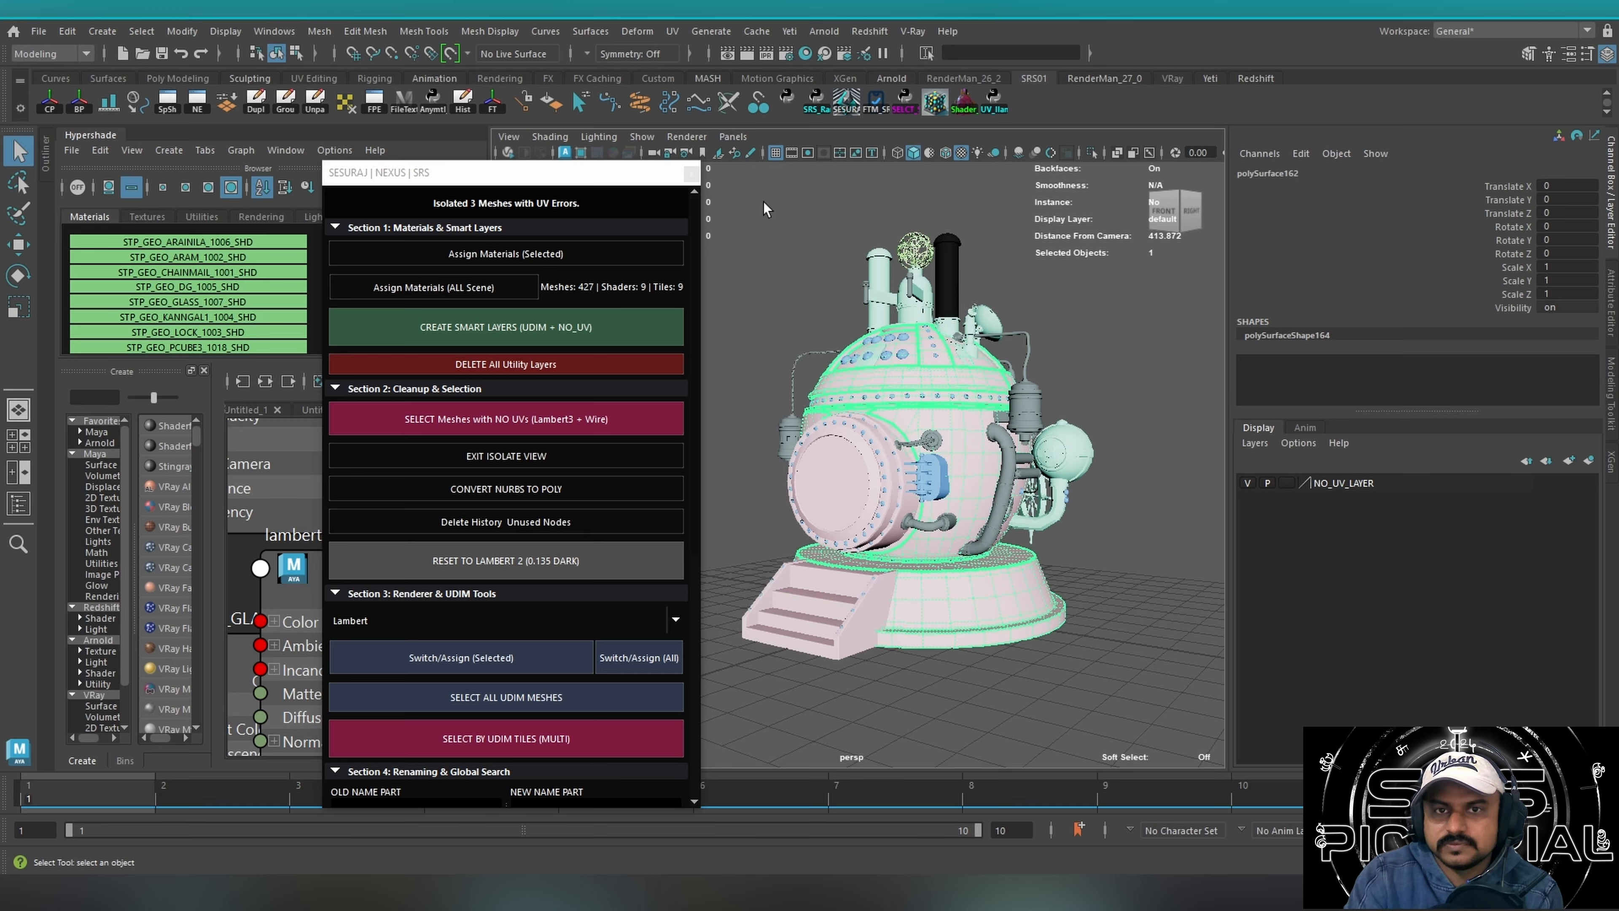
{"action": "left_click_drag", "start_coordinate": [763, 200], "coordinate": [1129, 634]}
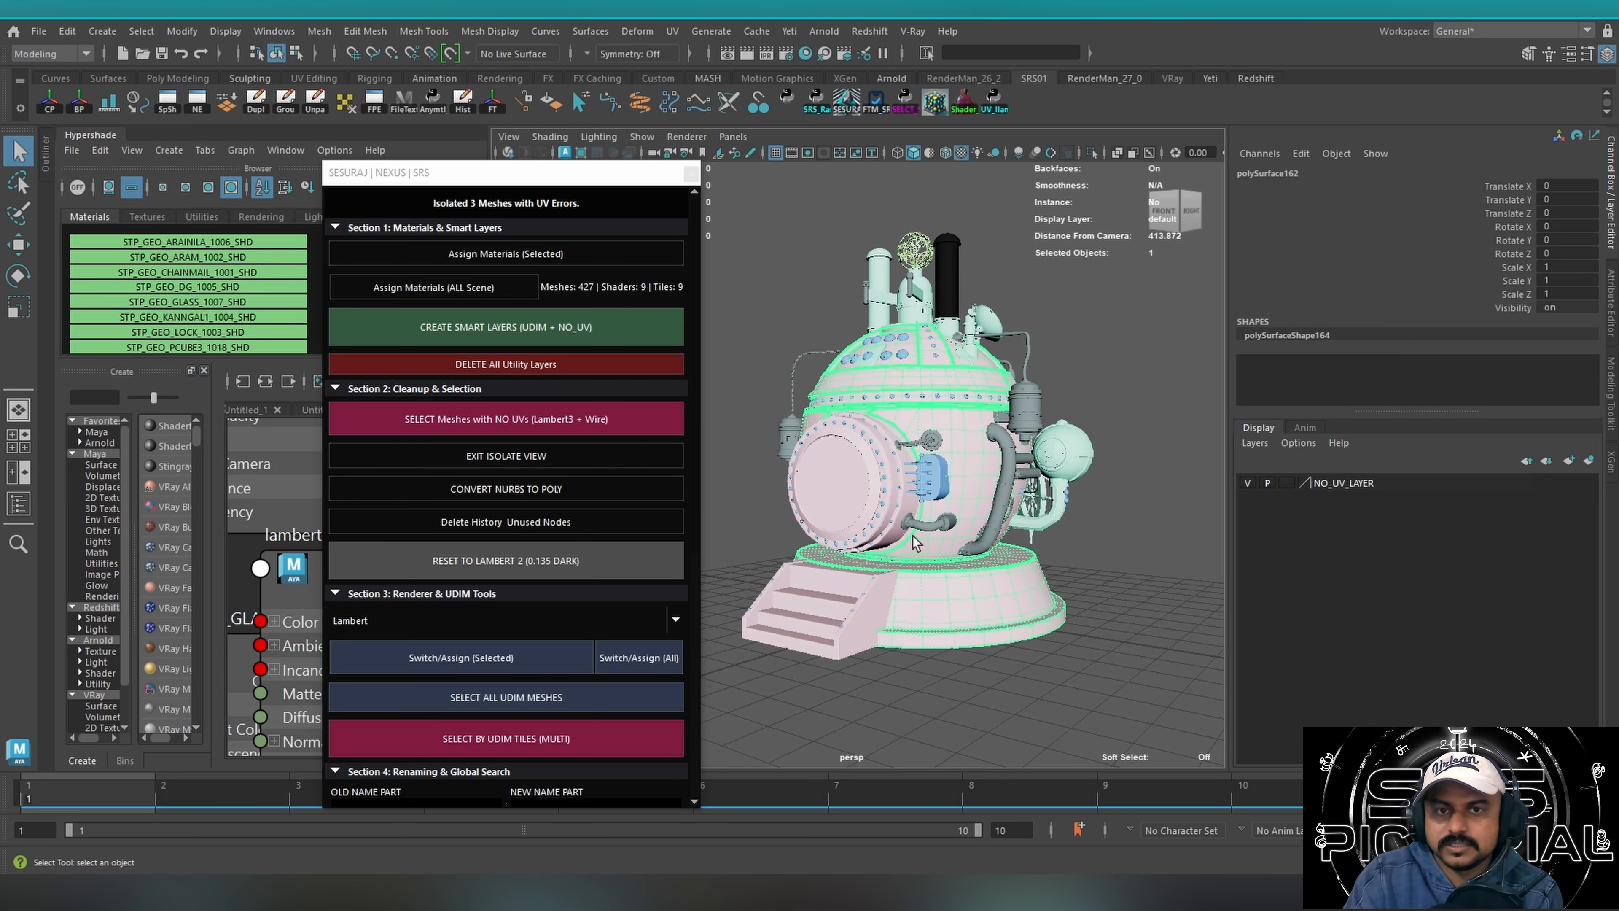
{"action": "left_click", "coordinate": [818, 679]}
{"action": "left_click_drag", "start_coordinate": [742, 194], "coordinate": [1204, 695]}
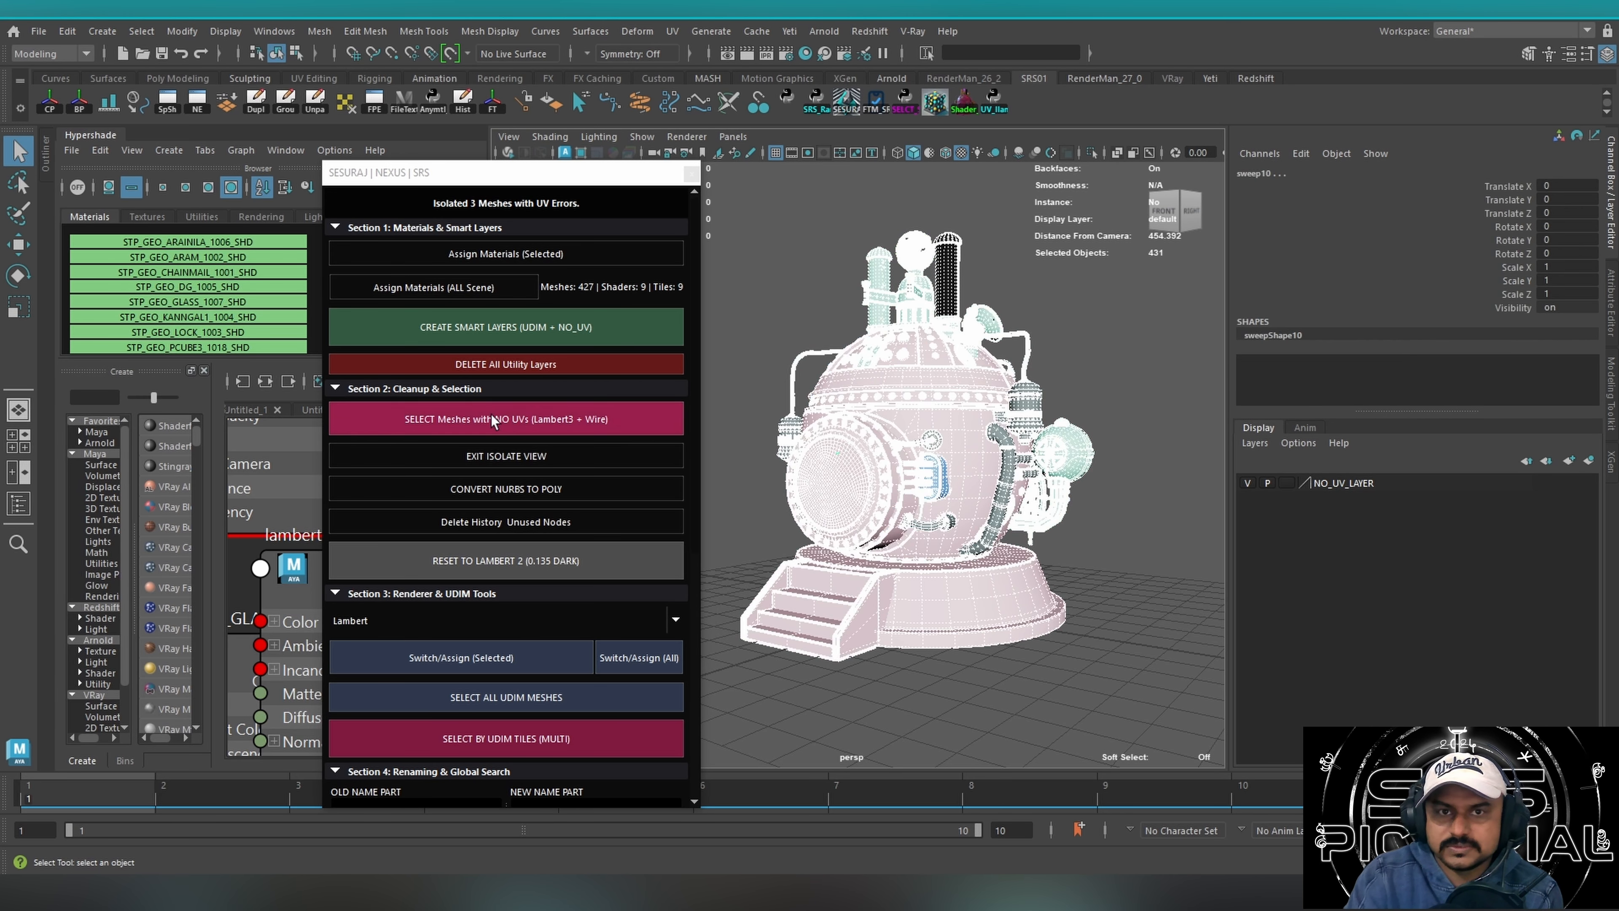
Delete all utility layers, create the smart layers again and deselect everything.
{"action": "left_click", "coordinate": [506, 362]}
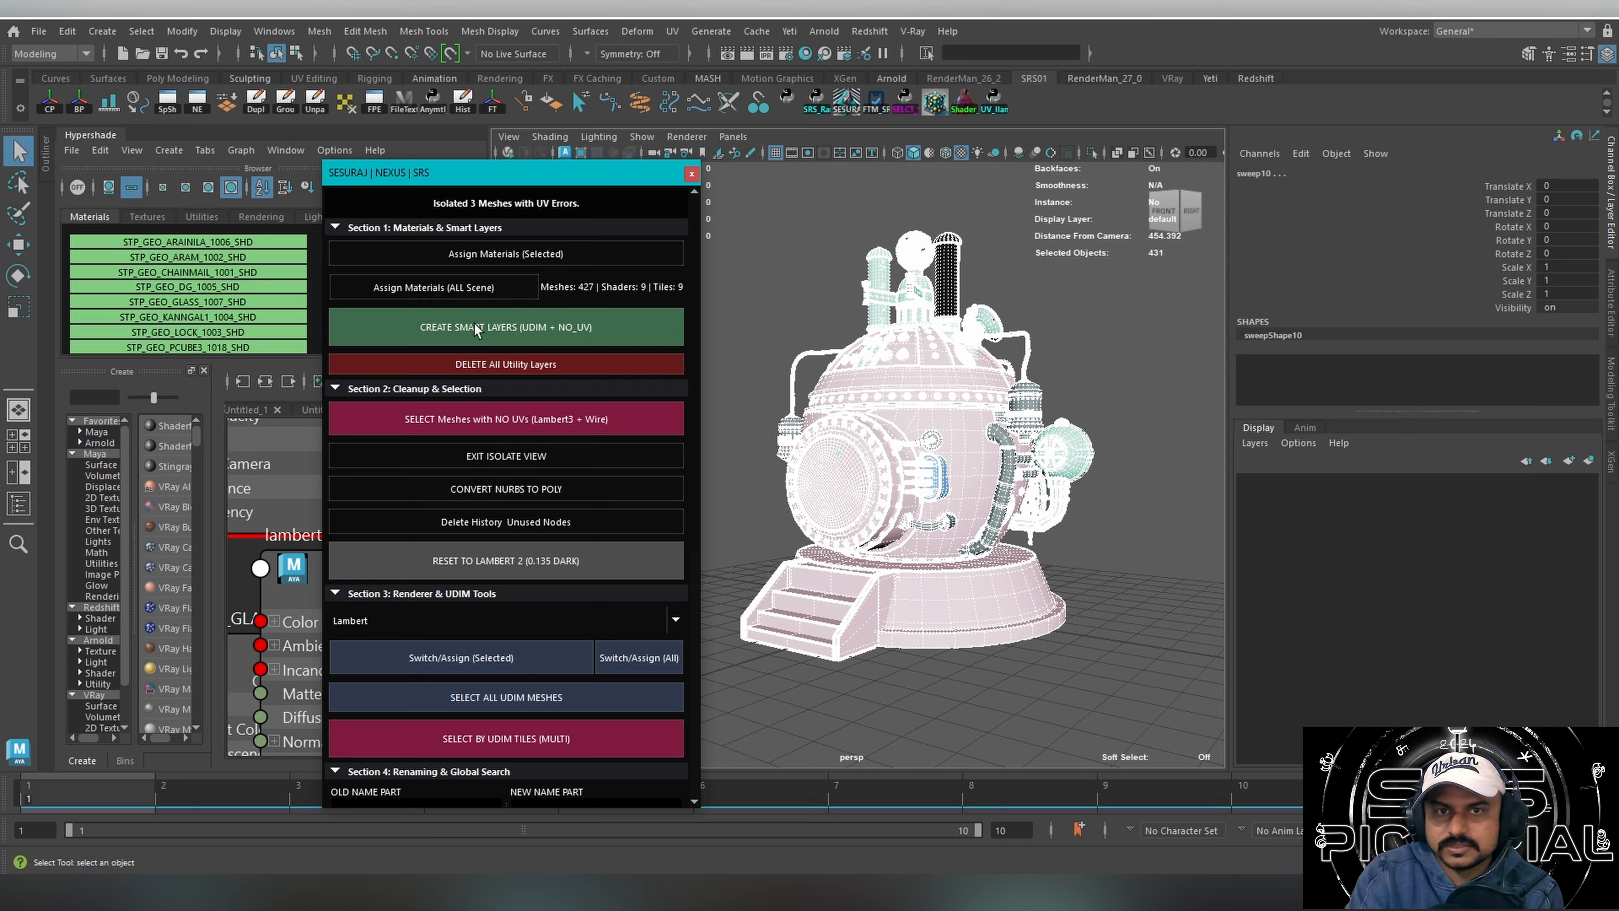
{"action": "left_click", "coordinate": [471, 549]}
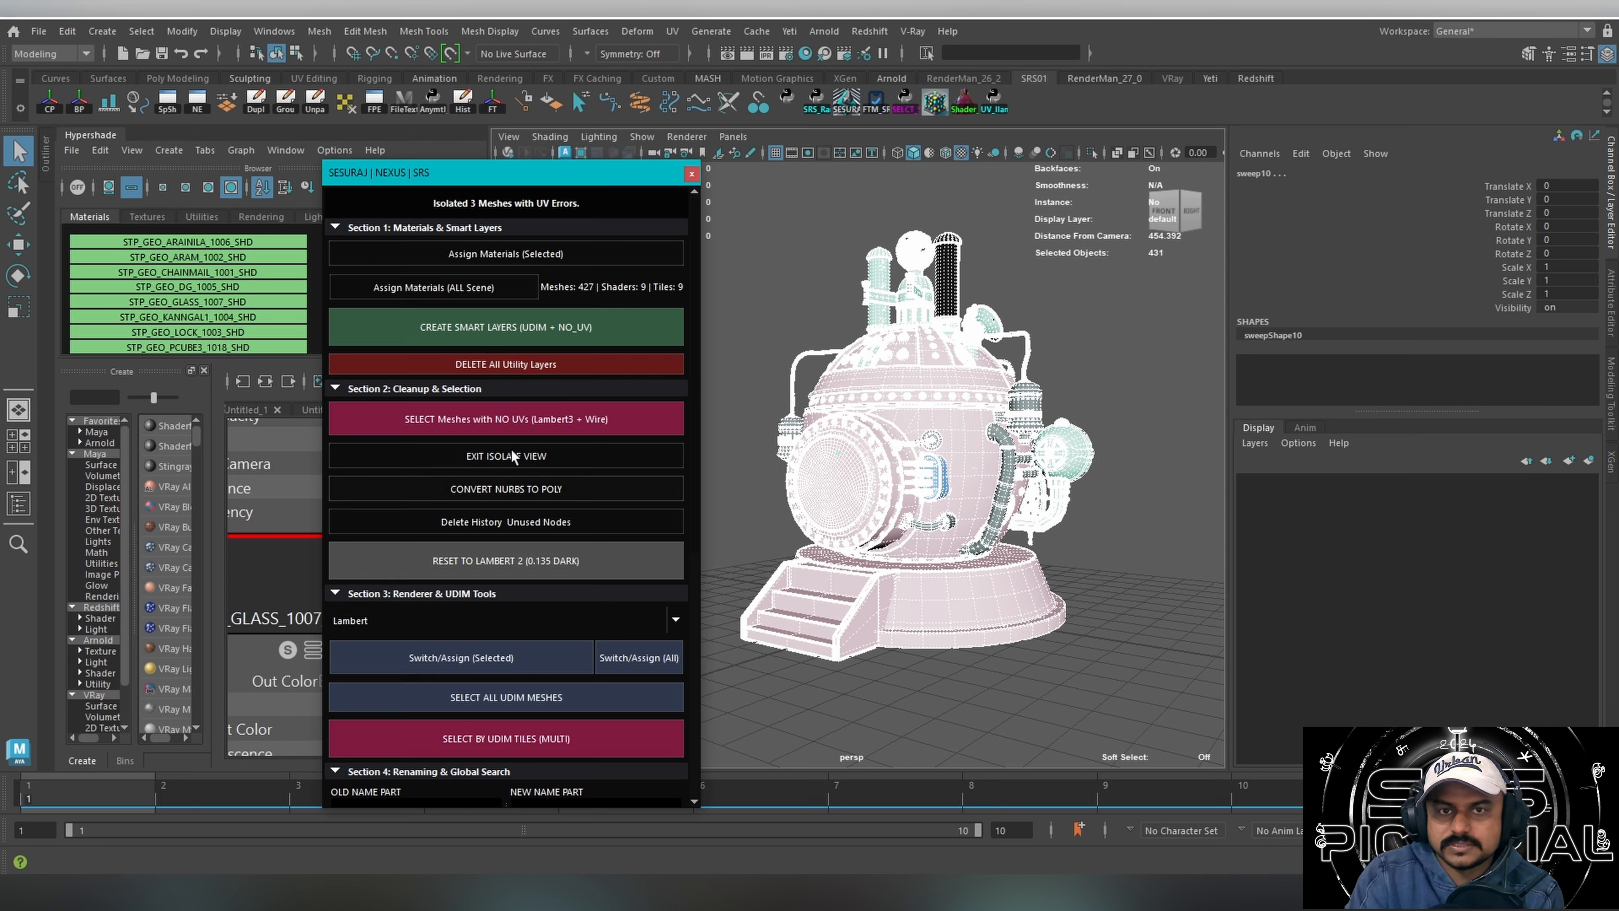
{"action": "left_click", "coordinate": [465, 551]}
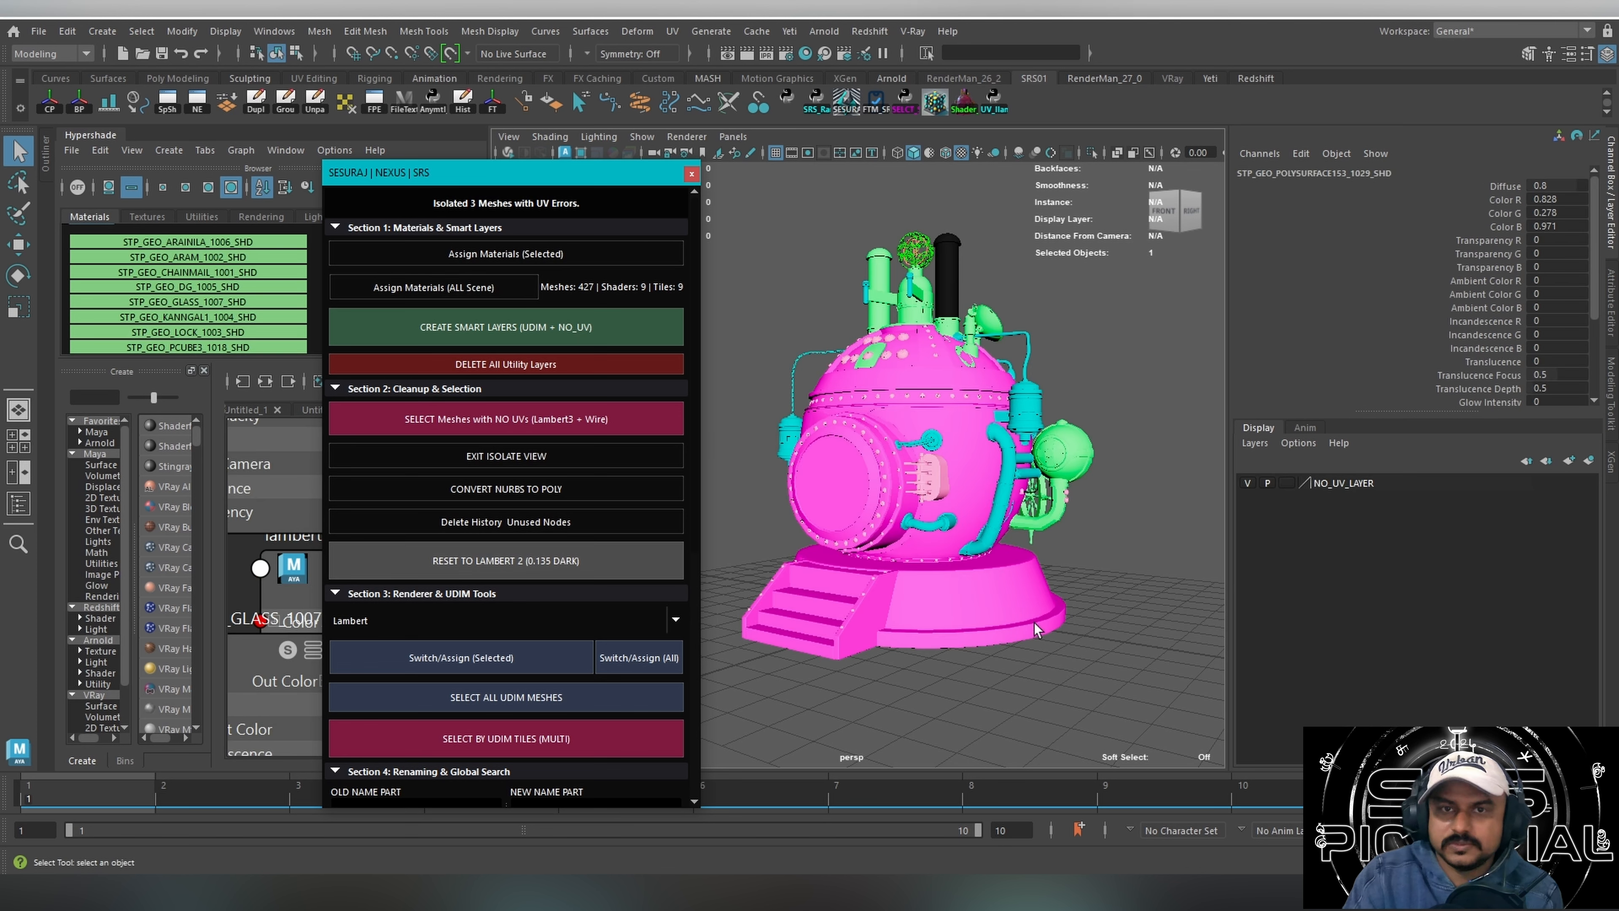
{"action": "left_click", "coordinate": [1088, 719]}
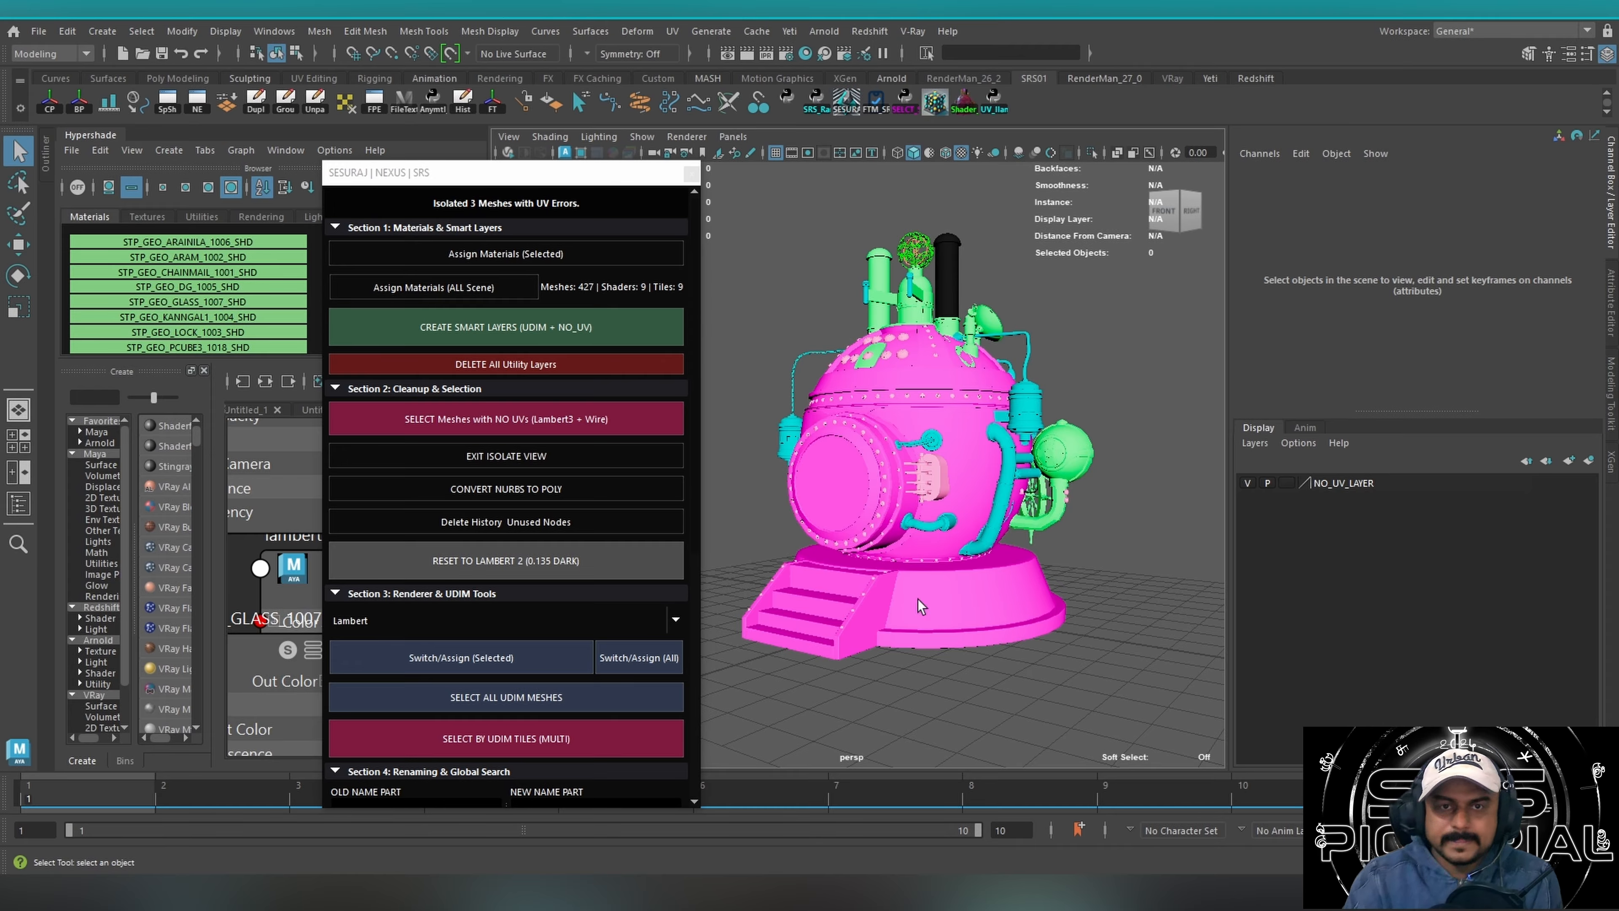
Move the SRS tool window clear of the Hypershade and widen the Hypershade to show its node graph.
{"action": "left_click_drag", "start_coordinate": [479, 181], "coordinate": [1255, 158]}
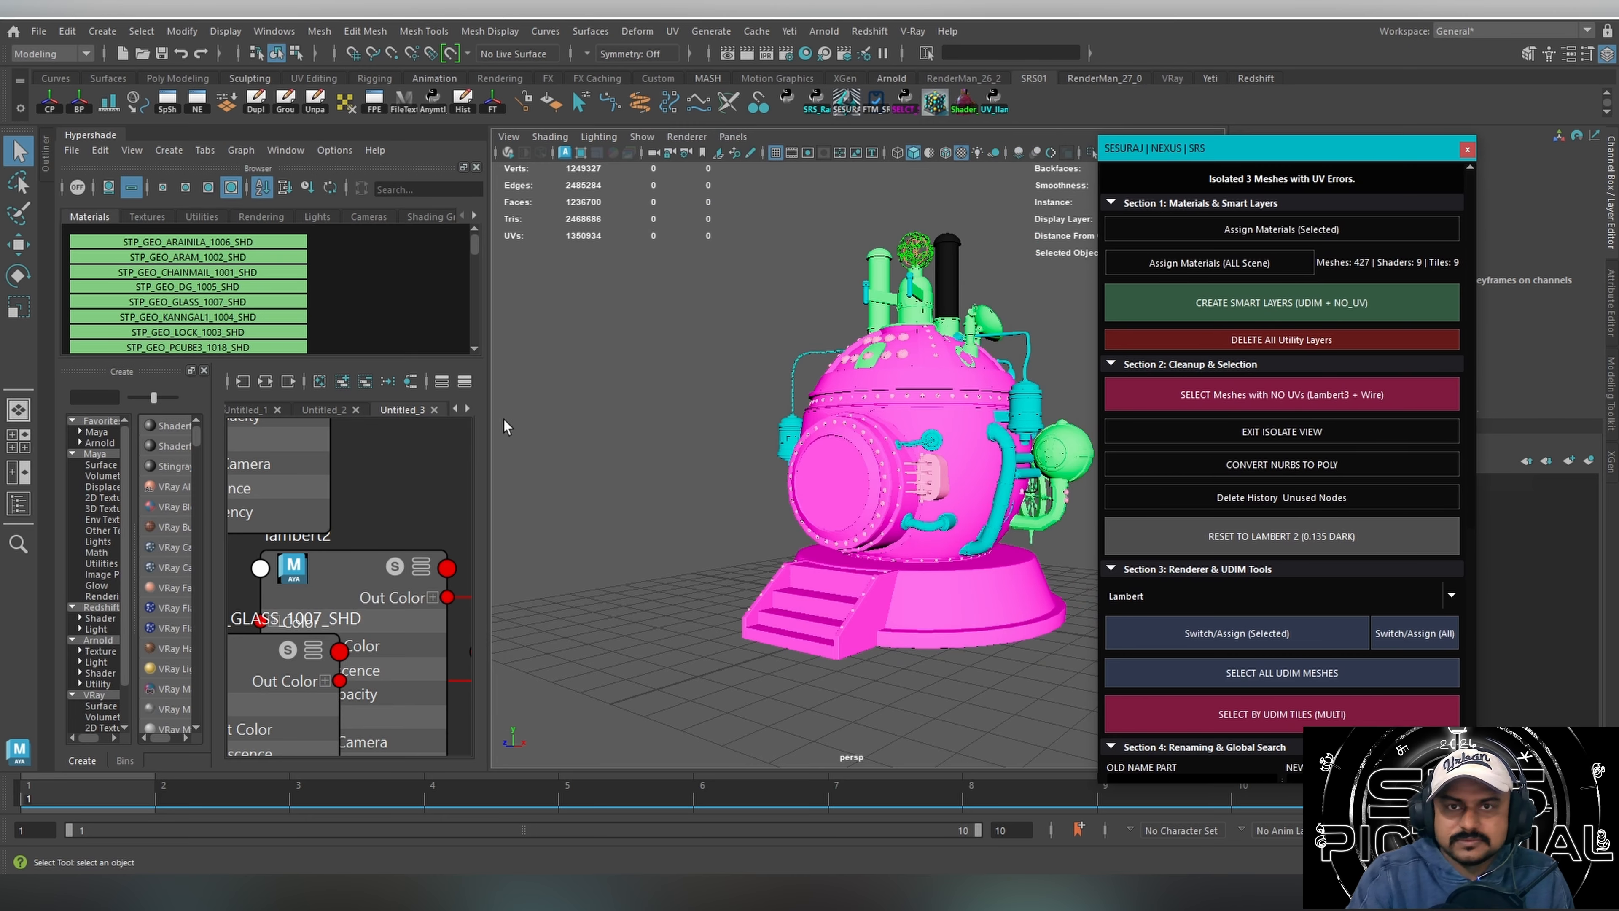
{"action": "left_click_drag", "start_coordinate": [492, 470], "coordinate": [851, 472]}
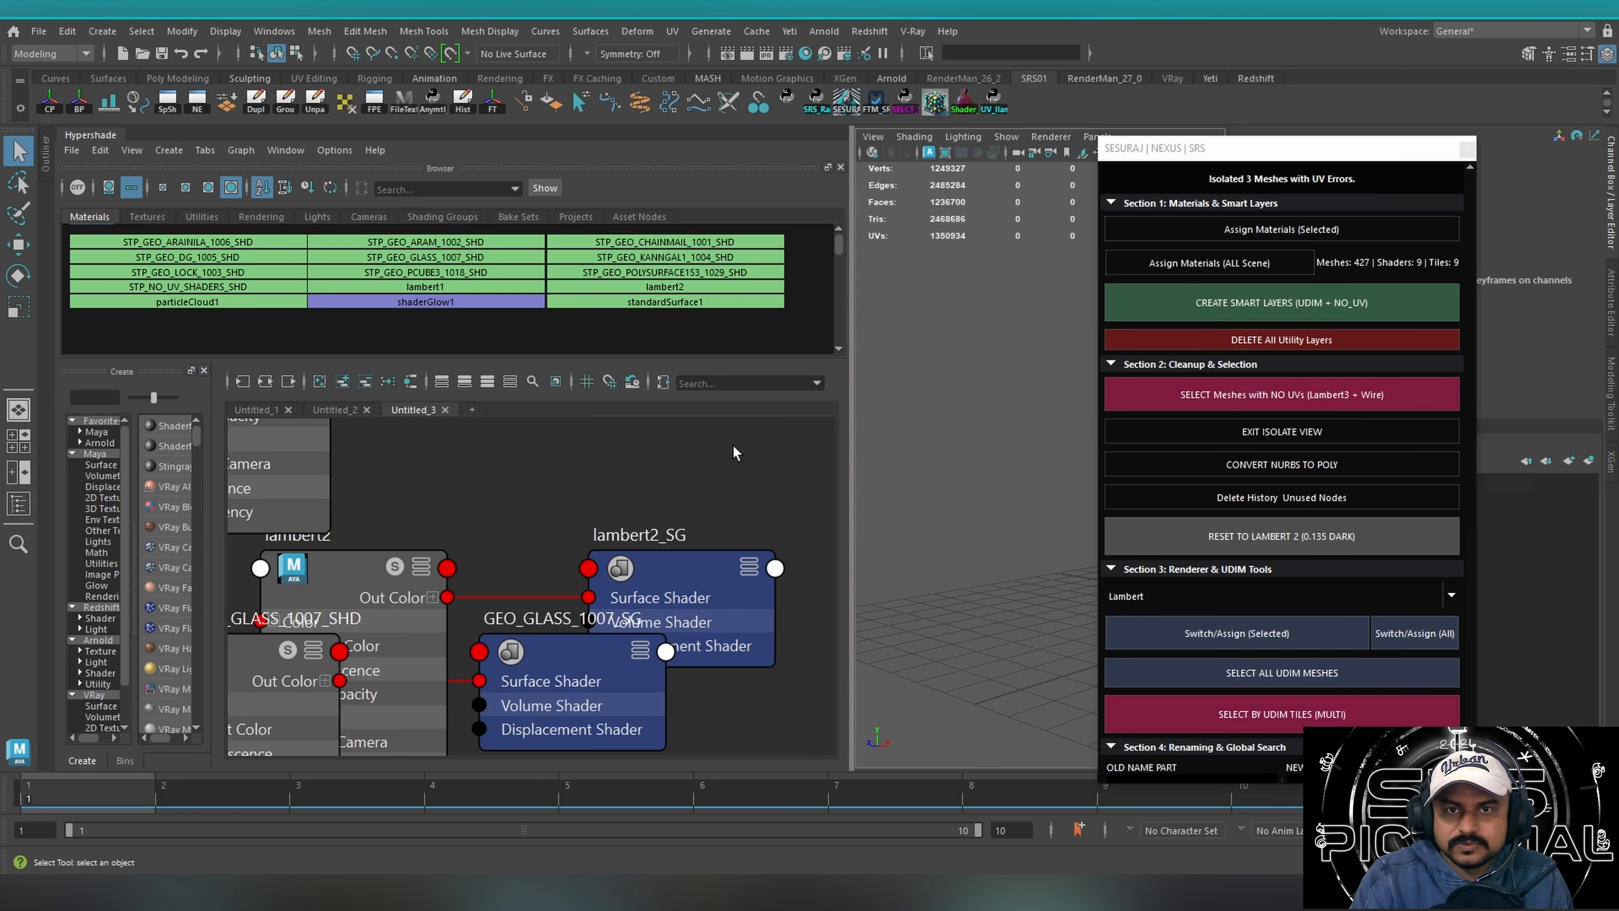
{"action": "scroll", "coordinate": [656, 519], "scroll_direction": "down", "scroll_amount": 5}
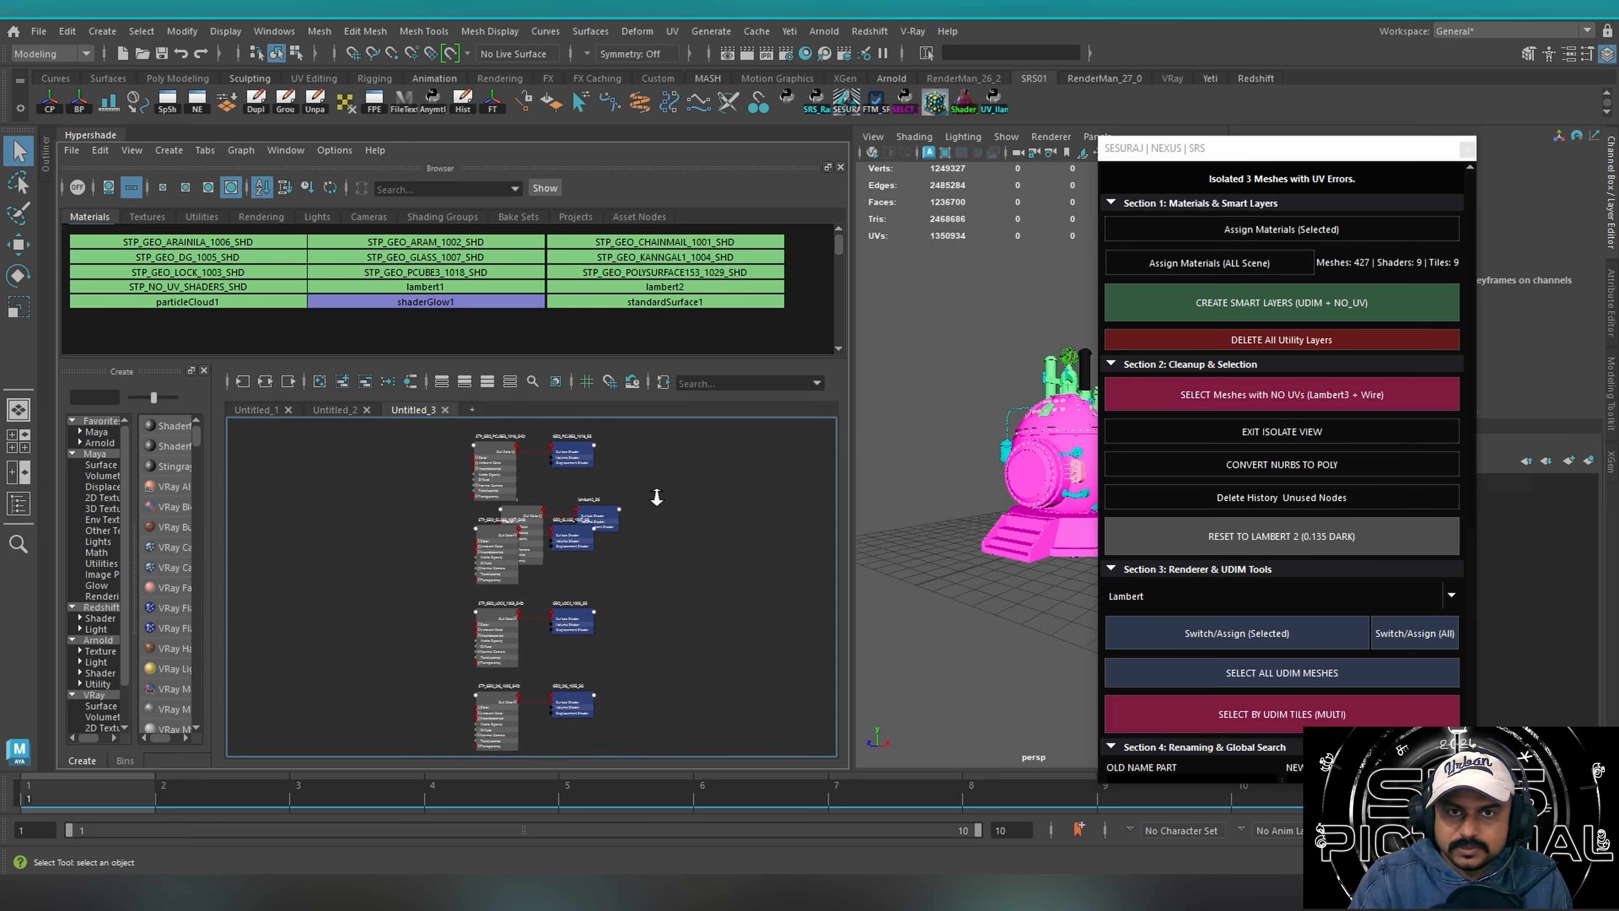
{"action": "scroll", "coordinate": [689, 494], "scroll_direction": "up", "scroll_amount": 2}
Separate the lambert2 and lambert2_SG nodes from the overlapping glass shader nodes in the node graph.
{"action": "left_click_drag", "start_coordinate": [324, 540], "coordinate": [789, 555]}
{"action": "left_click_drag", "start_coordinate": [524, 552], "coordinate": [503, 493]}
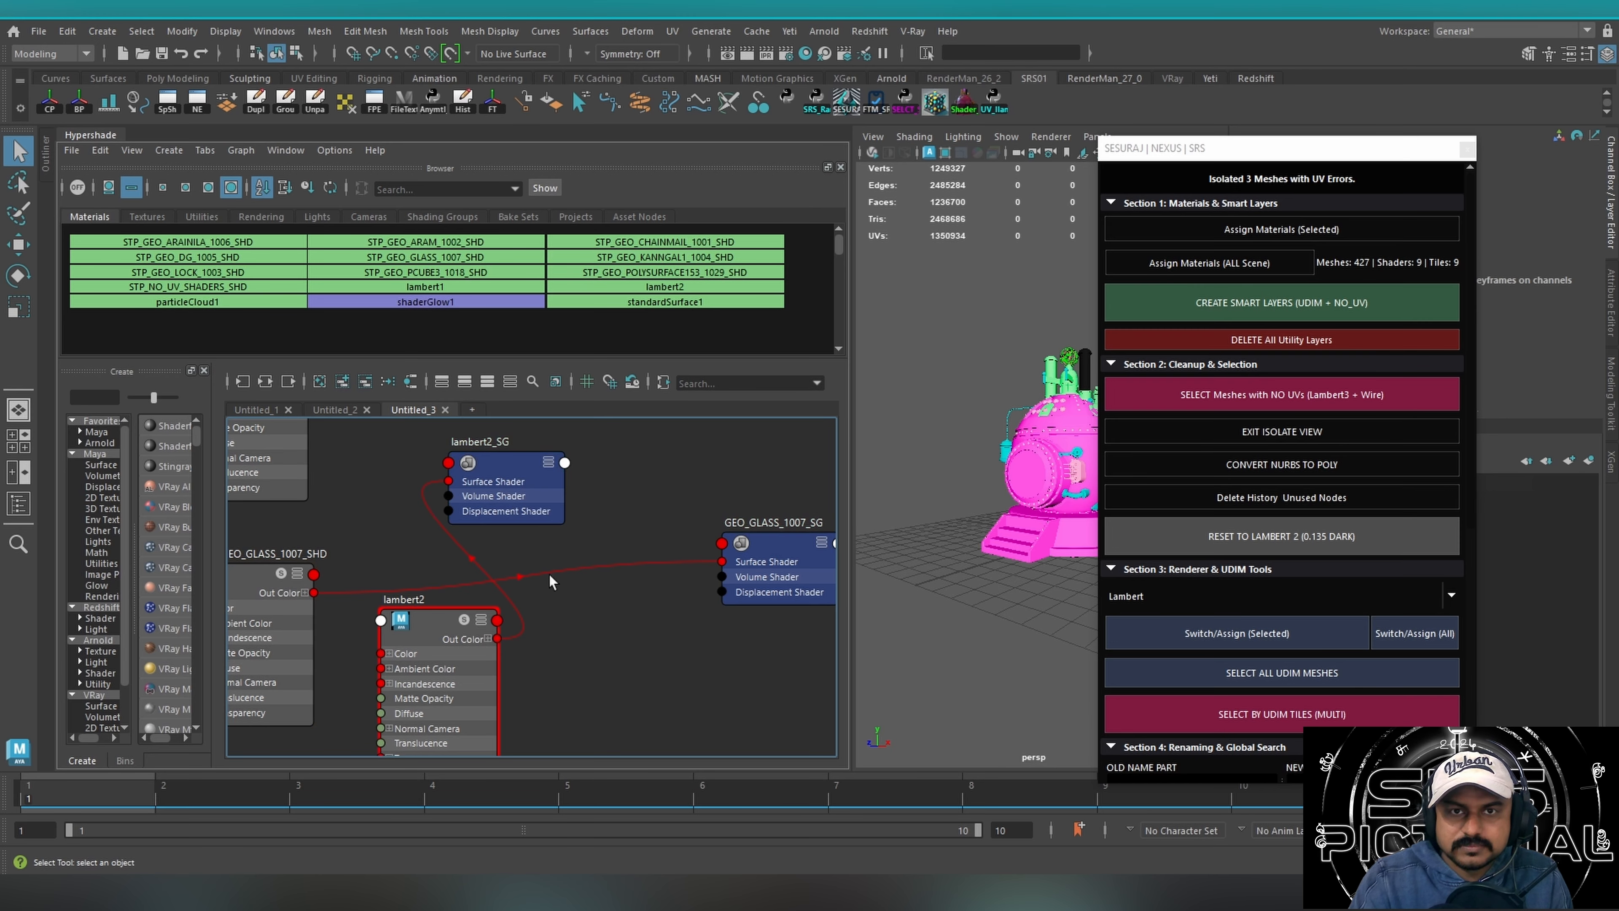
{"action": "left_click_drag", "start_coordinate": [440, 645], "coordinate": [558, 701]}
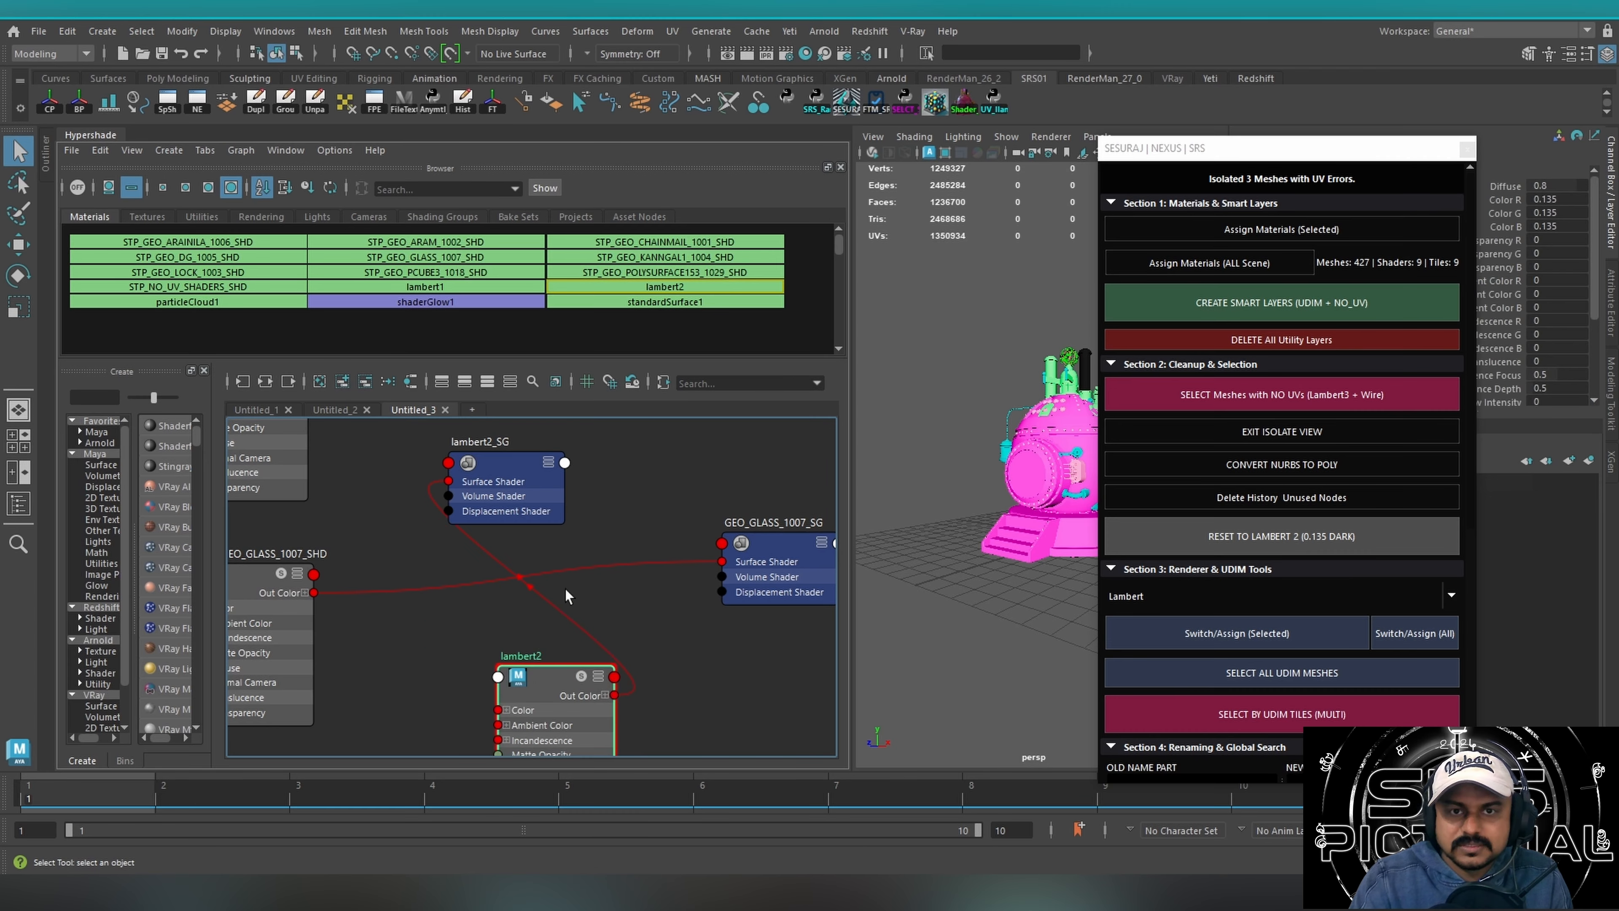
{"action": "left_click_drag", "start_coordinate": [503, 492], "coordinate": [808, 612]}
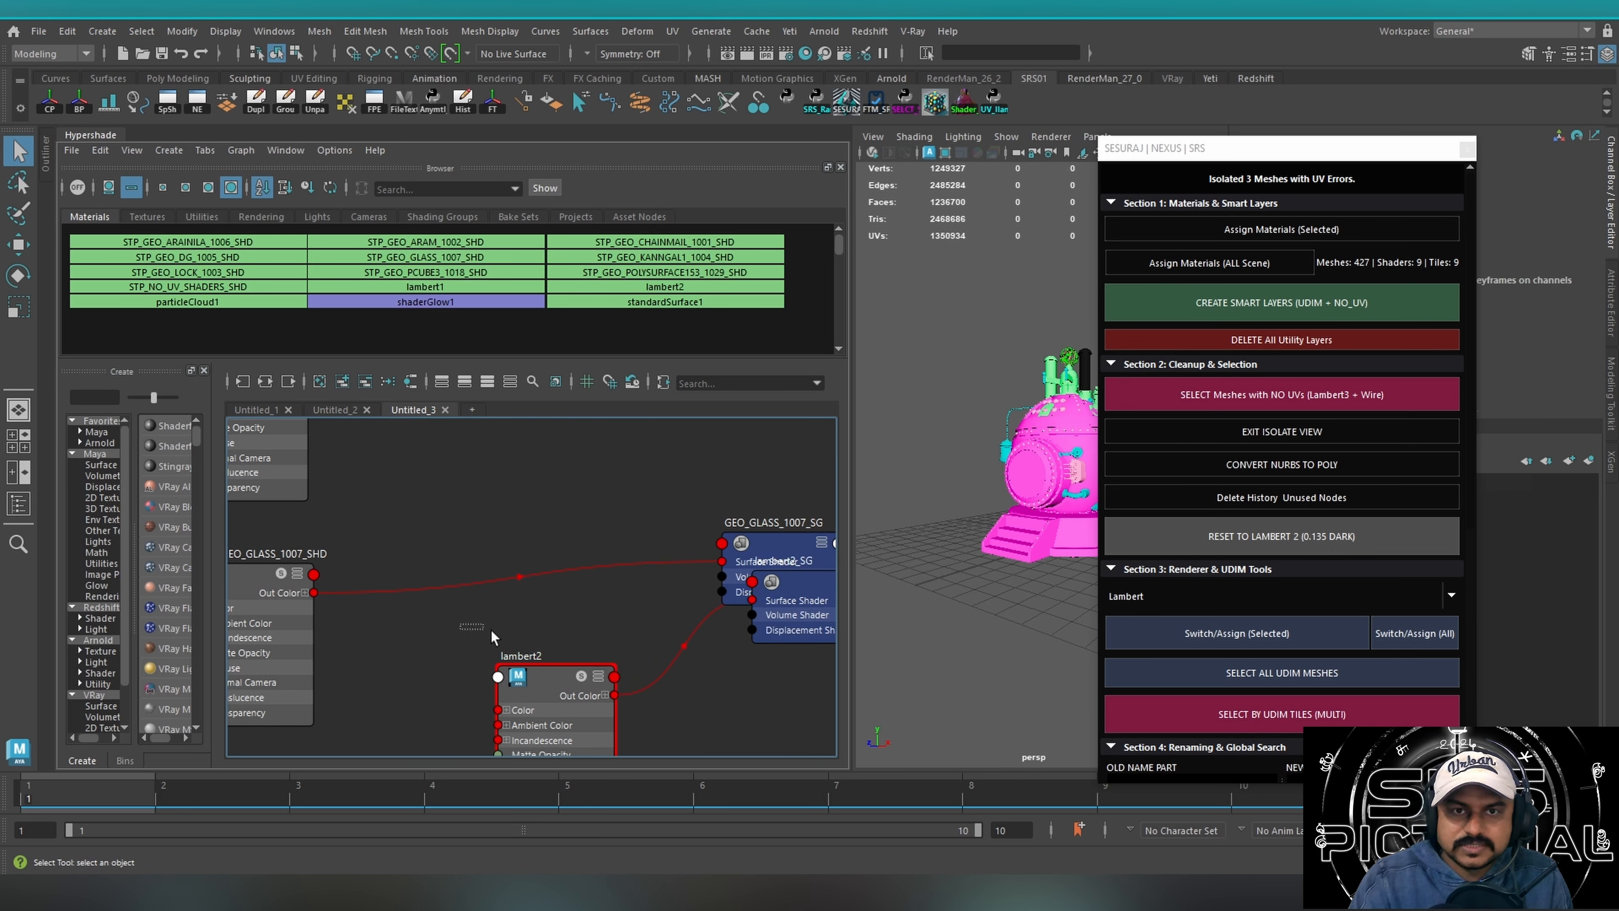
{"action": "left_click_drag", "start_coordinate": [491, 628], "coordinate": [693, 685]}
{"action": "middle_click_drag", "start_coordinate": [678, 686], "coordinate": [669, 546], "text": "alt"}
Examine the Lambert UDIM shader networks in the node graph and select the STP_GEO_PCUBE3_1018_SHD node.
{"action": "right_click_drag", "start_coordinate": [625, 559], "coordinate": [204, 580], "text": "alt"}
{"action": "left_click_drag", "start_coordinate": [617, 580], "coordinate": [277, 576]}
{"action": "left_click_drag", "start_coordinate": [692, 533], "coordinate": [371, 568]}
{"action": "middle_click_drag", "start_coordinate": [395, 600], "coordinate": [403, 651], "text": "alt"}
{"action": "right_click_drag", "start_coordinate": [472, 541], "coordinate": [905, 539], "text": "alt"}
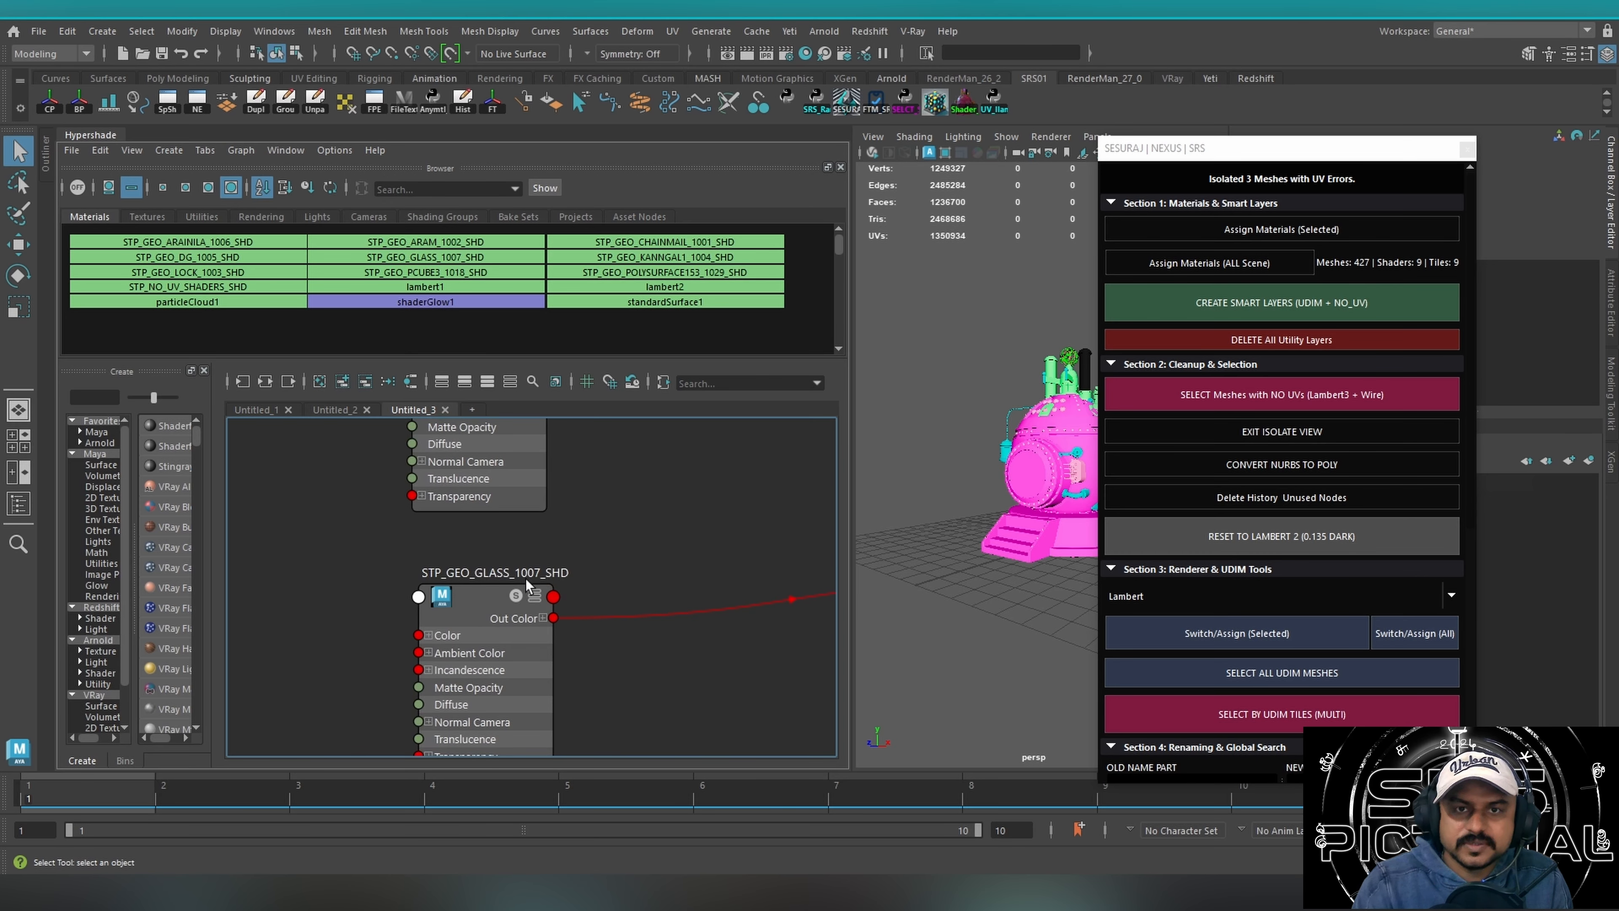
{"action": "left_click", "coordinate": [620, 568]}
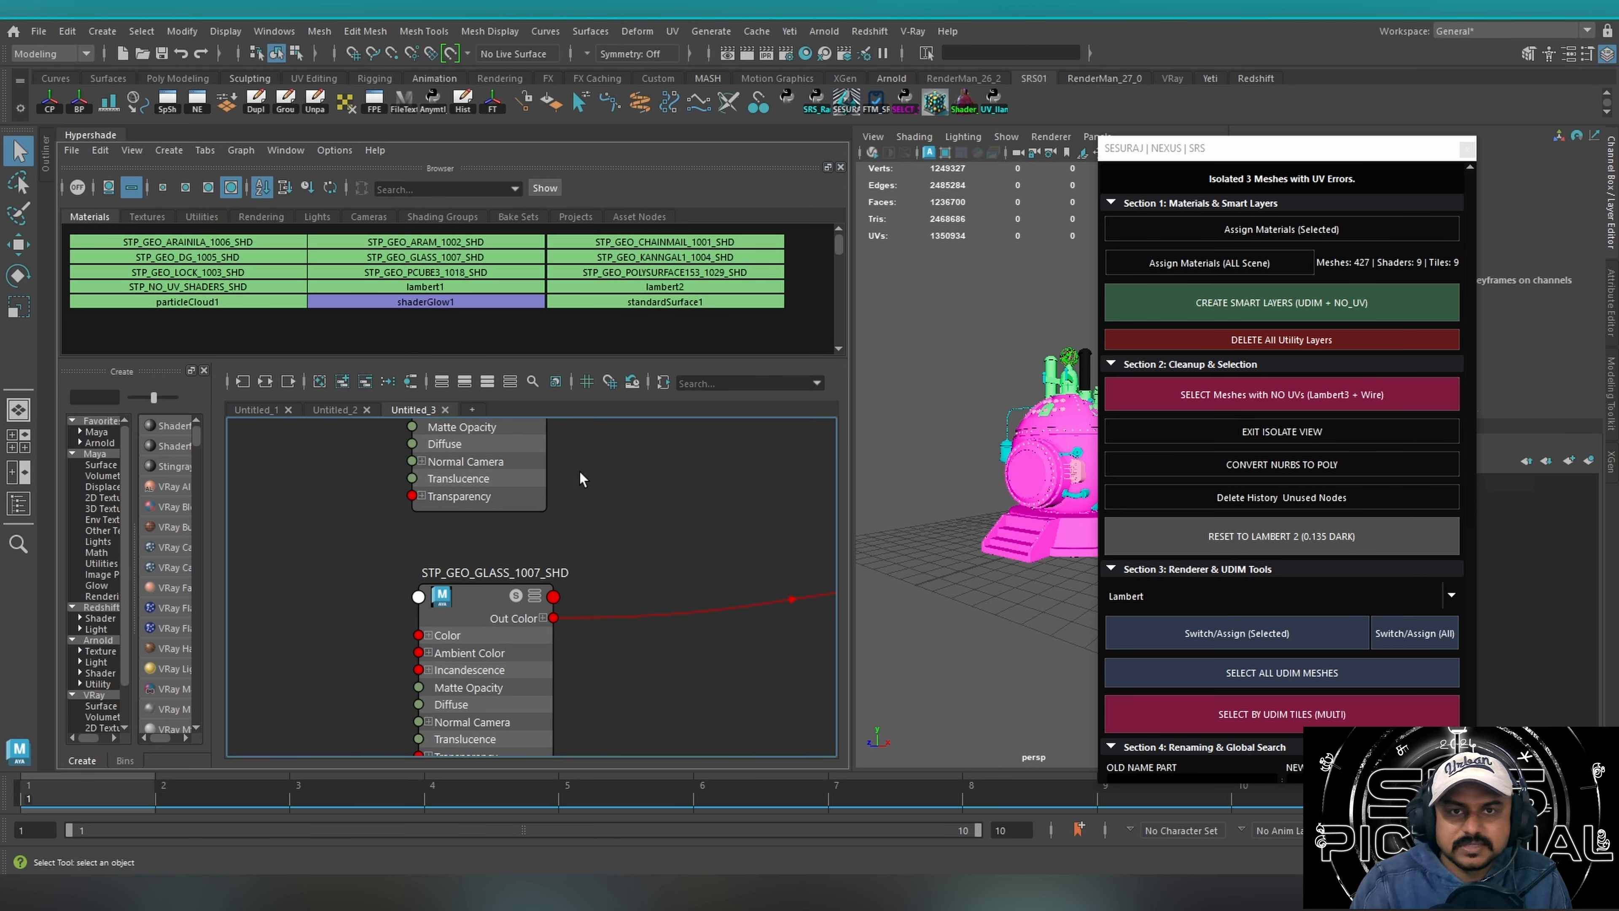
{"action": "middle_click_drag", "start_coordinate": [617, 546], "coordinate": [639, 692], "text": "alt"}
{"action": "middle_click_drag", "start_coordinate": [501, 455], "coordinate": [495, 523], "text": "alt"}
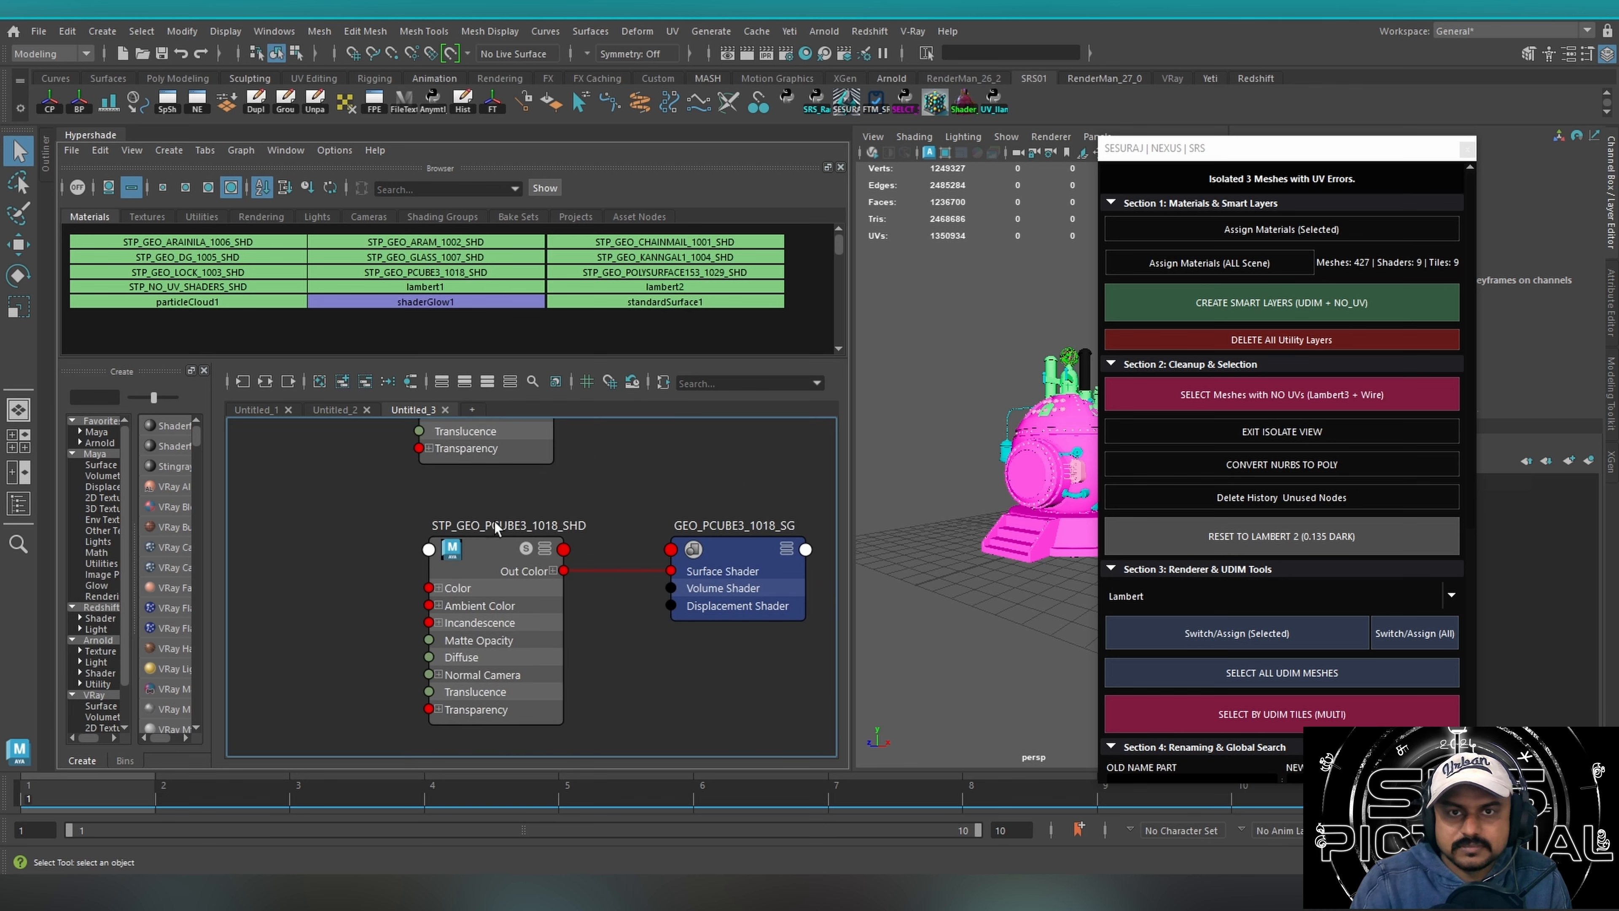
{"action": "left_click", "coordinate": [496, 561]}
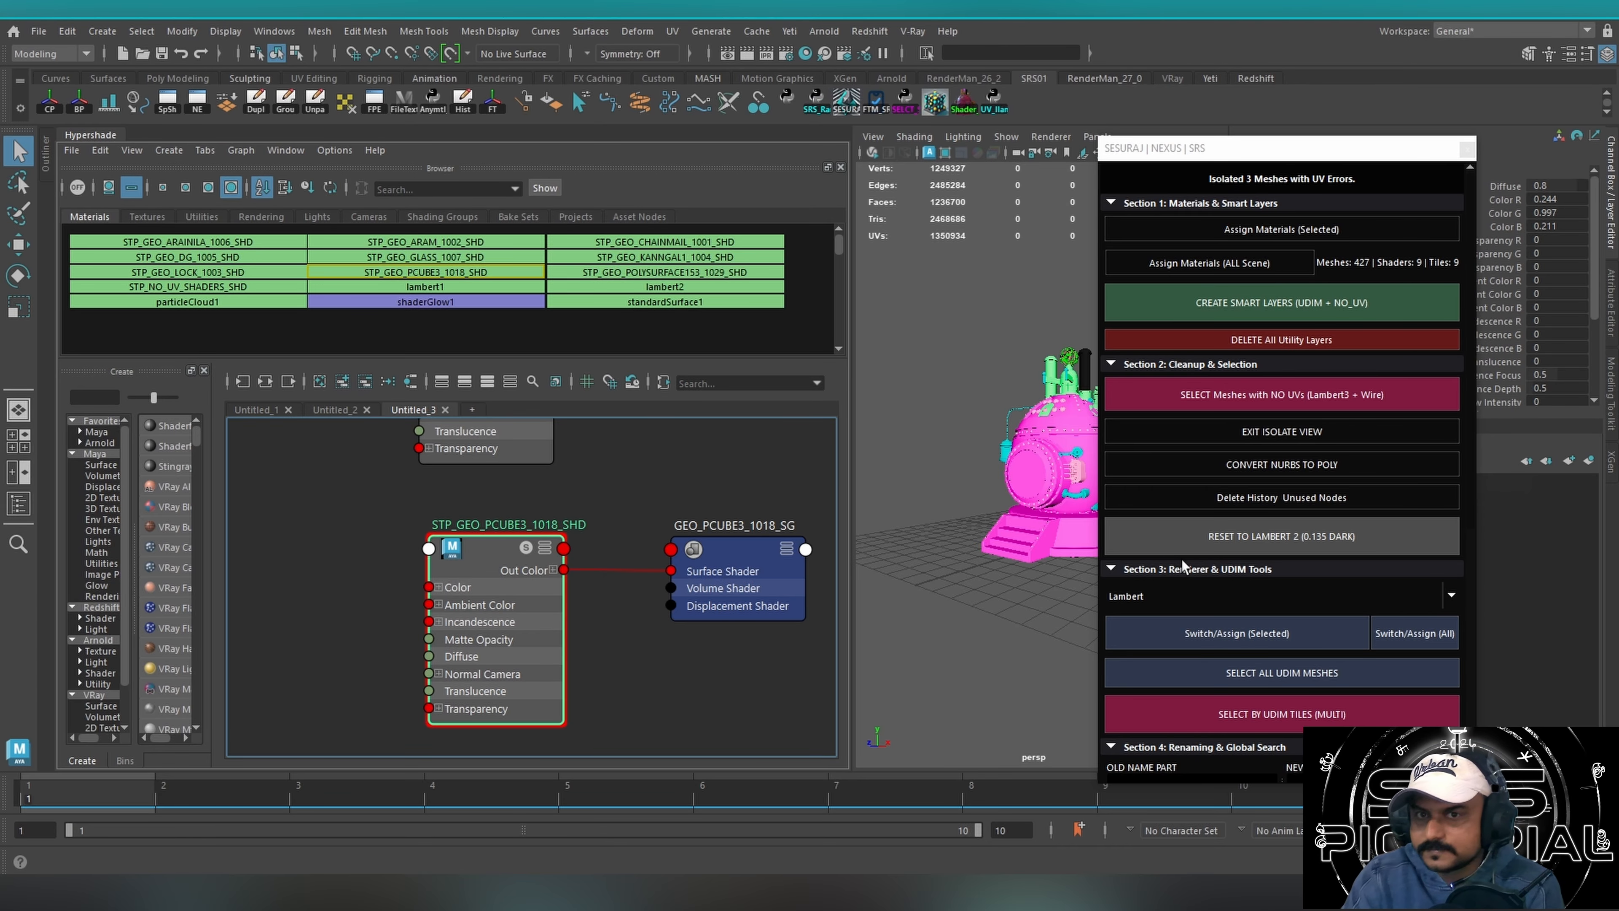
Set the SRS tool's renderer to Arnold and switch all shaders in the scene to it.
{"action": "left_click_drag", "start_coordinate": [1196, 148], "coordinate": [1050, 88]}
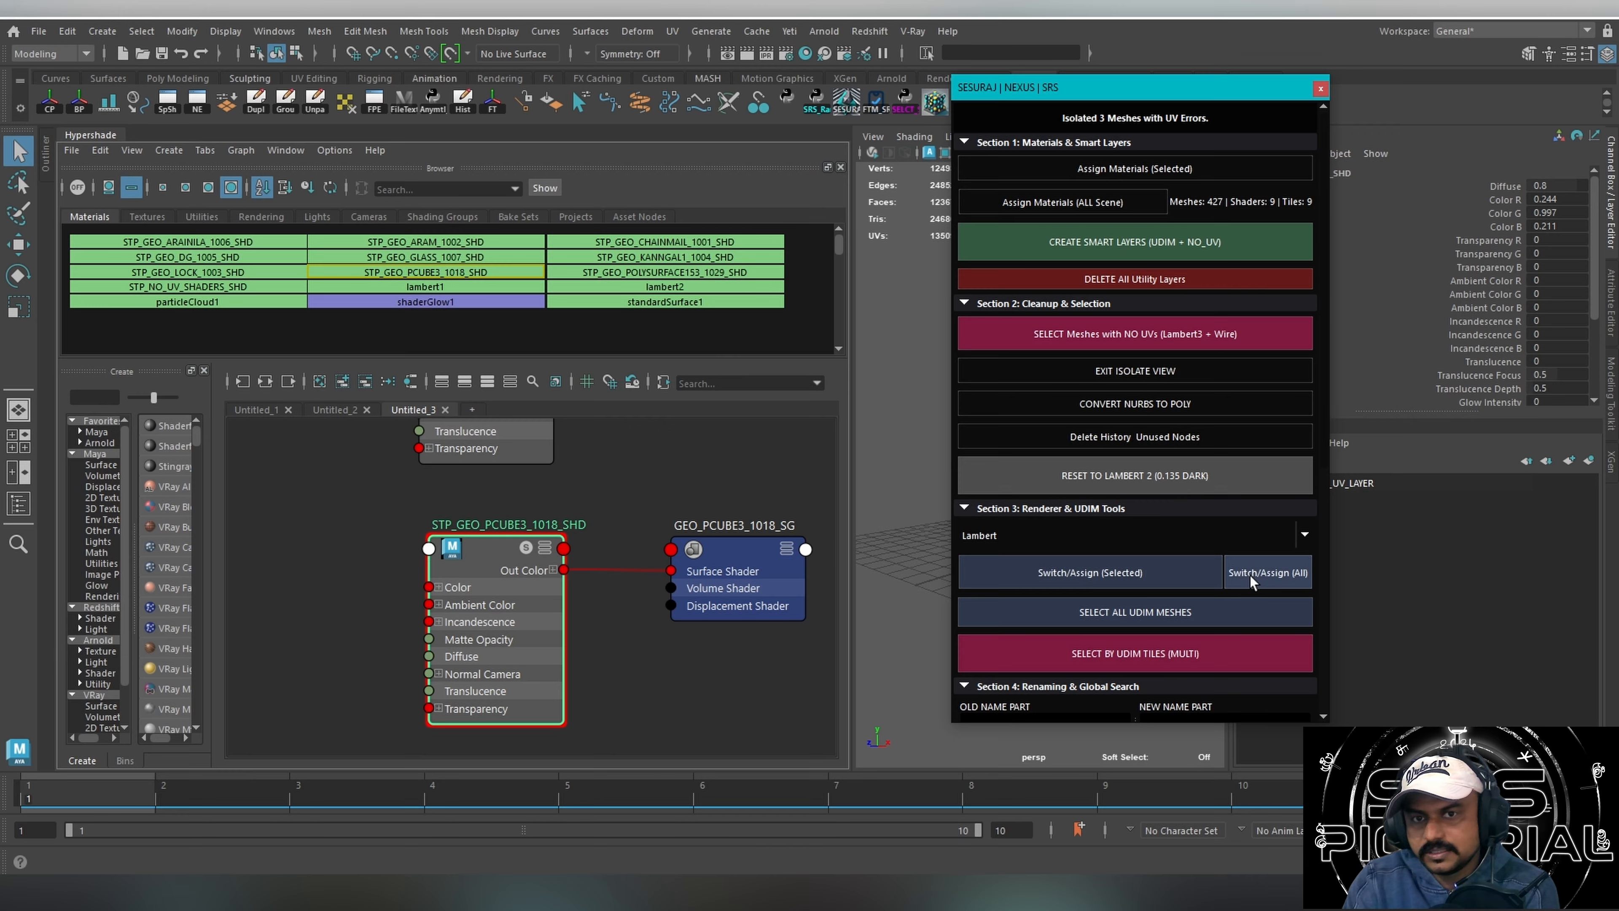
{"action": "left_click", "coordinate": [978, 537]}
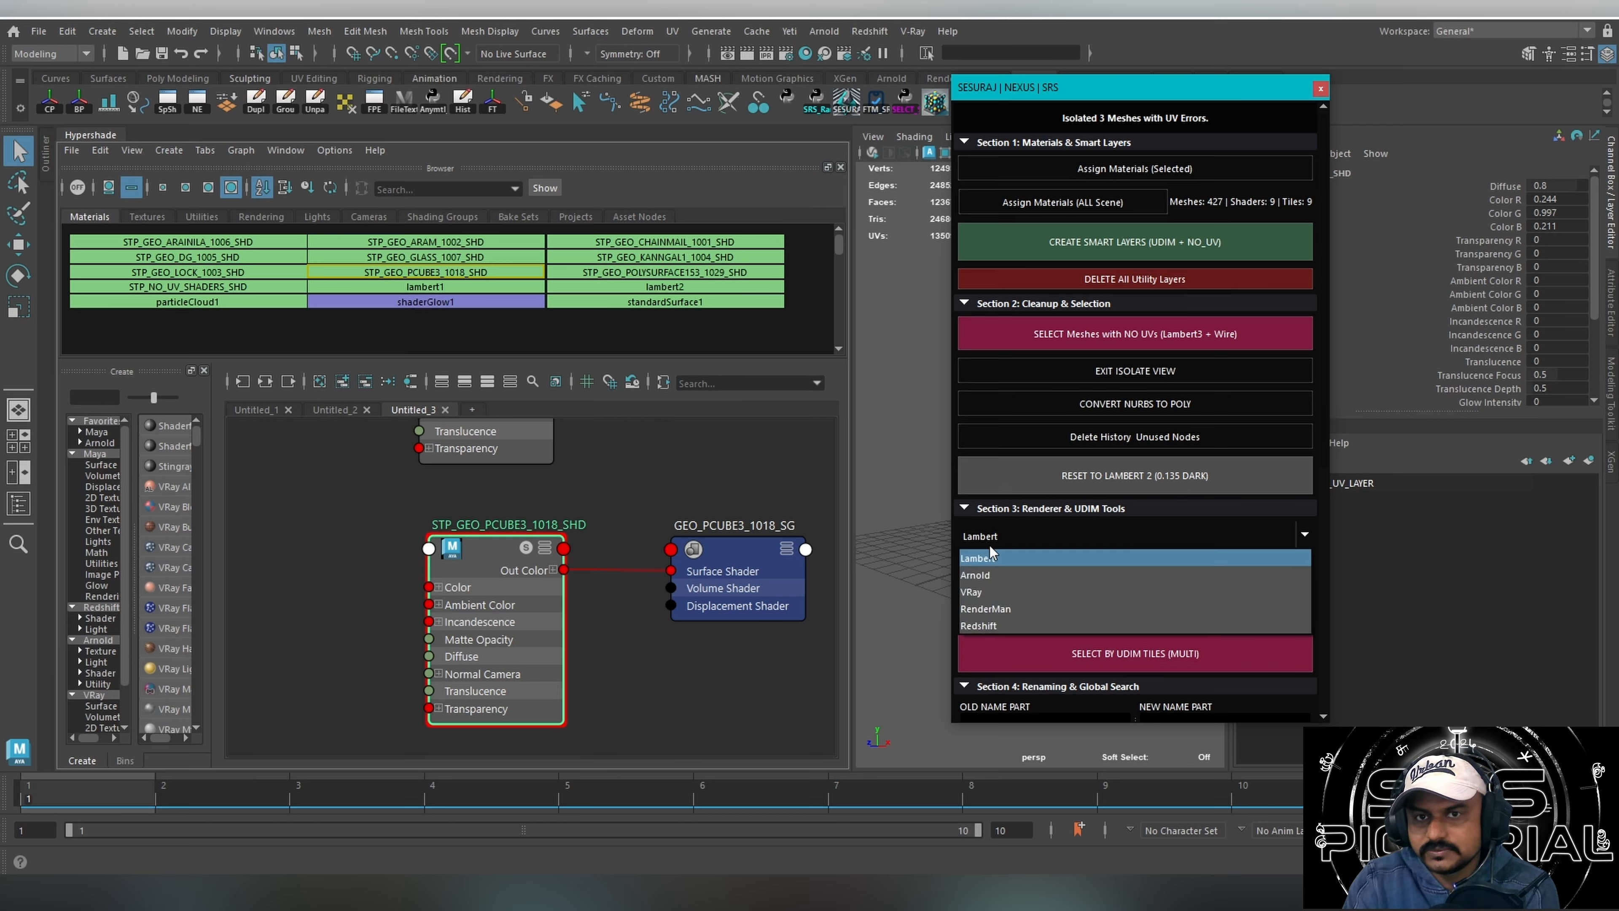
{"action": "left_click", "coordinate": [994, 575]}
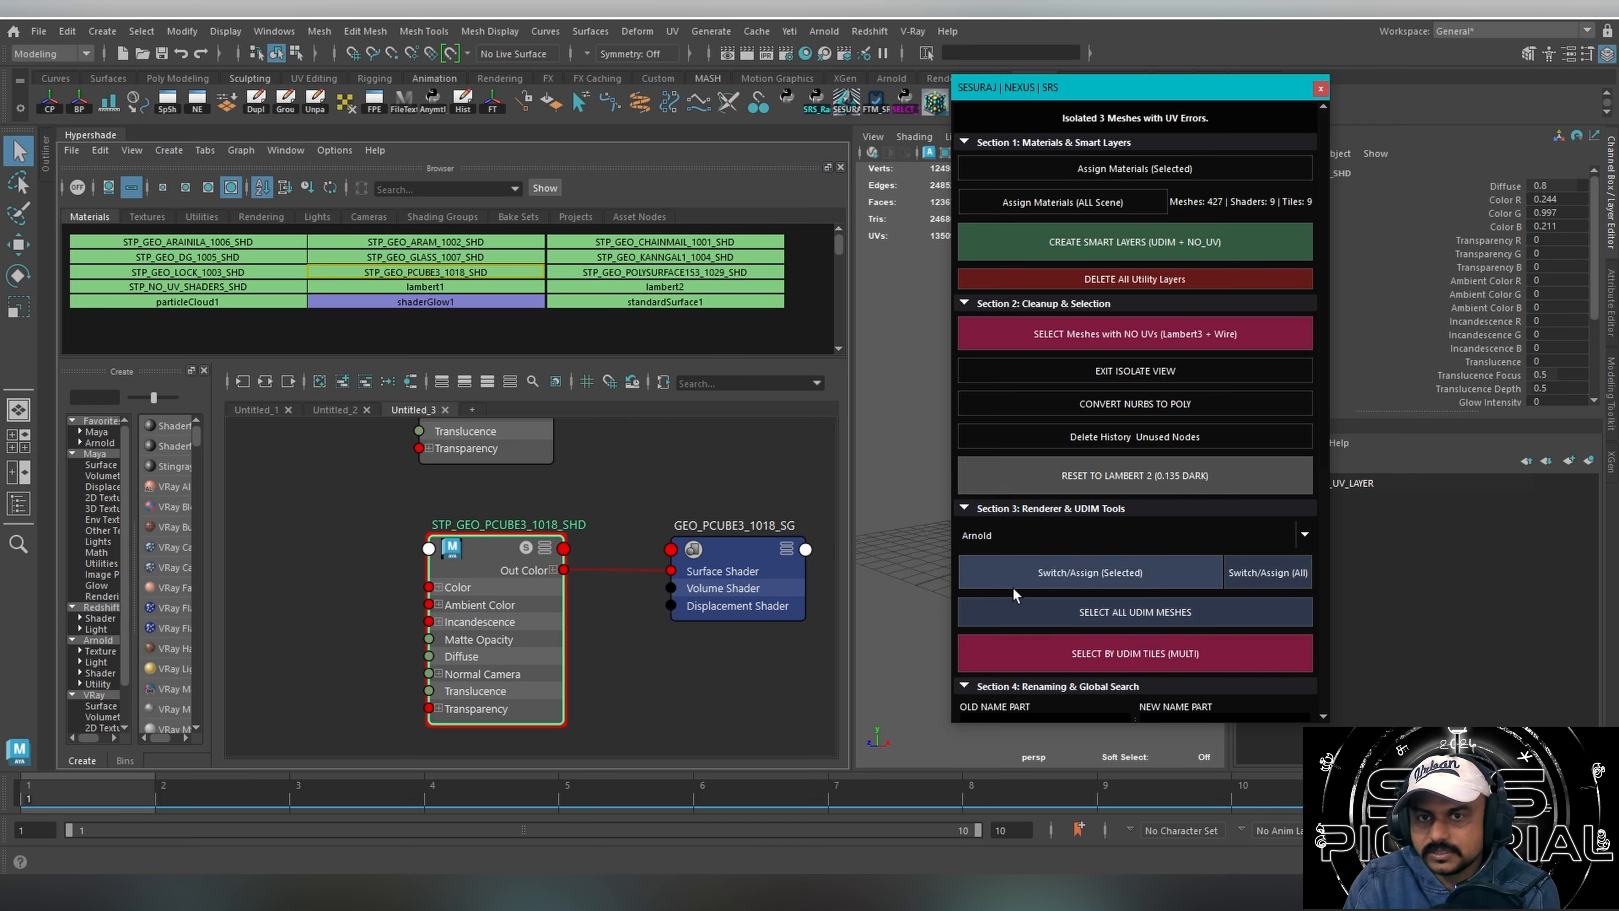
{"action": "left_click", "coordinate": [1252, 576]}
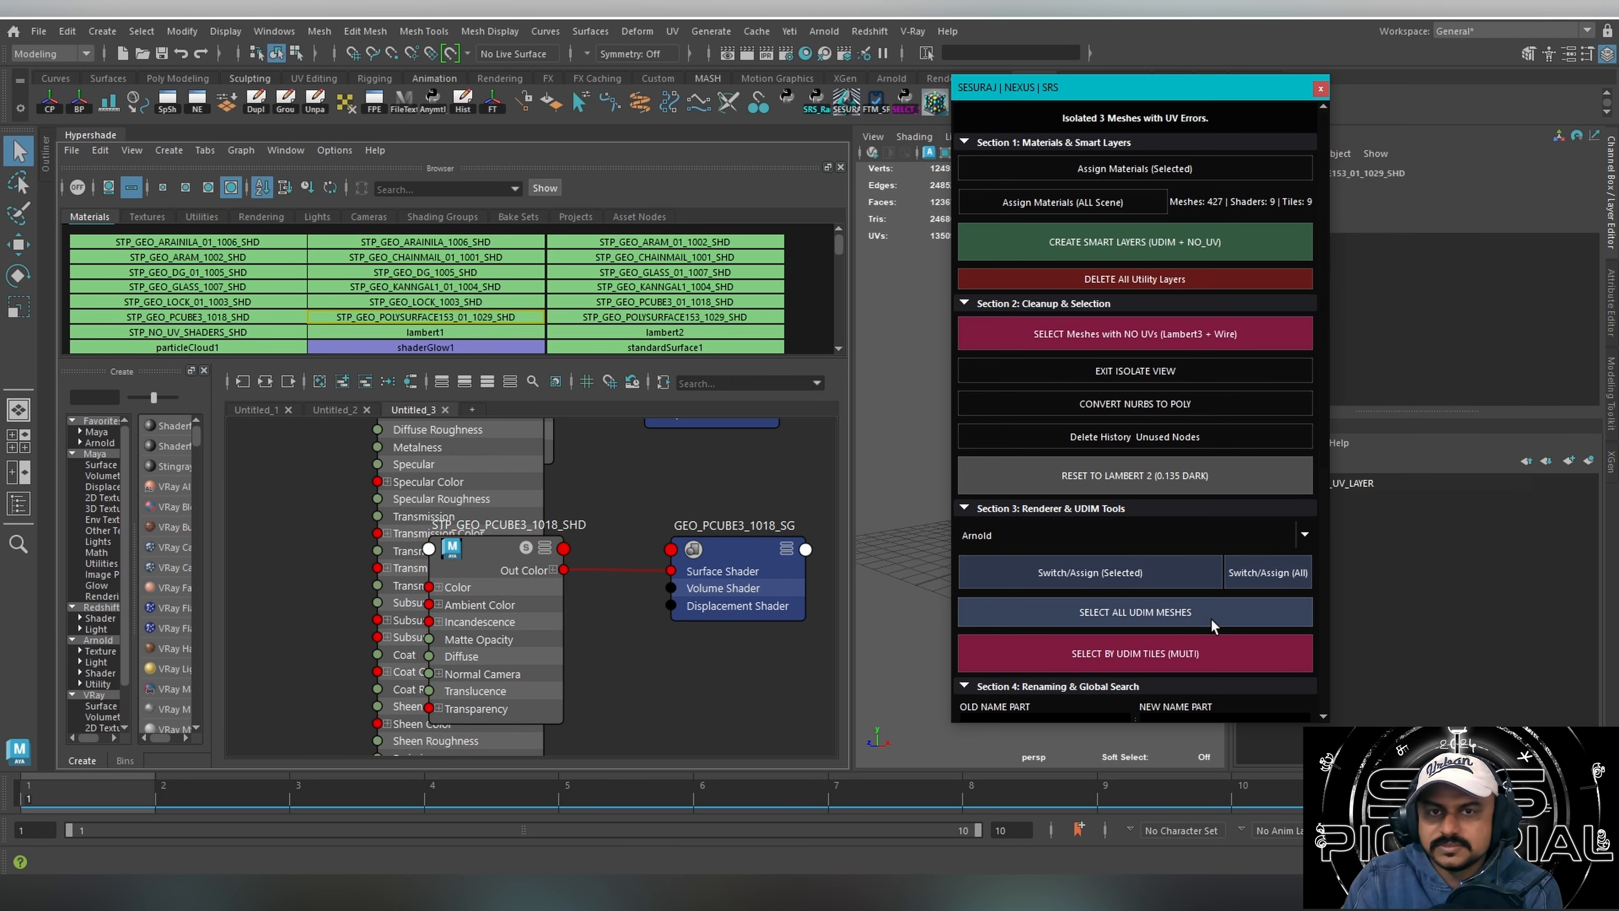
Delete history and unused nodes, and review the Arnold shader networks in the node graph.
{"action": "left_click", "coordinate": [697, 700]}
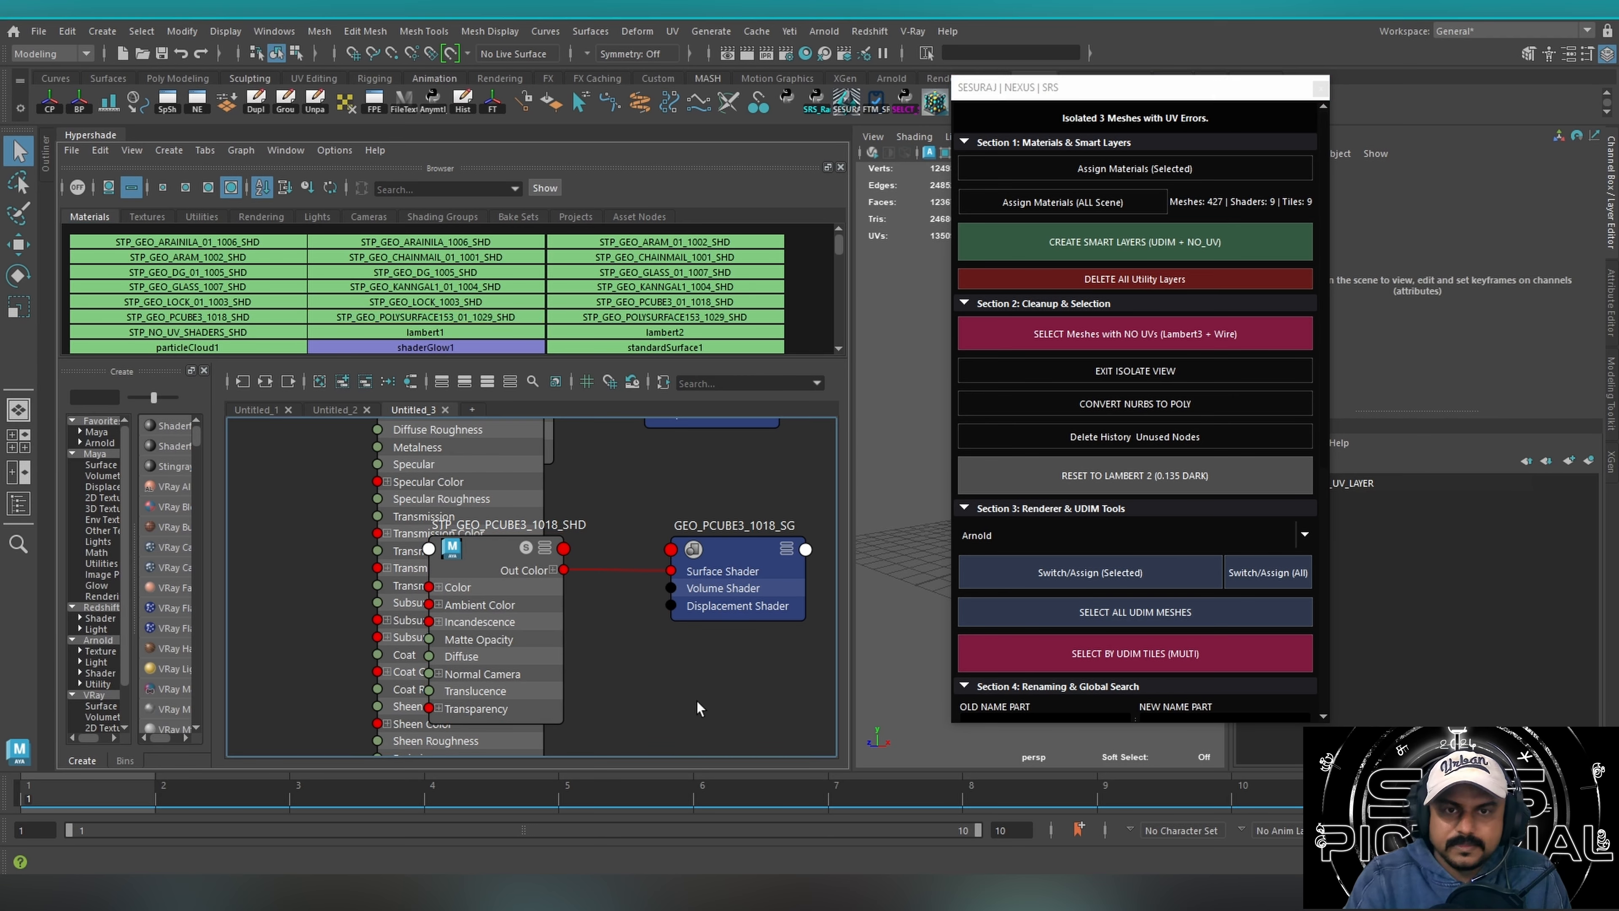
{"action": "middle_click_drag", "start_coordinate": [609, 488], "coordinate": [729, 673], "text": "alt"}
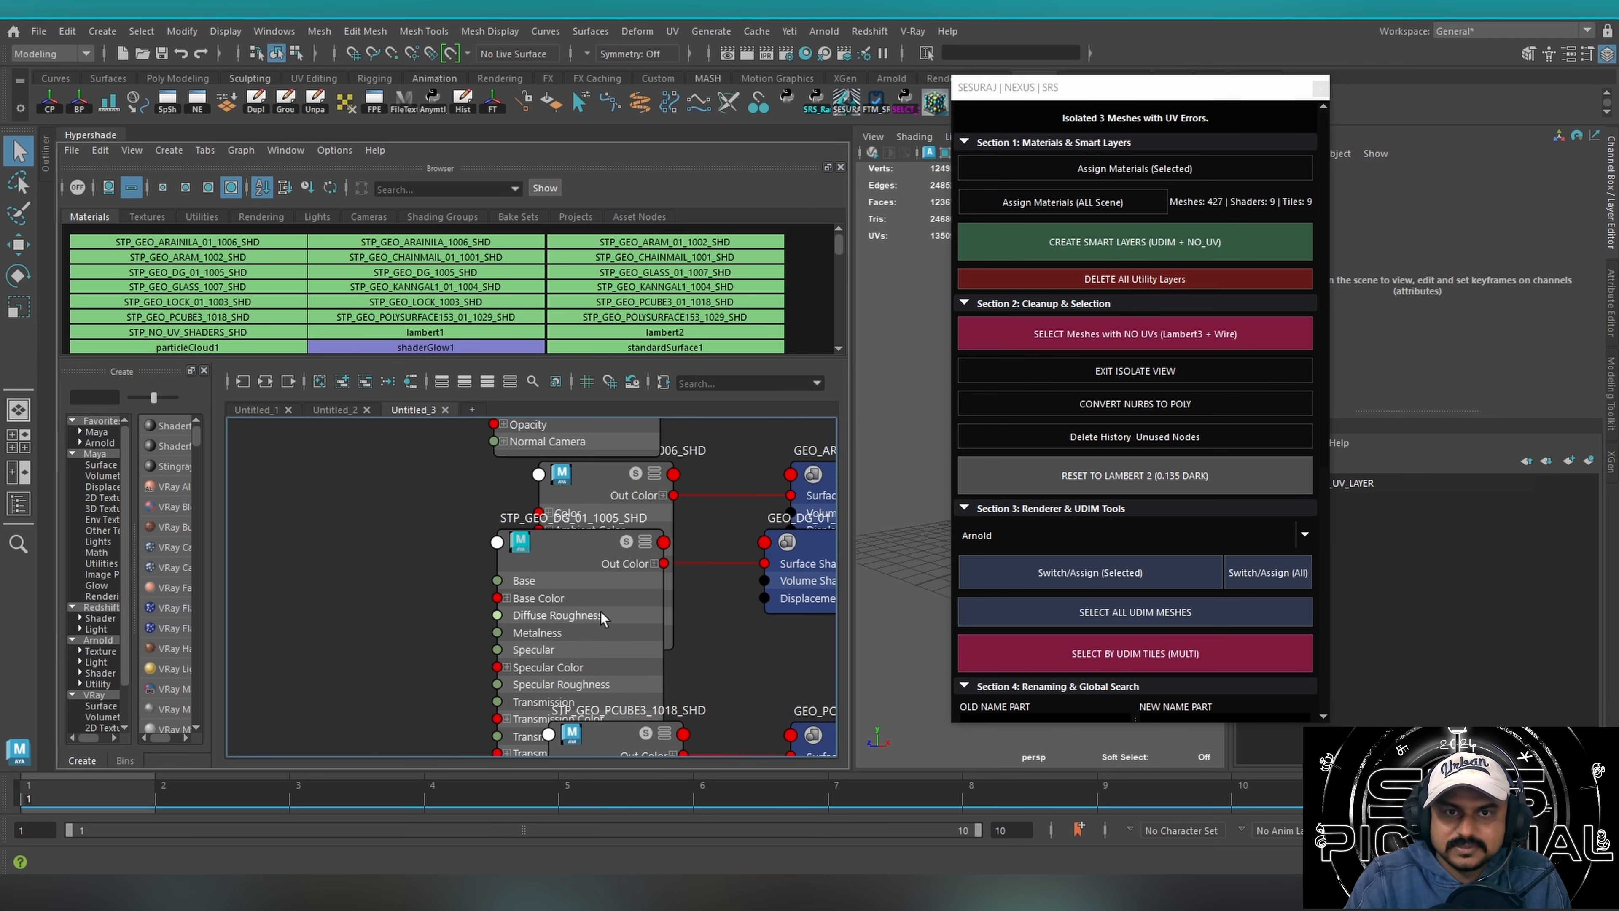
{"action": "left_click", "coordinate": [1083, 446]}
{"action": "right_click_drag", "start_coordinate": [461, 555], "coordinate": [257, 563], "text": "alt"}
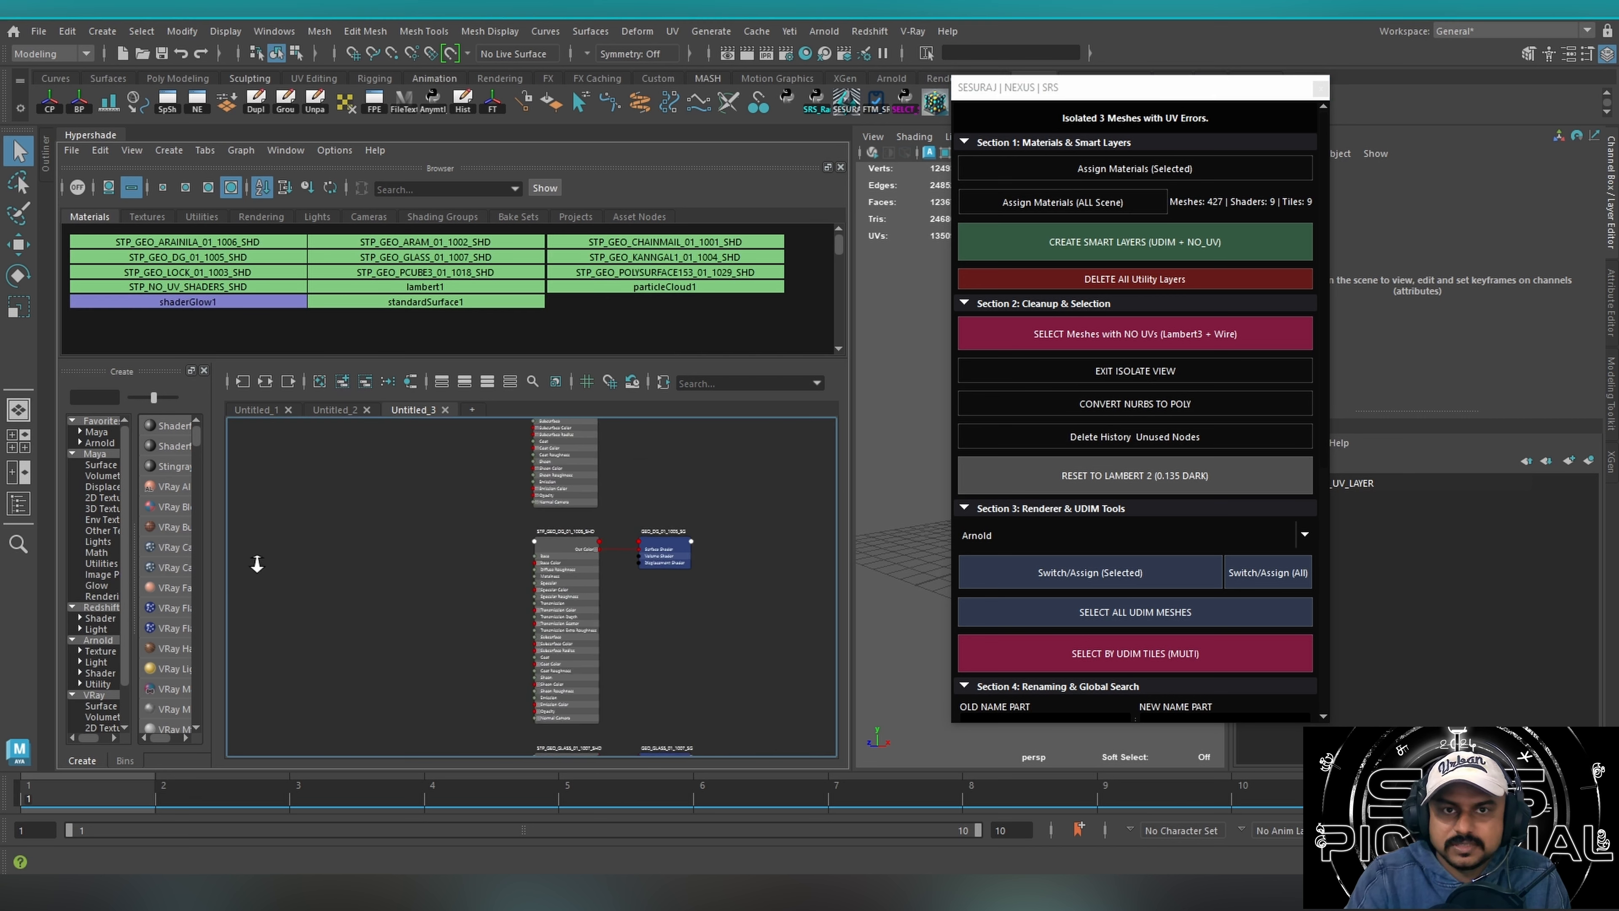
Reposition the STP_NO_UV_SHADERS_SHD node together with its shading group in the node graph.
{"action": "right_click_drag", "start_coordinate": [578, 549], "coordinate": [319, 557], "text": "alt"}
{"action": "middle_click_drag", "start_coordinate": [633, 575], "coordinate": [578, 666], "text": "alt"}
{"action": "left_click_drag", "start_coordinate": [521, 666], "coordinate": [442, 654]}
{"action": "left_click_drag", "start_coordinate": [526, 657], "coordinate": [218, 531]}
{"action": "left_click_drag", "start_coordinate": [558, 654], "coordinate": [309, 534]}
{"action": "middle_click_drag", "start_coordinate": [331, 540], "coordinate": [593, 481], "text": "alt"}
{"action": "left_click_drag", "start_coordinate": [569, 529], "coordinate": [705, 551]}
{"action": "left_click", "coordinate": [705, 551]}
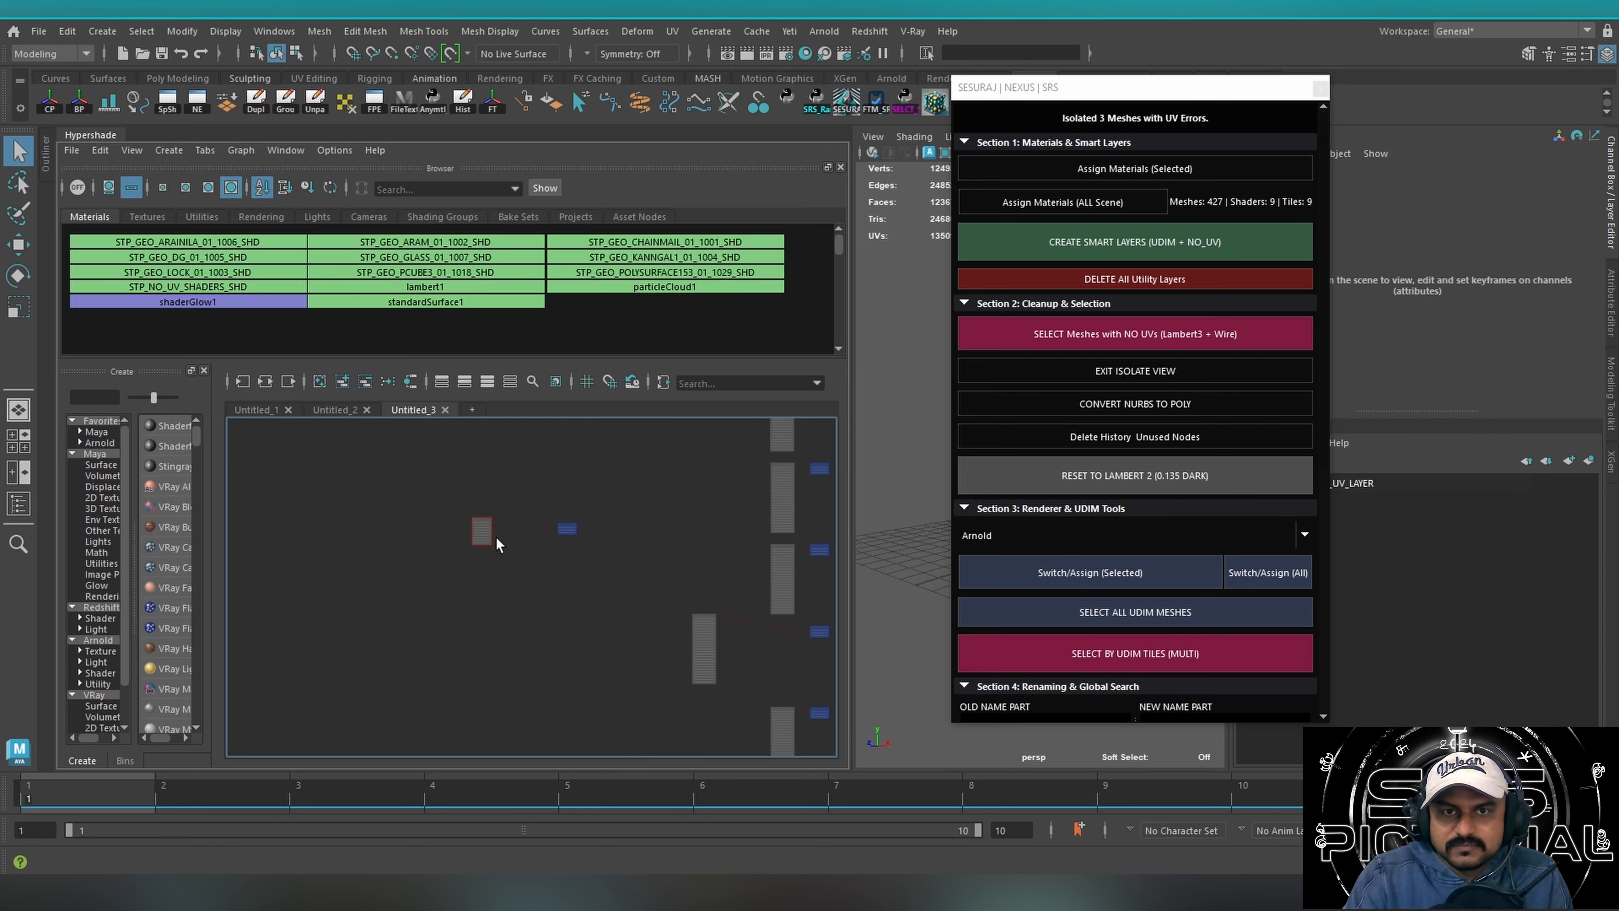
{"action": "left_click_drag", "start_coordinate": [421, 489], "coordinate": [665, 600]}
{"action": "mouse_move", "coordinate": [561, 528]}
{"action": "left_mouse_down"}
{"action": "mouse_move", "coordinate": [635, 547]}
{"action": "mouse_move", "coordinate": [578, 547]}
{"action": "left_mouse_up"}
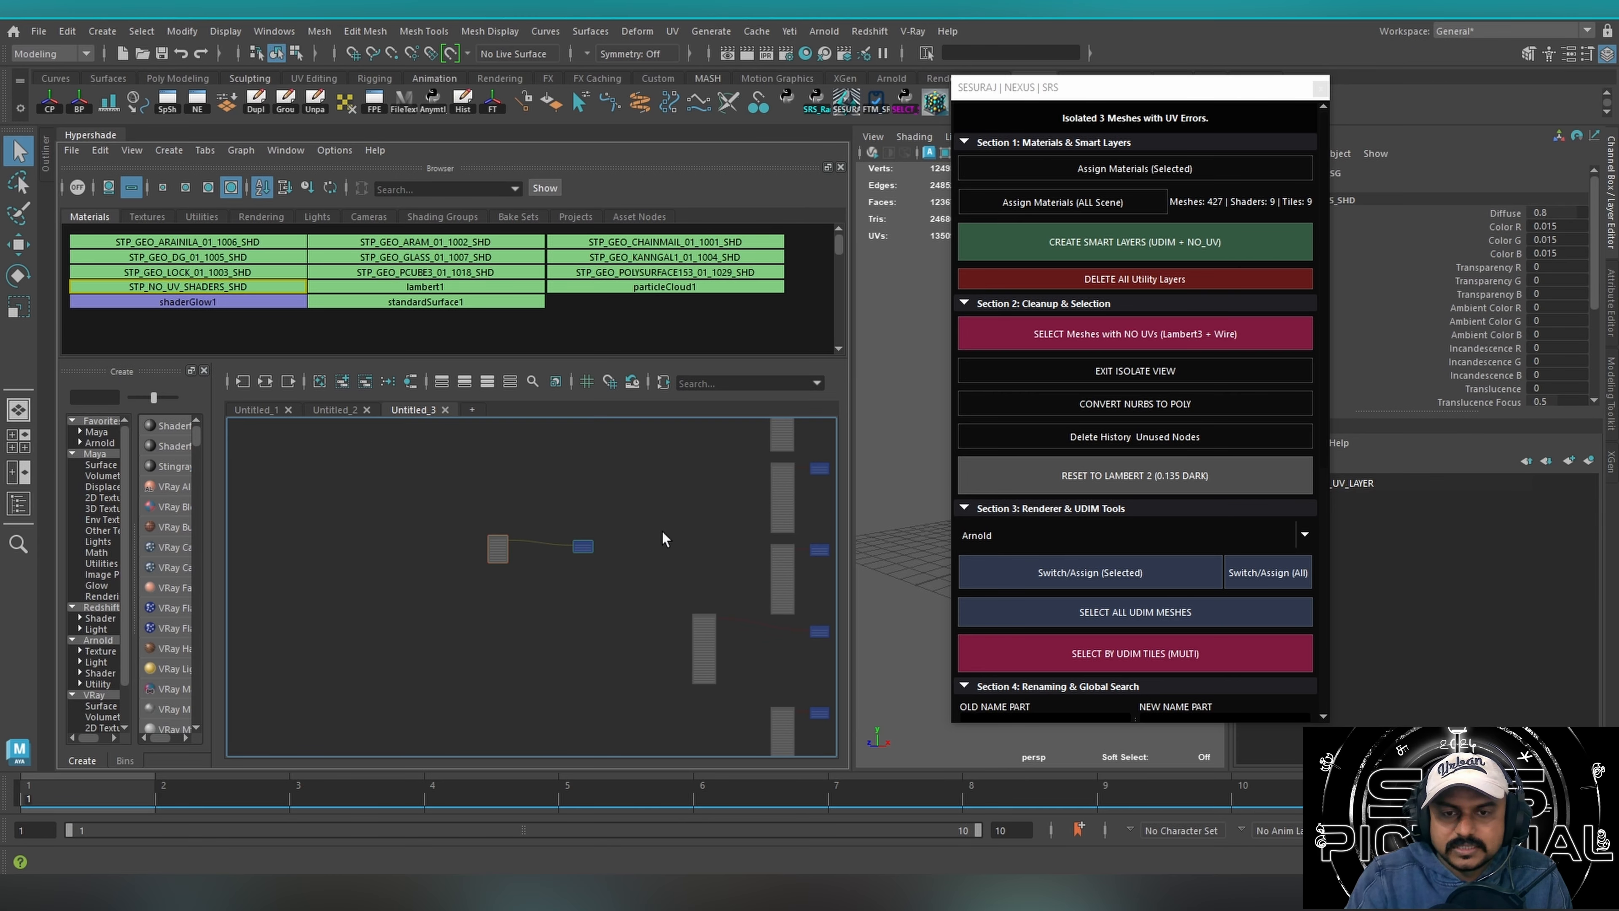
Examine the Arnold STP_GEO_ARAM_01_1002_SHD shader and its connection to the shading group in the node graph.
{"action": "middle_click_drag", "start_coordinate": [679, 547], "coordinate": [392, 481], "text": "alt"}
{"action": "right_click_drag", "start_coordinate": [464, 547], "coordinate": [759, 497], "text": "alt"}
{"action": "middle_click_drag", "start_coordinate": [461, 570], "coordinate": [518, 540], "text": "alt"}
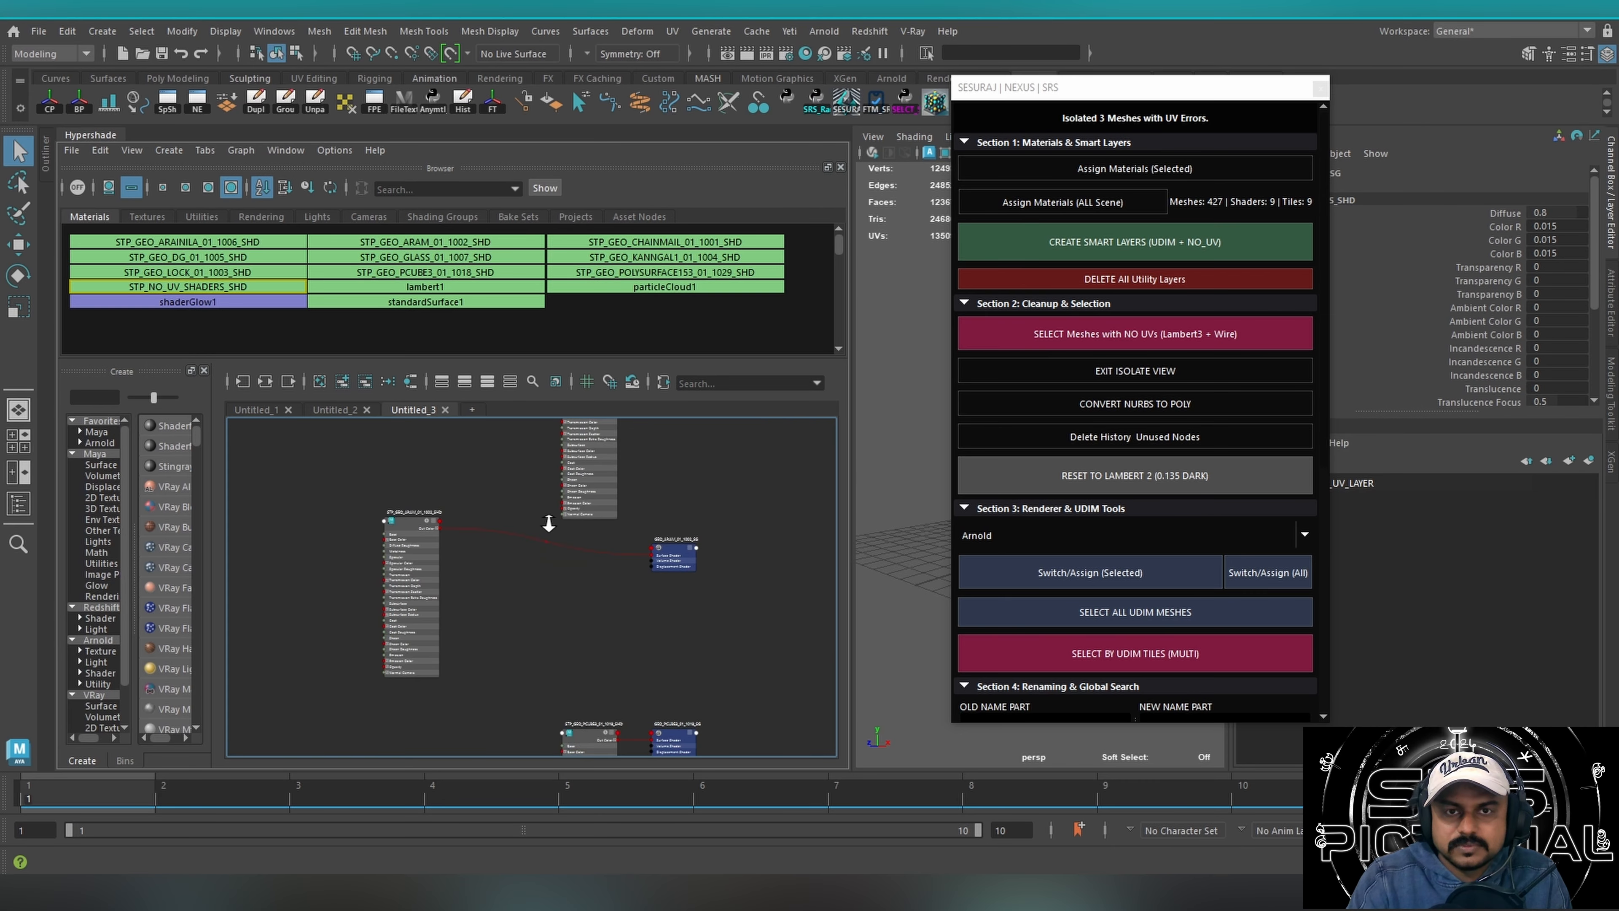
{"action": "right_click_drag", "start_coordinate": [547, 520], "coordinate": [677, 507], "text": "alt"}
{"action": "left_click_drag", "start_coordinate": [347, 532], "coordinate": [575, 599]}
{"action": "middle_click_drag", "start_coordinate": [723, 577], "coordinate": [431, 533], "text": "alt"}
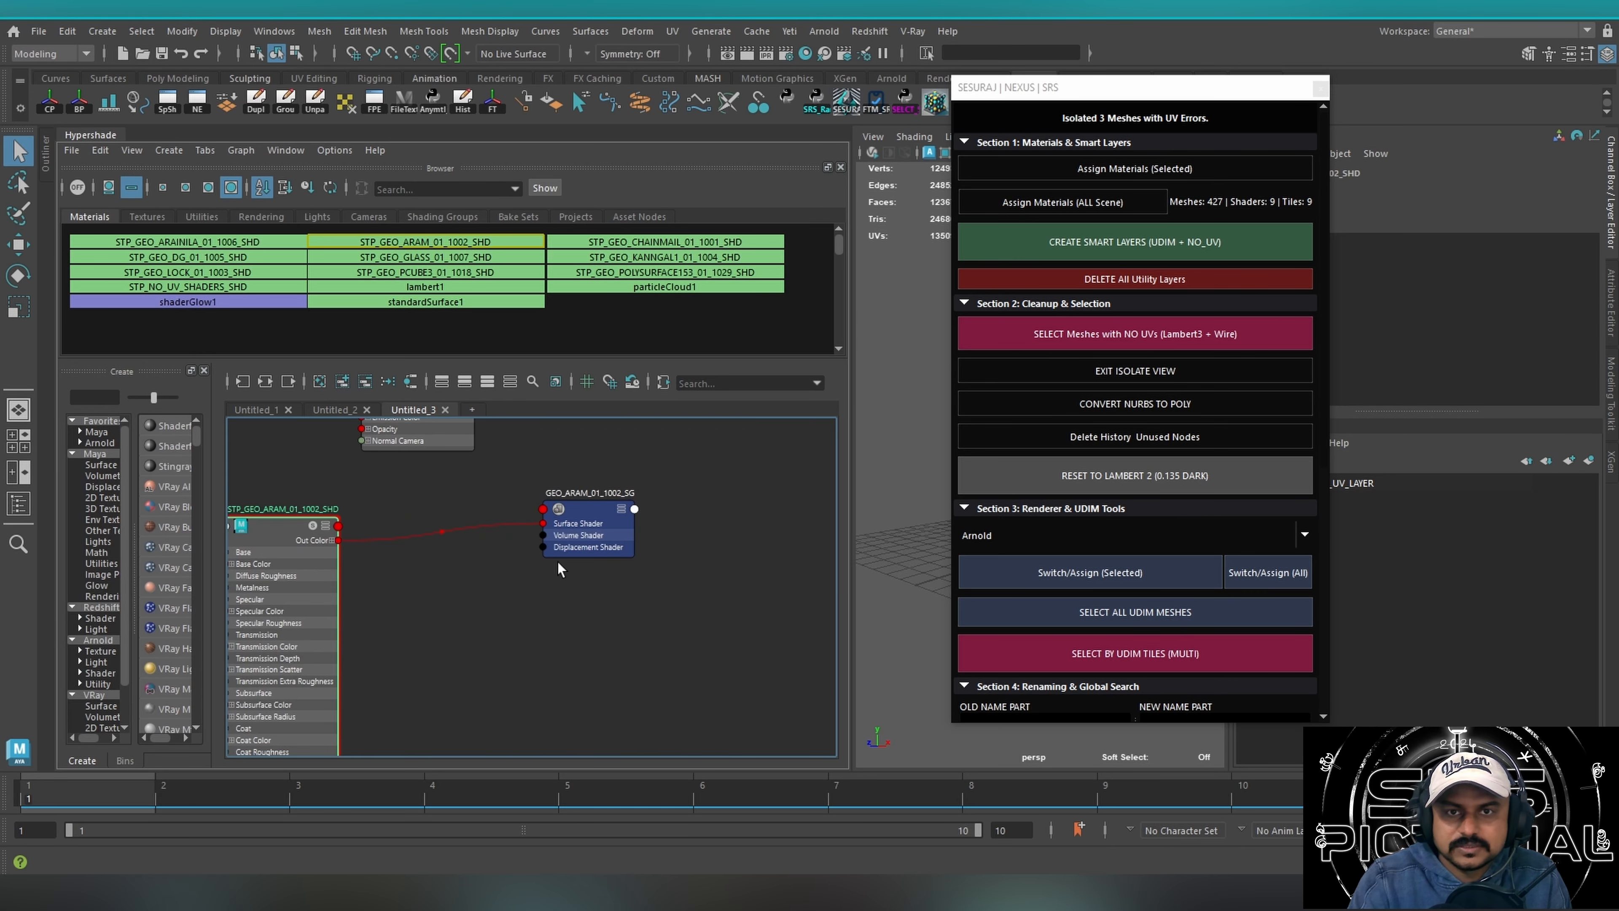
{"action": "left_click", "coordinate": [639, 627]}
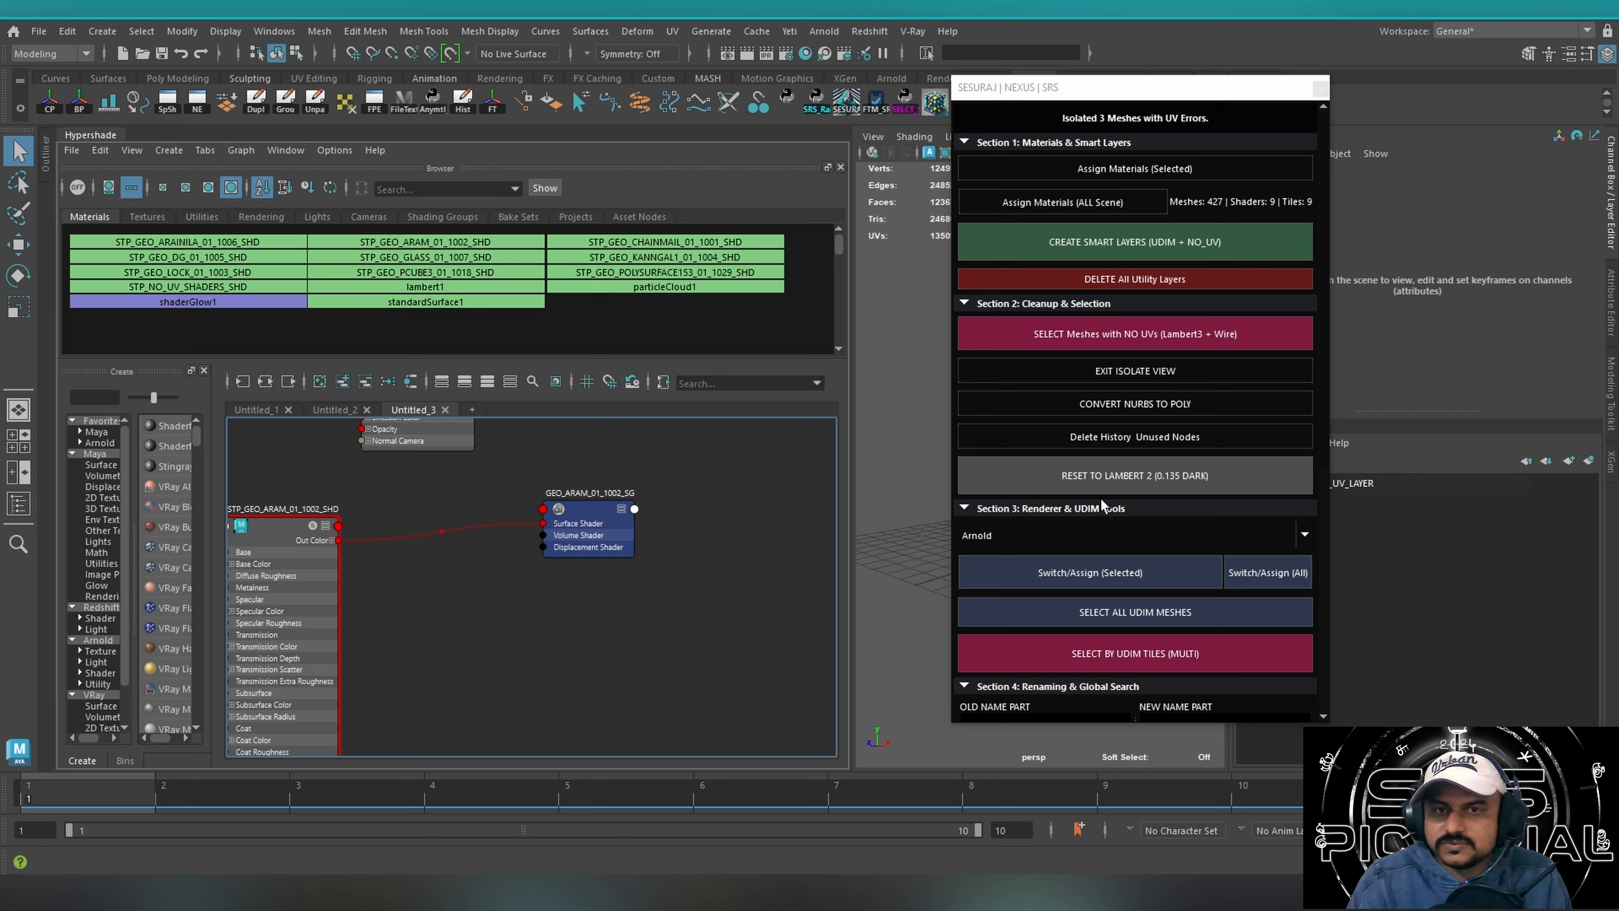
Switch all shaders in the scene to VRay with the SRS tool and delete history and unused nodes.
{"action": "left_click", "coordinate": [1272, 530]}
{"action": "left_click", "coordinate": [1005, 595]}
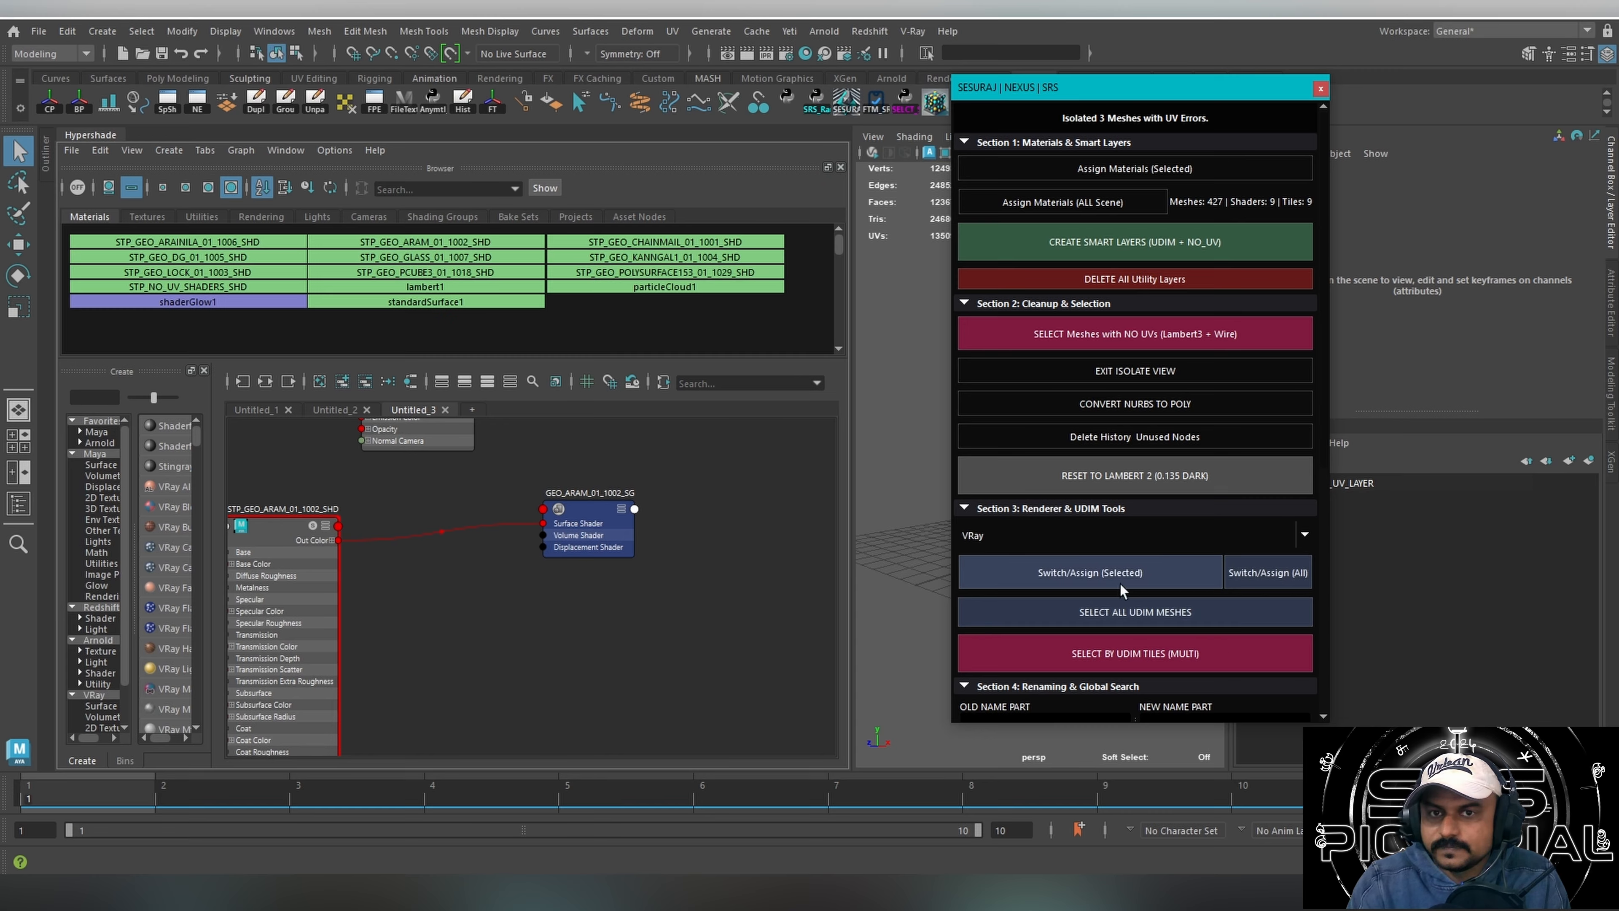
{"action": "left_click", "coordinate": [1210, 577]}
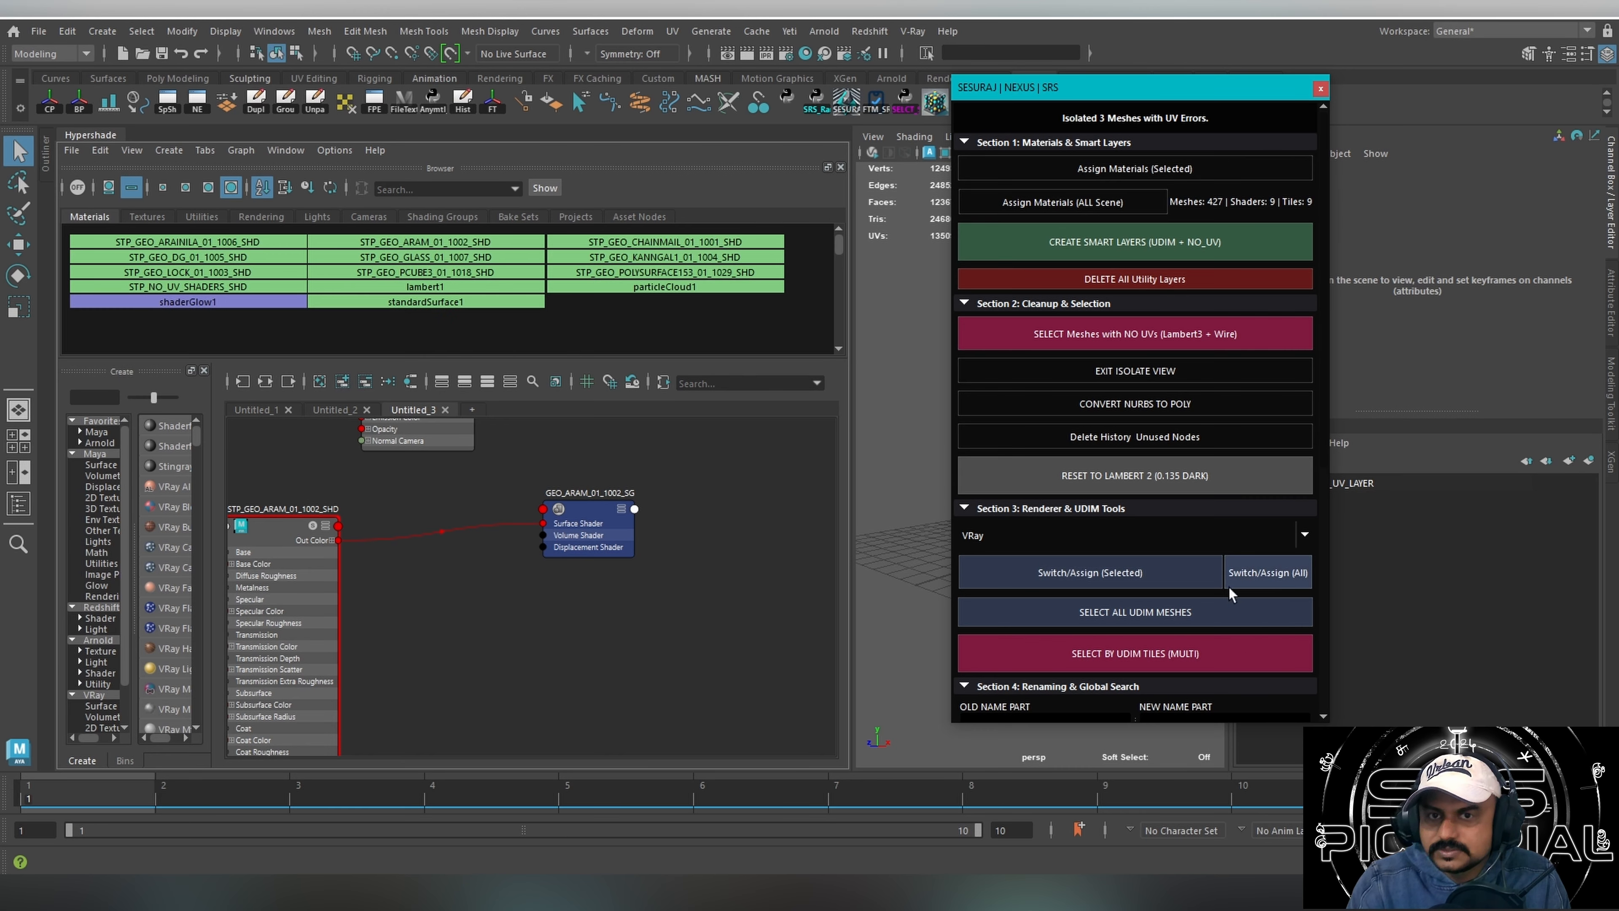
{"action": "left_click", "coordinate": [1093, 437]}
Separate the STP_GEO_LOCK_1003_SHD node from the overlapping VRay shader nodes in the node graph.
{"action": "middle_click_drag", "start_coordinate": [583, 523], "coordinate": [608, 626], "text": "alt"}
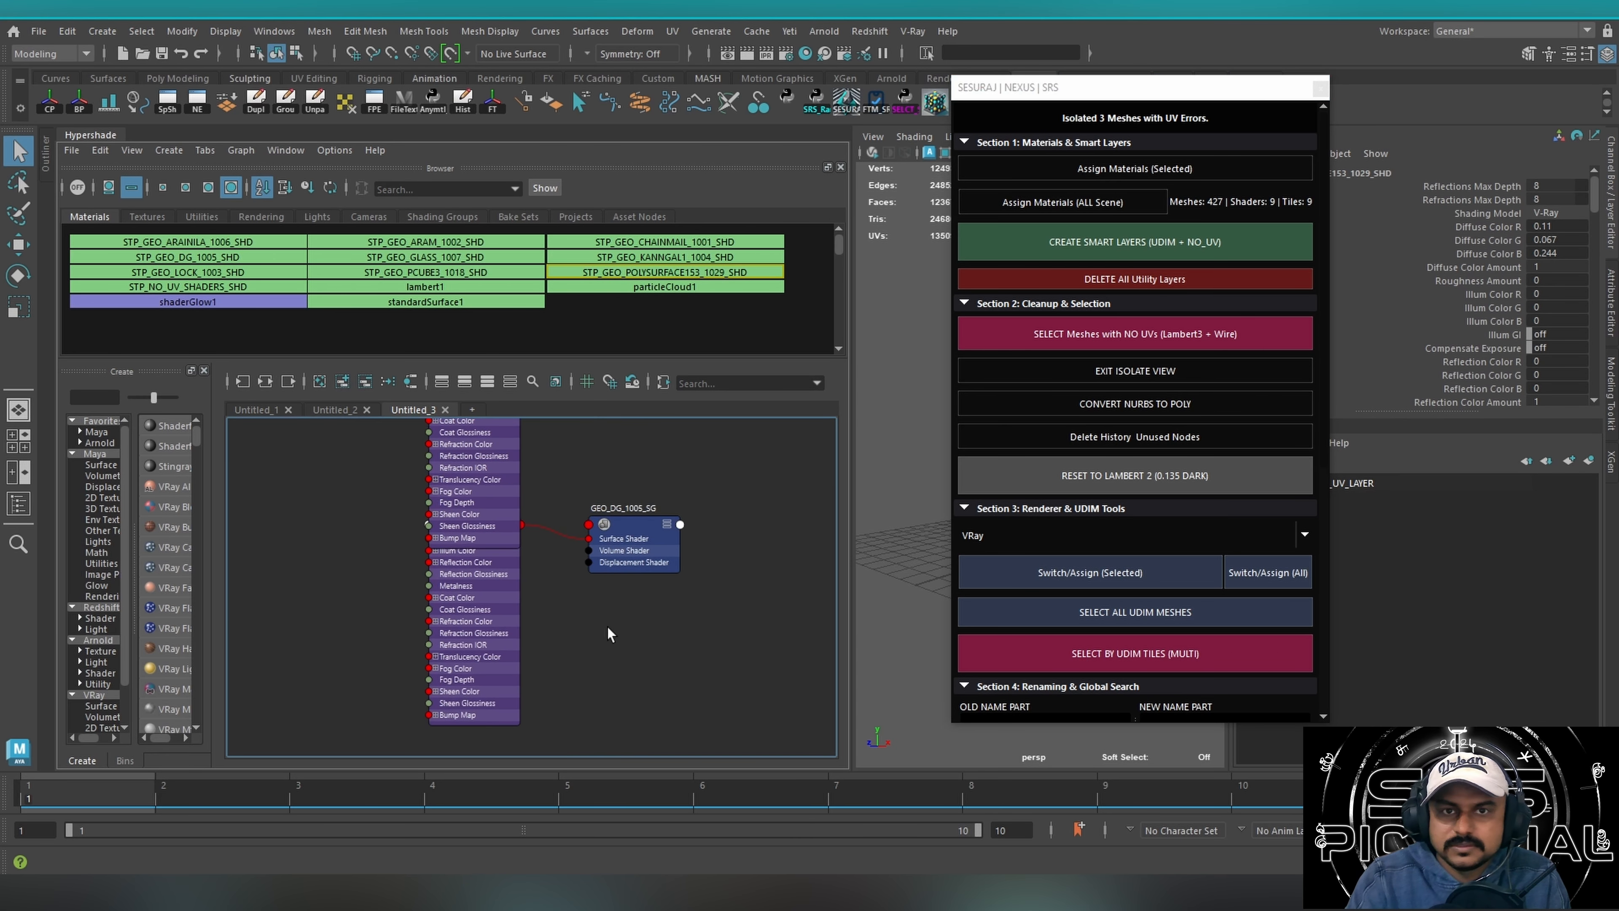
{"action": "middle_click_drag", "start_coordinate": [574, 574], "coordinate": [598, 721], "text": "alt"}
{"action": "mouse_move", "coordinate": [576, 579]}
{"action": "middle_mouse_down", "text": "alt"}
{"action": "mouse_move", "coordinate": [578, 619]}
{"action": "mouse_move", "coordinate": [642, 611]}
{"action": "middle_mouse_up", "text": "alt"}
{"action": "left_click_drag", "start_coordinate": [575, 590], "coordinate": [390, 603]}
Run the SRS tool's reset to Lambert 2 (0.135 dark), and delete history and unused nodes.
{"action": "left_click_drag", "start_coordinate": [1187, 88], "coordinate": [899, 169]}
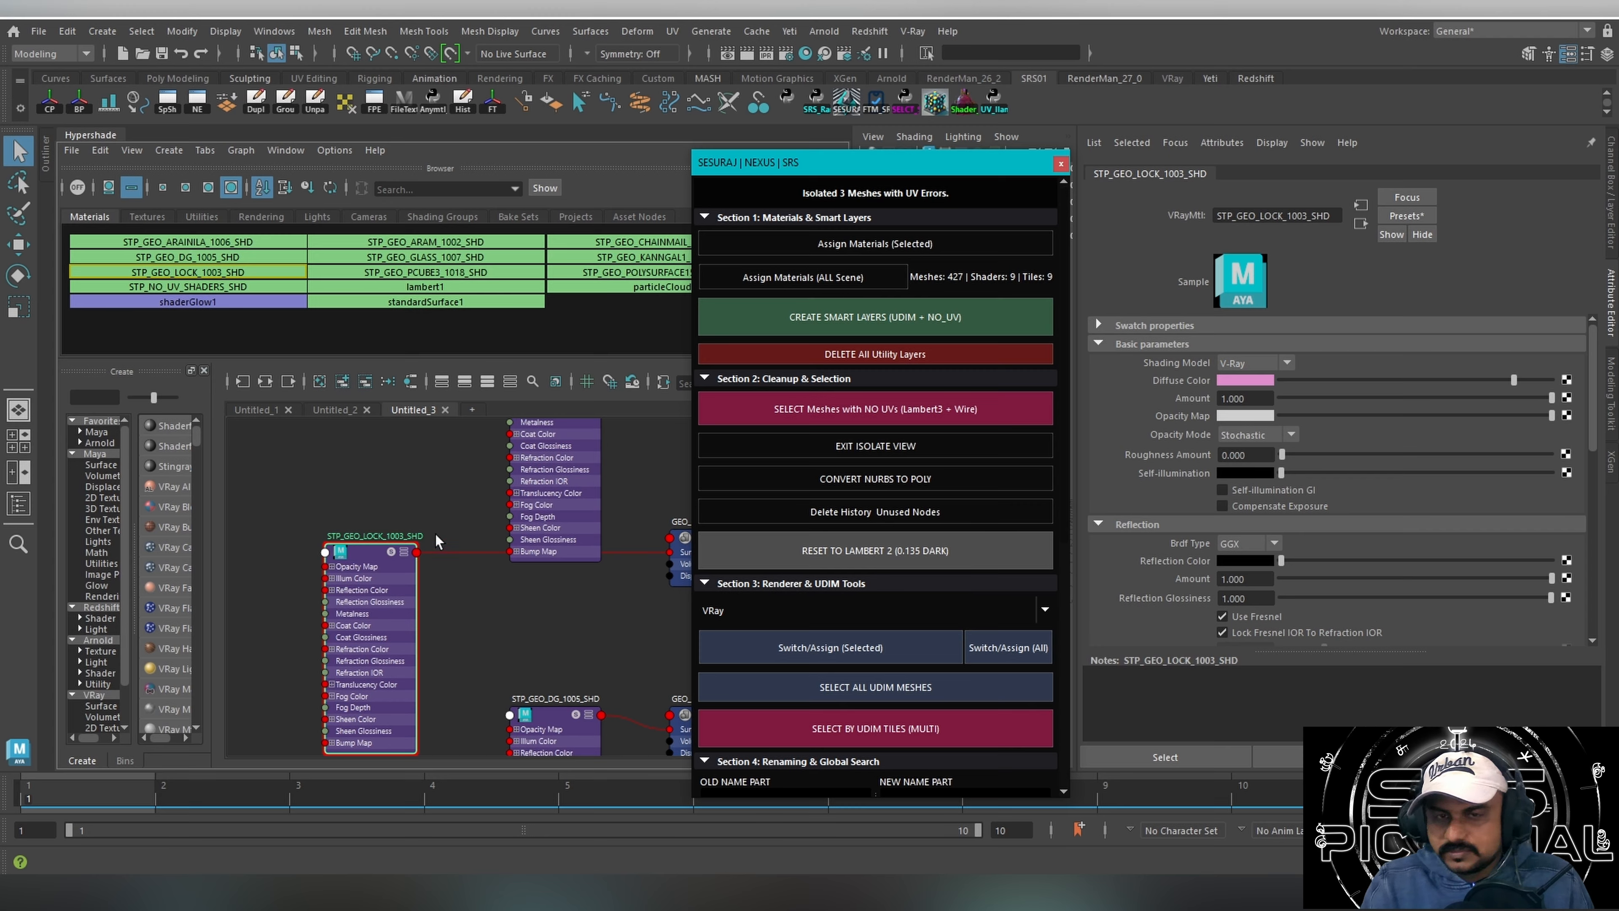
{"action": "left_click_drag", "start_coordinate": [884, 171], "coordinate": [885, 111]}
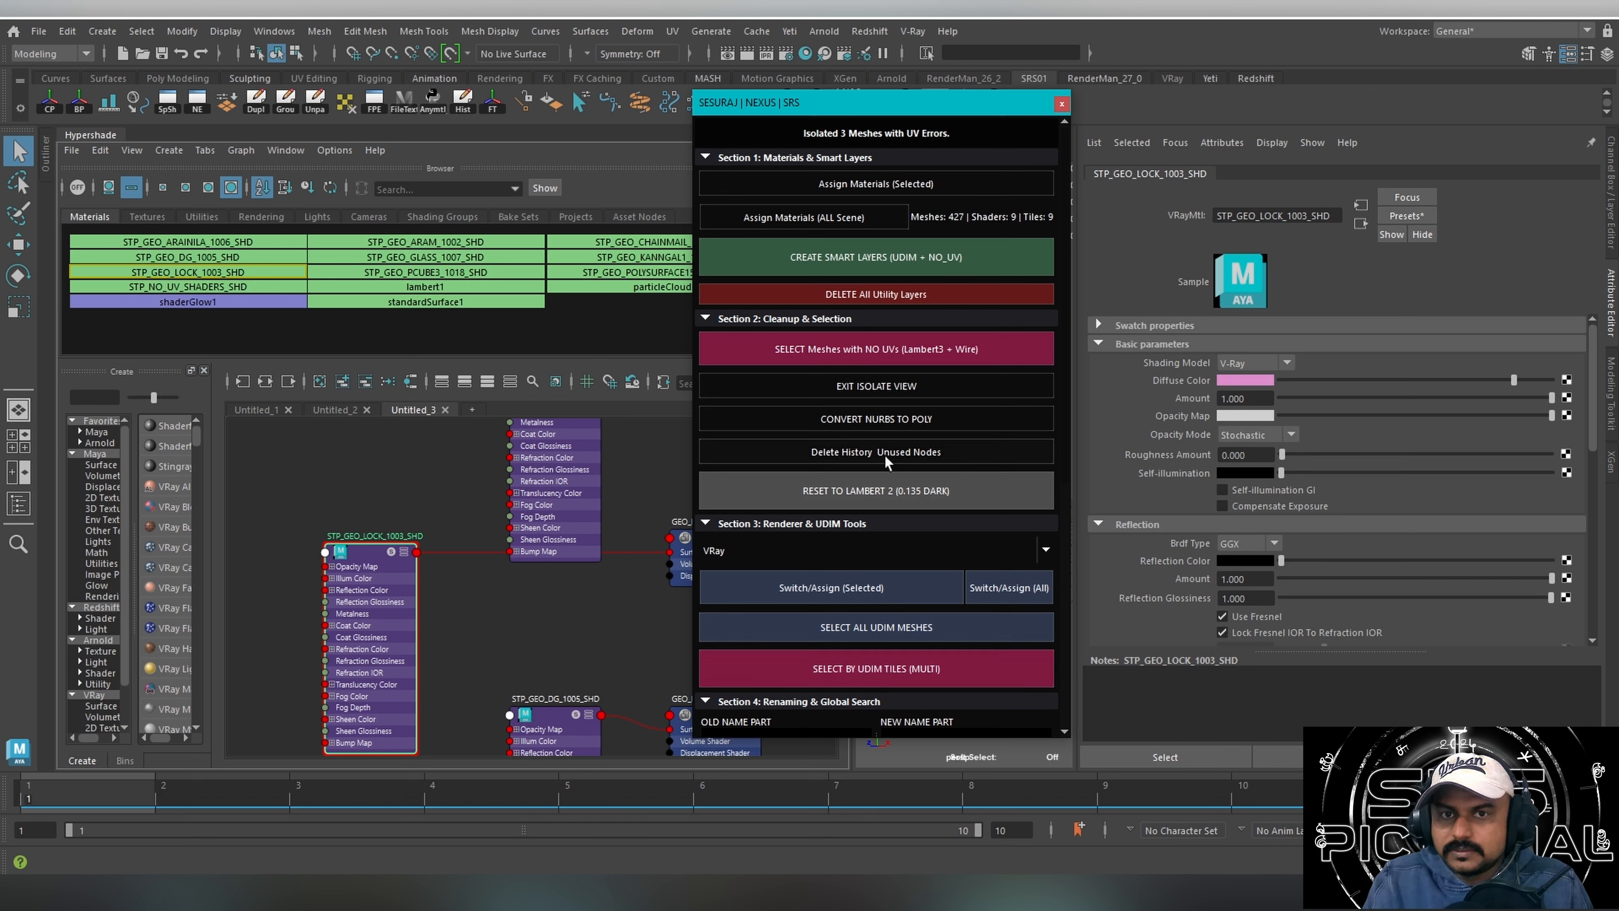
{"action": "left_click", "coordinate": [810, 500]}
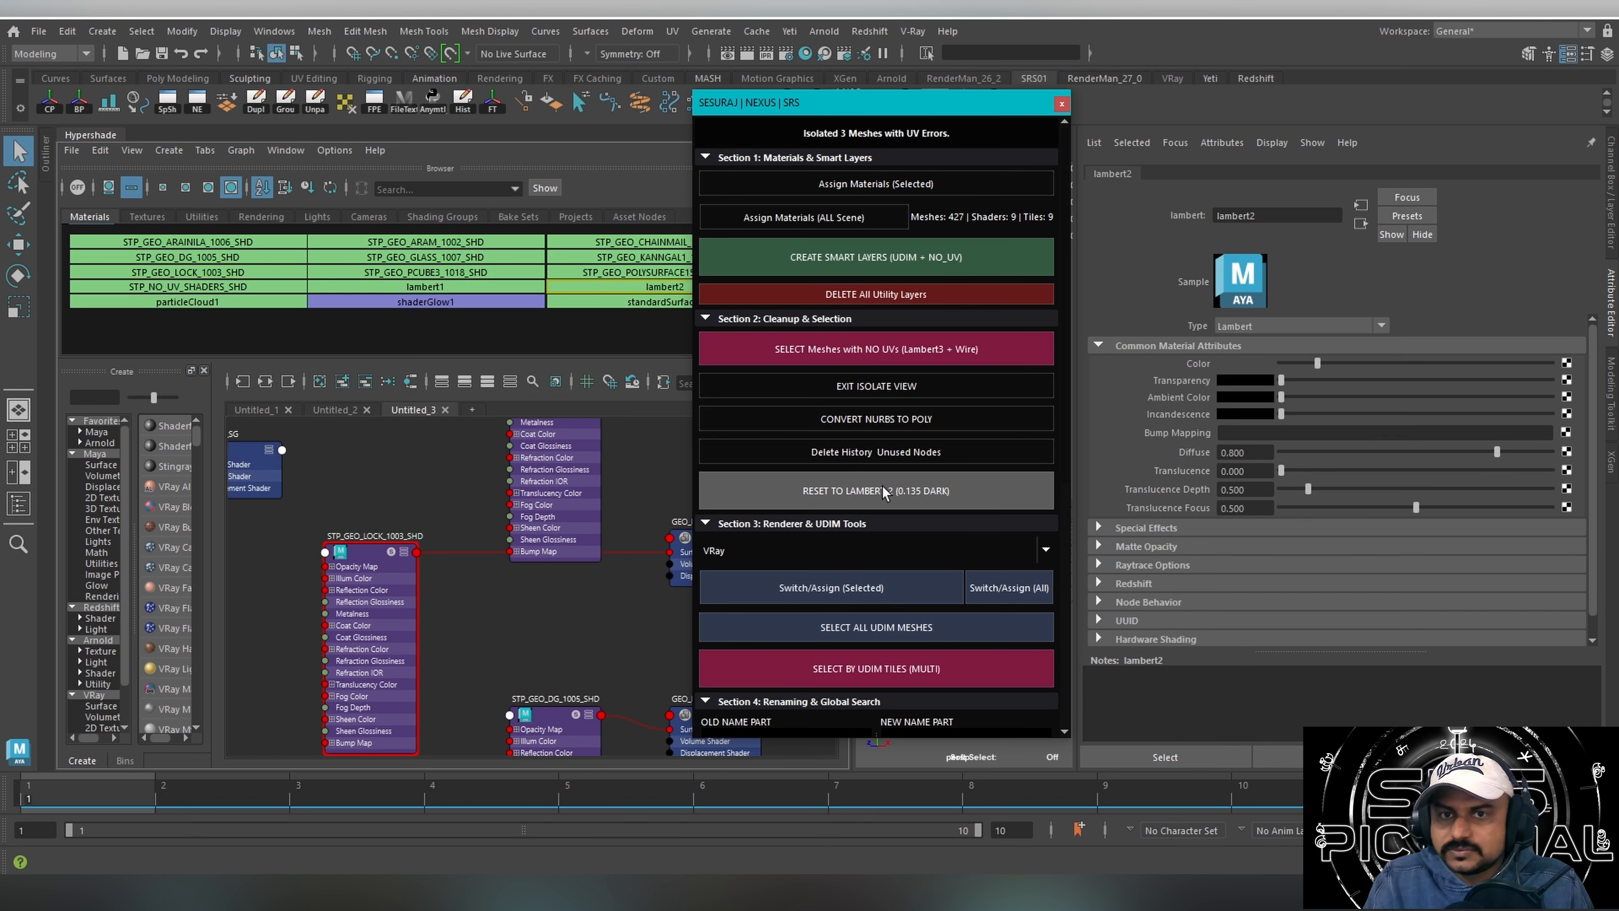
{"action": "left_click", "coordinate": [904, 452]}
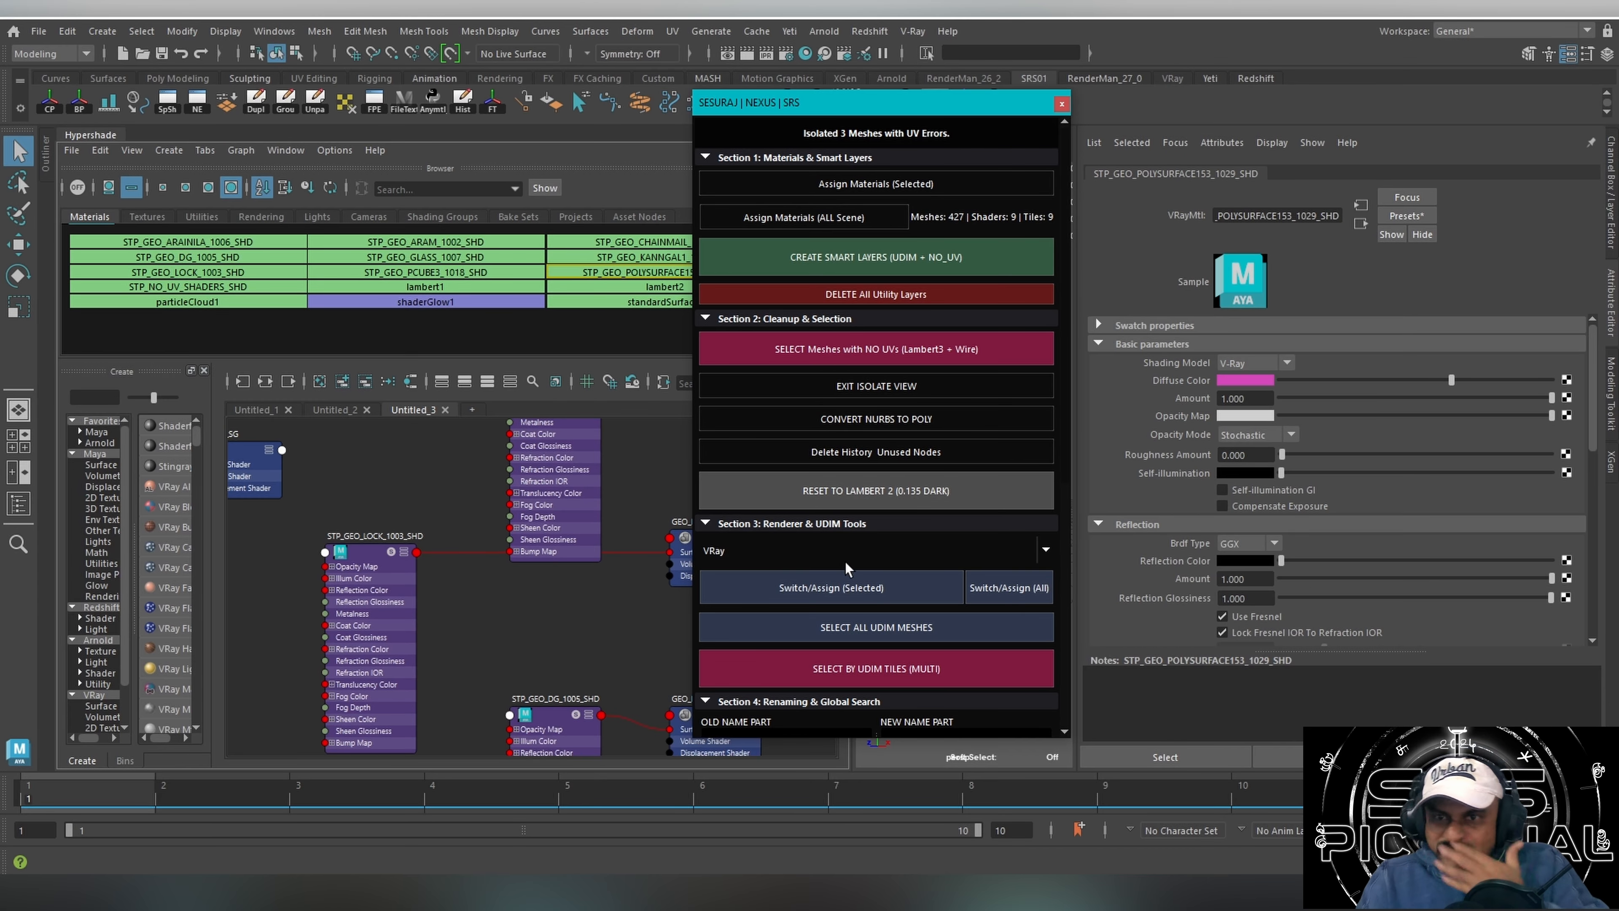
Enlarge the viewport beside the Hypershade, and select all meshes of the time machine for viewing in the UV Editor.
{"action": "left_click_drag", "start_coordinate": [890, 105], "coordinate": [1313, 138]}
{"action": "left_click_drag", "start_coordinate": [841, 448], "coordinate": [504, 448]}
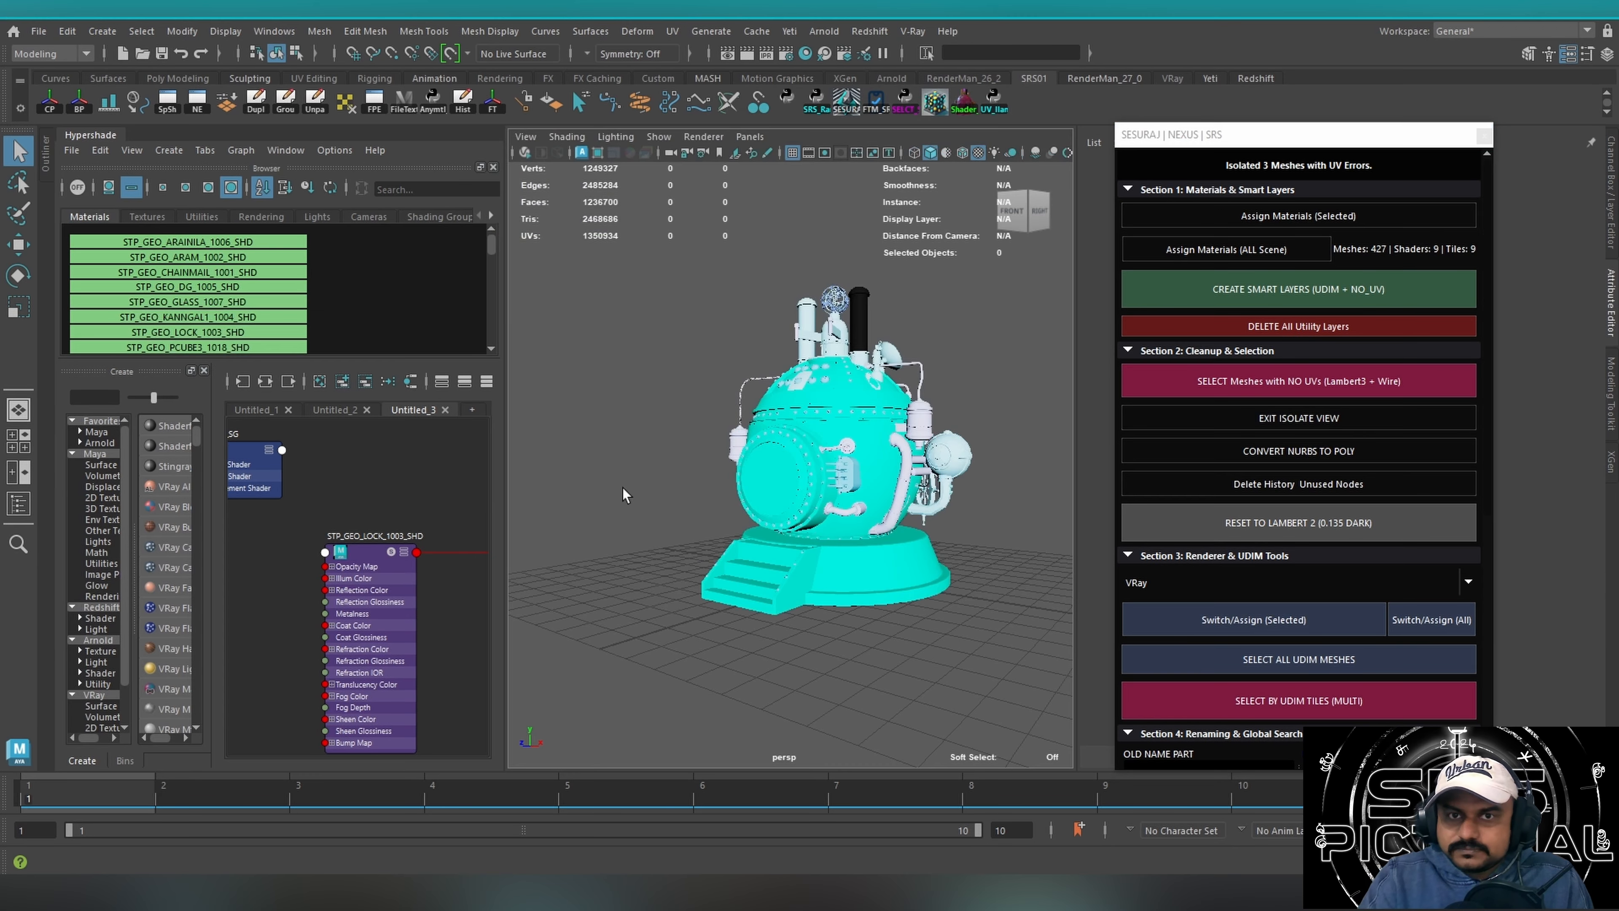
{"action": "left_click_drag", "start_coordinate": [854, 530], "coordinate": [780, 582], "text": "alt"}
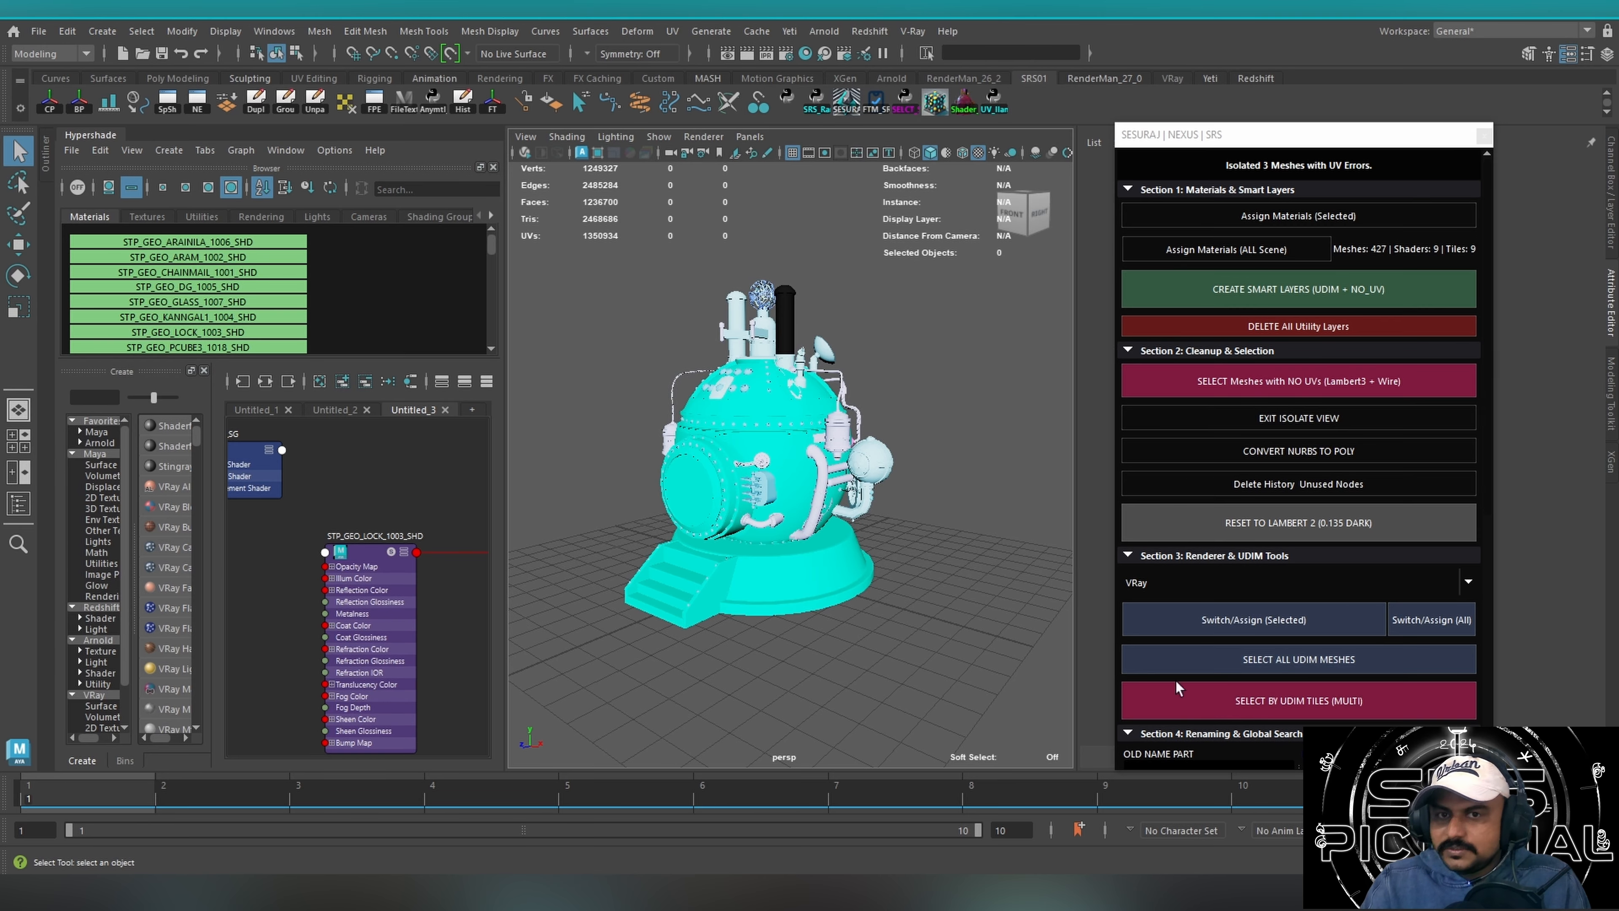
{"action": "left_click_drag", "start_coordinate": [593, 667], "coordinate": [854, 325]}
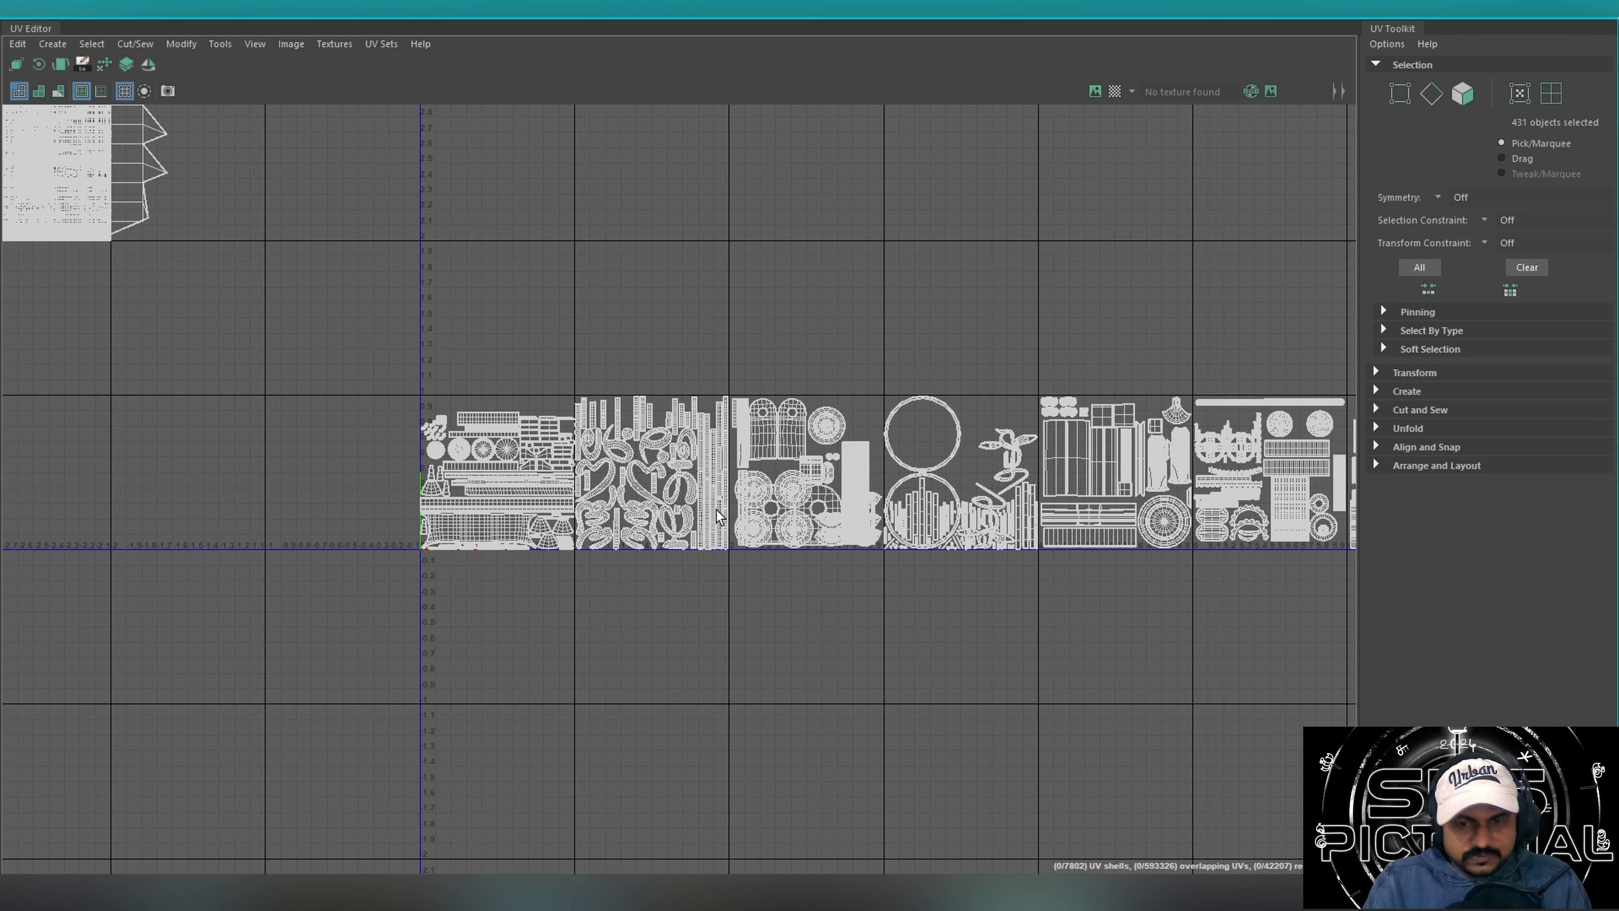
{"action": "key", "text": "f"}
{"action": "middle_click_drag", "start_coordinate": [724, 555], "coordinate": [640, 425], "text": "alt"}
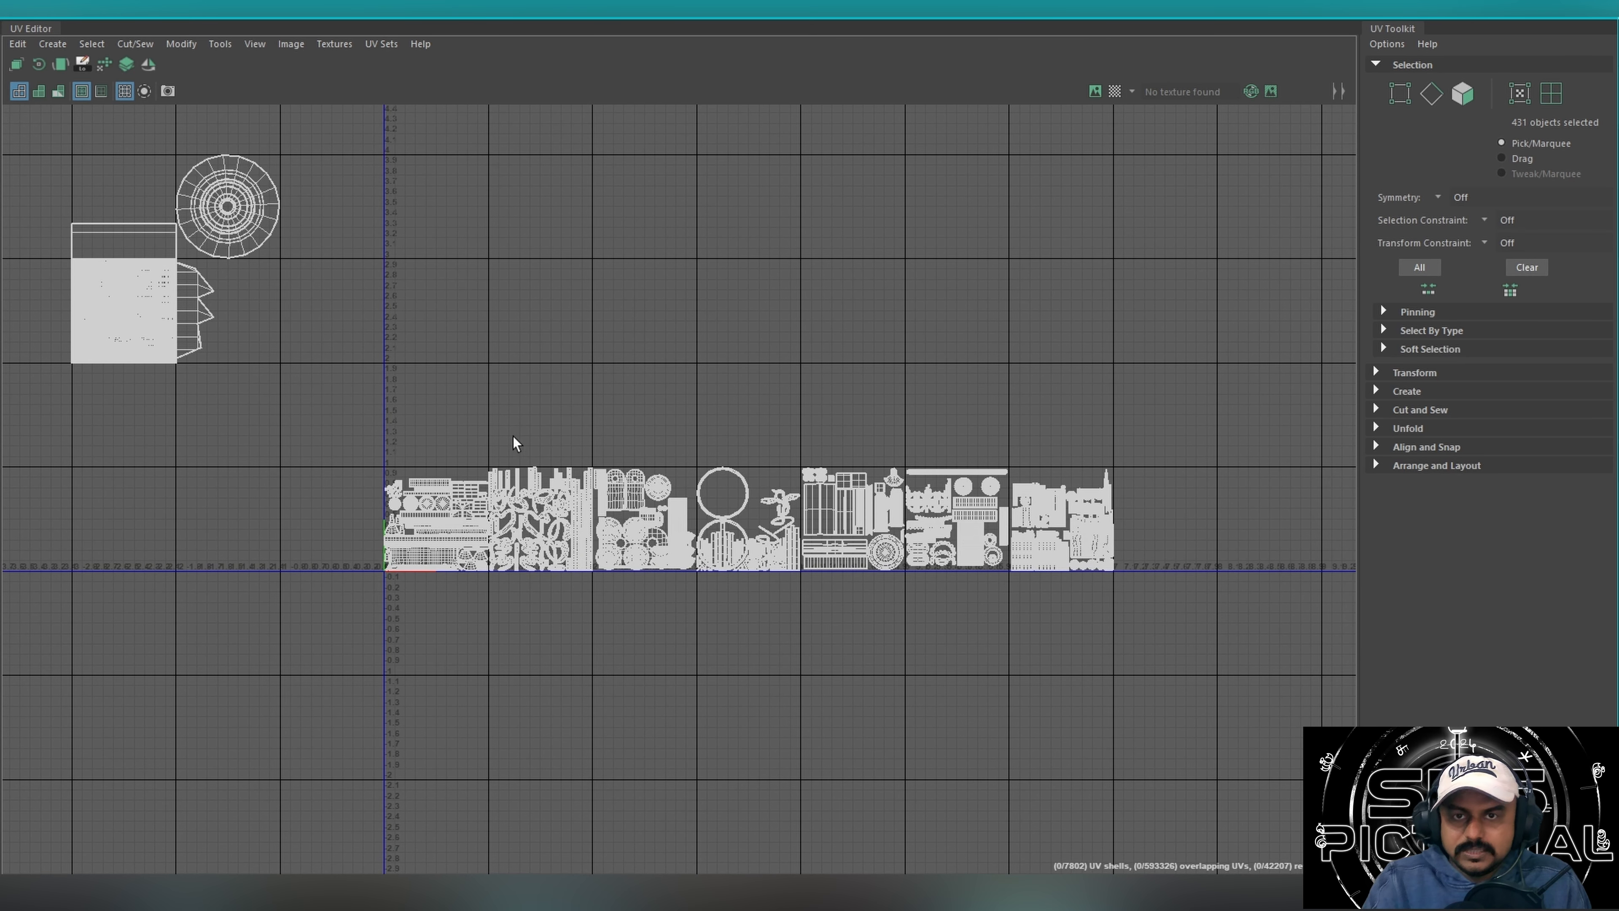
Examine the time machine's full UV layout across the UDIM tiles in the UV Editor, and clear the mesh selection.
{"action": "right_click_drag", "start_coordinate": [513, 436], "coordinate": [826, 407], "text": "alt"}
{"action": "middle_click_drag", "start_coordinate": [991, 424], "coordinate": [725, 405], "text": "alt"}
{"action": "right_click_drag", "start_coordinate": [749, 409], "coordinate": [866, 424], "text": "alt"}
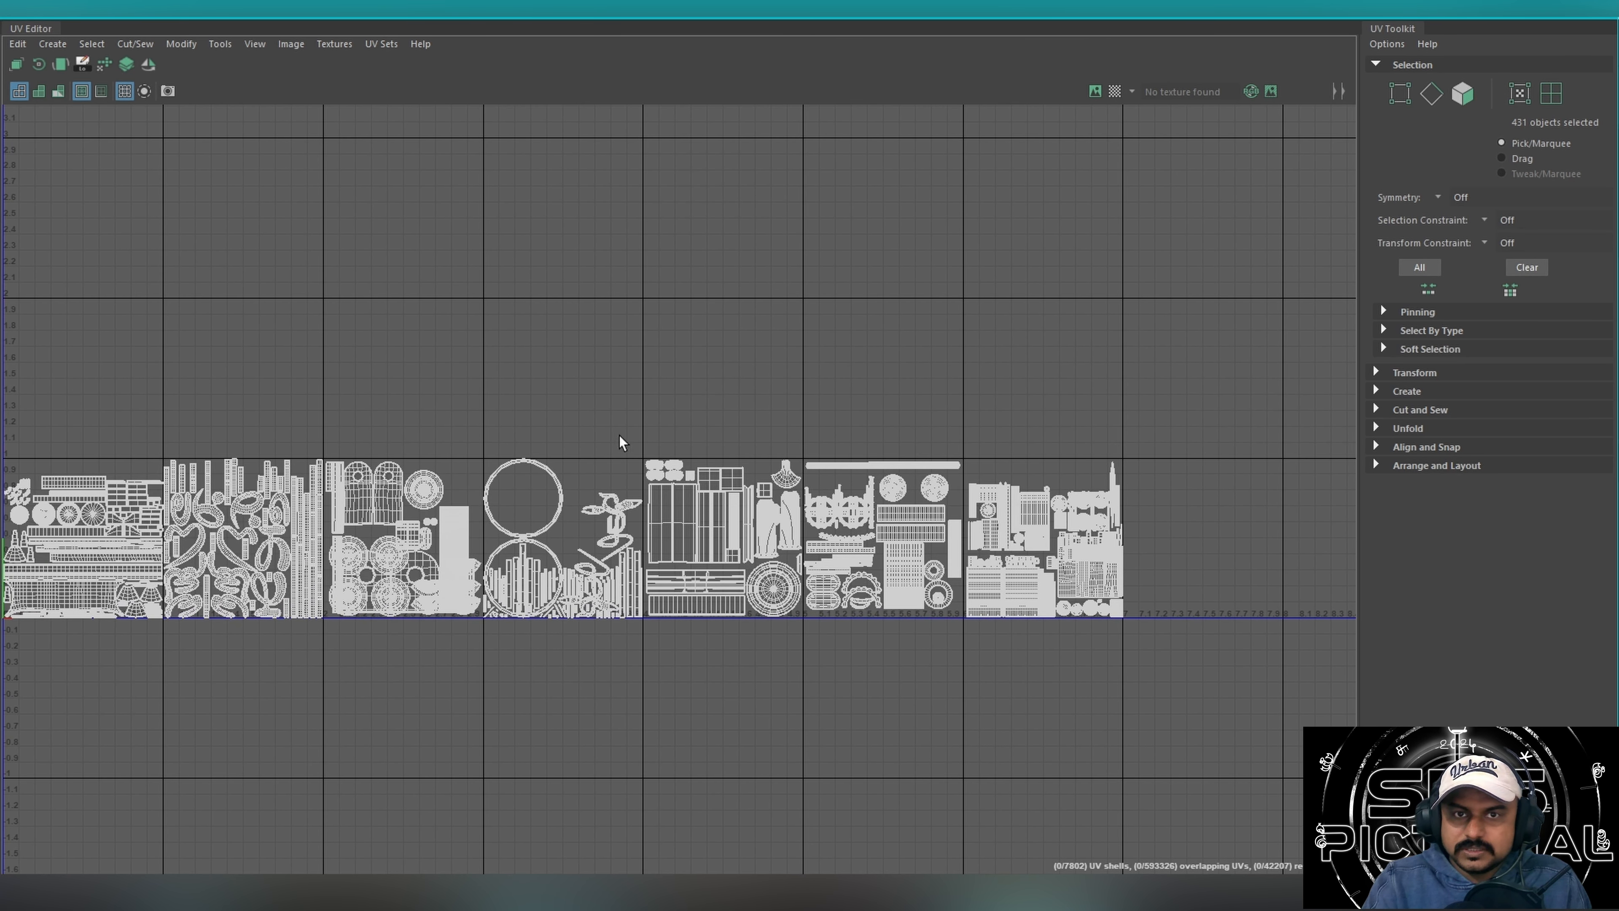
{"action": "middle_click_drag", "start_coordinate": [578, 456], "coordinate": [743, 442], "text": "alt"}
{"action": "right_click_drag", "start_coordinate": [743, 442], "coordinate": [676, 439], "text": "alt"}
{"action": "middle_click_drag", "start_coordinate": [805, 438], "coordinate": [663, 446], "text": "alt"}
{"action": "right_click_drag", "start_coordinate": [666, 446], "coordinate": [593, 444], "text": "alt"}
{"action": "left_click_drag", "start_coordinate": [1108, 378], "coordinate": [230, 673]}
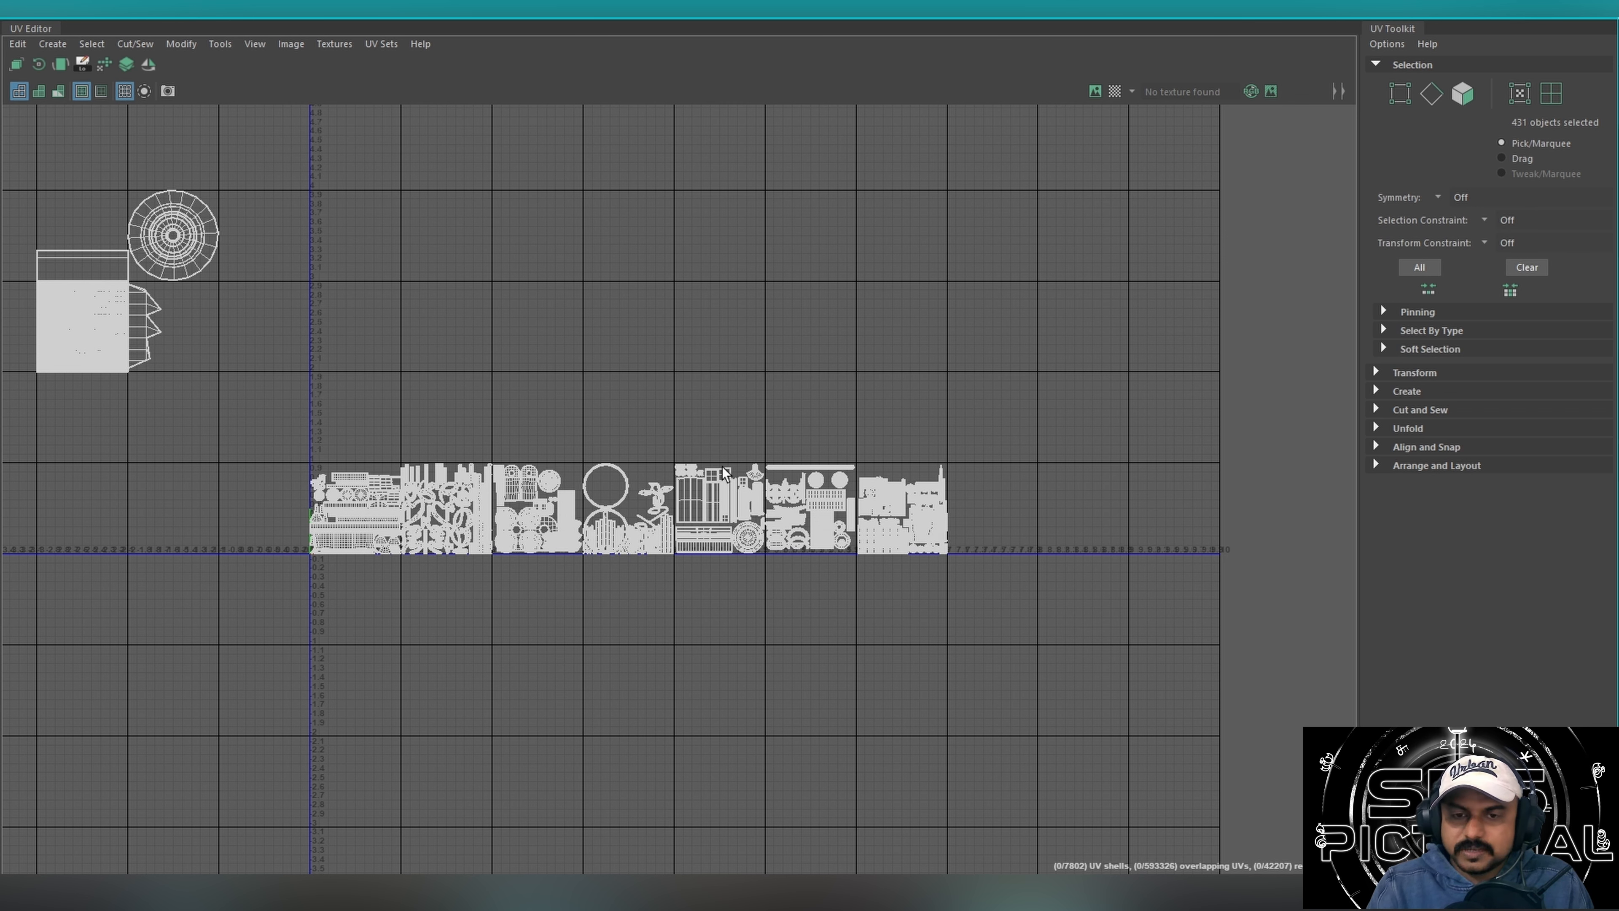
{"action": "left_click", "coordinate": [1515, 13]}
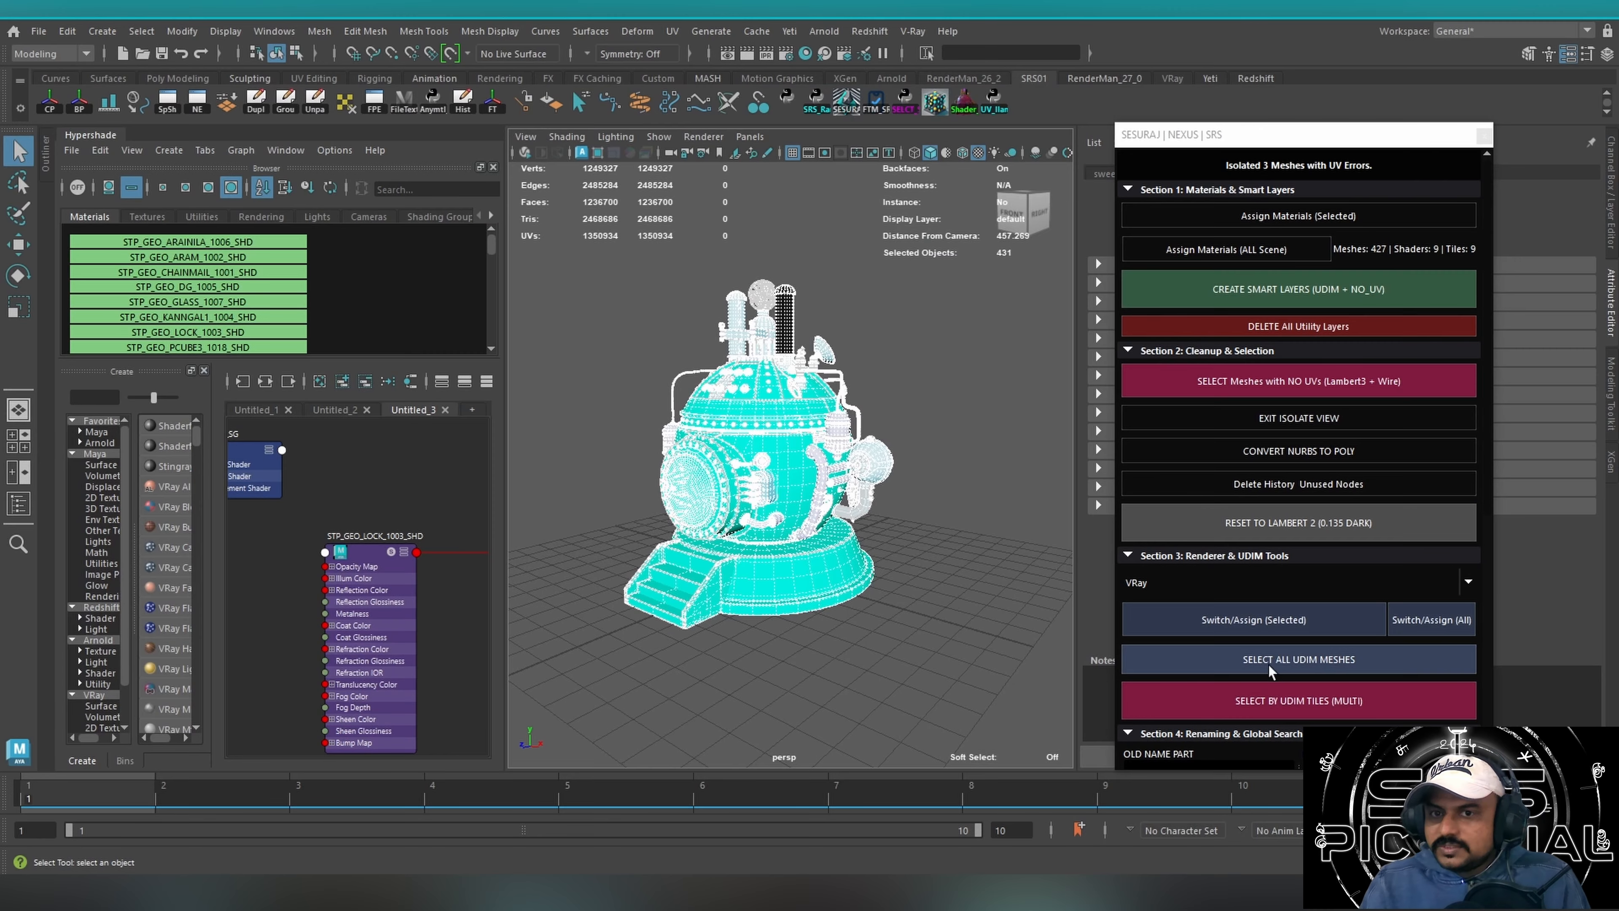
{"action": "left_click", "coordinate": [673, 31]}
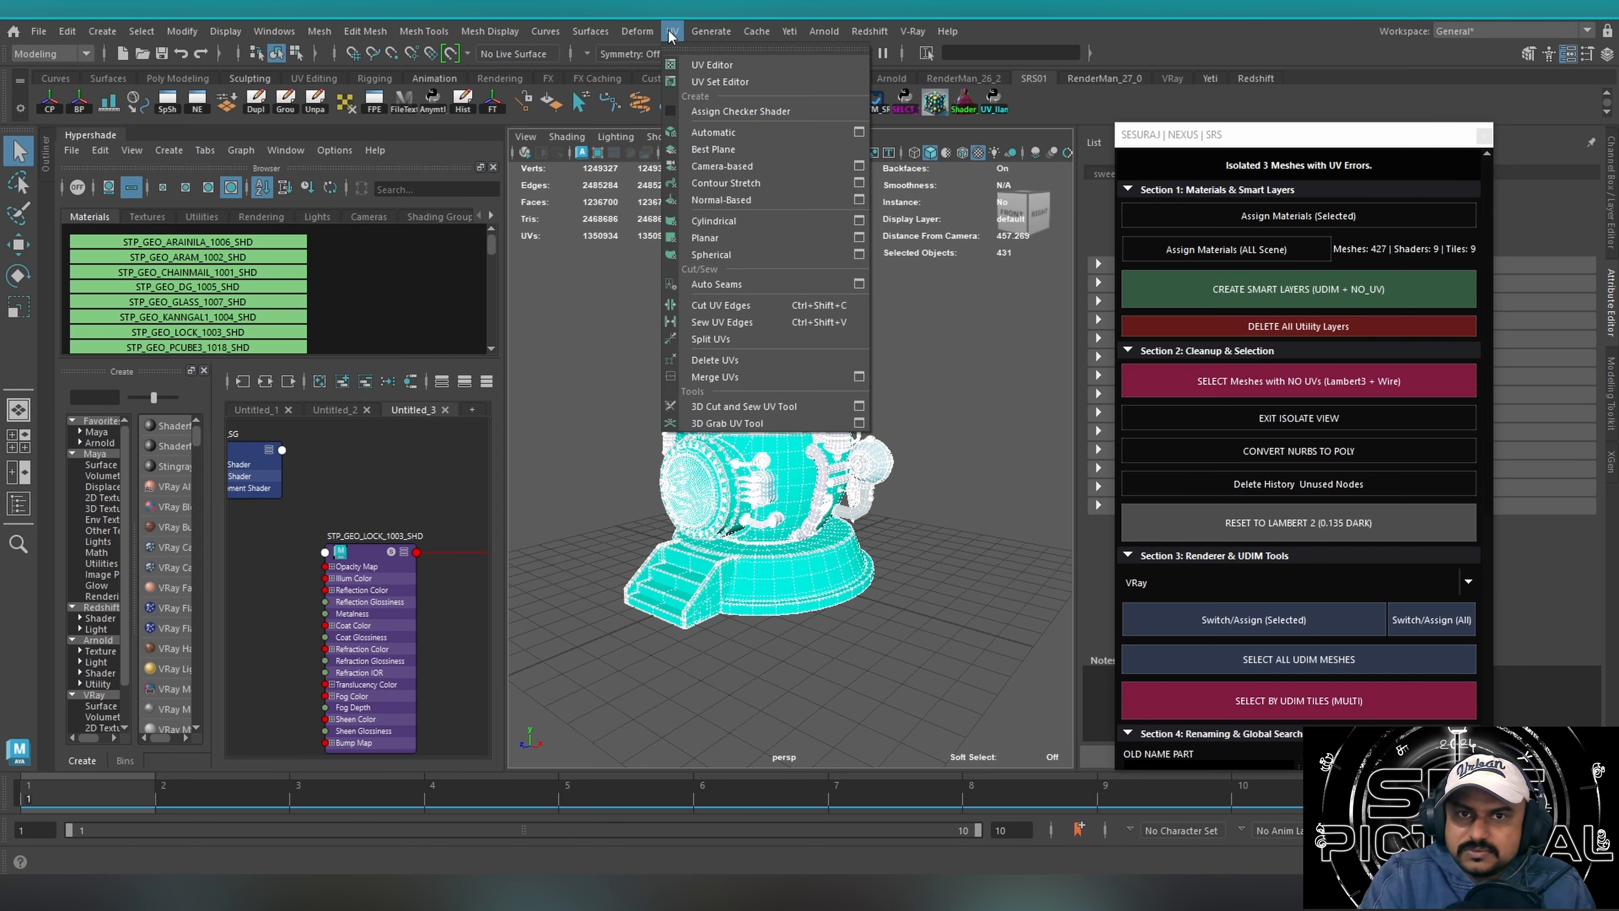
{"action": "left_click", "coordinate": [701, 65]}
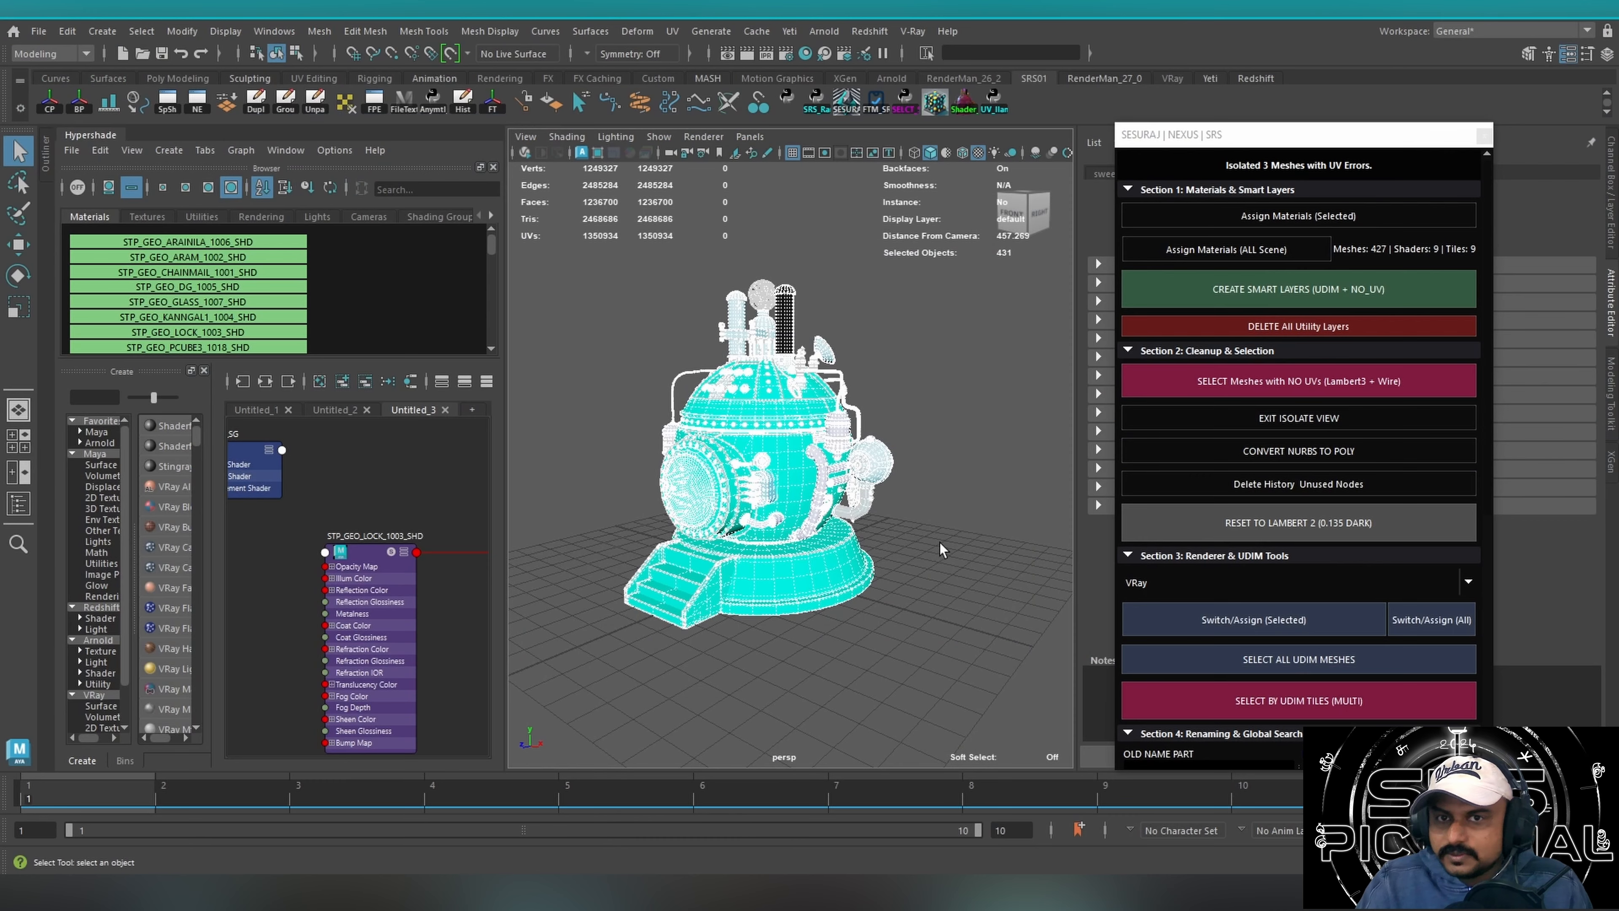
{"action": "left_click", "coordinate": [912, 718]}
Select all UDIM meshes with the SRS tool and check their layout in the UV Editor.
{"action": "left_click_drag", "start_coordinate": [1201, 136], "coordinate": [1131, 65]}
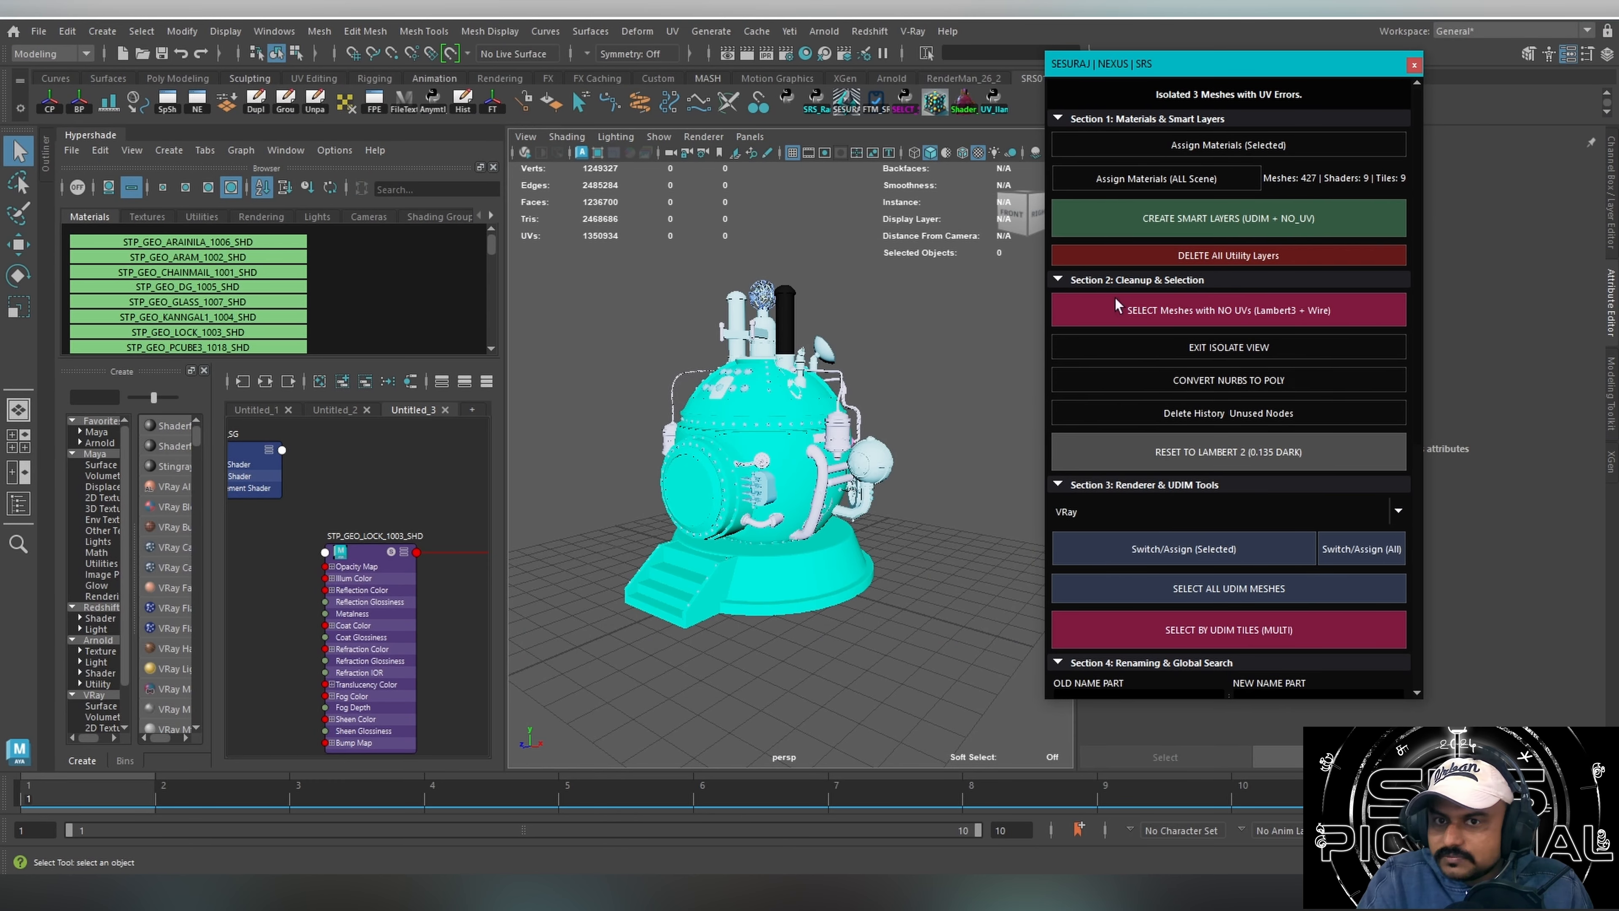
{"action": "left_click", "coordinate": [1228, 588]}
{"action": "left_click", "coordinate": [672, 31]}
{"action": "left_click", "coordinate": [701, 64]}
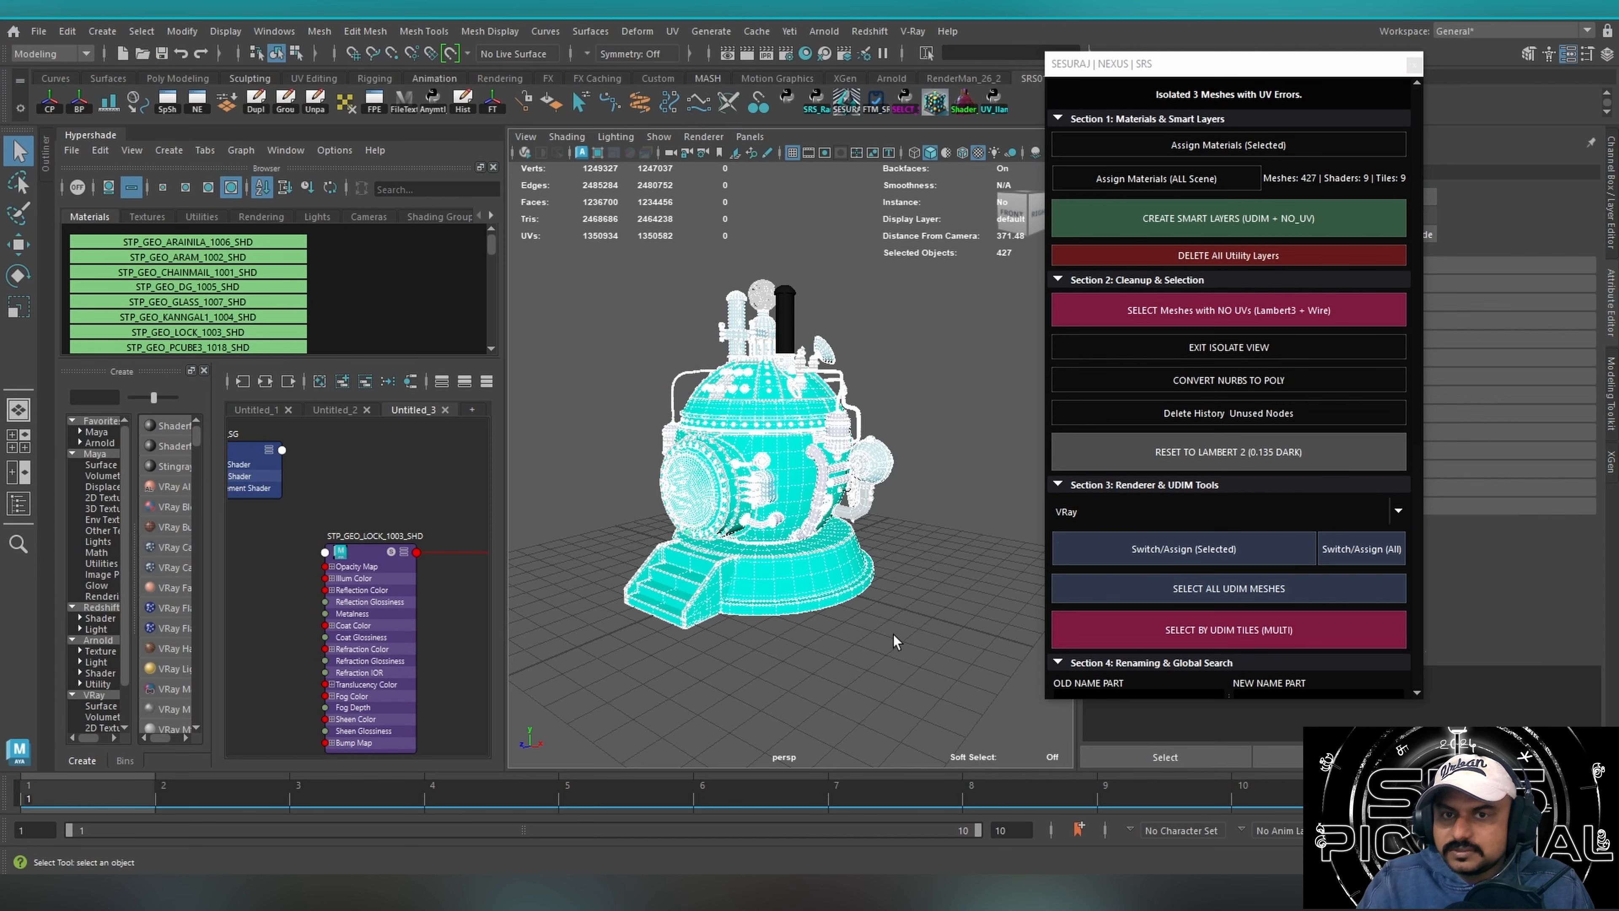
{"action": "left_click", "coordinate": [817, 705]}
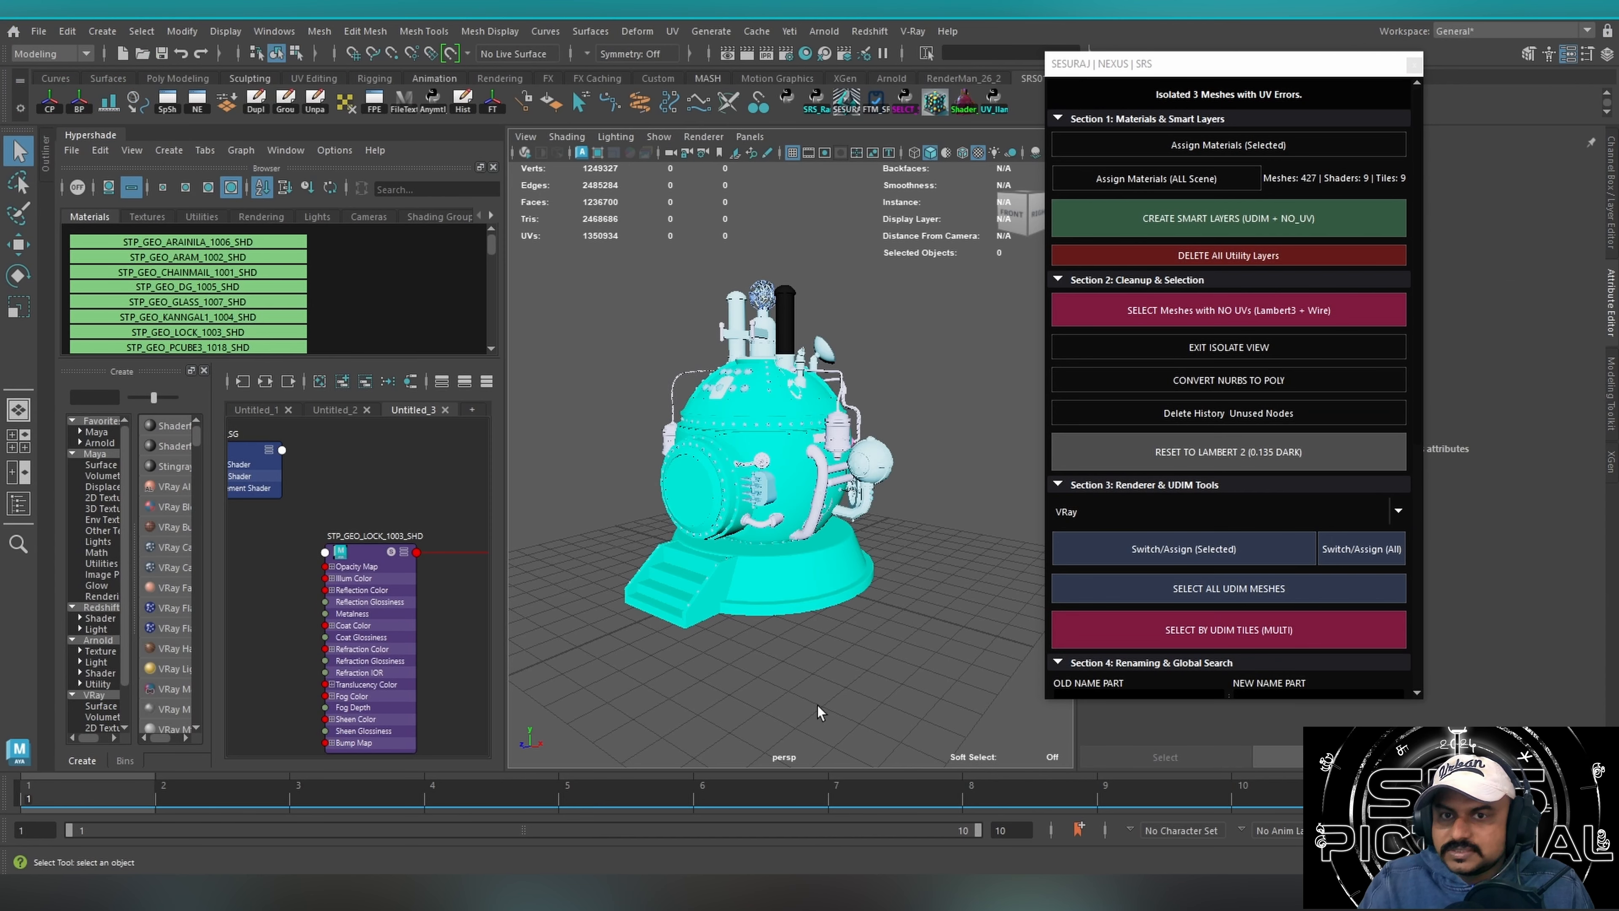
Select the meshes on UDIM tile 1003 with the SRS tool and isolate them in the viewport.
{"action": "left_click", "coordinate": [1246, 637]}
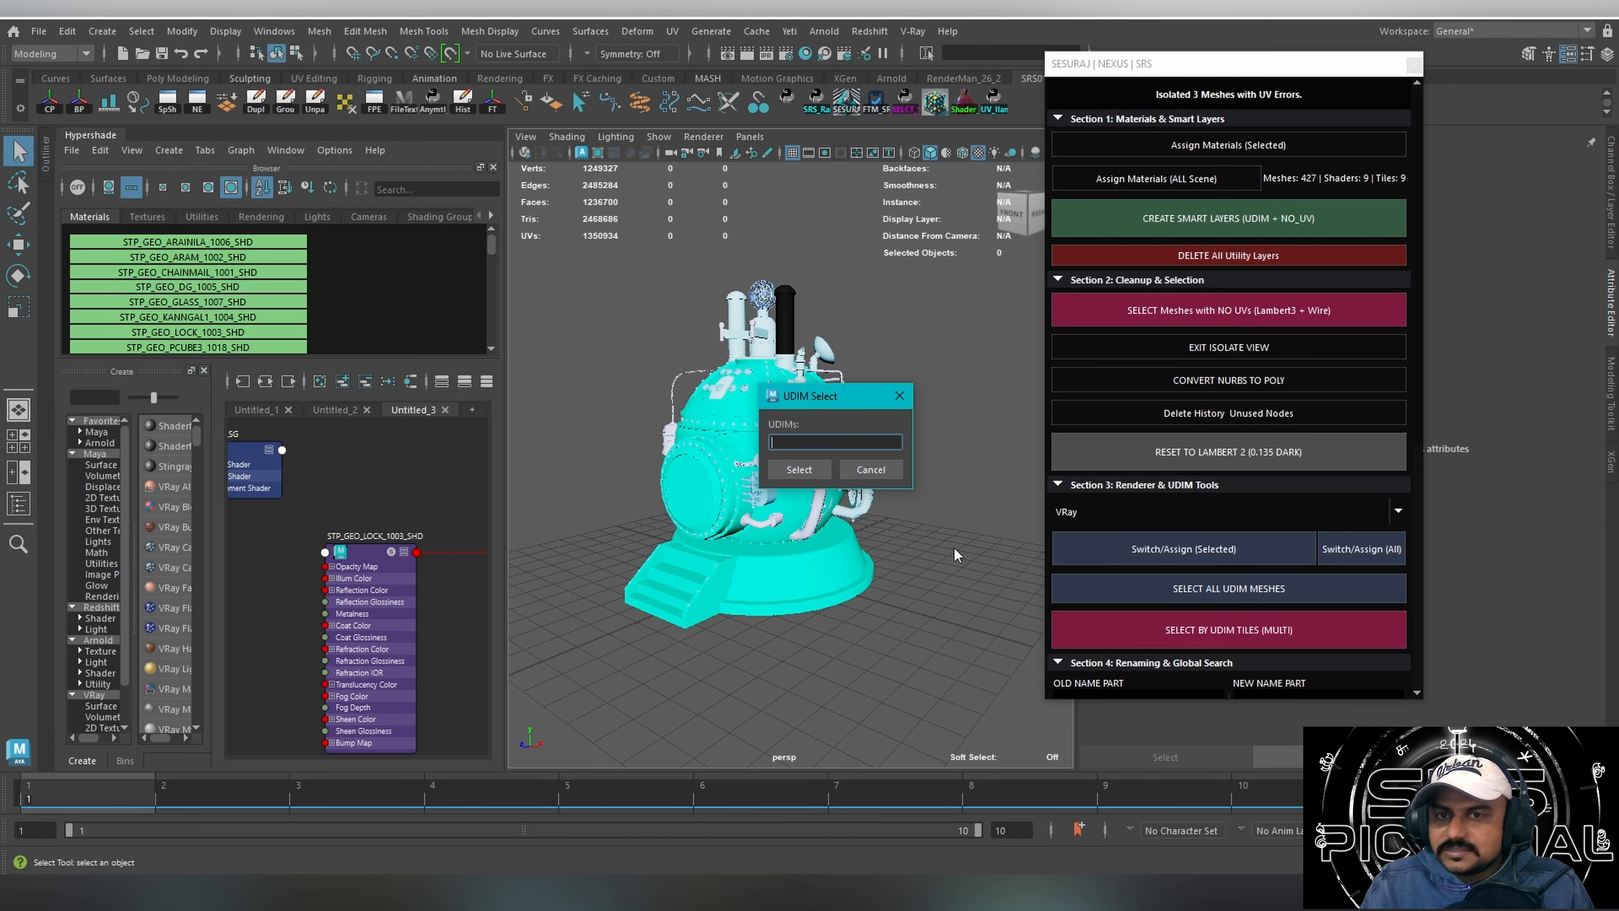
{"action": "left_click", "coordinate": [818, 468]}
{"action": "left_click_drag", "start_coordinate": [846, 254], "coordinate": [854, 264], "text": "alt"}
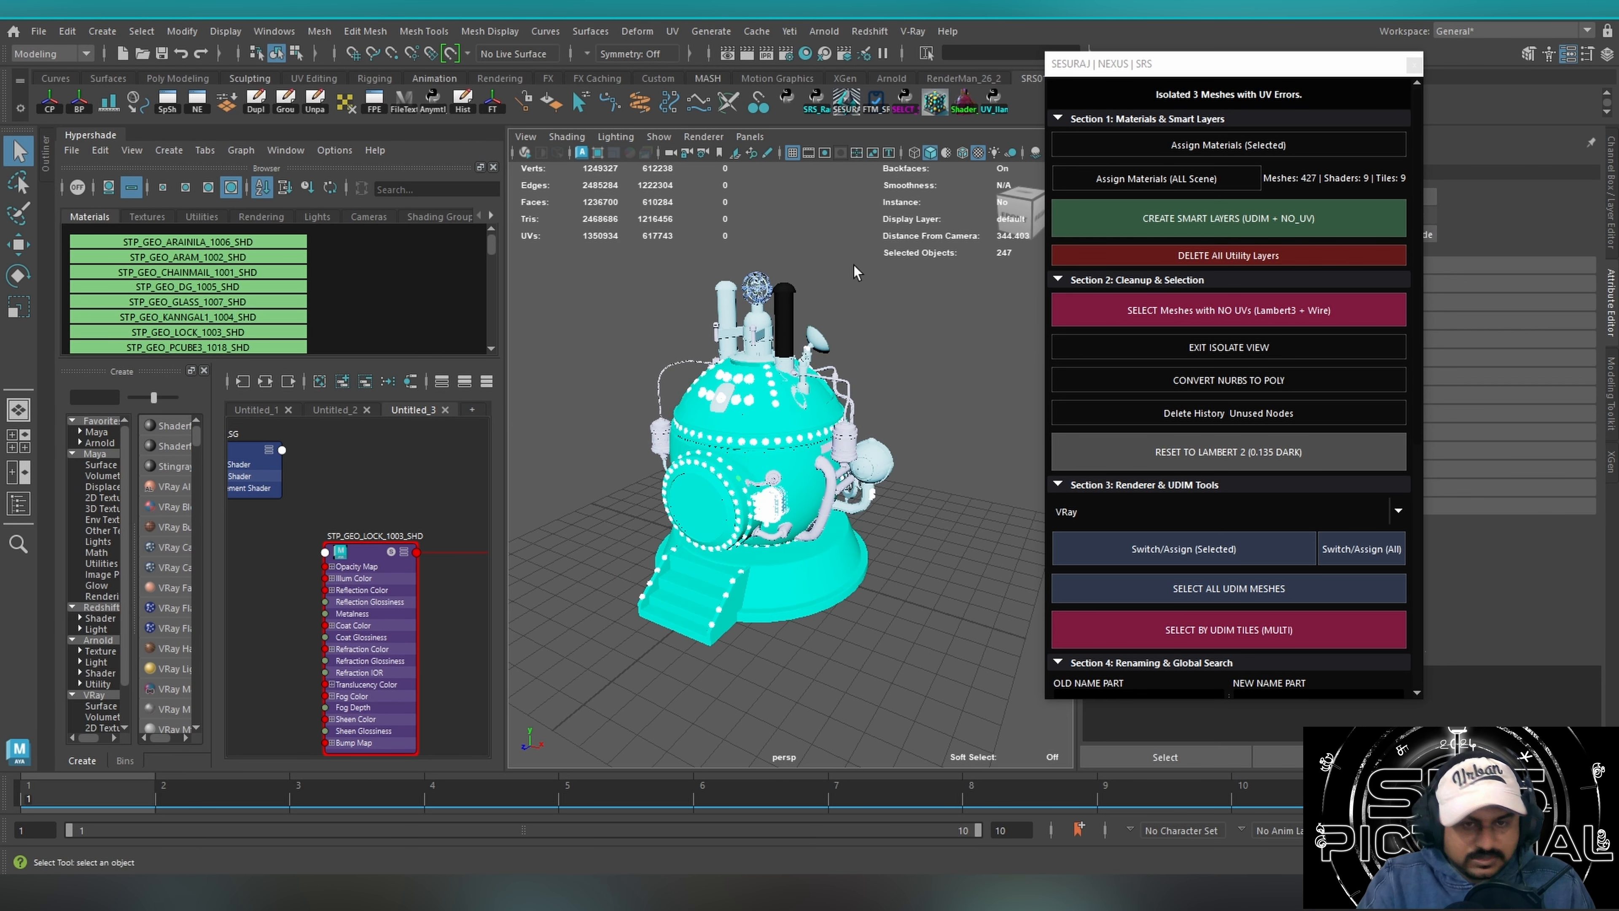
{"action": "key", "text": "ctrl+1"}
{"action": "key", "text": "f"}
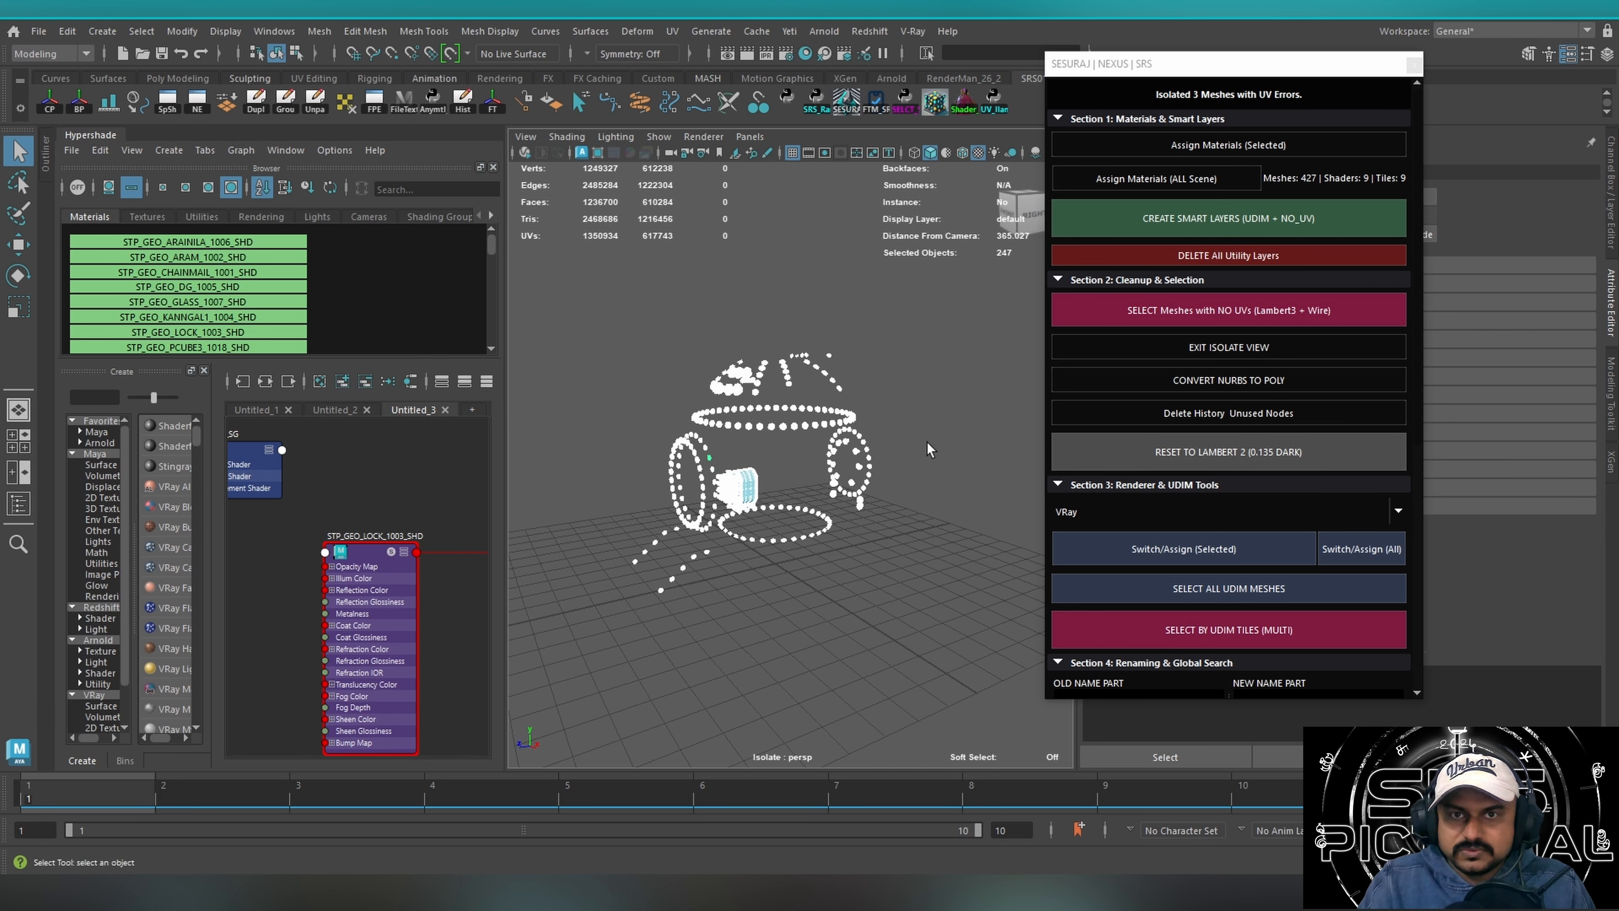
Examine the isolated meshes' UV shells on UDIM tile 1003 in the UV Editor.
{"action": "left_click", "coordinate": [671, 31]}
{"action": "left_click", "coordinate": [705, 60]}
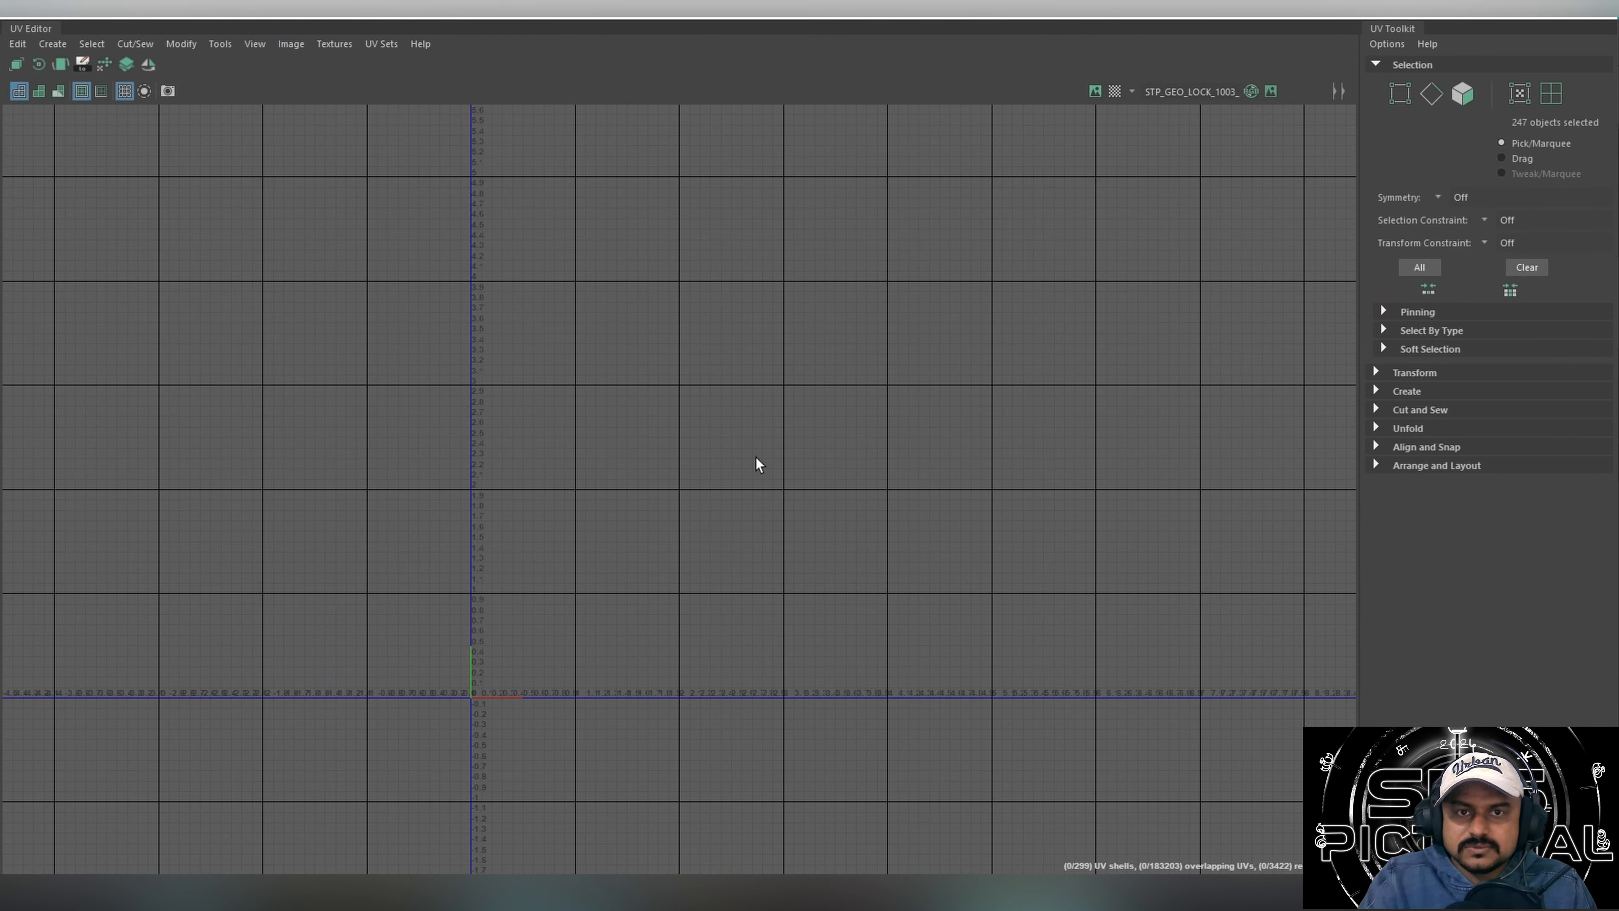
{"action": "key", "text": "f"}
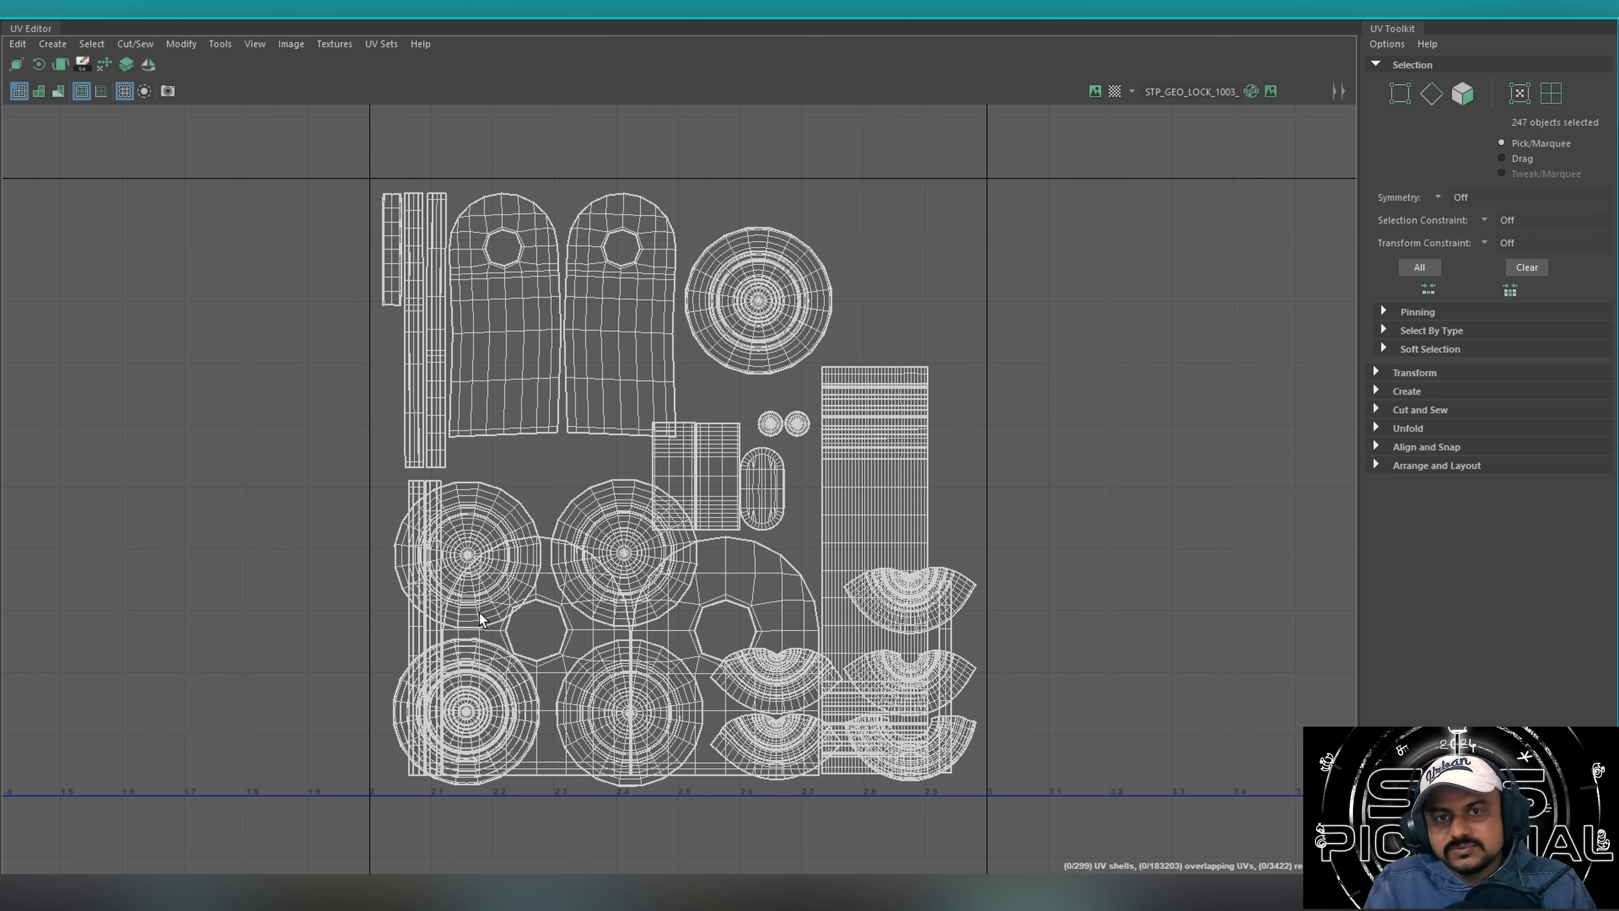
{"action": "right_click_drag", "start_coordinate": [861, 552], "coordinate": [498, 607], "text": "alt"}
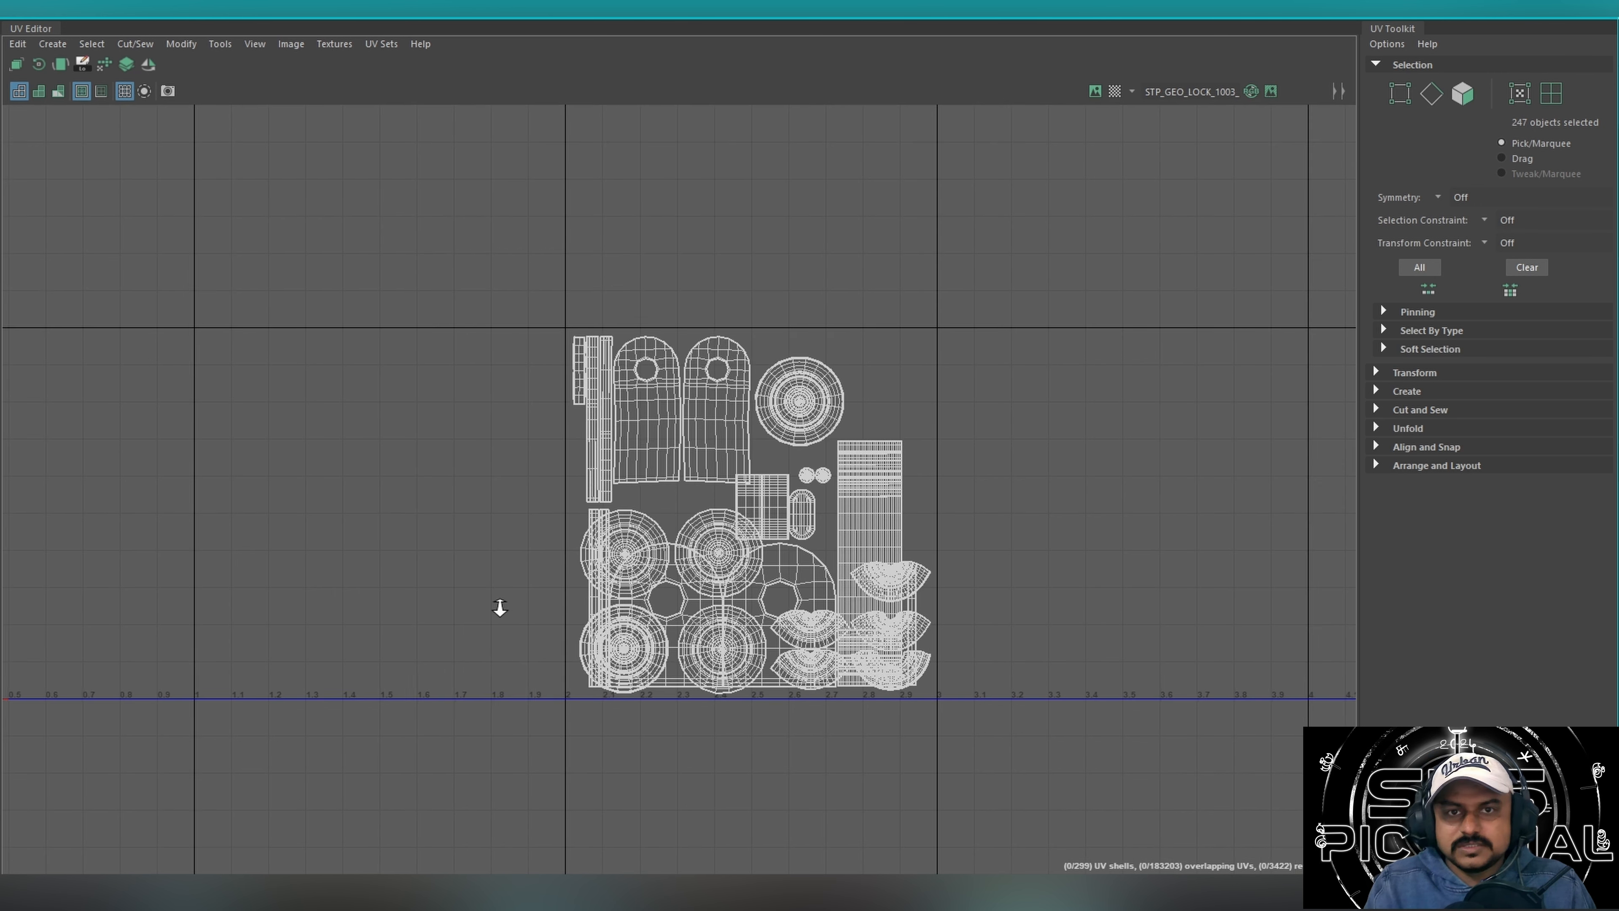
{"action": "left_click", "coordinate": [1527, 16]}
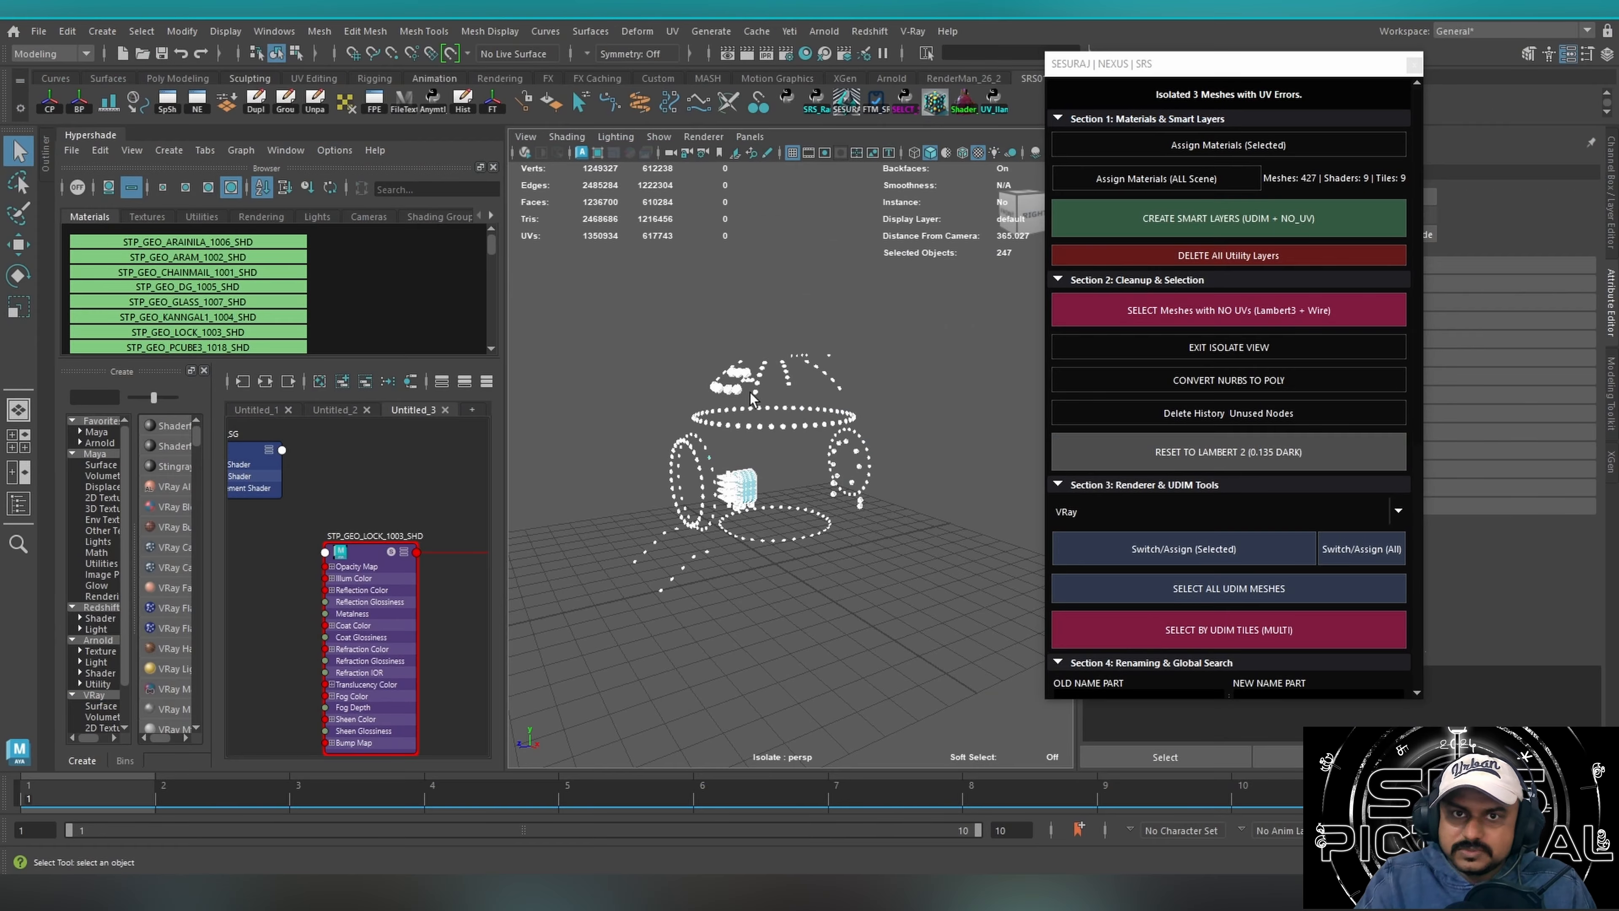
Examine the isolated UDIM meshes from several angles, and inspect the SRS tool's old and new name part fields.
{"action": "left_click_drag", "start_coordinate": [681, 494], "coordinate": [807, 316], "text": "alt"}
{"action": "left_click", "coordinate": [994, 112]}
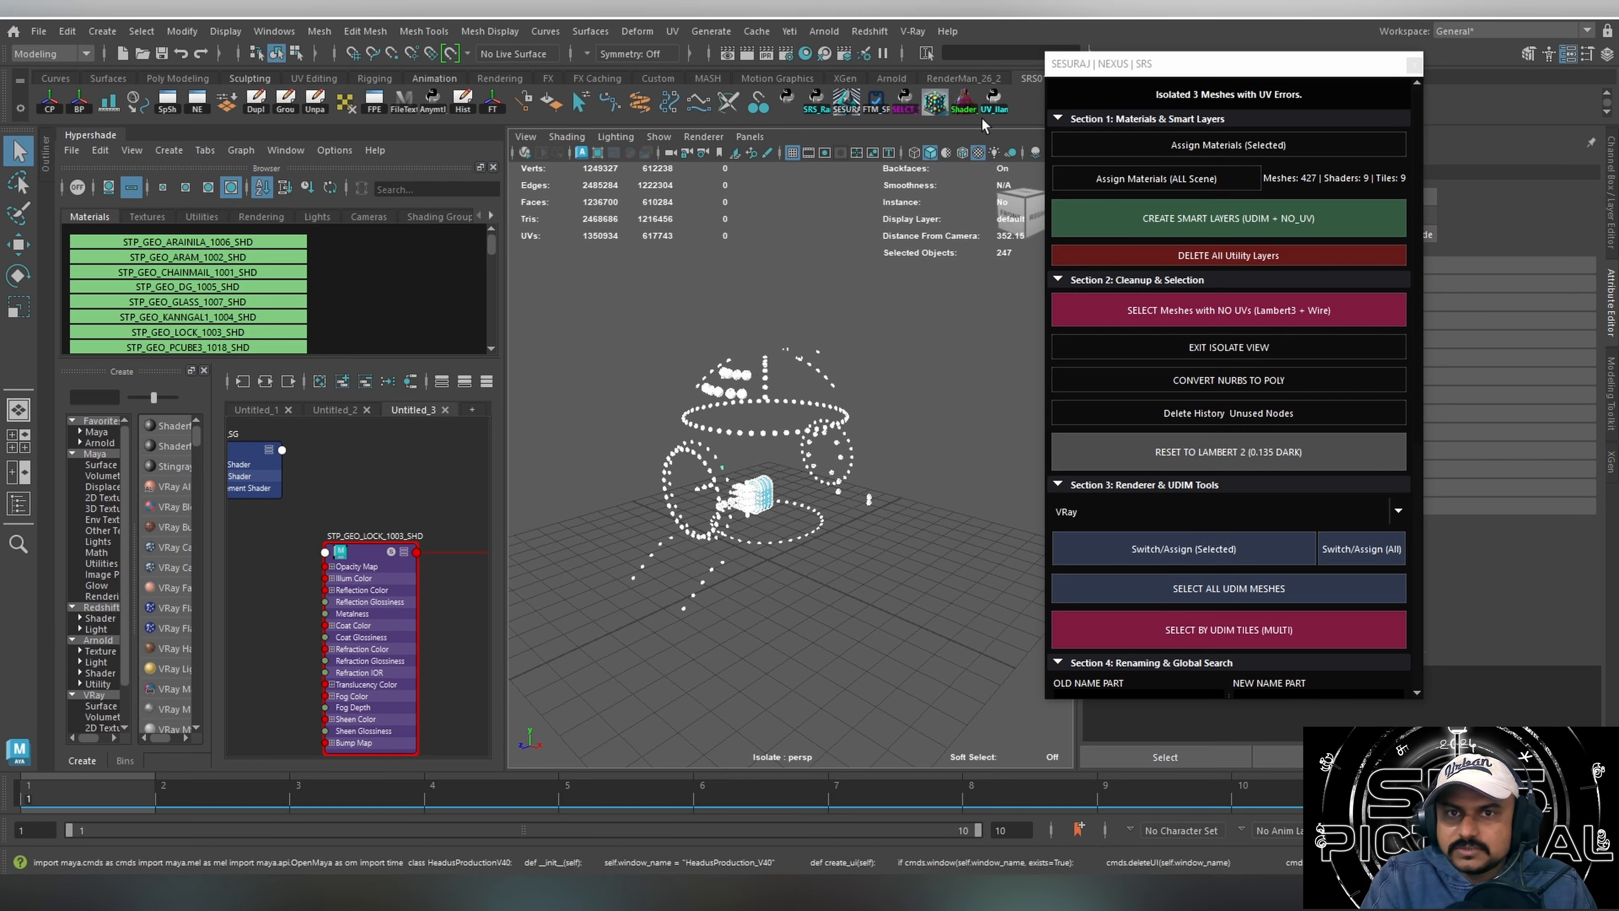
{"action": "left_click_drag", "start_coordinate": [1618, 440], "coordinate": [1618, 210]}
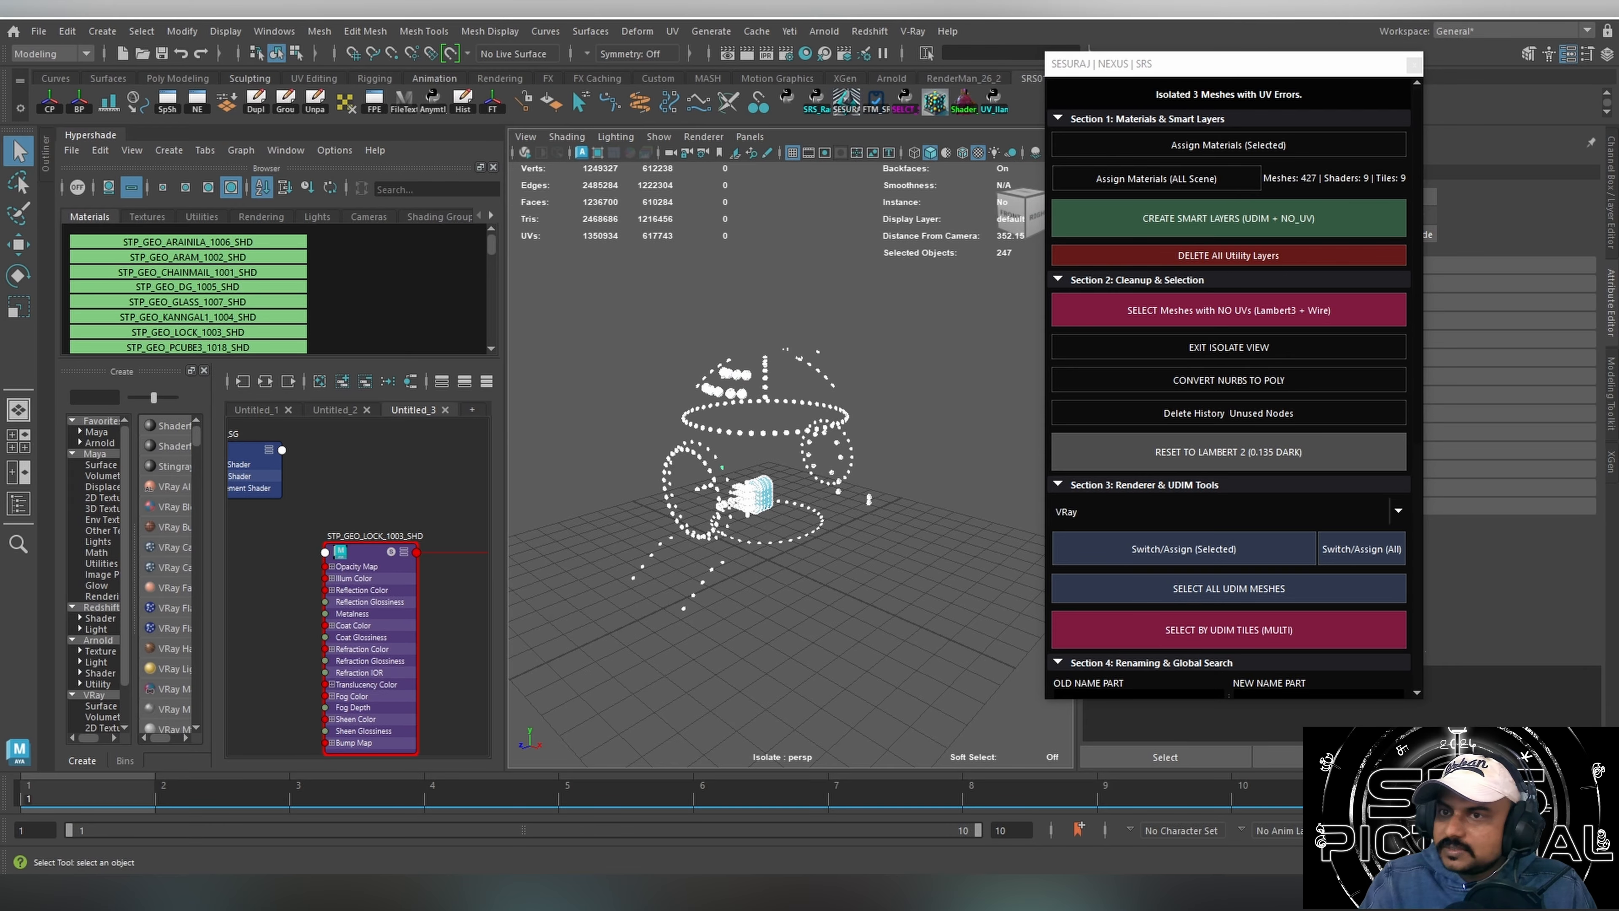
{"action": "left_click_drag", "start_coordinate": [913, 650], "coordinate": [812, 622], "text": "alt"}
{"action": "left_click", "coordinate": [869, 644]}
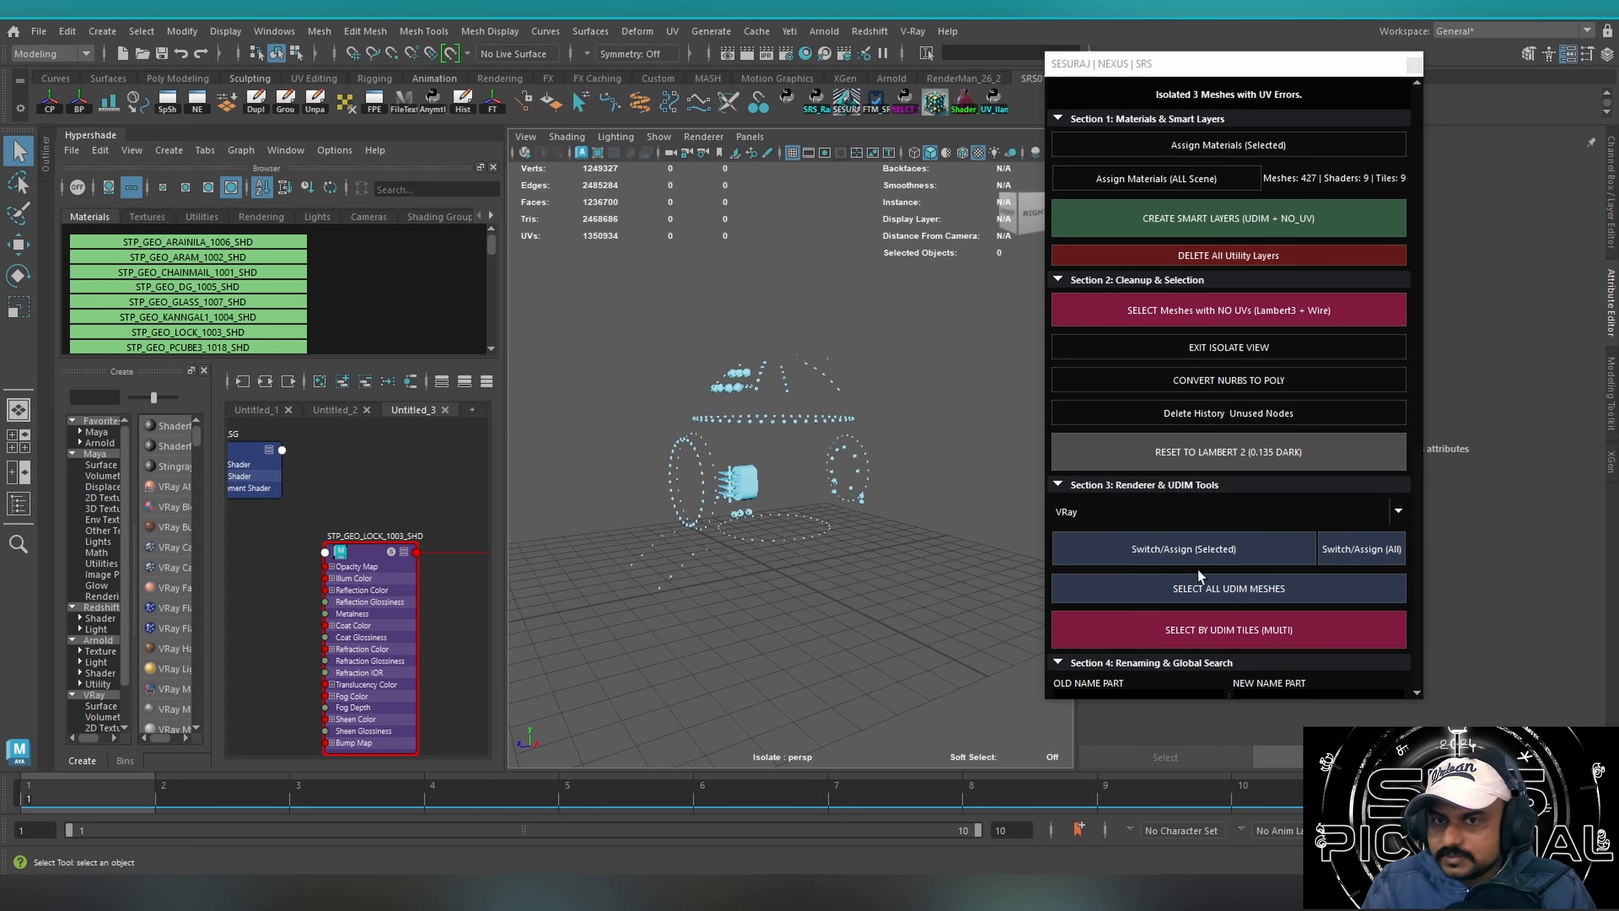
{"action": "left_click", "coordinate": [1258, 698]}
{"action": "left_click_drag", "start_coordinate": [752, 642], "coordinate": [869, 299], "text": "alt"}
{"action": "left_click", "coordinate": [1249, 681]}
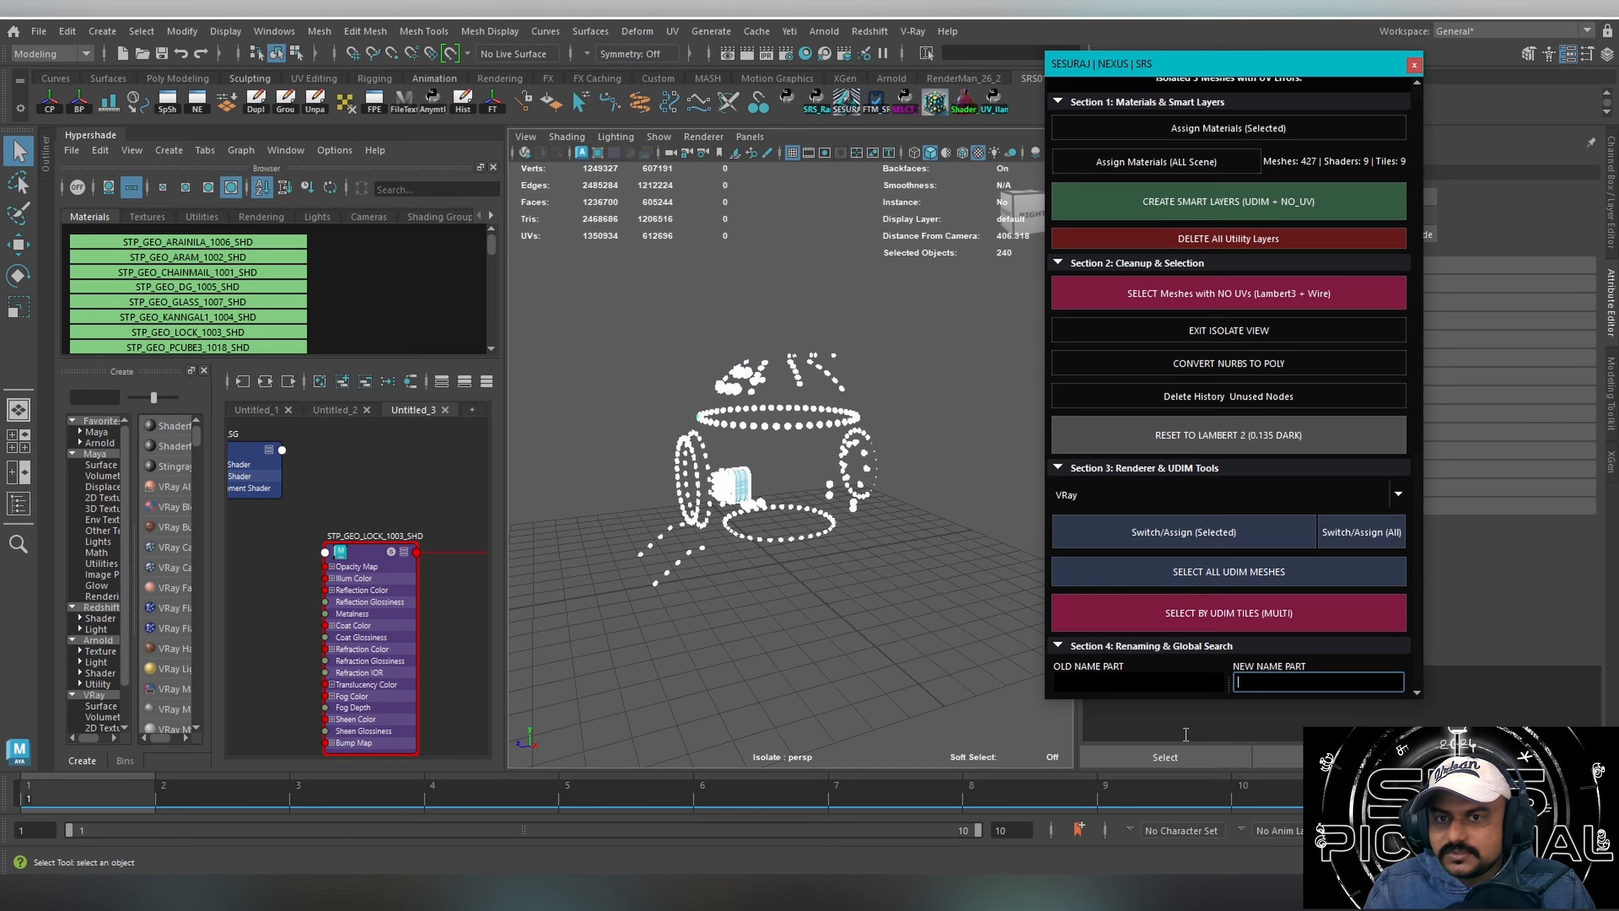
{"action": "left_click", "coordinate": [1144, 684]}
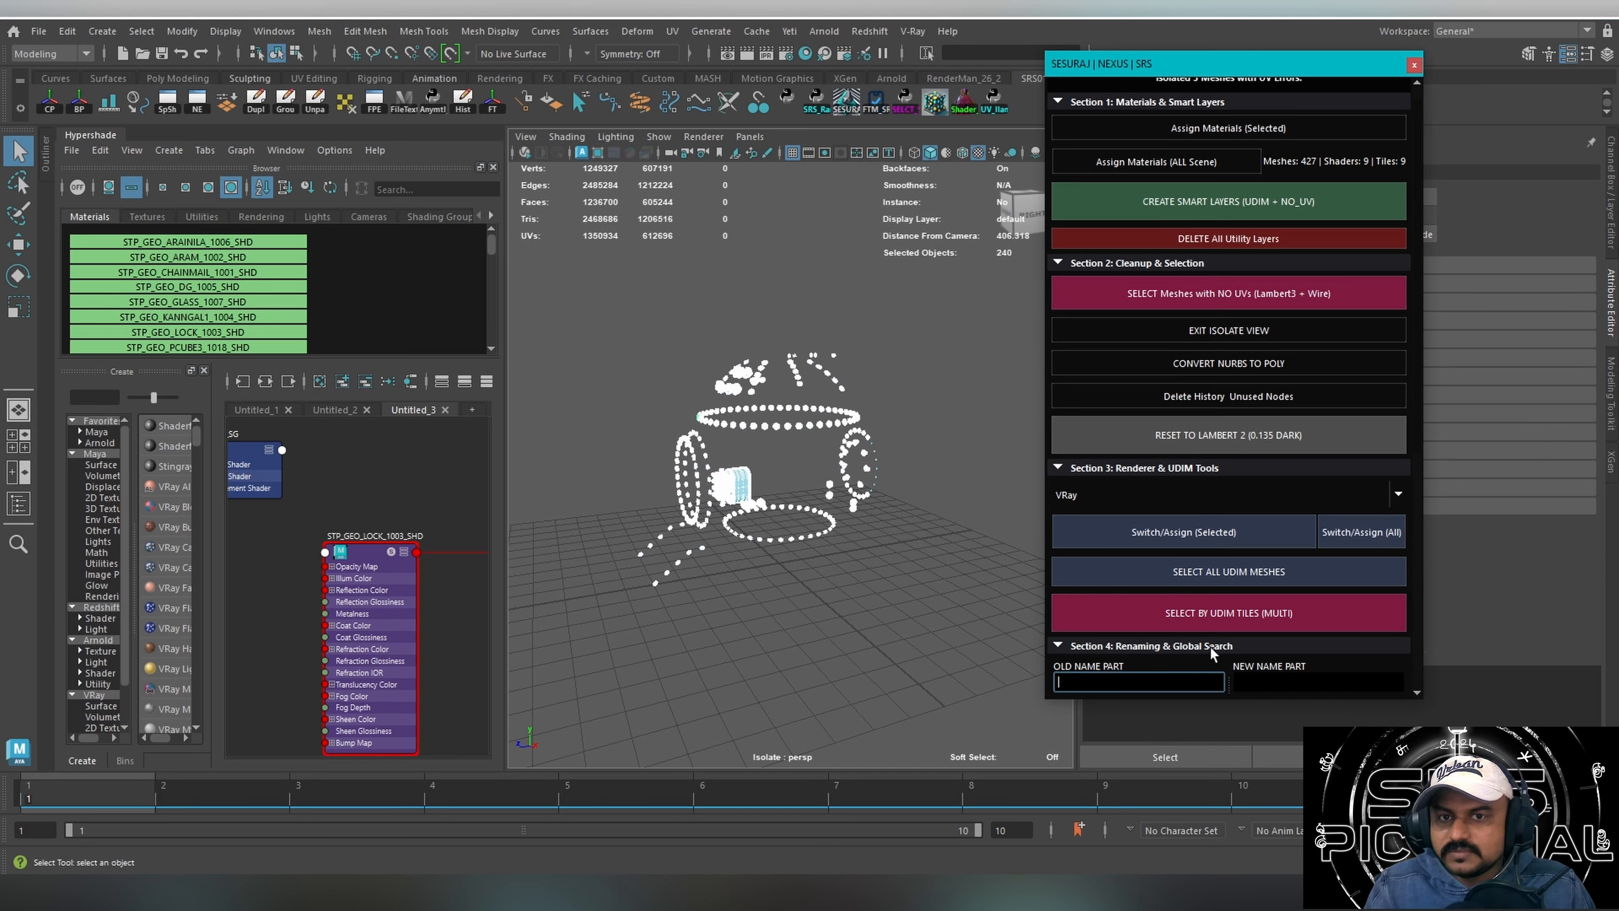
{"action": "left_click_drag", "start_coordinate": [614, 634], "coordinate": [949, 256]}
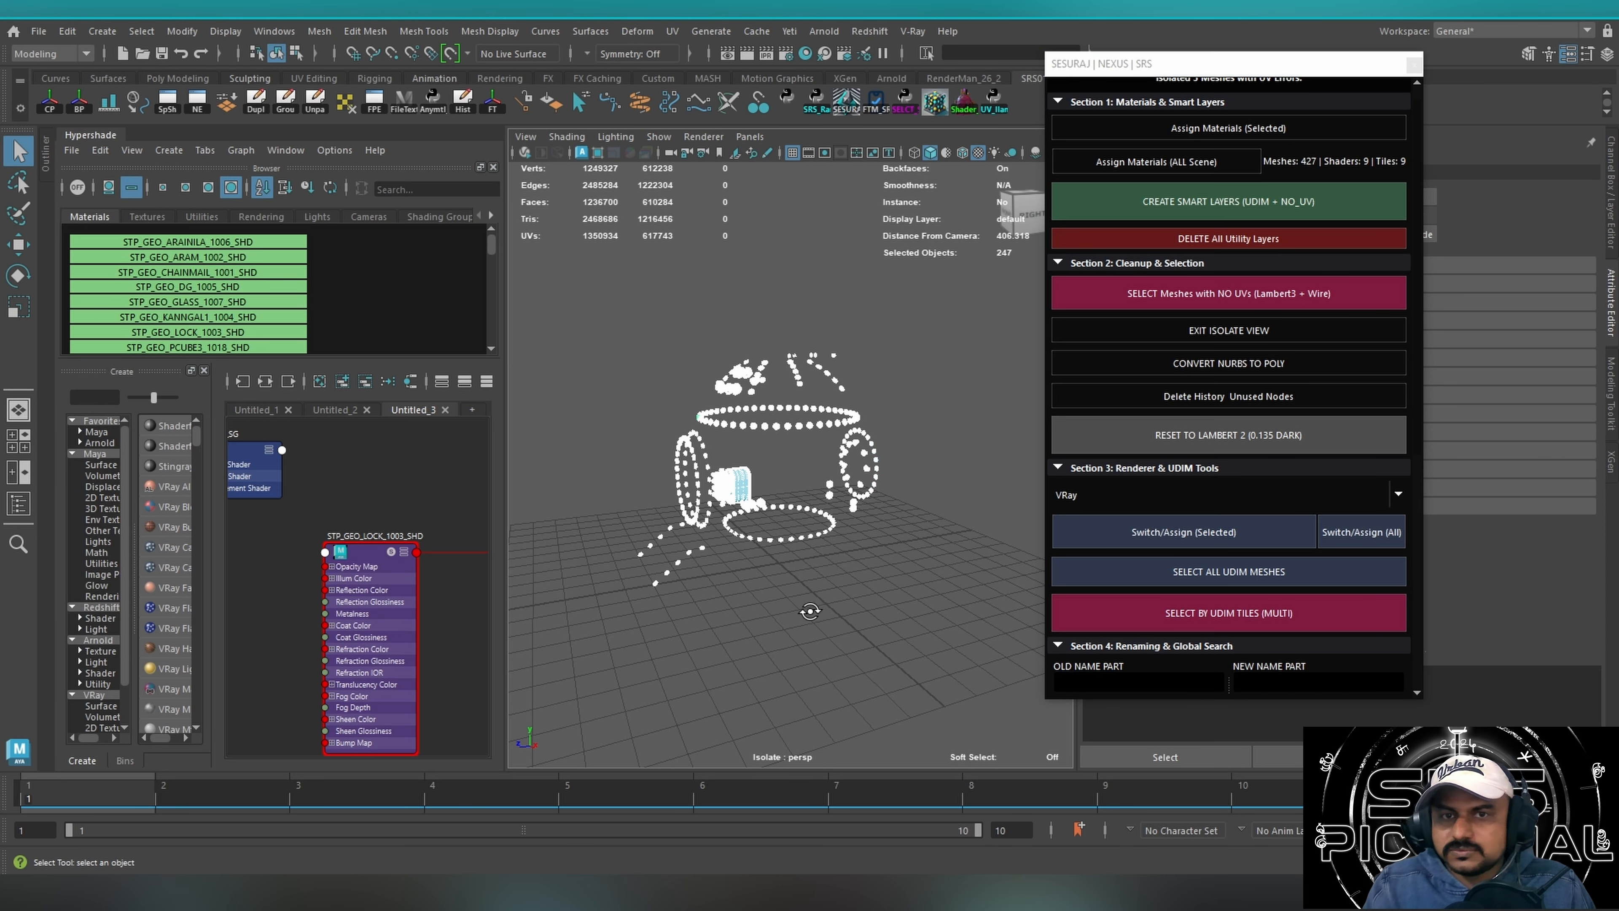
{"action": "left_click_drag", "start_coordinate": [810, 612], "coordinate": [835, 622], "text": "alt"}
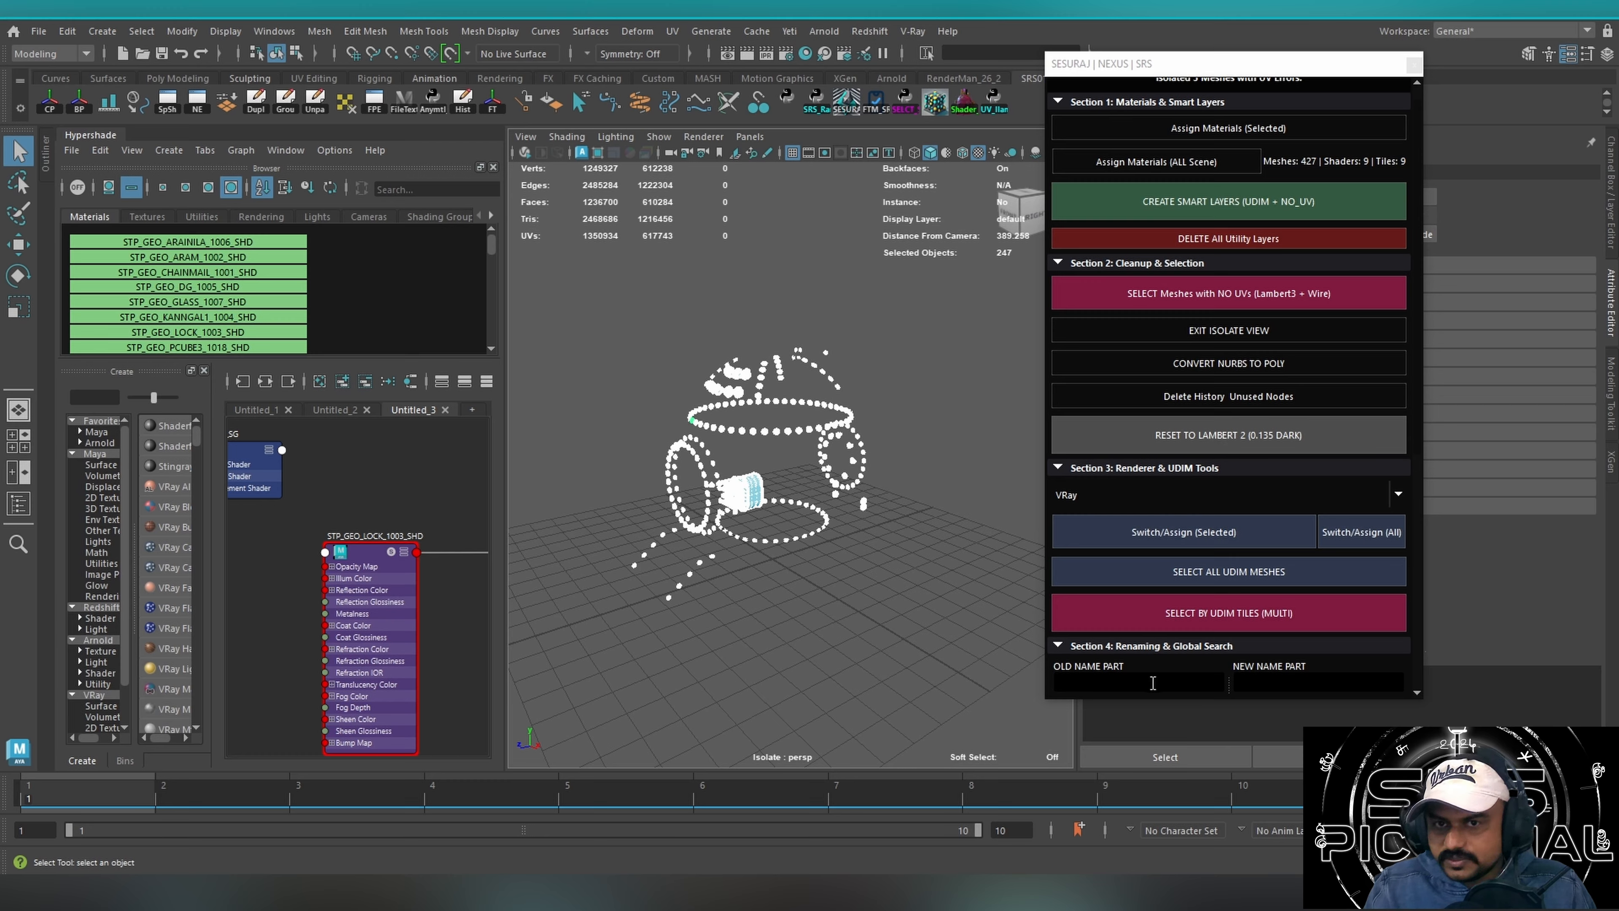
Leave the isolated view so the whole time machine is shown, and clear the mesh selection.
{"action": "left_click_drag", "start_coordinate": [771, 732], "coordinate": [773, 316]}
{"action": "key", "text": "ctrl+1"}
{"action": "mouse_move", "coordinate": [812, 663]}
{"action": "left_mouse_down", "text": "alt"}
{"action": "mouse_move", "coordinate": [972, 618]}
{"action": "mouse_move", "coordinate": [828, 638]}
{"action": "left_mouse_up", "text": "alt"}
{"action": "left_click", "coordinate": [905, 299]}
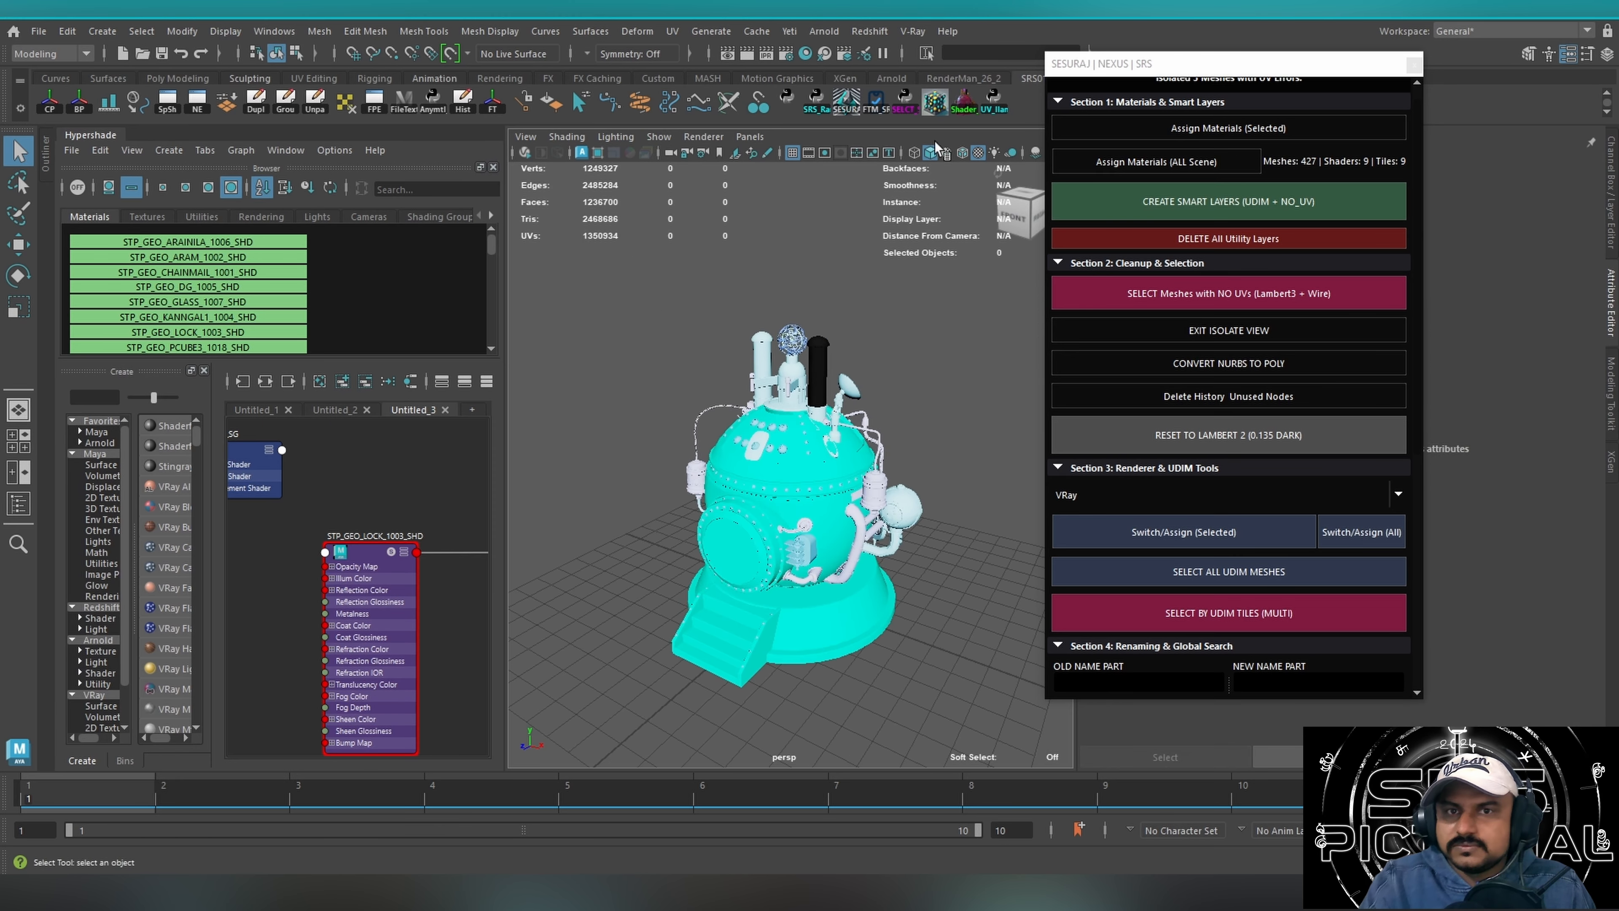
Open the NEXUS select-similar tool and its V44 version beside the time machine.
{"action": "left_click", "coordinate": [934, 104]}
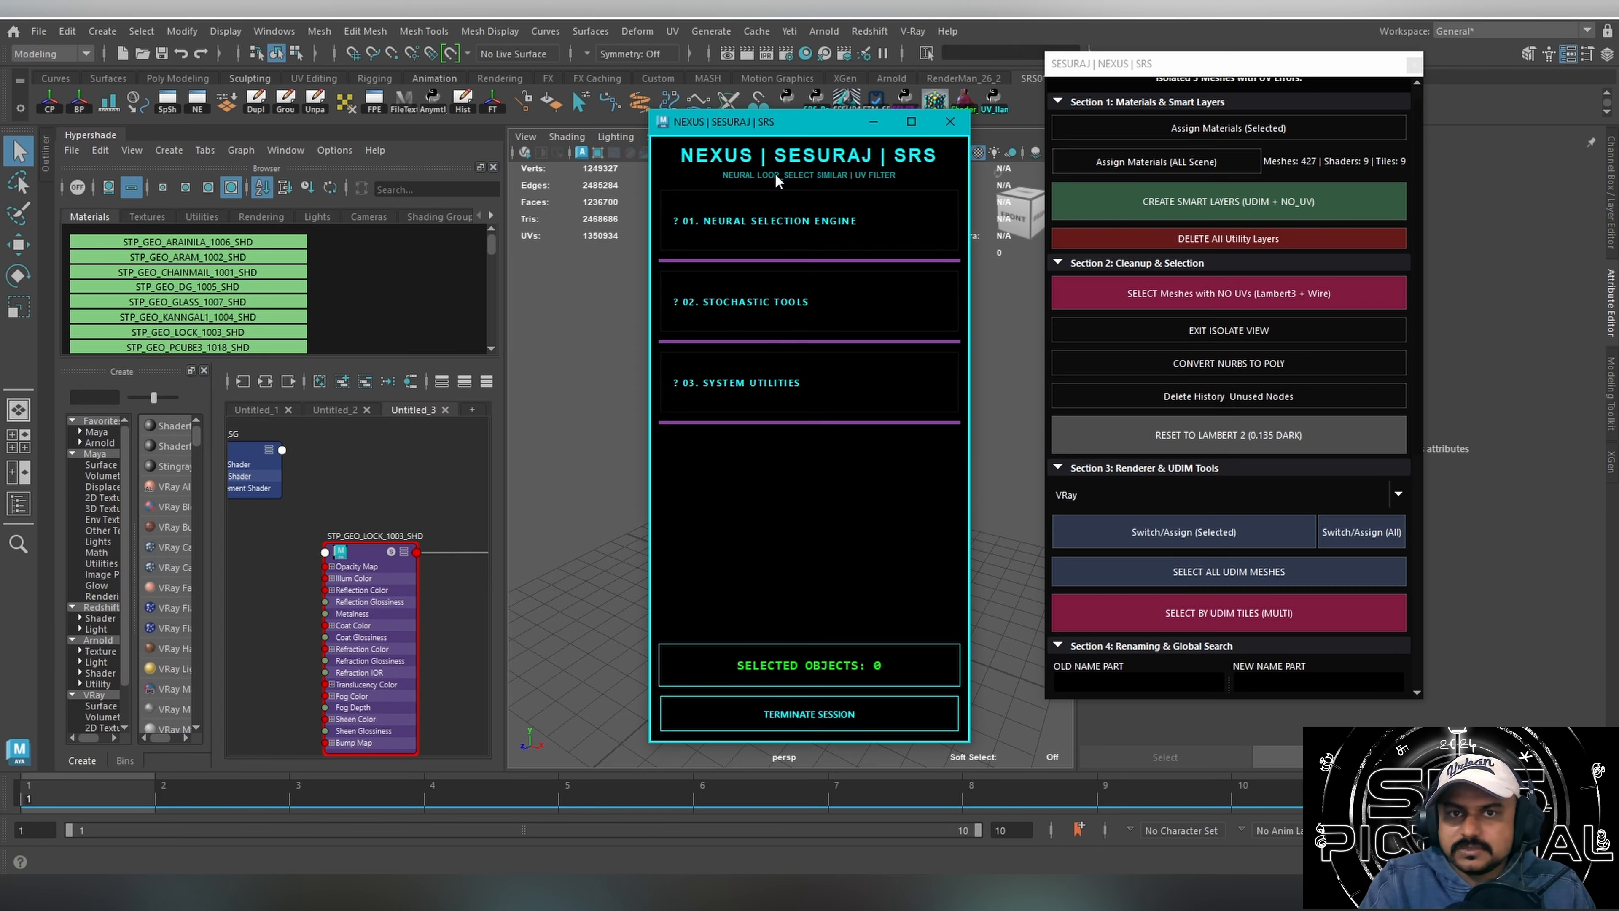
{"action": "left_click", "coordinate": [733, 223]}
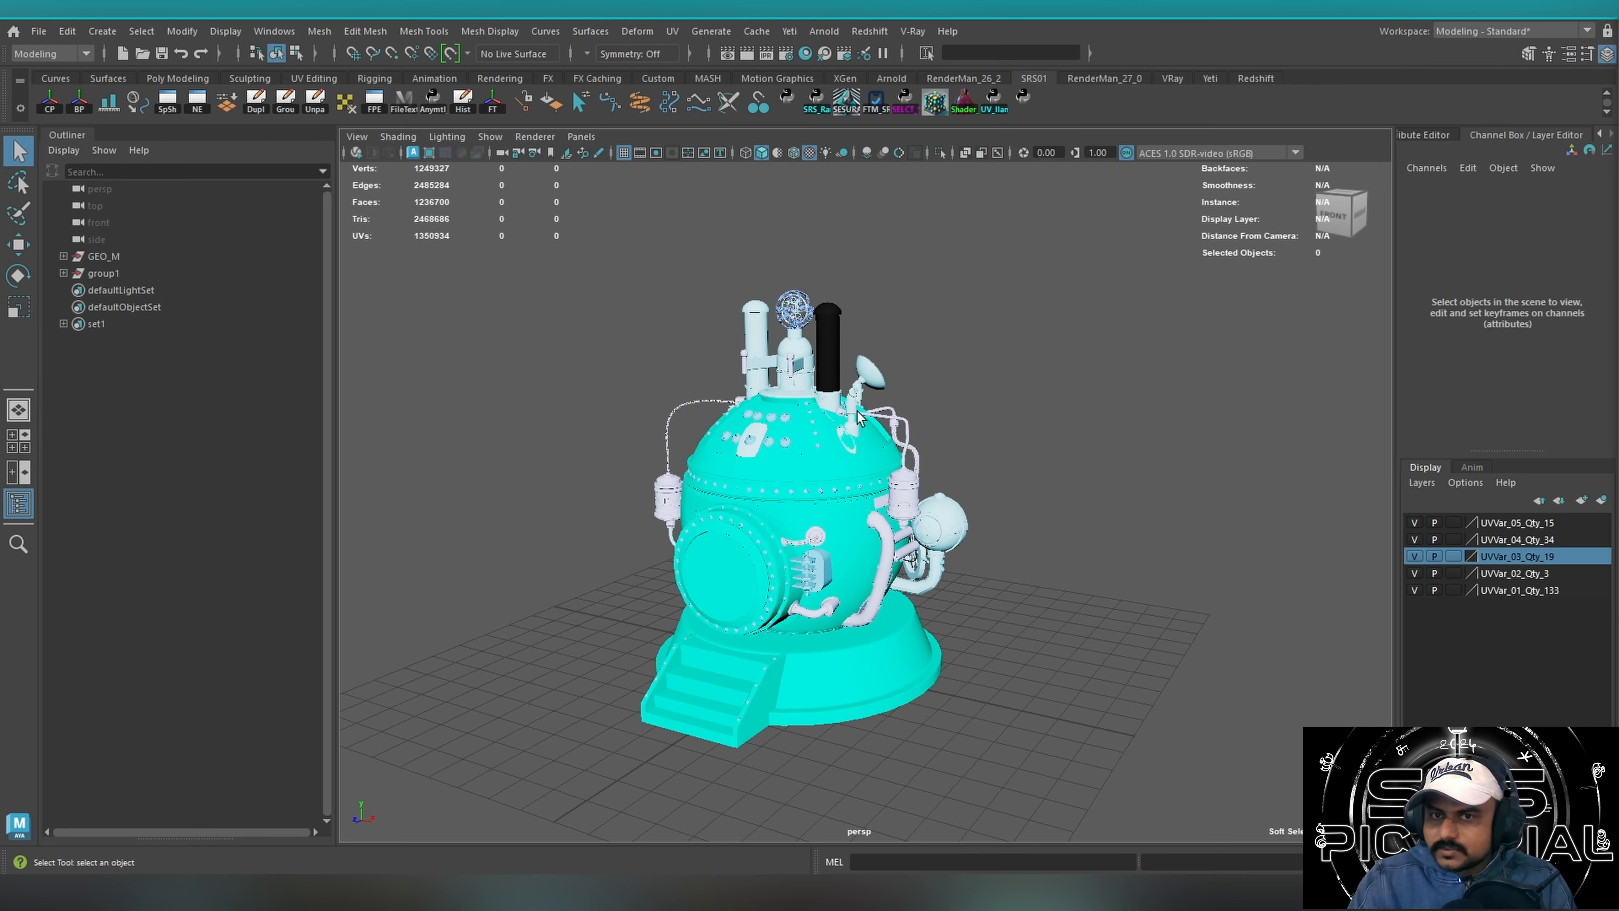
{"action": "left_click_drag", "start_coordinate": [859, 418], "coordinate": [797, 367], "text": "alt"}
{"action": "left_click", "coordinate": [1023, 99]}
{"action": "left_click_drag", "start_coordinate": [1409, 93], "coordinate": [1179, 100]}
{"action": "left_click_drag", "start_coordinate": [856, 403], "coordinate": [891, 264], "text": "alt"}
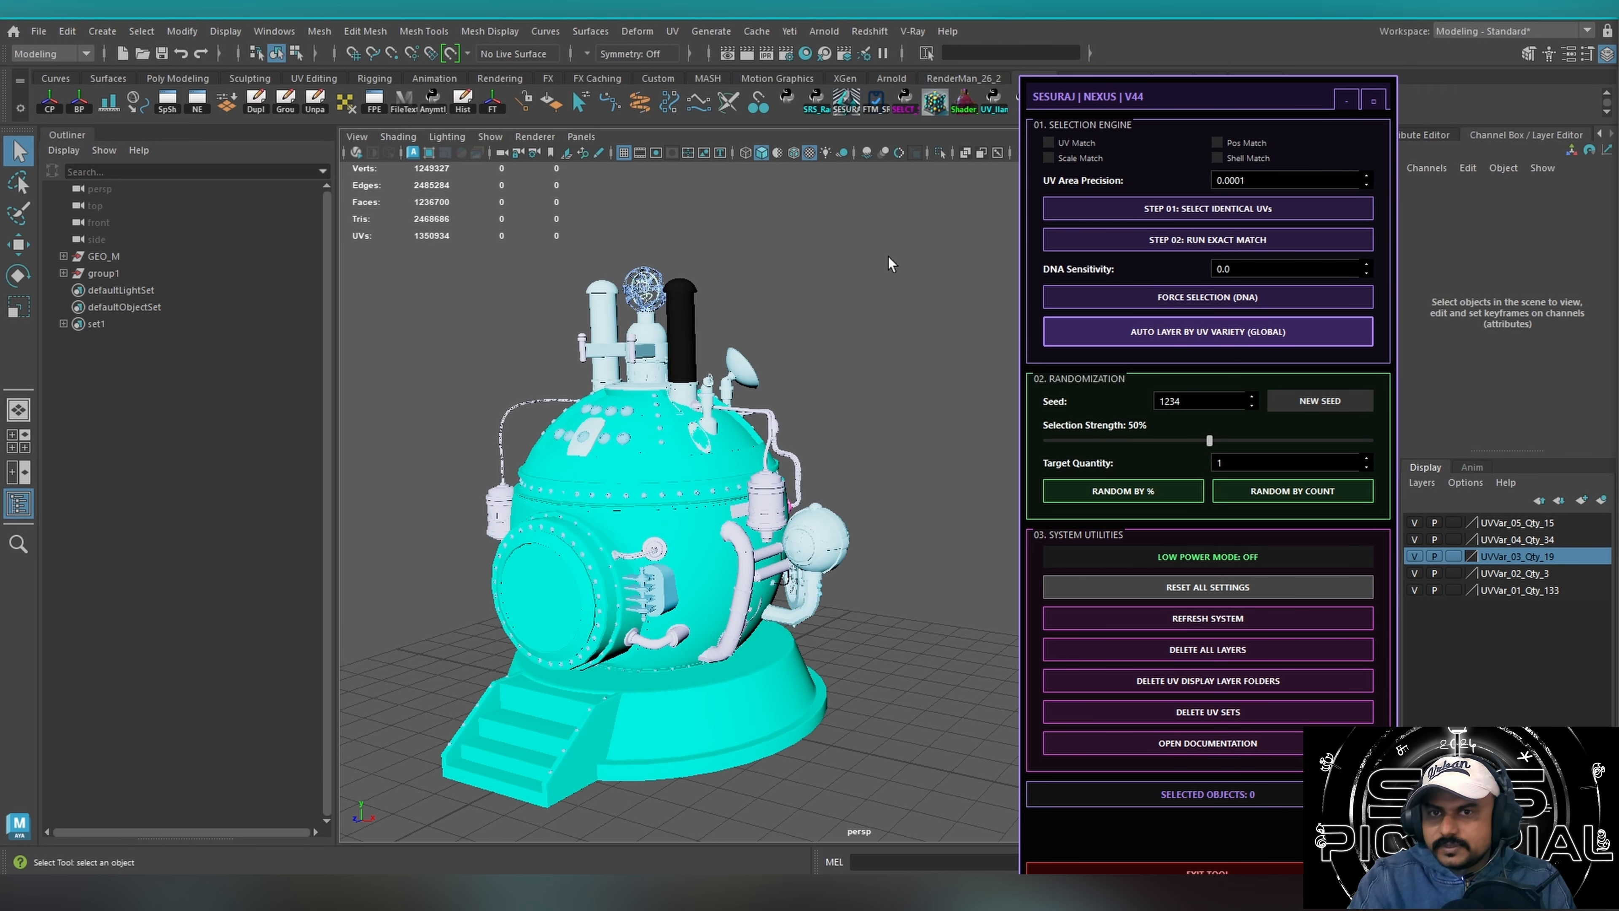
Delete the UV display layer folders with the NEXUS V44 tool.
{"action": "left_click", "coordinate": [1249, 689]}
{"action": "left_click_drag", "start_coordinate": [828, 641], "coordinate": [818, 514], "text": "alt"}
{"action": "left_click_drag", "start_coordinate": [1153, 93], "coordinate": [1186, 67]}
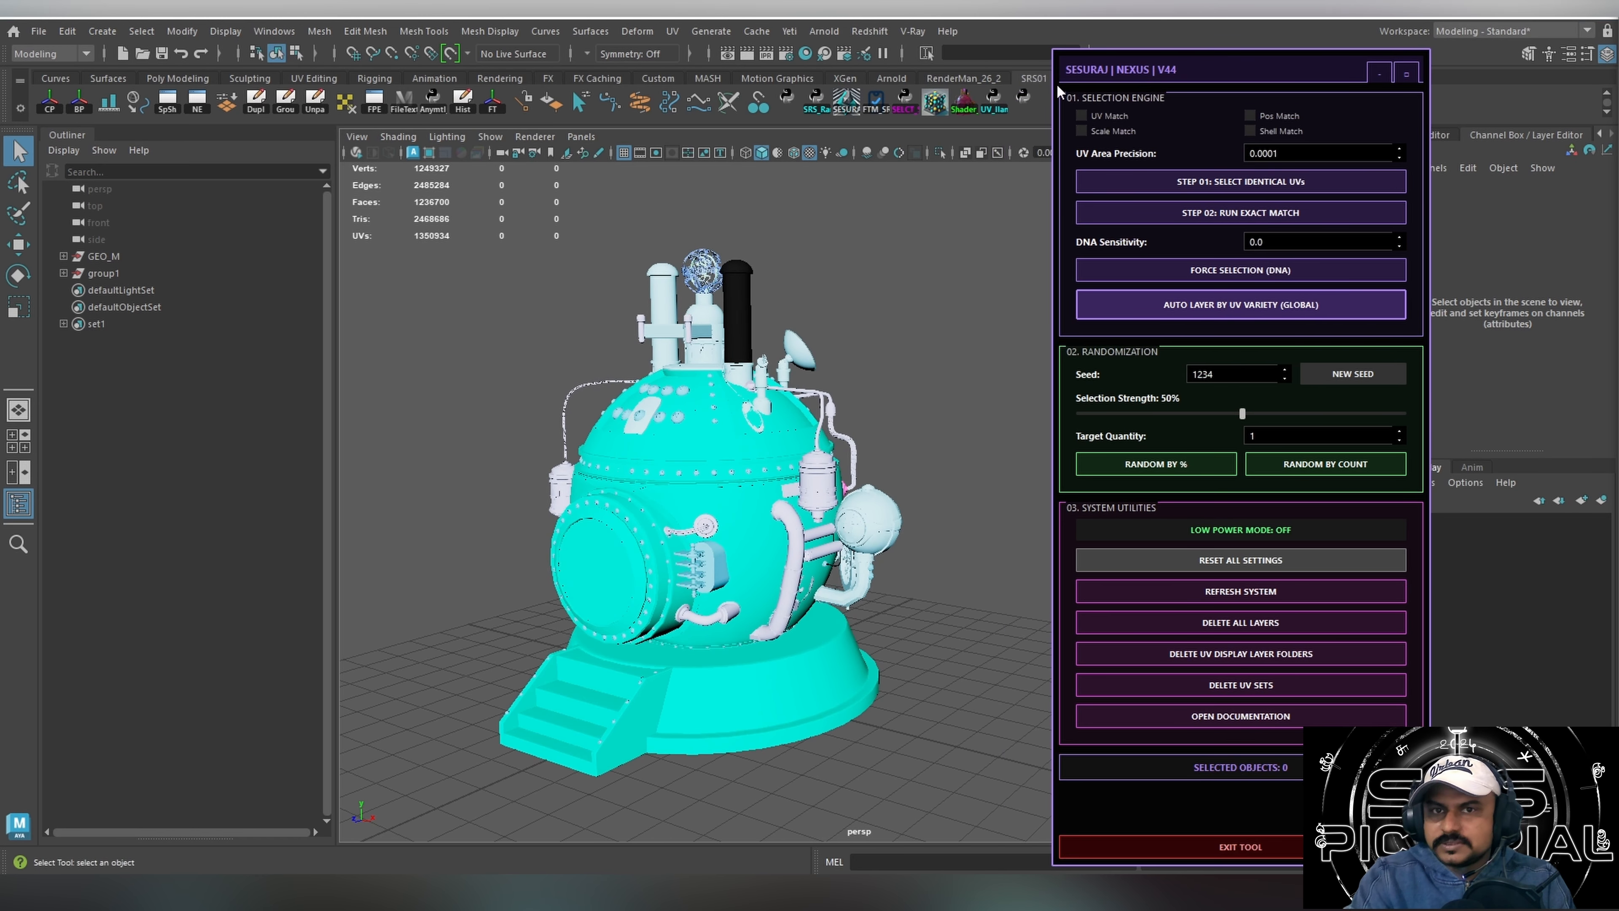
Open the older NEXUS select-similar window to compare it with V44, and close it again.
{"action": "left_click", "coordinate": [915, 115]}
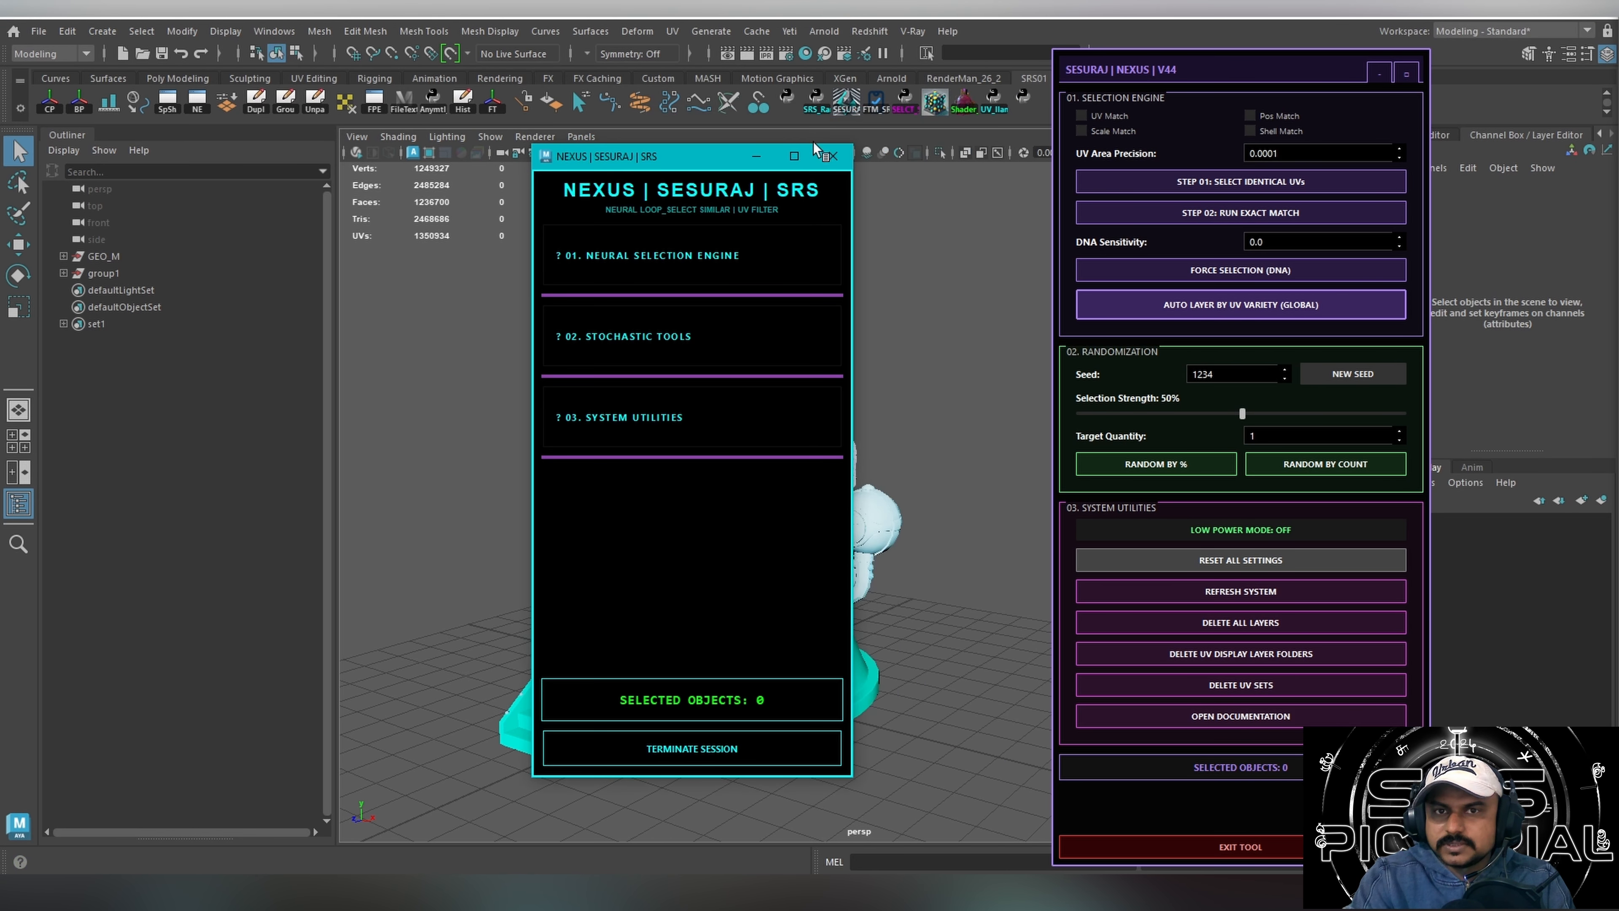
{"action": "mouse_move", "coordinate": [1178, 65]}
{"action": "left_mouse_down"}
{"action": "mouse_move", "coordinate": [1105, 126]}
{"action": "mouse_move", "coordinate": [1207, 59]}
{"action": "mouse_move", "coordinate": [1169, 62]}
{"action": "left_mouse_up"}
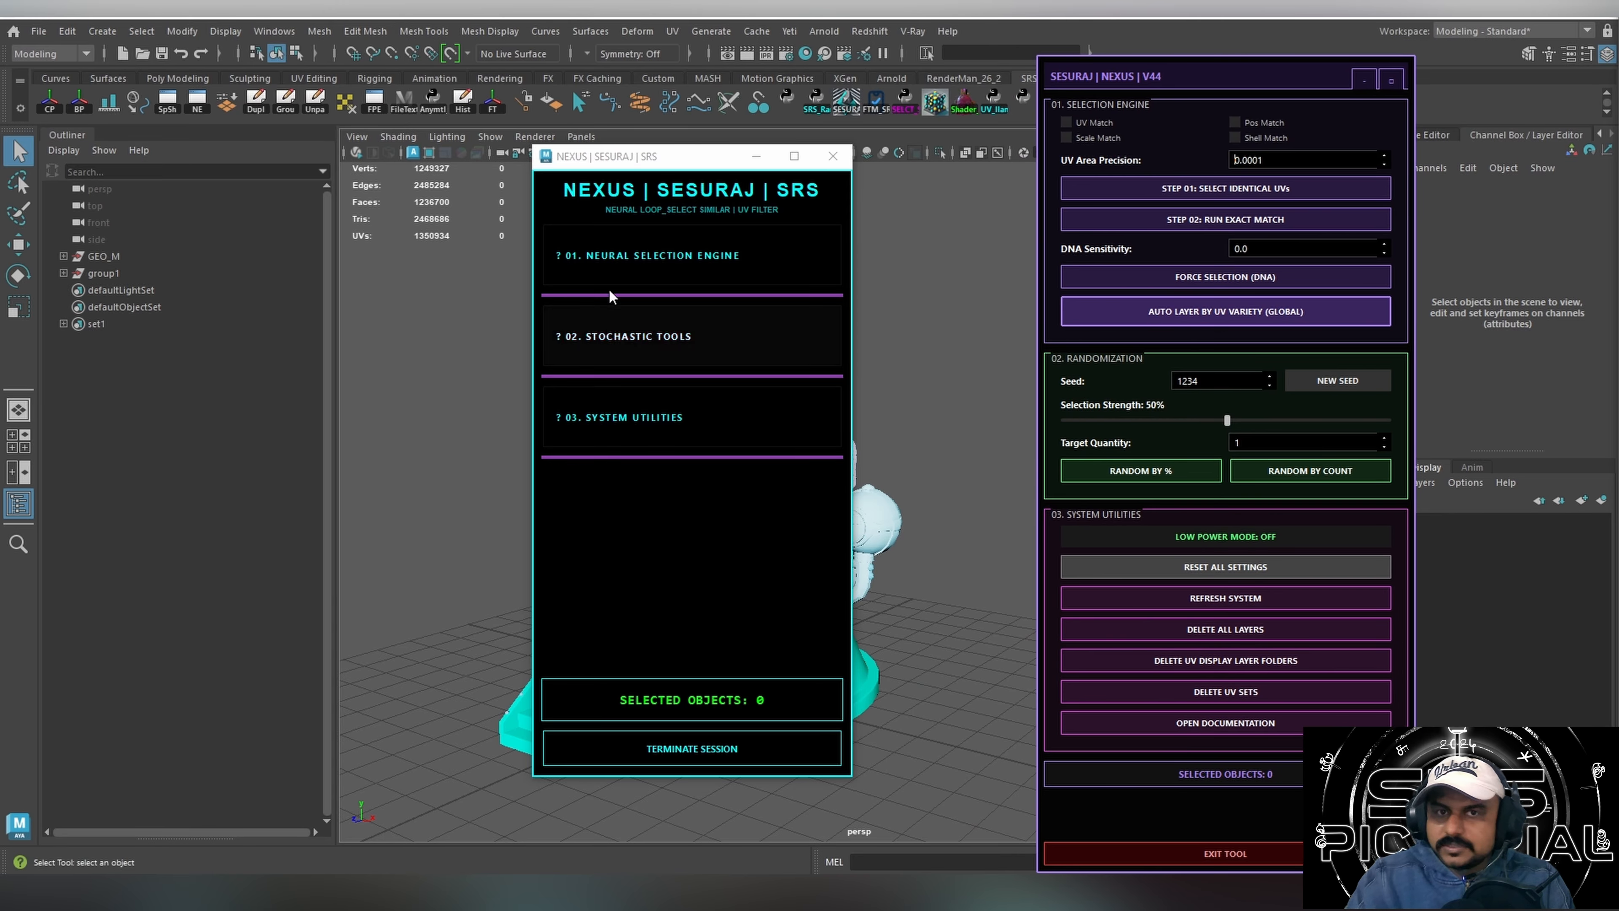
{"action": "left_click", "coordinate": [832, 156]}
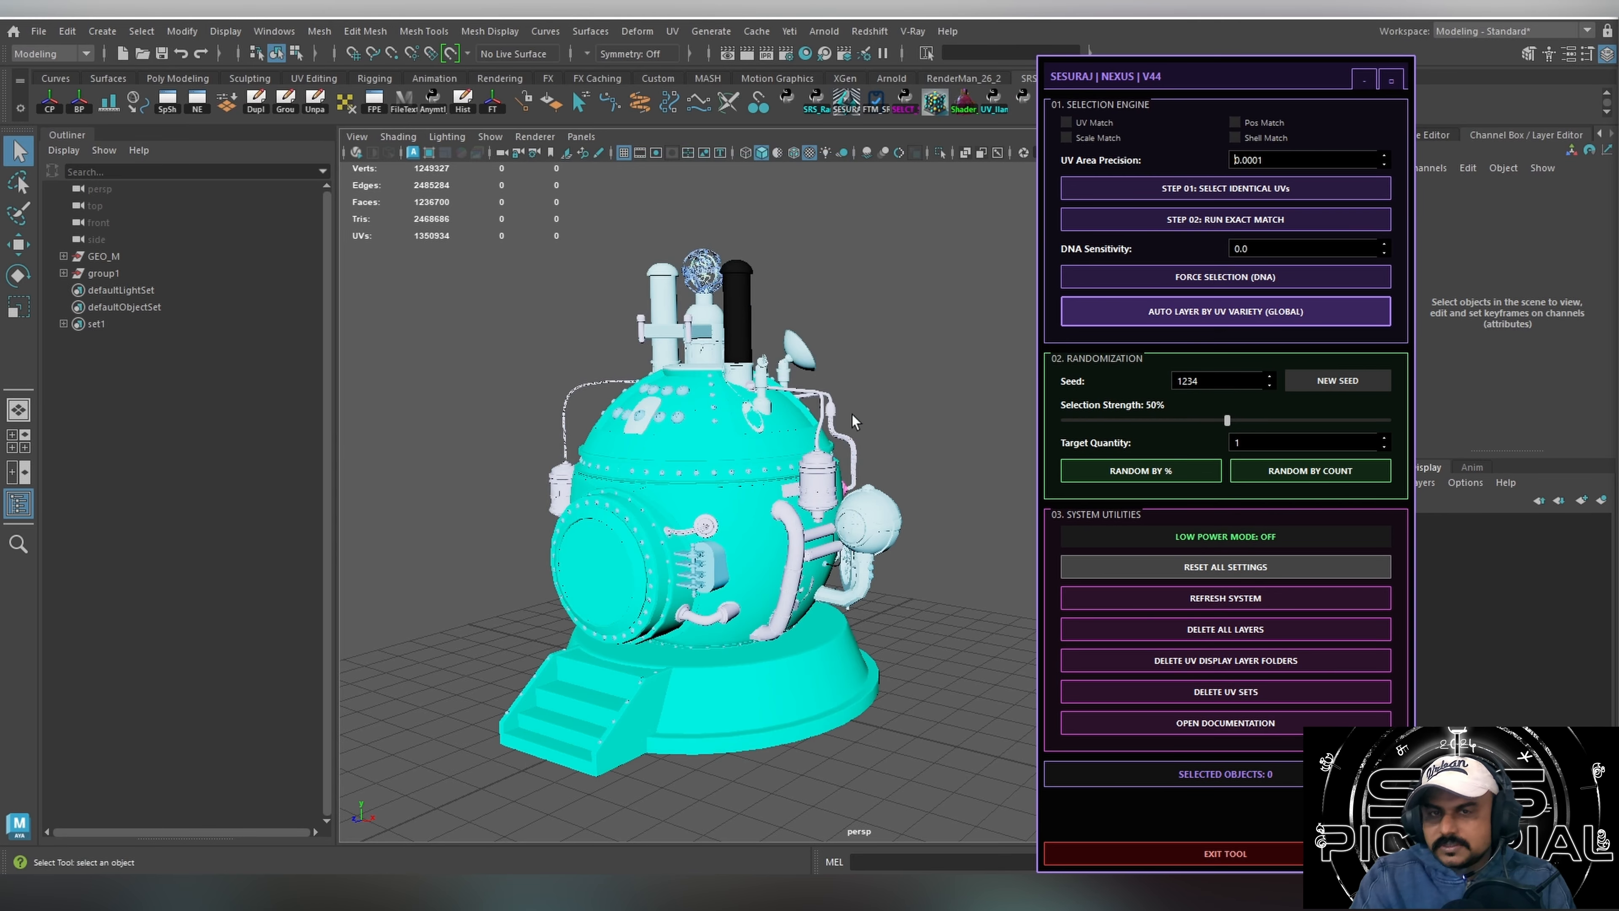
Select one rivet on the sphere's rim, force-select its matching meshes by DNA, and isolate them in the viewport.
{"action": "mouse_move", "coordinate": [854, 421]}
{"action": "left_mouse_down", "text": "alt"}
{"action": "mouse_move", "coordinate": [878, 406]}
{"action": "mouse_move", "coordinate": [861, 443]}
{"action": "mouse_move", "coordinate": [841, 430]}
{"action": "left_mouse_up", "text": "alt"}
{"action": "left_click", "coordinate": [679, 488]}
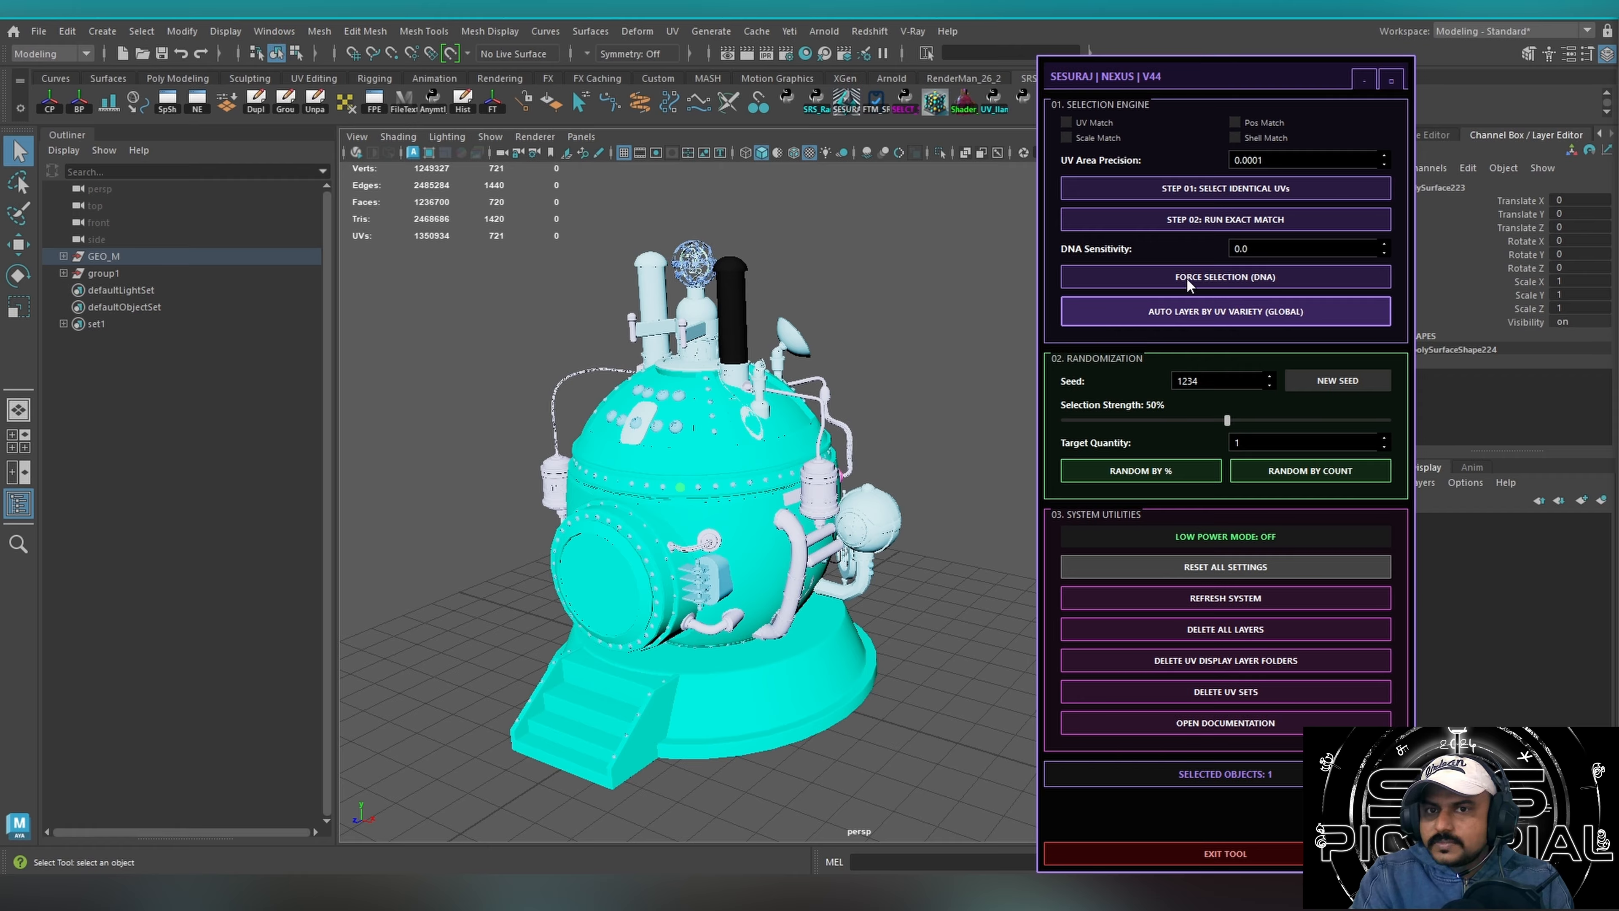
{"action": "left_click", "coordinate": [1224, 281]}
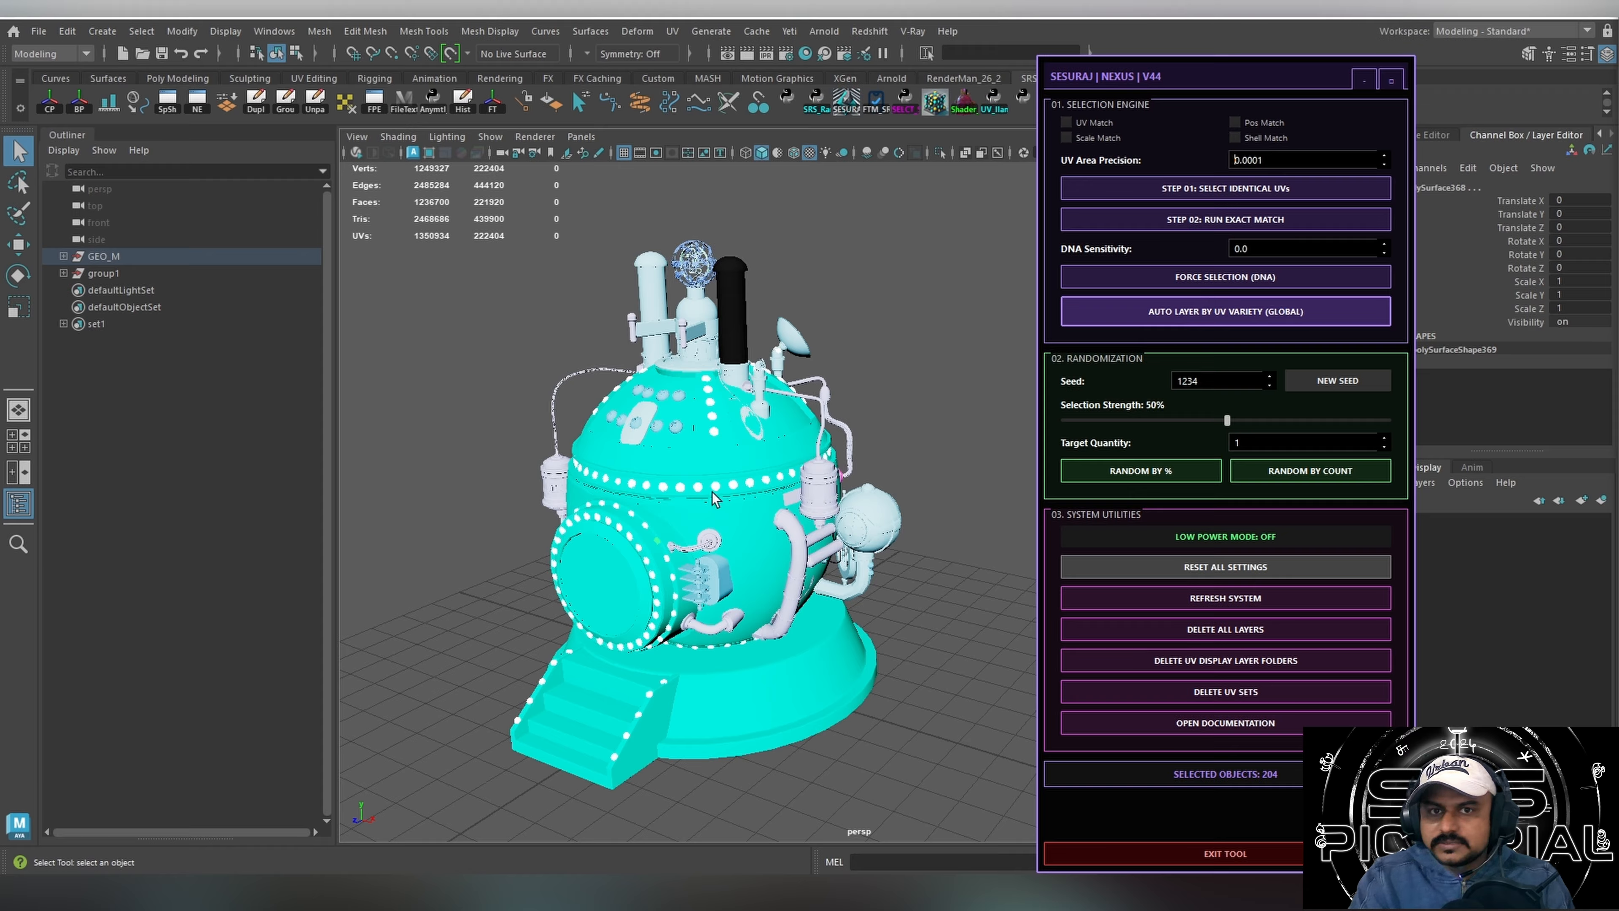
{"action": "left_click_drag", "start_coordinate": [712, 497], "coordinate": [791, 490], "text": "alt"}
{"action": "key", "text": "ctrl+1"}
{"action": "left_click", "coordinate": [922, 569]}
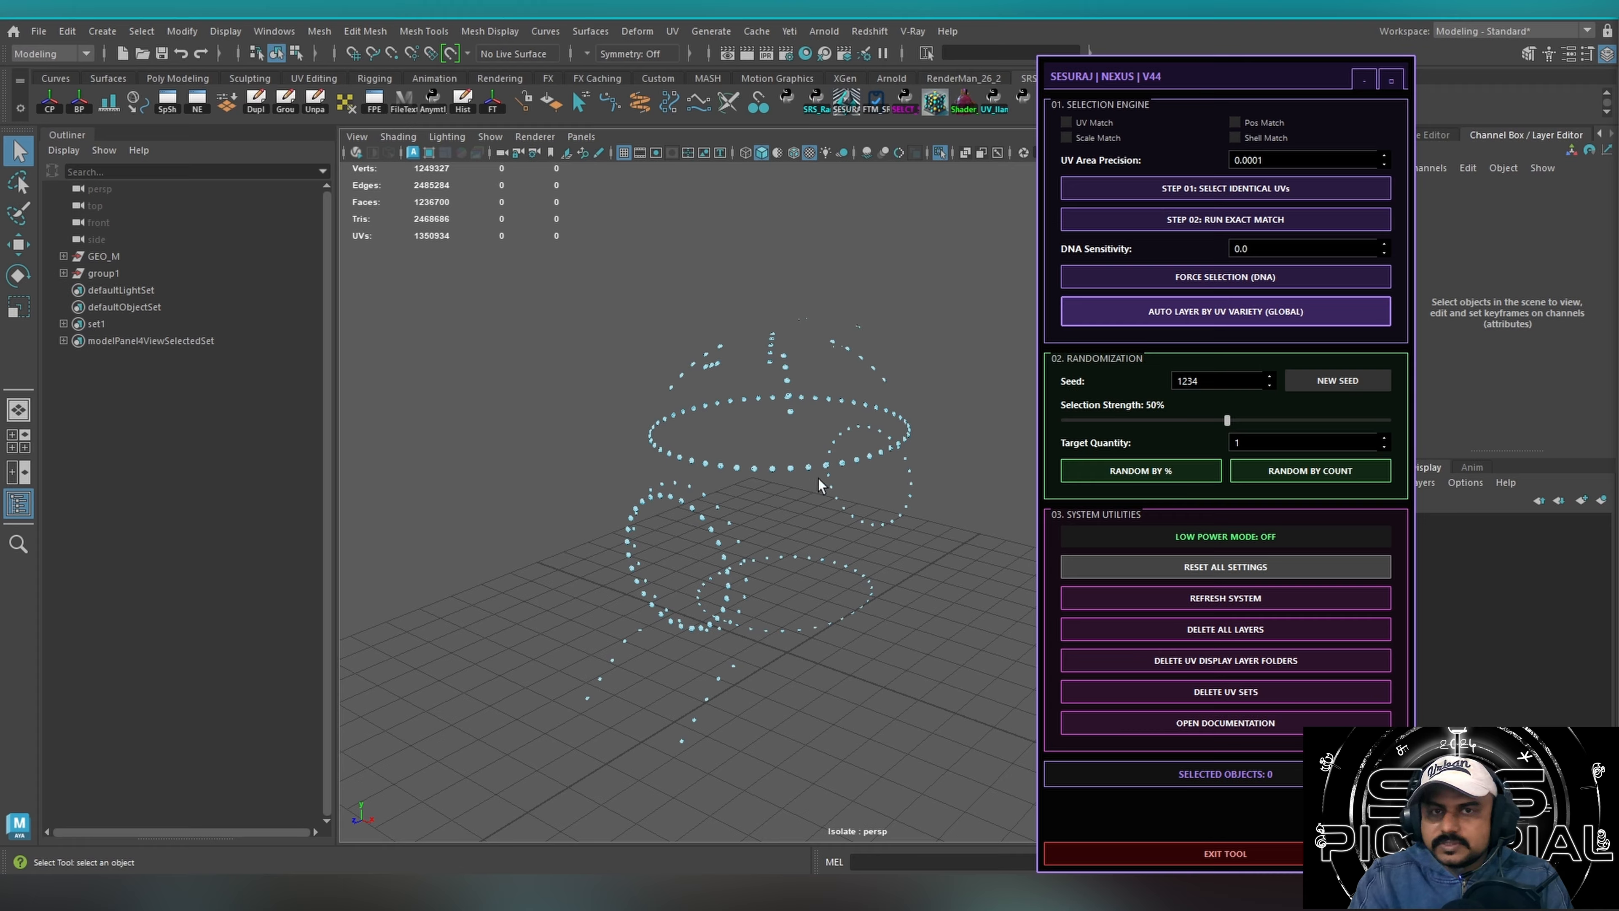
Select one isolated rivet and, with UV Match enabled, select all rivets with identical UVs.
{"action": "left_click", "coordinate": [791, 470]}
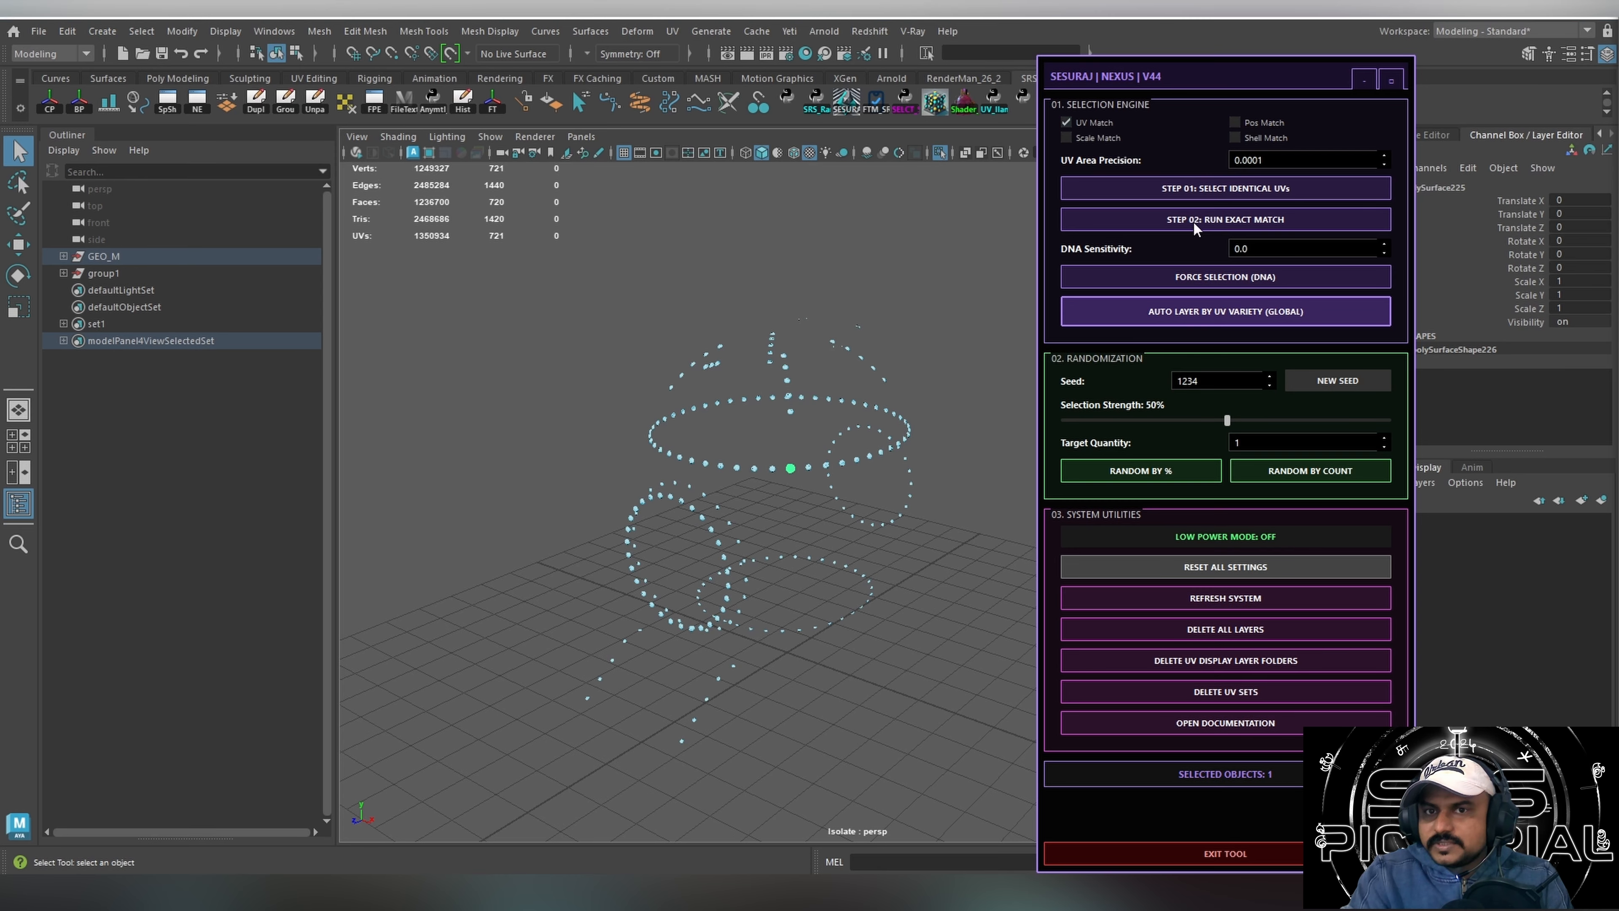
{"action": "left_click", "coordinate": [1259, 189]}
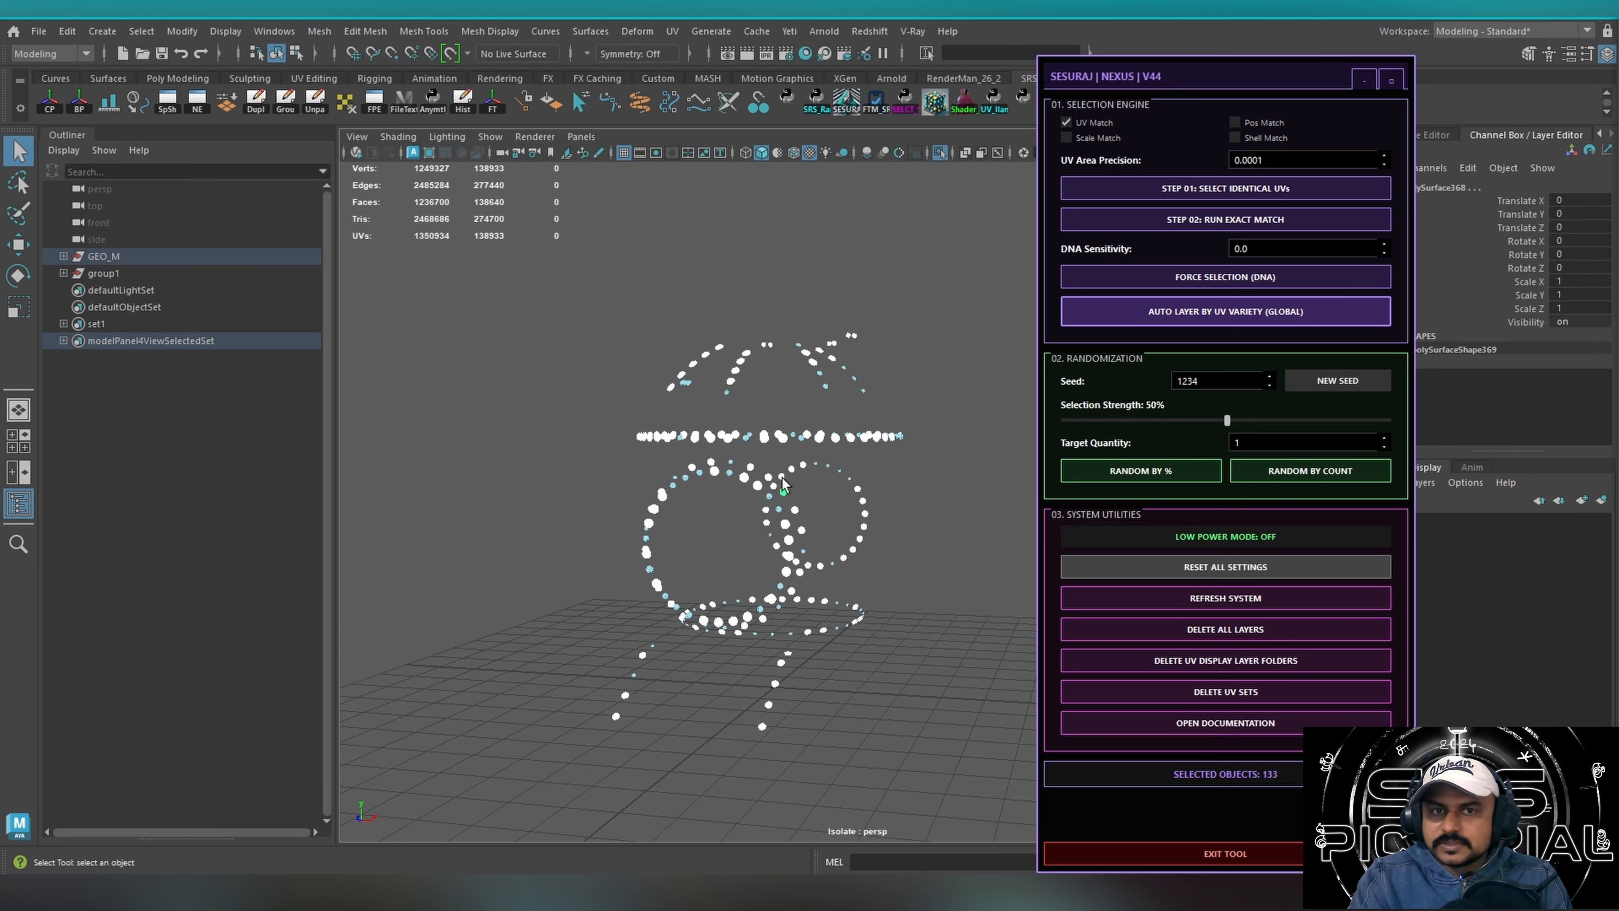
{"action": "left_click_drag", "start_coordinate": [728, 493], "coordinate": [691, 434], "text": "alt"}
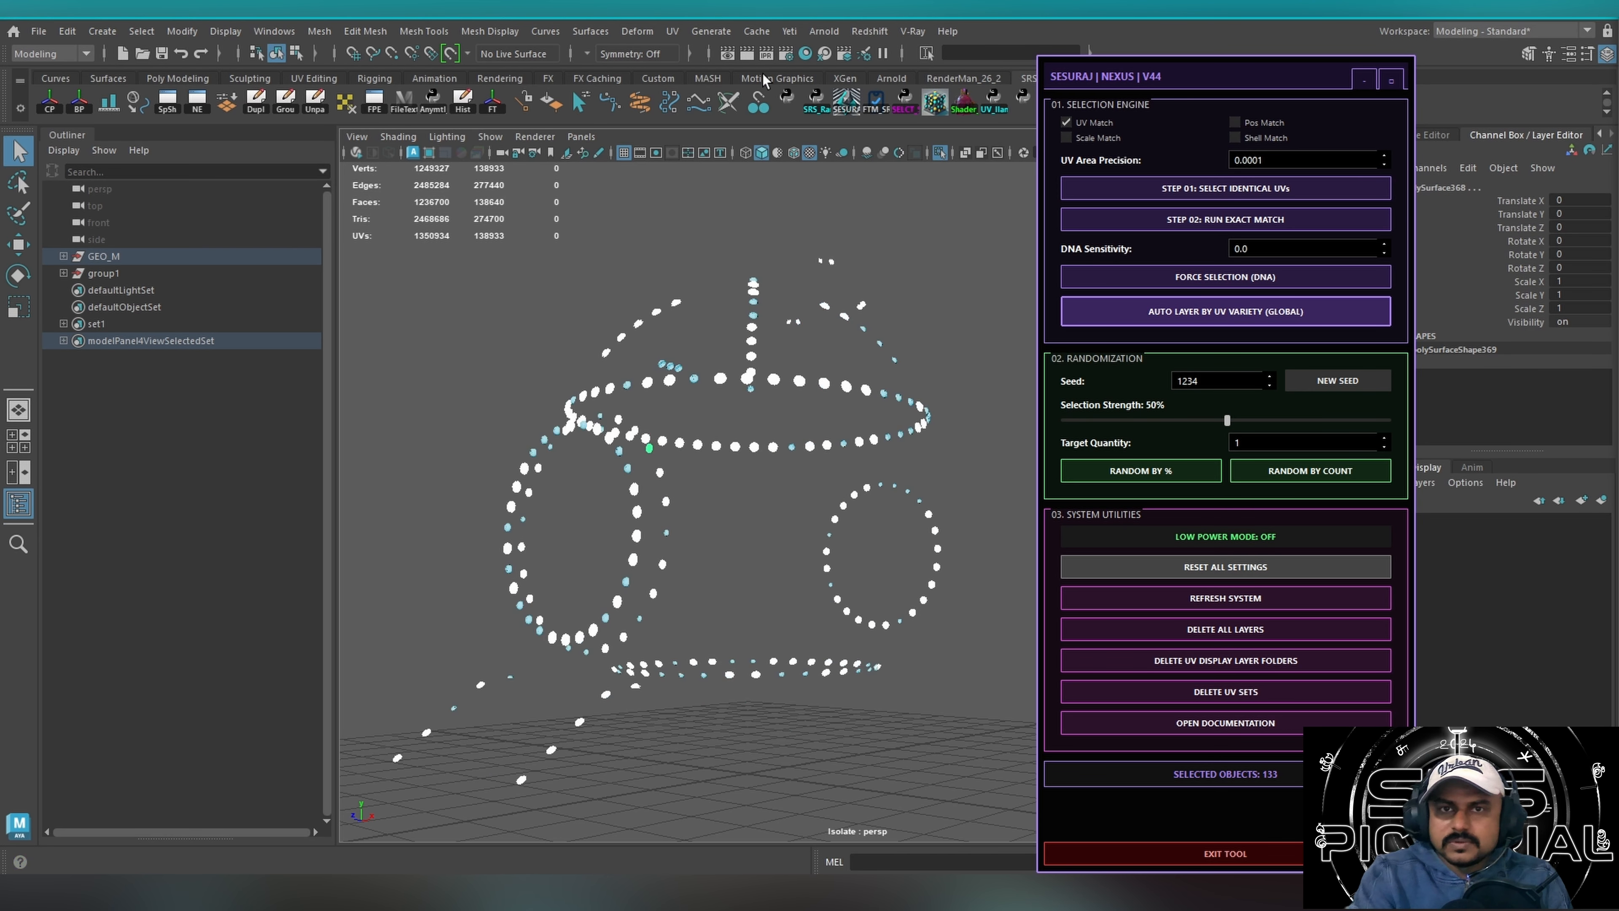
Open the UV Editor, hide the Outliner, and enlarge the 3D viewport beside the editor.
{"action": "left_click", "coordinate": [671, 31]}
{"action": "left_click", "coordinate": [701, 60]}
{"action": "left_click_drag", "start_coordinate": [809, 398], "coordinate": [479, 345]}
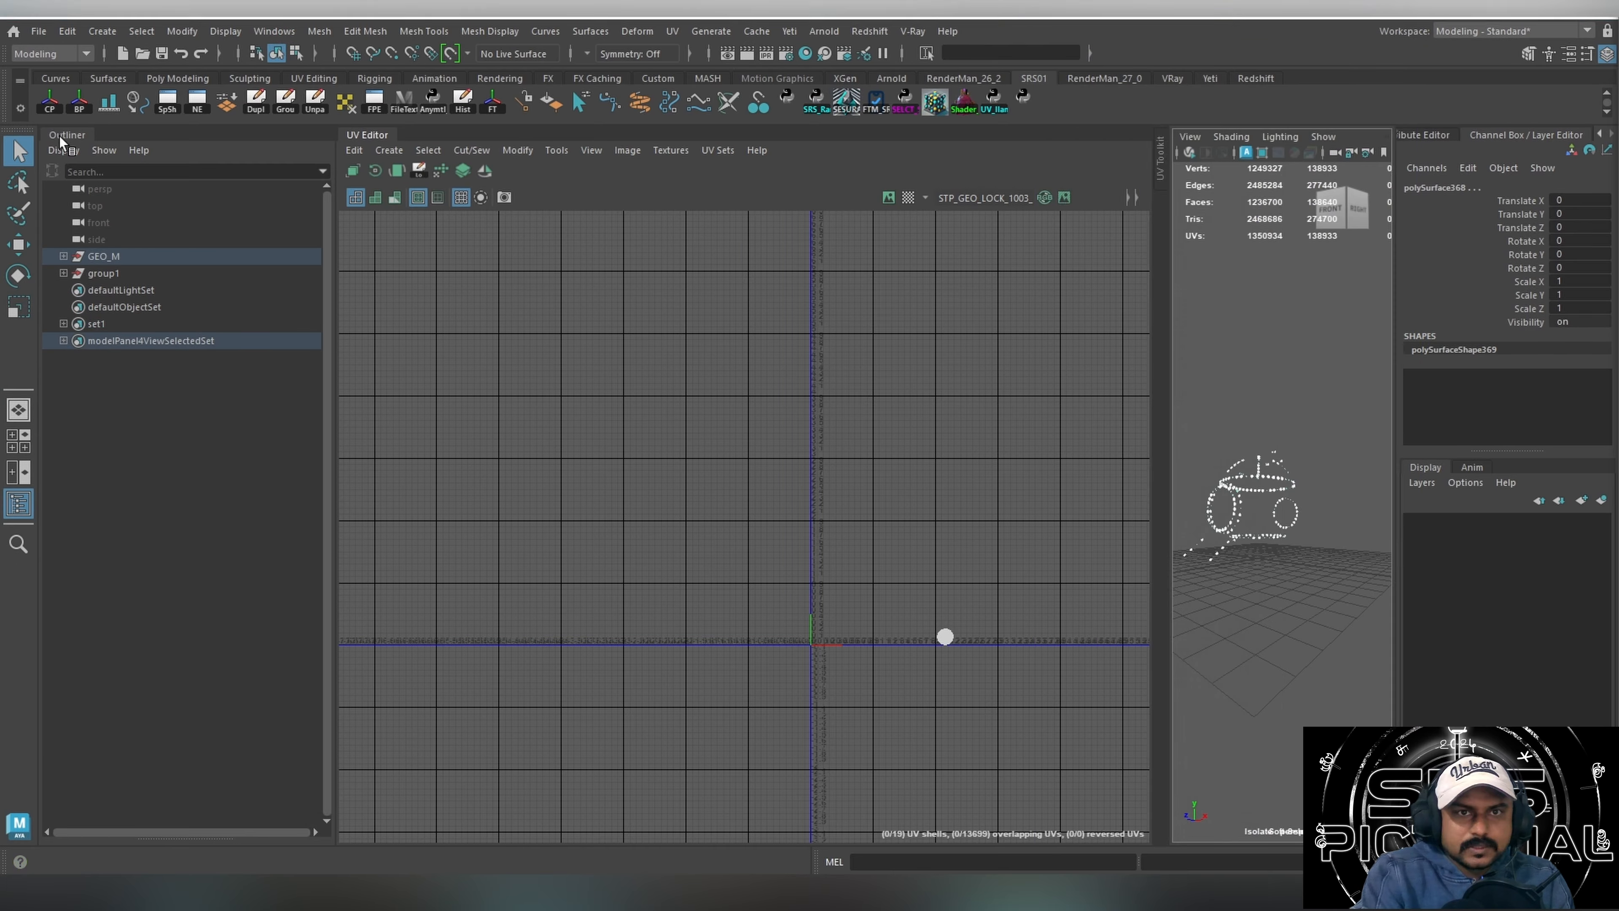
{"action": "left_click", "coordinate": [67, 135]}
{"action": "left_click", "coordinate": [472, 411]}
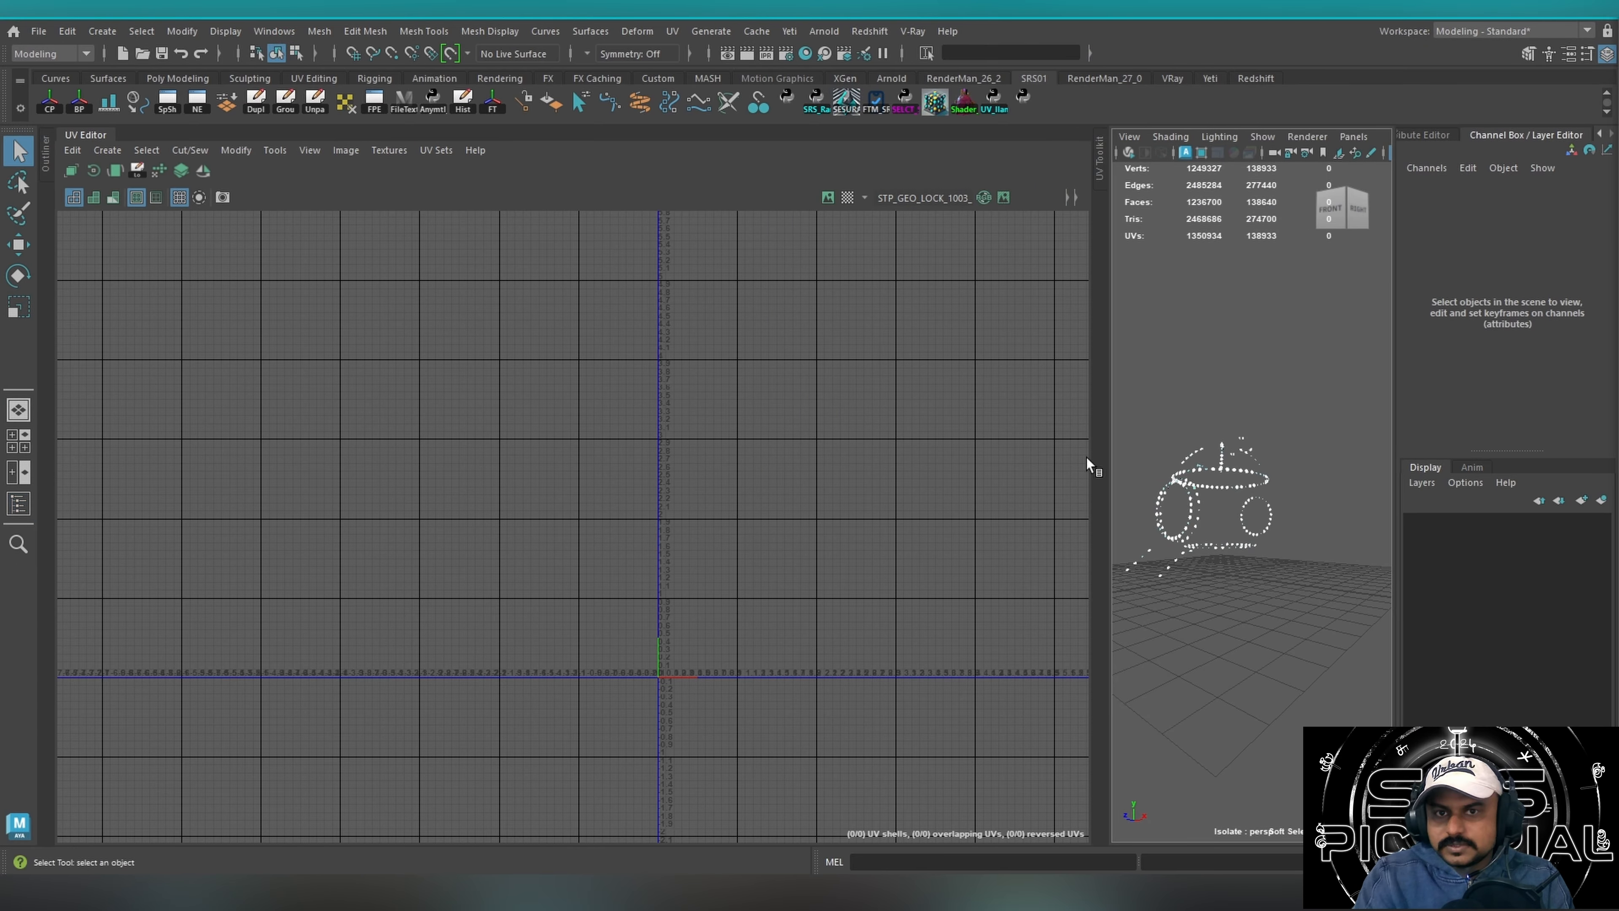
{"action": "left_click_drag", "start_coordinate": [1089, 465], "coordinate": [591, 446]}
Select all the isolated rivets and examine their UV shells in the UV Editor.
{"action": "left_click_drag", "start_coordinate": [685, 273], "coordinate": [1289, 786]}
{"action": "middle_click_drag", "start_coordinate": [437, 566], "coordinate": [276, 497], "text": "alt"}
{"action": "right_click_drag", "start_coordinate": [277, 496], "coordinate": [615, 473], "text": "alt"}
{"action": "middle_click_drag", "start_coordinate": [461, 501], "coordinate": [197, 528], "text": "alt"}
{"action": "right_click_drag", "start_coordinate": [196, 528], "coordinate": [512, 475], "text": "alt"}
{"action": "middle_click_drag", "start_coordinate": [357, 505], "coordinate": [301, 485], "text": "alt"}
{"action": "left_click_drag", "start_coordinate": [1314, 262], "coordinate": [1322, 222]}
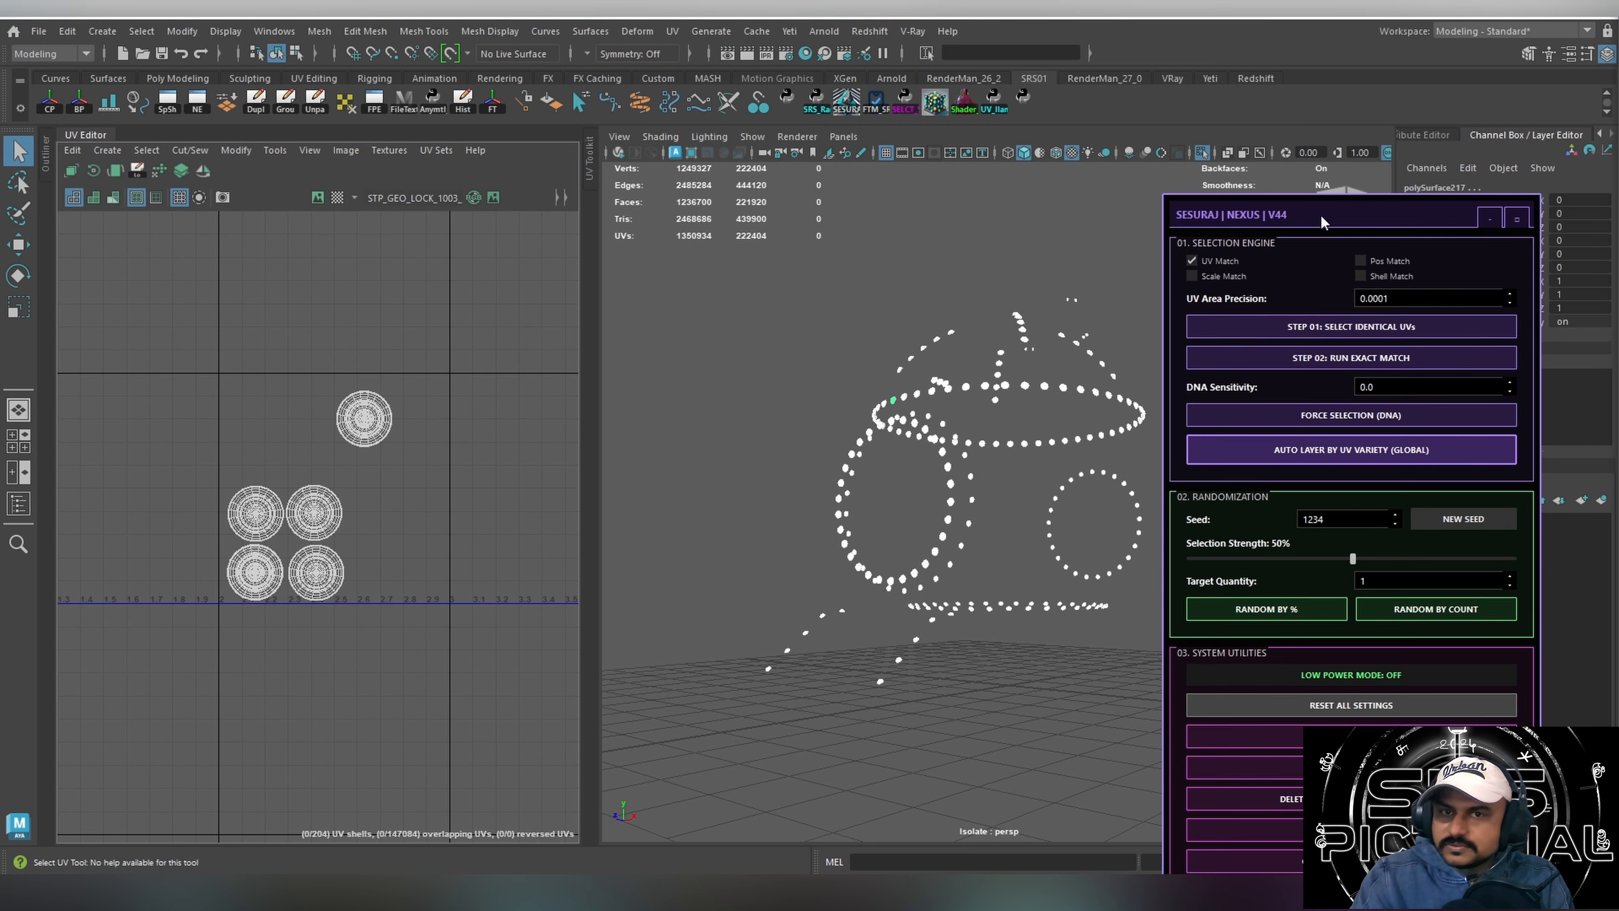
Select one rivet on the upper ring and run the exact match with UV Match enabled.
{"action": "left_click", "coordinate": [985, 451]}
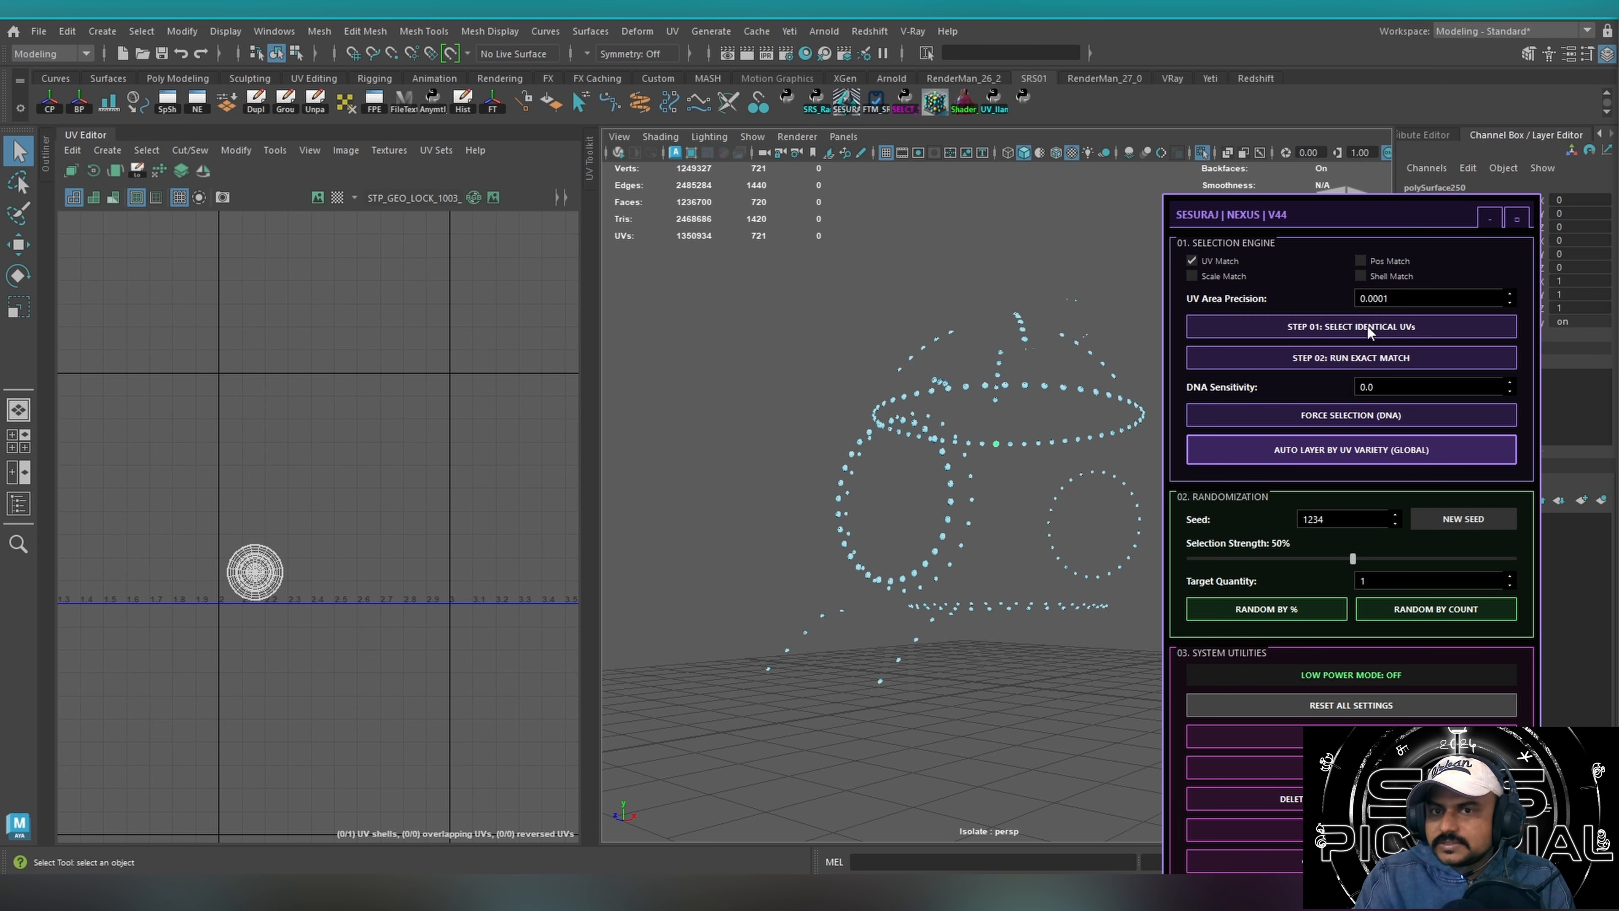
{"action": "left_click", "coordinate": [1361, 359]}
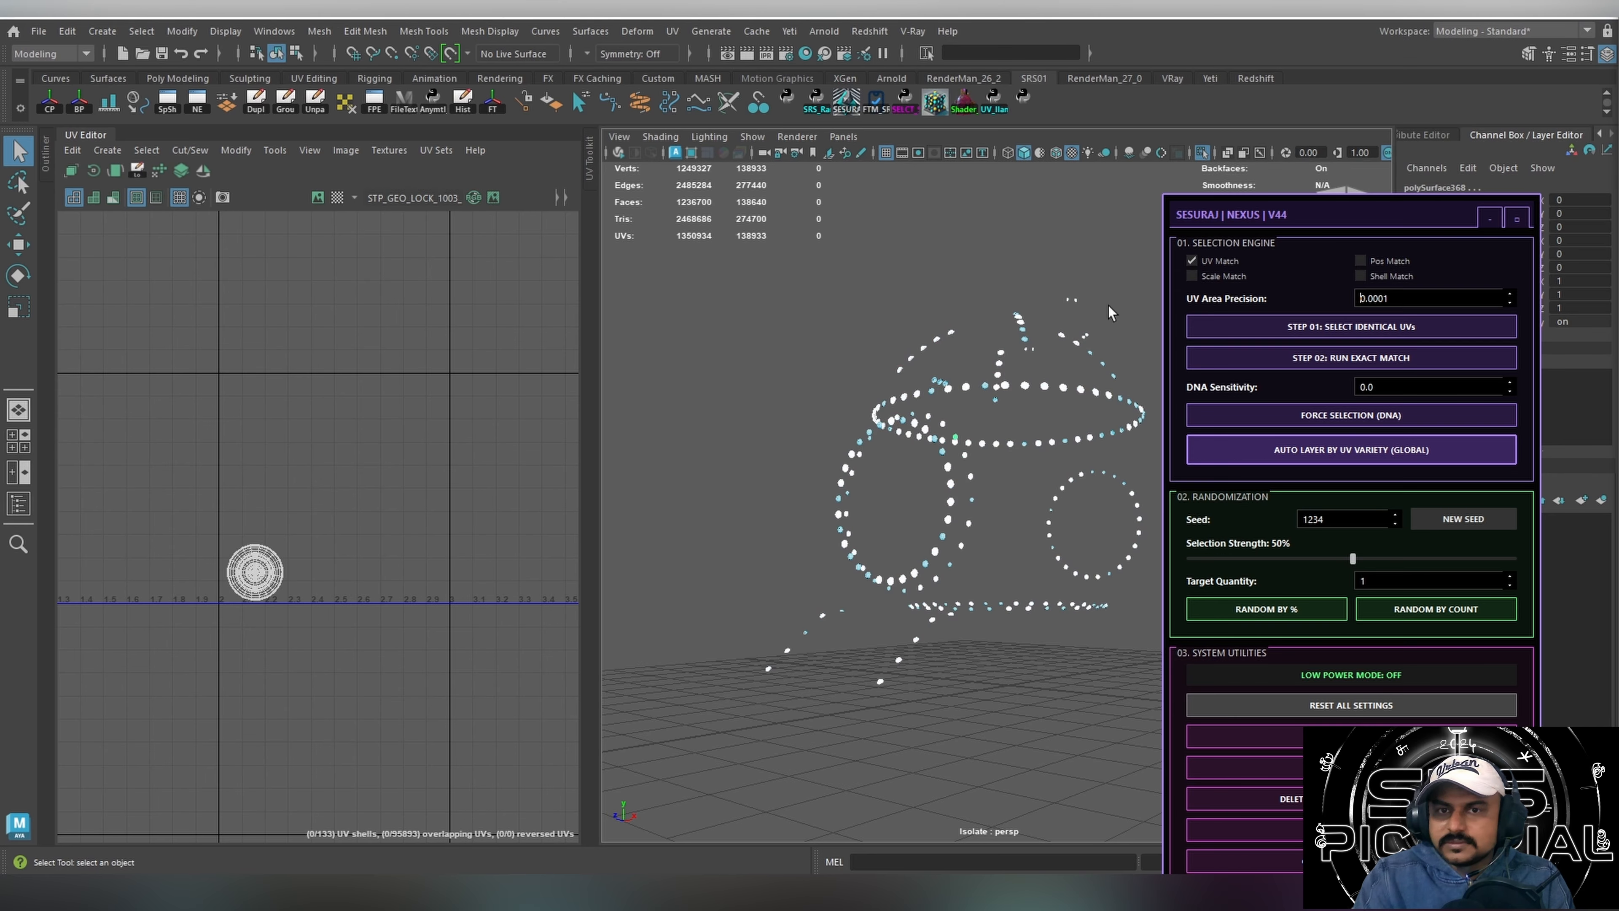
Group the meshes into display layers automatically by UV variety across the scene, and uncover the layer list.
{"action": "left_click_drag", "start_coordinate": [1232, 212], "coordinate": [1235, 116]}
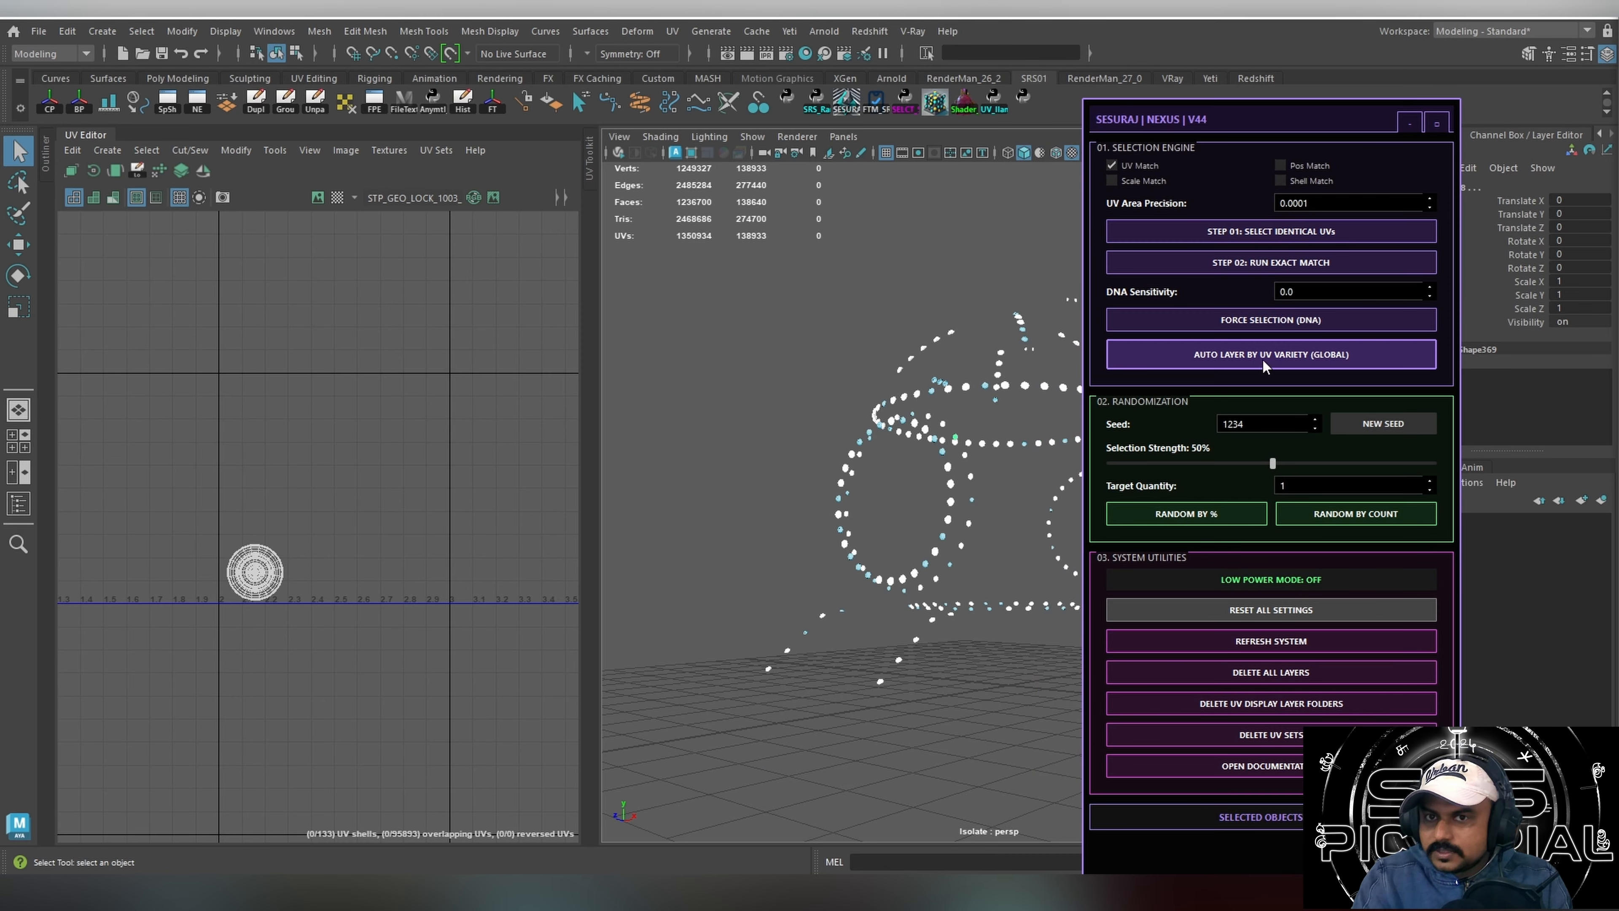
{"action": "left_click", "coordinate": [1276, 356]}
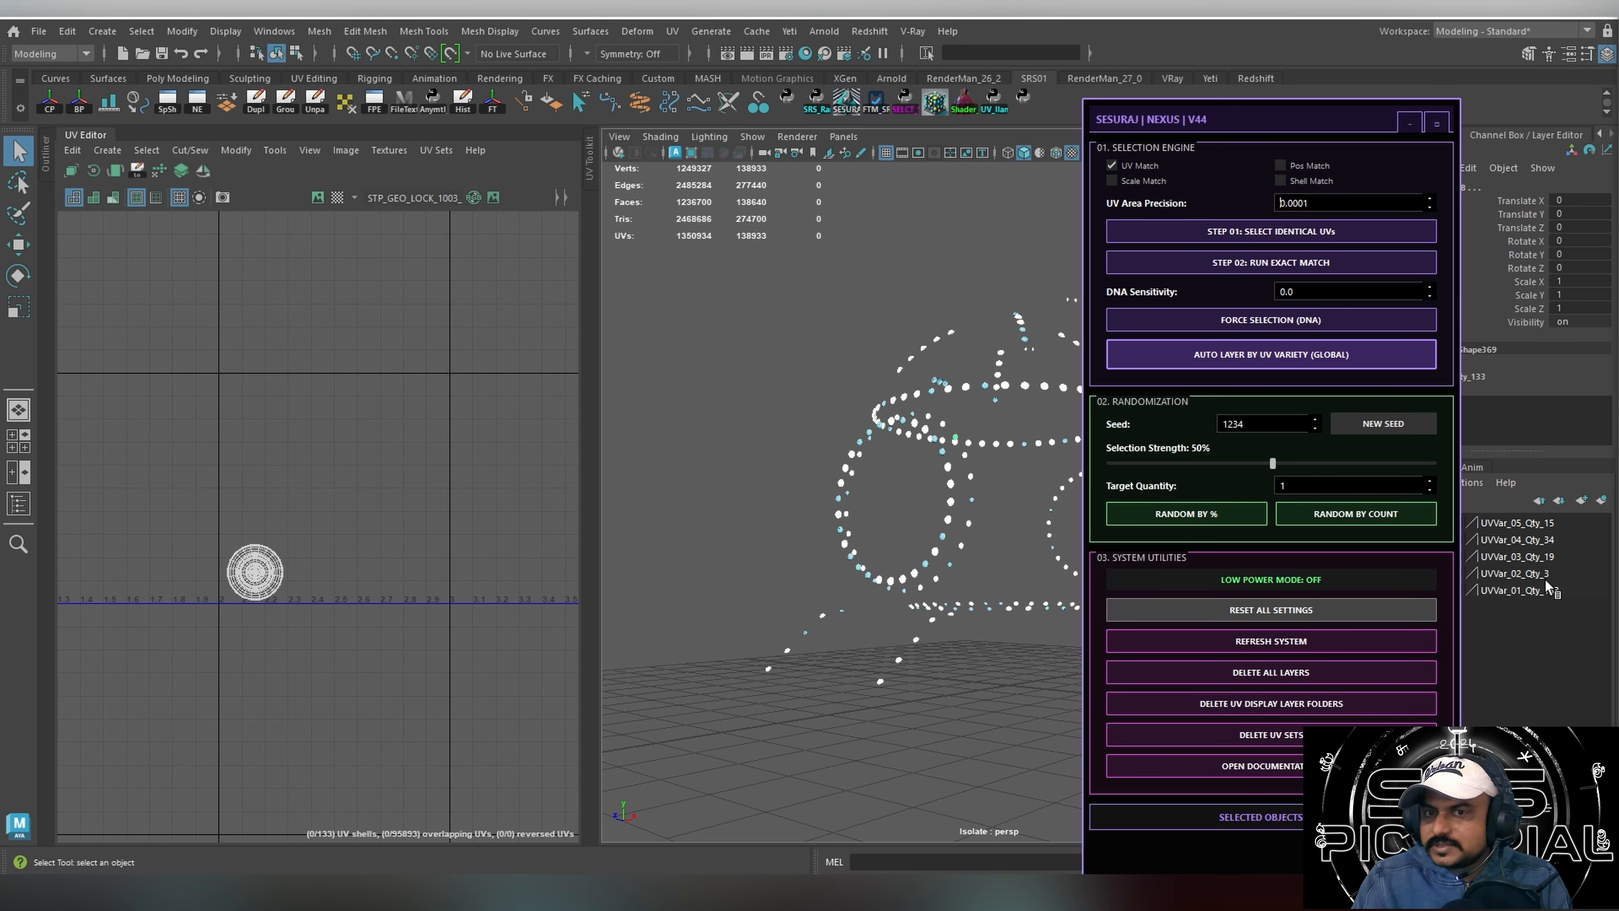
{"action": "left_click_drag", "start_coordinate": [1240, 148], "coordinate": [1088, 111]}
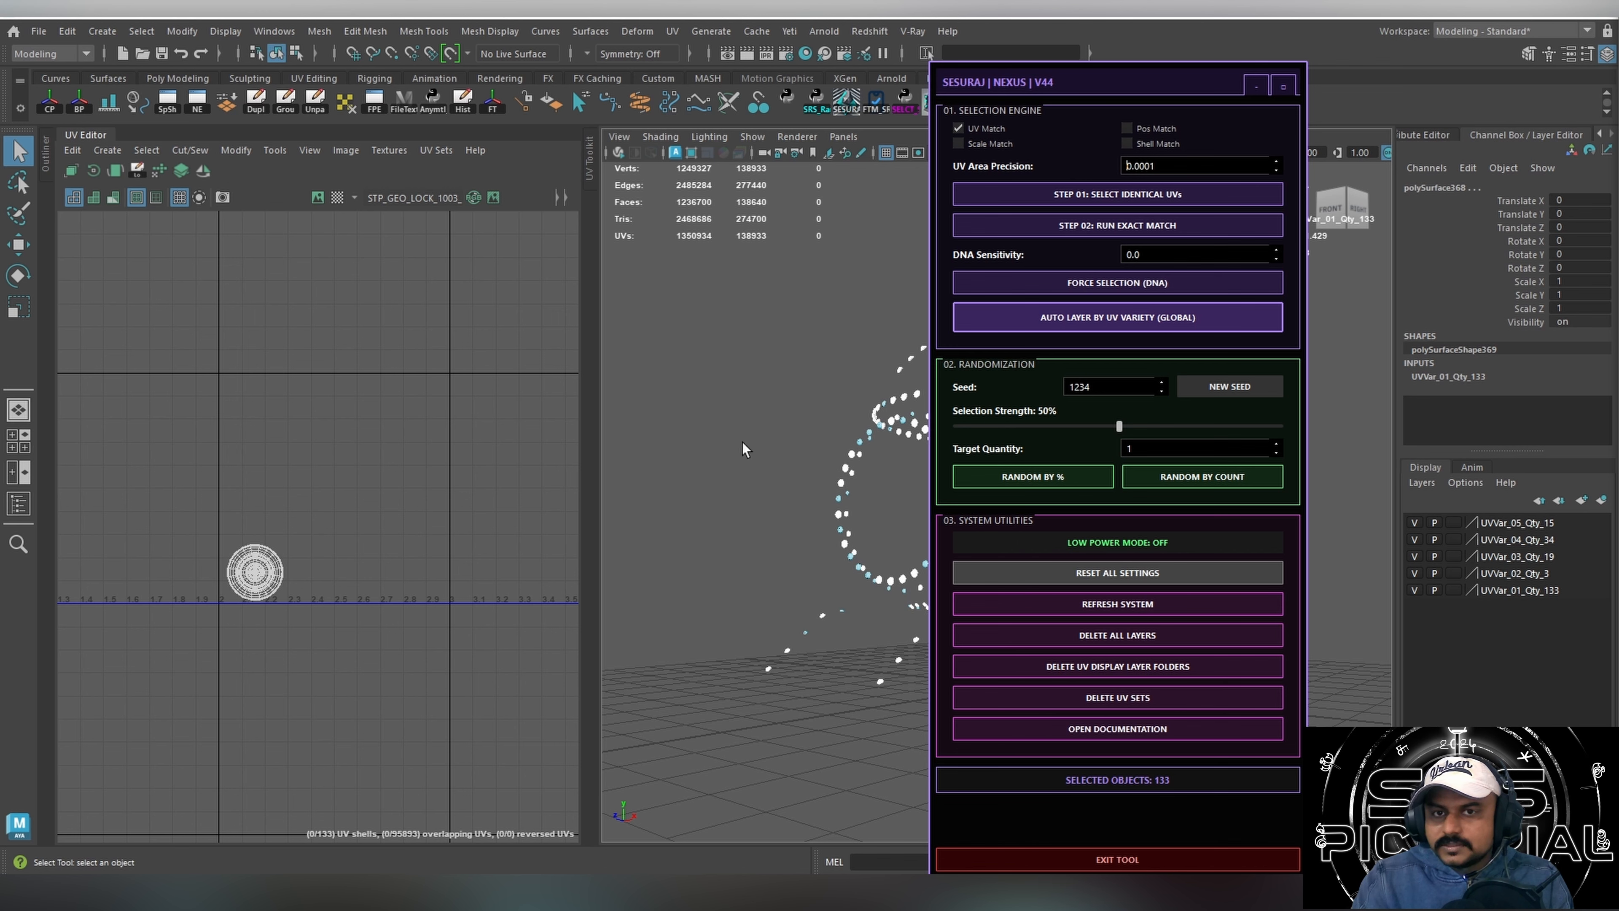
Open the NEXUS V44 documentation to review its usage guide, and close it.
{"action": "left_click", "coordinate": [1128, 727]}
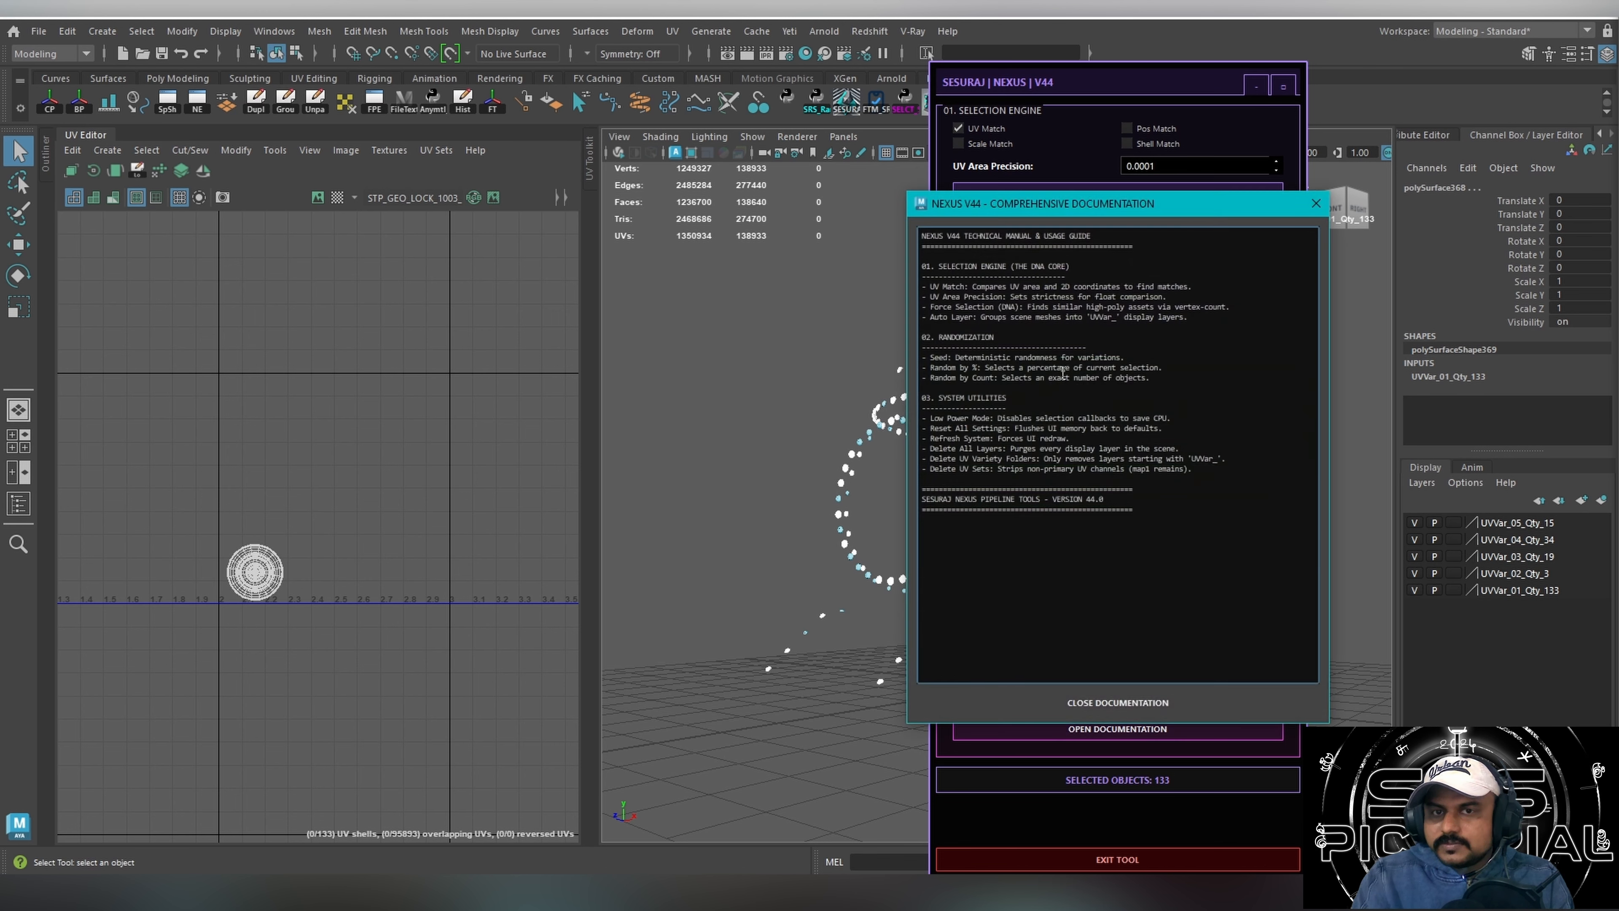
{"action": "key", "text": "ctrl+a"}
{"action": "left_click", "coordinate": [1316, 203]}
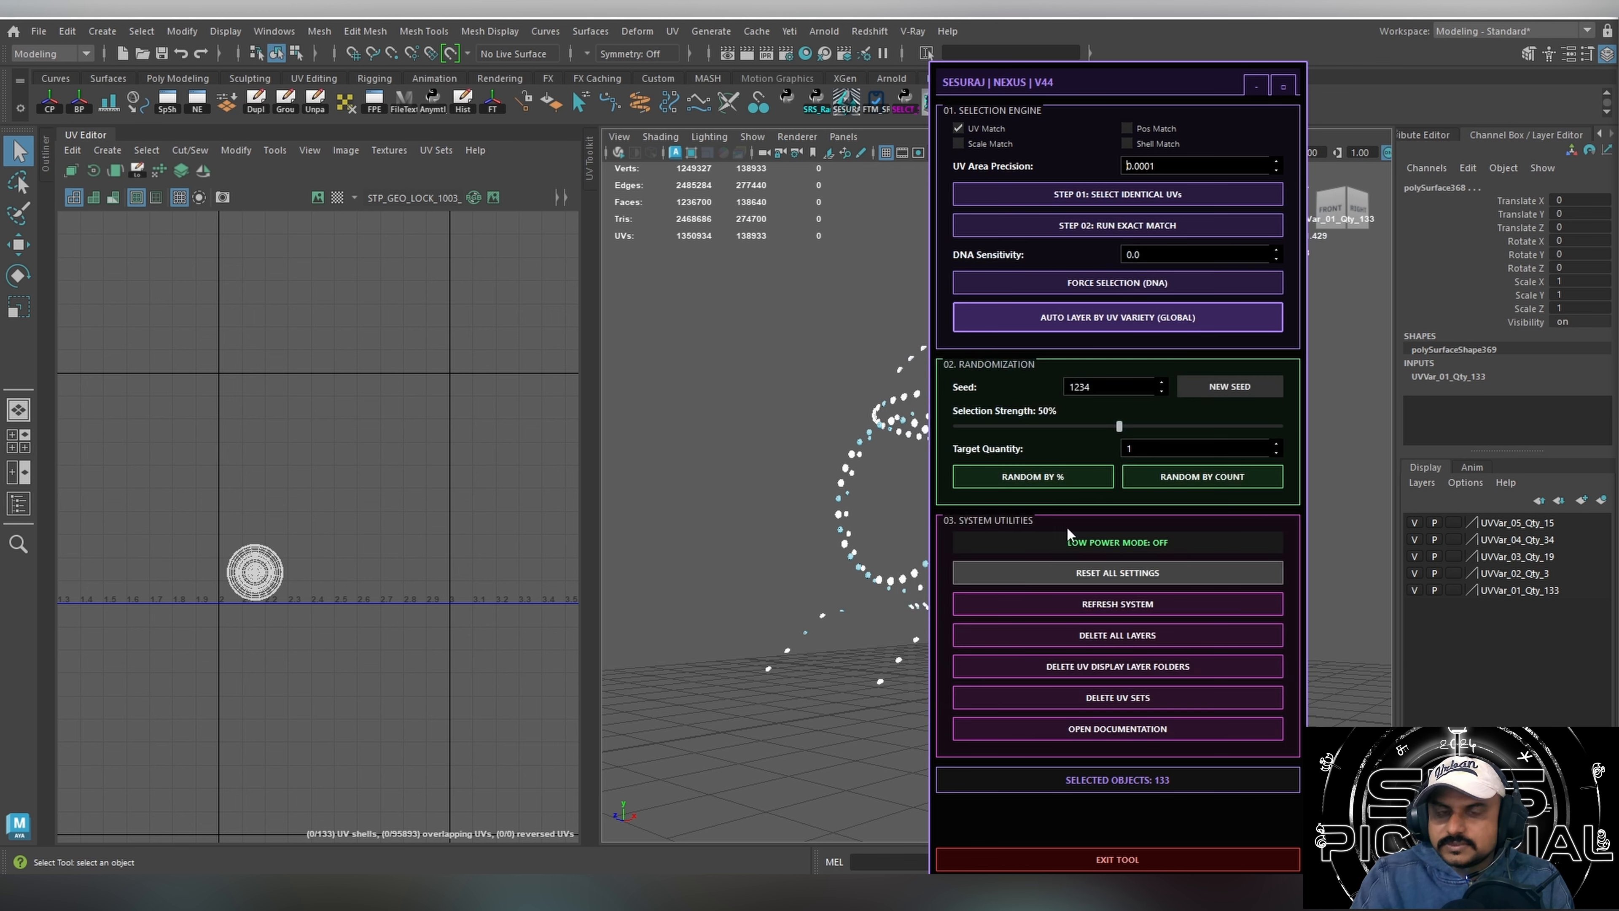
Select a group of door rivets and then all isolated rivets, comparing their UV shells in the UV Editor.
{"action": "left_click", "coordinate": [845, 541]}
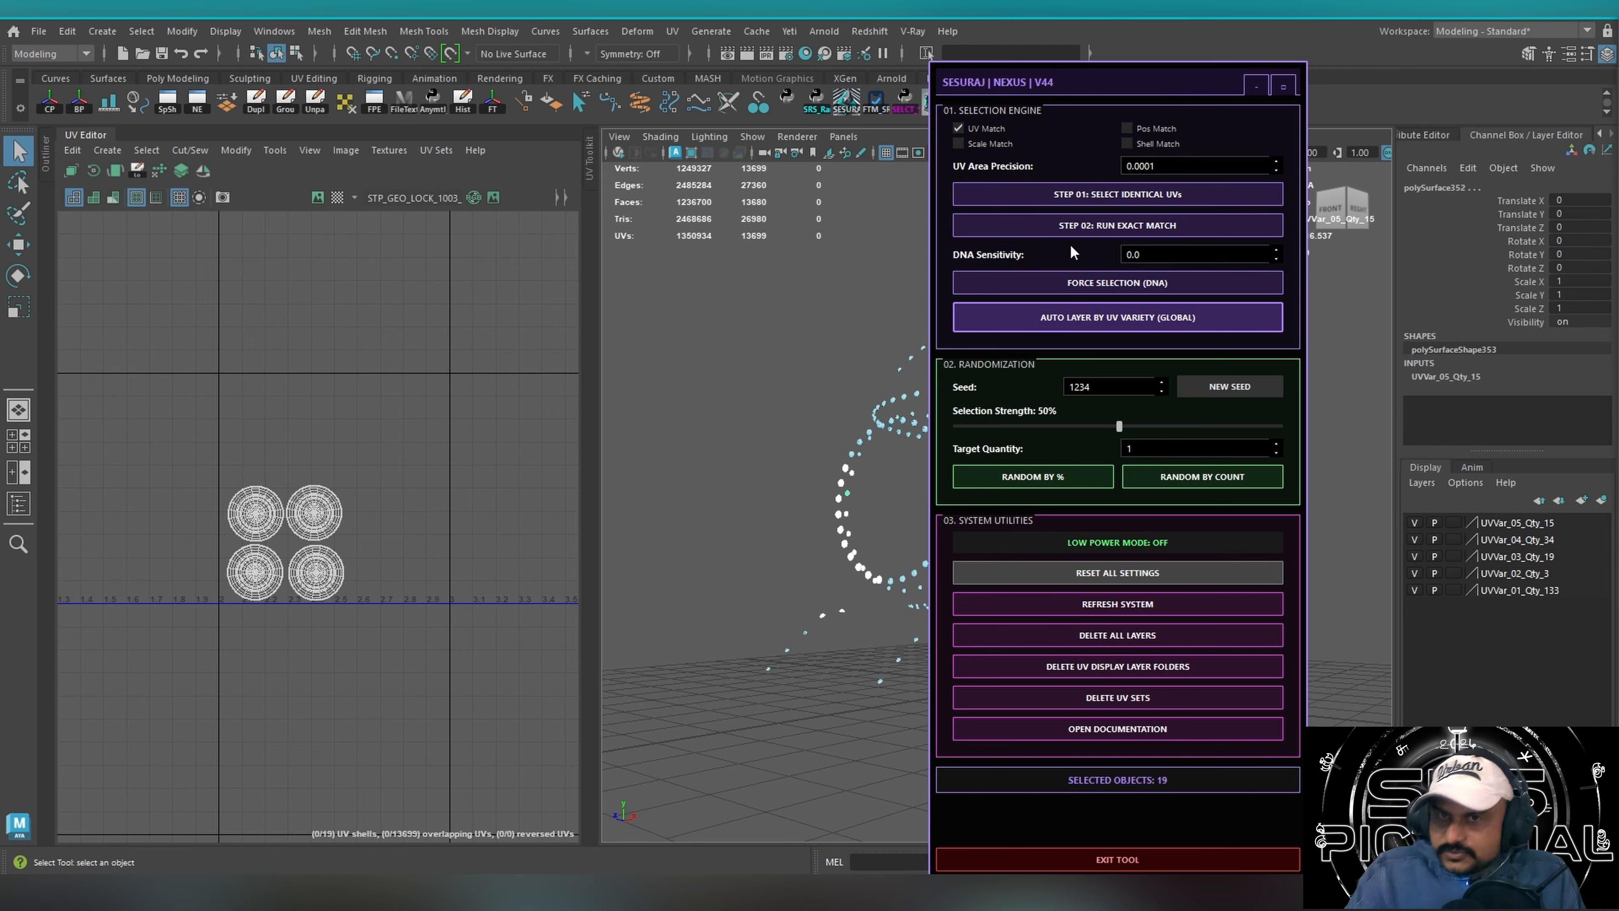
{"action": "left_click_drag", "start_coordinate": [1112, 77], "coordinate": [1364, 70]}
{"action": "left_click_drag", "start_coordinate": [996, 290], "coordinate": [1026, 380], "text": "alt"}
{"action": "right_click_drag", "start_coordinate": [1026, 380], "coordinate": [899, 381], "text": "alt"}
{"action": "left_click_drag", "start_coordinate": [899, 387], "coordinate": [790, 381], "text": "alt"}
{"action": "left_click_drag", "start_coordinate": [703, 319], "coordinate": [1086, 668]}
{"action": "left_click_drag", "start_coordinate": [929, 533], "coordinate": [1020, 592], "text": "alt"}
{"action": "right_click_drag", "start_coordinate": [994, 593], "coordinate": [1026, 632], "text": "alt"}
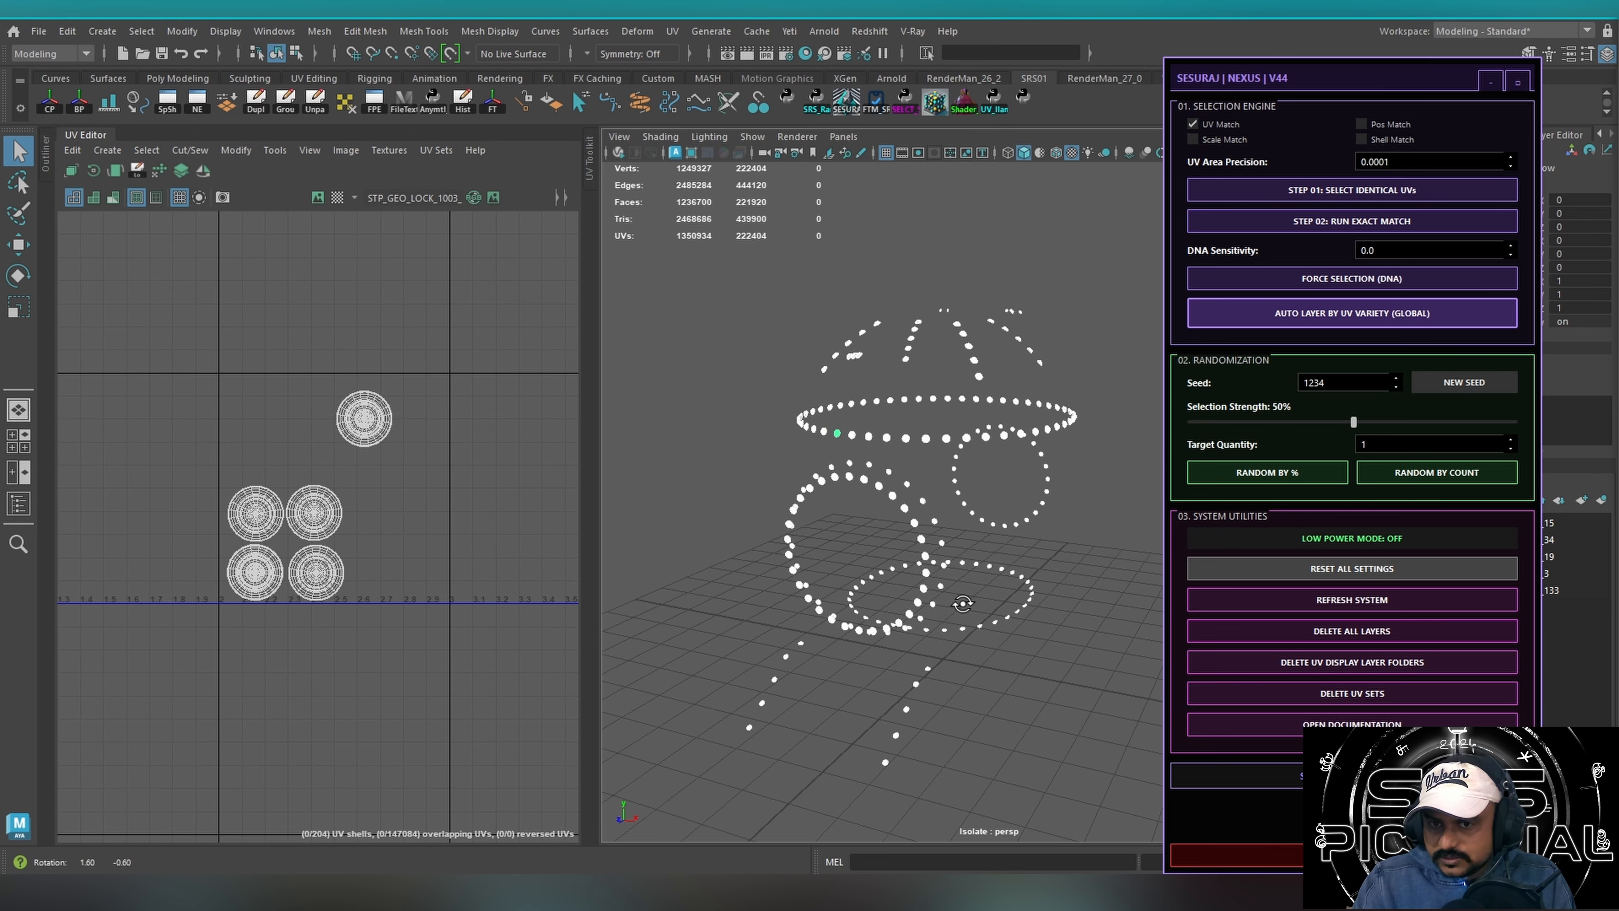
Select the rivets along part of the base ring, check their UV shells, and clear the selection.
{"action": "left_click_drag", "start_coordinate": [1017, 645], "coordinate": [988, 613], "text": "alt"}
{"action": "left_click_drag", "start_coordinate": [864, 681], "coordinate": [1050, 521]}
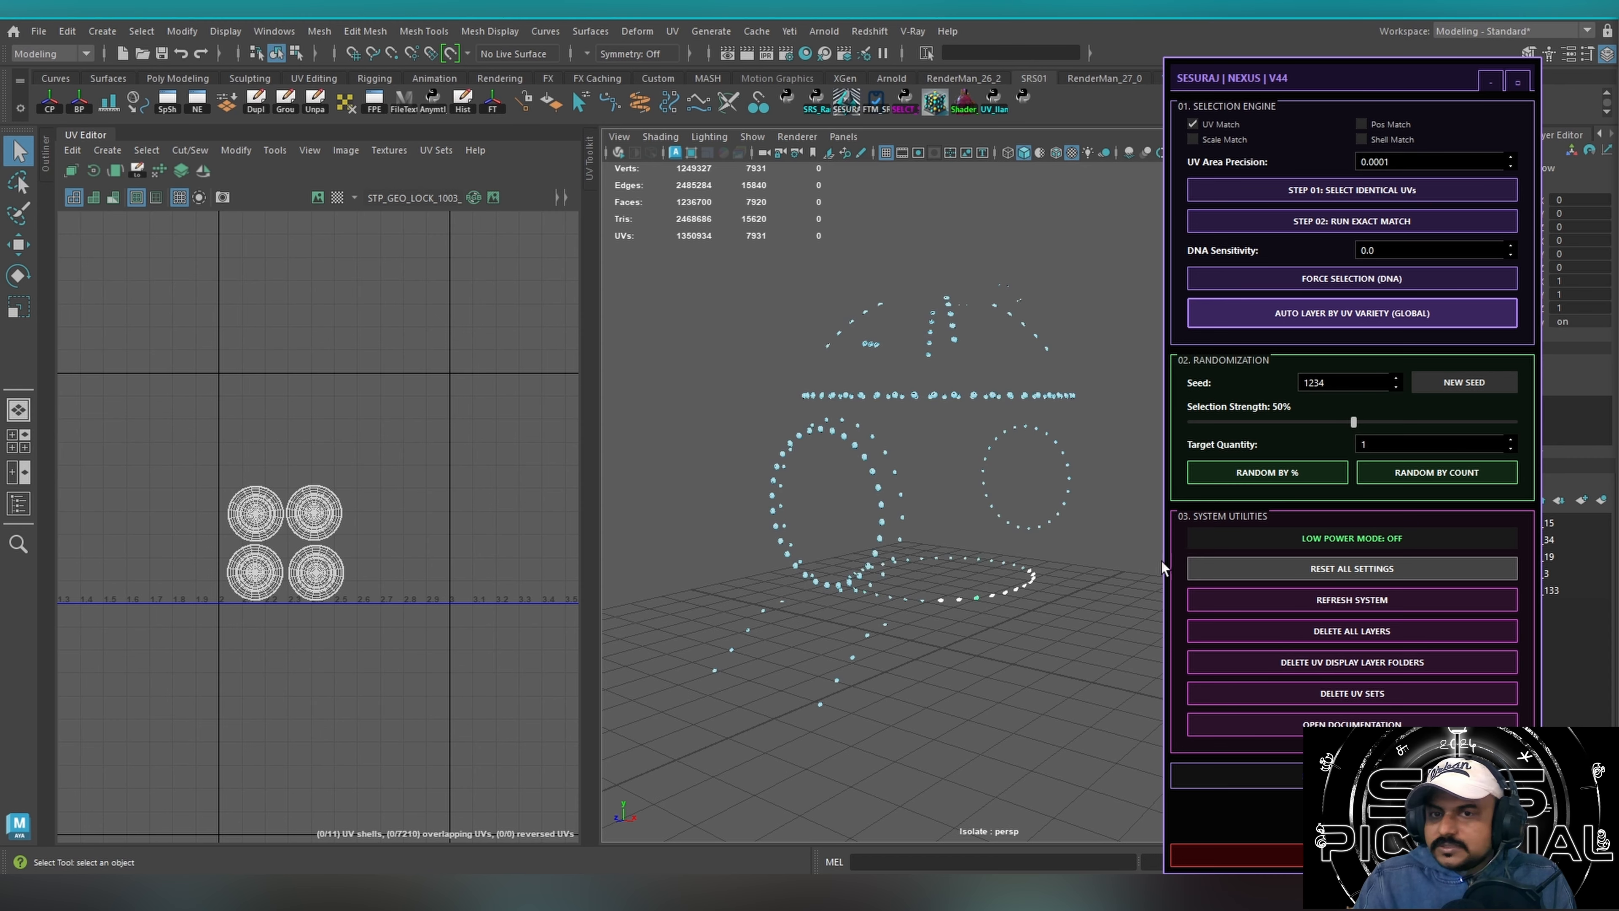
{"action": "left_click_drag", "start_coordinate": [1026, 671], "coordinate": [955, 683]}
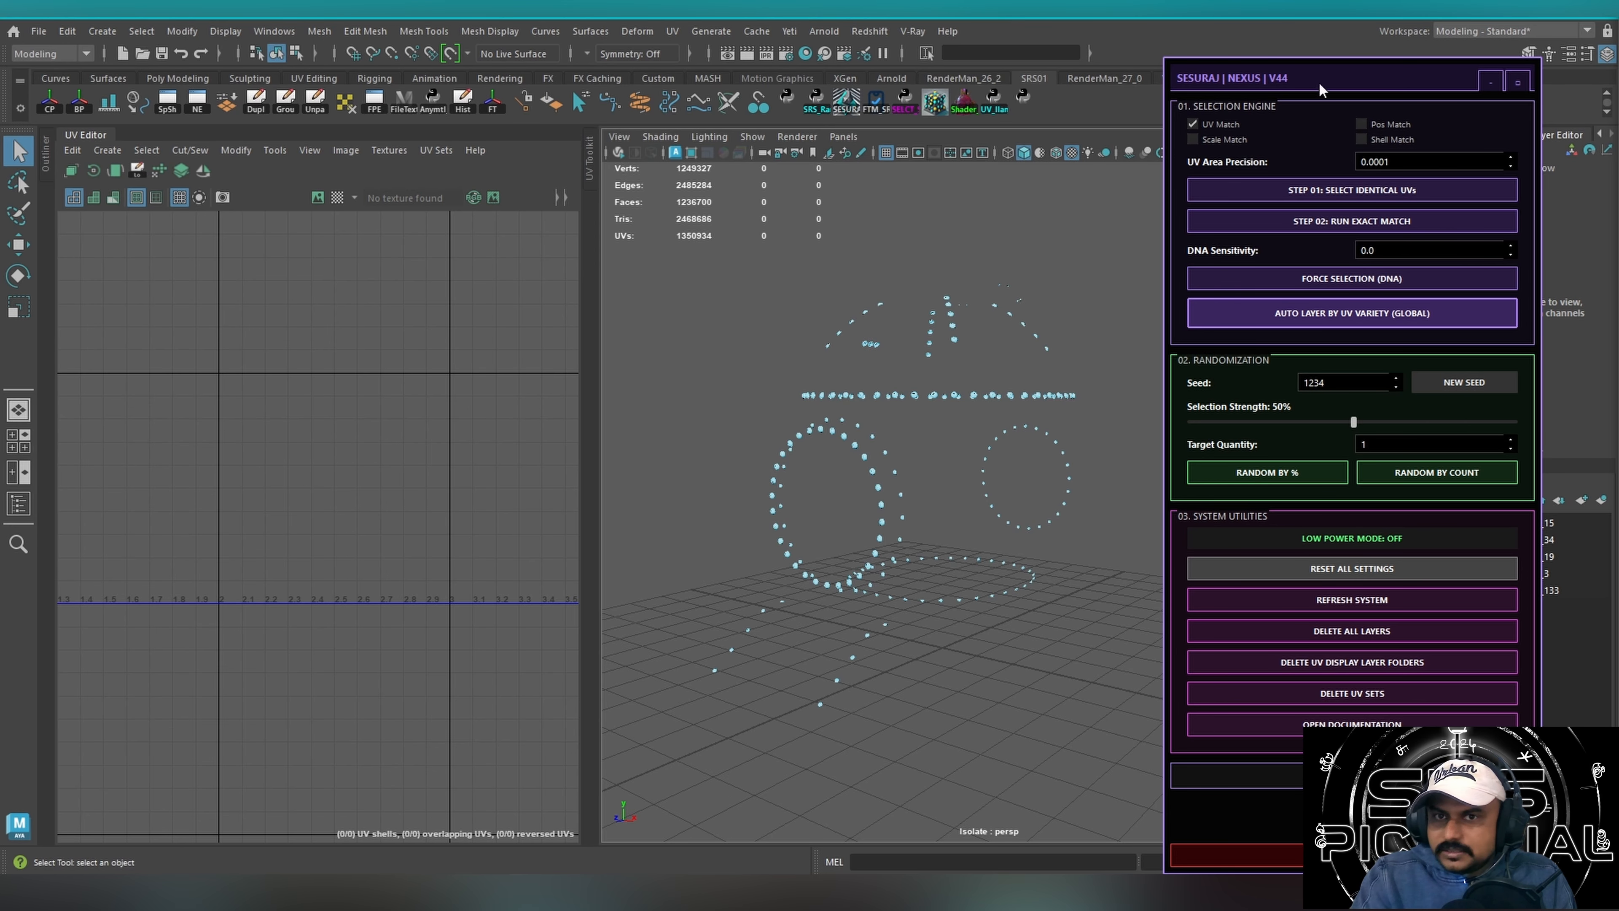
{"action": "left_click_drag", "start_coordinate": [1319, 89], "coordinate": [1198, 116]}
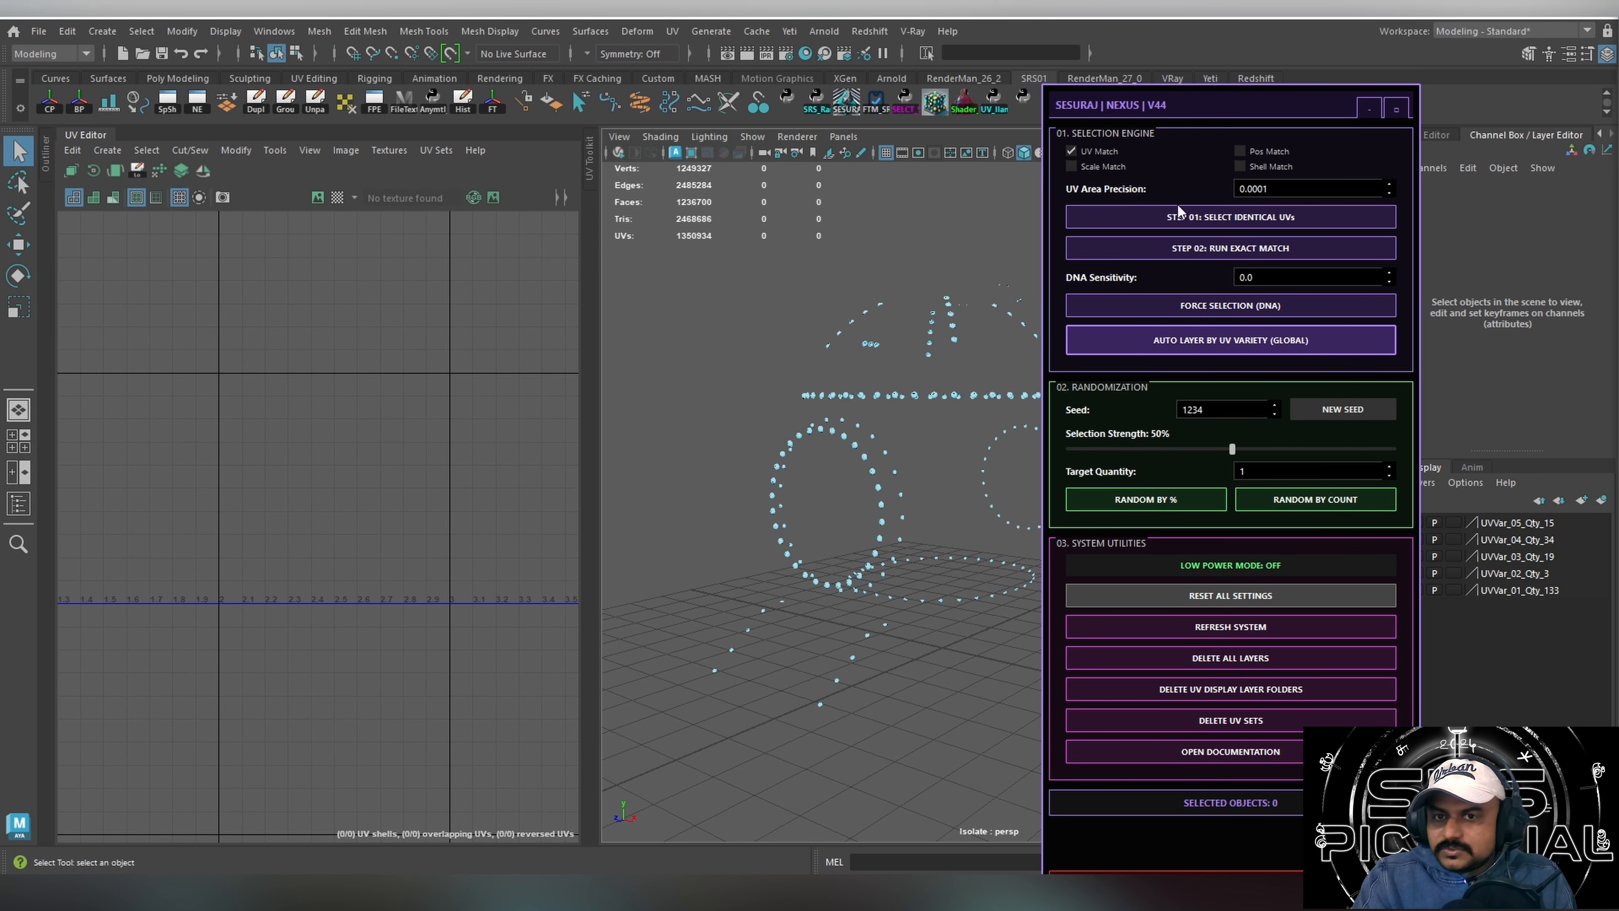
Delete the UV display layer folders, and close the NEXUS V44 tool and the UV Editor.
{"action": "left_click", "coordinate": [1213, 689]}
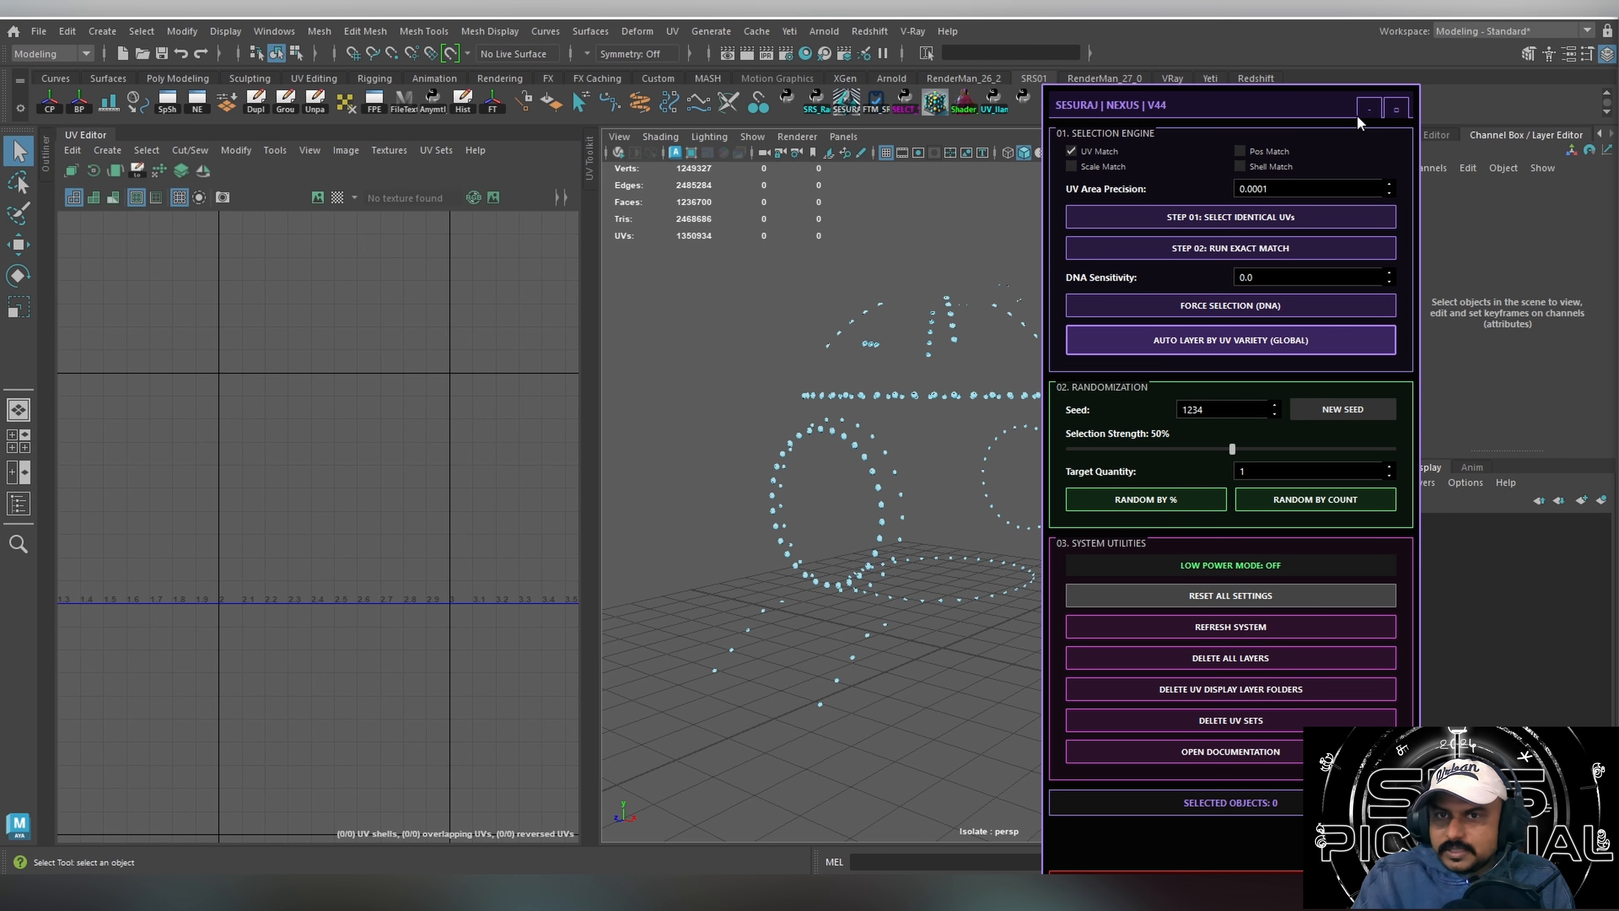
{"action": "left_click", "coordinate": [1394, 109]}
{"action": "left_click", "coordinate": [96, 135]}
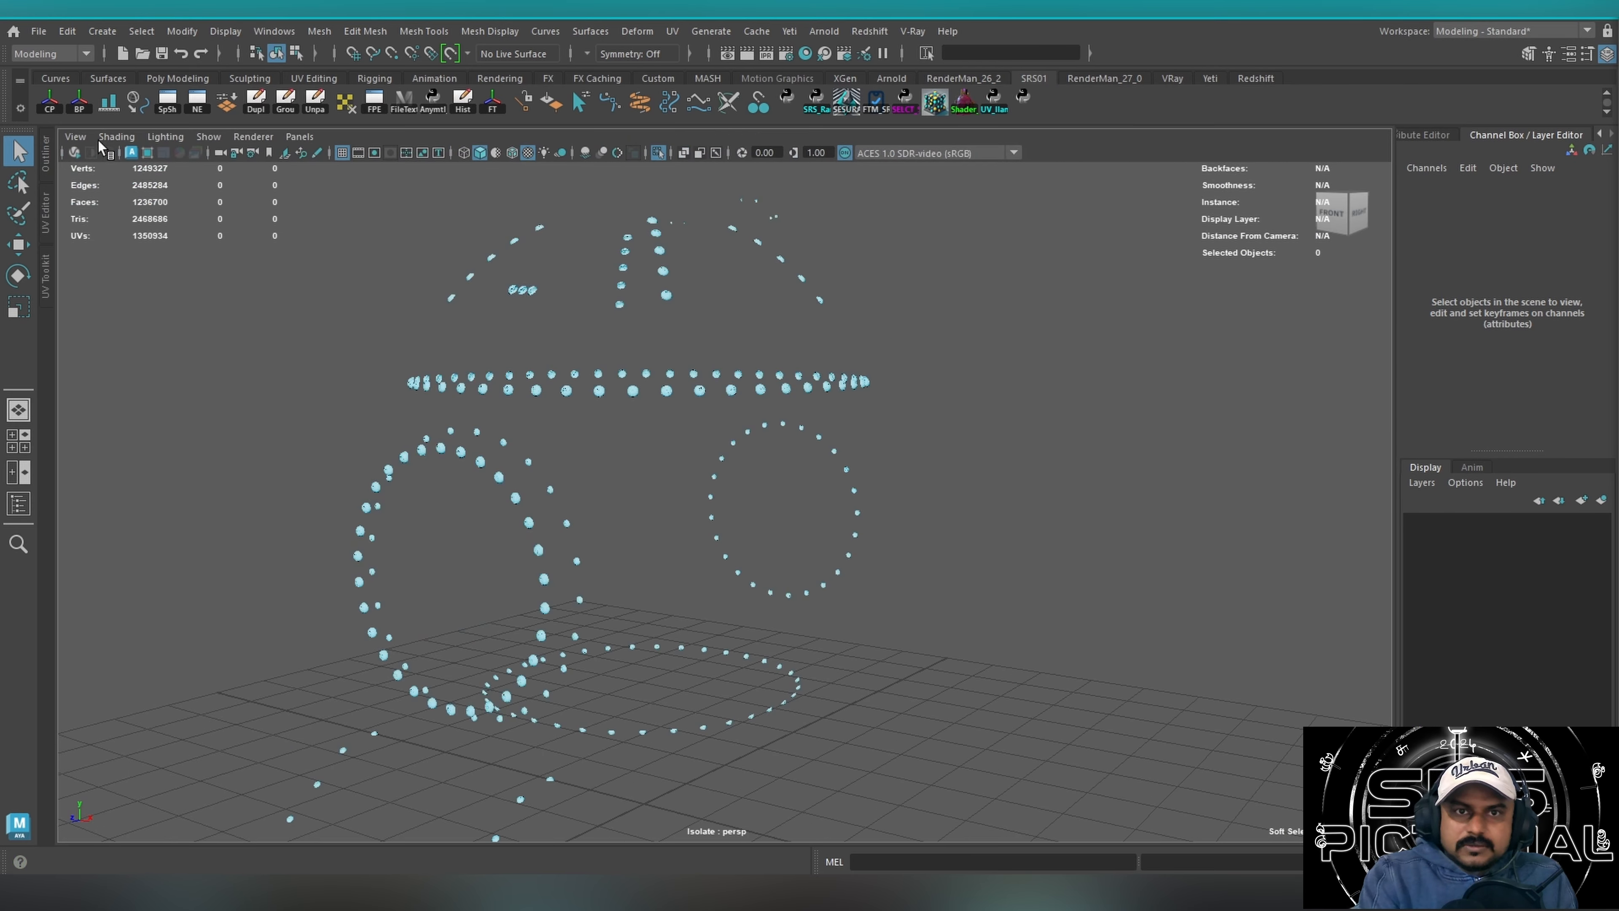
Exit isolate view and select all meshes of the time machine.
{"action": "scroll", "coordinate": [687, 479], "scroll_direction": "down", "scroll_amount": 5}
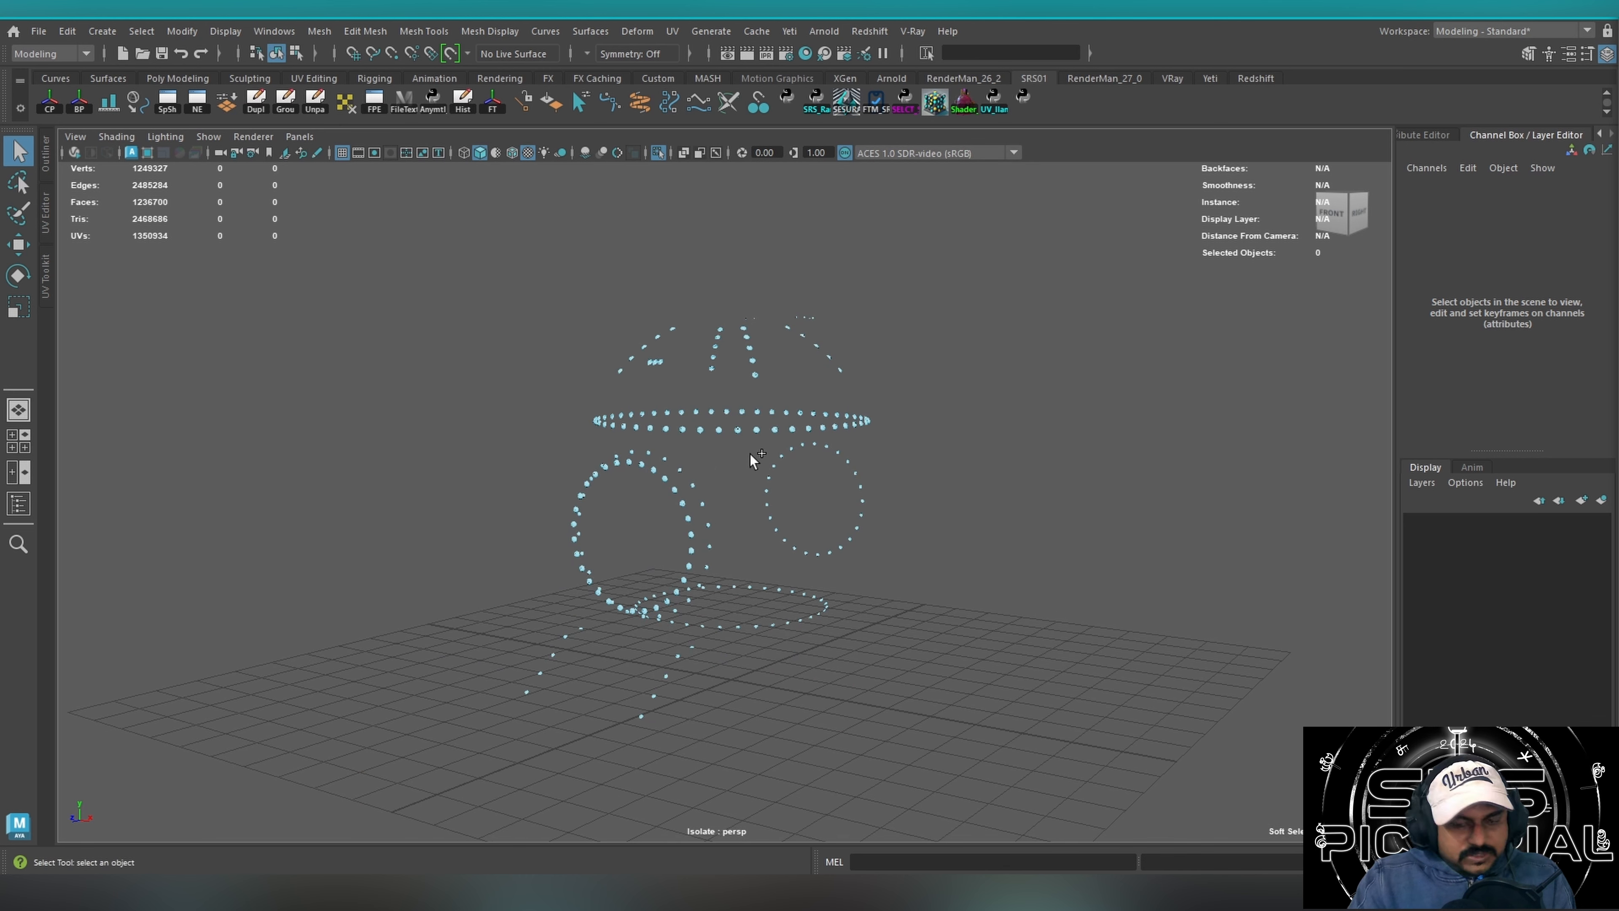
{"action": "key", "text": "shift+i"}
{"action": "scroll", "coordinate": [950, 427], "scroll_direction": "down", "scroll_amount": 3}
{"action": "left_click_drag", "start_coordinate": [462, 249], "coordinate": [999, 707]}
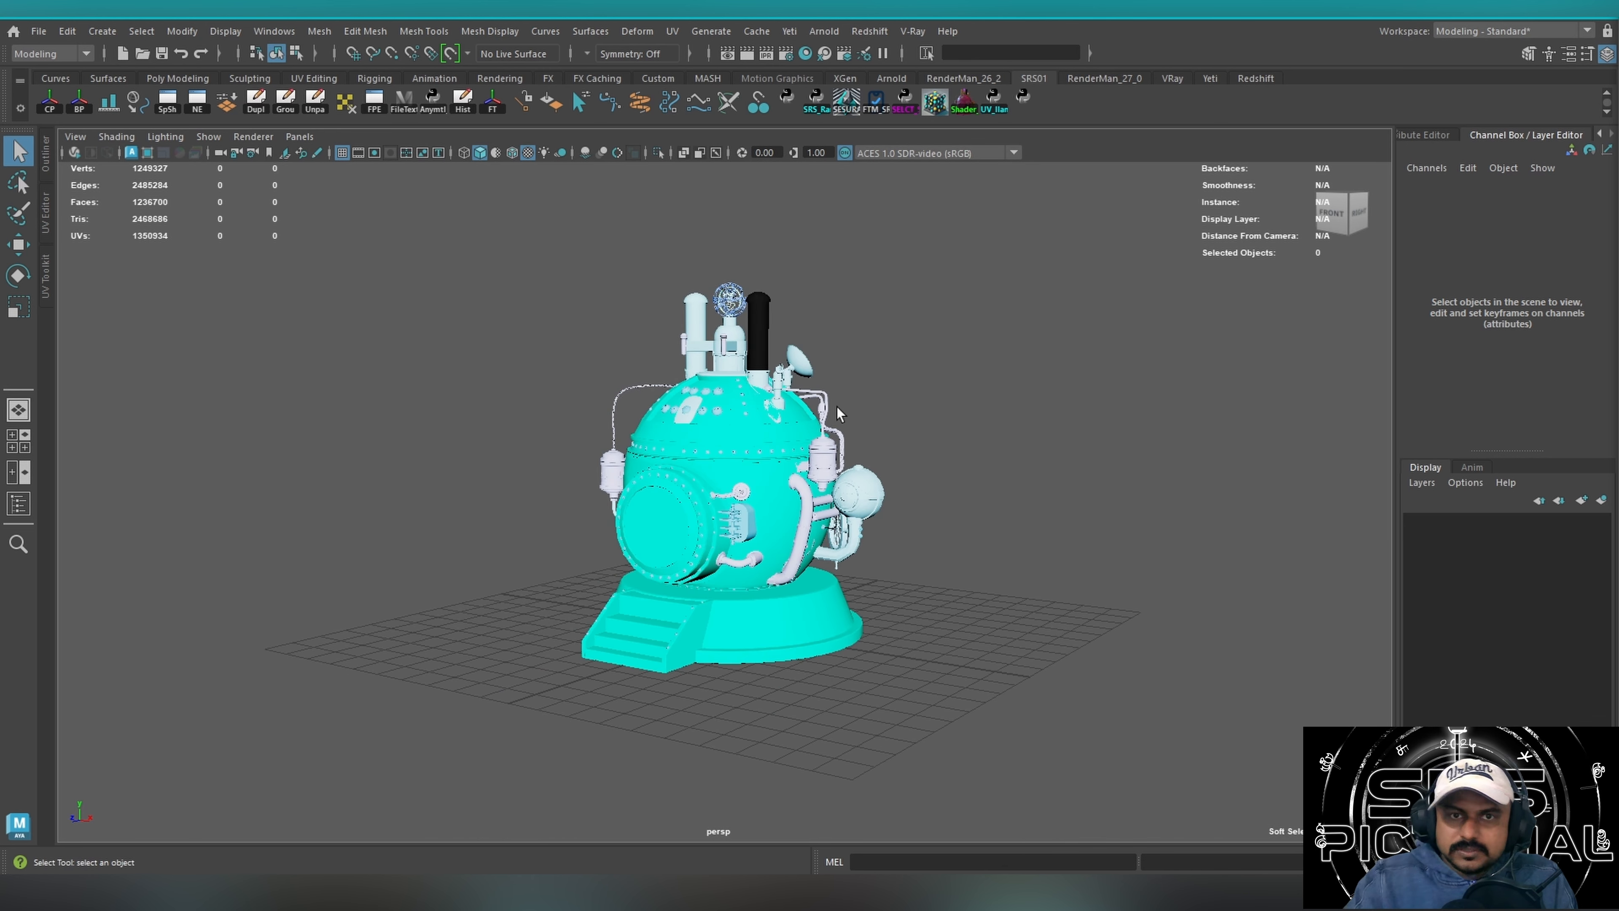
Open the UV Editor and examine the whole machine's UV shells, comparing those in negative space with those in the UDIM tiles.
{"action": "left_click", "coordinate": [671, 31]}
{"action": "left_click", "coordinate": [709, 59]}
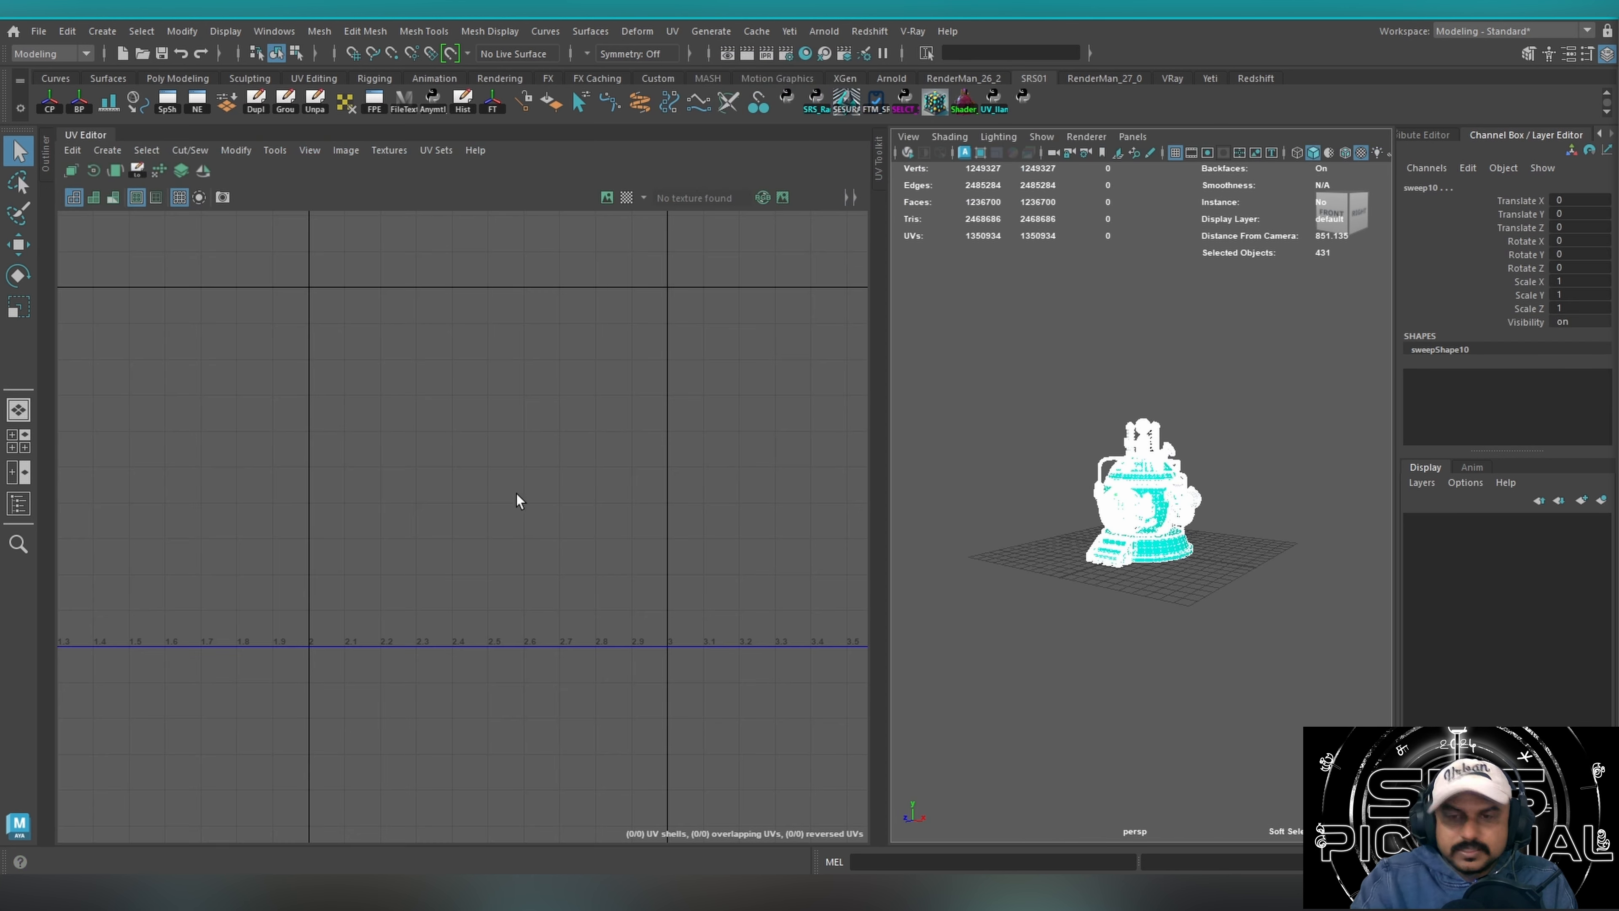
{"action": "key", "text": "f"}
{"action": "middle_click_drag", "start_coordinate": [483, 474], "coordinate": [574, 483], "text": "alt"}
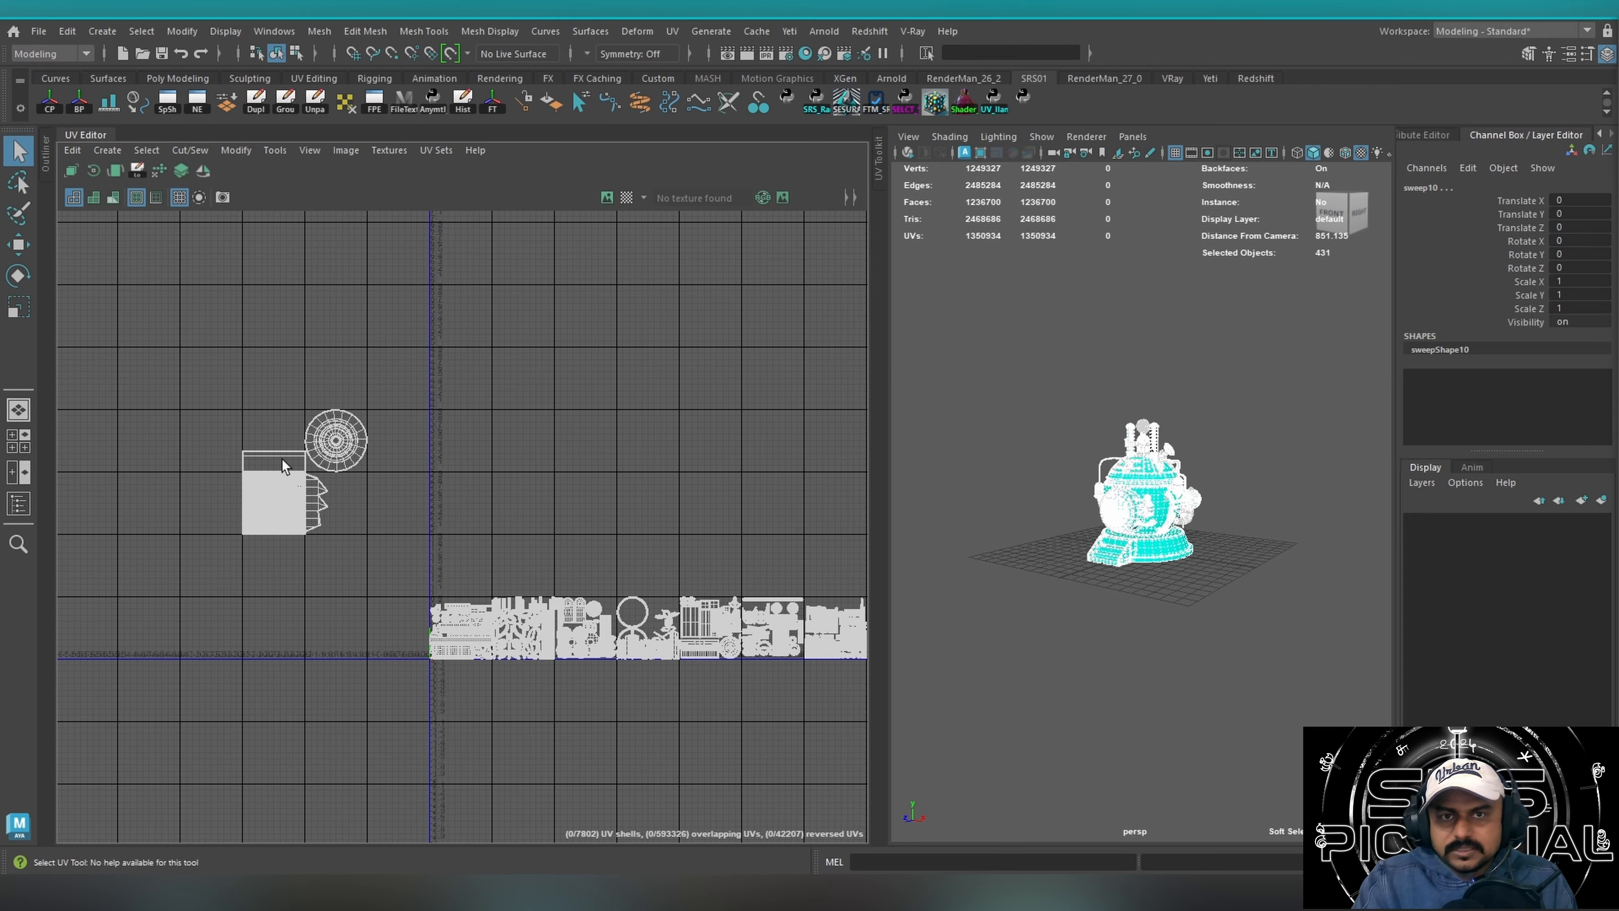
{"action": "middle_click_drag", "start_coordinate": [227, 424], "coordinate": [396, 396], "text": "alt"}
{"action": "scroll", "coordinate": [397, 396], "scroll_direction": "up", "scroll_amount": 3}
{"action": "left_click_drag", "start_coordinate": [634, 332], "coordinate": [253, 736]}
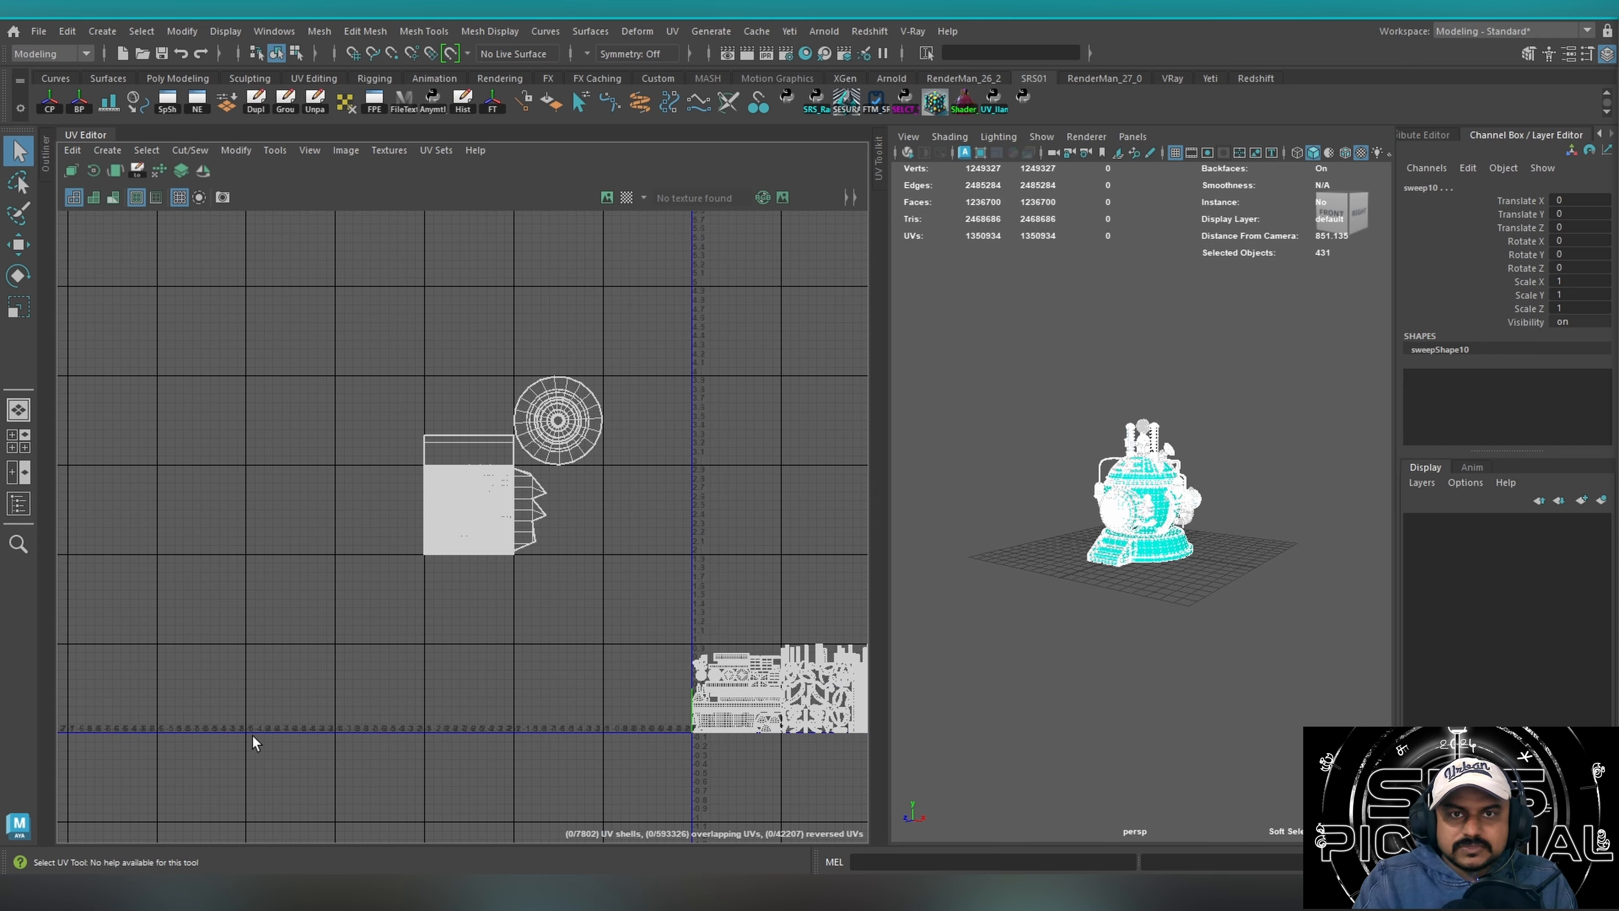
{"action": "scroll", "coordinate": [577, 470], "scroll_direction": "down", "scroll_amount": 1}
{"action": "middle_click_drag", "start_coordinate": [577, 471], "coordinate": [435, 430], "text": "alt"}
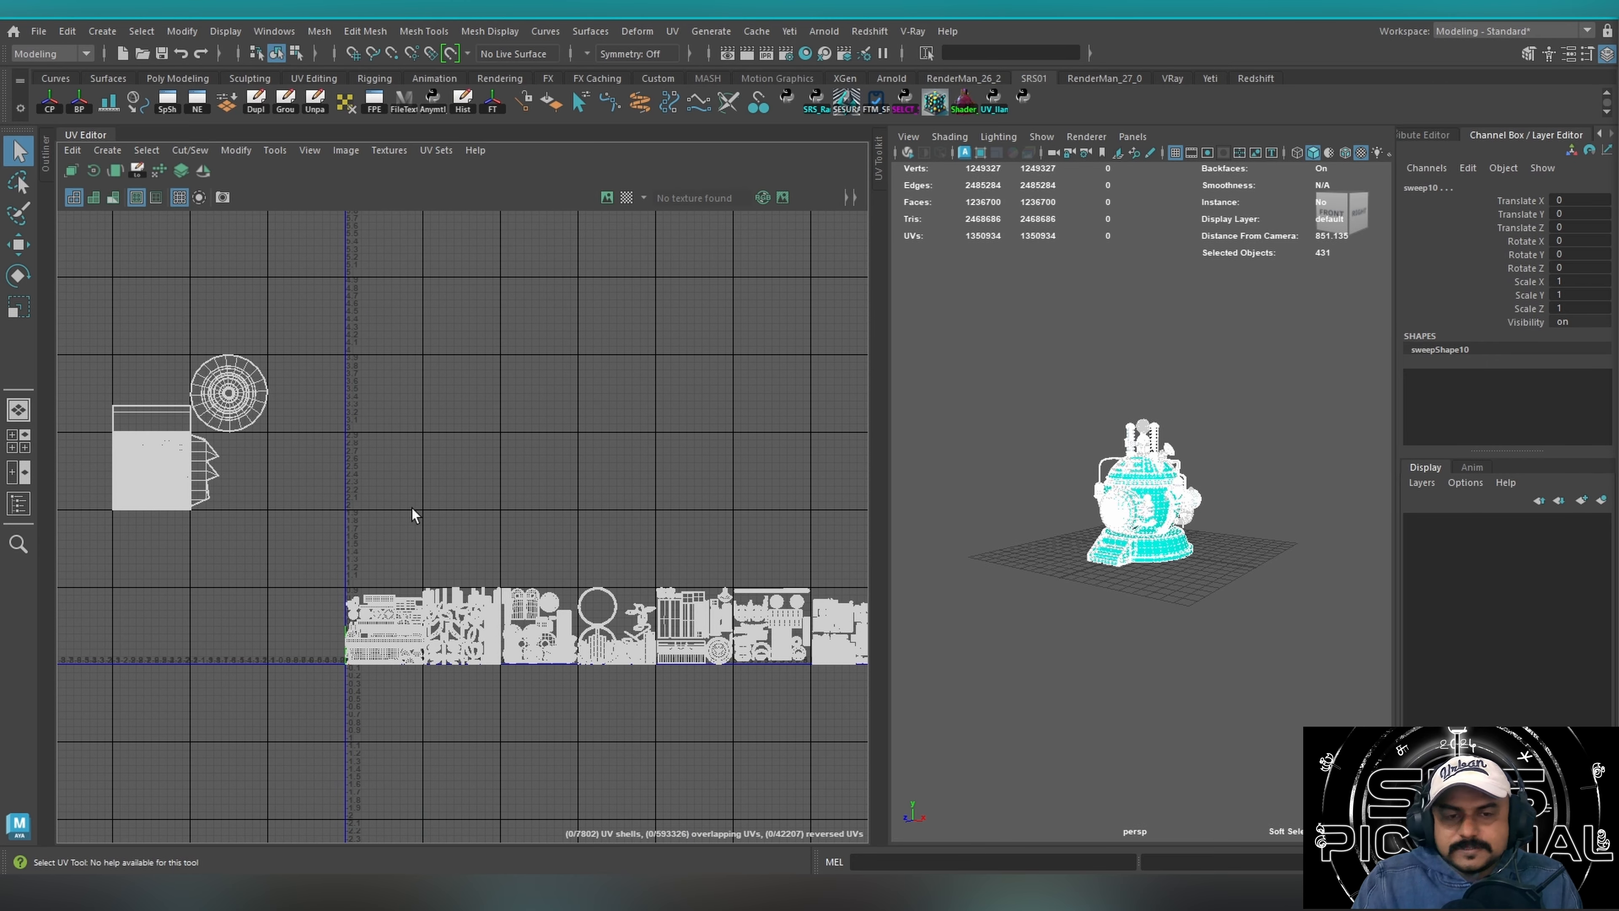
{"action": "middle_click_drag", "start_coordinate": [322, 473], "coordinate": [525, 488], "text": "alt"}
{"action": "left_click_drag", "start_coordinate": [268, 606], "coordinate": [448, 310]}
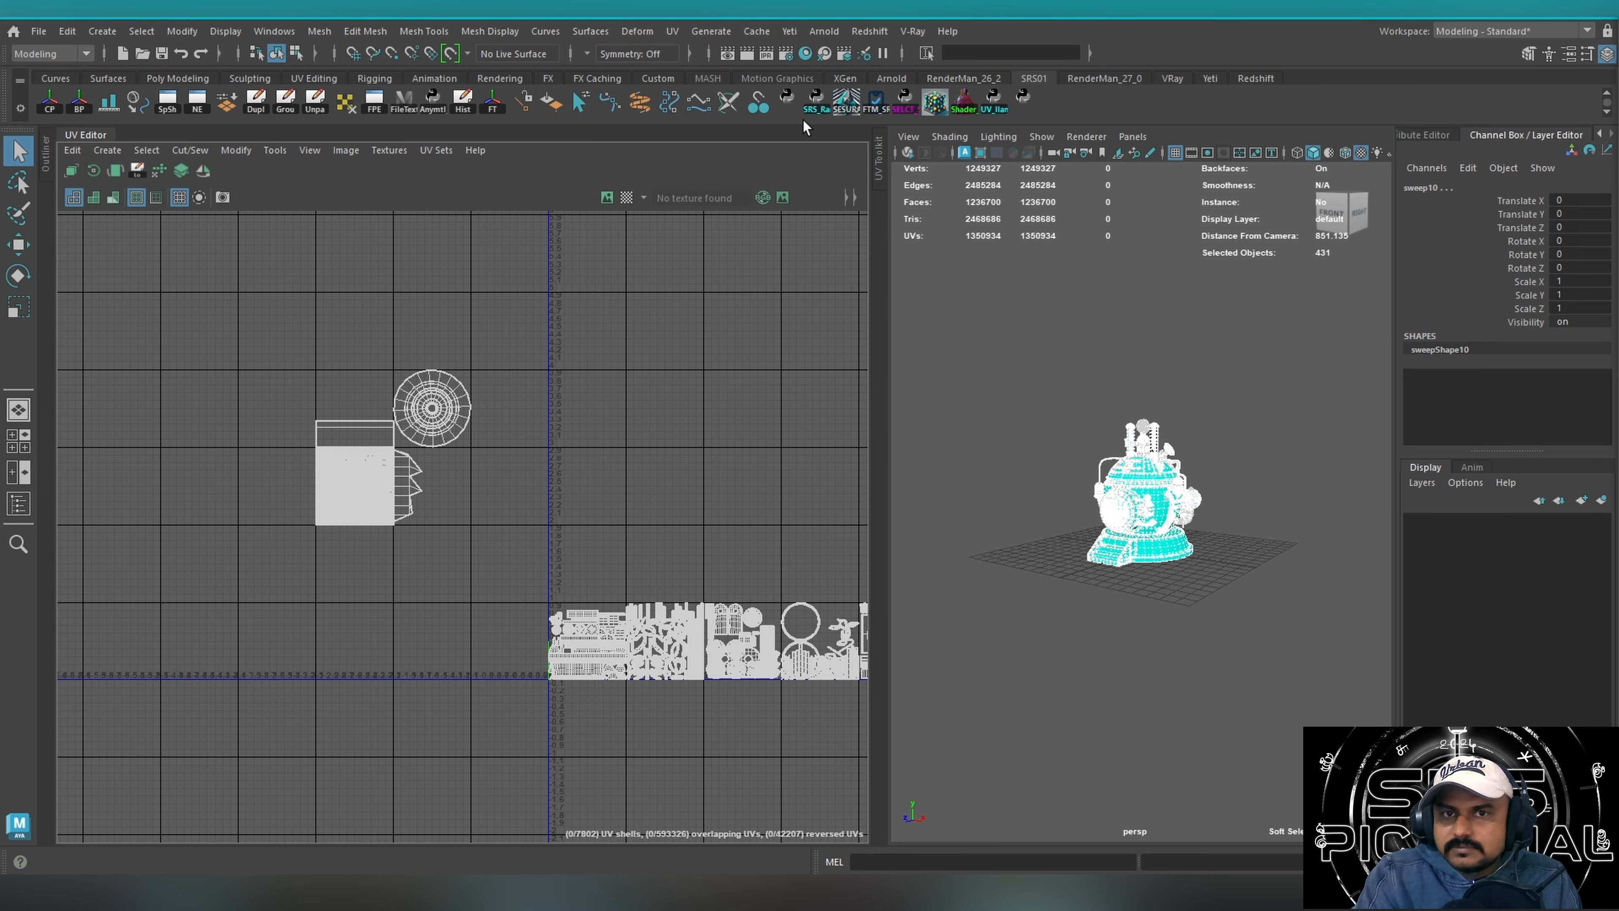
{"action": "left_click", "coordinate": [814, 106]}
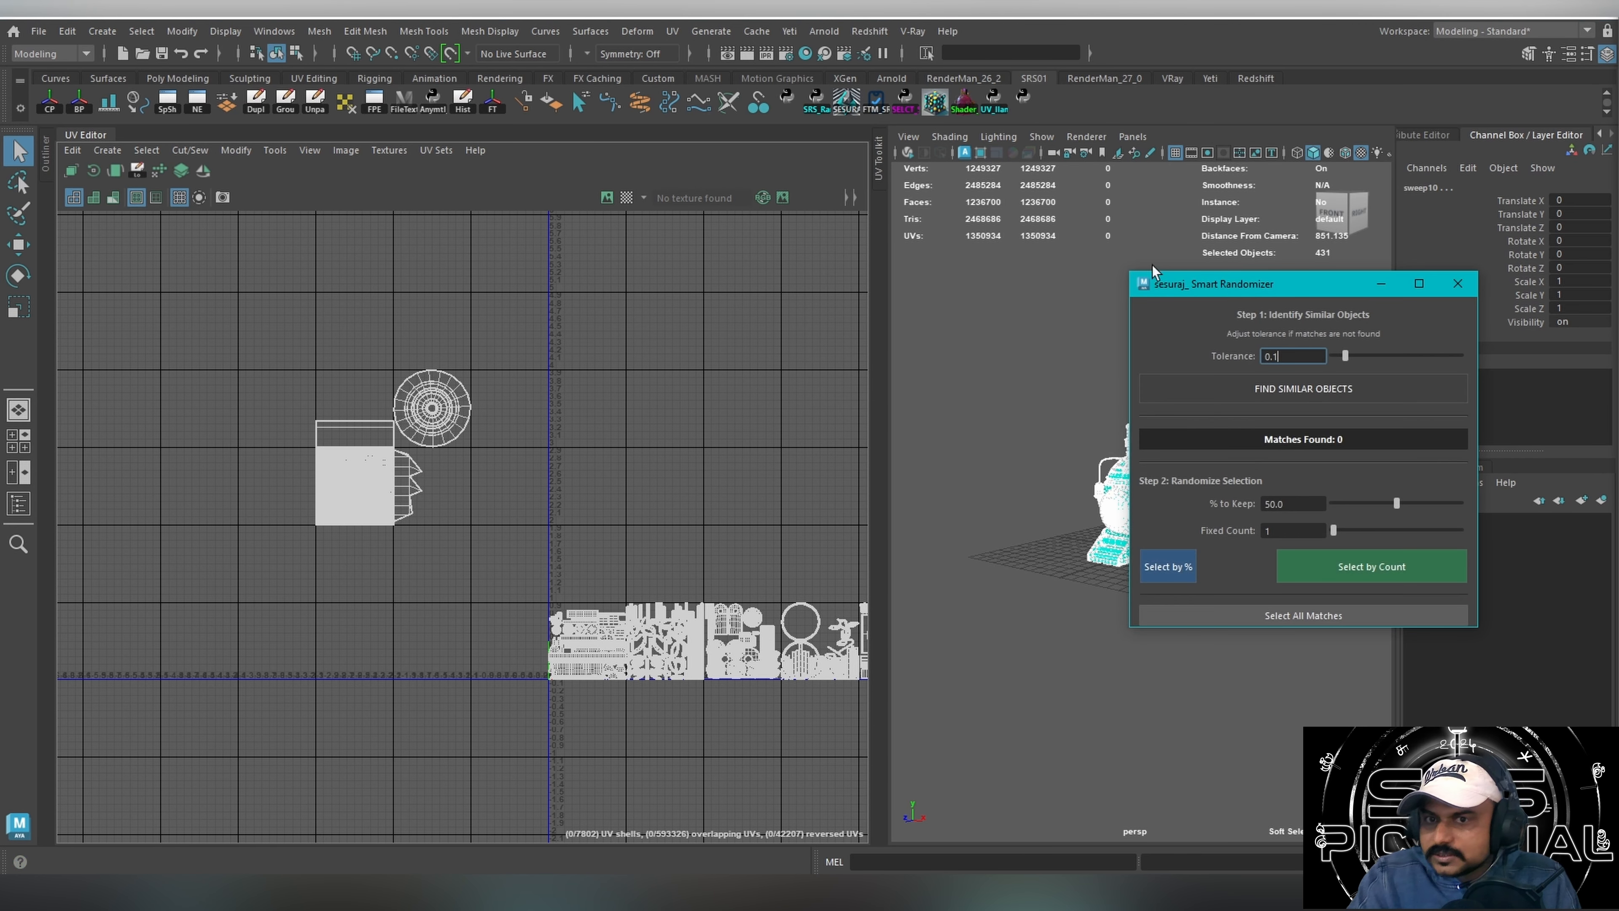
{"action": "left_click", "coordinate": [846, 102]}
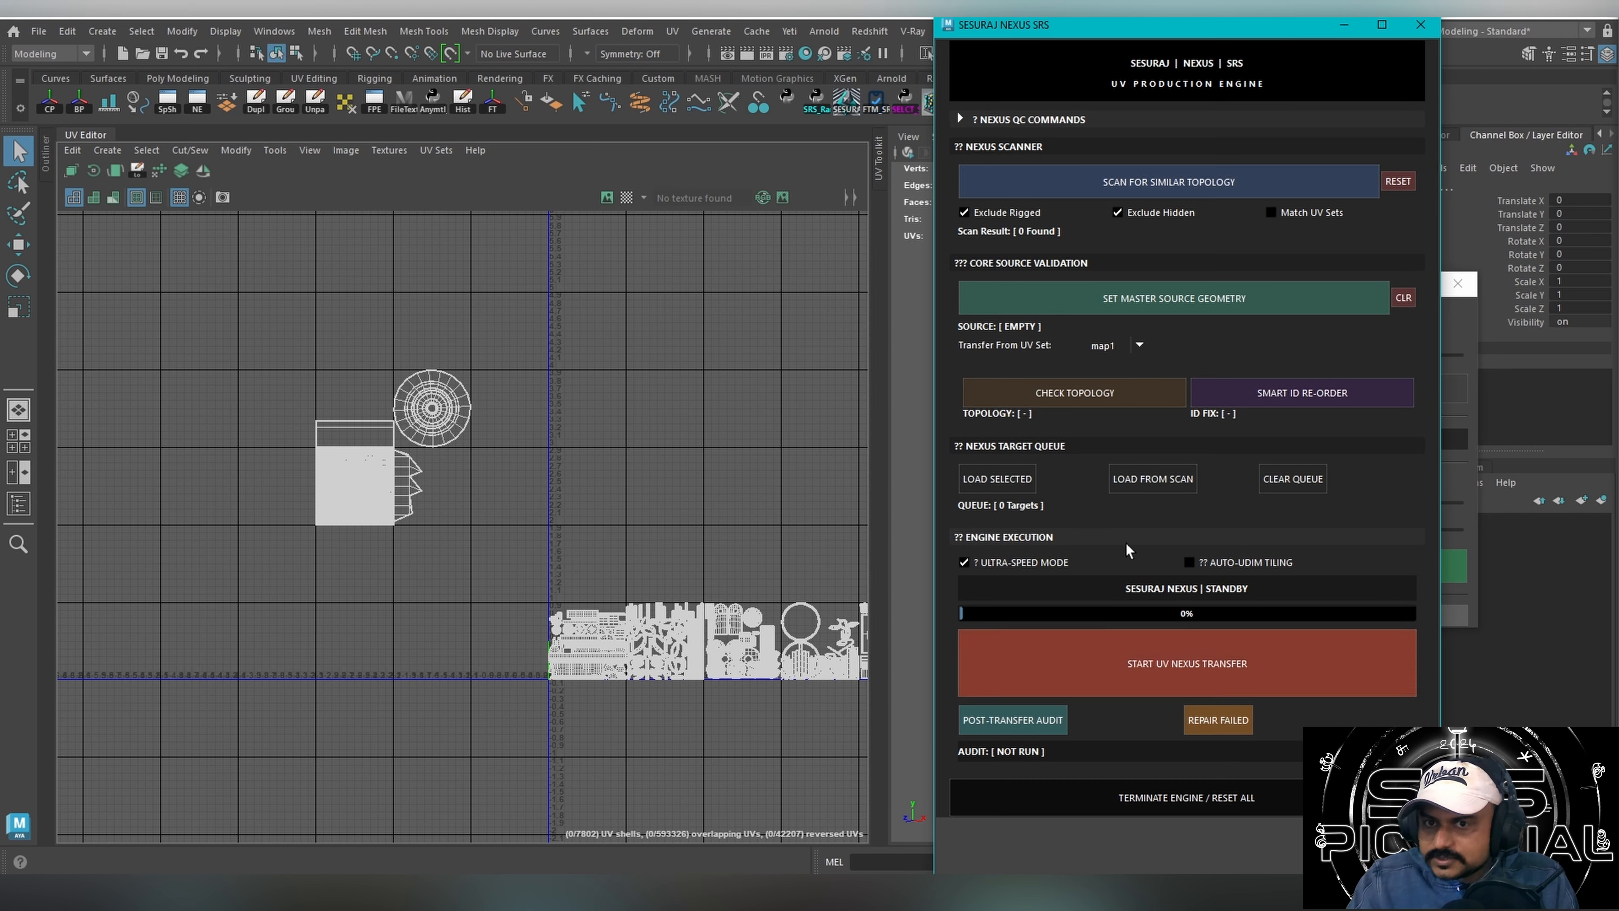
{"action": "left_click", "coordinate": [1420, 24]}
{"action": "left_click", "coordinate": [874, 102]}
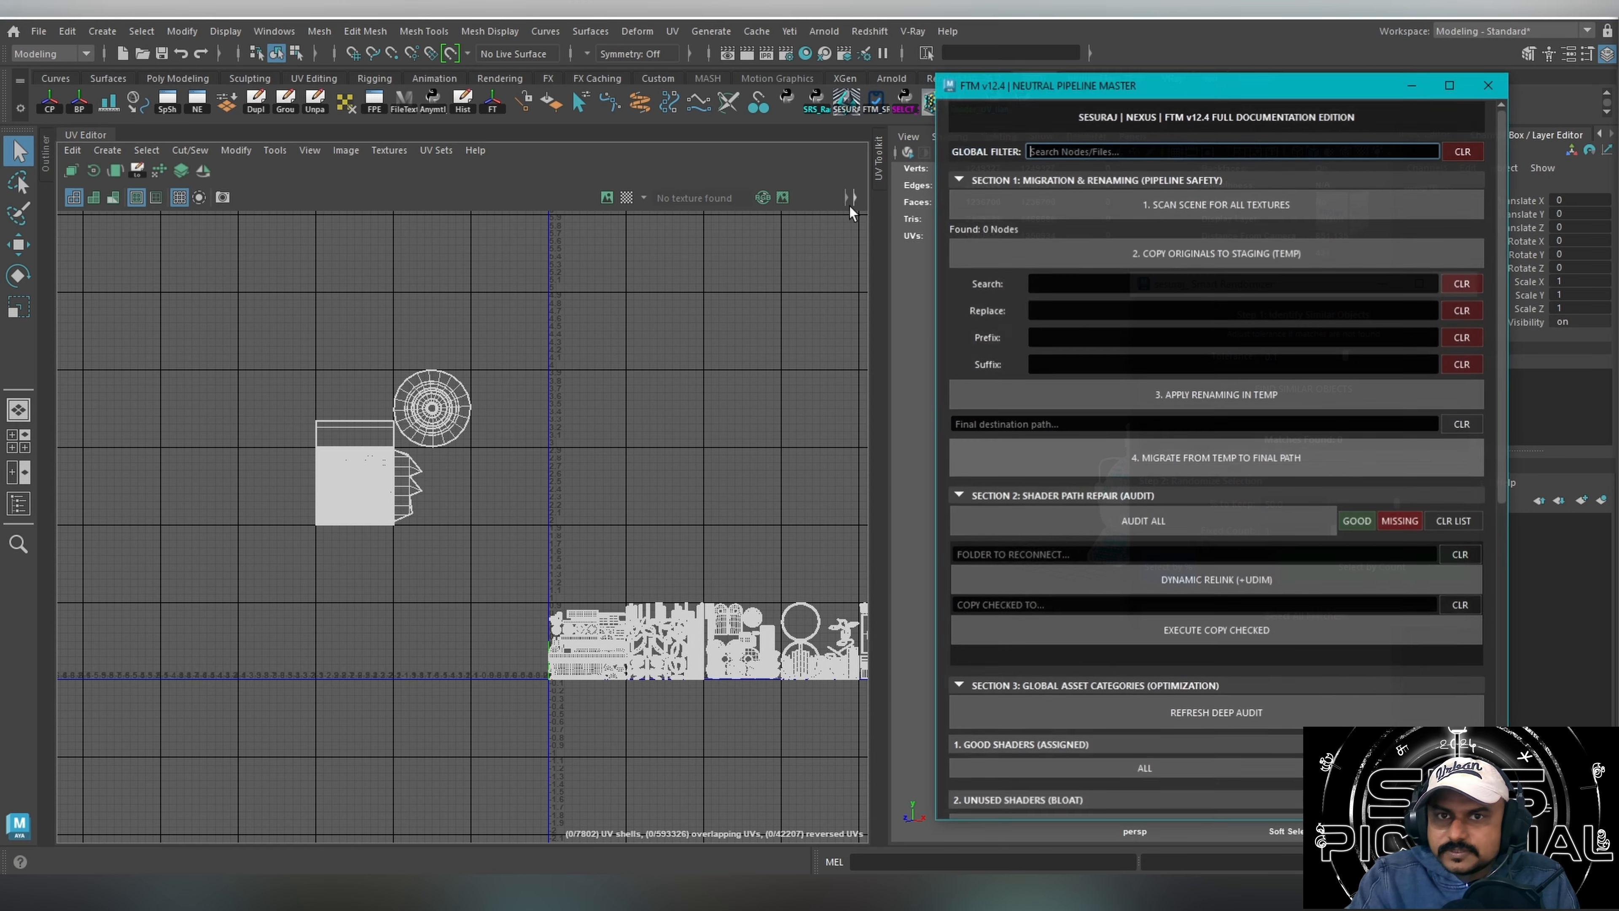
{"action": "left_click", "coordinate": [1488, 93]}
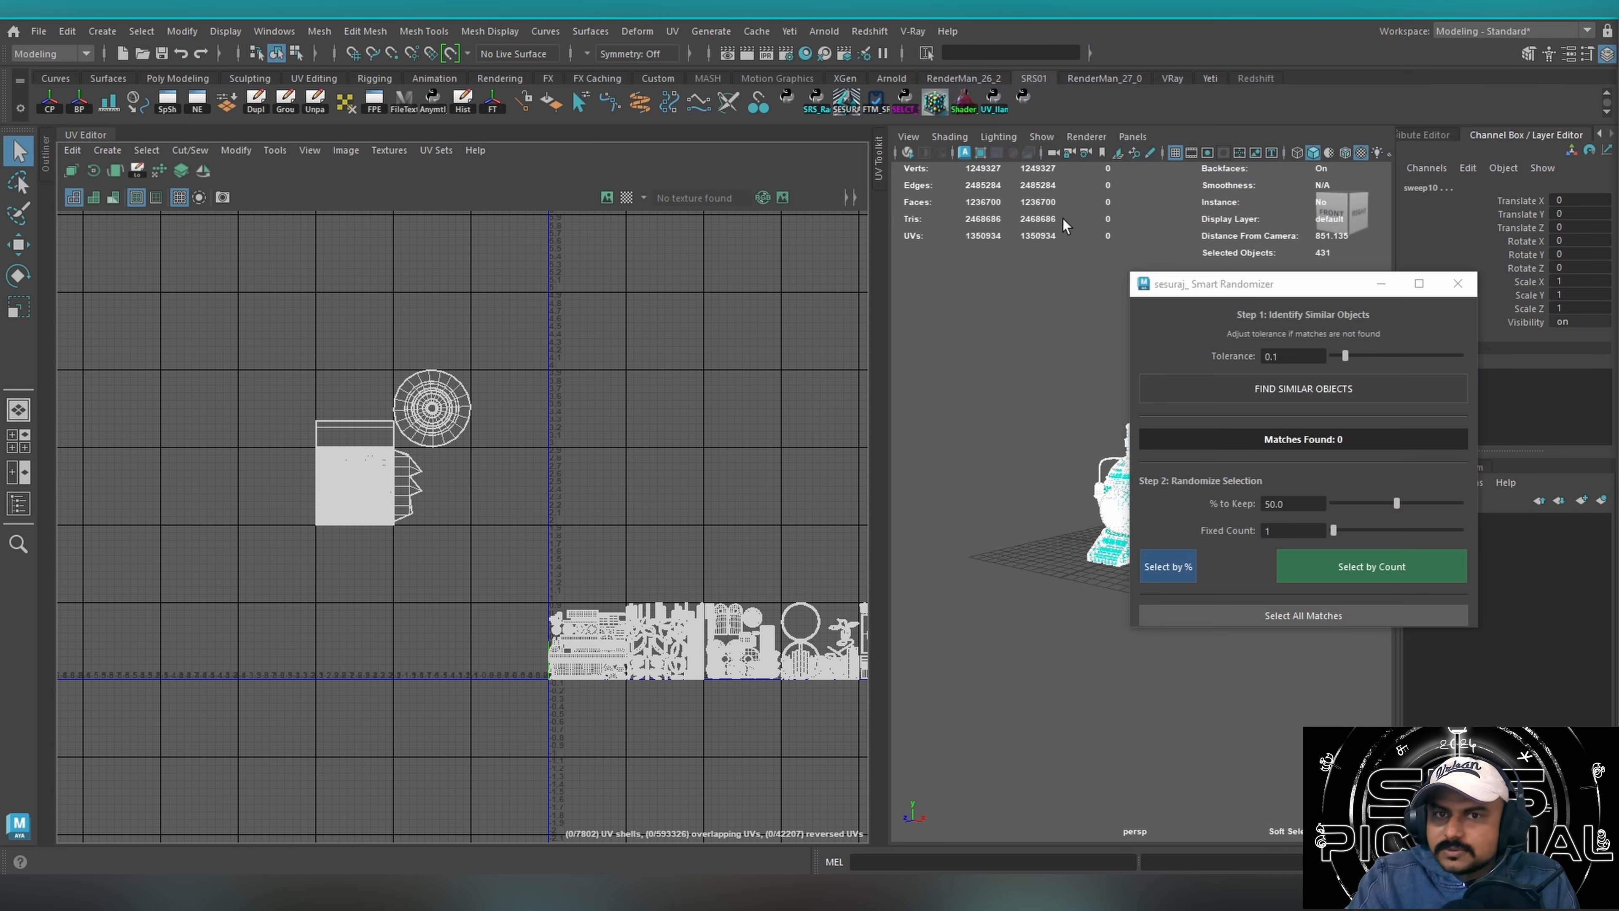
{"action": "left_click", "coordinate": [935, 103]}
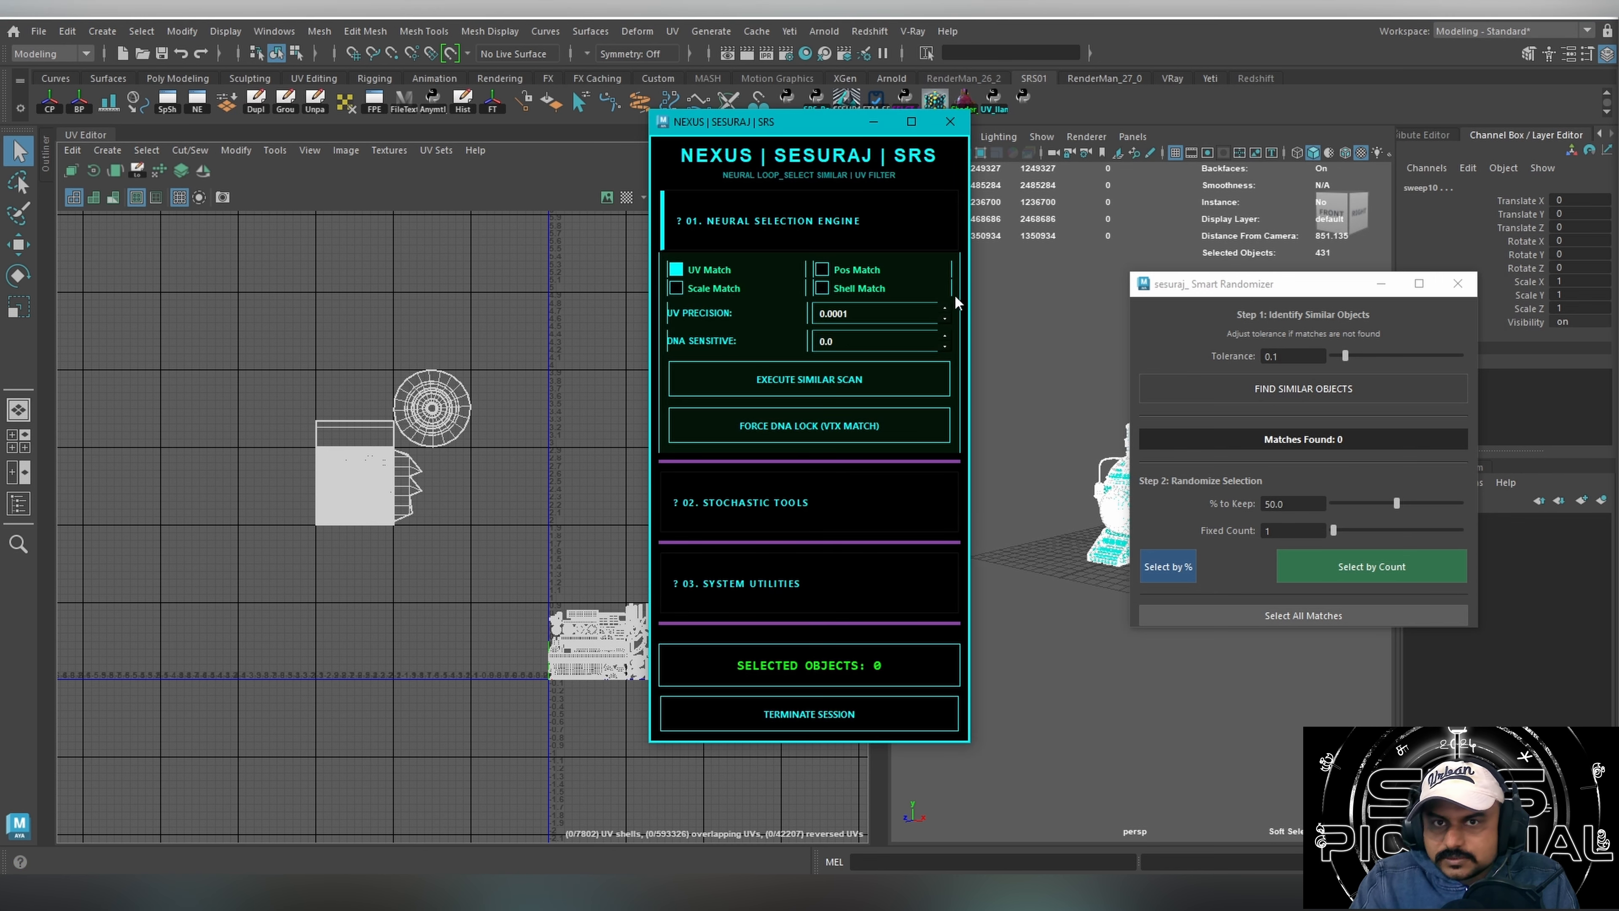
{"action": "left_click", "coordinate": [765, 502]}
{"action": "left_click", "coordinate": [765, 583]}
{"action": "scroll", "coordinate": [828, 447], "scroll_direction": "down", "scroll_amount": 10}
{"action": "left_click", "coordinate": [950, 121]}
Open the Nexus material and UDIM assignment tool and reset the scene's materials to Lambert 2 (0.135 dark).
{"action": "left_click", "coordinate": [964, 102]}
{"action": "left_click", "coordinate": [943, 517]}
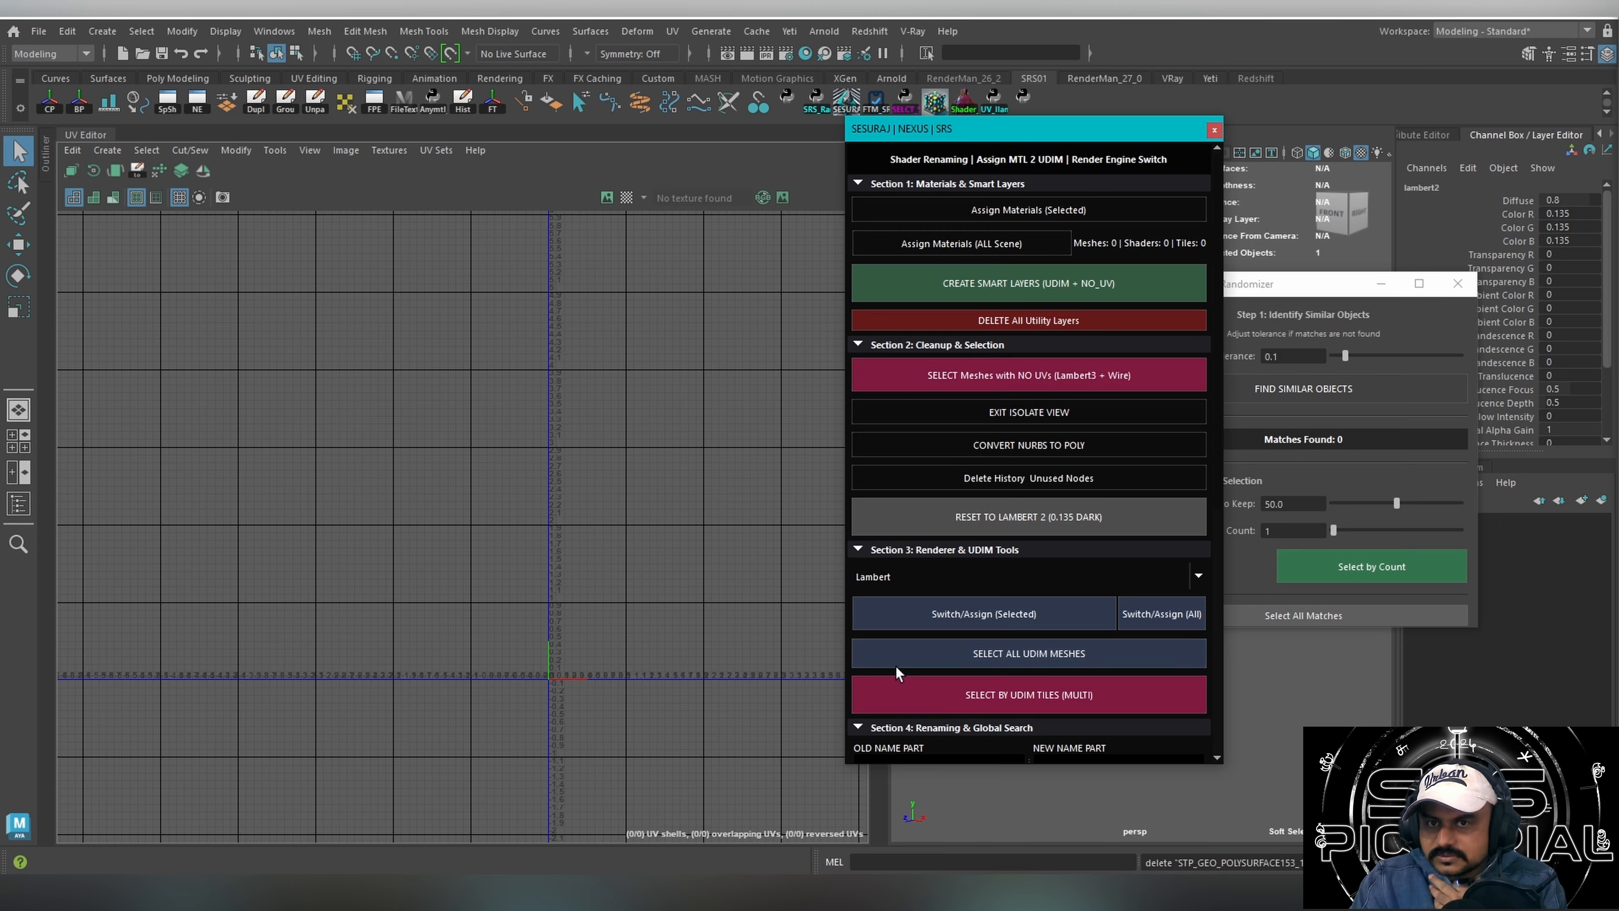
Collapse the Renderer & UDIM Tools section and enlarge the tool window to expose the QC & Integrity Checks.
{"action": "left_click", "coordinate": [884, 550]}
{"action": "scroll", "coordinate": [886, 561], "scroll_direction": "down", "scroll_amount": 1}
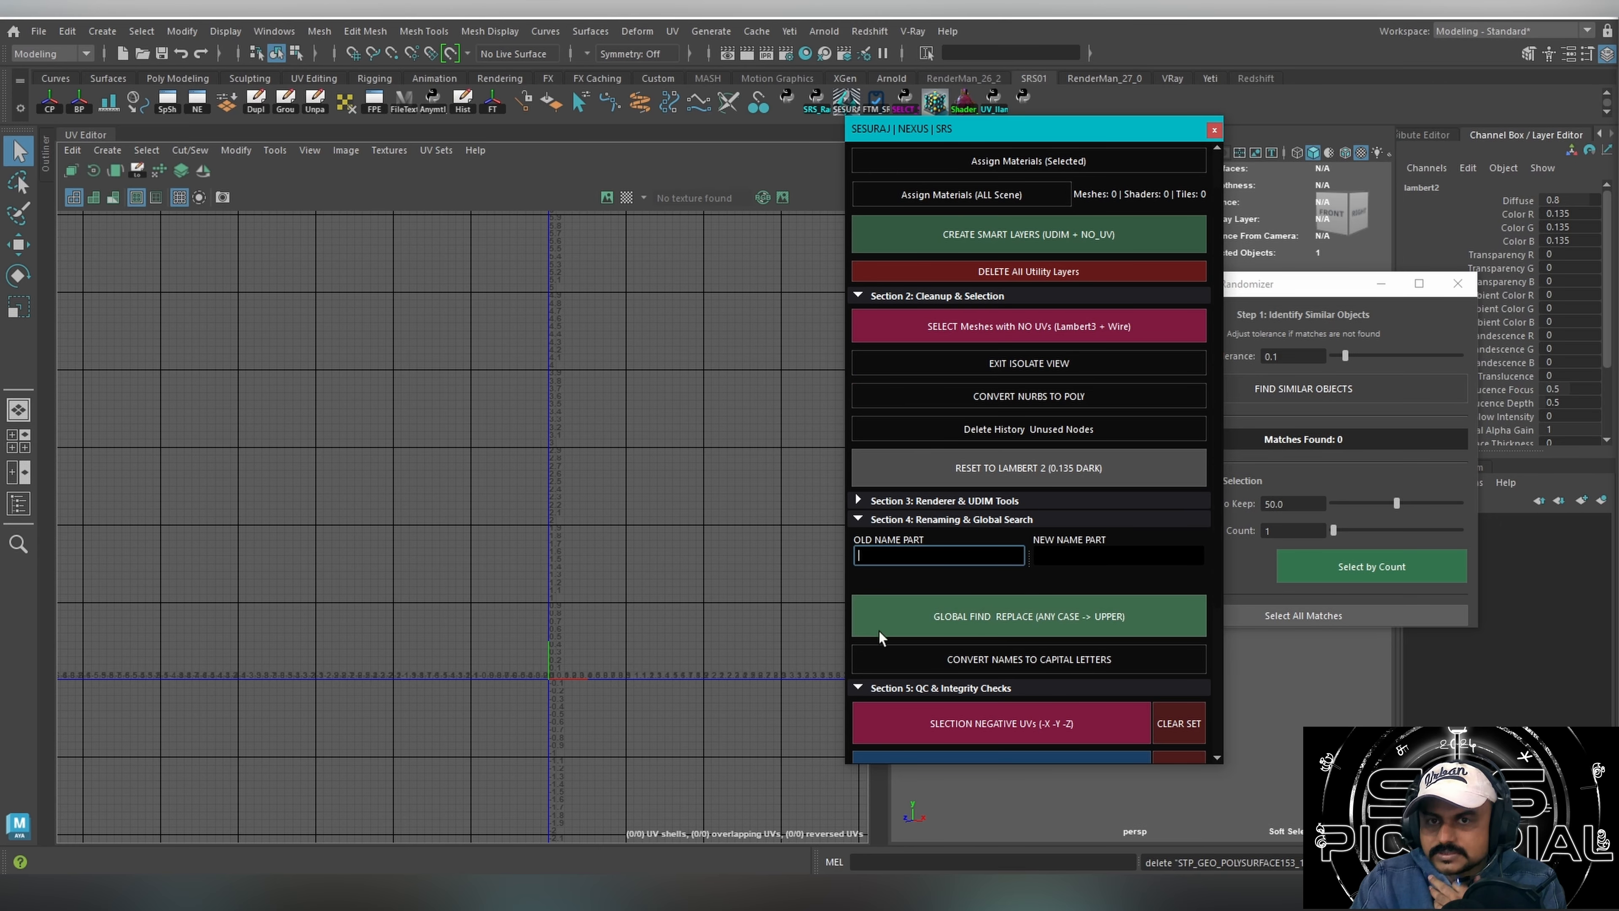
{"action": "left_click_drag", "start_coordinate": [1014, 130], "coordinate": [741, 107]}
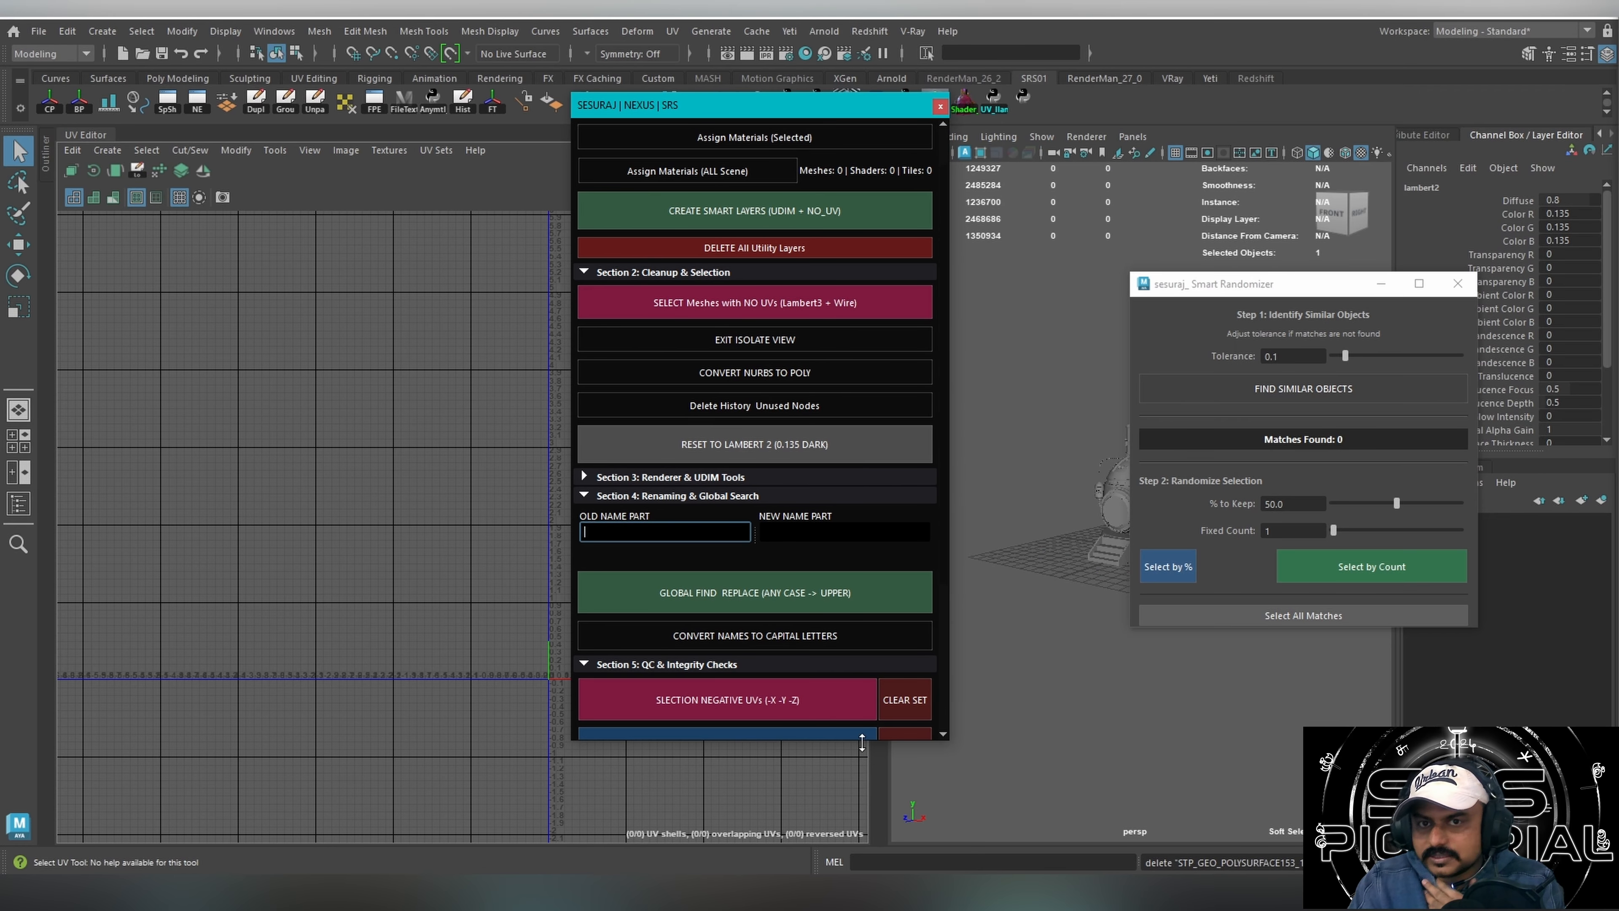
{"action": "left_click_drag", "start_coordinate": [861, 742], "coordinate": [862, 876]}
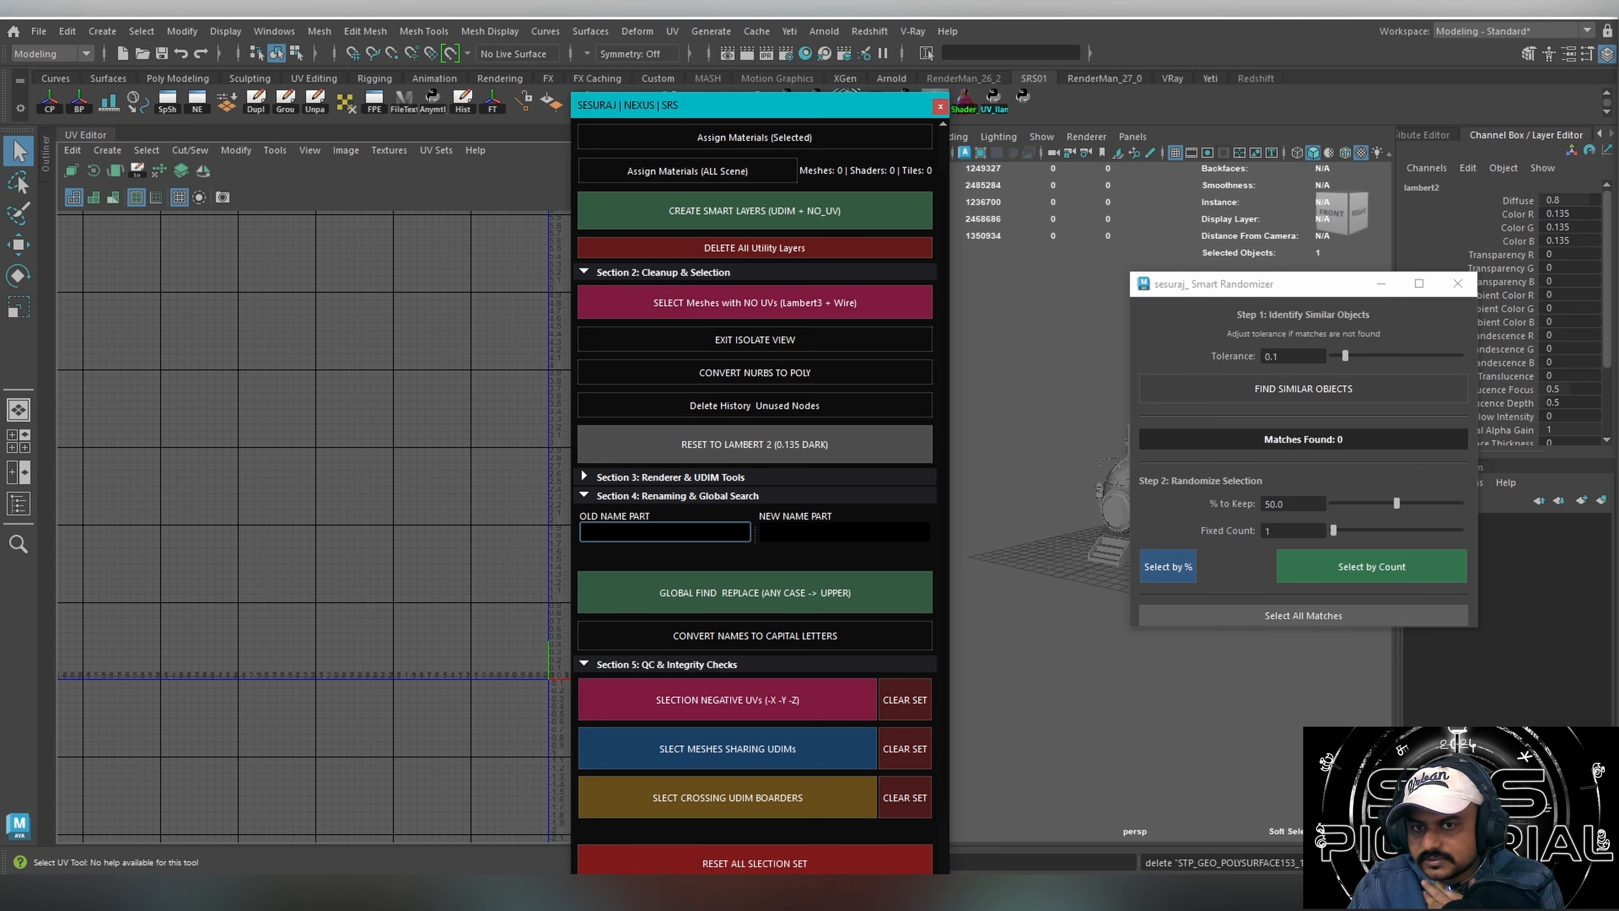
{"action": "left_click_drag", "start_coordinate": [784, 109], "coordinate": [804, 42]}
{"action": "left_click_drag", "start_coordinate": [838, 814], "coordinate": [872, 891]}
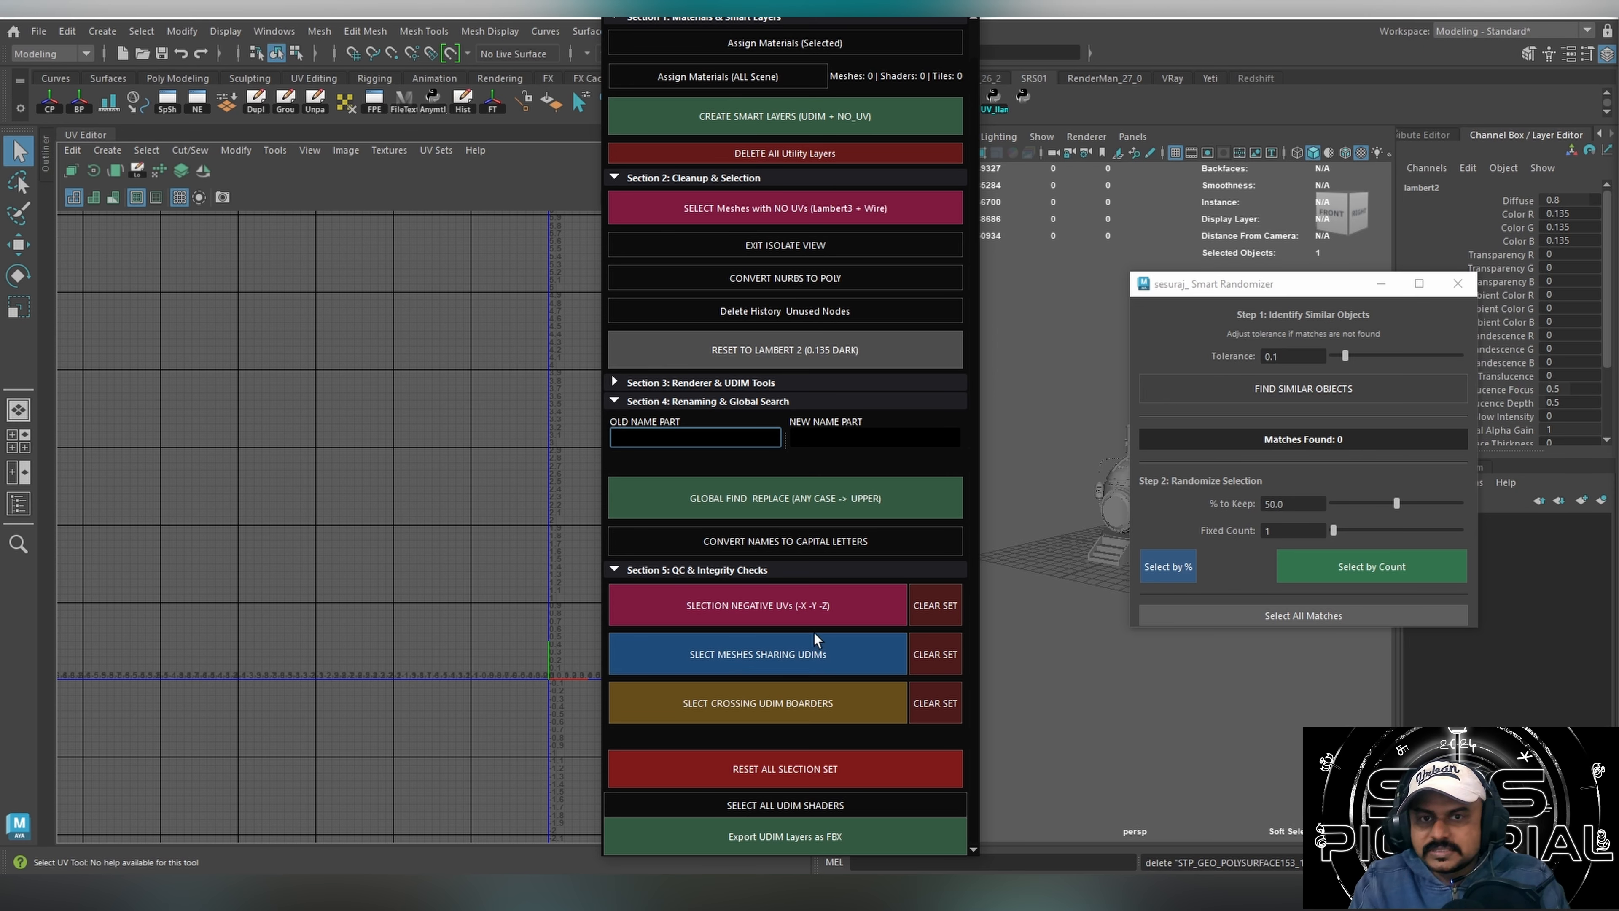
Select the meshes with negative UVs and open the Outliner beside the UV Editor, closing the unused Smart Randomizer.
{"action": "left_click", "coordinate": [788, 668]}
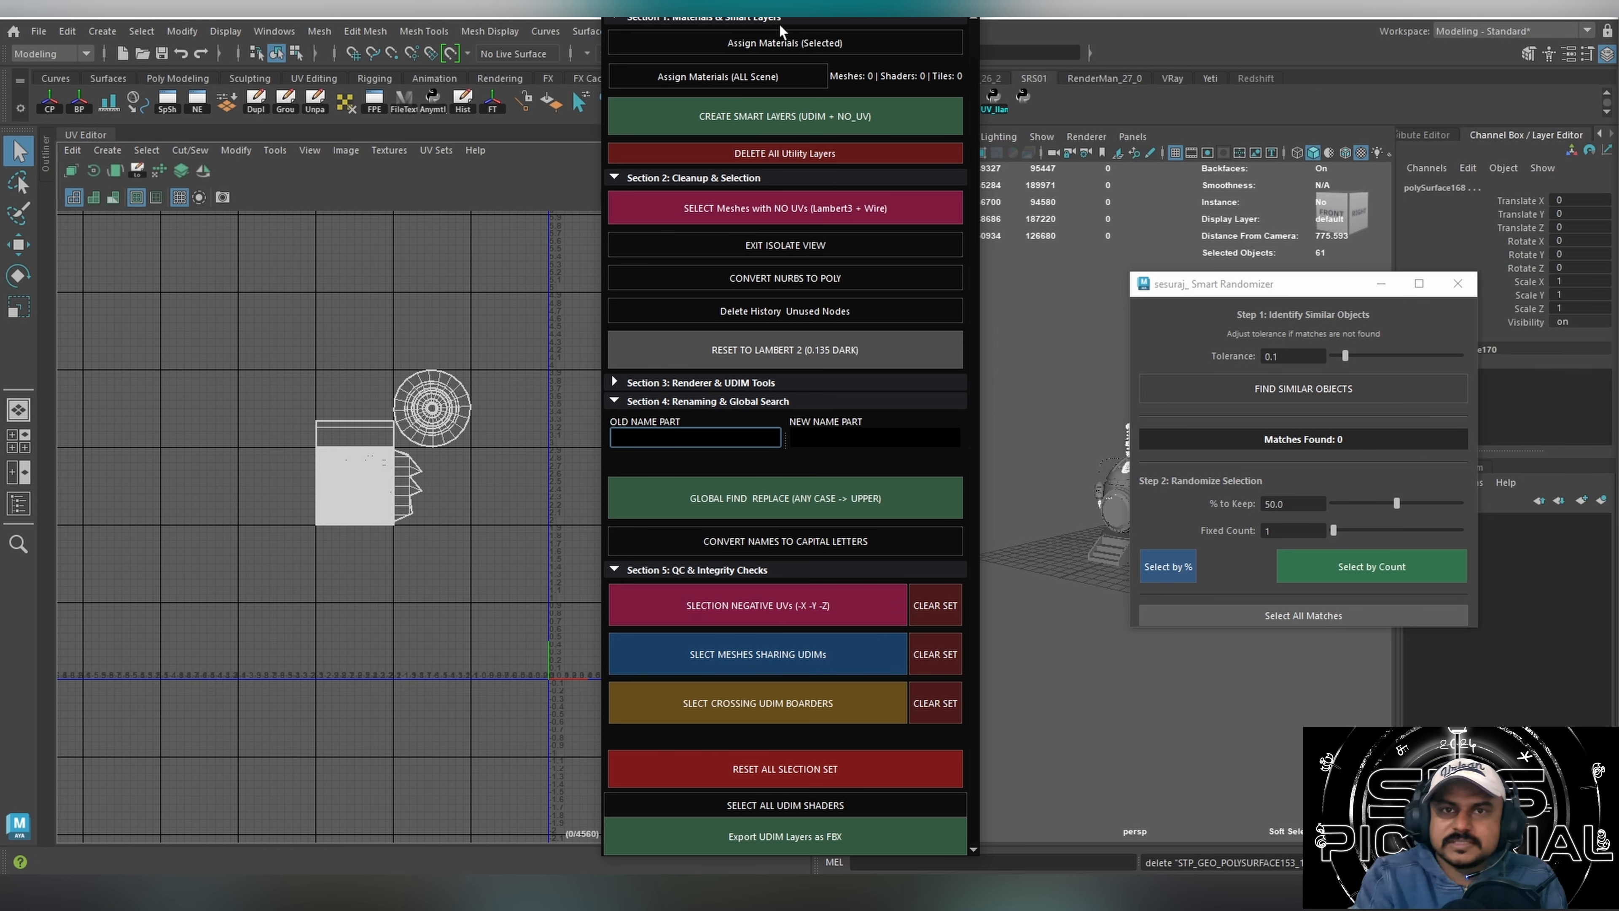
{"action": "left_click_drag", "start_coordinate": [808, 10], "coordinate": [1027, 38]}
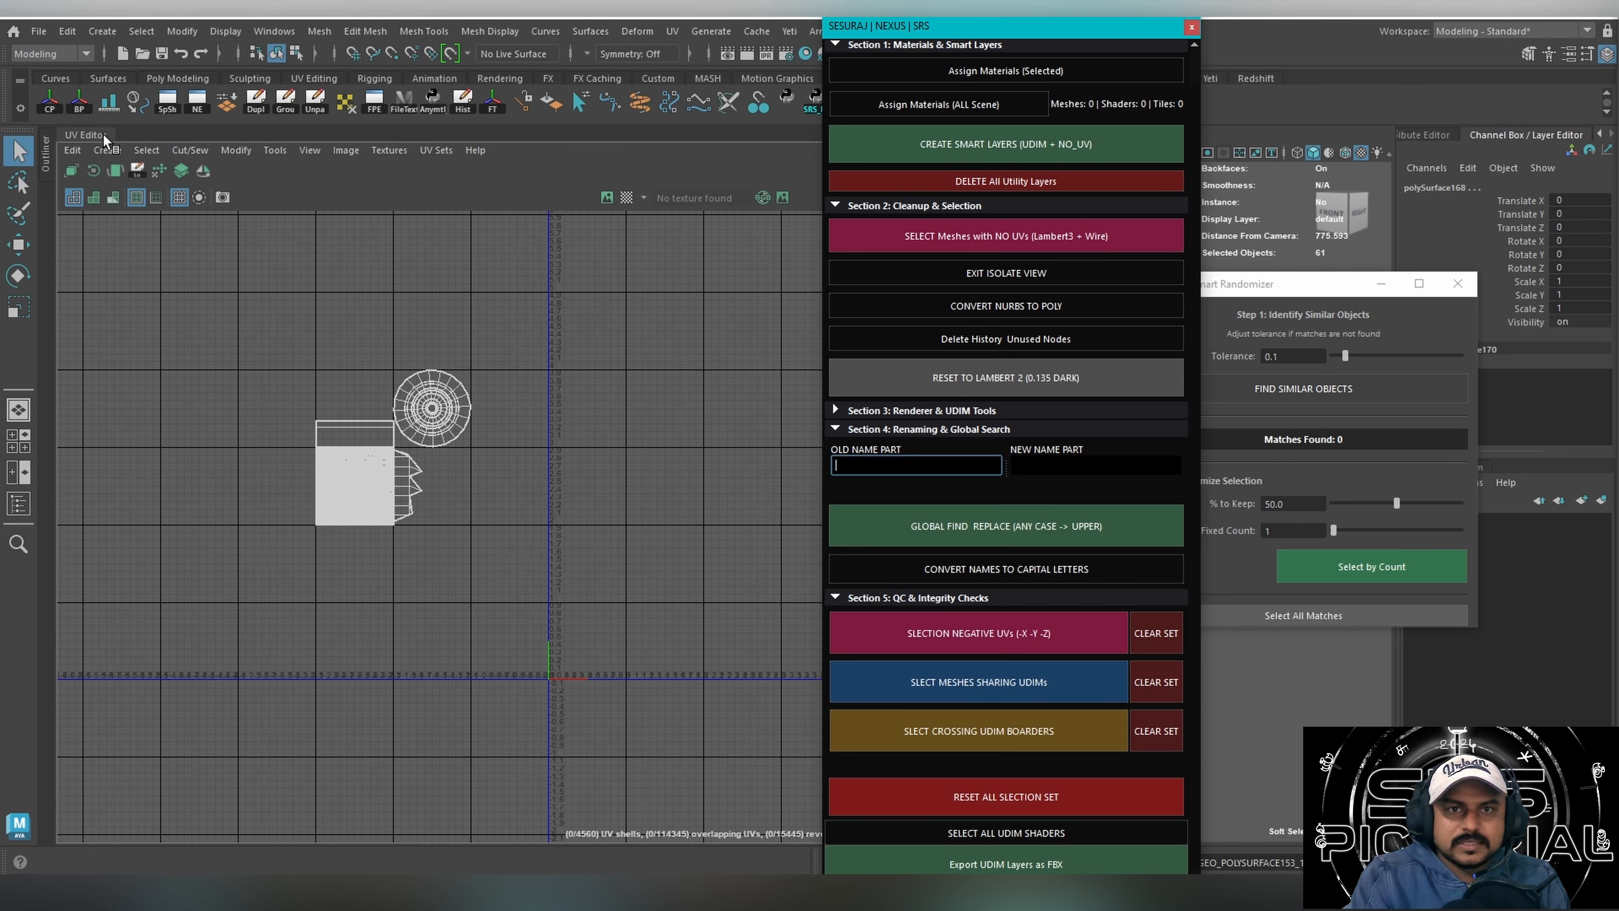
{"action": "left_click", "coordinate": [44, 155]}
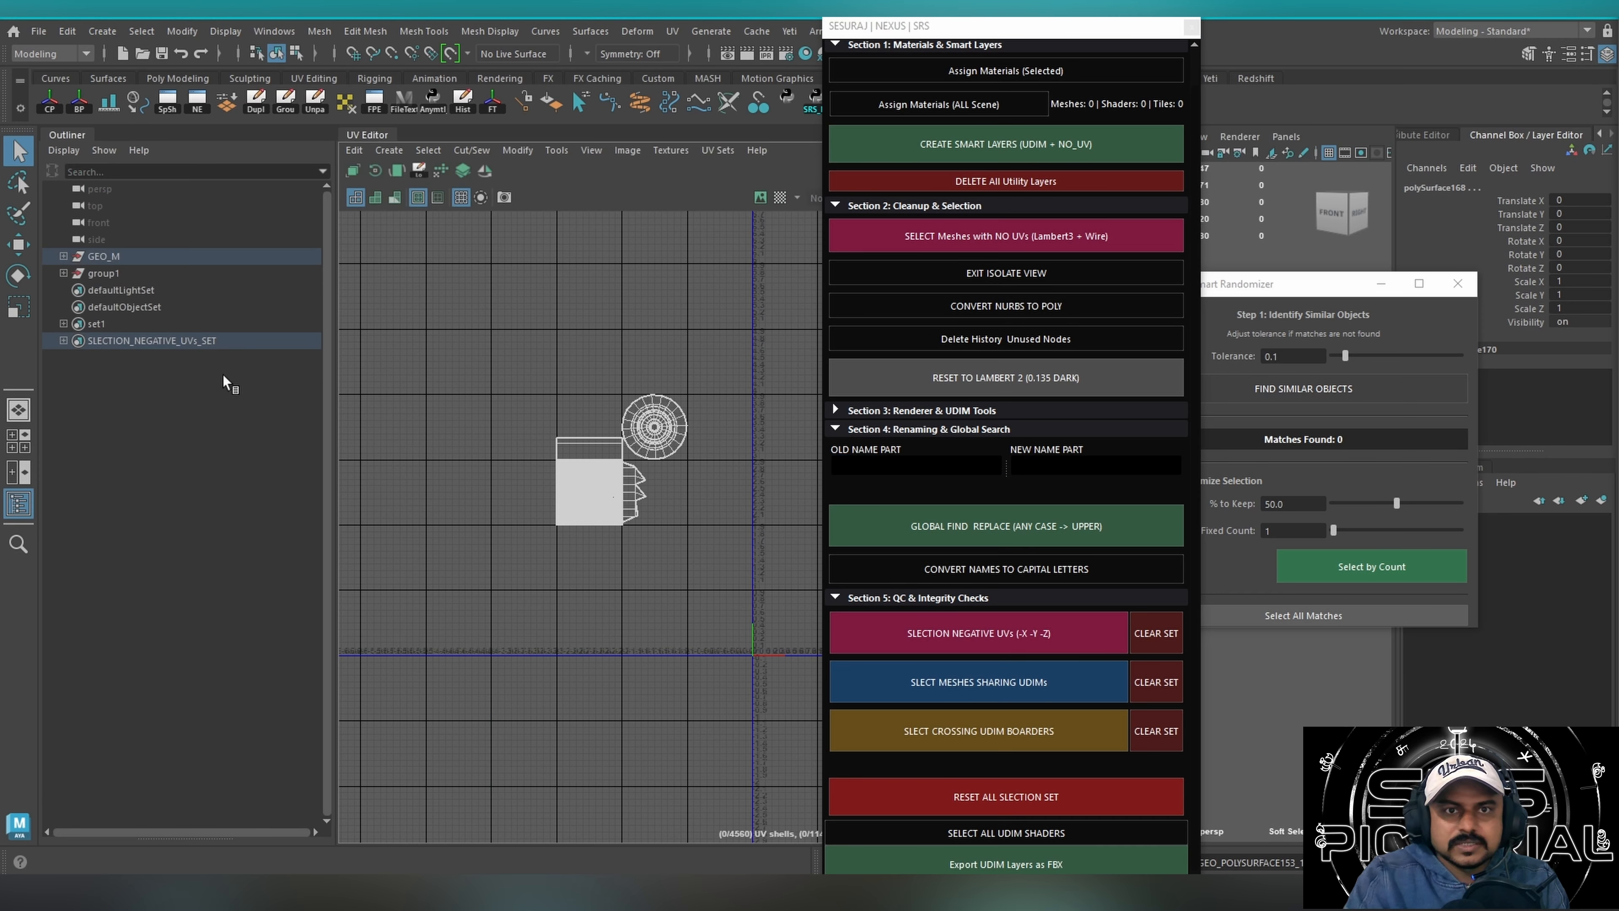
{"action": "left_click_drag", "start_coordinate": [1010, 27], "coordinate": [698, 290]}
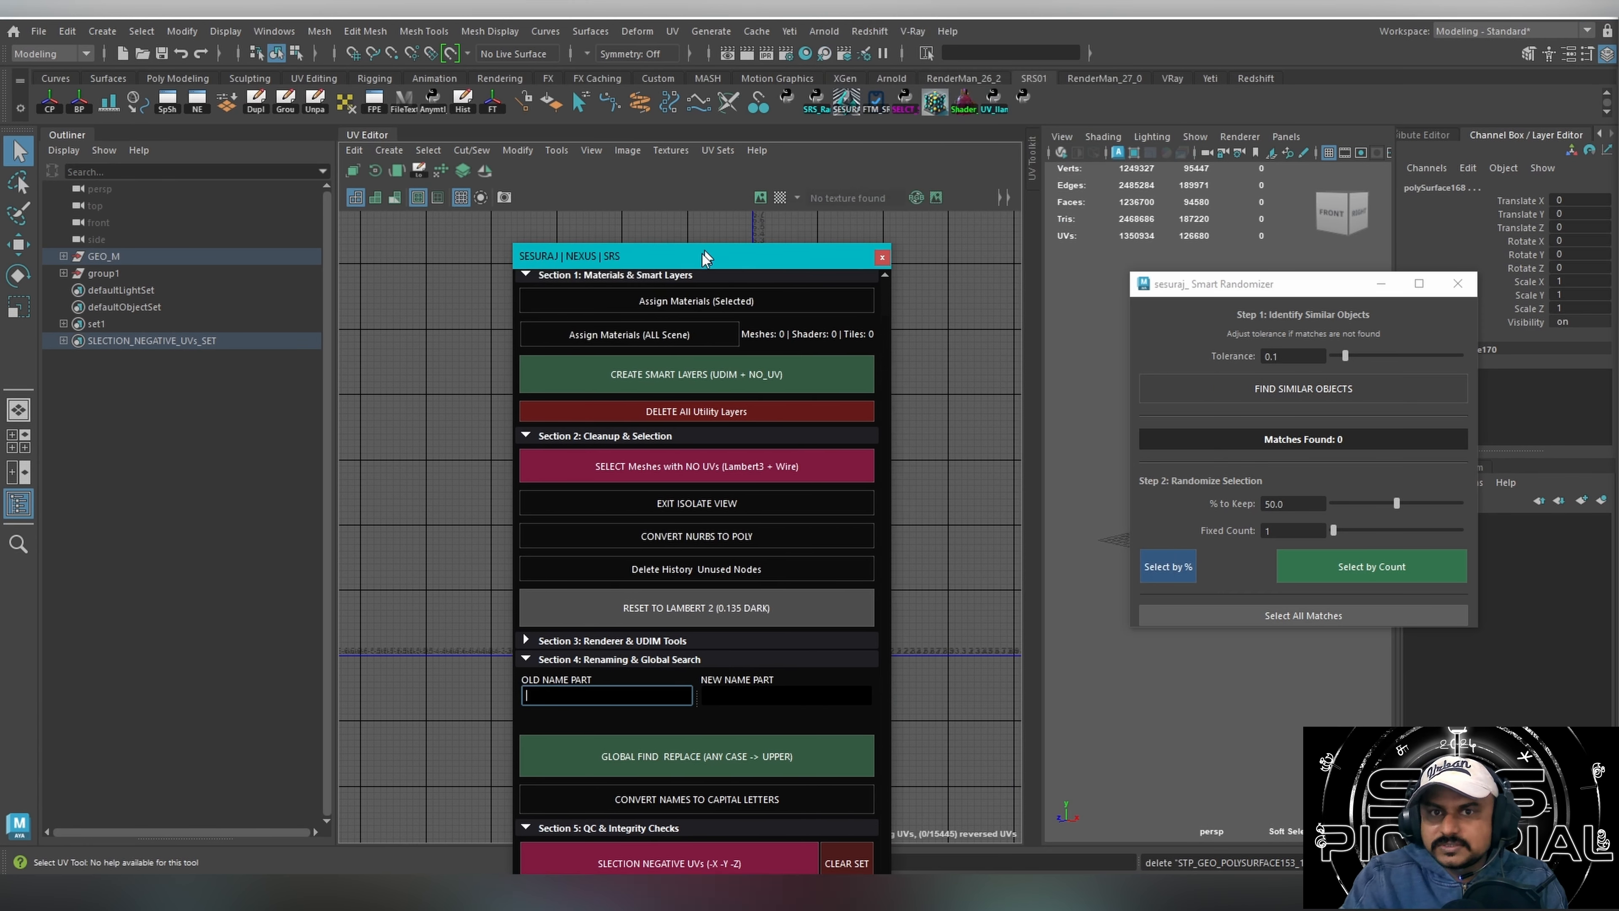
{"action": "left_click", "coordinate": [1458, 283]}
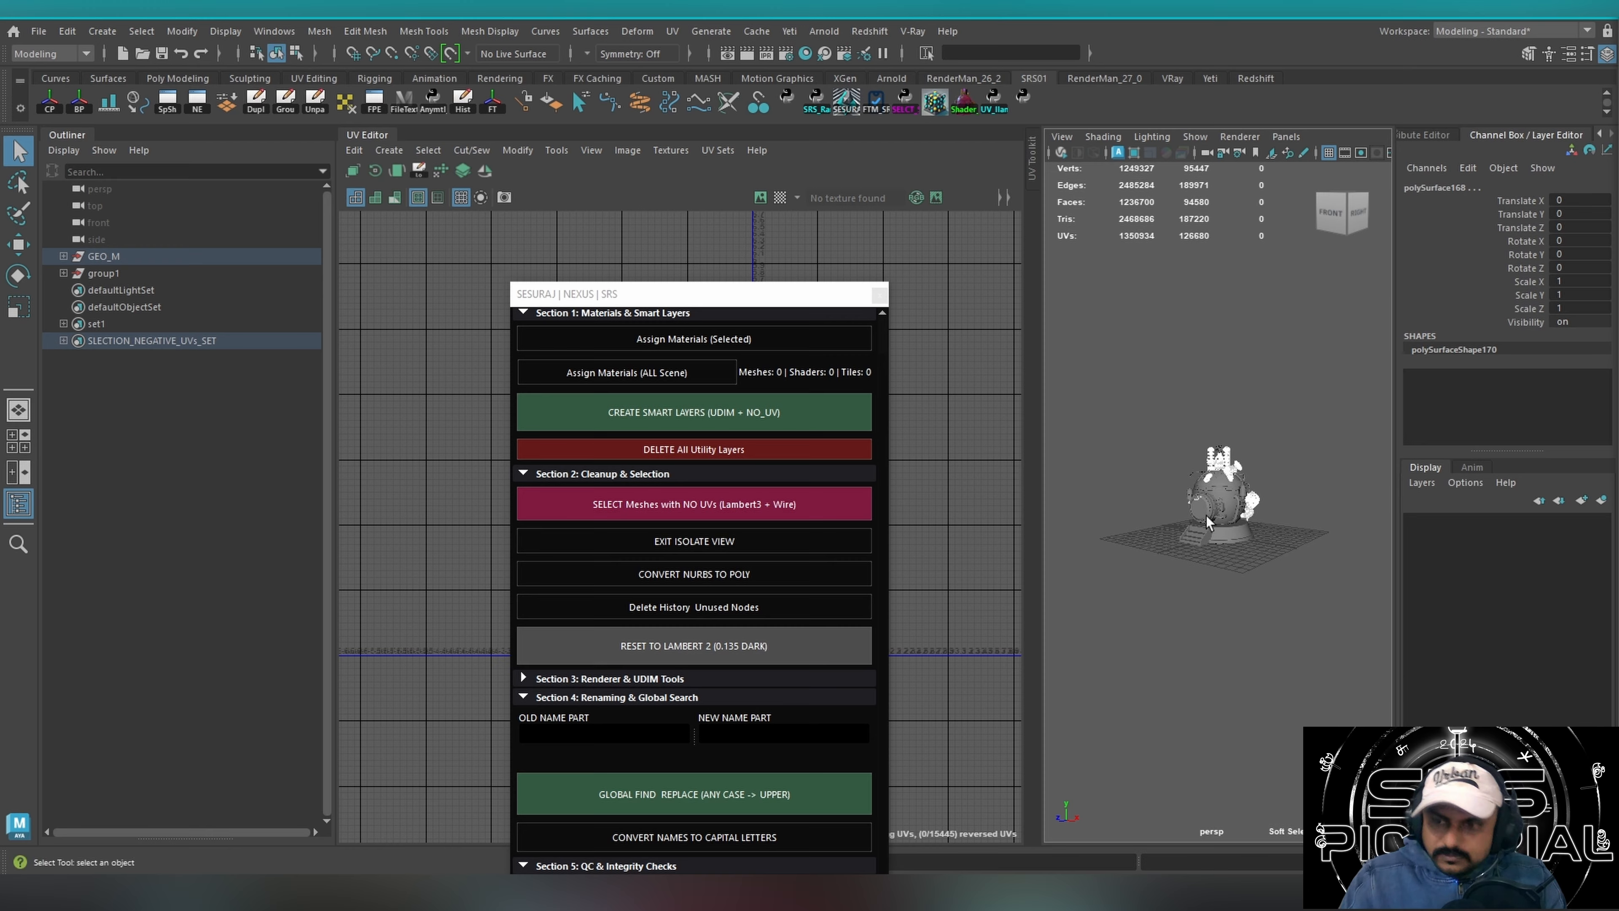
Select the members of the negative UVs set from the Outliner, and clear that set with the Nexus tool.
{"action": "left_click_drag", "start_coordinate": [589, 293], "coordinate": [744, 178]}
{"action": "left_click", "coordinate": [136, 340]}
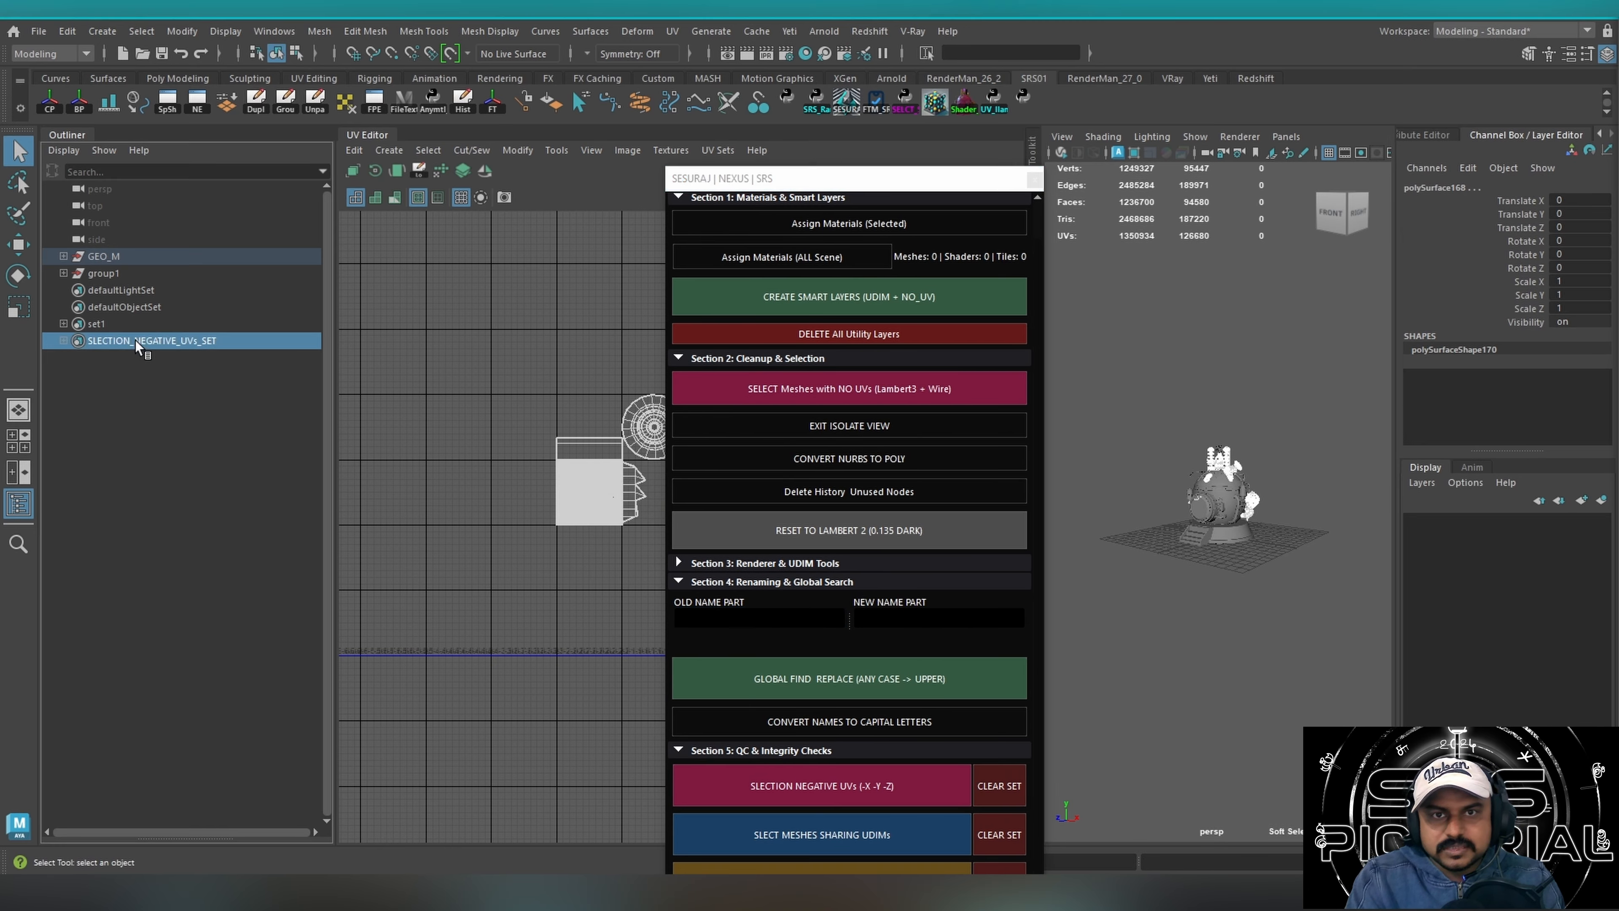
{"action": "right_click", "coordinate": [239, 338]}
{"action": "left_click", "coordinate": [306, 349]}
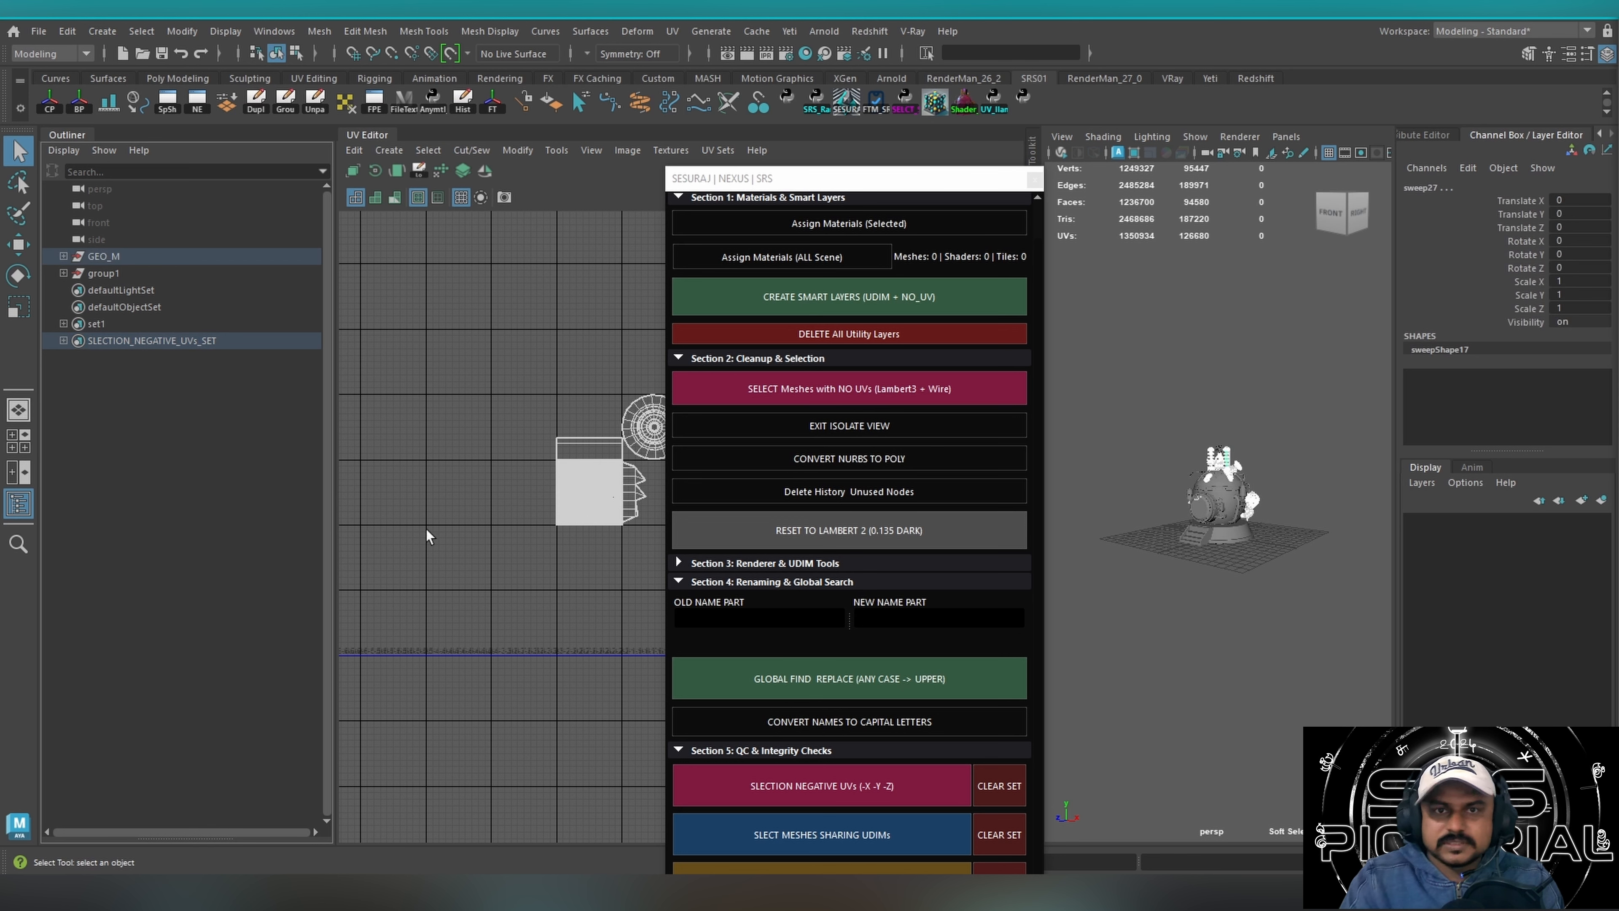
{"action": "left_click_drag", "start_coordinate": [927, 179], "coordinate": [985, 70]}
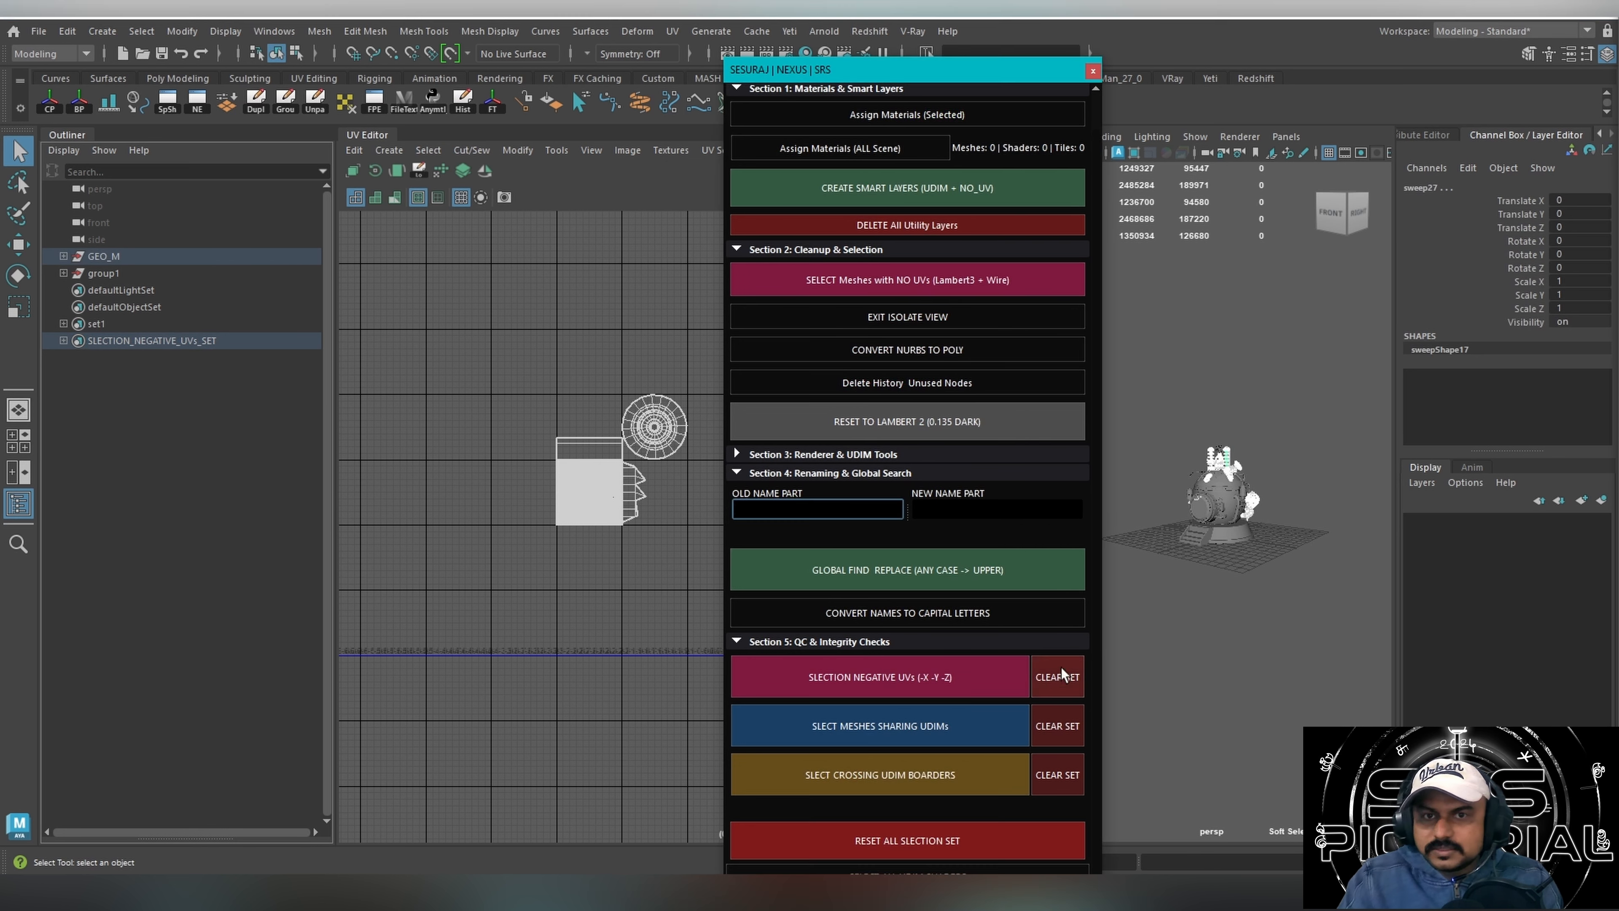
{"action": "left_click", "coordinate": [1058, 677]}
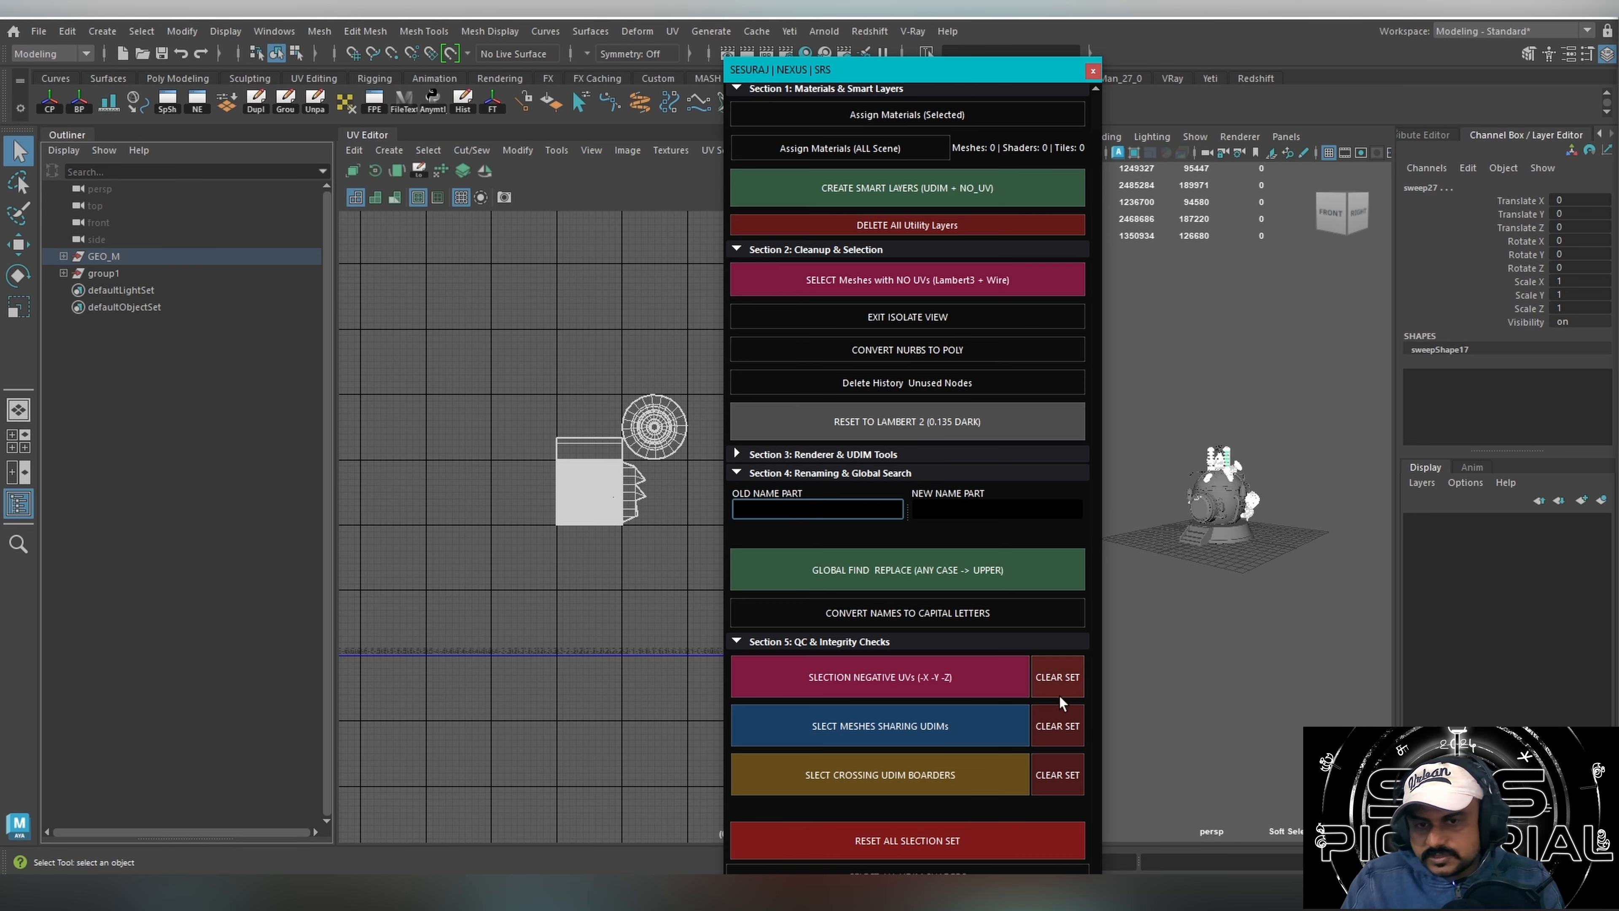
Select the meshes sharing UDIMs, inspect their shells in the UV Editor, and clear their set.
{"action": "left_click", "coordinate": [920, 732]}
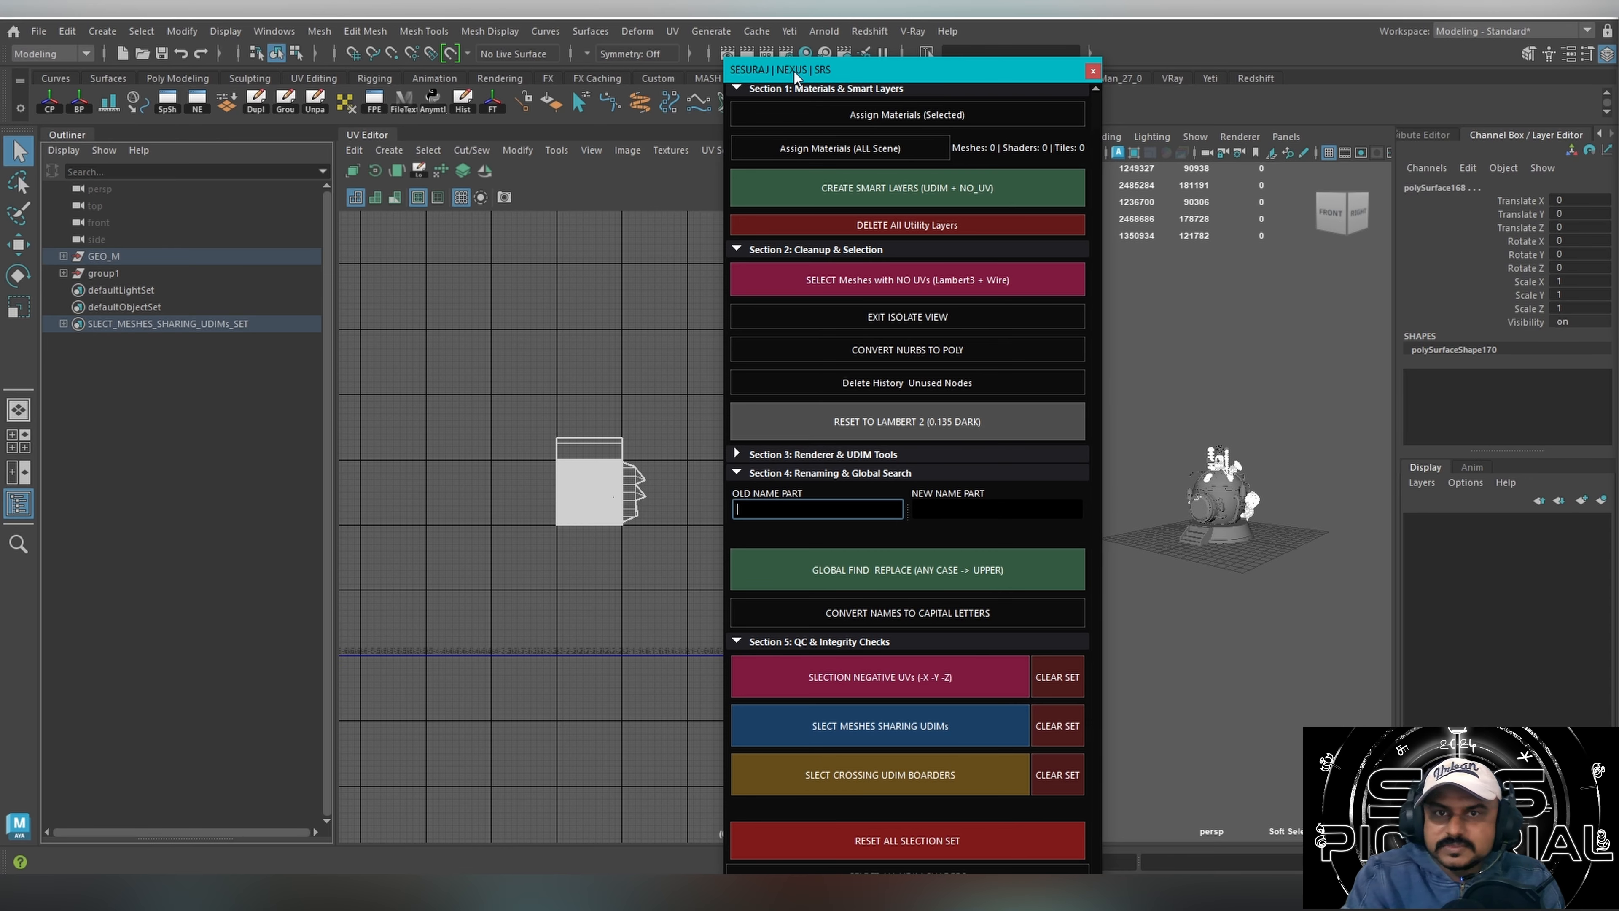
{"action": "left_click_drag", "start_coordinate": [794, 71], "coordinate": [1017, 103]}
{"action": "scroll", "coordinate": [783, 396], "scroll_direction": "up", "scroll_amount": 4}
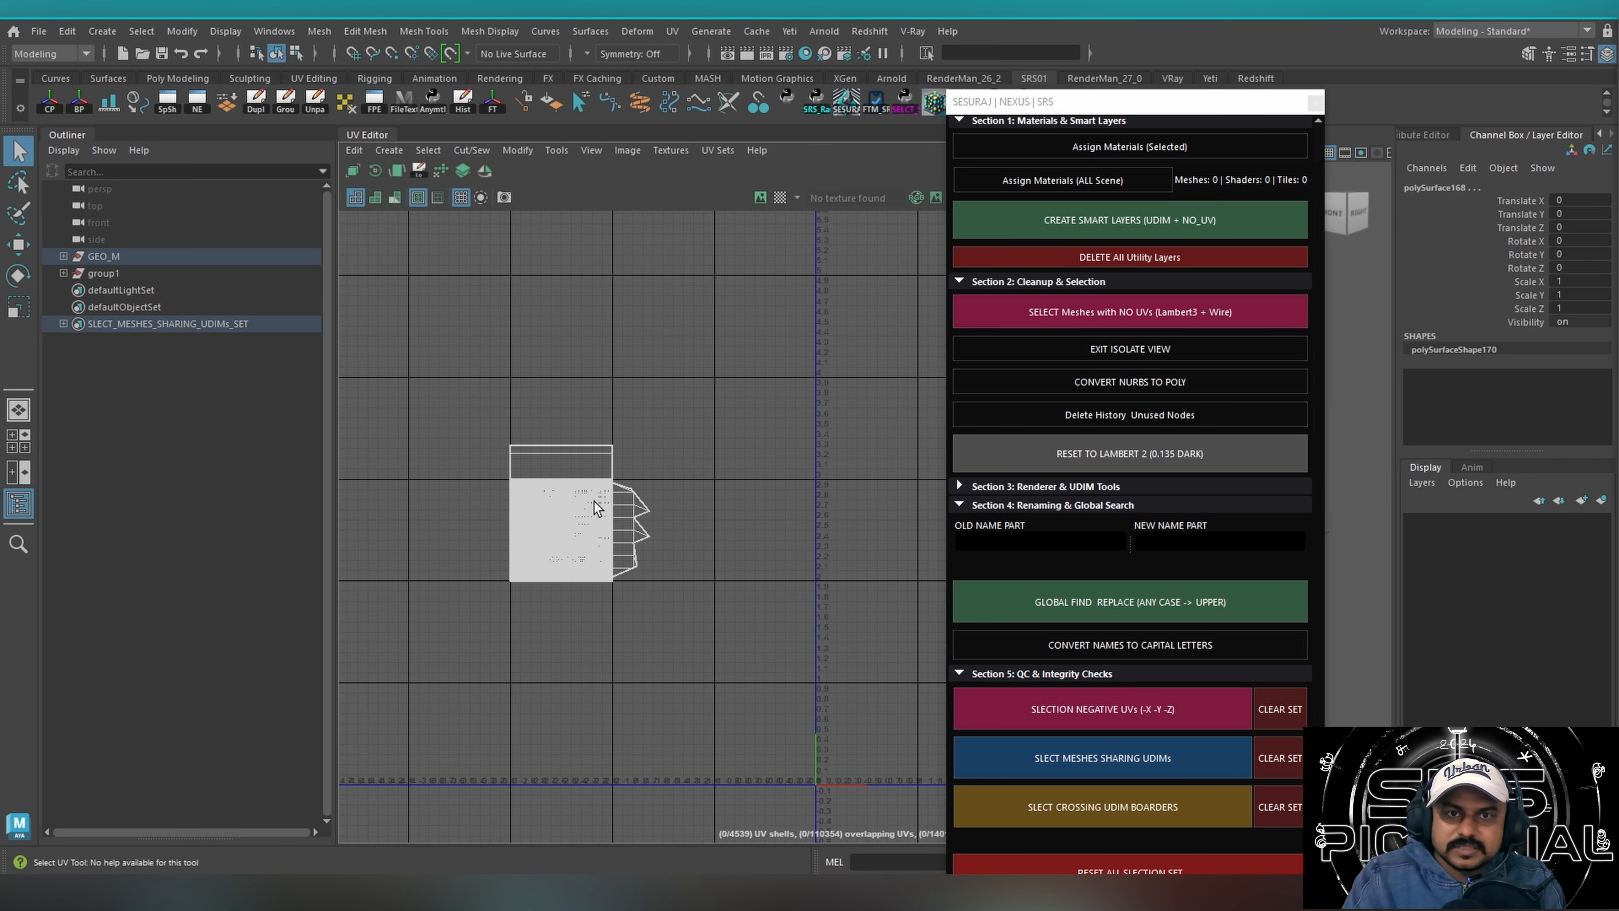
{"action": "scroll", "coordinate": [599, 510], "scroll_direction": "up", "scroll_amount": 3}
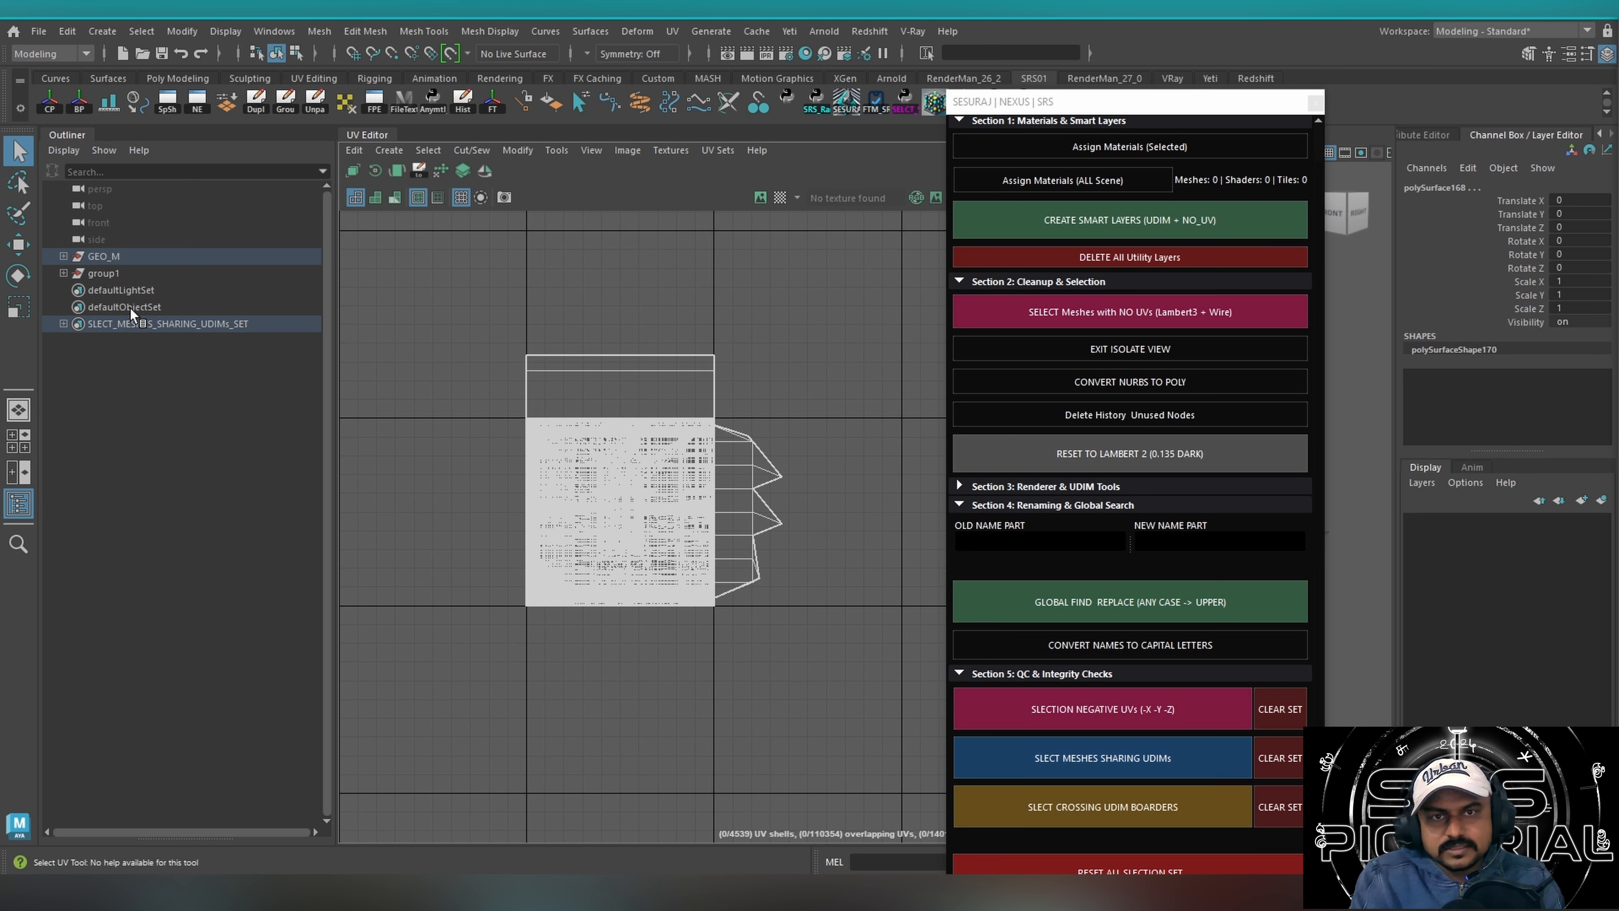
{"action": "left_click", "coordinate": [1275, 760]}
{"action": "left_click", "coordinate": [1275, 760]}
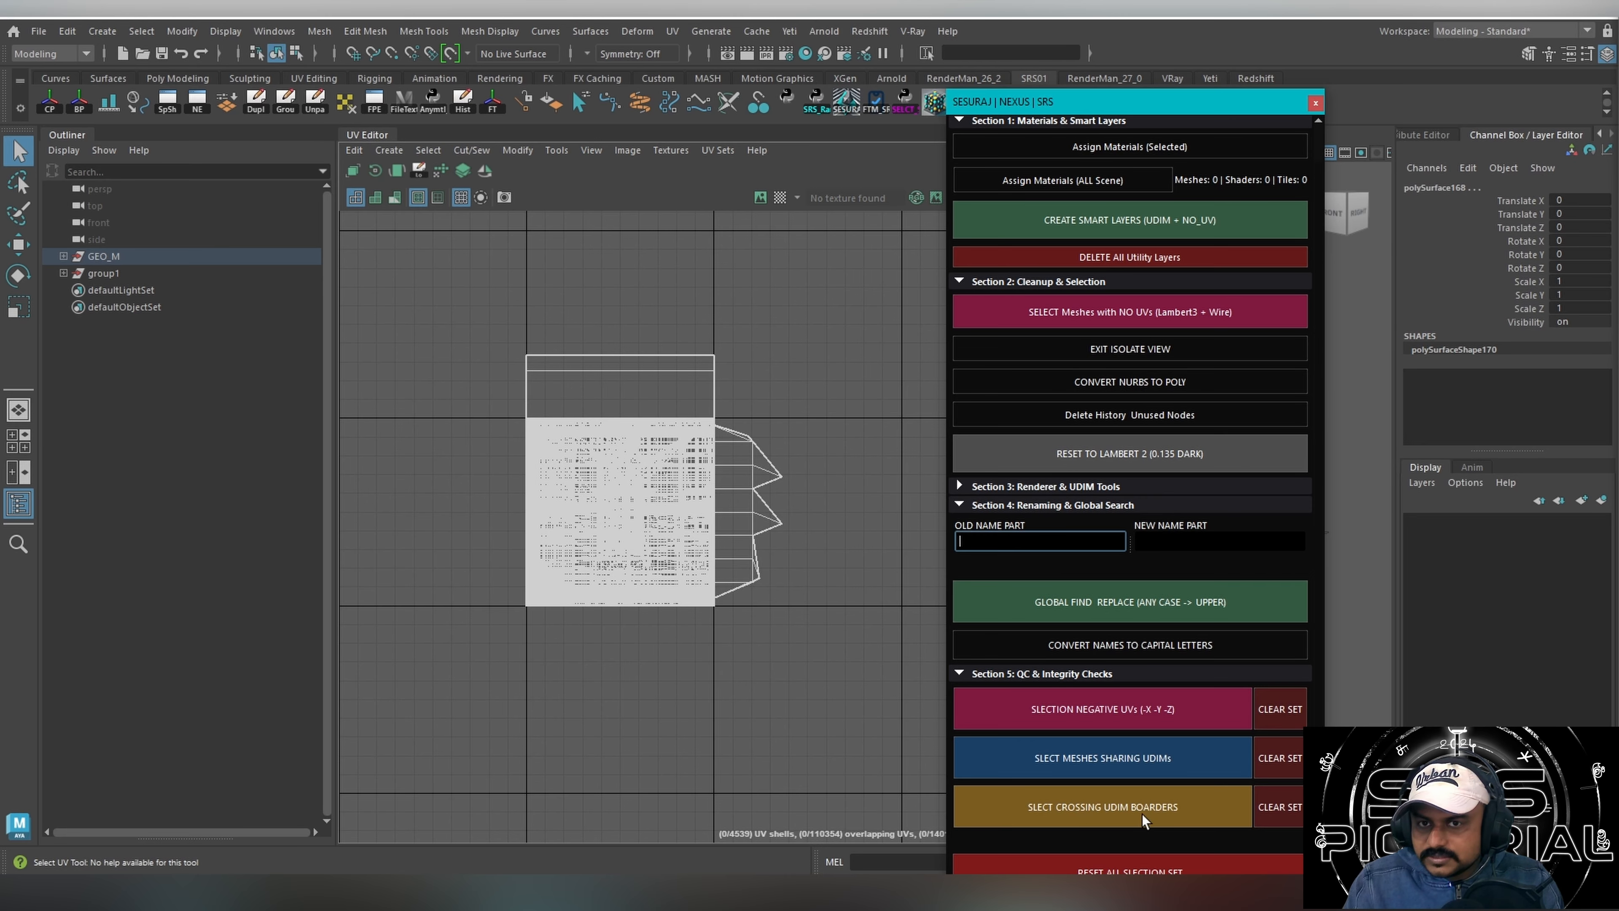
Select the meshes whose UVs cross UDIM borders and check their shells in the UV Editor.
{"action": "left_click", "coordinate": [1075, 819]}
{"action": "middle_click_drag", "start_coordinate": [760, 524], "coordinate": [690, 518], "text": "alt"}
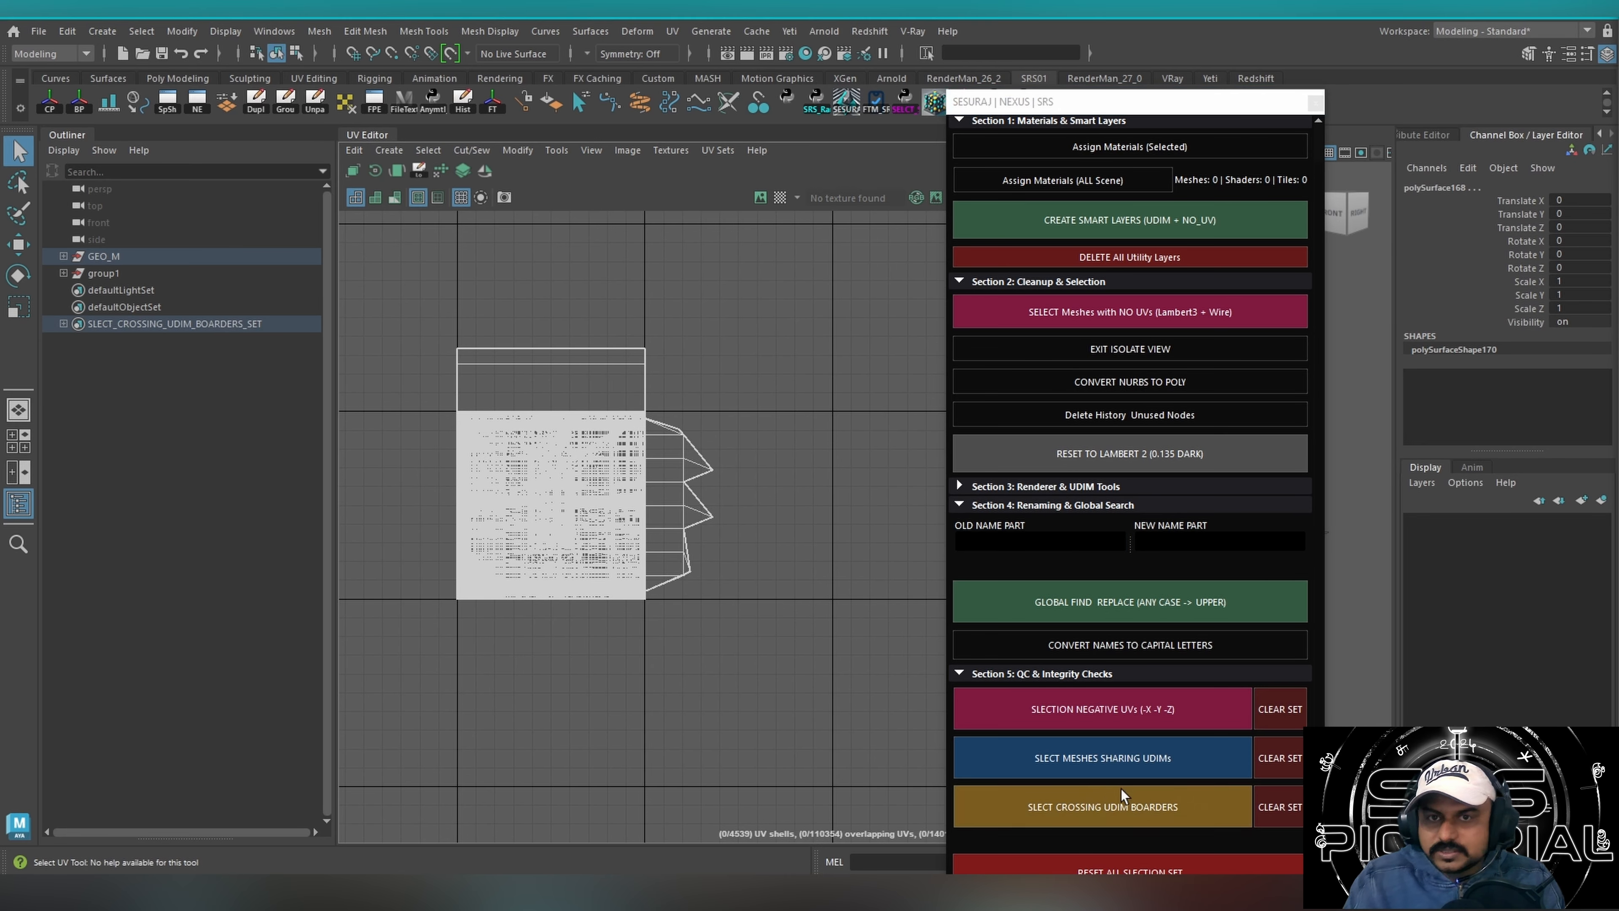
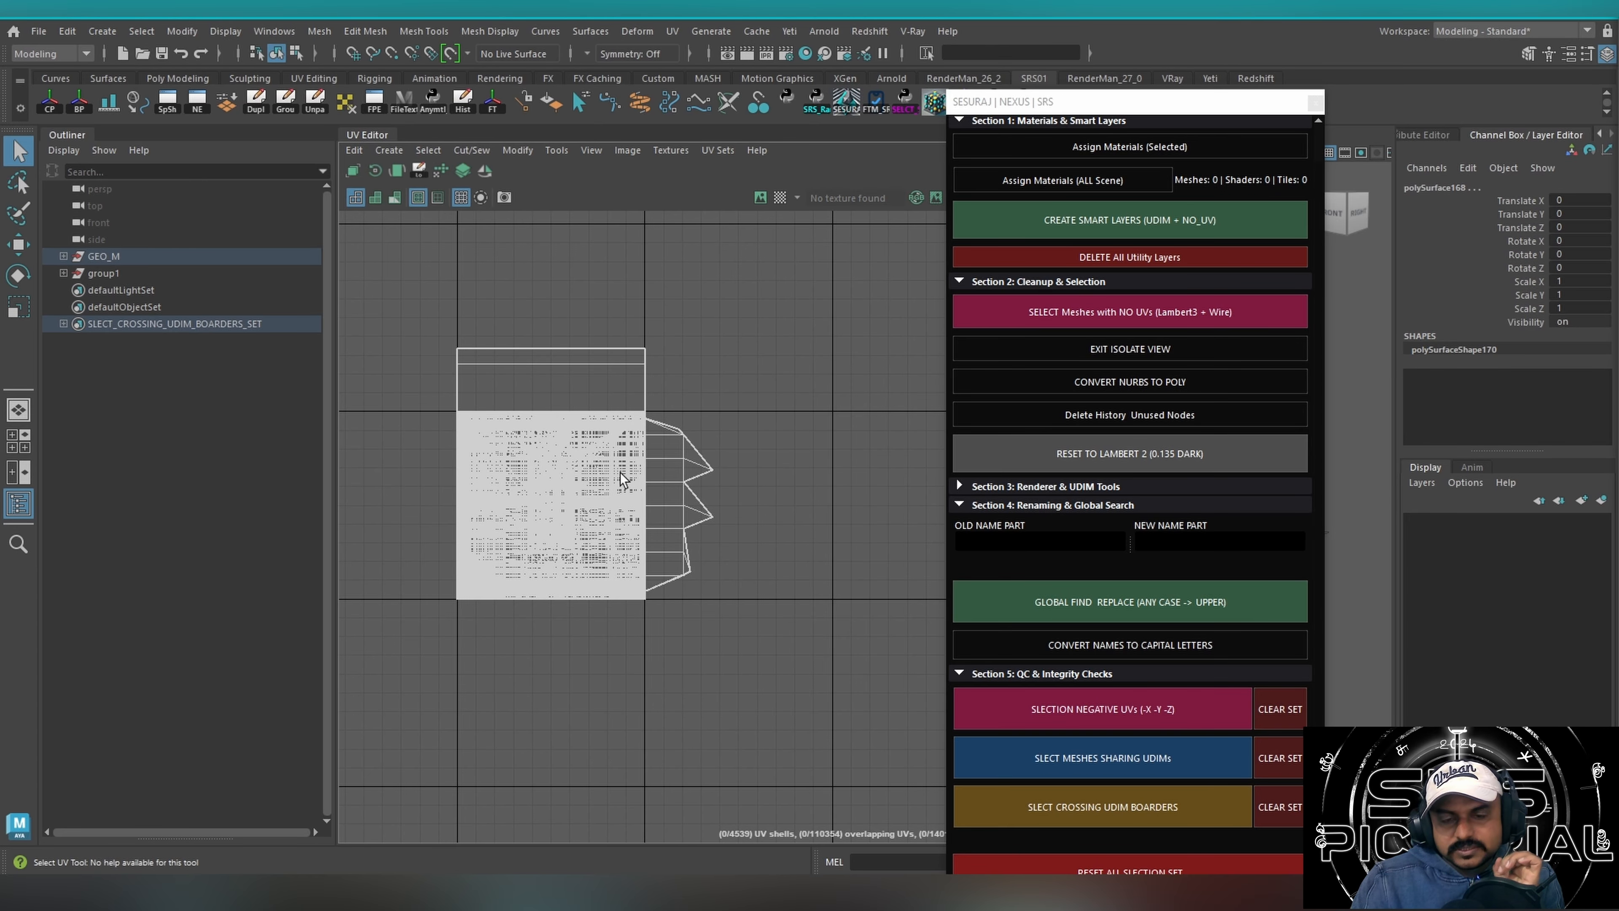
Clear the set of meshes crossing UDIM borders, run that check again, and reset all selection sets.
{"action": "left_click", "coordinate": [1260, 765]}
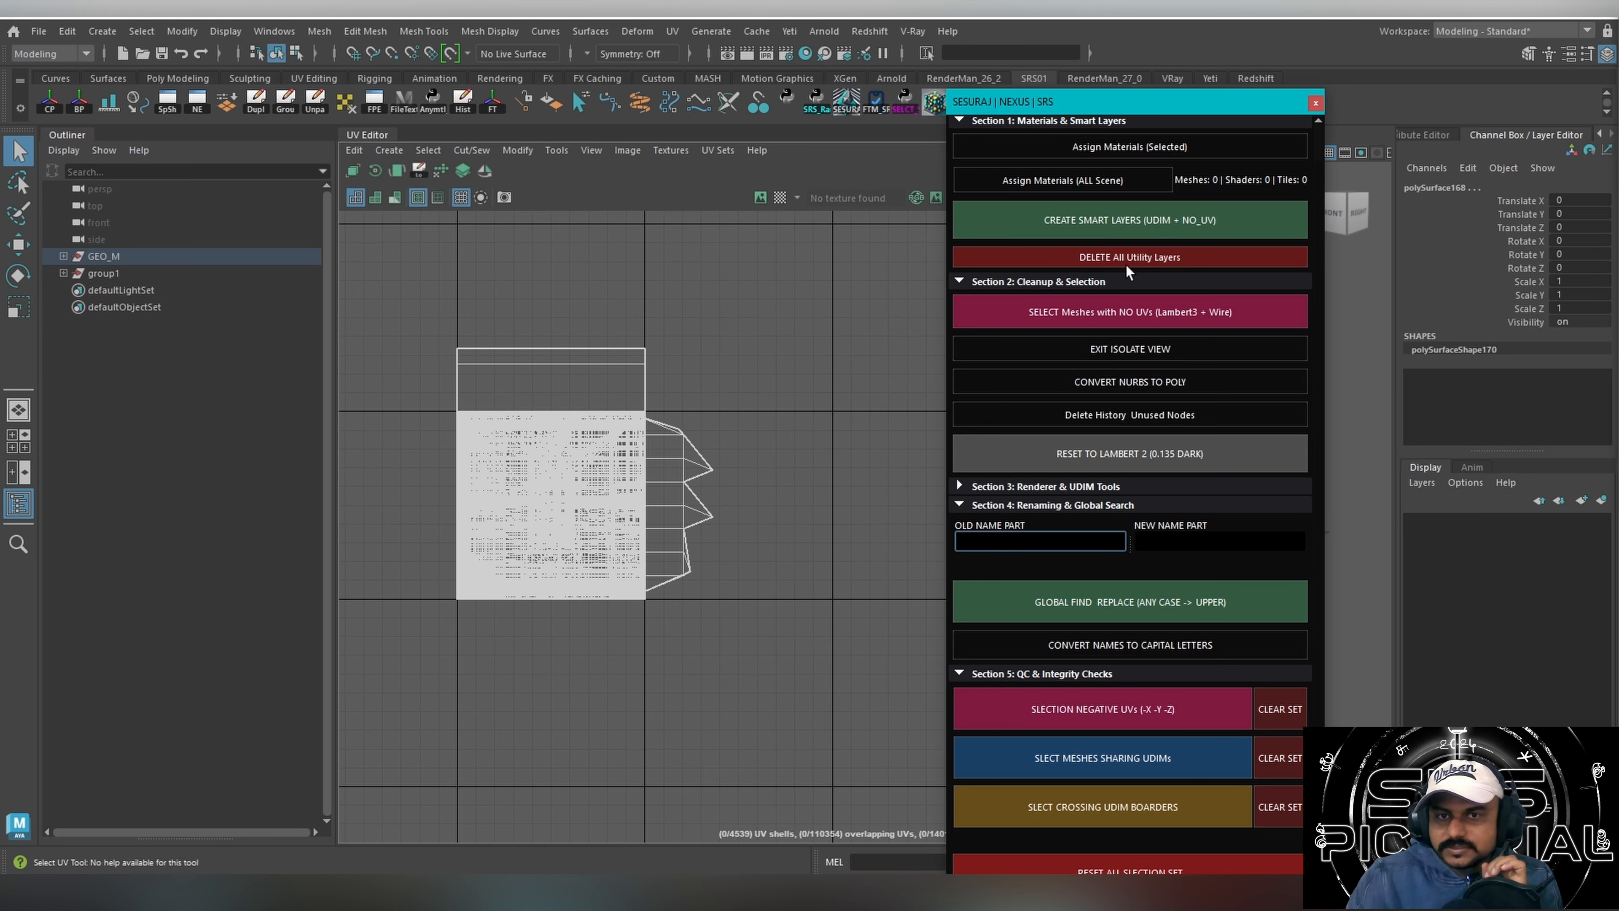
{"action": "left_click_drag", "start_coordinate": [1122, 102], "coordinate": [916, 83]}
{"action": "left_click", "coordinate": [877, 787]}
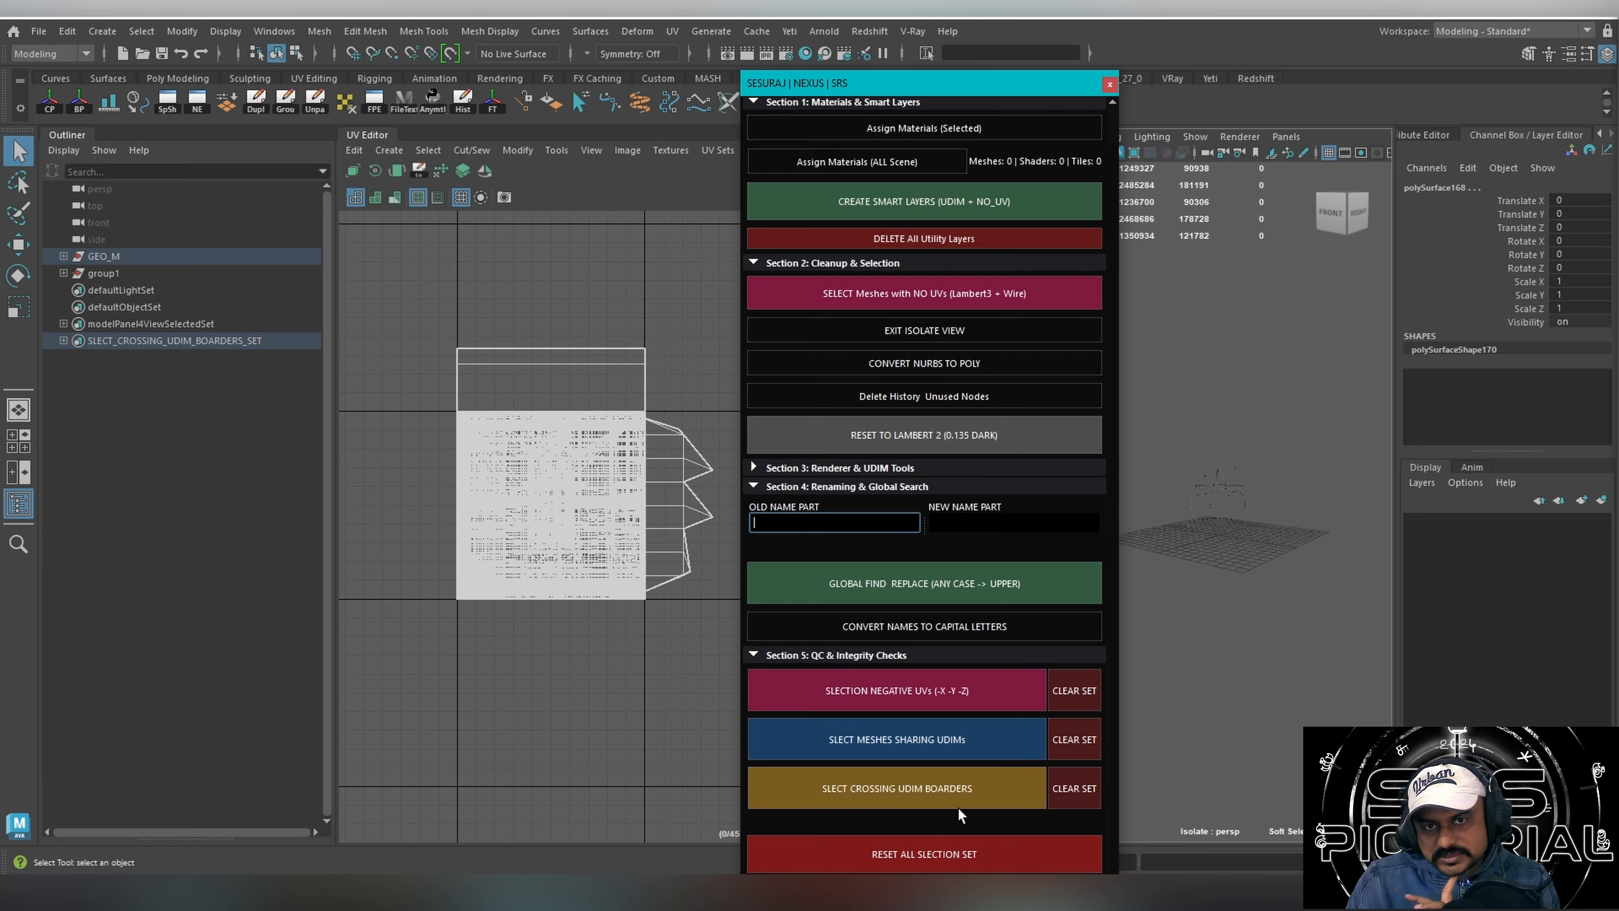
{"action": "left_click", "coordinate": [938, 857]}
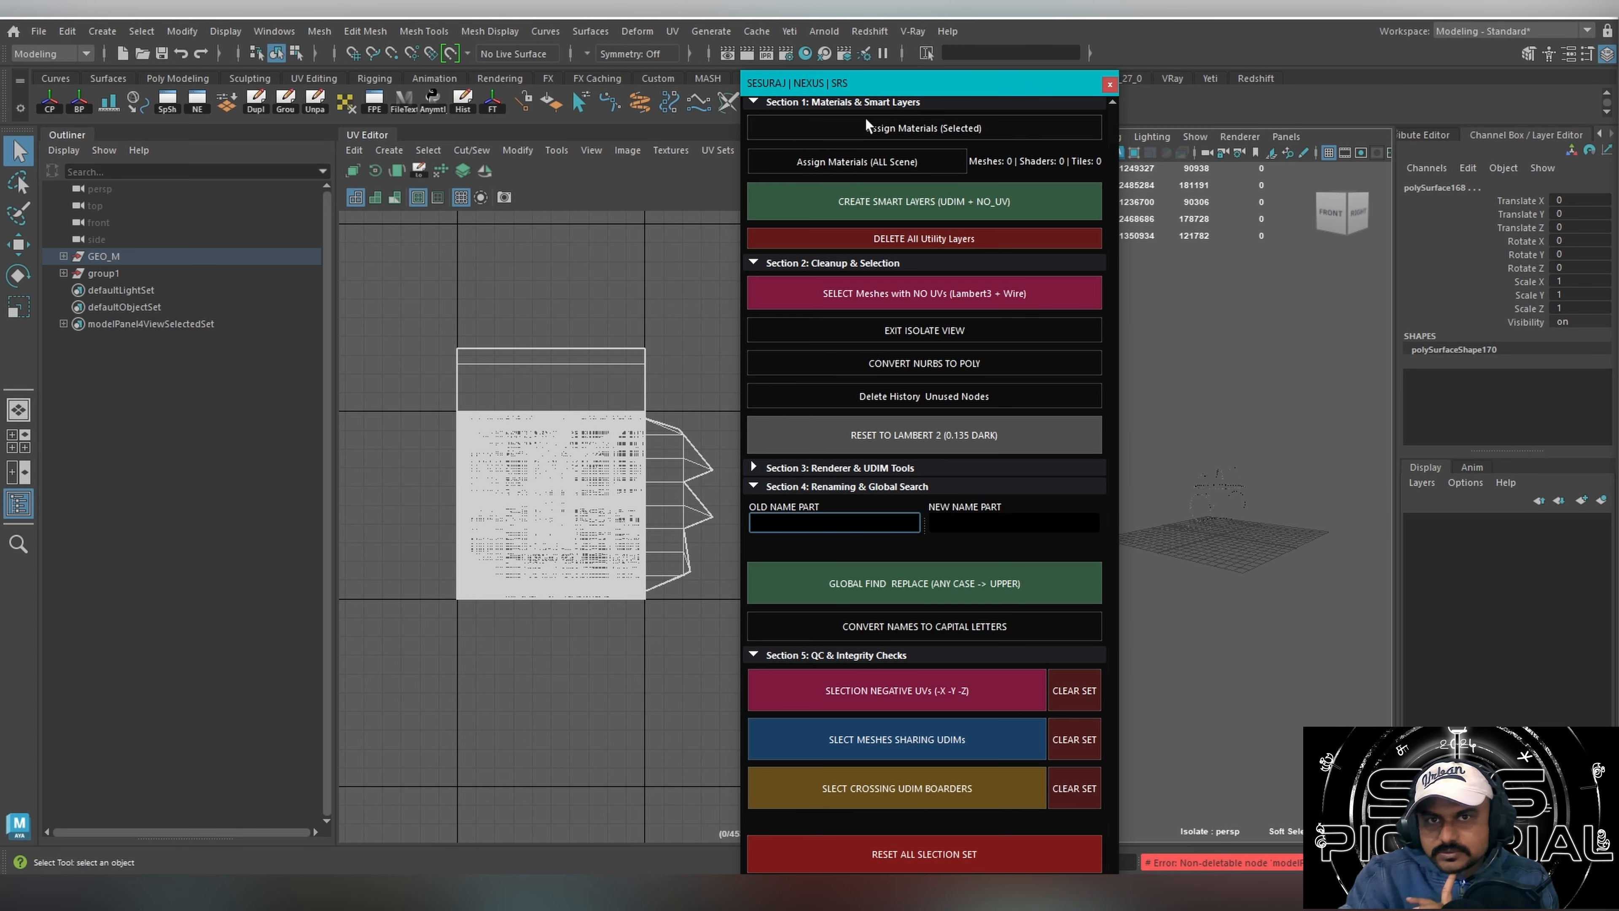
Collapse the Materials & Smart Layers and Cleanup & Selection sections of the Nexus tool and reposition its window.
{"action": "left_click_drag", "start_coordinate": [877, 87], "coordinate": [836, 15]}
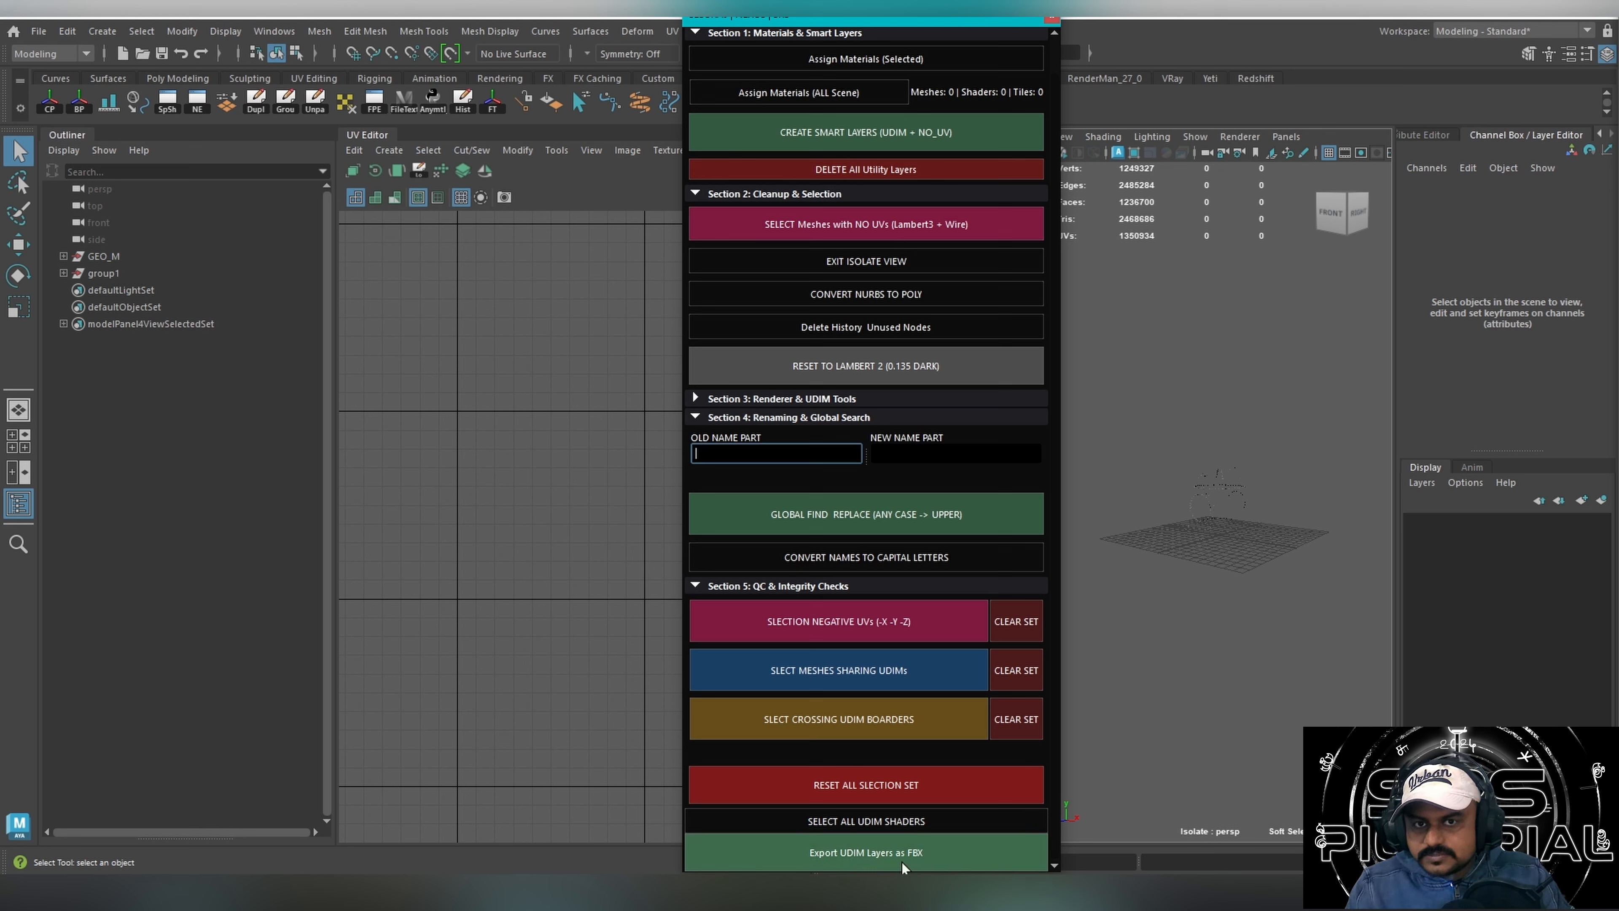
{"action": "left_click", "coordinate": [1055, 867]}
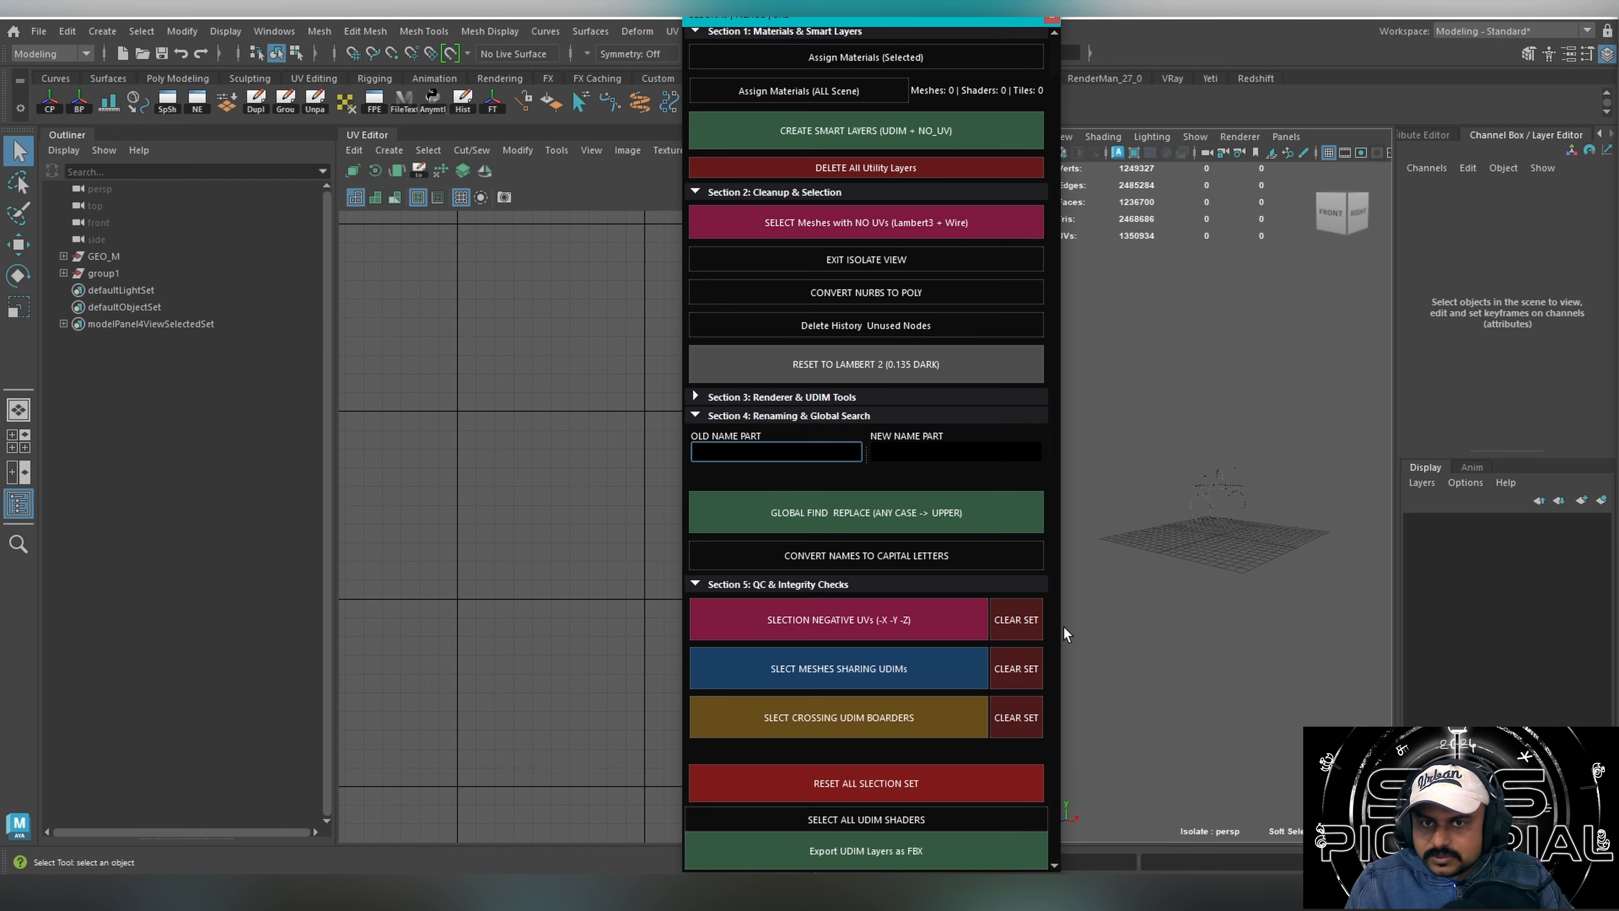
{"action": "left_click_drag", "start_coordinate": [1063, 445], "coordinate": [1073, 401]}
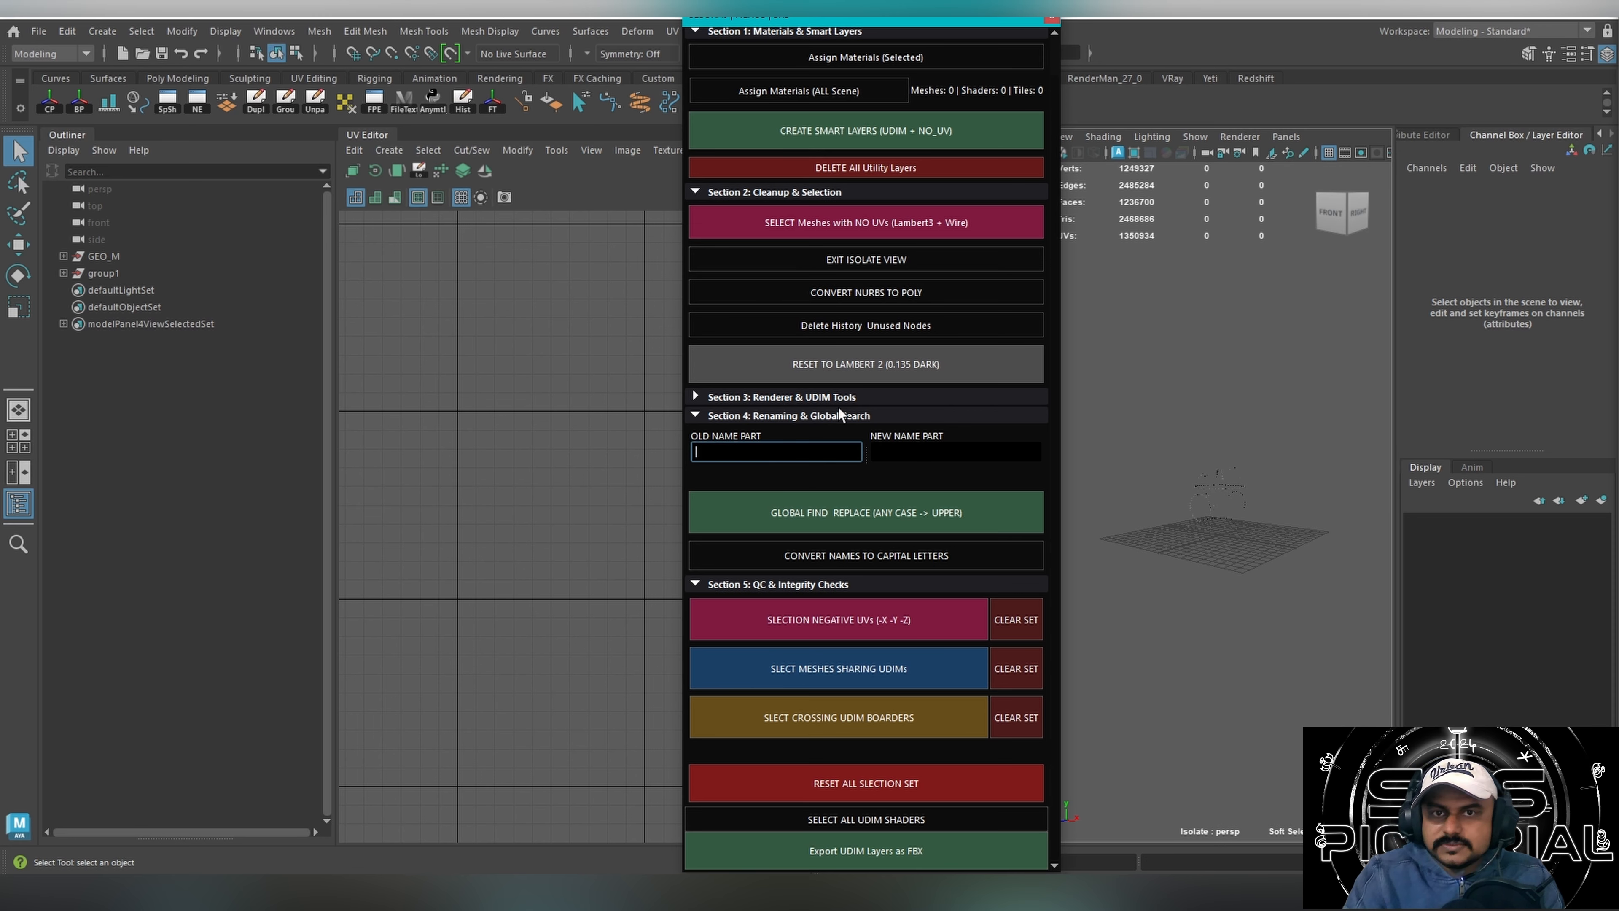
{"action": "left_click", "coordinate": [761, 390]}
{"action": "left_click", "coordinate": [761, 393]}
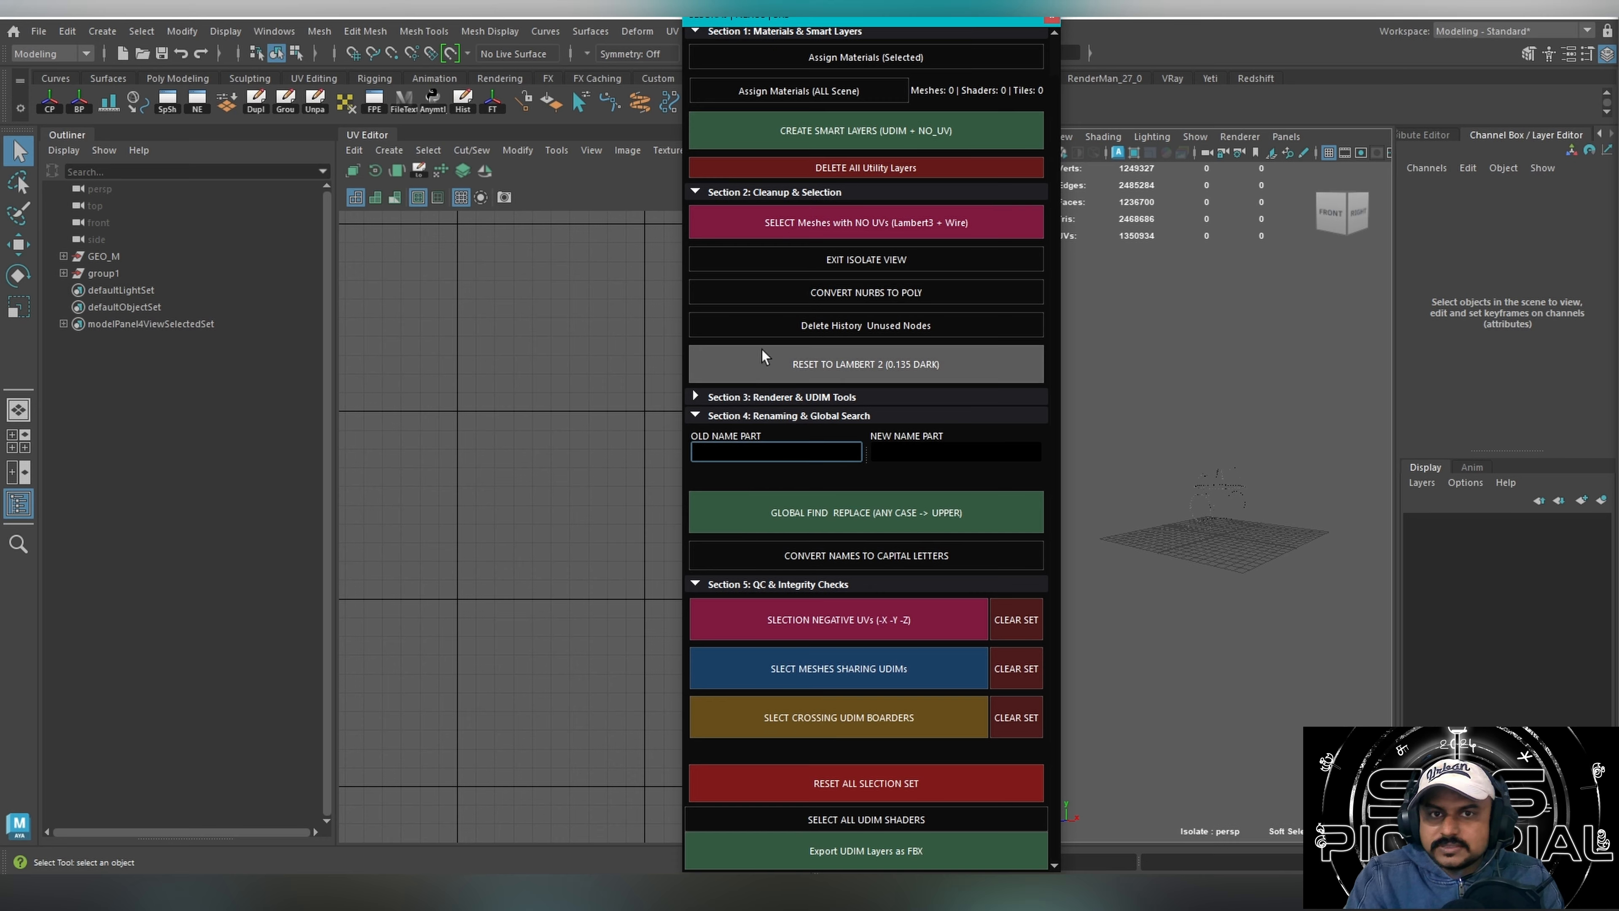
{"action": "left_click", "coordinate": [765, 191]}
{"action": "left_click", "coordinate": [701, 70]}
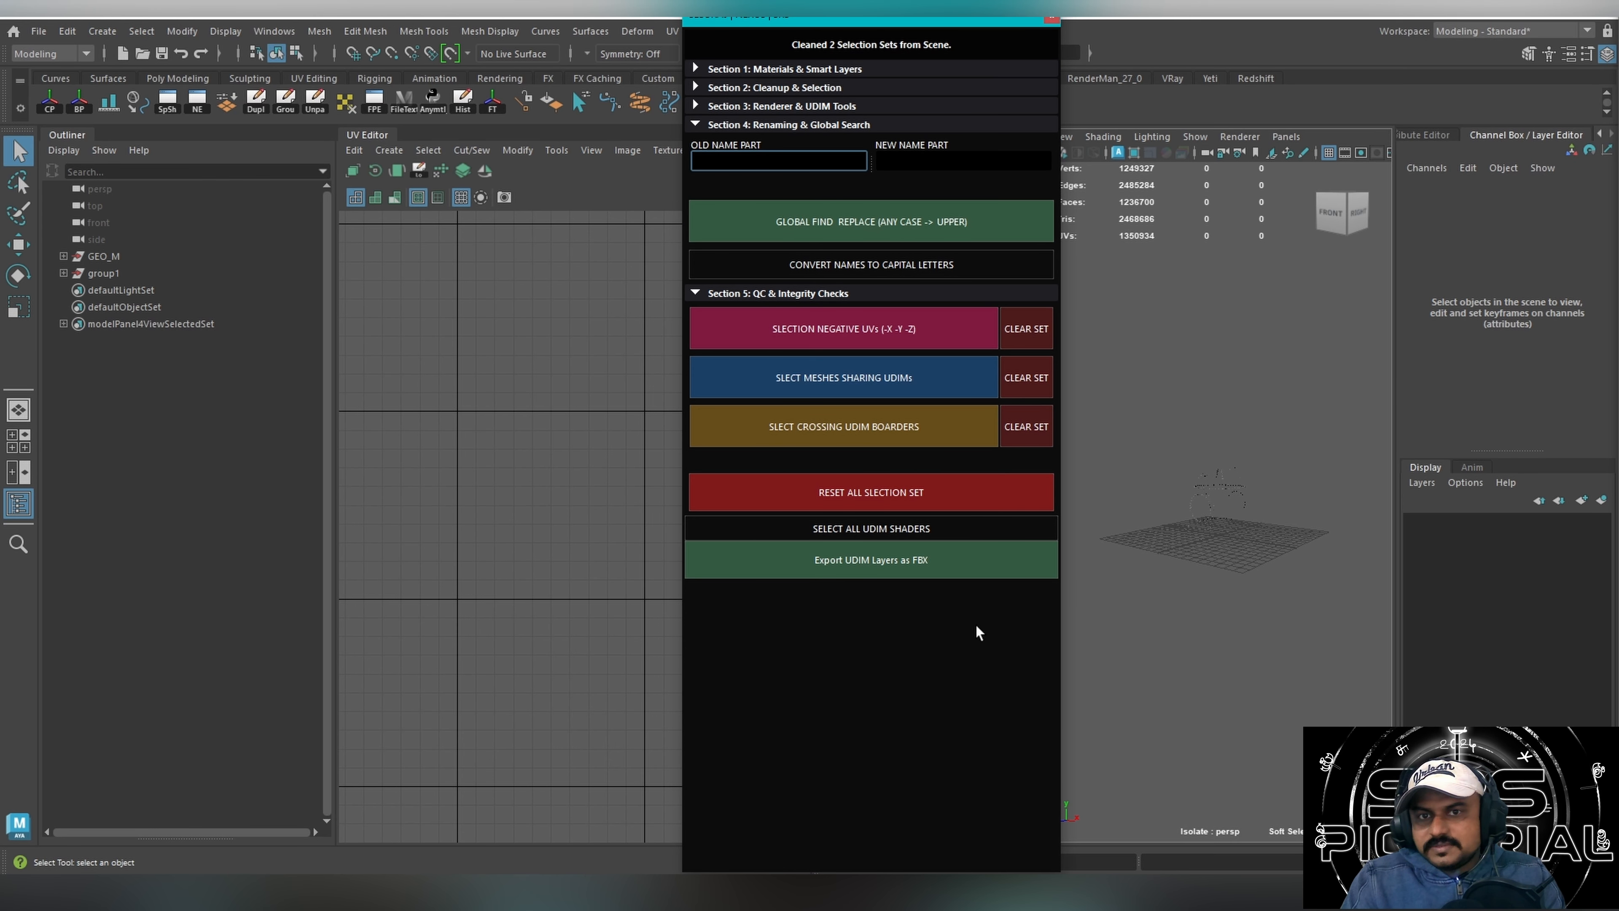
{"action": "left_click_drag", "start_coordinate": [875, 9], "coordinate": [1075, 62]}
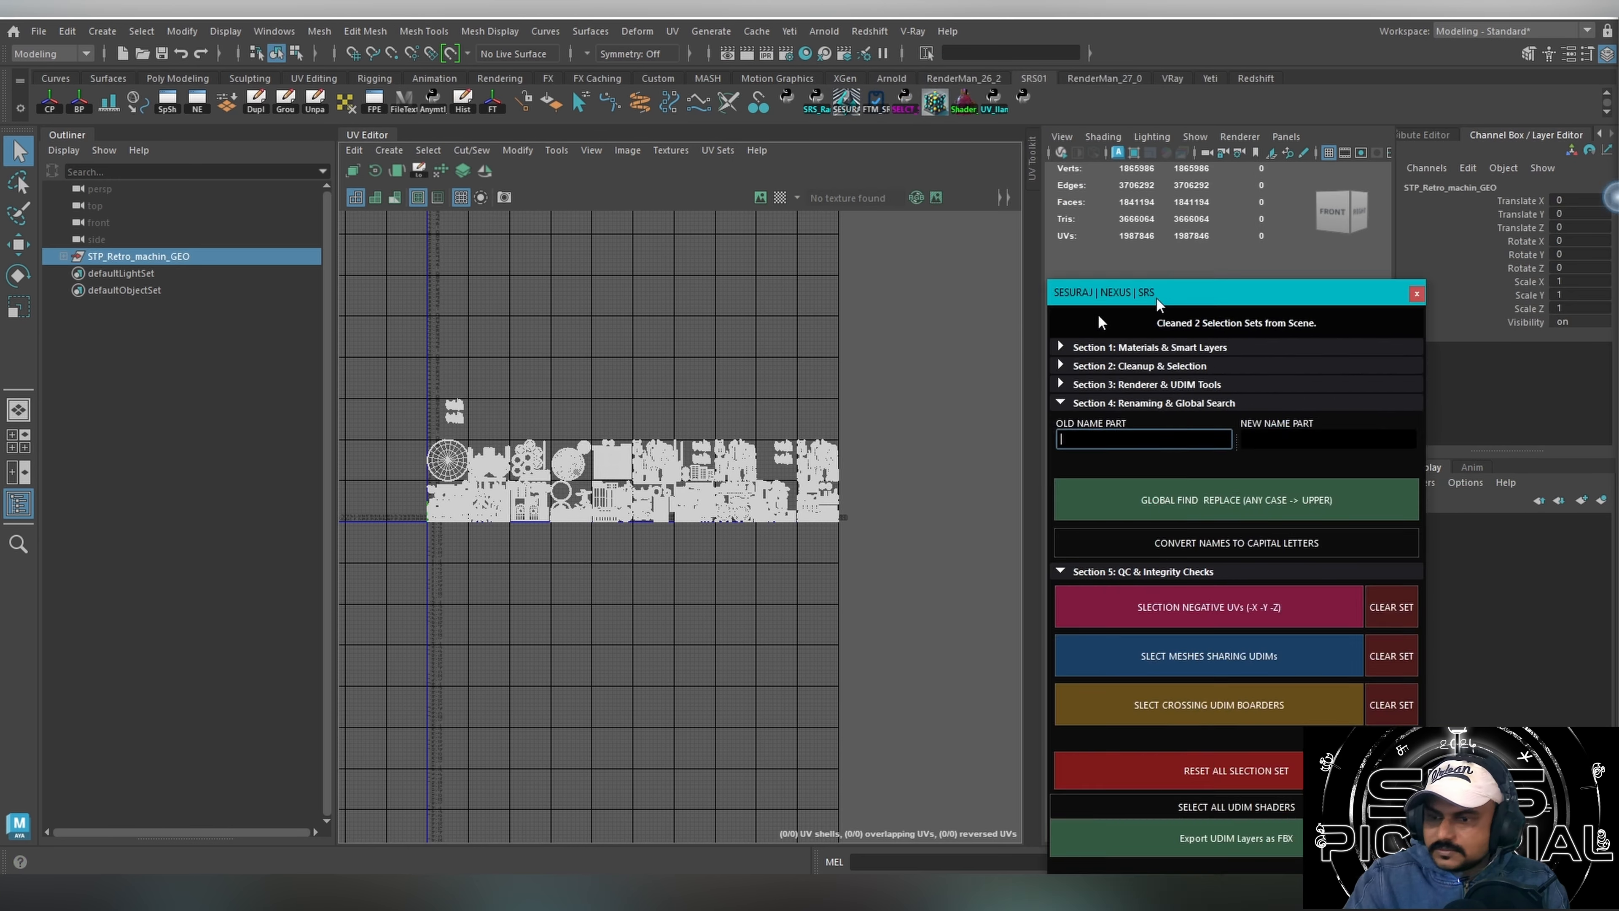
Examine the UV shells of STP_Retro_machin_GEO across their UDIM tiles in the UV Editor.
{"action": "left_click_drag", "start_coordinate": [1157, 290], "coordinate": [1613, 211]}
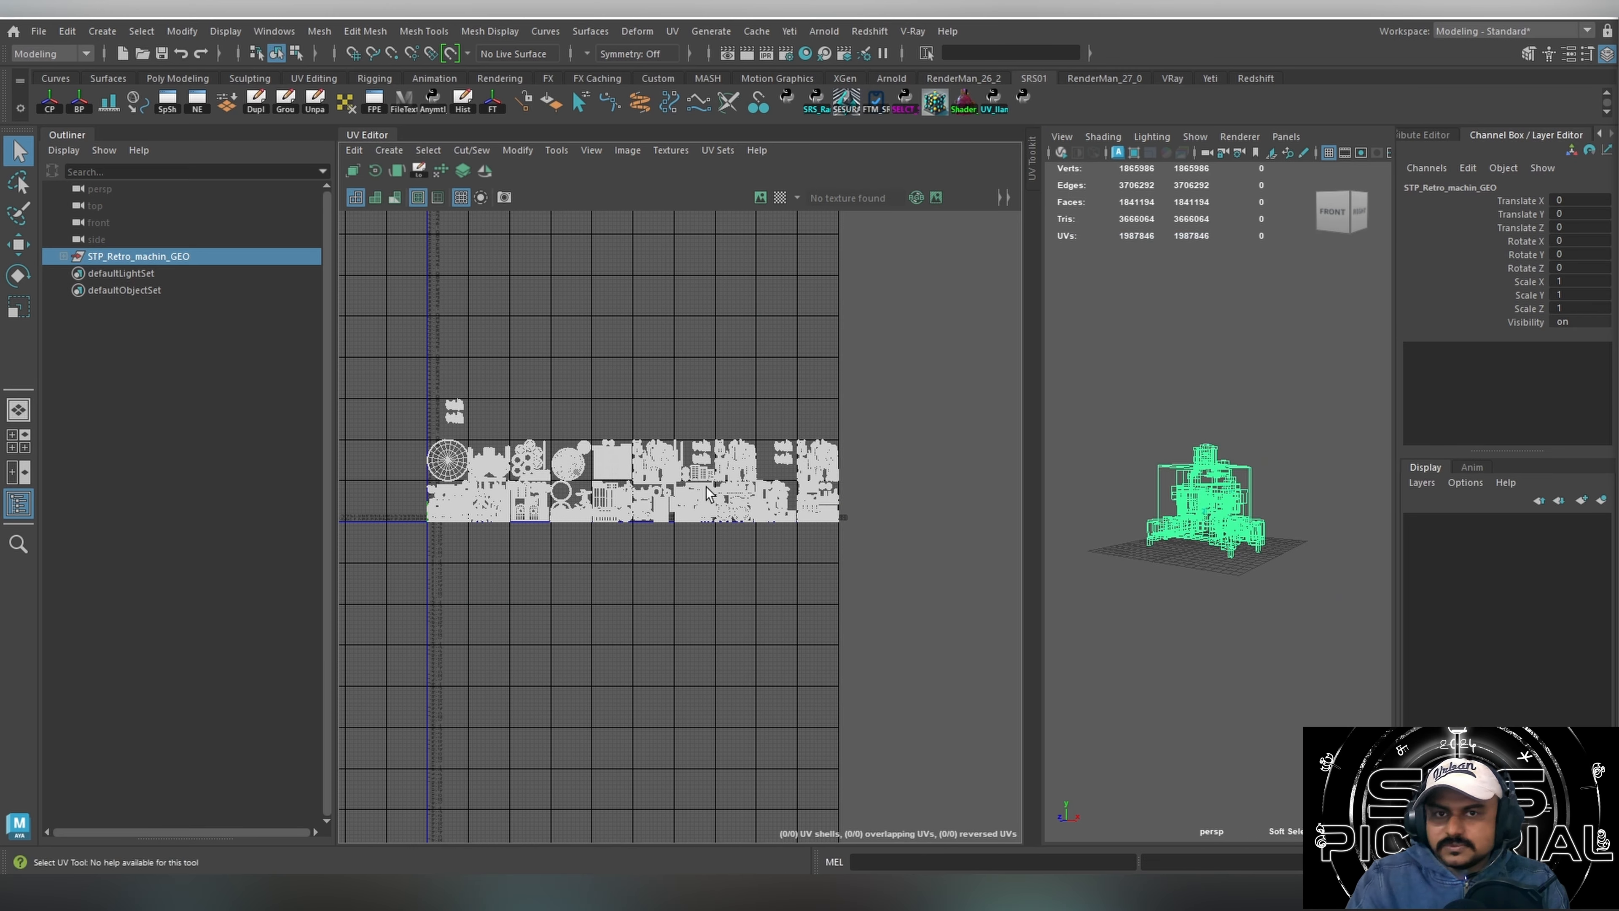
{"action": "scroll", "coordinate": [623, 464], "scroll_direction": "up", "scroll_amount": 3}
{"action": "right_click_drag", "start_coordinate": [623, 463], "coordinate": [1113, 381], "text": "alt"}
{"action": "middle_click_drag", "start_coordinate": [810, 469], "coordinate": [579, 443], "text": "alt"}
{"action": "middle_click_drag", "start_coordinate": [861, 439], "coordinate": [599, 423], "text": "alt"}
{"action": "right_click_drag", "start_coordinate": [914, 472], "coordinate": [1077, 439], "text": "alt"}
{"action": "middle_click_drag", "start_coordinate": [736, 523], "coordinate": [631, 397], "text": "alt"}
{"action": "right_click_drag", "start_coordinate": [807, 393], "coordinate": [631, 402], "text": "alt"}
{"action": "middle_click_drag", "start_coordinate": [825, 391], "coordinate": [508, 453], "text": "alt"}
{"action": "middle_click_drag", "start_coordinate": [369, 478], "coordinate": [1020, 507], "text": "alt"}
{"action": "right_click_drag", "start_coordinate": [763, 501], "coordinate": [454, 484], "text": "alt"}
{"action": "middle_click_drag", "start_coordinate": [536, 454], "coordinate": [803, 424], "text": "alt"}
Reset all selection sets for this scene with the Nexus tool, and select all the machine's meshes in the viewport.
{"action": "left_click_drag", "start_coordinate": [1617, 274], "coordinate": [168, 177]}
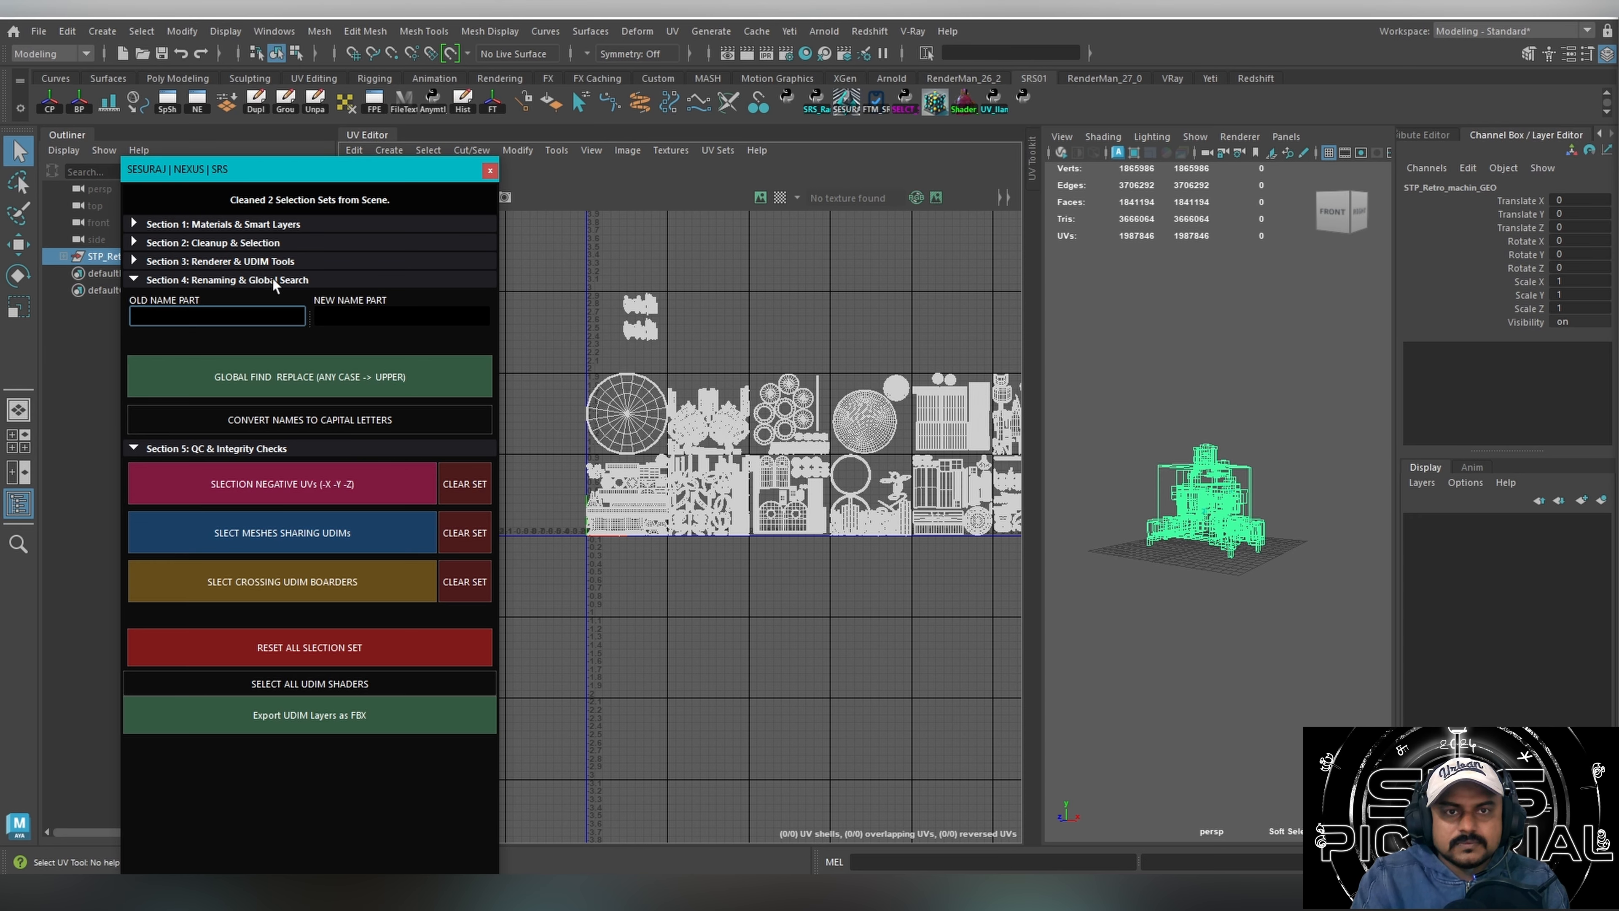
{"action": "left_click_drag", "start_coordinate": [271, 175], "coordinate": [505, 173]}
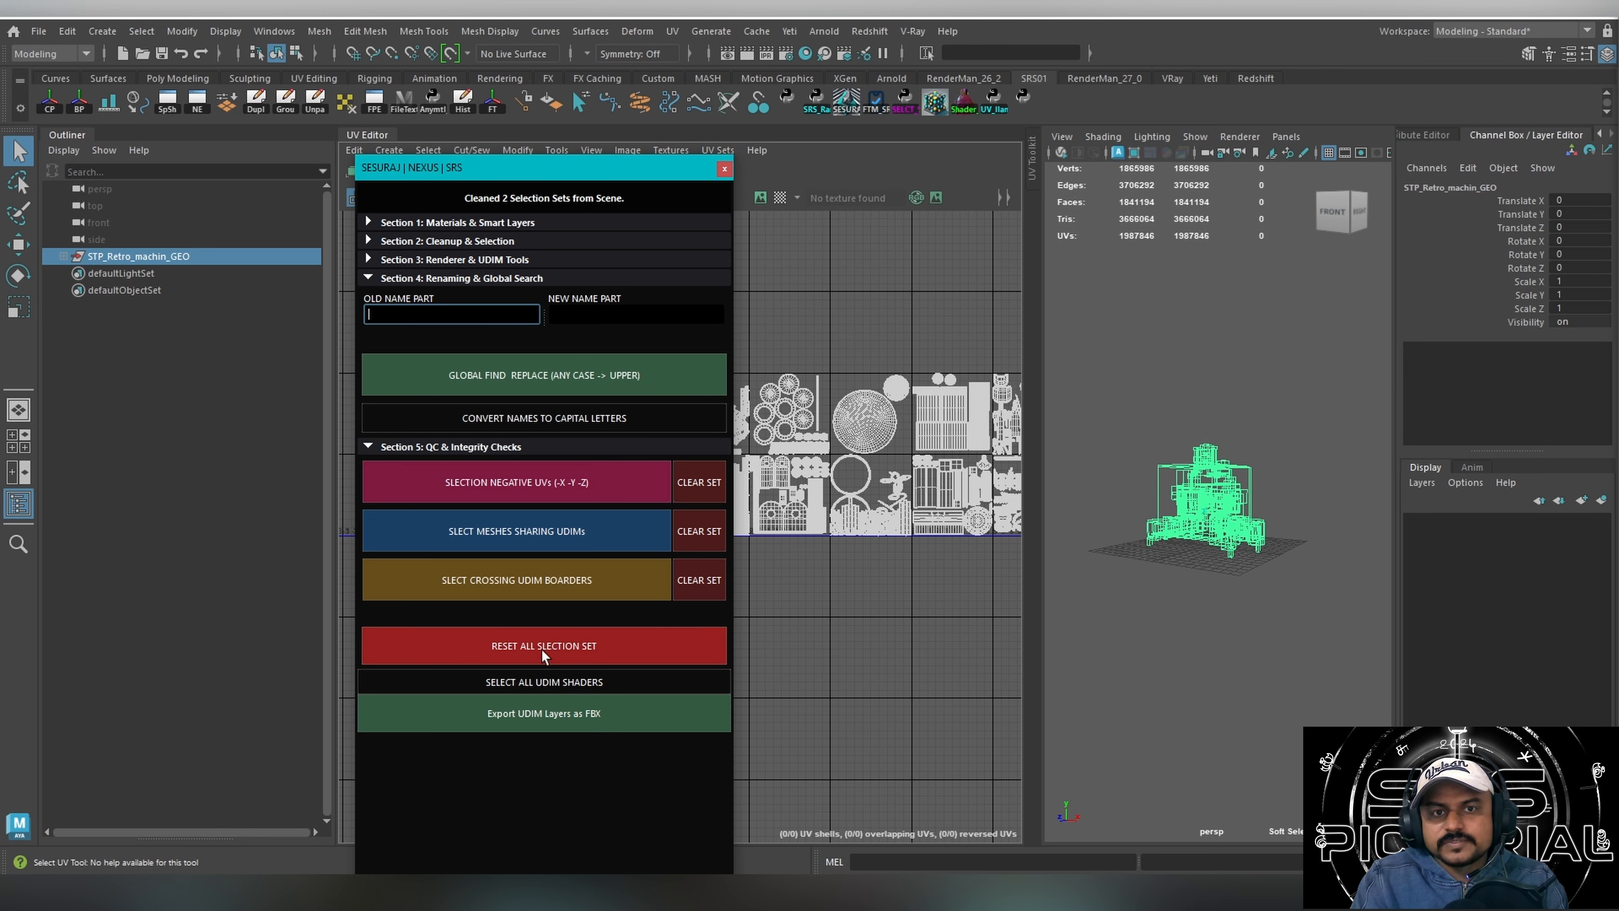
{"action": "left_click", "coordinate": [479, 648]}
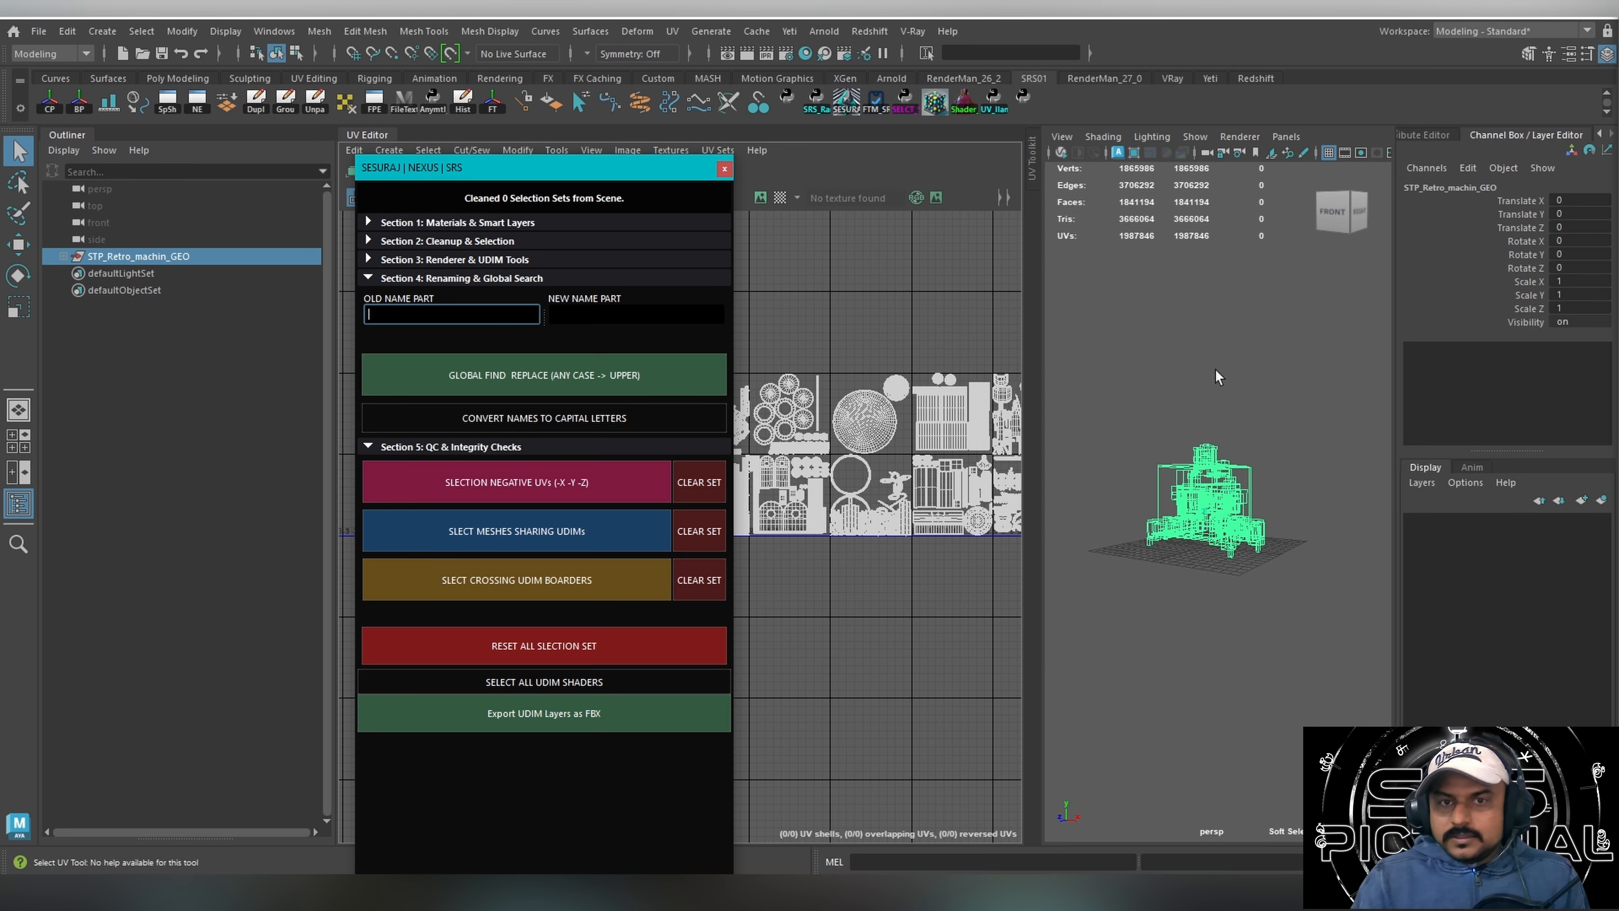
{"action": "left_click_drag", "start_coordinate": [1077, 387], "coordinate": [1303, 610]}
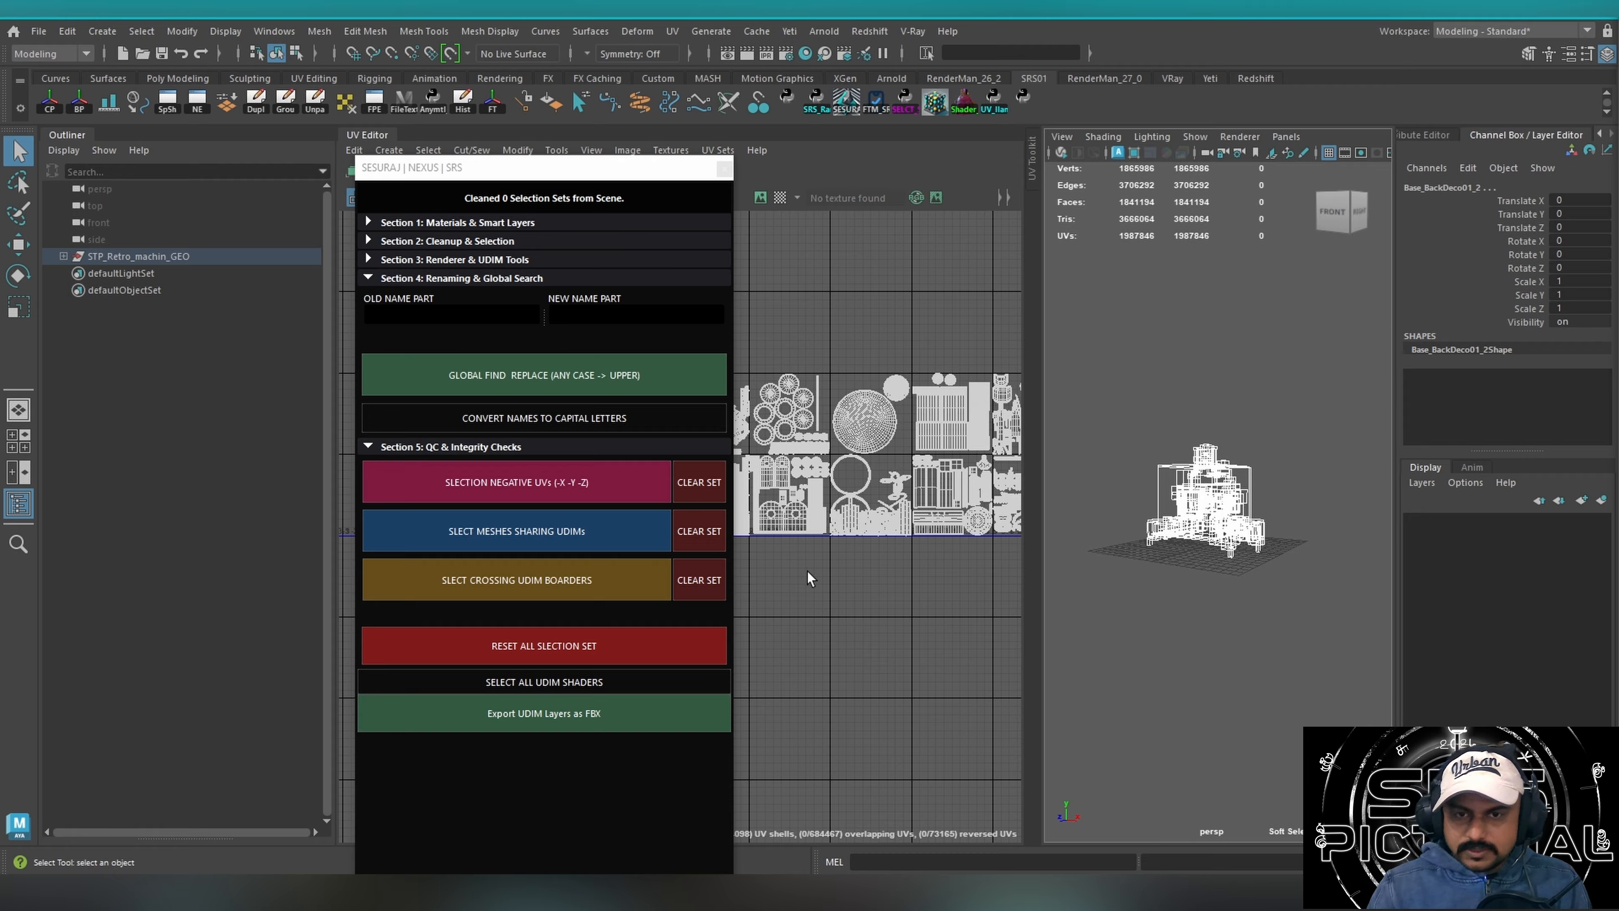
Collapse the open Nexus sections, review Materials & Smart Layers and Cleanup & Selection, and close the tool.
{"action": "left_click", "coordinate": [421, 278]}
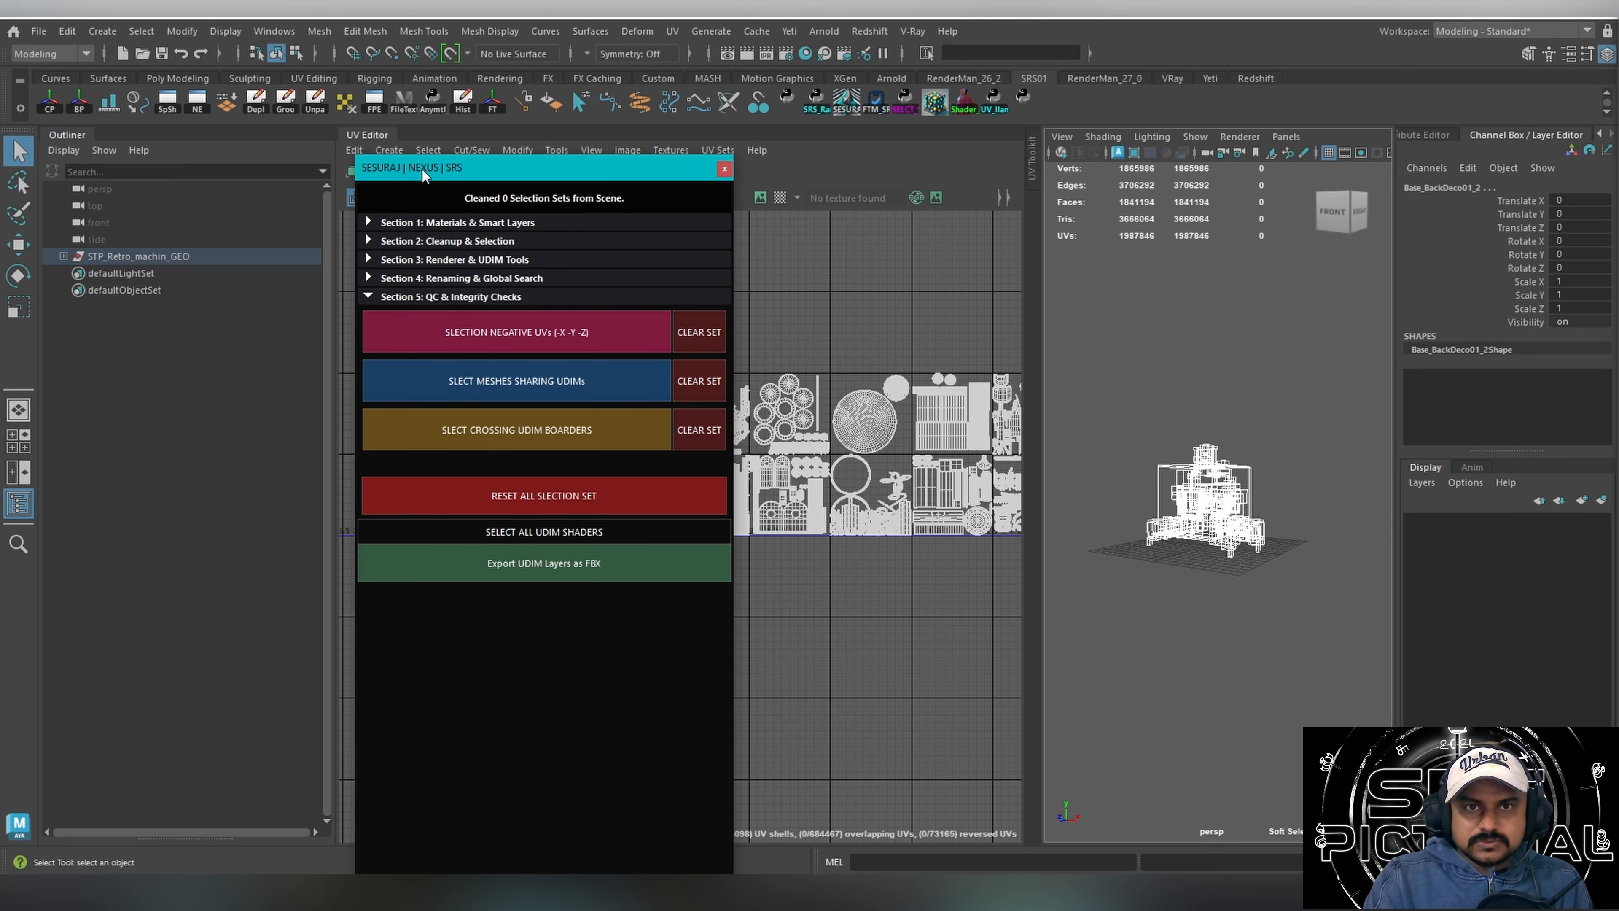
{"action": "left_click_drag", "start_coordinate": [422, 171], "coordinate": [594, 229]}
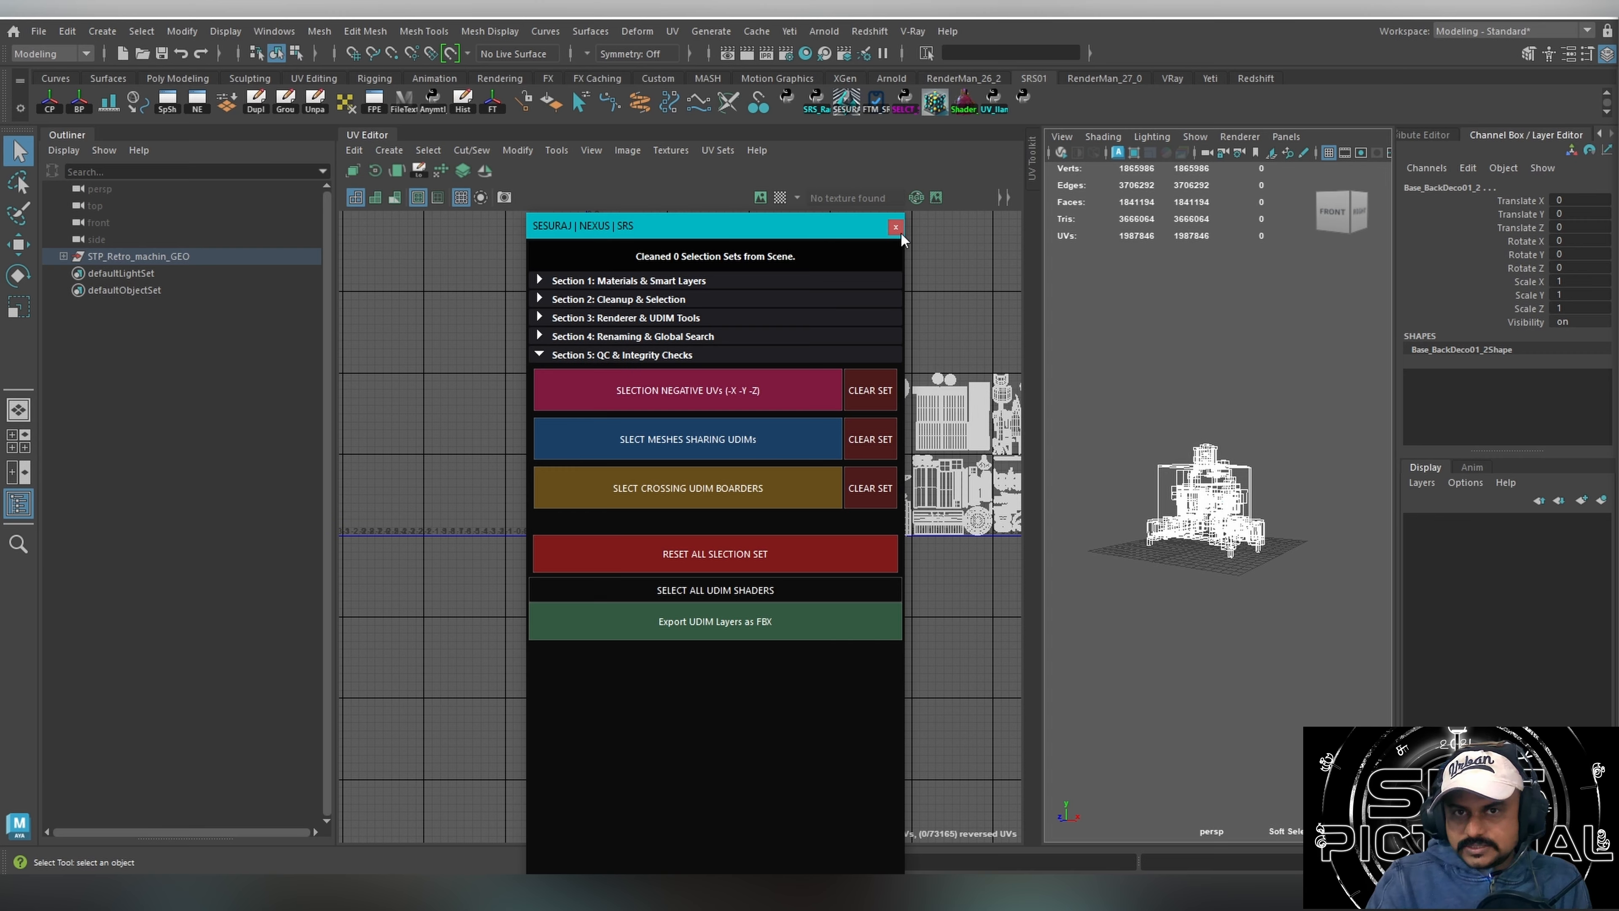
{"action": "left_click", "coordinate": [572, 355]}
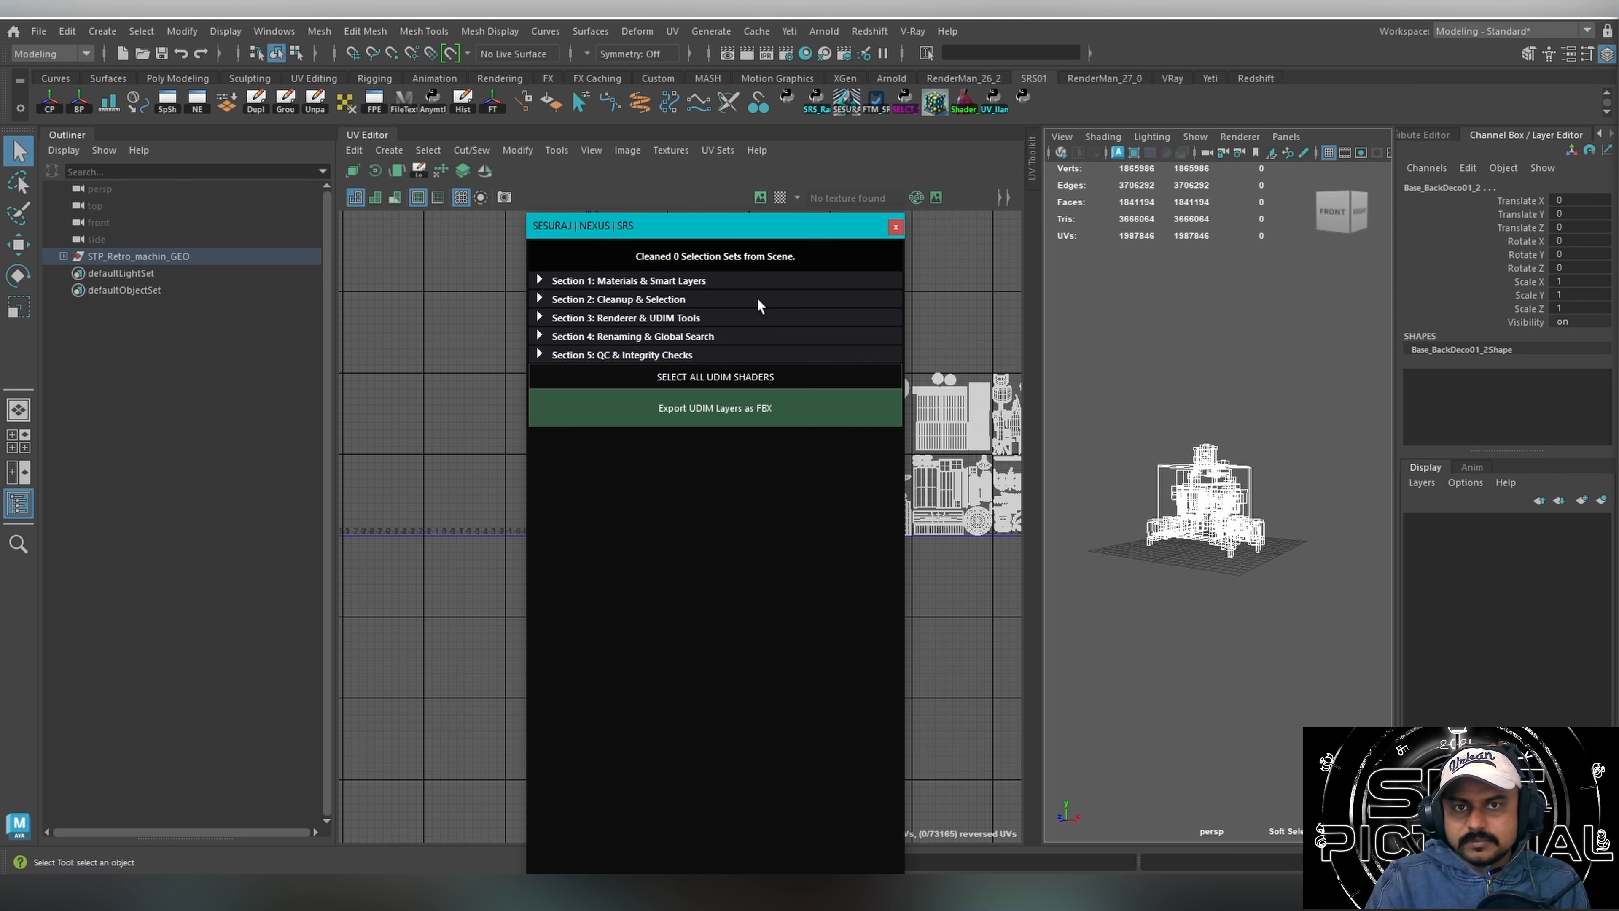
{"action": "left_click_drag", "start_coordinate": [723, 229], "coordinate": [665, 256]}
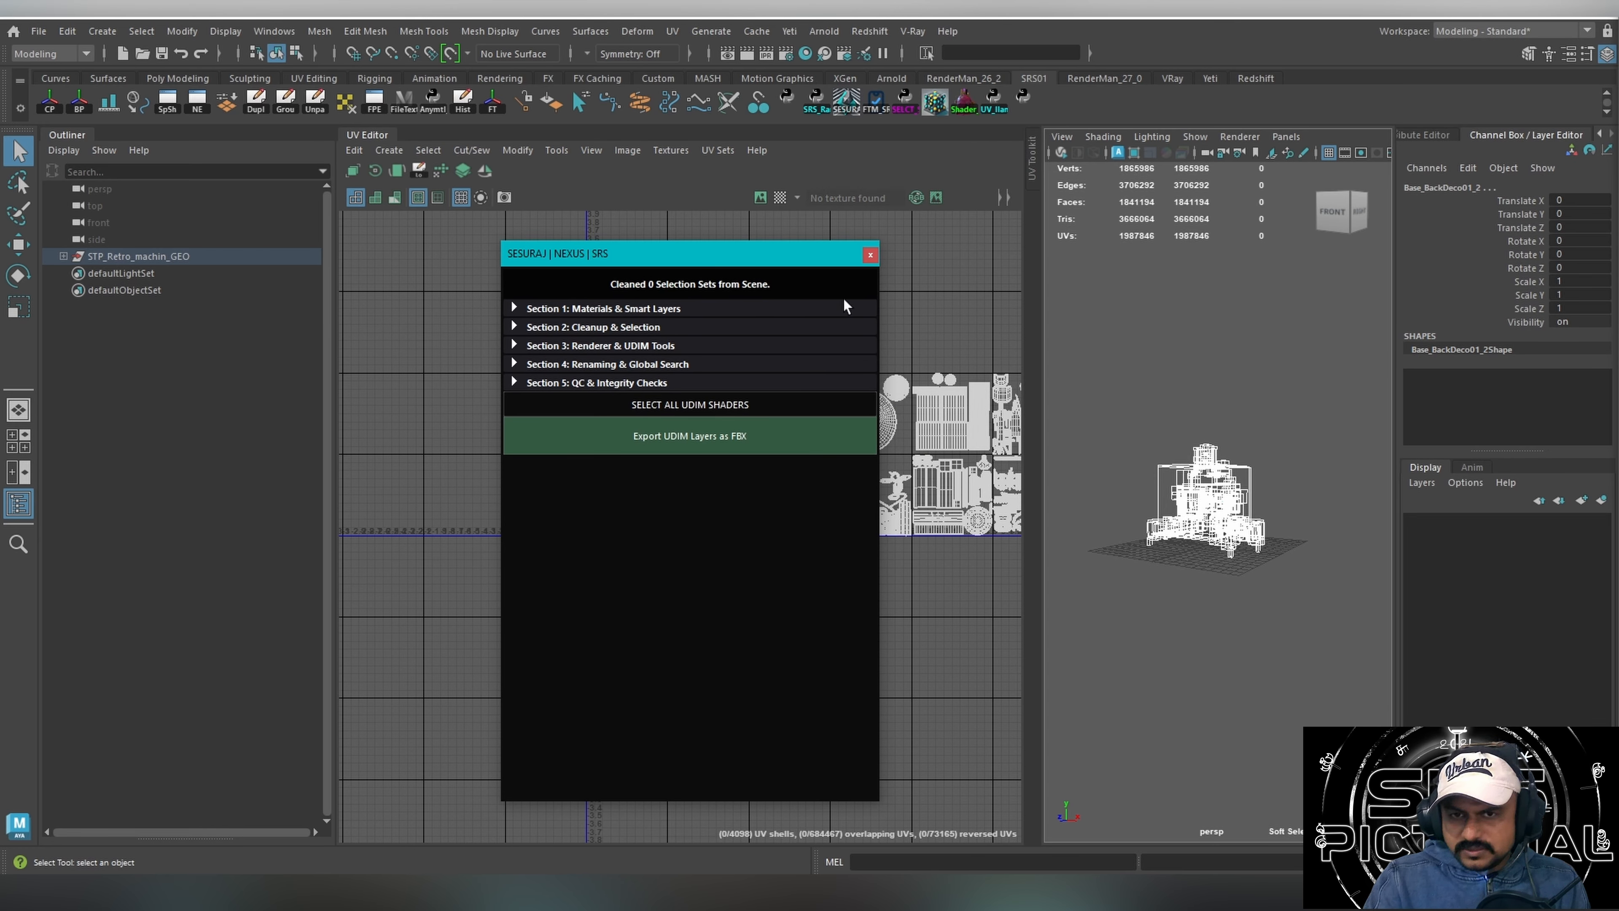
{"action": "left_click", "coordinate": [604, 309]}
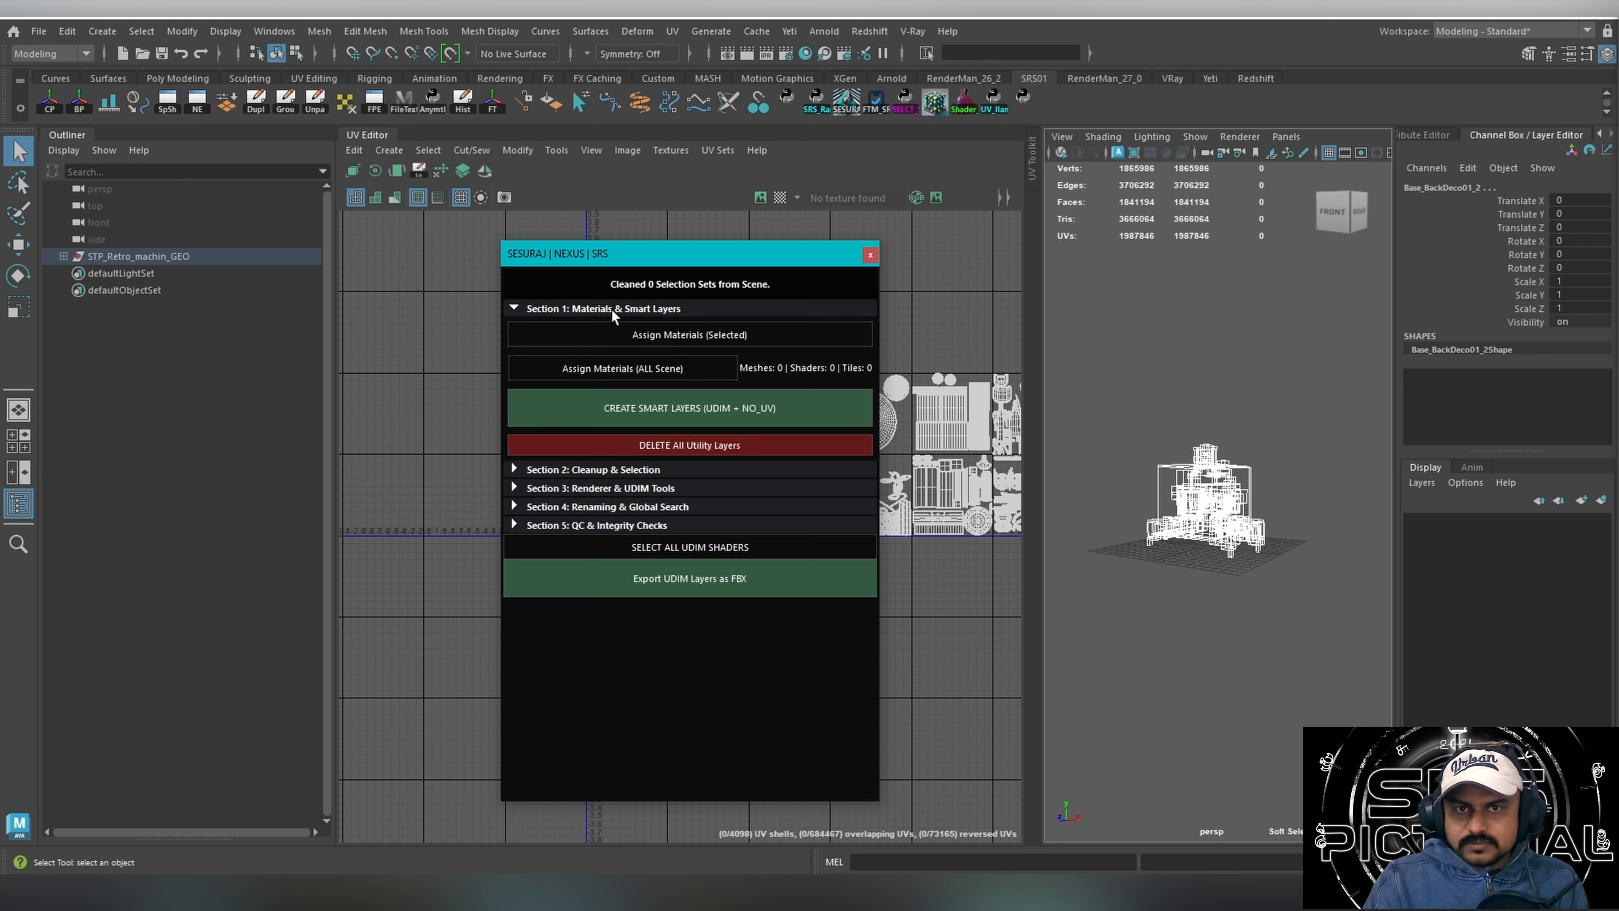
{"action": "left_click", "coordinate": [615, 470]}
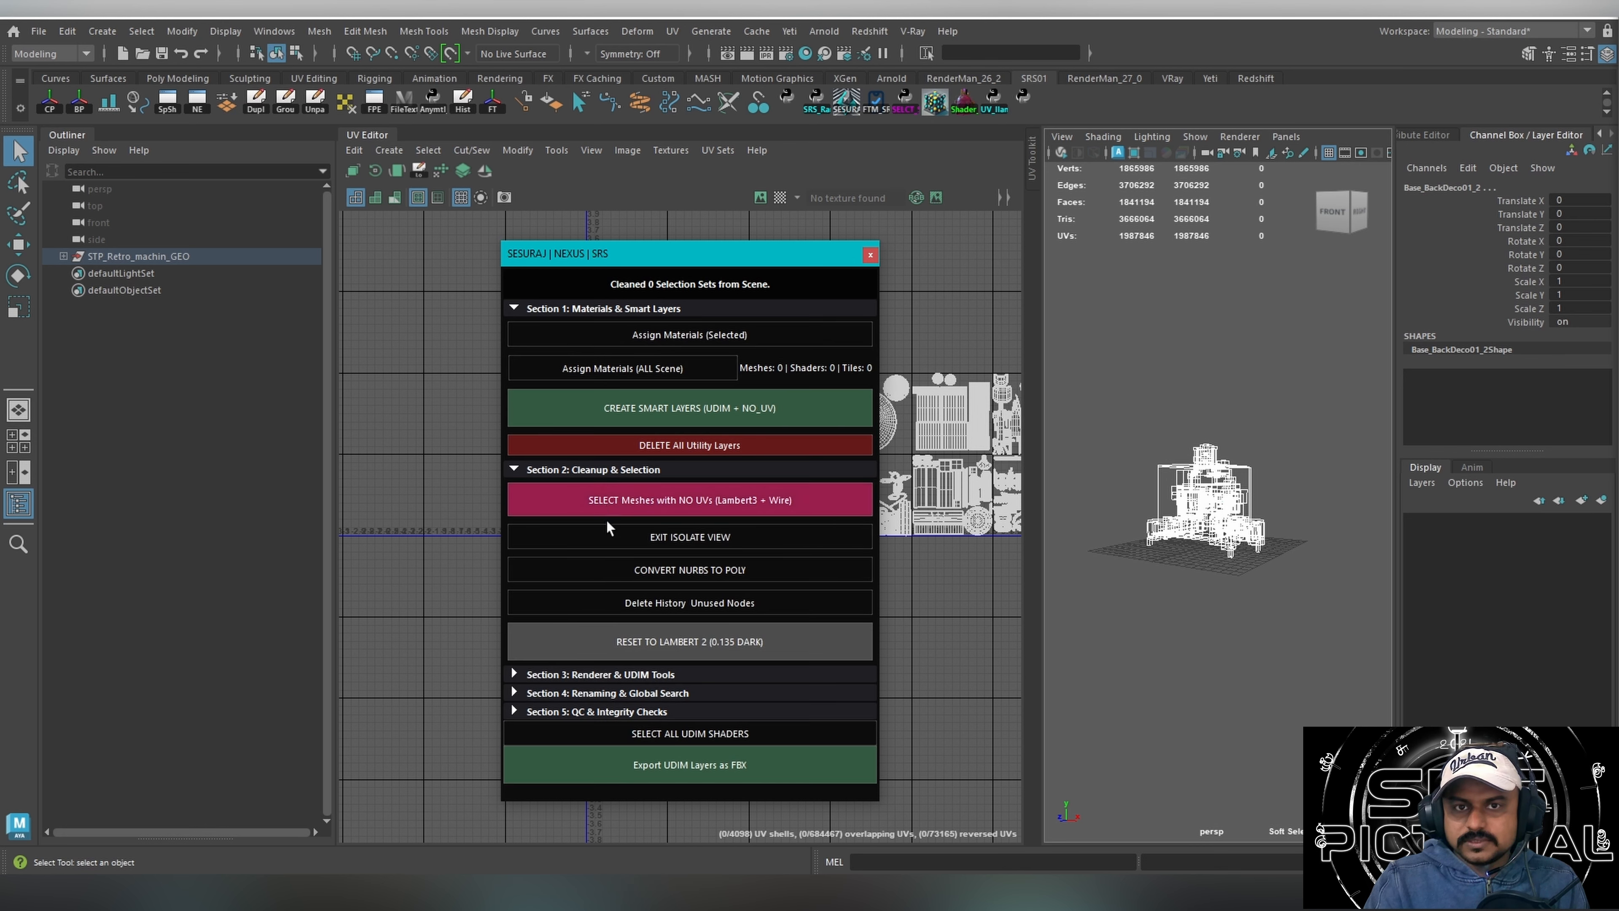
{"action": "left_click", "coordinate": [870, 255]}
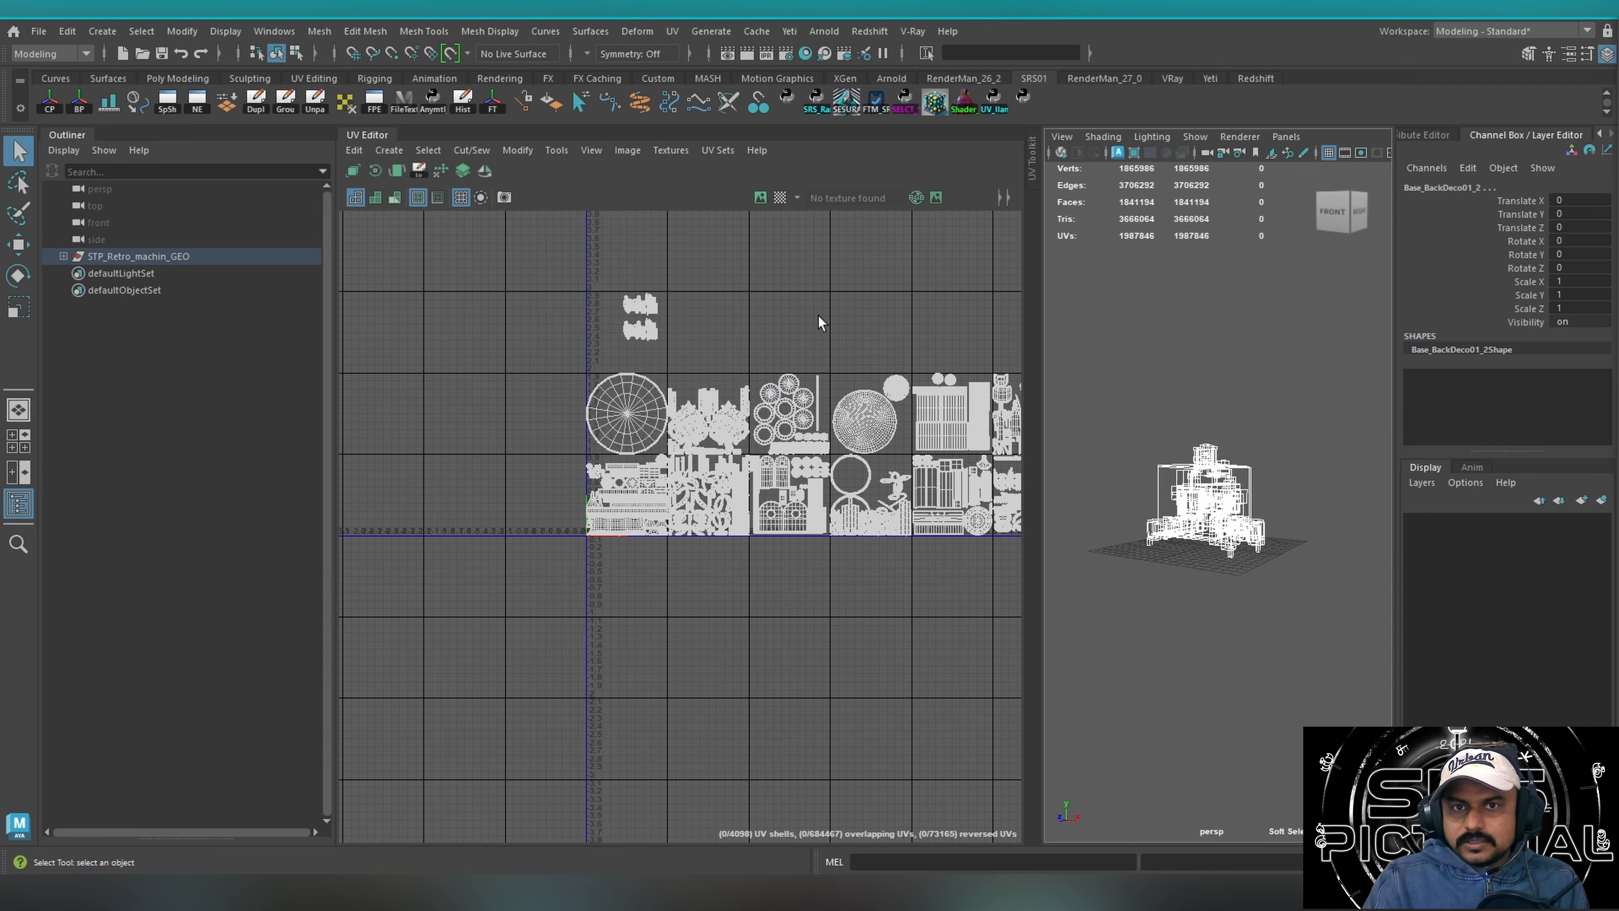
Widen the perspective viewport beside the UV Editor and inspect the selected machine from several angles.
{"action": "middle_click_drag", "start_coordinate": [849, 349], "coordinate": [694, 390], "text": "alt"}
{"action": "scroll", "coordinate": [734, 374], "scroll_direction": "down", "scroll_amount": 2}
{"action": "scroll", "coordinate": [795, 365], "scroll_direction": "down", "scroll_amount": 2}
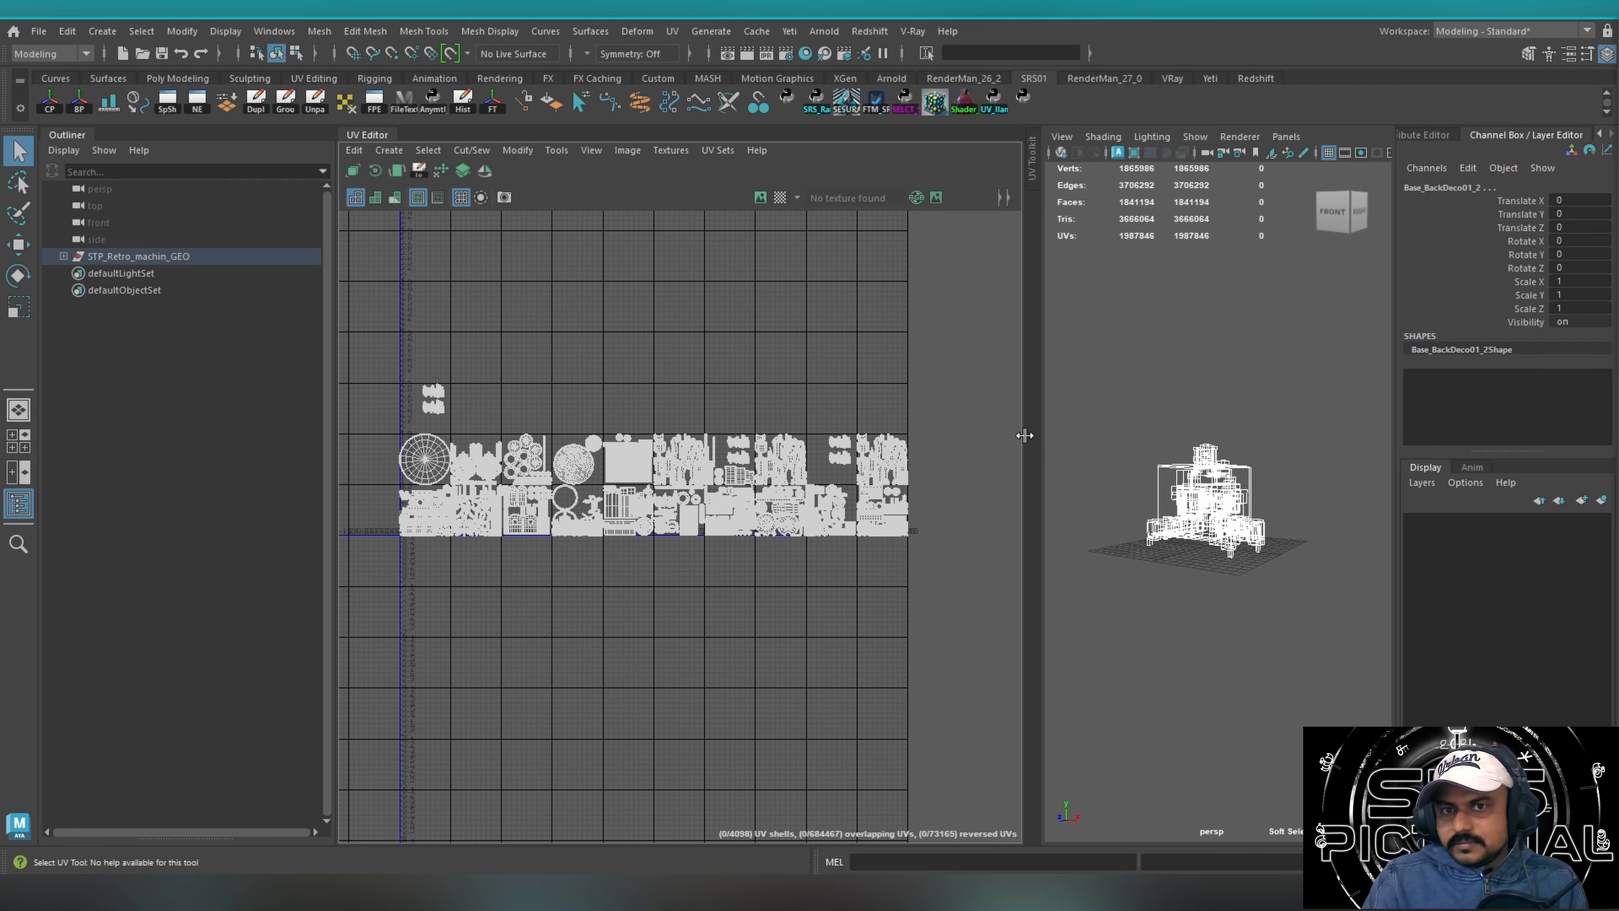
{"action": "left_click_drag", "start_coordinate": [1023, 437], "coordinate": [794, 469]}
{"action": "left_click_drag", "start_coordinate": [914, 360], "coordinate": [1255, 685]}
{"action": "left_click_drag", "start_coordinate": [904, 700], "coordinate": [1209, 307]}
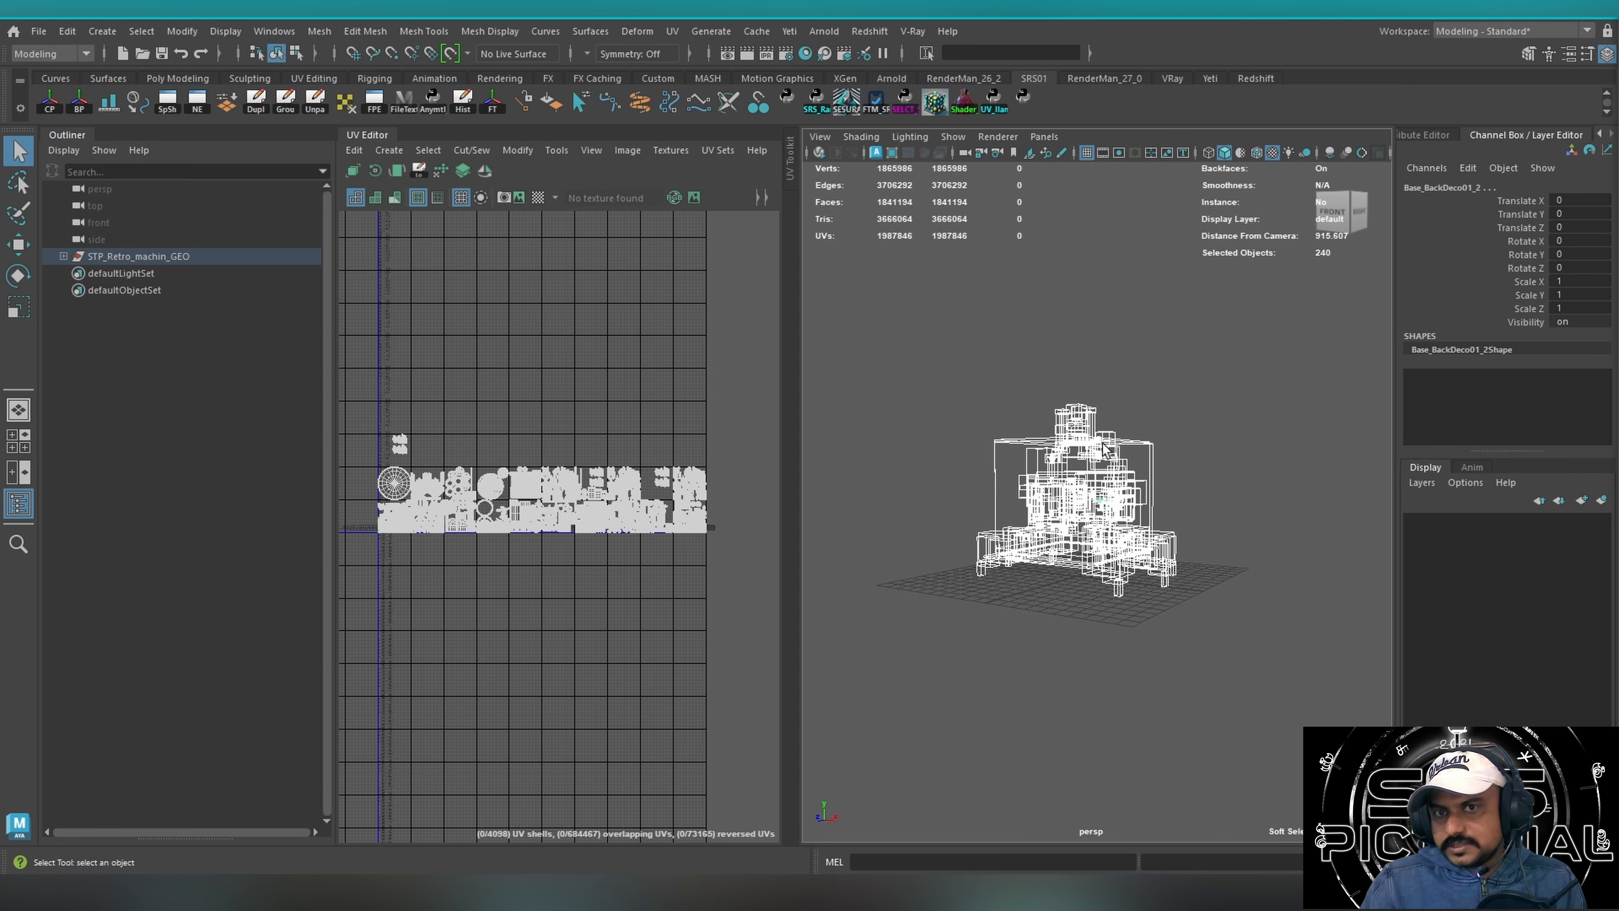
{"action": "right_click_drag", "start_coordinate": [1084, 462], "coordinate": [1105, 507], "text": "alt"}
{"action": "left_click_drag", "start_coordinate": [1119, 544], "coordinate": [1092, 497], "text": "alt"}
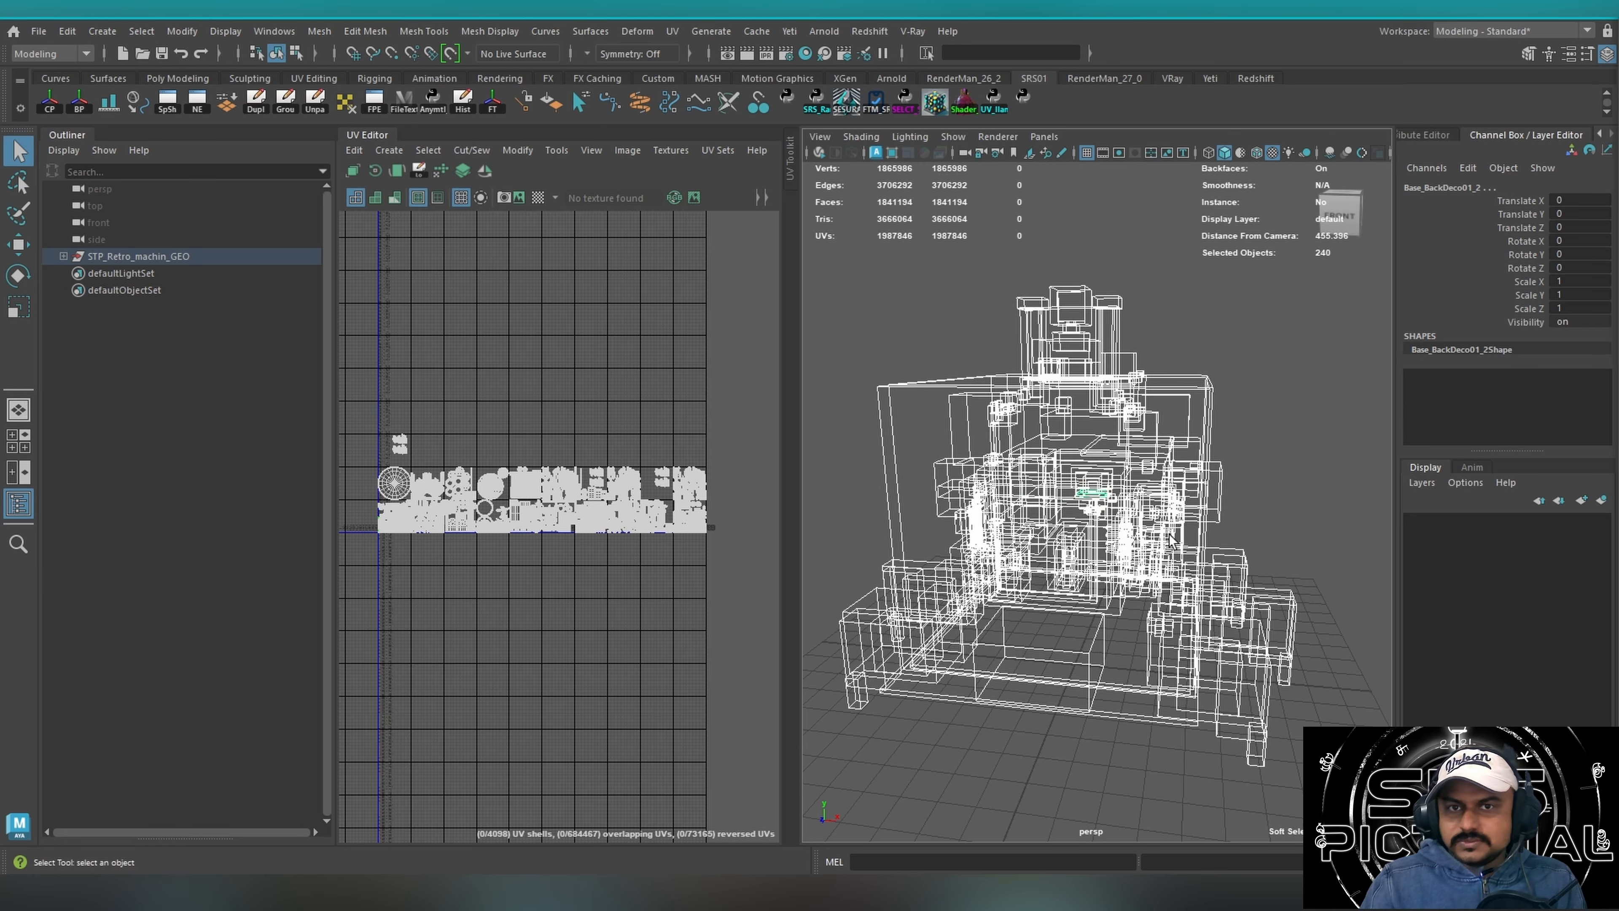
{"action": "right_click_drag", "start_coordinate": [1169, 531], "coordinate": [972, 455], "text": "alt"}
{"action": "left_click_drag", "start_coordinate": [975, 426], "coordinate": [955, 421], "text": "alt"}
{"action": "right_click_drag", "start_coordinate": [956, 428], "coordinate": [1104, 431], "text": "alt"}
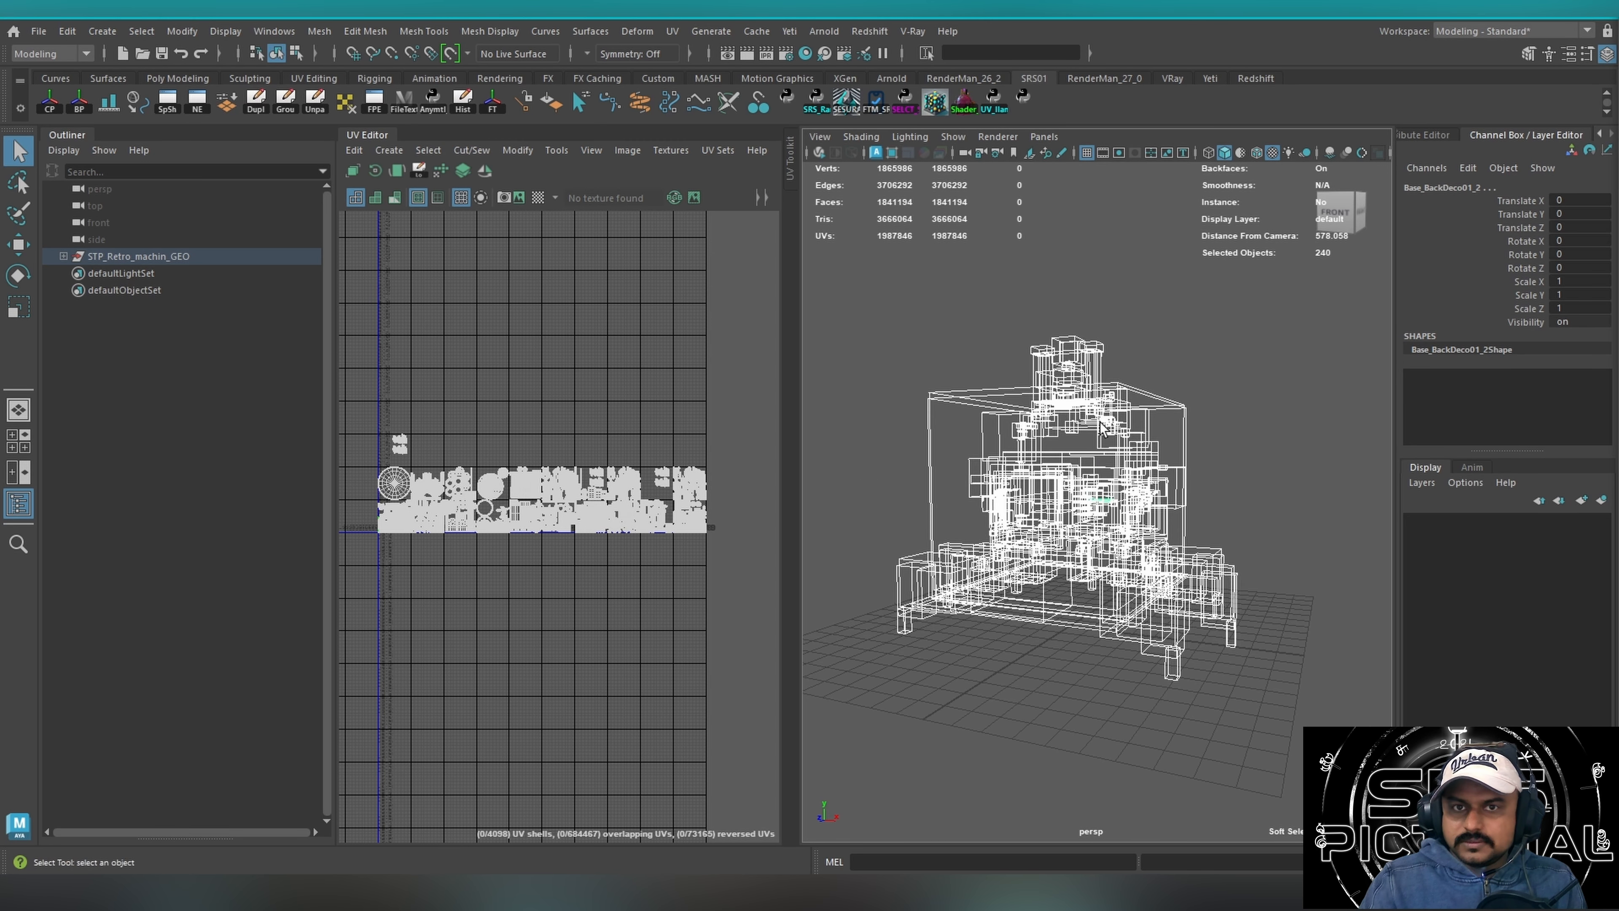
Deselect the meshes, open the Nexus V44 tool to look over its selection and randomization options, and exit it.
{"action": "left_click", "coordinate": [977, 299]}
{"action": "left_click", "coordinate": [1023, 97]}
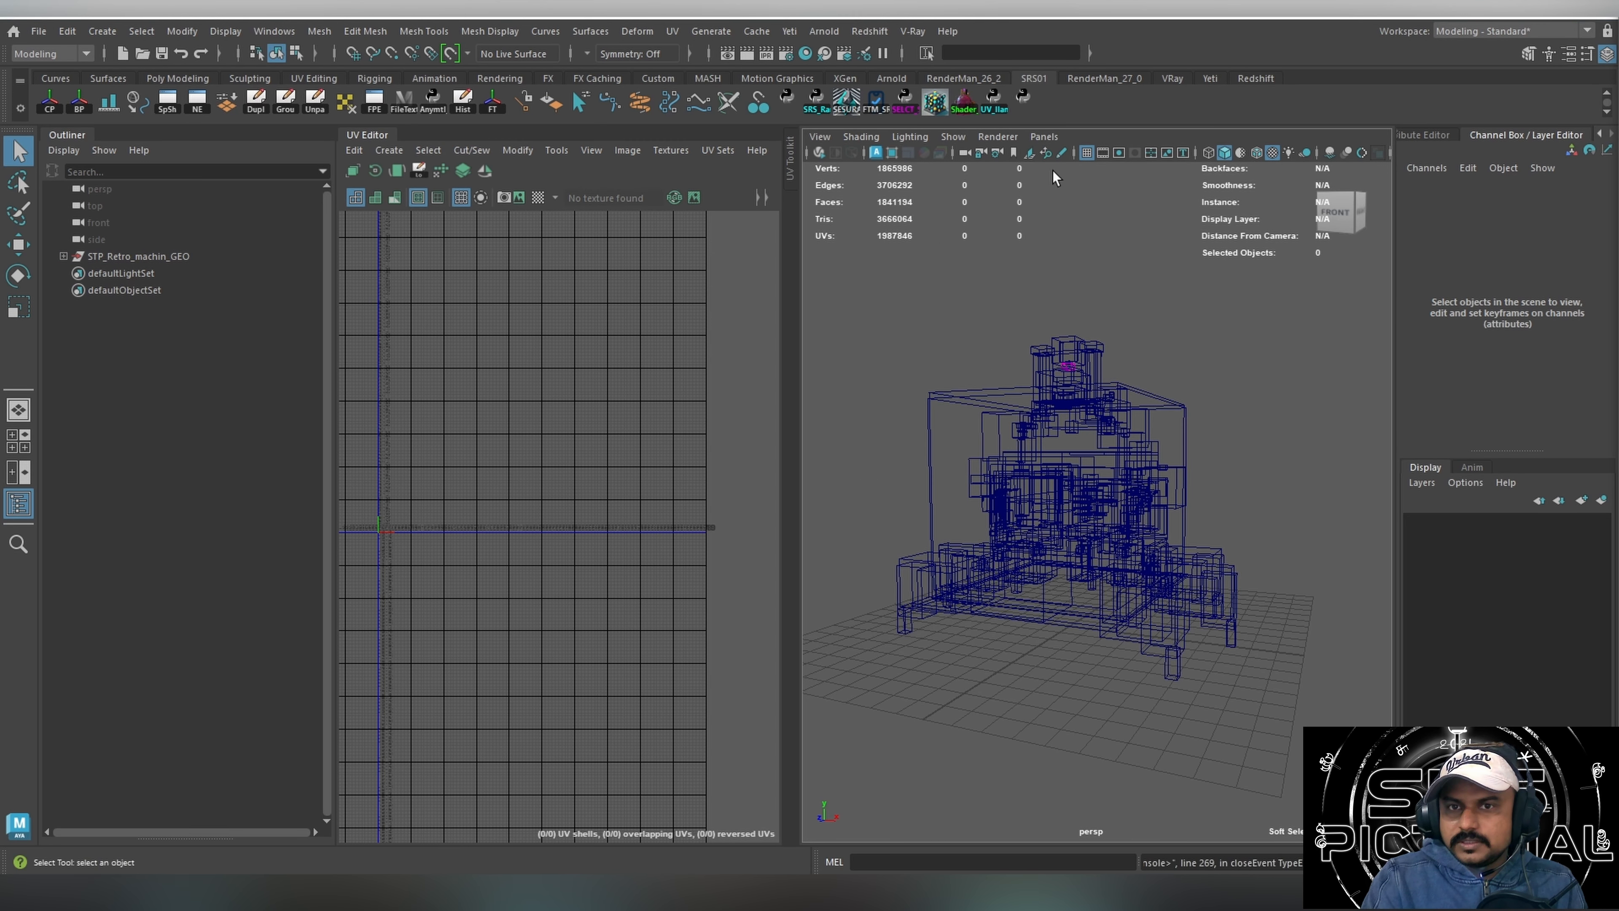
{"action": "left_click_drag", "start_coordinate": [1340, 83], "coordinate": [1017, 99]}
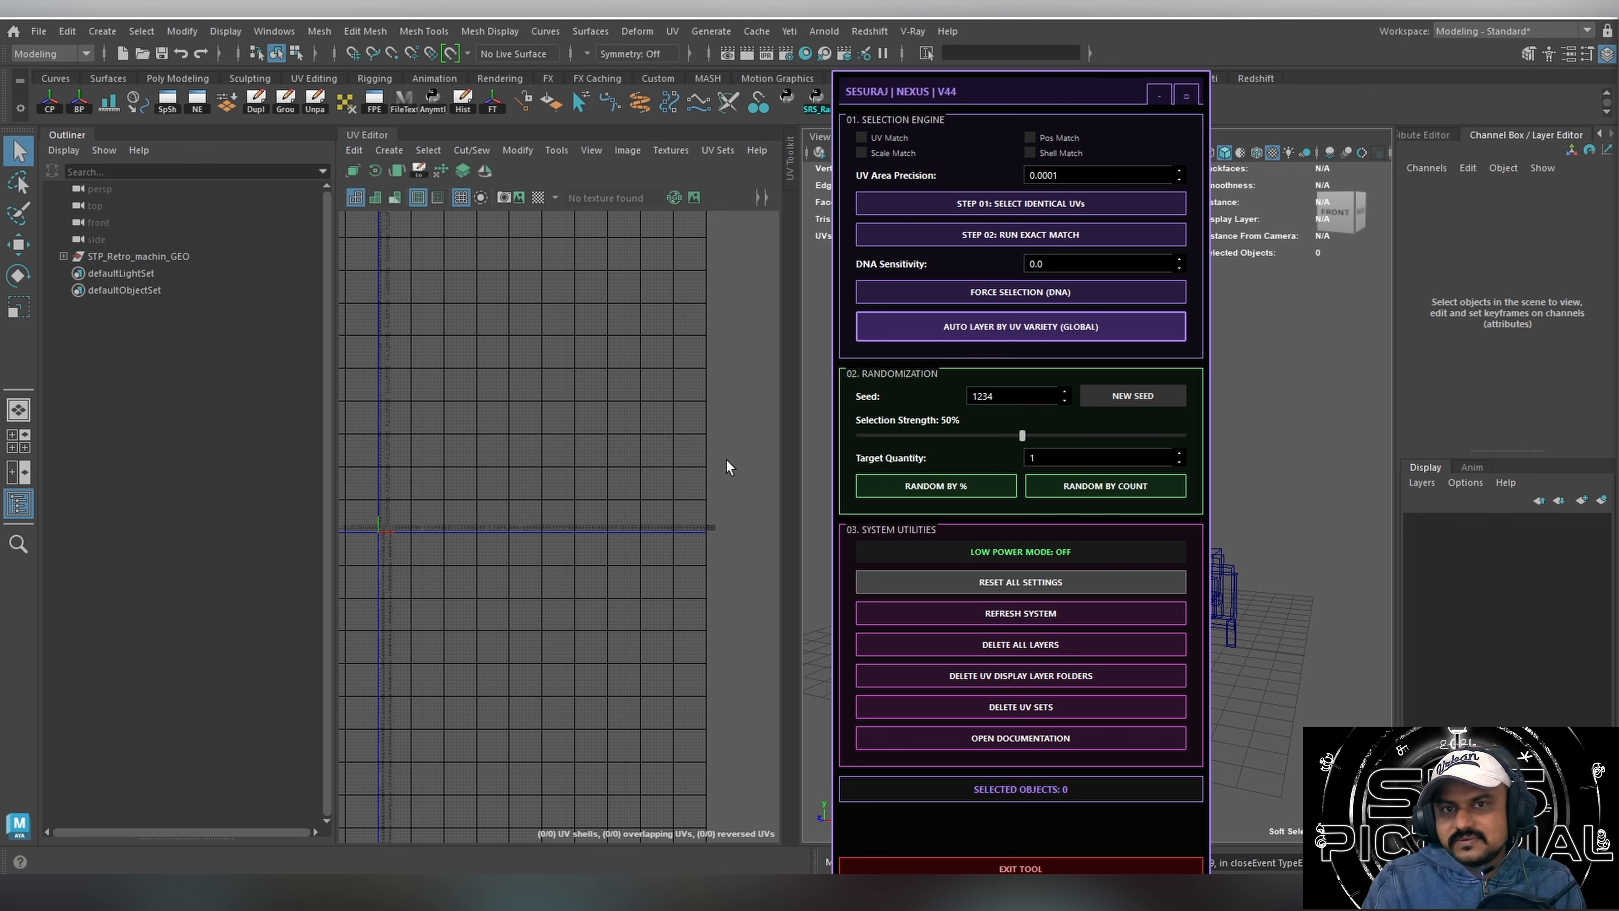
{"action": "left_click_drag", "start_coordinate": [997, 91], "coordinate": [894, 77]}
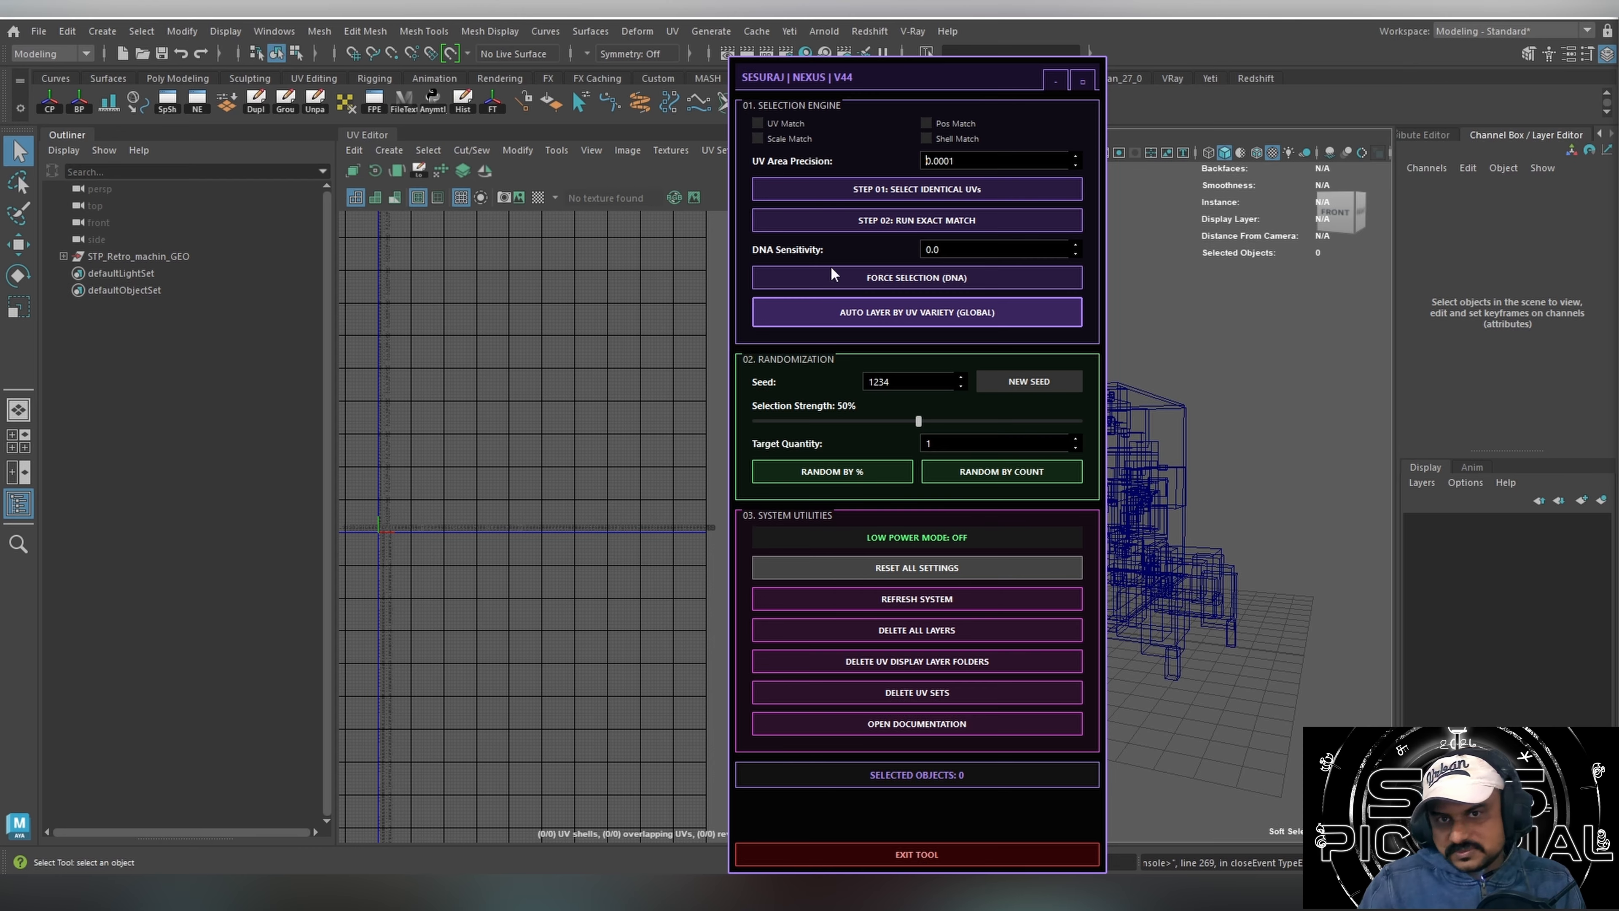
{"action": "left_click", "coordinate": [970, 858]}
Clear the mesh selection and open the Headus Ironclad V40 packer, placing its window clear of the machine.
{"action": "left_click", "coordinate": [968, 470]}
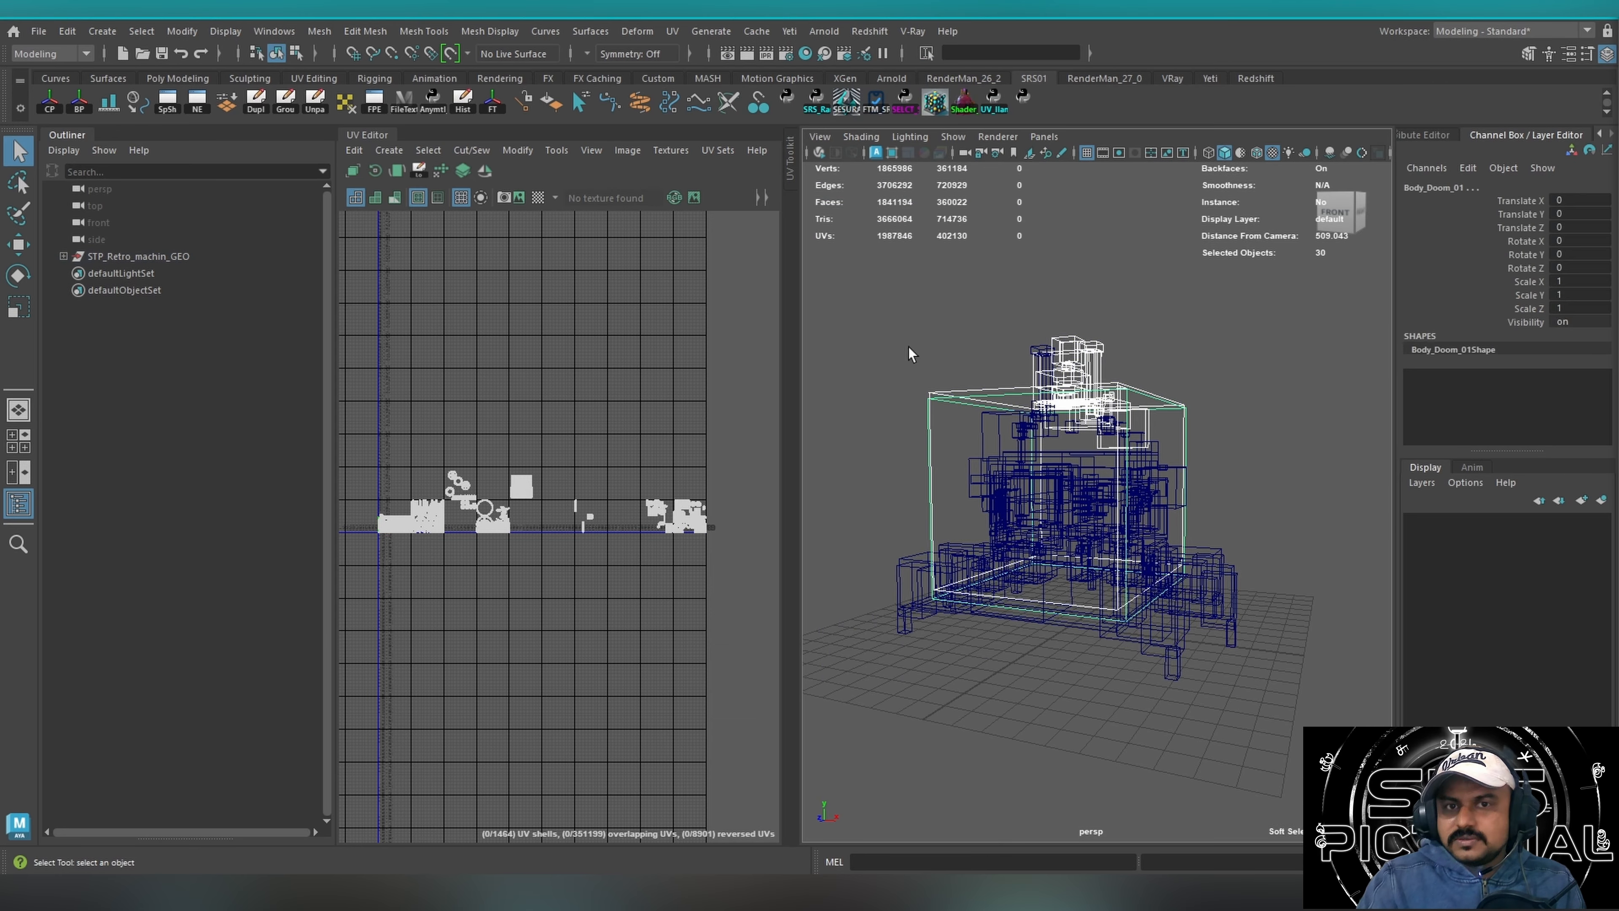
{"action": "left_click", "coordinate": [1013, 312]}
{"action": "left_click_drag", "start_coordinate": [1005, 303], "coordinate": [986, 318], "text": "alt"}
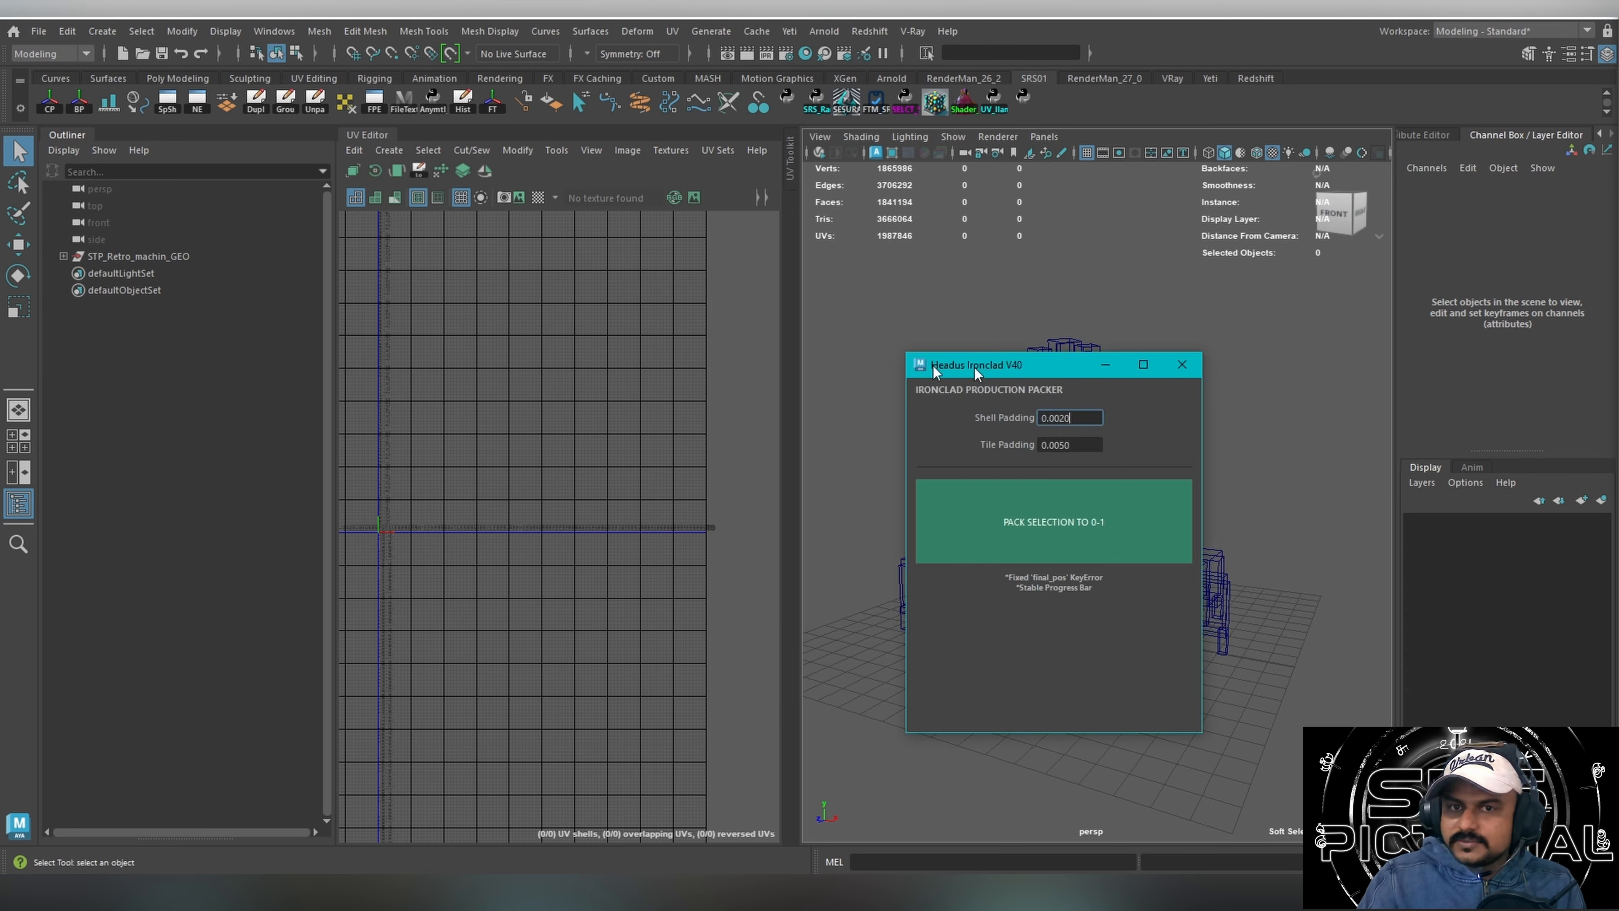
{"action": "left_click_drag", "start_coordinate": [972, 366], "coordinate": [719, 327]}
{"action": "left_click_drag", "start_coordinate": [1026, 411], "coordinate": [1124, 398], "text": "alt"}
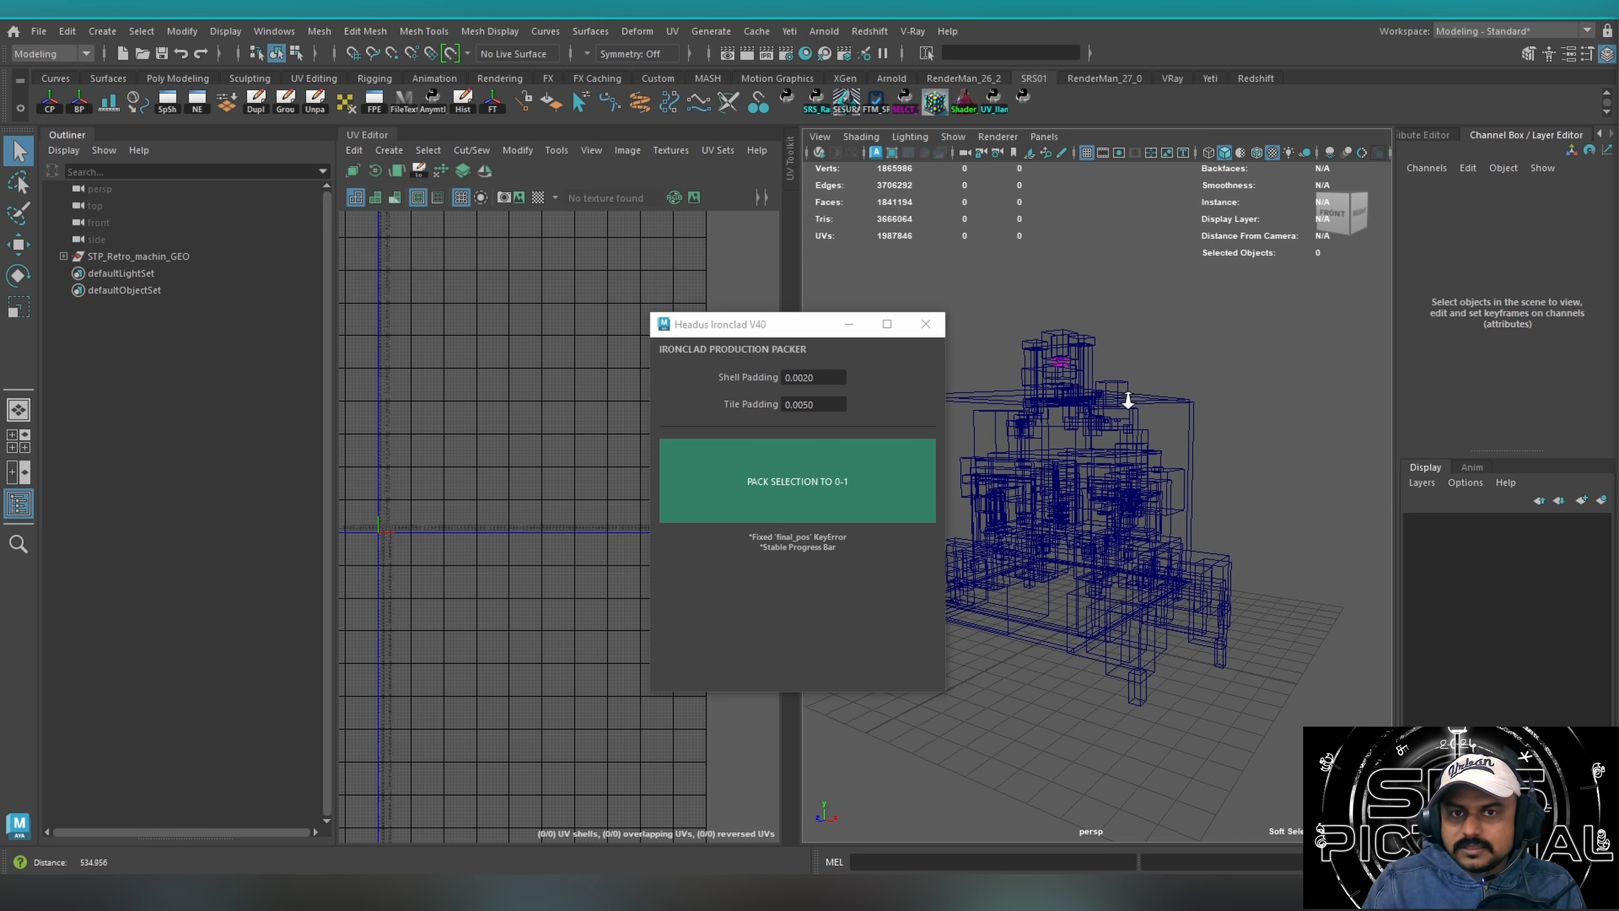
{"action": "scroll", "coordinate": [1115, 377], "scroll_direction": "up", "scroll_amount": 5}
{"action": "right_click_drag", "start_coordinate": [1177, 390], "coordinate": [951, 377], "text": "alt"}
Select the machine's meshes and pick the UV shells in the second tile of the upper UDIM row.
{"action": "left_click_drag", "start_coordinate": [952, 378], "coordinate": [1260, 566]}
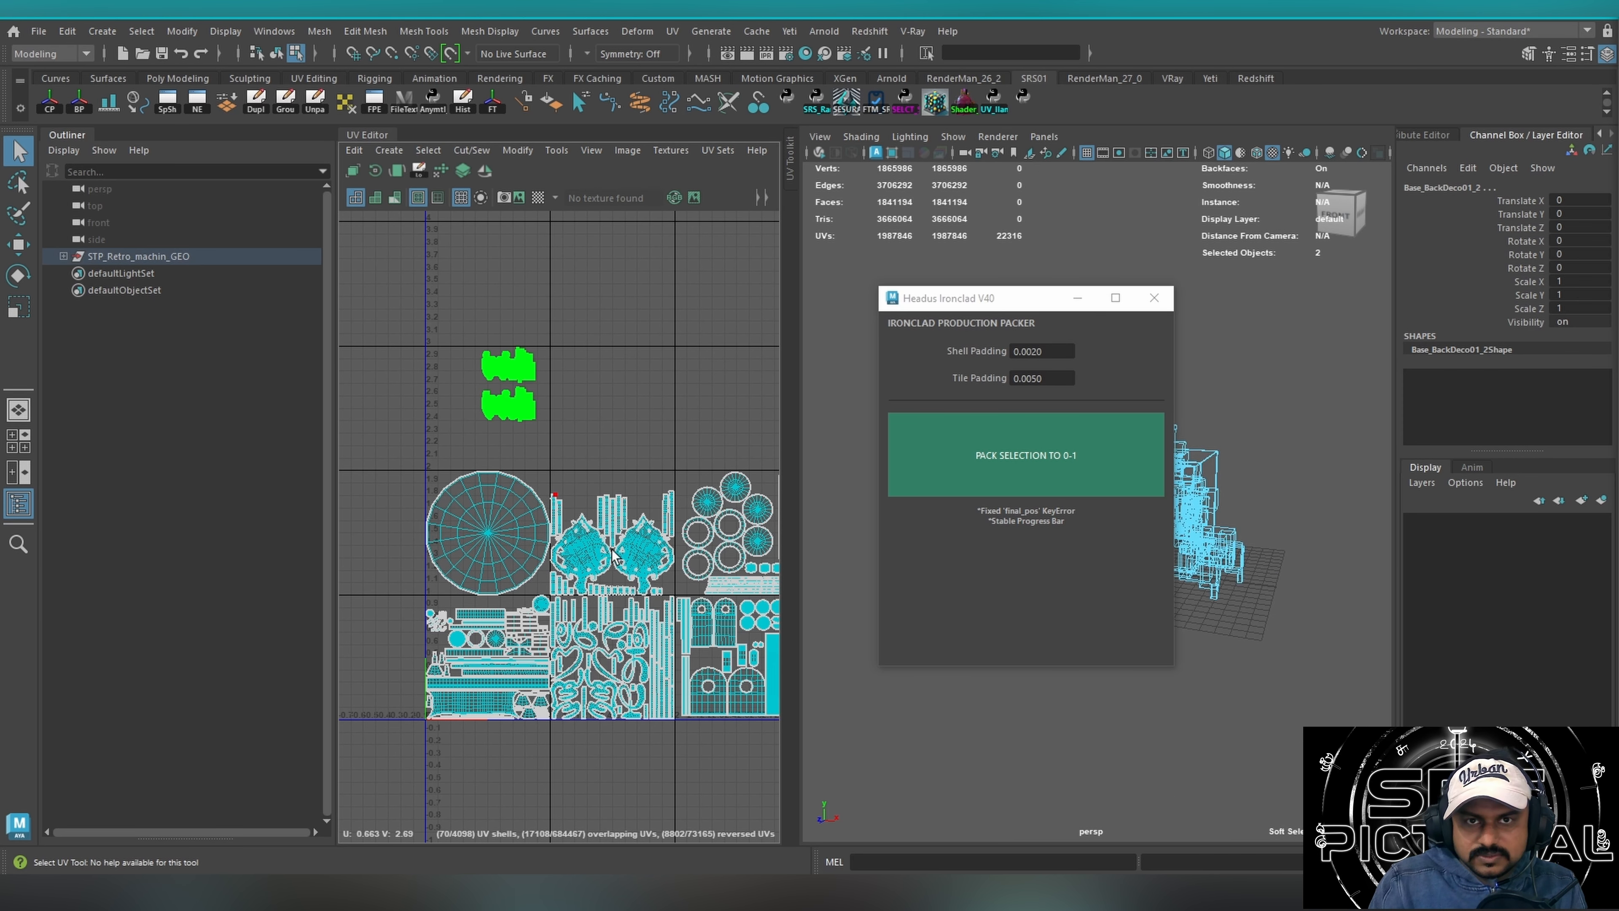
{"action": "left_click_drag", "start_coordinate": [545, 472], "coordinate": [670, 596]}
{"action": "middle_click_drag", "start_coordinate": [669, 513], "coordinate": [560, 482], "text": "alt"}
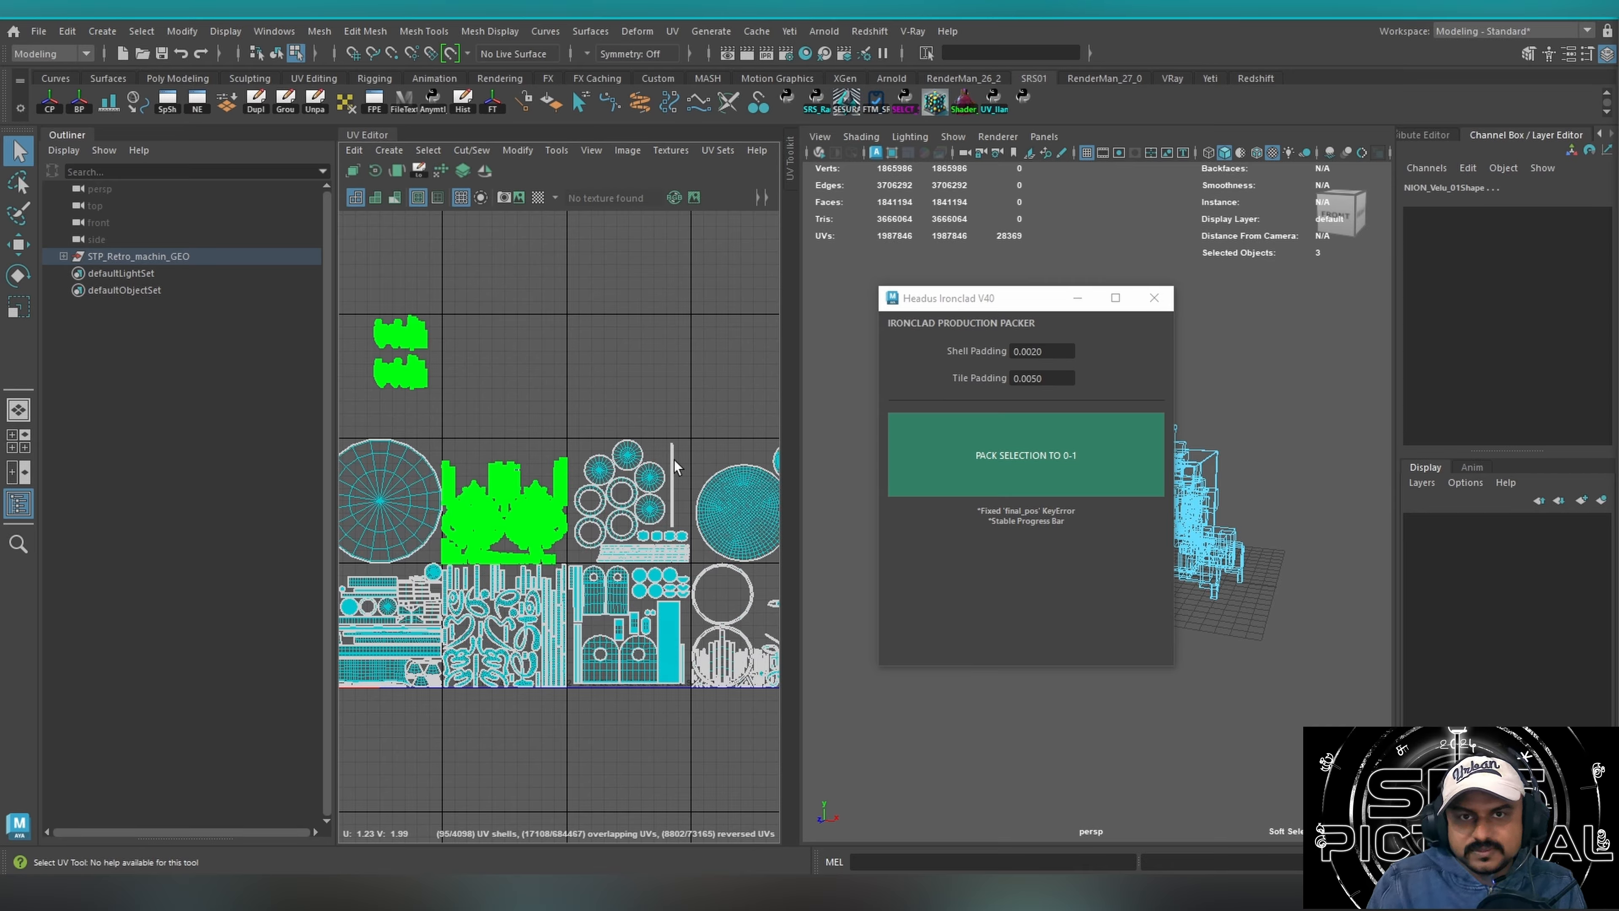
{"action": "scroll", "coordinate": [676, 465], "scroll_direction": "down", "scroll_amount": 2}
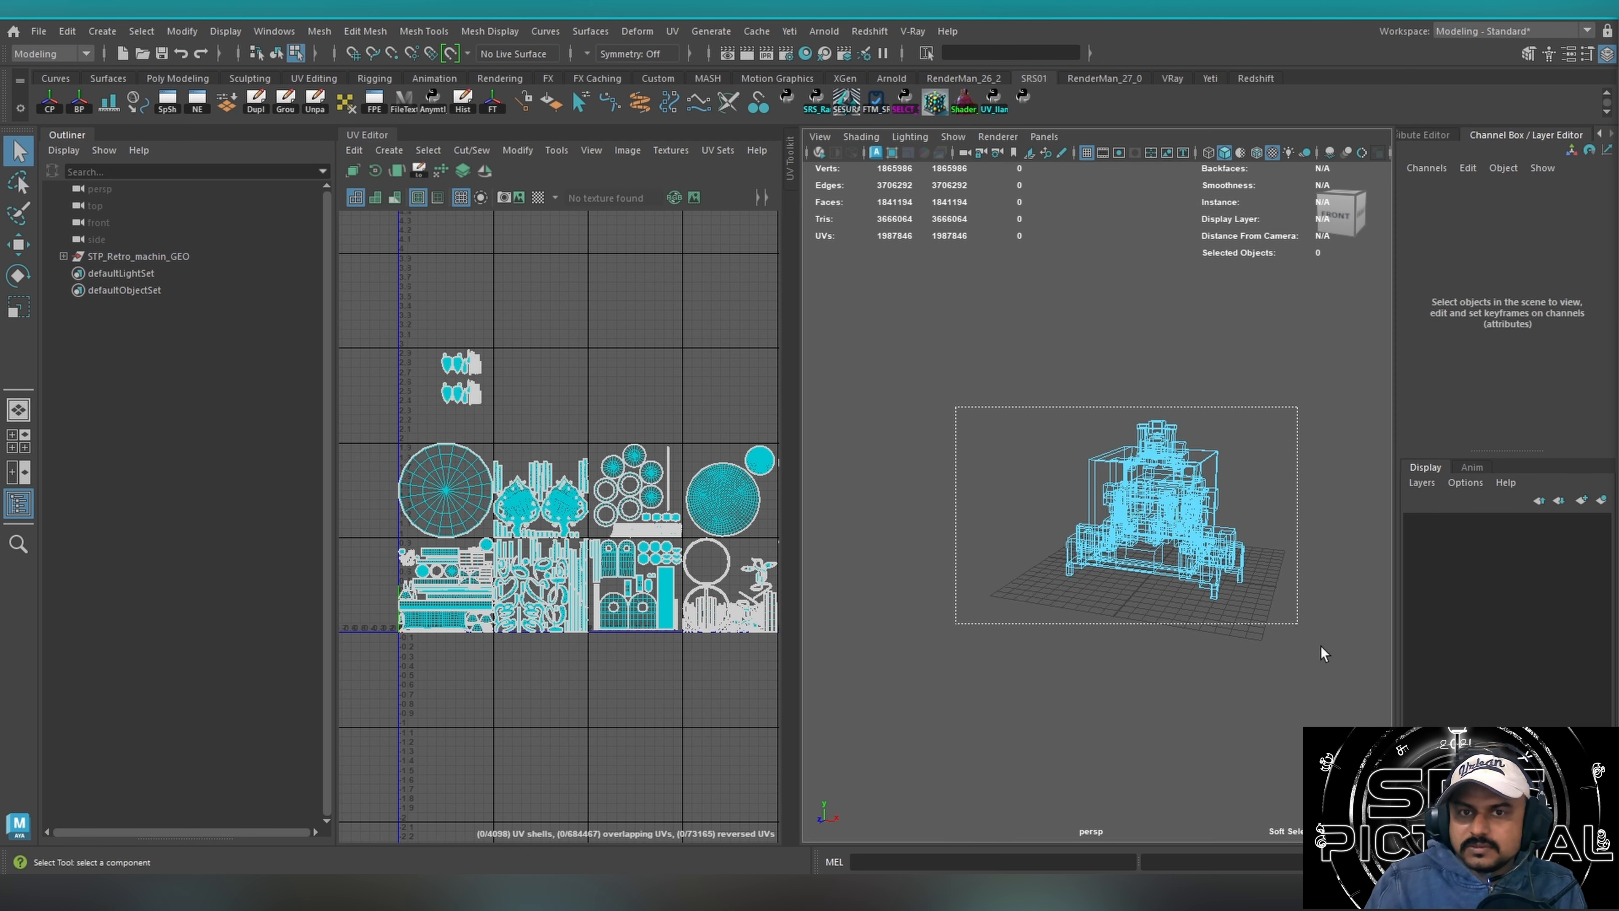
{"action": "left_click_drag", "start_coordinate": [1322, 646], "coordinate": [1319, 649]}
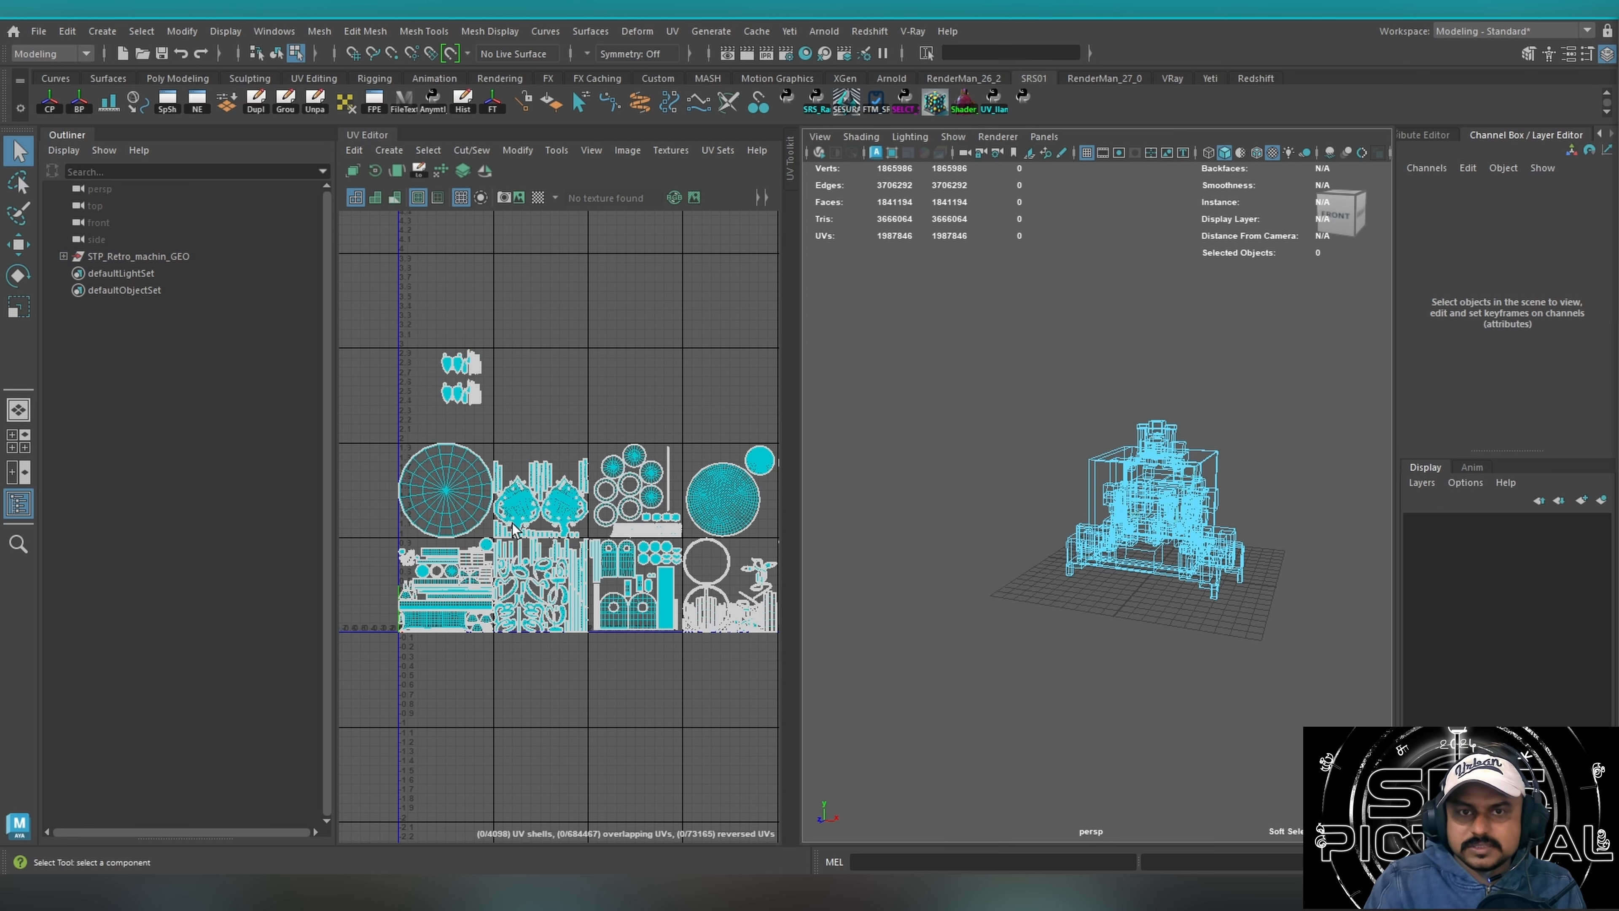
Turn on the UDIM tile labels through the UV Editor's grid display options.
{"action": "left_click", "coordinate": [557, 150]}
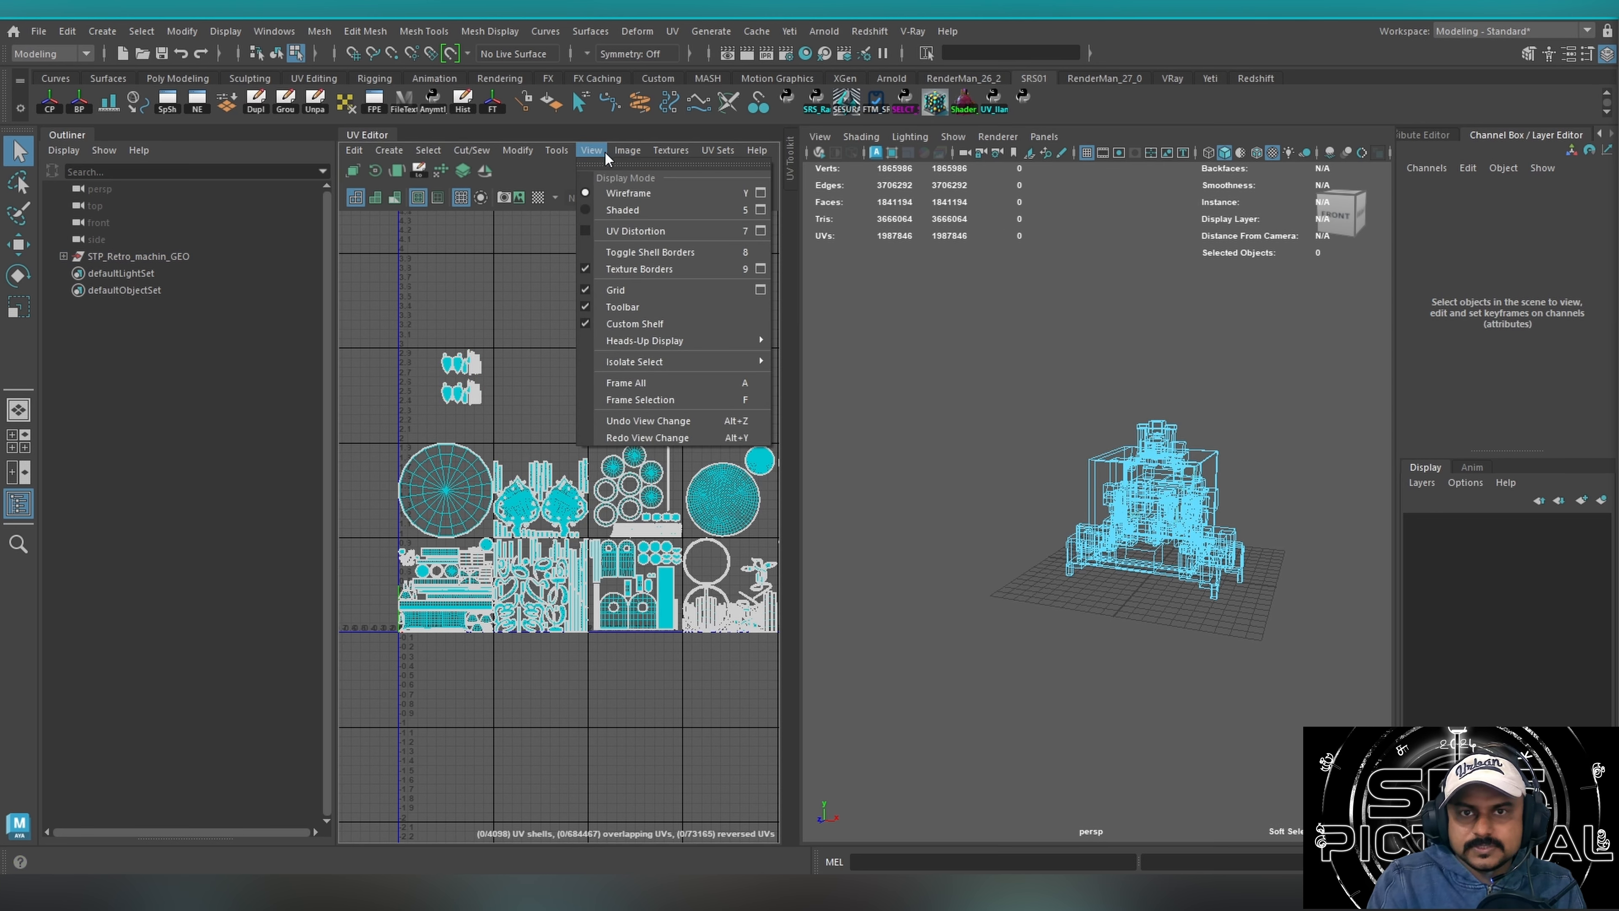
{"action": "left_click", "coordinate": [761, 290]}
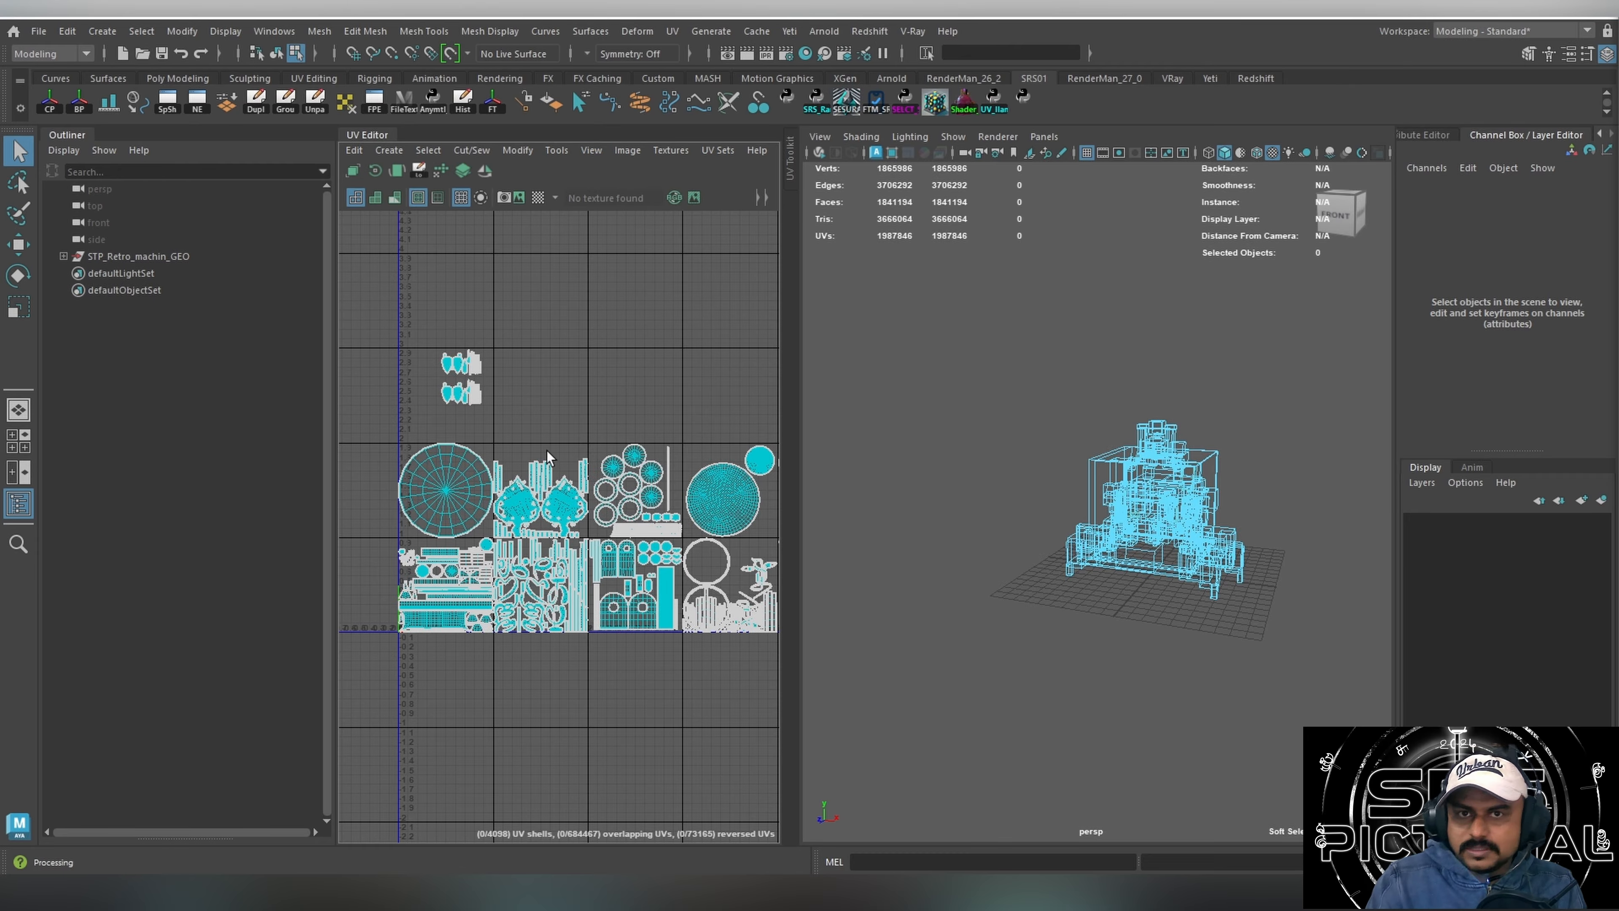
{"action": "left_click", "coordinate": [522, 781]}
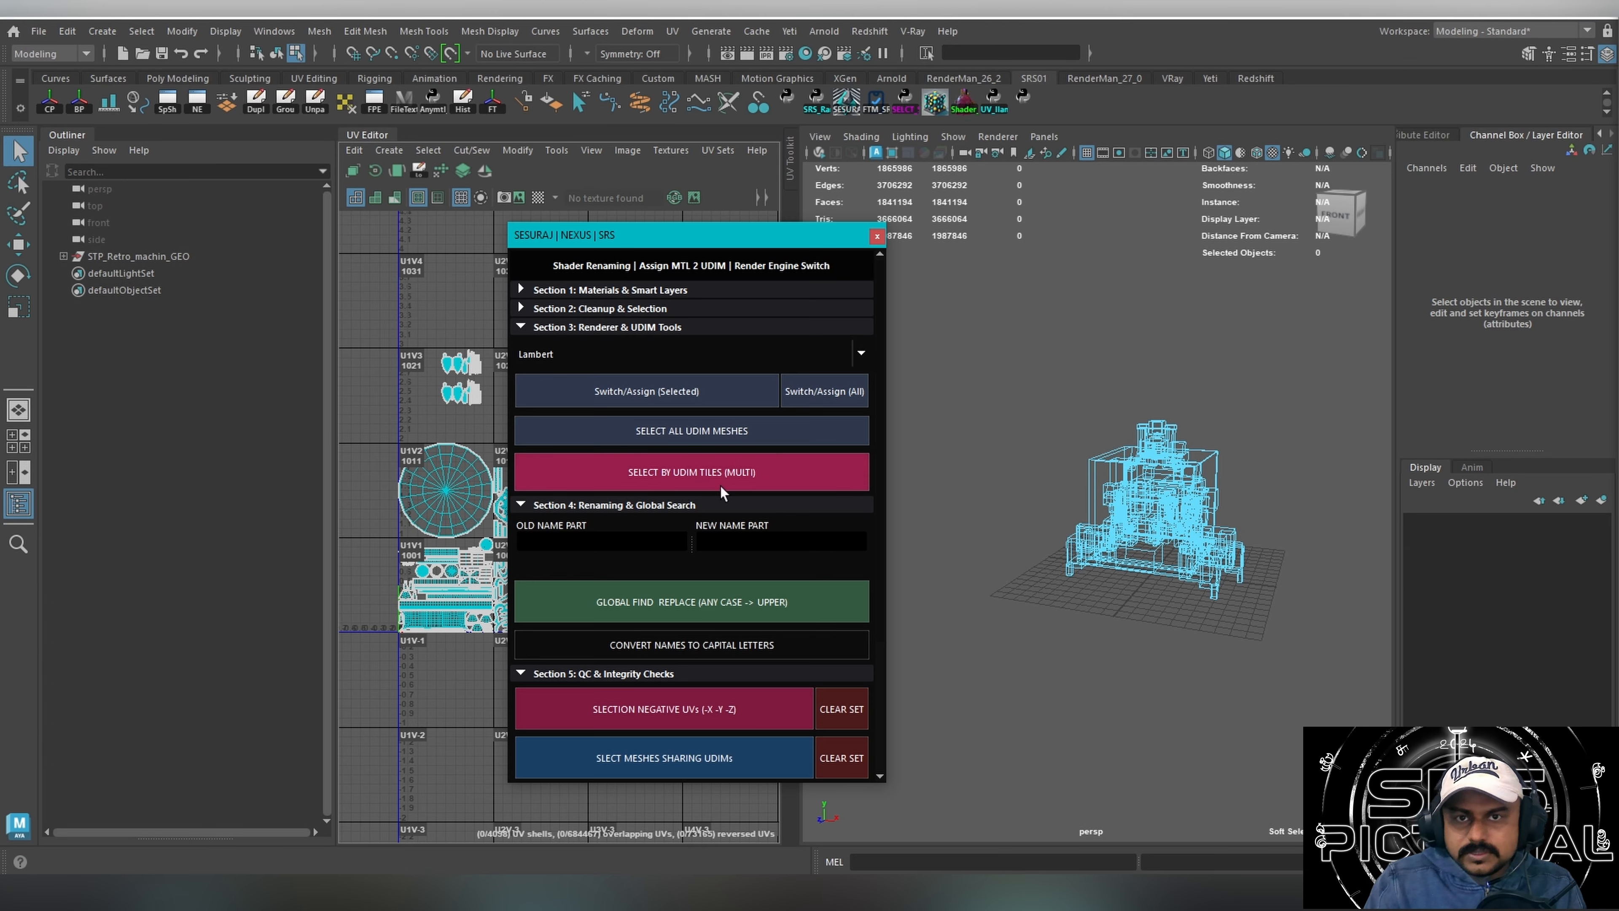
Use NEXUS to select the meshes in UDIM tiles 1021, 1012 and 1013, and isolate them in the perspective viewport.
{"action": "left_click", "coordinate": [720, 485]}
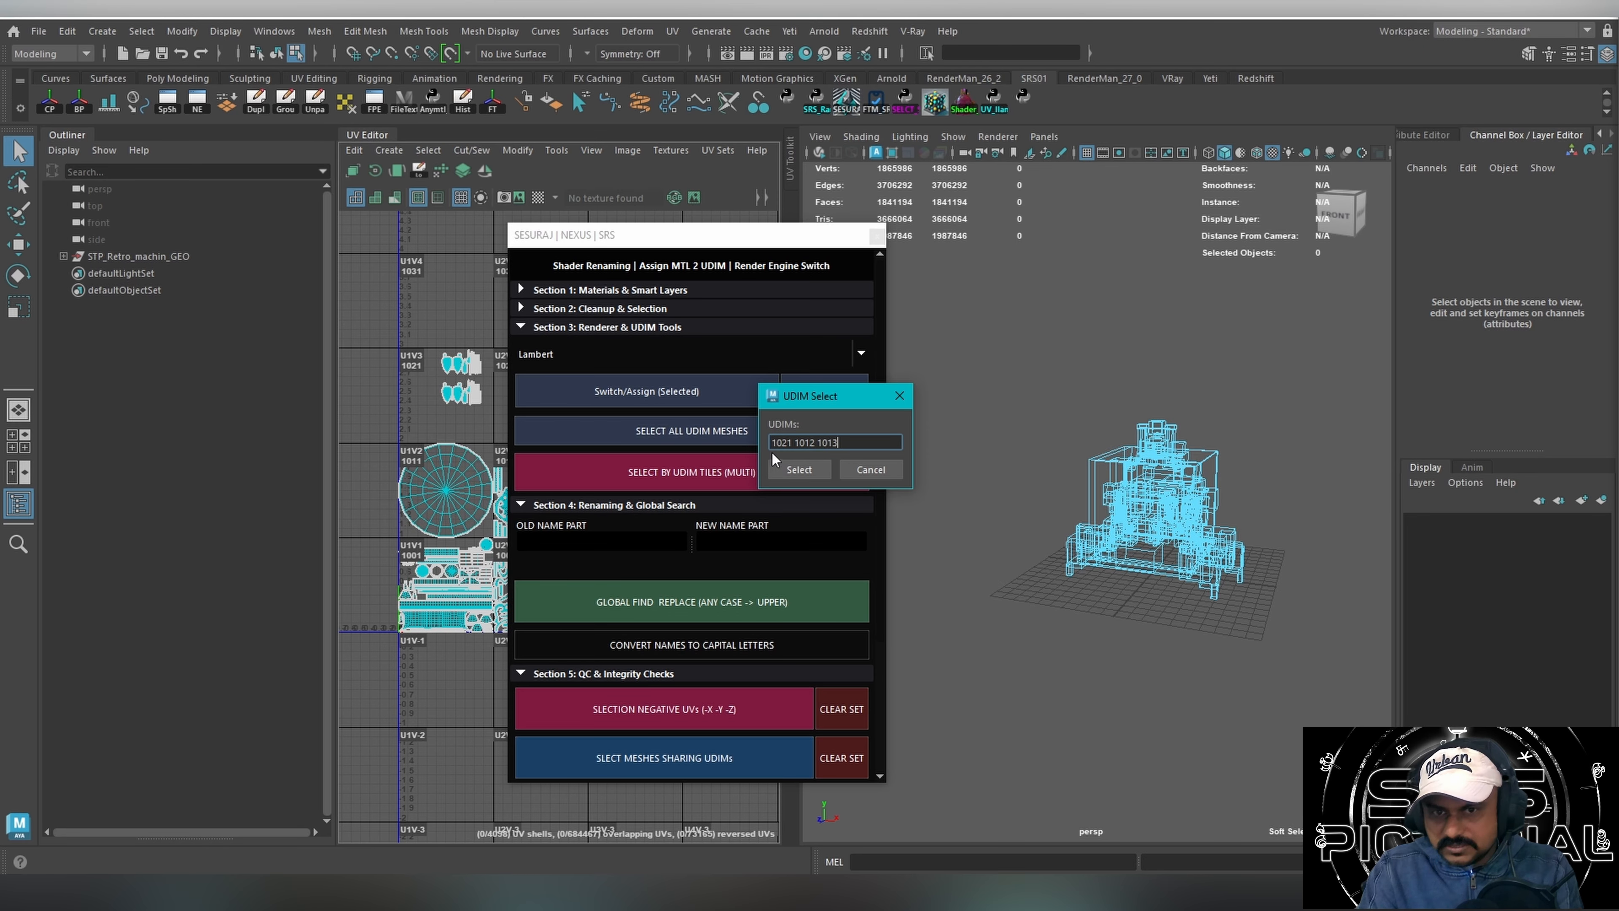
{"action": "left_click", "coordinate": [798, 469]}
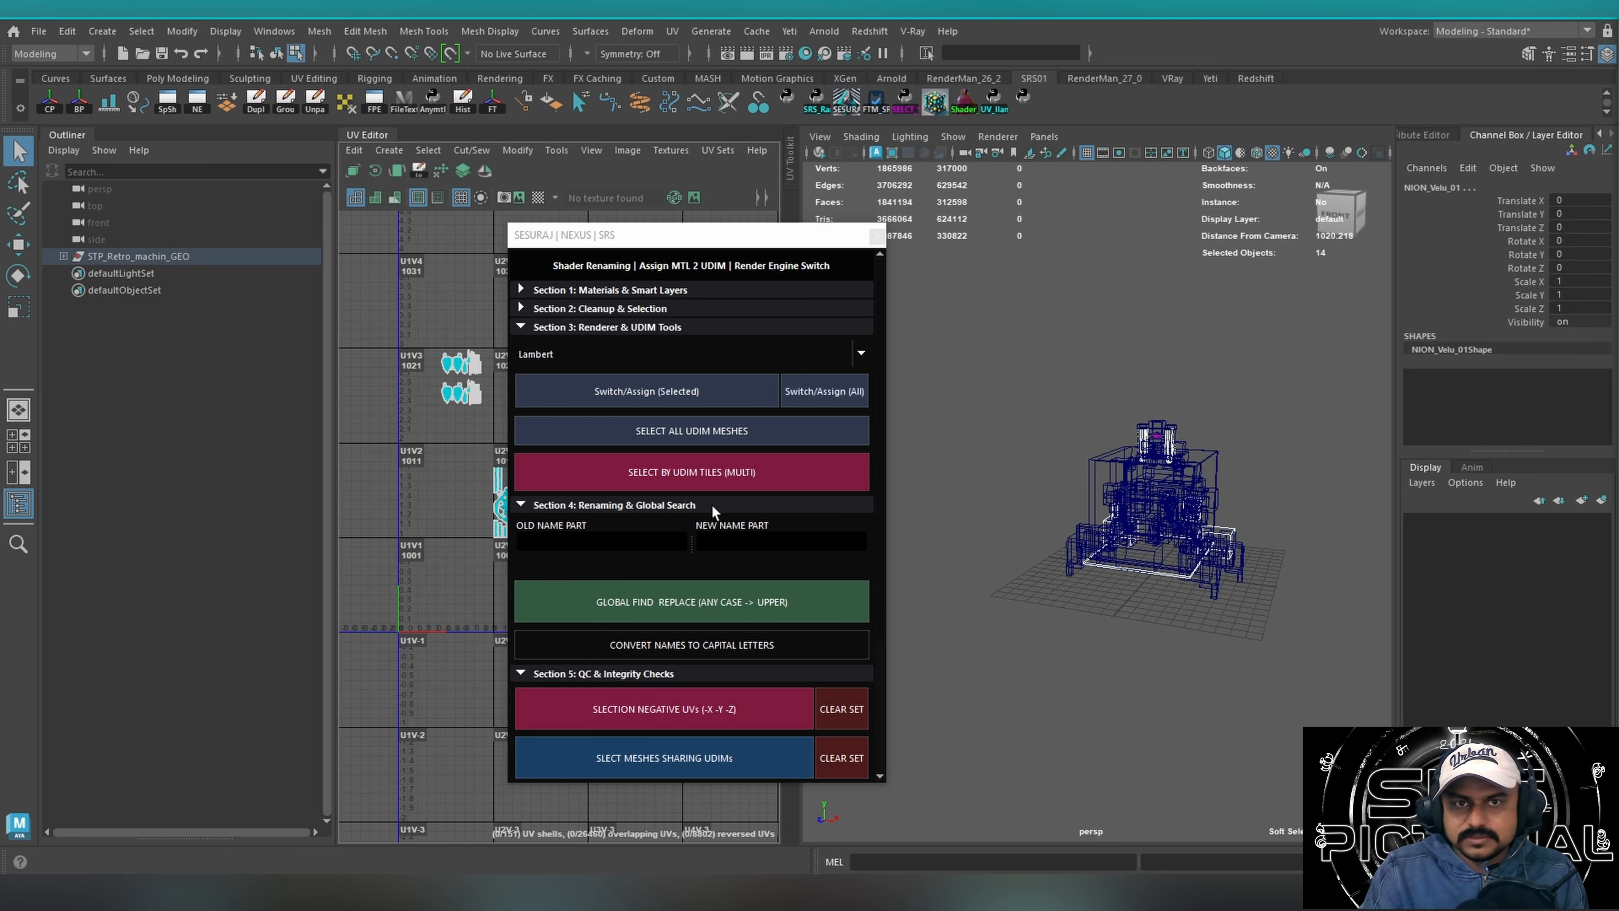
{"action": "left_click_drag", "start_coordinate": [719, 236], "coordinate": [740, 526]}
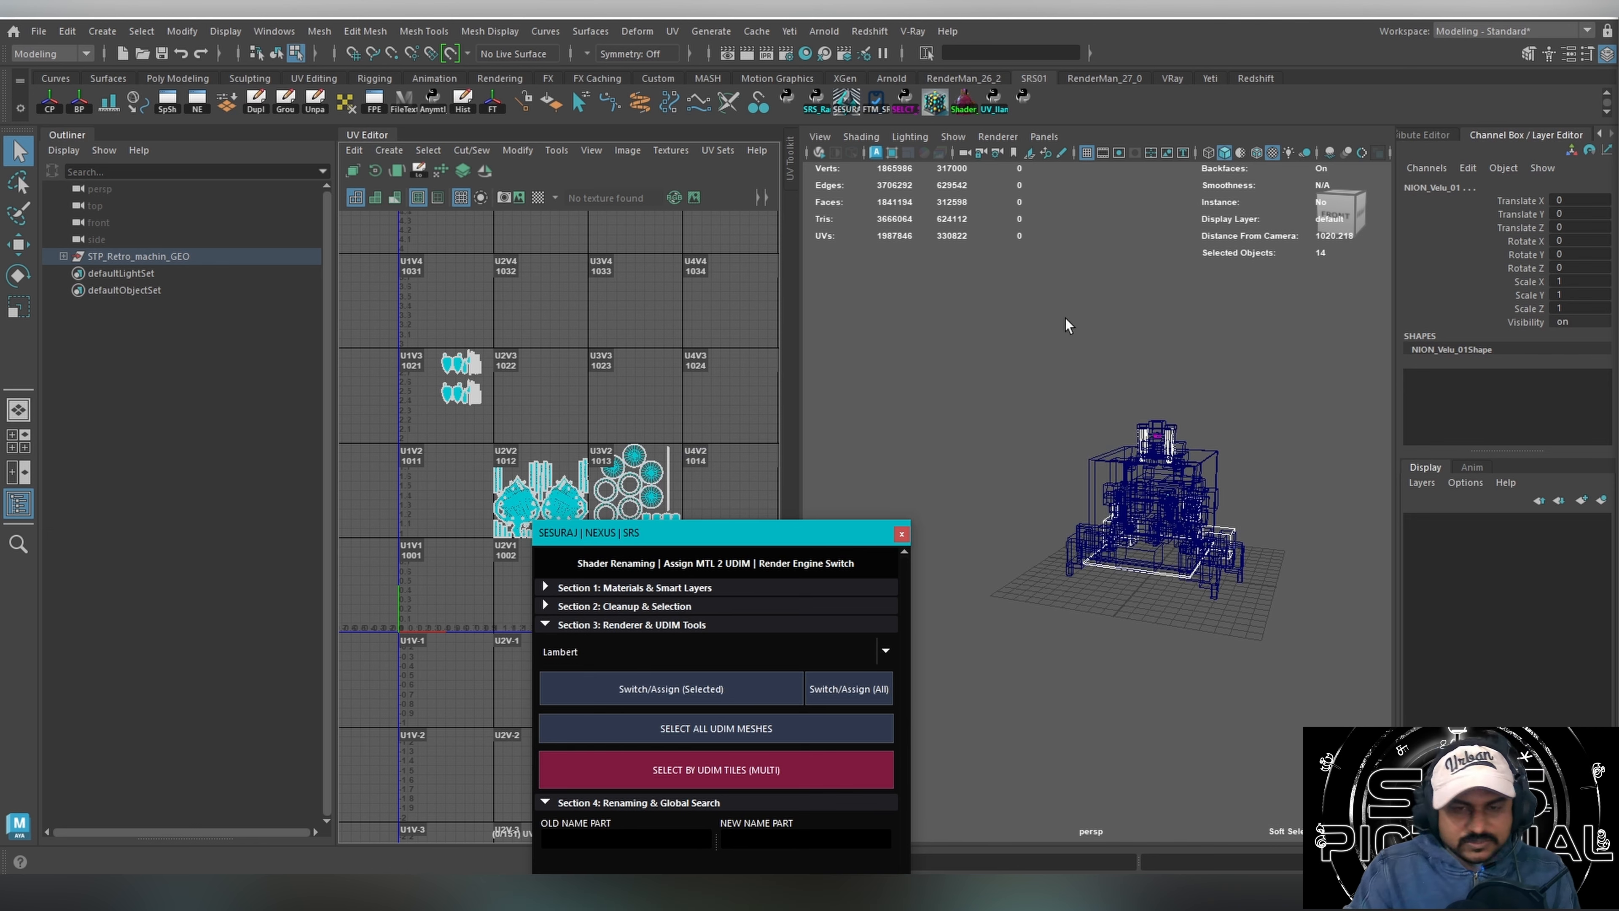
{"action": "key", "text": "ctrl+1"}
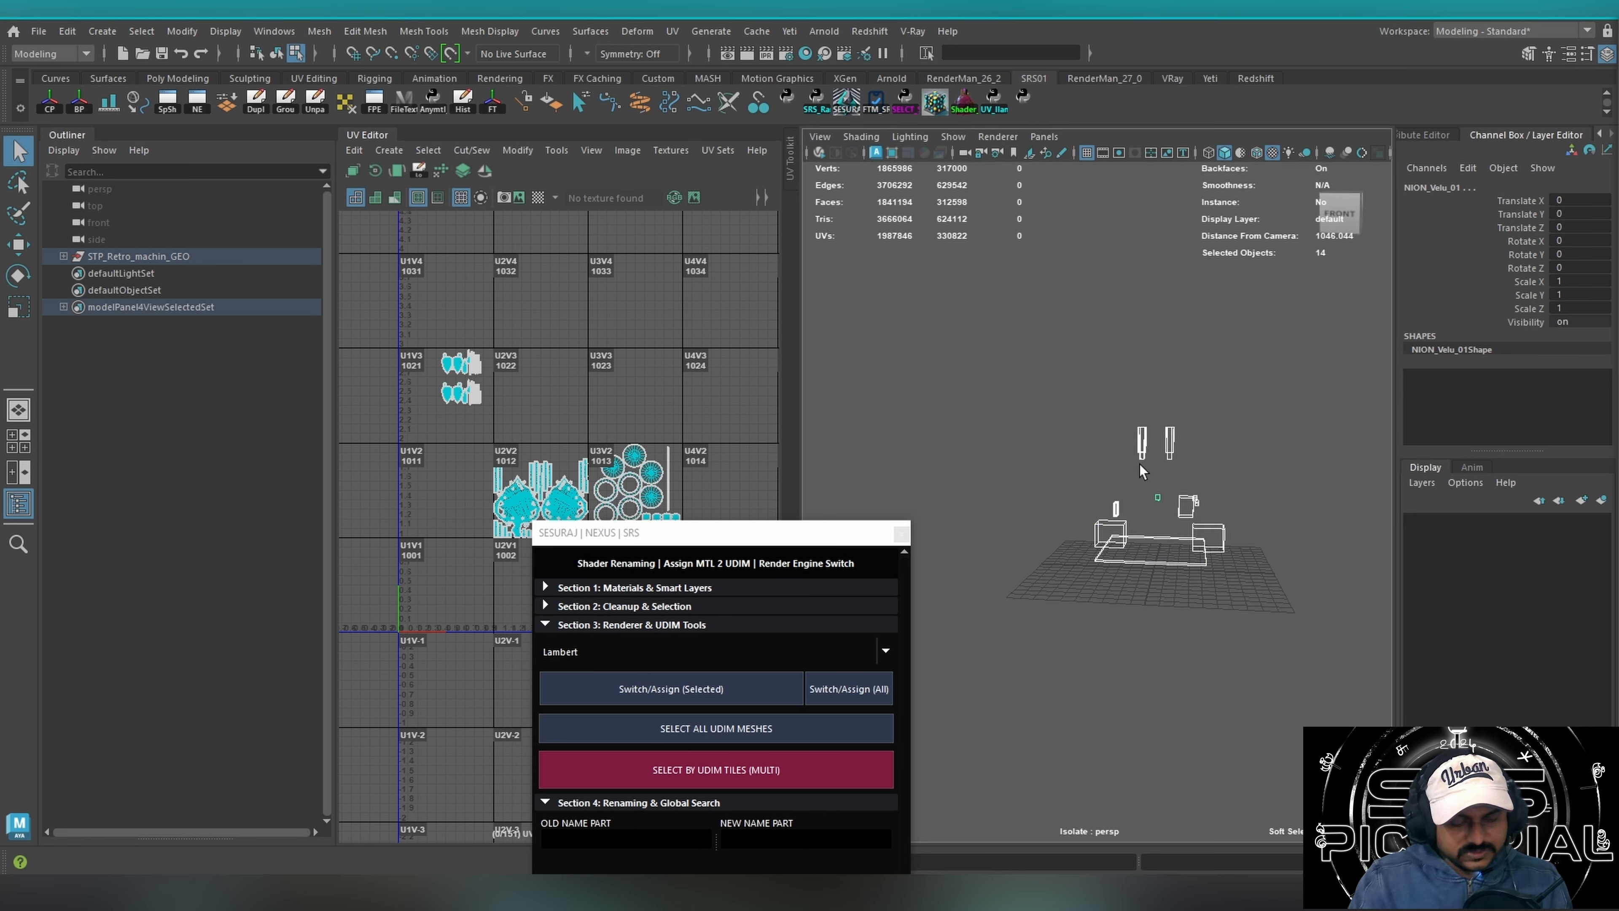
Select all the isolated meshes' UV shells and pack them to 0-1 with Headus Ironclad V40, using 0.0020 shell padding and 0.0050 tile padding.
{"action": "left_click_drag", "start_coordinate": [736, 541], "coordinate": [1176, 289]}
{"action": "left_click", "coordinate": [994, 101]}
{"action": "left_click_drag", "start_coordinate": [406, 310], "coordinate": [748, 709]}
{"action": "left_click_drag", "start_coordinate": [986, 304], "coordinate": [822, 423]}
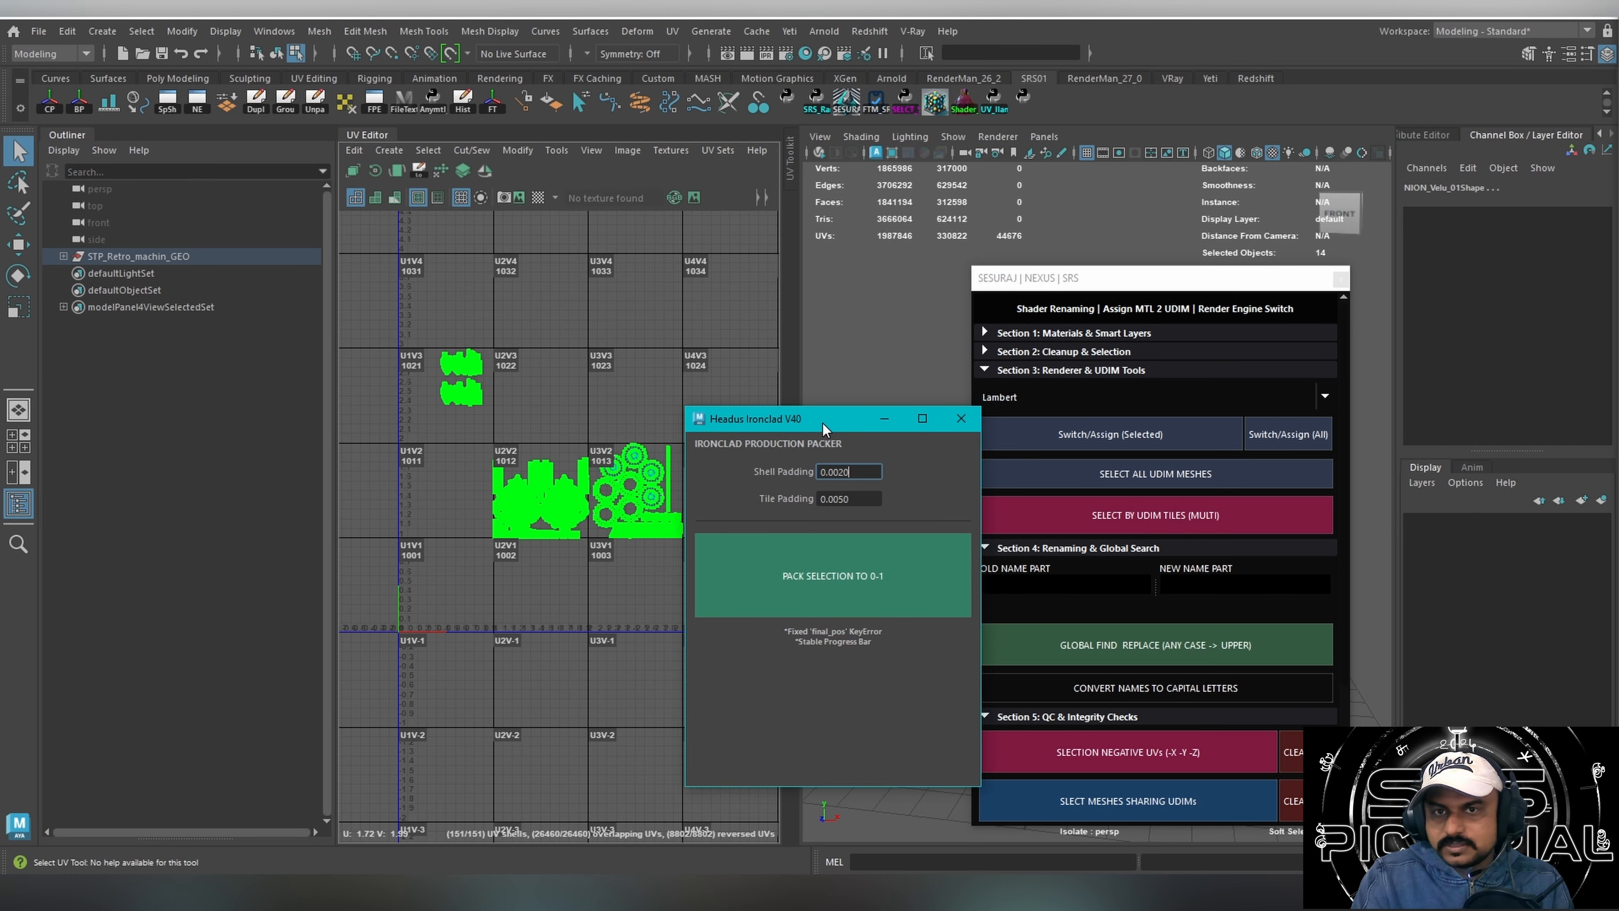
{"action": "left_click_drag", "start_coordinate": [1040, 284], "coordinate": [1176, 203]}
{"action": "left_click_drag", "start_coordinate": [813, 429], "coordinate": [254, 391]}
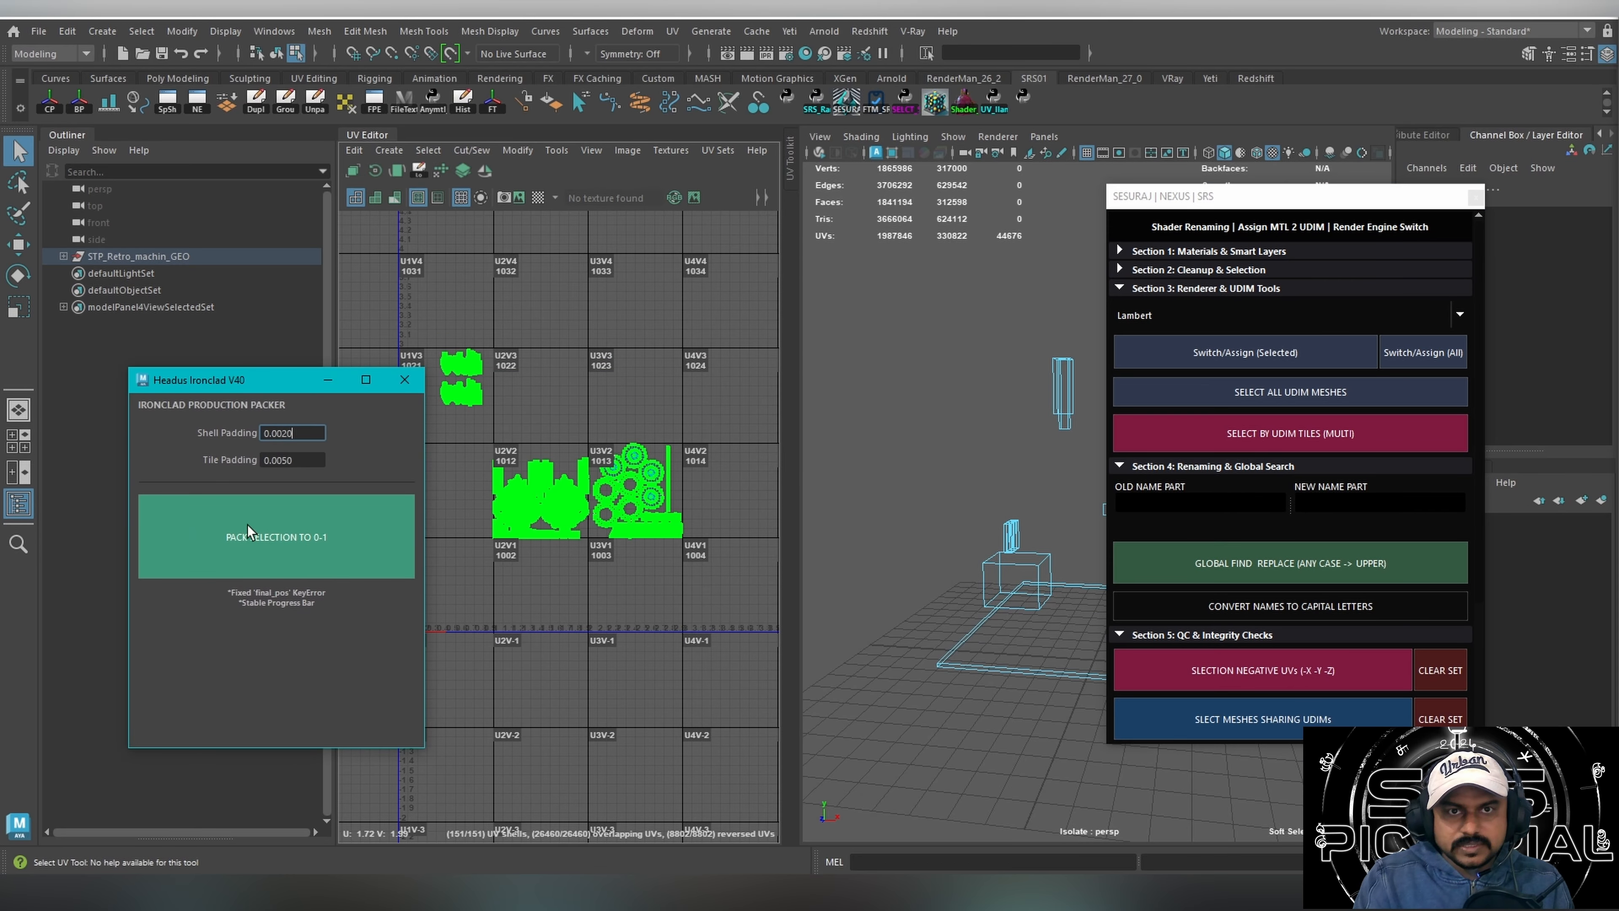
{"action": "middle_click_drag", "start_coordinate": [565, 490], "coordinate": [755, 407], "text": "alt"}
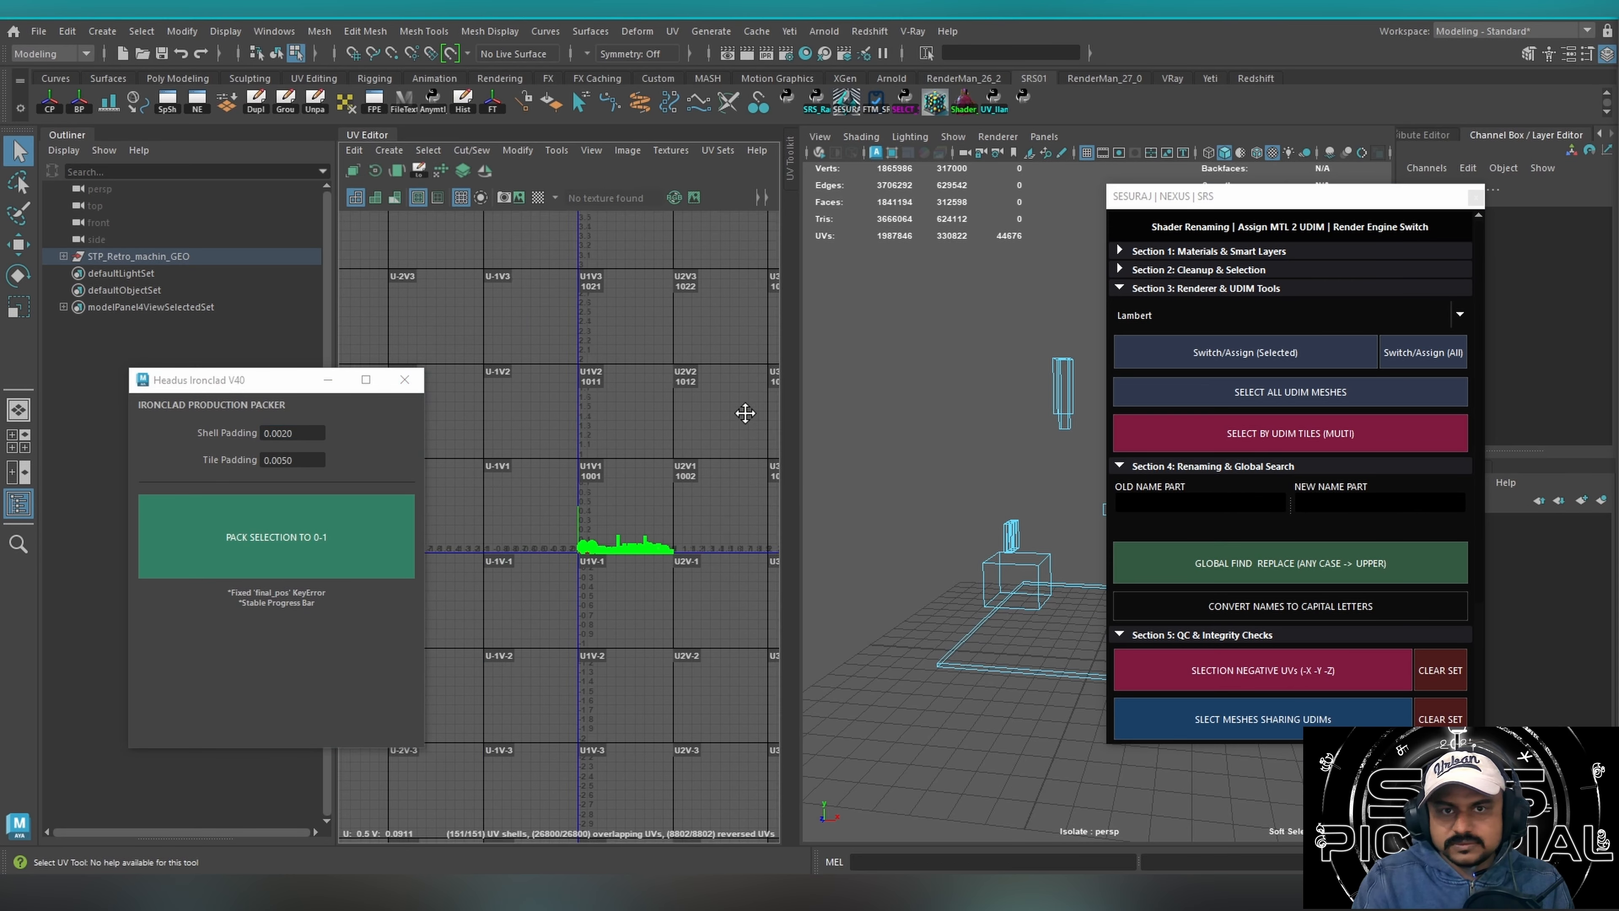
{"action": "right_click_drag", "start_coordinate": [652, 505], "coordinate": [816, 477], "text": "alt"}
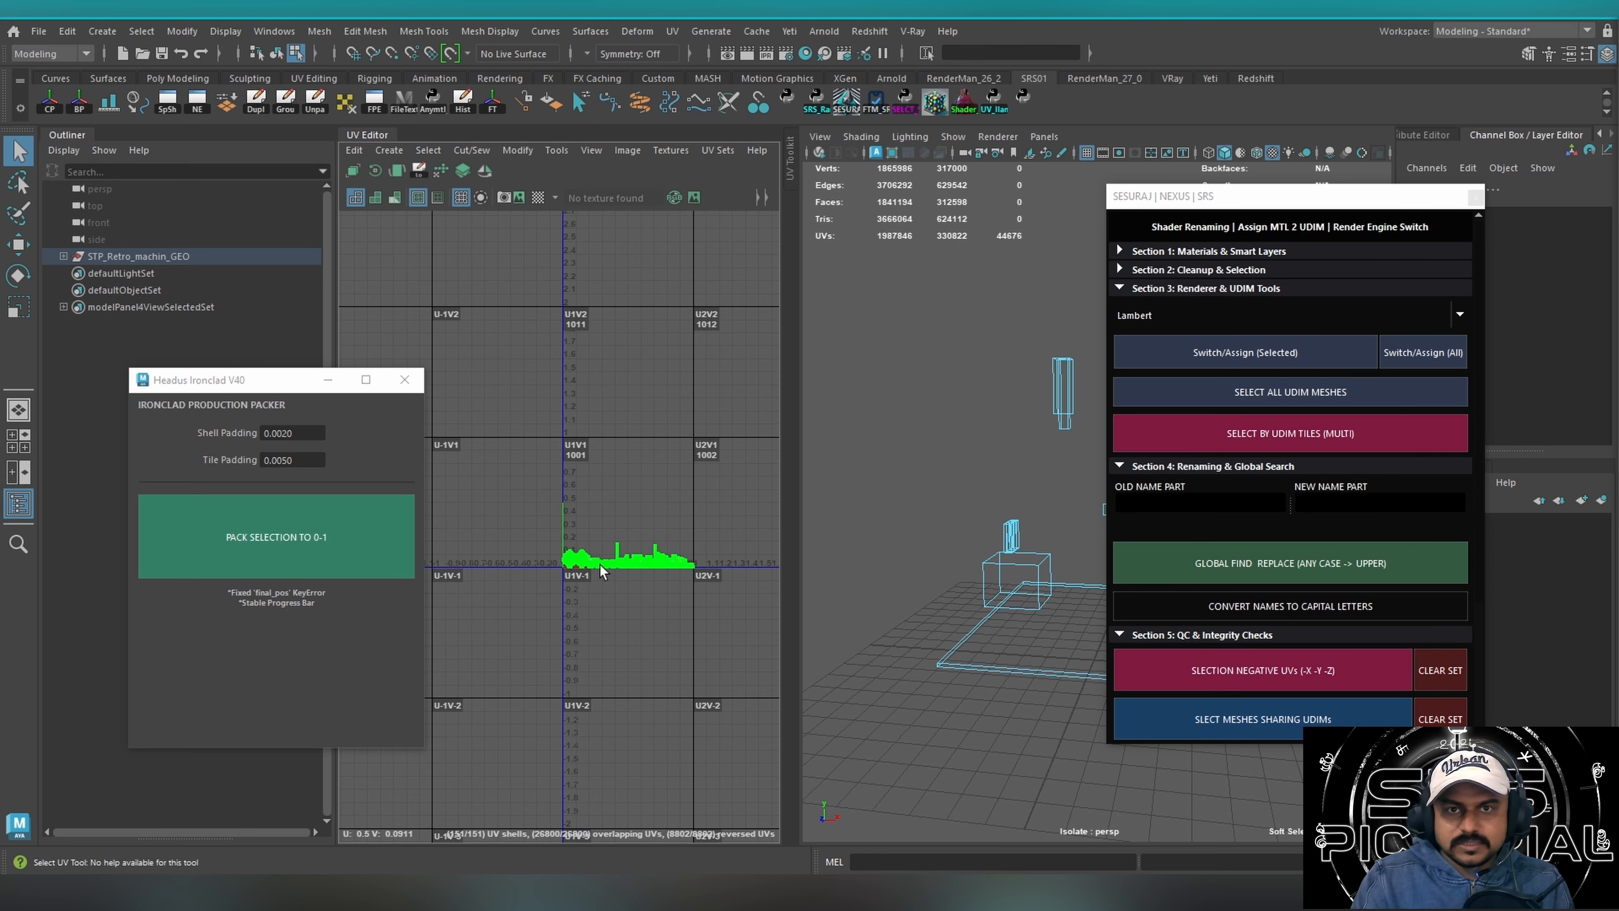
Widen the UV Editor and examine the packed shells in tile 1001 up close.
{"action": "right_click_drag", "start_coordinate": [600, 564], "coordinate": [897, 515], "text": "alt"}
{"action": "middle_click_drag", "start_coordinate": [644, 518], "coordinate": [517, 455], "text": "alt"}
{"action": "right_click_drag", "start_coordinate": [509, 443], "coordinate": [937, 494], "text": "alt"}
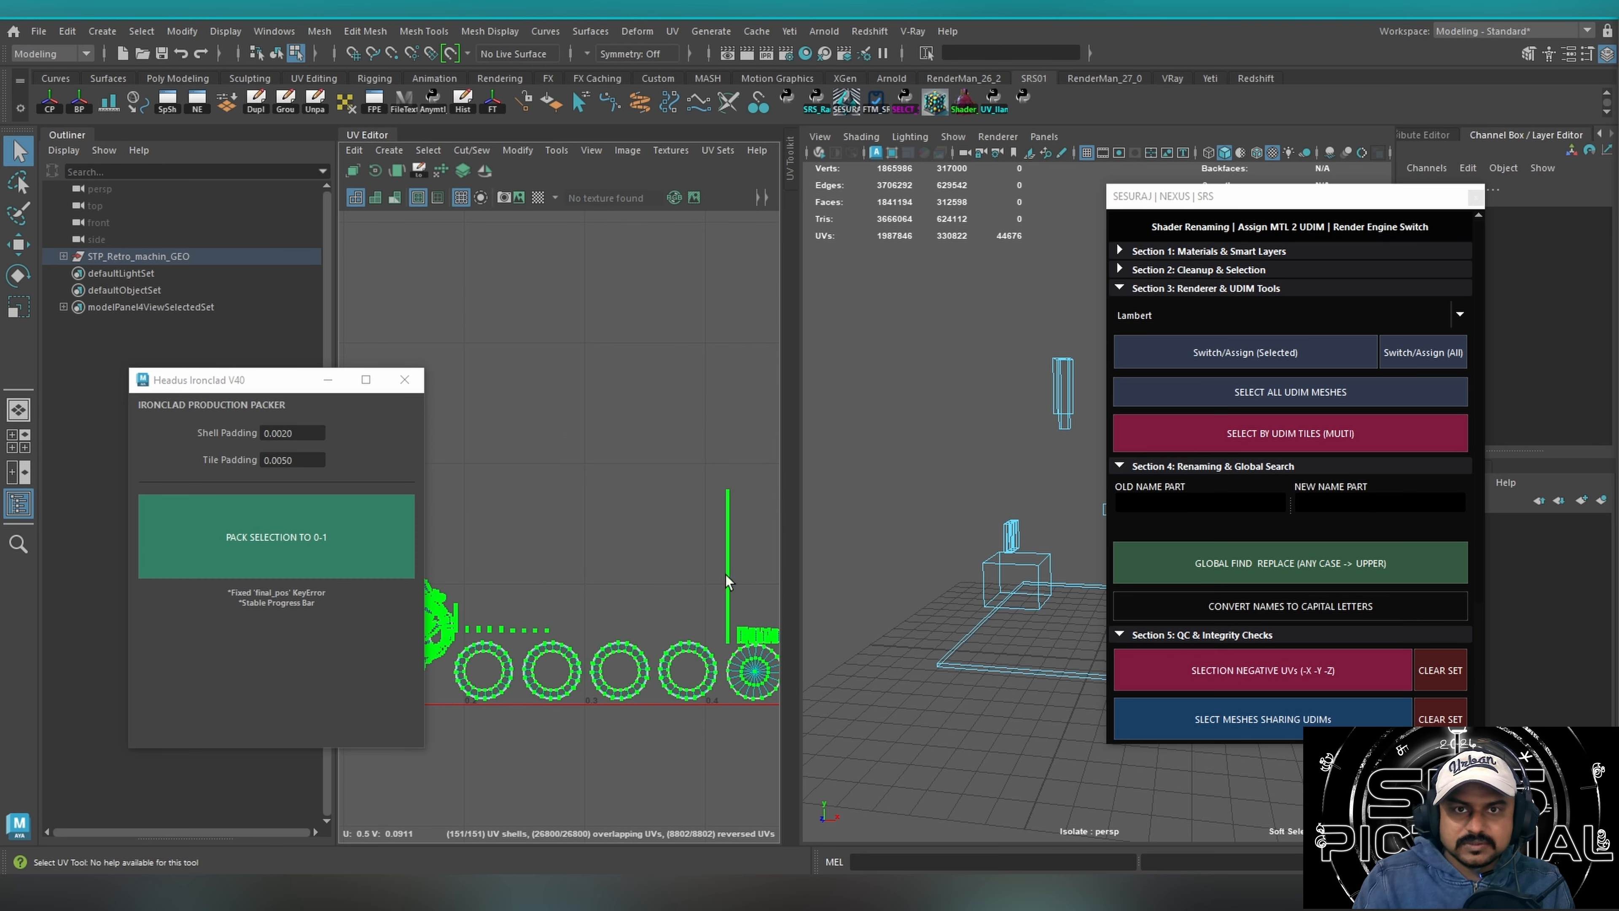
{"action": "middle_click_drag", "start_coordinate": [643, 536], "coordinate": [515, 217], "text": "alt"}
{"action": "left_click_drag", "start_coordinate": [799, 396], "coordinate": [1173, 420]}
{"action": "right_click_drag", "start_coordinate": [865, 480], "coordinate": [440, 446], "text": "alt"}
{"action": "right_click_drag", "start_coordinate": [759, 352], "coordinate": [599, 354], "text": "alt"}
{"action": "middle_click_drag", "start_coordinate": [720, 370], "coordinate": [895, 512], "text": "alt"}
{"action": "right_click_drag", "start_coordinate": [895, 512], "coordinate": [637, 504], "text": "alt"}
{"action": "middle_click_drag", "start_coordinate": [858, 494], "coordinate": [710, 533], "text": "alt"}
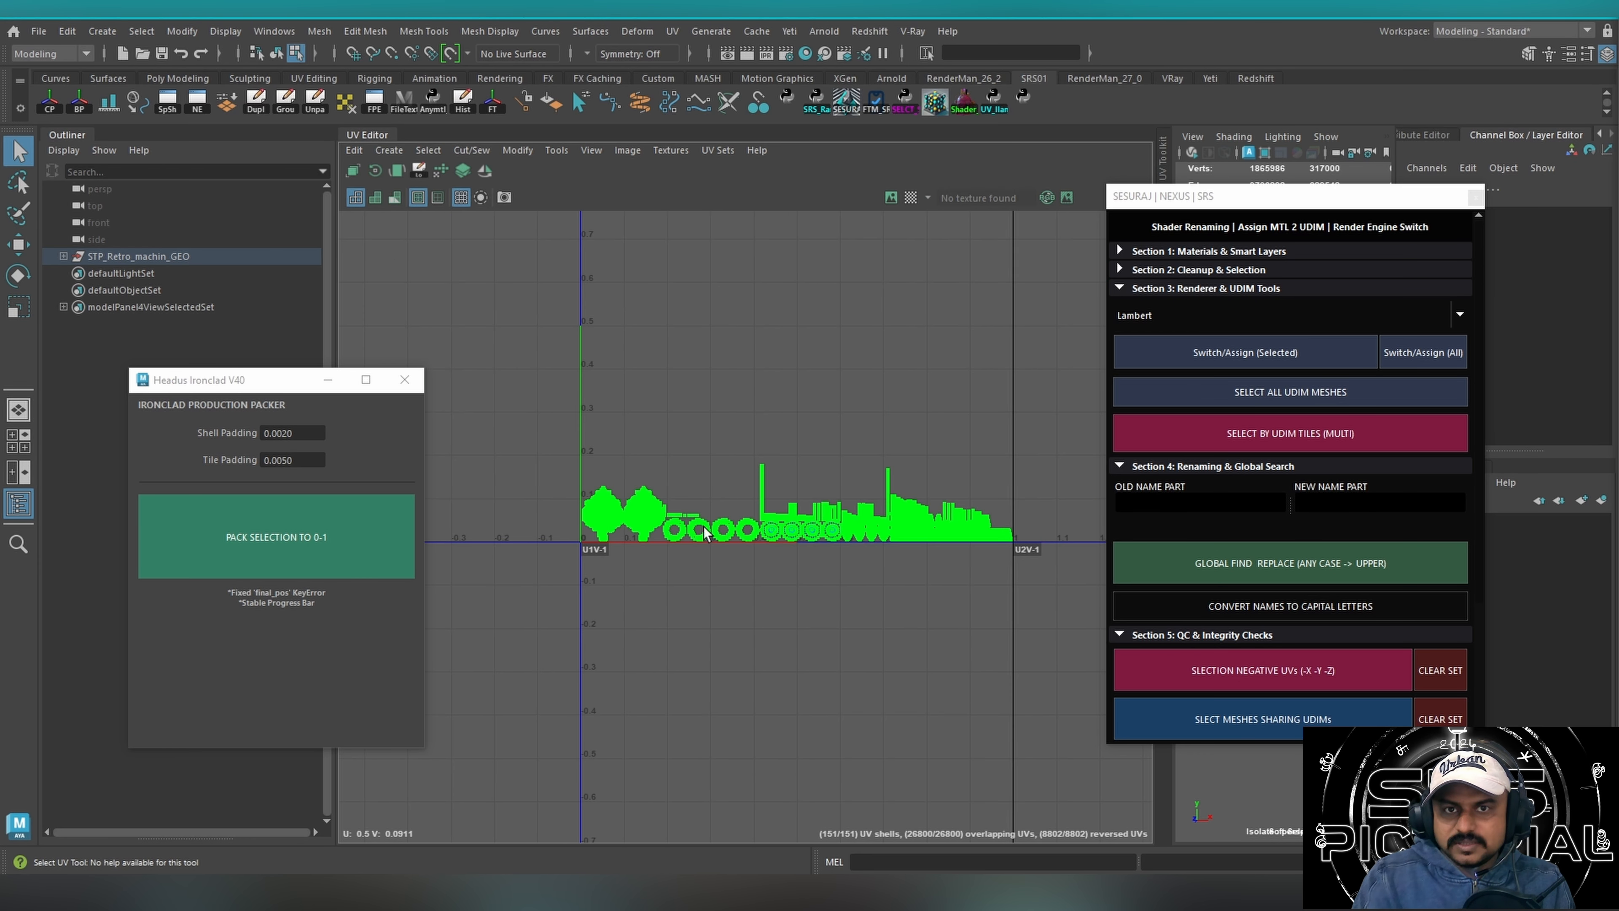
{"action": "right_click_drag", "start_coordinate": [783, 519], "coordinate": [651, 434], "text": "alt"}
Undo the mesh isolation and selection, and pick the UV shells in tile 1016 among the full UDIM layout.
{"action": "key", "text": "ctrl+z"}
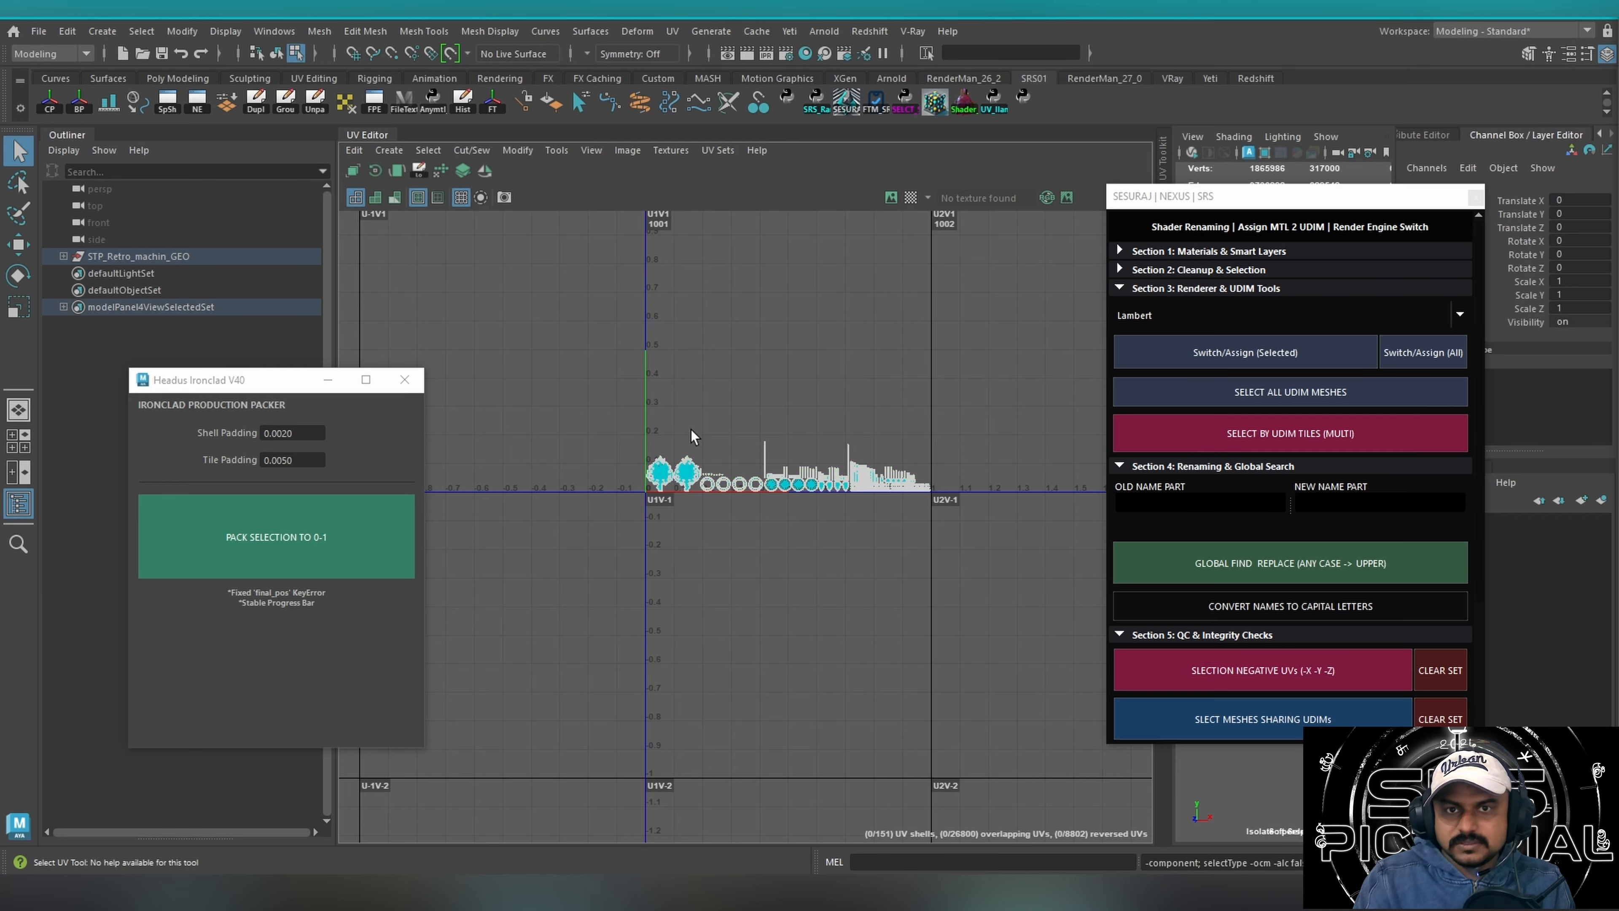
{"action": "key", "text": "ctrl+z"}
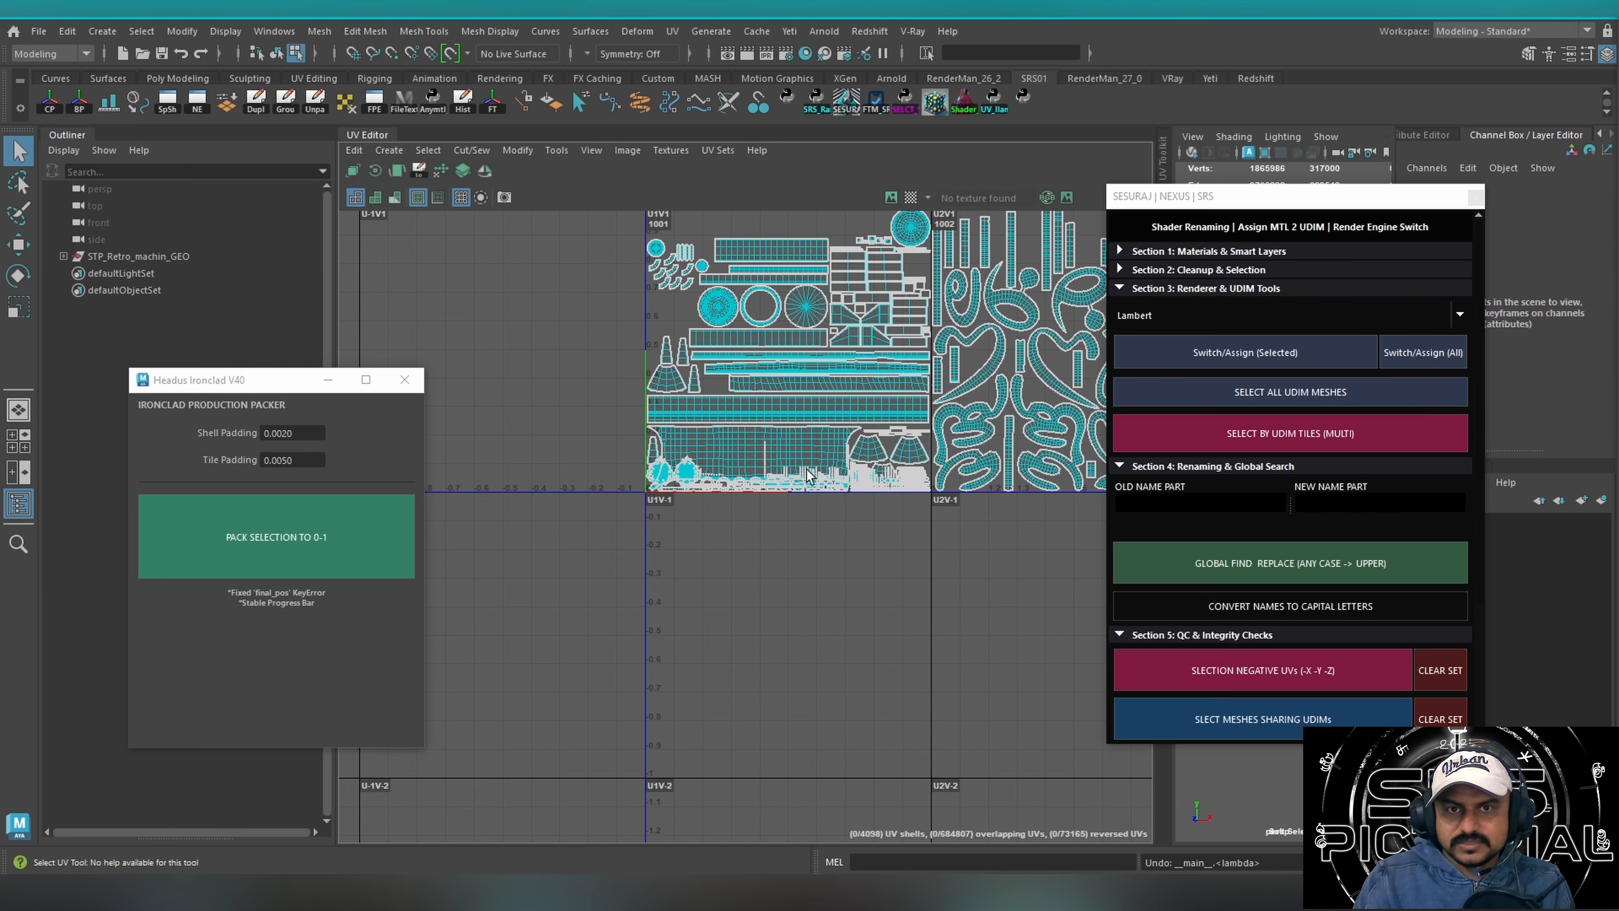
{"action": "left_click_drag", "start_coordinate": [1162, 195], "coordinate": [862, 576]}
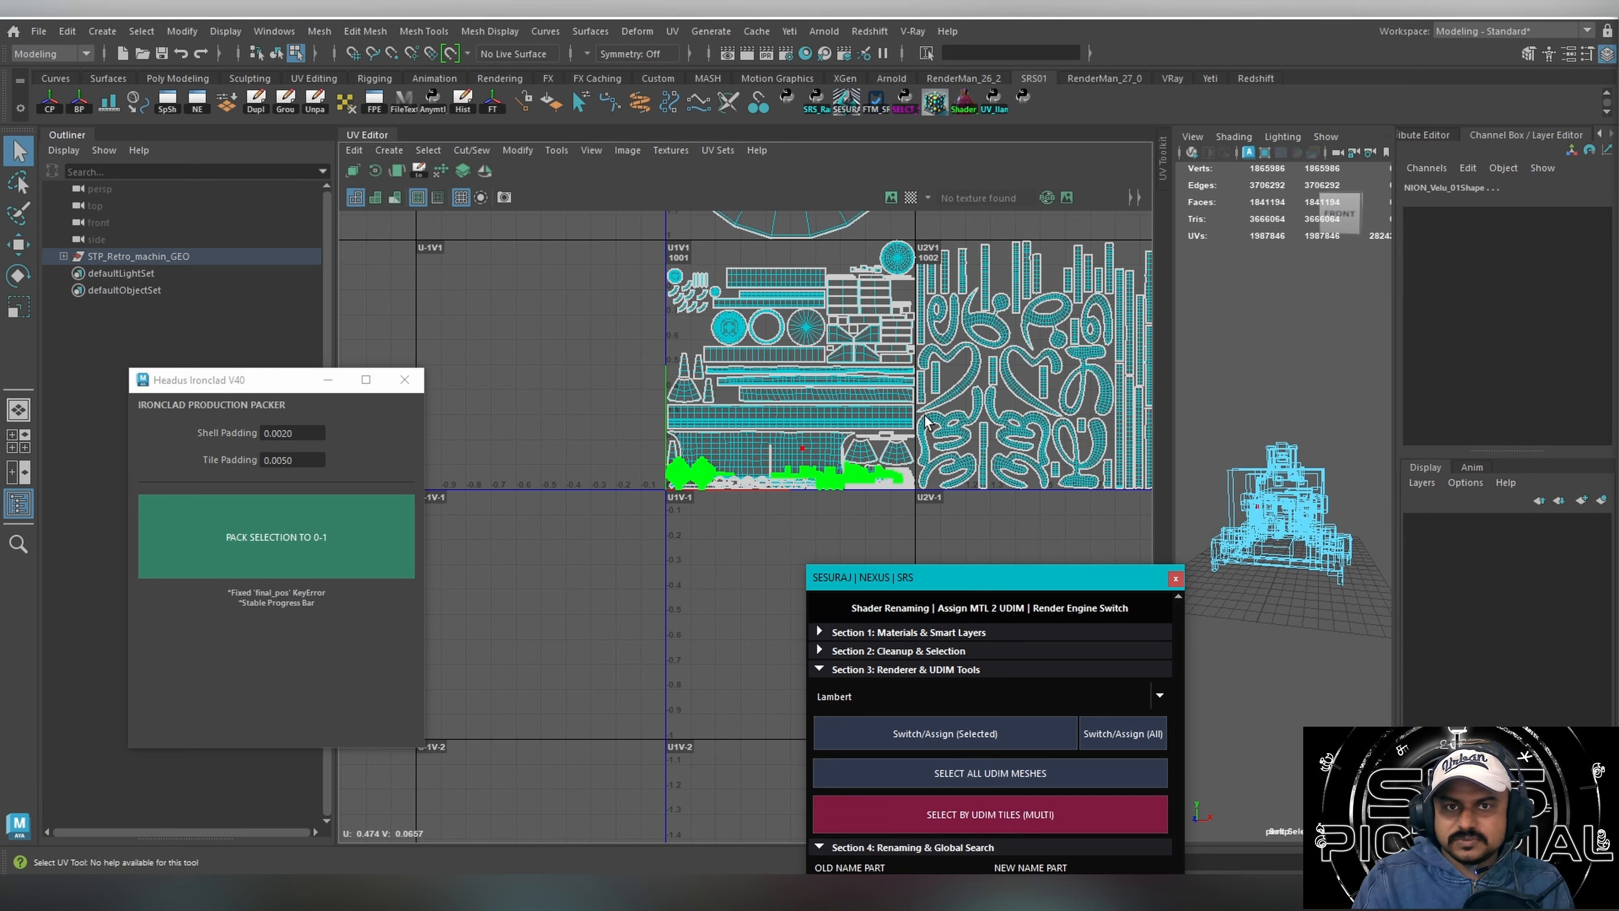
{"action": "right_click_drag", "start_coordinate": [924, 414], "coordinate": [599, 424], "text": "alt"}
{"action": "middle_click_drag", "start_coordinate": [1138, 371], "coordinate": [808, 407], "text": "alt"}
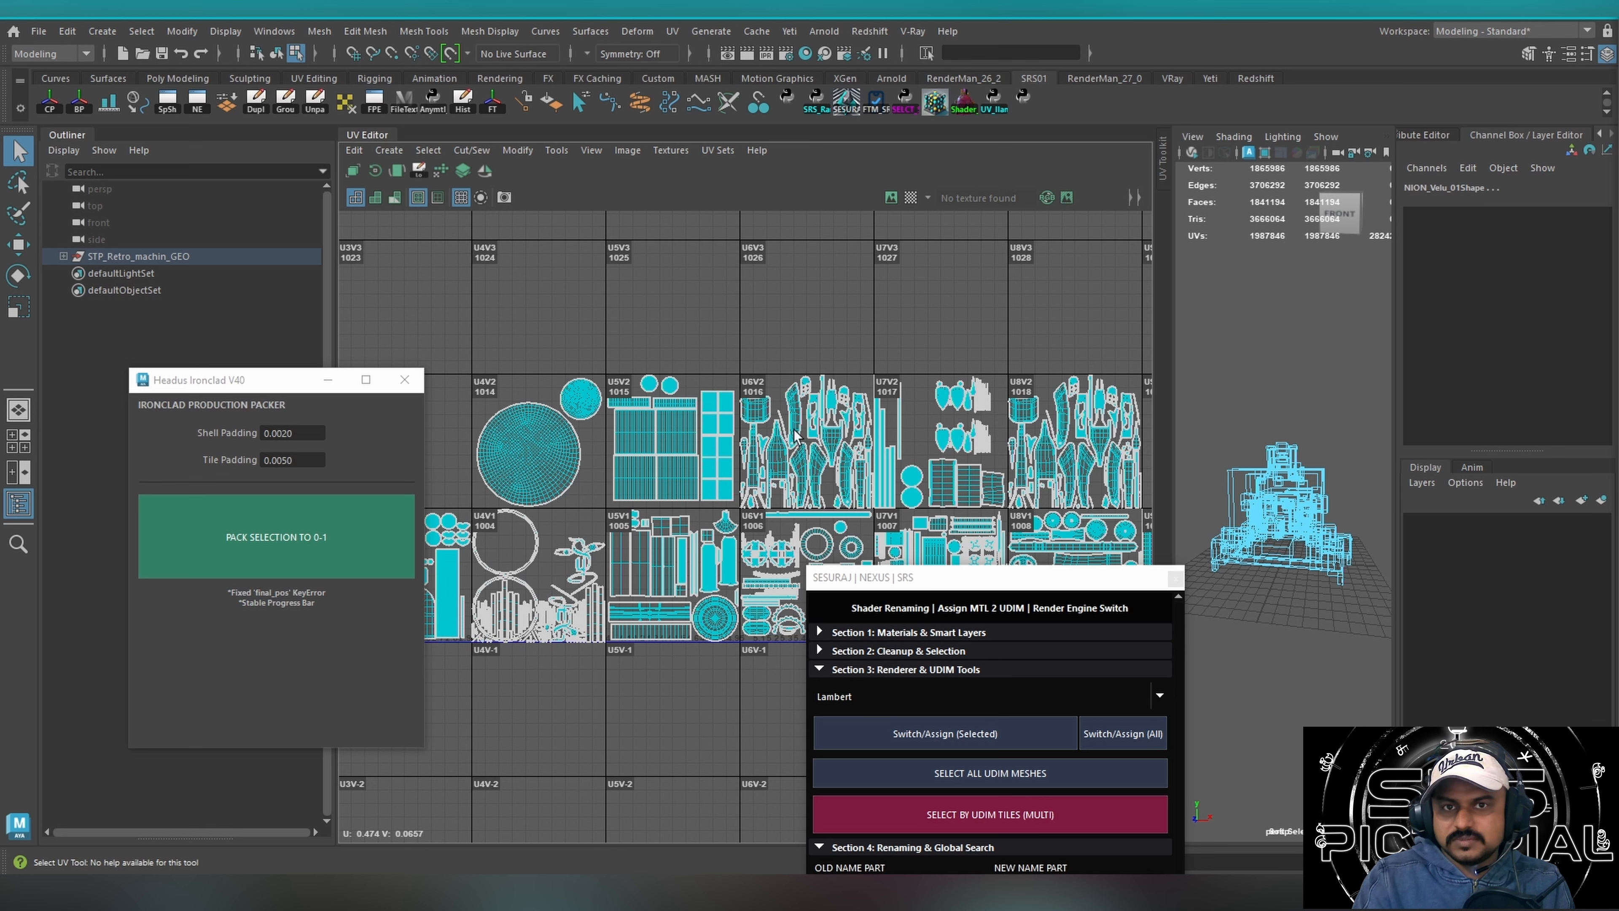
{"action": "left_click_drag", "start_coordinate": [741, 361], "coordinate": [899, 524]}
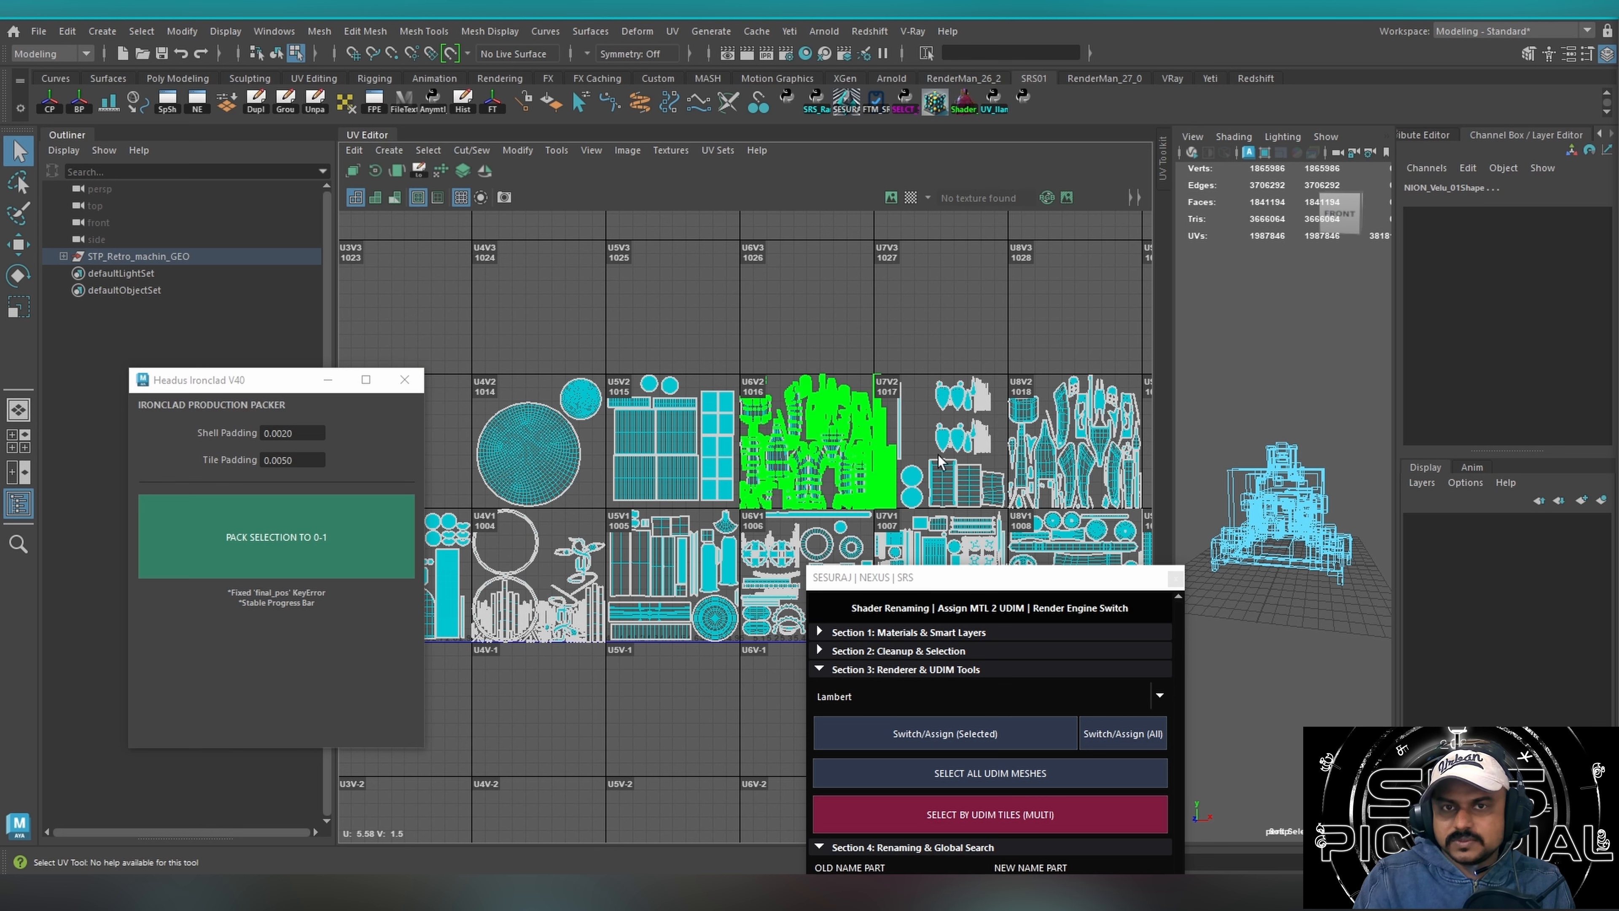
Use NEXUS to select the meshes in UDIM tiles 1016, 1003 and 1008.
{"action": "left_click_drag", "start_coordinate": [922, 588], "coordinate": [1176, 232]}
{"action": "left_click", "coordinate": [1242, 456]}
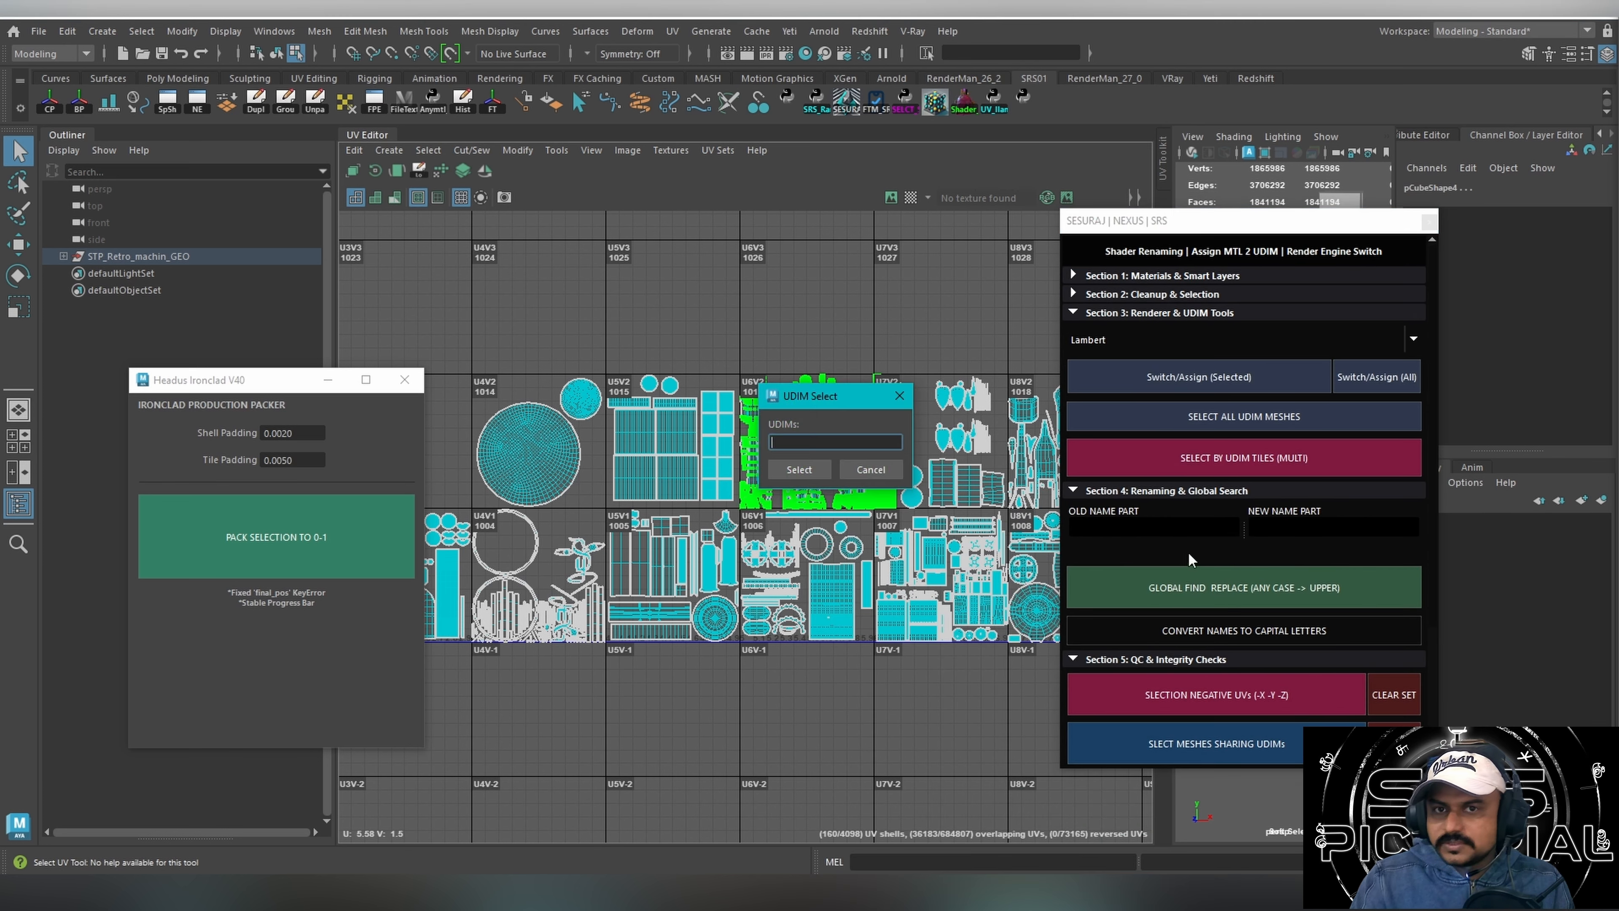
{"action": "left_click_drag", "start_coordinate": [781, 408], "coordinate": [713, 661]}
{"action": "type", "text": "1016 1003 108"}
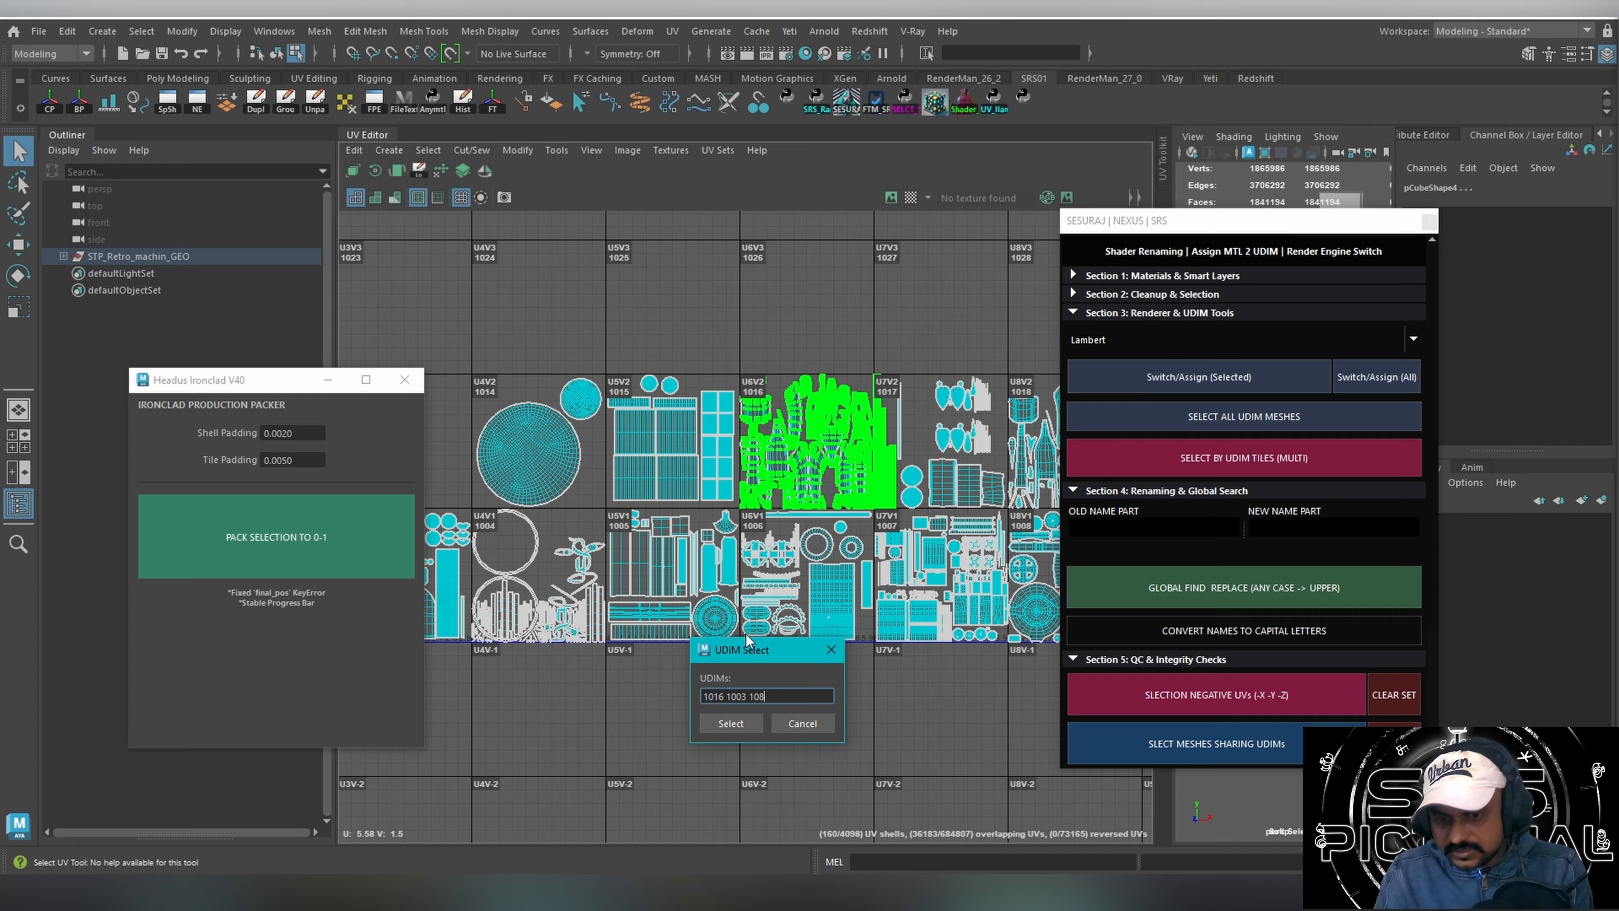
{"action": "key", "text": "Left"}
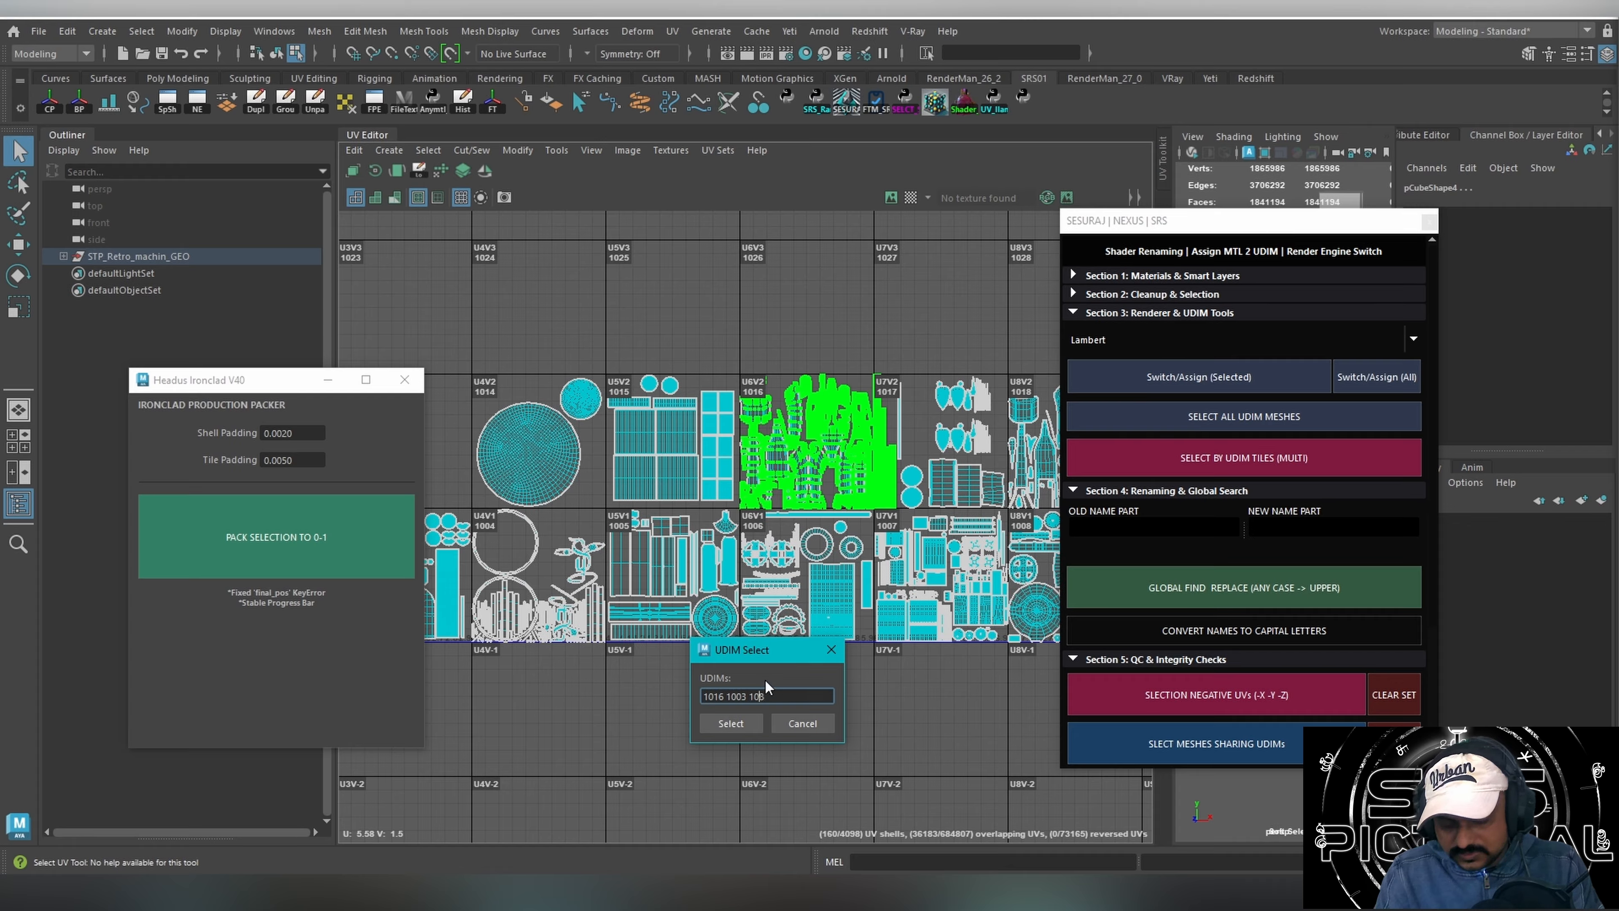
{"action": "type", "text": "08"}
{"action": "left_click", "coordinate": [727, 724]}
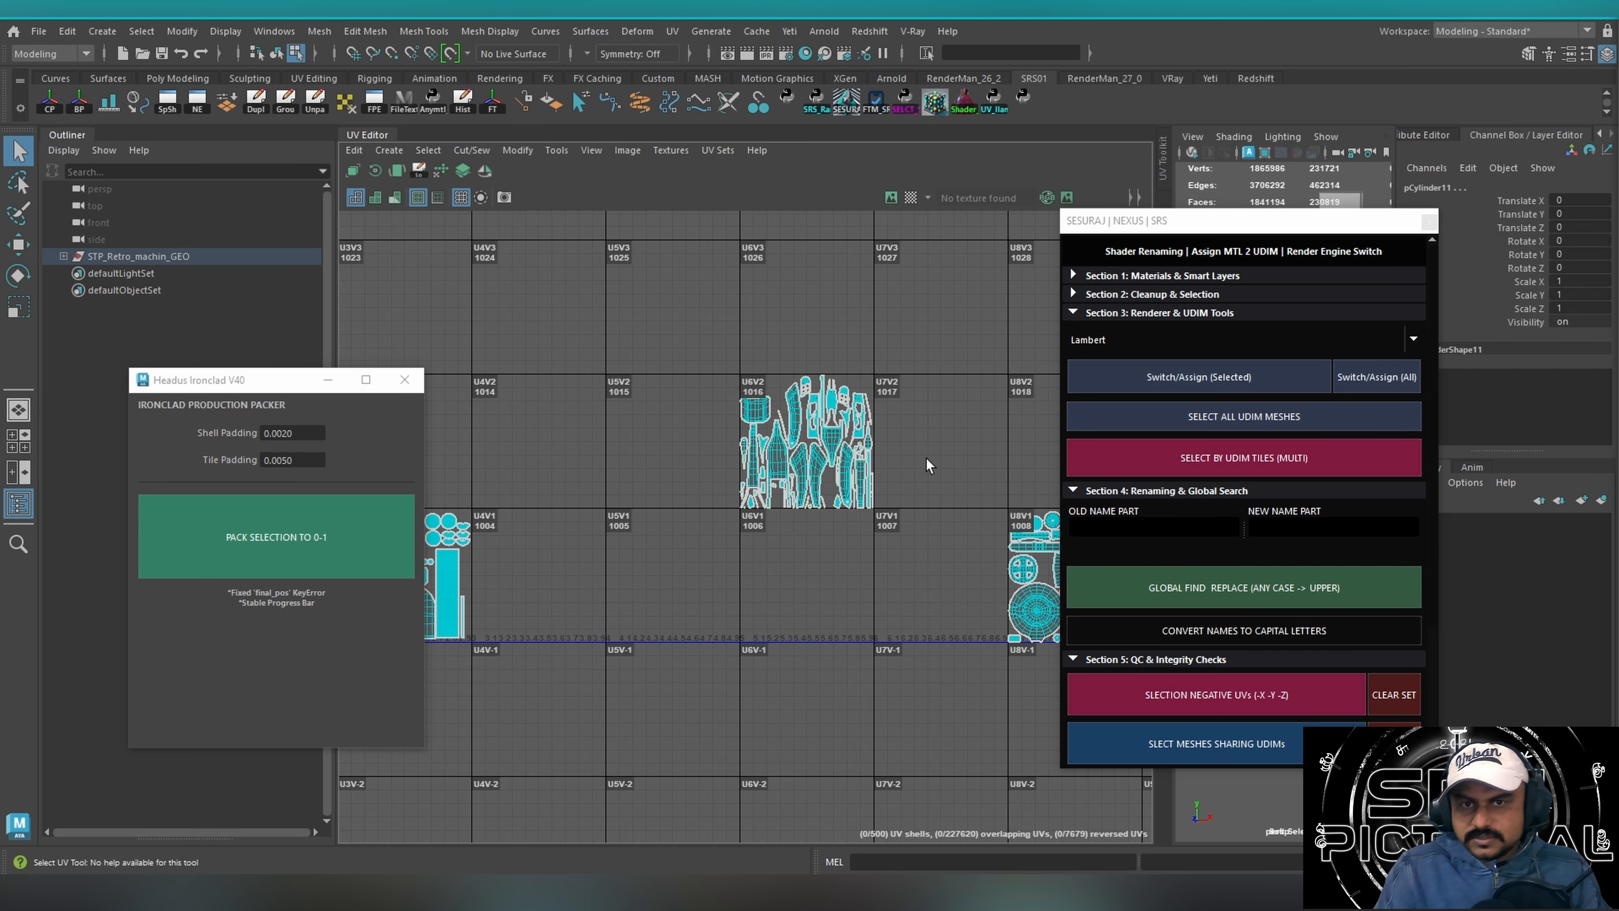
Place the NEXUS window clear of the UV layout, and isolate and frame the selected meshes in the perspective viewport.
{"action": "left_click_drag", "start_coordinate": [1175, 232], "coordinate": [1401, 237]}
{"action": "scroll", "coordinate": [599, 418], "scroll_direction": "down", "scroll_amount": 2}
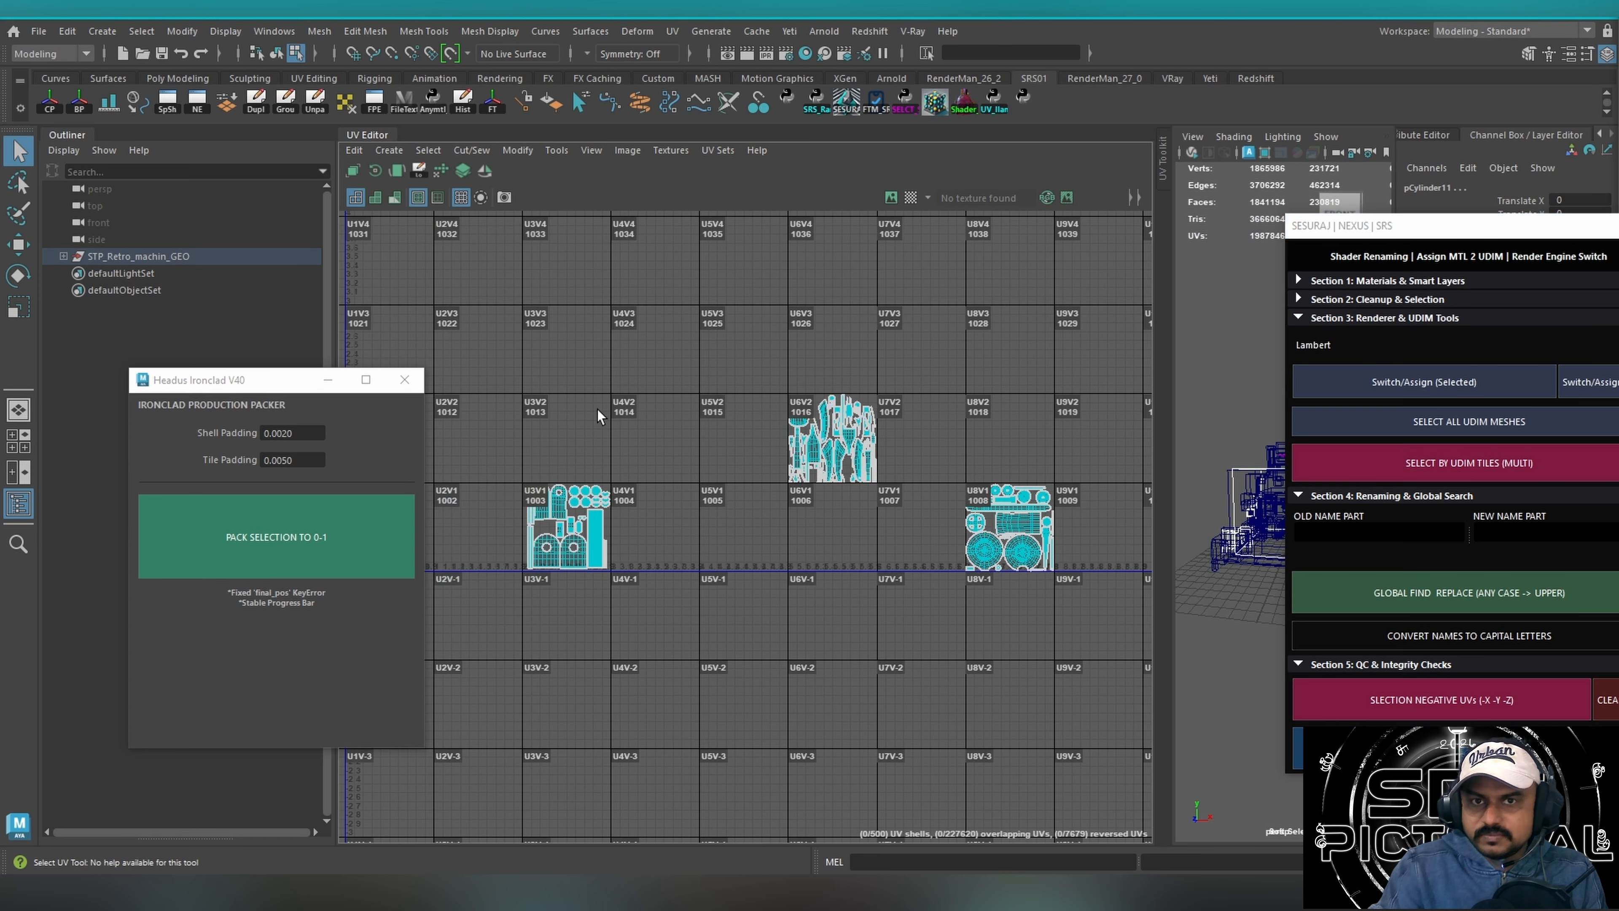
{"action": "middle_click_drag", "start_coordinate": [709, 404], "coordinate": [622, 439], "text": "alt"}
{"action": "middle_click_drag", "start_coordinate": [1014, 408], "coordinate": [1032, 366], "text": "alt"}
{"action": "key", "text": "ctrl+1"}
{"action": "key", "text": "f"}
Select the UV shells in tile 1016.
{"action": "middle_click_drag", "start_coordinate": [637, 449], "coordinate": [786, 427], "text": "alt"}
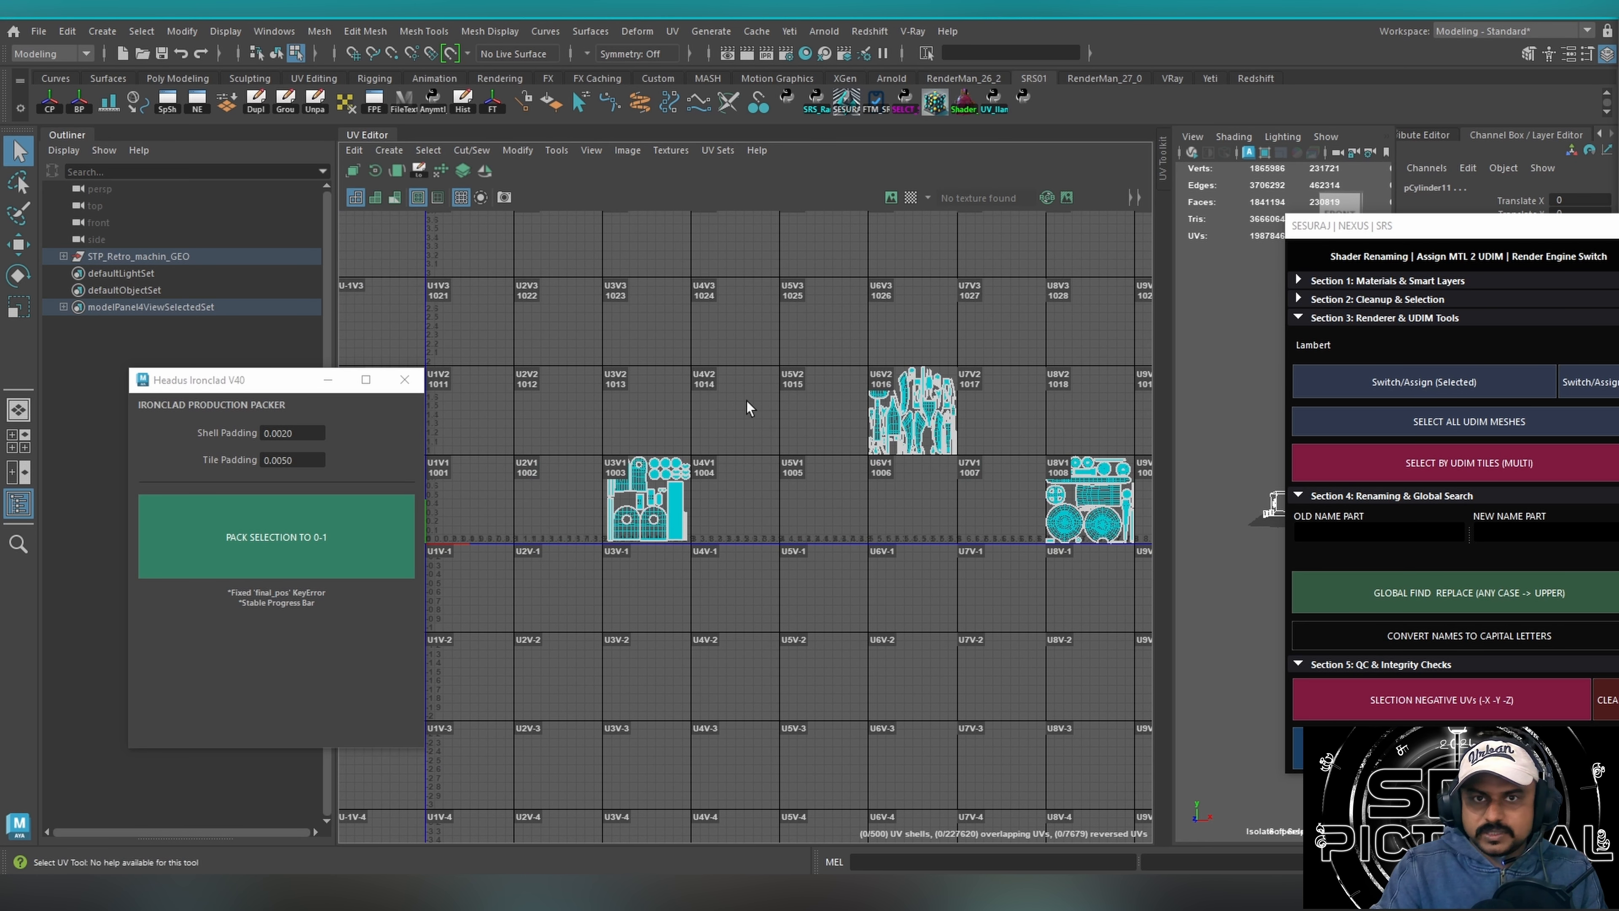
{"action": "left_click_drag", "start_coordinate": [734, 402], "coordinate": [906, 361]}
{"action": "left_click_drag", "start_coordinate": [796, 311], "coordinate": [981, 501]}
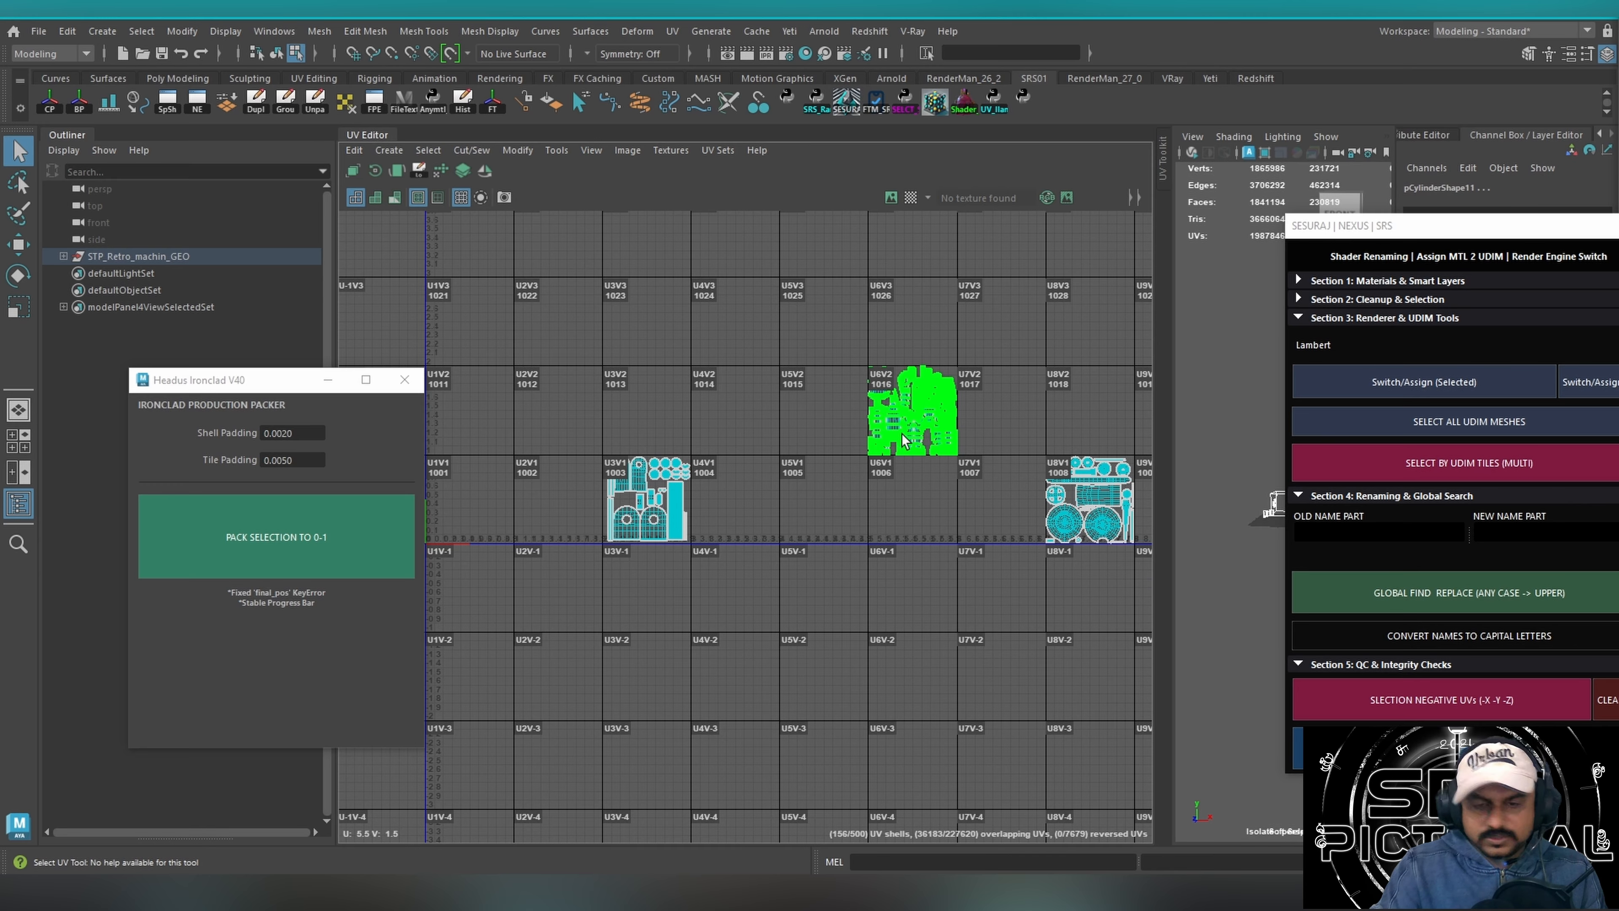
{"action": "key", "text": "r"}
{"action": "mouse_move", "coordinate": [912, 409]}
{"action": "left_mouse_down"}
{"action": "mouse_move", "coordinate": [857, 406]}
{"action": "mouse_move", "coordinate": [898, 390]}
{"action": "left_mouse_up"}
{"action": "key", "text": "w"}
{"action": "left_click", "coordinate": [857, 444]}
{"action": "key", "text": "ctrl+z"}
{"action": "key", "text": "ctrl+z"}
{"action": "key", "text": "ctrl+z"}
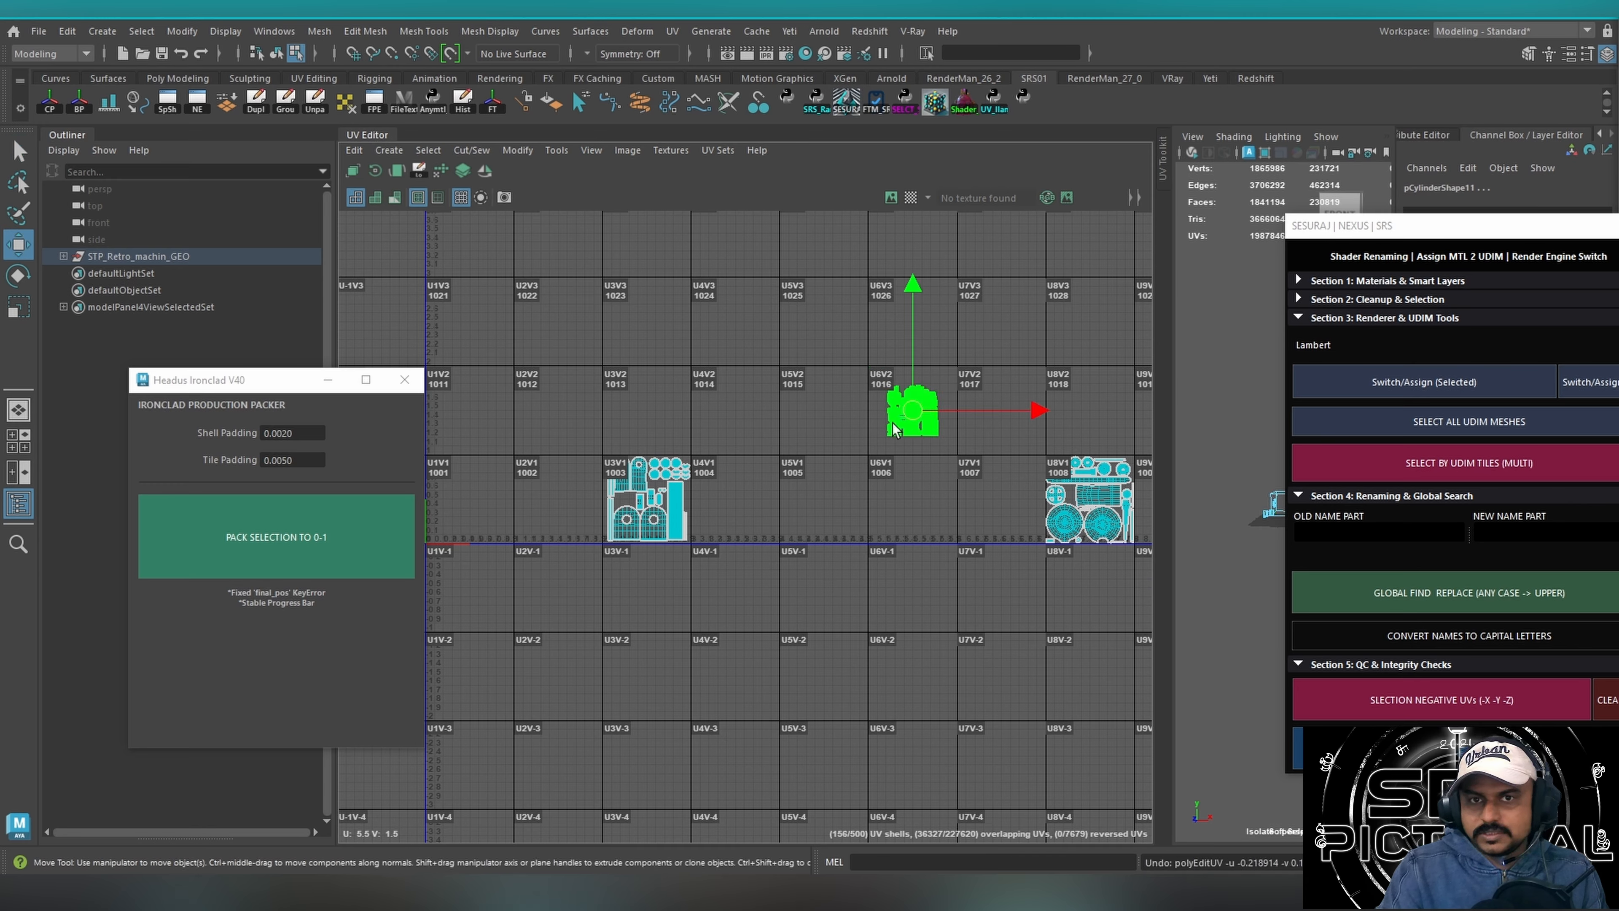
Move the tile 1016 shells to tile 1013 and the tile 1008 shells to tile 1004.
{"action": "left_click_drag", "start_coordinate": [913, 410], "coordinate": [647, 407]}
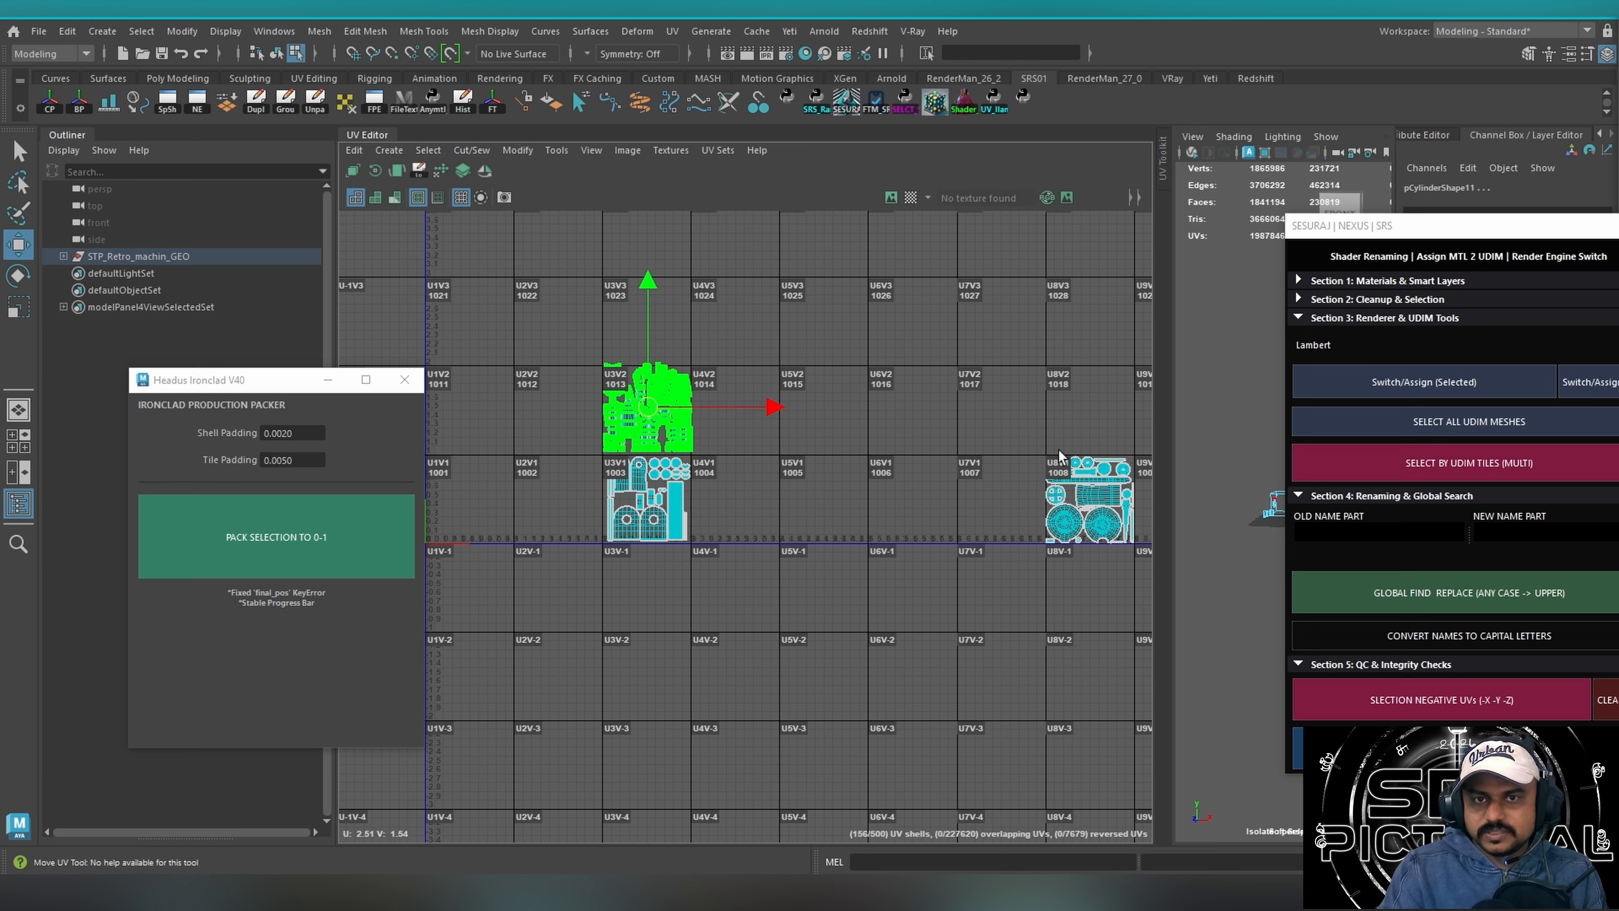
{"action": "left_click_drag", "start_coordinate": [1040, 443], "coordinate": [1141, 550]}
{"action": "left_click_drag", "start_coordinate": [1090, 500], "coordinate": [655, 493]}
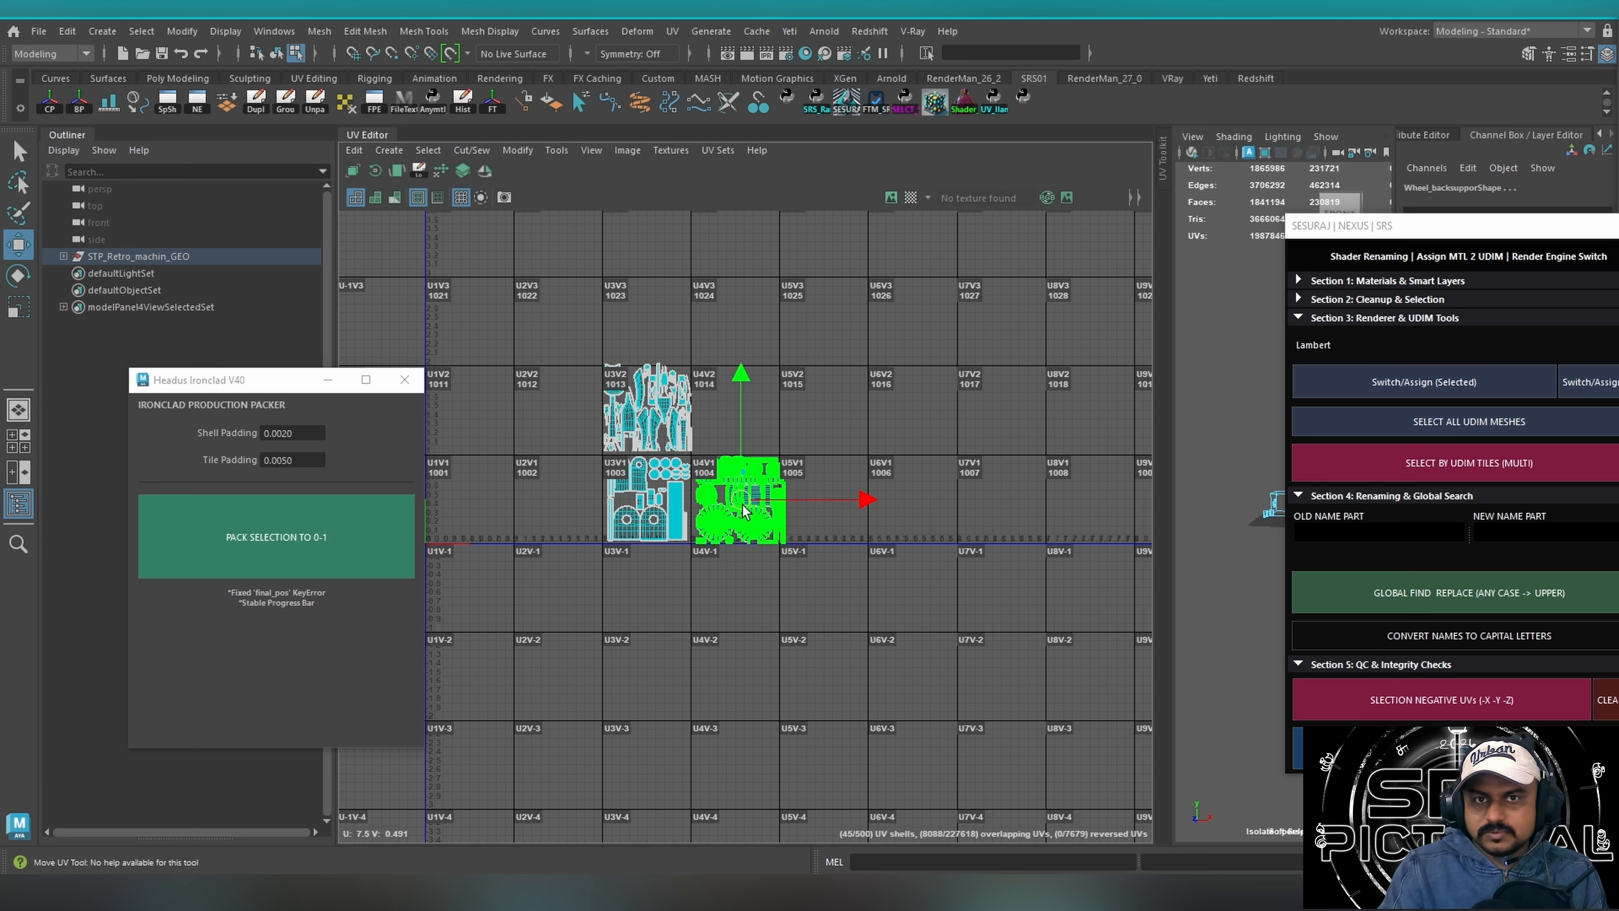
Select the shells of all three tiles, scale them down to about half and move them together into tile 1003.
{"action": "left_click_drag", "start_coordinate": [606, 370], "coordinate": [793, 552]}
{"action": "key", "text": "r"}
{"action": "left_click_drag", "start_coordinate": [695, 456], "coordinate": [647, 457]}
{"action": "key", "text": "w"}
{"action": "left_click_drag", "start_coordinate": [694, 453], "coordinate": [649, 499]}
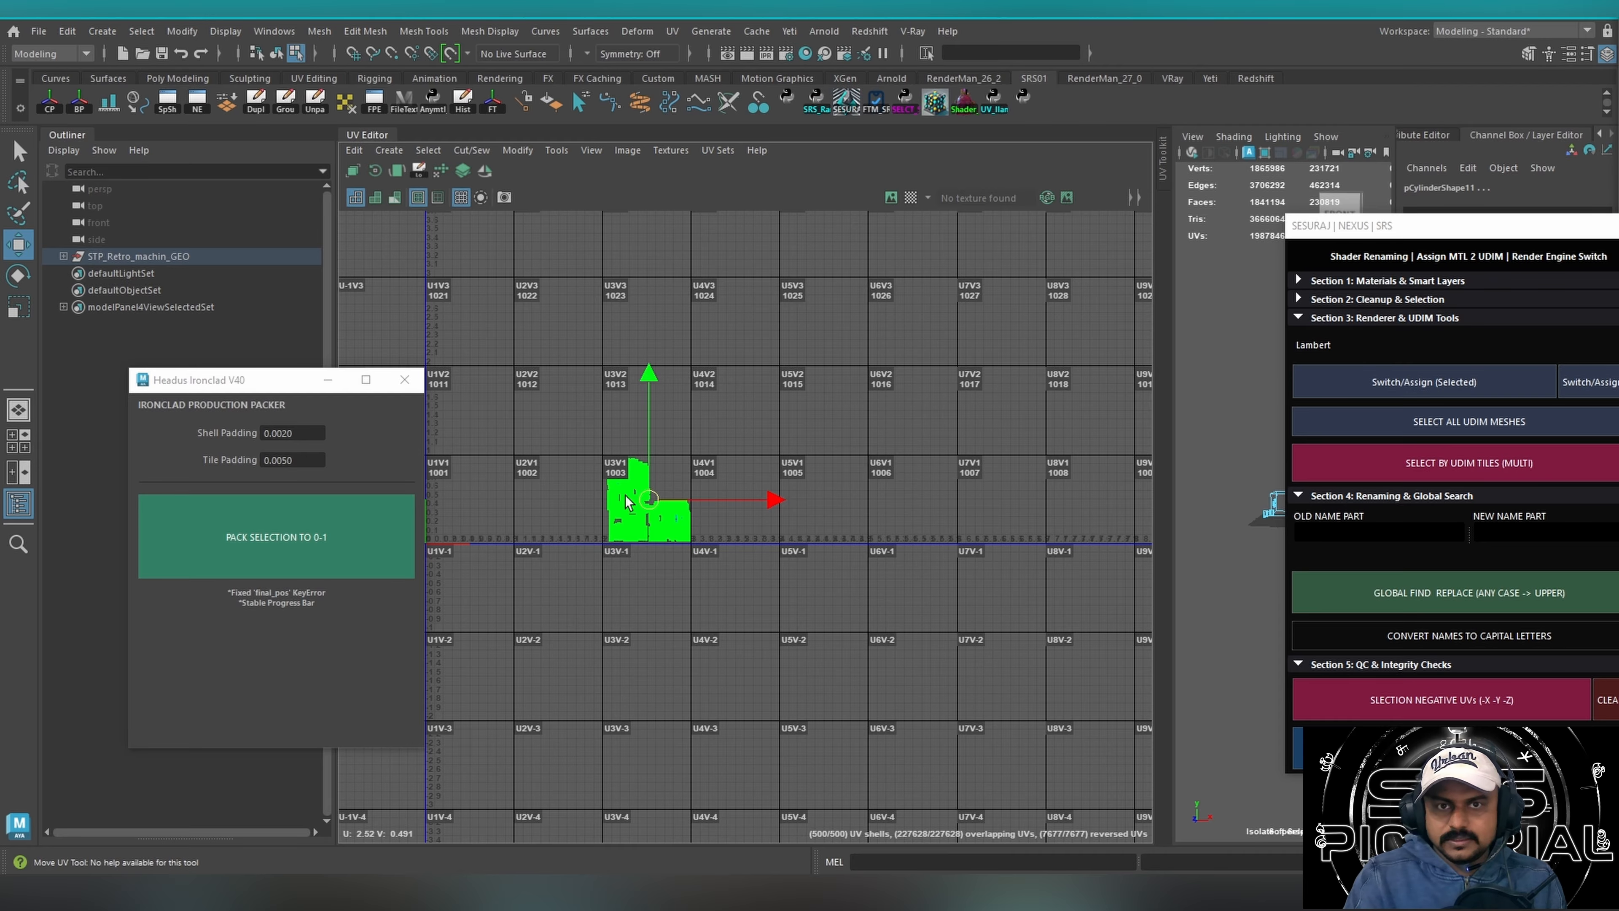
Pack the shells grouped in tile 1003 to 0-1 with Headus Ironclad and check the resulting layout.
{"action": "scroll", "coordinate": [782, 451], "scroll_direction": "up", "scroll_amount": 6}
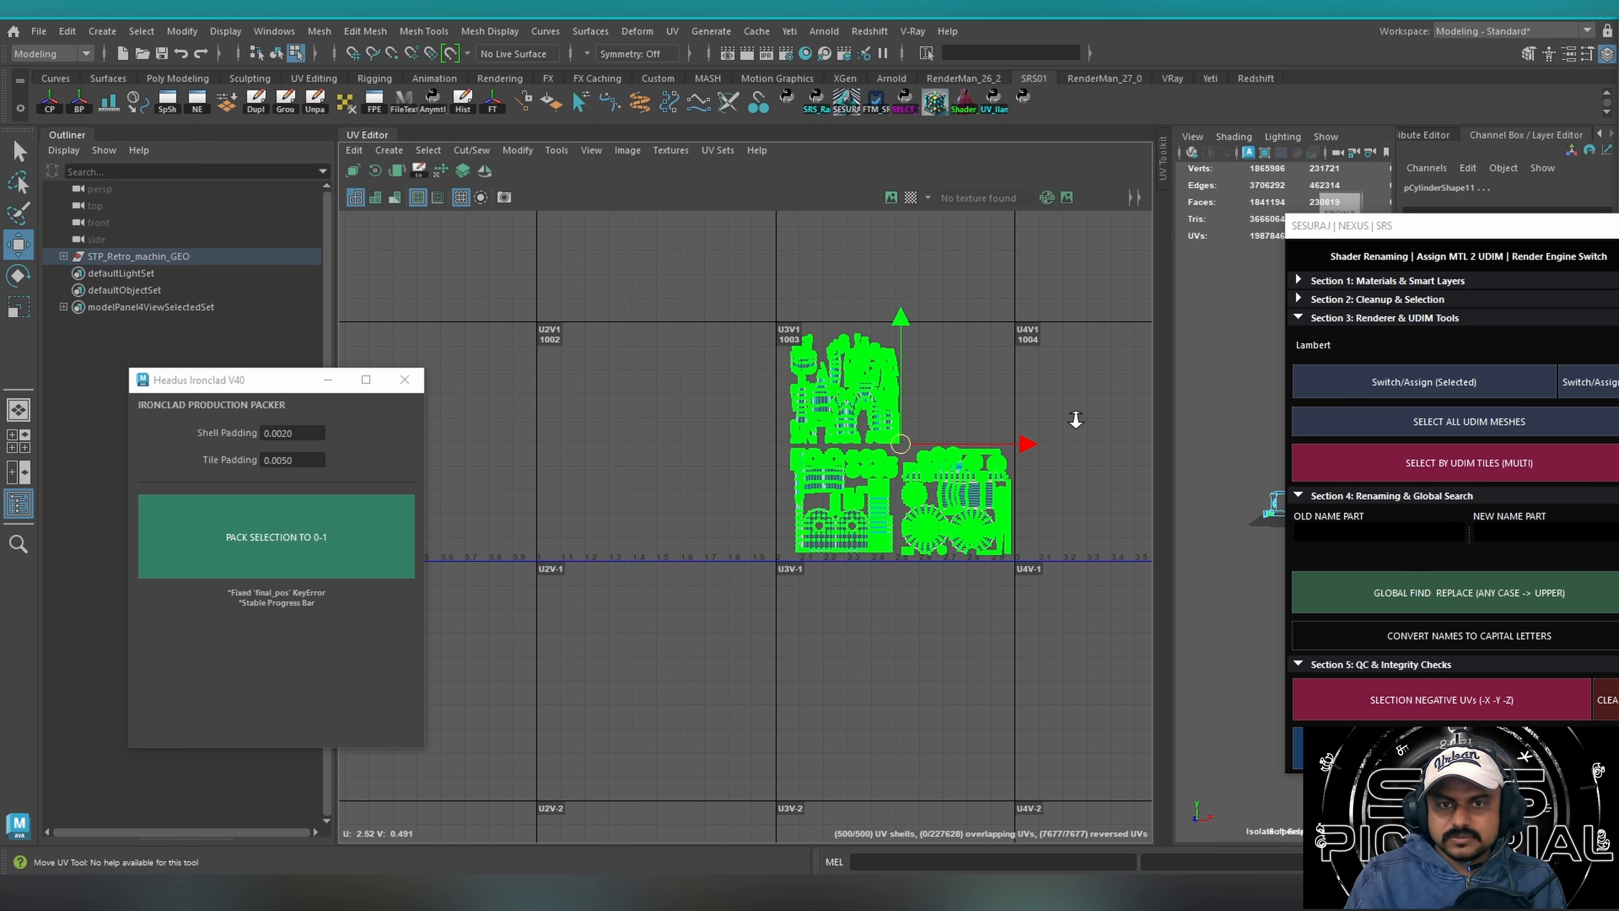
{"action": "middle_click_drag", "start_coordinate": [830, 489], "coordinate": [716, 507], "text": "alt"}
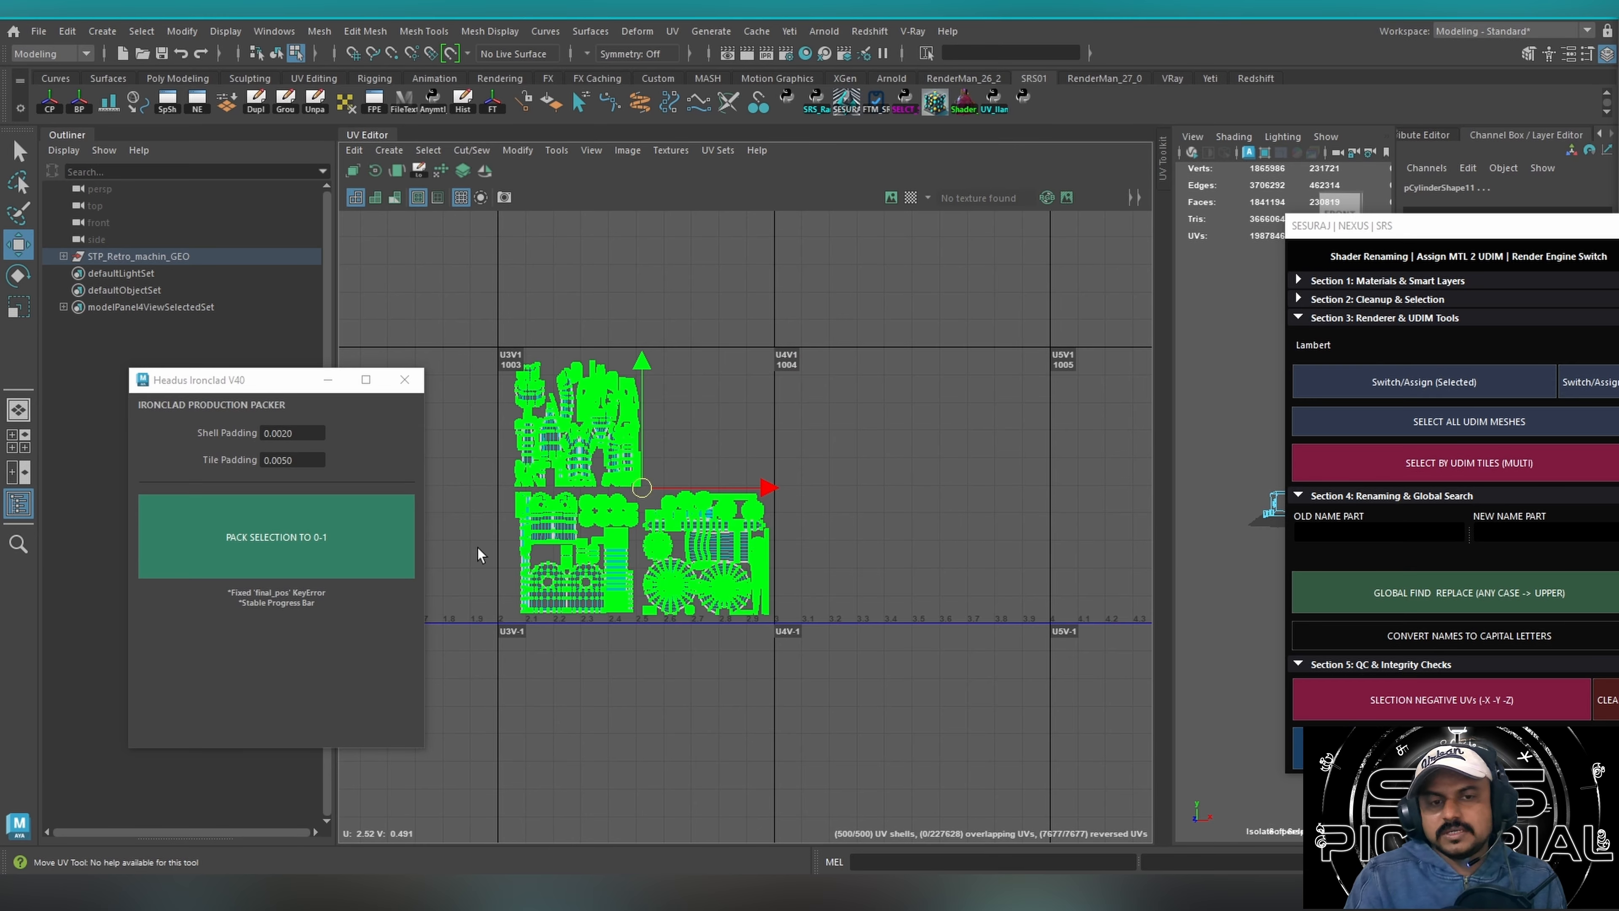
{"action": "left_click", "coordinate": [288, 500]}
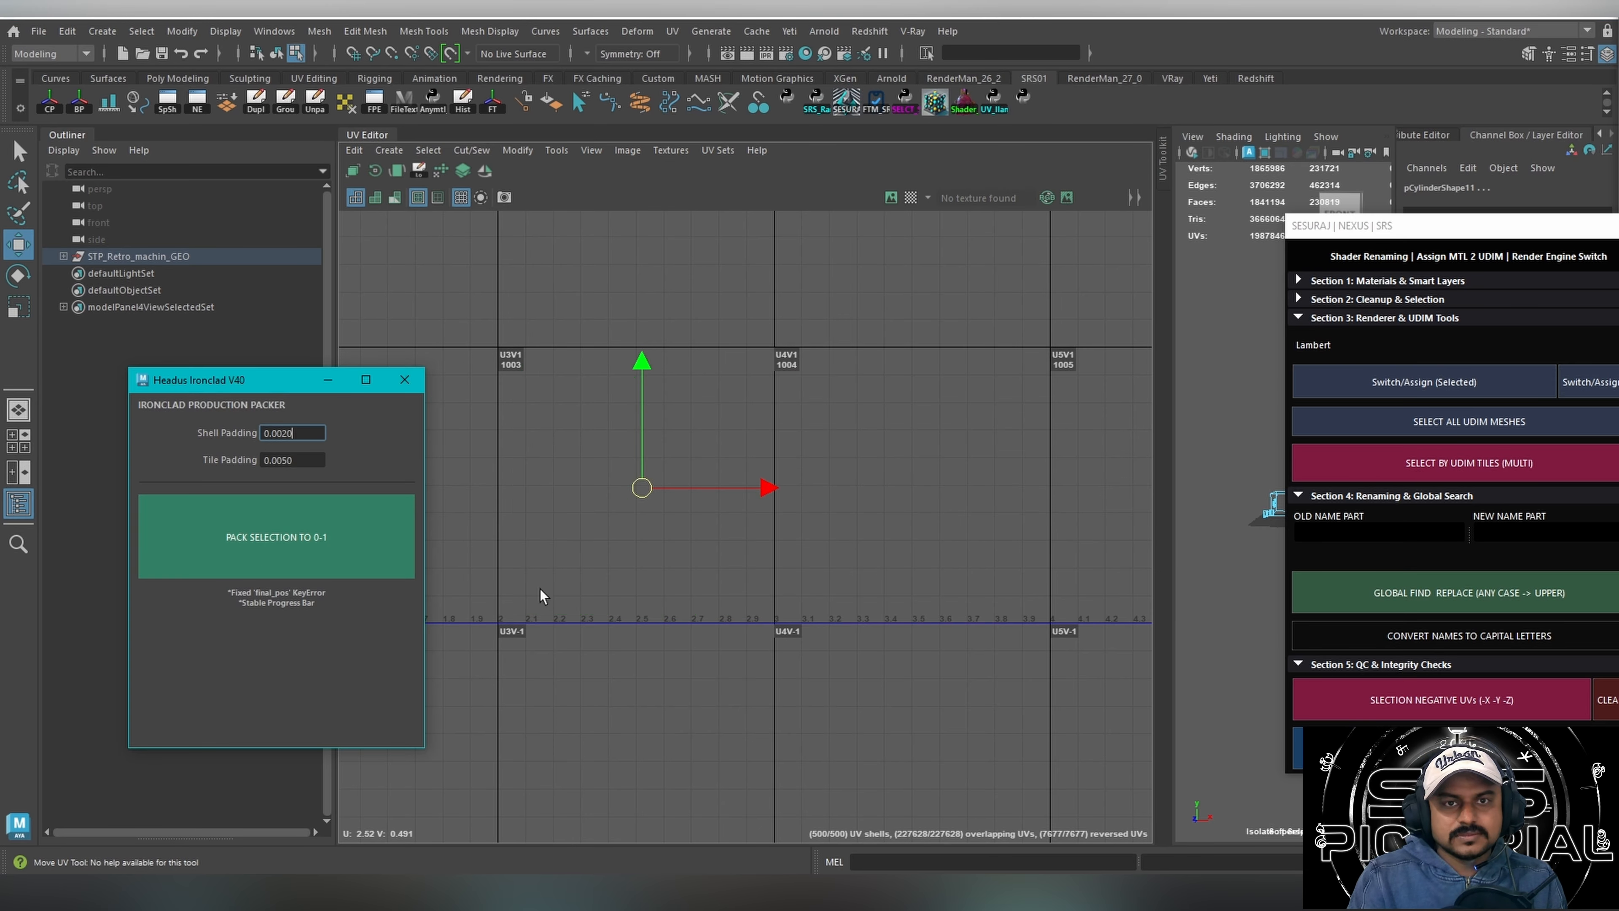
{"action": "middle_click_drag", "start_coordinate": [602, 536], "coordinate": [1001, 499], "text": "alt"}
{"action": "middle_click_drag", "start_coordinate": [755, 538], "coordinate": [950, 487], "text": "alt"}
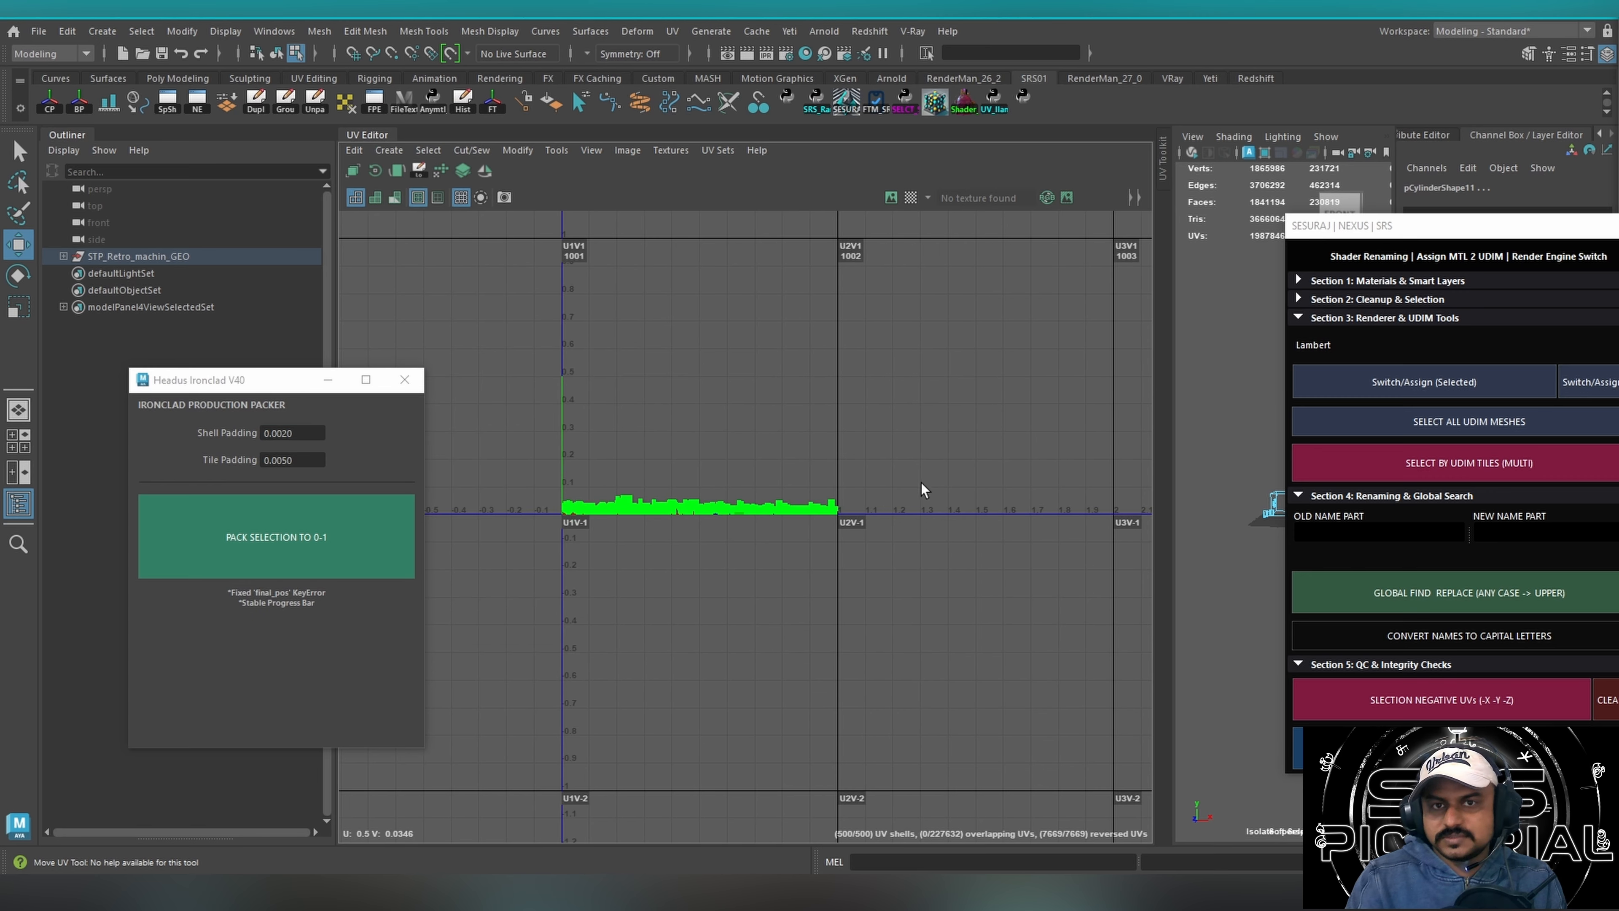
Close the NEXUS window and select the visible machine meshes in the perspective viewport.
{"action": "left_click_drag", "start_coordinate": [1411, 243], "coordinate": [797, 287]}
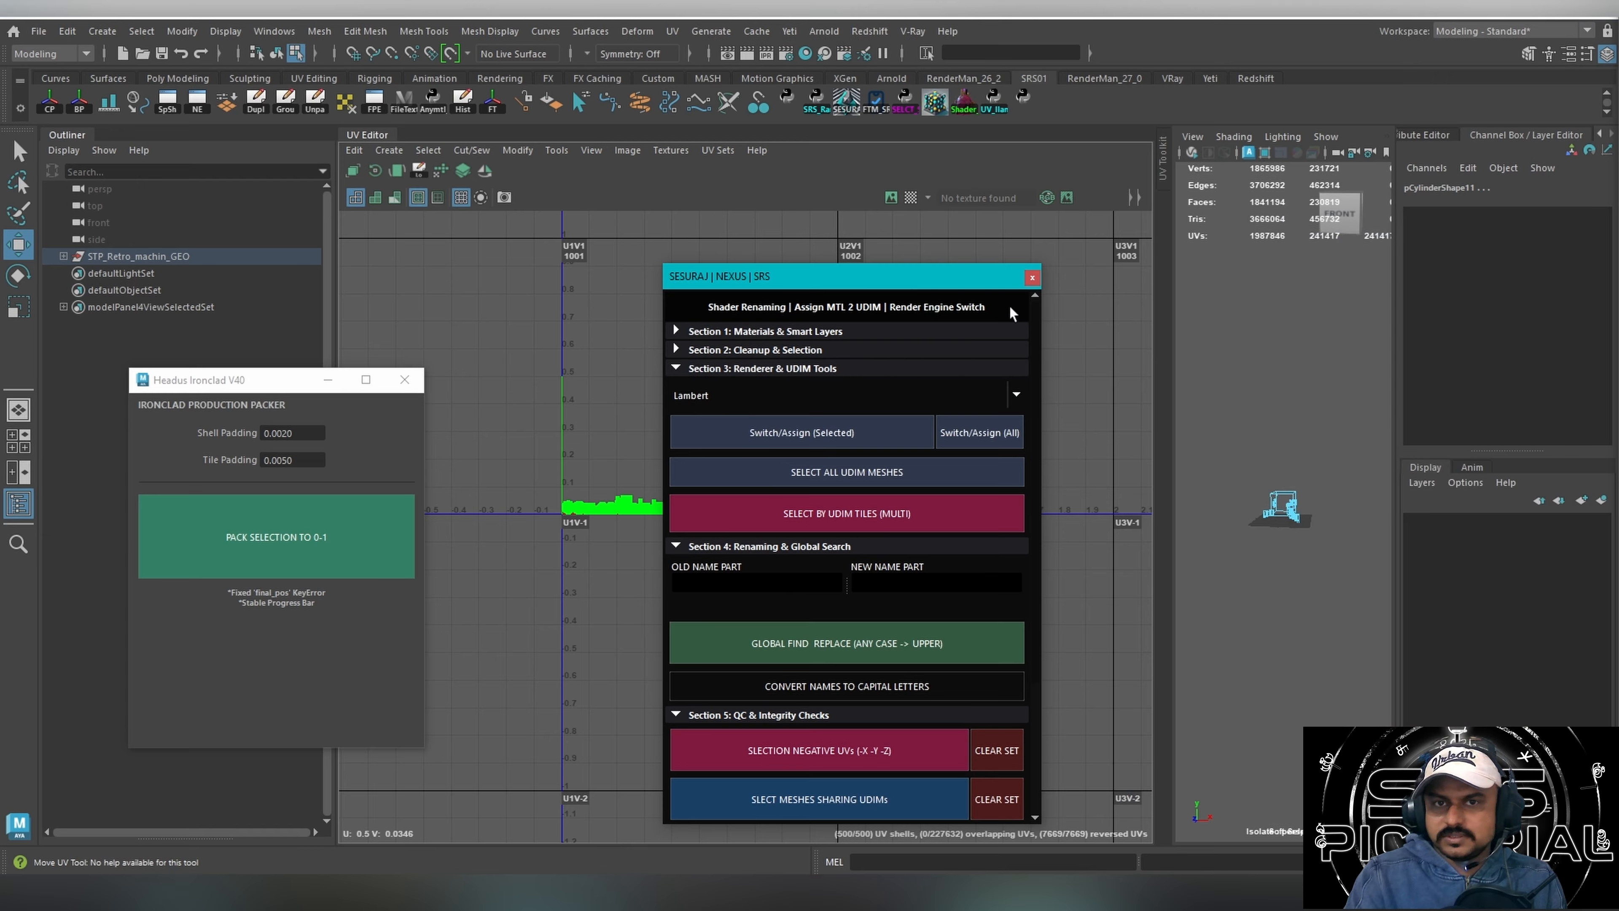
{"action": "left_click", "coordinate": [1033, 279]}
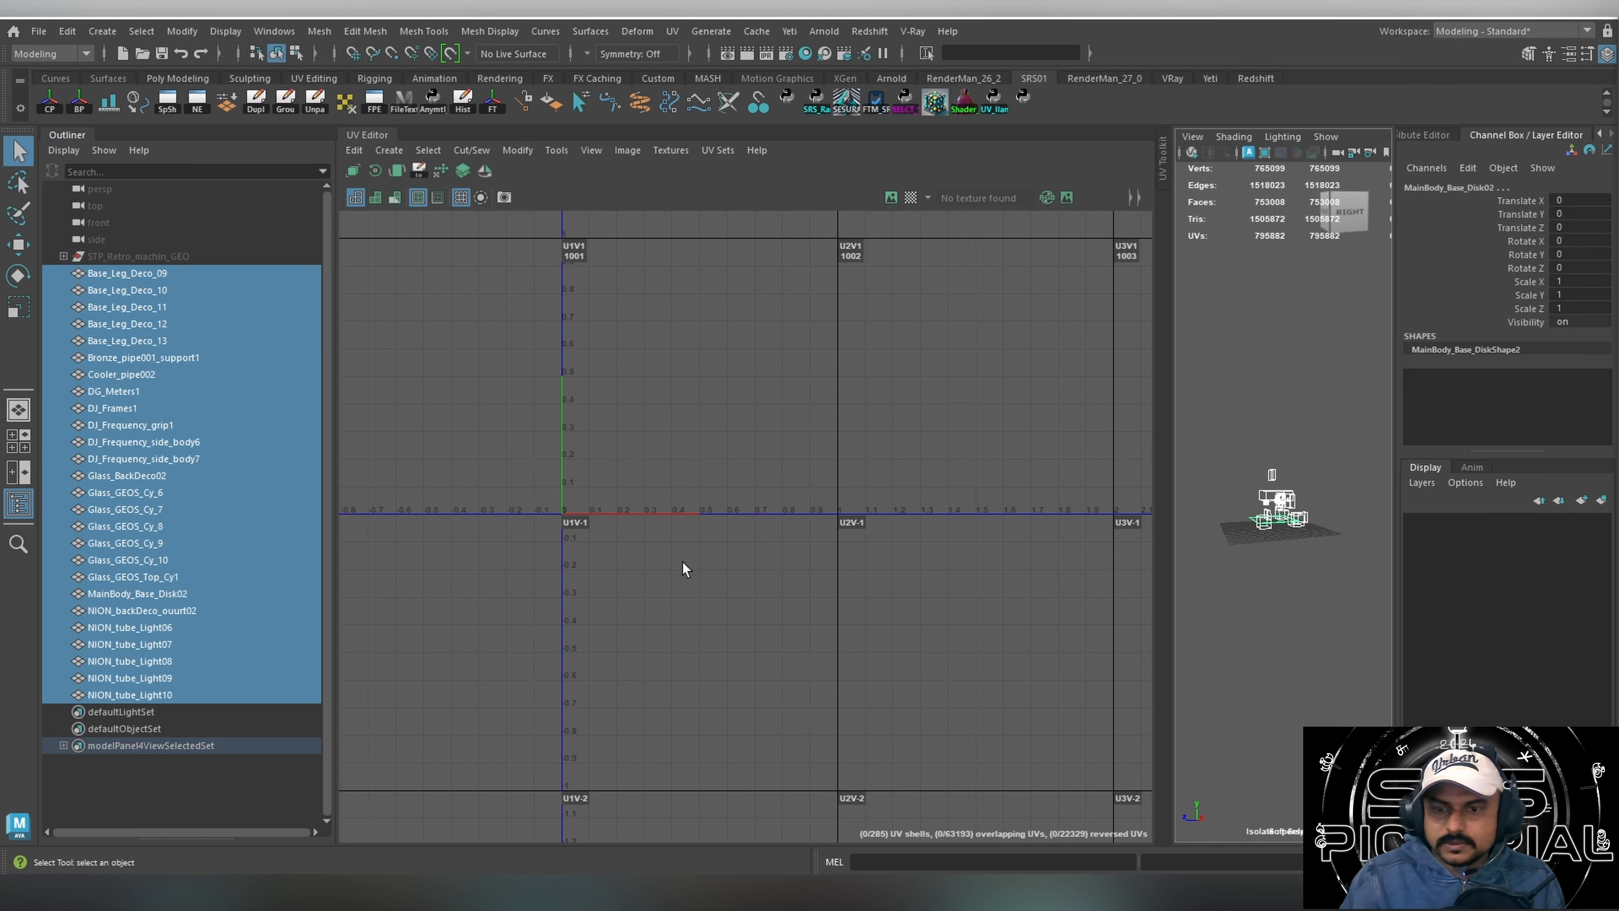
{"action": "left_click_drag", "start_coordinate": [1222, 413], "coordinate": [1335, 651]}
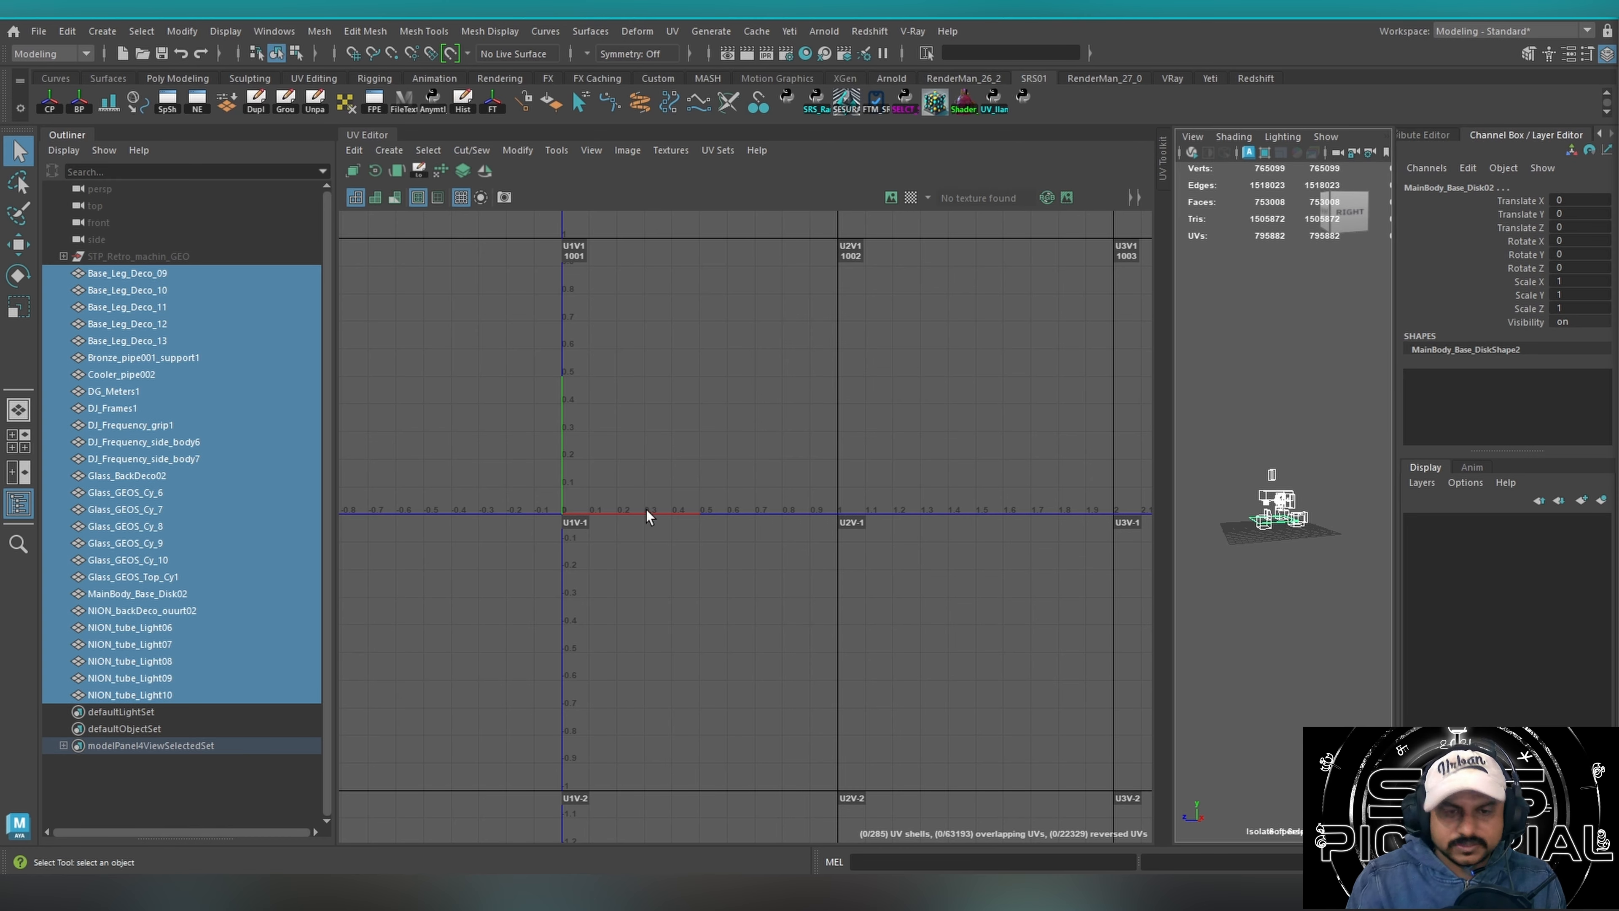
Frame the UV shells of the selected machine meshes and widen the perspective viewport beside the UV Editor.
{"action": "key", "text": "f"}
{"action": "right_click_drag", "start_coordinate": [806, 502], "coordinate": [574, 496], "text": "alt"}
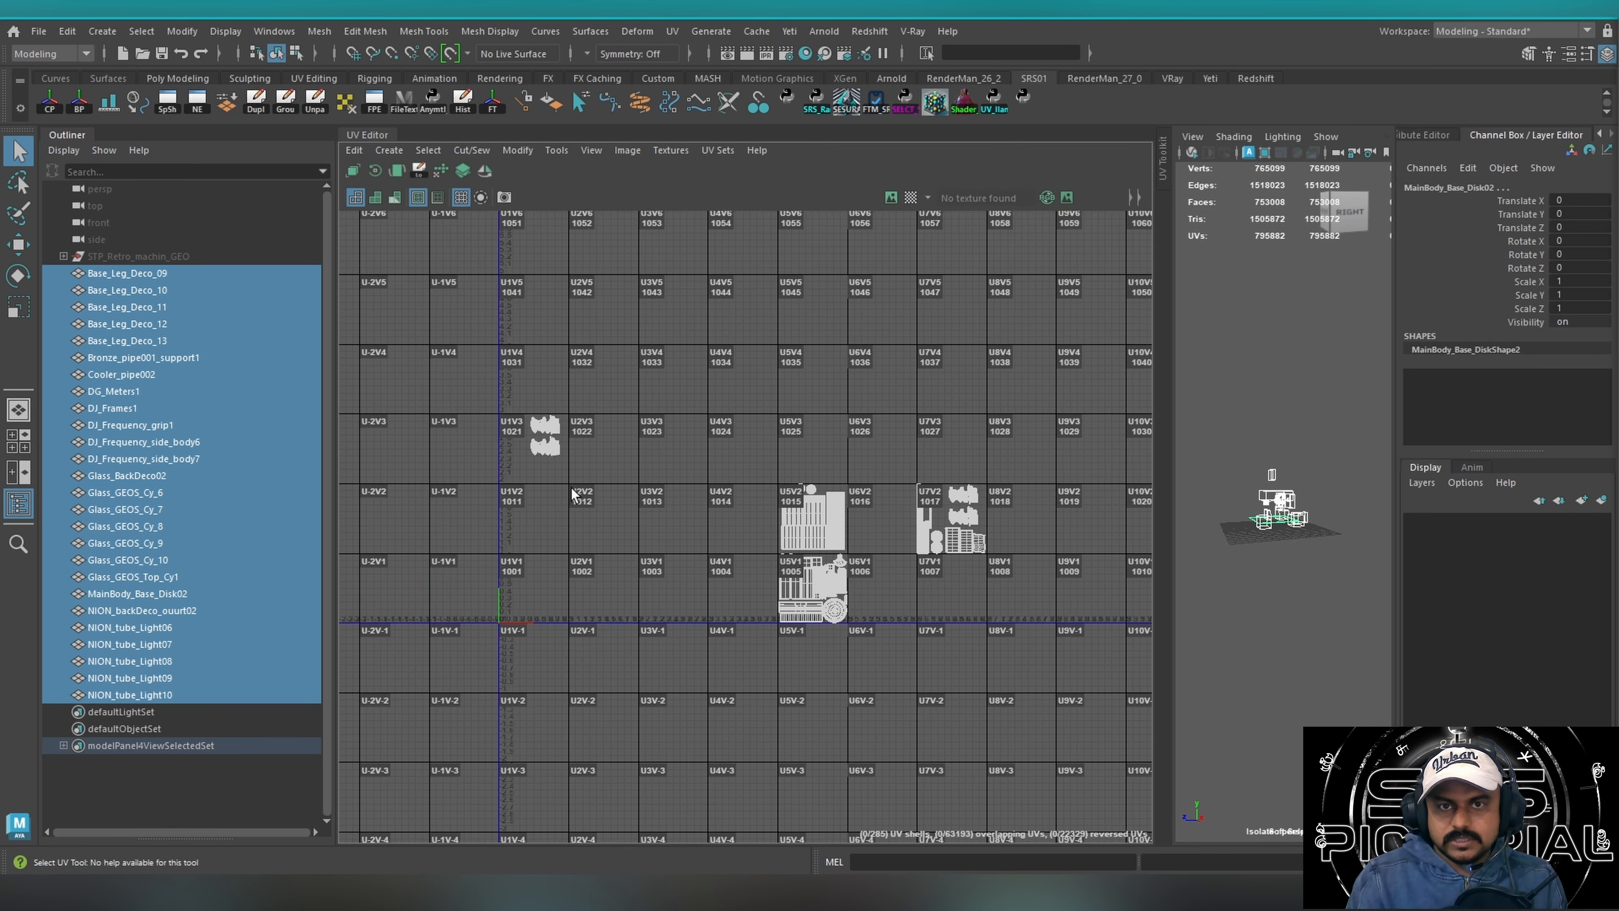
{"action": "middle_click_drag", "start_coordinate": [792, 488], "coordinate": [724, 444], "text": "alt"}
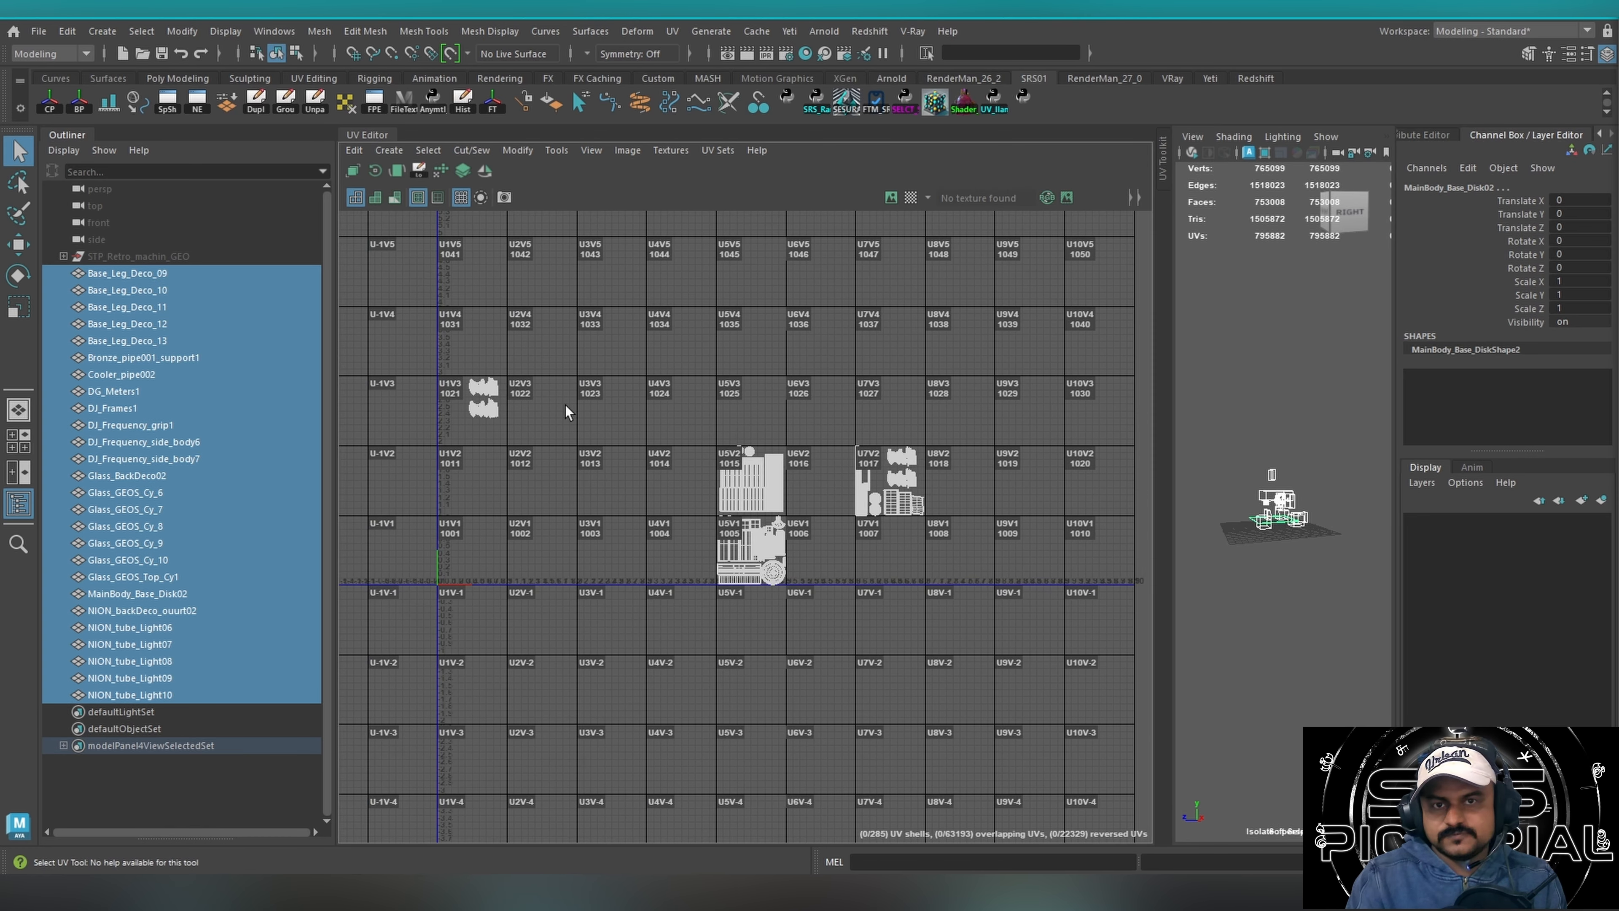
{"action": "left_click_drag", "start_coordinate": [1173, 430], "coordinate": [837, 443]}
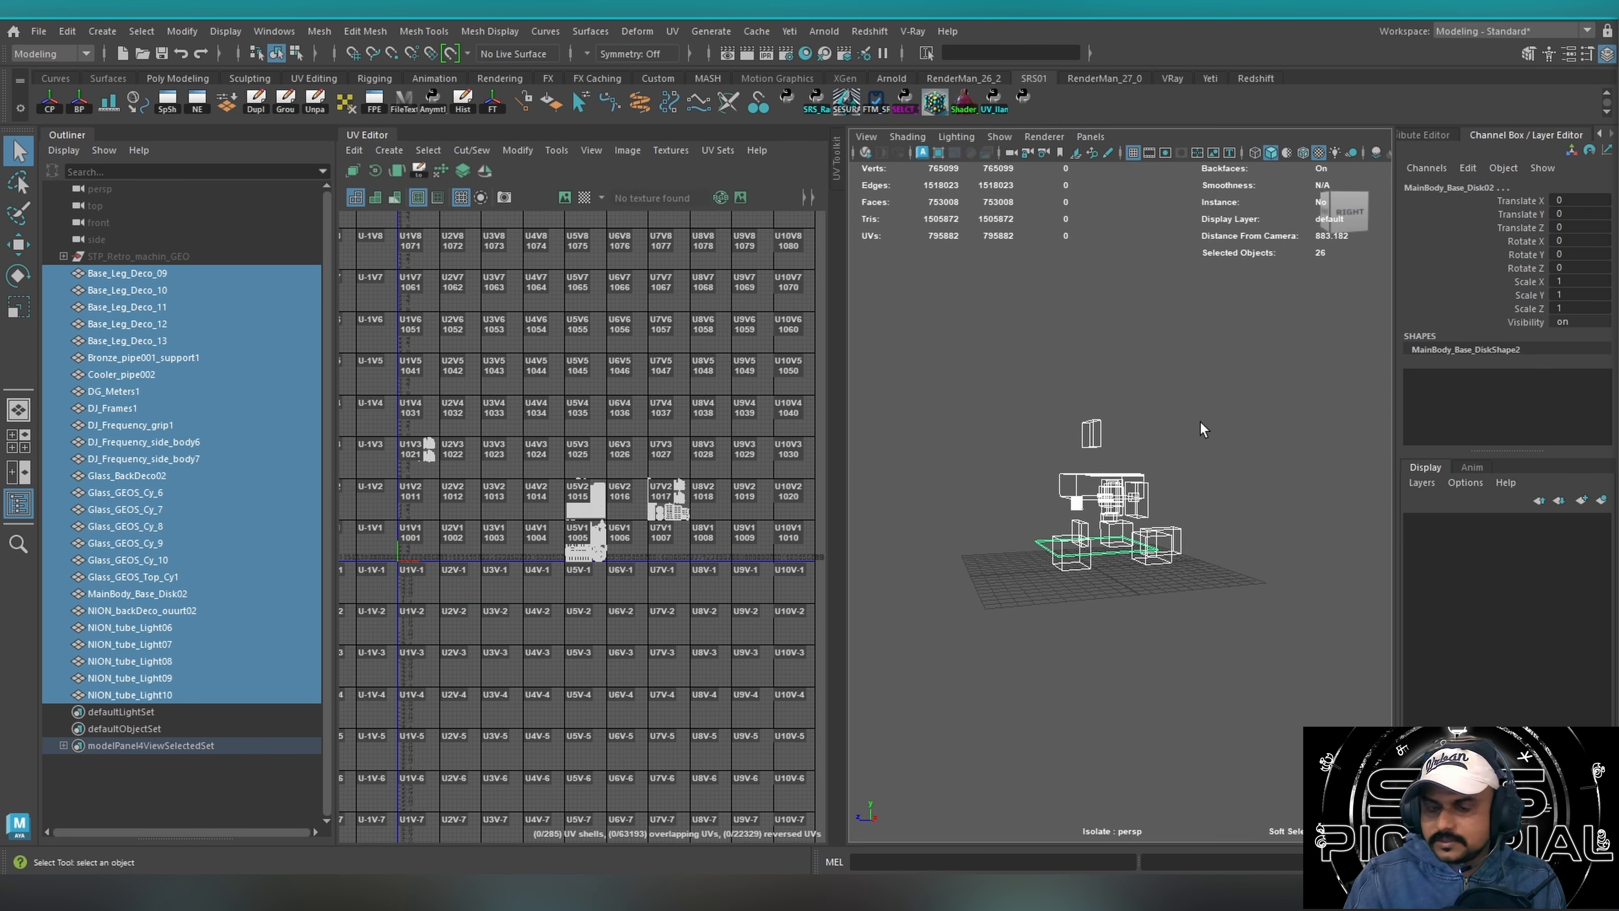
{"action": "scroll", "coordinate": [943, 510], "scroll_direction": "up", "scroll_amount": 5}
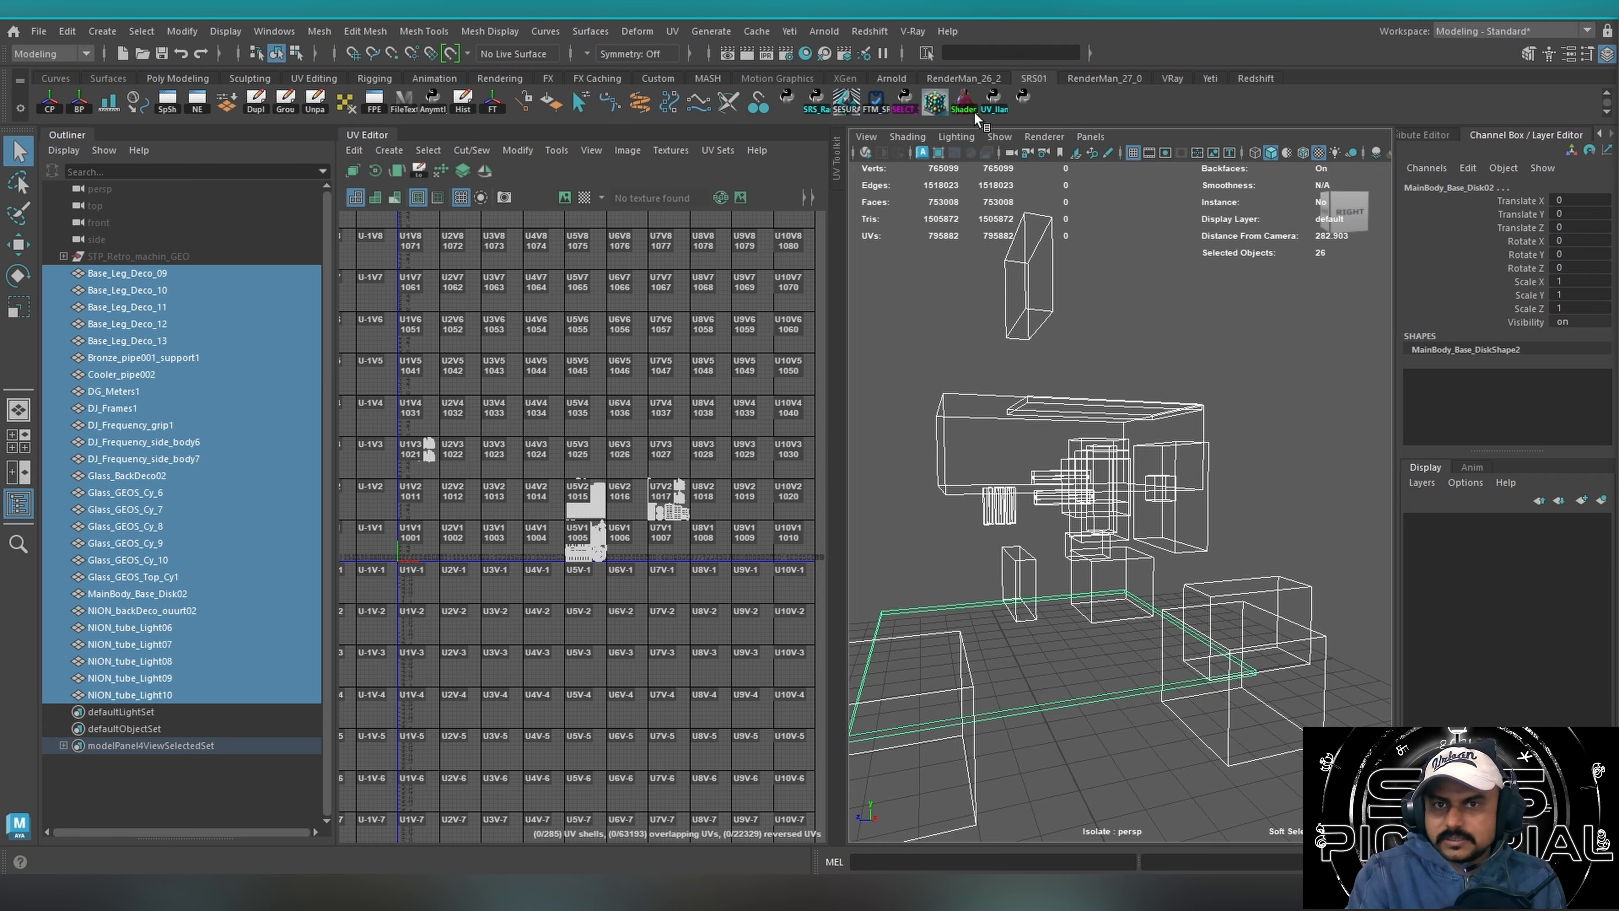
Assign UDIM materials to the selected meshes and create smart UDIM display layers with the NEXUS shader tool.
{"action": "left_click", "coordinate": [963, 100]}
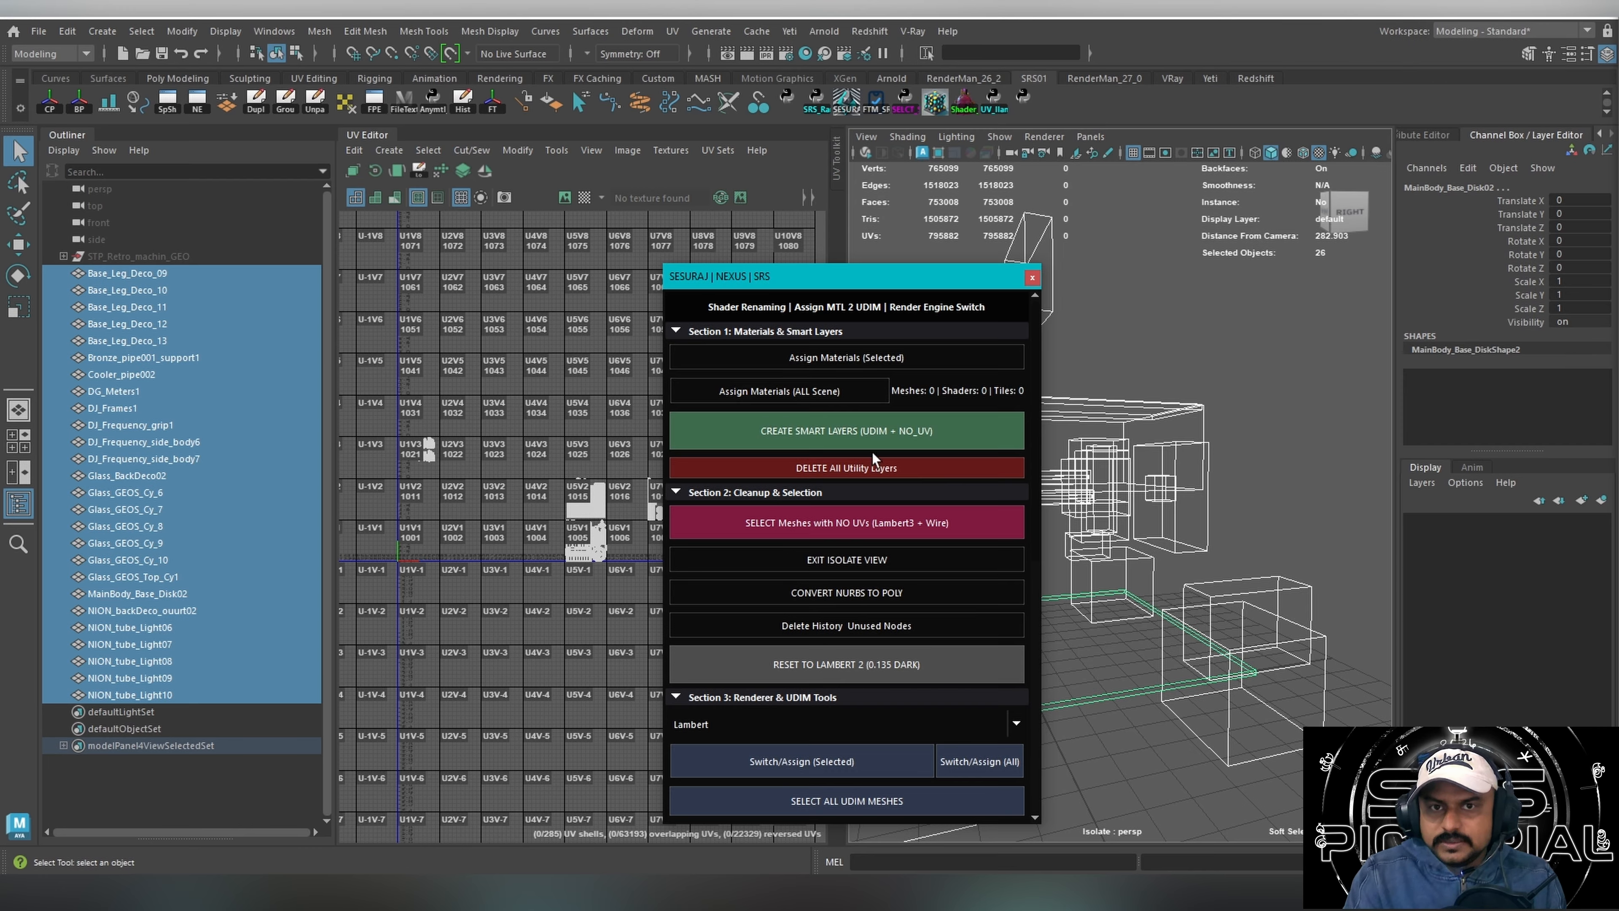
{"action": "left_click", "coordinate": [829, 356]}
{"action": "left_click", "coordinate": [845, 446]}
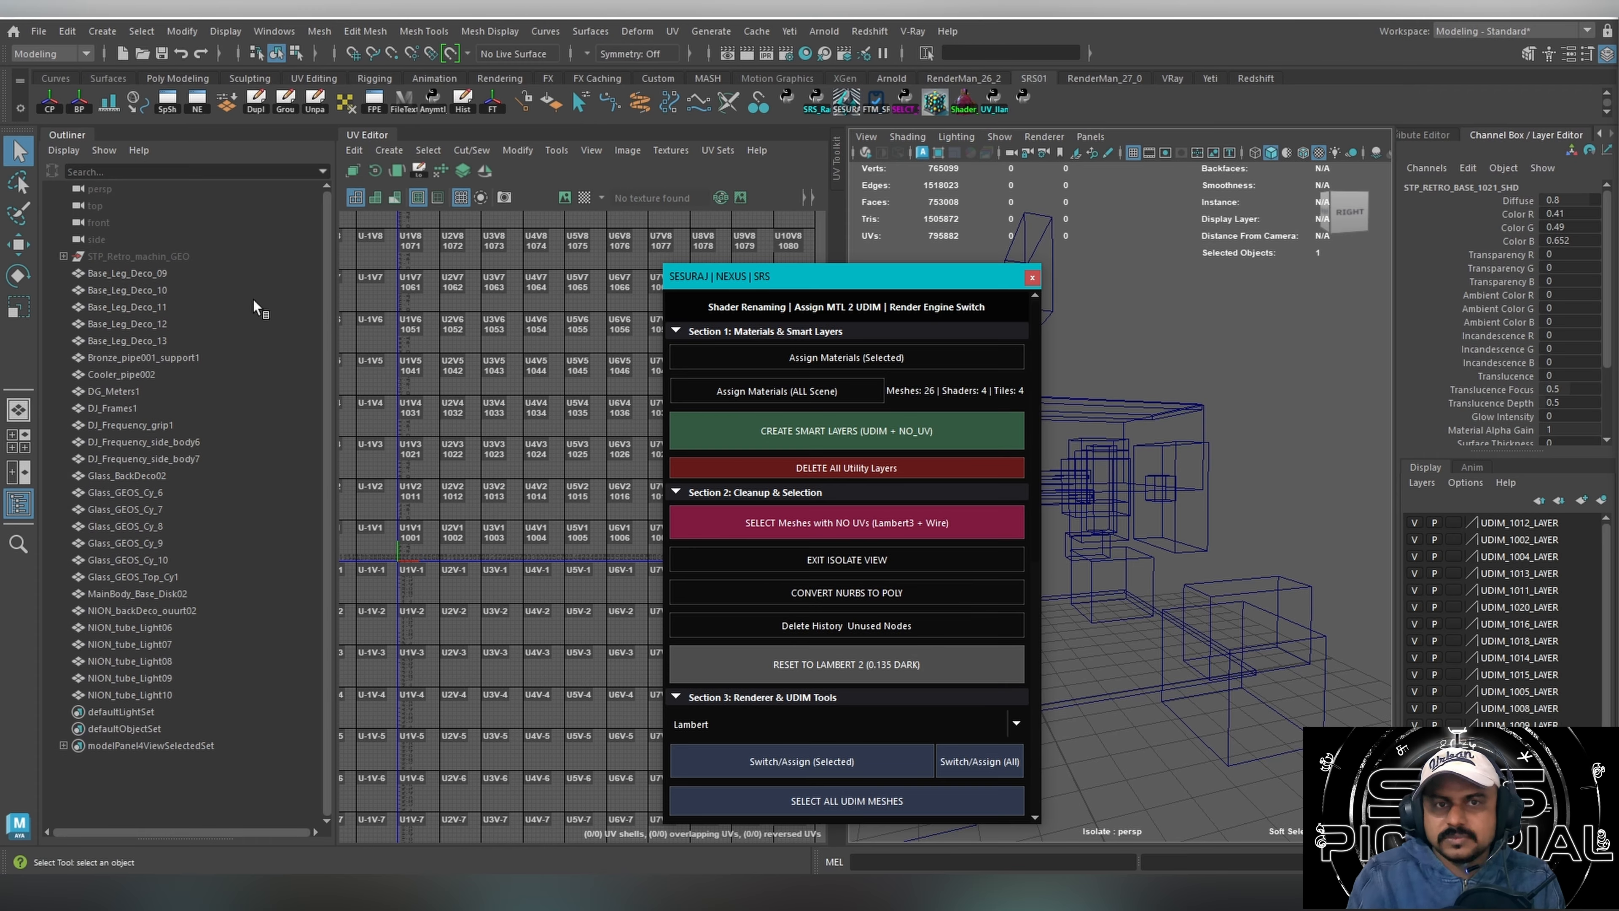
{"action": "left_click", "coordinate": [151, 256]}
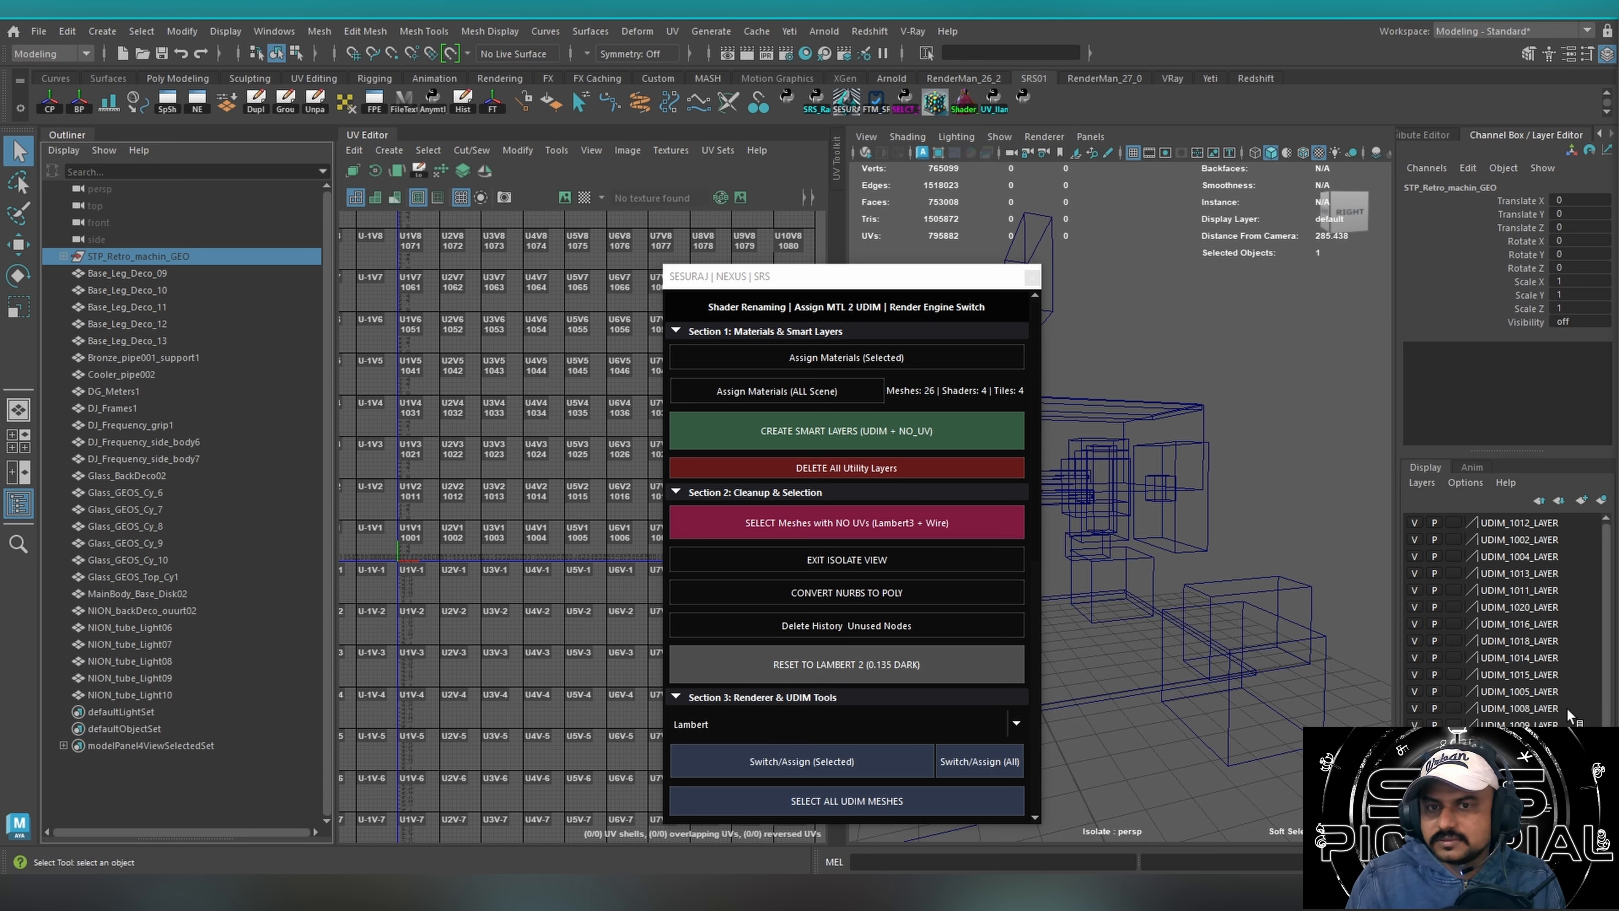
{"action": "scroll", "coordinate": [1587, 692], "scroll_direction": "down", "scroll_amount": 1}
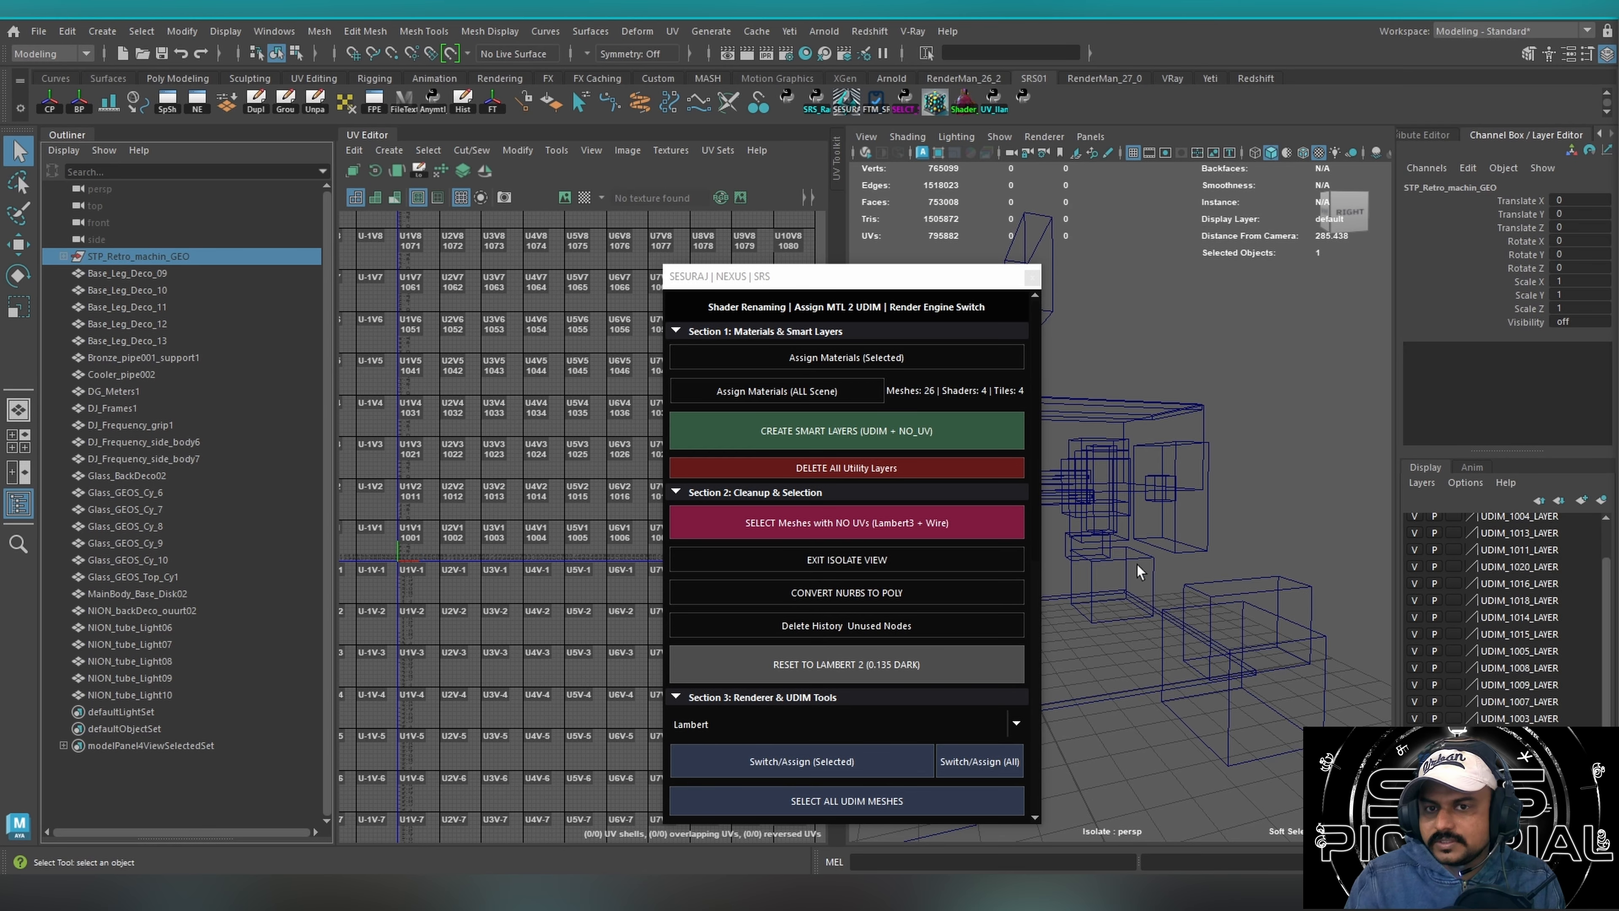
{"action": "left_click", "coordinate": [1032, 278]}
Reselect all visible machine meshes in the viewport and examine their UV clusters across the UDIM tiles.
{"action": "right_click_drag", "start_coordinate": [933, 290], "coordinate": [874, 440], "text": "alt"}
{"action": "left_click_drag", "start_coordinate": [976, 331], "coordinate": [1242, 589]}
{"action": "left_click_drag", "start_coordinate": [1077, 549], "coordinate": [1174, 560], "text": "alt"}
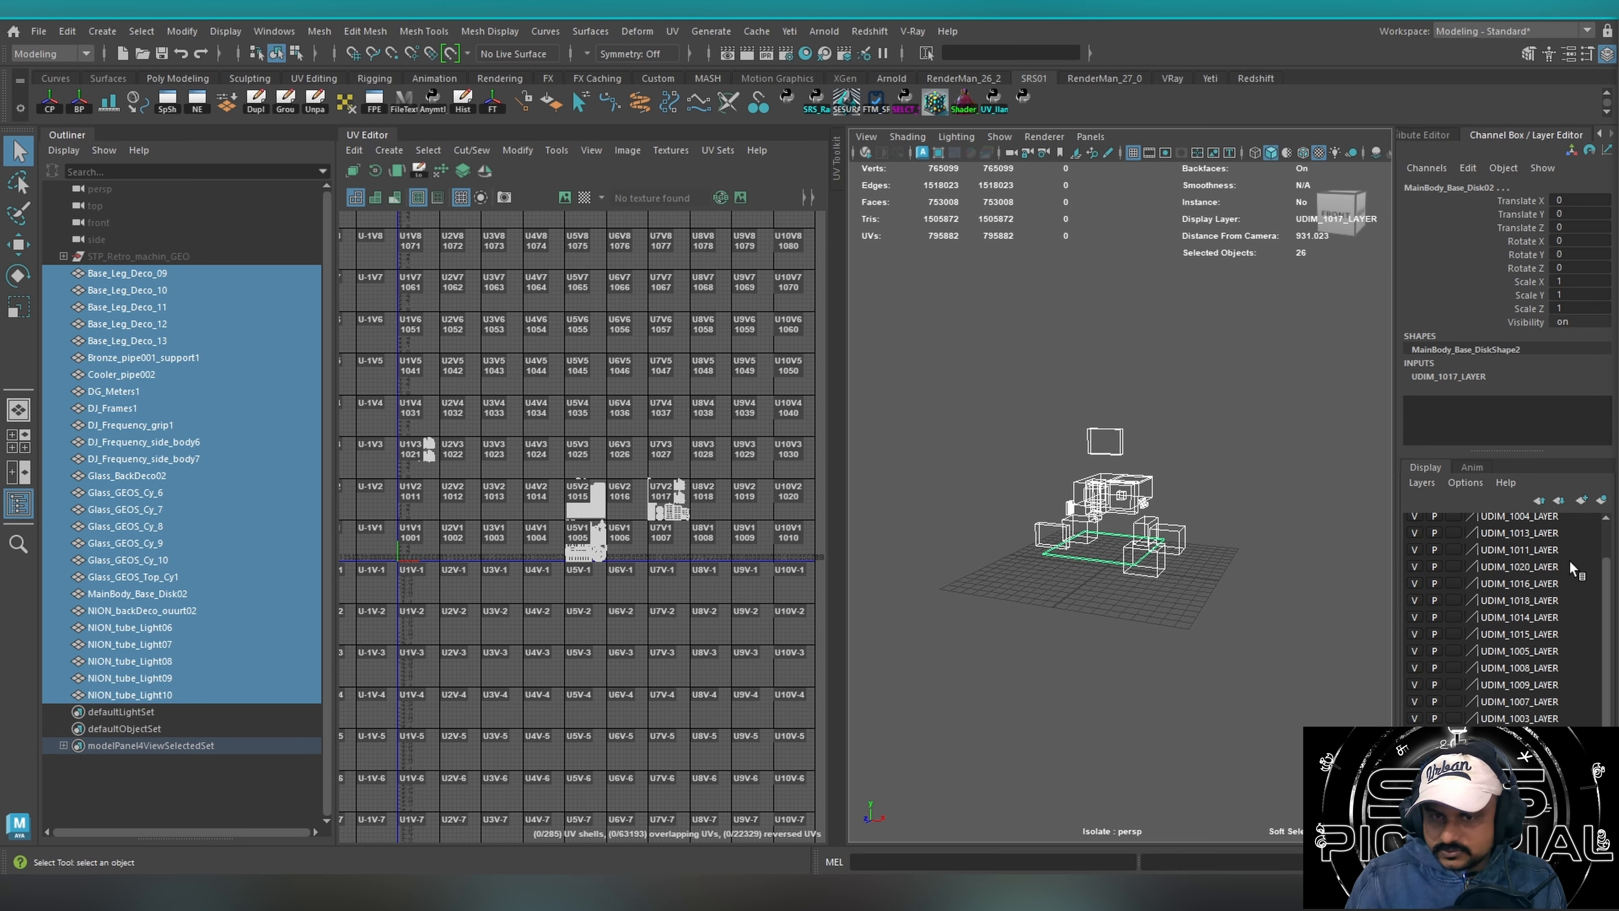
{"action": "right_click_drag", "start_coordinate": [881, 470], "coordinate": [1346, 478], "text": "alt"}
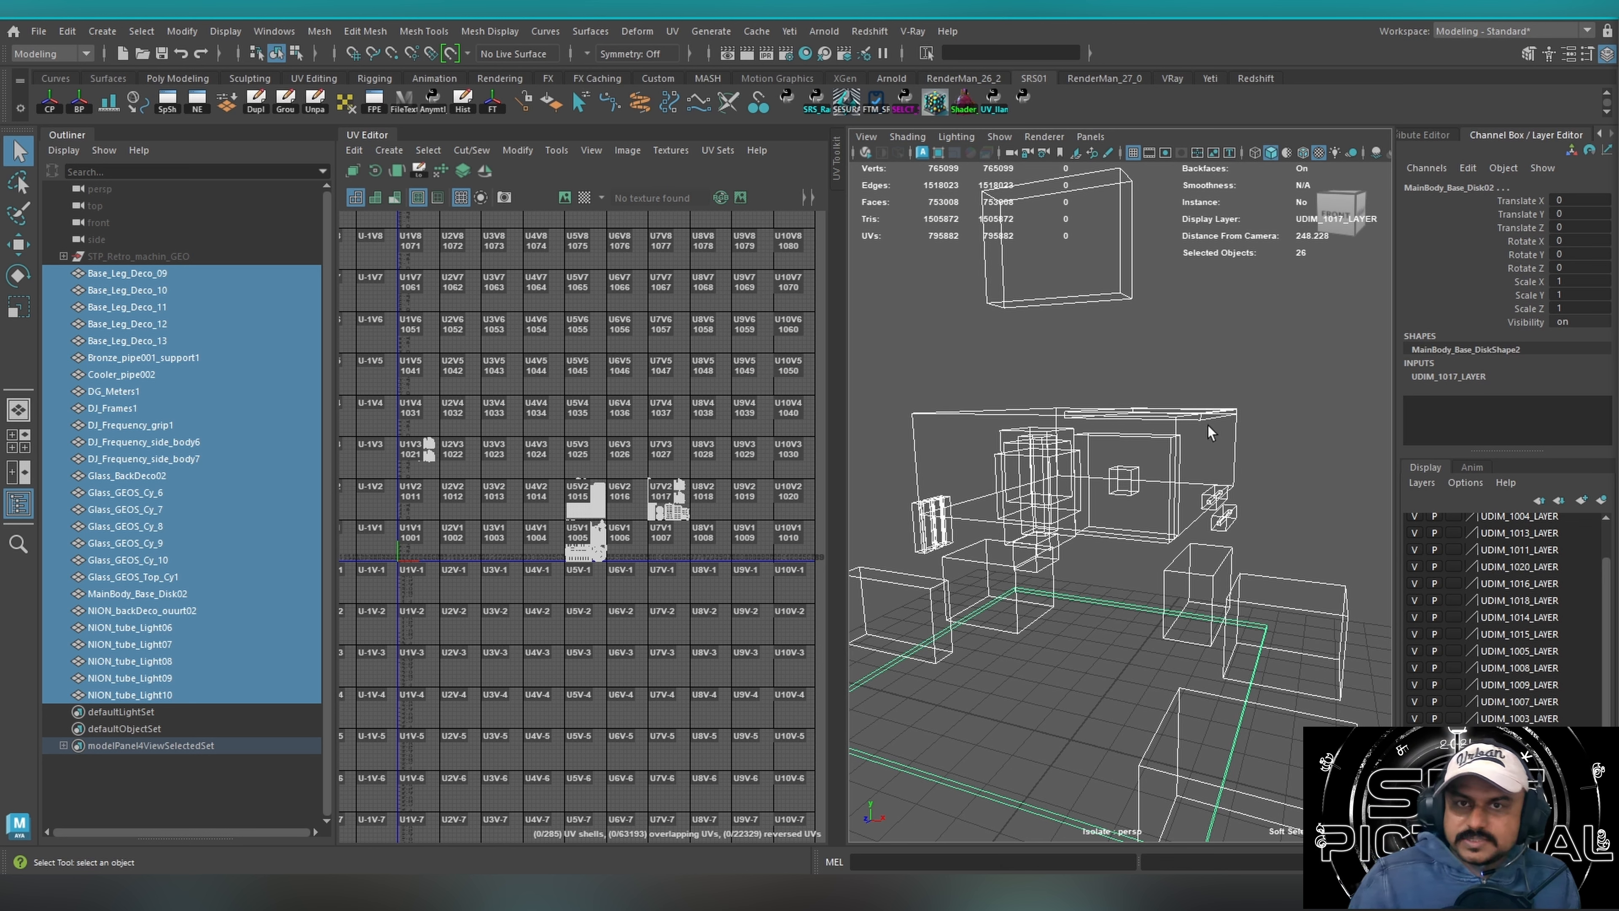
{"action": "right_click_drag", "start_coordinate": [1211, 428], "coordinate": [937, 434], "text": "alt"}
{"action": "right_click_drag", "start_coordinate": [538, 500], "coordinate": [737, 497], "text": "alt"}
{"action": "middle_click_drag", "start_coordinate": [737, 494], "coordinate": [730, 516], "text": "alt"}
{"action": "right_click_drag", "start_coordinate": [730, 517], "coordinate": [395, 475], "text": "alt"}
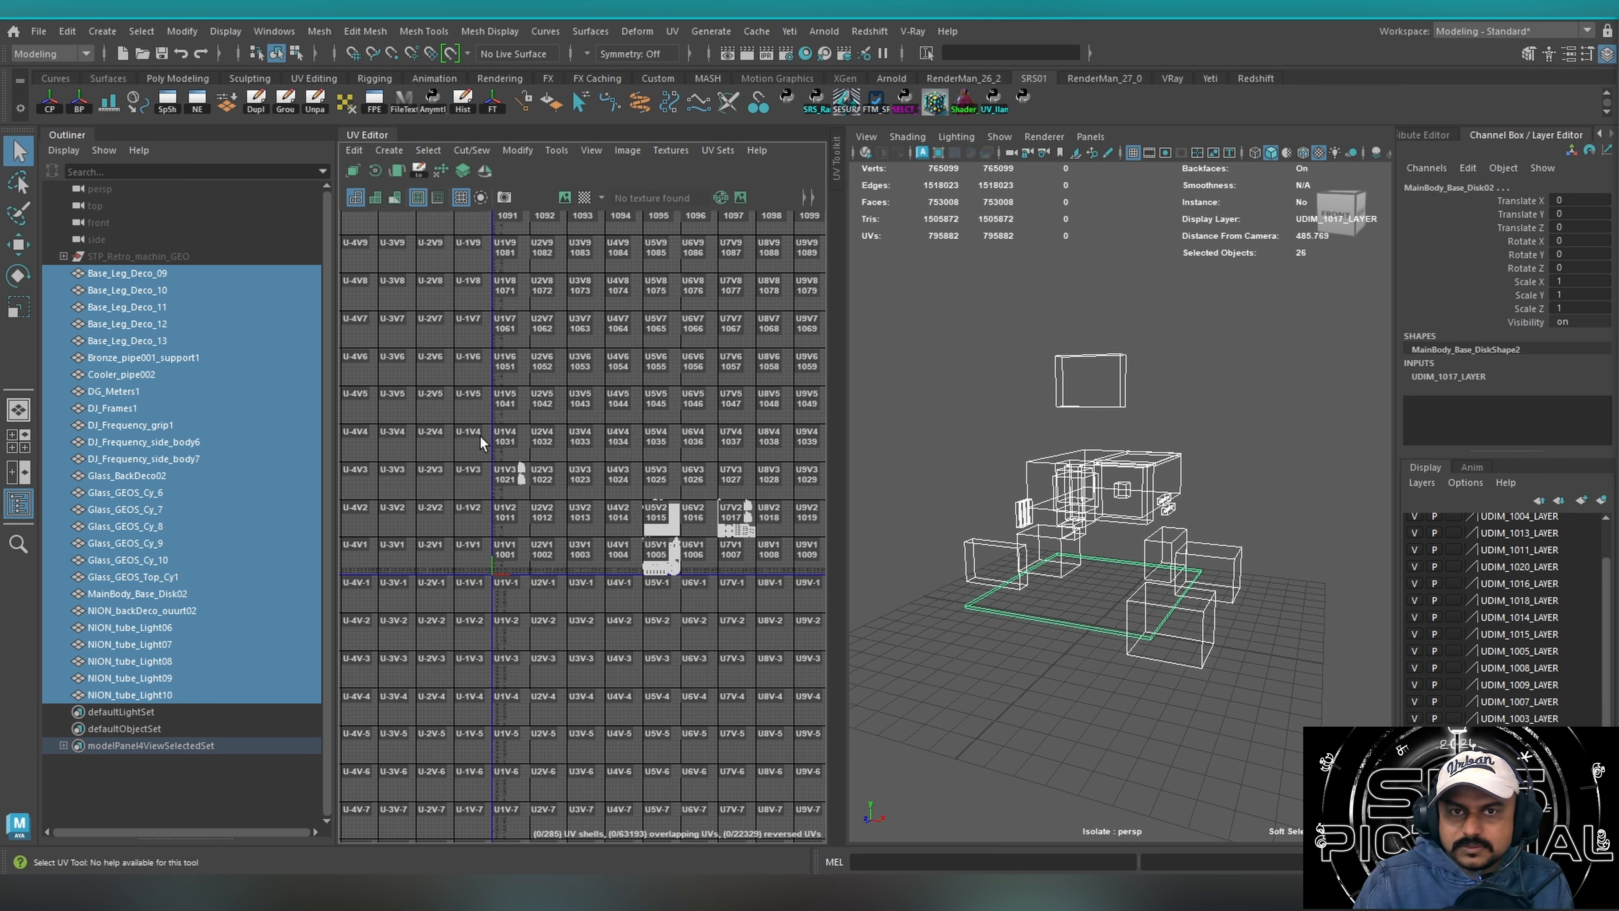
Pack the machine meshes' UV clusters into tile 1001 with Locked Cluster Packer, using a 0.0050 gap and 0.0100 tile margin.
{"action": "key", "text": "F12"}
{"action": "left_click_drag", "start_coordinate": [276, 413], "coordinate": [217, 420]}
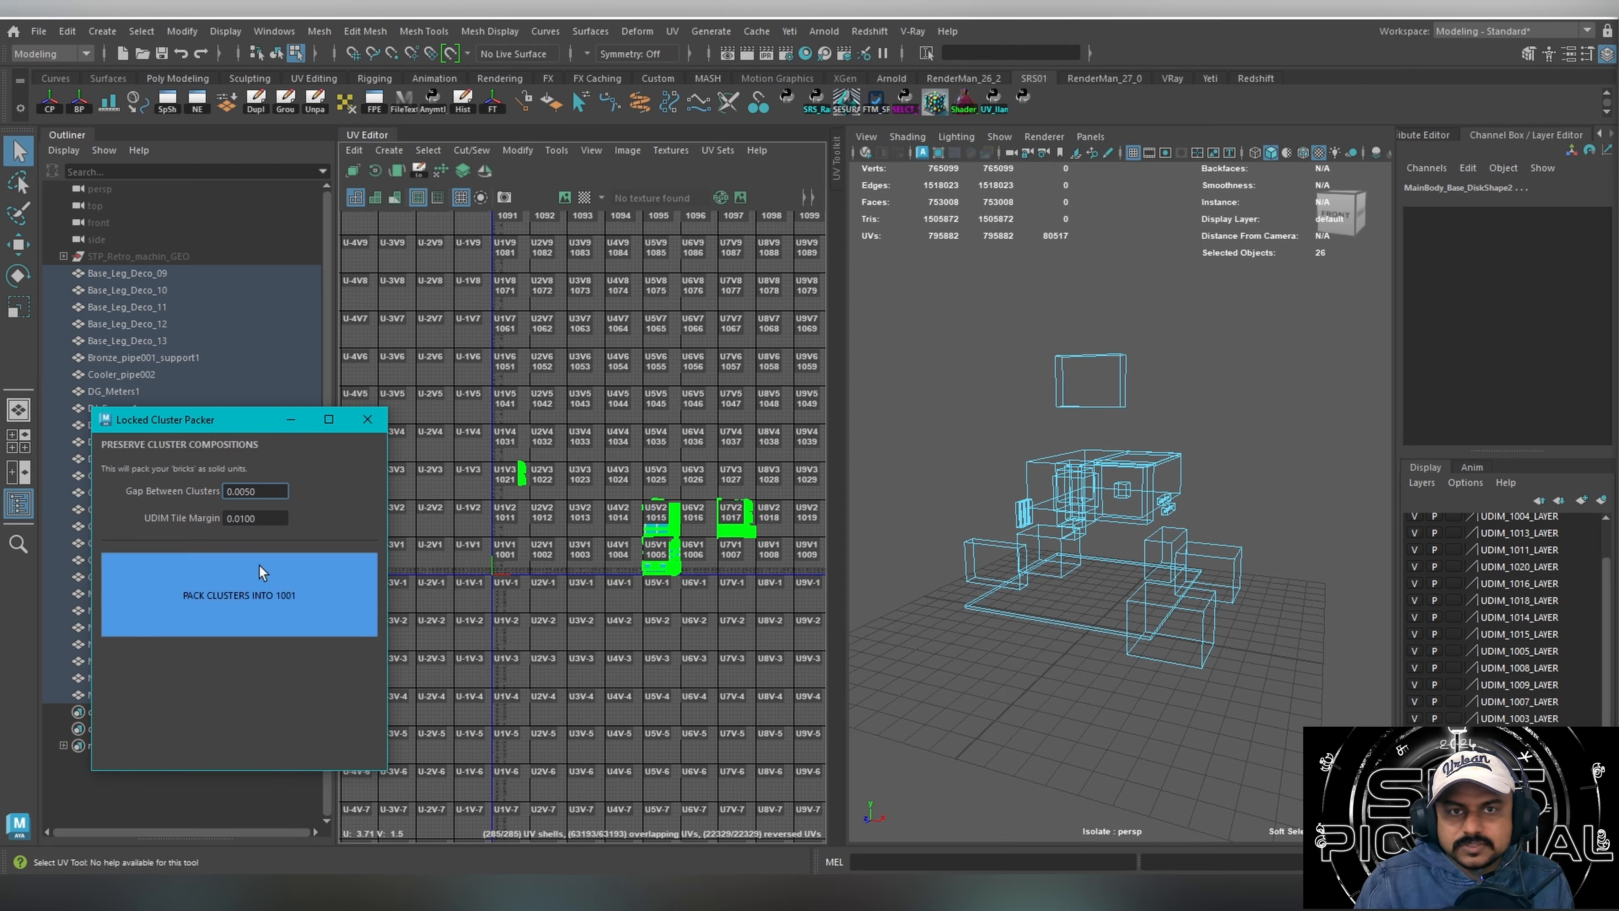
{"action": "left_click", "coordinate": [238, 598]}
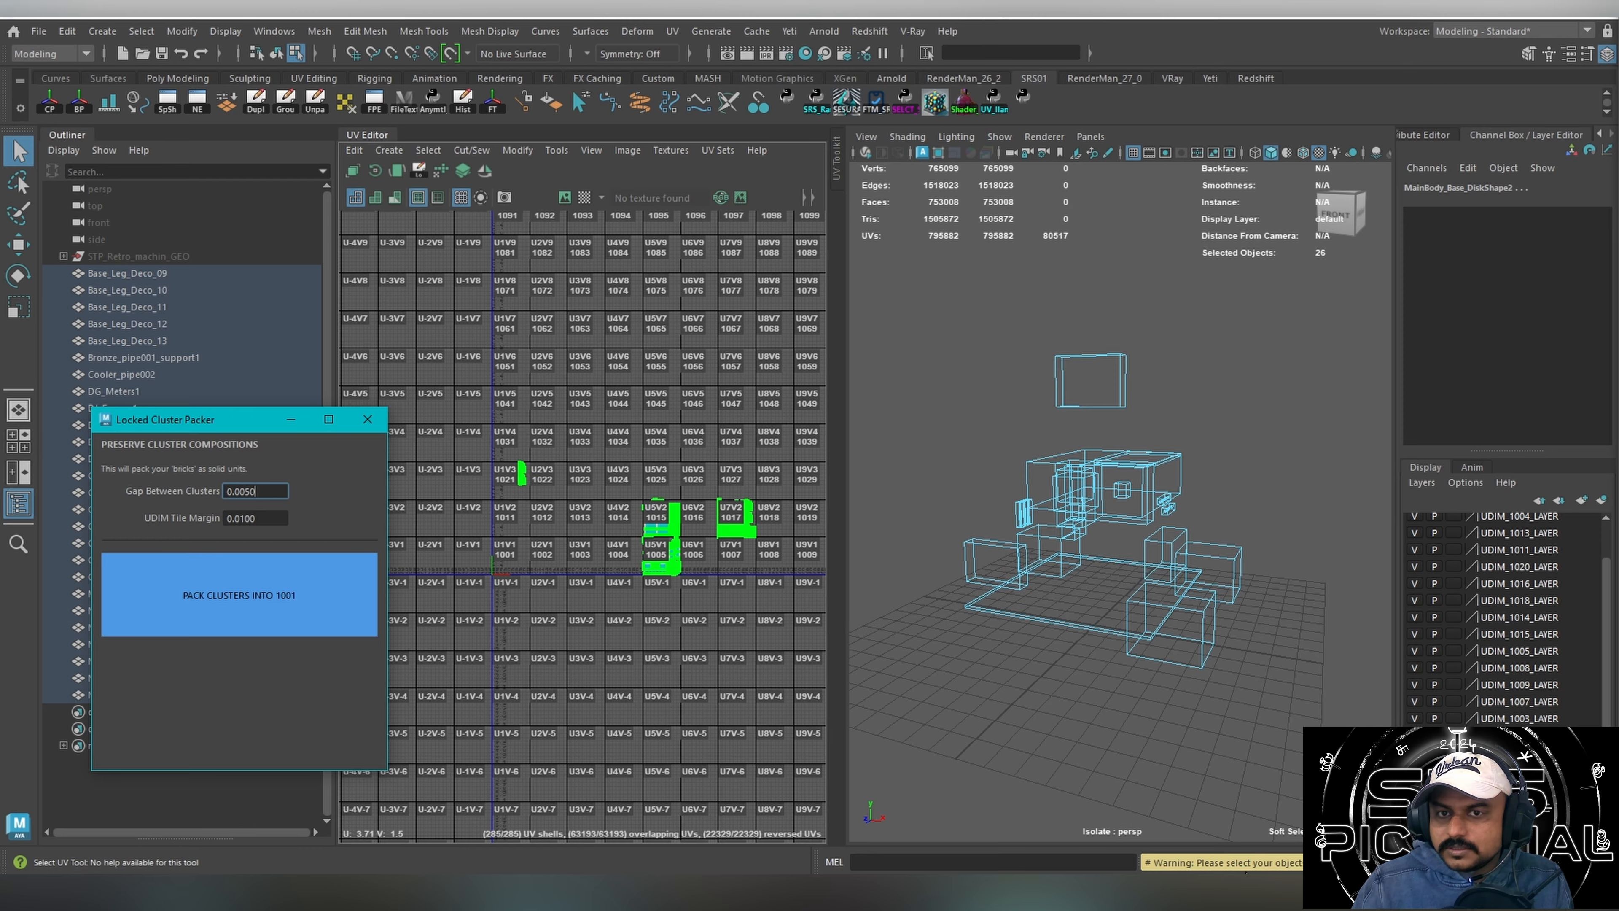
{"action": "right_click_drag", "start_coordinate": [1031, 491], "coordinate": [1008, 433]}
{"action": "left_click", "coordinate": [347, 612]}
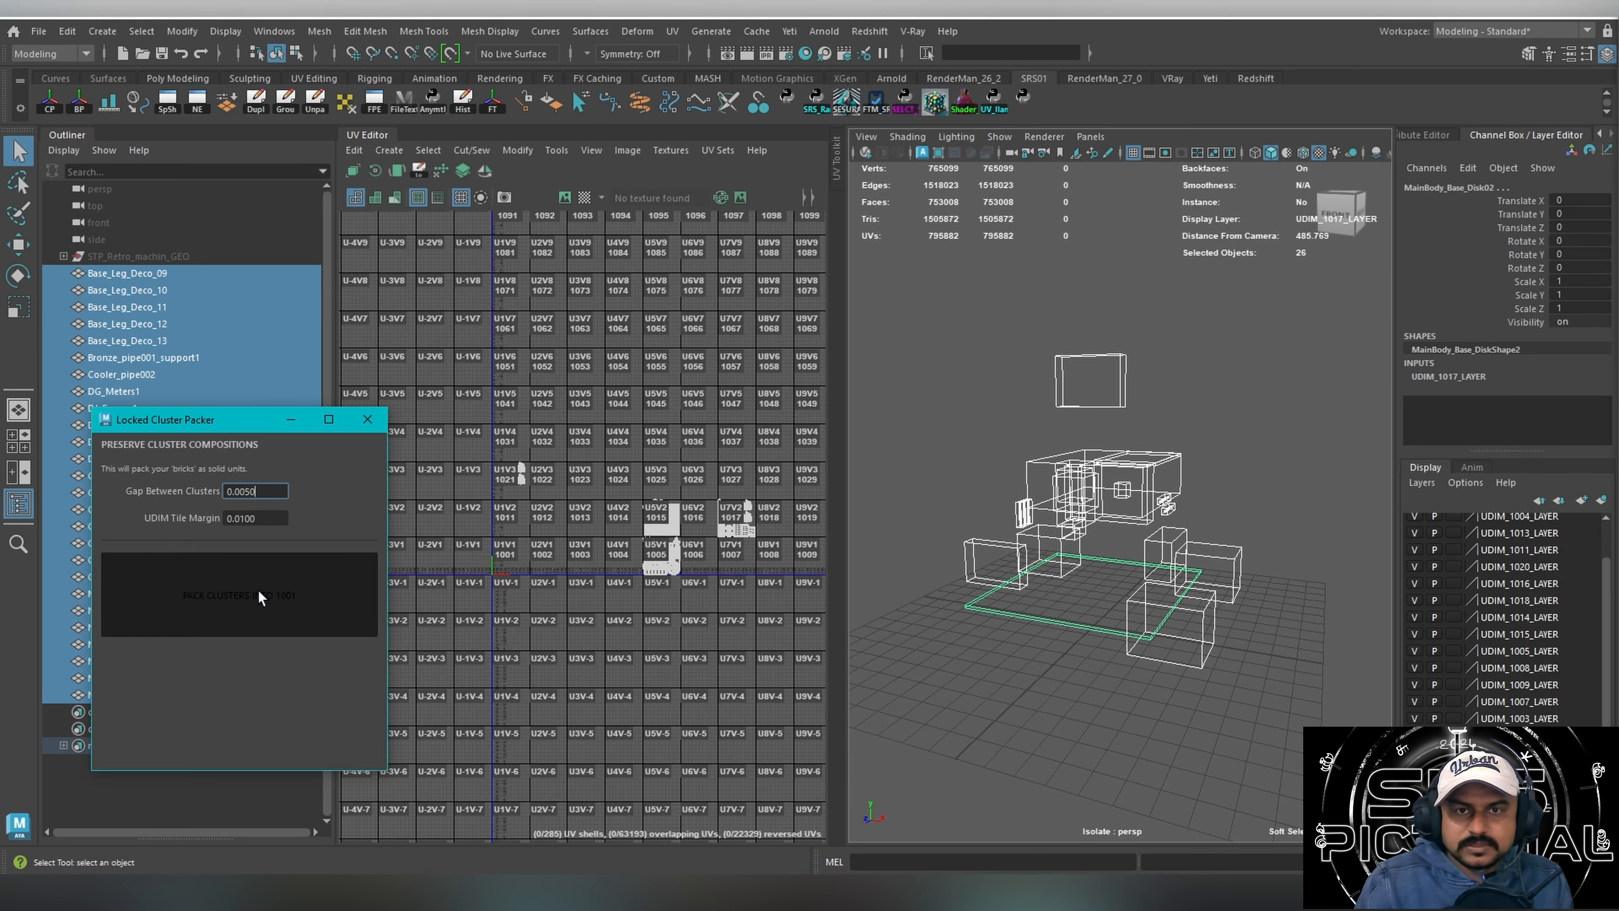
{"action": "right_click_drag", "start_coordinate": [1154, 441], "coordinate": [976, 412], "text": "alt"}
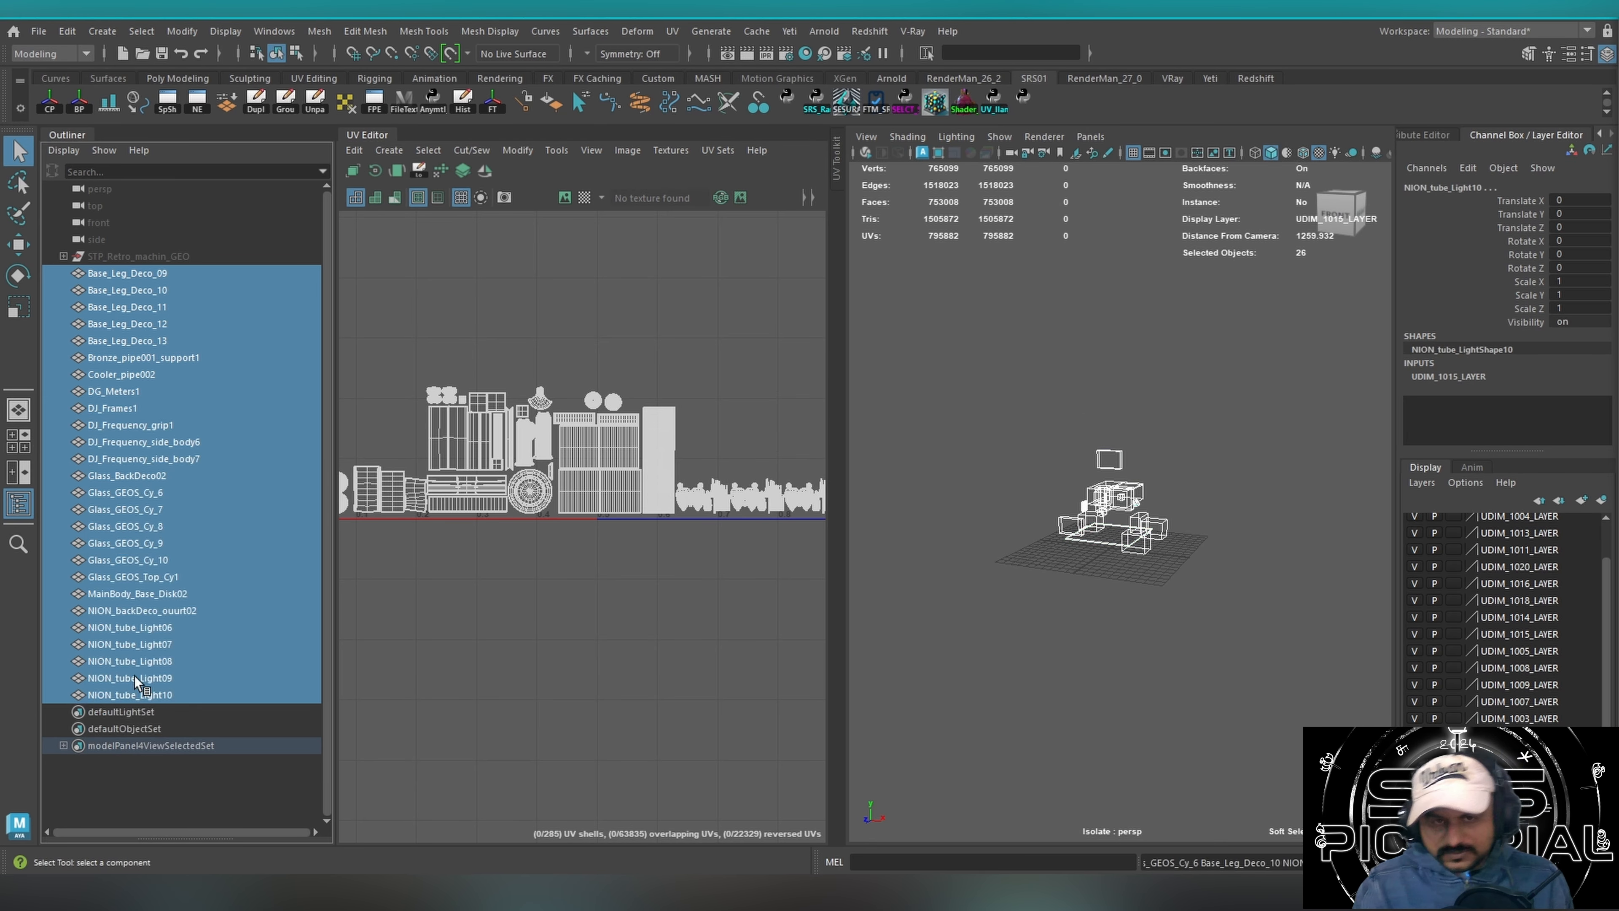
Unhide the Test02 group and bring all of its UV shells into view in the UV Editor.
{"action": "key", "text": "Delete"}
{"action": "key", "text": "h"}
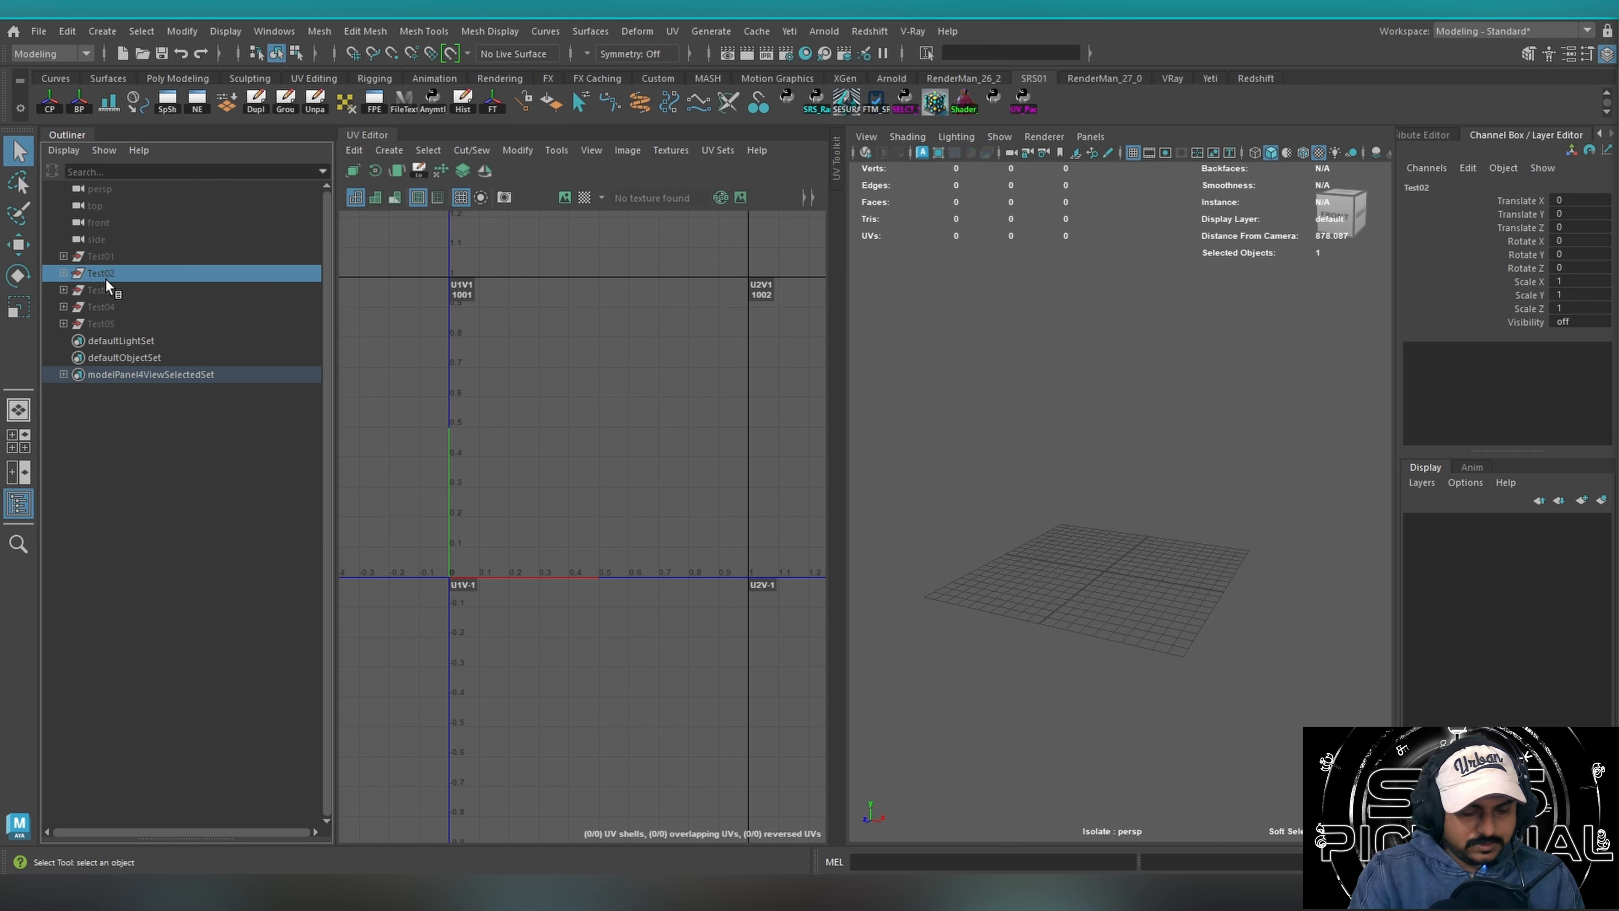
{"action": "key", "text": "h"}
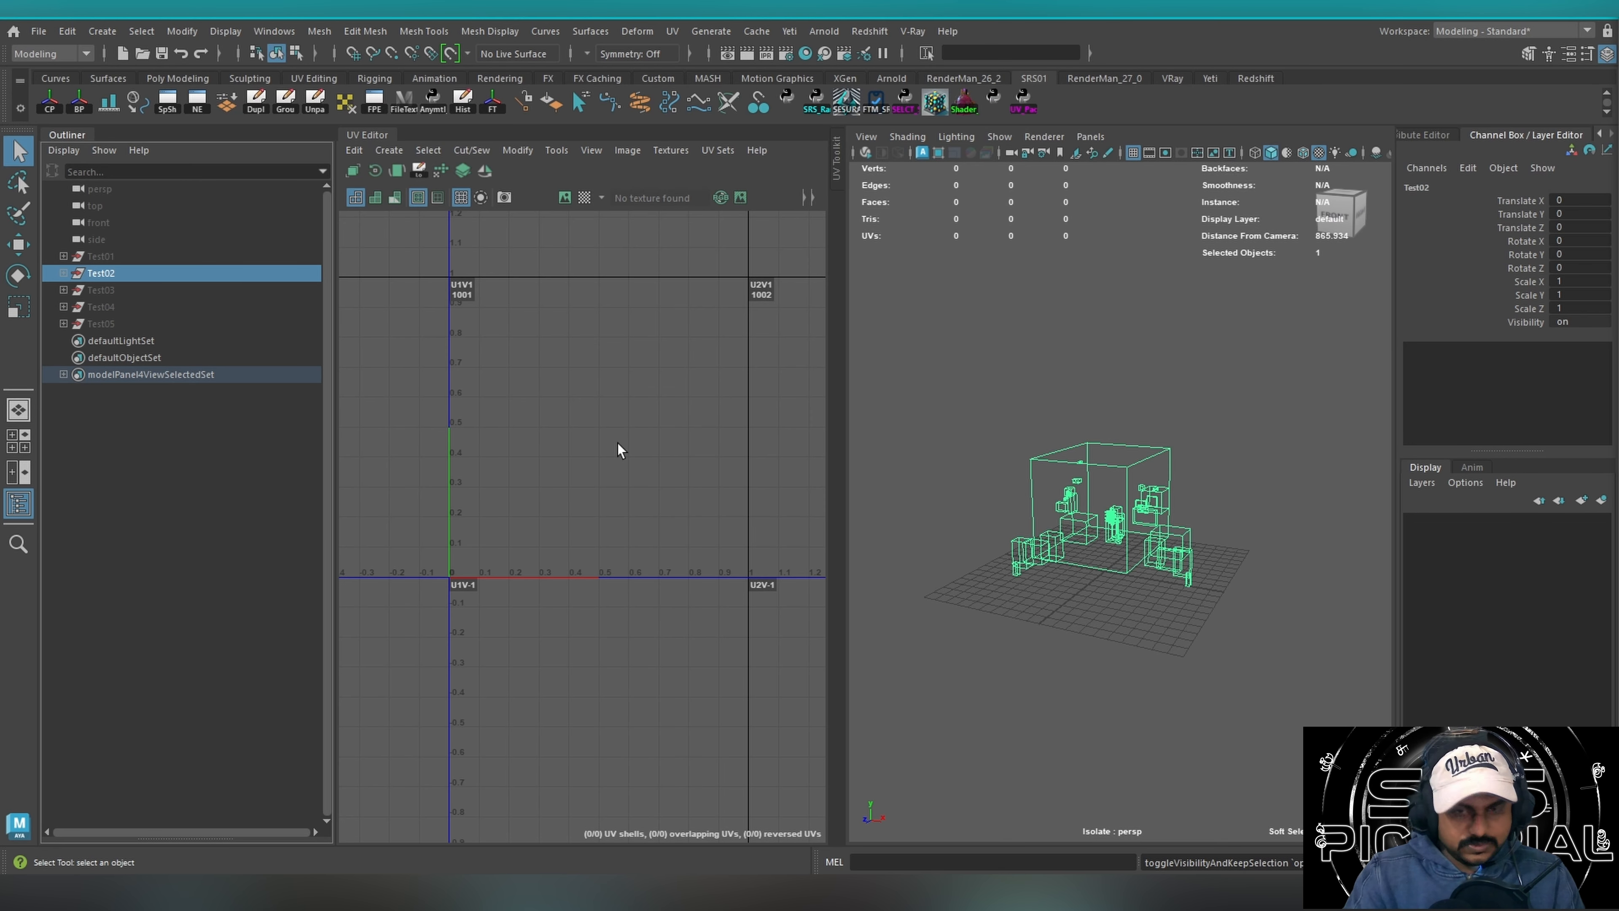
{"action": "key", "text": "f"}
{"action": "middle_click_drag", "start_coordinate": [627, 440], "coordinate": [651, 448], "text": "alt"}
{"action": "scroll", "coordinate": [628, 440], "scroll_direction": "down", "scroll_amount": 3}
{"action": "scroll", "coordinate": [497, 439], "scroll_direction": "down", "scroll_amount": 6}
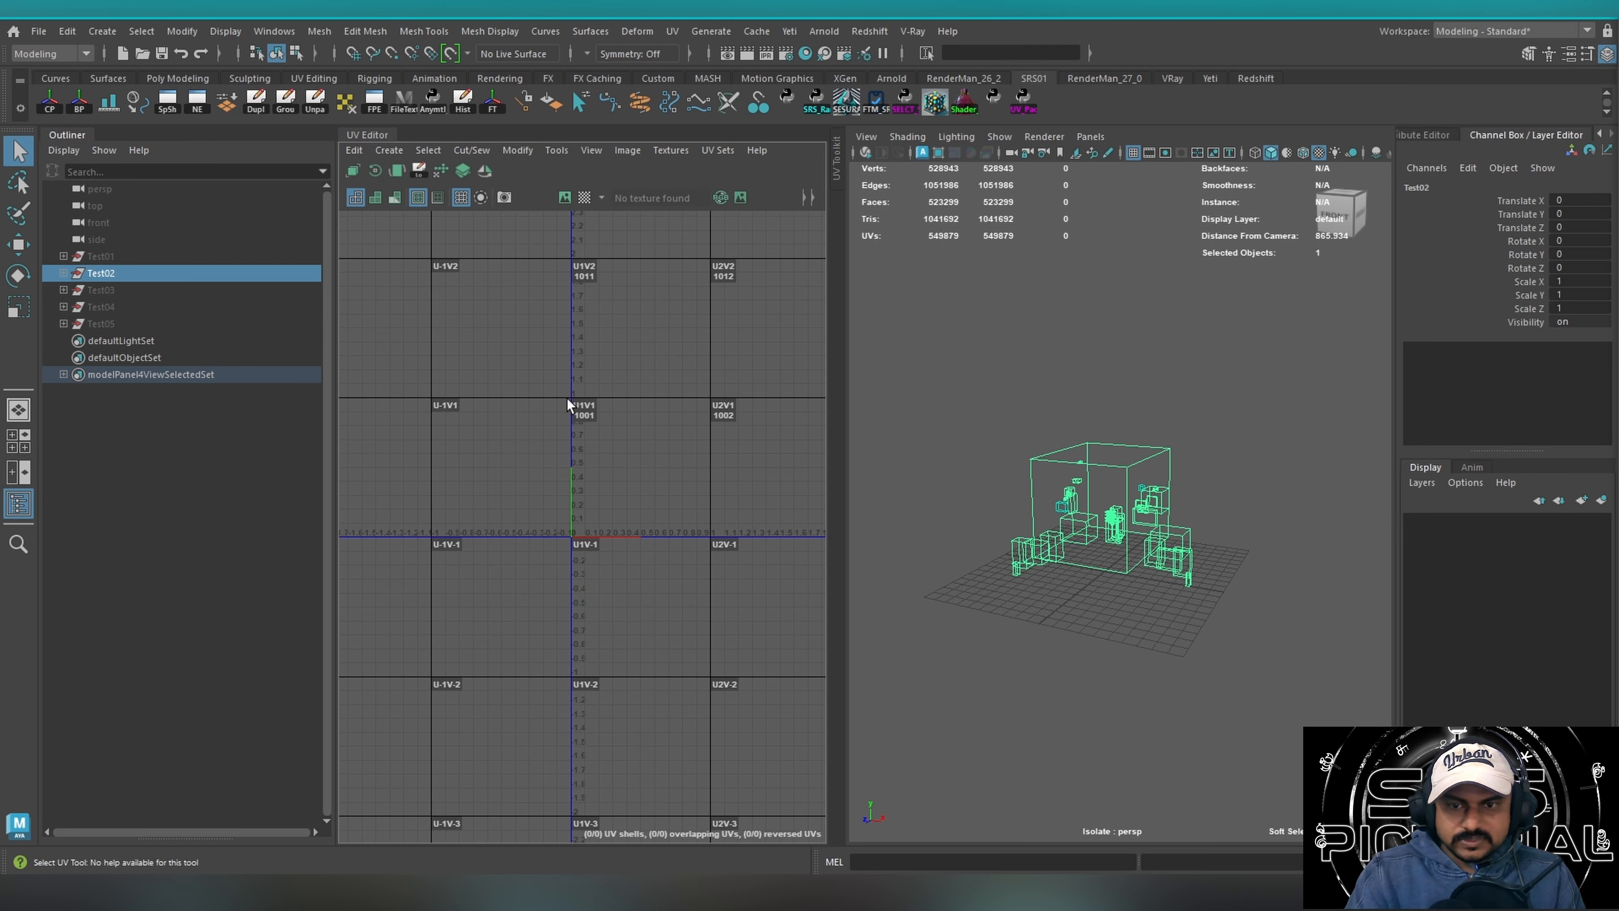
{"action": "middle_click_drag", "start_coordinate": [674, 381], "coordinate": [503, 472], "text": "alt"}
{"action": "right_click_drag", "start_coordinate": [610, 435], "coordinate": [552, 420], "text": "alt"}
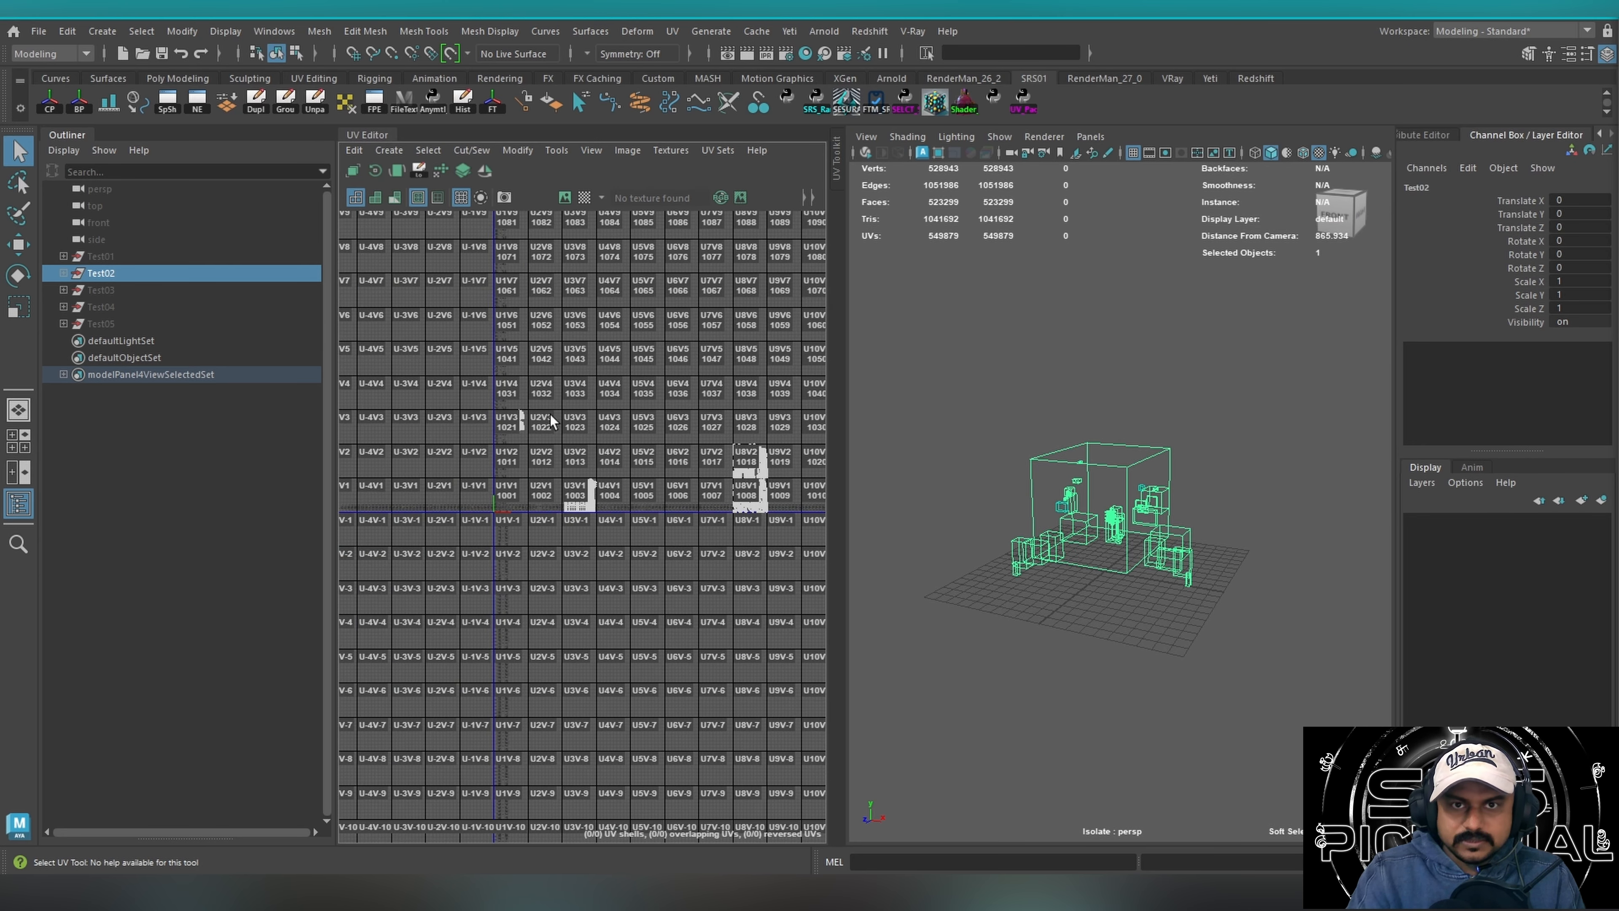
Examine the Test02 shell clusters laid out in tiles 1003, 1008, 1018 and 1021.
{"action": "right_click", "coordinate": [1241, 341]}
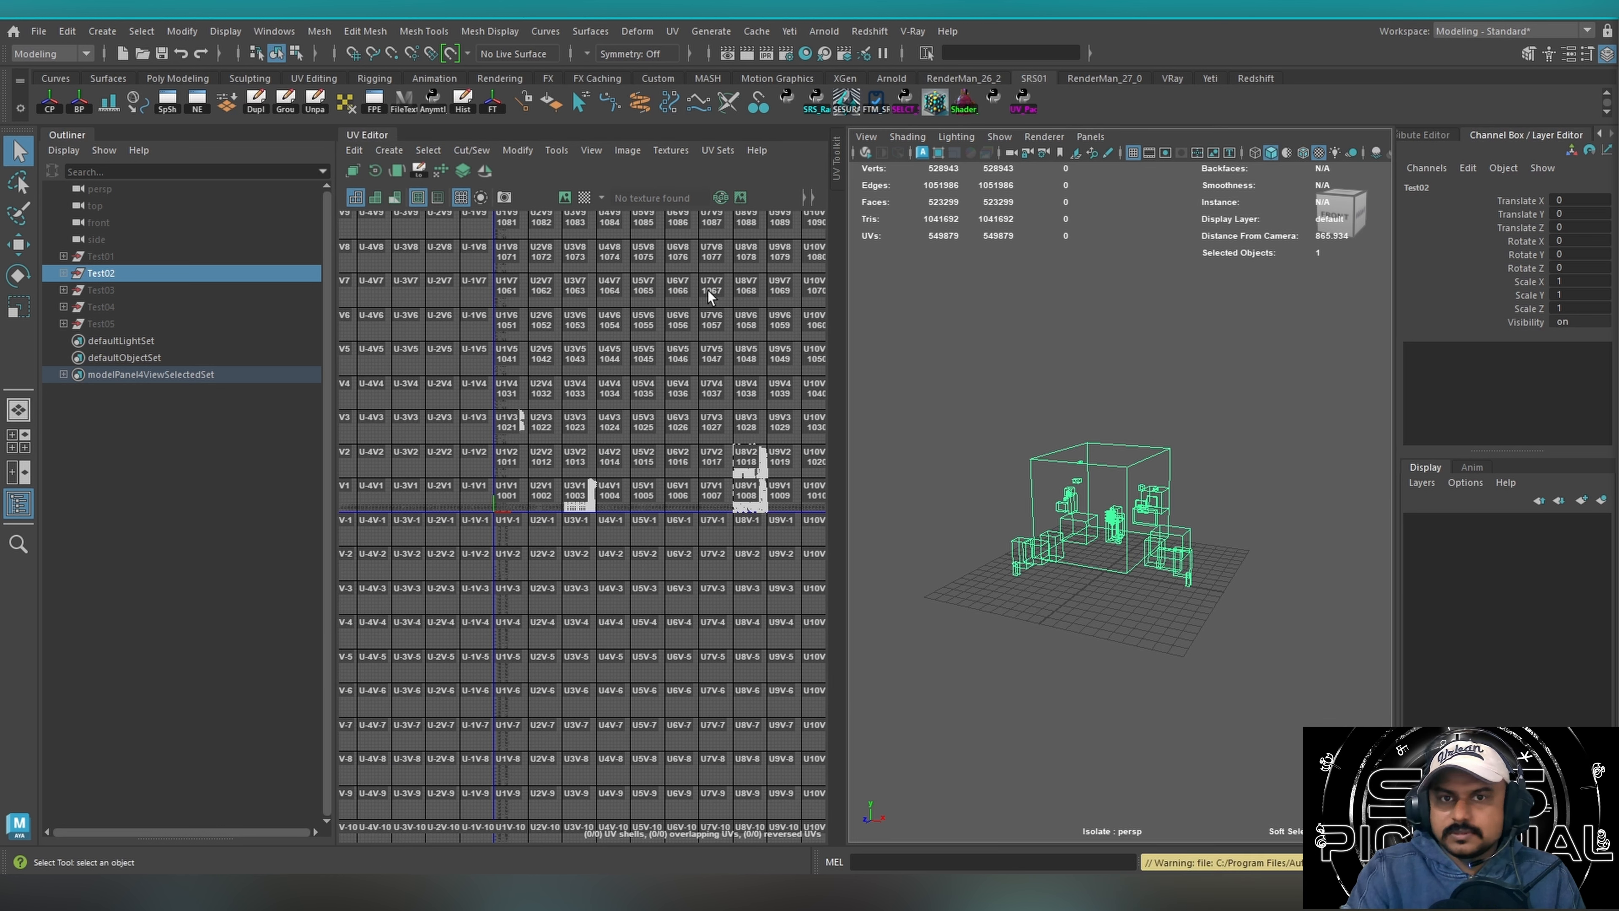
{"action": "scroll", "coordinate": [582, 440], "scroll_direction": "up", "scroll_amount": 3}
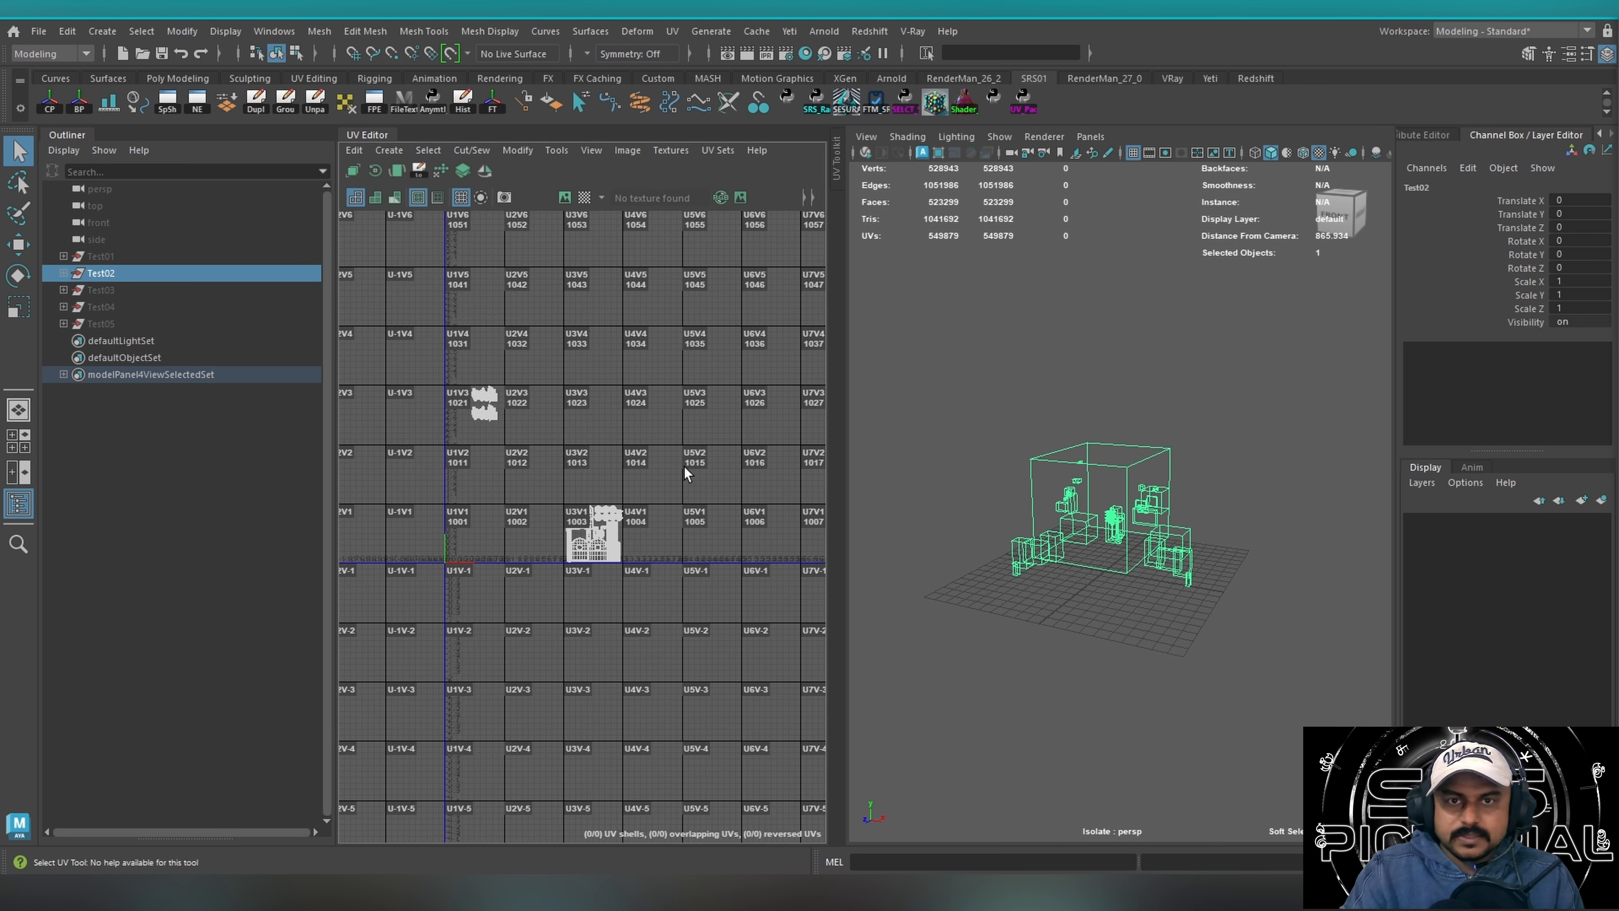
{"action": "middle_click_drag", "start_coordinate": [545, 525], "coordinate": [521, 489], "text": "alt"}
{"action": "right_click_drag", "start_coordinate": [522, 489], "coordinate": [625, 485], "text": "alt"}
{"action": "left_click_drag", "start_coordinate": [511, 382], "coordinate": [740, 629]}
{"action": "left_click_drag", "start_coordinate": [549, 380], "coordinate": [776, 683]}
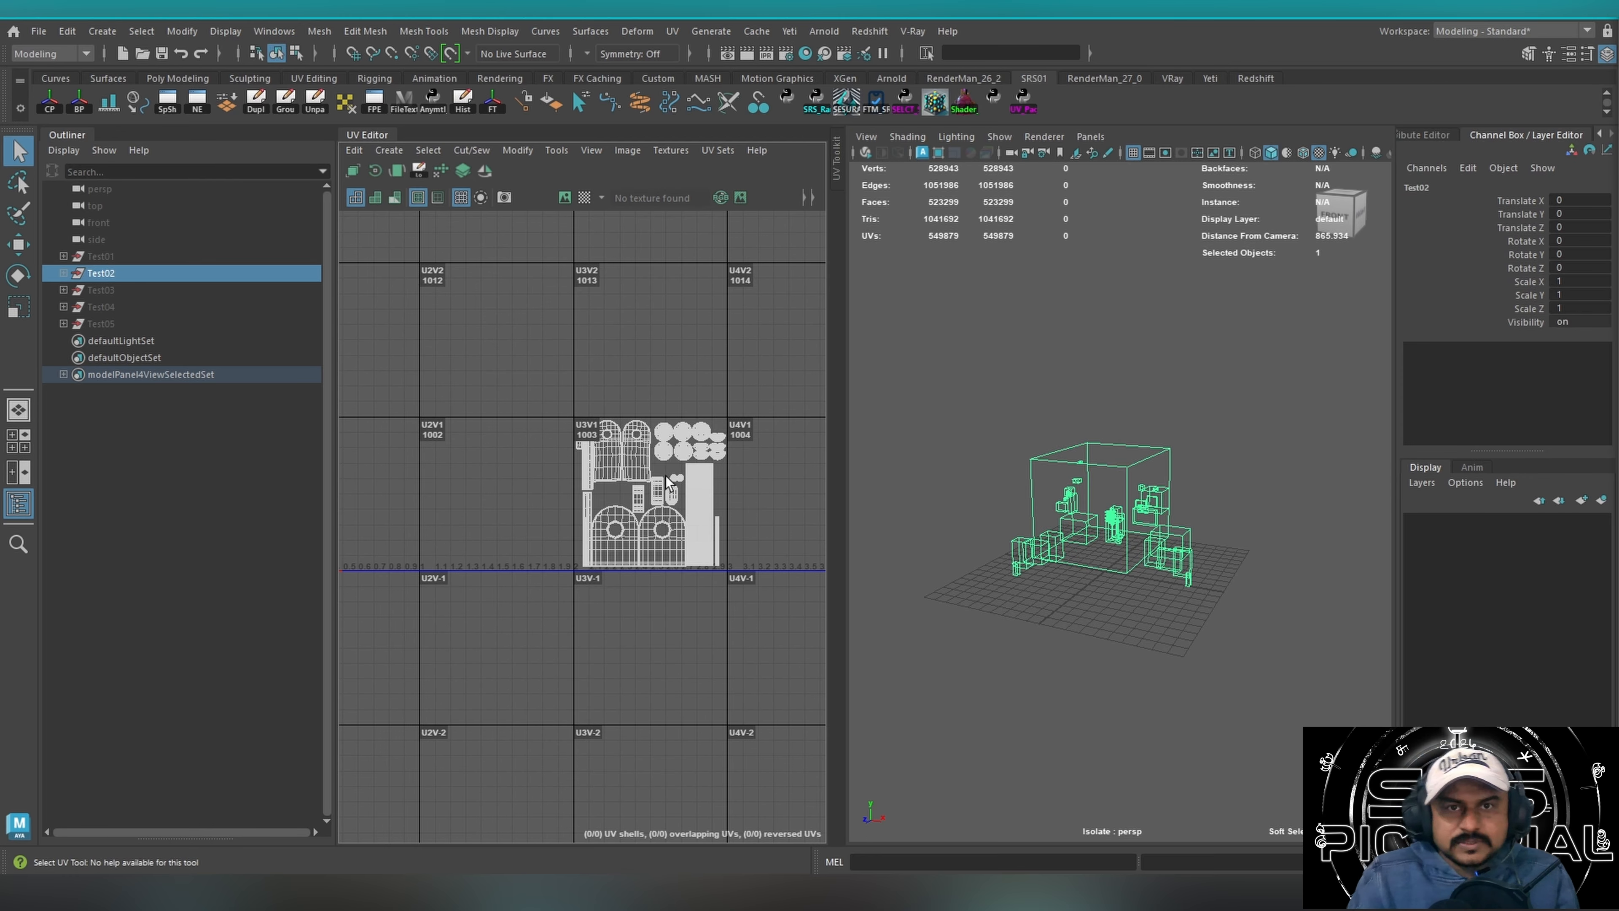
{"action": "scroll", "coordinate": [661, 458], "scroll_direction": "down", "scroll_amount": 5}
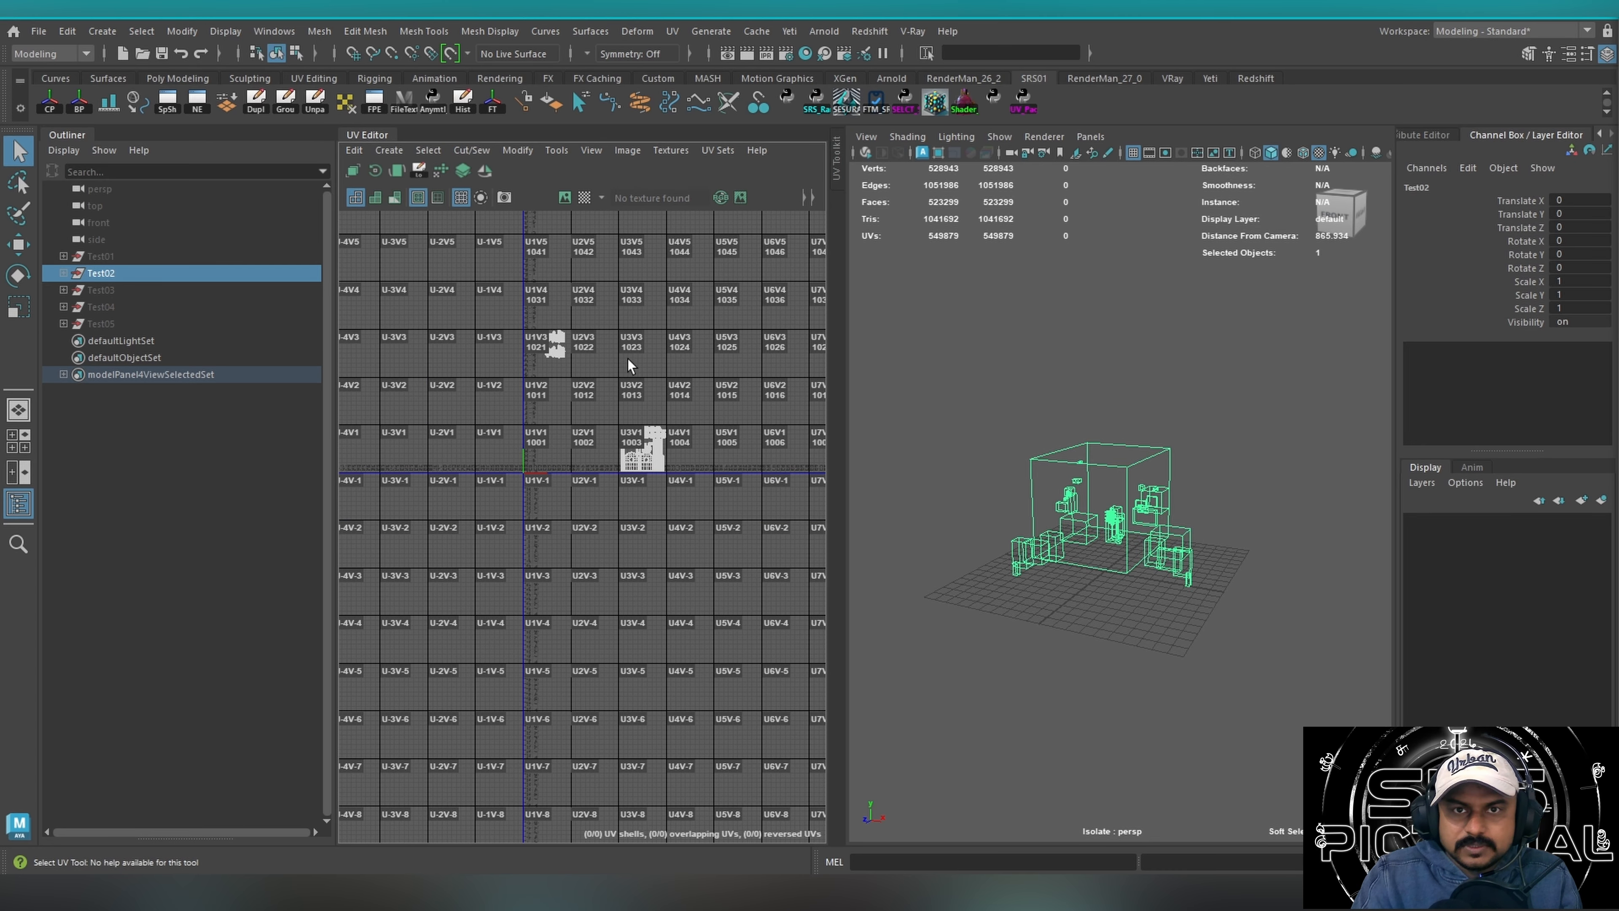
{"action": "middle_click_drag", "start_coordinate": [690, 425], "coordinate": [464, 433], "text": "alt"}
{"action": "middle_click_drag", "start_coordinate": [636, 421], "coordinate": [719, 441], "text": "alt"}
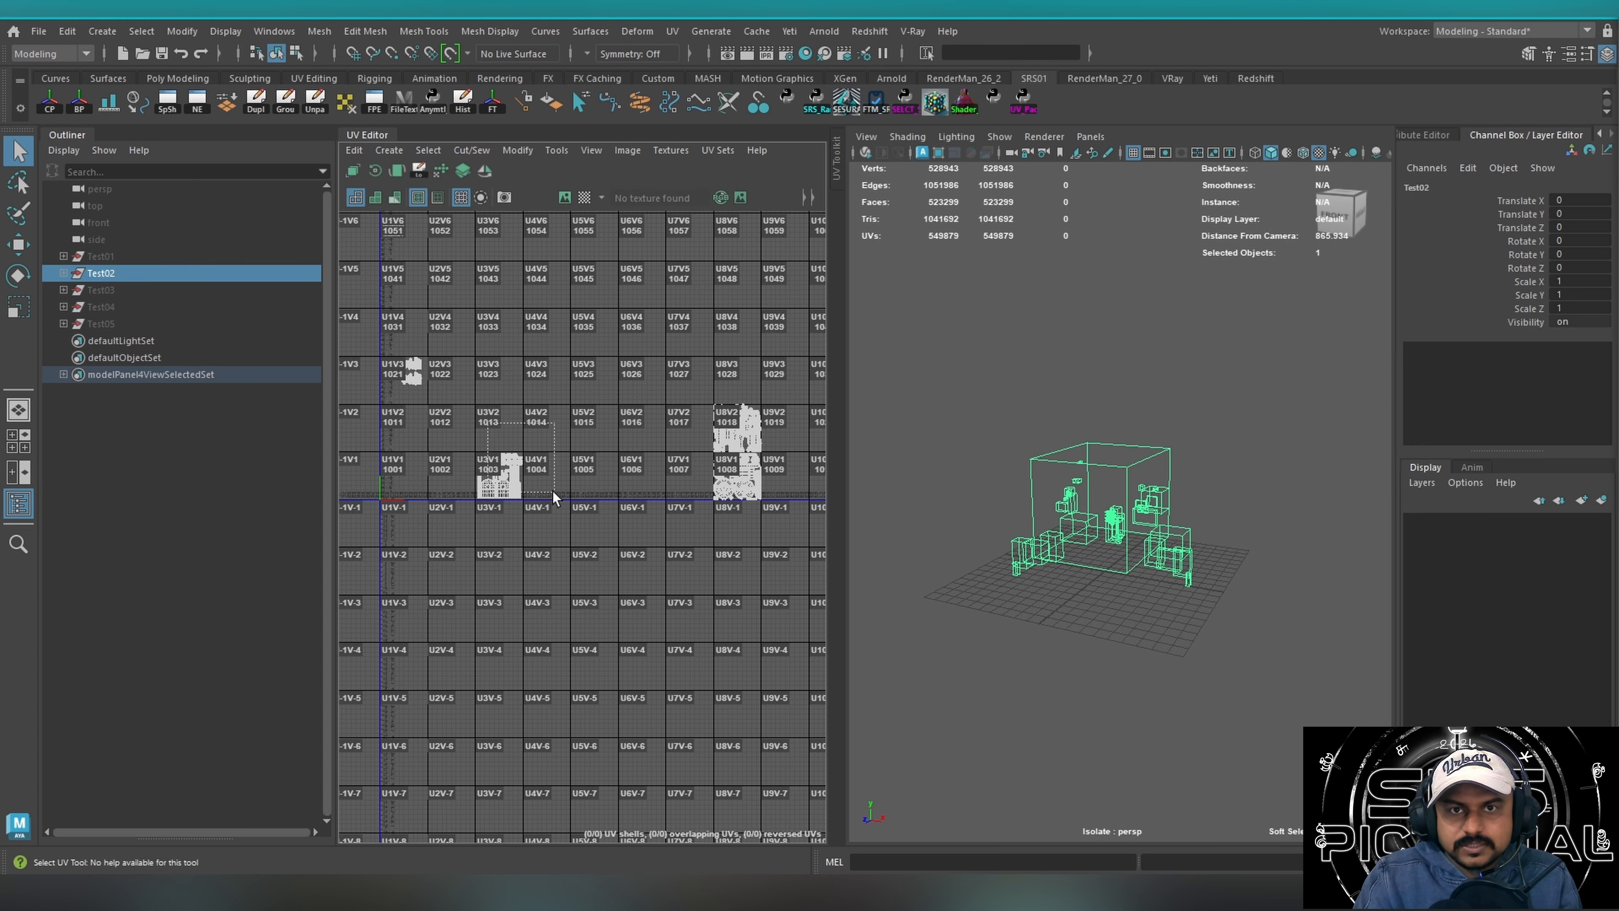
{"action": "left_click_drag", "start_coordinate": [553, 492], "coordinate": [550, 488]}
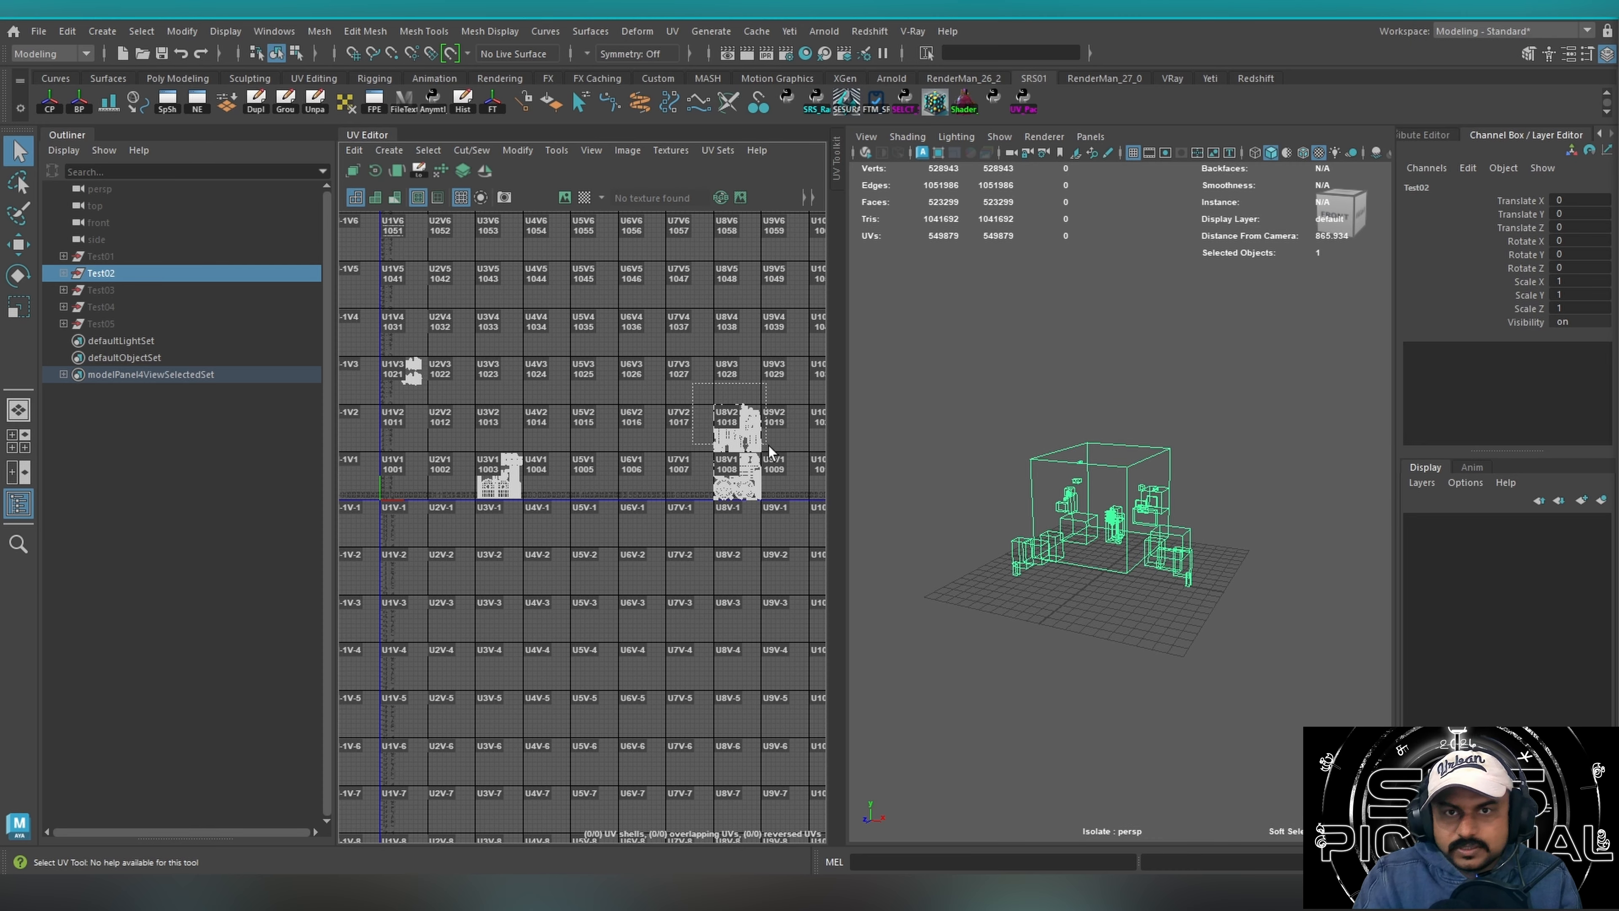
{"action": "left_click_drag", "start_coordinate": [768, 446], "coordinate": [783, 453]}
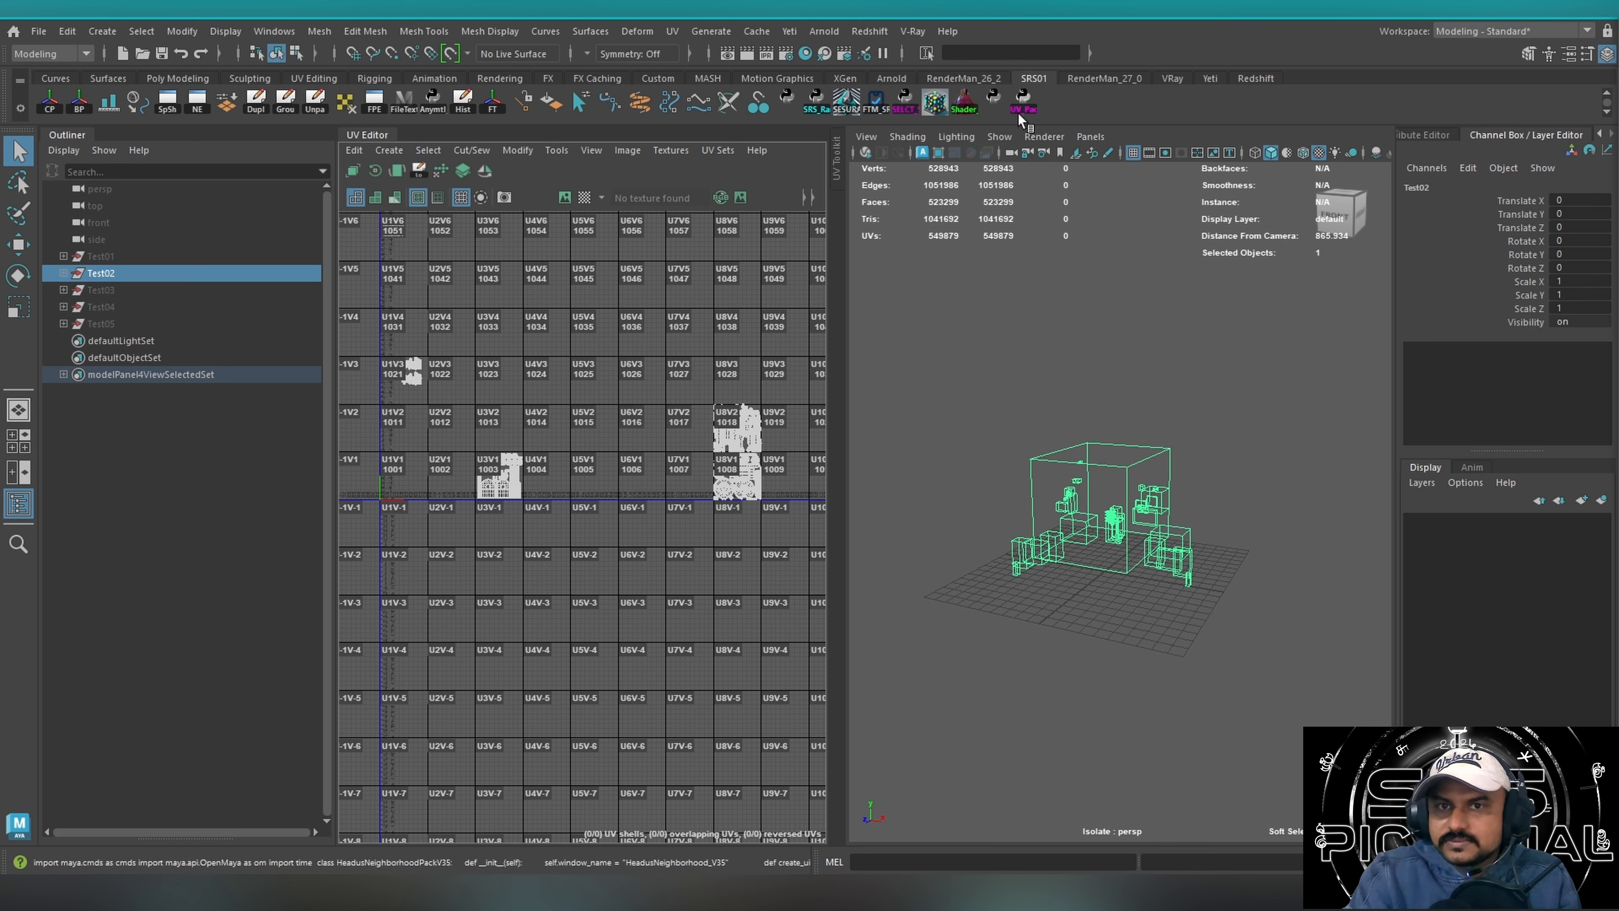
Open Headus Neighborhood V35, review its shell padding and tile padding settings, and close it.
{"action": "left_click", "coordinate": [1023, 100]}
{"action": "double_click", "coordinate": [1032, 436]}
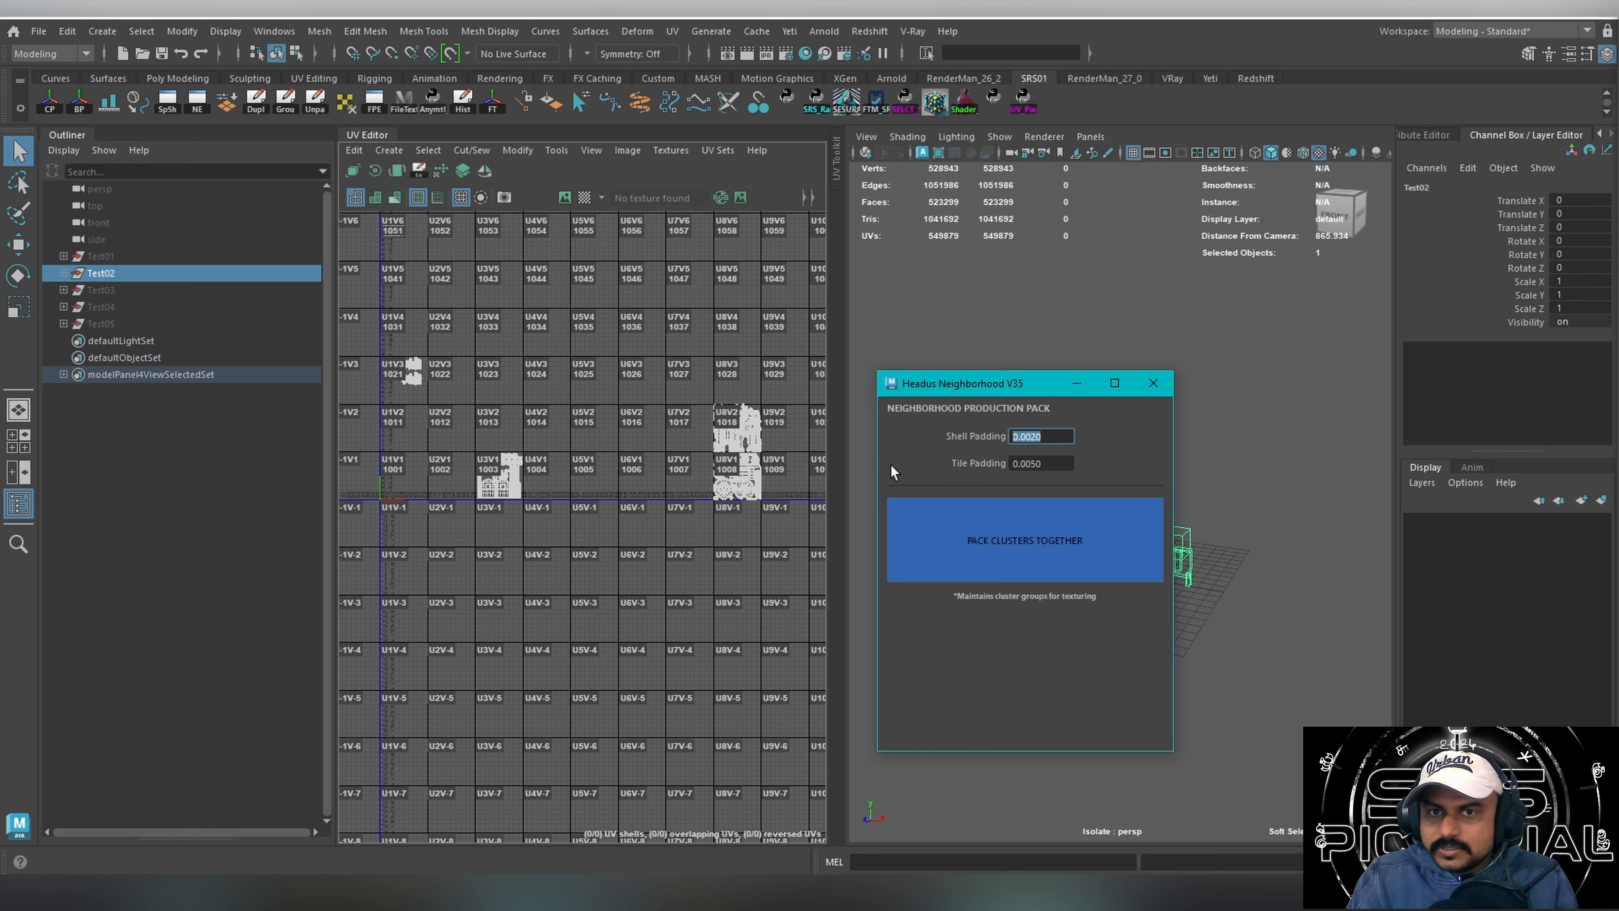
{"action": "double_click", "coordinate": [1054, 466]}
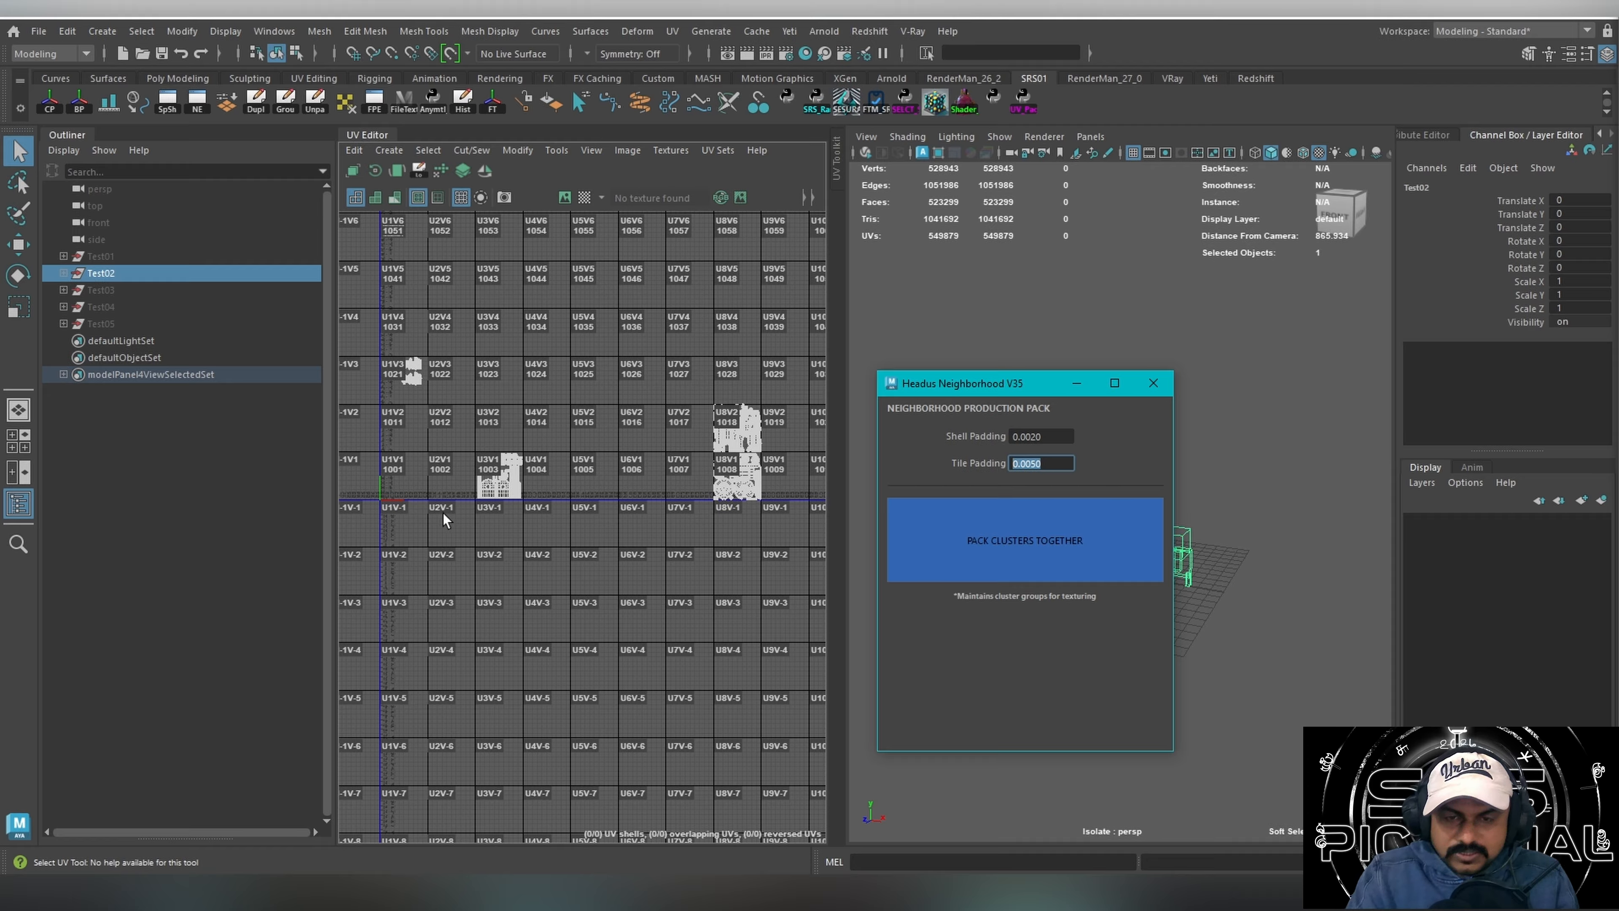
{"action": "left_click_drag", "start_coordinate": [959, 389], "coordinate": [1293, 421]}
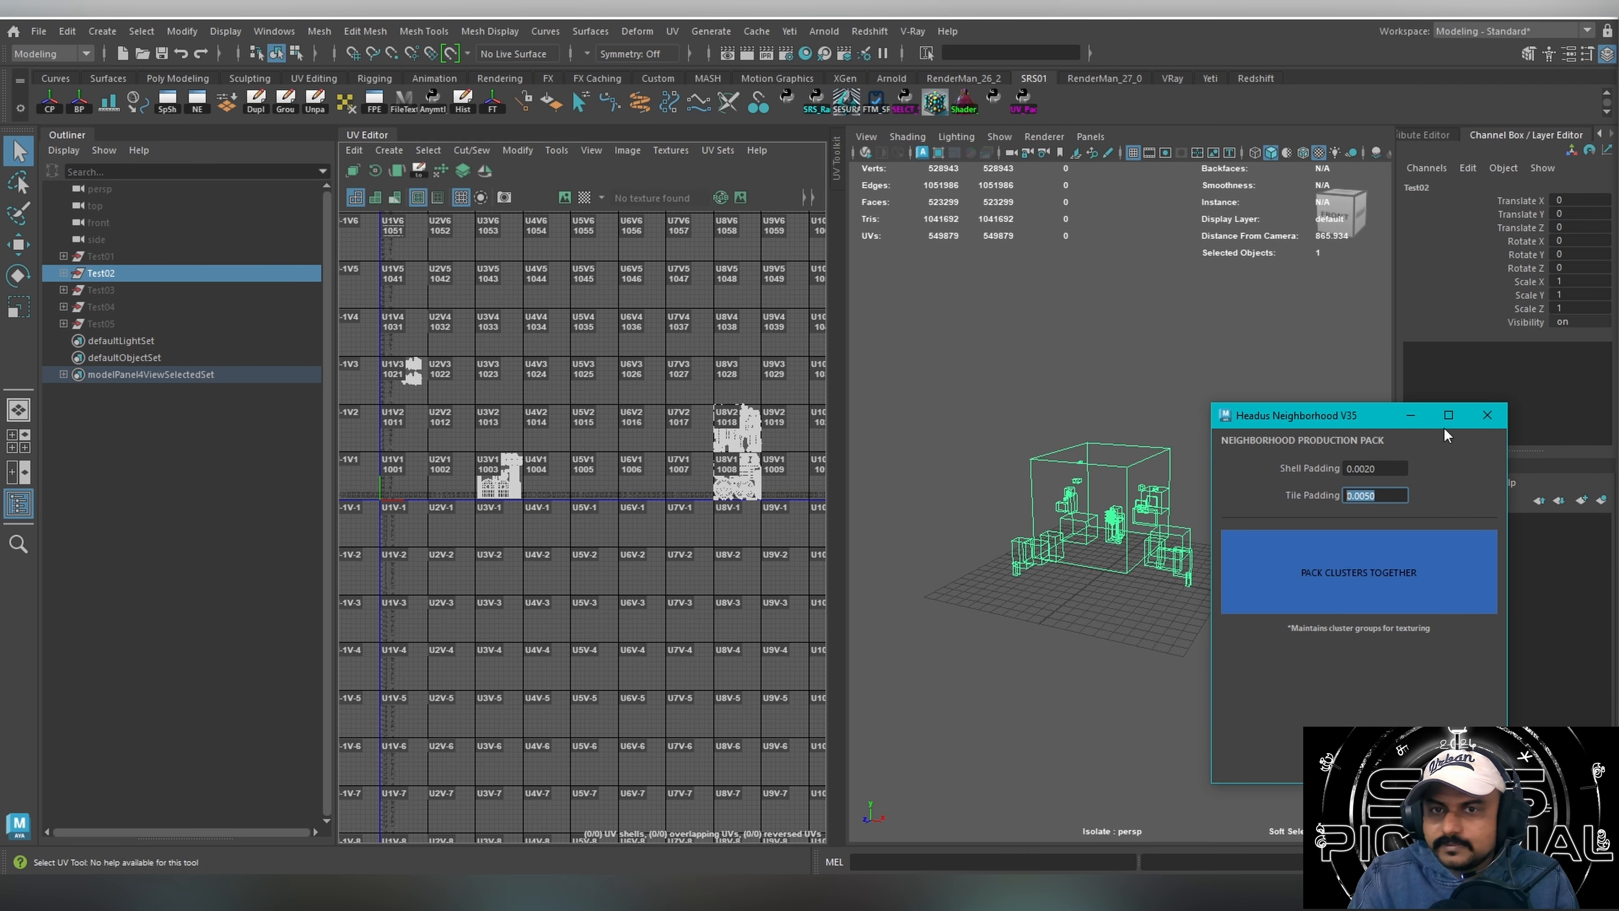
{"action": "left_click", "coordinate": [1488, 418]}
Select all Test02 meshes in the perspective viewport and open the Headus Neighborhood V35 packer.
{"action": "left_click_drag", "start_coordinate": [939, 379], "coordinate": [1102, 507]}
{"action": "left_click", "coordinate": [1023, 102]}
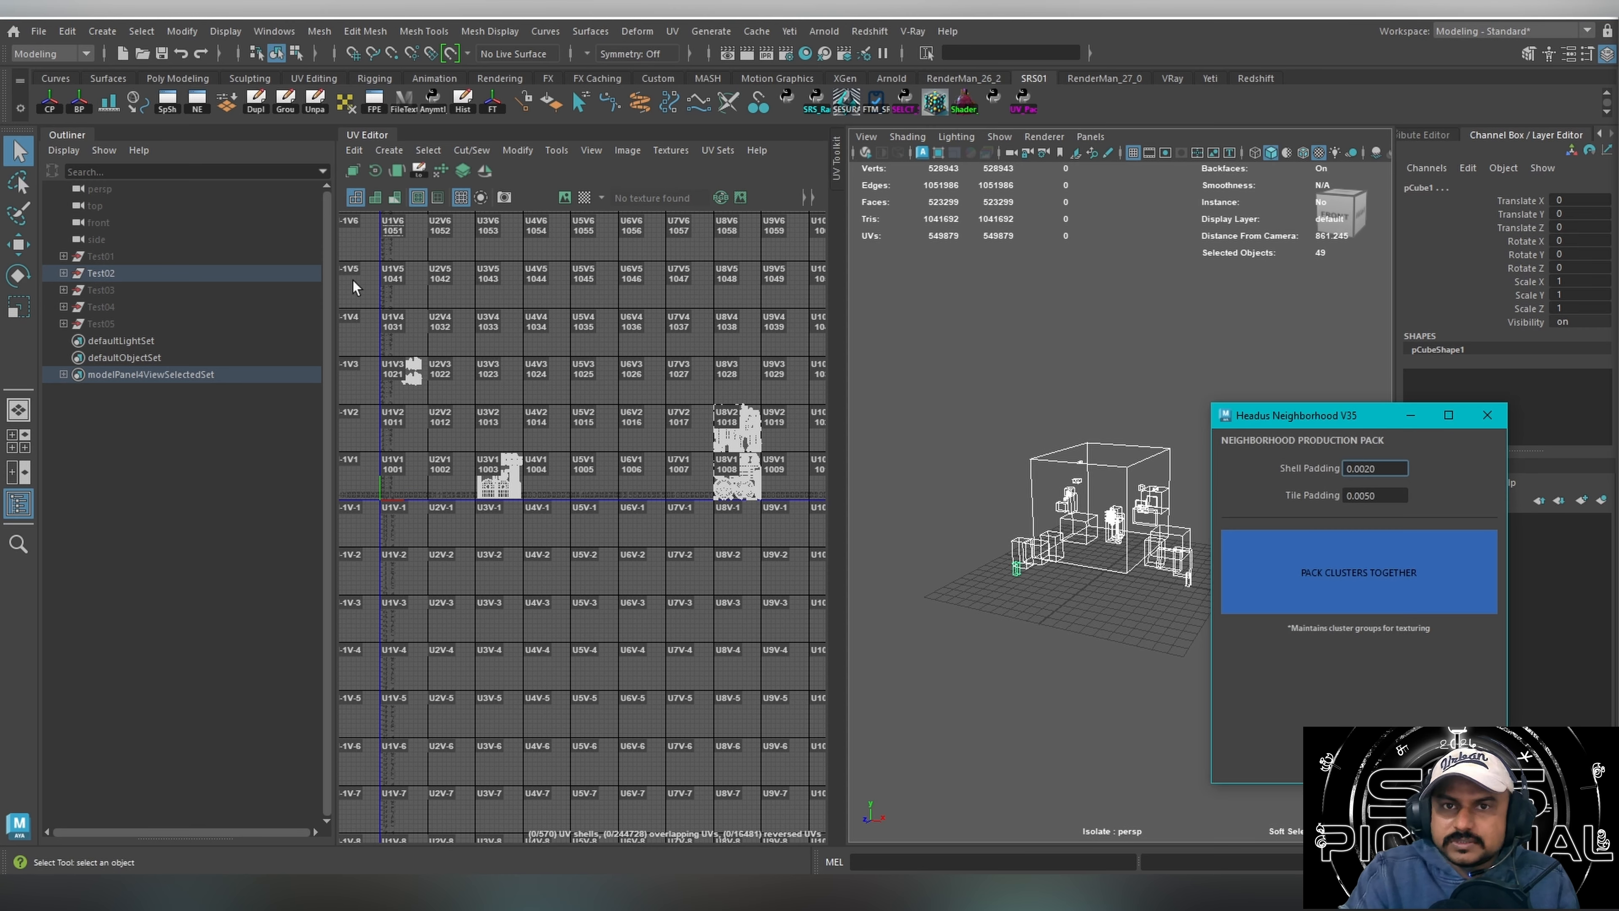
{"action": "left_click", "coordinate": [20, 110]}
{"action": "left_click", "coordinate": [69, 242]}
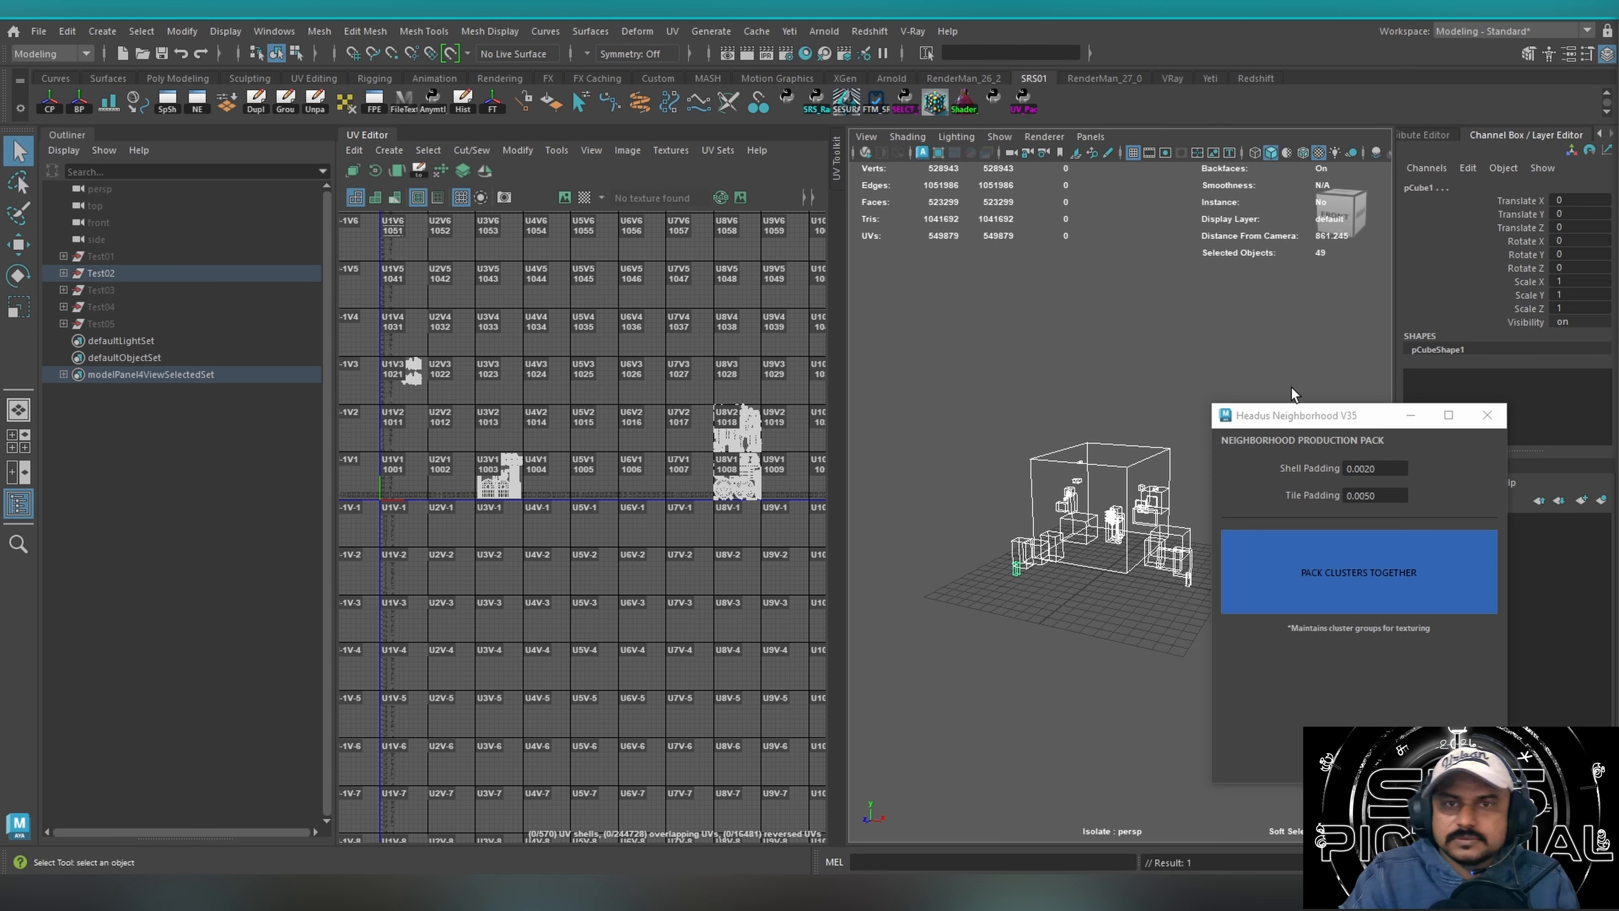
Pack the Test02 clusters together with 0.0020 shell padding and 0.0050 tile padding, and check the layout in tile 1001.
{"action": "left_click", "coordinate": [1487, 416]}
{"action": "left_click", "coordinate": [1024, 103]}
{"action": "left_click_drag", "start_coordinate": [1283, 426], "coordinate": [881, 455]}
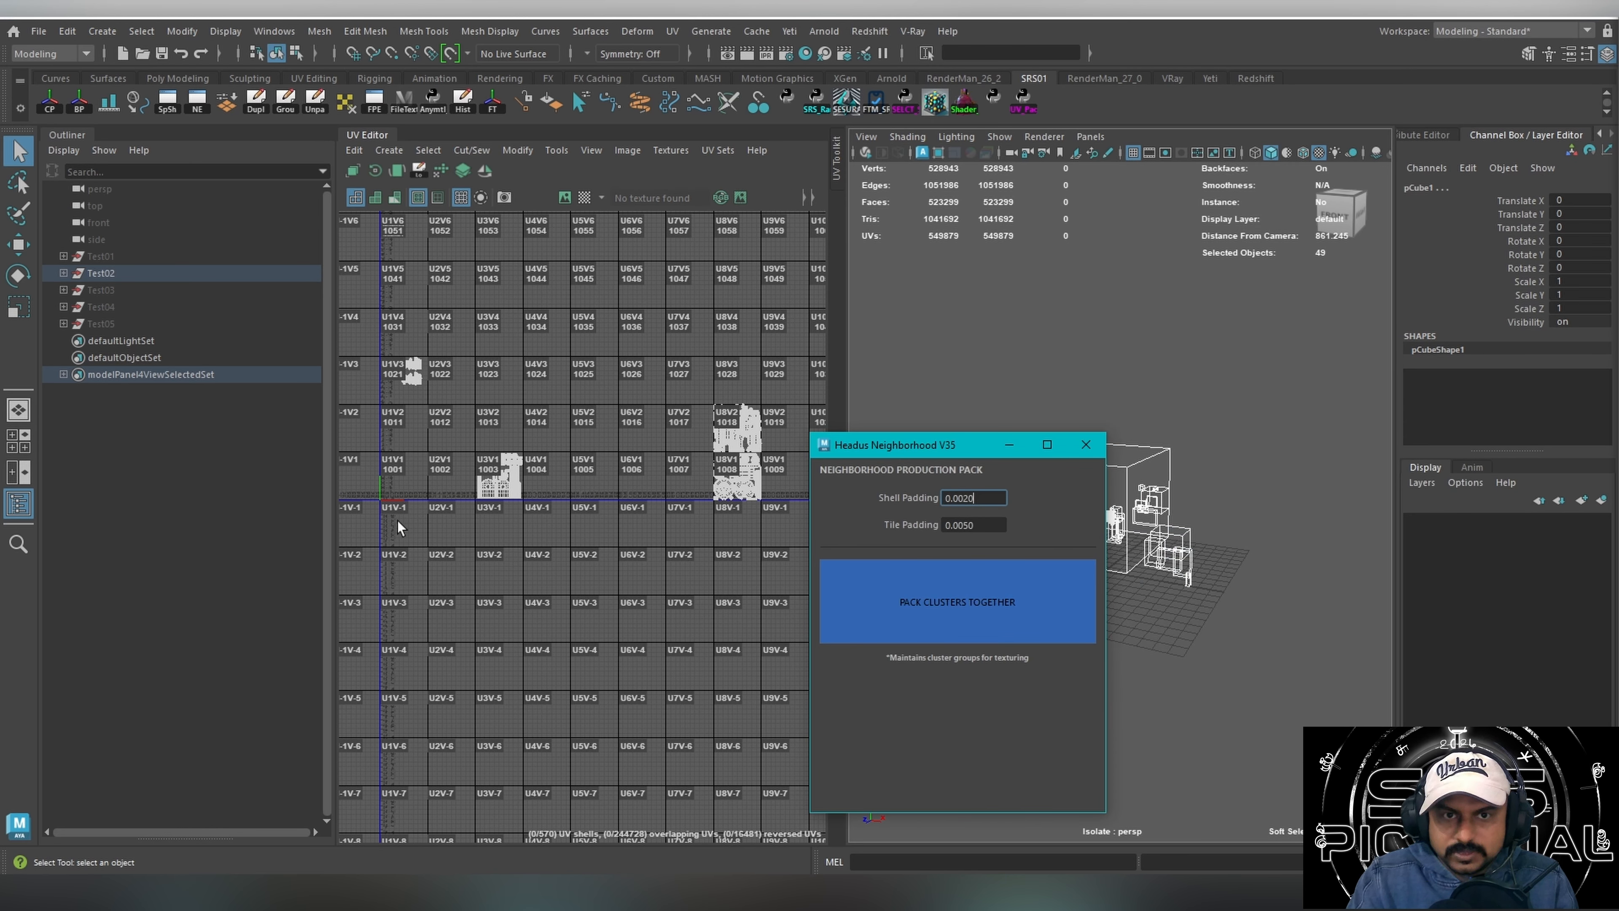
{"action": "left_click", "coordinate": [929, 616]}
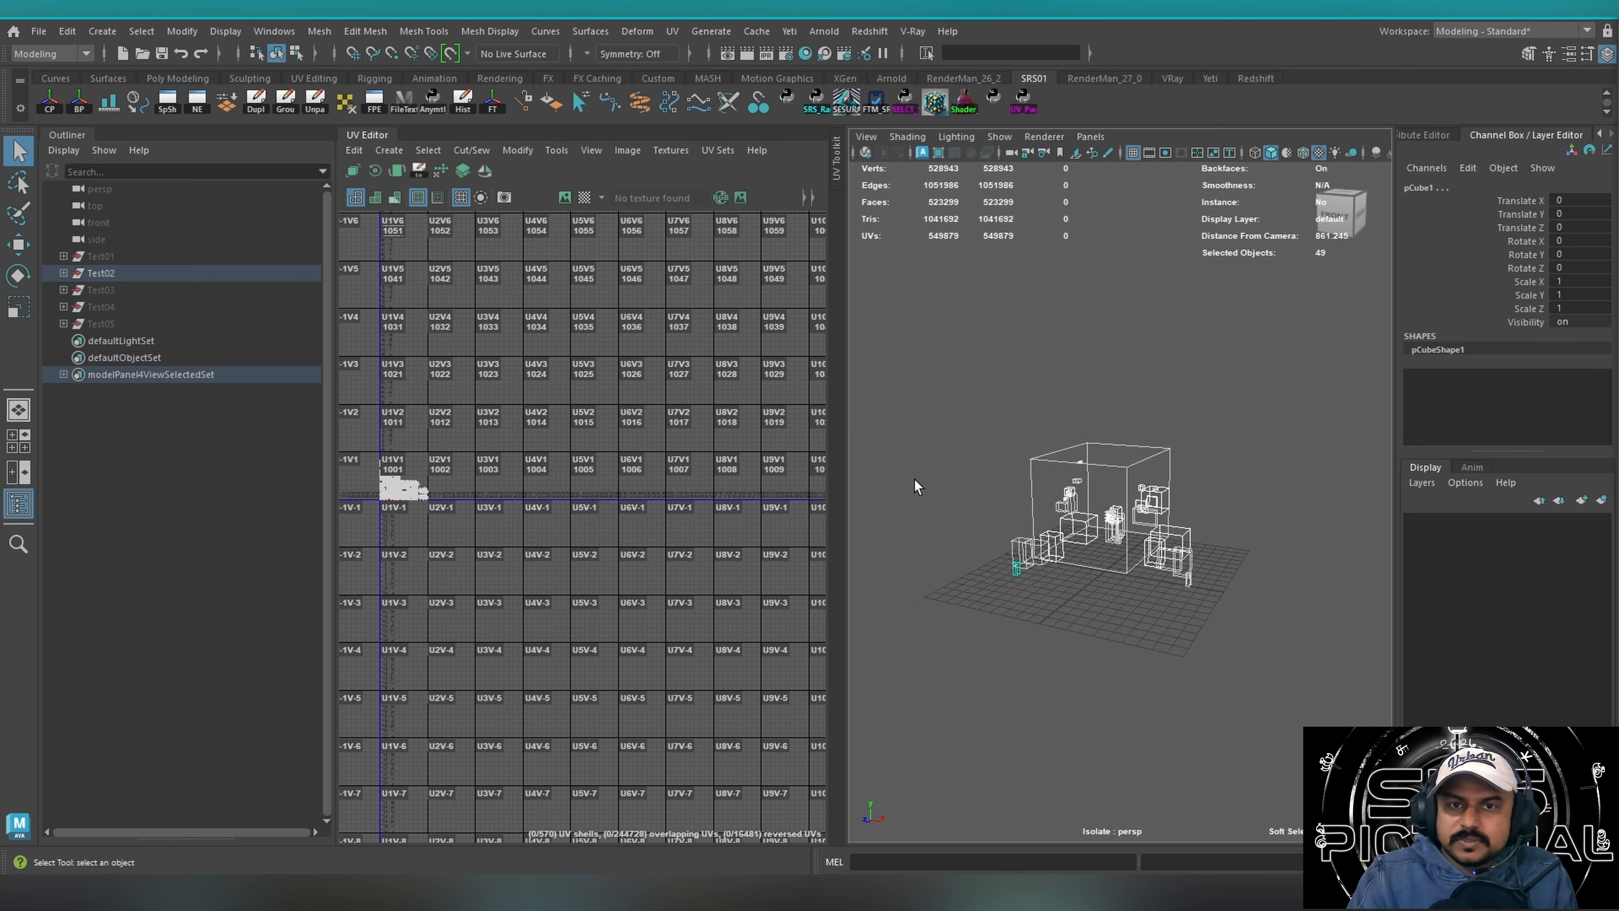
{"action": "middle_click_drag", "start_coordinate": [427, 458], "coordinate": [437, 455], "text": "alt"}
{"action": "scroll", "coordinate": [427, 457], "scroll_direction": "up", "scroll_amount": 6}
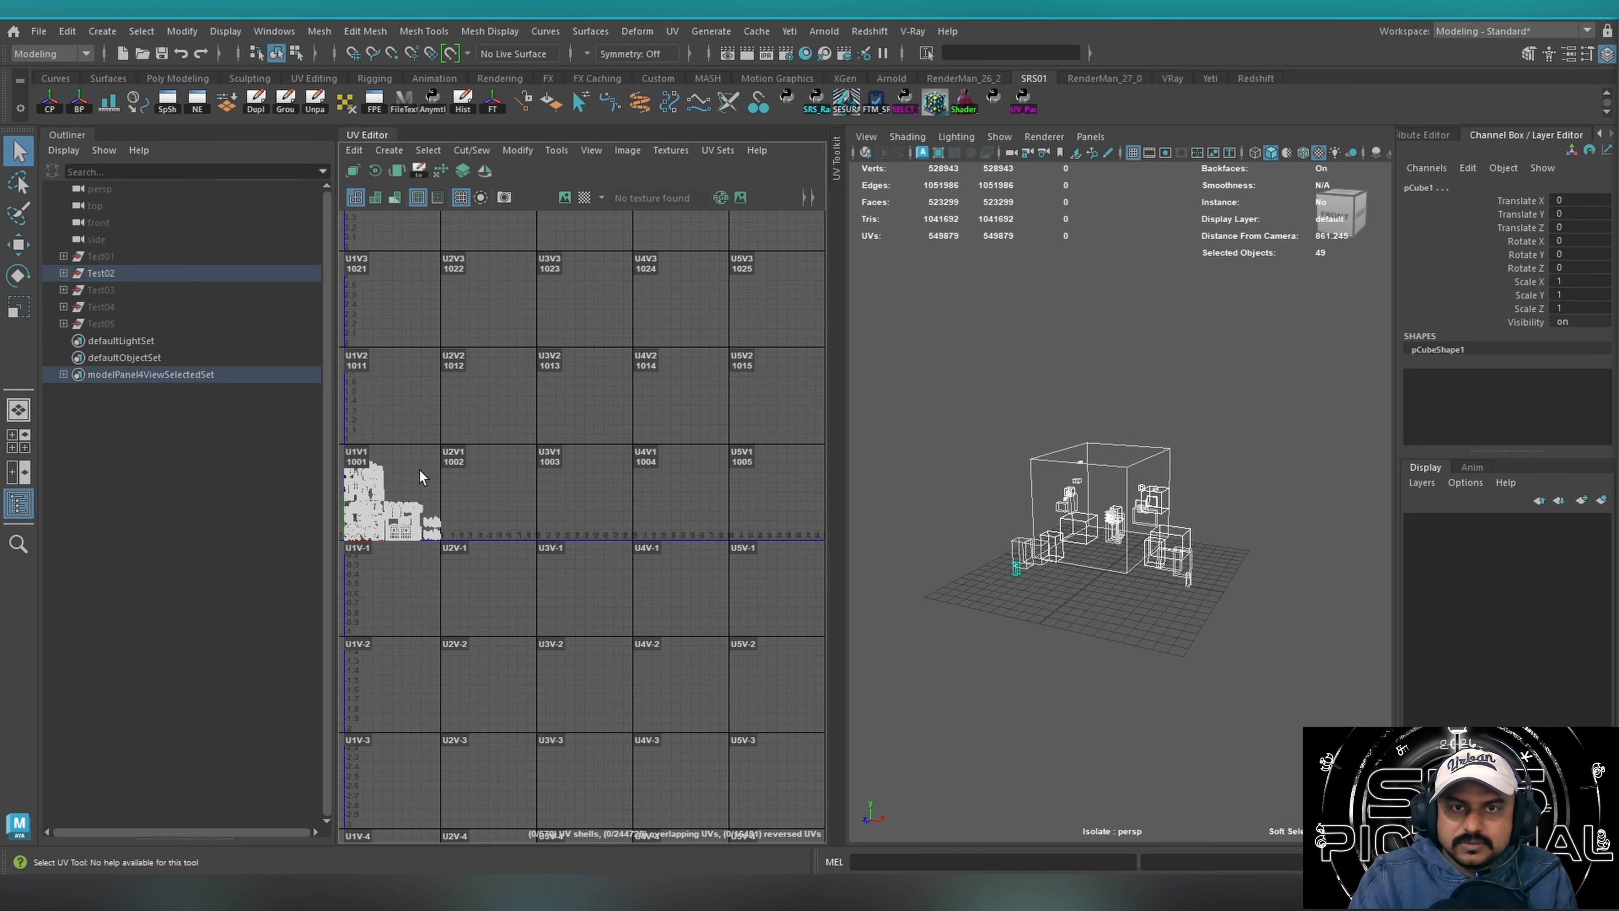
{"action": "middle_click_drag", "start_coordinate": [478, 447], "coordinate": [540, 333], "text": "alt"}
{"action": "scroll", "coordinate": [583, 436], "scroll_direction": "up", "scroll_amount": 3}
{"action": "middle_click_drag", "start_coordinate": [520, 422], "coordinate": [575, 390], "text": "alt"}
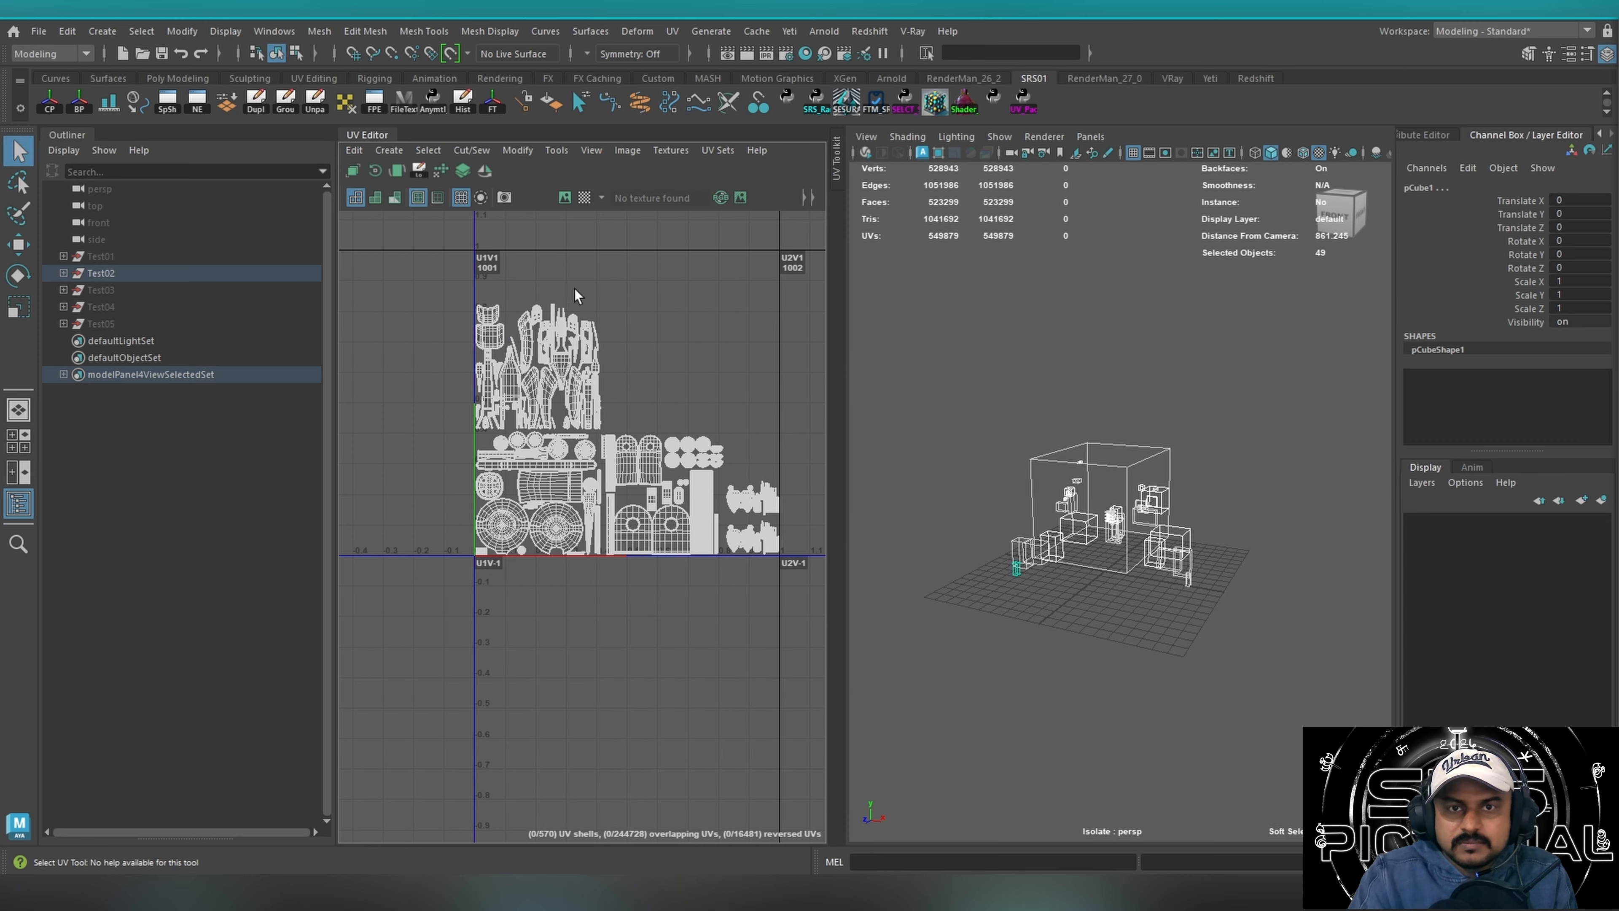
Try the Smart Randomizer's similar-object search at 0.9 tolerance and its percentage selection on the Test02 meshes, and close it.
{"action": "middle_click_drag", "start_coordinate": [650, 501], "coordinate": [611, 642], "text": "alt"}
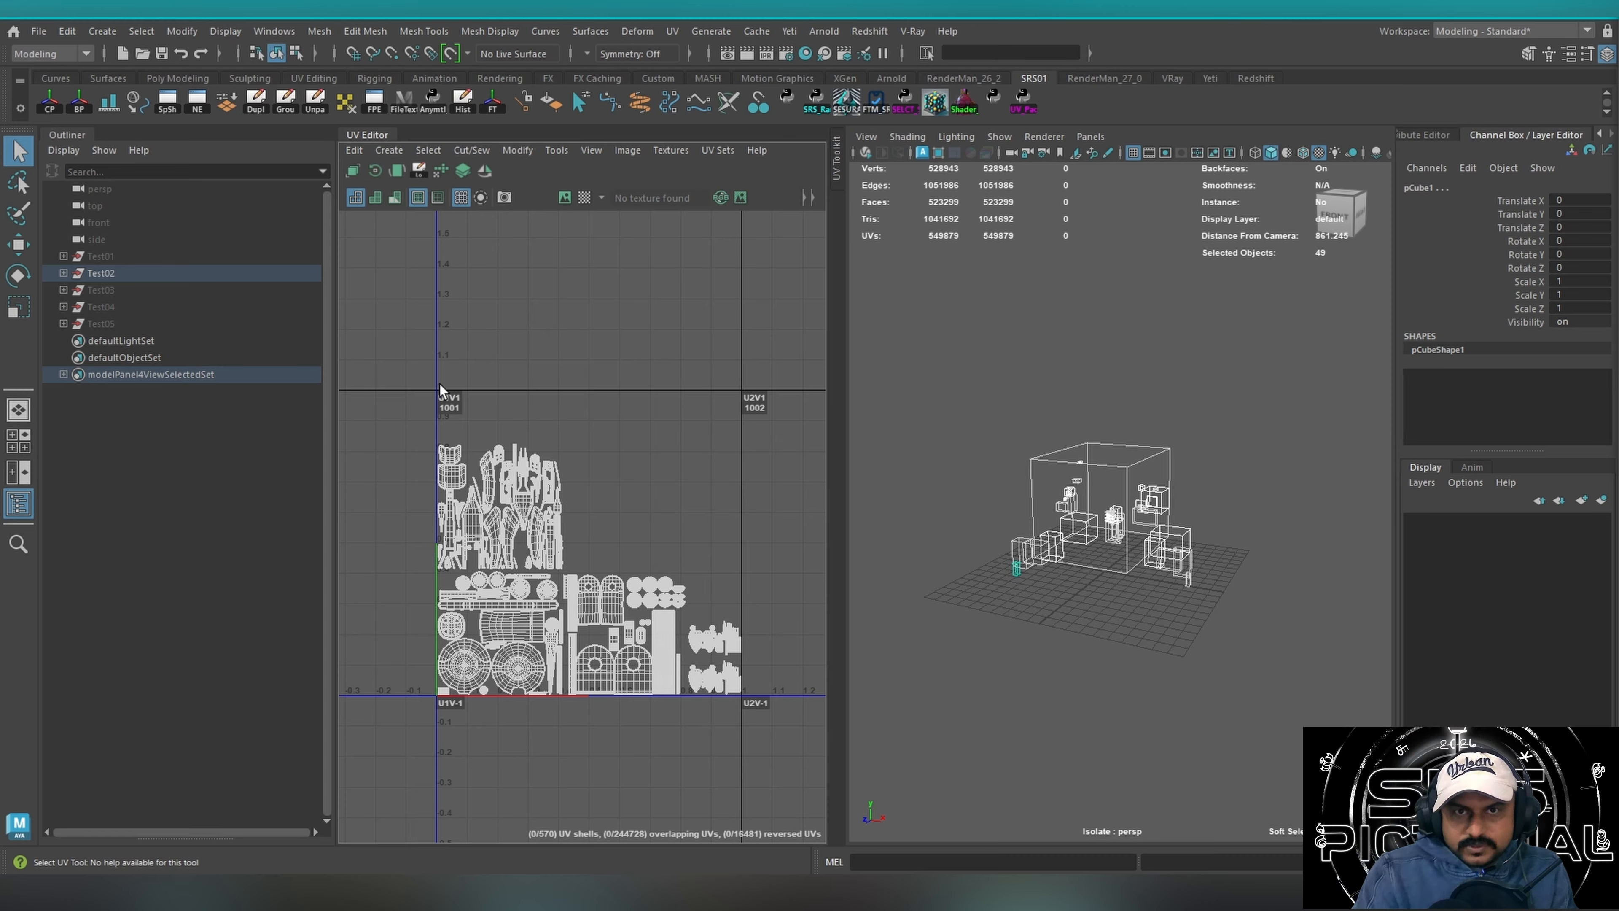
{"action": "left_click_drag", "start_coordinate": [530, 428], "coordinate": [593, 433]}
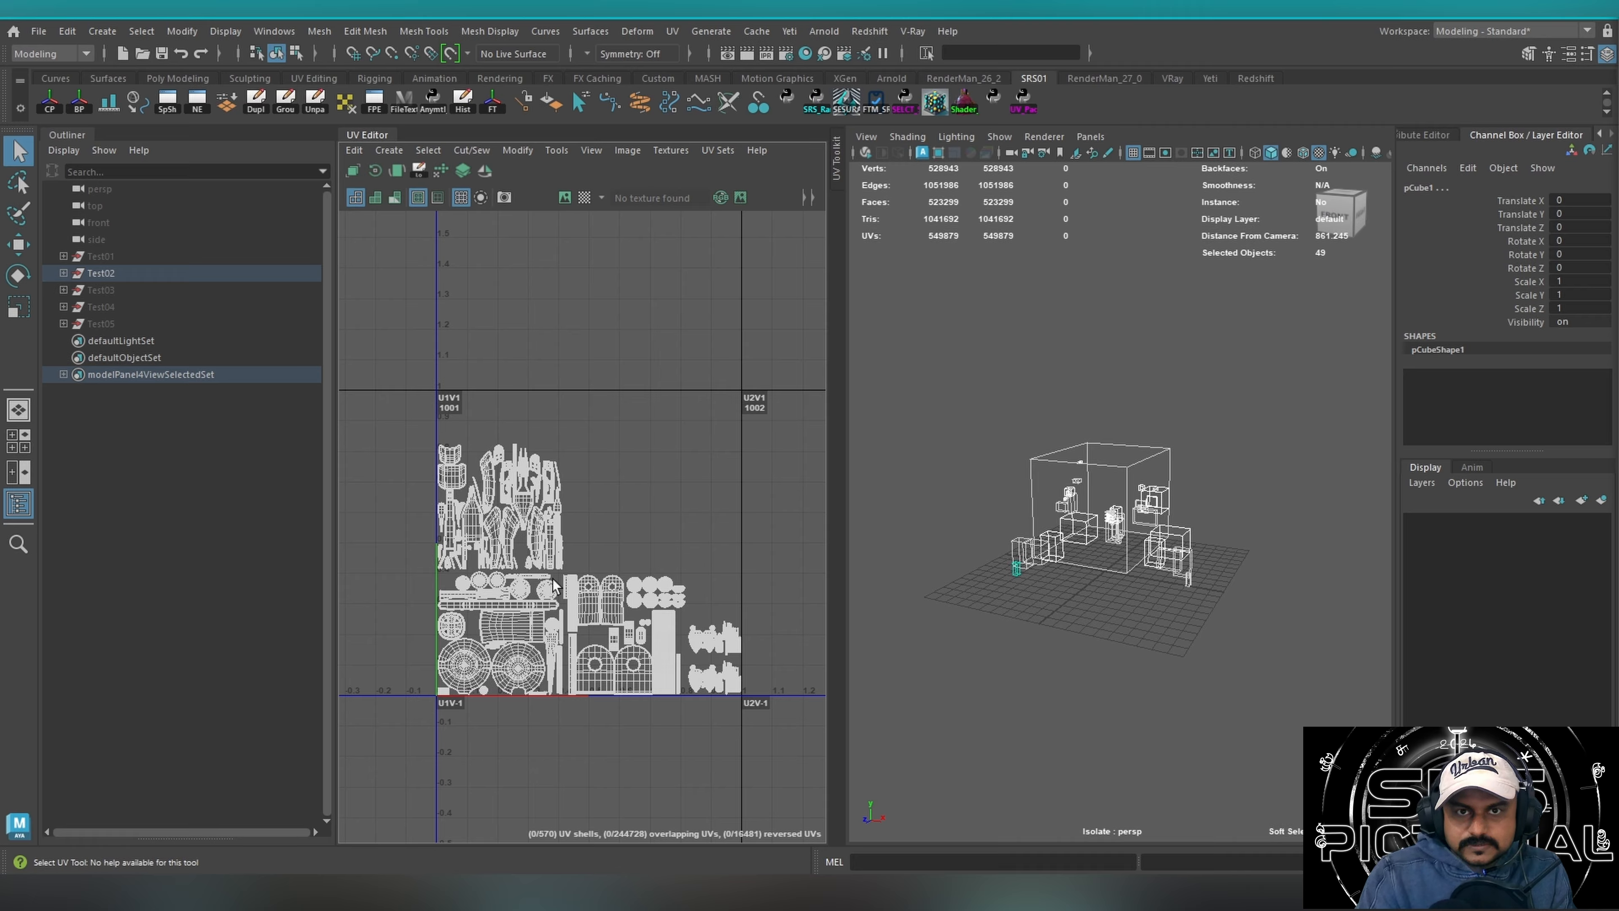
{"action": "left_click_drag", "start_coordinate": [392, 394], "coordinate": [771, 782]}
{"action": "left_click", "coordinate": [840, 107]}
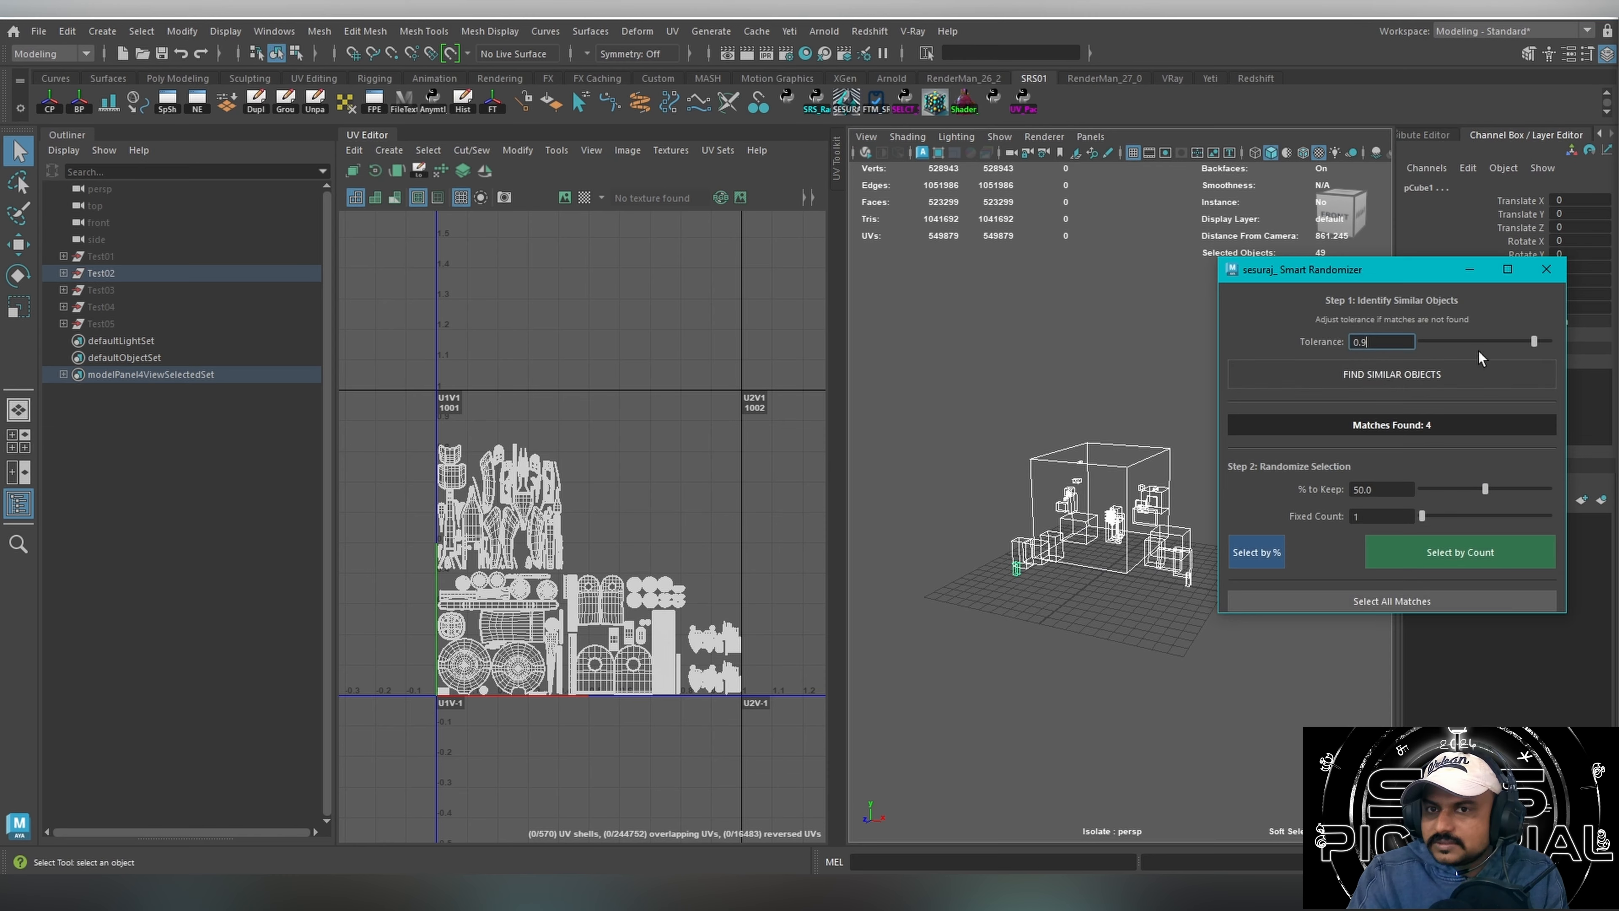
{"action": "left_click", "coordinate": [1360, 378]}
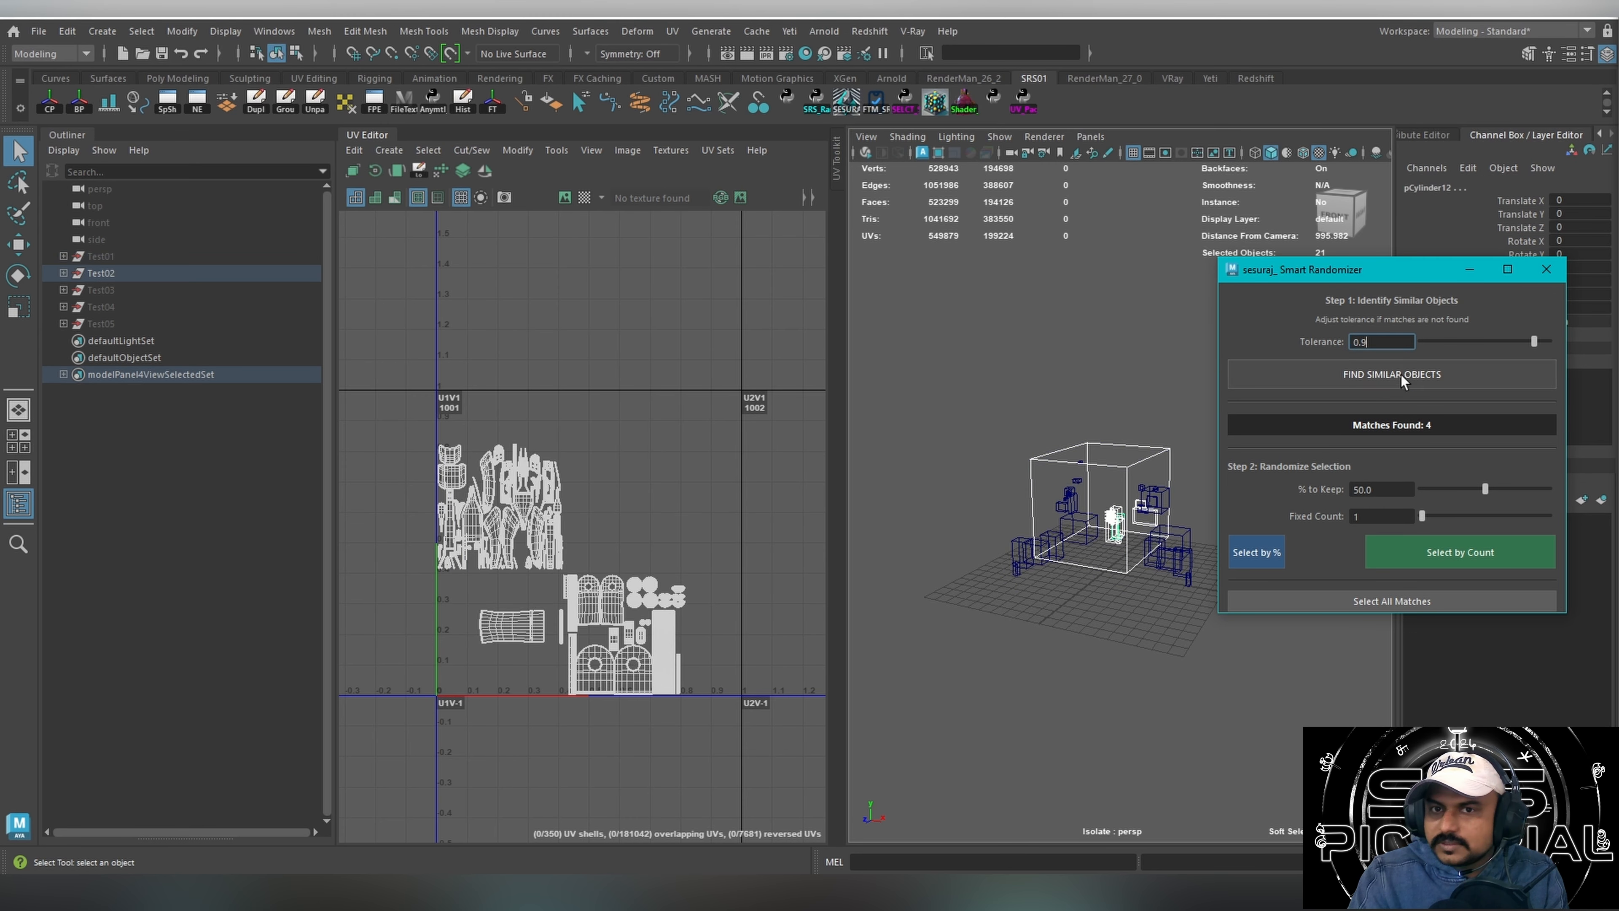
{"action": "left_click_drag", "start_coordinate": [966, 412], "coordinate": [1200, 588]}
{"action": "left_click", "coordinate": [1261, 558]}
{"action": "left_click_drag", "start_coordinate": [1001, 379], "coordinate": [1202, 591]}
{"action": "left_click", "coordinate": [1551, 275]}
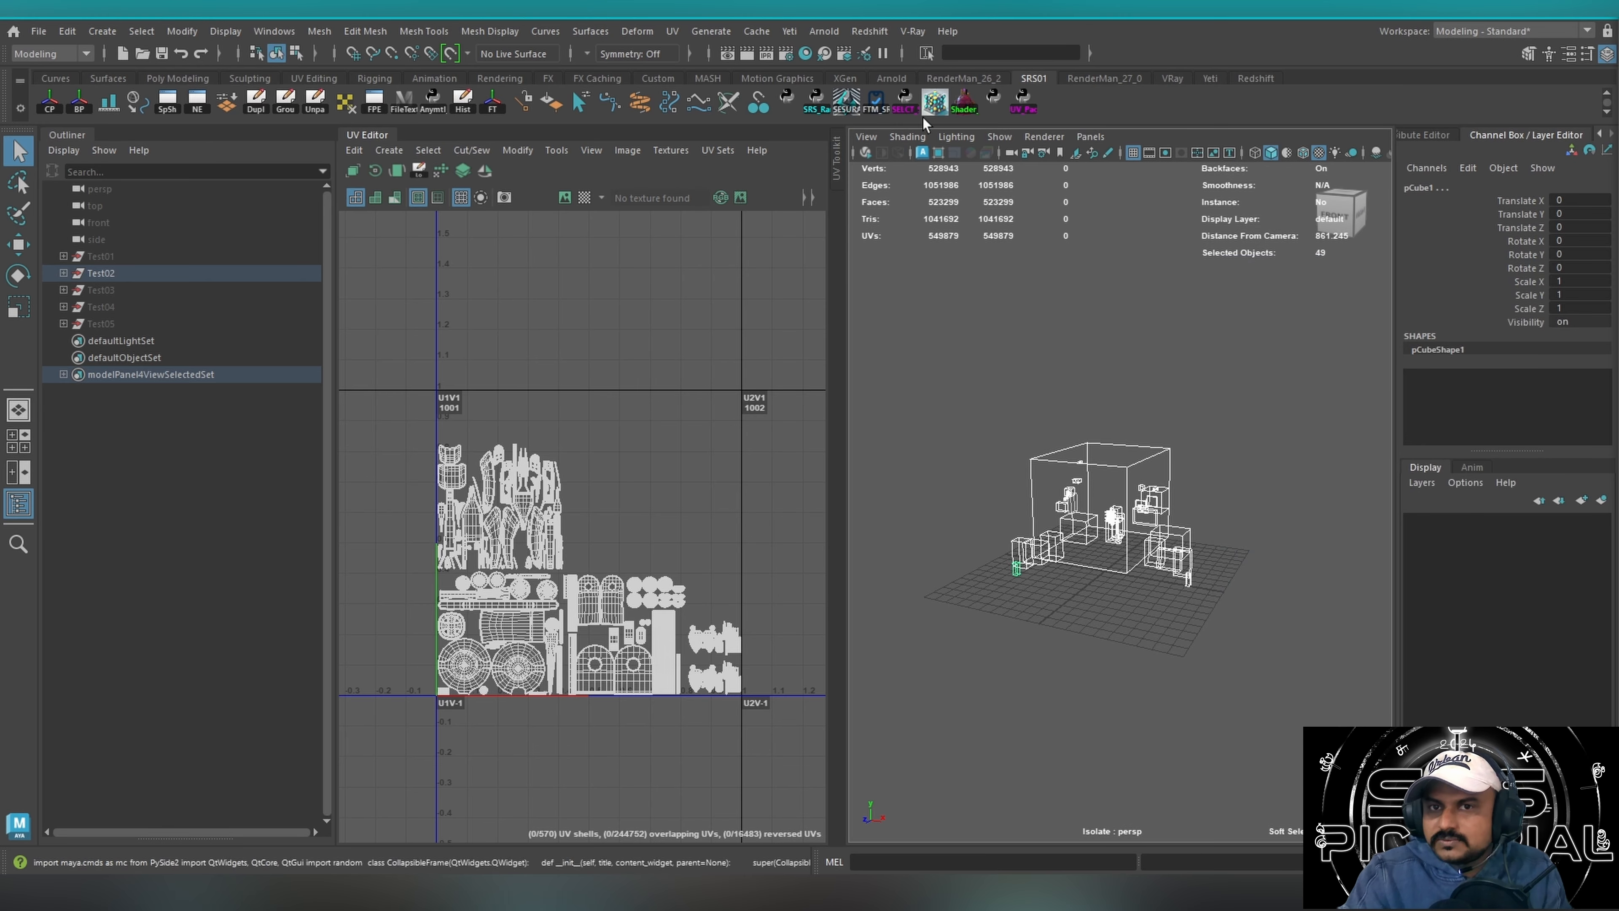
Review the NEXUS SRS UV transfer tool, close it, and look through all sections of the FTM v12.4 pipeline tool.
{"action": "left_click", "coordinate": [935, 102]}
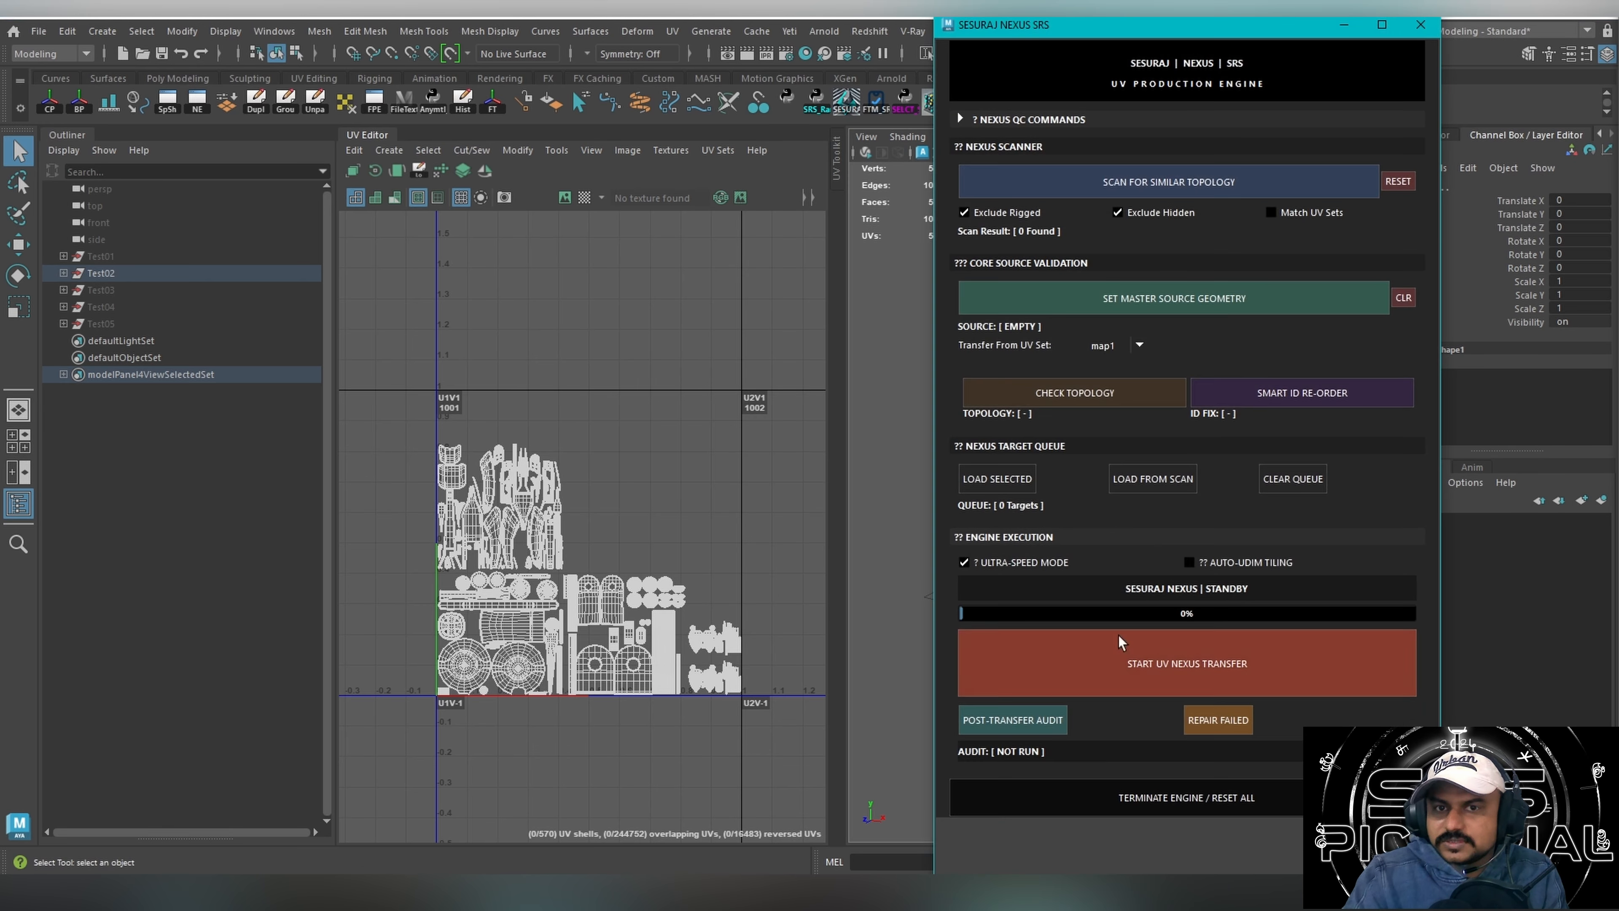
{"action": "left_click", "coordinate": [1421, 25]}
{"action": "left_click", "coordinate": [875, 102]}
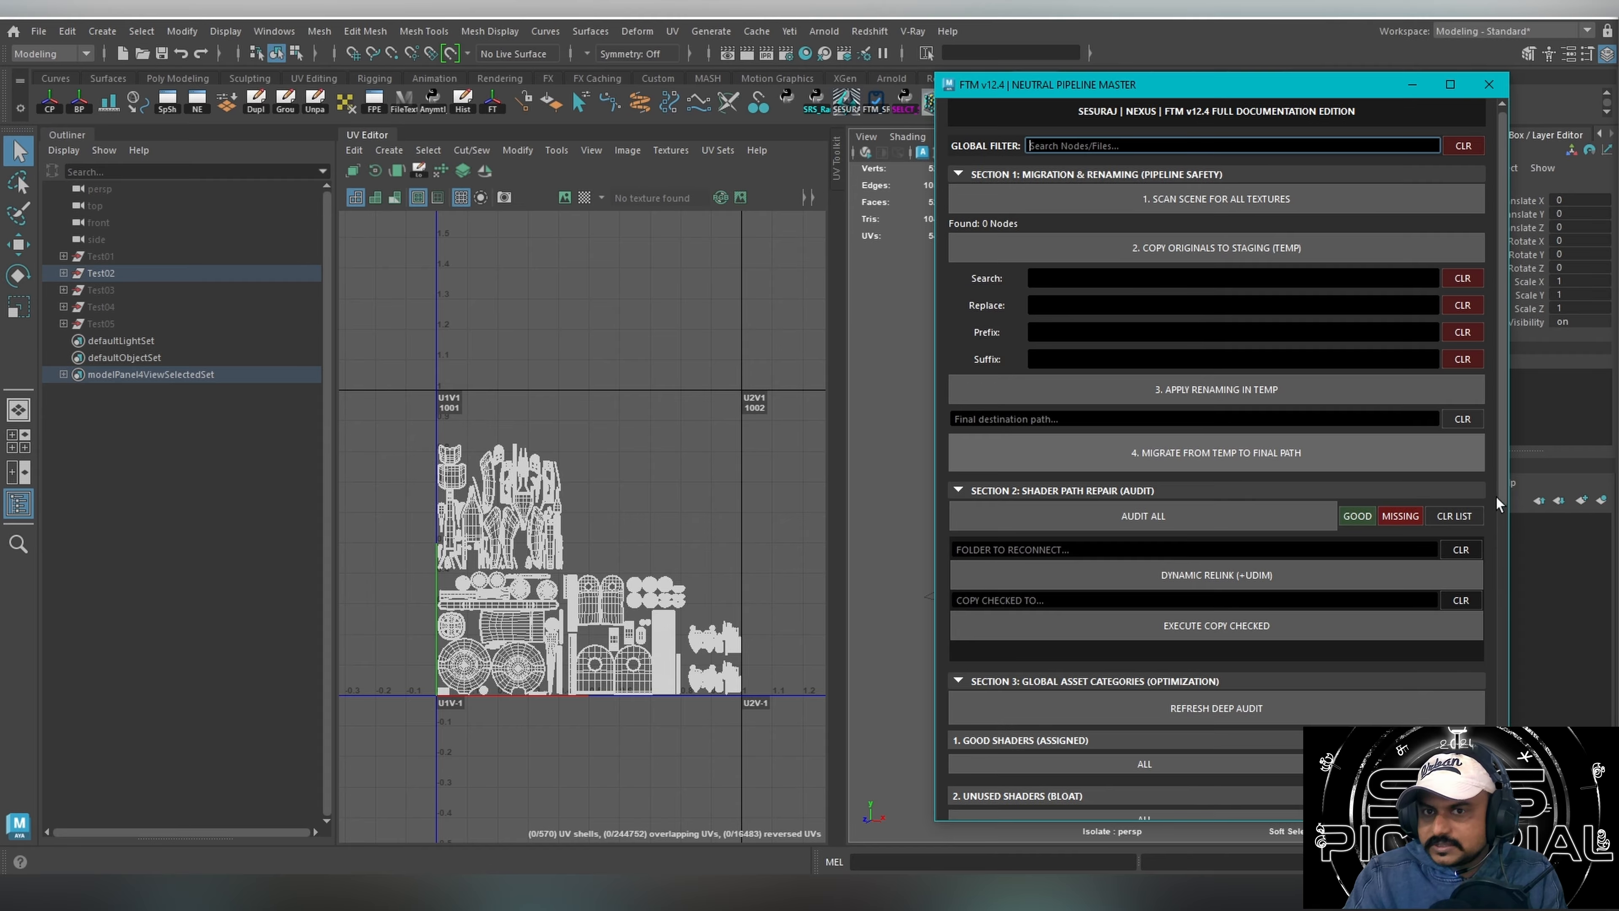
{"action": "left_click_drag", "start_coordinate": [1496, 496], "coordinate": [1496, 801]}
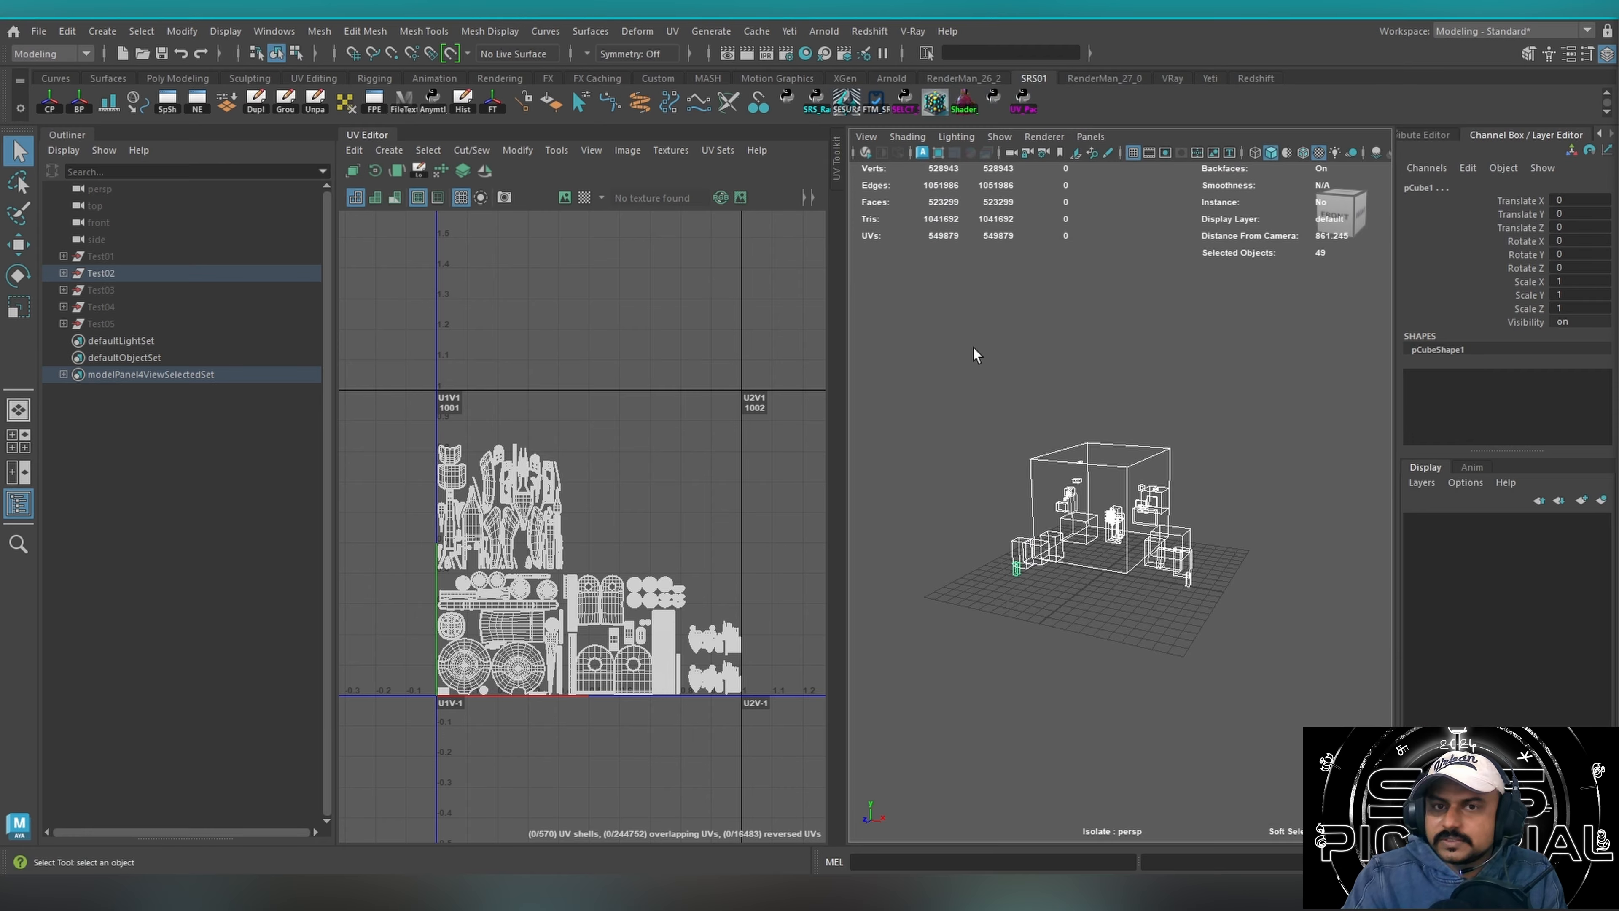
Switch the perspective view to textured display and inspect the checker pattern around the time machine's front window.
{"action": "left_click_drag", "start_coordinate": [973, 347], "coordinate": [988, 354], "text": "alt"}
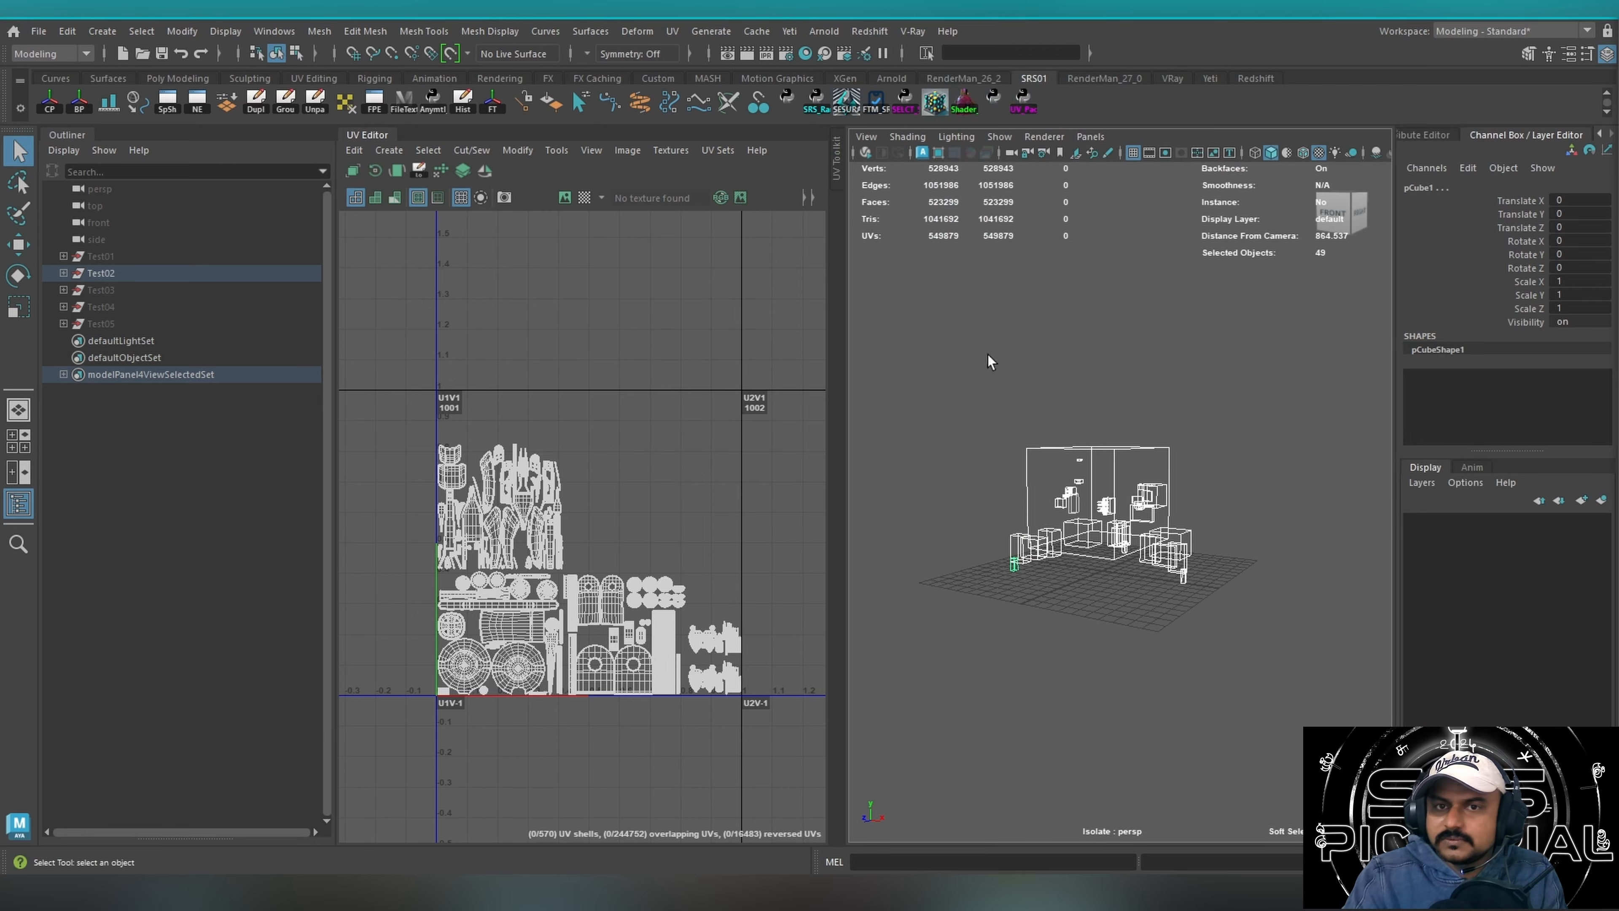
{"action": "right_click_drag", "start_coordinate": [992, 357], "coordinate": [1294, 383], "text": "alt"}
{"action": "mouse_move", "coordinate": [1046, 436]}
{"action": "left_mouse_down", "text": "alt"}
{"action": "mouse_move", "coordinate": [1111, 475]}
{"action": "mouse_move", "coordinate": [1083, 480]}
{"action": "left_mouse_up", "text": "alt"}
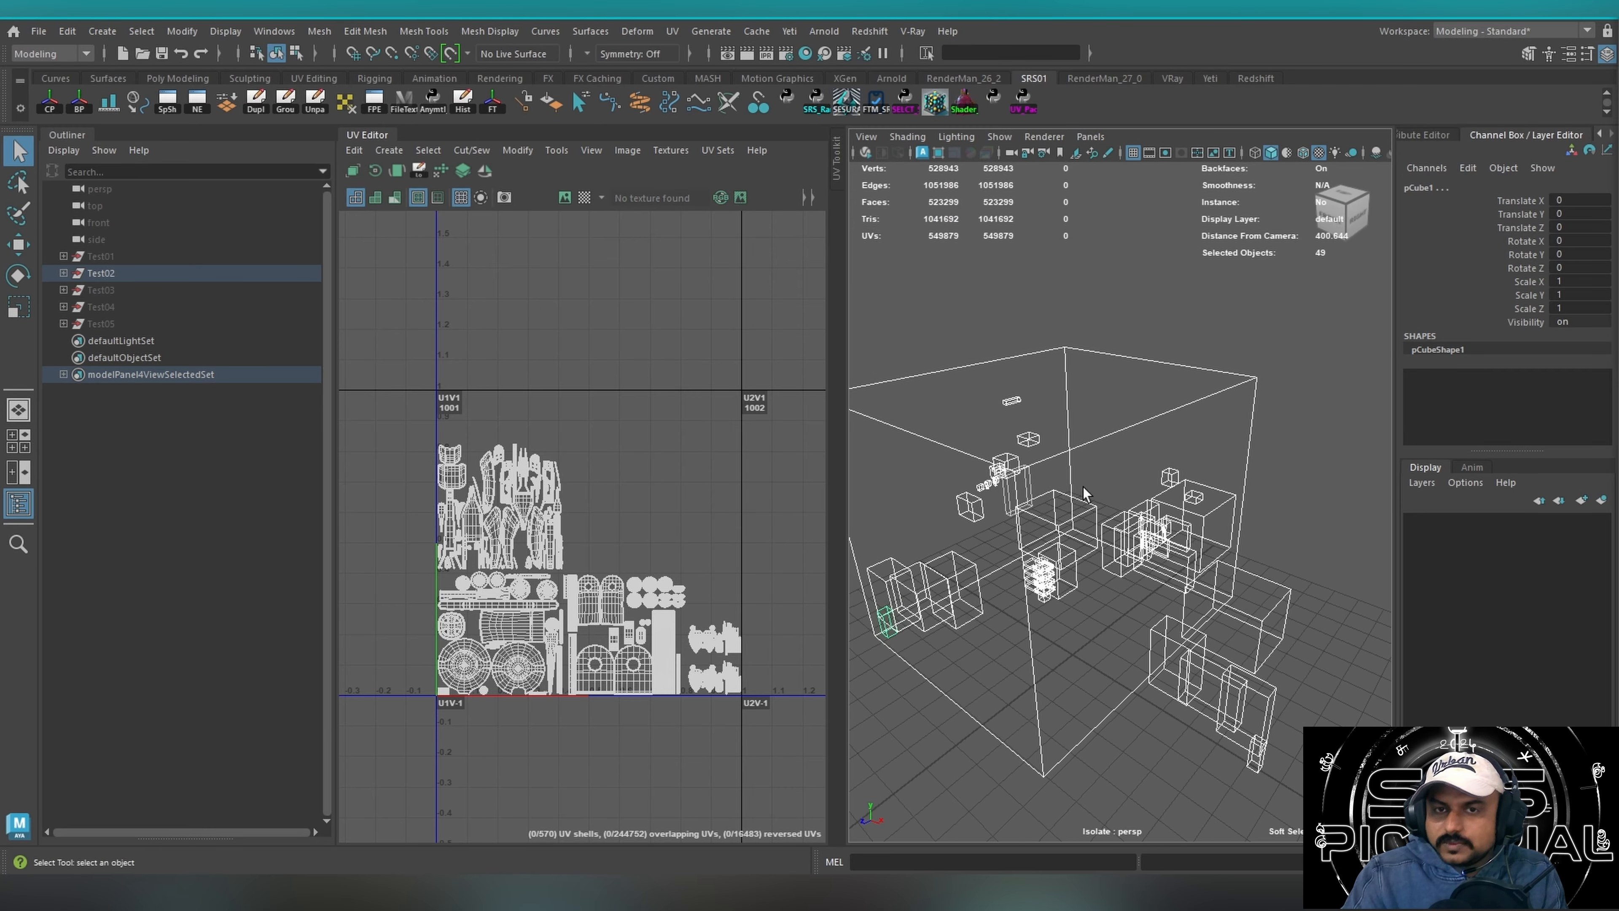
{"action": "key", "text": "6"}
{"action": "left_click", "coordinate": [1196, 435]}
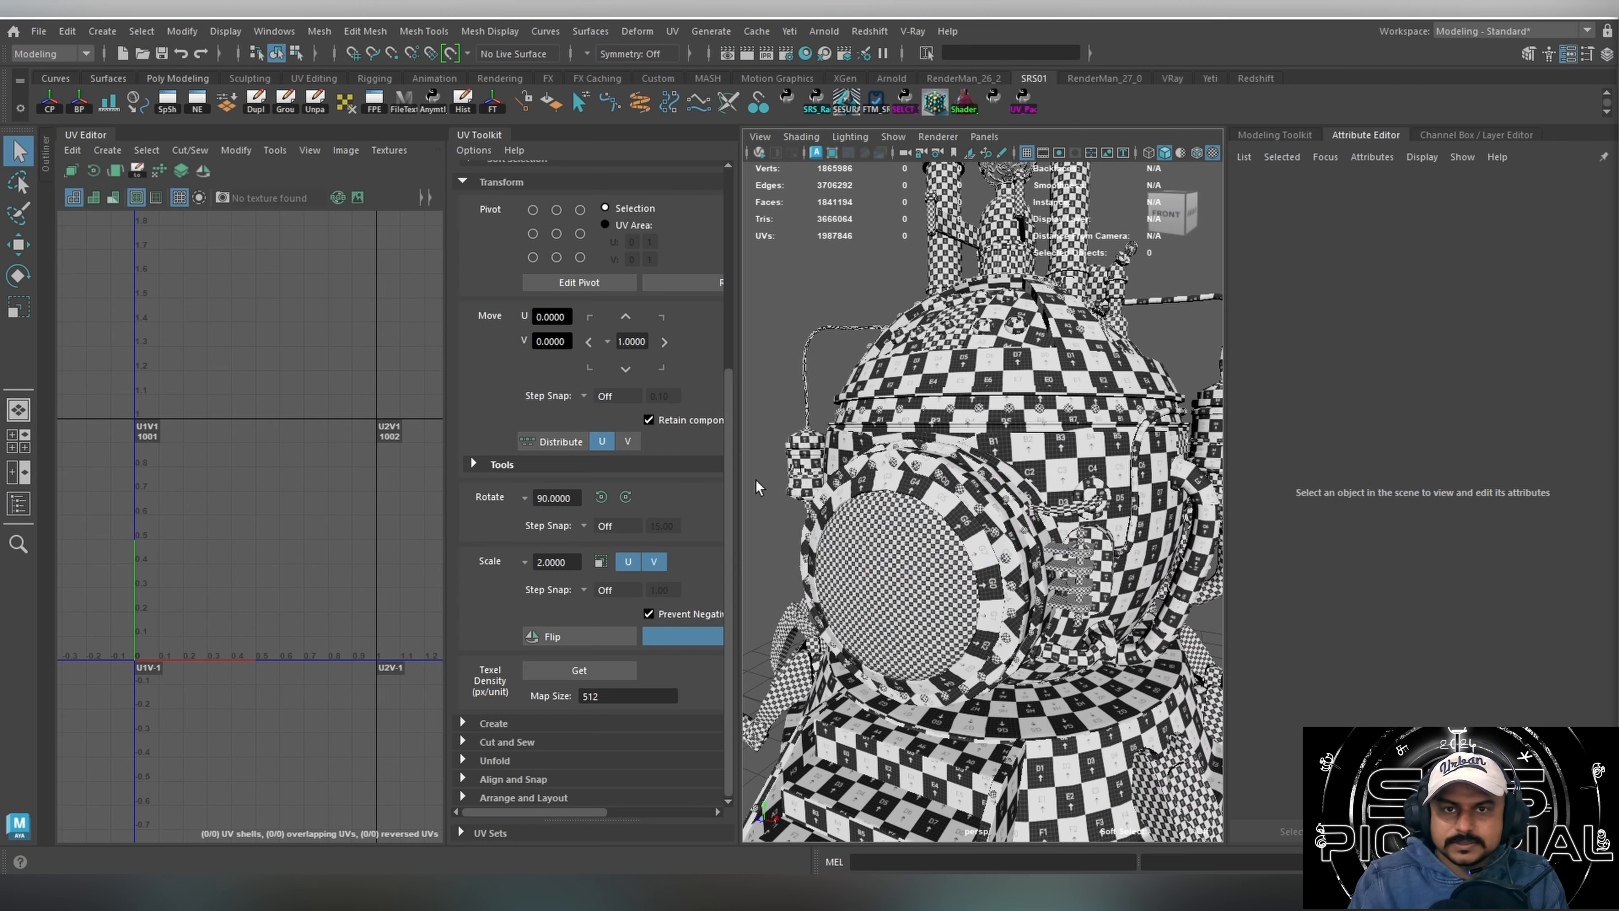
{"action": "left_click_drag", "start_coordinate": [950, 472], "coordinate": [1002, 519], "text": "alt"}
{"action": "right_click_drag", "start_coordinate": [1002, 519], "coordinate": [907, 544], "text": "alt"}
{"action": "left_click_drag", "start_coordinate": [907, 543], "coordinate": [998, 532], "text": "alt"}
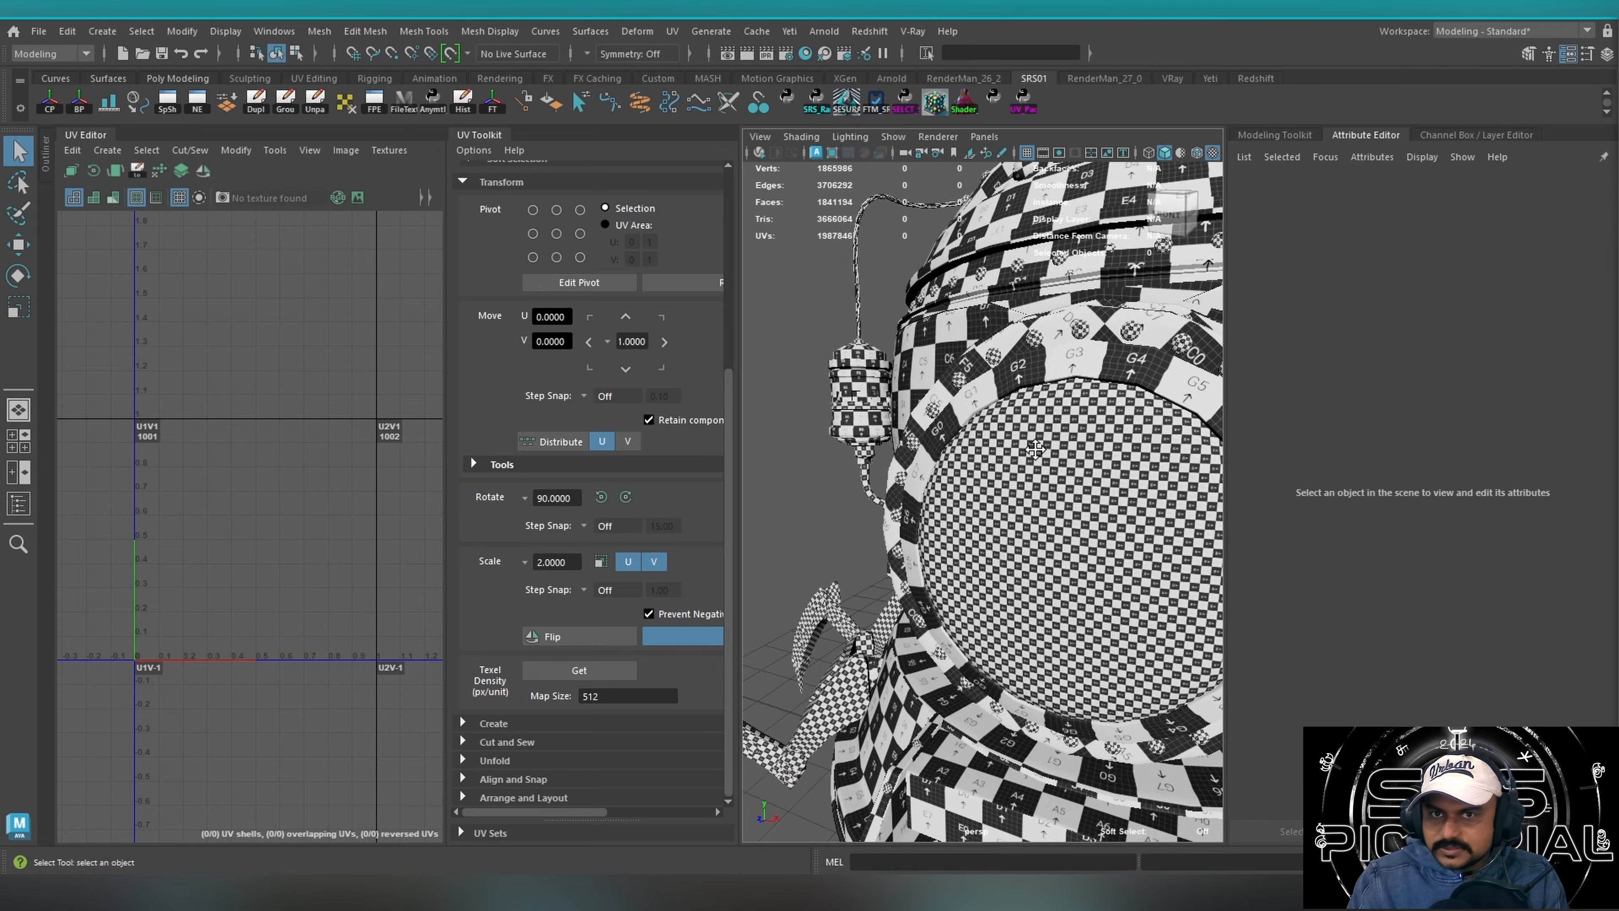
Isolate the copper entrance ring around the front glass and inspect its checker texture up close.
{"action": "left_click_drag", "start_coordinate": [1032, 448], "coordinate": [950, 455], "text": "alt"}
{"action": "left_click", "coordinate": [942, 518]}
{"action": "key", "text": "ctrl+1"}
{"action": "left_click", "coordinate": [987, 522]}
{"action": "key", "text": "f"}
{"action": "right_click_drag", "start_coordinate": [951, 455], "coordinate": [1022, 391], "text": "alt"}
{"action": "left_click_drag", "start_coordinate": [1022, 390], "coordinate": [954, 506], "text": "alt"}
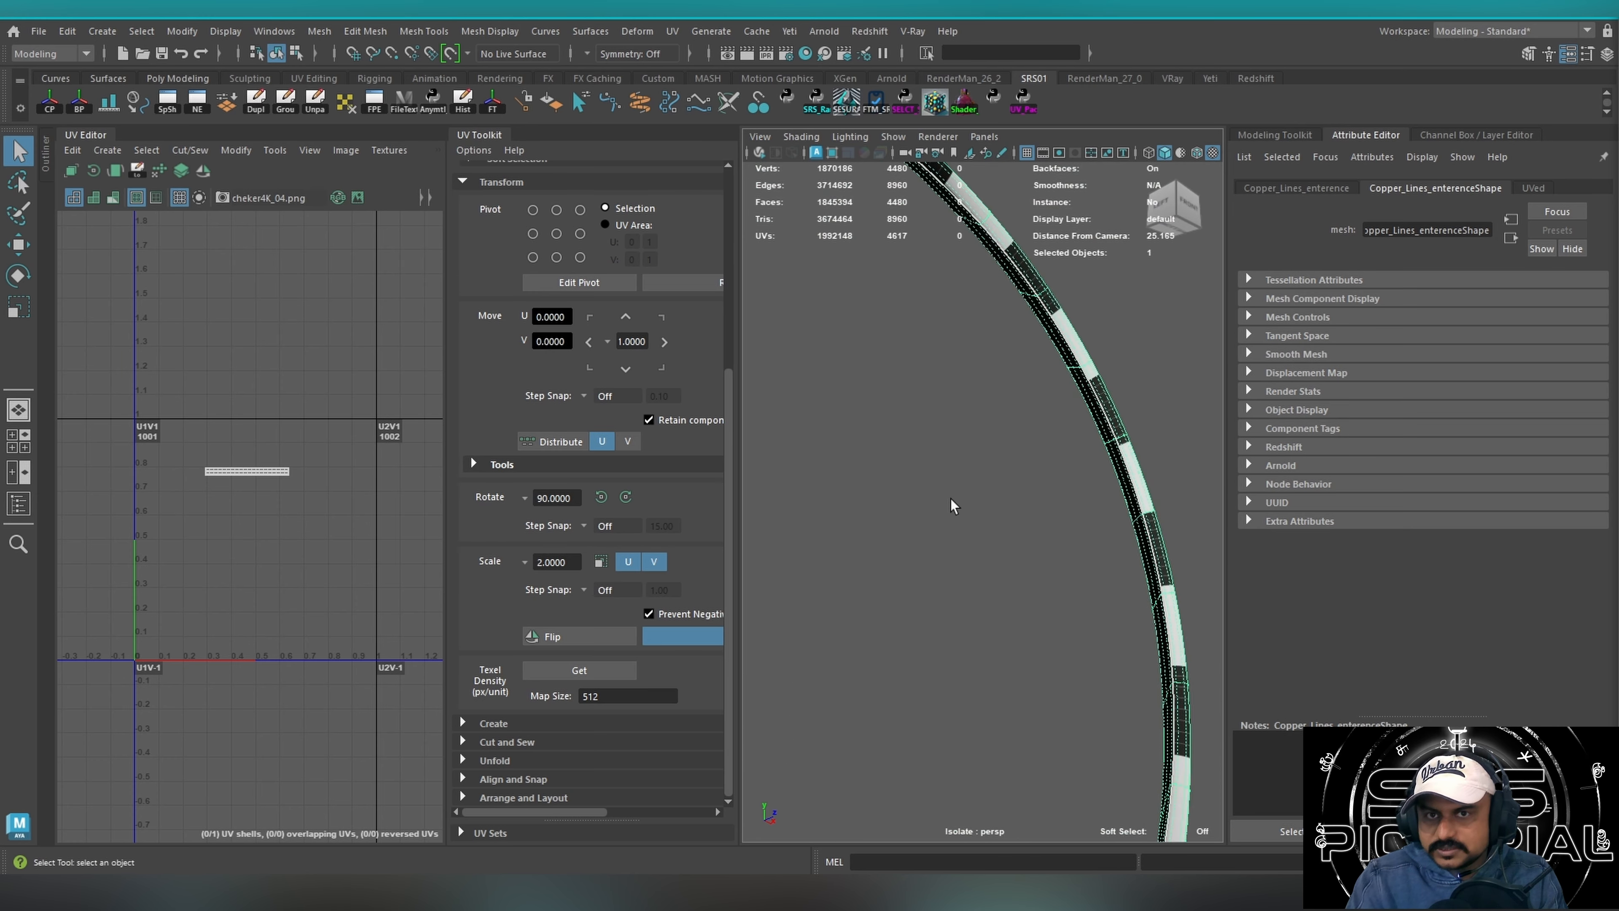
{"action": "right_click_drag", "start_coordinate": [954, 507], "coordinate": [861, 487], "text": "alt"}
{"action": "middle_click_drag", "start_coordinate": [861, 488], "coordinate": [963, 464], "text": "alt"}
{"action": "right_click_drag", "start_coordinate": [962, 464], "coordinate": [965, 501], "text": "alt"}
{"action": "middle_click_drag", "start_coordinate": [965, 501], "coordinate": [1074, 459], "text": "alt"}
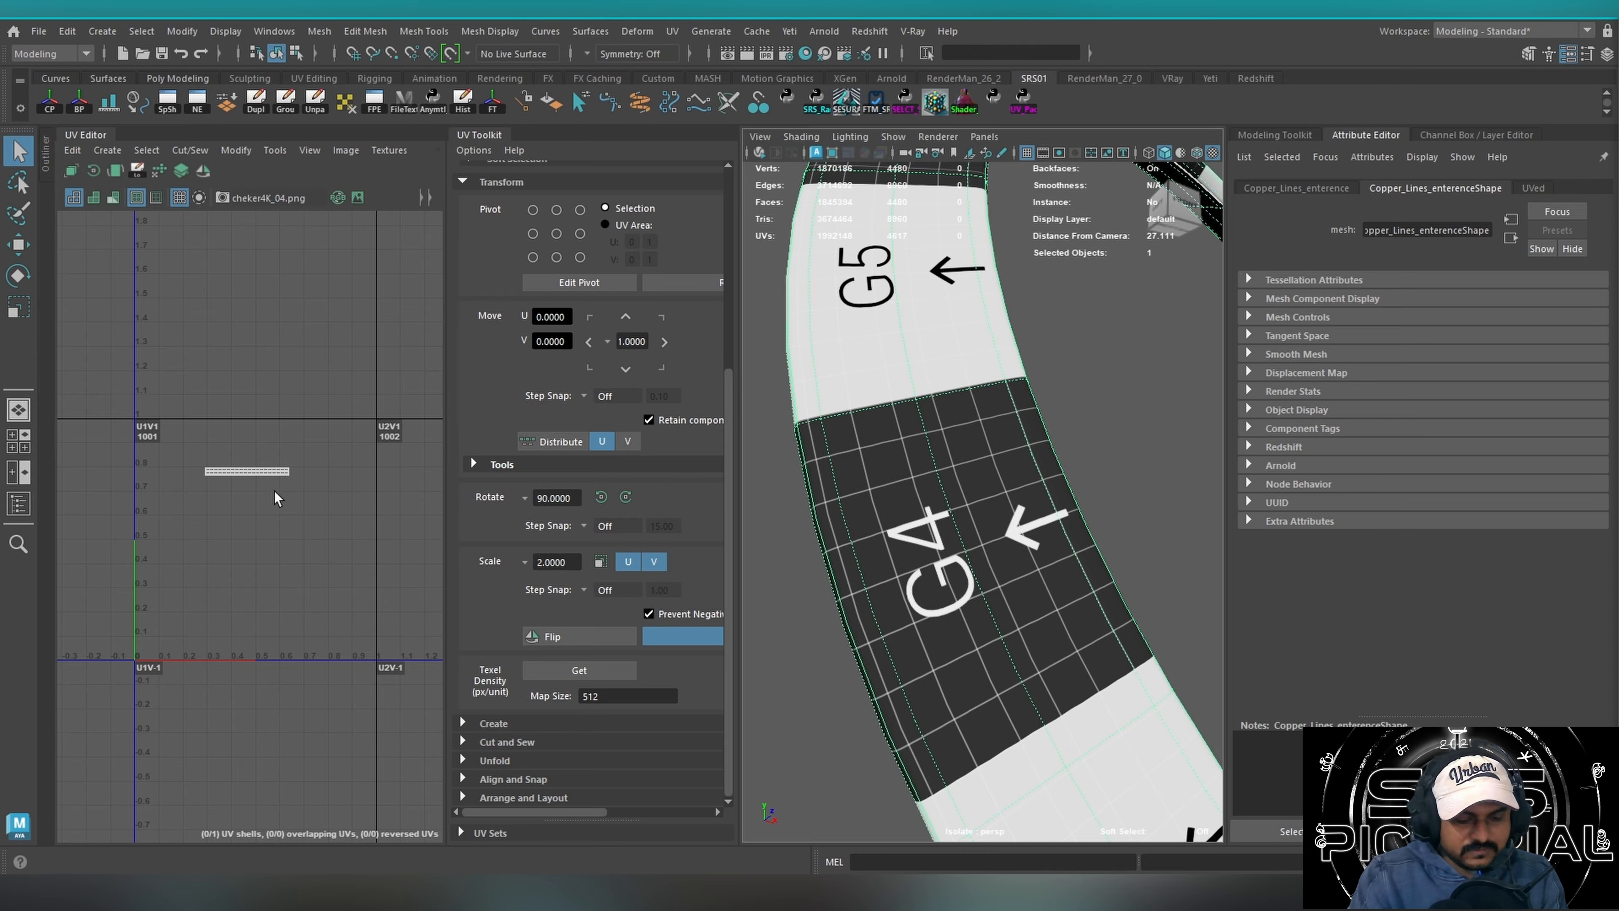
Compare the copper ring's straightened UV shell with the checker squares on its surface, and deselect the ring.
{"action": "key", "text": "f"}
{"action": "scroll", "coordinate": [135, 516], "scroll_direction": "up", "scroll_amount": 3}
{"action": "middle_click_drag", "start_coordinate": [161, 486], "coordinate": [379, 466], "text": "alt"}
{"action": "right_click_drag", "start_coordinate": [378, 466], "coordinate": [552, 464], "text": "alt"}
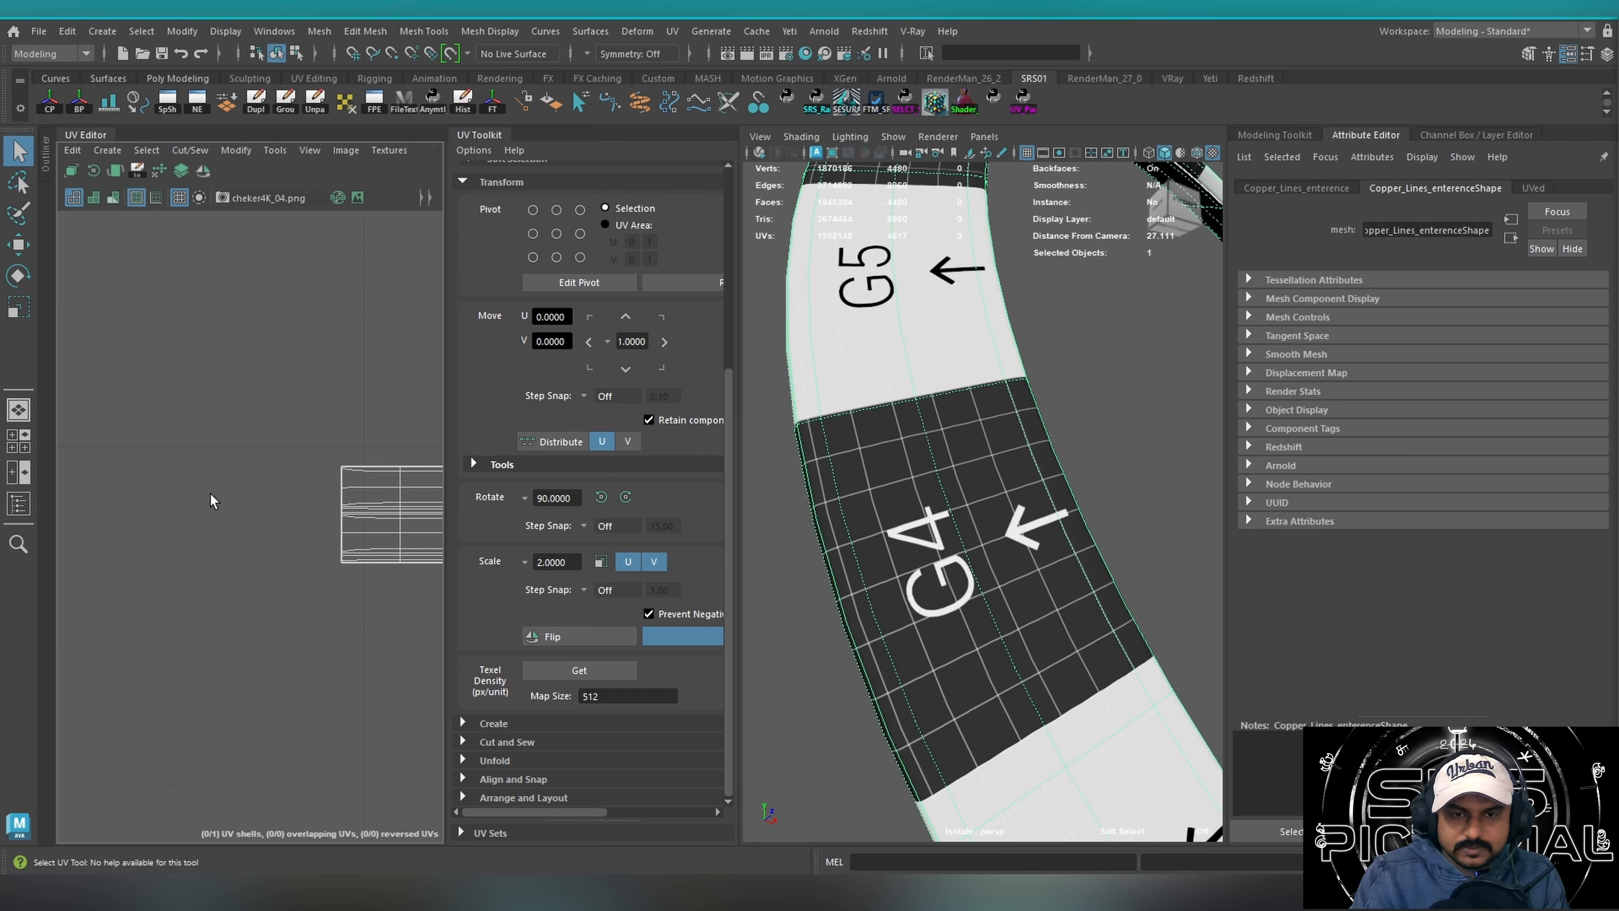
{"action": "right_click_drag", "start_coordinate": [210, 499], "coordinate": [376, 504], "text": "alt"}
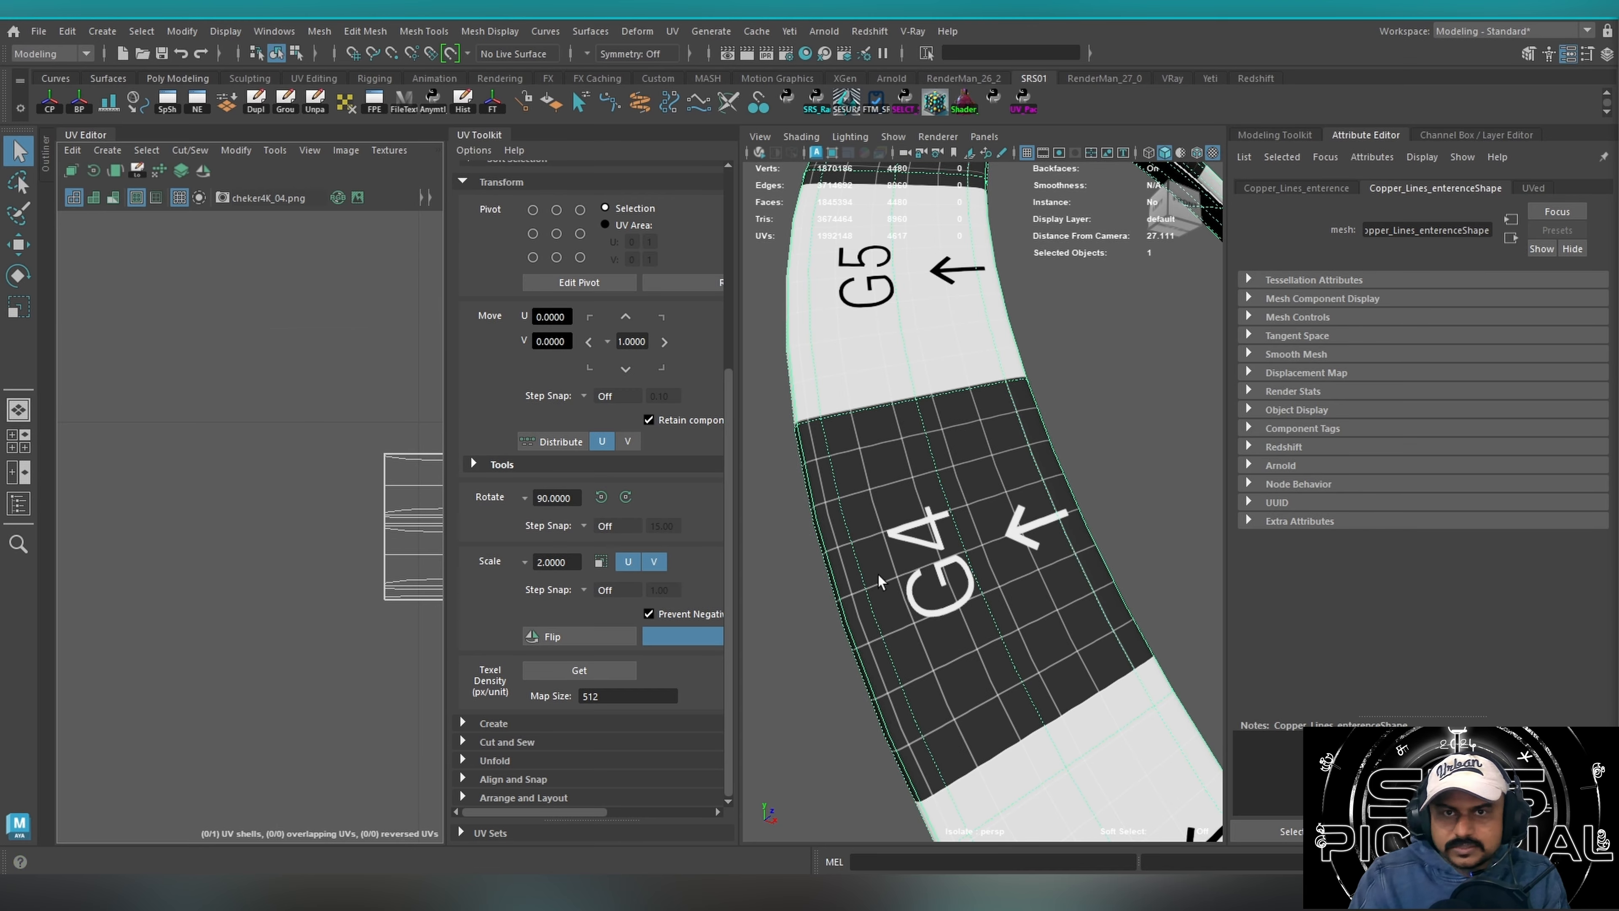
{"action": "left_click_drag", "start_coordinate": [891, 529], "coordinate": [783, 540], "text": "alt"}
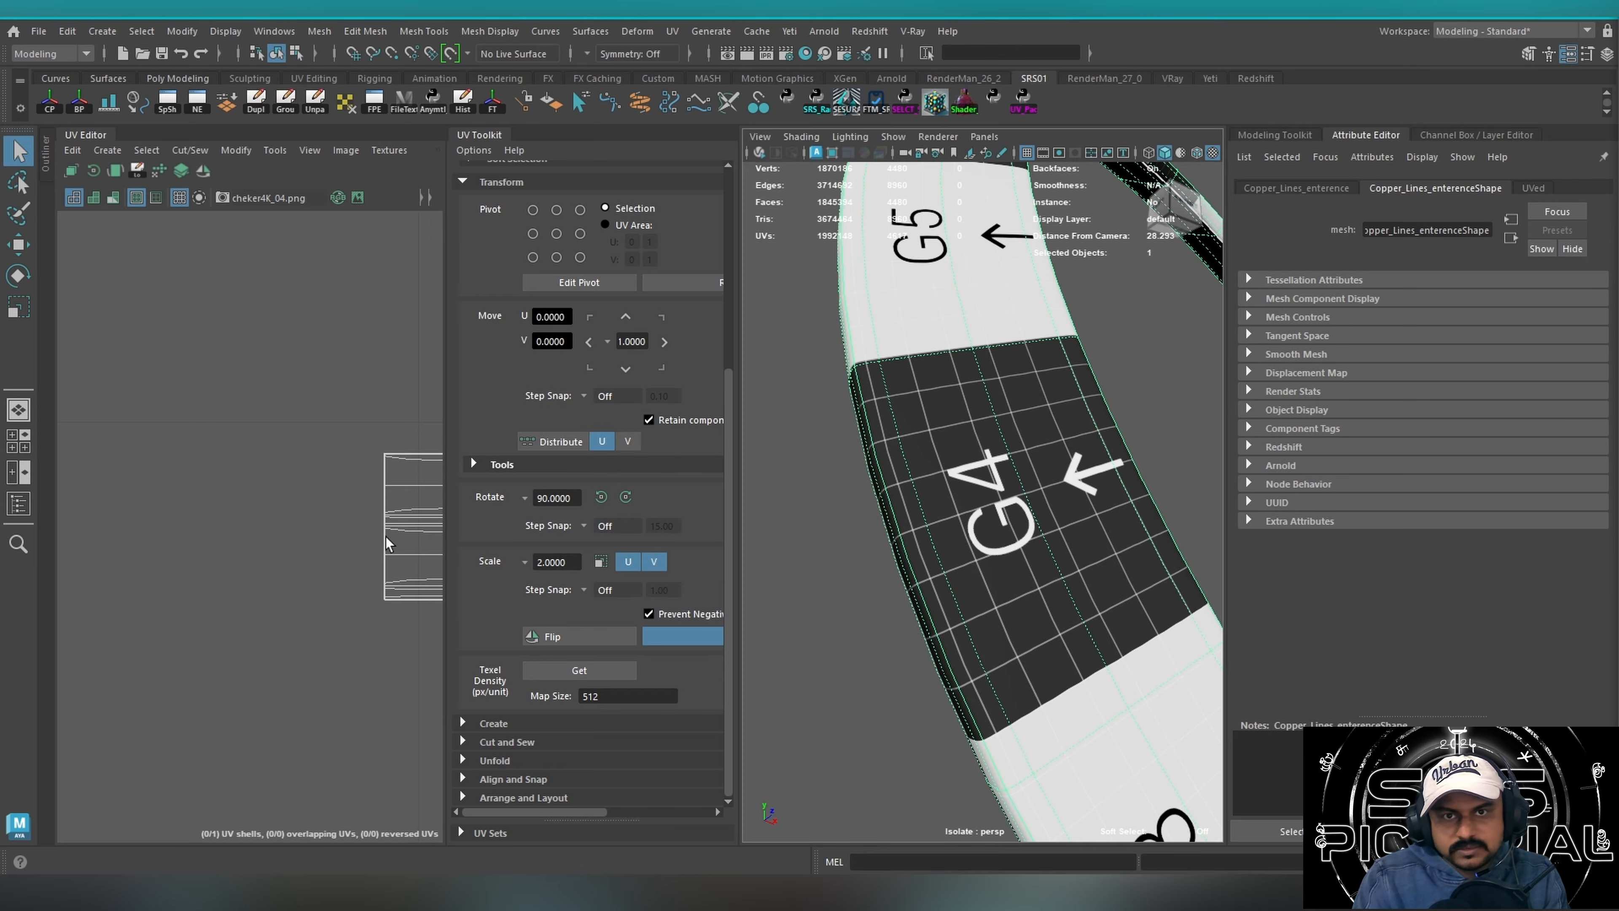
{"action": "left_click", "coordinate": [893, 554]}
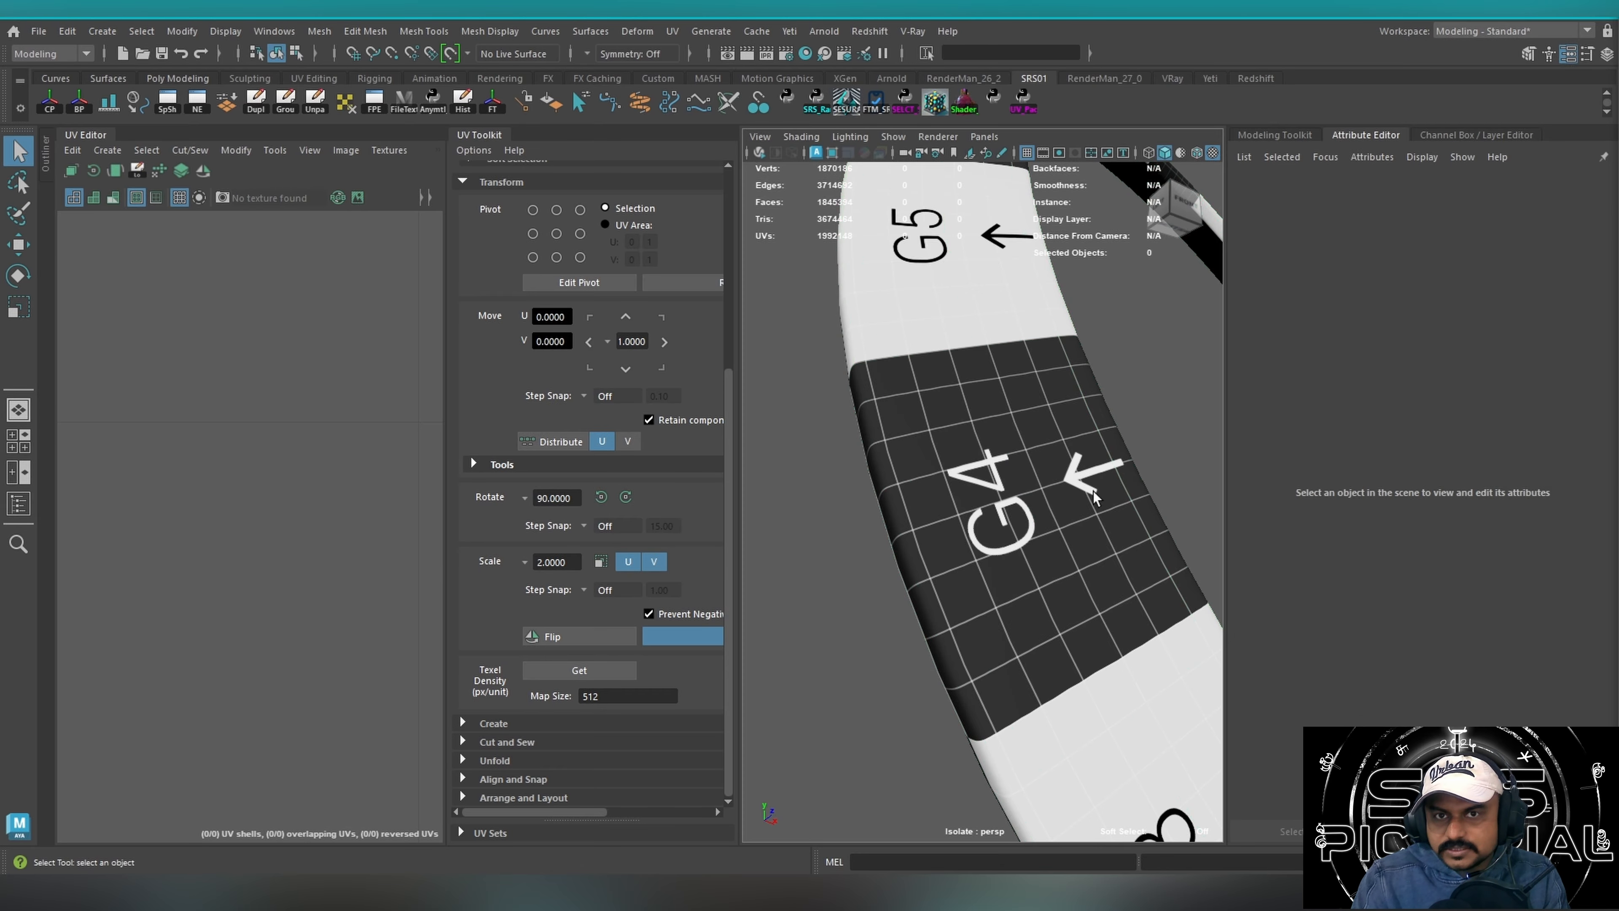
Bring back the full model, select the large front glass, and highlight its larger UV shell in tile 1014.
{"action": "left_click_drag", "start_coordinate": [892, 554], "coordinate": [1053, 524], "text": "alt"}
{"action": "key", "text": "ctrl+1"}
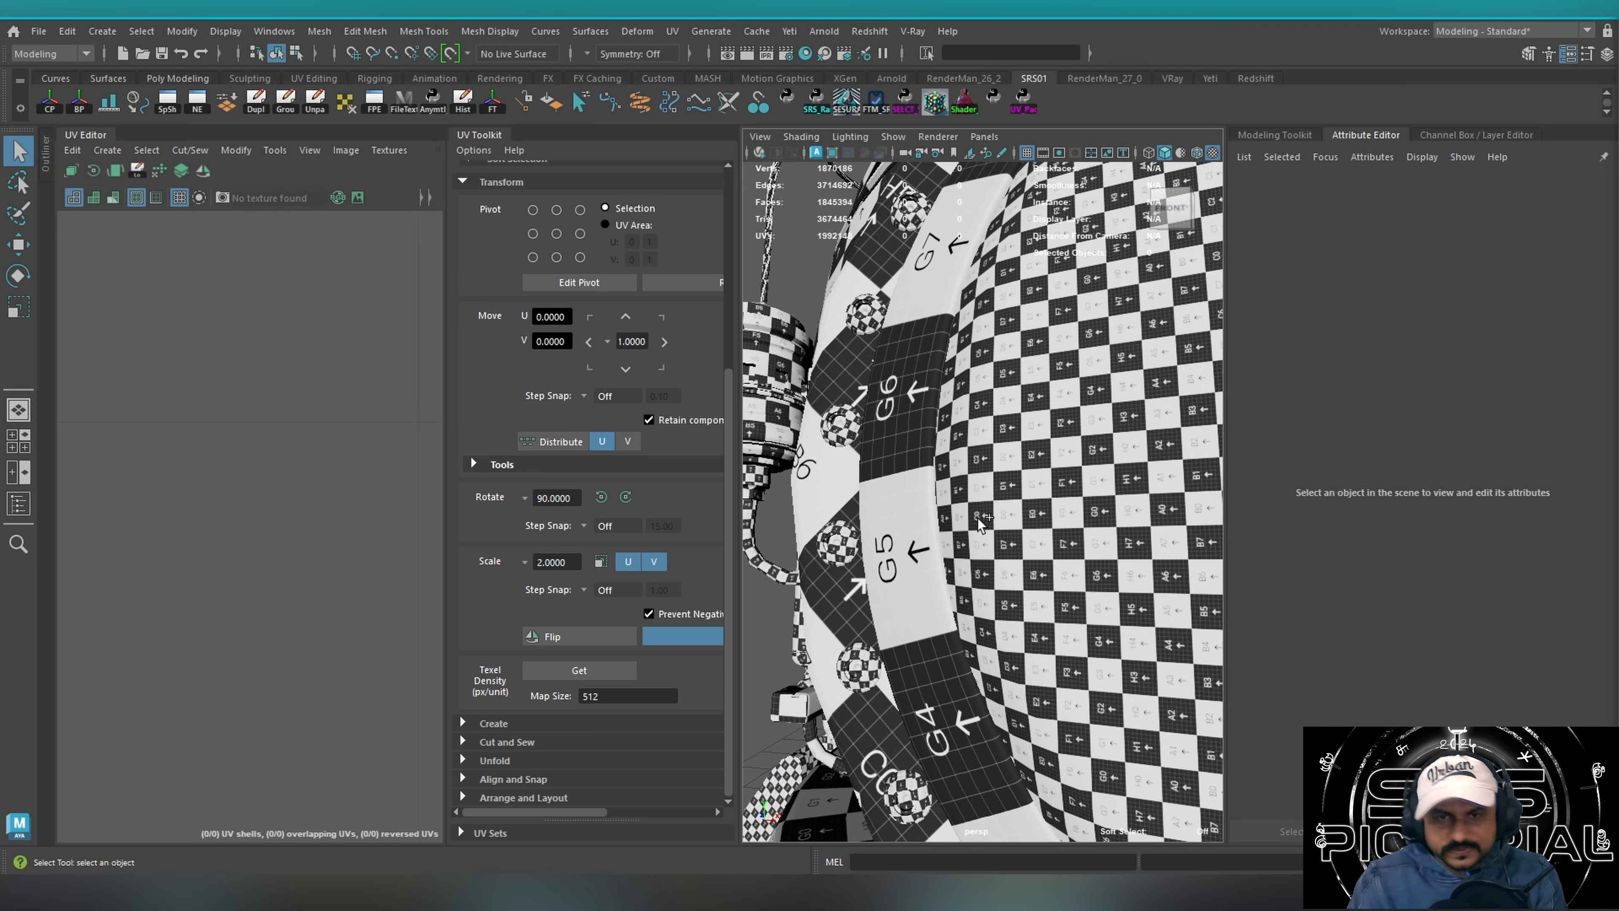
{"action": "left_click", "coordinate": [1016, 516]}
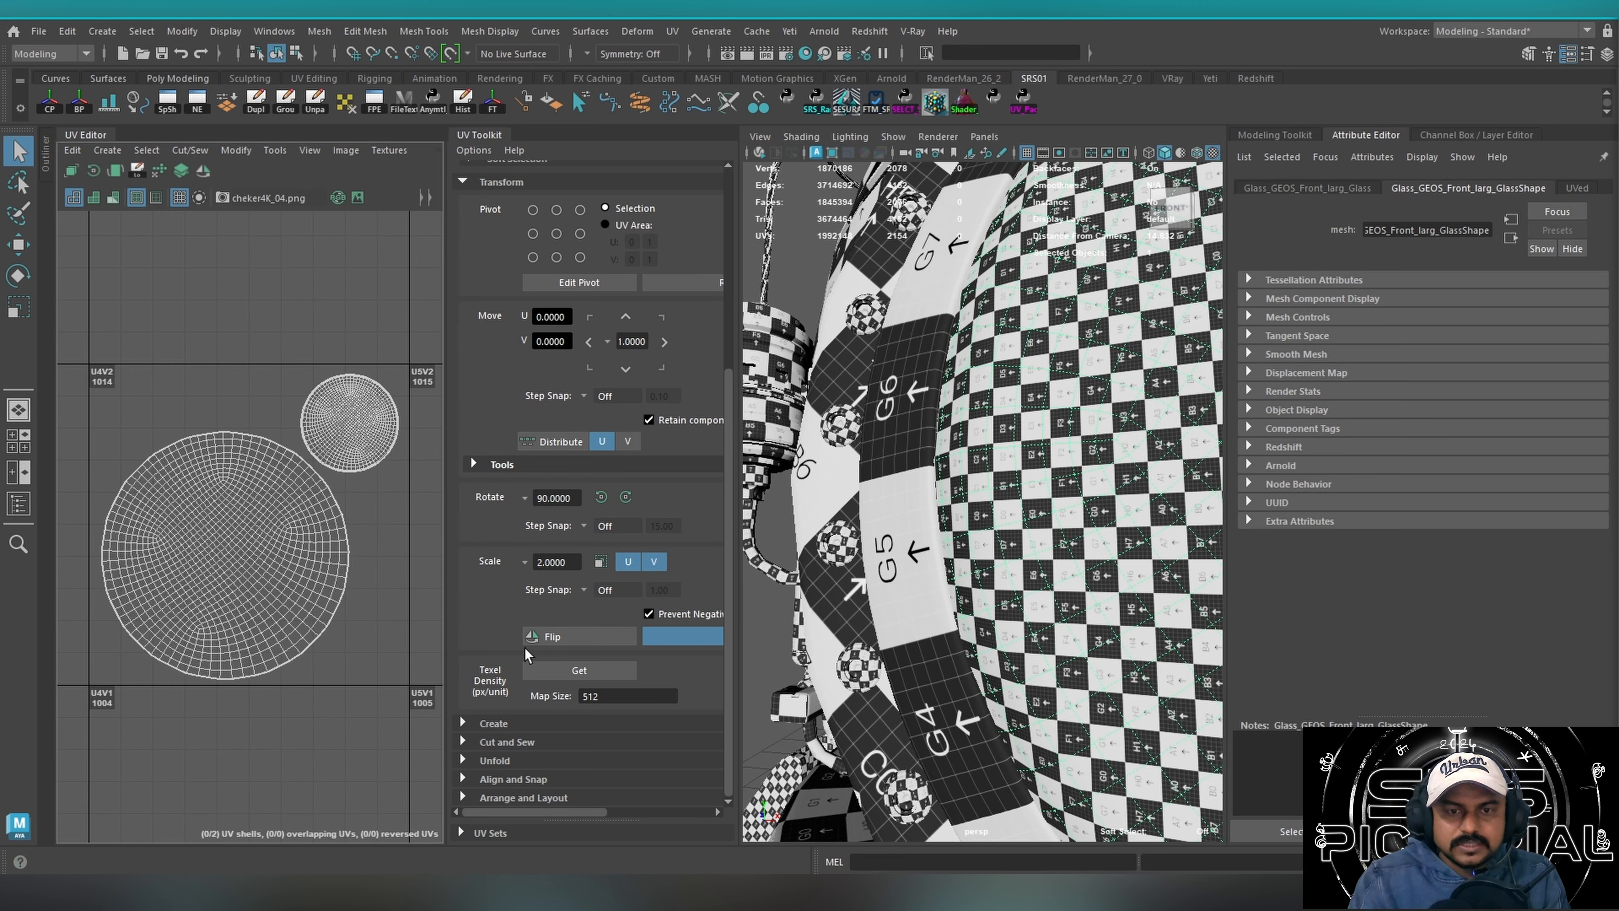
{"action": "right_click_drag", "start_coordinate": [171, 560], "coordinate": [314, 508], "text": "alt"}
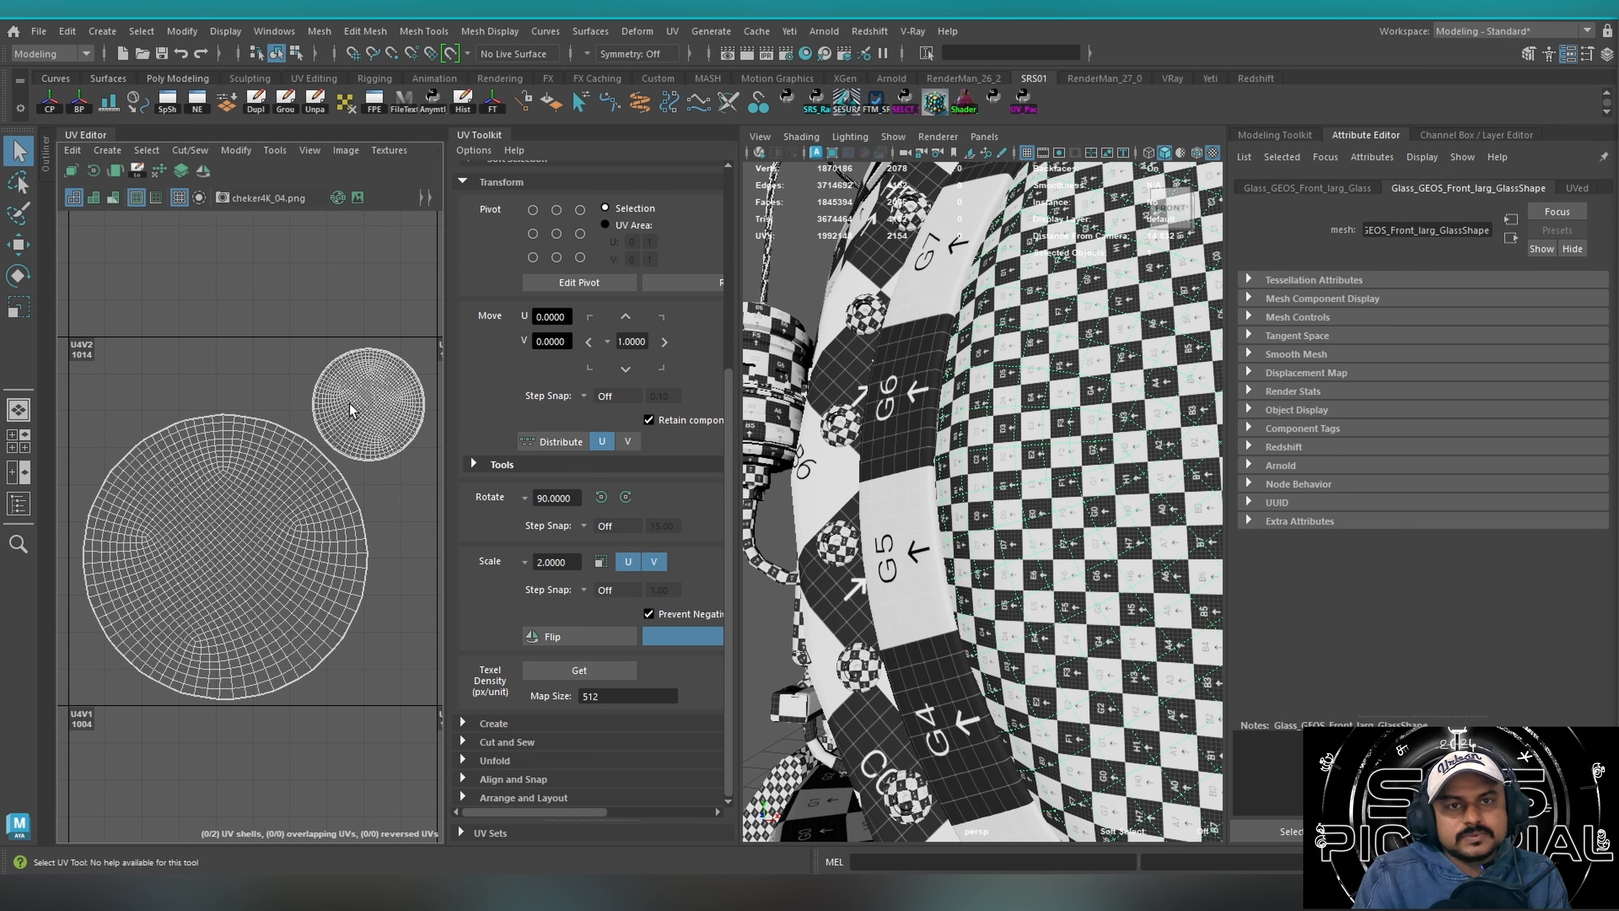
{"action": "left_click", "coordinate": [375, 422]}
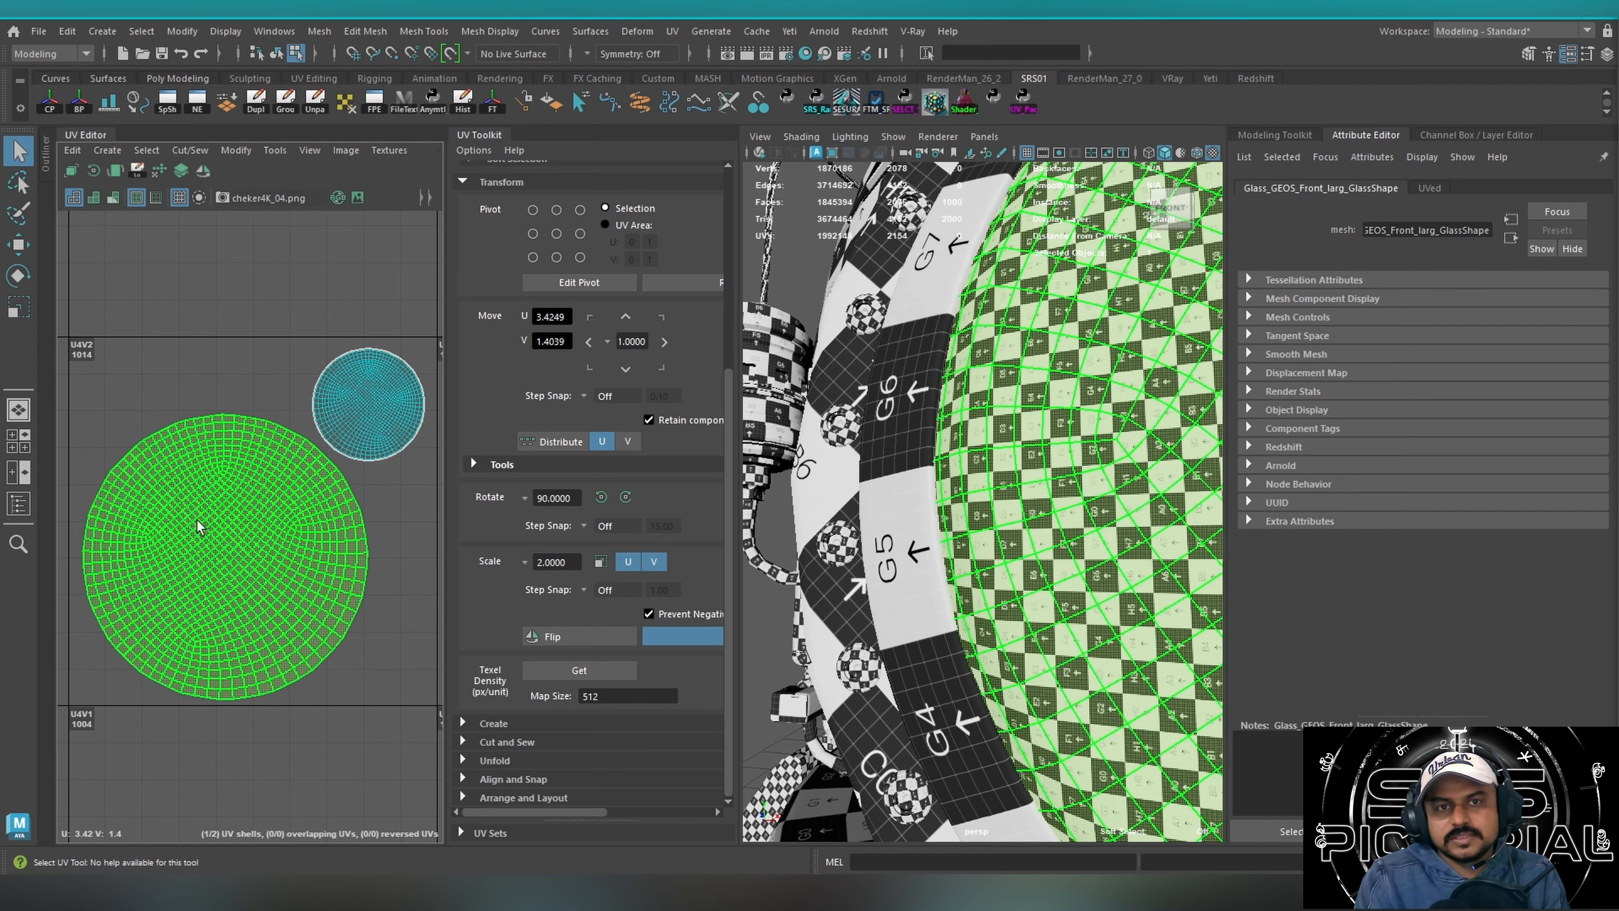
{"action": "scroll", "coordinate": [216, 547], "scroll_direction": "up", "scroll_amount": 3}
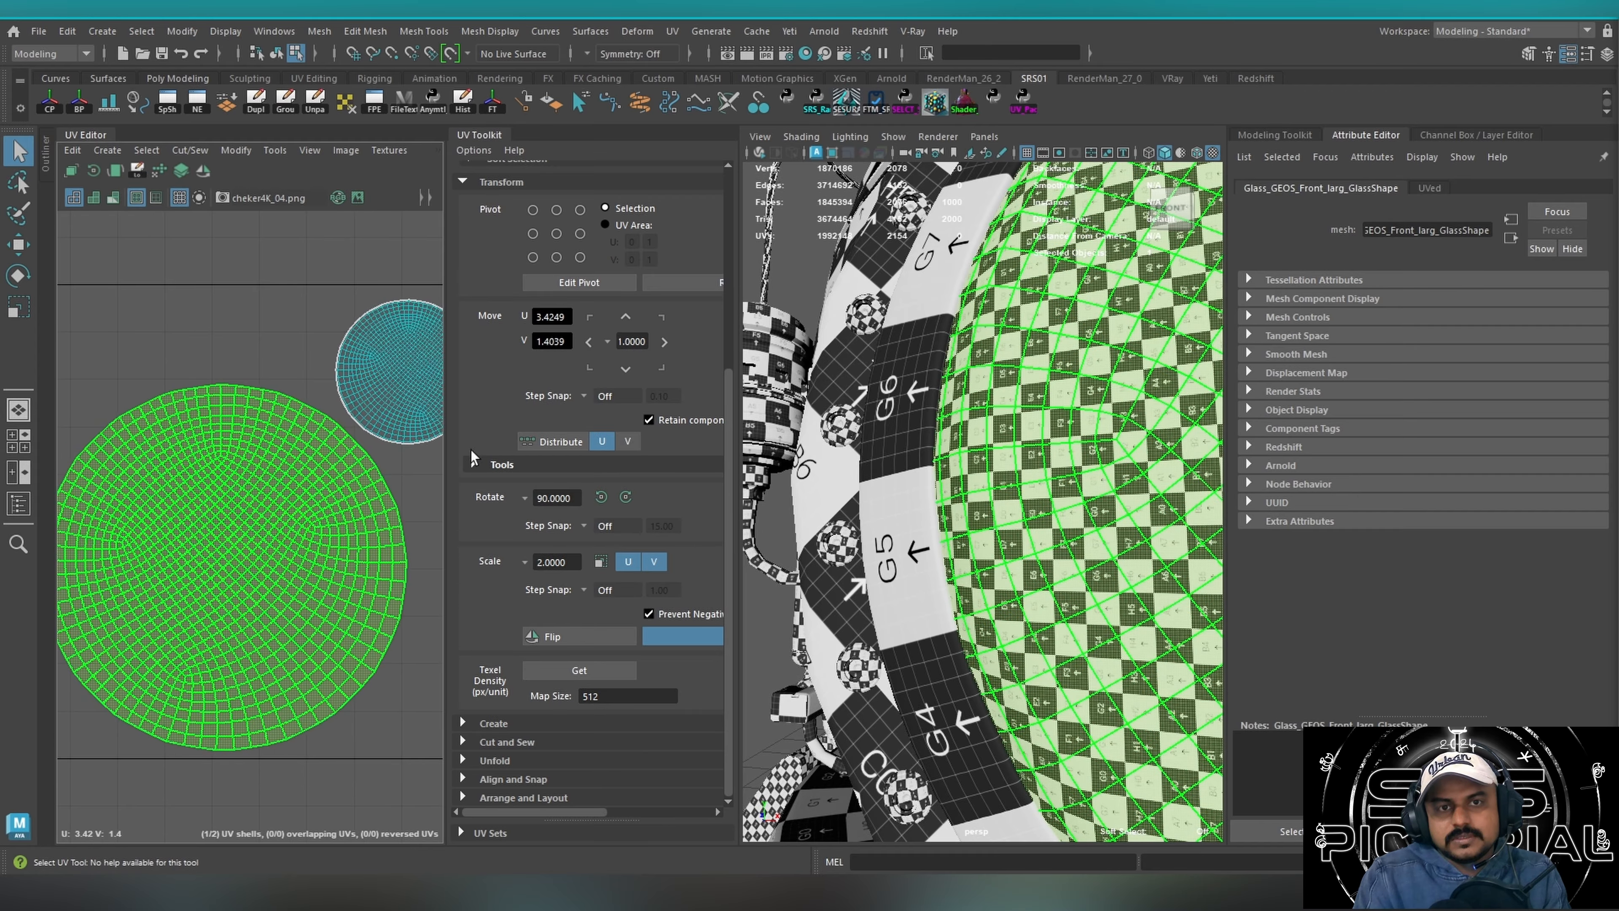
{"action": "scroll", "coordinate": [308, 570], "scroll_direction": "down", "scroll_amount": 2}
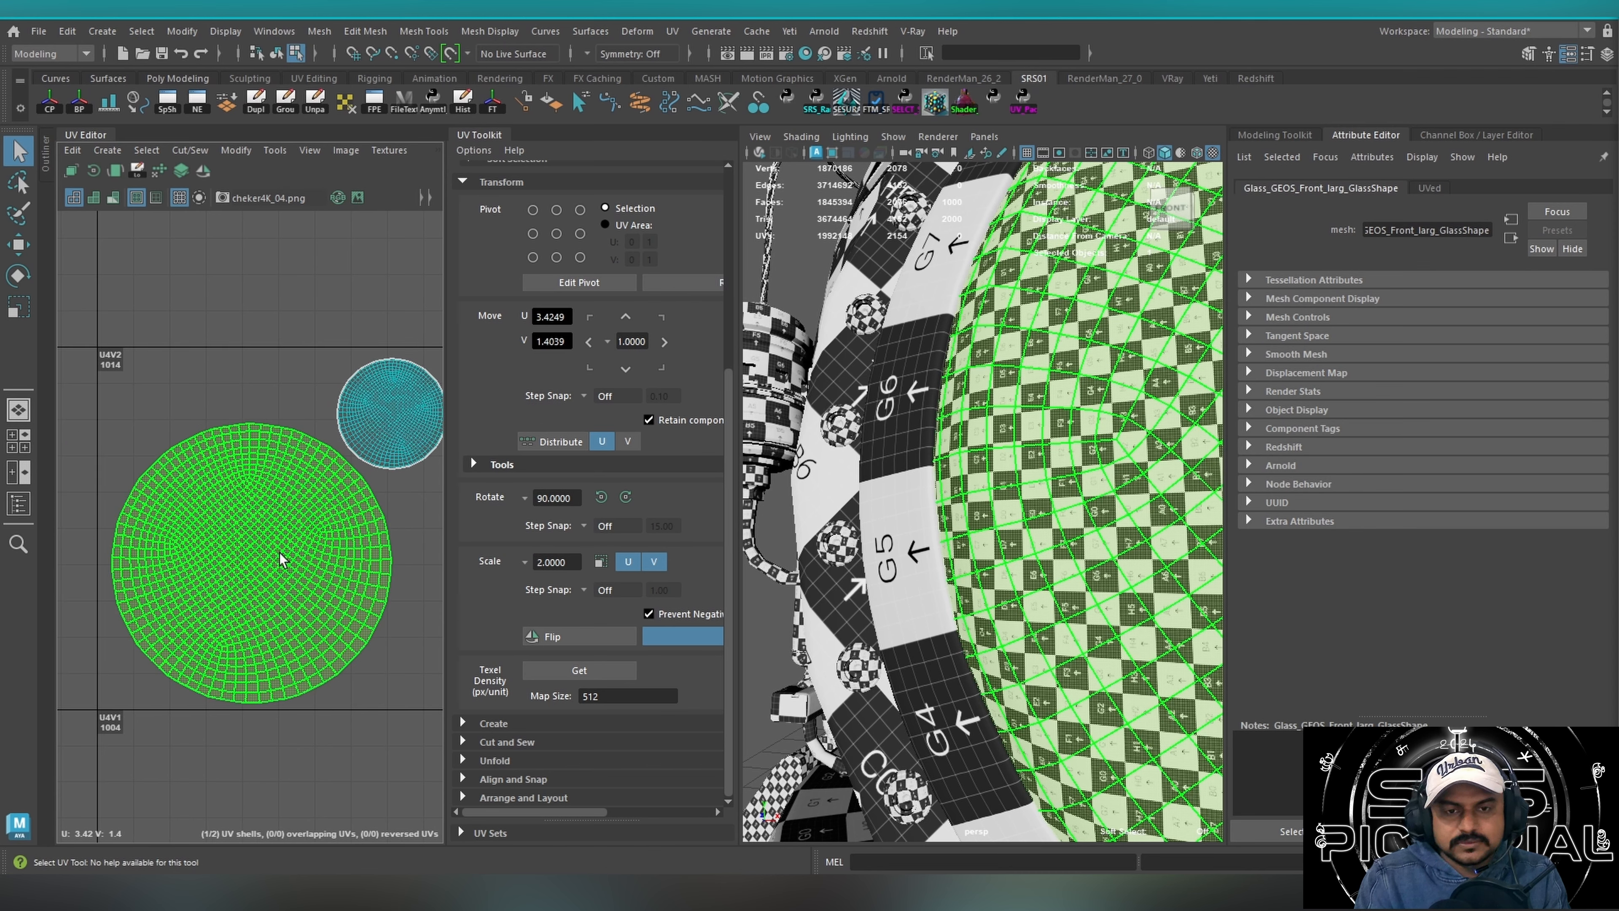
Isolate the front glass in object mode and examine its checker texture alongside its two UV shells.
{"action": "key", "text": "F8"}
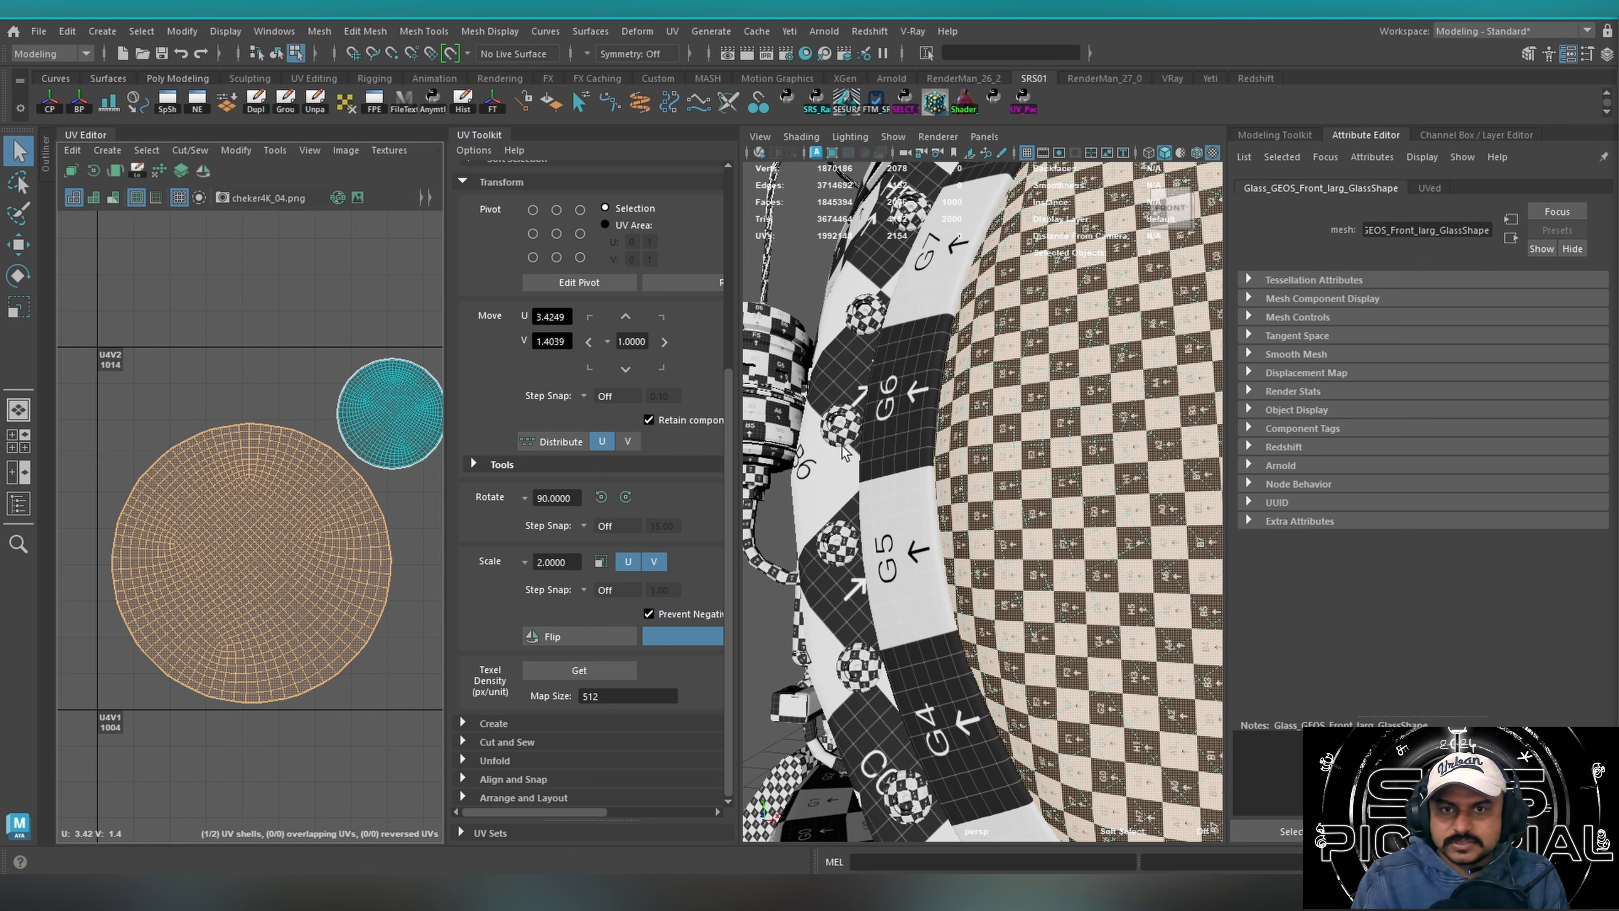
{"action": "key", "text": "ctrl+1"}
{"action": "key", "text": "f"}
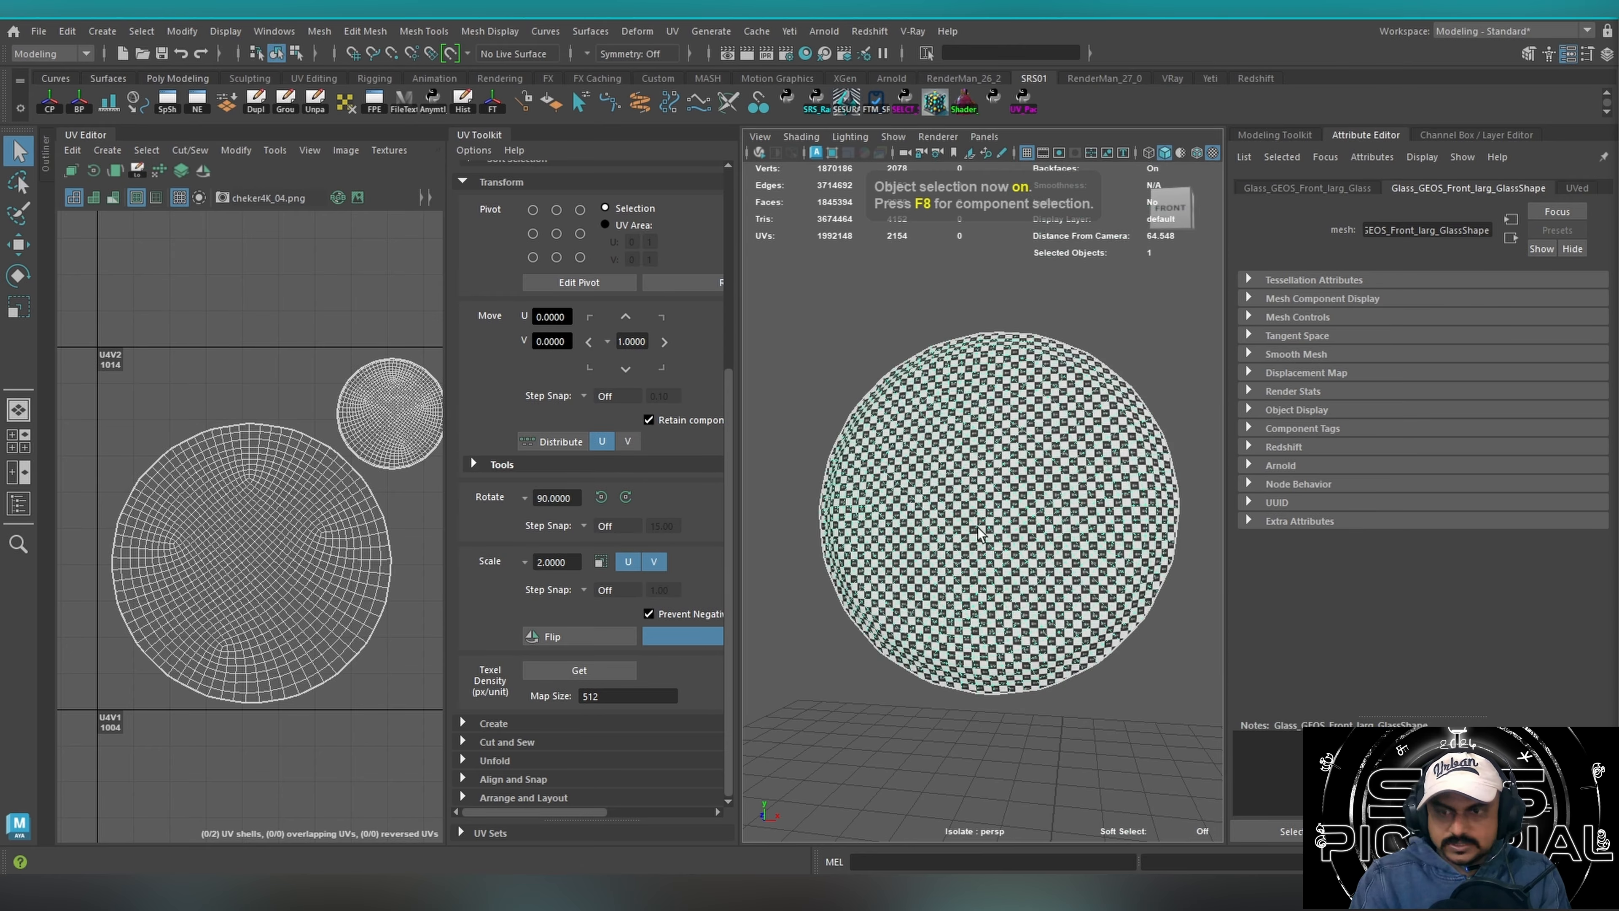
{"action": "mouse_move", "coordinate": [1006, 505]}
{"action": "left_mouse_down", "text": "alt"}
{"action": "mouse_move", "coordinate": [827, 503]}
{"action": "mouse_move", "coordinate": [929, 489]}
{"action": "mouse_move", "coordinate": [806, 499]}
{"action": "mouse_move", "coordinate": [968, 486]}
{"action": "mouse_move", "coordinate": [969, 520]}
{"action": "mouse_move", "coordinate": [889, 523]}
{"action": "mouse_move", "coordinate": [1132, 506]}
{"action": "mouse_move", "coordinate": [1012, 509]}
{"action": "left_mouse_up", "text": "alt"}
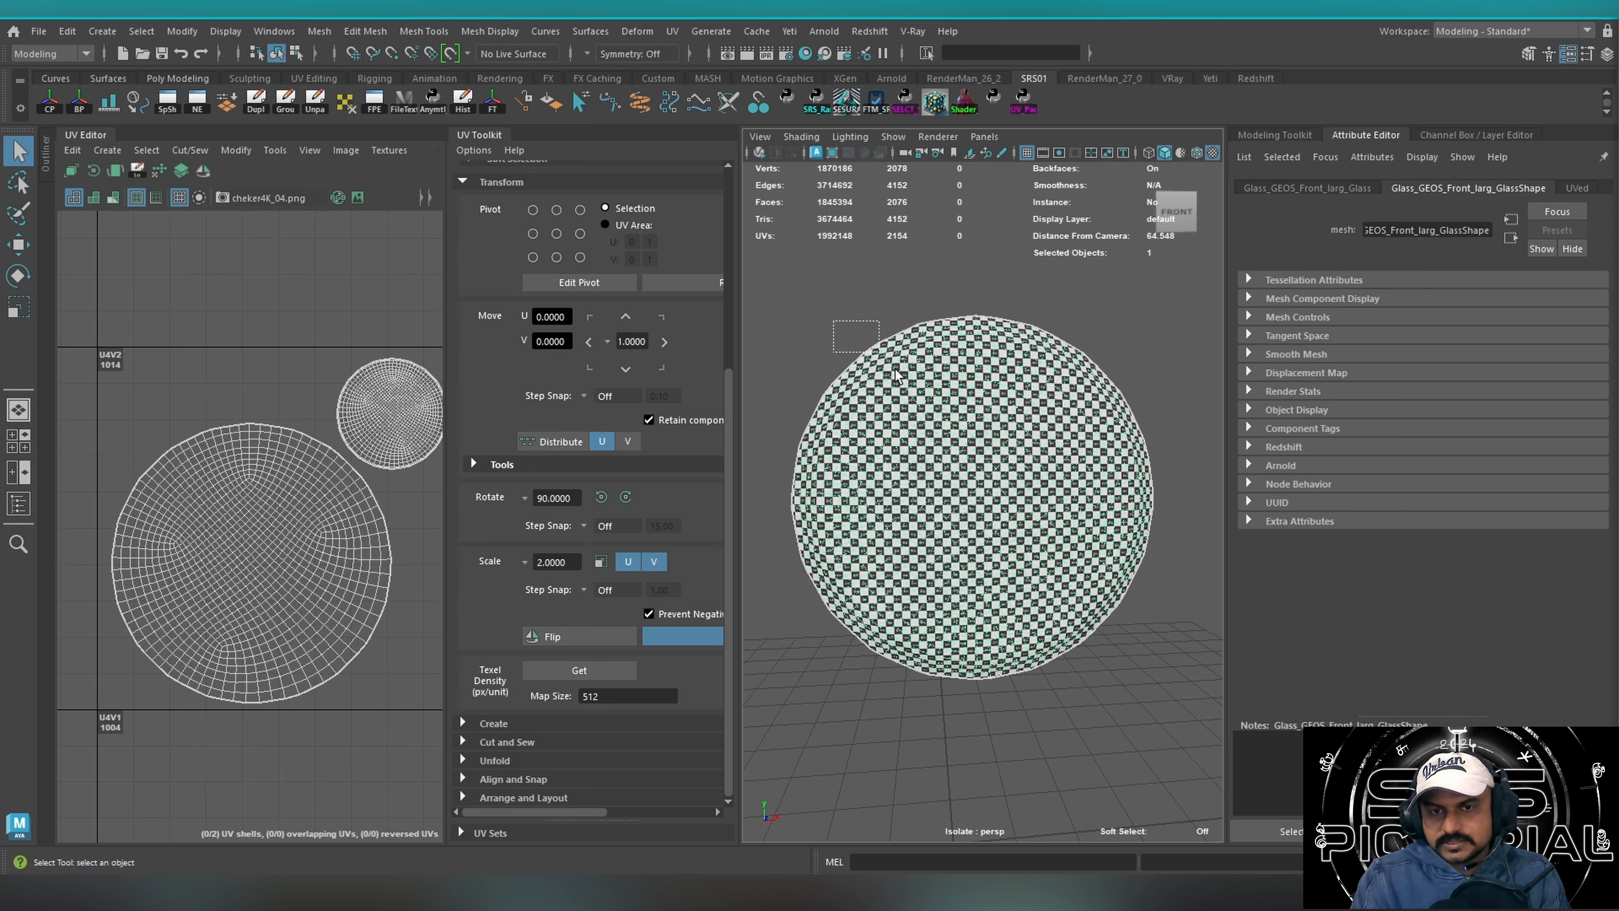
{"action": "mouse_move", "coordinate": [1043, 447]}
{"action": "left_mouse_down", "text": "alt"}
{"action": "mouse_move", "coordinate": [900, 462]}
{"action": "mouse_move", "coordinate": [1034, 437]}
{"action": "left_mouse_up", "text": "alt"}
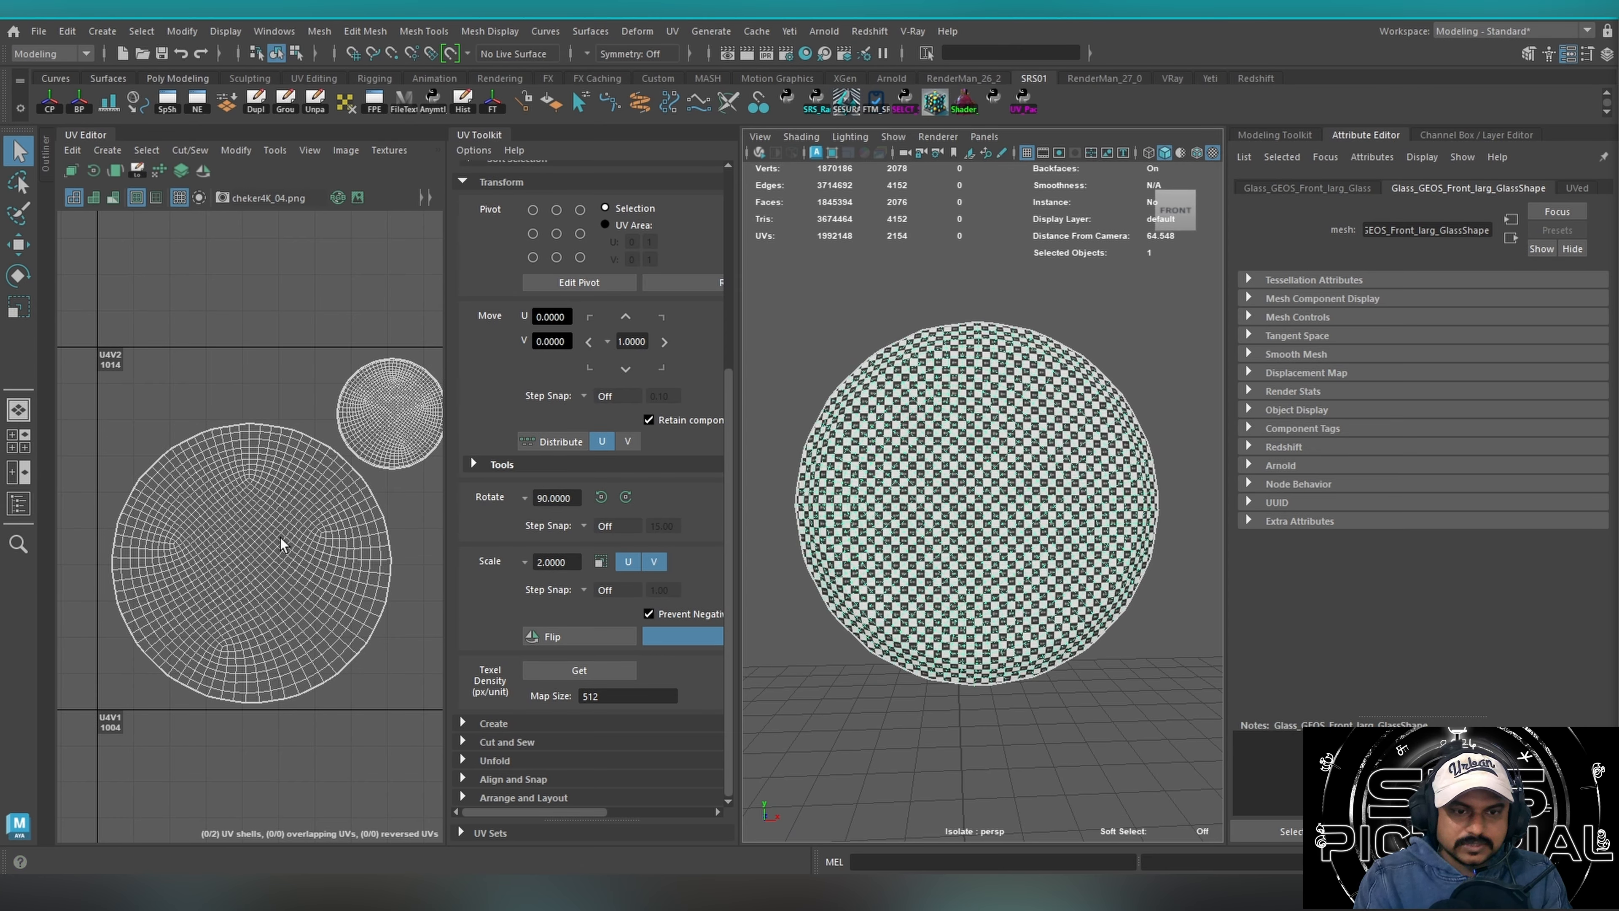
{"action": "right_click_drag", "start_coordinate": [279, 523], "coordinate": [314, 519], "text": "alt"}
{"action": "mouse_move", "coordinate": [315, 543]}
{"action": "middle_mouse_down", "text": "alt"}
{"action": "mouse_move", "coordinate": [233, 558]}
{"action": "mouse_move", "coordinate": [328, 536]}
{"action": "middle_mouse_up", "text": "alt"}
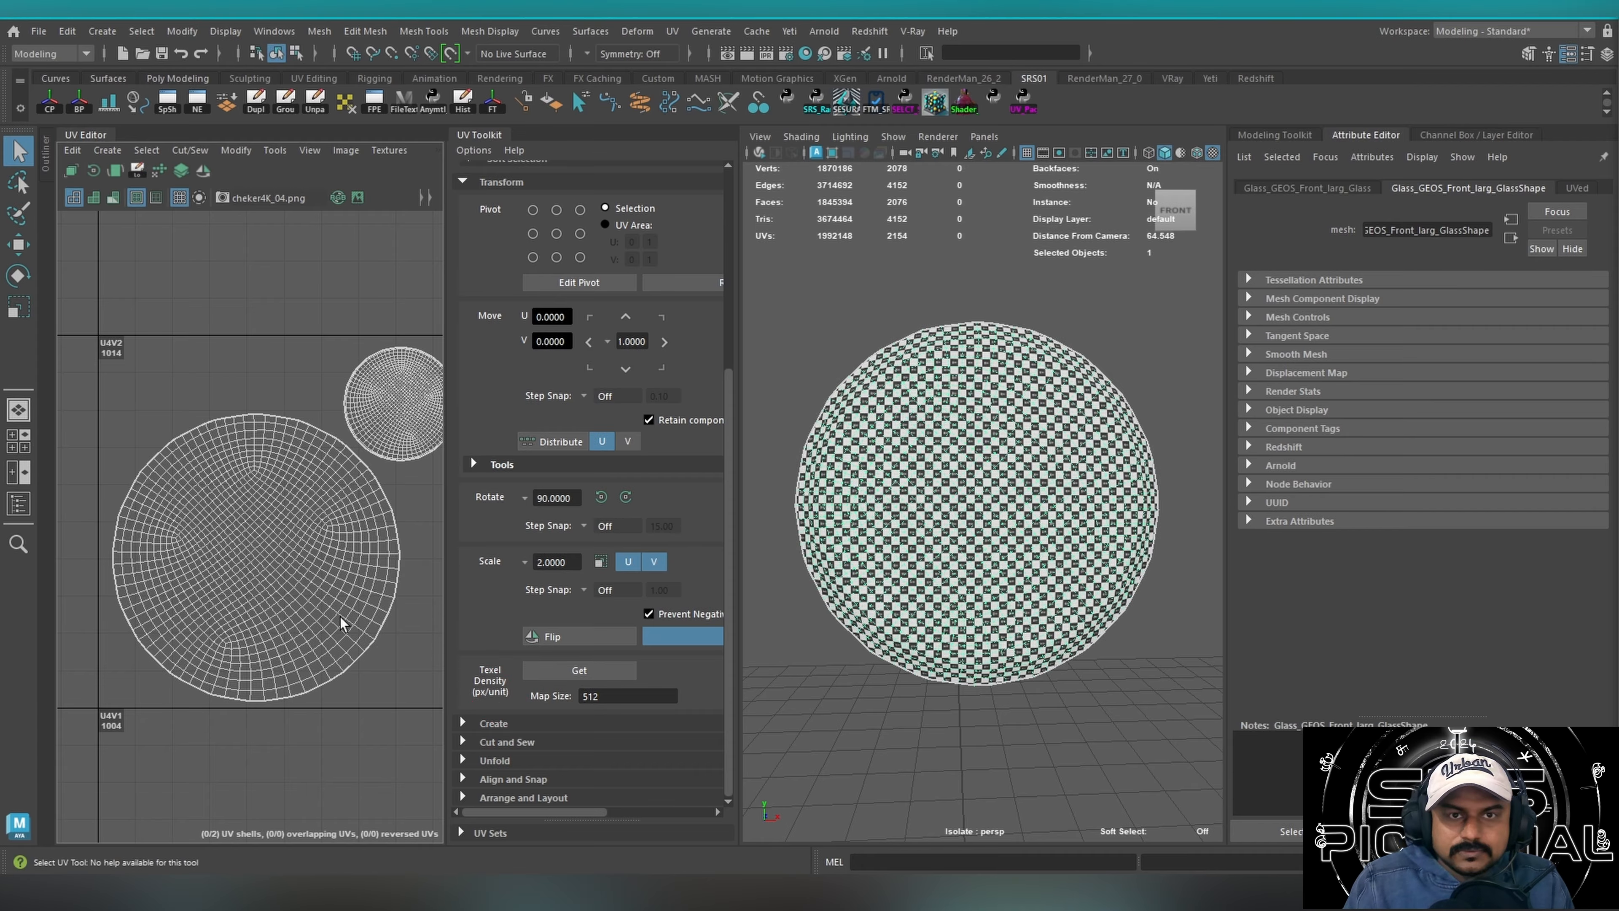
{"action": "right_click_drag", "start_coordinate": [281, 572], "coordinate": [320, 610]}
Match the smaller glass shell's texel density to the larger shell at 7.3294 with map size 512, and undo the change.
{"action": "left_click", "coordinate": [300, 590]}
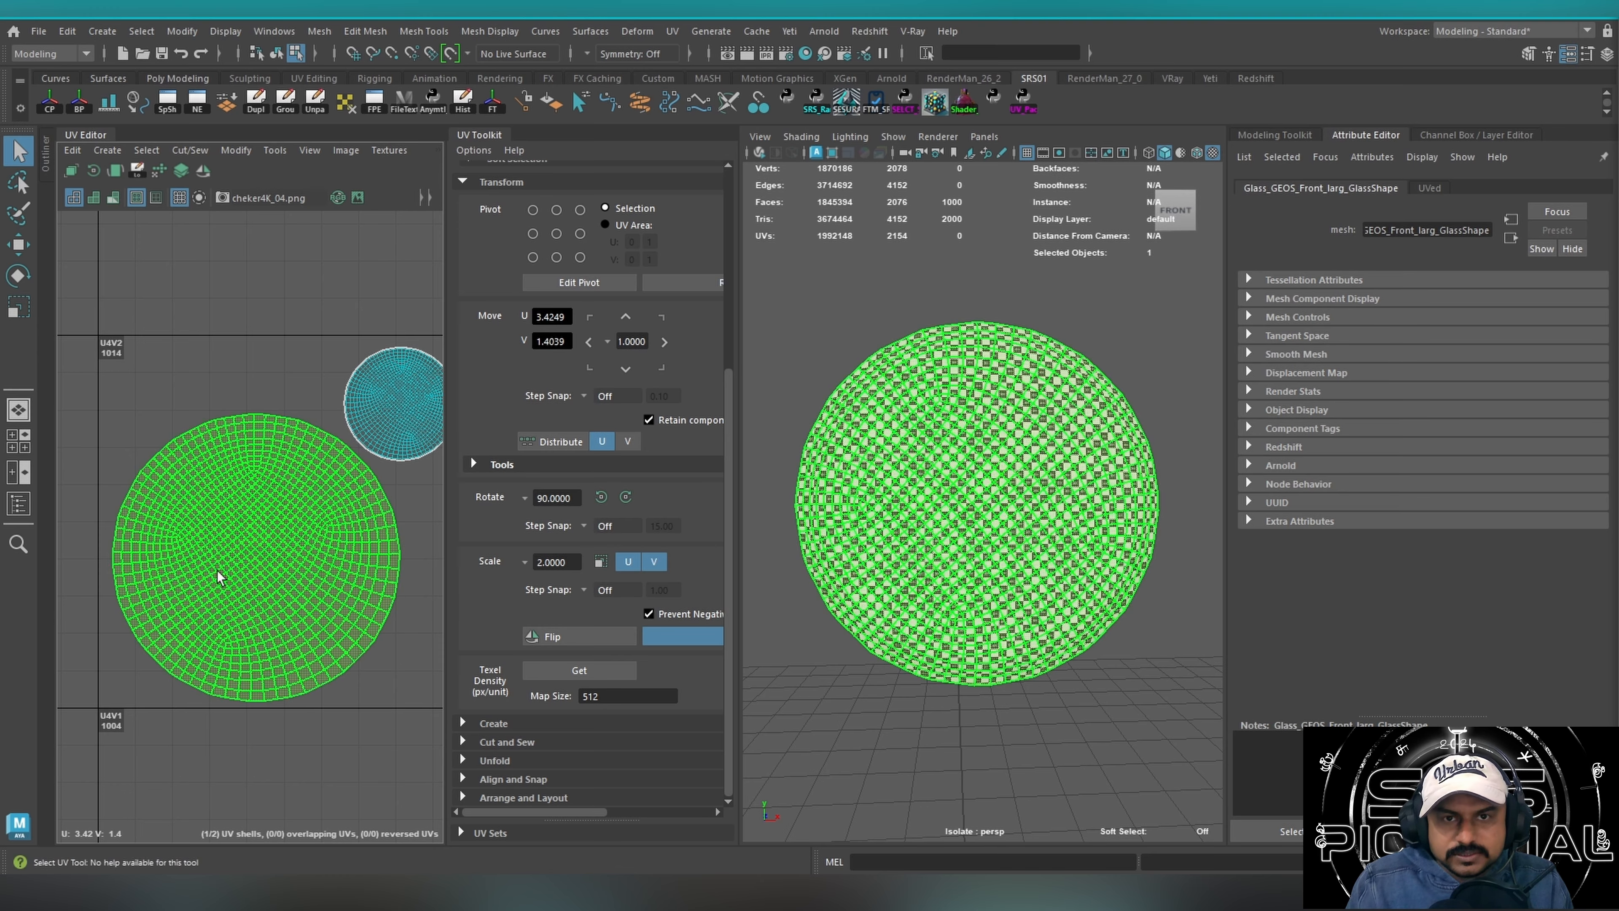
{"action": "left_click", "coordinate": [403, 422]}
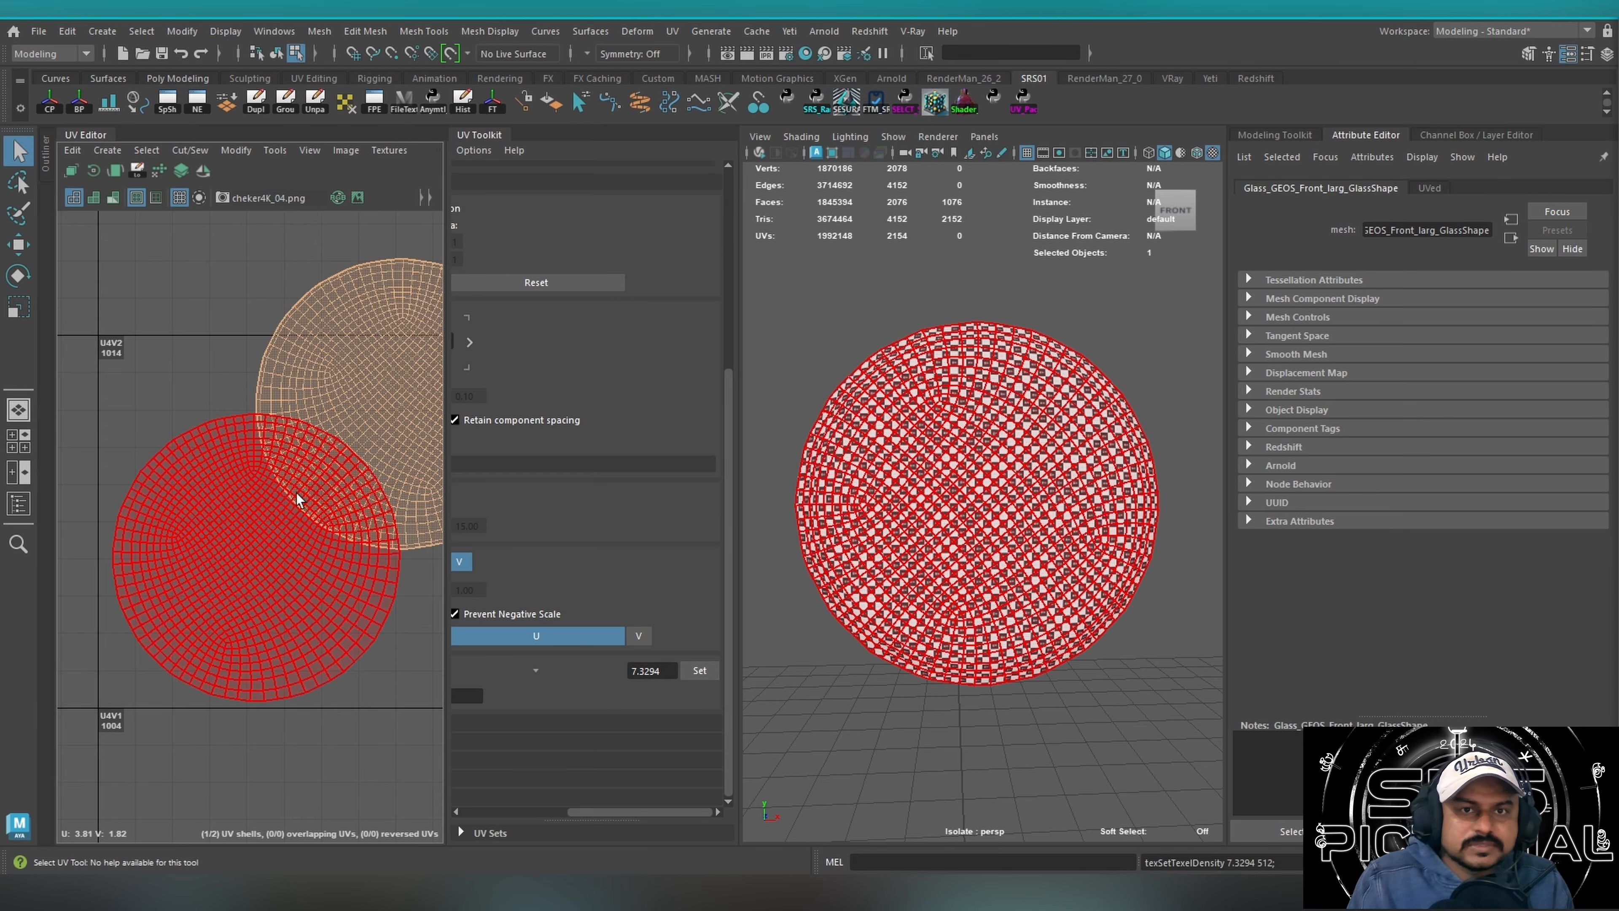
{"action": "right_click_drag", "start_coordinate": [296, 492], "coordinate": [270, 489], "text": "alt"}
{"action": "middle_click_drag", "start_coordinate": [270, 489], "coordinate": [266, 501], "text": "alt"}
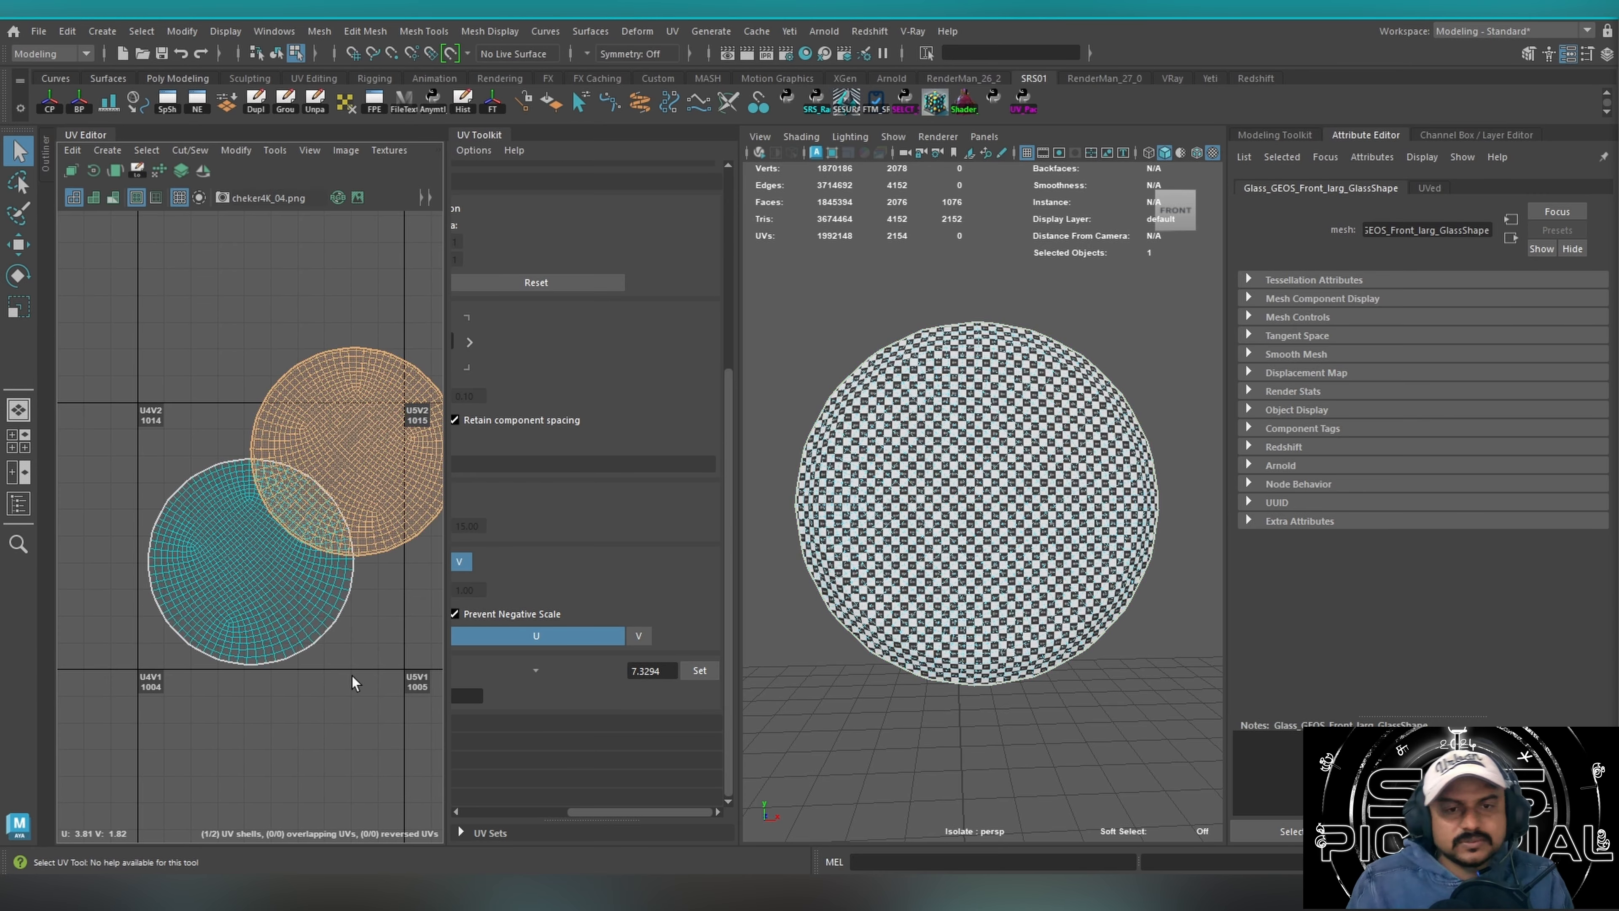
{"action": "key", "text": "ctrl+z"}
Recheck the isolated front glass, exit isolation, and view the whole checker-textured time machine.
{"action": "right_click_drag", "start_coordinate": [934, 479], "coordinate": [995, 357]}
{"action": "mouse_move", "coordinate": [1107, 504]}
{"action": "left_mouse_down", "text": "alt"}
{"action": "mouse_move", "coordinate": [872, 525]}
{"action": "mouse_move", "coordinate": [1128, 504]}
{"action": "left_mouse_up", "text": "alt"}
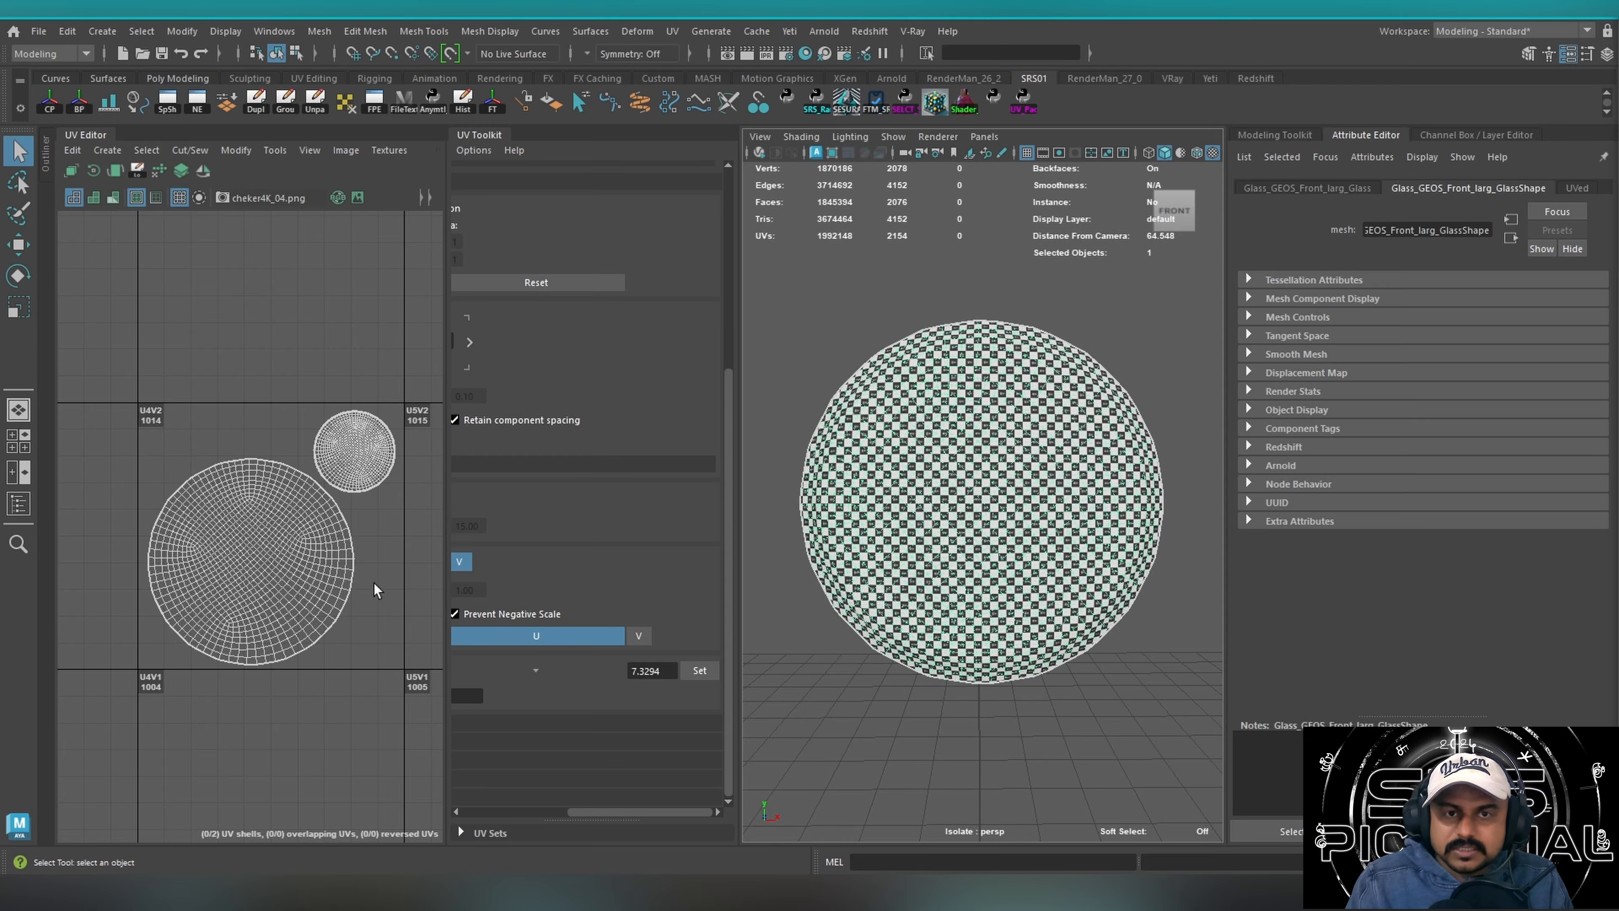
{"action": "key", "text": "ctrl+1"}
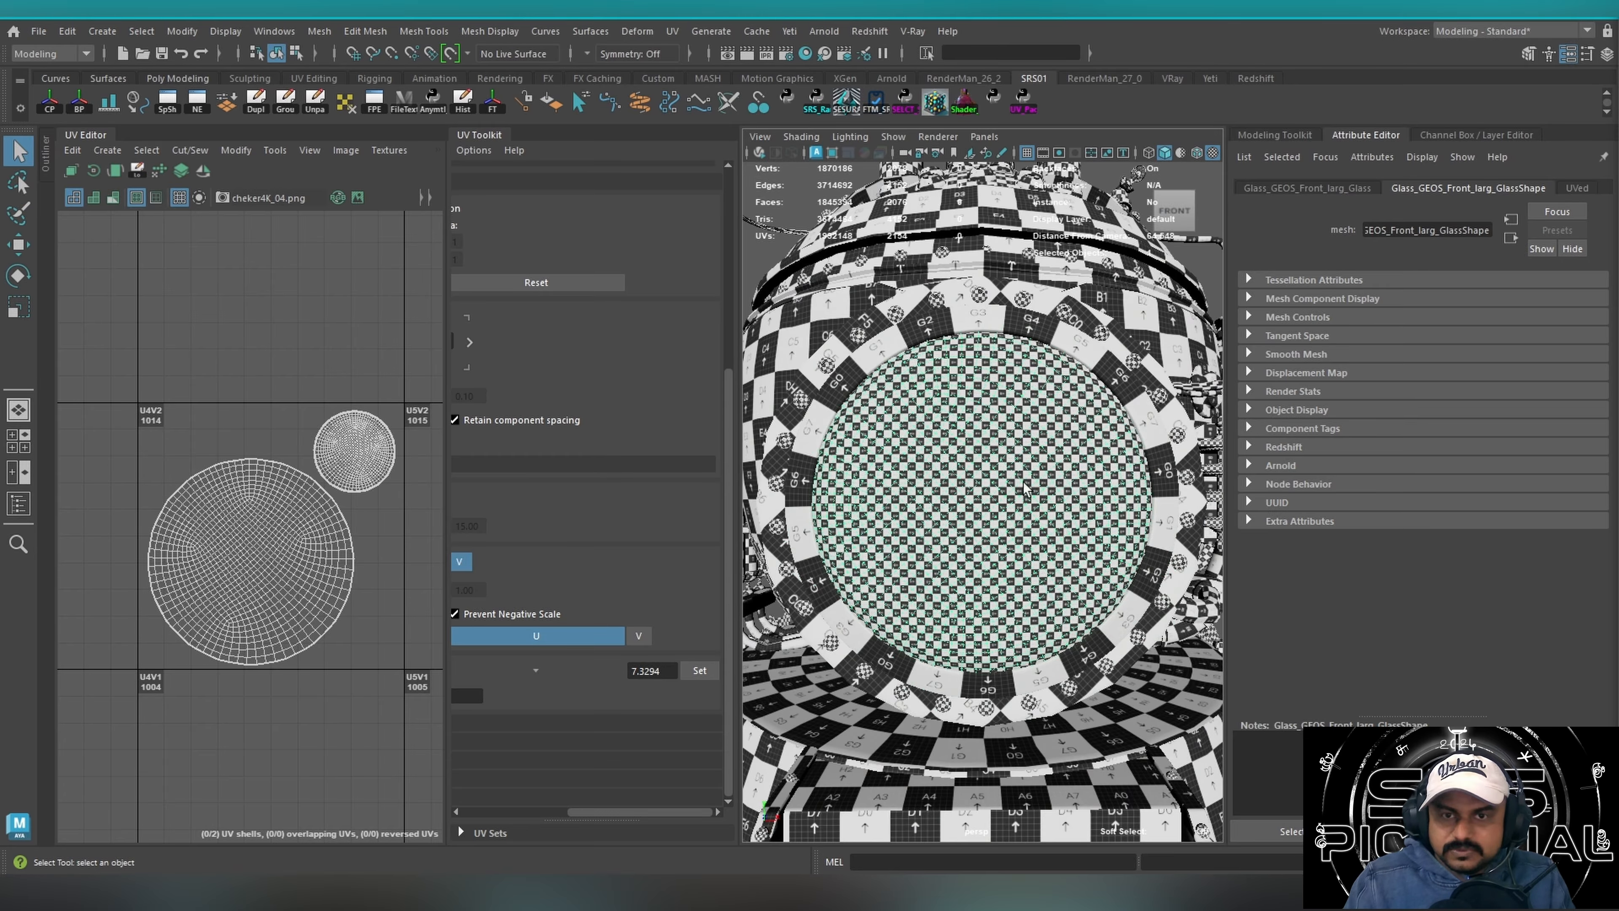
{"action": "right_click_drag", "start_coordinate": [1023, 483], "coordinate": [832, 446], "text": "alt"}
{"action": "right_click_drag", "start_coordinate": [961, 466], "coordinate": [816, 447], "text": "alt"}
{"action": "left_click_drag", "start_coordinate": [981, 473], "coordinate": [912, 470], "text": "alt"}
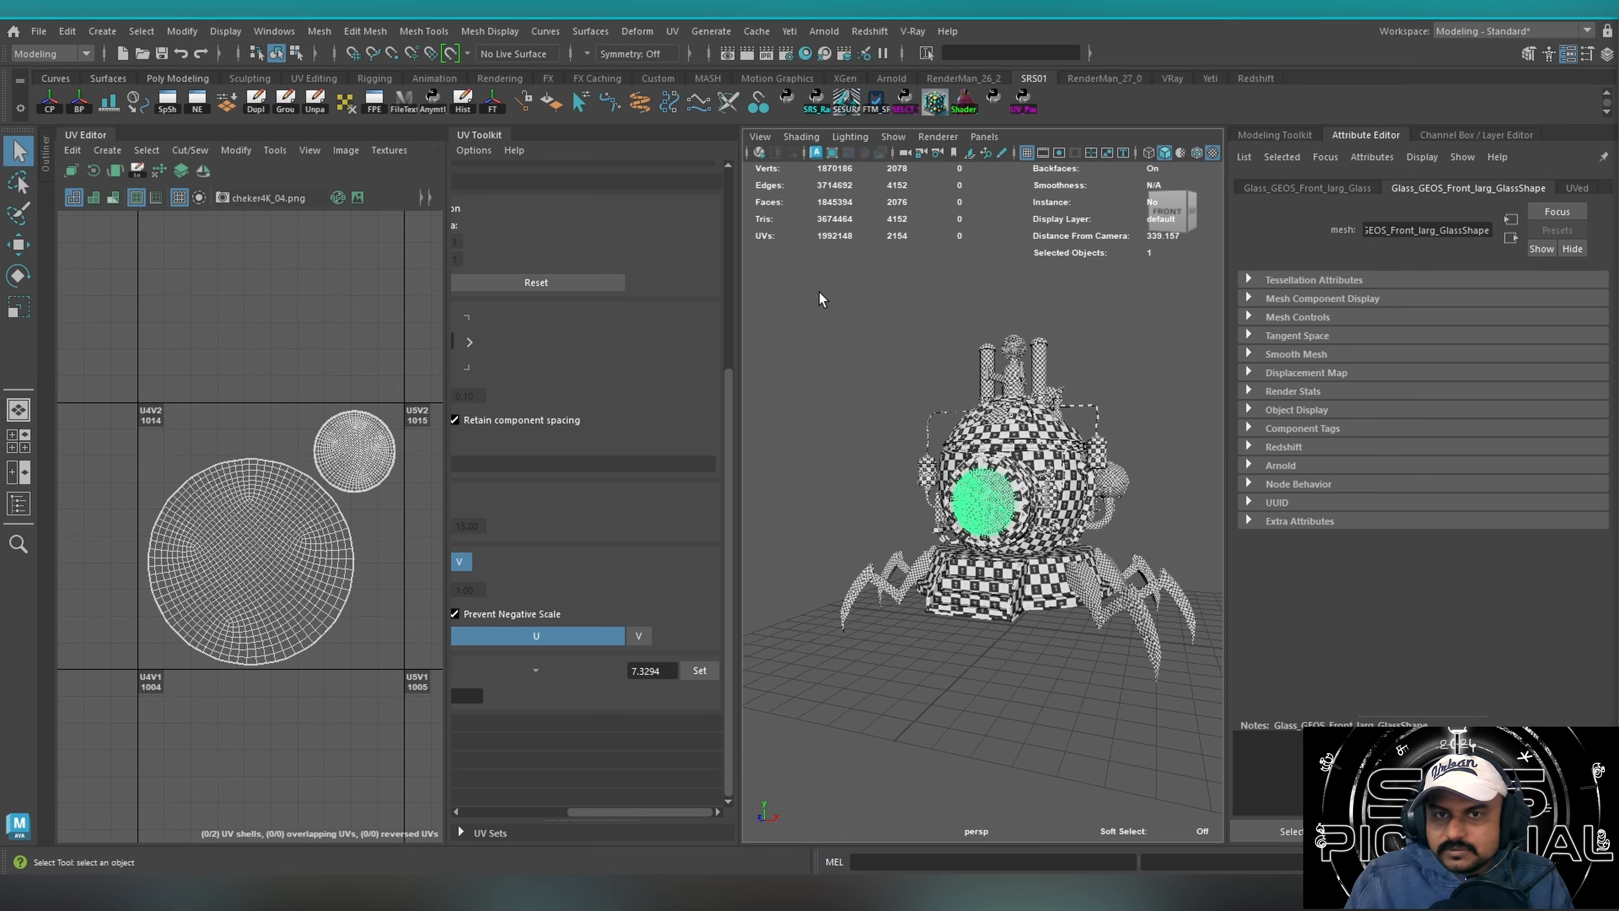
Select the whole time machine to load all its UVs, and hide the tile labels in the UV Editor.
{"action": "left_click_drag", "start_coordinate": [819, 292], "coordinate": [1213, 772]}
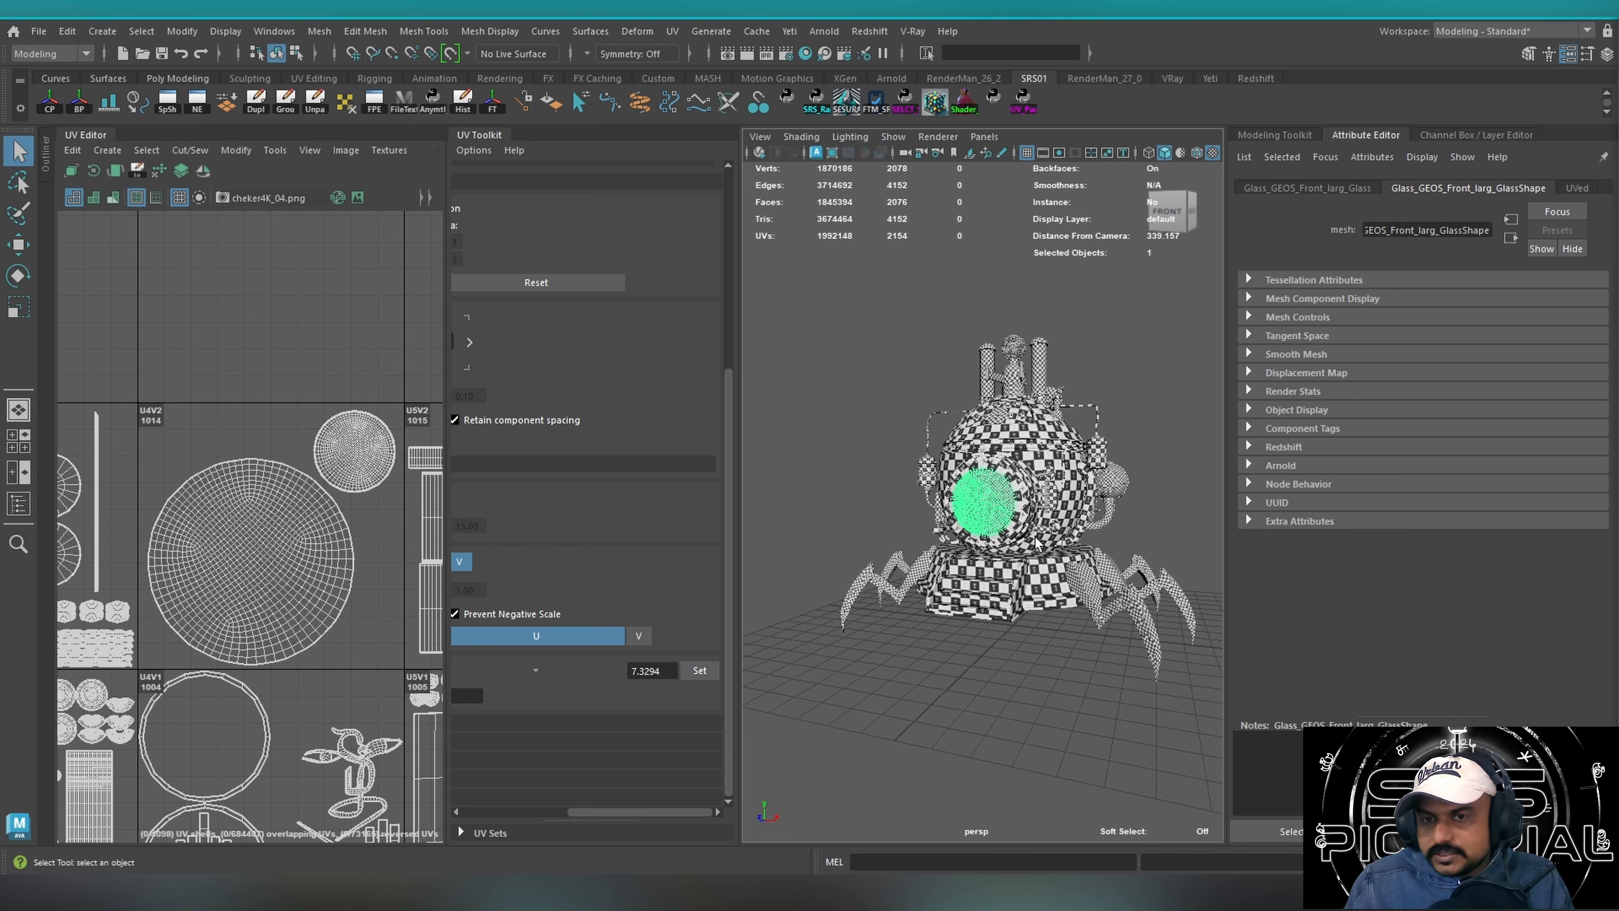
{"action": "scroll", "coordinate": [258, 590], "scroll_direction": "down", "scroll_amount": 2}
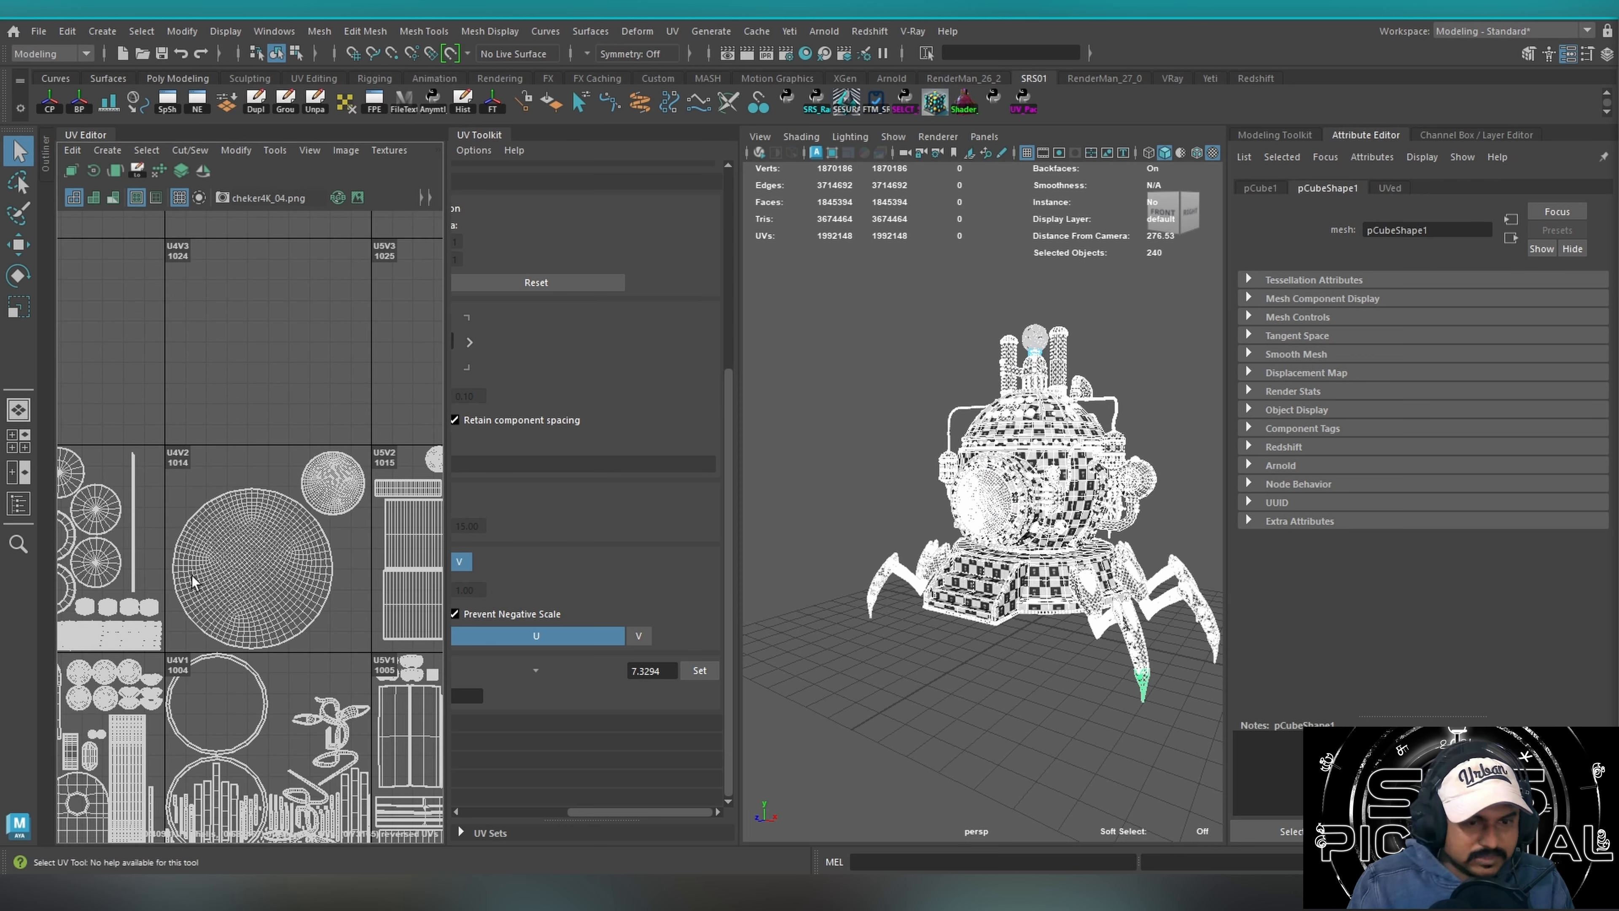
{"action": "key", "text": "f"}
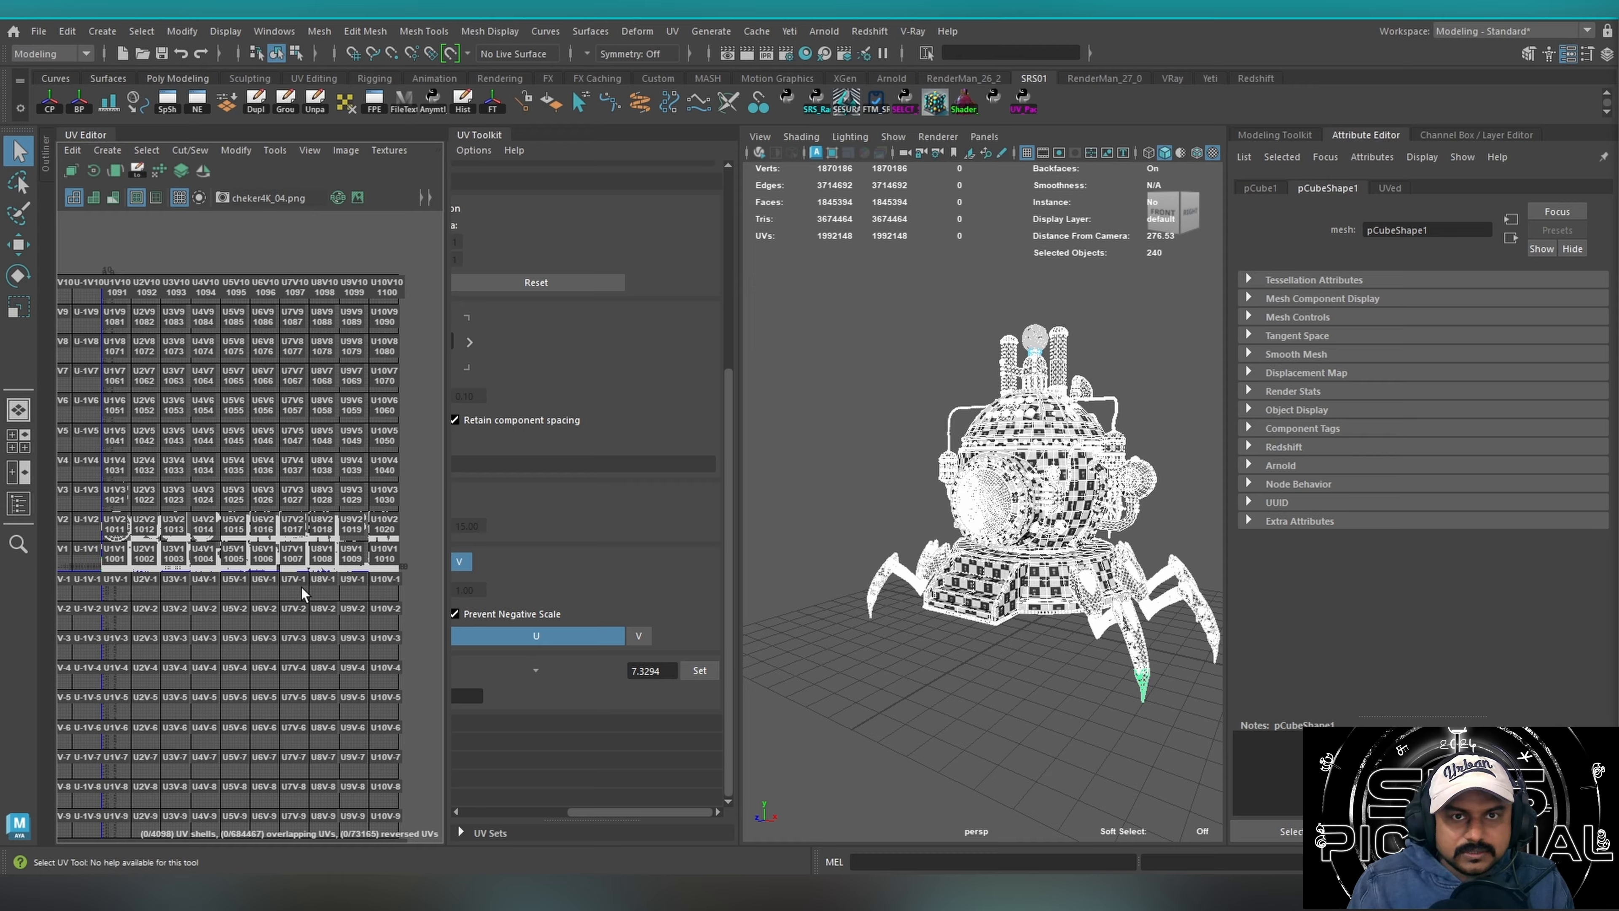
{"action": "left_click", "coordinate": [238, 151]}
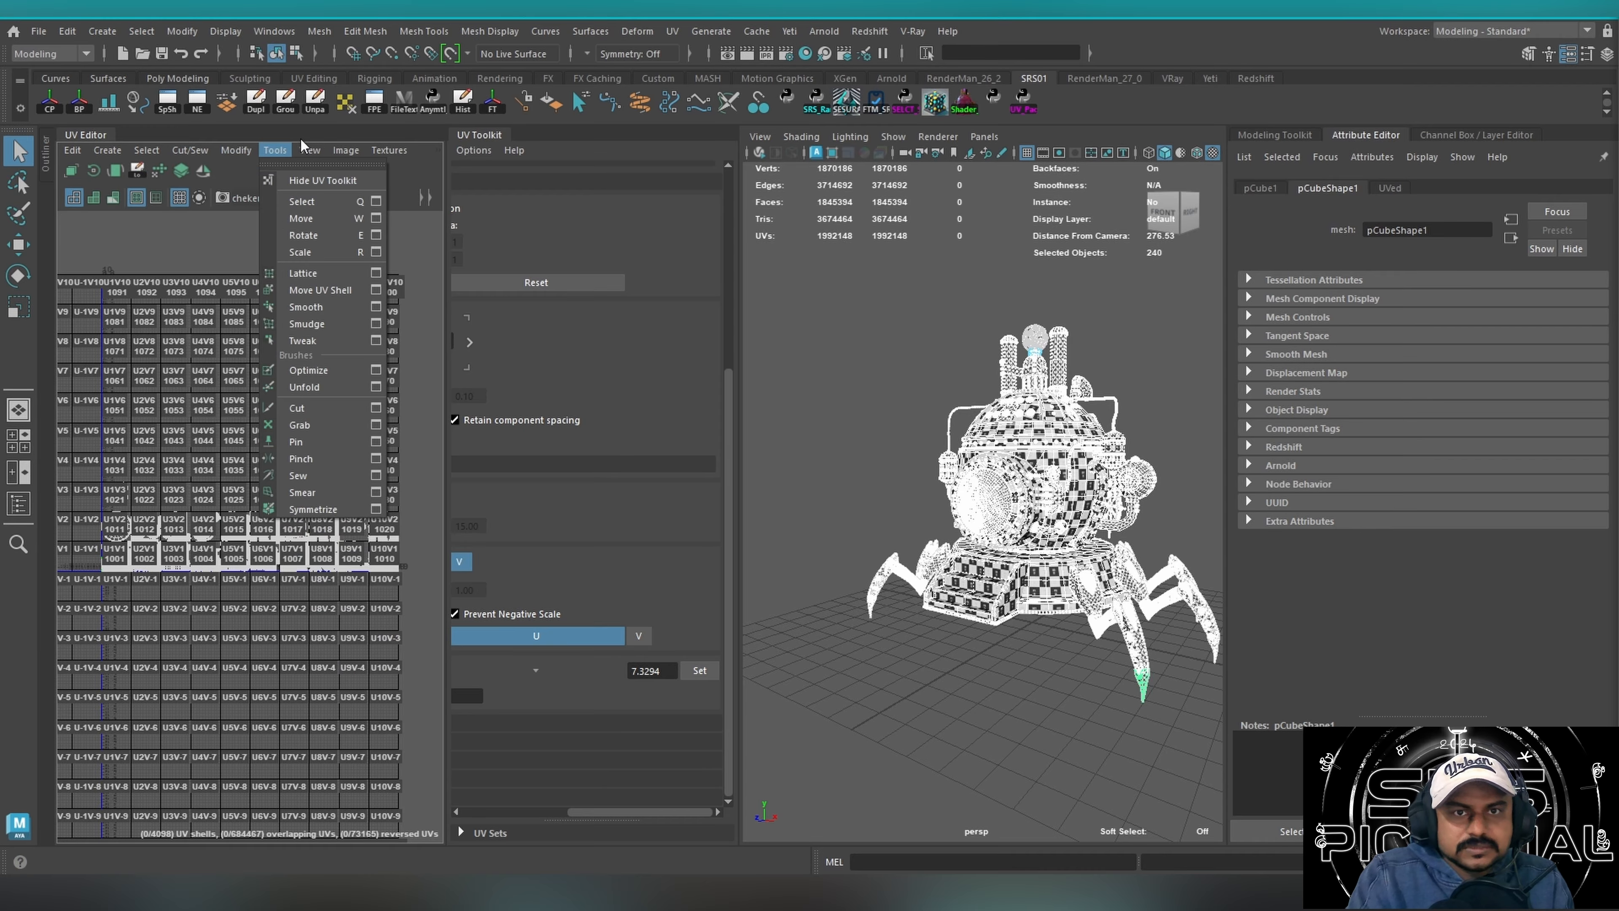
{"action": "right_click_drag", "start_coordinate": [236, 532], "coordinate": [342, 518], "text": "alt"}
{"action": "middle_click_drag", "start_coordinate": [180, 525], "coordinate": [371, 521], "text": "alt"}
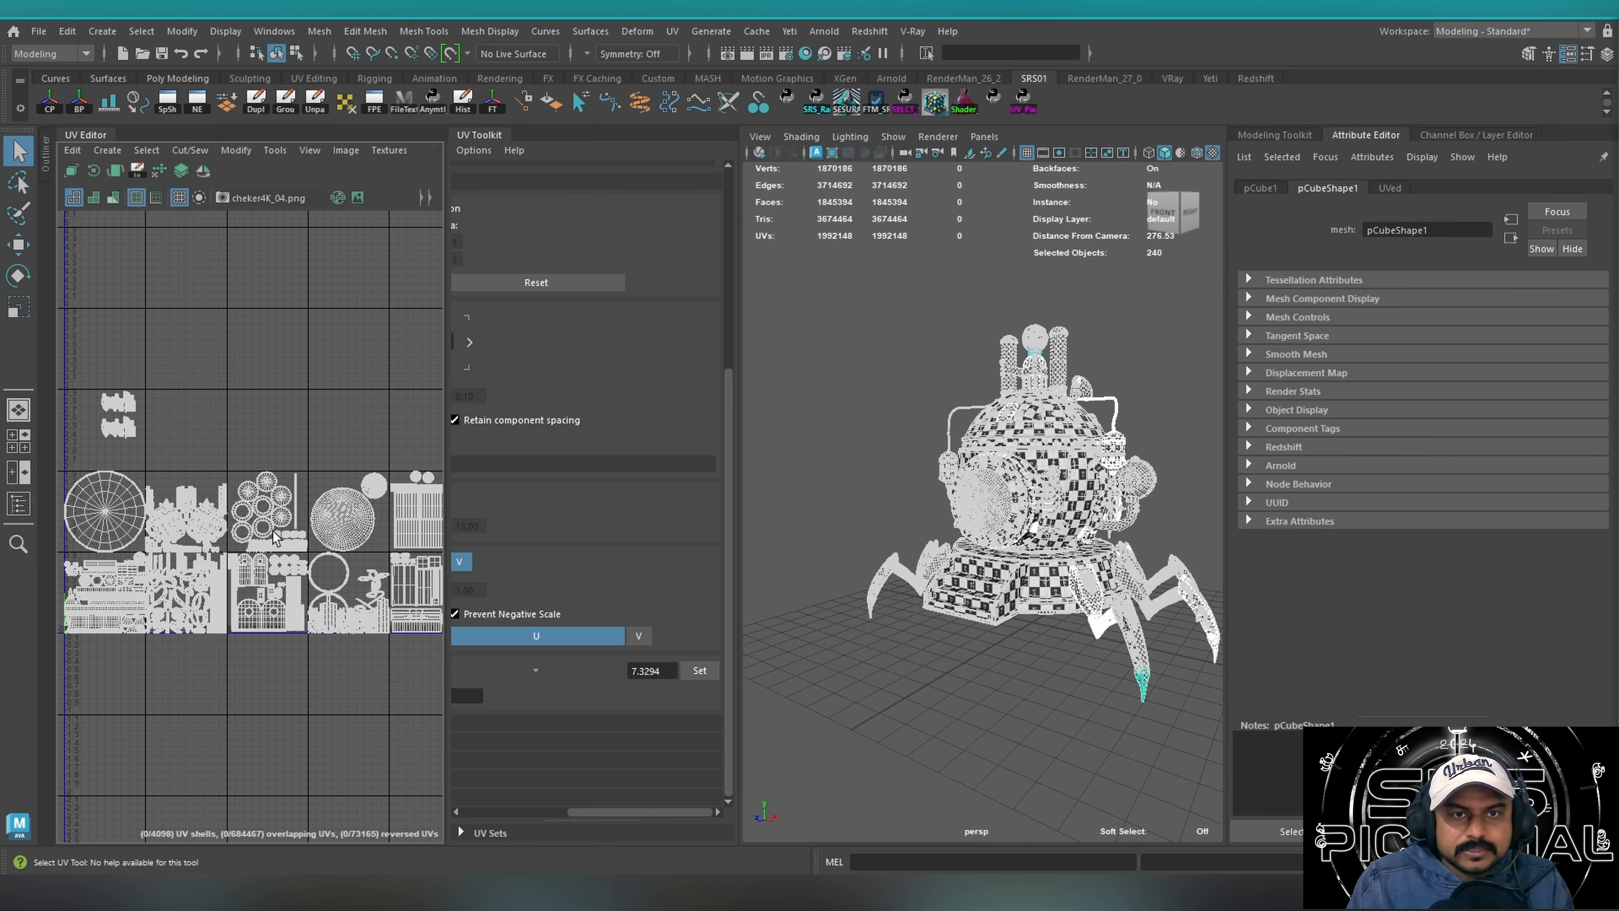
Examine the full model's UV layout across both rows of tiles, including the tiles with small leftover shell groups.
{"action": "right_click_drag", "start_coordinate": [271, 529], "coordinate": [143, 473], "text": "alt"}
{"action": "scroll", "coordinate": [147, 465], "scroll_direction": "up", "scroll_amount": 4}
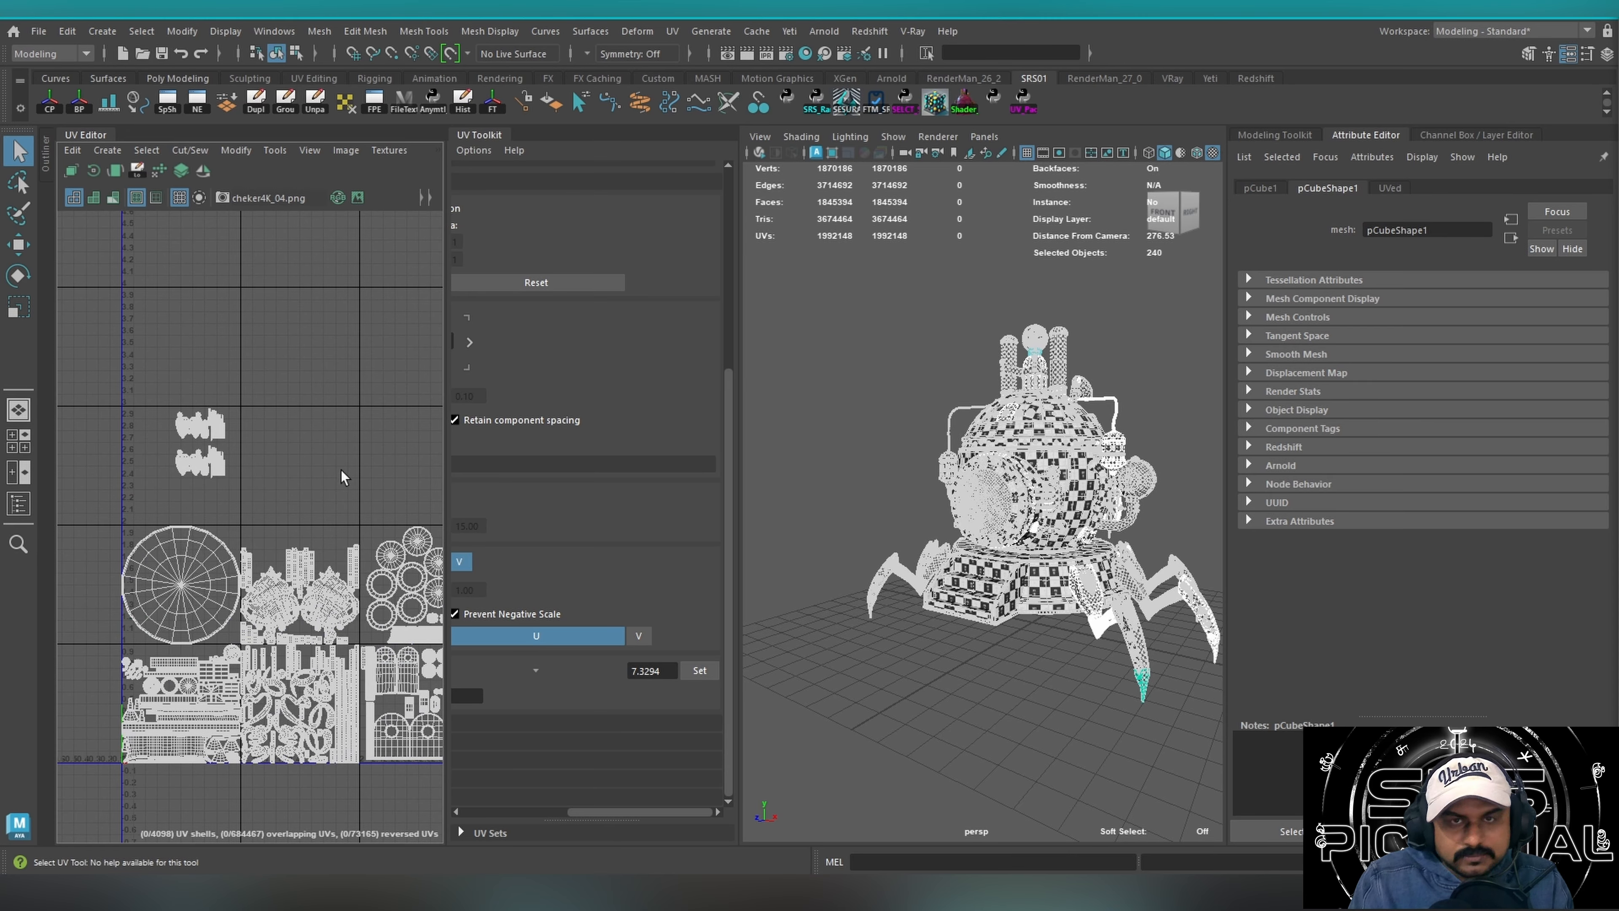
{"action": "key", "text": "f"}
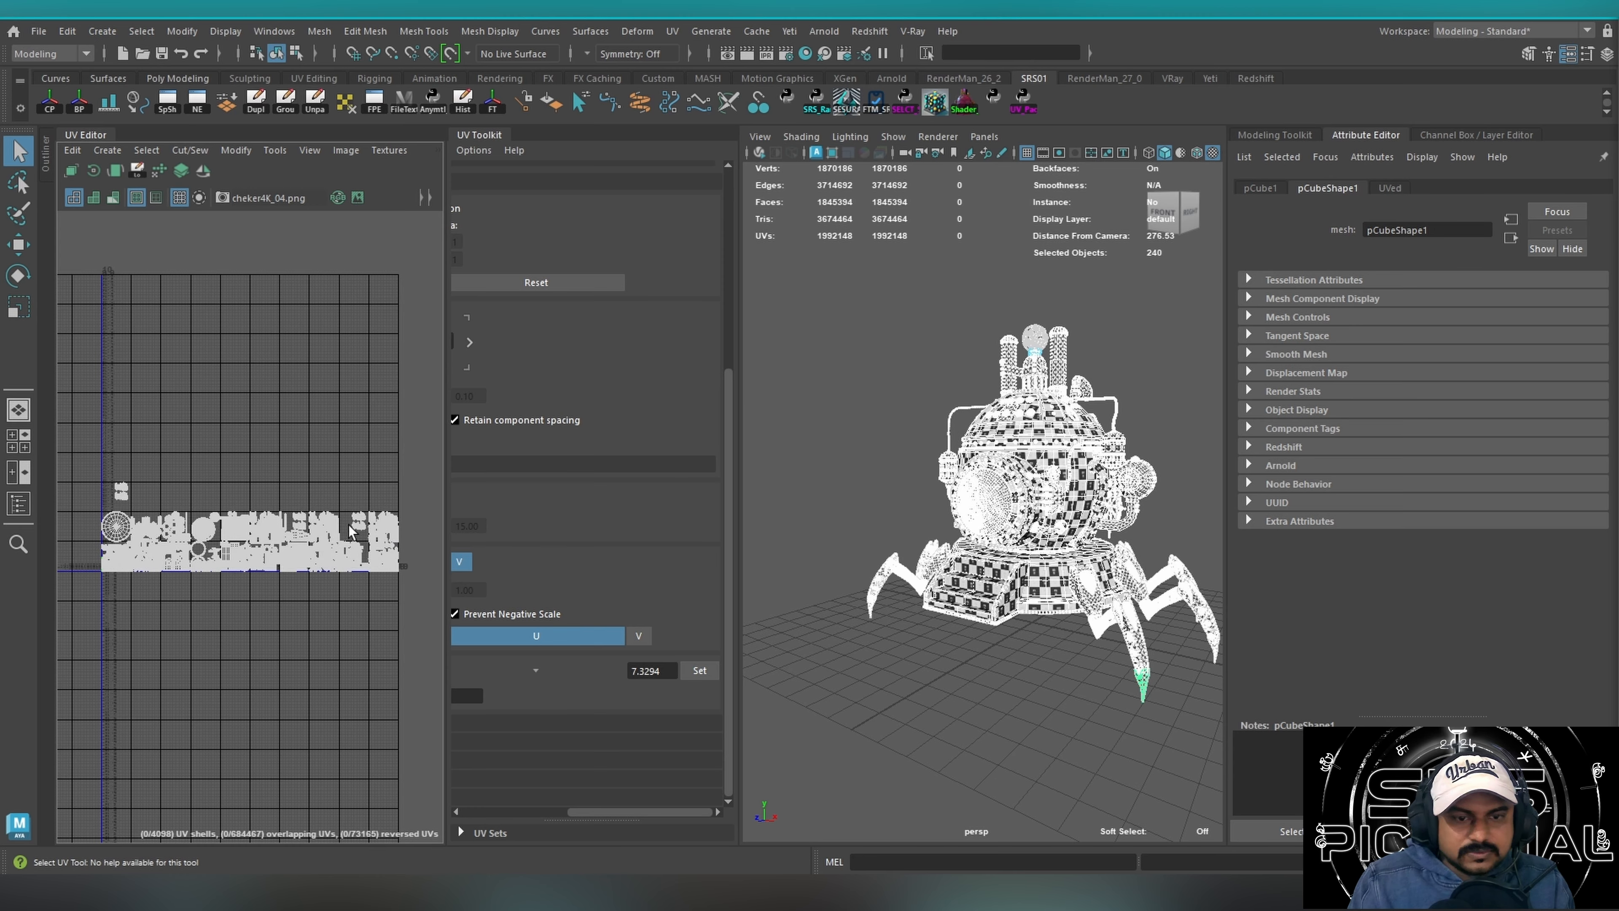
{"action": "scroll", "coordinate": [300, 534], "scroll_direction": "up", "scroll_amount": 3}
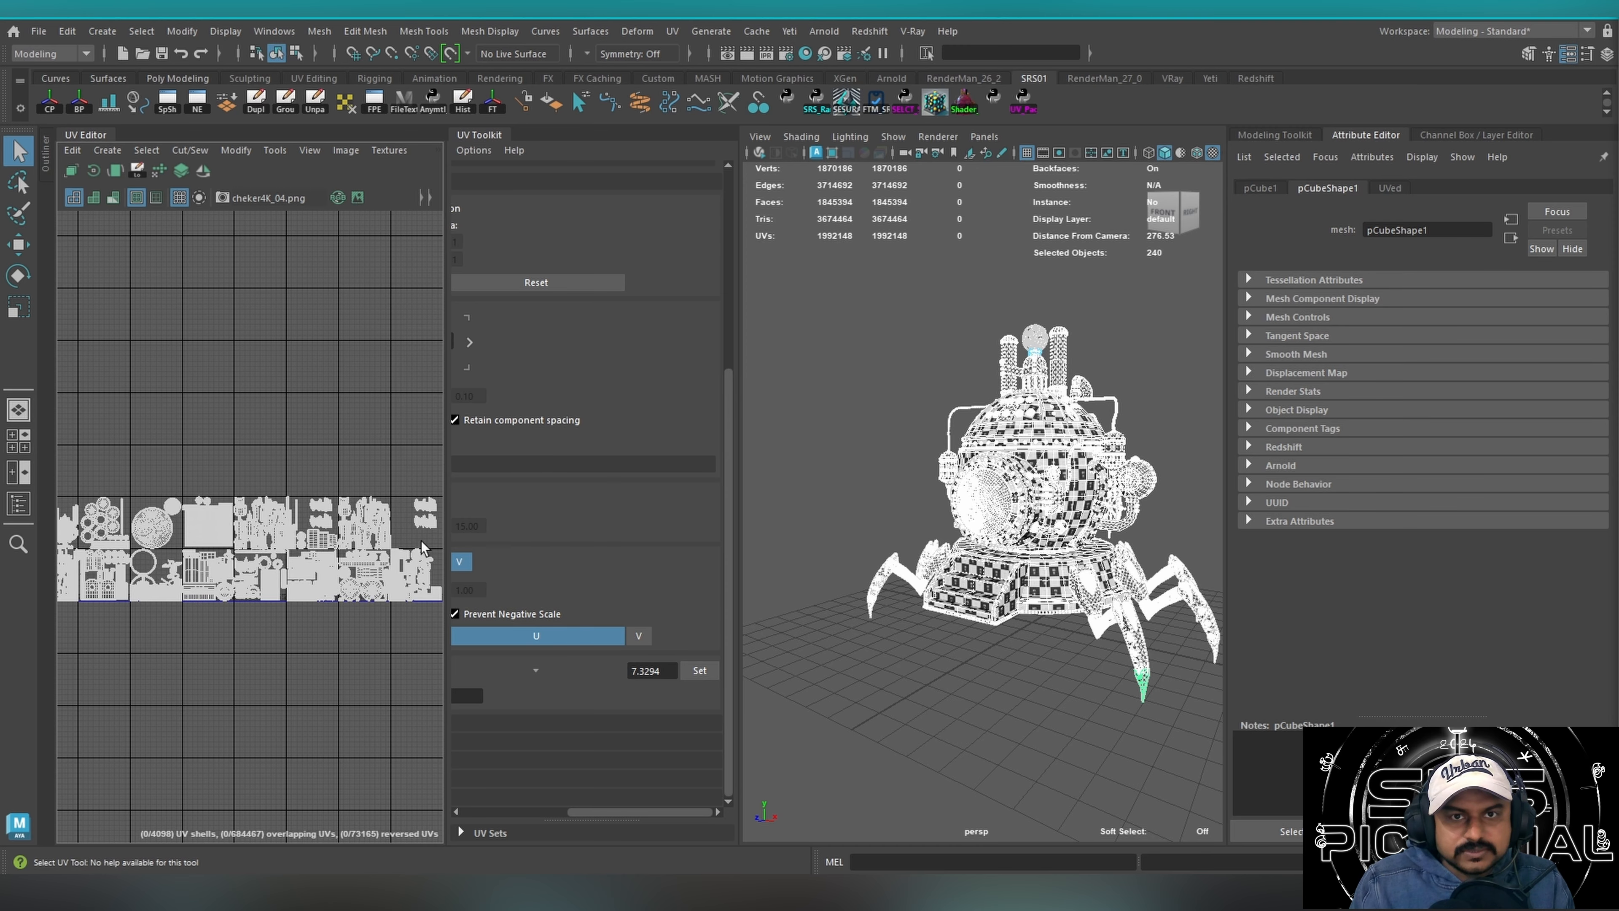
{"action": "scroll", "coordinate": [145, 468], "scroll_direction": "down", "scroll_amount": 2}
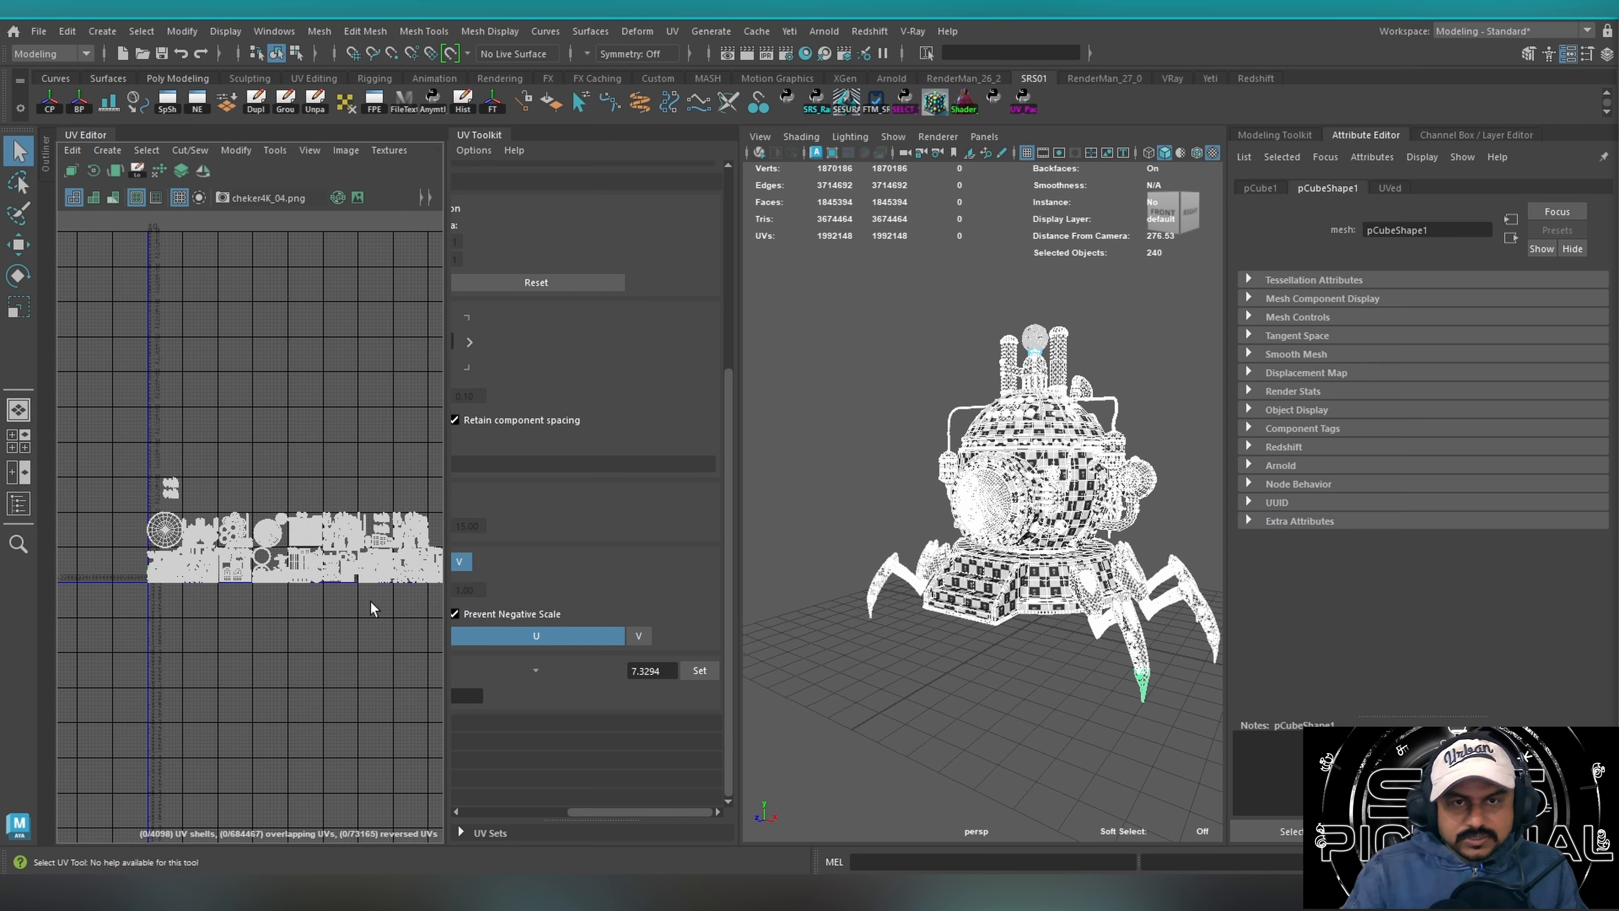
{"action": "scroll", "coordinate": [215, 506], "scroll_direction": "down", "scroll_amount": 2}
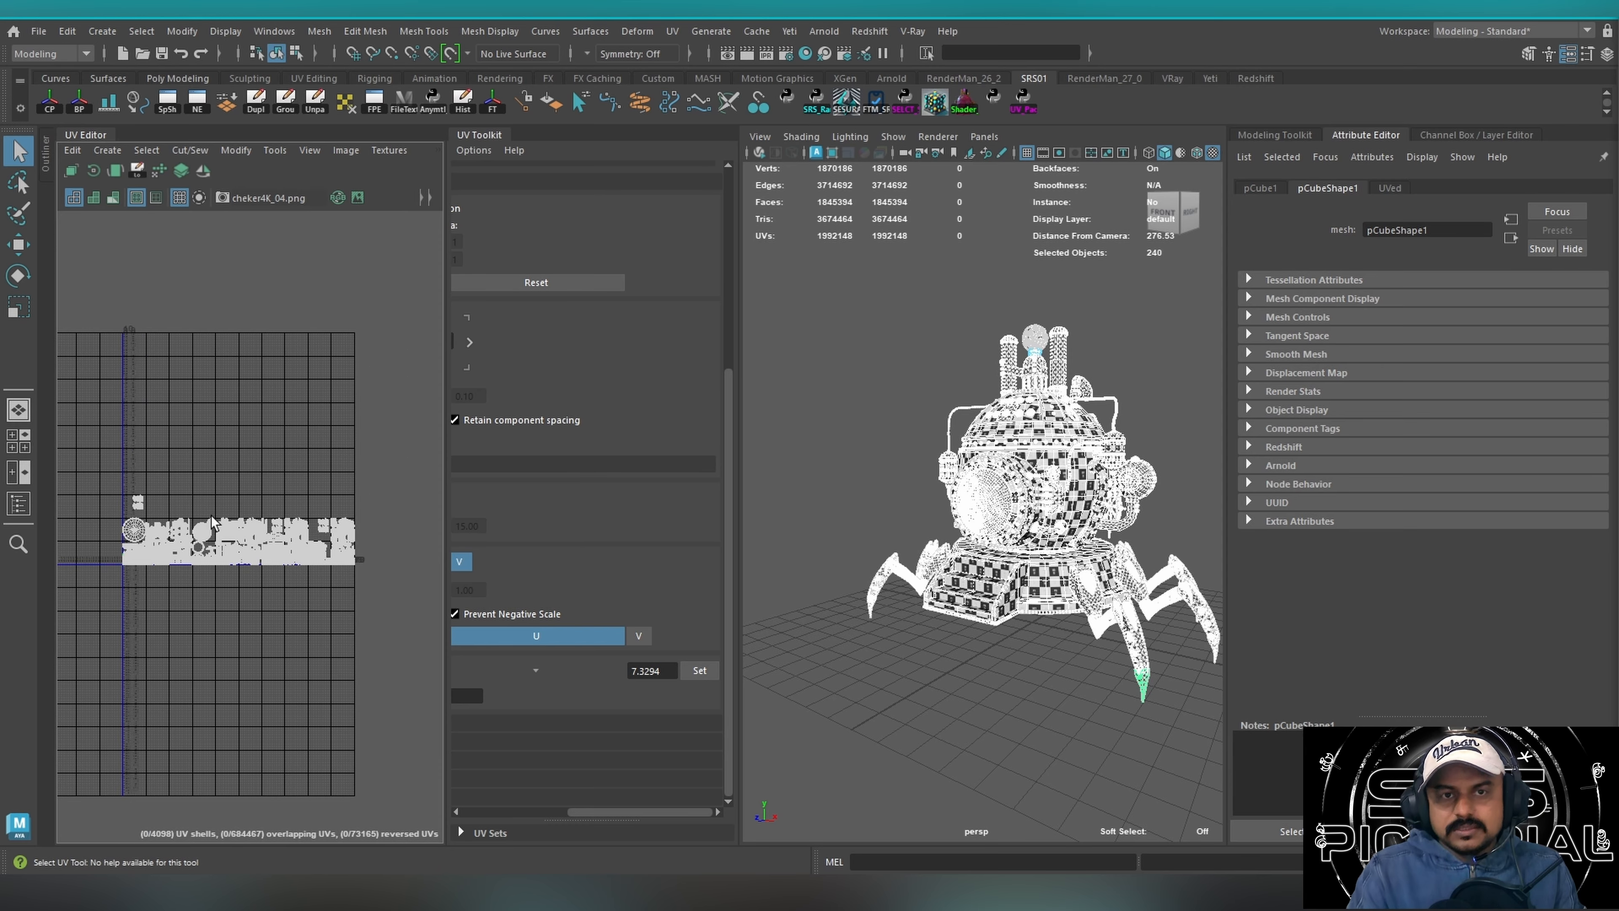
{"action": "scroll", "coordinate": [212, 521], "scroll_direction": "up", "scroll_amount": 10}
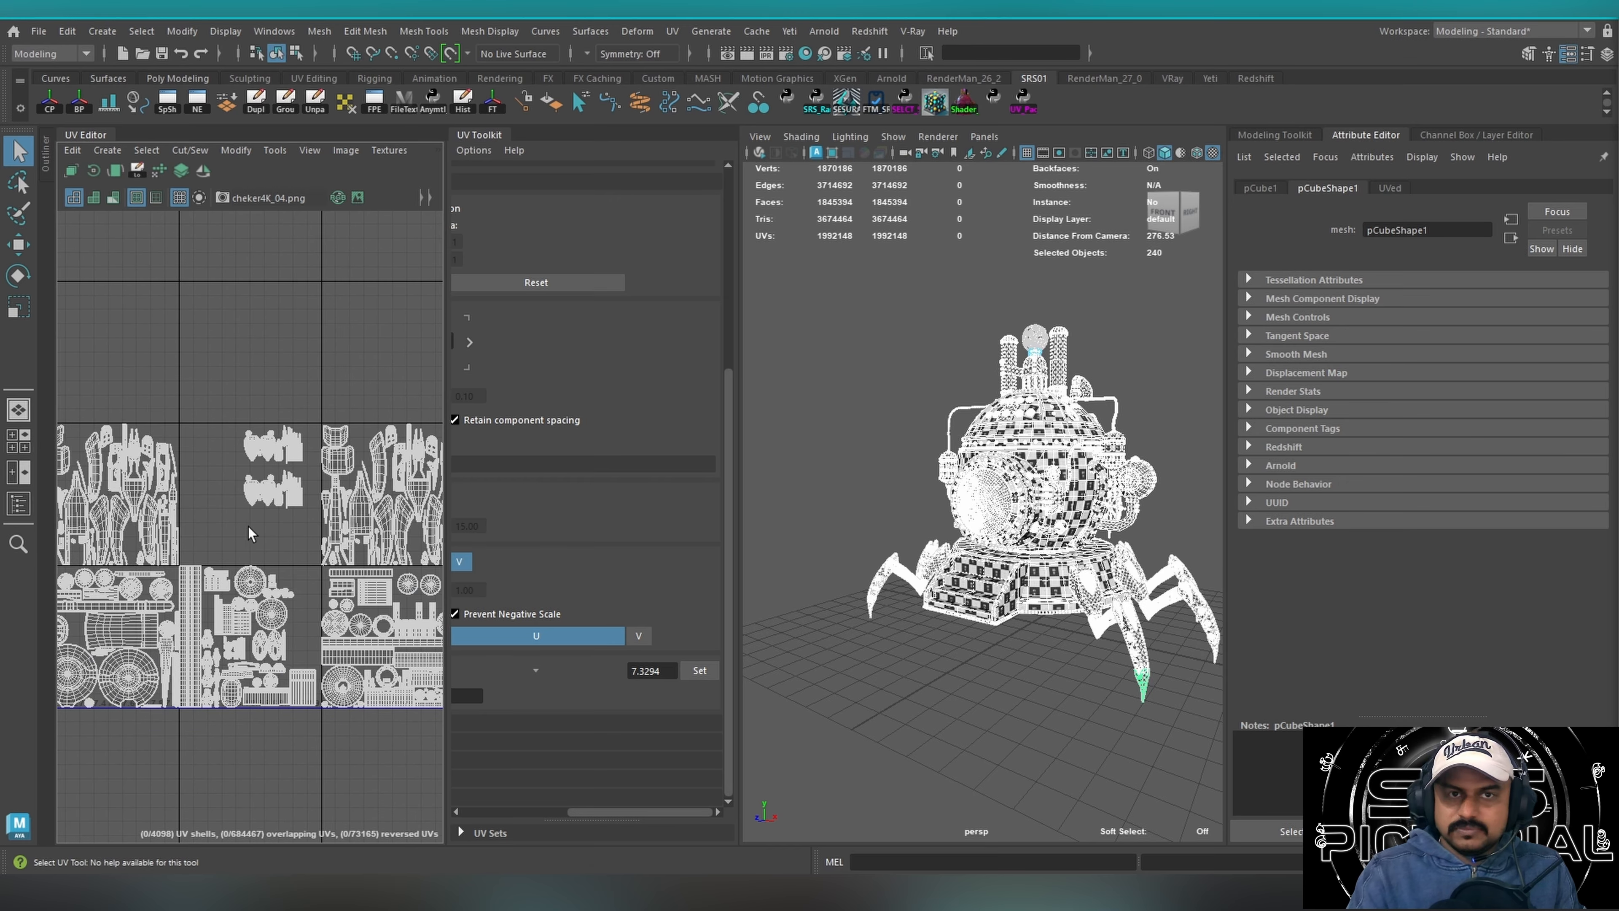
{"action": "scroll", "coordinate": [248, 526], "scroll_direction": "up", "scroll_amount": 3}
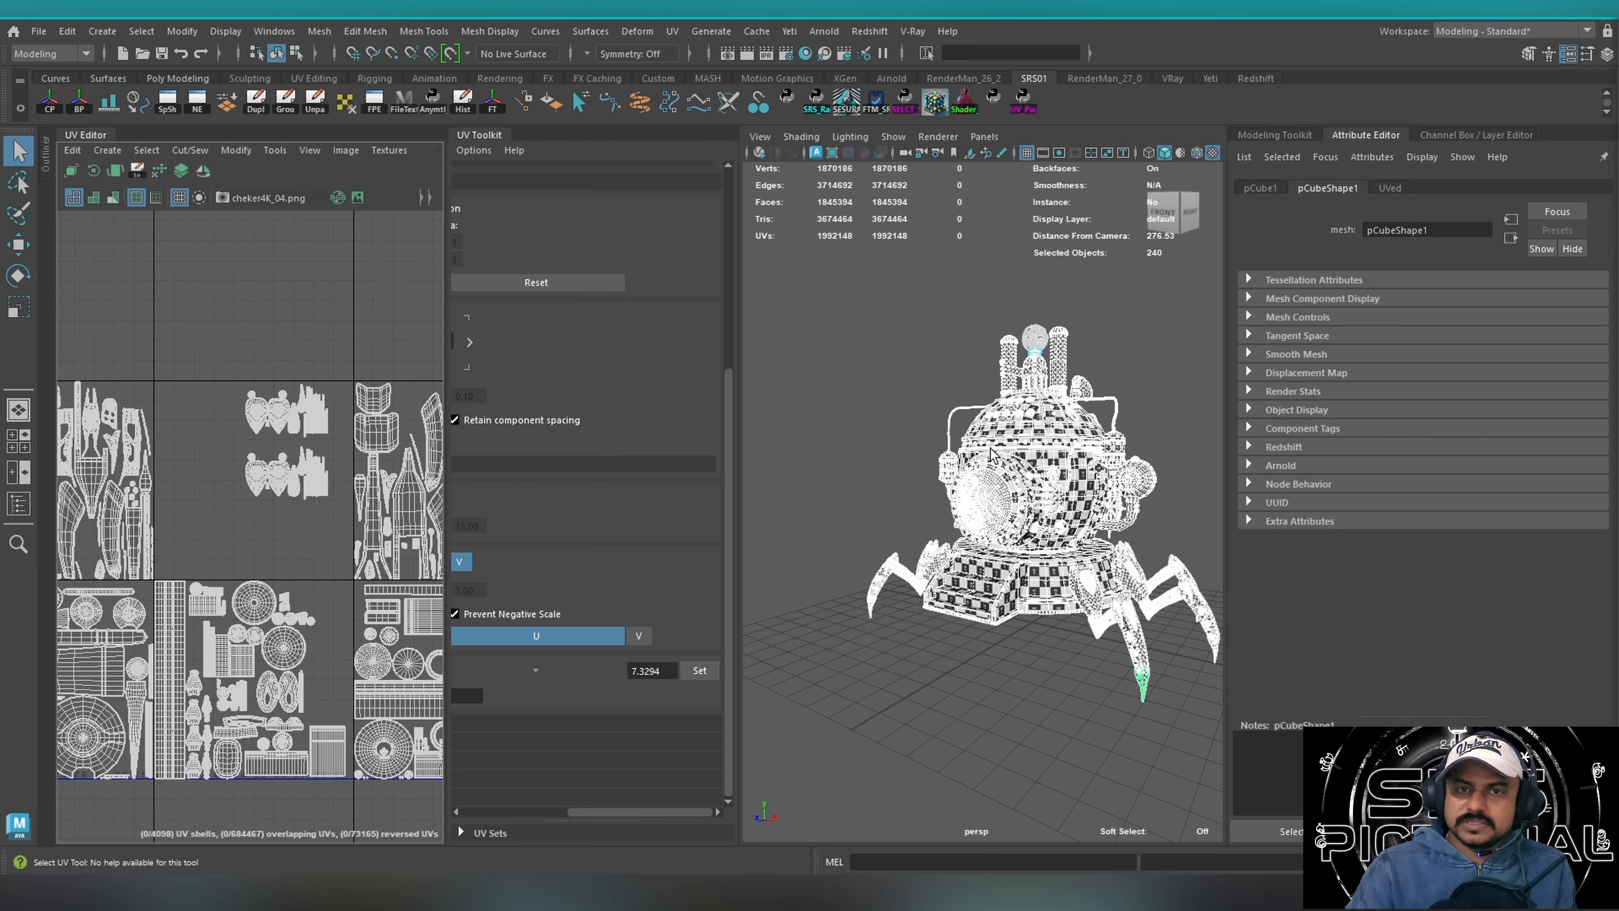
Isolate the main dome body and display it shaded without the checker texture.
{"action": "left_click_drag", "start_coordinate": [926, 487], "coordinate": [981, 481], "text": "alt"}
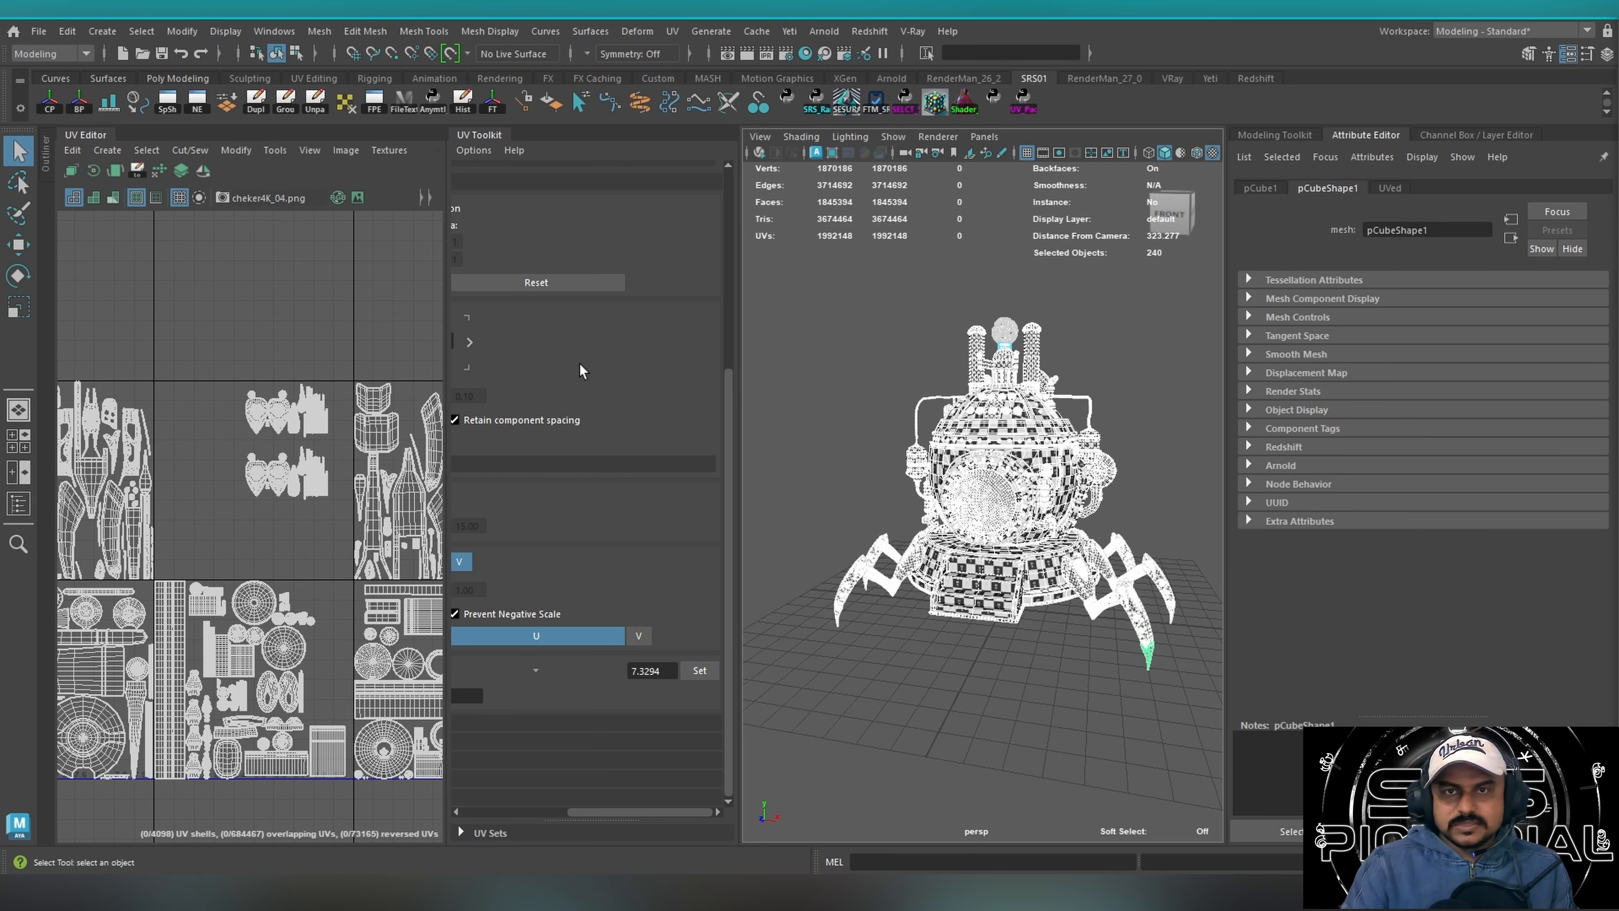
{"action": "scroll", "coordinate": [976, 531], "scroll_direction": "up", "scroll_amount": 10}
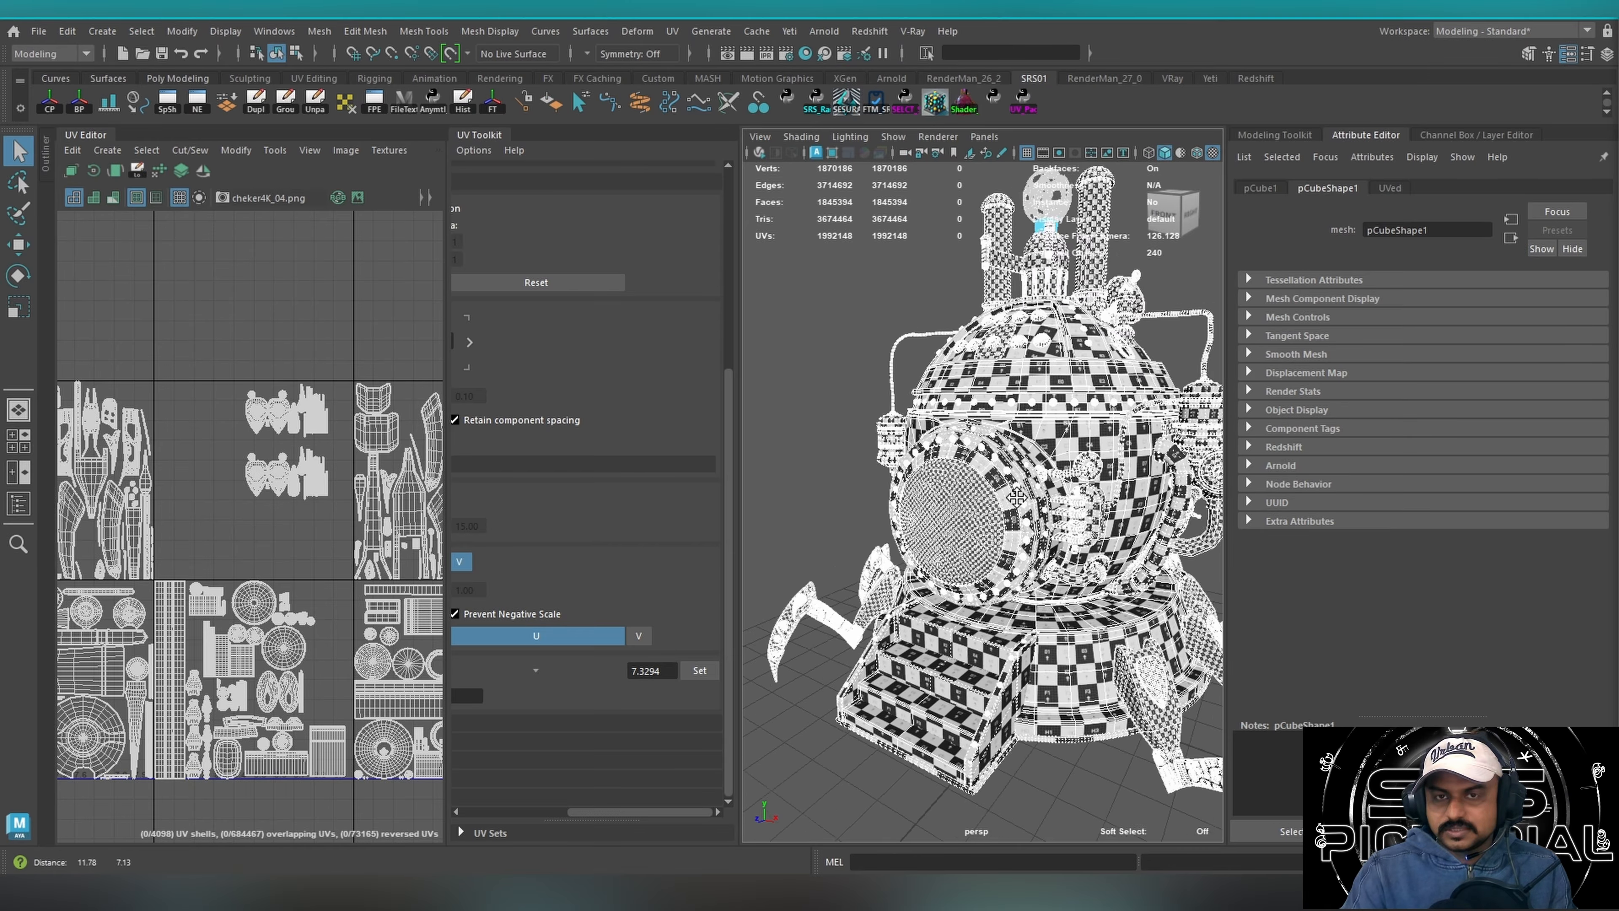
{"action": "scroll", "coordinate": [979, 530], "scroll_direction": "up", "scroll_amount": 4}
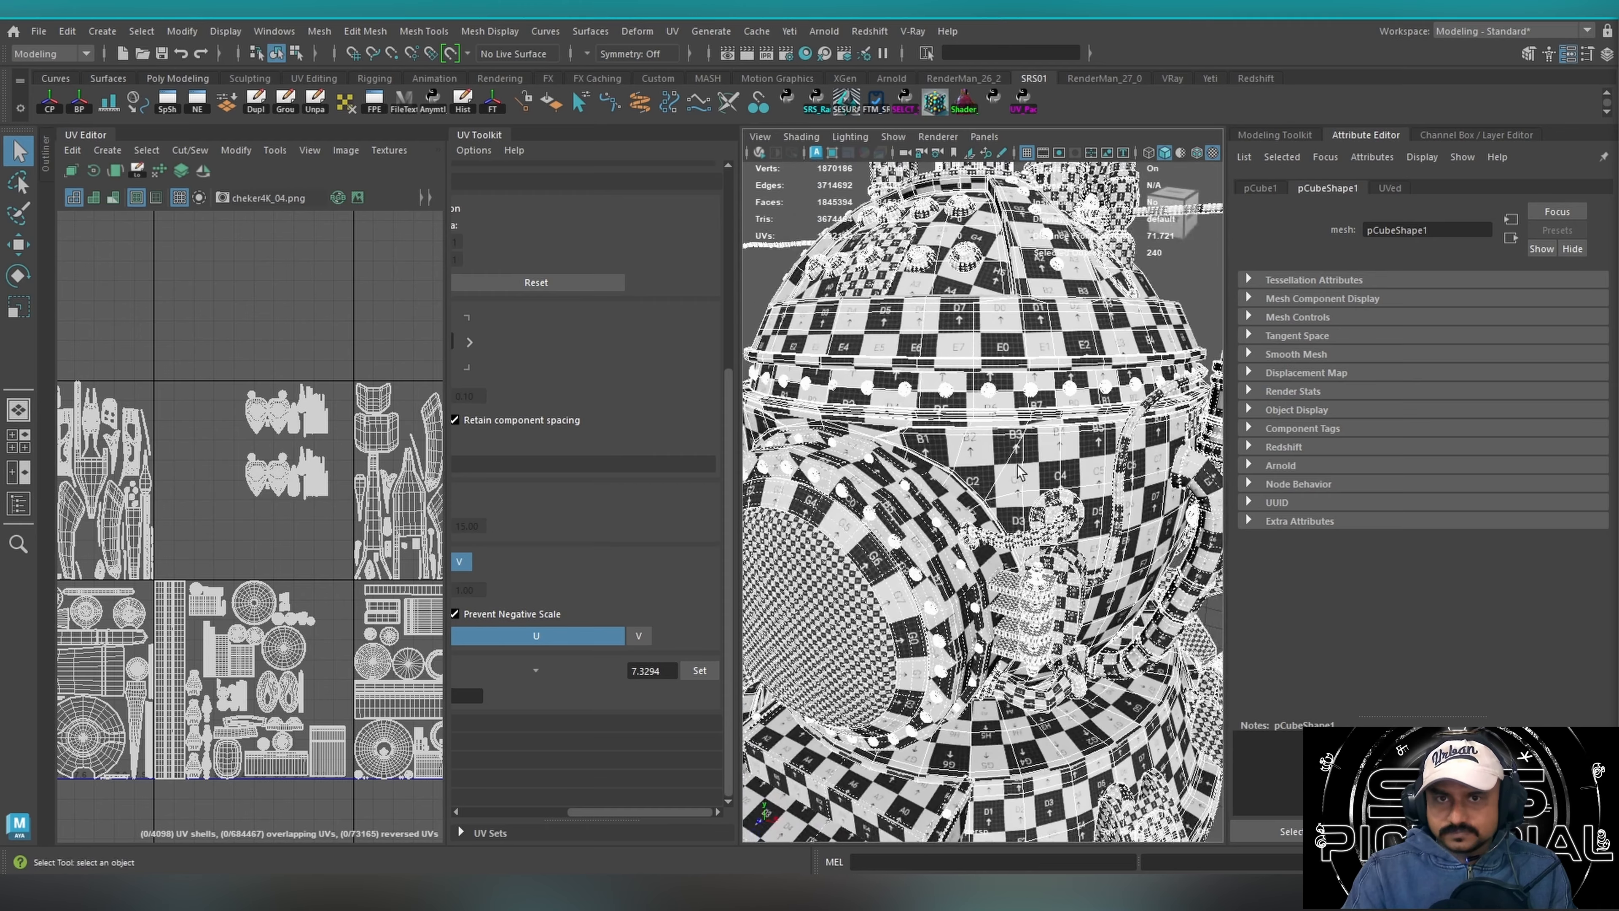
{"action": "left_click", "coordinate": [996, 517]}
{"action": "key", "text": "ctrl+1"}
{"action": "key", "text": "f"}
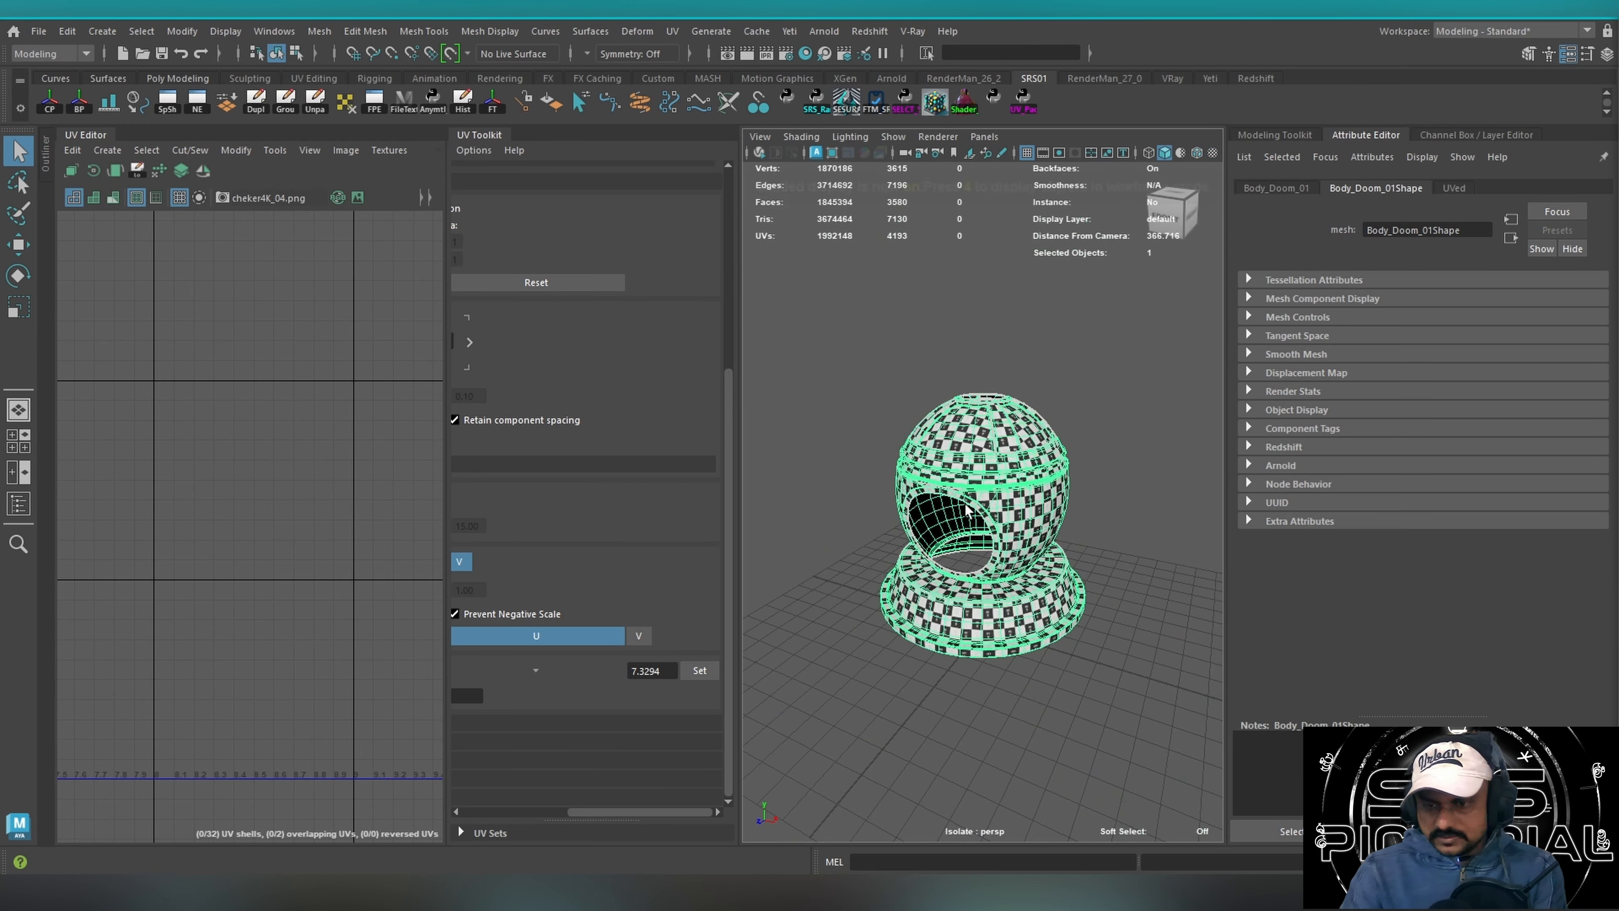
{"action": "key", "text": "5"}
{"action": "left_click", "coordinate": [871, 372]}
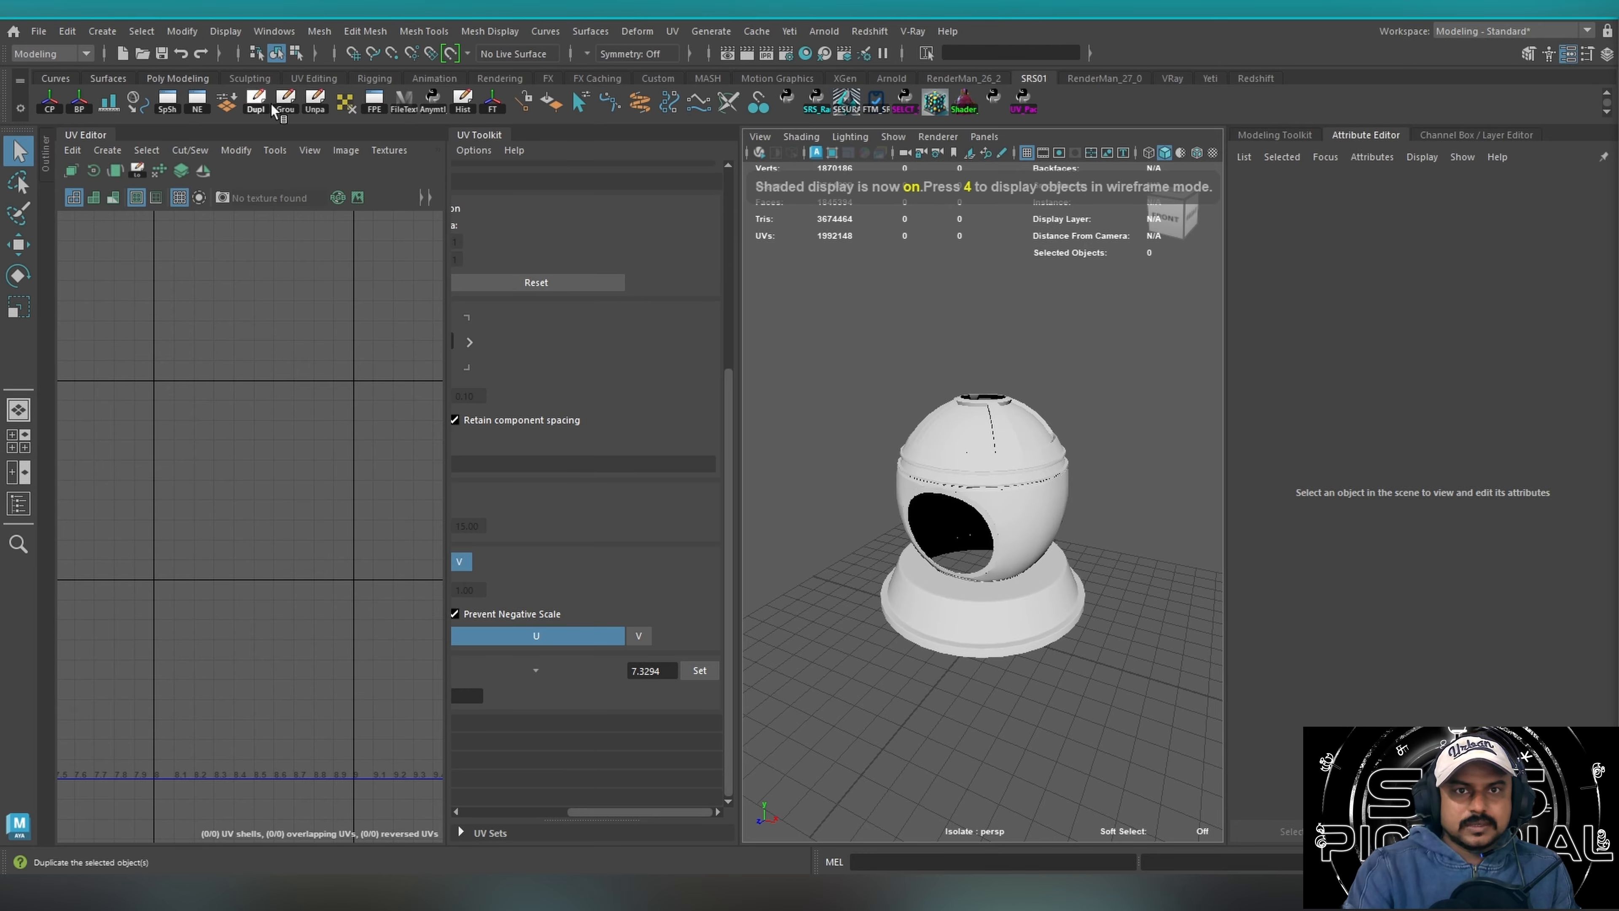
Open Polygon Selection Constraint, display the dome body as wireframe, and select all its faces.
{"action": "left_click", "coordinate": [579, 102]}
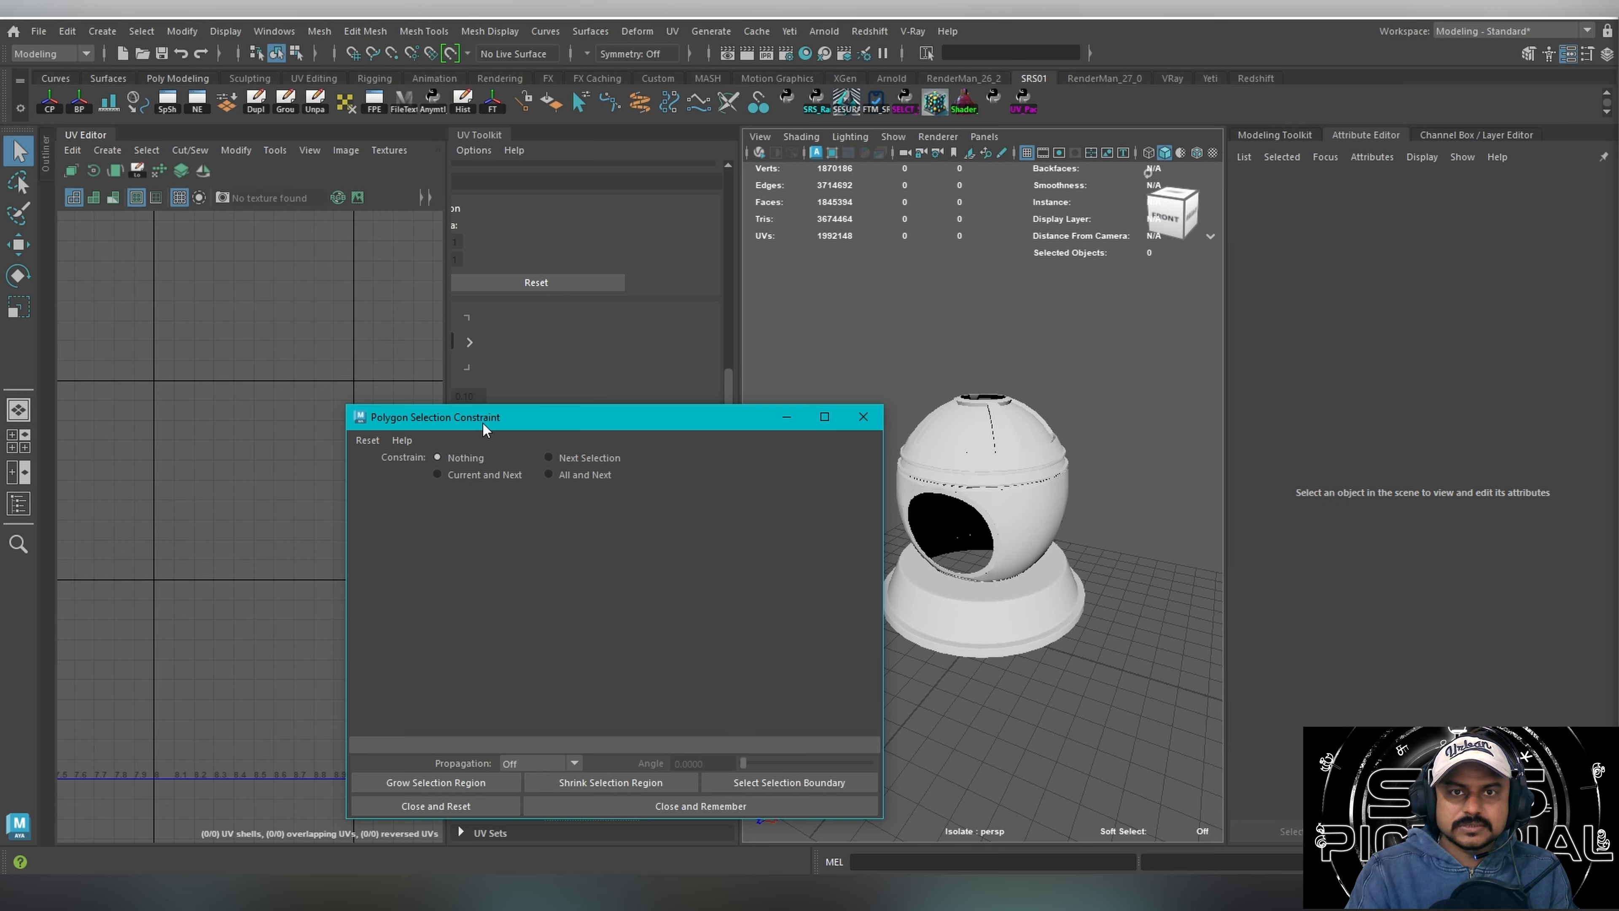
{"action": "left_click_drag", "start_coordinate": [1022, 450], "coordinate": [999, 447], "text": "alt"}
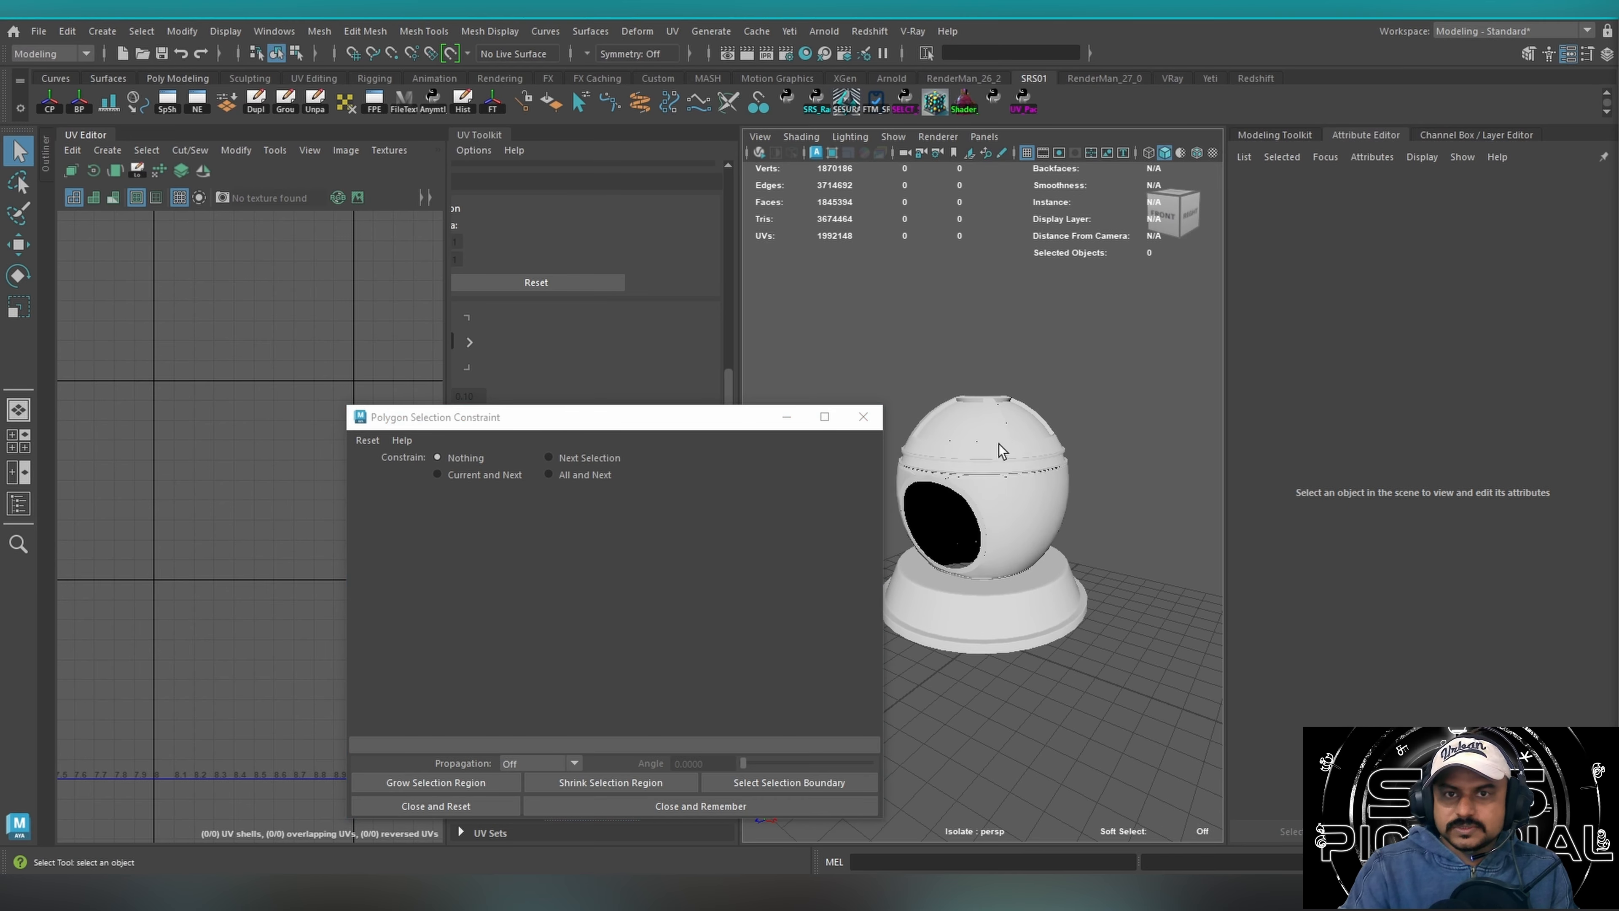
{"action": "right_click_drag", "start_coordinate": [965, 436], "coordinate": [892, 383], "text": "alt"}
{"action": "left_click", "coordinate": [1040, 449]}
{"action": "middle_click_drag", "start_coordinate": [892, 382], "coordinate": [989, 371], "text": "alt"}
{"action": "mouse_move", "coordinate": [986, 391]}
{"action": "right_mouse_down", "text": "alt"}
{"action": "mouse_move", "coordinate": [1109, 379]}
{"action": "mouse_move", "coordinate": [981, 362]}
{"action": "mouse_move", "coordinate": [988, 412]}
{"action": "right_mouse_up", "text": "alt"}
{"action": "left_click_drag", "start_coordinate": [923, 319], "coordinate": [1189, 657]}
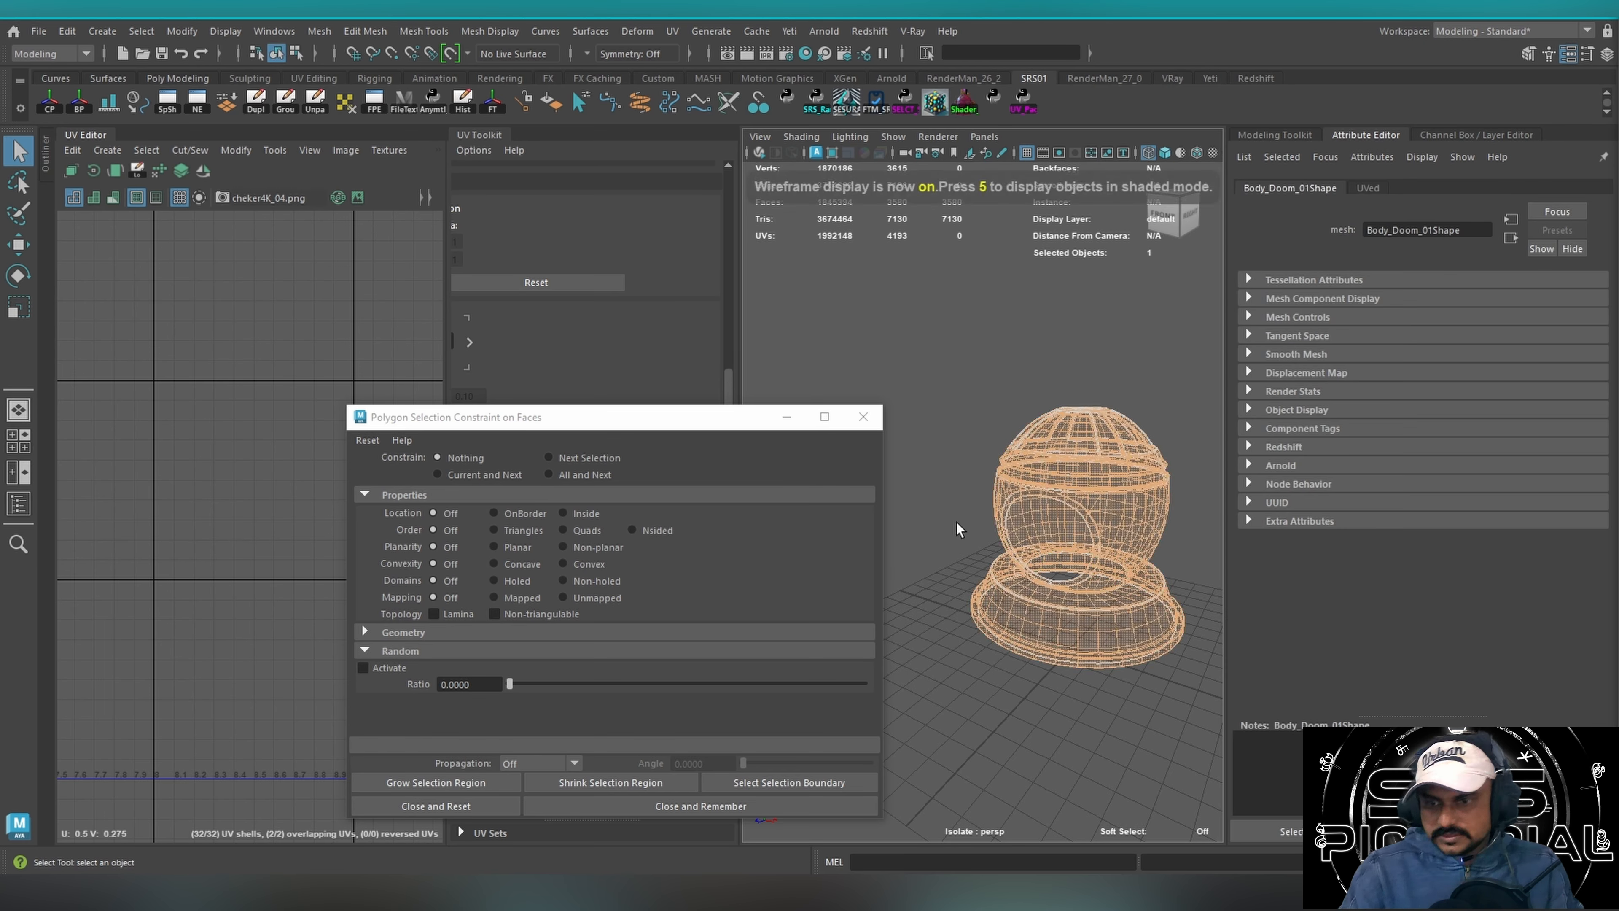
{"action": "left_click_drag", "start_coordinate": [919, 314], "coordinate": [1241, 715]}
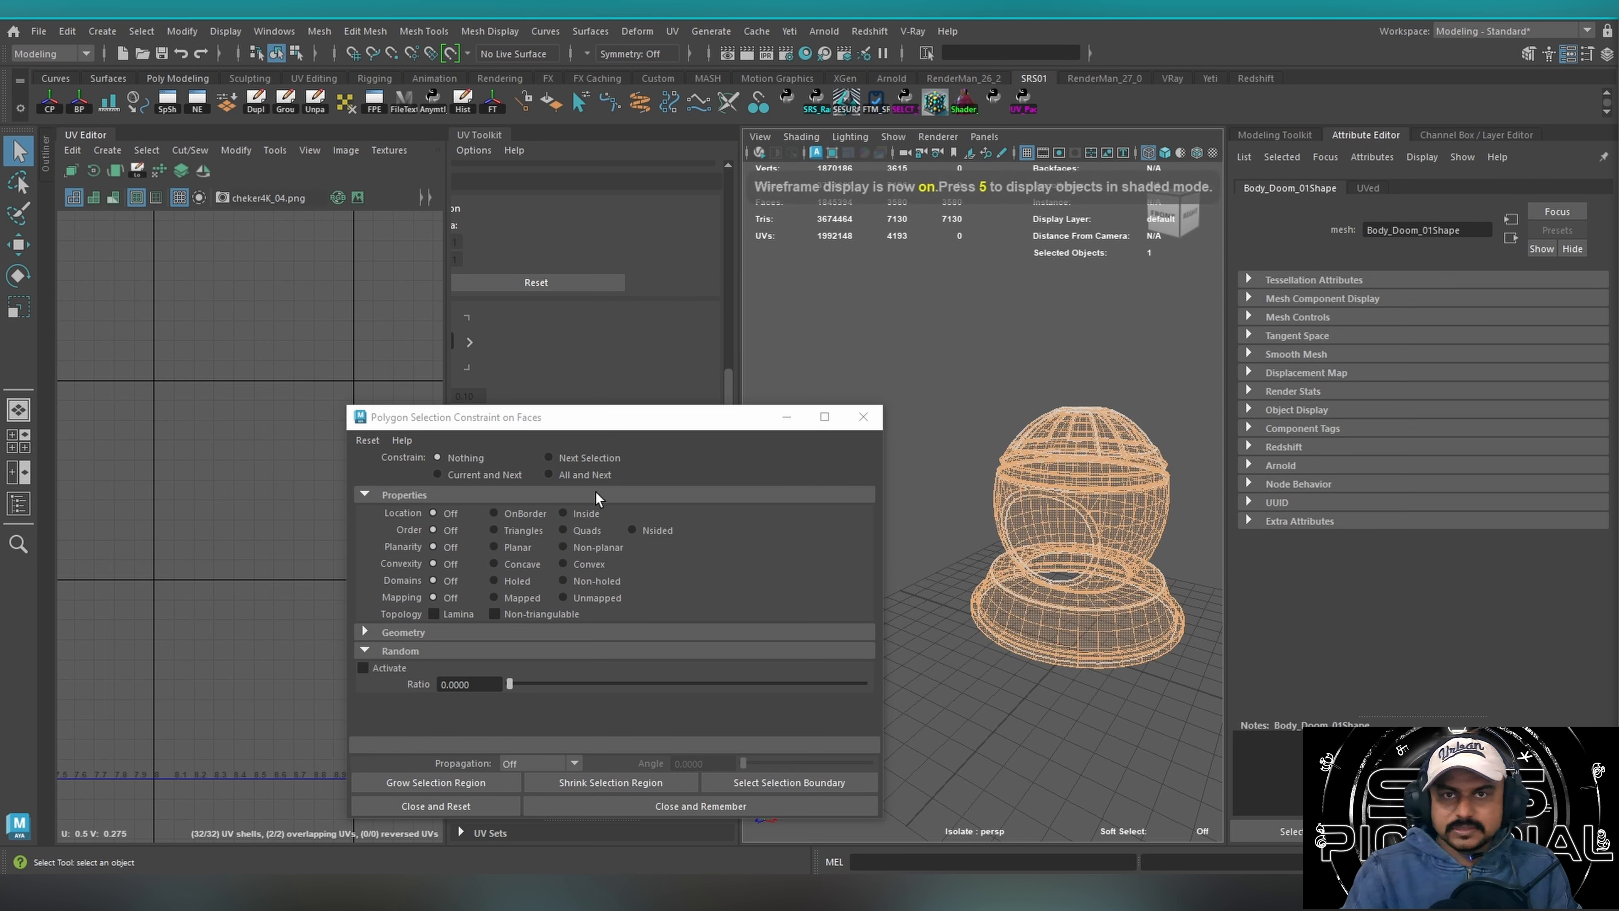
Reset the selection constraint and restrict face selection to Nsided faces with All and Next.
{"action": "left_click", "coordinate": [371, 440]}
{"action": "left_click", "coordinate": [382, 460]}
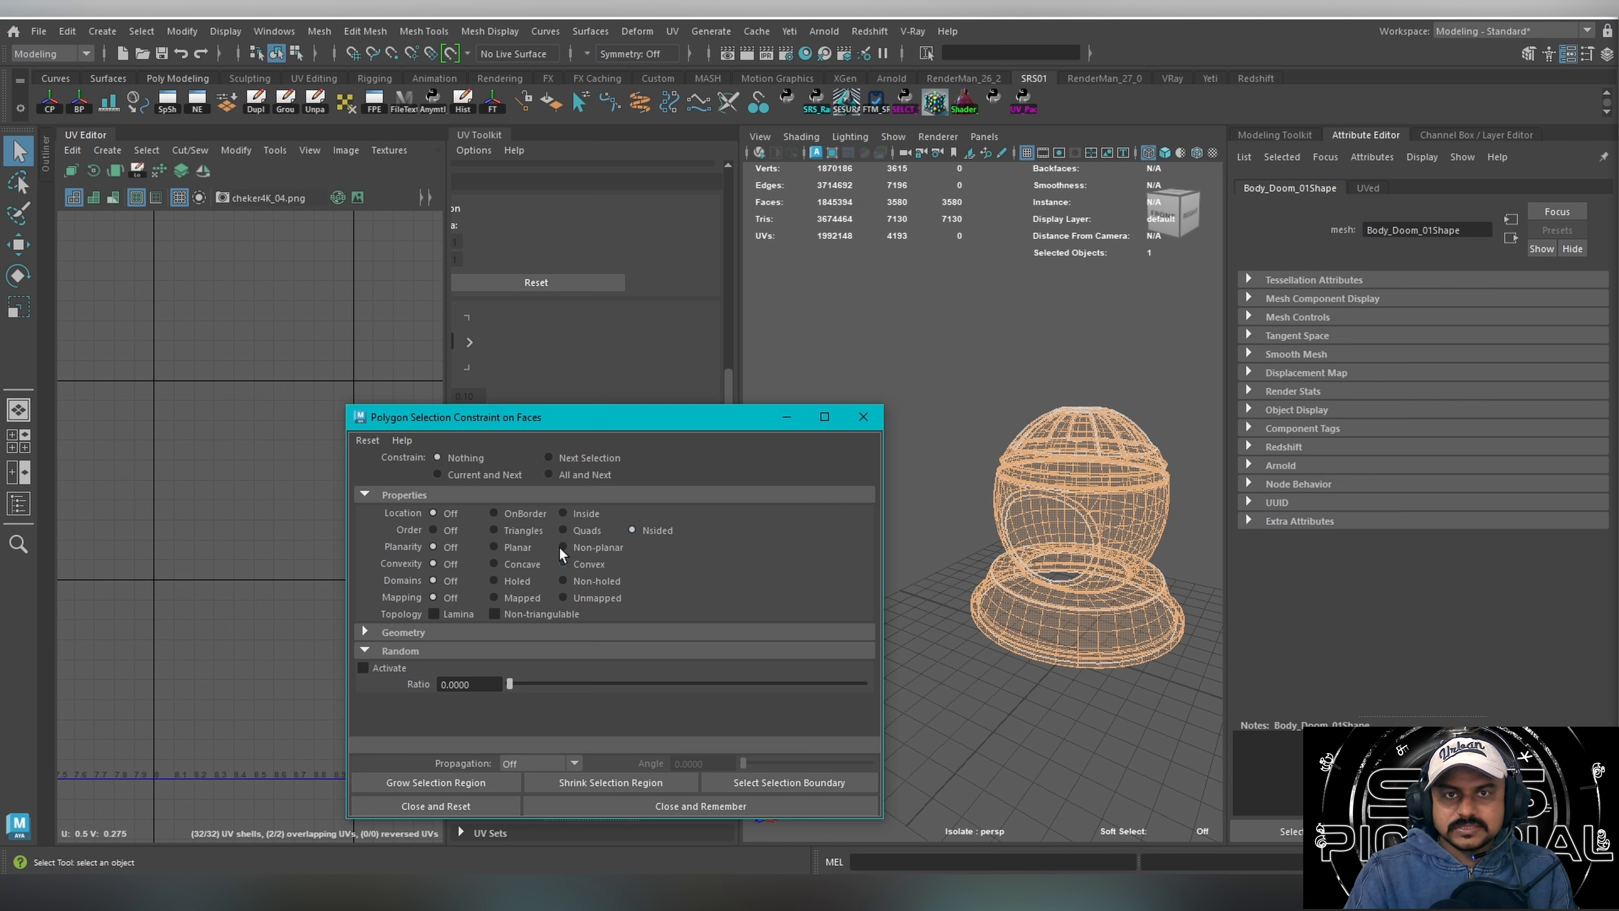
{"action": "left_click", "coordinate": [585, 473]}
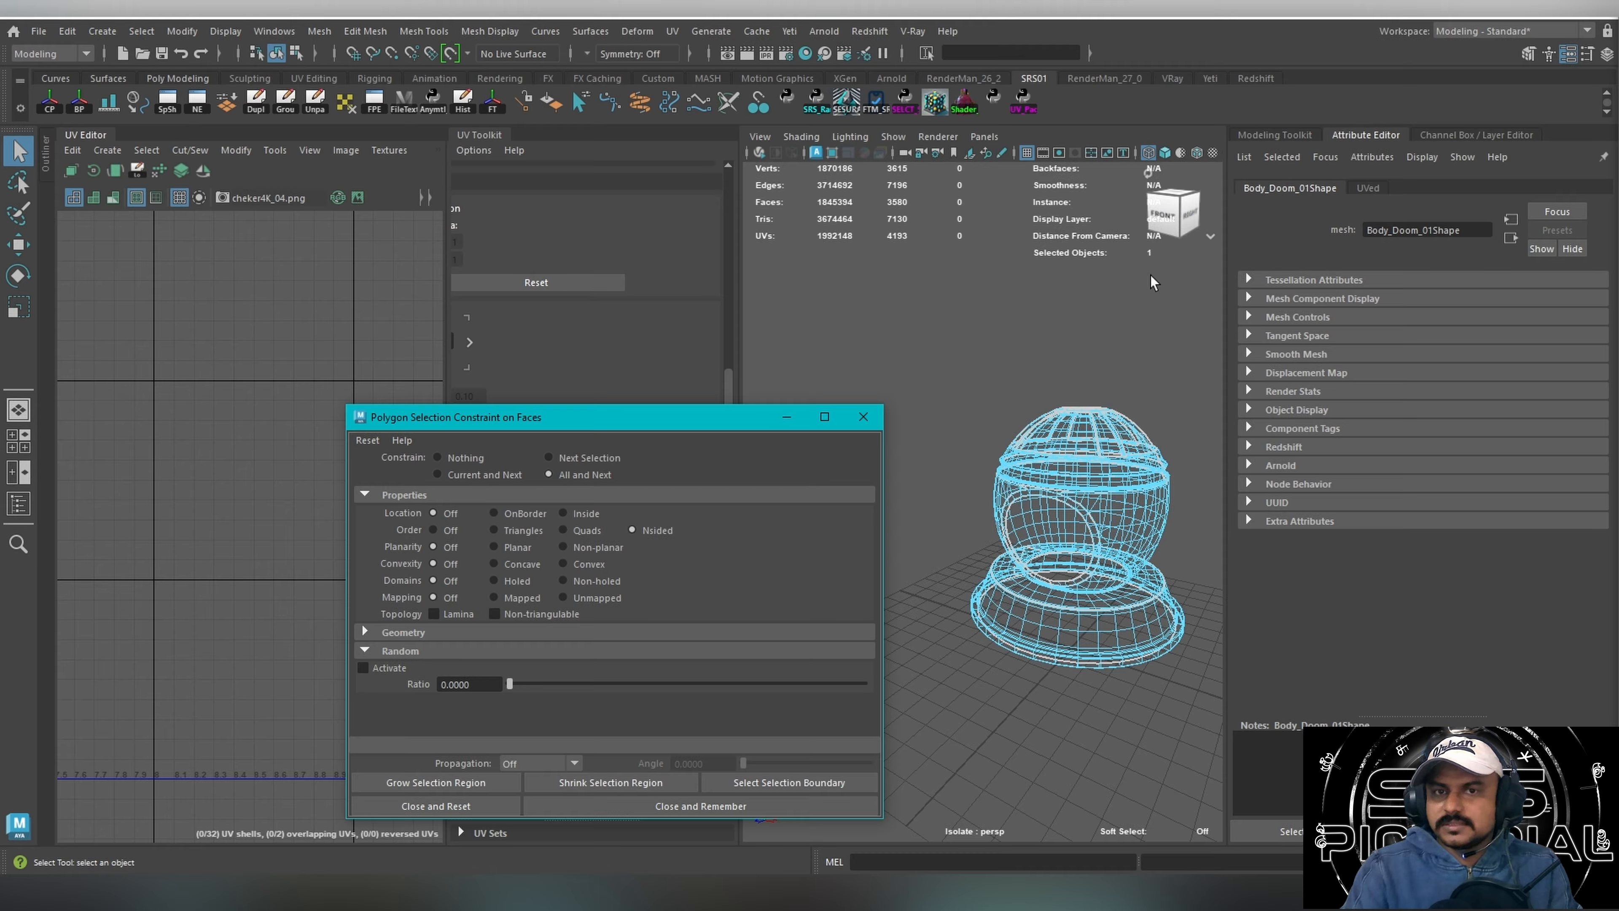
{"action": "left_click", "coordinate": [990, 484]}
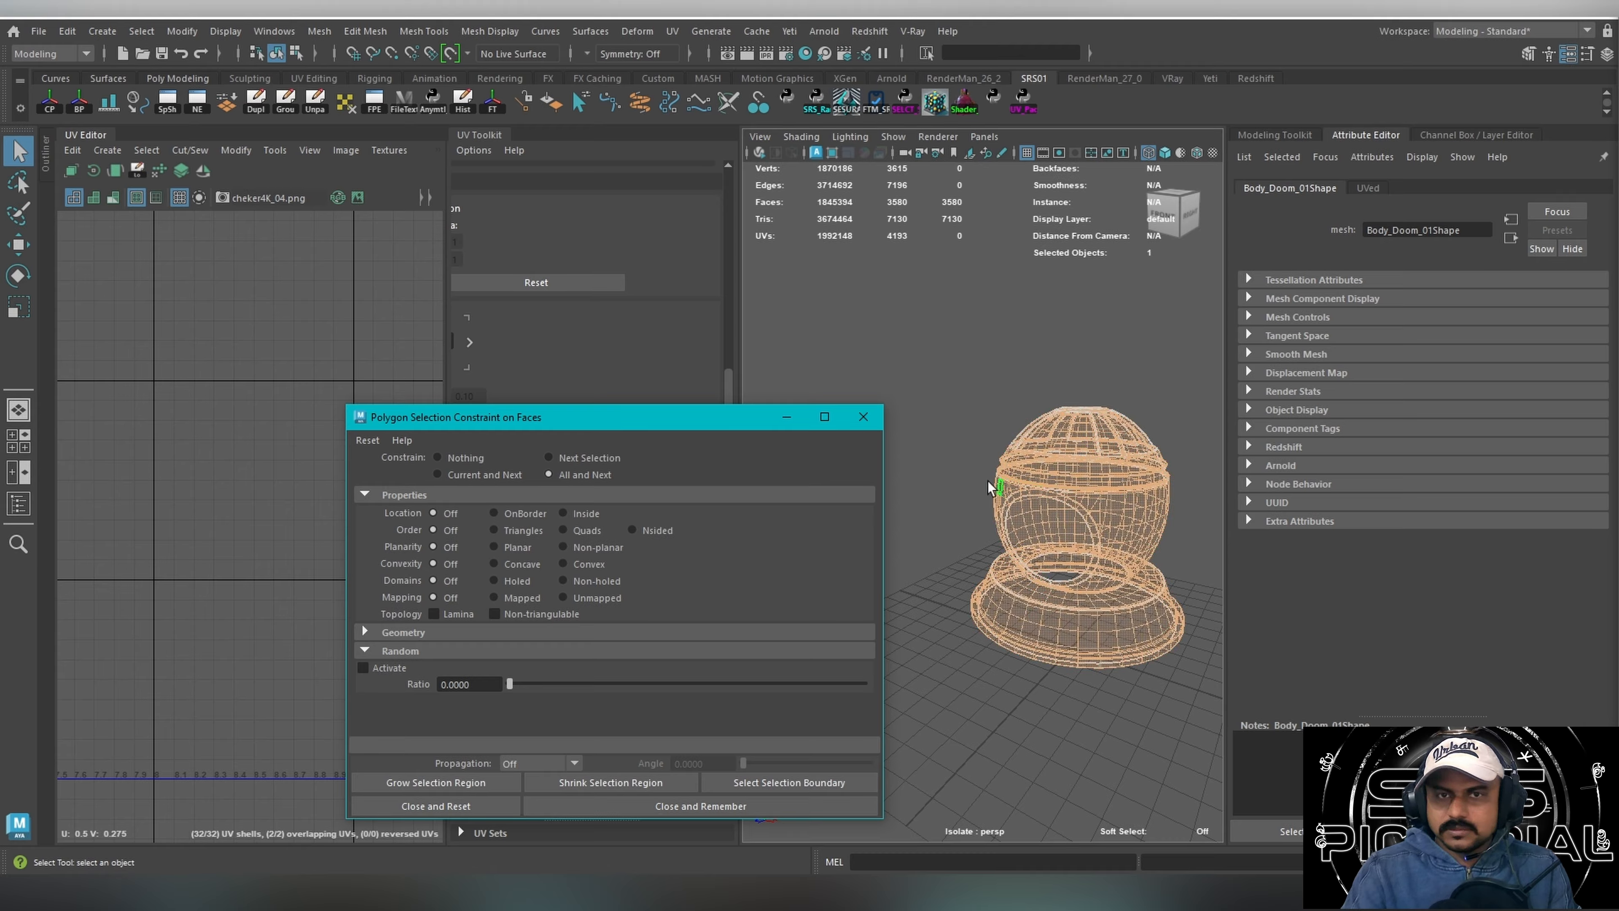
{"action": "left_click", "coordinate": [582, 474]}
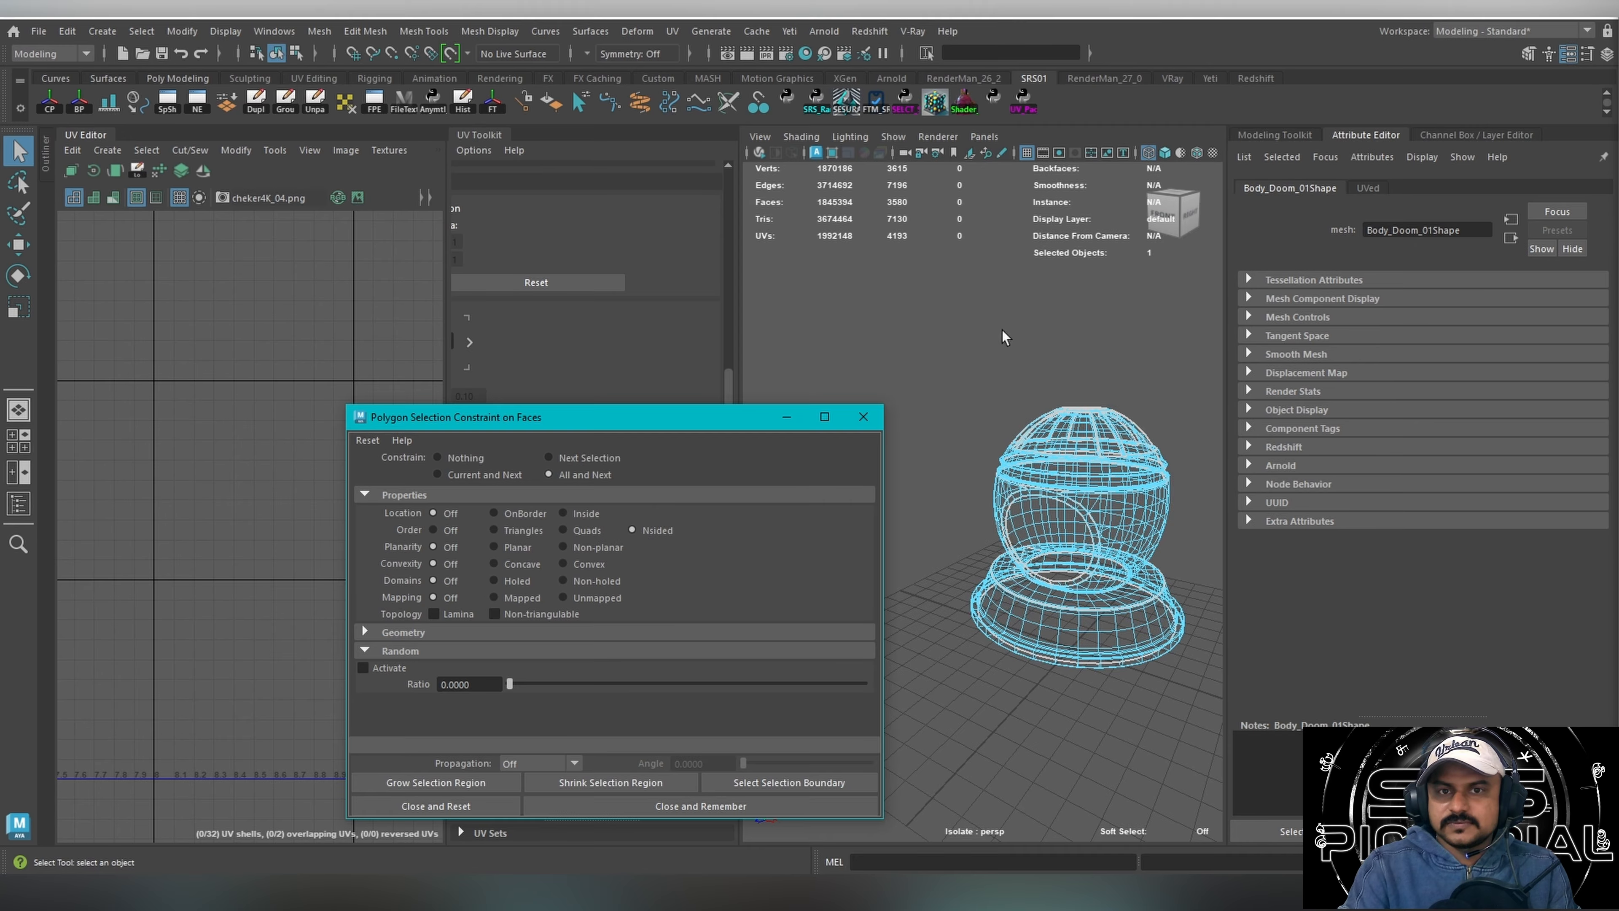
Check the dome body for N-sided faces, and disable all selection constraints.
{"action": "left_click_drag", "start_coordinate": [1001, 336], "coordinate": [1130, 450], "text": "alt"}
{"action": "middle_click_drag", "start_coordinate": [990, 446], "coordinate": [1029, 448], "text": "alt"}
{"action": "left_click_drag", "start_coordinate": [1029, 447], "coordinate": [1061, 456], "text": "alt"}
{"action": "left_click", "coordinate": [359, 442]}
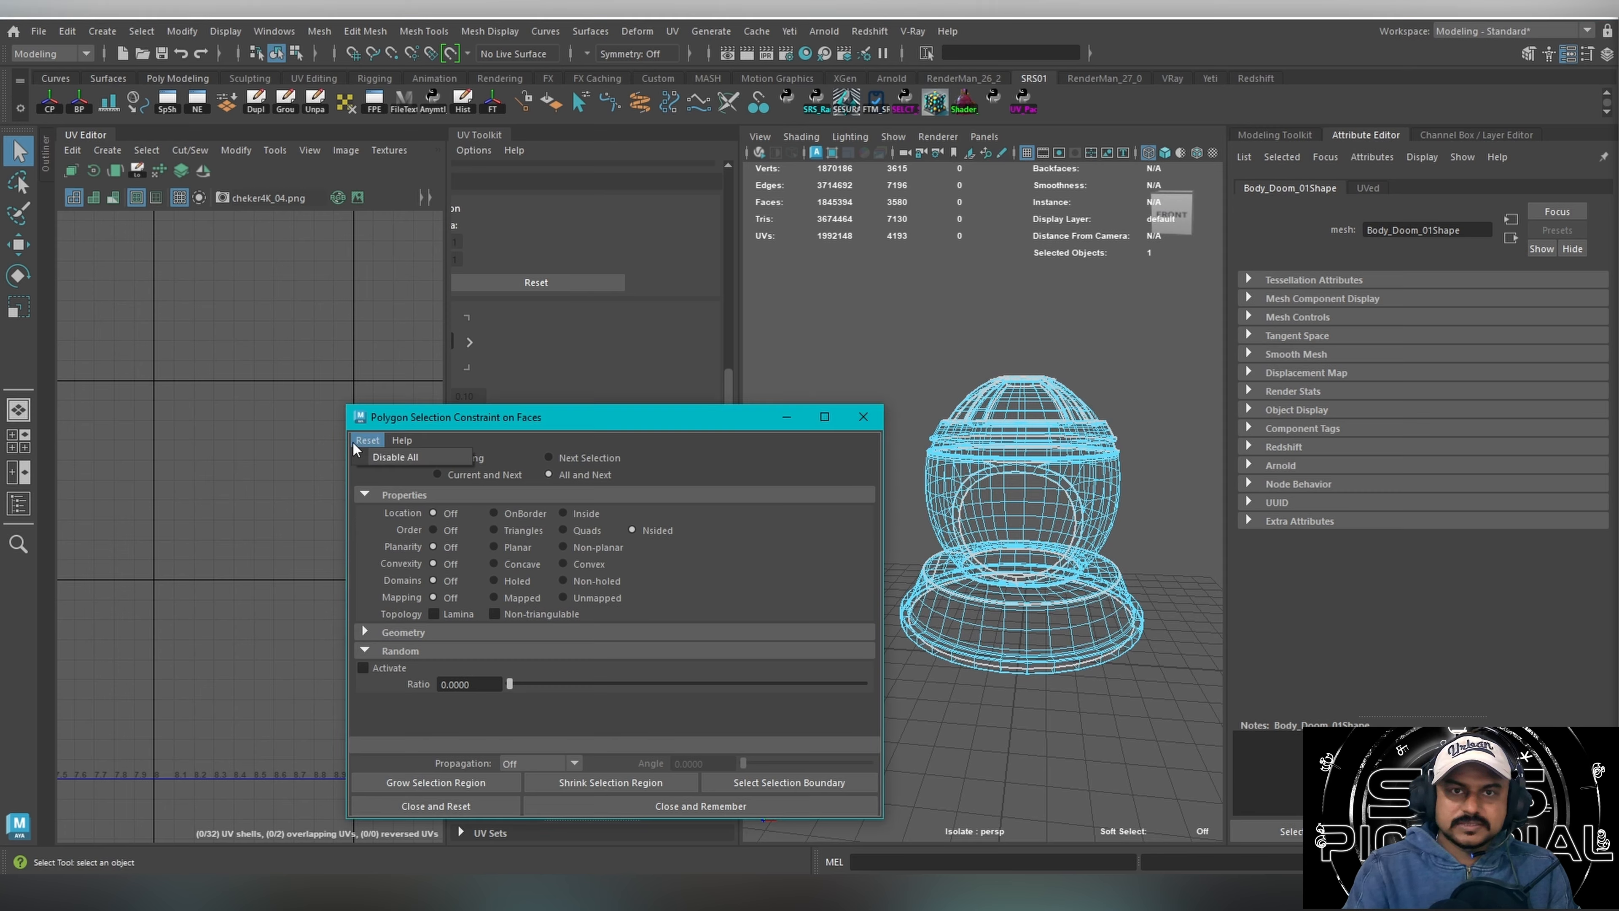
{"action": "left_click", "coordinate": [365, 460]}
Select portions of the dome's faces without a property filter, and set the constraint to All and Next.
{"action": "left_click_drag", "start_coordinate": [982, 385], "coordinate": [1062, 572]}
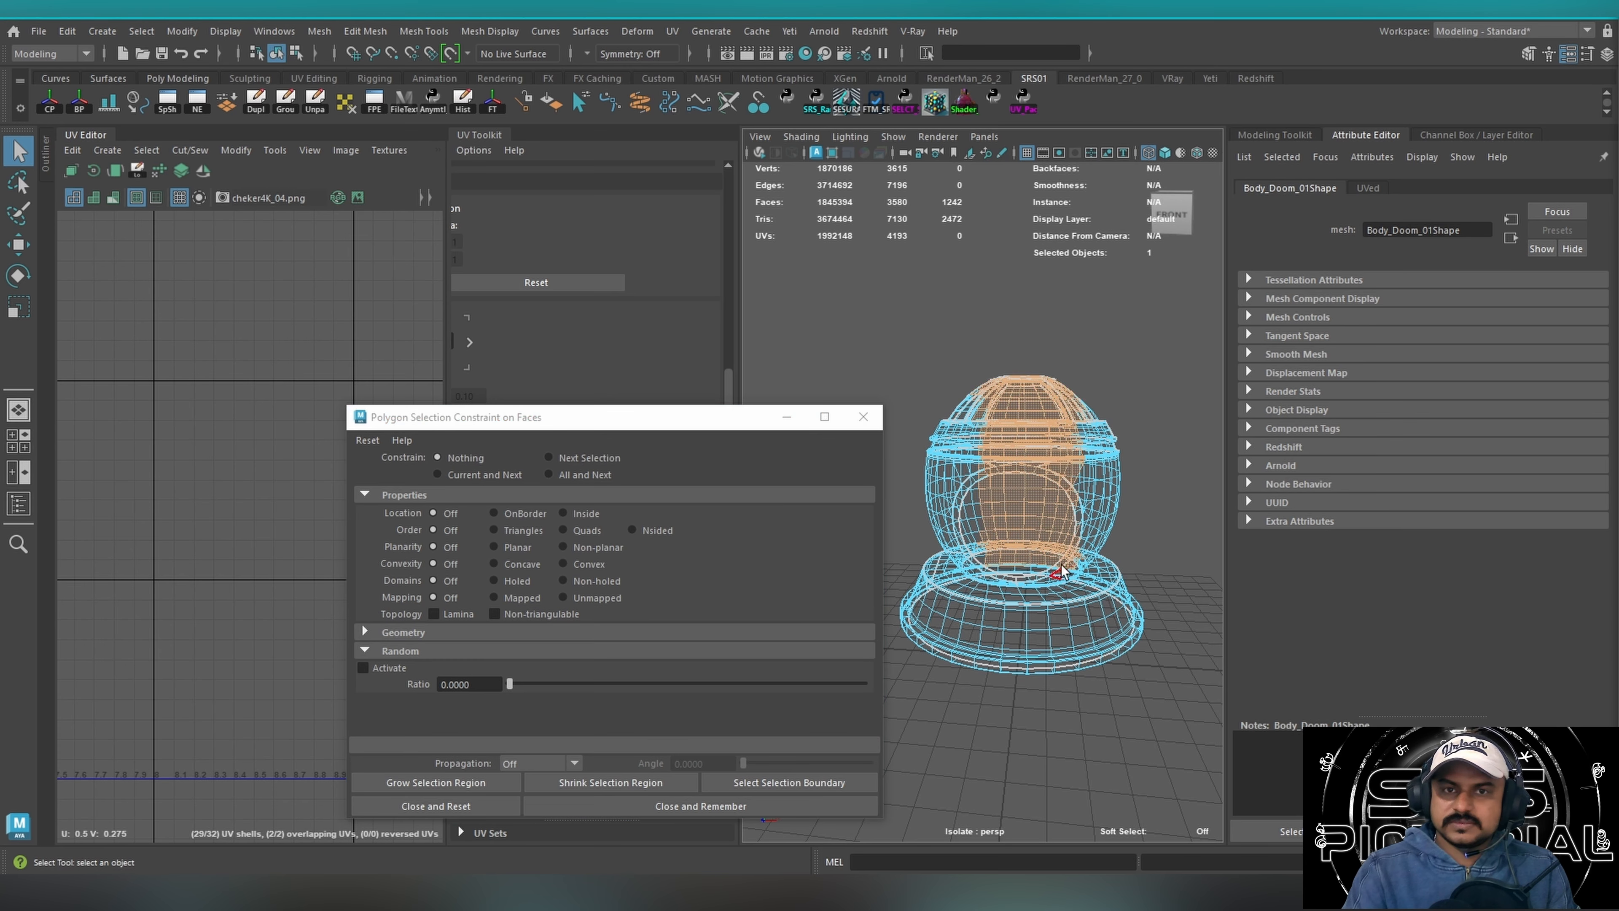
{"action": "left_click_drag", "start_coordinate": [1119, 373], "coordinate": [961, 574]}
{"action": "left_click_drag", "start_coordinate": [1128, 426], "coordinate": [975, 579]}
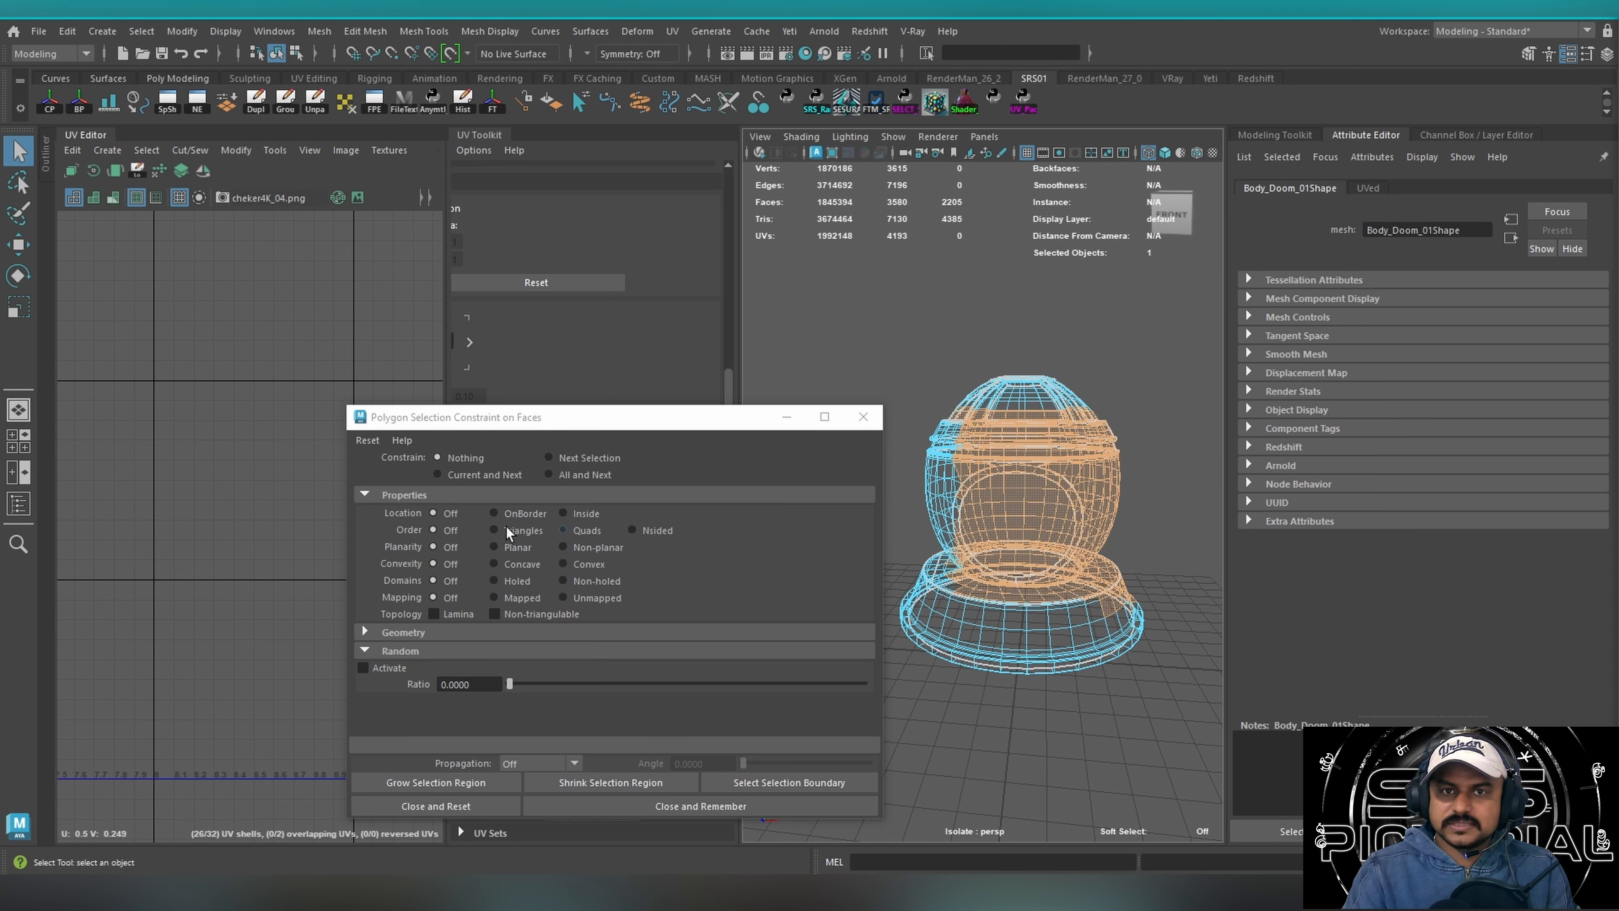
{"action": "left_click", "coordinate": [910, 412]}
{"action": "left_click", "coordinate": [591, 476]}
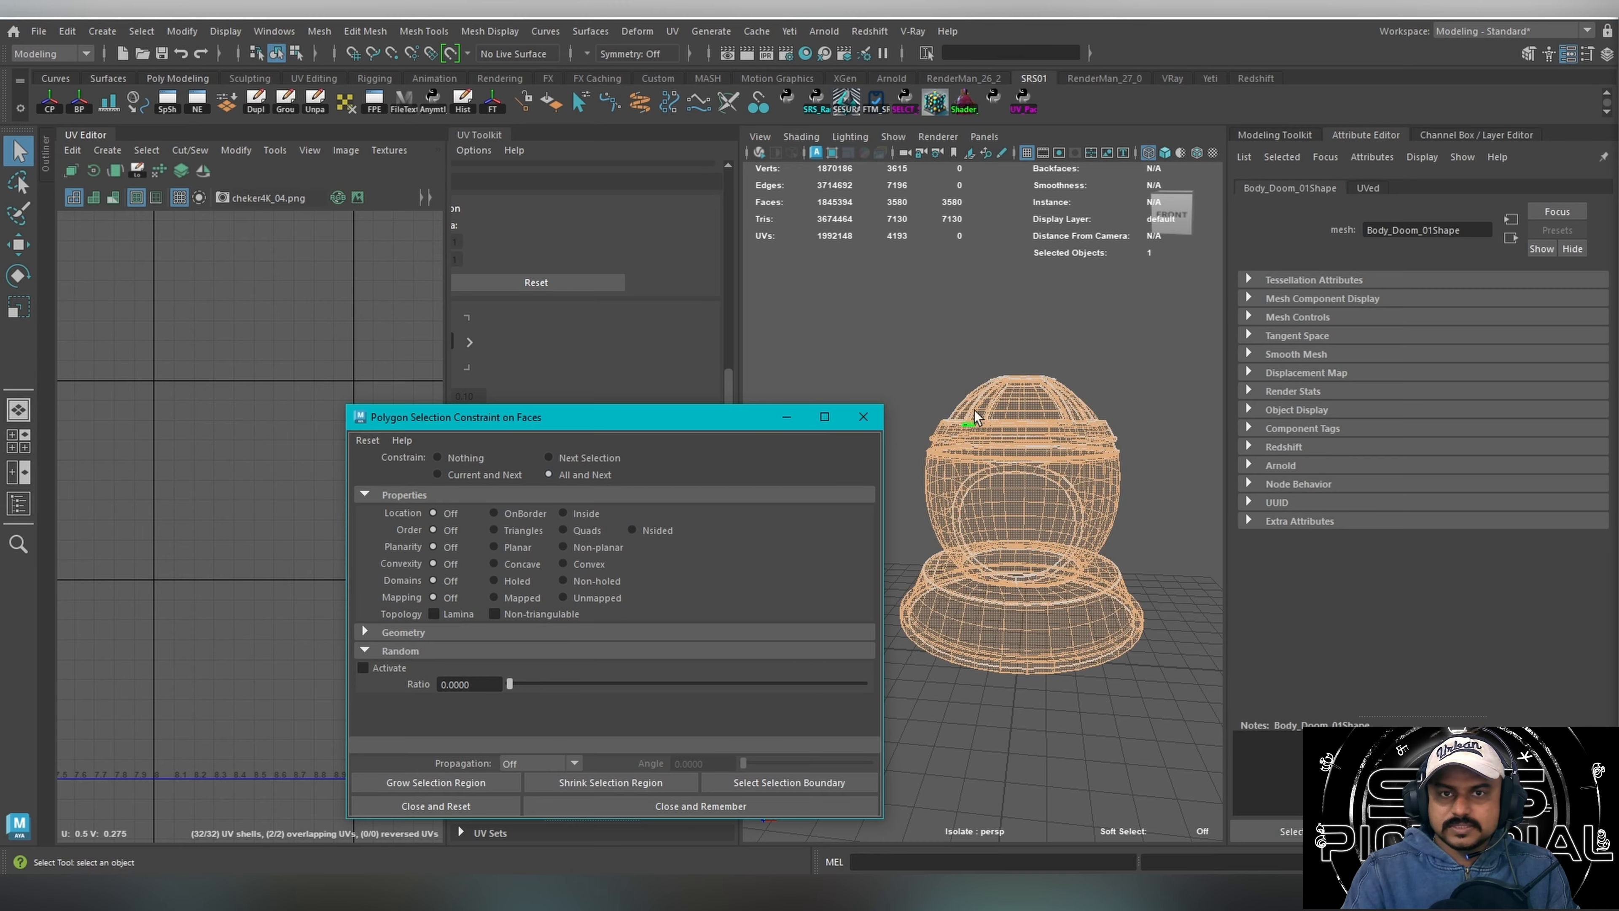
Close the selection constraint window and select all faces of the dome body.
{"action": "left_click", "coordinate": [867, 417]}
{"action": "left_click", "coordinate": [864, 366]}
{"action": "left_click_drag", "start_coordinate": [883, 414], "coordinate": [1042, 583]}
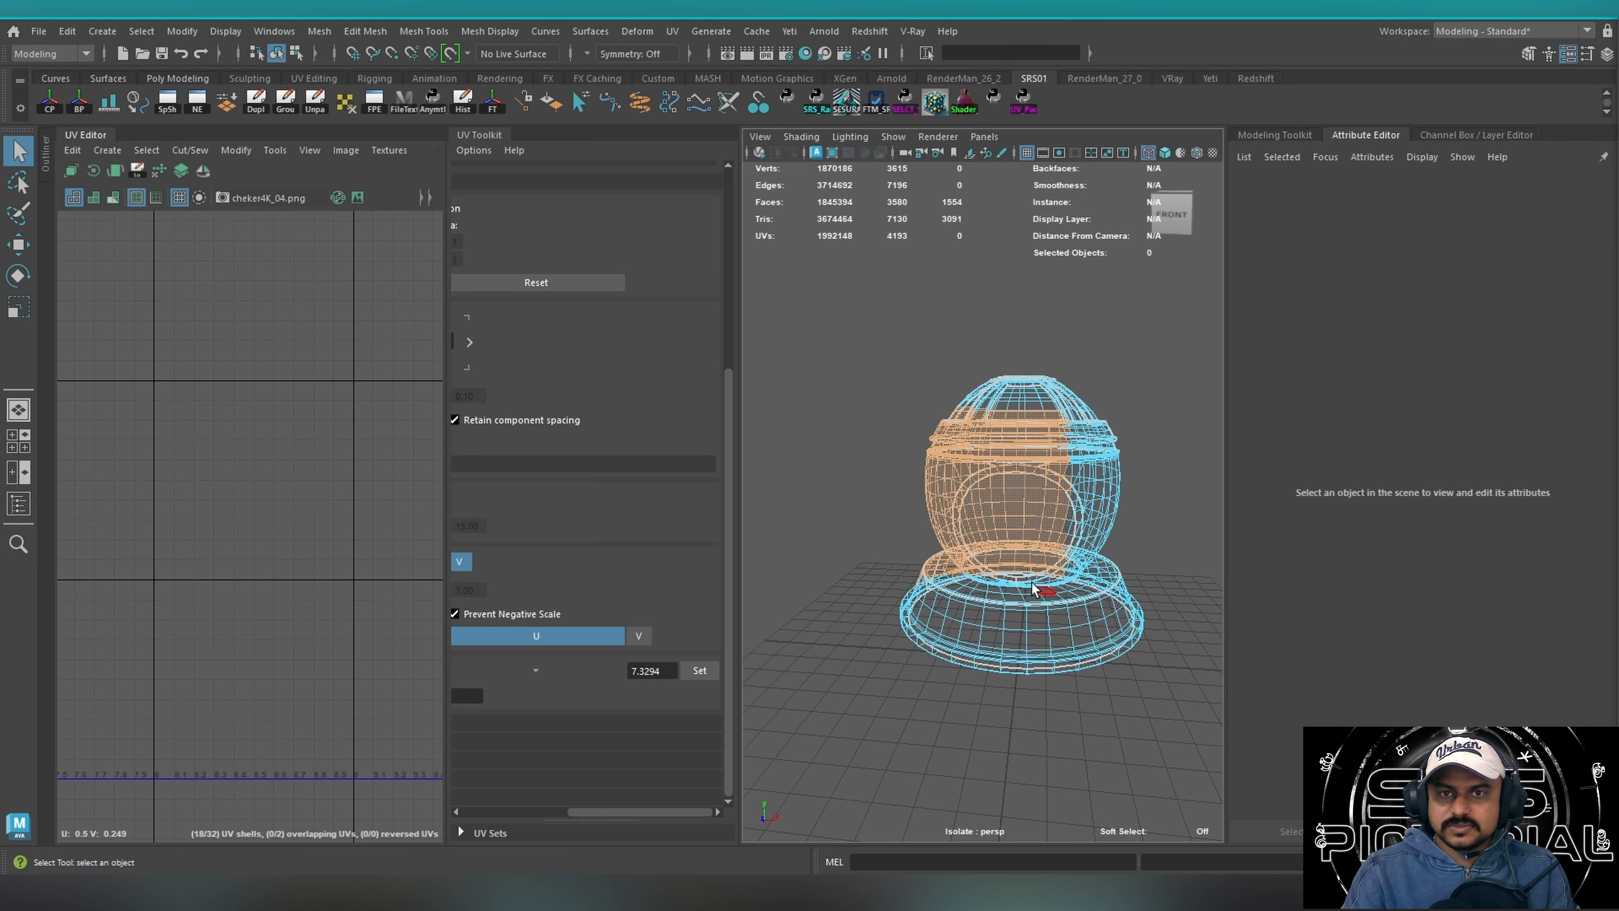
{"action": "left_click_drag", "start_coordinate": [901, 371], "coordinate": [1134, 628]}
{"action": "left_click_drag", "start_coordinate": [865, 321], "coordinate": [1092, 765], "text": "shift"}
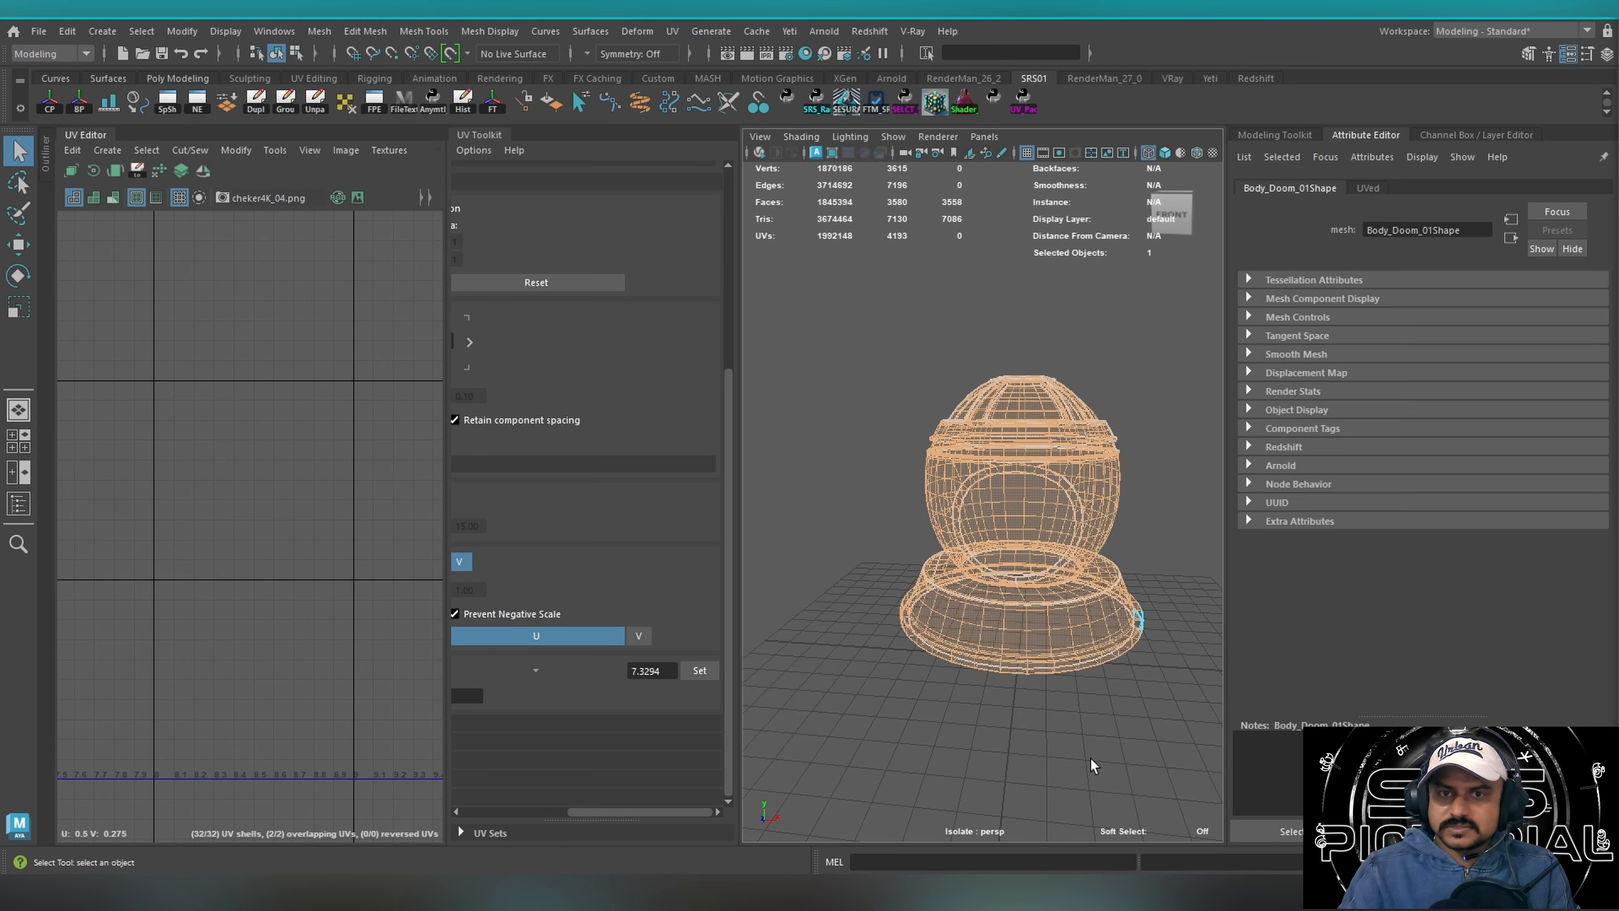
{"action": "left_click_drag", "start_coordinate": [829, 331], "coordinate": [1183, 766], "text": "shift"}
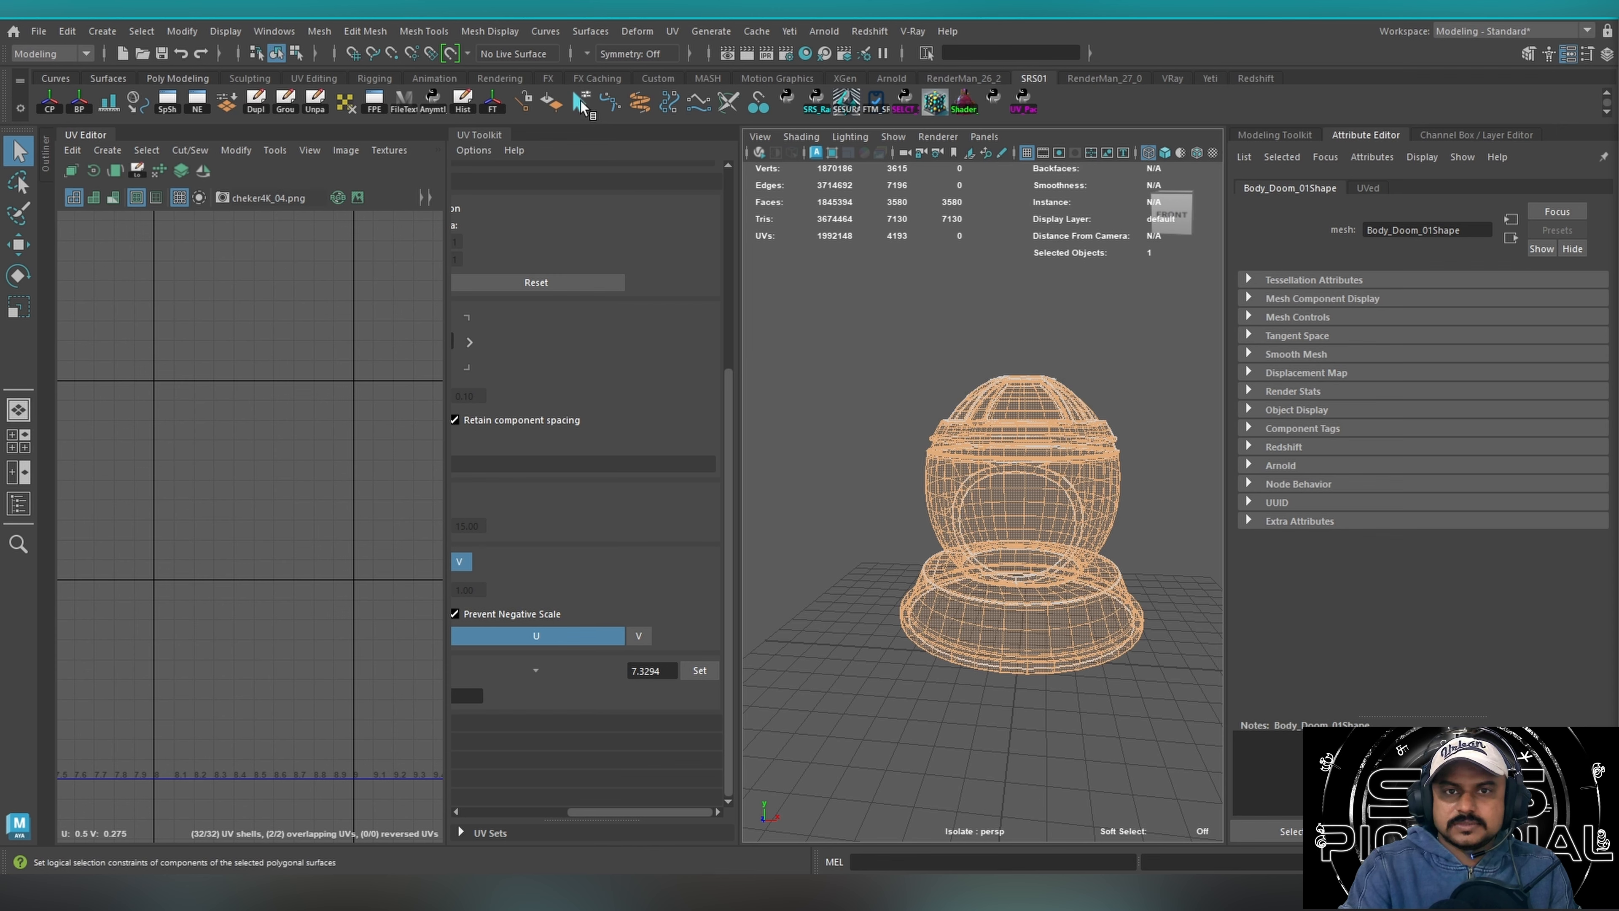
Reopen Polygon Selection Constraint, select all the dome's vertices, and restrict them by location to Inside with All and Next.
{"action": "left_click", "coordinate": [580, 102]}
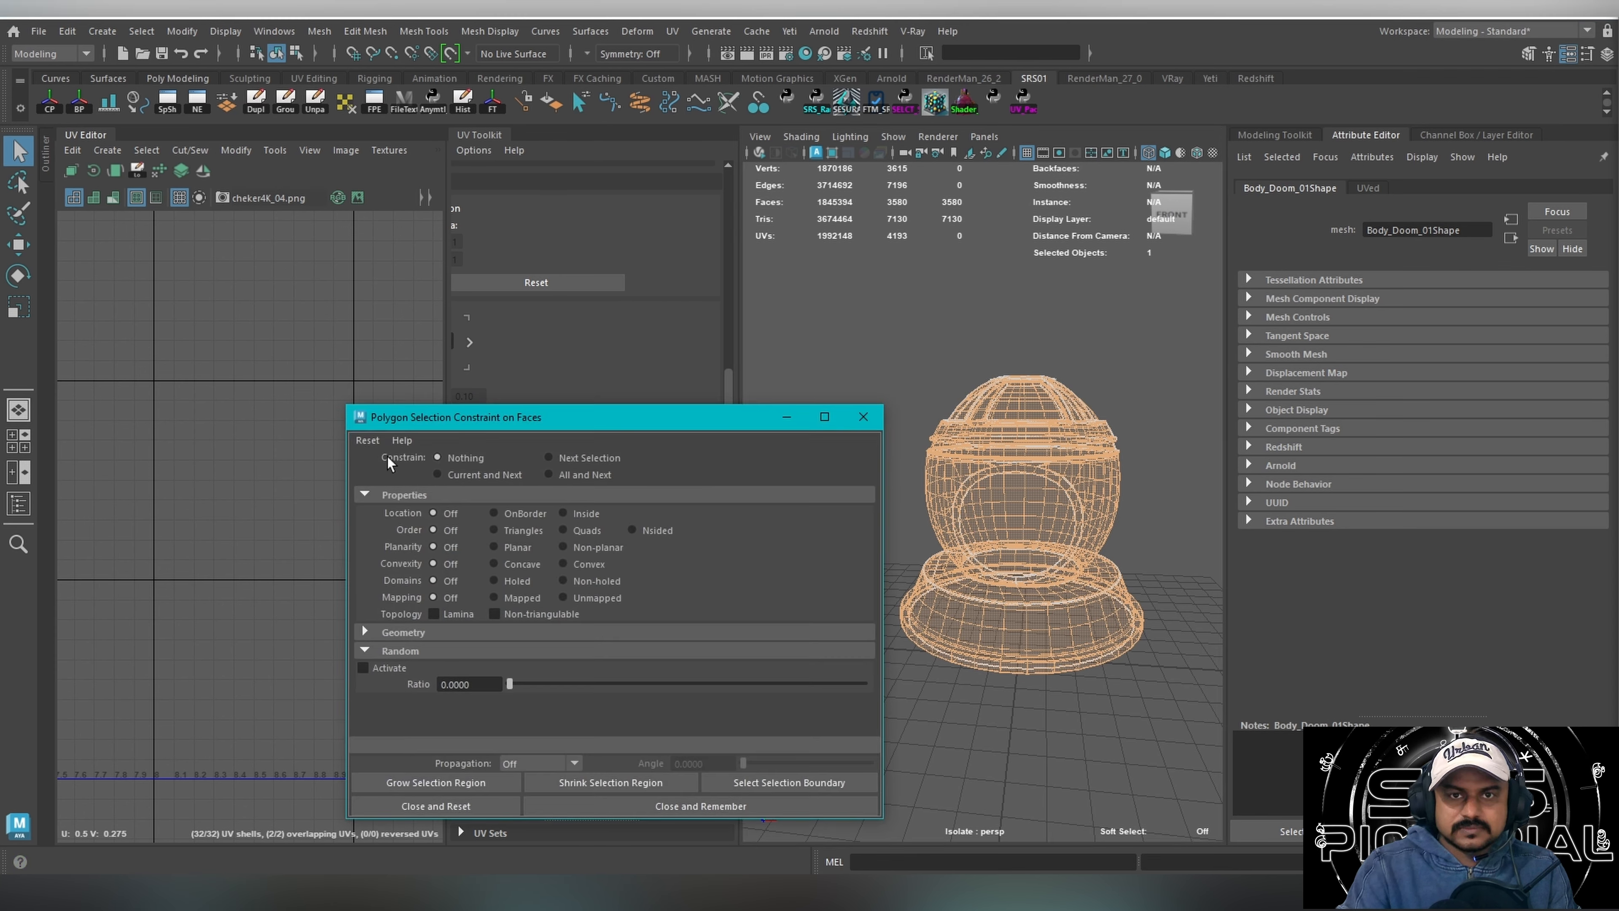
{"action": "right_click_drag", "start_coordinate": [1084, 416], "coordinate": [985, 415]}
{"action": "left_click_drag", "start_coordinate": [881, 316], "coordinate": [1123, 735]}
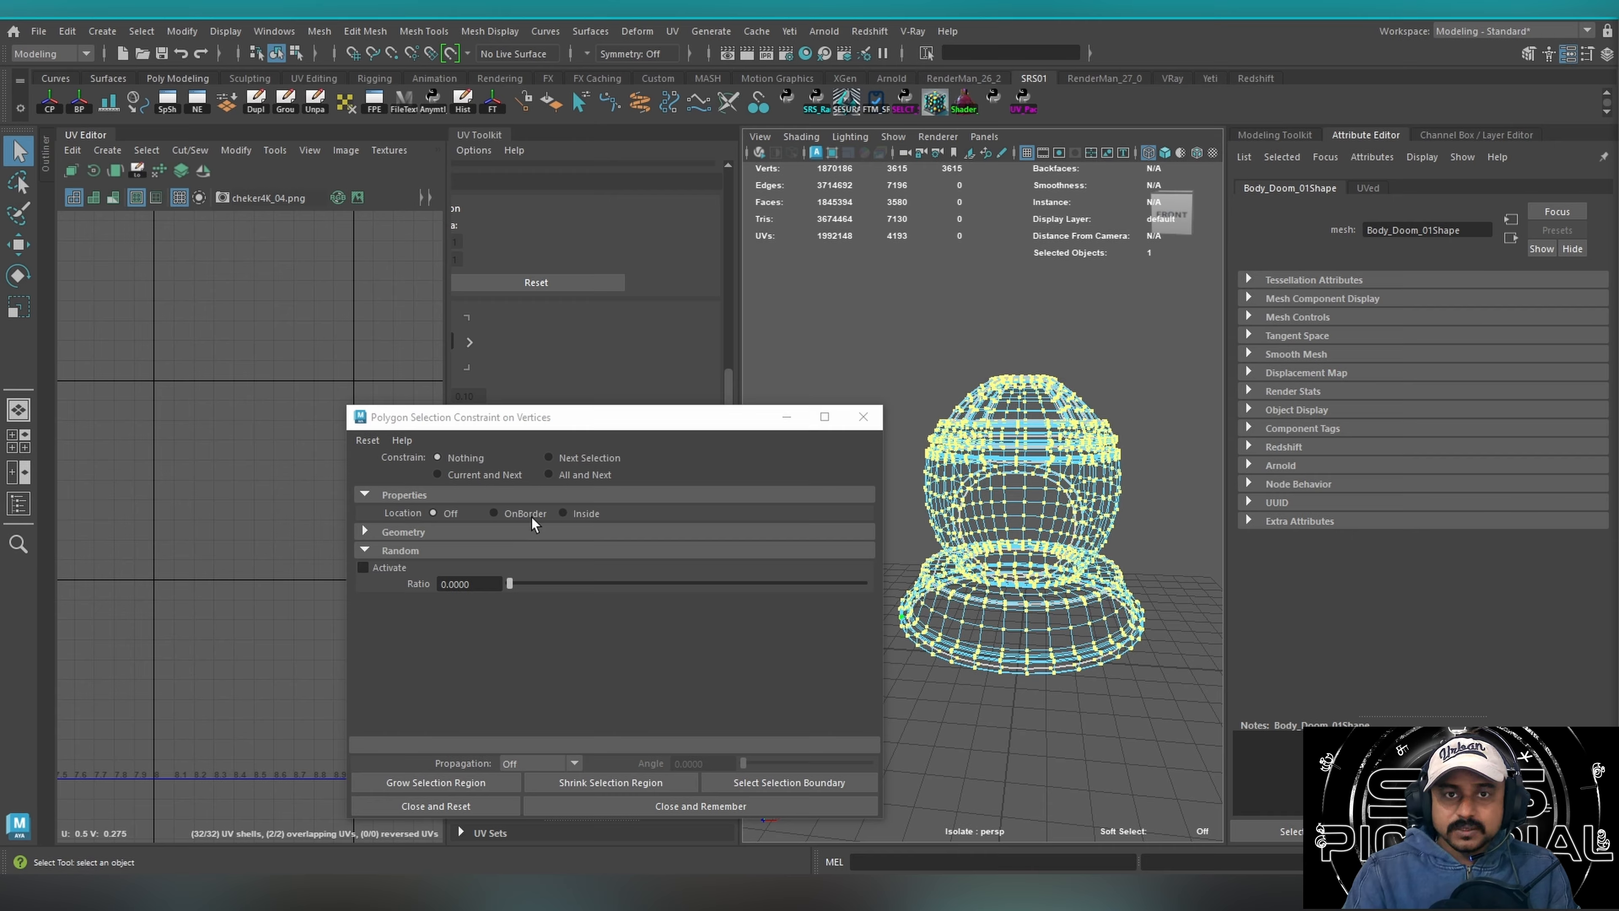
{"action": "left_click", "coordinate": [587, 514]}
{"action": "left_click_drag", "start_coordinate": [1011, 437], "coordinate": [979, 447], "text": "alt"}
{"action": "scroll", "coordinate": [1050, 561], "scroll_direction": "up", "scroll_amount": 8}
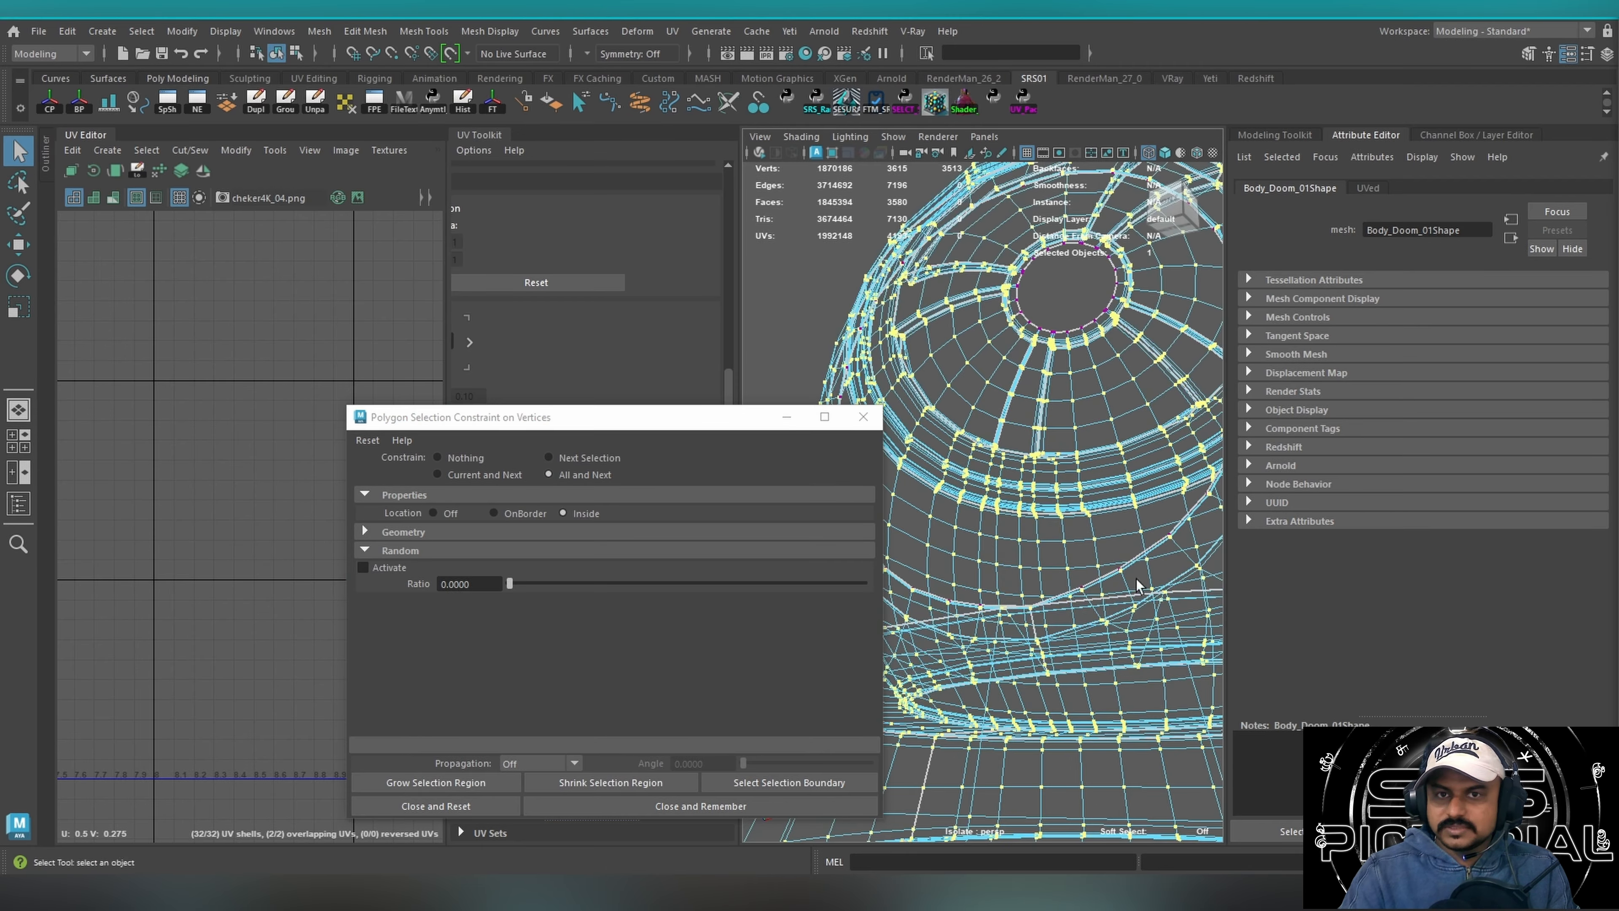
Examine the dome's vertices filtered to inside locations, and reset the vertex selection constraint.
{"action": "left_click_drag", "start_coordinate": [1051, 561], "coordinate": [1118, 584], "text": "alt"}
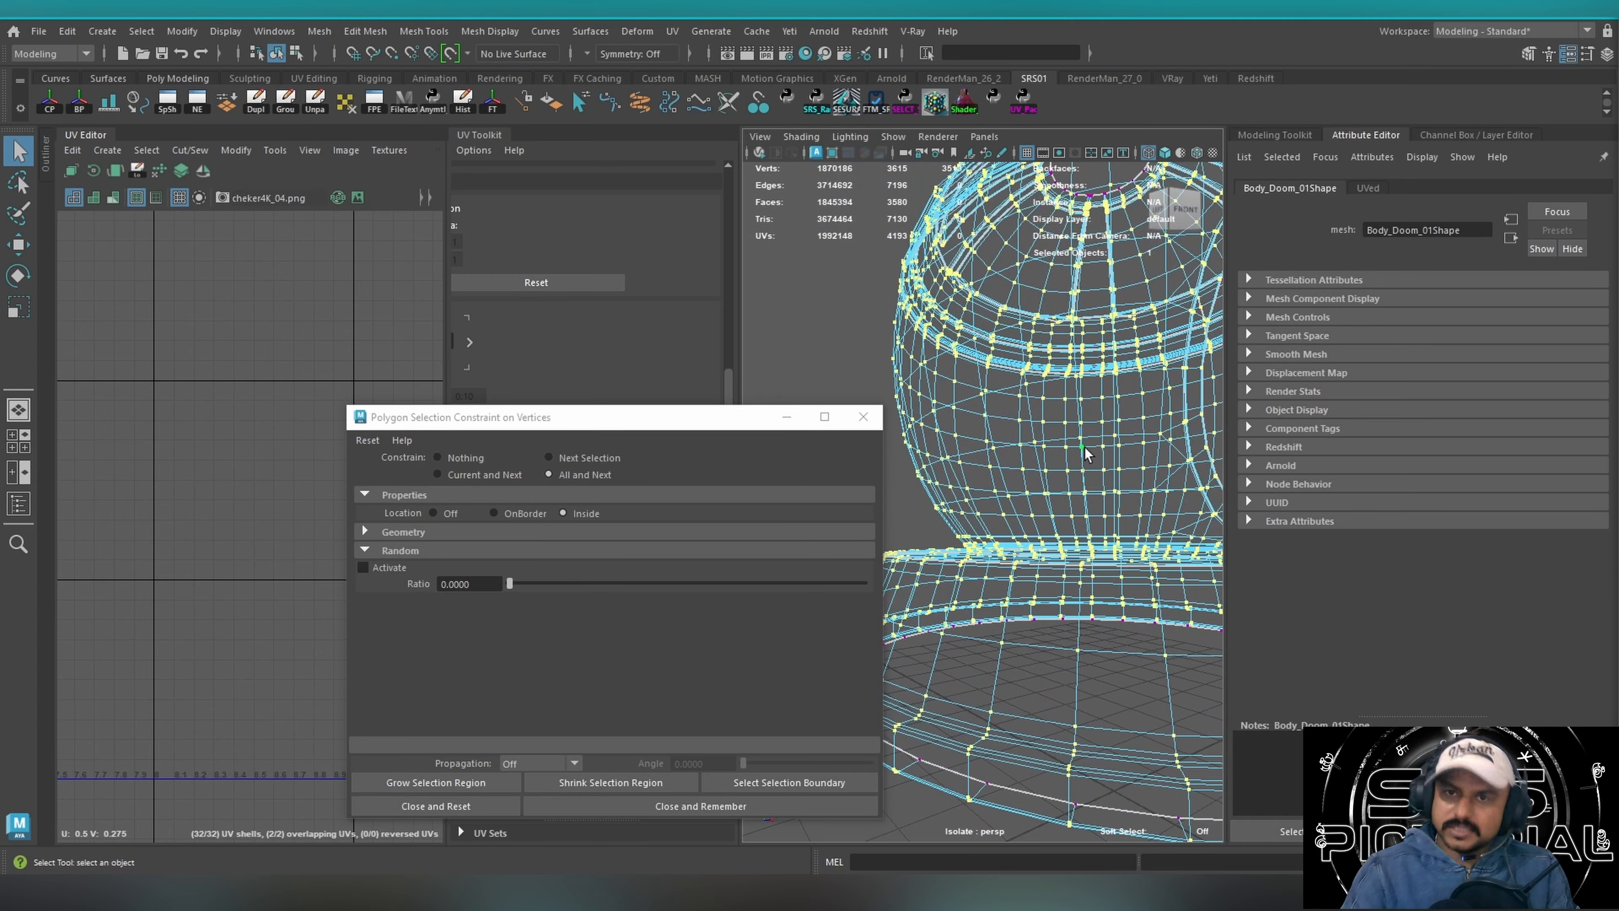
{"action": "left_click_drag", "start_coordinate": [1066, 454], "coordinate": [1019, 494], "text": "alt"}
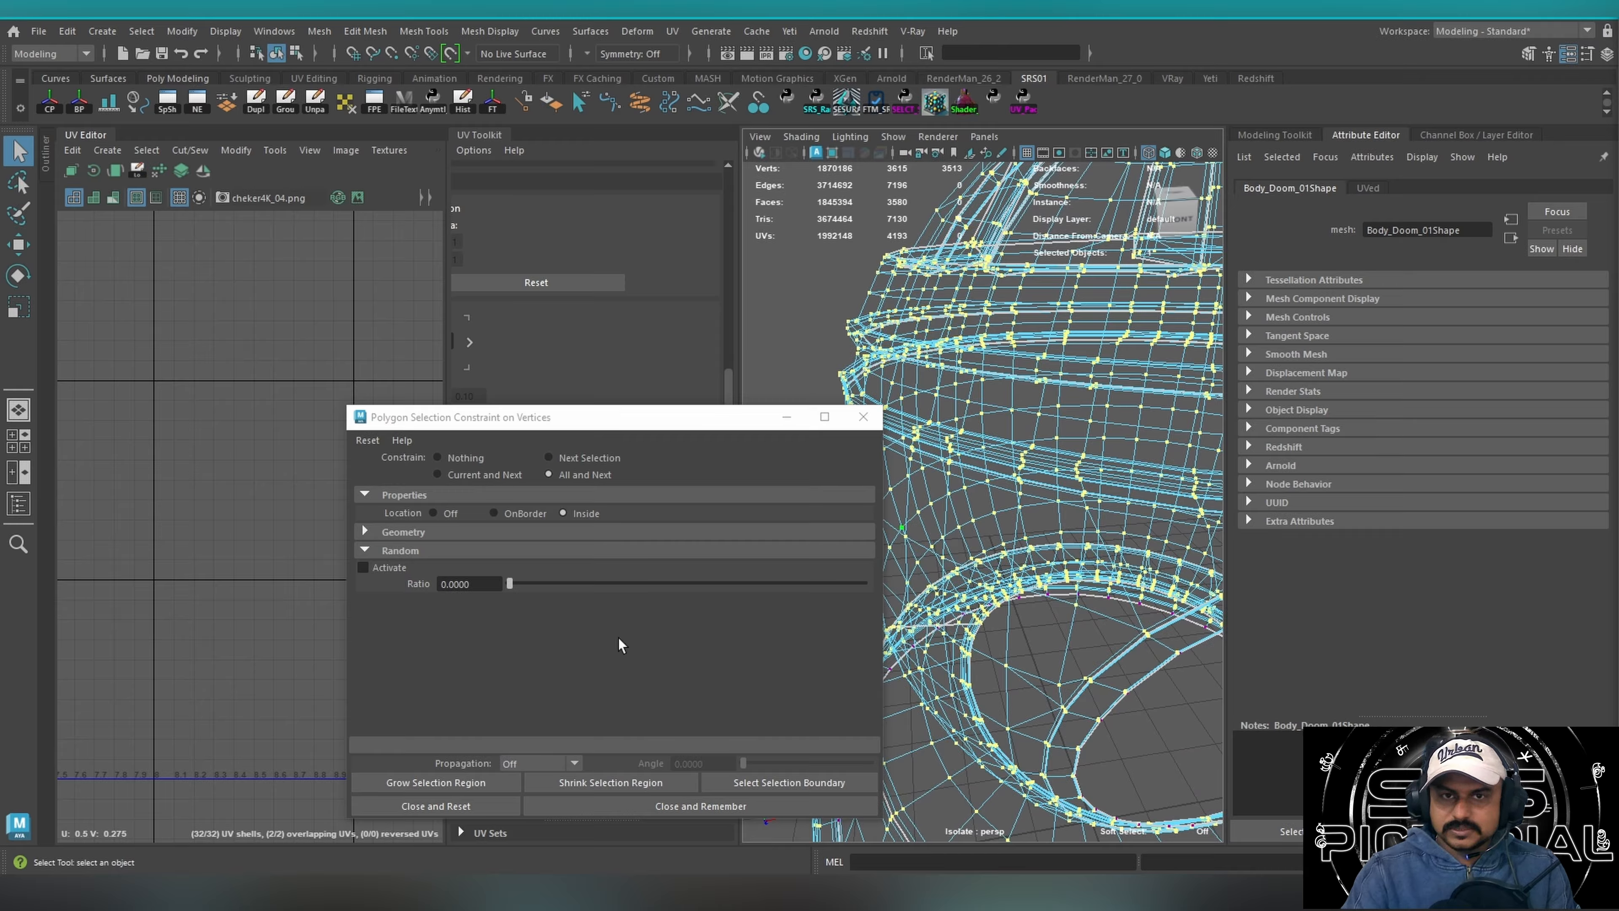
{"action": "left_click", "coordinate": [367, 440]}
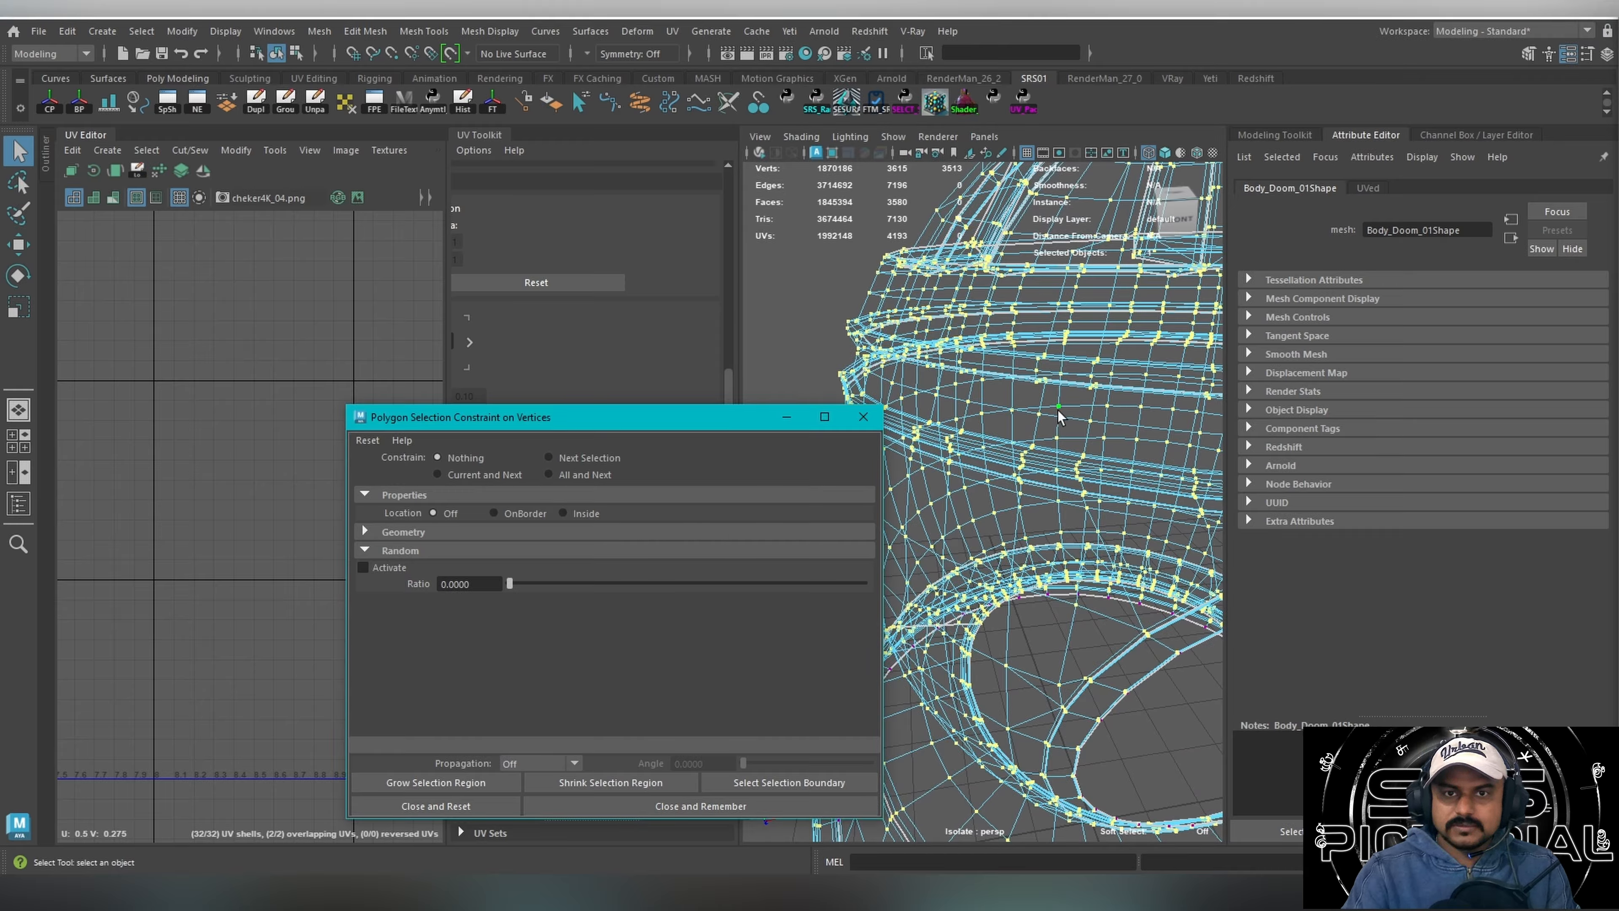
Select all of the dome's edges, and constrain the selection to Hard smoothing with All and Next.
{"action": "right_click_drag", "start_coordinate": [1059, 415], "coordinate": [1013, 534]}
{"action": "right_click_drag", "start_coordinate": [1089, 482], "coordinate": [908, 365], "text": "alt"}
{"action": "left_click_drag", "start_coordinate": [879, 347], "coordinate": [1181, 728]}
{"action": "left_click_drag", "start_coordinate": [1112, 469], "coordinate": [1045, 450], "text": "alt"}
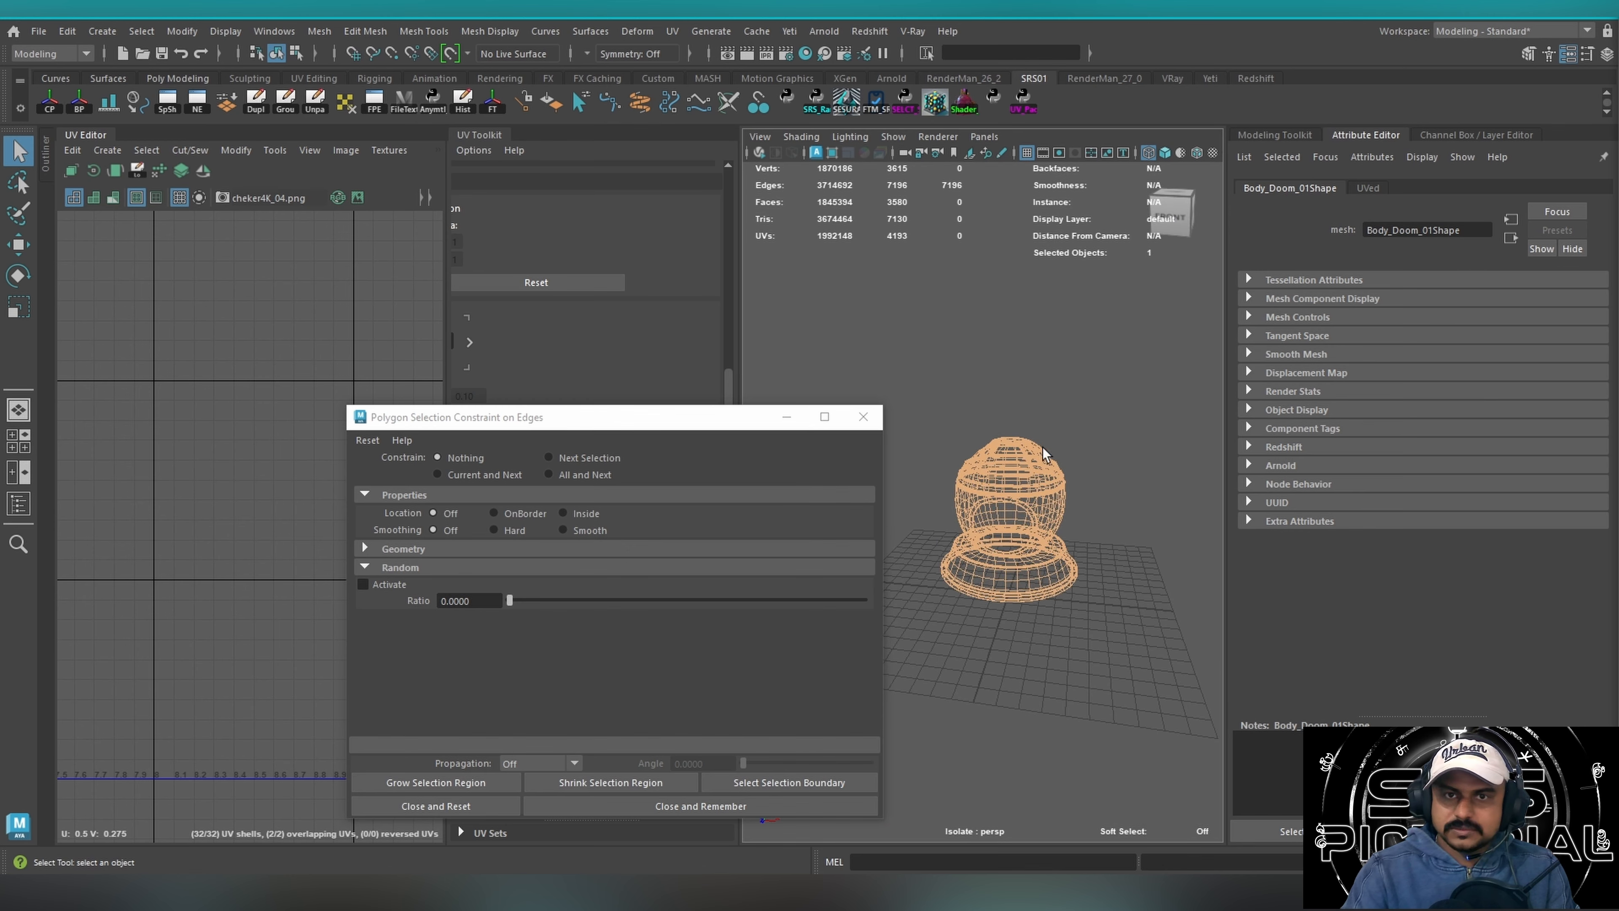
{"action": "right_click_drag", "start_coordinate": [1036, 447], "coordinate": [1059, 454], "text": "alt"}
{"action": "right_click_drag", "start_coordinate": [943, 459], "coordinate": [1006, 497], "text": "alt"}
{"action": "left_click", "coordinate": [506, 534]}
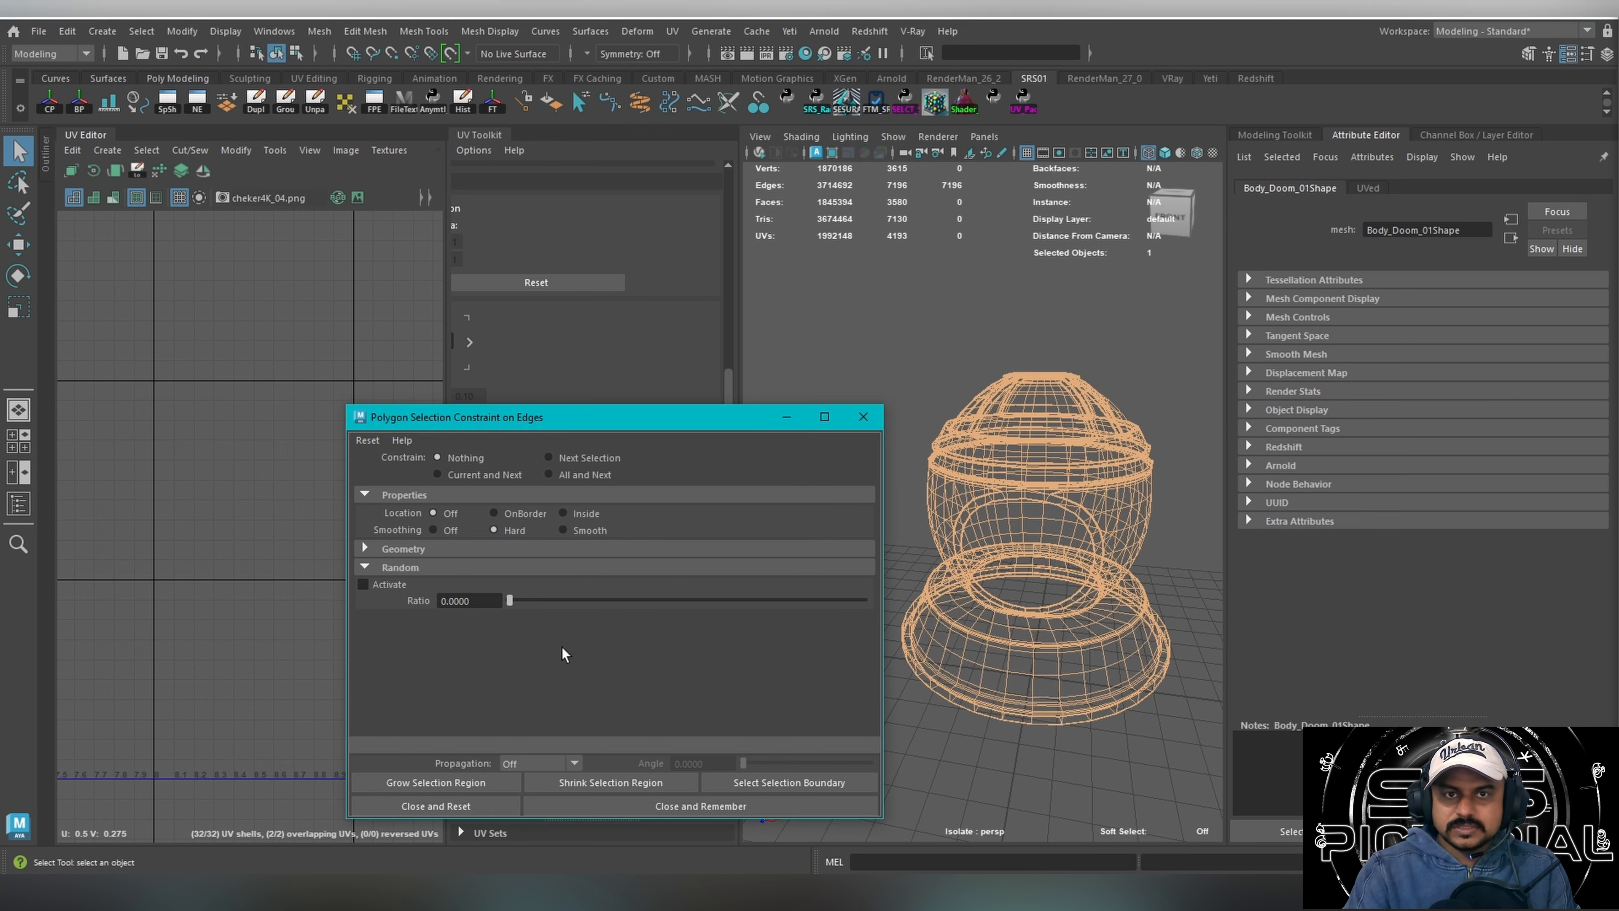
{"action": "left_click", "coordinate": [584, 478]}
Reselect all of the dome's edges without a filter, and constrain them to Smooth with All and Next.
{"action": "left_click_drag", "start_coordinate": [1046, 574], "coordinate": [1019, 447], "text": "alt"}
{"action": "right_click_drag", "start_coordinate": [994, 433], "coordinate": [717, 339], "text": "alt"}
{"action": "left_click_drag", "start_coordinate": [917, 382], "coordinate": [956, 485], "text": "alt"}
{"action": "left_click_drag", "start_coordinate": [905, 395], "coordinate": [1109, 606]}
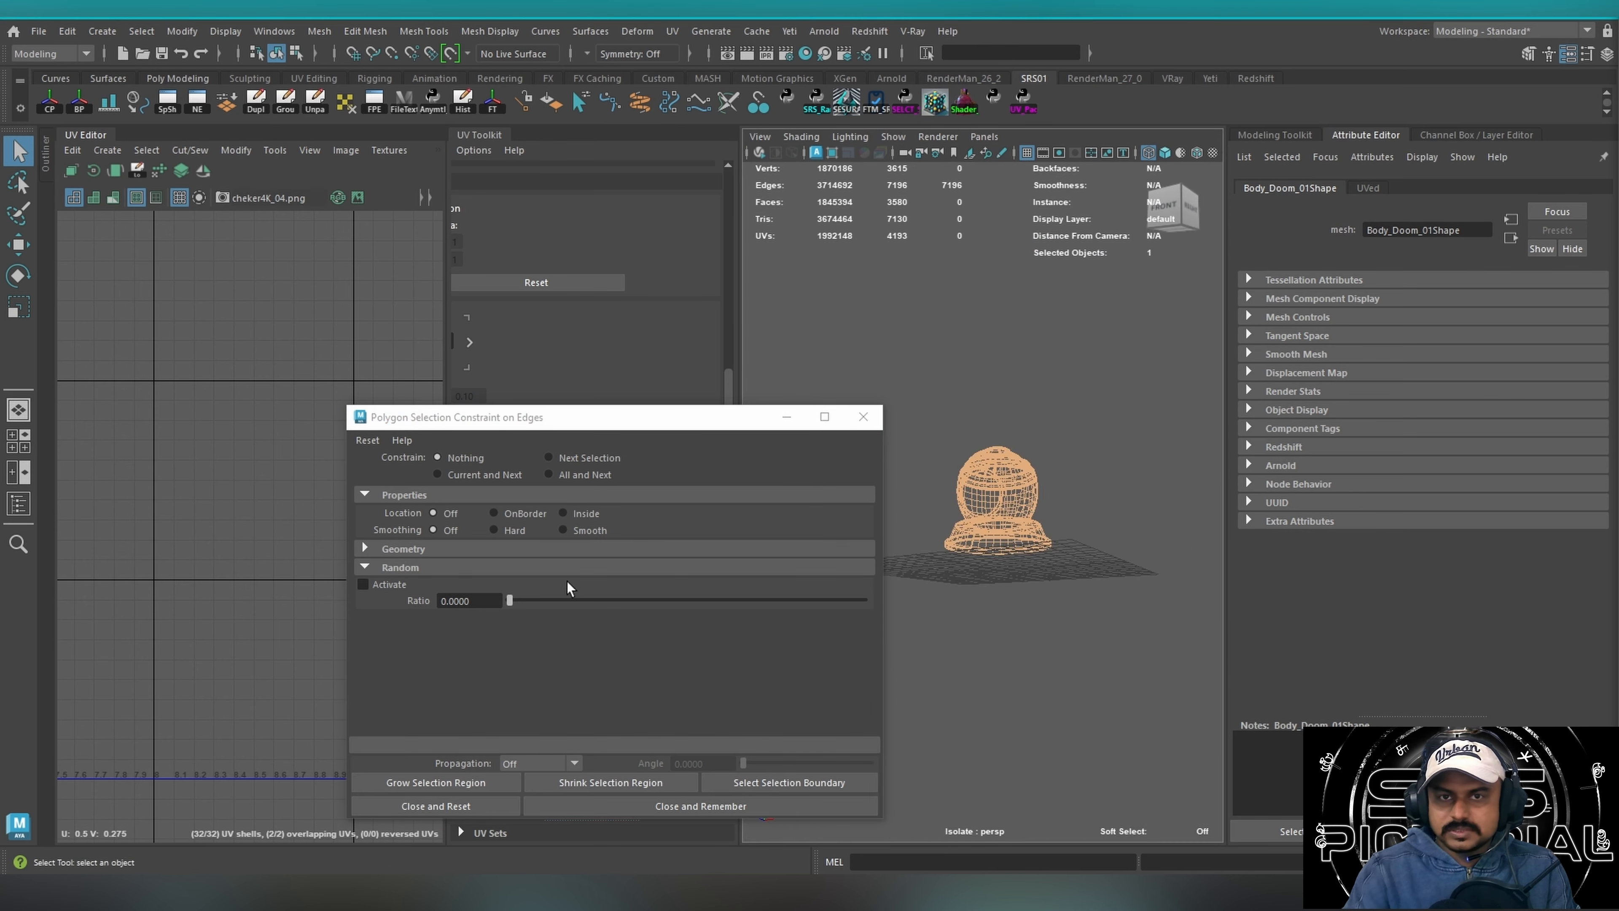
{"action": "left_click", "coordinate": [580, 476]}
{"action": "left_click", "coordinate": [586, 531]}
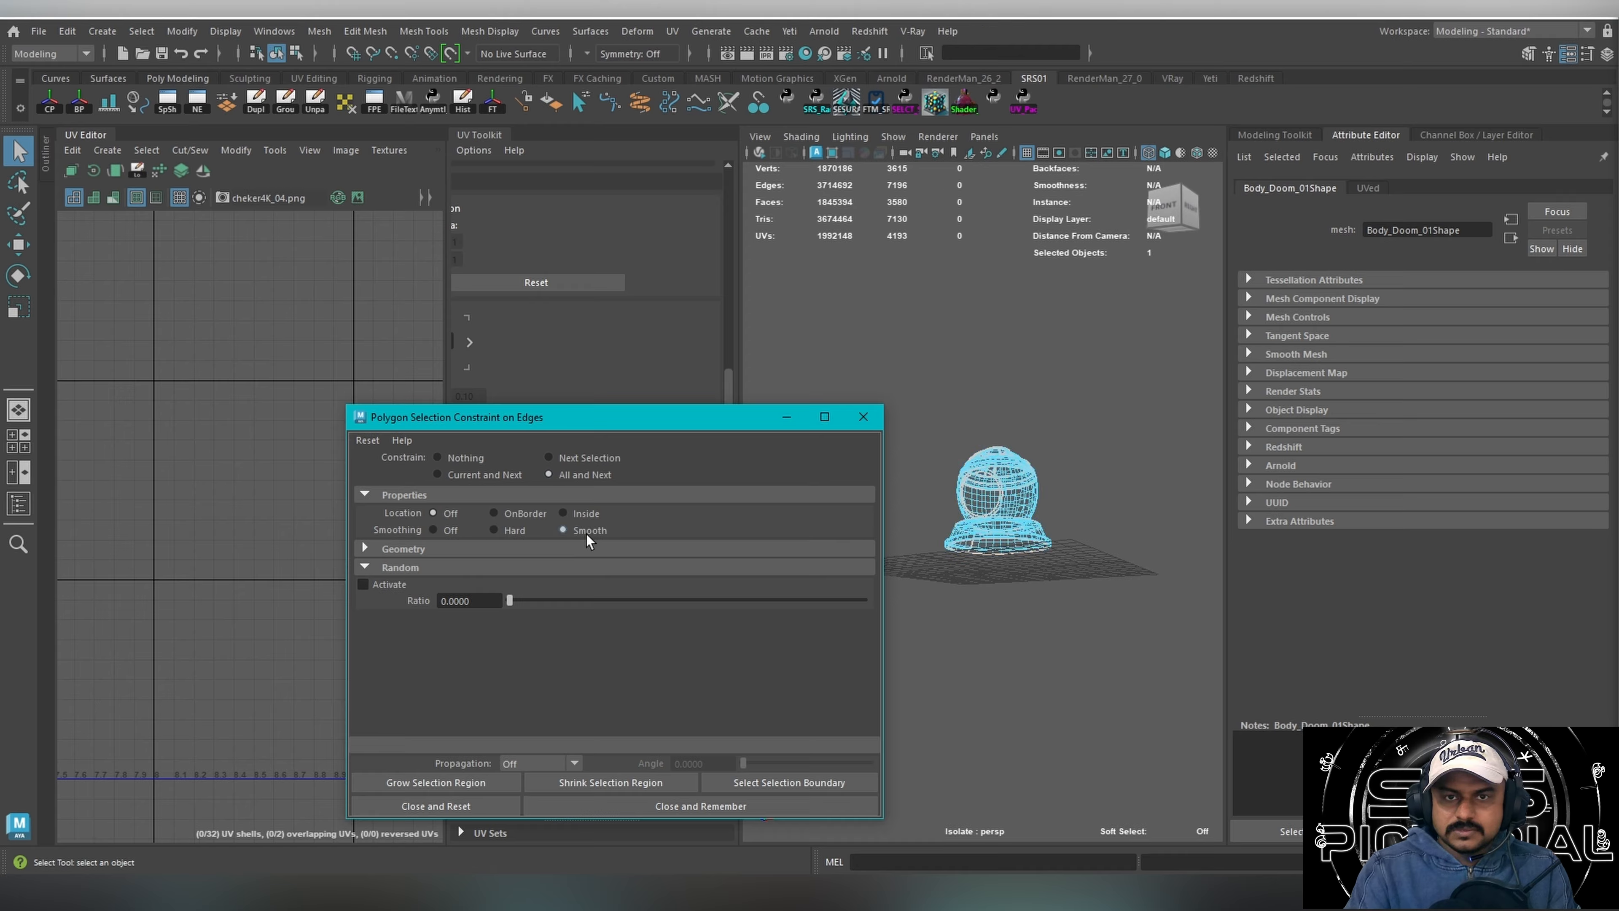
Examine the dome's smooth edges, and reset the edge selection constraint.
{"action": "right_click_drag", "start_coordinate": [924, 415], "coordinate": [966, 442], "text": "alt"}
{"action": "middle_click_drag", "start_coordinate": [965, 442], "coordinate": [1043, 444], "text": "alt"}
{"action": "left_click_drag", "start_coordinate": [1073, 444], "coordinate": [969, 476], "text": "alt"}
{"action": "right_click_drag", "start_coordinate": [892, 476], "coordinate": [898, 570], "text": "alt"}
{"action": "left_click", "coordinate": [367, 440]}
{"action": "left_click", "coordinate": [381, 464]}
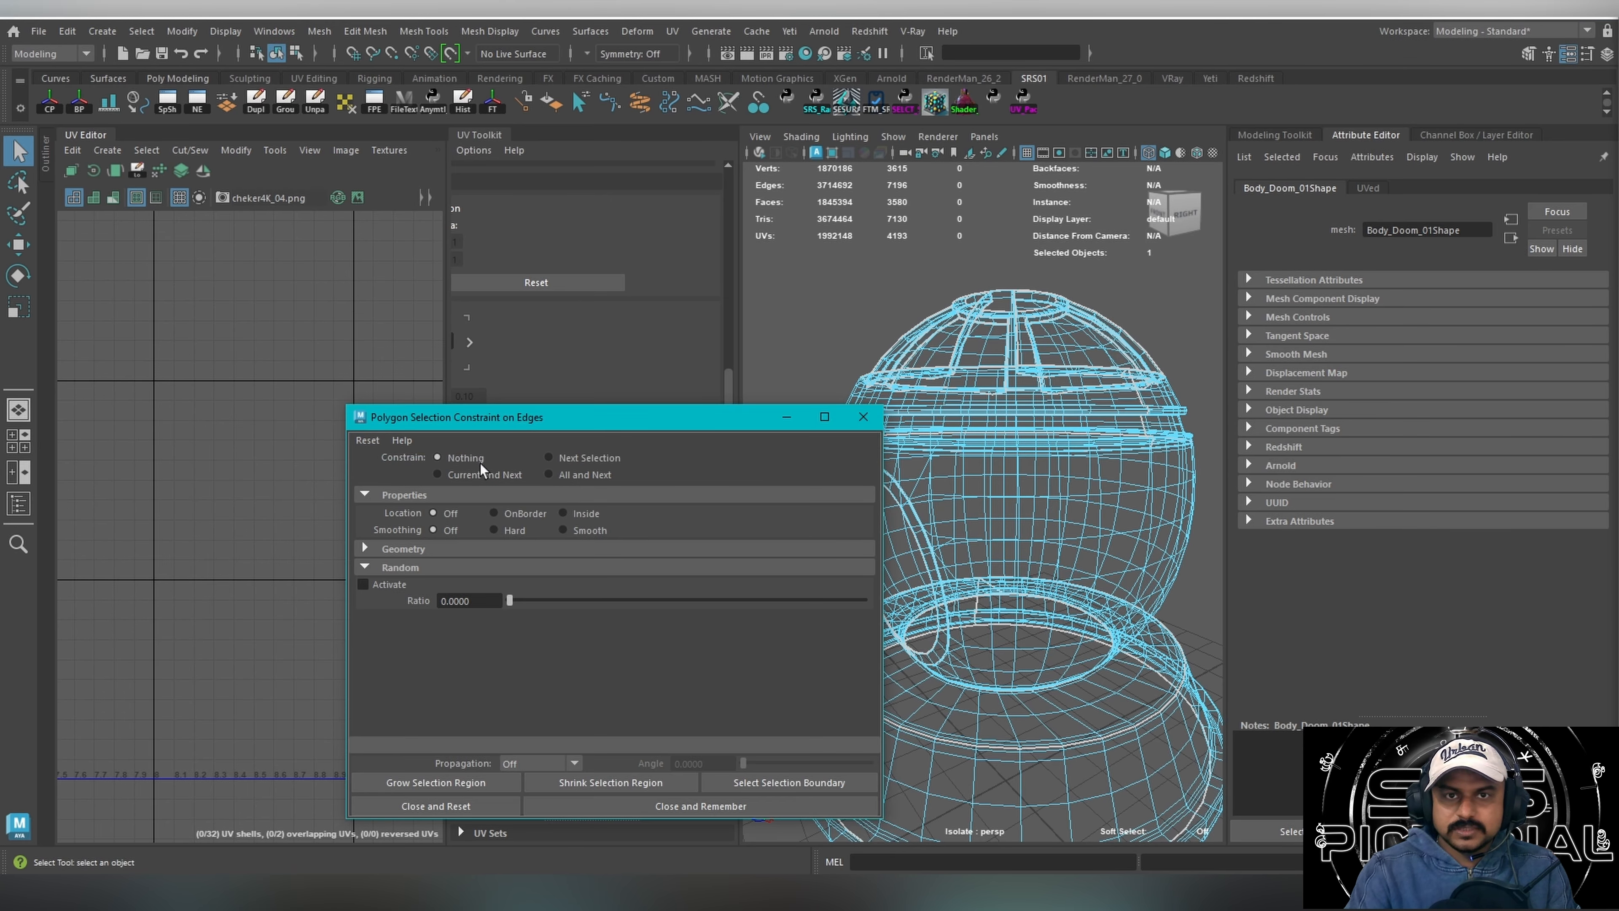
Close the selection constraint window, and return to object mode with the dome no longer isolated.
{"action": "left_click_drag", "start_coordinate": [1004, 383], "coordinate": [1029, 511]}
{"action": "left_click", "coordinate": [862, 416]}
{"action": "right_click_drag", "start_coordinate": [975, 549], "coordinate": [959, 489], "text": "alt"}
{"action": "key", "text": "F8"}
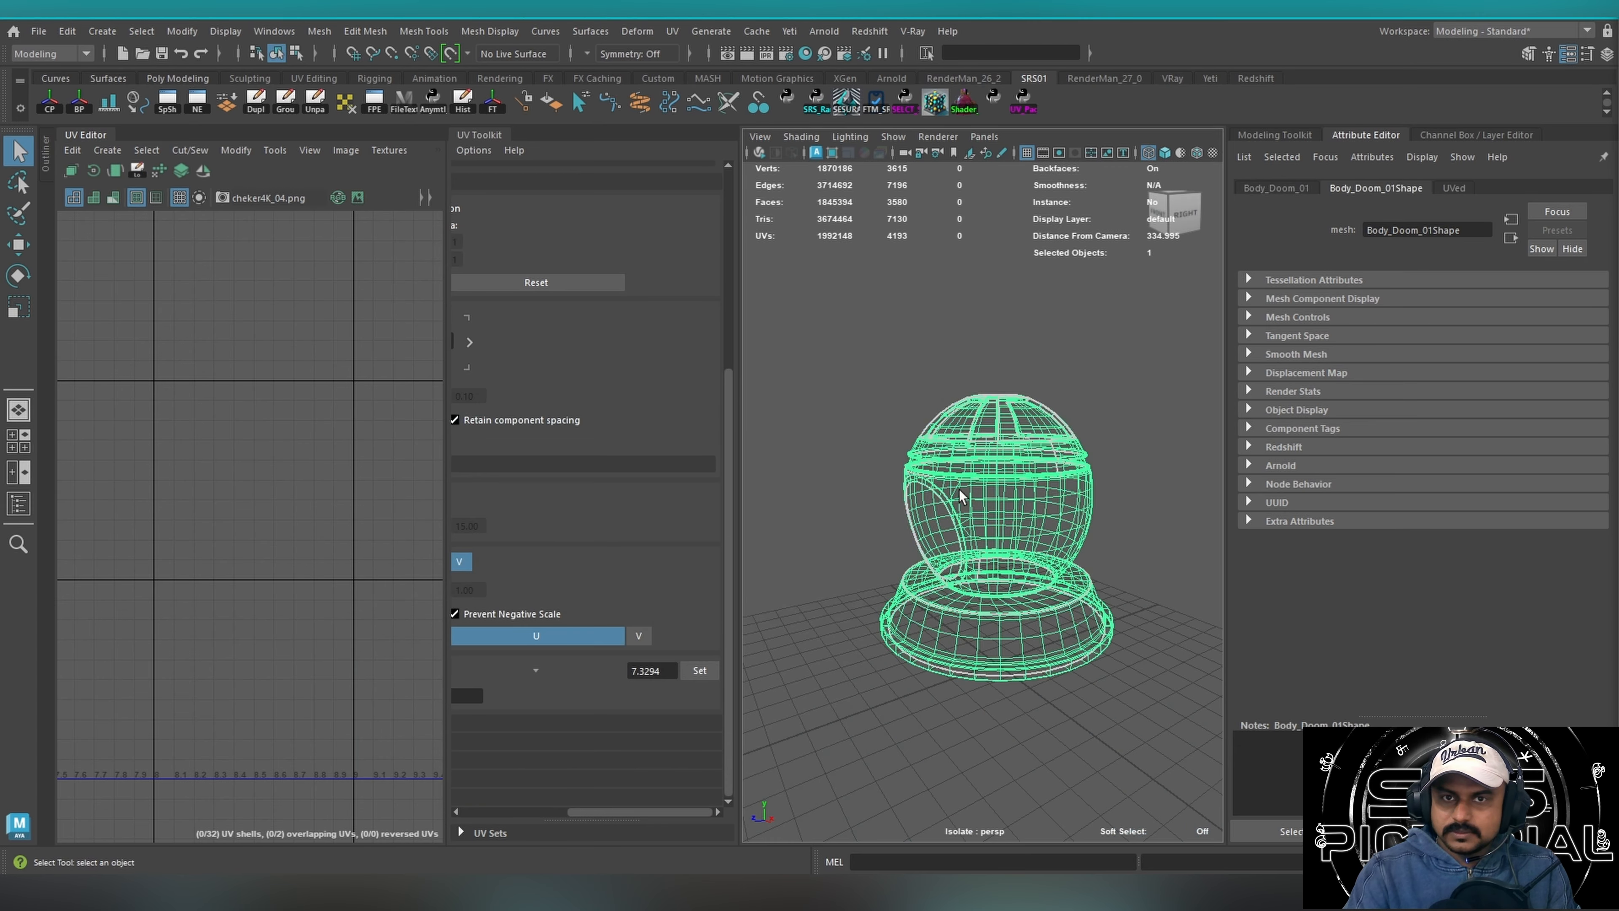
{"action": "mouse_move", "coordinate": [959, 489]}
{"action": "left_mouse_down", "text": "alt"}
{"action": "mouse_move", "coordinate": [1078, 458]}
{"action": "mouse_move", "coordinate": [949, 473]}
{"action": "left_mouse_up", "text": "alt"}
{"action": "key", "text": "ctrl+1"}
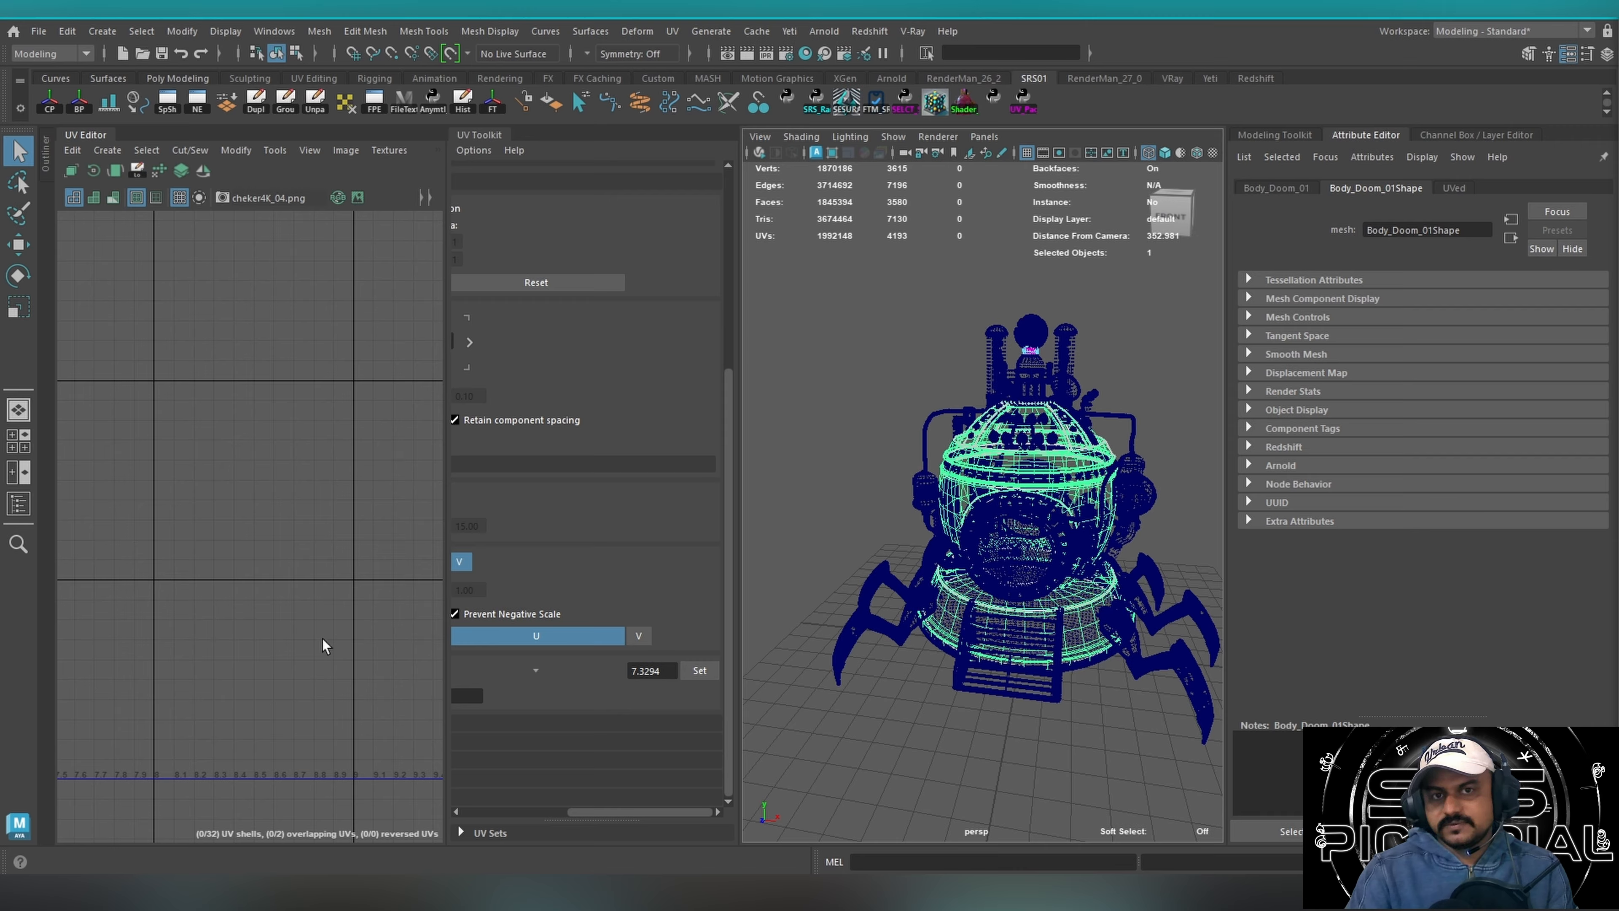
Select every part of the time machine, and frame its complete UDIM layout in the UV Editor.
{"action": "left_click_drag", "start_coordinate": [1020, 492], "coordinate": [1003, 428], "text": "alt"}
{"action": "right_click_drag", "start_coordinate": [1030, 414], "coordinate": [845, 408], "text": "alt"}
{"action": "left_click_drag", "start_coordinate": [786, 349], "coordinate": [1186, 704]}
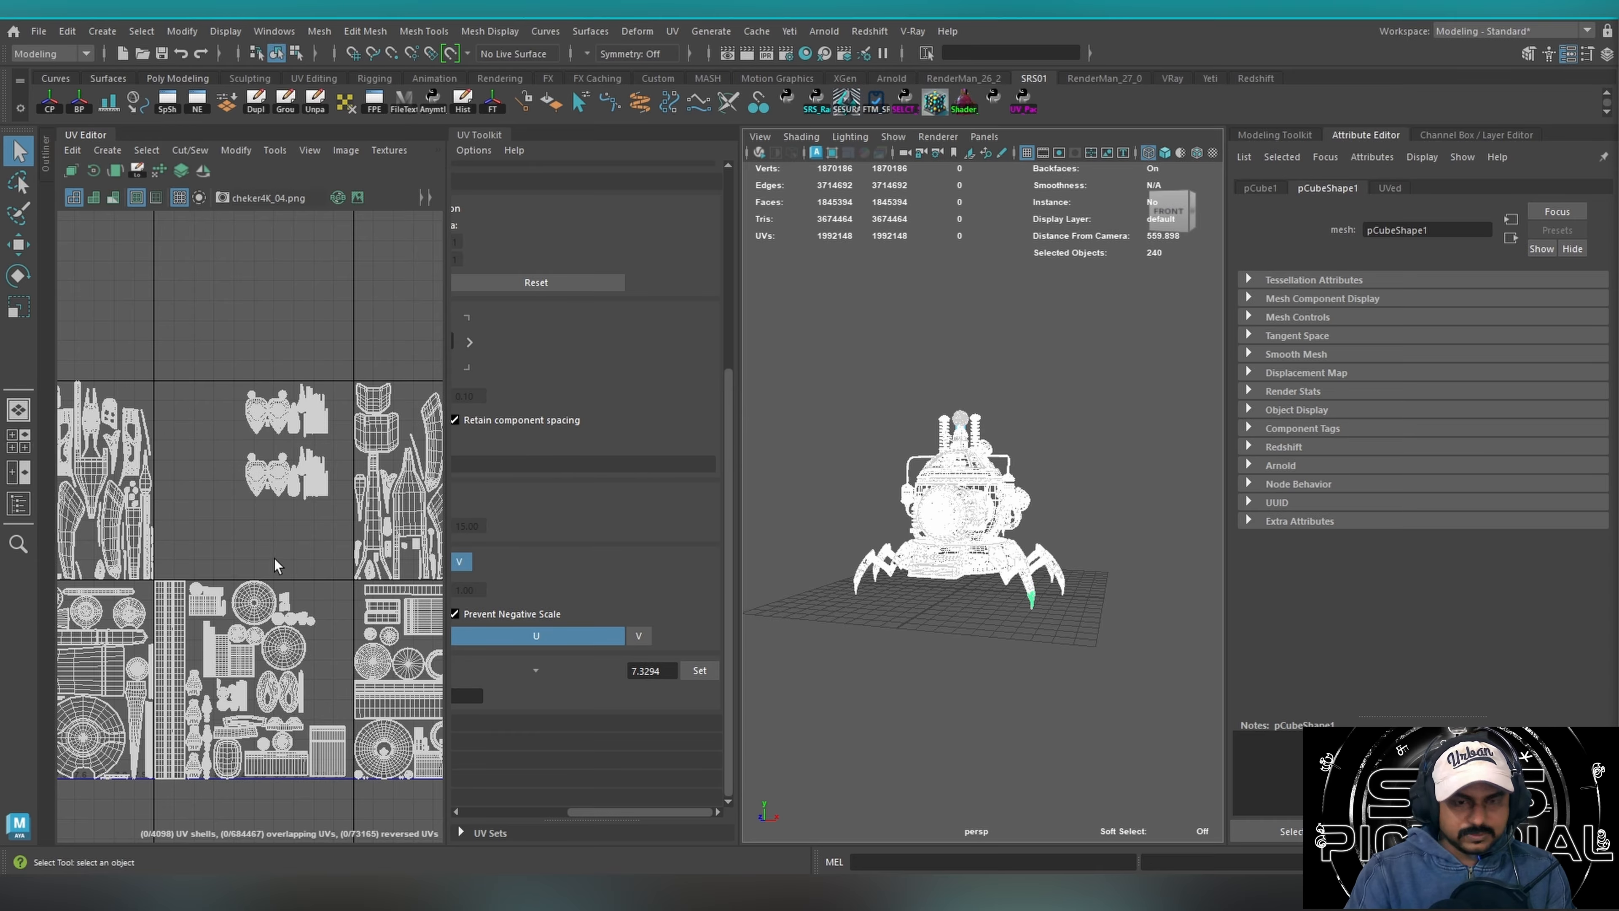
{"action": "key", "text": "f"}
{"action": "middle_click_drag", "start_coordinate": [134, 525], "coordinate": [274, 505], "text": "alt"}
{"action": "right_click_drag", "start_coordinate": [275, 506], "coordinate": [525, 476], "text": "alt"}
{"action": "middle_click_drag", "start_coordinate": [362, 522], "coordinate": [169, 514], "text": "alt"}
{"action": "right_click_drag", "start_coordinate": [221, 508], "coordinate": [491, 481], "text": "alt"}
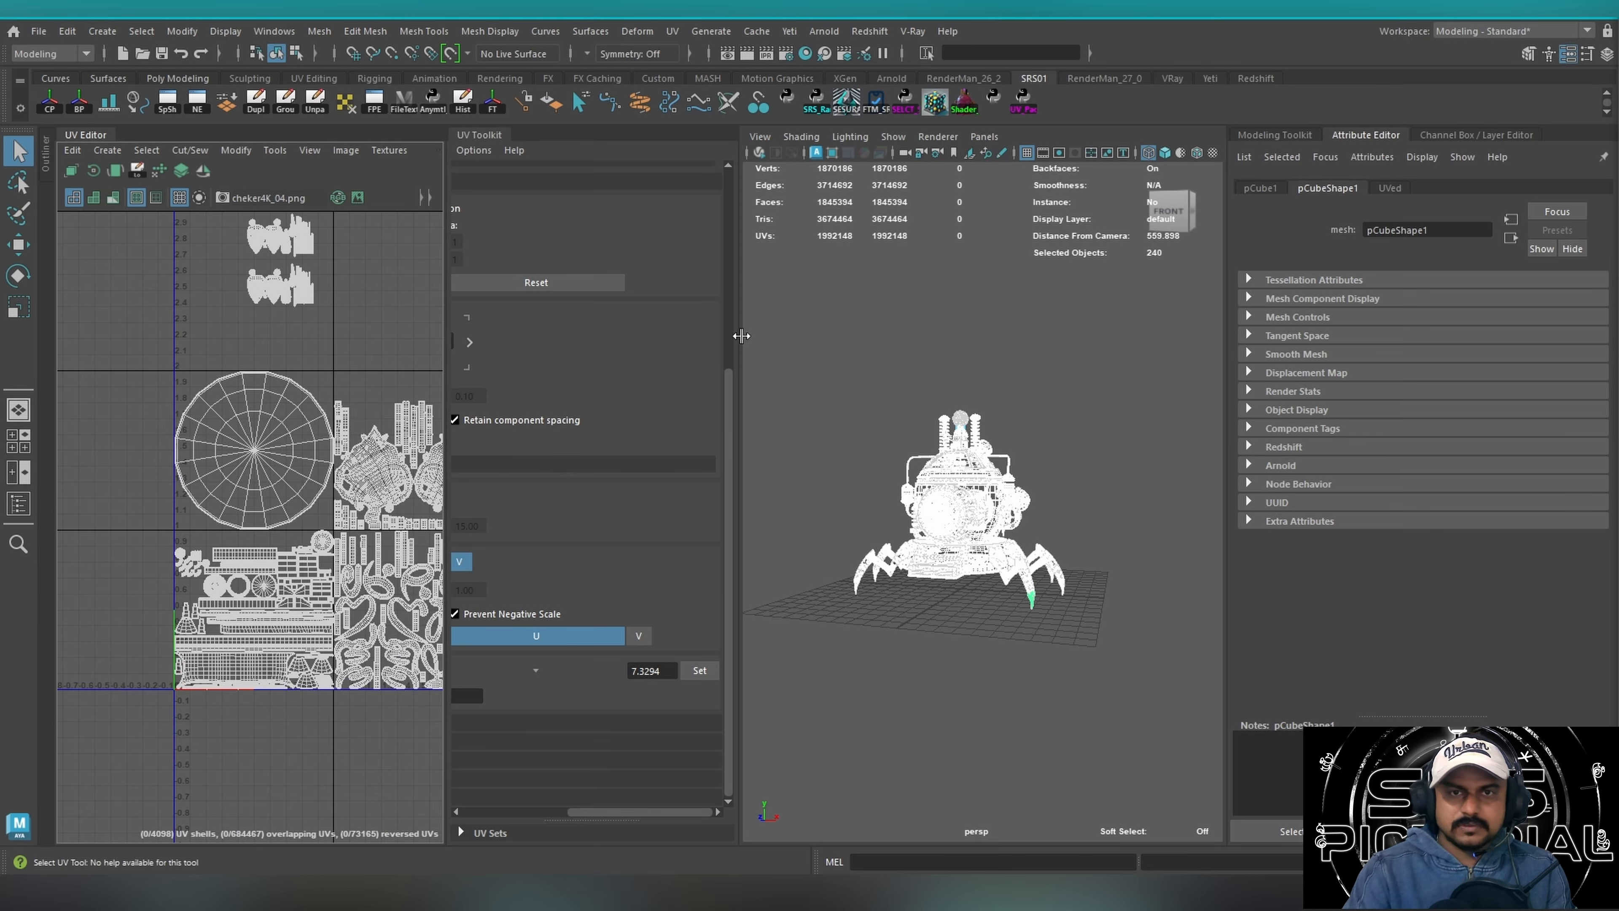
Open the NEXUS selection script window, and close it again.
{"action": "left_click_drag", "start_coordinate": [988, 487], "coordinate": [934, 484], "text": "alt"}
{"action": "right_click_drag", "start_coordinate": [973, 435], "coordinate": [1294, 429], "text": "alt"}
{"action": "left_click_drag", "start_coordinate": [835, 504], "coordinate": [991, 520], "text": "alt"}
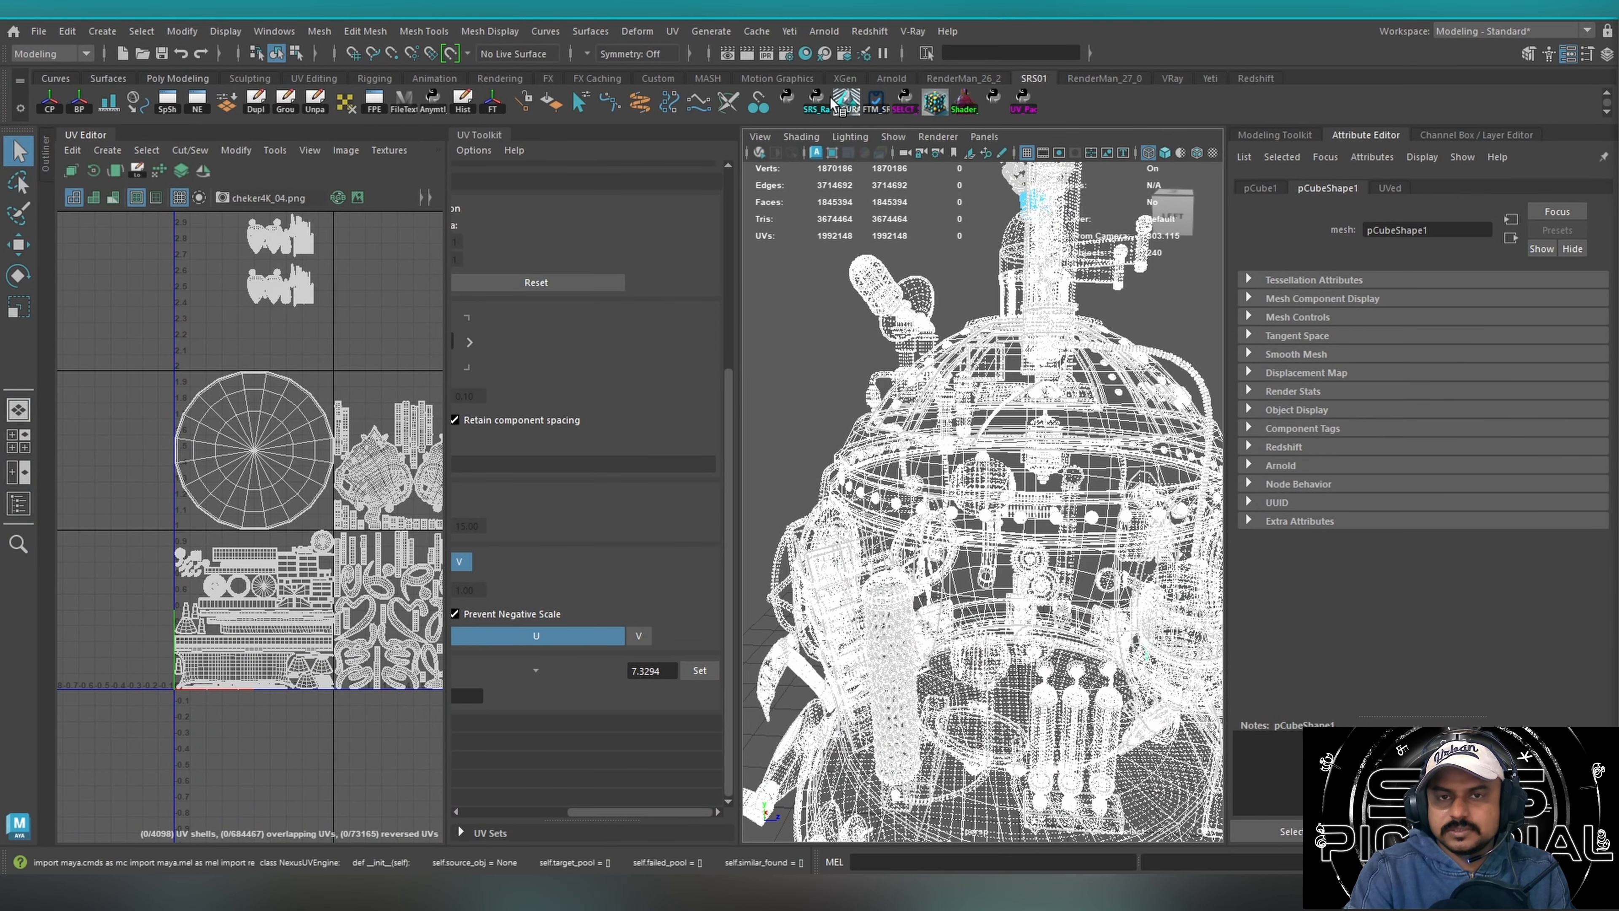
{"action": "left_click", "coordinate": [935, 107]}
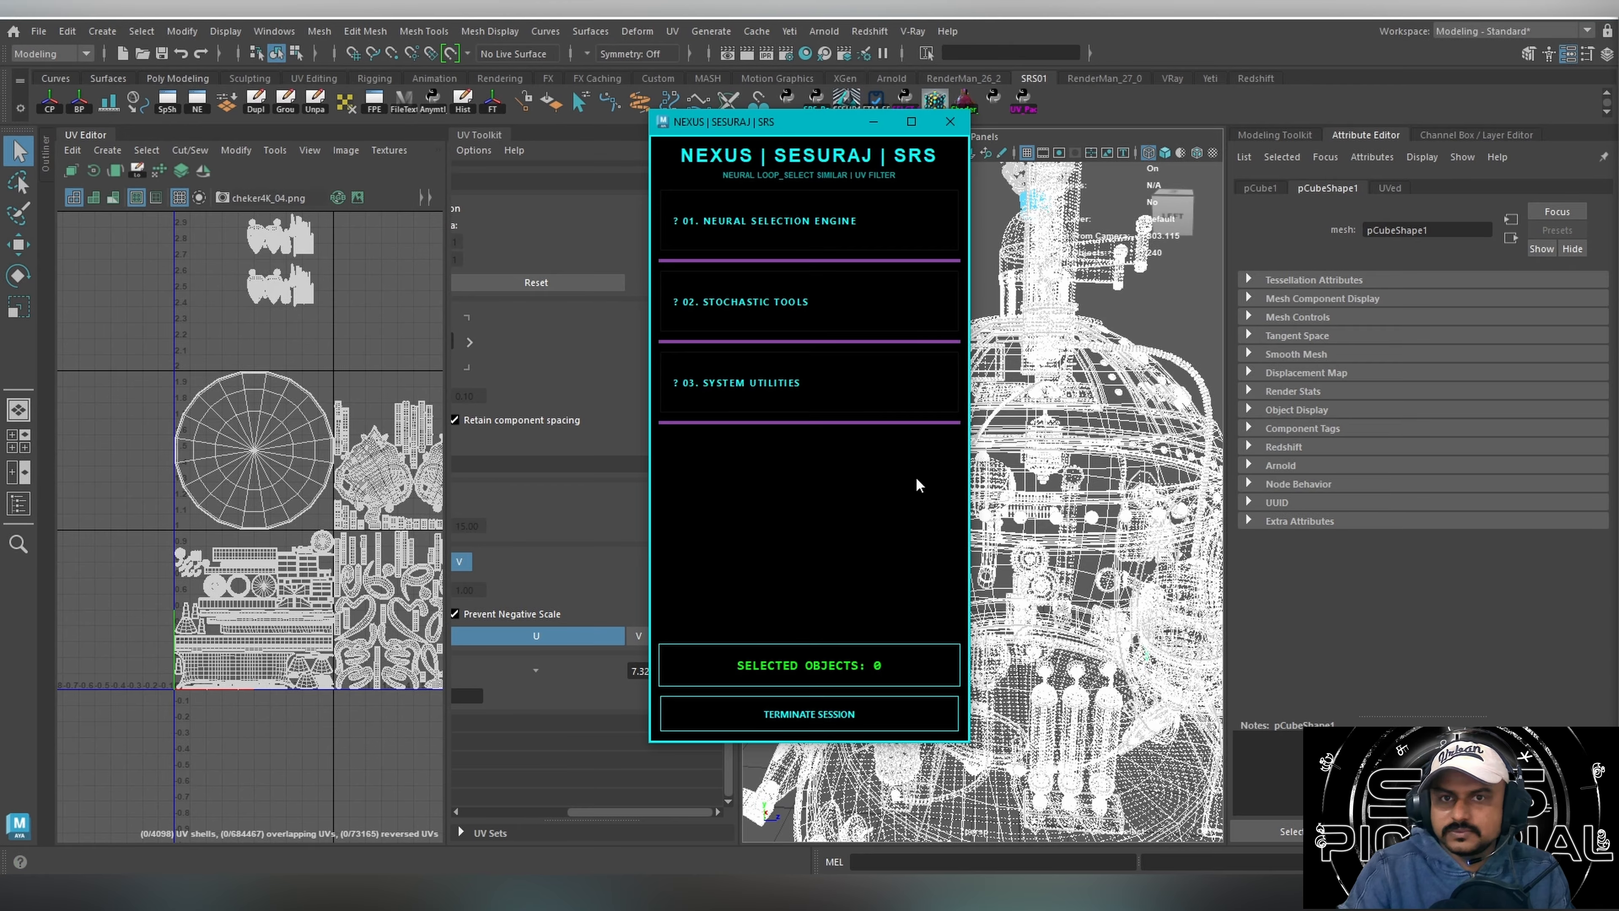
{"action": "left_click", "coordinate": [950, 121]}
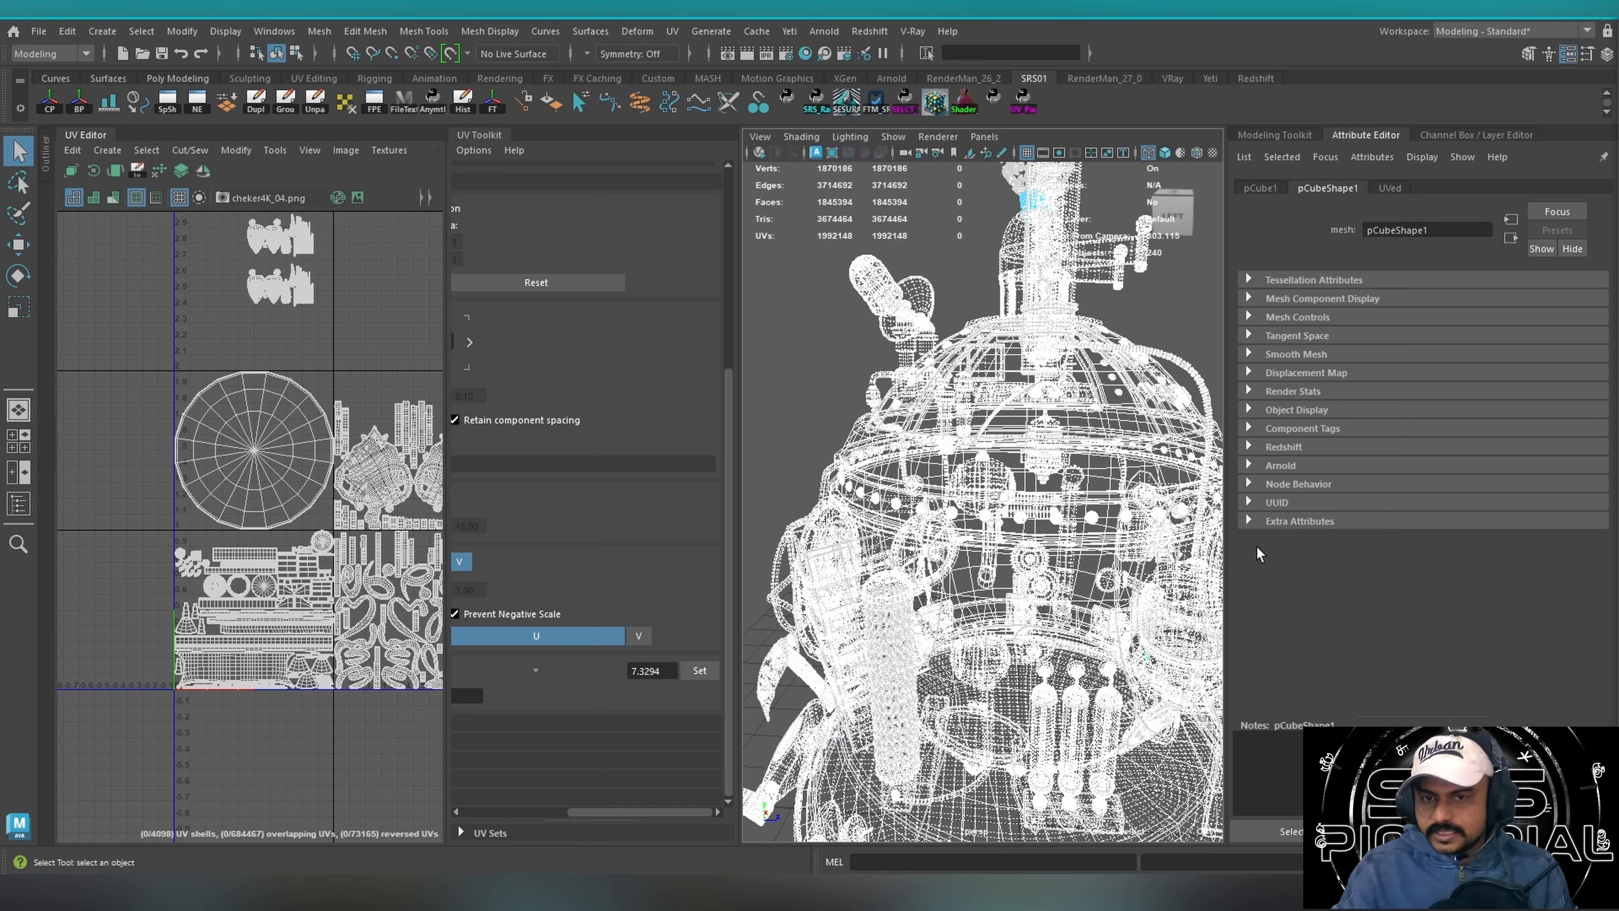
Select the chain mail mesh around the cylinder, and examine its stacked UV shells up close.
{"action": "middle_click_drag", "start_coordinate": [314, 519], "coordinate": [312, 490], "text": "alt"}
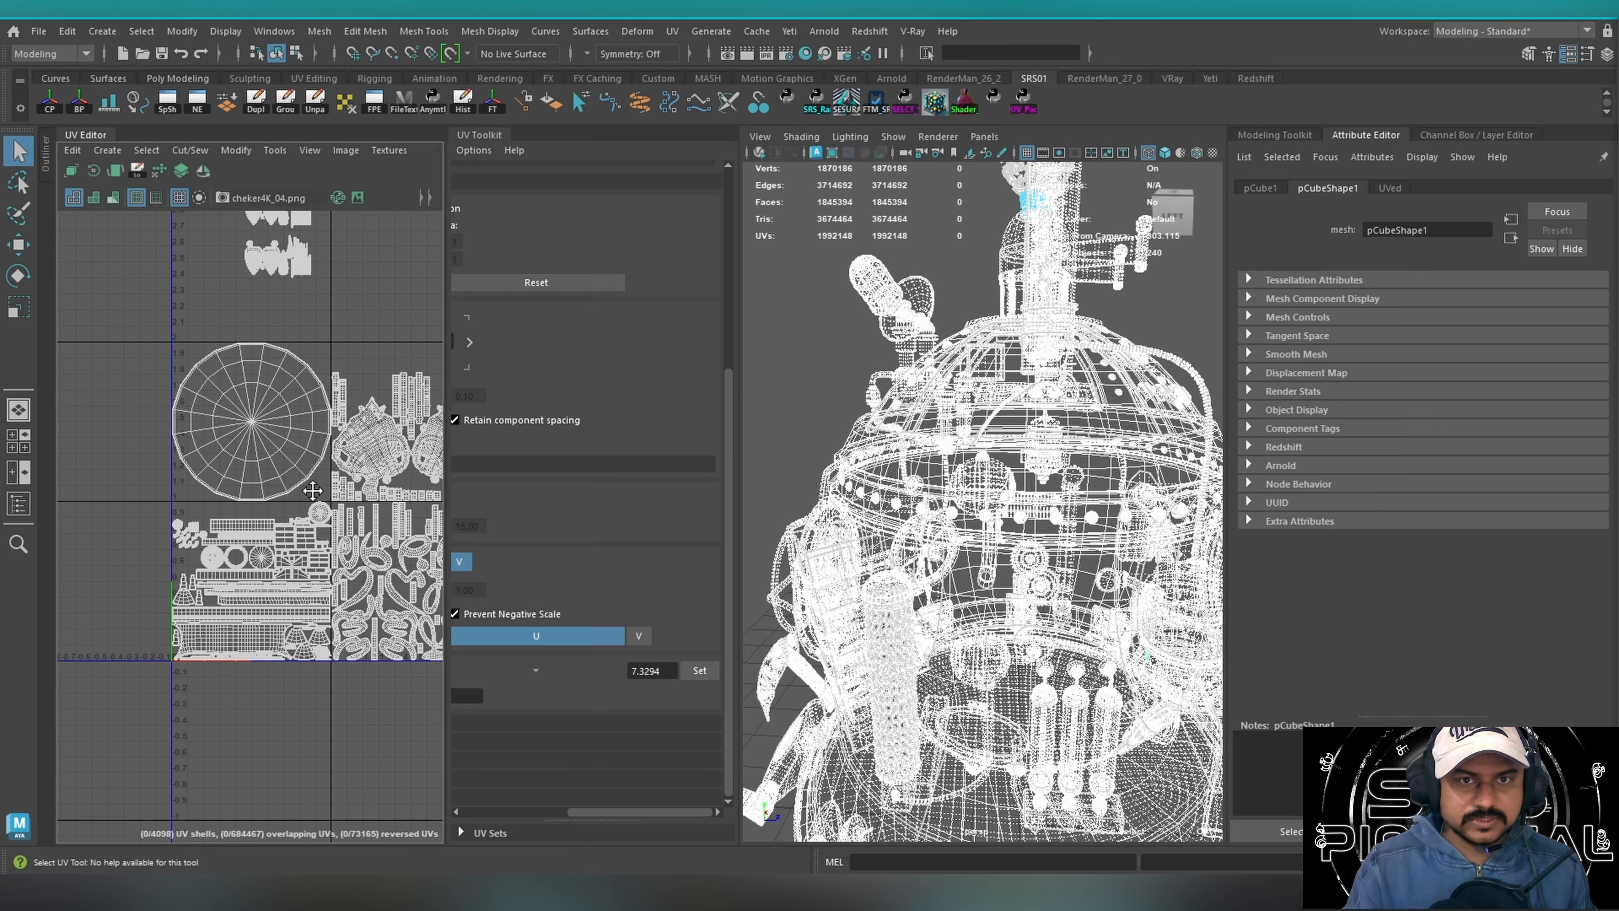
{"action": "scroll", "coordinate": [185, 543], "scroll_direction": "up", "scroll_amount": 8}
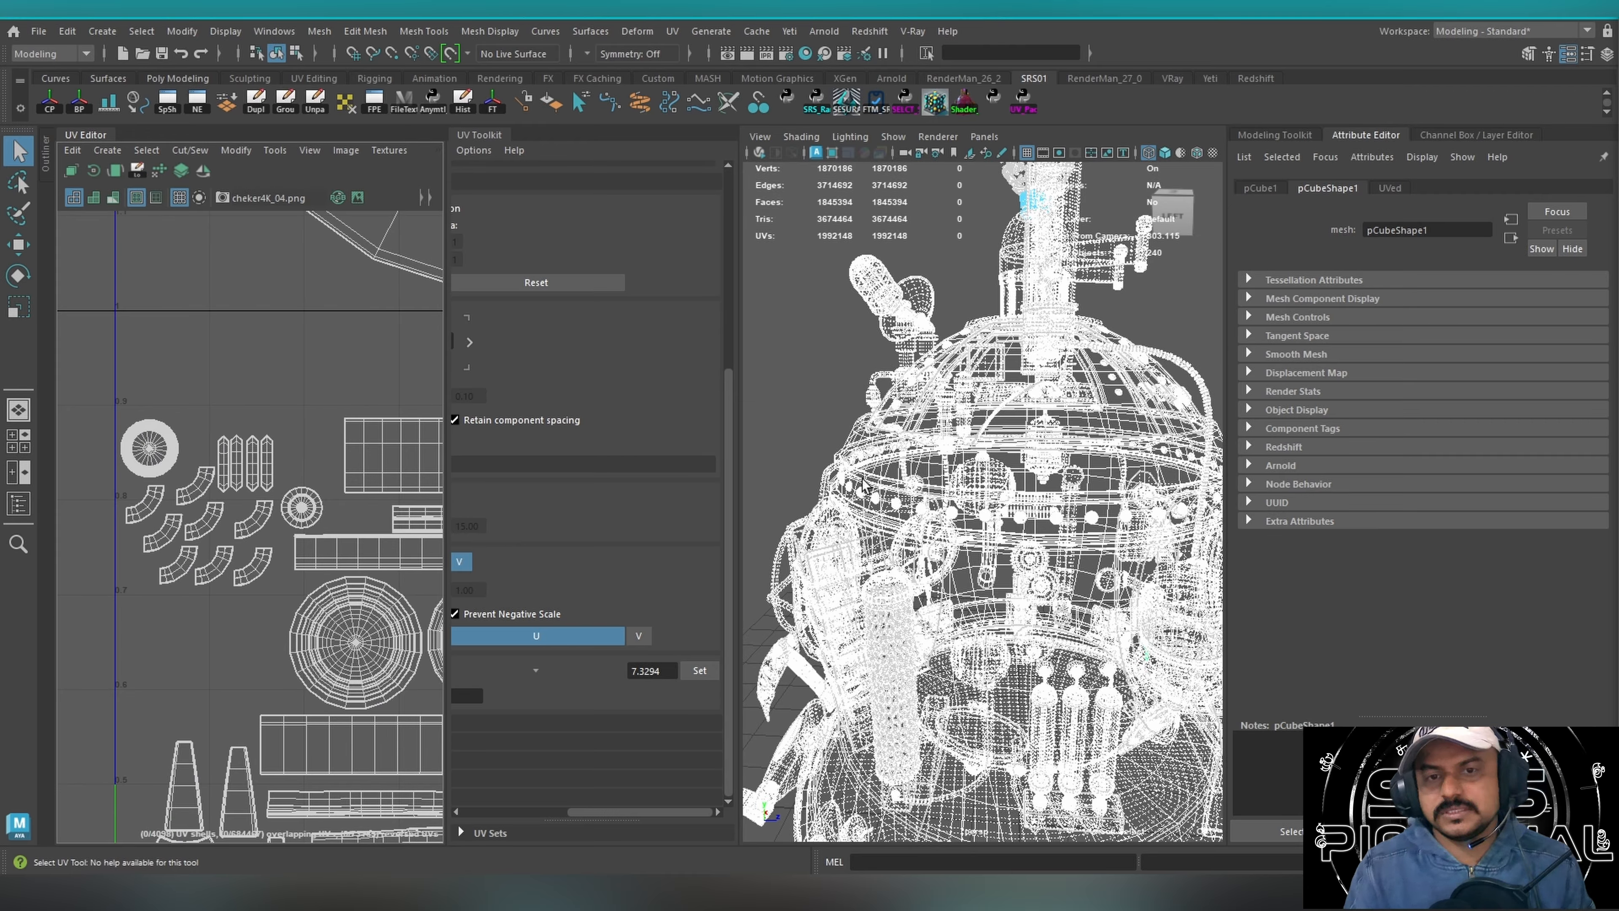
{"action": "left_click", "coordinate": [905, 590]}
{"action": "key", "text": "f"}
{"action": "left_click_drag", "start_coordinate": [898, 628], "coordinate": [960, 391], "text": "alt"}
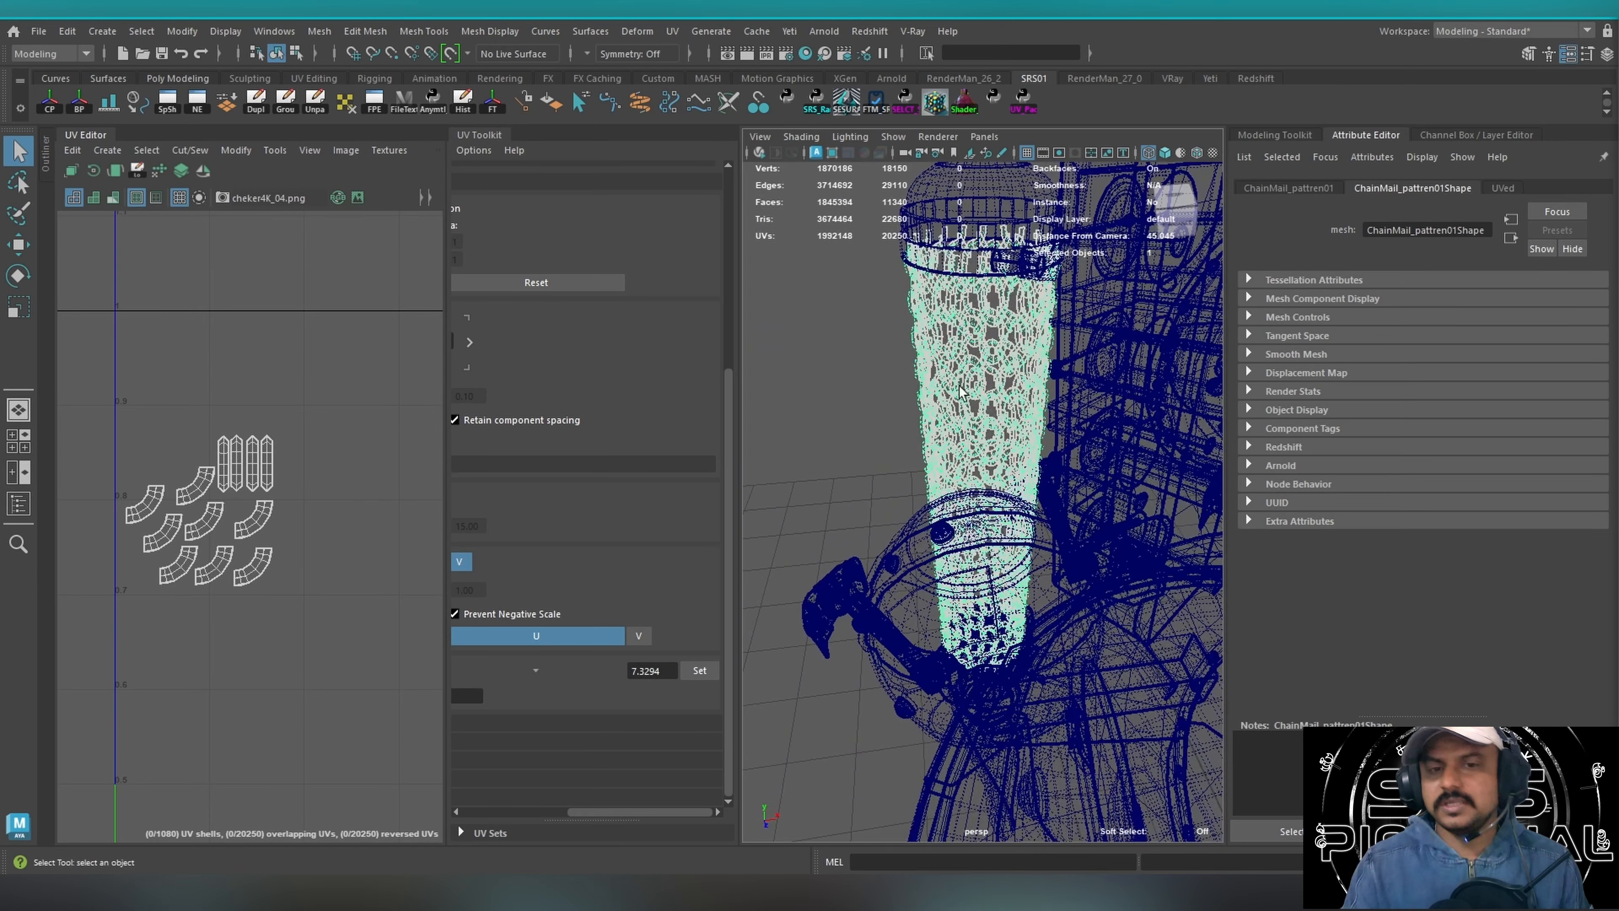
{"action": "left_click_drag", "start_coordinate": [852, 358], "coordinate": [969, 414]}
{"action": "left_click_drag", "start_coordinate": [882, 334], "coordinate": [933, 434]}
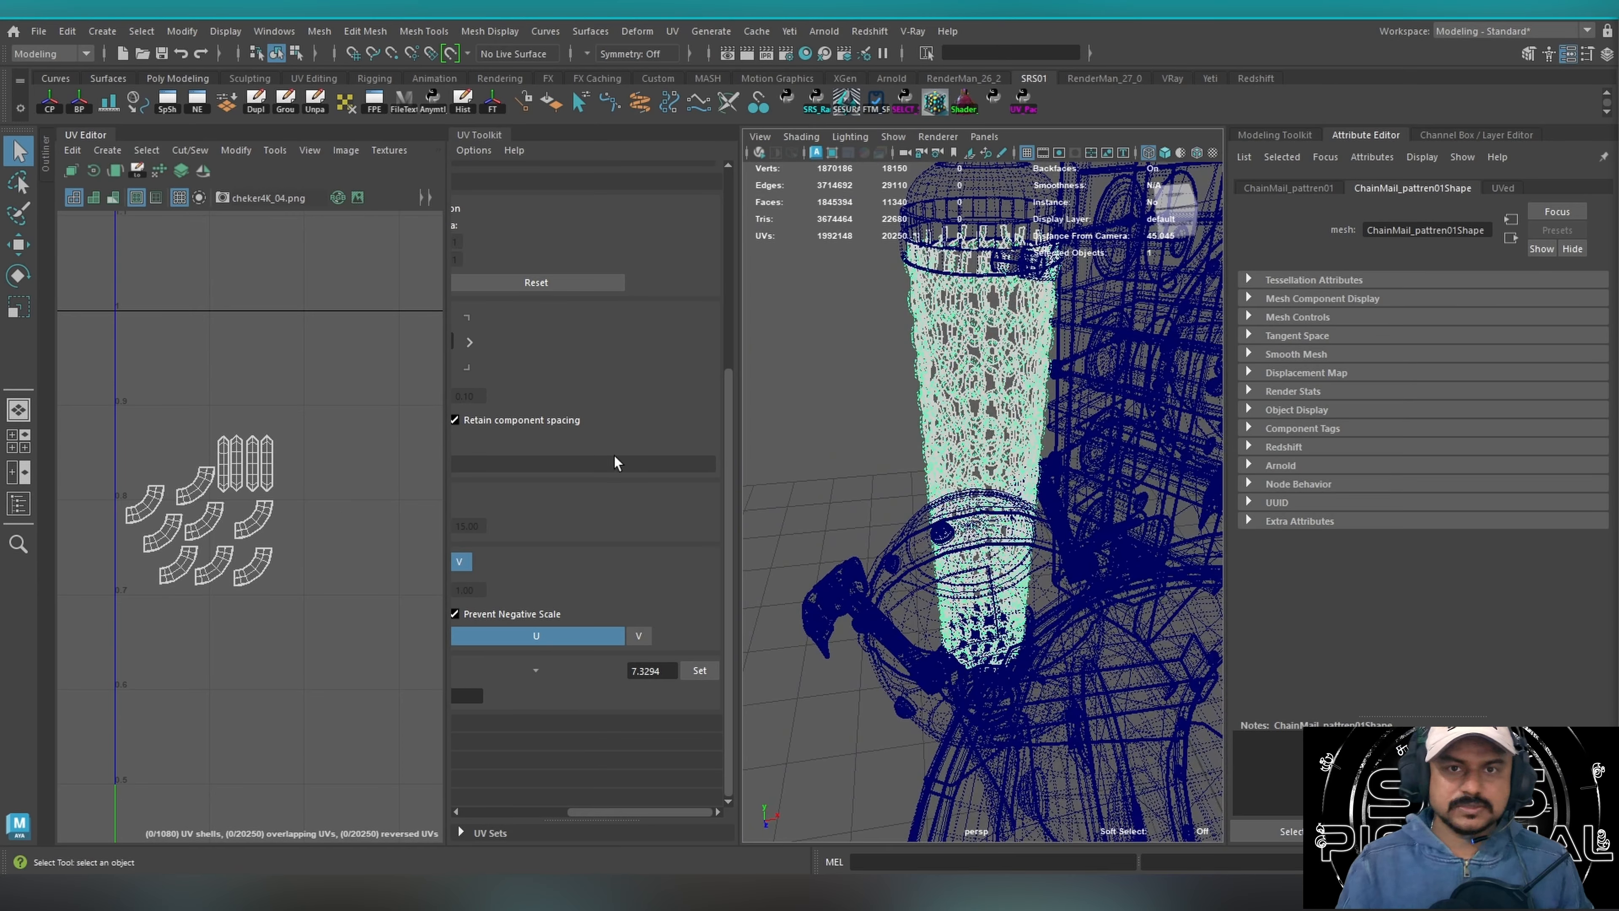
{"action": "scroll", "coordinate": [245, 519], "scroll_direction": "up", "scroll_amount": 3}
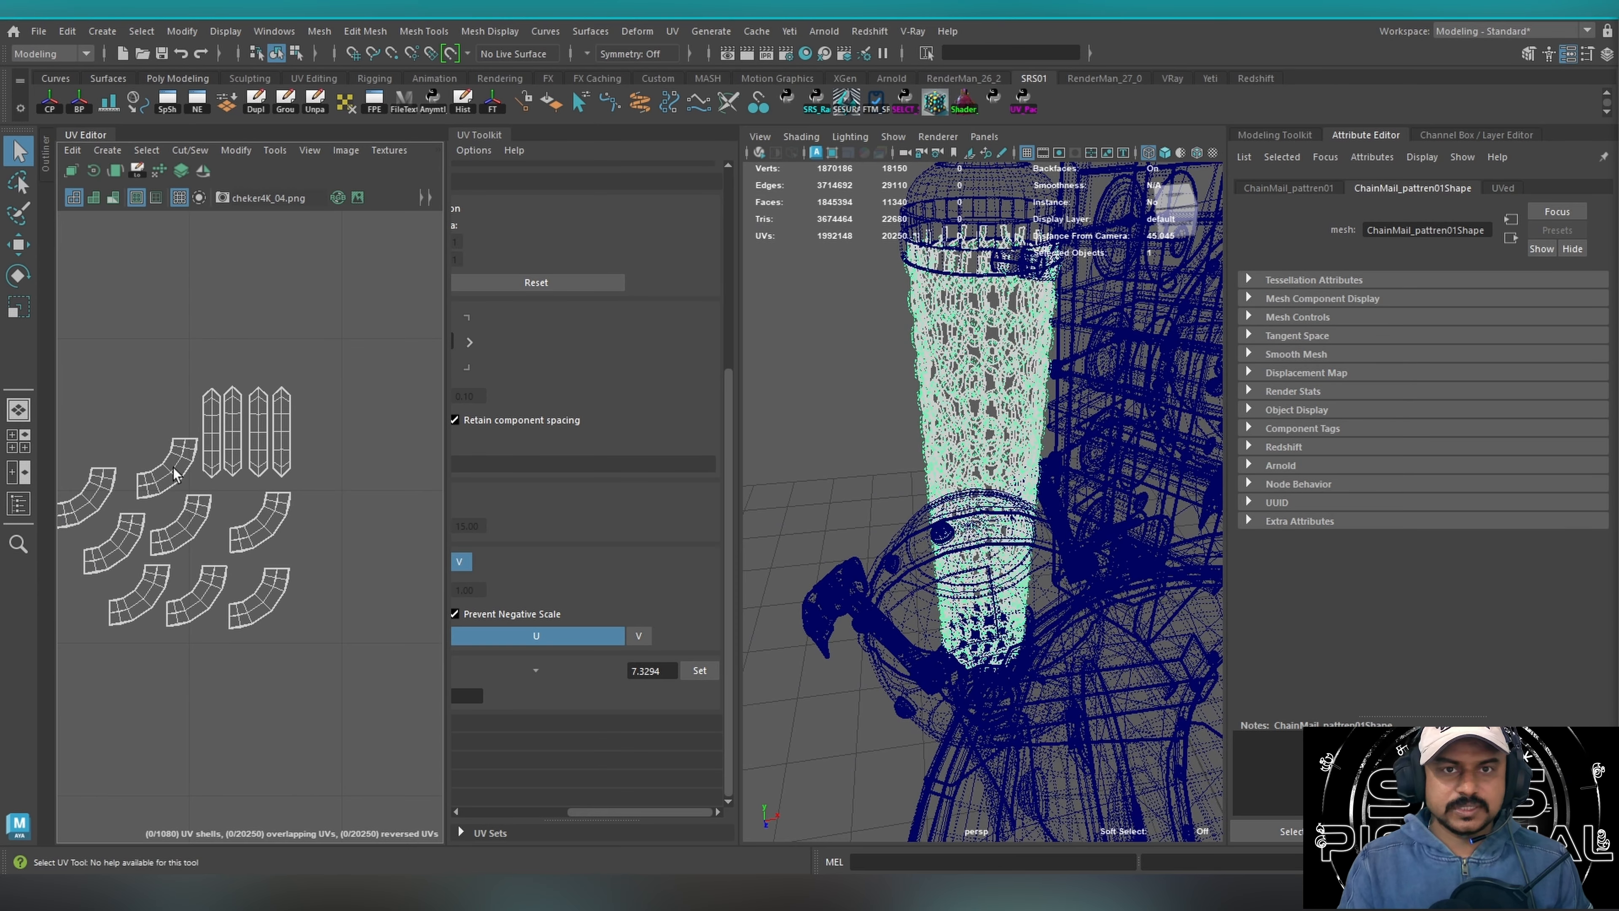
Select a single leg of the machine together with its decoration pieces.
{"action": "right_click_drag", "start_coordinate": [943, 415], "coordinate": [748, 405], "text": "alt"}
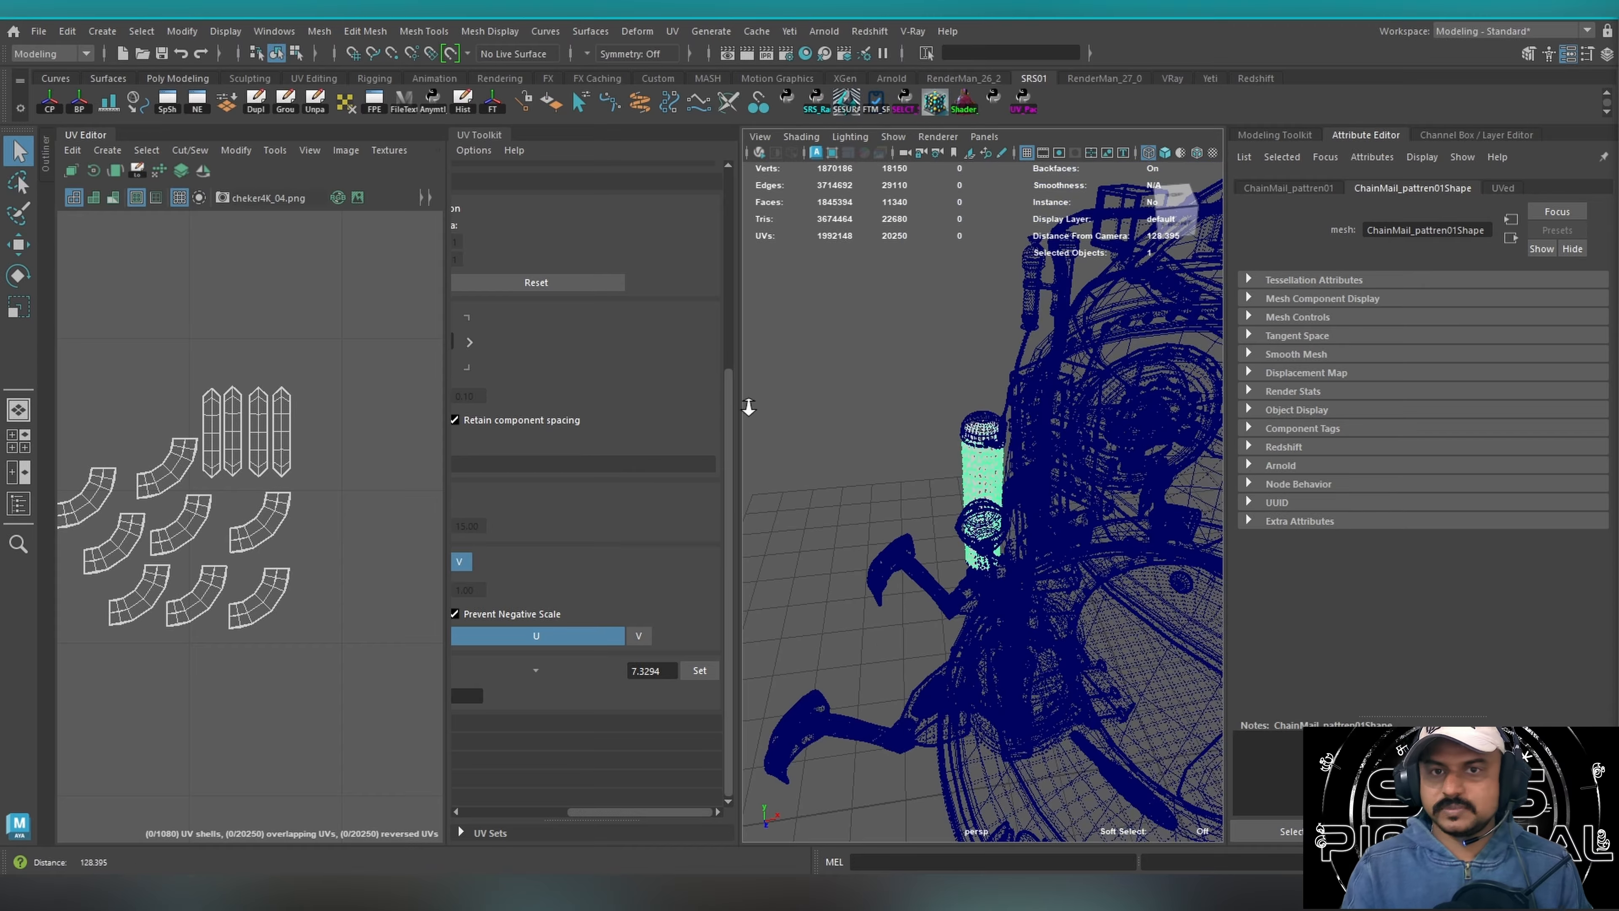
{"action": "left_click_drag", "start_coordinate": [1109, 447], "coordinate": [1047, 460], "text": "alt"}
{"action": "right_click_drag", "start_coordinate": [1048, 459], "coordinate": [831, 416], "text": "alt"}
{"action": "left_click_drag", "start_coordinate": [831, 415], "coordinate": [836, 362], "text": "alt"}
{"action": "left_click_drag", "start_coordinate": [835, 362], "coordinate": [956, 594]}
{"action": "right_click_drag", "start_coordinate": [956, 593], "coordinate": [1173, 574], "text": "alt"}
{"action": "middle_click_drag", "start_coordinate": [1173, 574], "coordinate": [1081, 492], "text": "alt"}
{"action": "mouse_move", "coordinate": [1081, 492]}
{"action": "left_mouse_down", "text": "alt"}
{"action": "mouse_move", "coordinate": [826, 600]}
{"action": "mouse_move", "coordinate": [1092, 500]}
{"action": "left_mouse_up", "text": "alt"}
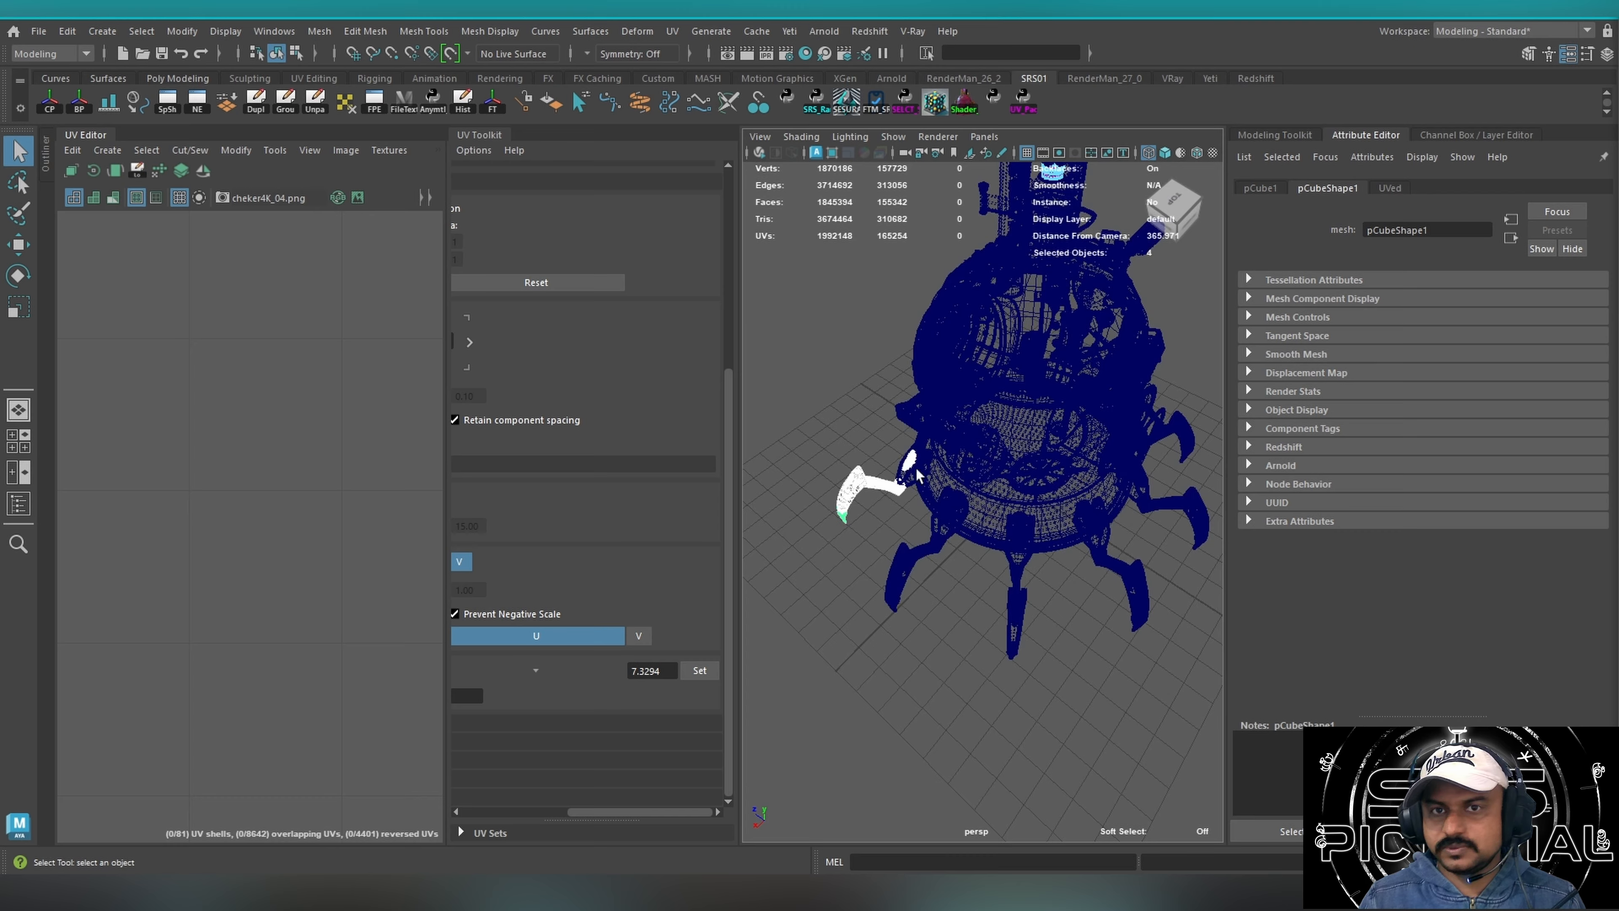
Select other legs around the machine's base in turn, ending with one on the opposite side.
{"action": "left_click_drag", "start_coordinate": [975, 590], "coordinate": [1042, 622], "text": "shift"}
{"action": "left_click_drag", "start_coordinate": [1154, 599], "coordinate": [1030, 517], "text": "shift"}
{"action": "left_click_drag", "start_coordinate": [774, 487], "coordinate": [818, 524]}
{"action": "left_click_drag", "start_coordinate": [1186, 579], "coordinate": [1140, 595], "text": "shift"}
{"action": "left_click_drag", "start_coordinate": [762, 618], "coordinate": [797, 598]}
{"action": "left_click_drag", "start_coordinate": [1132, 495], "coordinate": [1108, 504]}
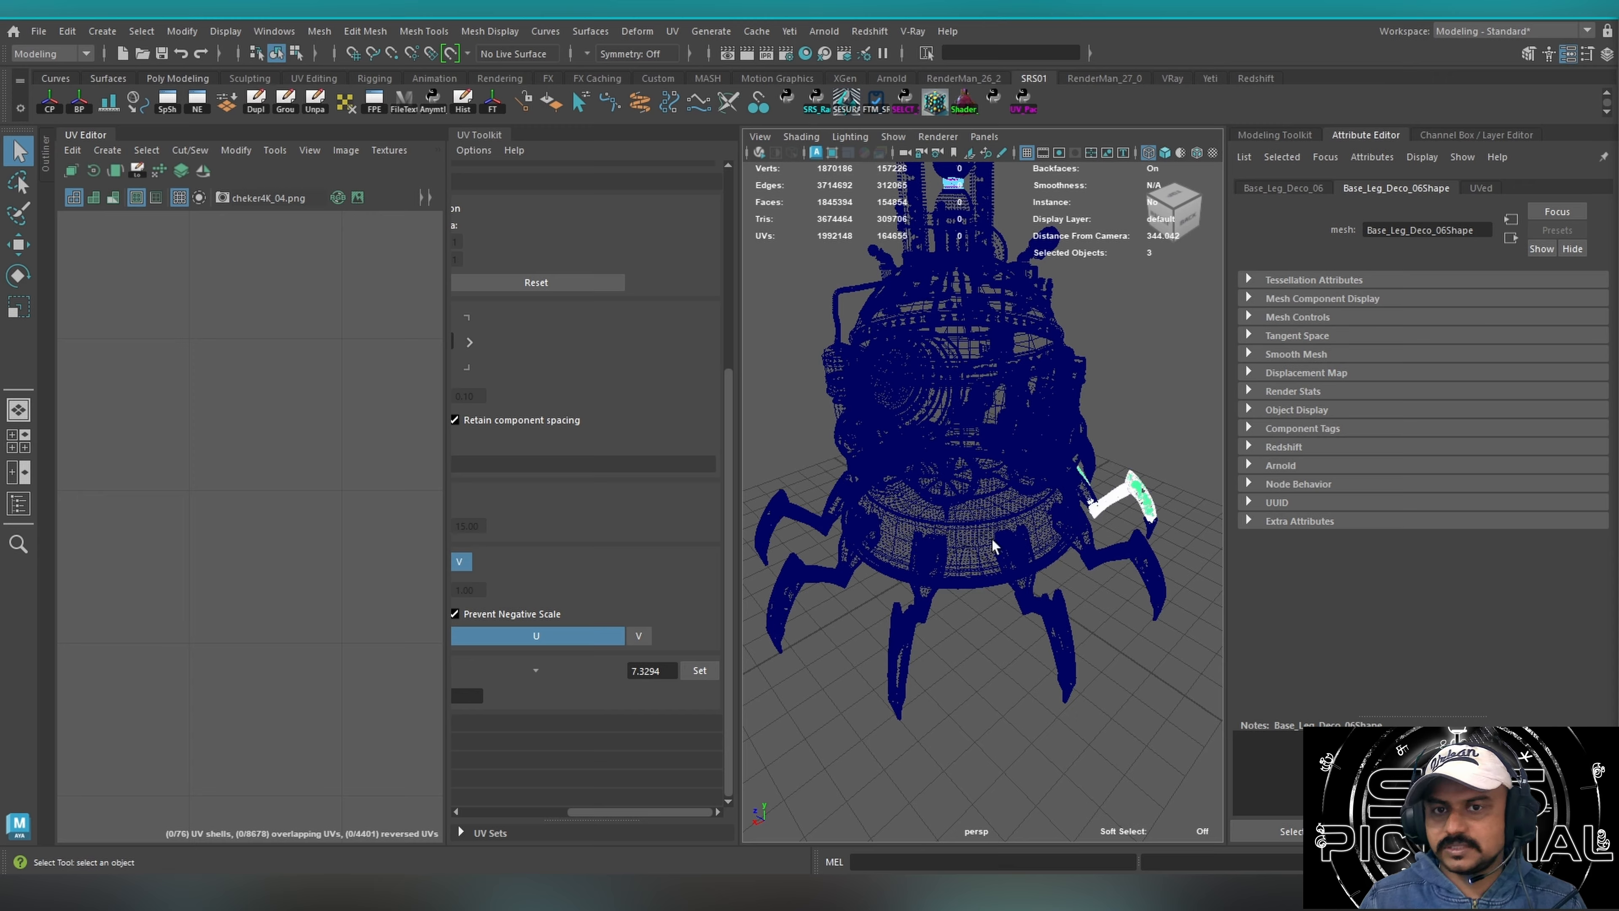
Select all machine parts, switch the viewport to textured display, and clear the selection.
{"action": "right_click_drag", "start_coordinate": [1063, 460], "coordinate": [900, 511], "text": "alt"}
{"action": "left_click_drag", "start_coordinate": [900, 511], "coordinate": [918, 495], "text": "alt"}
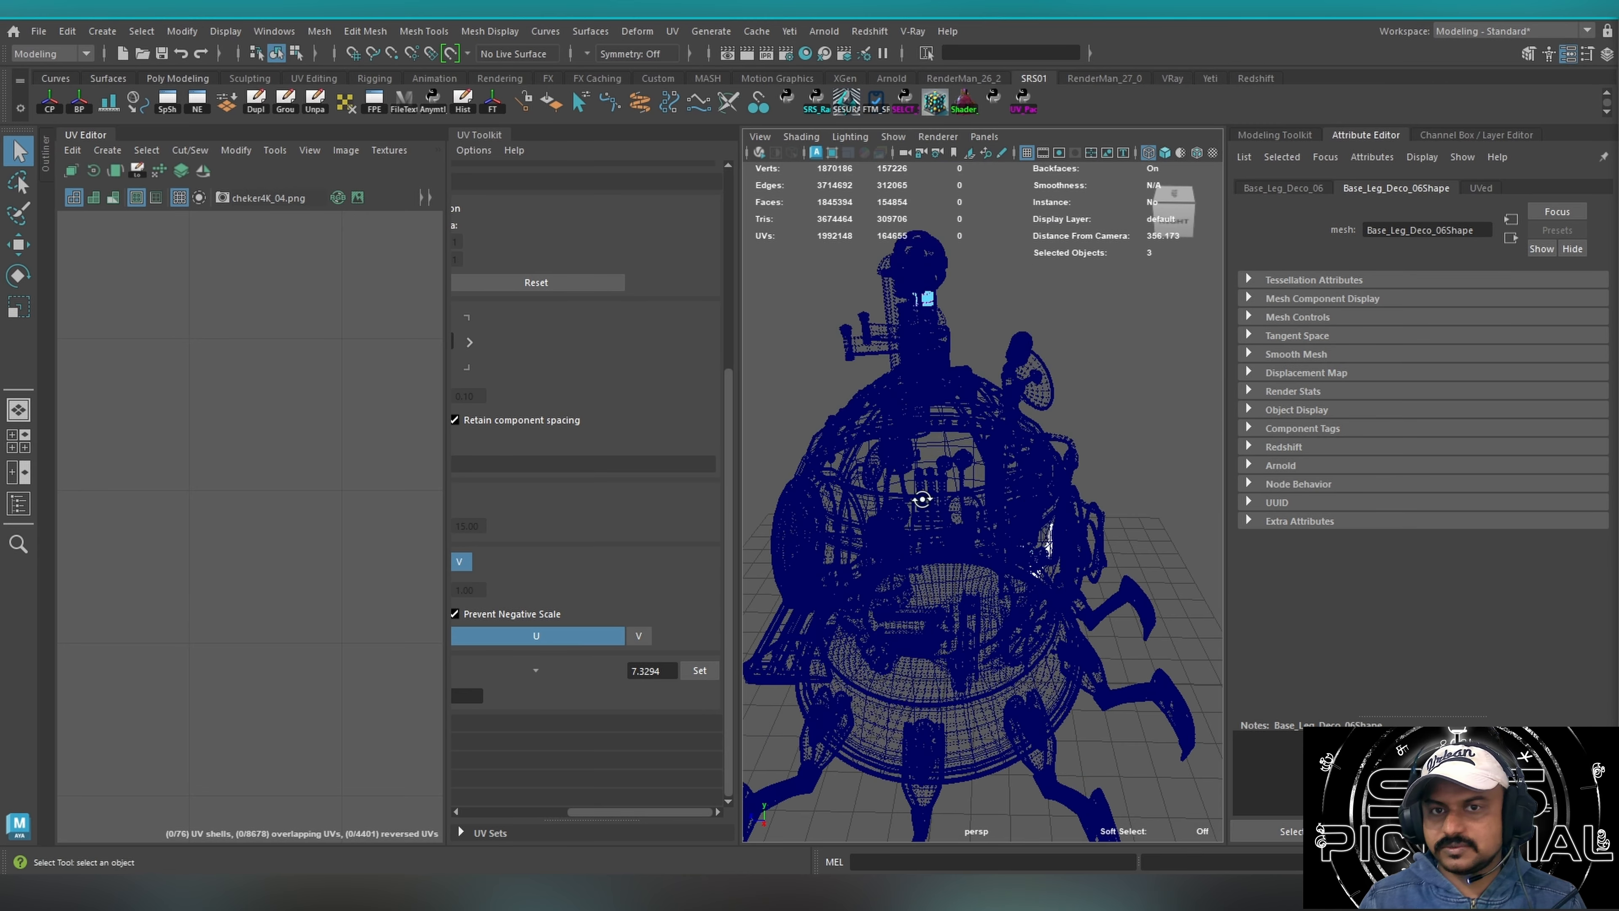
{"action": "right_click_drag", "start_coordinate": [918, 495], "coordinate": [896, 447], "text": "alt"}
{"action": "left_click_drag", "start_coordinate": [814, 343], "coordinate": [1197, 704]}
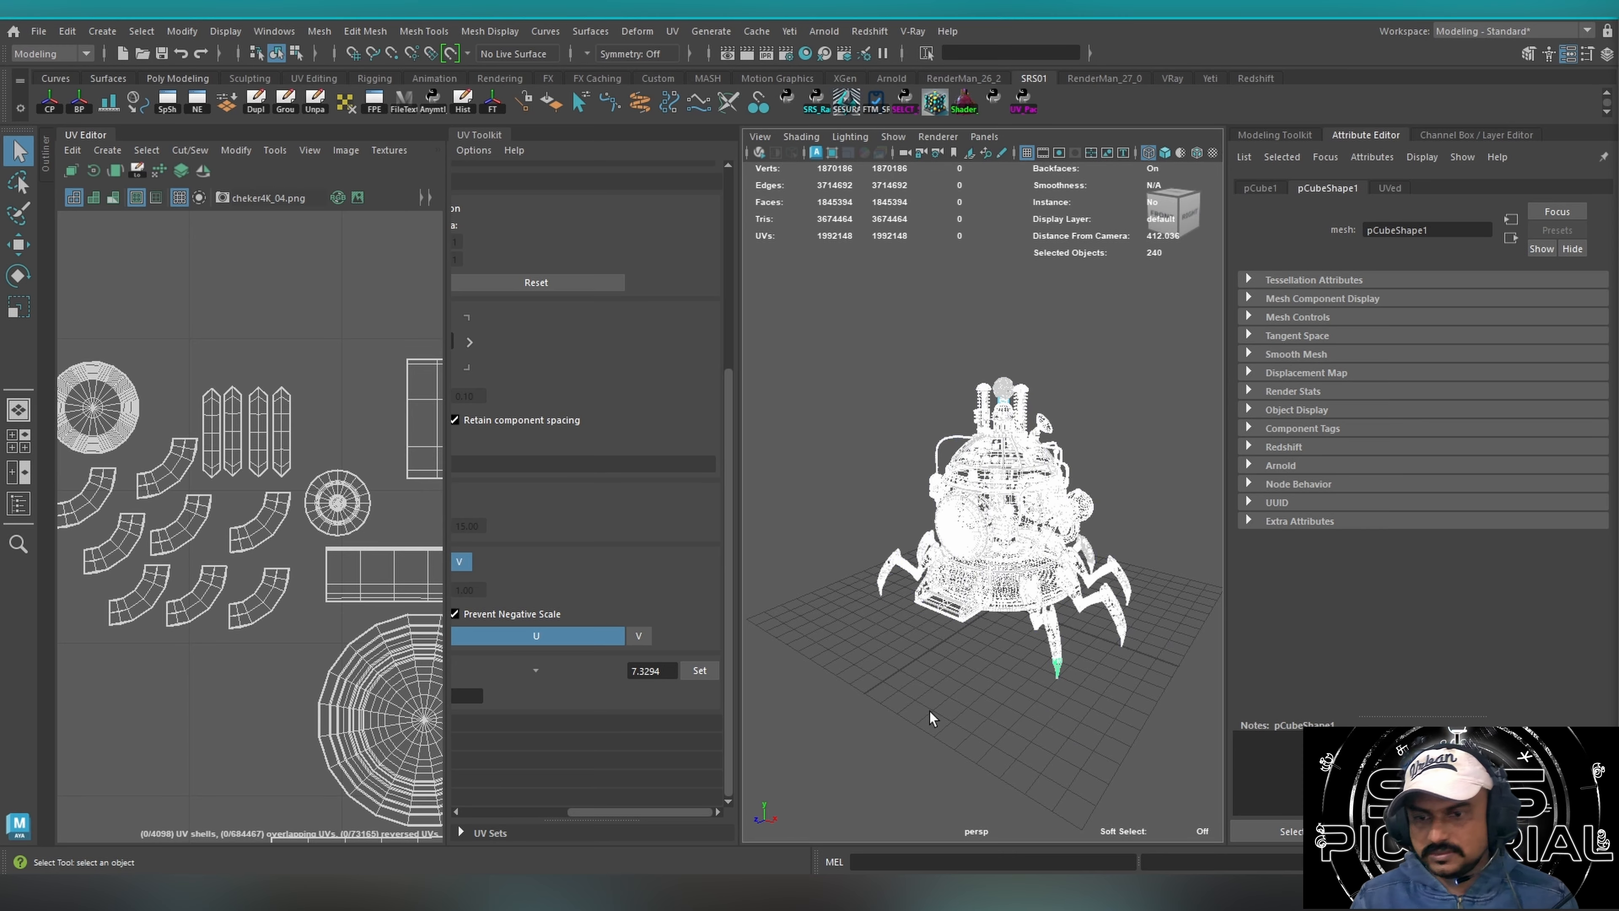
{"action": "key", "text": "6"}
{"action": "left_click", "coordinate": [1013, 697]}
{"action": "mouse_move", "coordinate": [912, 518]}
{"action": "right_mouse_down", "text": "alt"}
{"action": "mouse_move", "coordinate": [1028, 478]}
{"action": "mouse_move", "coordinate": [994, 524]}
{"action": "right_mouse_up", "text": "alt"}
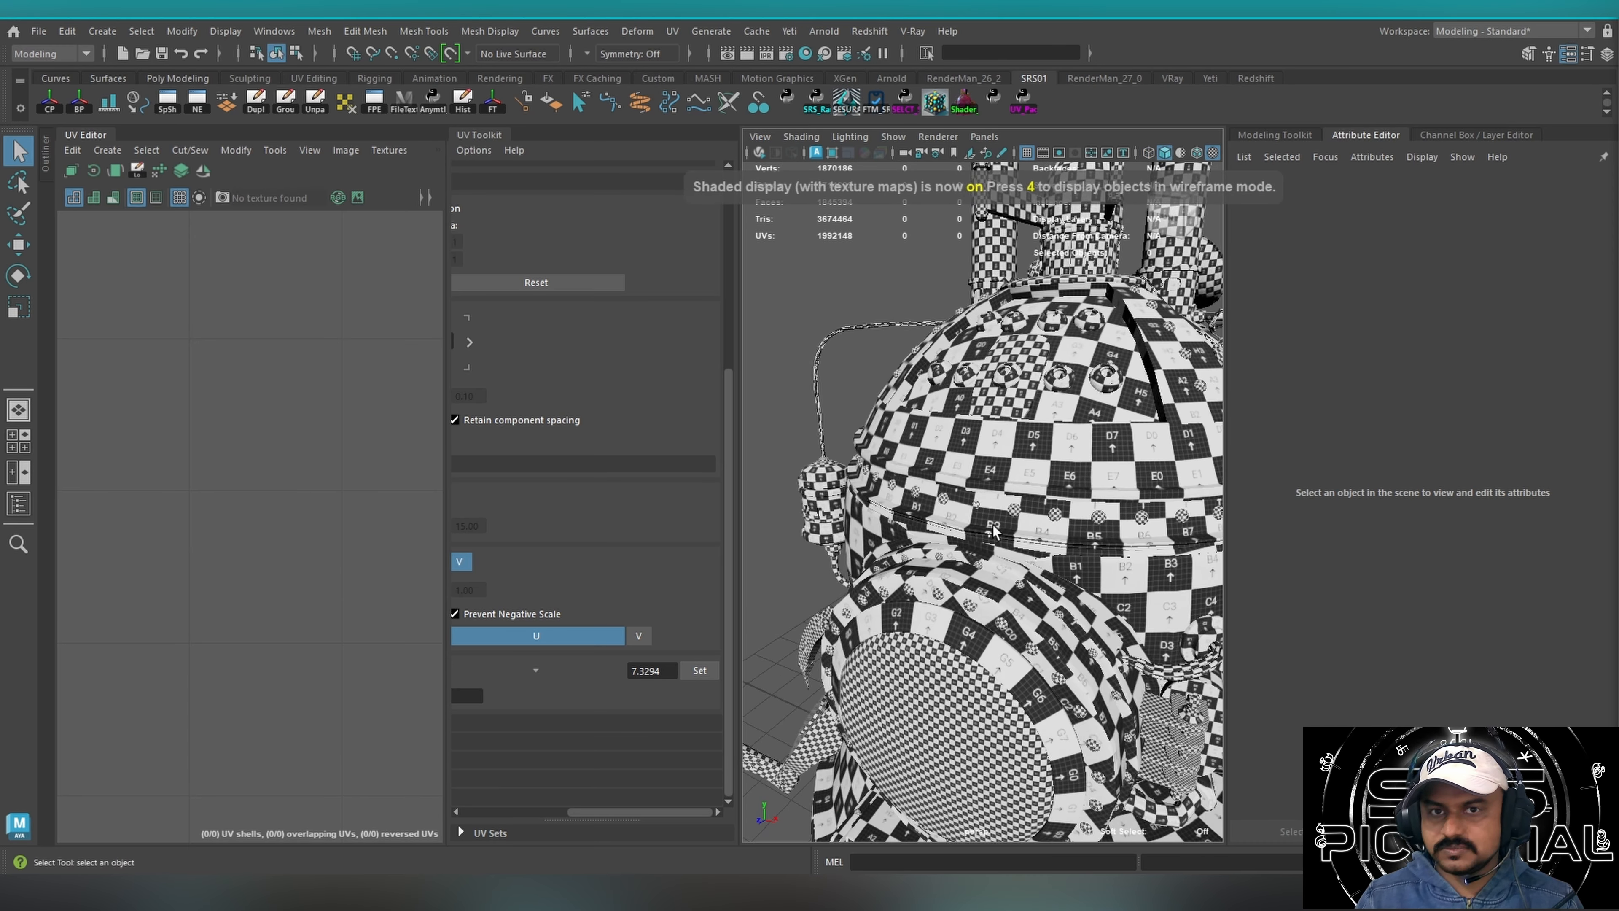
Compare the UV shells of the large front glass and the copper entrance ring, framing each one.
{"action": "left_click", "coordinate": [929, 735]}
{"action": "key", "text": "f"}
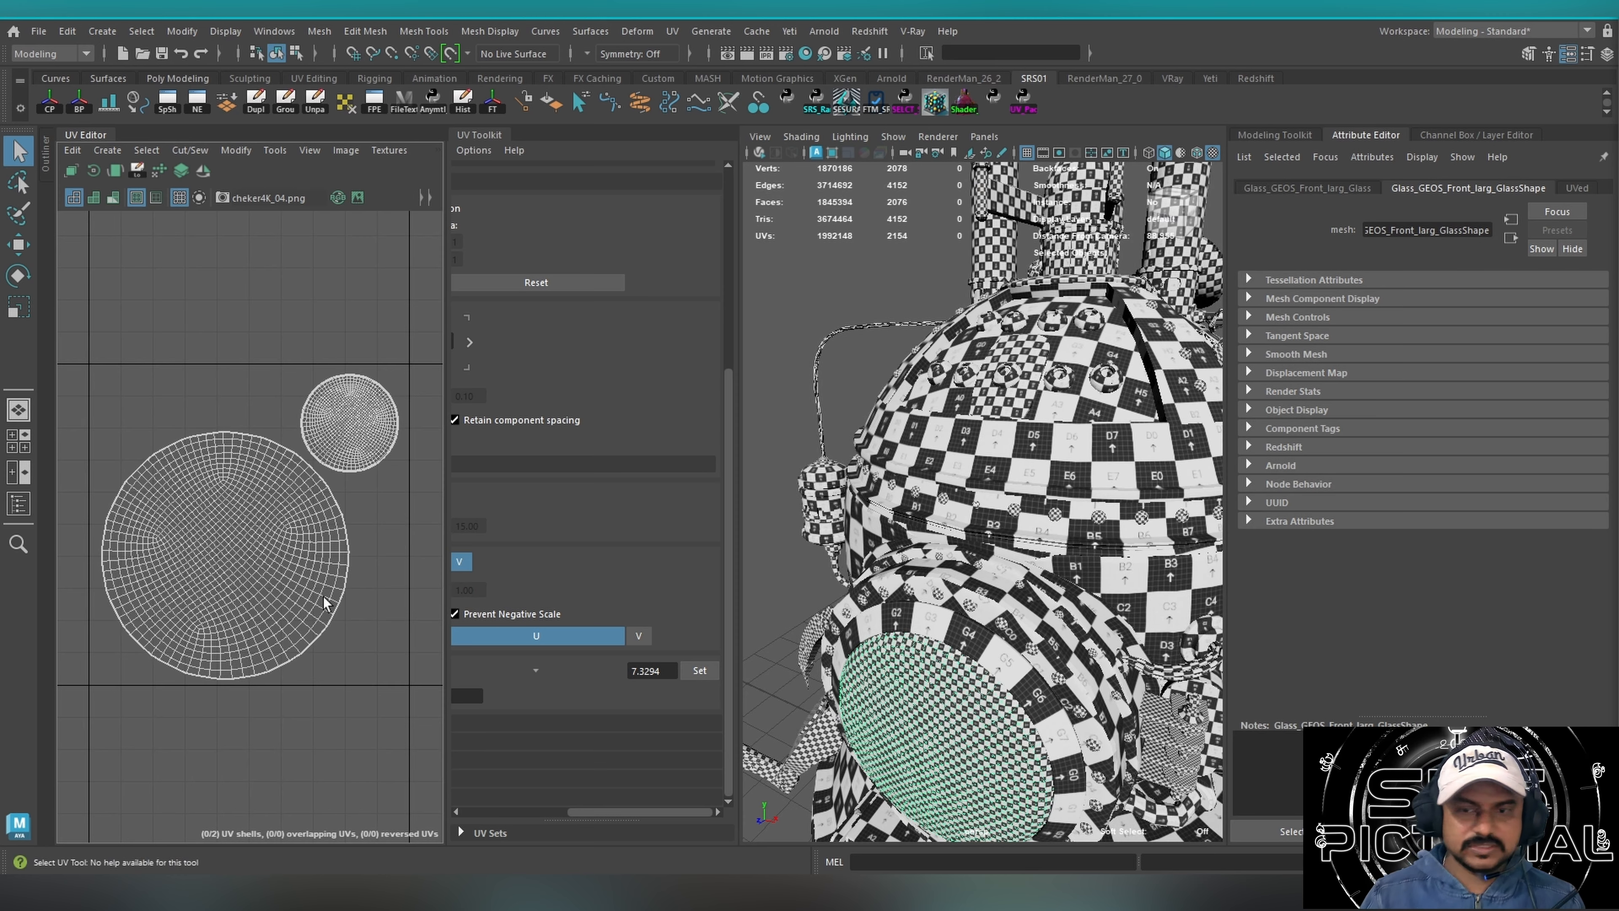
{"action": "left_click", "coordinate": [916, 627]}
{"action": "key", "text": "f"}
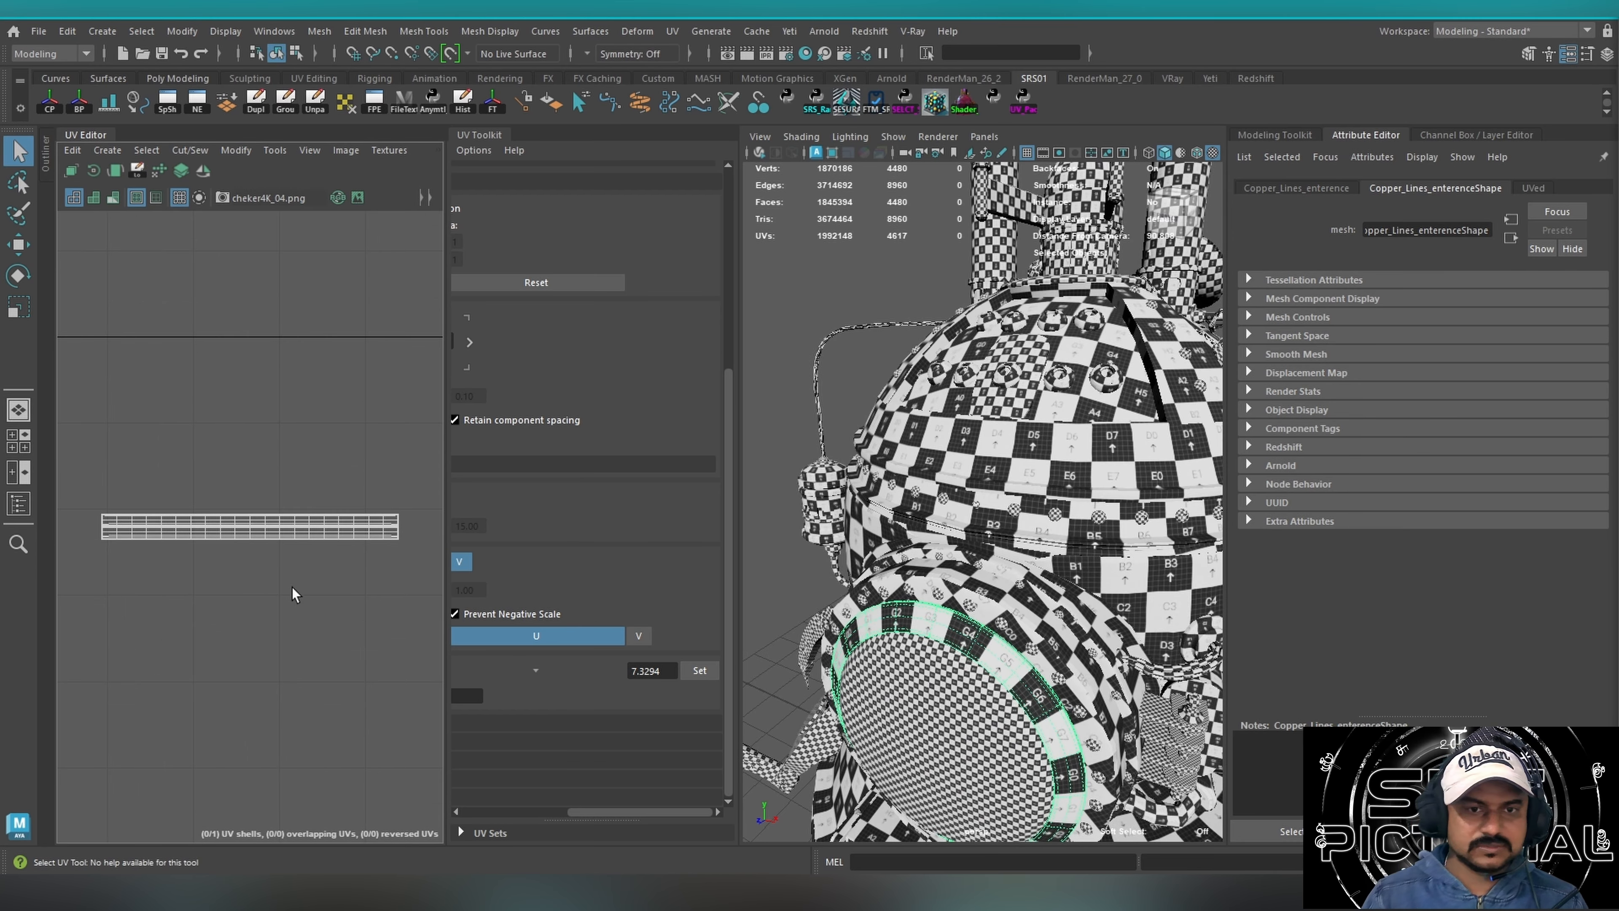
{"action": "right_click_drag", "start_coordinate": [291, 547], "coordinate": [271, 530], "text": "alt"}
{"action": "middle_click_drag", "start_coordinate": [249, 541], "coordinate": [305, 520], "text": "alt"}
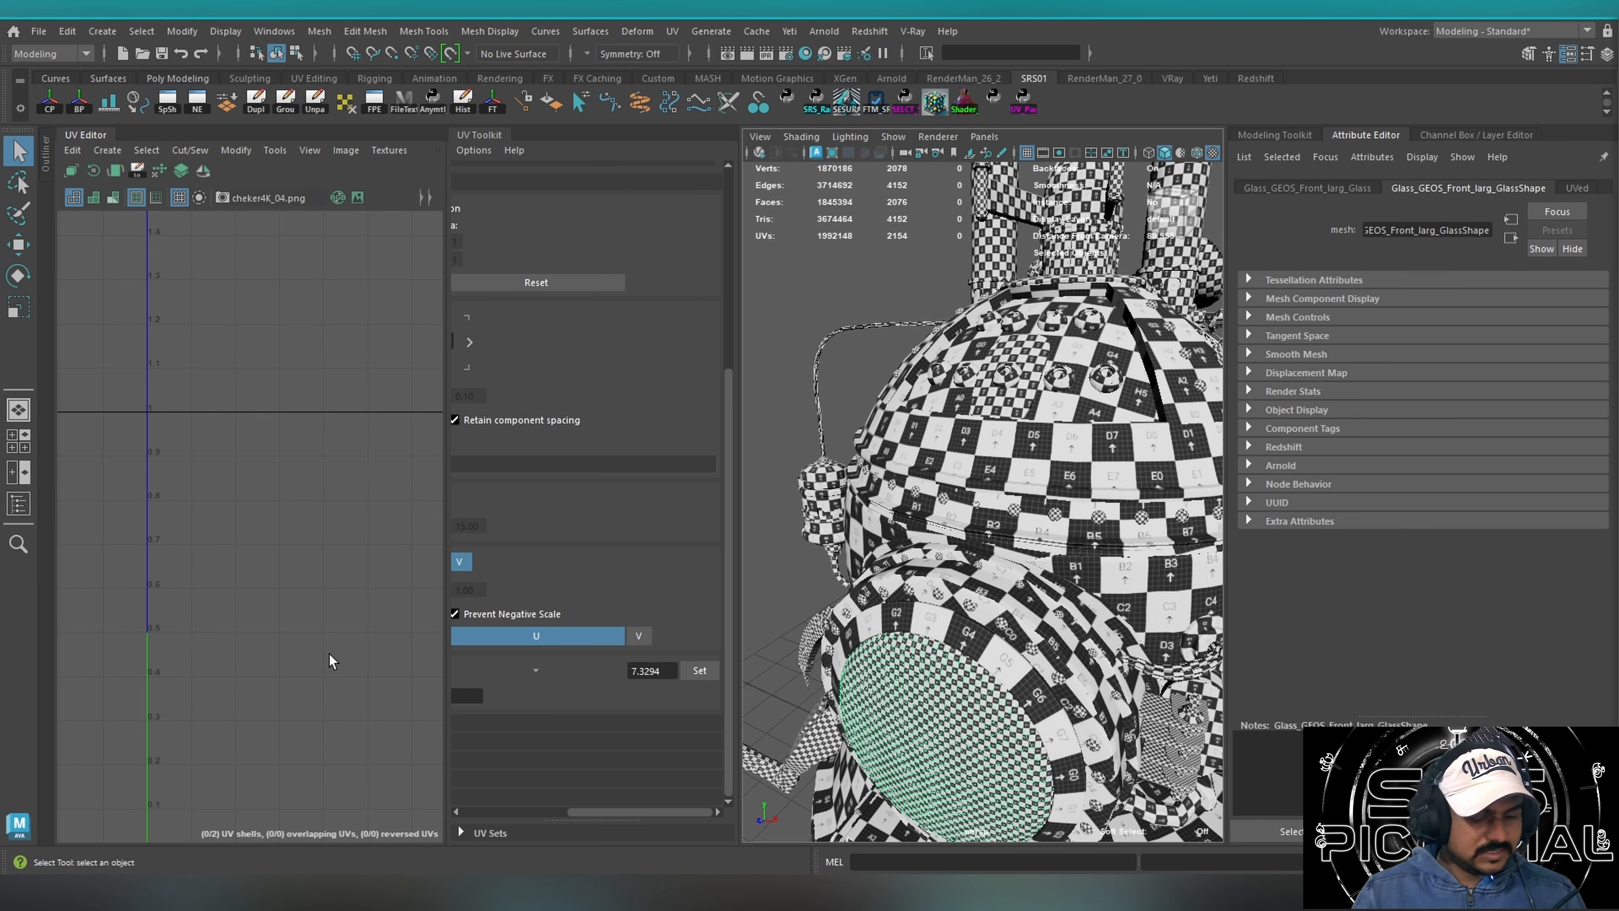
{"action": "key", "text": "f"}
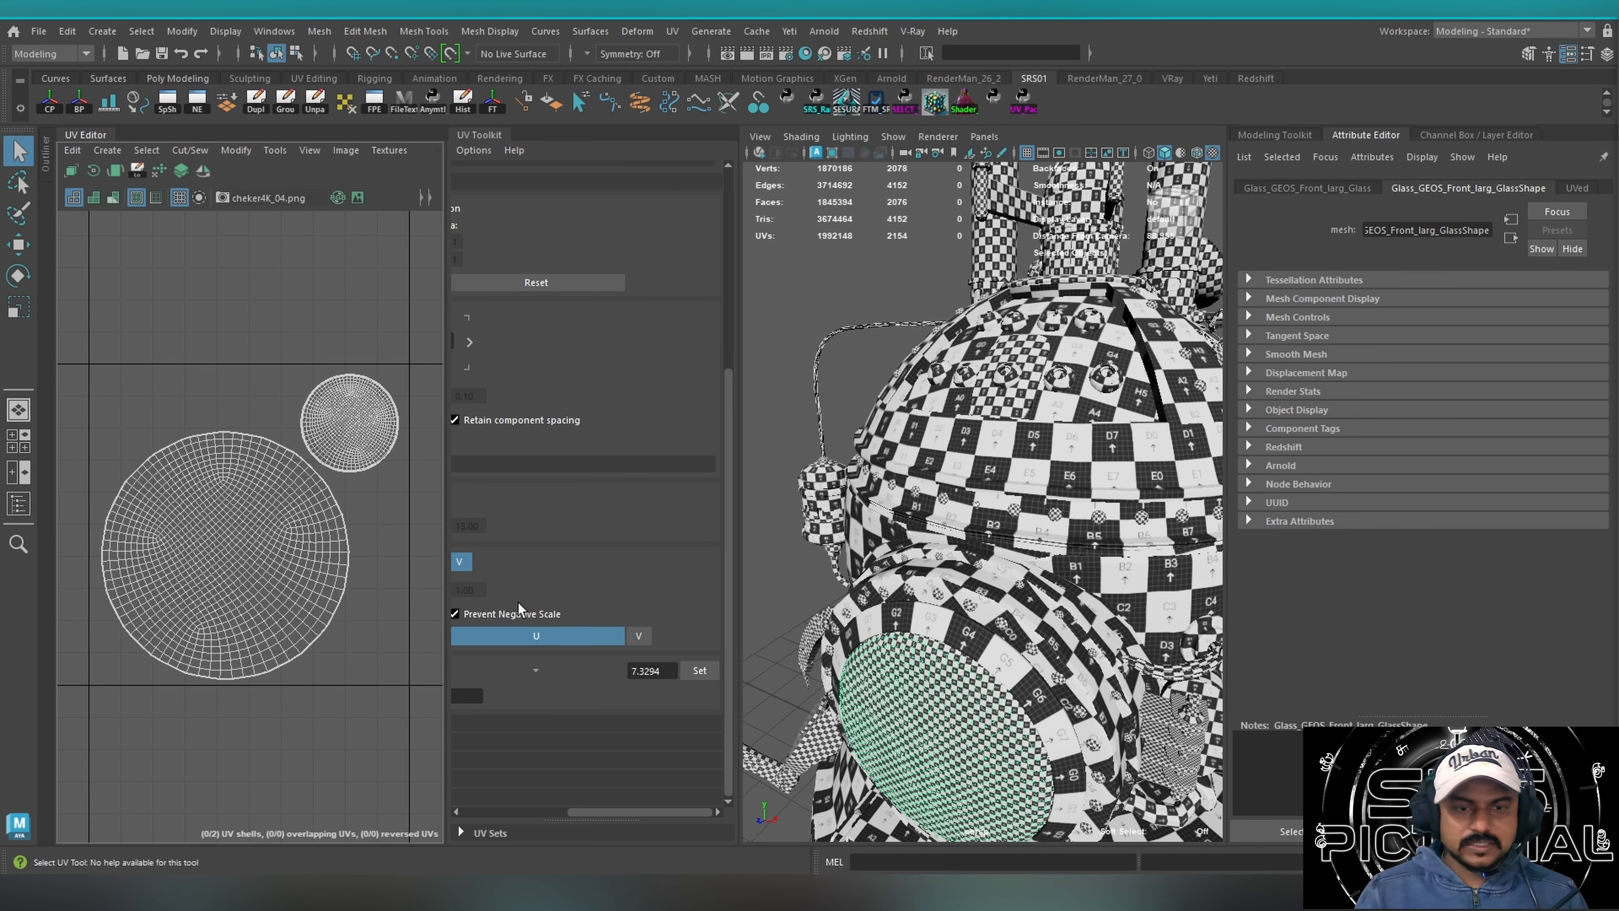
Select the front glass and the copper entrance ring together, and compare their UDIM tile positions.
{"action": "left_click", "coordinate": [977, 642], "text": "shift"}
{"action": "key", "text": "f"}
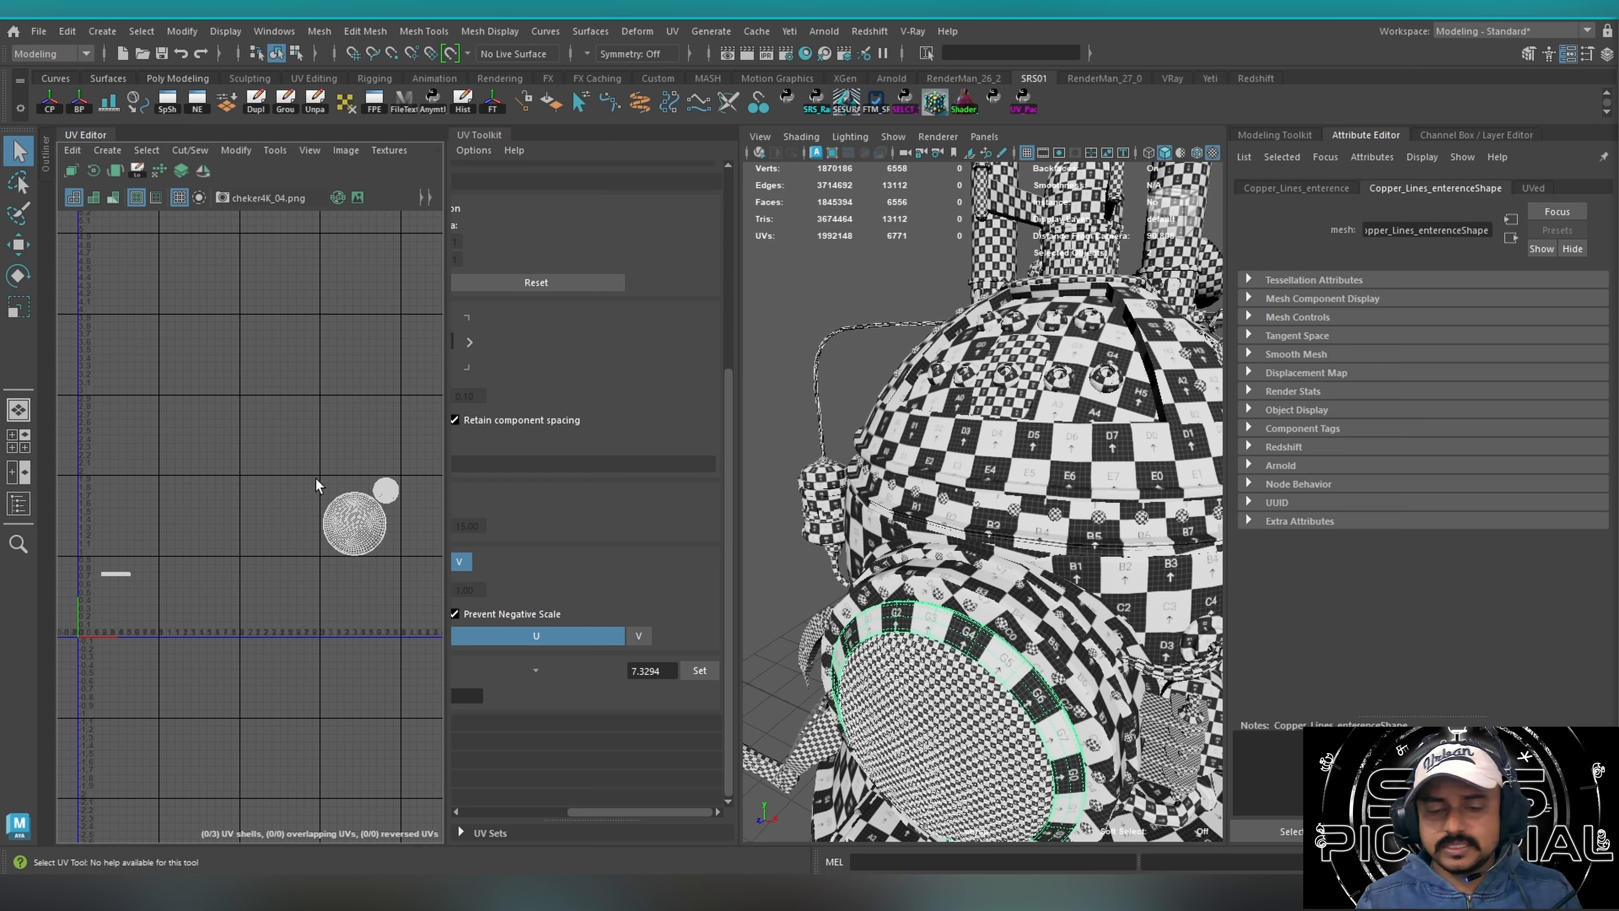
{"action": "left_click_drag", "start_coordinate": [306, 444], "coordinate": [439, 598]}
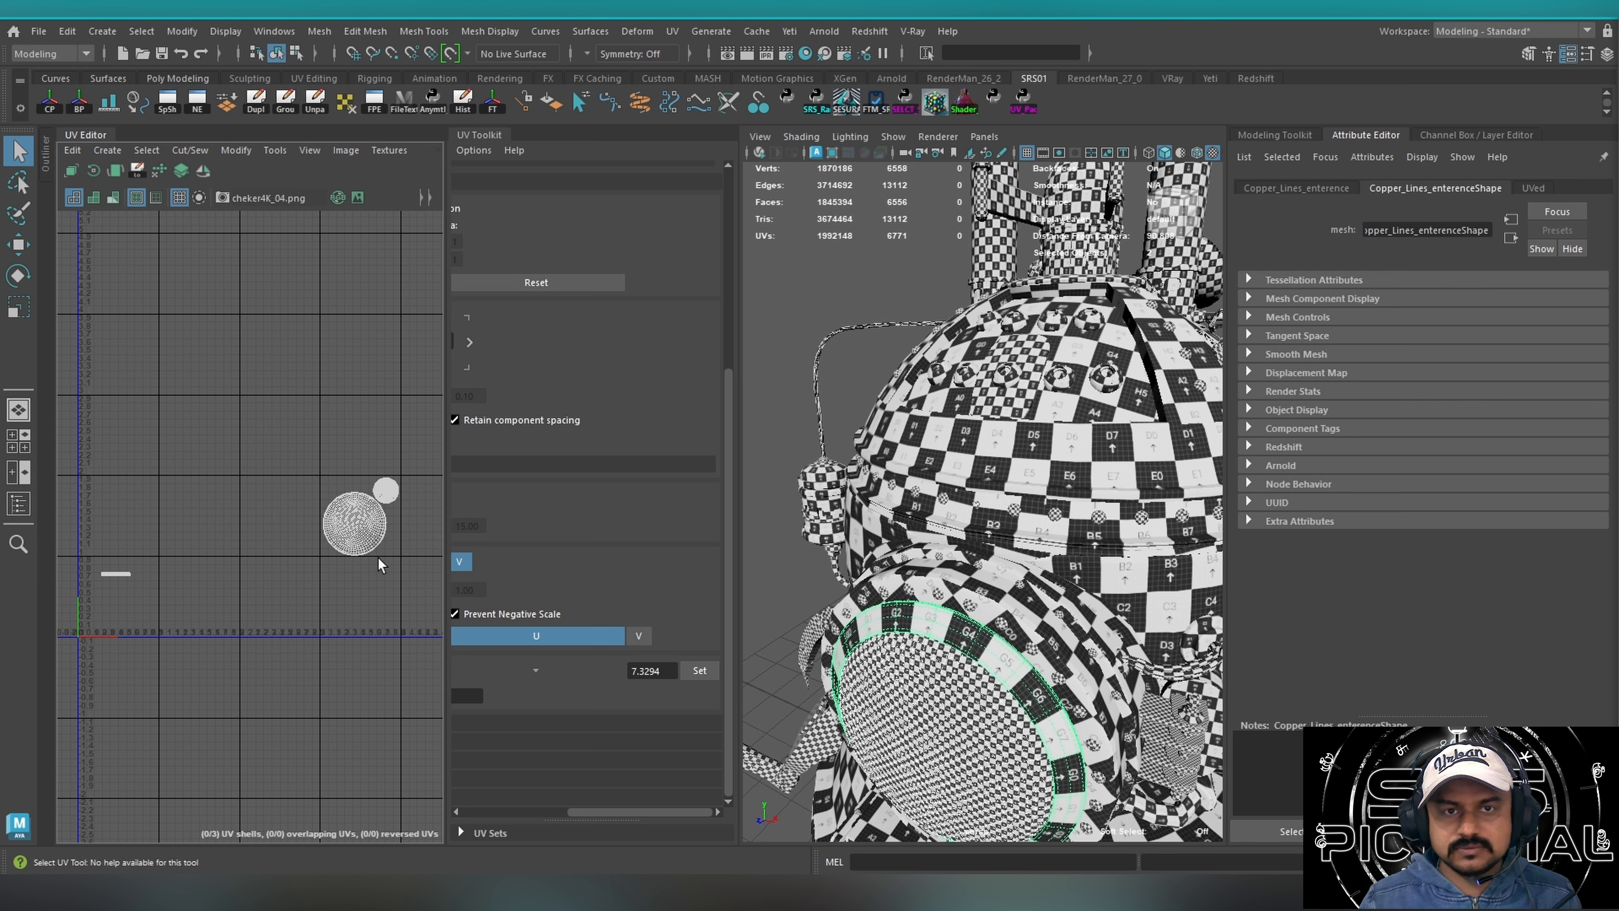
{"action": "left_click_drag", "start_coordinate": [75, 553], "coordinate": [156, 638]}
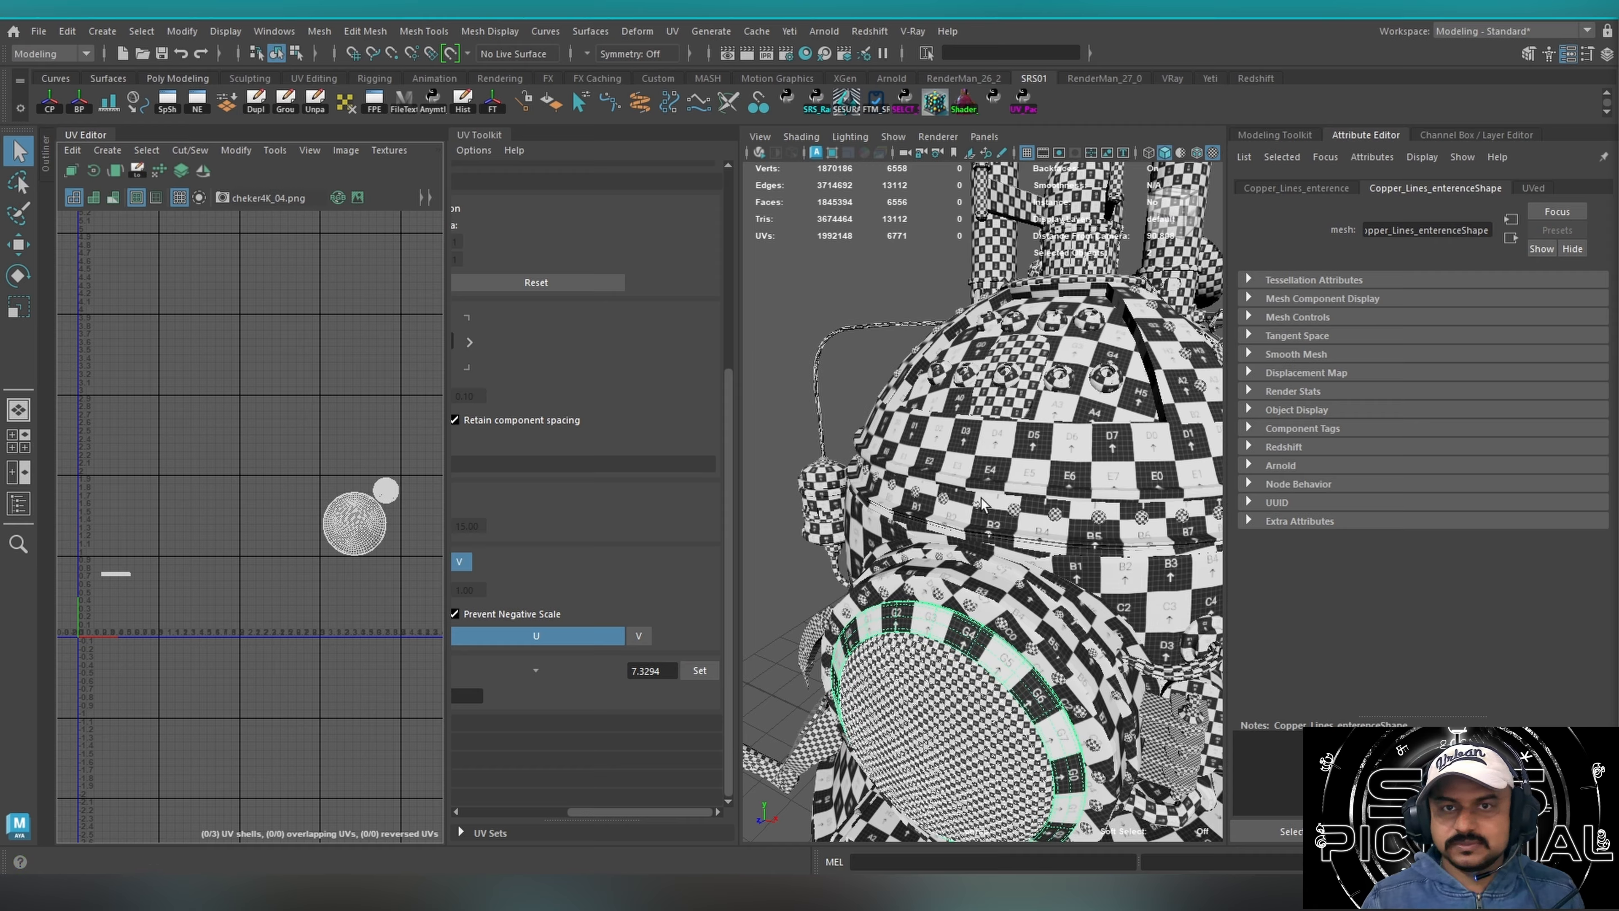
Inspect the UVs of the side light metal parts, and reselect only the copper entrance ring.
{"action": "left_click", "coordinate": [760, 518]}
{"action": "left_click", "coordinate": [811, 523]}
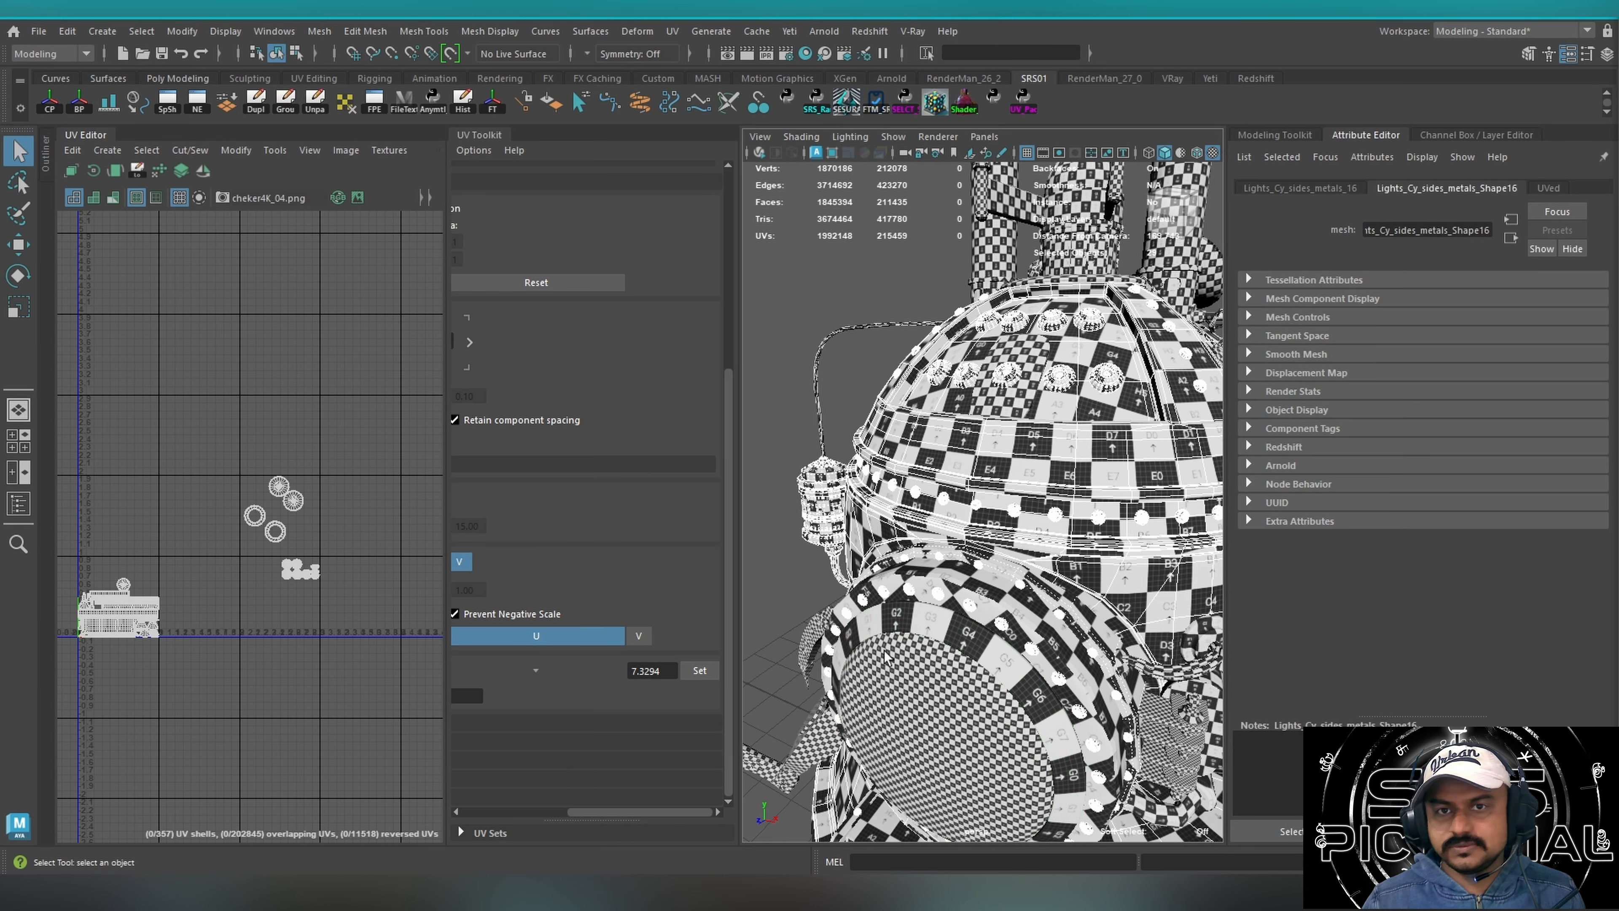
{"action": "left_click", "coordinate": [903, 628]}
{"action": "left_click", "coordinate": [783, 539]}
{"action": "left_click", "coordinate": [923, 622]}
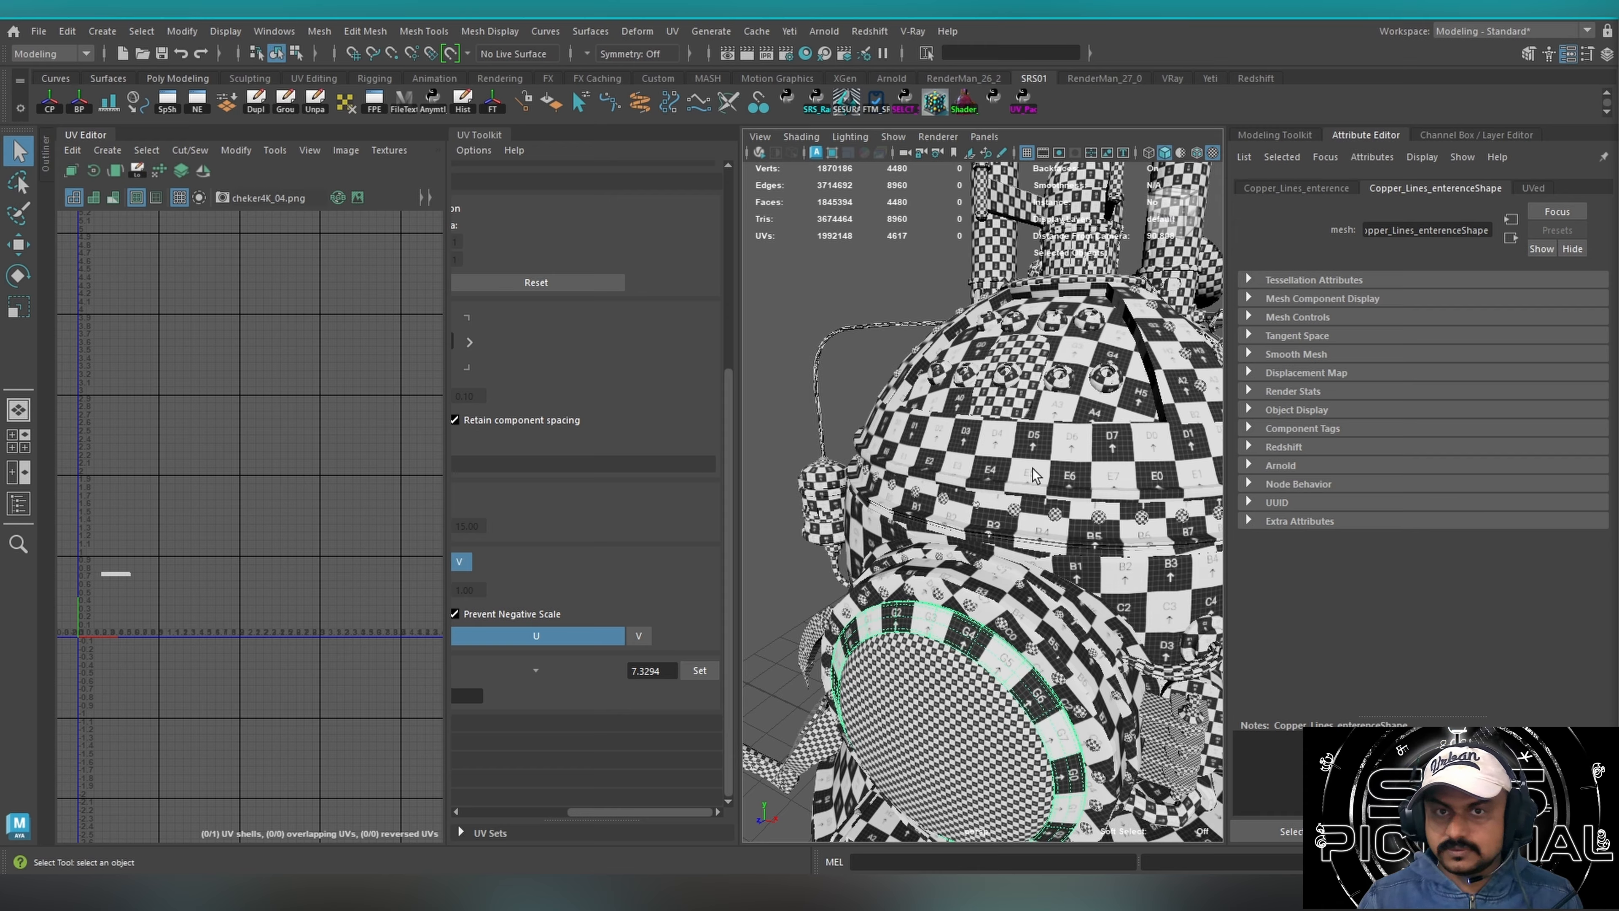
Select the entire textured time machine to show all its UV tiles in the UV Editor.
{"action": "right_click_drag", "start_coordinate": [1081, 489], "coordinate": [937, 477], "text": "alt"}
{"action": "left_click_drag", "start_coordinate": [937, 473], "coordinate": [1006, 449], "text": "alt"}
{"action": "middle_click_drag", "start_coordinate": [985, 462], "coordinate": [945, 446], "text": "alt"}
{"action": "left_click_drag", "start_coordinate": [945, 448], "coordinate": [951, 437], "text": "alt"}
{"action": "right_click_drag", "start_coordinate": [951, 438], "coordinate": [899, 438], "text": "alt"}
{"action": "left_click_drag", "start_coordinate": [835, 337], "coordinate": [1113, 691]}
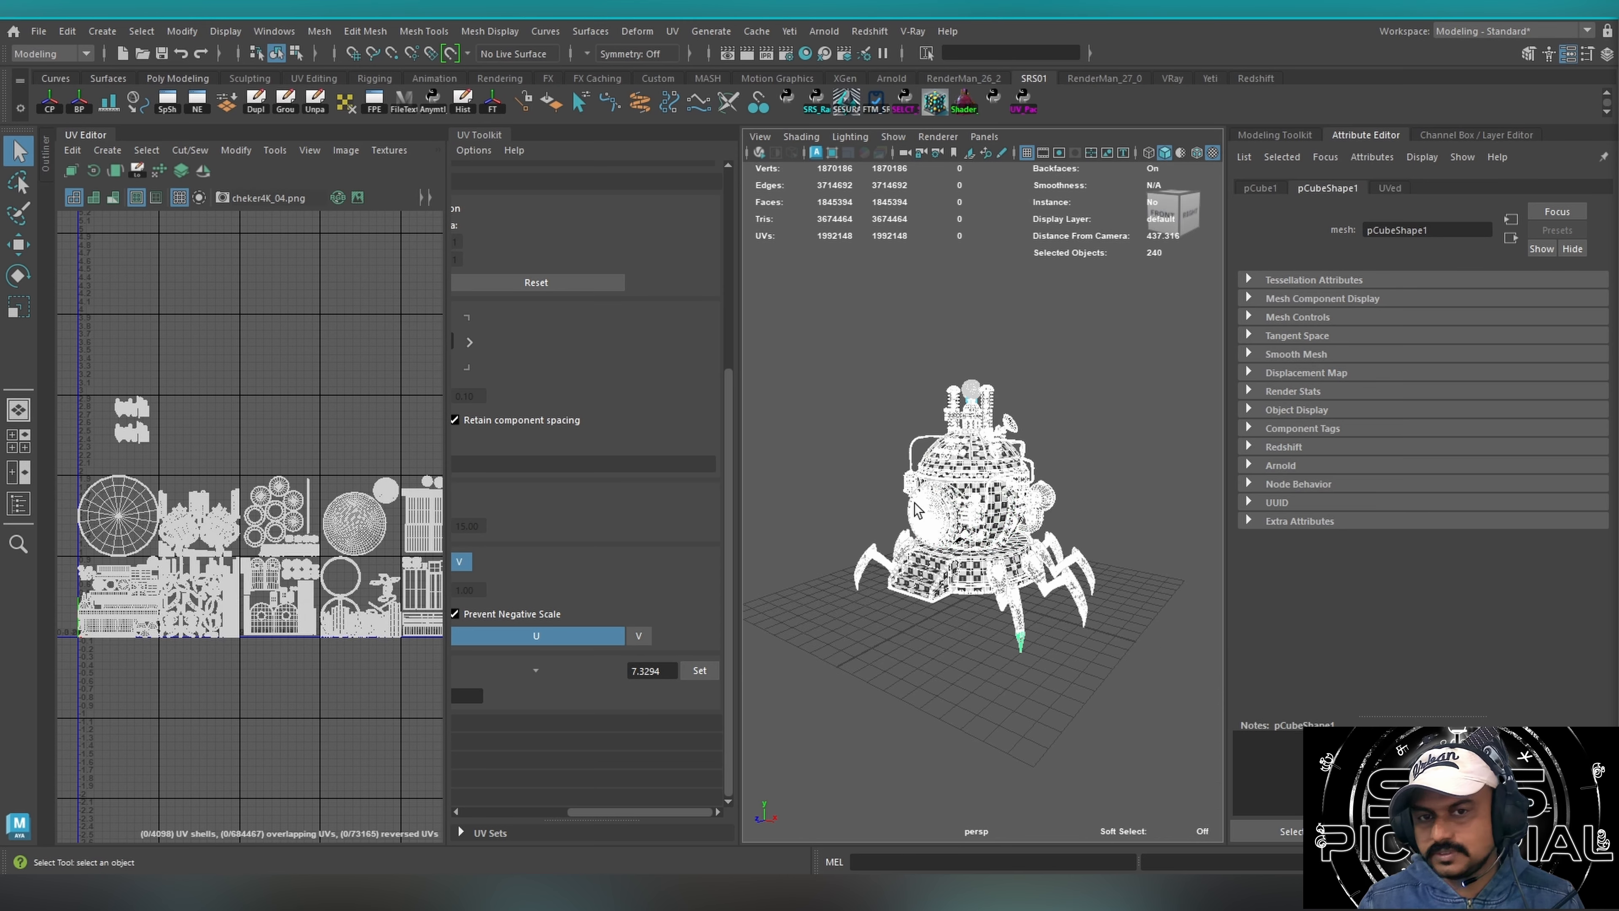
Frame the entire selected time machine and fit its full row of UDIM tiles in the UV Editor.
{"action": "scroll", "coordinate": [931, 523], "scroll_direction": "up", "scroll_amount": 10}
{"action": "left_click_drag", "start_coordinate": [619, 812], "coordinate": [517, 815]}
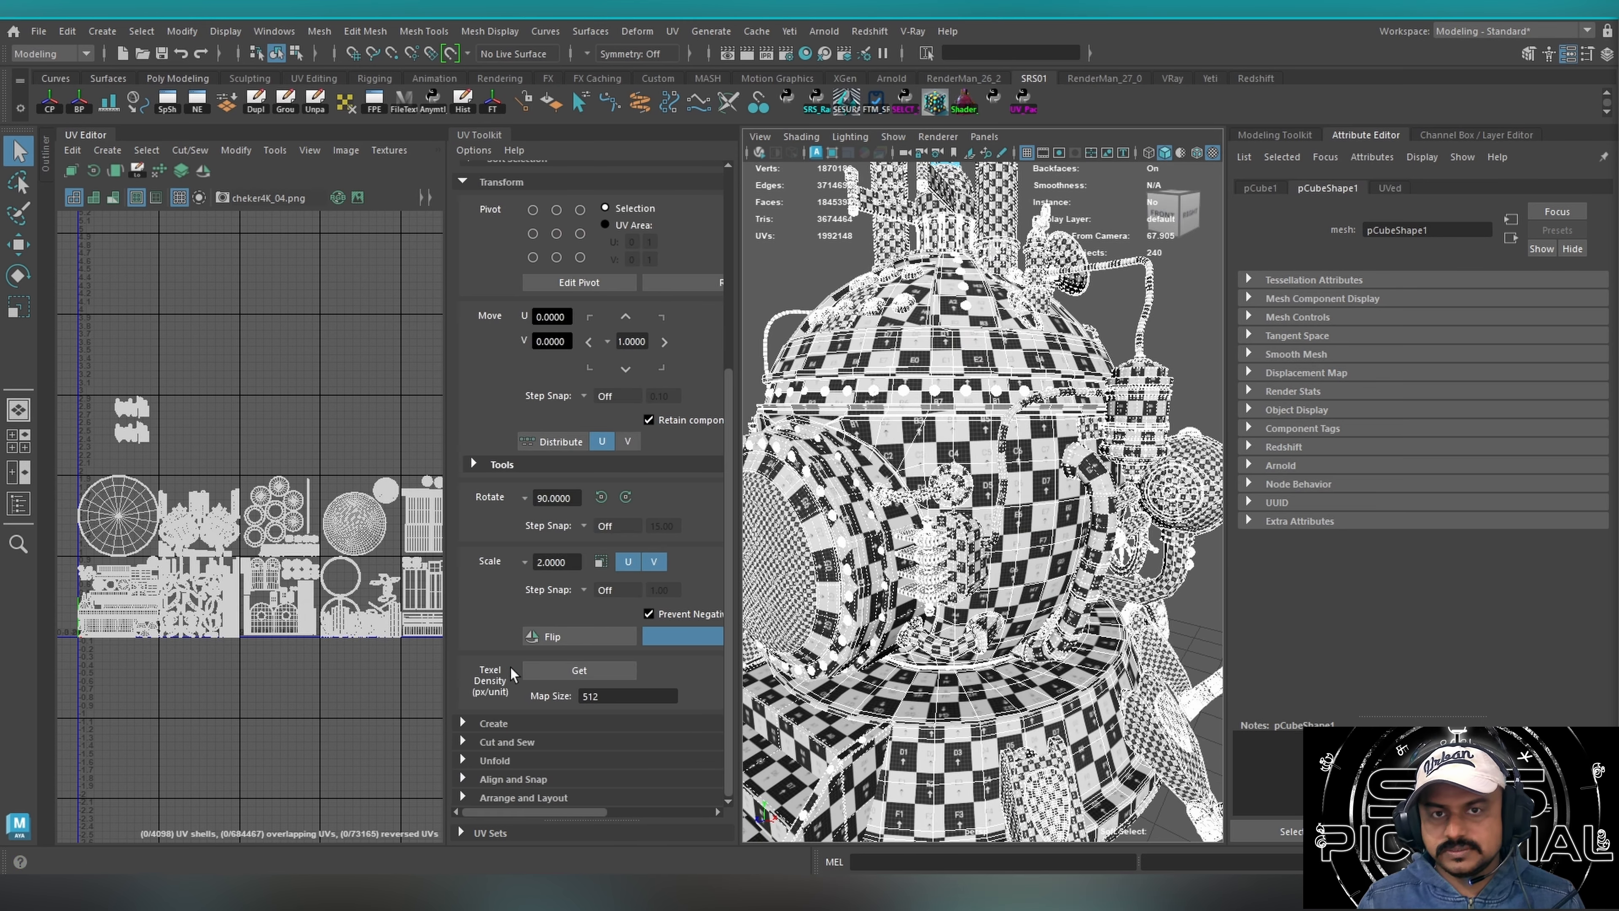
{"action": "key", "text": "f"}
{"action": "left_click_drag", "start_coordinate": [955, 504], "coordinate": [1064, 519], "text": "alt"}
{"action": "right_click_drag", "start_coordinate": [386, 610], "coordinate": [286, 474], "text": "alt"}
{"action": "middle_click_drag", "start_coordinate": [285, 474], "coordinate": [185, 534], "text": "alt"}
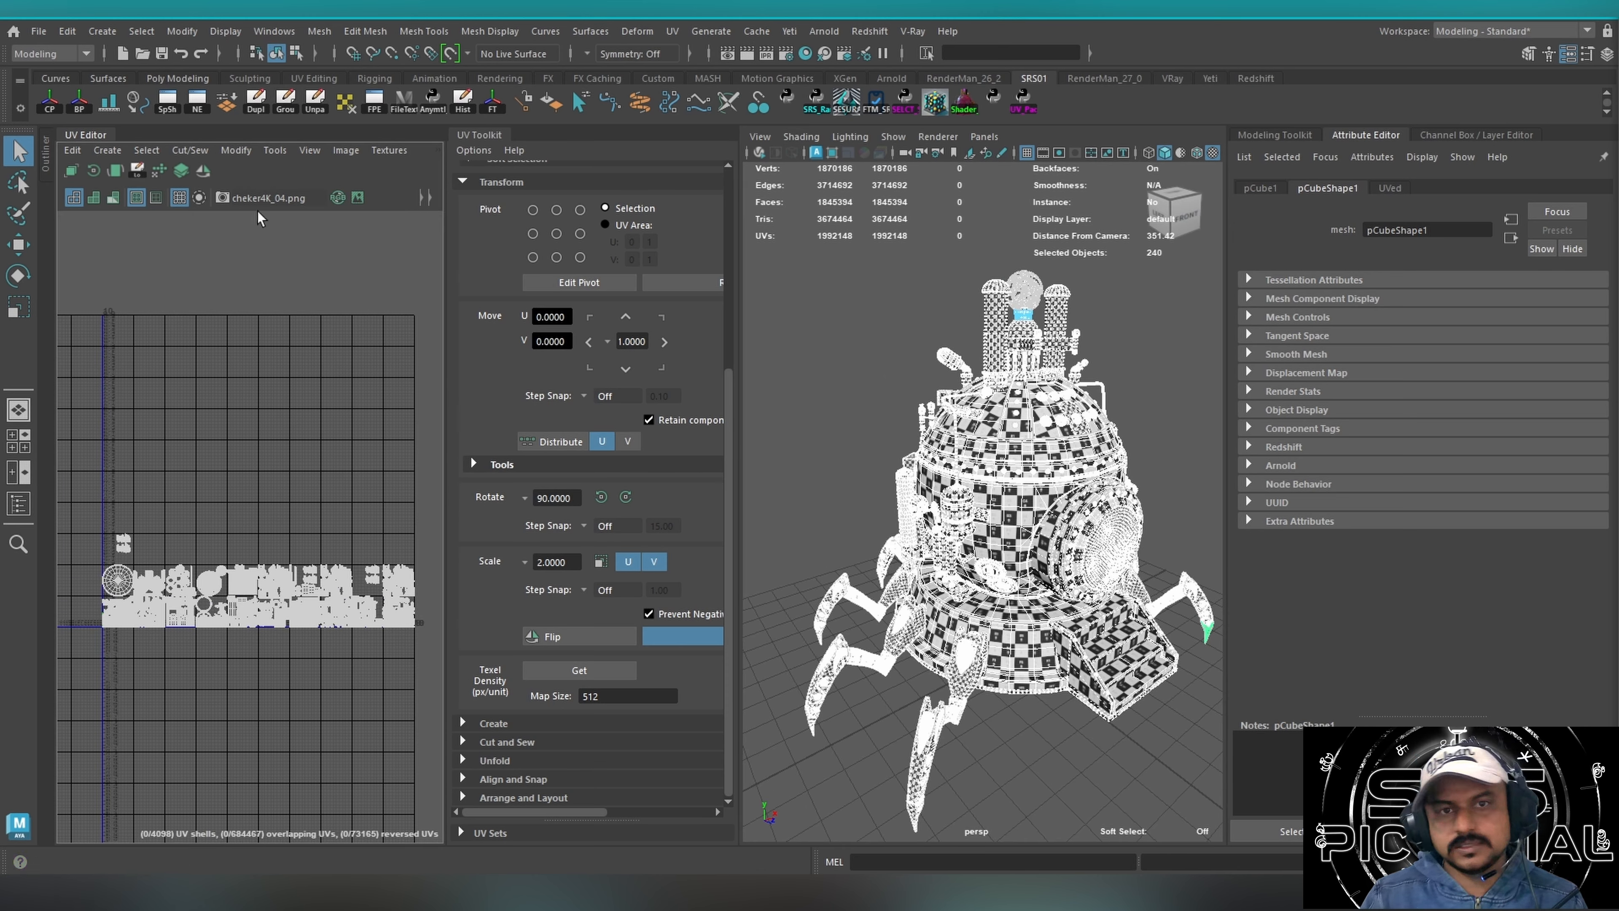
Clear the selection and examine the checker pattern's size and consistency around the whole time machine and up close.
{"action": "left_click", "coordinate": [1033, 769]}
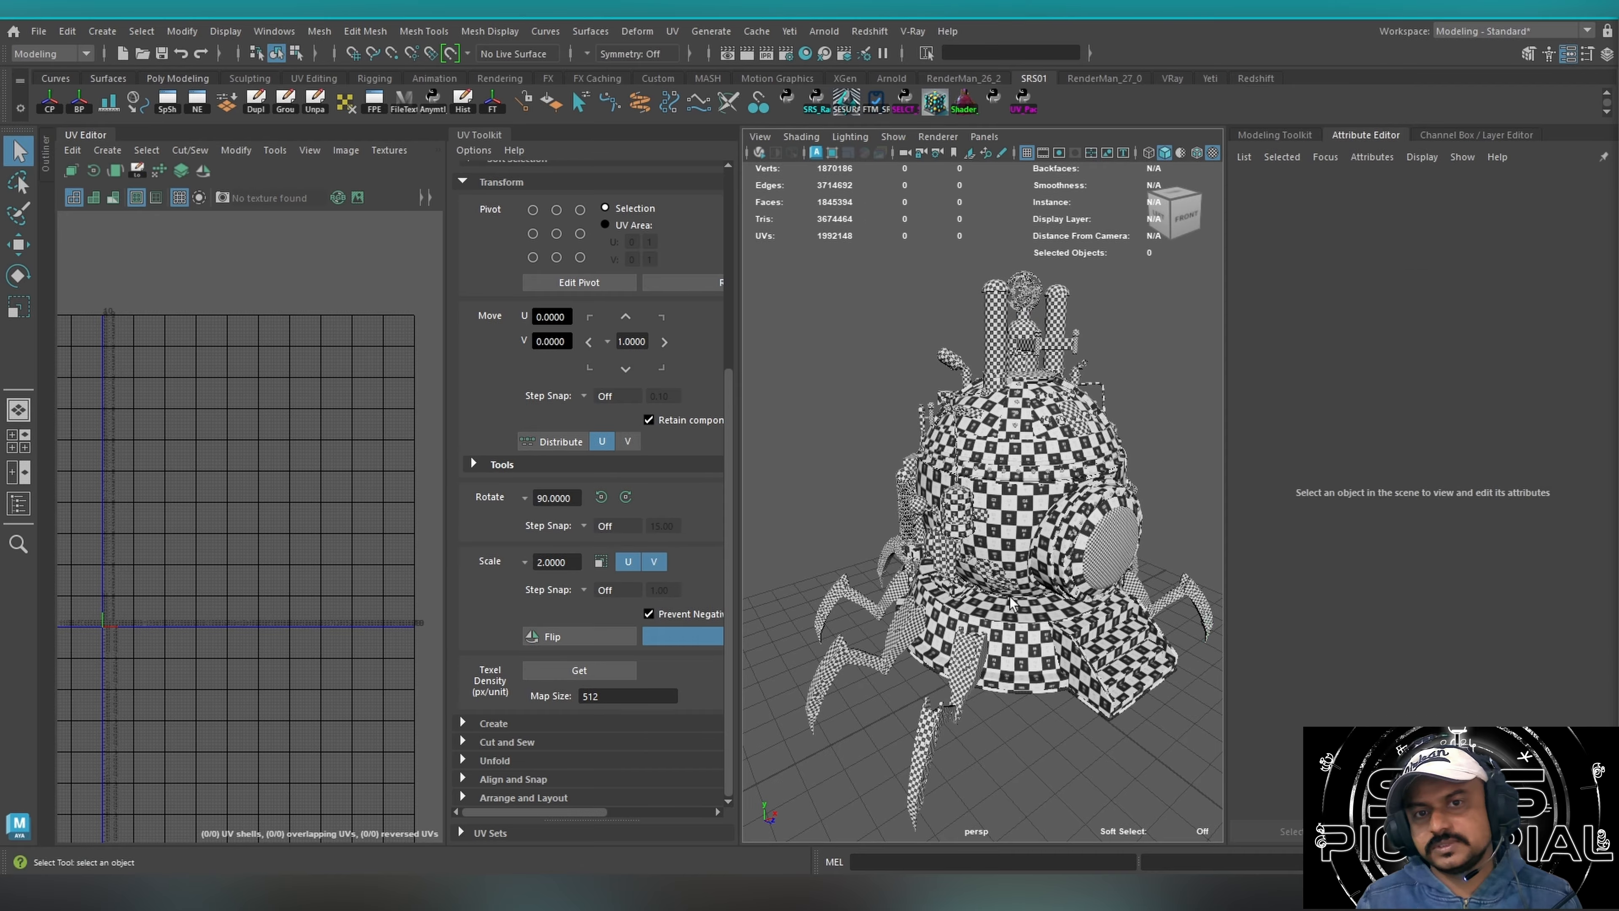
{"action": "left_click_drag", "start_coordinate": [1077, 645], "coordinate": [924, 618], "text": "alt"}
{"action": "scroll", "coordinate": [1106, 517], "scroll_direction": "down", "scroll_amount": 4}
{"action": "scroll", "coordinate": [1106, 518], "scroll_direction": "up", "scroll_amount": 6}
{"action": "mouse_move", "coordinate": [1108, 520]}
{"action": "left_mouse_down", "text": "alt"}
{"action": "mouse_move", "coordinate": [996, 534]}
{"action": "mouse_move", "coordinate": [924, 573]}
{"action": "mouse_move", "coordinate": [1128, 529]}
{"action": "left_mouse_up", "text": "alt"}
{"action": "scroll", "coordinate": [995, 534], "scroll_direction": "up", "scroll_amount": 7}
{"action": "scroll", "coordinate": [1004, 539], "scroll_direction": "down", "scroll_amount": 9}
{"action": "scroll", "coordinate": [948, 542], "scroll_direction": "up", "scroll_amount": 5}
{"action": "left_click_drag", "start_coordinate": [854, 513], "coordinate": [1083, 487], "text": "alt"}
{"action": "scroll", "coordinate": [1045, 492], "scroll_direction": "up", "scroll_amount": 6}
{"action": "scroll", "coordinate": [1027, 503], "scroll_direction": "down", "scroll_amount": 6}
{"action": "left_click_drag", "start_coordinate": [910, 523], "coordinate": [1027, 476], "text": "alt"}
{"action": "scroll", "coordinate": [988, 504], "scroll_direction": "down", "scroll_amount": 8}
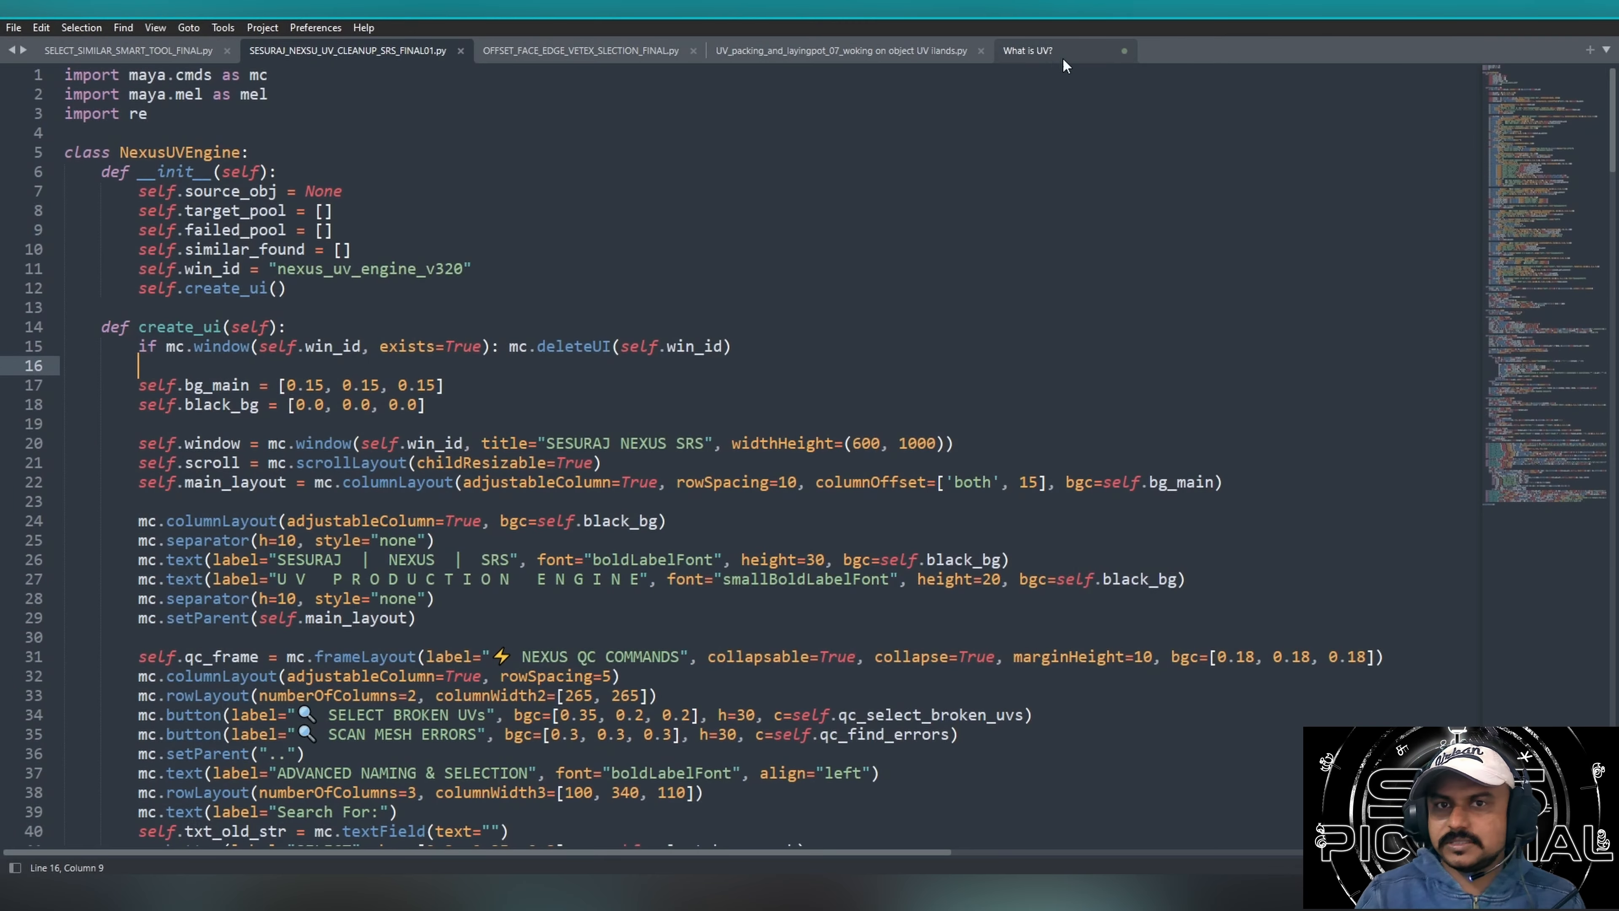
Switch to the "What is UV?" notes in the text editor and review the "Why is it Required?" section, marking its 2D images passage.
{"action": "left_click", "coordinate": [1045, 50]}
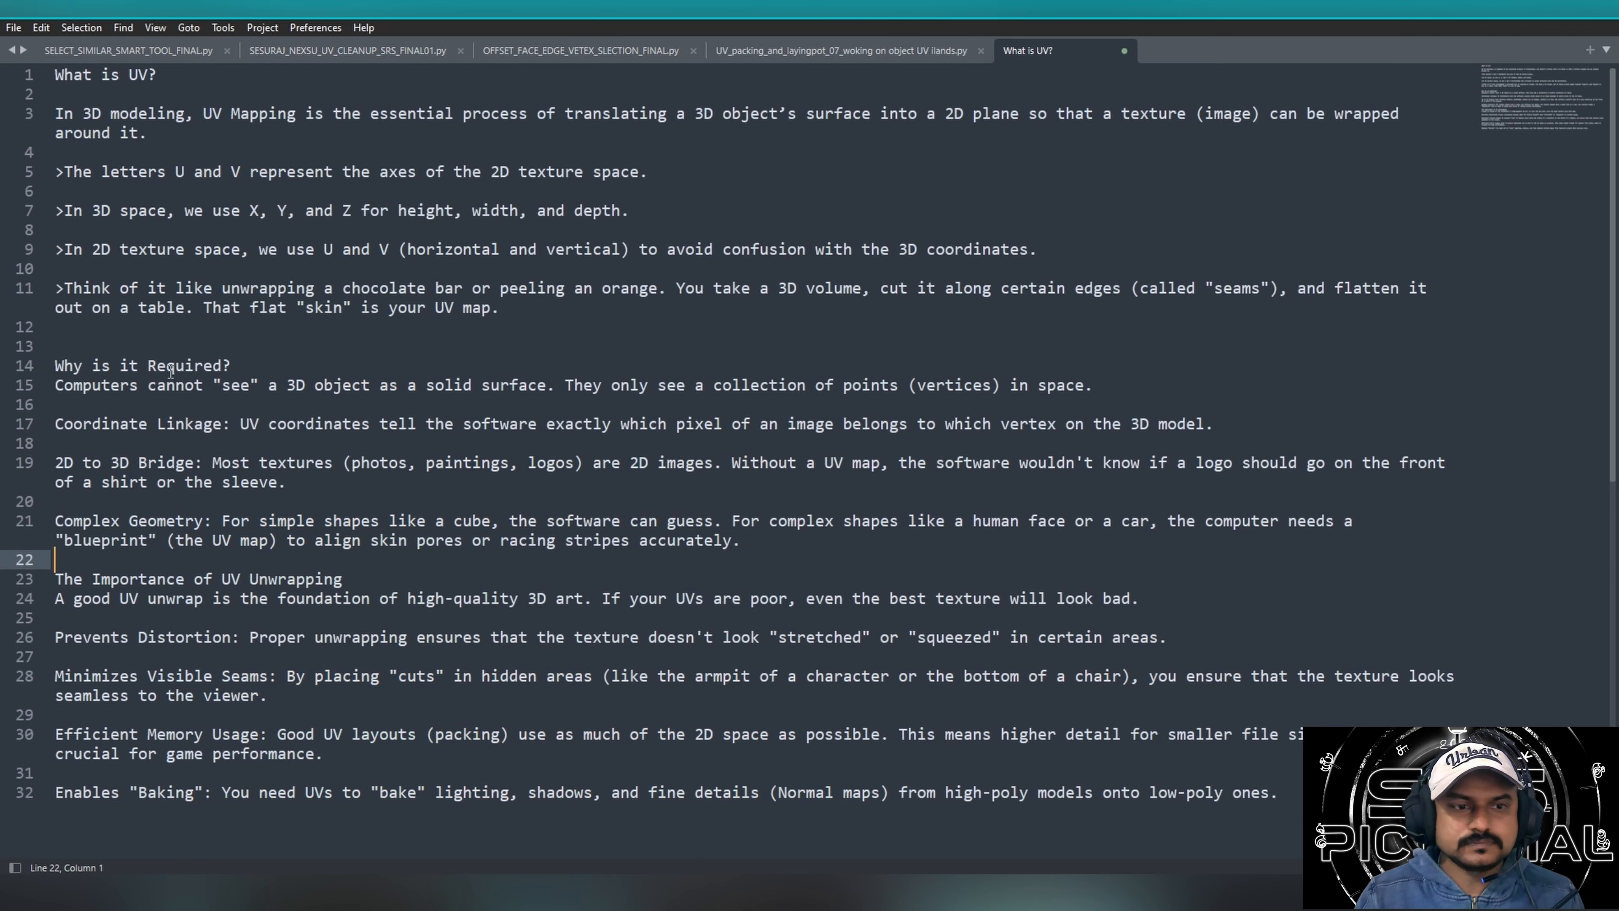
{"action": "left_click_drag", "start_coordinate": [374, 386], "coordinate": [1081, 552]}
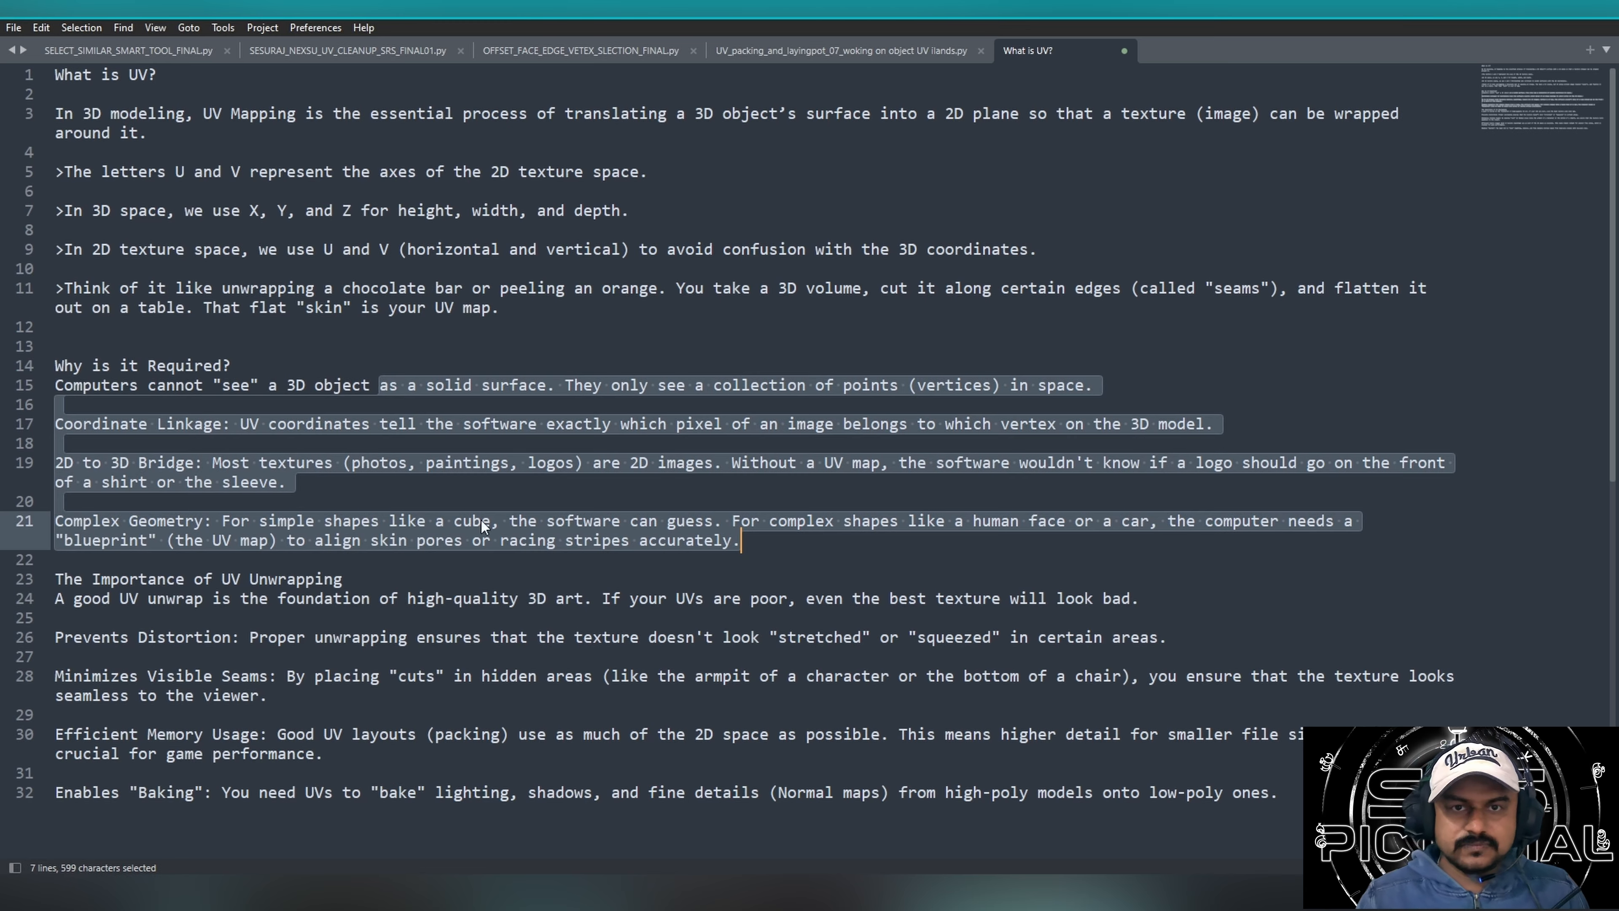
{"action": "left_click", "coordinate": [527, 520]}
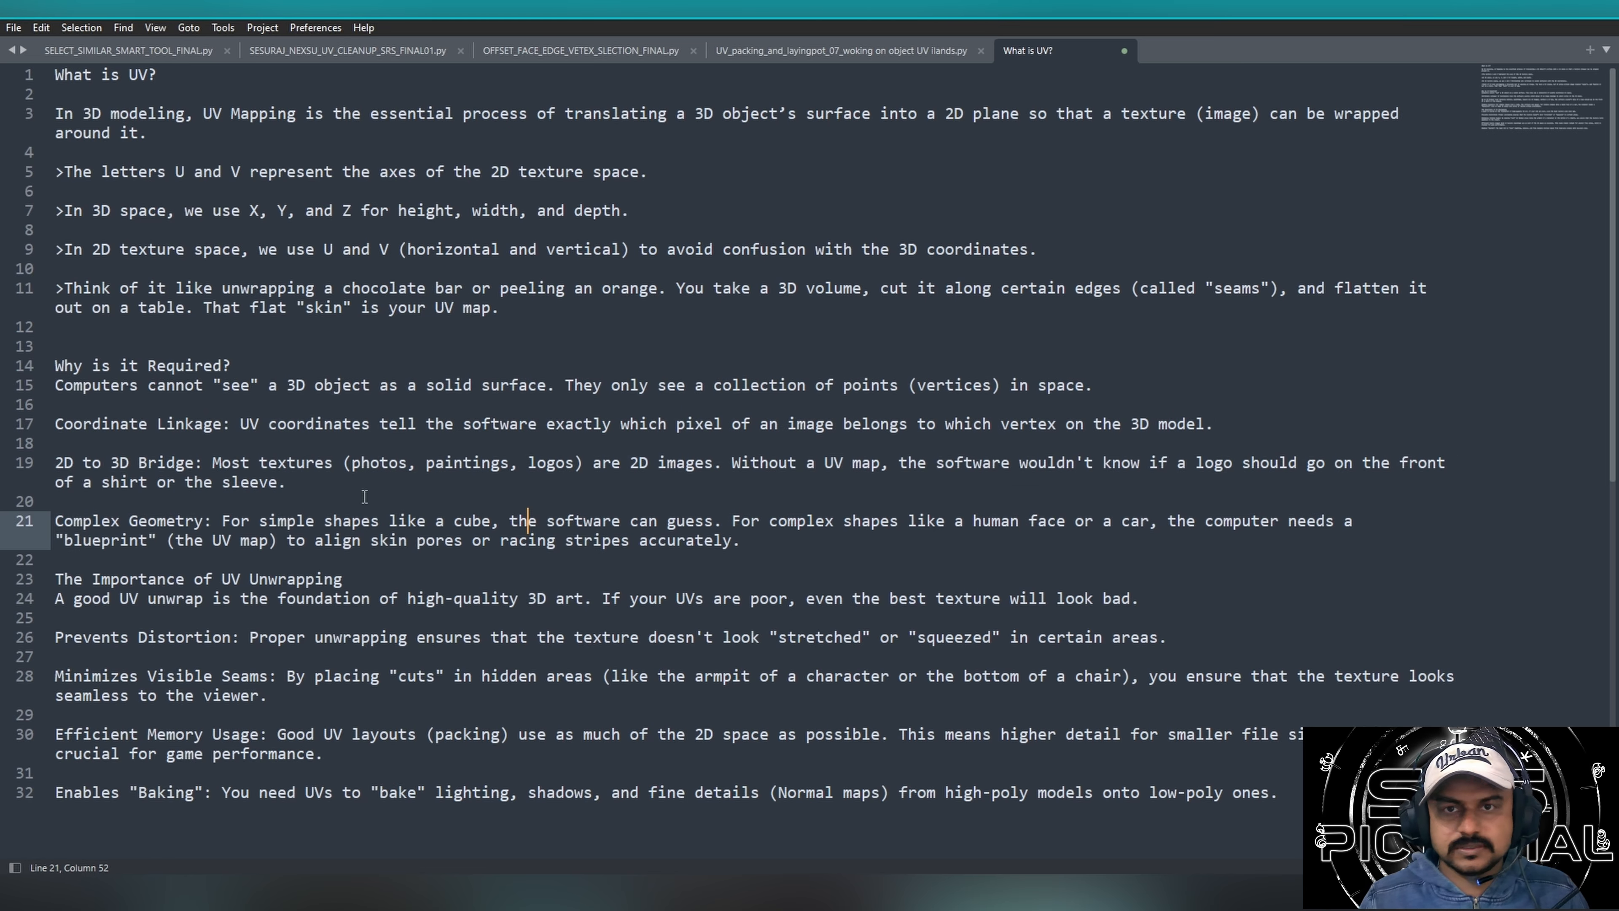
{"action": "left_click_drag", "start_coordinate": [344, 467], "coordinate": [408, 483]}
{"action": "left_click", "coordinate": [510, 558]}
{"action": "left_click_drag", "start_coordinate": [630, 465], "coordinate": [713, 463]}
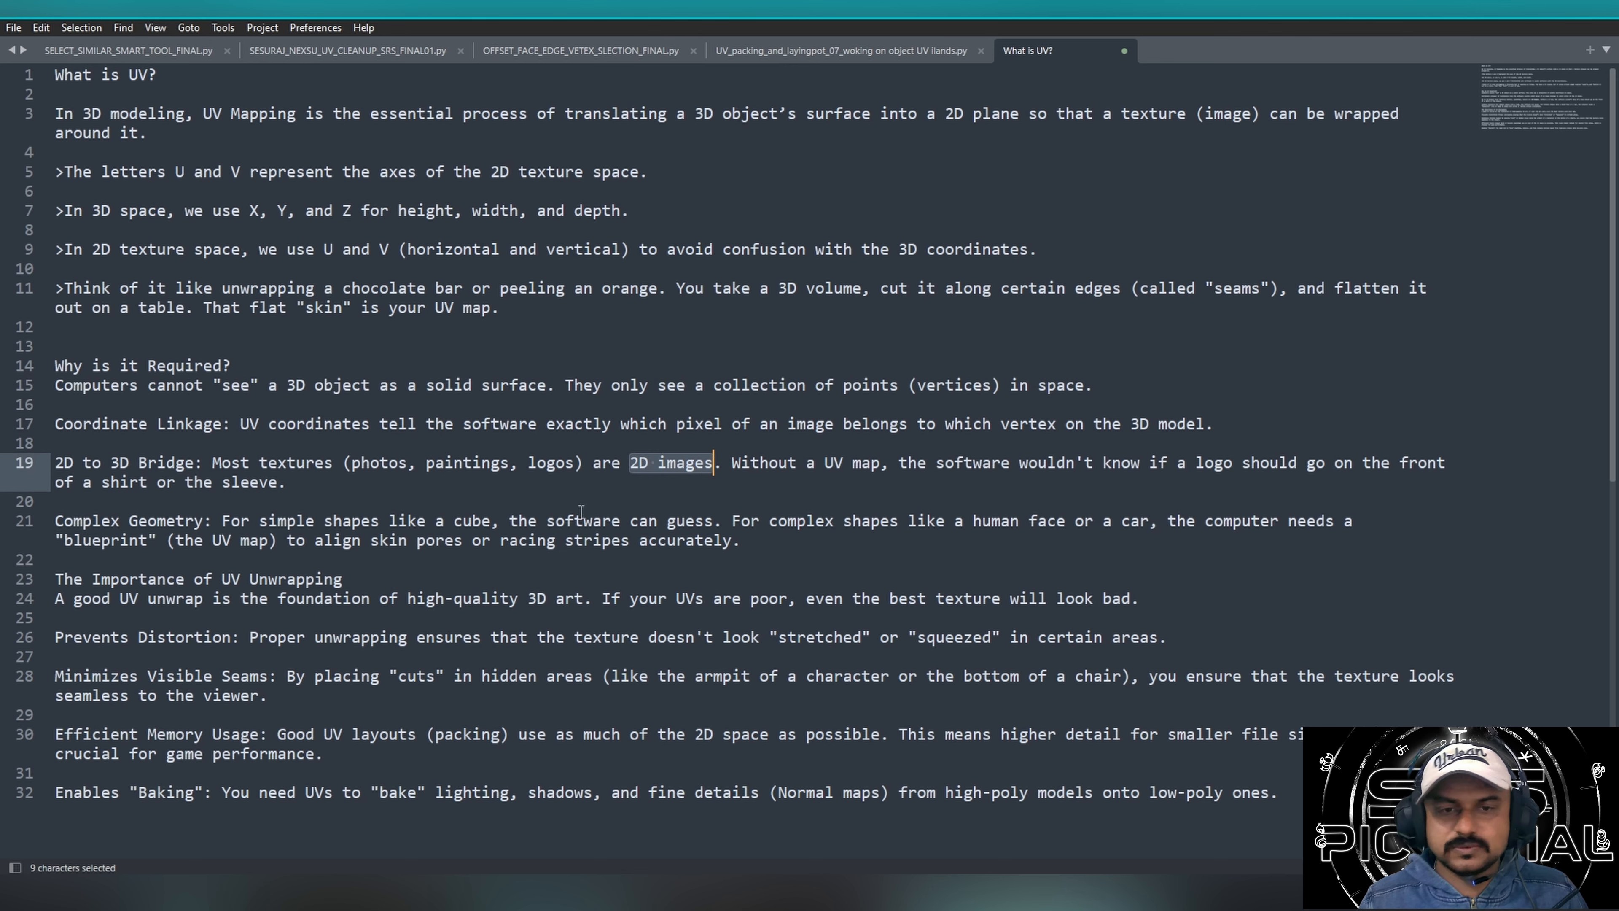
{"action": "left_click_drag", "start_coordinate": [157, 464], "coordinate": [650, 463]}
{"action": "left_click", "coordinate": [1008, 325]}
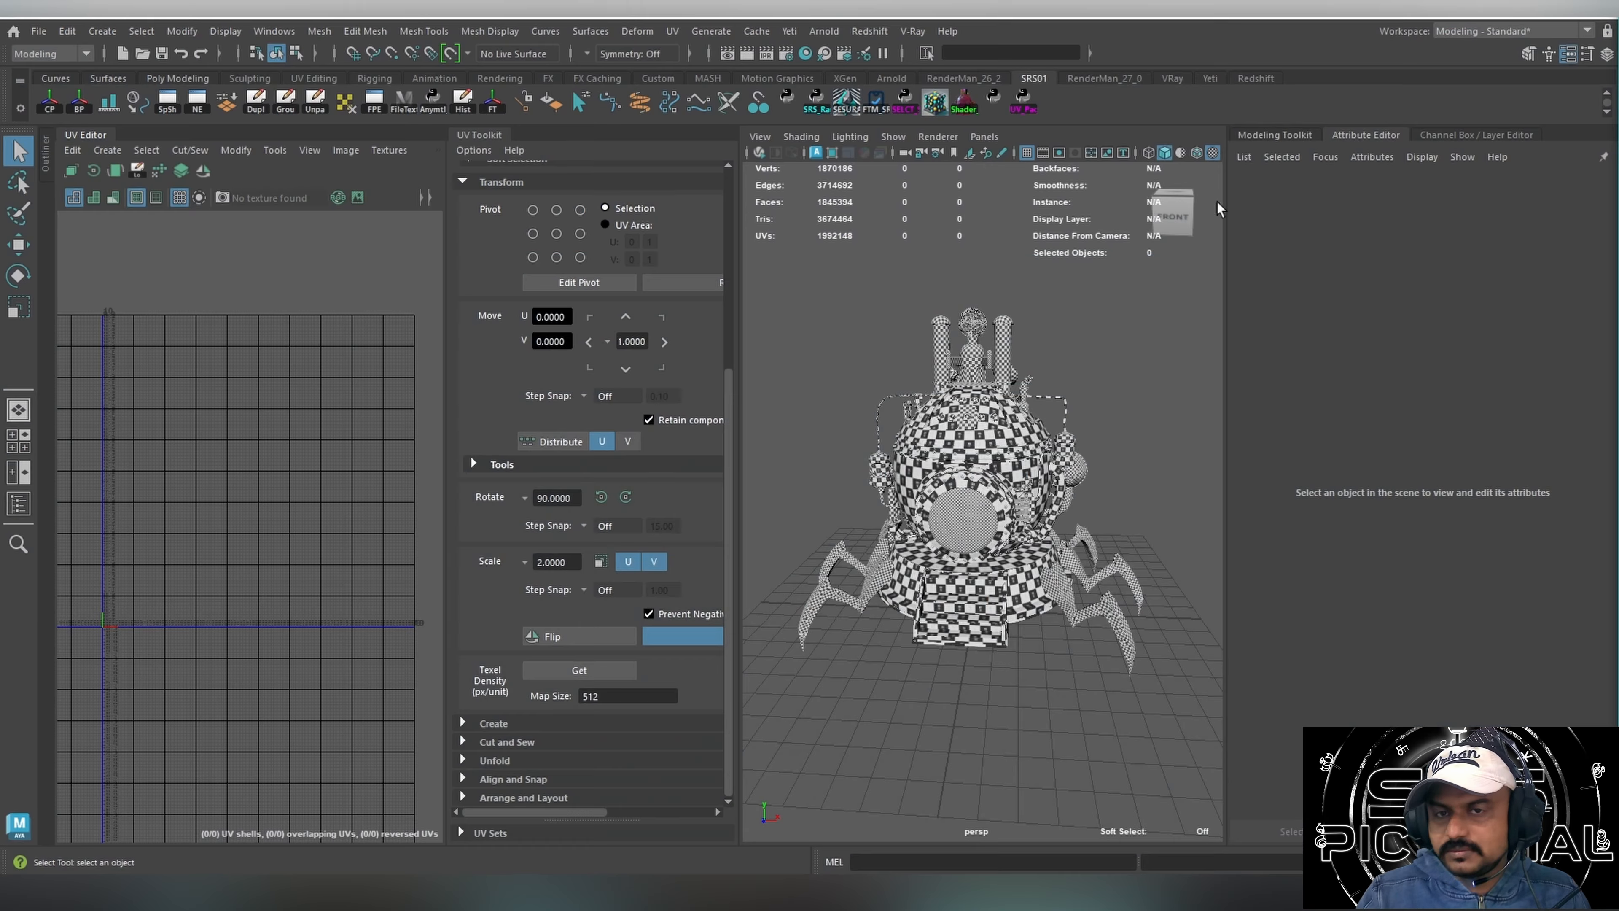
Switch back to Maya and select the entire checker-textured time machine, viewing it closer from the front.
{"action": "left_click_drag", "start_coordinate": [772, 274], "coordinate": [1152, 770]}
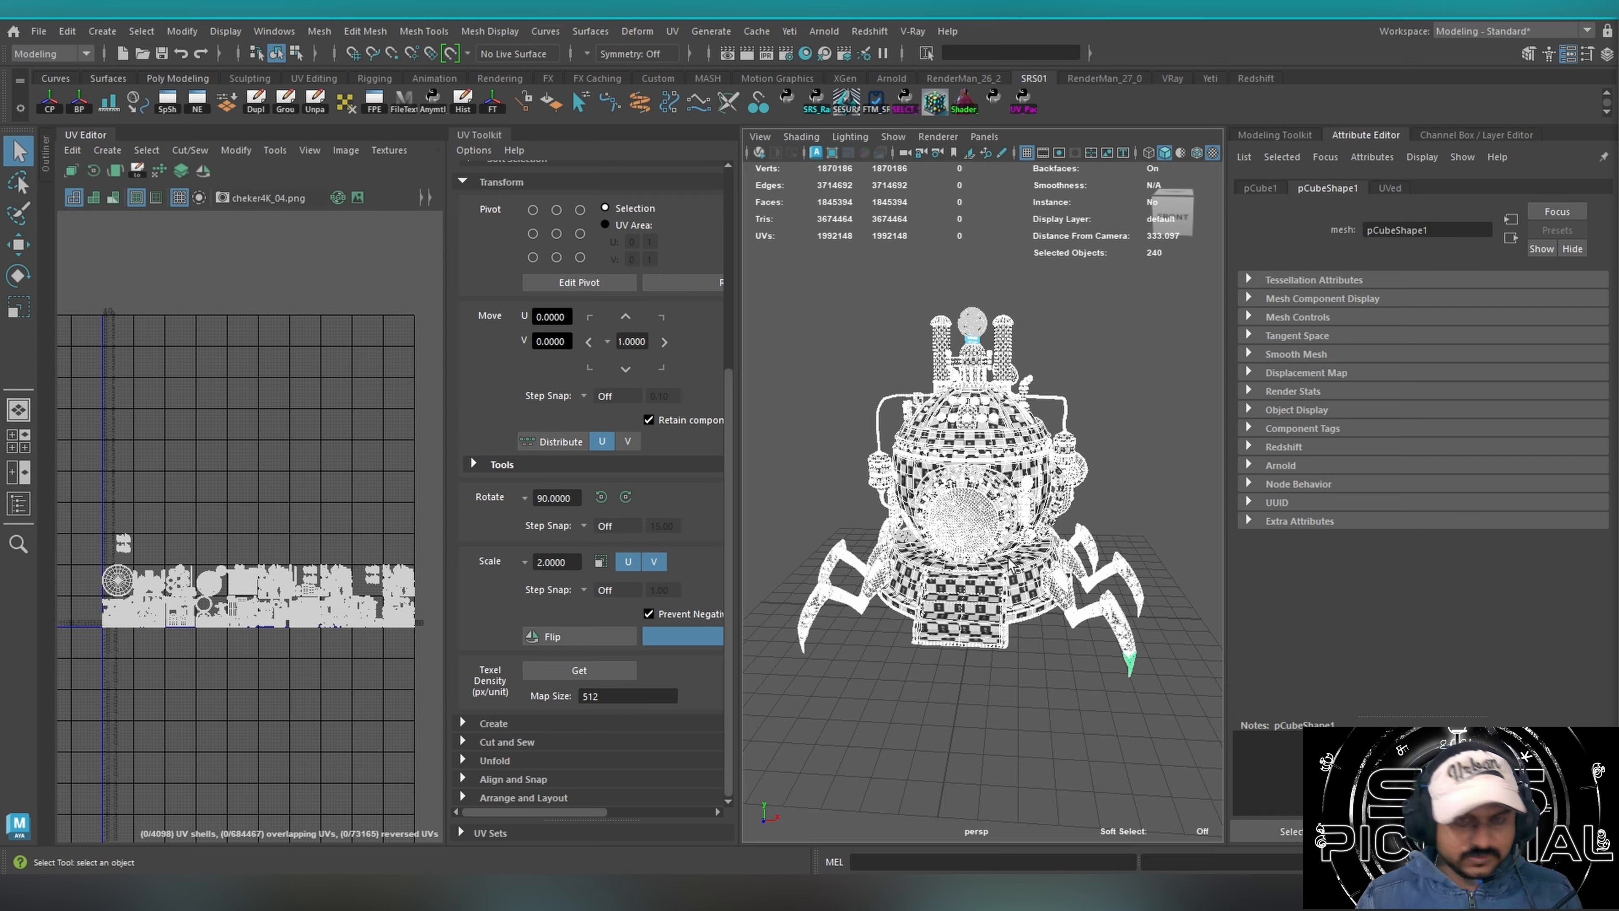
{"action": "left_click_drag", "start_coordinate": [1014, 554], "coordinate": [1005, 543], "text": "alt"}
{"action": "scroll", "coordinate": [1005, 544], "scroll_direction": "up", "scroll_amount": 4}
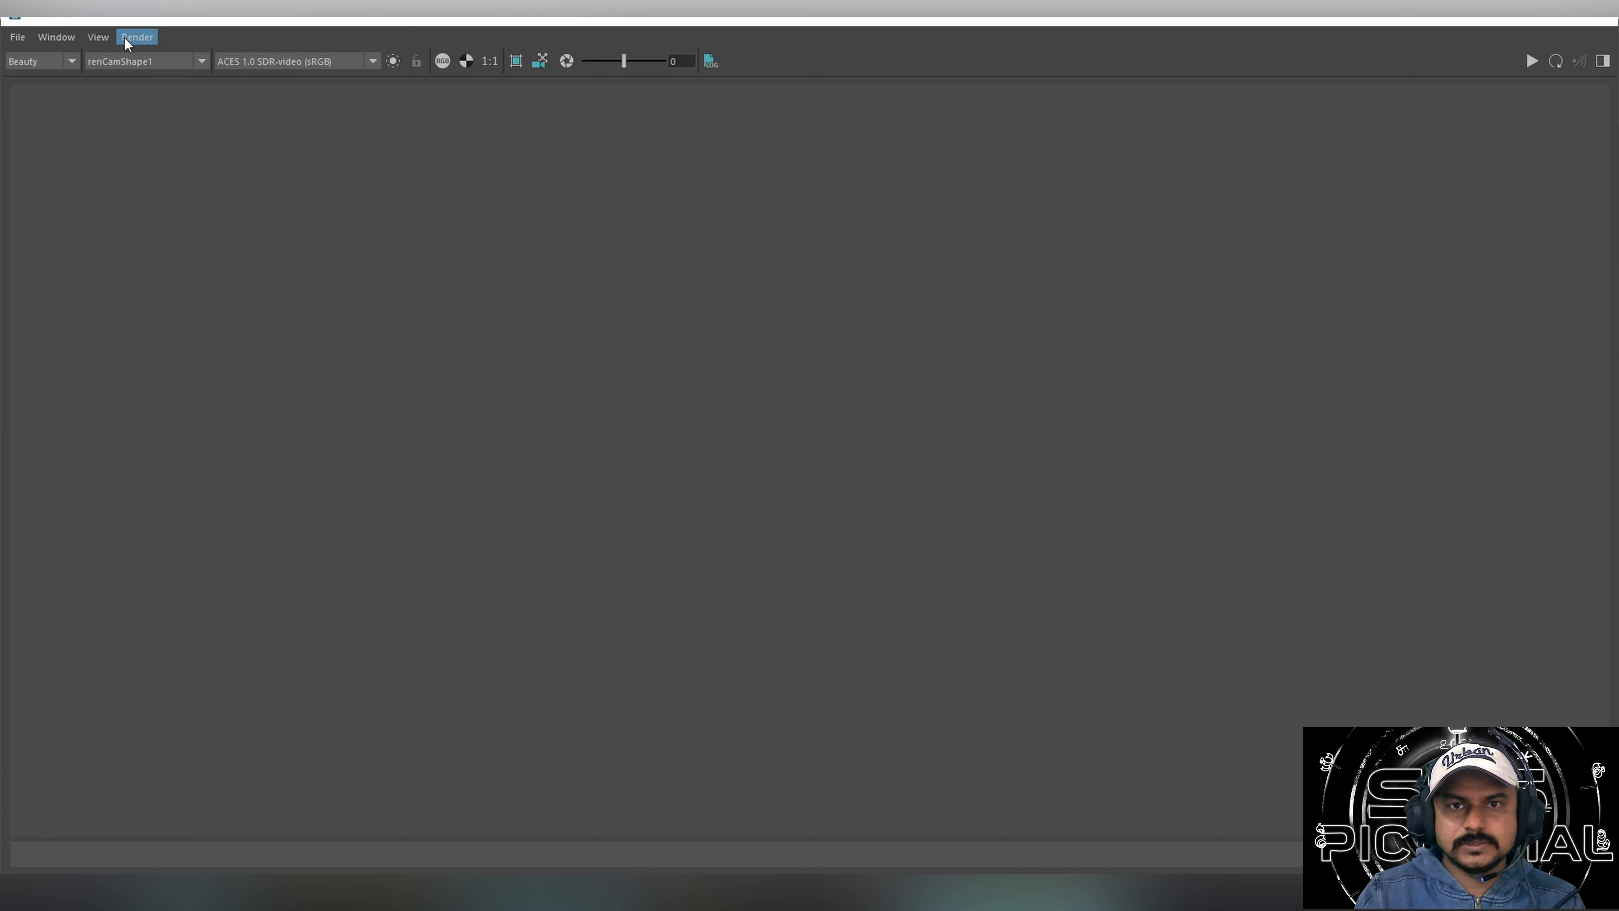
Switch to the lit time machine scene's Arnold RenderView and update the full scene to render it through renCamShape1.
{"action": "left_click", "coordinate": [125, 37]}
{"action": "mouse_move", "coordinate": [247, 199]}
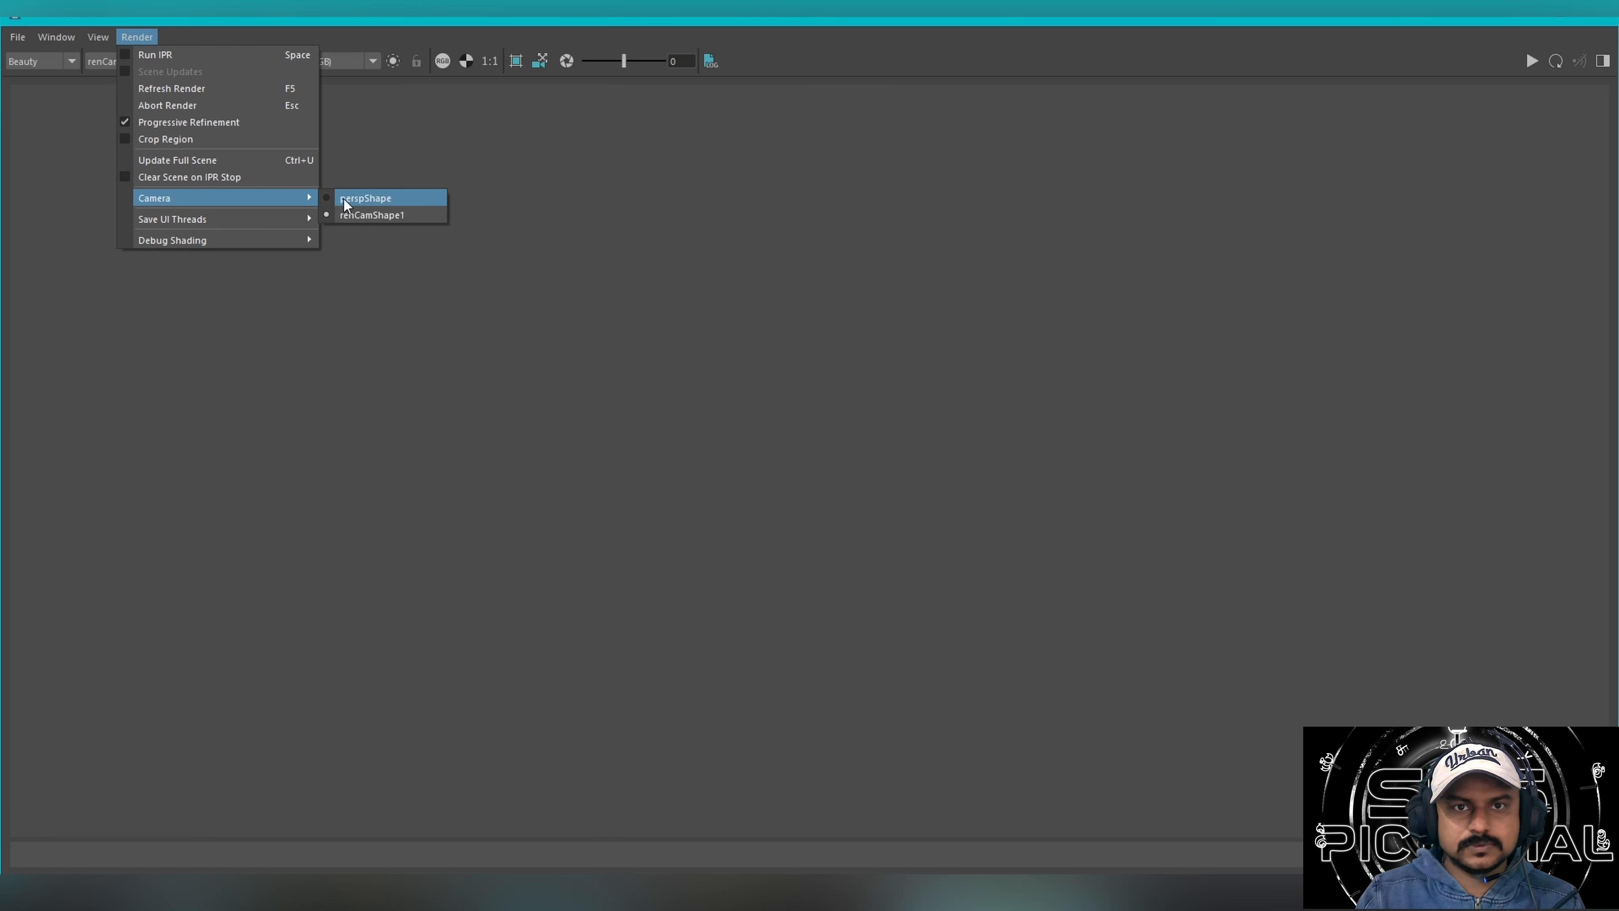
{"action": "left_click", "coordinate": [276, 160]}
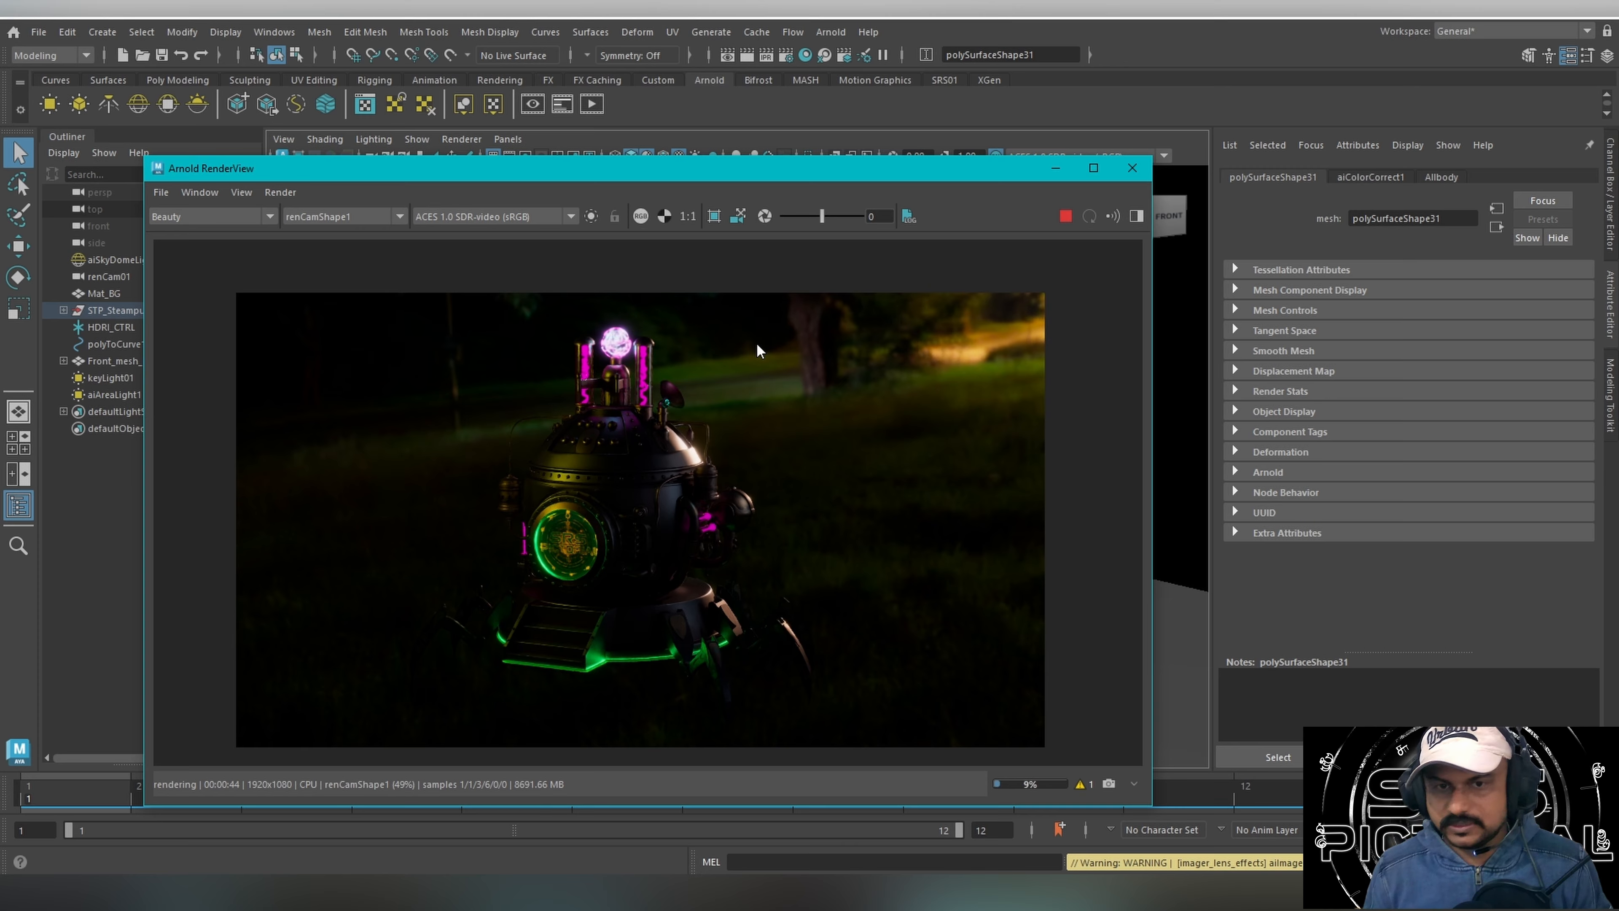
Inspect the albedo and specular passes of the time machine render, examining the metal body's surface up close.
{"action": "left_click", "coordinate": [203, 216]}
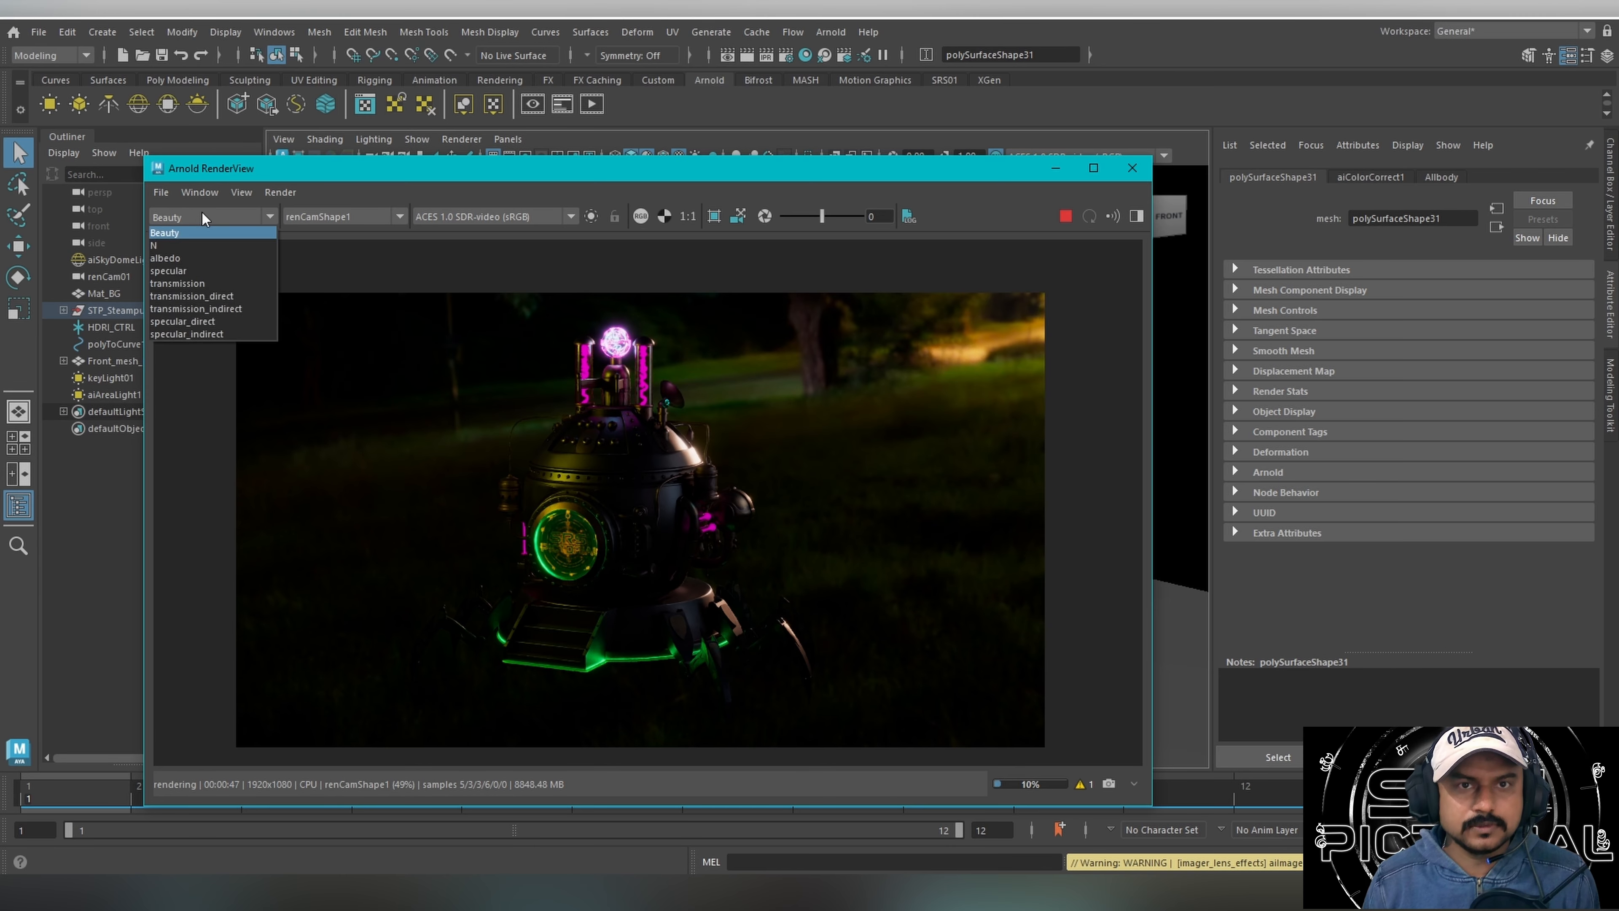
{"action": "left_click", "coordinate": [167, 257]}
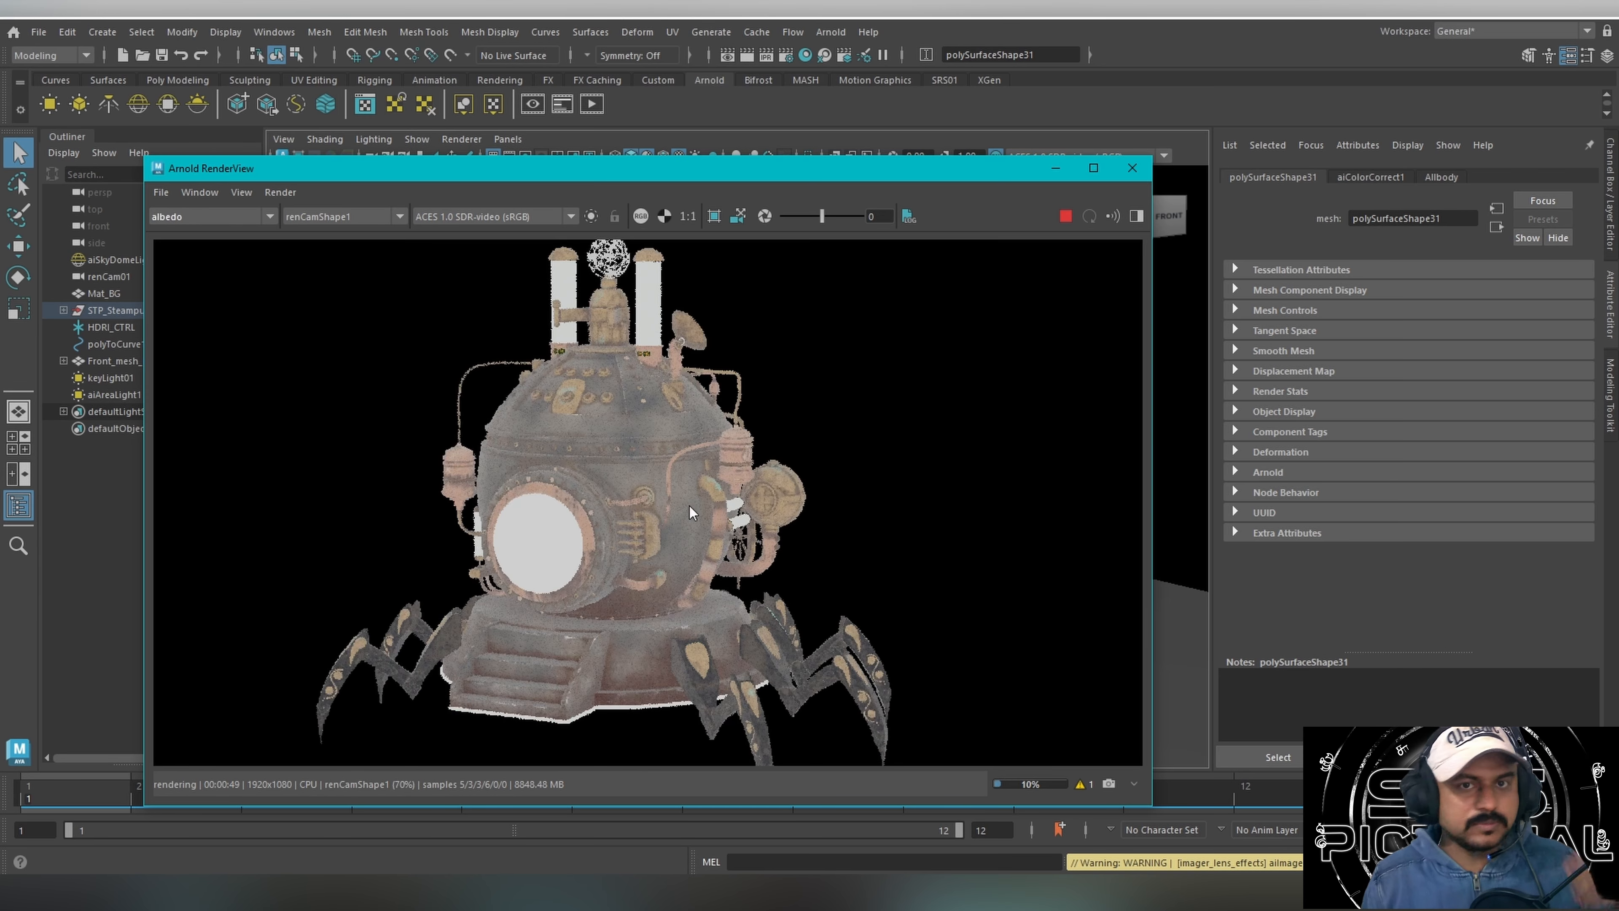
{"action": "scroll", "coordinate": [690, 508], "scroll_direction": "up", "scroll_amount": 10}
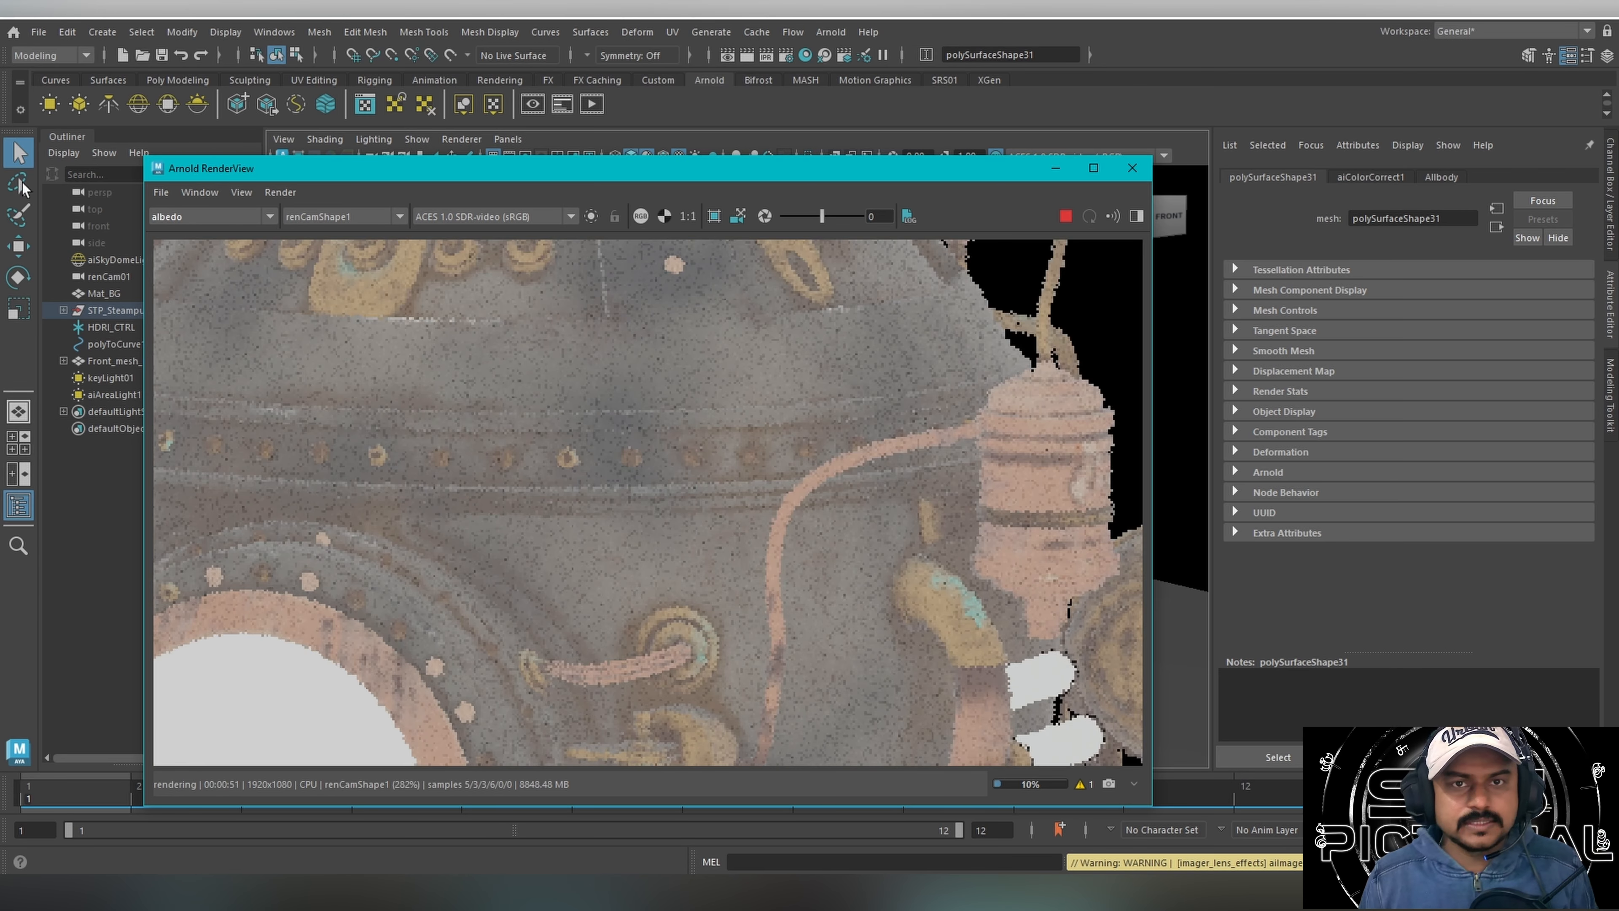
{"action": "left_click", "coordinate": [218, 214]}
{"action": "left_click", "coordinate": [202, 272]}
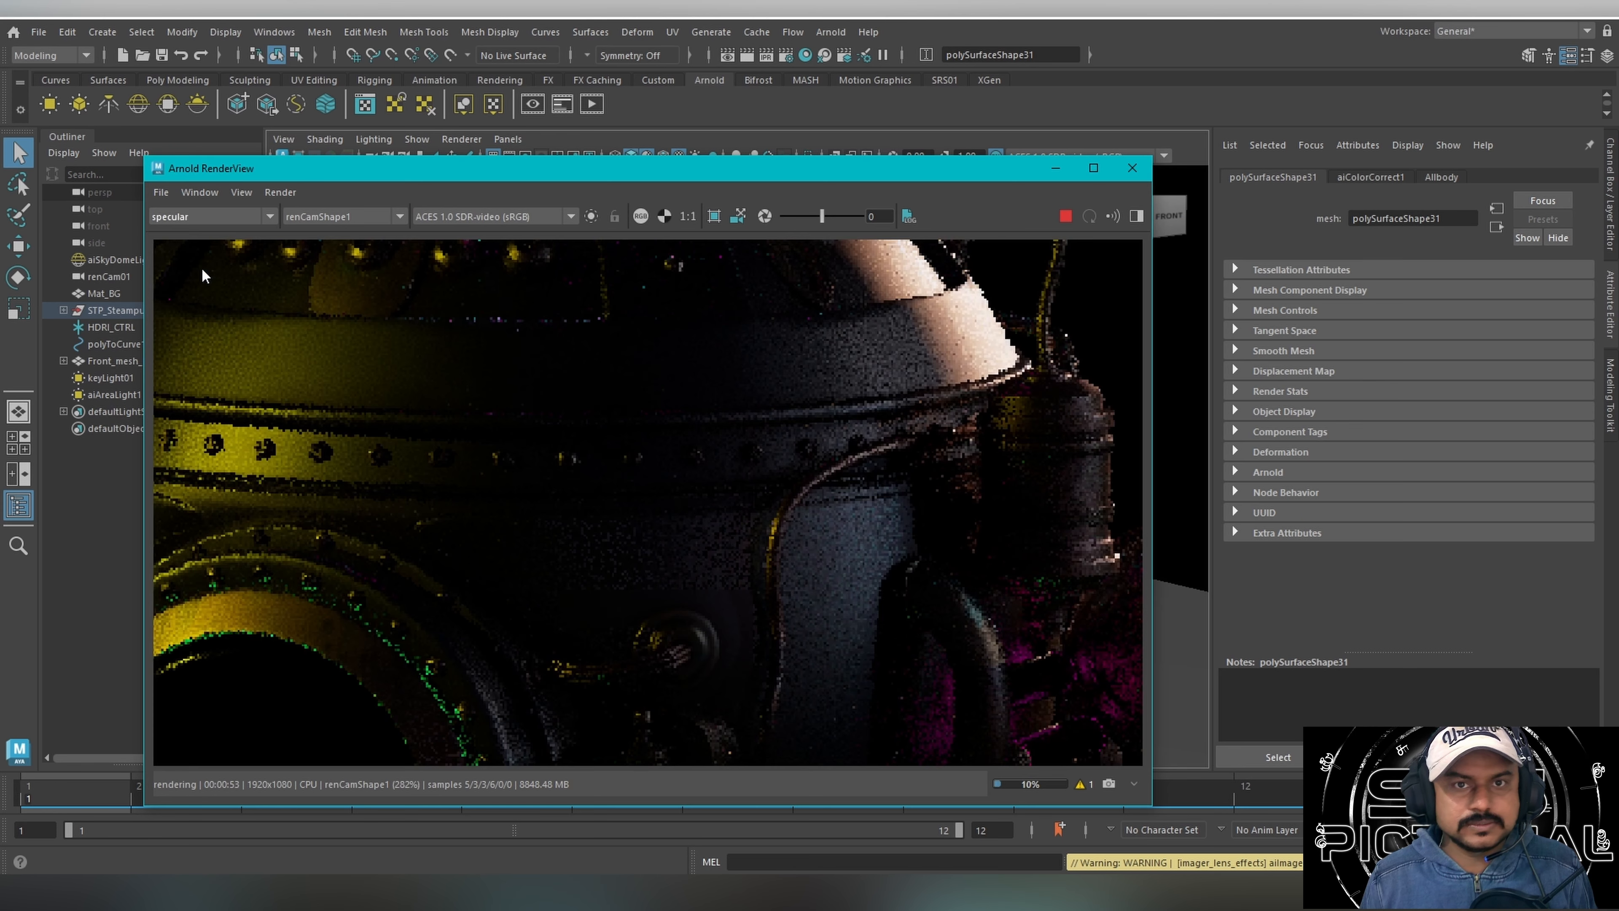
{"action": "scroll", "coordinate": [491, 502], "scroll_direction": "down", "scroll_amount": 8}
{"action": "scroll", "coordinate": [490, 501], "scroll_direction": "up", "scroll_amount": 6}
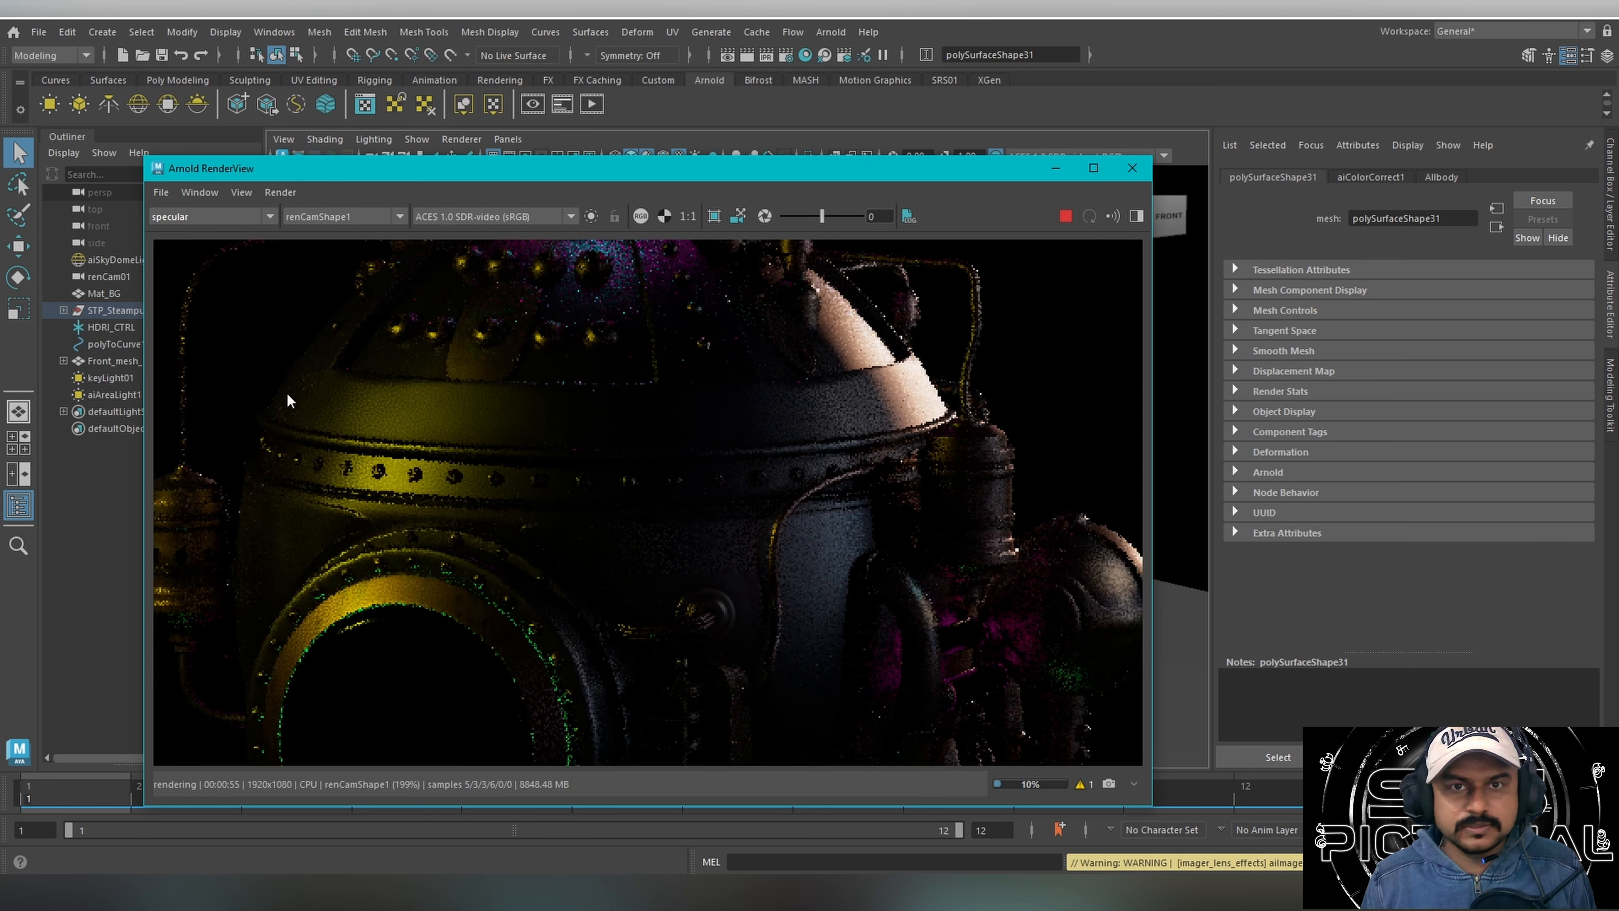
{"action": "scroll", "coordinate": [288, 401], "scroll_direction": "up", "scroll_amount": 5}
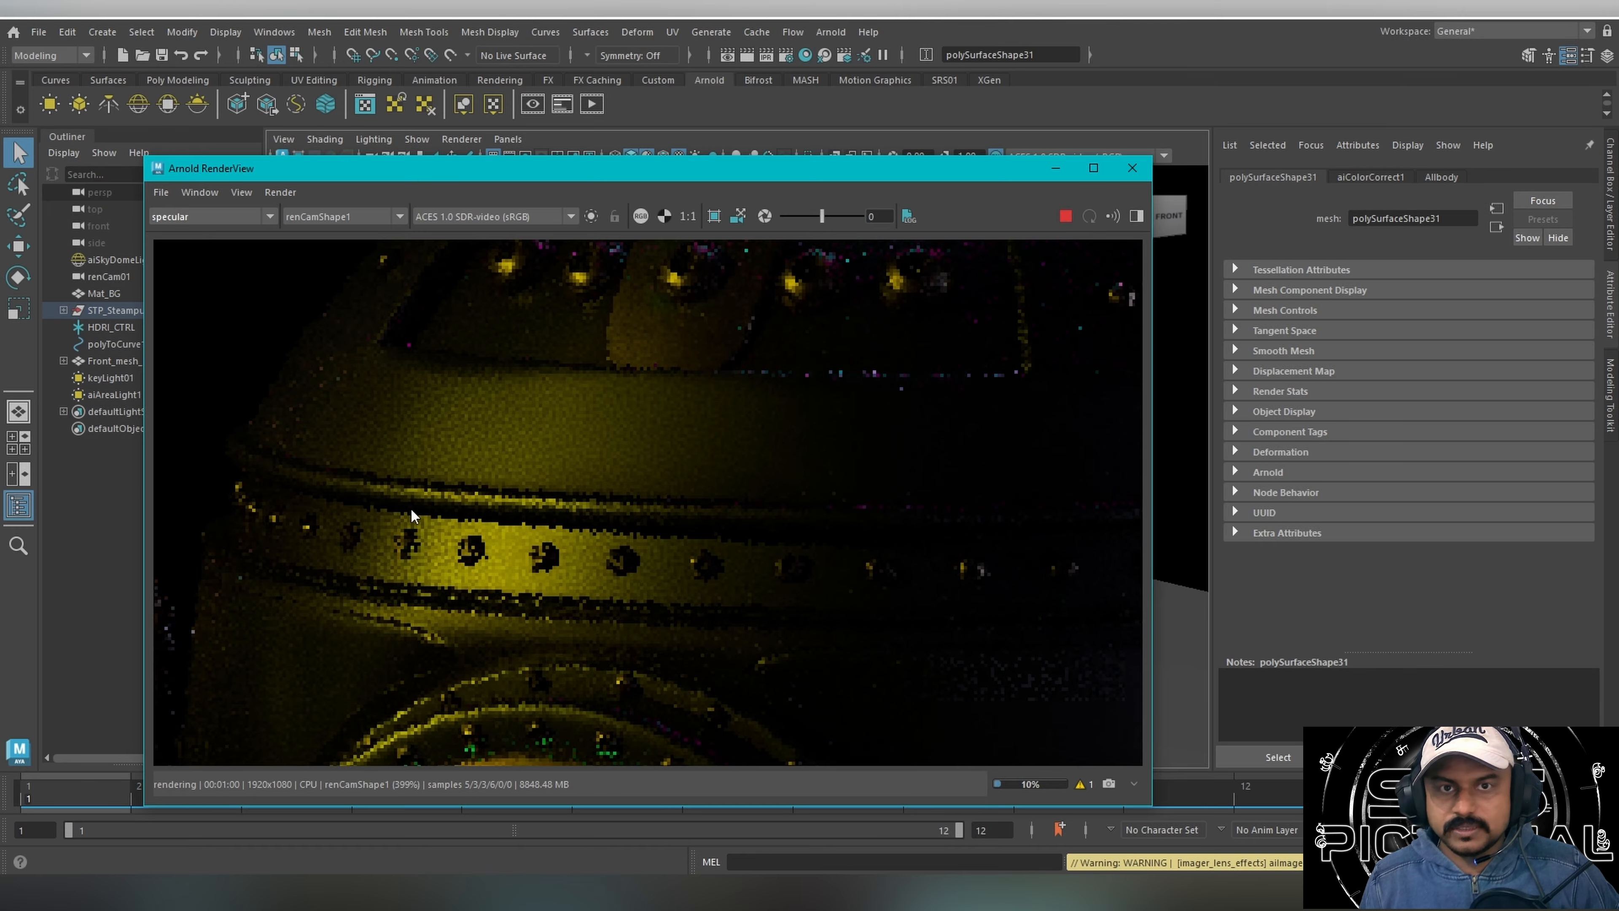
View the transmission, specular_direct and specular_indirect passes of the render one after another.
{"action": "left_click", "coordinate": [211, 220]}
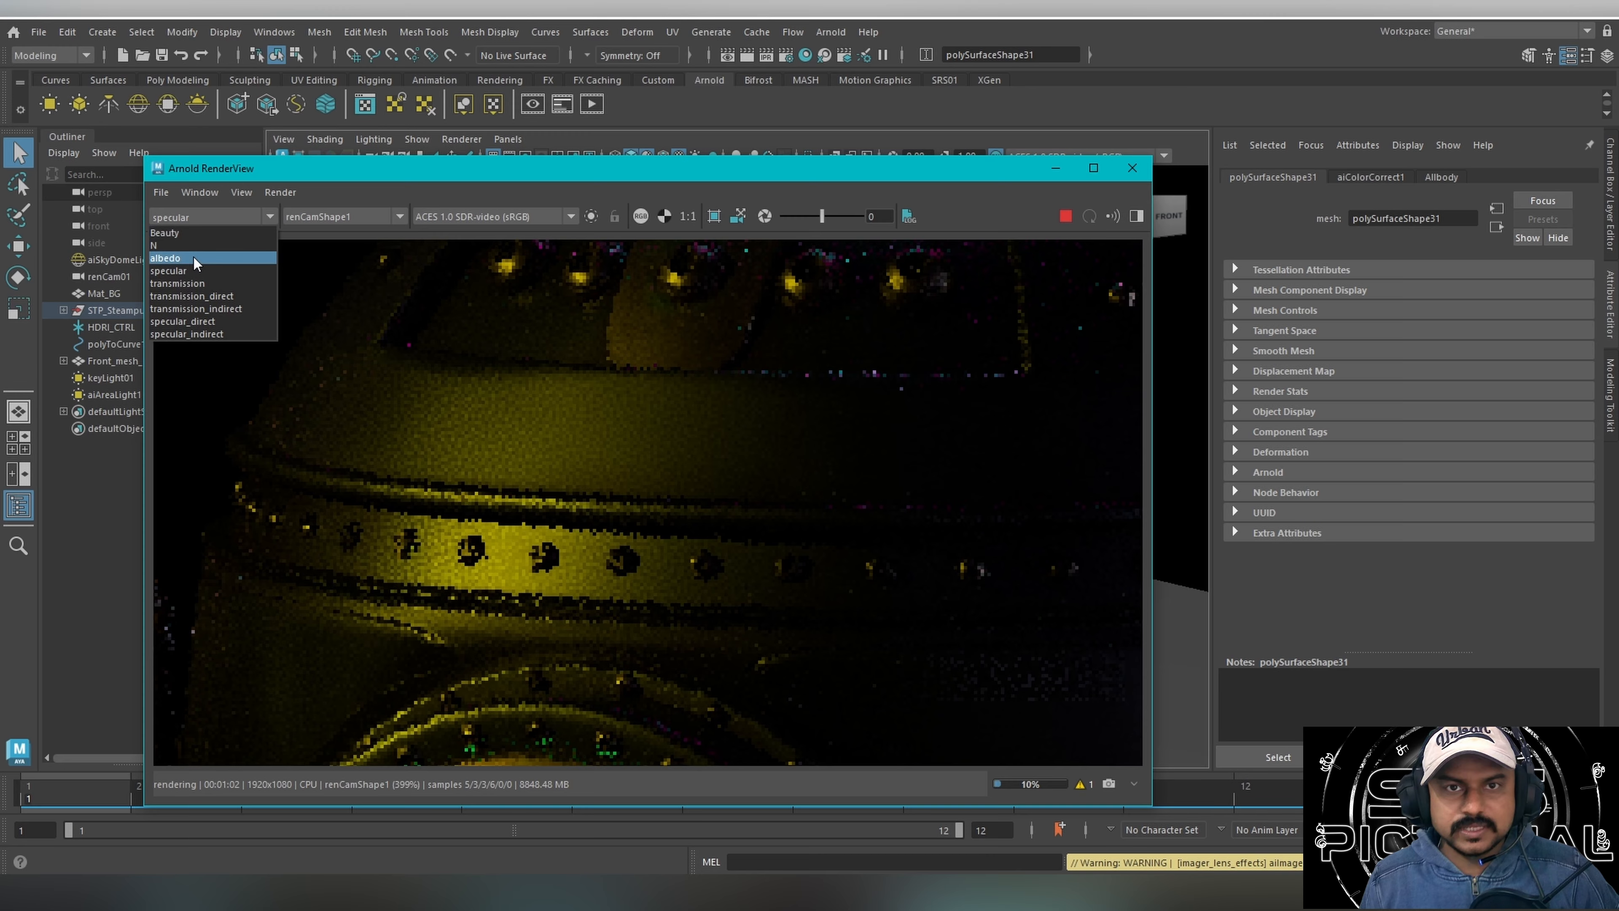
{"action": "left_click", "coordinate": [191, 285]}
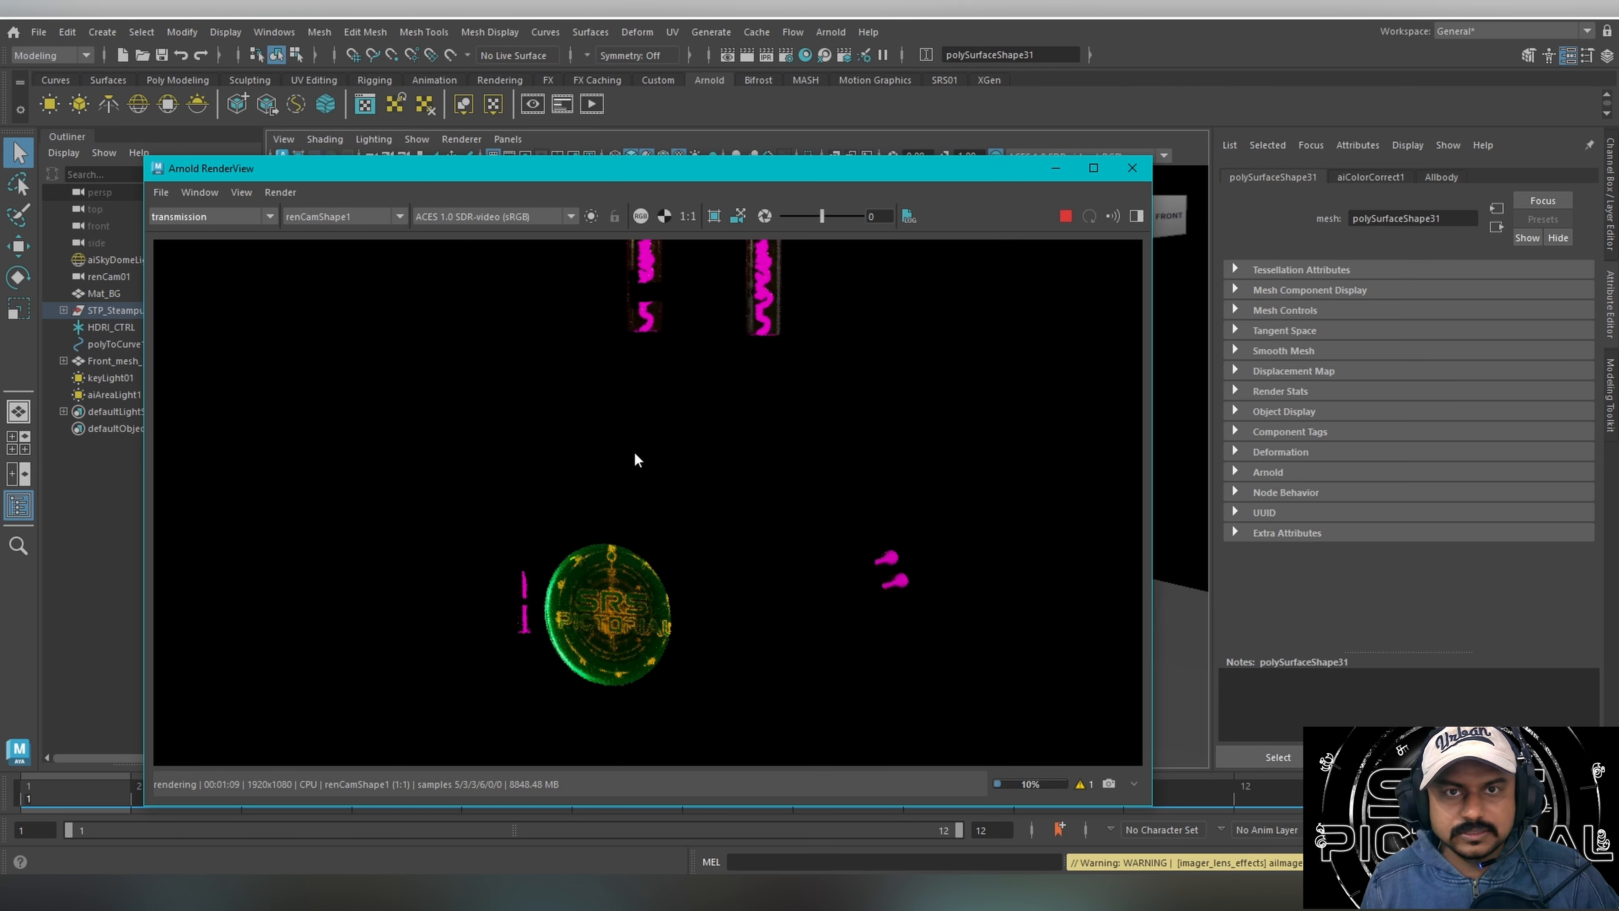
{"action": "left_click", "coordinate": [239, 220]}
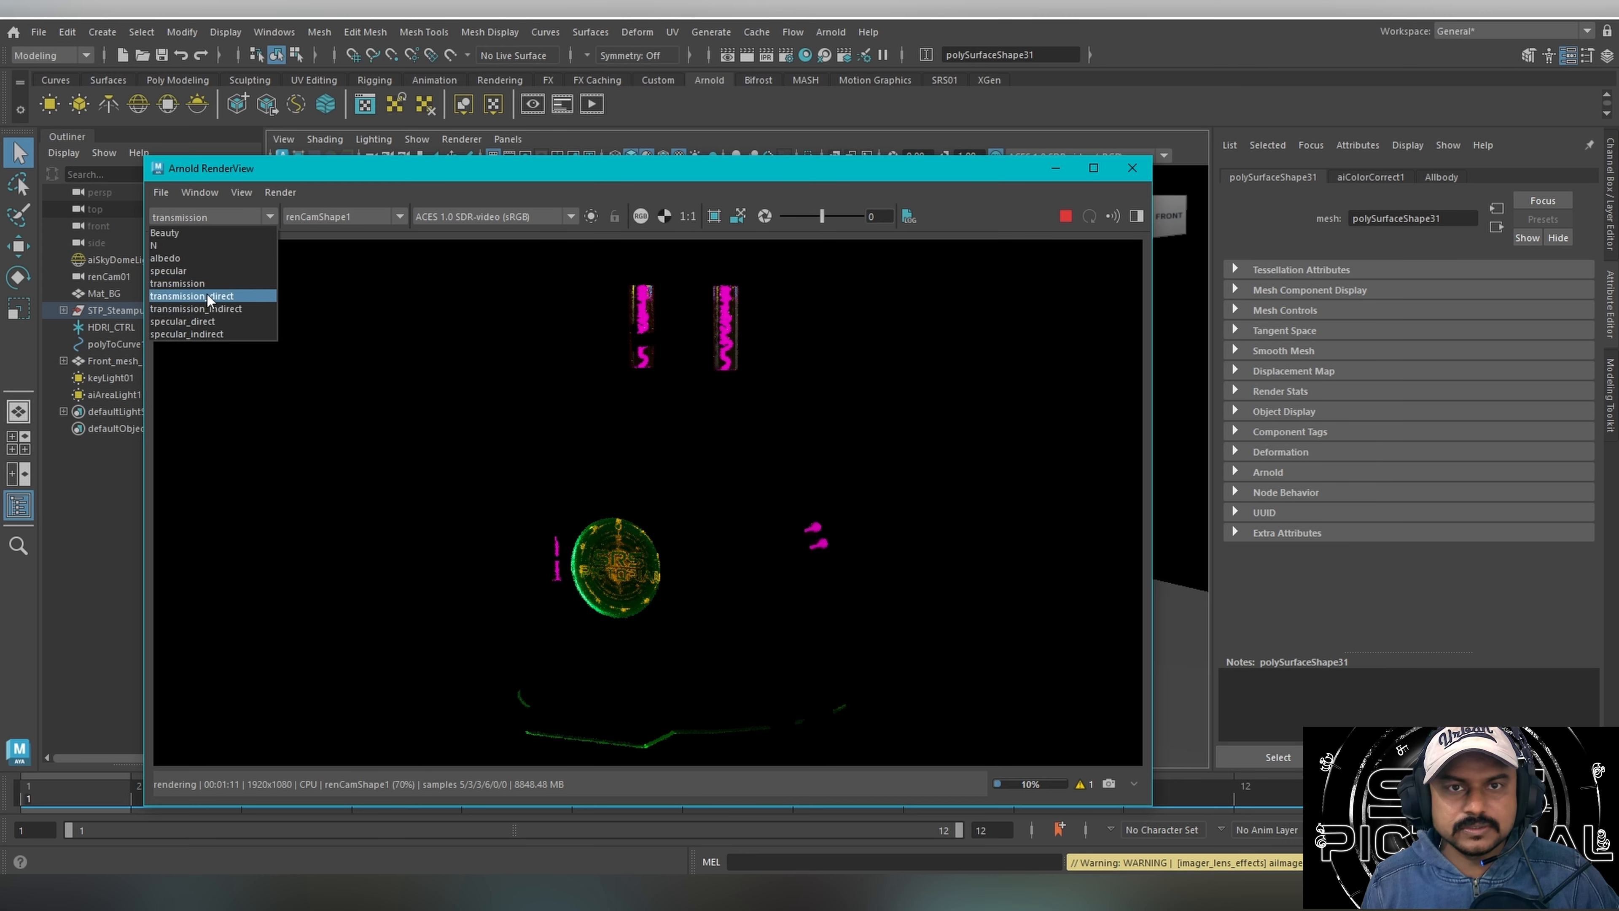
{"action": "left_click", "coordinate": [201, 320]}
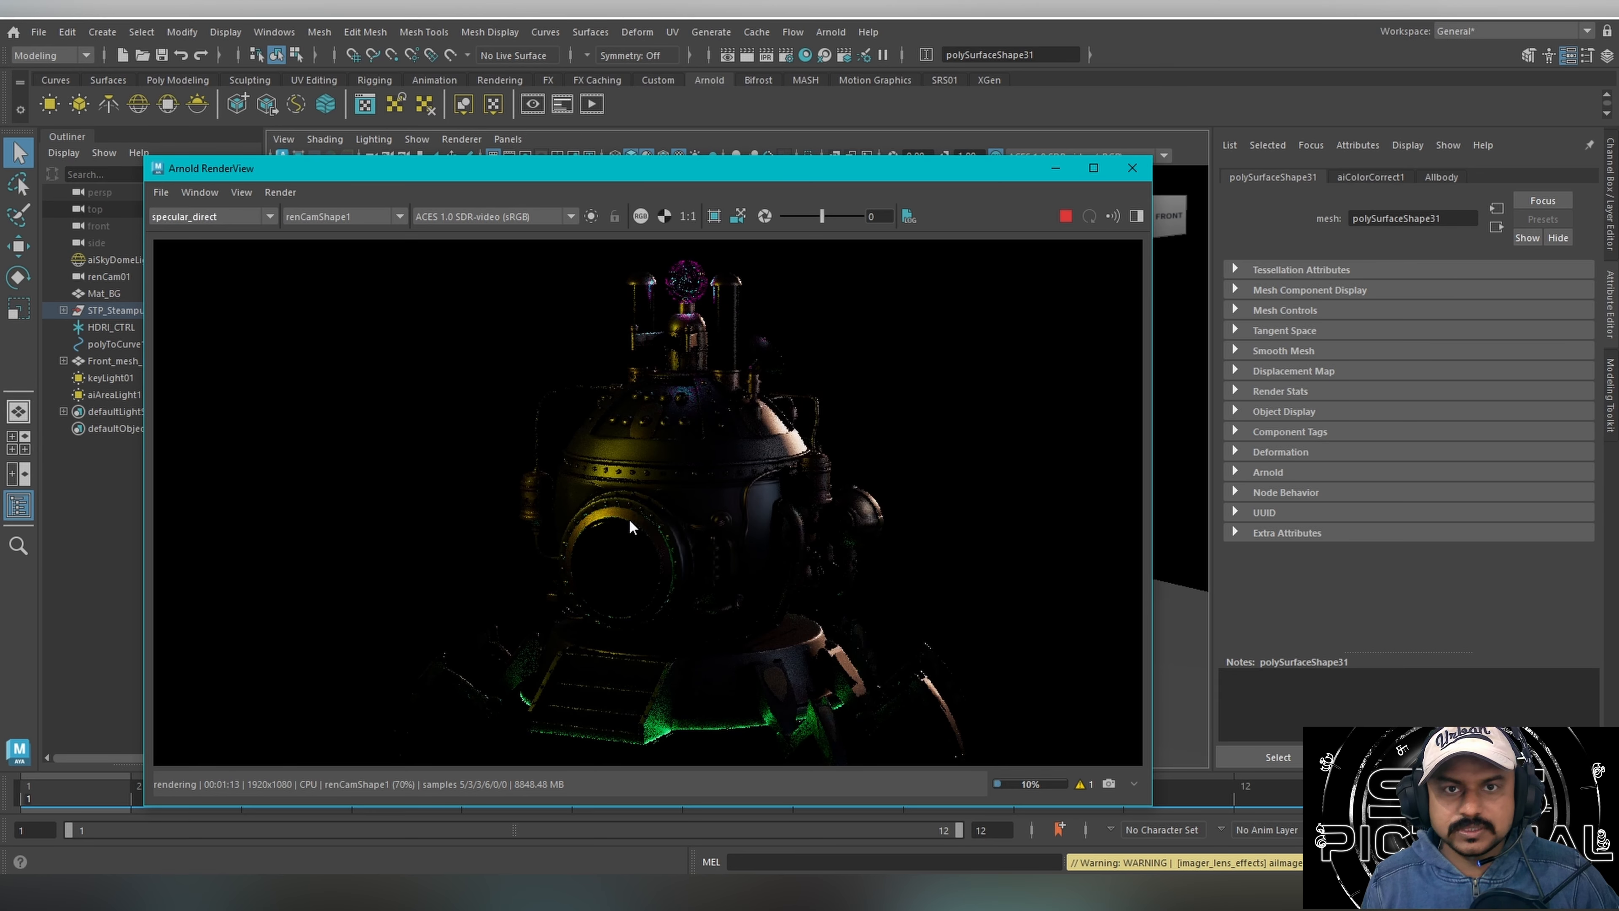
{"action": "key", "text": "Down"}
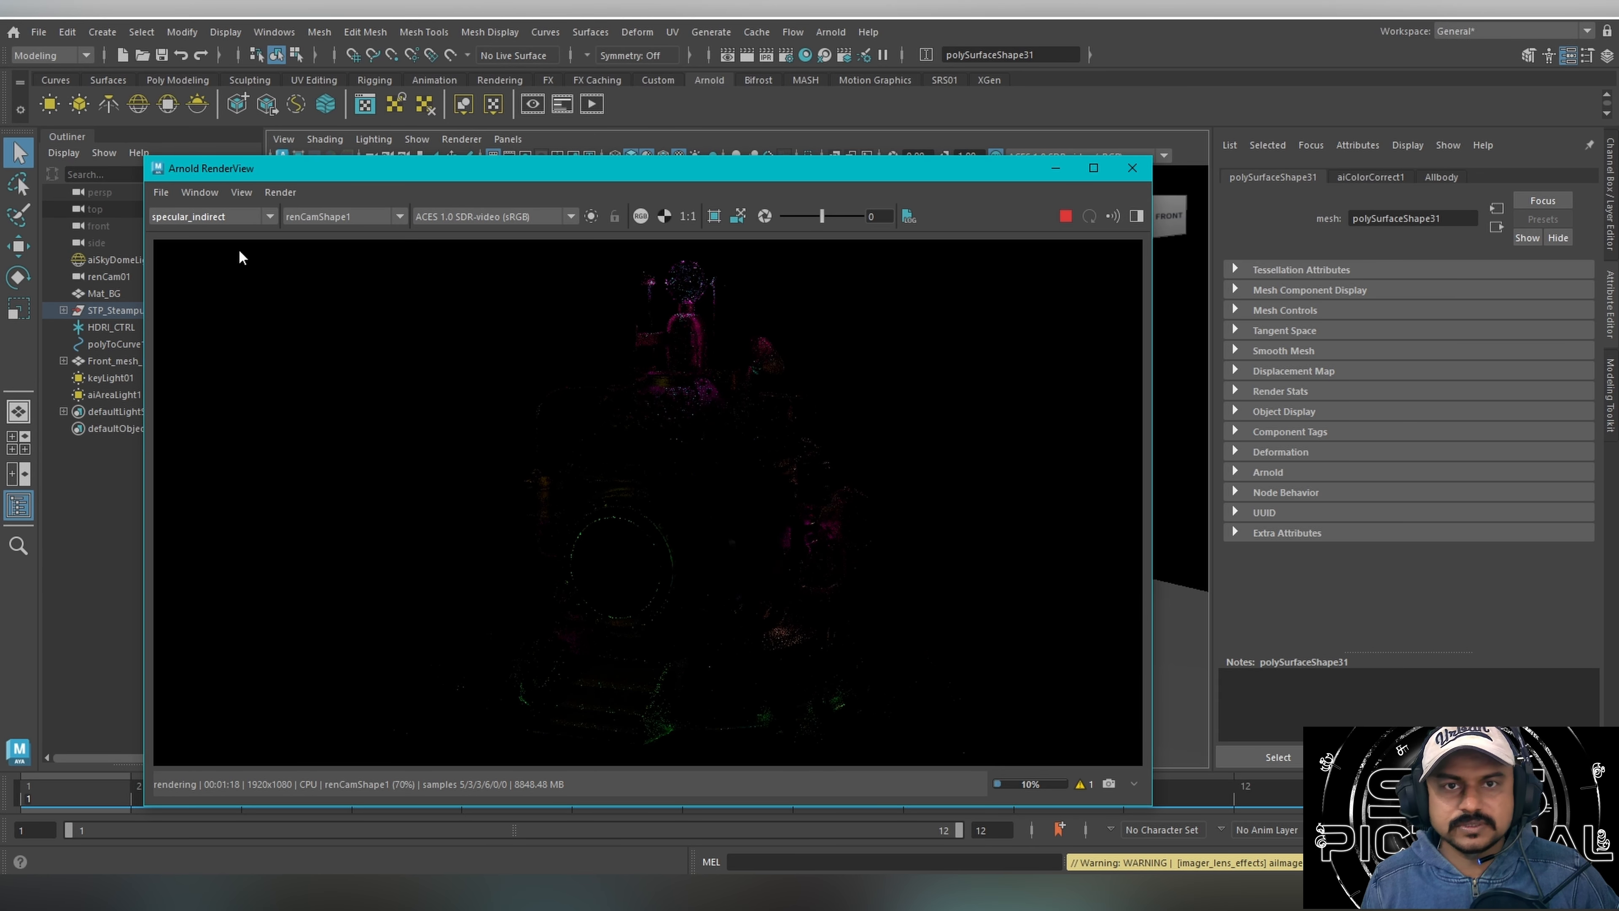
Return the render to the Beauty pass and inspect the glowing front glass up close.
{"action": "left_click", "coordinate": [239, 219]}
{"action": "left_click", "coordinate": [231, 234]}
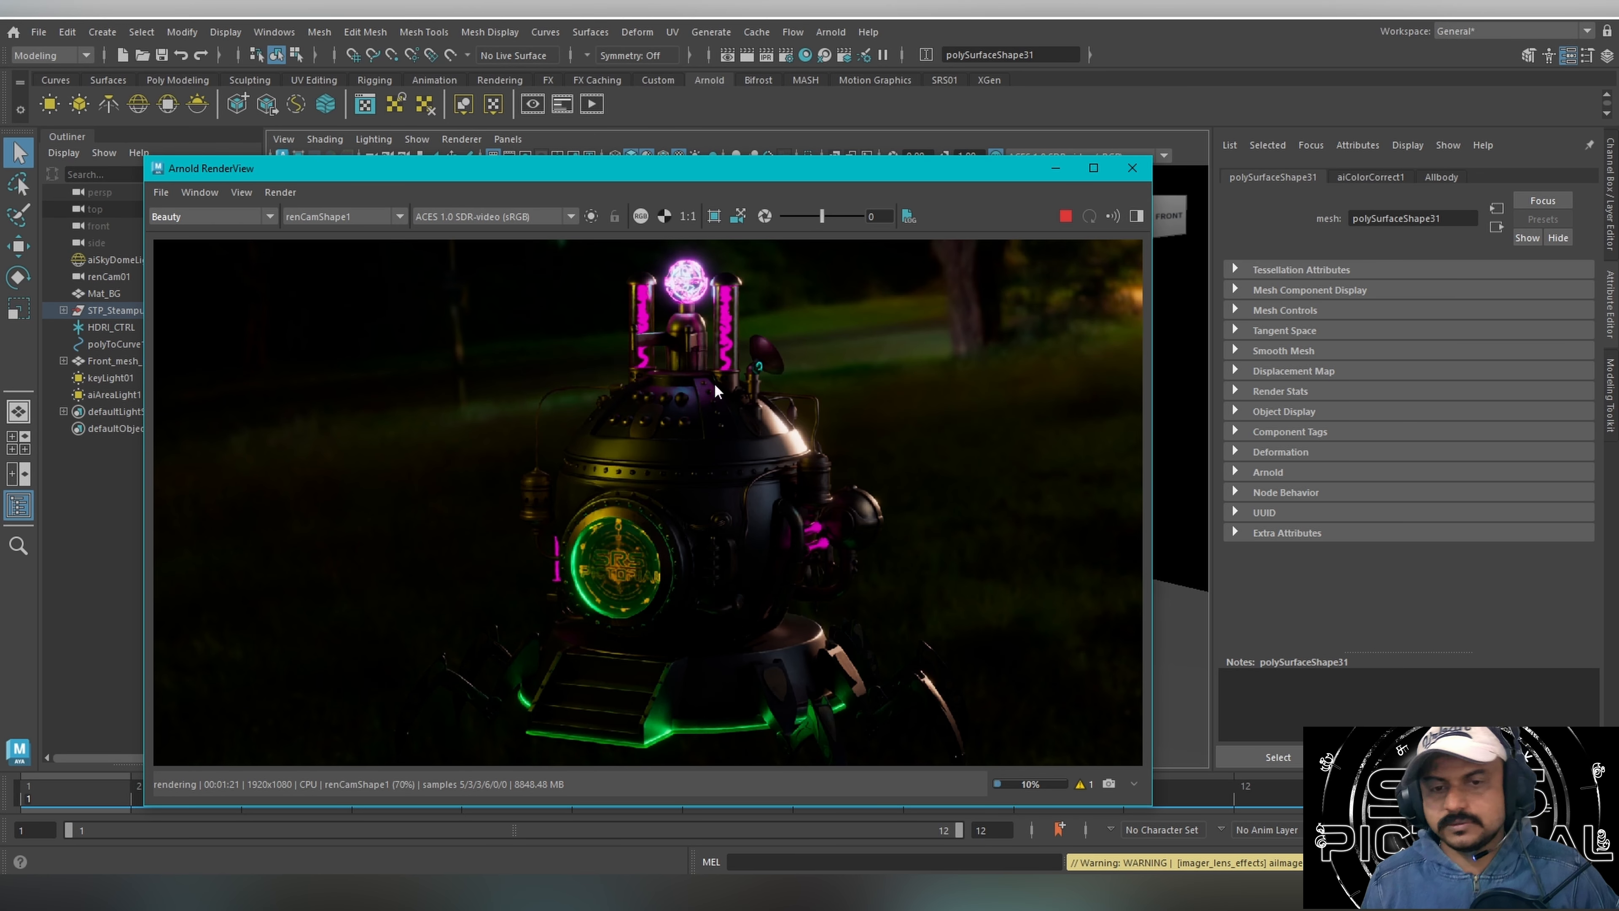
{"action": "scroll", "coordinate": [714, 382], "scroll_direction": "down", "scroll_amount": 1}
{"action": "scroll", "coordinate": [713, 381], "scroll_direction": "up", "scroll_amount": 1}
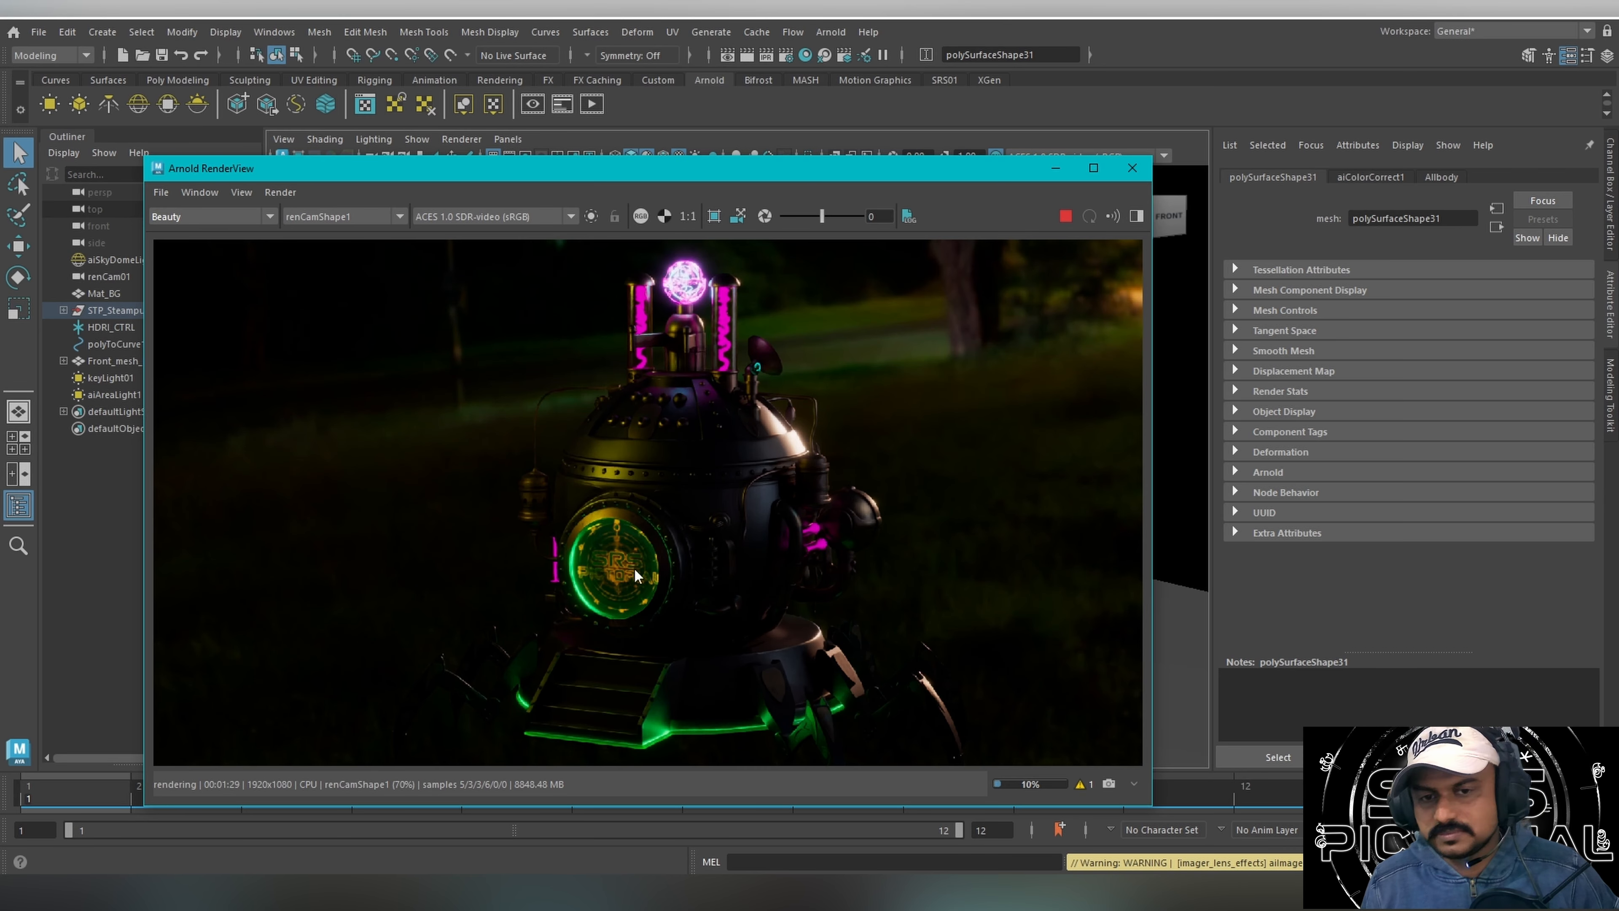
{"action": "scroll", "coordinate": [635, 576], "scroll_direction": "up", "scroll_amount": 2}
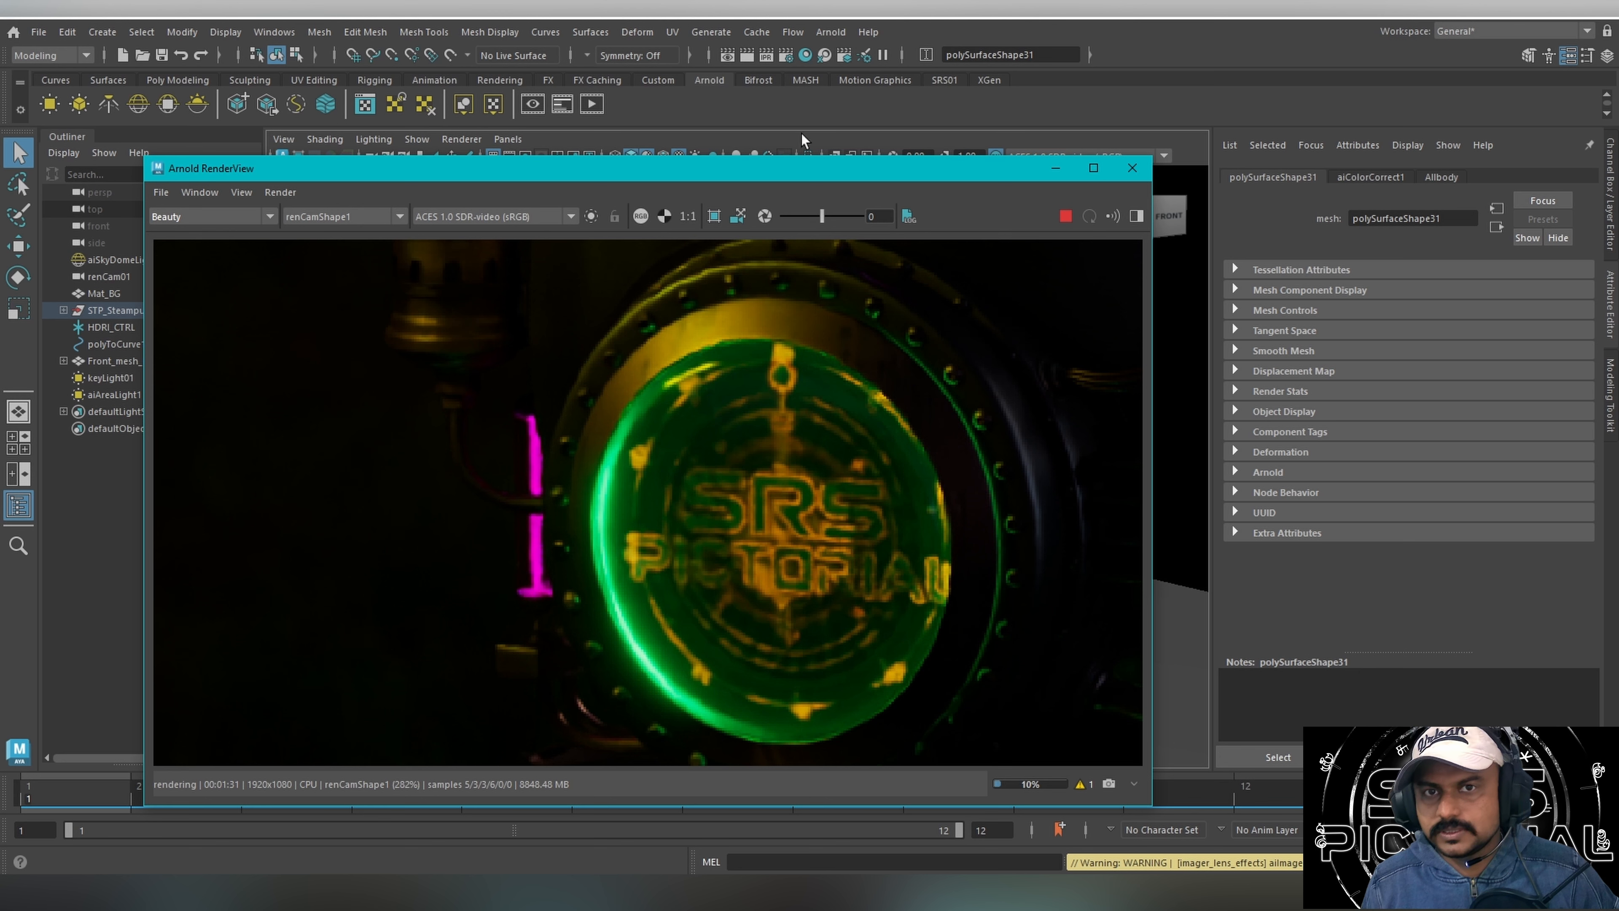
Set the Arnold render camera to perspShape and view the time machine from the perspective view.
{"action": "left_click", "coordinate": [281, 192]}
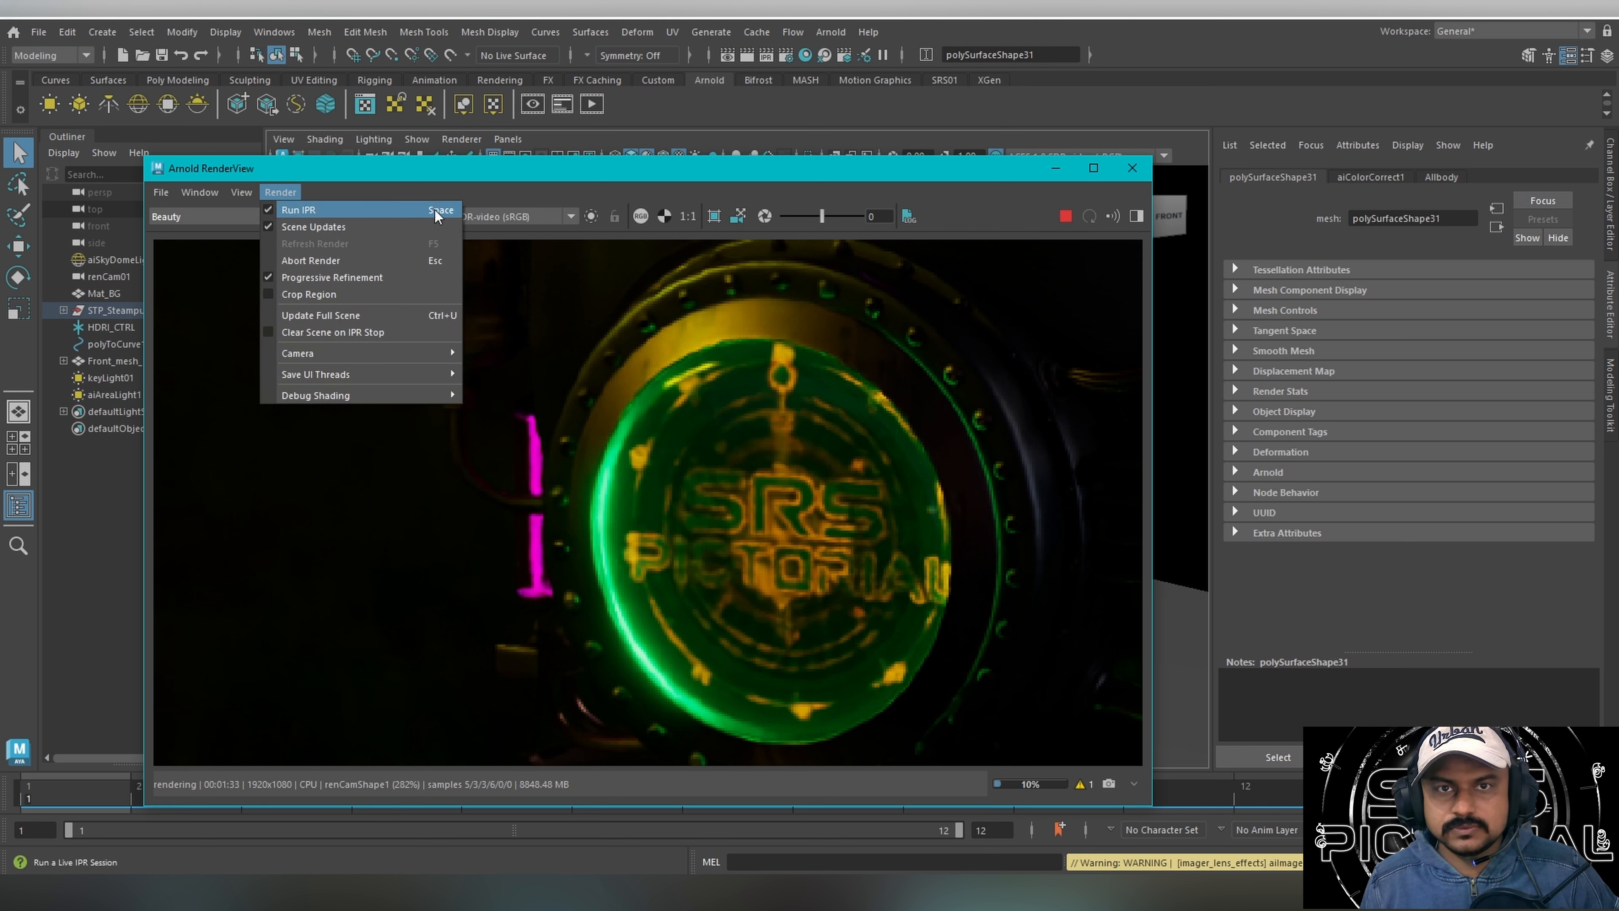
{"action": "left_click", "coordinate": [668, 427]}
{"action": "scroll", "coordinate": [663, 475], "scroll_direction": "down", "scroll_amount": 1}
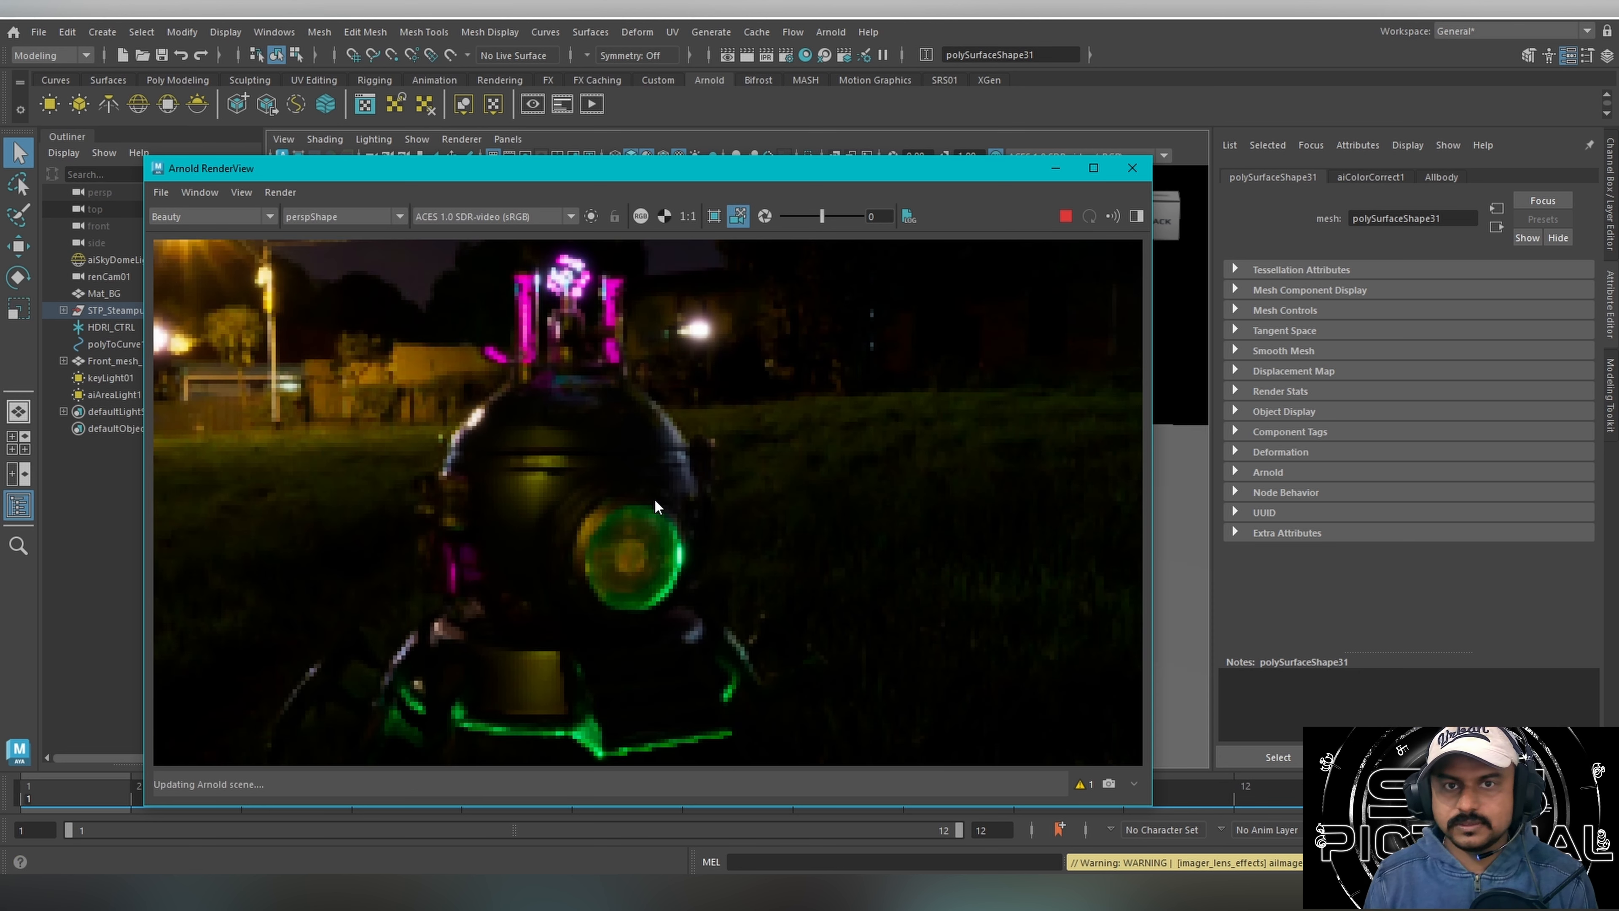
Set the viewport shading to Bounding Box and display the albedo pass of the perspective render.
{"action": "left_click", "coordinate": [281, 192]}
{"action": "left_click", "coordinate": [325, 138]}
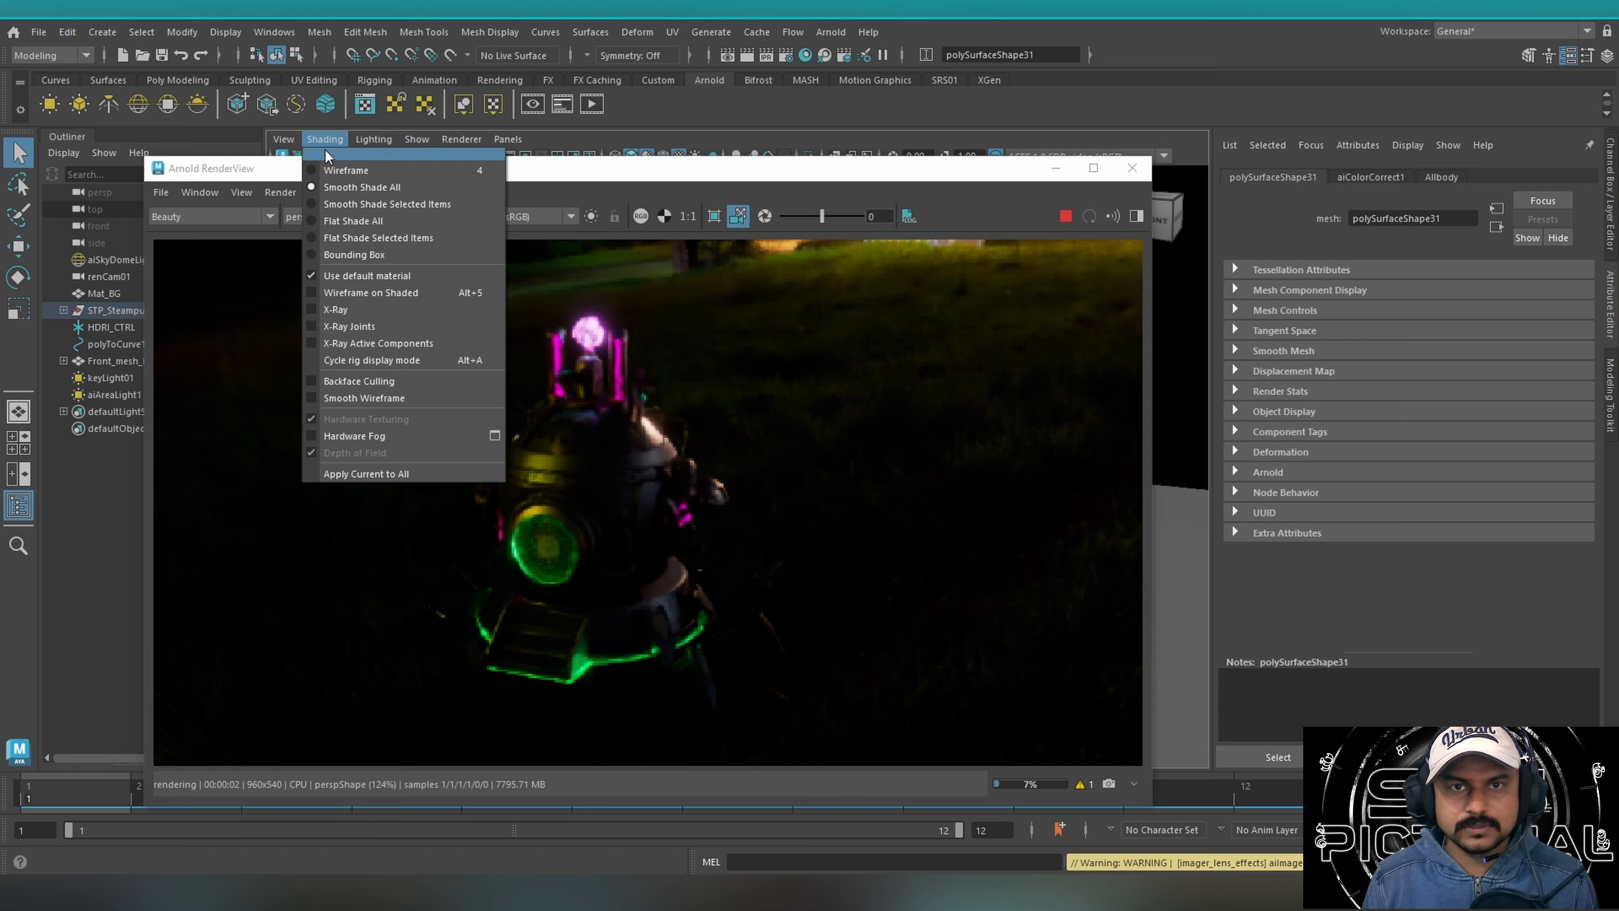
{"action": "left_click", "coordinate": [348, 254]}
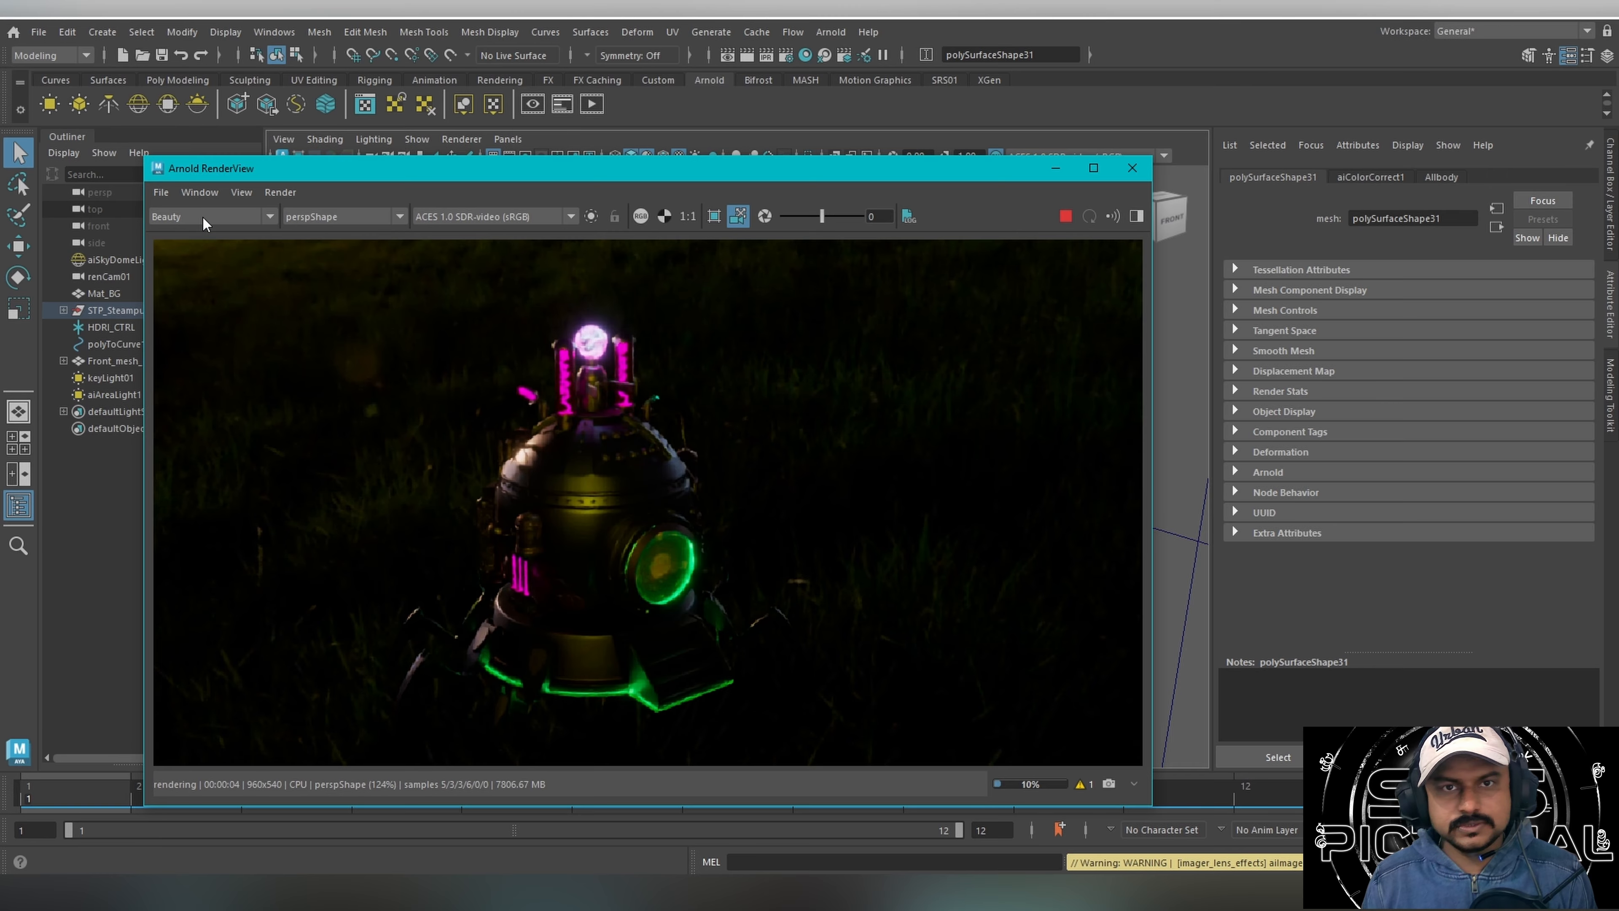
{"action": "left_click", "coordinate": [205, 216]}
{"action": "left_click", "coordinate": [185, 258]}
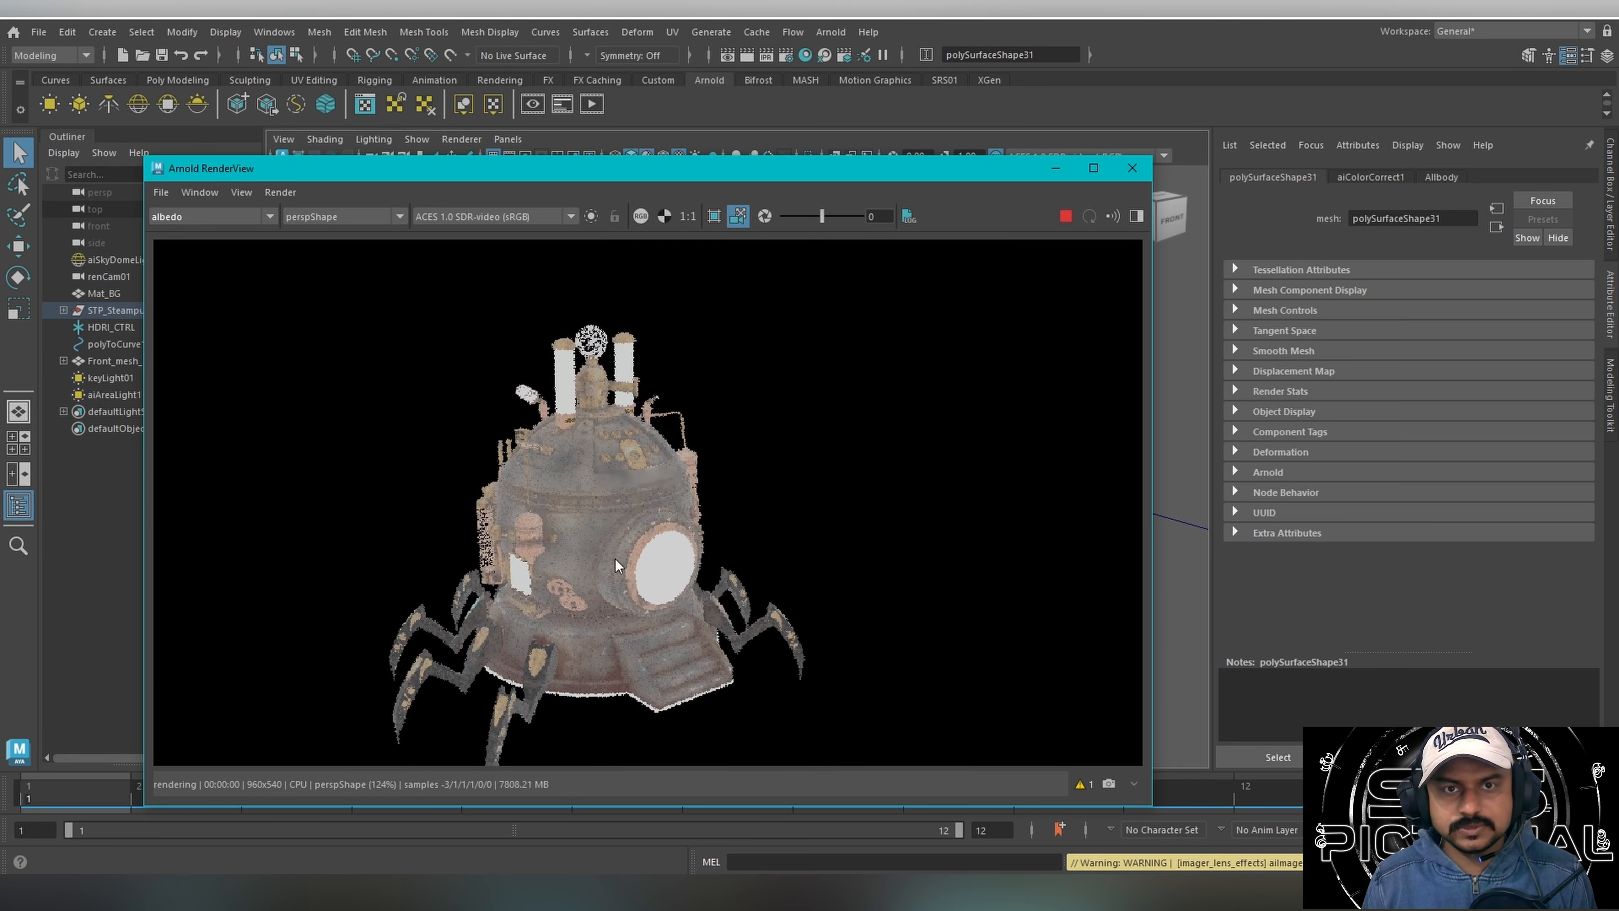
Add the diffuse AOV to the active AOVs in Arnold's render settings and display the diffuse pass of the render.
{"action": "left_click", "coordinate": [786, 56]}
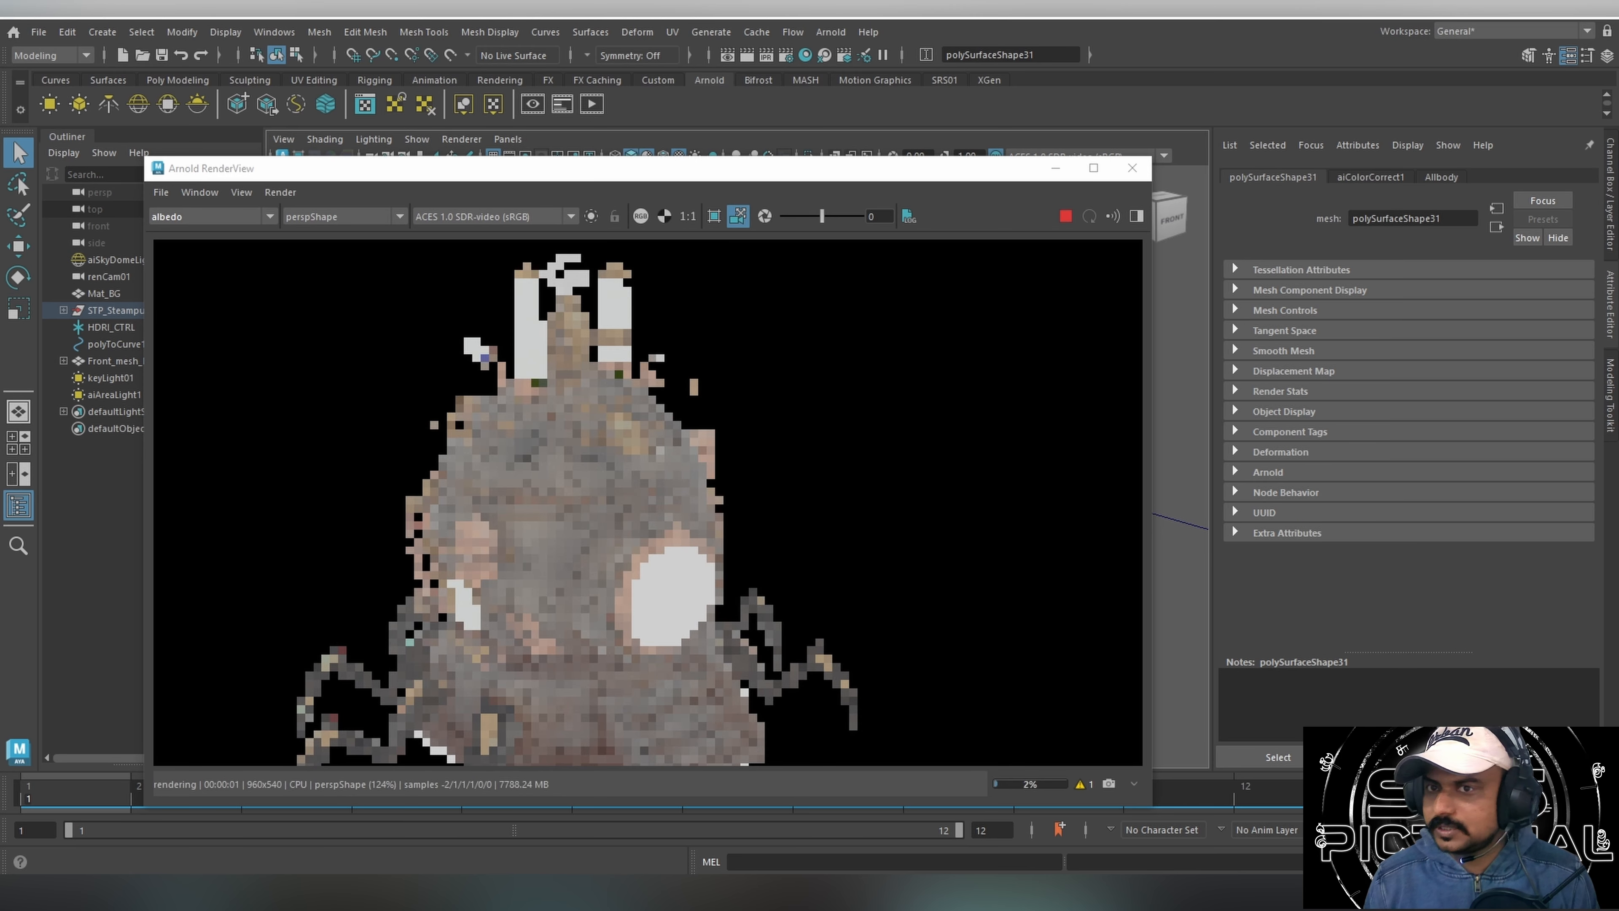
{"action": "left_click", "coordinate": [762, 281]}
{"action": "scroll", "coordinate": [638, 459], "scroll_direction": "down", "scroll_amount": 3}
{"action": "left_click", "coordinate": [582, 466]}
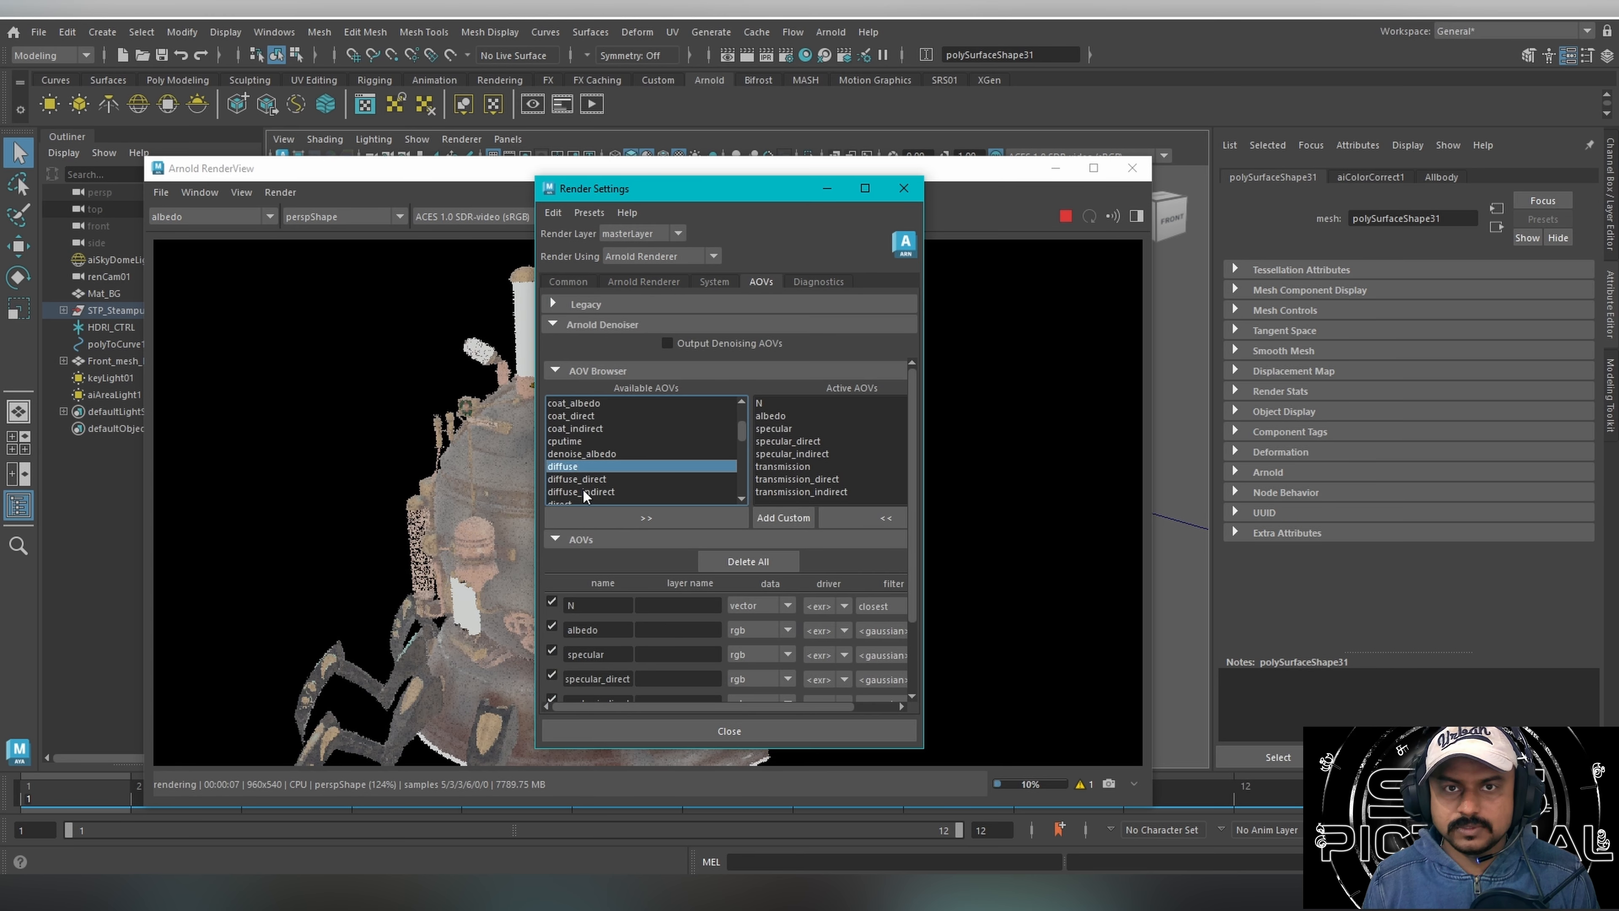
{"action": "left_click", "coordinate": [582, 480], "text": "shift"}
{"action": "left_click", "coordinate": [645, 517]}
{"action": "scroll", "coordinate": [207, 236], "scroll_direction": "down", "scroll_amount": 1}
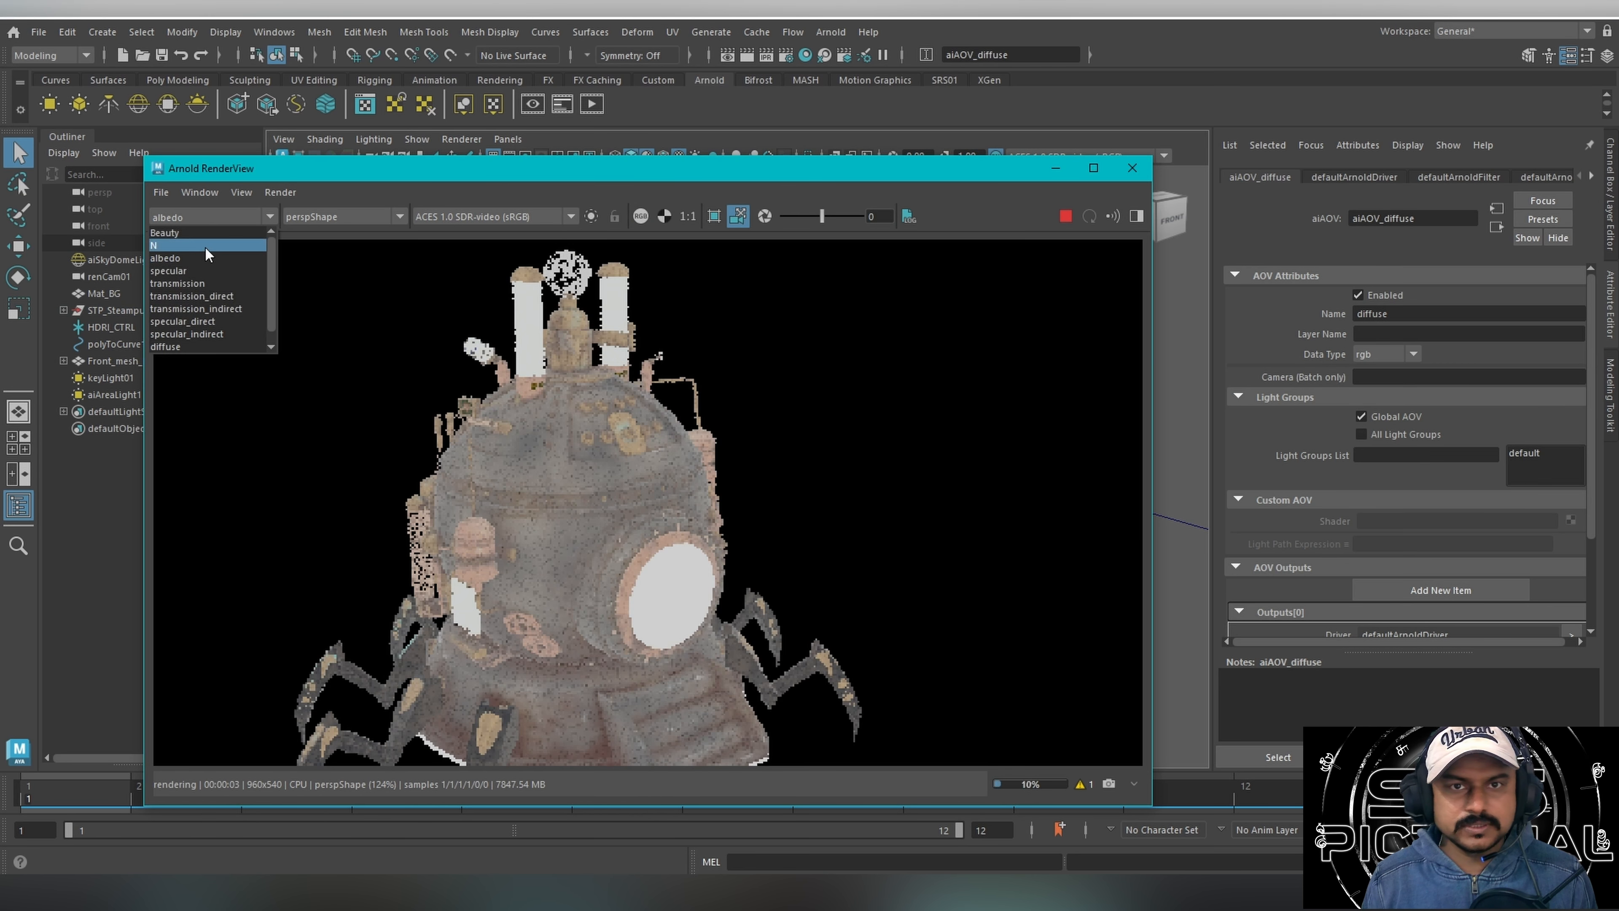
{"action": "left_click", "coordinate": [176, 334]}
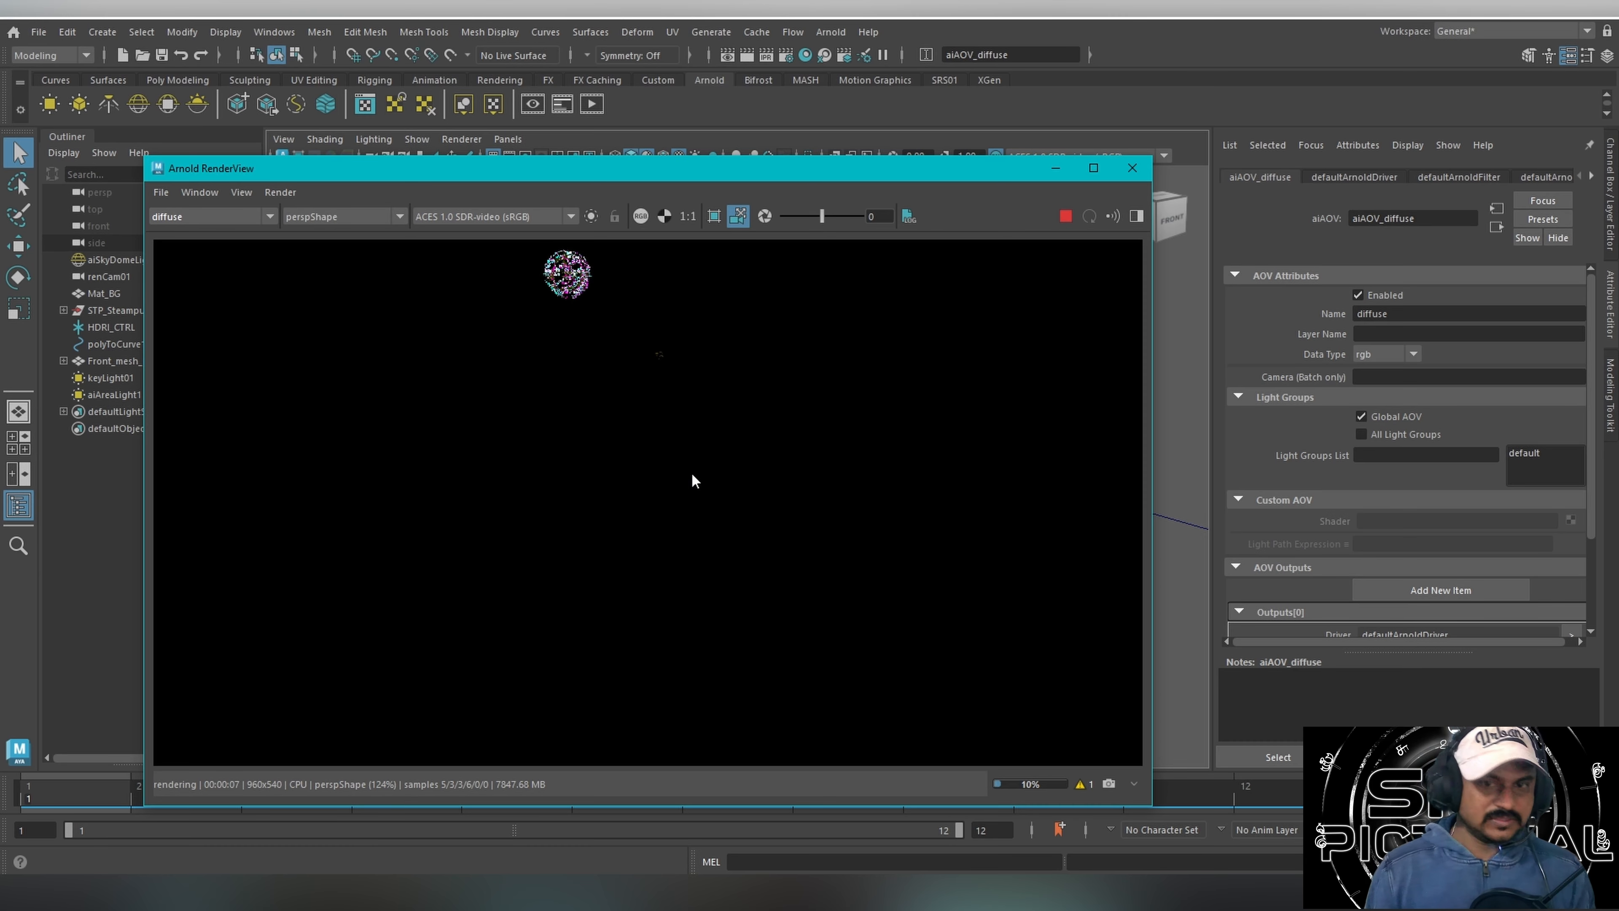
Display the N pass of the perspective render and inspect the machine's dome and rivets up close.
{"action": "left_click_drag", "start_coordinate": [693, 474], "coordinate": [631, 366], "text": "alt"}
{"action": "key", "text": "Down"}
{"action": "scroll", "coordinate": [745, 498], "scroll_direction": "down", "scroll_amount": 5}
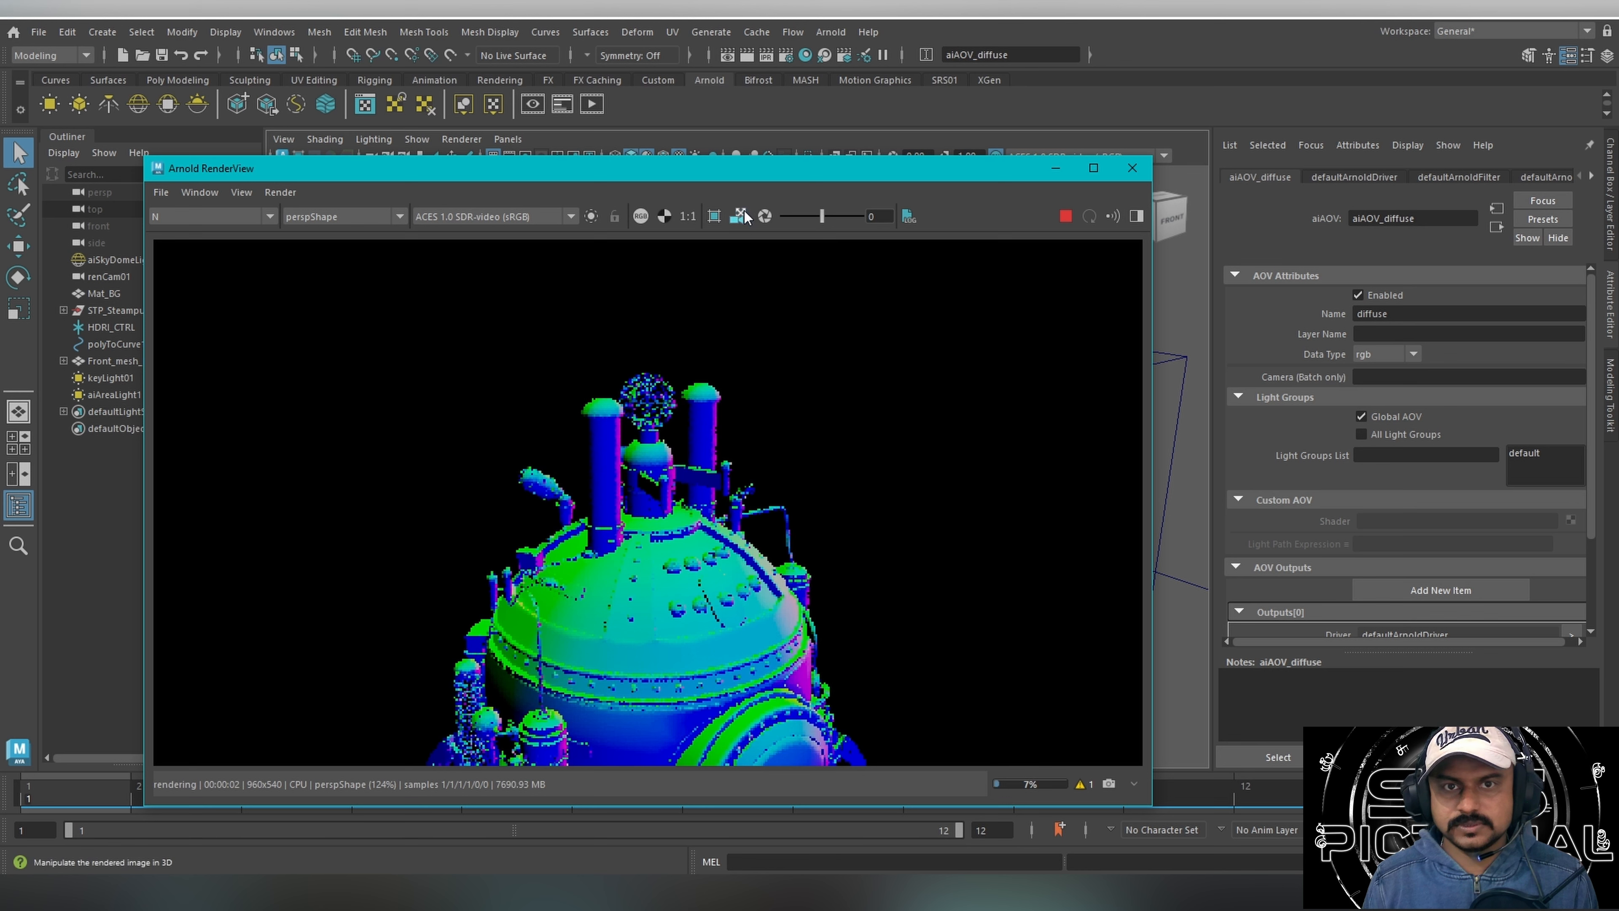
{"action": "scroll", "coordinate": [689, 548], "scroll_direction": "up", "scroll_amount": 4}
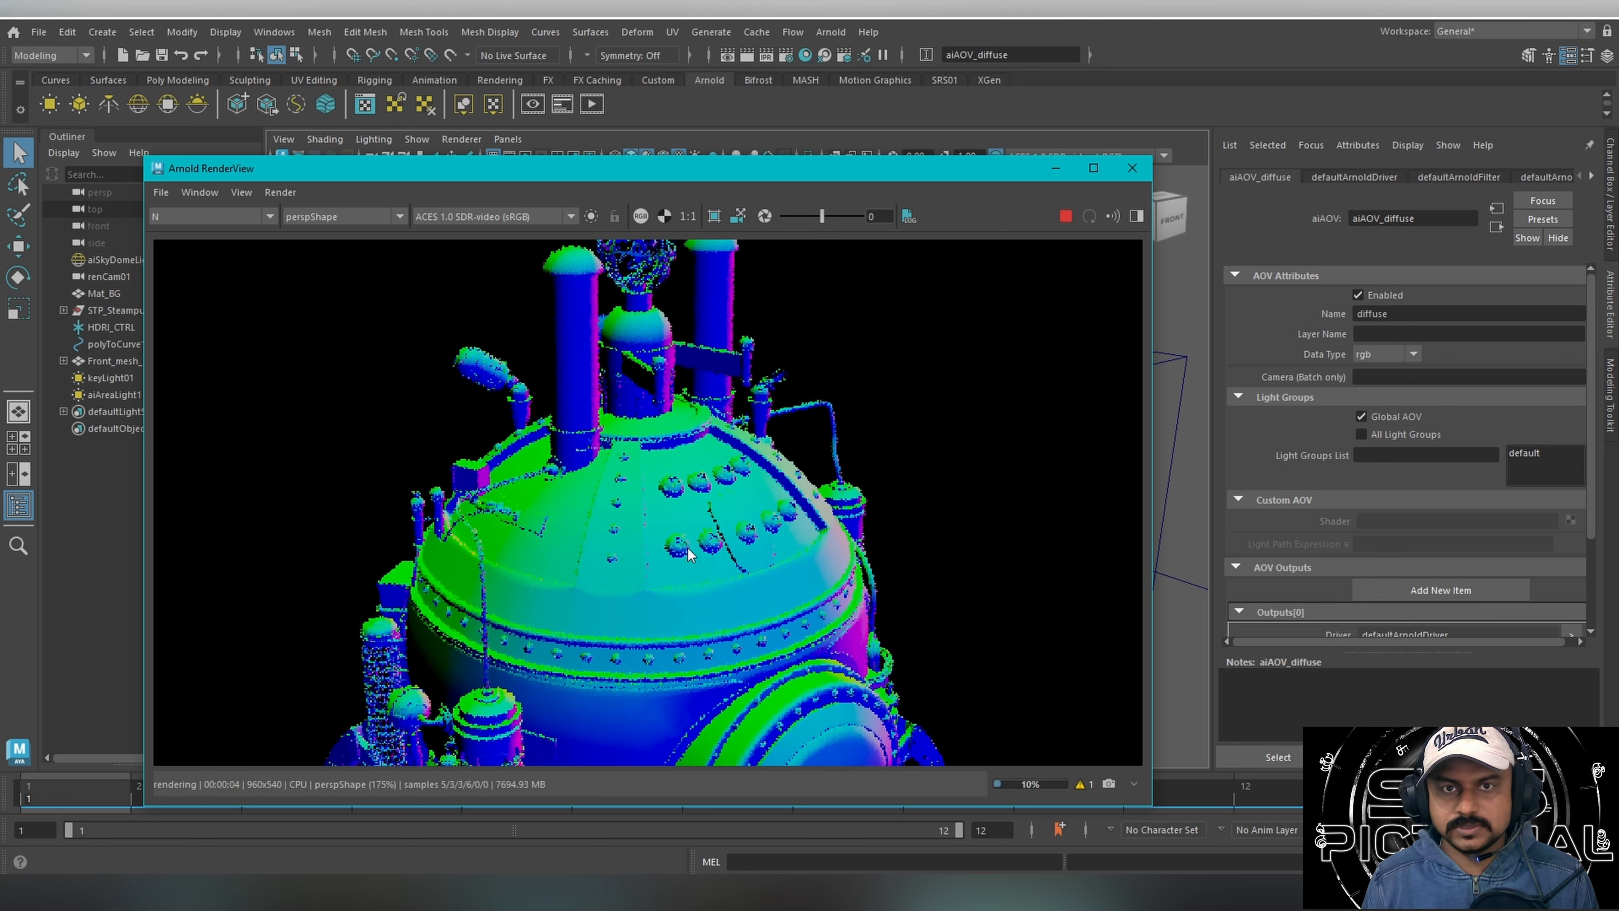
{"action": "scroll", "coordinate": [574, 609], "scroll_direction": "up", "scroll_amount": 2}
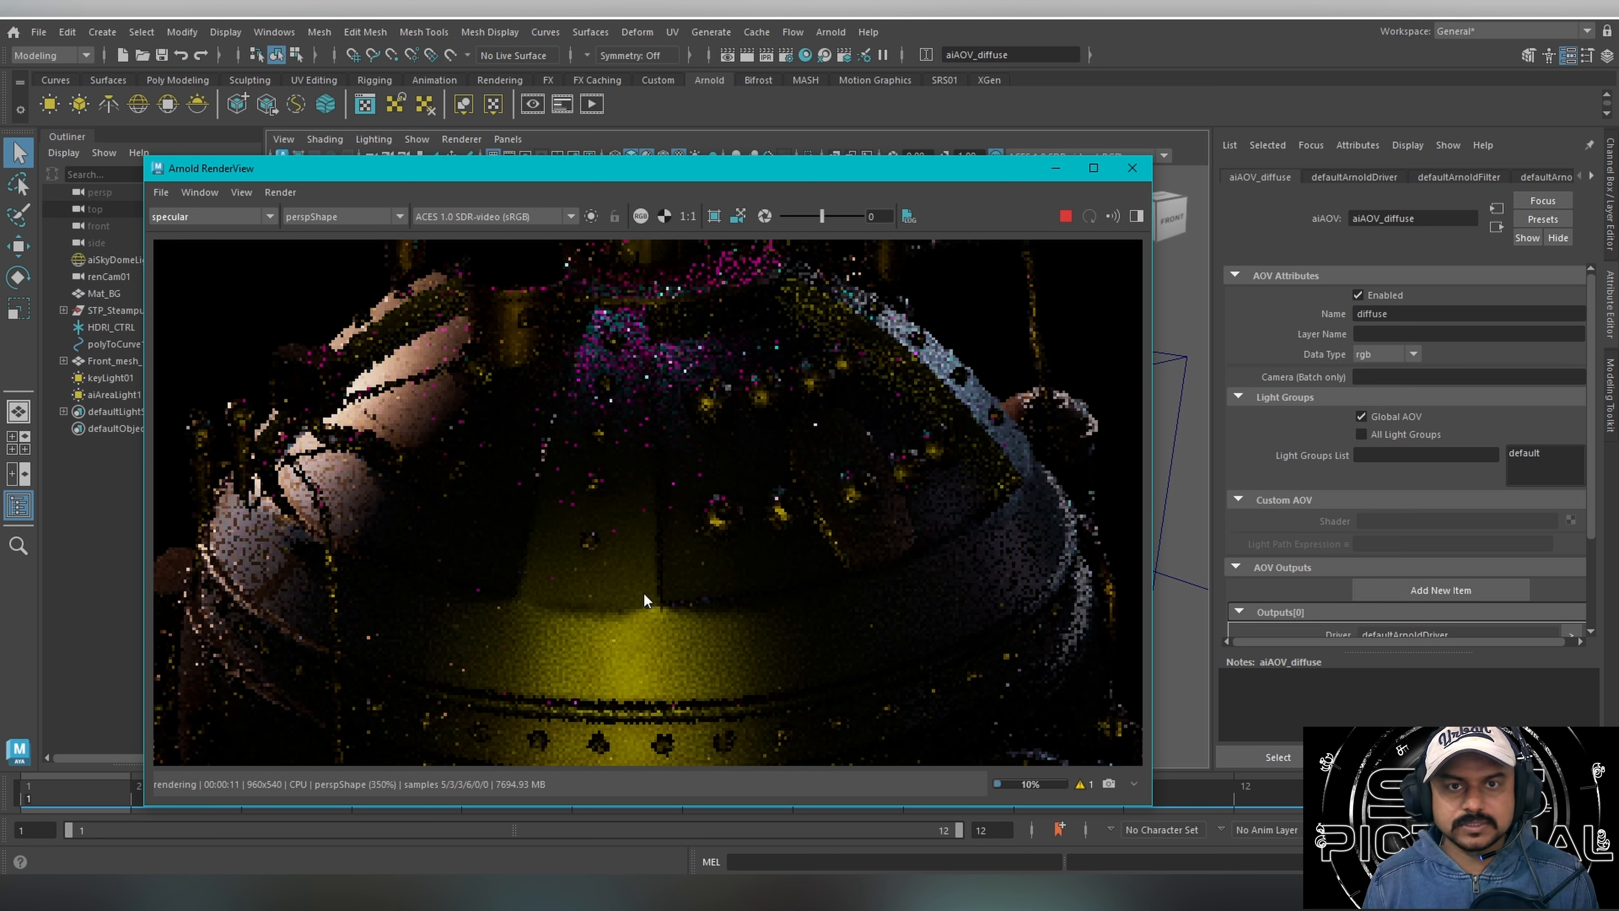
Display the specular pass of the dome, and return the render to the Beauty pass showing the full frame.
{"action": "left_click", "coordinate": [211, 217]}
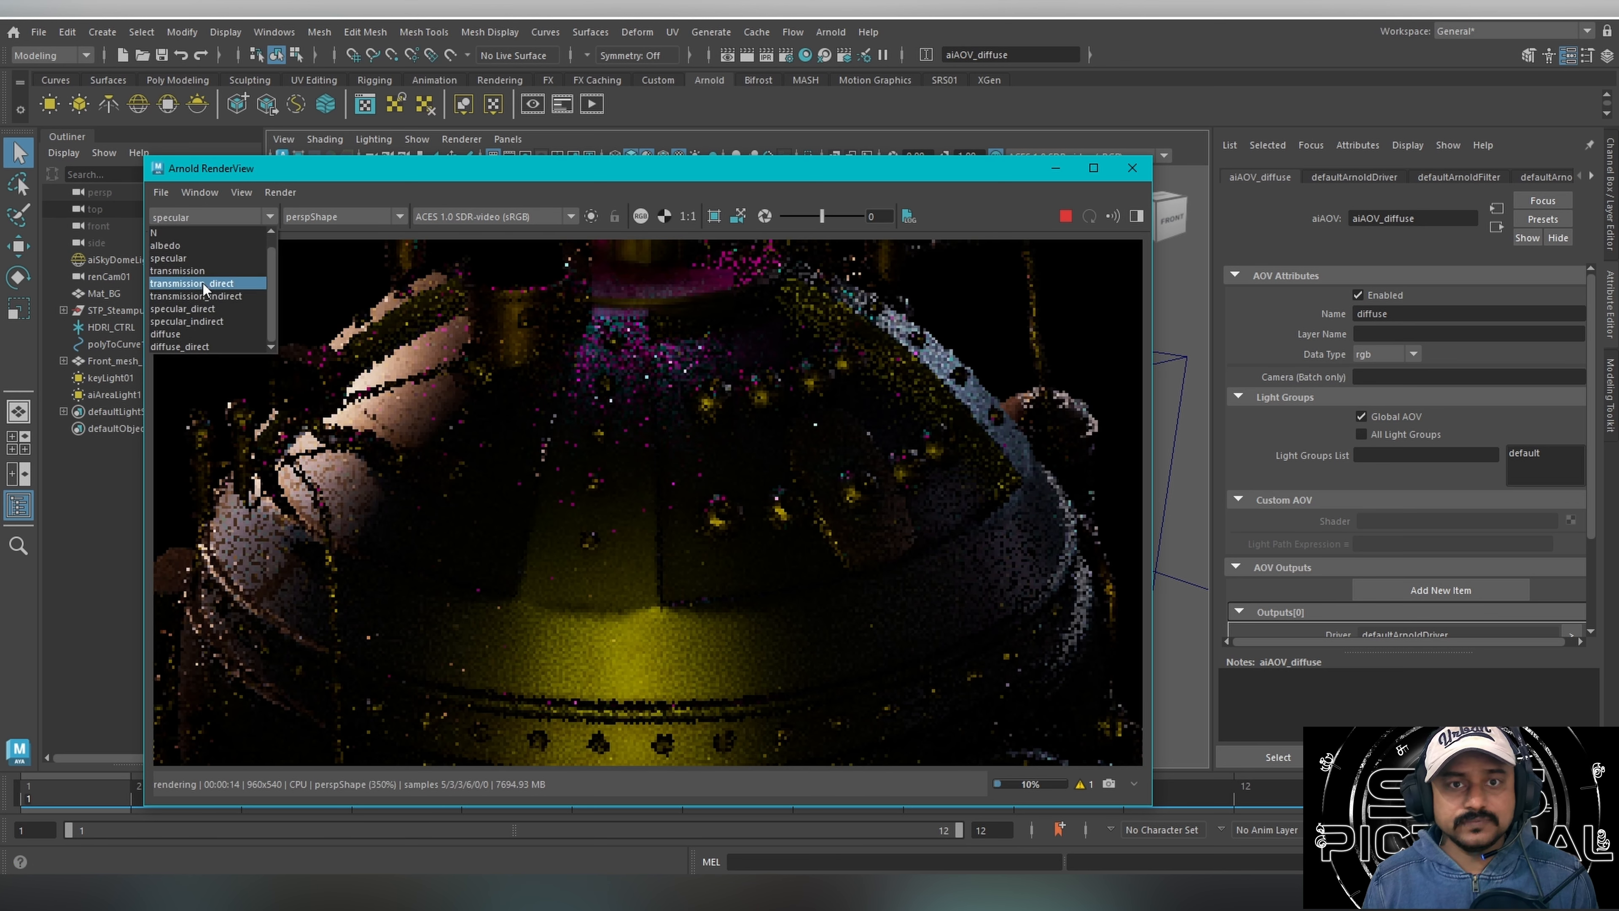
{"action": "left_click", "coordinate": [663, 622]}
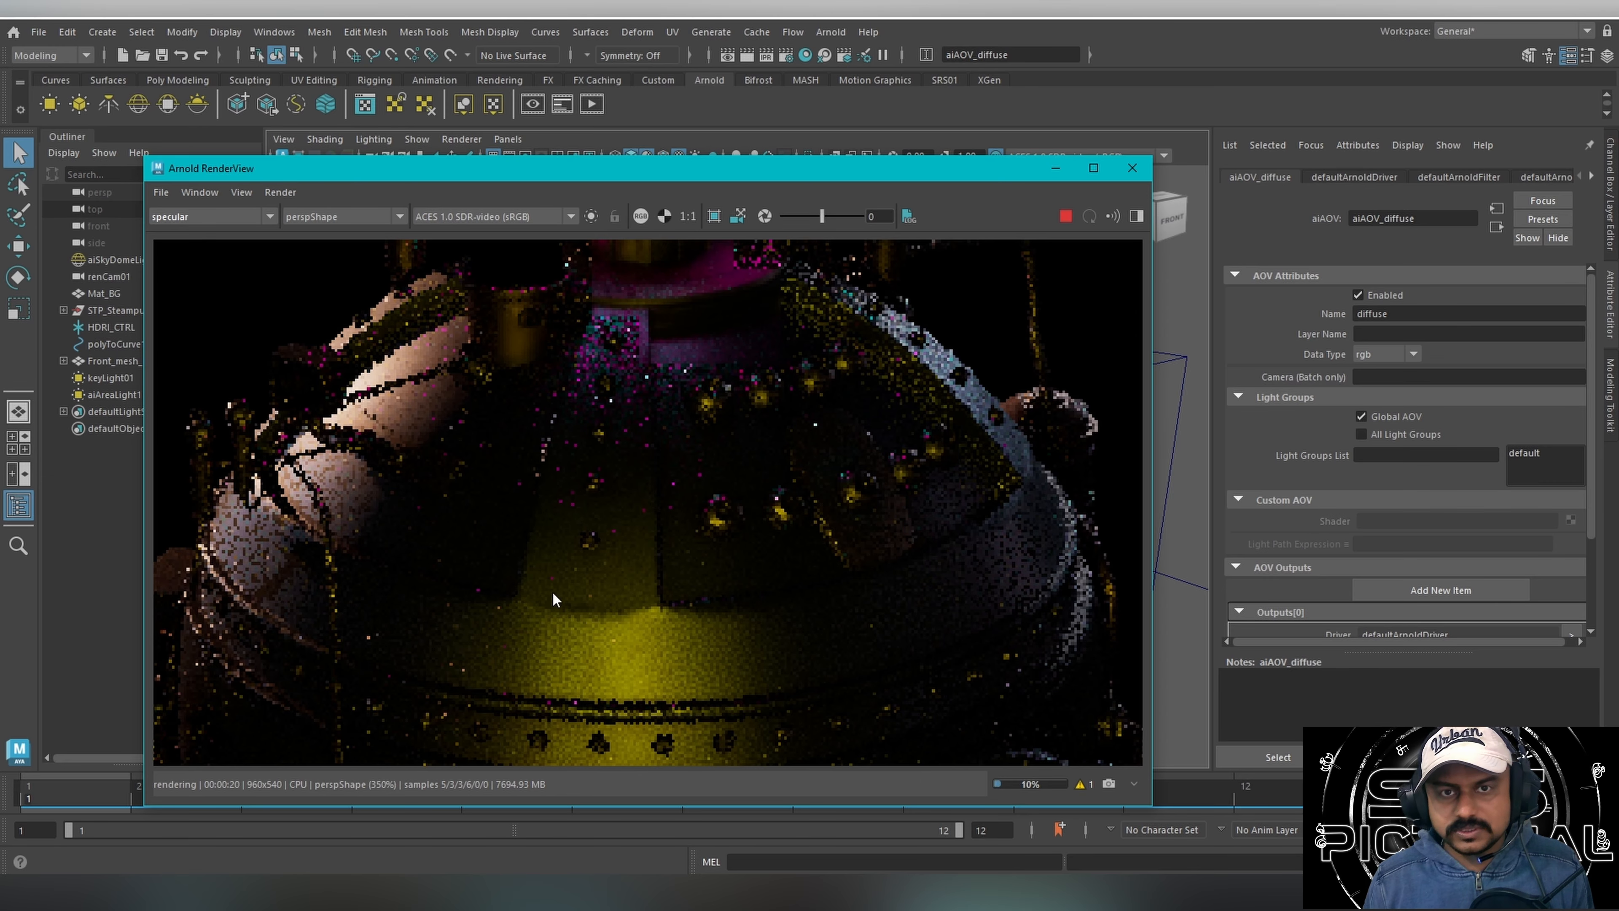
{"action": "left_click", "coordinate": [189, 215]}
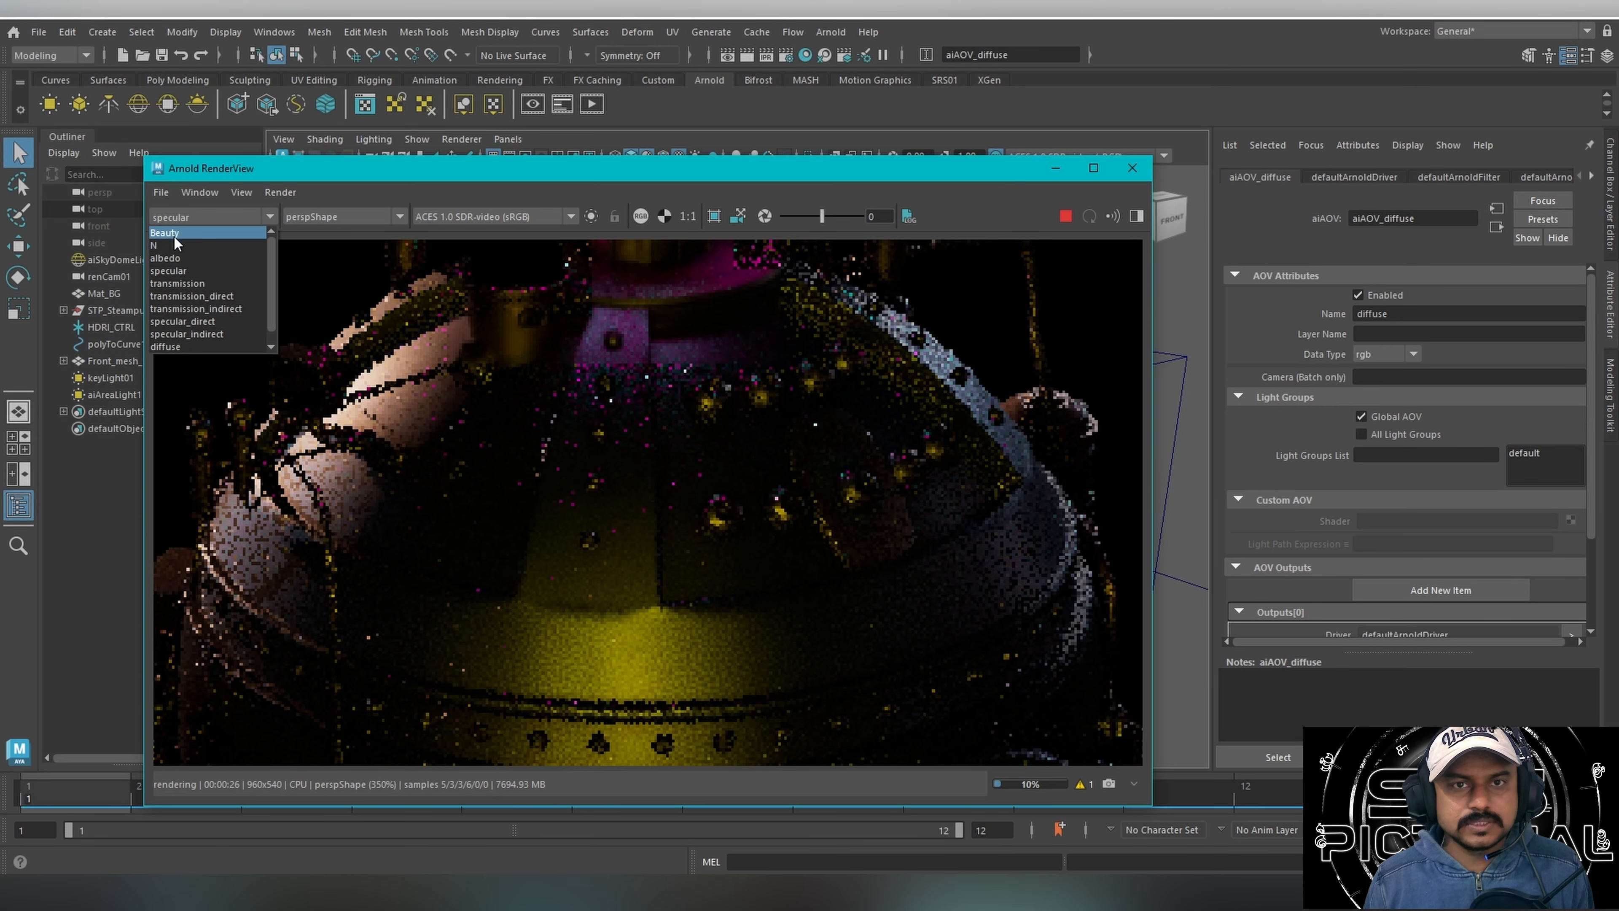
{"action": "left_click", "coordinate": [173, 234]}
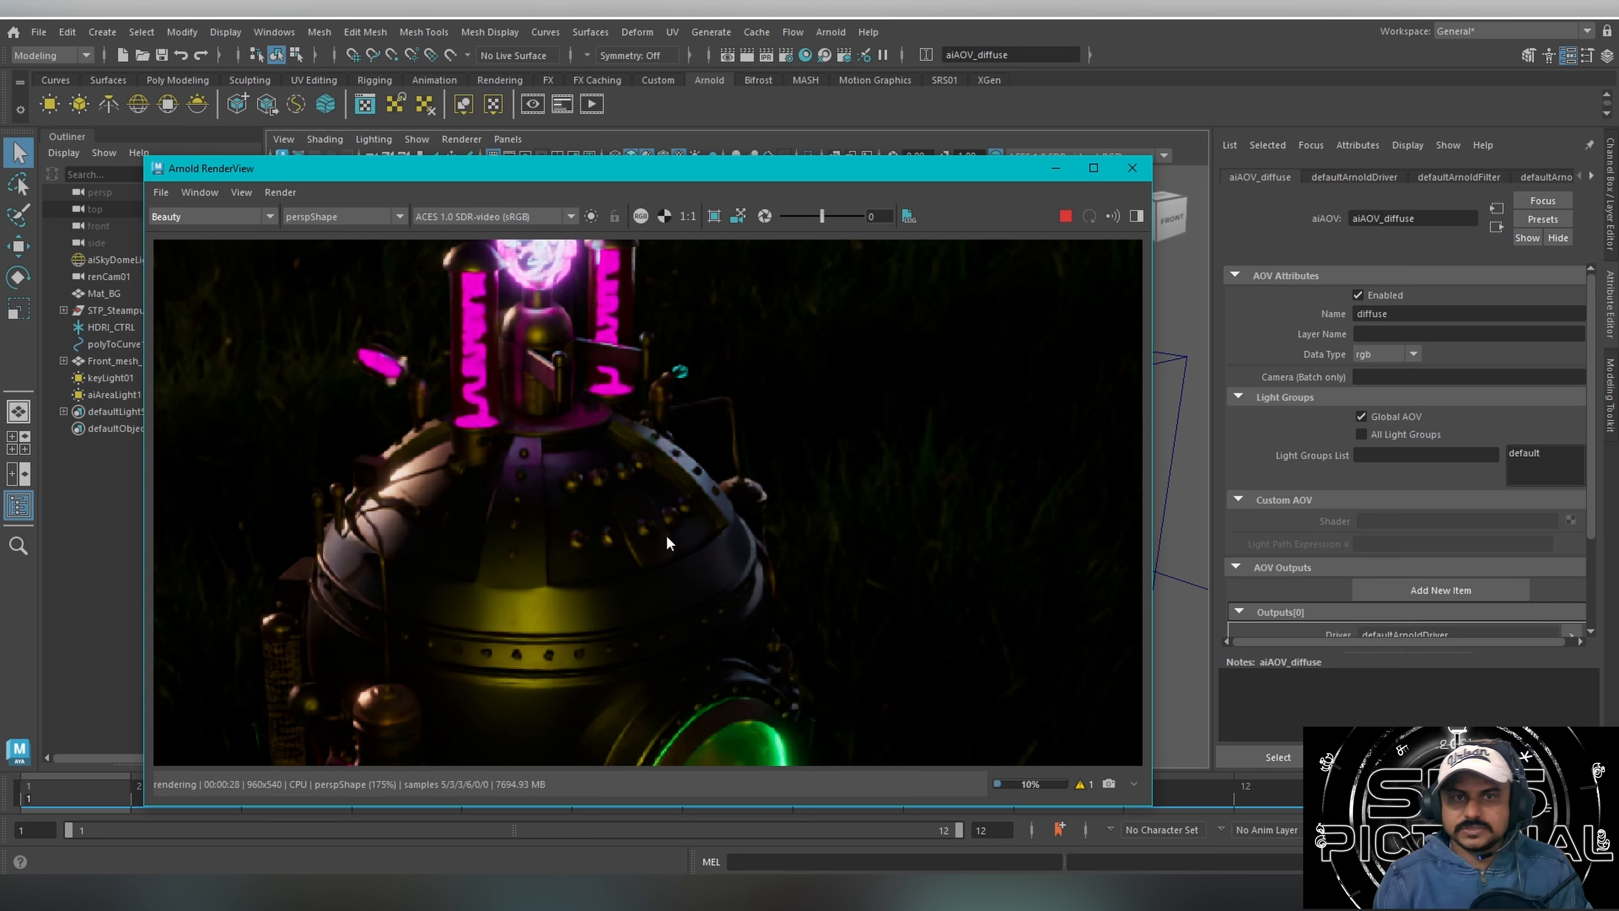
{"action": "scroll", "coordinate": [687, 505], "scroll_direction": "down", "scroll_amount": 2}
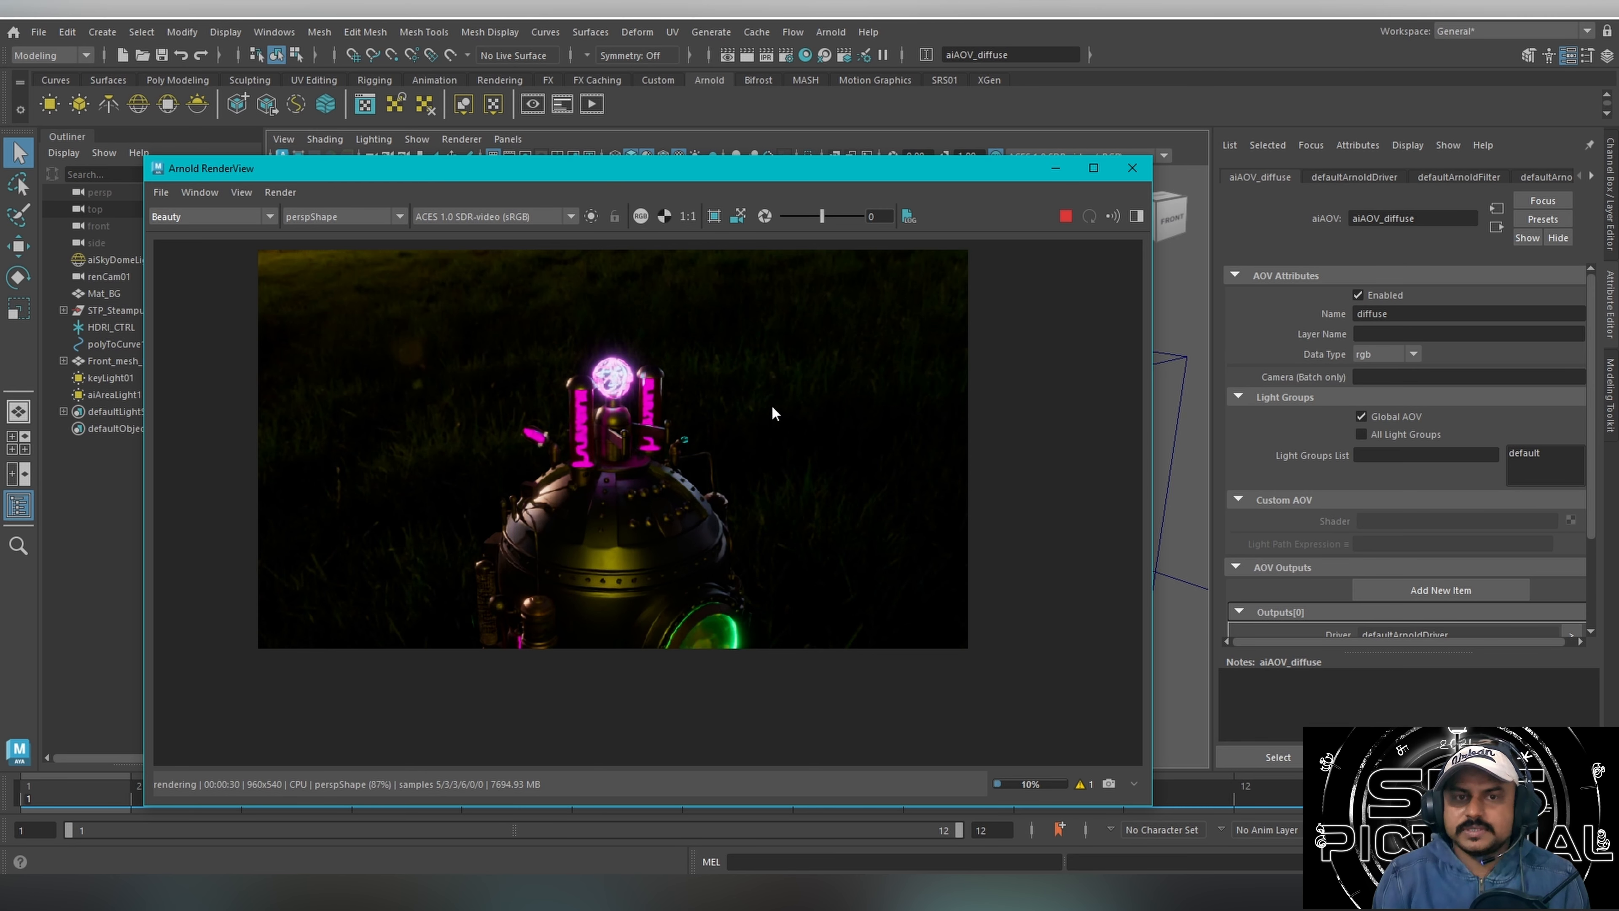
Move the Arnold RenderView clear of the viewport and reframe the perspective camera to show the machine's glowing front glass.
{"action": "left_click_drag", "start_coordinate": [998, 168], "coordinate": [1027, 399]}
{"action": "left_click_drag", "start_coordinate": [969, 344], "coordinate": [864, 334], "text": "alt"}
{"action": "middle_click_drag", "start_coordinate": [864, 335], "coordinate": [637, 198], "text": "alt"}
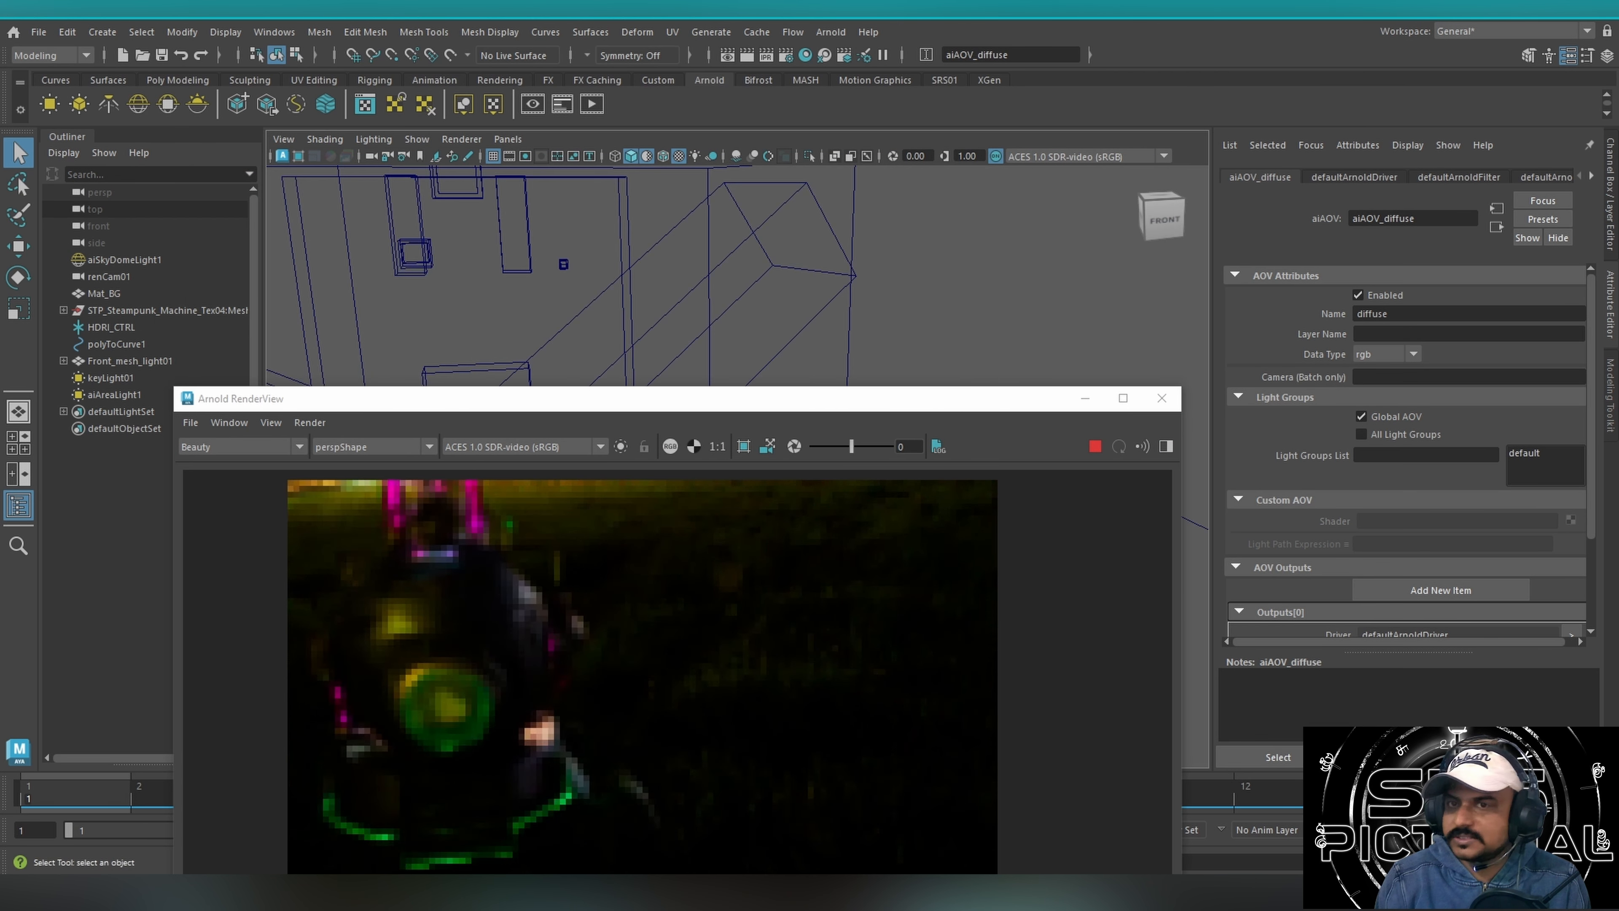